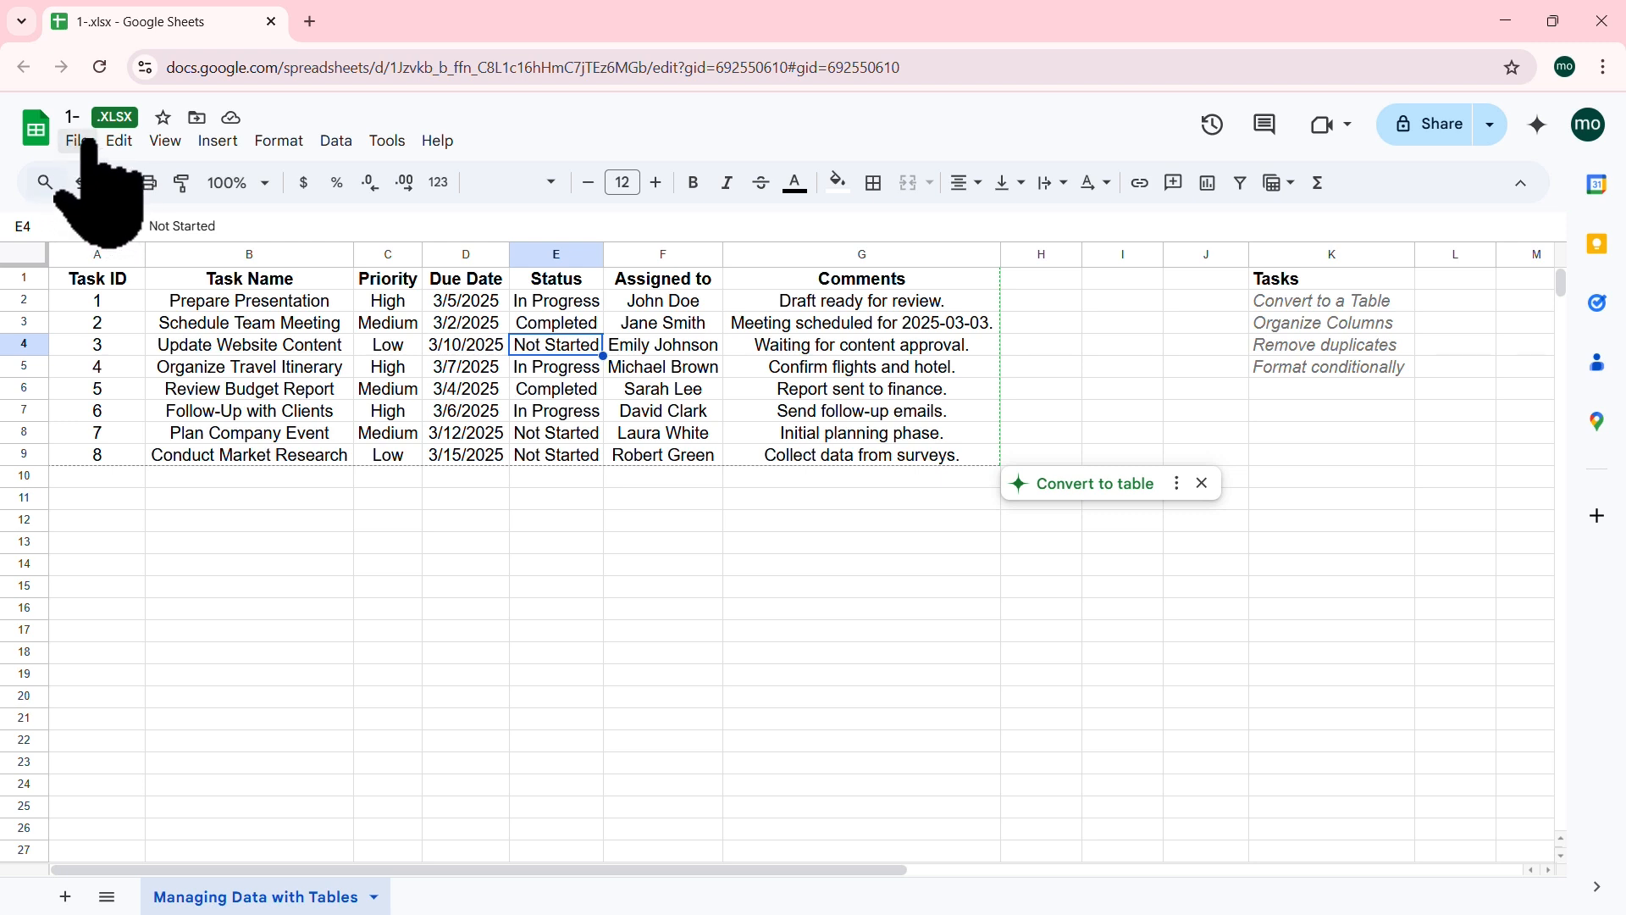
Step: Make a copy of 1-.xlsx named 'Copy of 1-.xlsx' and close the original's tab
click(76, 141)
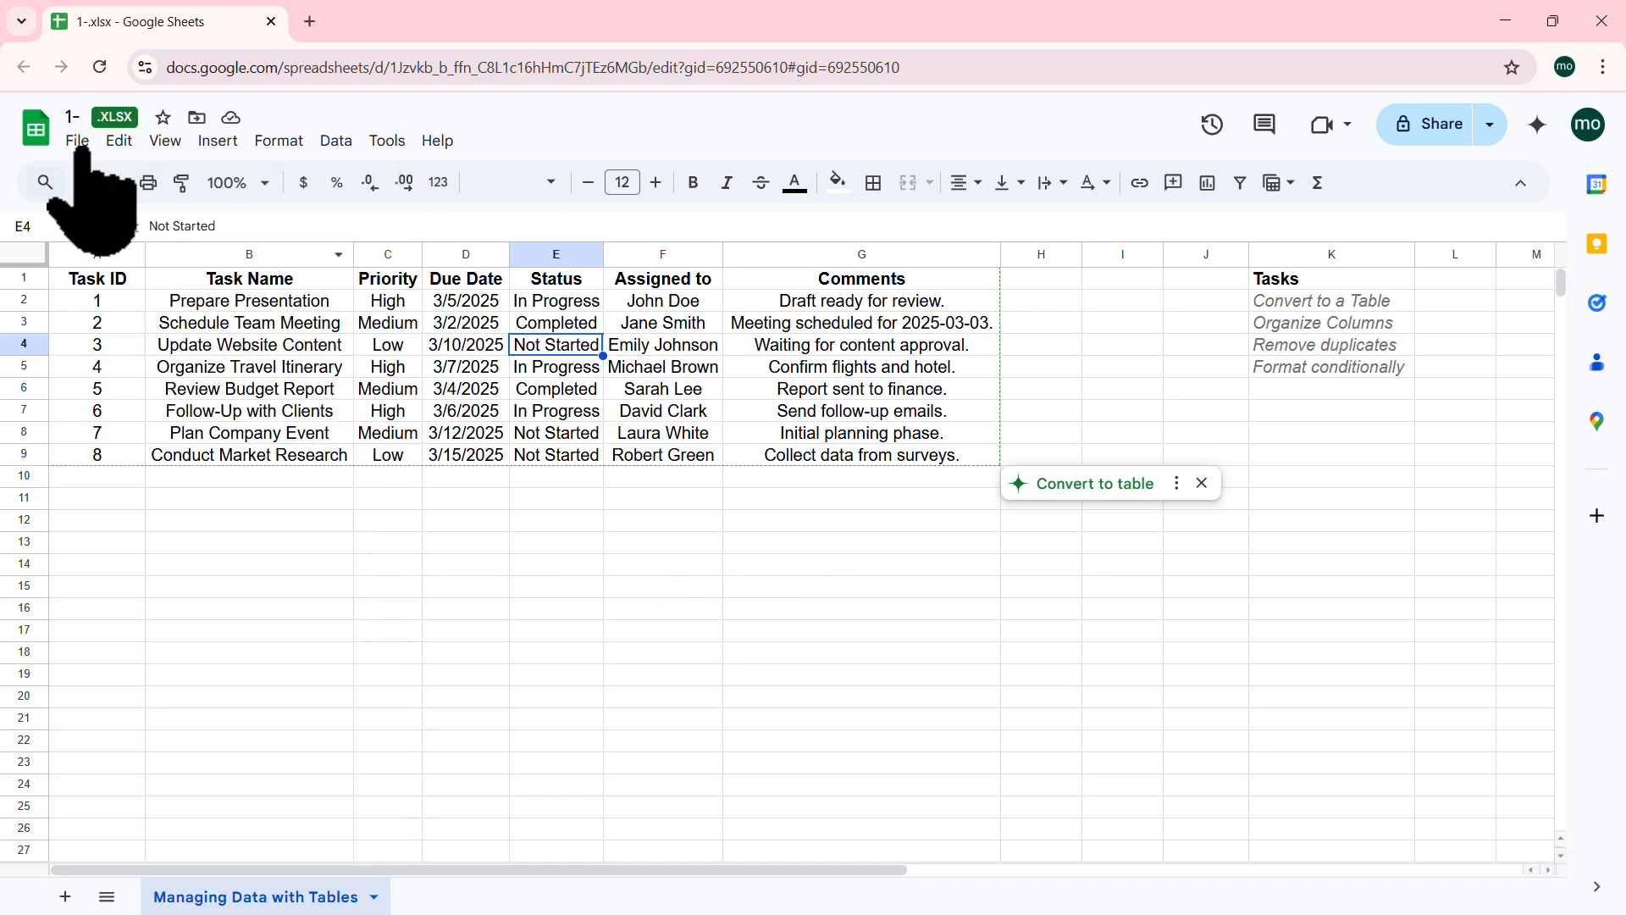
click(77, 140)
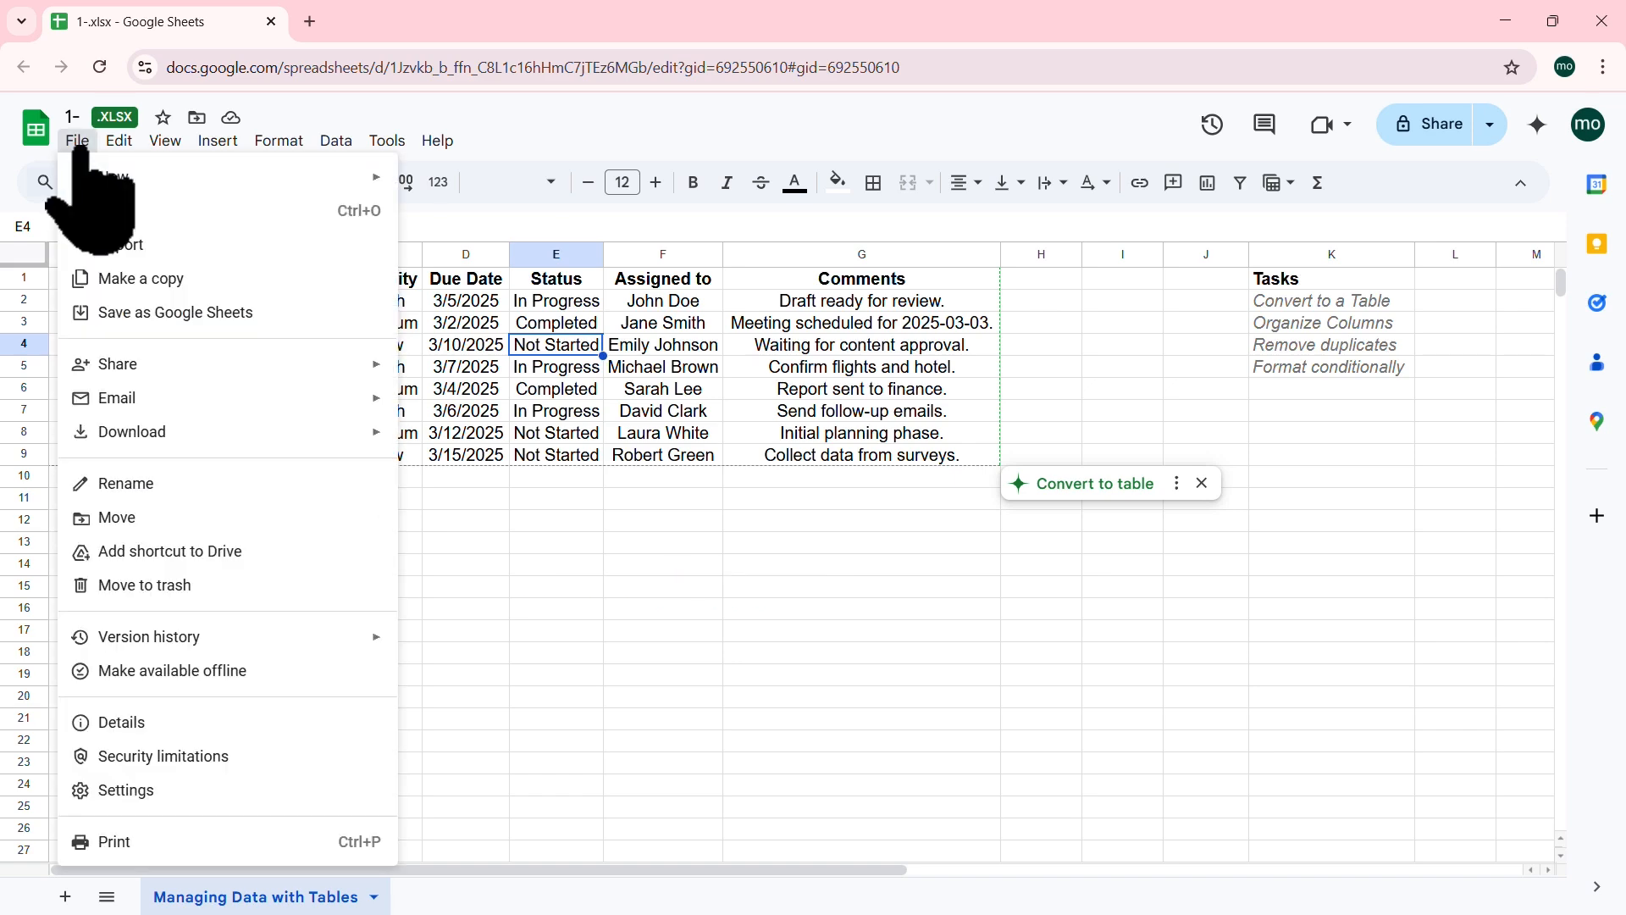
click(161, 278)
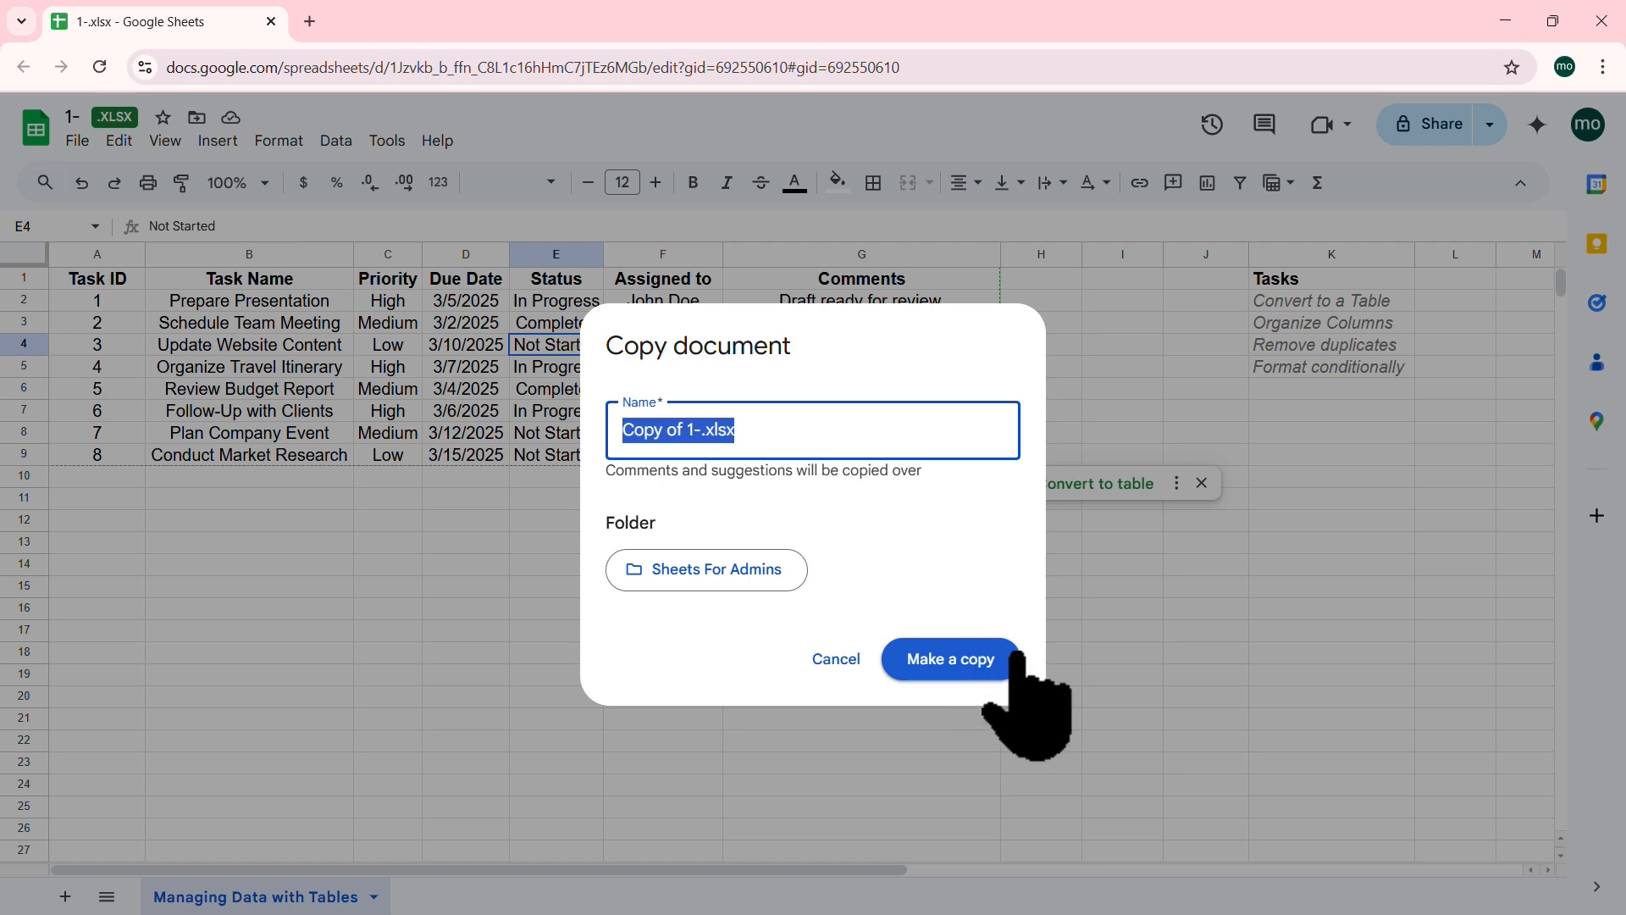
click(982, 661)
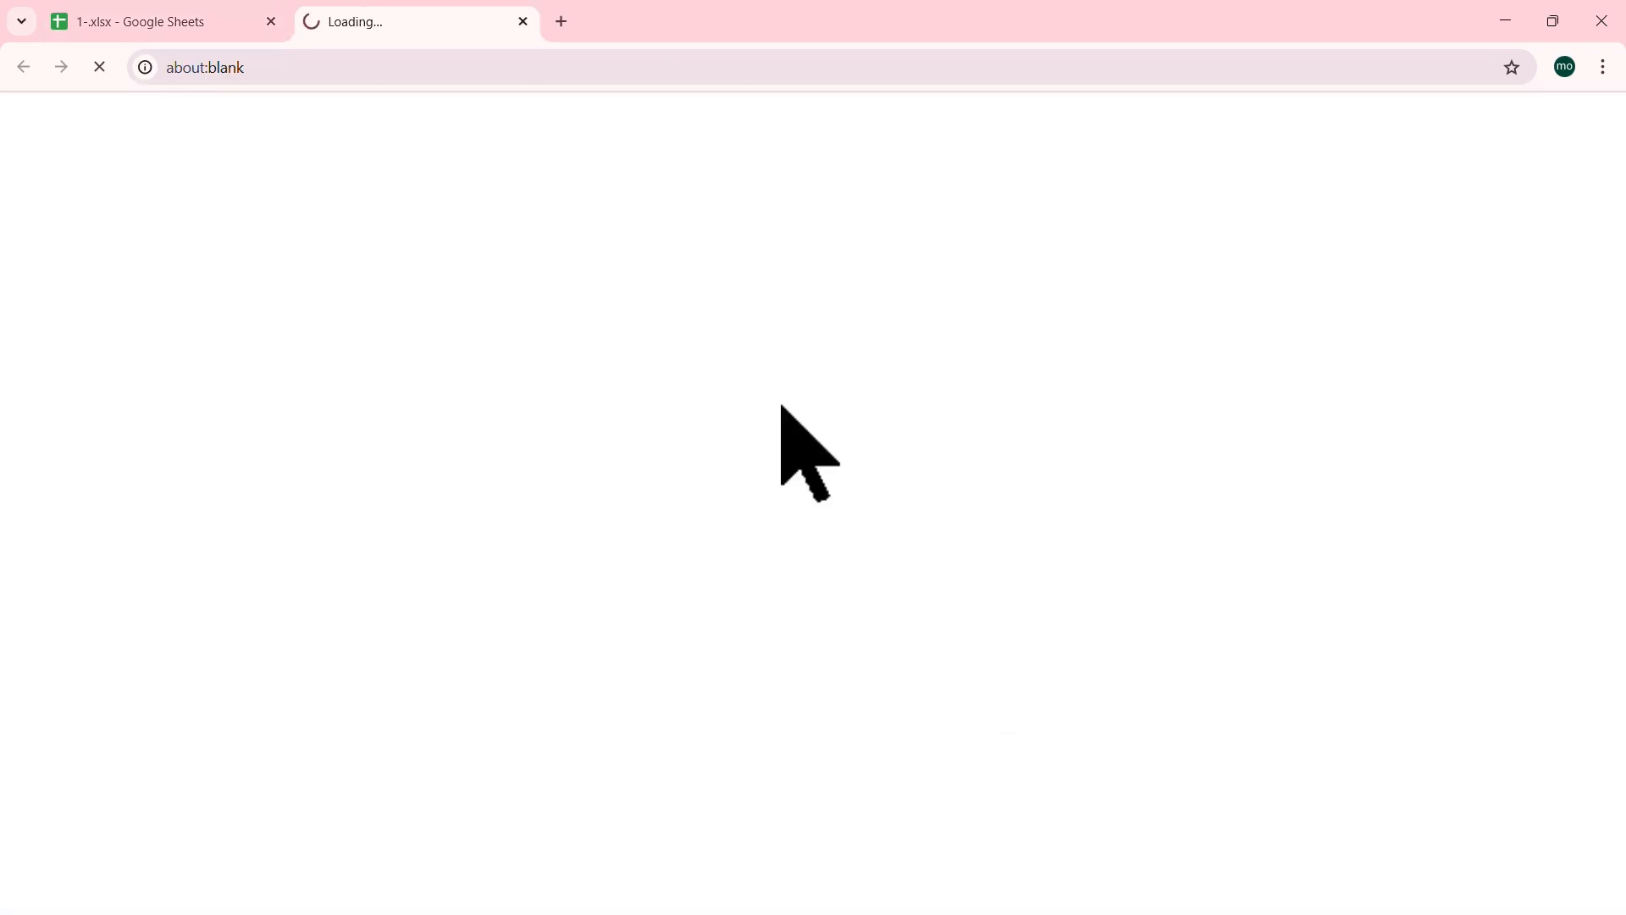
click(271, 21)
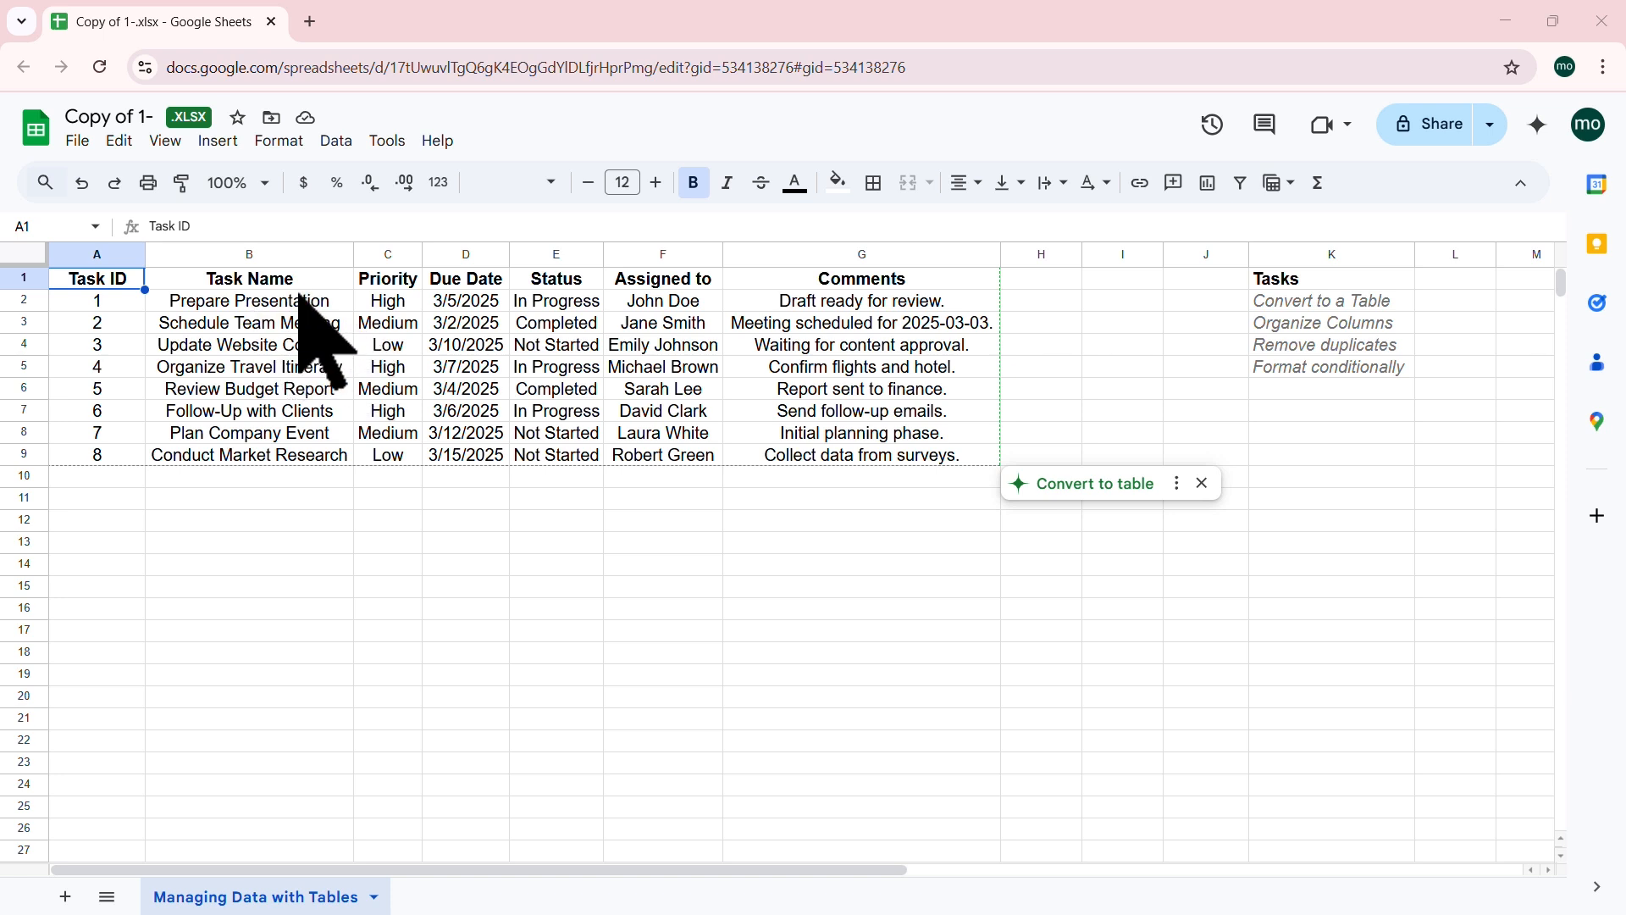
Step: Select cell C2 with the High priority value in the loaded copy
click(392, 305)
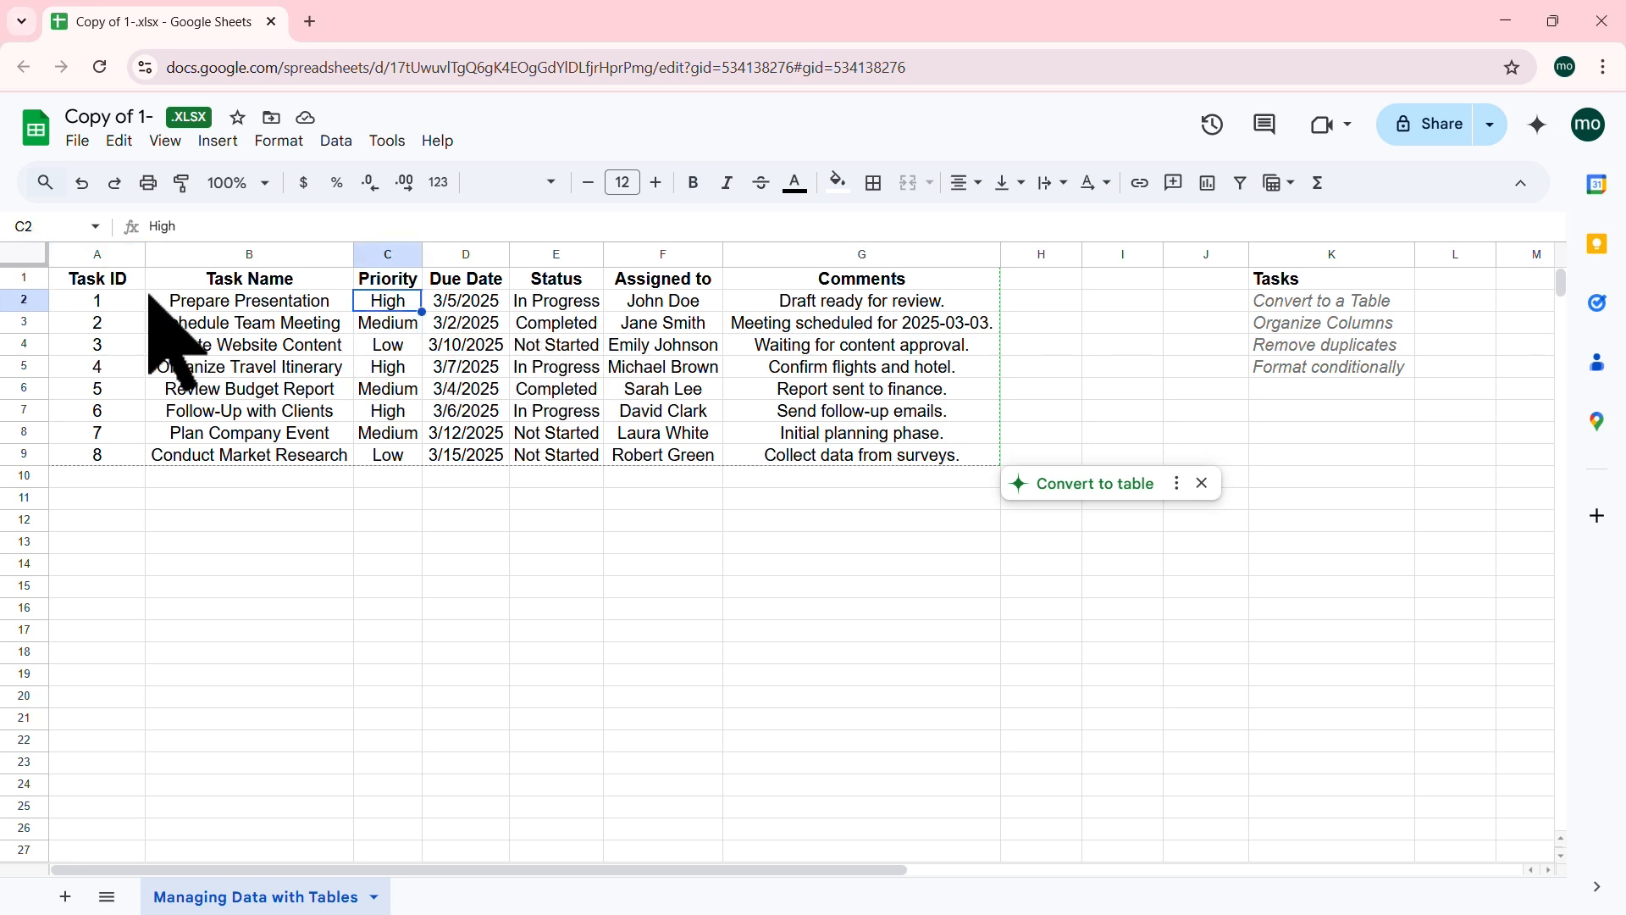
click(103, 280)
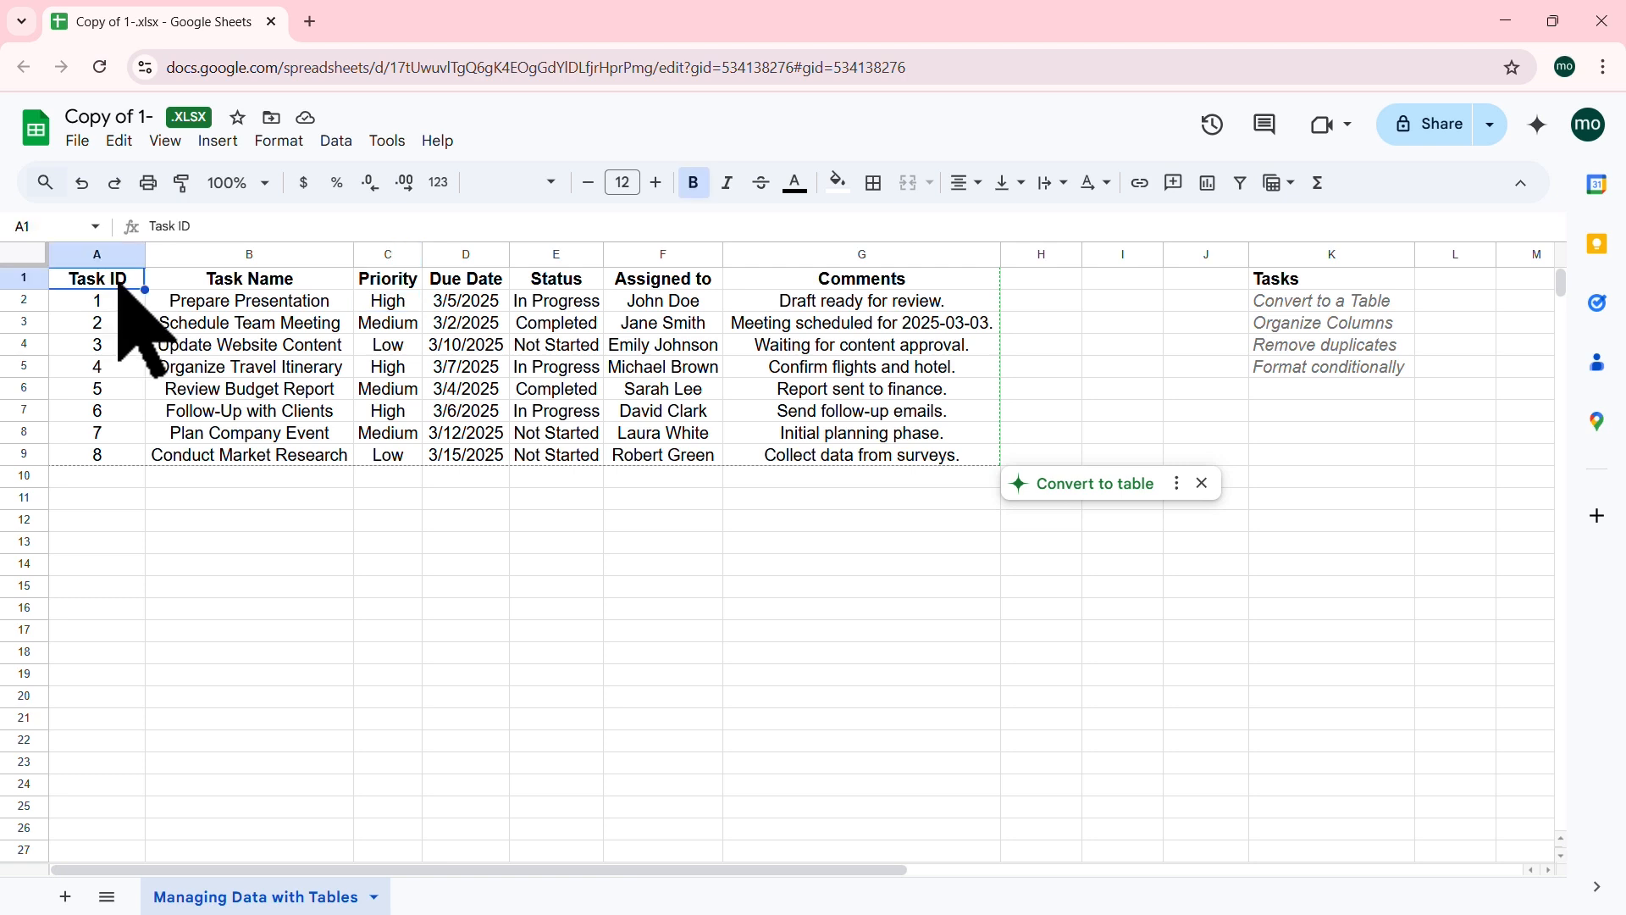
click(315, 284)
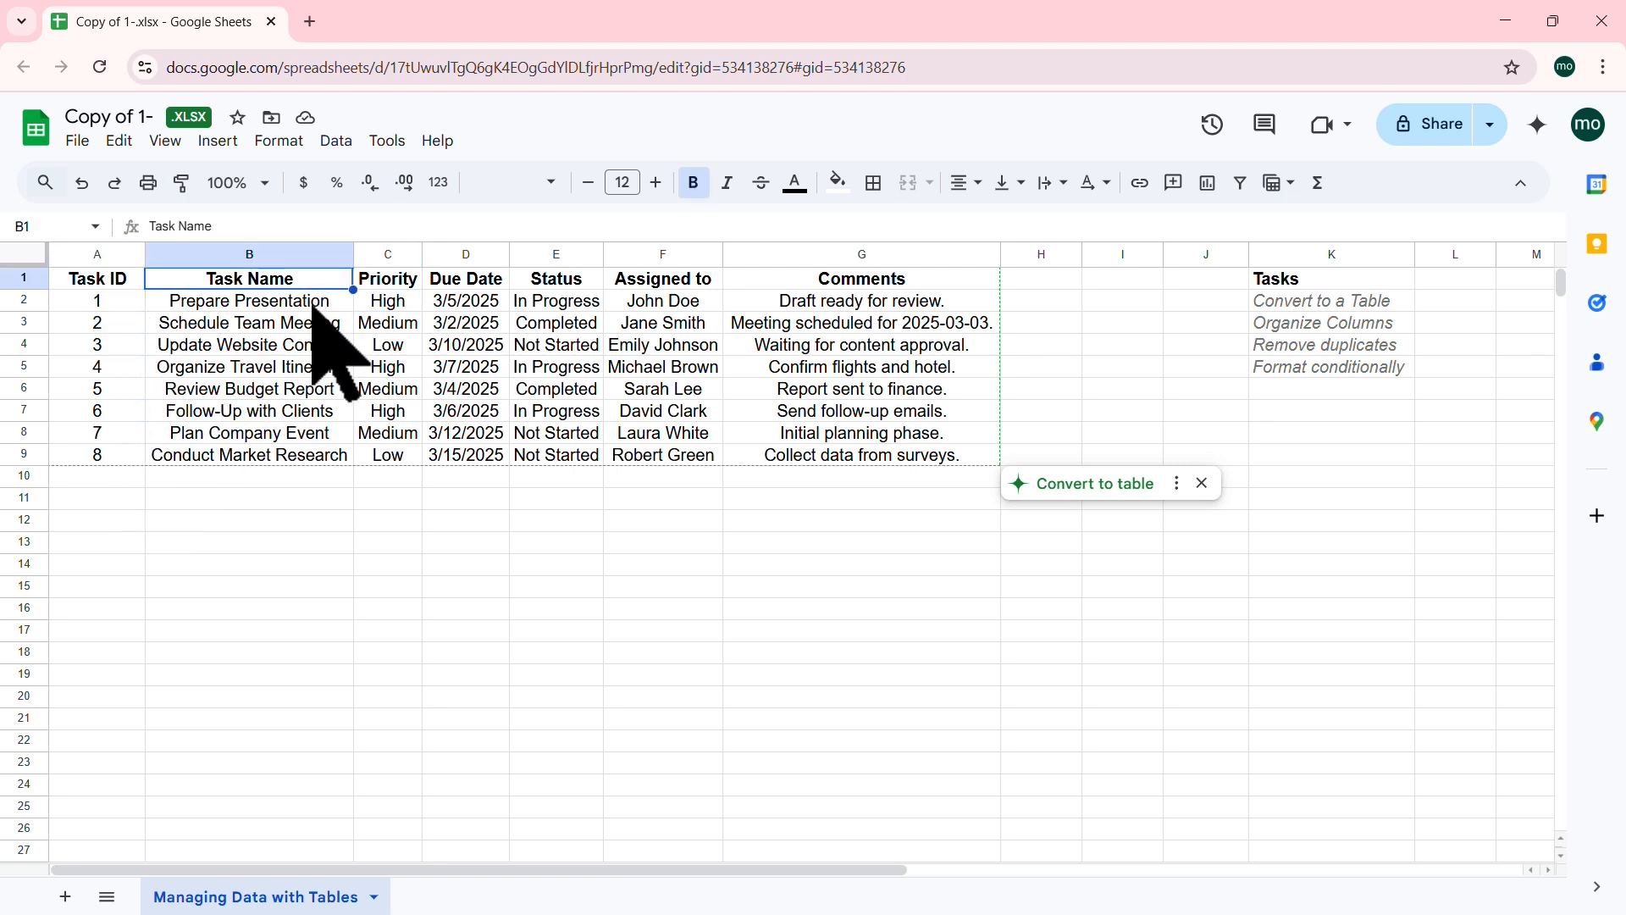
click(409, 282)
click(499, 287)
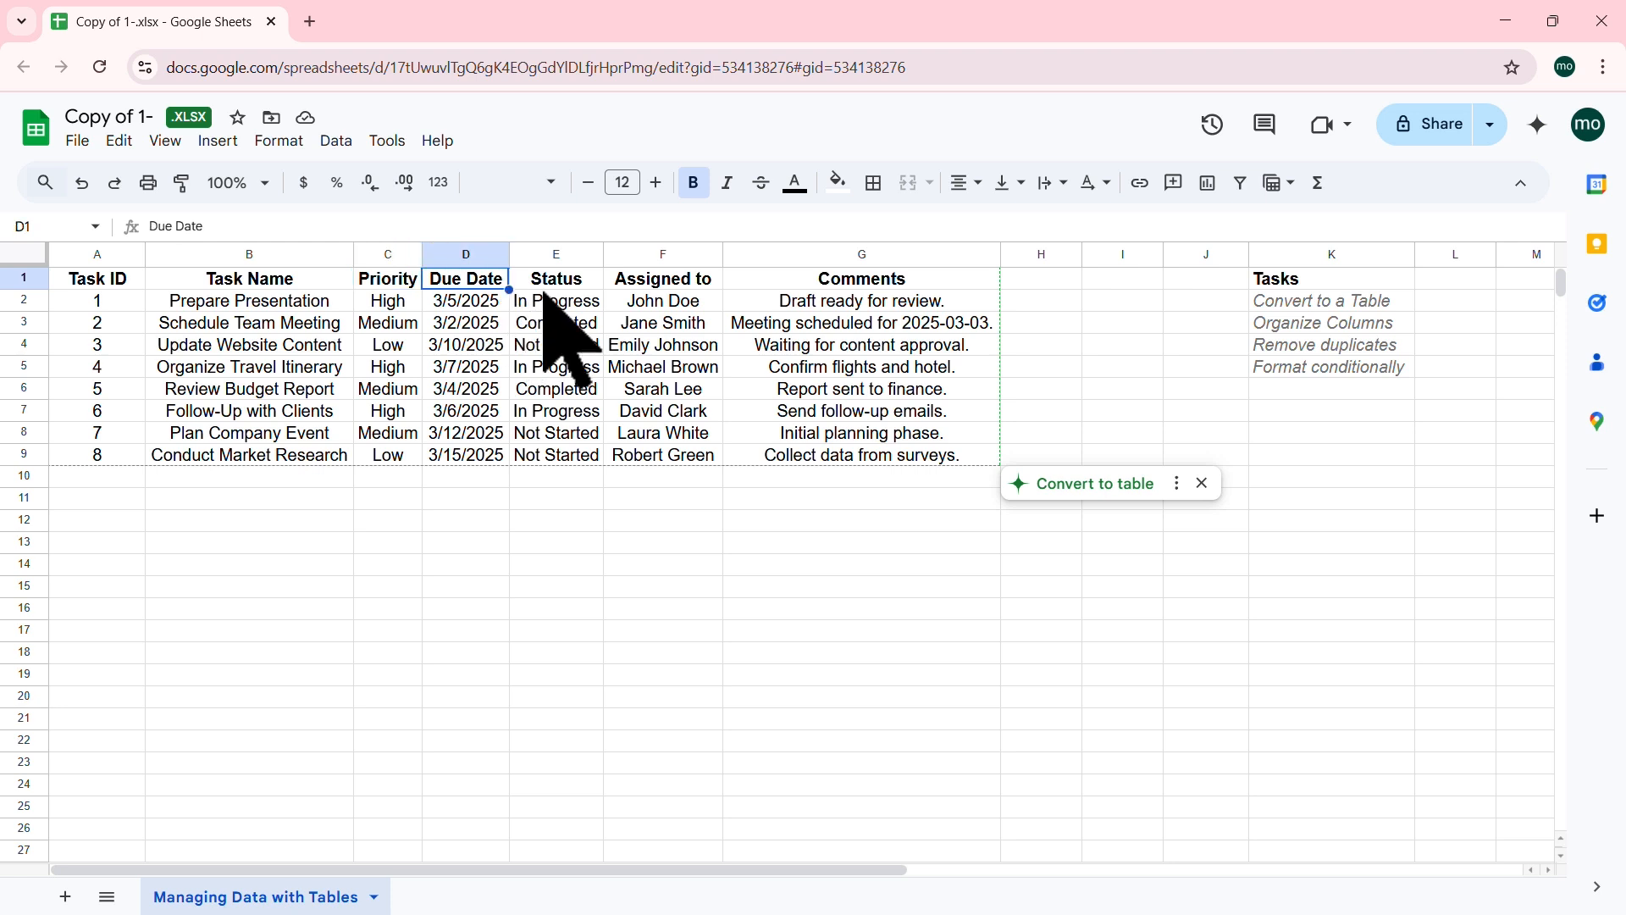
click(593, 288)
click(688, 287)
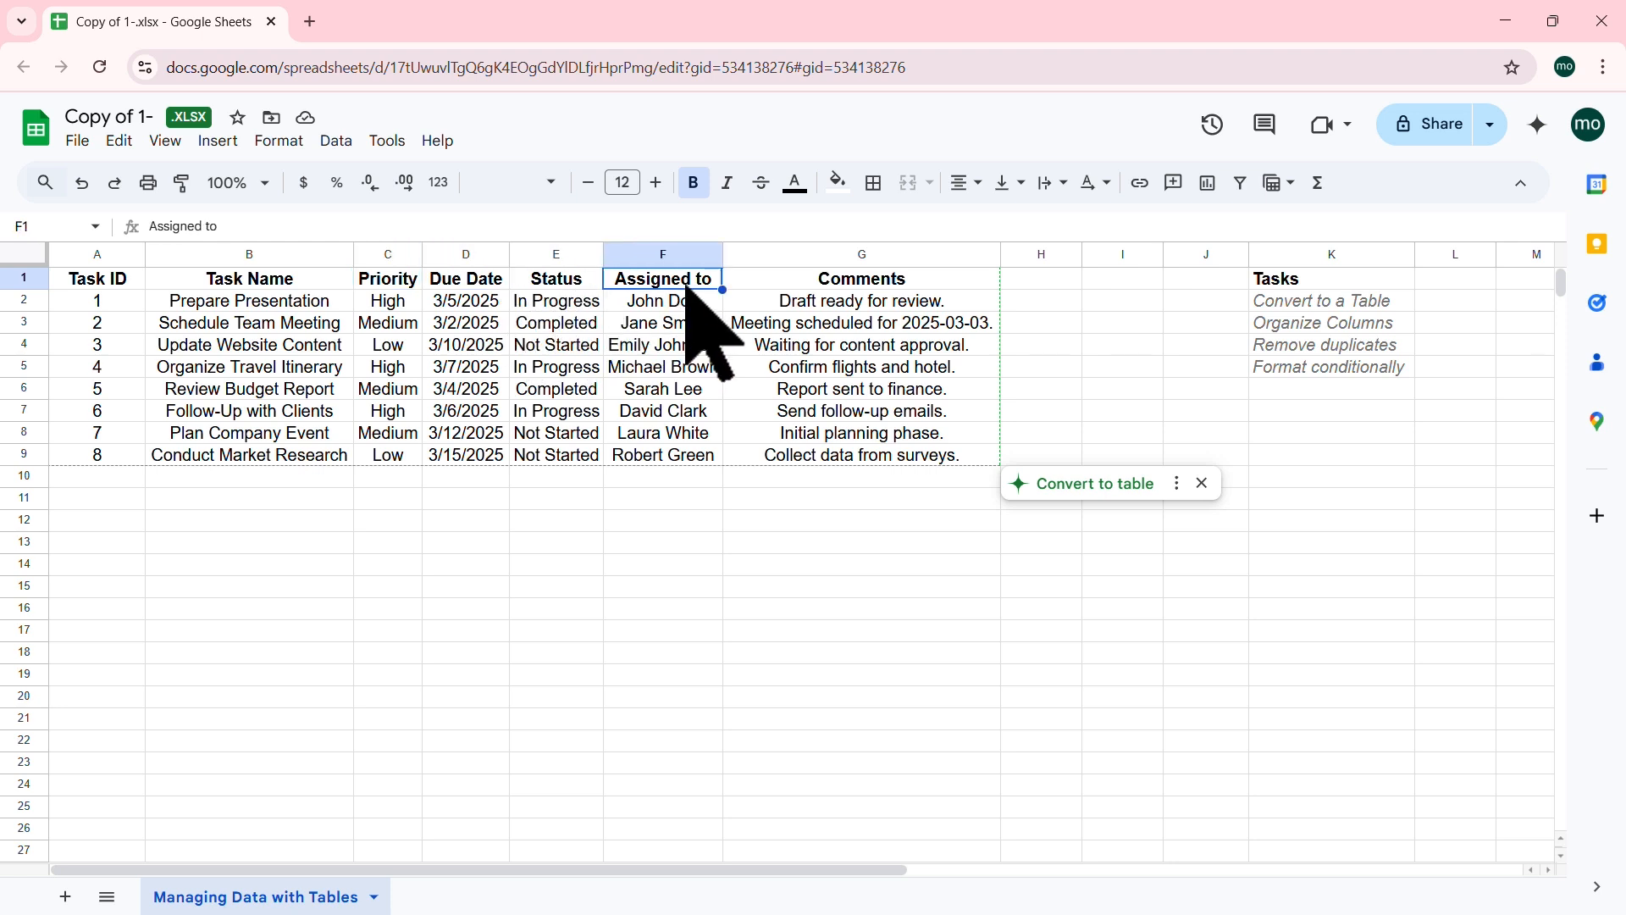
click(861, 284)
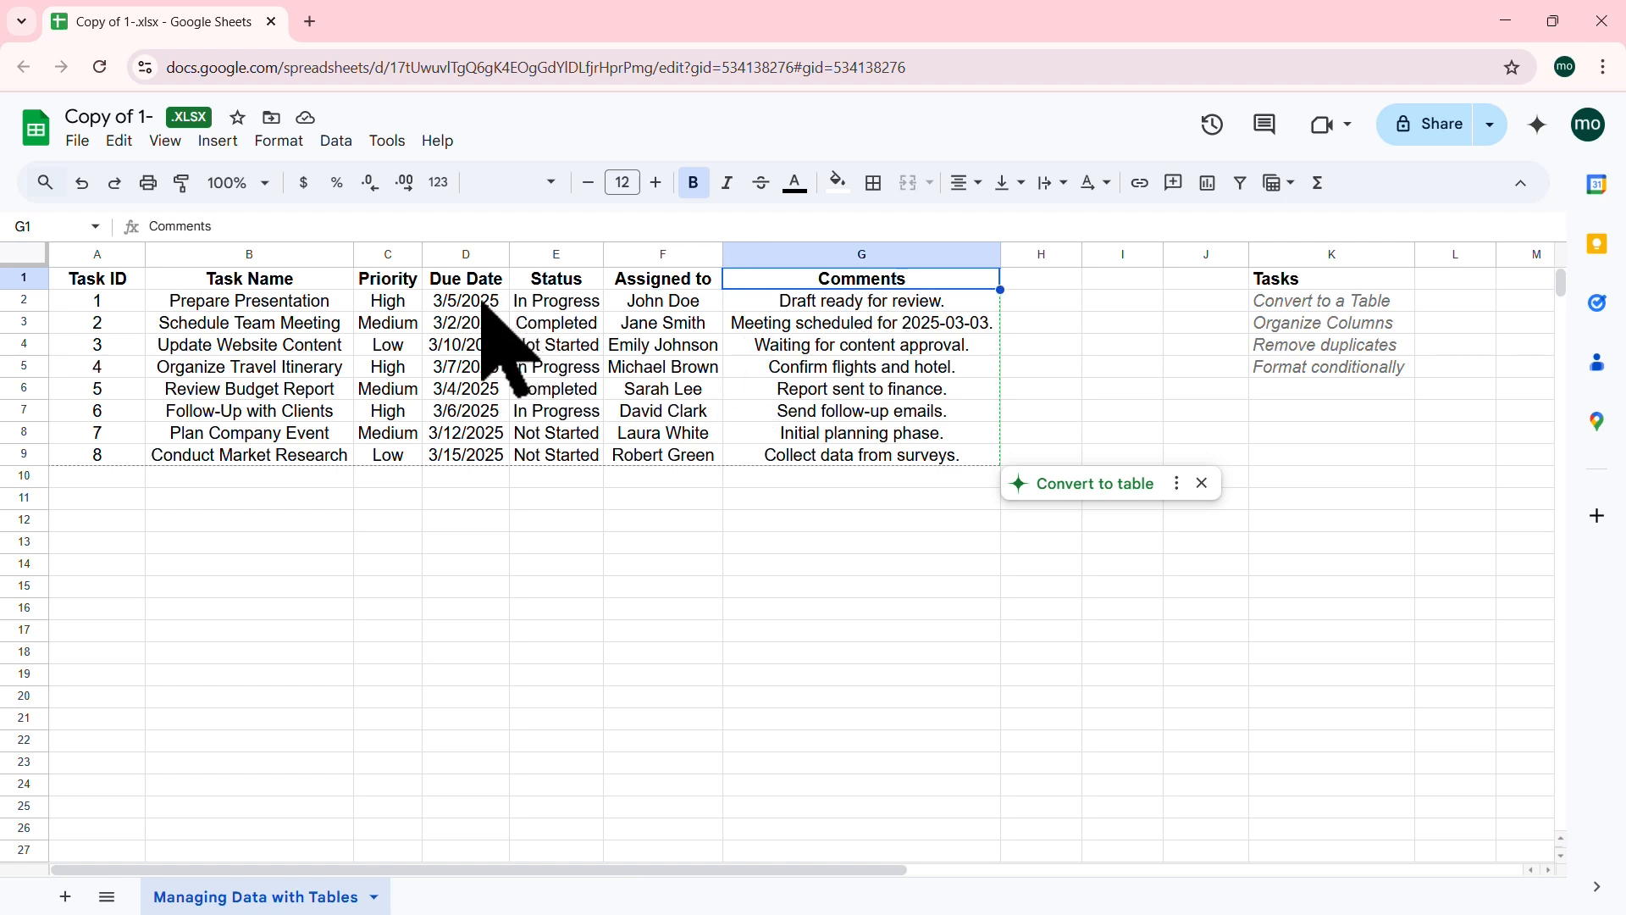
click(490, 369)
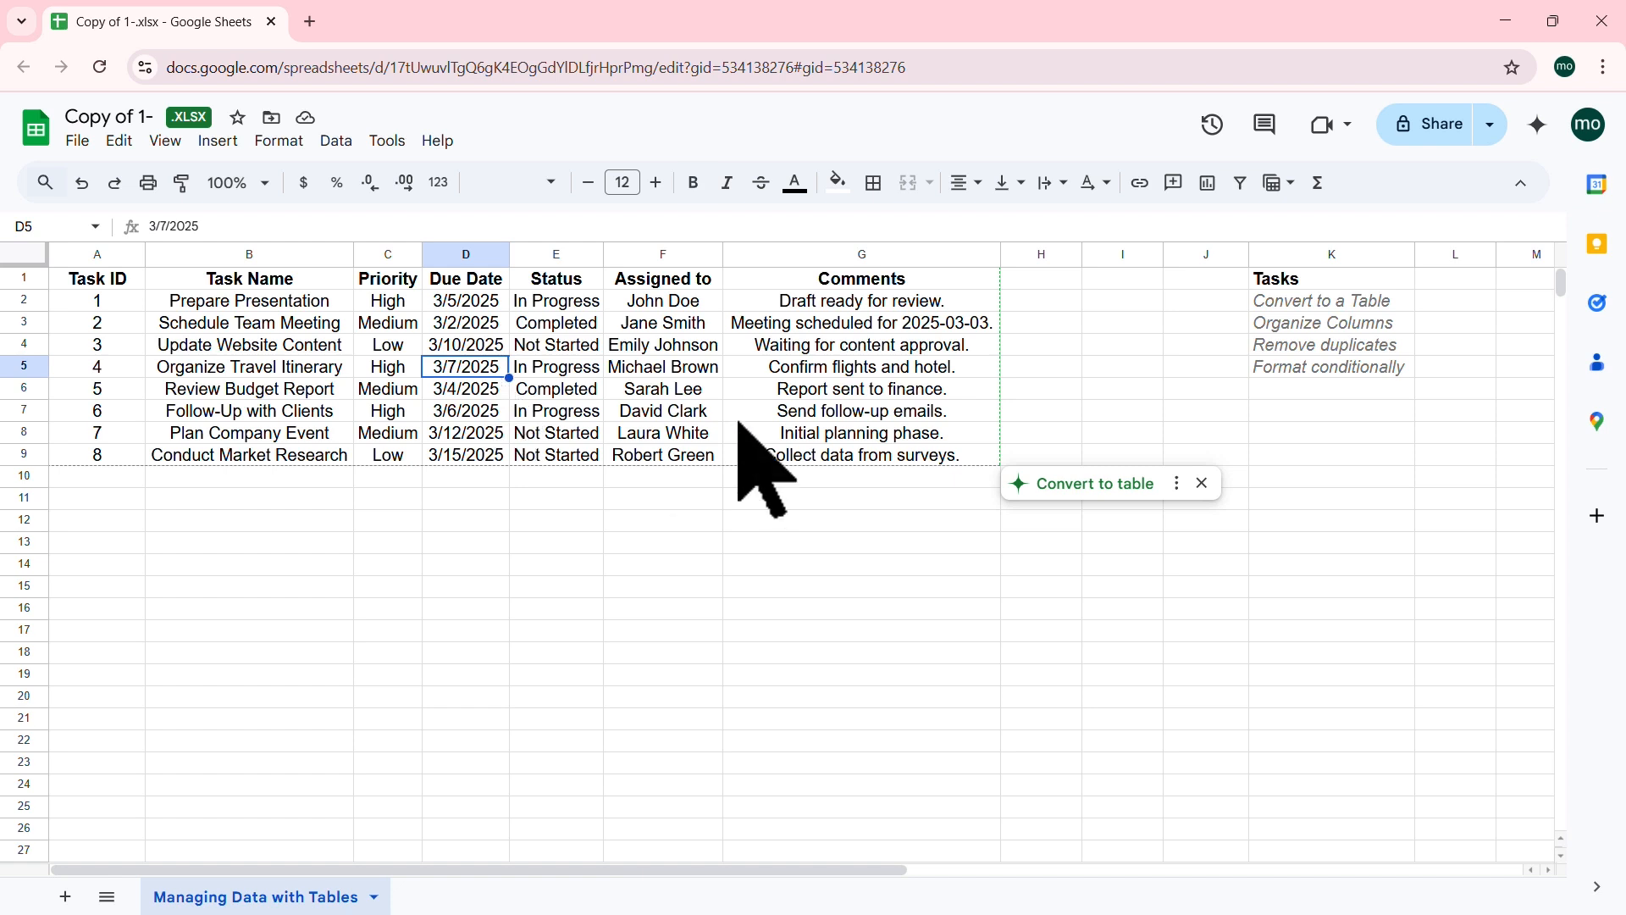
click(667, 367)
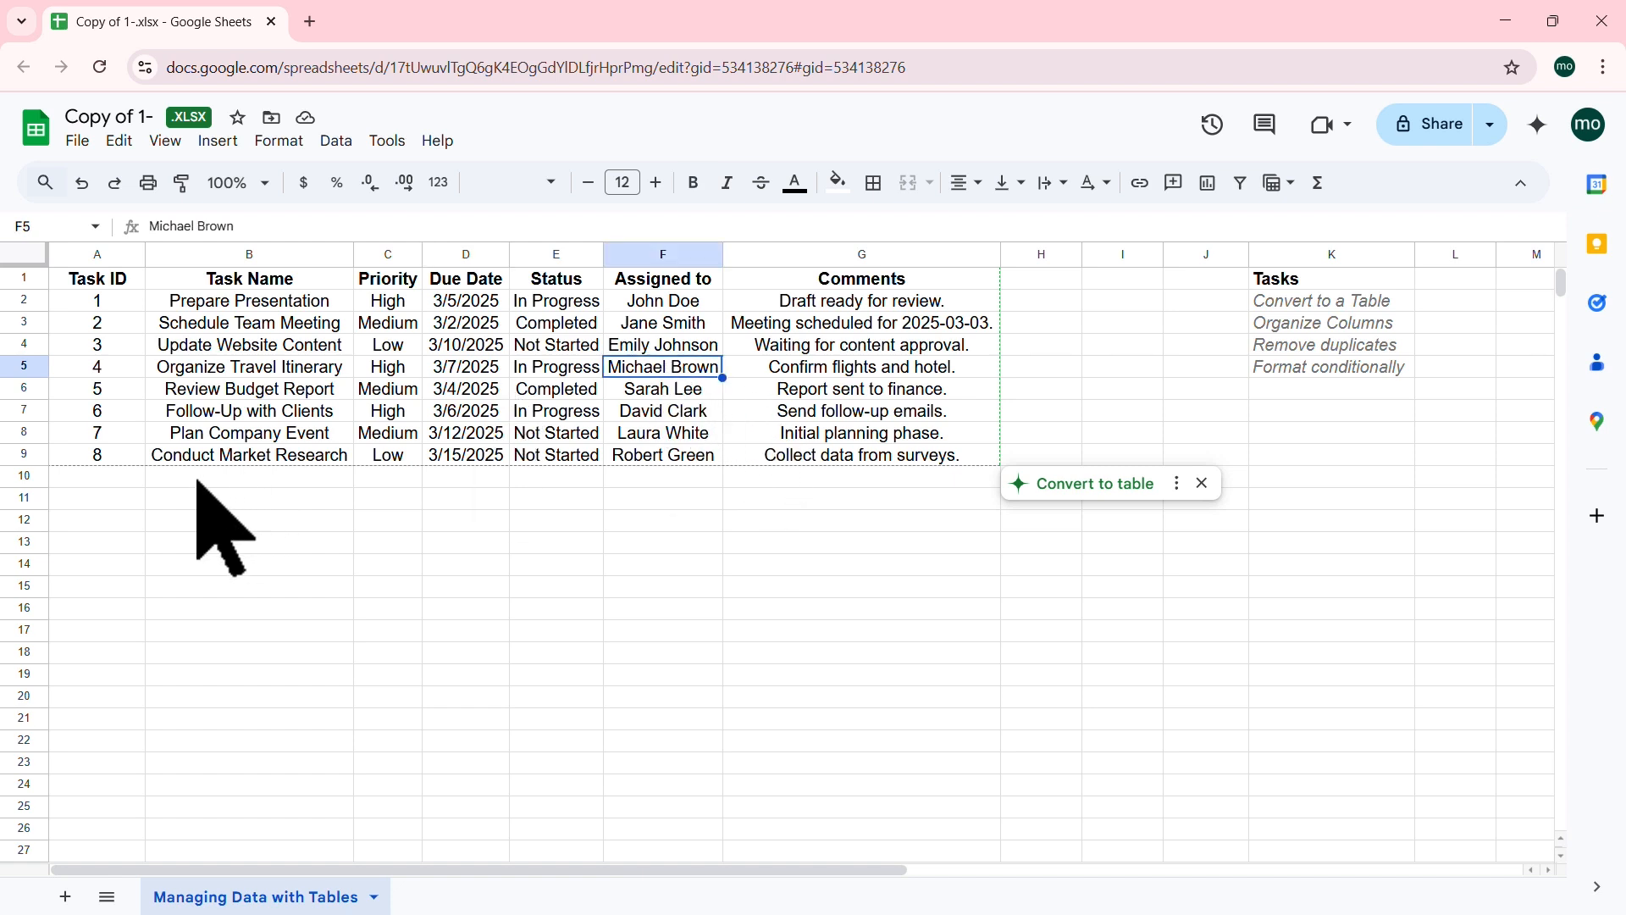
drag(132, 477, 860, 653)
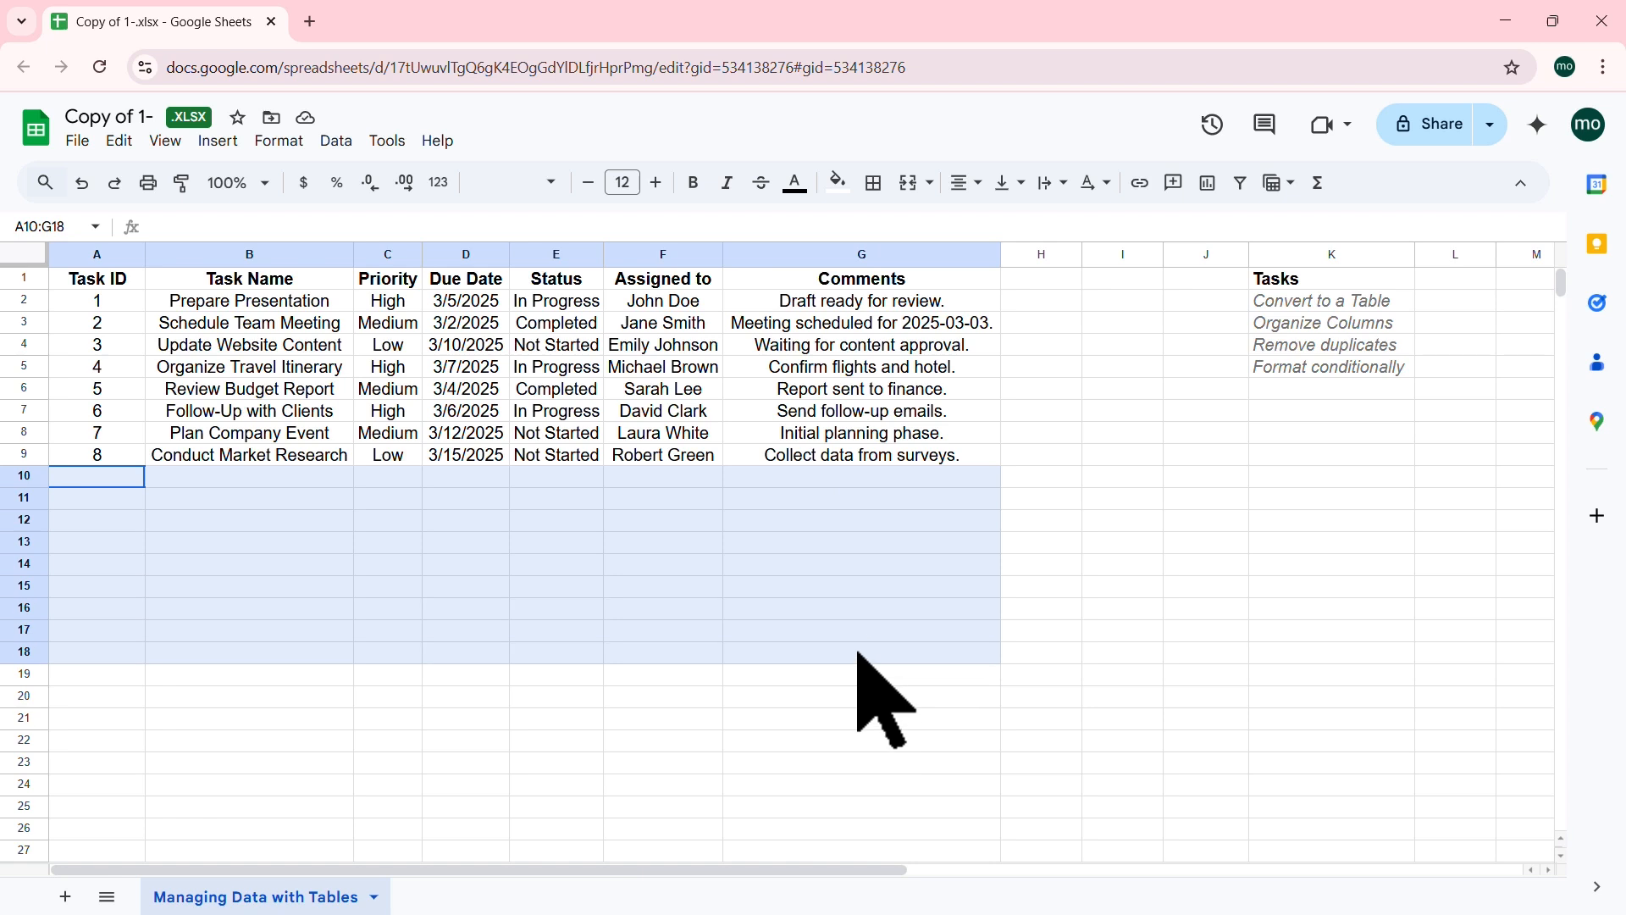
click(637, 375)
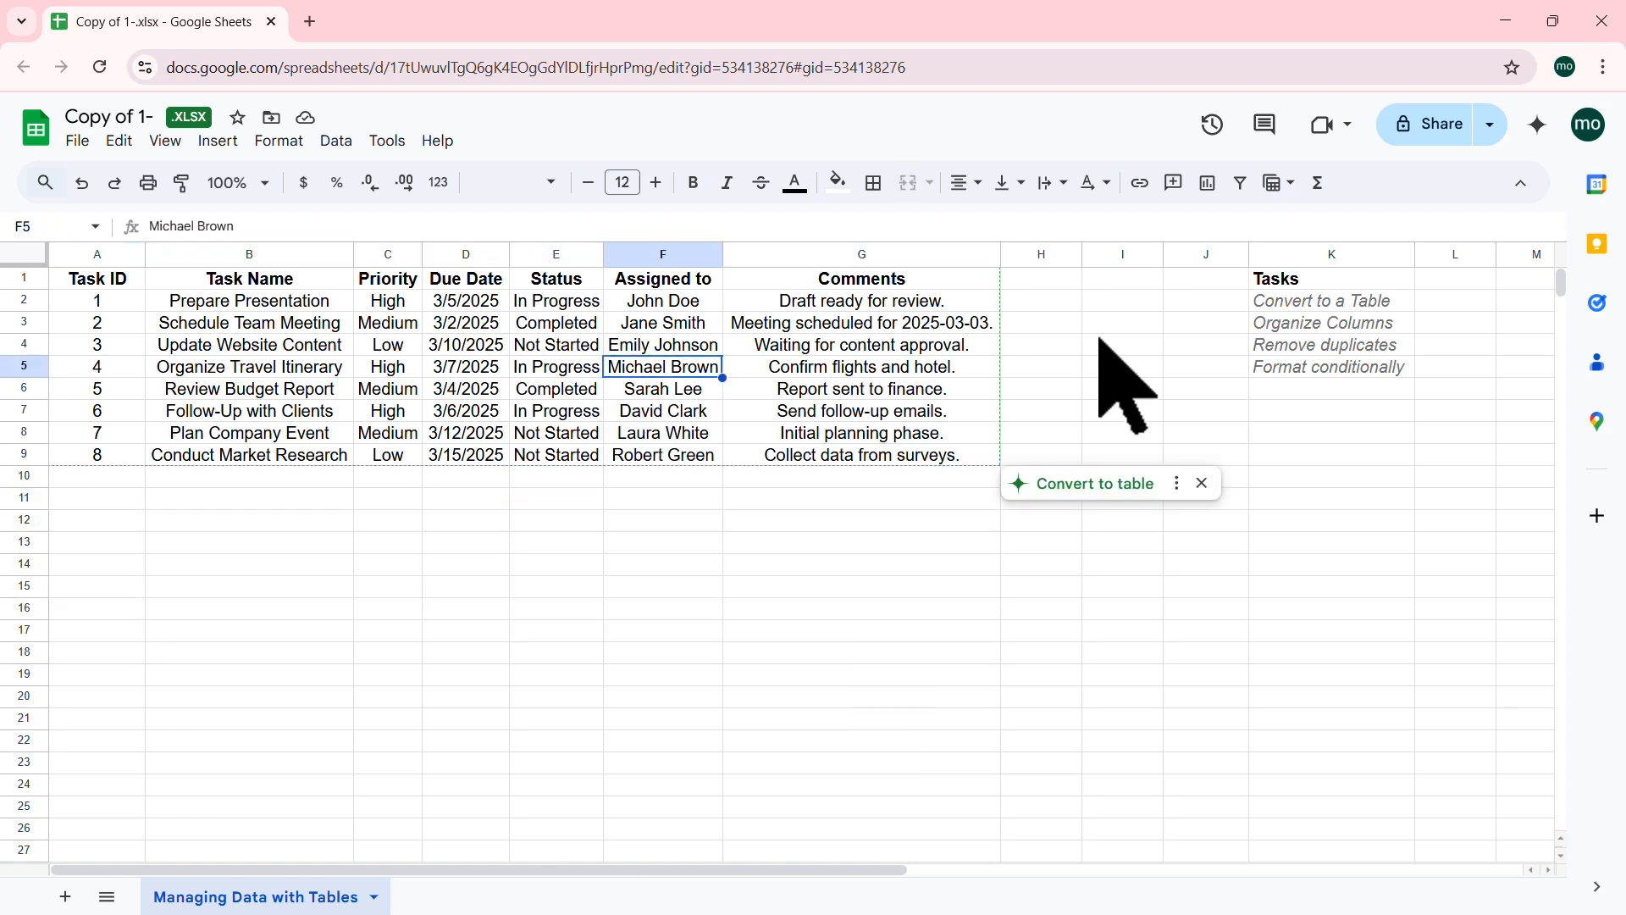
click(1336, 302)
click(669, 371)
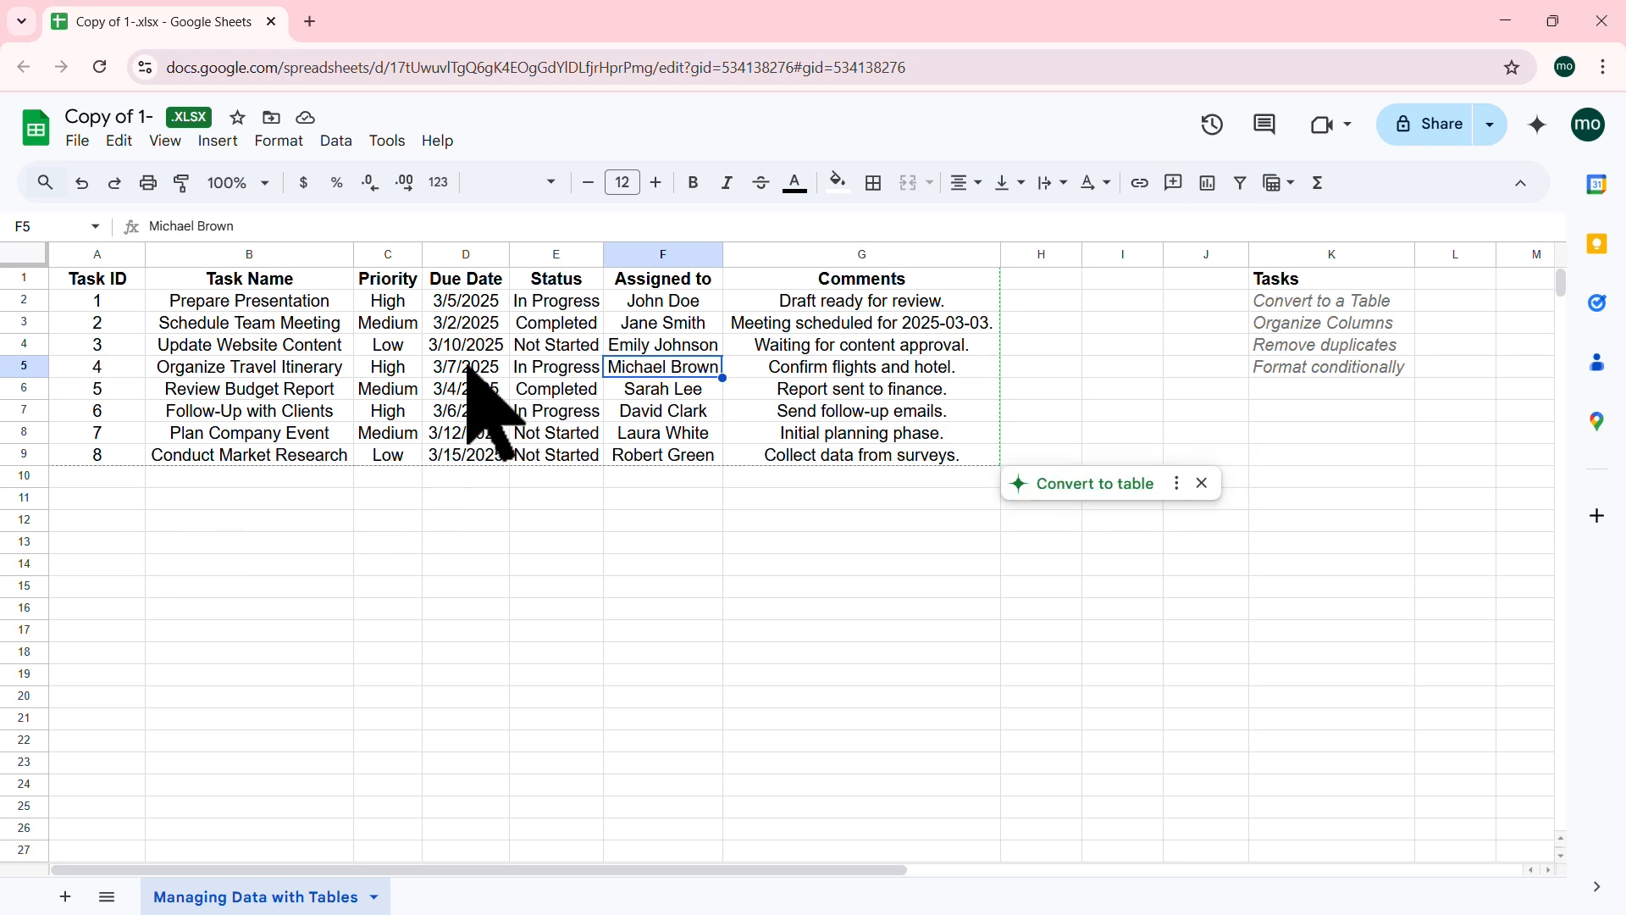
click(1142, 484)
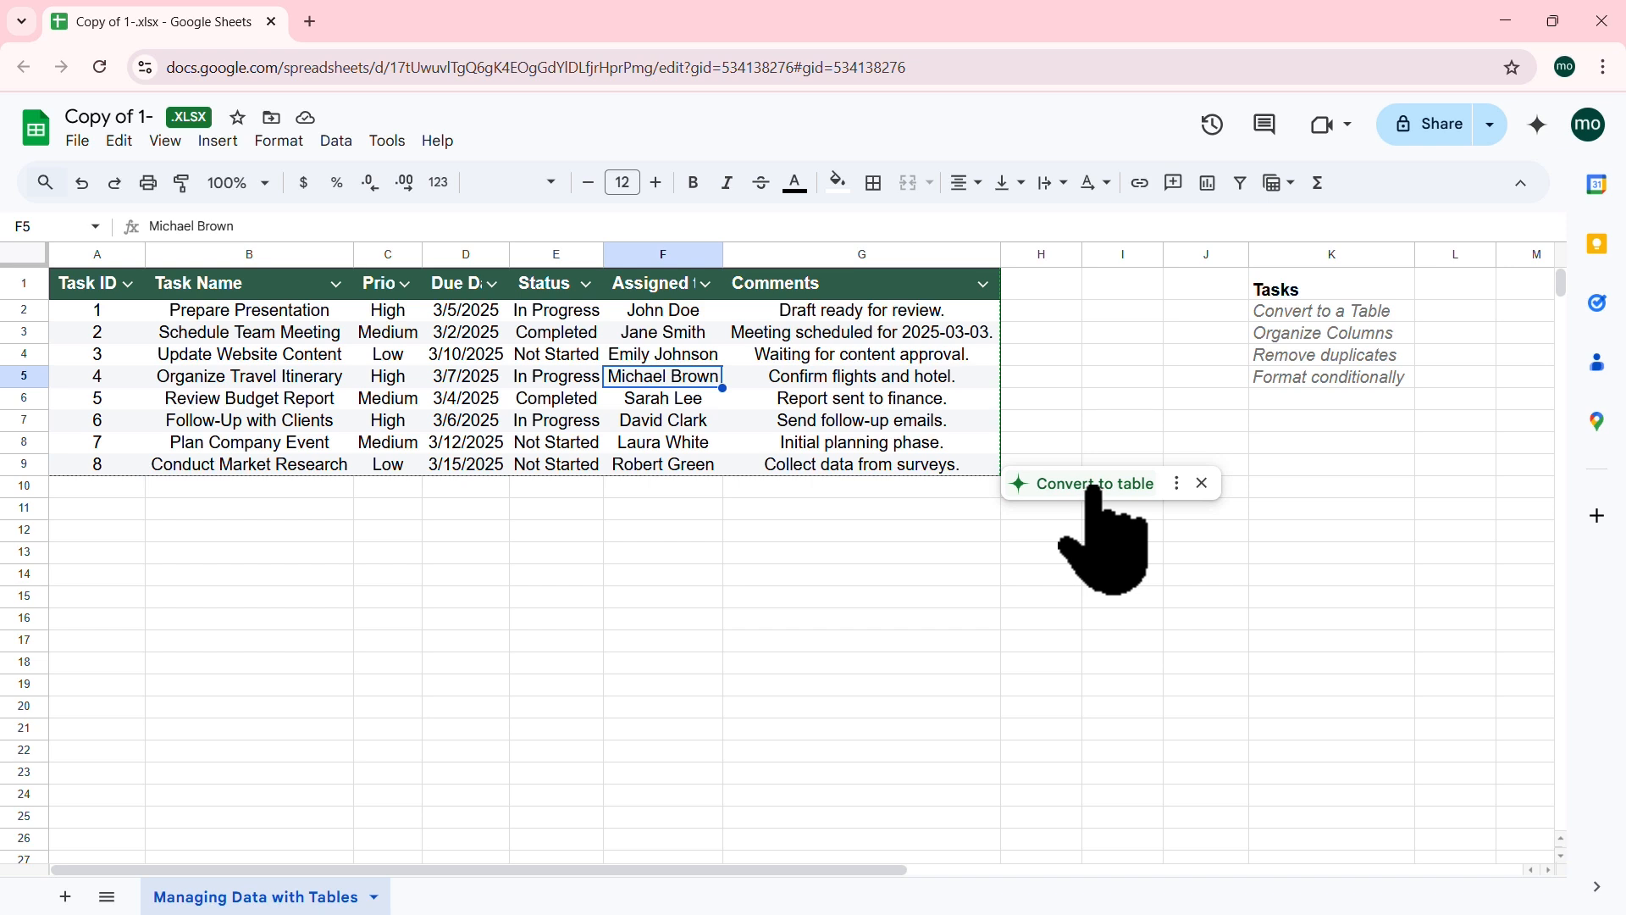
Step: Convert the eight-task range A1:G9 into Table1 using the cell's context menu
right_click(555, 345)
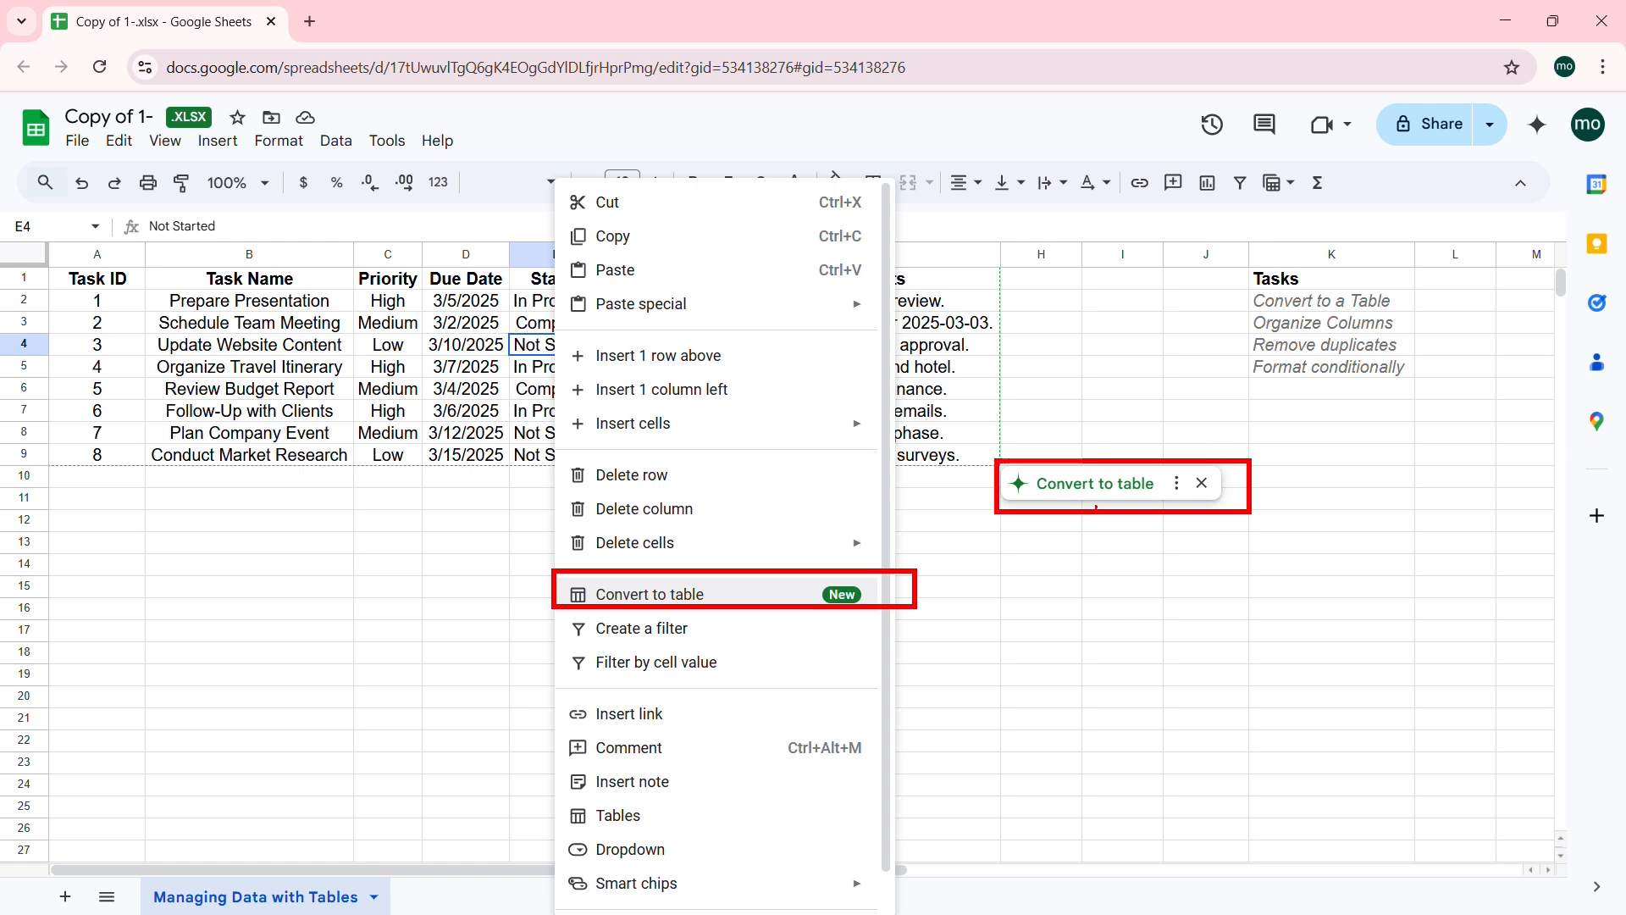
key(Escape)
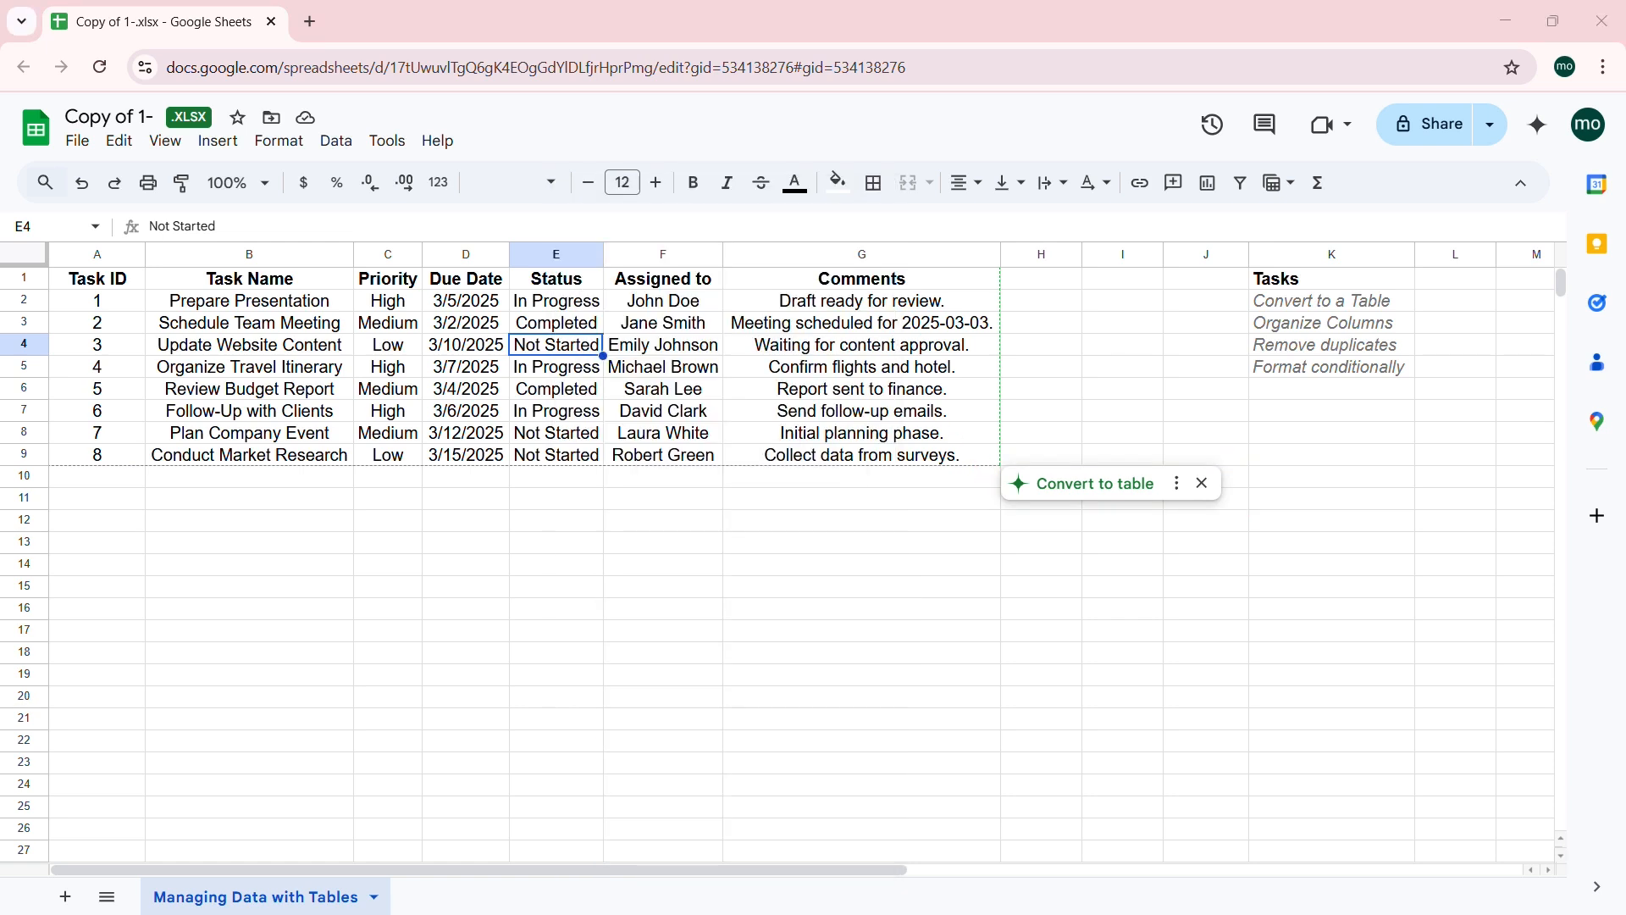
right_click(559, 347)
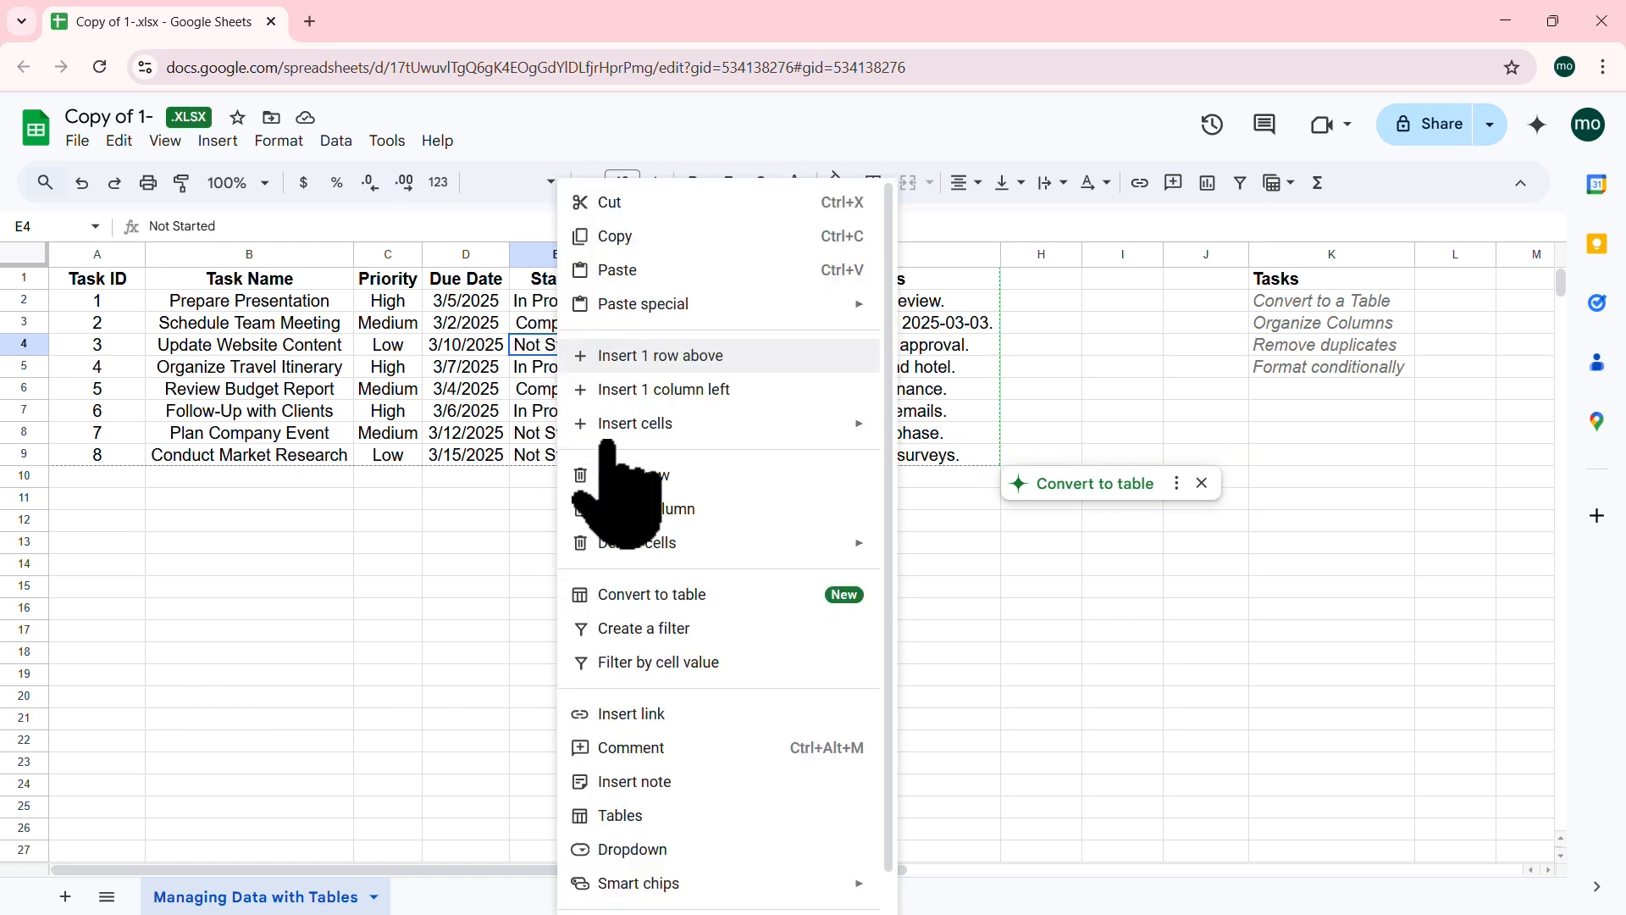
click(696, 595)
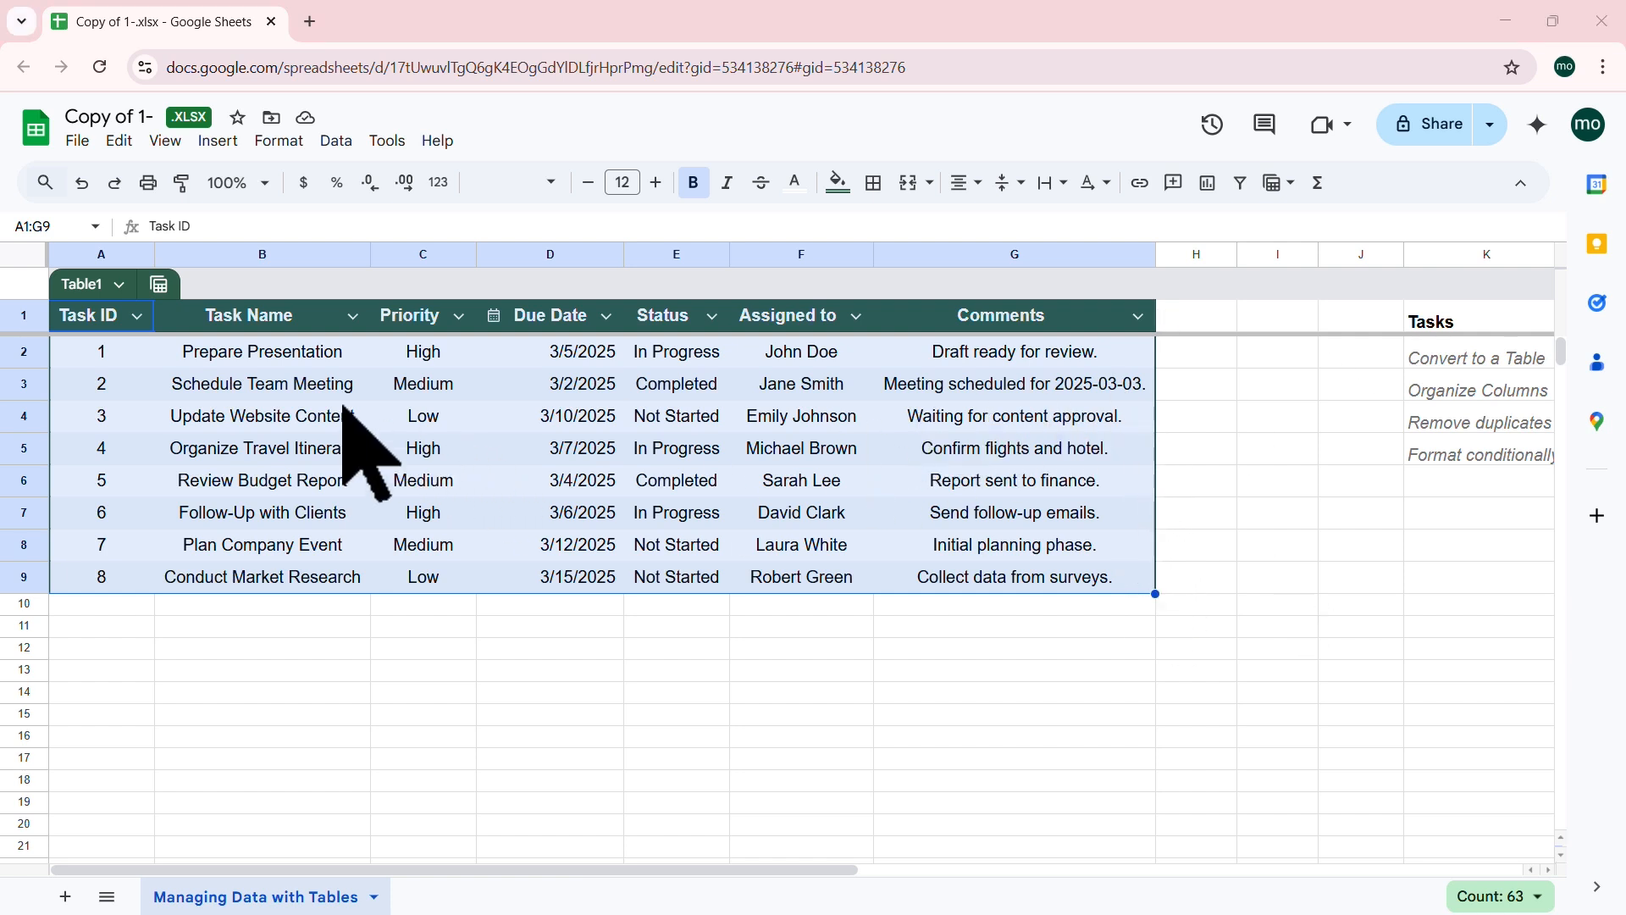
click(316, 391)
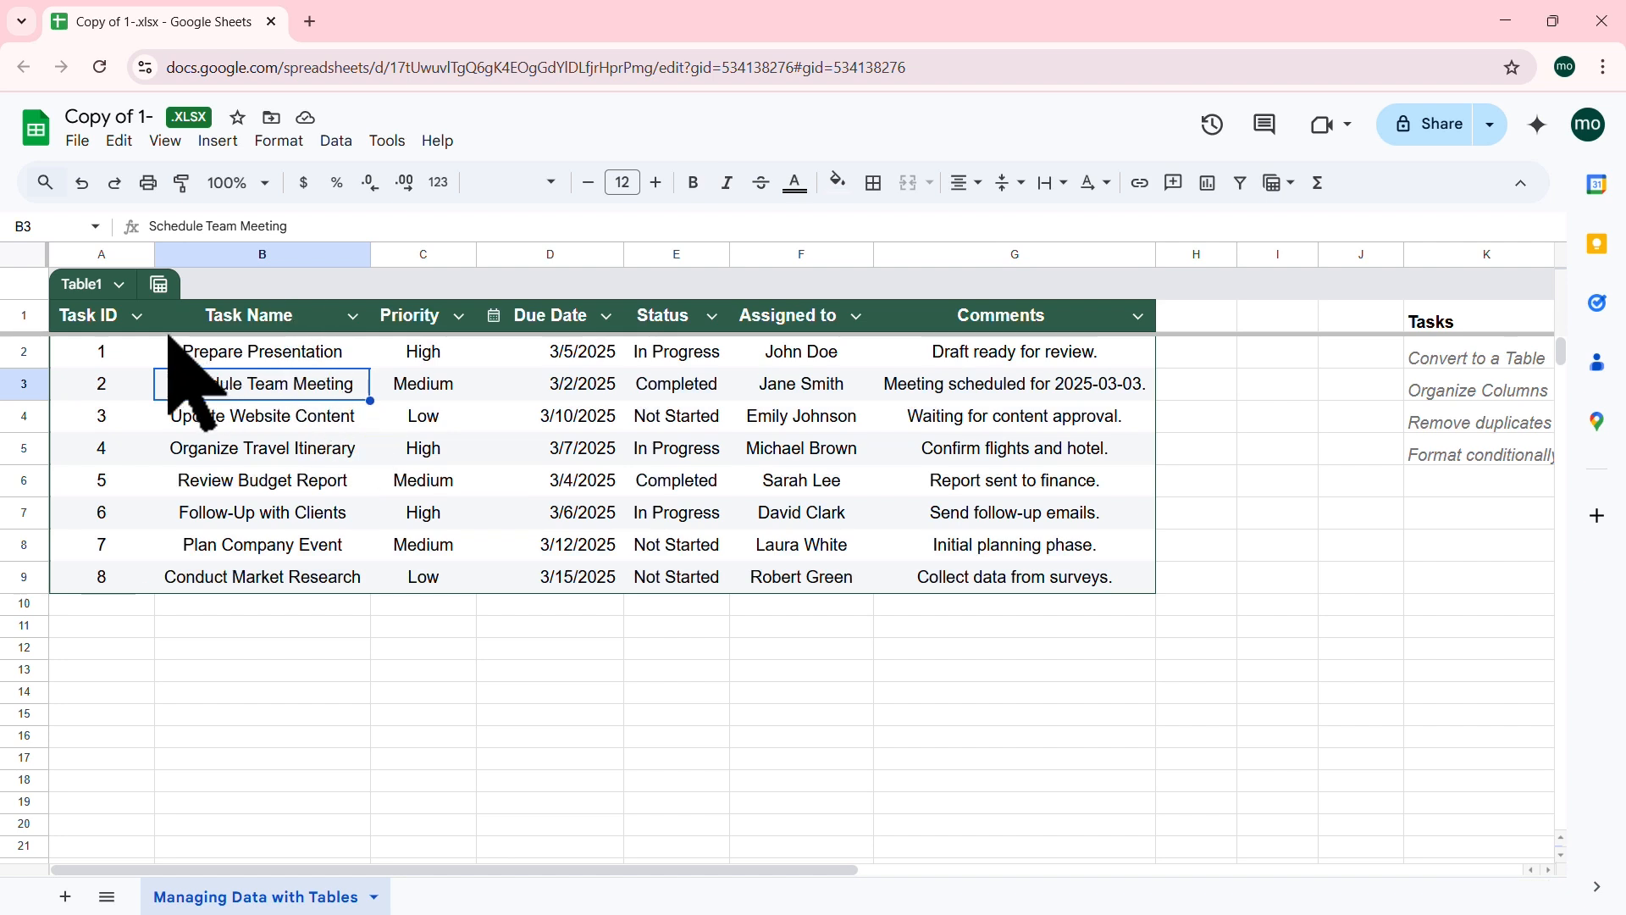
Step: Give Table1 a blue header row and turn on alternating row colours
click(112, 285)
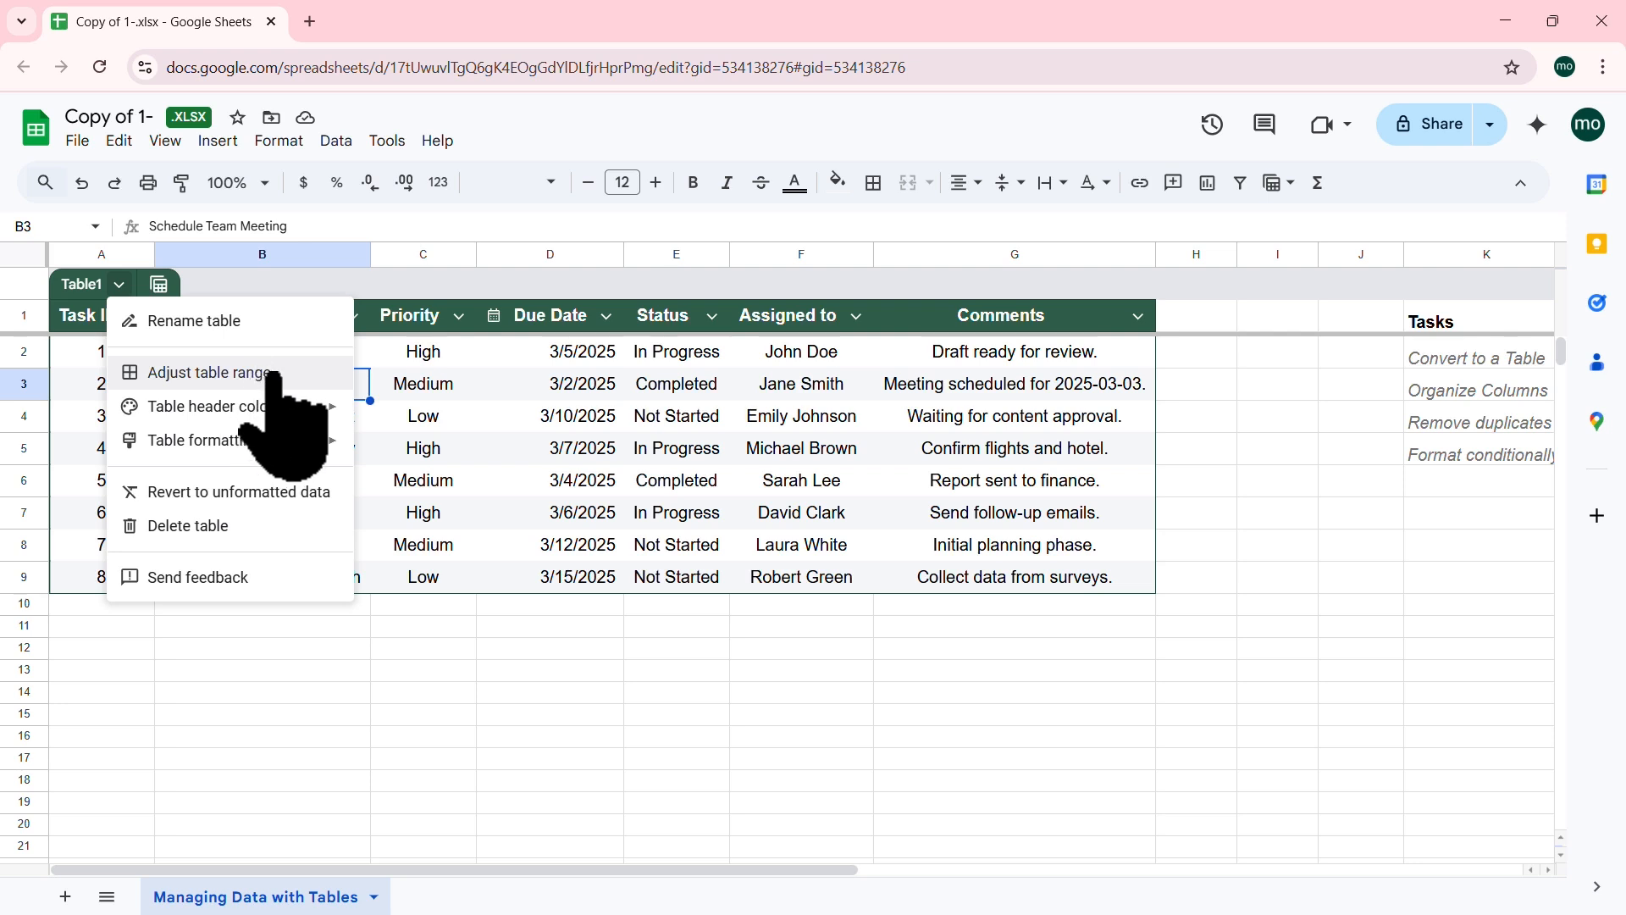
mouse_move(318, 408)
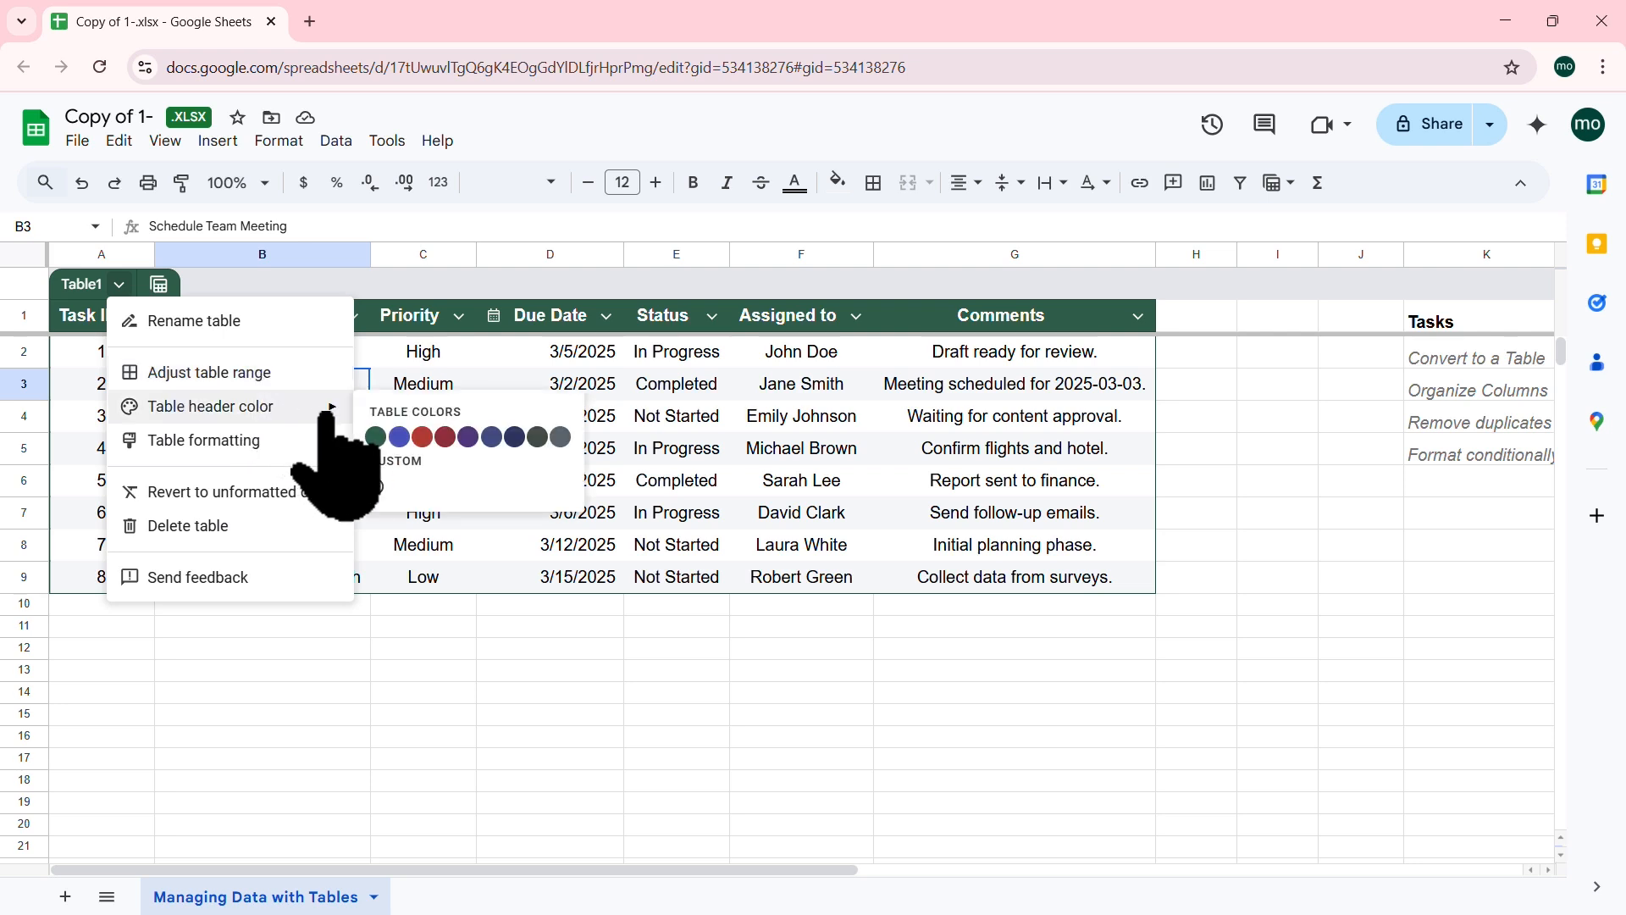
click(399, 436)
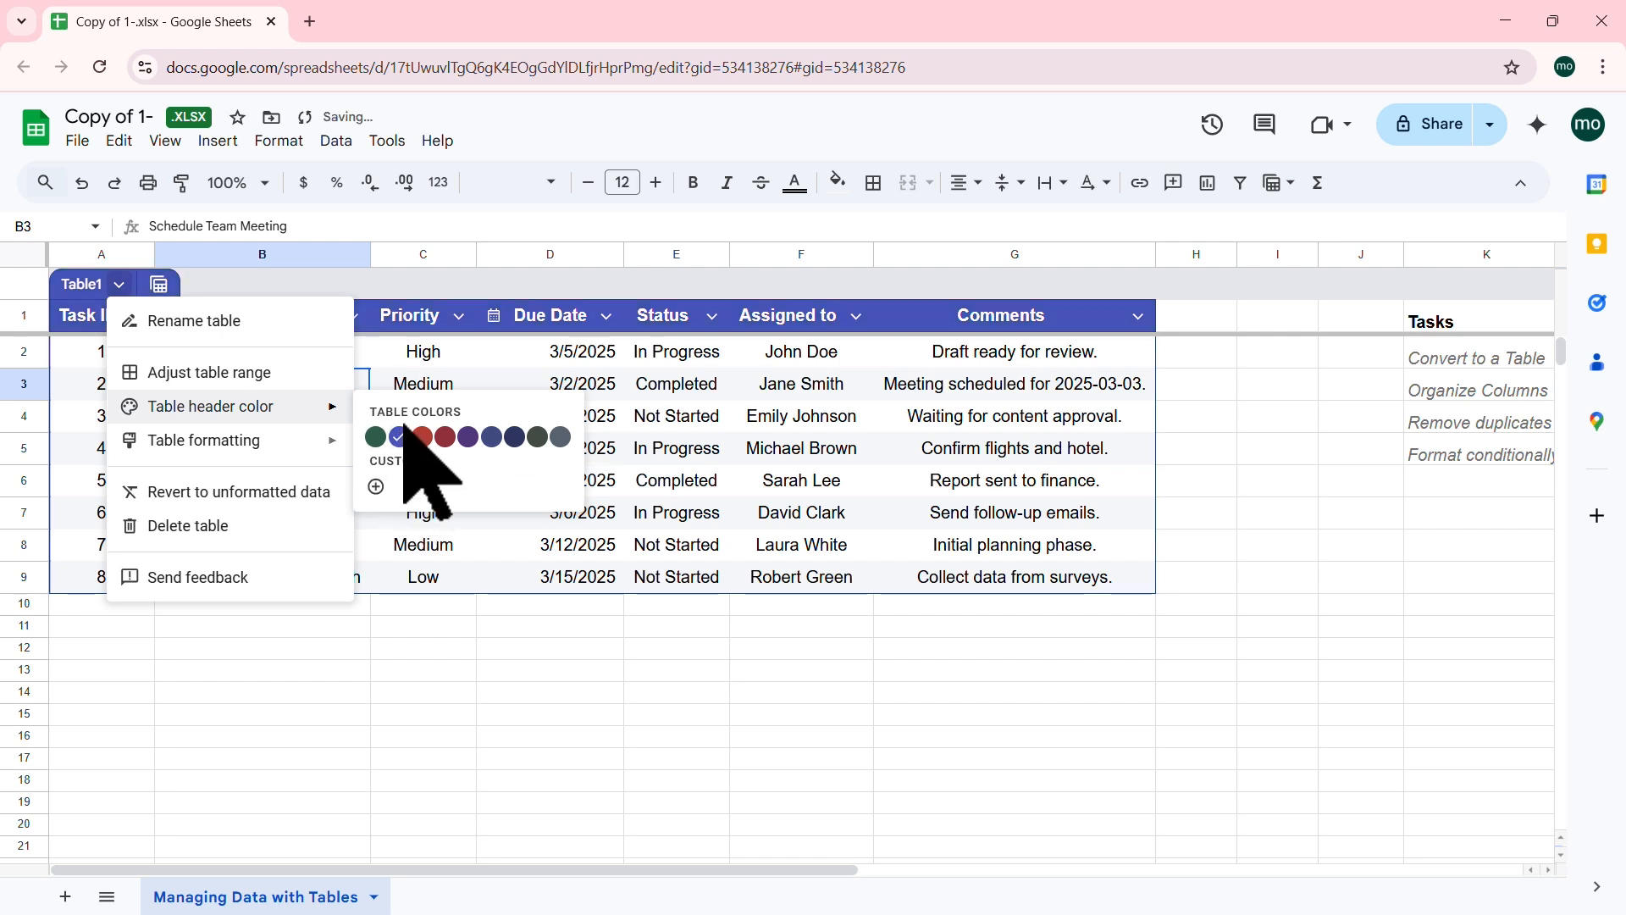
mouse_move(331, 442)
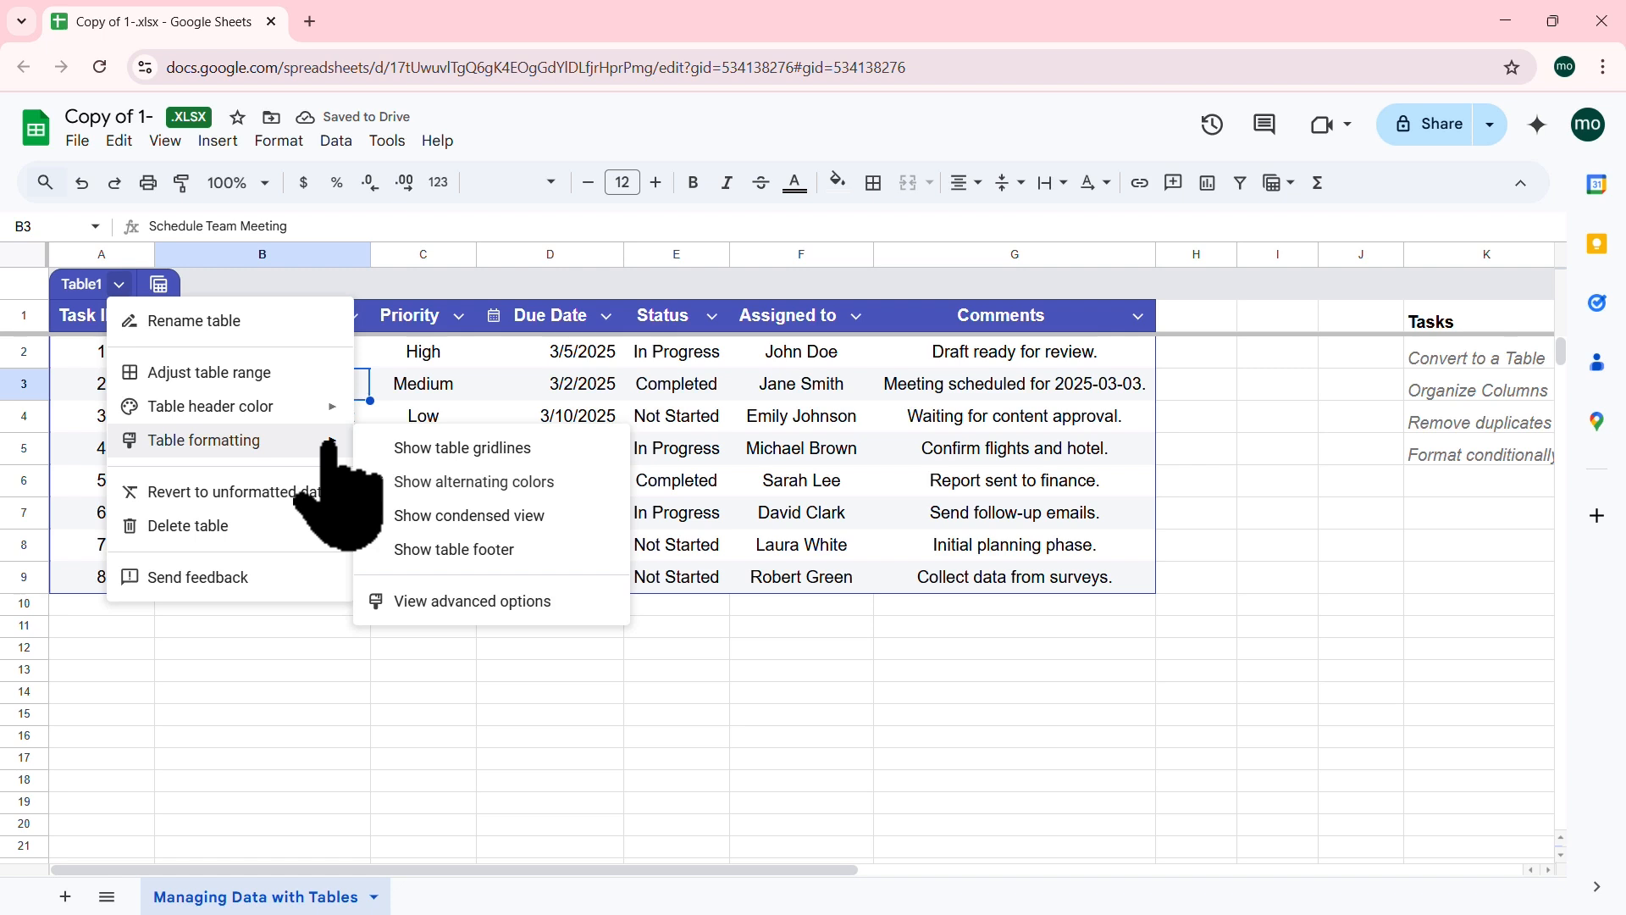
click(406, 481)
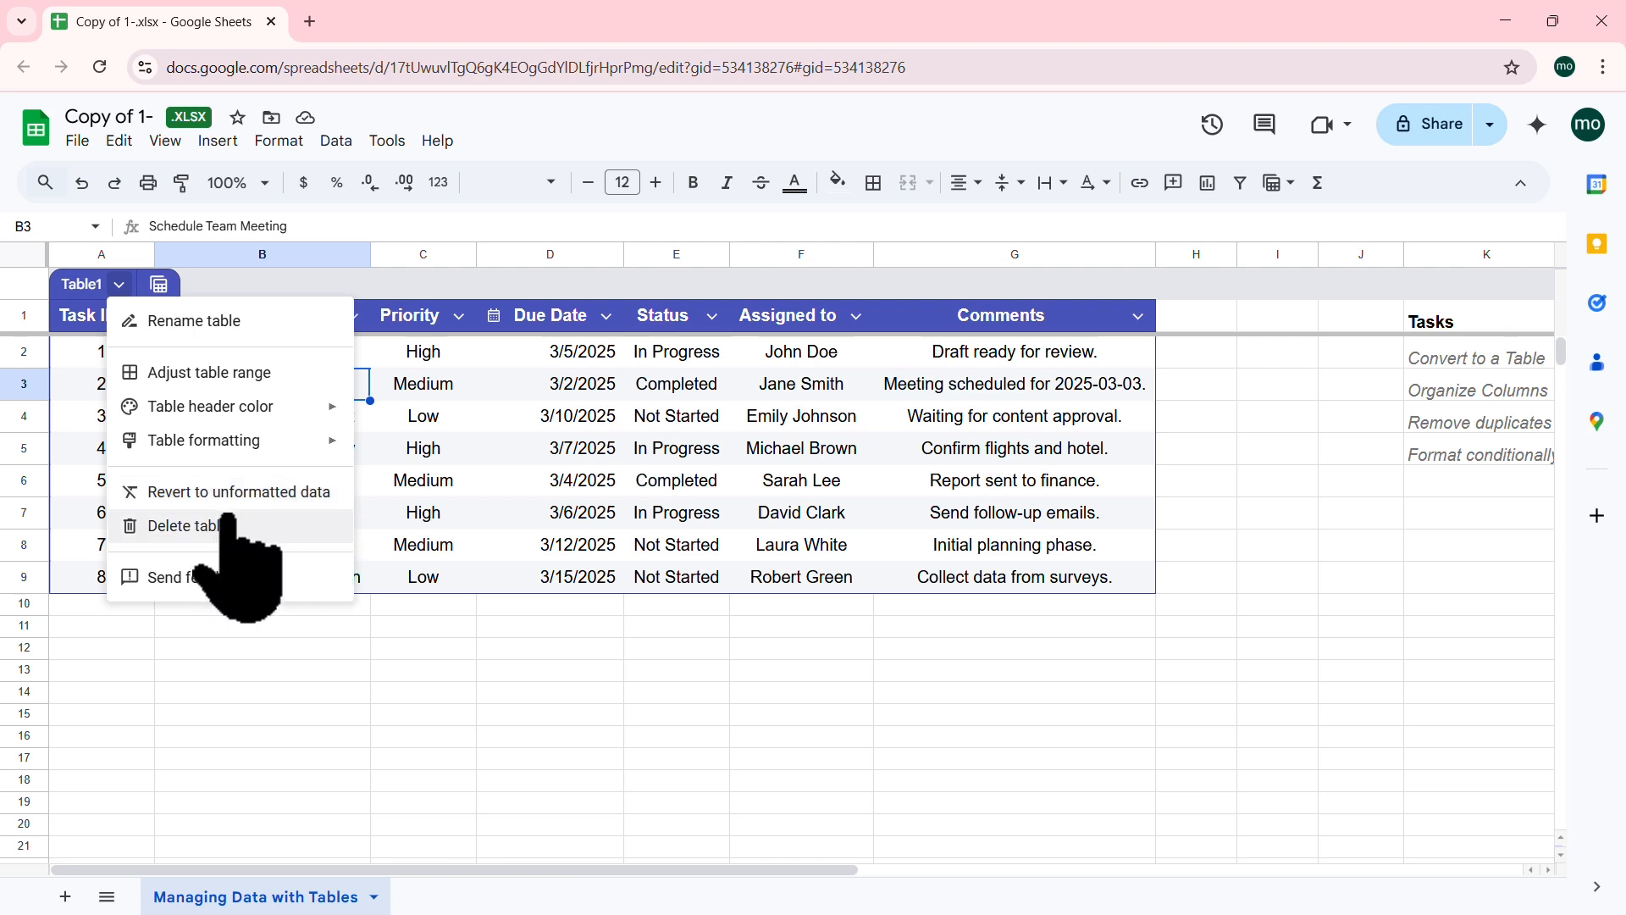
click(435, 389)
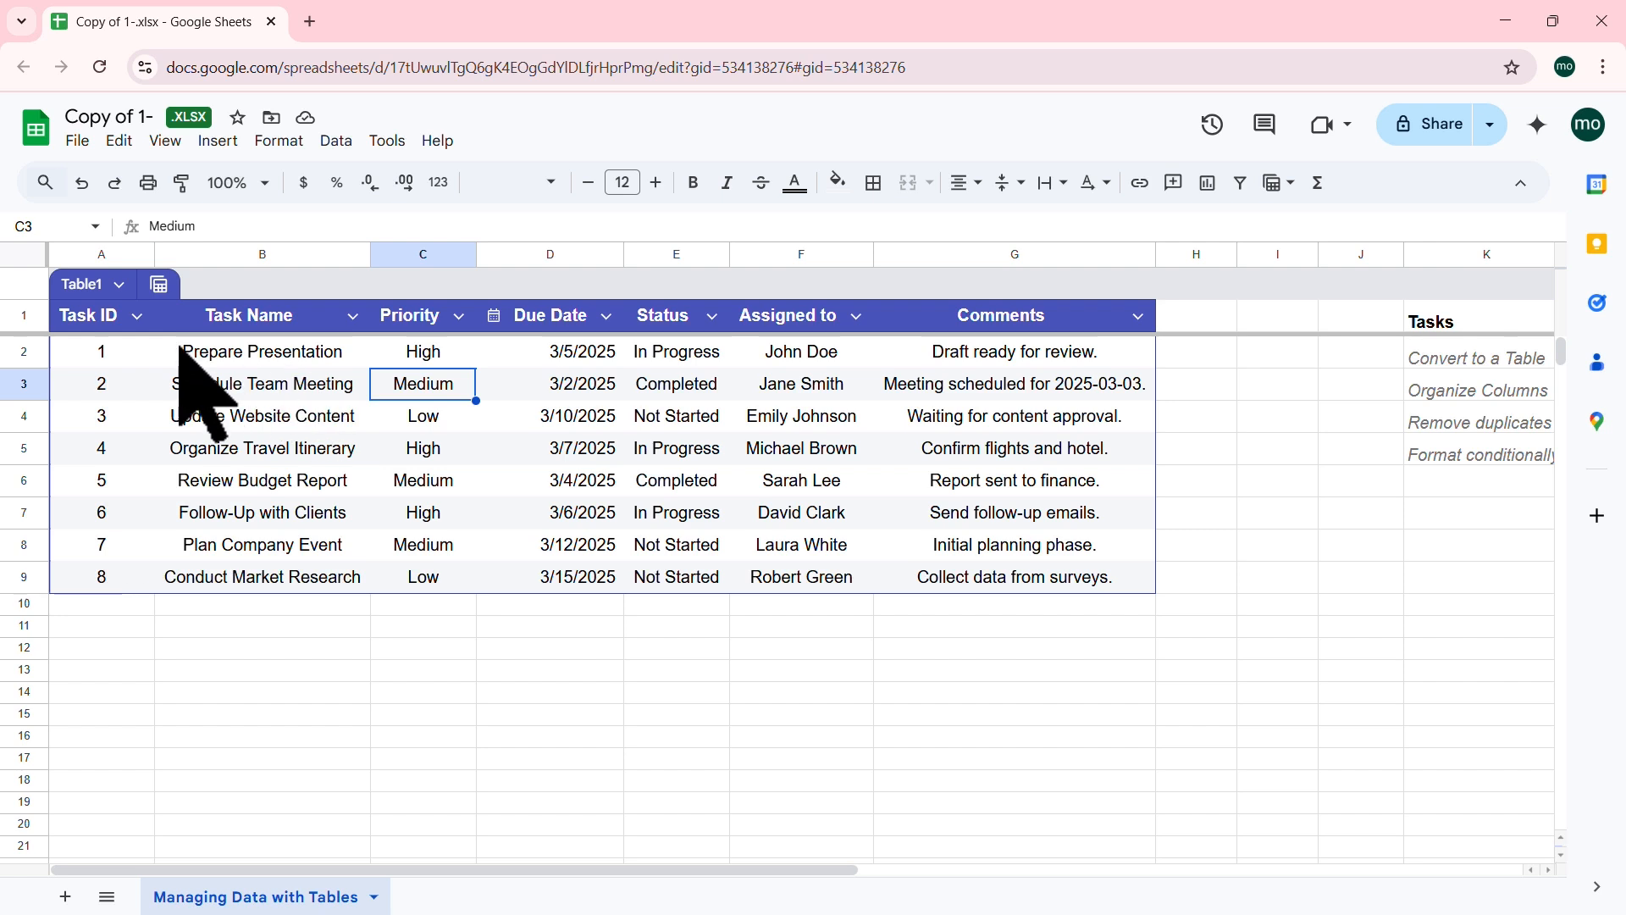
click(136, 315)
mouse_move(279, 360)
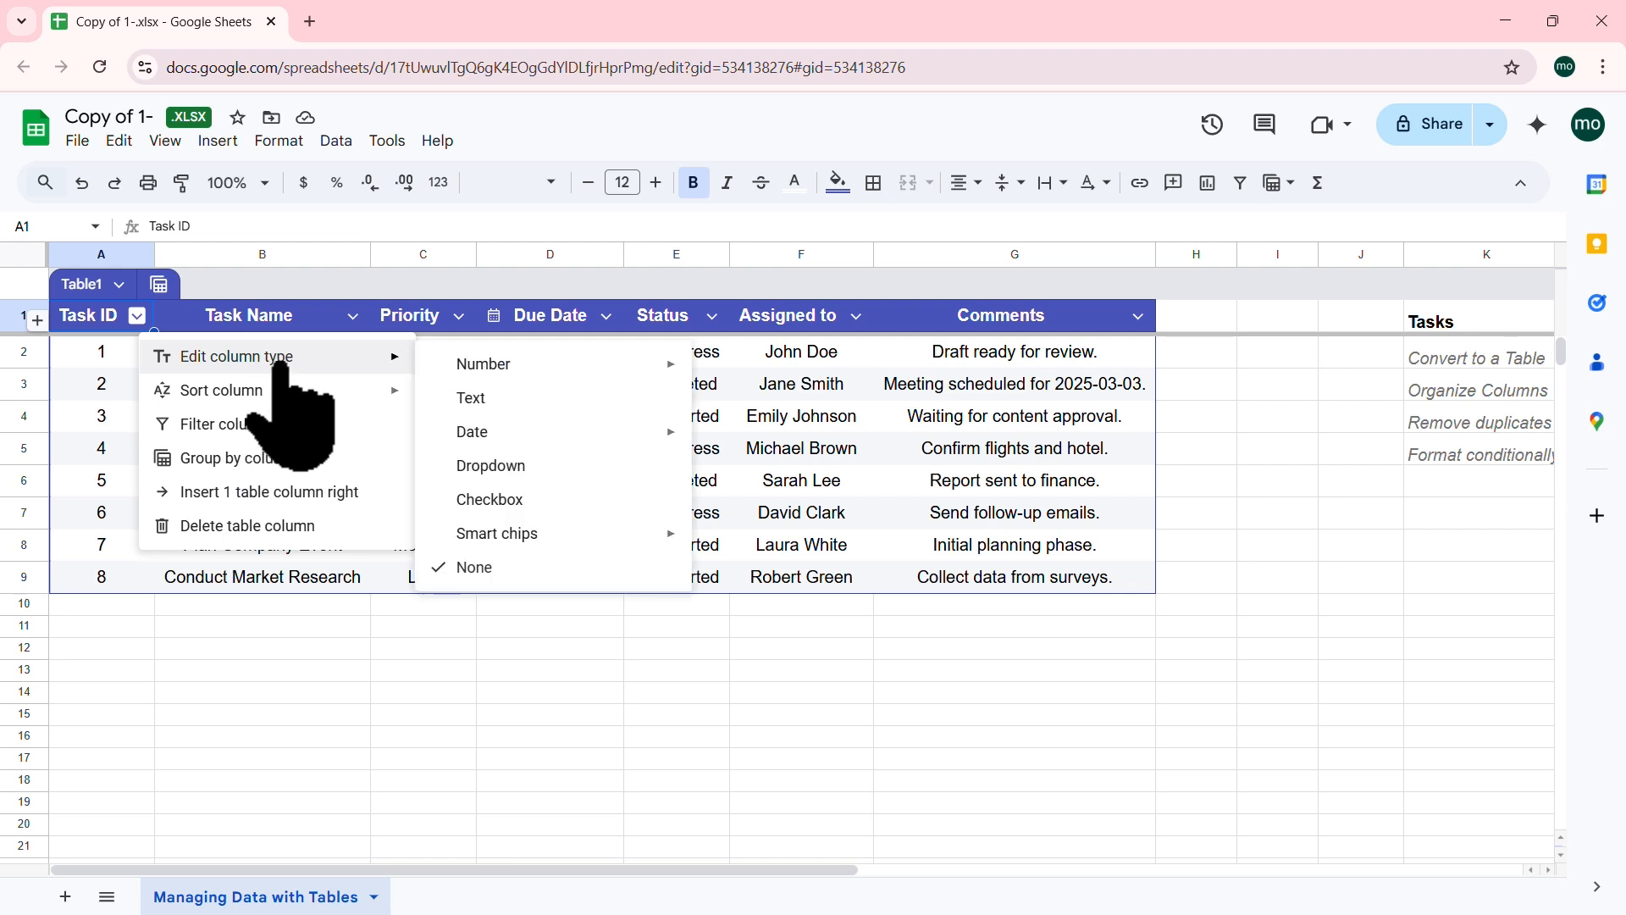
mouse_move(546, 364)
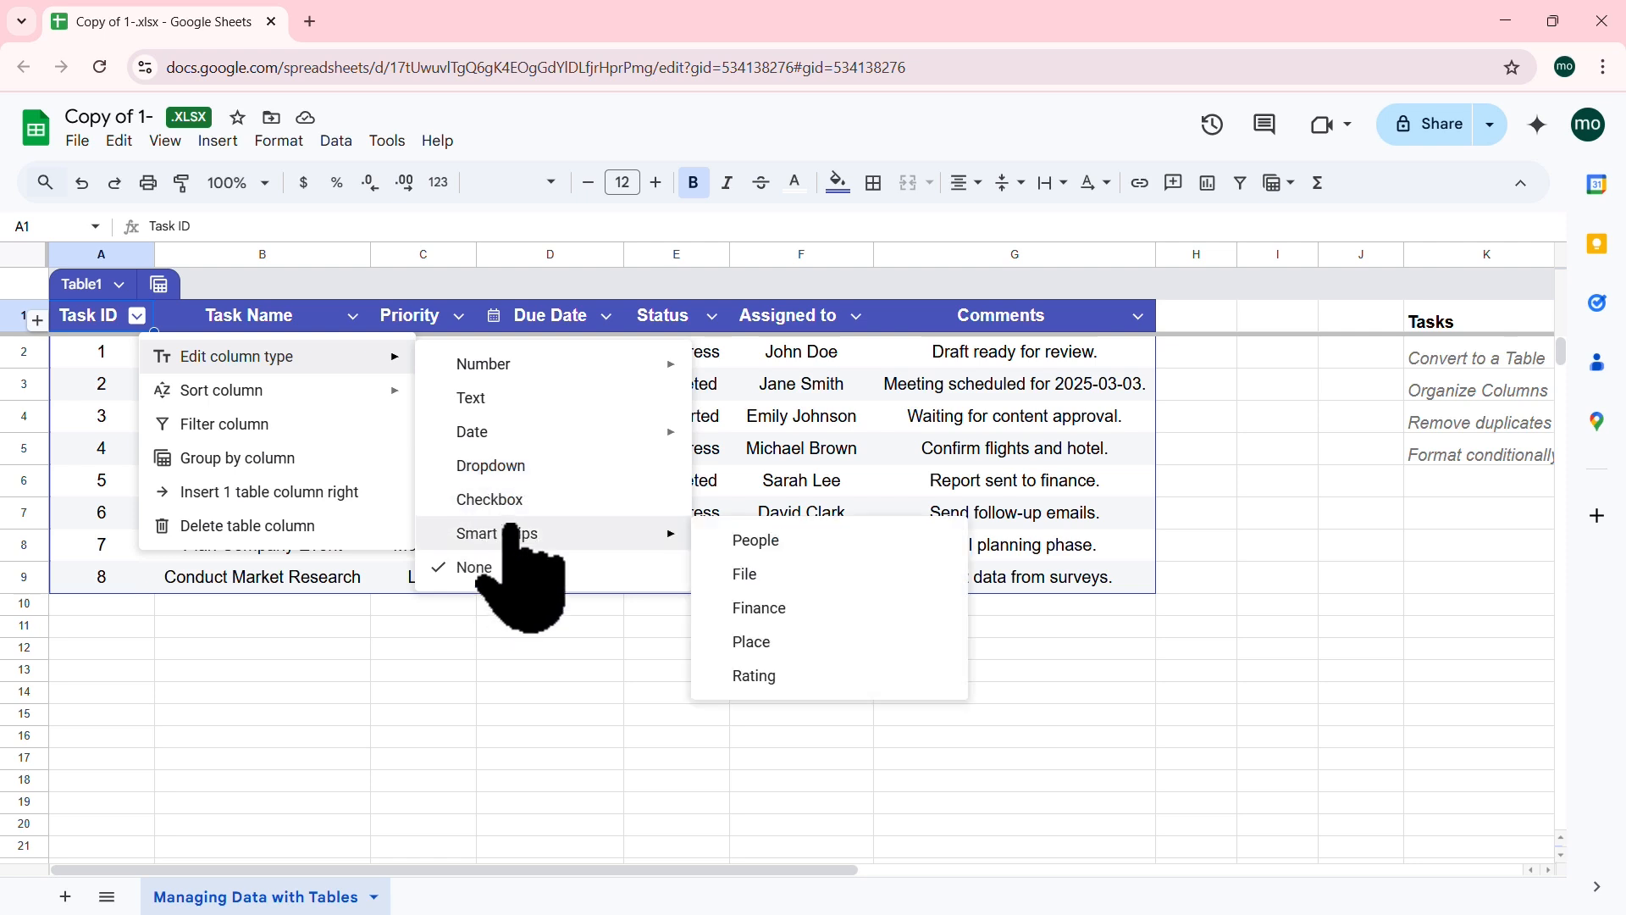
mouse_move(324, 399)
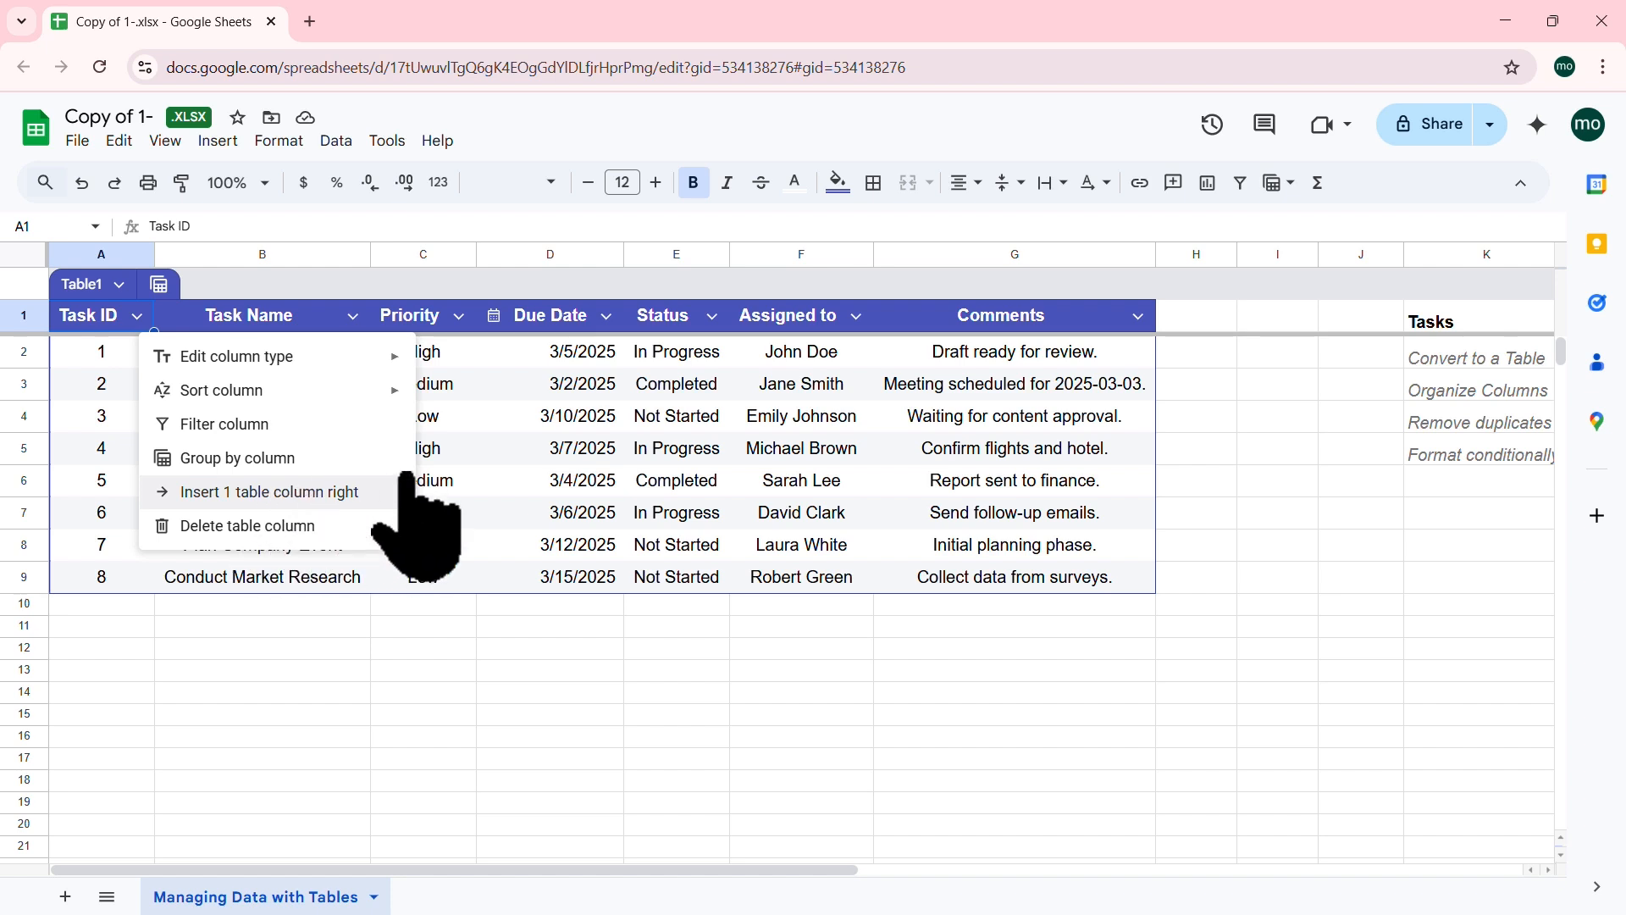
click(499, 388)
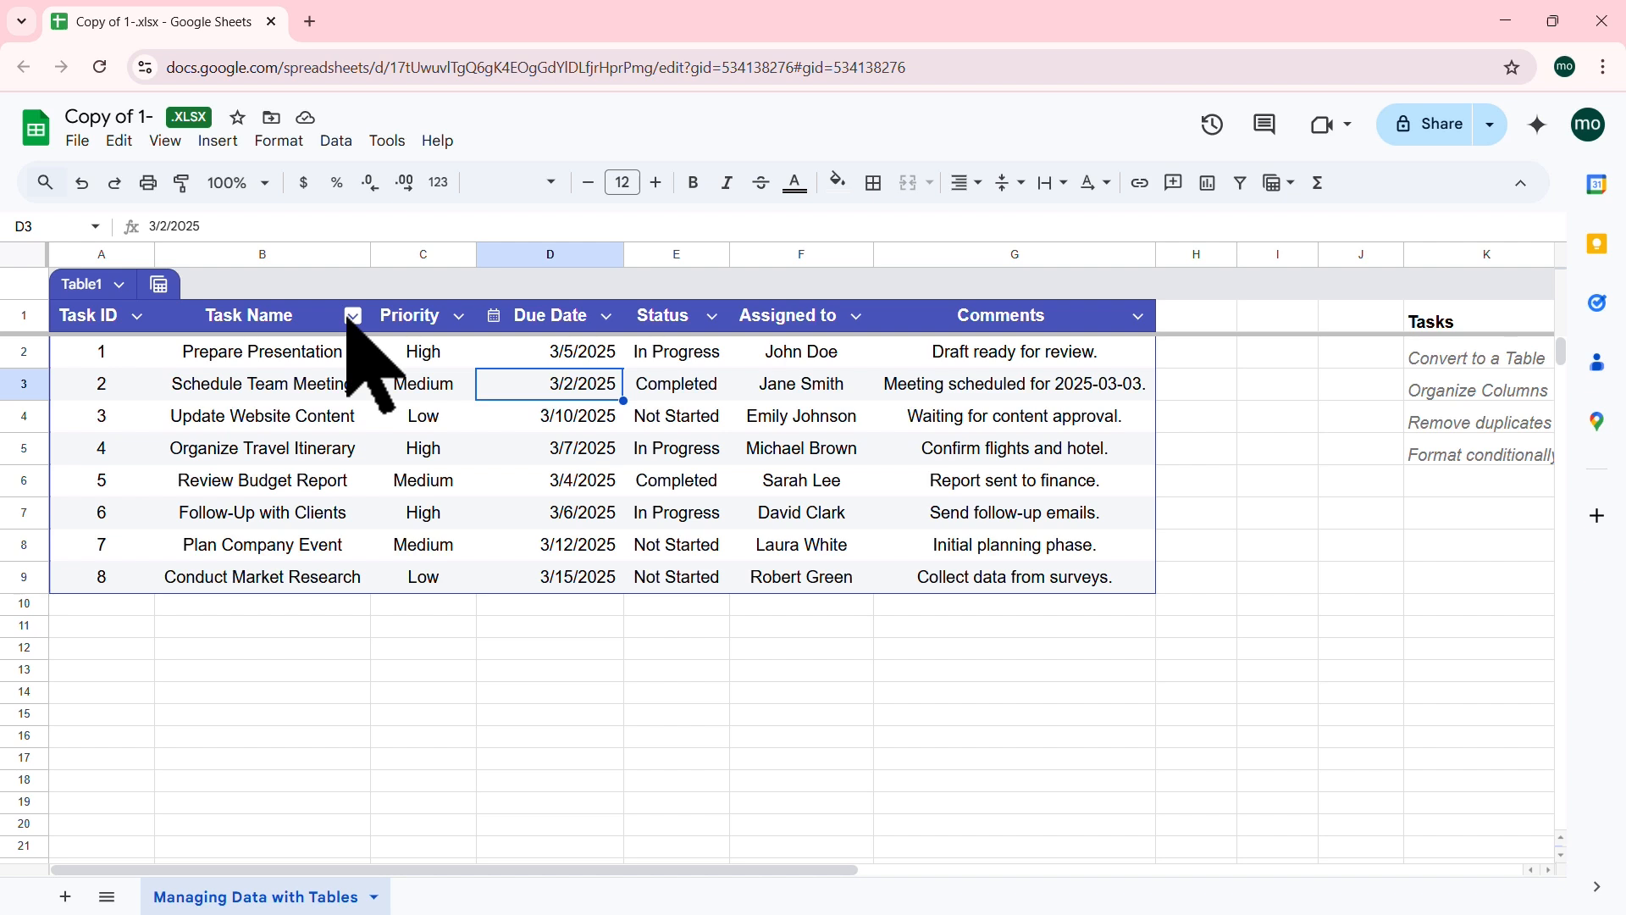
click(607, 317)
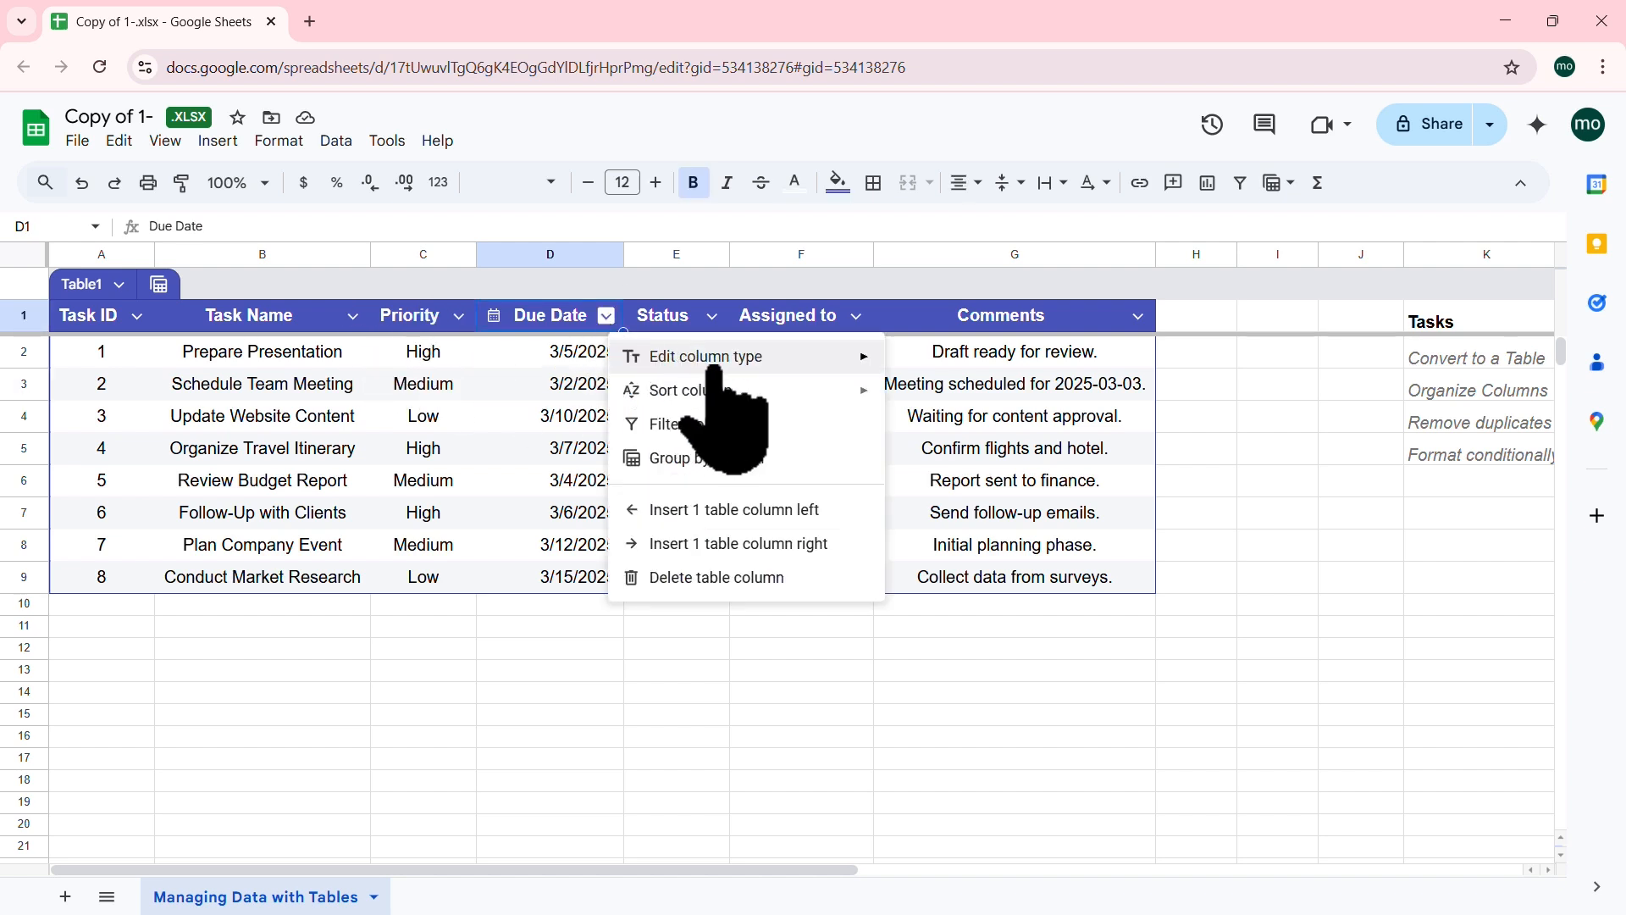
mouse_move(787, 360)
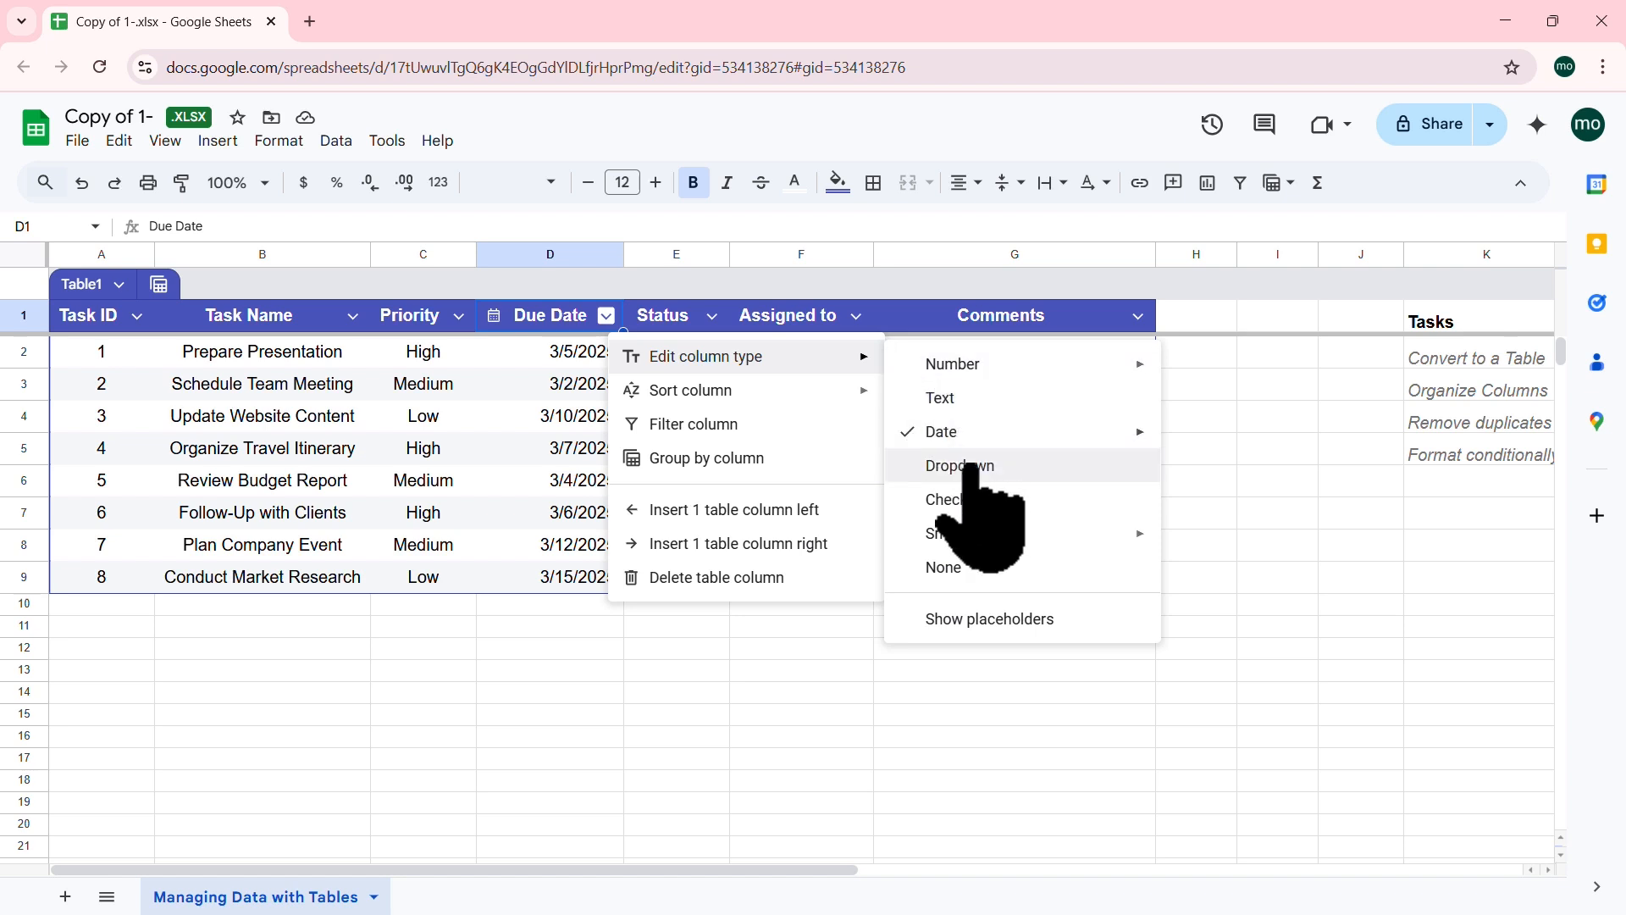
mouse_move(953, 432)
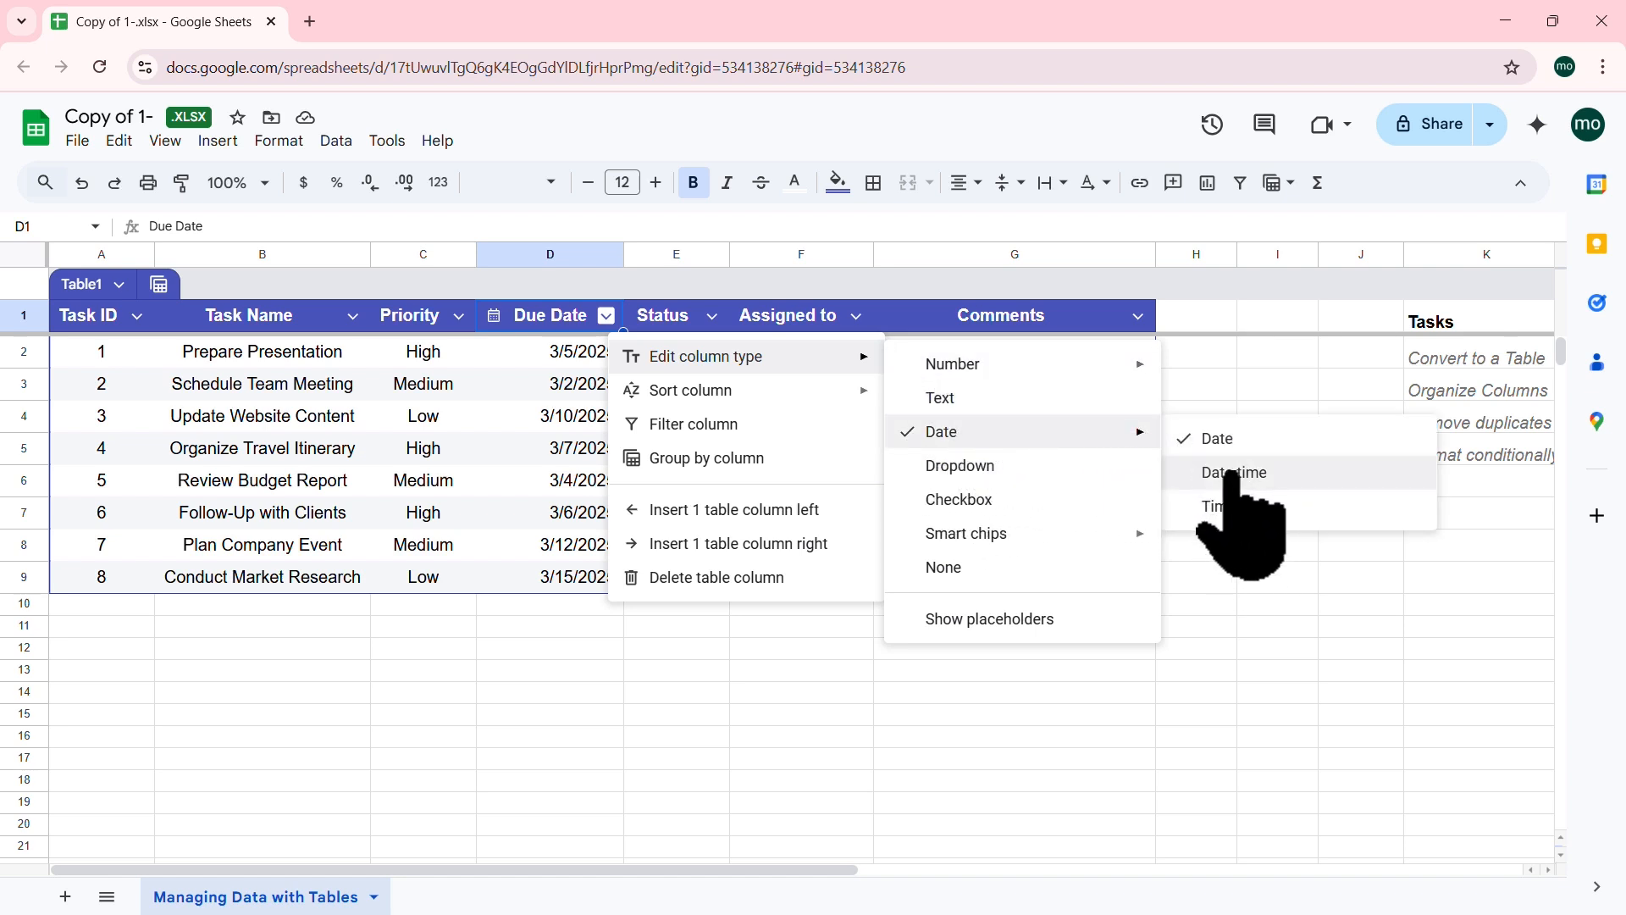
click(520, 414)
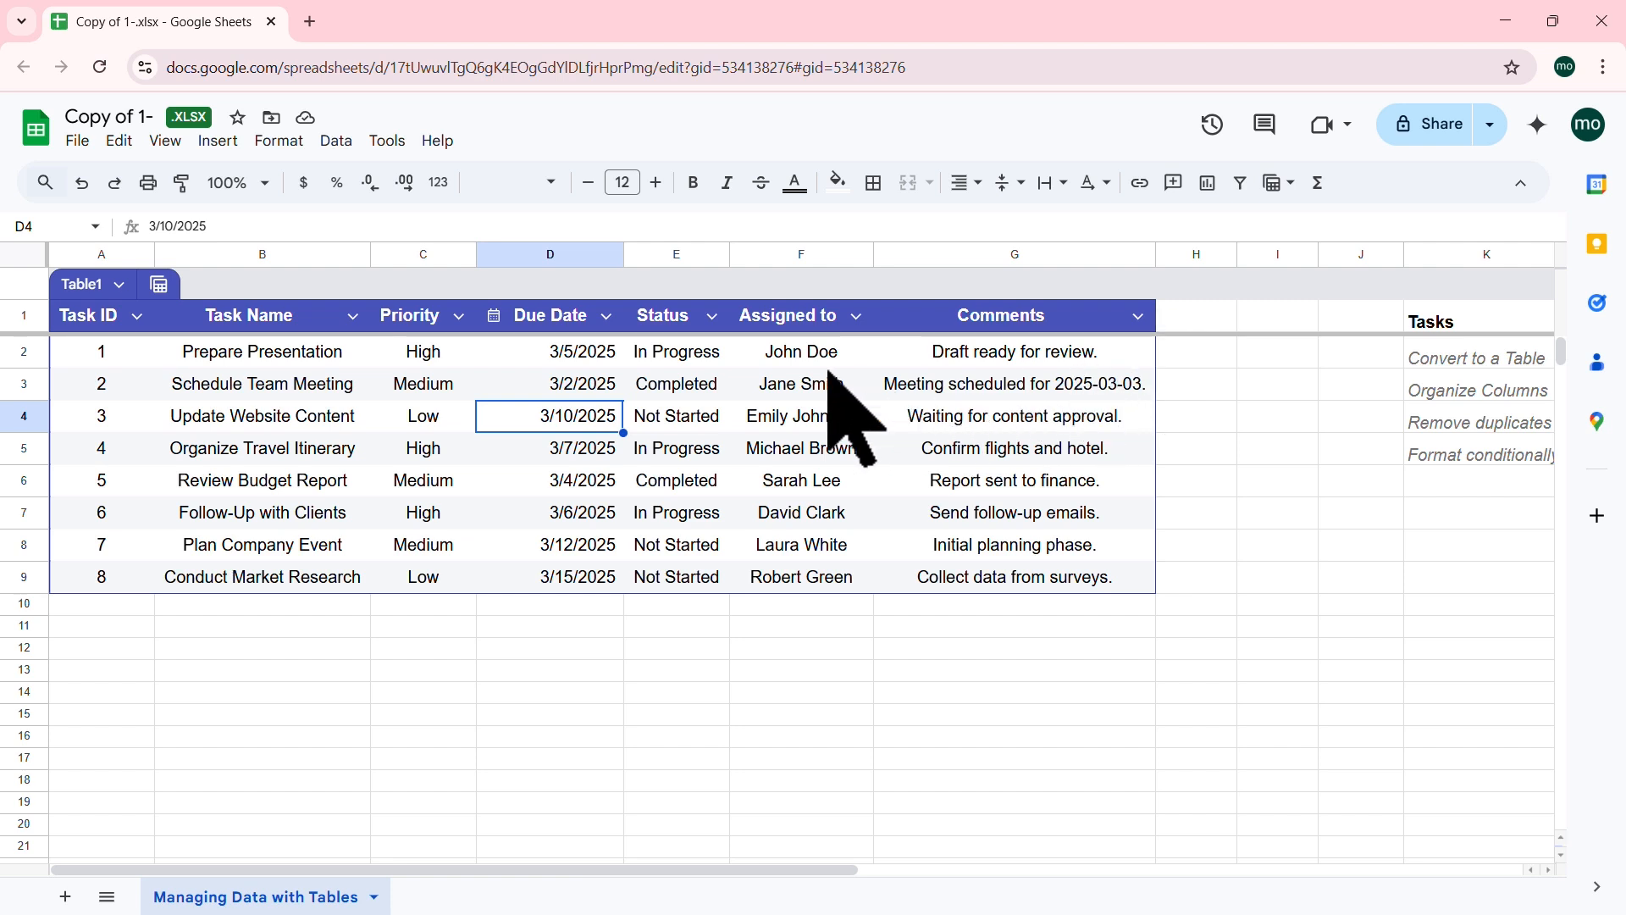
Step: Group Table1 by Status into Completed (2), In Progress (3) and Not Started (3)
click(856, 317)
mouse_move(971, 364)
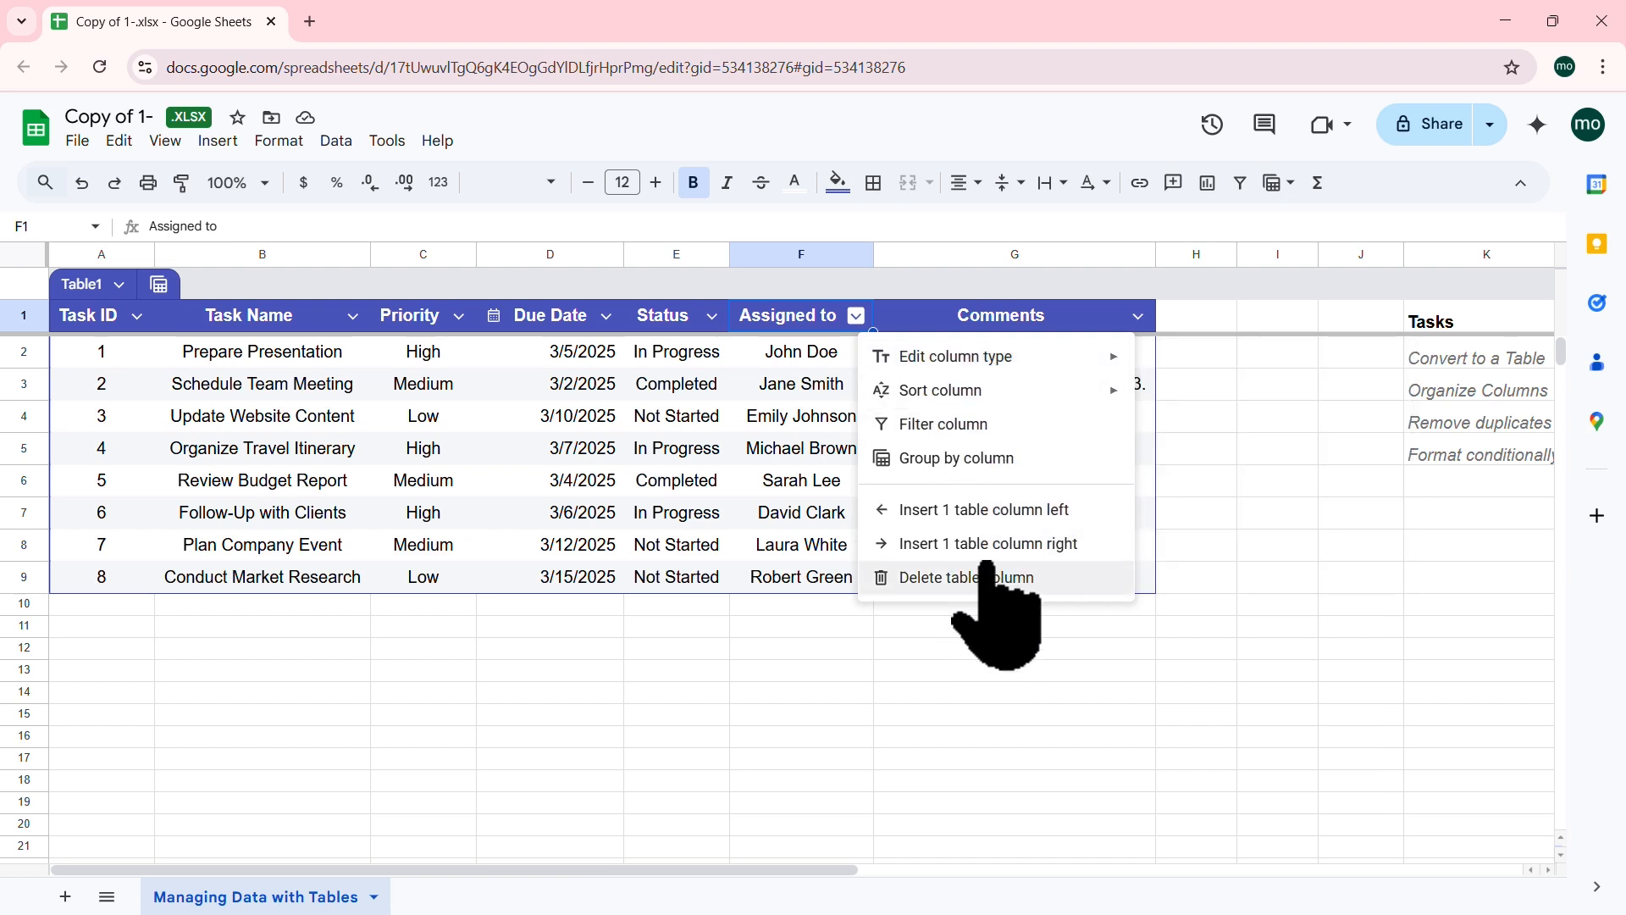
click(338, 419)
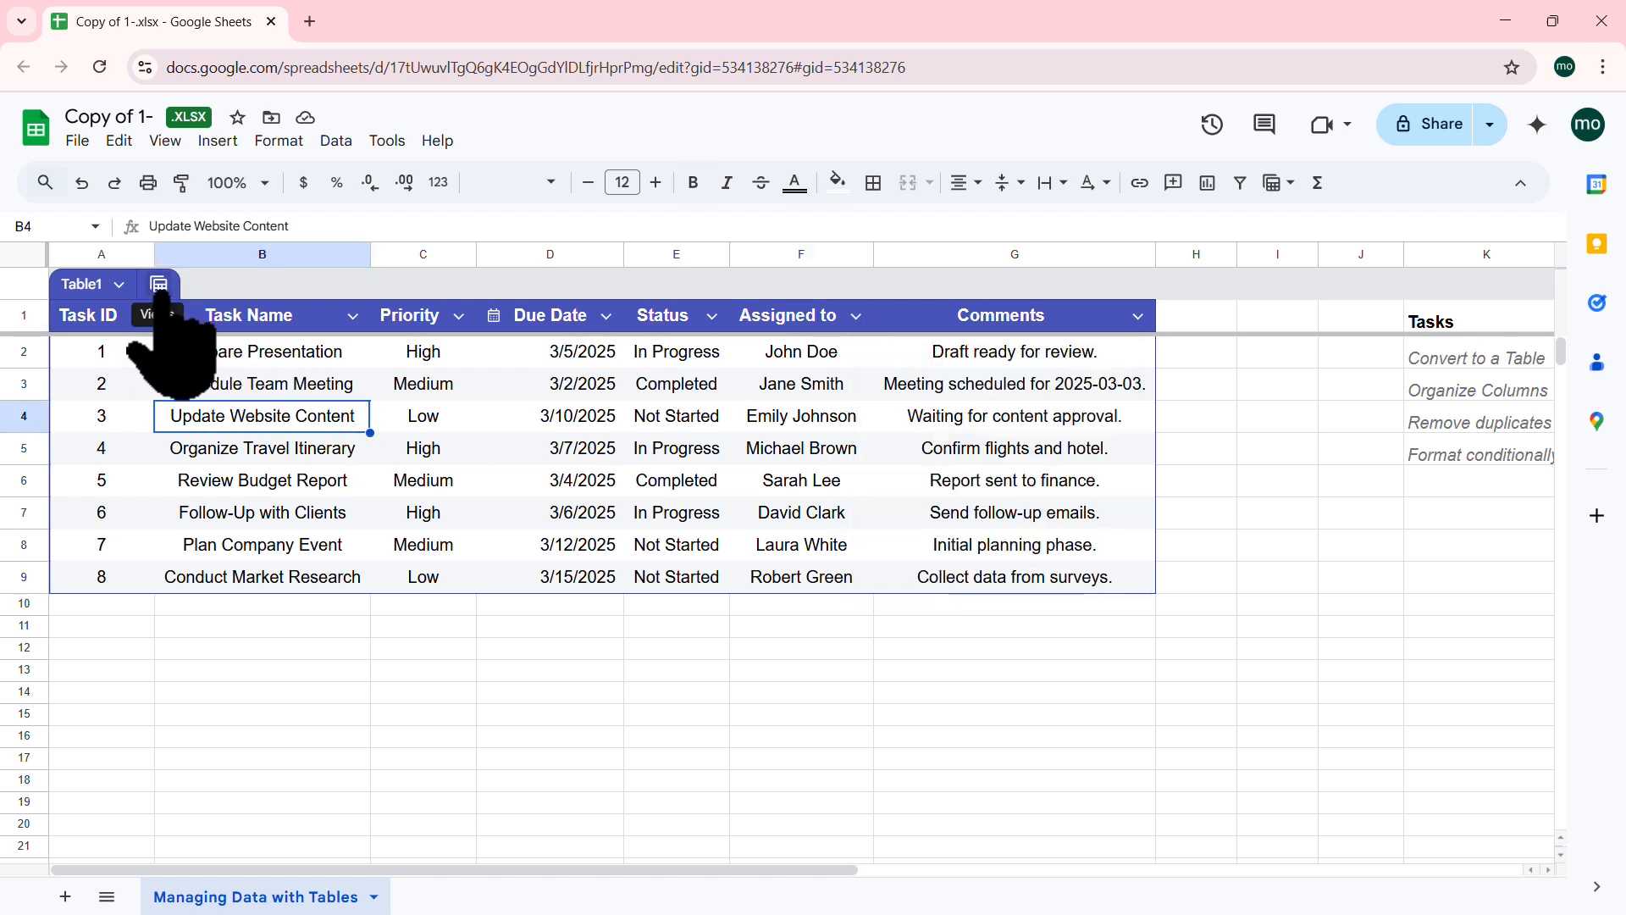
click(159, 286)
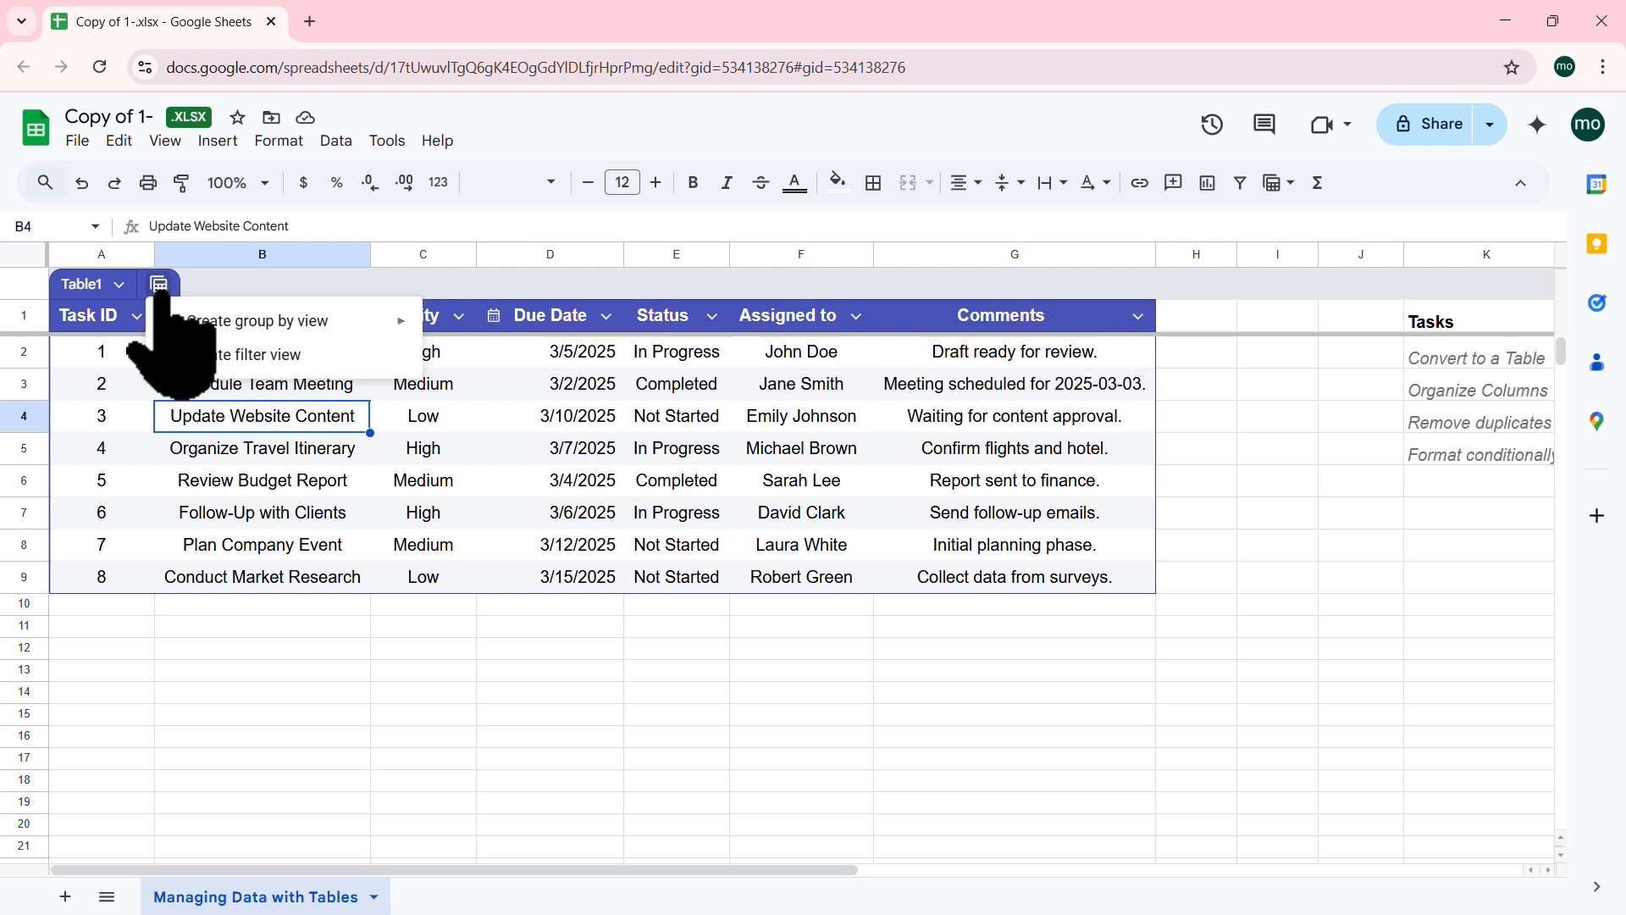
mouse_move(275, 322)
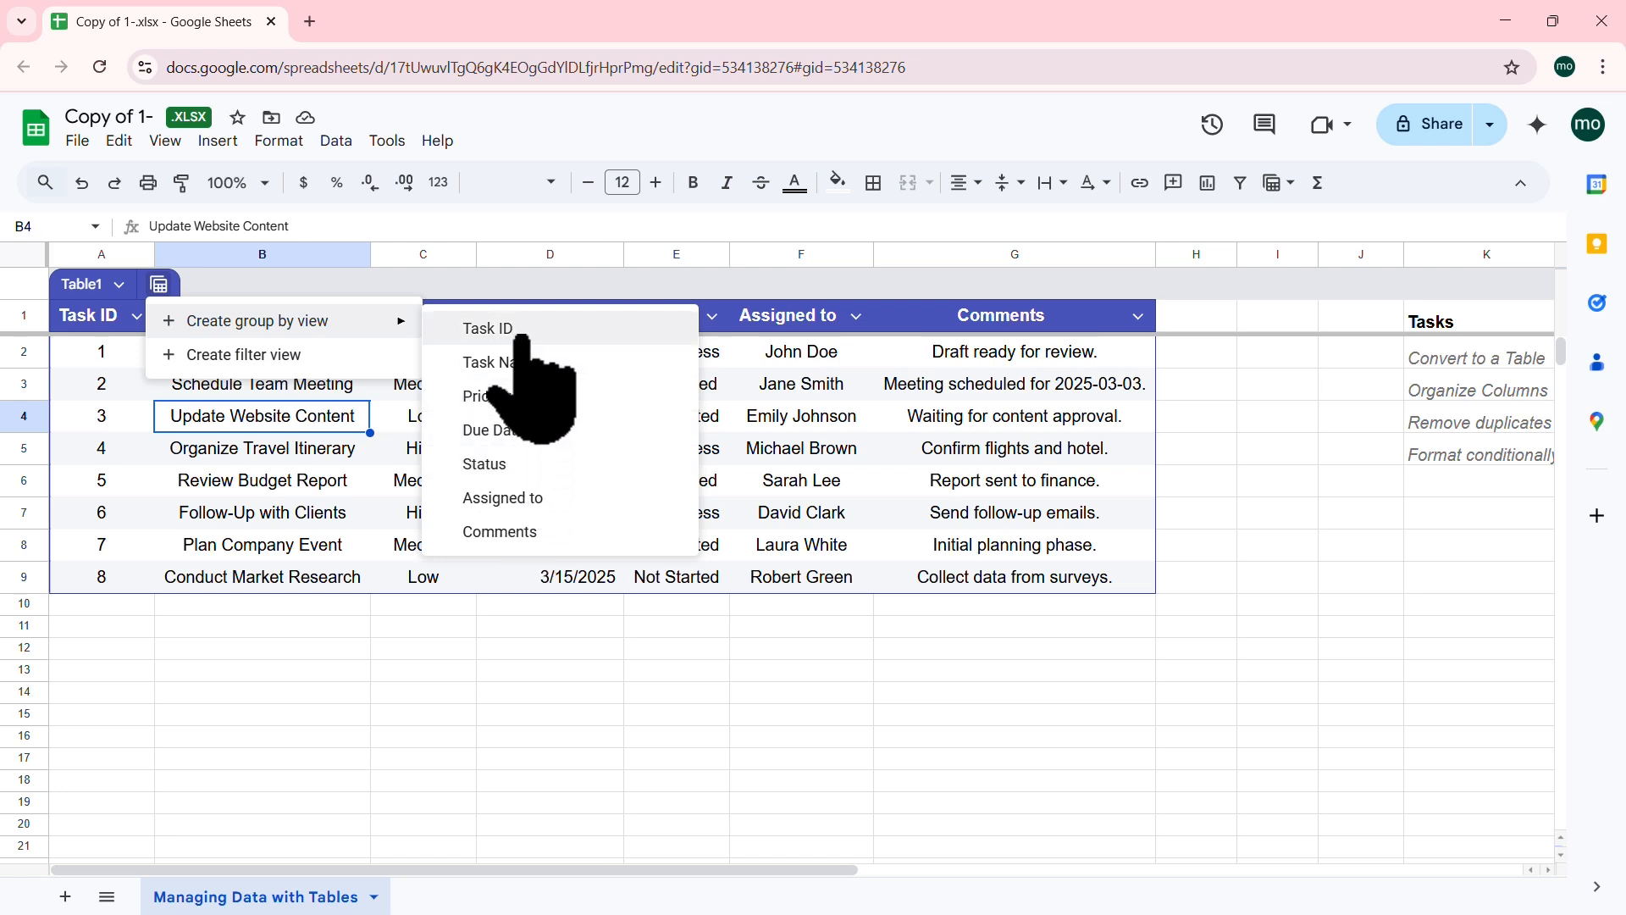
click(803, 392)
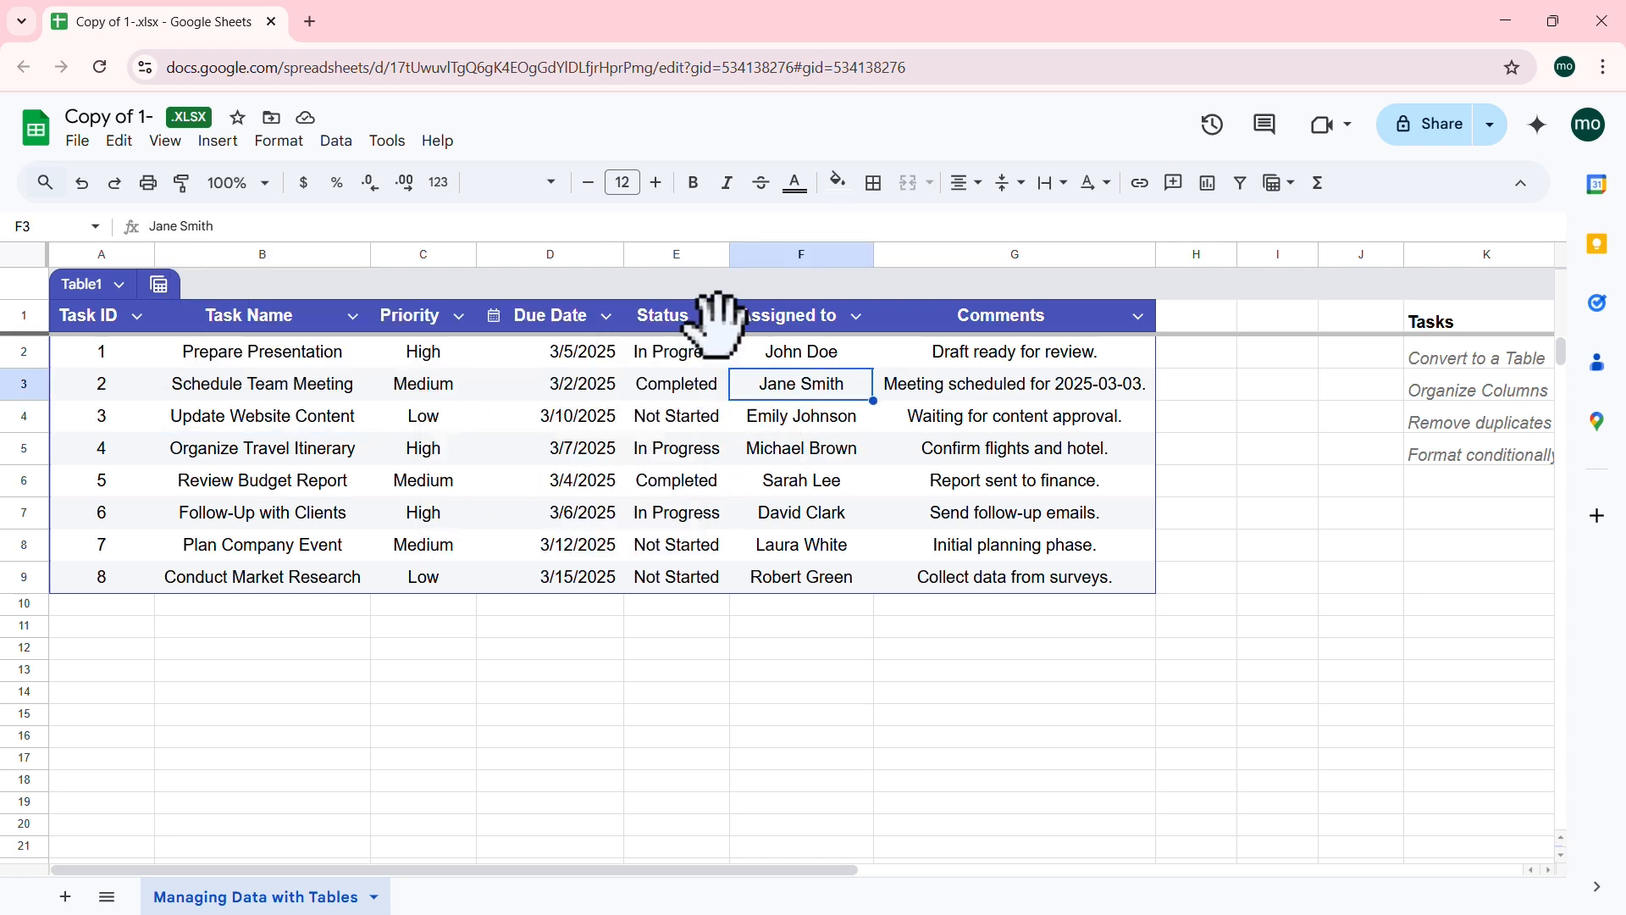
click(721, 322)
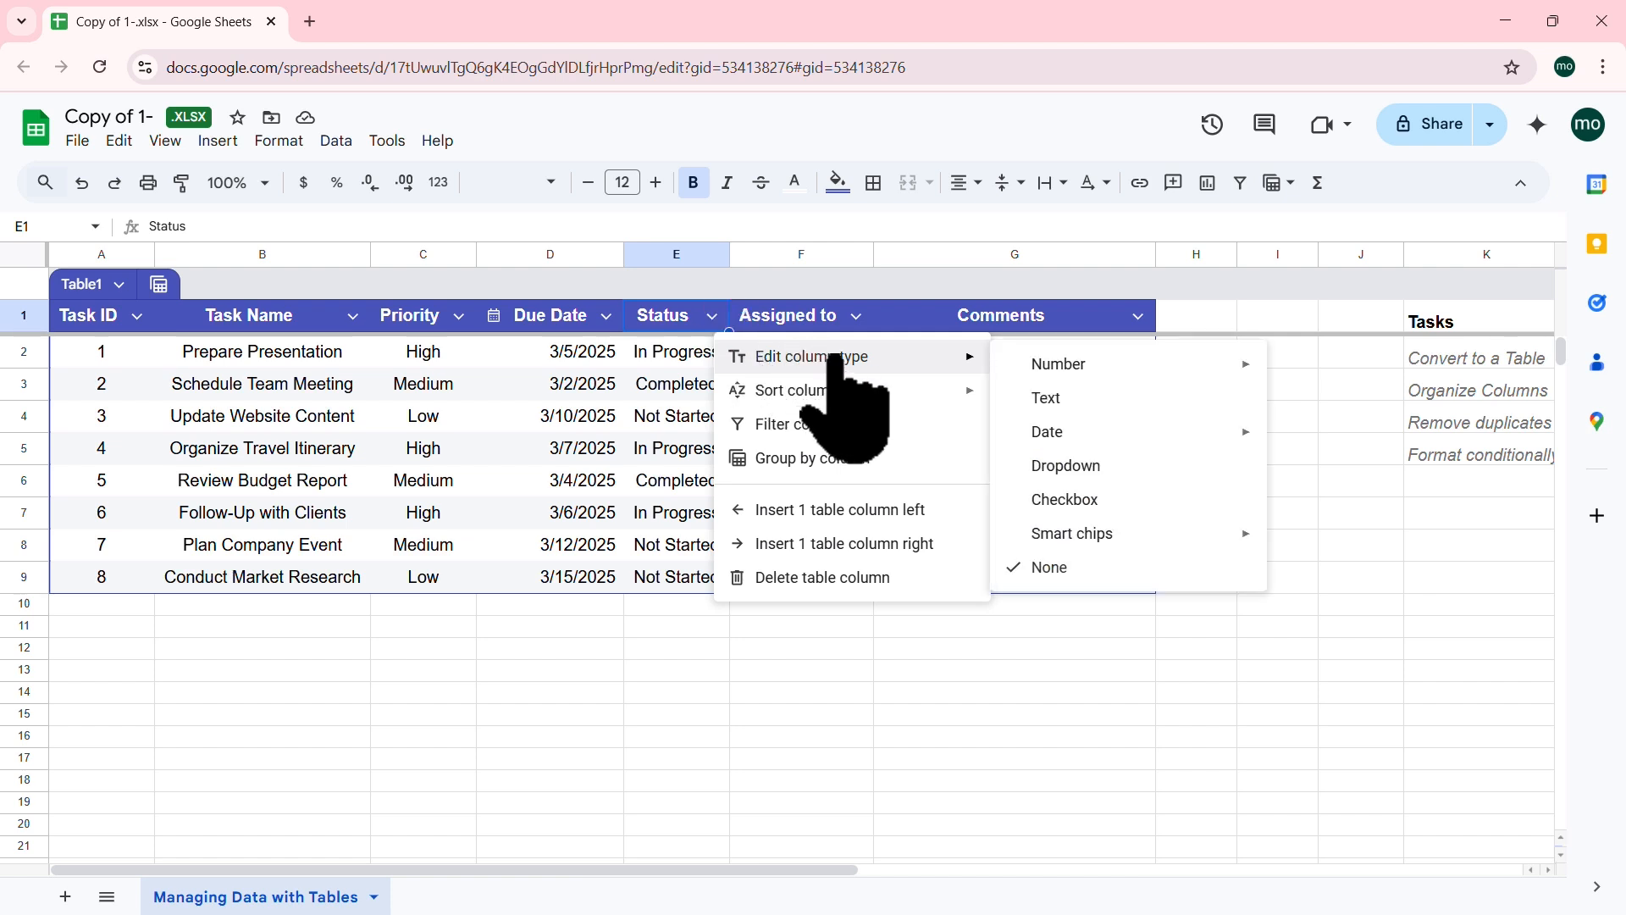
mouse_move(866, 387)
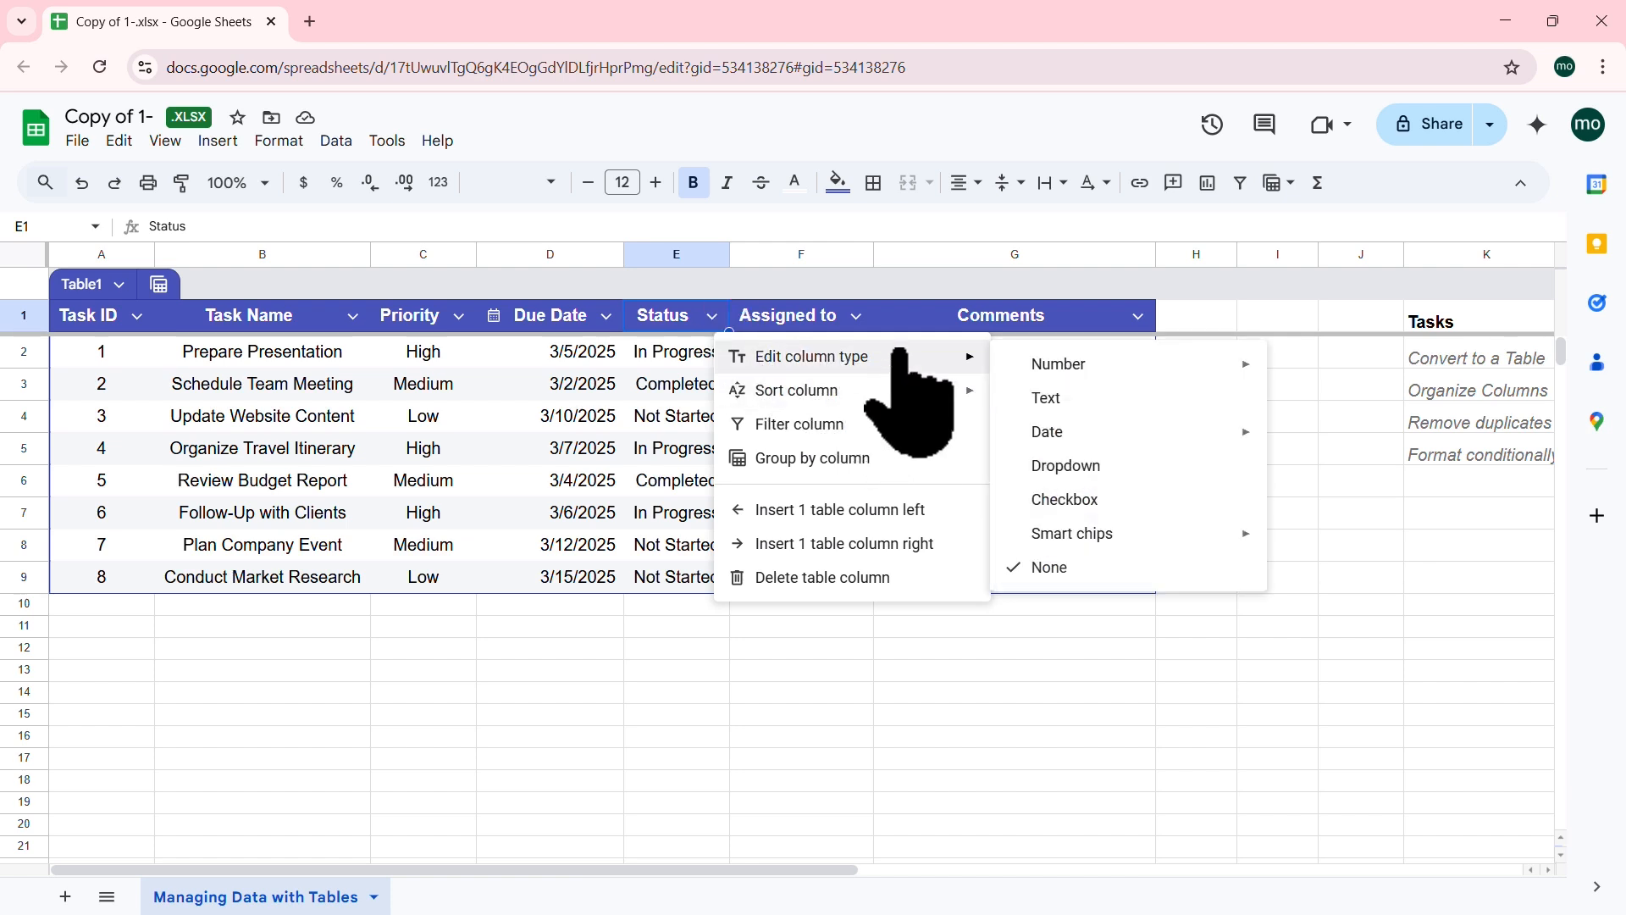
click(808, 462)
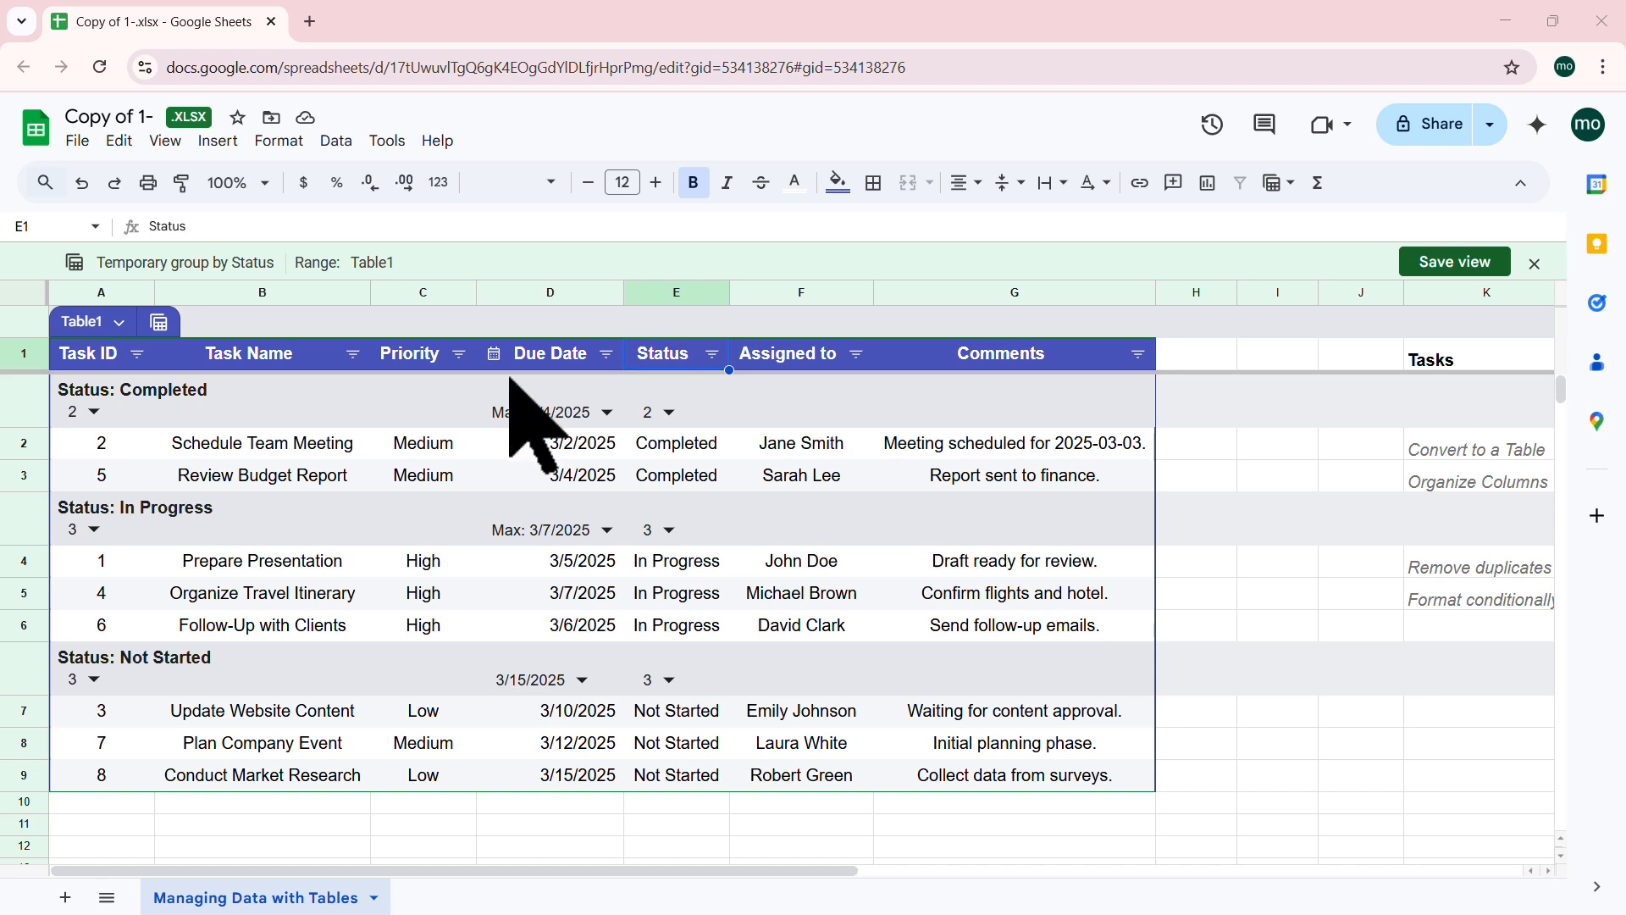
Step: Rename Table1 to 'Project Tasks'
click(119, 322)
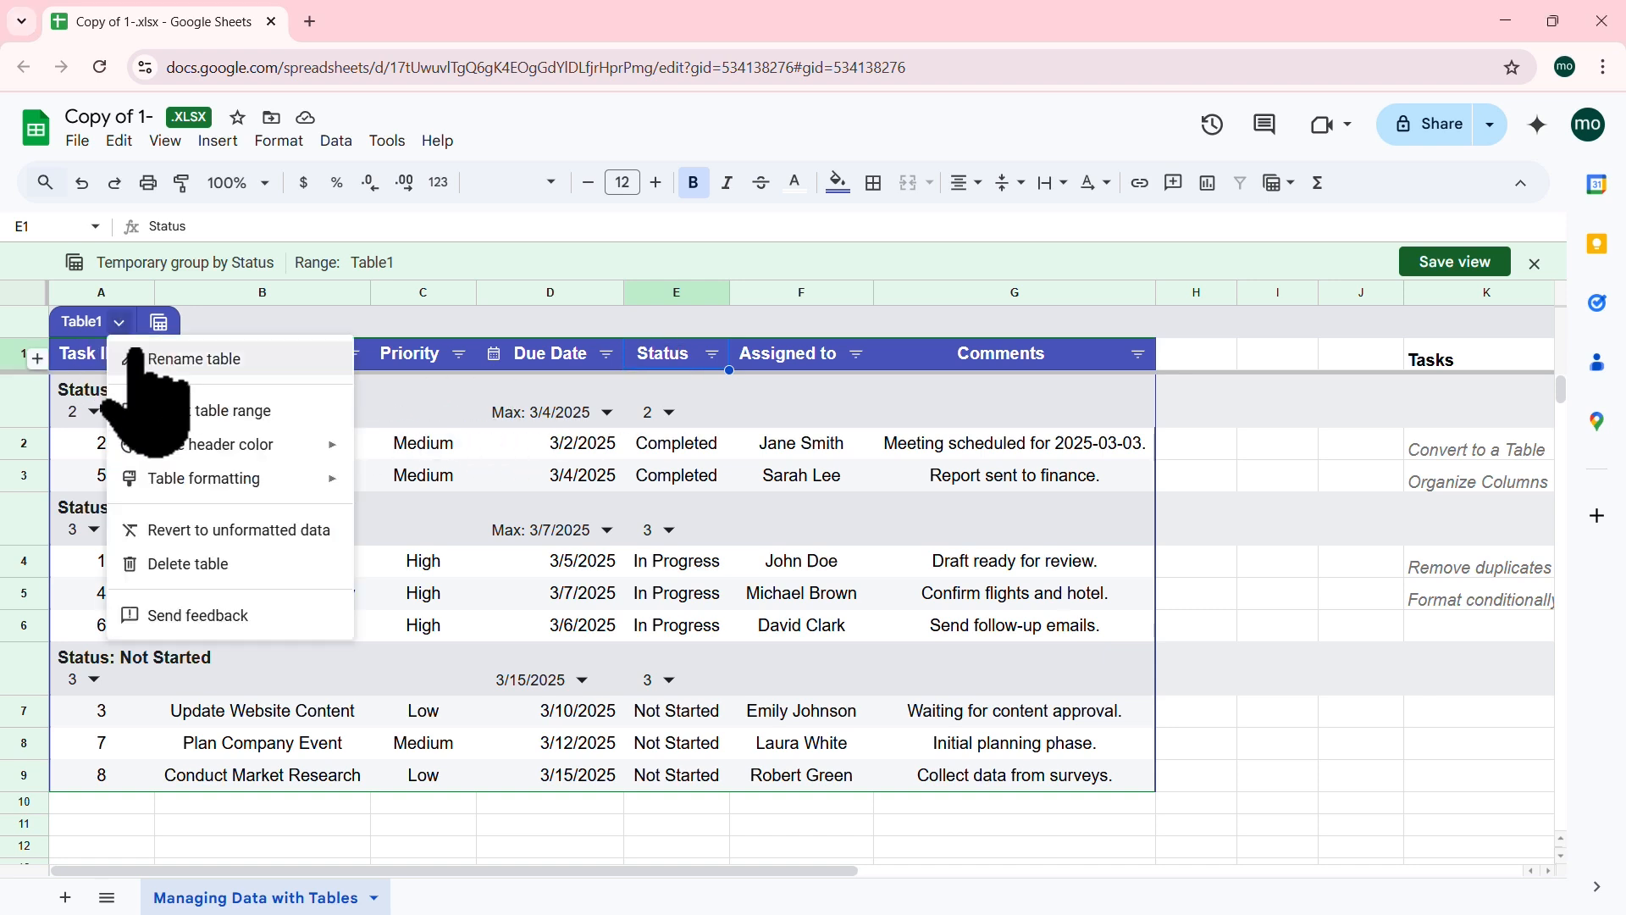
click(233, 360)
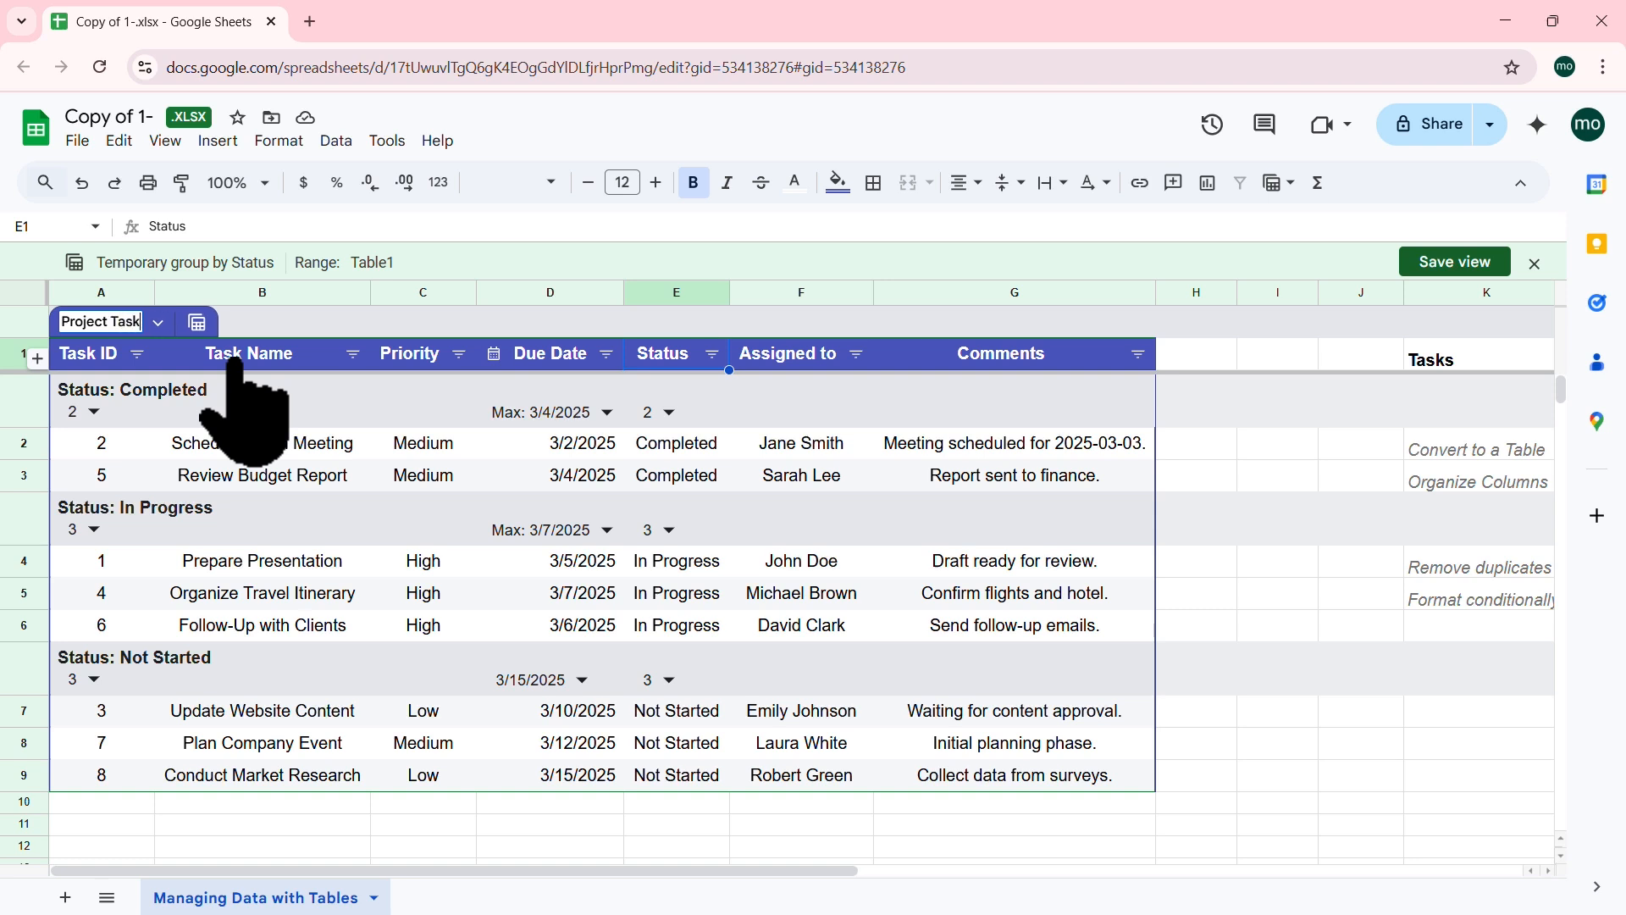
text(Project Tasks)
key(Return)
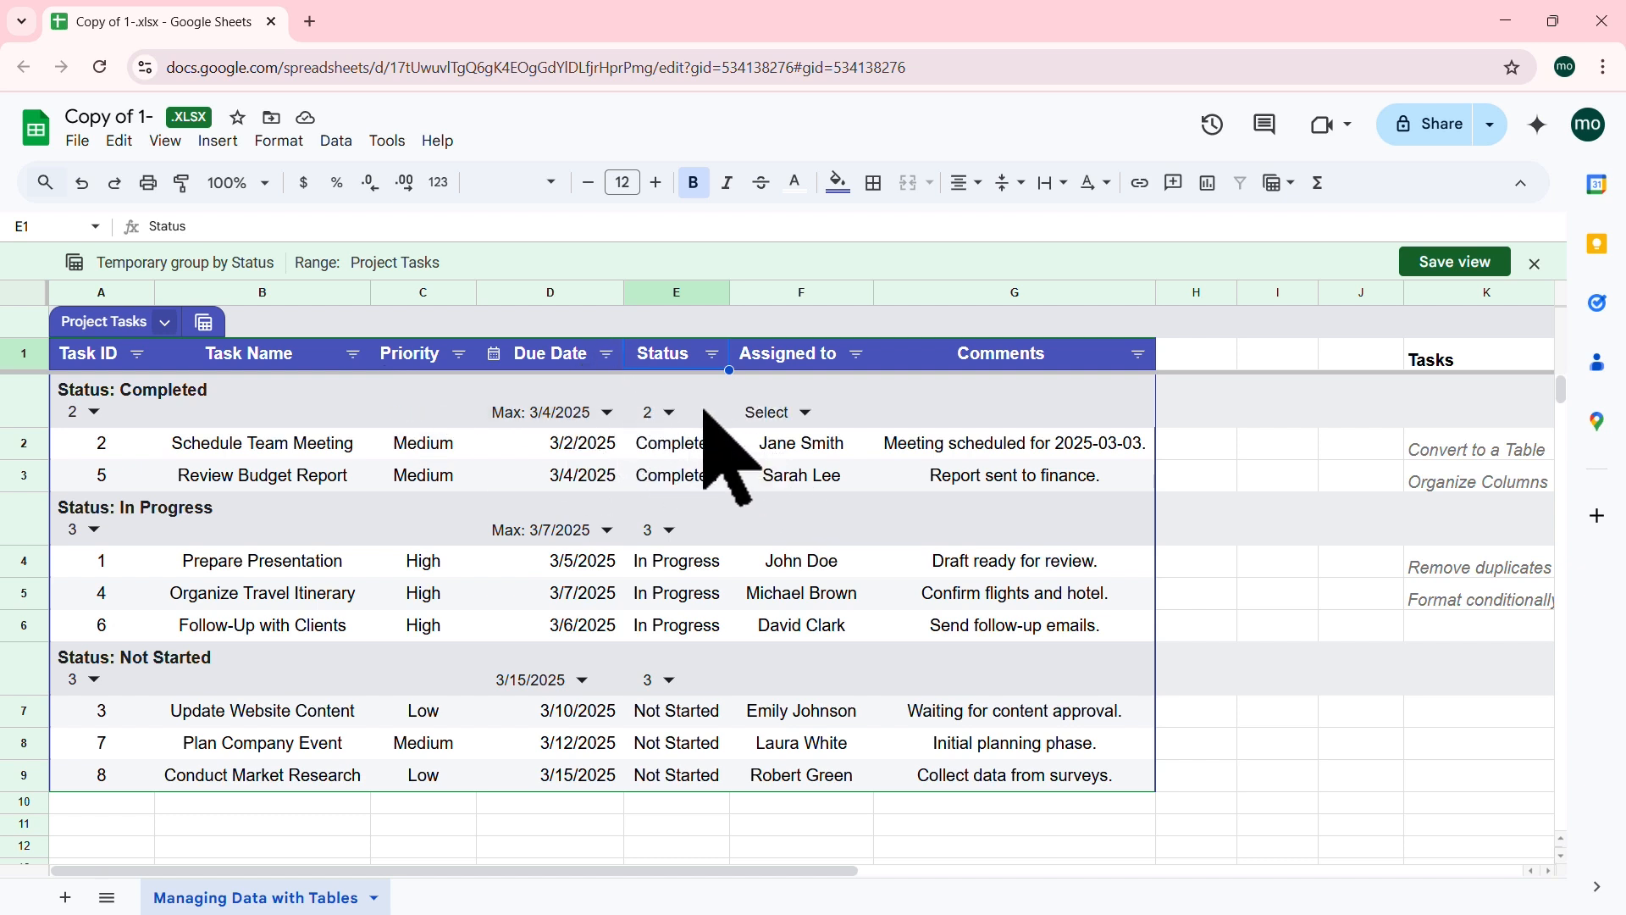
Step: Check the Status column's sort and filter options, closing them without filtering
click(785, 479)
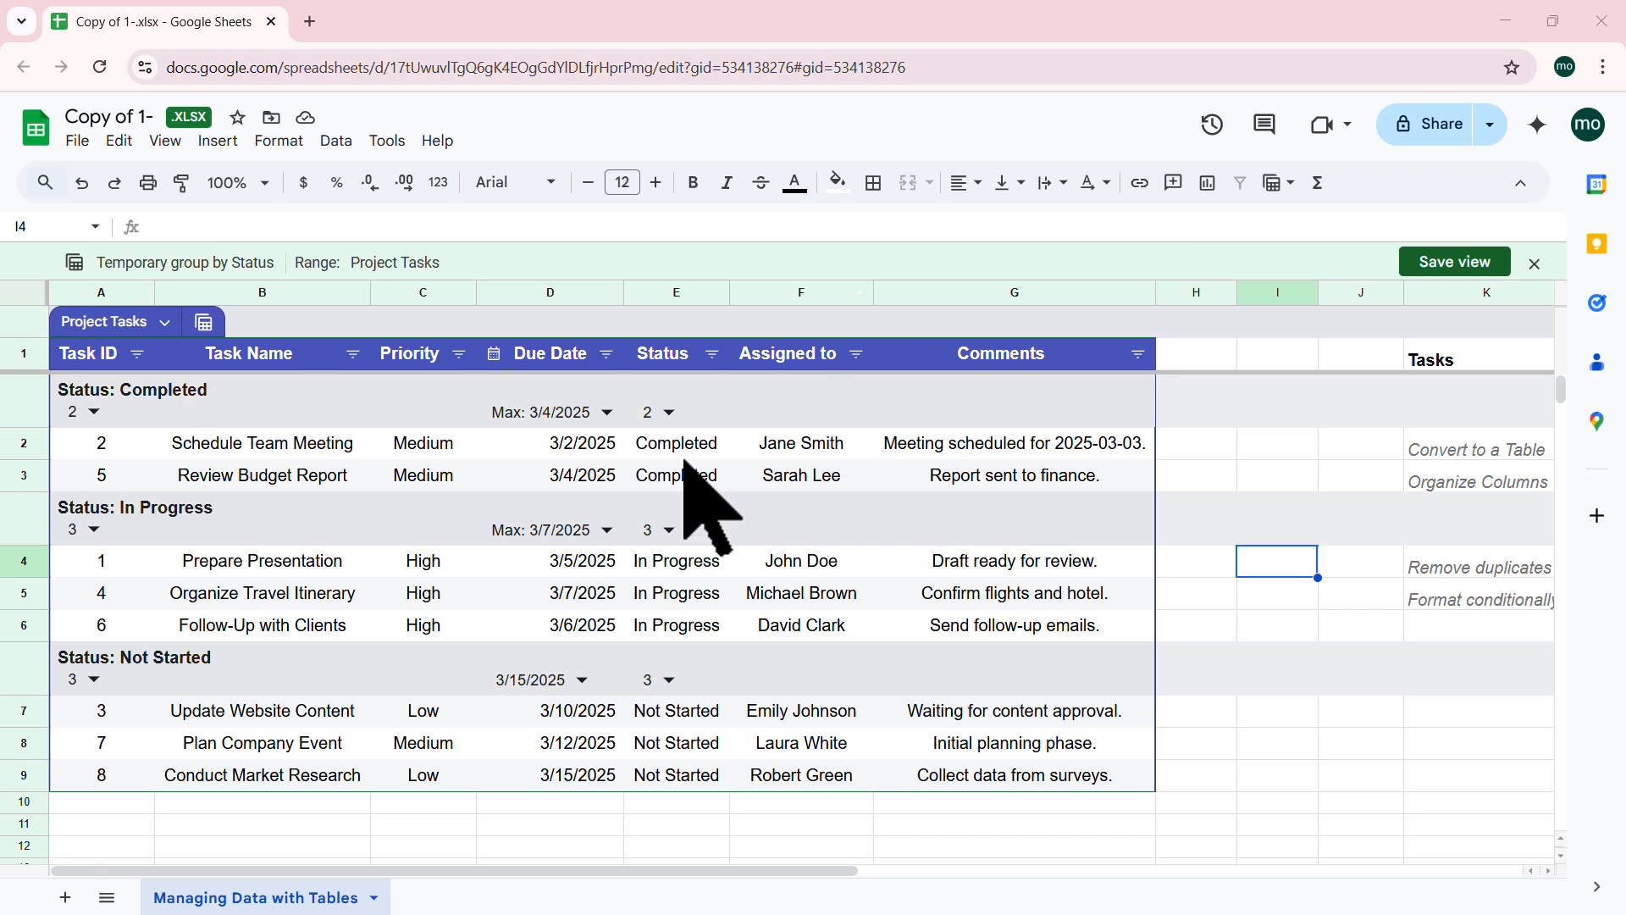
click(713, 354)
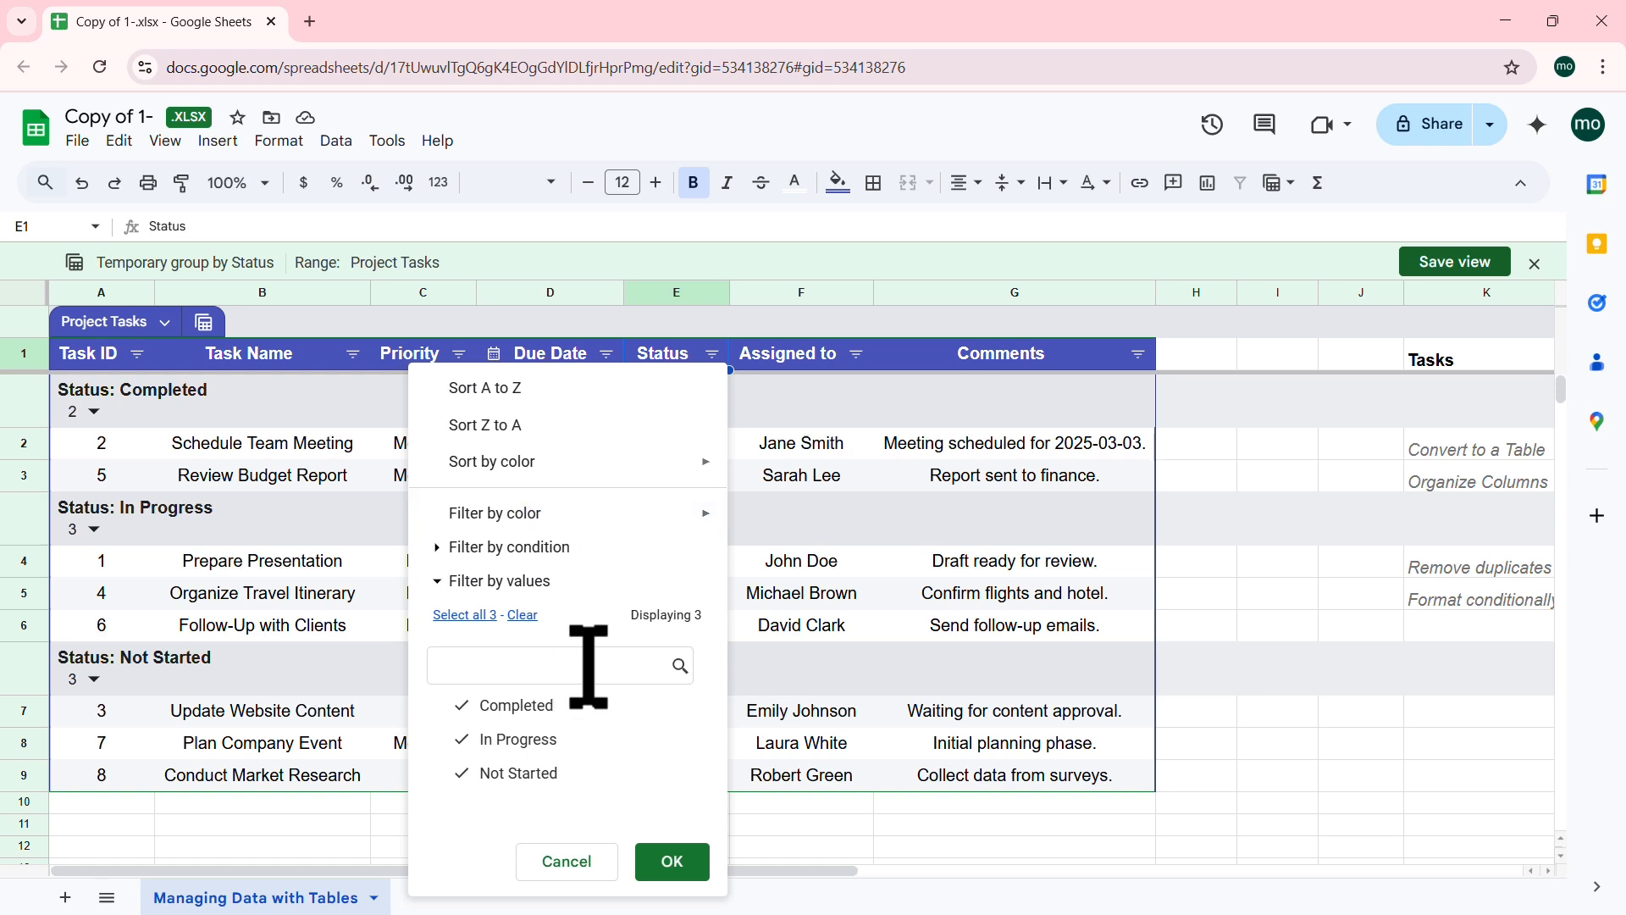
click(790, 447)
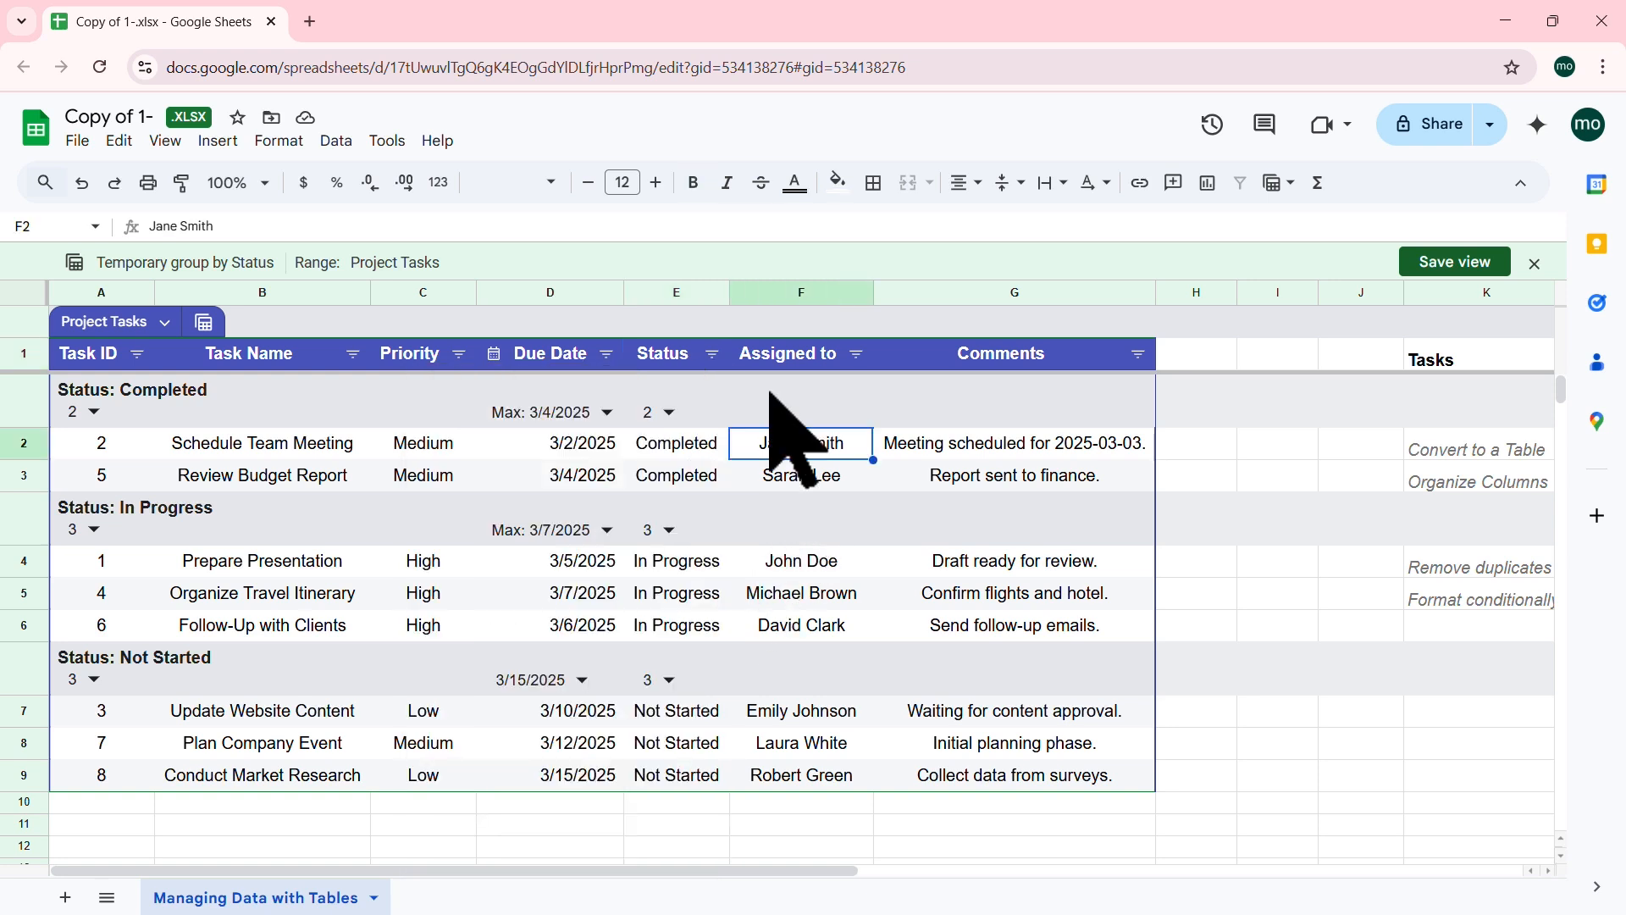
click(711, 353)
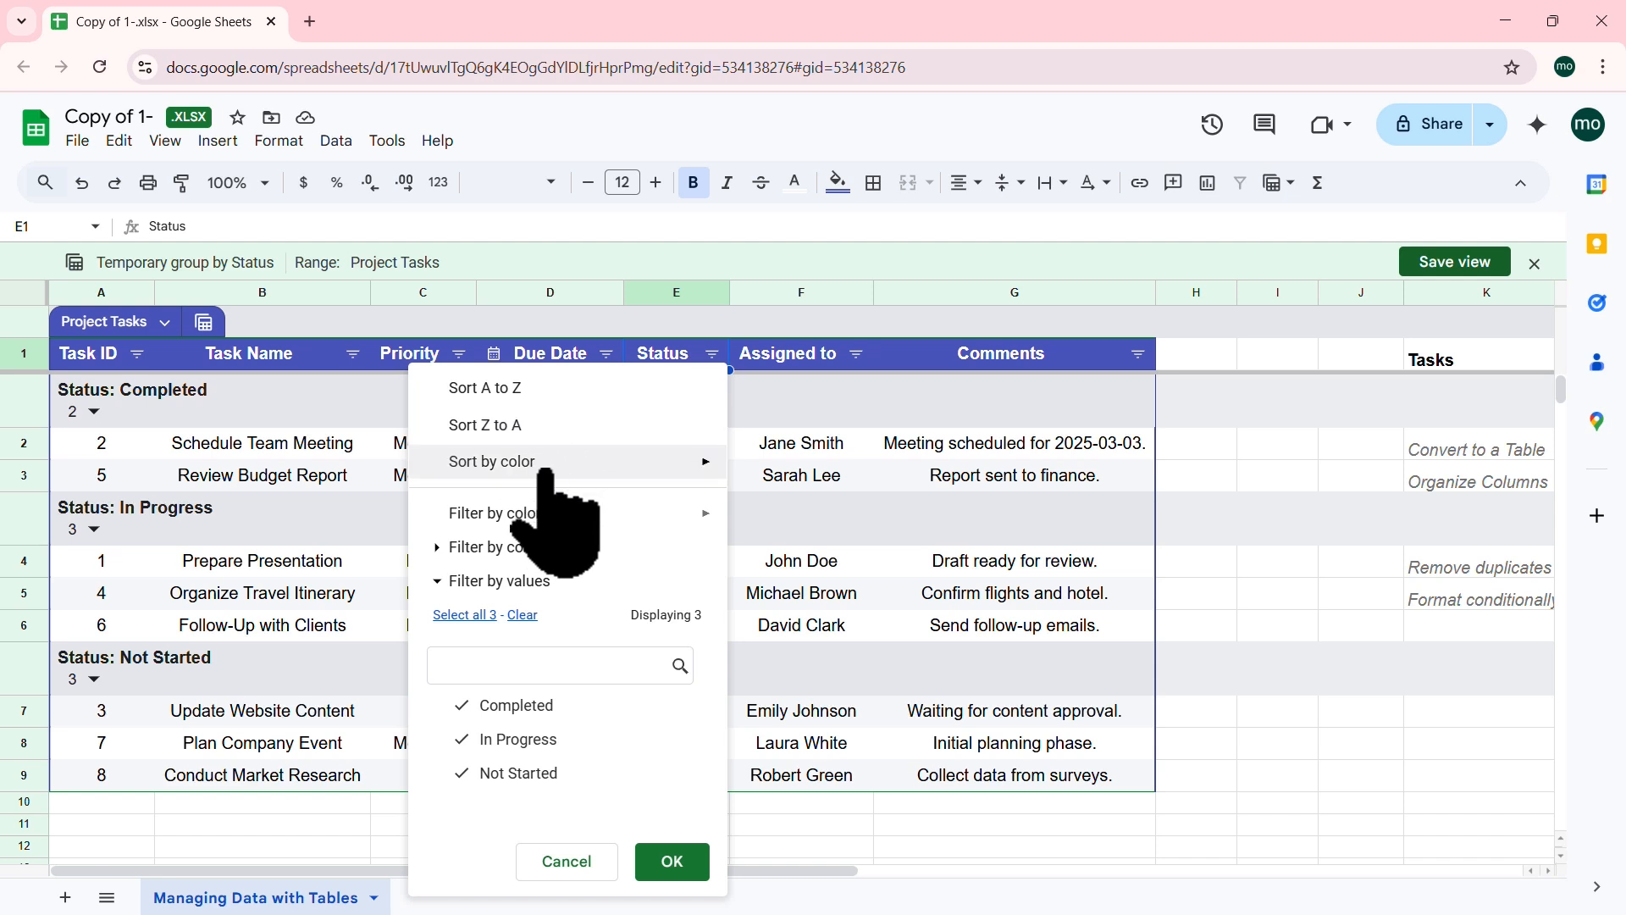
mouse_move(595, 482)
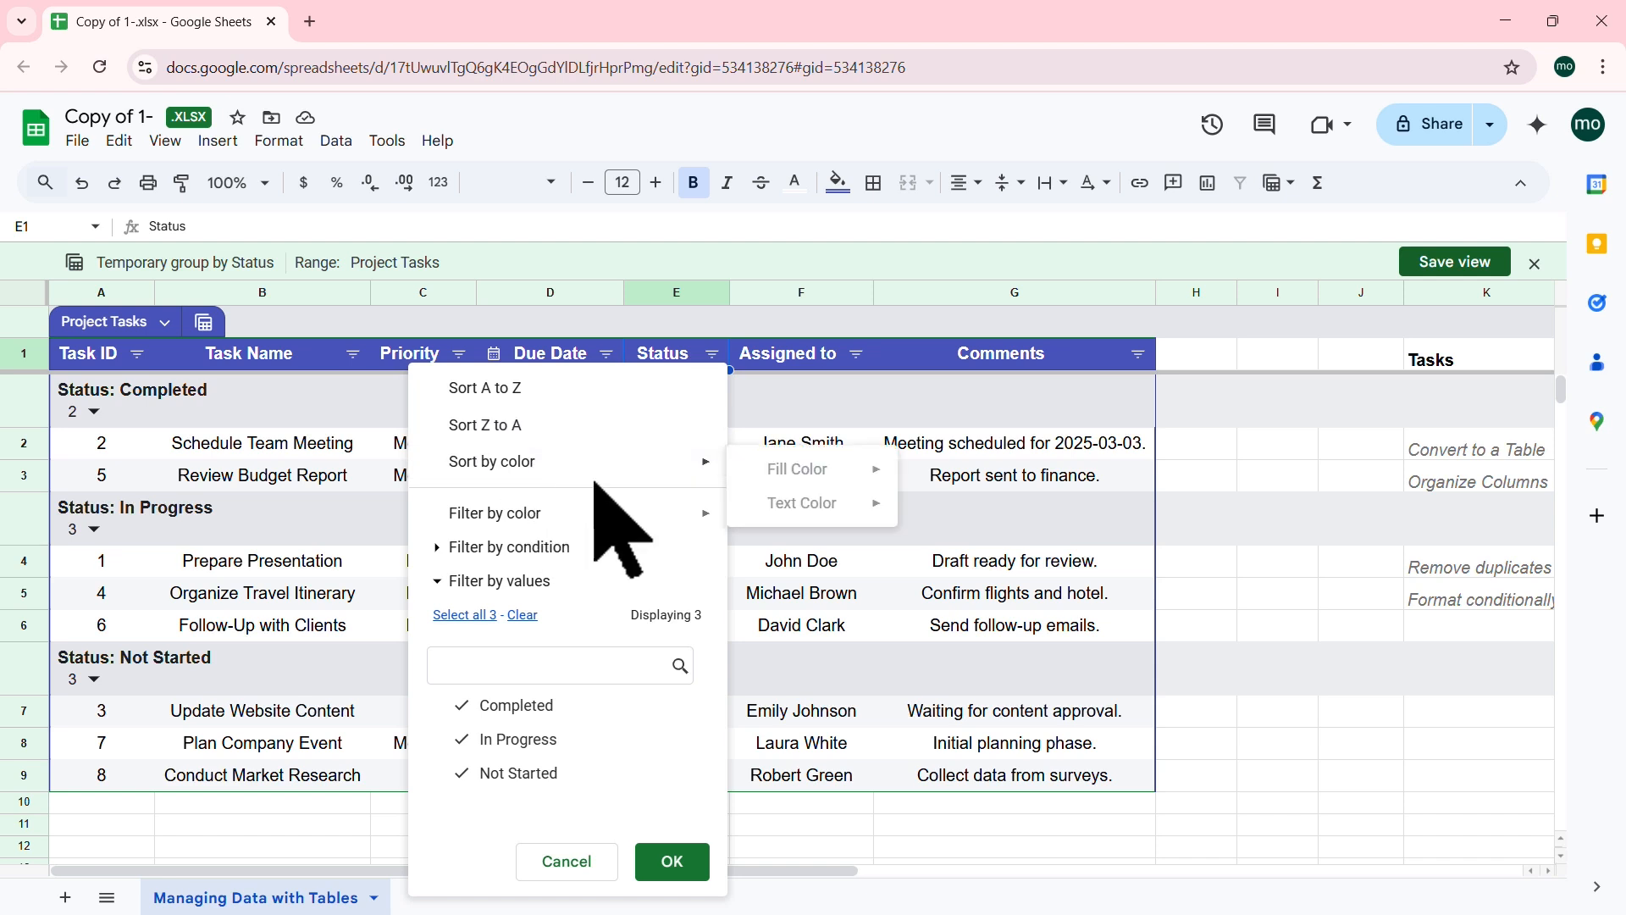
click(832, 559)
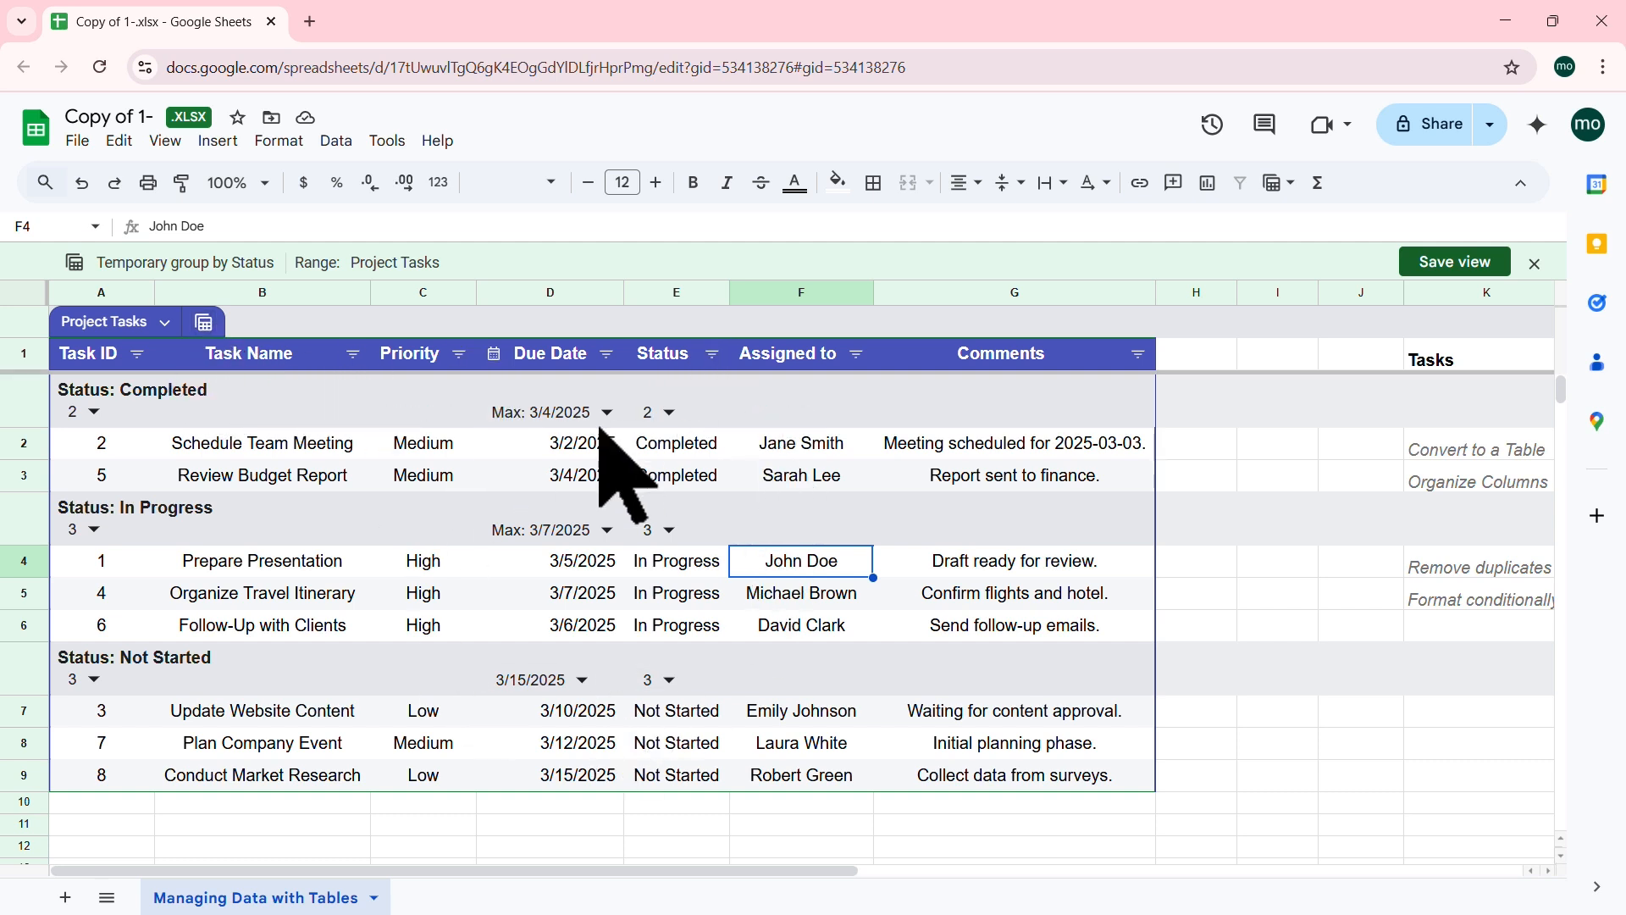
Step: Save the grouping as the view 'Group by Status', then exit to the ungrouped table
click(204, 322)
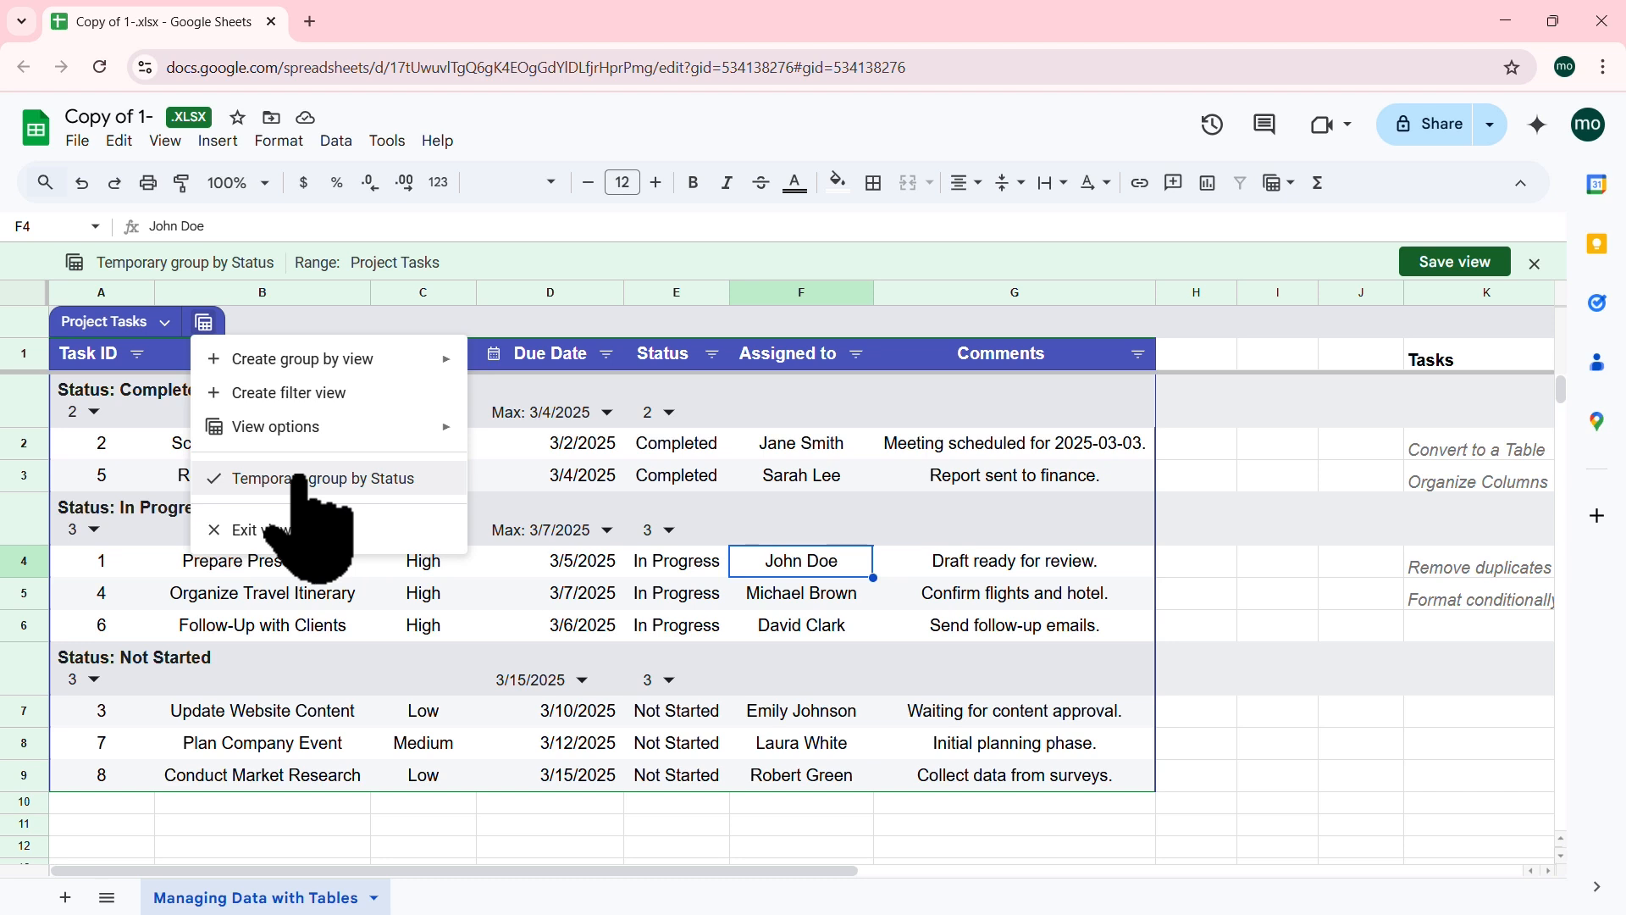
mouse_move(432, 360)
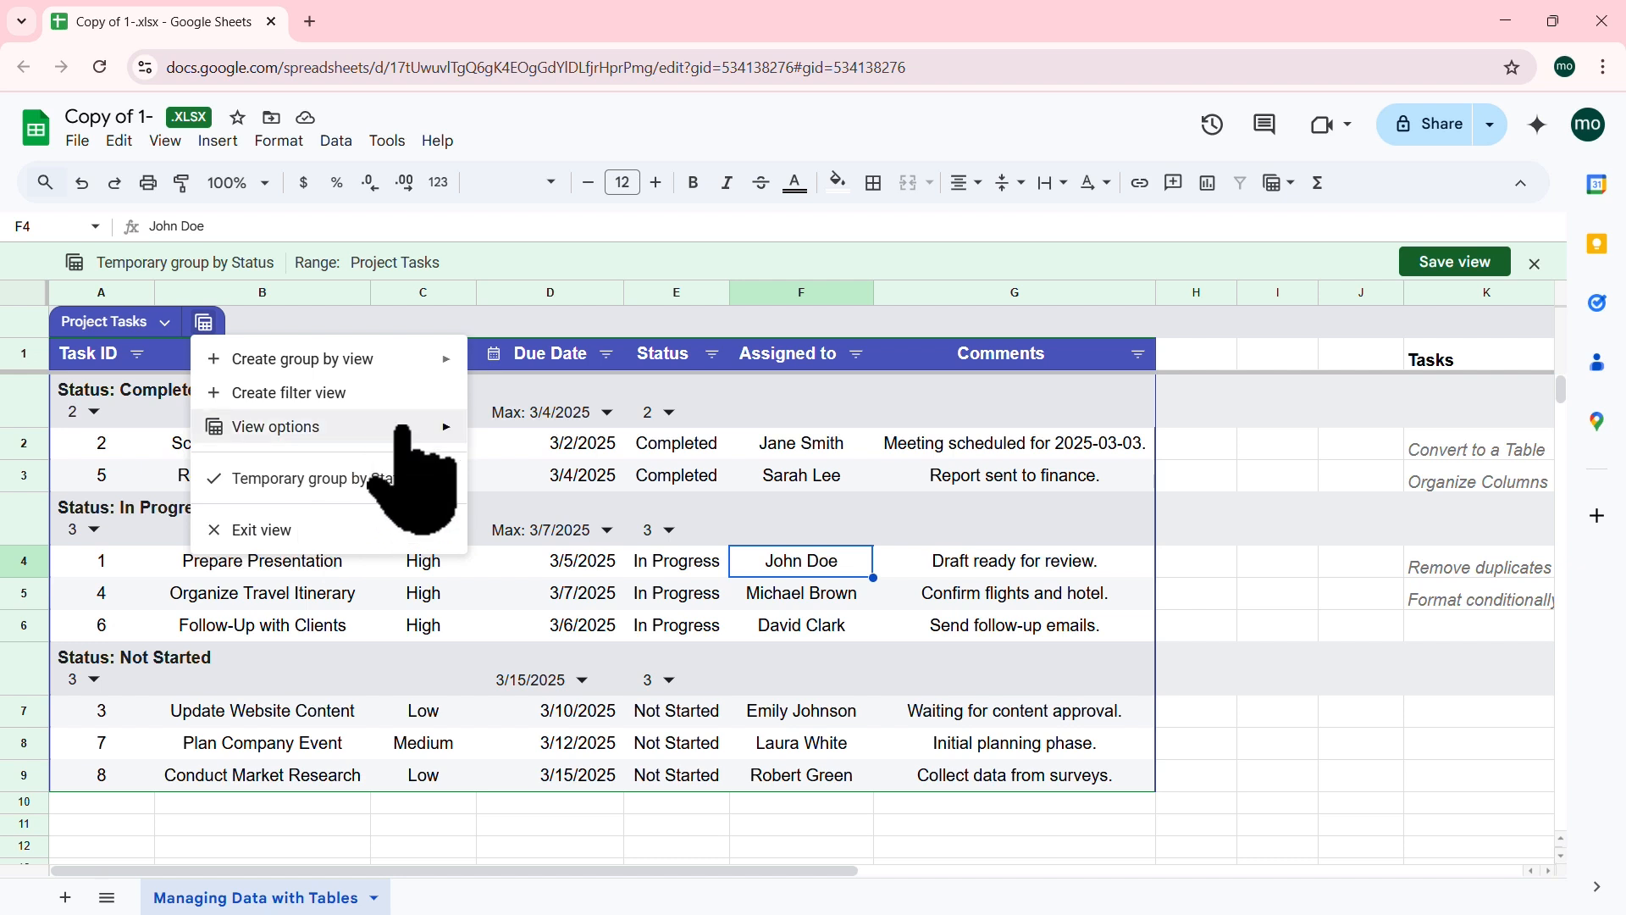
mouse_move(404, 427)
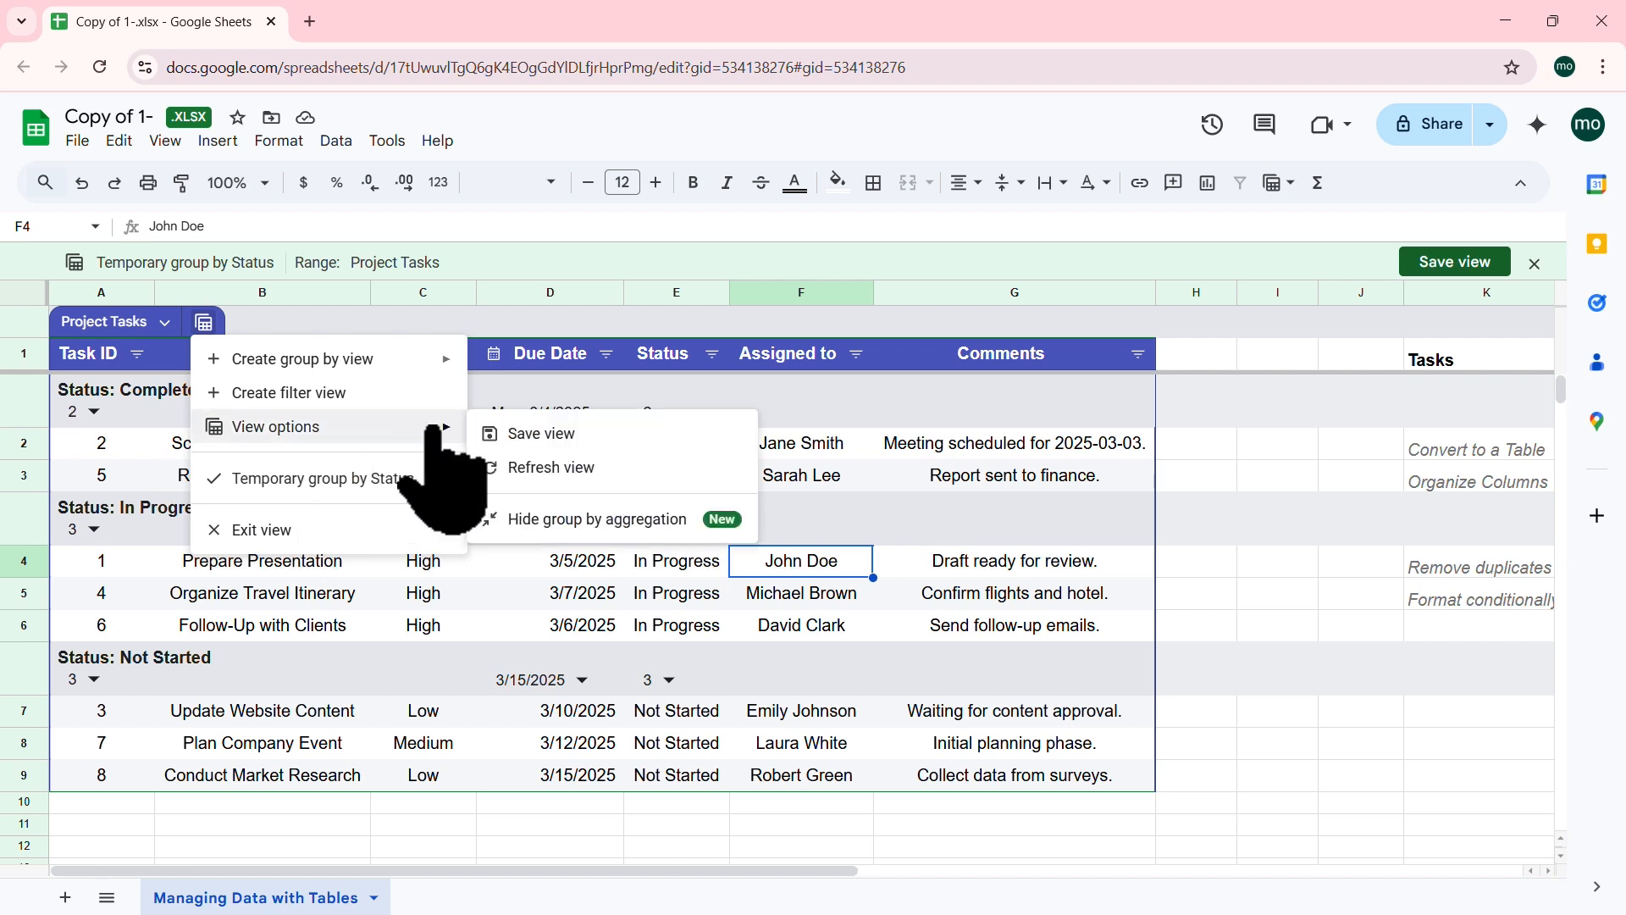
click(559, 436)
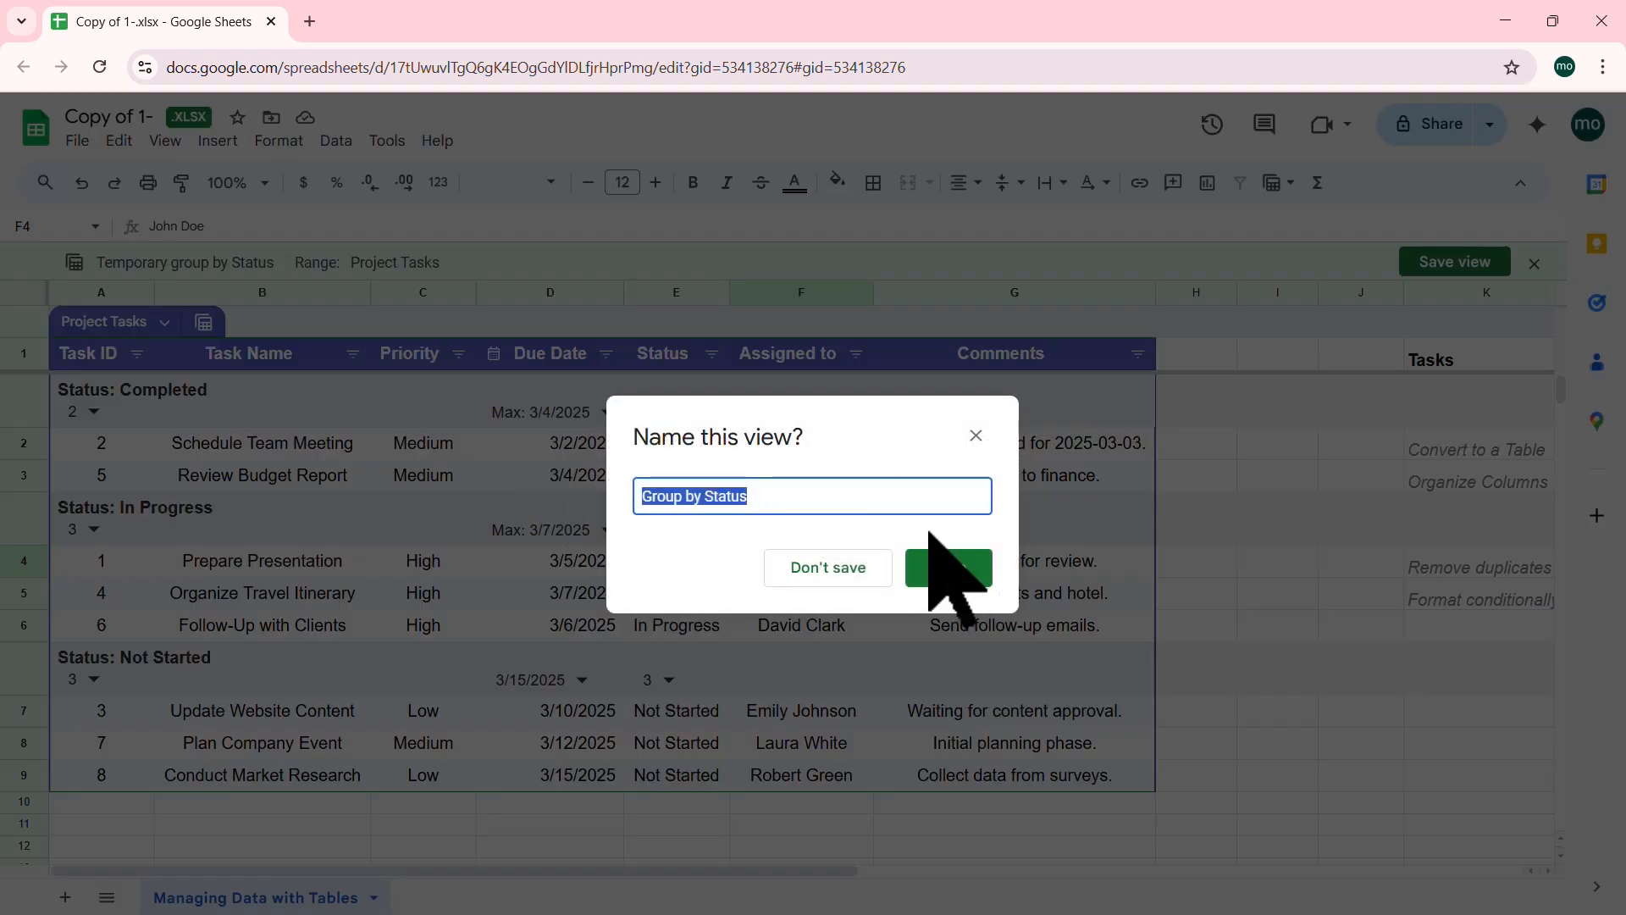
click(963, 567)
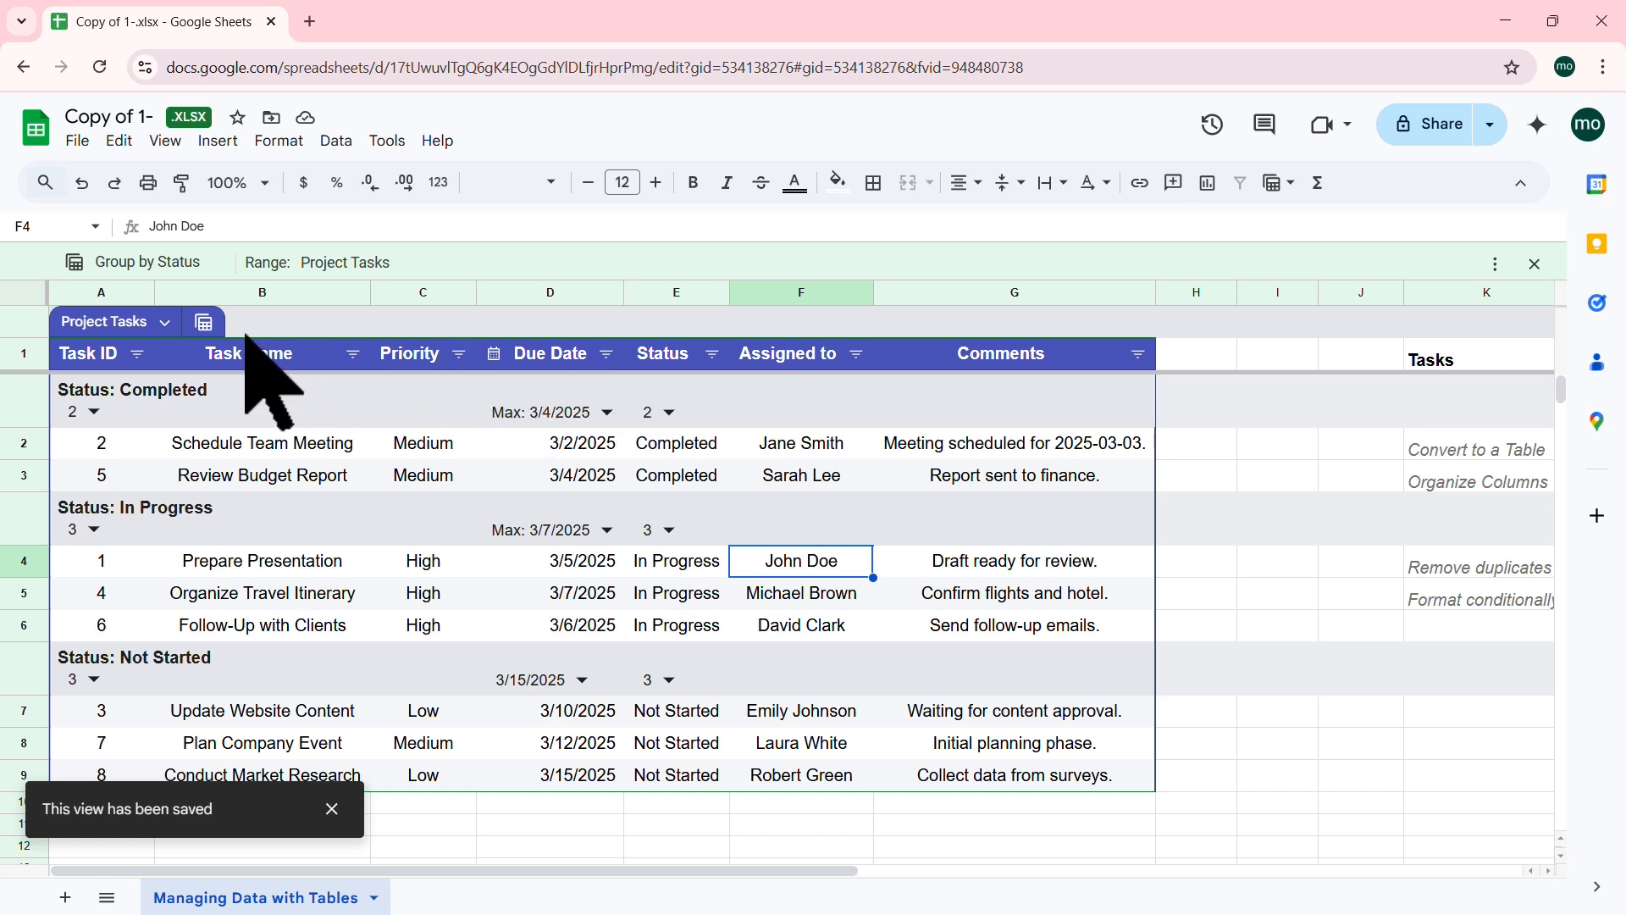
click(203, 322)
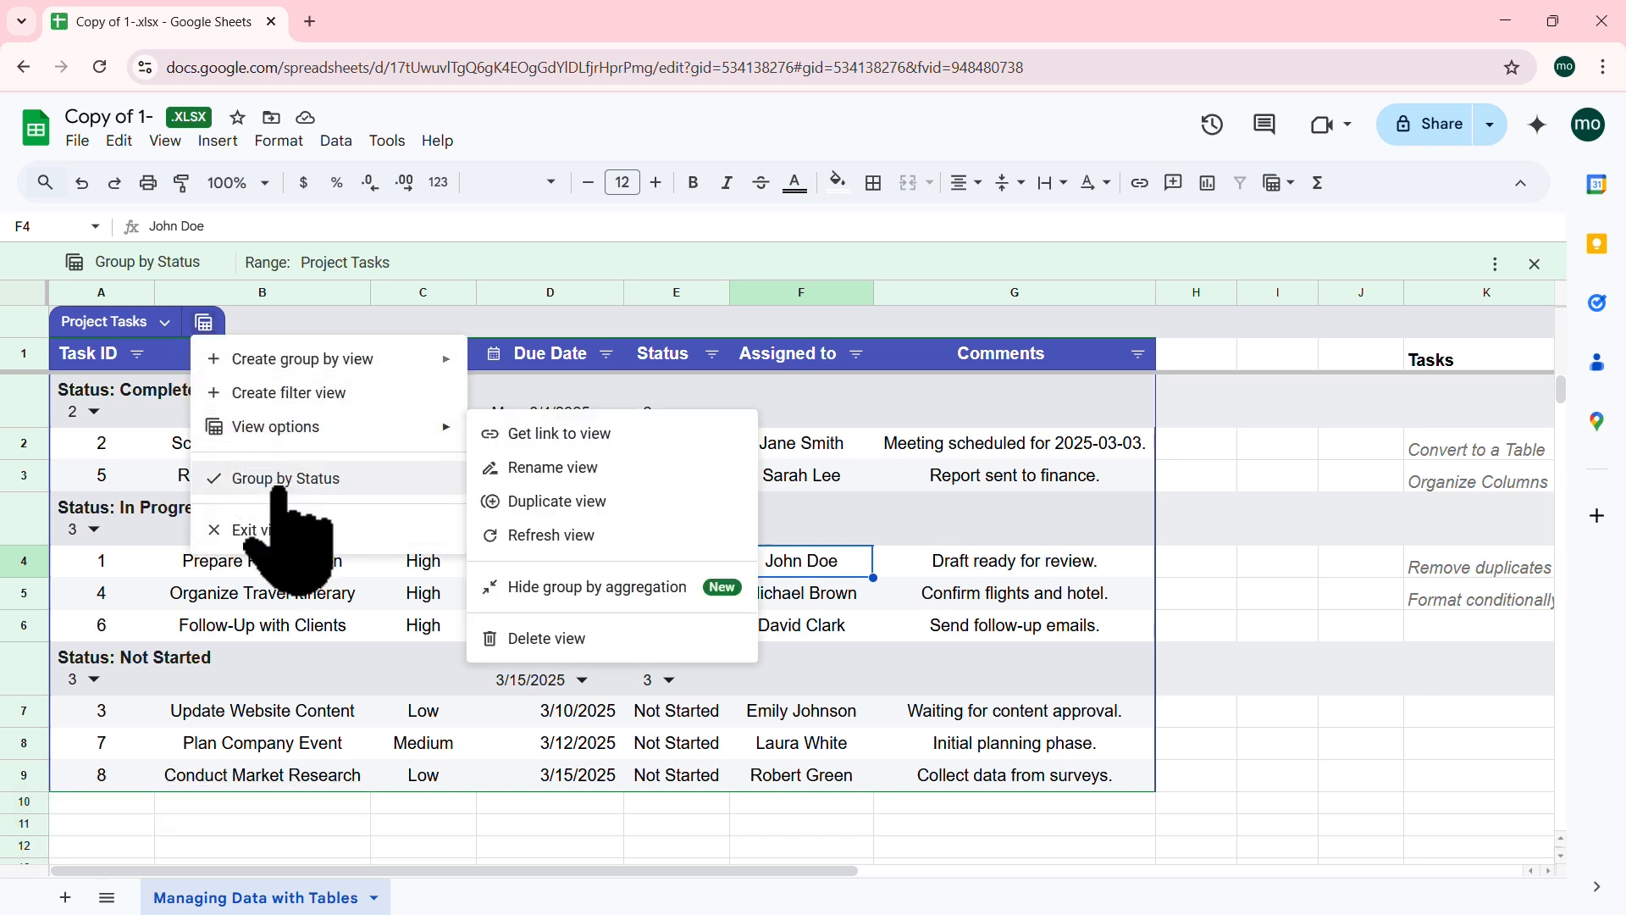
click(267, 531)
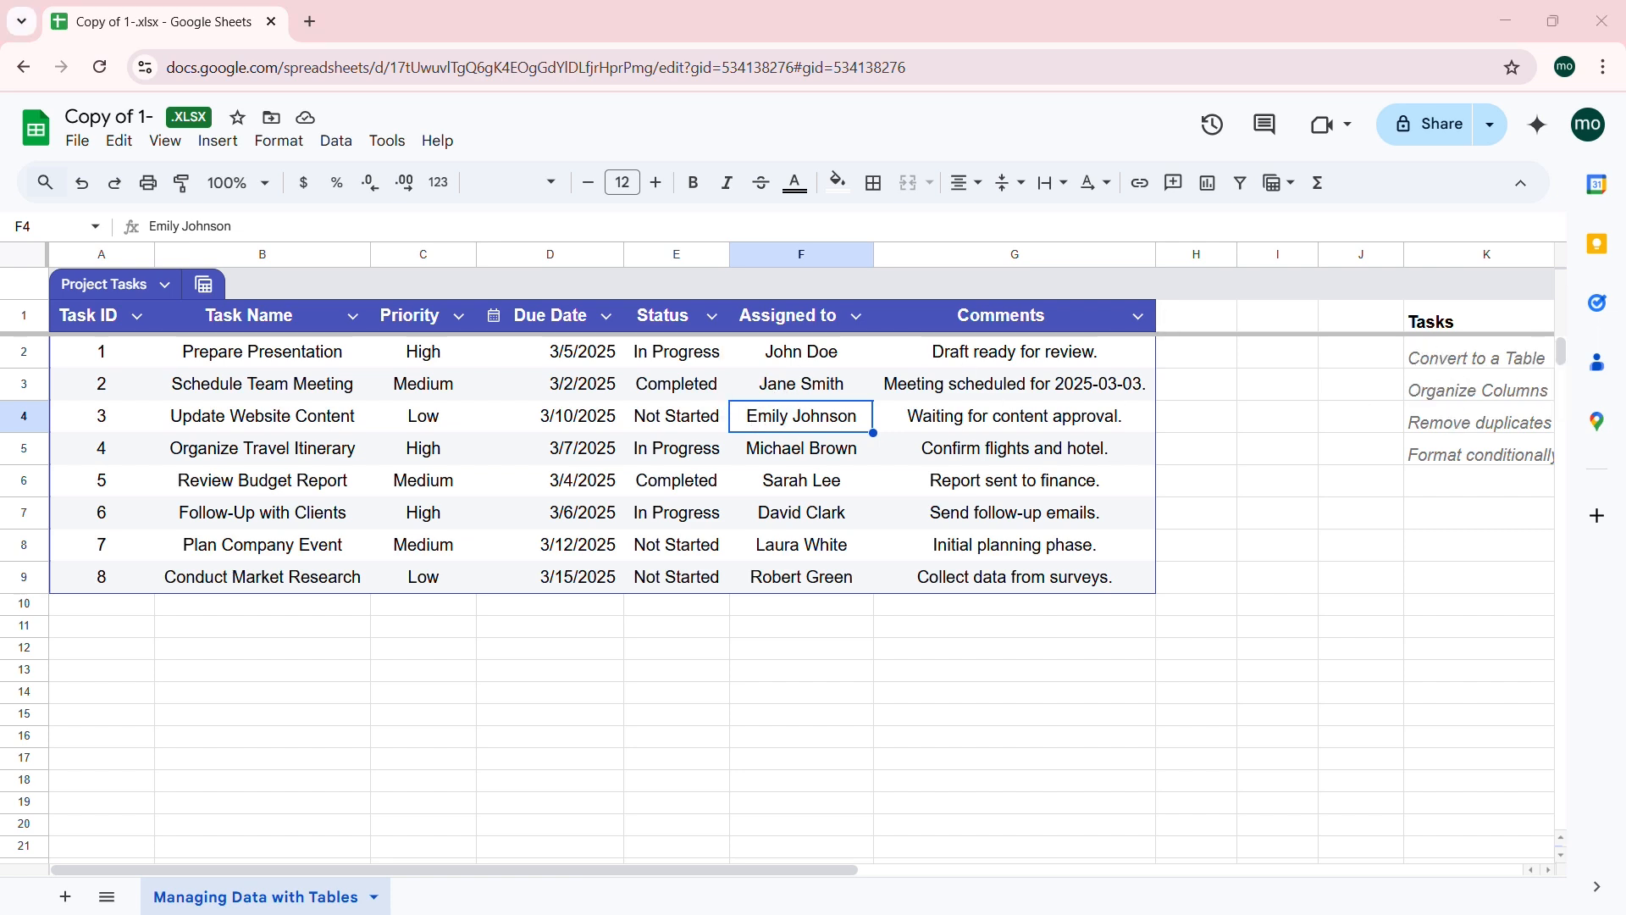
Step: Reapply and exit the Group by Status view, then narrow column J toward the table
click(203, 285)
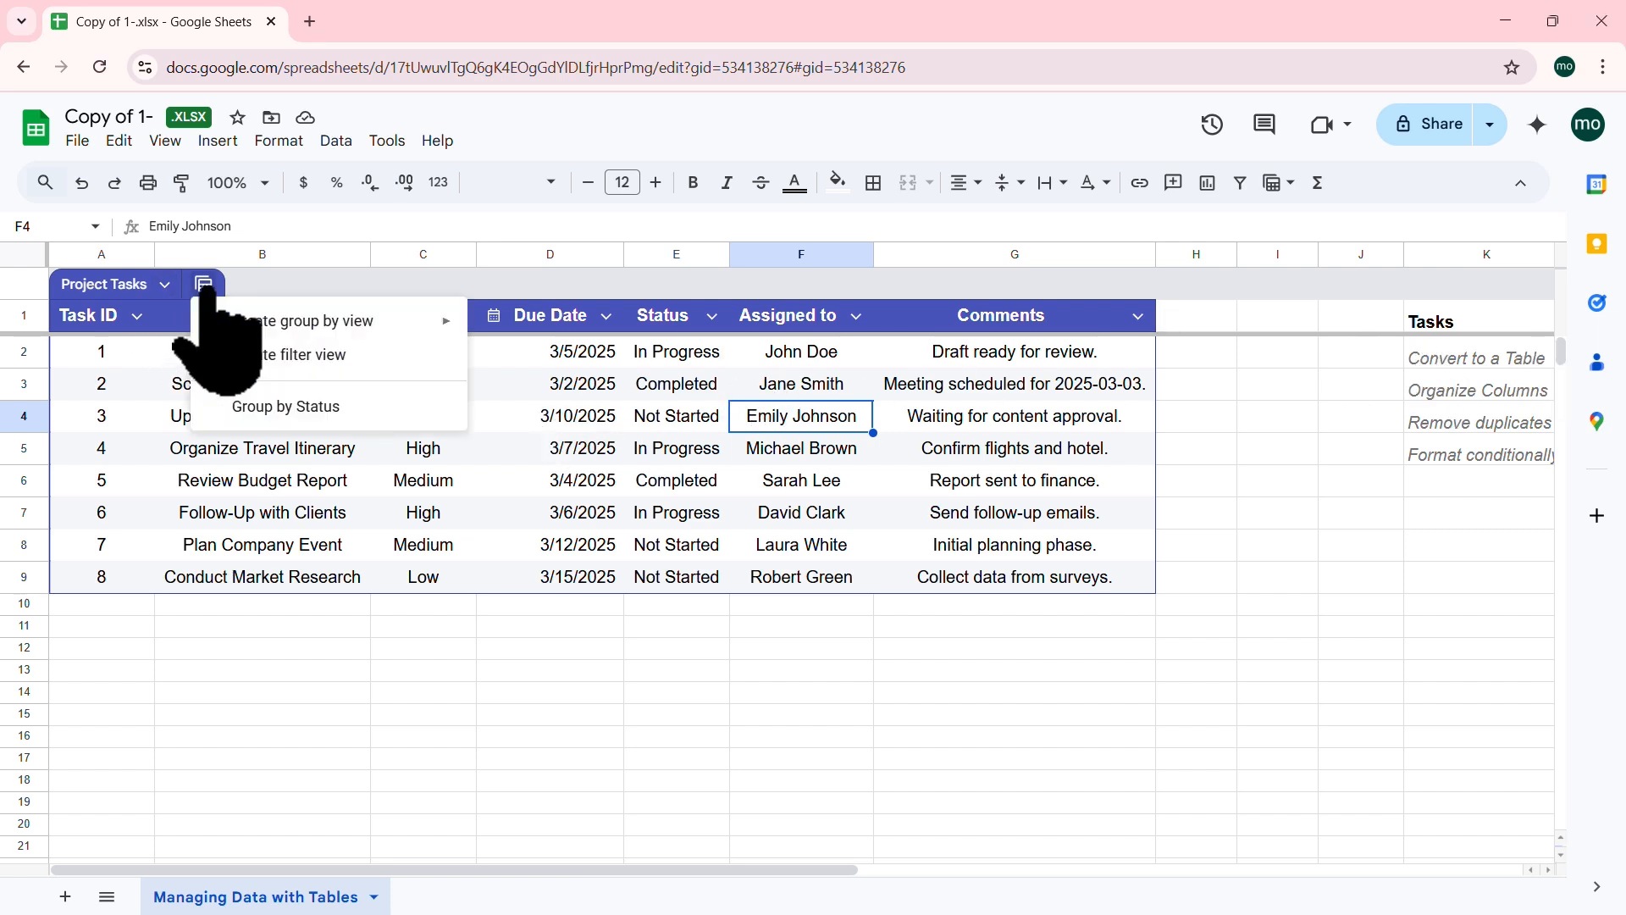
click(309, 407)
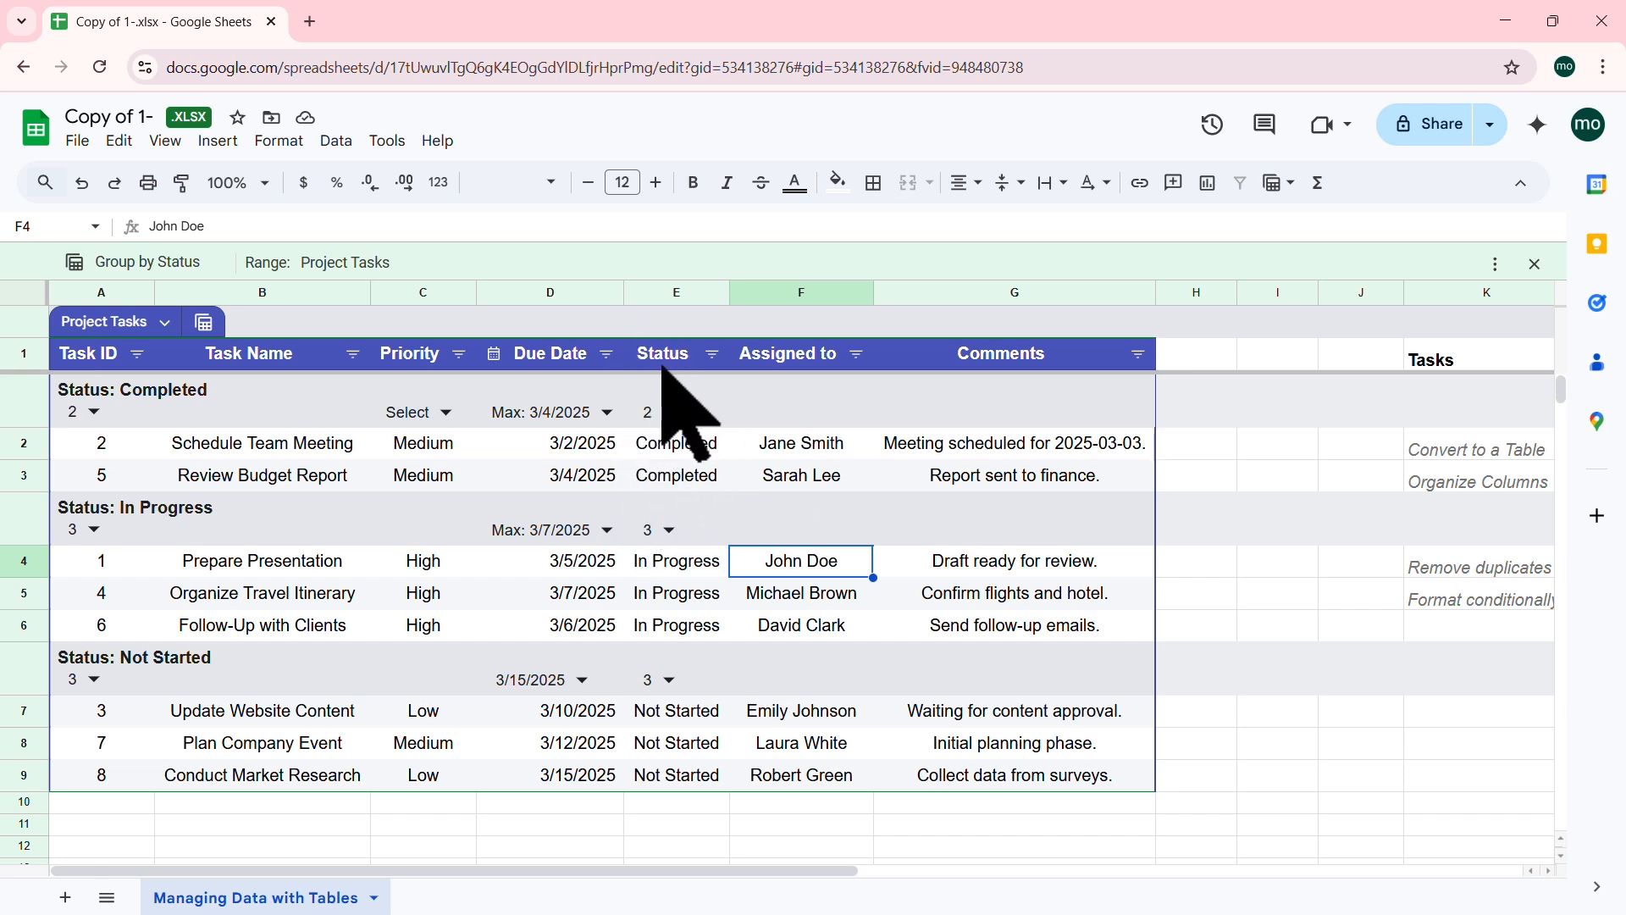
click(203, 321)
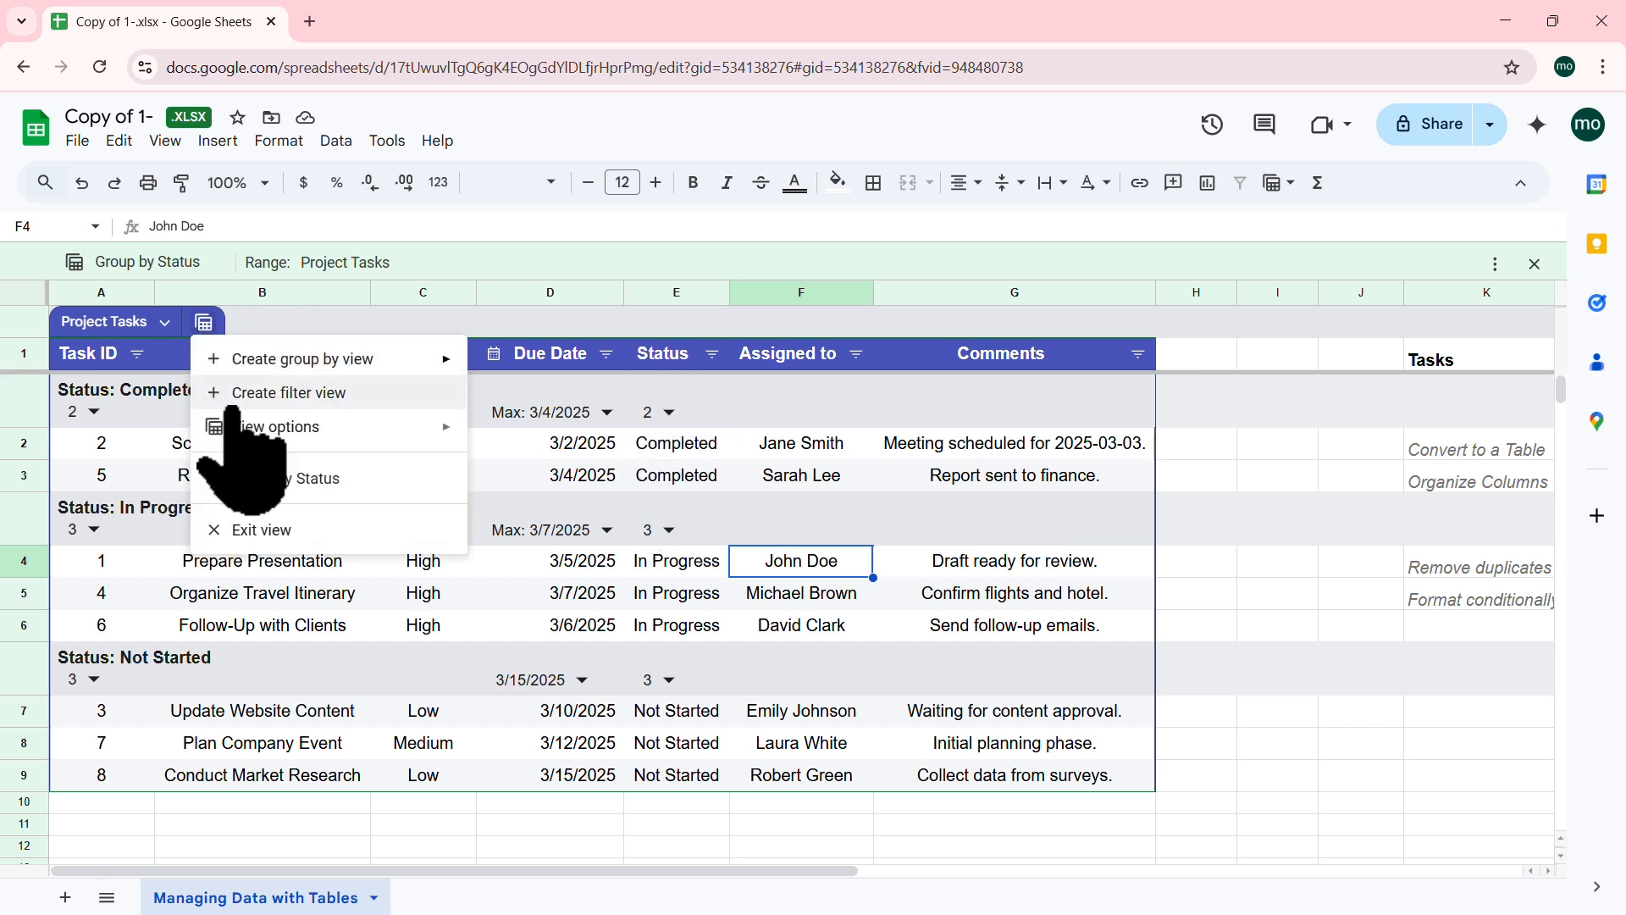
click(258, 532)
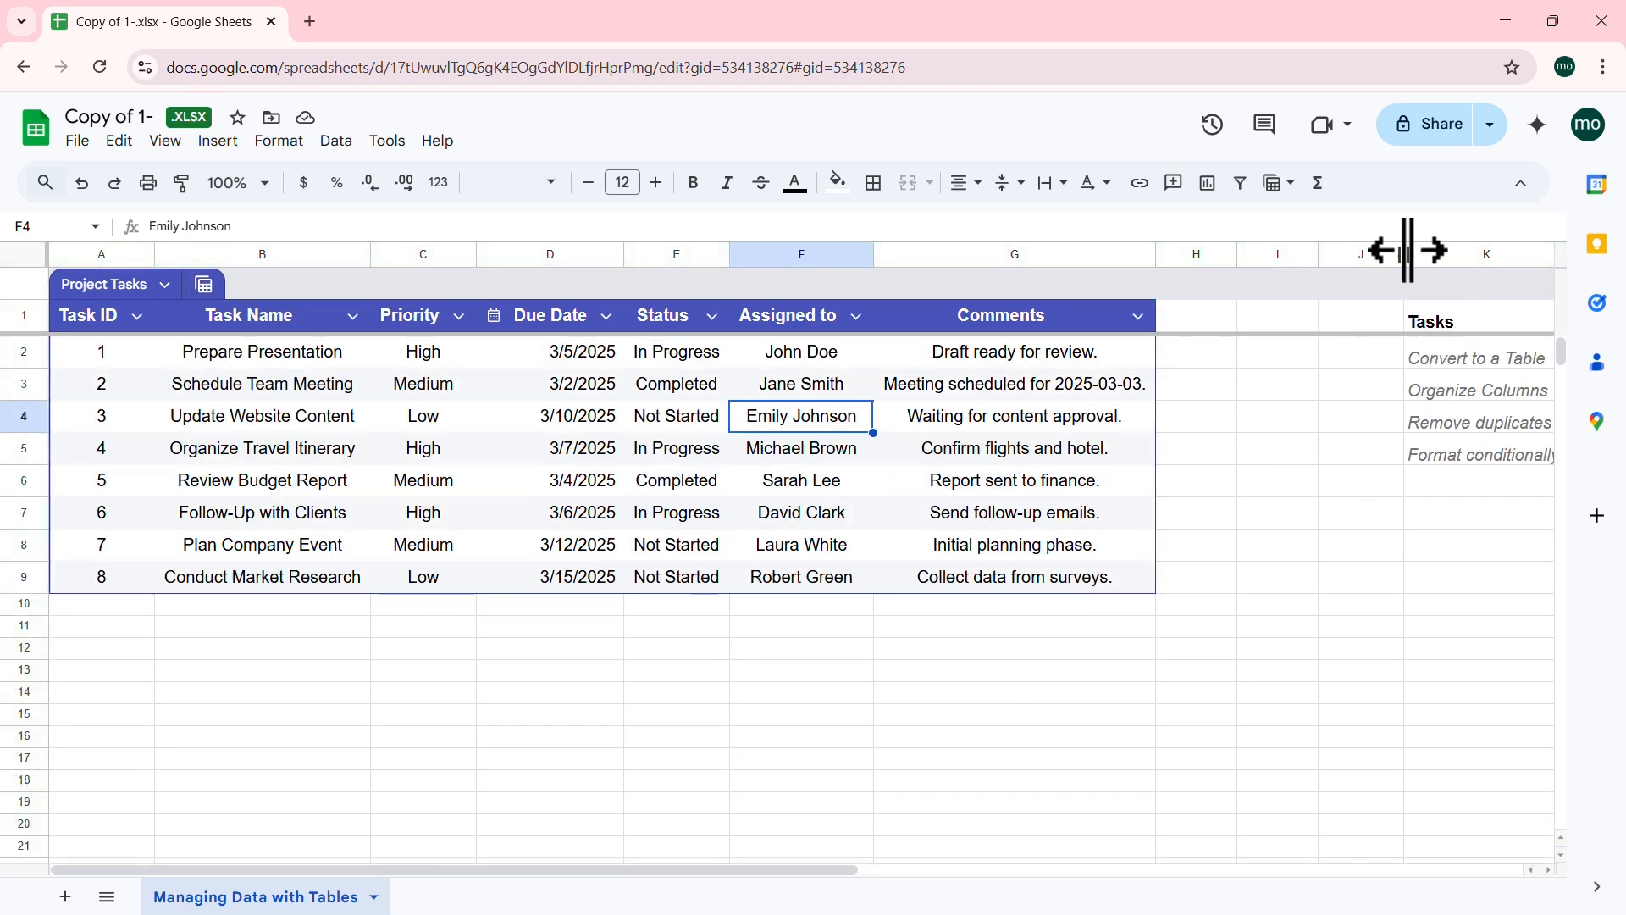
drag(1406, 250, 1341, 254)
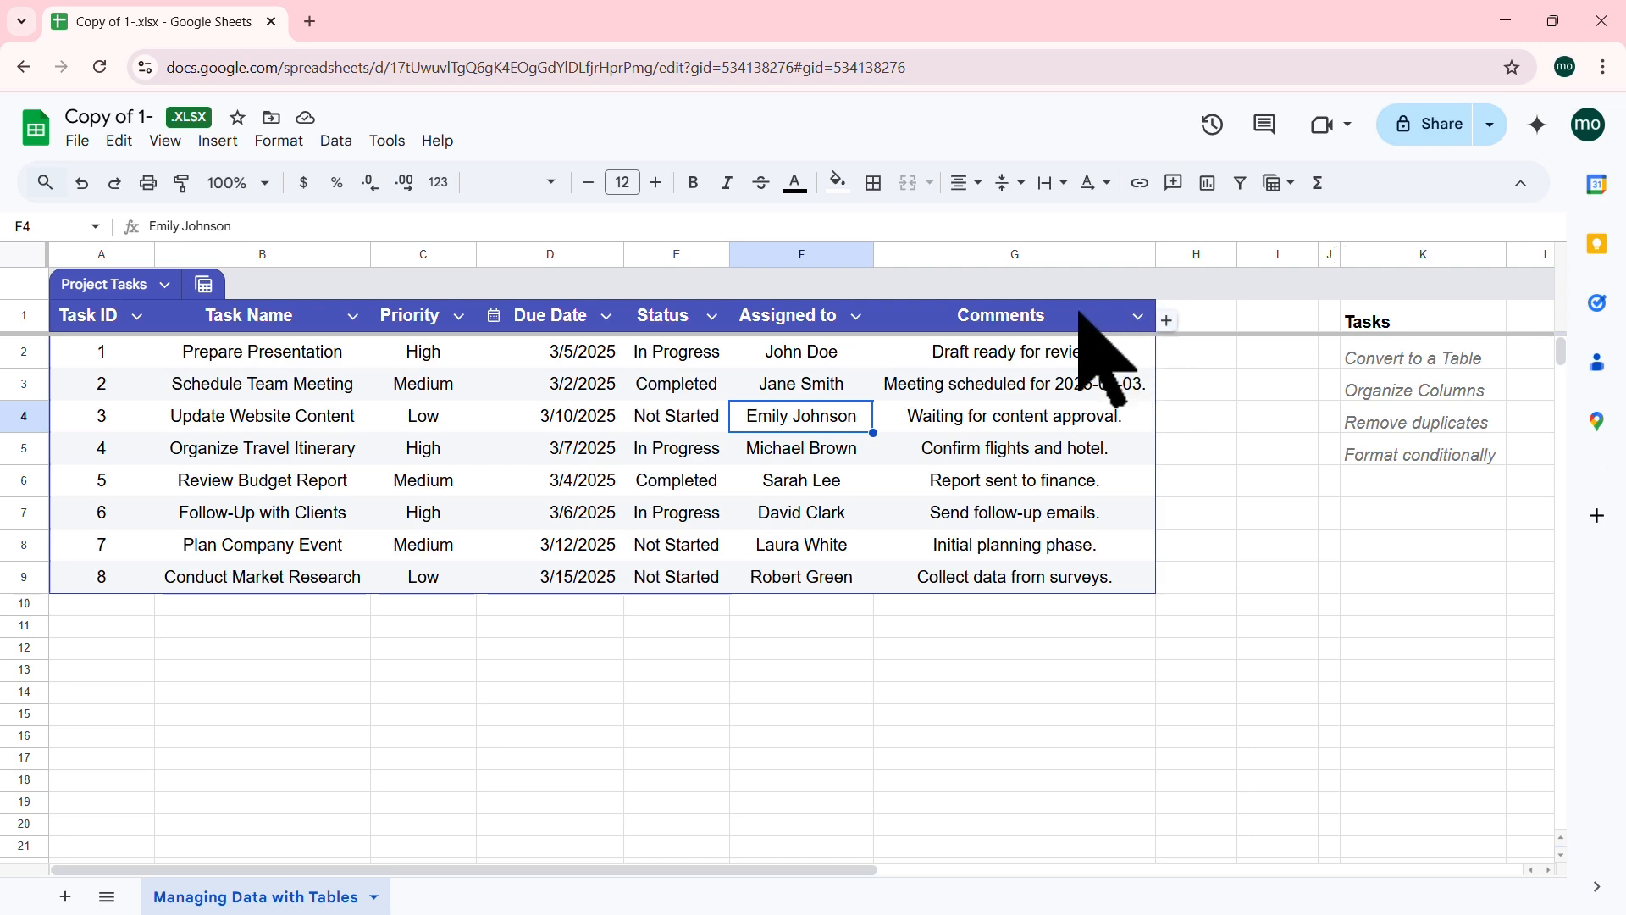
Step: Add a new empty column H after Comments in the Project Tasks table
click(1053, 318)
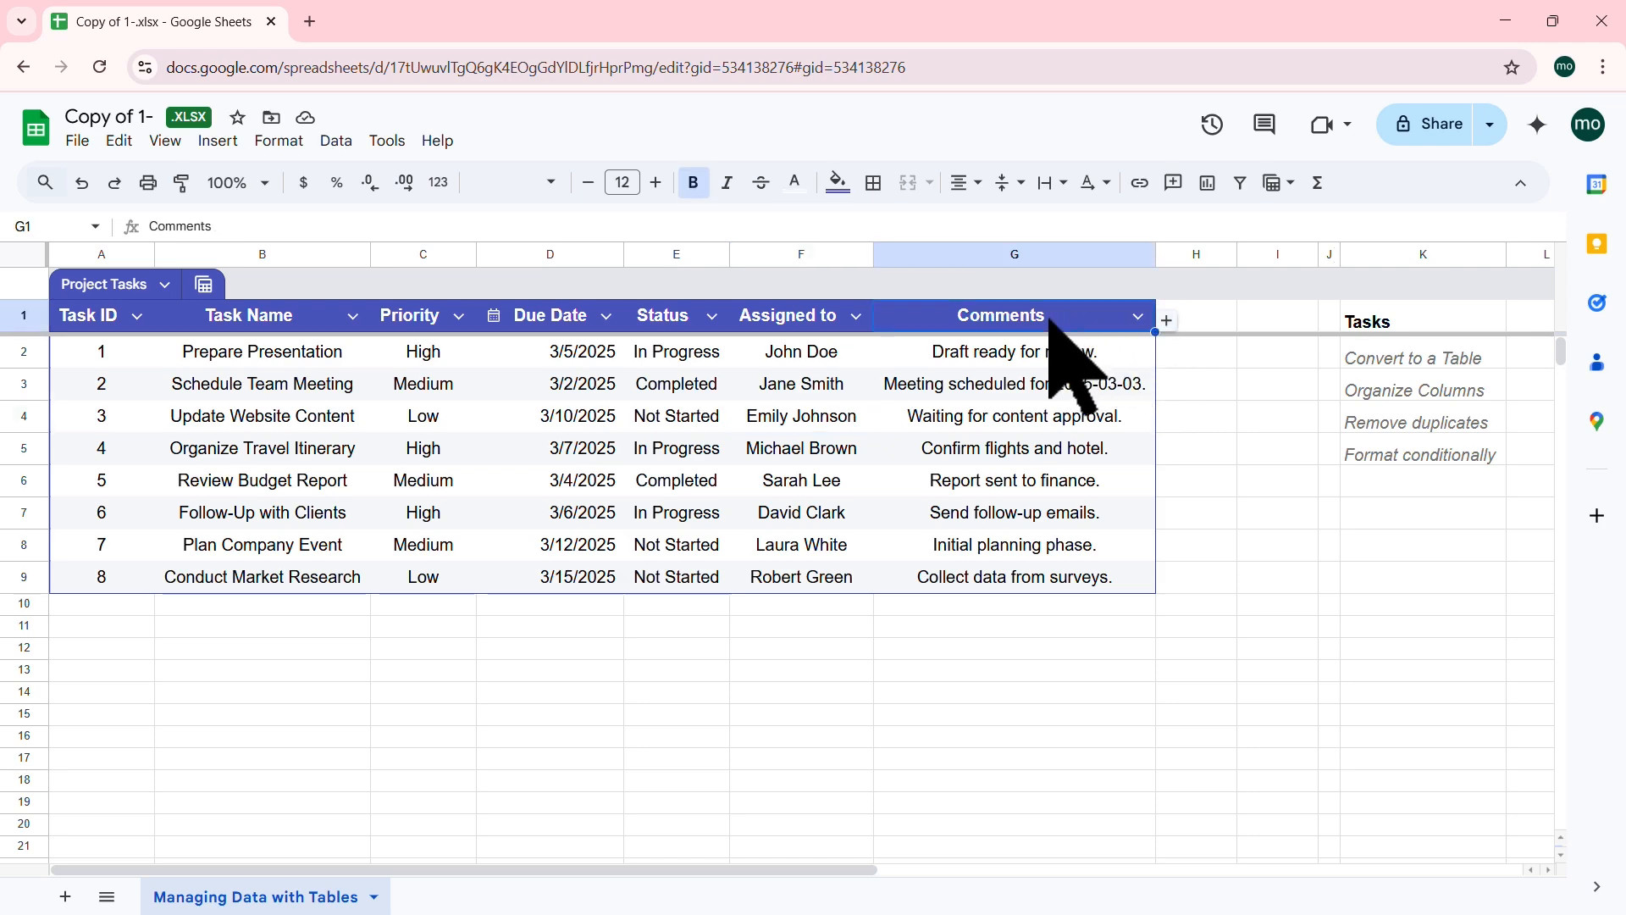
right_click(1051, 320)
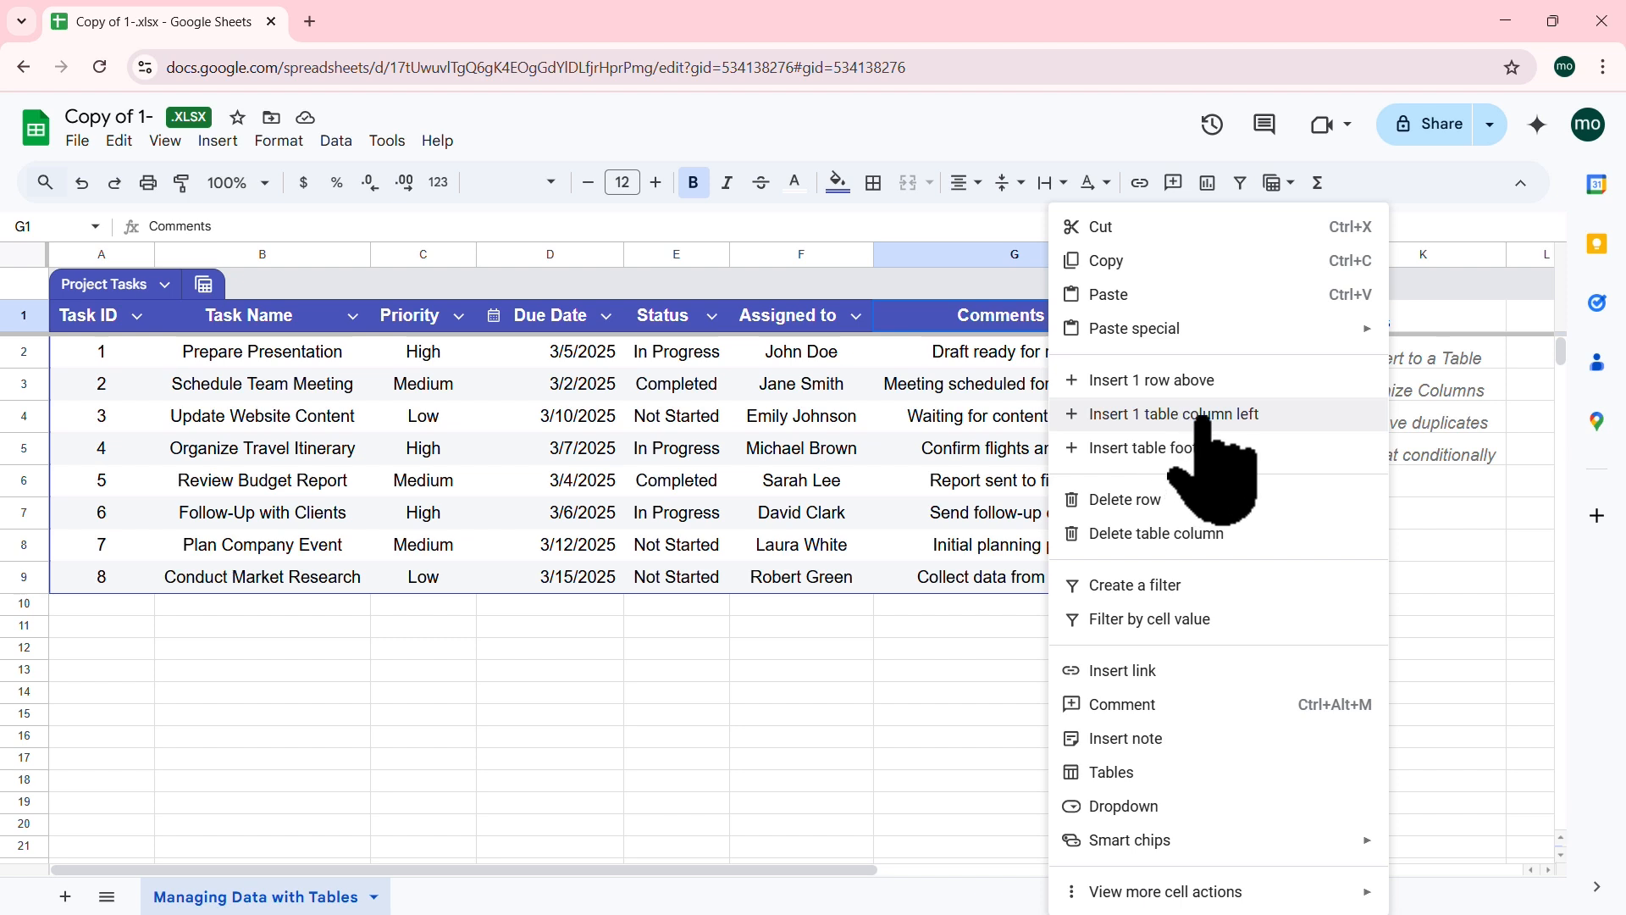
click(990, 416)
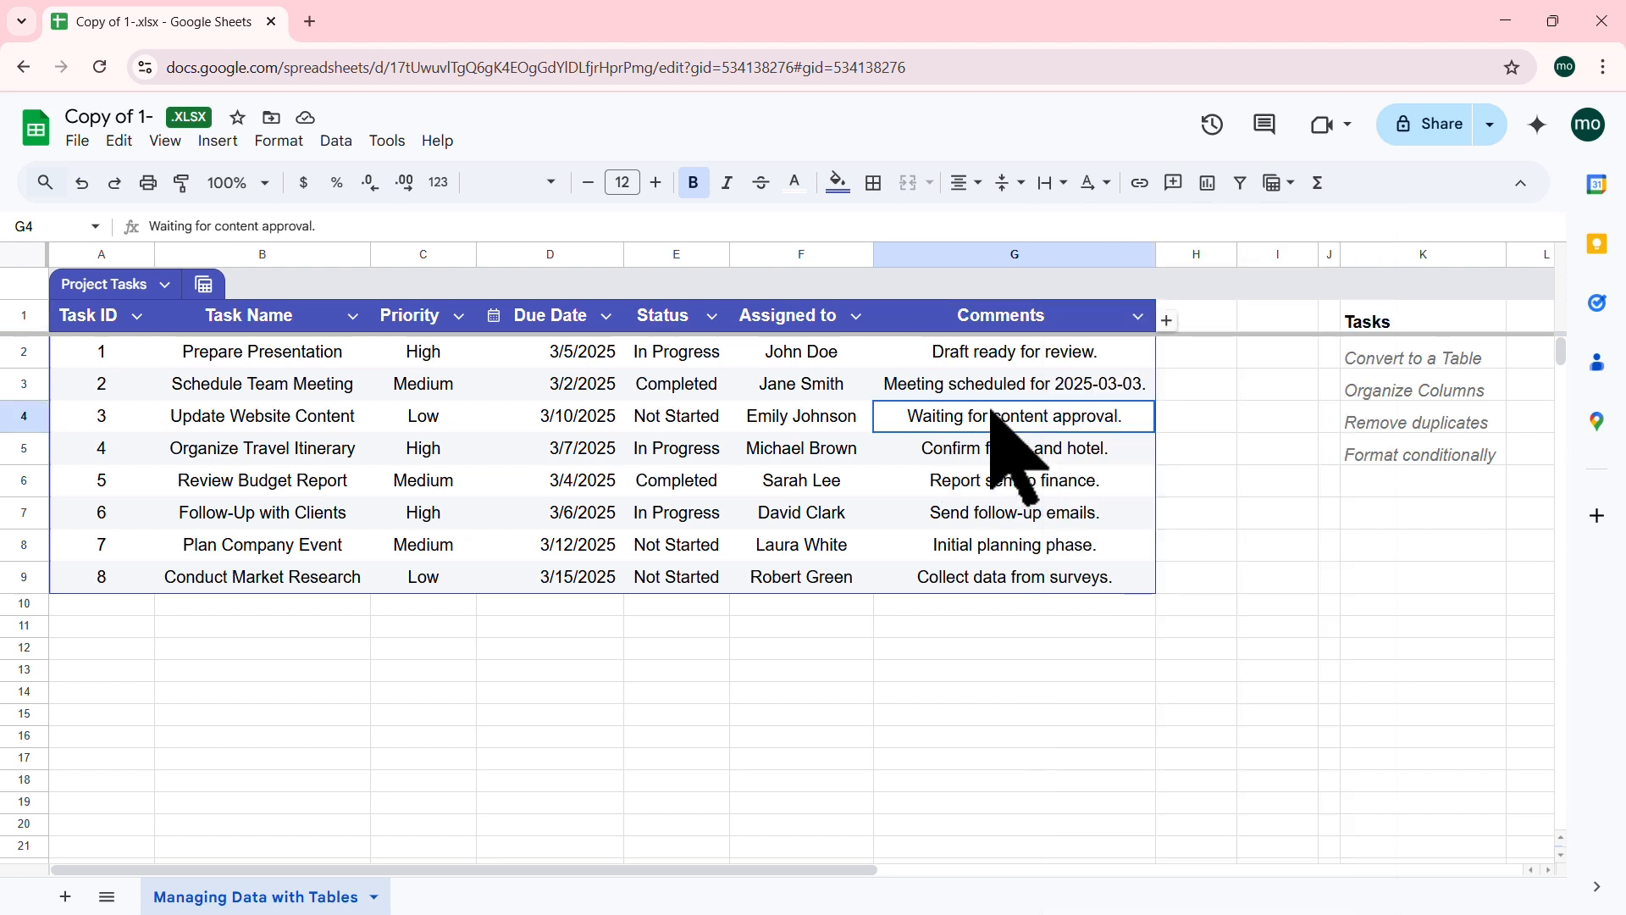
click(1139, 316)
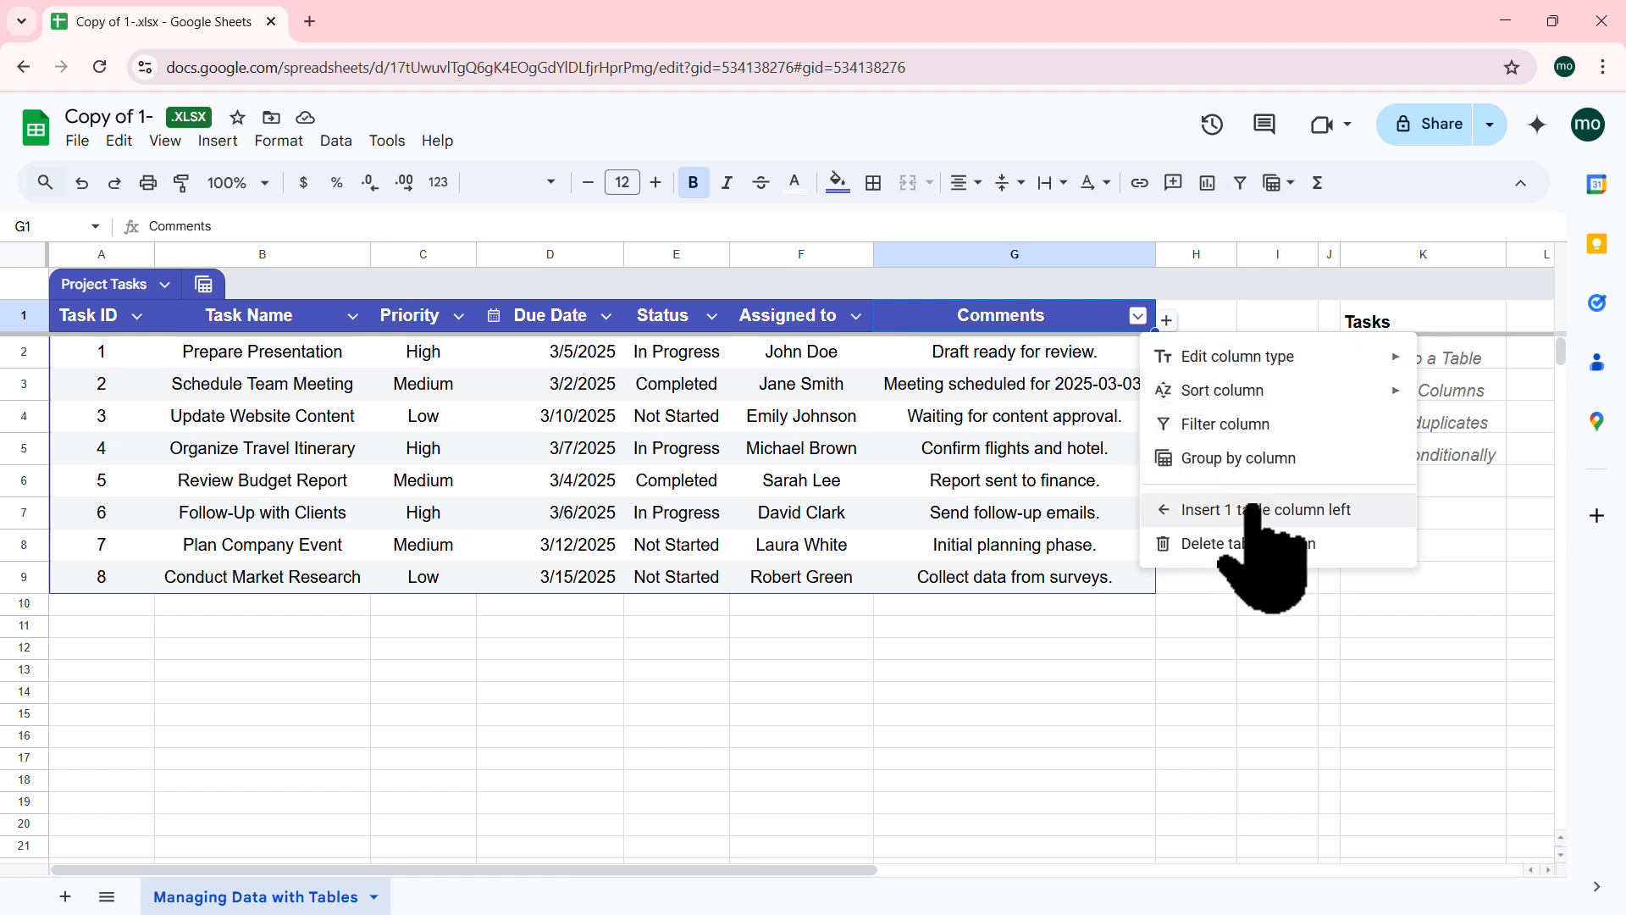
click(1142, 416)
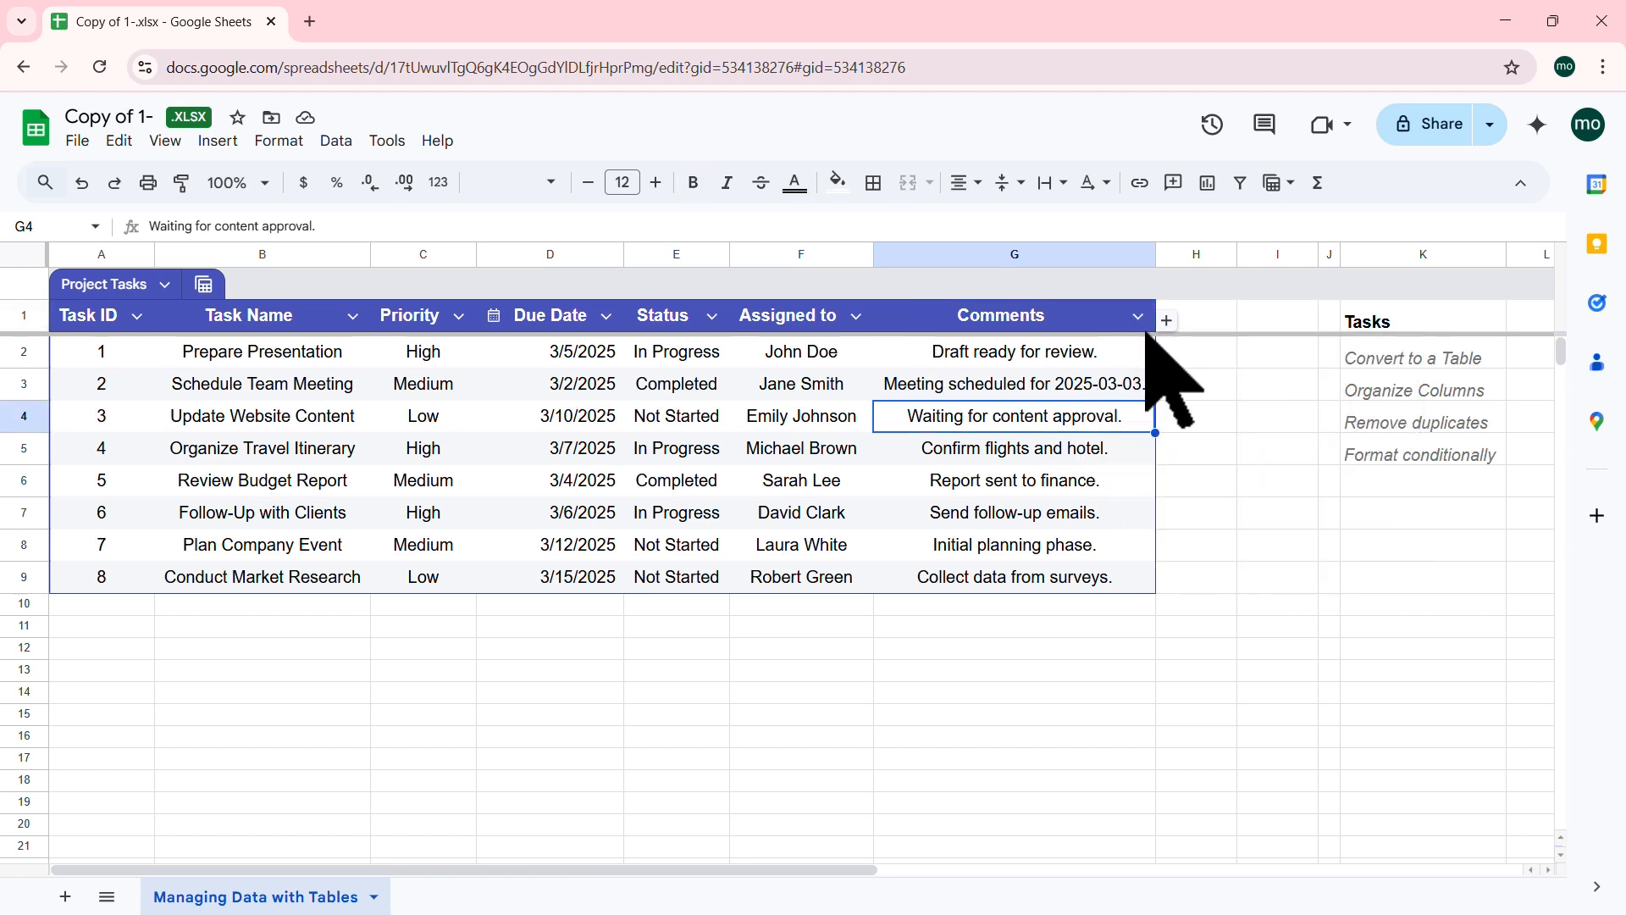
click(1169, 325)
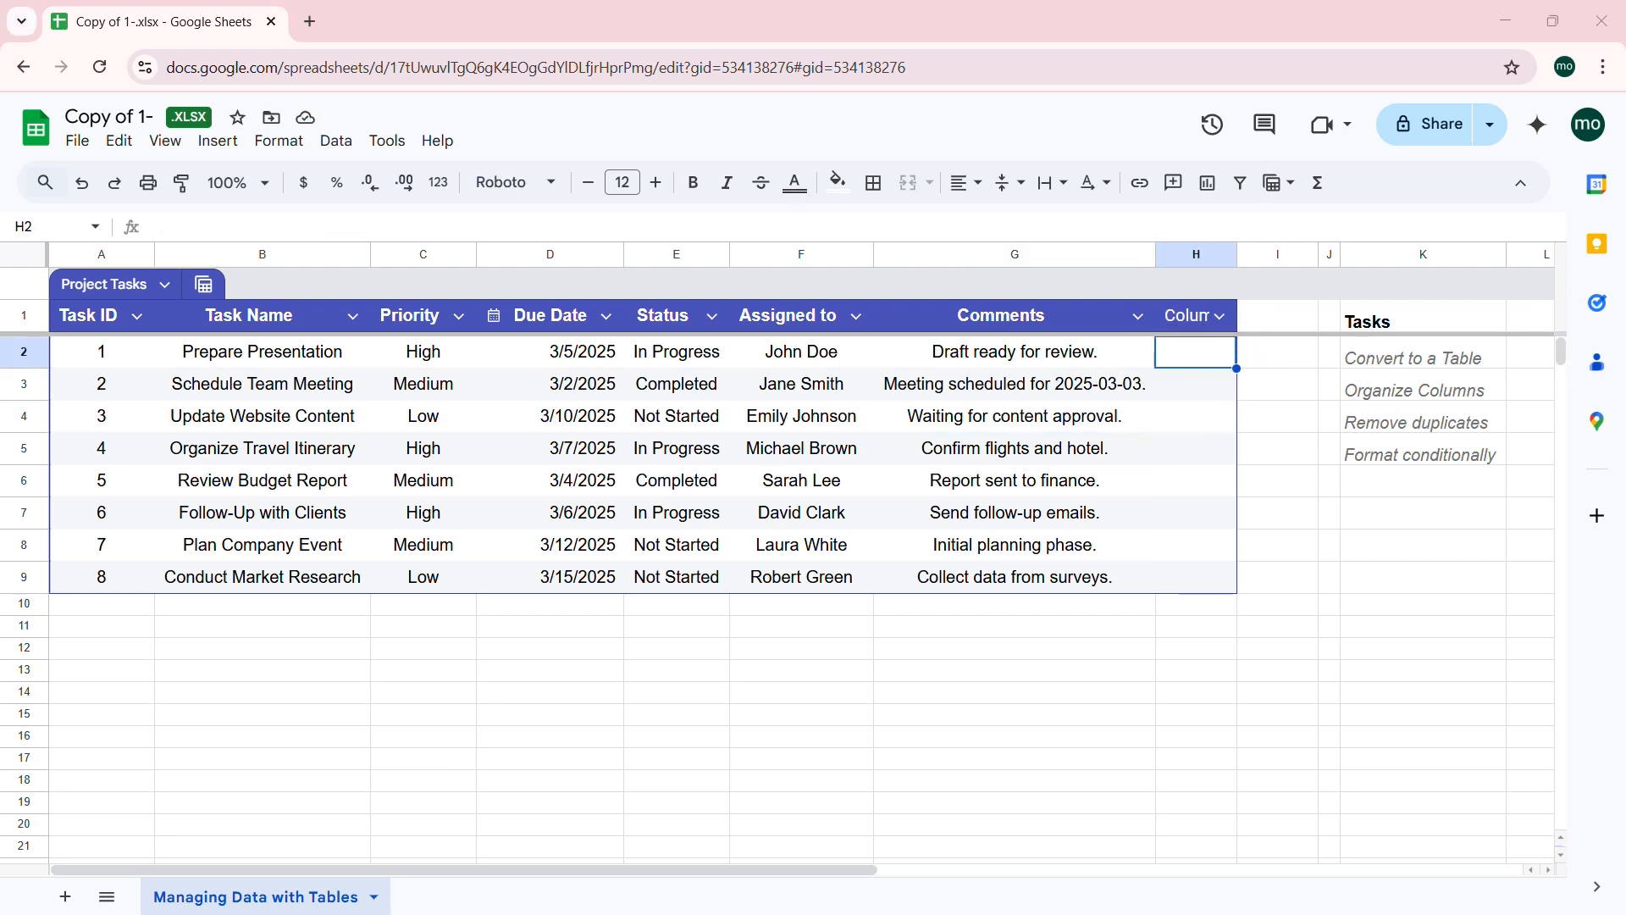
click(1185, 319)
Step: Name the new column H 'Budget' and widen it to show the name
double_click(1186, 320)
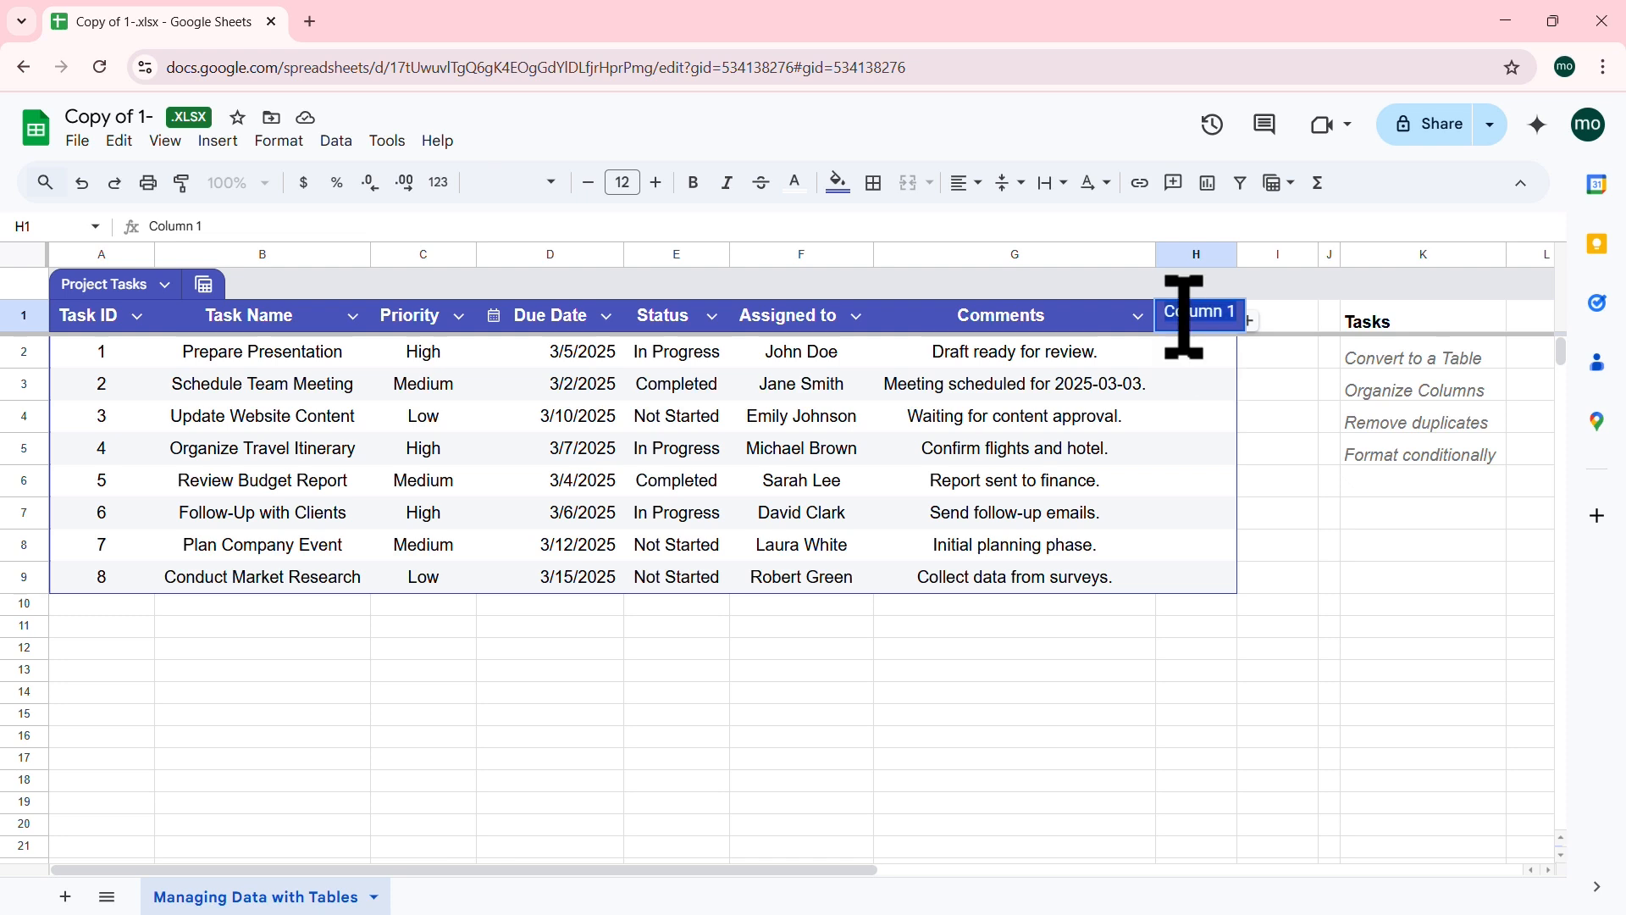
text(Budget)
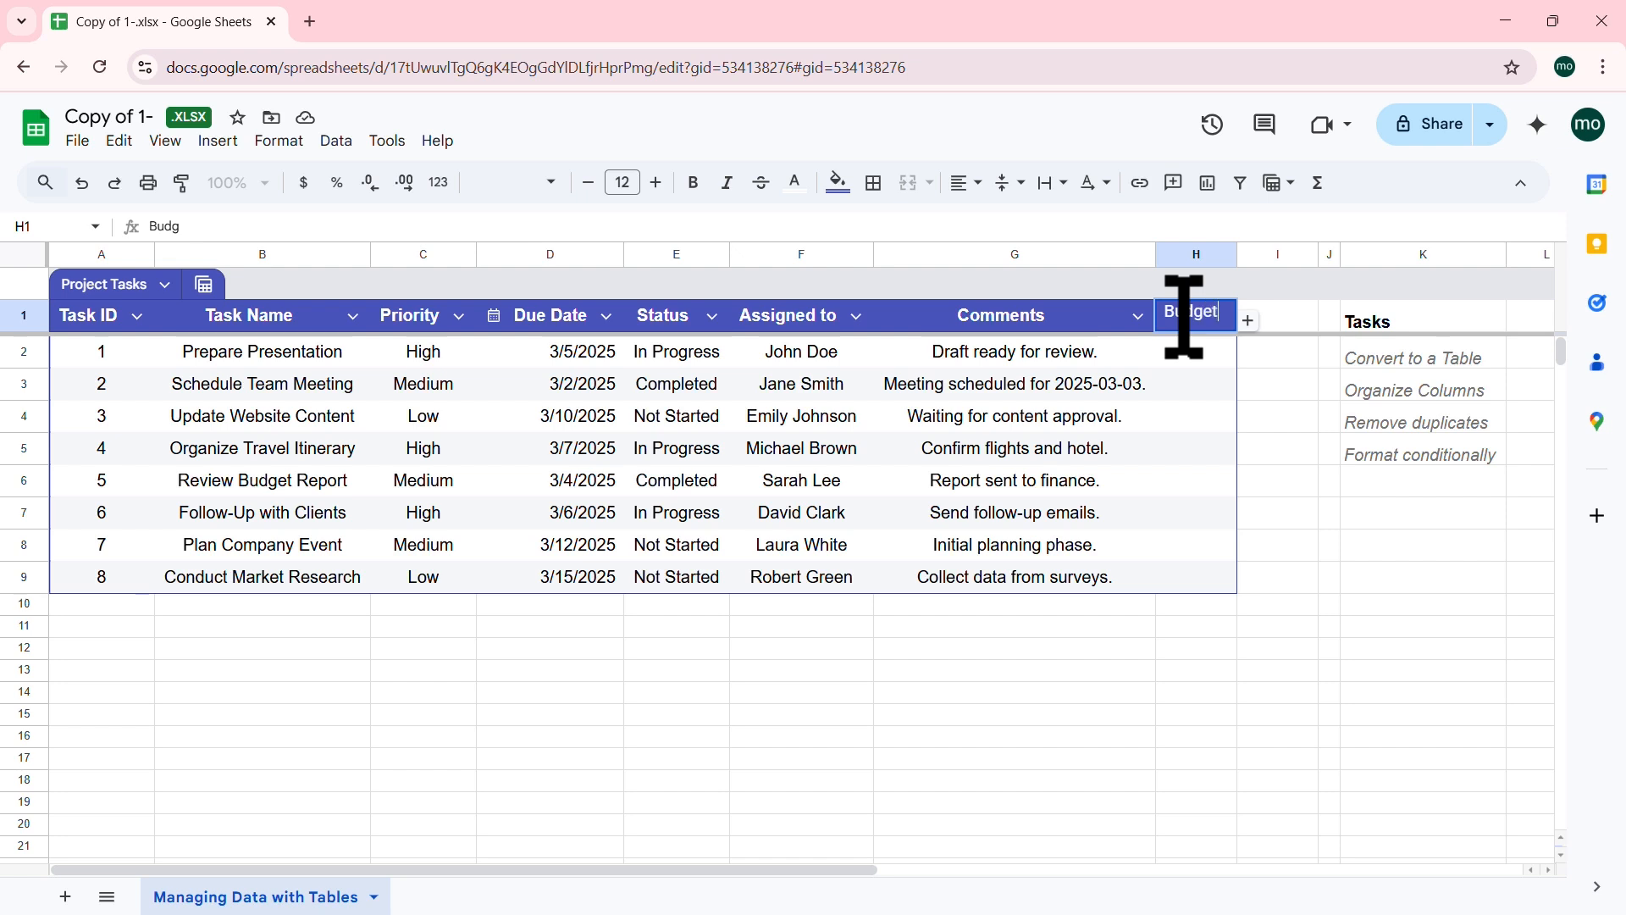
key(Return)
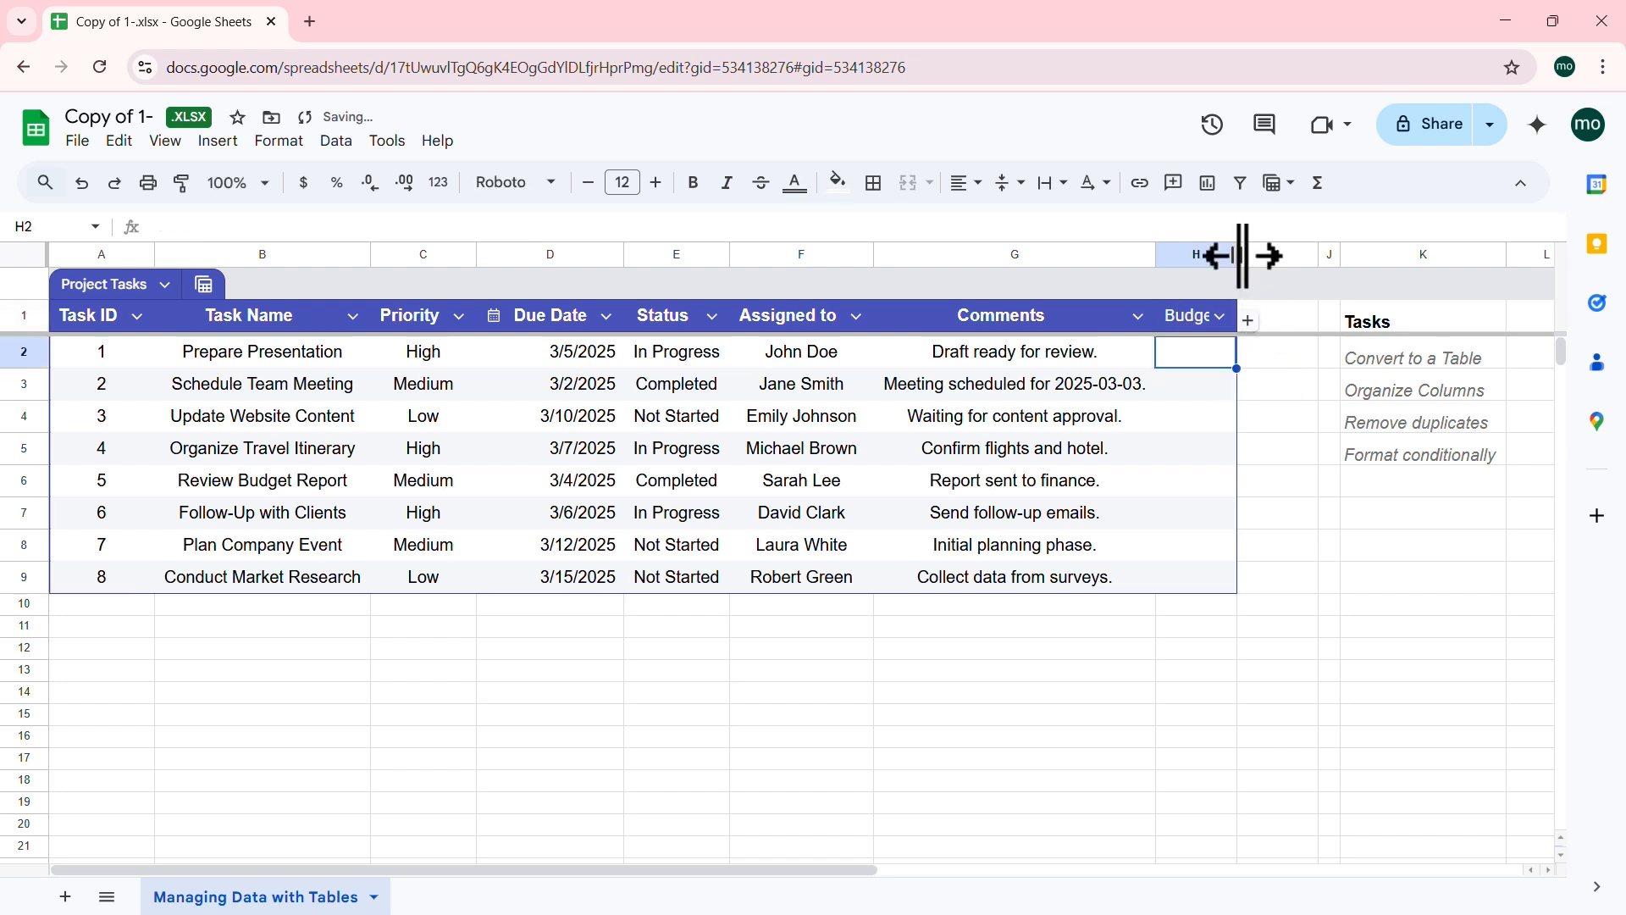
drag(1242, 255, 1262, 255)
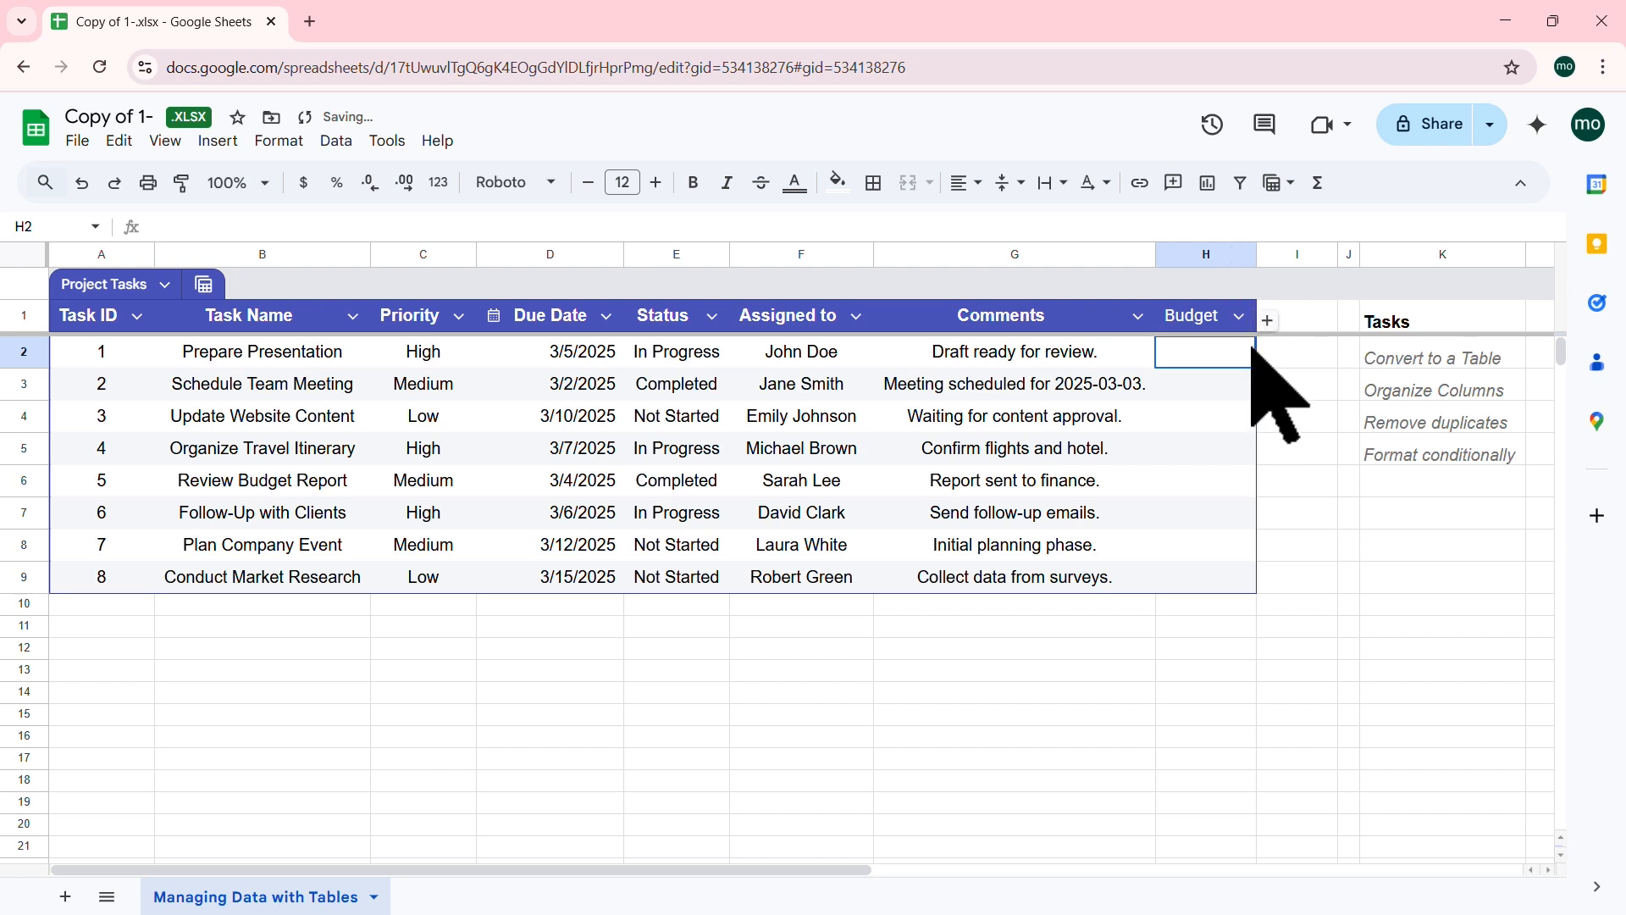
Step: Set the Budget column's type to Currency
click(1238, 316)
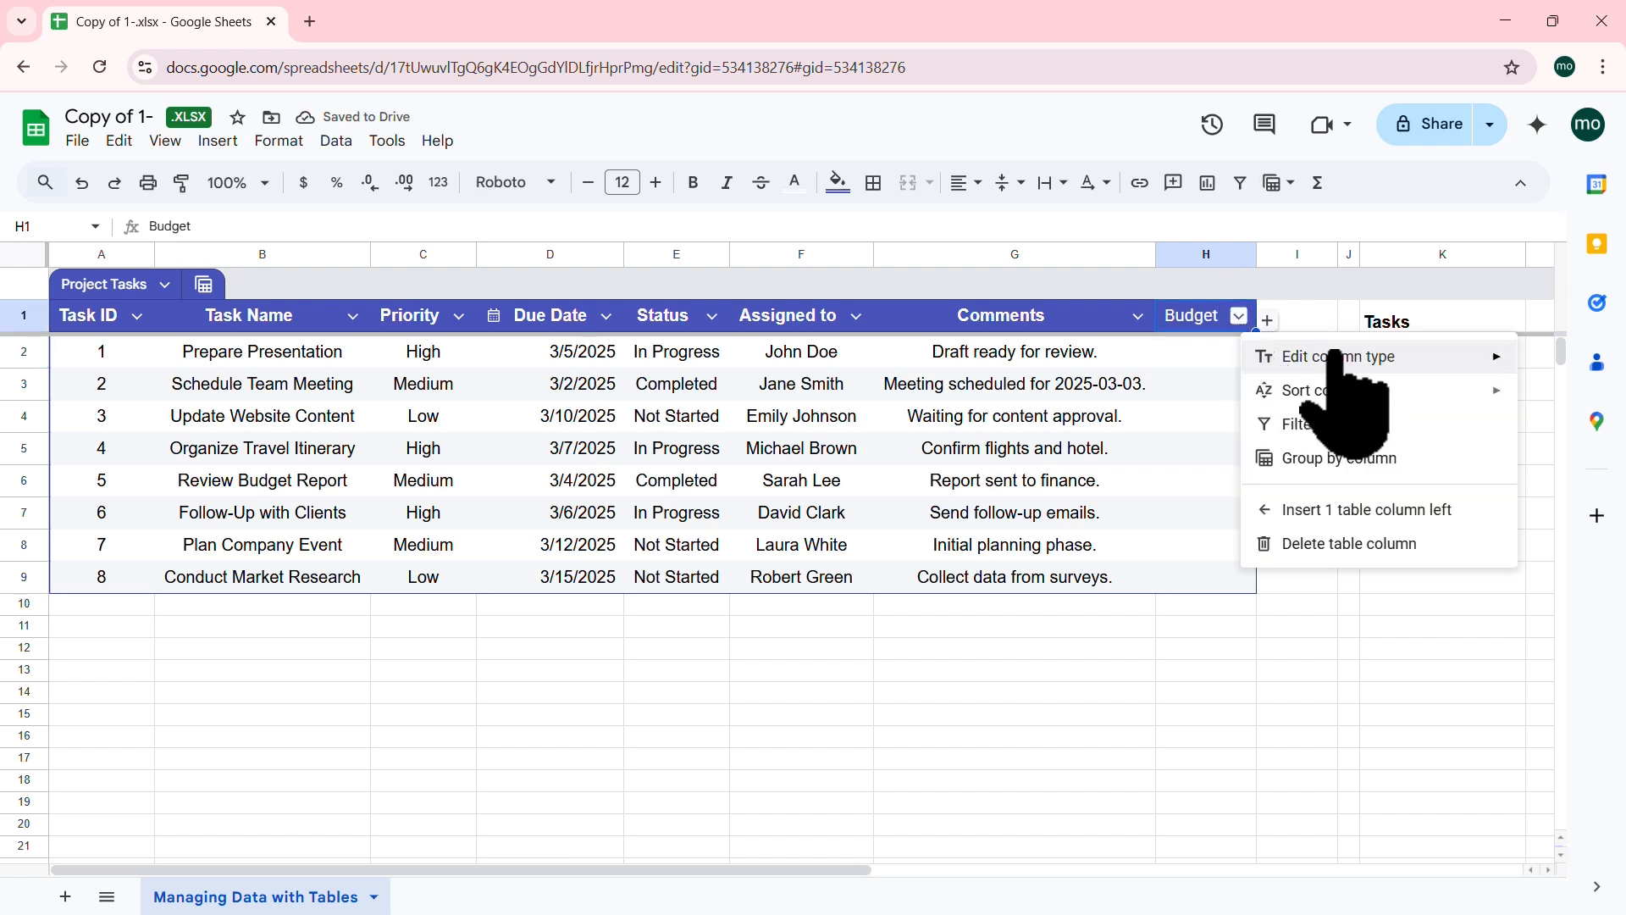
mouse_move(1321, 357)
mouse_move(1165, 364)
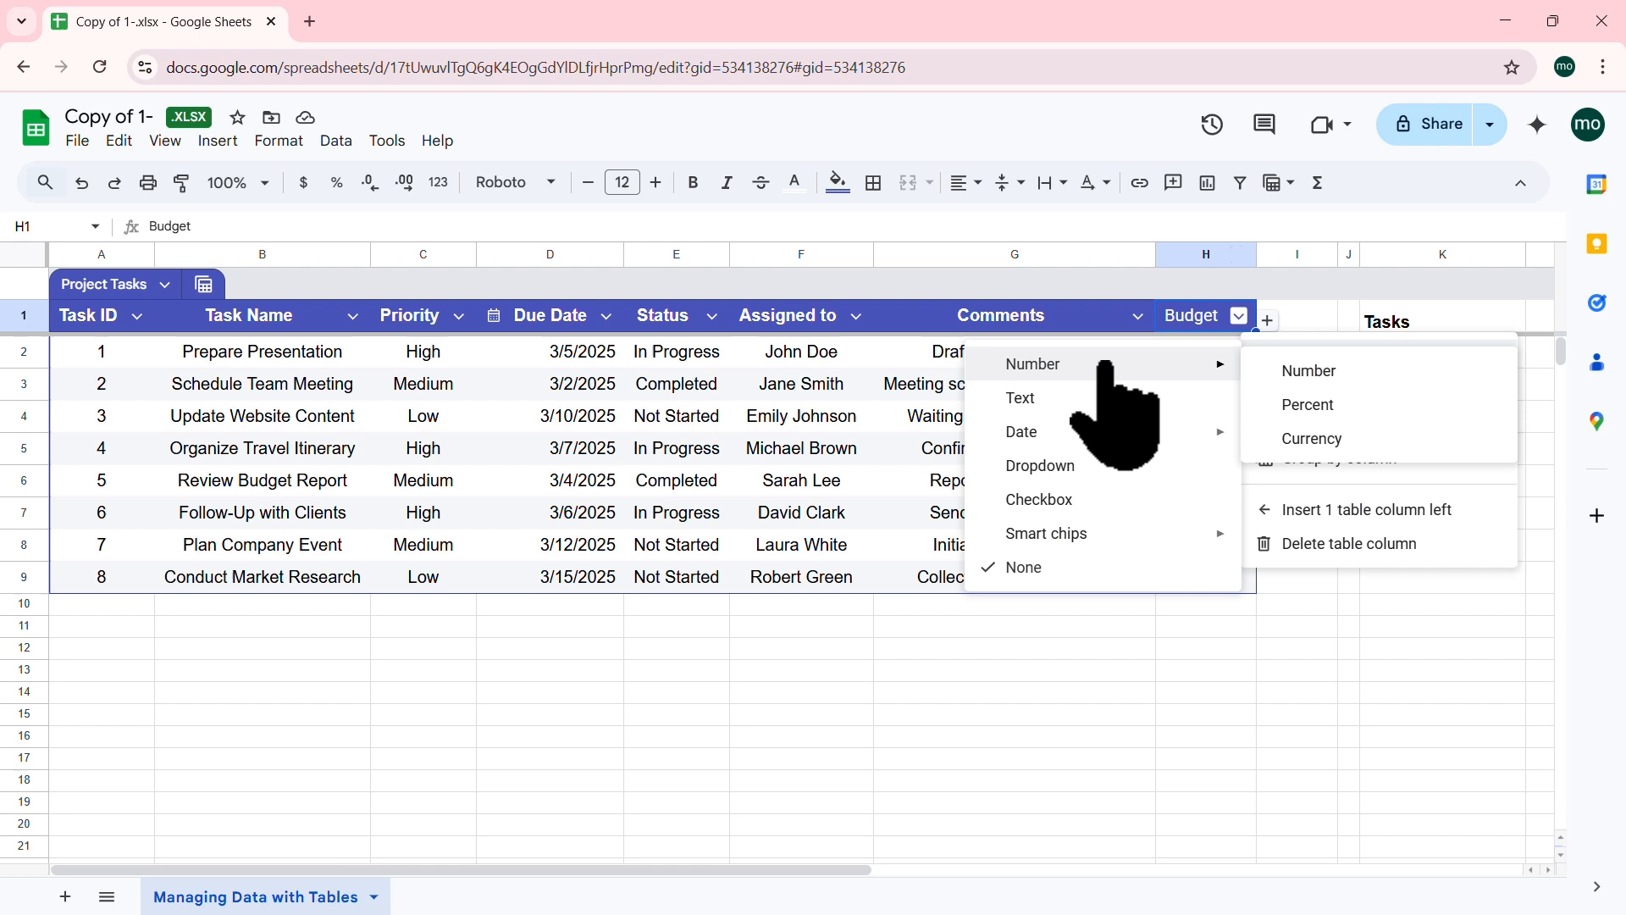
click(1309, 443)
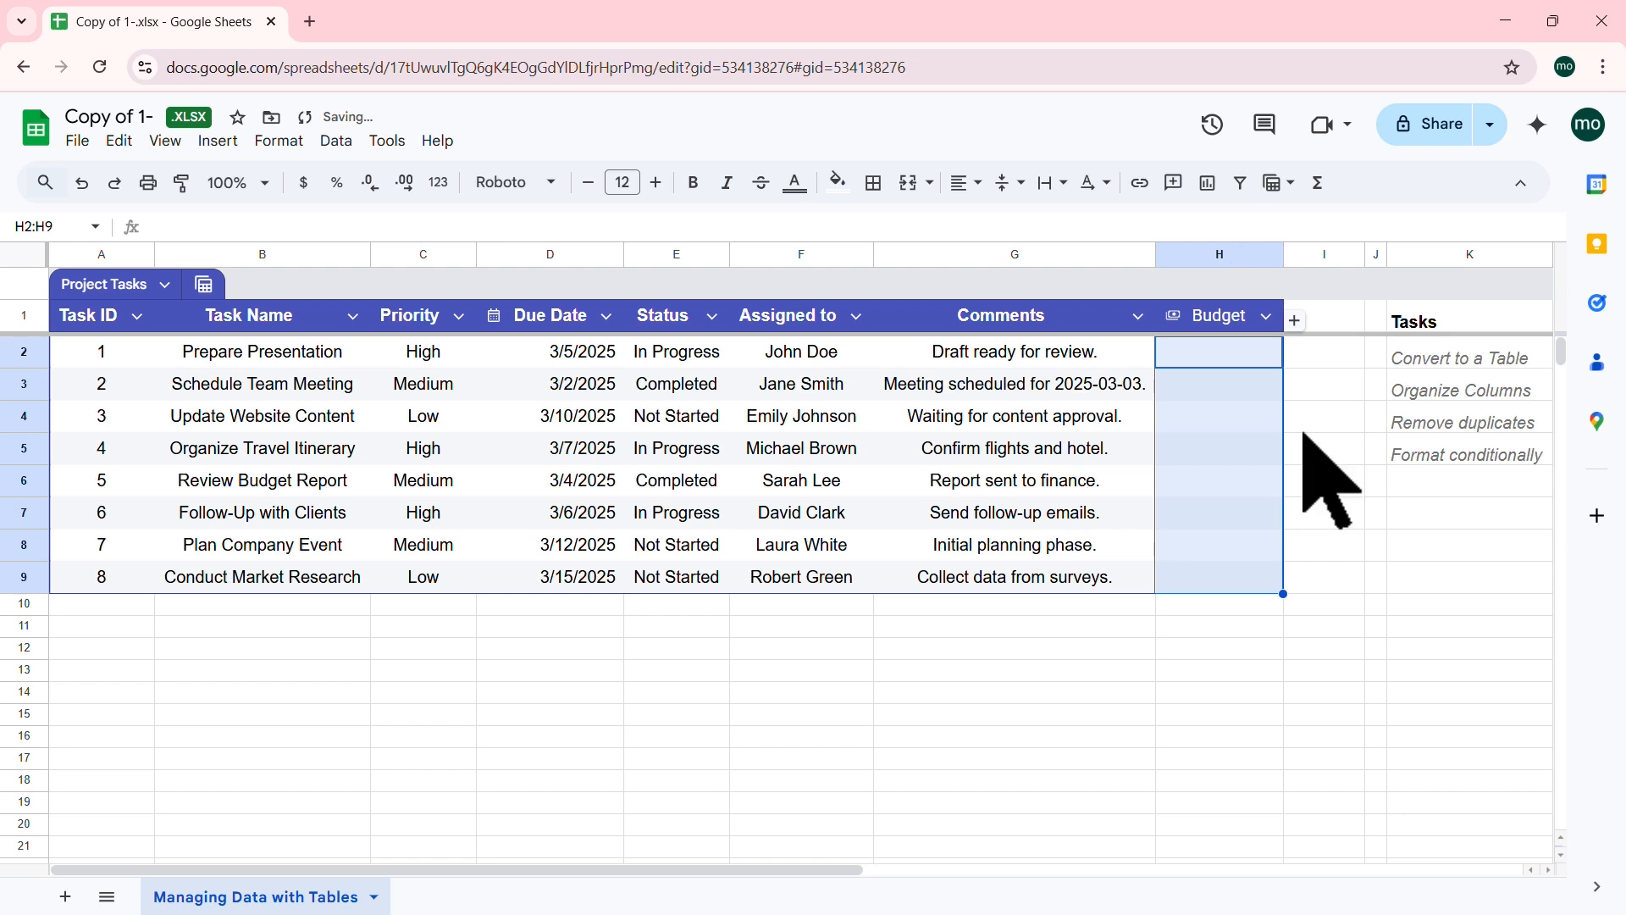
click(1210, 360)
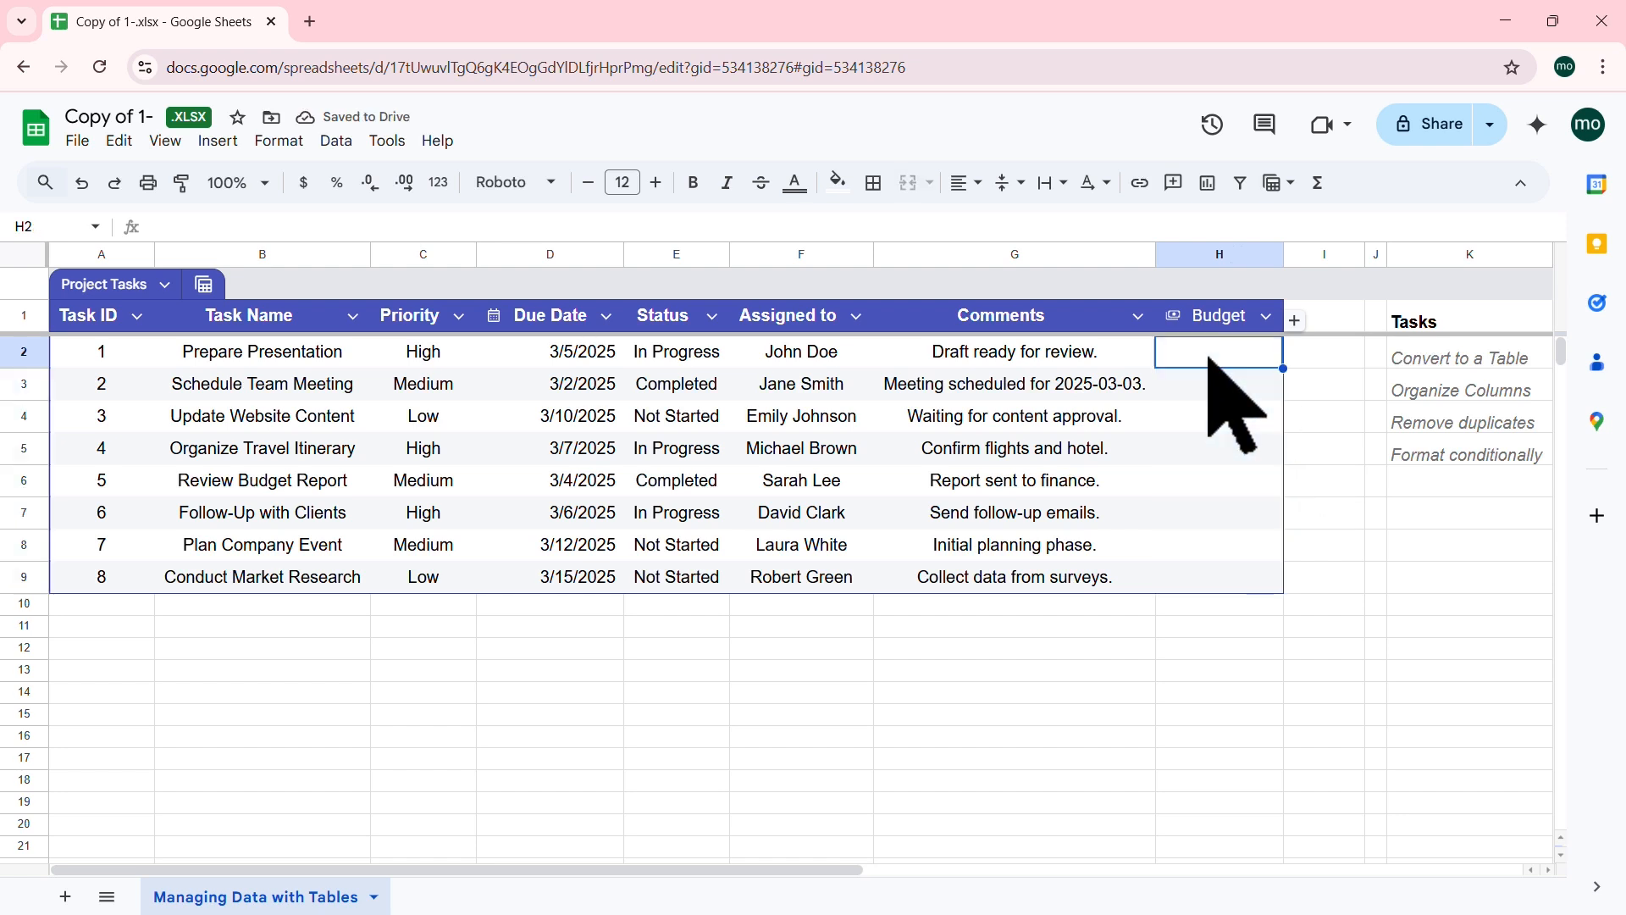
Step: Enter Budget values 0, 0, 2500 and 0 into H2 through H5
key(Return)
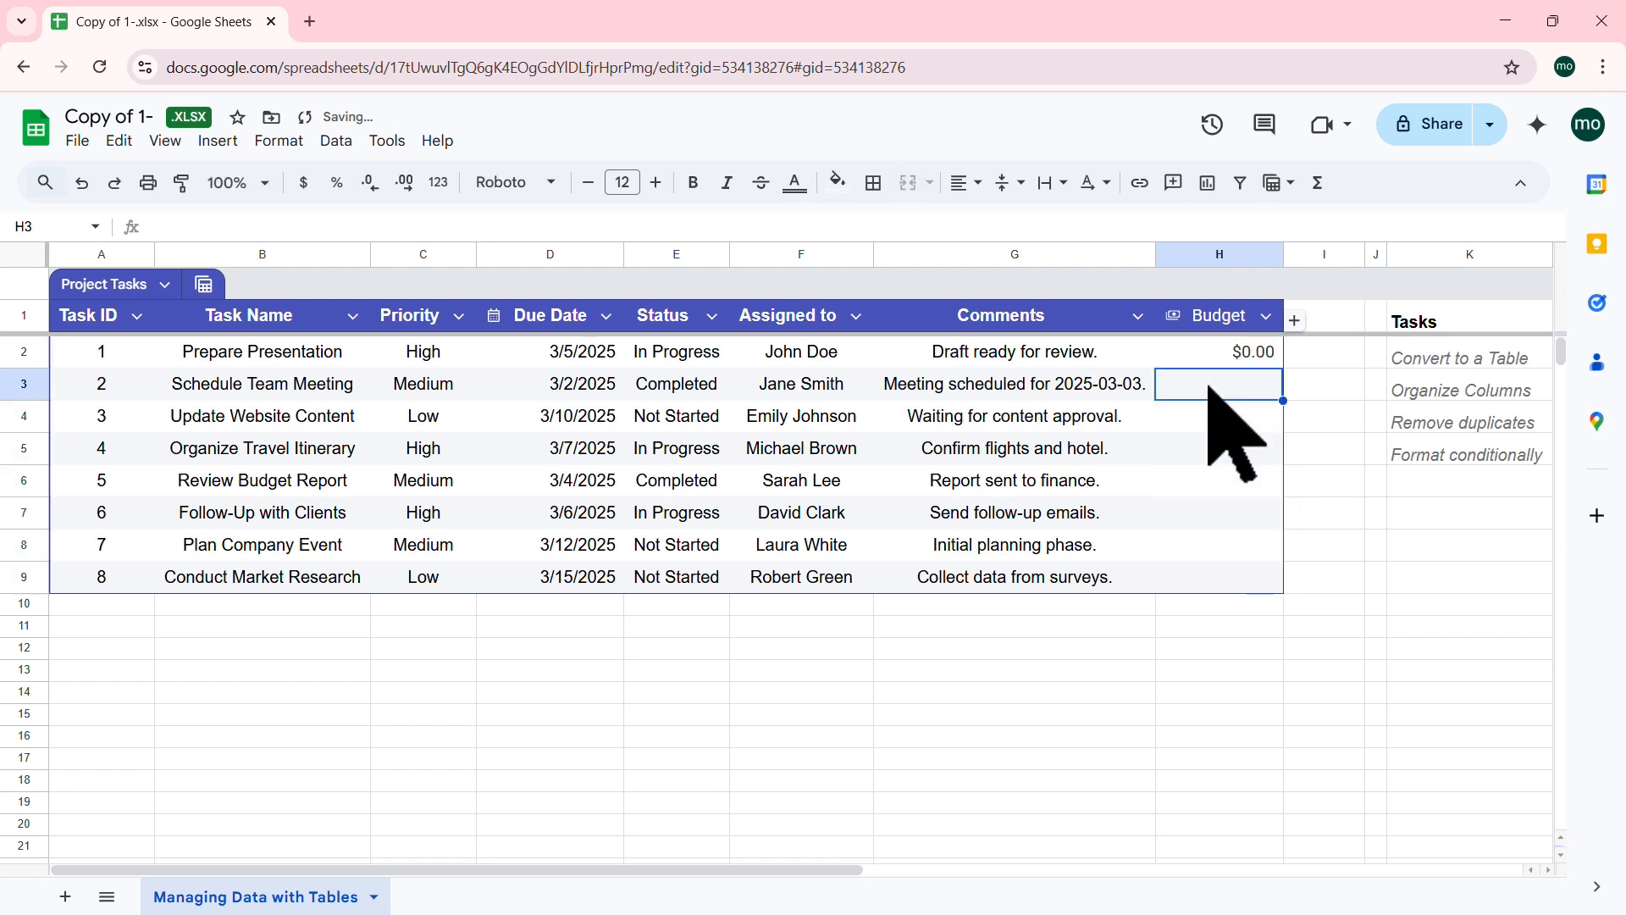
text(0)
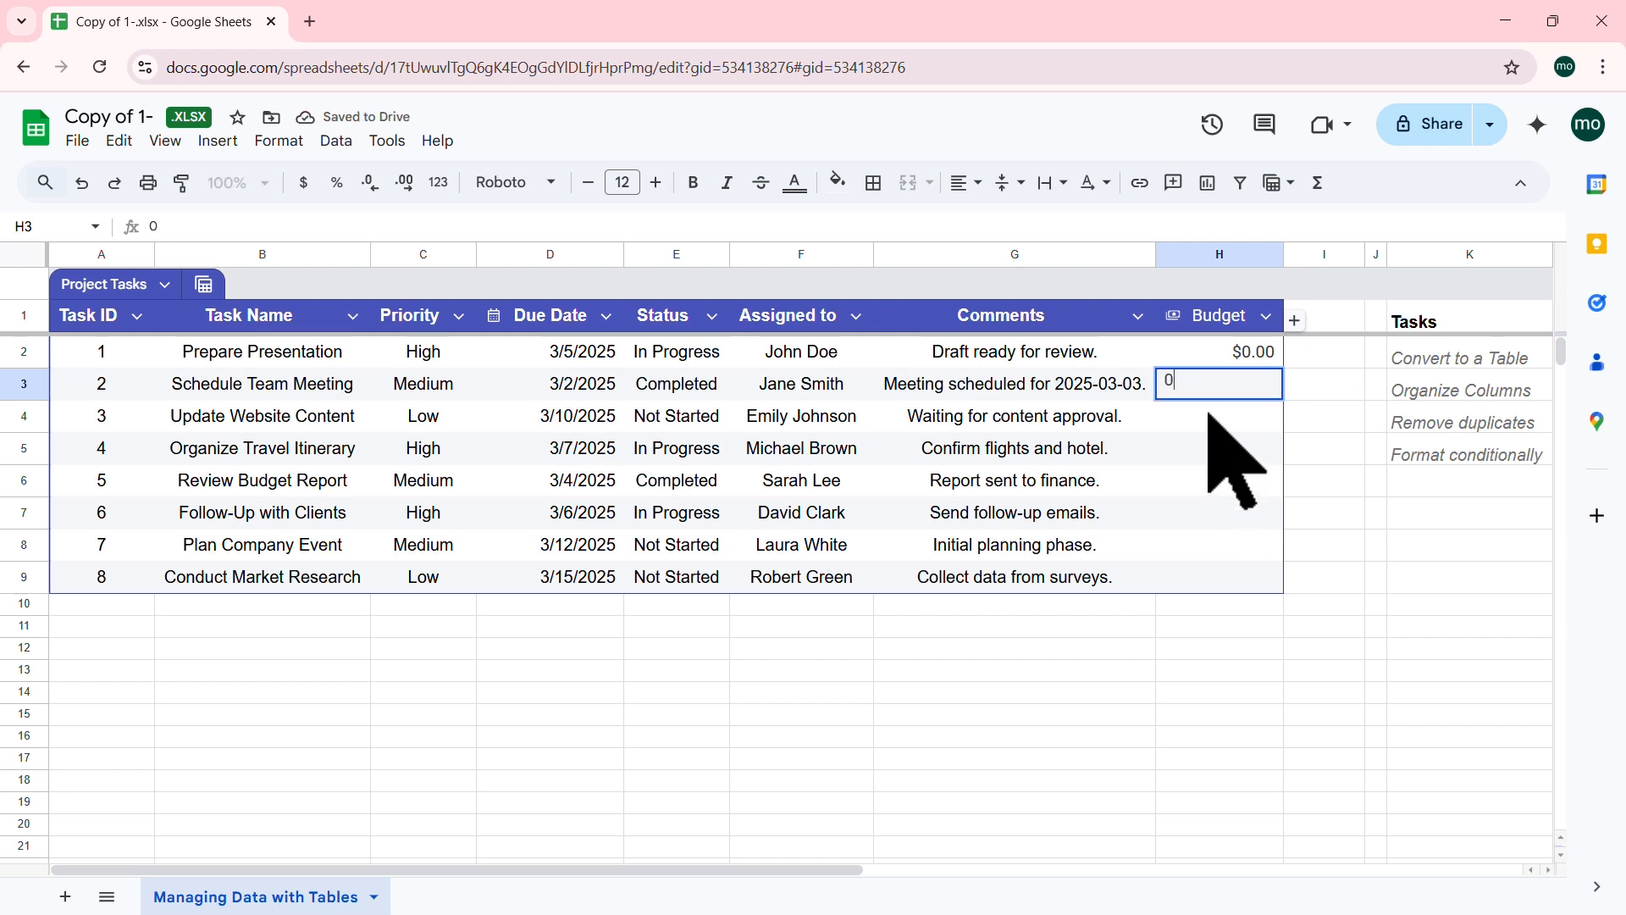
key(Return)
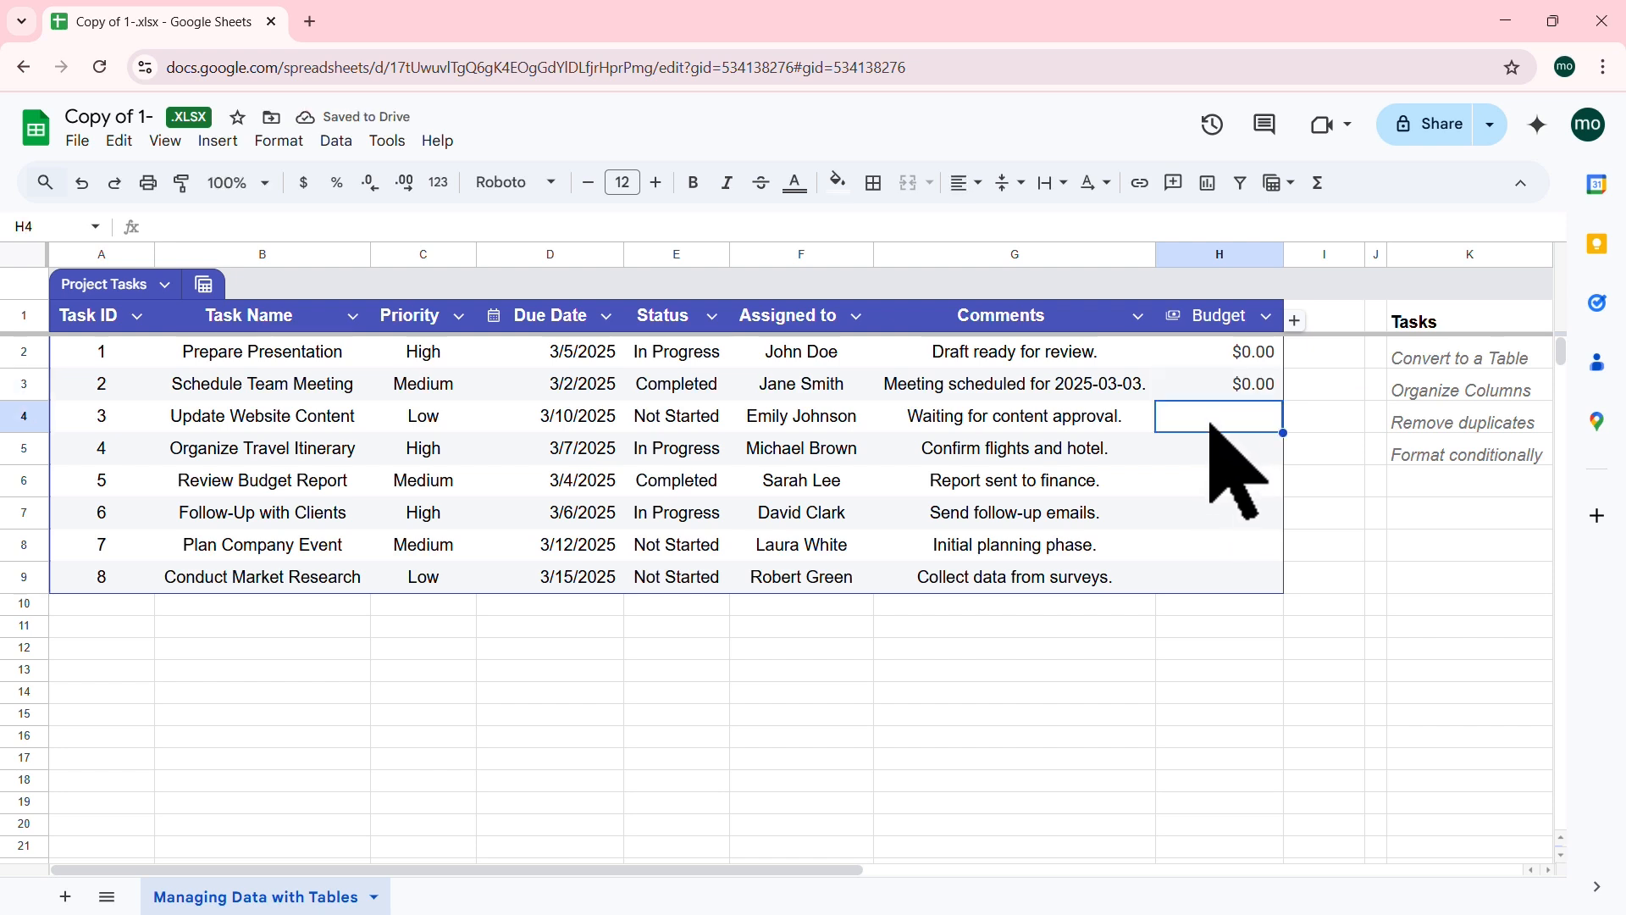
text(2500)
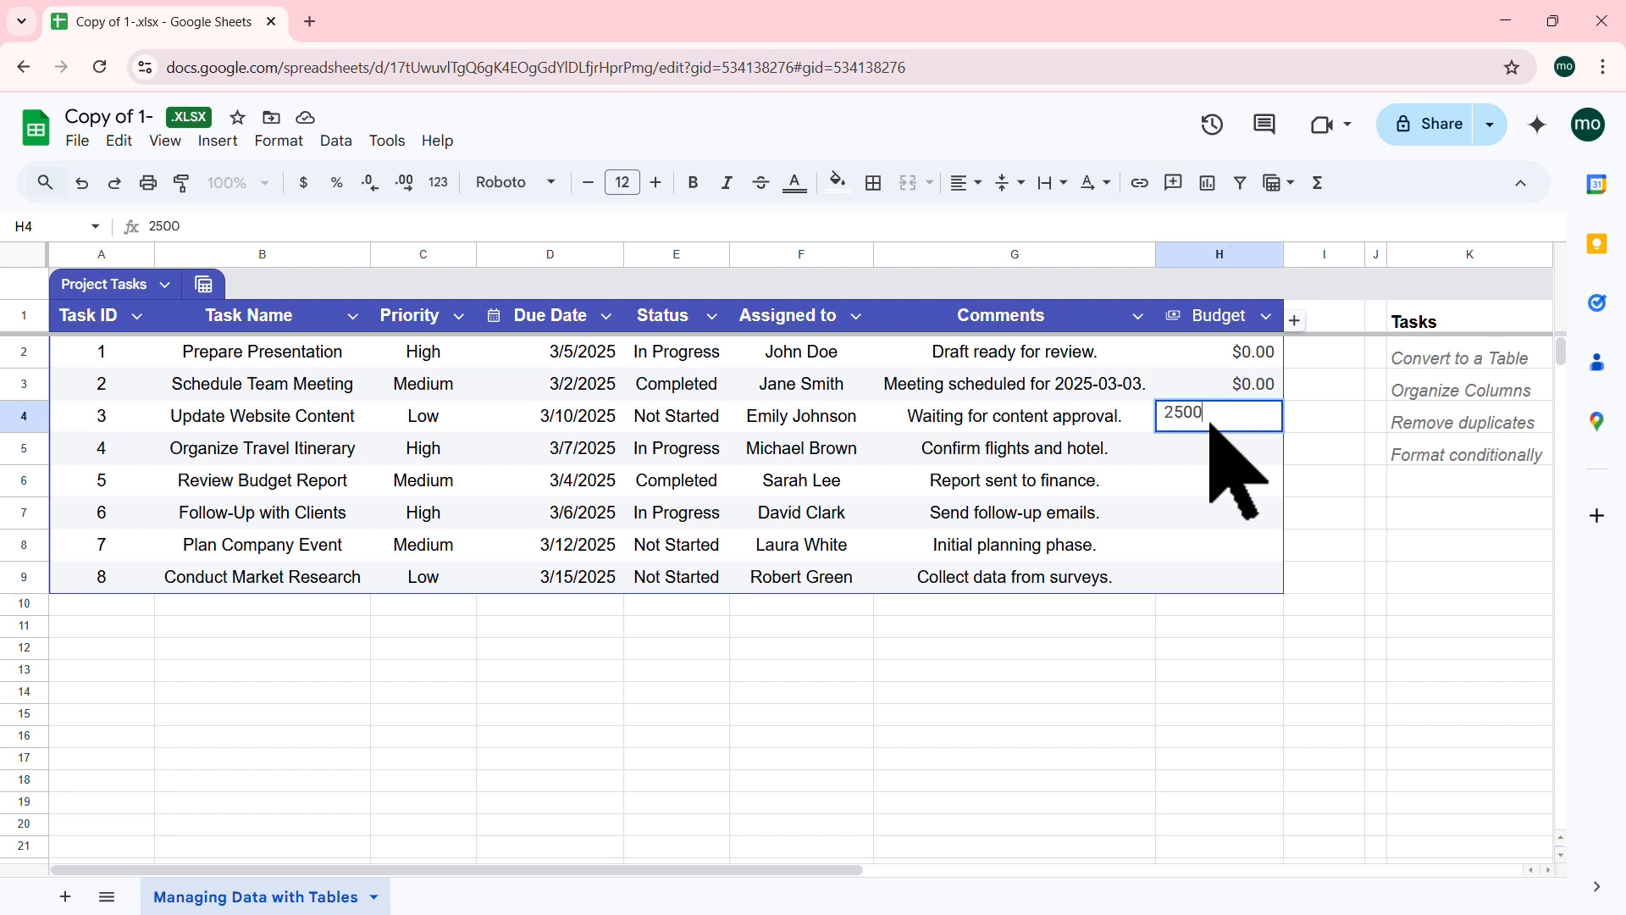
key(Return)
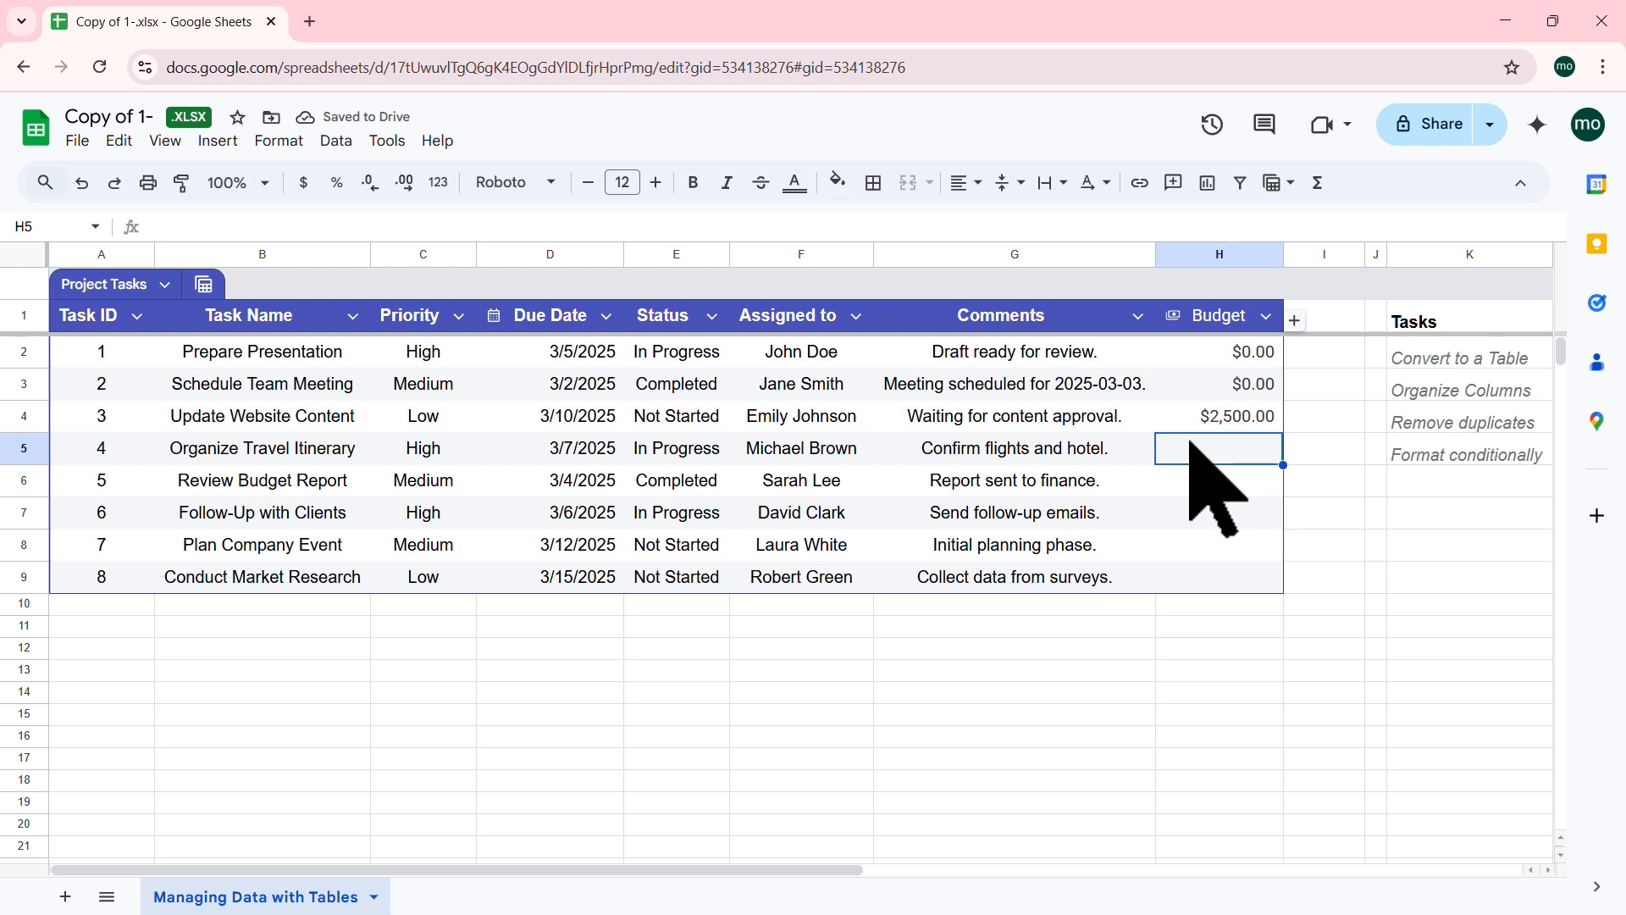
text(0)
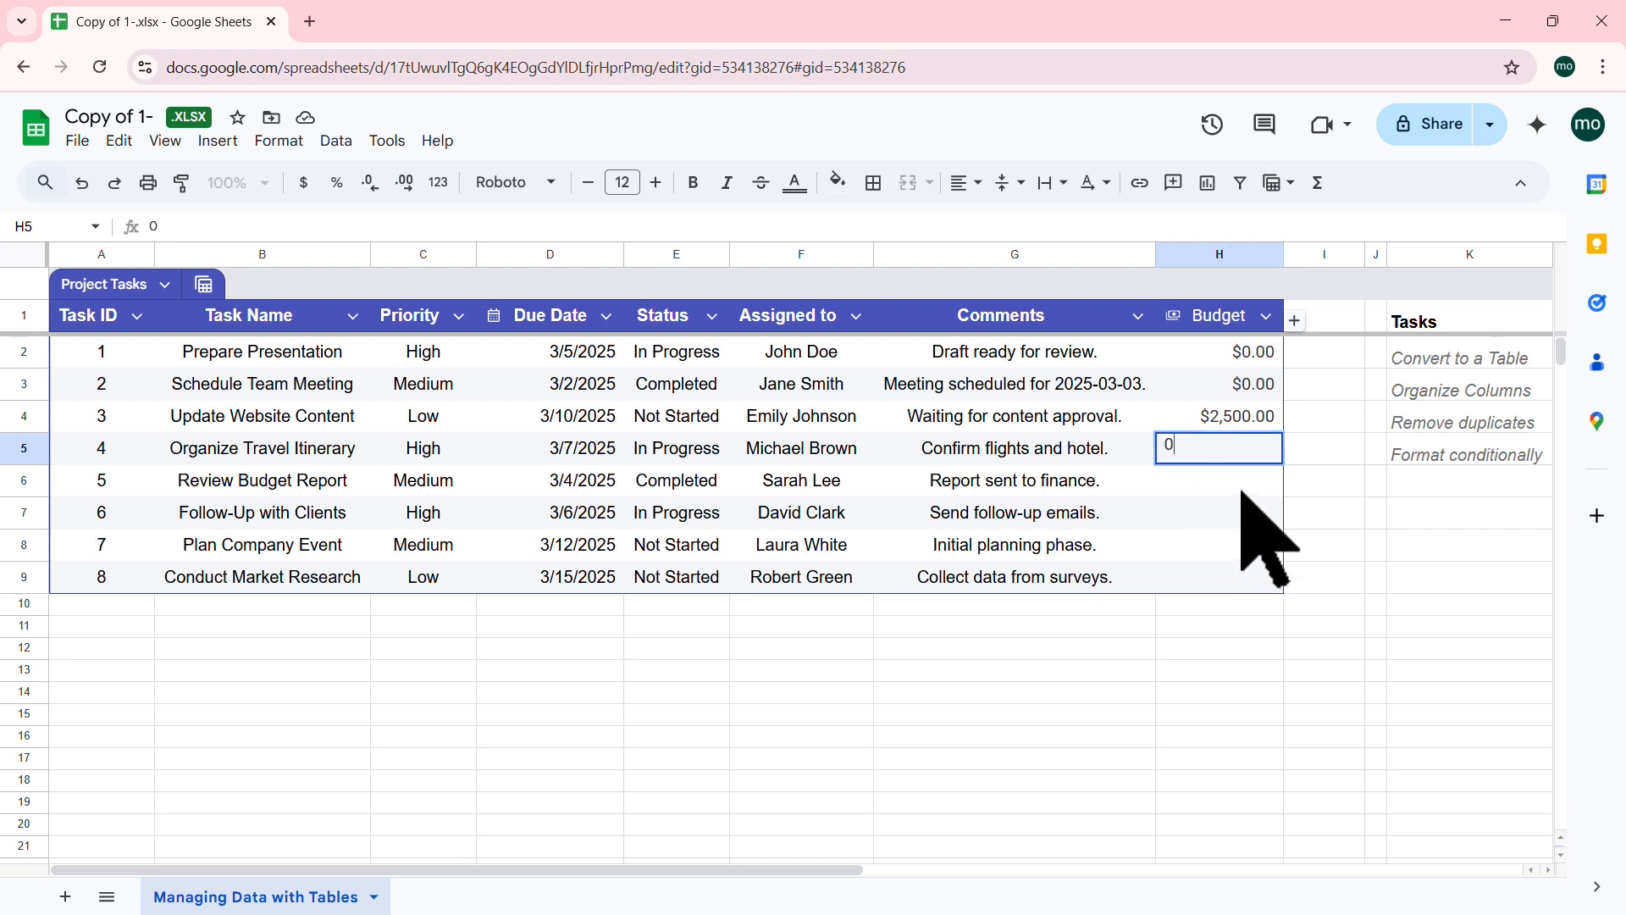
key(Return)
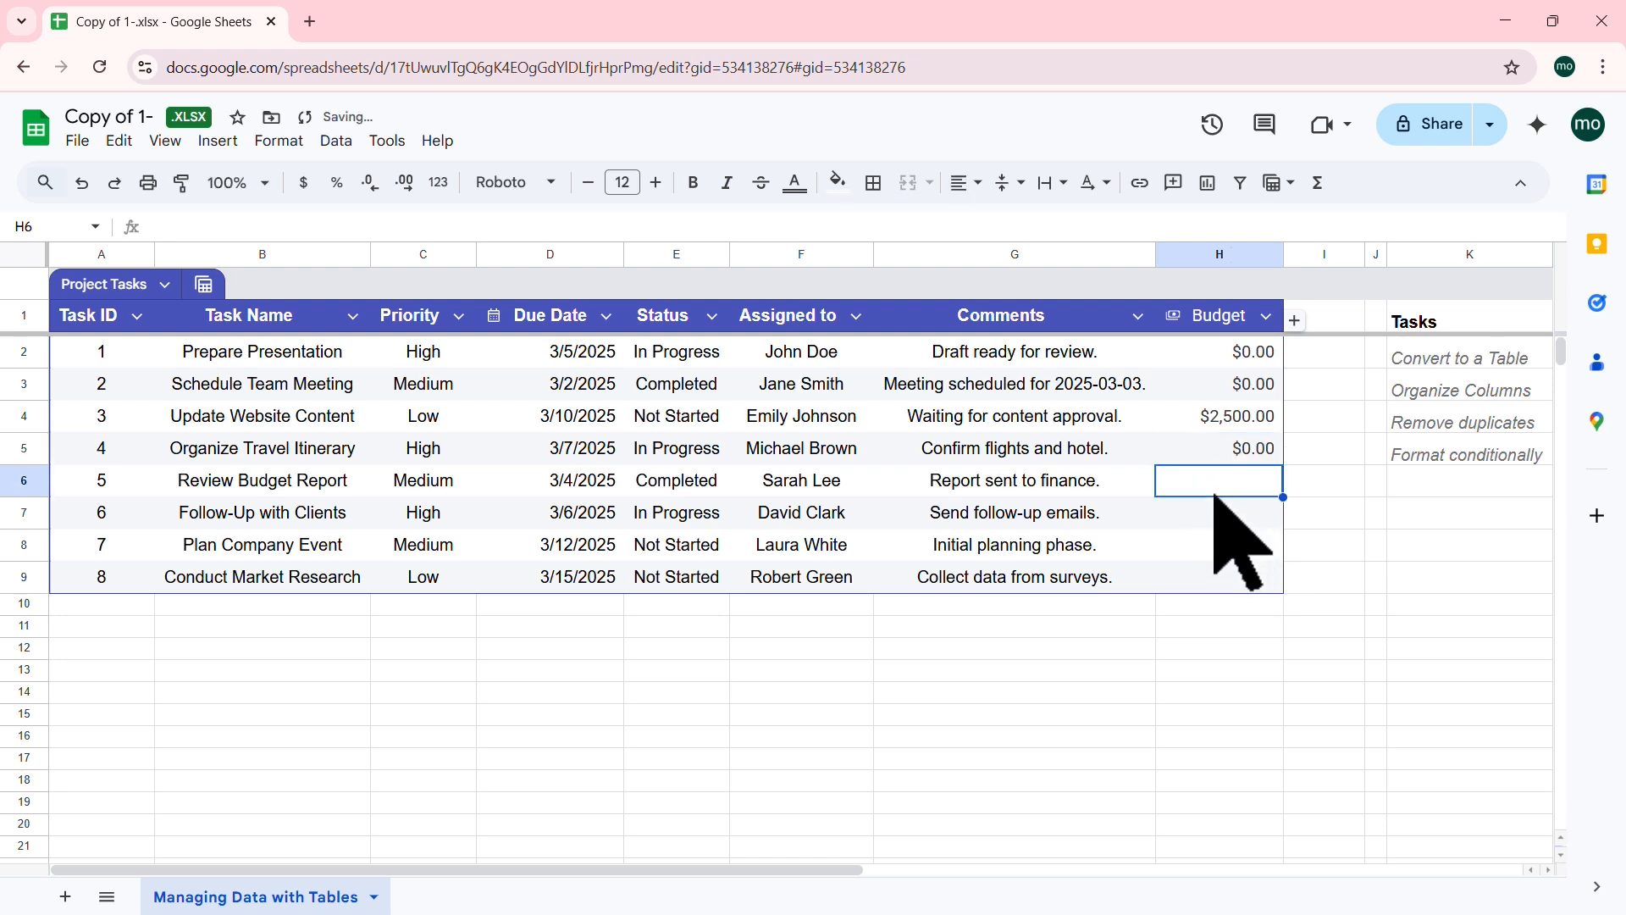
Step: Enter Budget values 0, 0, 1000 and 5000 into H6 through H9
text(0)
key(Return)
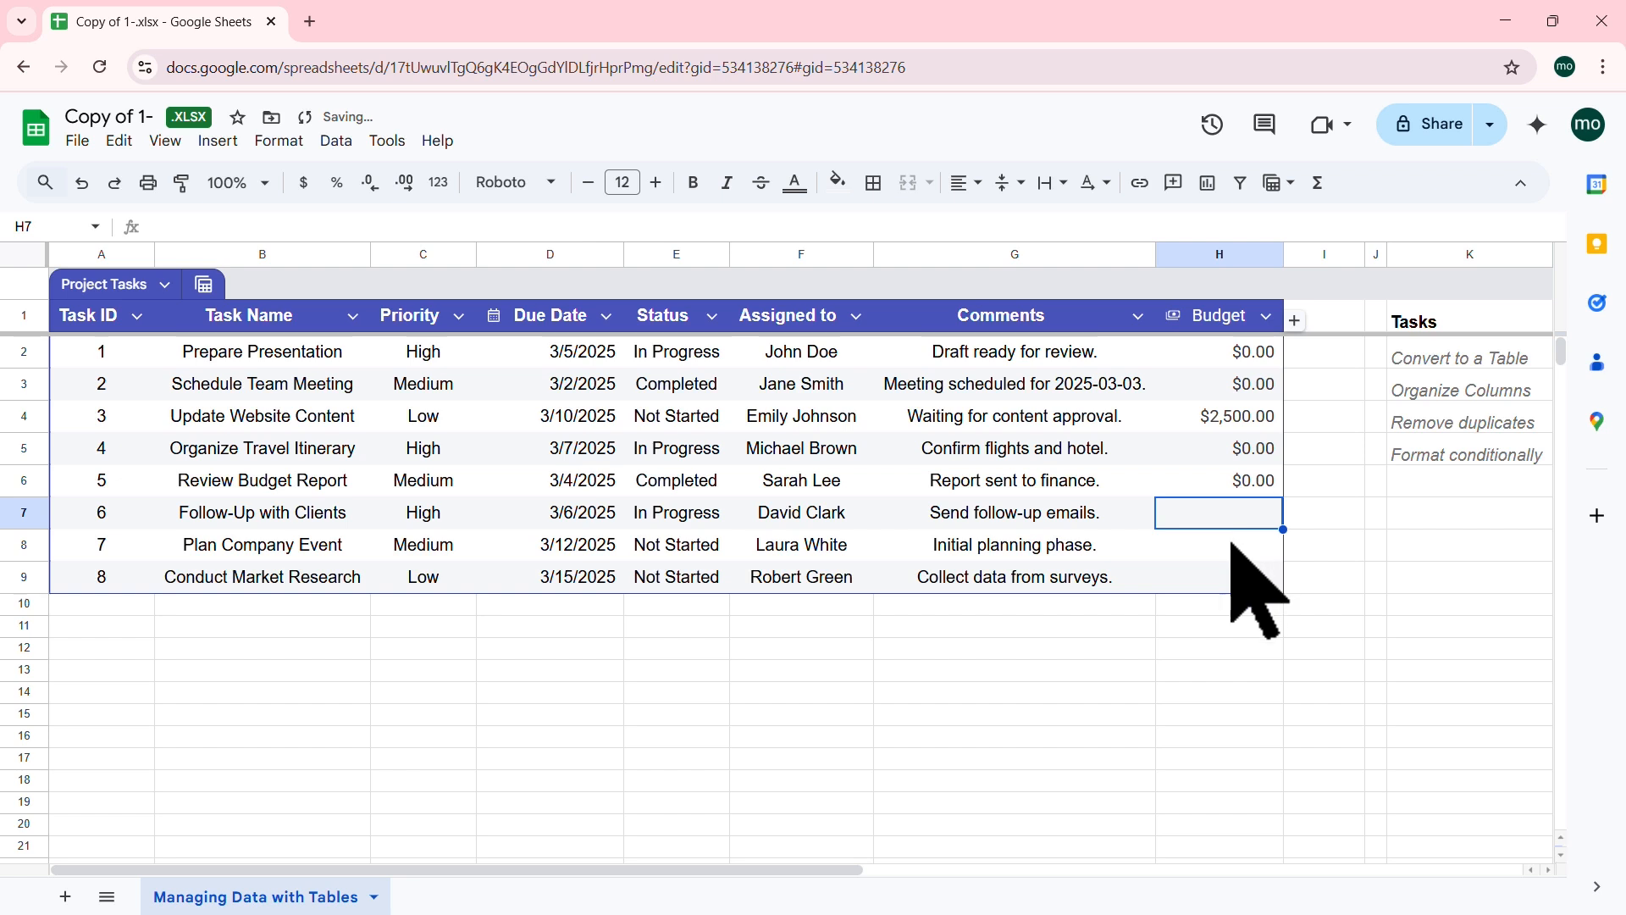
text(0)
key(Return)
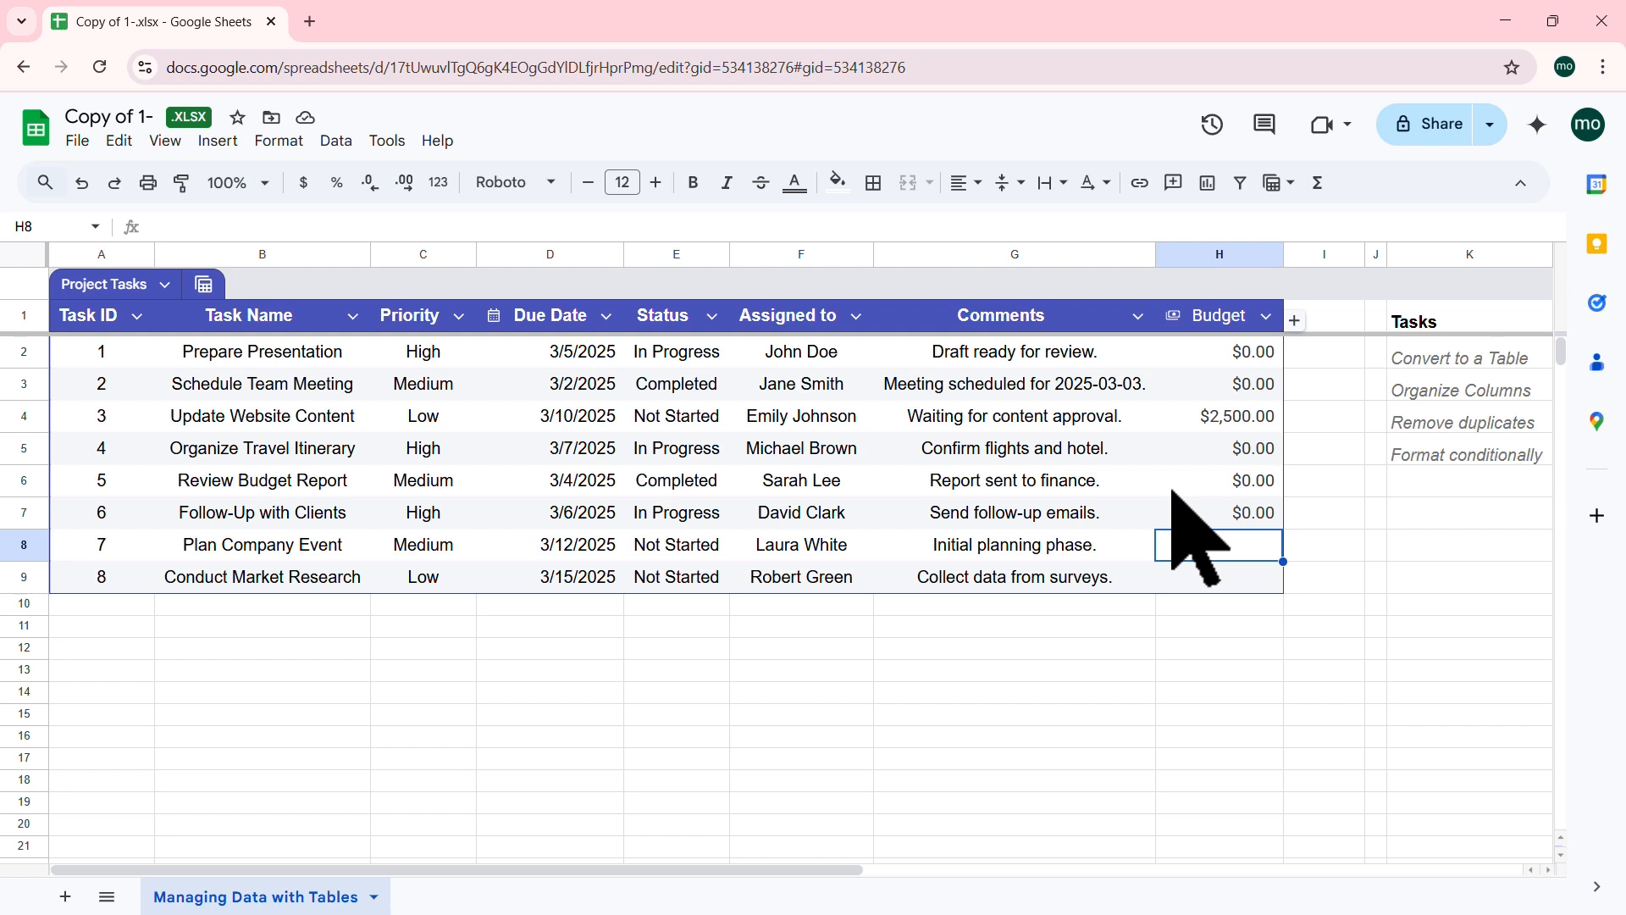
text(1000)
key(Return)
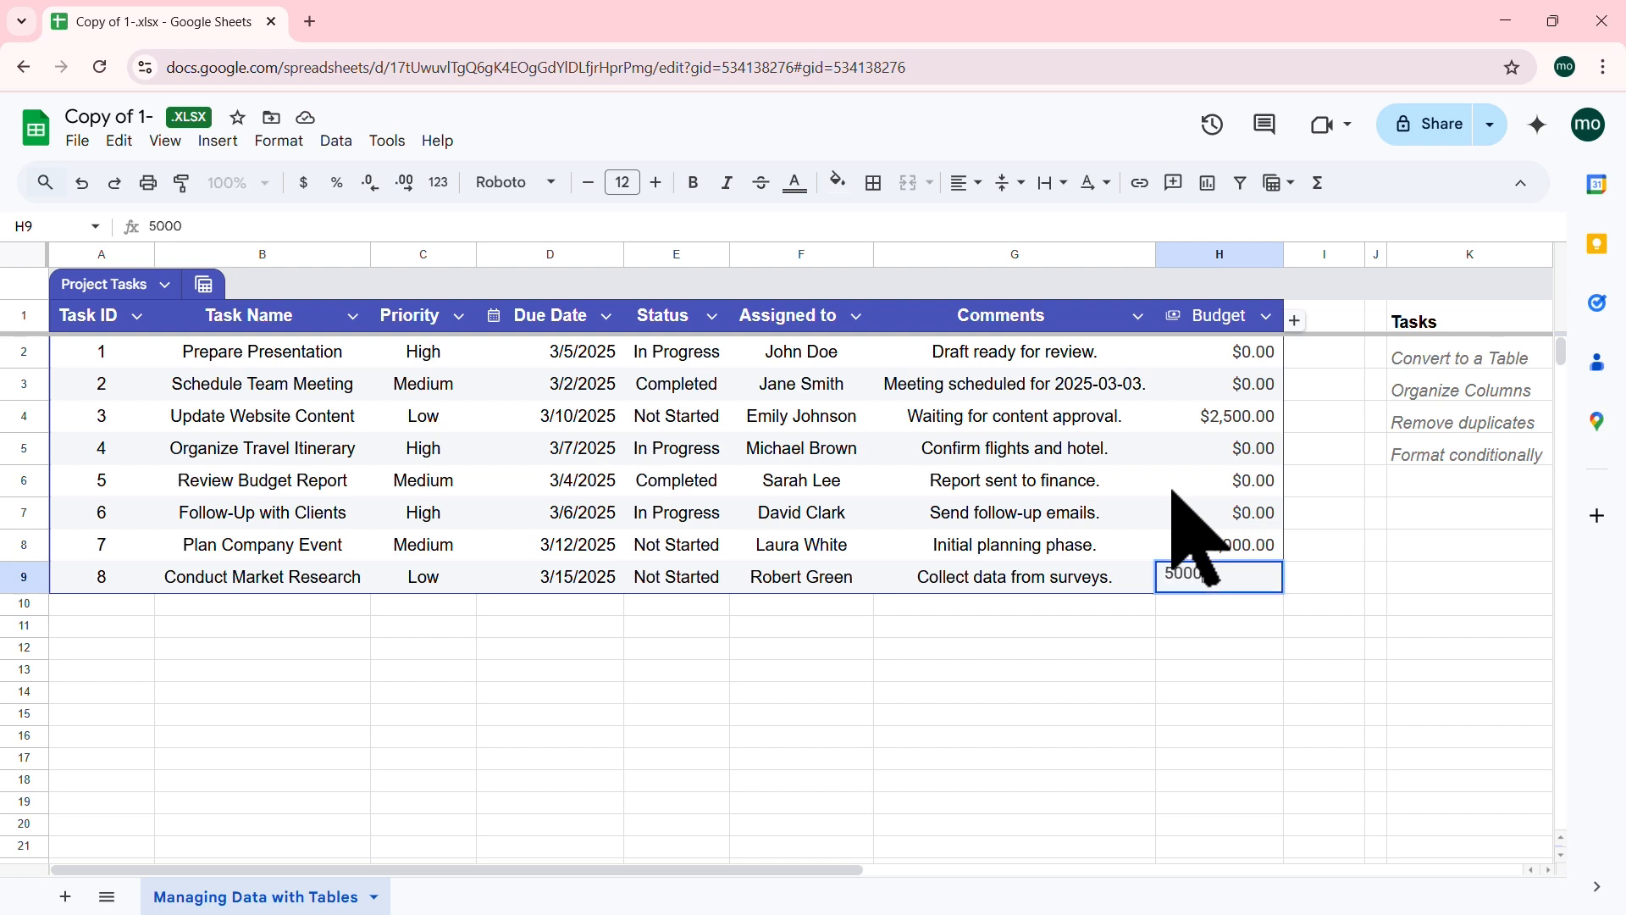
key(Return)
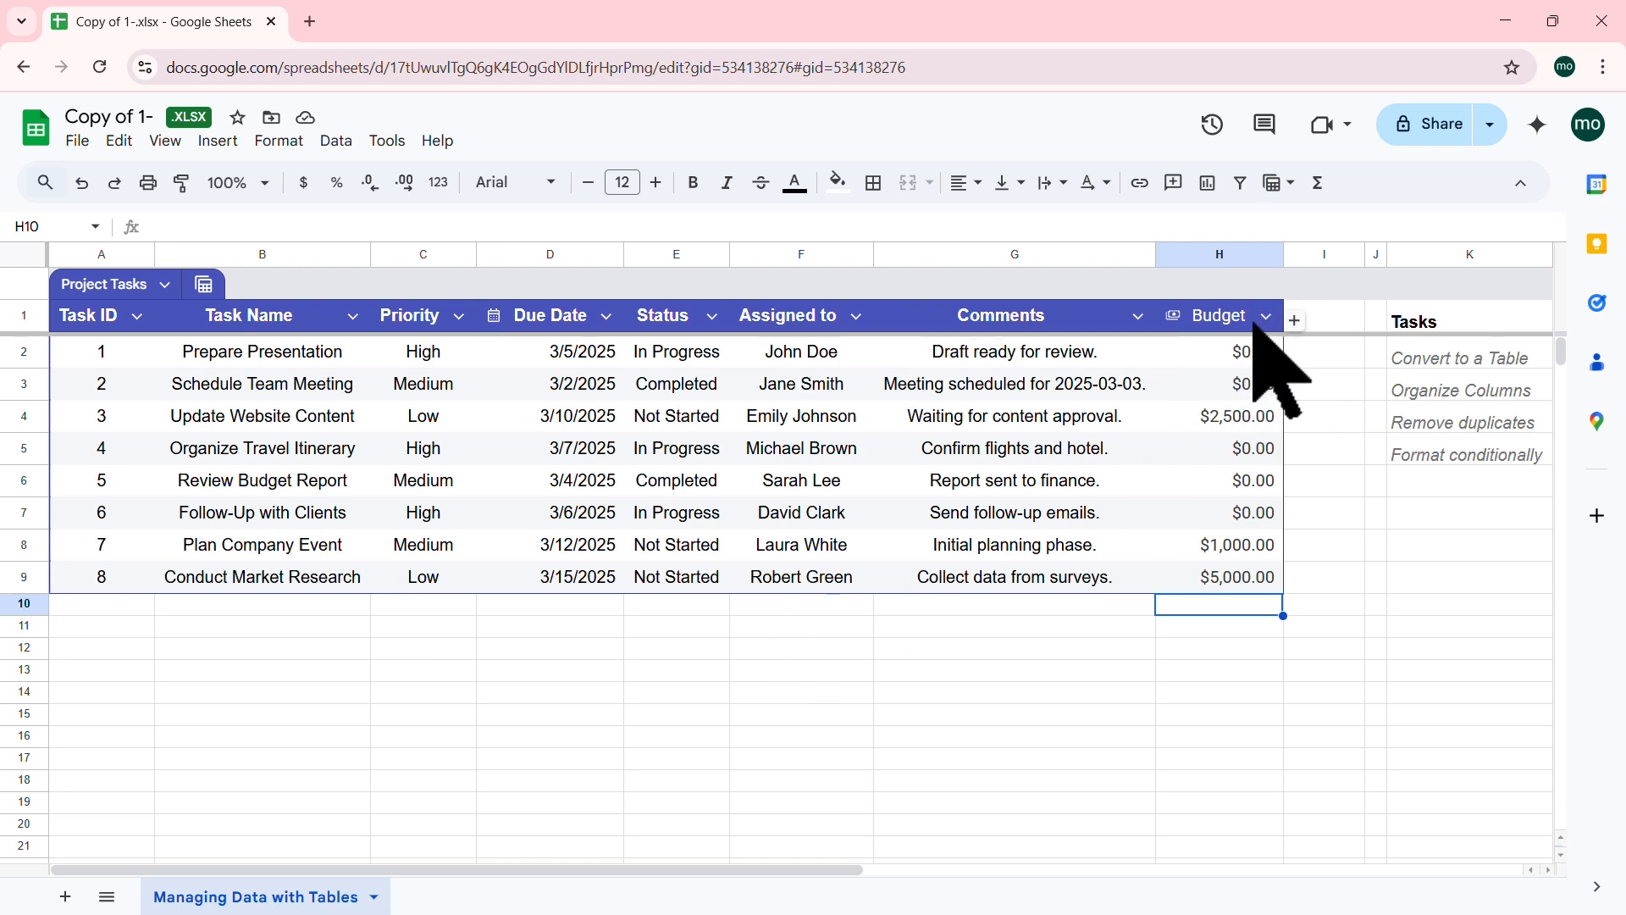
right_click(1192, 317)
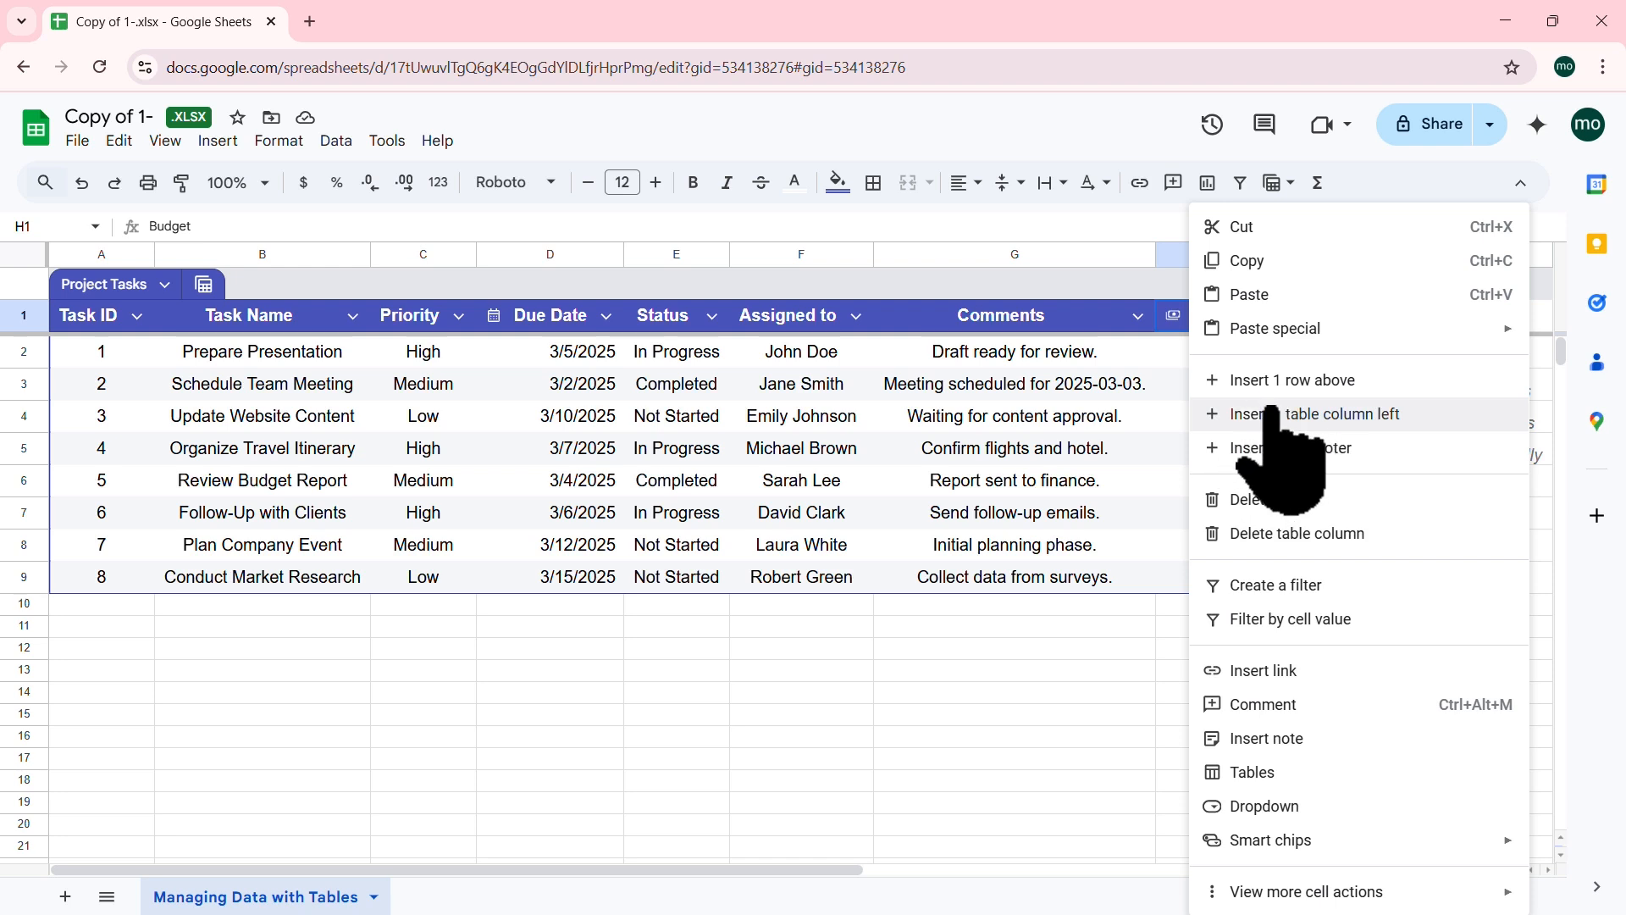
click(1069, 410)
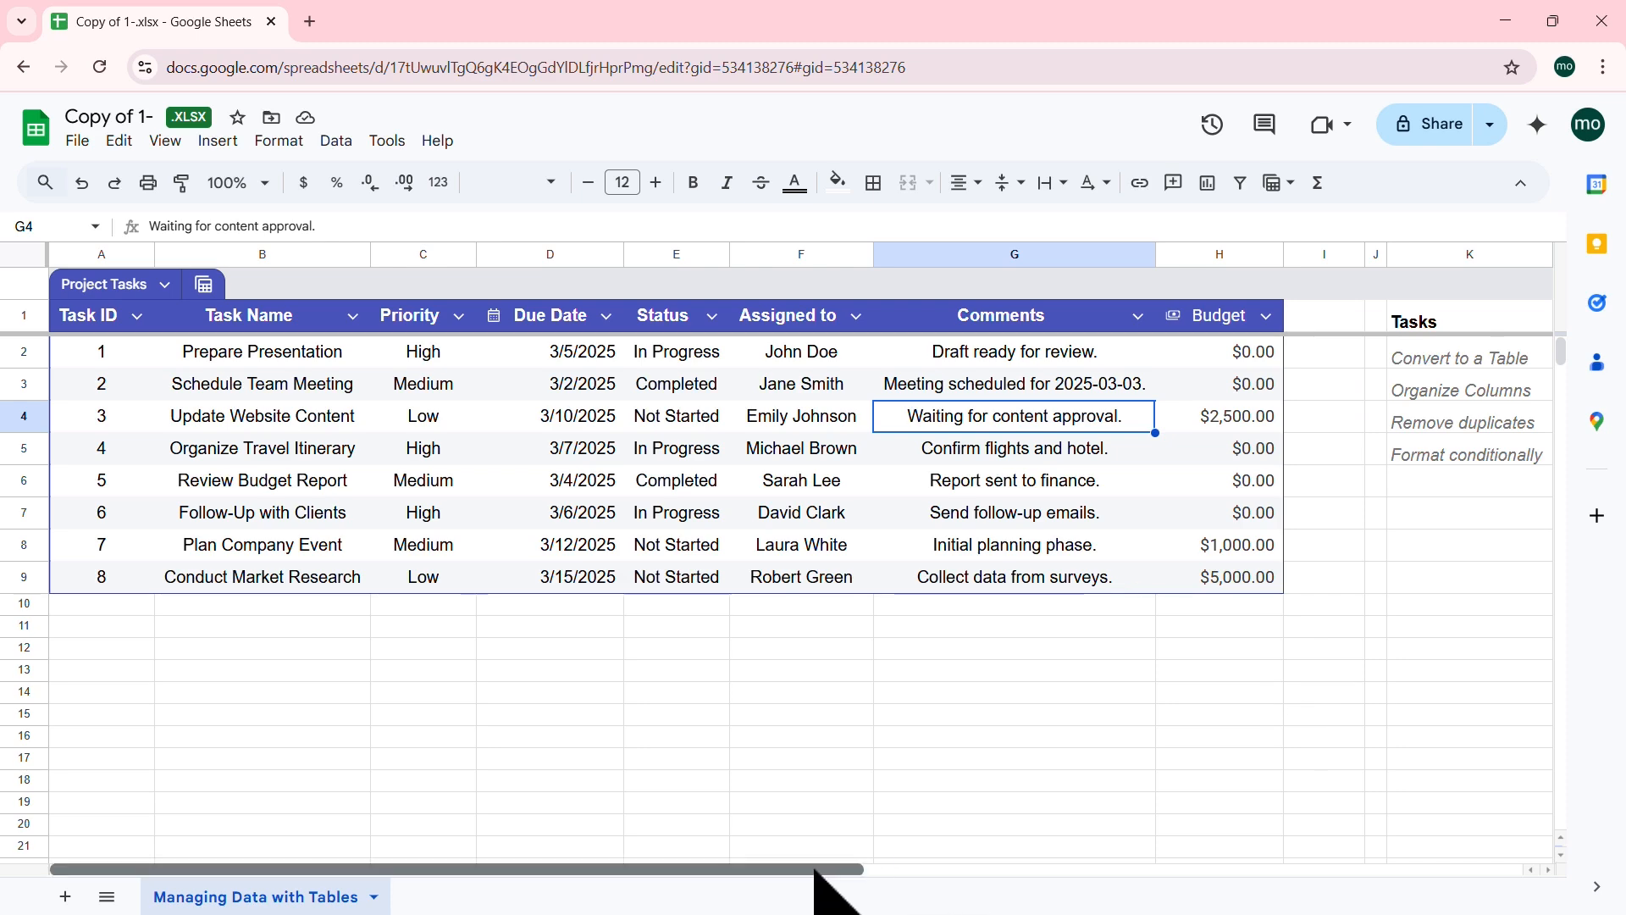
drag(838, 871, 1097, 873)
right_click(1217, 262)
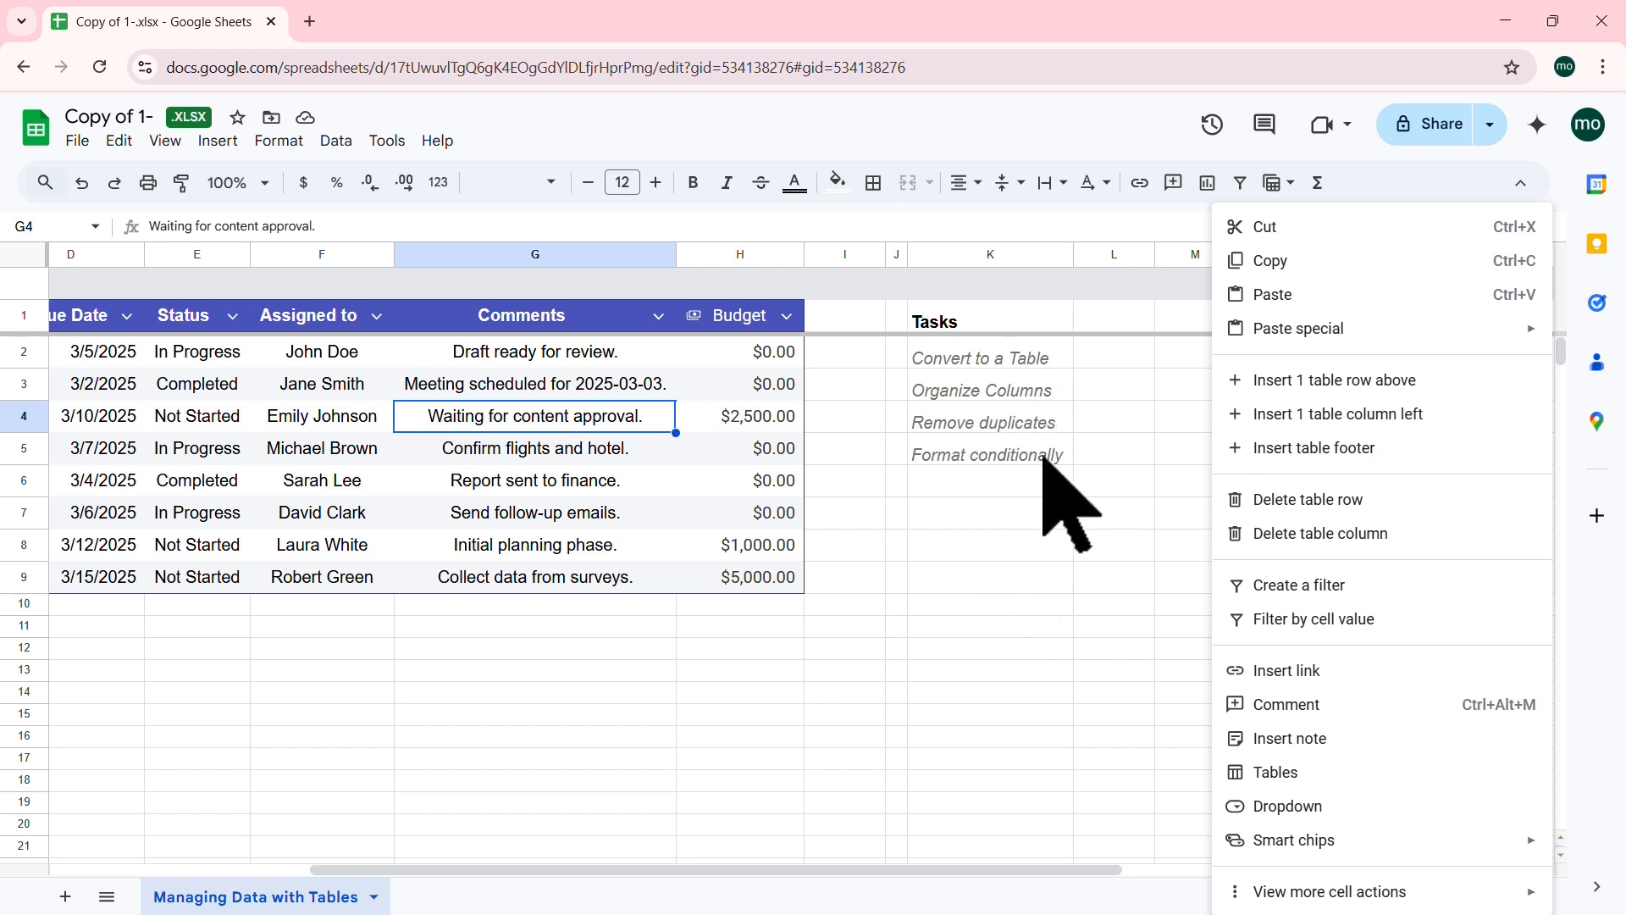
click(751, 673)
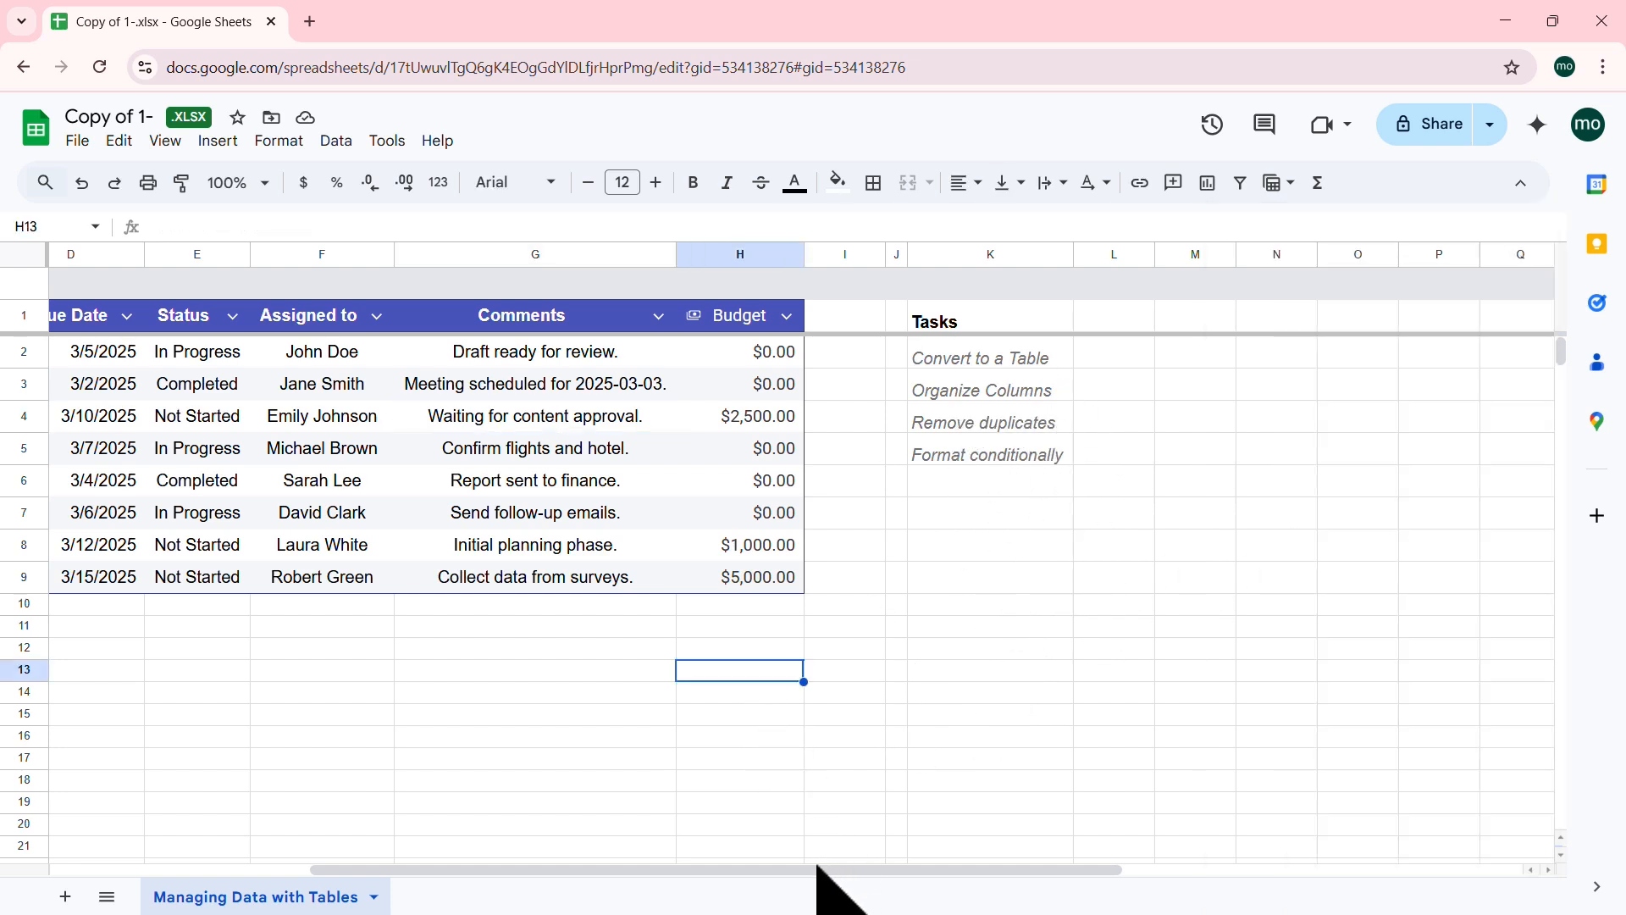
drag(817, 868, 471, 872)
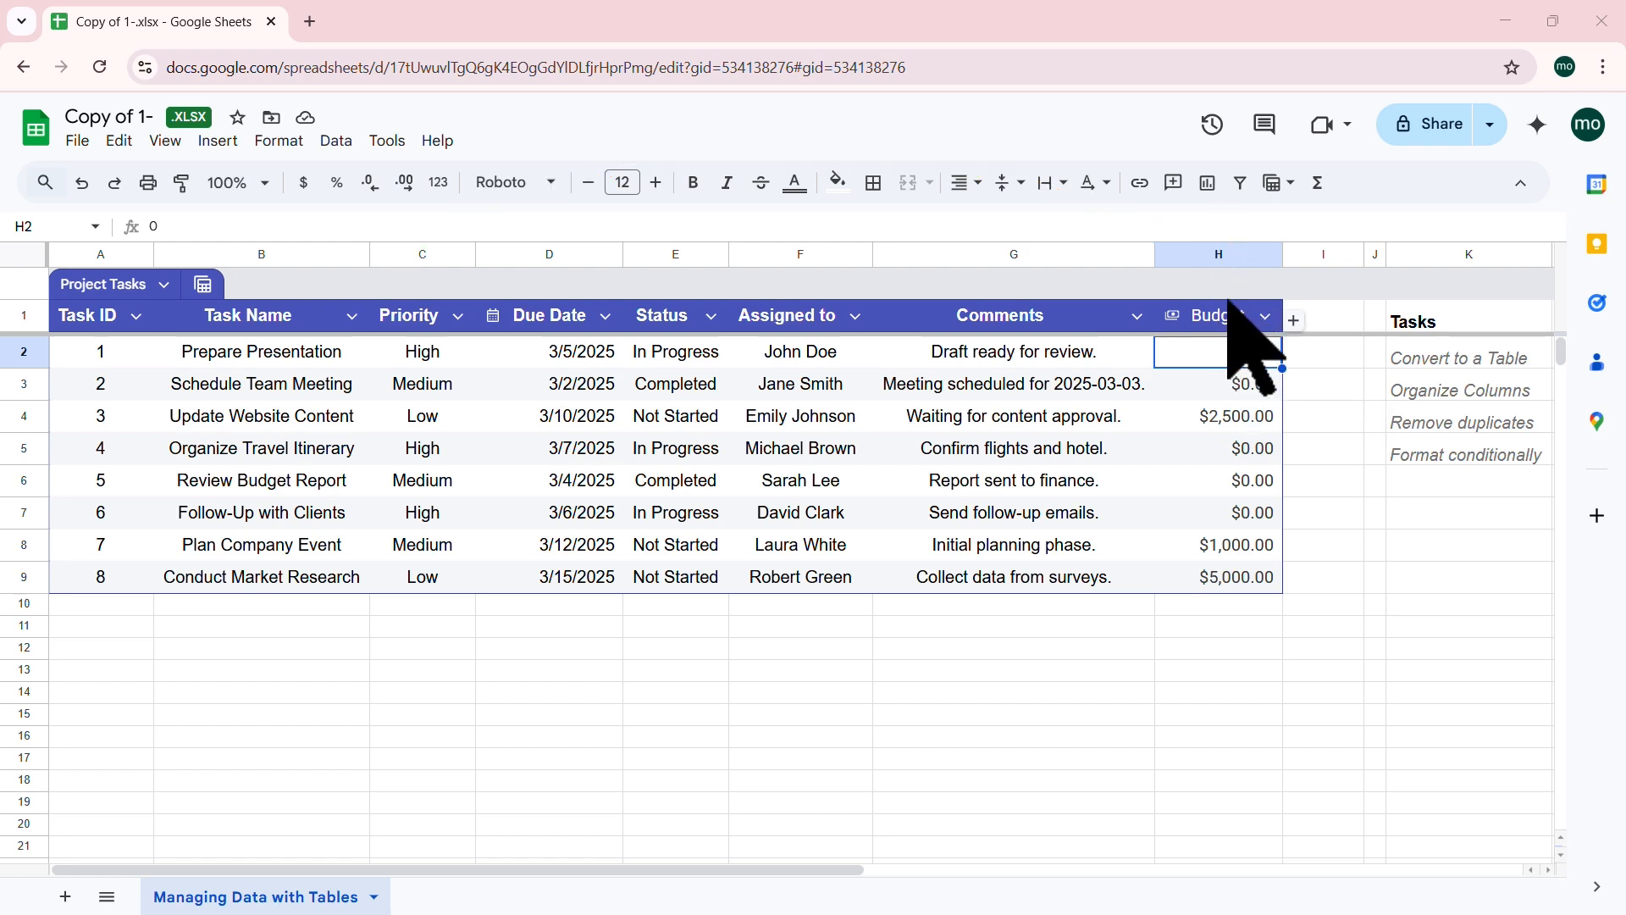
click(1053, 488)
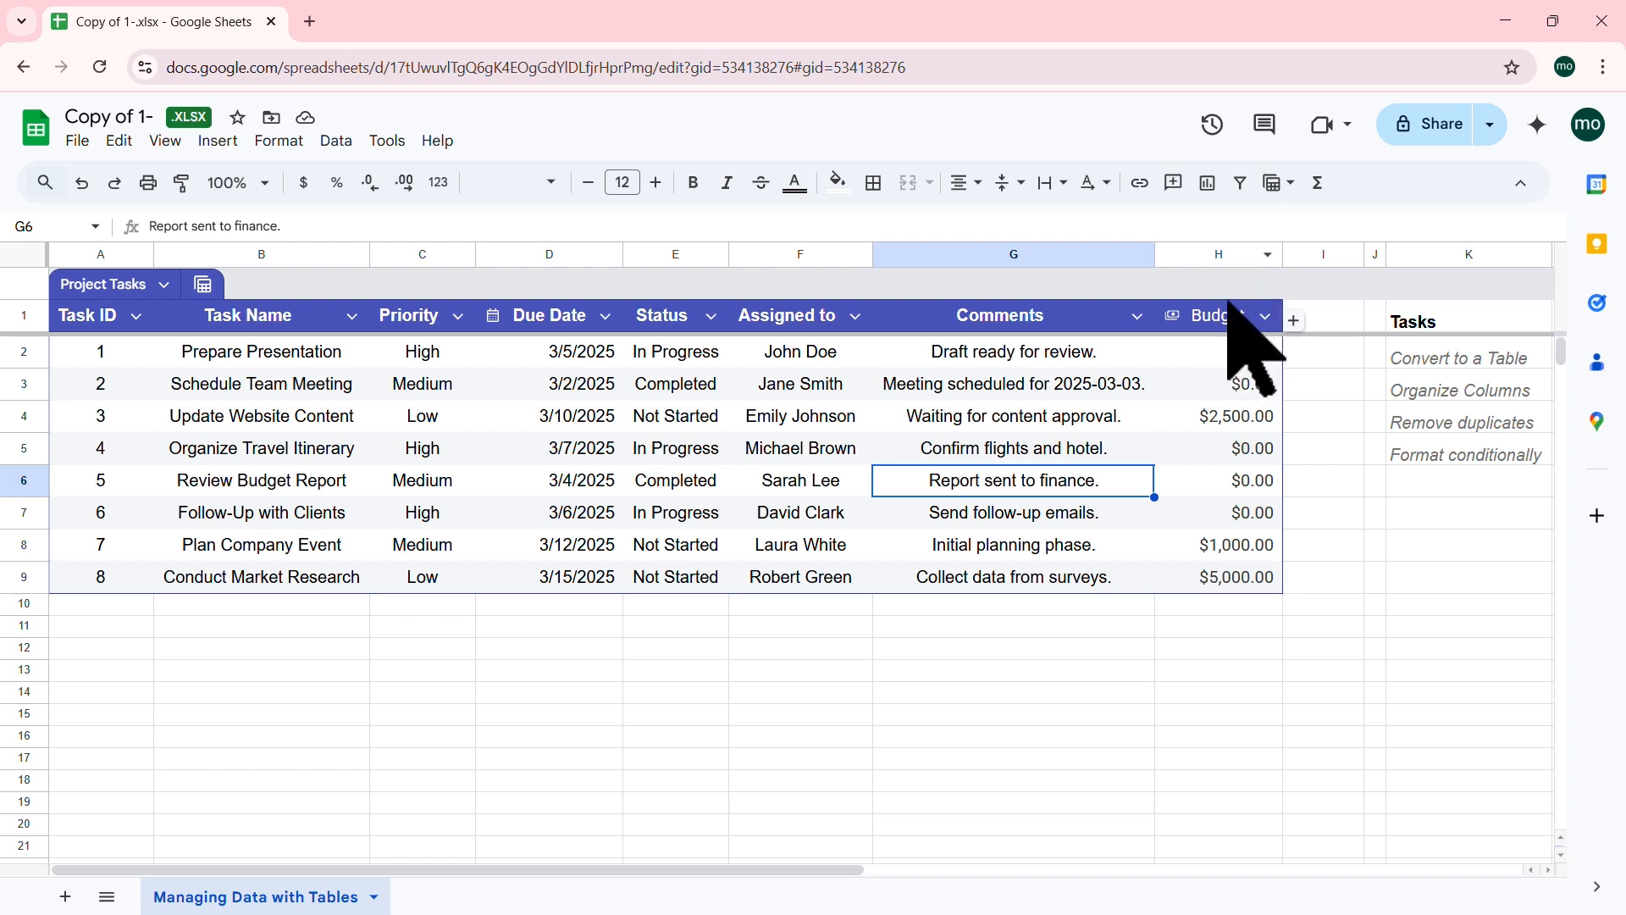
Step: Drag the Budget column from H to column C, between Task Name and Priority
click(1219, 254)
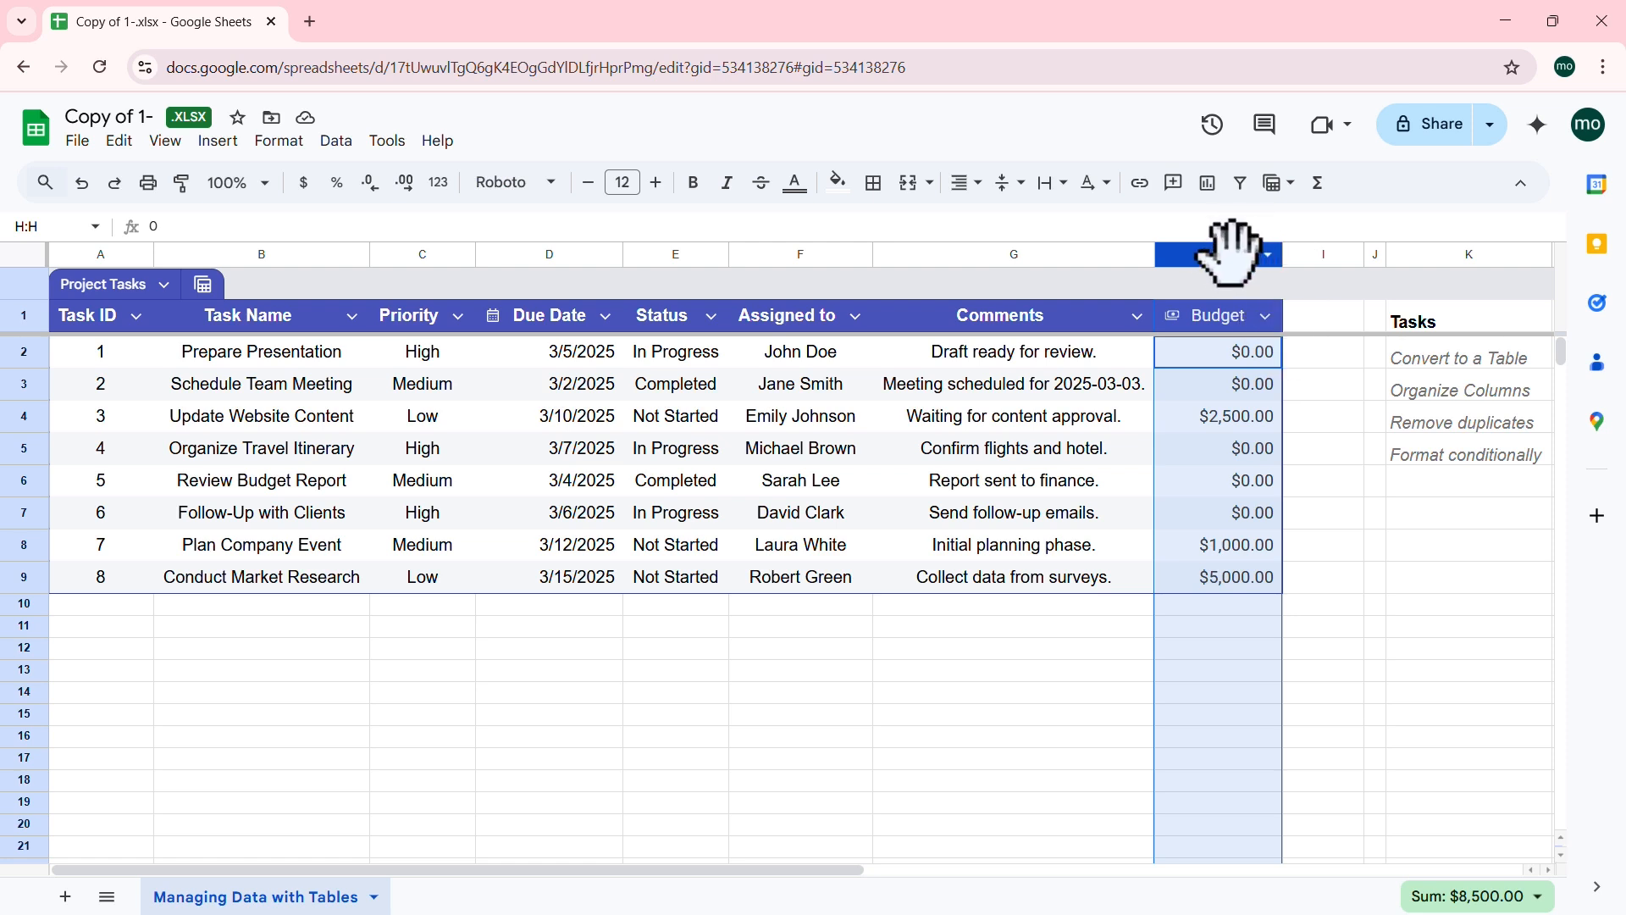
drag(1221, 251, 436, 240)
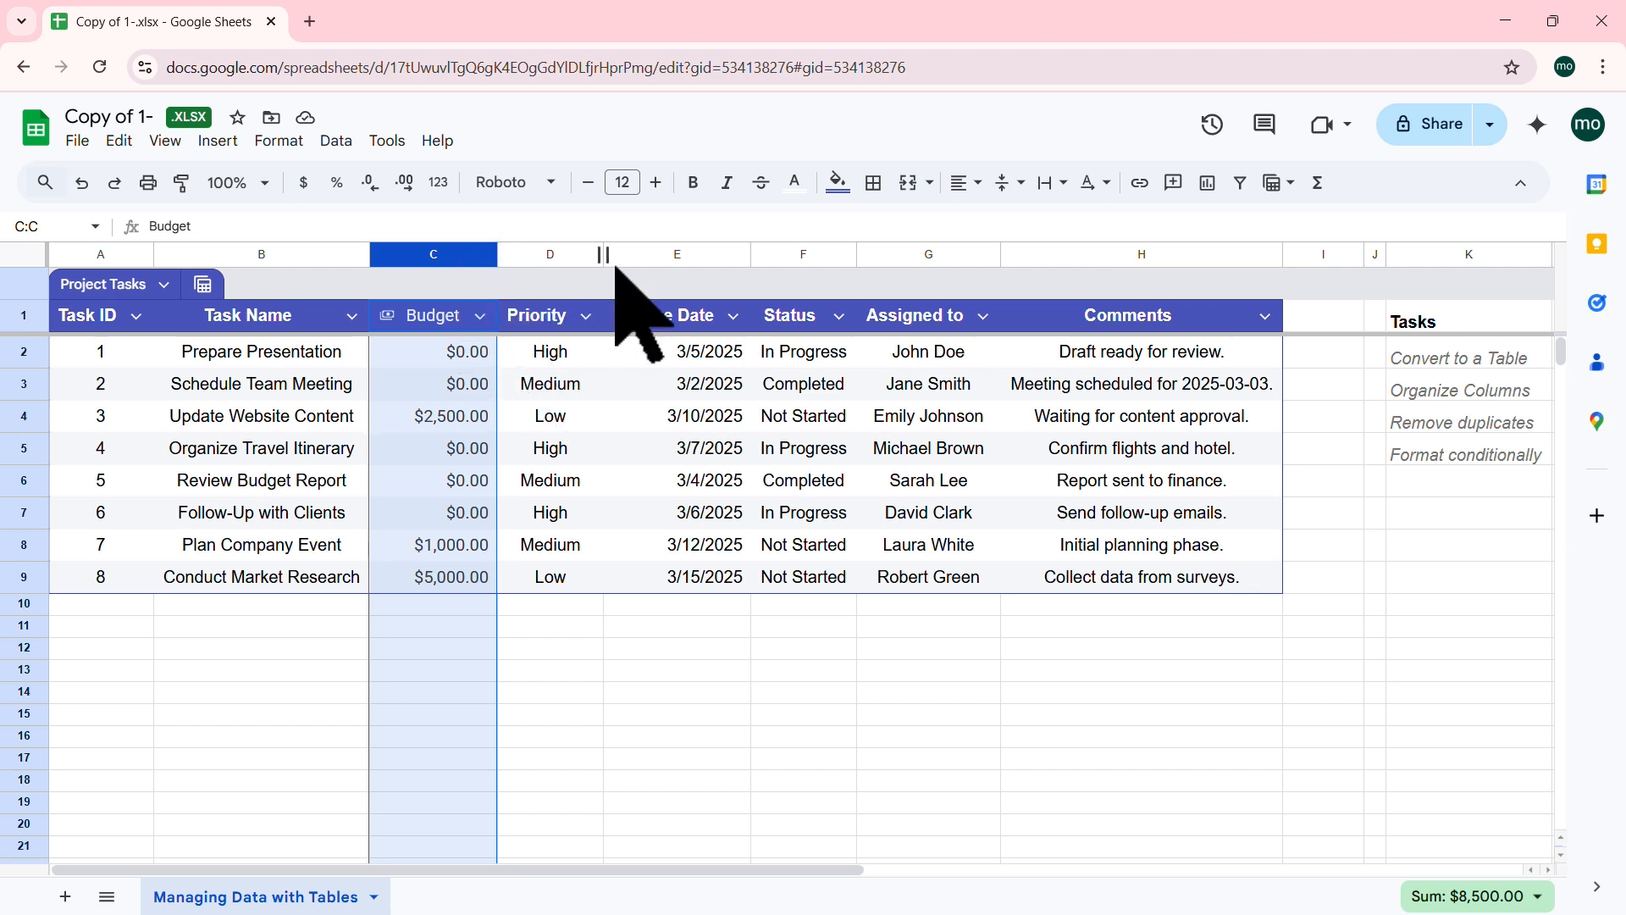
click(1152, 254)
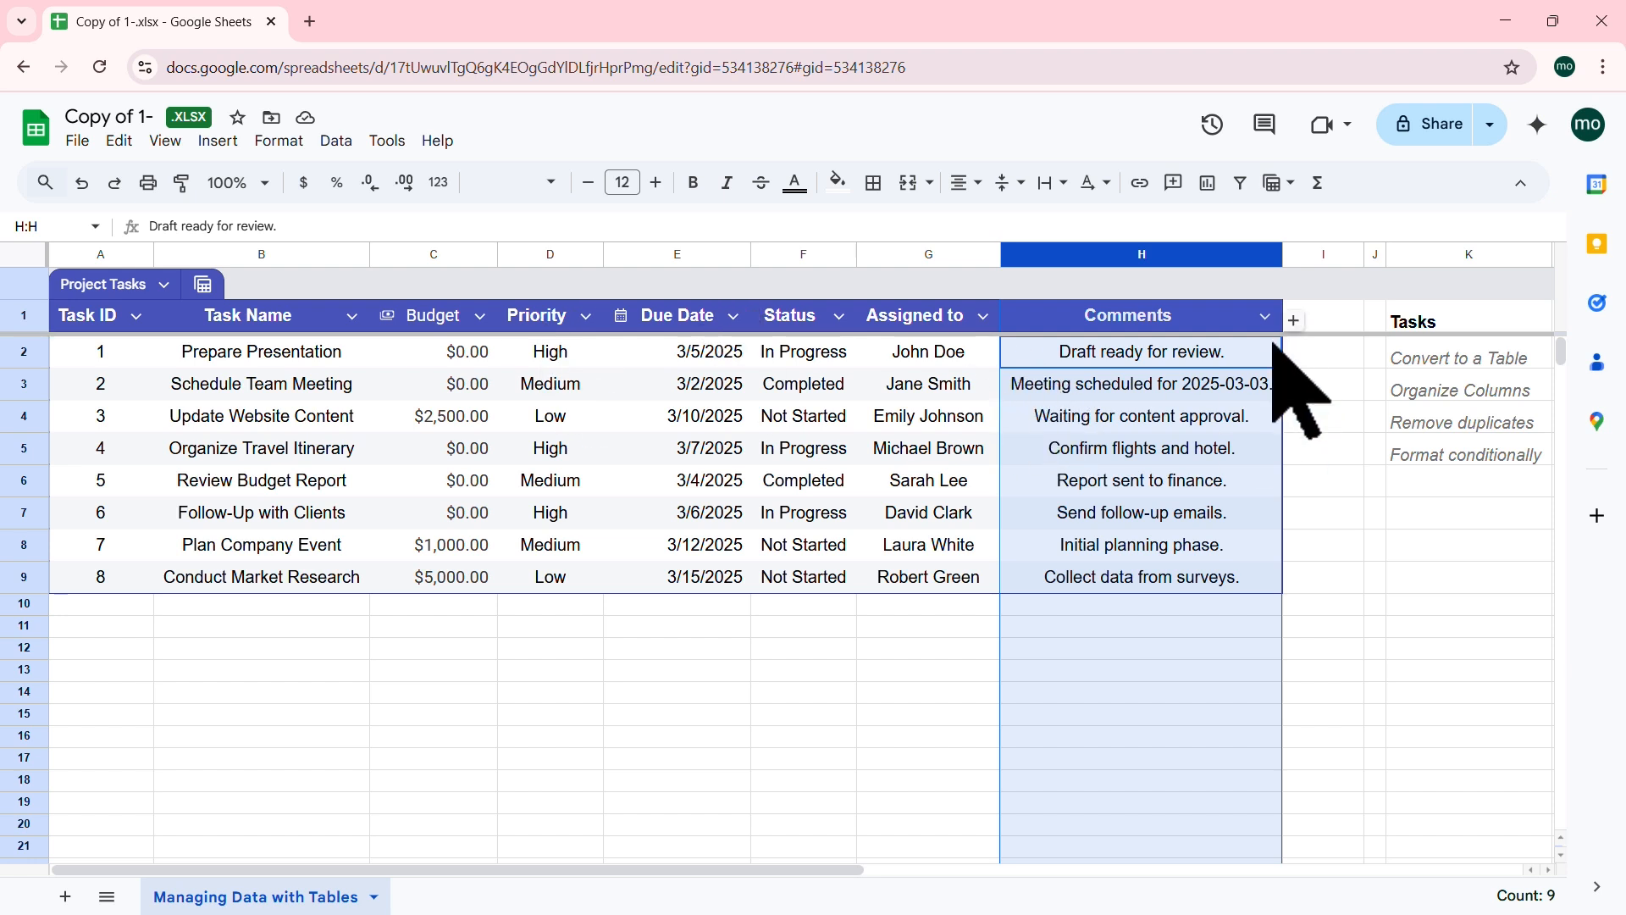
click(1155, 393)
click(1294, 321)
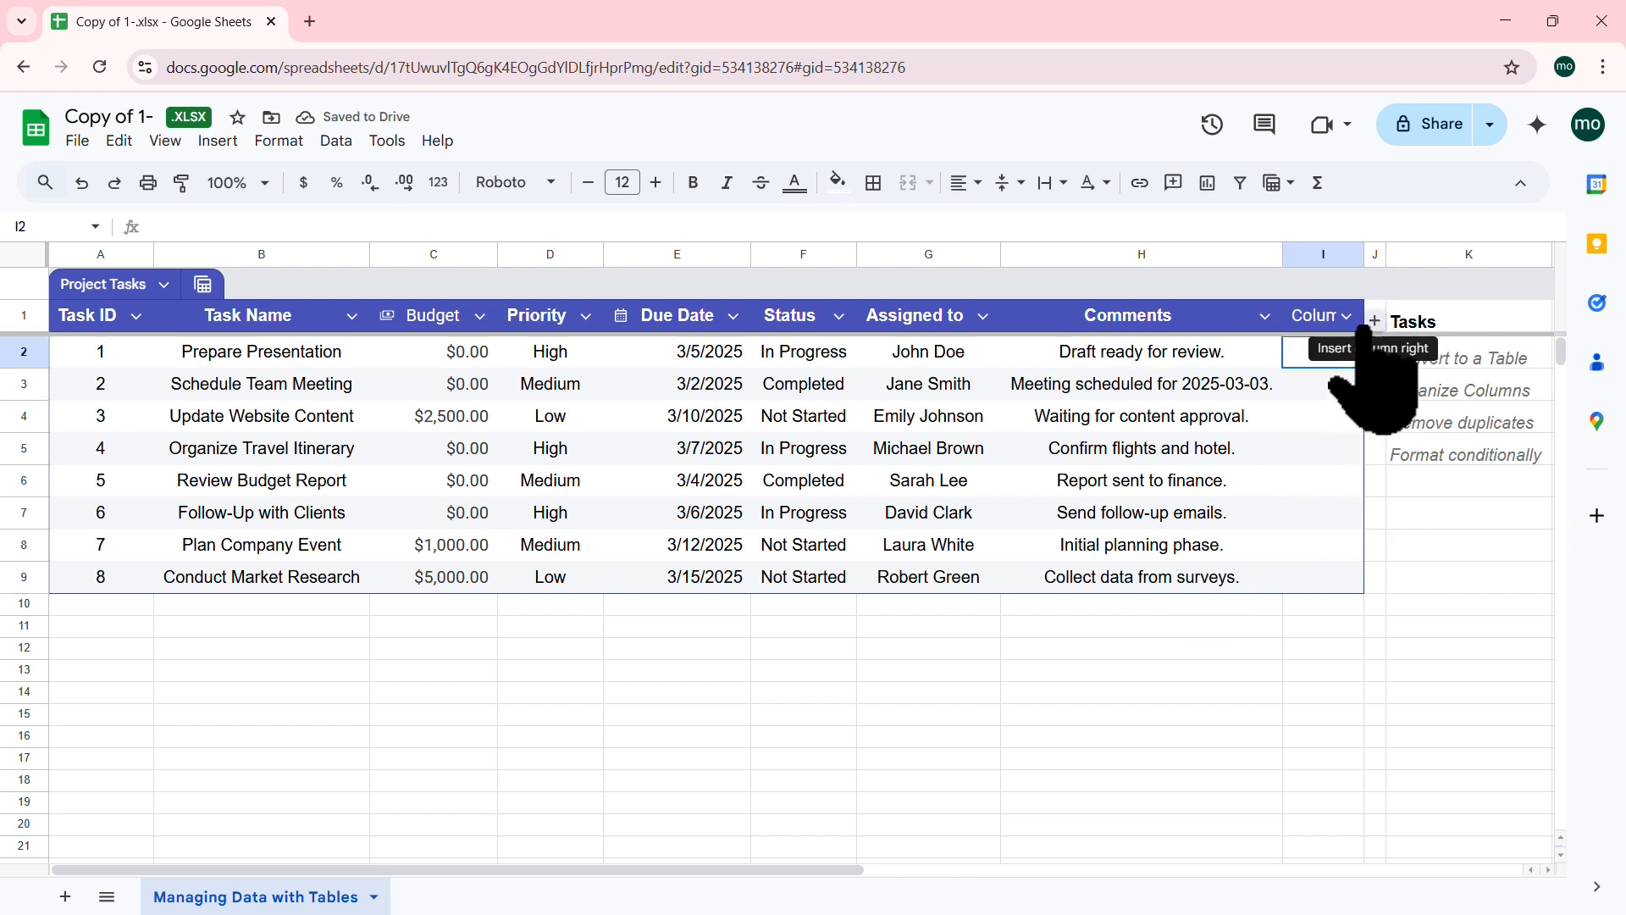
click(1347, 317)
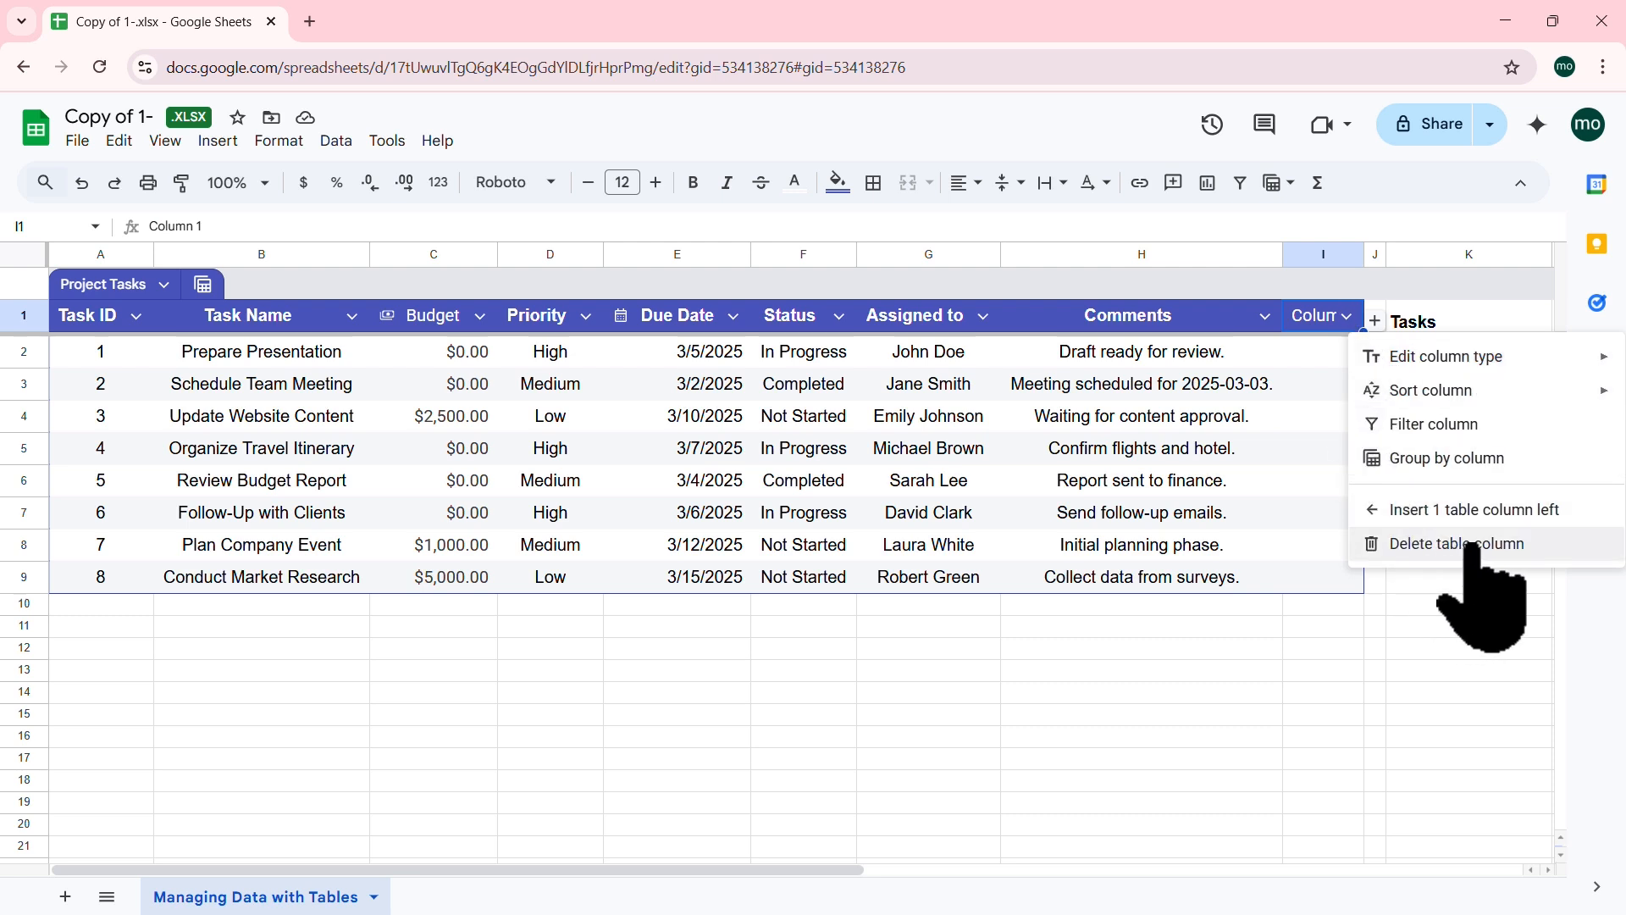
click(1445, 546)
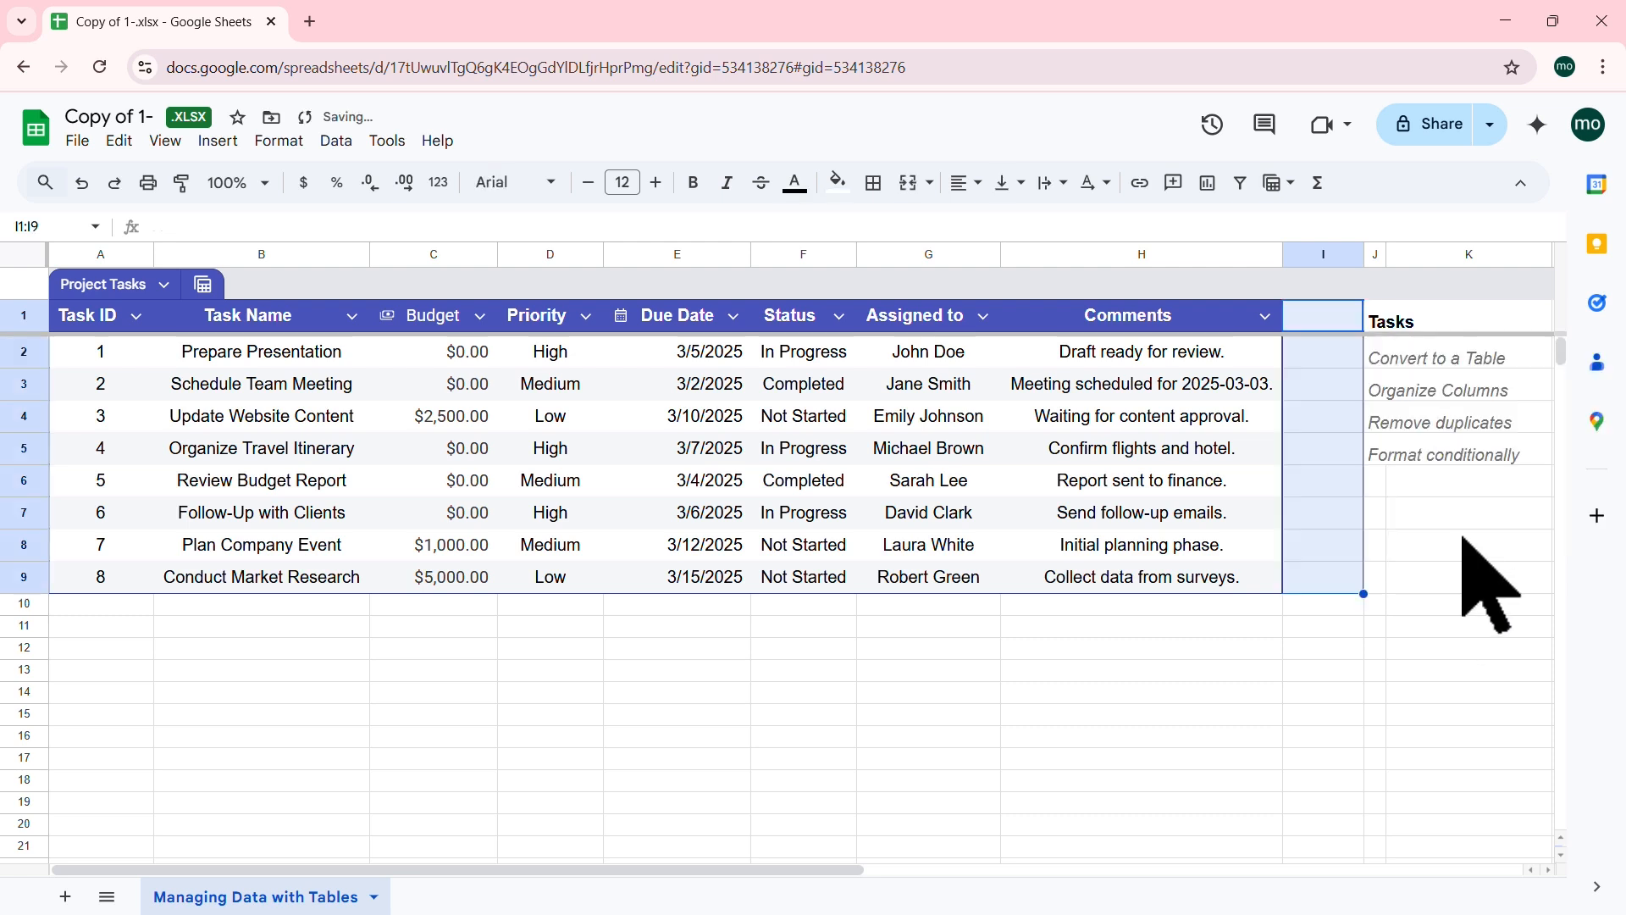
click(1172, 418)
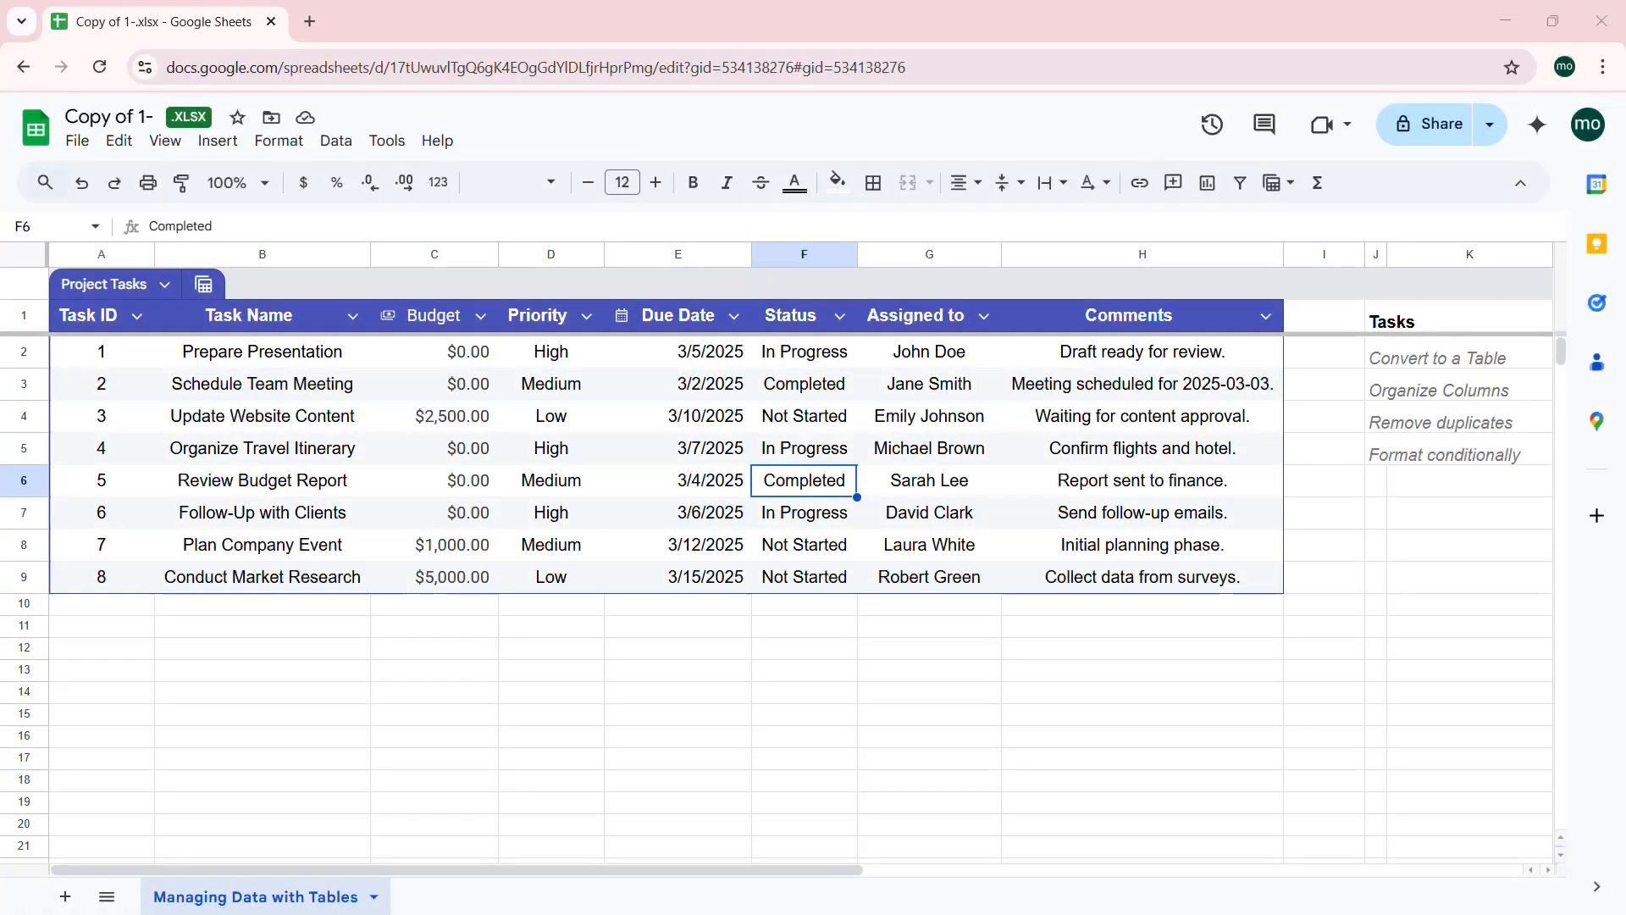
click(1381, 427)
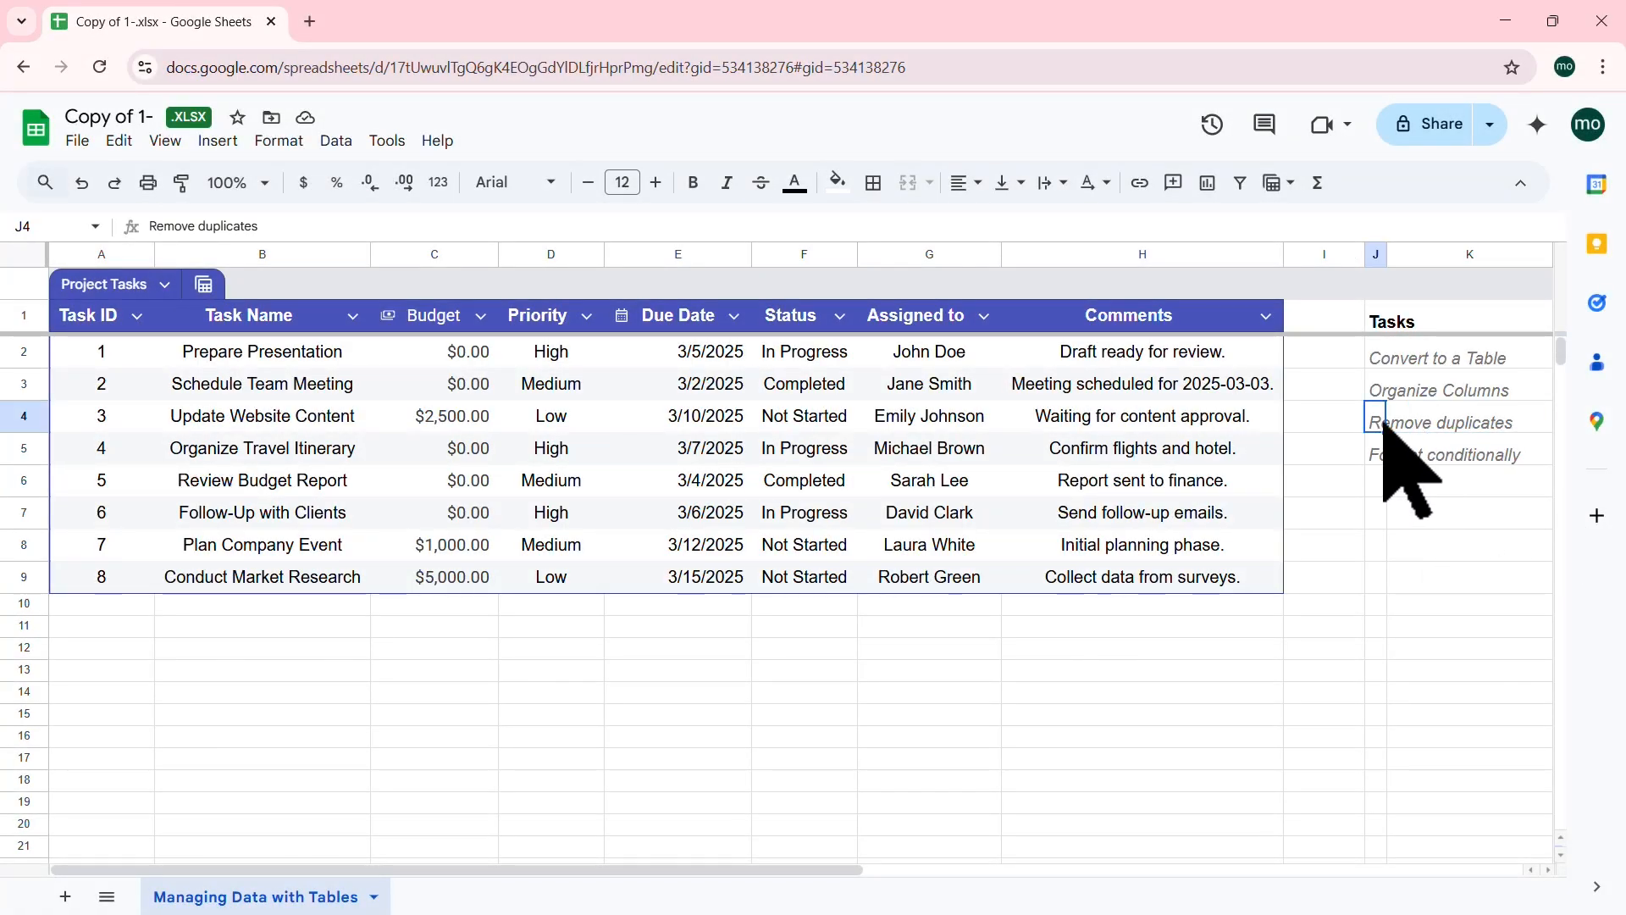
Step: Start row 10 with Task ID 5, task name Review IT Budget and budget $0.00
click(114, 607)
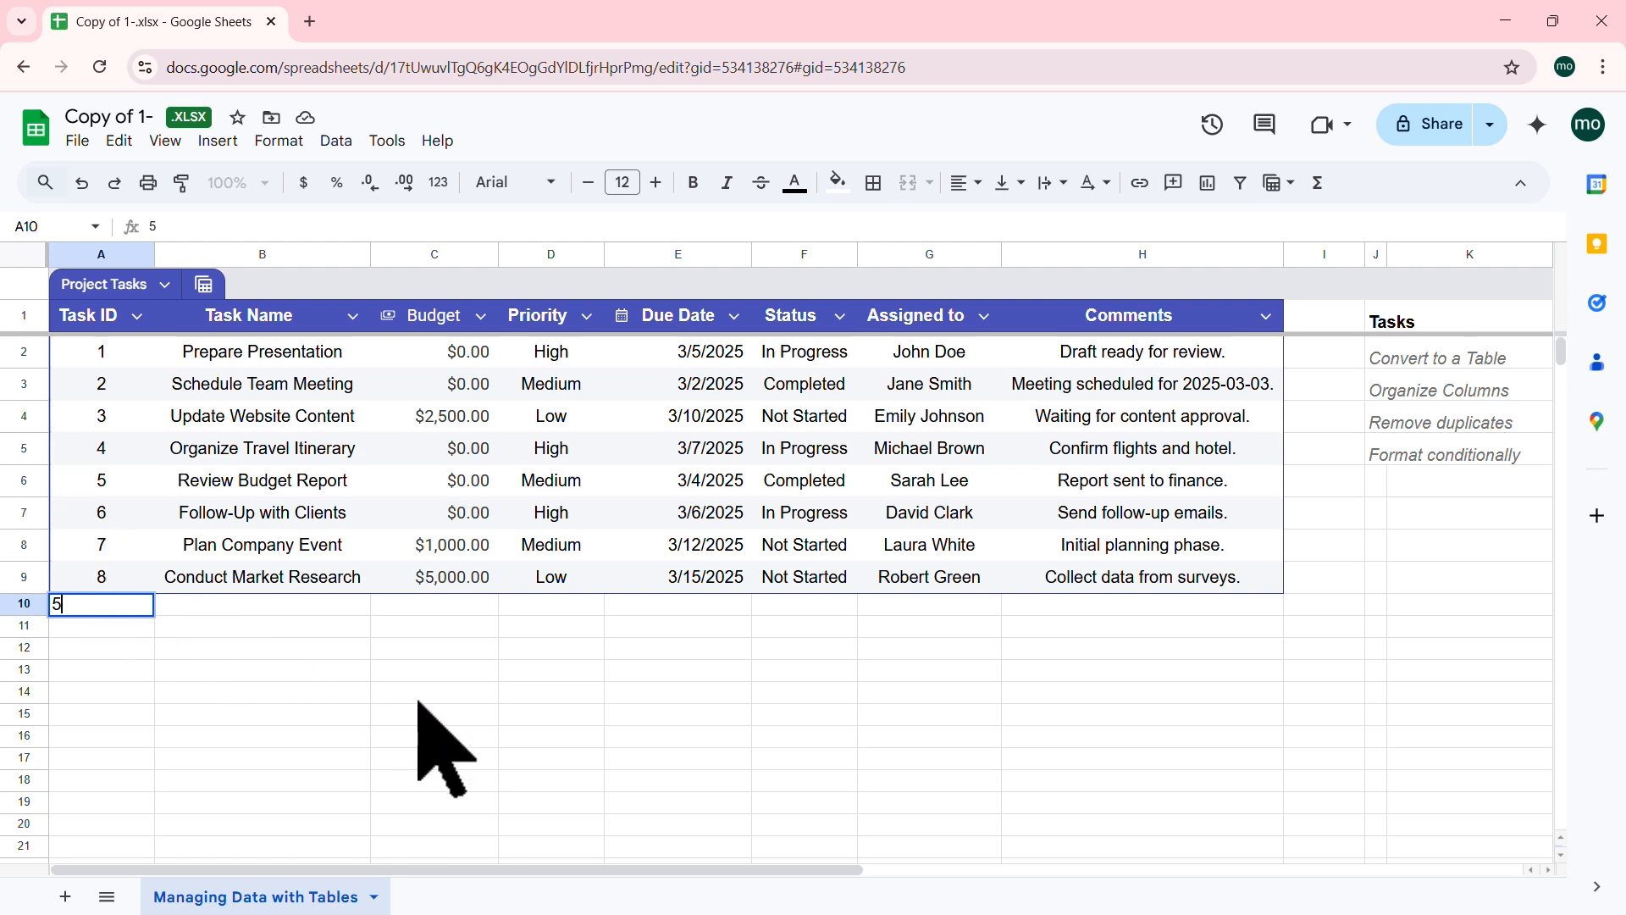
key(Tab)
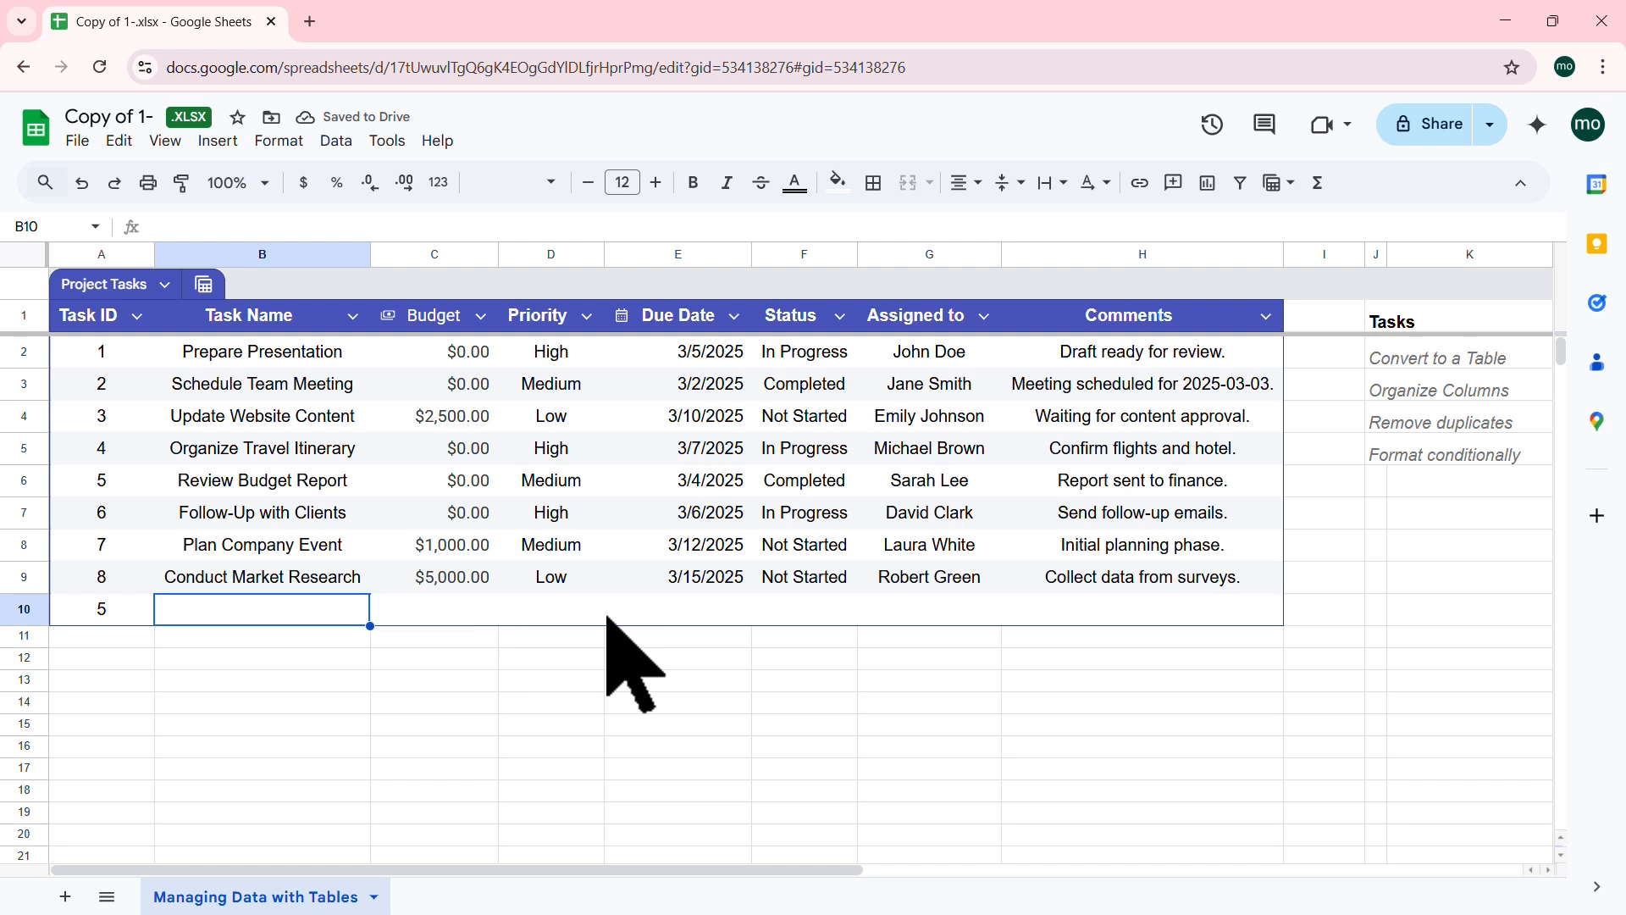
click(1207, 616)
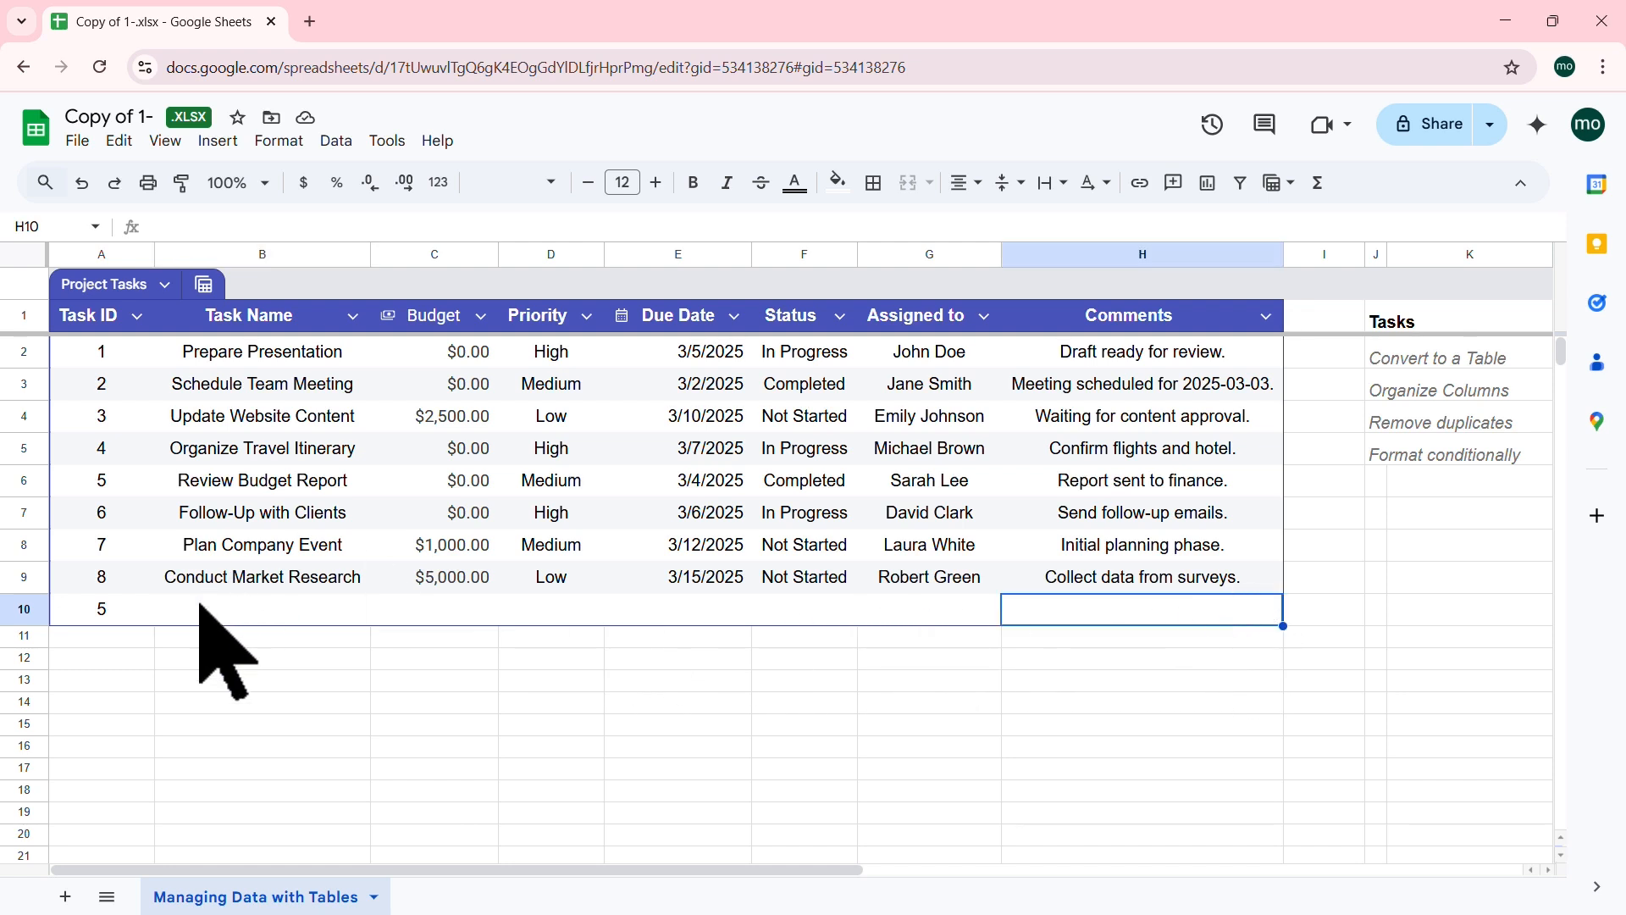
click(231, 609)
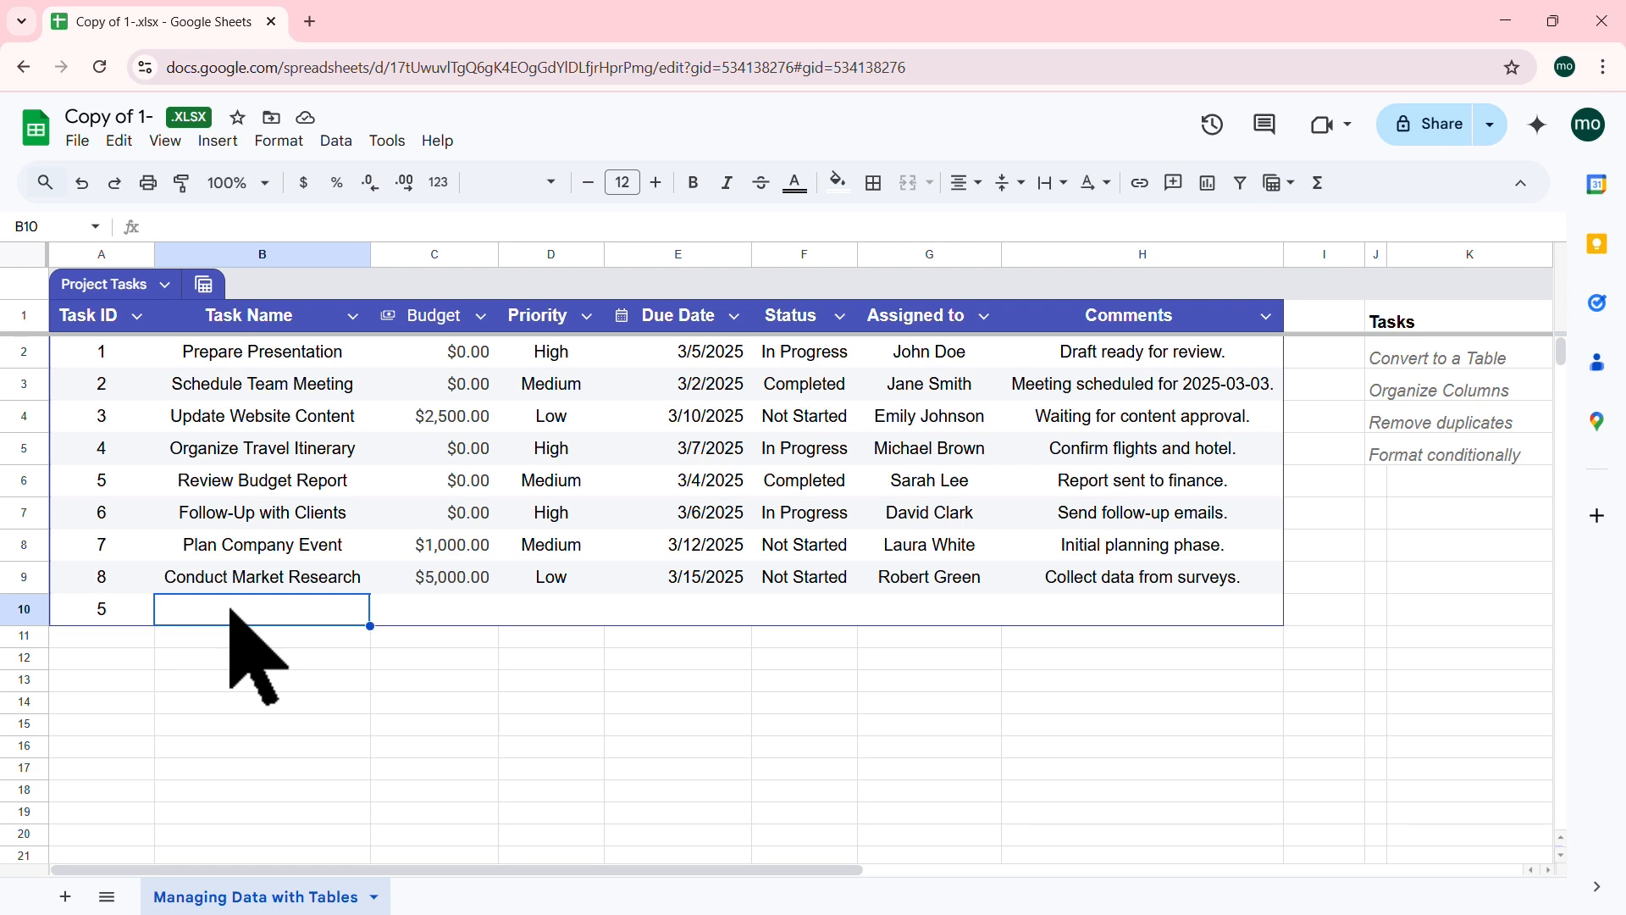
text(Review)
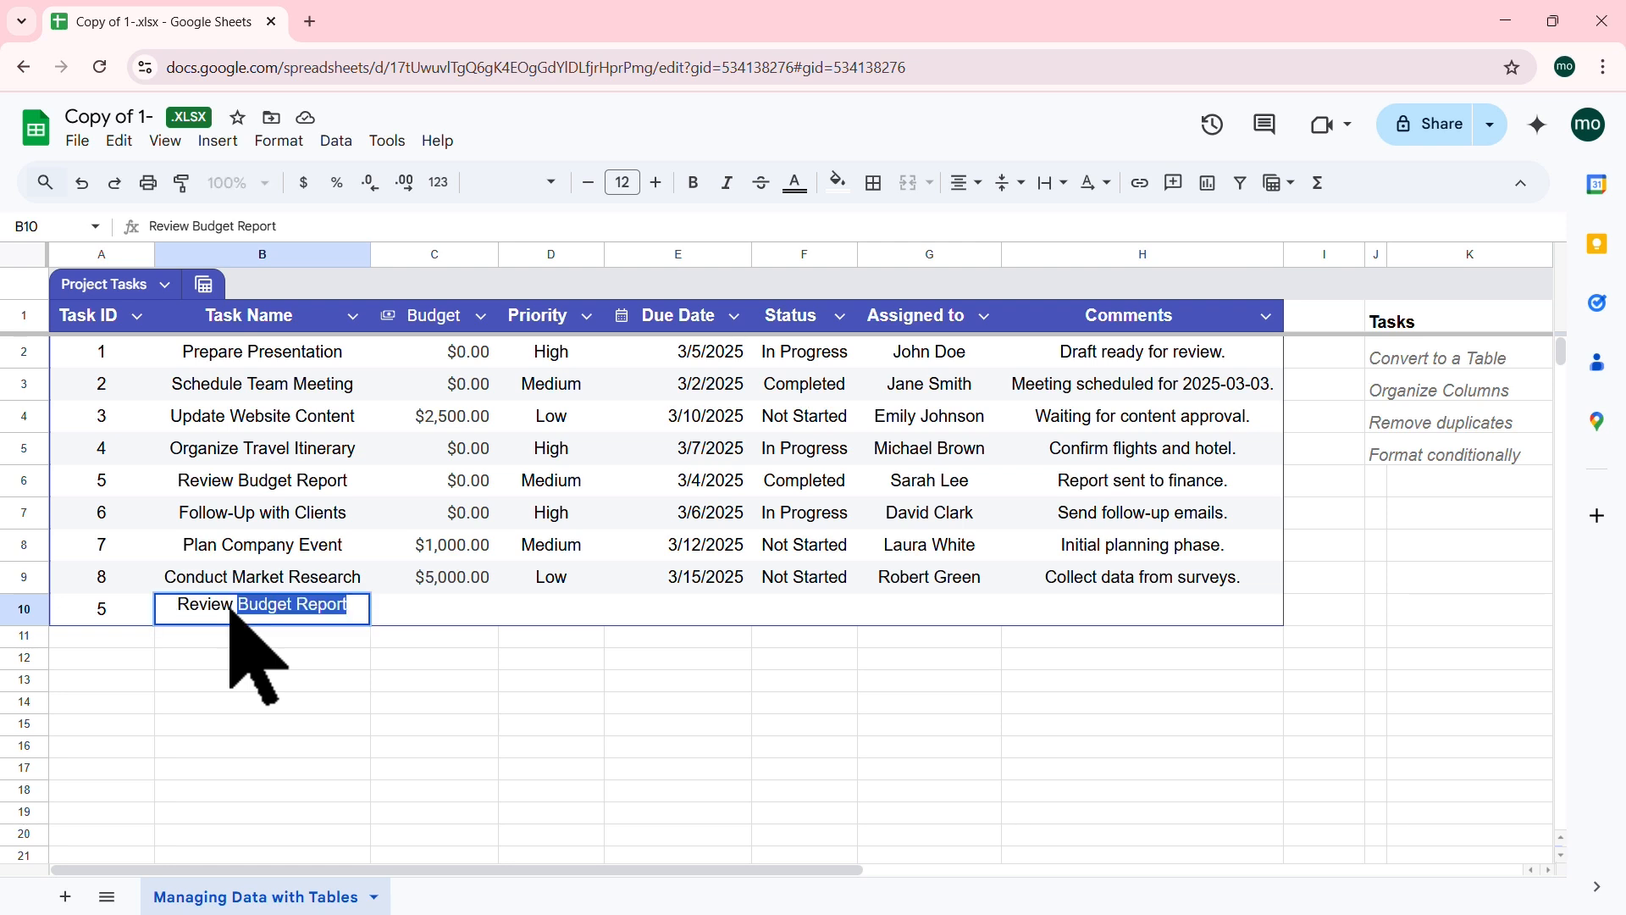
key(BackSpace)
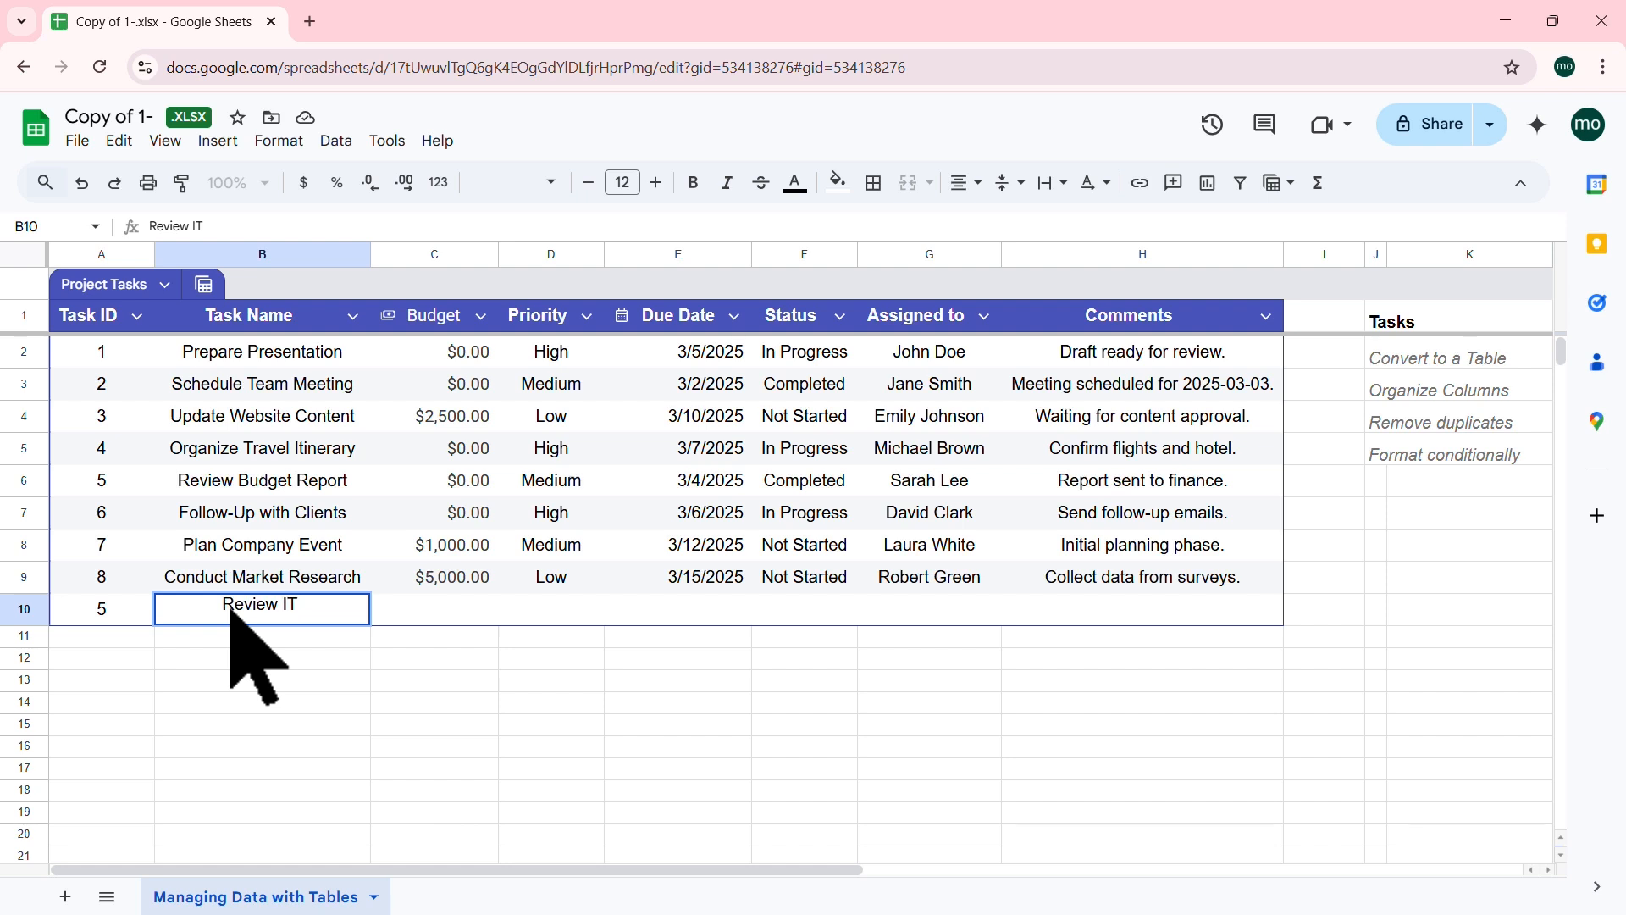
key(Tab)
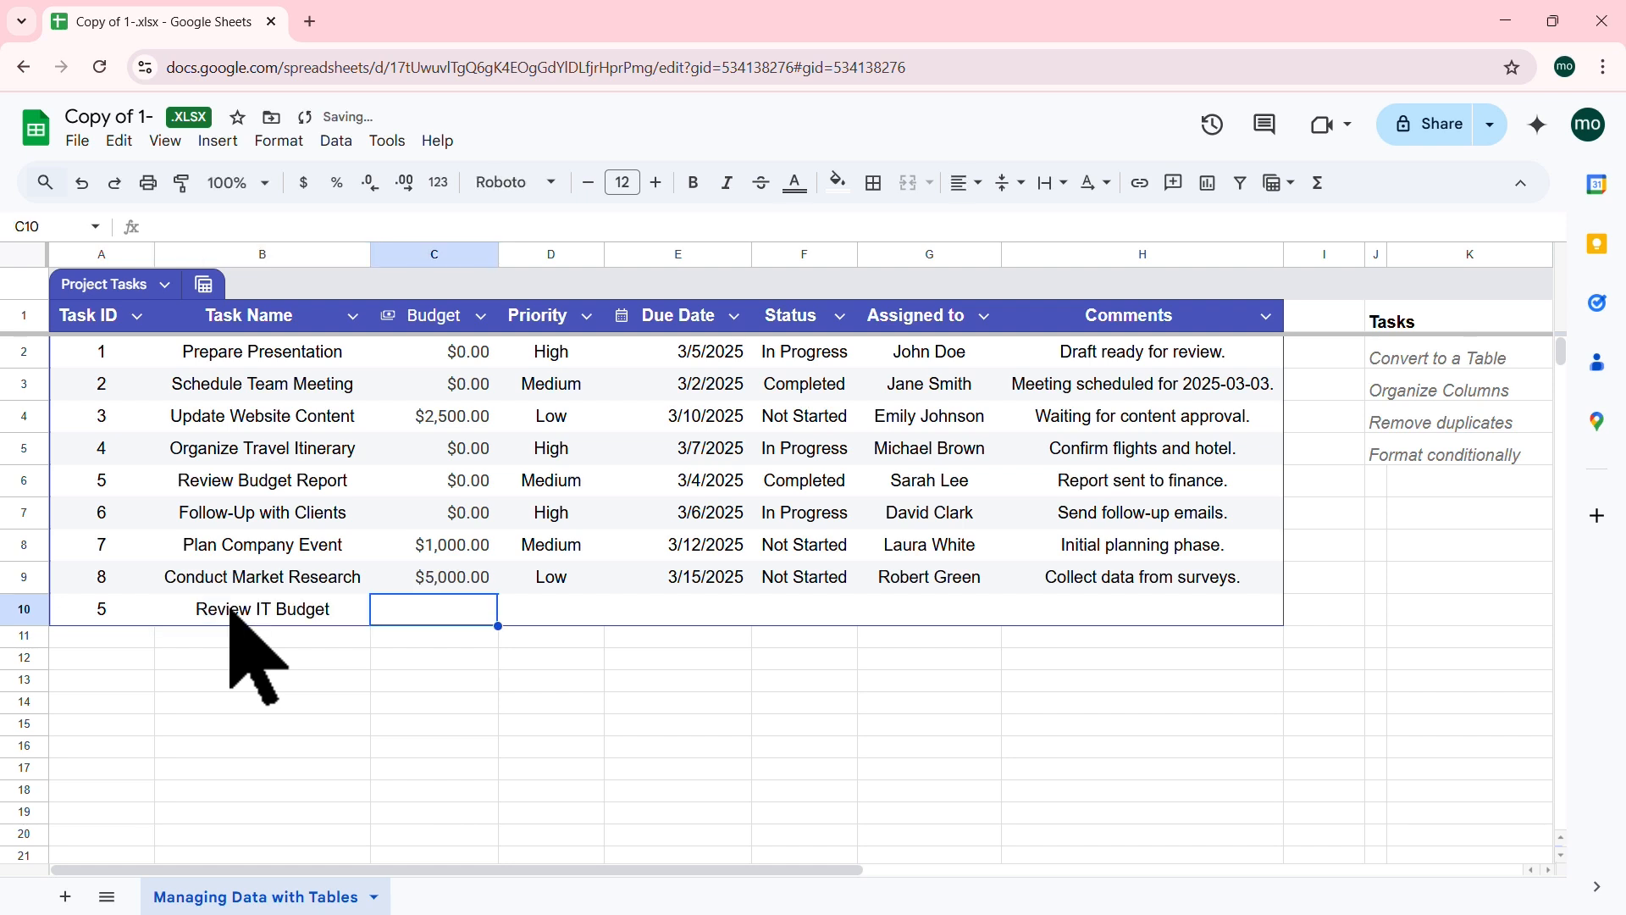
key(Tab)
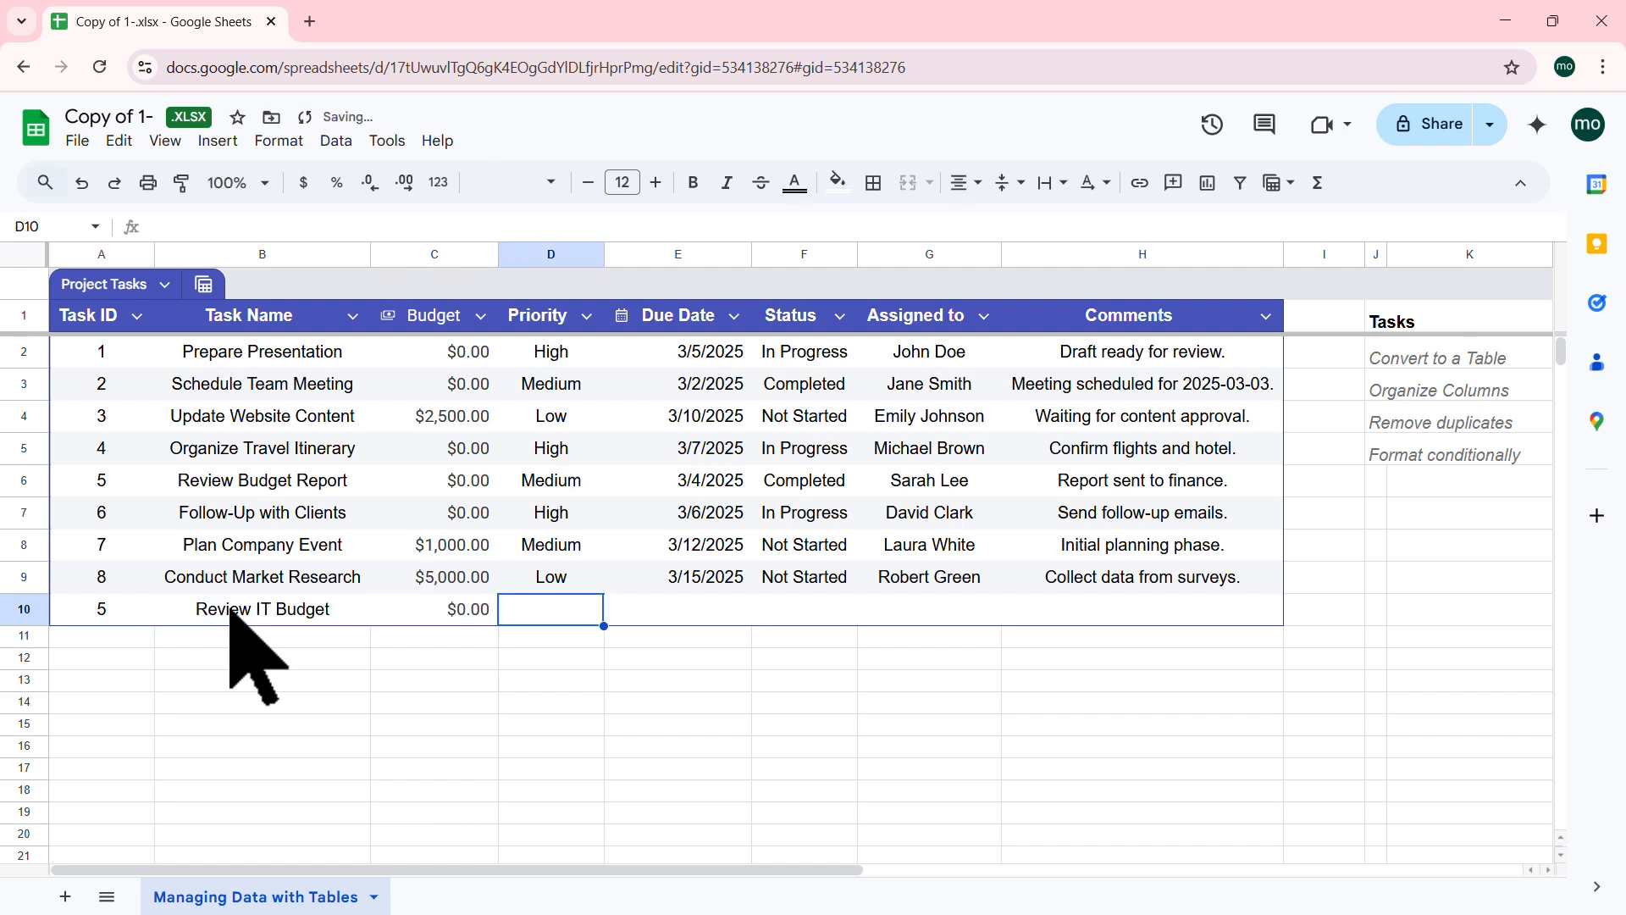
Step: Complete row 10: High priority, due 5/15/2025, In Progress, assignee, comment 'Meet with IT managers'
key(Tab)
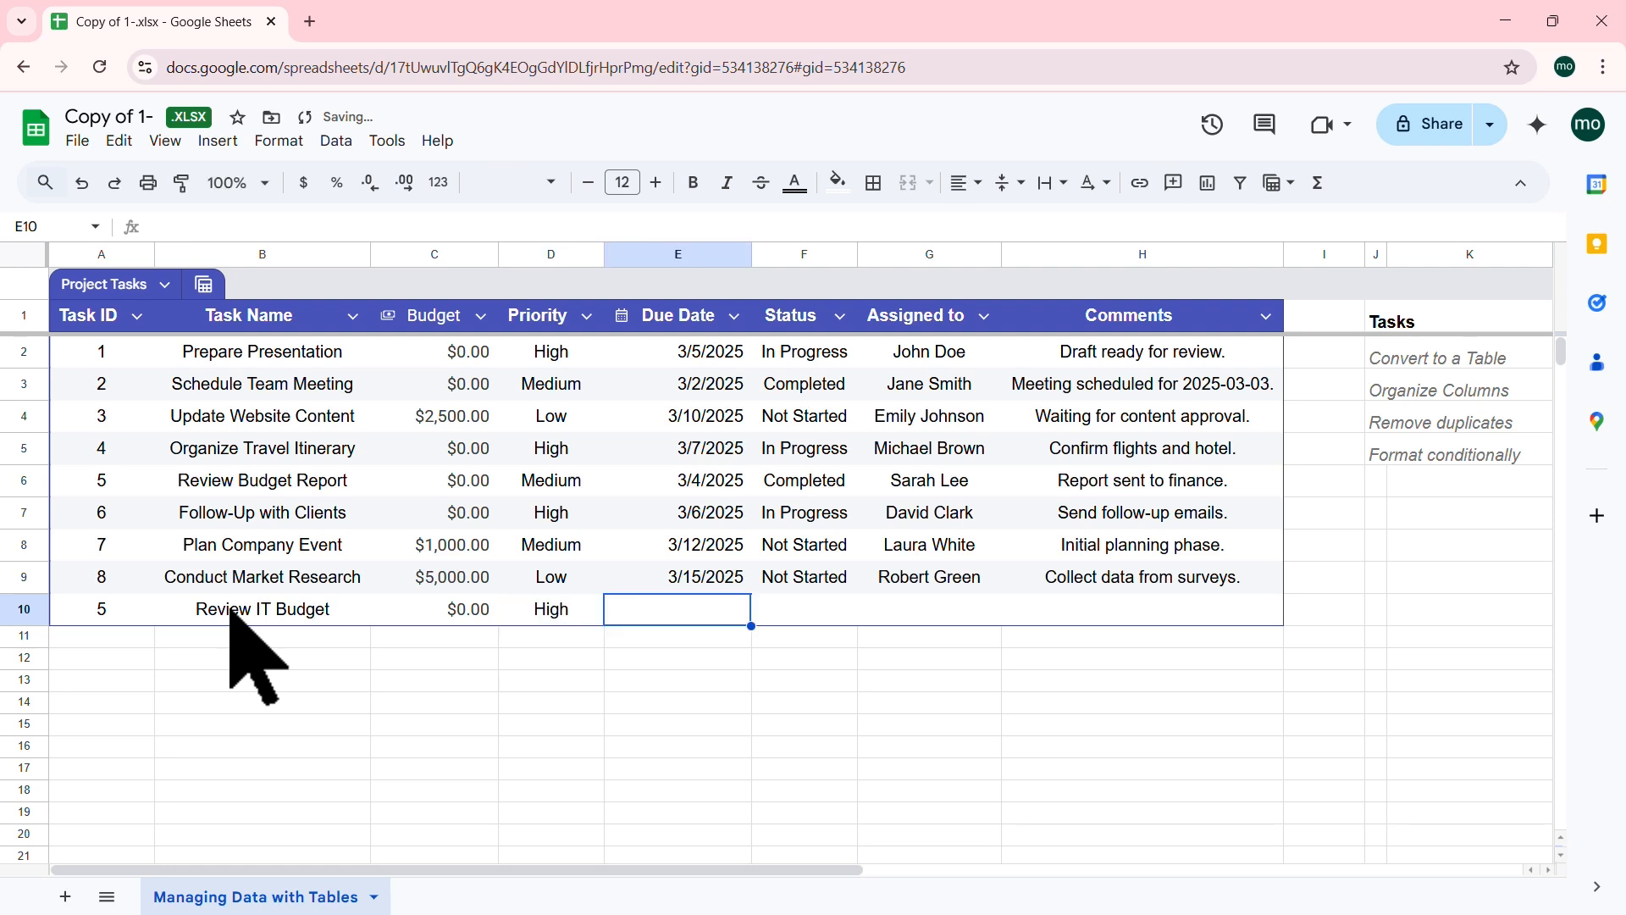
text(5/15)
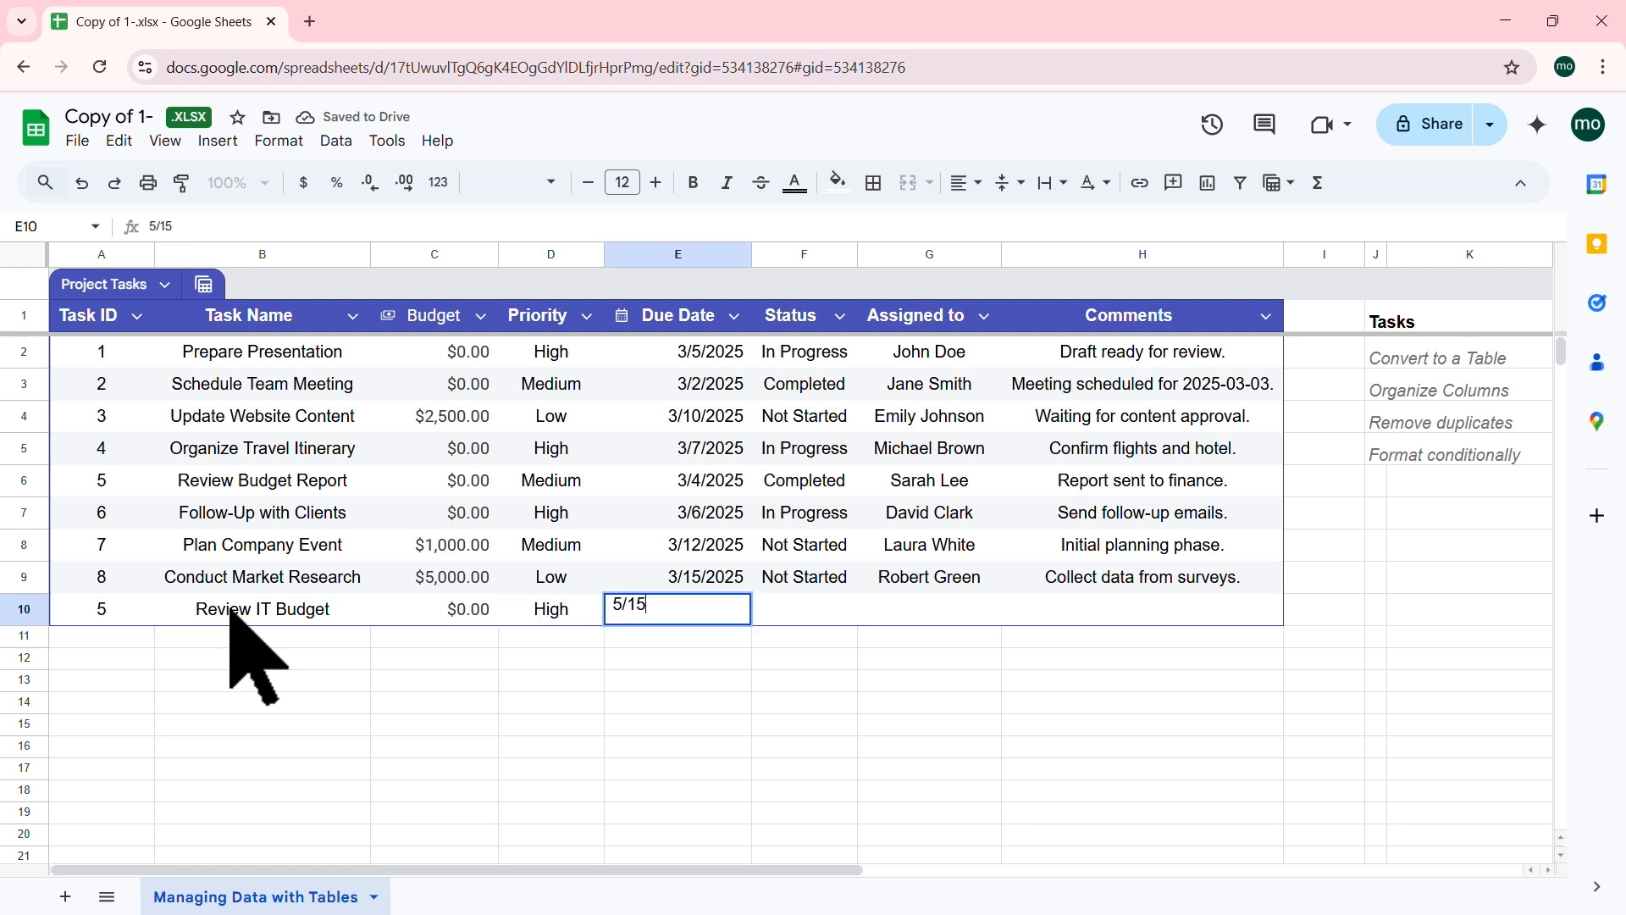
key(Tab)
text(I)
key(Tab)
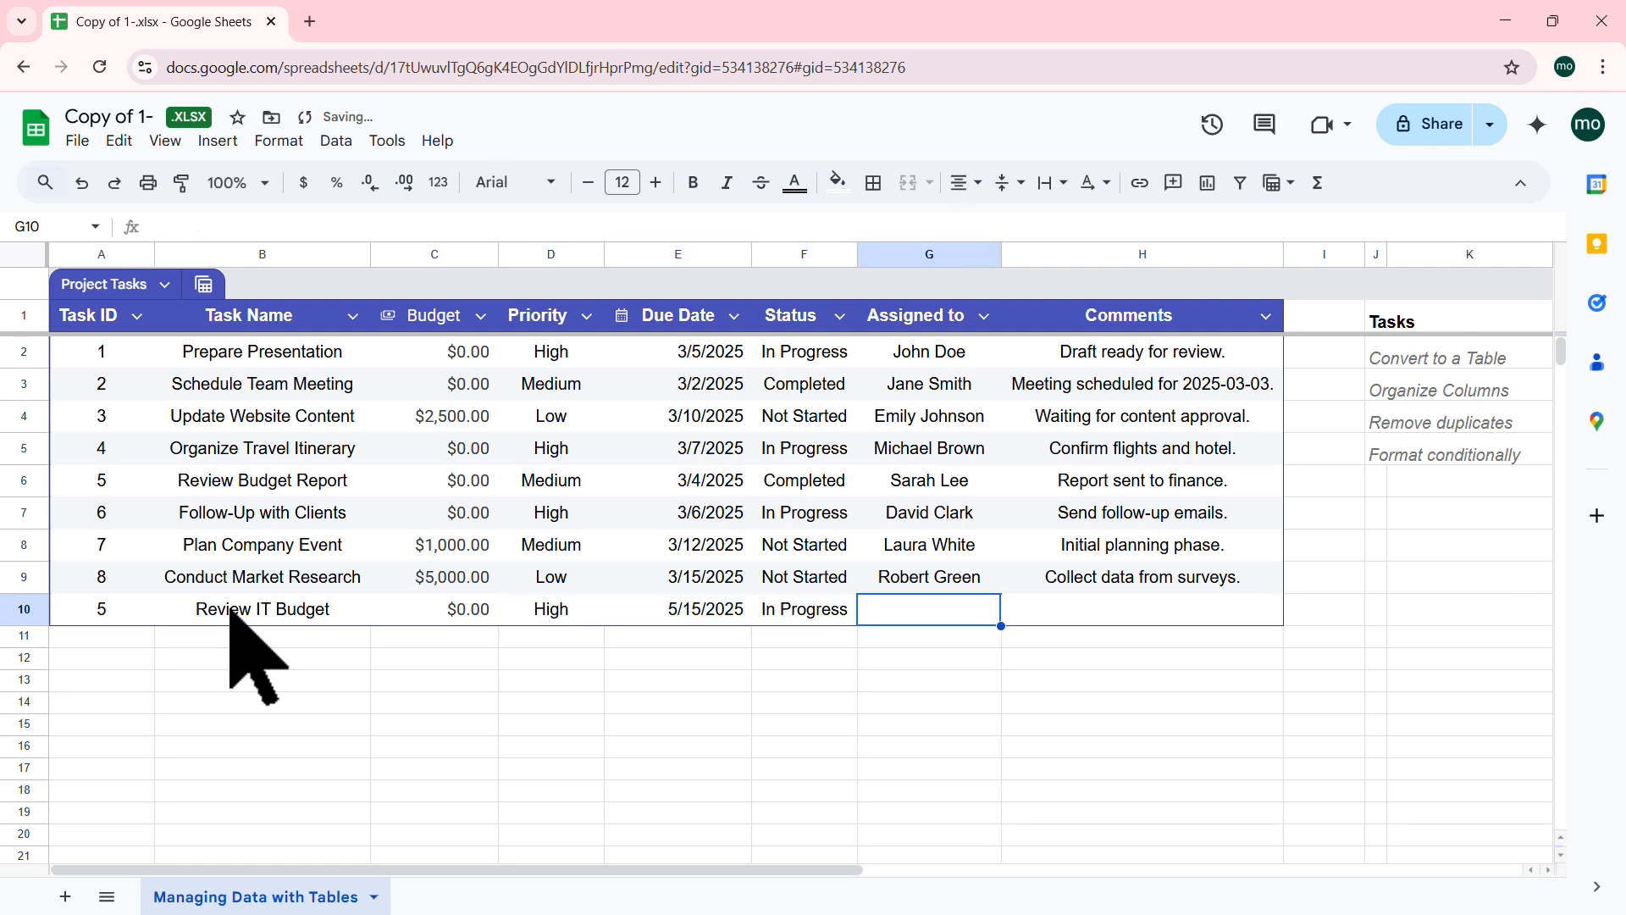
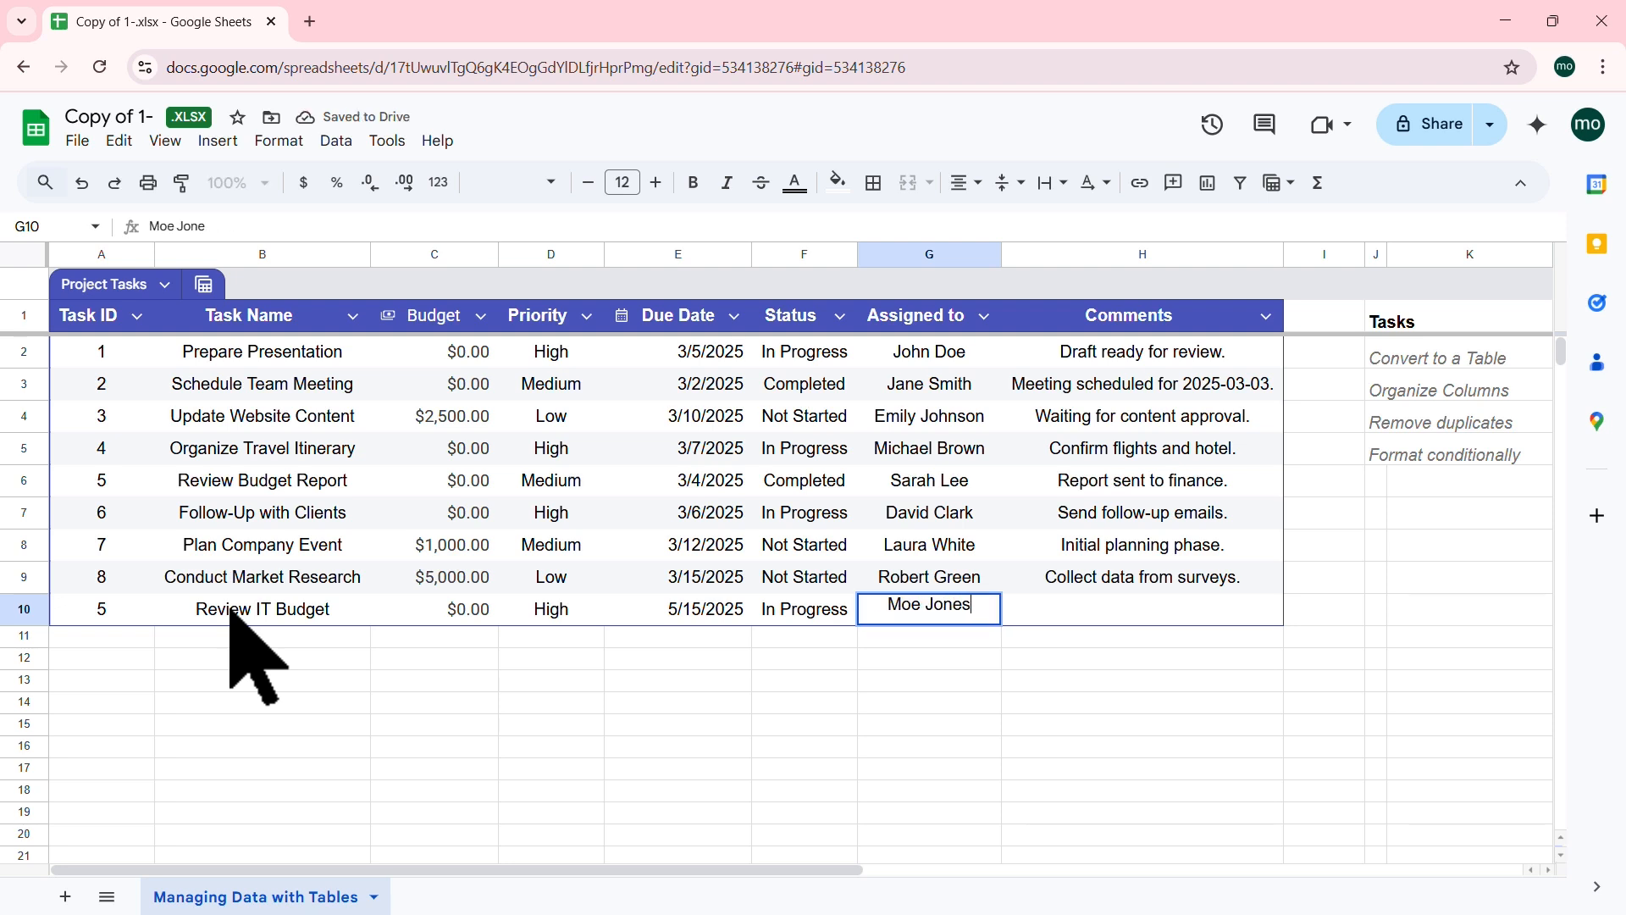
key(Tab)
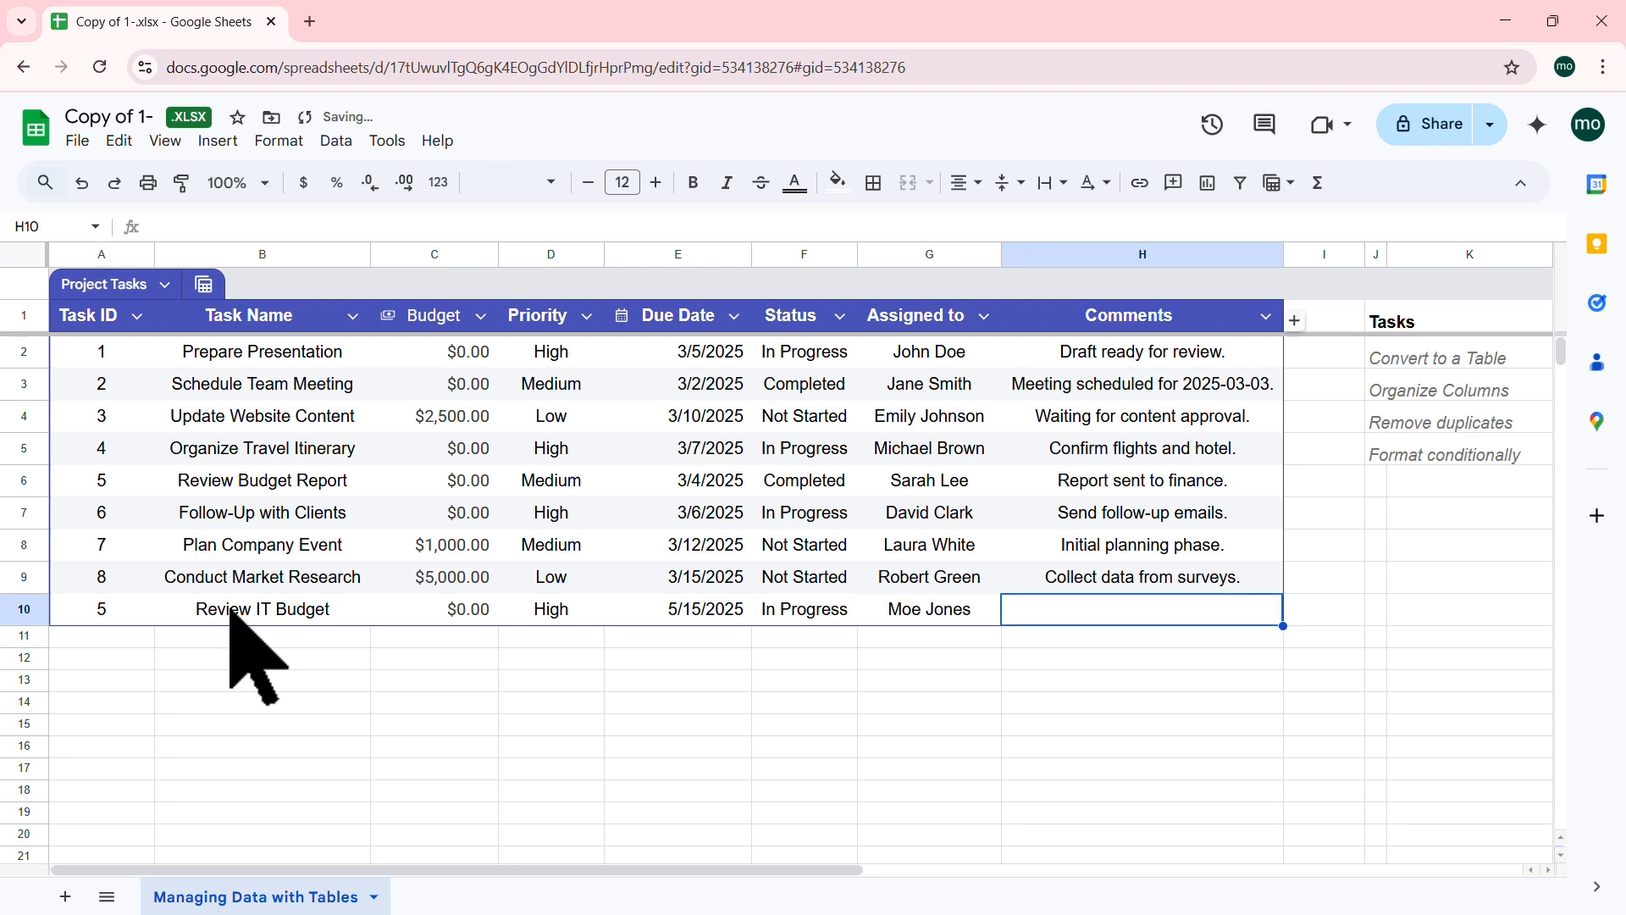
text(Meet with IT managers)
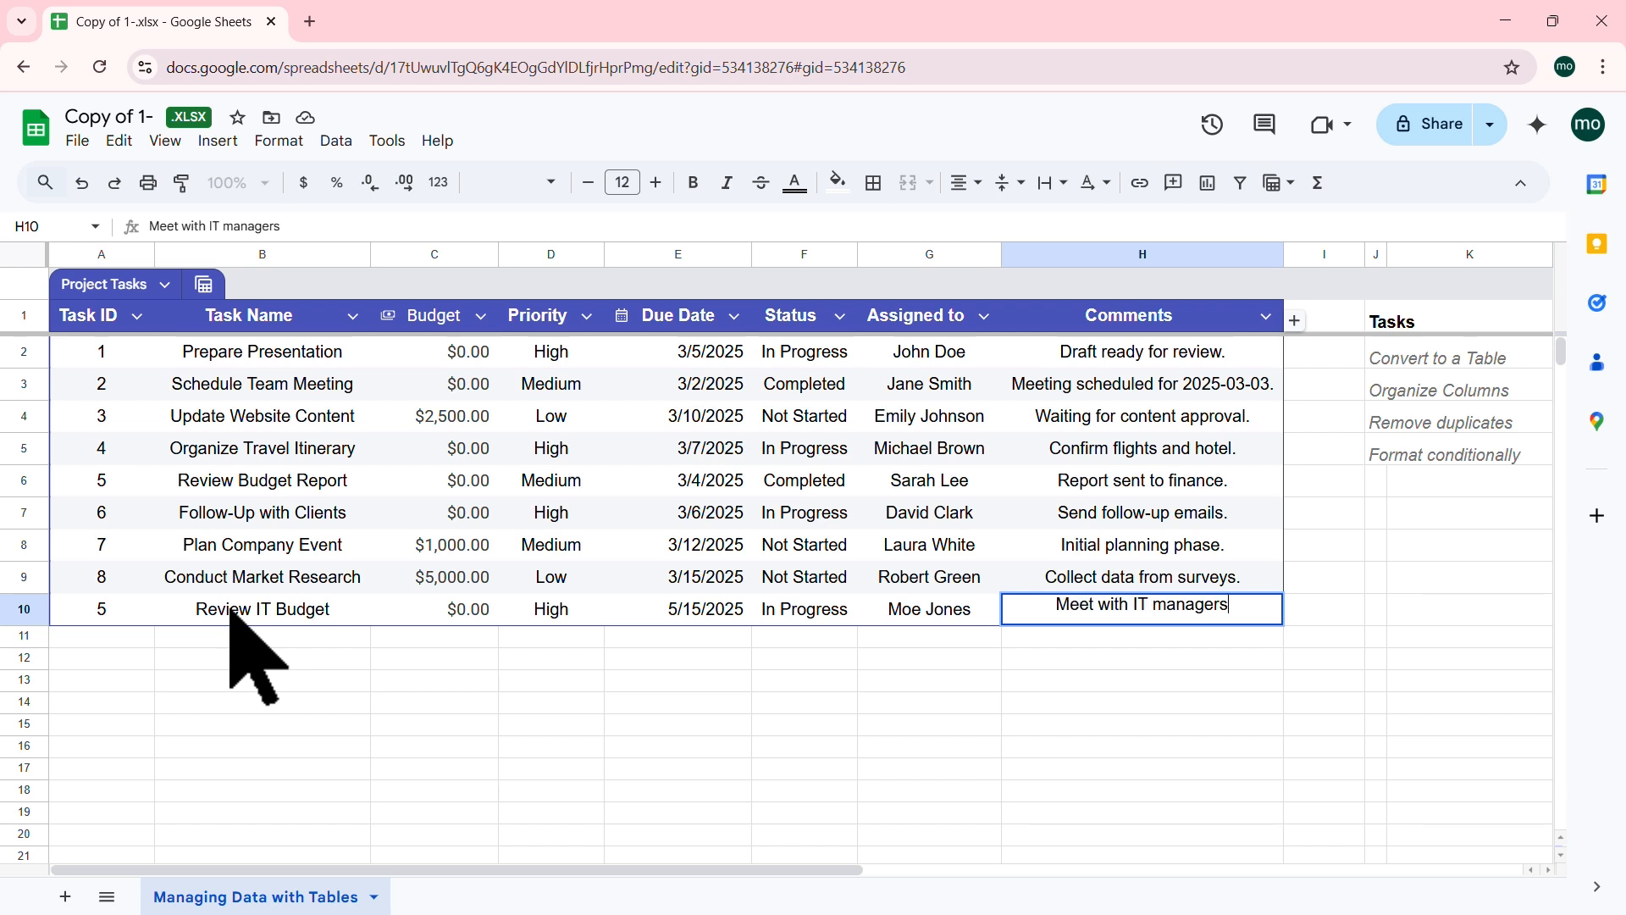
click(563, 514)
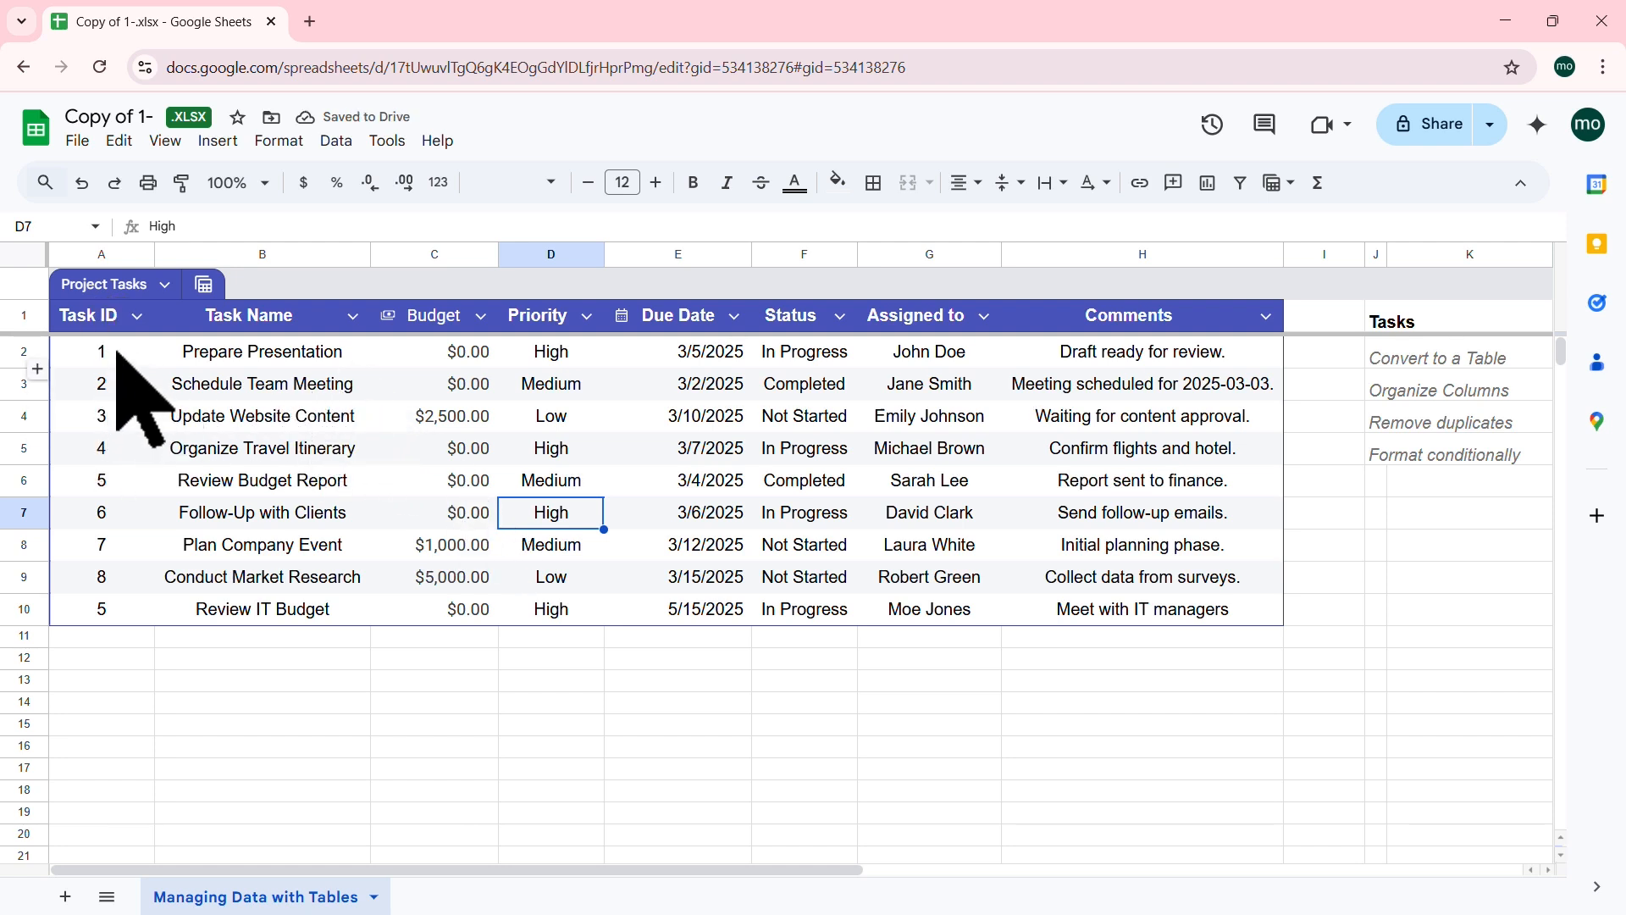
Step: Select the Task IDs A2:A10 and browse the cell actions and Data menu without choosing anything
drag(116, 350, 99, 604)
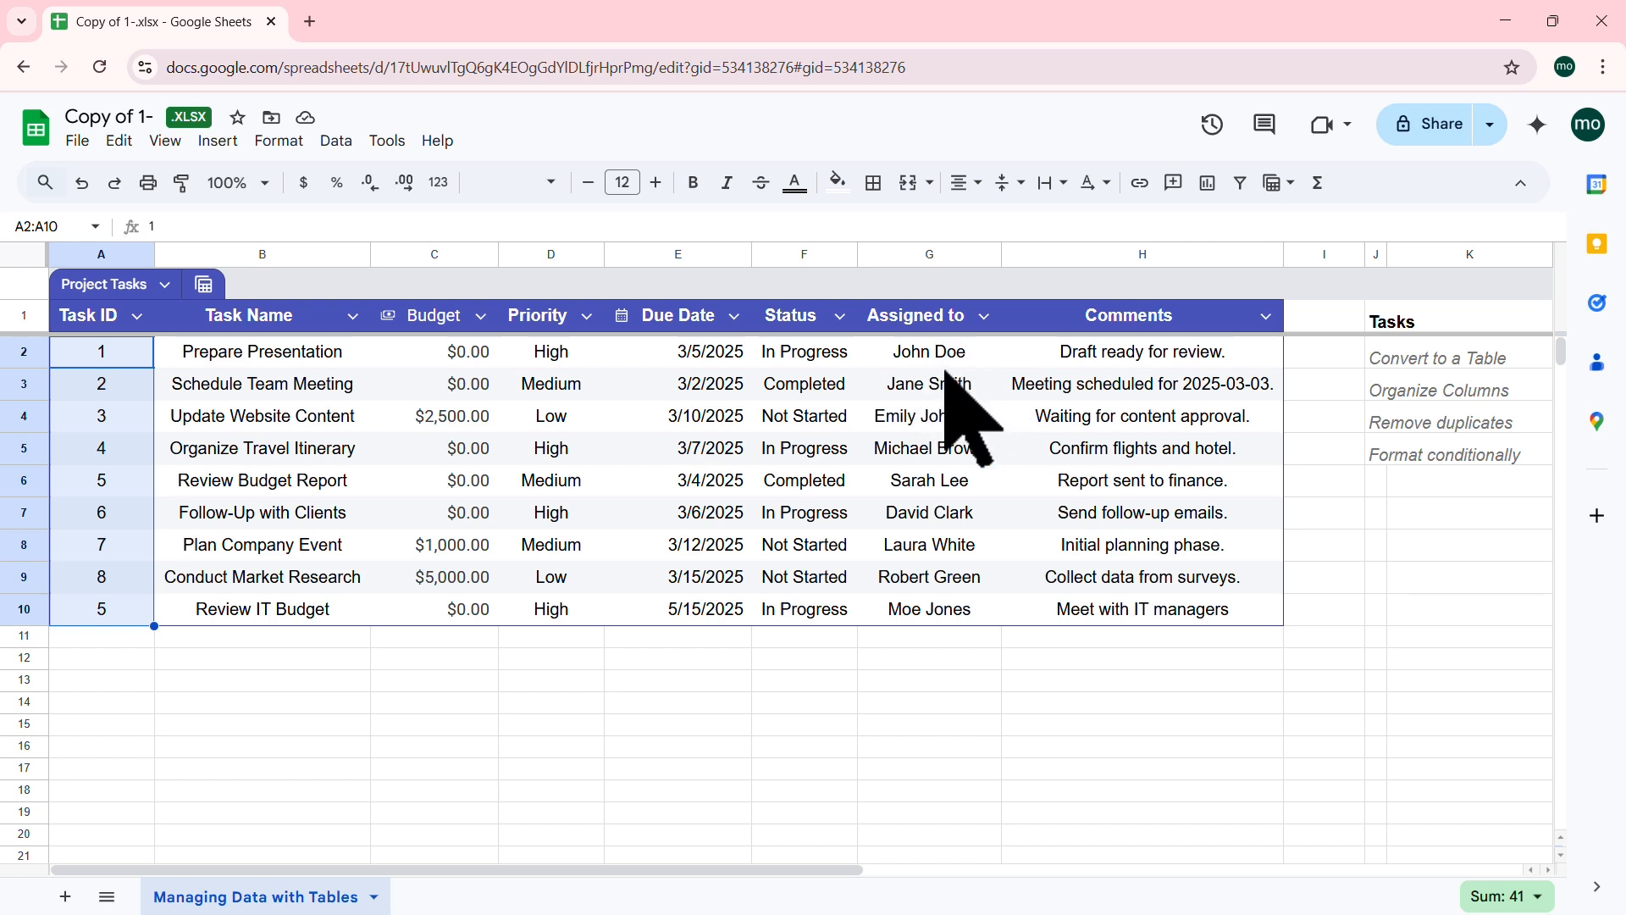
click(402, 424)
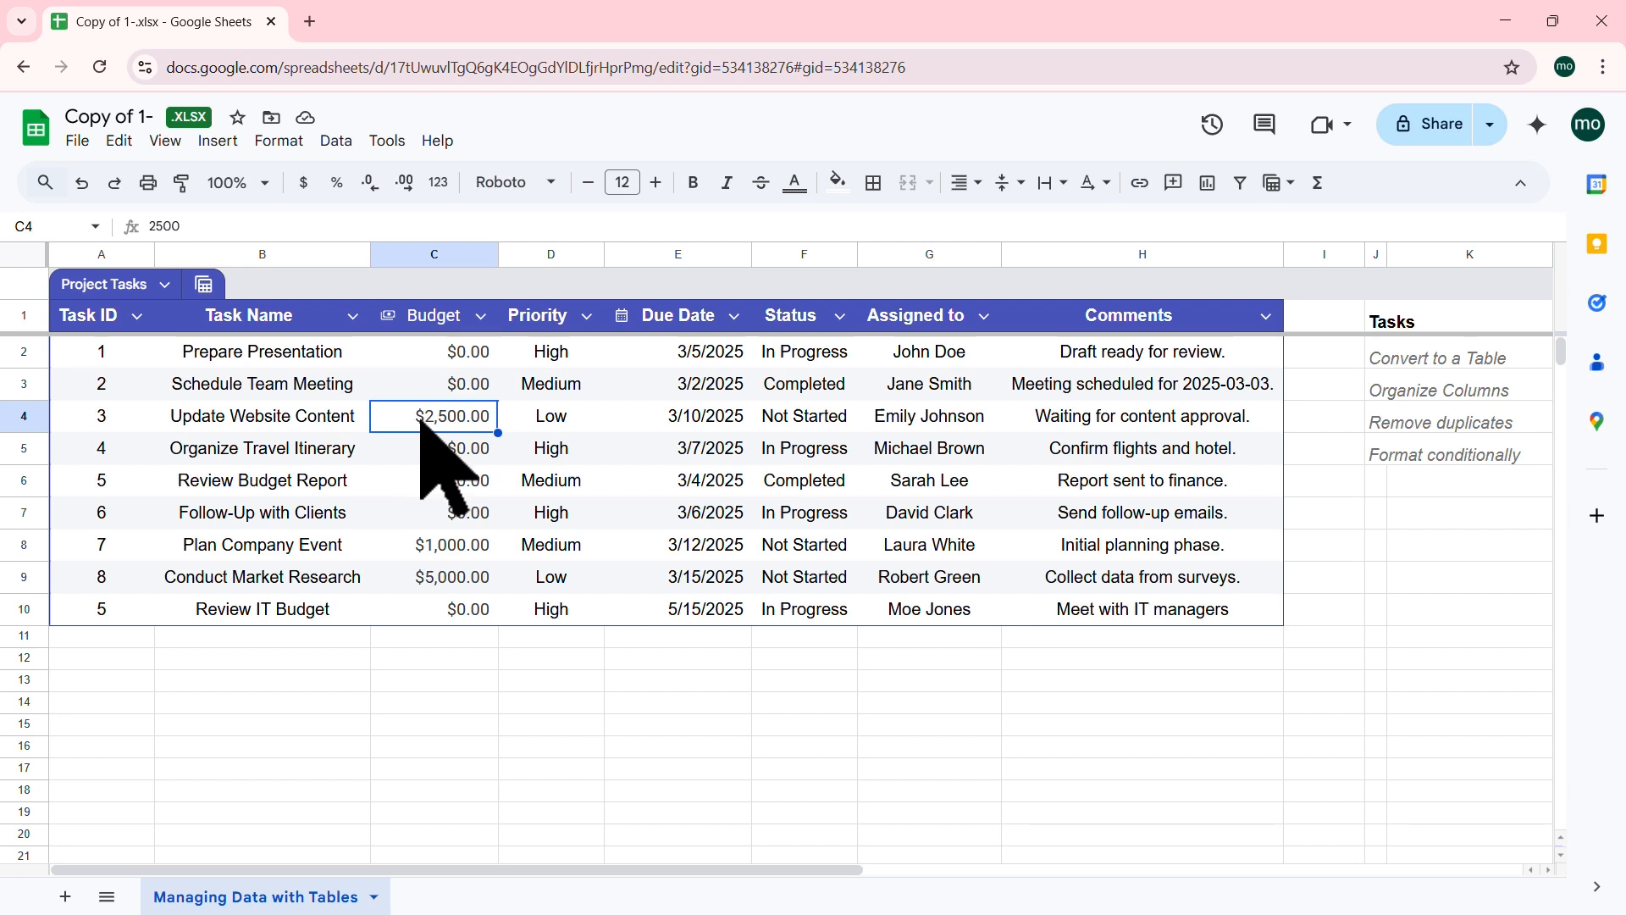
right_click(392, 418)
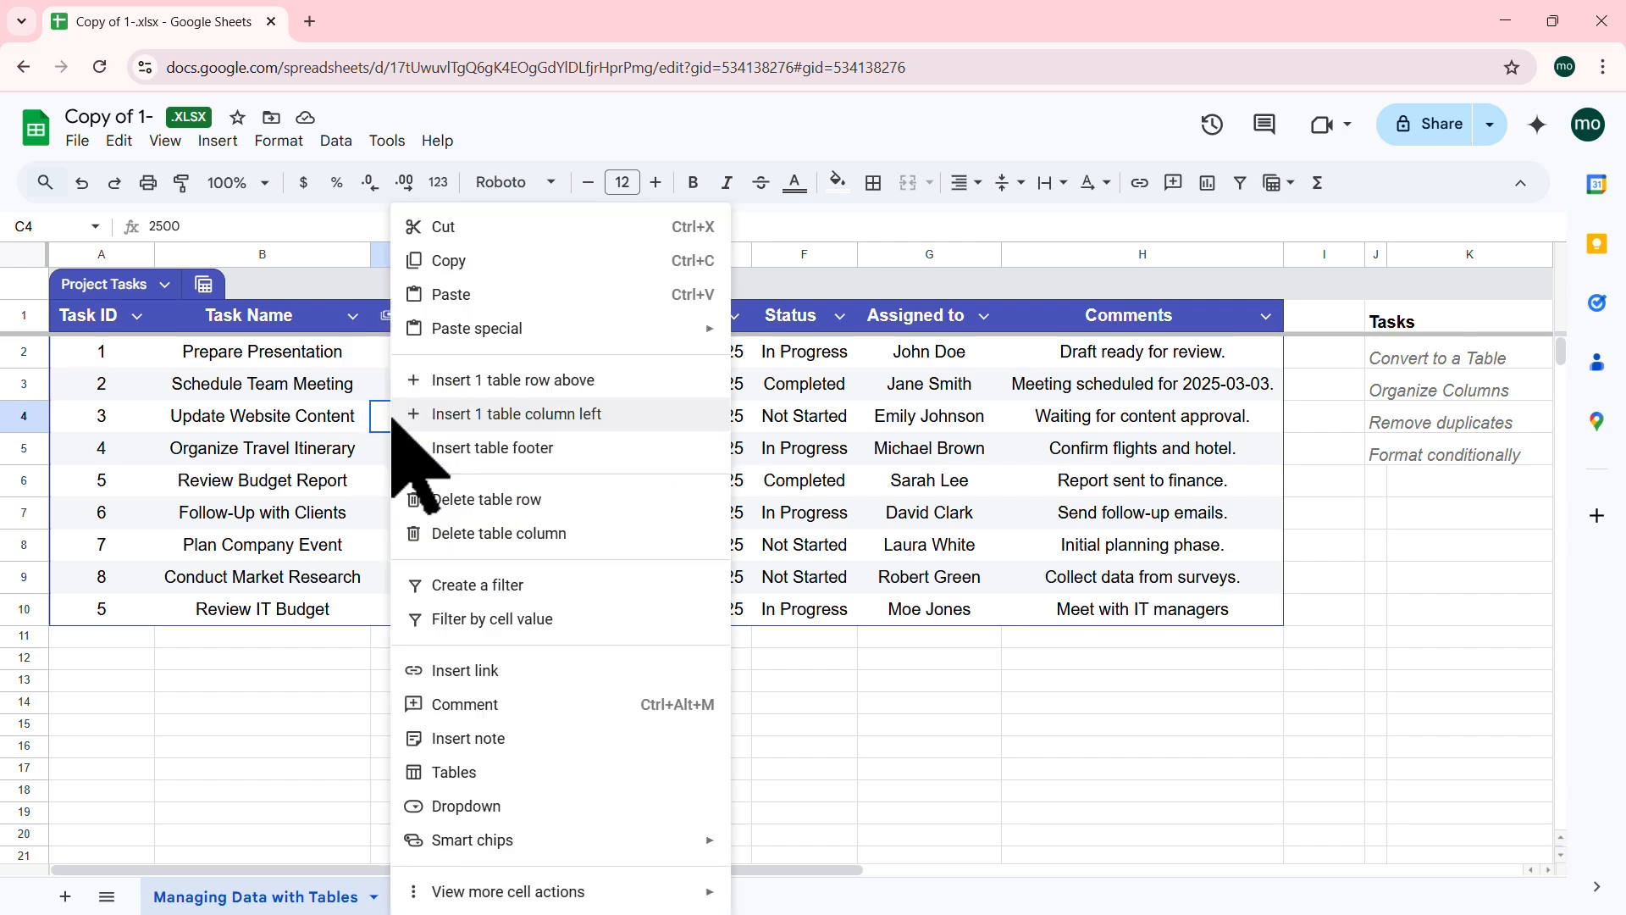
mouse_move(707, 894)
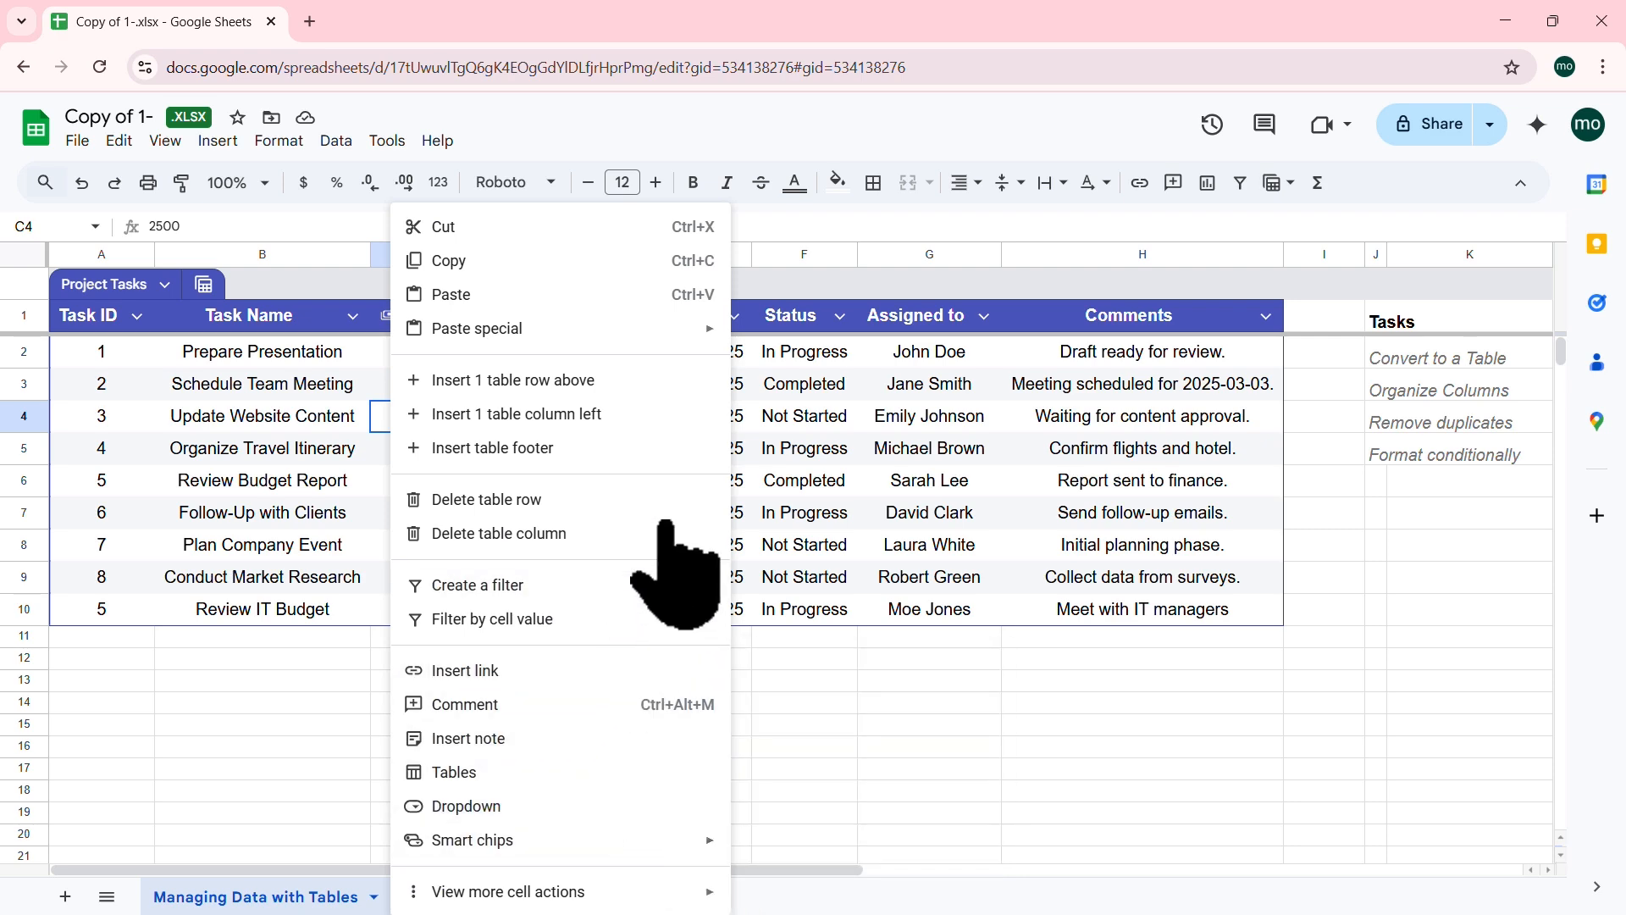
click(361, 386)
click(339, 141)
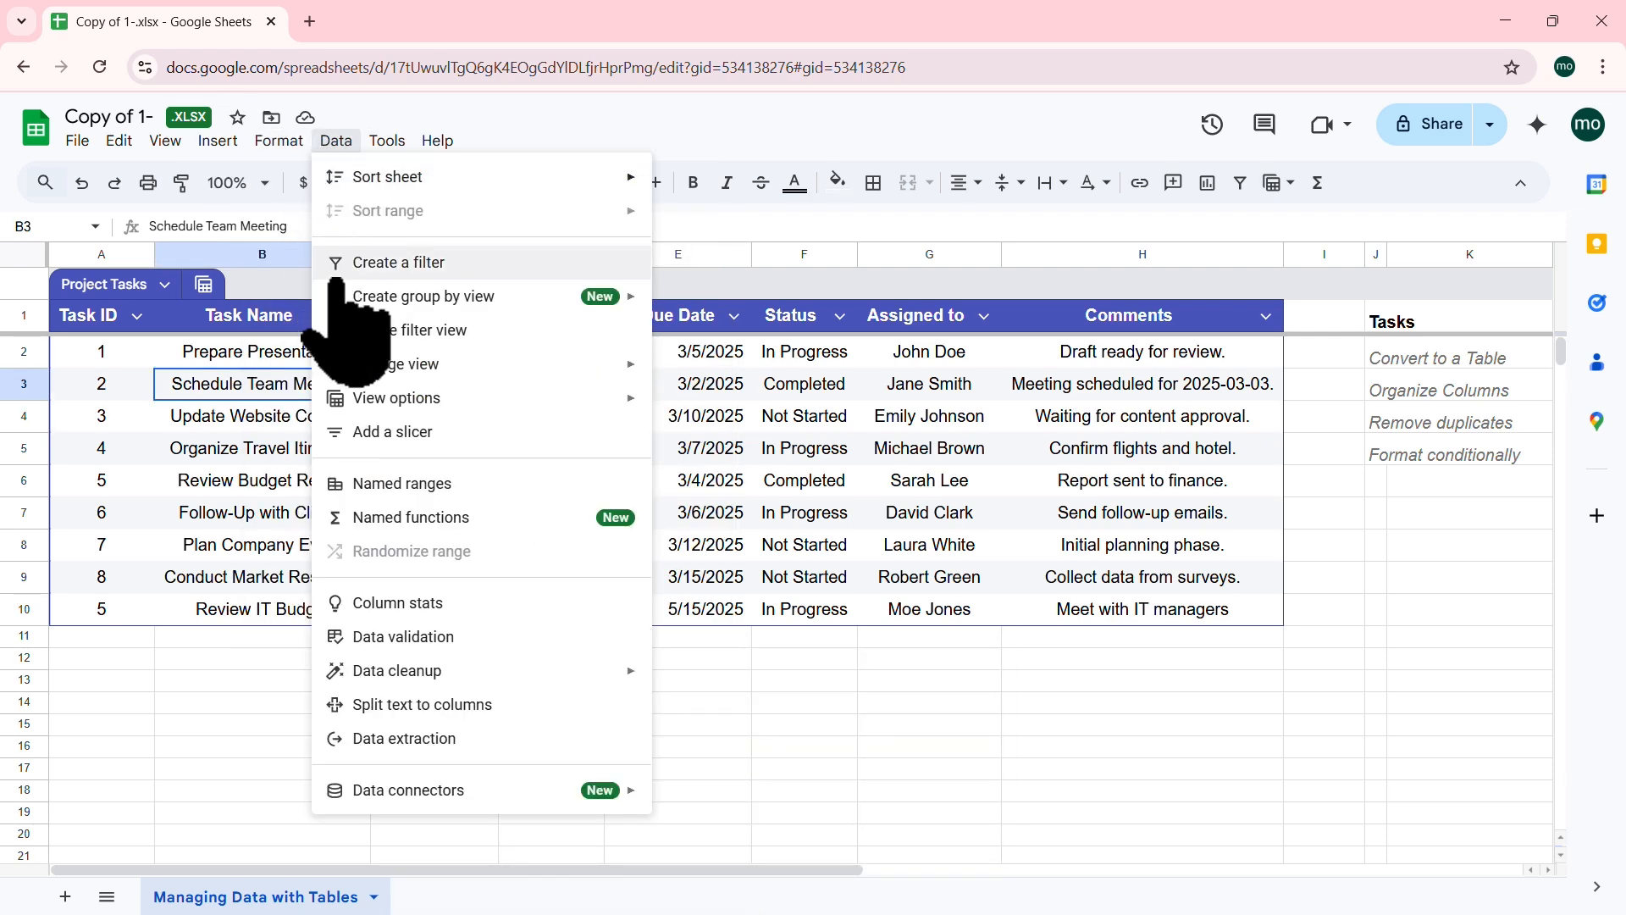
mouse_move(547, 670)
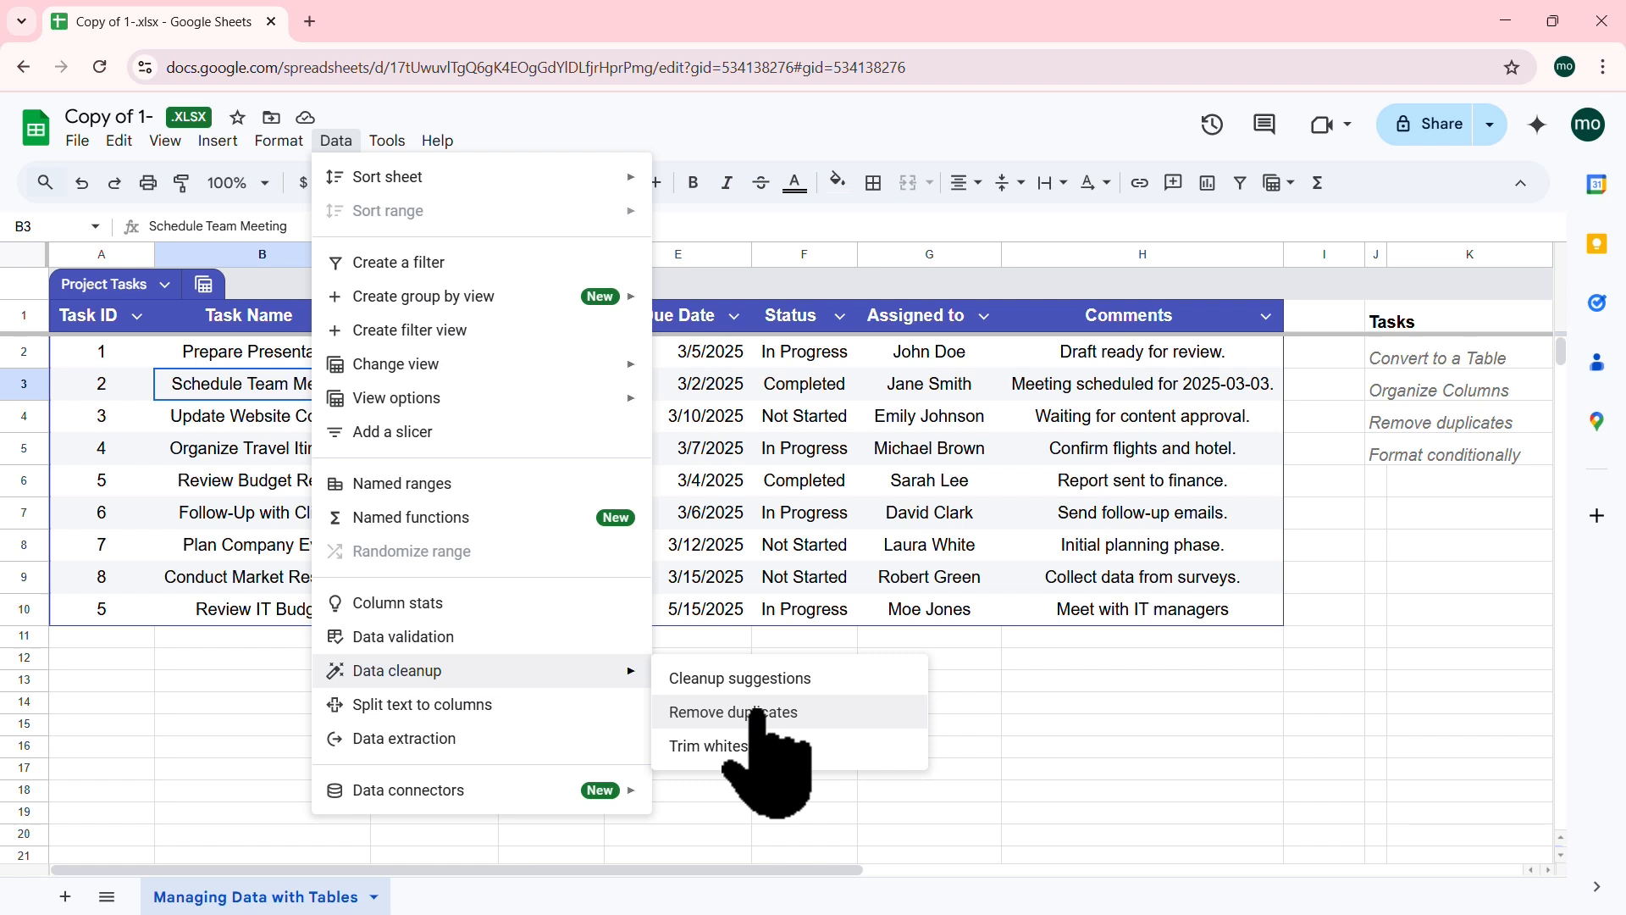
click(170, 447)
click(96, 349)
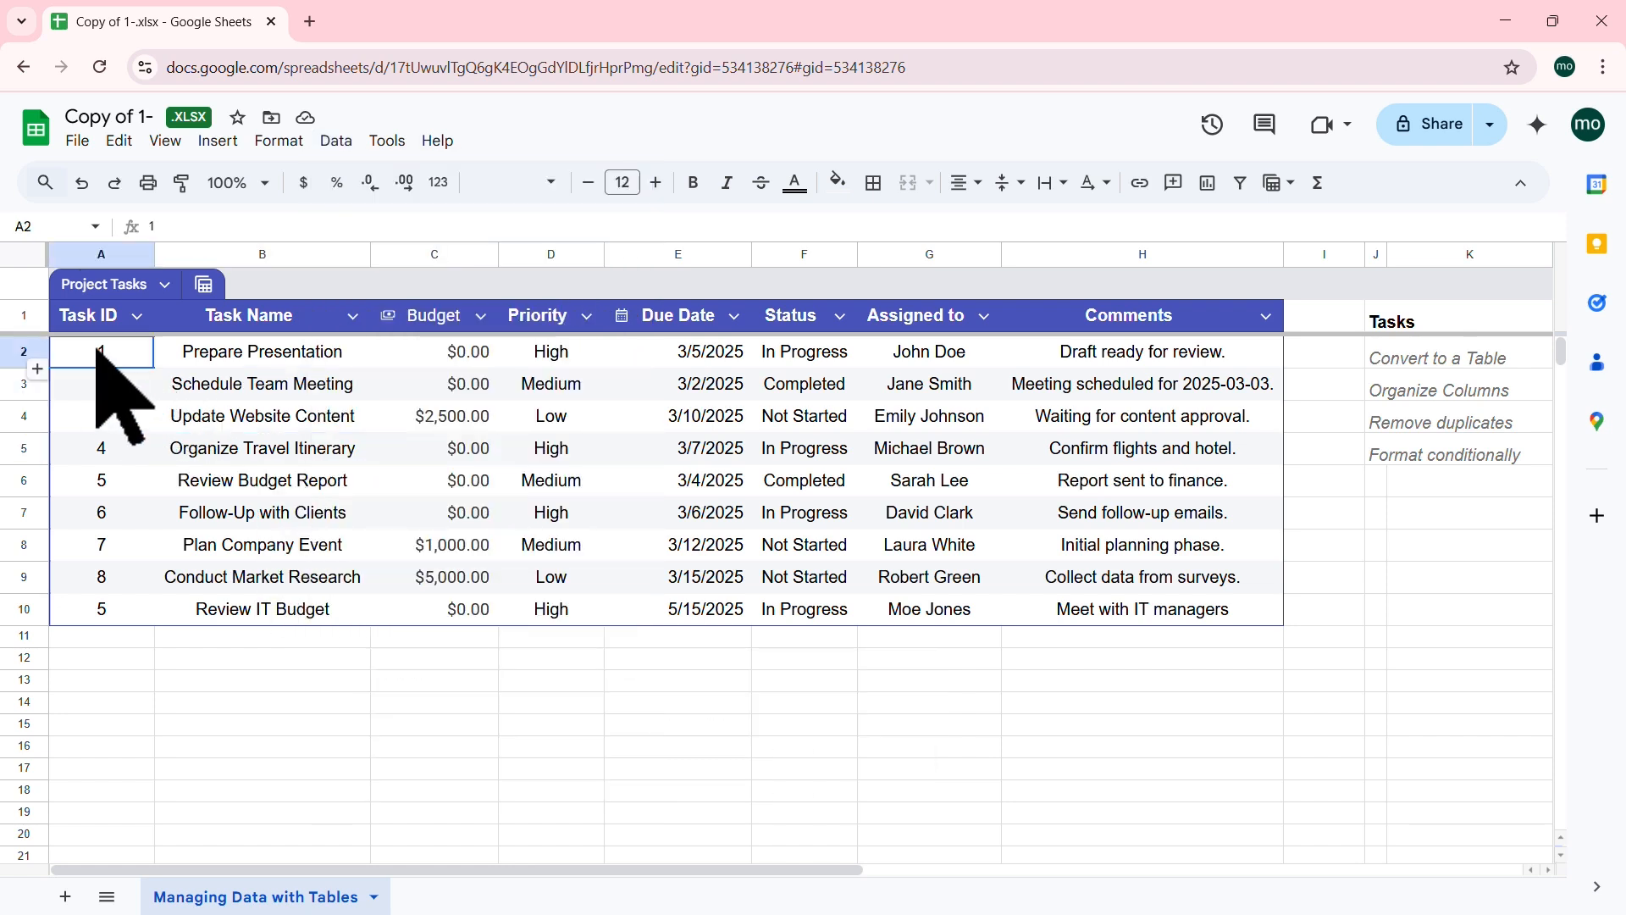
drag(96, 350, 99, 606)
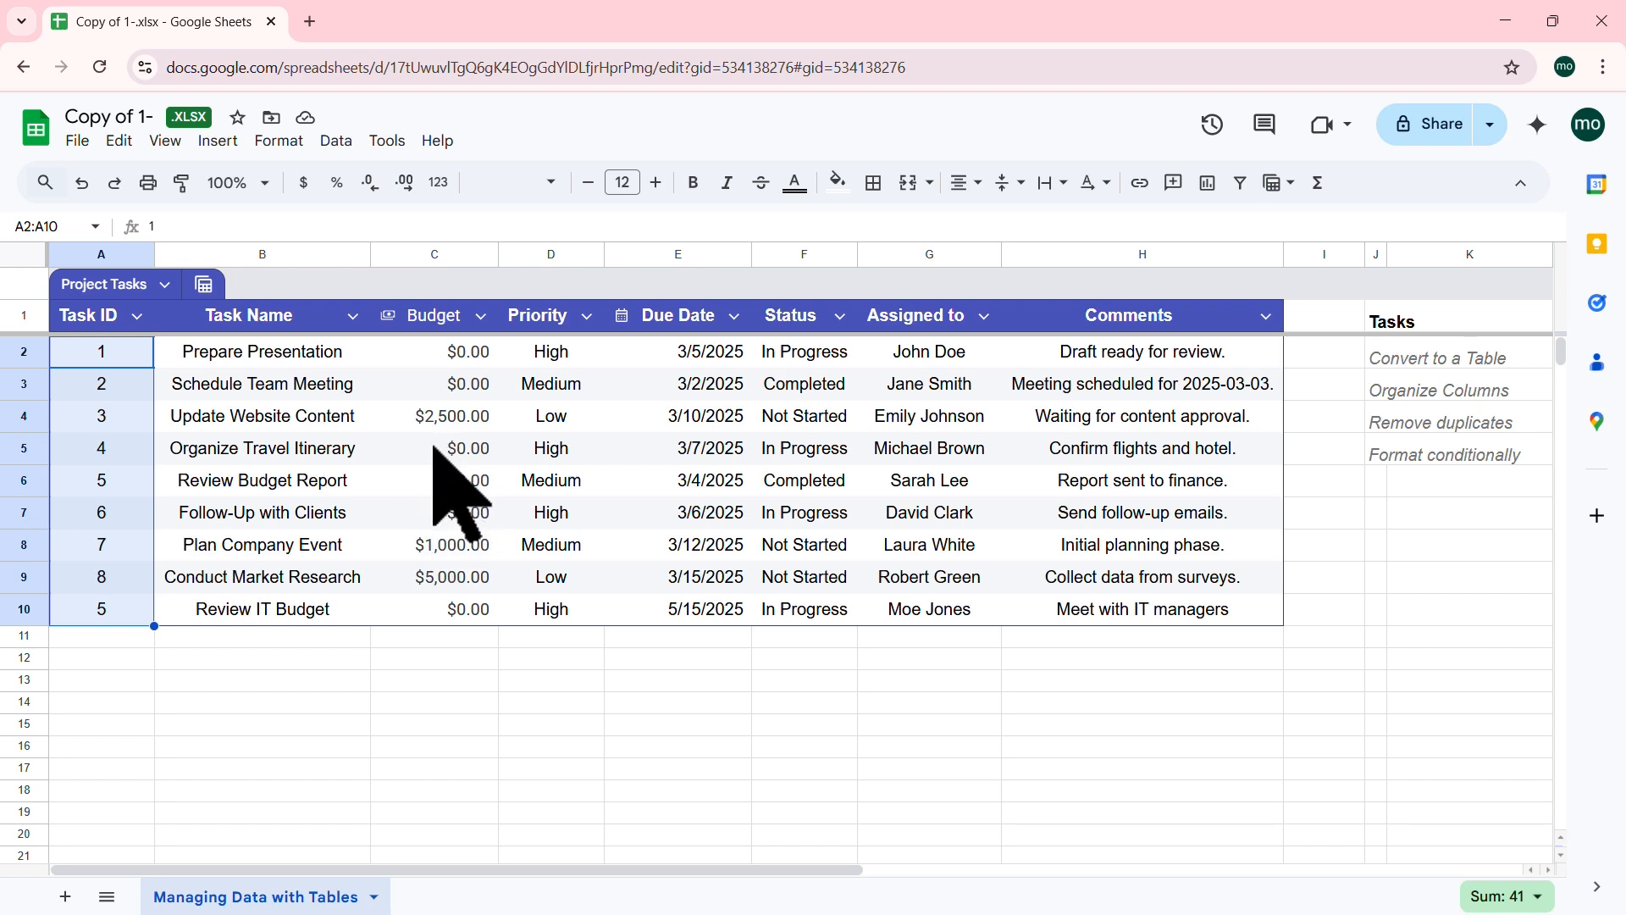
click(409, 449)
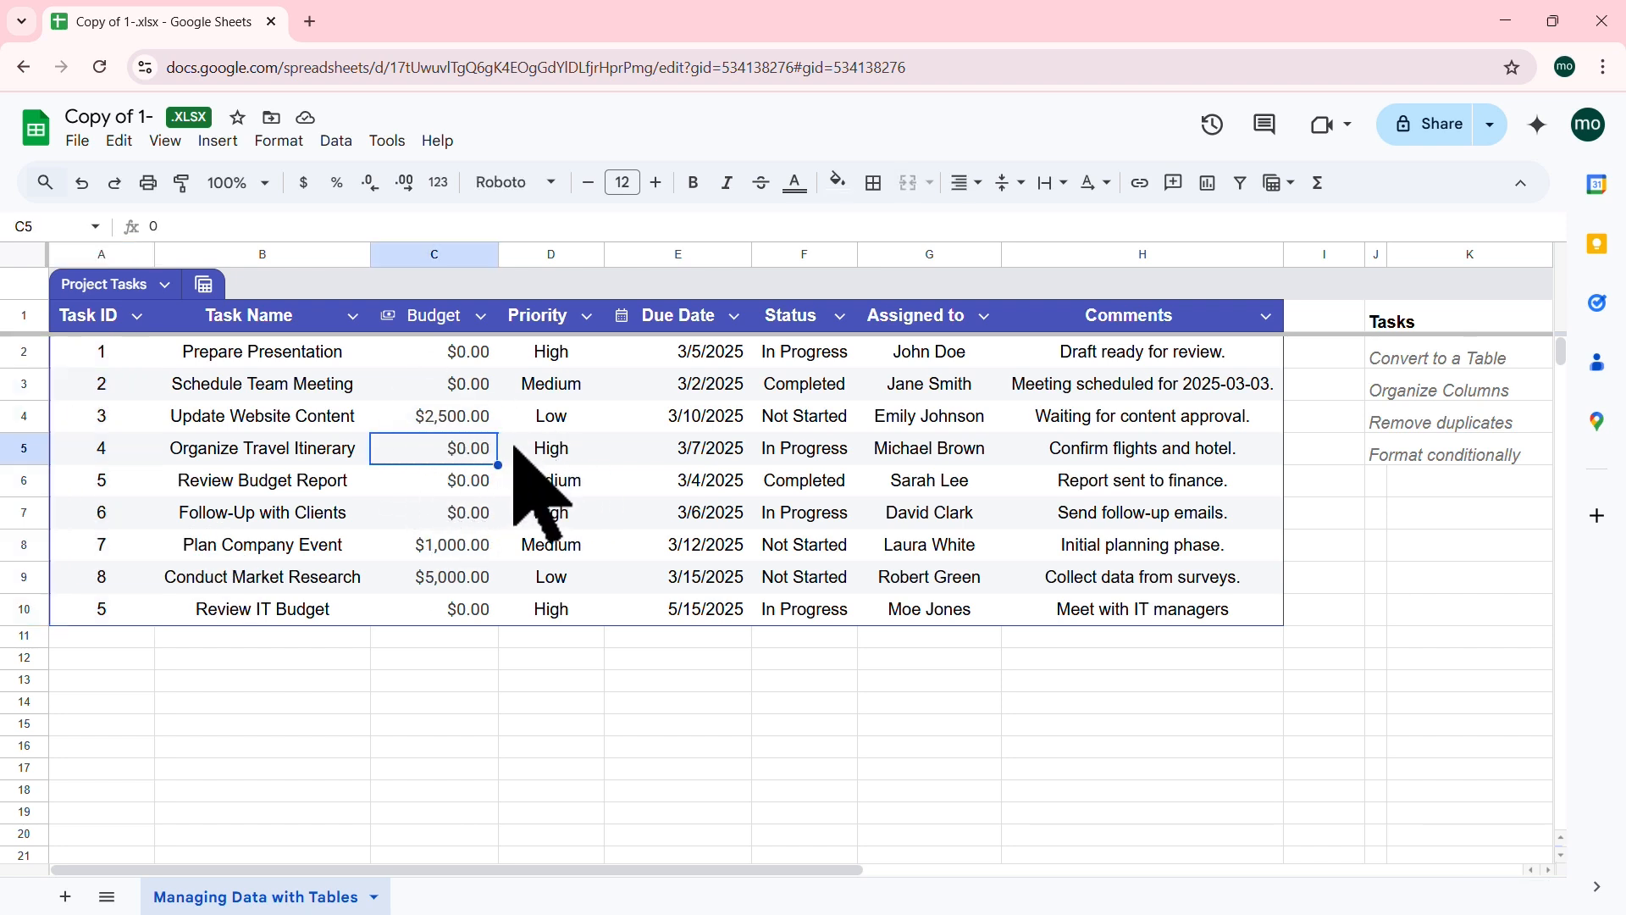
Step: Remove duplicate rows comparing only Task ID with a header row, deleting the Review IT Budget row
click(336, 140)
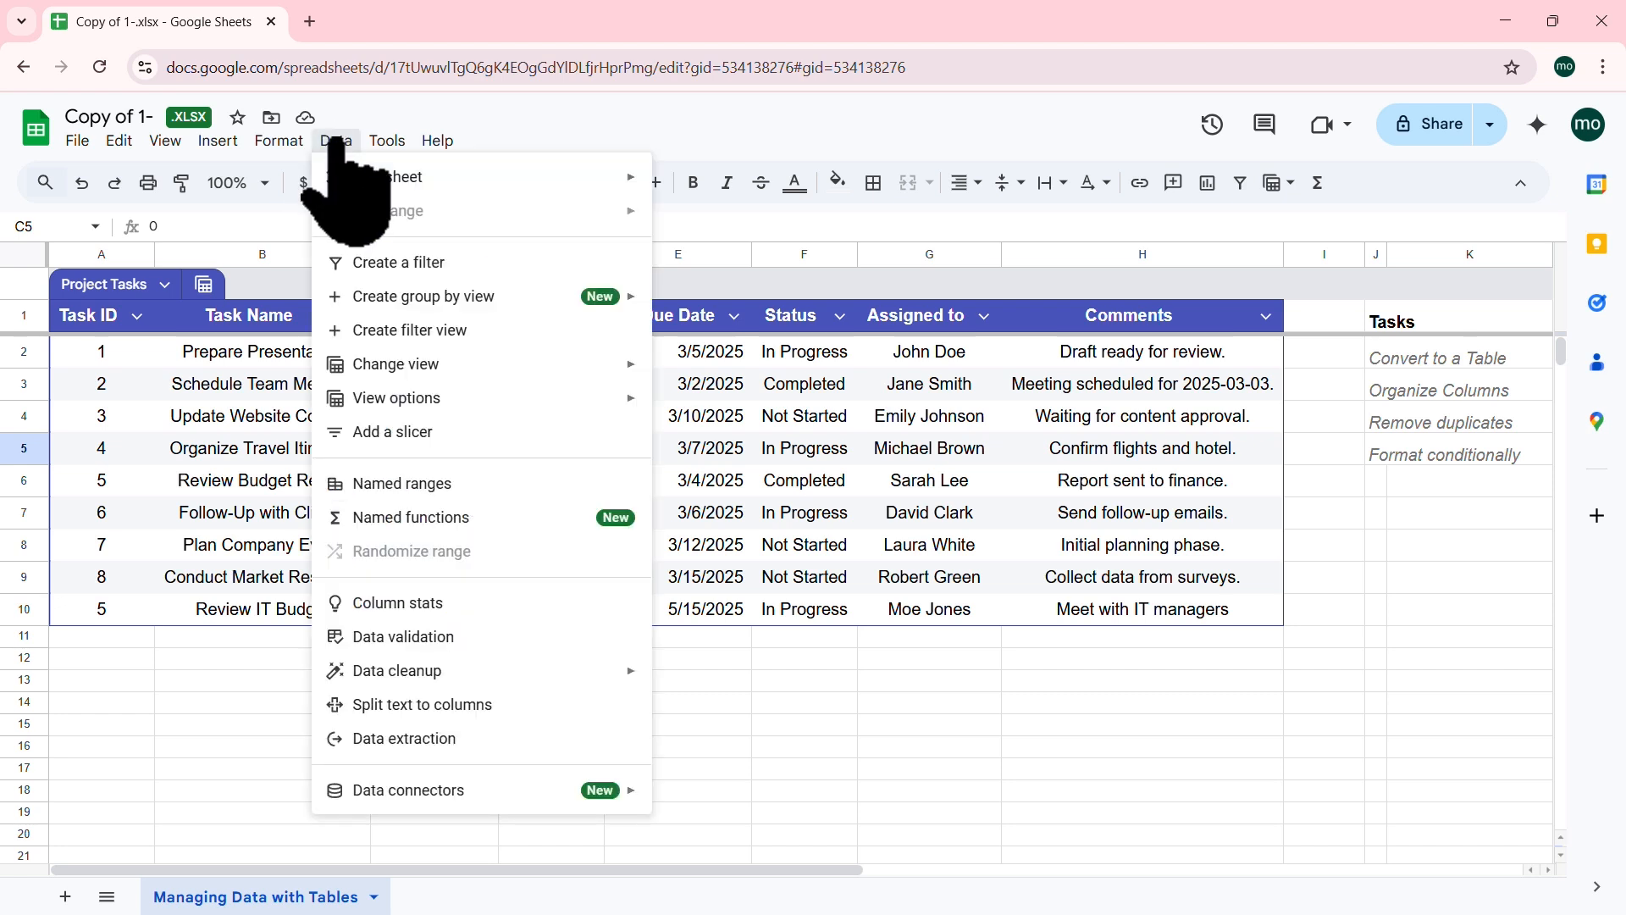
mouse_move(581, 669)
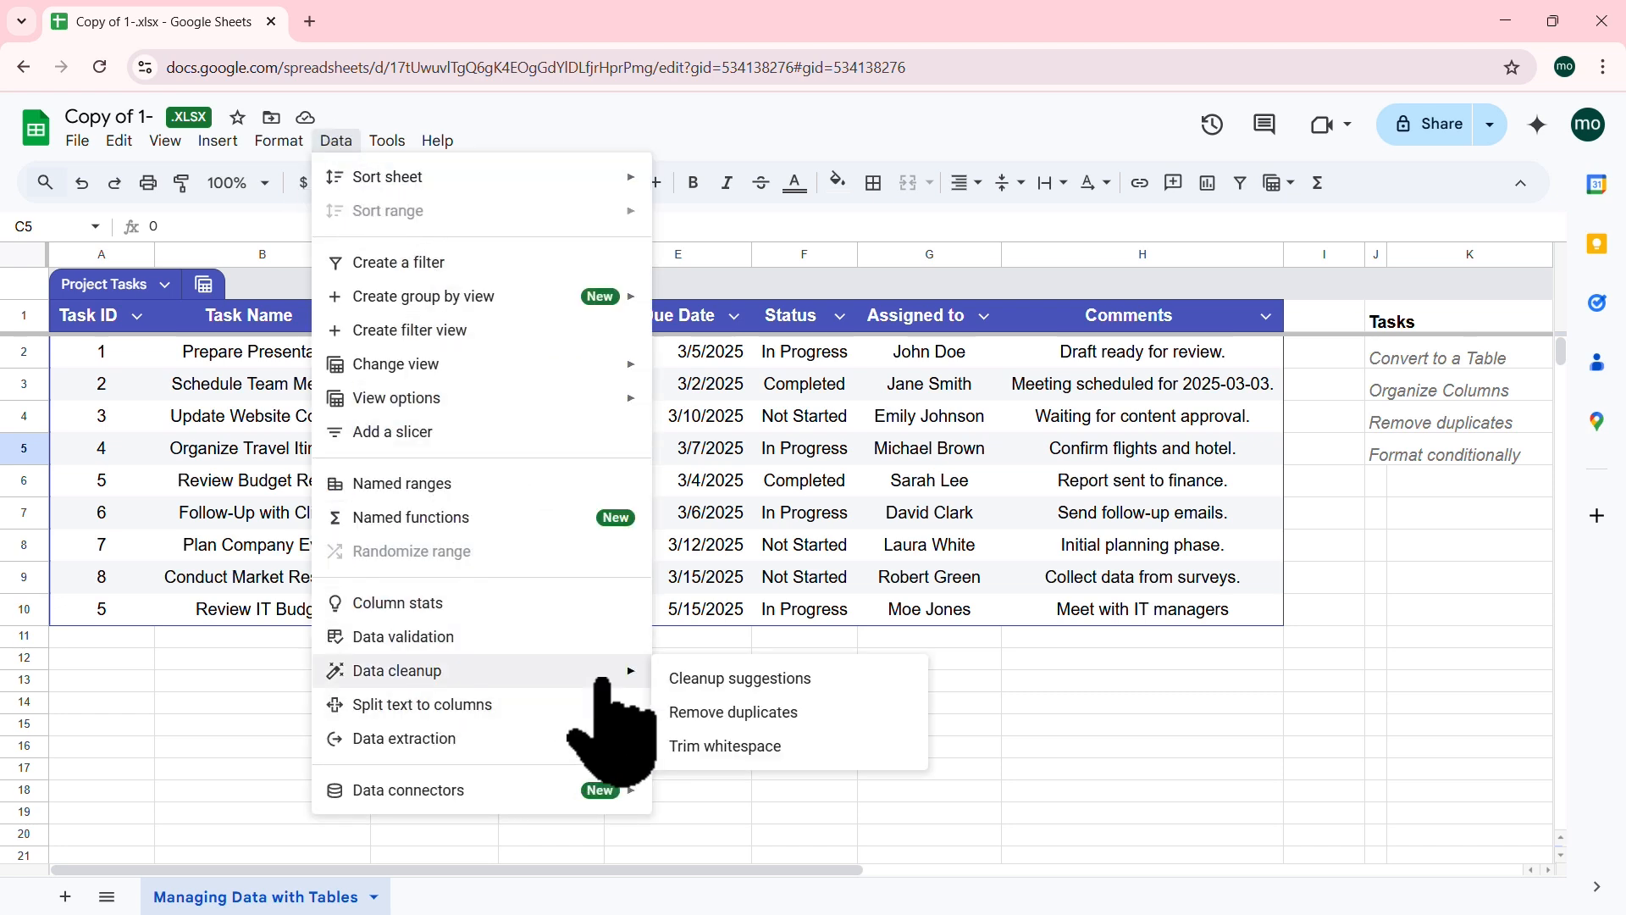
click(715, 711)
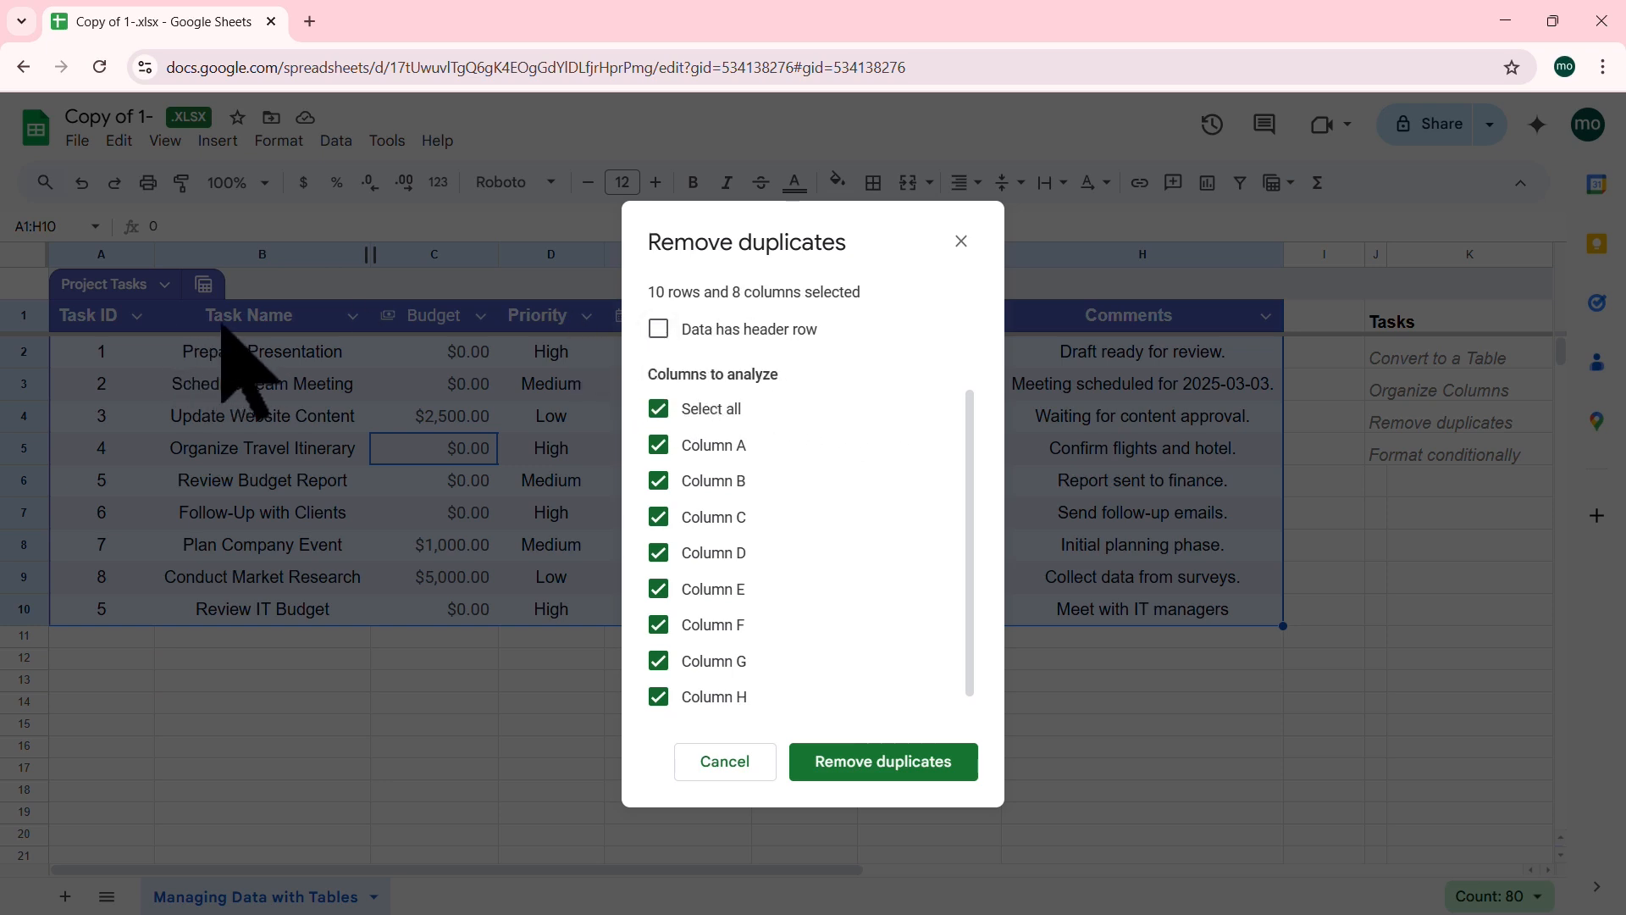
click(659, 330)
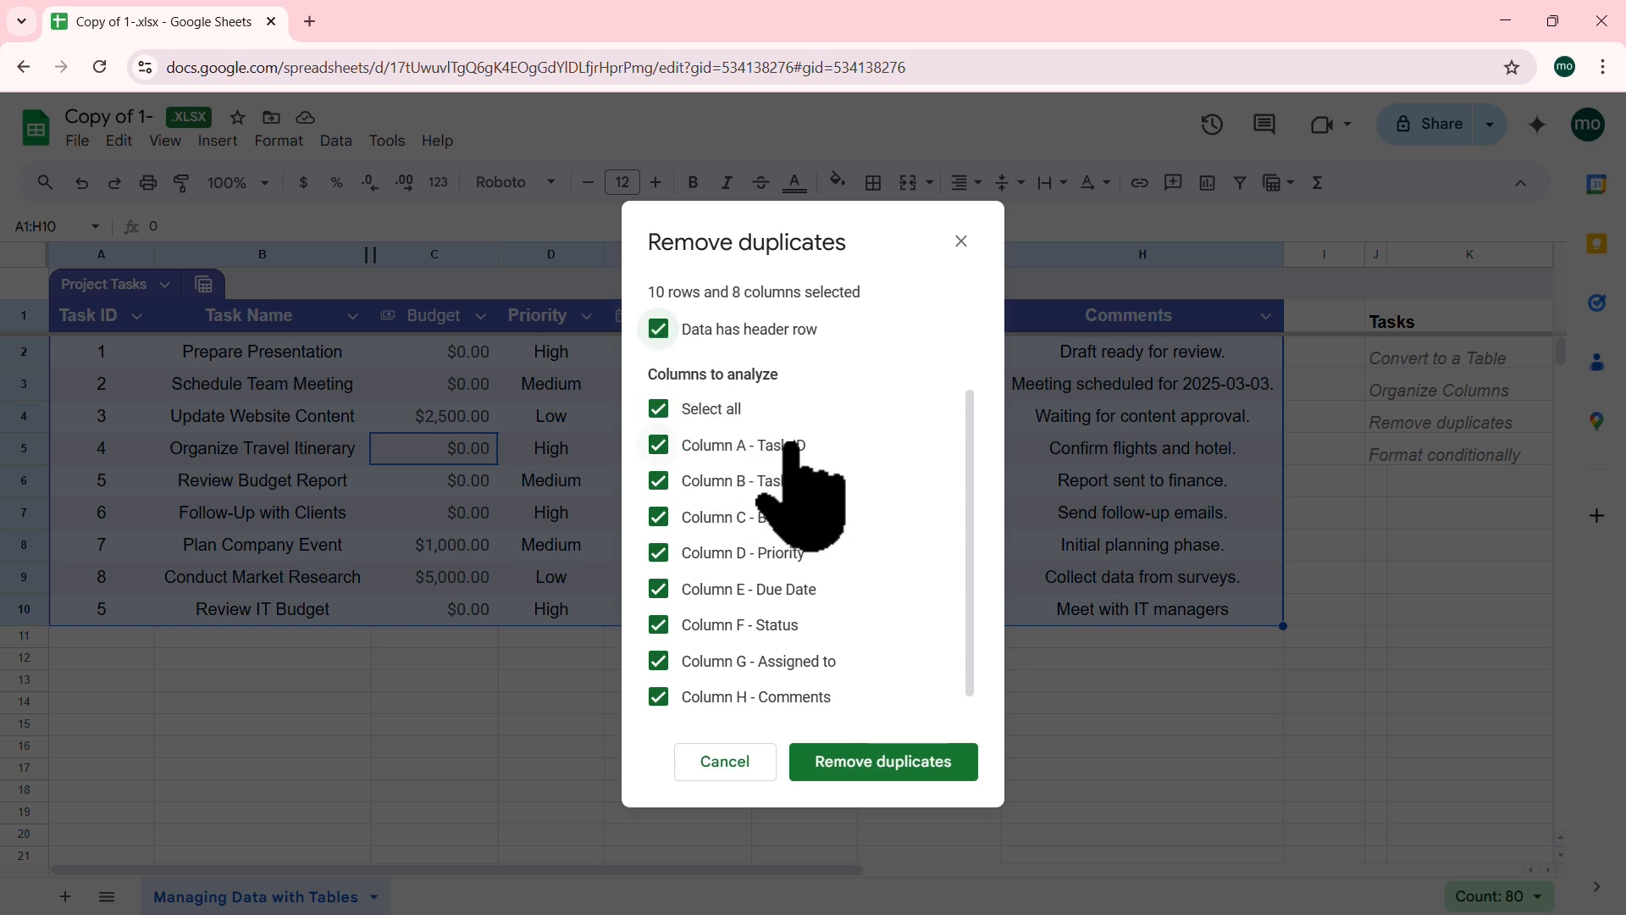
click(658, 409)
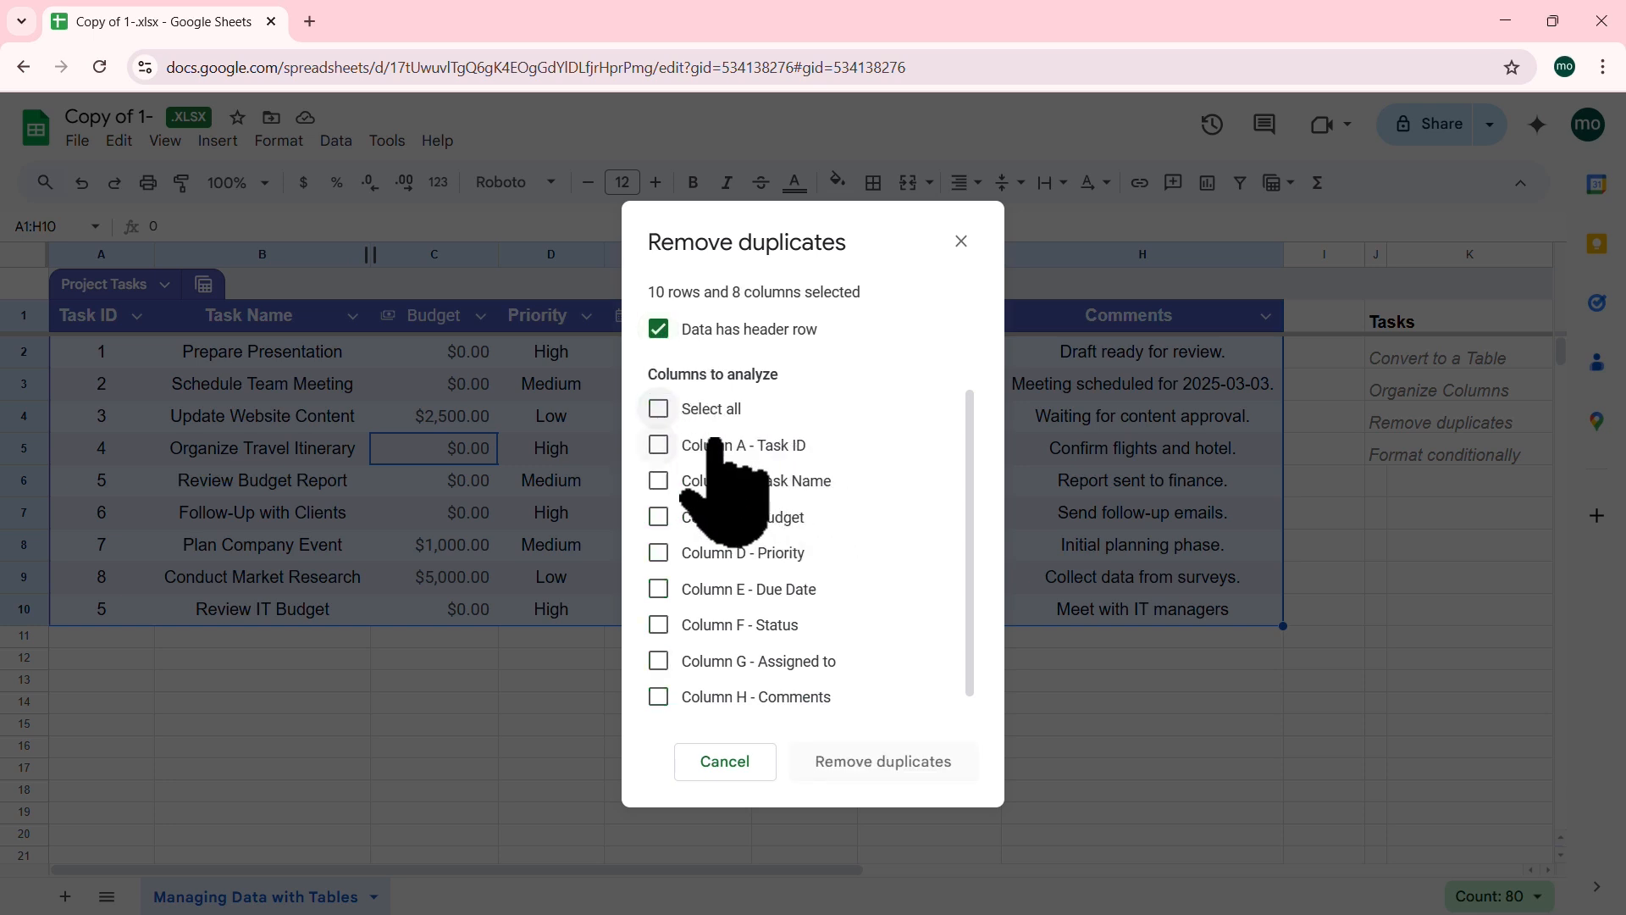
click(658, 446)
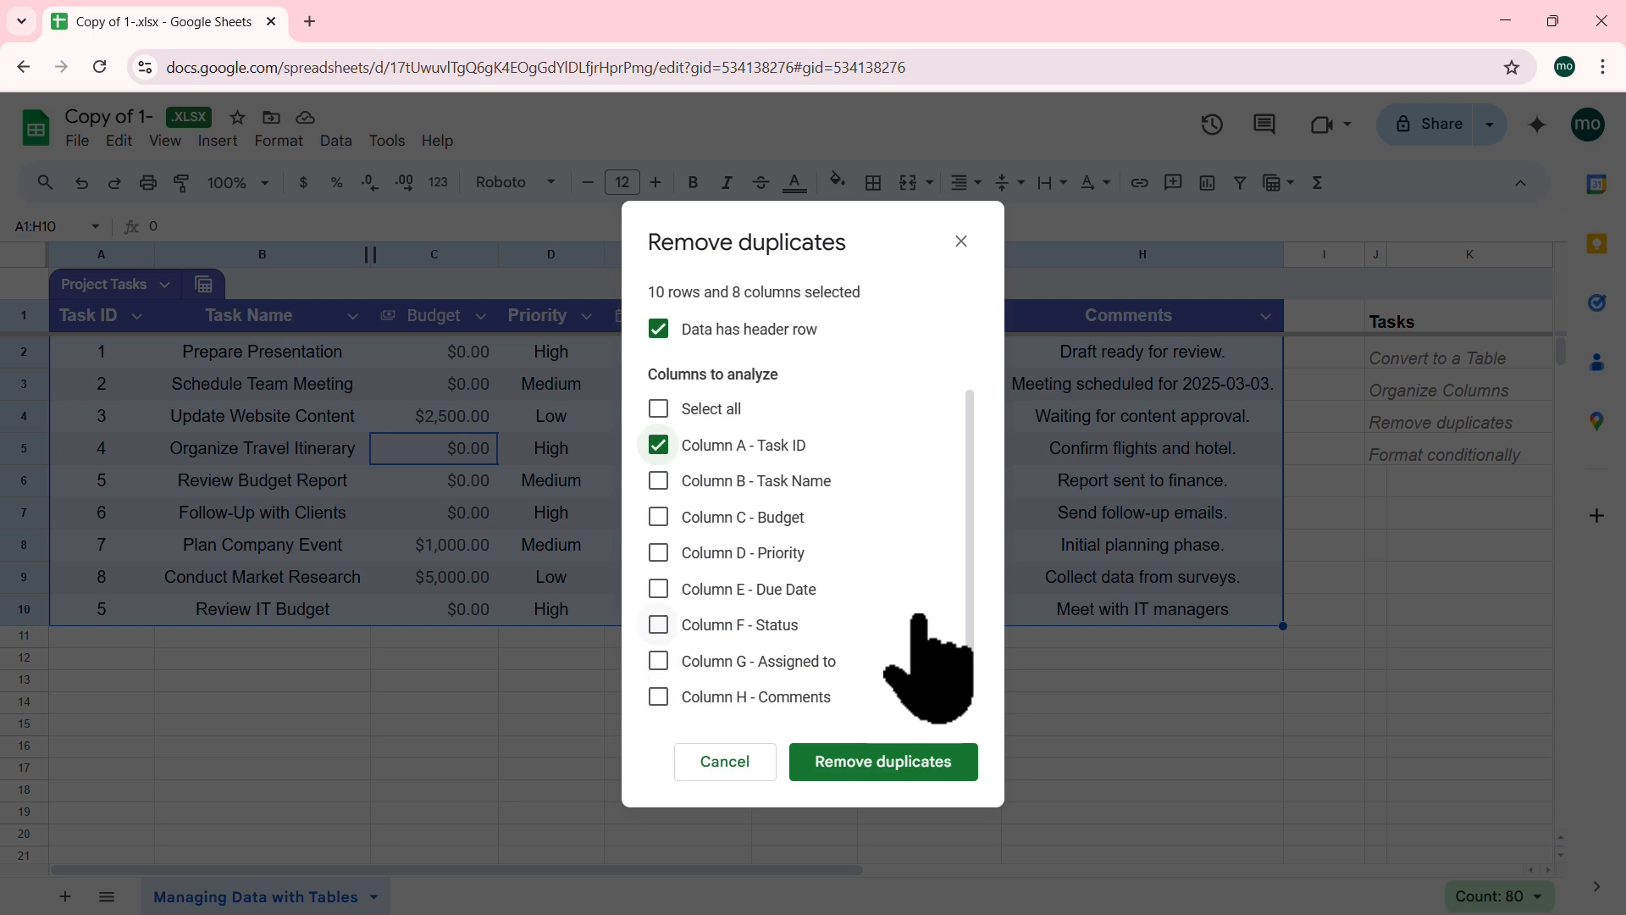
scroll(923, 665, down, 1)
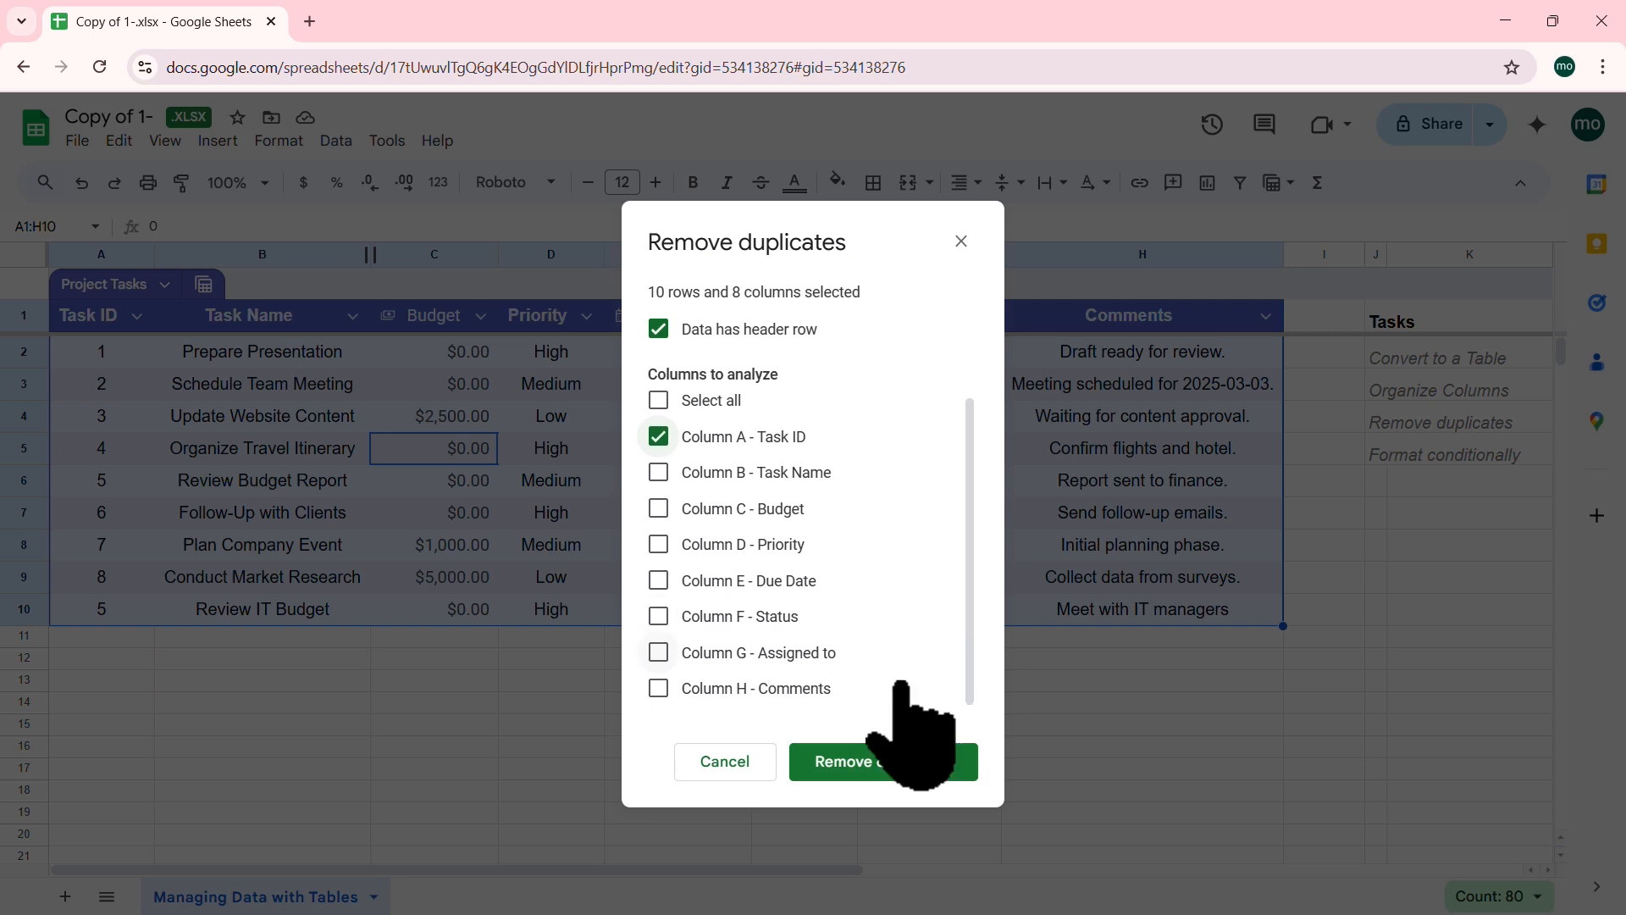
click(889, 758)
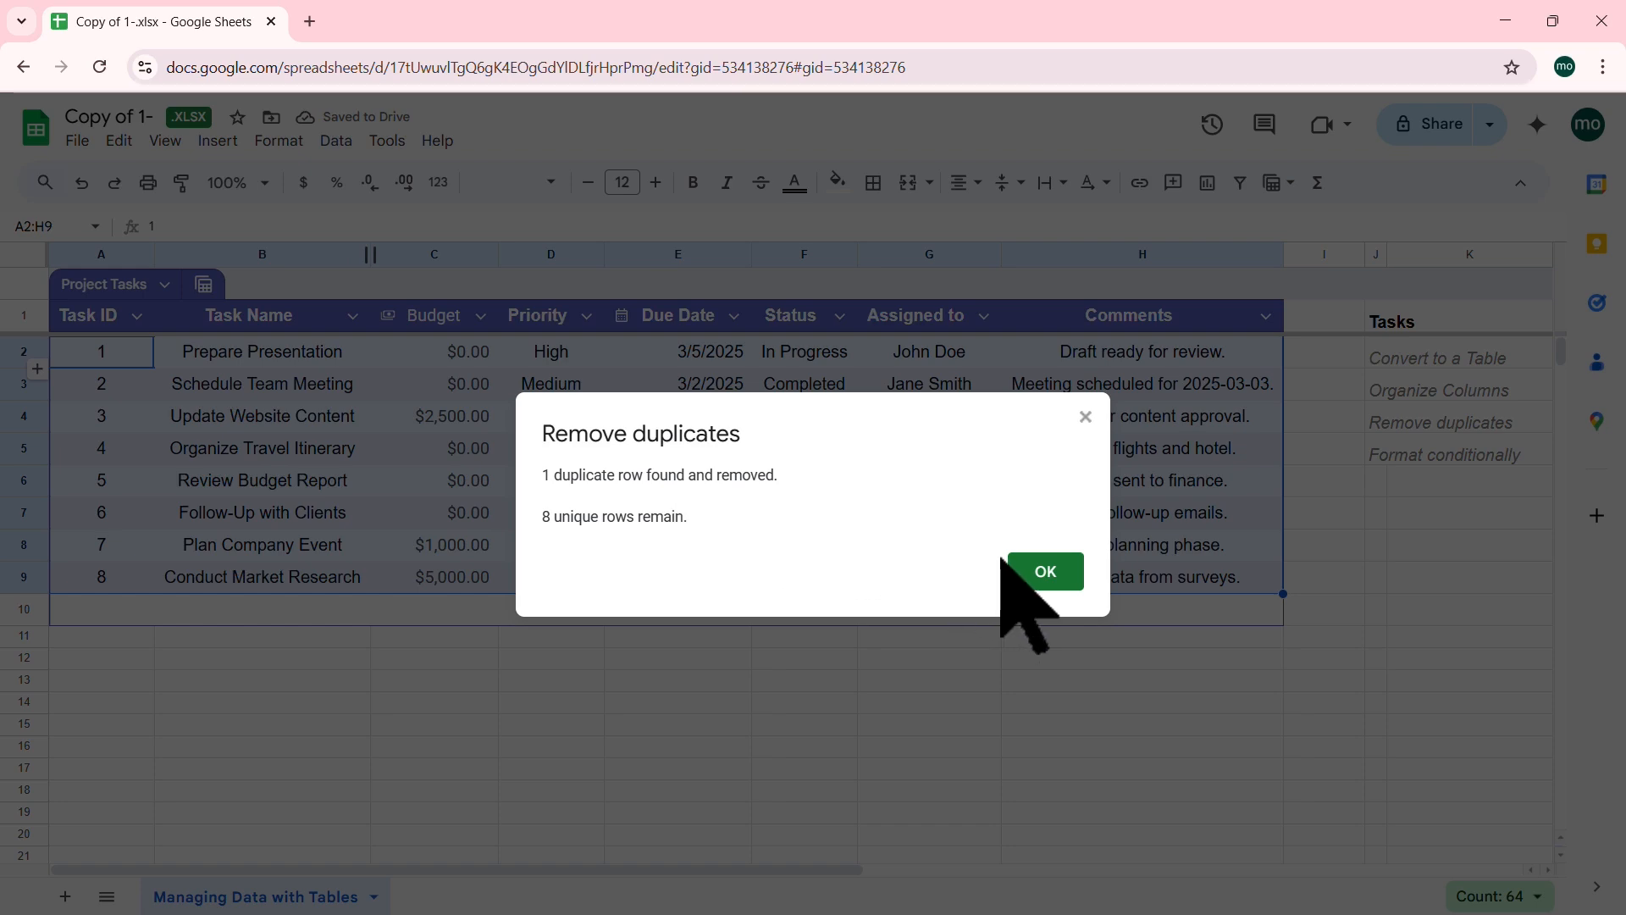
click(1045, 573)
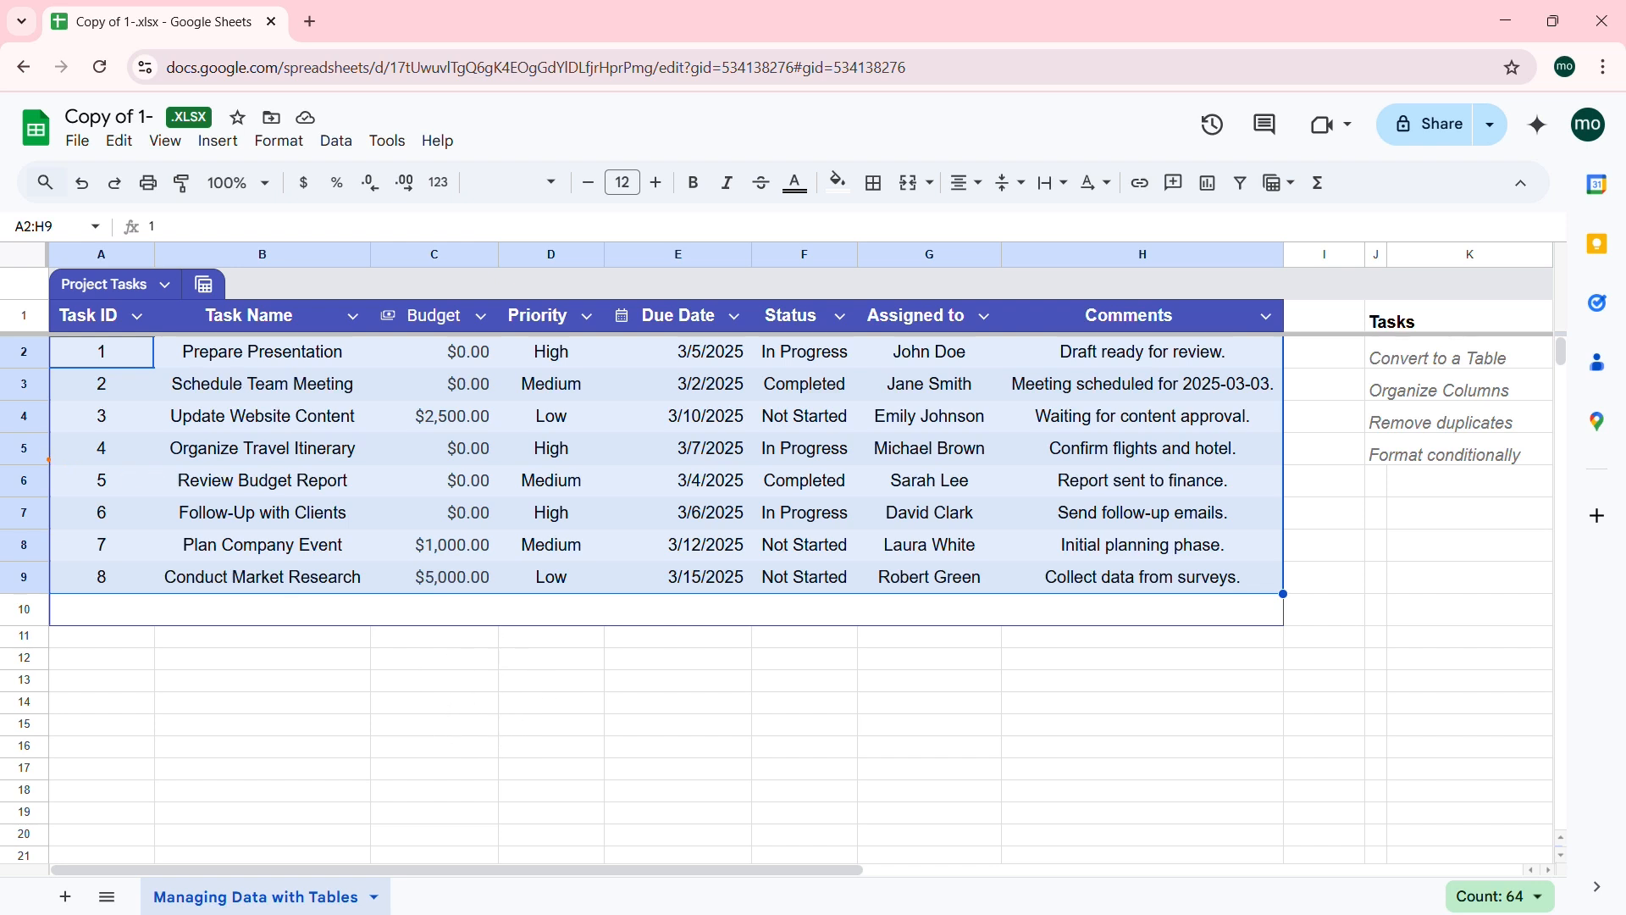
mouse_move(48, 460)
mouse_down()
mouse_move(640, 499)
mouse_move(1286, 500)
mouse_up()
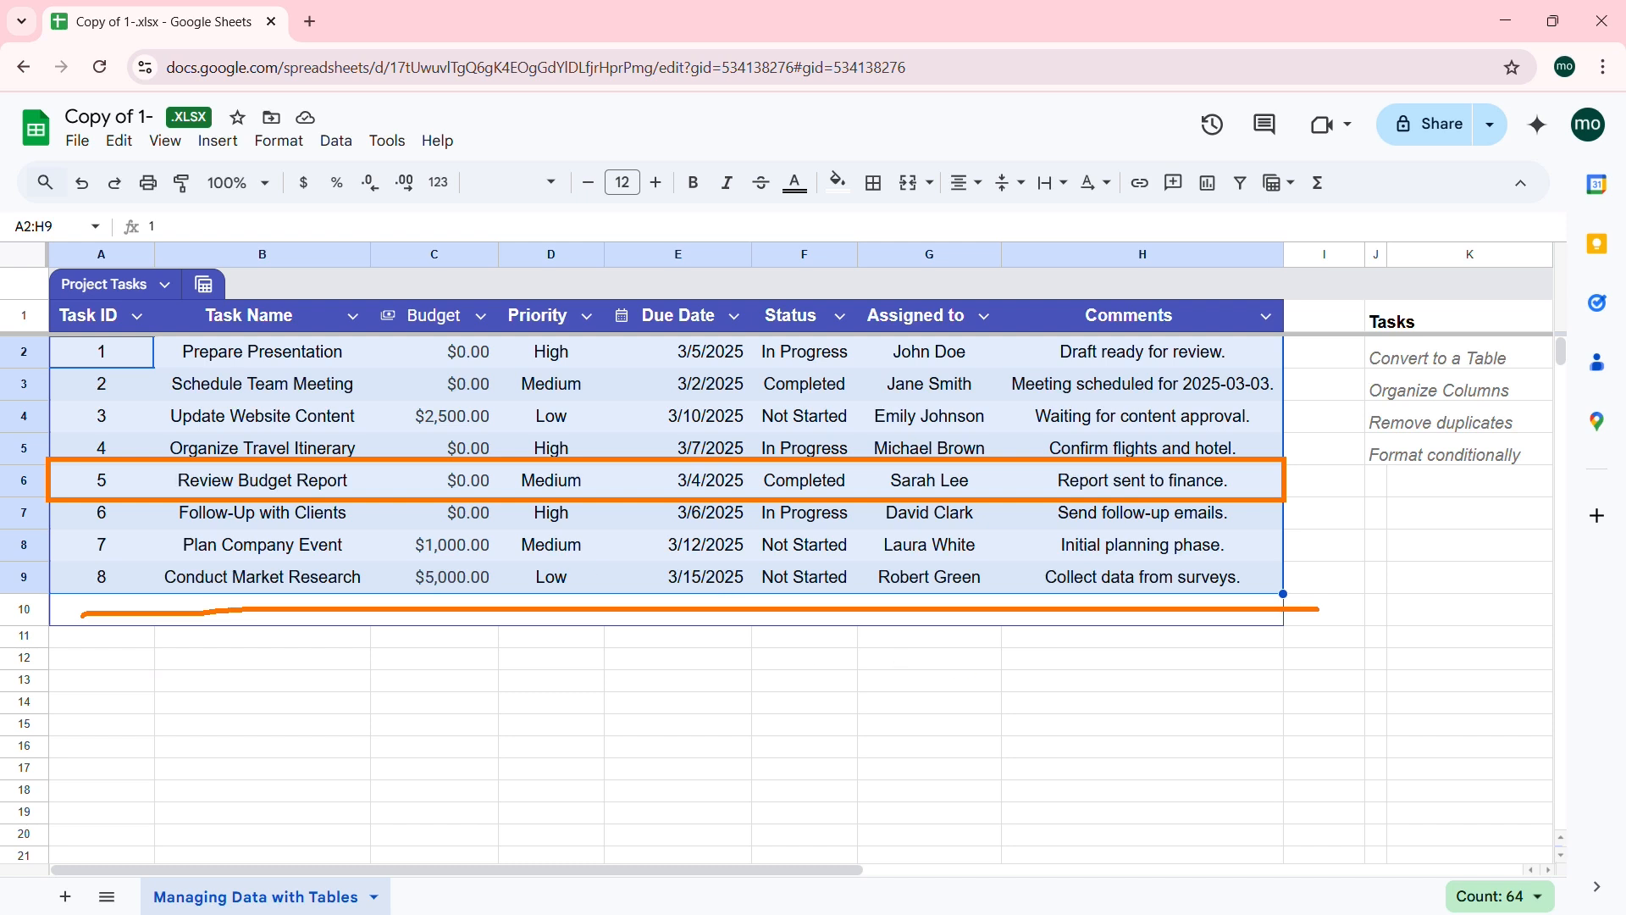
Step: Undo the removal to restore Review IT Budget as row 10, then select A2:A10
key(Escape)
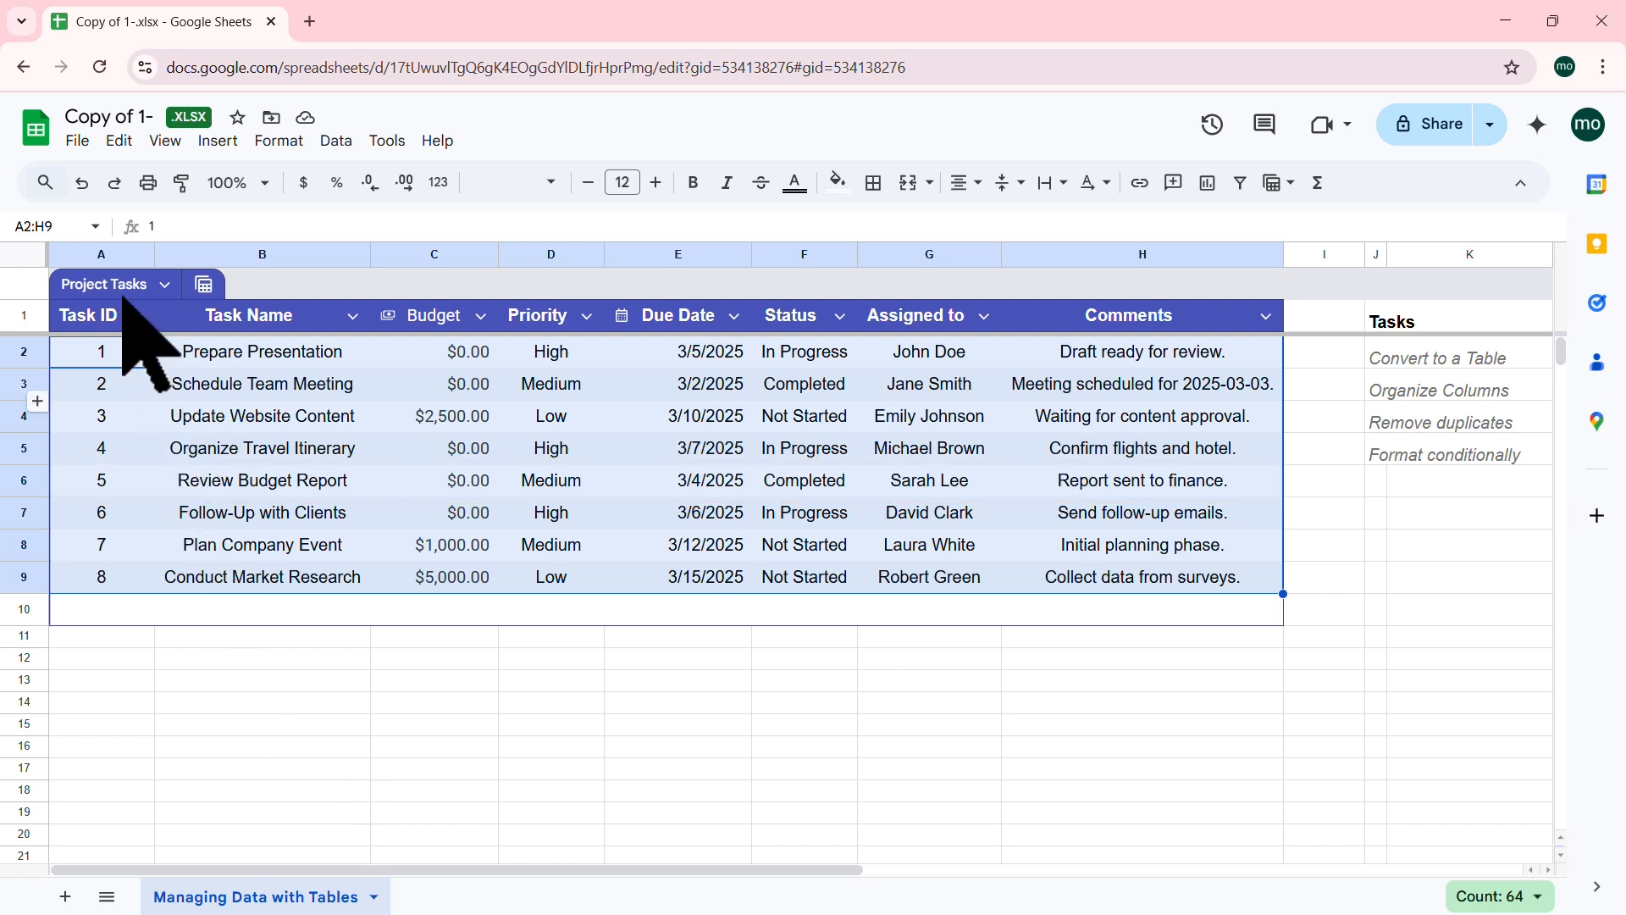
click(82, 182)
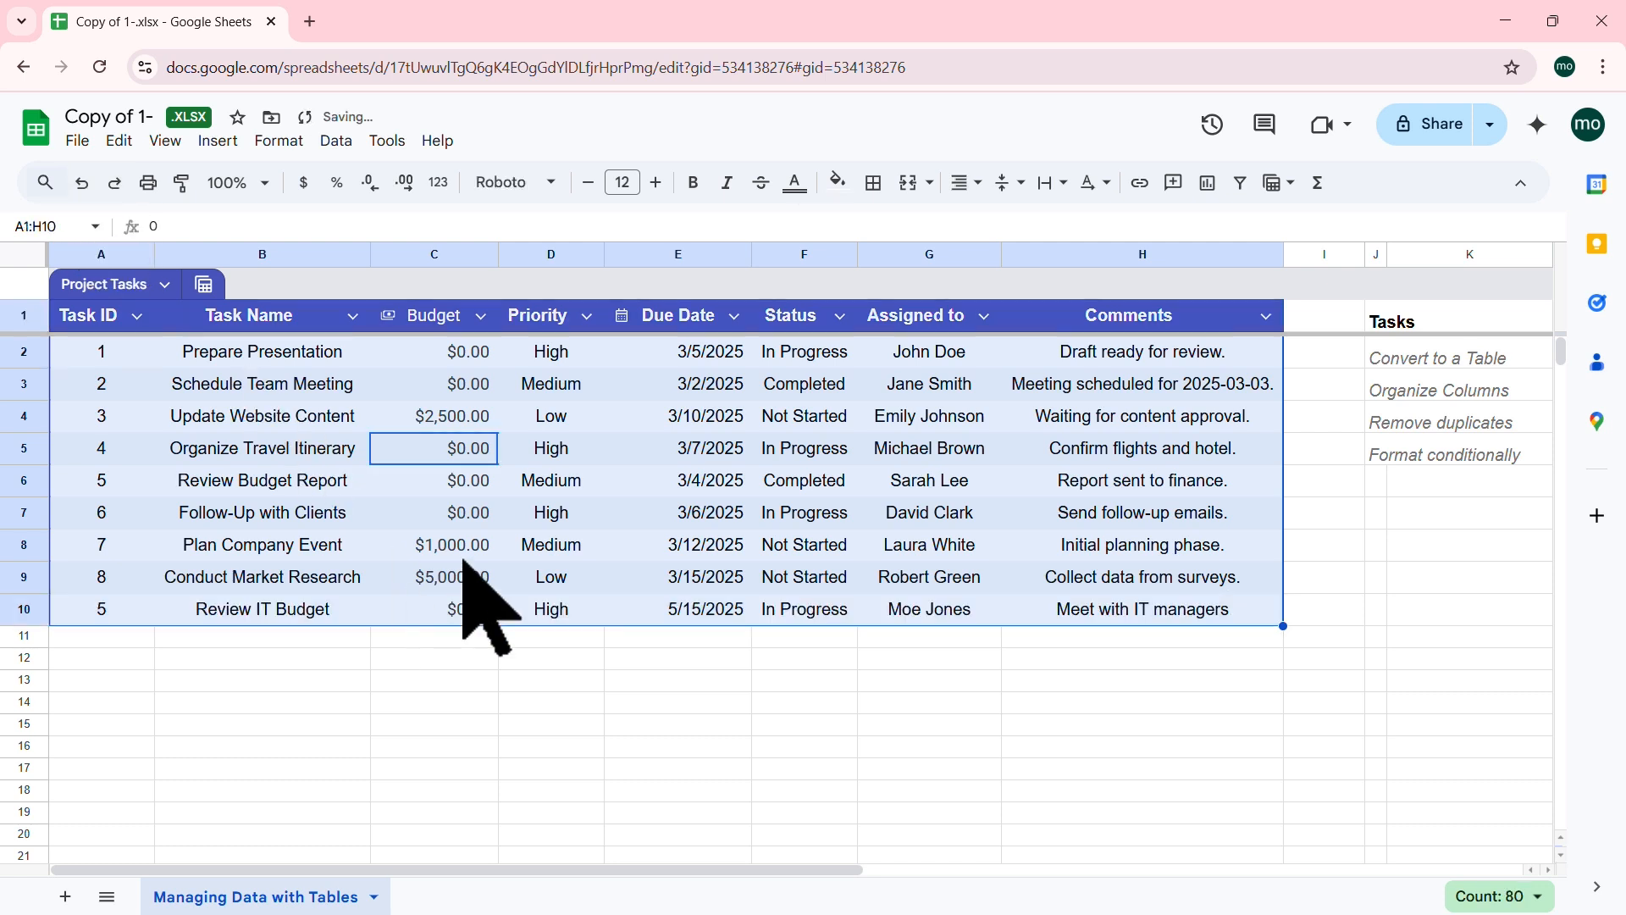
click(462, 549)
drag(127, 364, 112, 601)
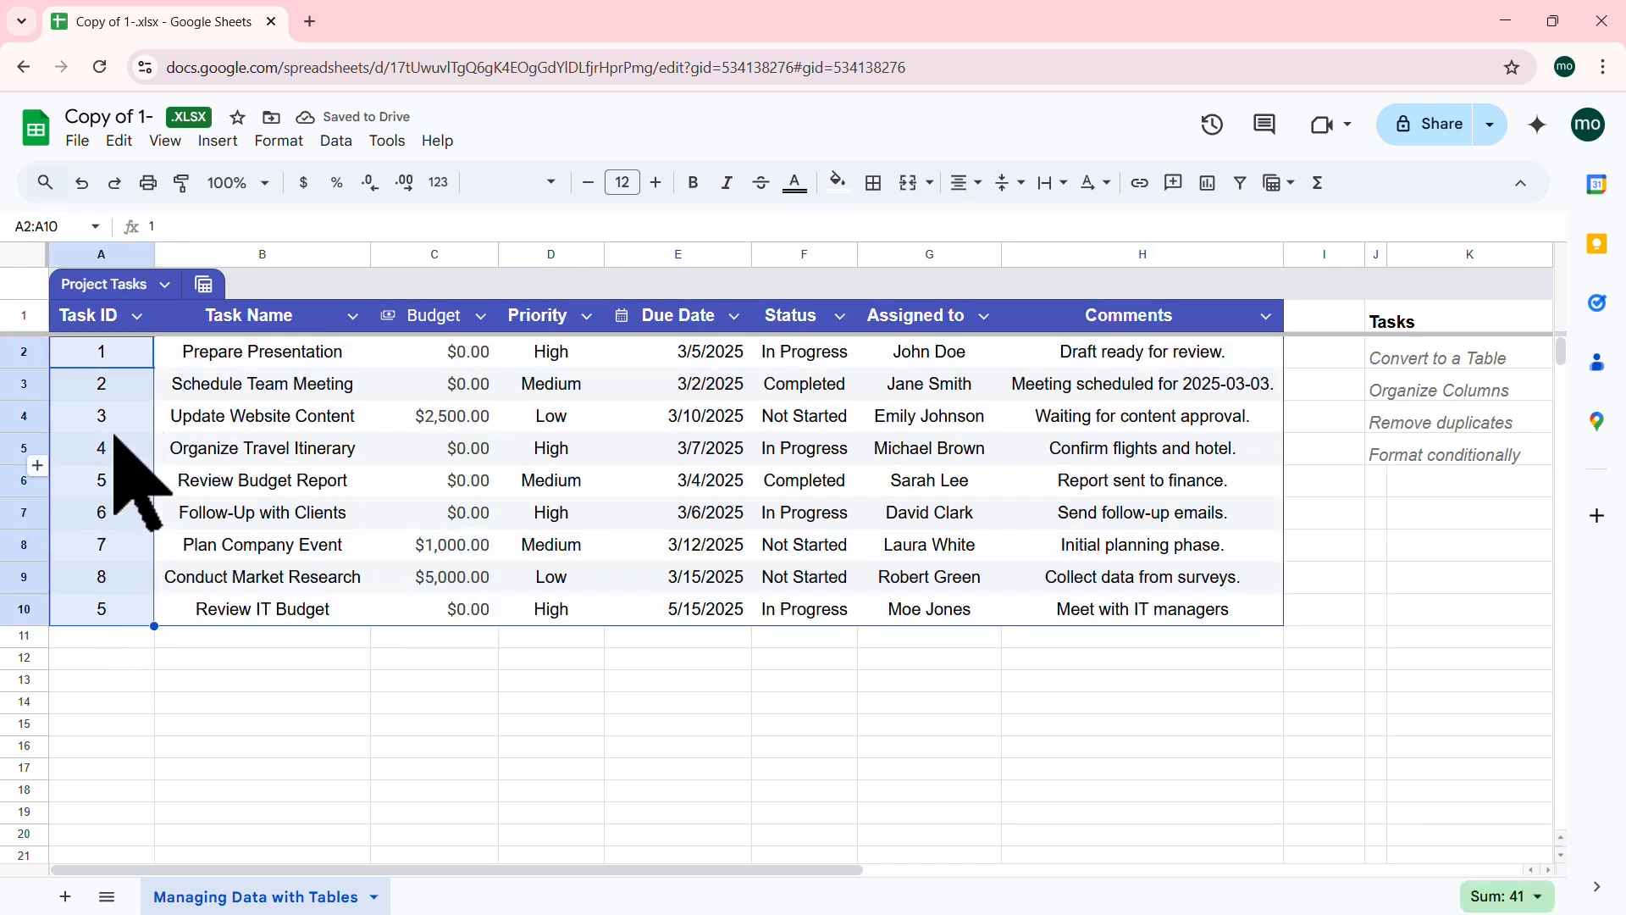
Step: Run Remove duplicates on the Task ID cells A2:A10, blanking row 10's repeated ID 5
click(336, 142)
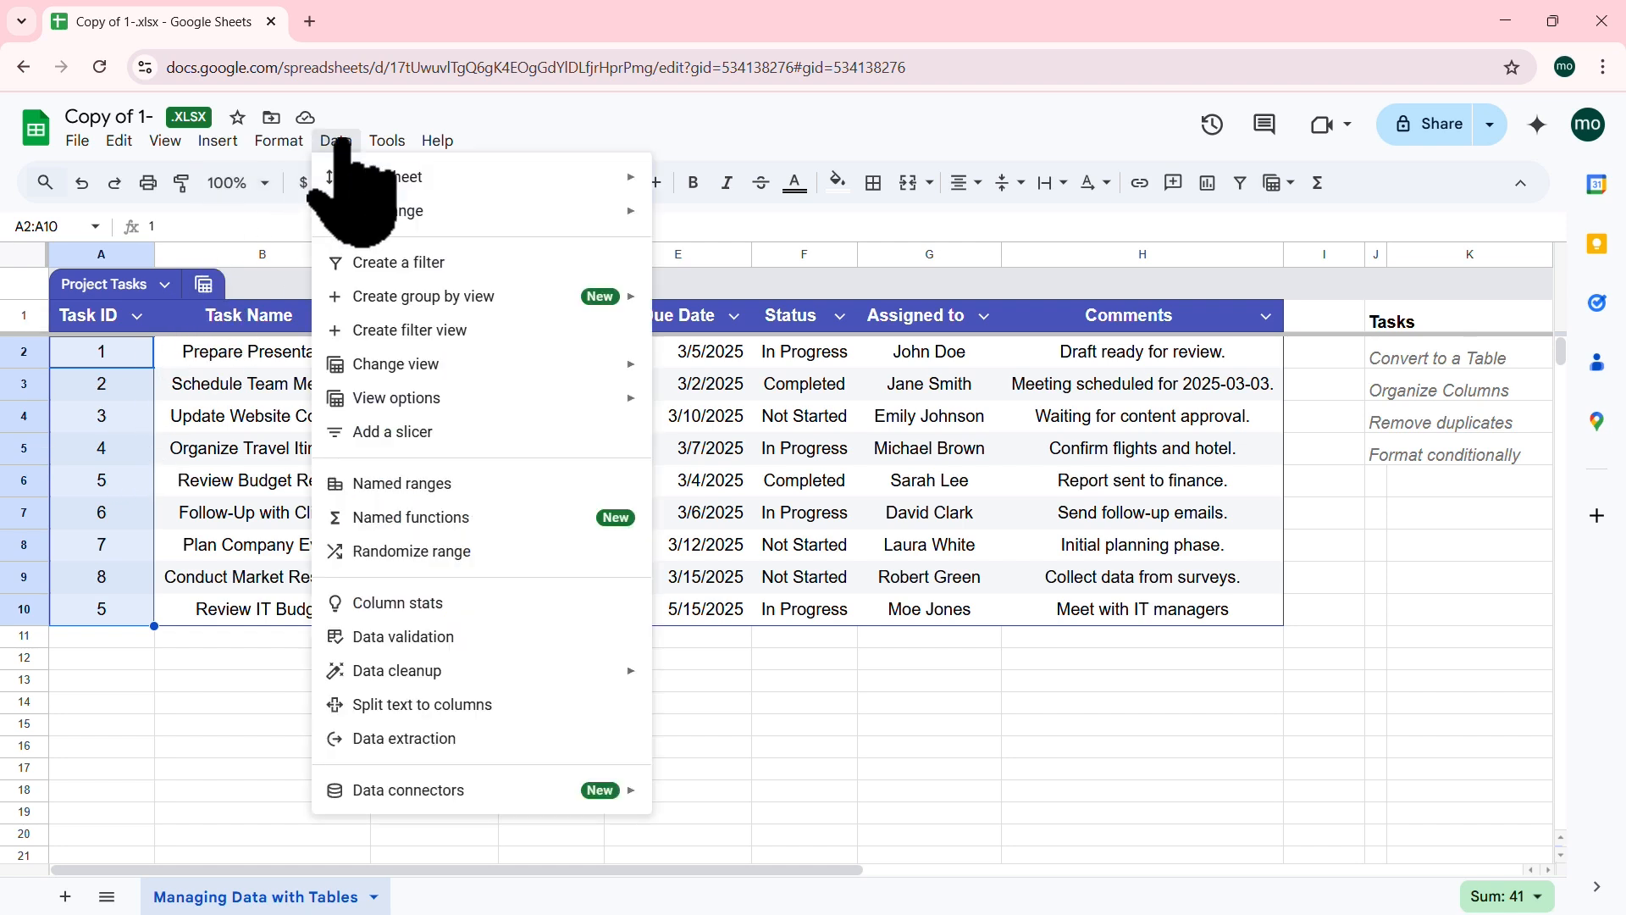
mouse_move(614, 673)
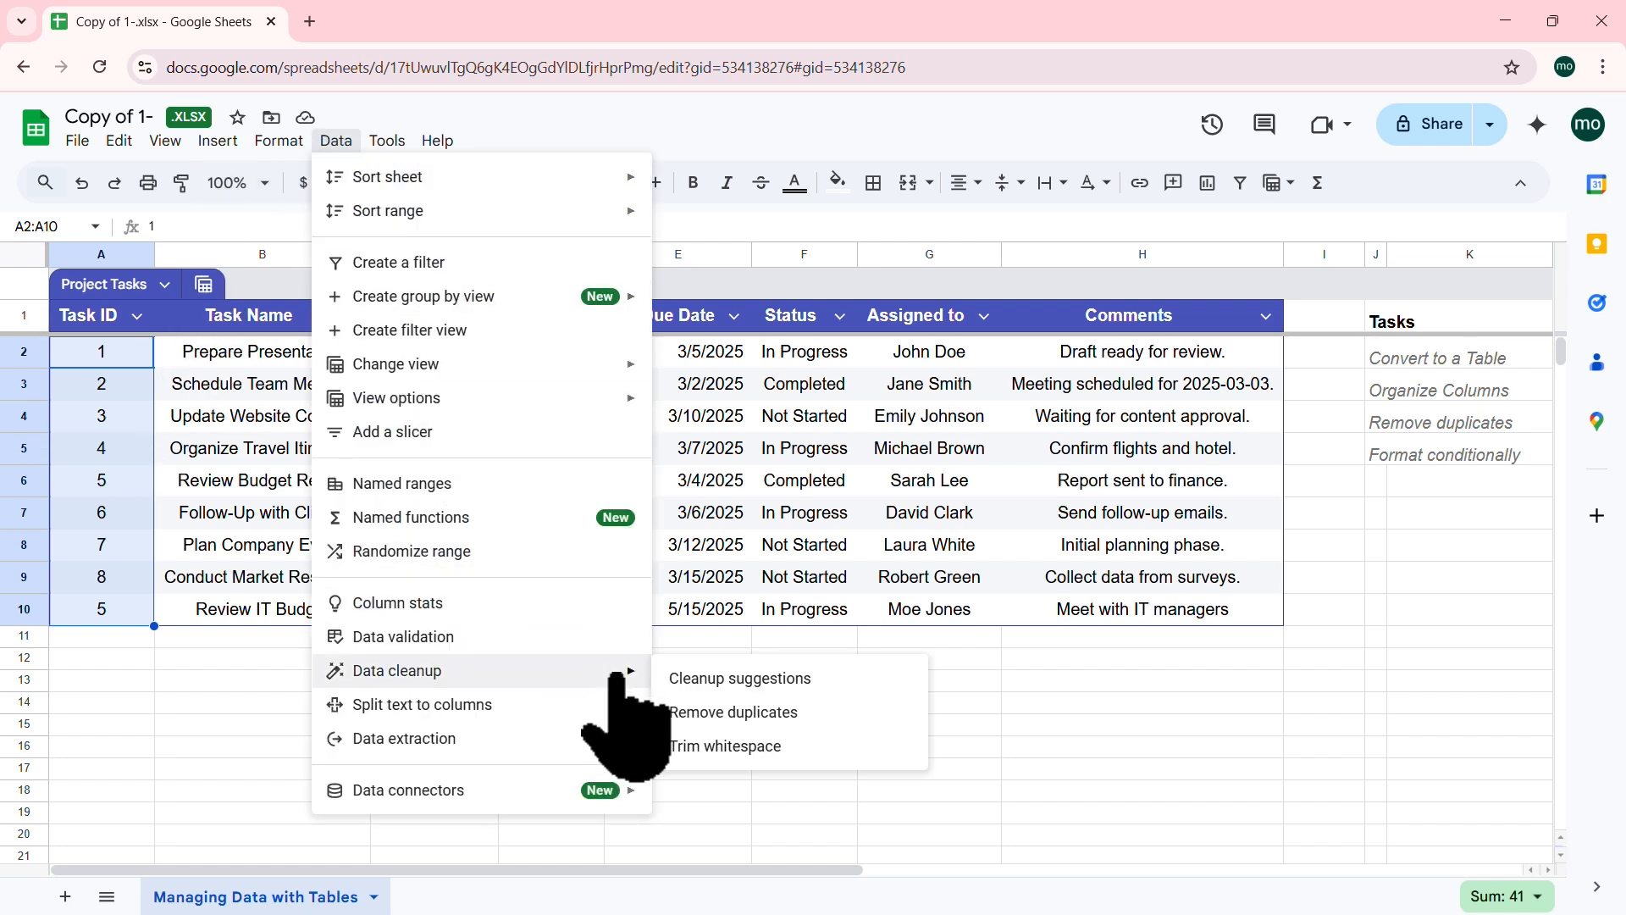
click(750, 712)
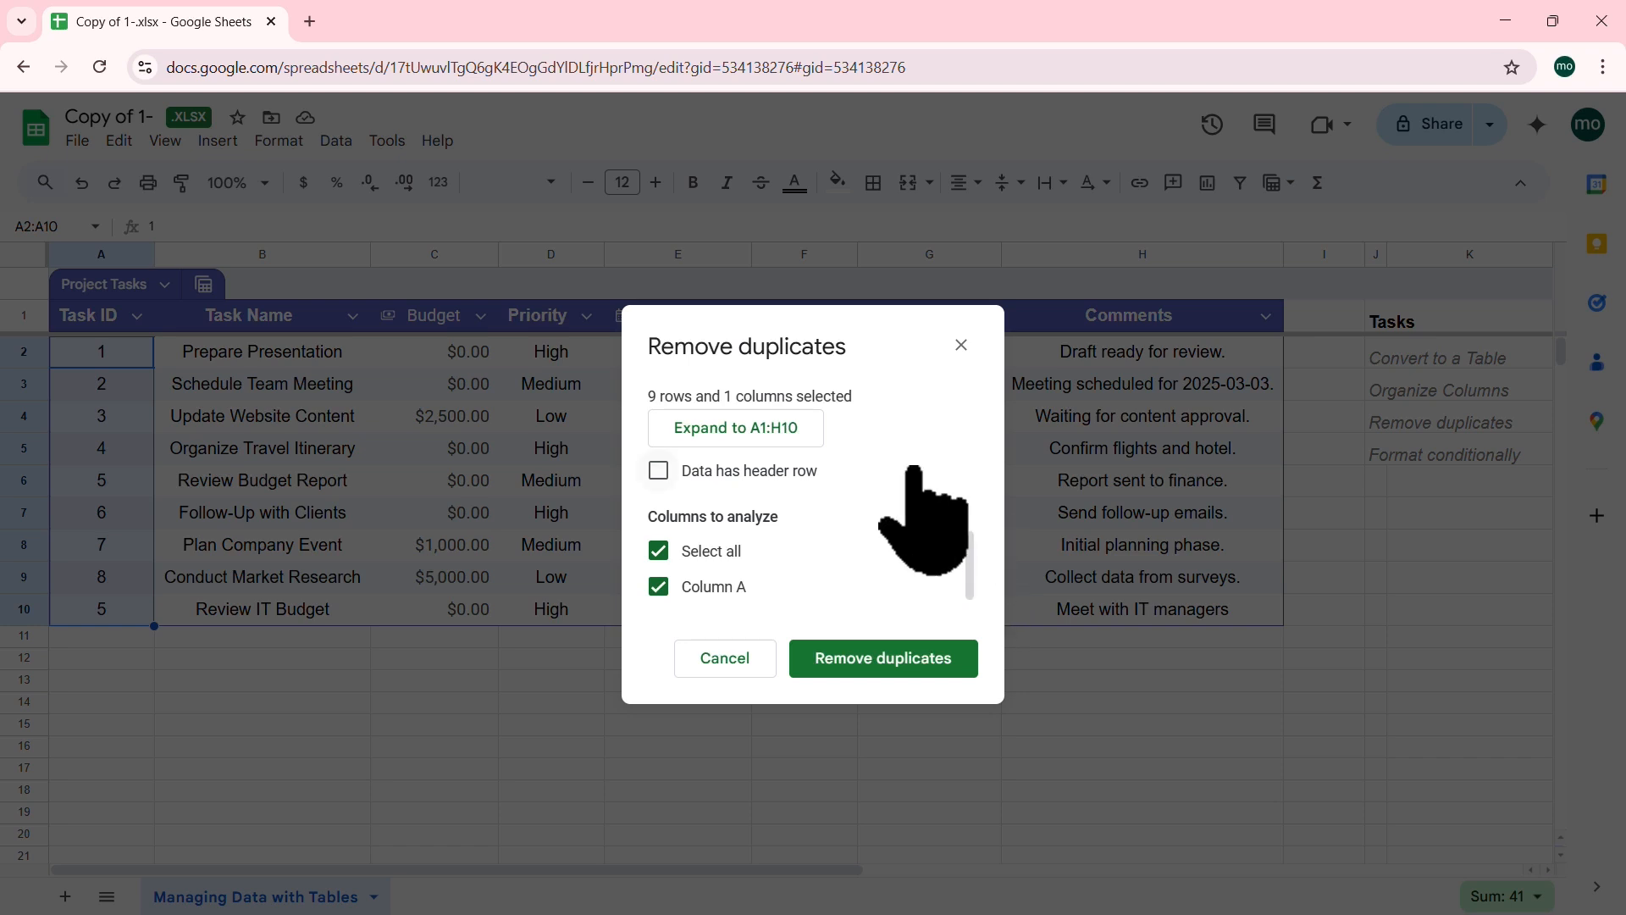
scroll(938, 539, down, 1)
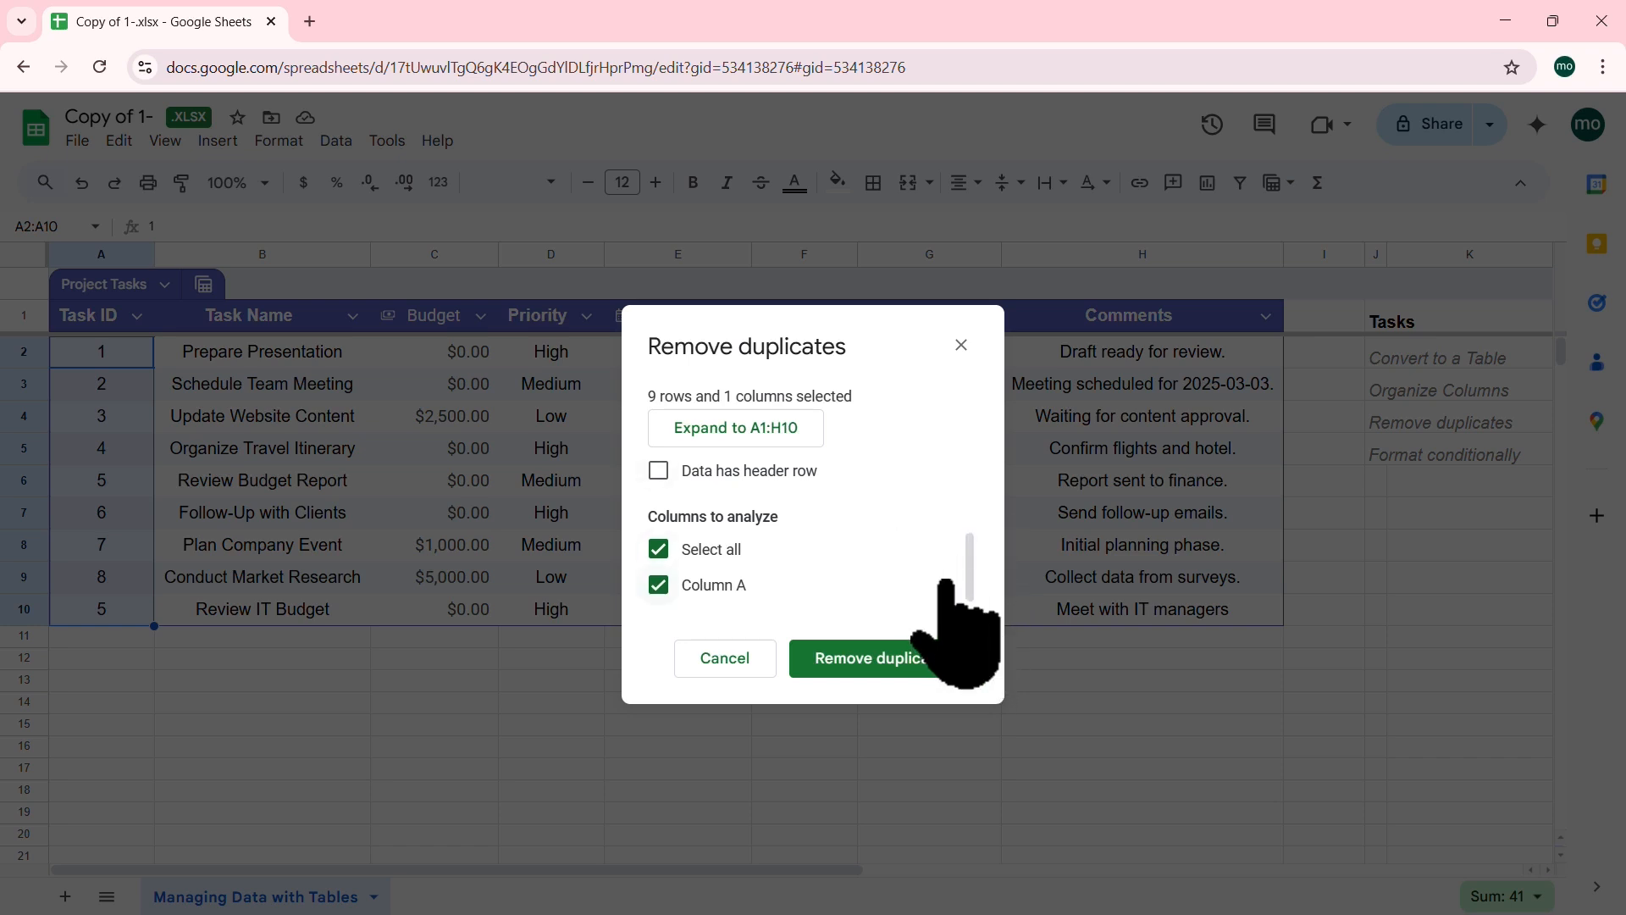
scroll(945, 577, up, 1)
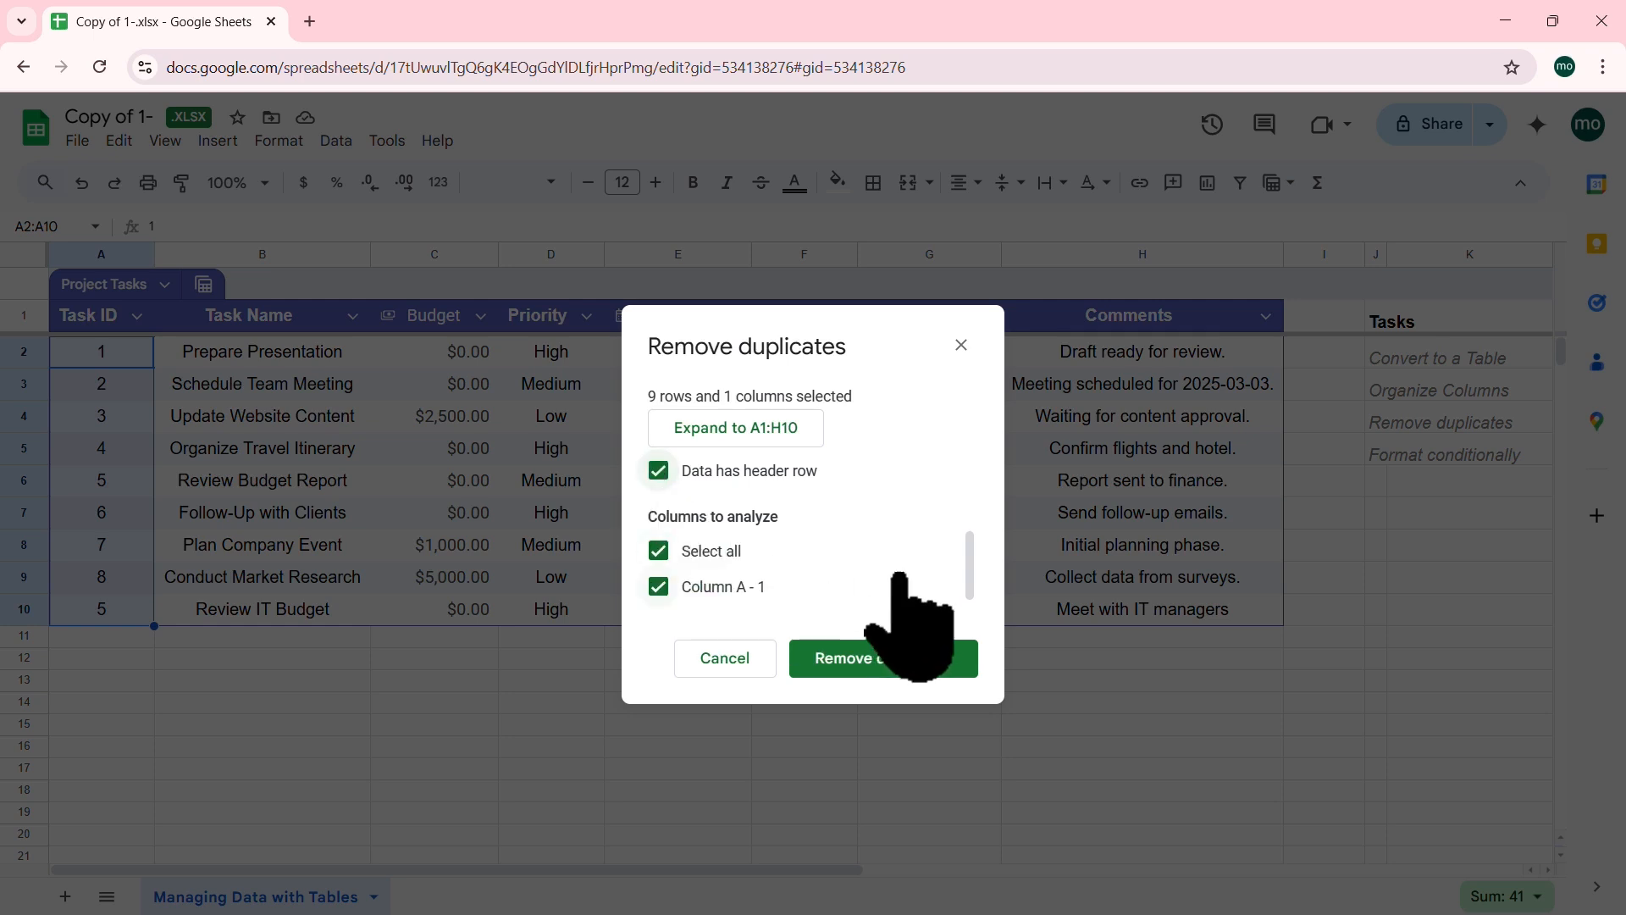
drag(967, 571, 968, 596)
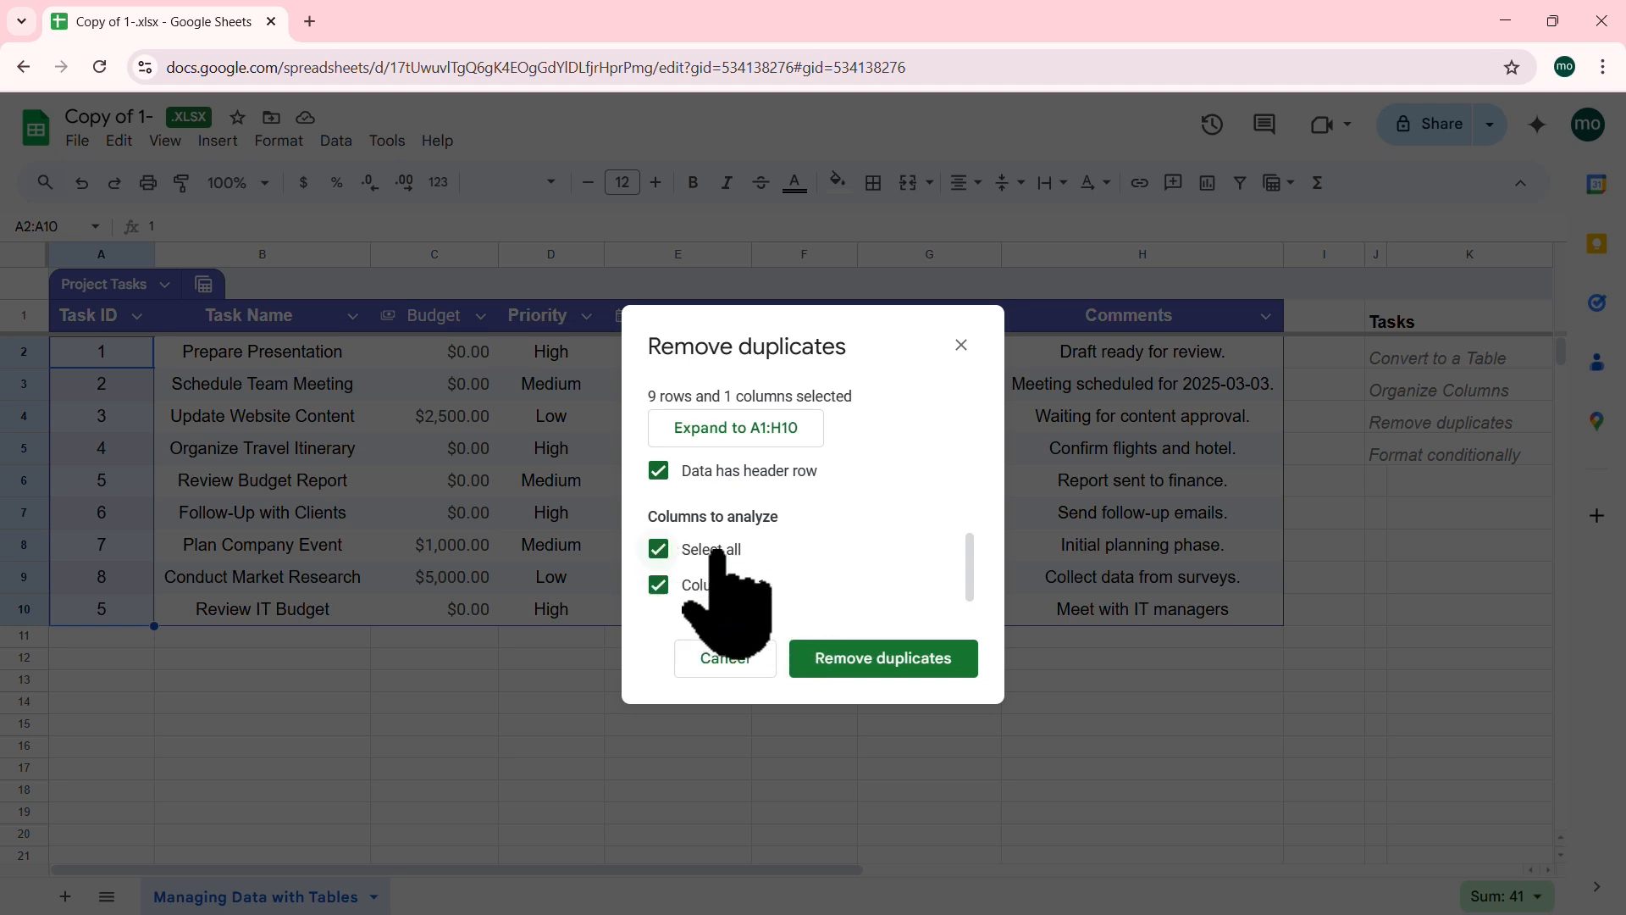
click(909, 659)
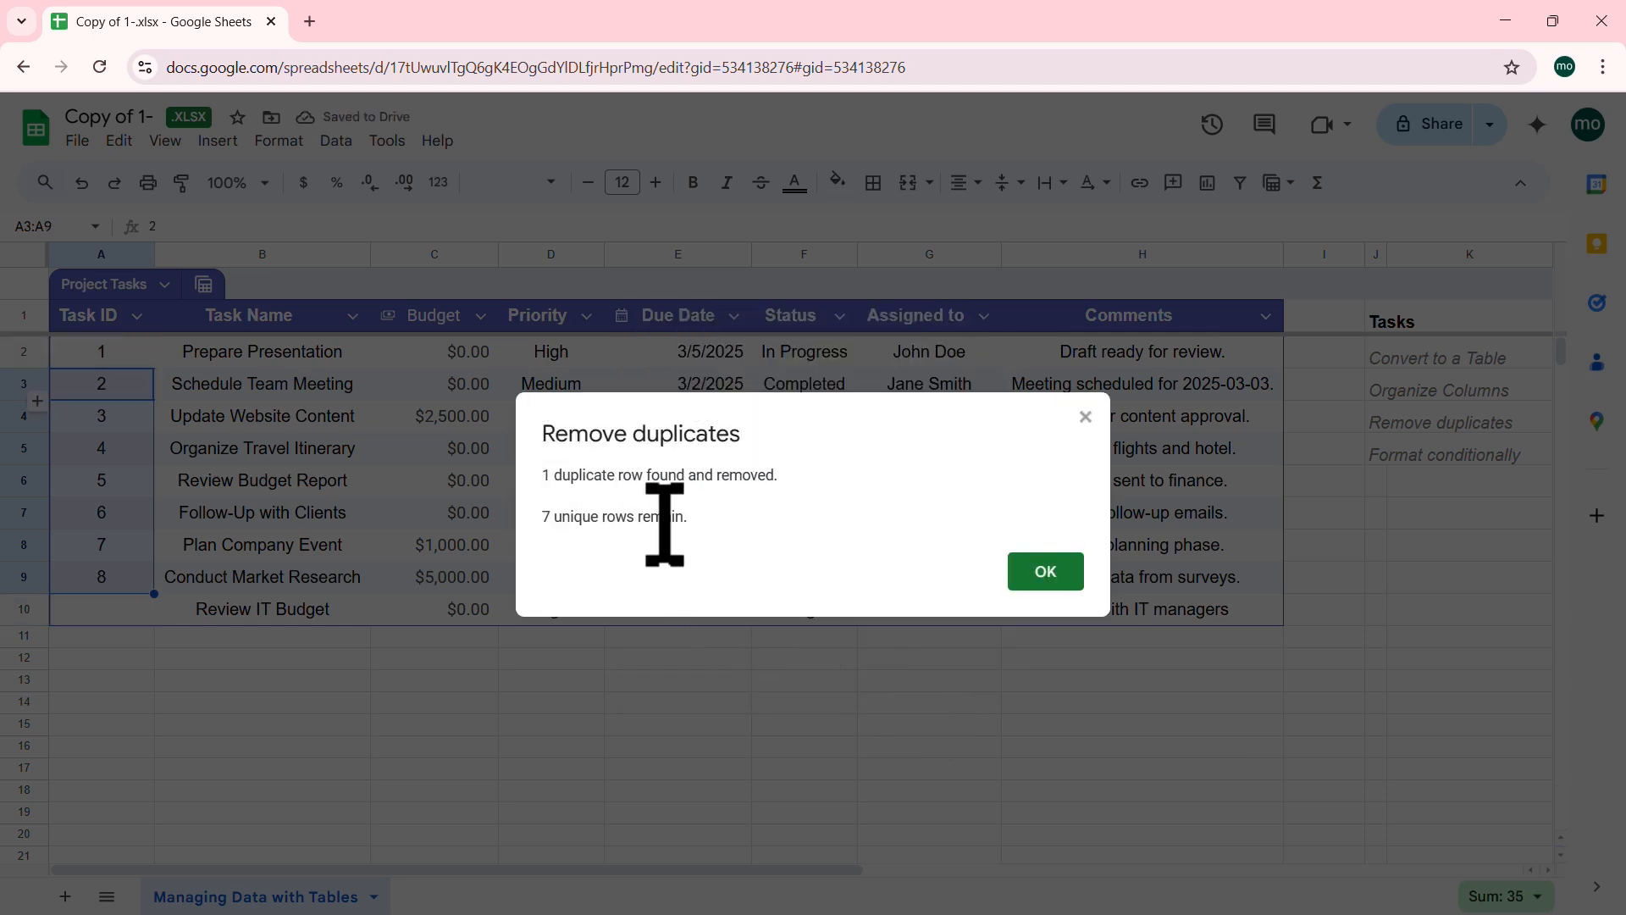
drag(806, 401, 869, 369)
drag(766, 242, 807, 648)
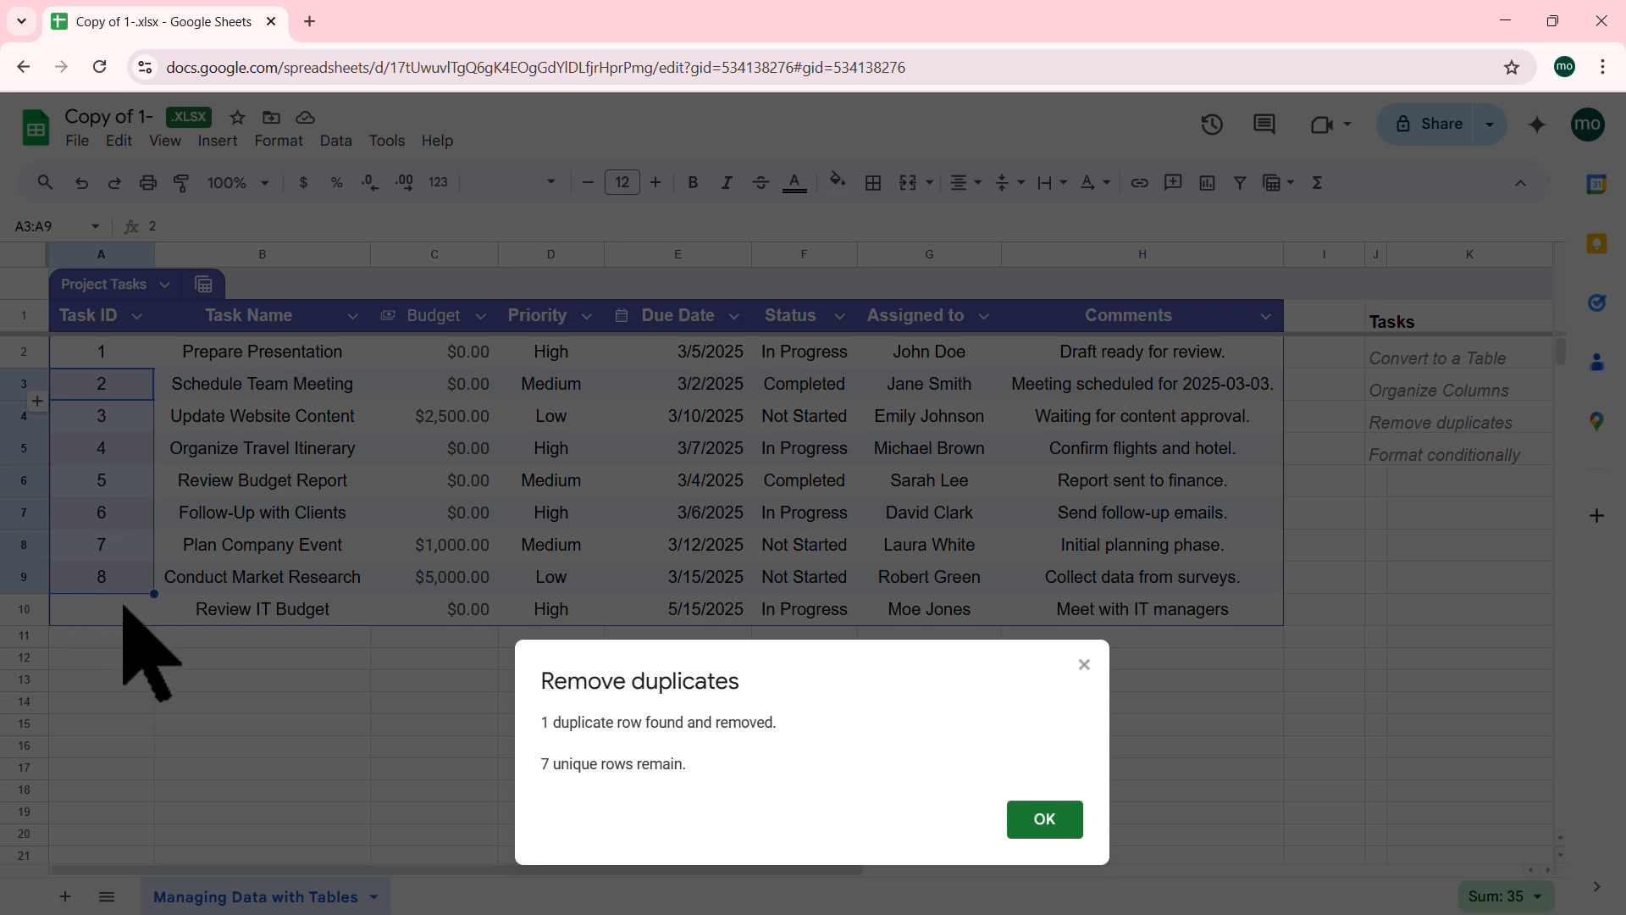
click(1044, 819)
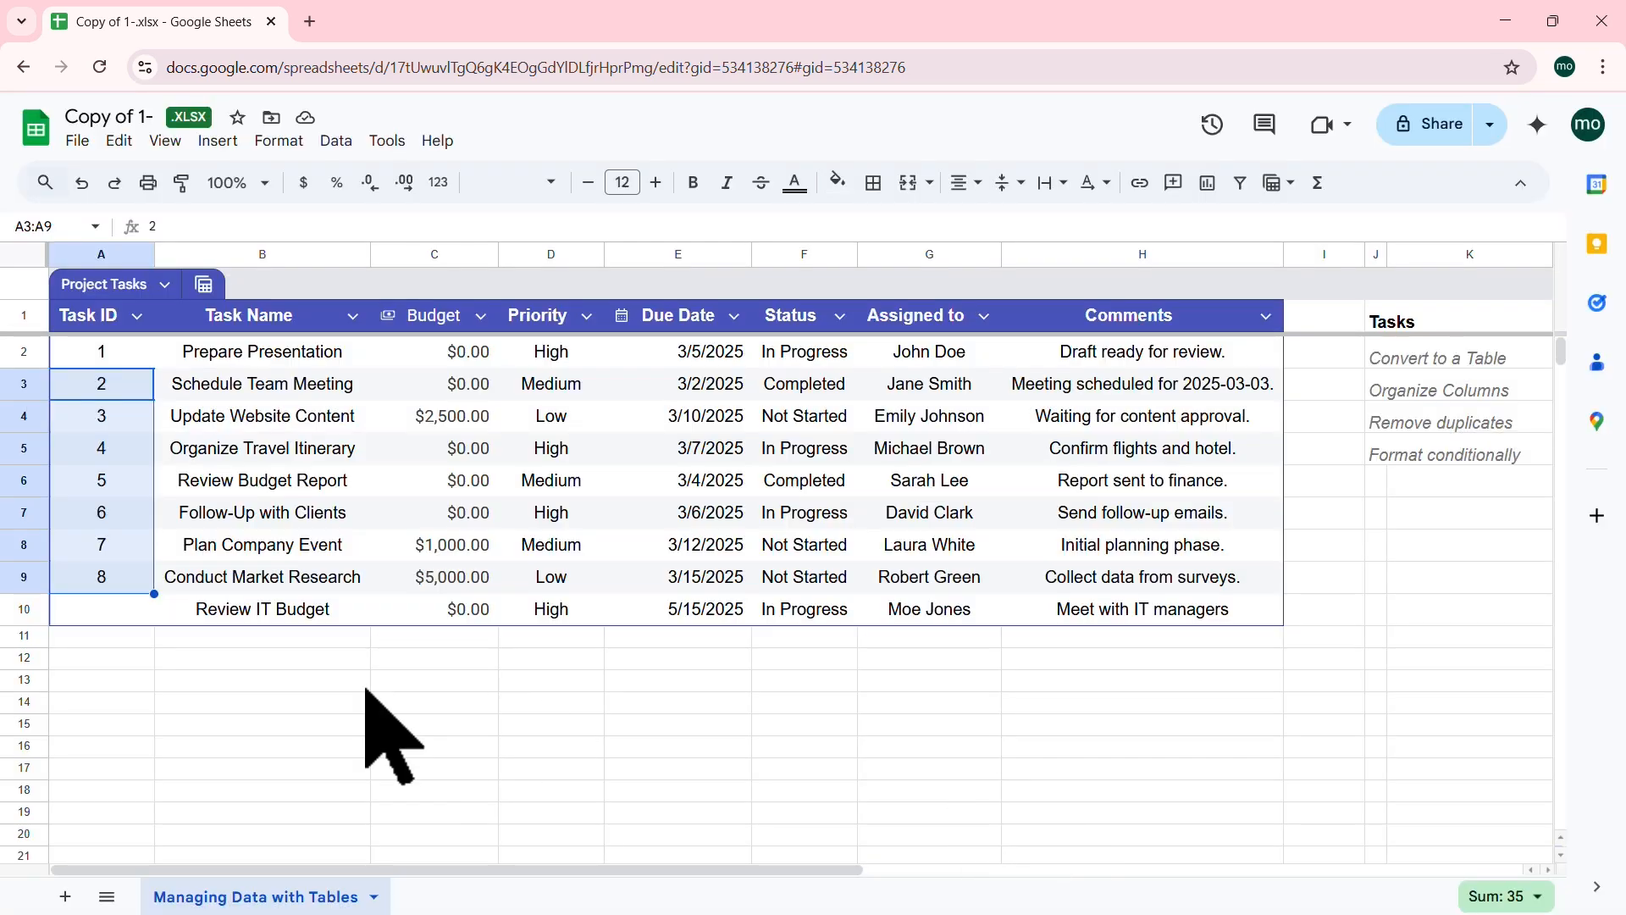
Step: Enter Task ID 9 in cell A10 for Review IT Budget
click(119, 608)
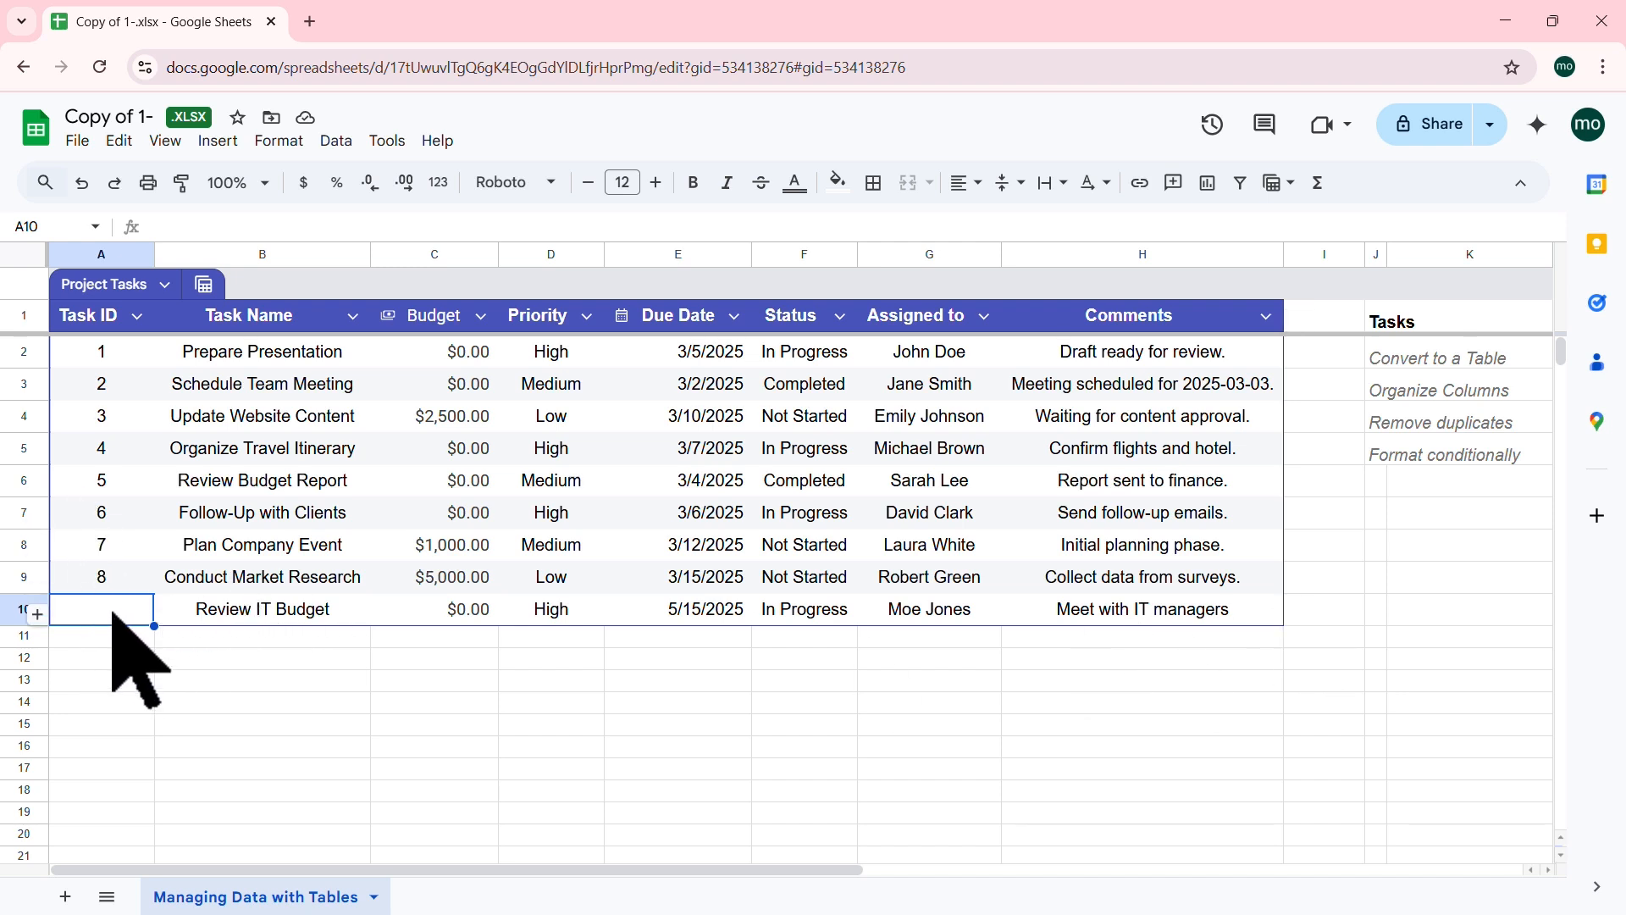
click(532, 492)
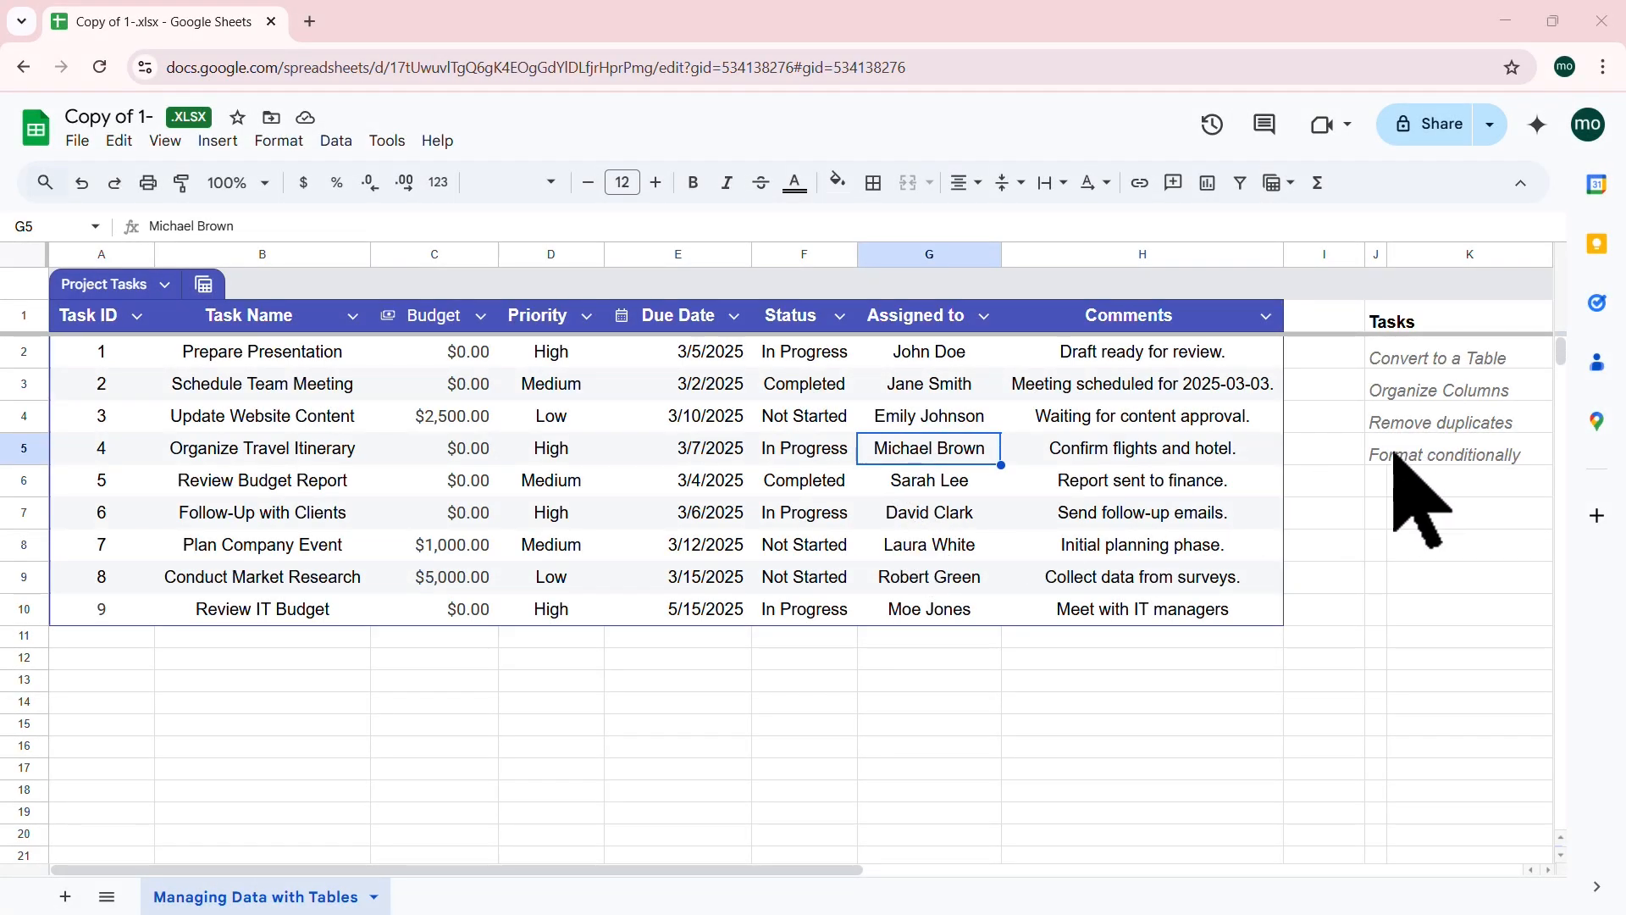
Step: Select the Status values F2:F10, replacing earlier whole-table and scattered Not Started selections
click(1393, 457)
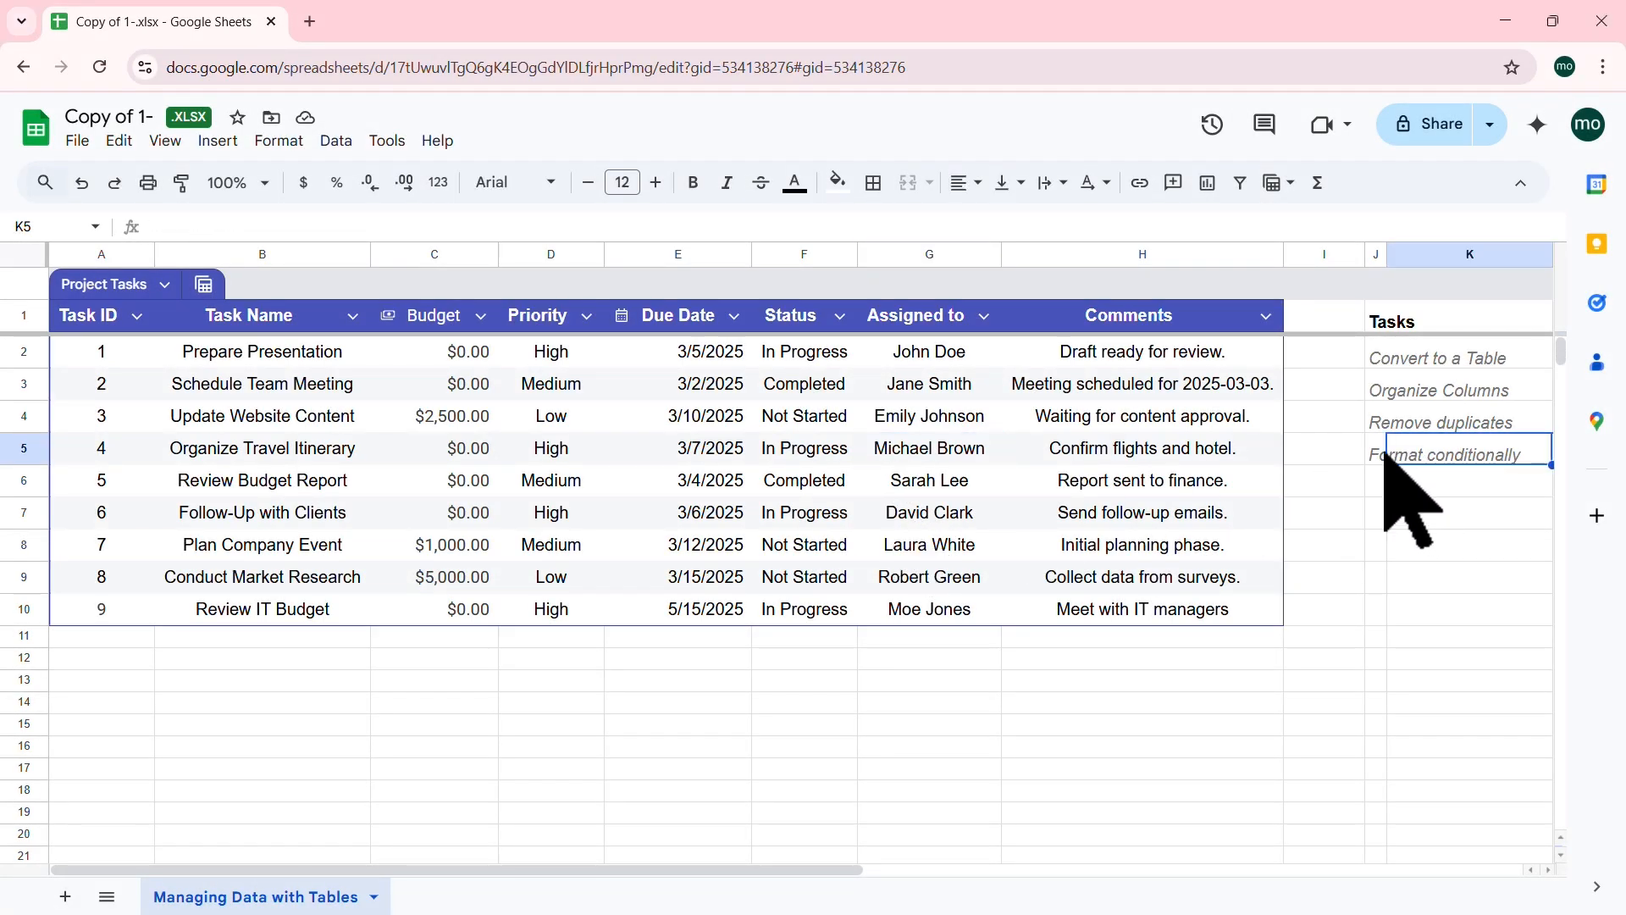
click(1372, 455)
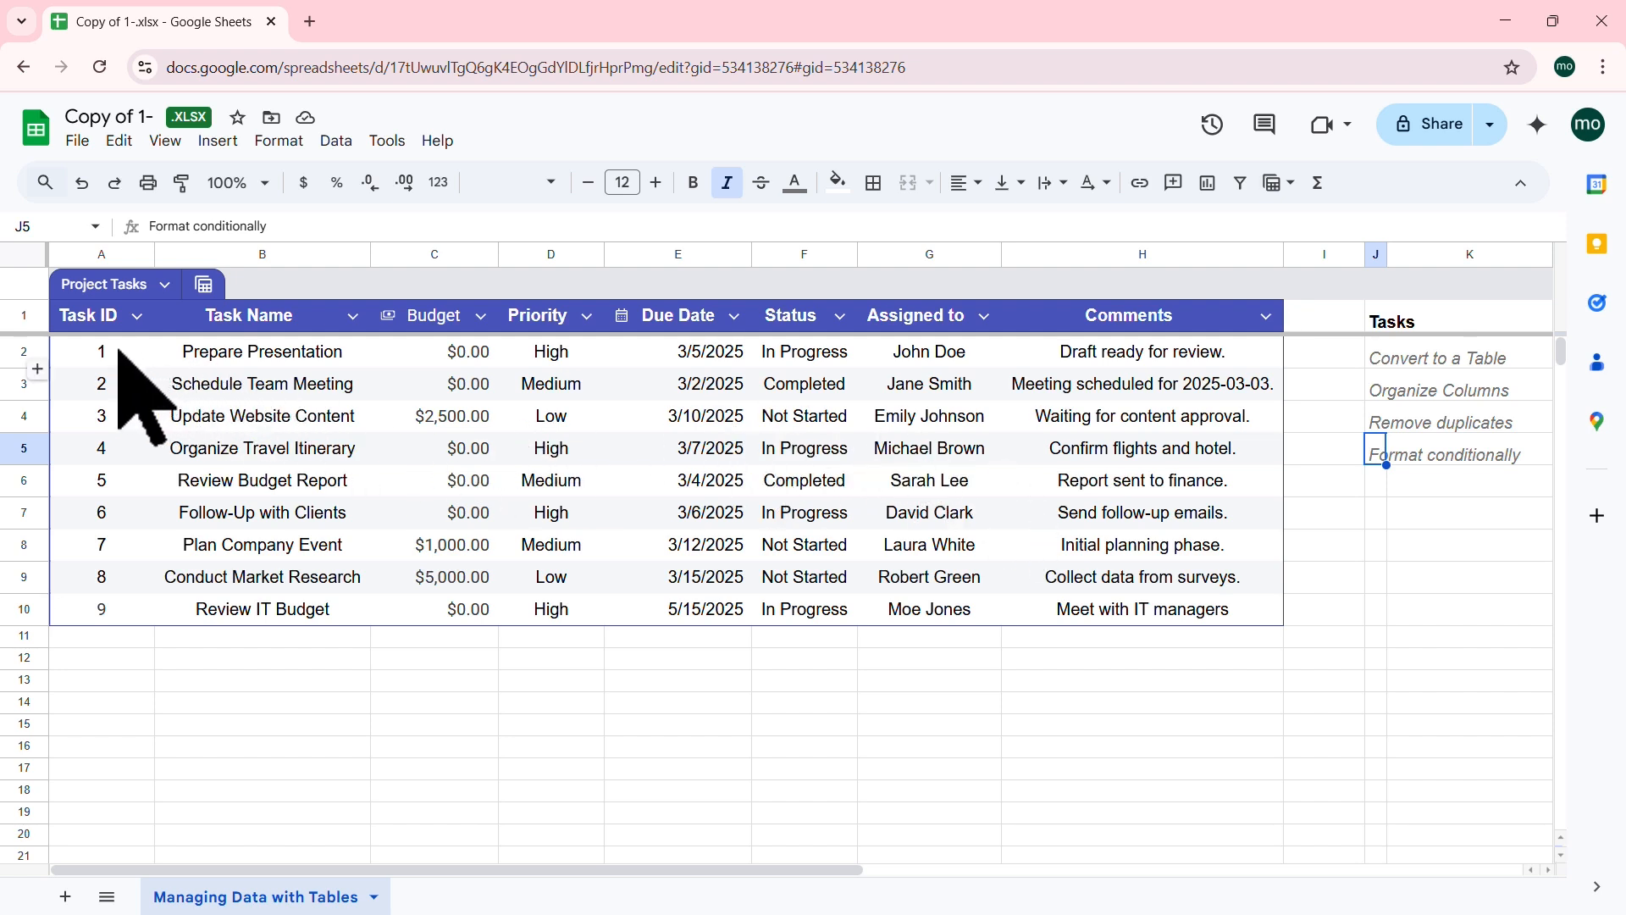
drag(118, 349, 1227, 612)
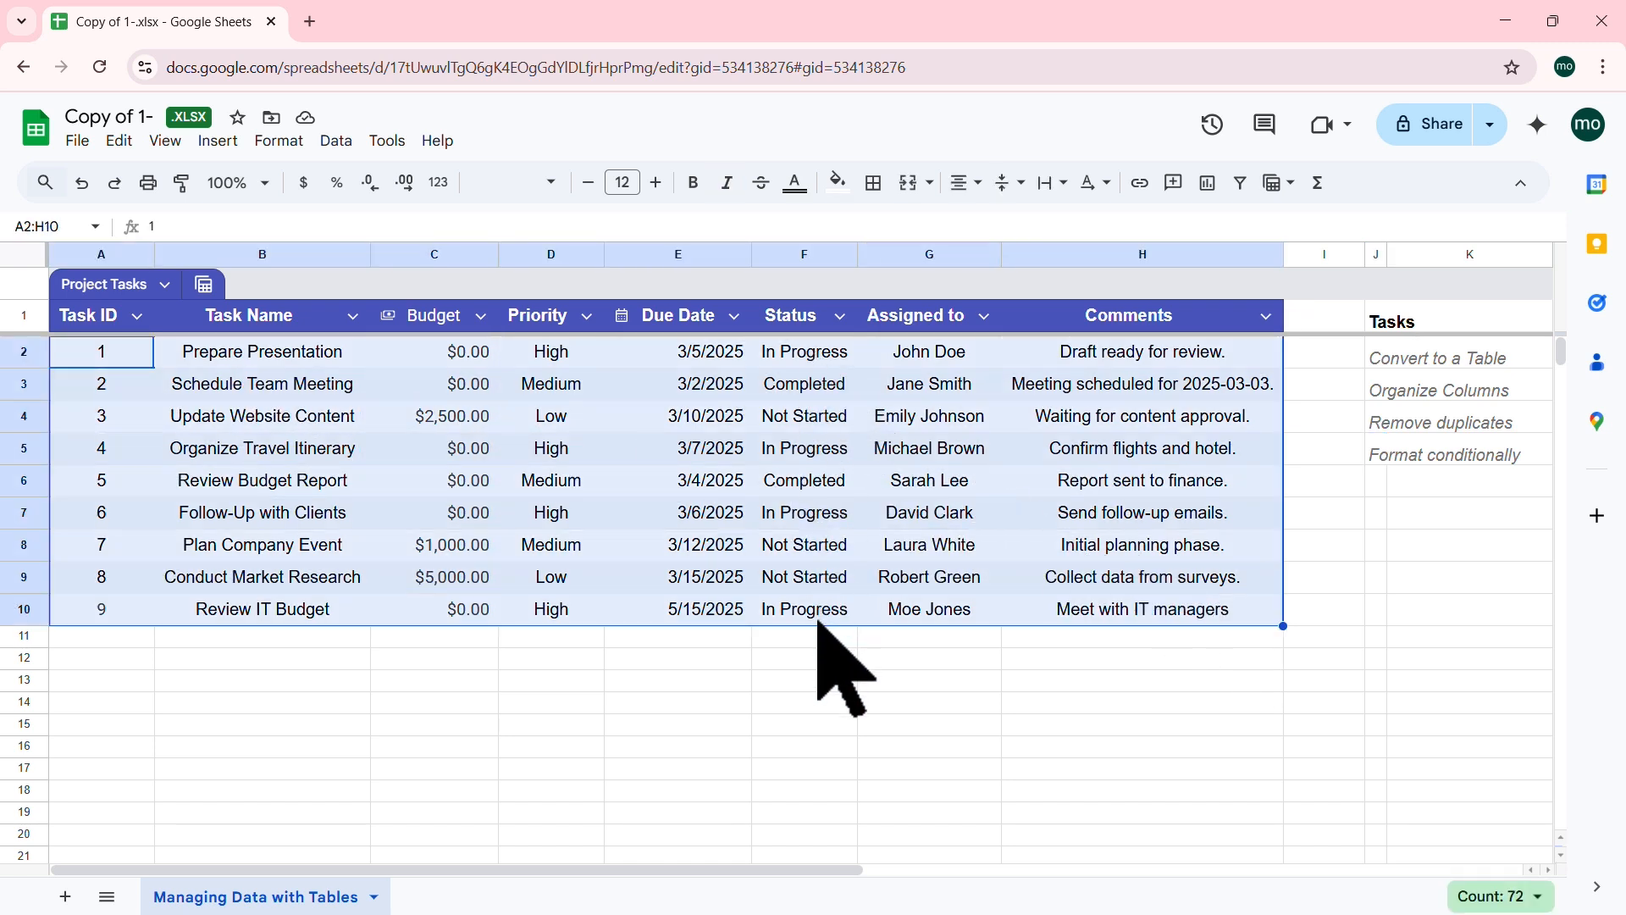
scroll(817, 631, down, 5)
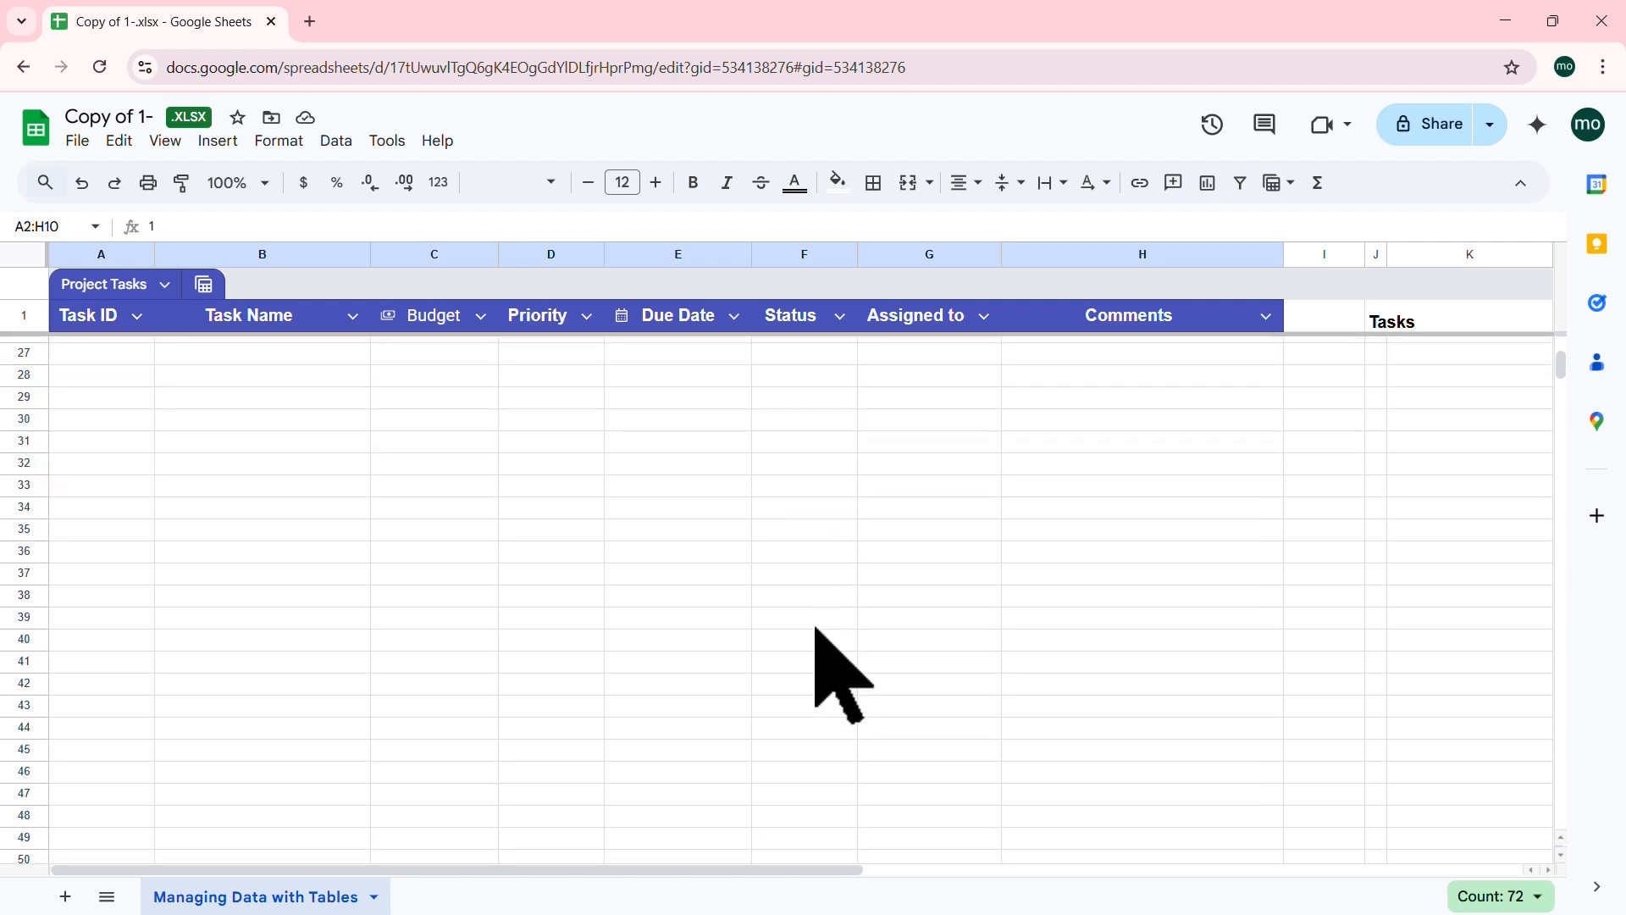
scroll(815, 628, up, 5)
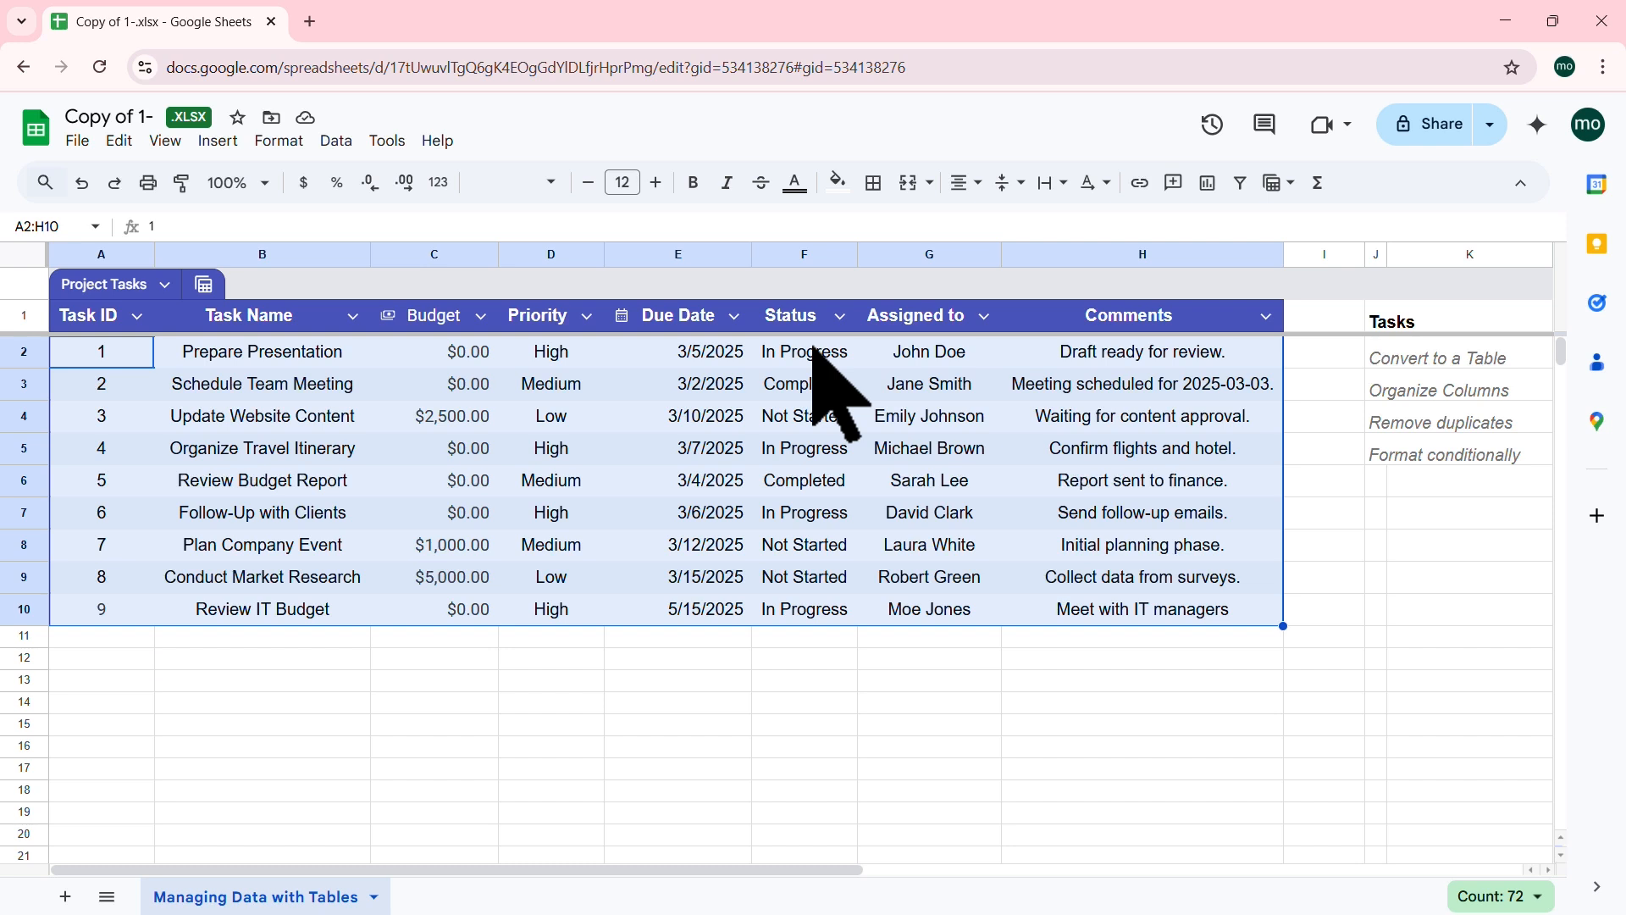
click(958, 449)
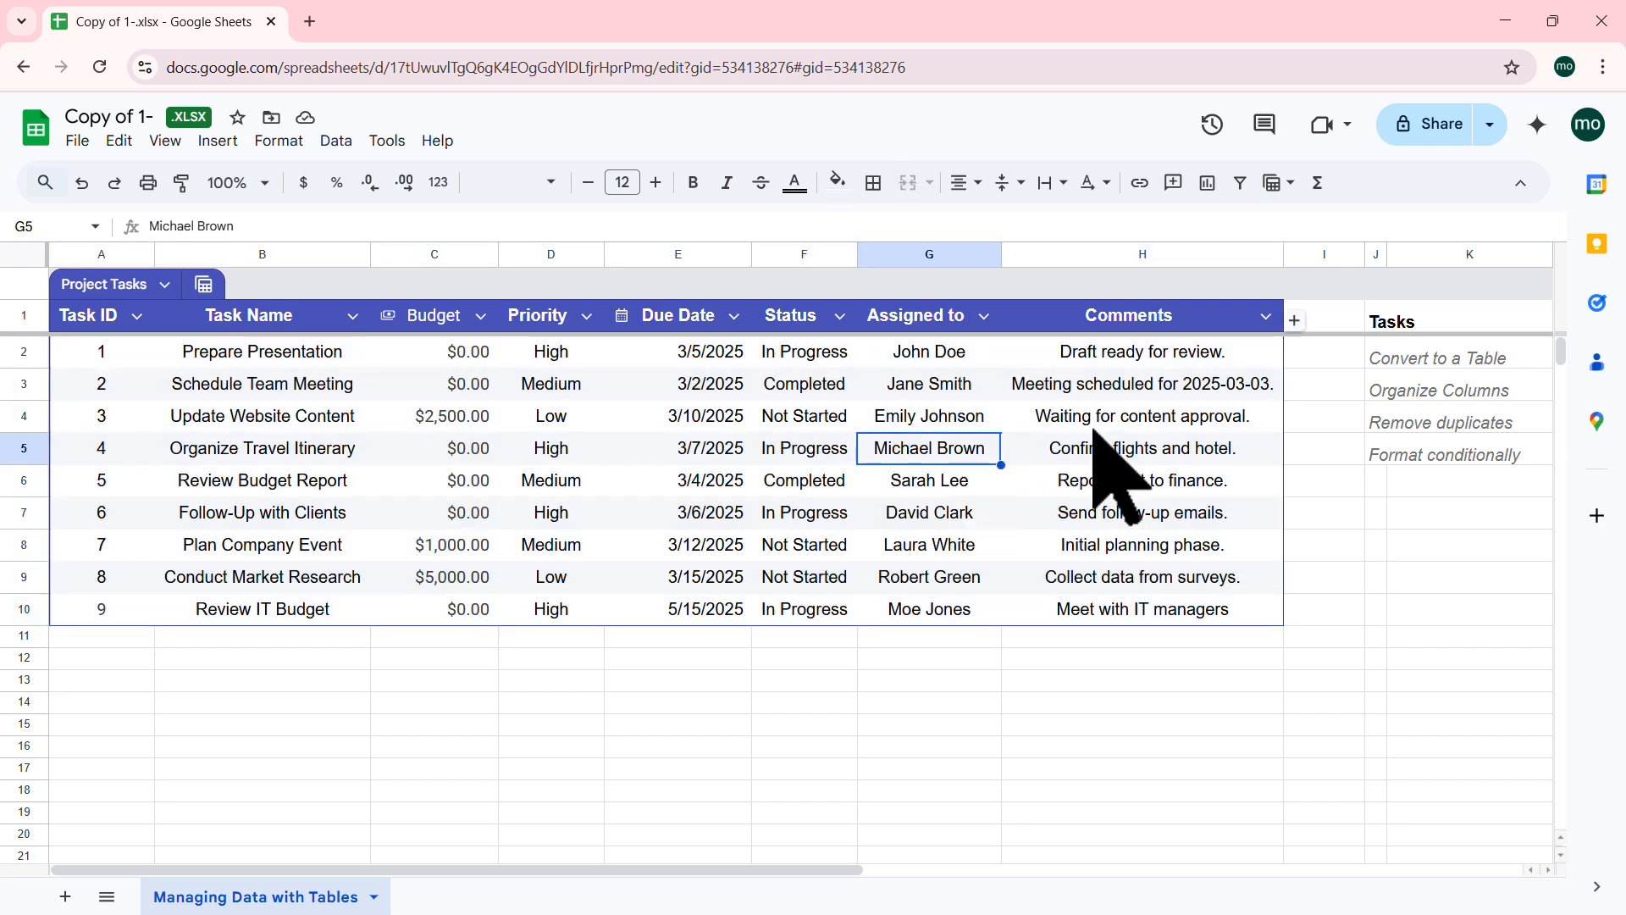
click(798, 415)
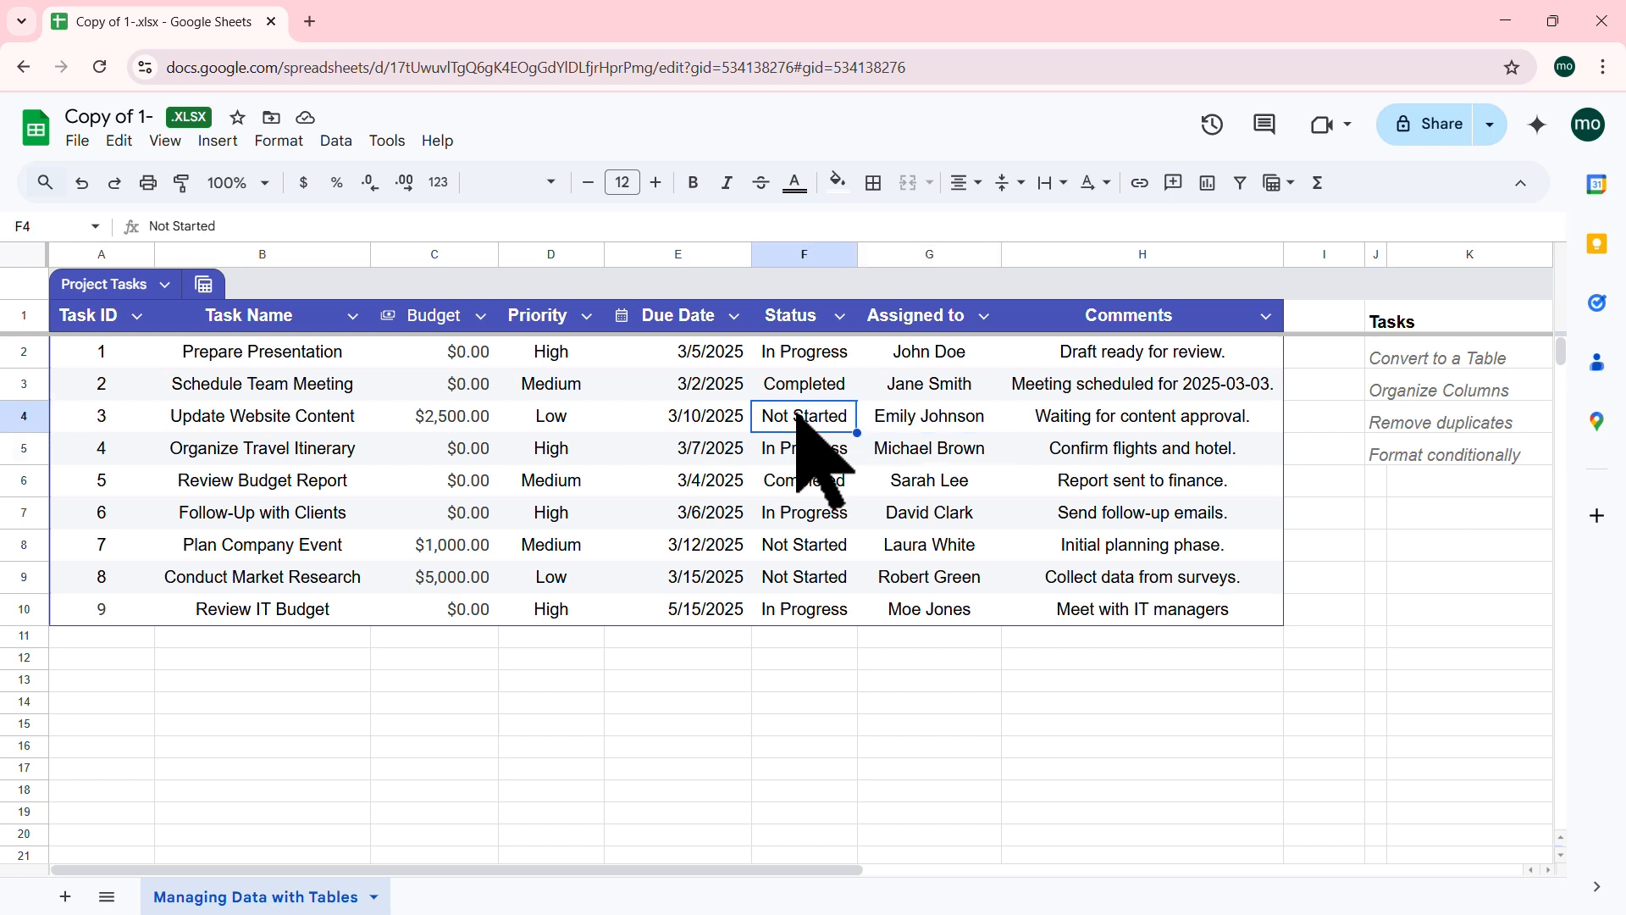
ctrl+click(801, 545)
shift+click(791, 576)
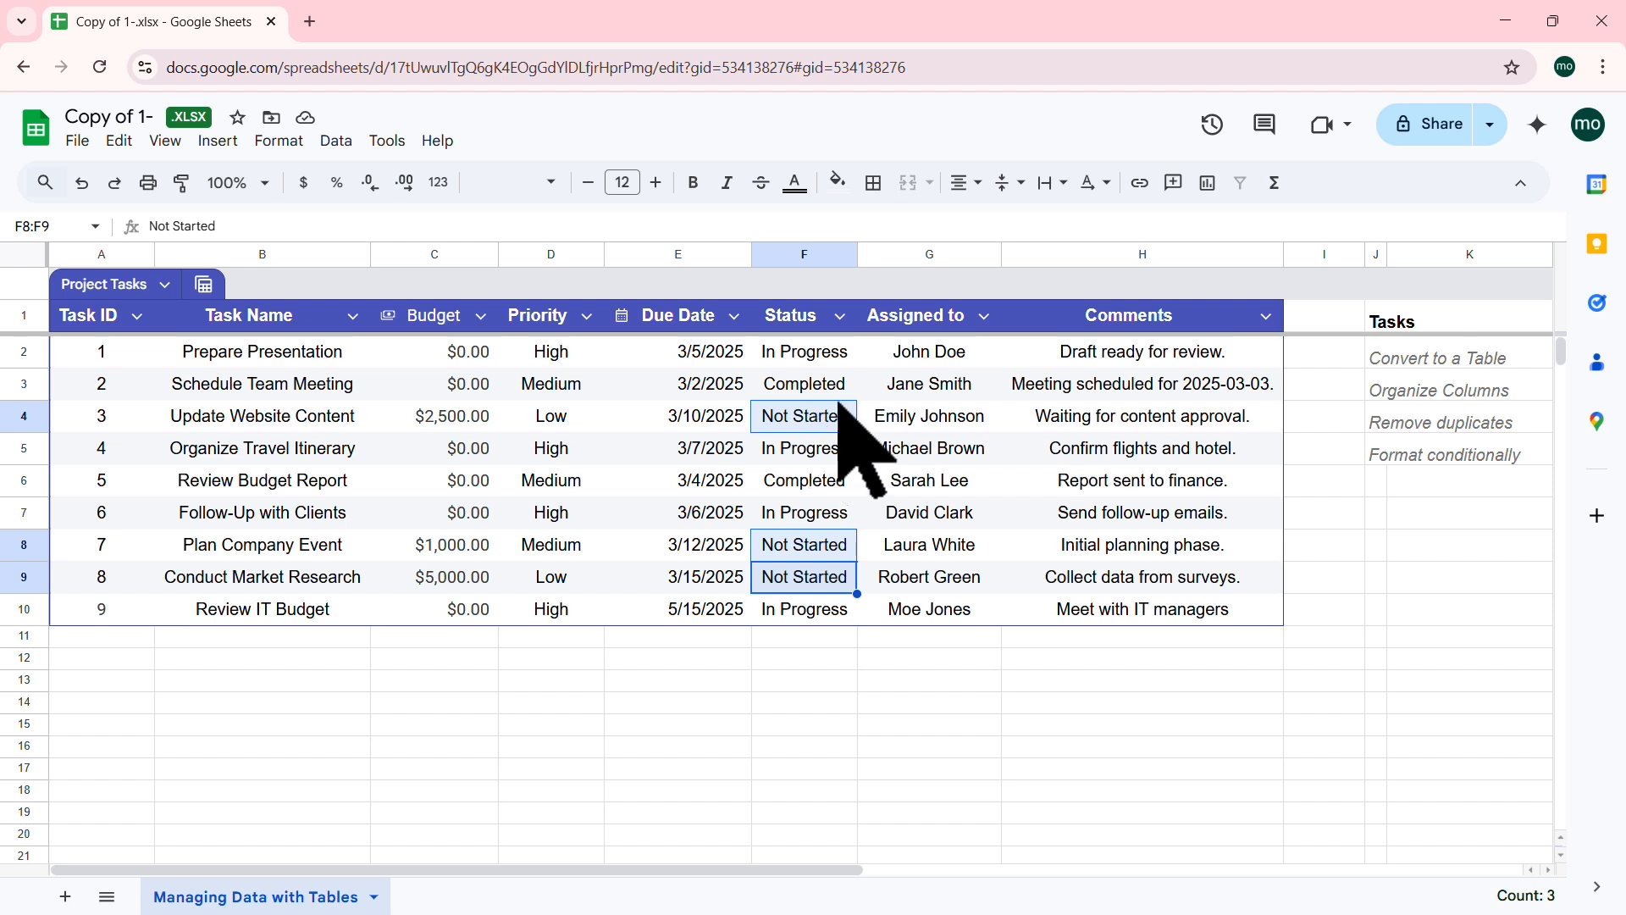
click(929, 392)
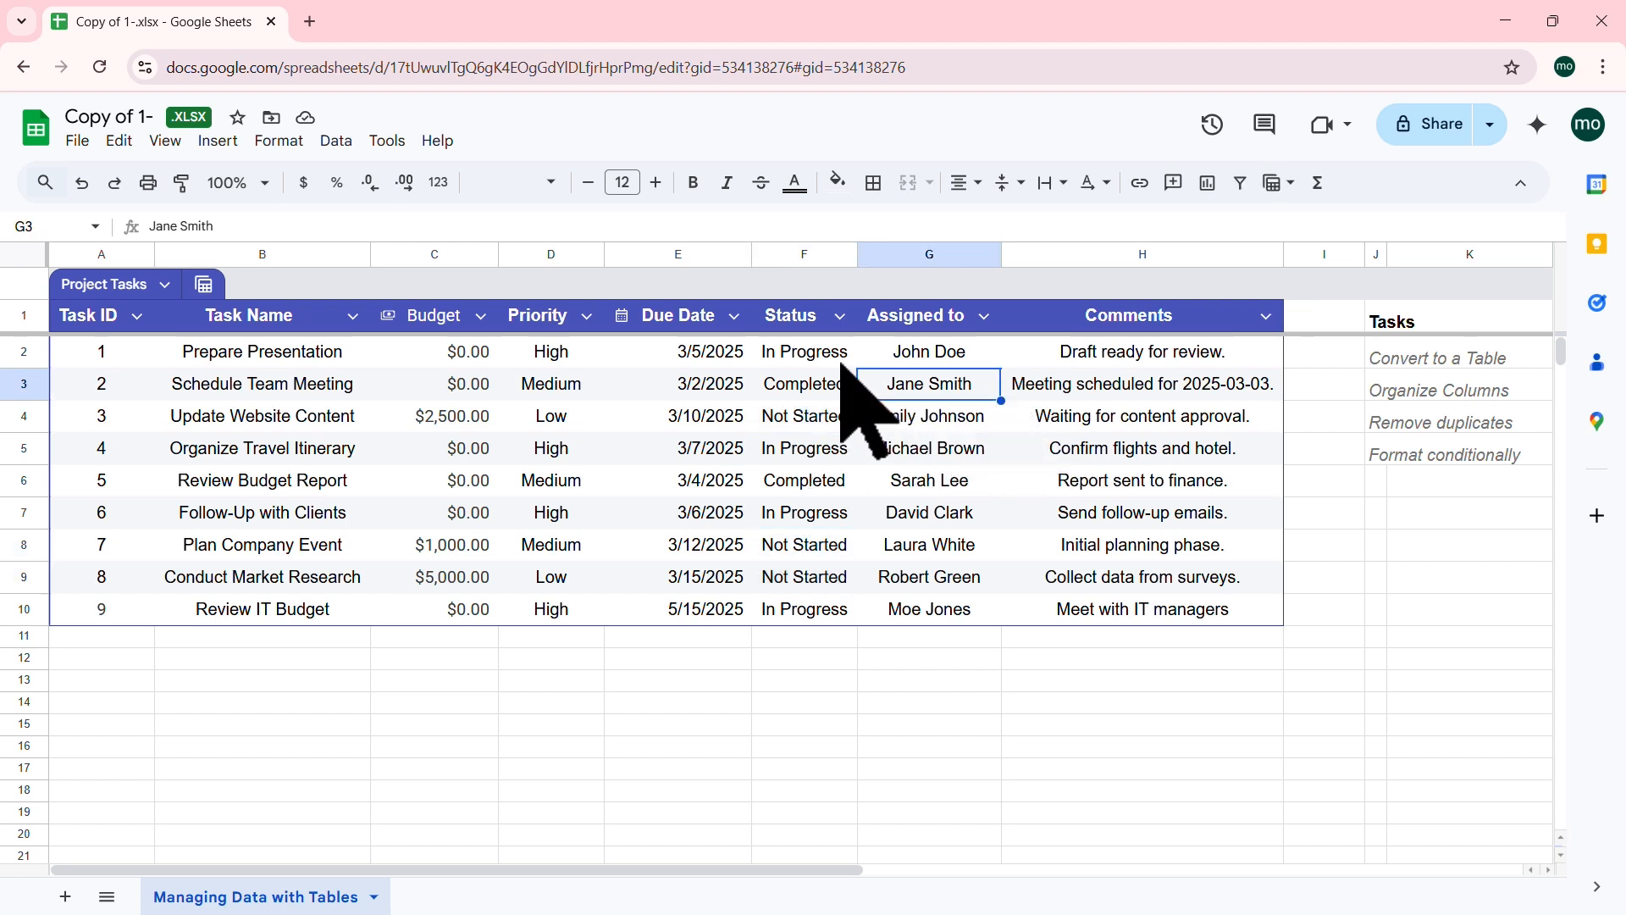
drag(806, 349, 800, 603)
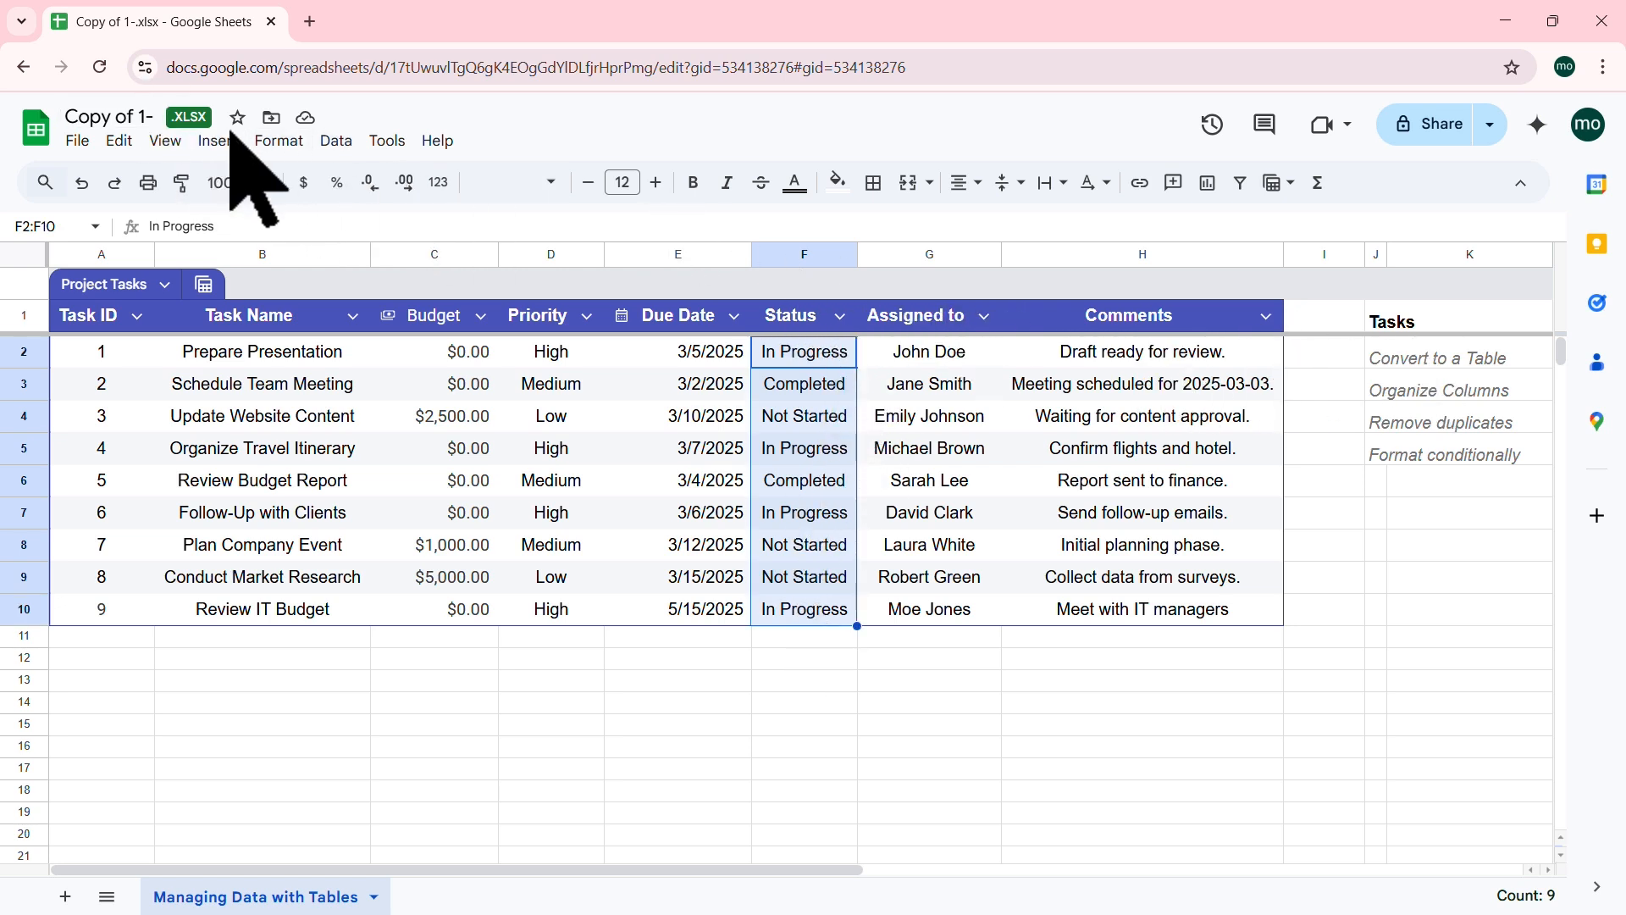
click(280, 141)
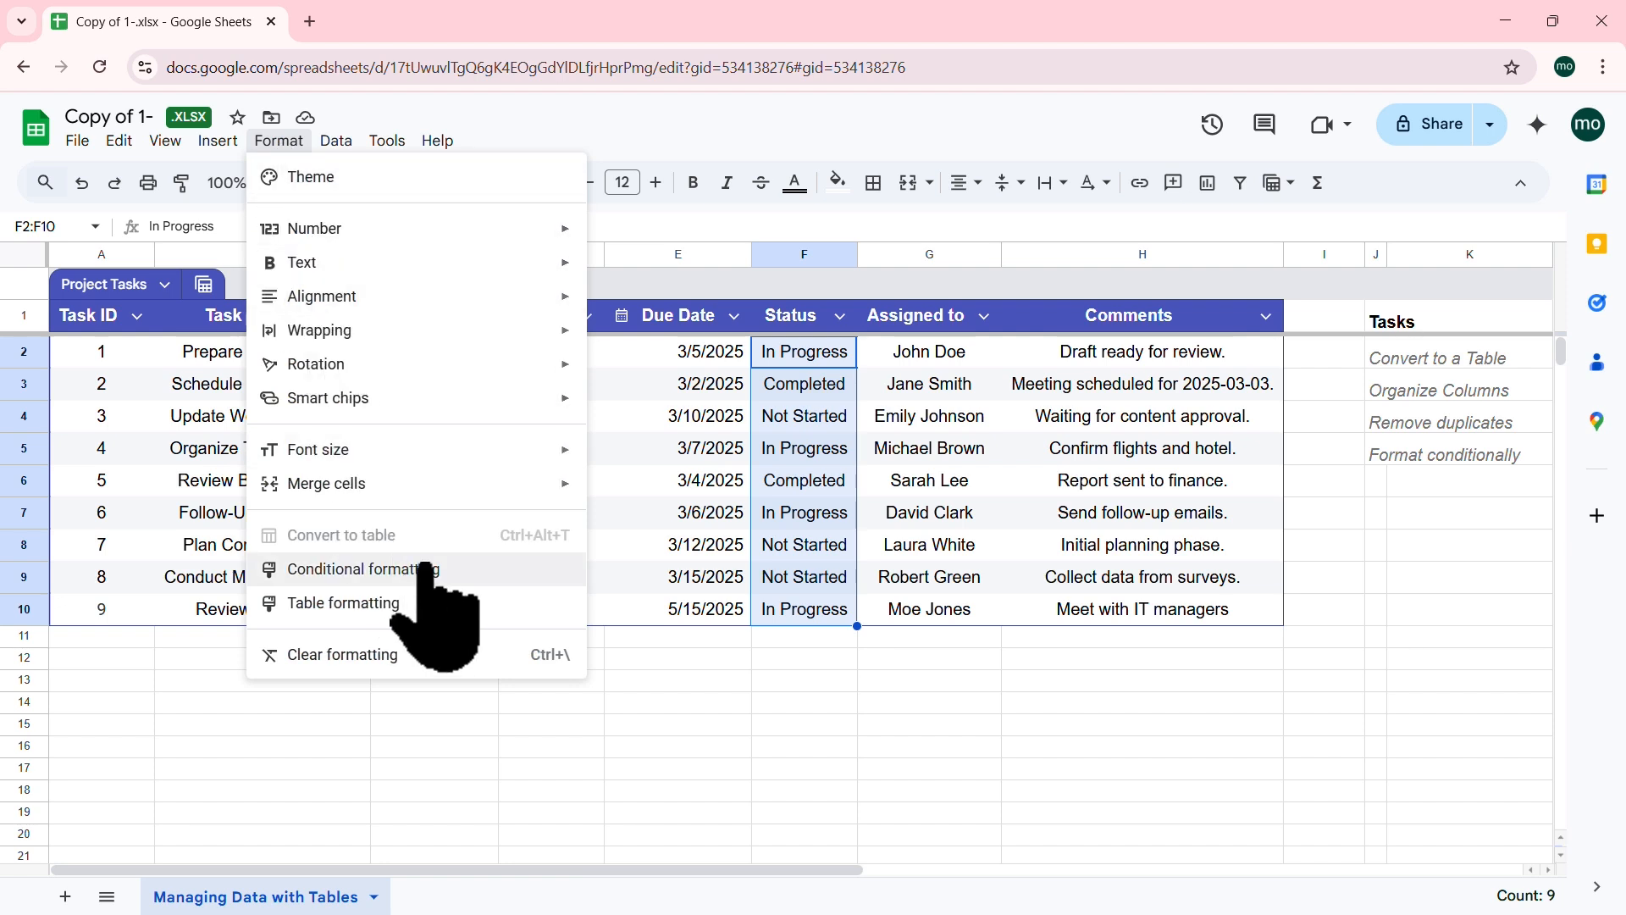
Step: Add a rule on F2:F10 making text exactly 'Not Started' bold dark red with no fill
click(426, 568)
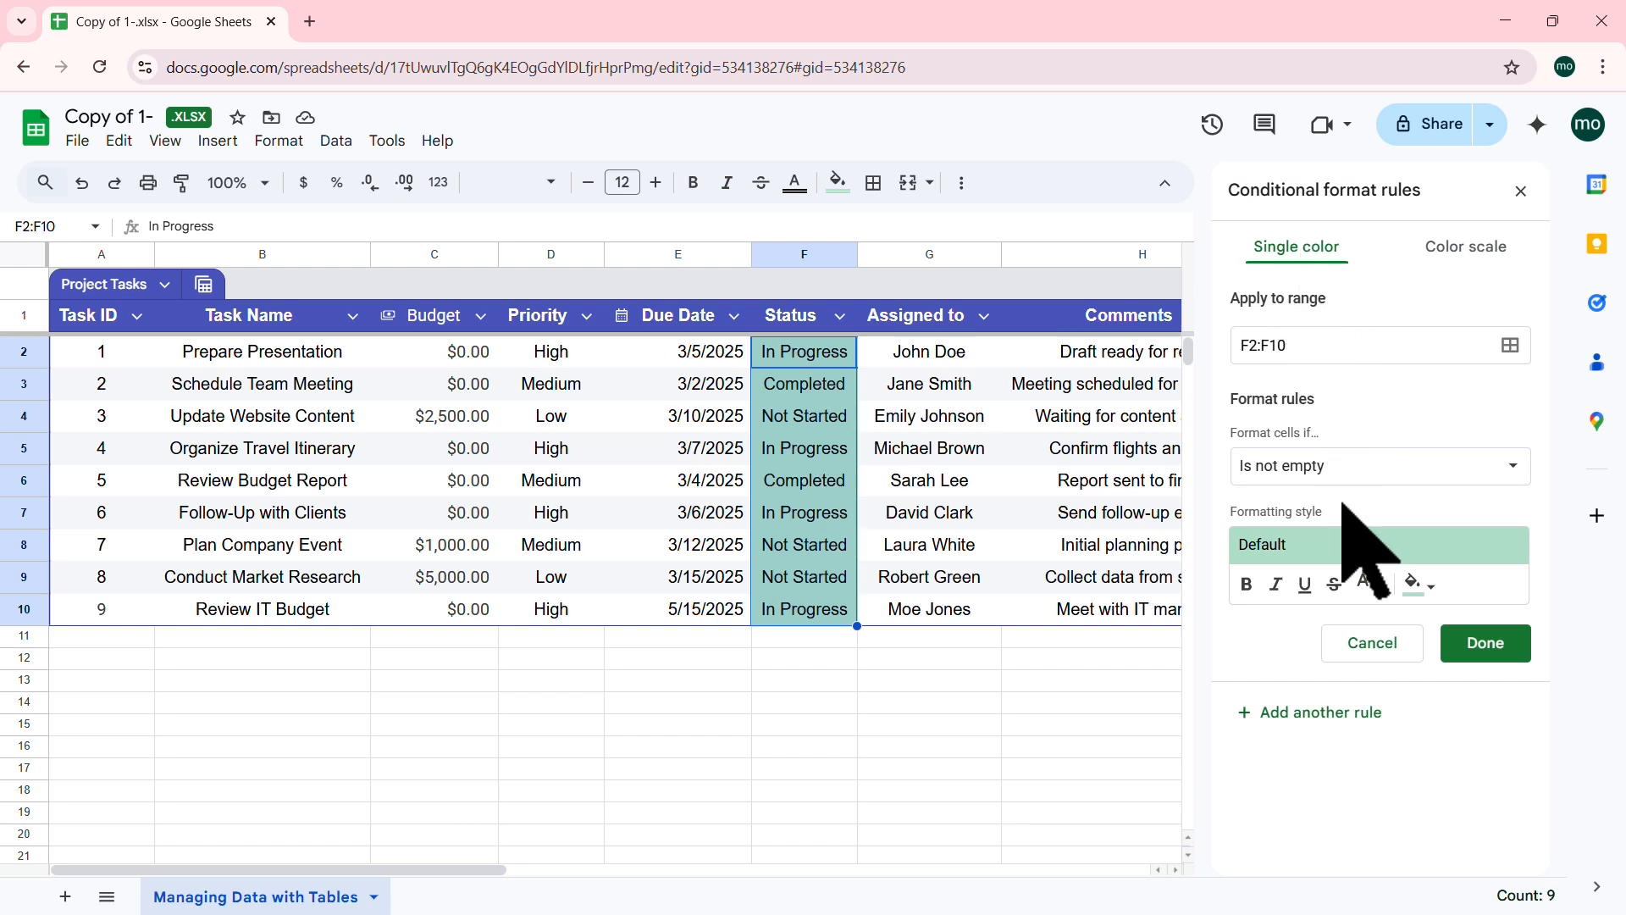
click(1374, 585)
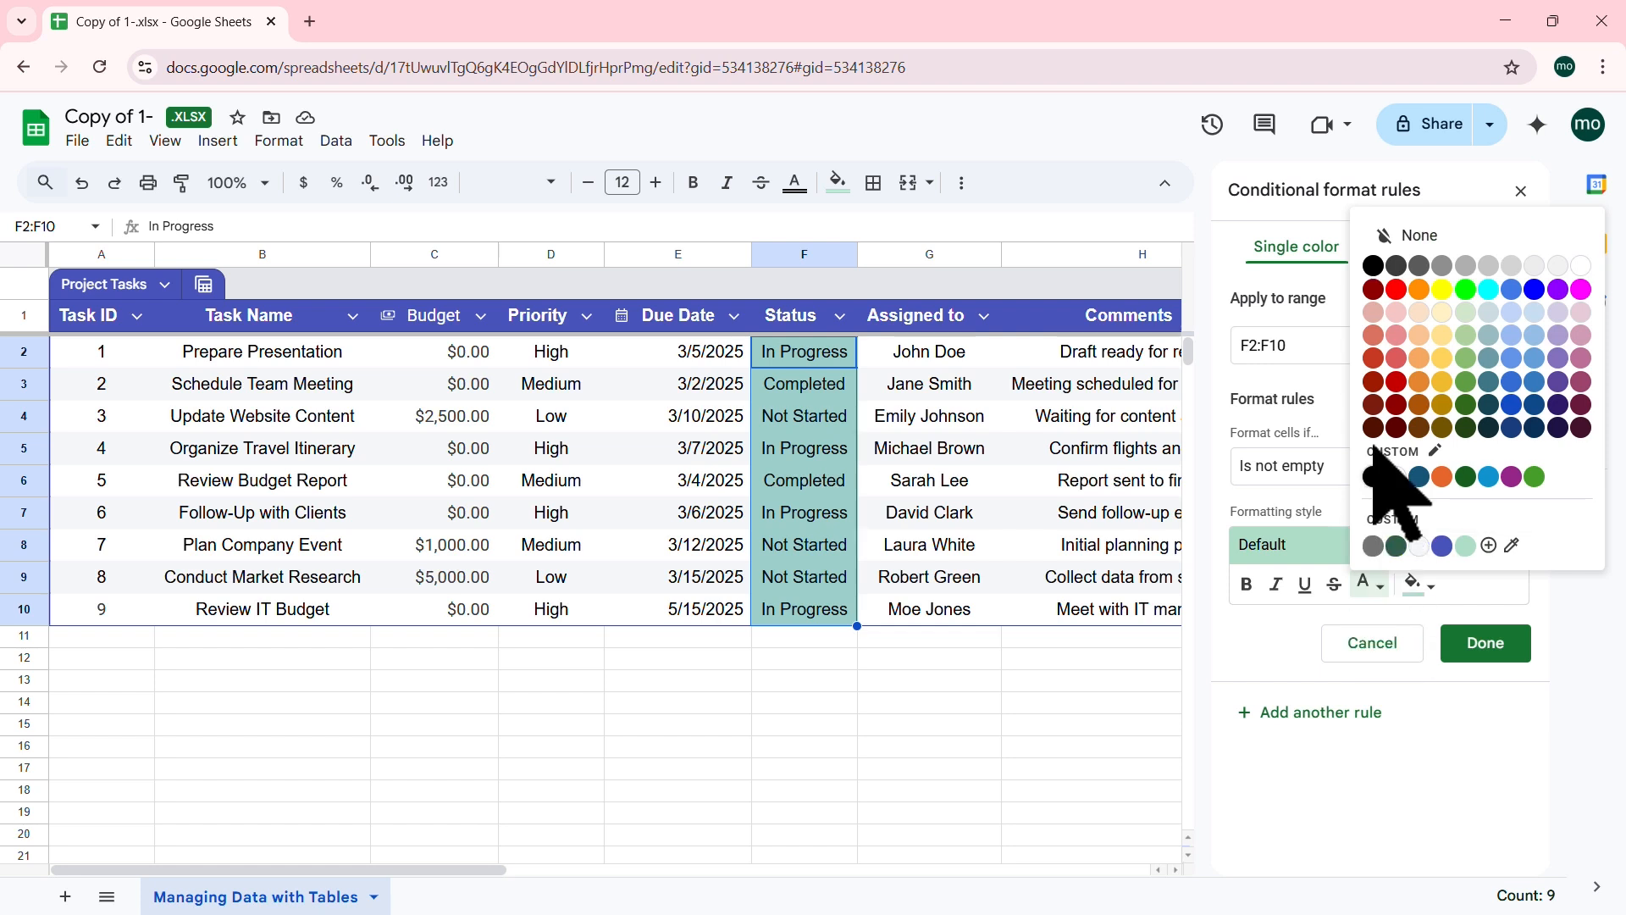
click(1373, 305)
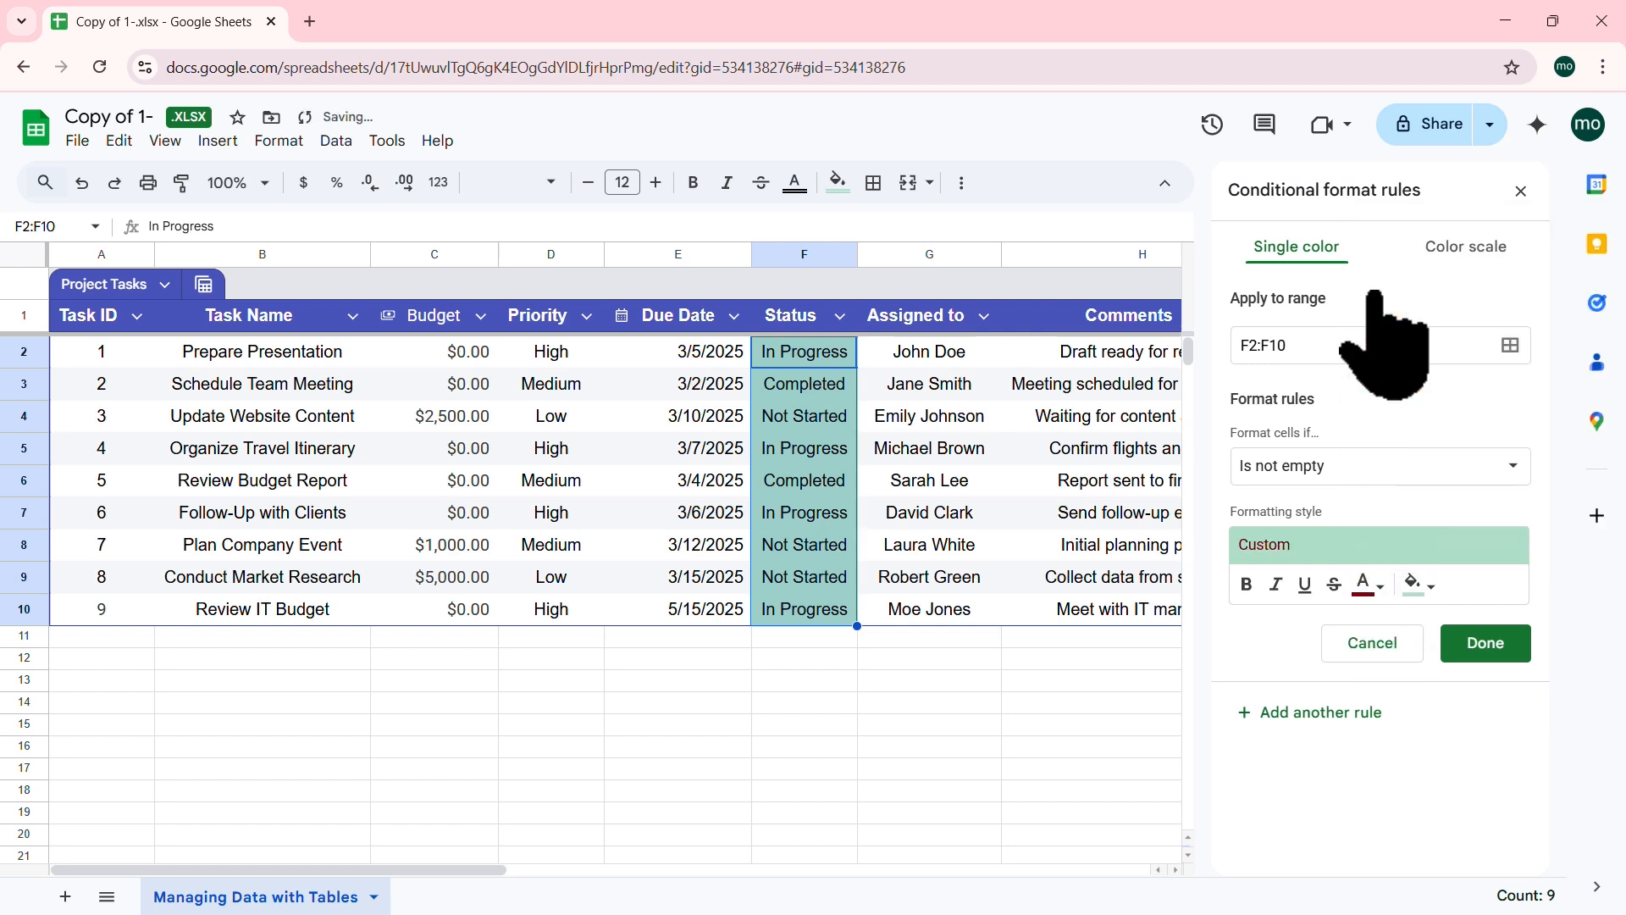
click(1430, 585)
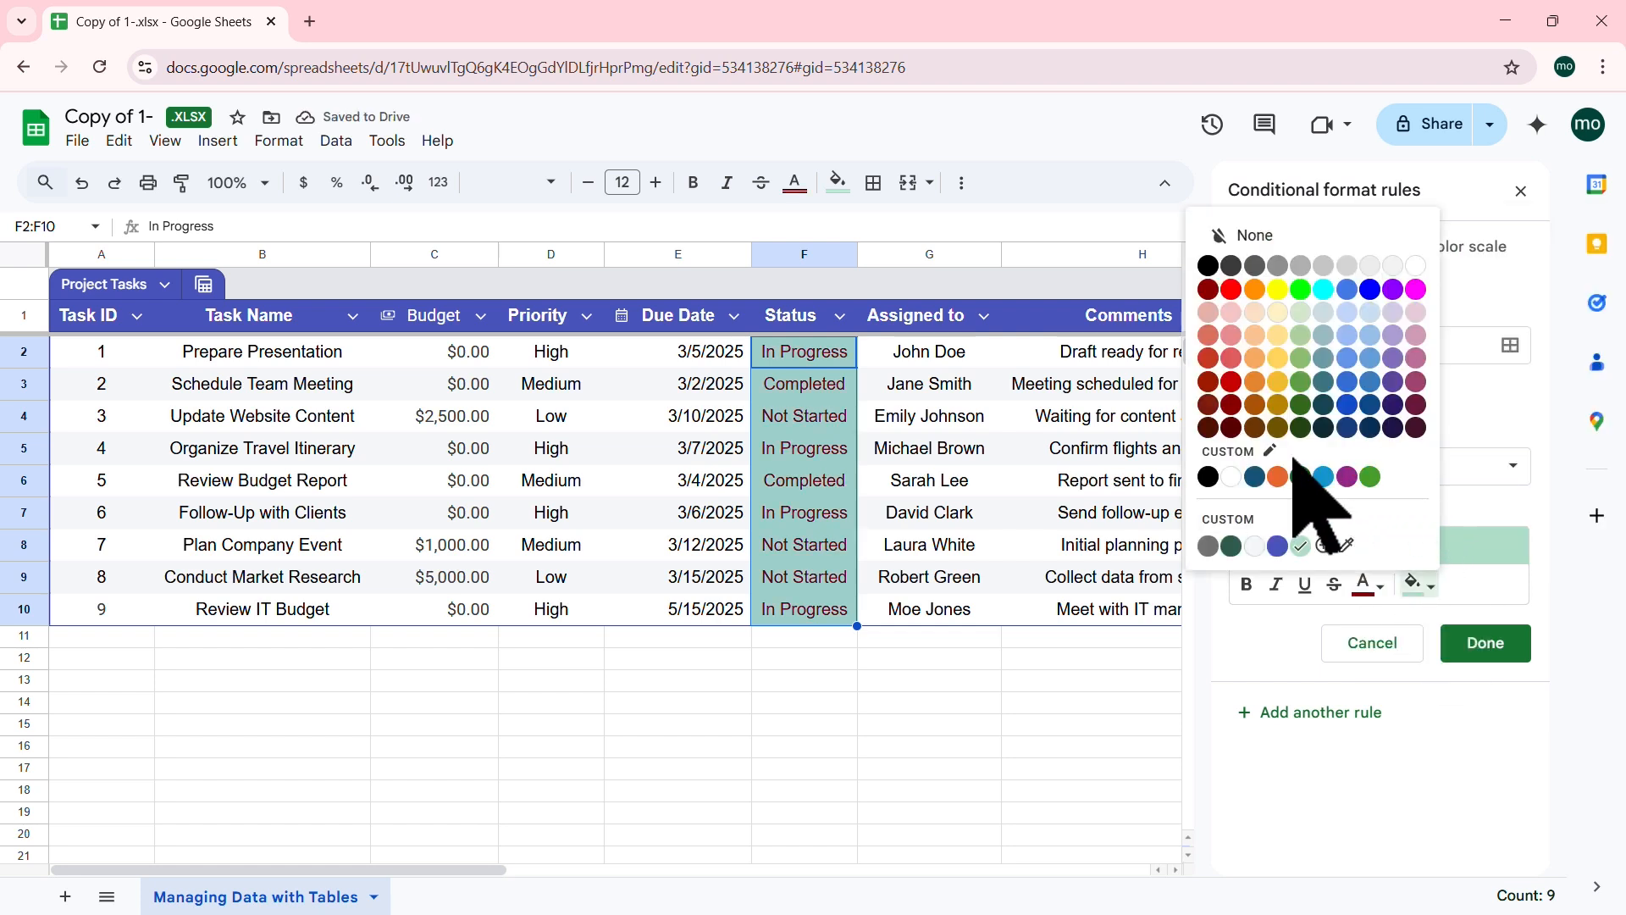
click(1245, 235)
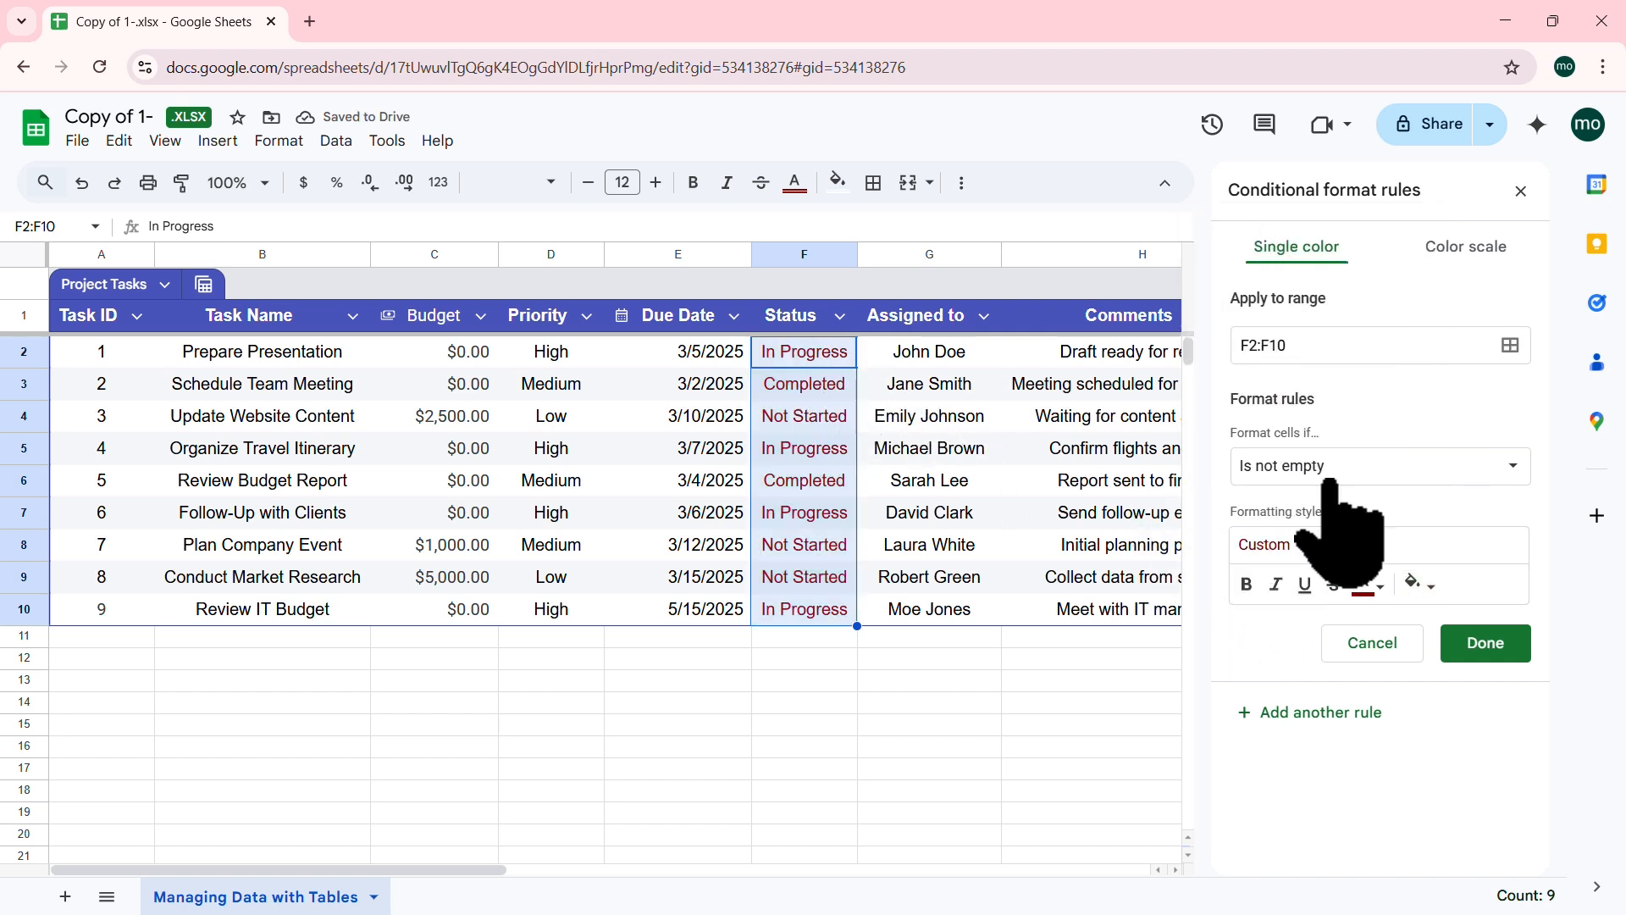
click(1245, 584)
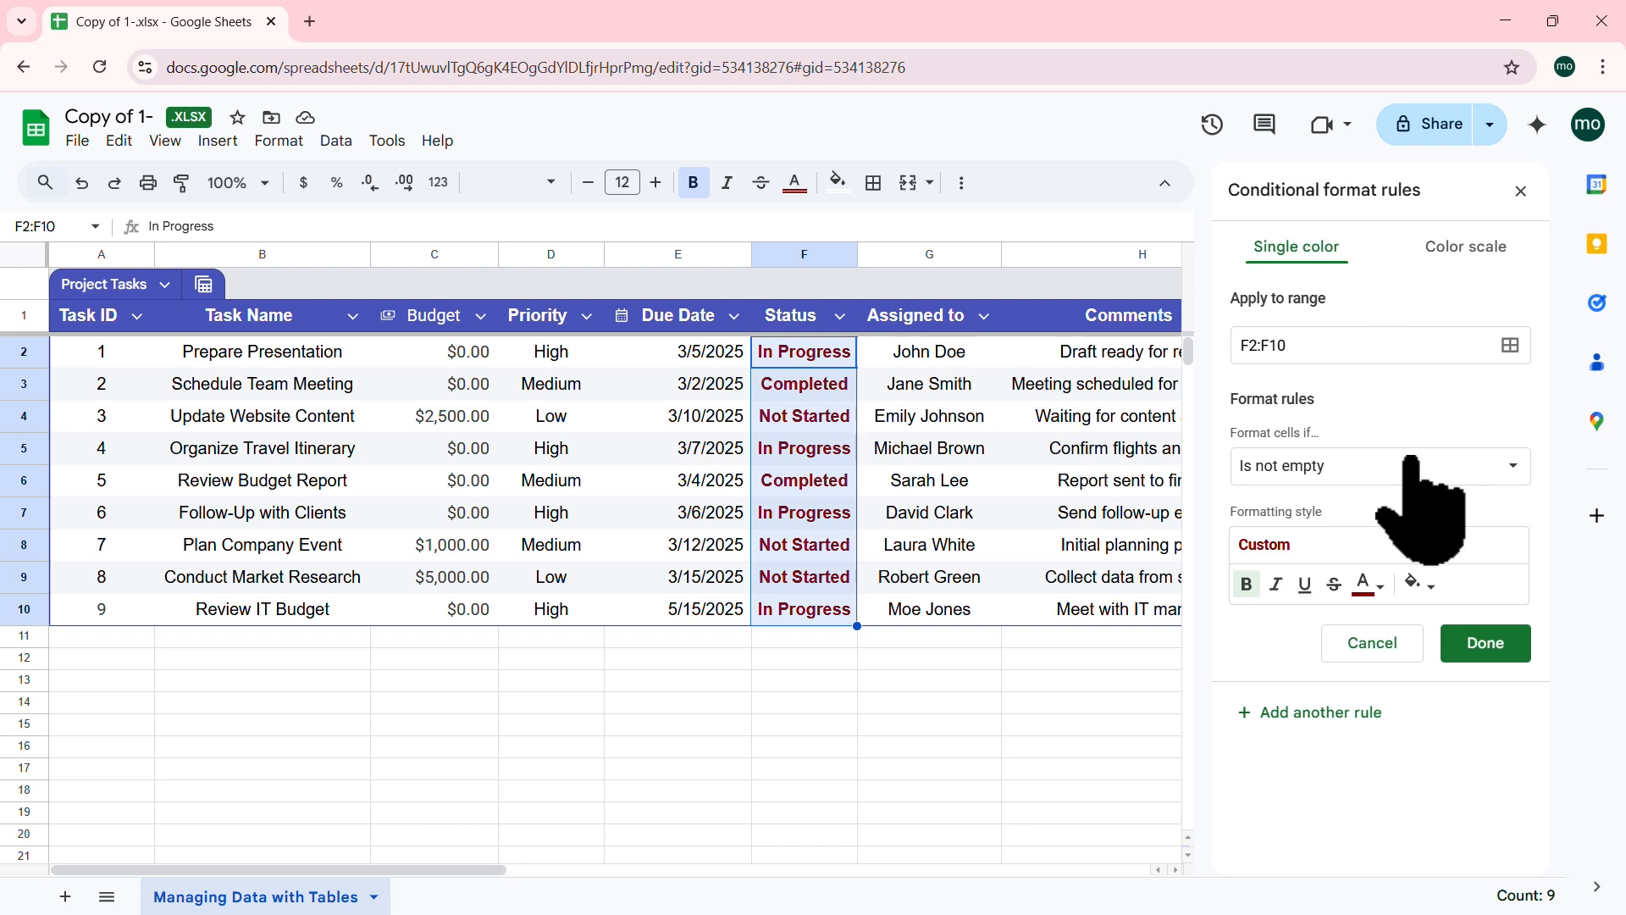
click(1503, 471)
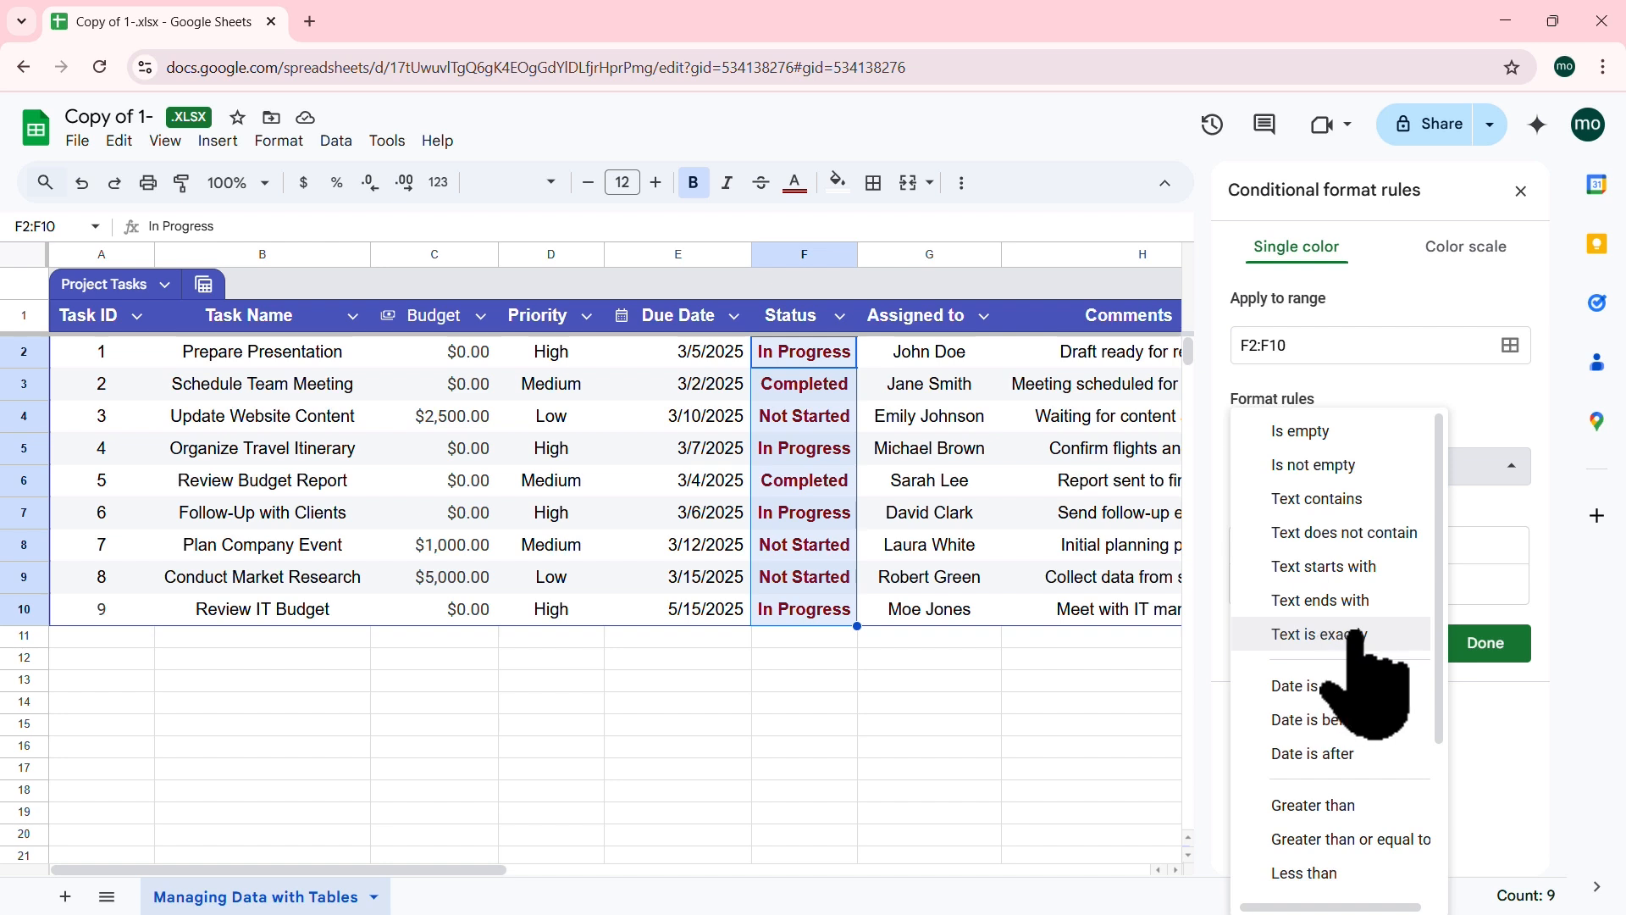
click(1323, 635)
click(1312, 508)
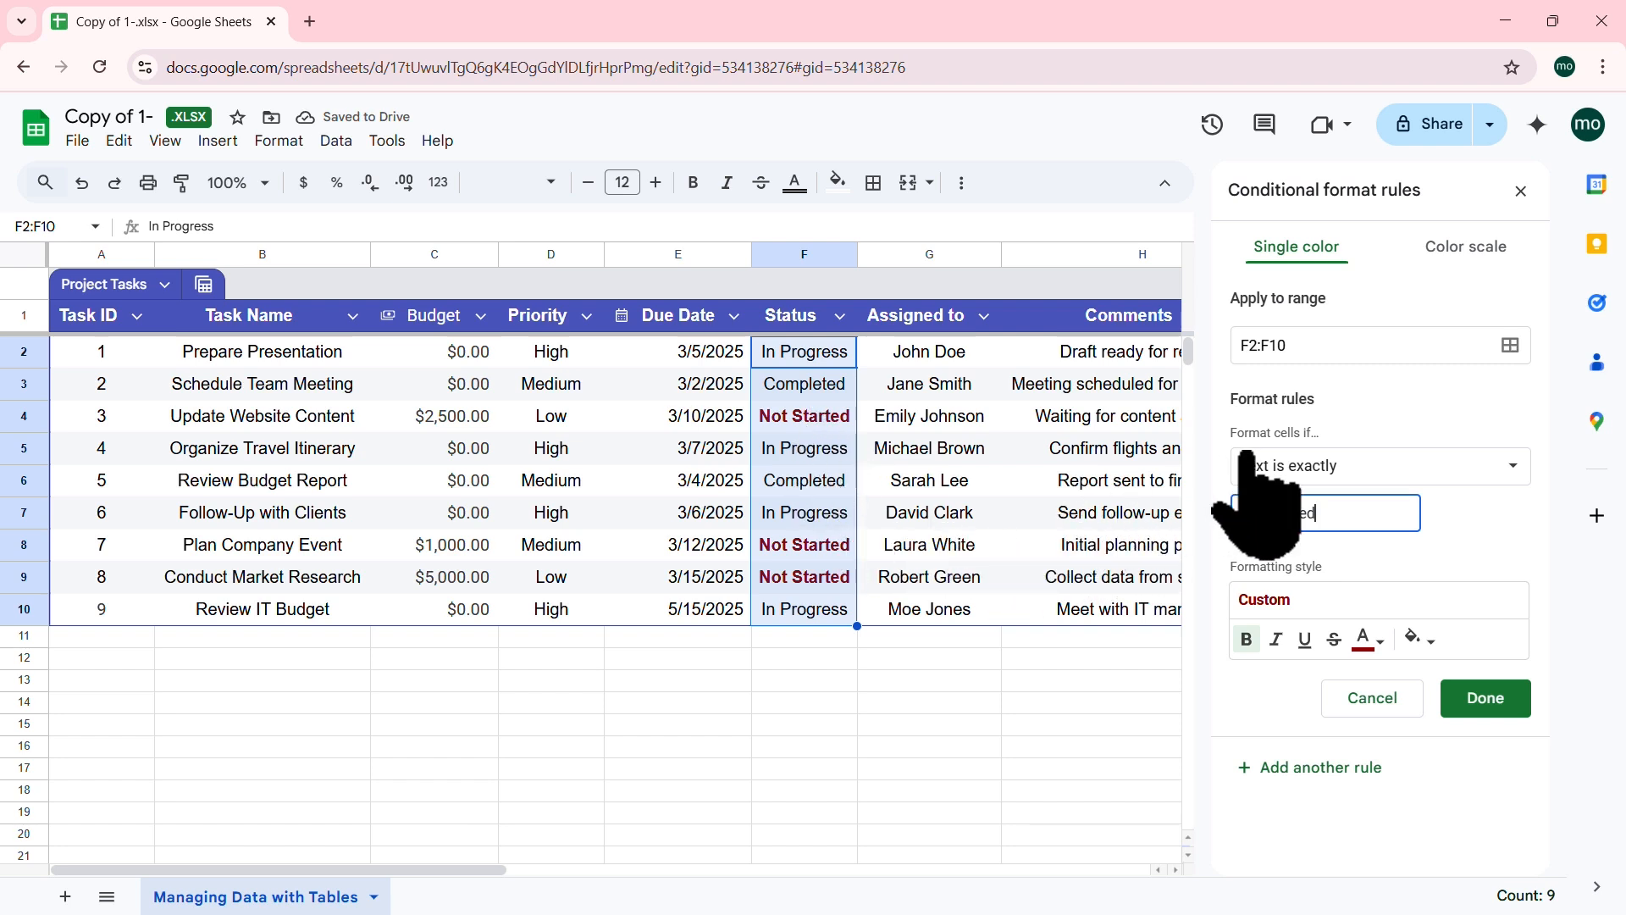
click(1485, 698)
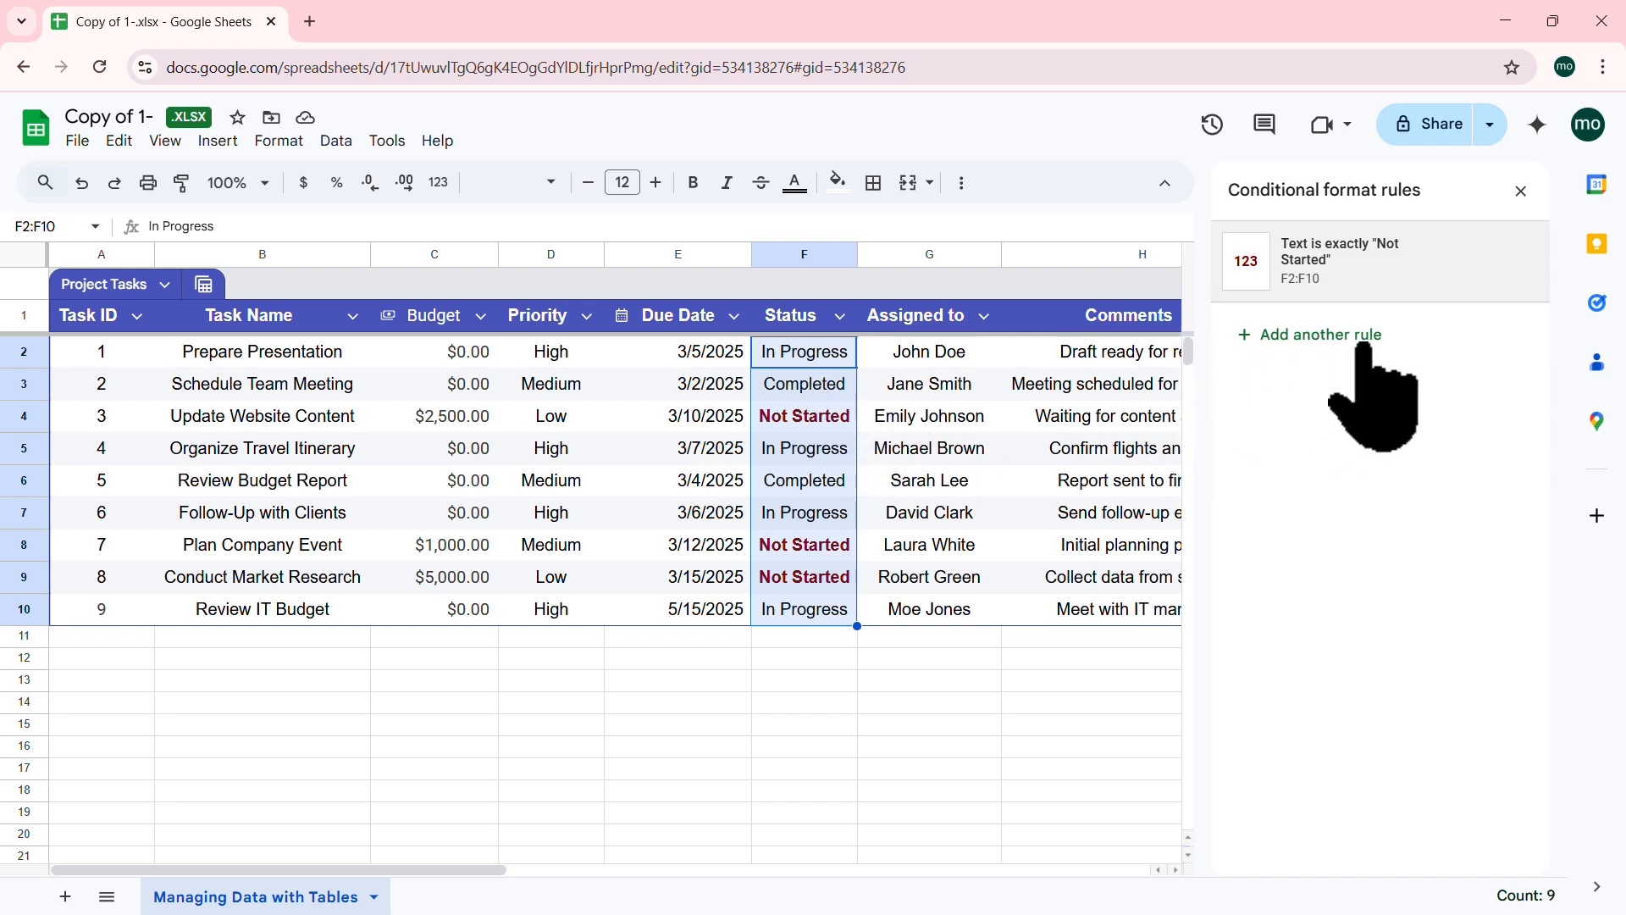
click(1323, 335)
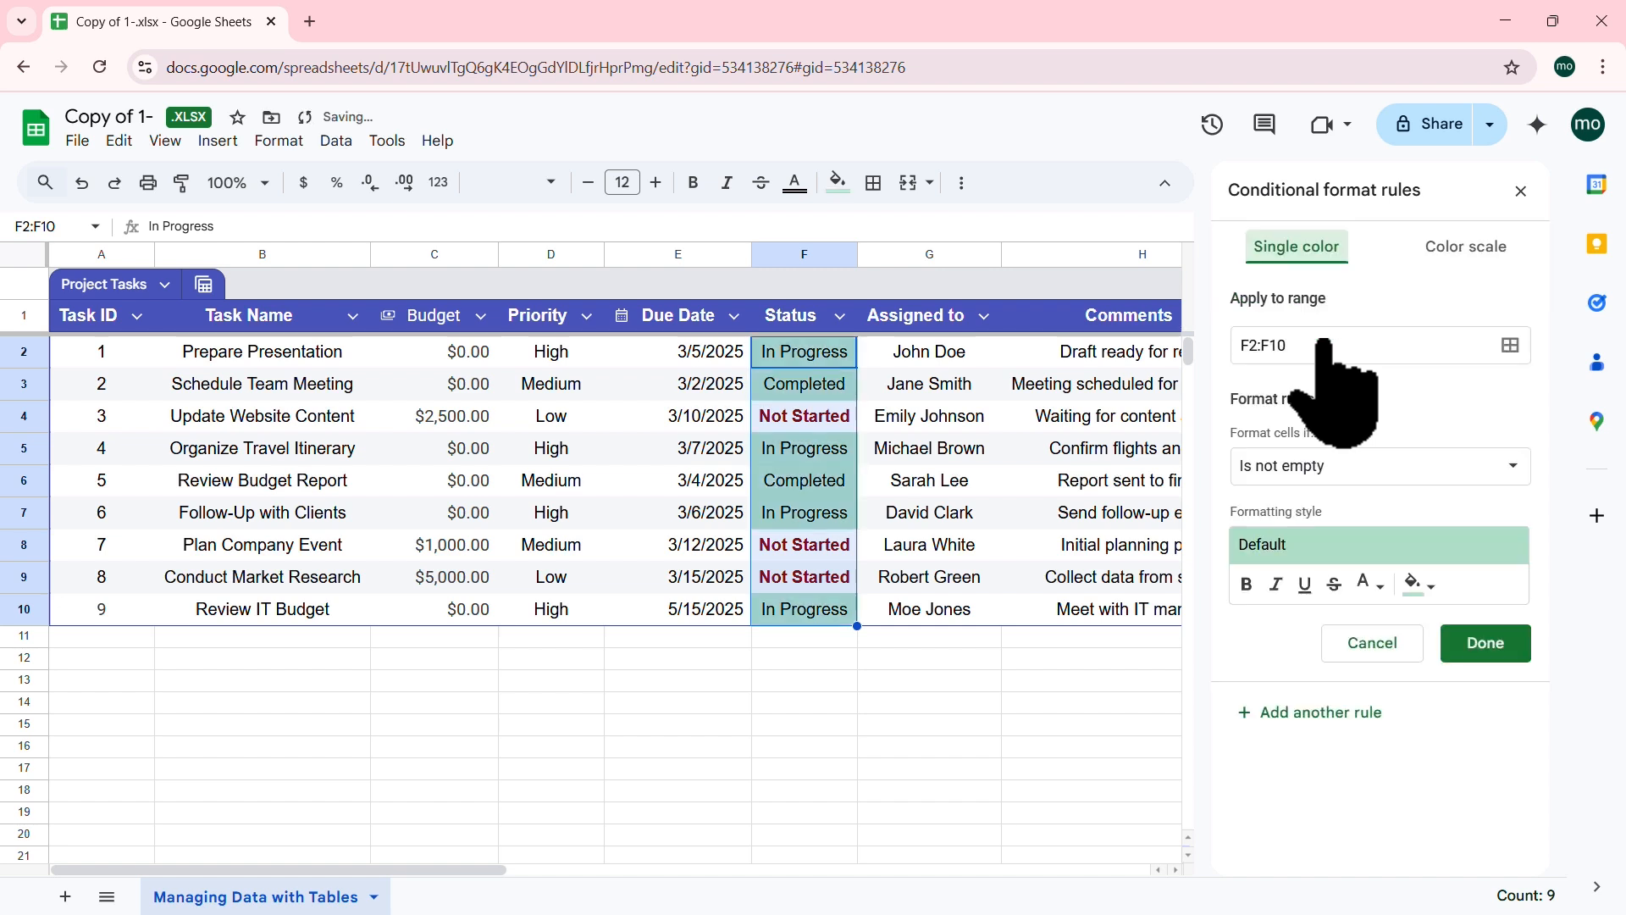
Step: Give the new rule green text and no background fill
click(1380, 591)
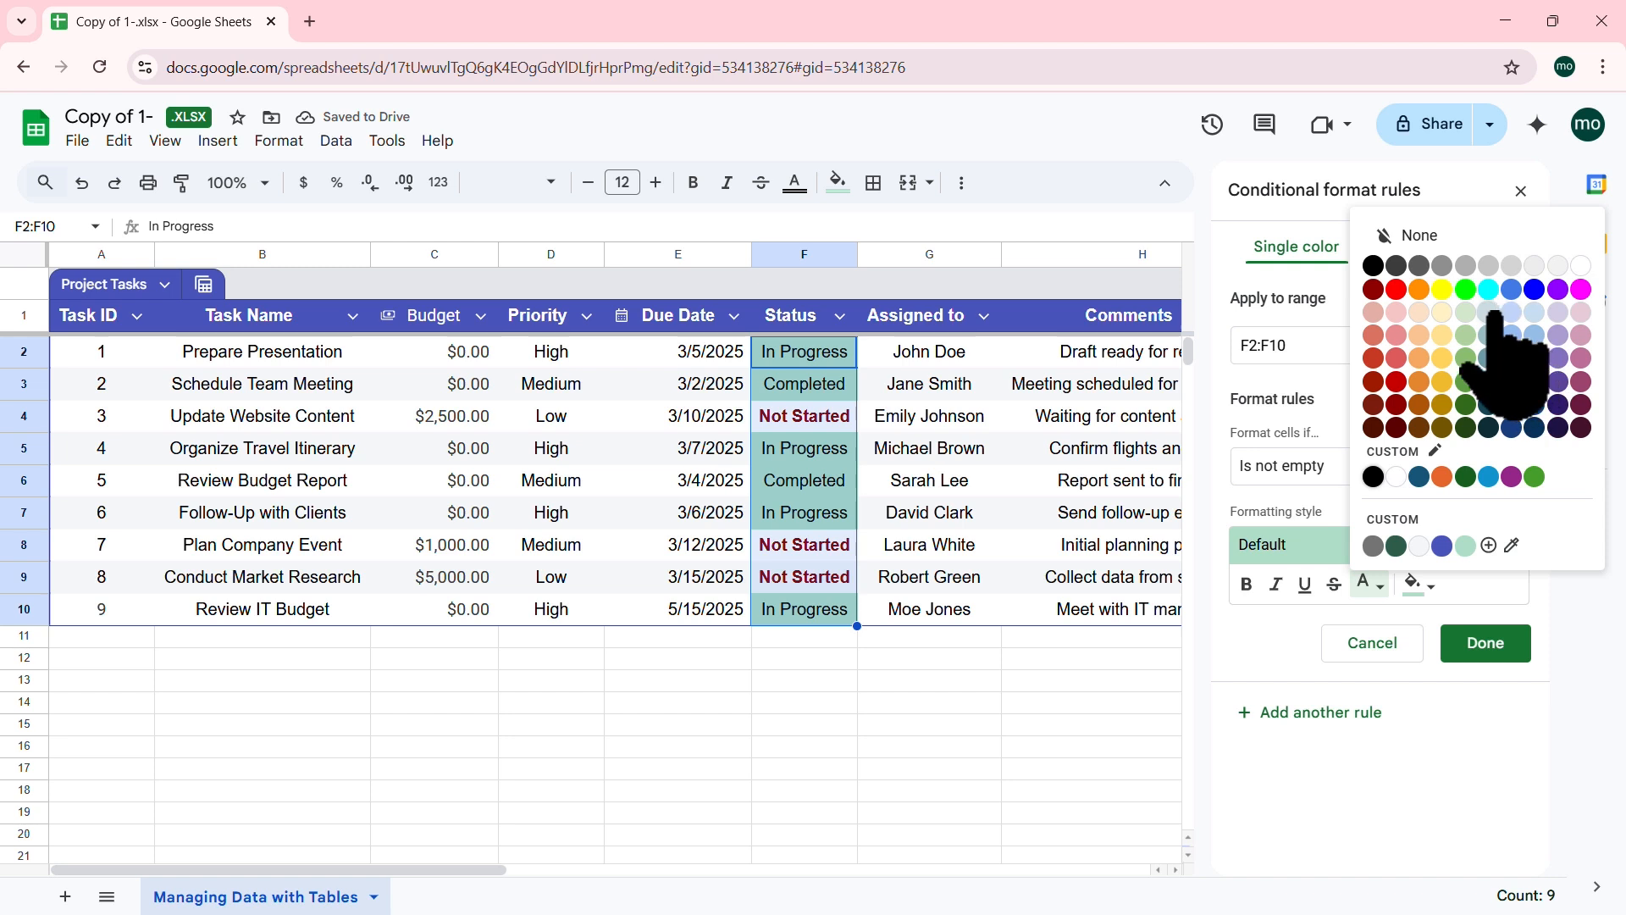
click(1534, 477)
click(1429, 586)
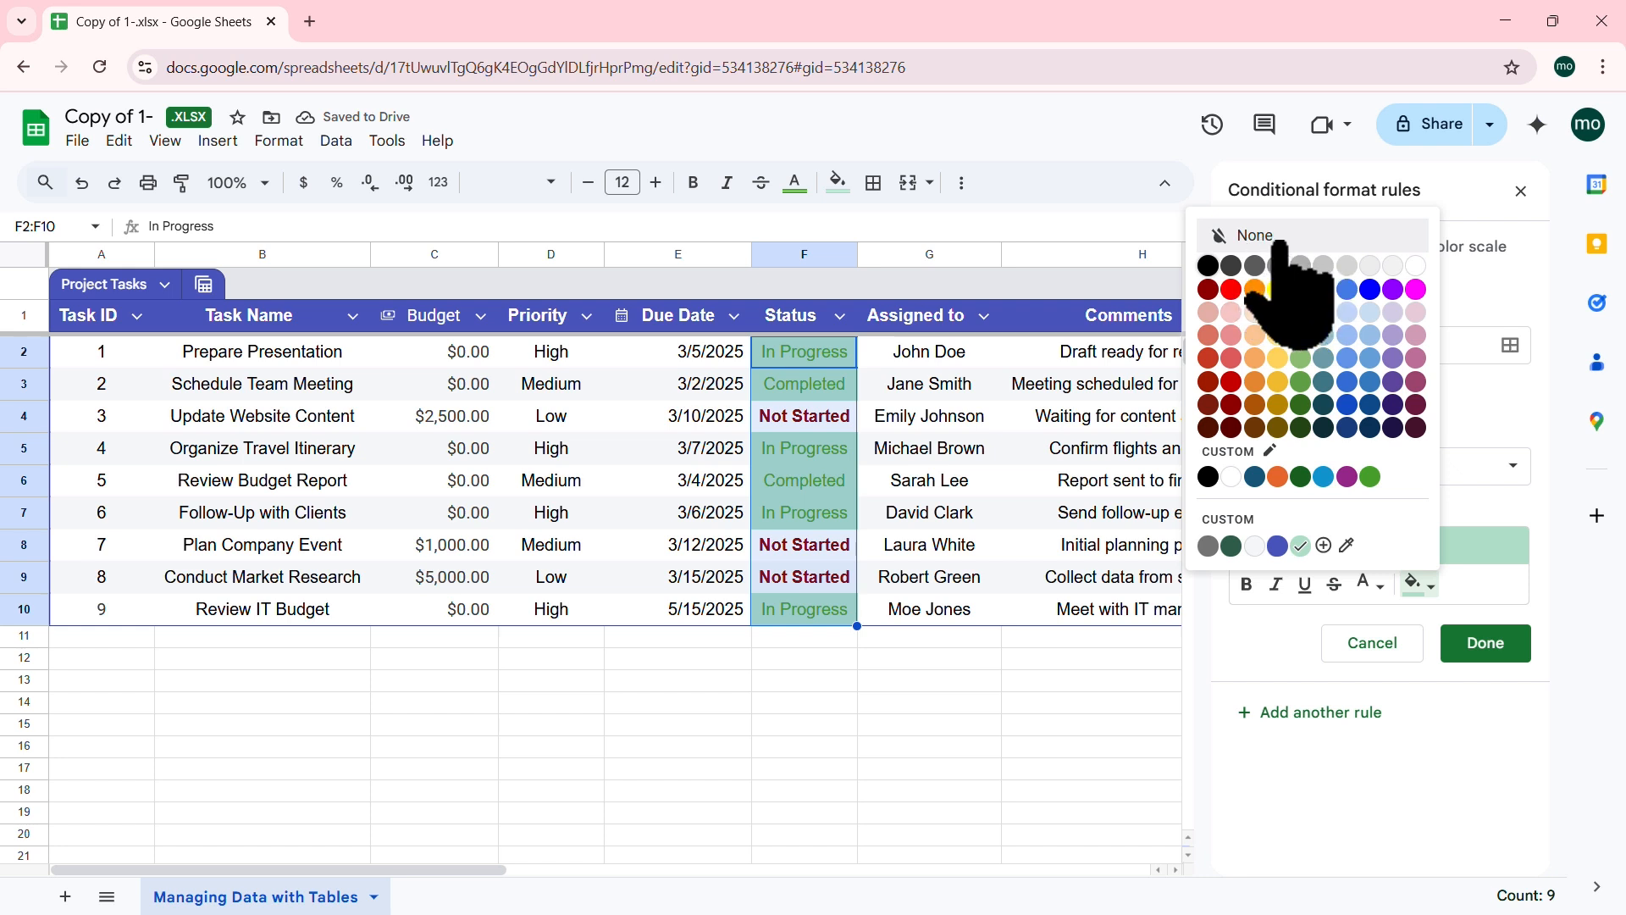
click(1238, 239)
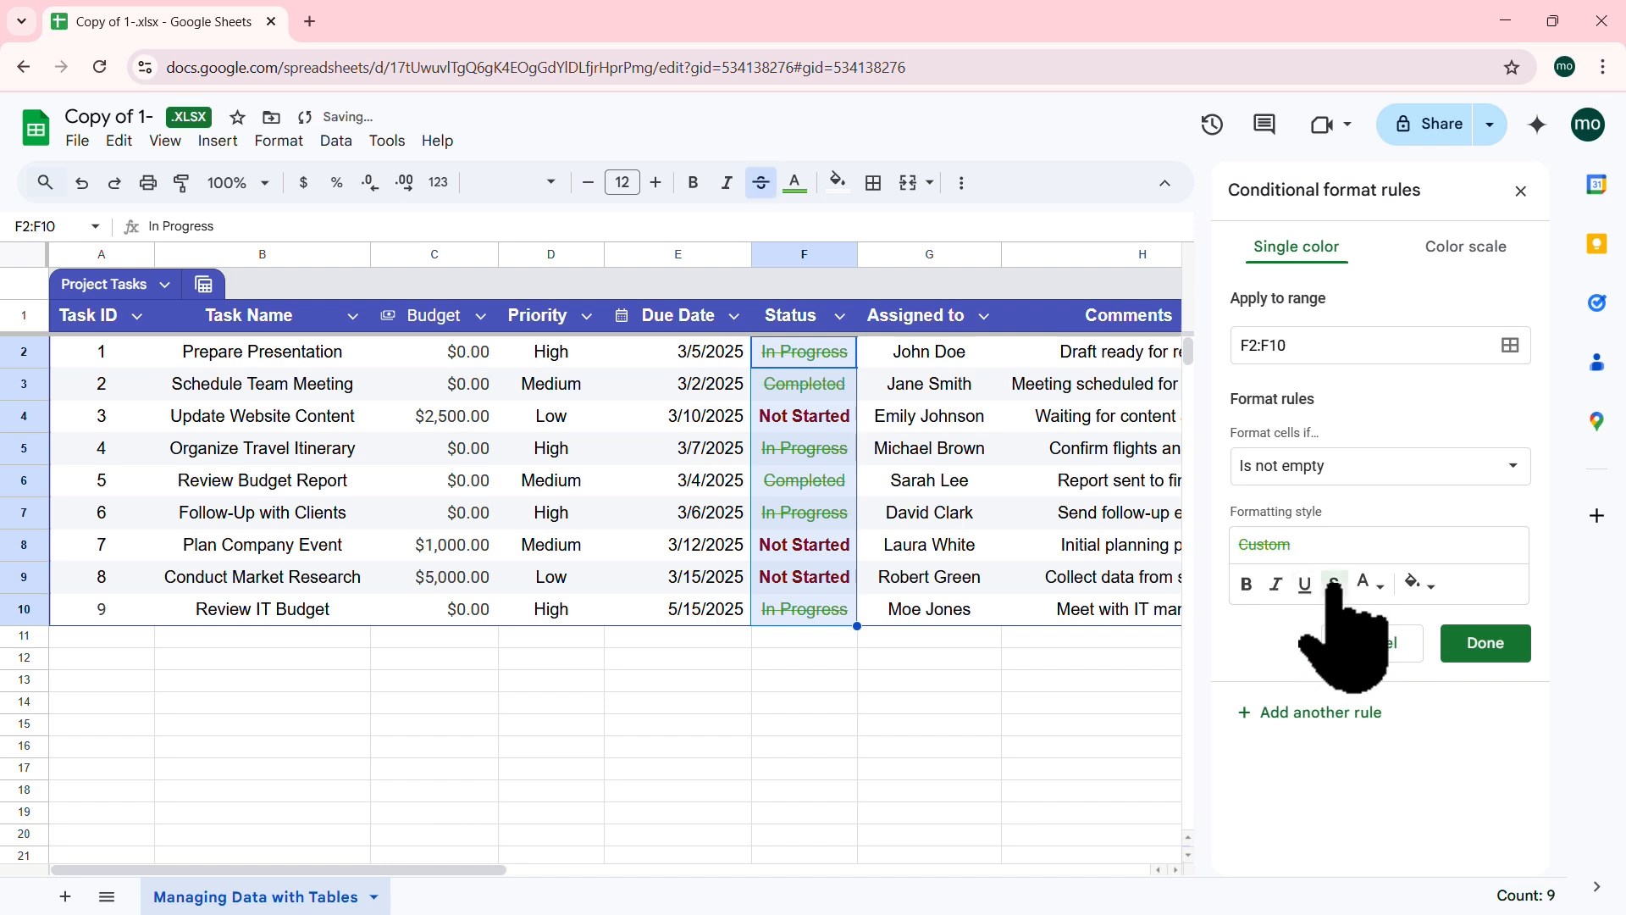
Step: Set the rule to 'Text is exactly' Completed, save it, and close the rules panel
click(1459, 465)
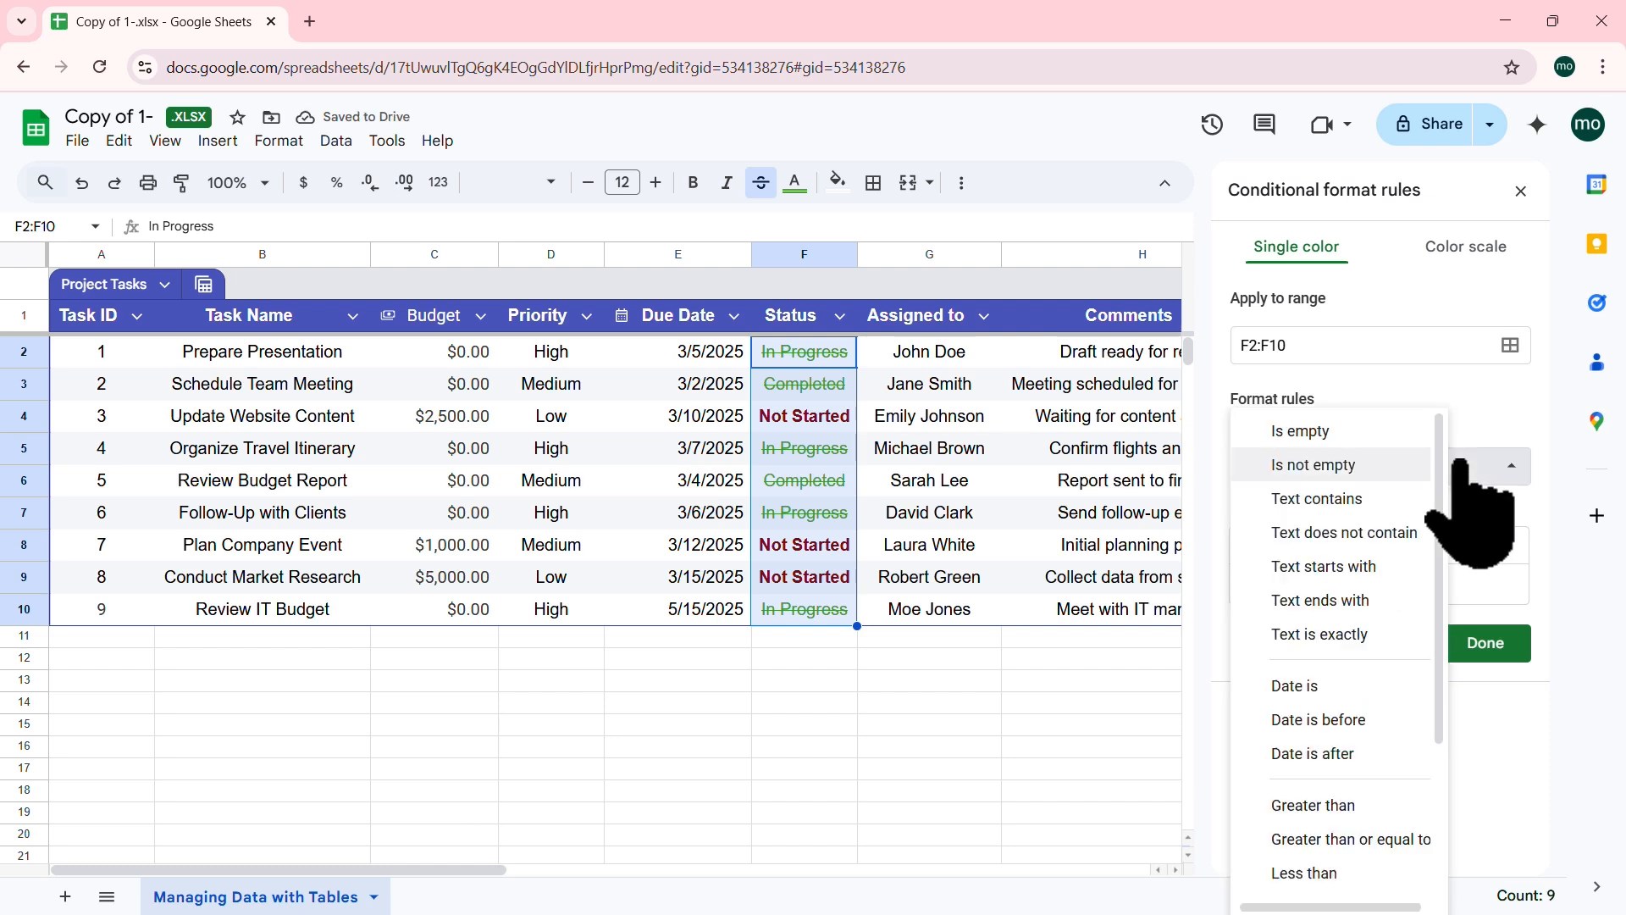
click(1337, 634)
click(1331, 515)
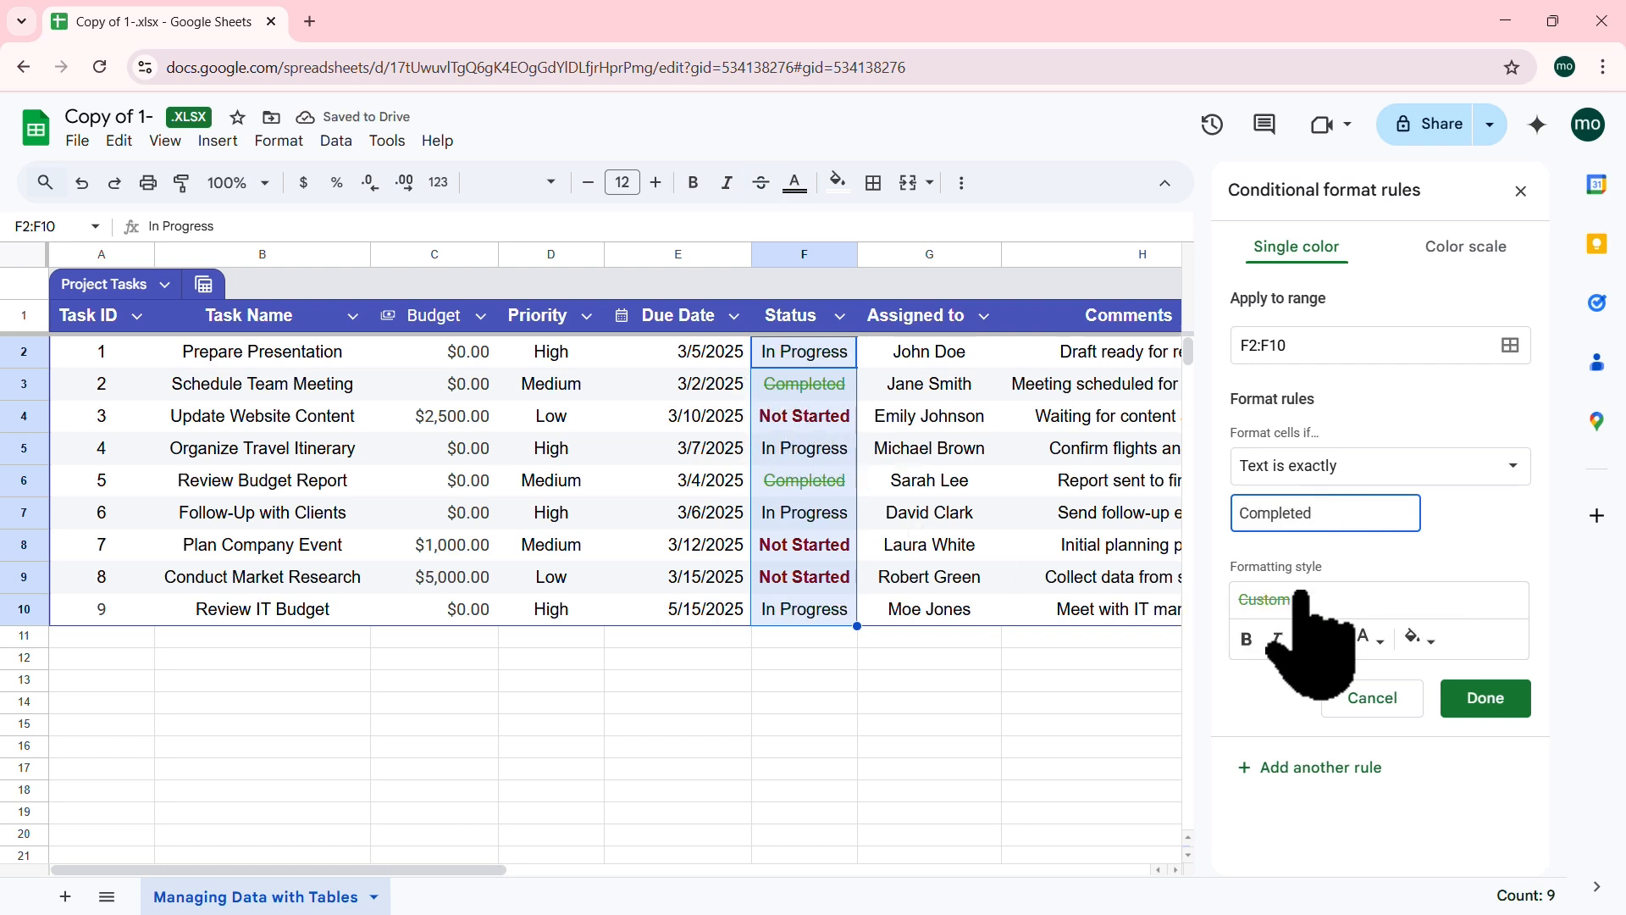
click(1490, 703)
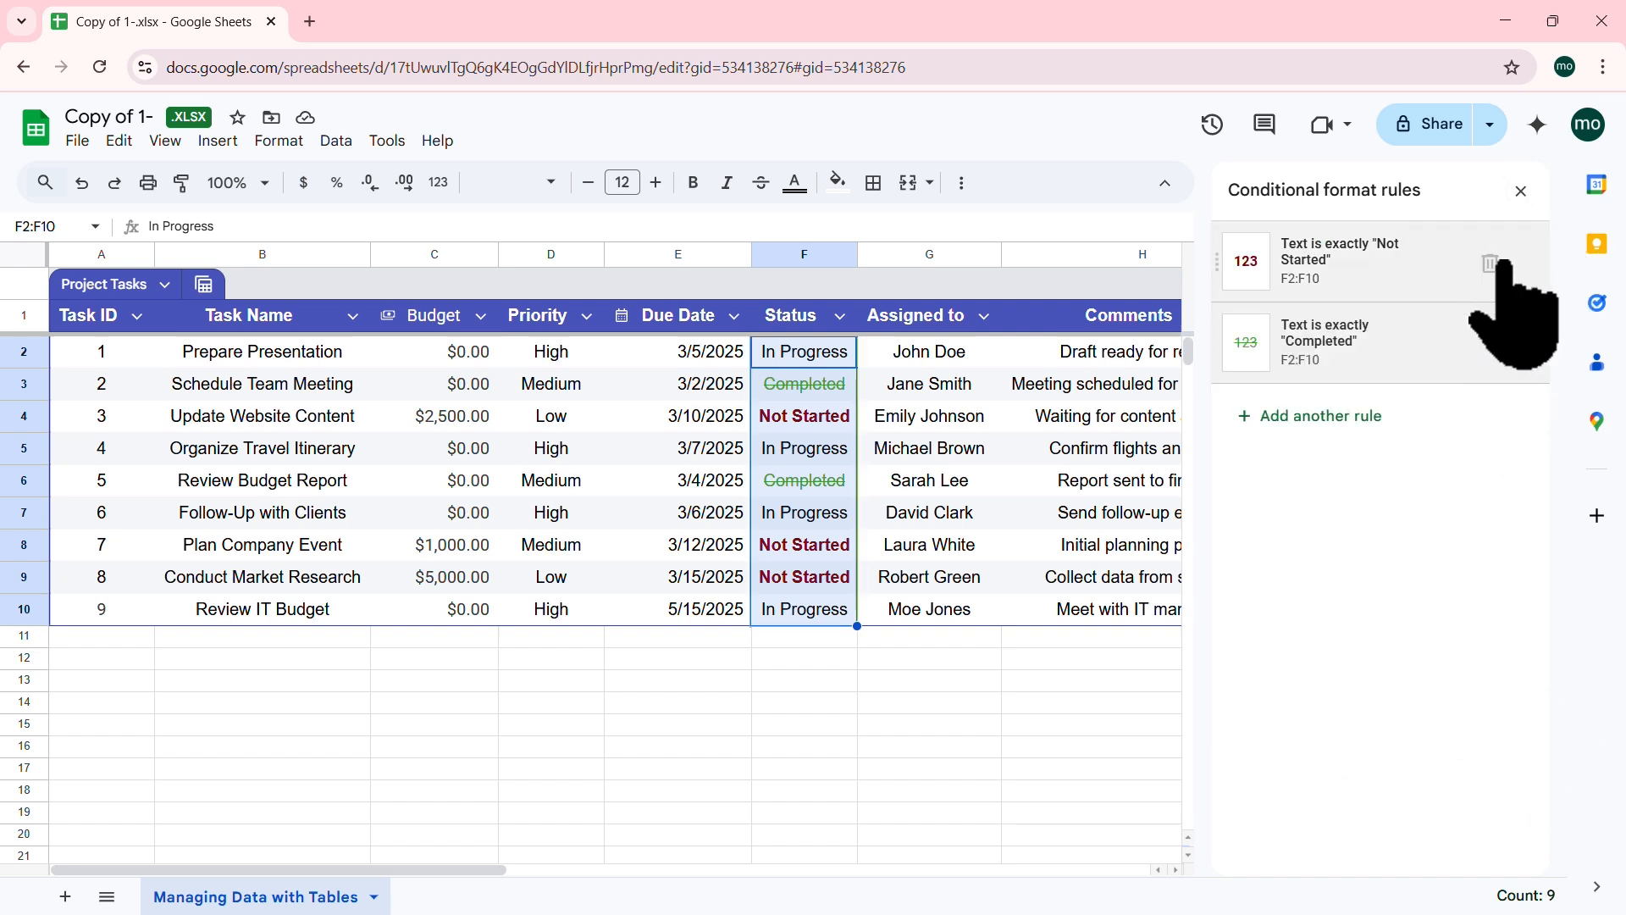
mouse_move(1478, 269)
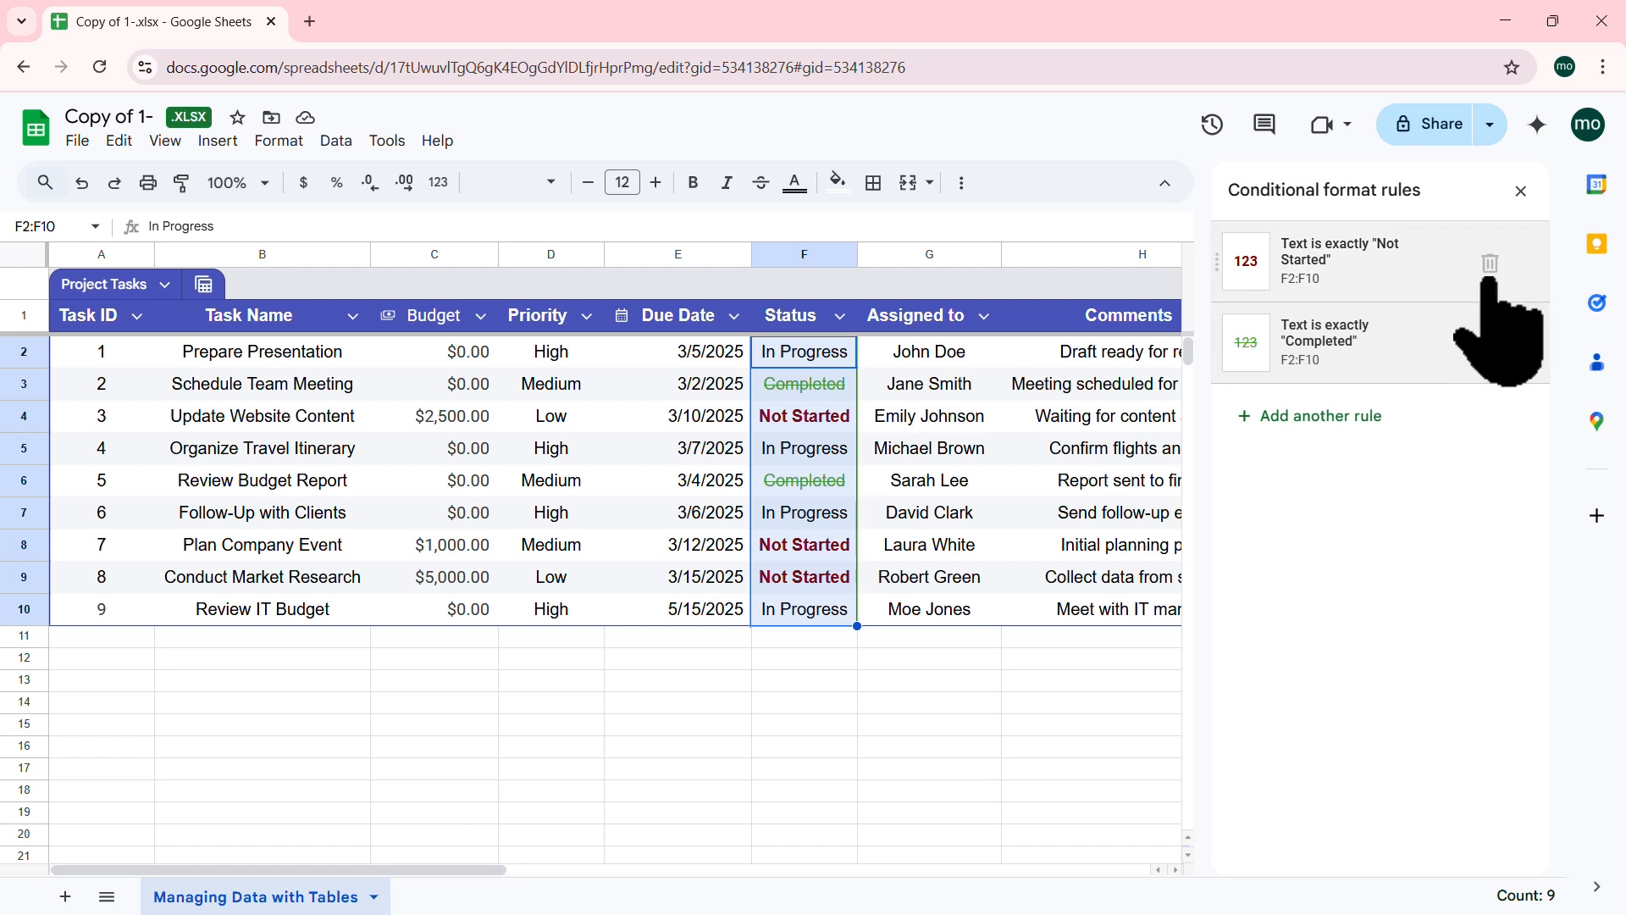
click(1522, 191)
click(420, 478)
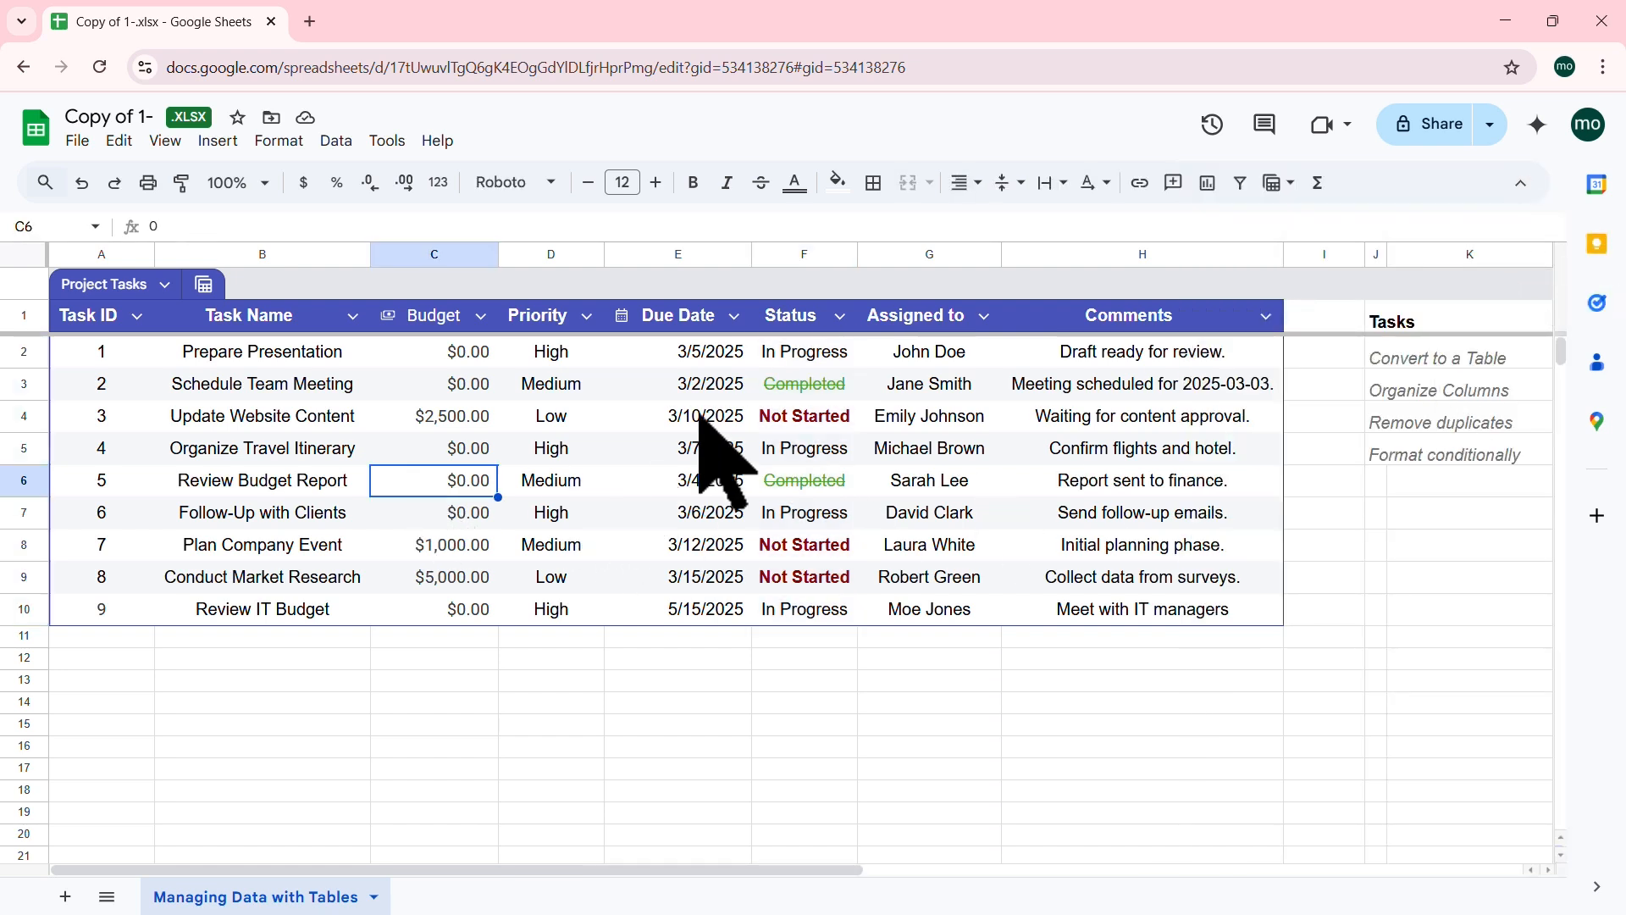
Step: Reselect the Status values F2:F10 and open conditional formatting from the Format menu
scroll(943, 500, down, 5)
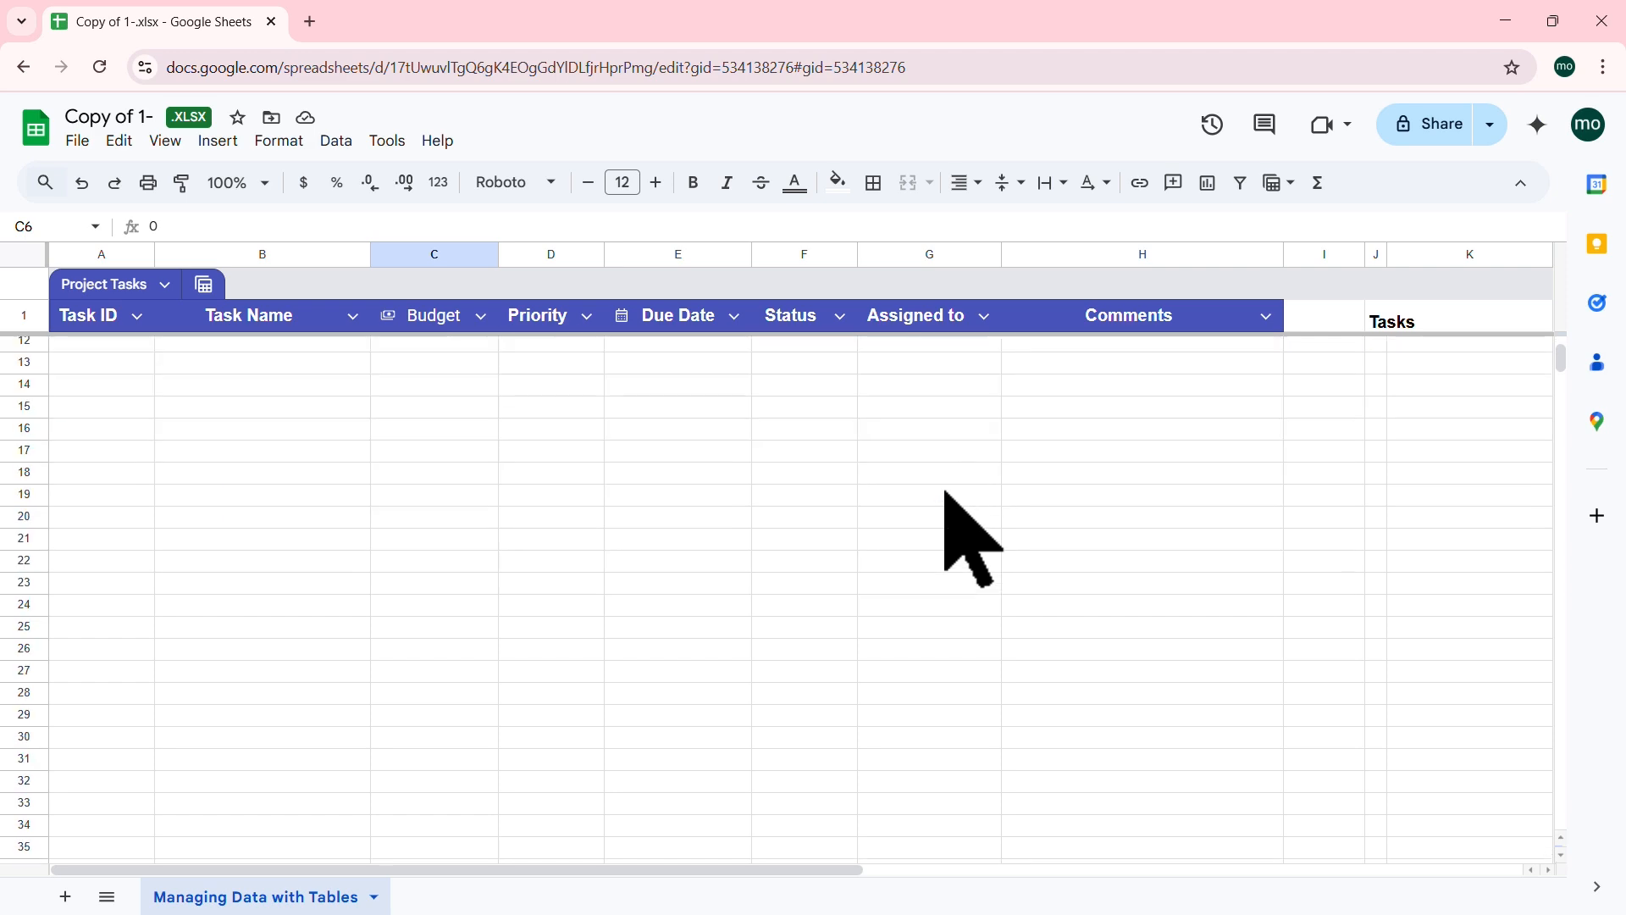
scroll(946, 493, up, 5)
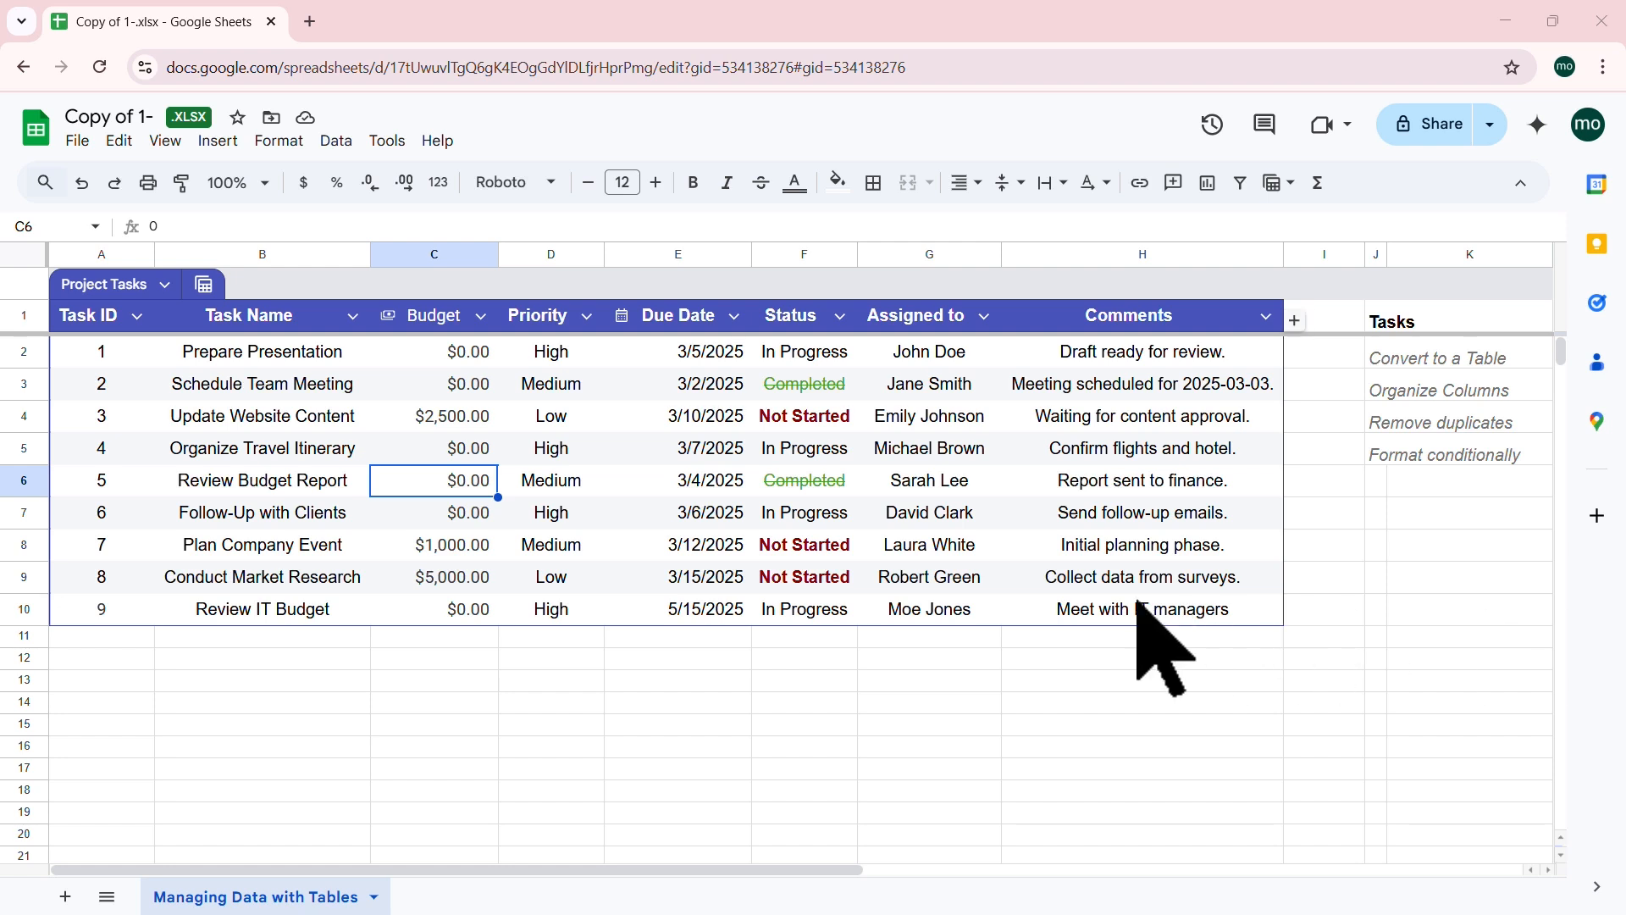
click(820, 383)
drag(820, 355, 824, 622)
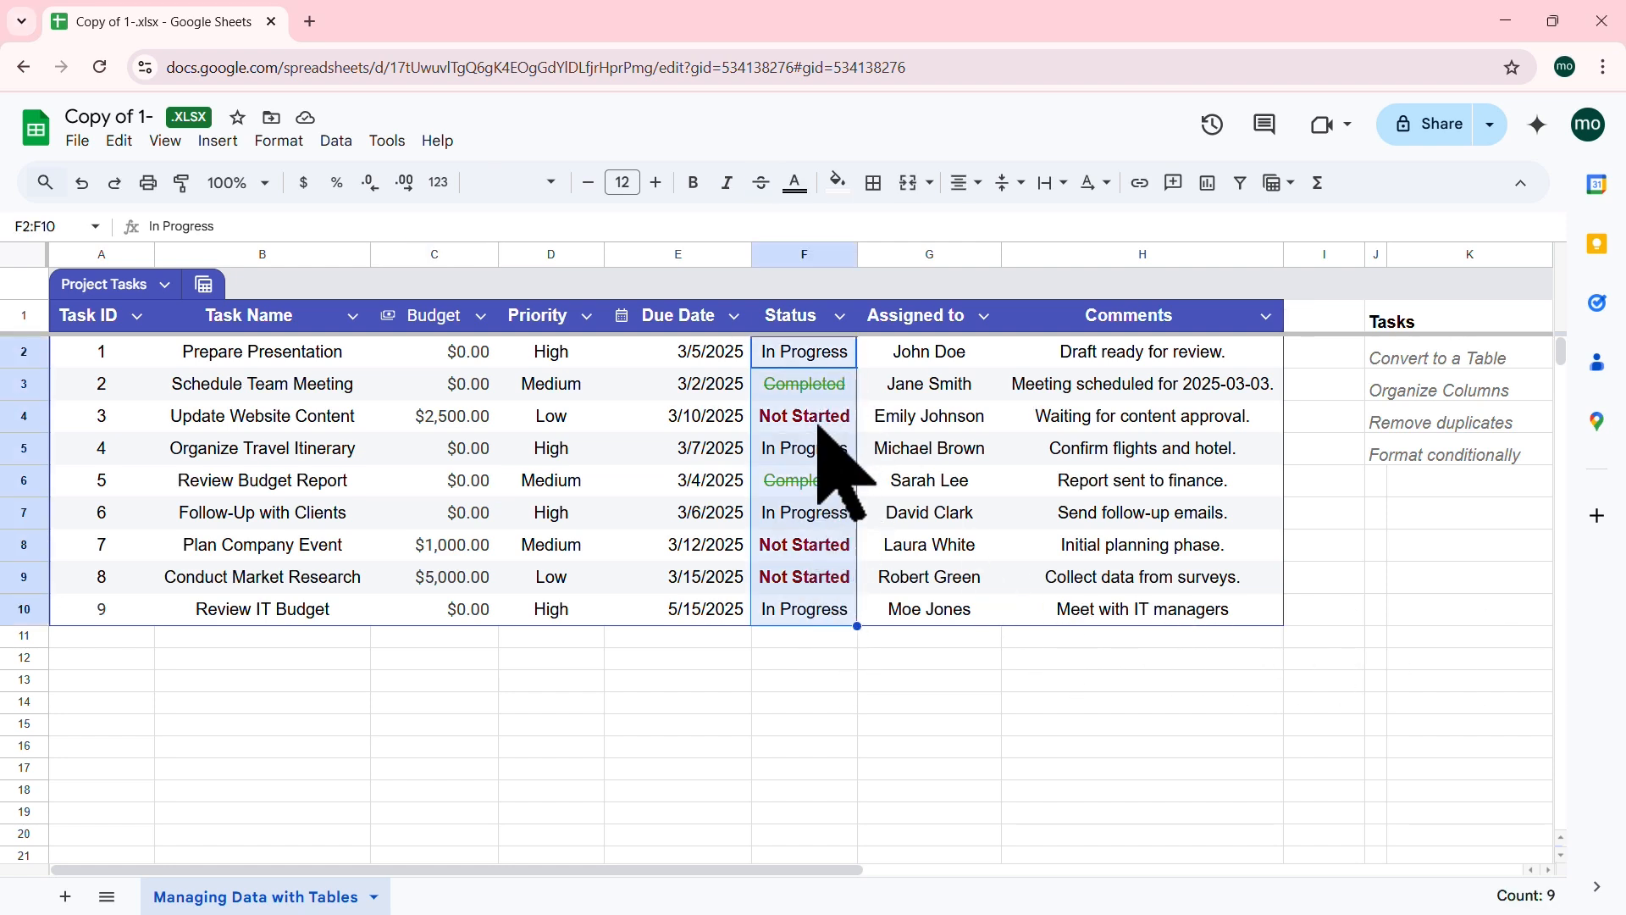
click(279, 141)
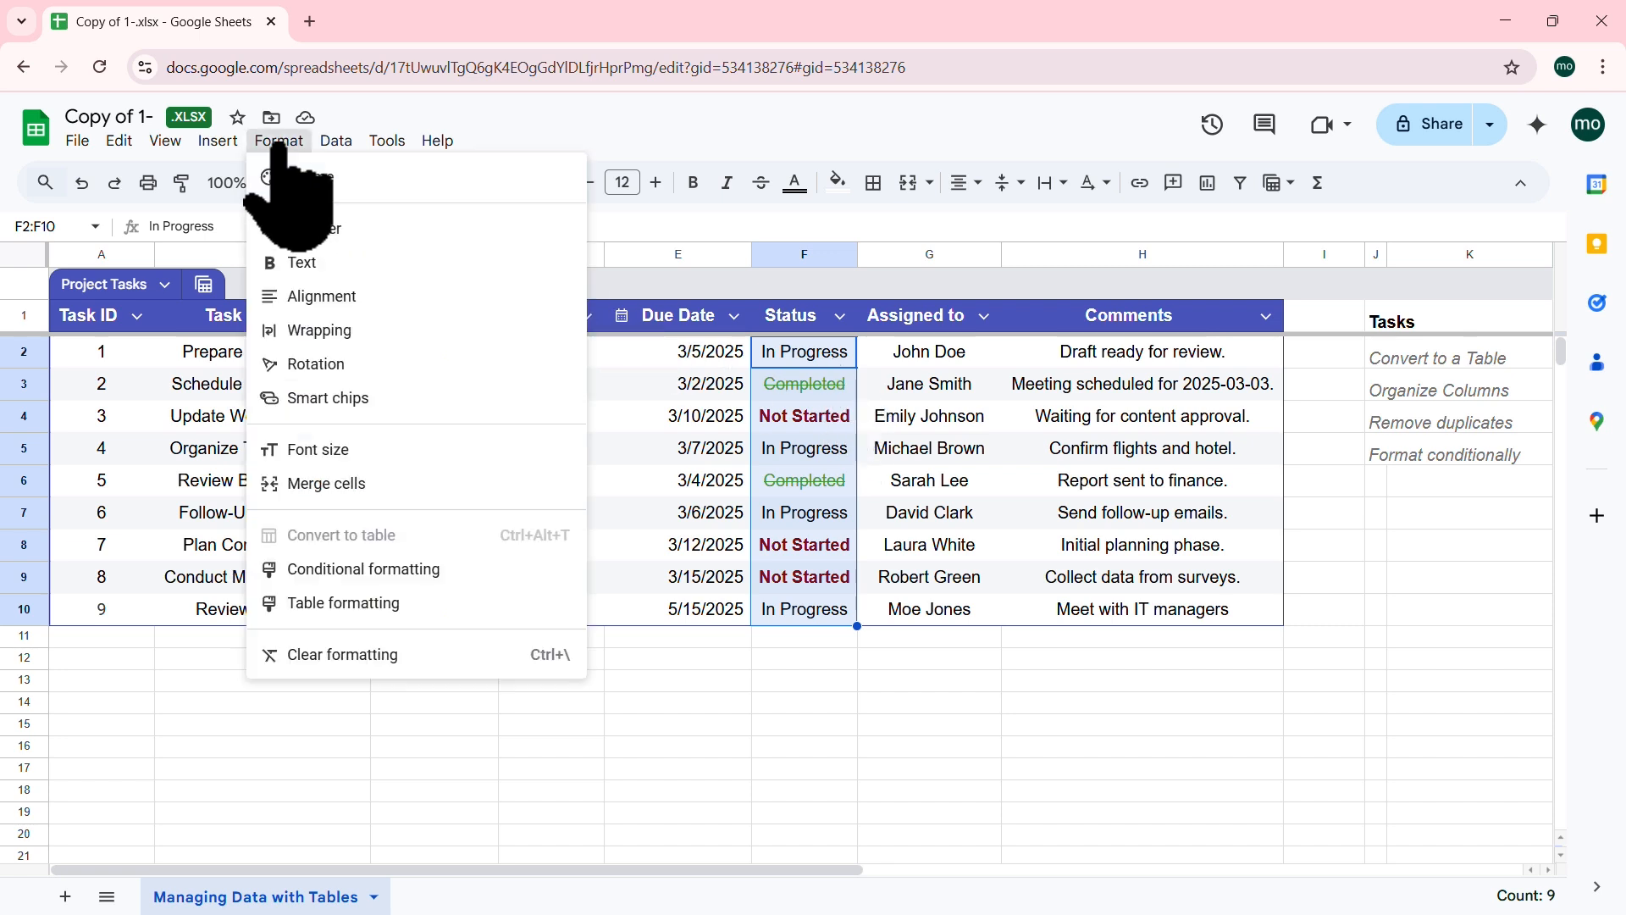
click(423, 569)
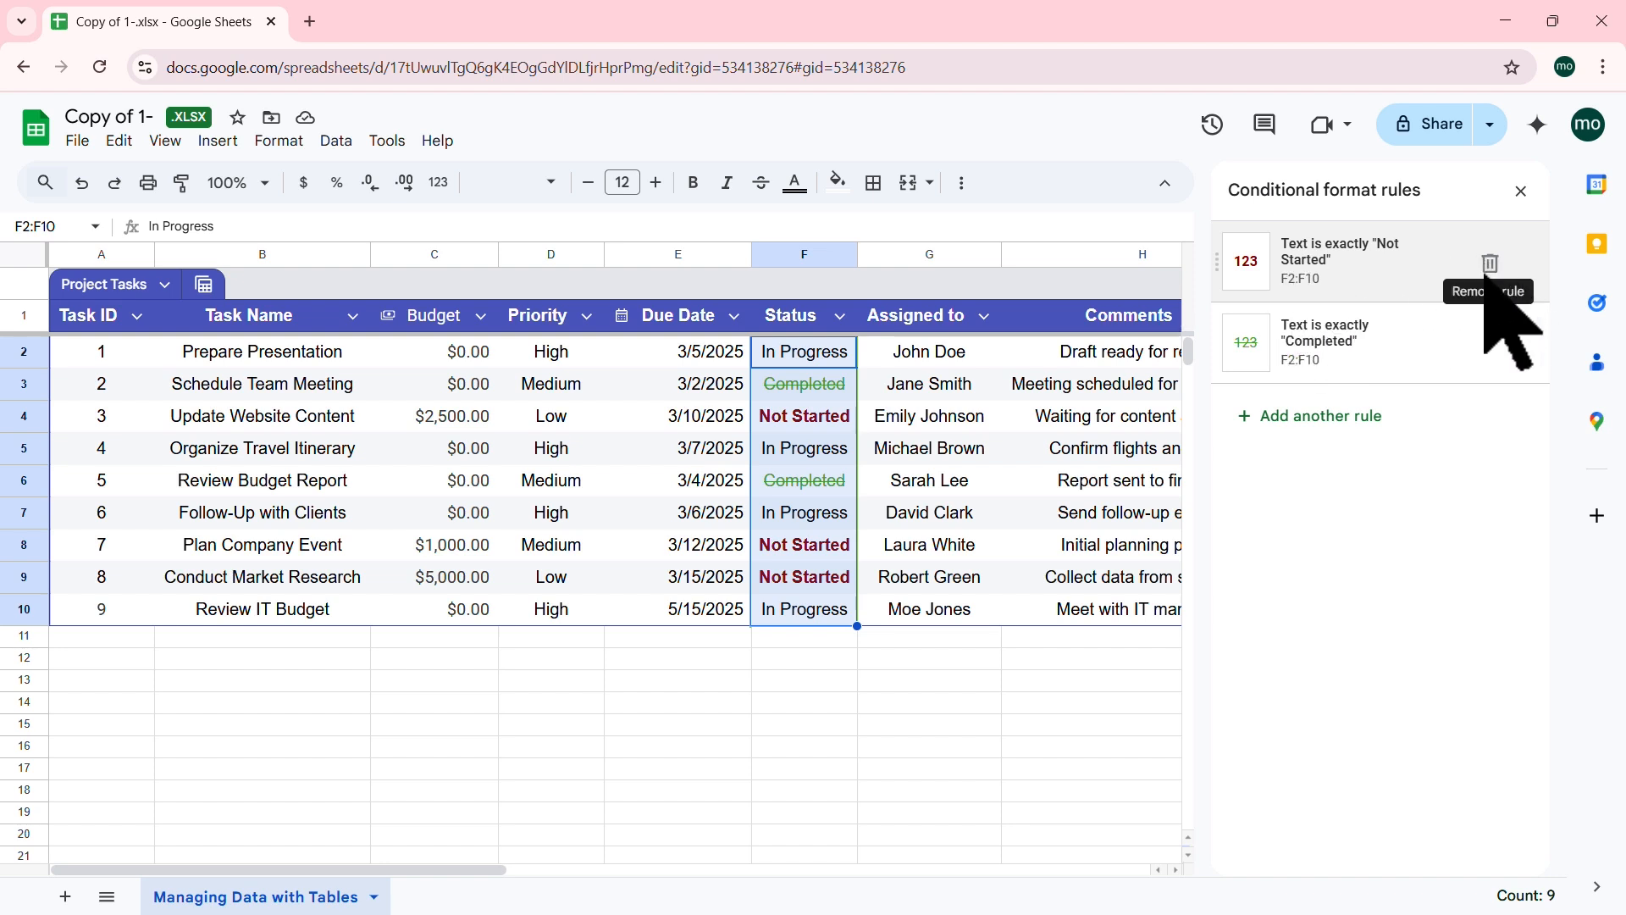
Step: Change the Completed rule from strikethrough to bold italic green, save it, and close the panel
click(1340, 348)
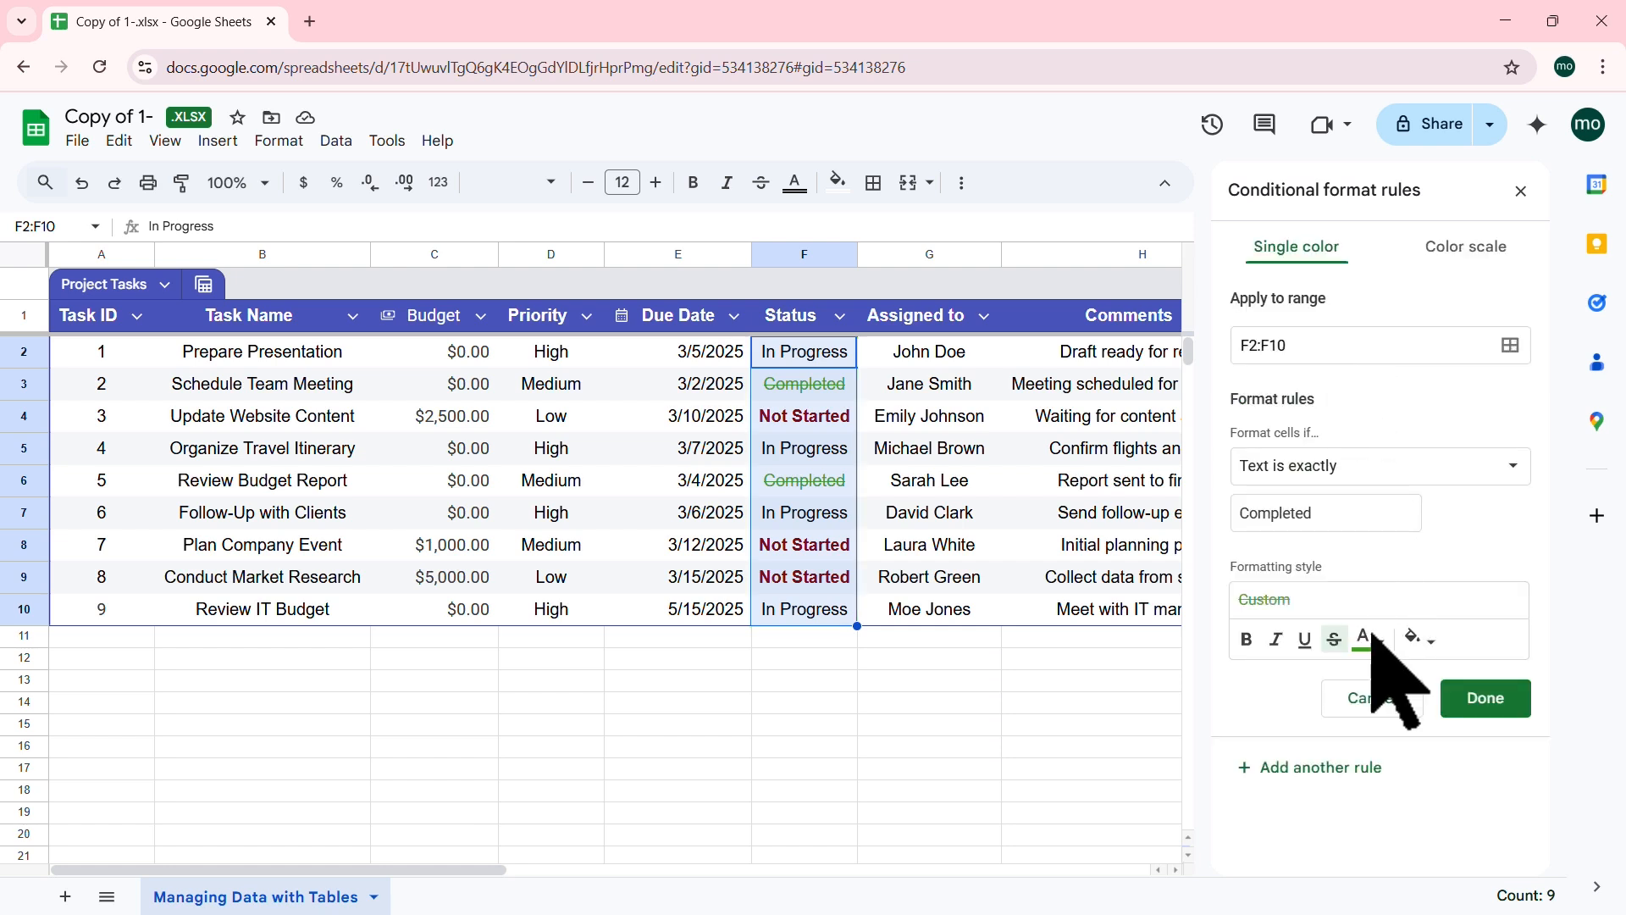
click(1333, 639)
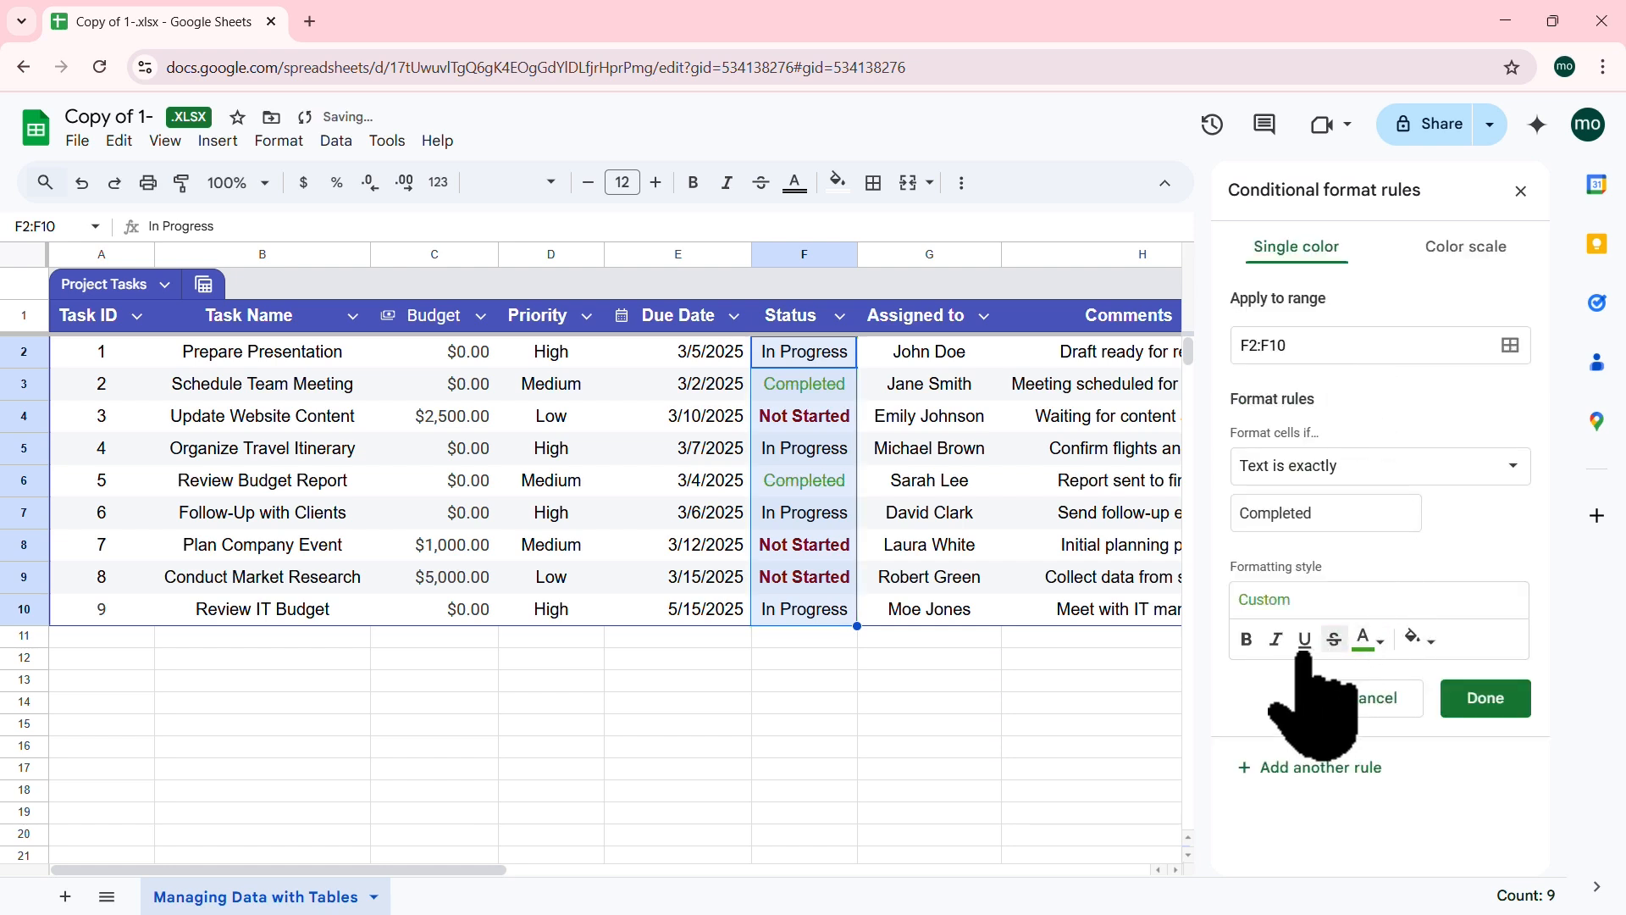
click(1278, 640)
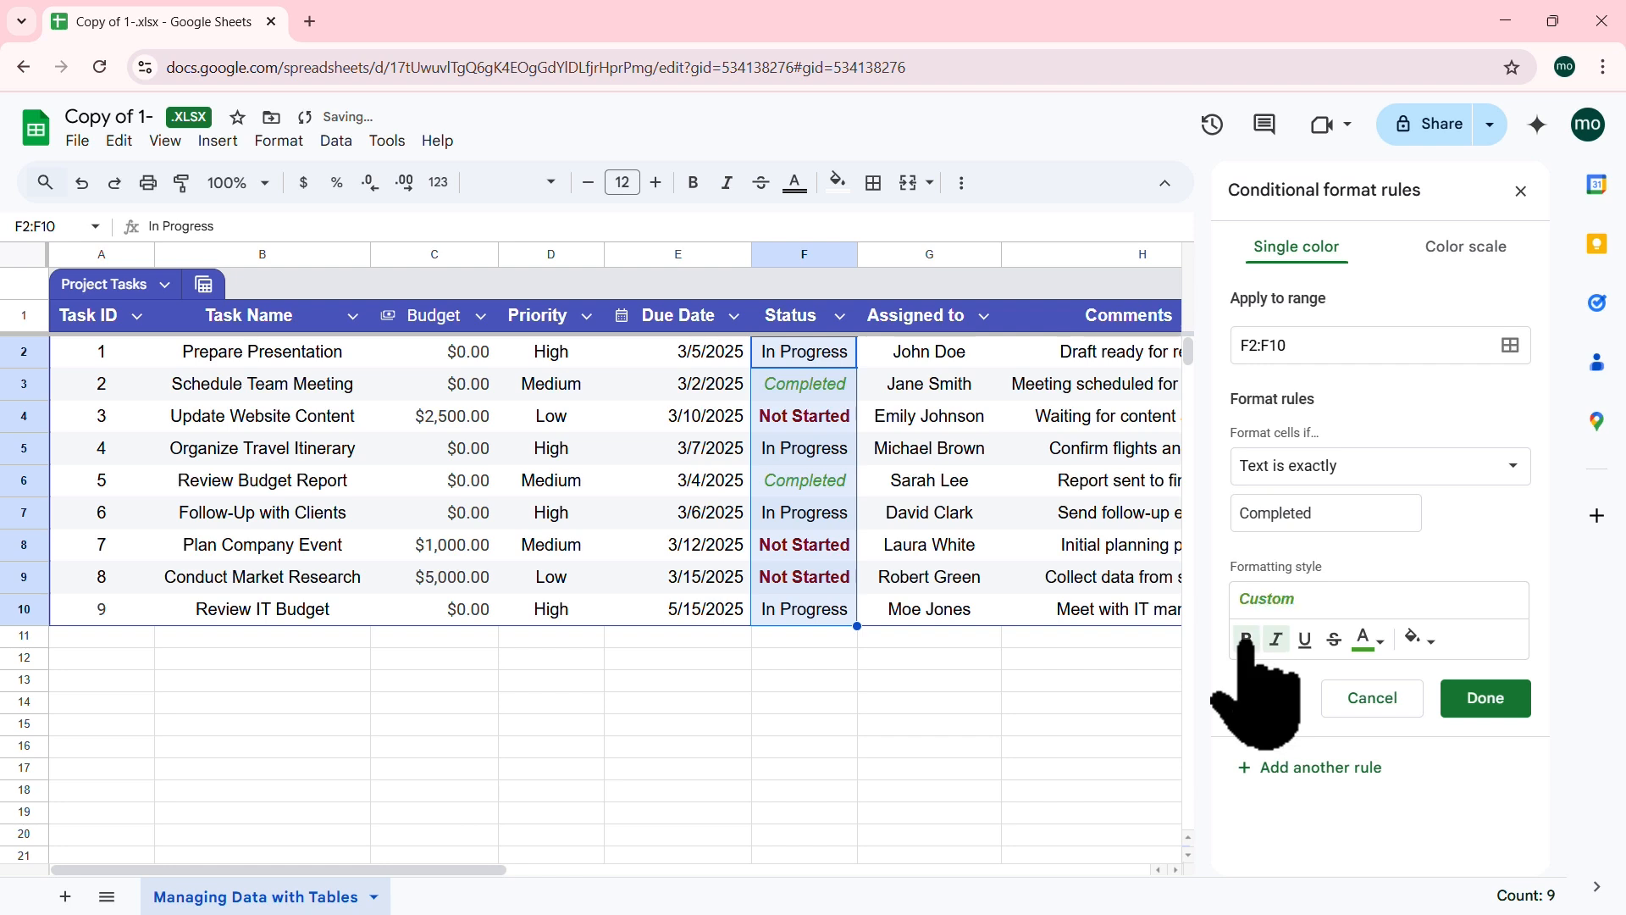
click(1246, 639)
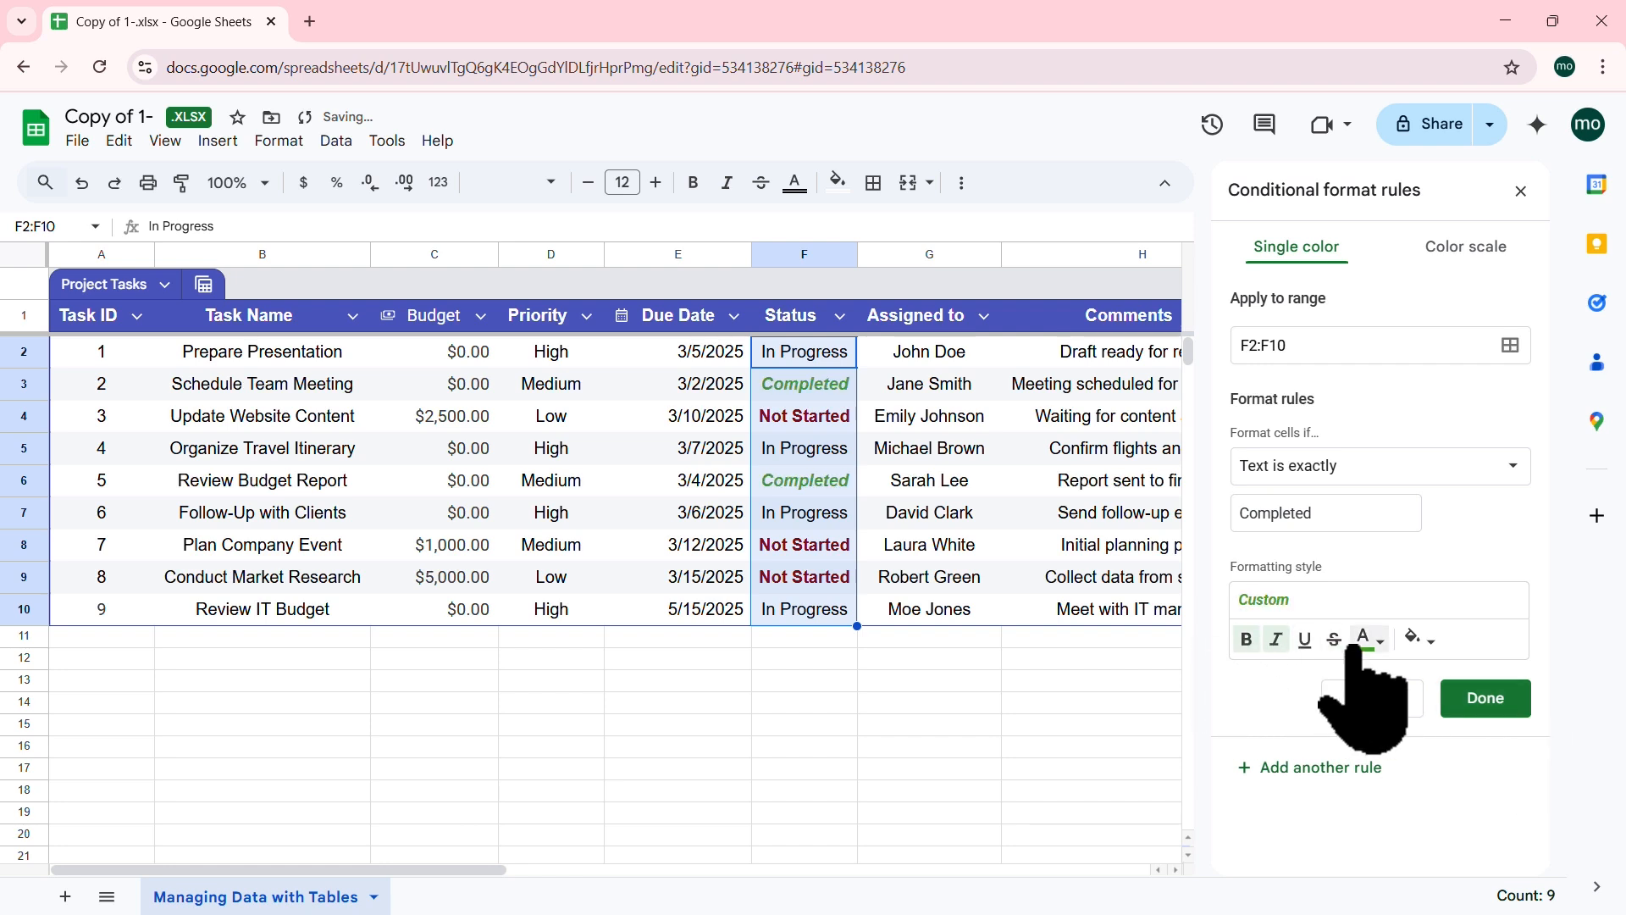
click(1485, 697)
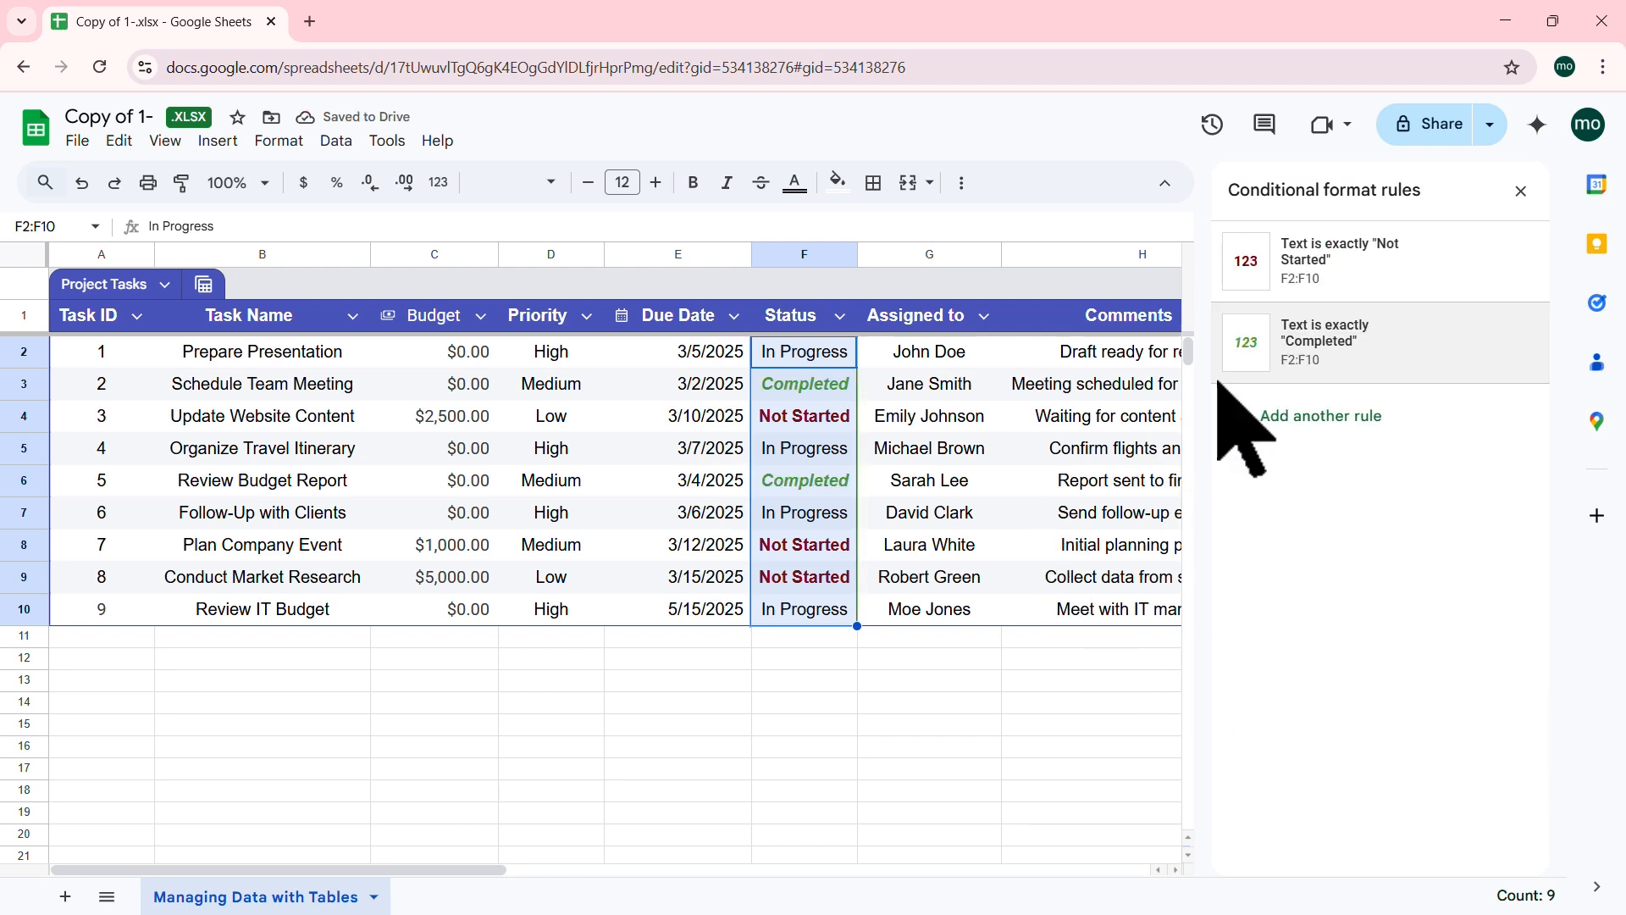
click(1521, 191)
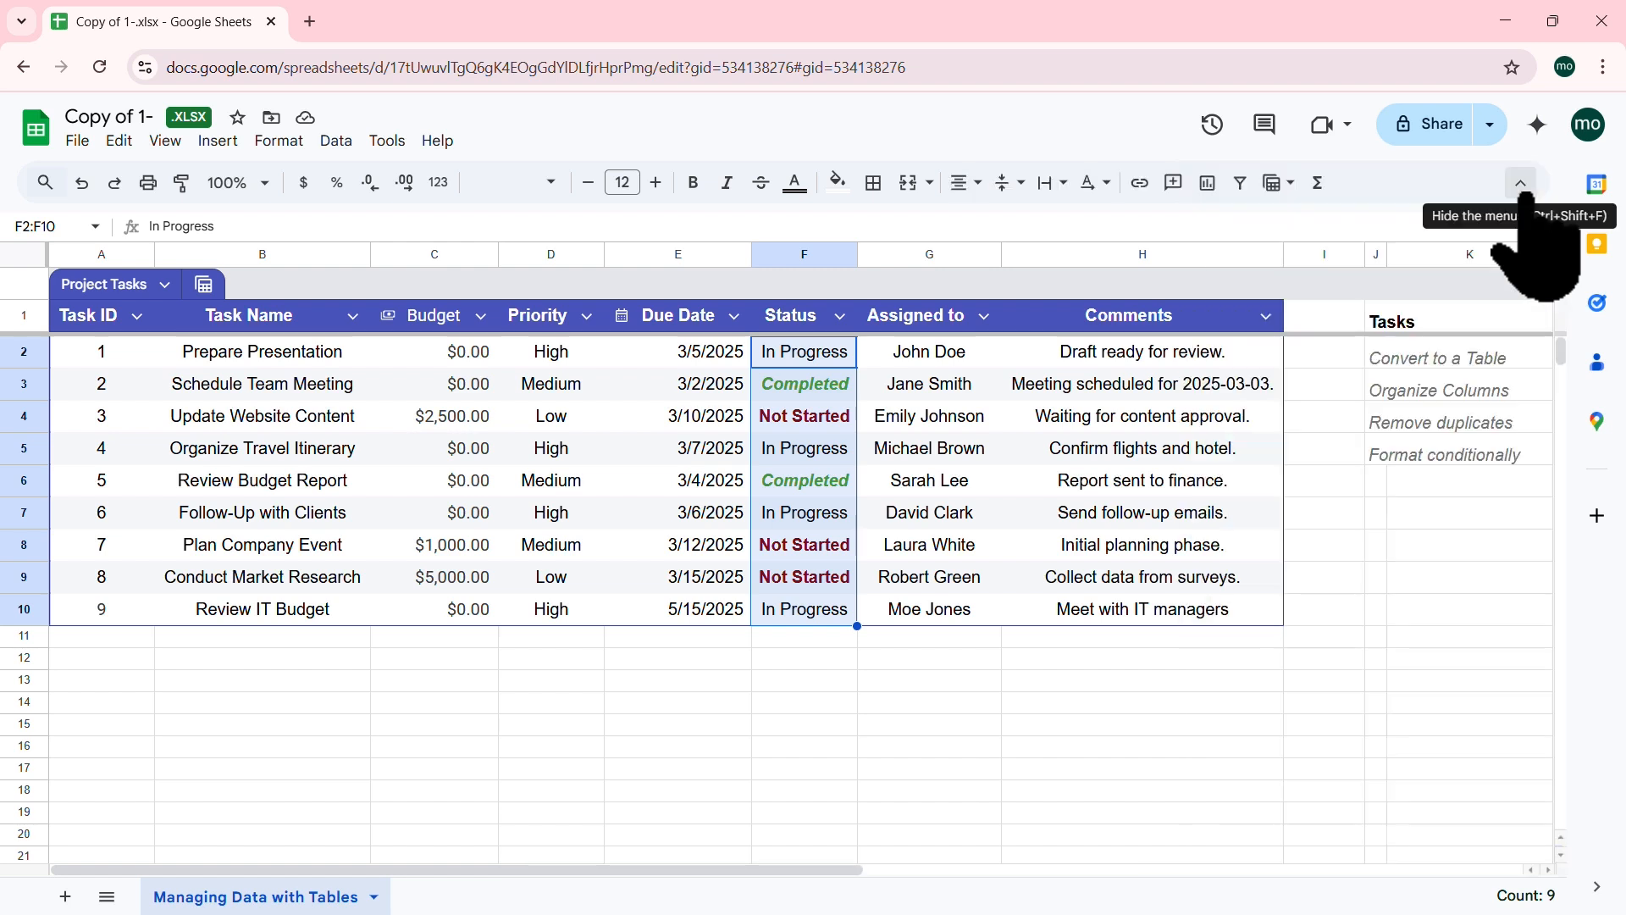
click(587, 424)
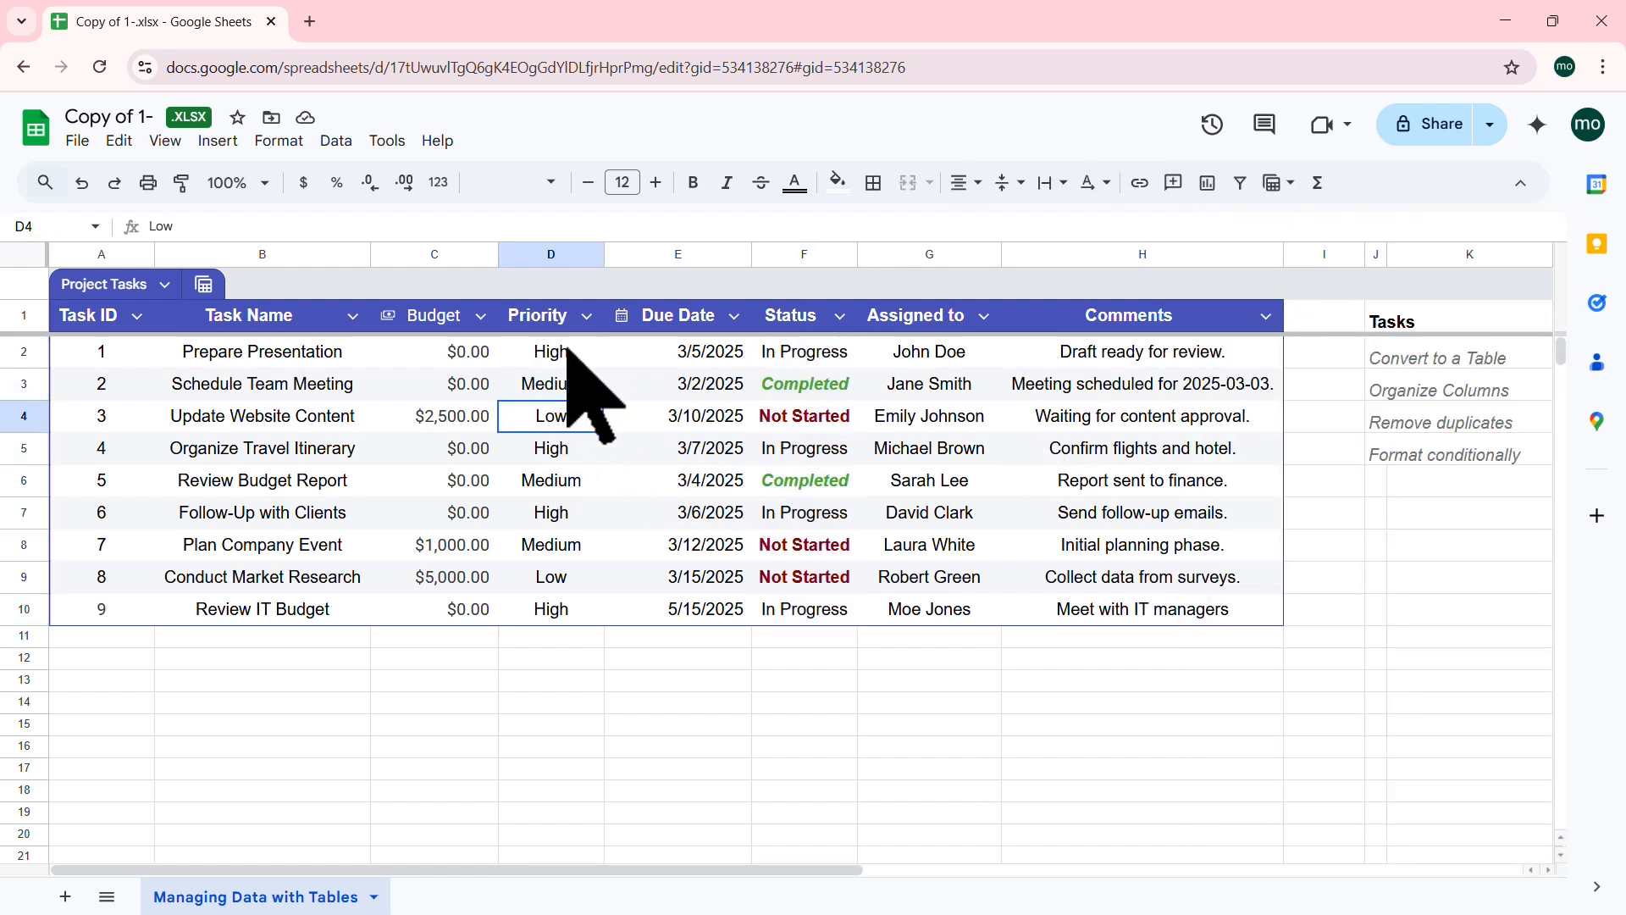
drag(567, 349, 559, 603)
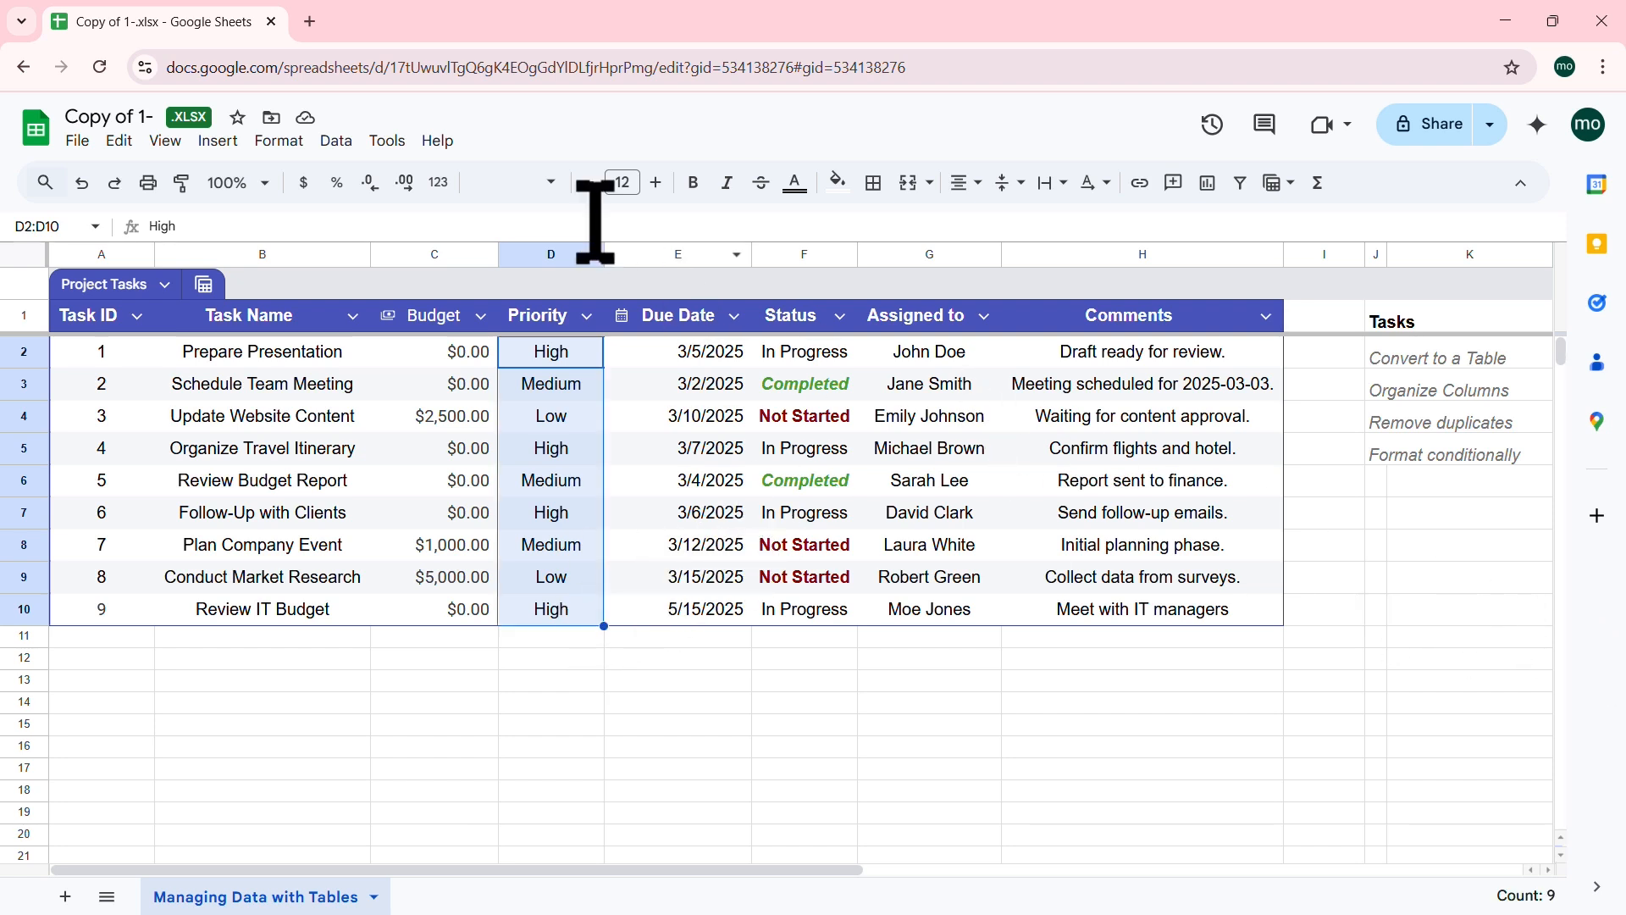
click(279, 141)
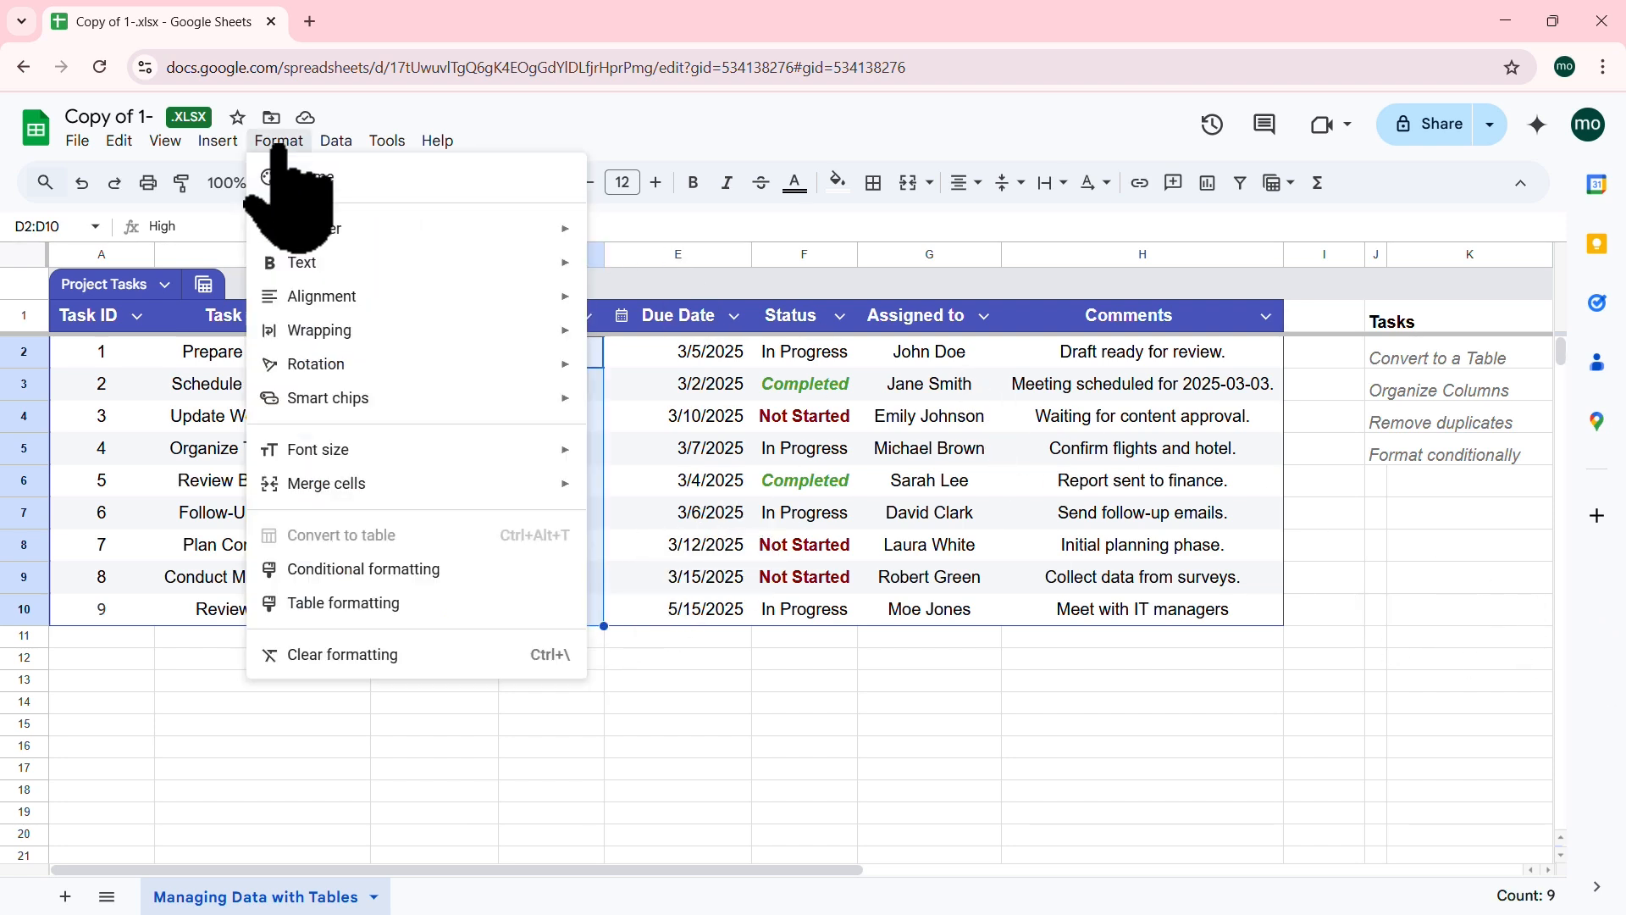
click(407, 569)
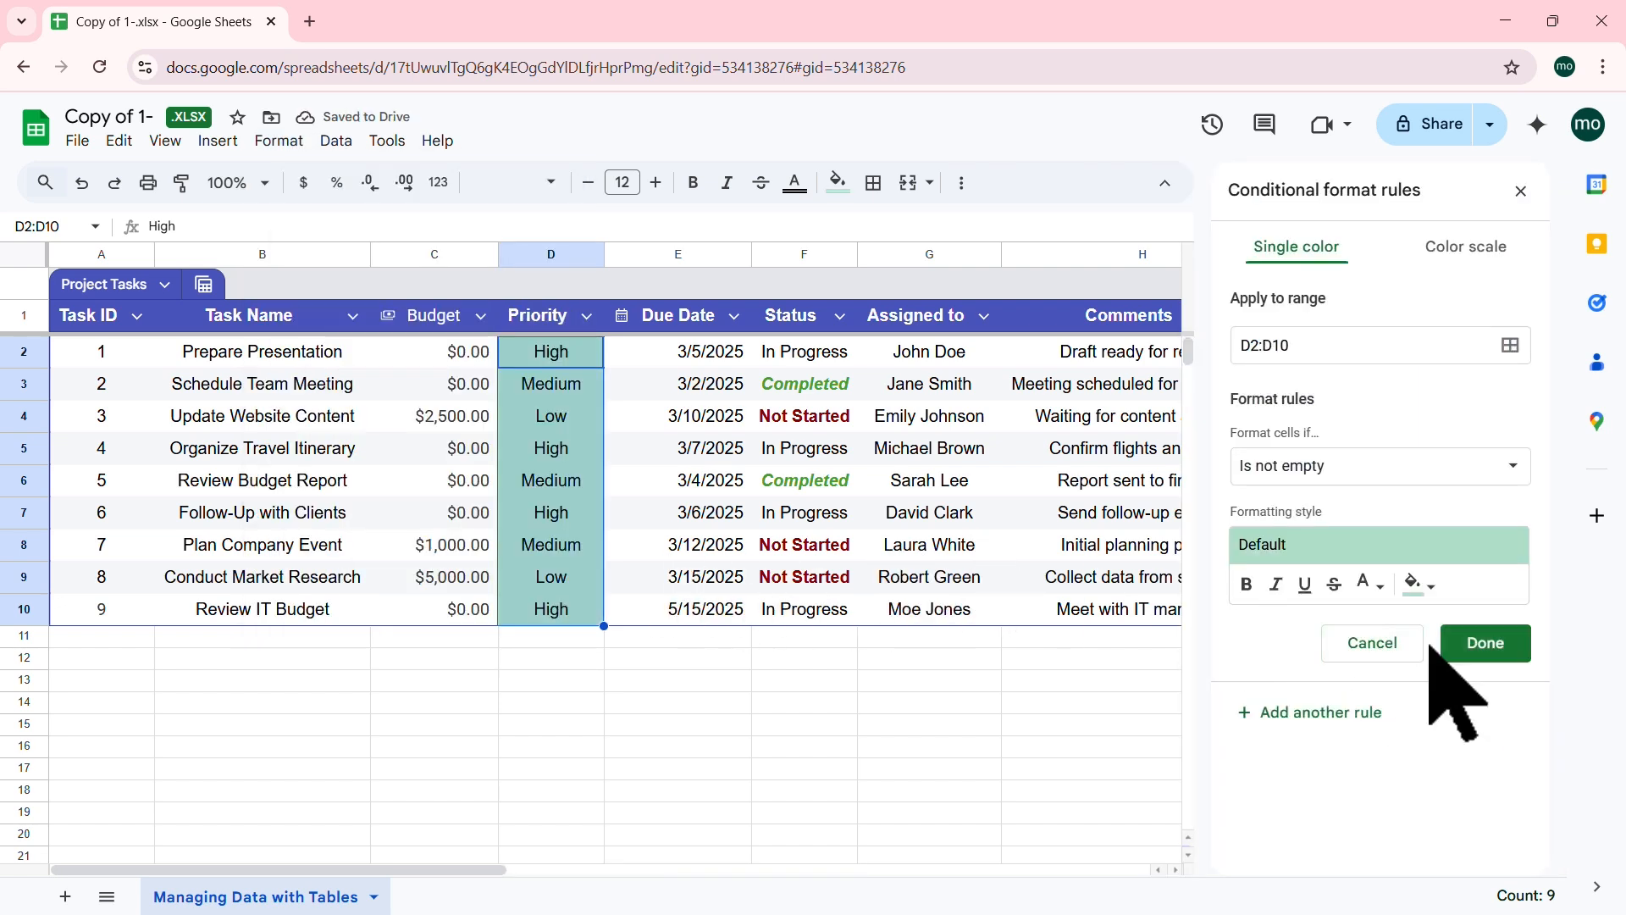
click(1381, 644)
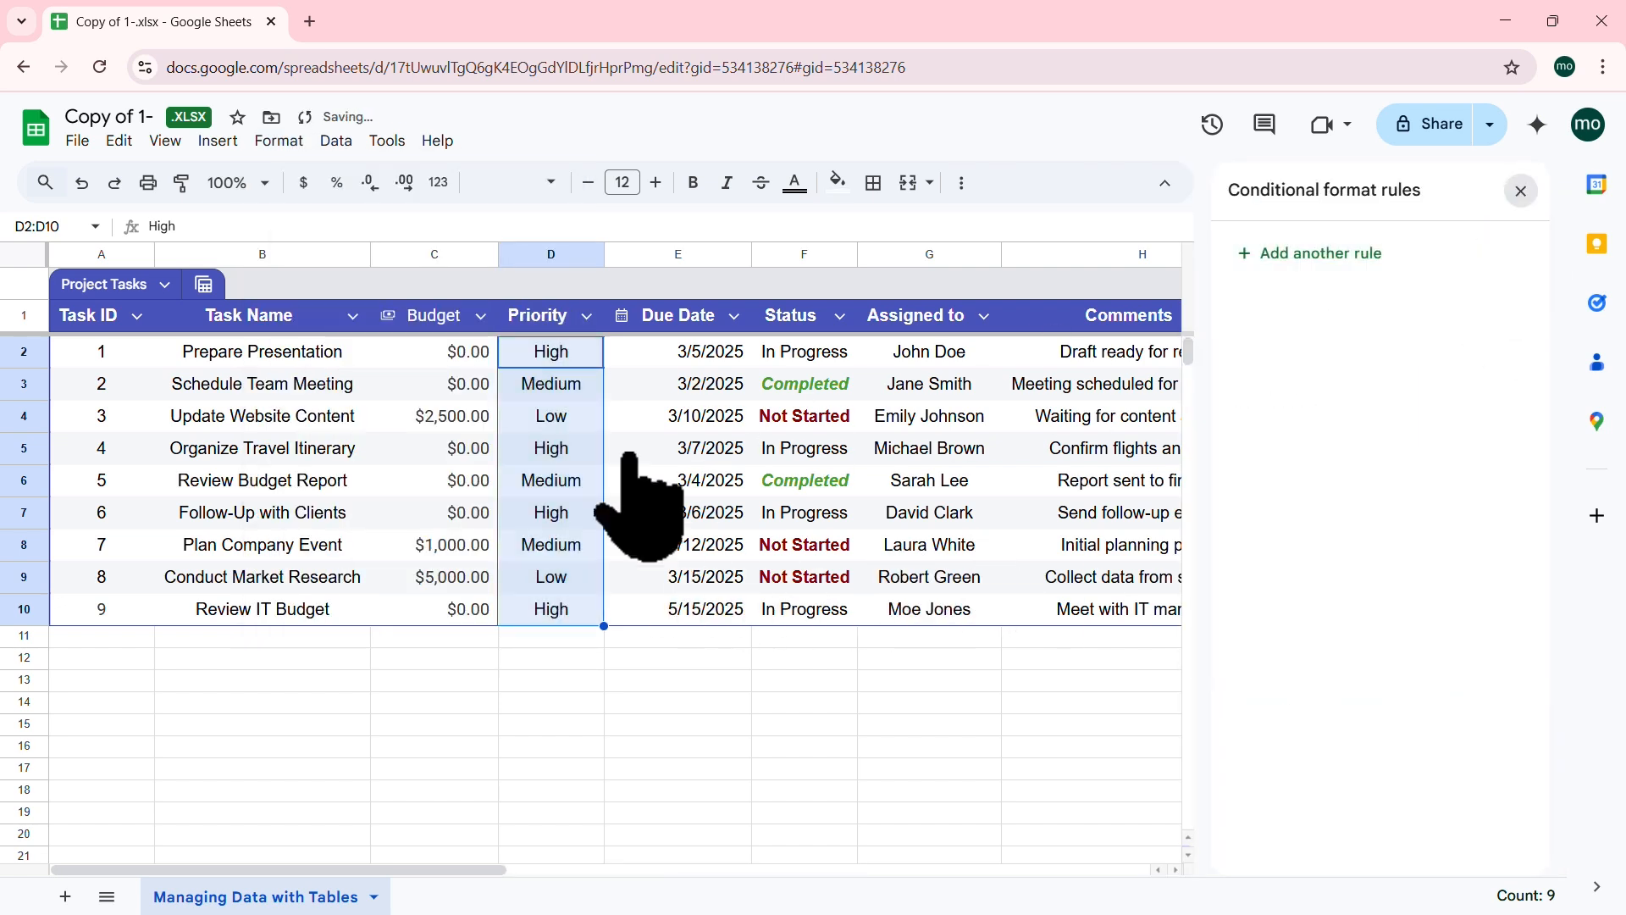
click(635, 423)
click(472, 354)
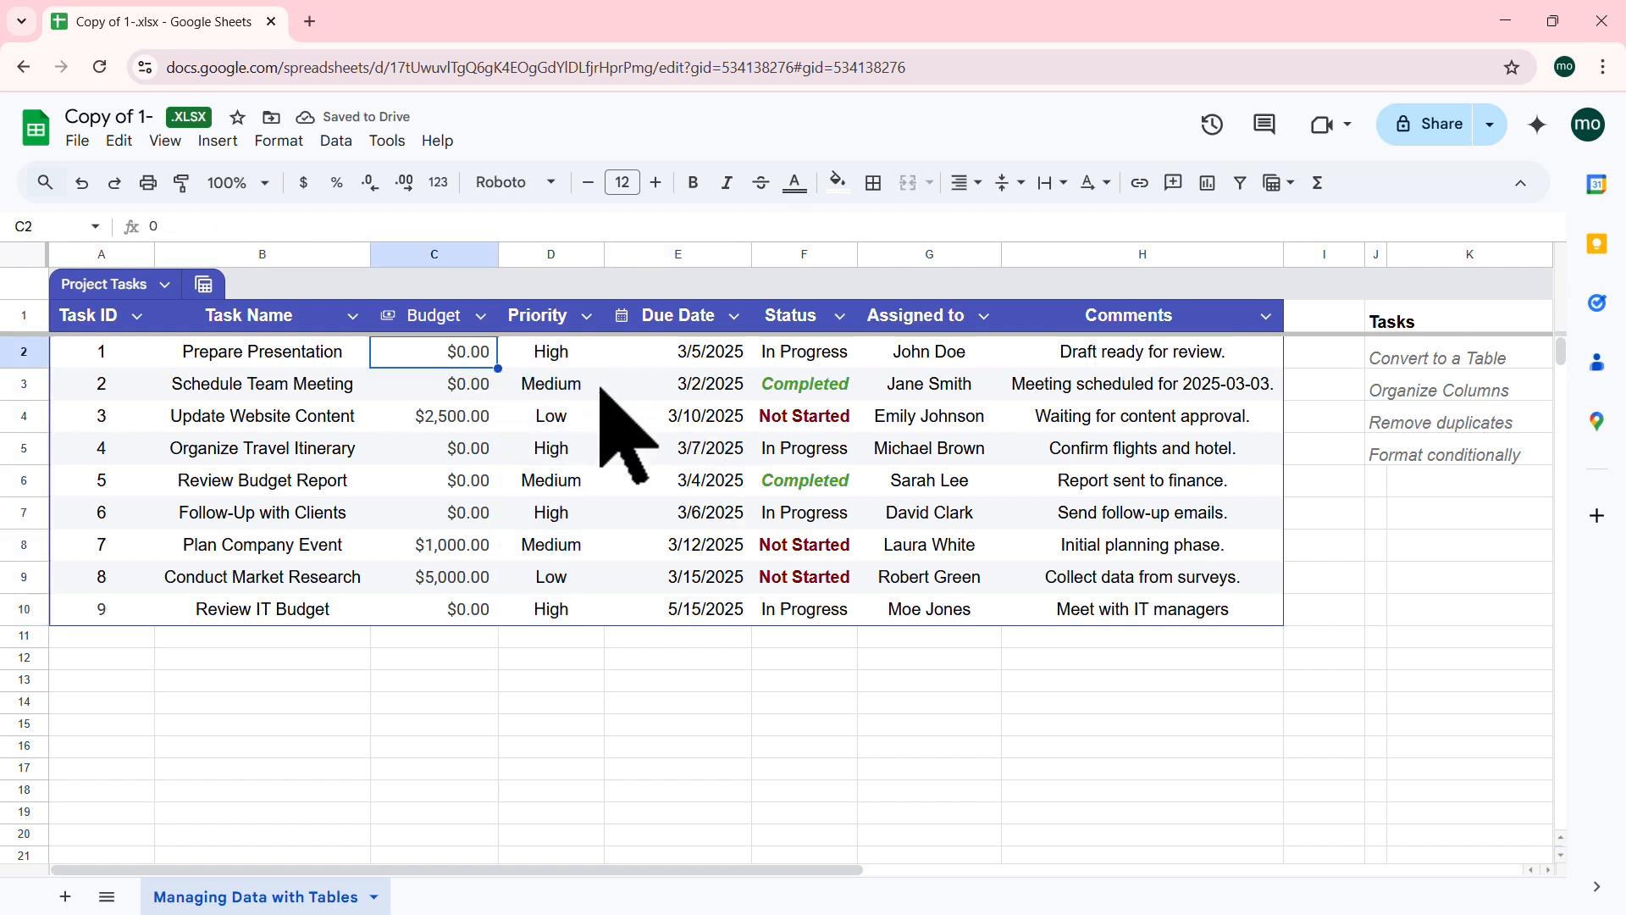
Step: Select the Budget values C2:C10 and open conditional formatting
click(521, 362)
click(467, 355)
drag(468, 354, 465, 614)
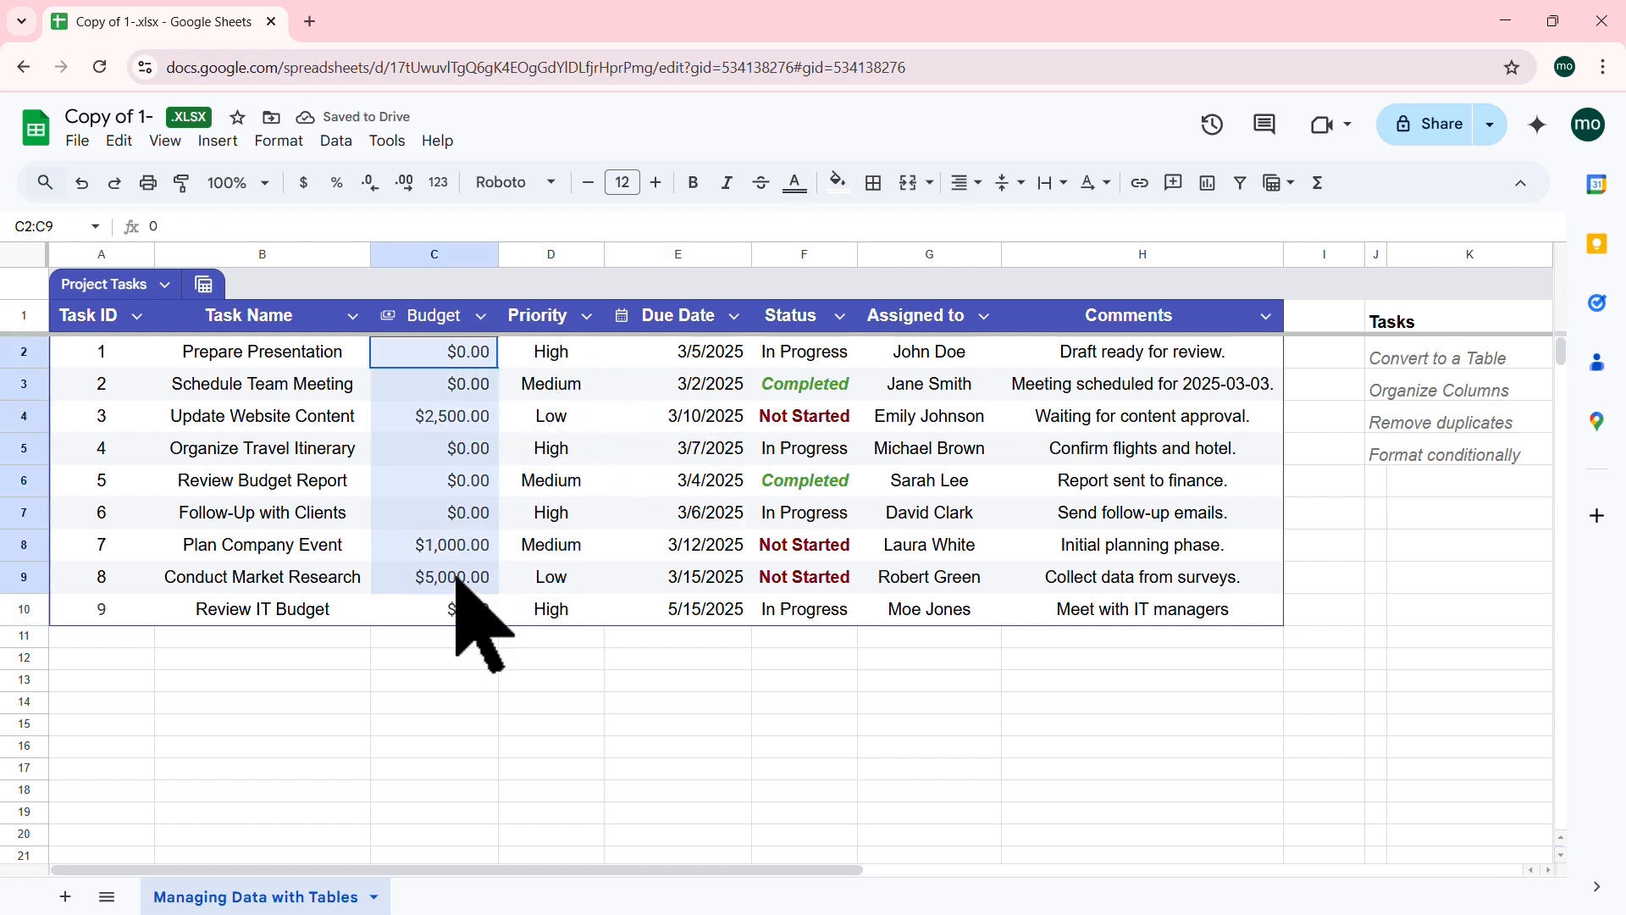
click(279, 143)
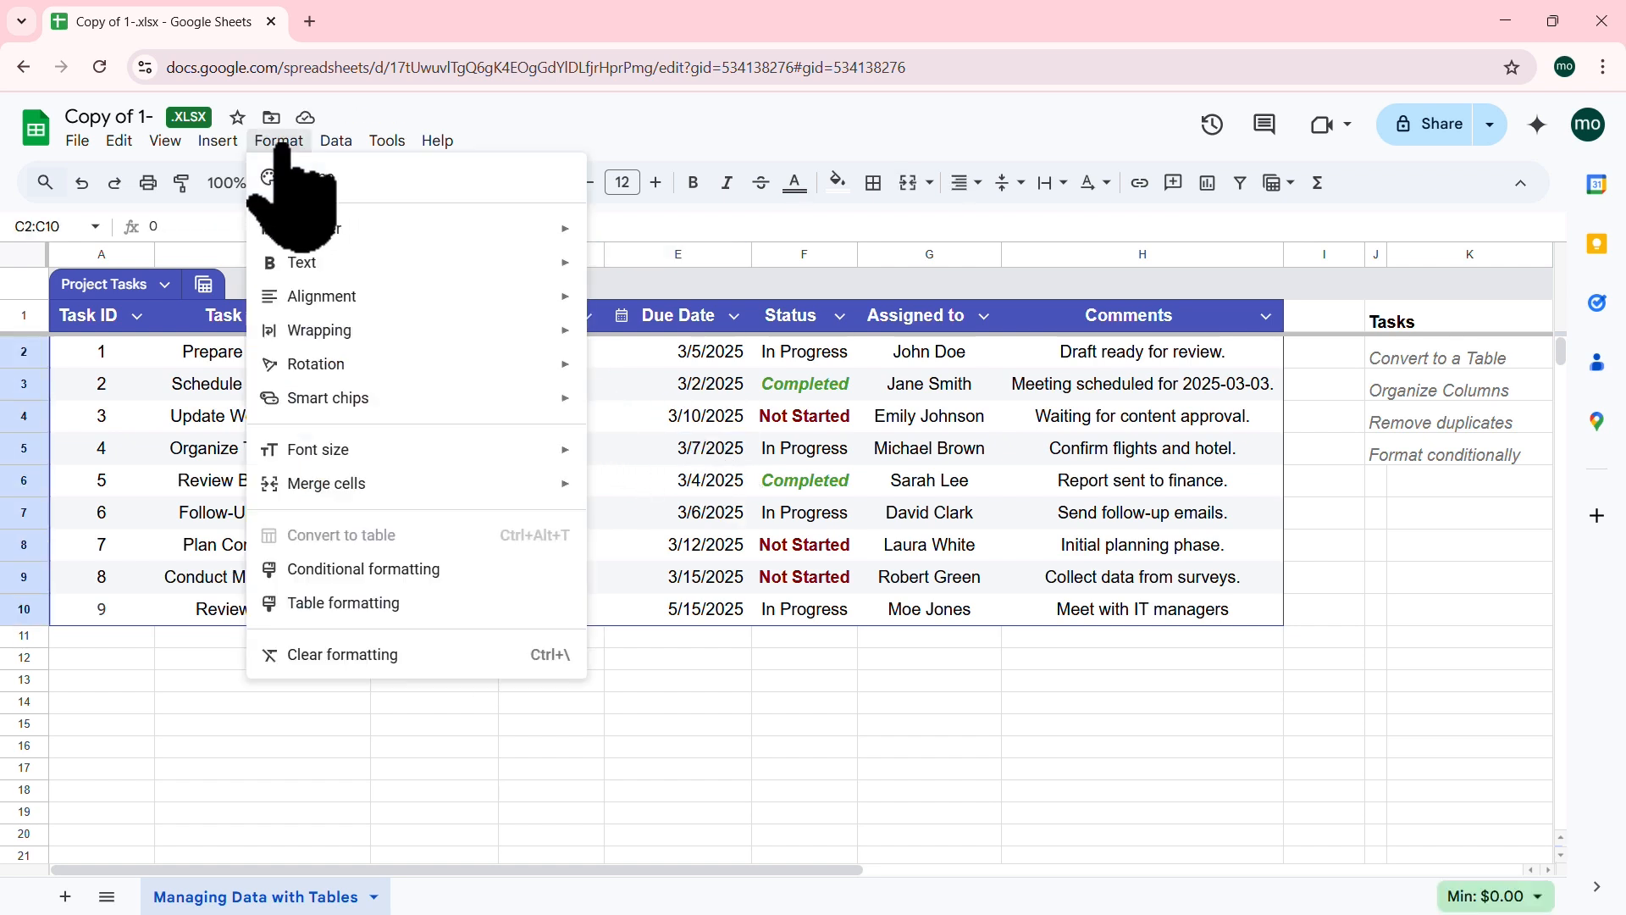
click(430, 570)
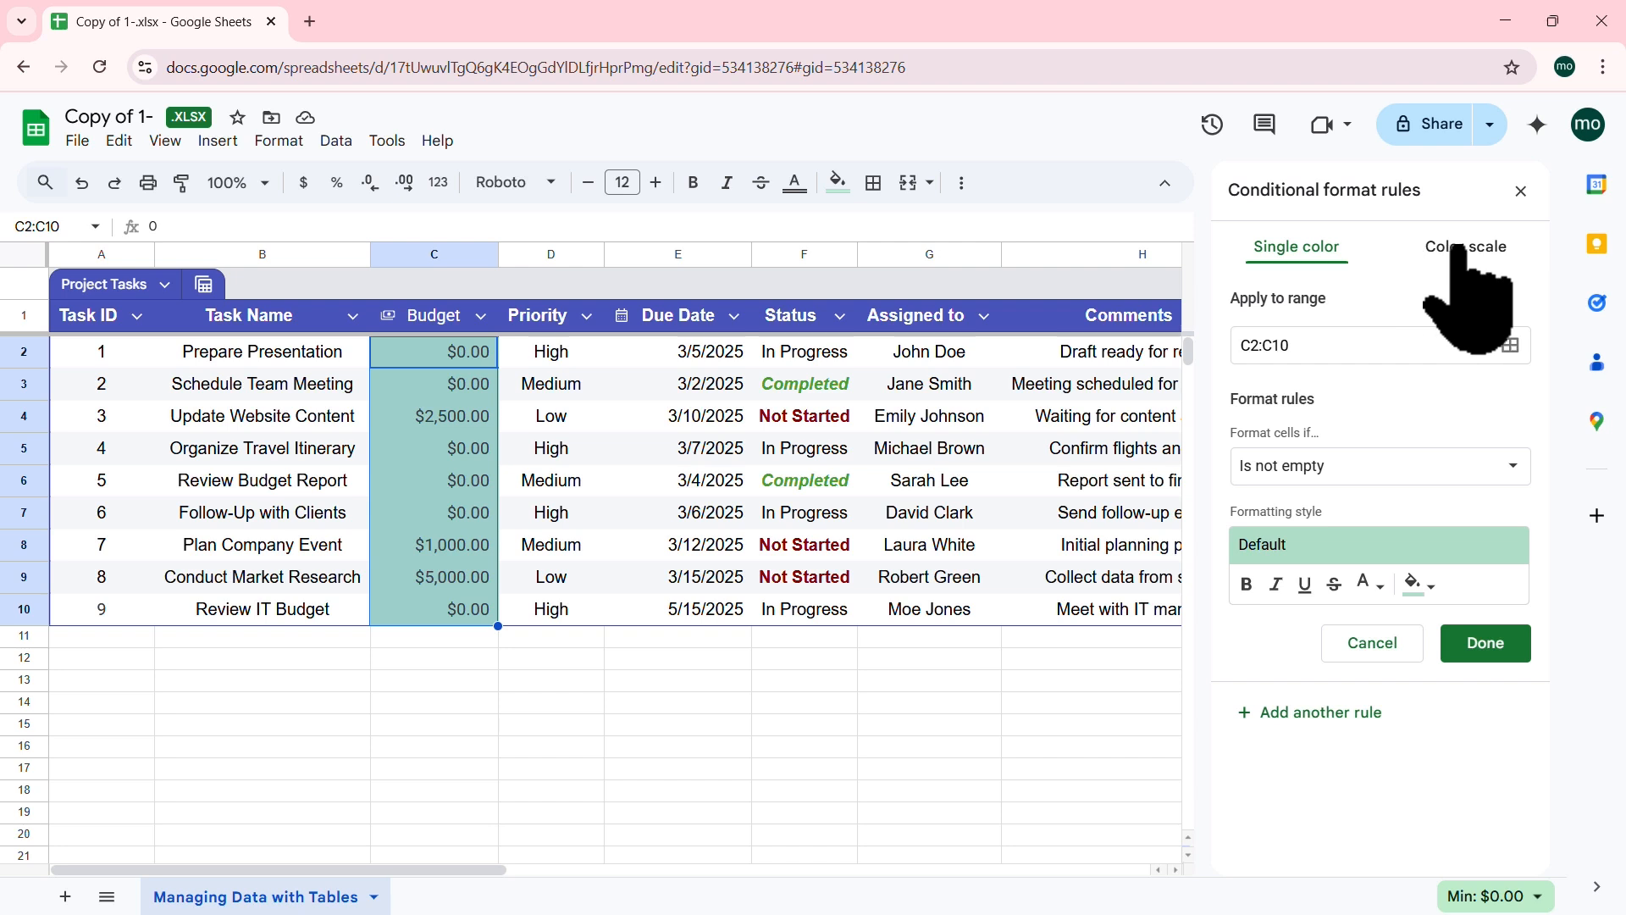
Step: Apply the white-to-yellow colour scale preset to the Budget cells and close the rules panel
click(1458, 247)
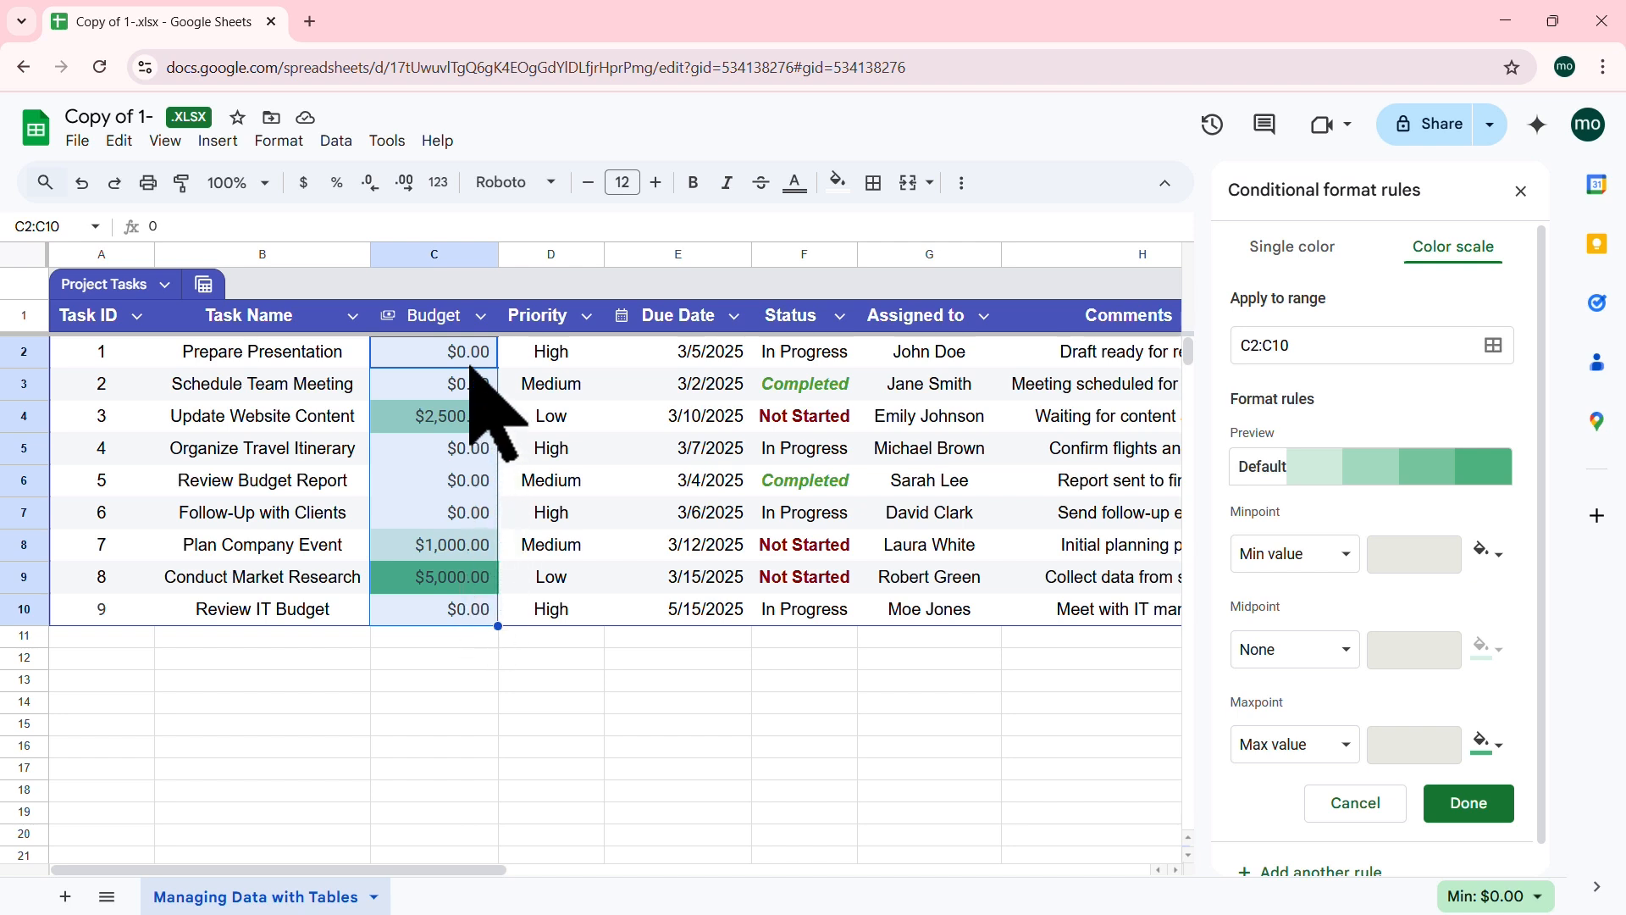
click(1423, 468)
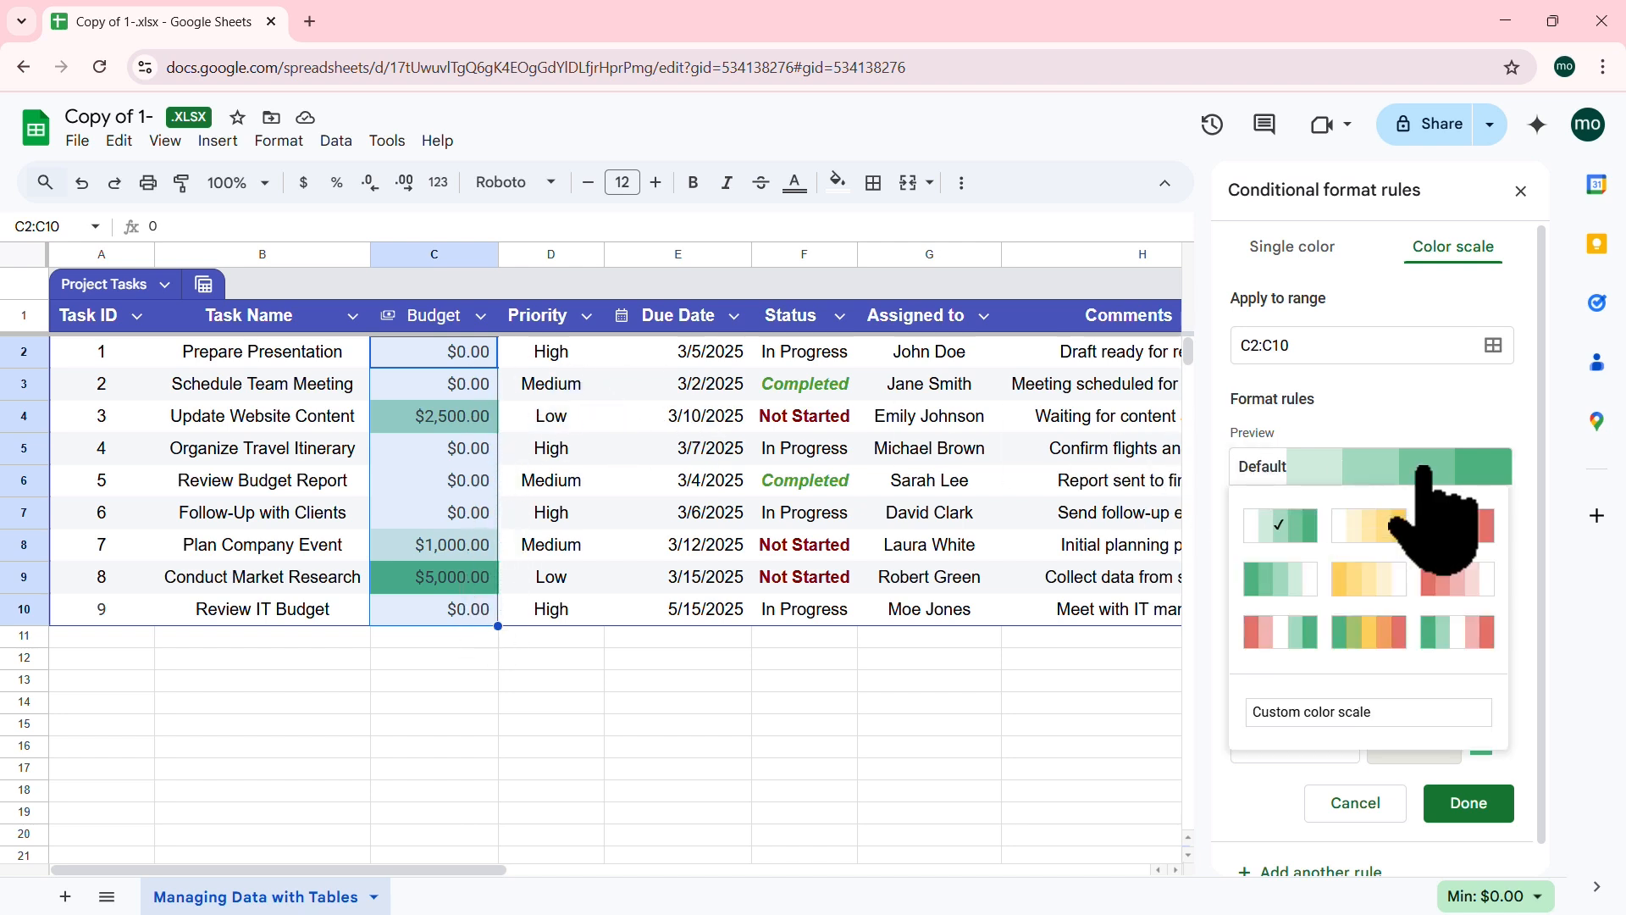
click(1280, 632)
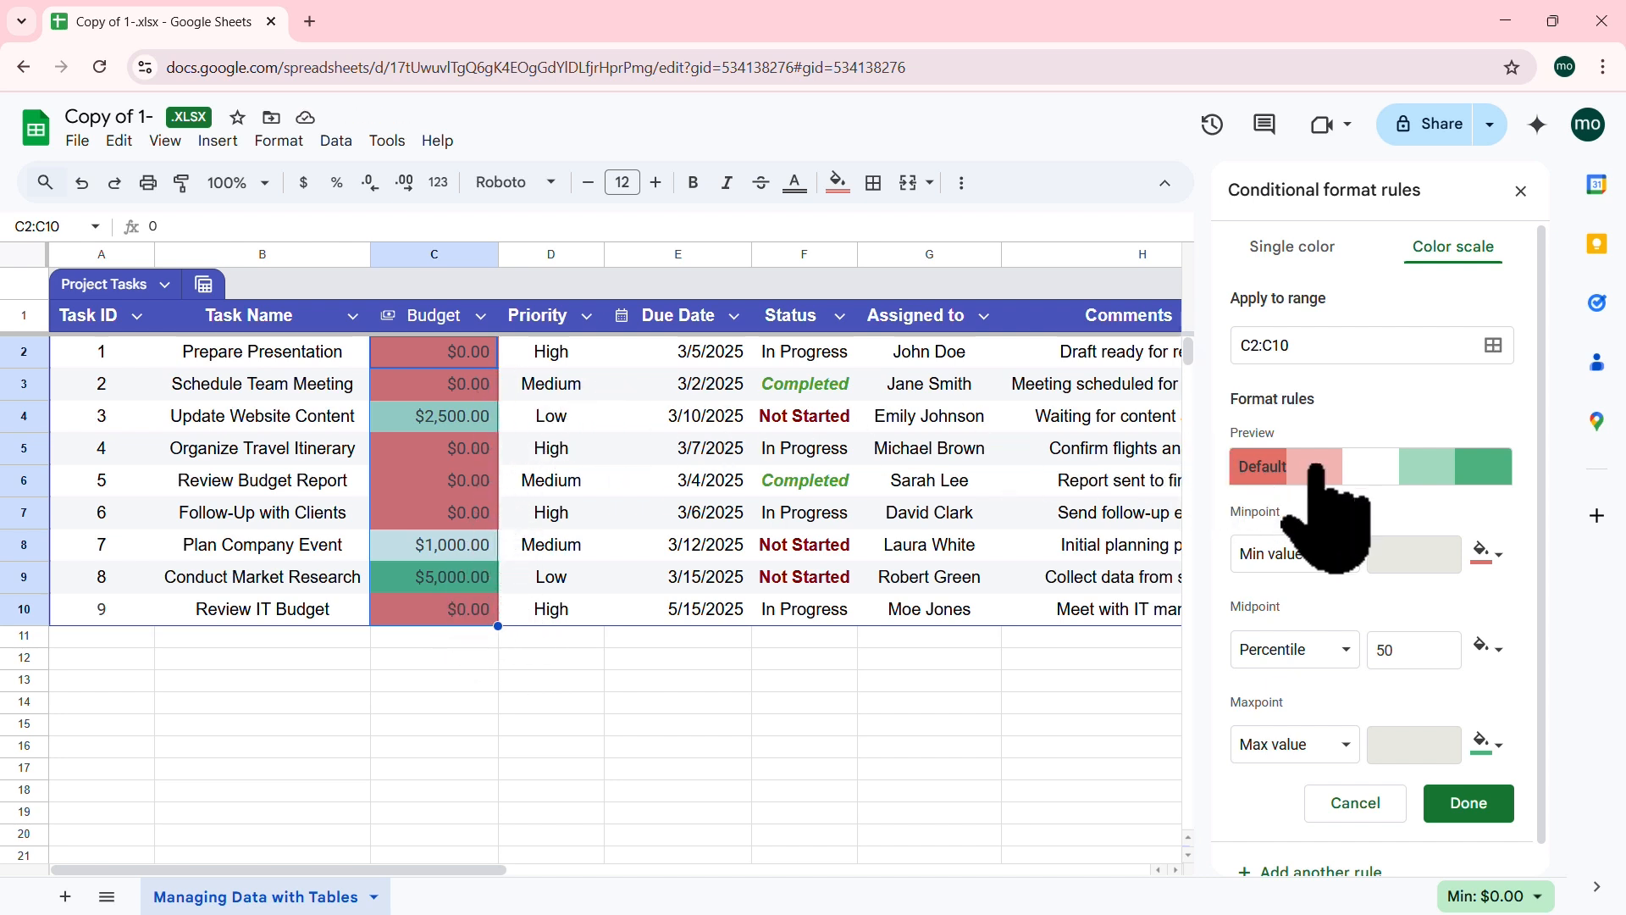
click(1372, 472)
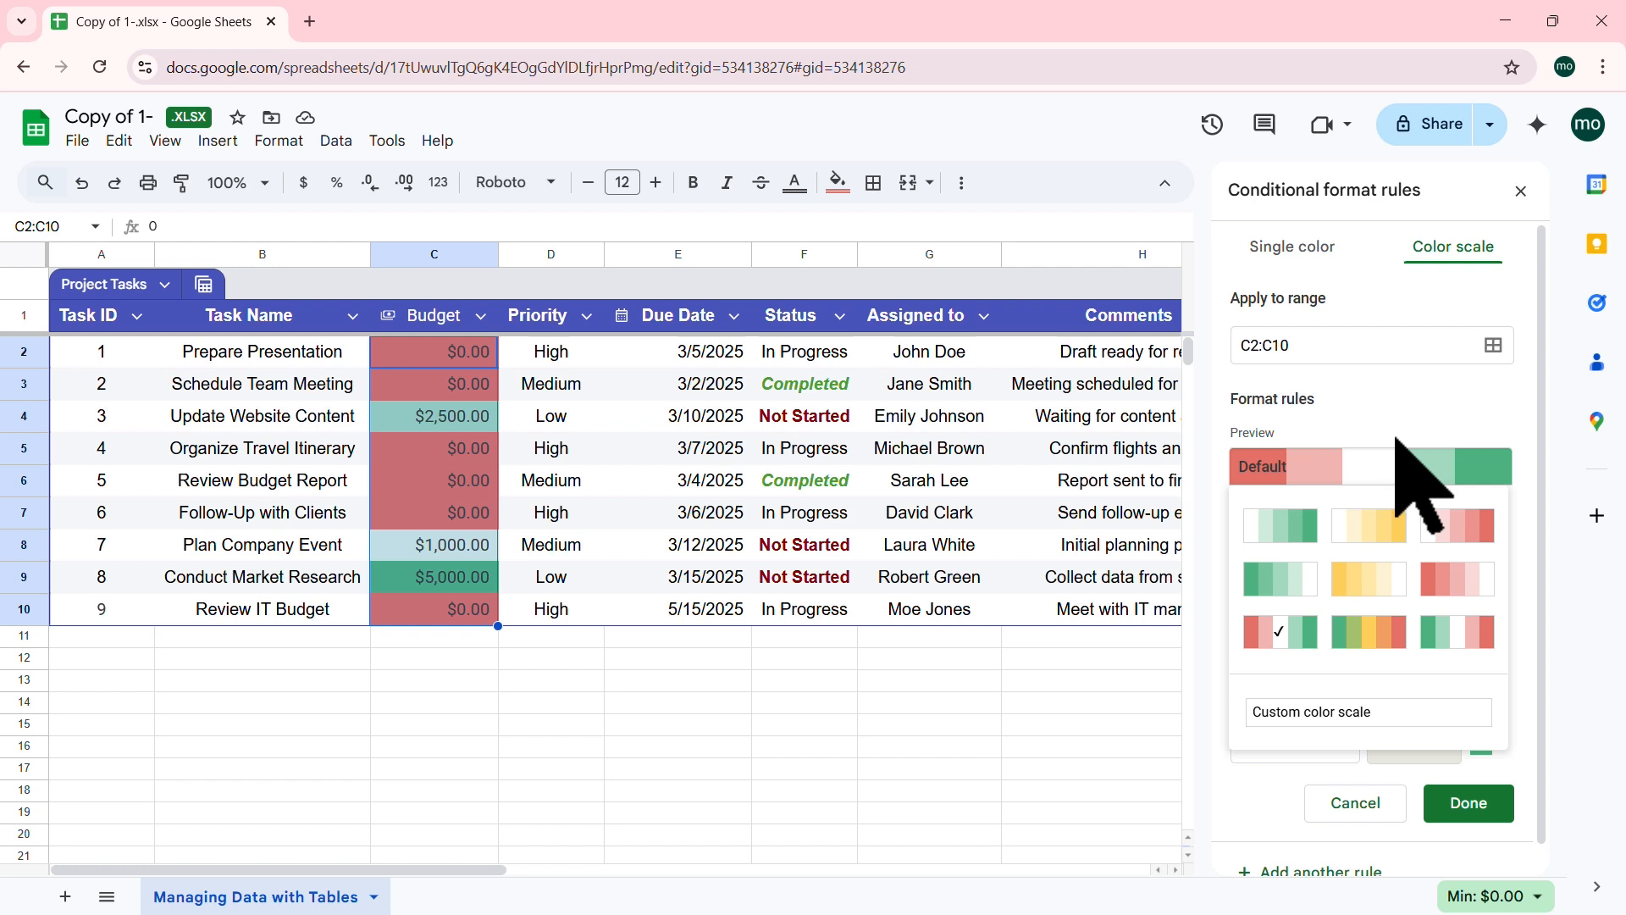
click(1368, 526)
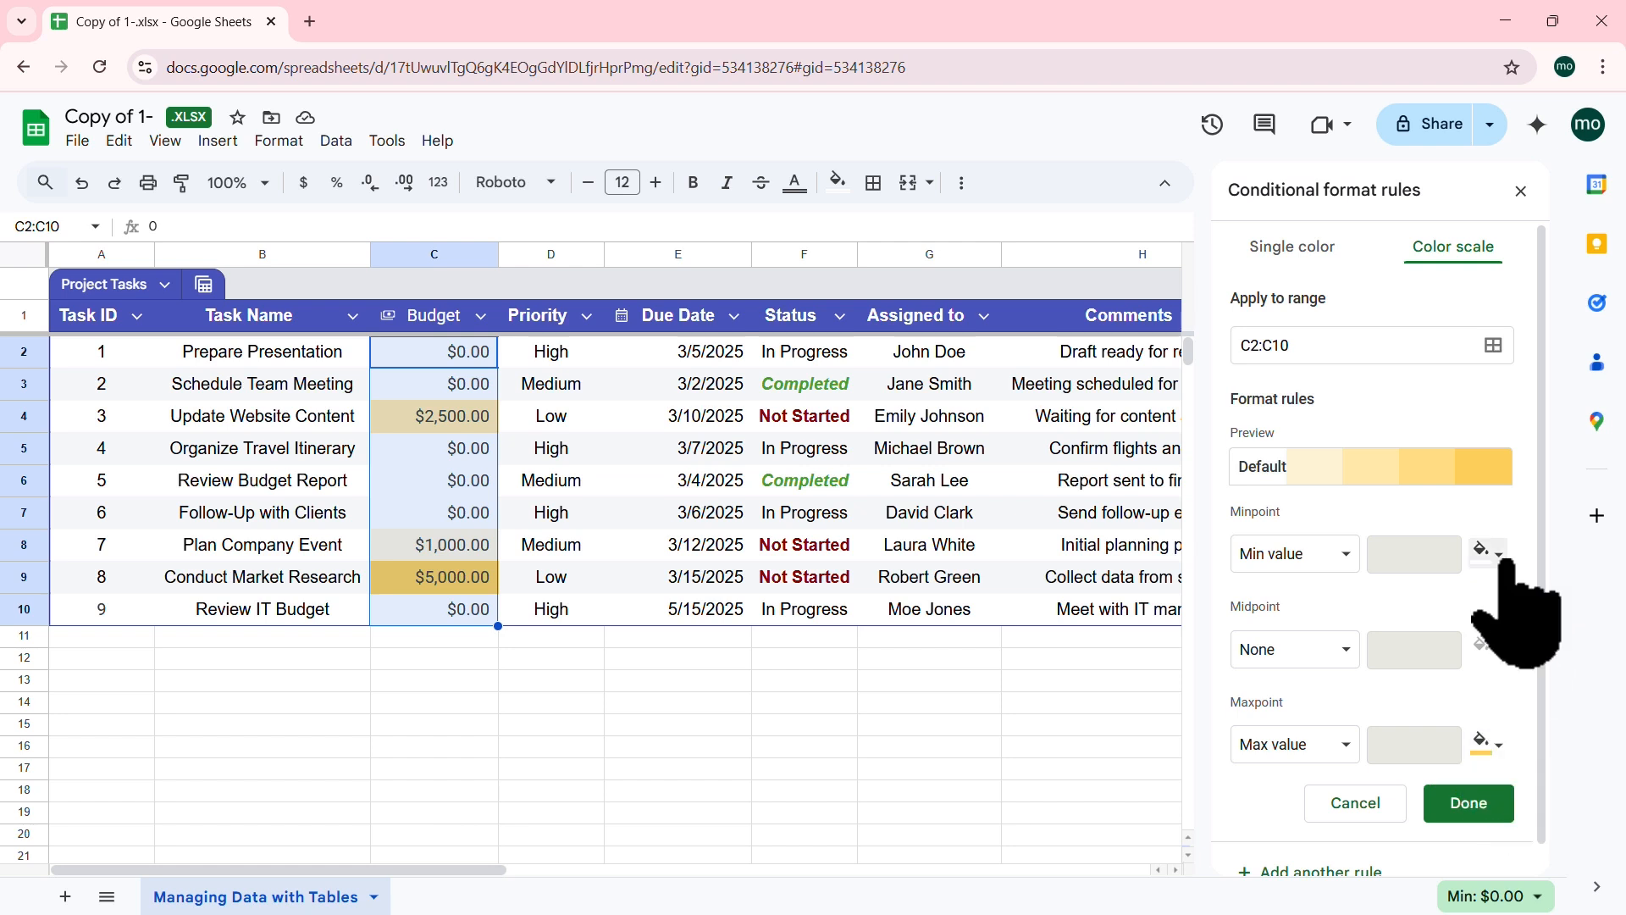
click(1399, 468)
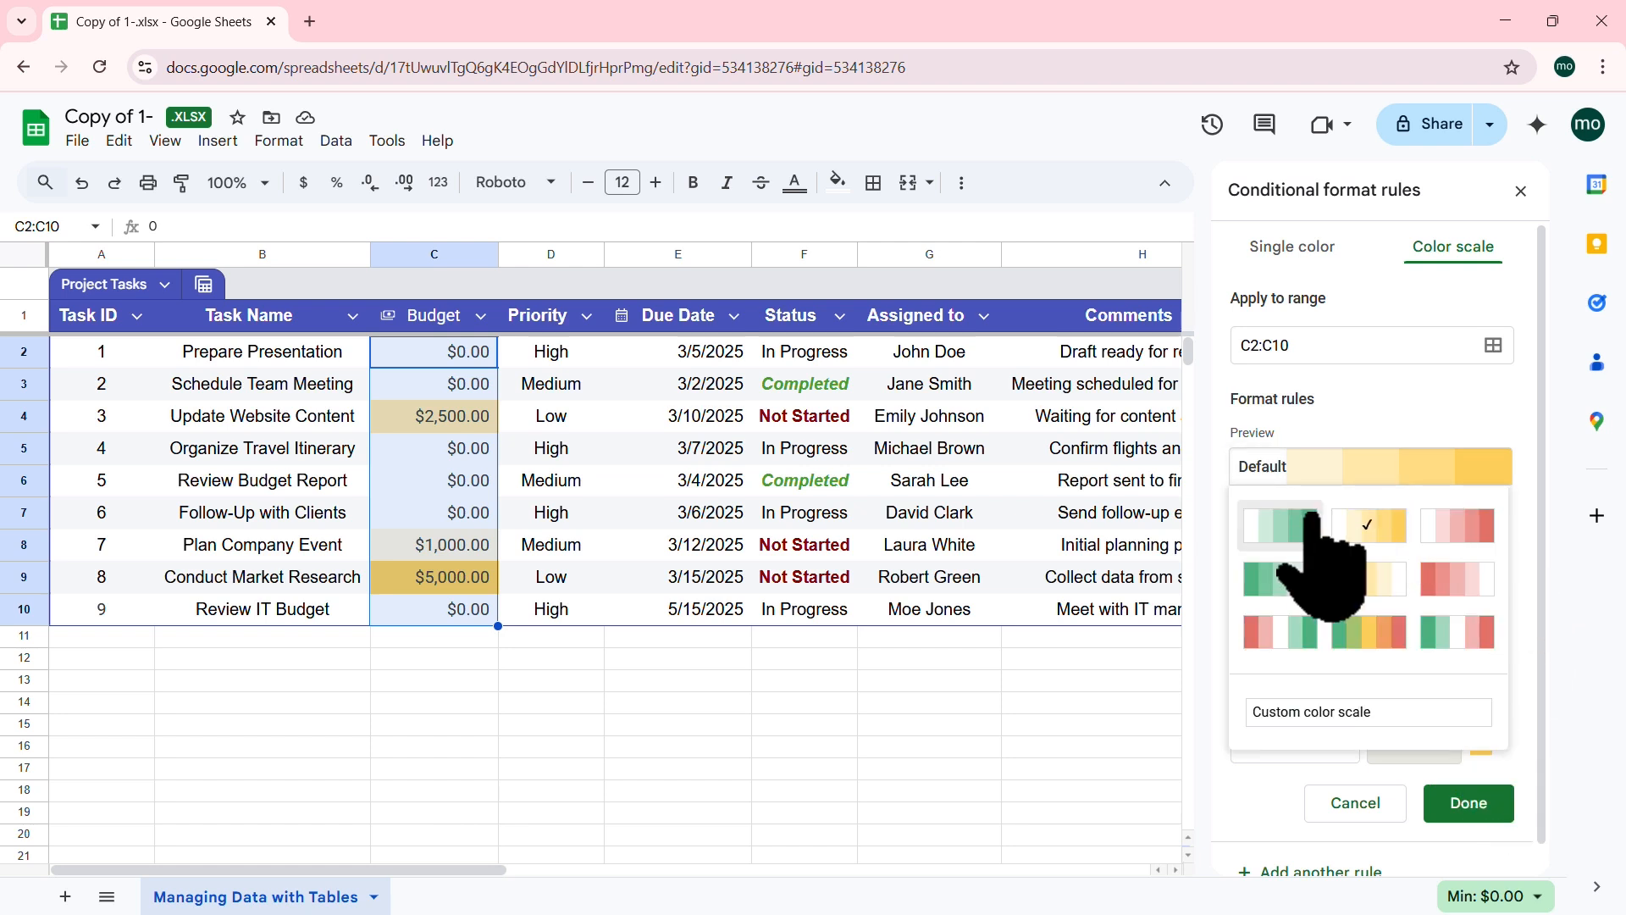
click(1413, 398)
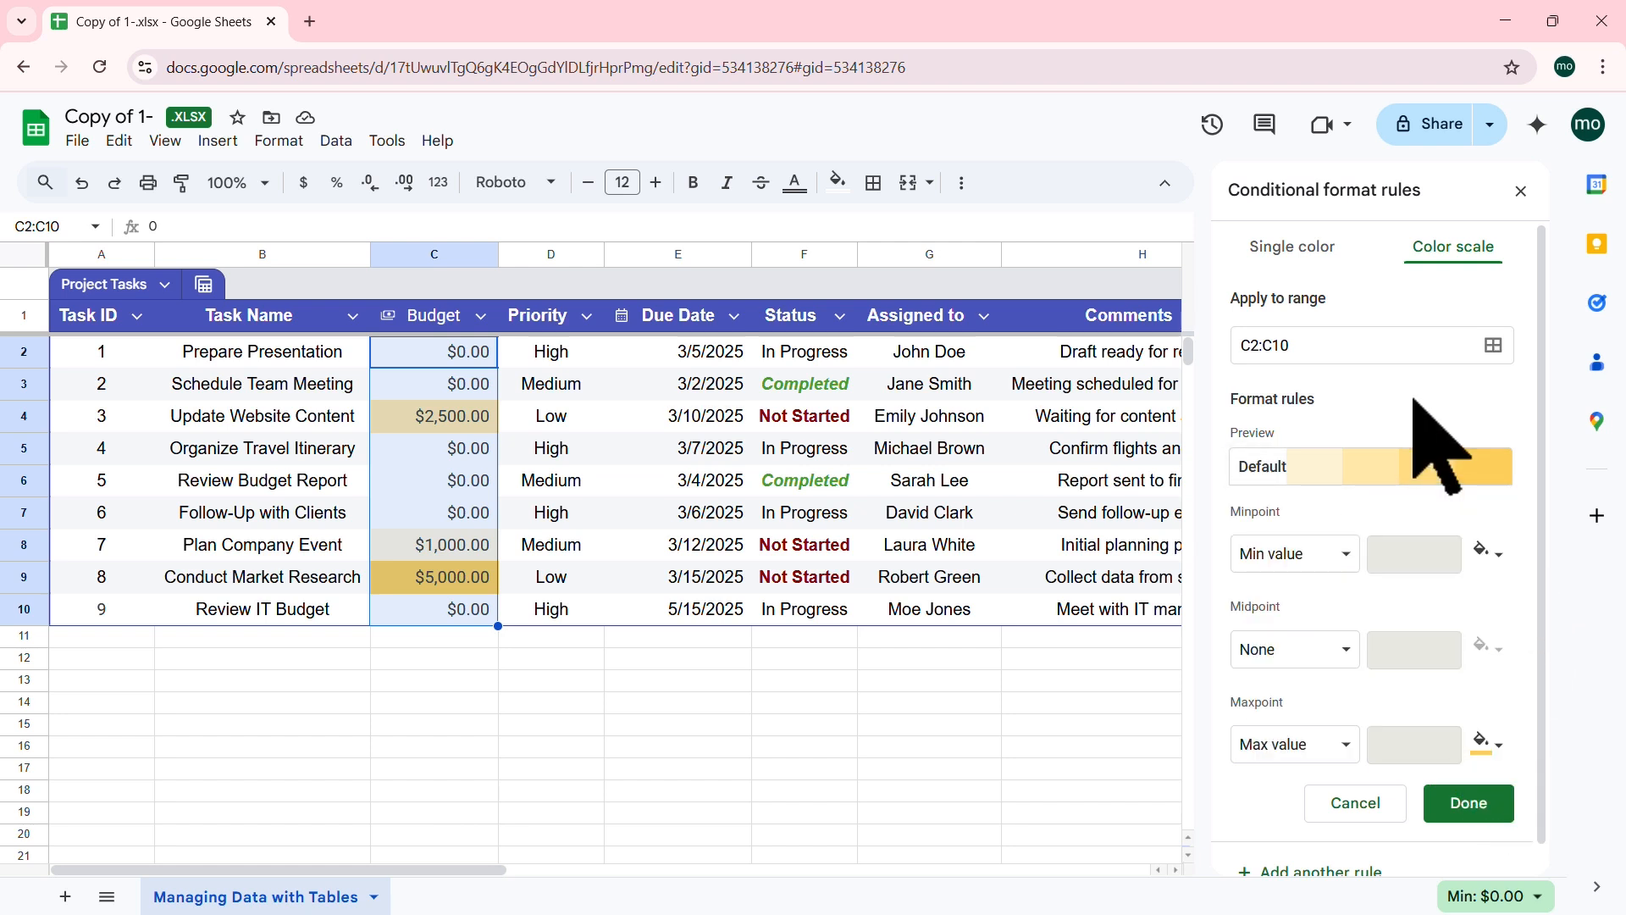
click(1467, 802)
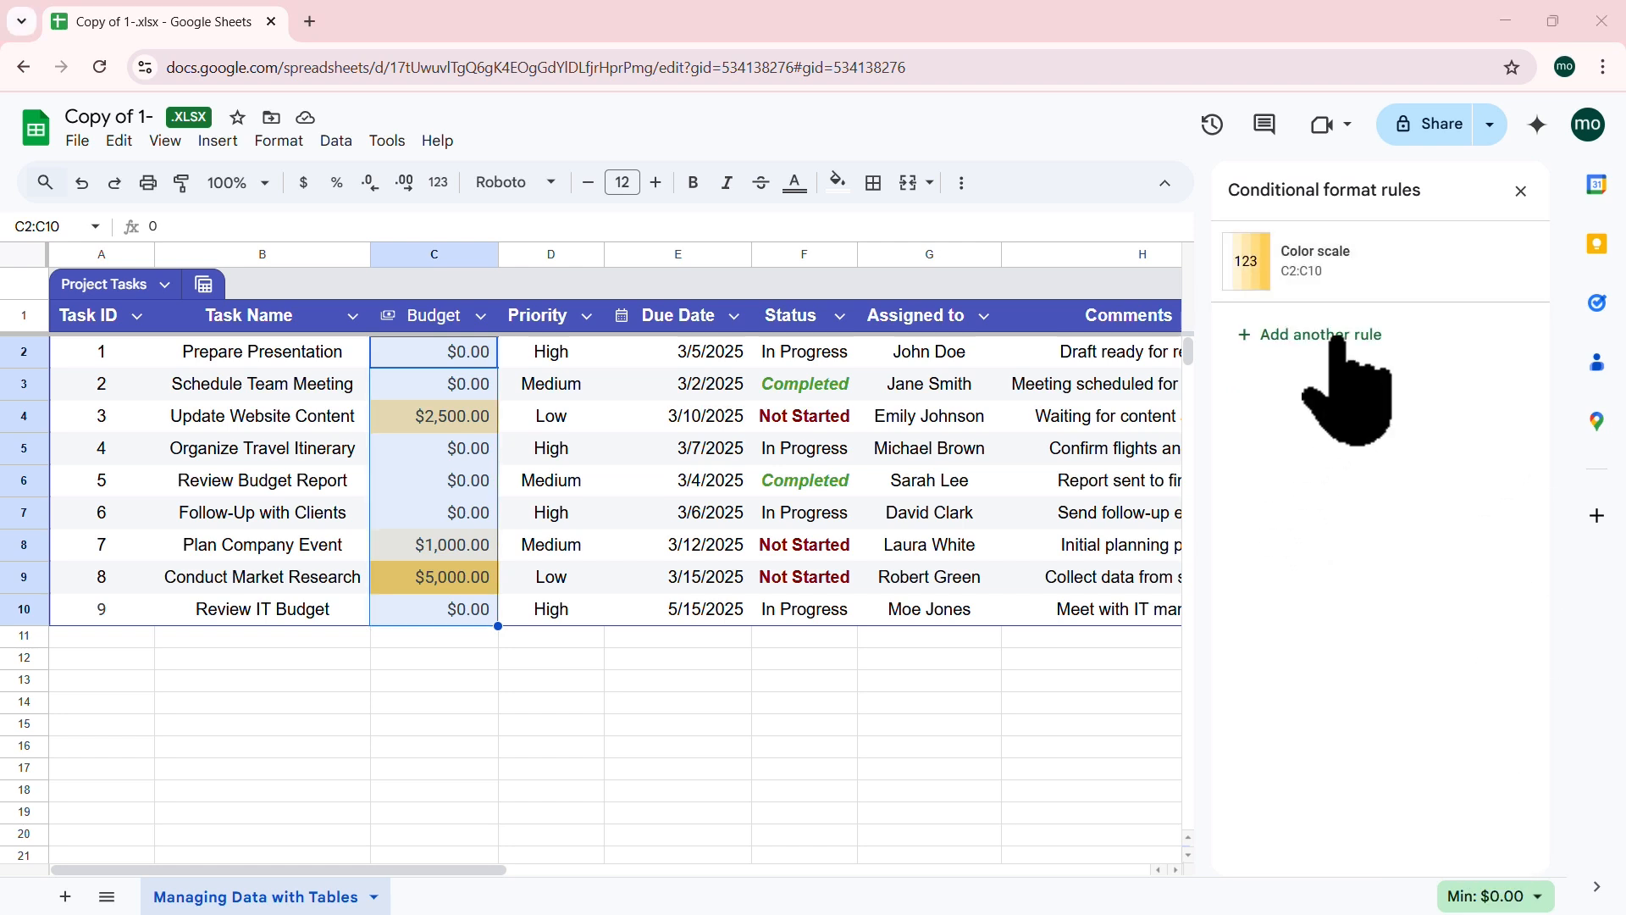
click(1522, 190)
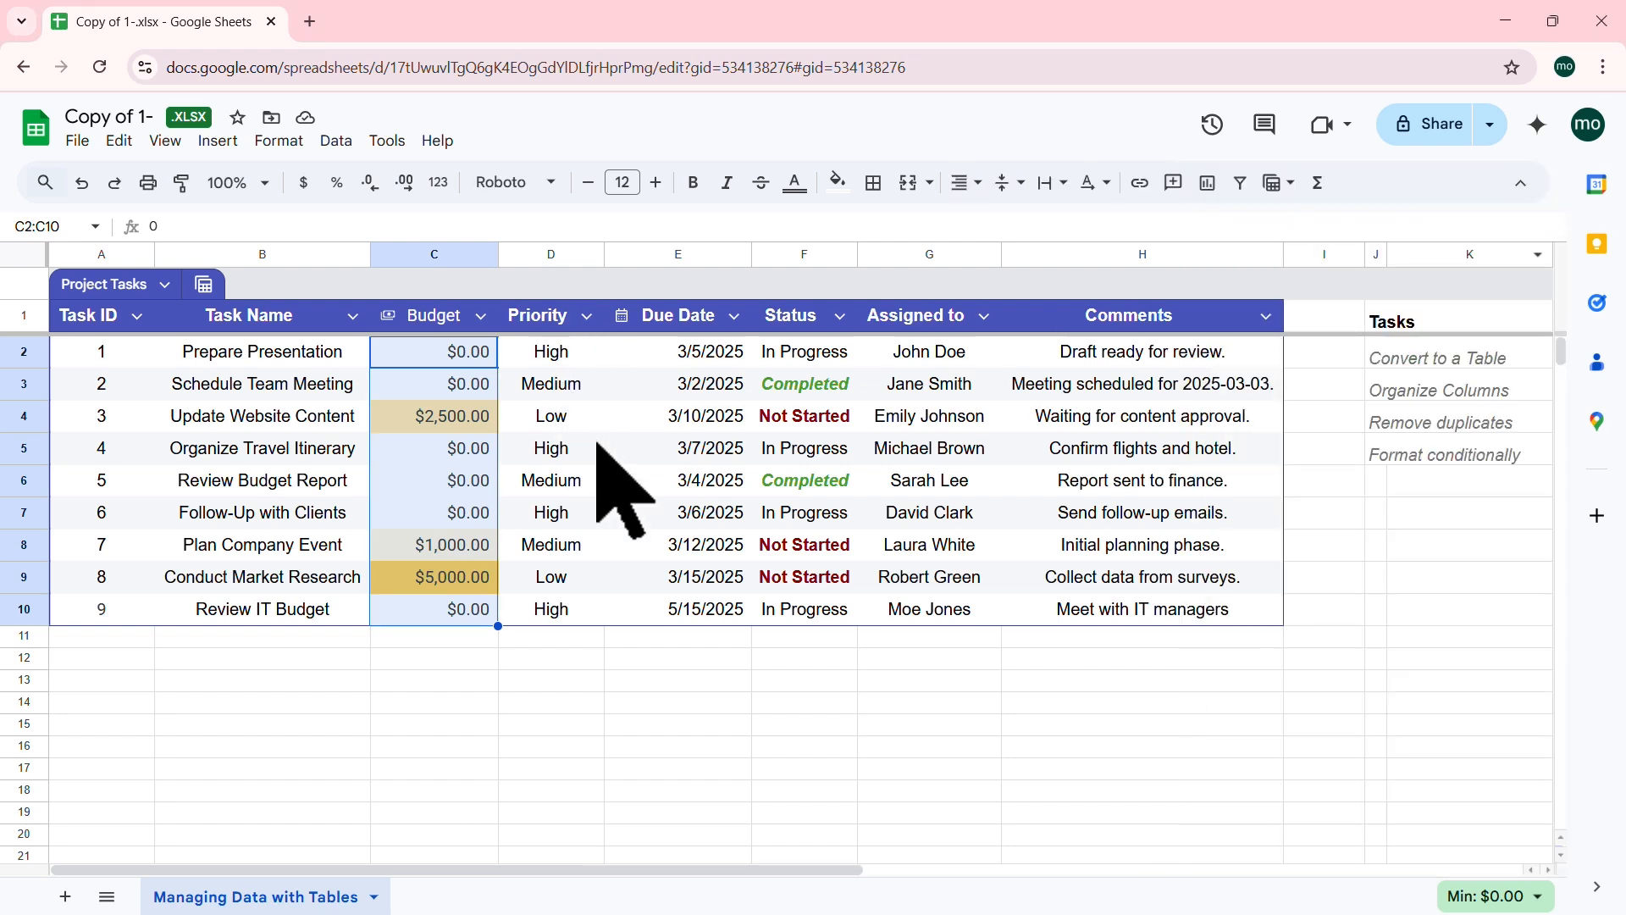
click(555, 444)
Step: Select Budget cells C2:C10 and add another conditional formatting rule for them
click(459, 351)
drag(458, 351, 439, 617)
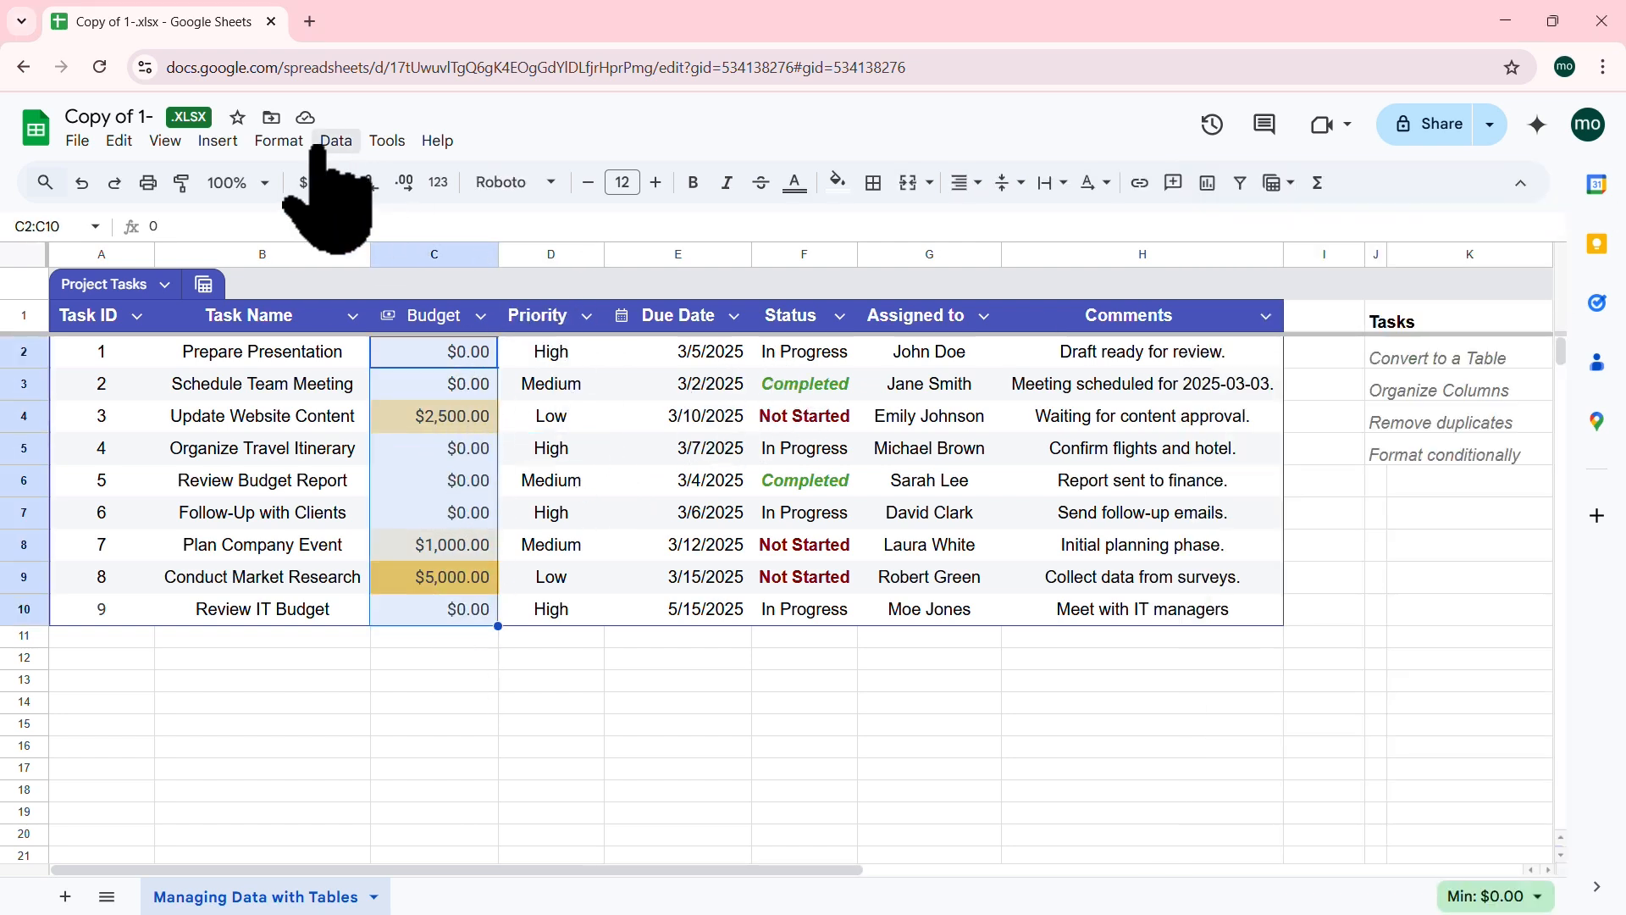
click(292, 142)
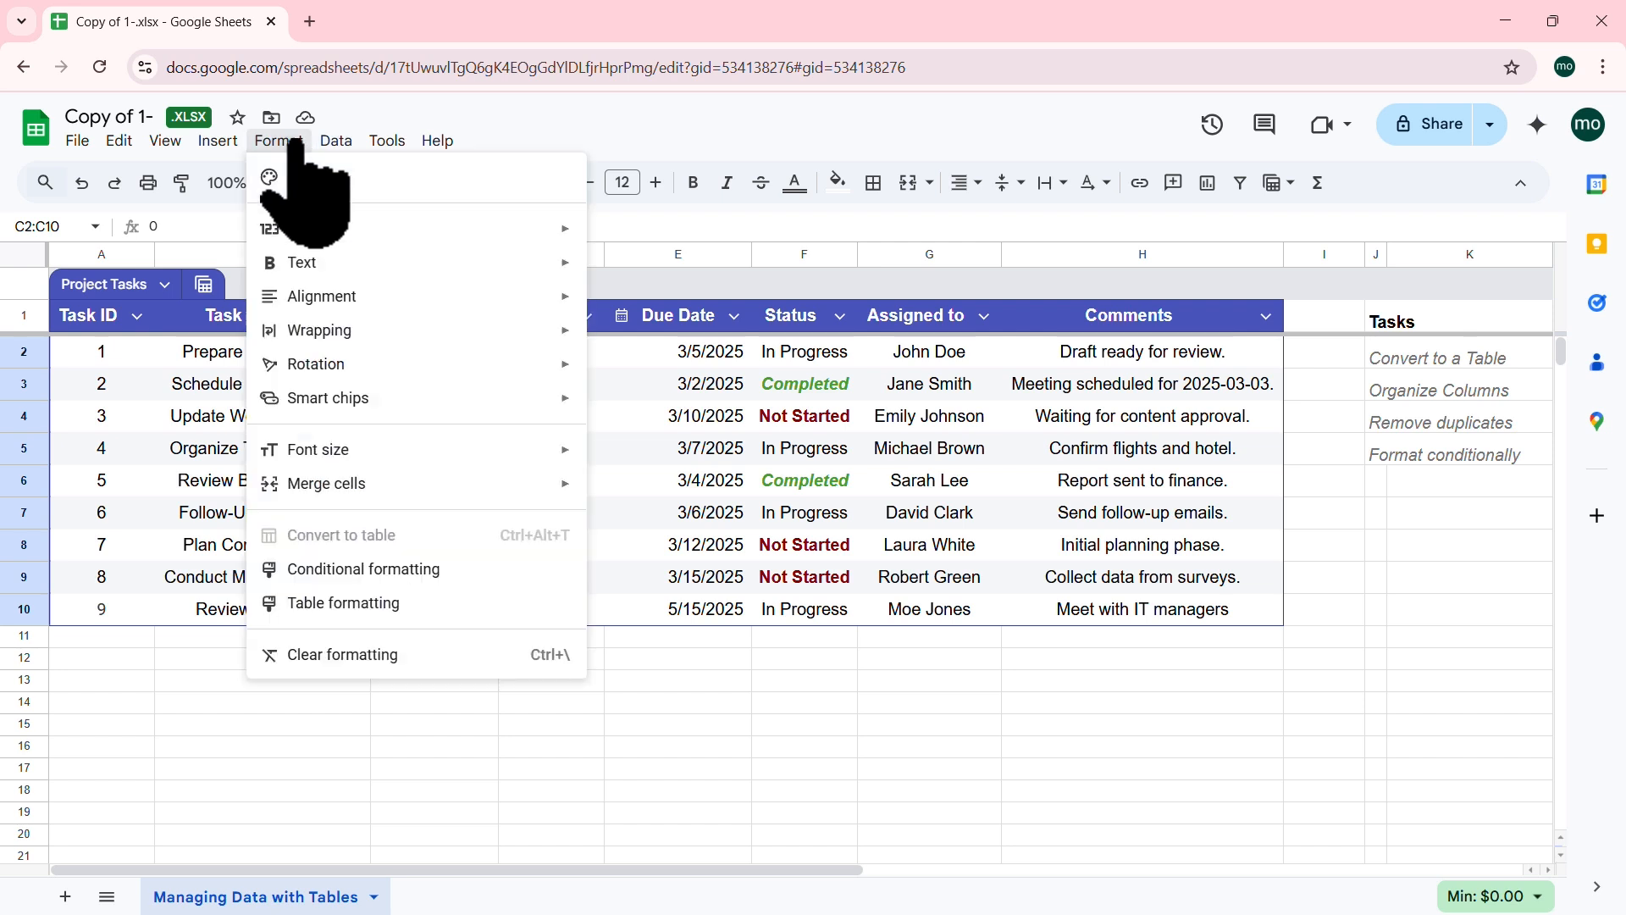
click(419, 571)
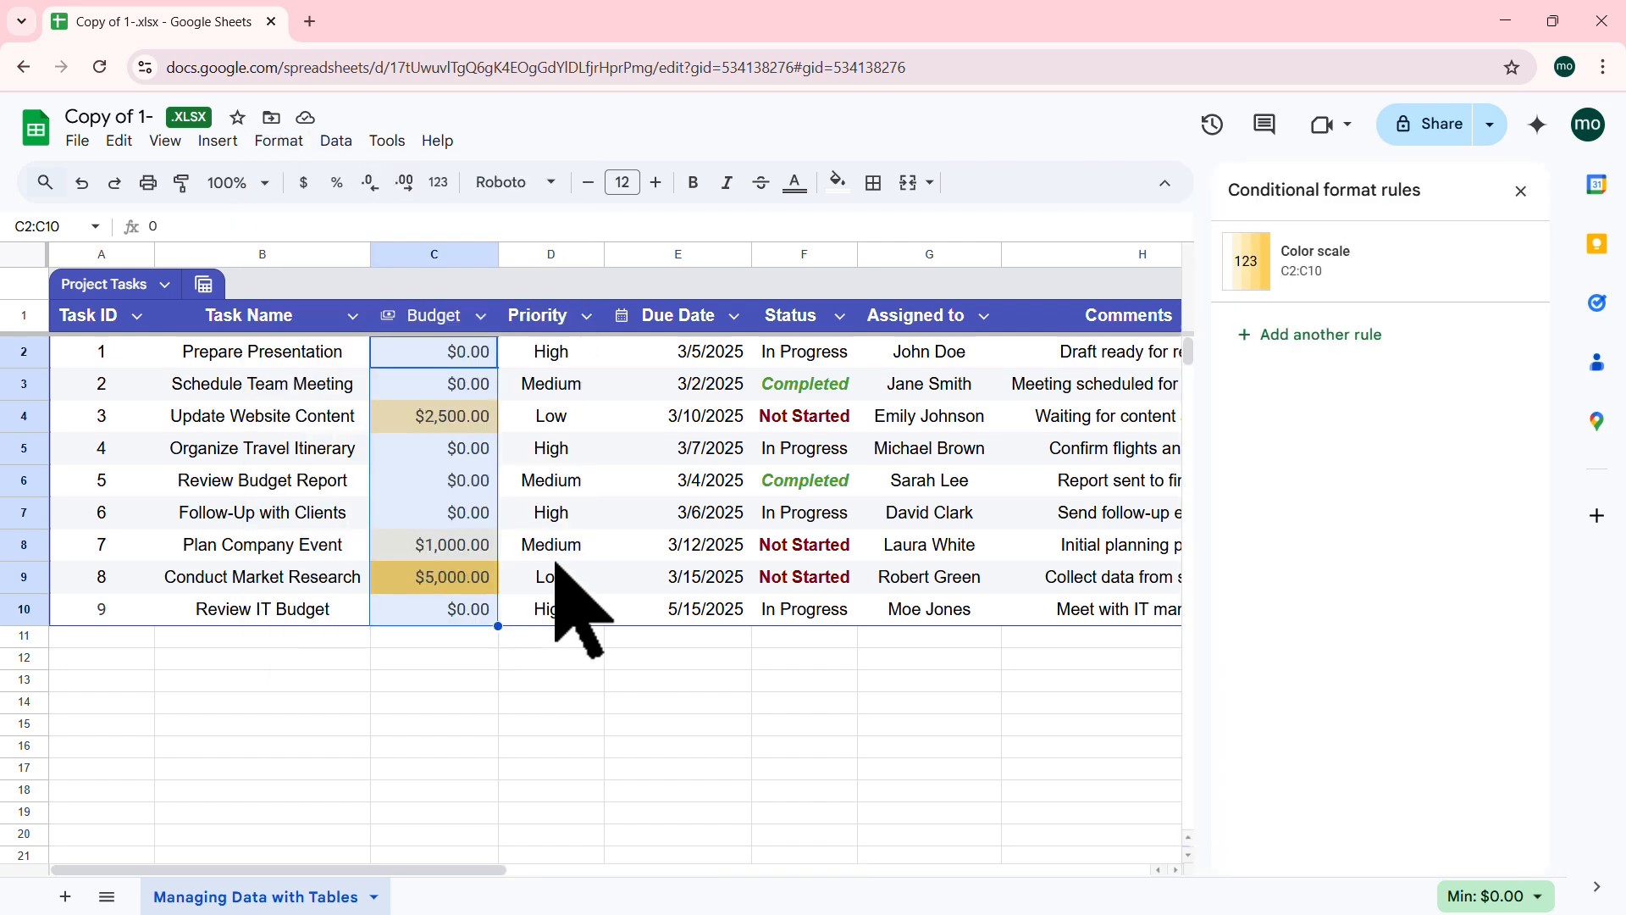
click(1330, 335)
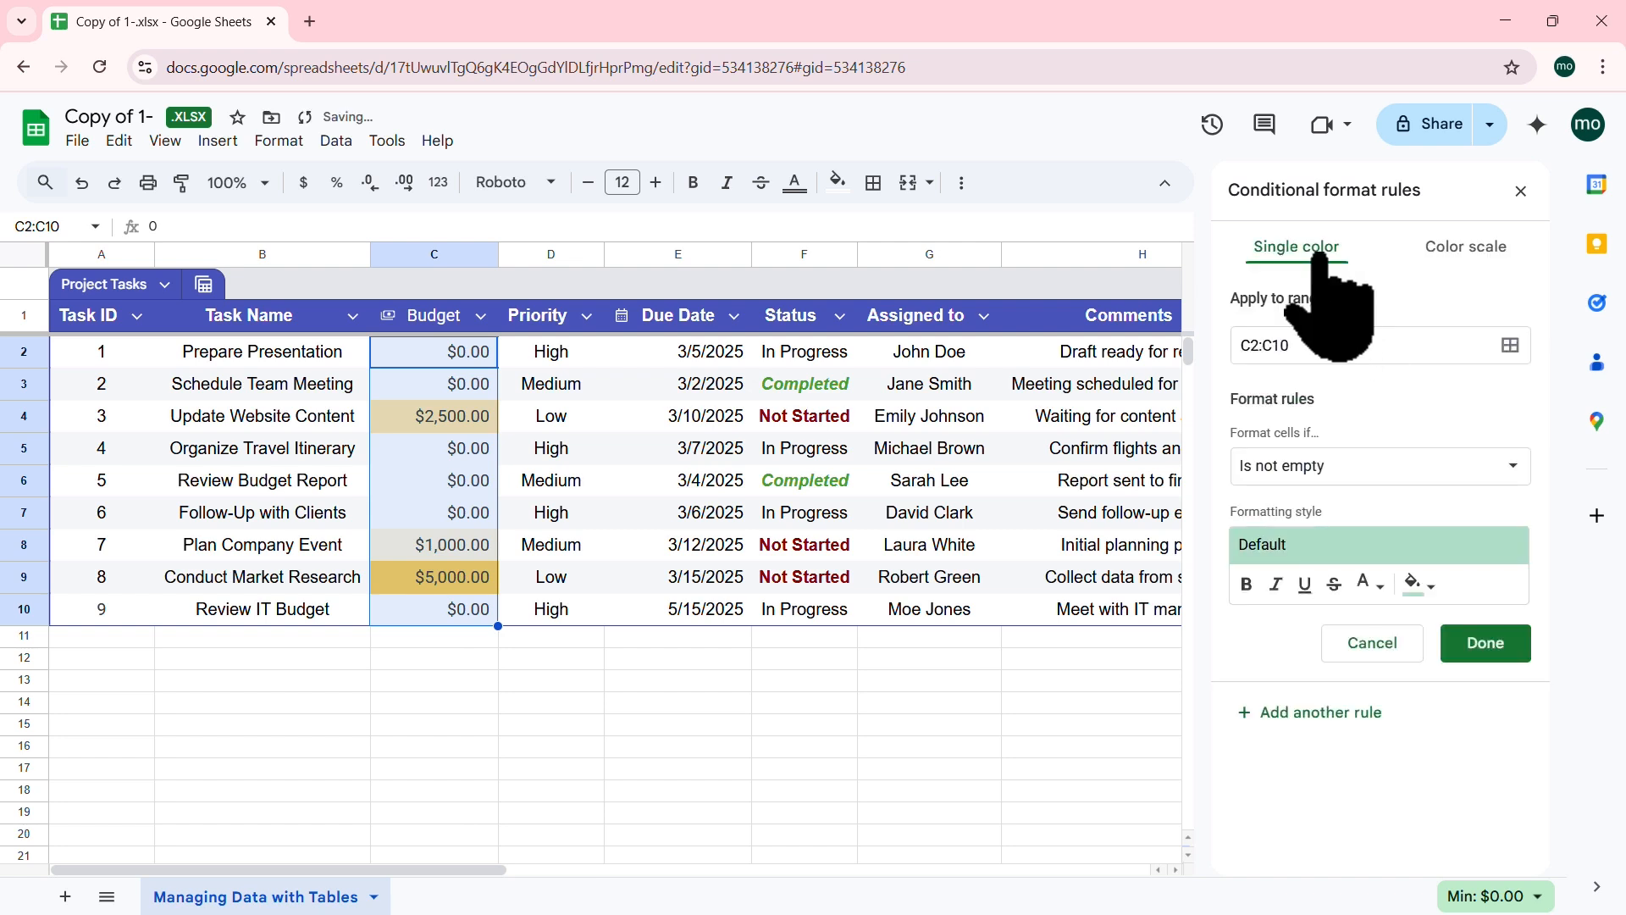
Step: Keep the new rule as single colour and browse its list of format conditions
click(1464, 247)
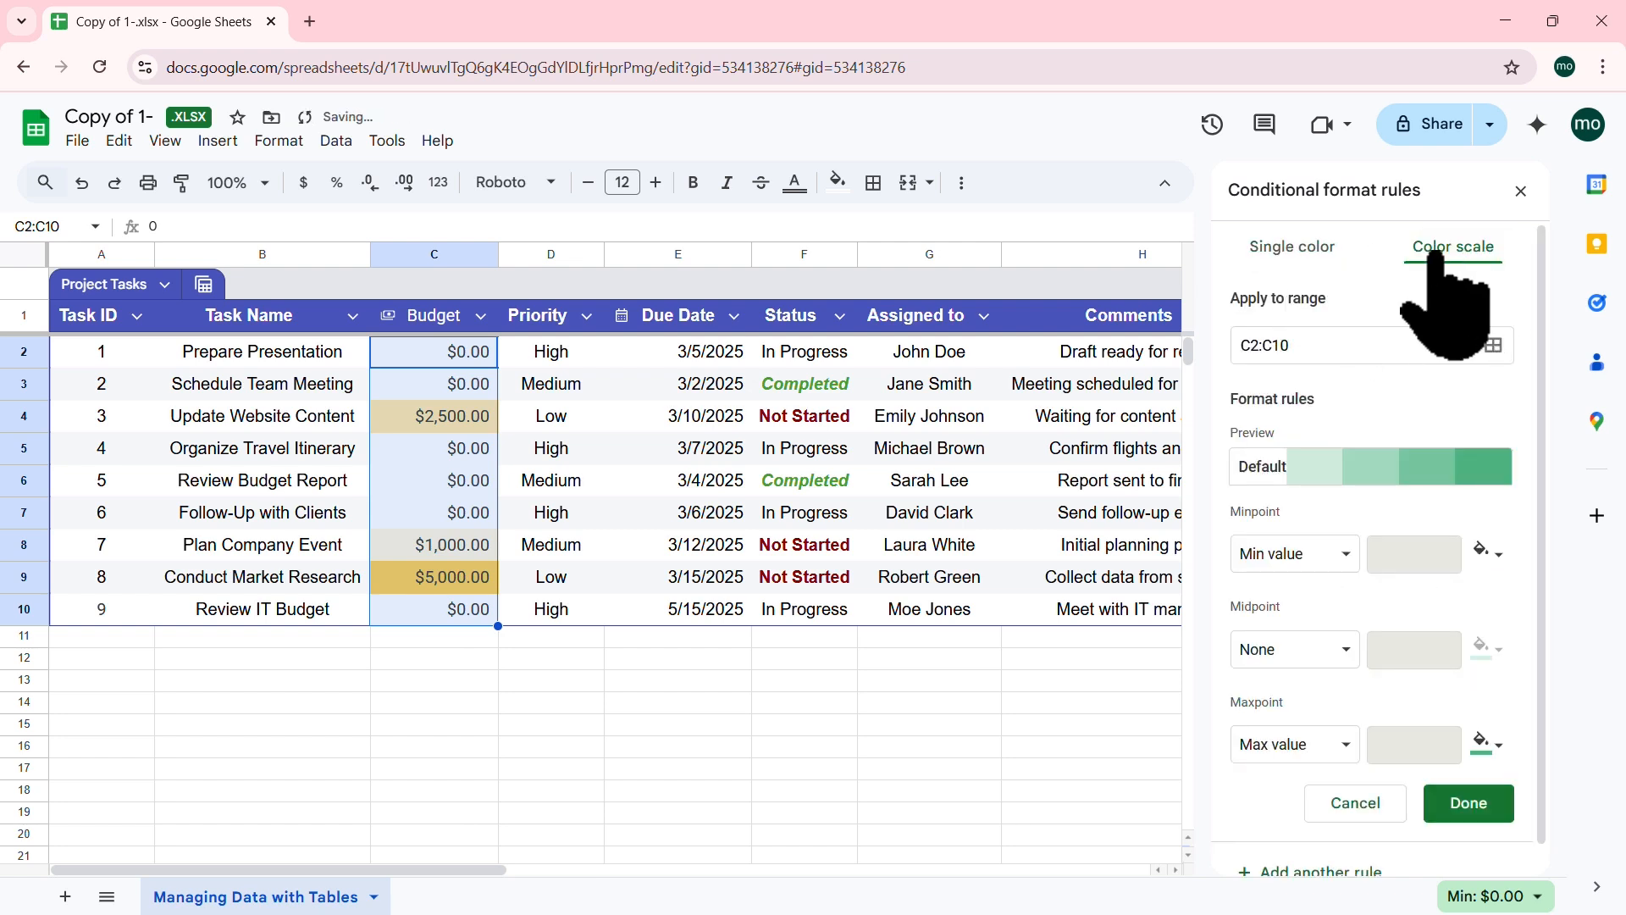
click(1293, 247)
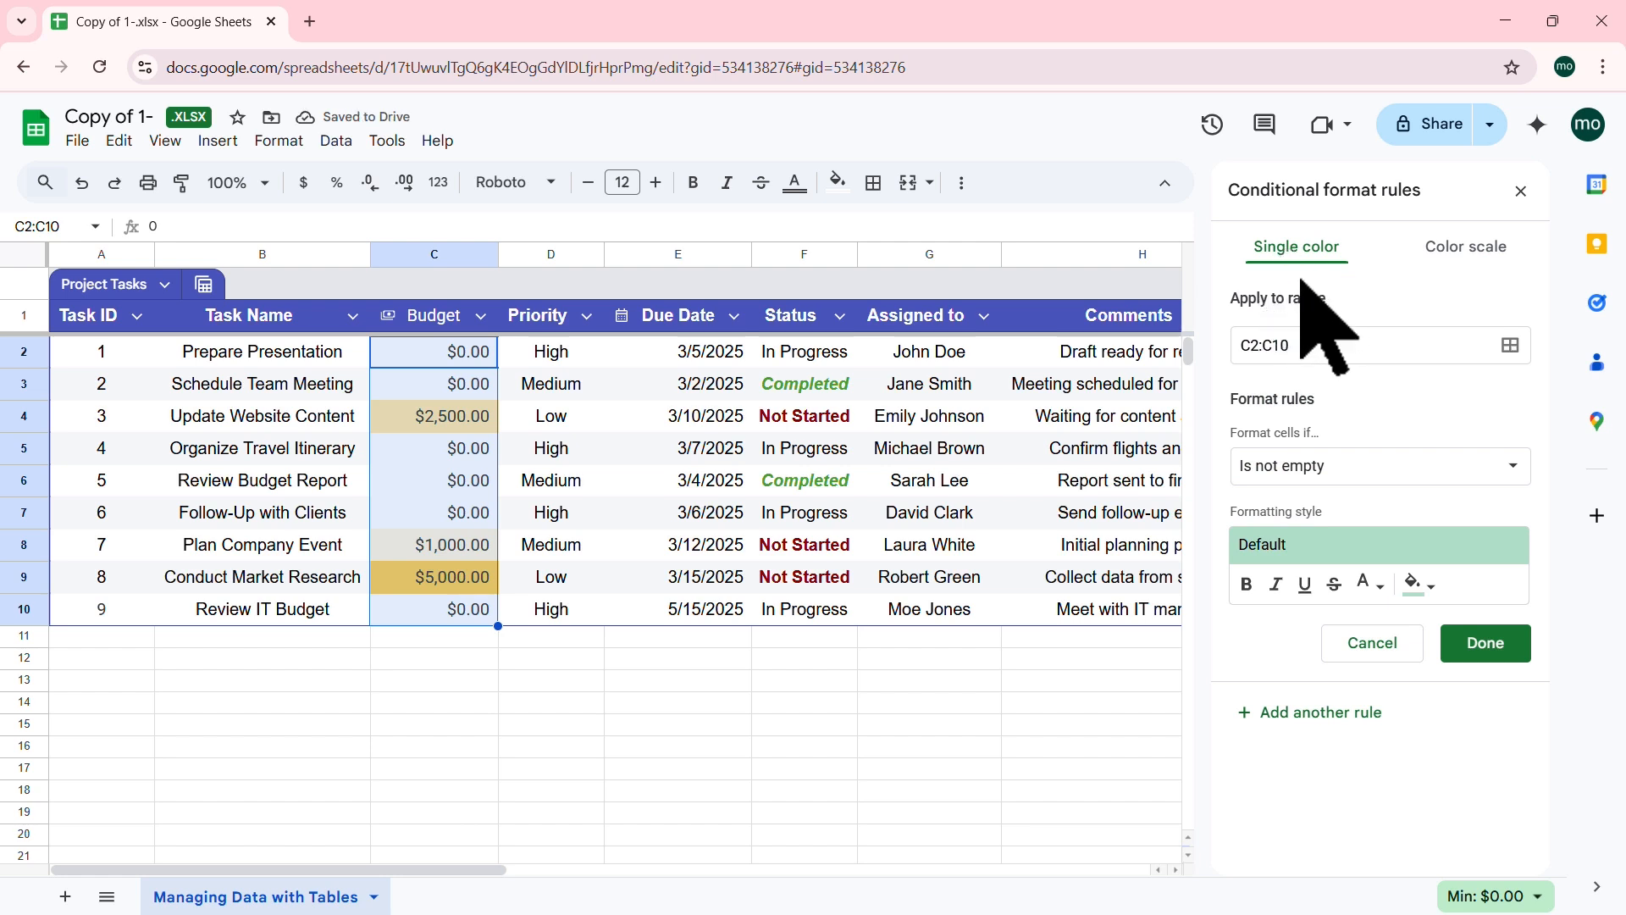
click(1466, 249)
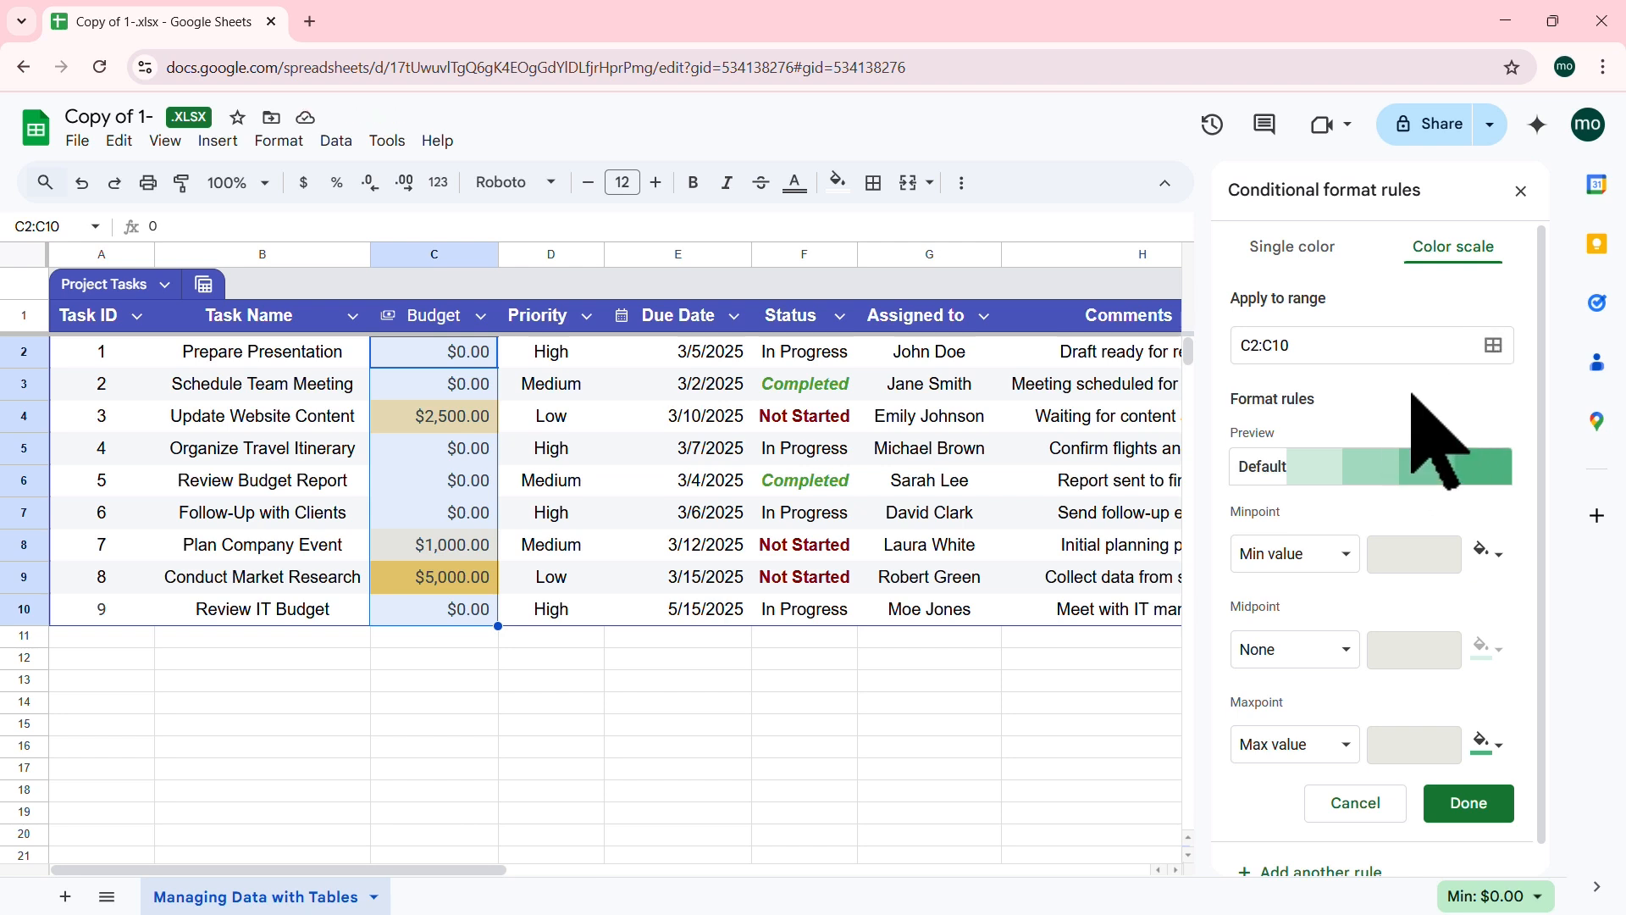
click(1289, 253)
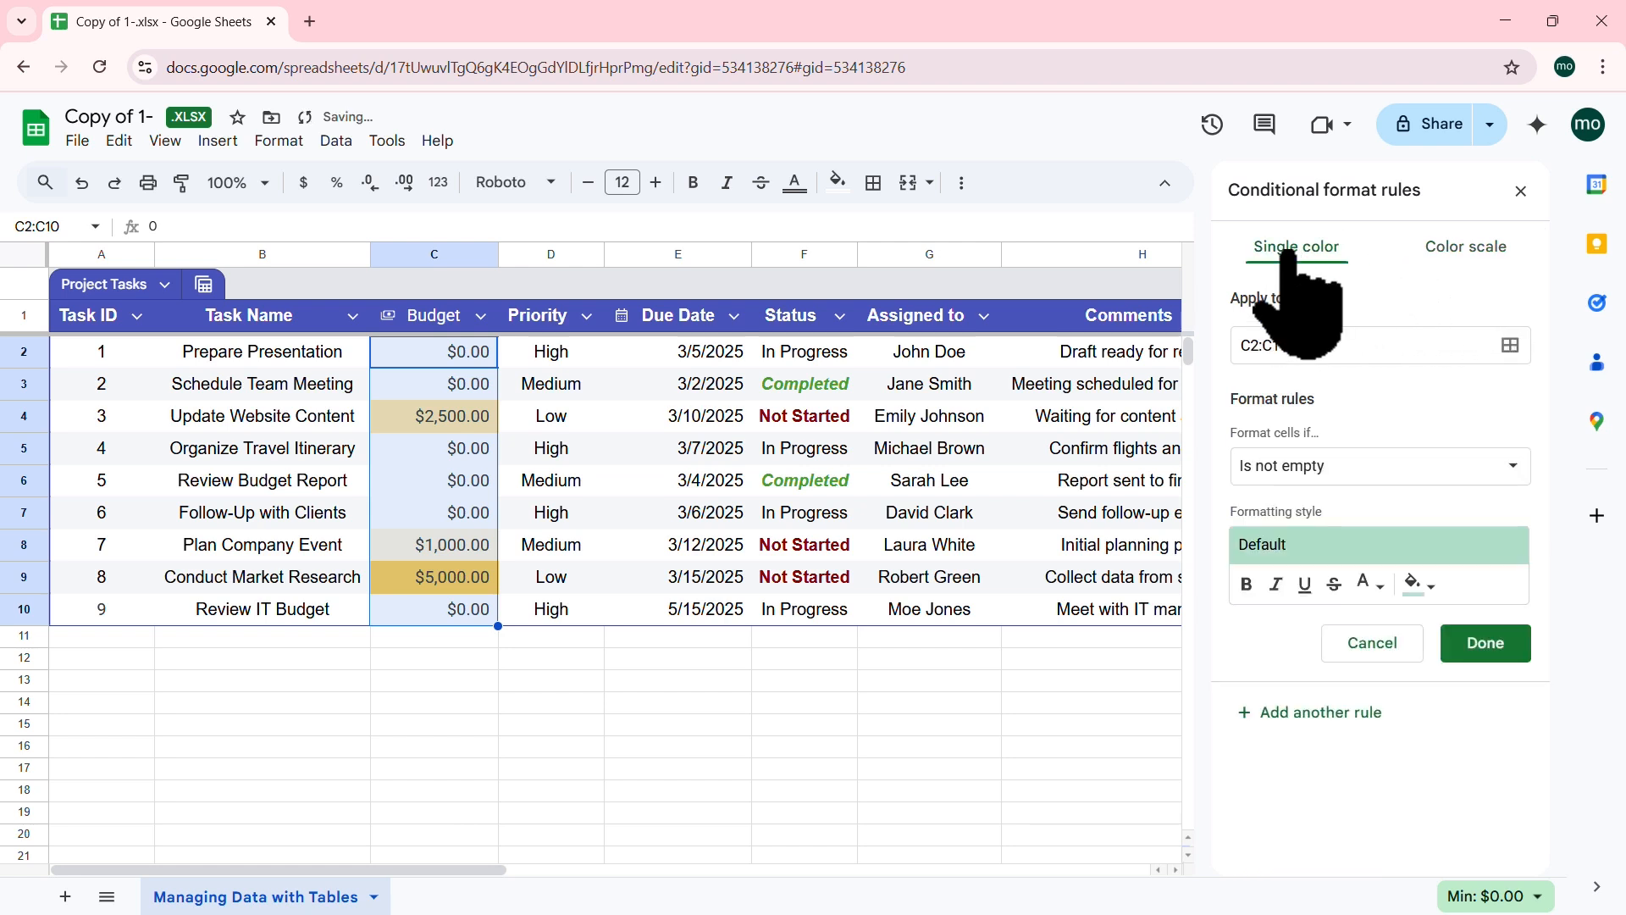
click(1511, 474)
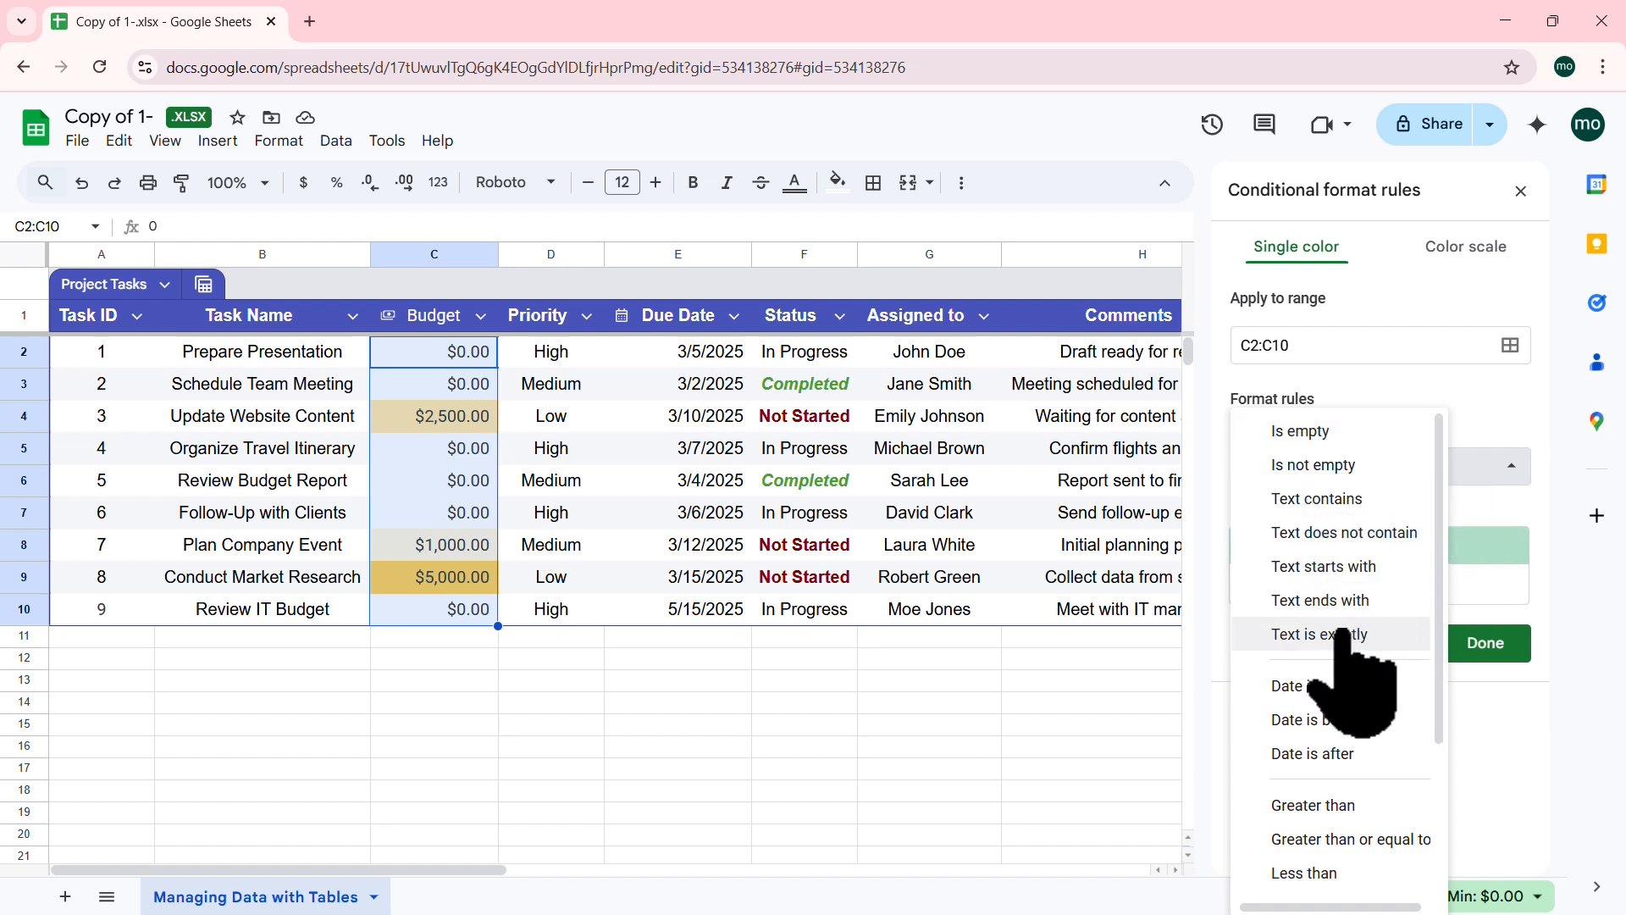
drag(1439, 556, 1439, 648)
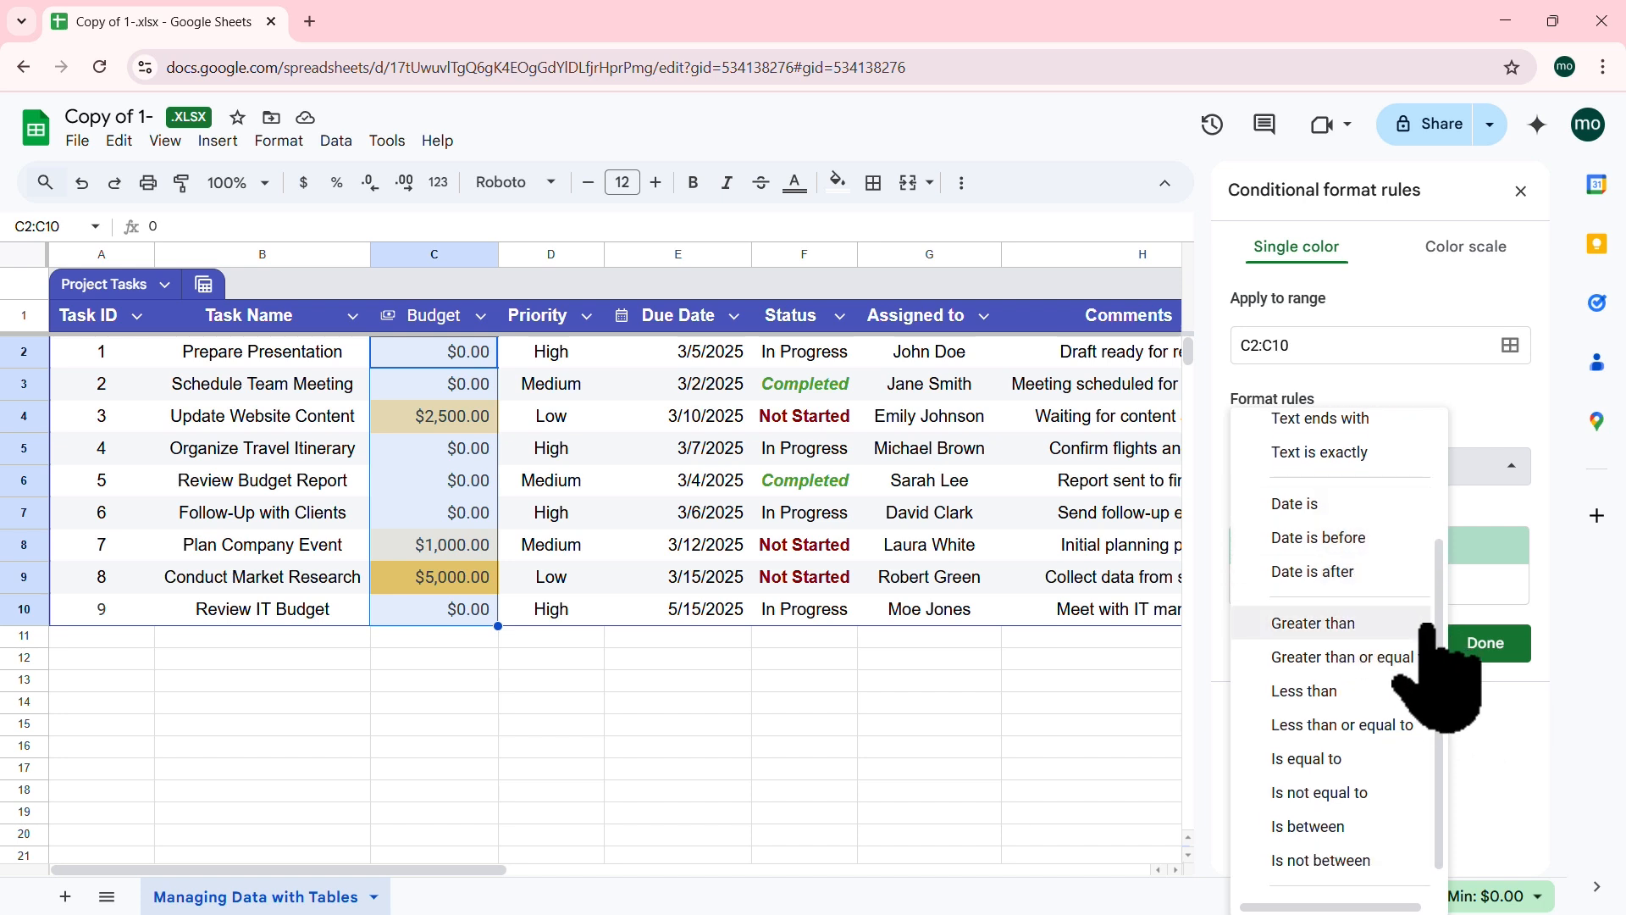
drag(1438, 655, 1446, 723)
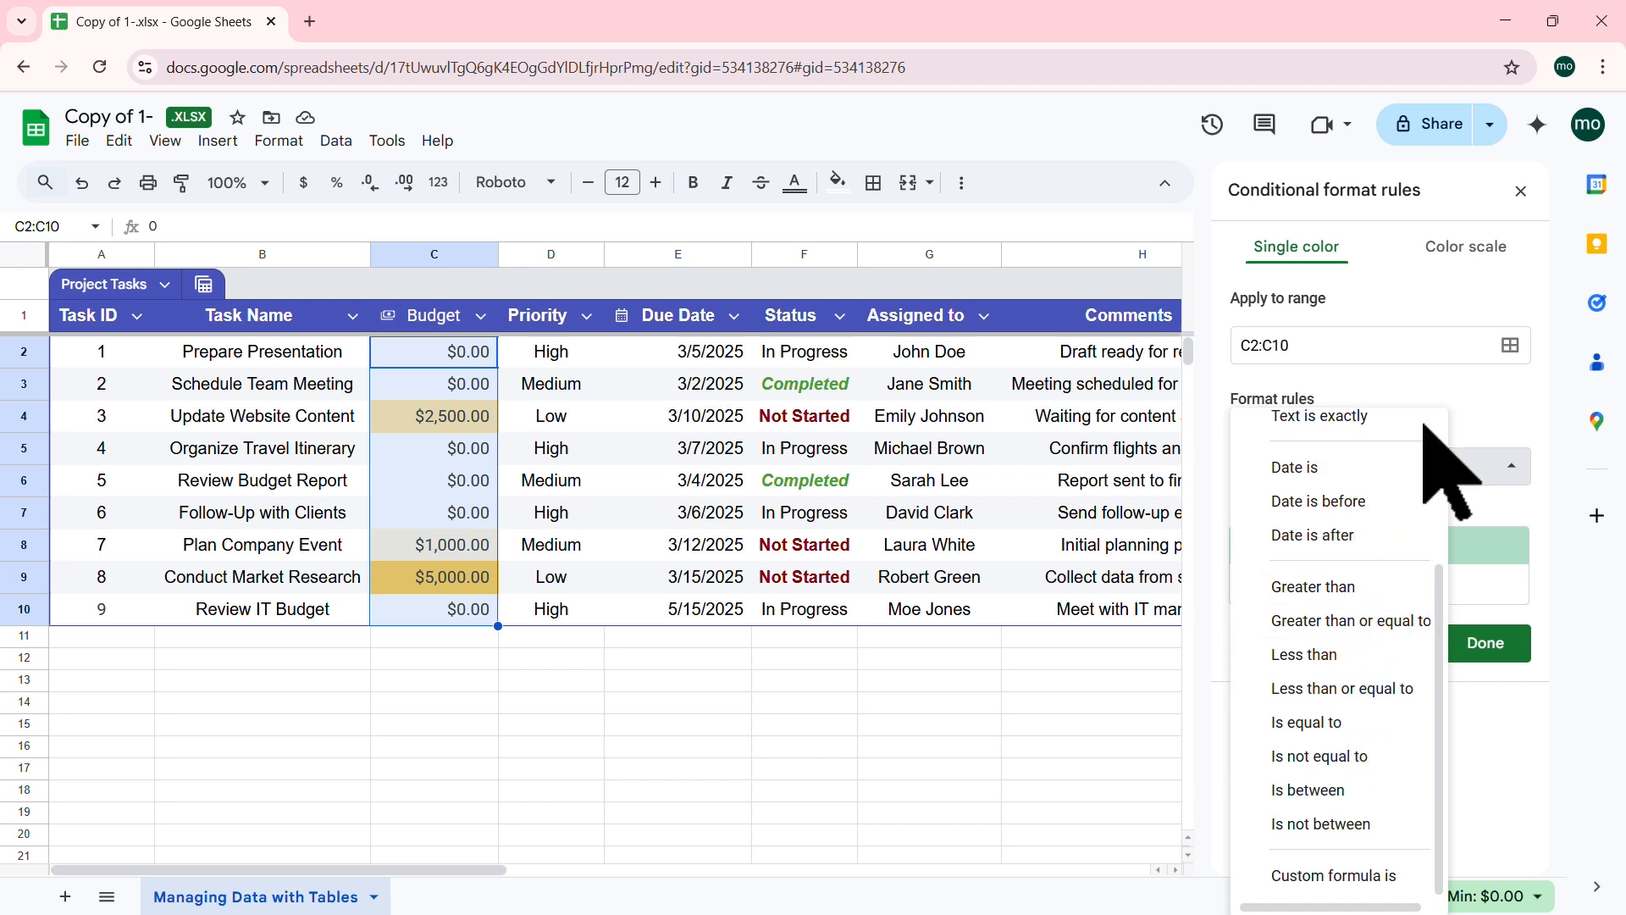
Step: Close the condition list and select the Due Date values E2:E10
click(1509, 394)
click(927, 419)
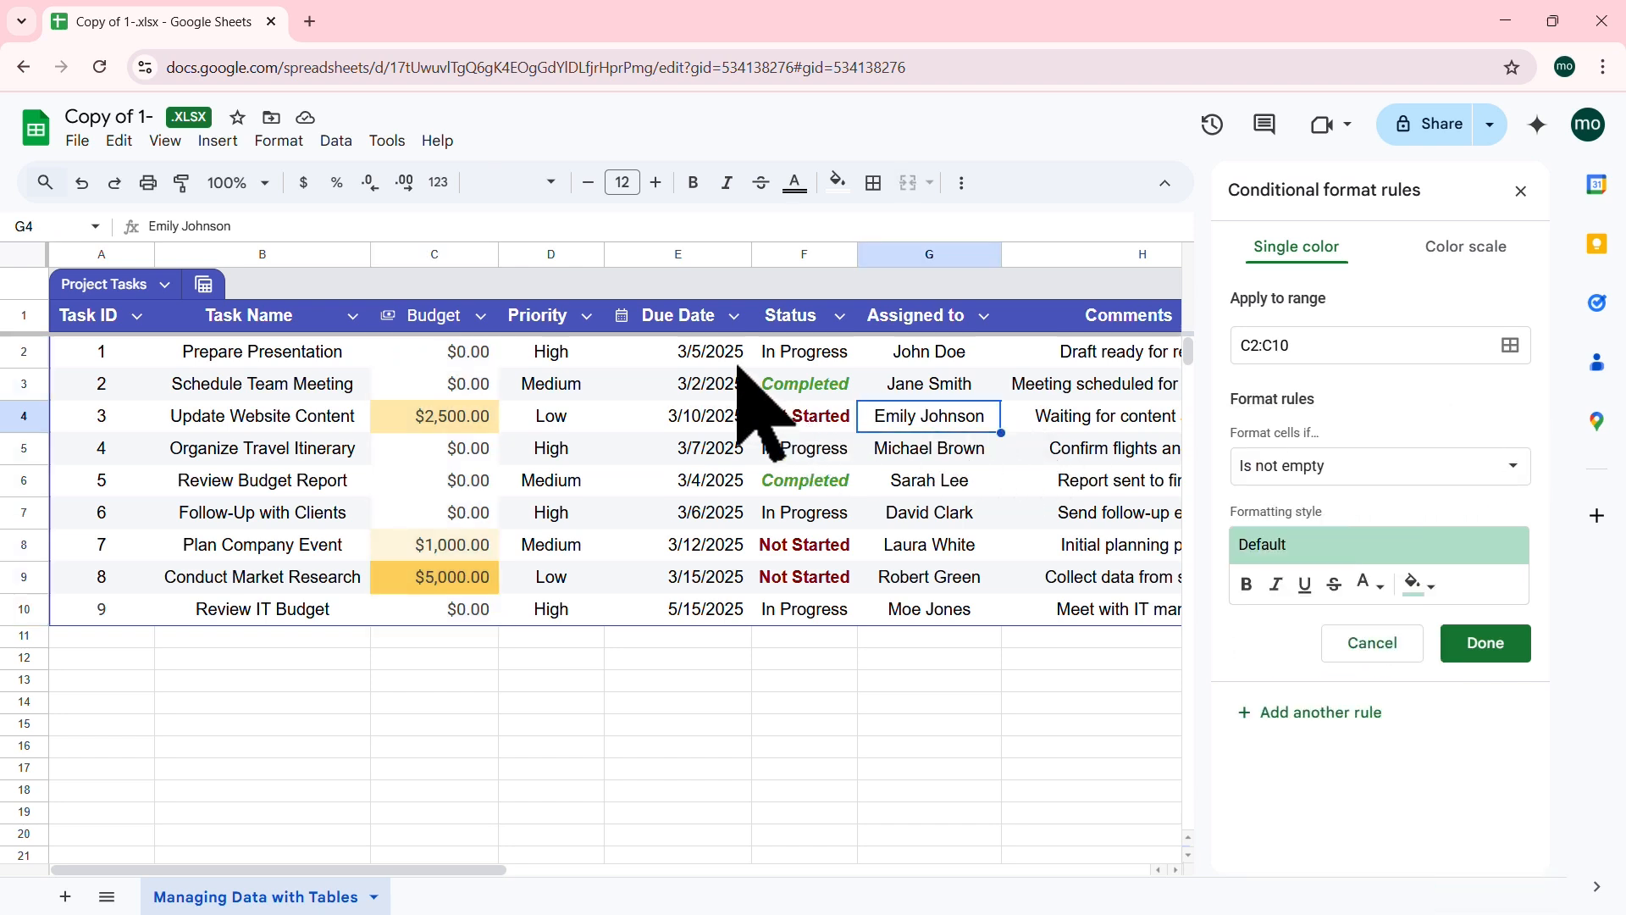
click(727, 354)
drag(726, 354, 711, 610)
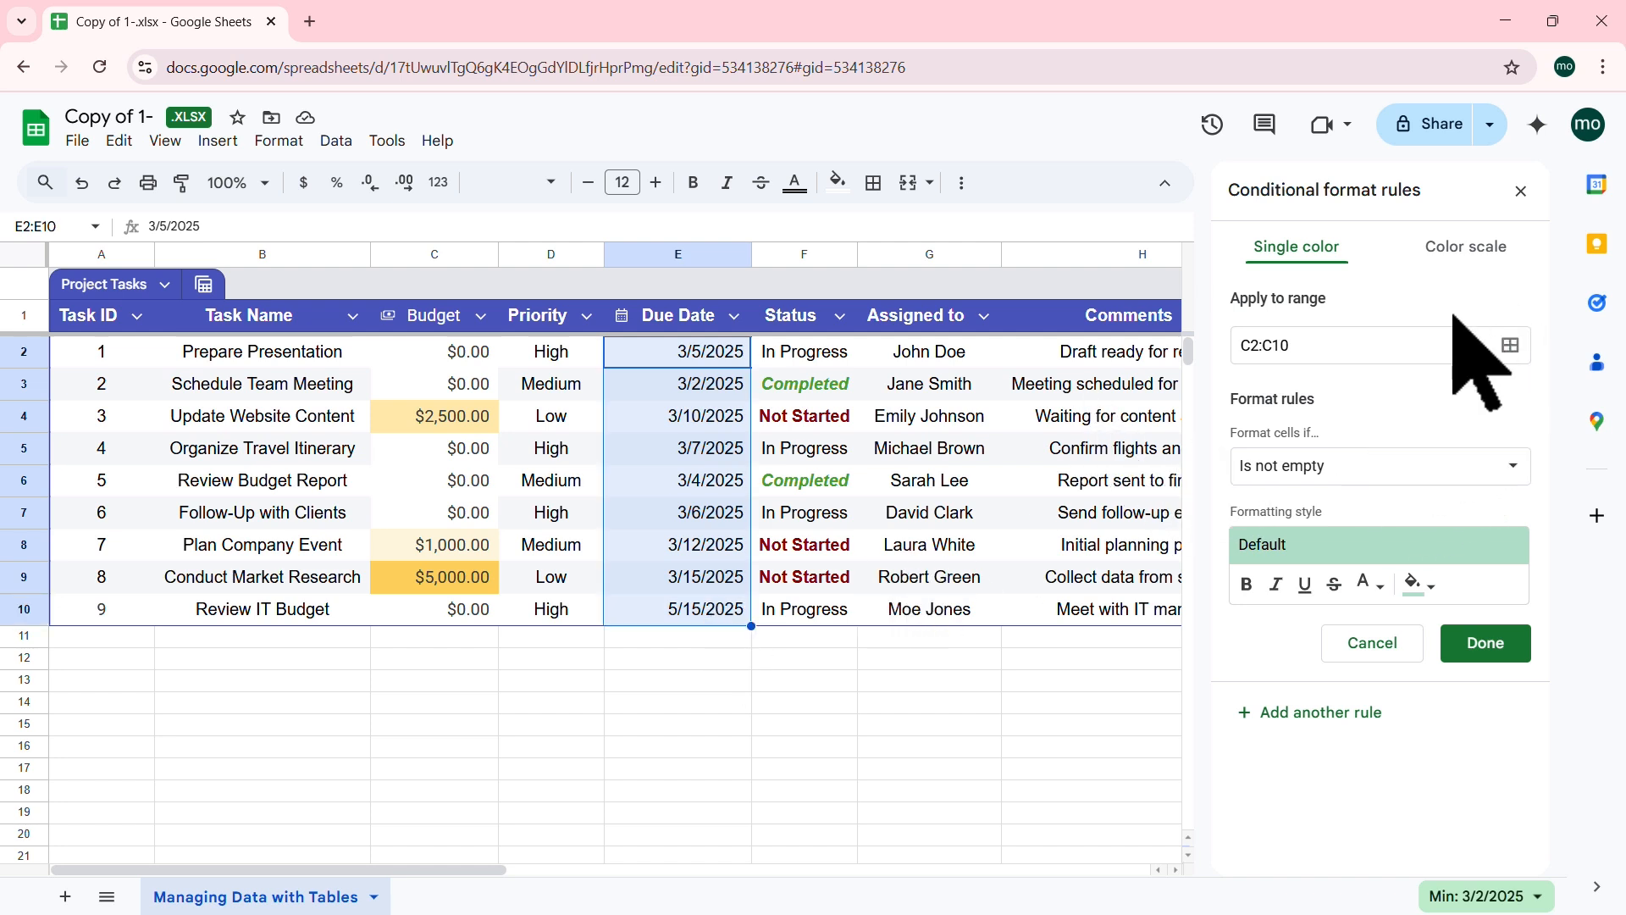
Step: Cancel the added range and close the conditional formatting sidebar
click(1511, 345)
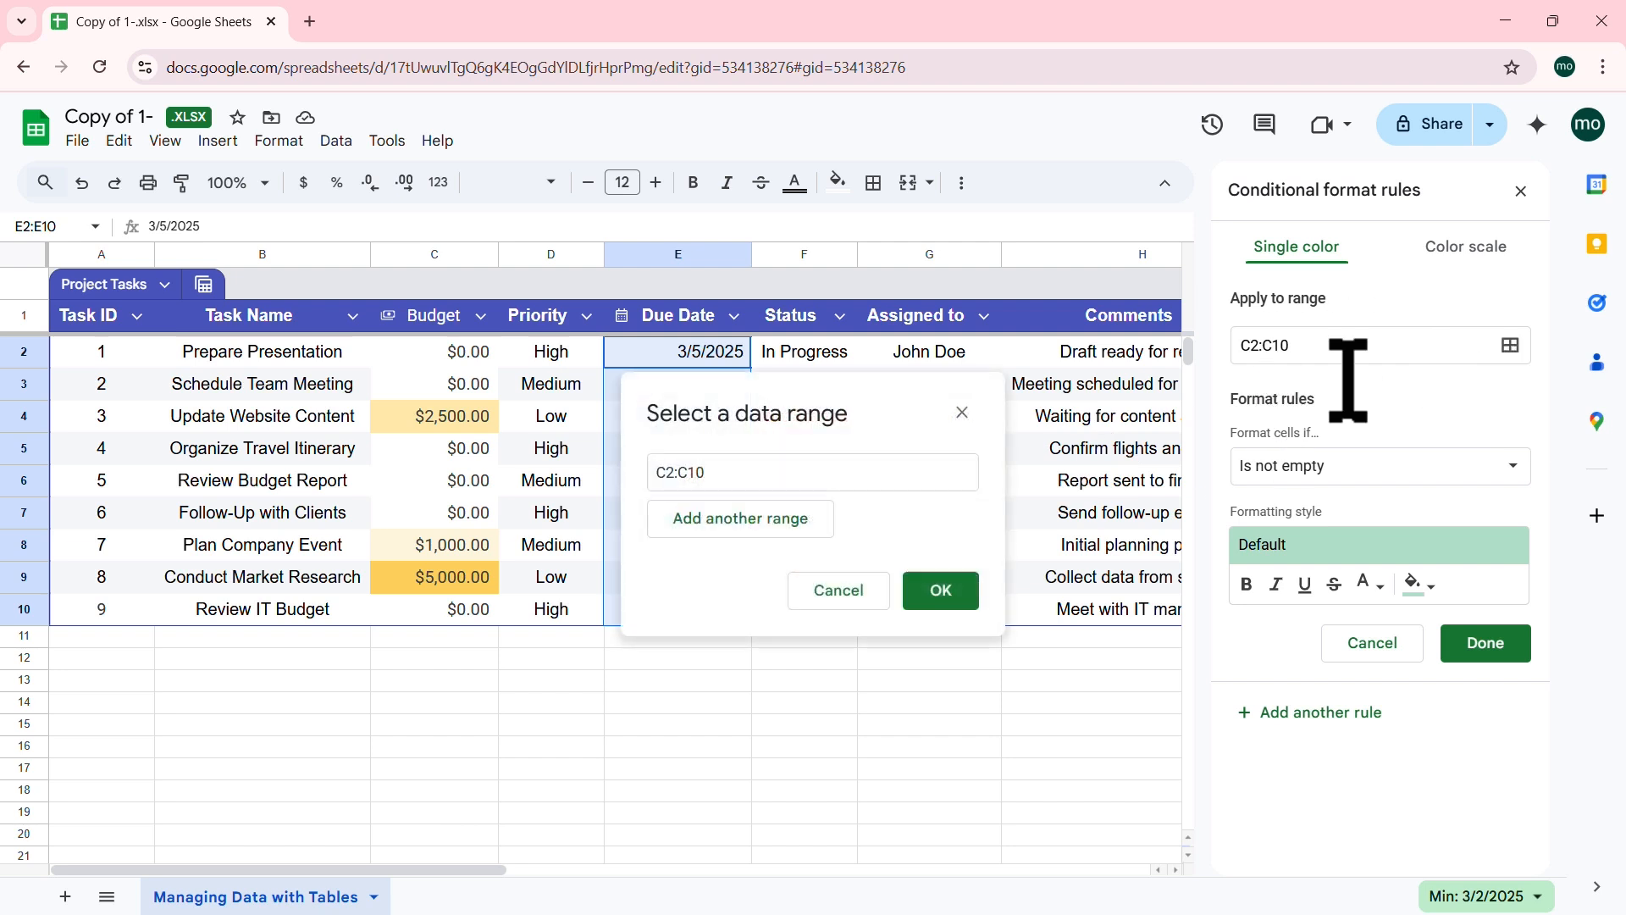
click(709, 517)
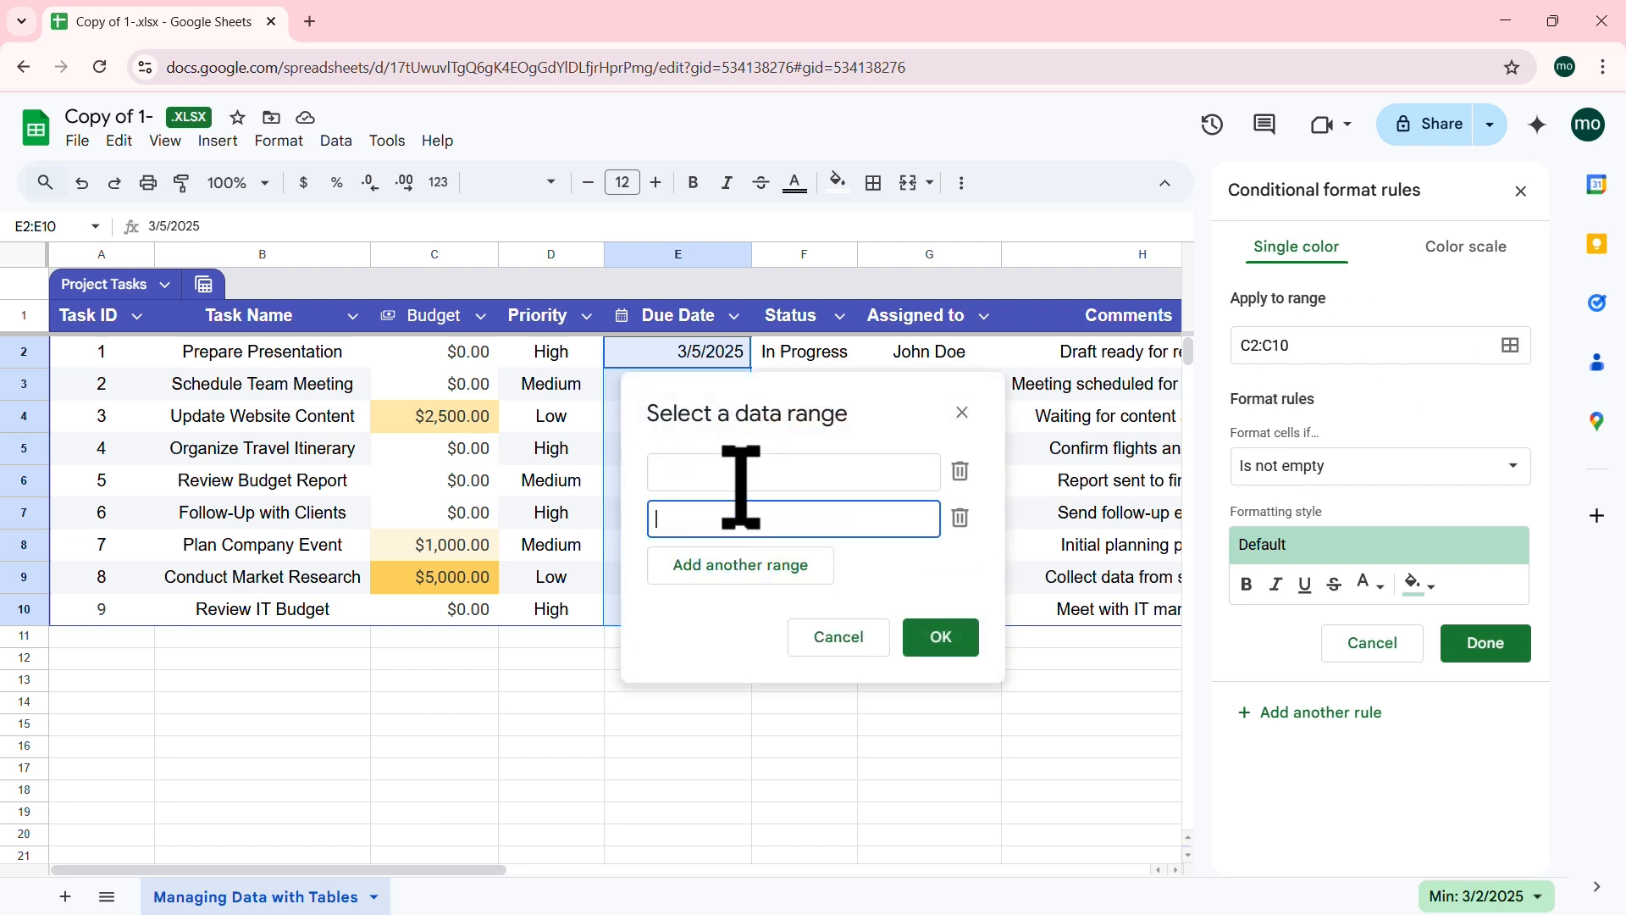
drag(800, 391, 1056, 441)
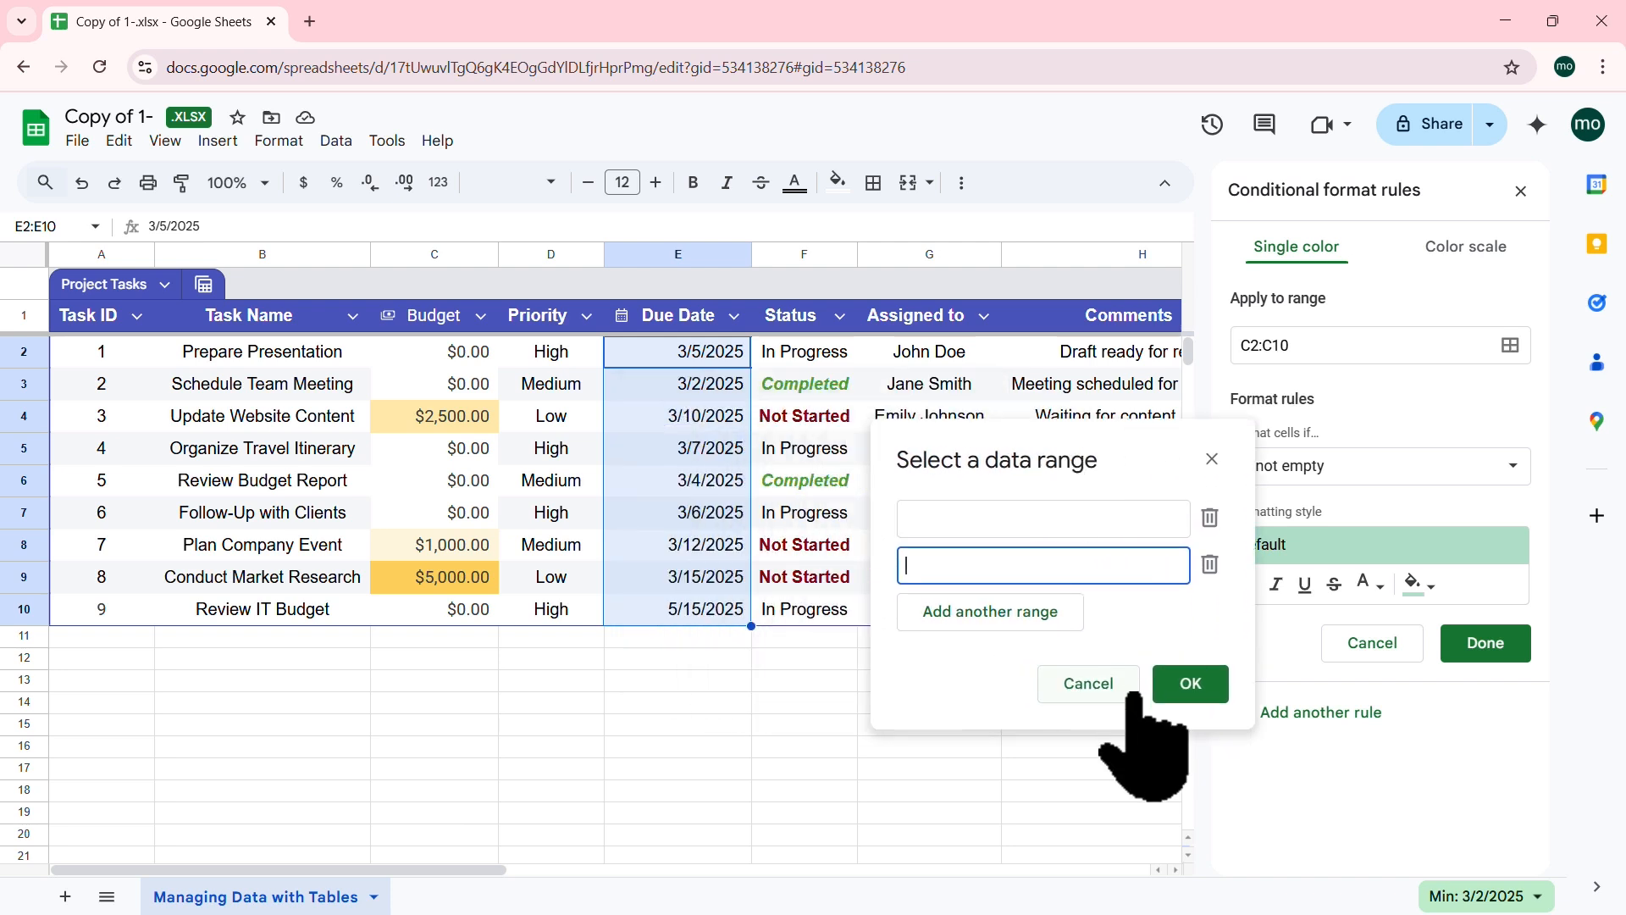
click(1191, 590)
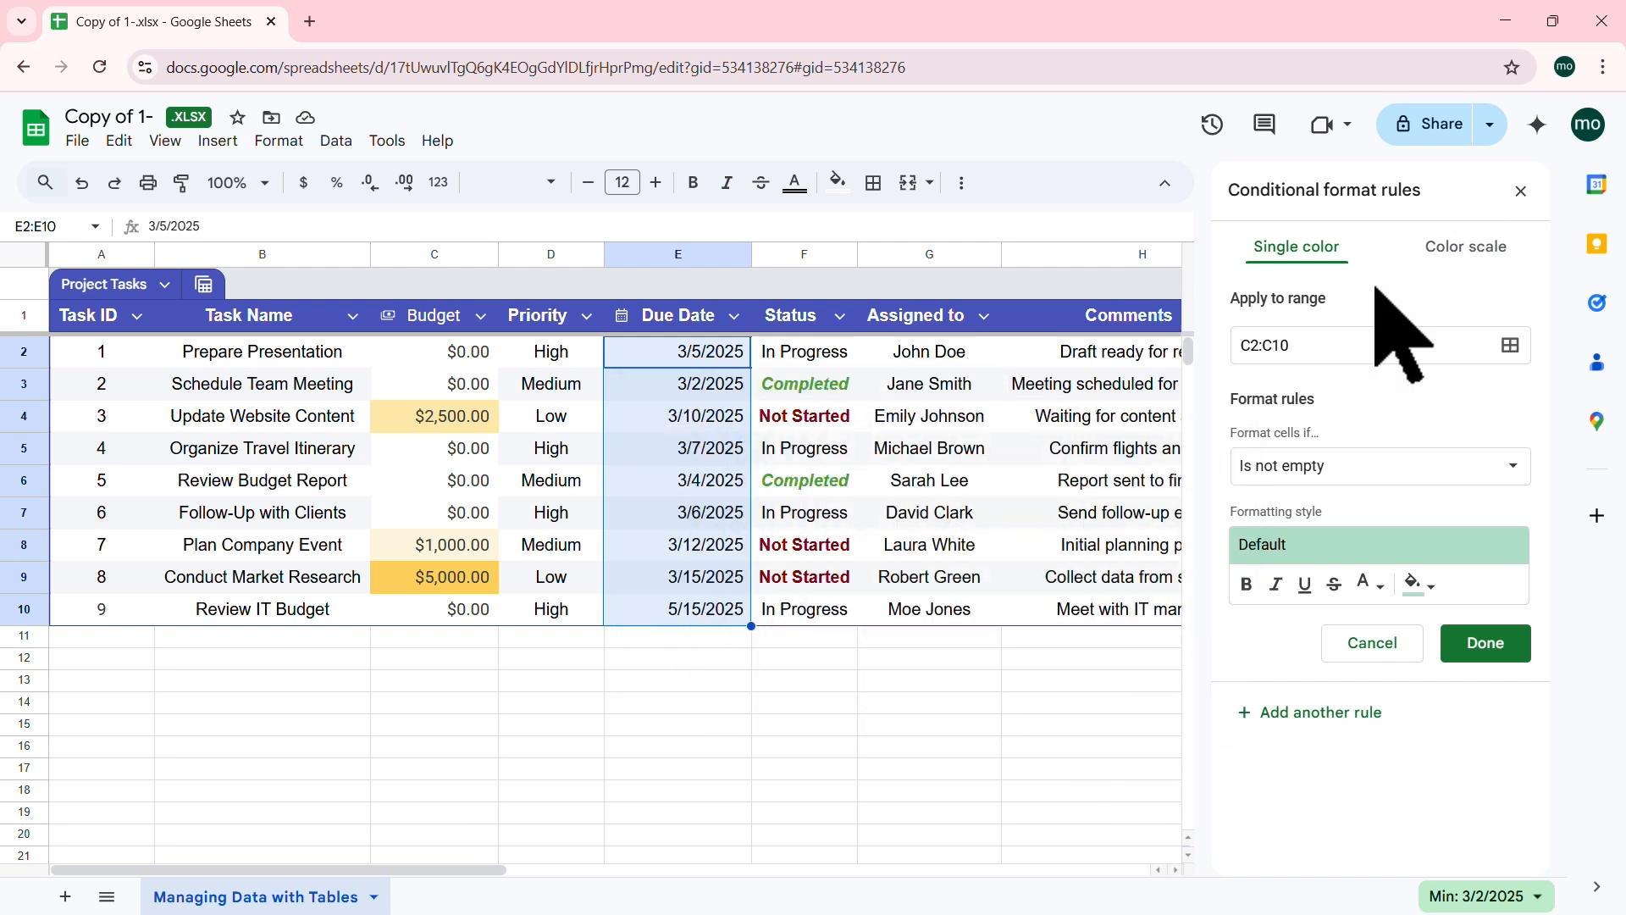
click(1521, 193)
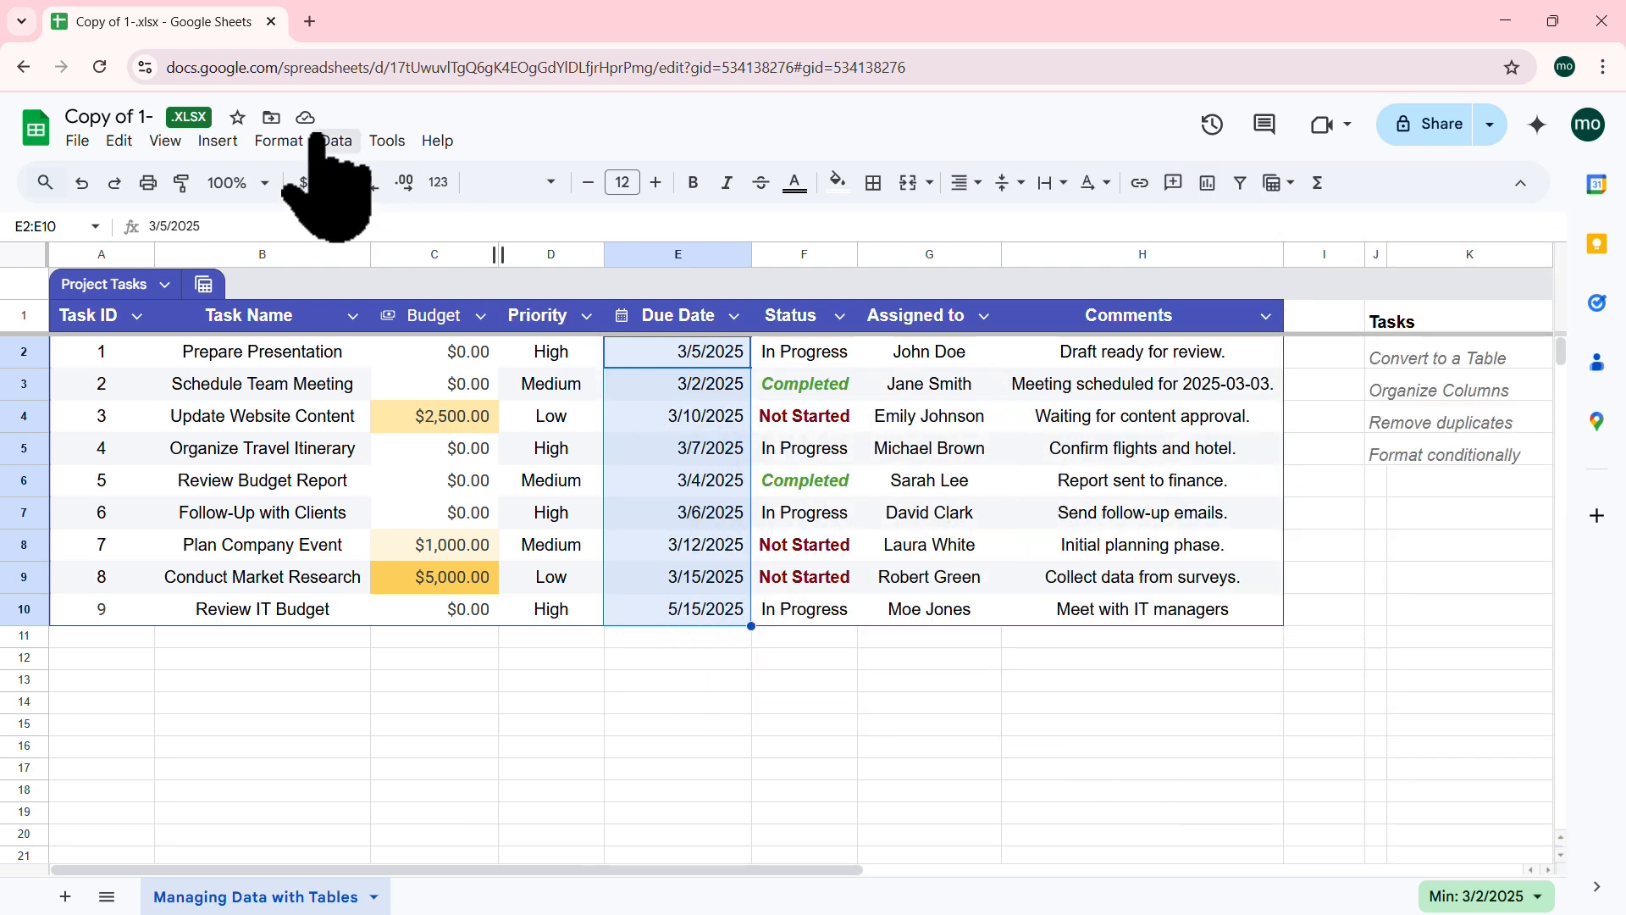
click(280, 140)
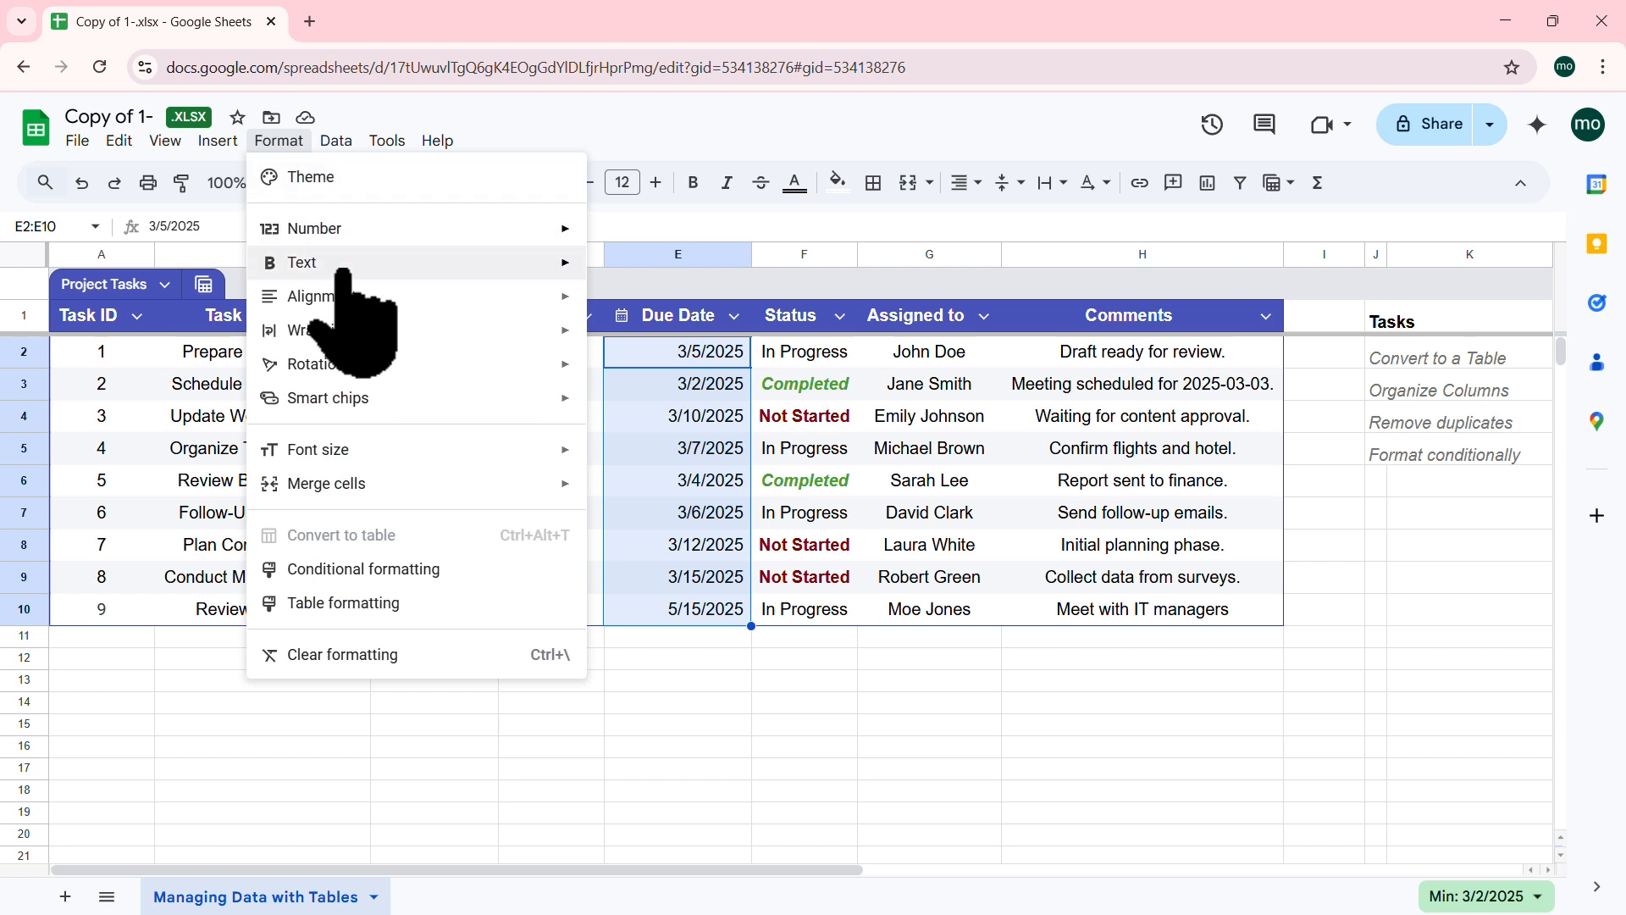
Step: Highlight Due Dates E2:E10 after today with a yellow fill
click(407, 569)
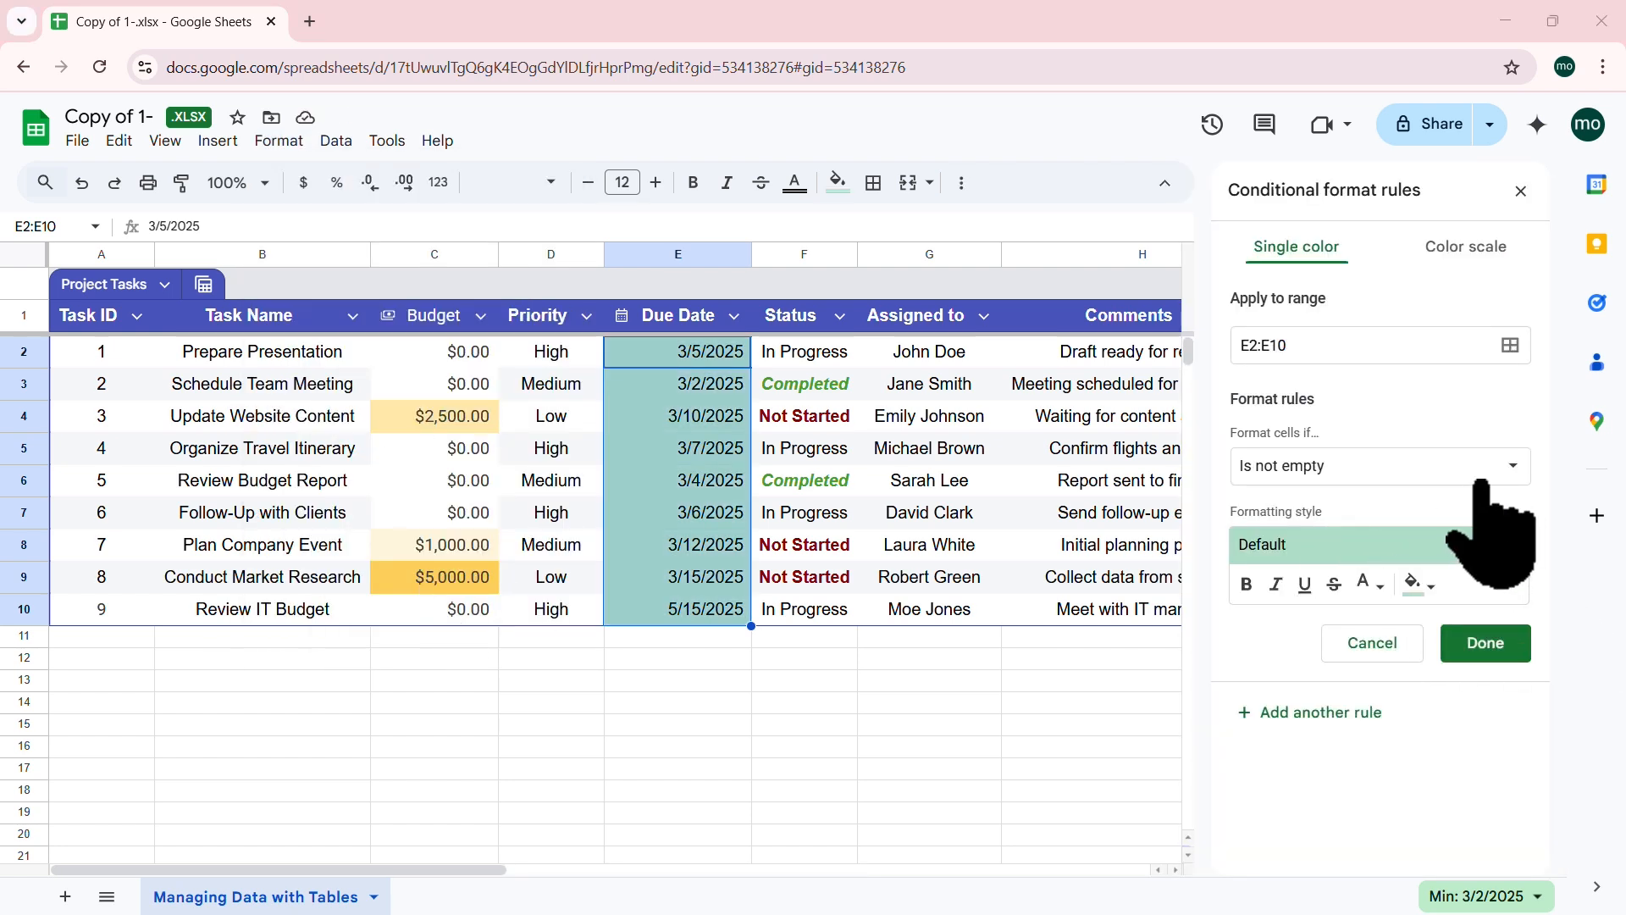
click(1521, 464)
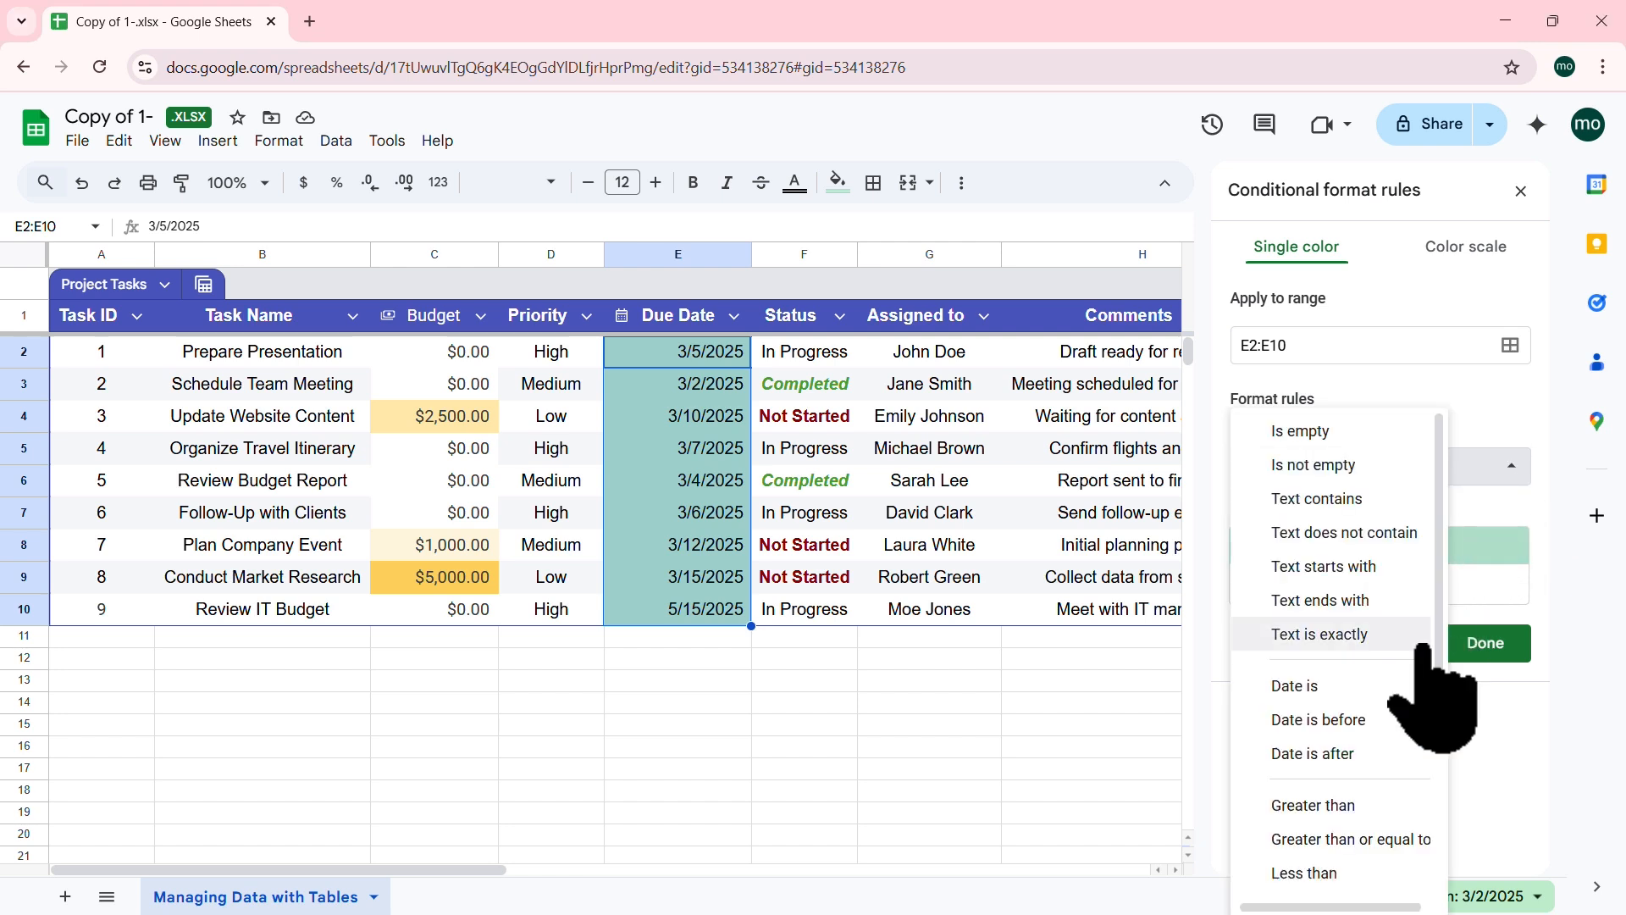
click(1323, 750)
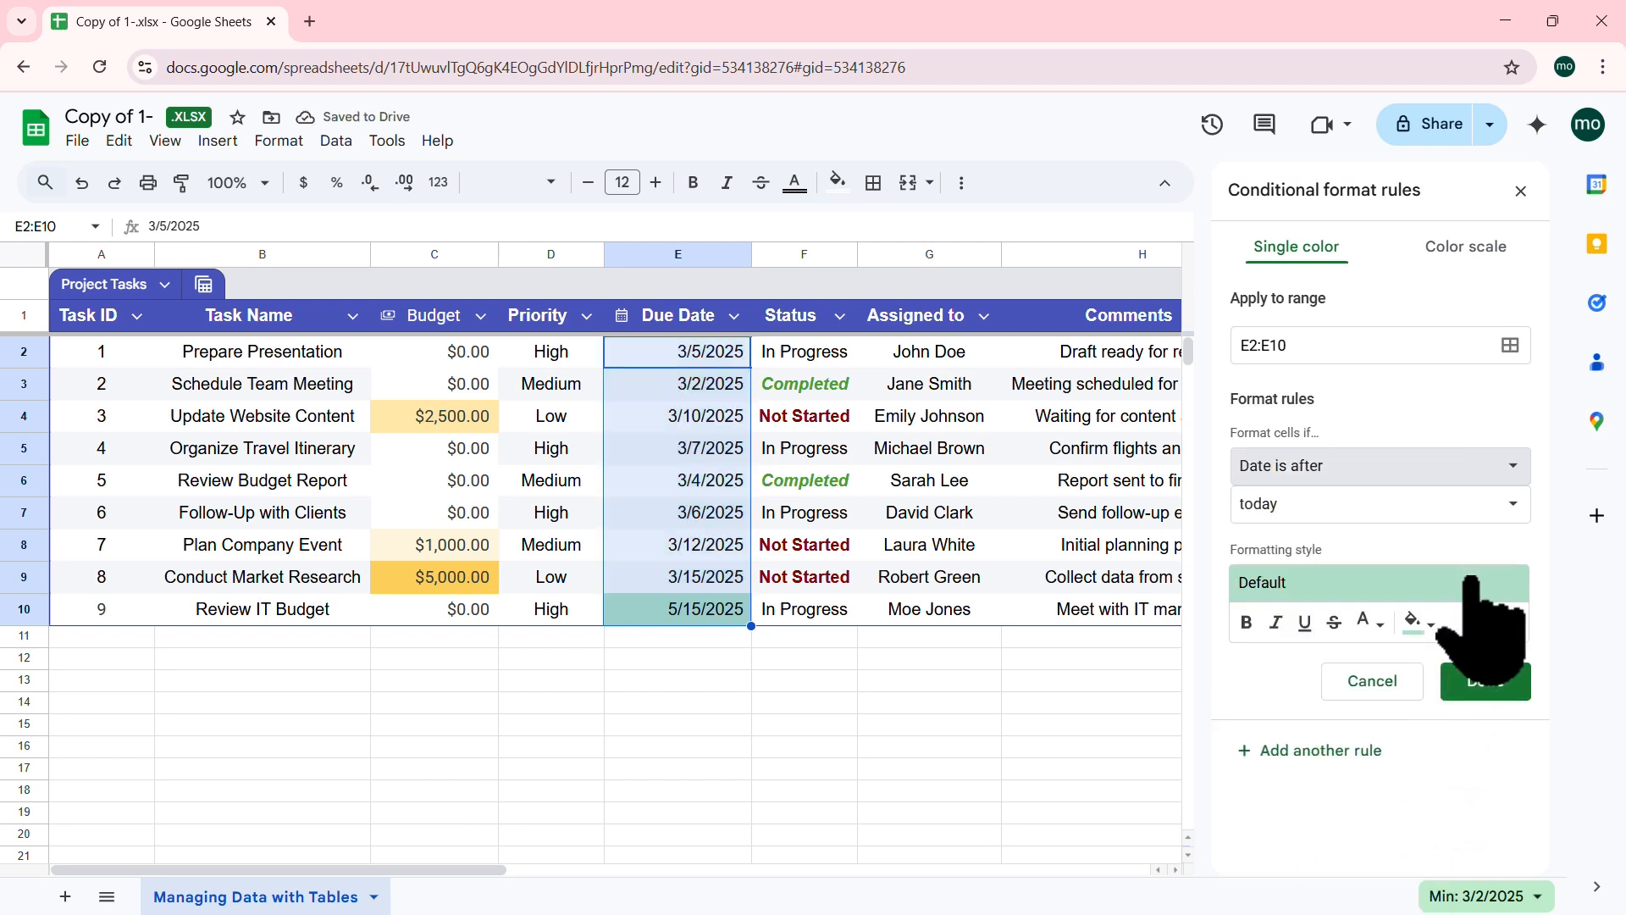
click(1422, 623)
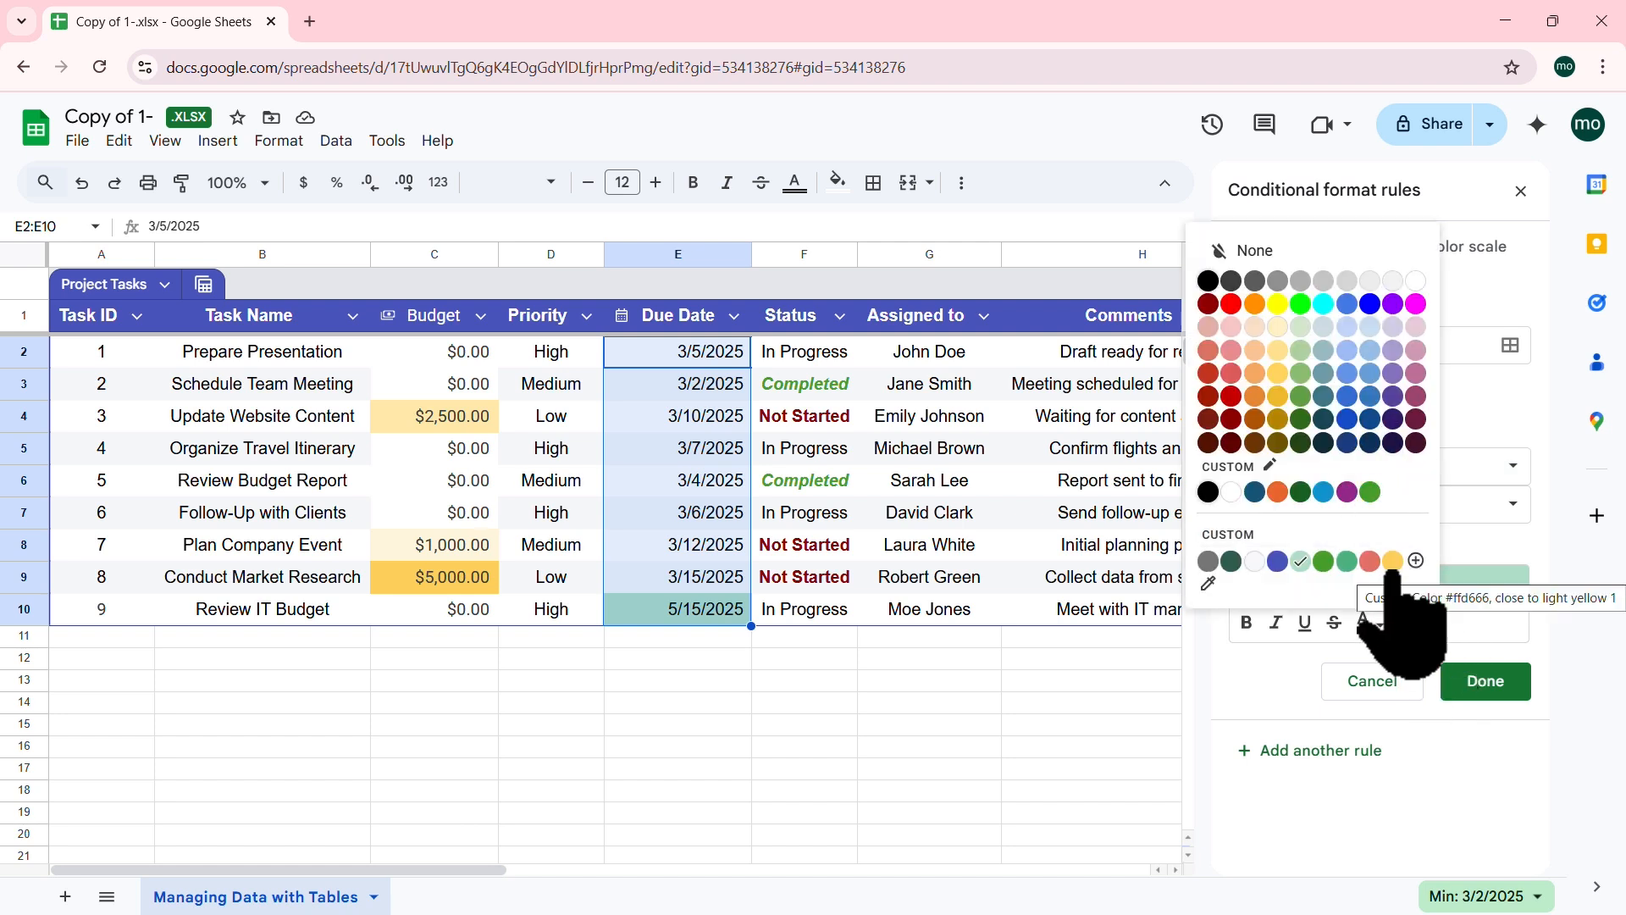
click(1277, 375)
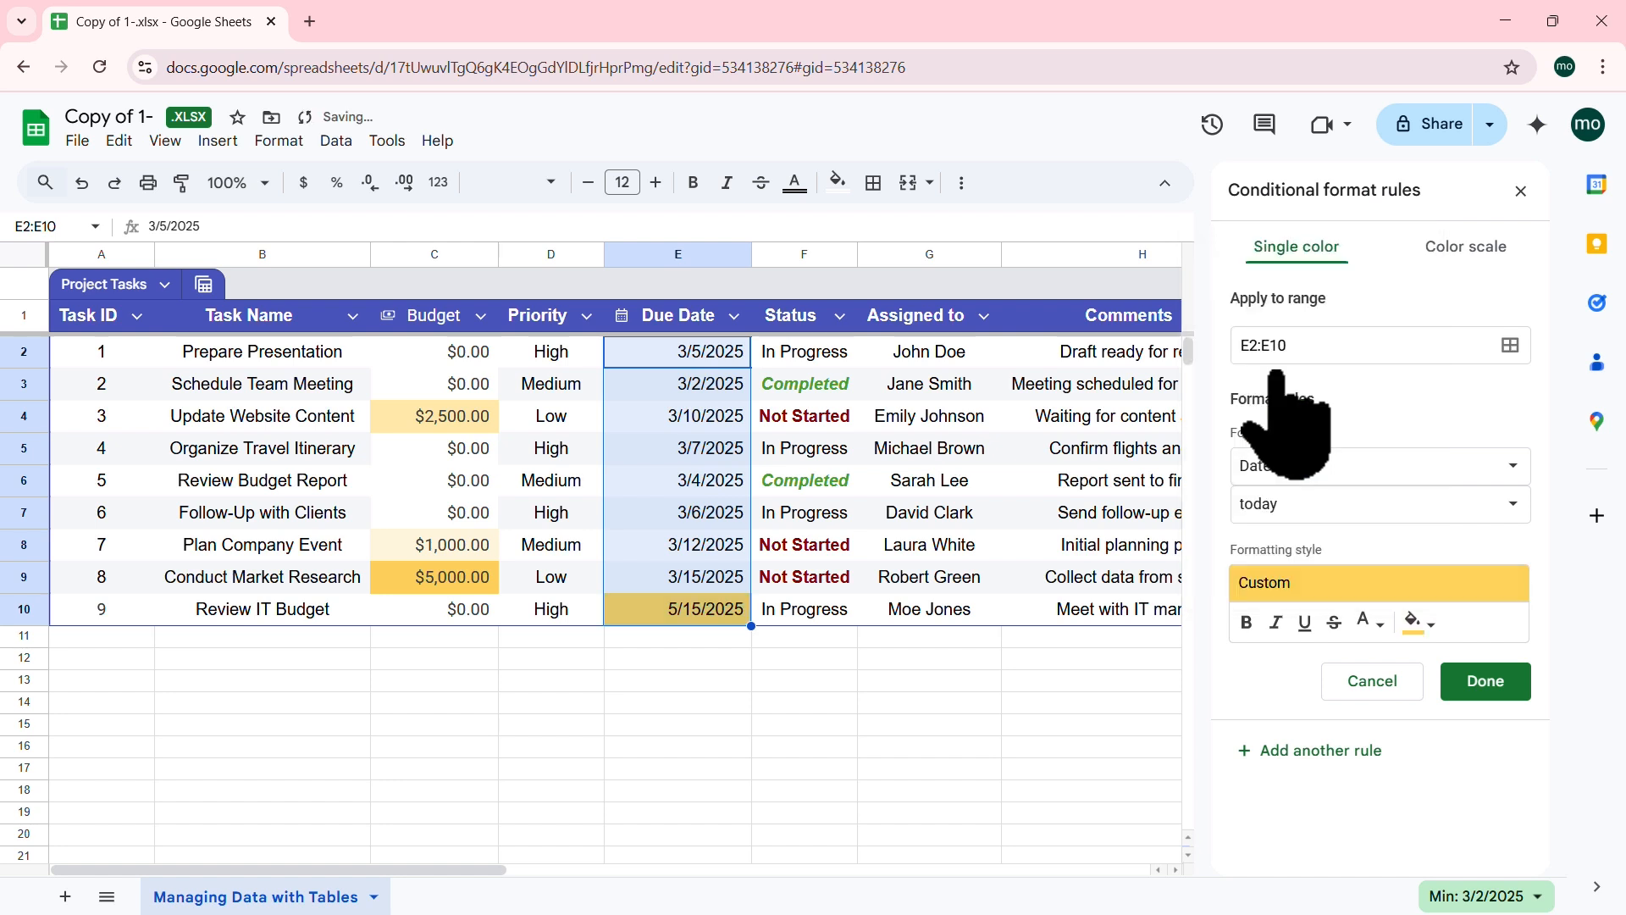
click(1511, 504)
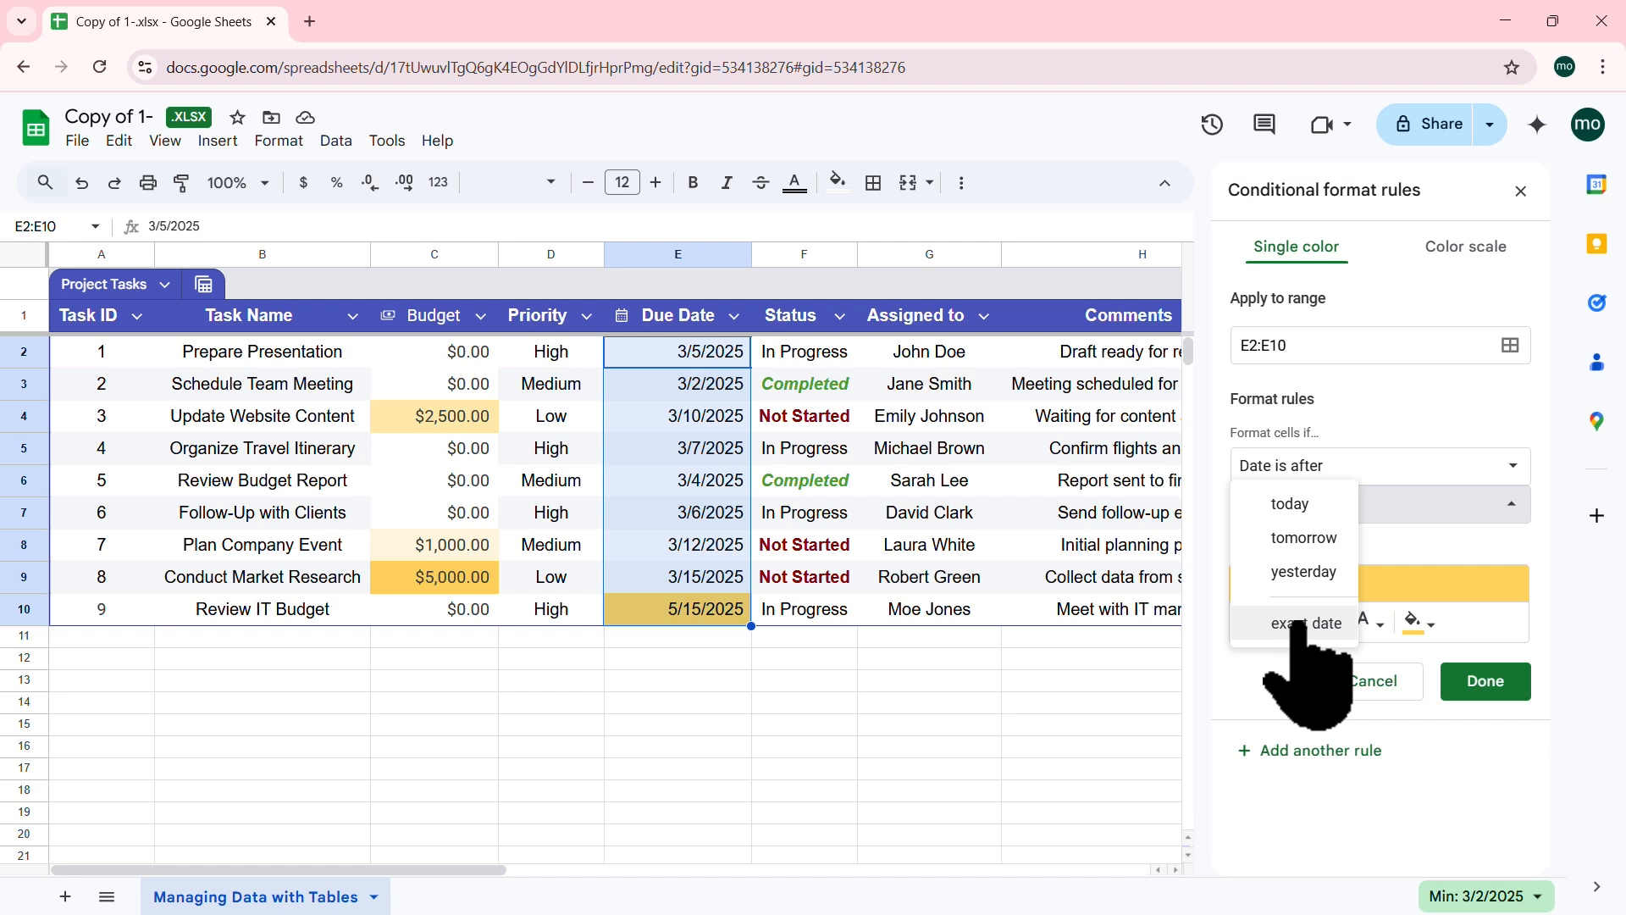
click(1568, 599)
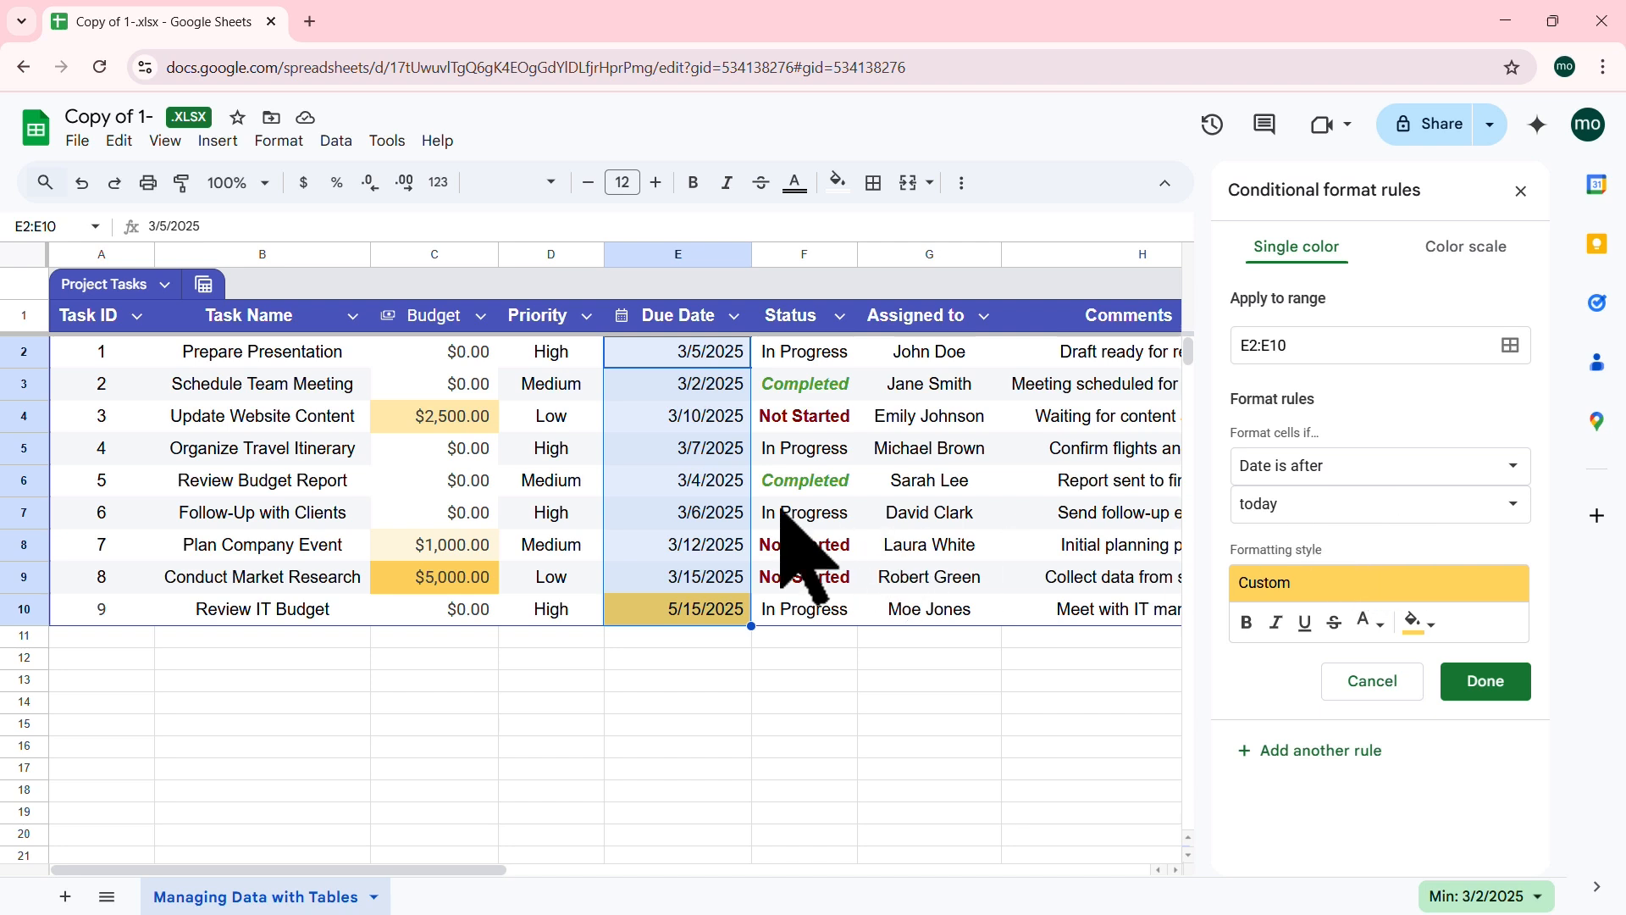
click(1488, 682)
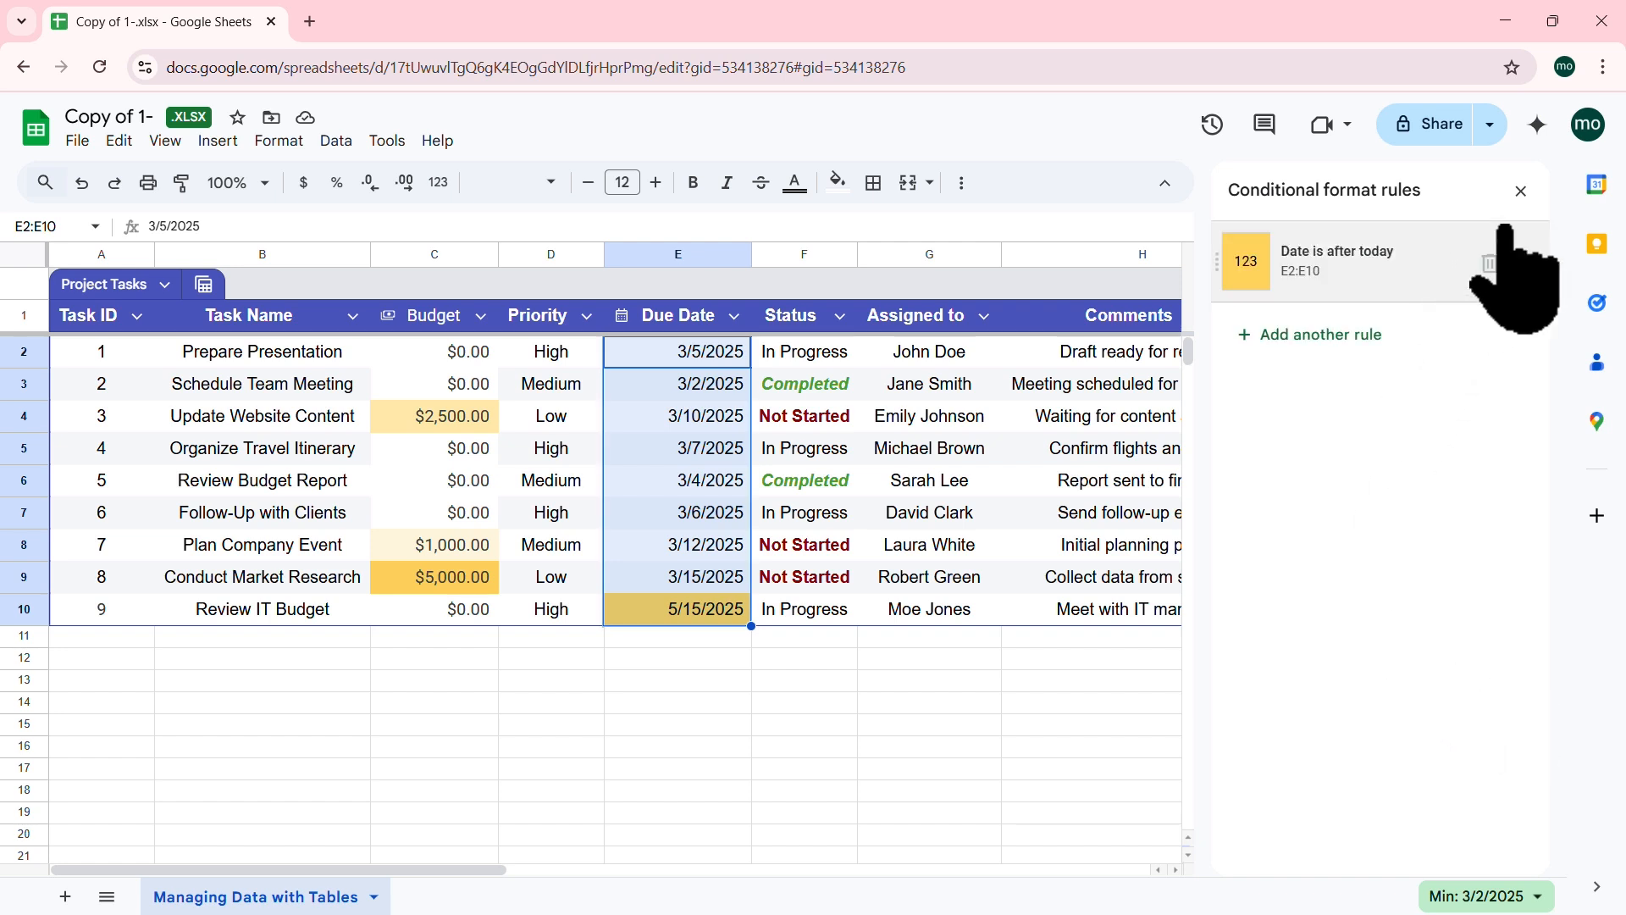
click(1521, 190)
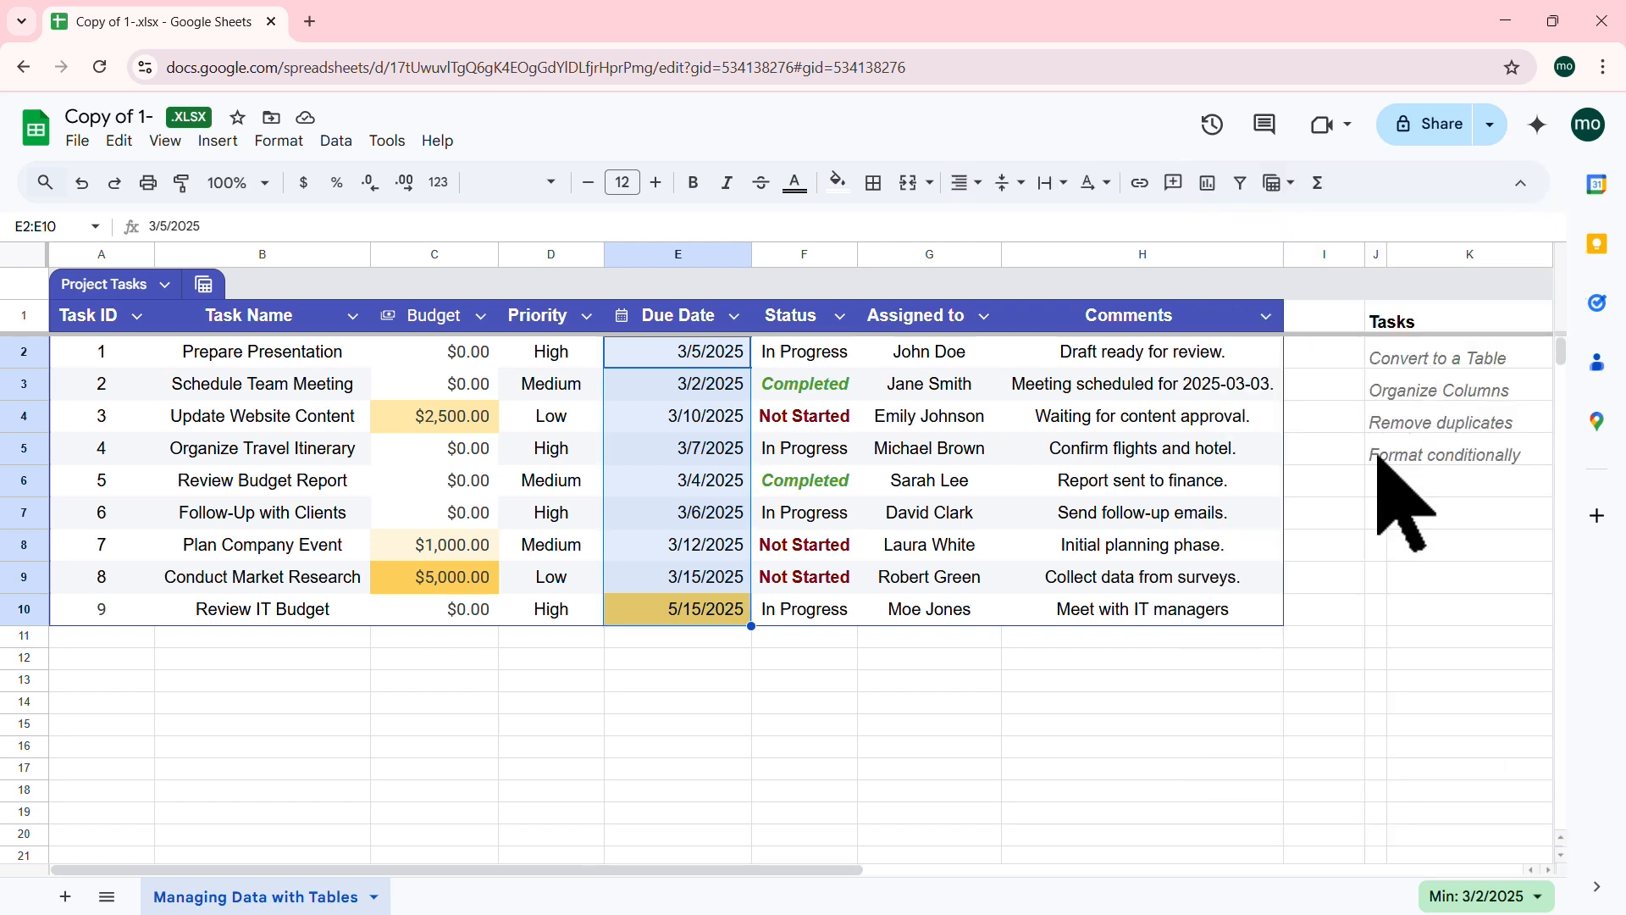
Step: Add task 10 in row 11 and check its $6,000.00 budget and 5/19/2025 due date
click(111, 641)
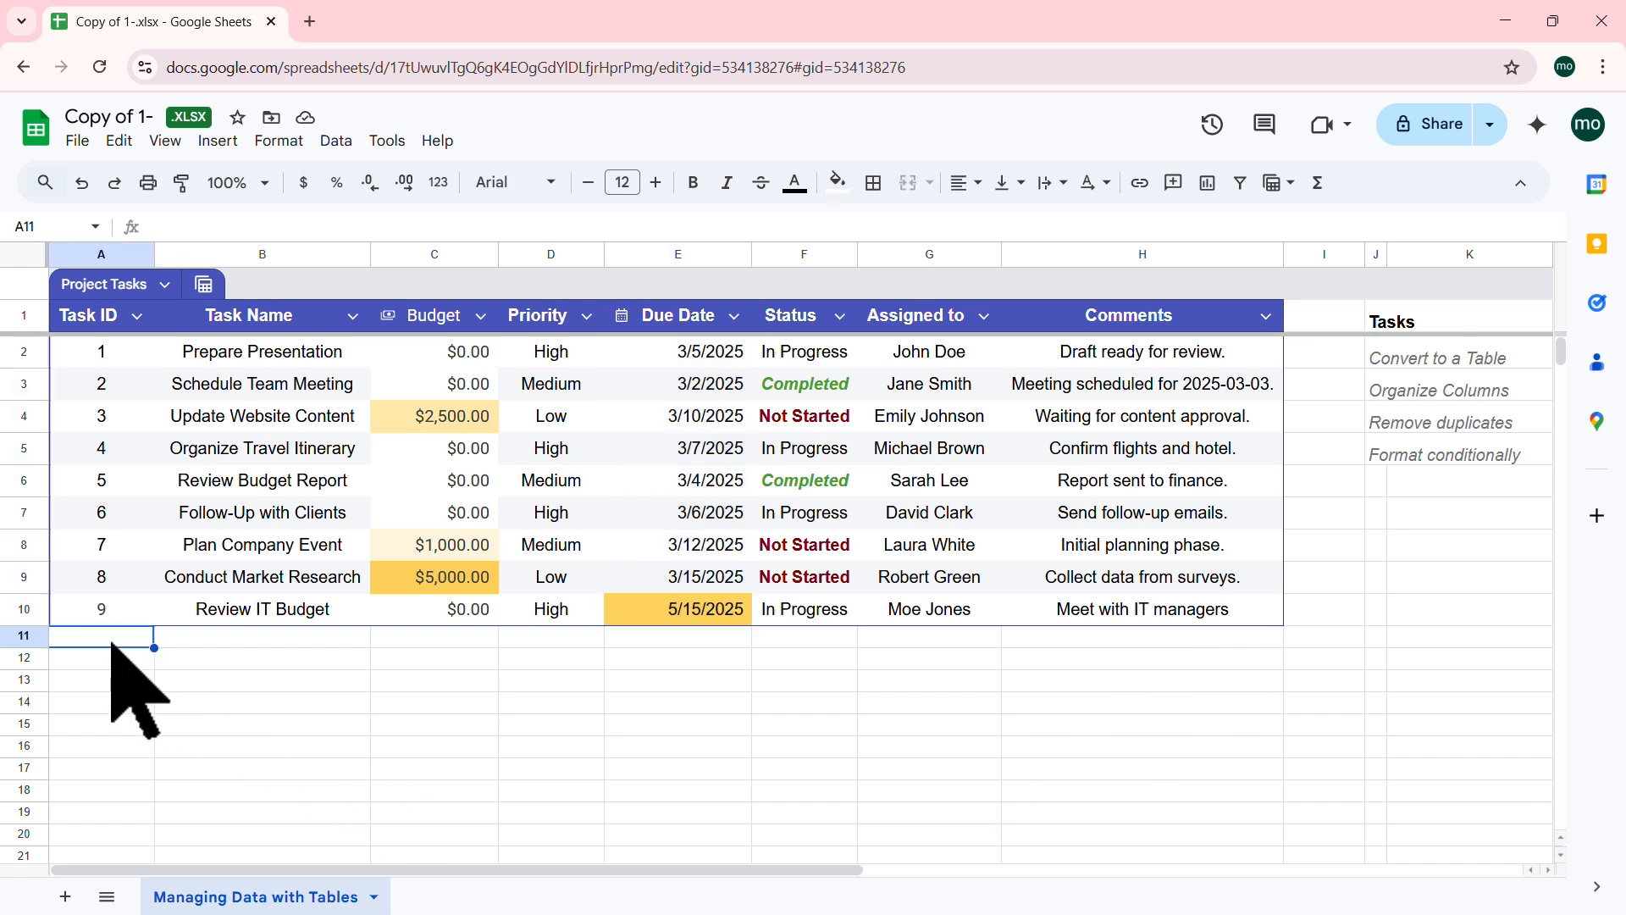
text(10)
key(Tab)
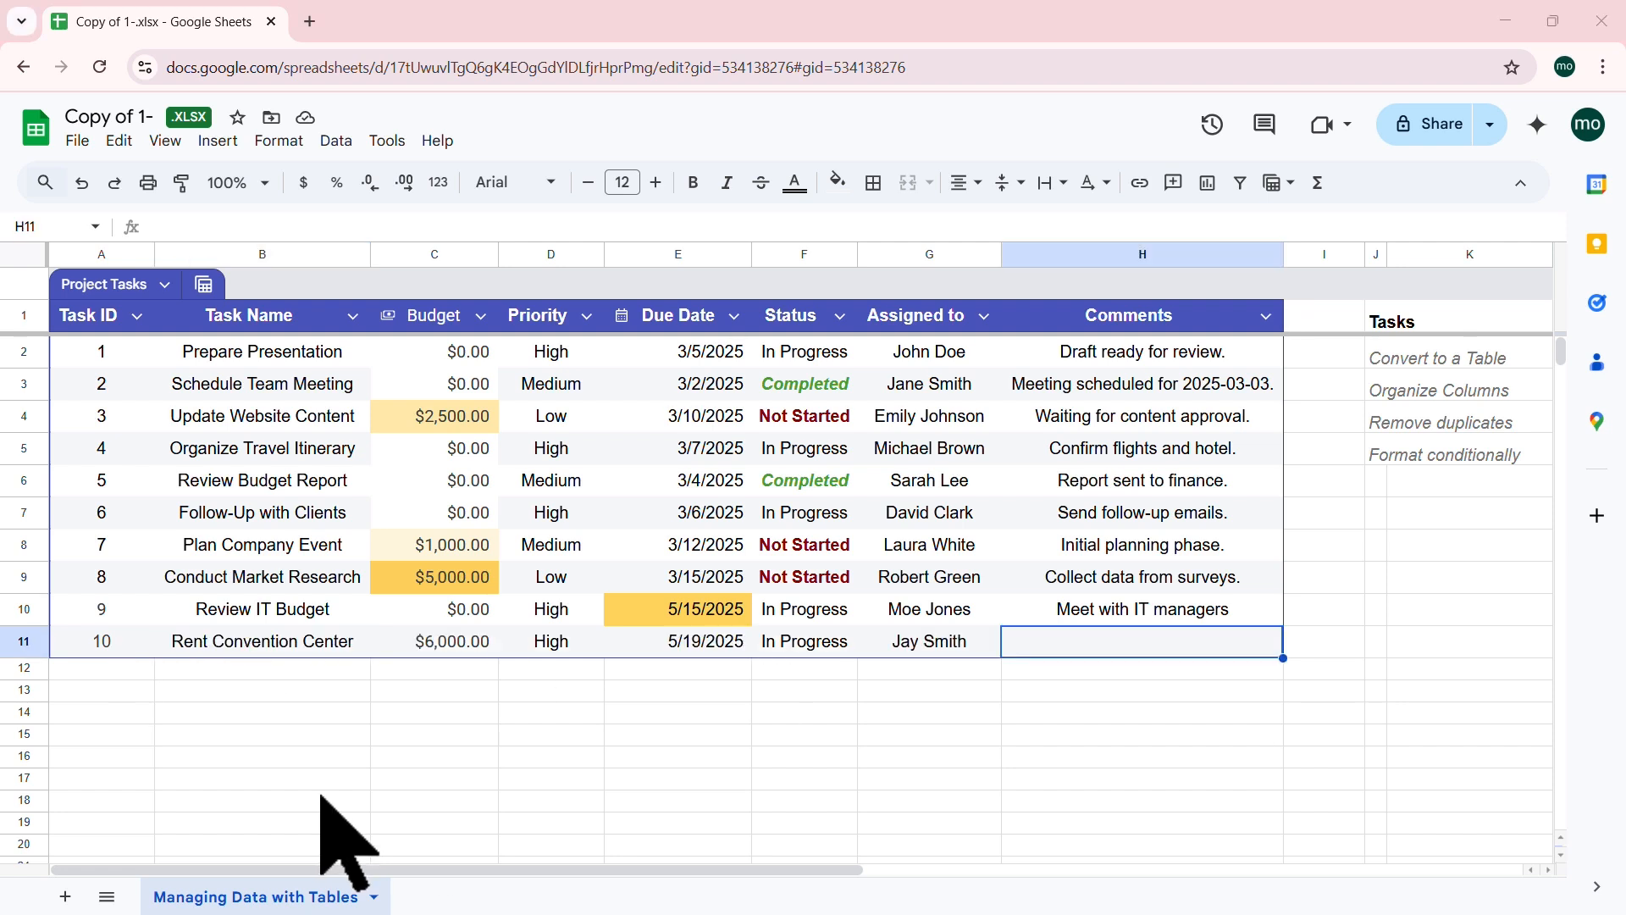
click(442, 642)
click(687, 646)
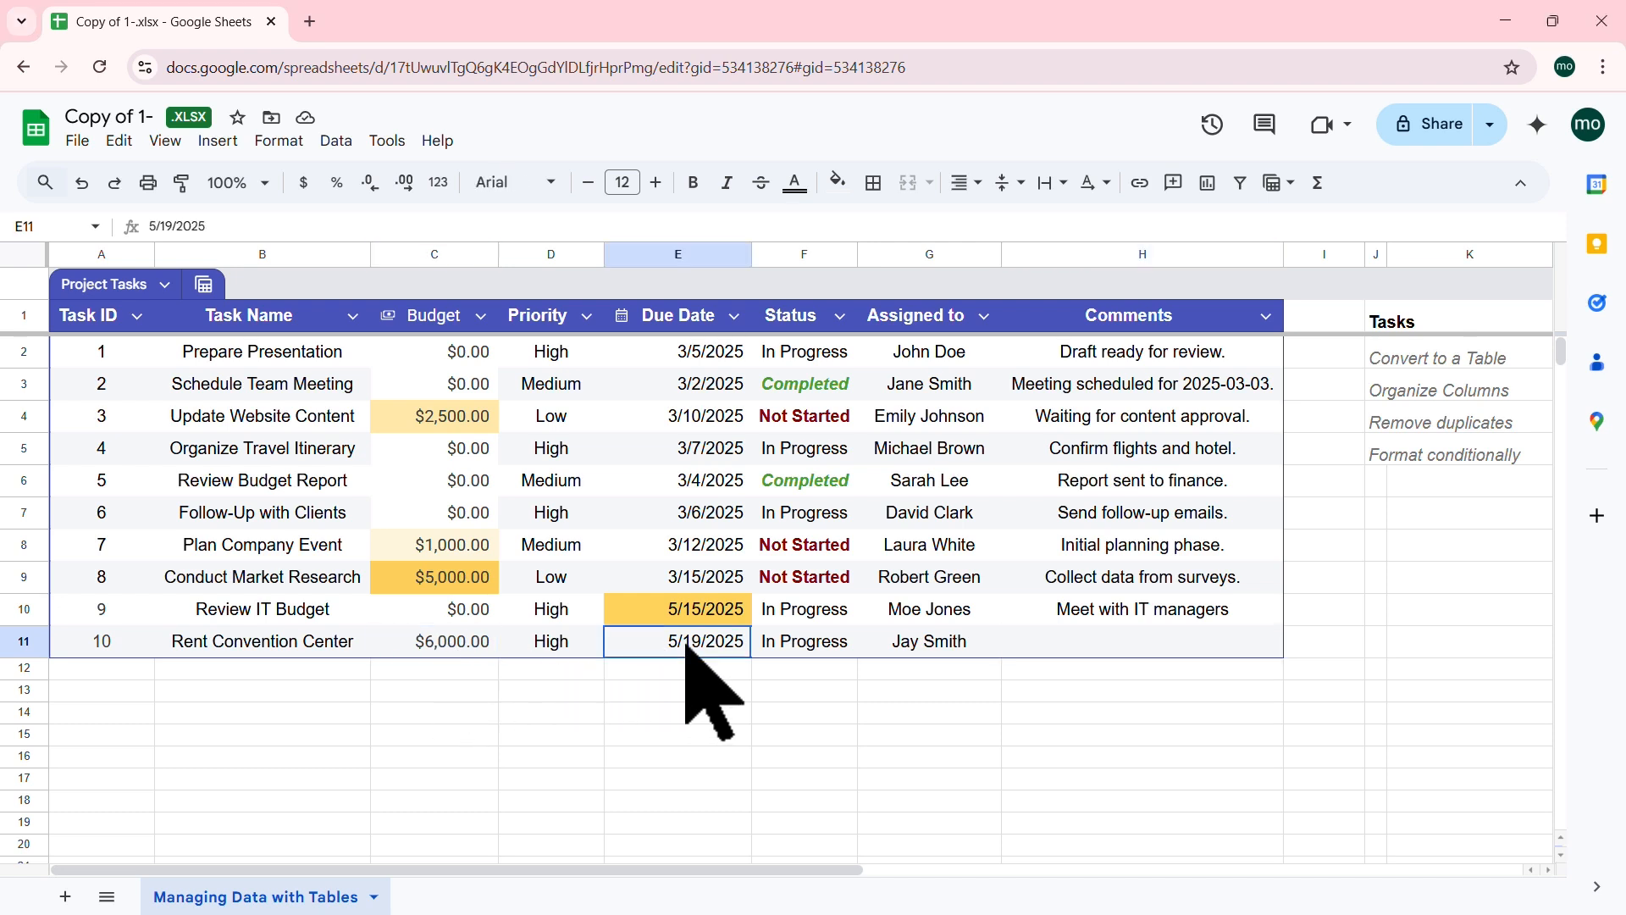
click(1100, 642)
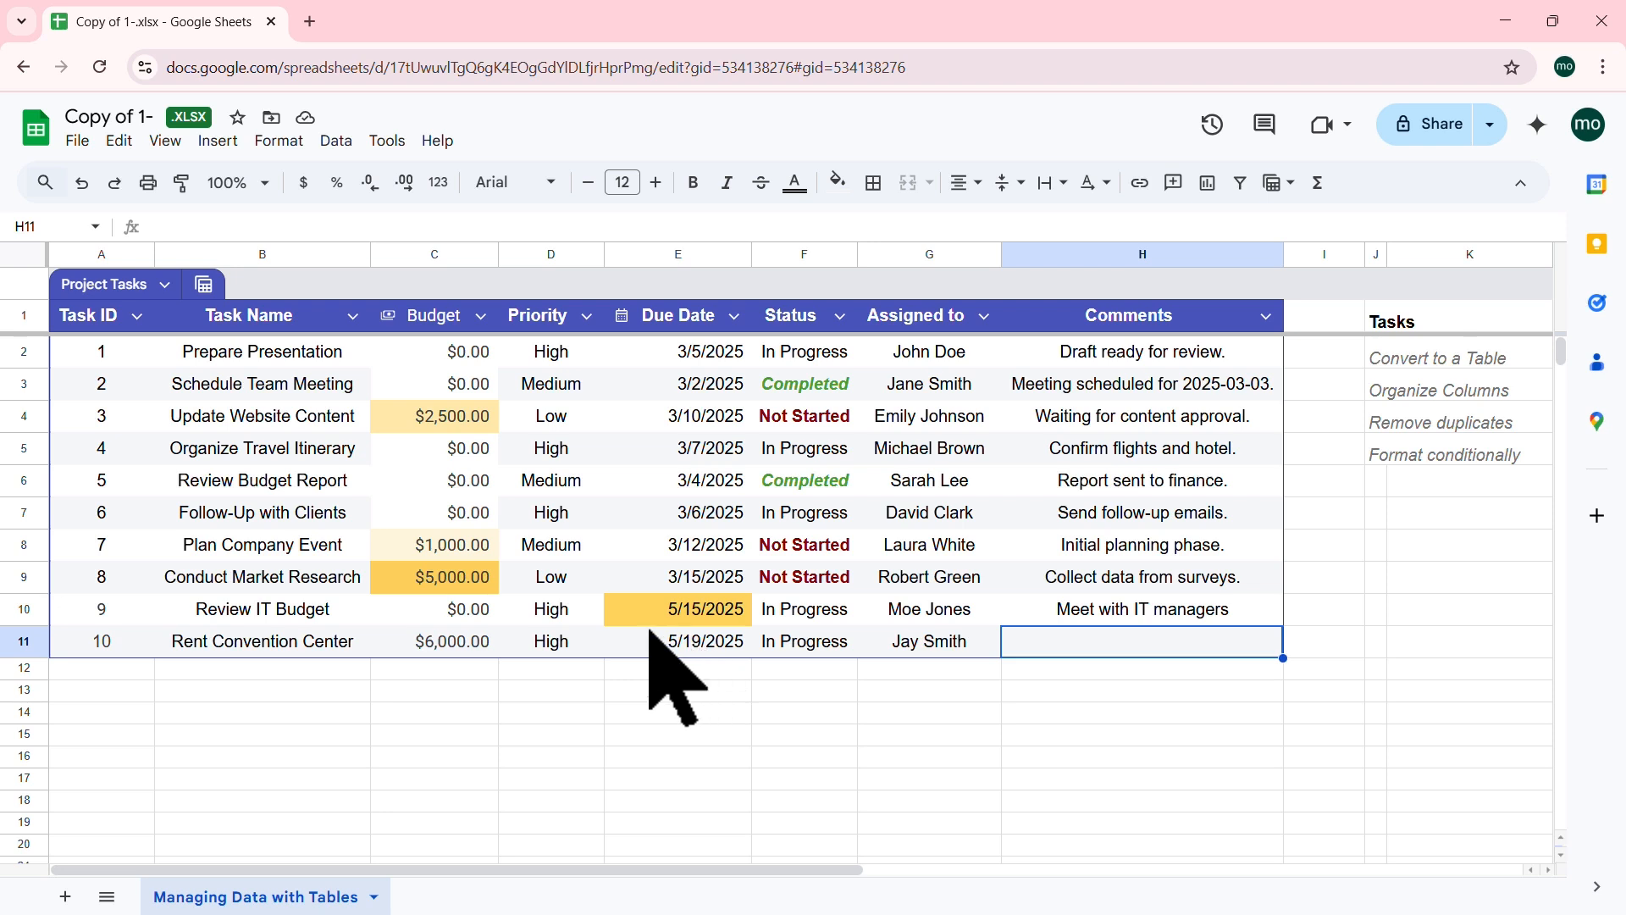
click(448, 542)
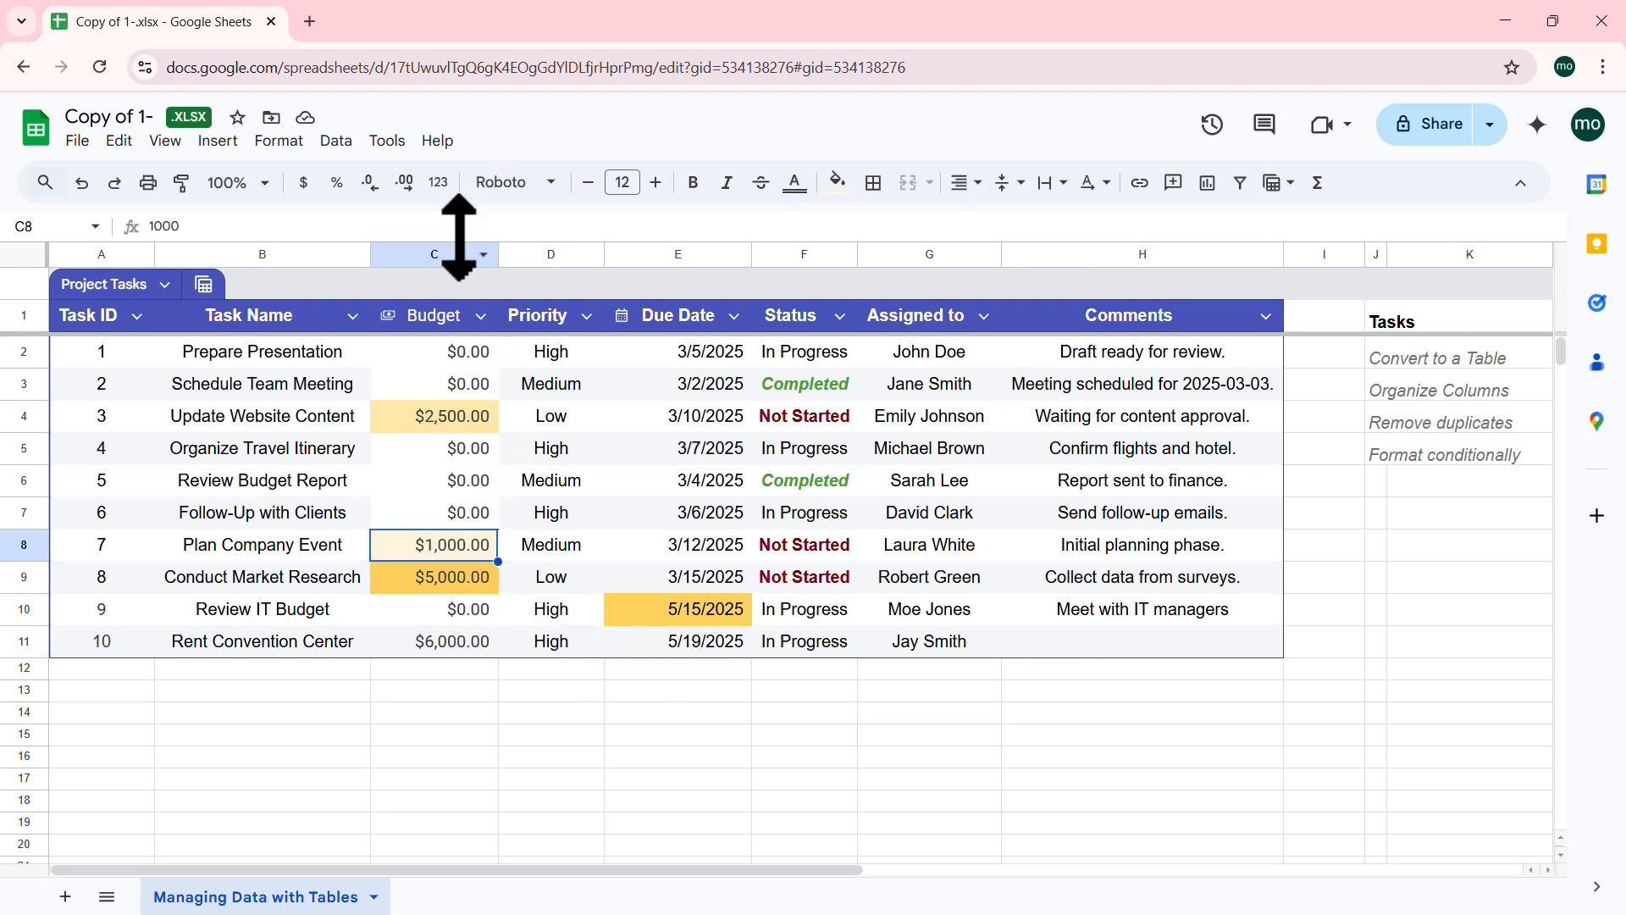
Step: Change the Budget colour scale rule's range from C2:C10 to C2:C50
click(278, 140)
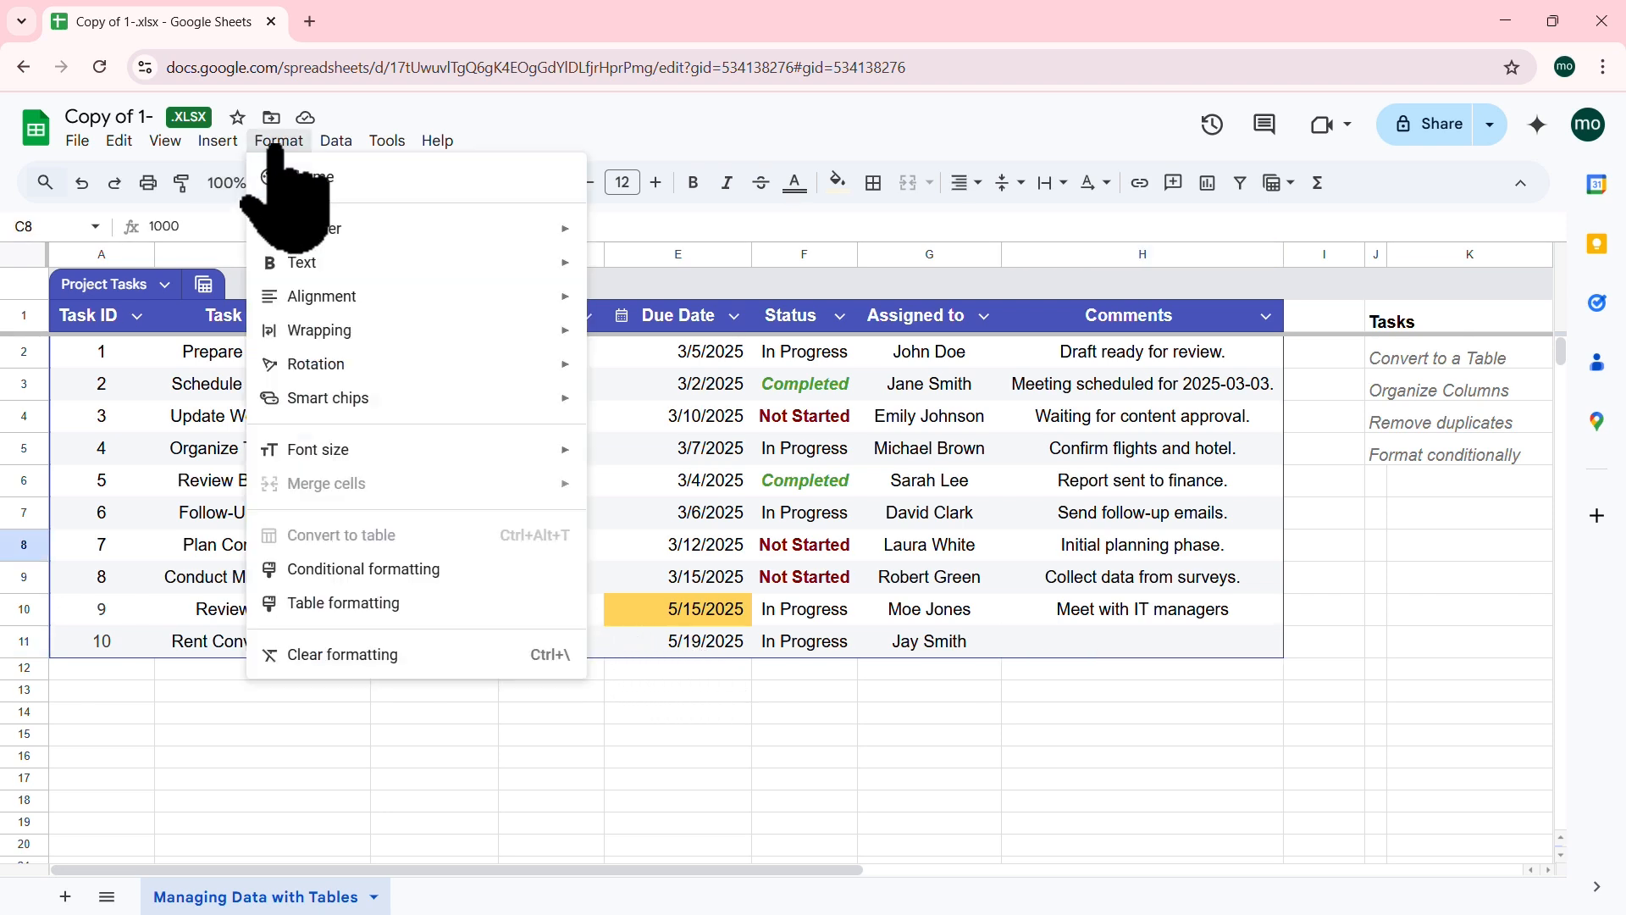
click(430, 569)
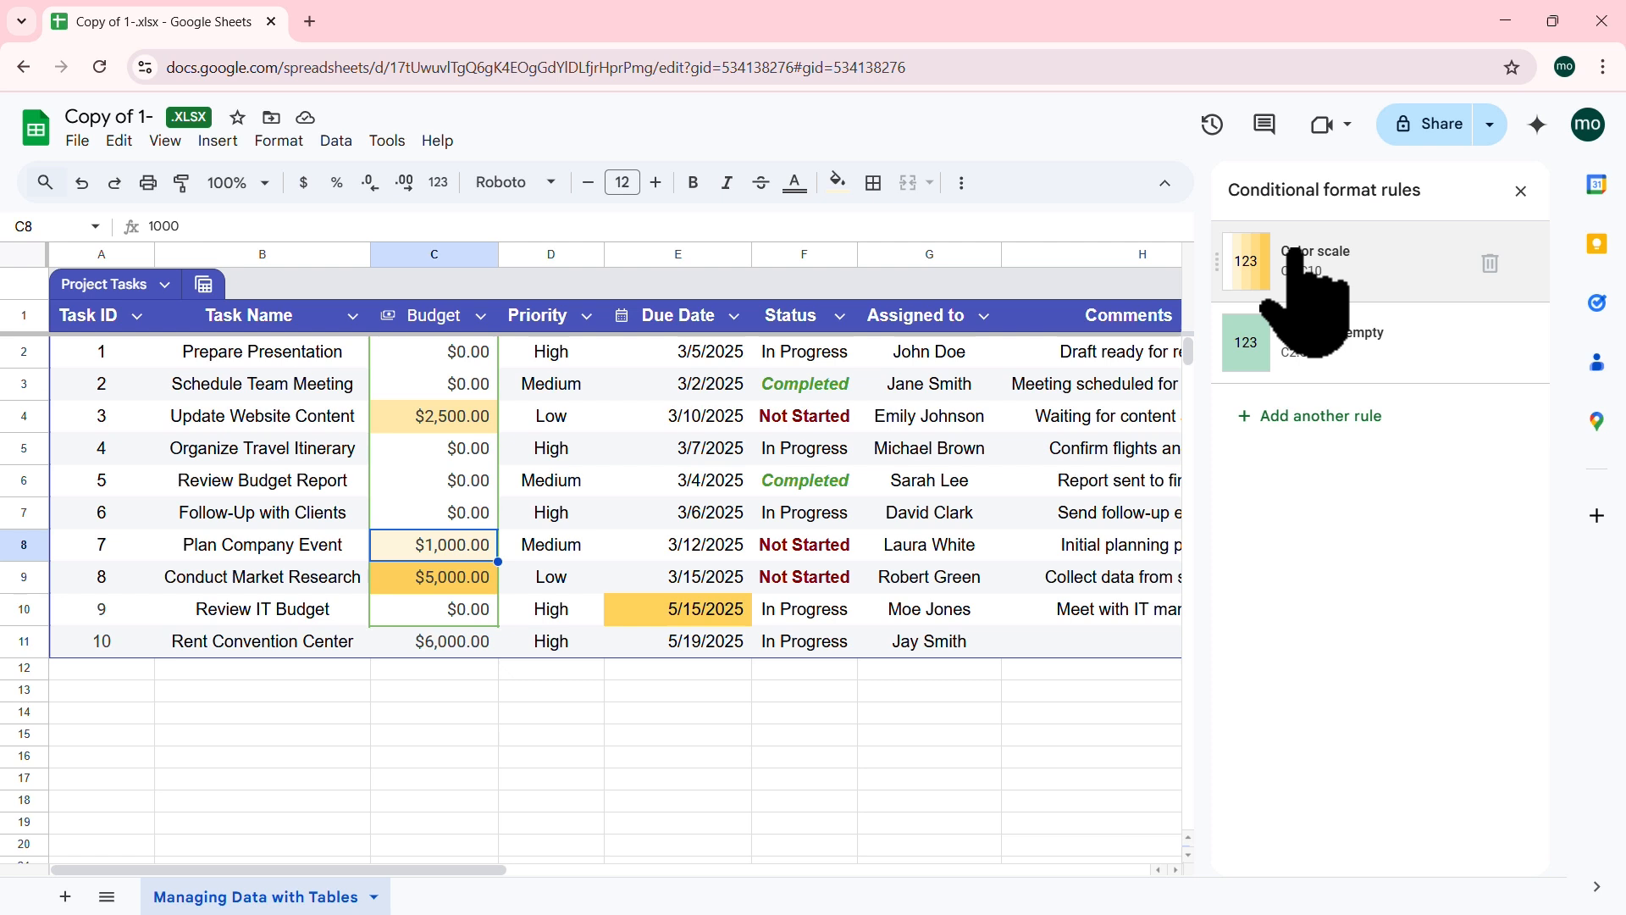
click(1248, 270)
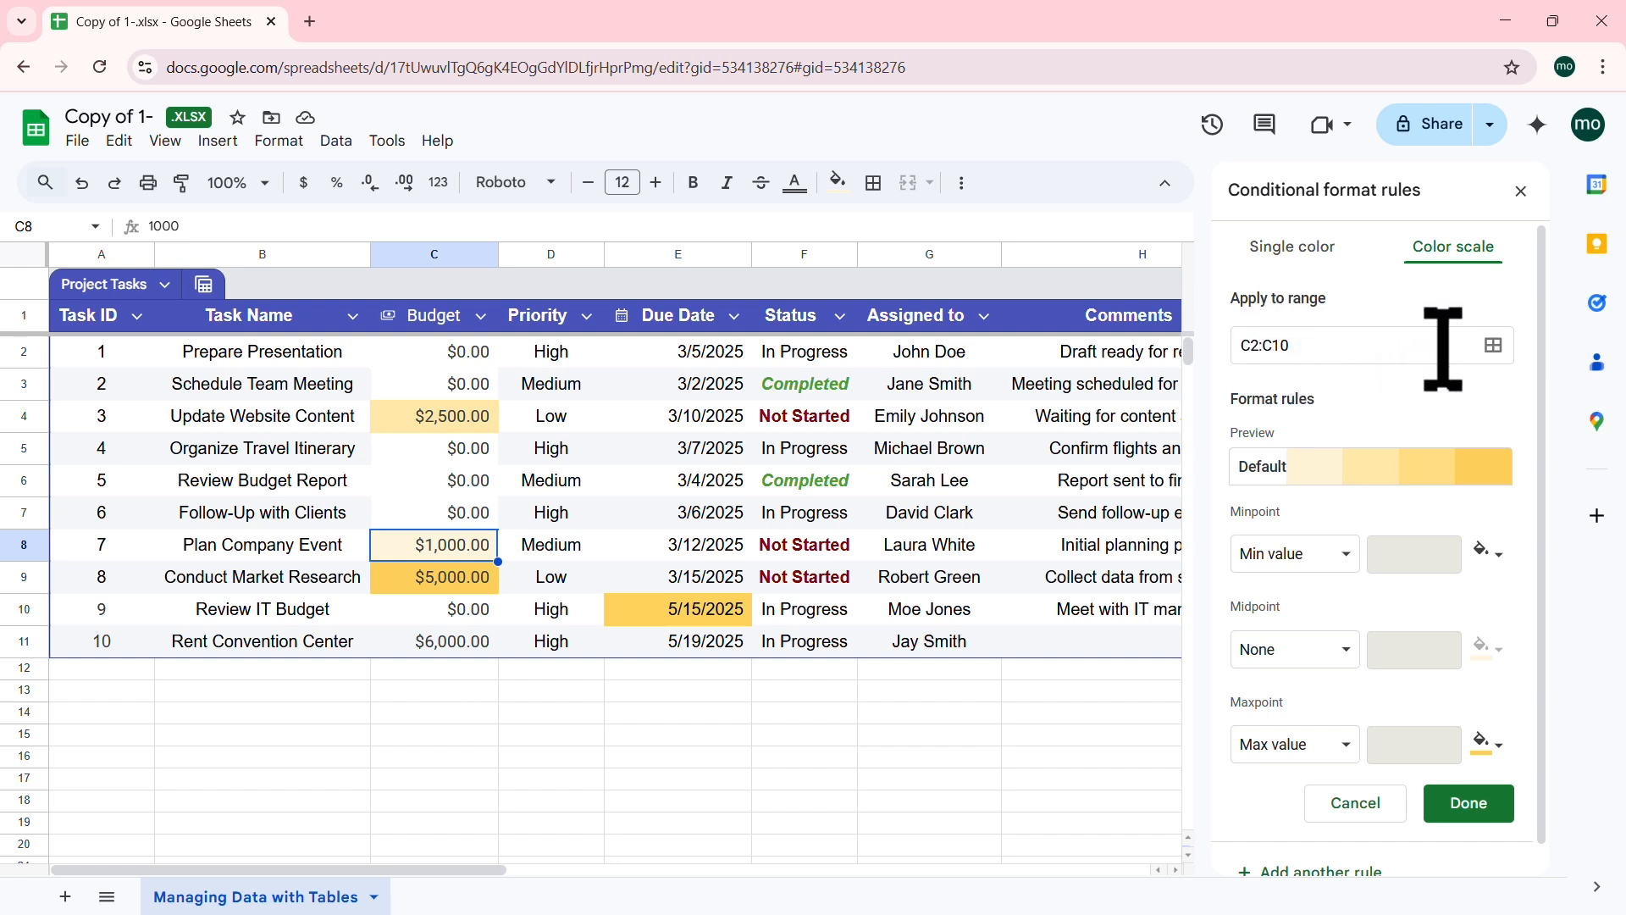
click(1492, 346)
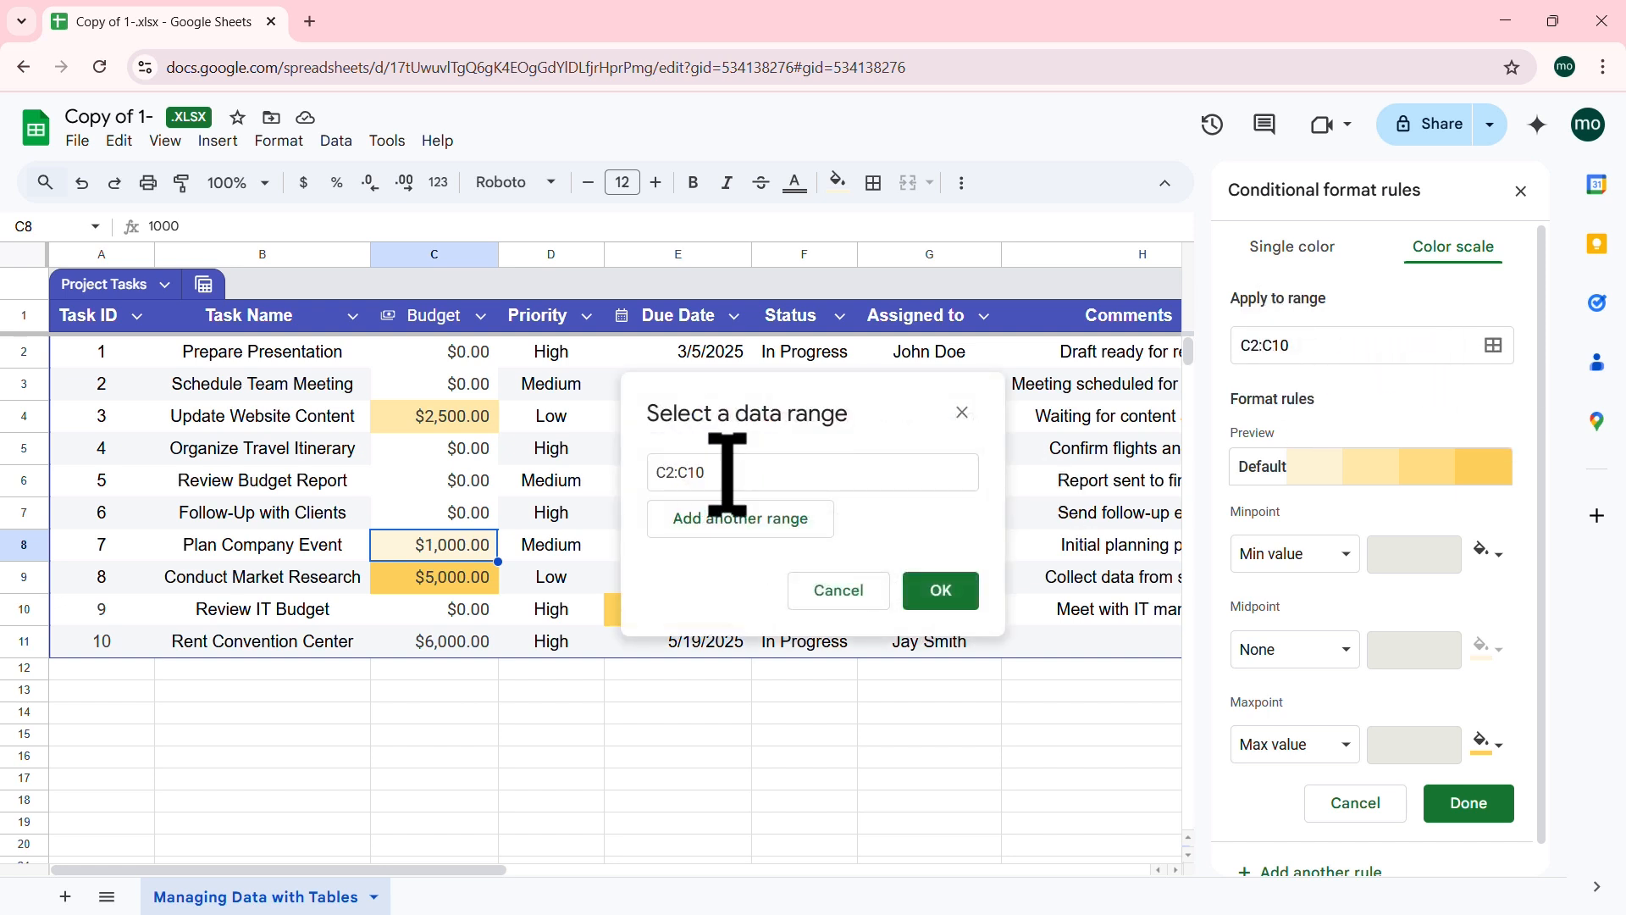
triple_click(678, 472)
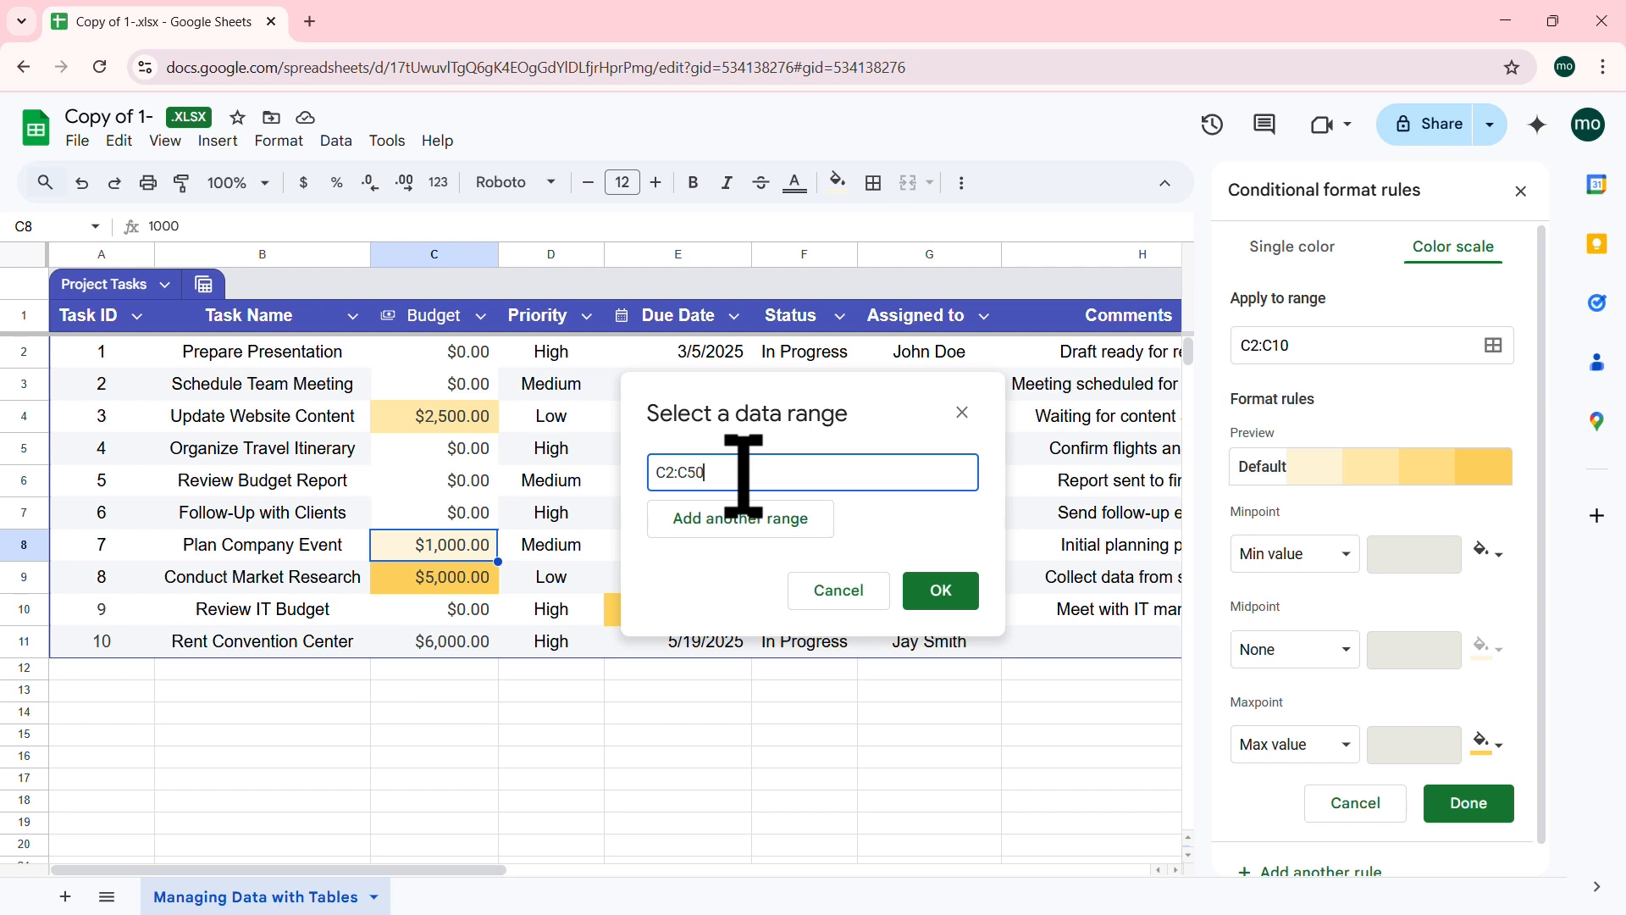
click(942, 597)
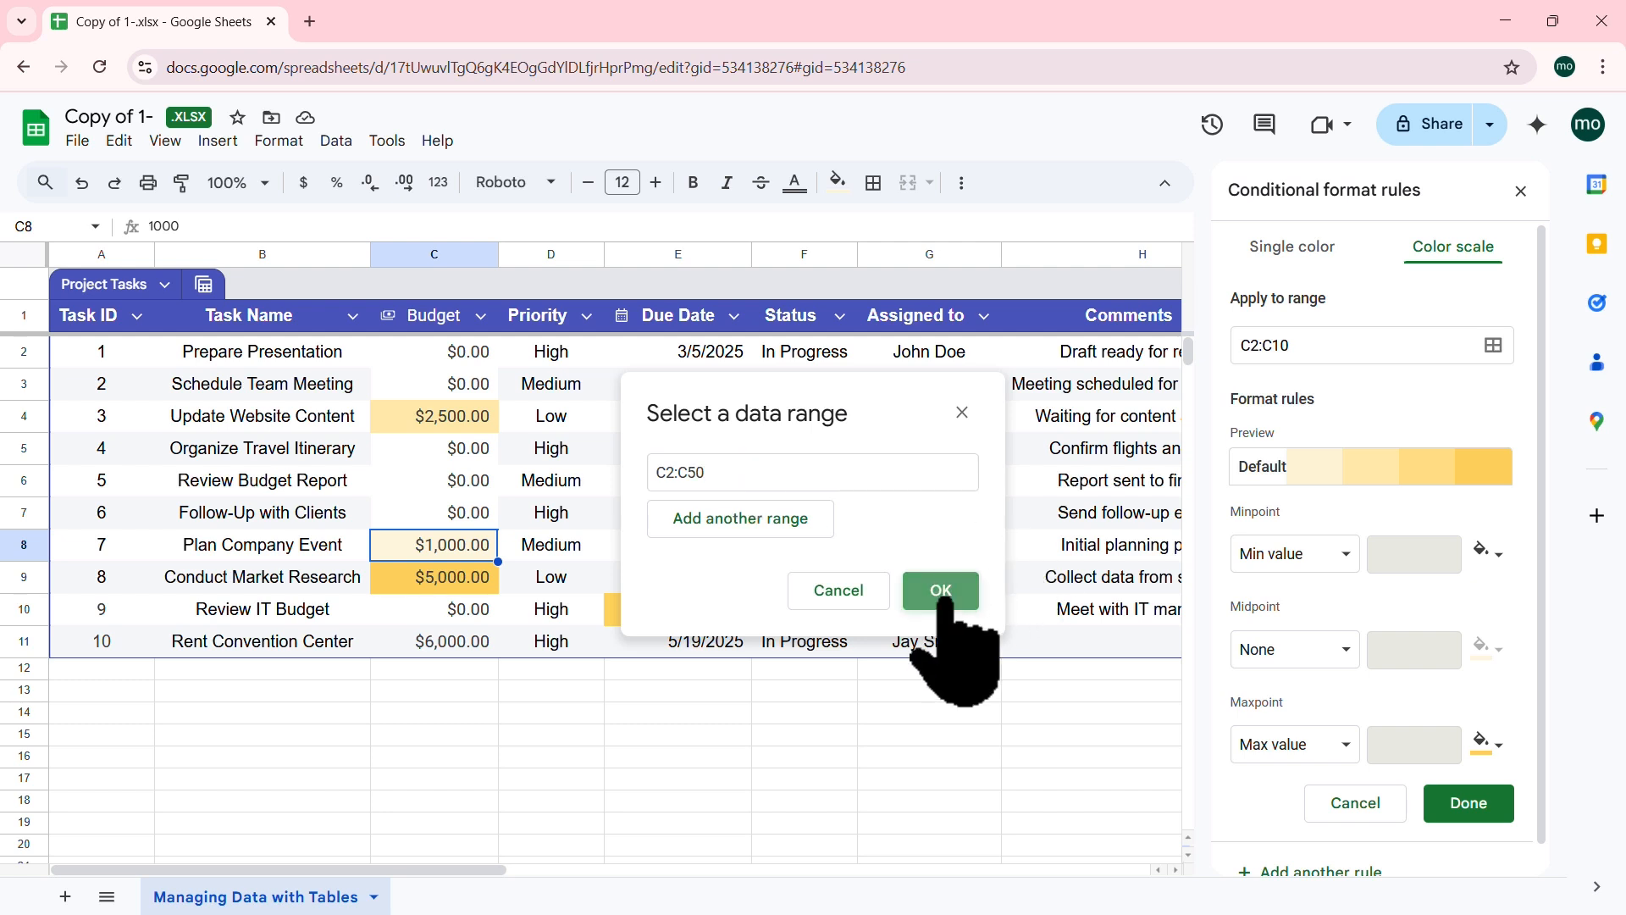
click(431, 700)
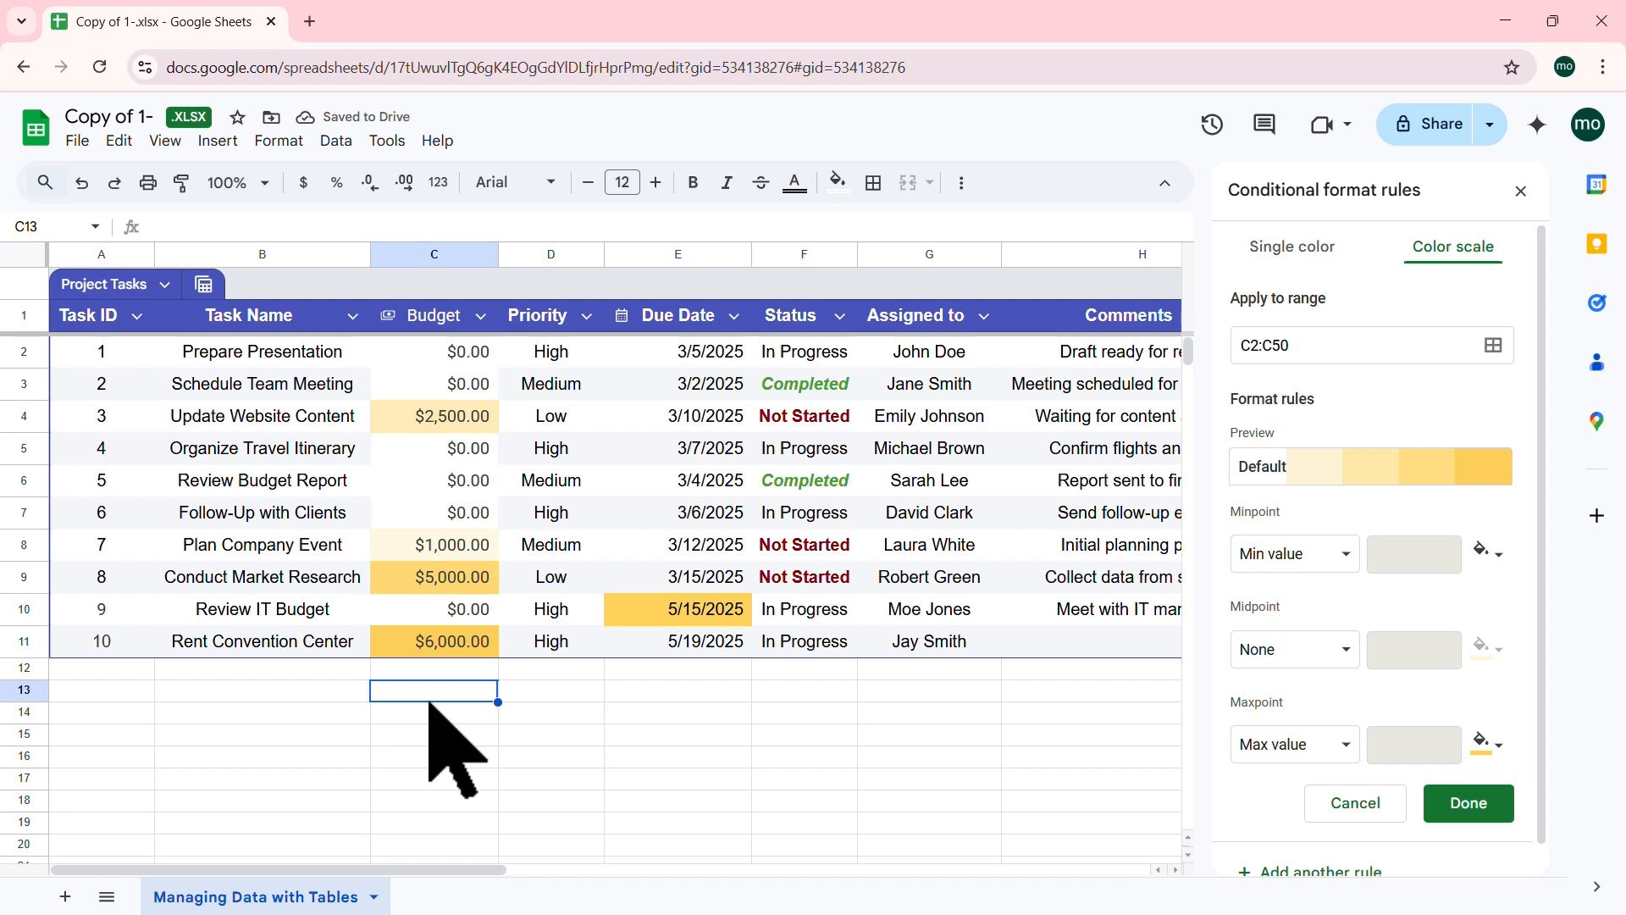
Step: Enter a test value 200 in C13 and compare it with the $6,000.00 budget in C11
text(200)
key(Return)
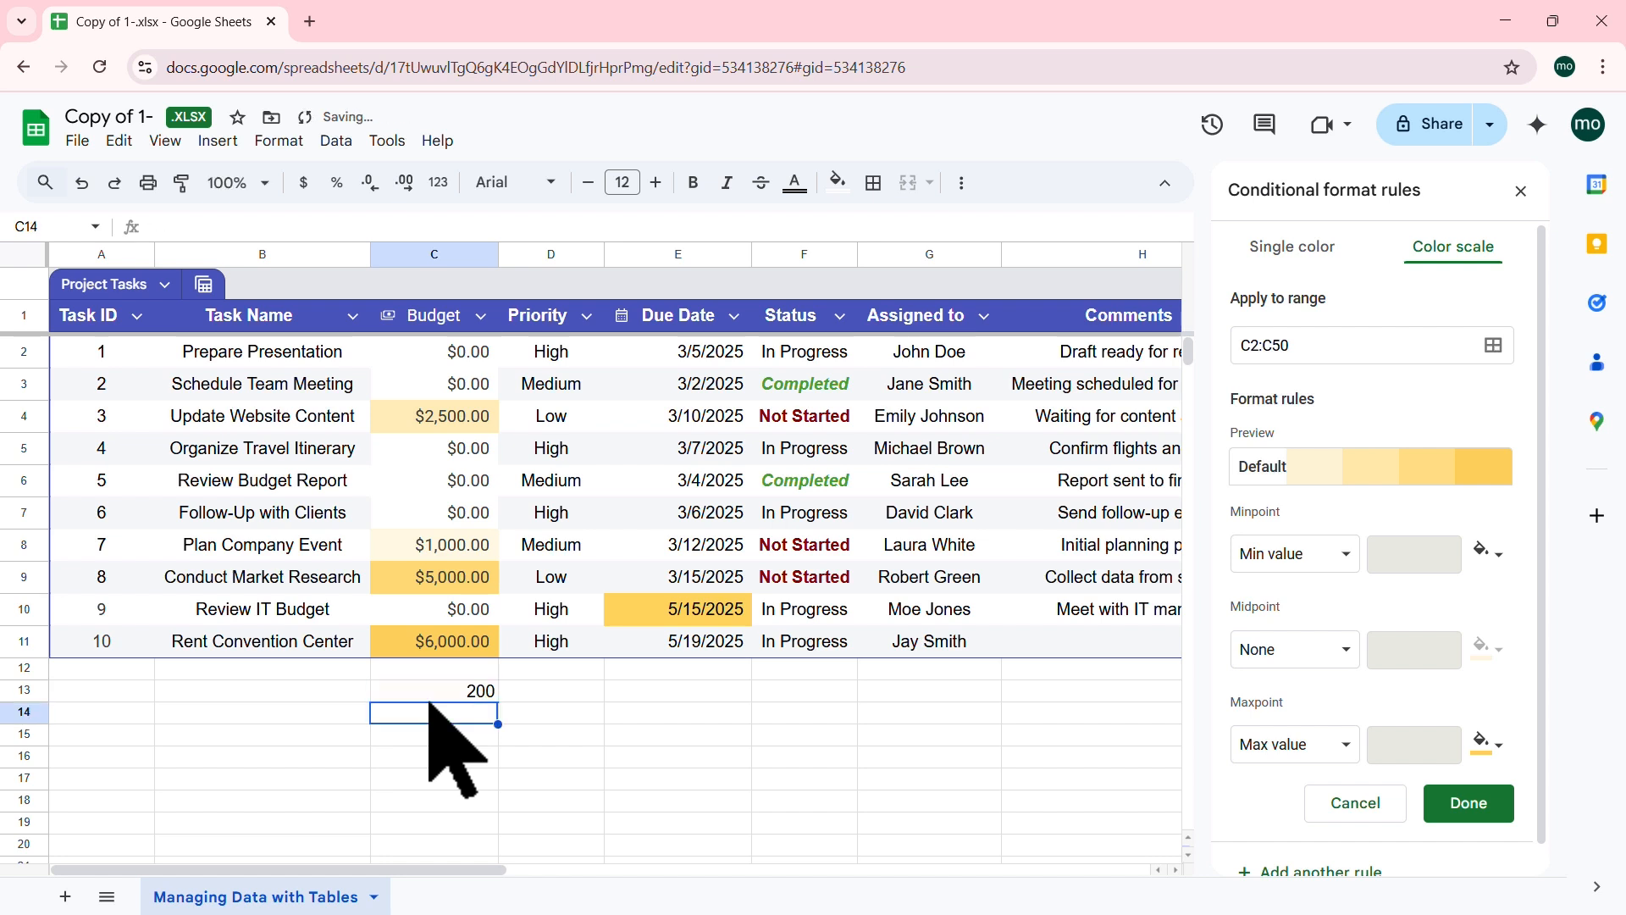
click(458, 642)
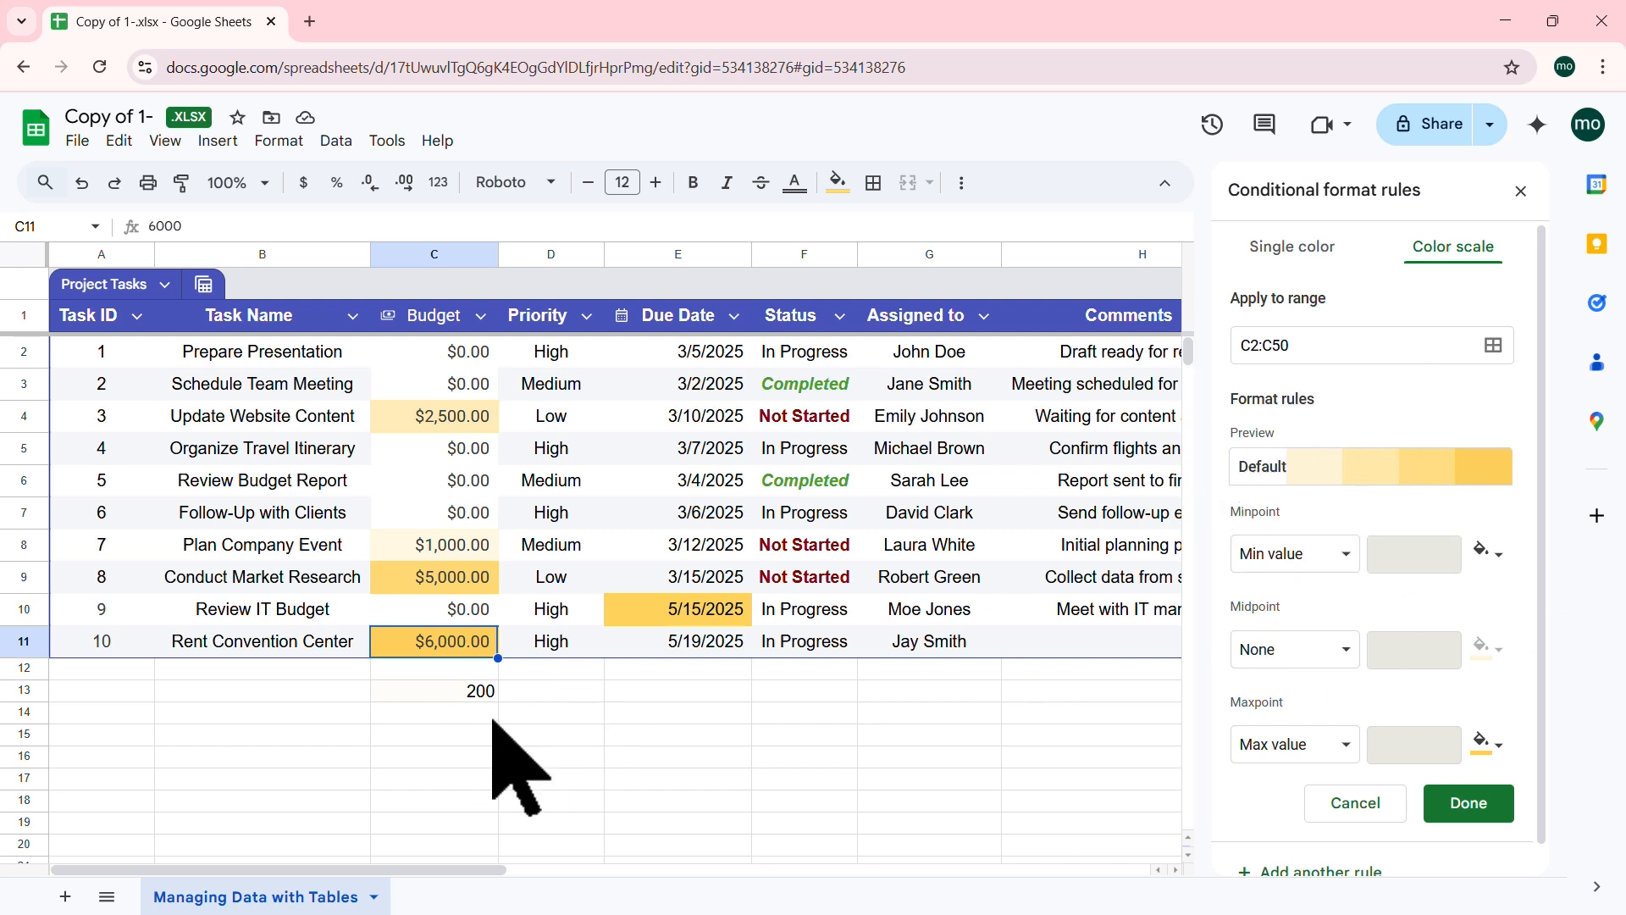
click(454, 693)
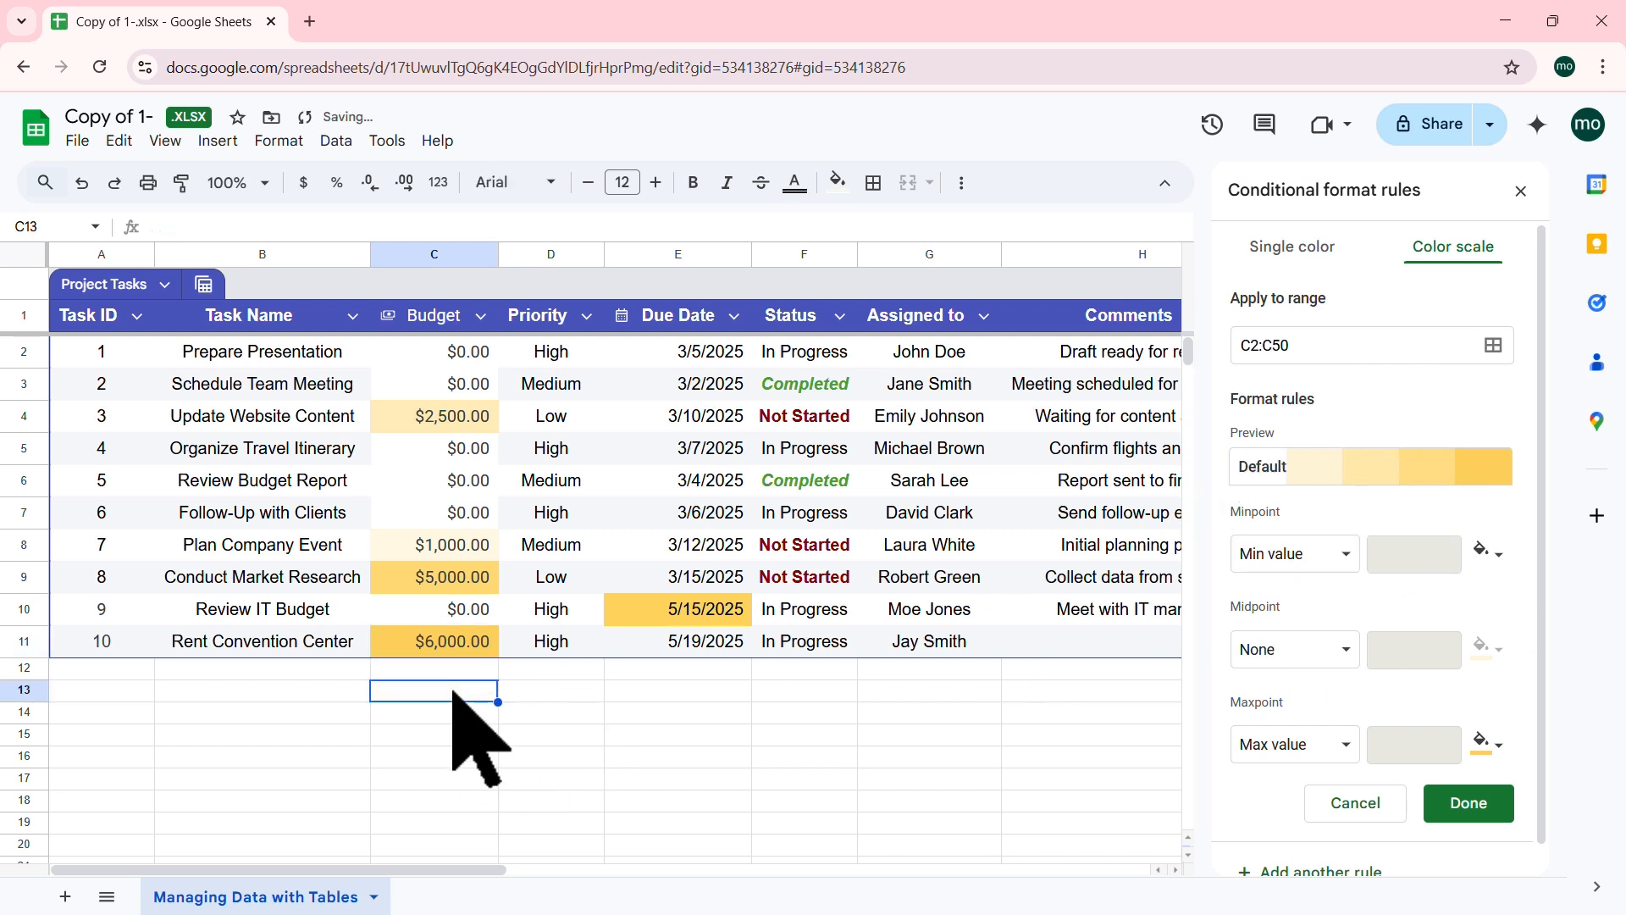
Step: Start task 11 in row 12 and set its budget to $5,000.00
click(96, 674)
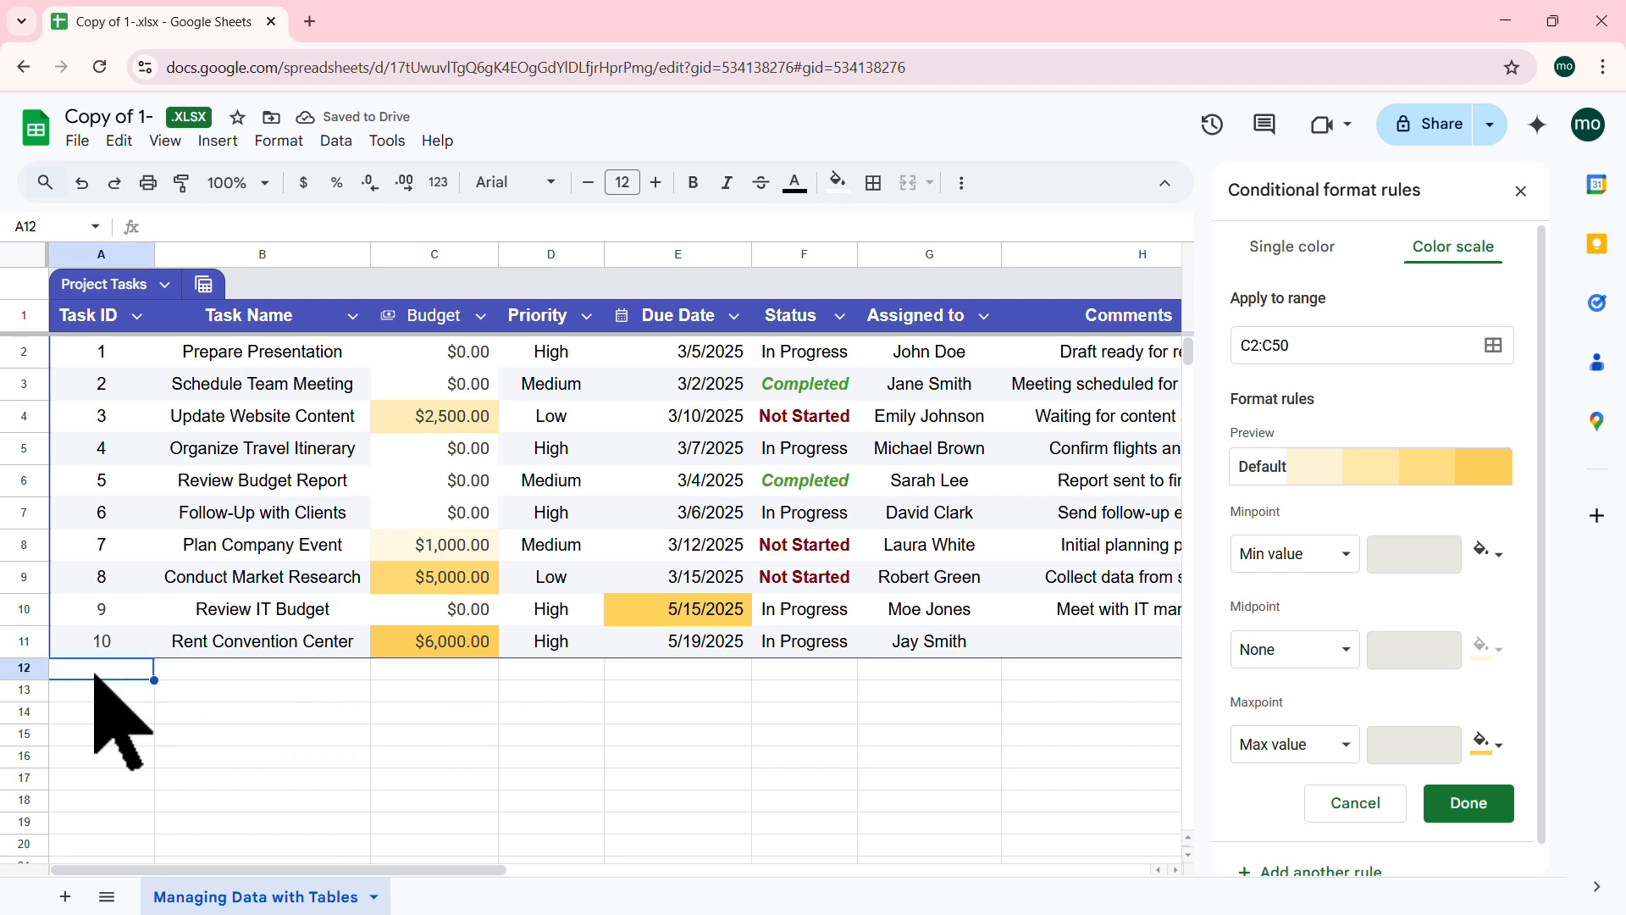
text(1)
key(Tab)
key(Tab)
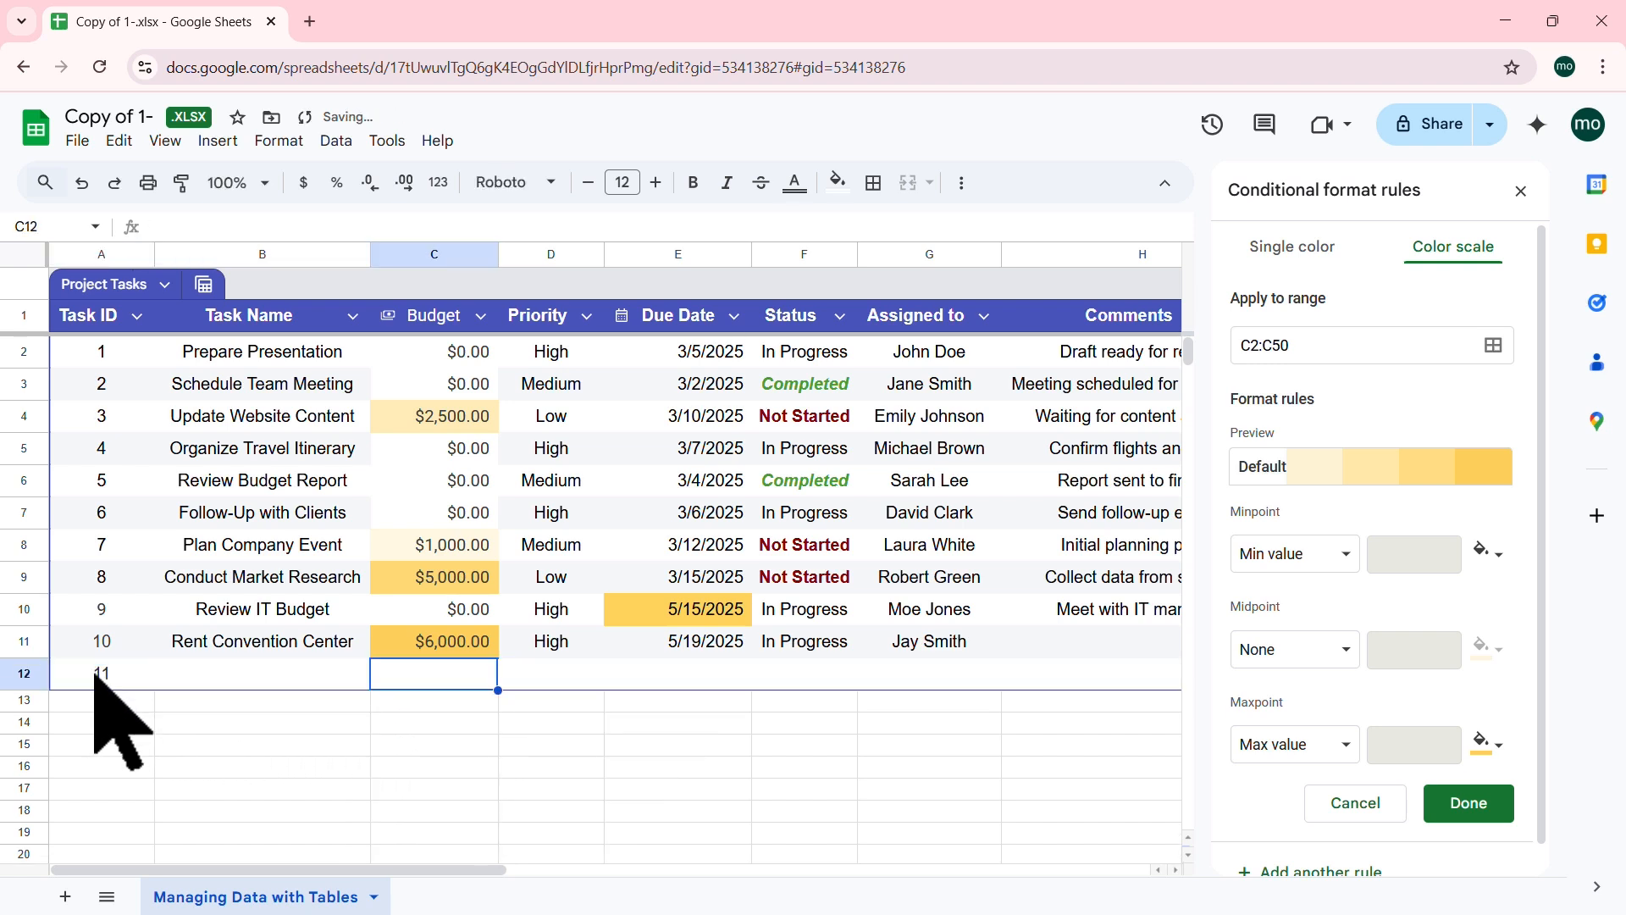
text(200)
key(Tab)
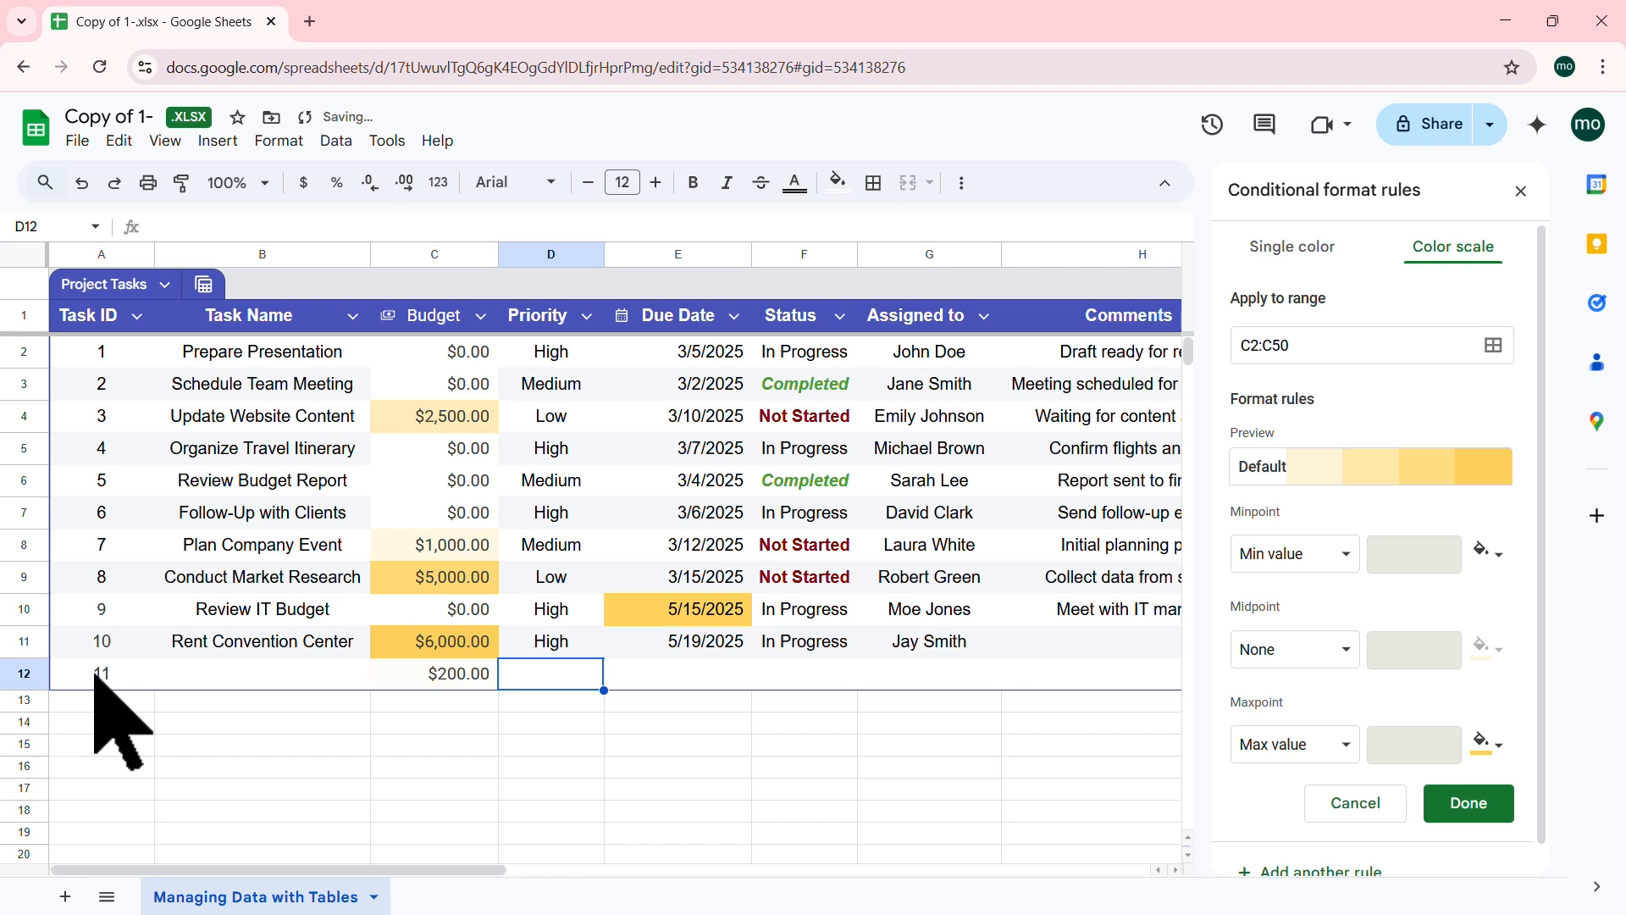
click(426, 672)
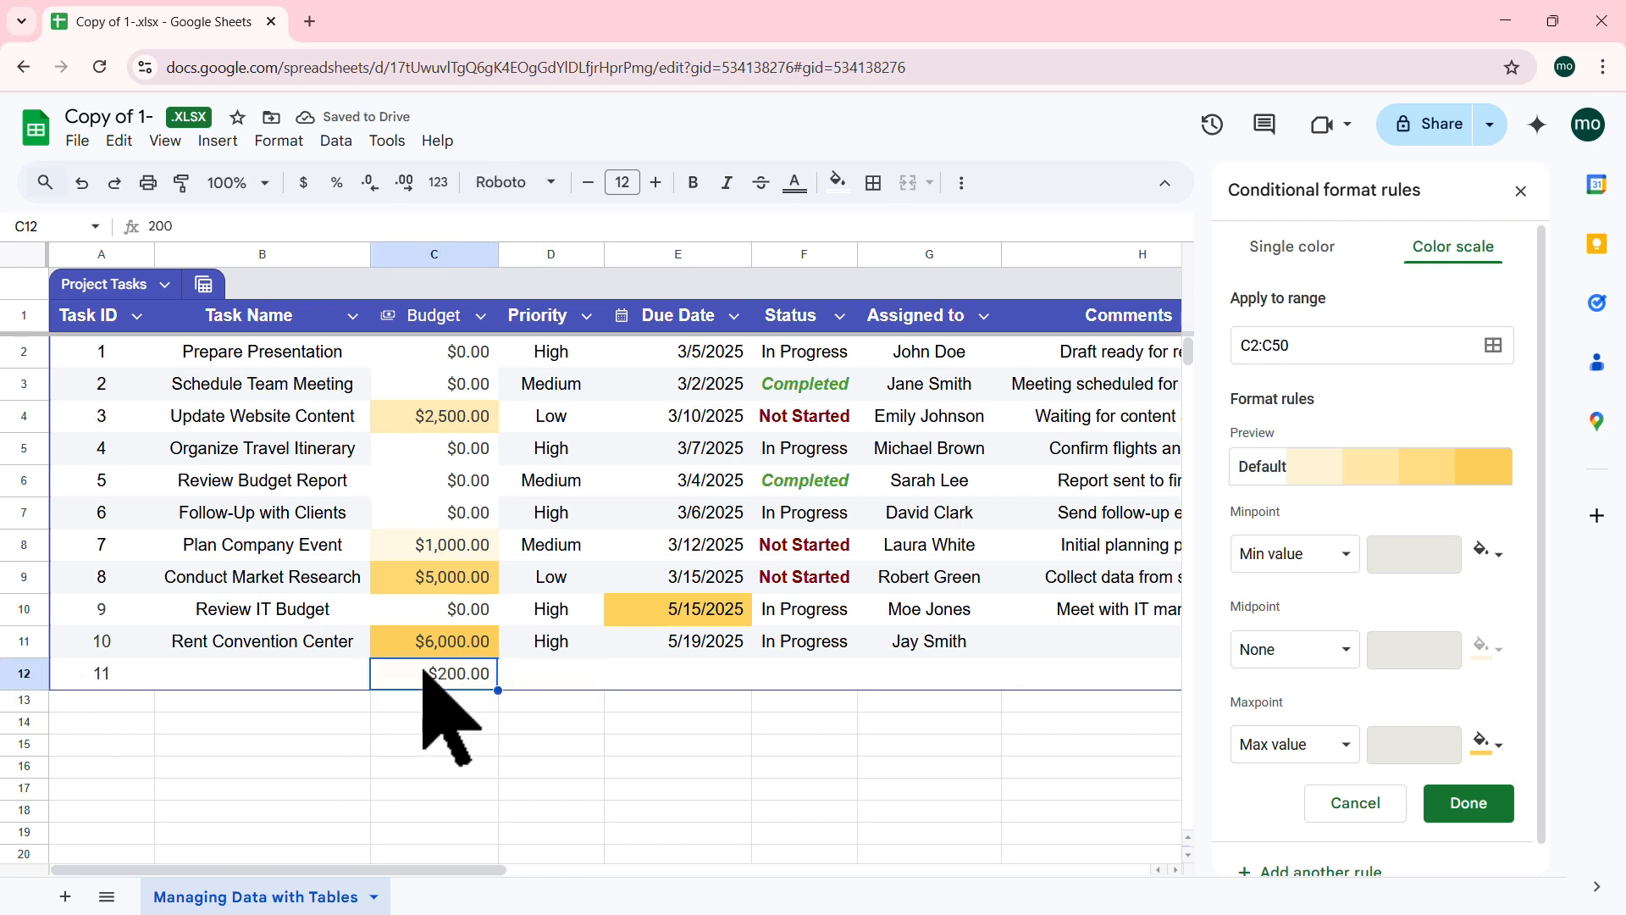
text(5)
key(Tab)
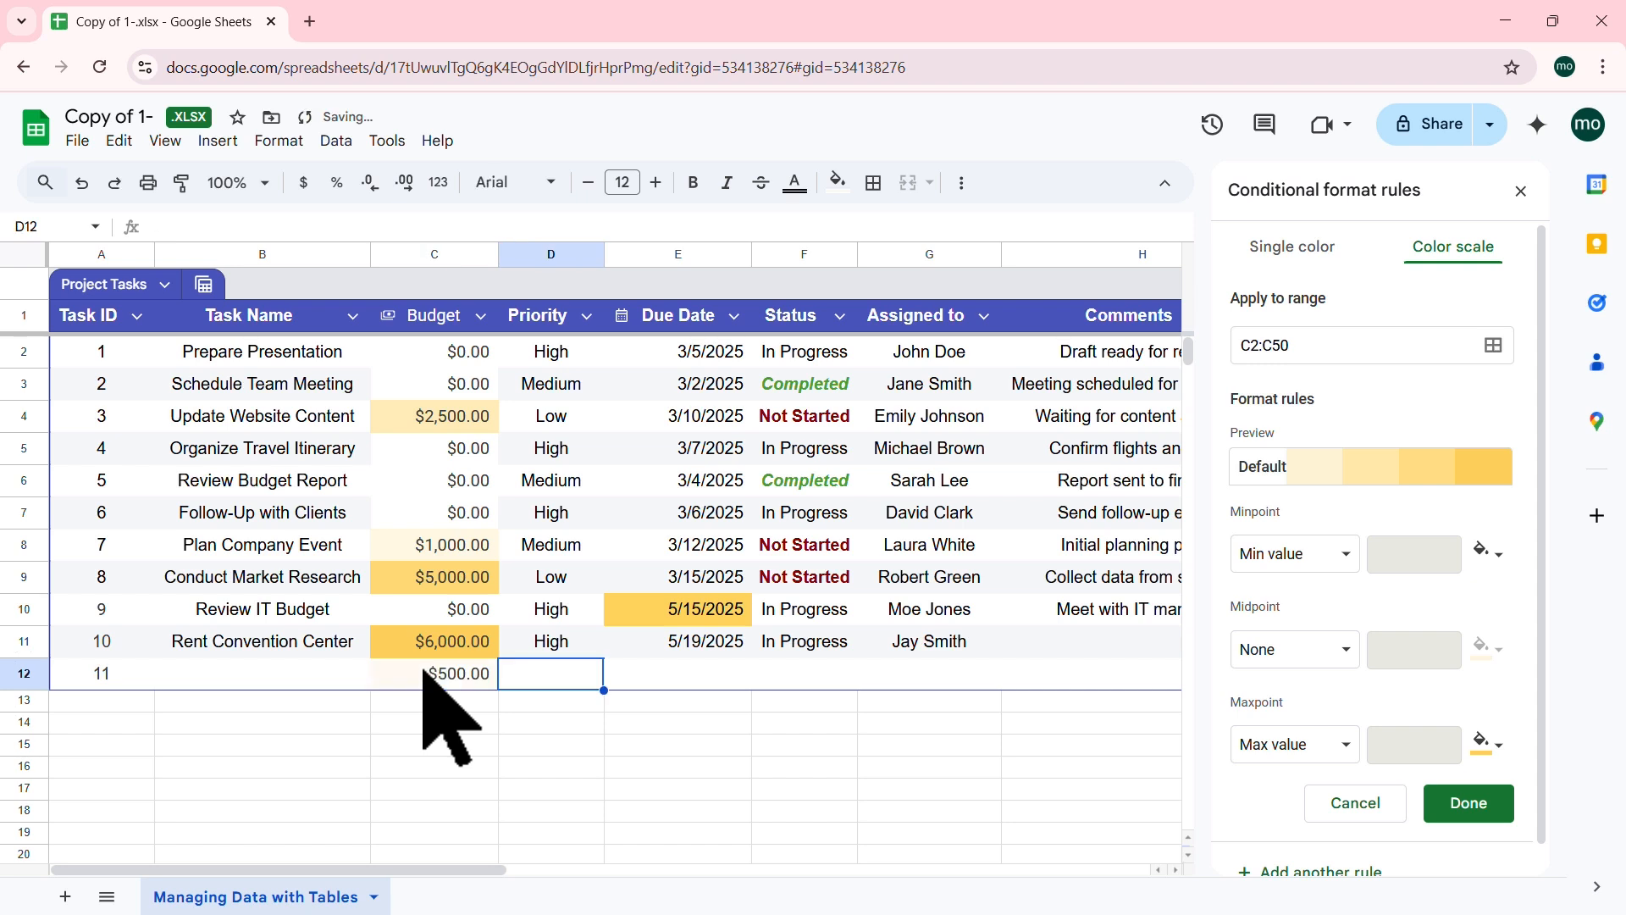
click(425, 672)
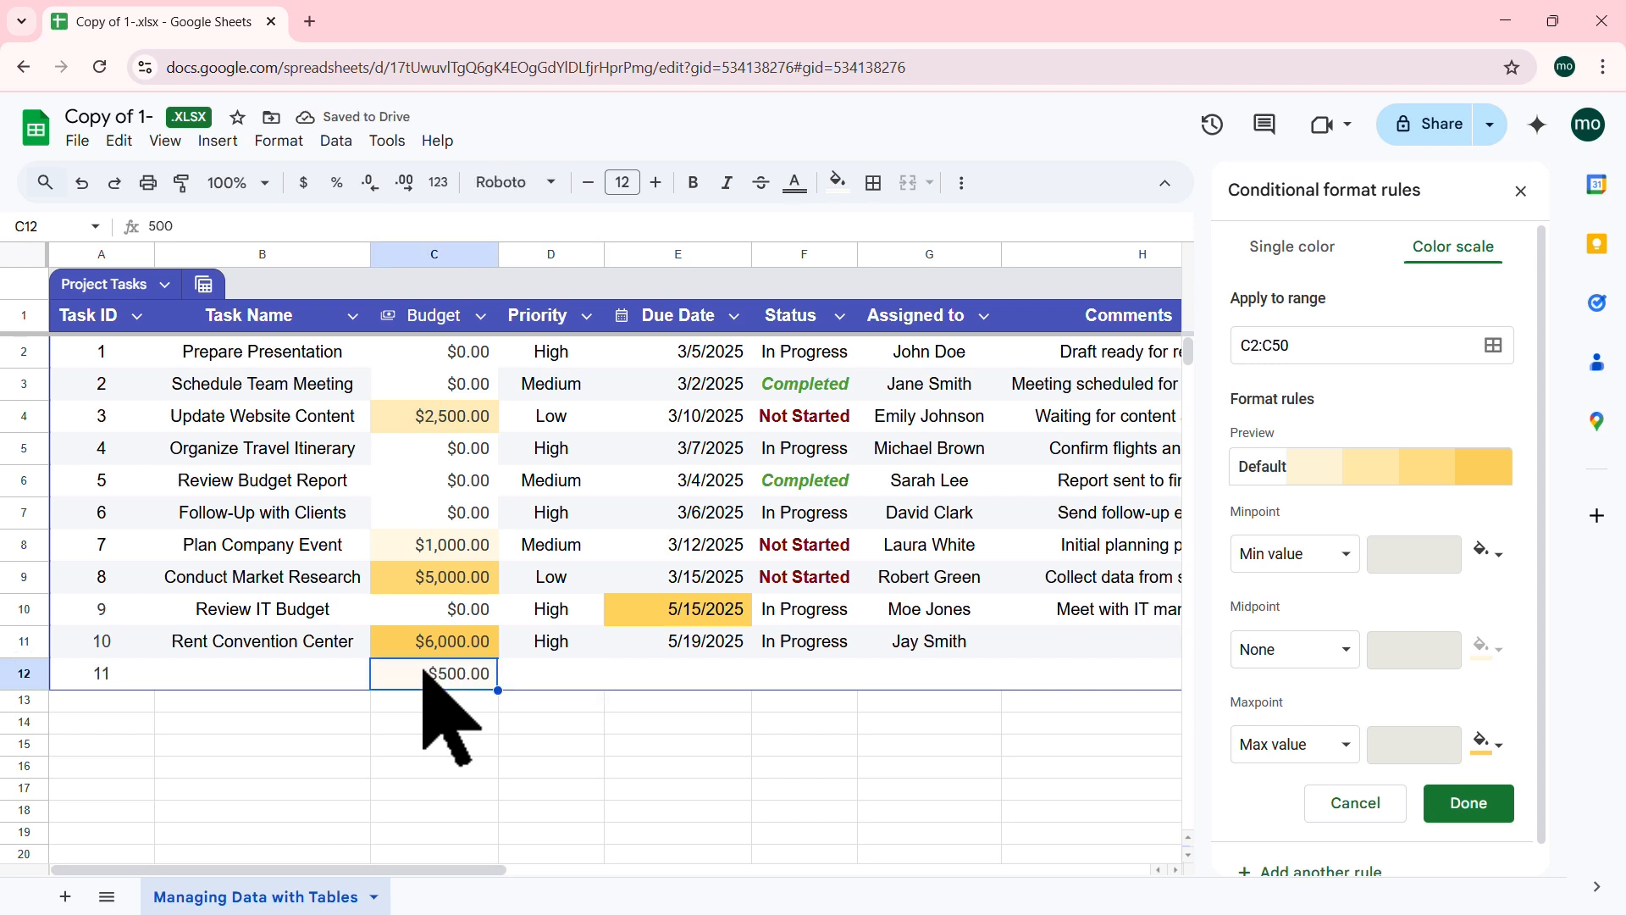
text(5)
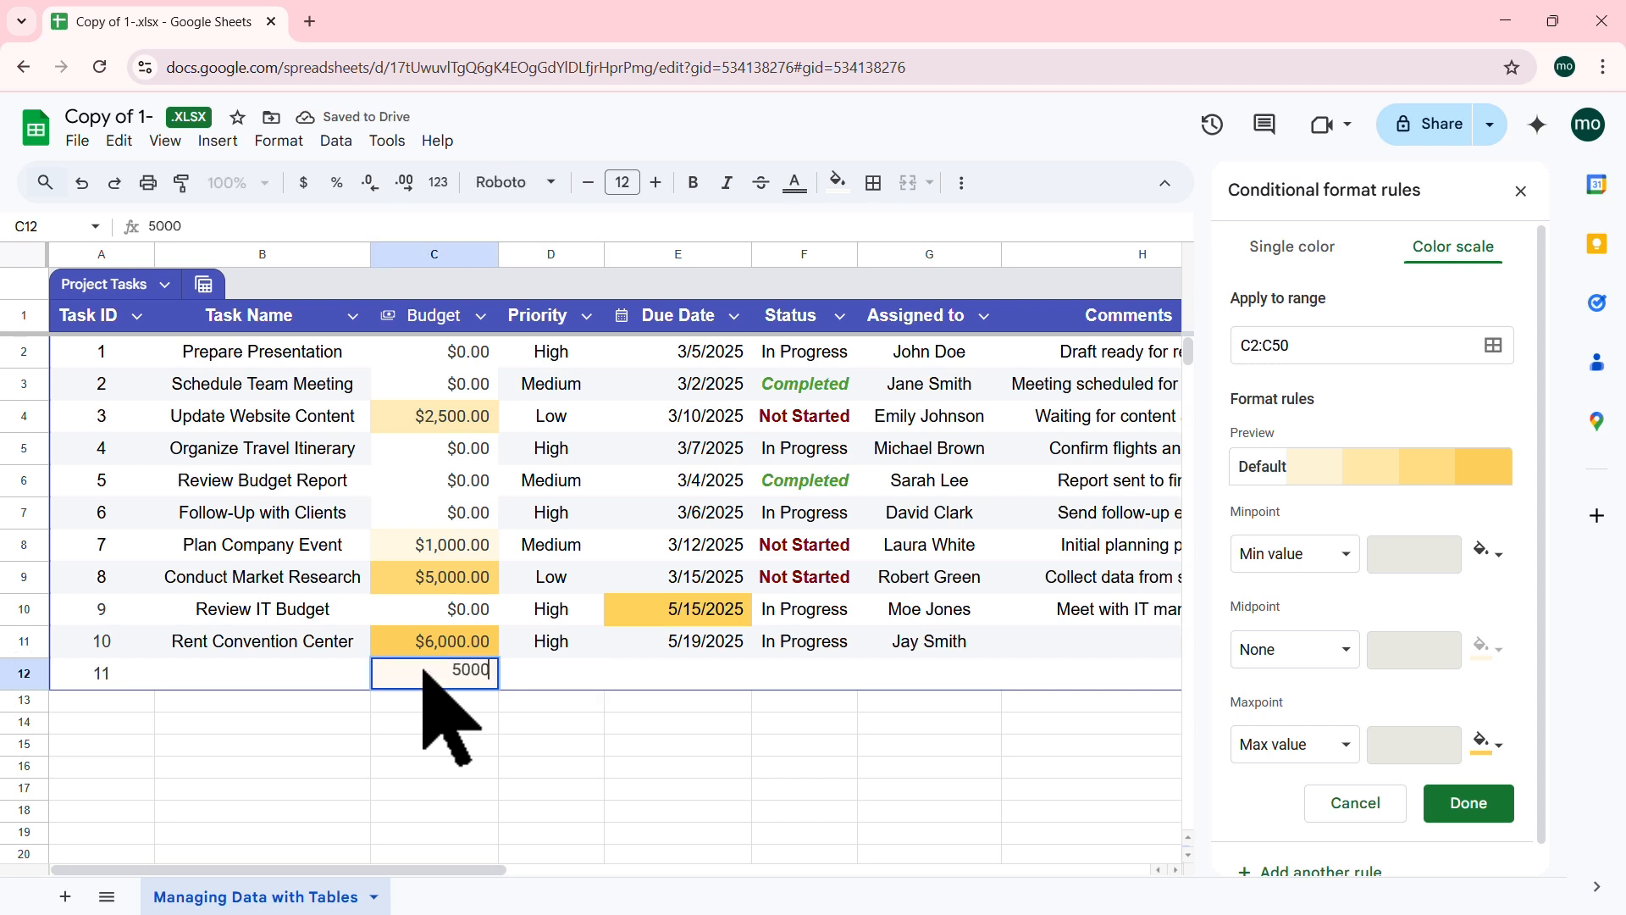
key(Tab)
Step: Test and delete a 5000 value below the table, then give task 11 a 5/20 due date
click(410, 745)
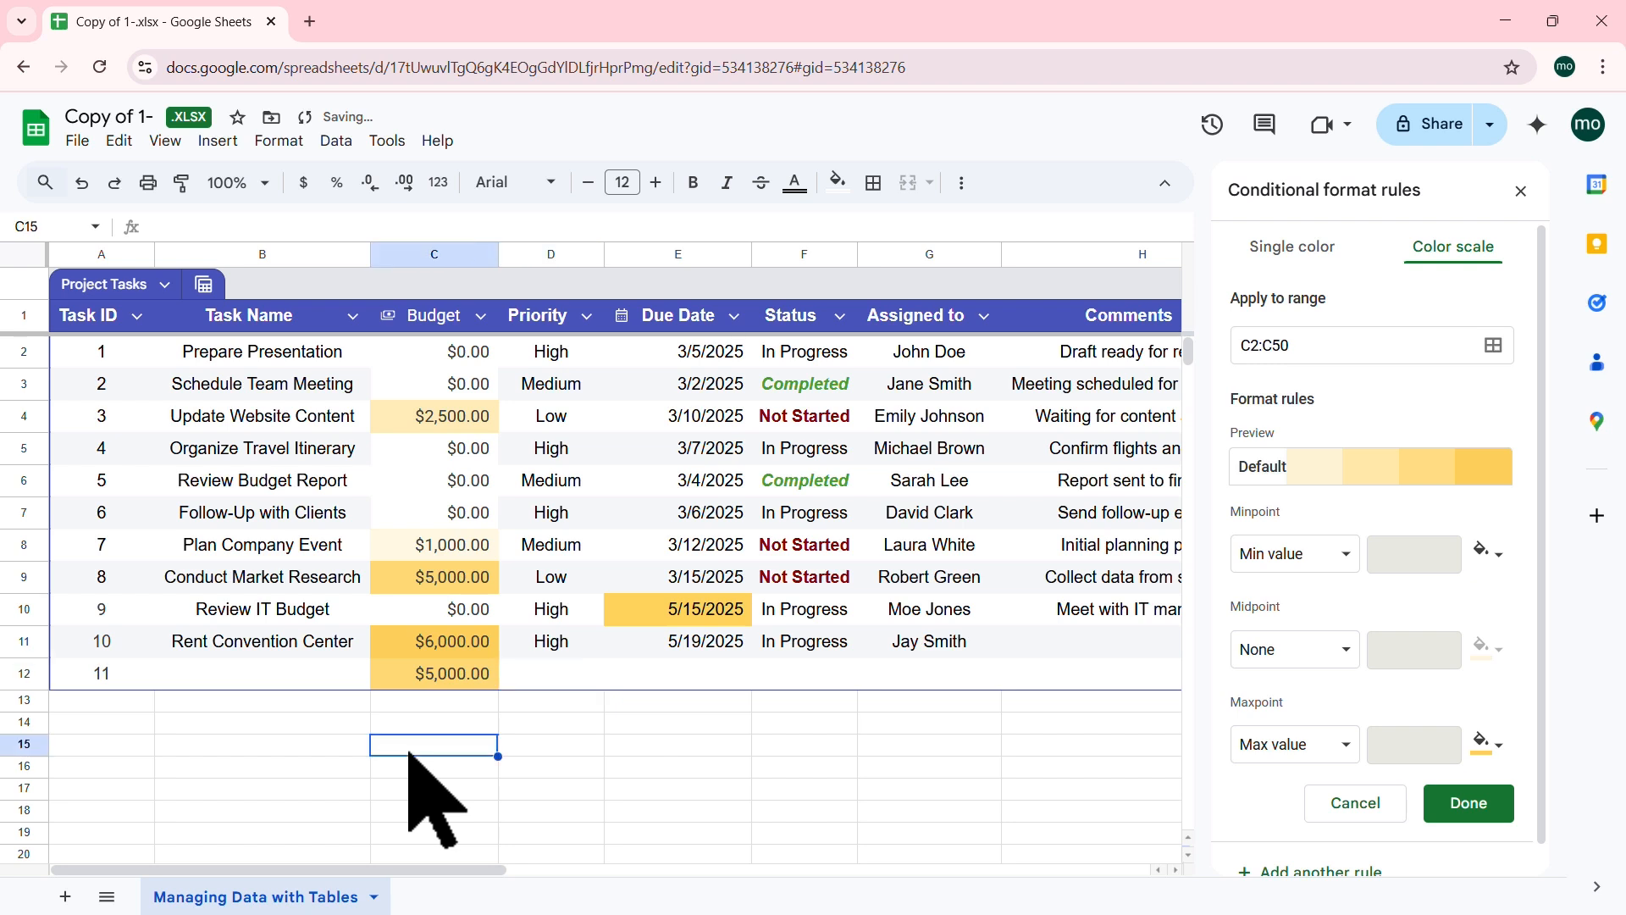
text(5000)
key(Tab)
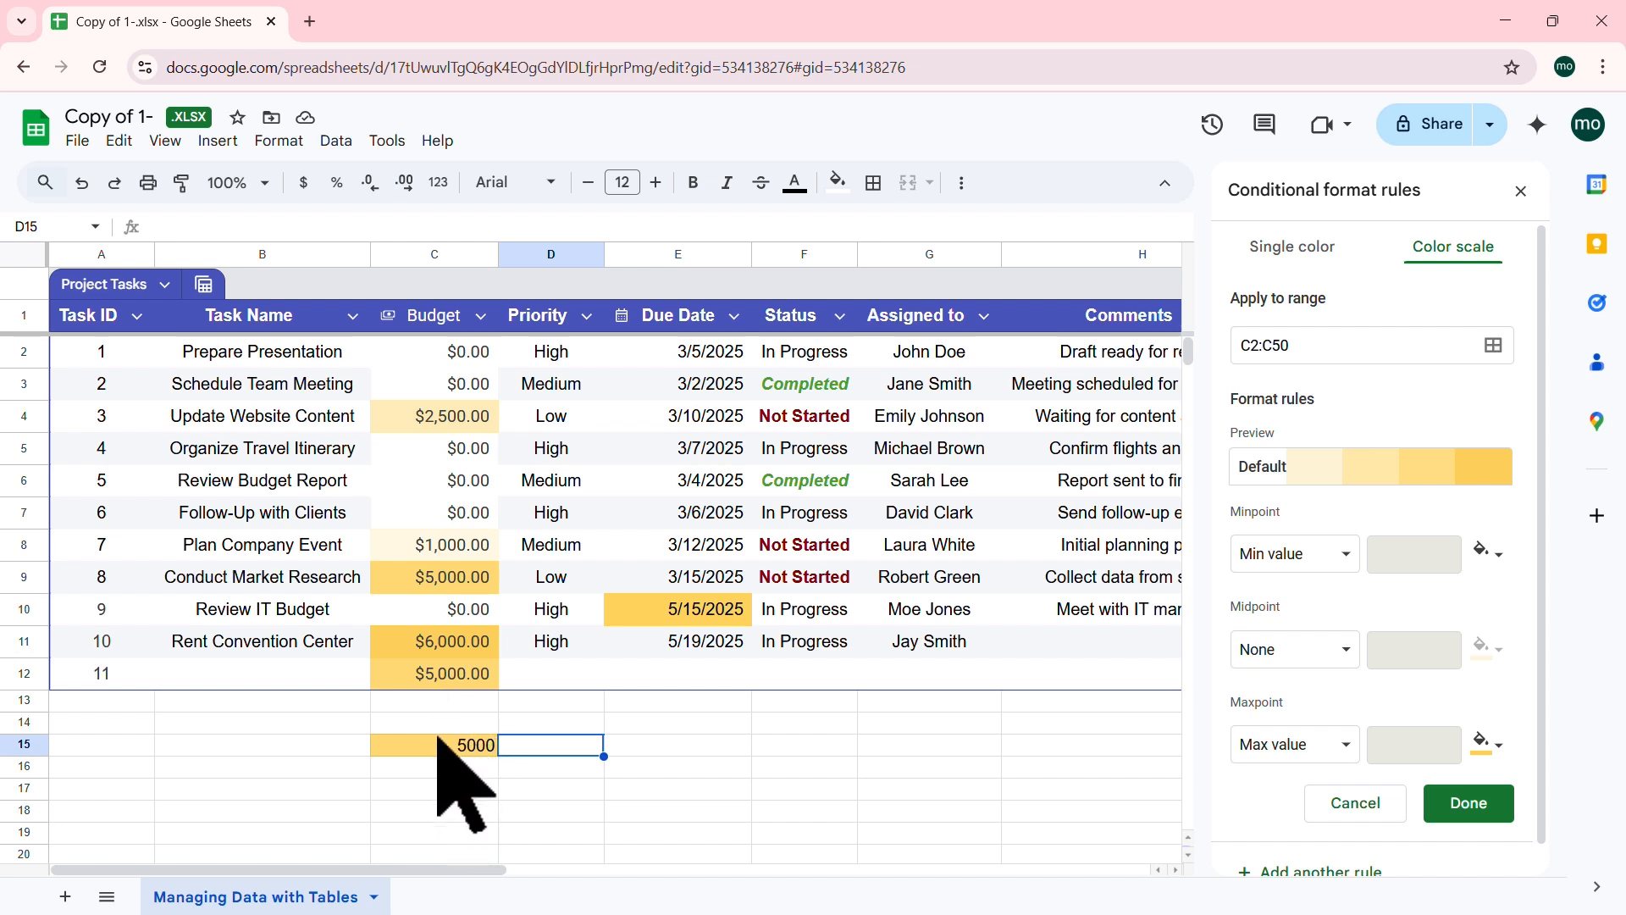
click(455, 743)
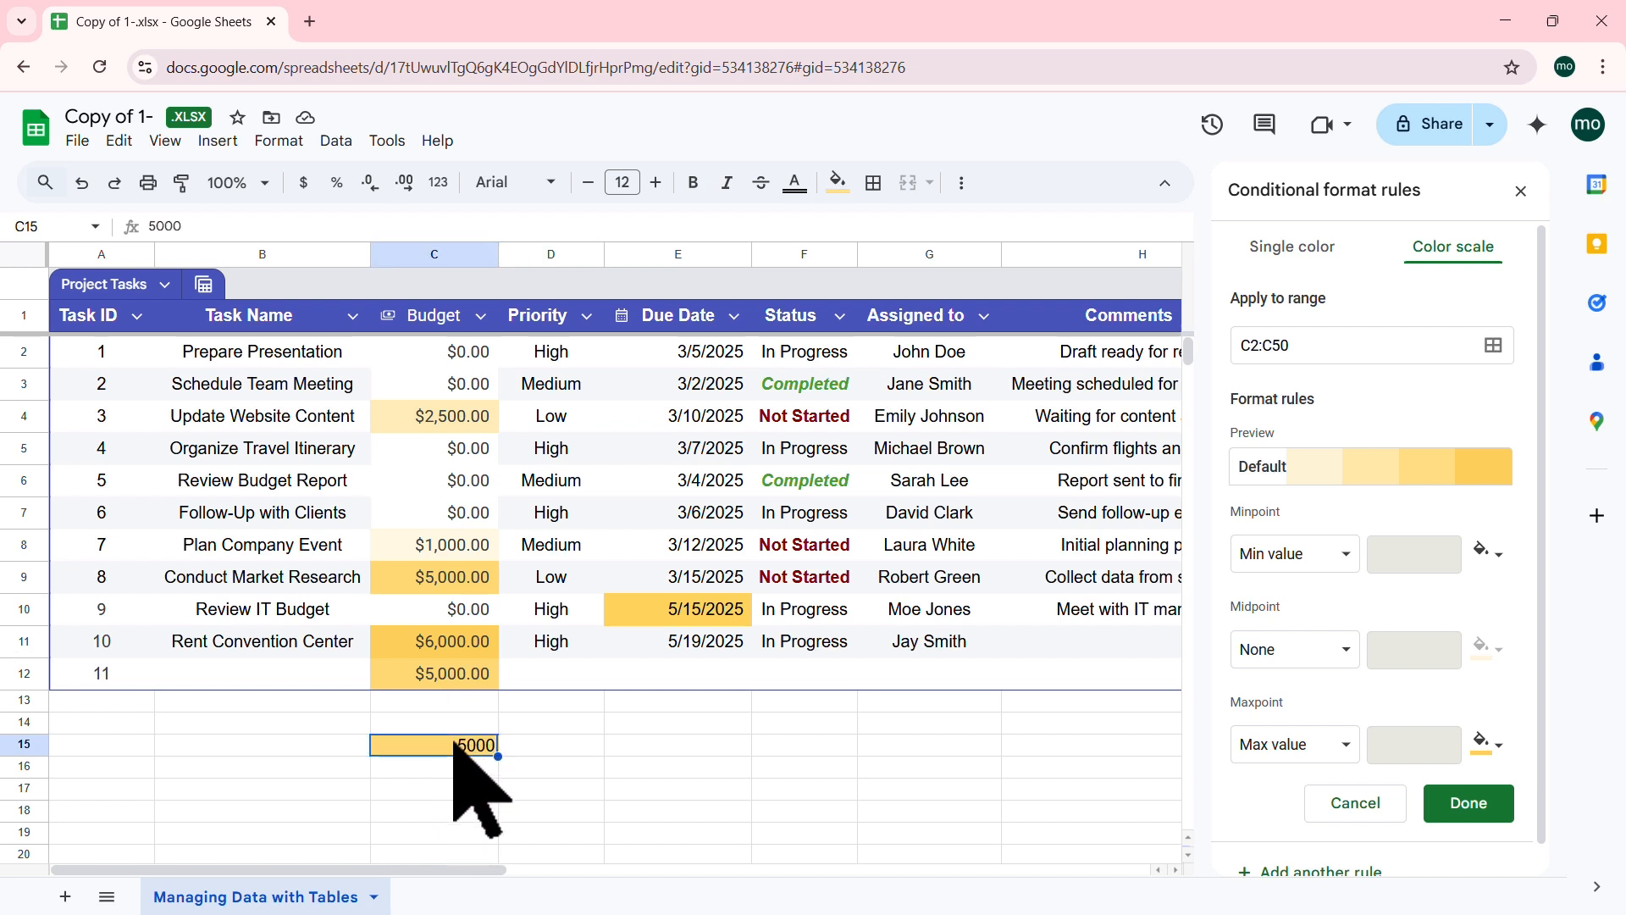
key(Delete)
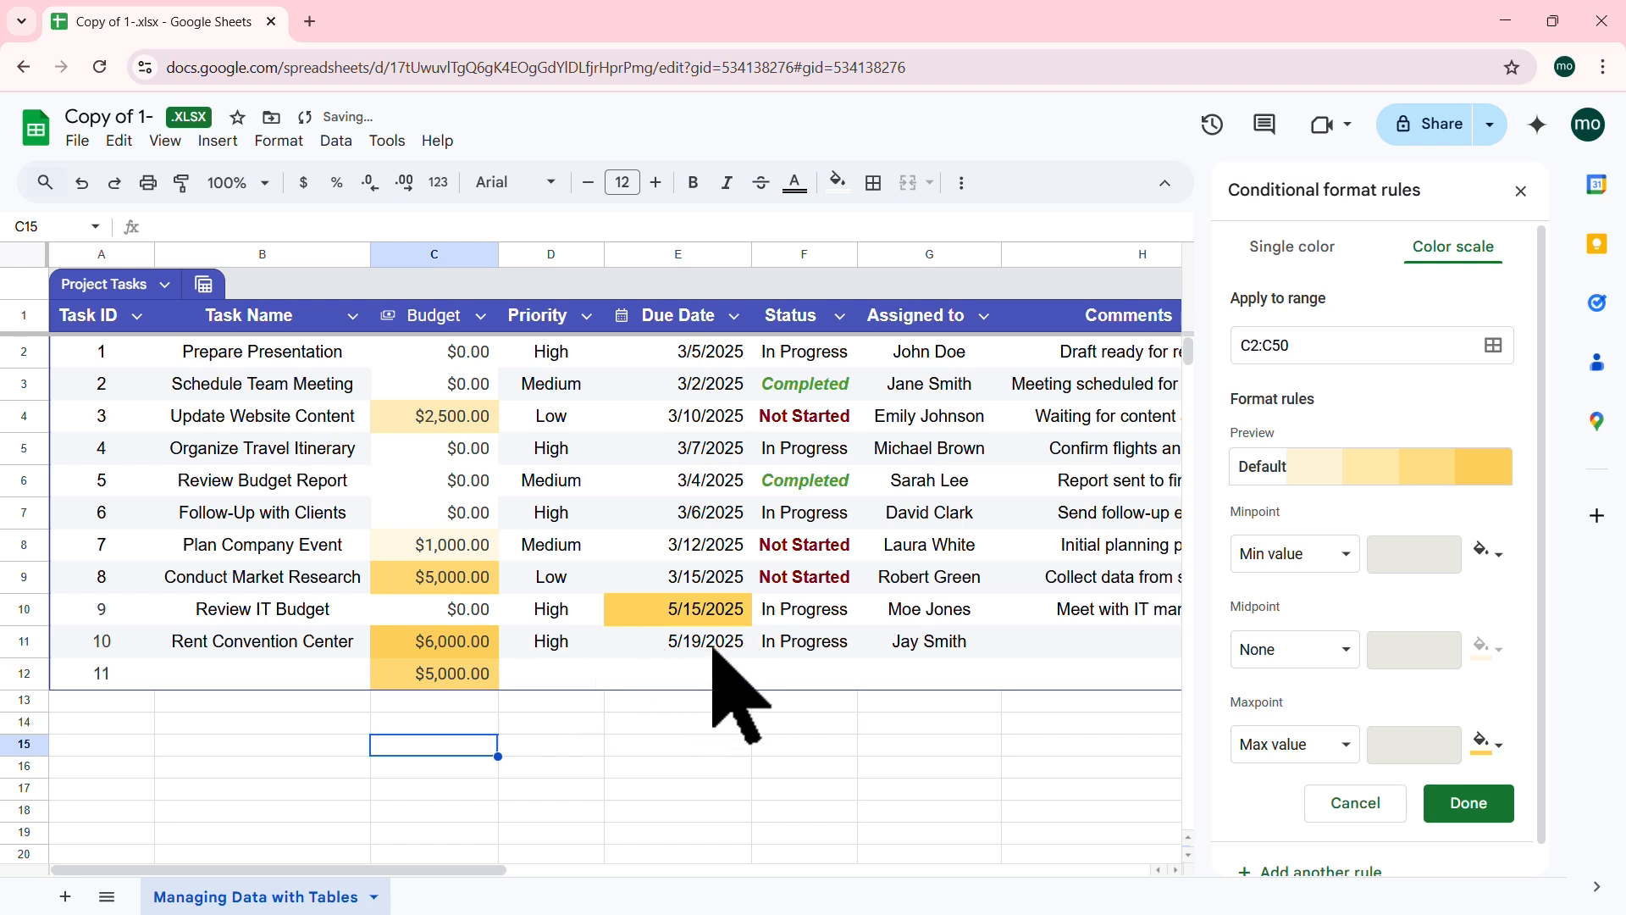
click(704, 671)
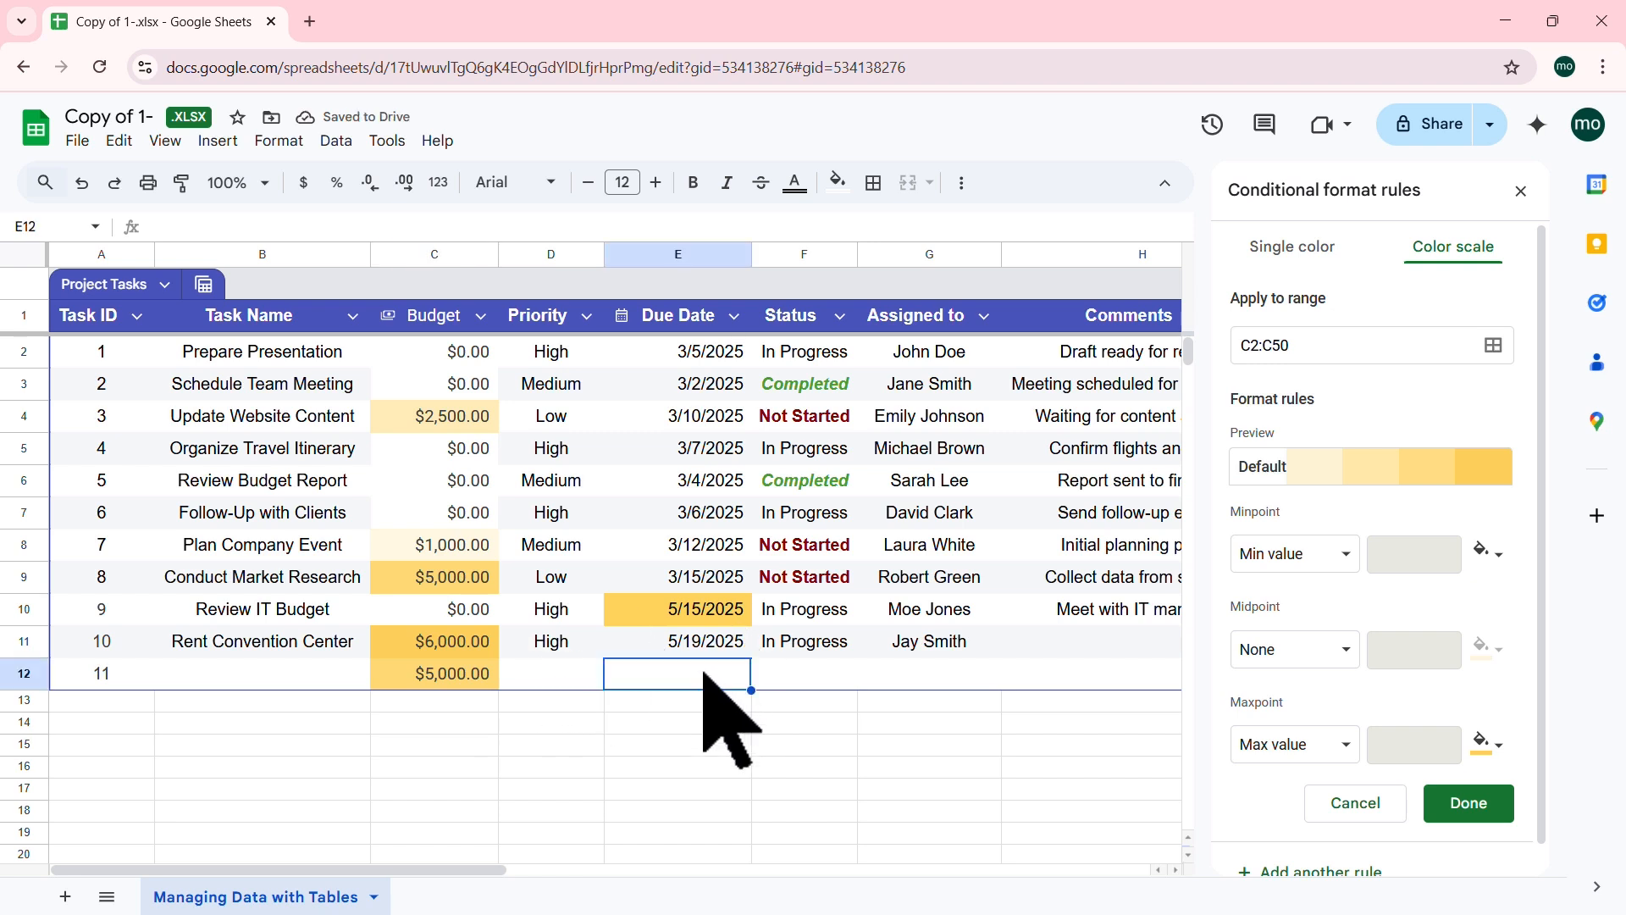
text(5/2)
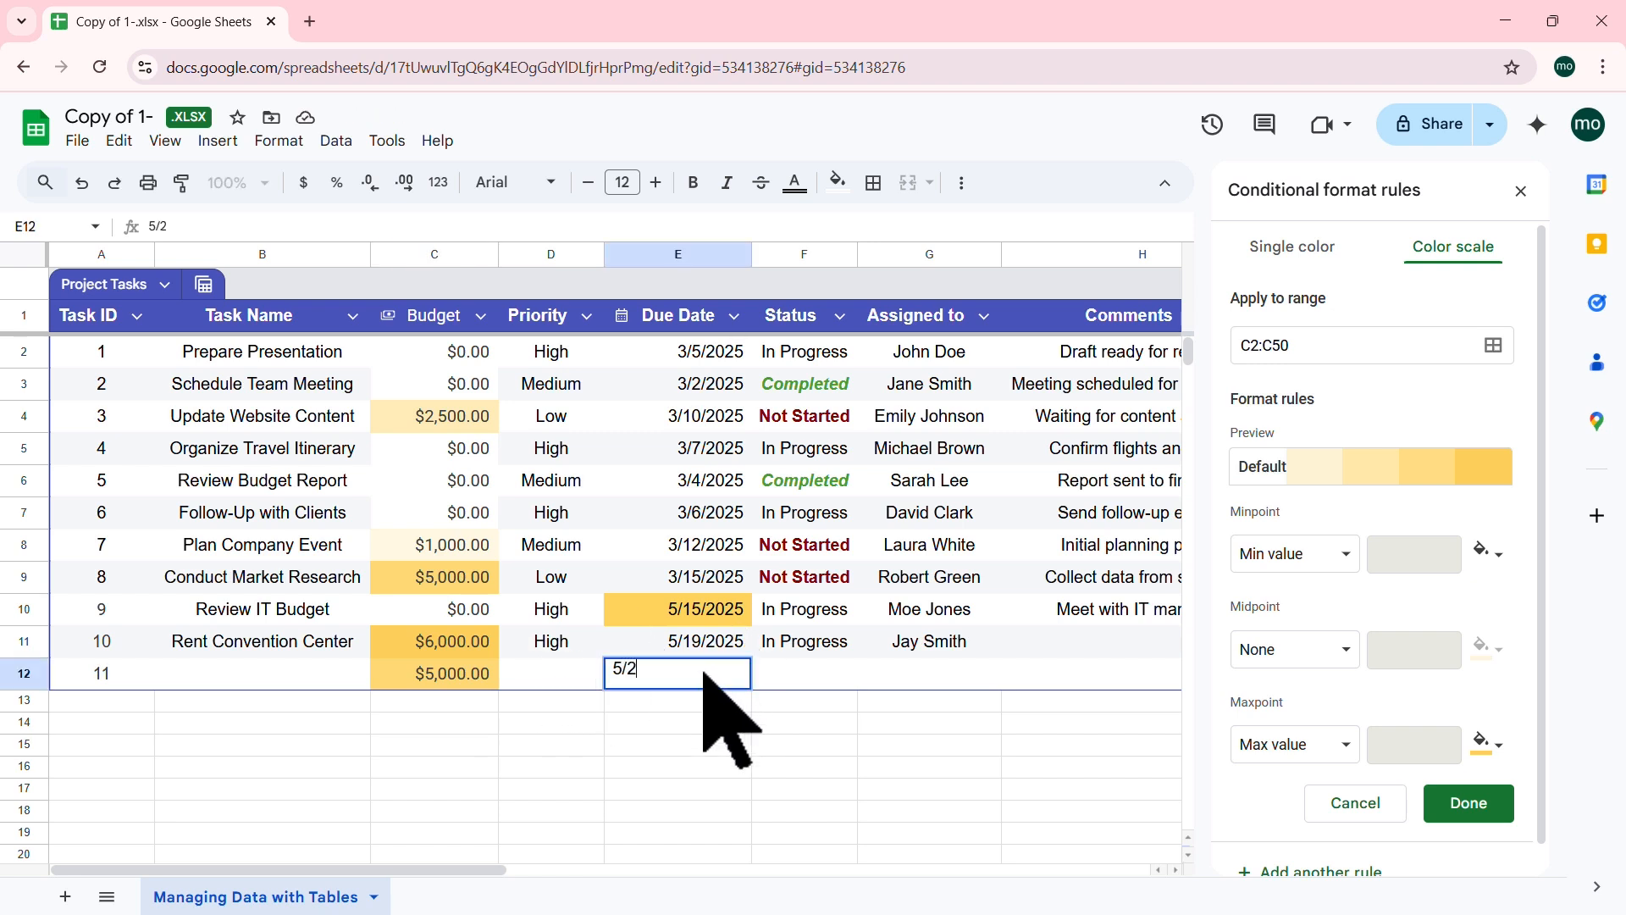
text(0)
key(Tab)
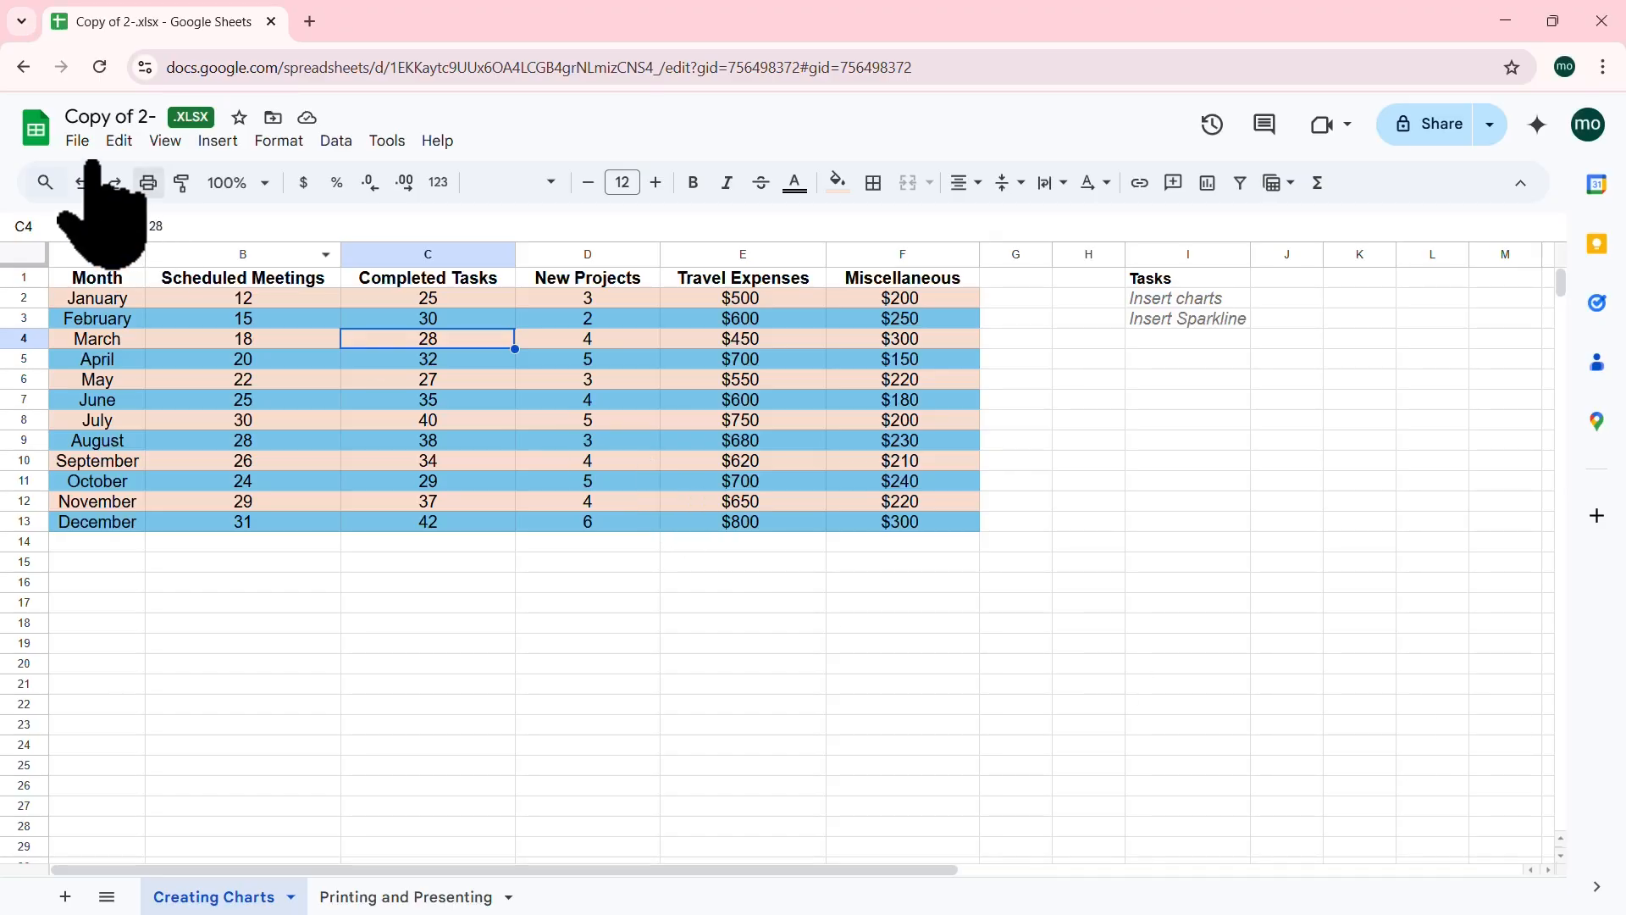
Step: Switch to the Creating Charts sheet and select its whole monthly data table
click(77, 141)
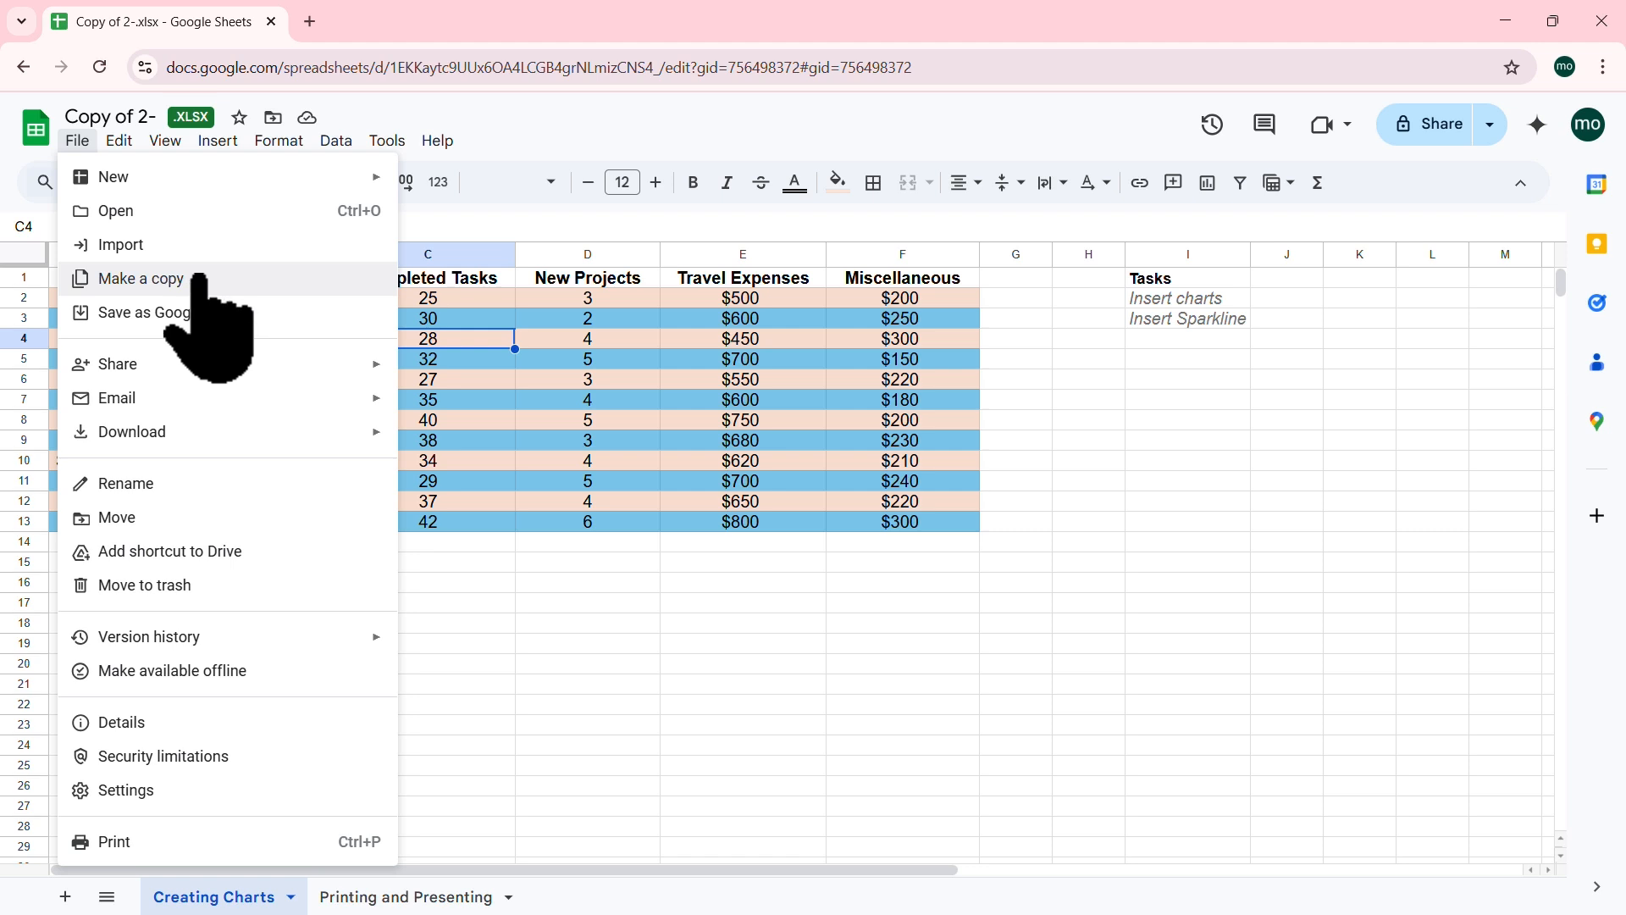
mouse_move(119, 140)
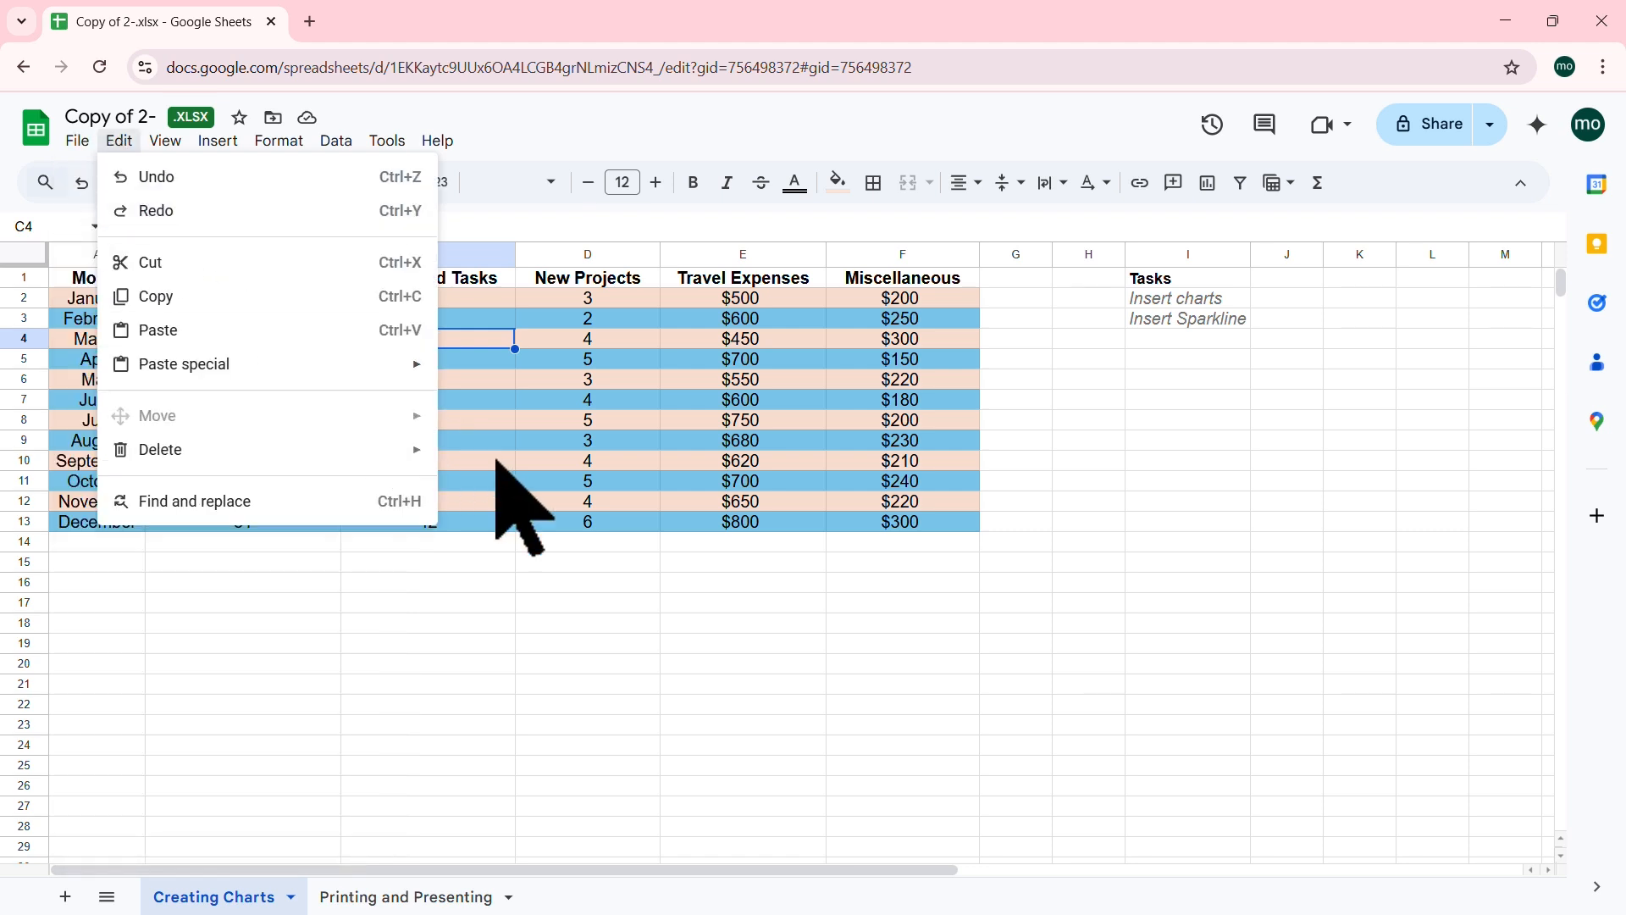
click(507, 527)
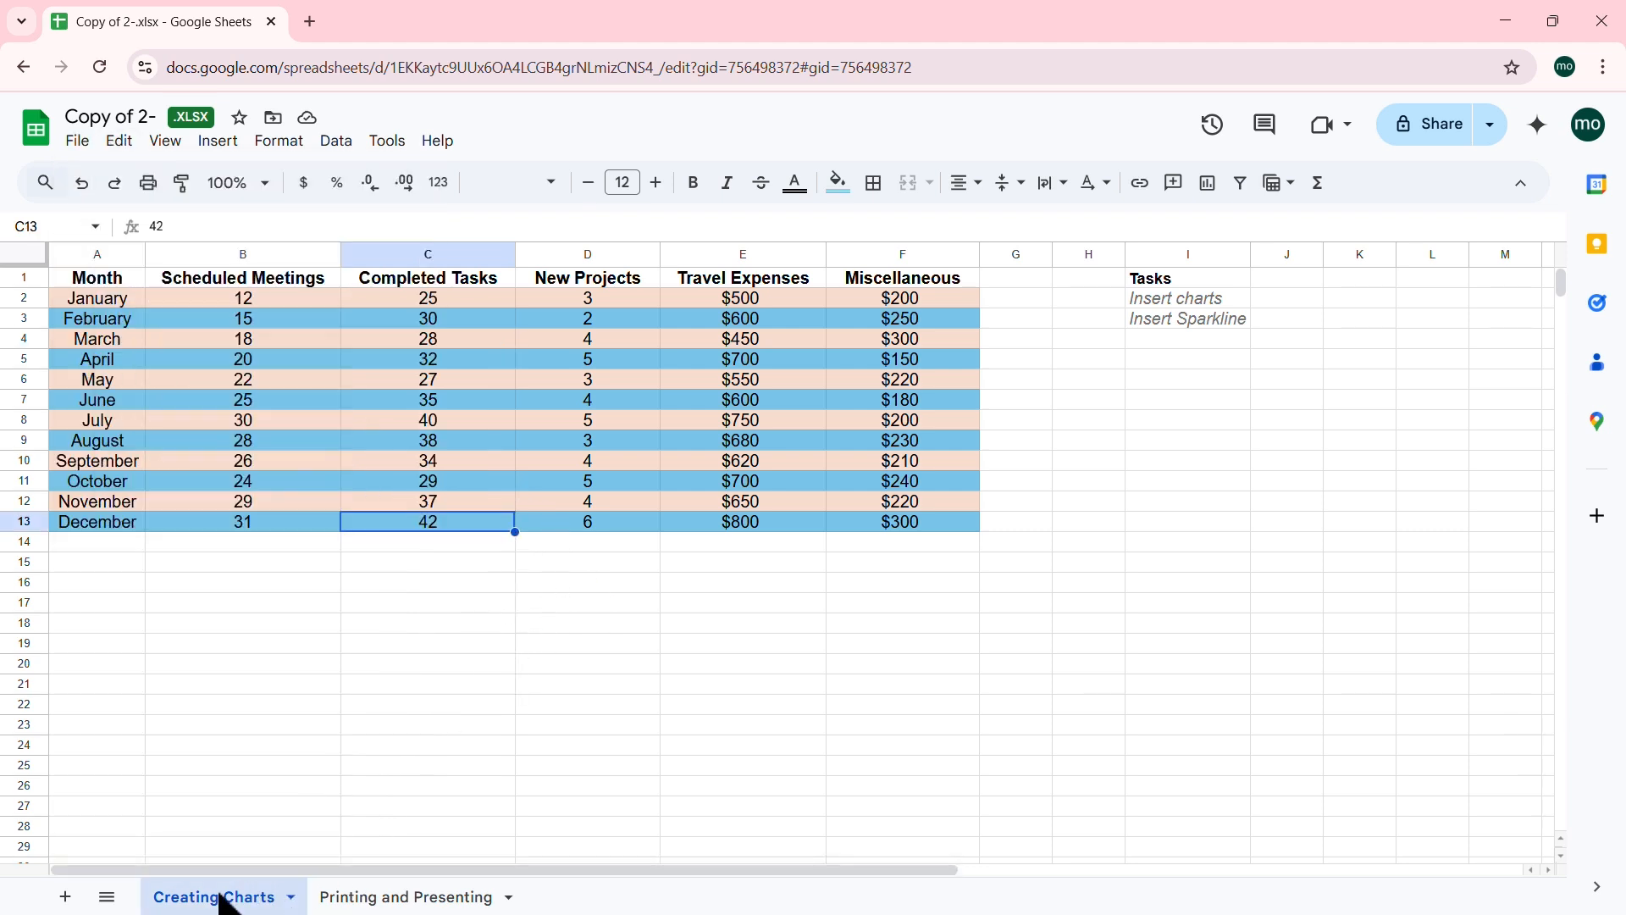
click(414, 900)
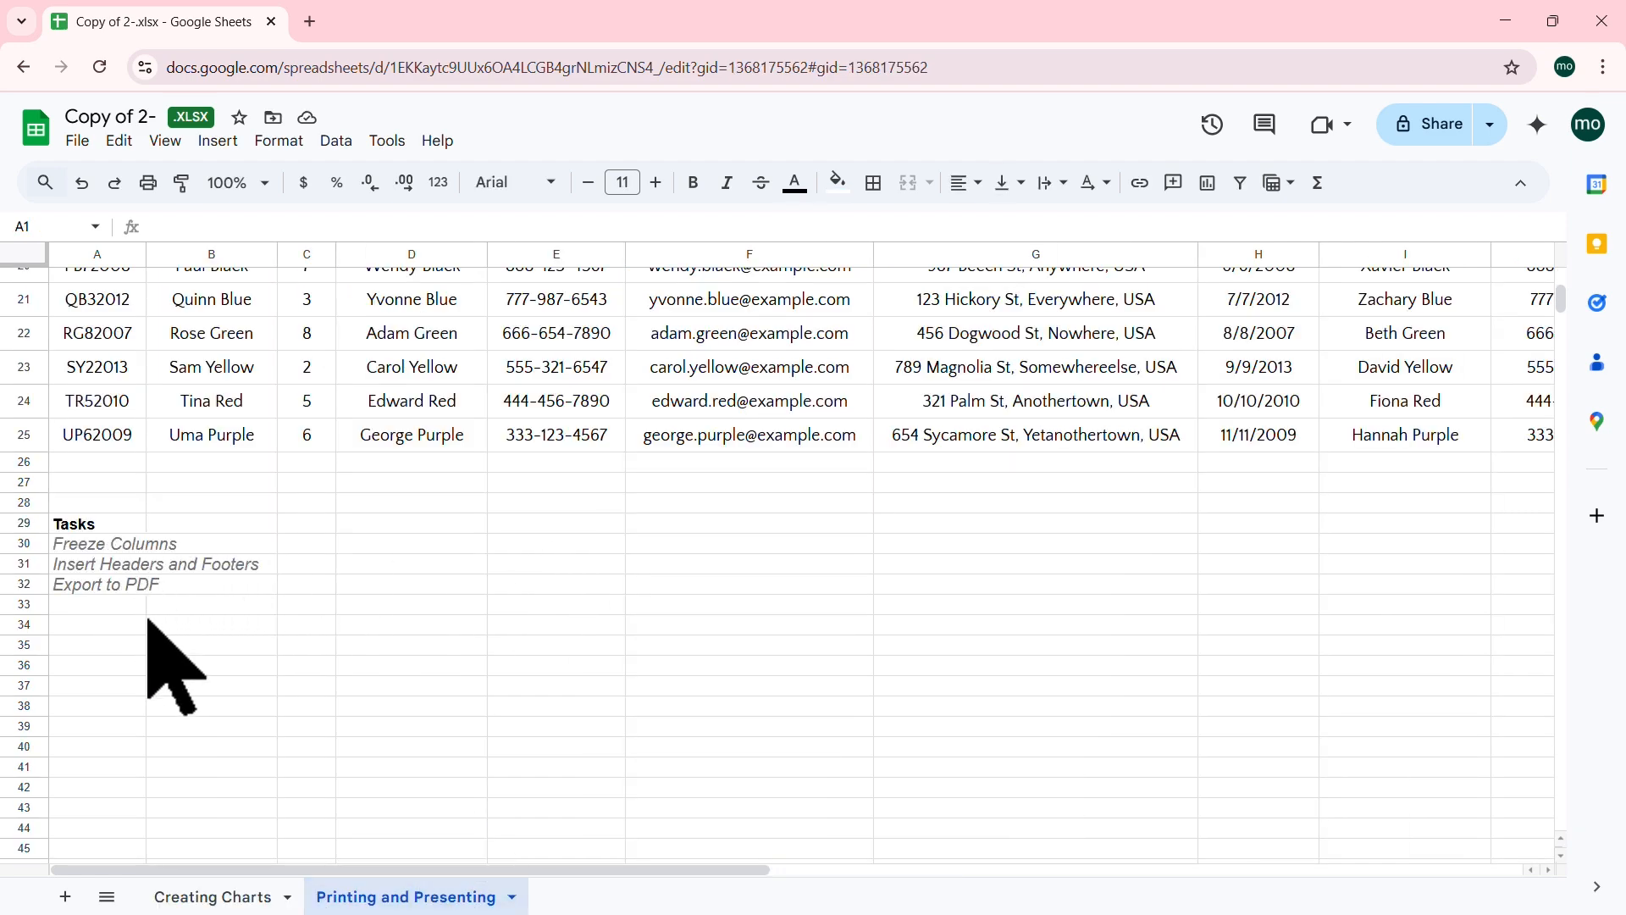
click(214, 899)
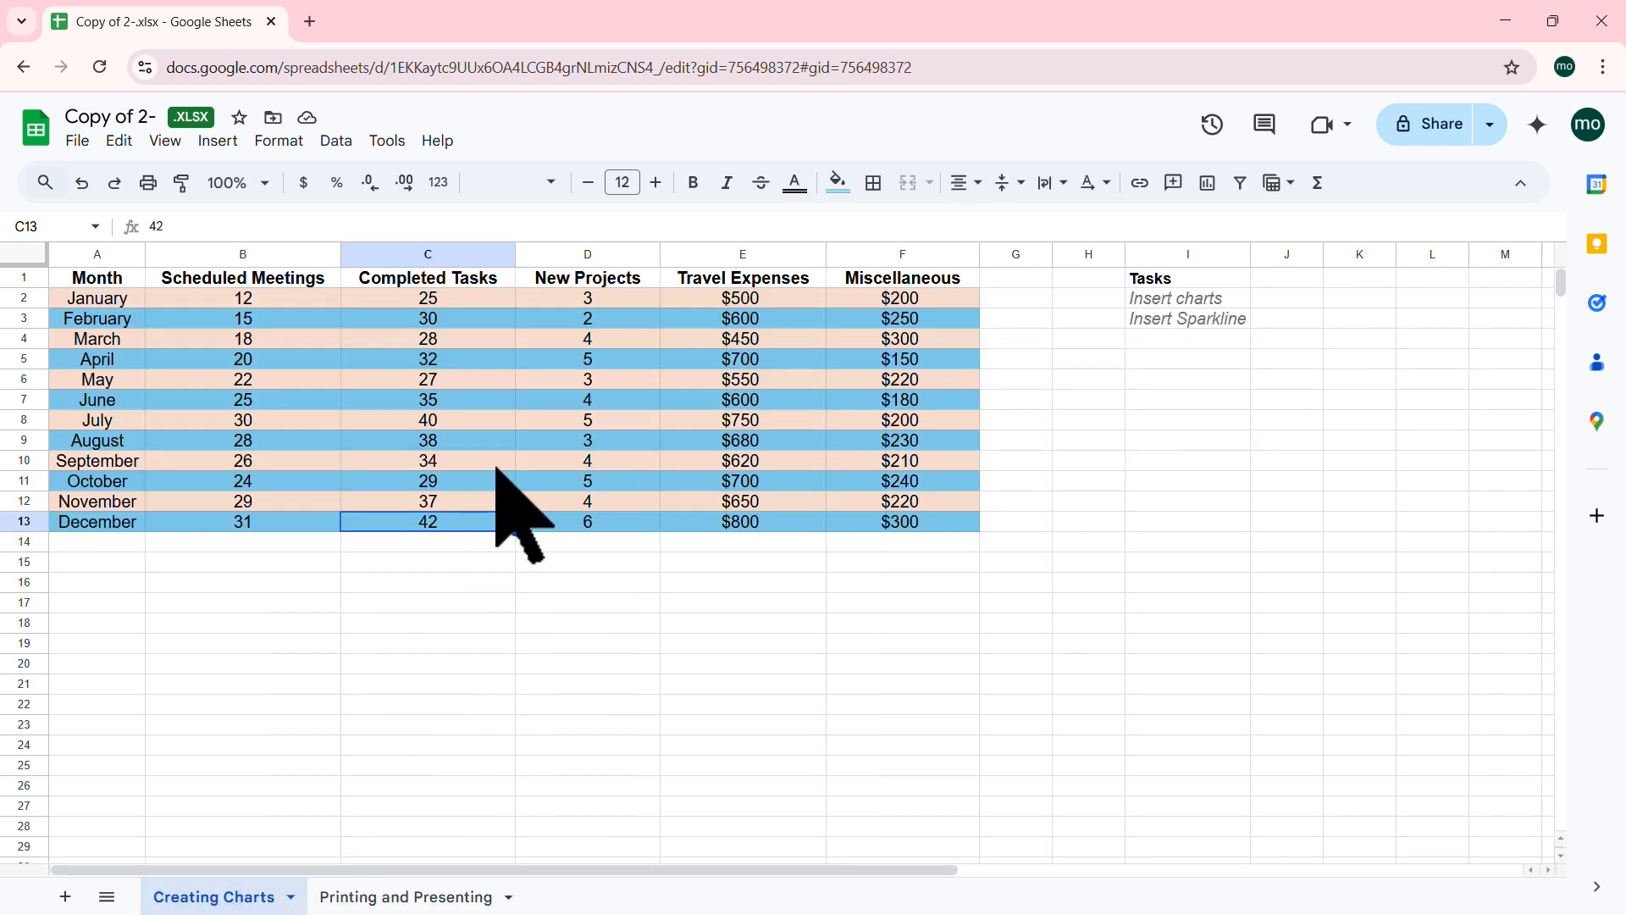
click(725, 460)
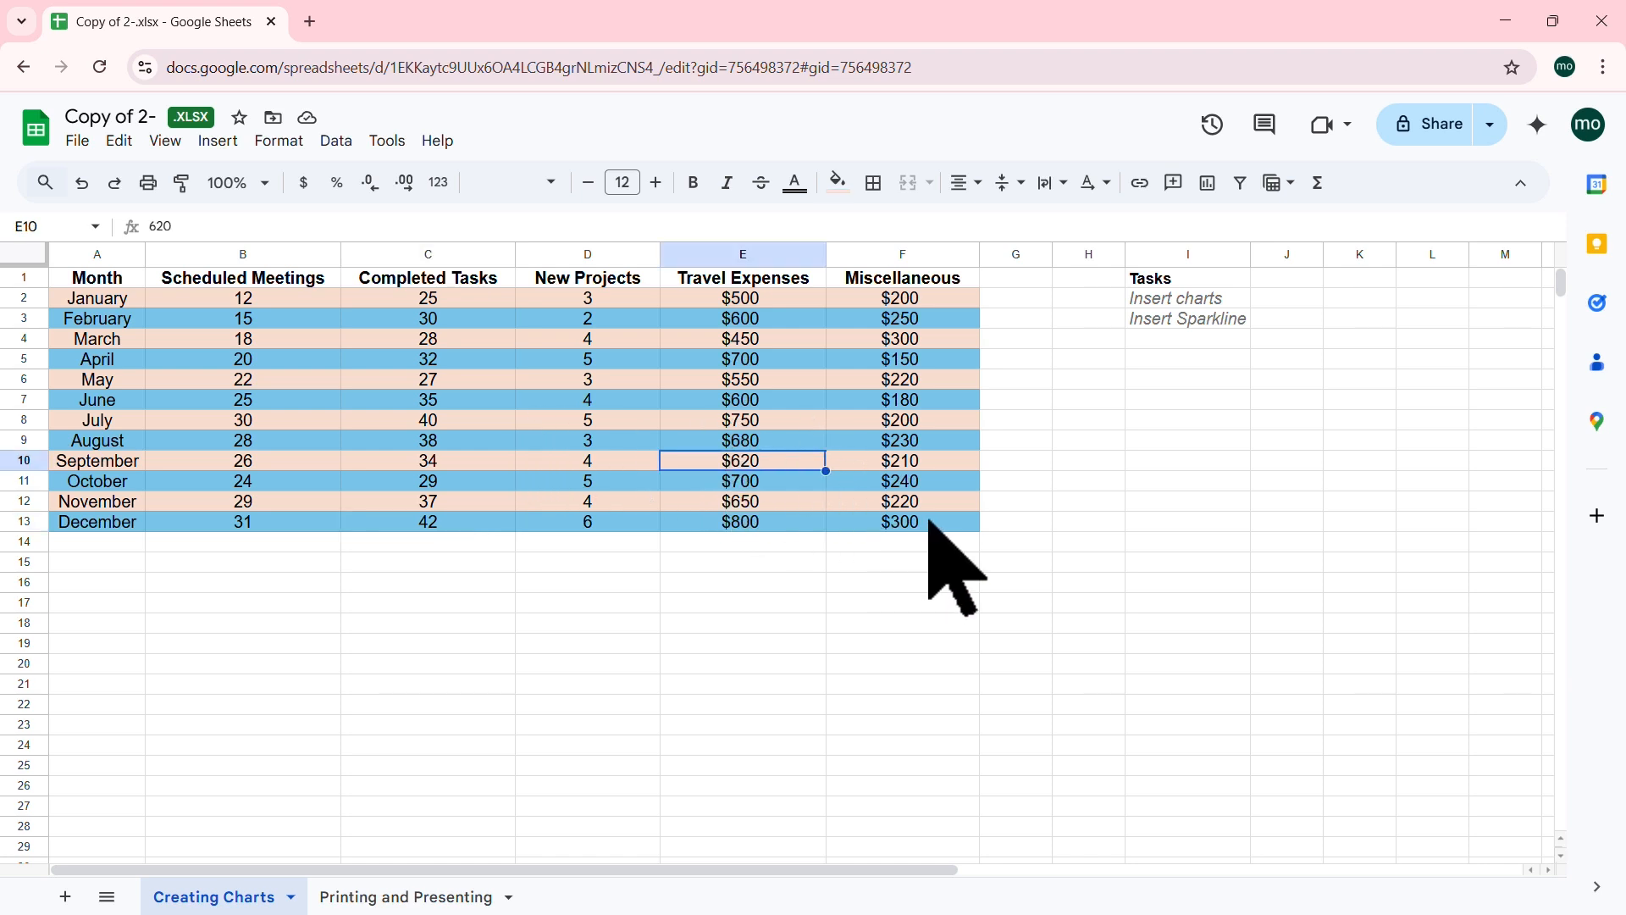
drag(900, 521, 73, 279)
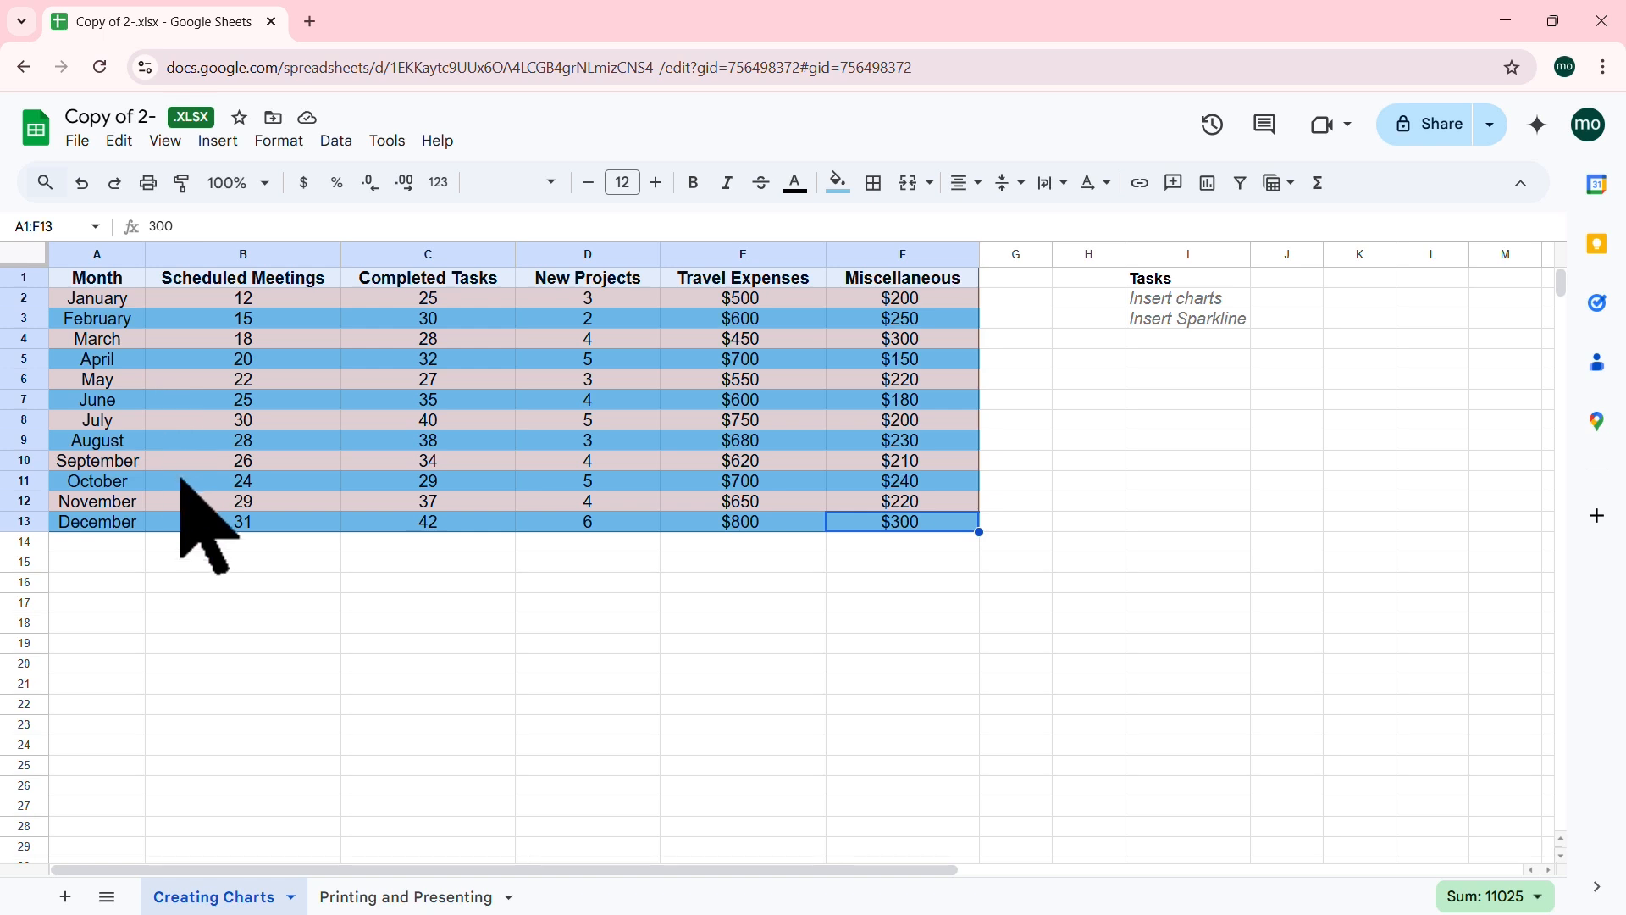
Step: Click through January's values, then select the full monthly data table A1:F13
click(233, 299)
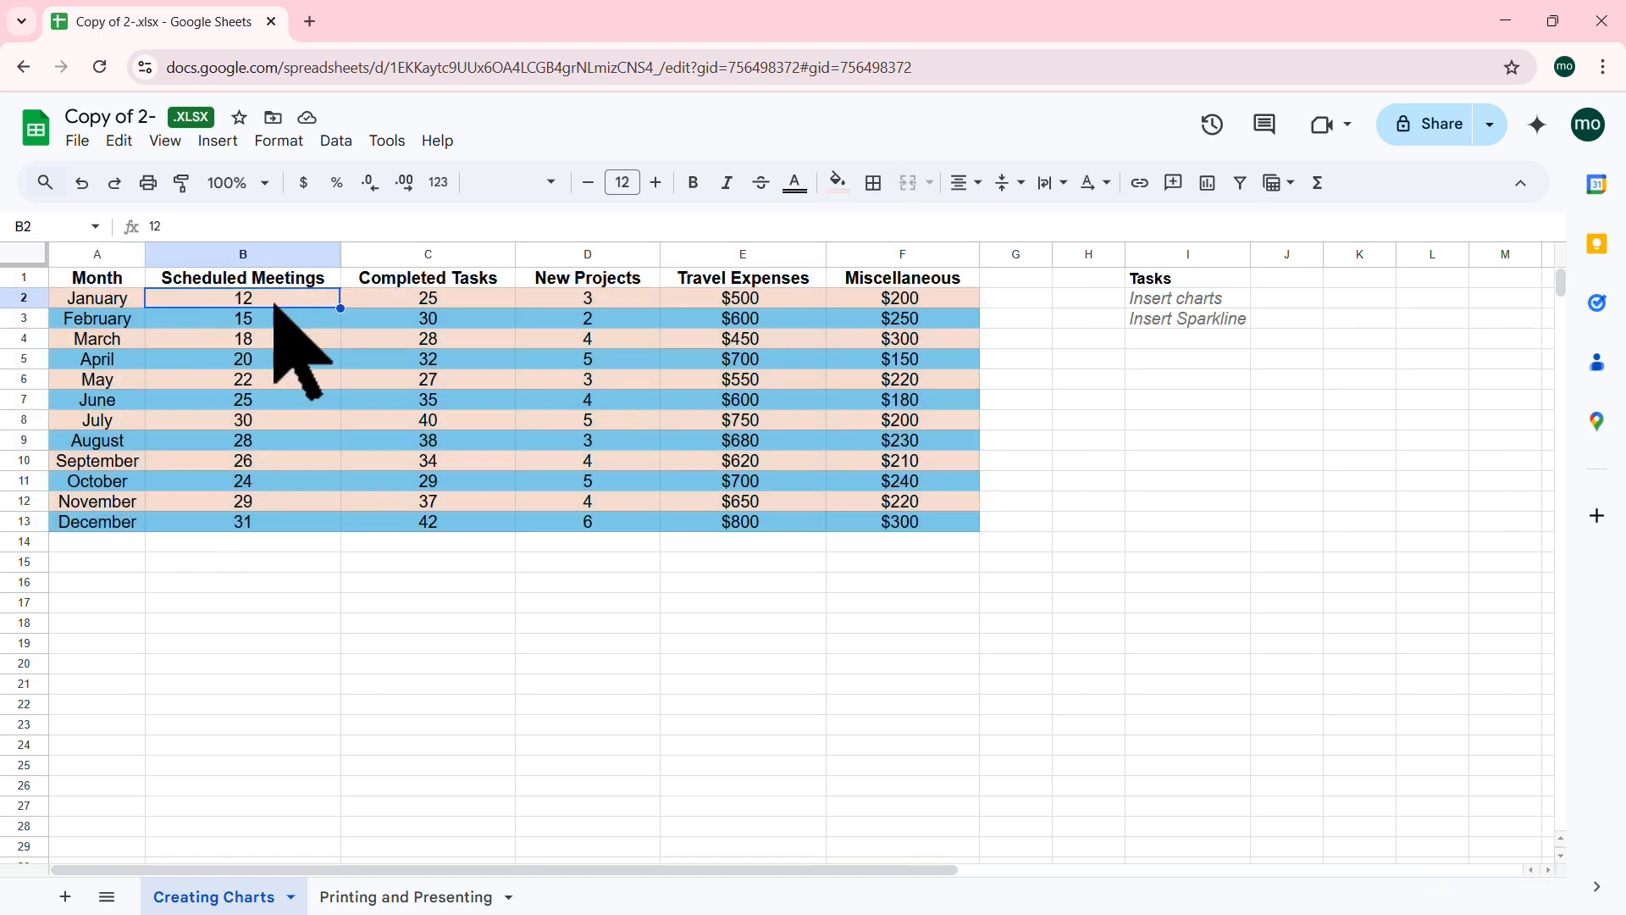
click(443, 301)
click(610, 303)
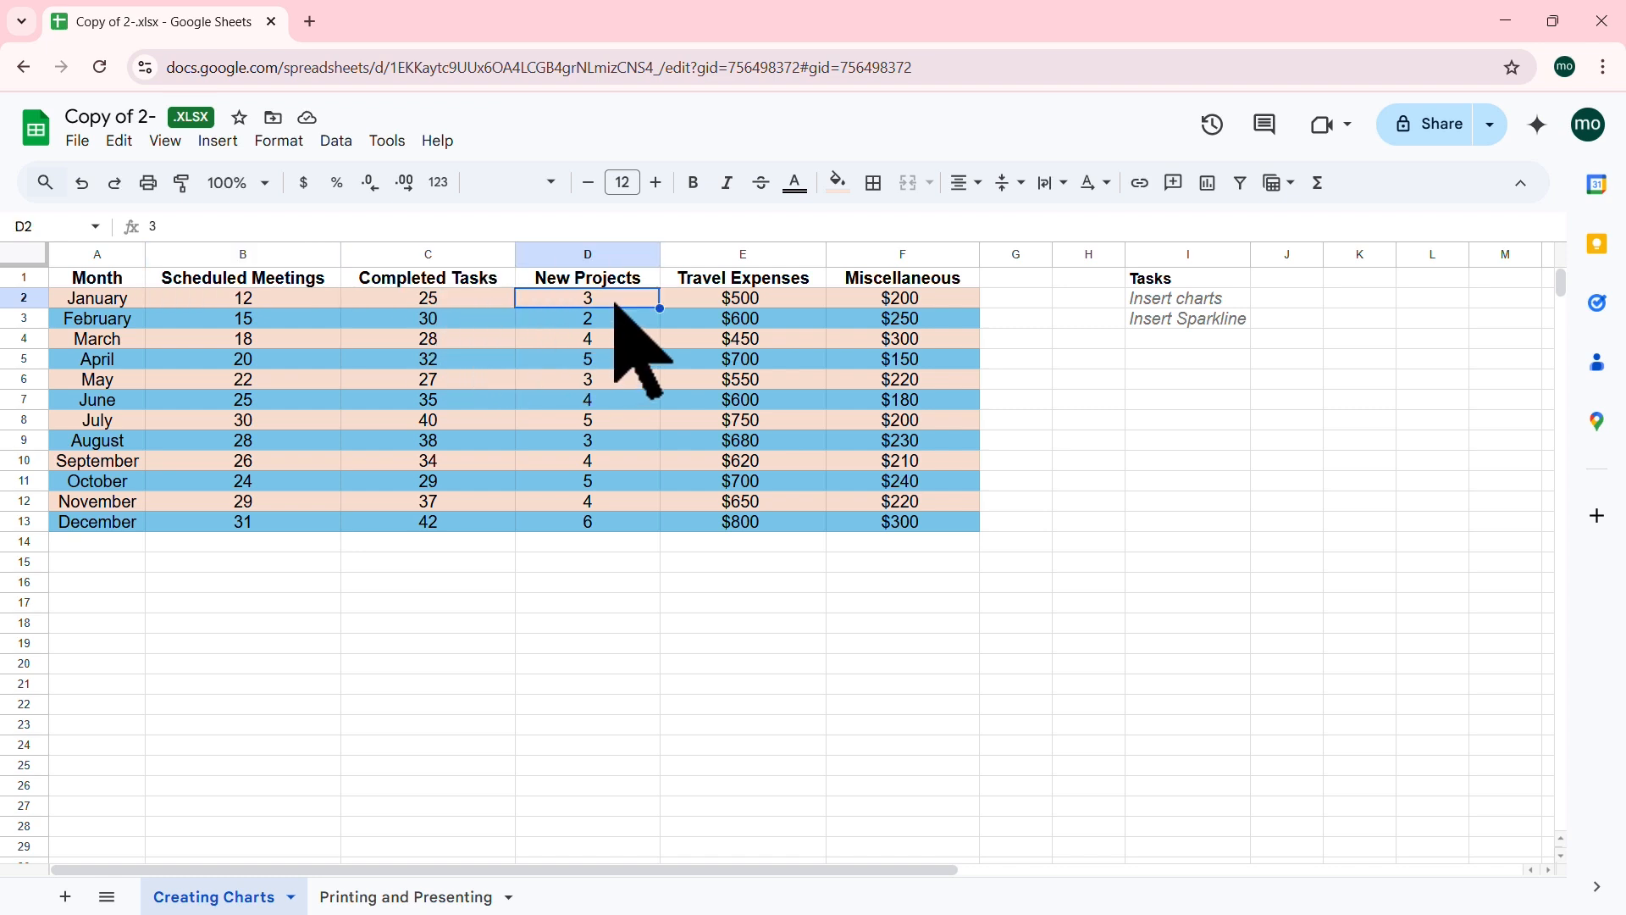
click(788, 303)
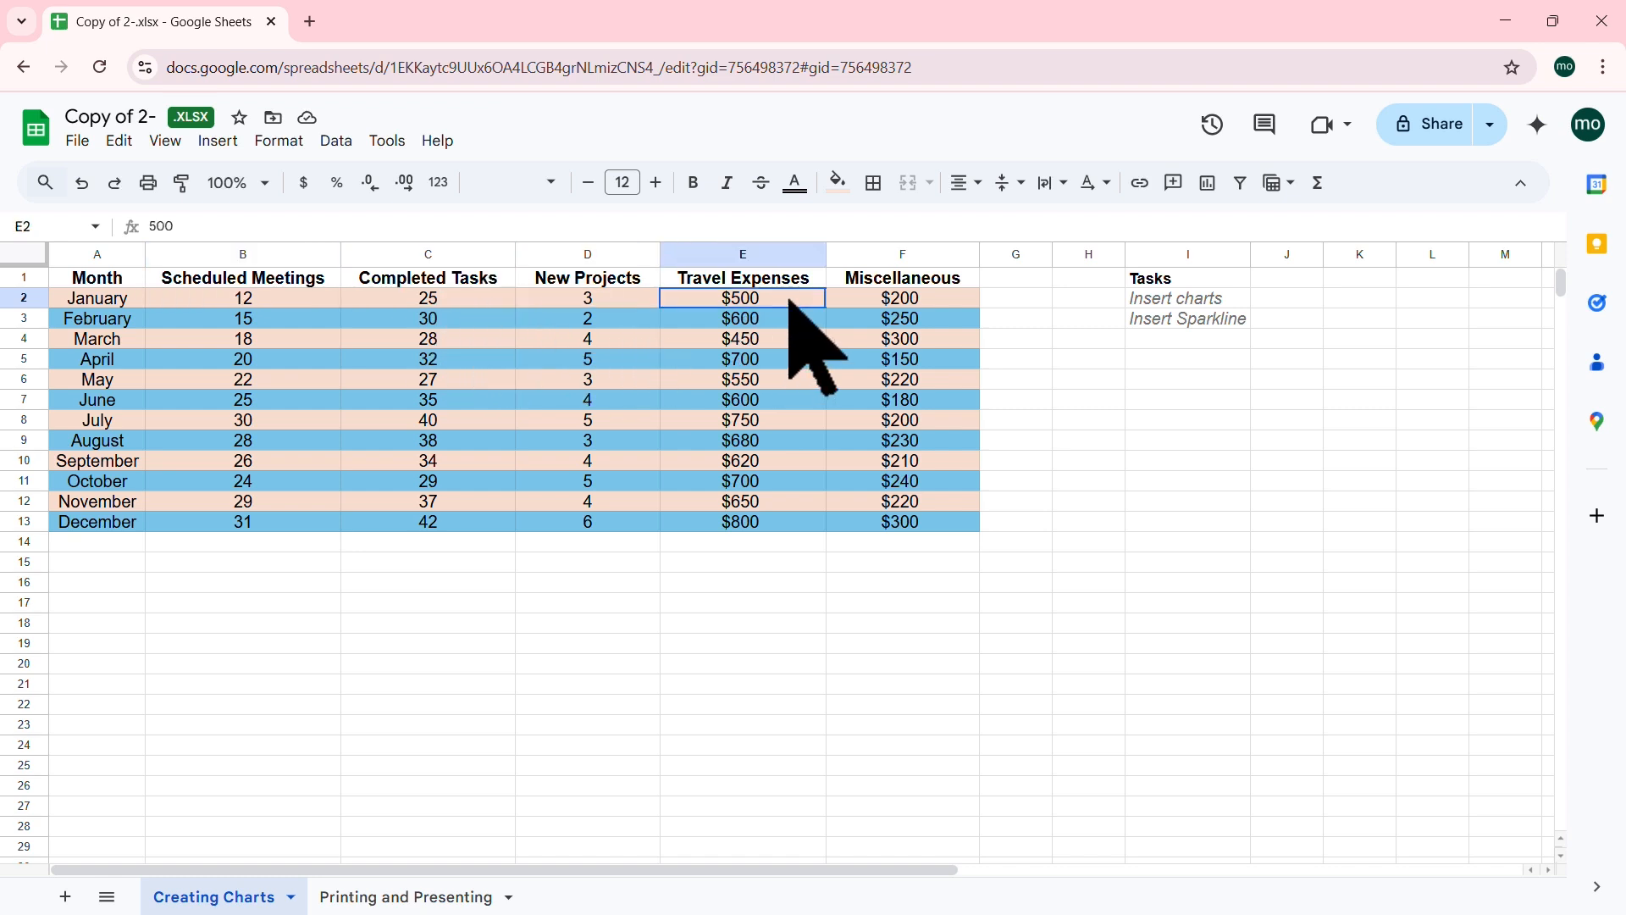
click(927, 298)
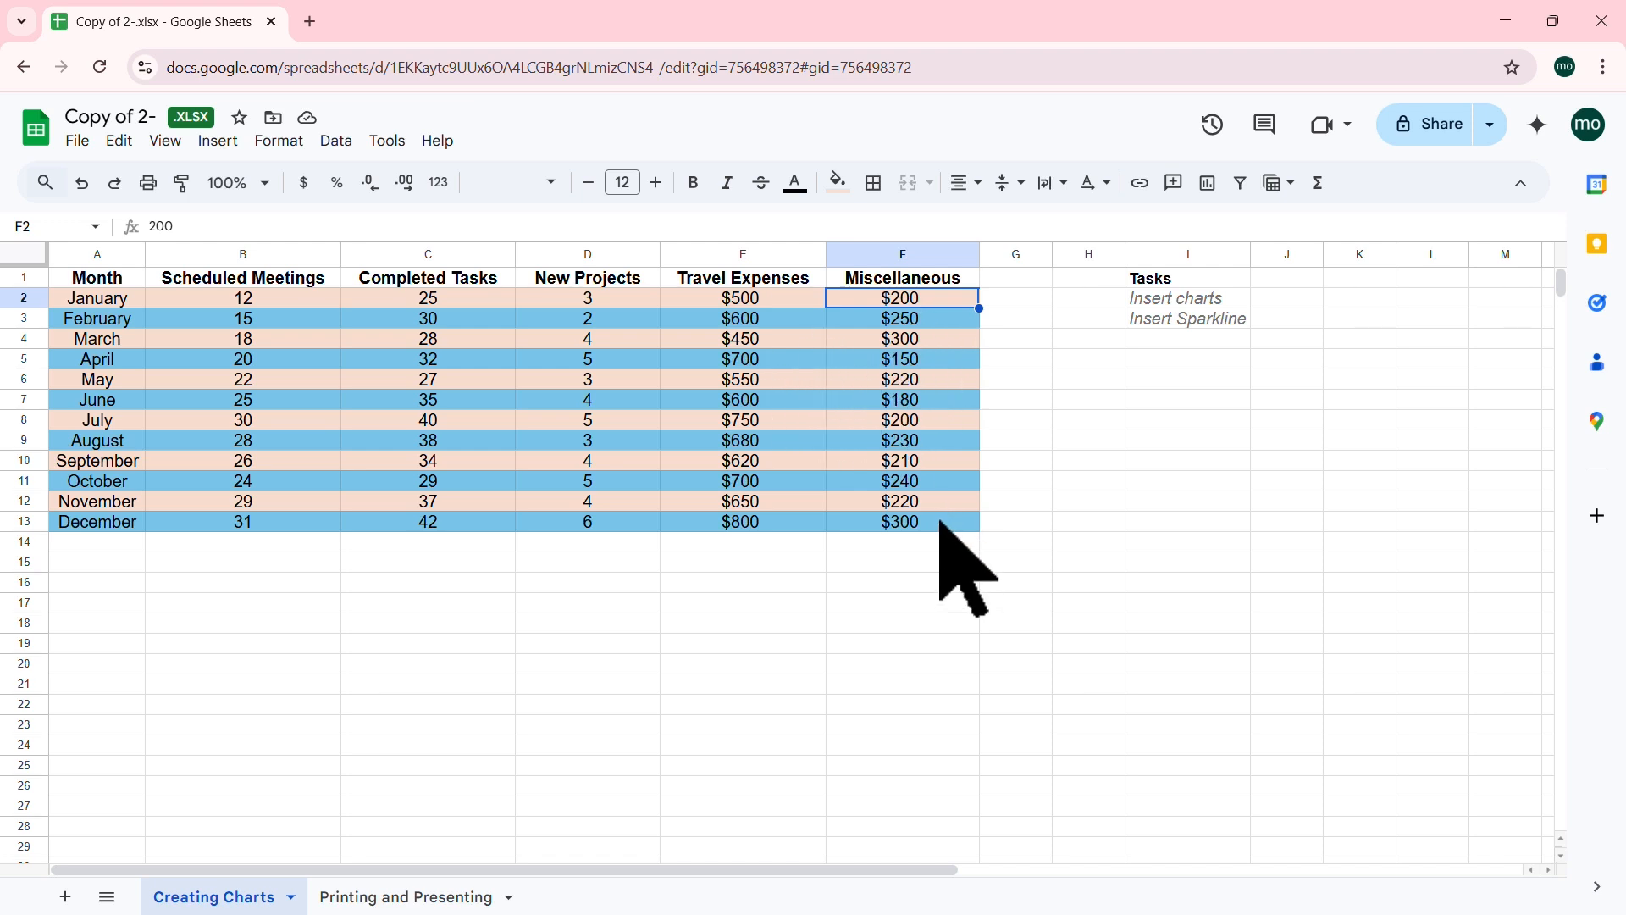
drag(940, 521, 84, 282)
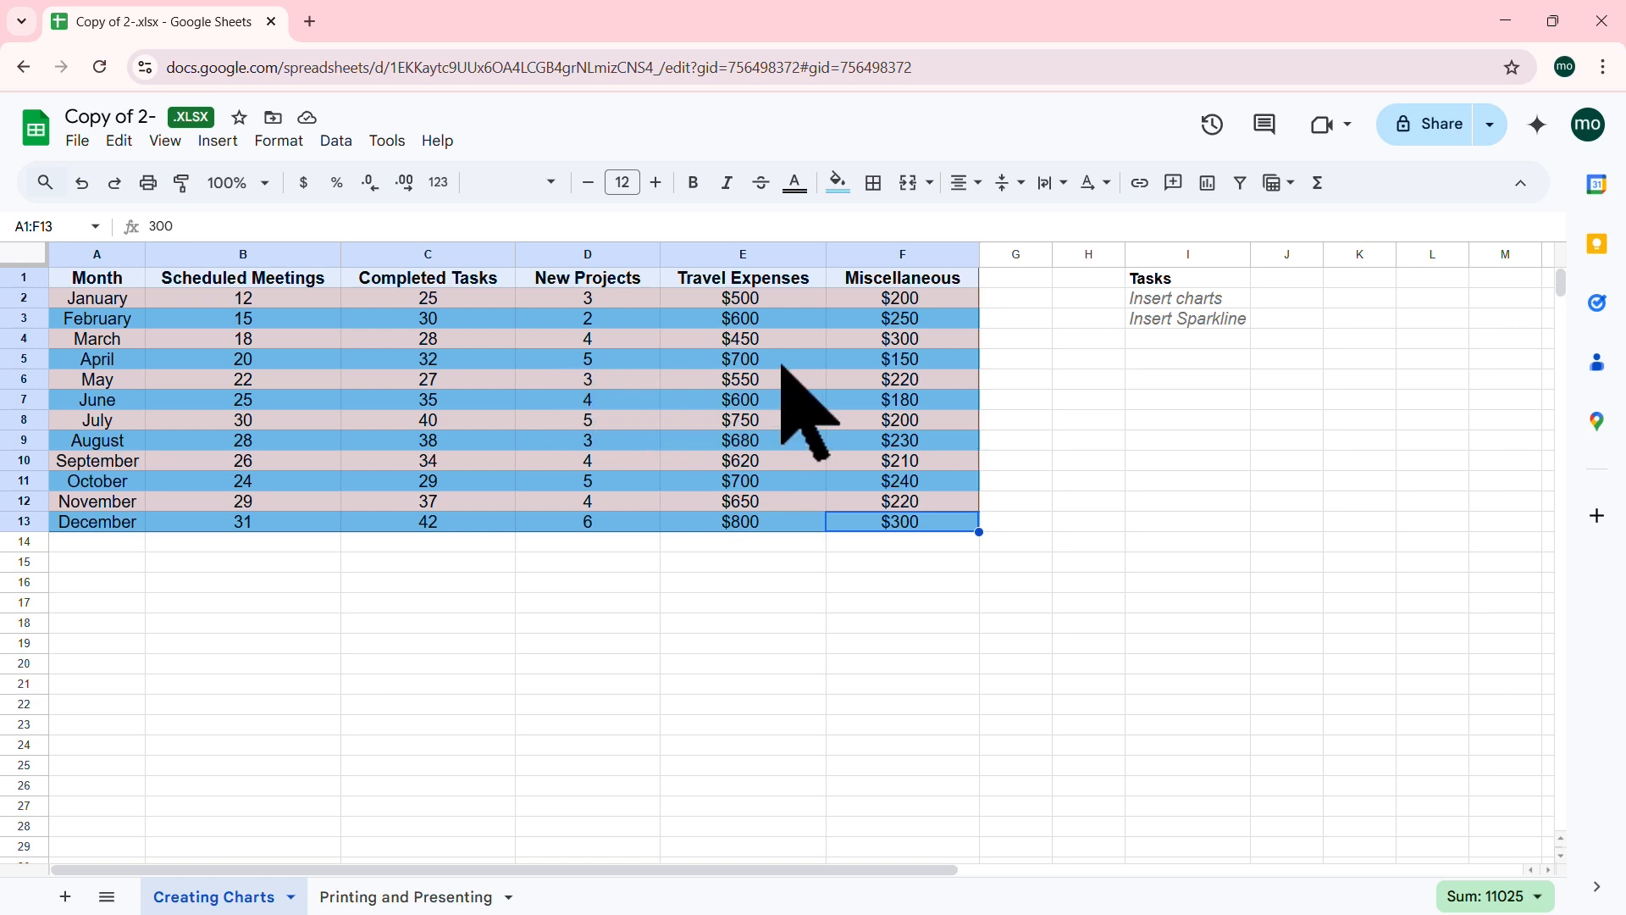
Step: Select the Month-to-Completed Tasks range A1:C12, then choose Insert > Chart
click(651, 388)
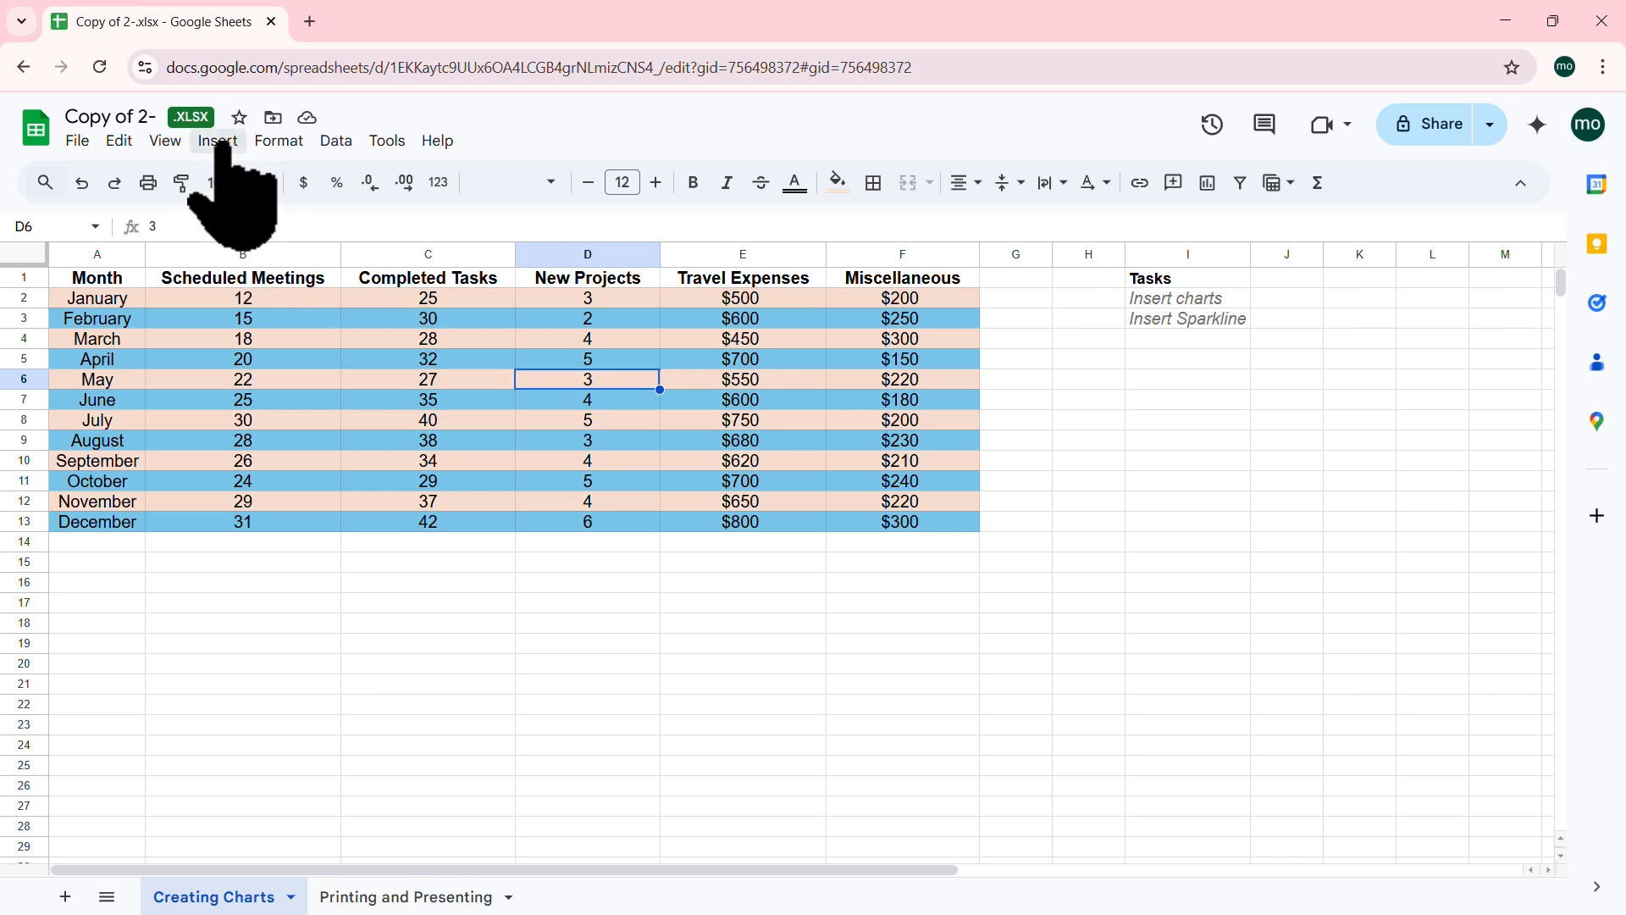
click(522, 420)
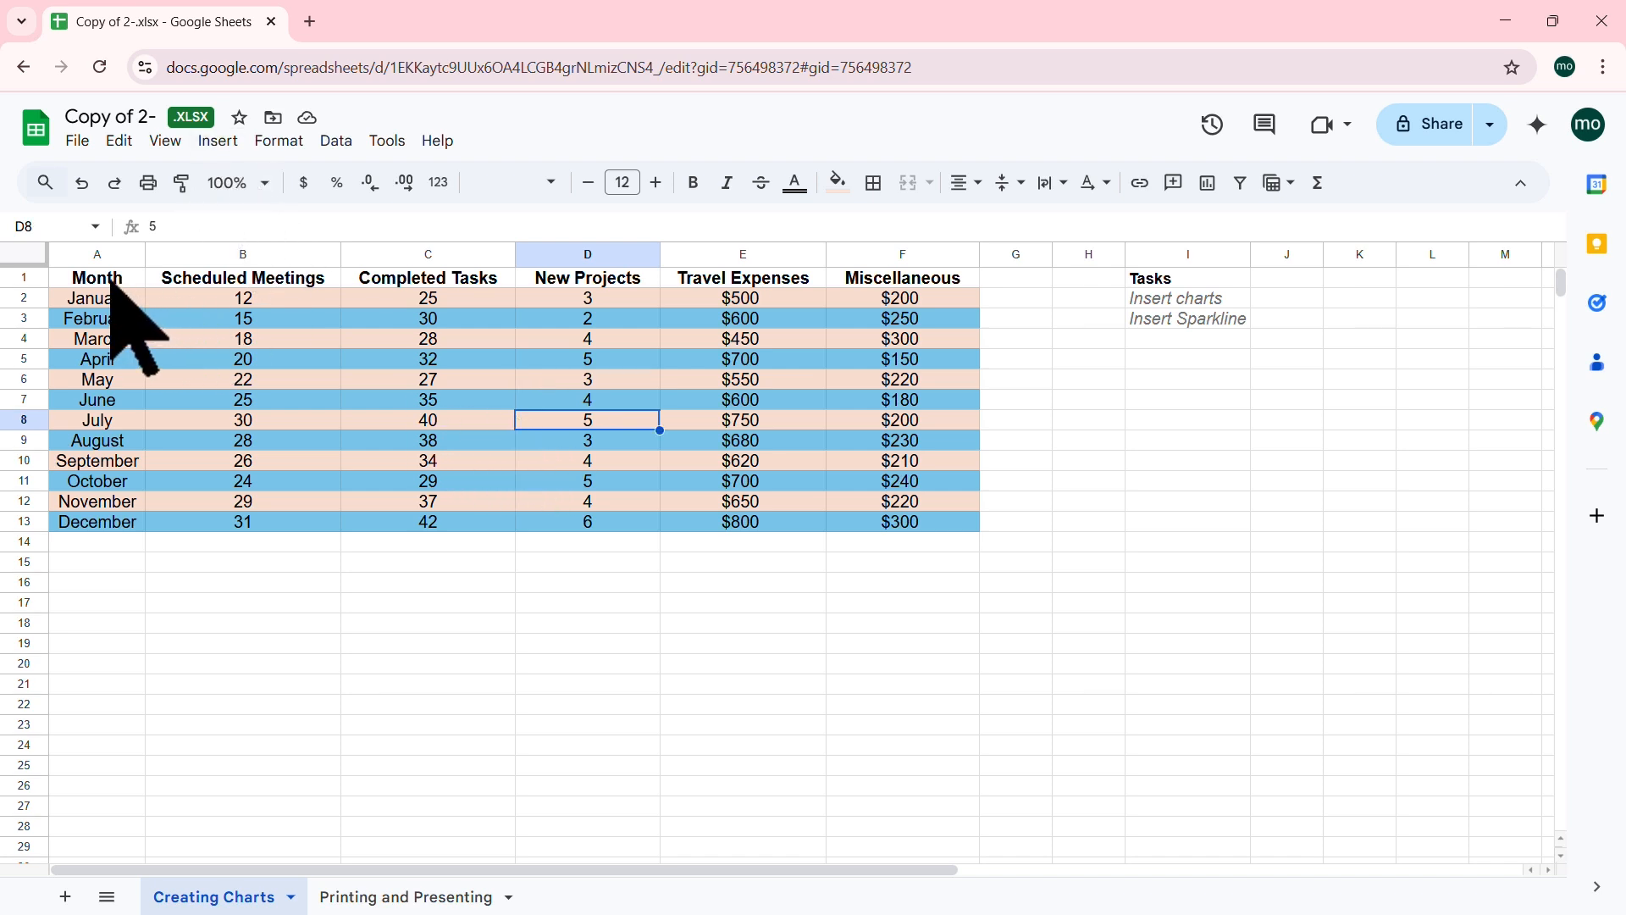
drag(113, 282, 465, 504)
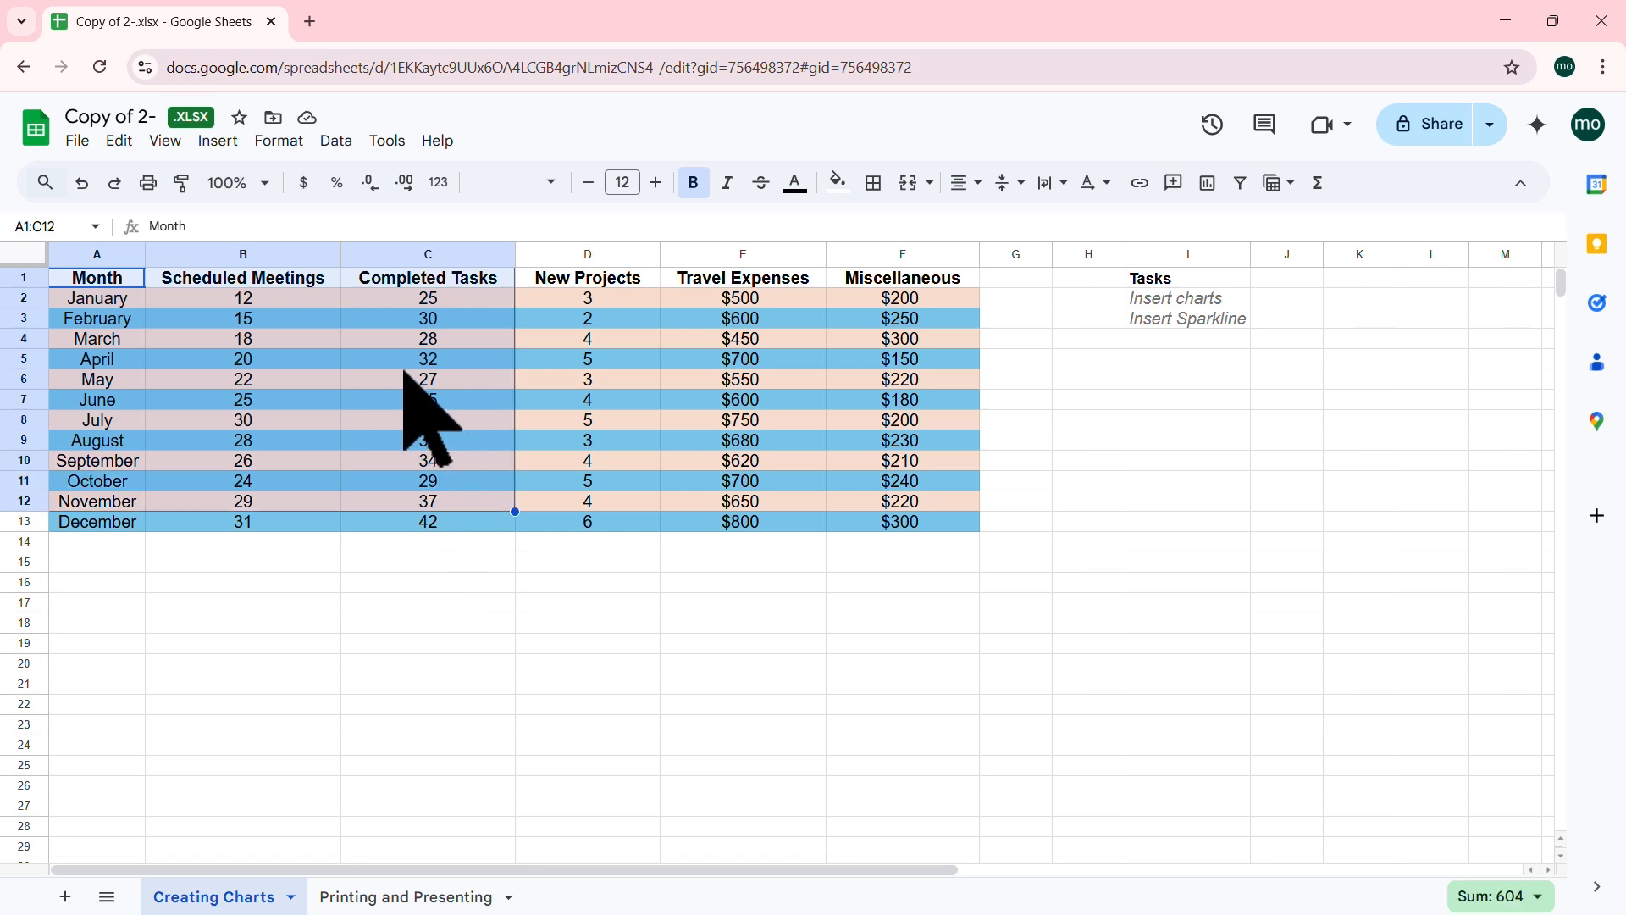
click(584, 402)
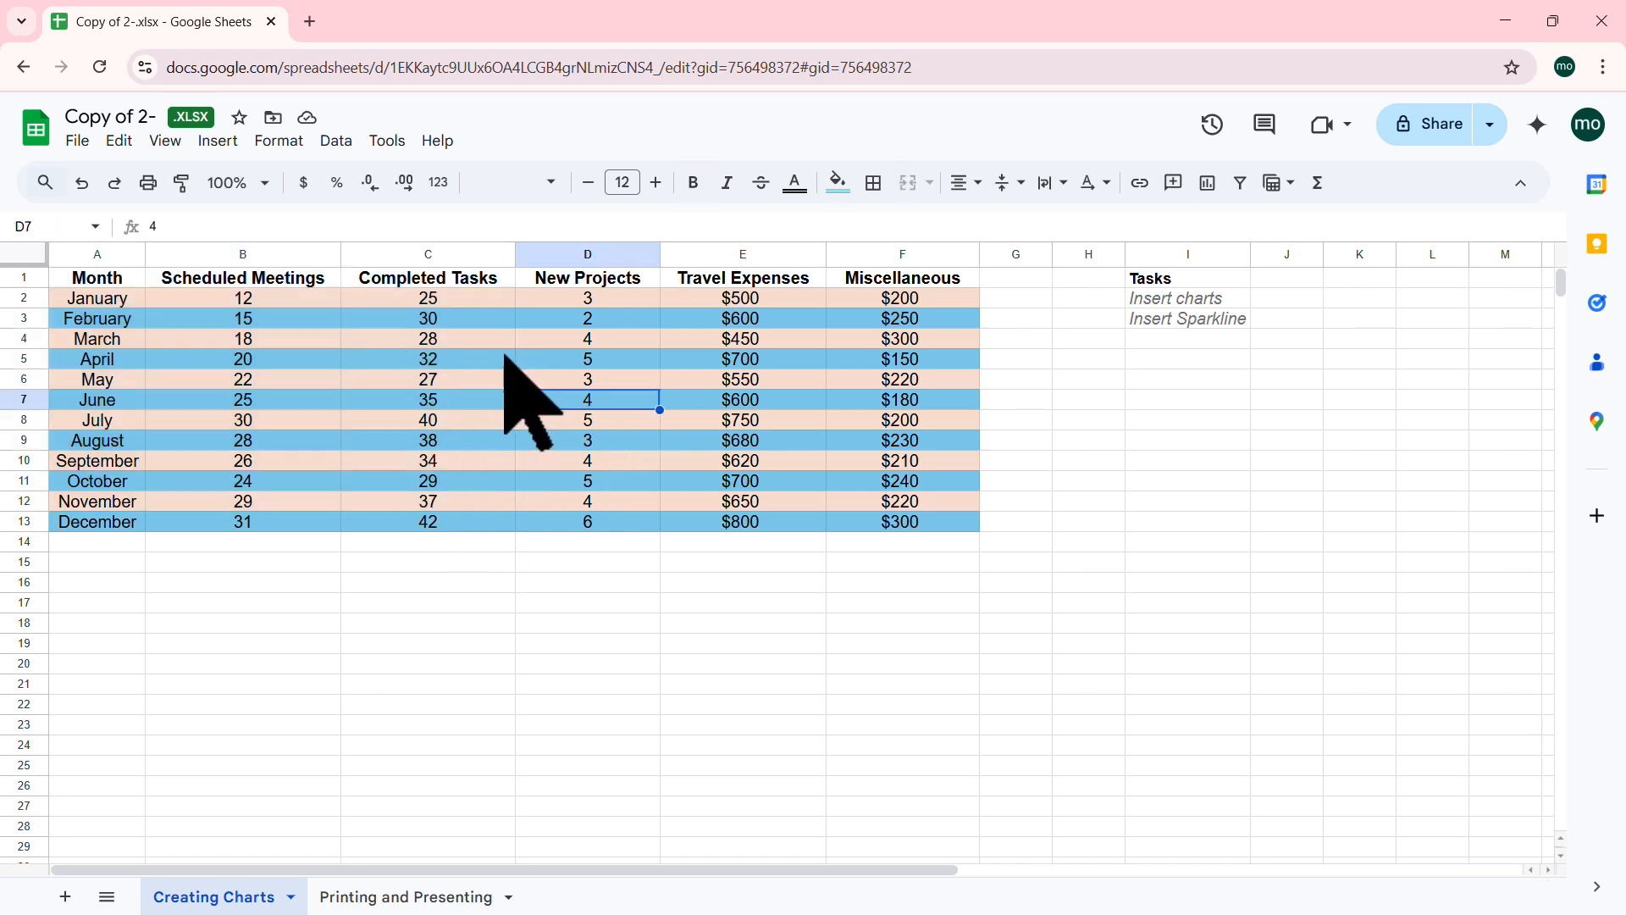
click(490, 355)
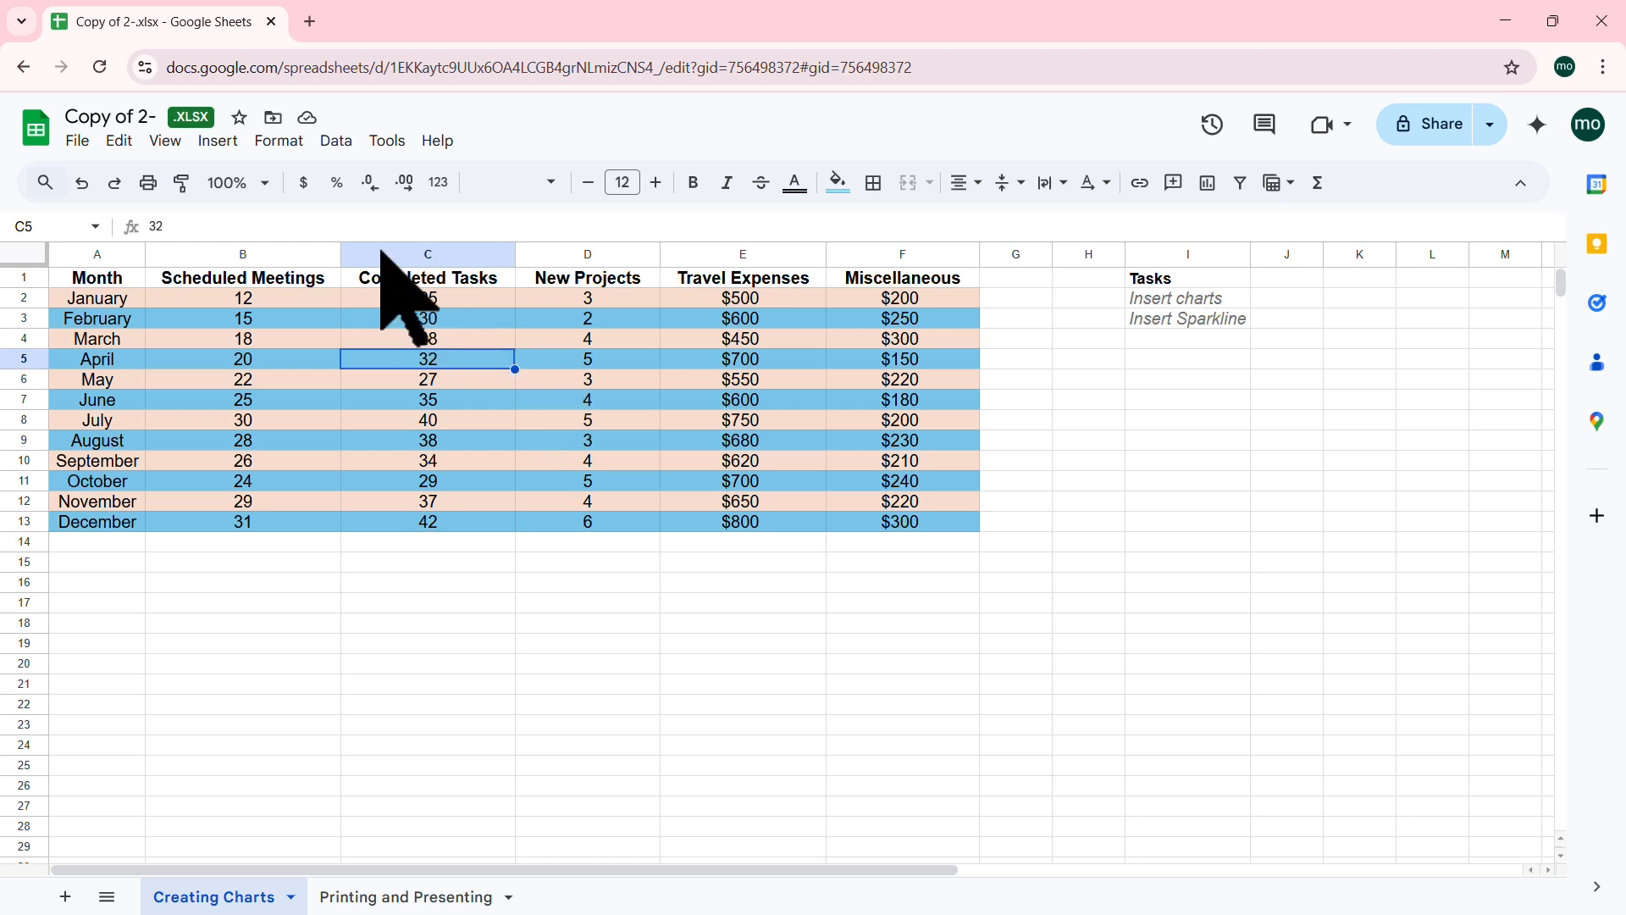
click(218, 142)
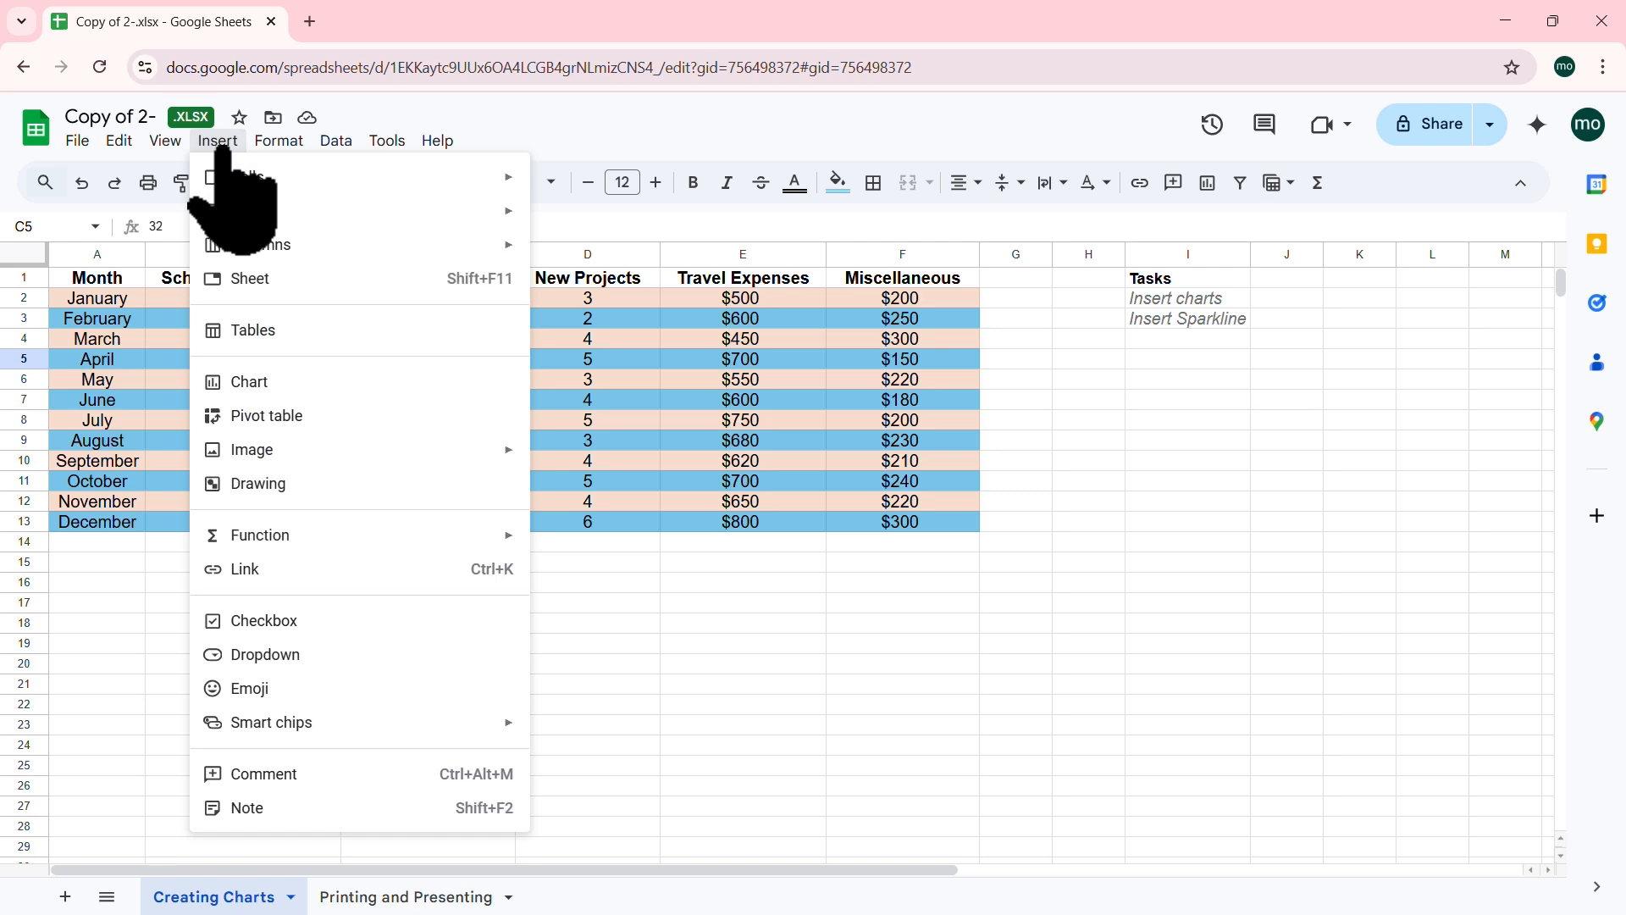
click(265, 383)
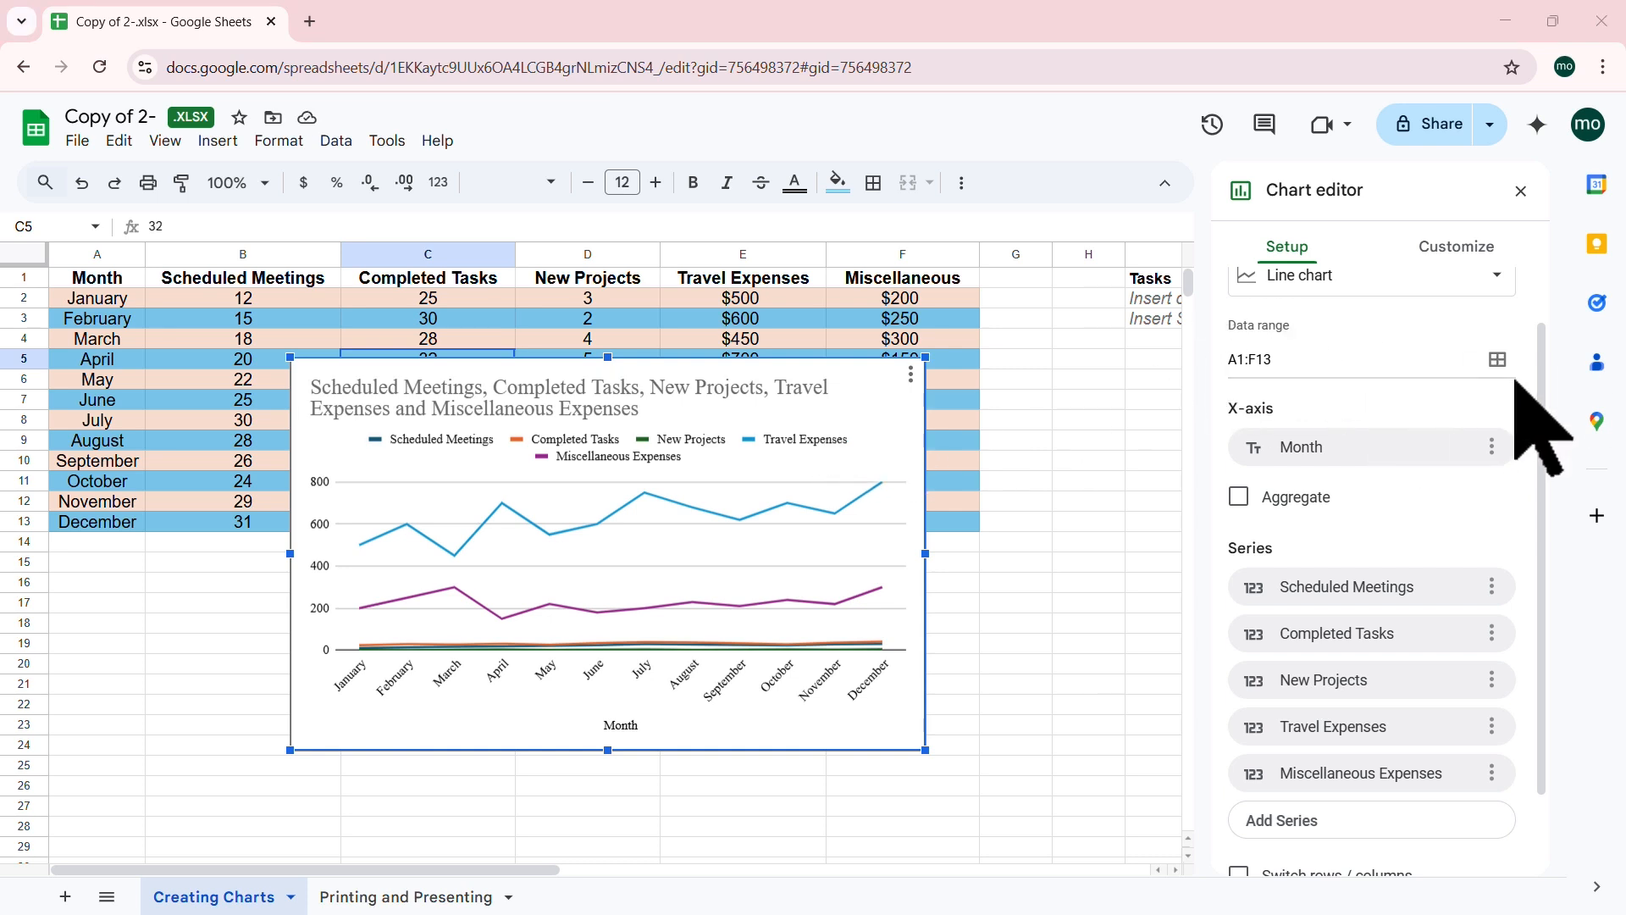
Step: Scroll the Chart editor to review the line chart's A1:F13 range with Month on the x-axis
drag(1543, 347, 1543, 288)
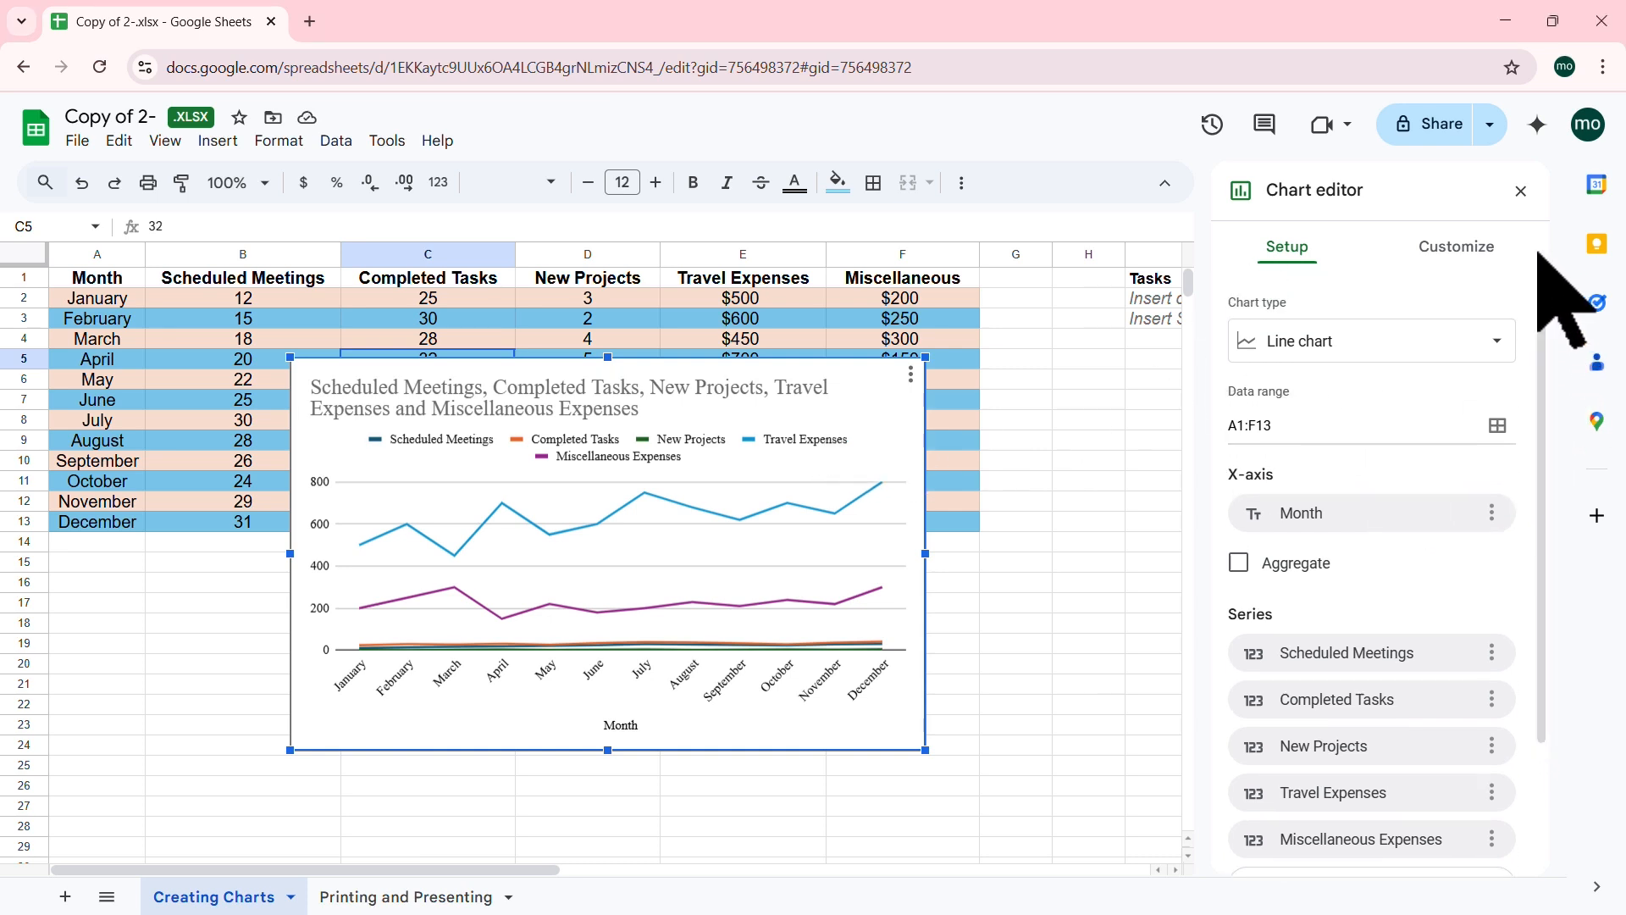
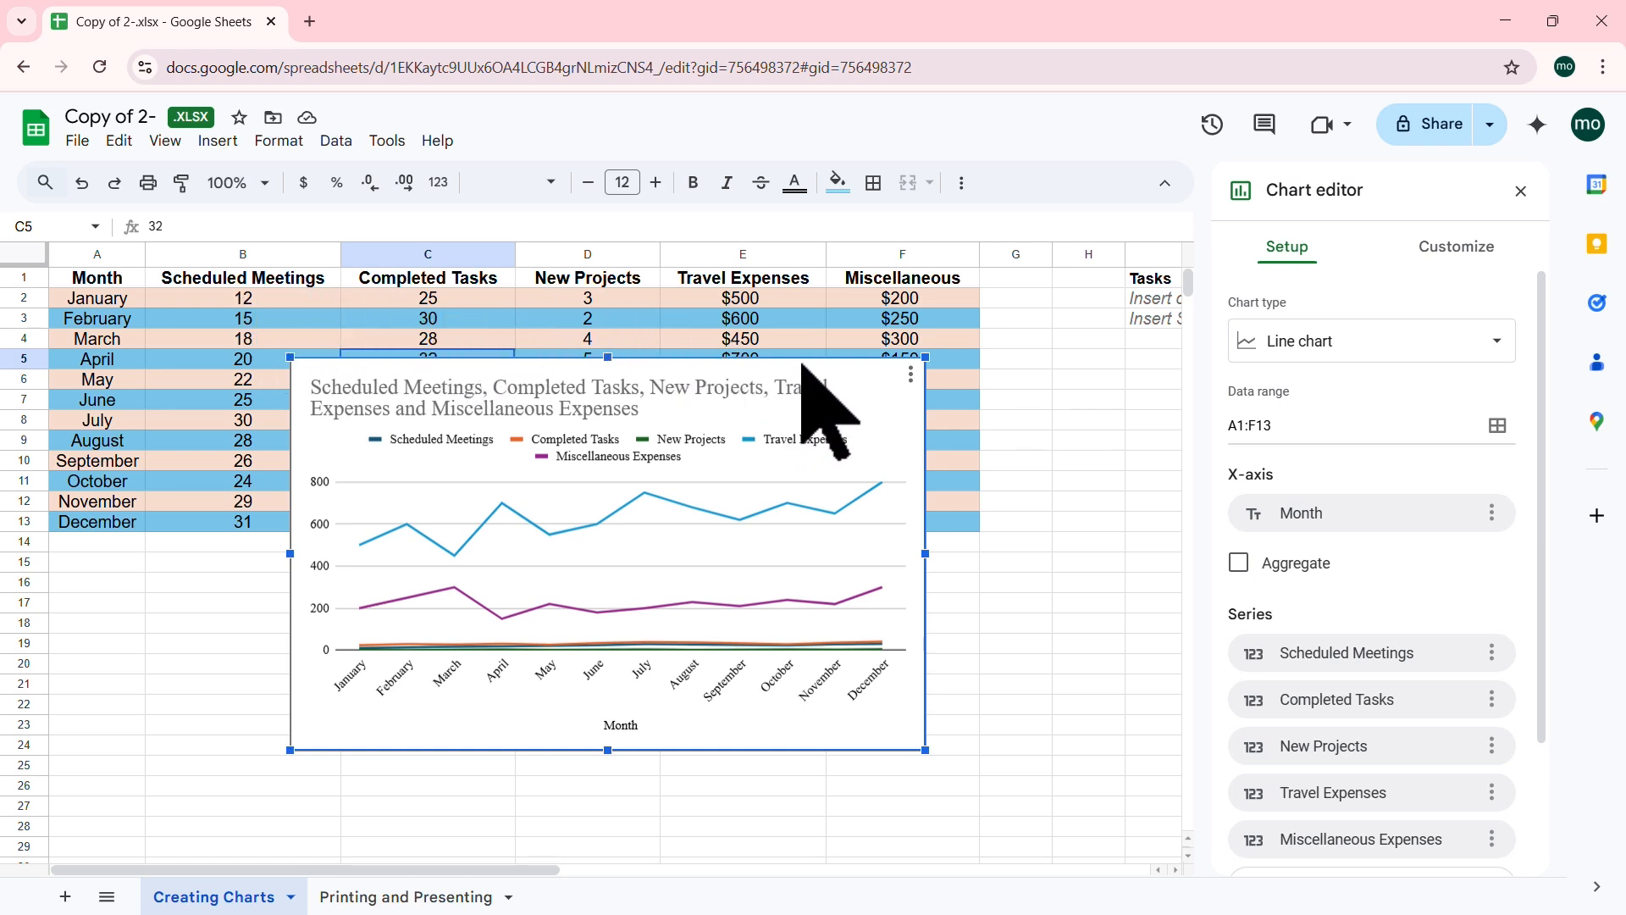
Step: Move the line chart to start at row 6 beside the table and close the chart editor
drag(871, 367, 1099, 459)
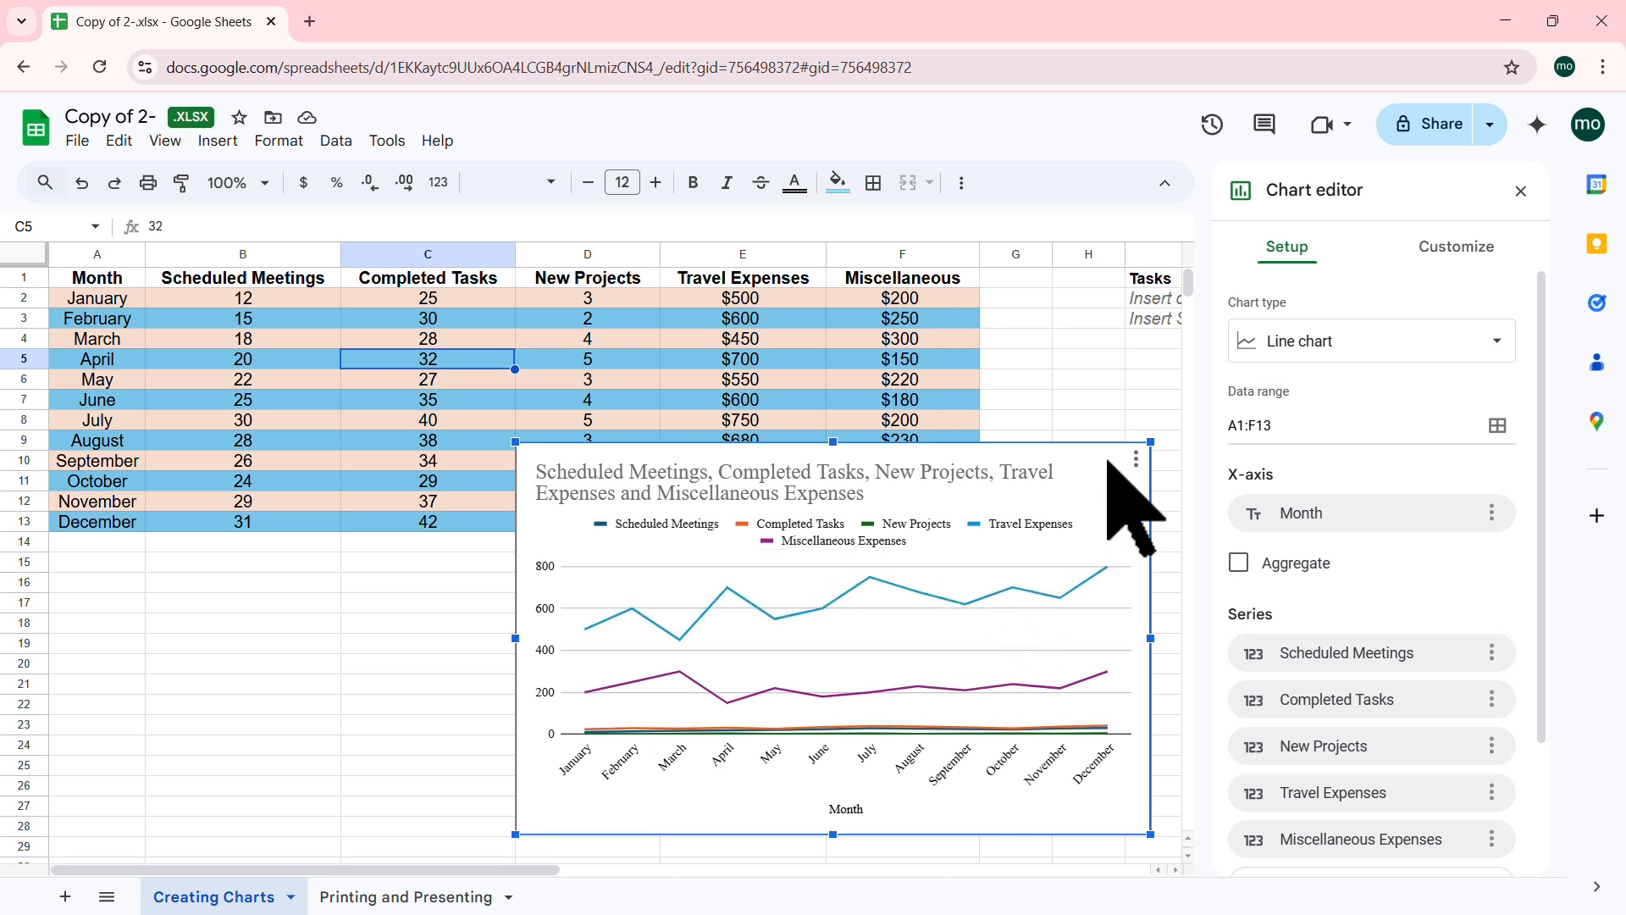
drag(1107, 455, 1055, 391)
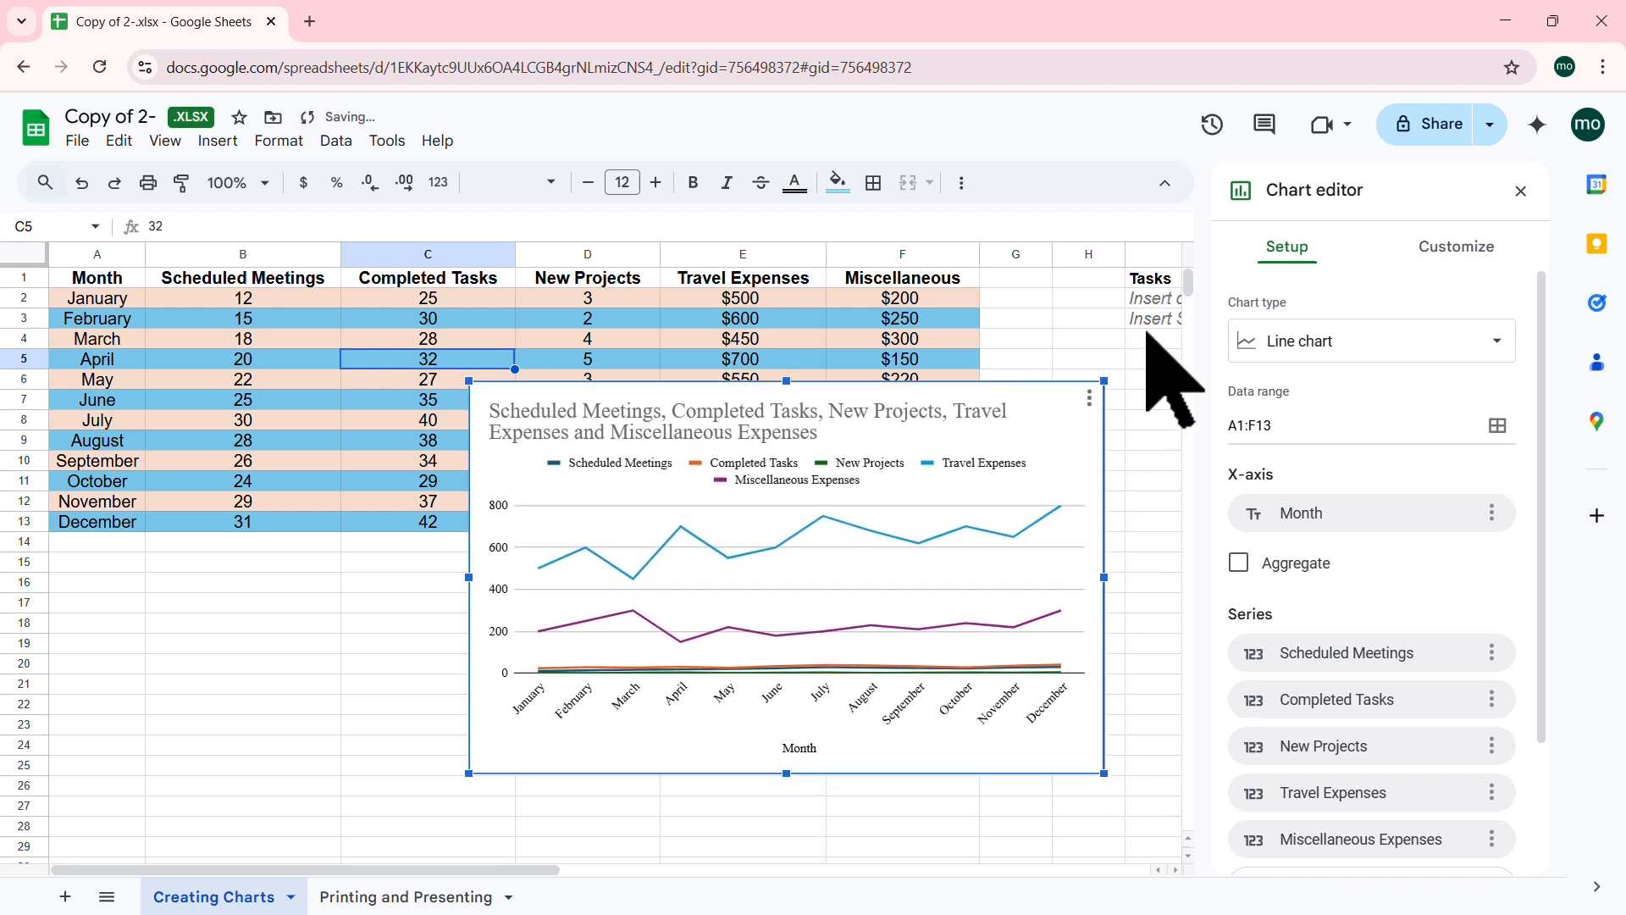
click(1522, 190)
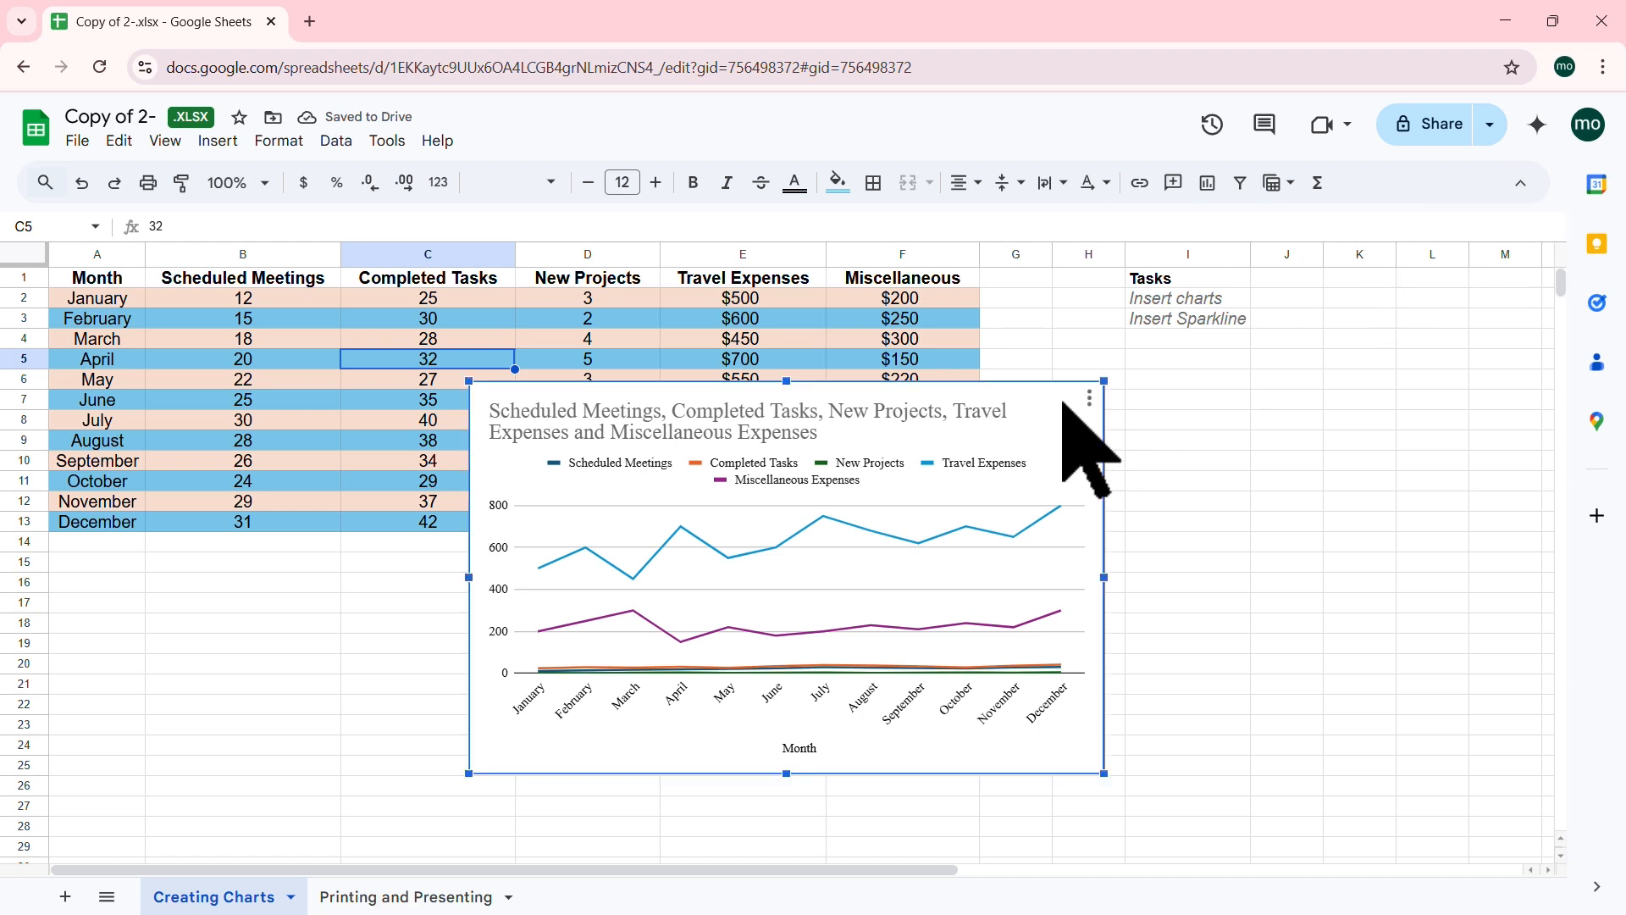
Step: Remove the Scheduled Meetings, Completed Tasks and New Projects series from the line chart
click(1089, 397)
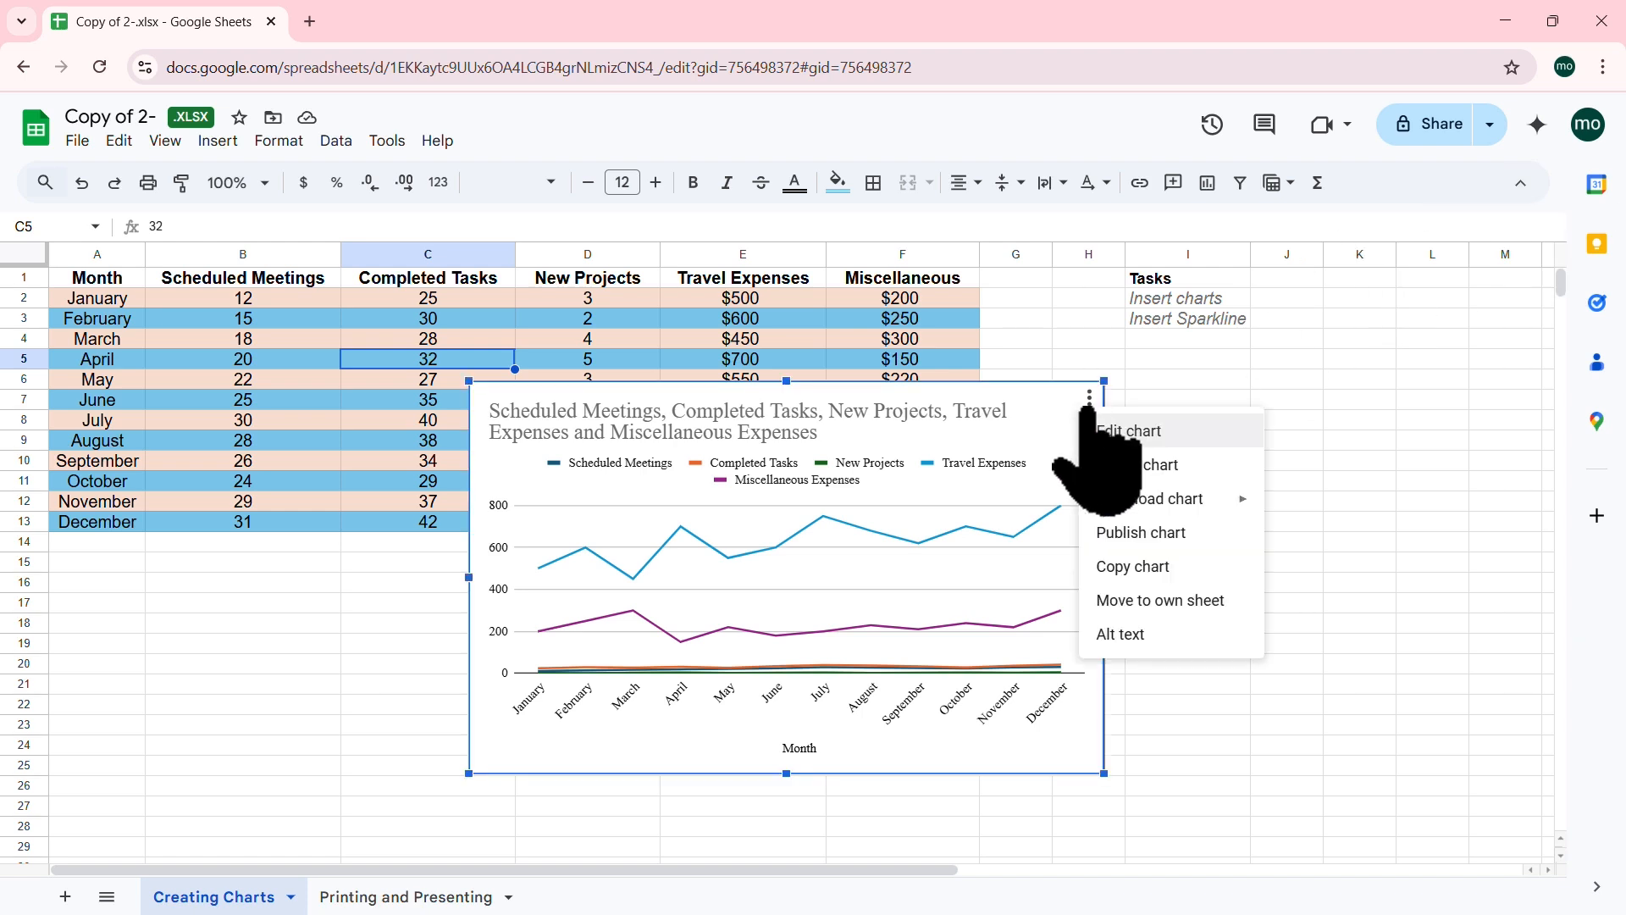
click(1140, 432)
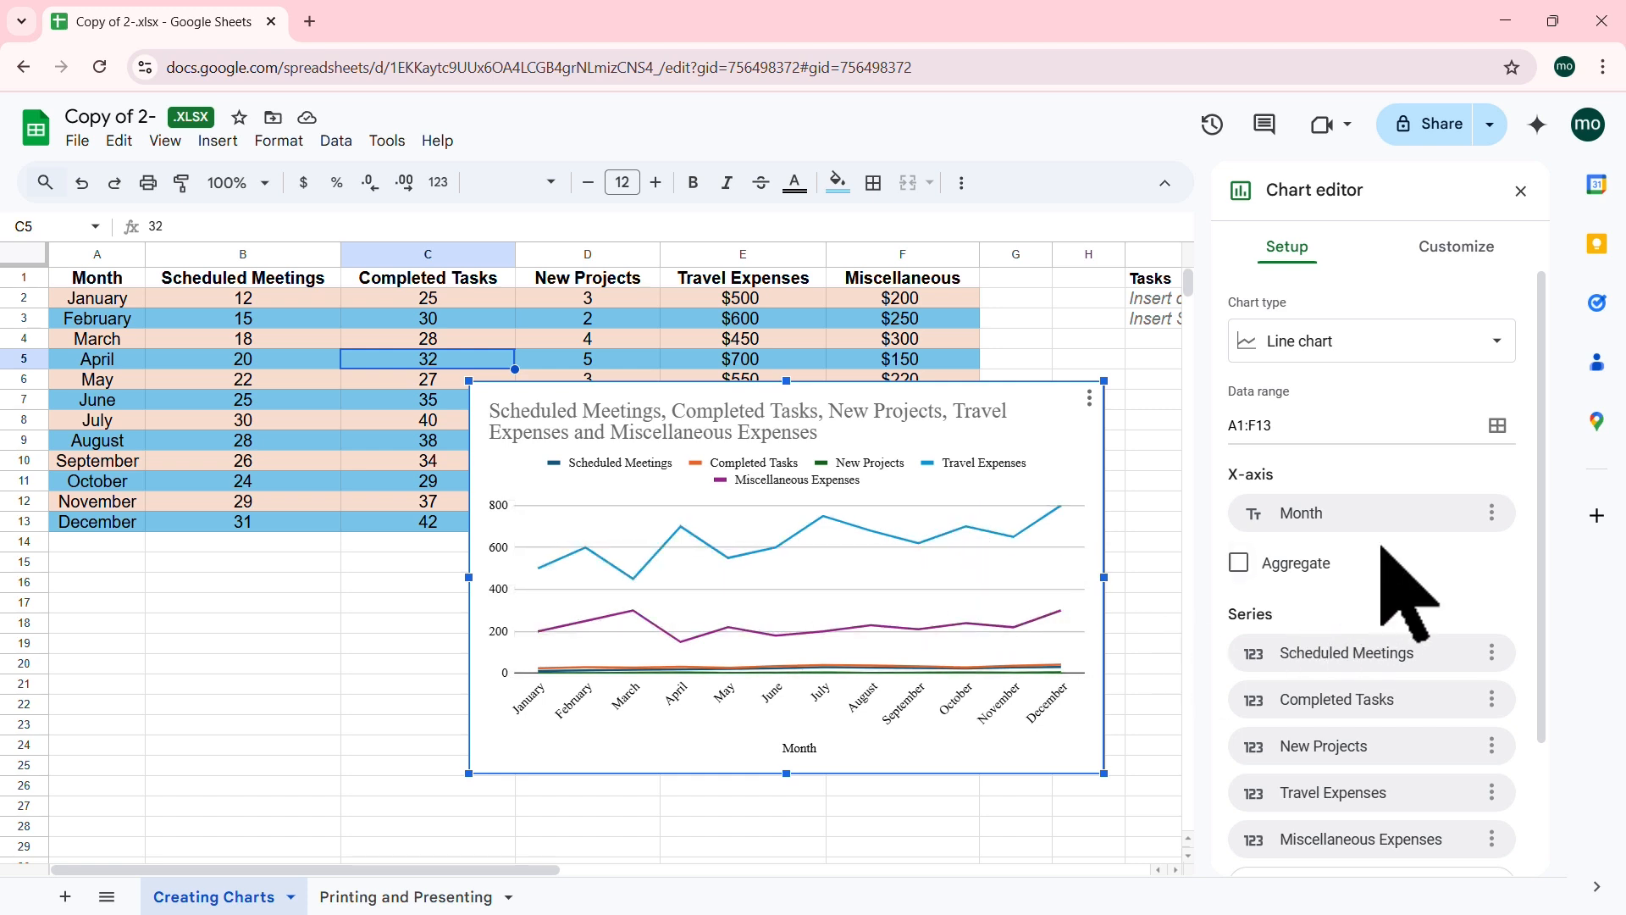
scroll(1541, 500, down, 2)
scroll(1540, 495, down, 1)
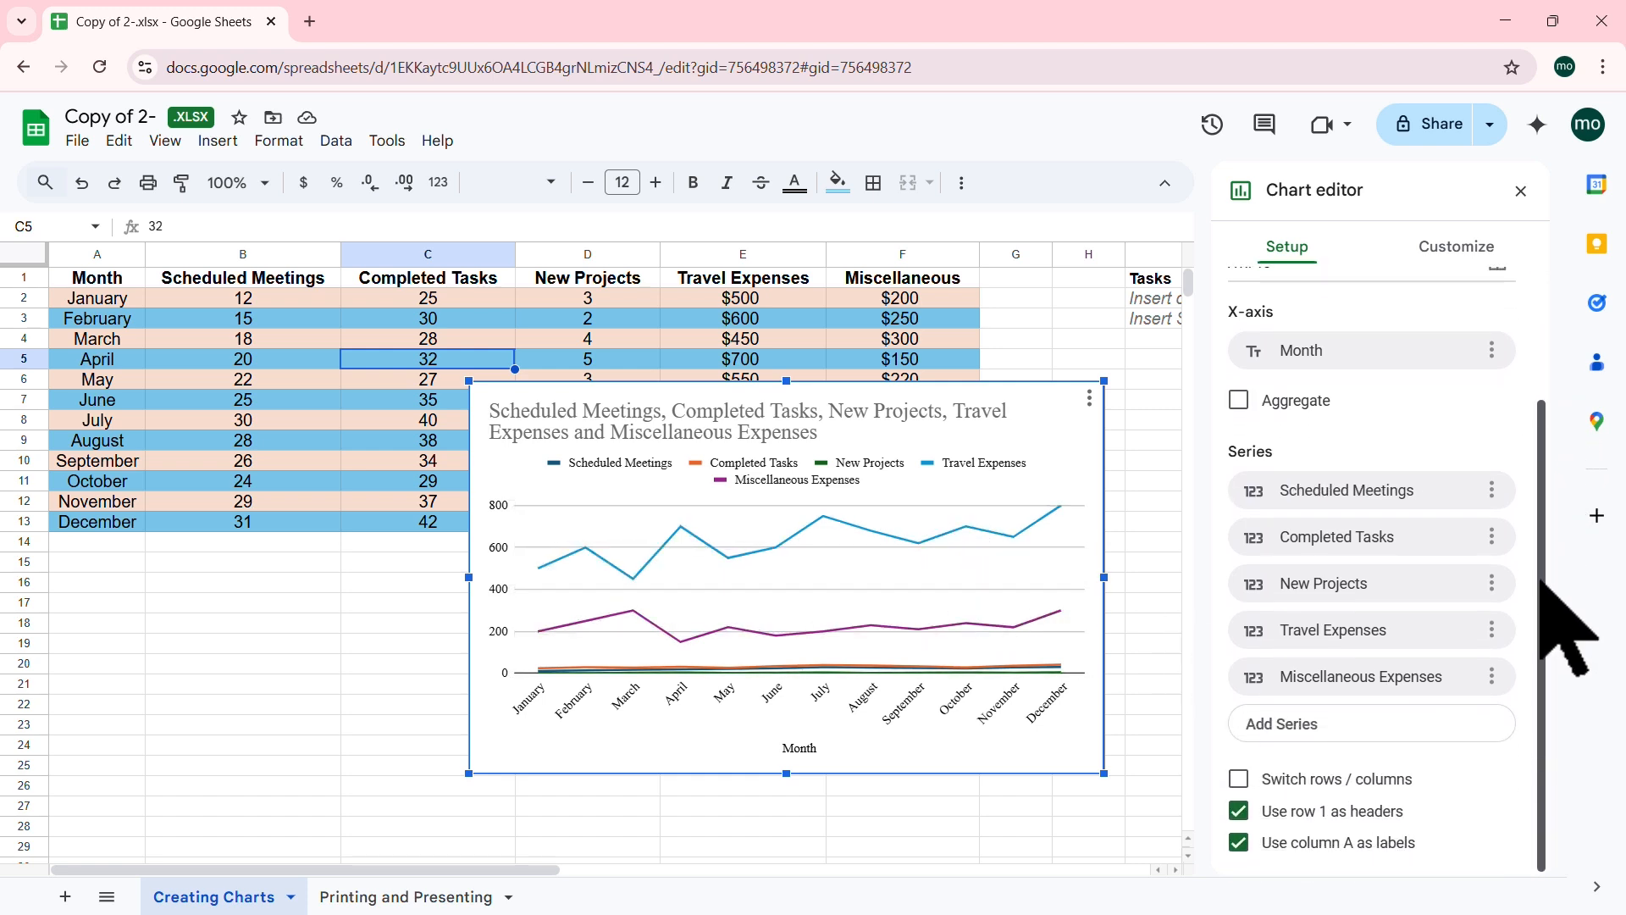
click(1493, 490)
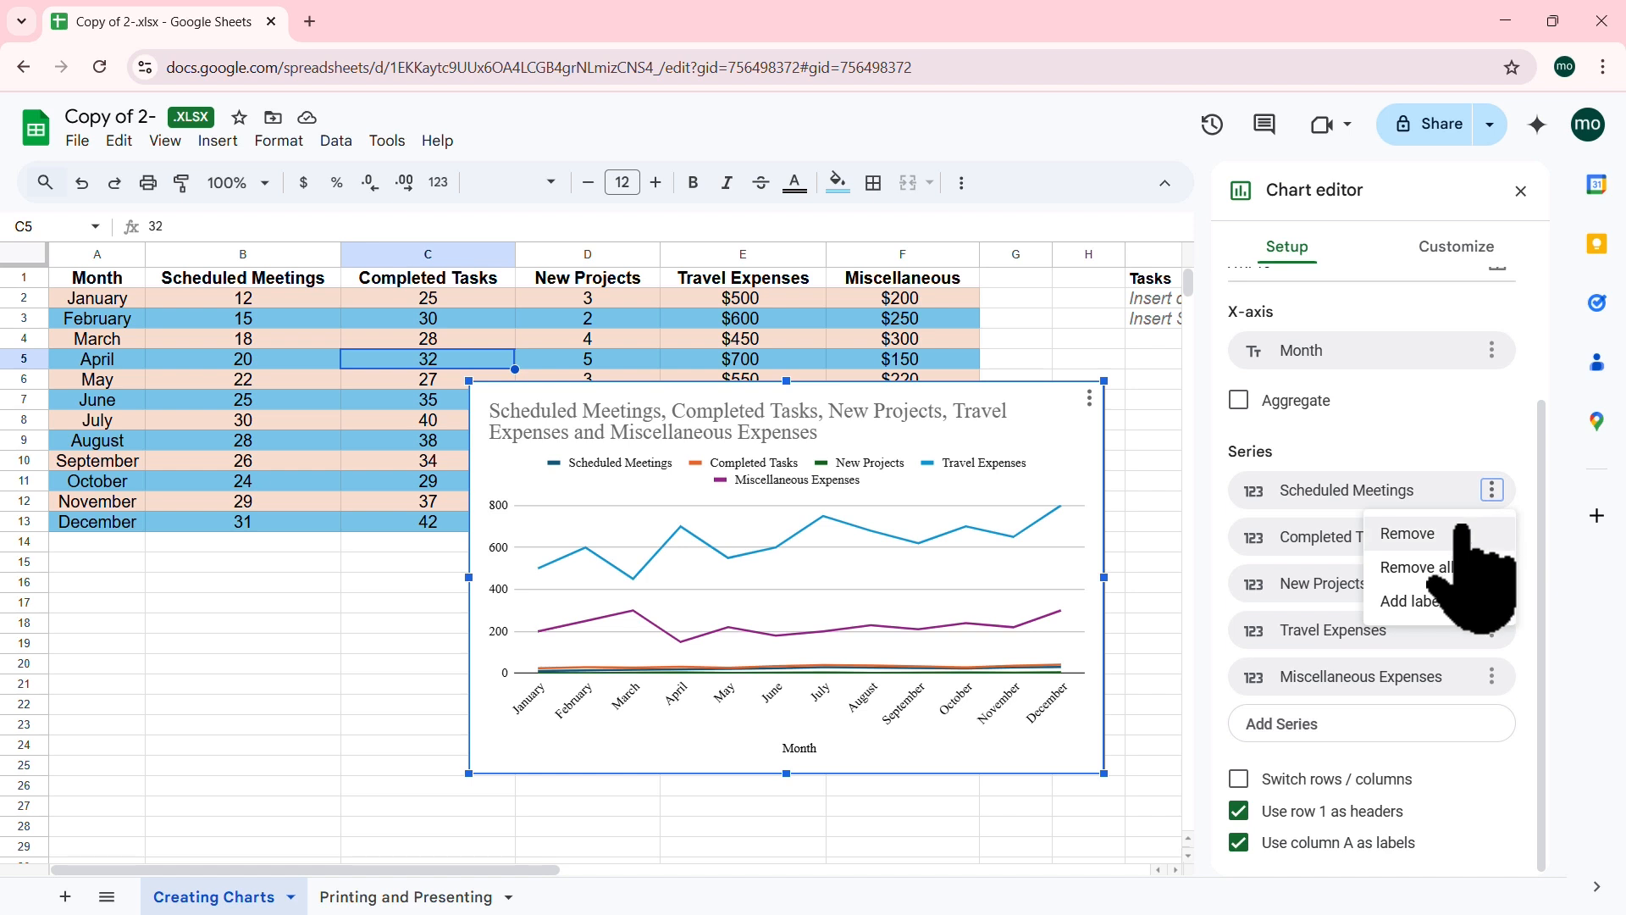
click(1455, 531)
click(1492, 537)
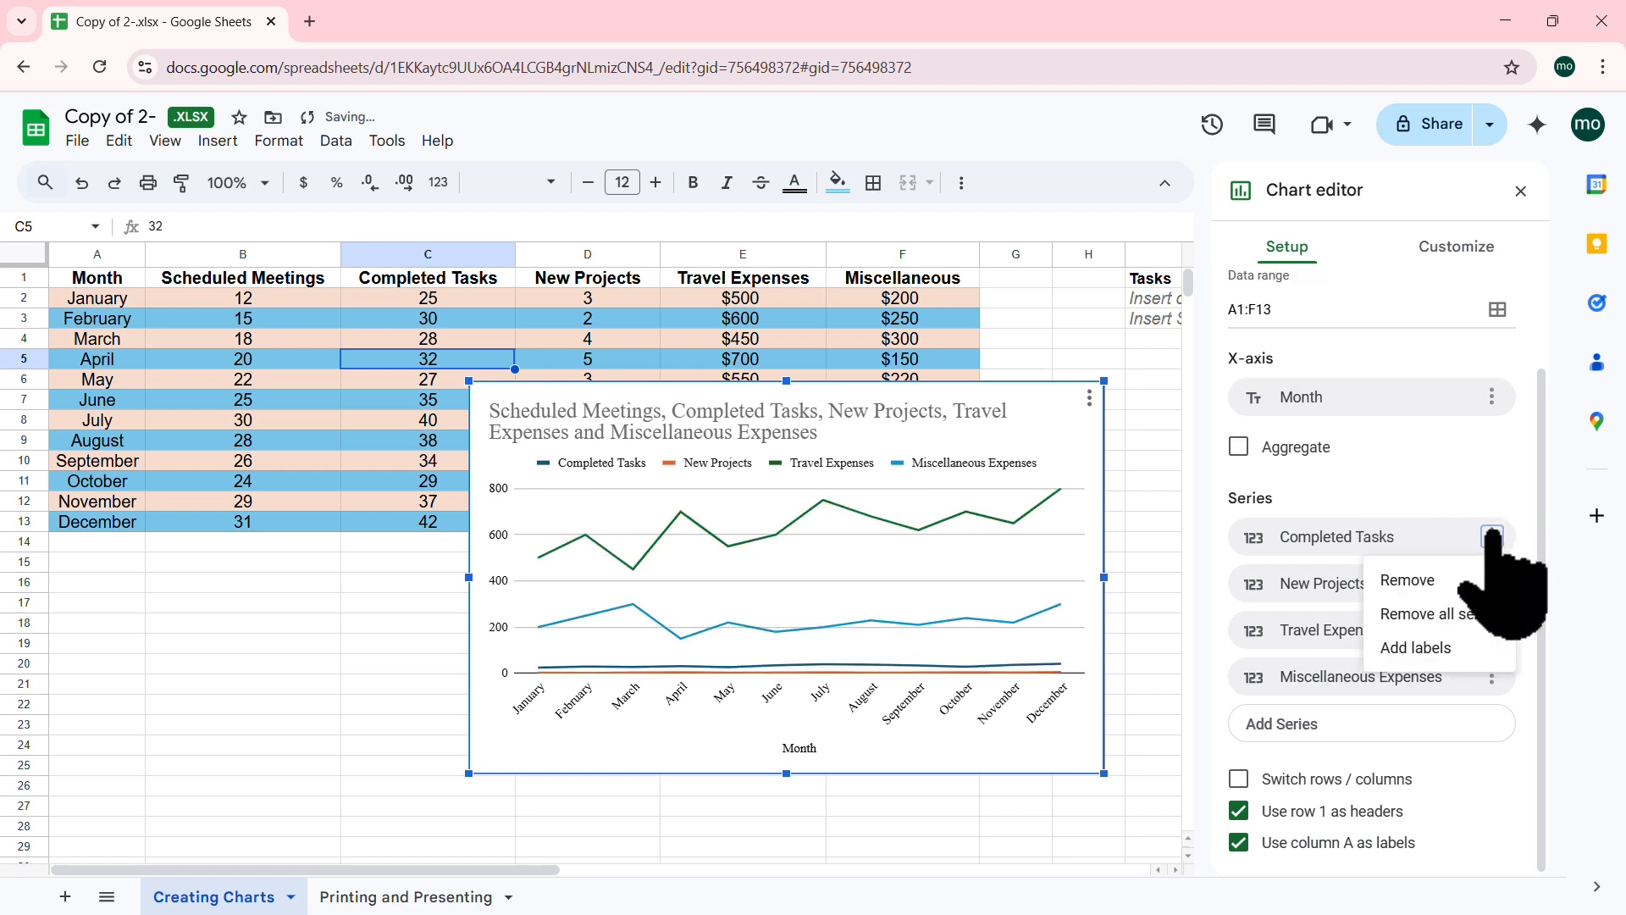
click(1457, 579)
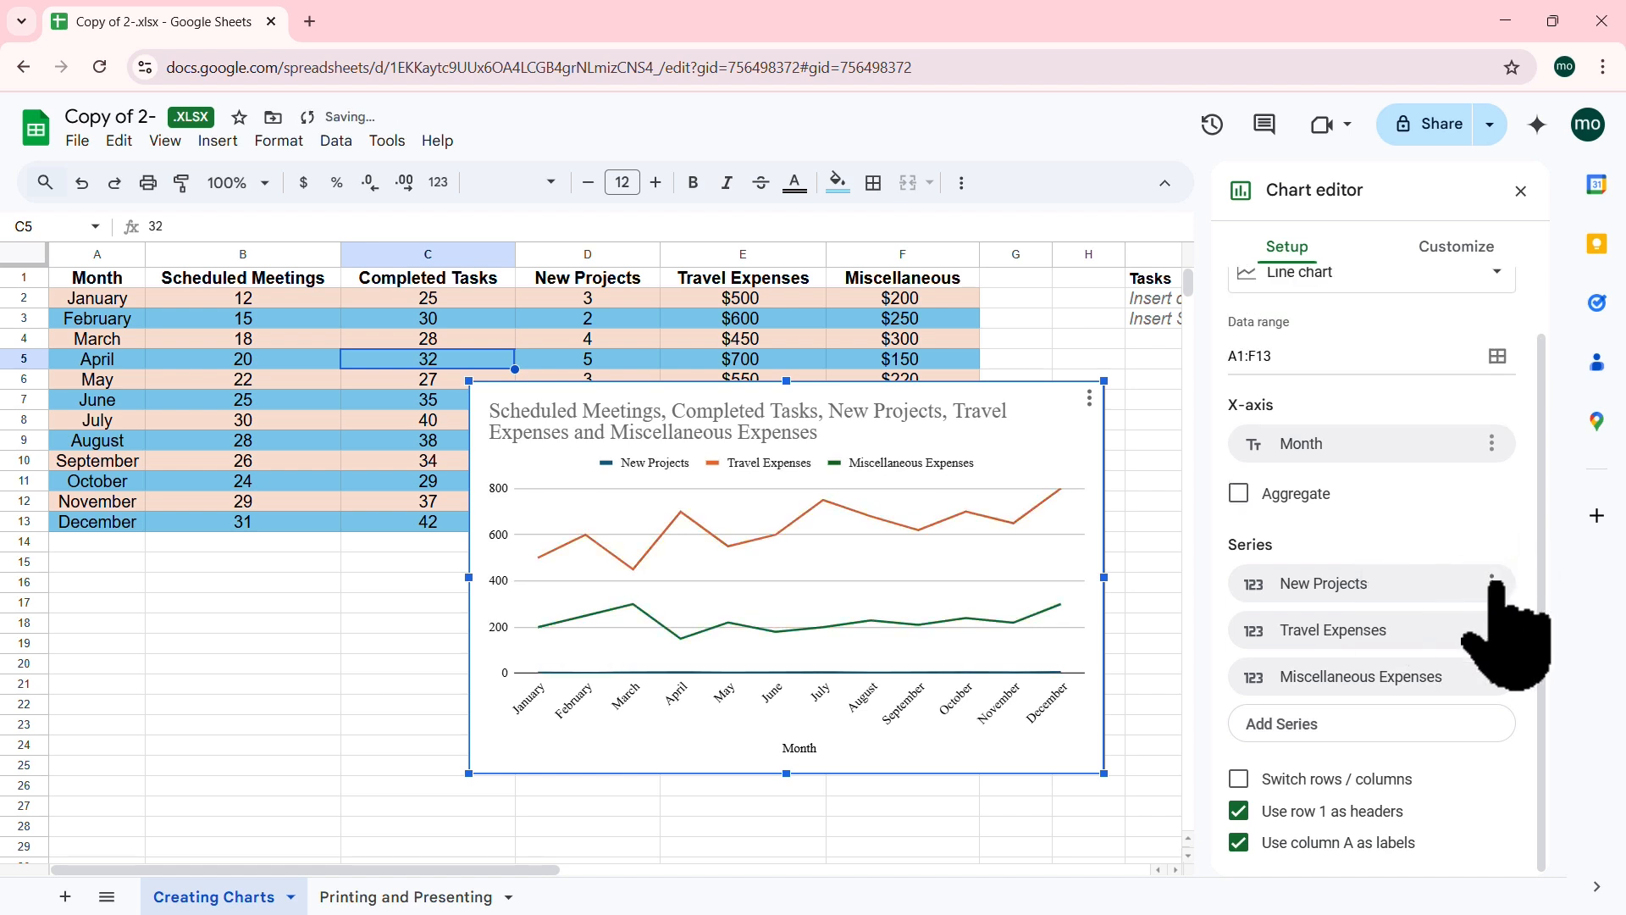
click(1493, 582)
click(1439, 624)
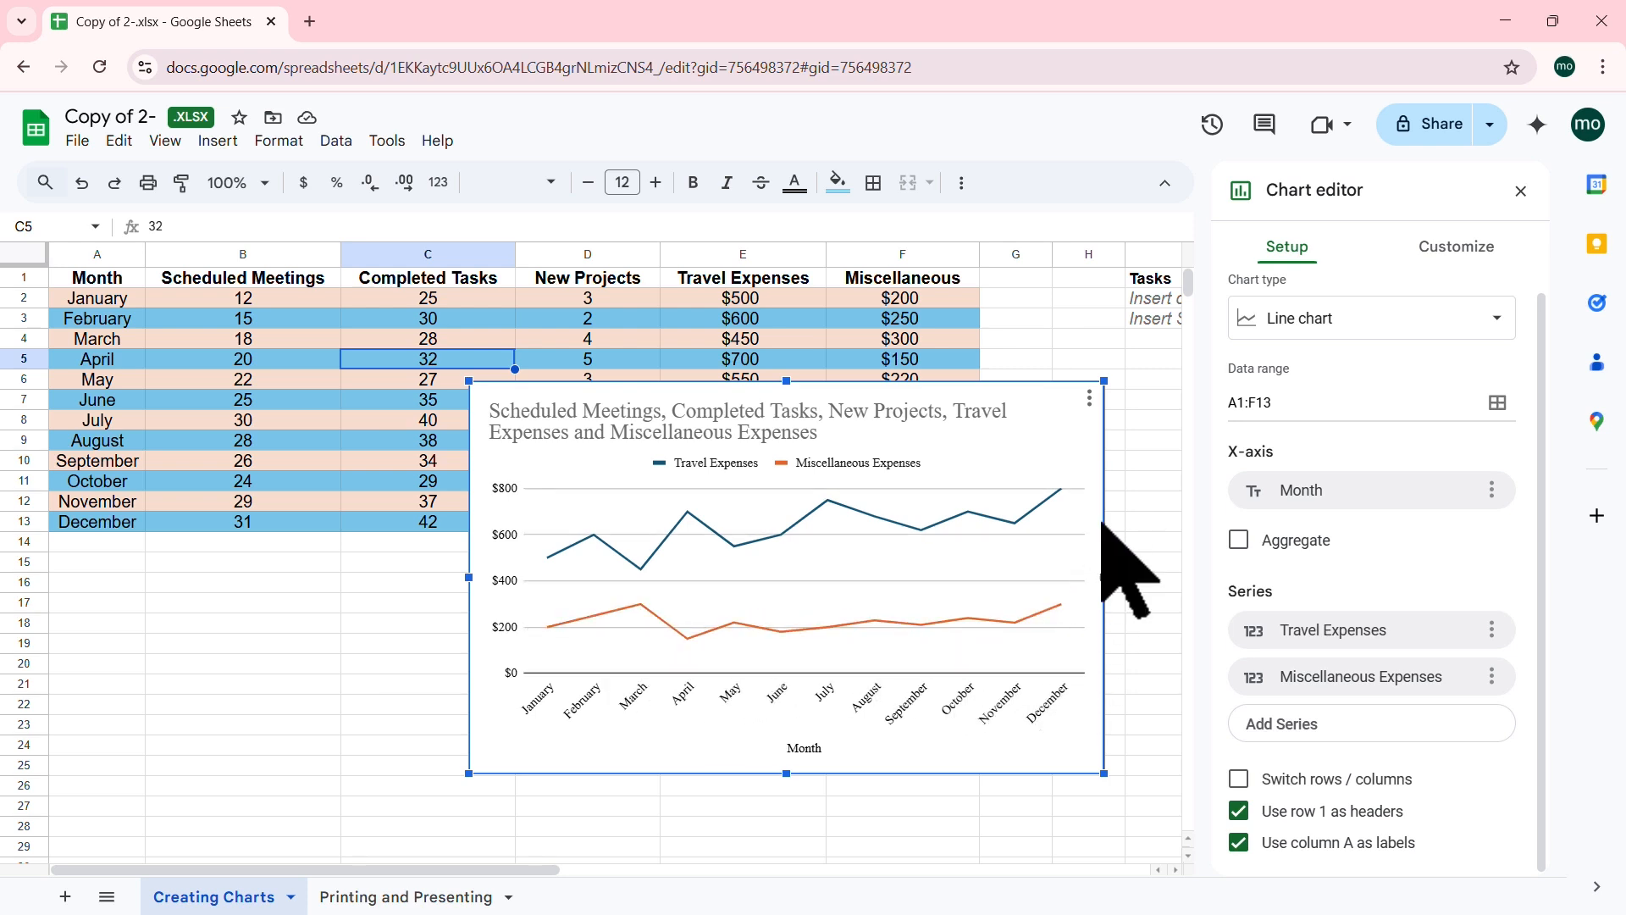
click(811, 415)
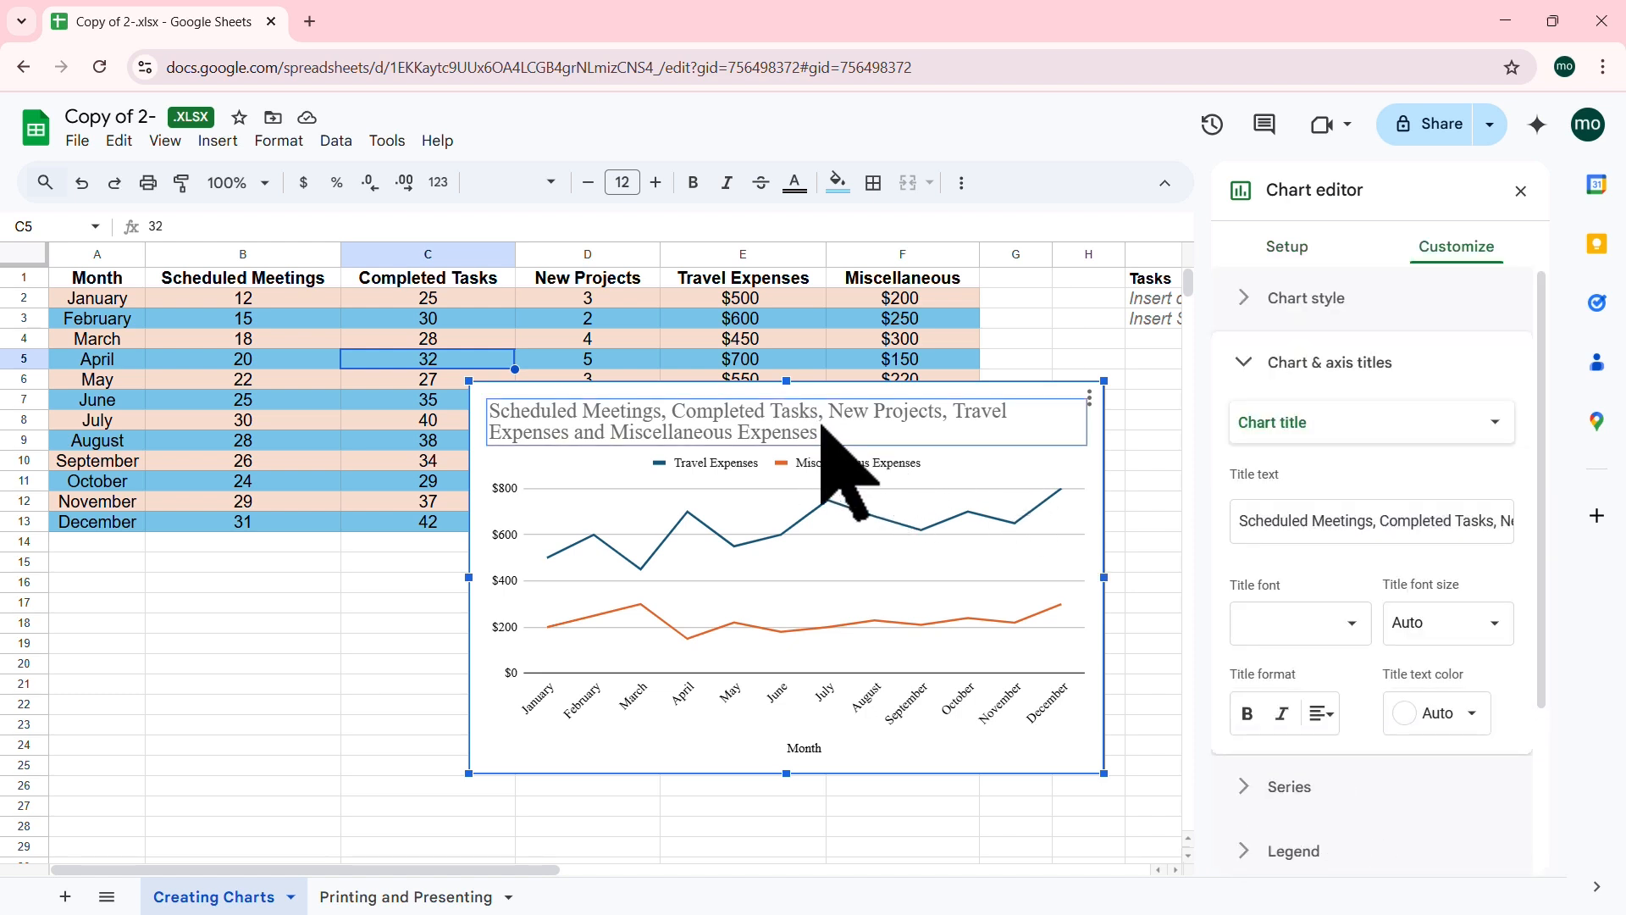
Step: Replace the chart title with 'Yearly Expenses'
click(1373, 519)
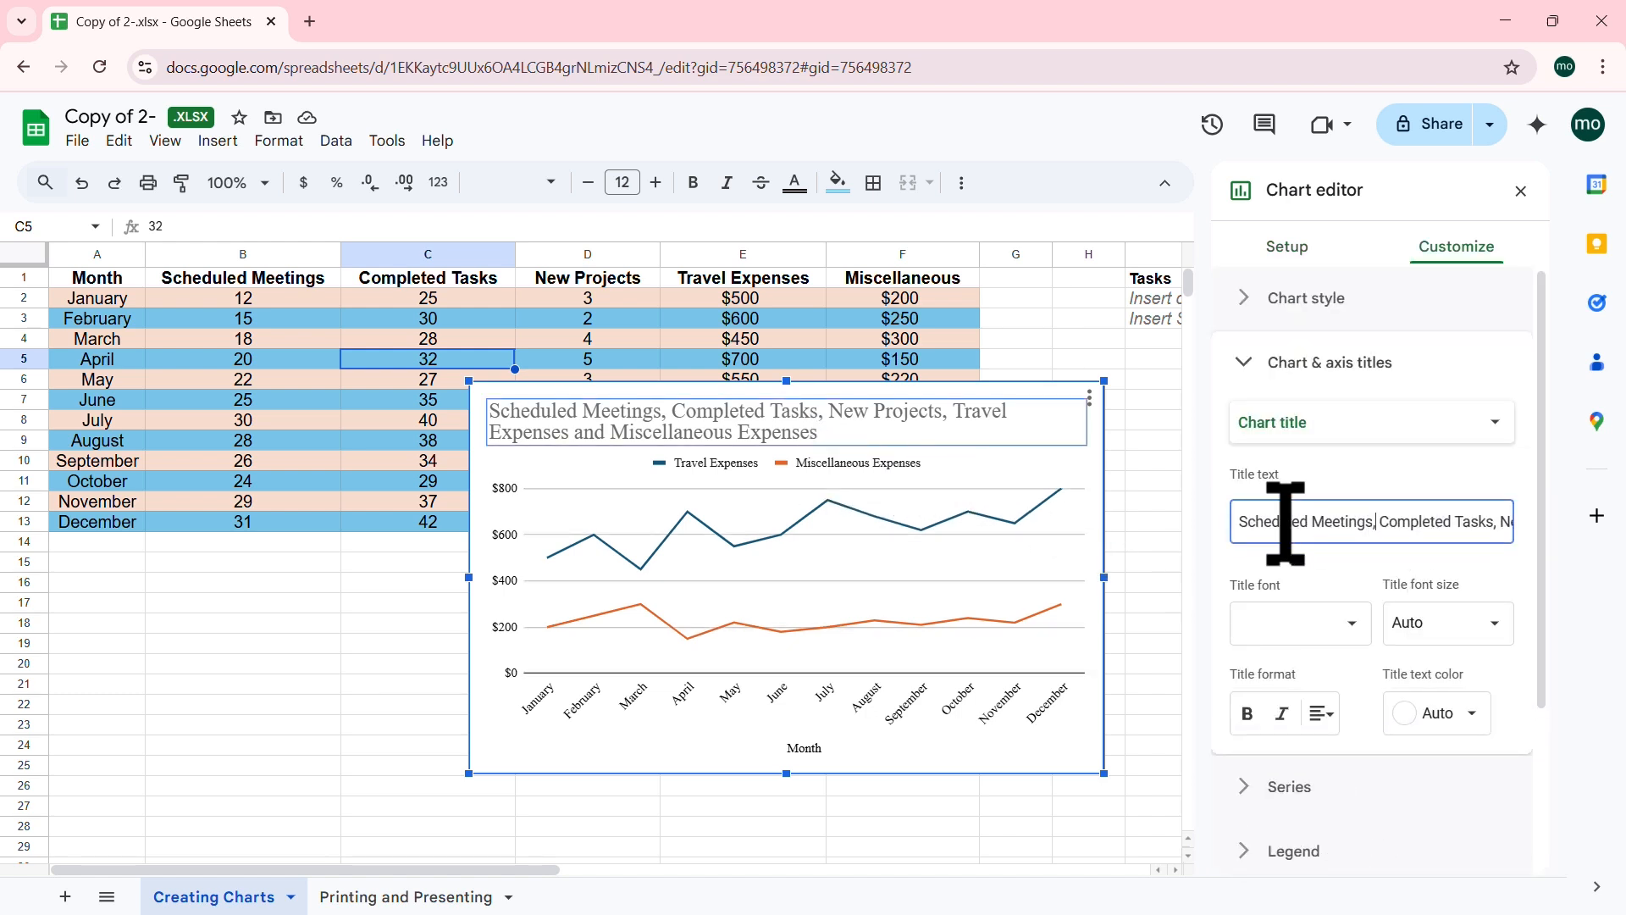
drag(1238, 520, 1558, 525)
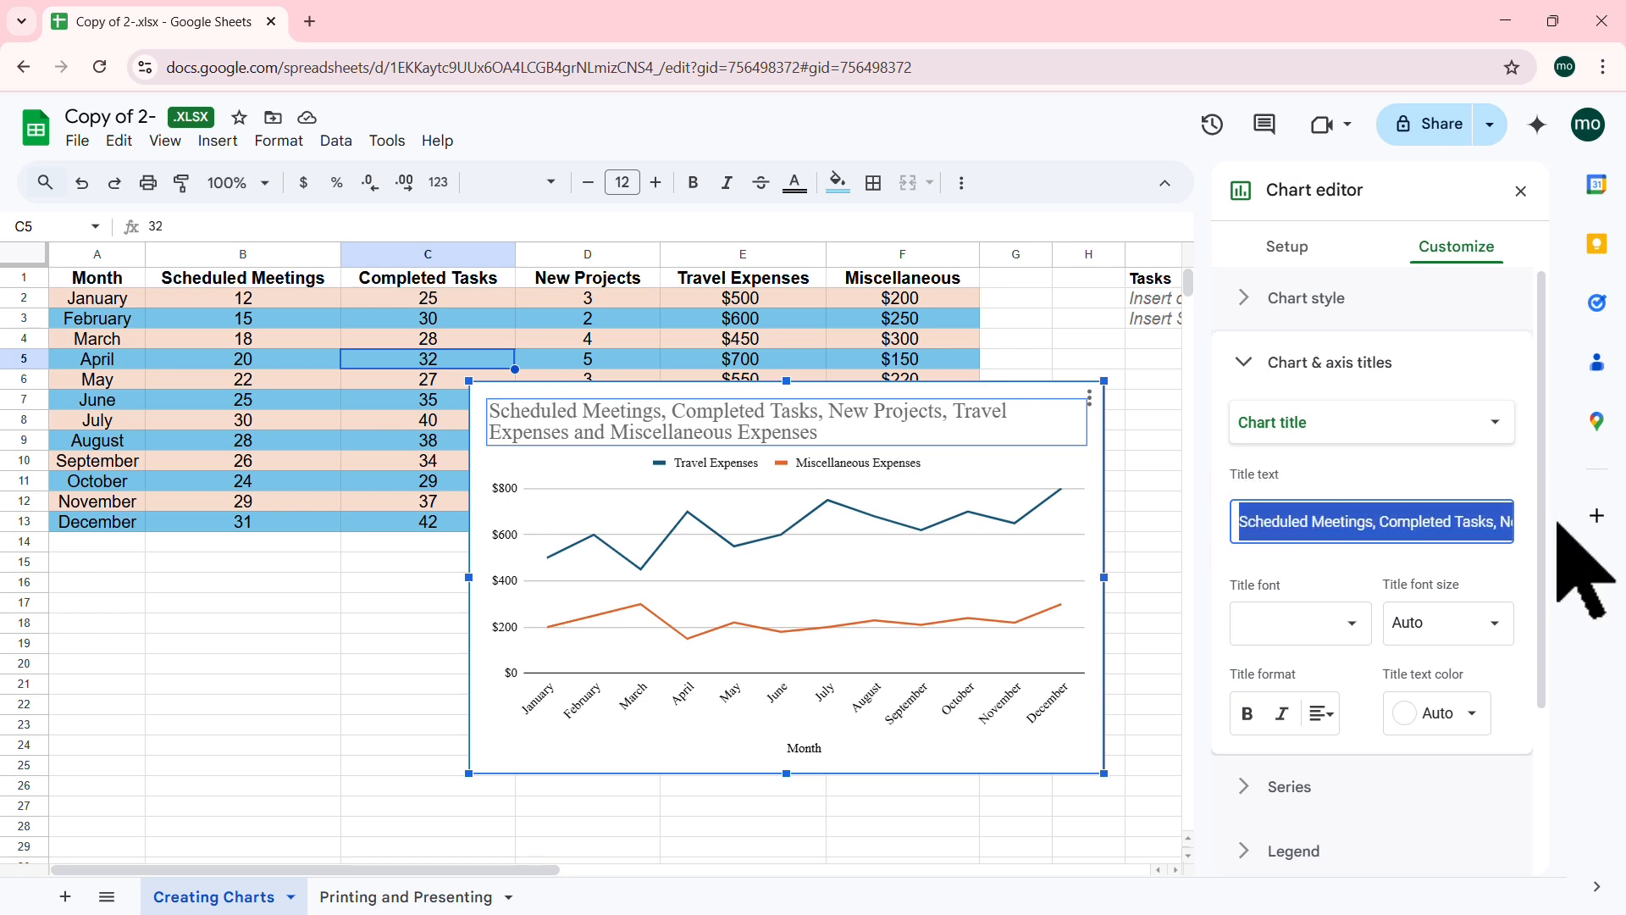
text(Y)
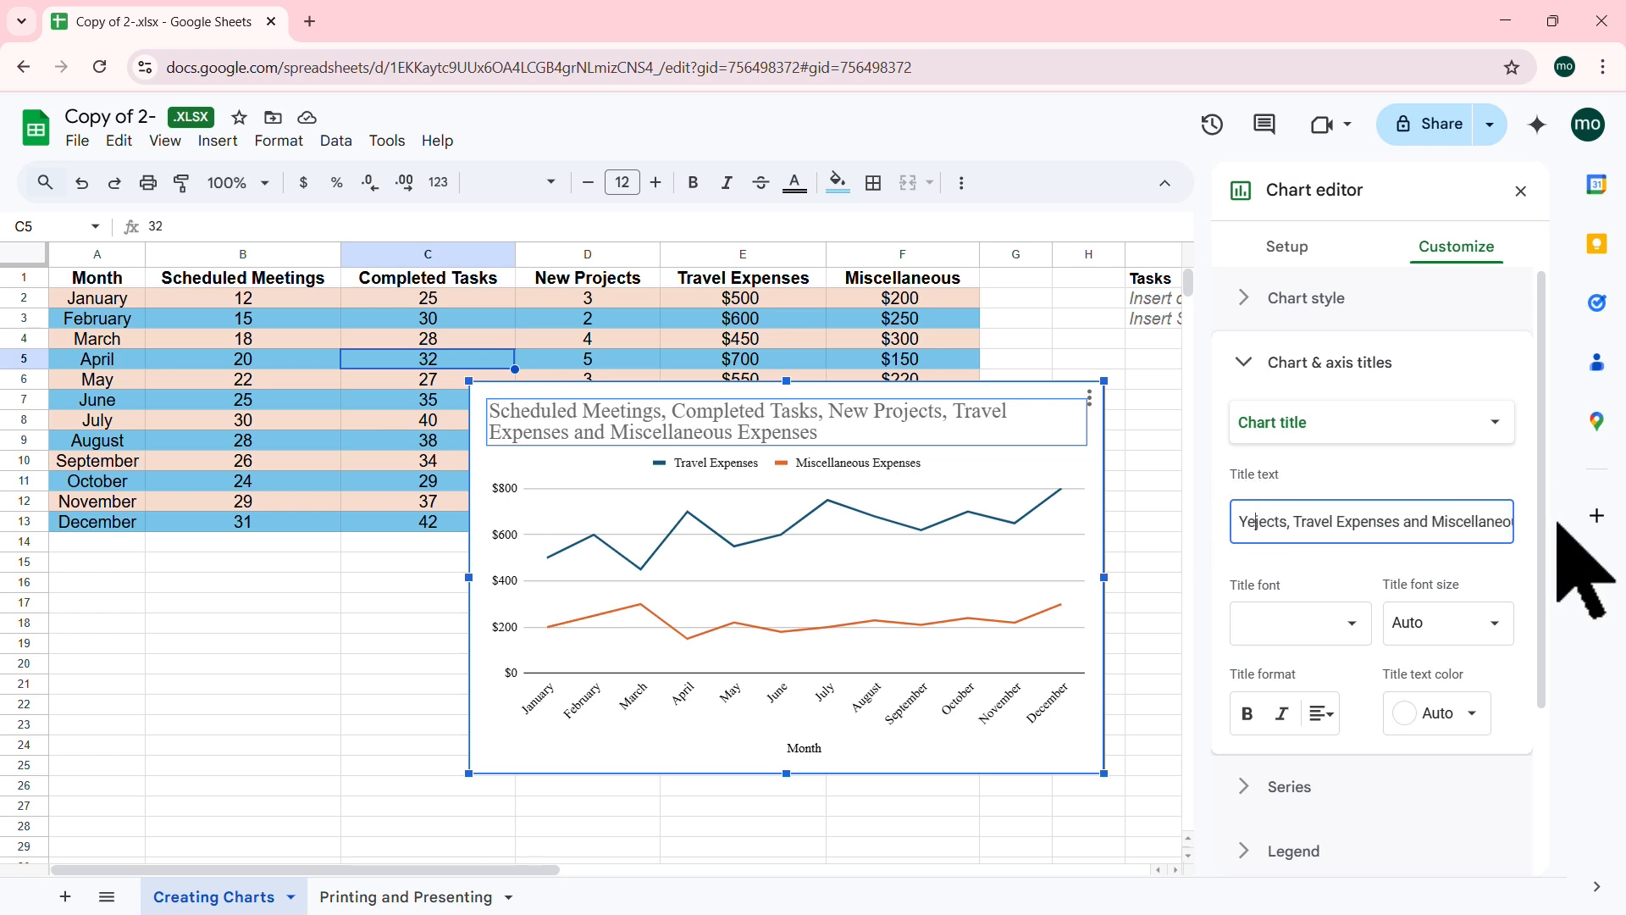
text(early Exp)
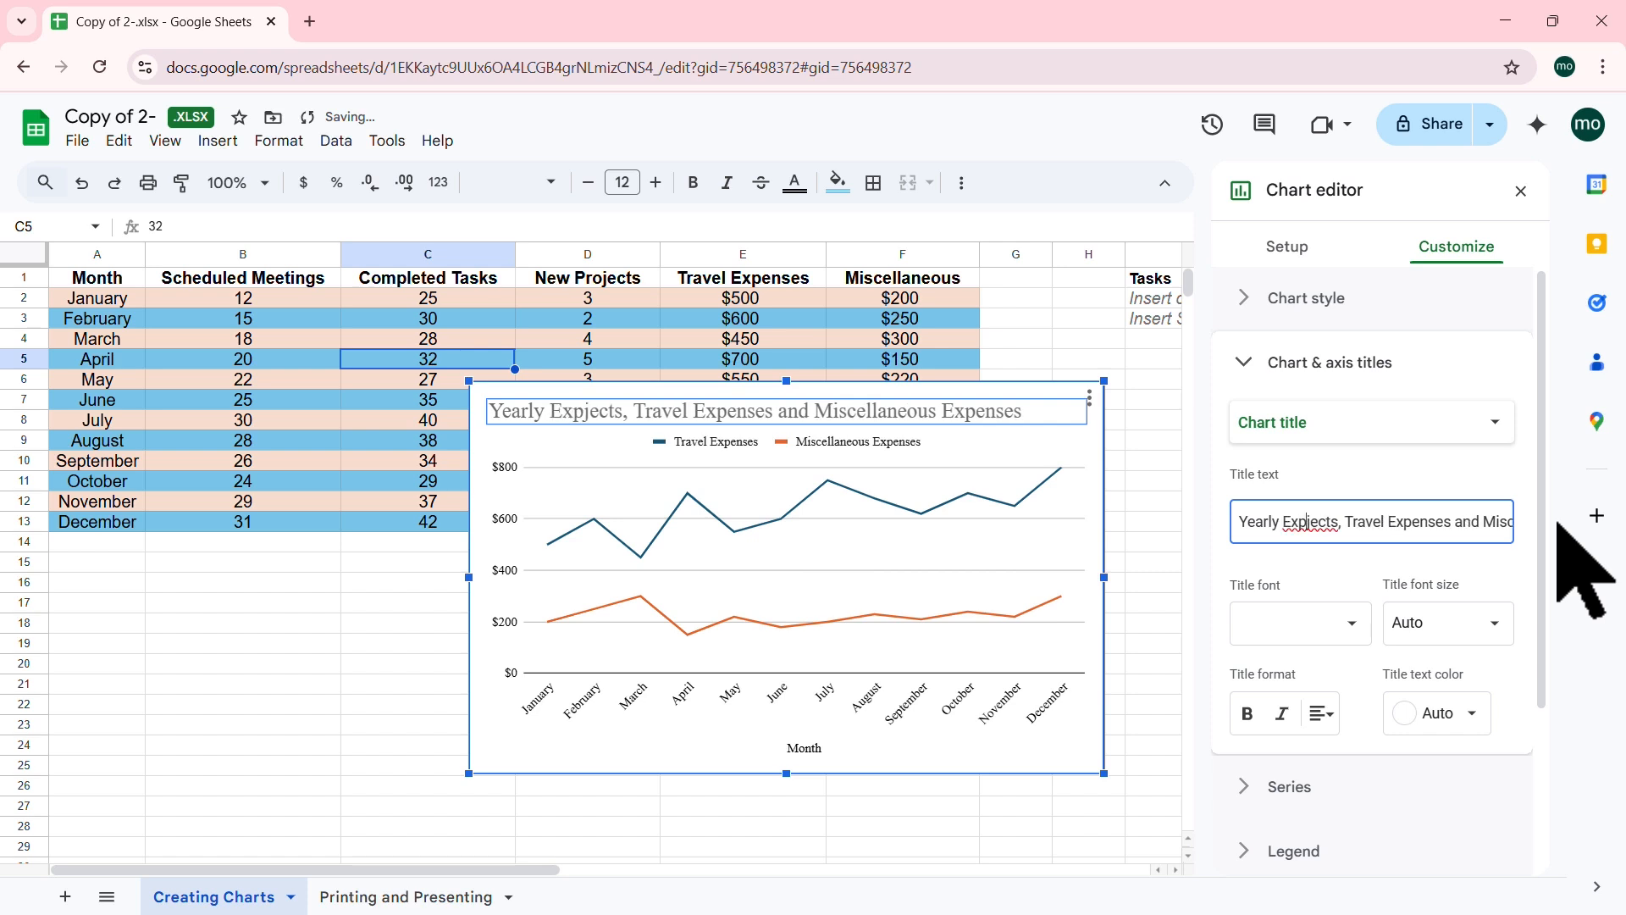
text(enses)
key(Delete)
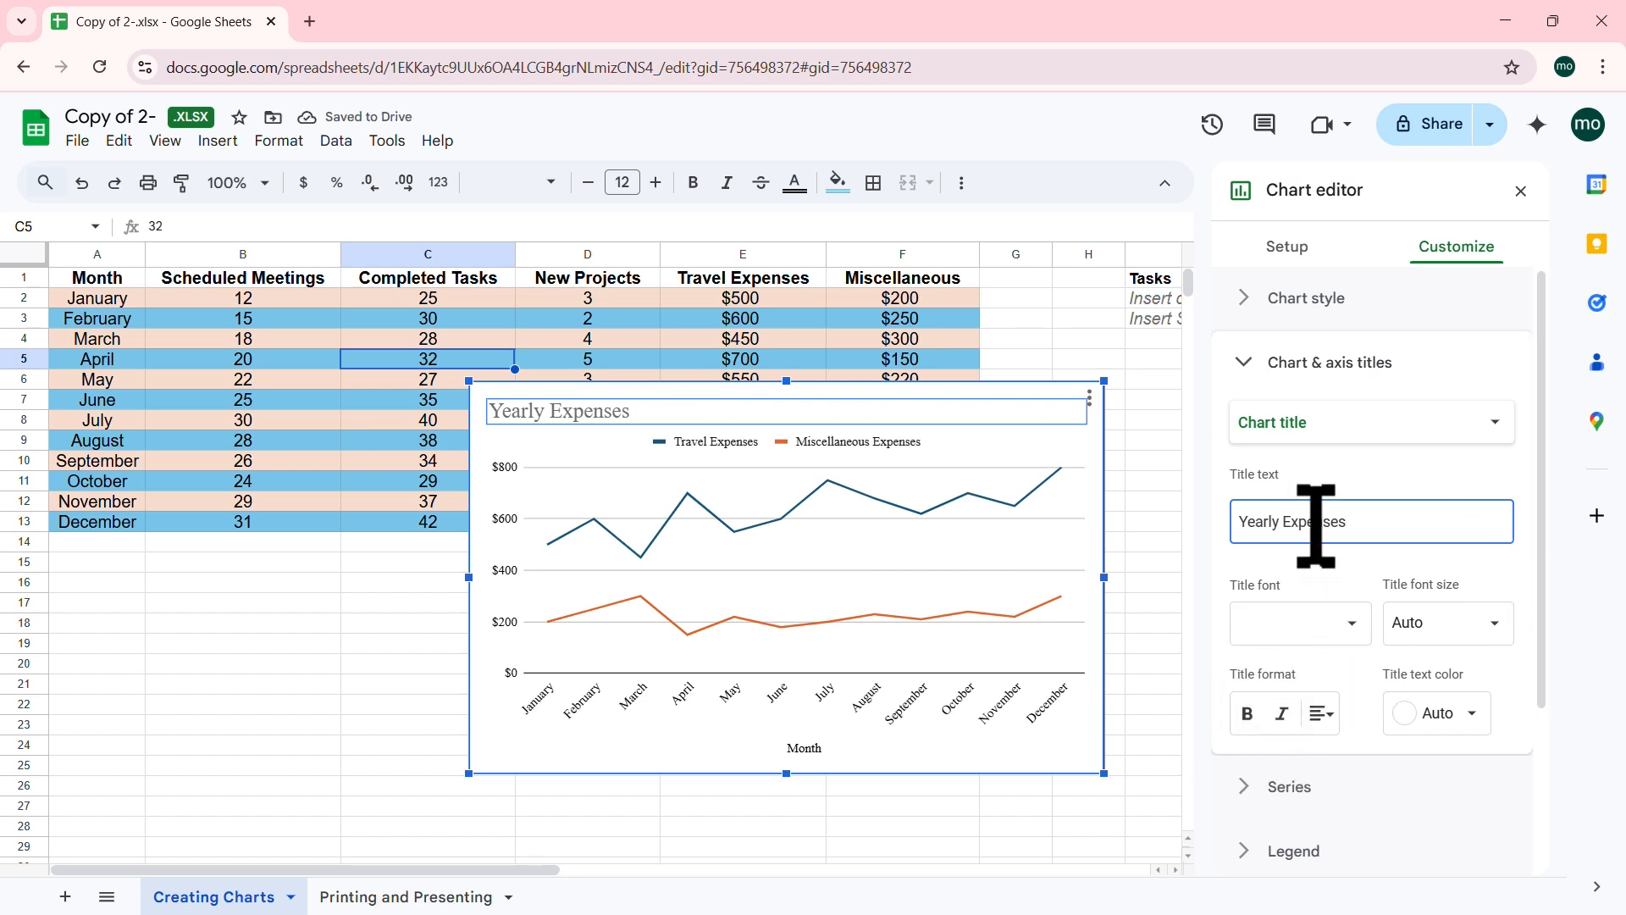
Step: Make the title bold, centred and blue, and drag the chart below the table at left
click(1248, 715)
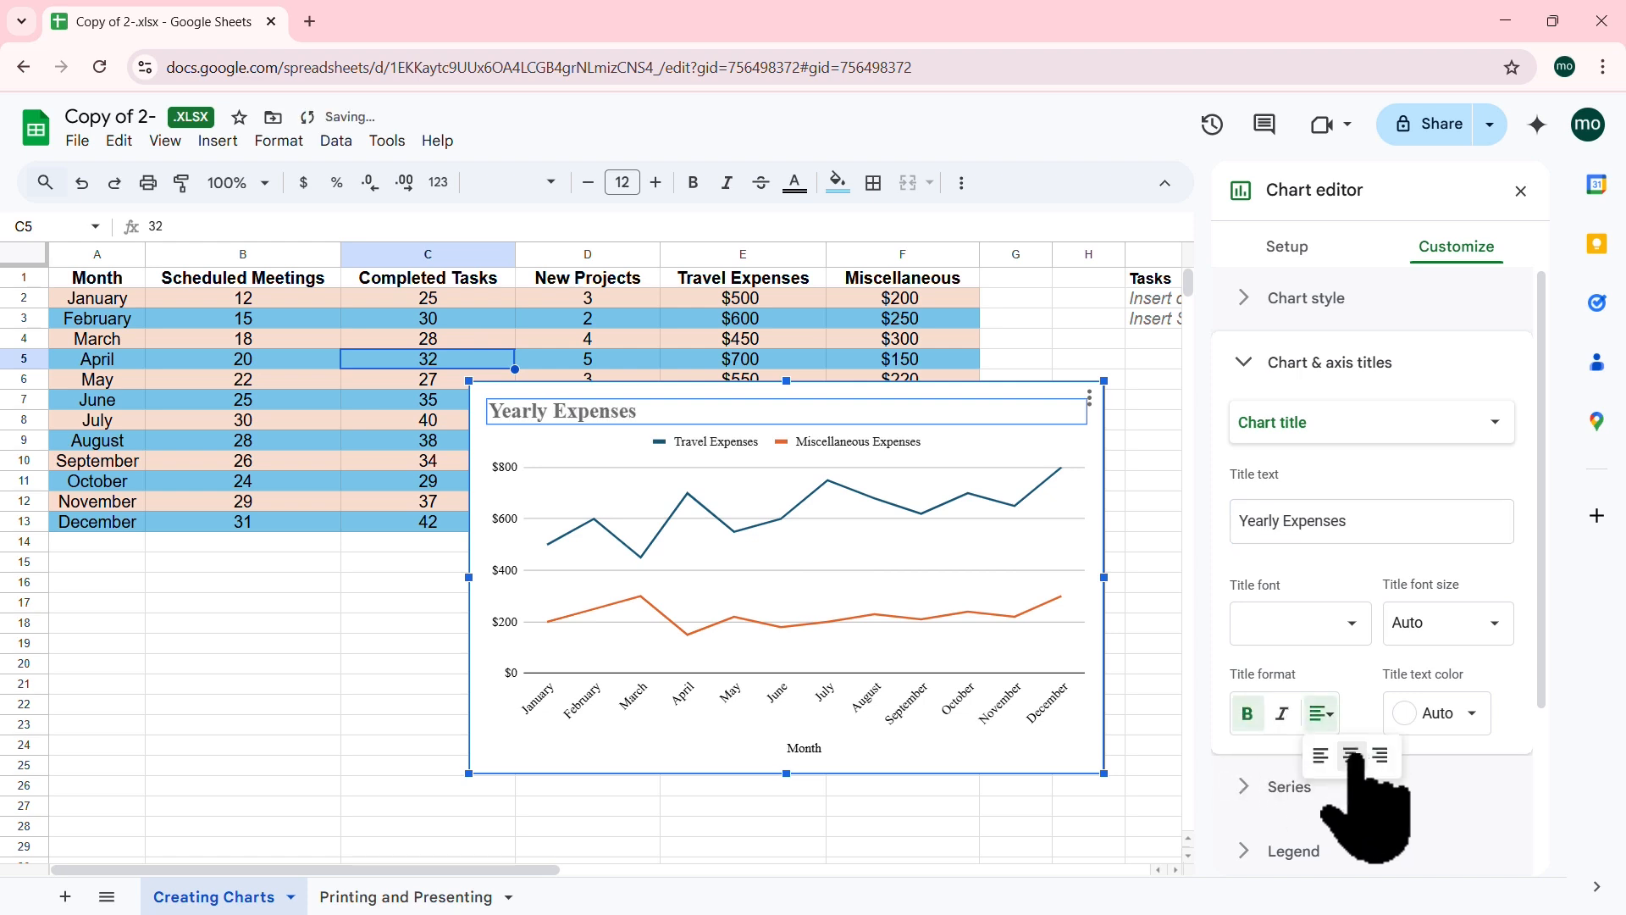
click(1351, 755)
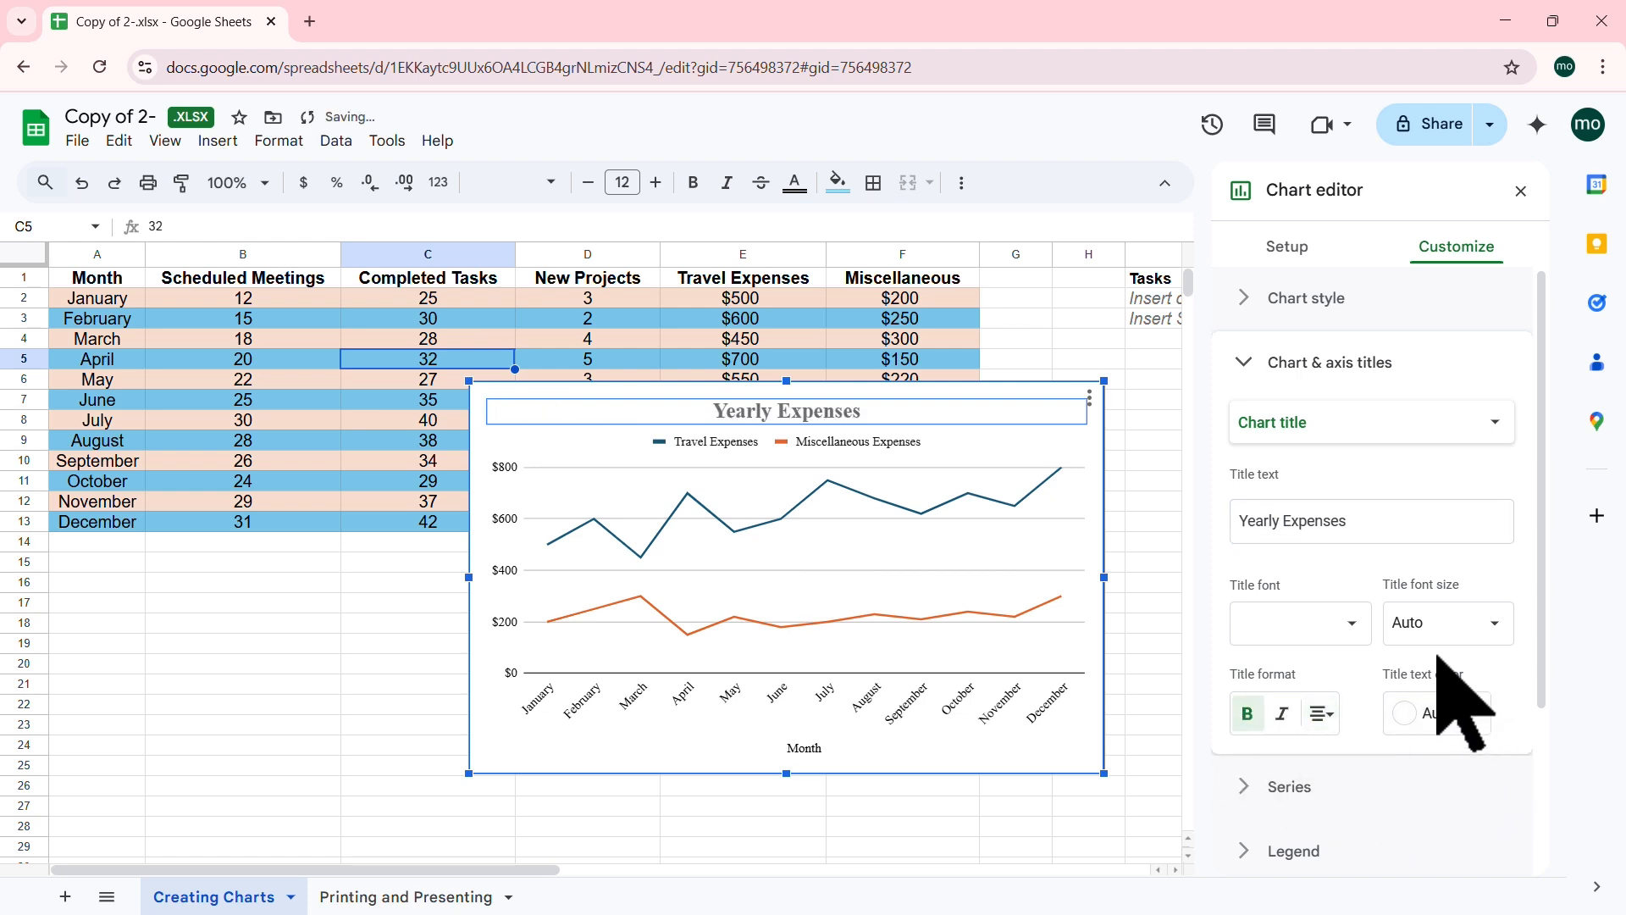
click(1488, 624)
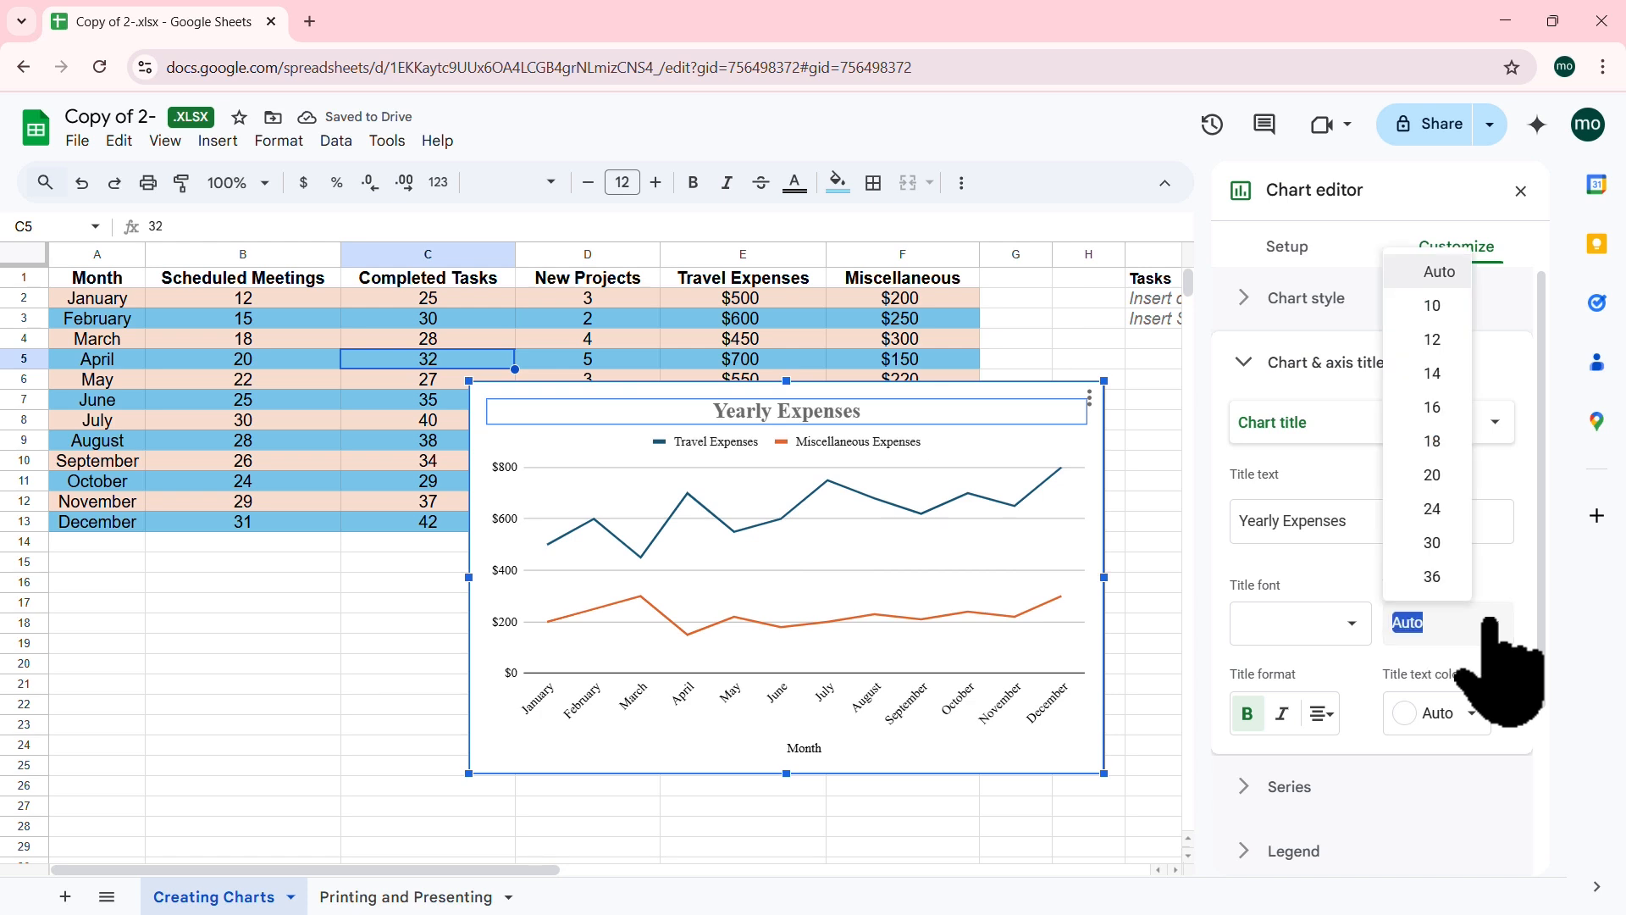
click(1457, 713)
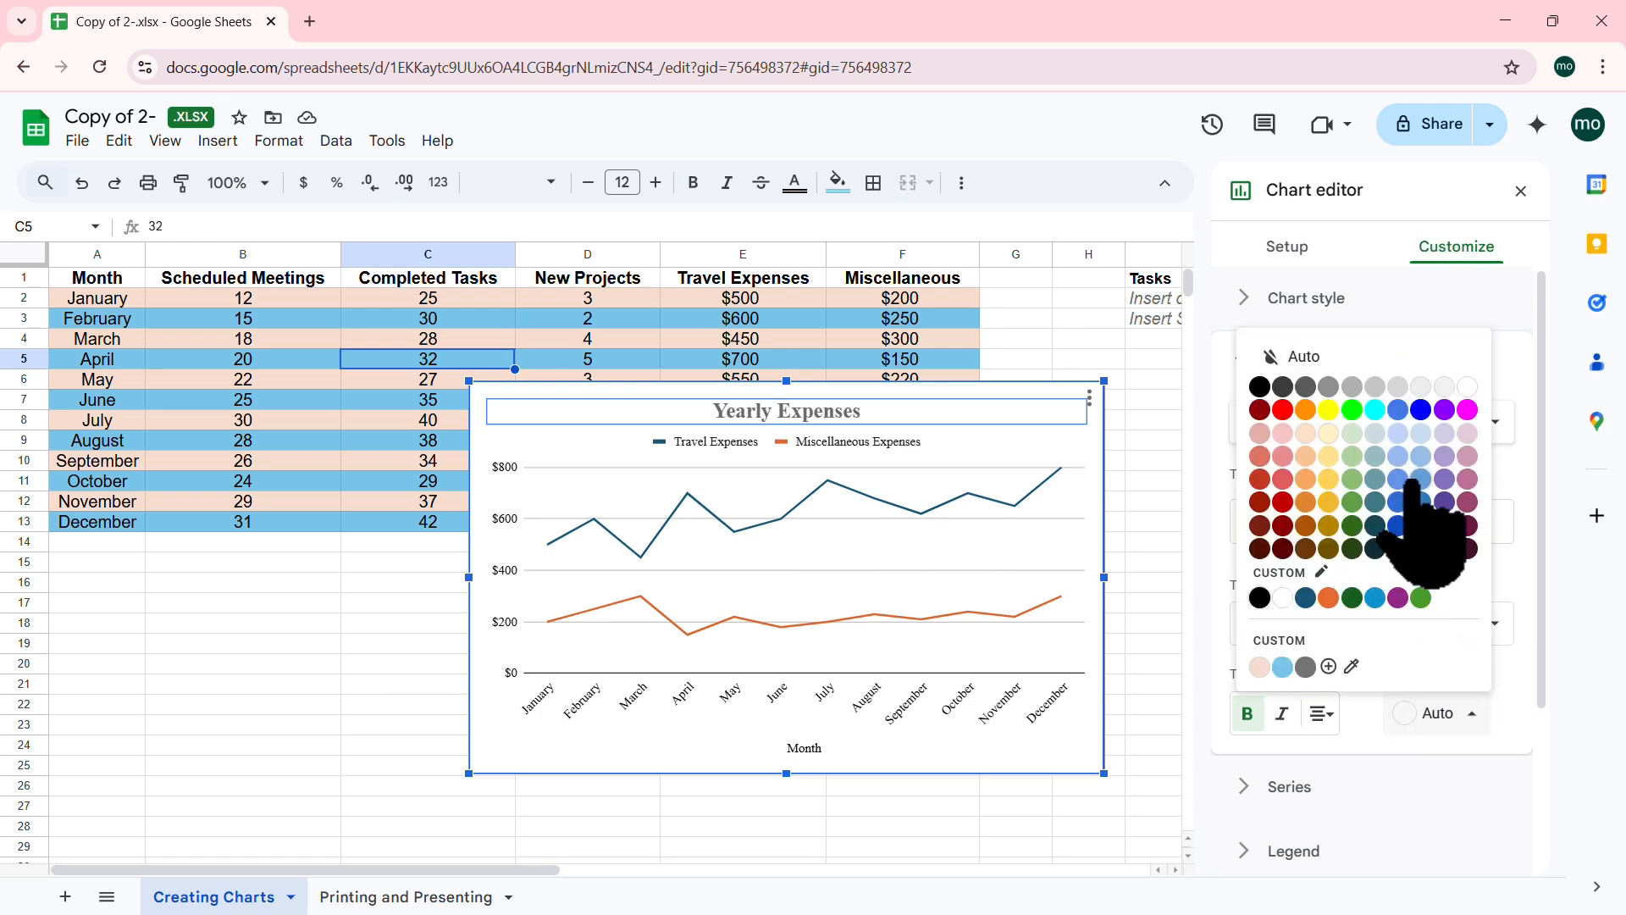
click(1421, 410)
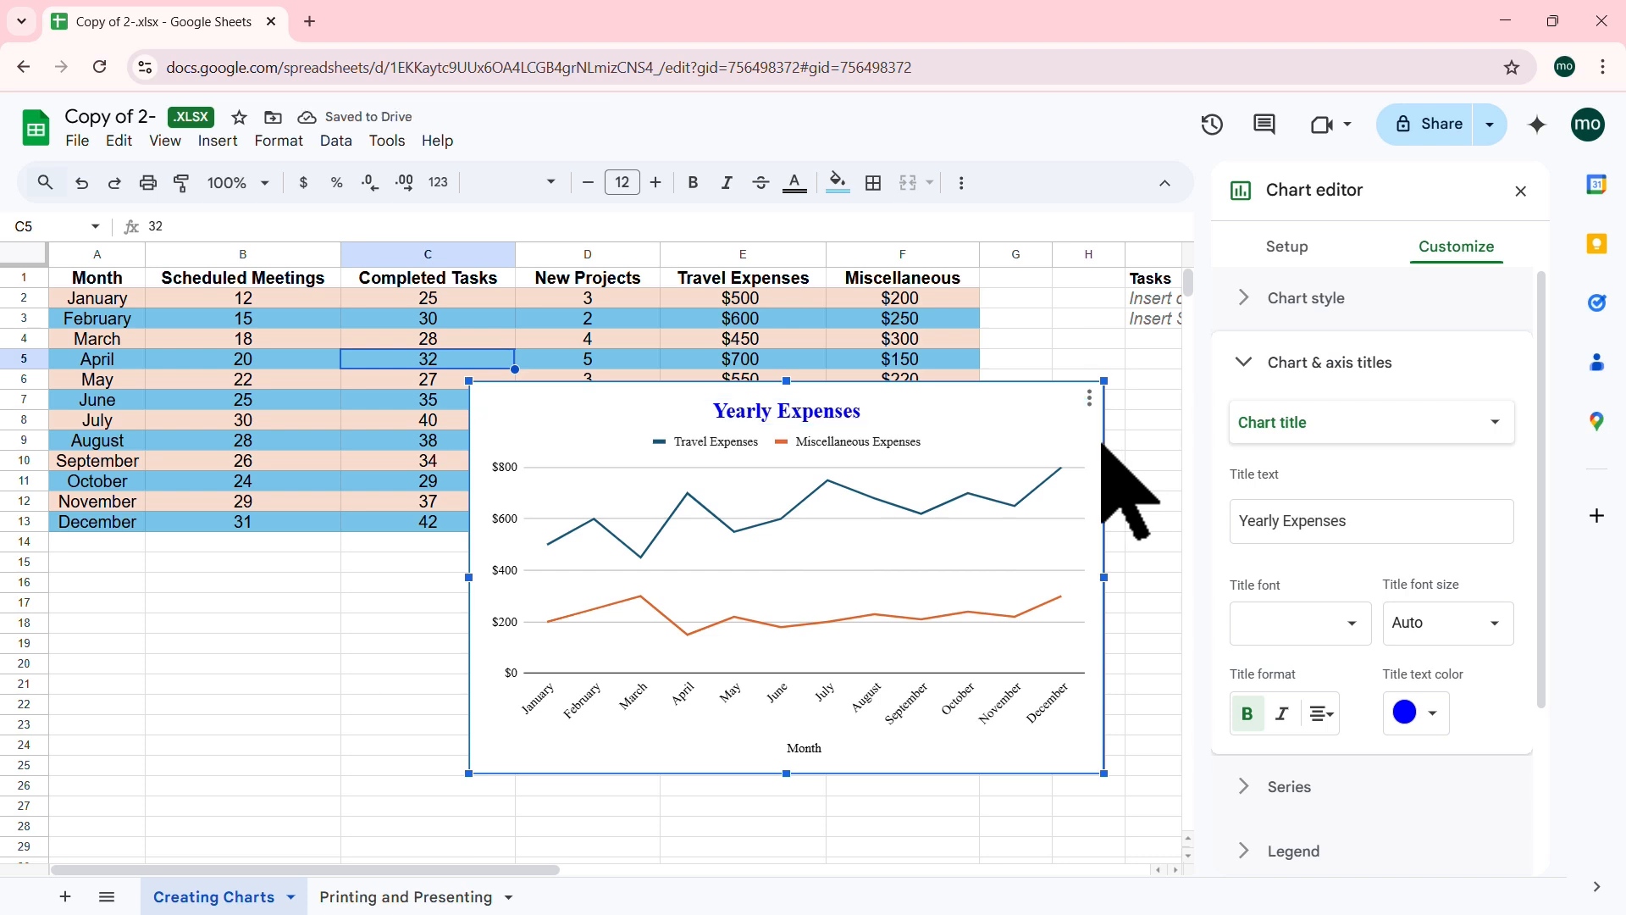
drag(1040, 396, 478, 562)
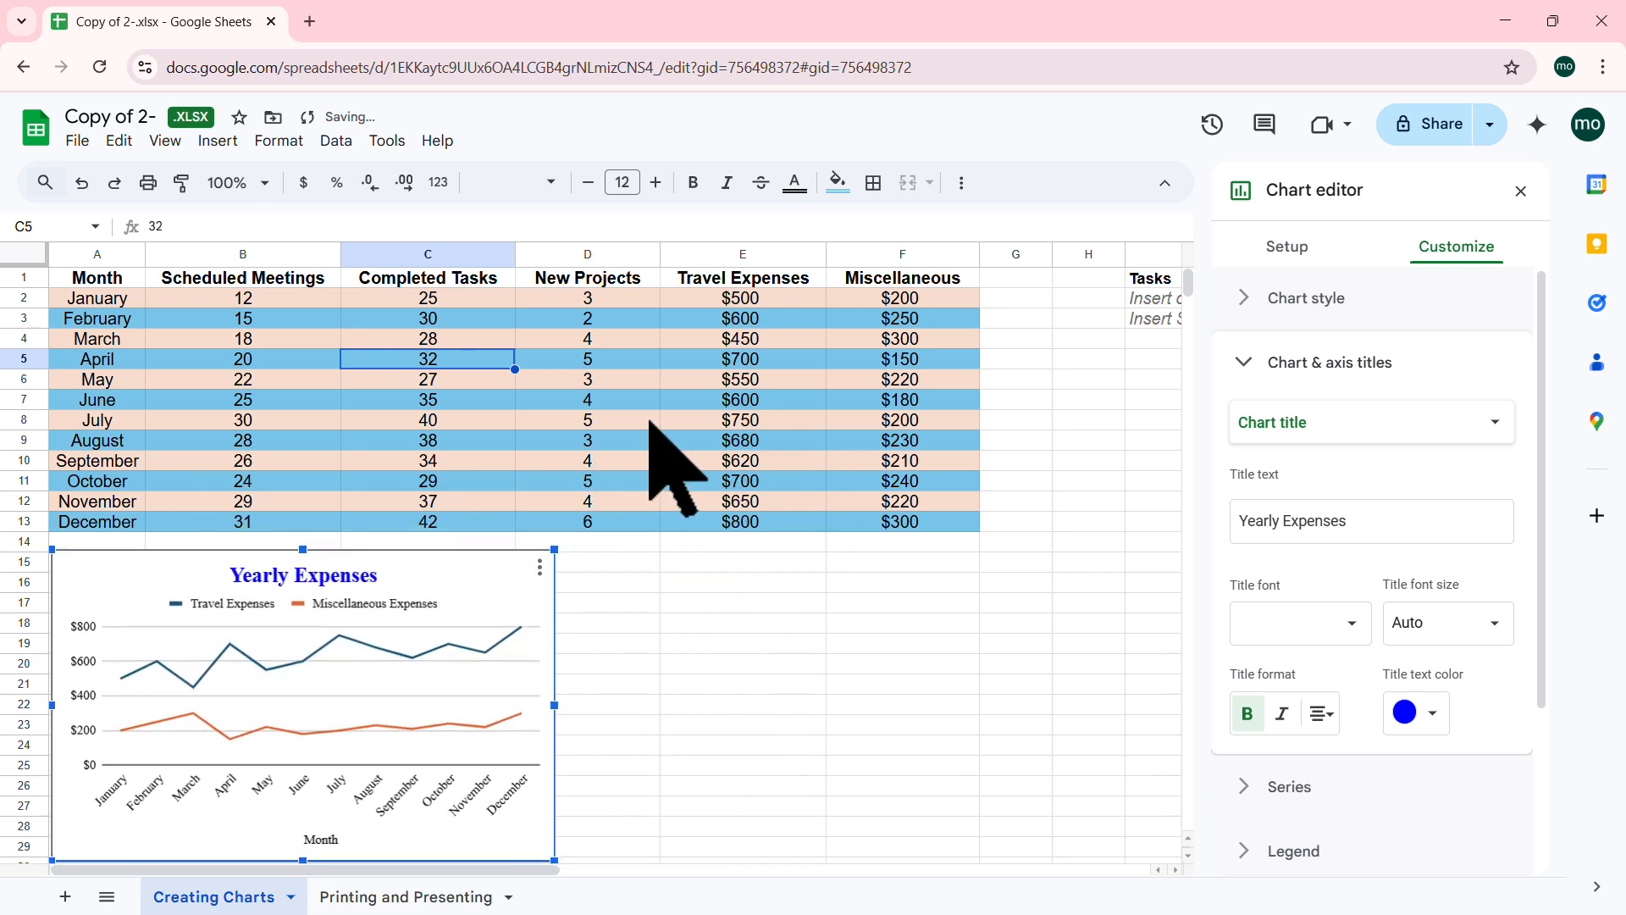
Step: Deselect the Yearly Expenses chart, closing its editor, and click back into the data table at E4
click(525, 401)
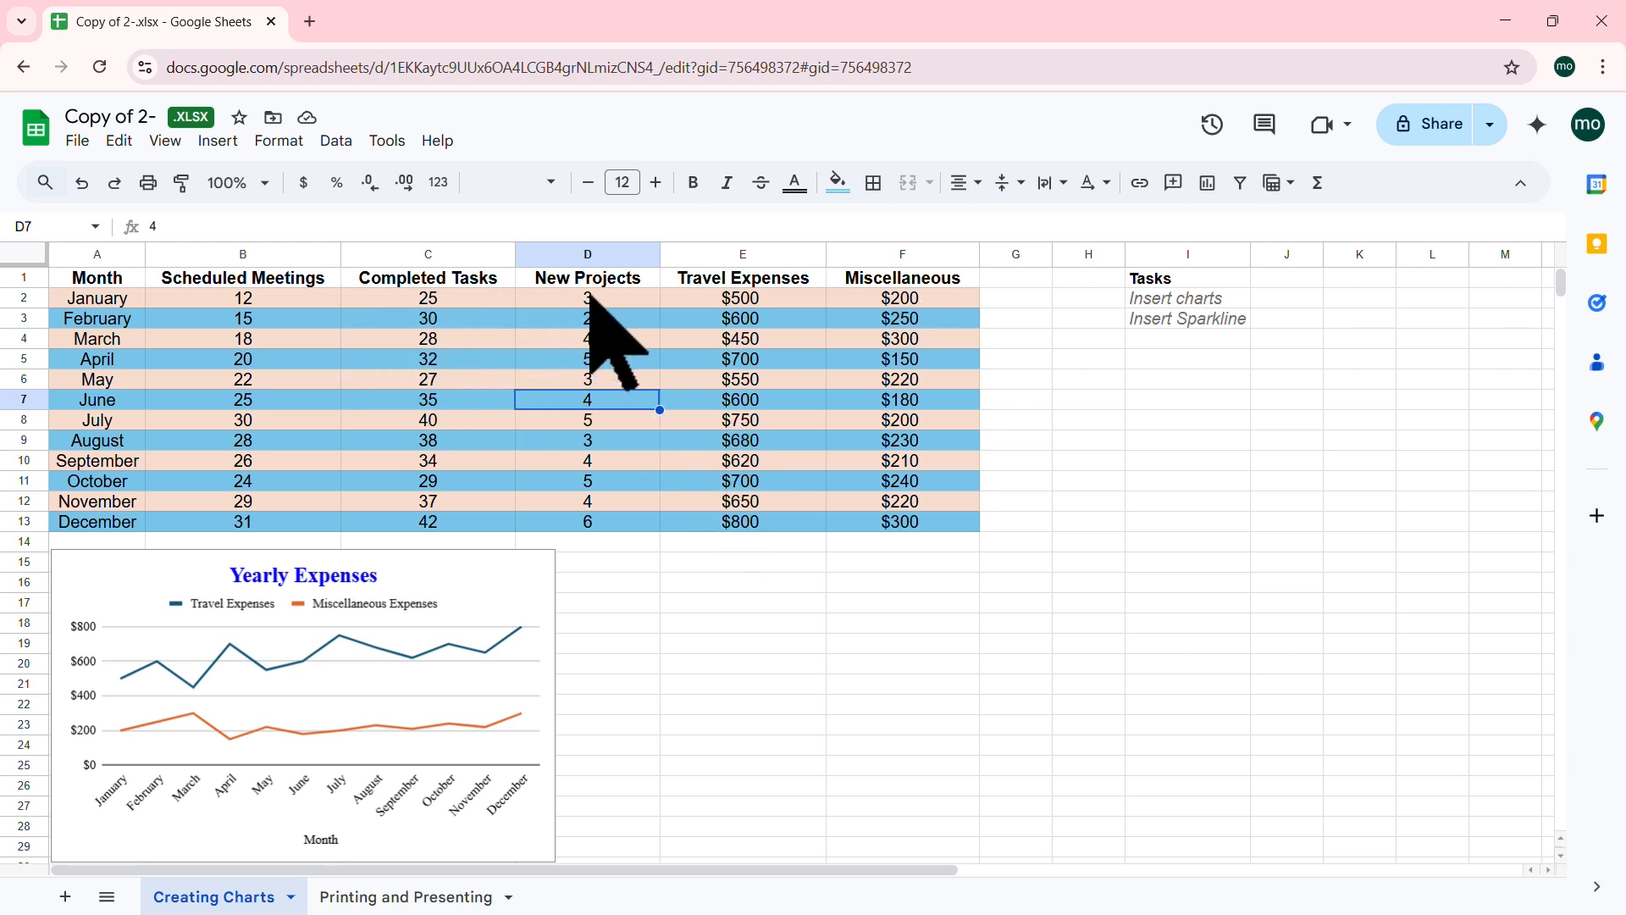
drag(609, 296, 591, 518)
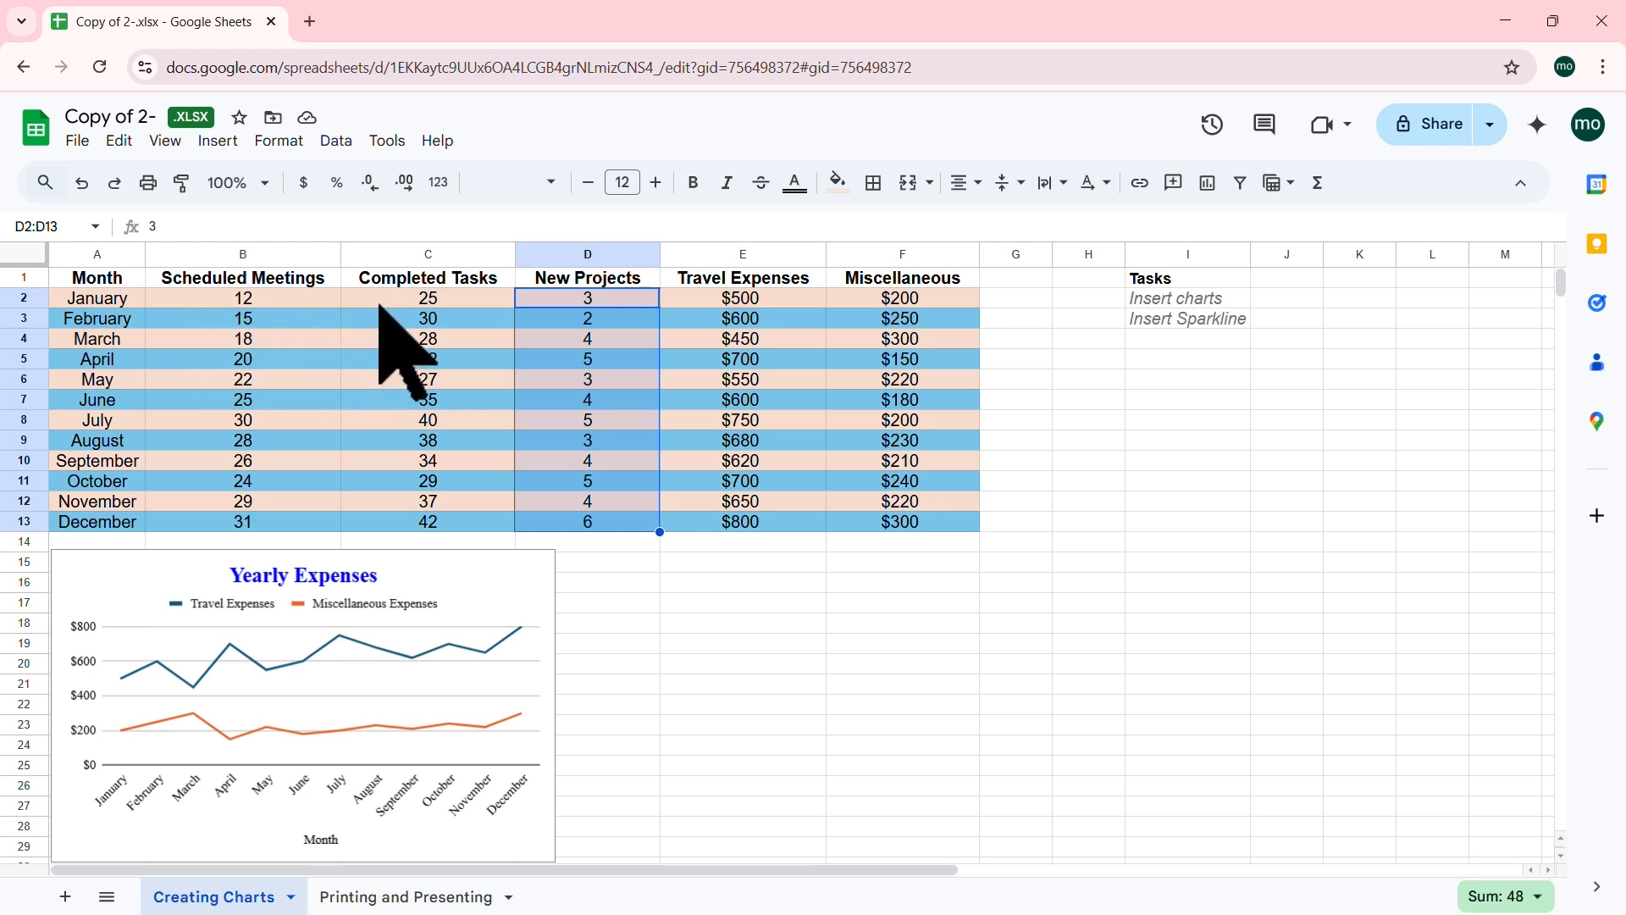
click(390, 378)
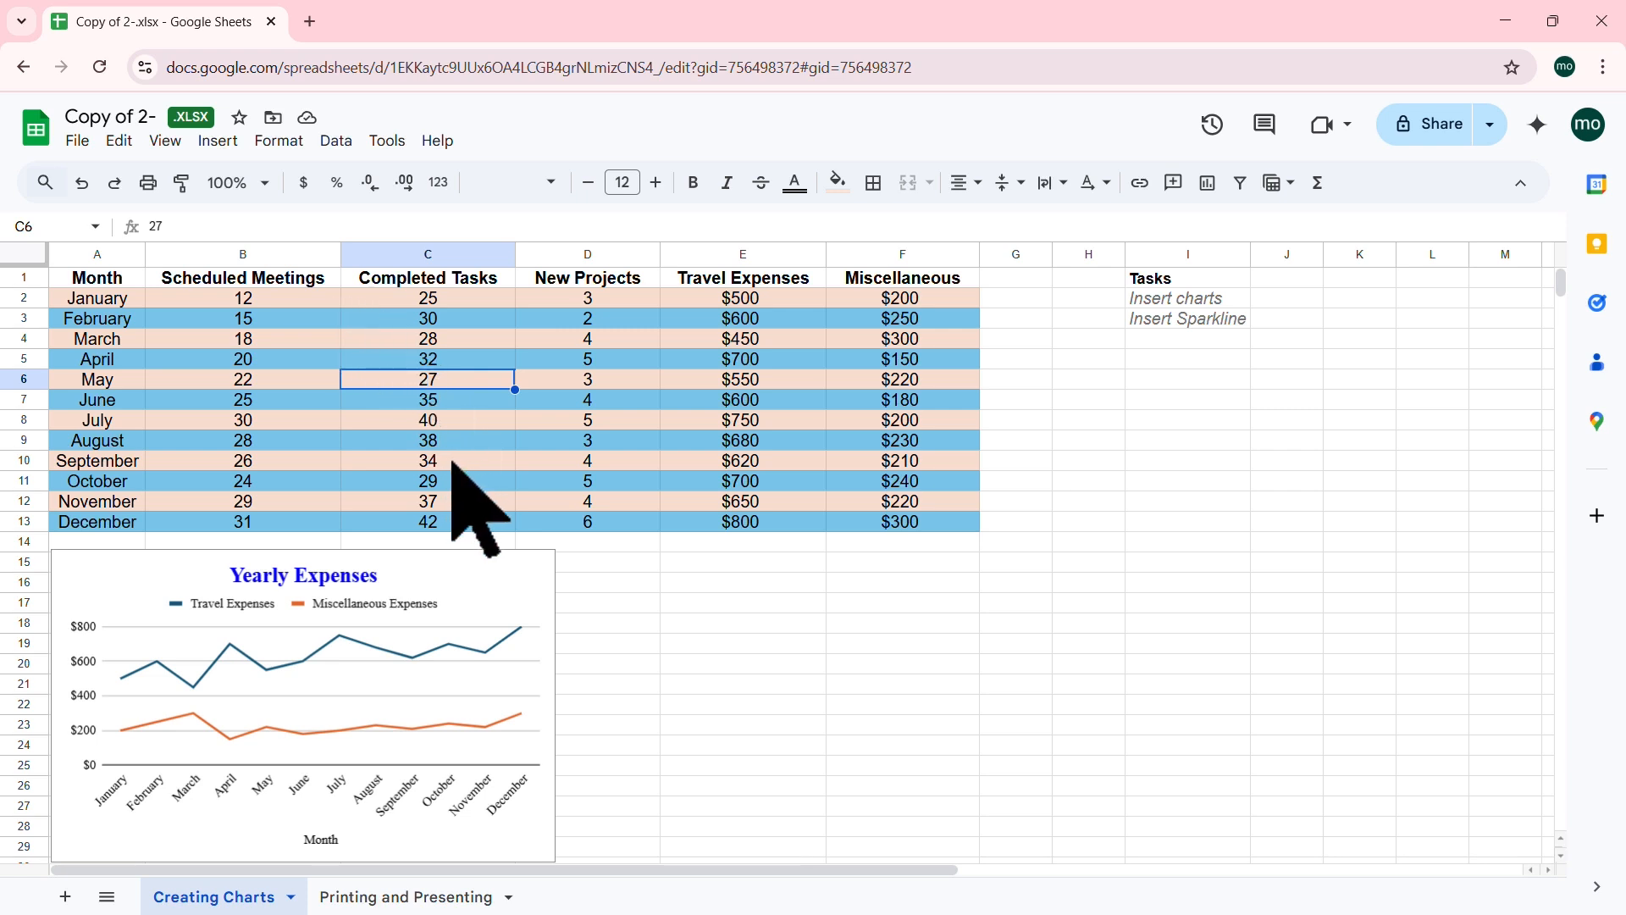
click(775, 337)
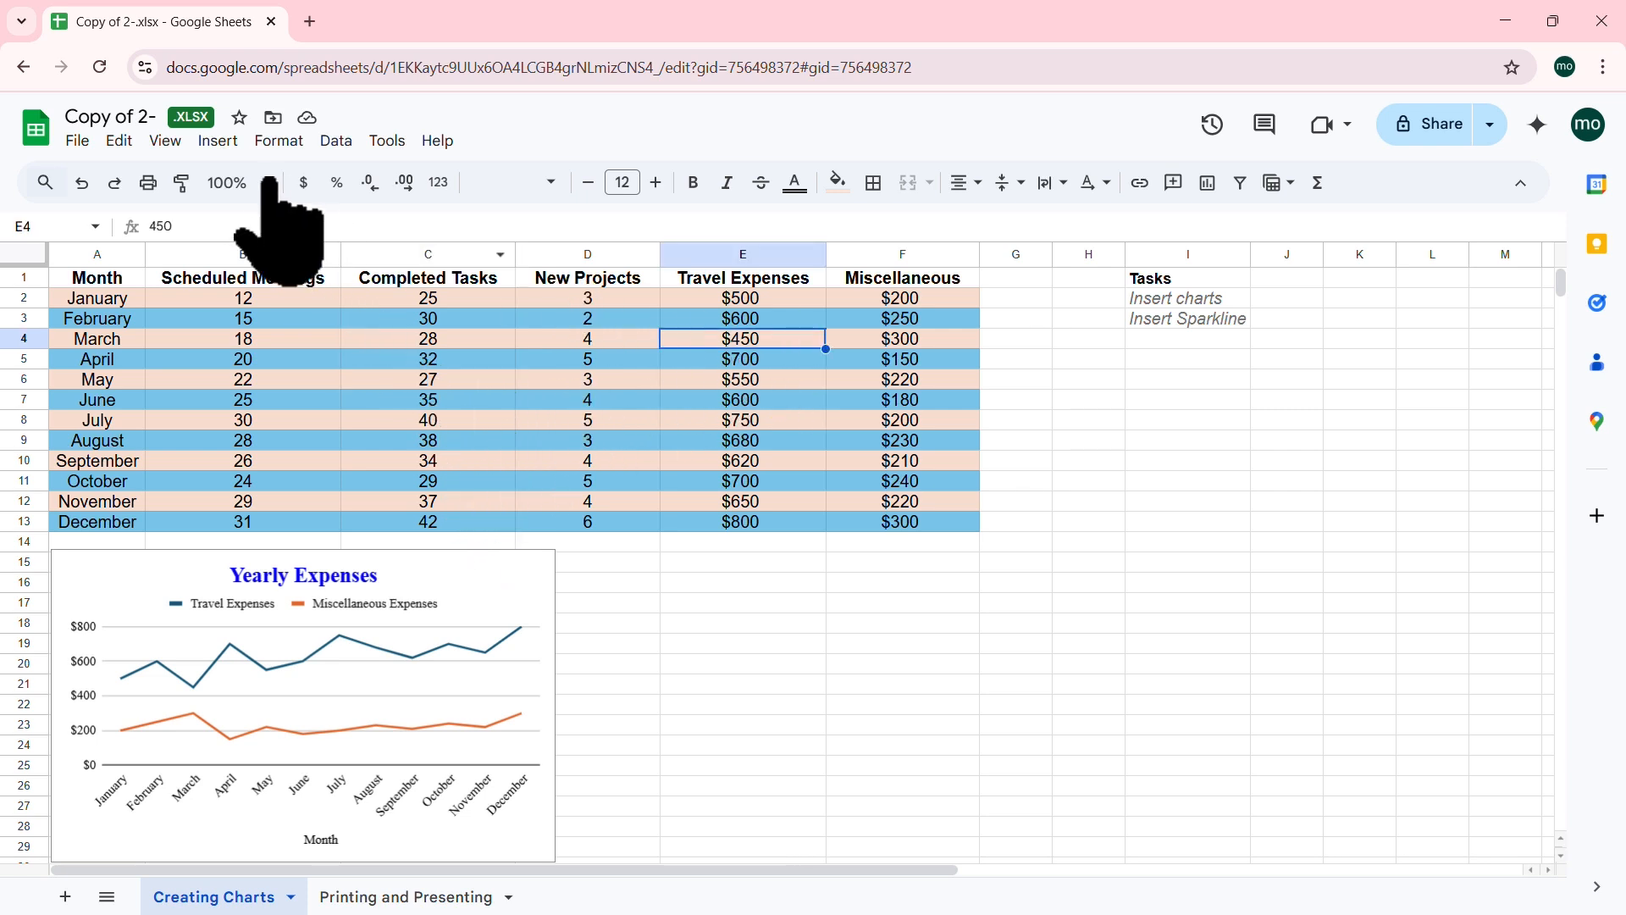
click(218, 142)
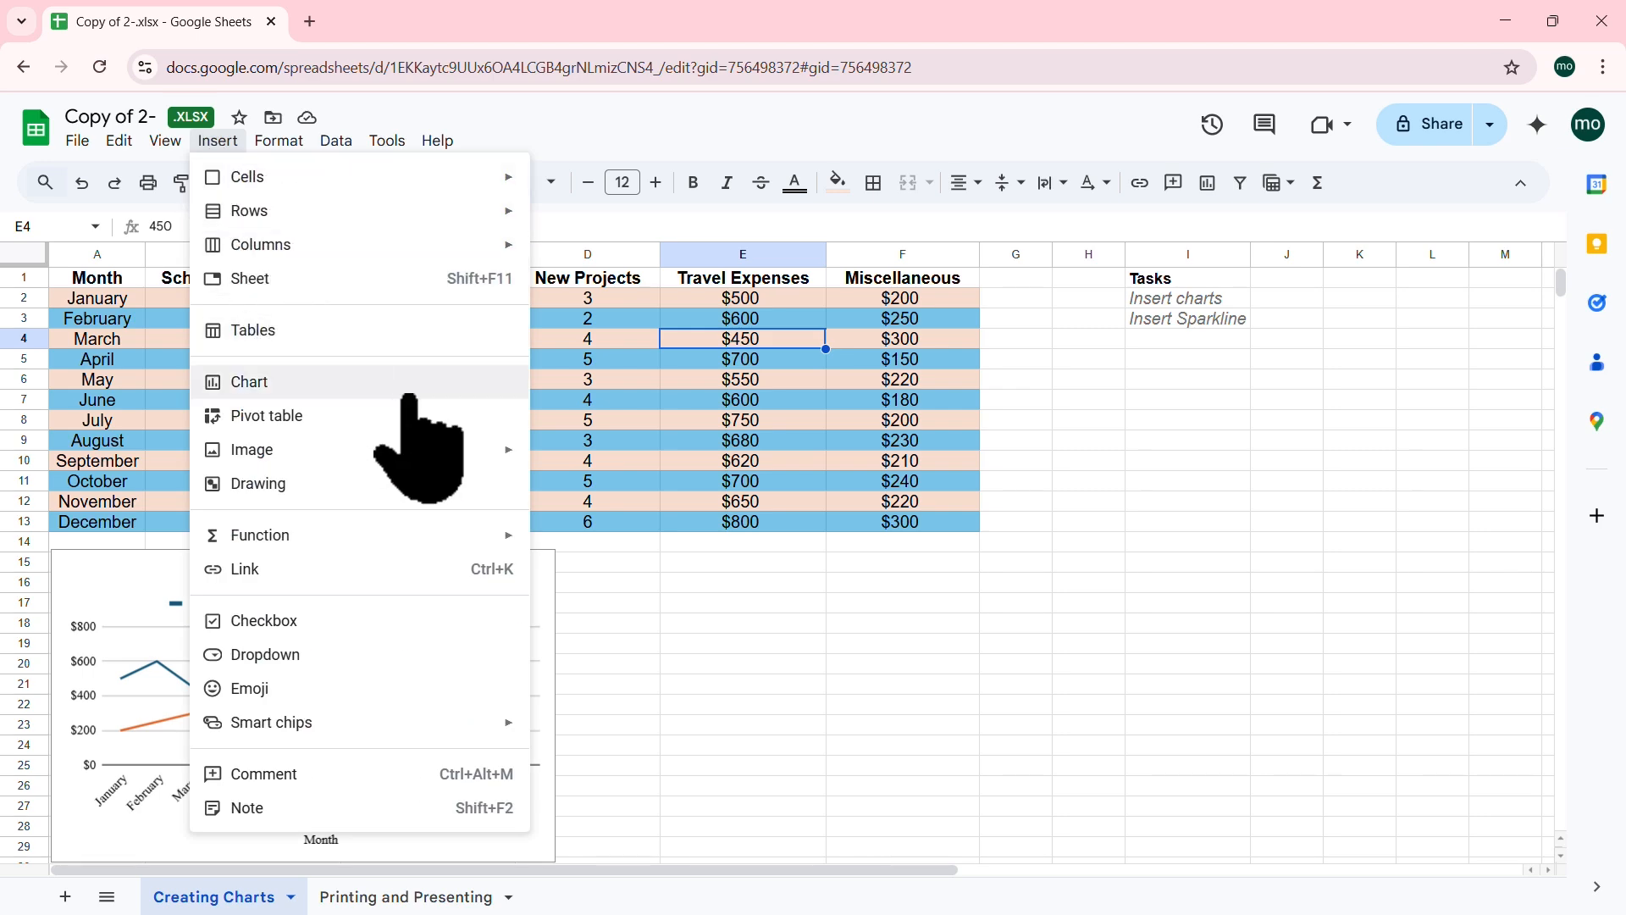
Step: Insert a new chart of A1:F13 and change its type to a column chart
click(249, 382)
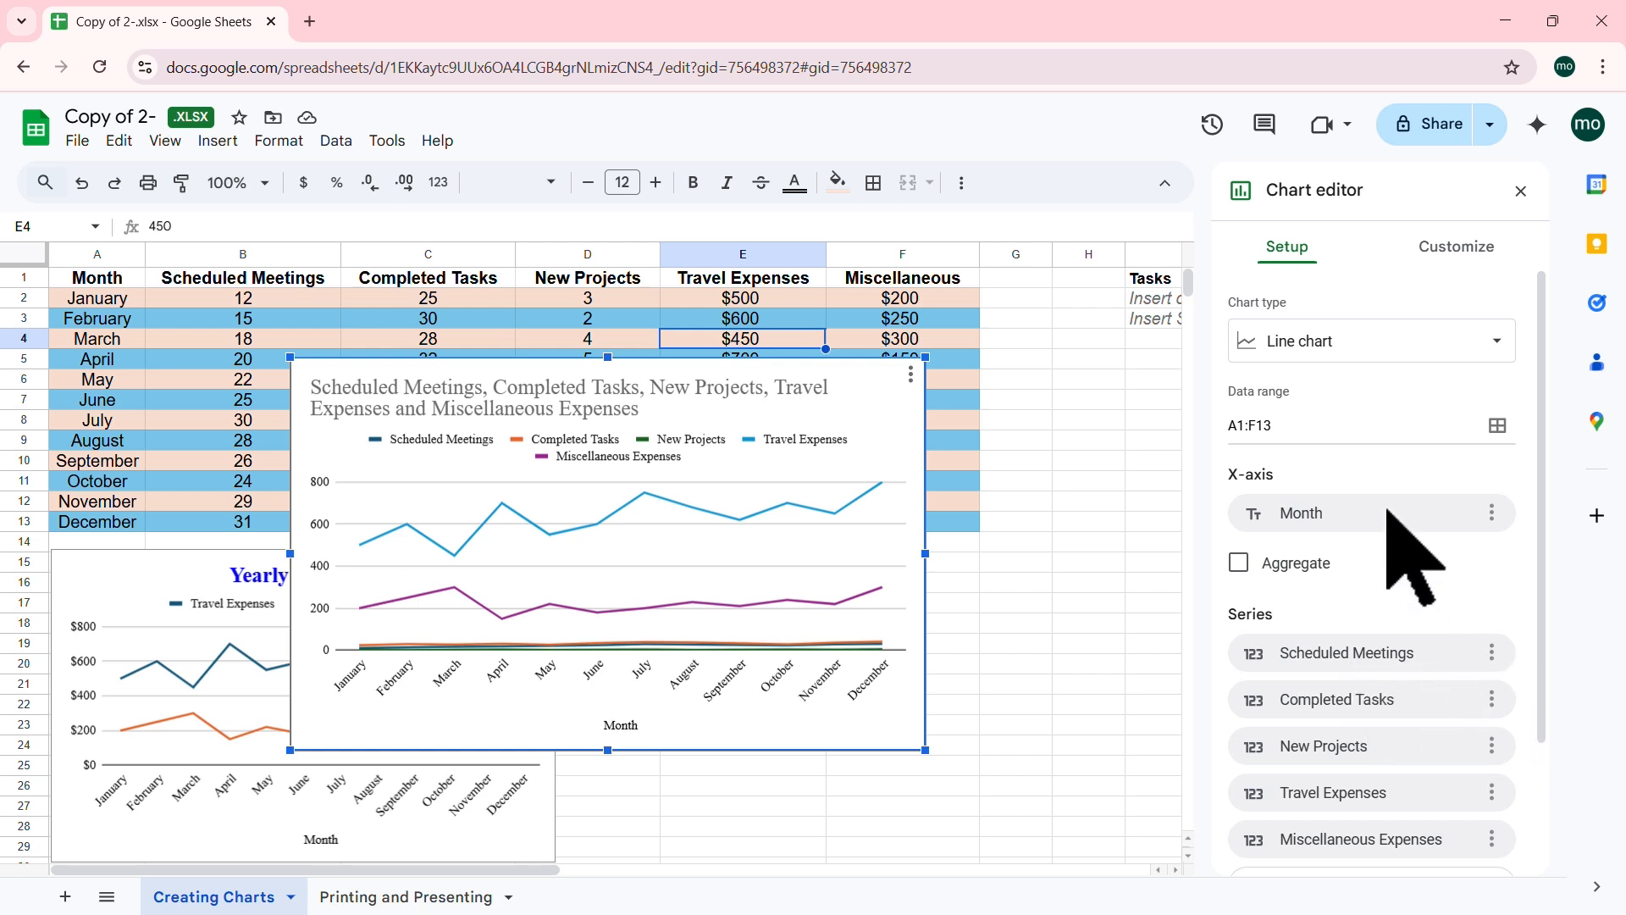
click(1504, 347)
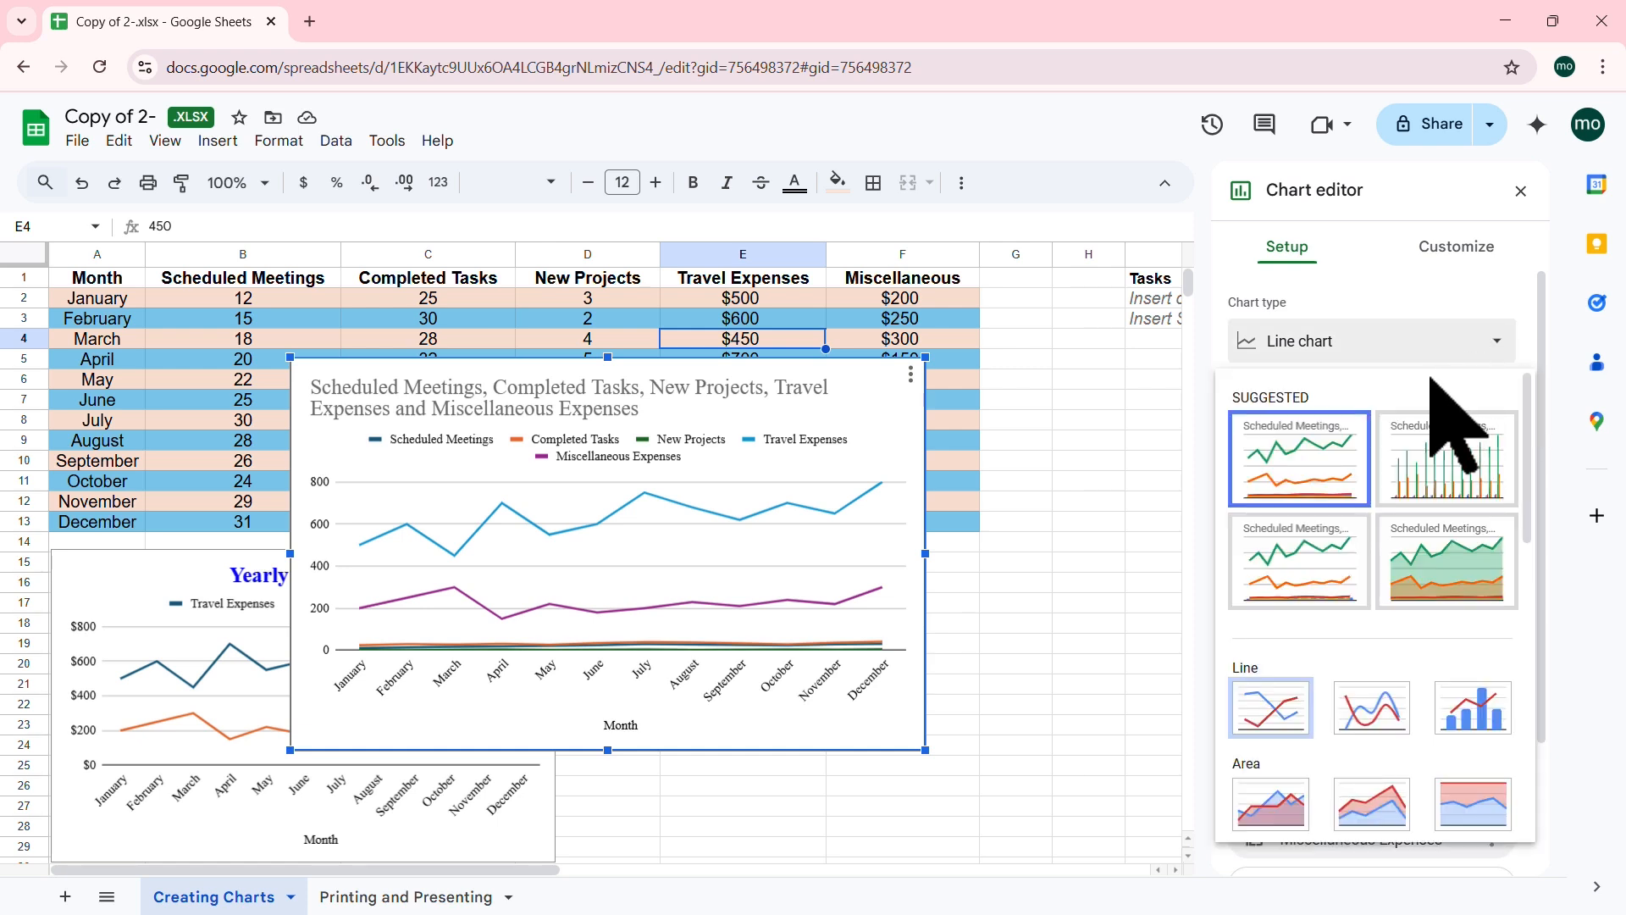
click(1455, 458)
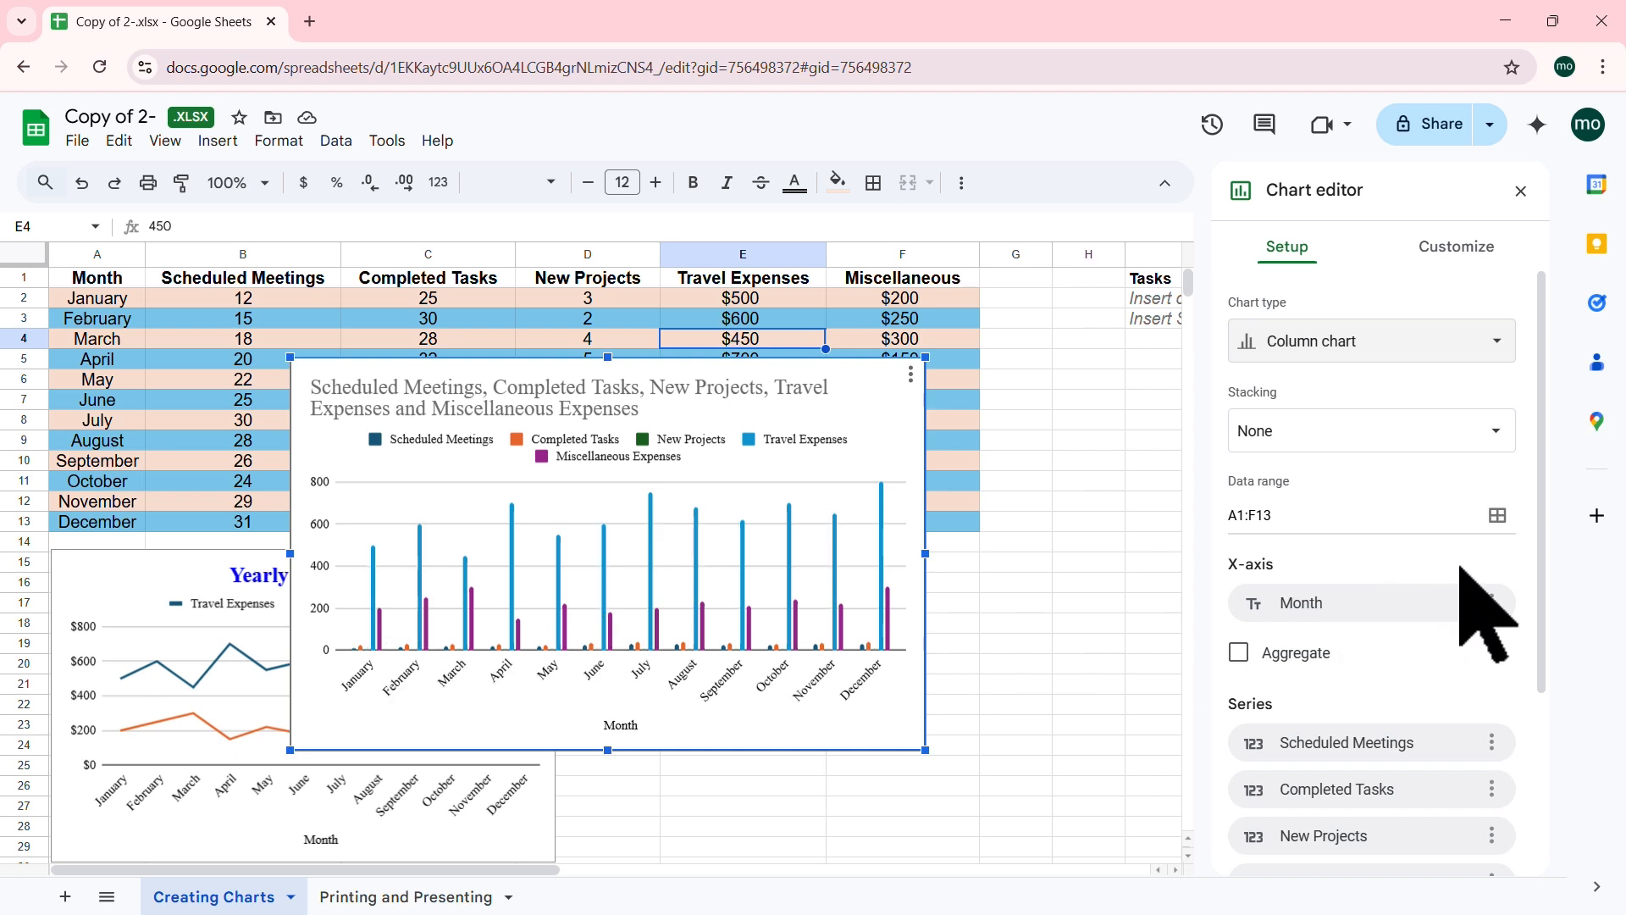
scroll(1472, 569, down, 3)
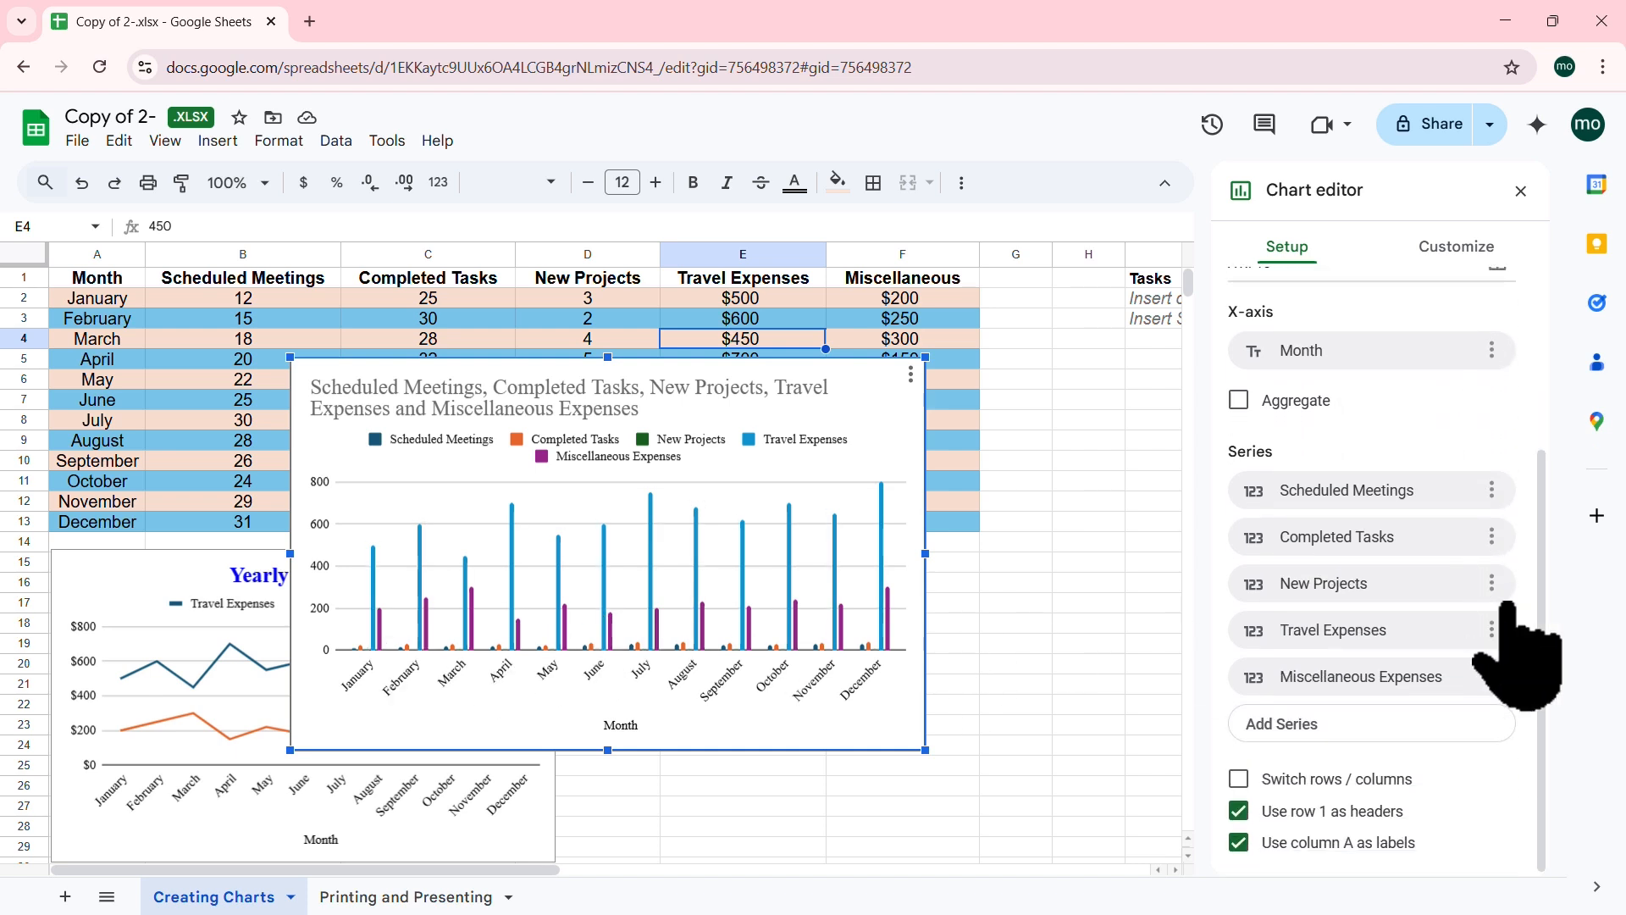
Step: Remove the Miscellaneous Expenses, Travel Expenses and New Projects series, then move the column chart down and right
click(1492, 676)
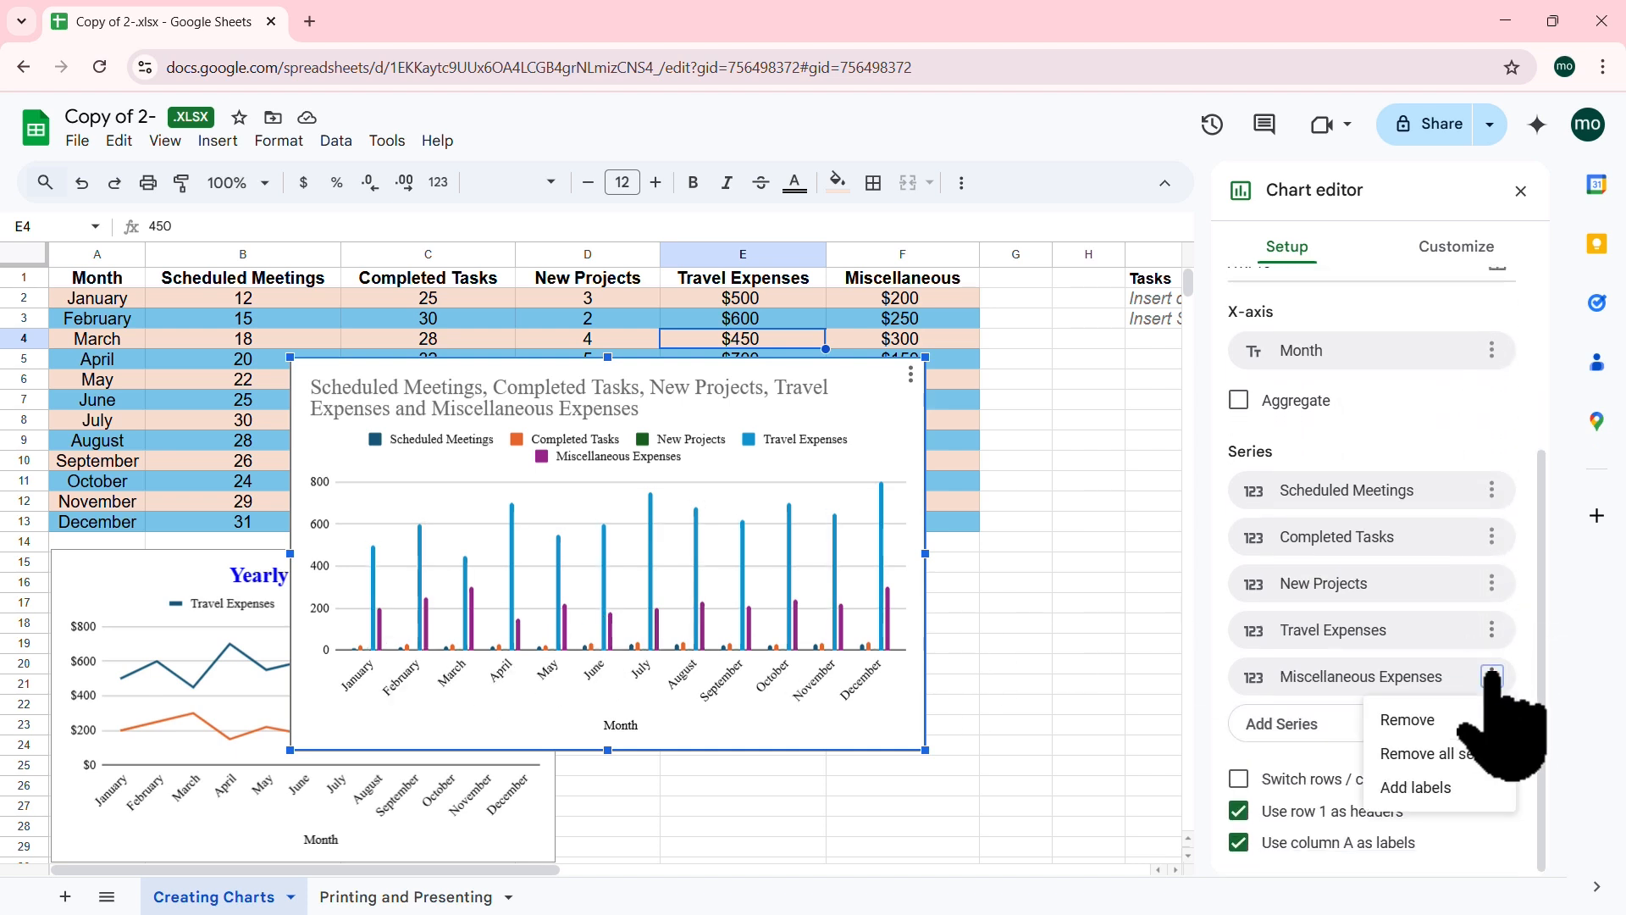
click(1450, 722)
click(1492, 675)
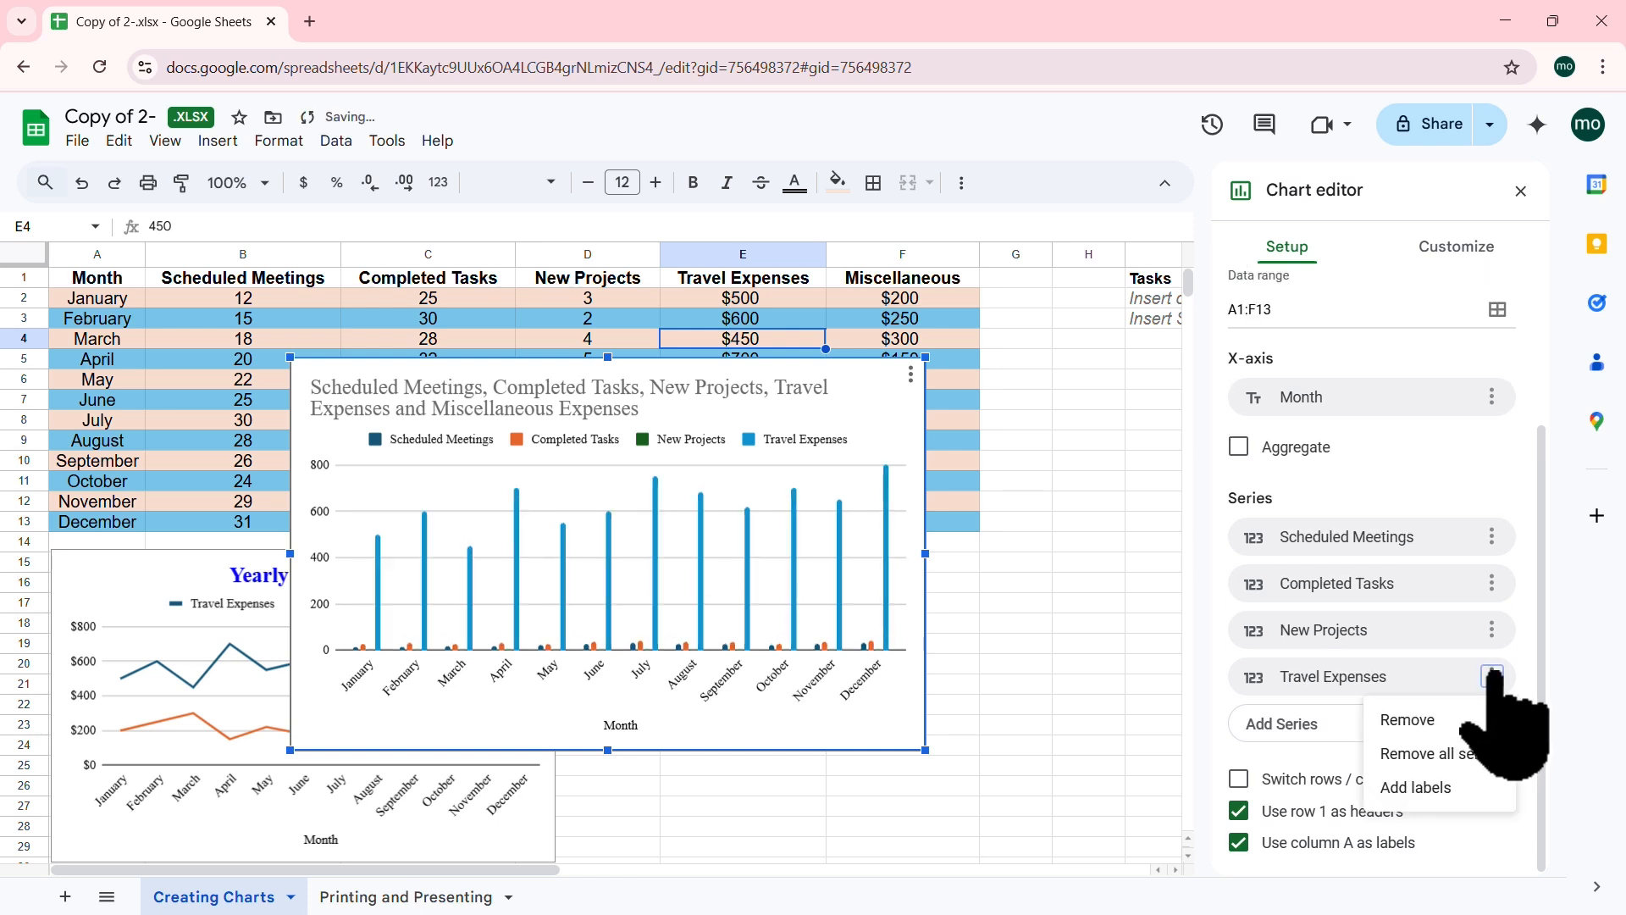
click(1407, 720)
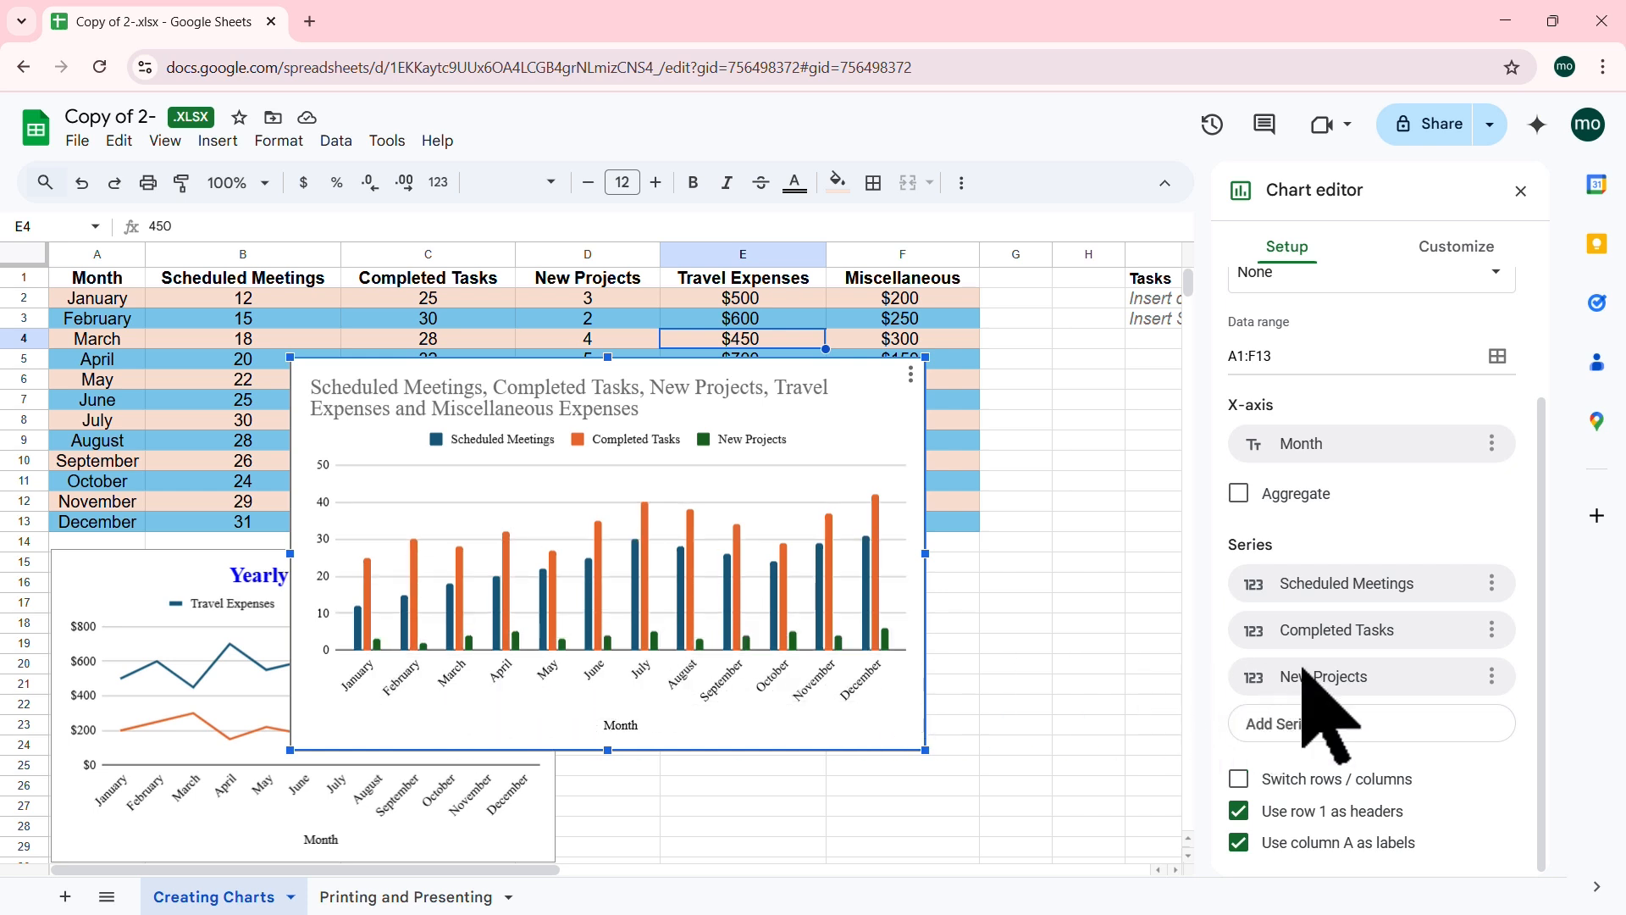
click(1489, 676)
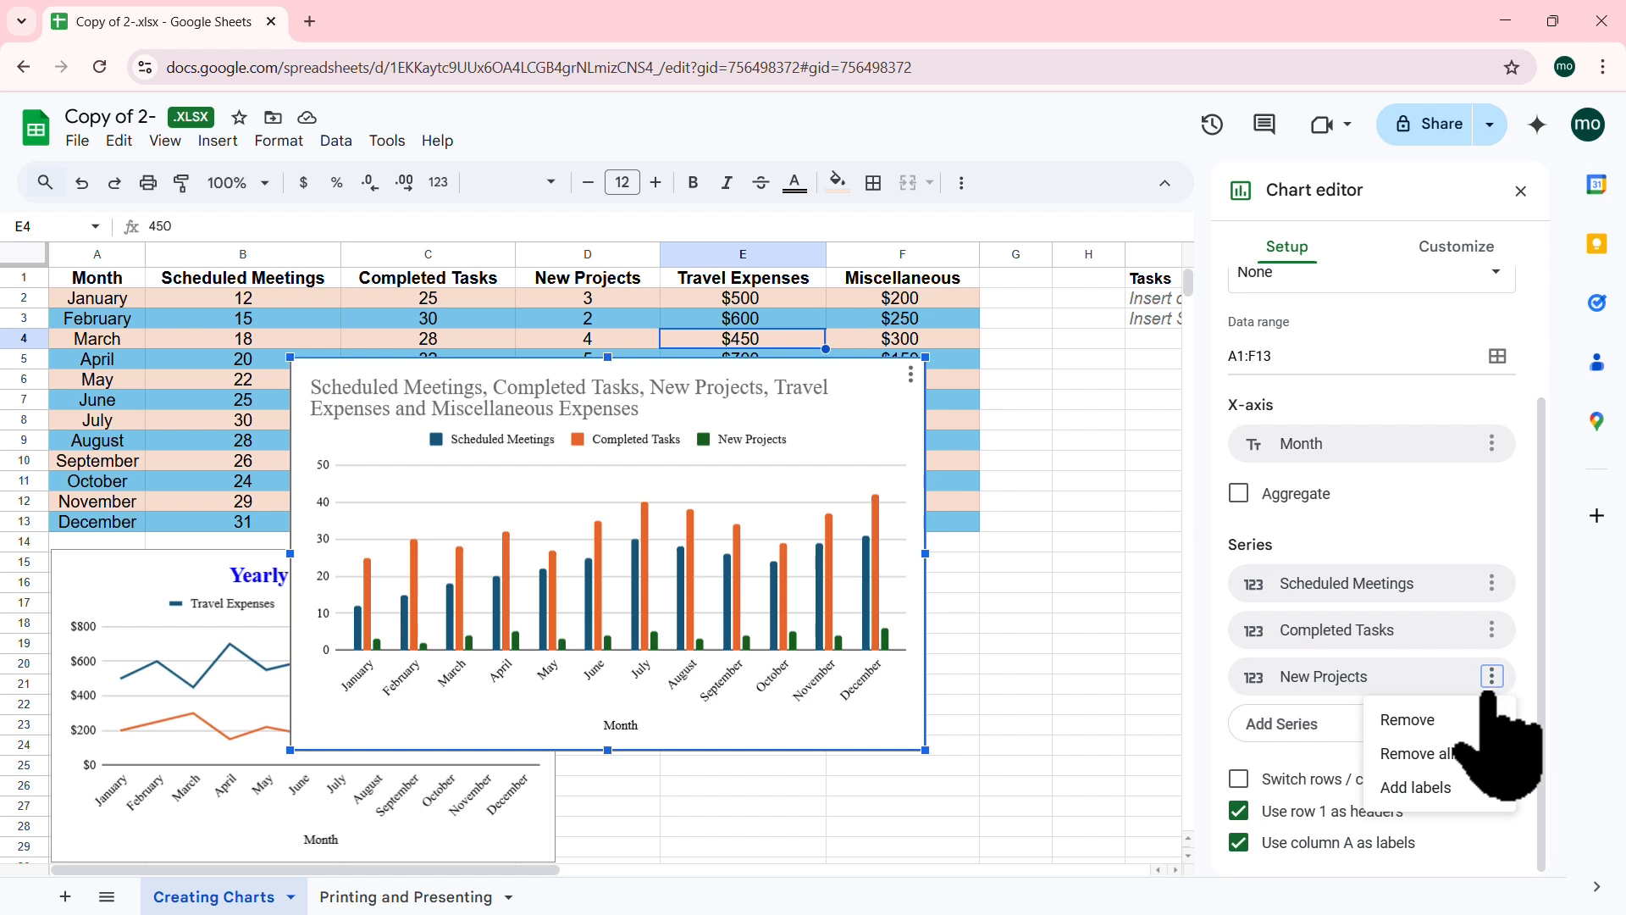
click(1418, 721)
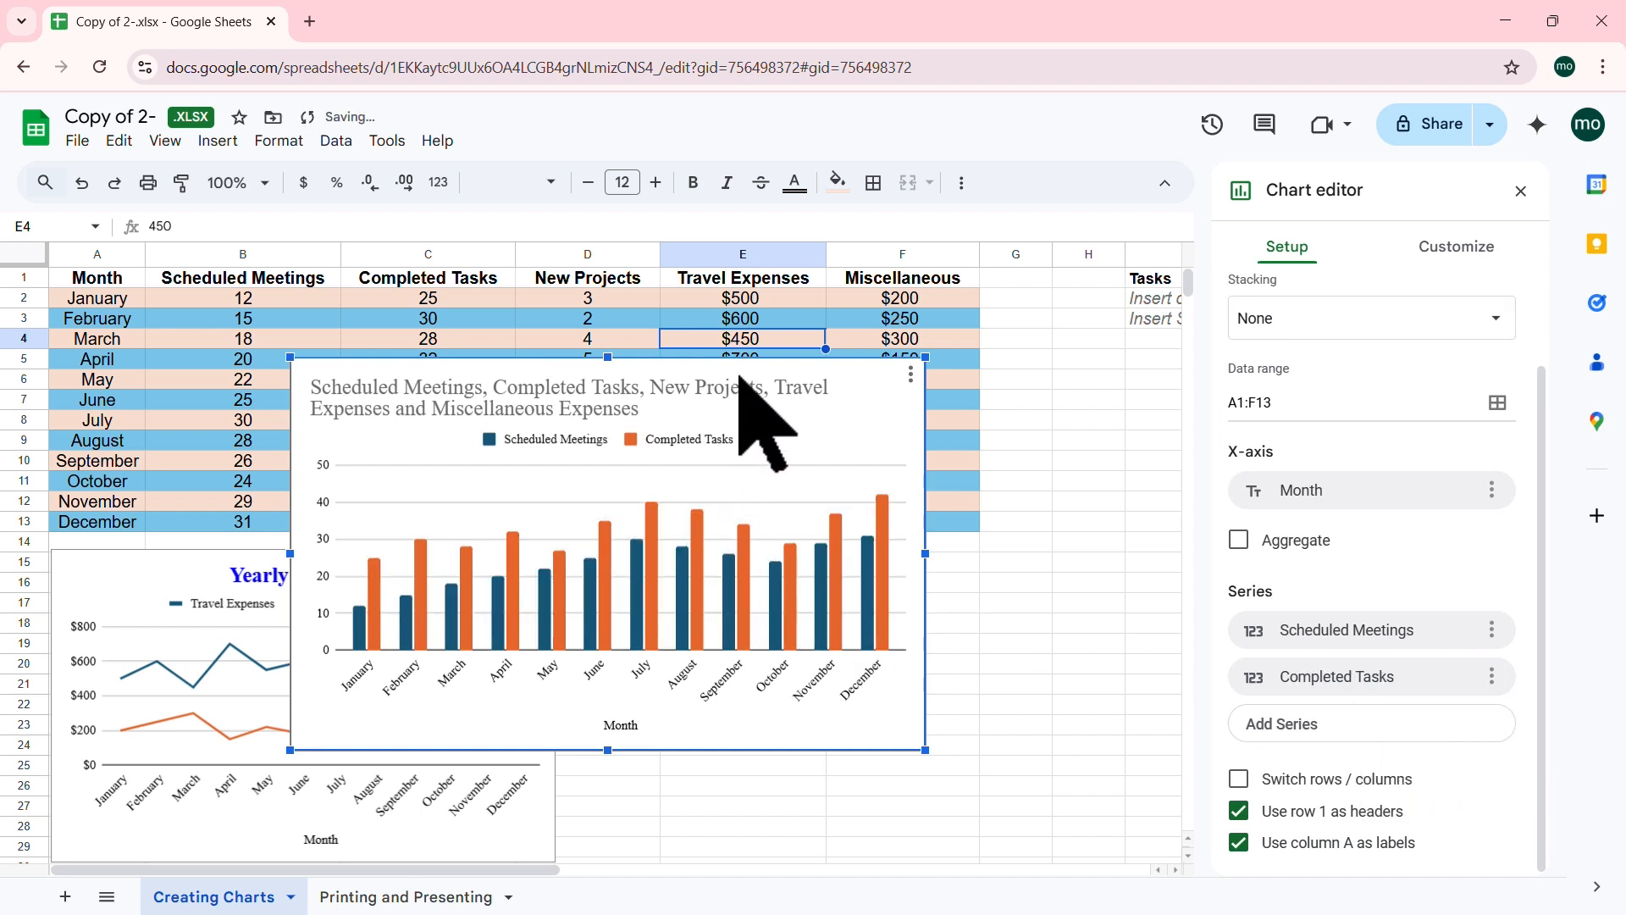
drag(729, 364, 953, 453)
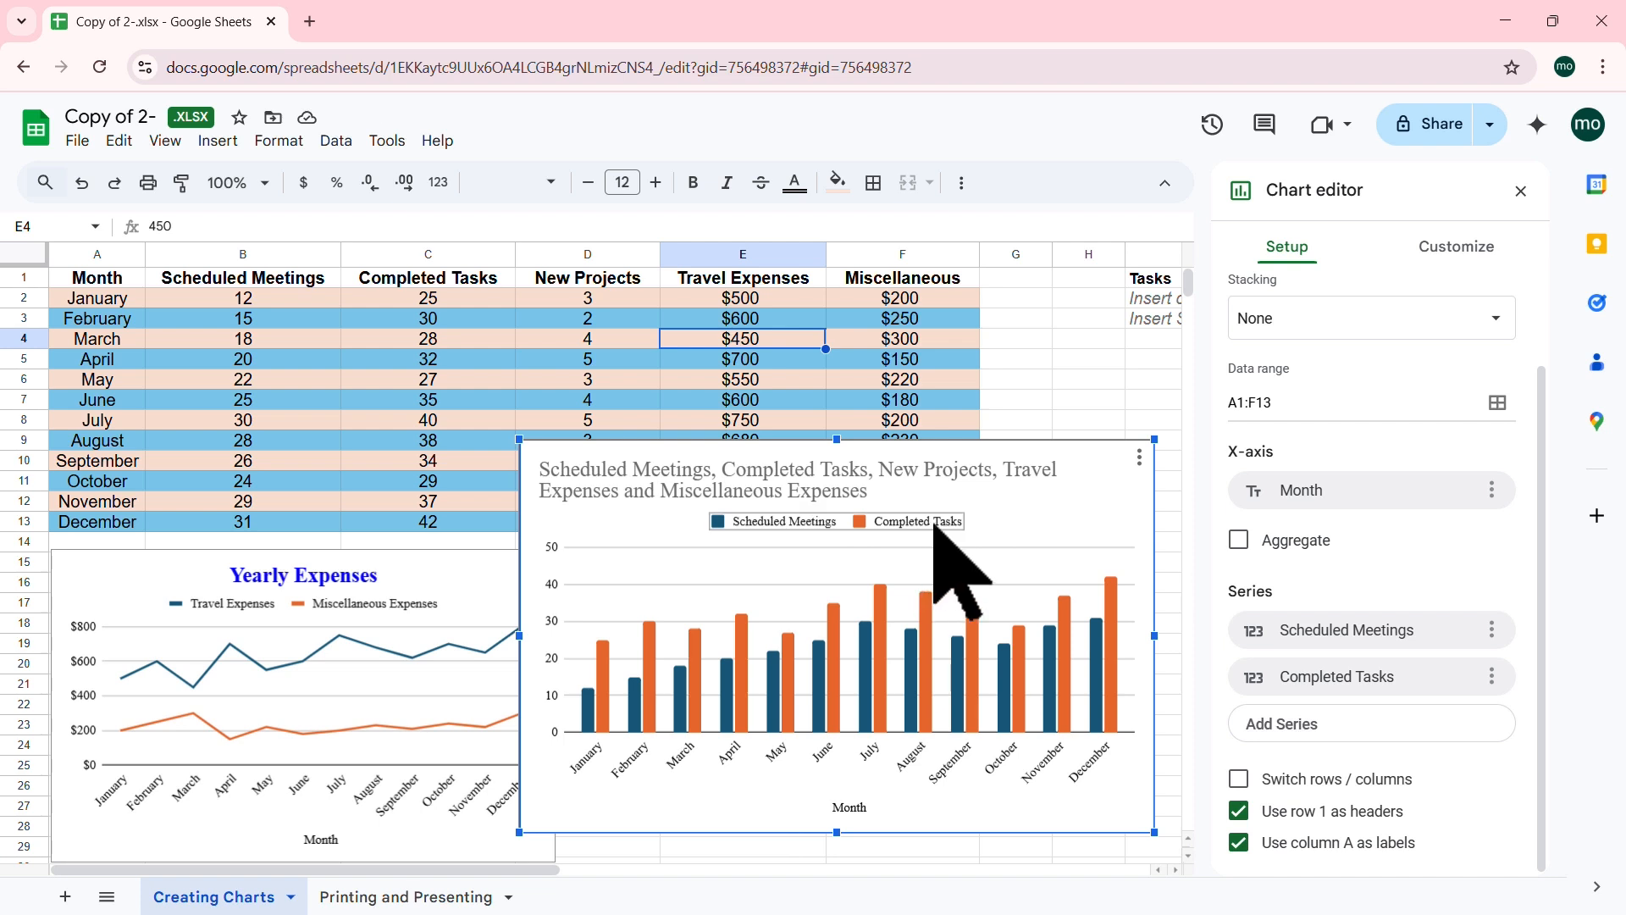
Step: Remove the Scheduled Meetings series, leaving only Completed Tasks in the column chart
click(837, 698)
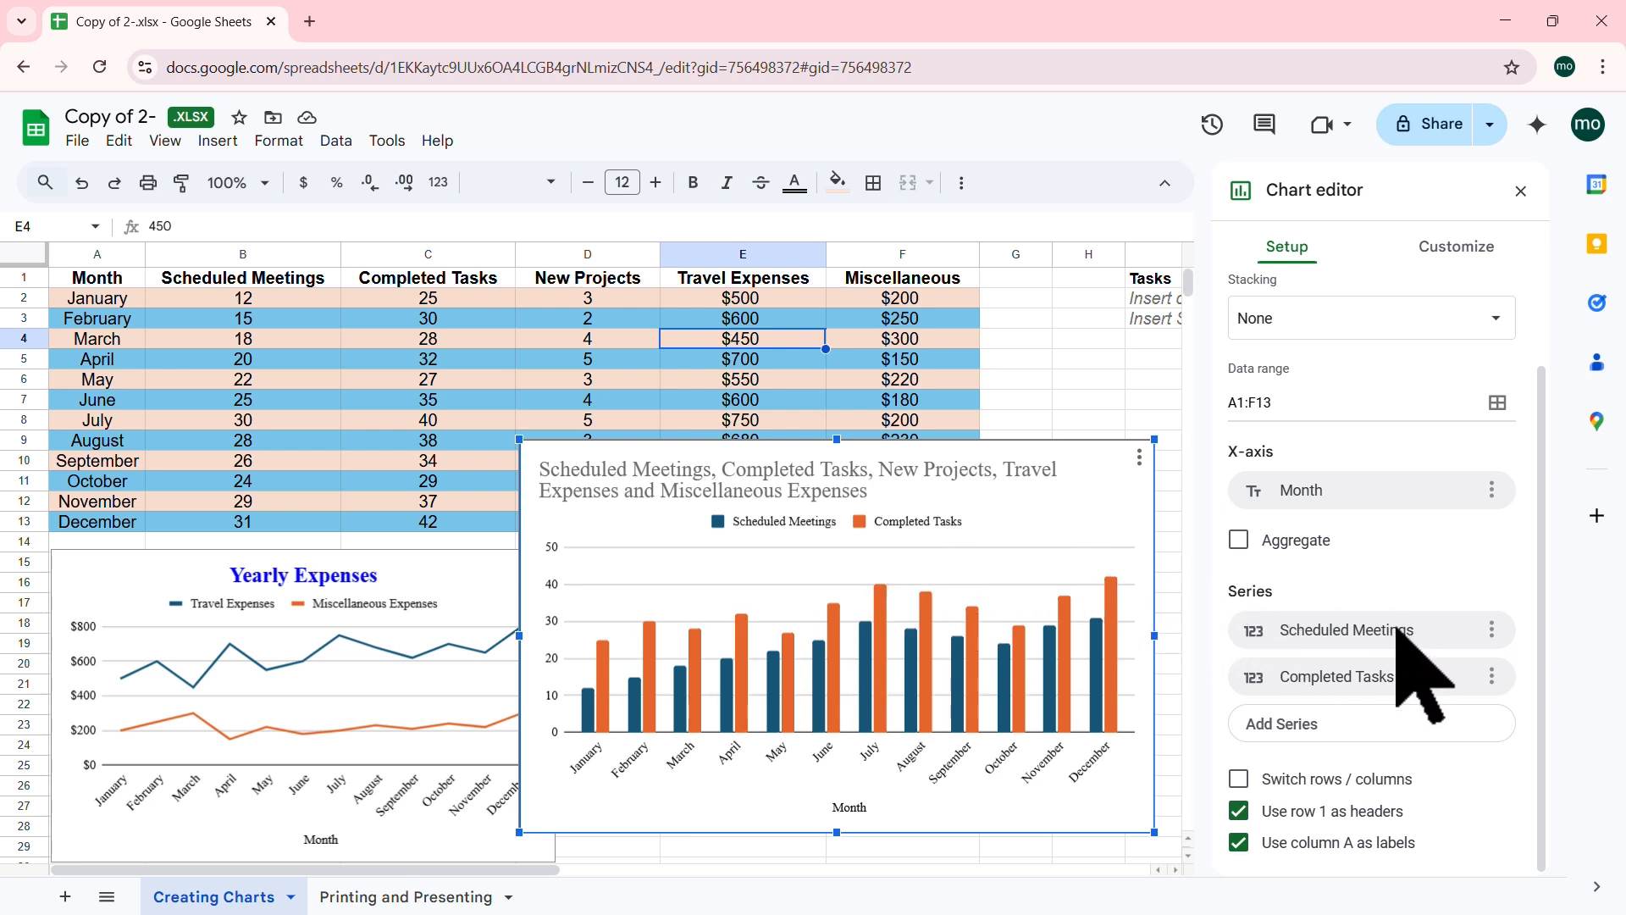
click(1491, 629)
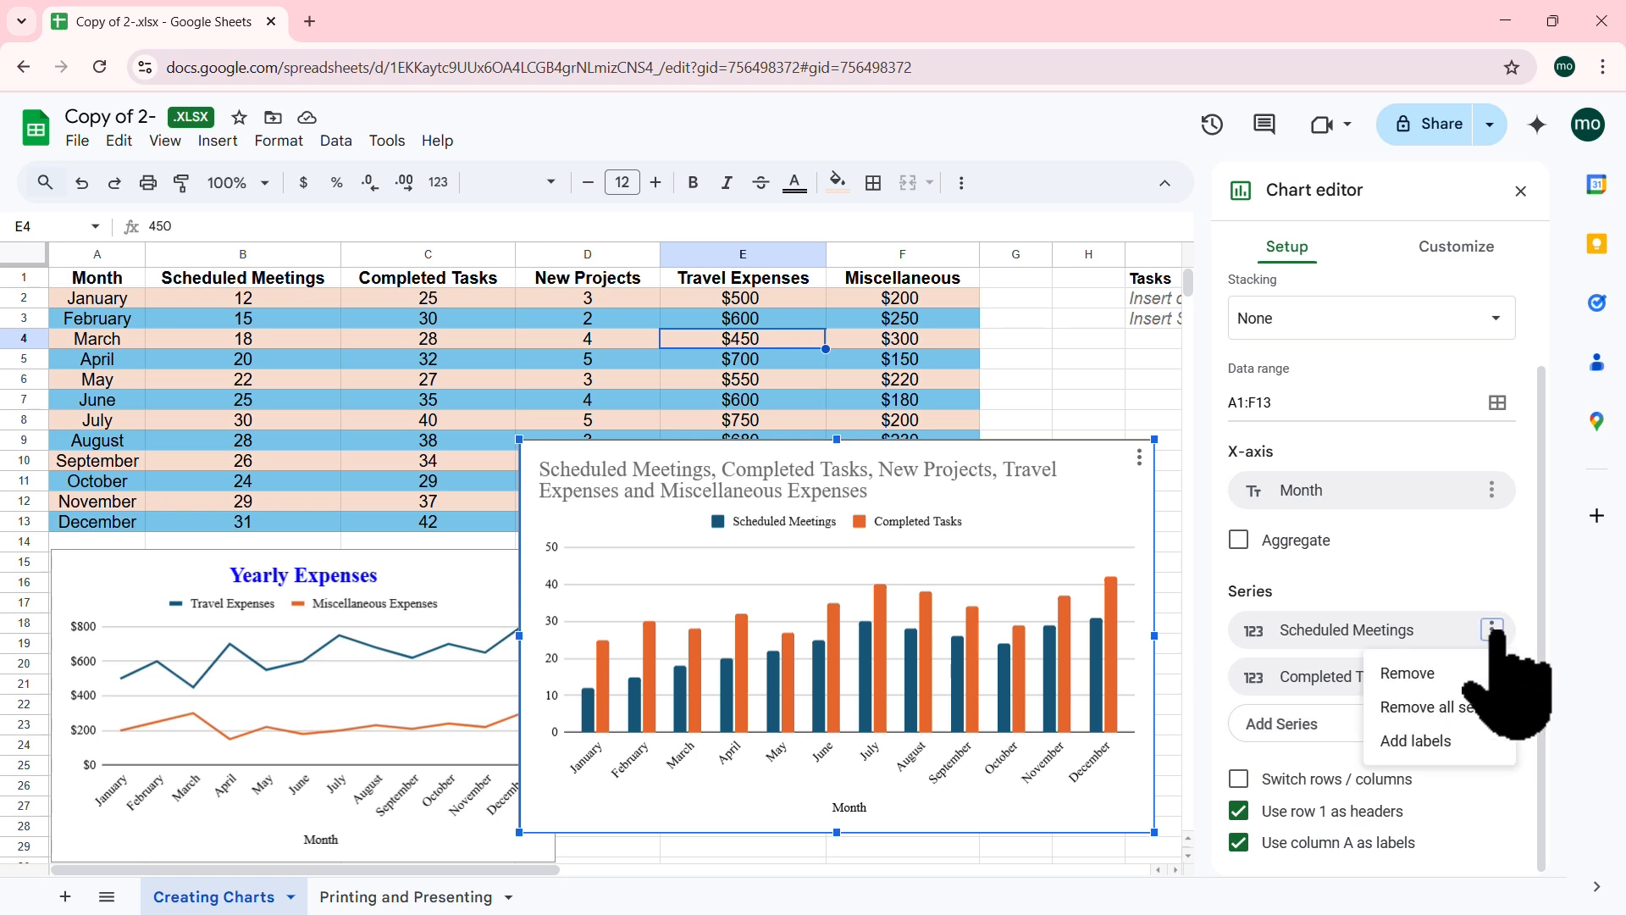
click(1436, 675)
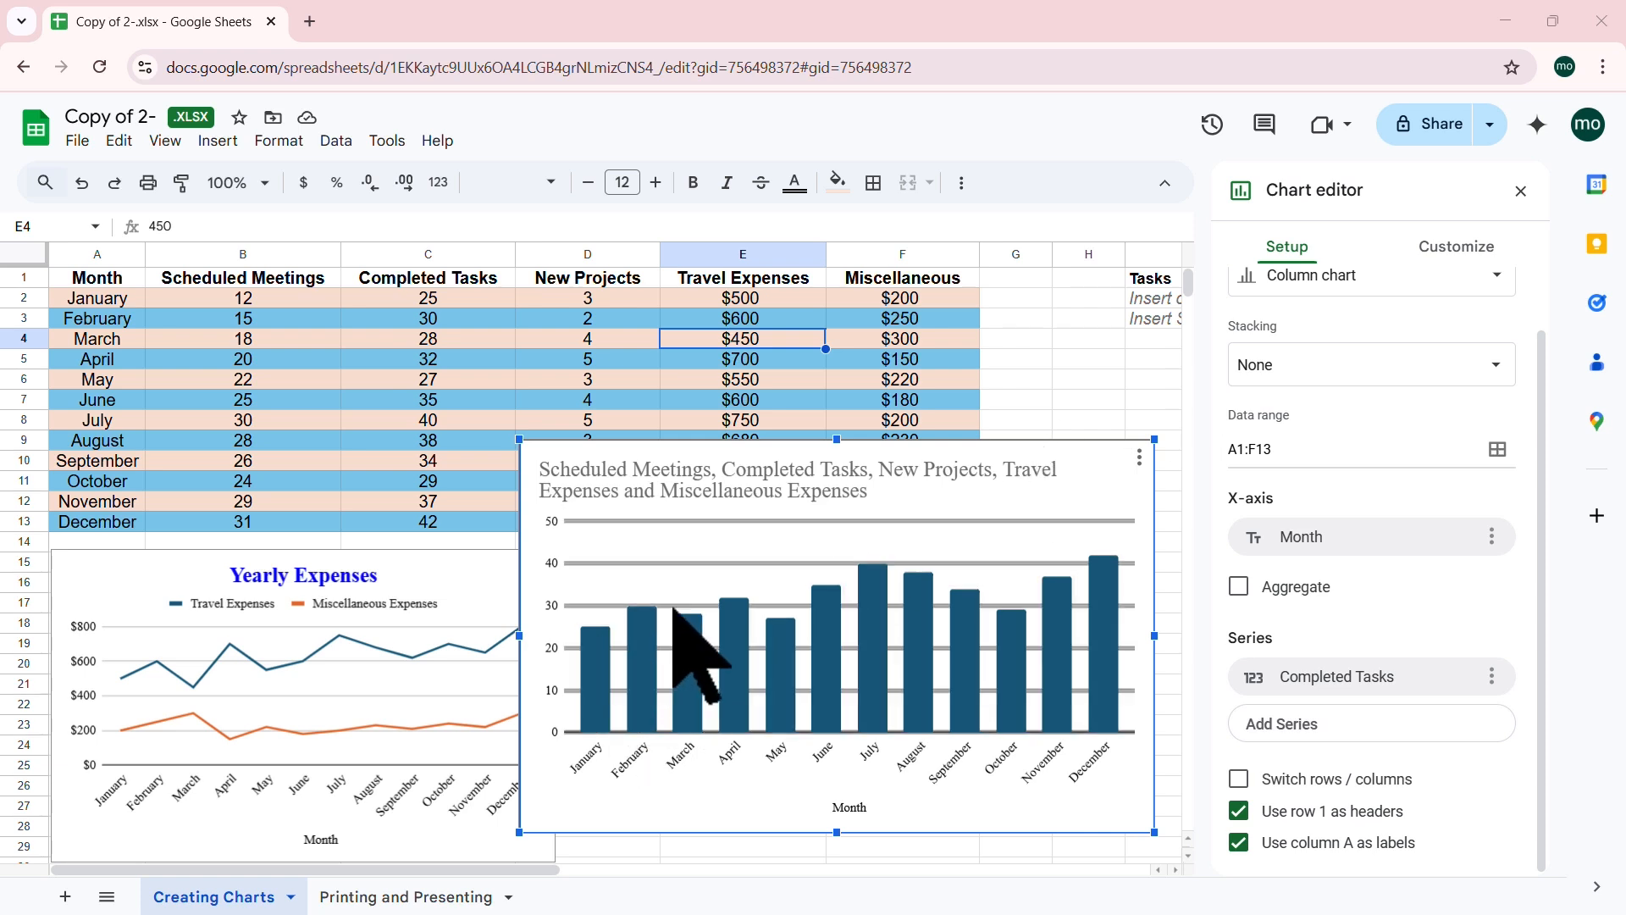
click(932, 479)
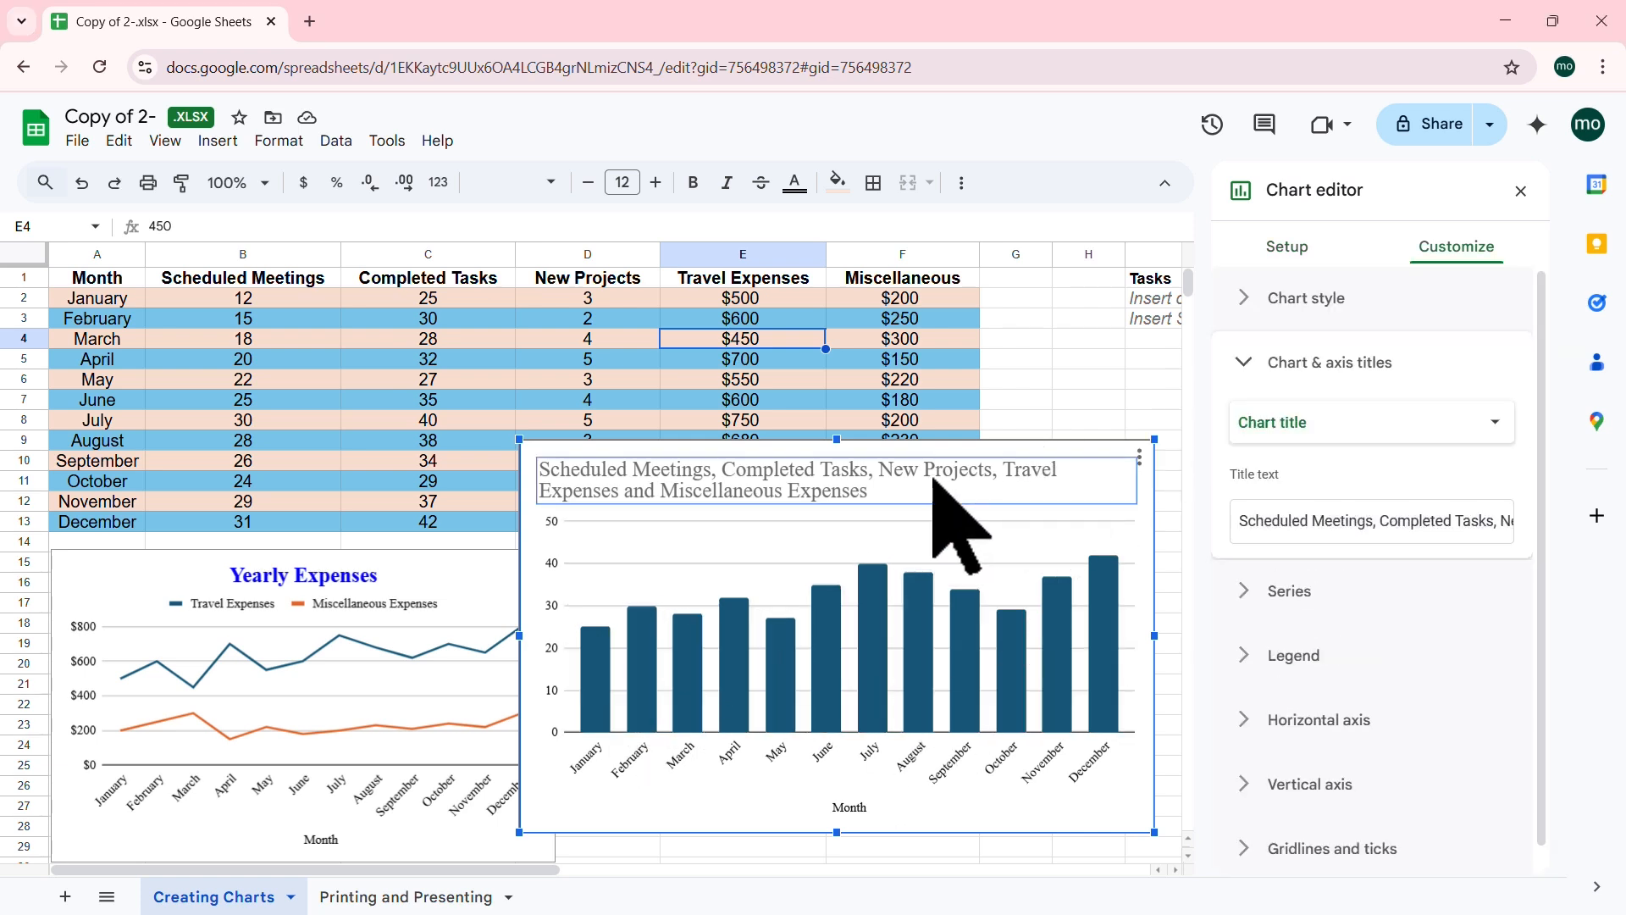
Step: Retitle the column chart 'Completed Tasks By Month'
click(1366, 520)
drag(1372, 527, 1606, 532)
key(BackSpace)
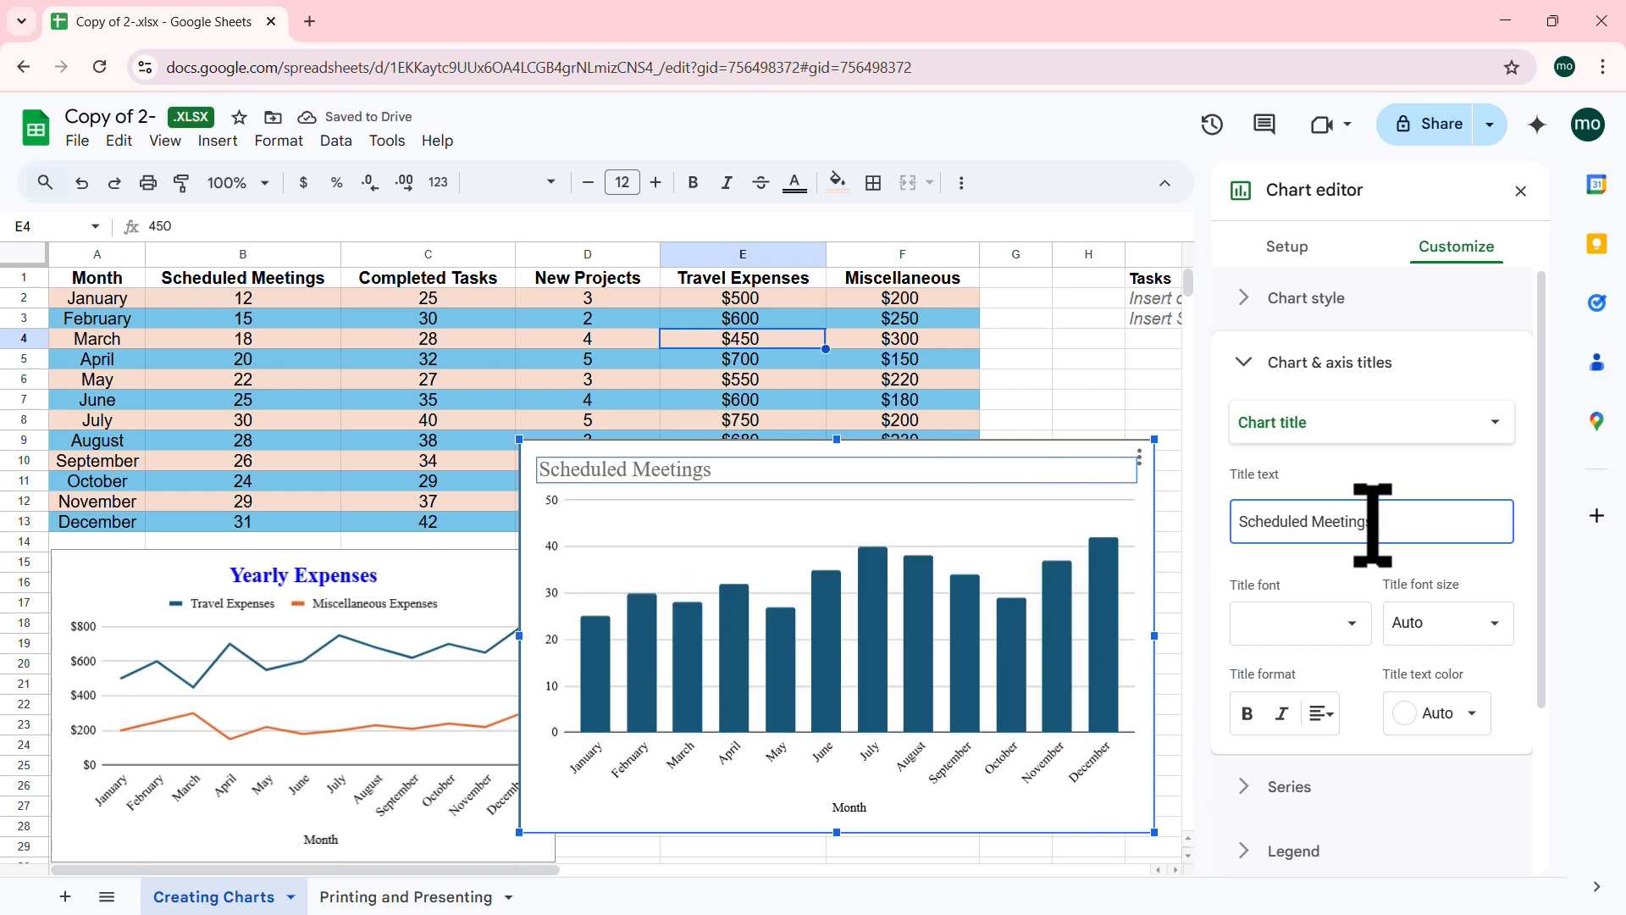
drag(1372, 521, 1232, 521)
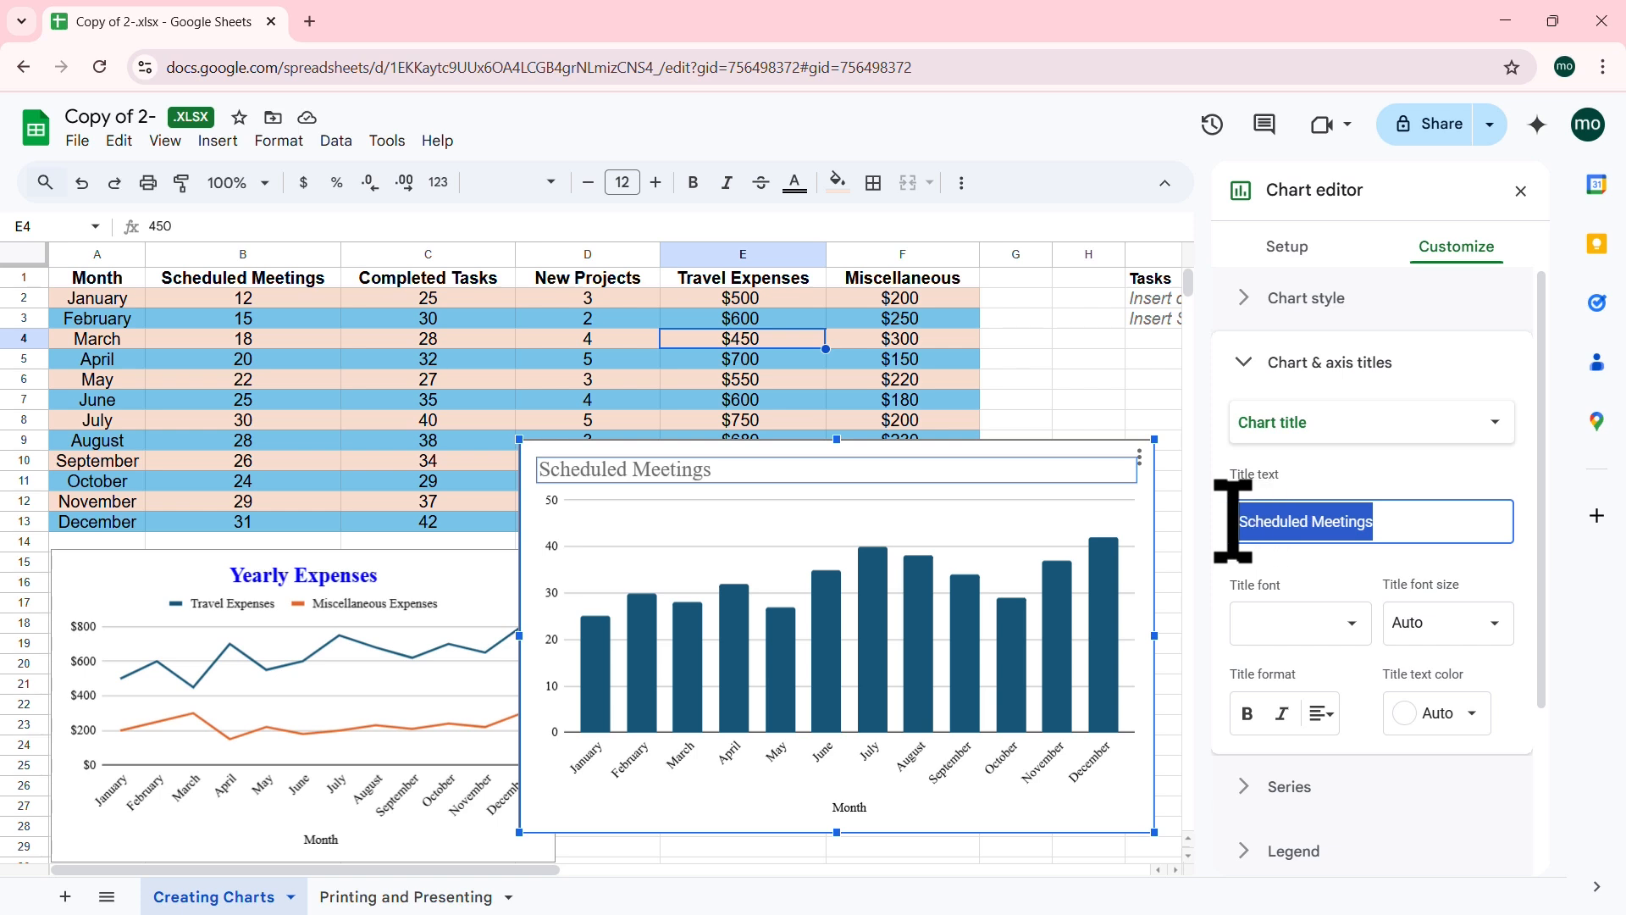
text(Completed Tasks By Month)
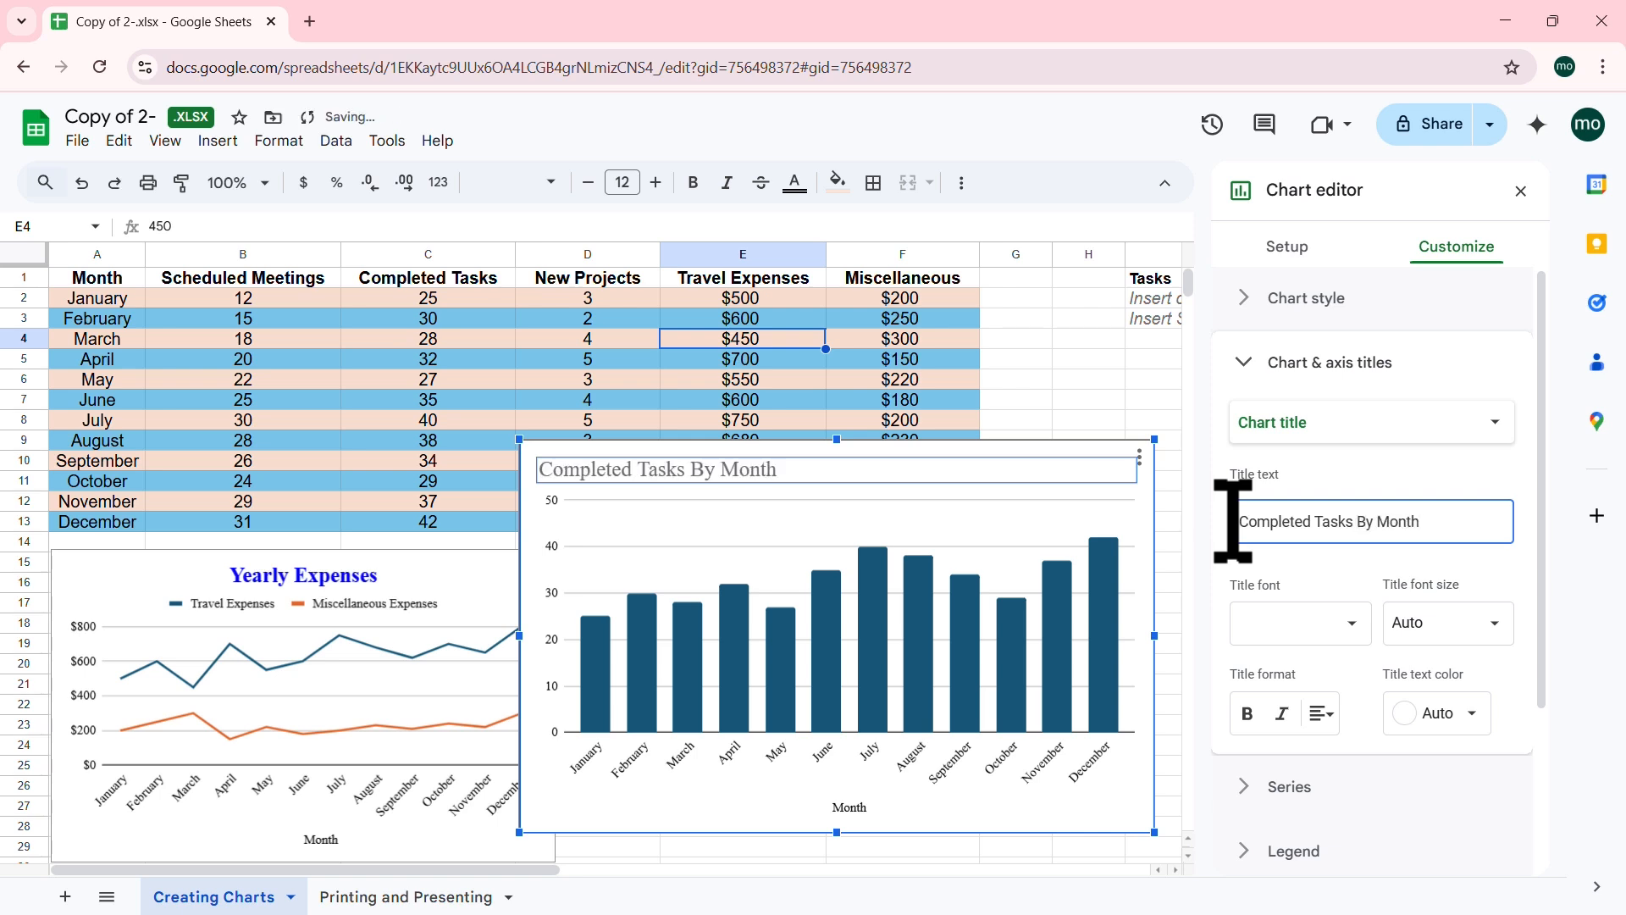
Step: Make the title bold, centred and orange, and shrink the chart beside the expenses chart
click(1248, 714)
click(1323, 713)
click(1349, 751)
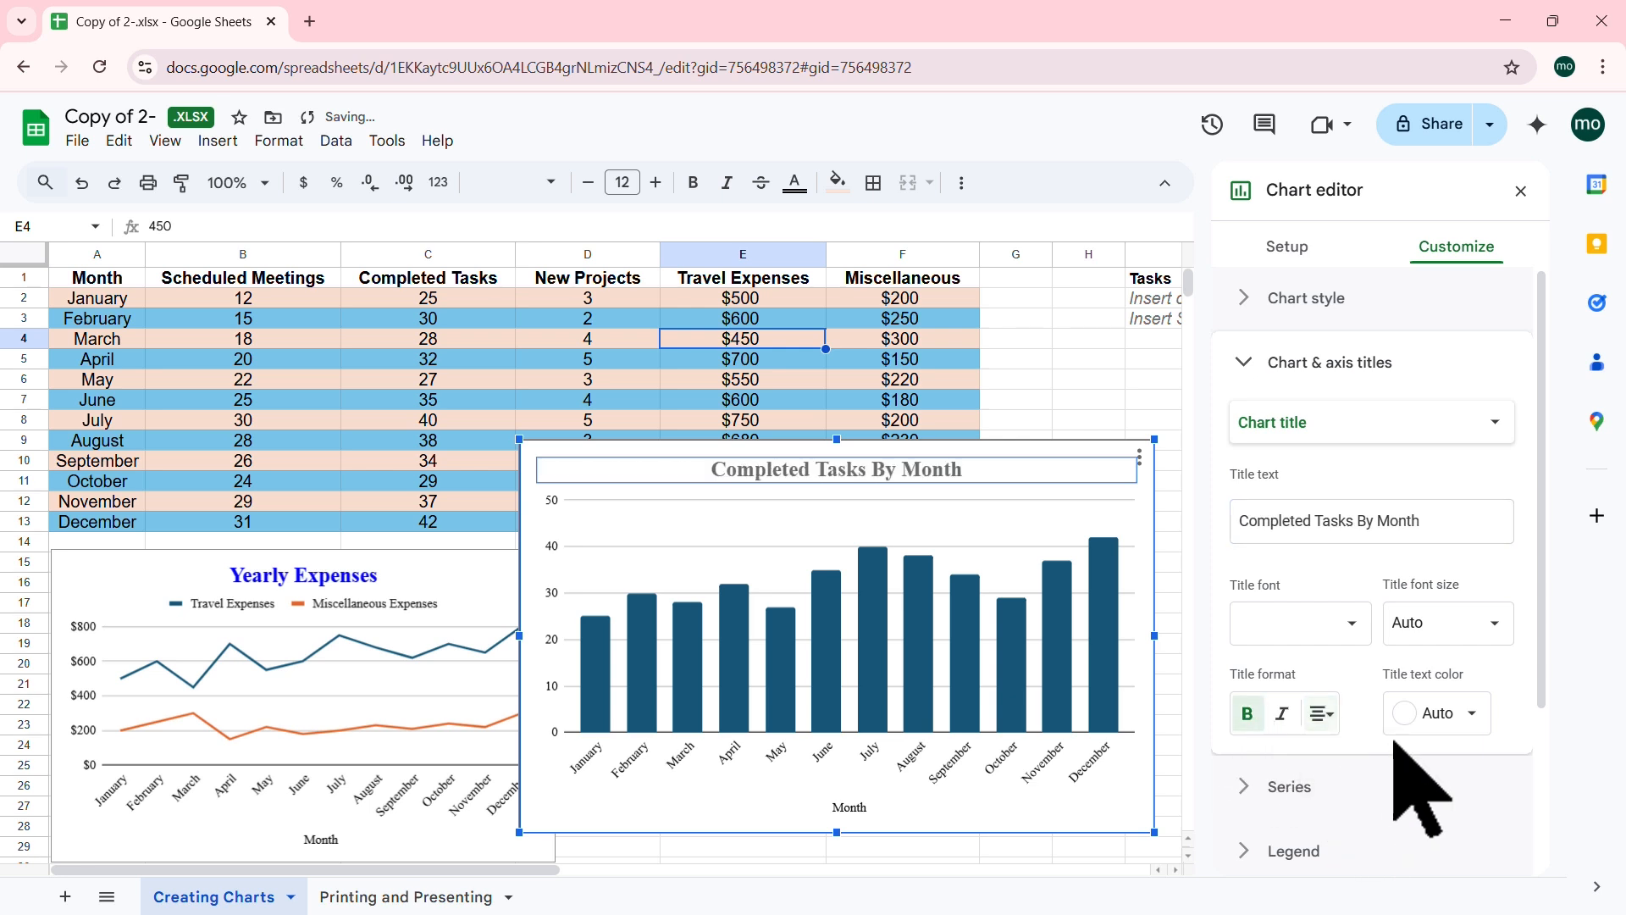
click(1475, 713)
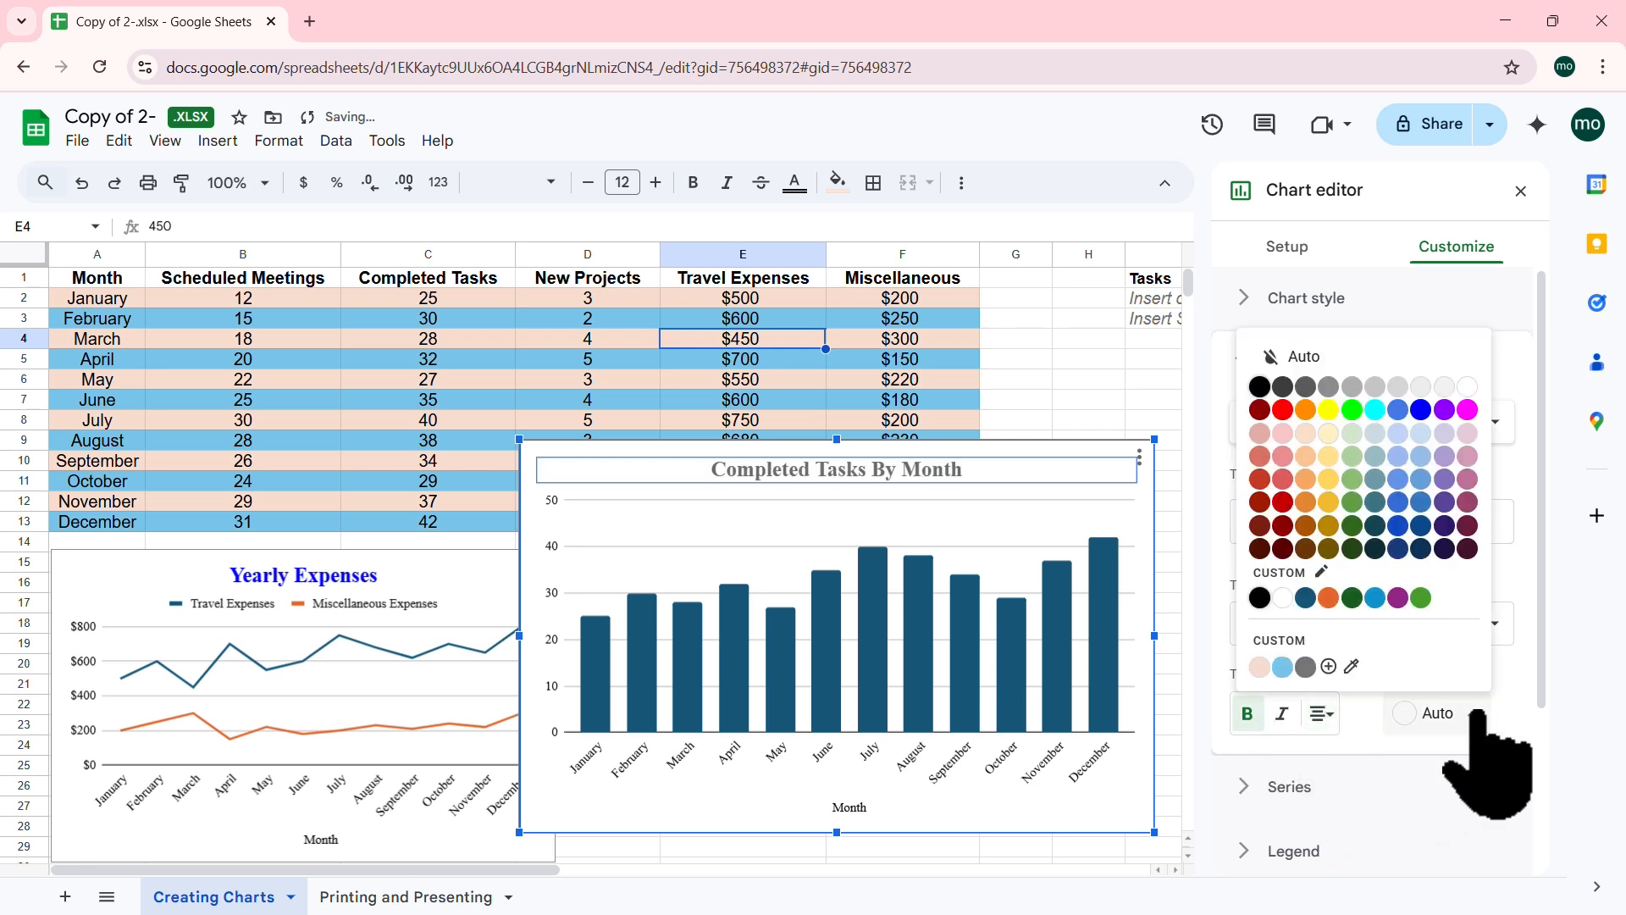
click(1305, 410)
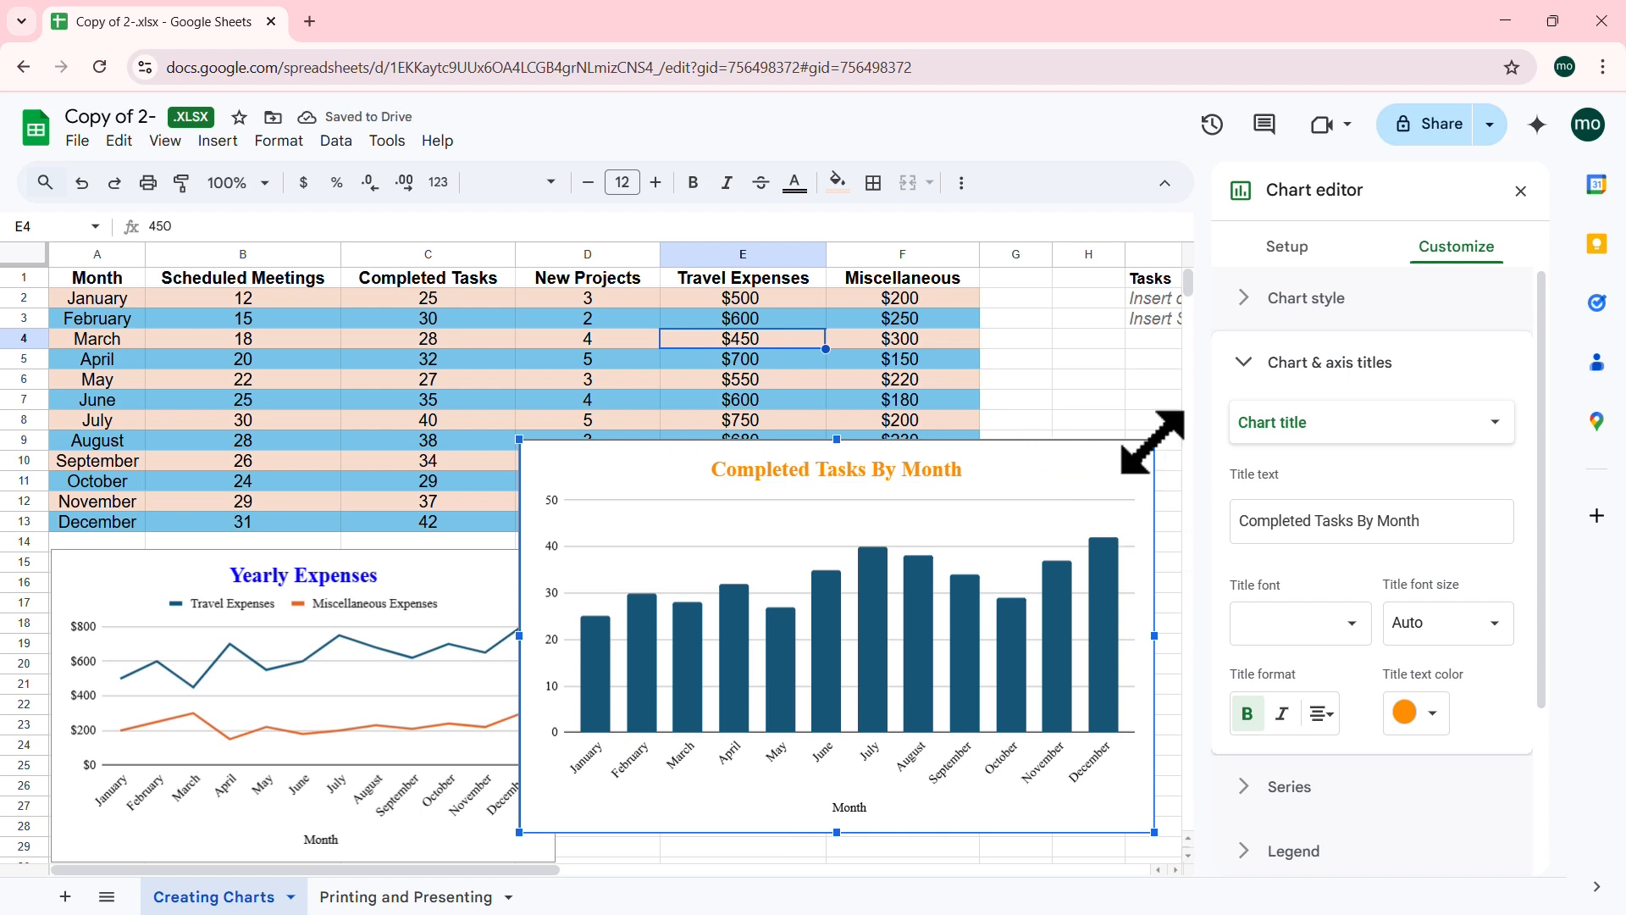
drag(1154, 440, 1038, 563)
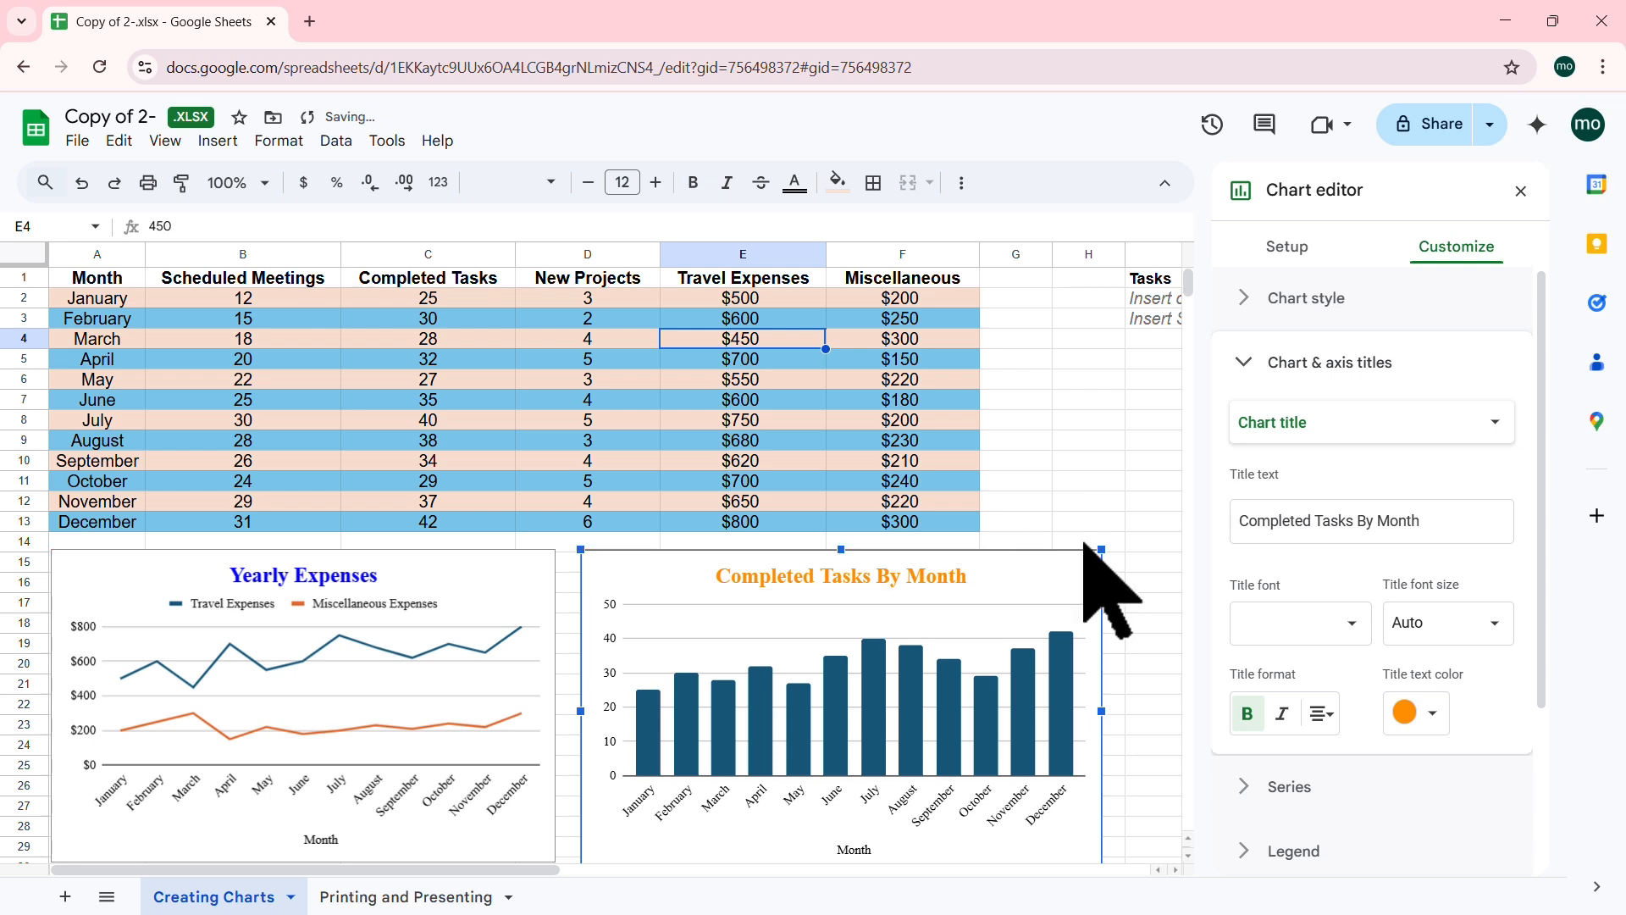
Step: Close the chart editor and select the Month and Scheduled Meetings data in A1:B13
click(1521, 191)
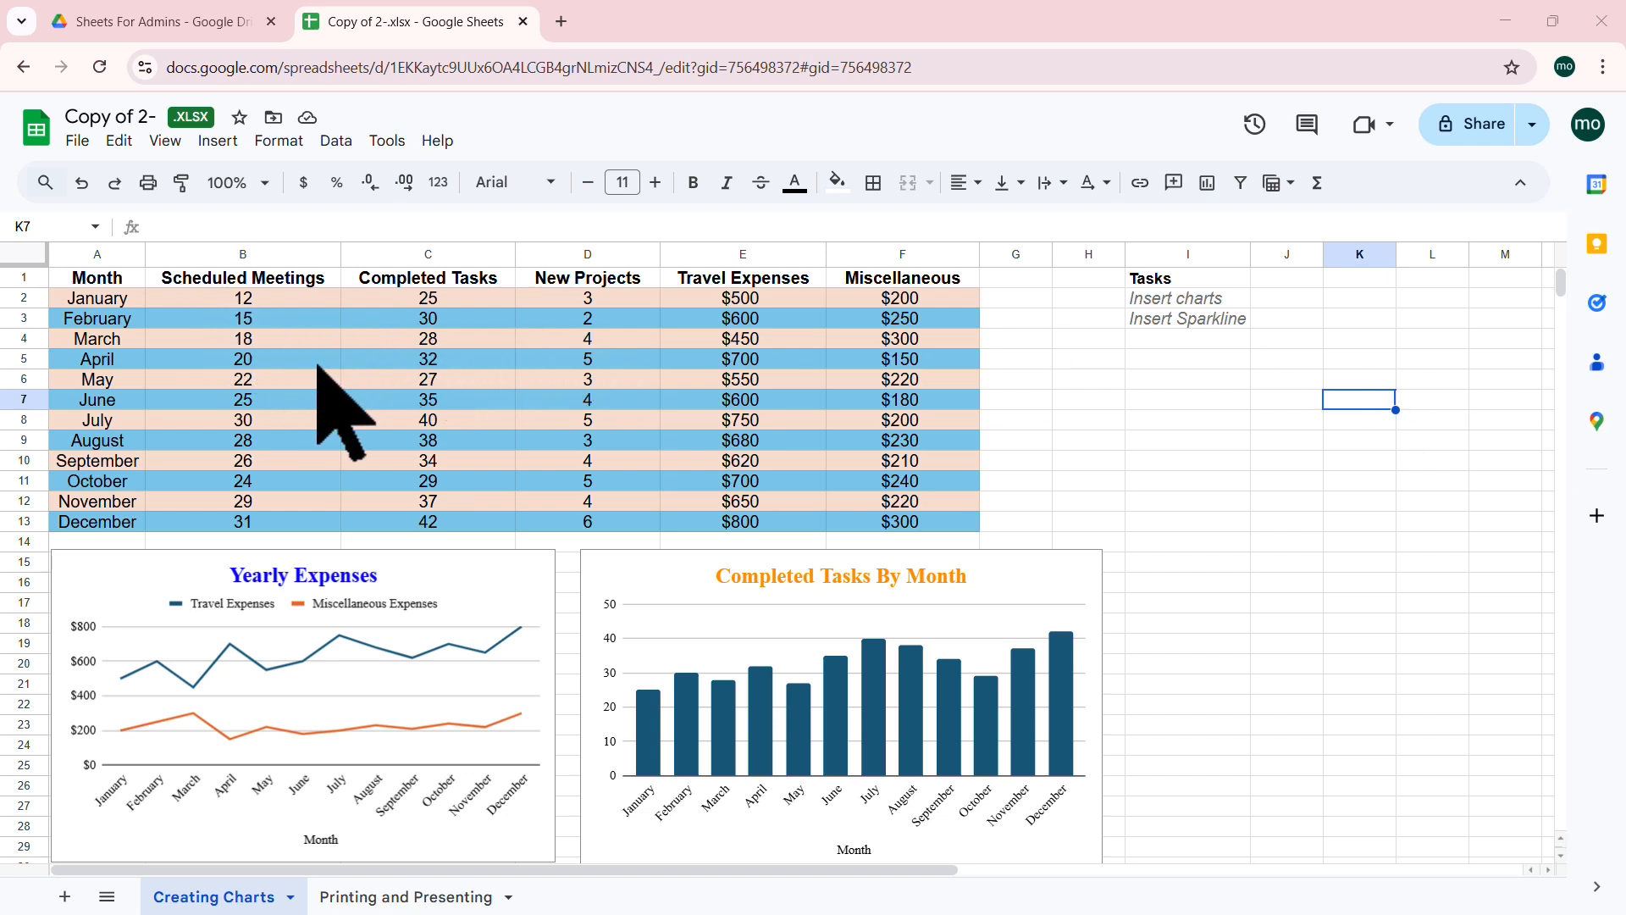
click(398, 354)
click(243, 335)
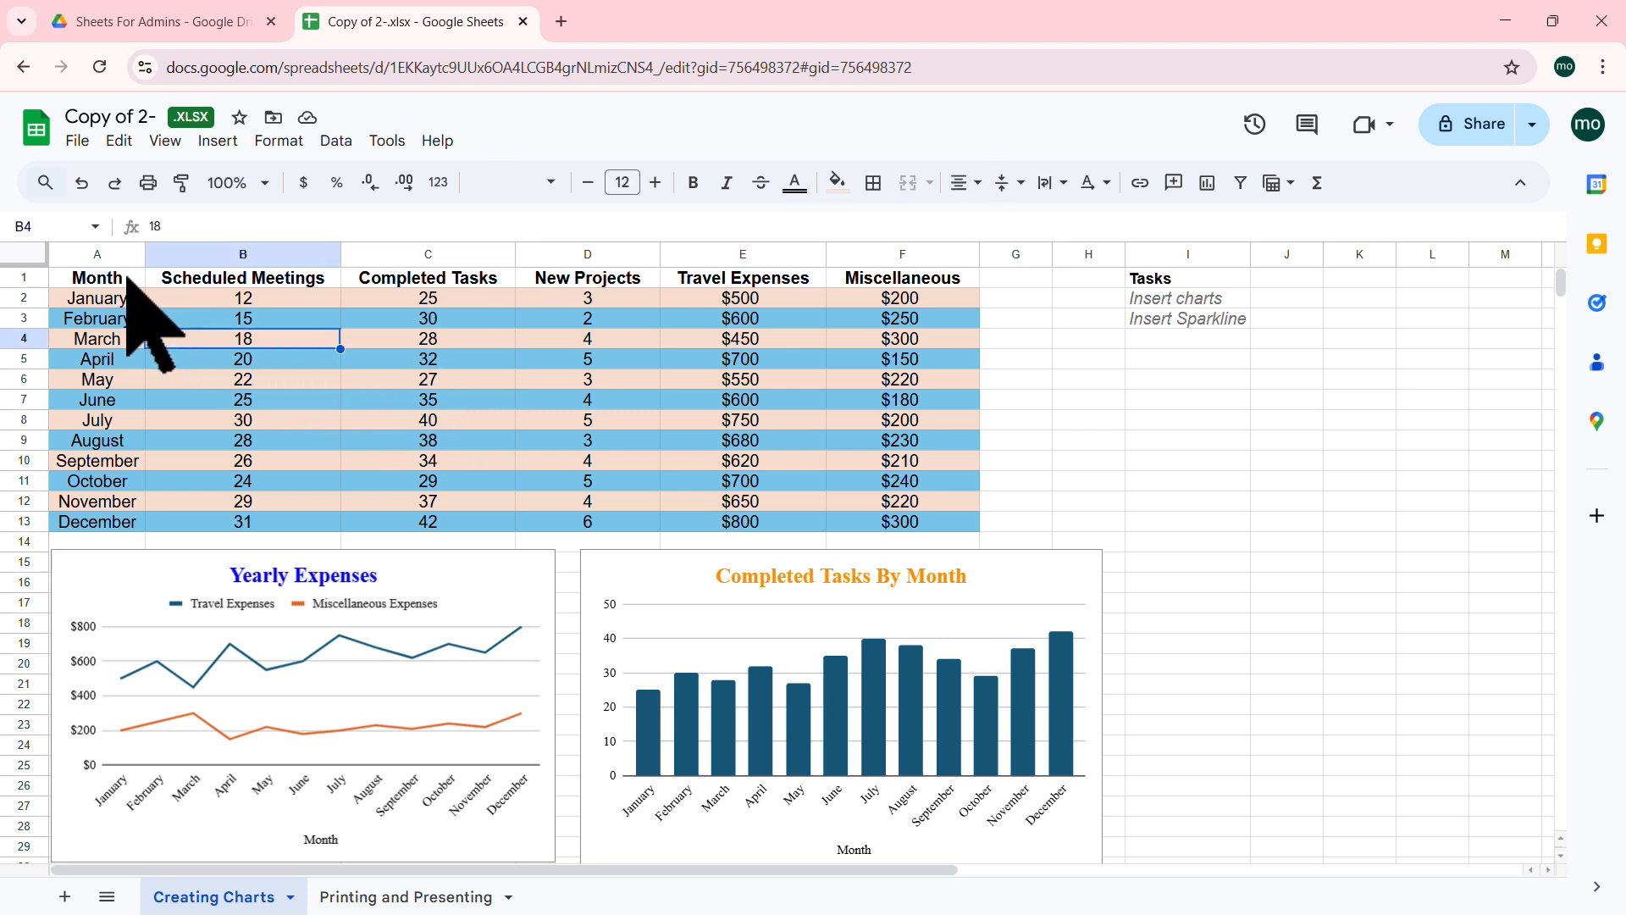
drag(122, 276, 290, 518)
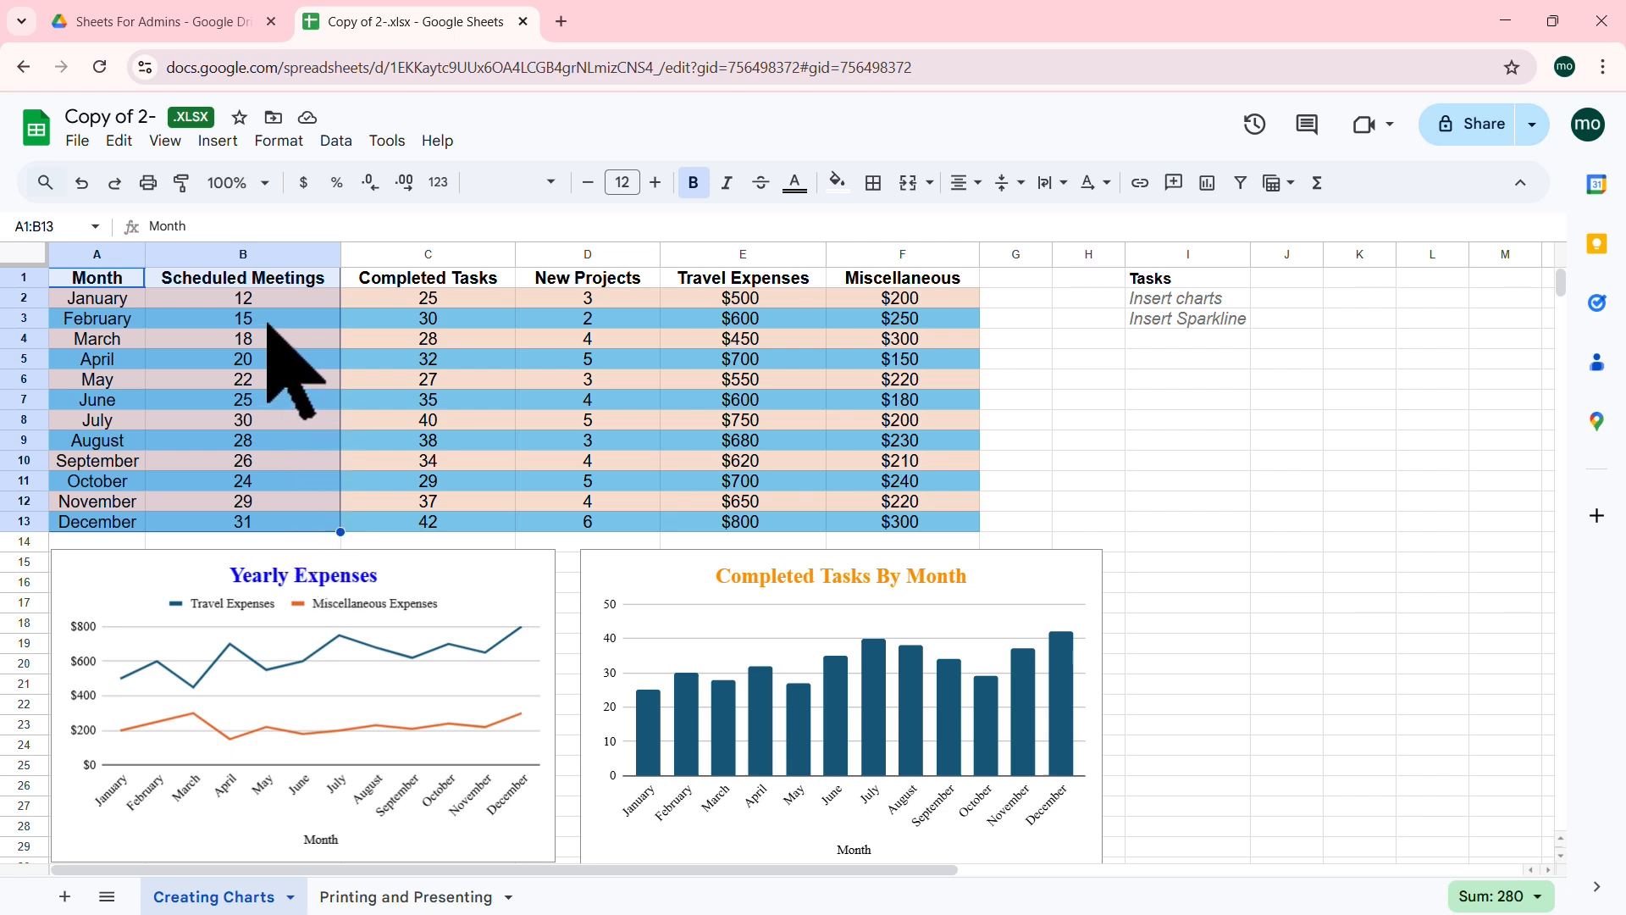
click(220, 141)
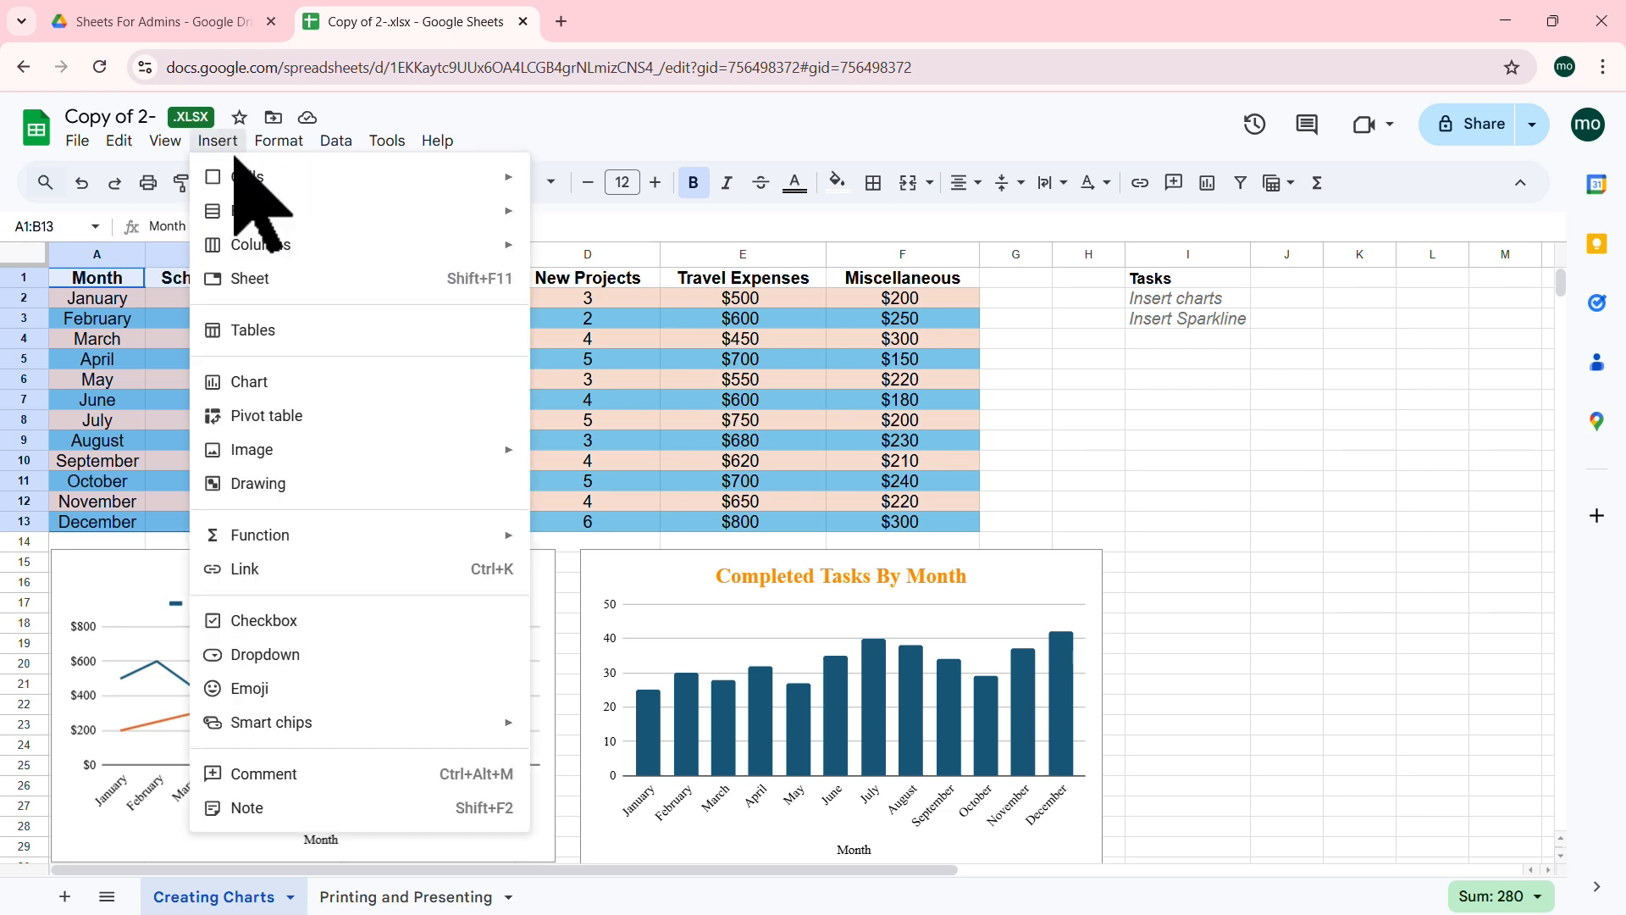
Step: Insert a chart from A1:B13 and change its type to a pie chart
click(269, 382)
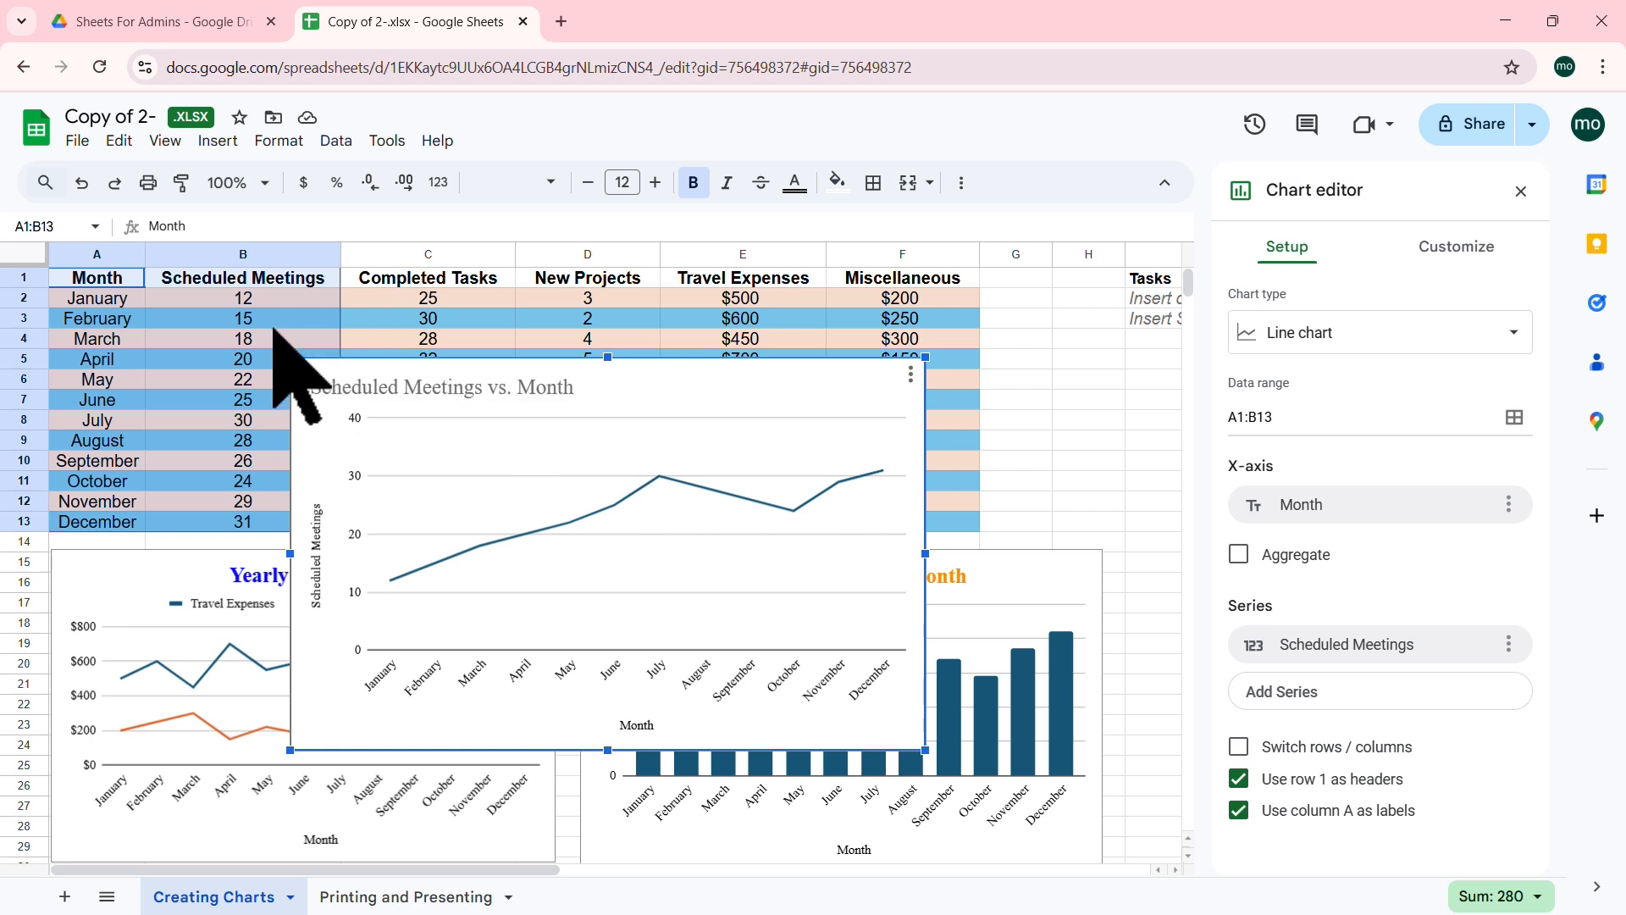
click(1509, 334)
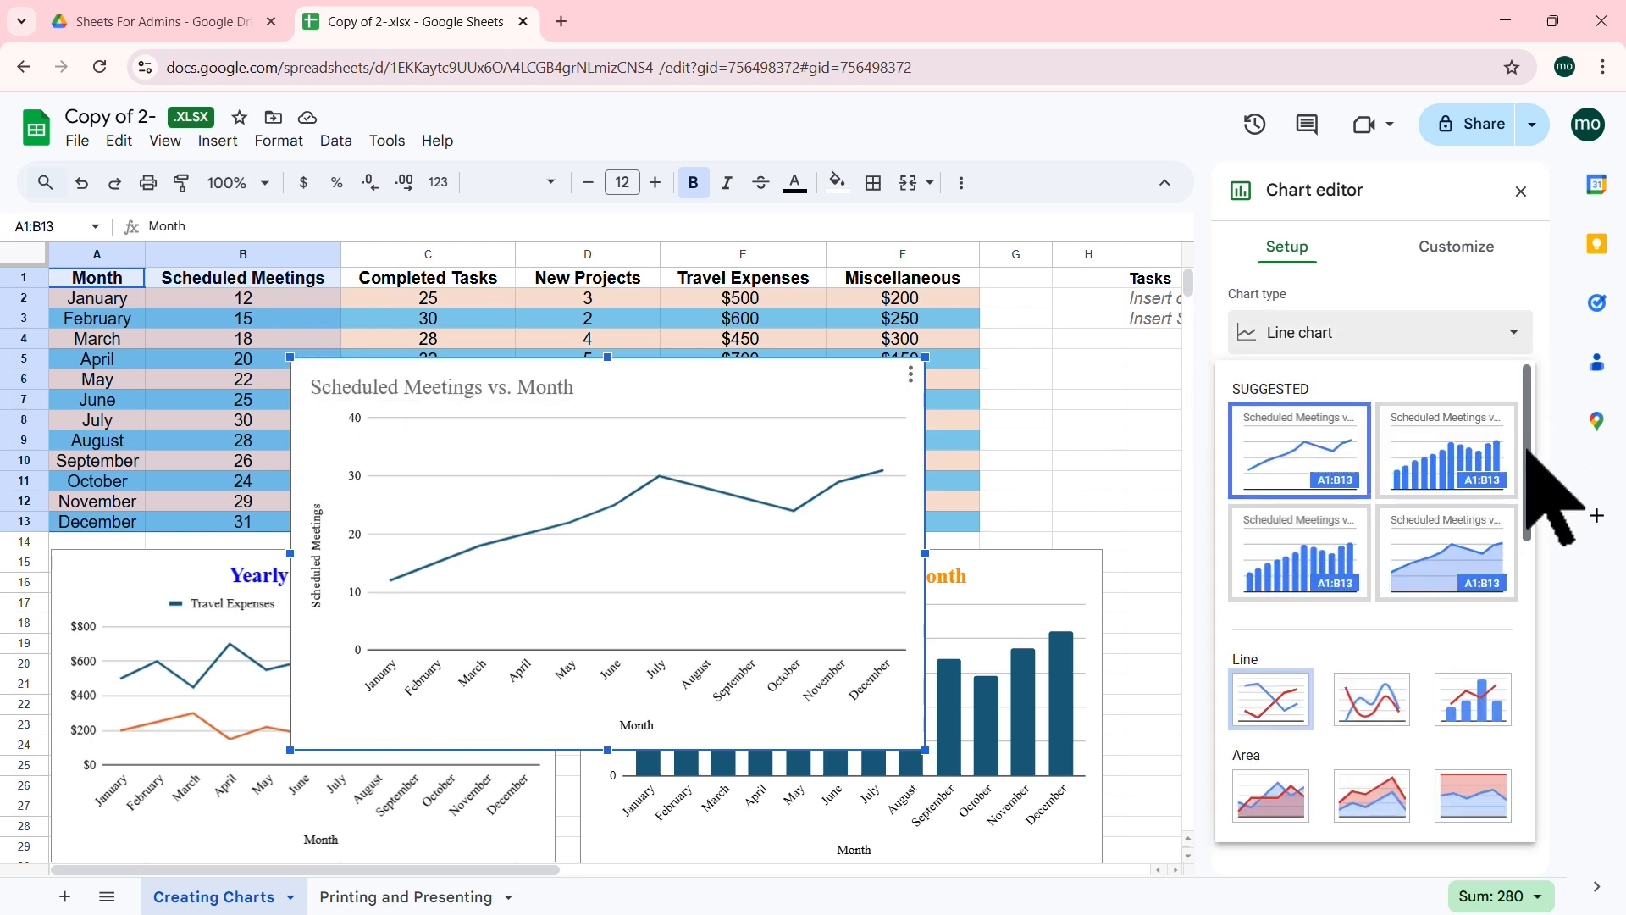
scroll(1528, 474, down, 4)
scroll(1529, 475, up, 4)
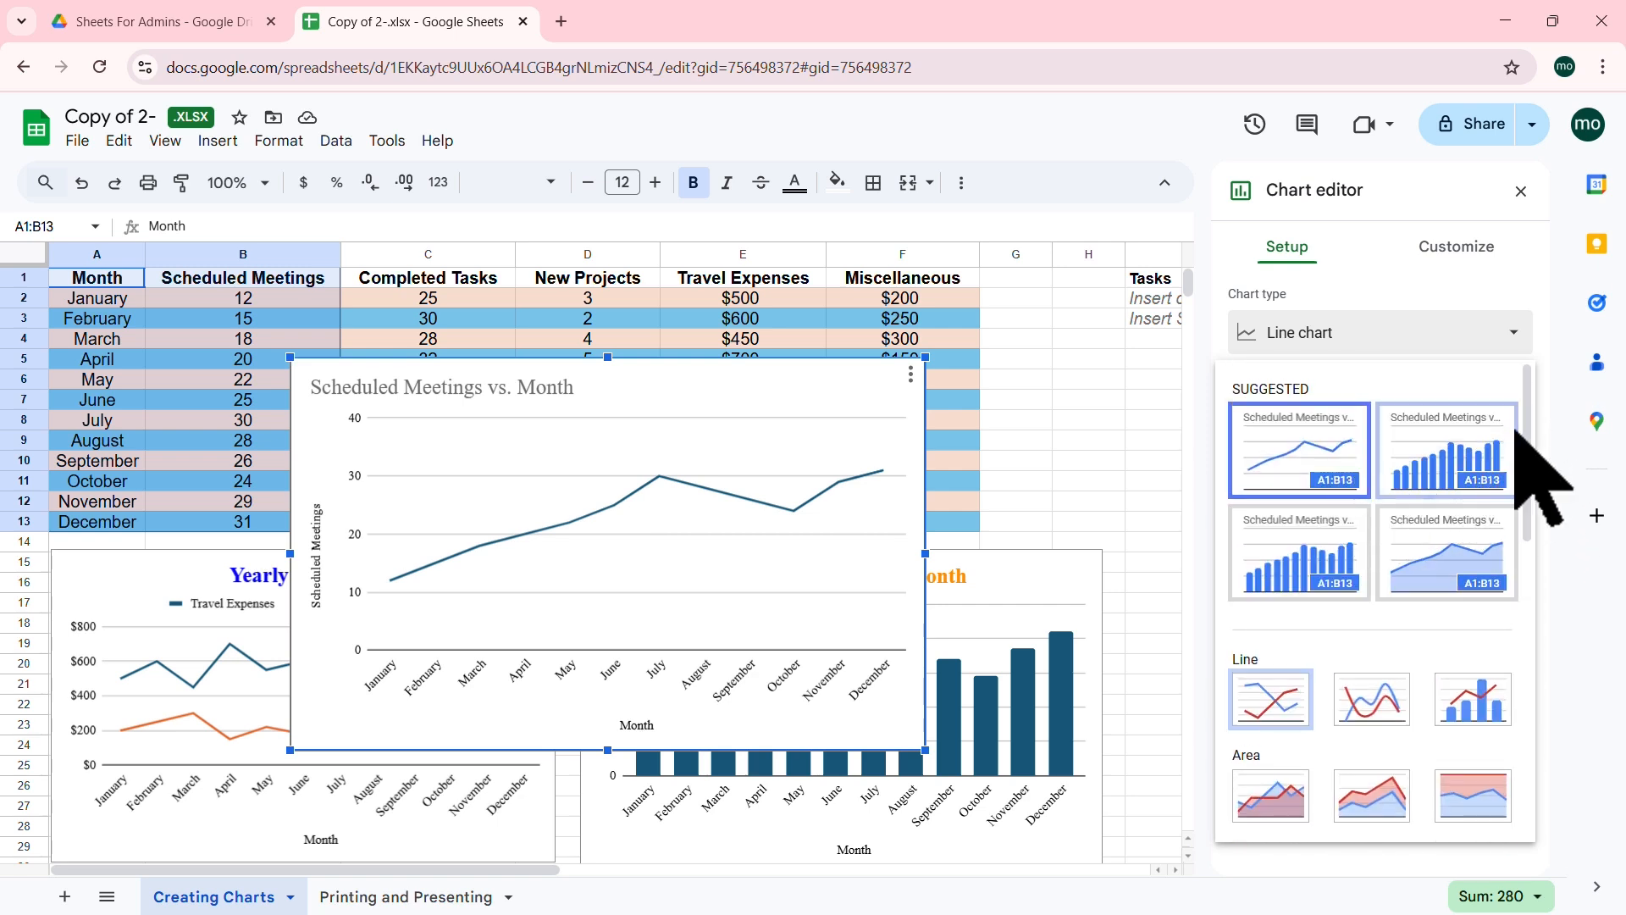
drag(1530, 420, 1514, 644)
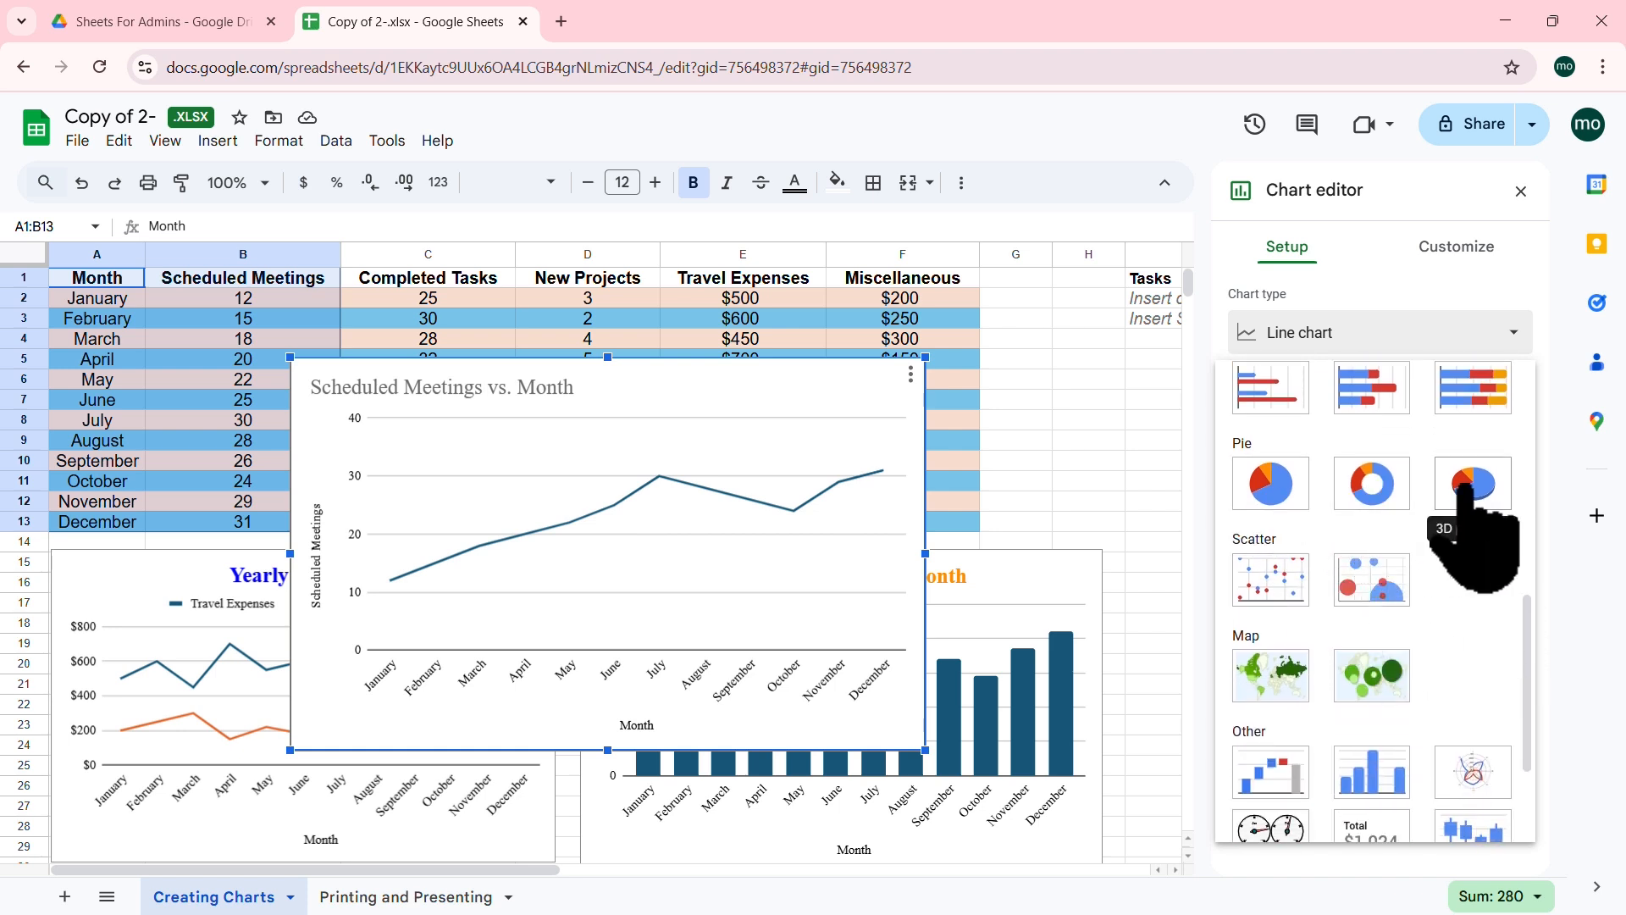
click(1274, 483)
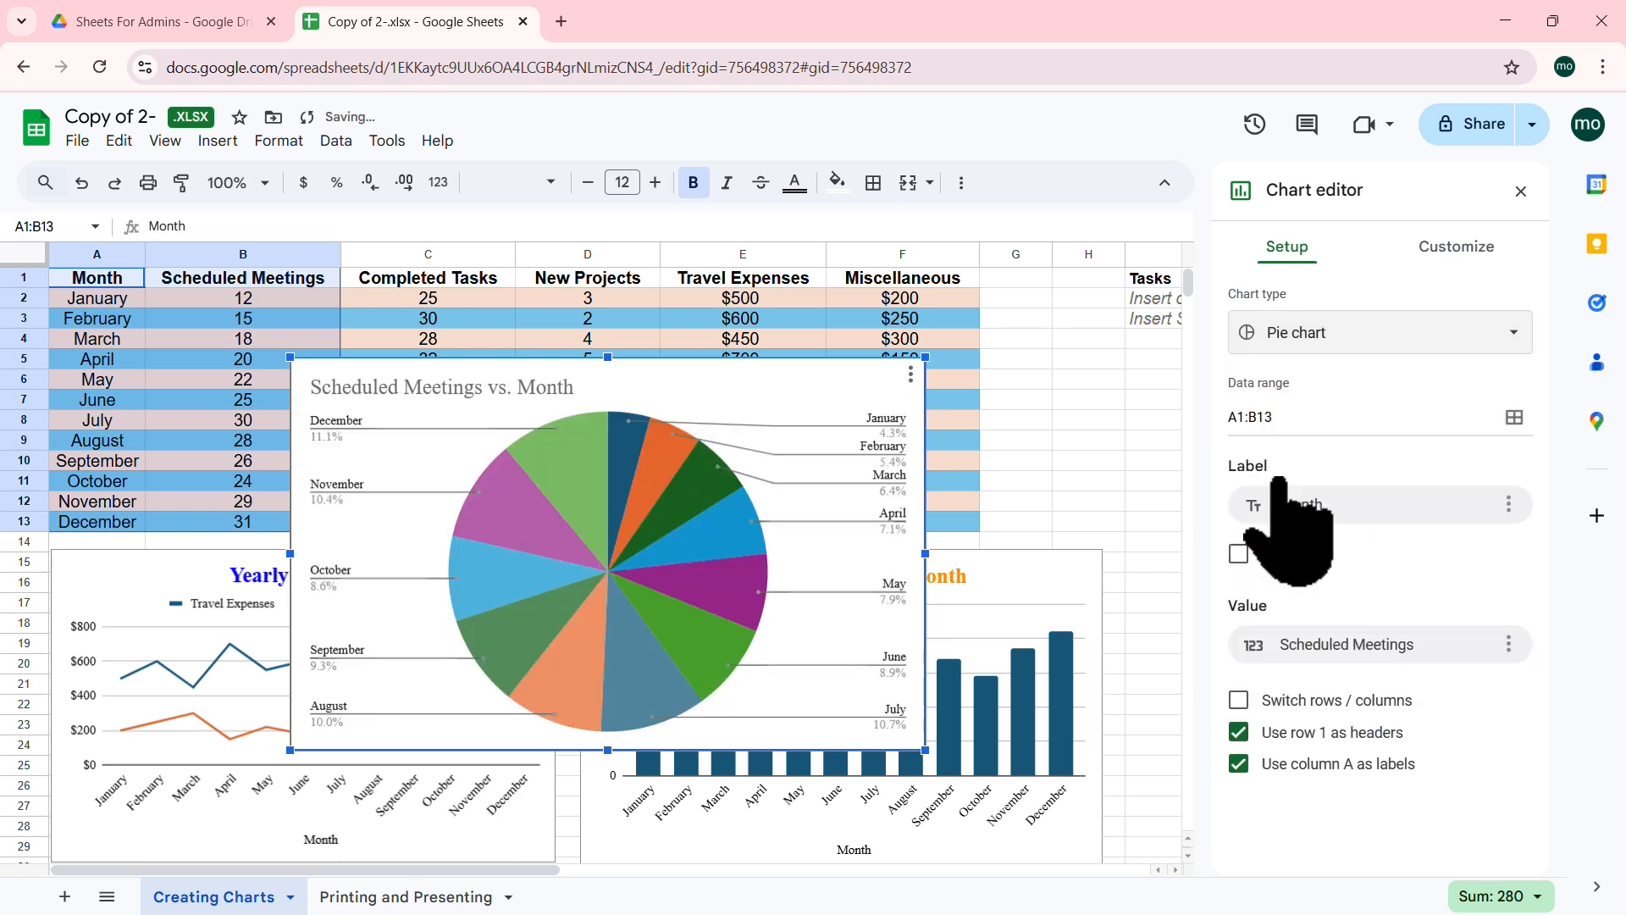
Step: Move the pie chart up to the top-left and enlarge it across columns A–G
drag(794, 360, 844, 247)
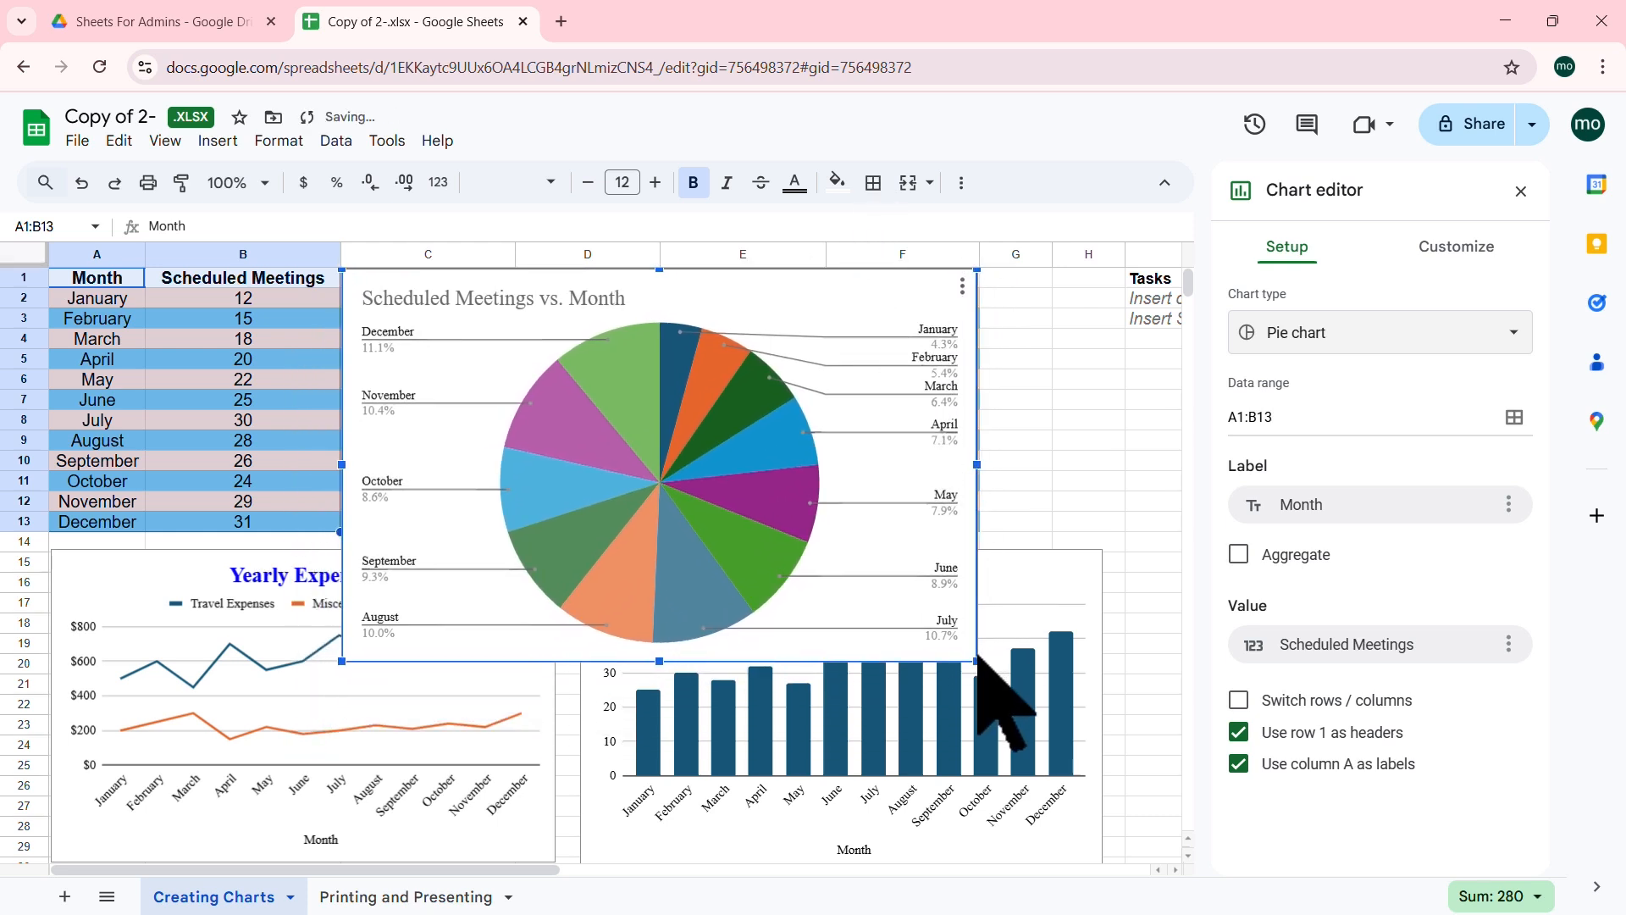
drag(977, 661, 1118, 749)
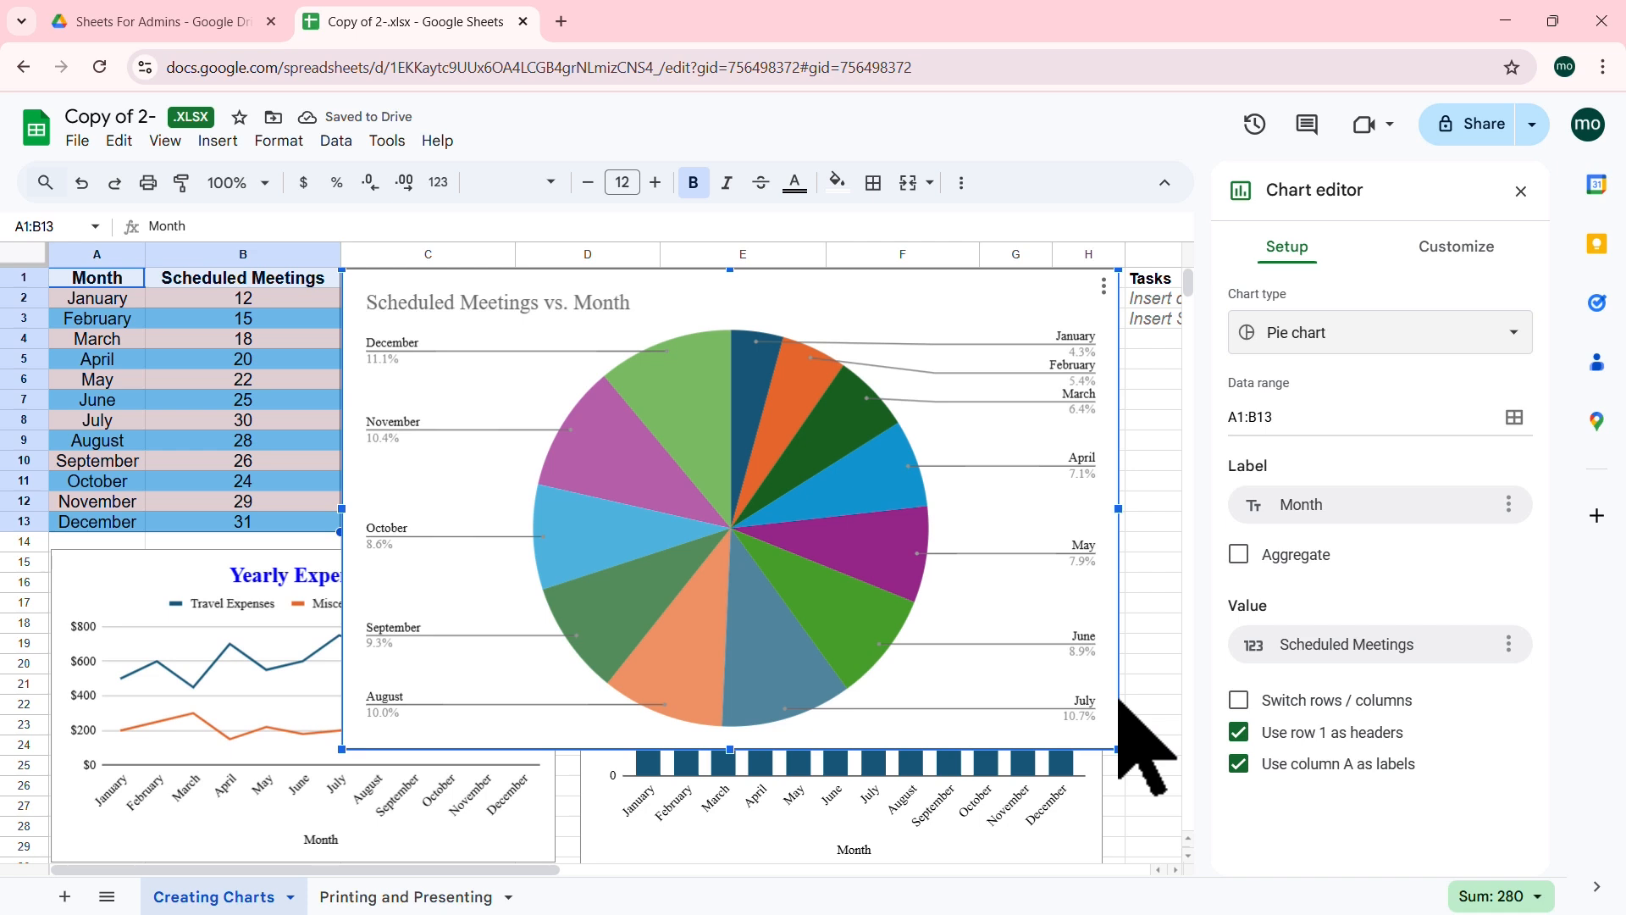
drag(883, 283, 592, 279)
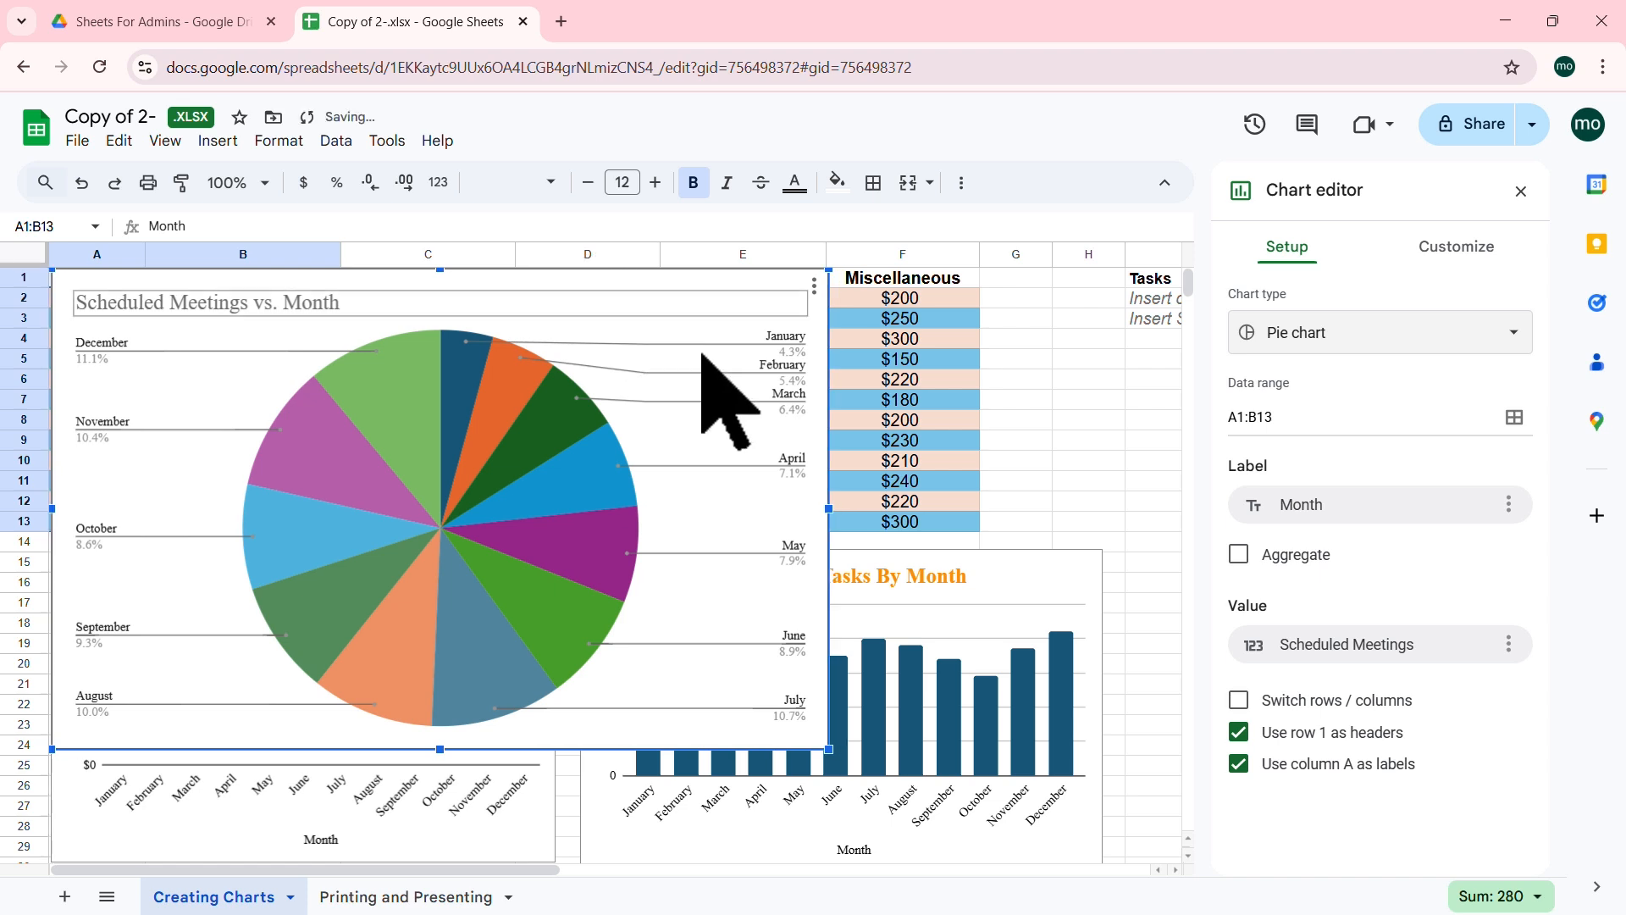
drag(829, 749, 977, 729)
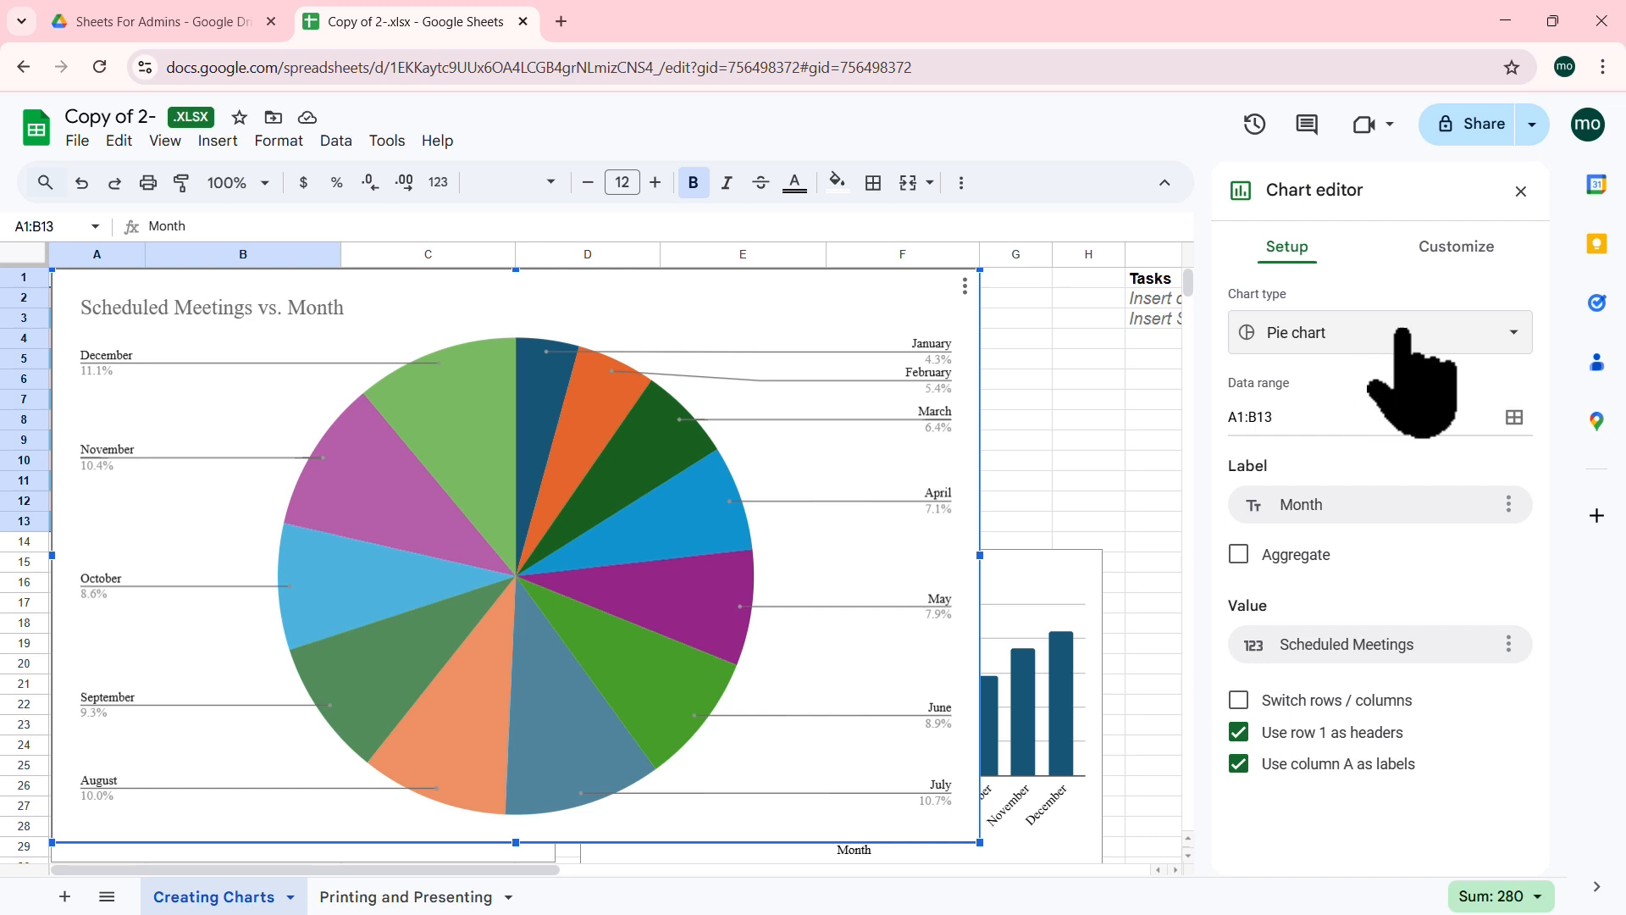
Step: Show the Customize options for the Scheduled Meetings pie chart
click(1455, 247)
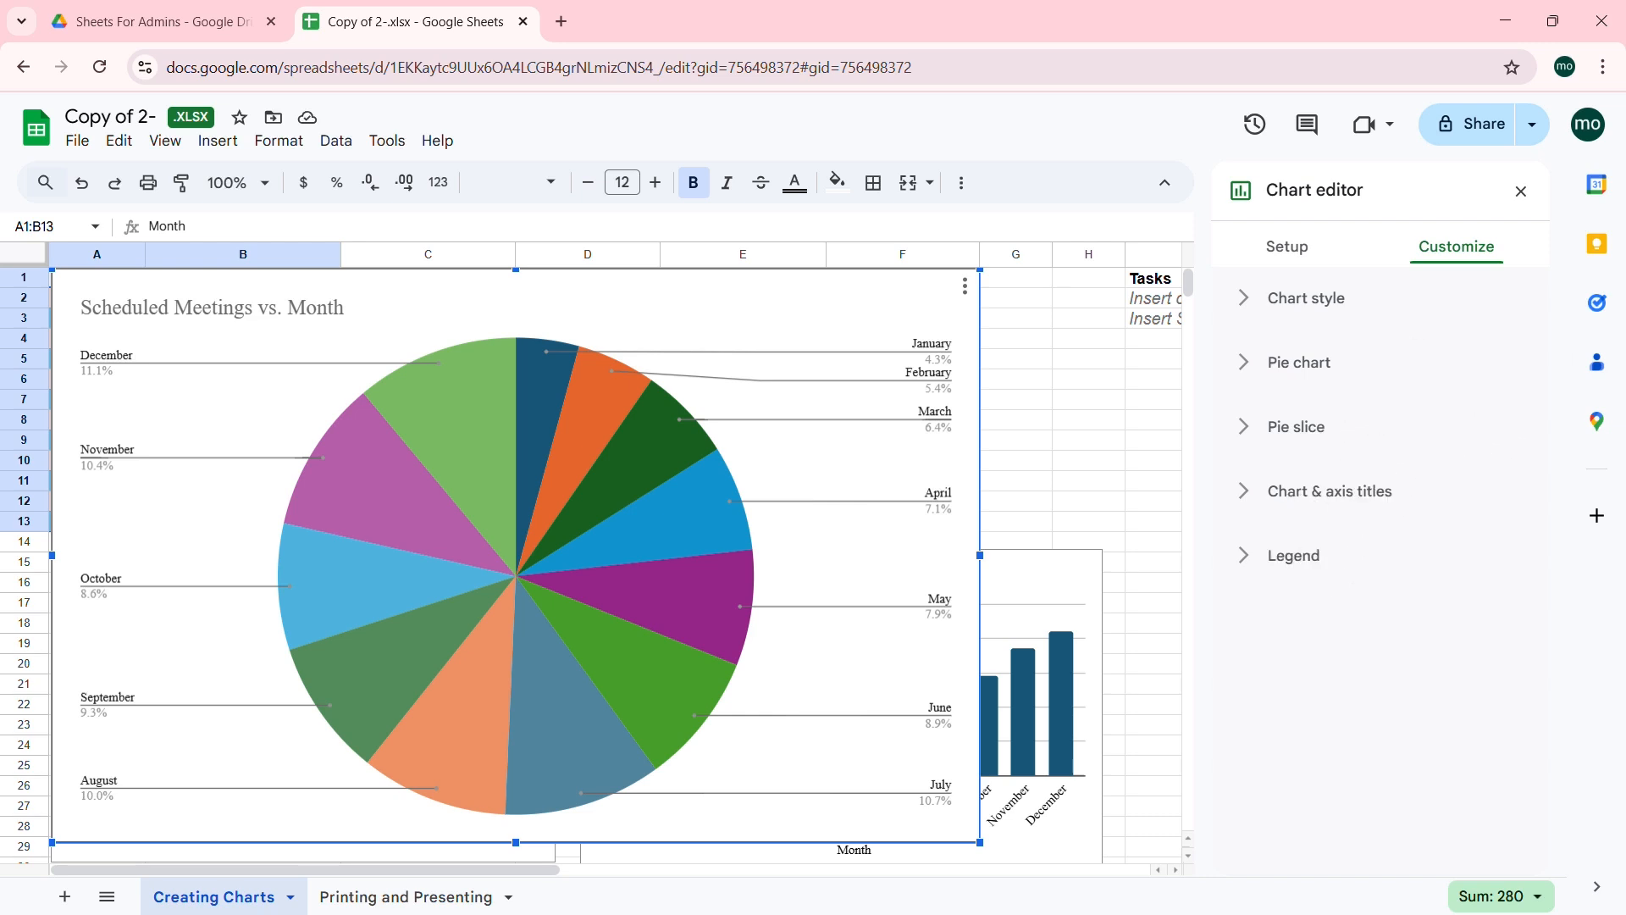
Step: Make the pie chart 3D with a dark blue background, Tahoma font and orange border
click(1244, 302)
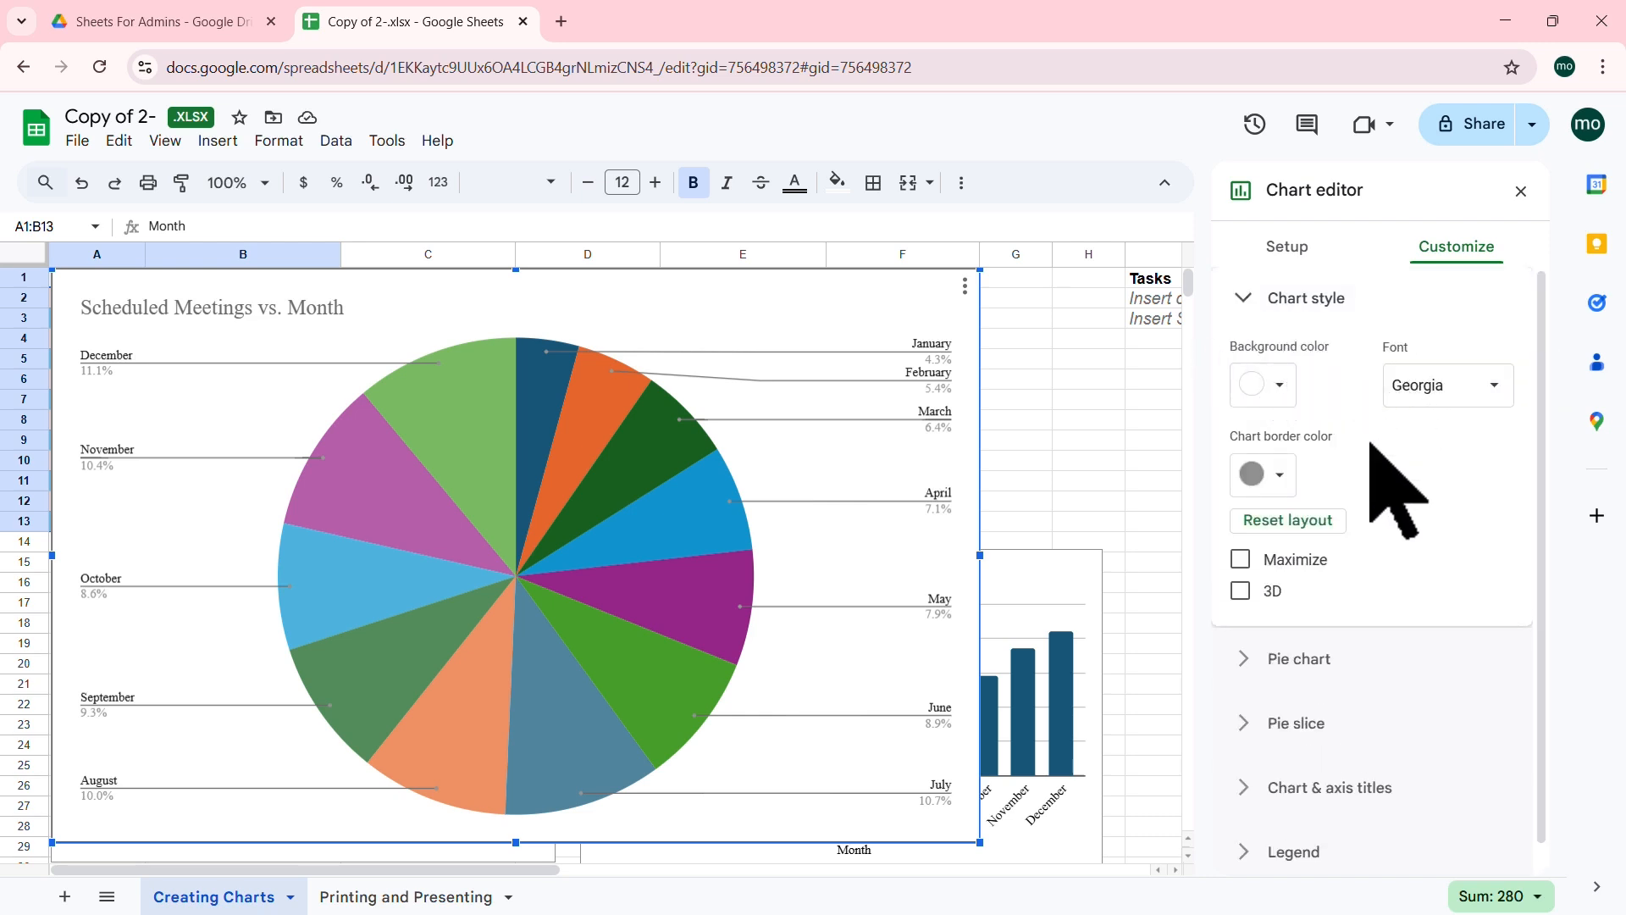
click(1242, 592)
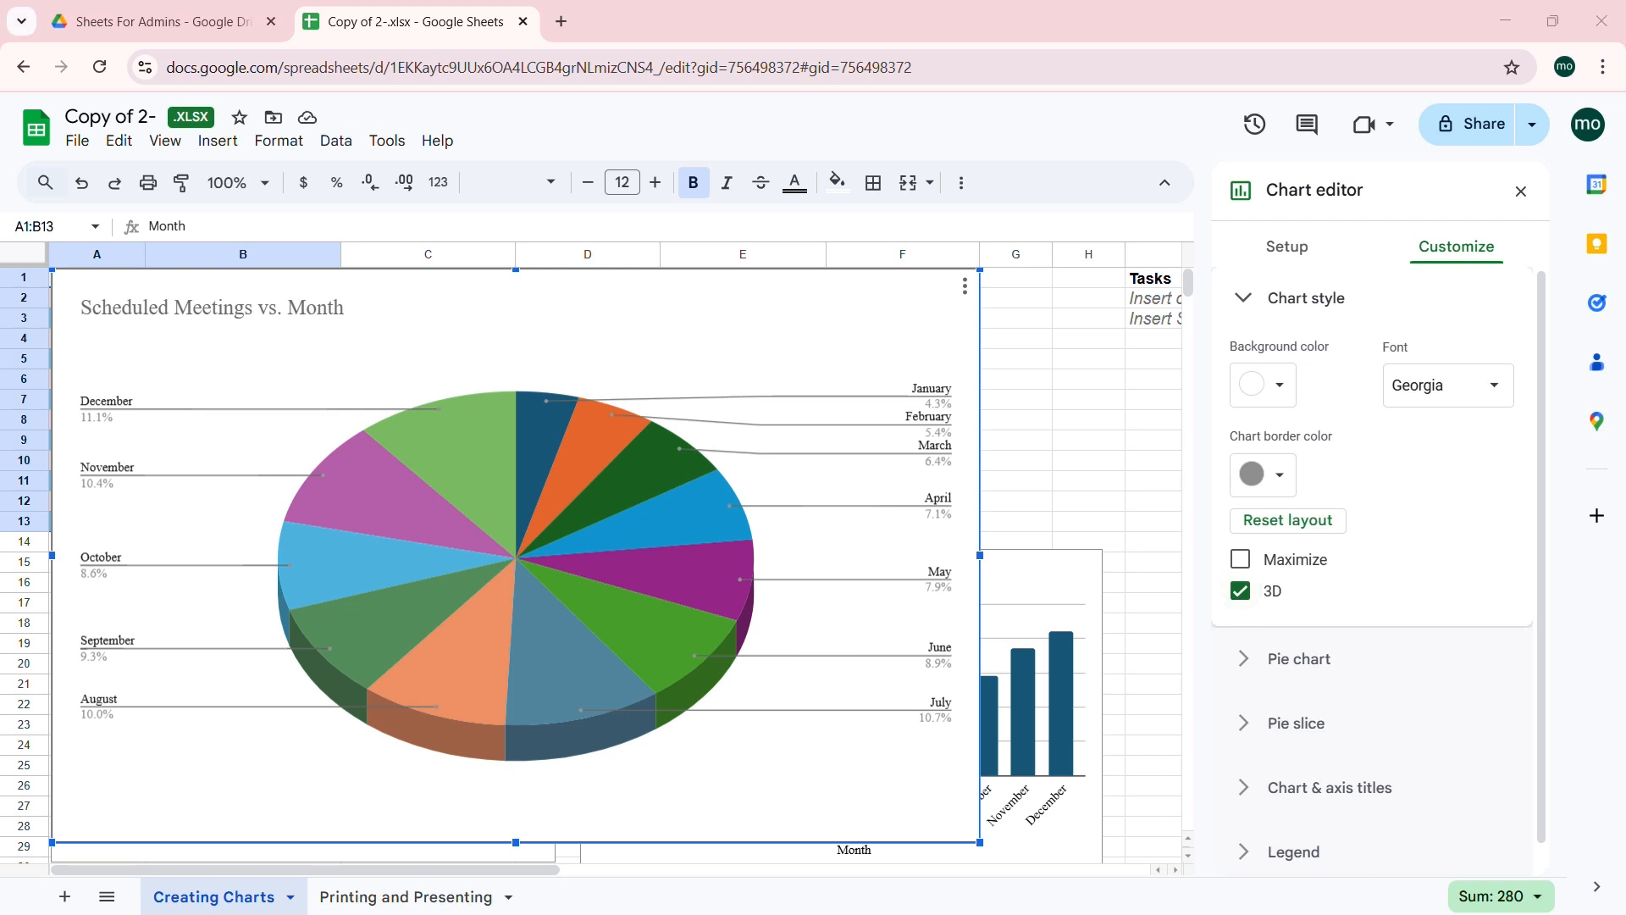
click(1274, 385)
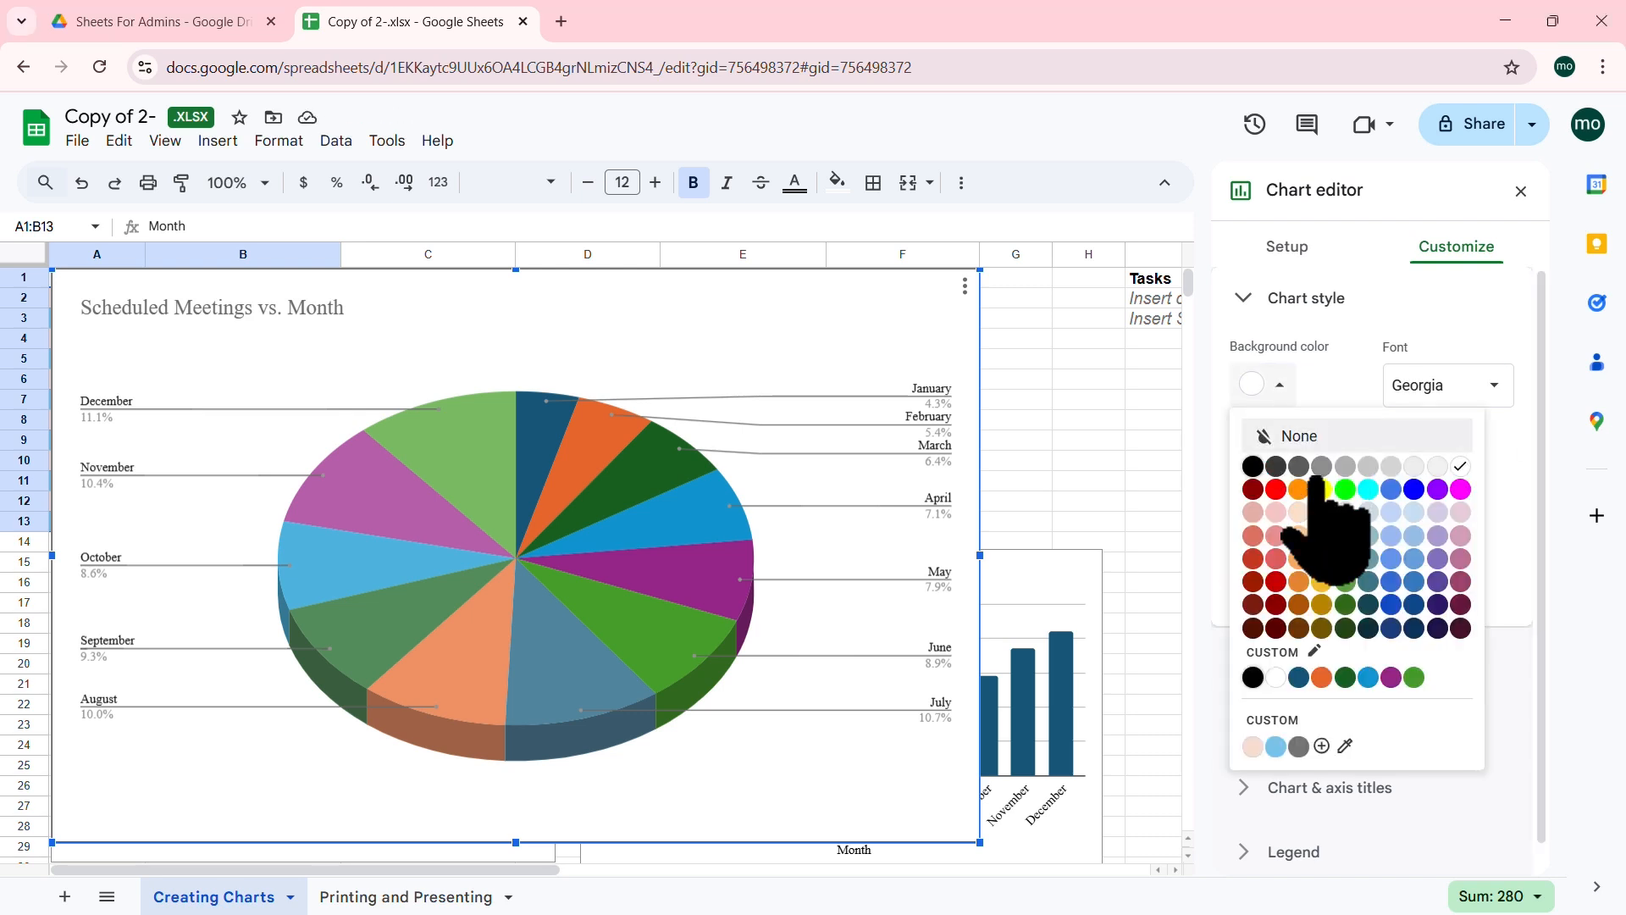
click(1298, 676)
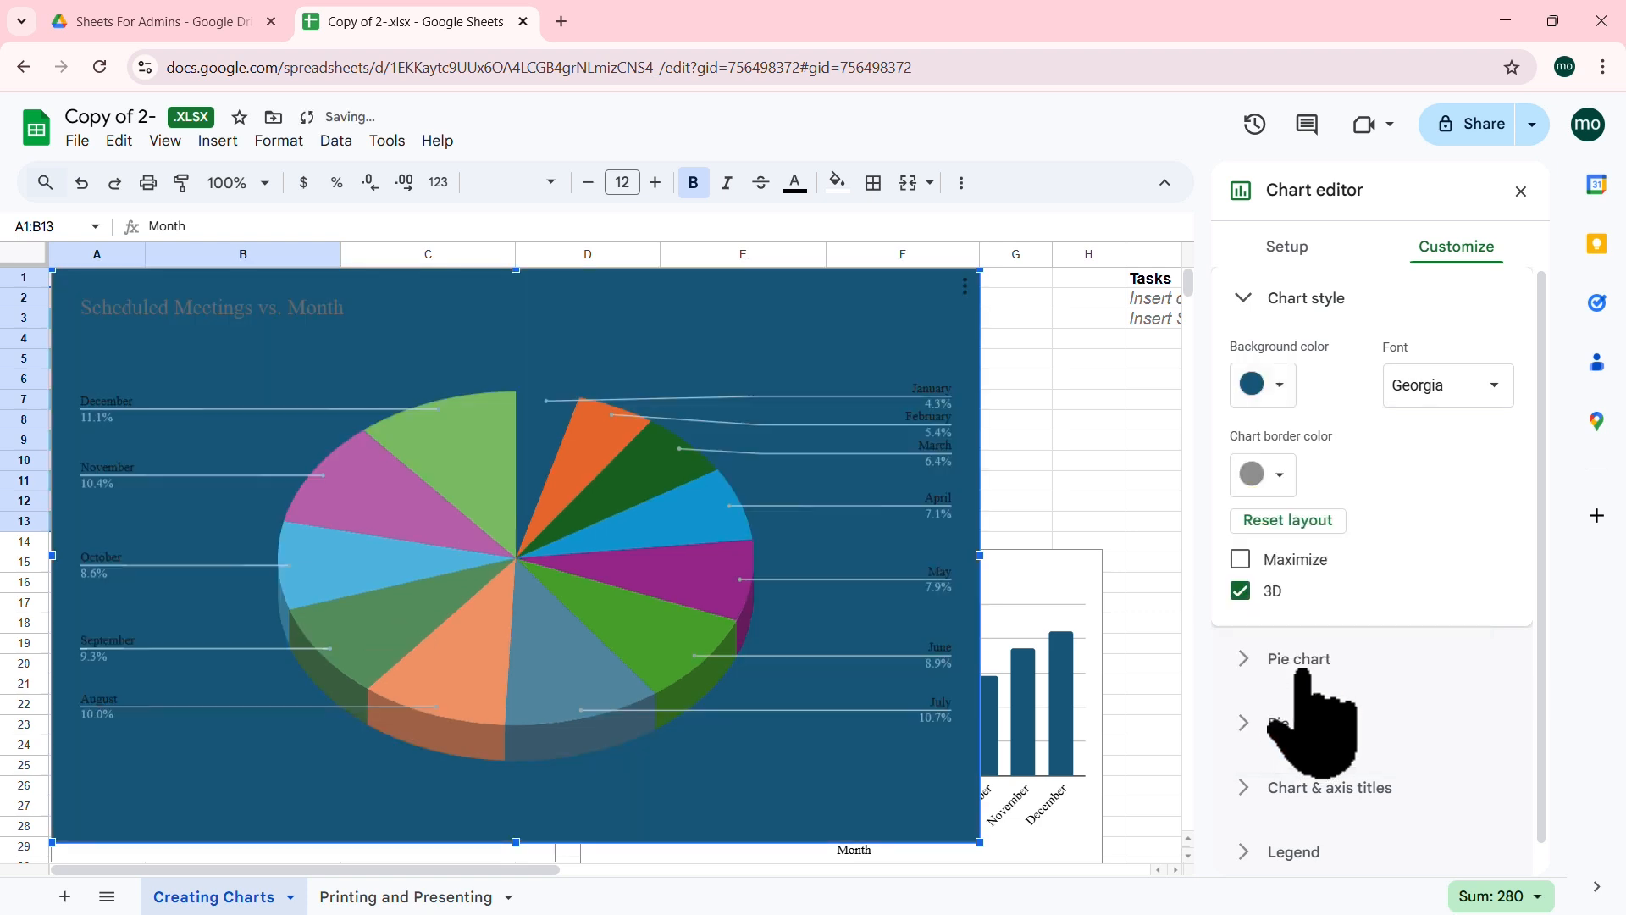
click(1495, 398)
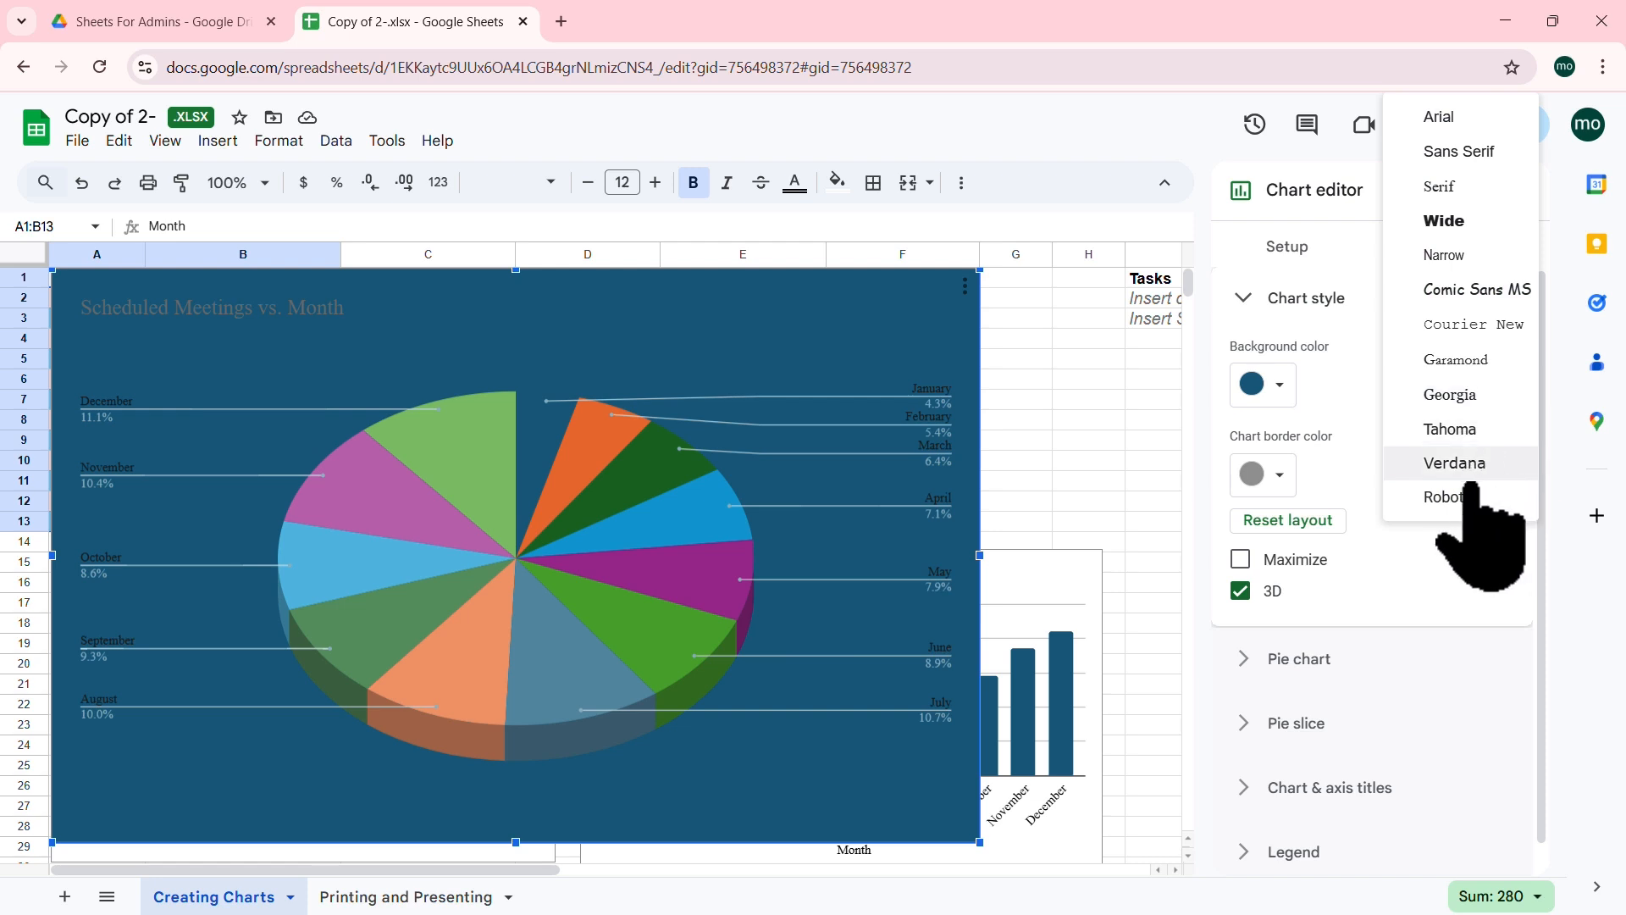
click(1448, 430)
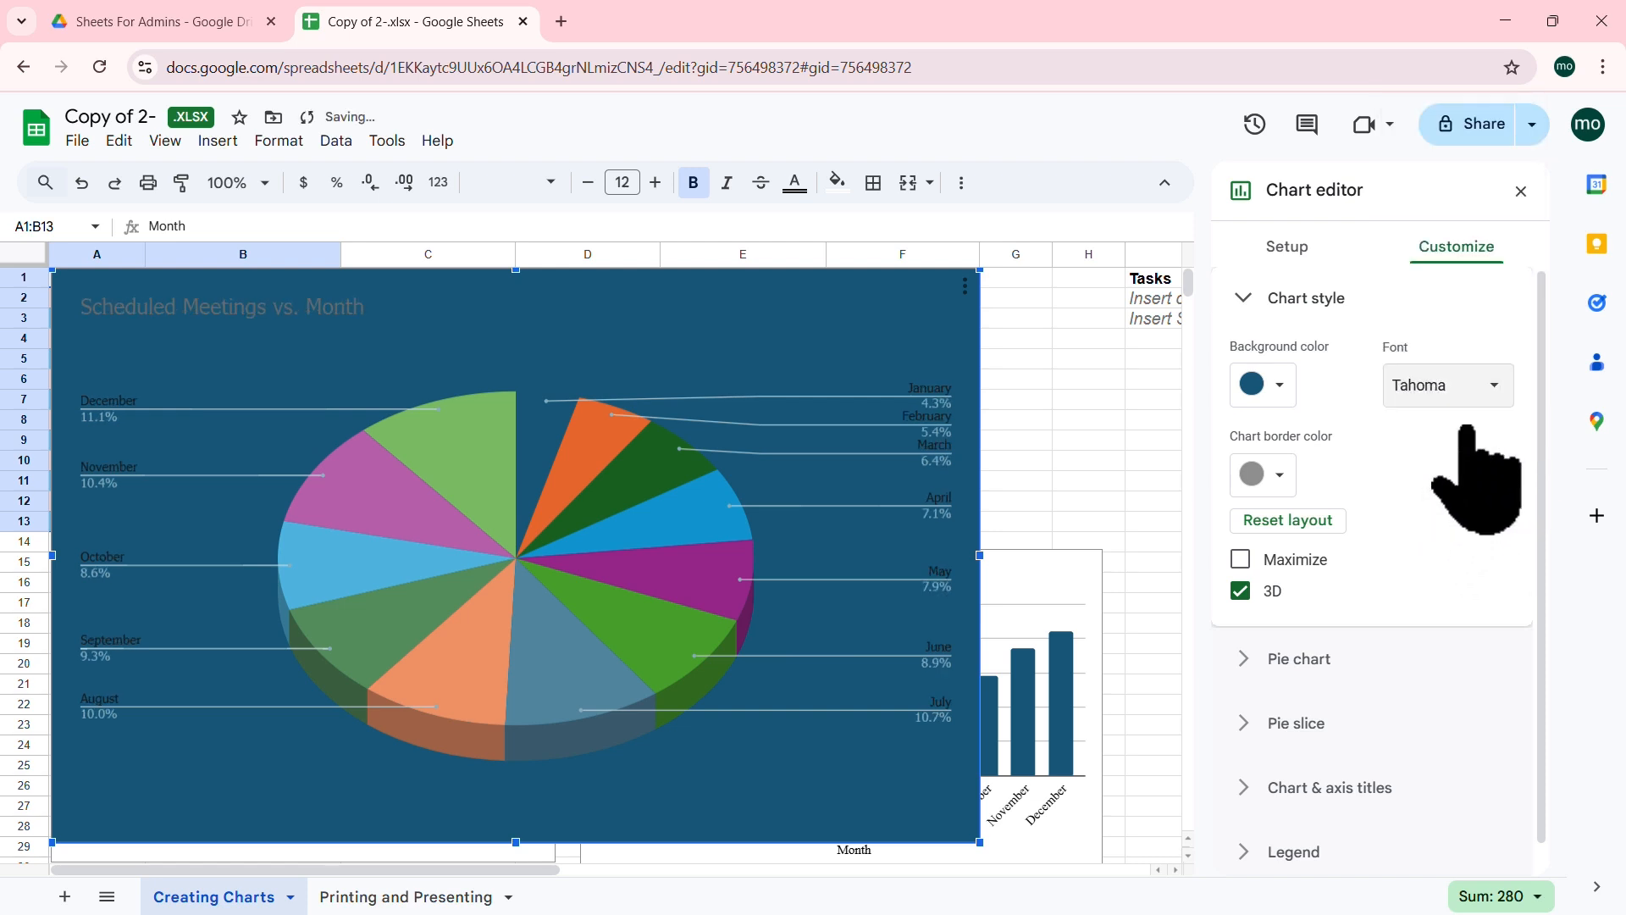
click(1279, 474)
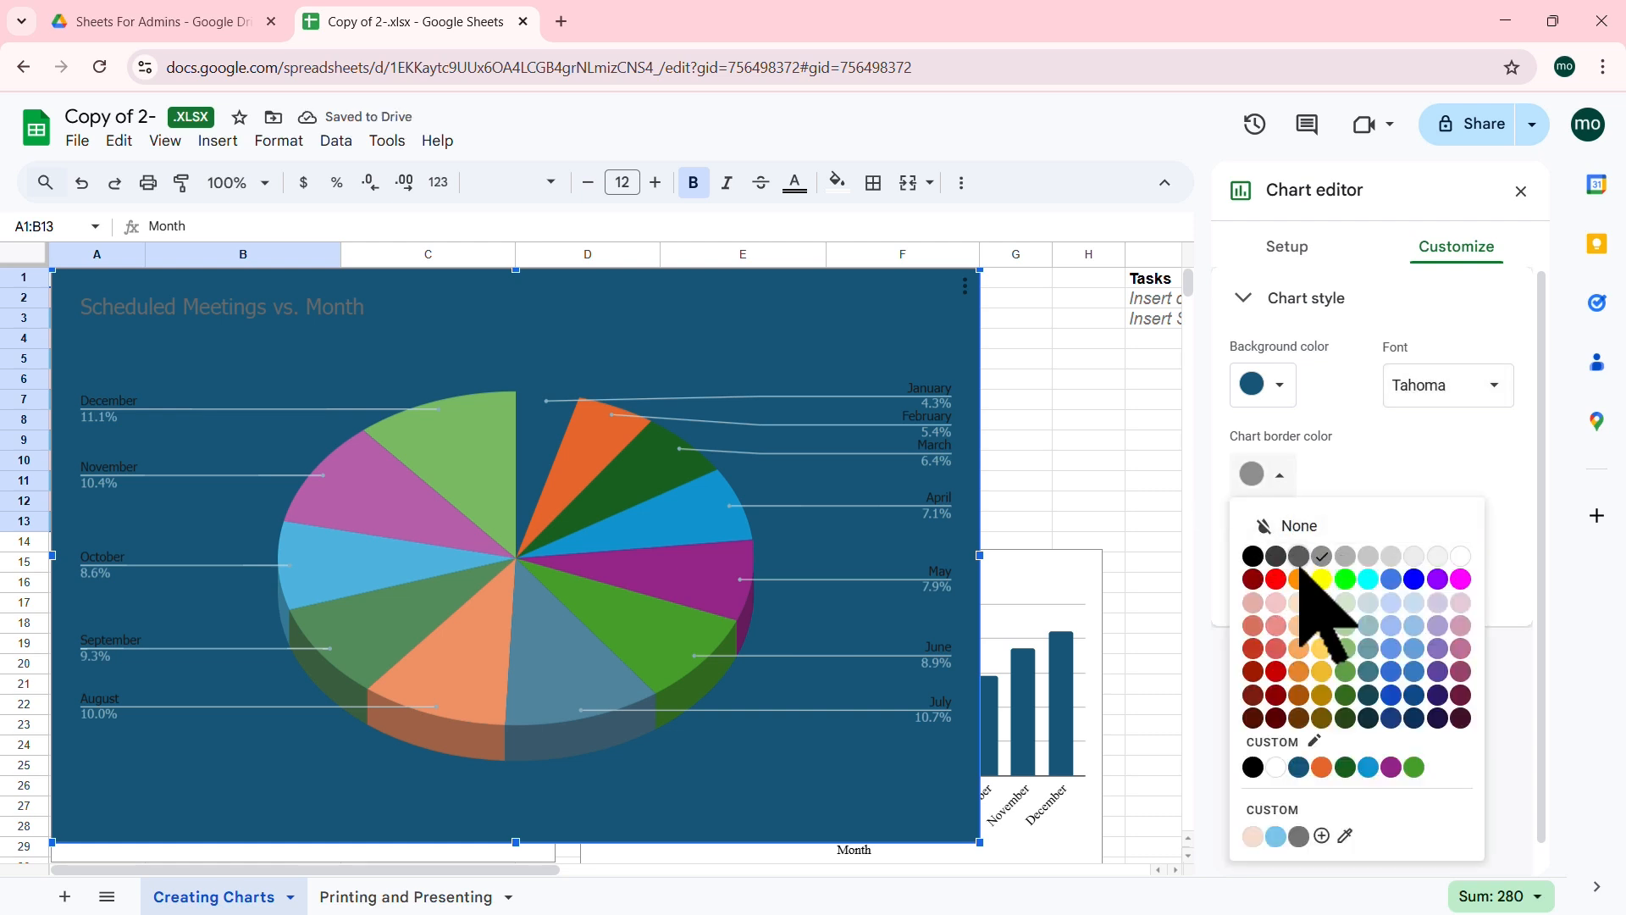
click(1299, 579)
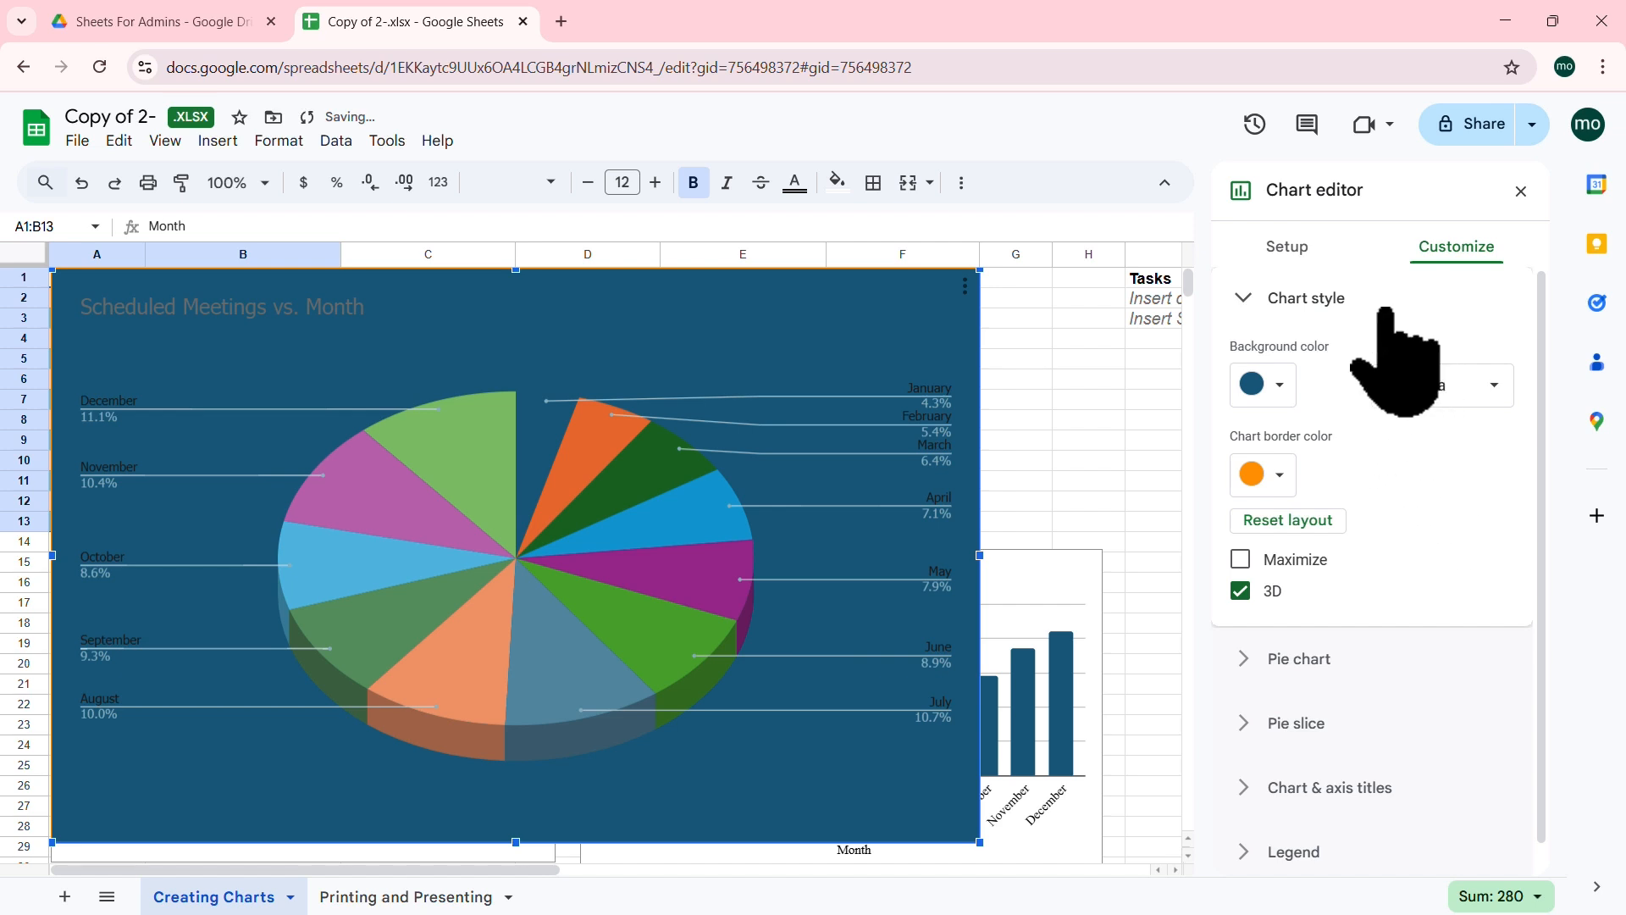
click(1245, 298)
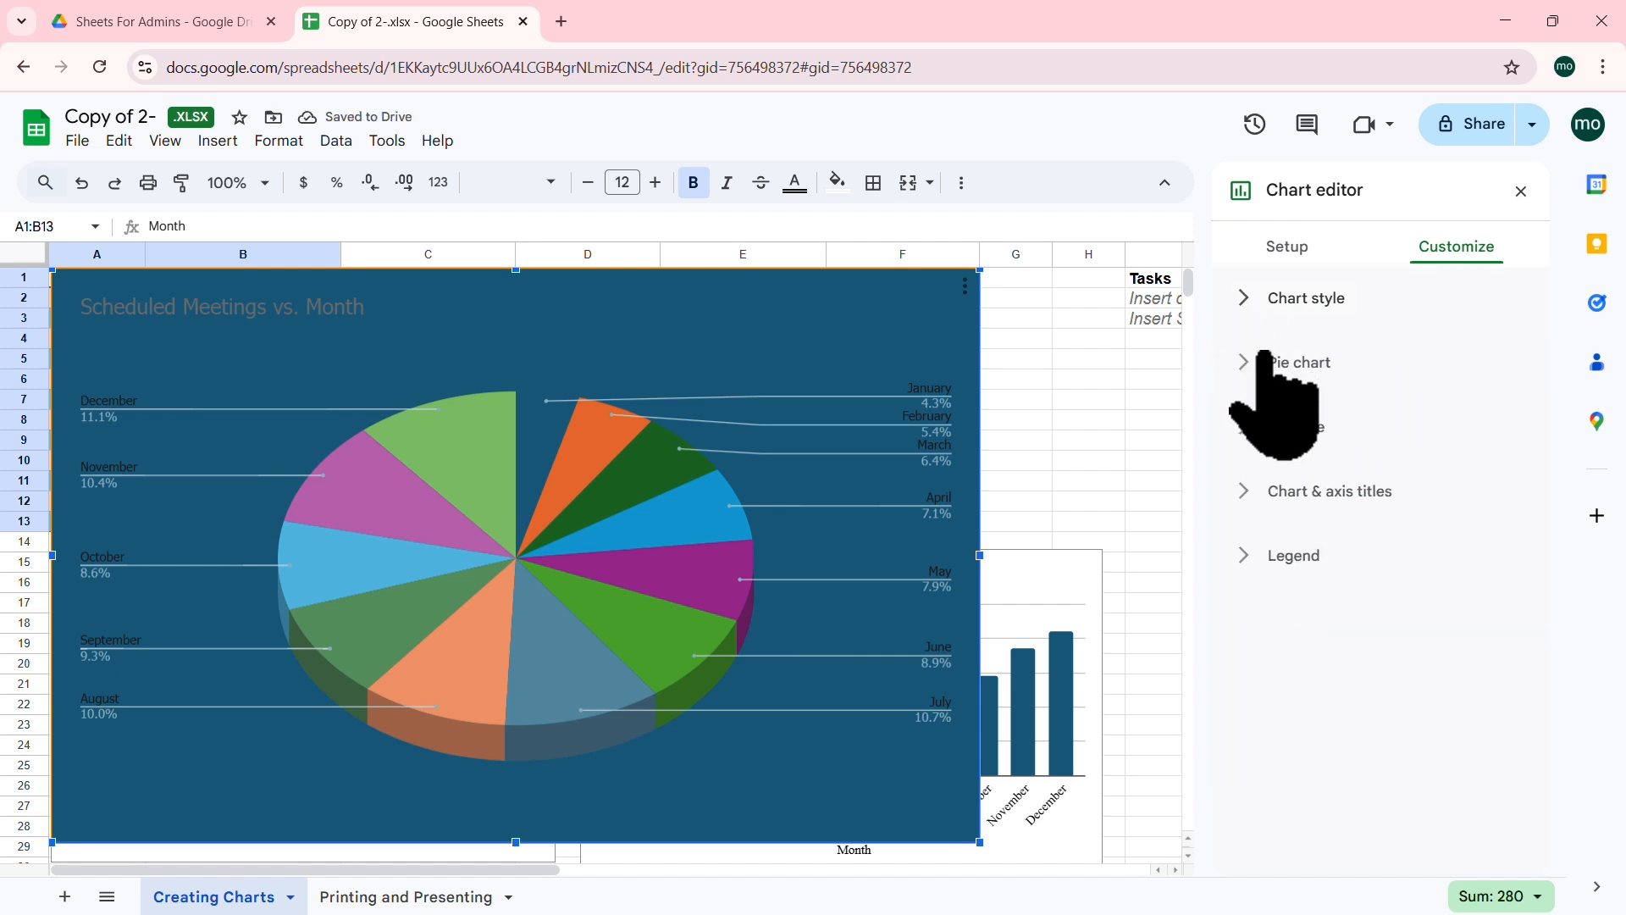
Step: Give the pie a 25% donut hole and label the slices with percentages
click(1249, 362)
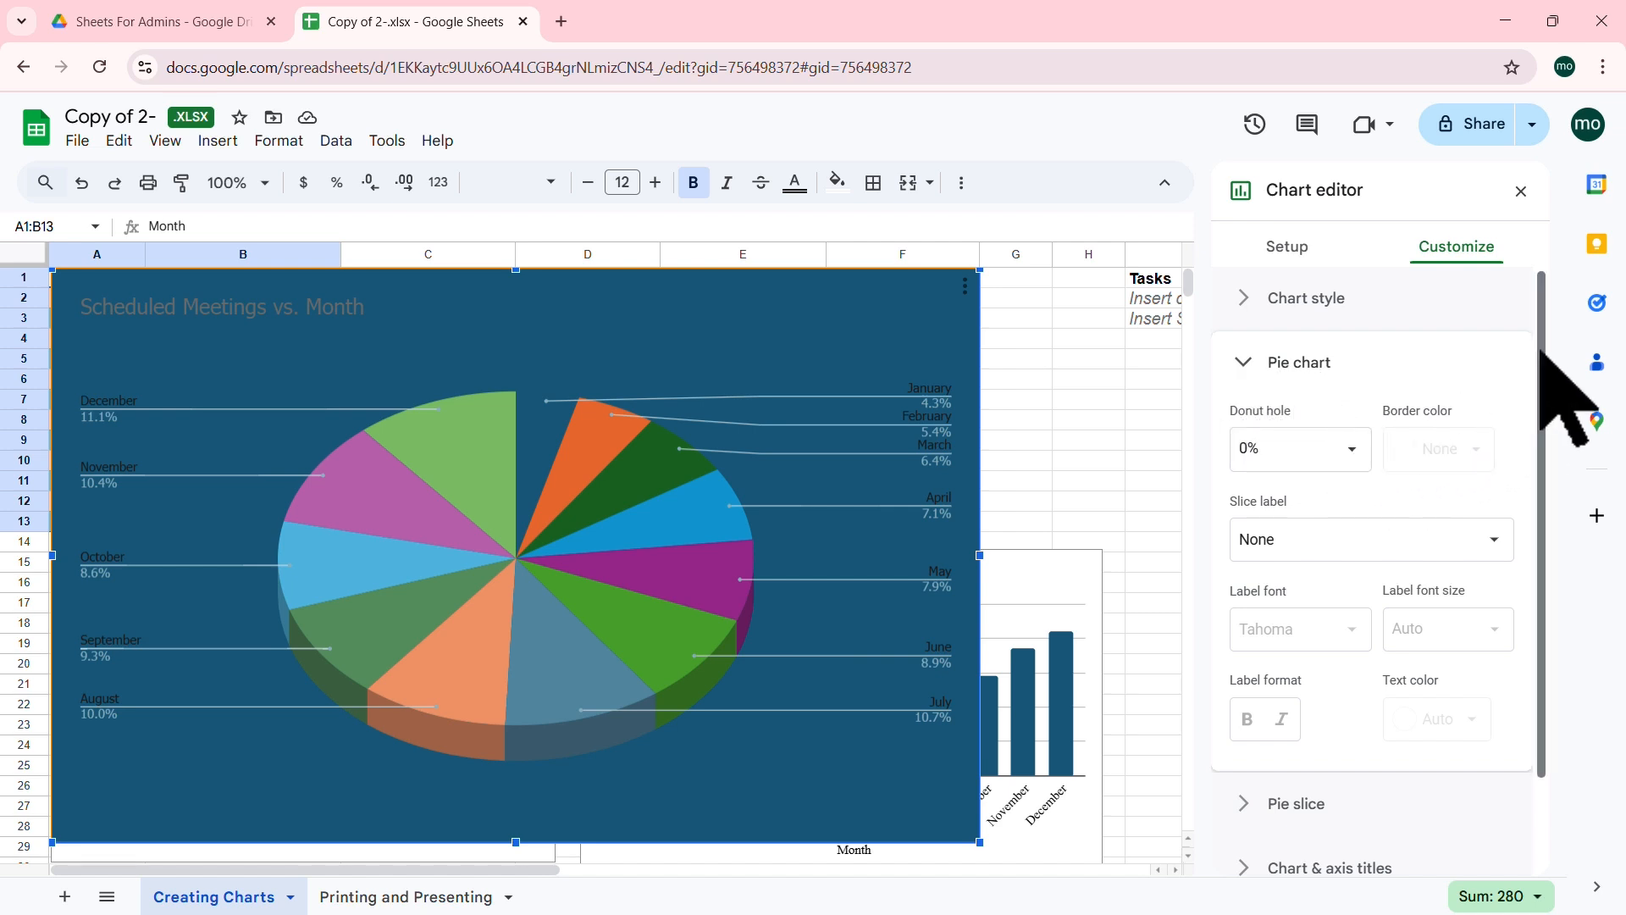
click(1353, 447)
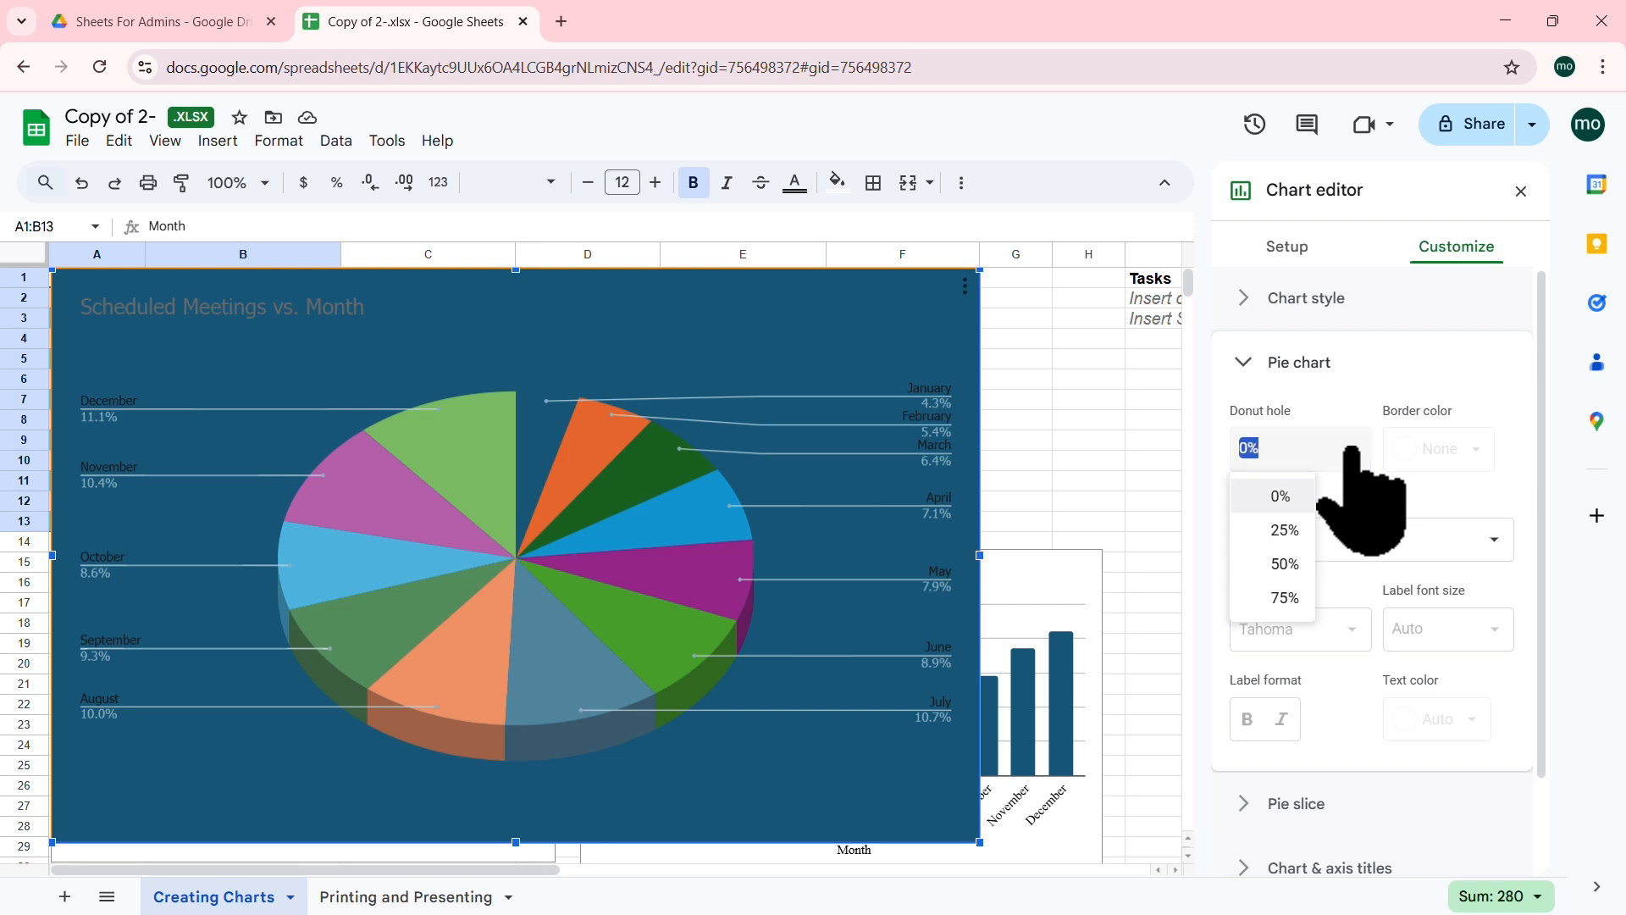
click(1285, 531)
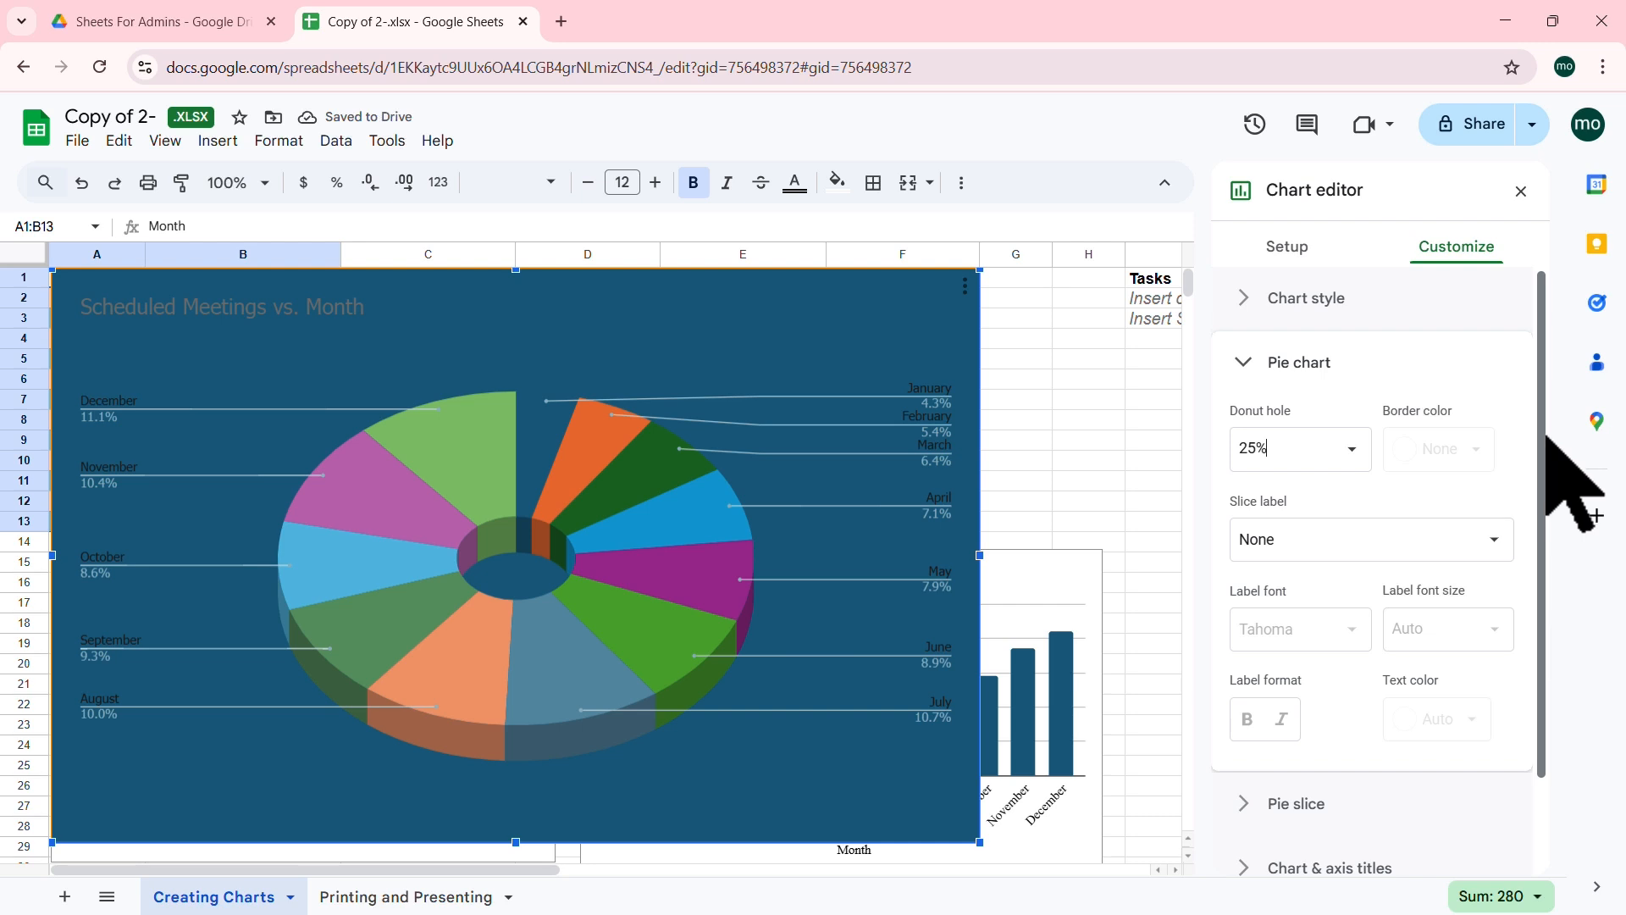
click(1497, 539)
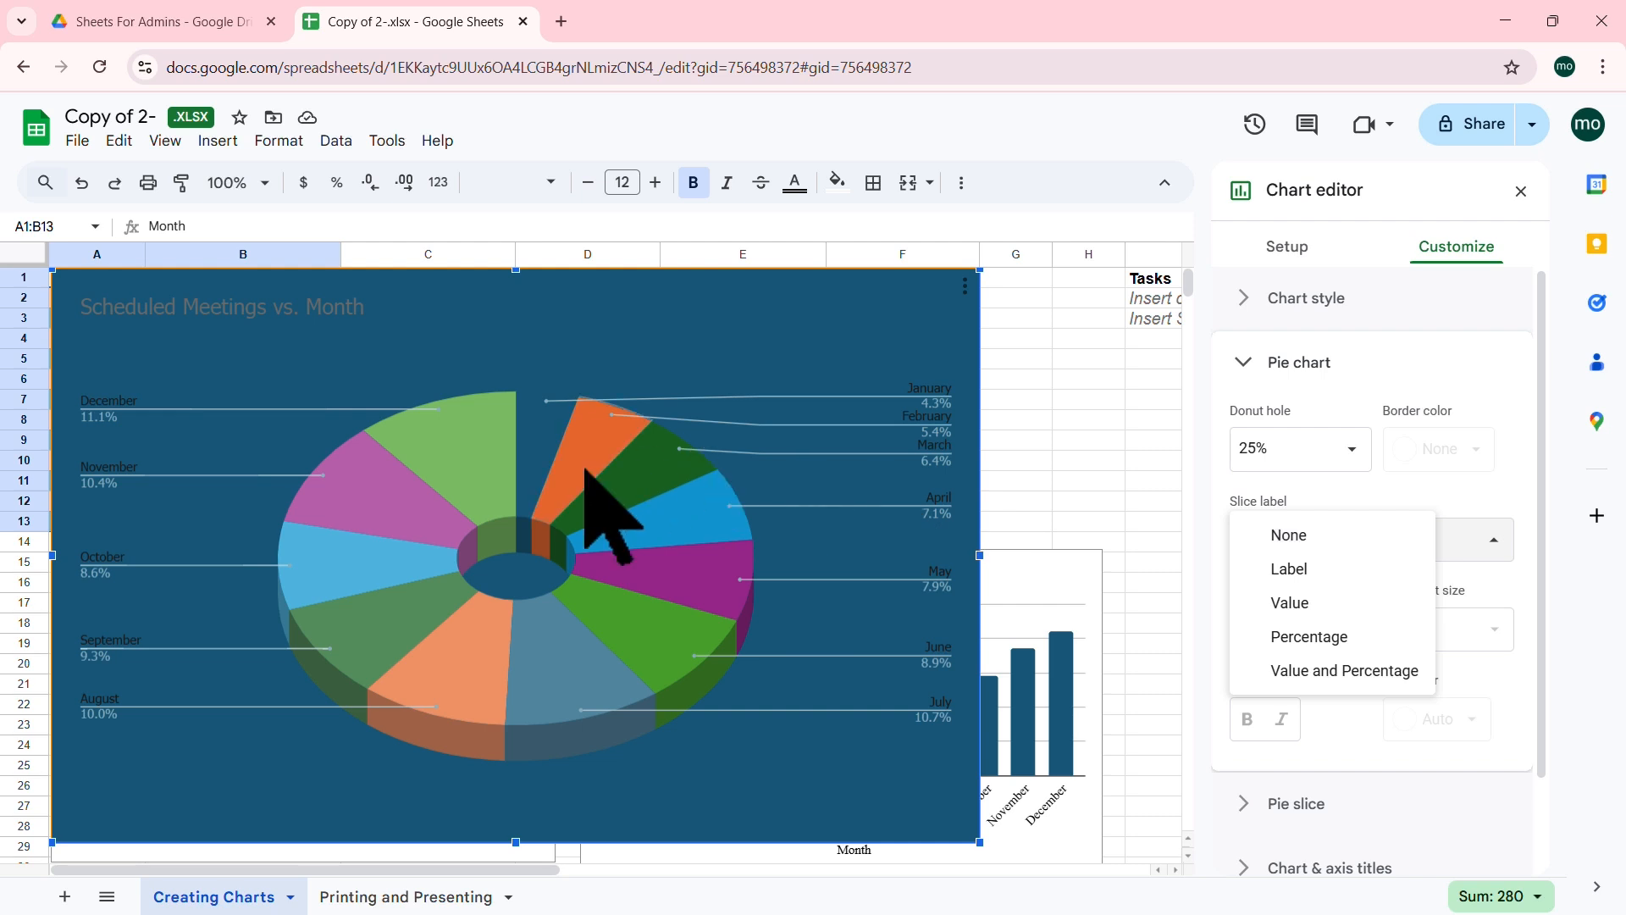
click(1289, 584)
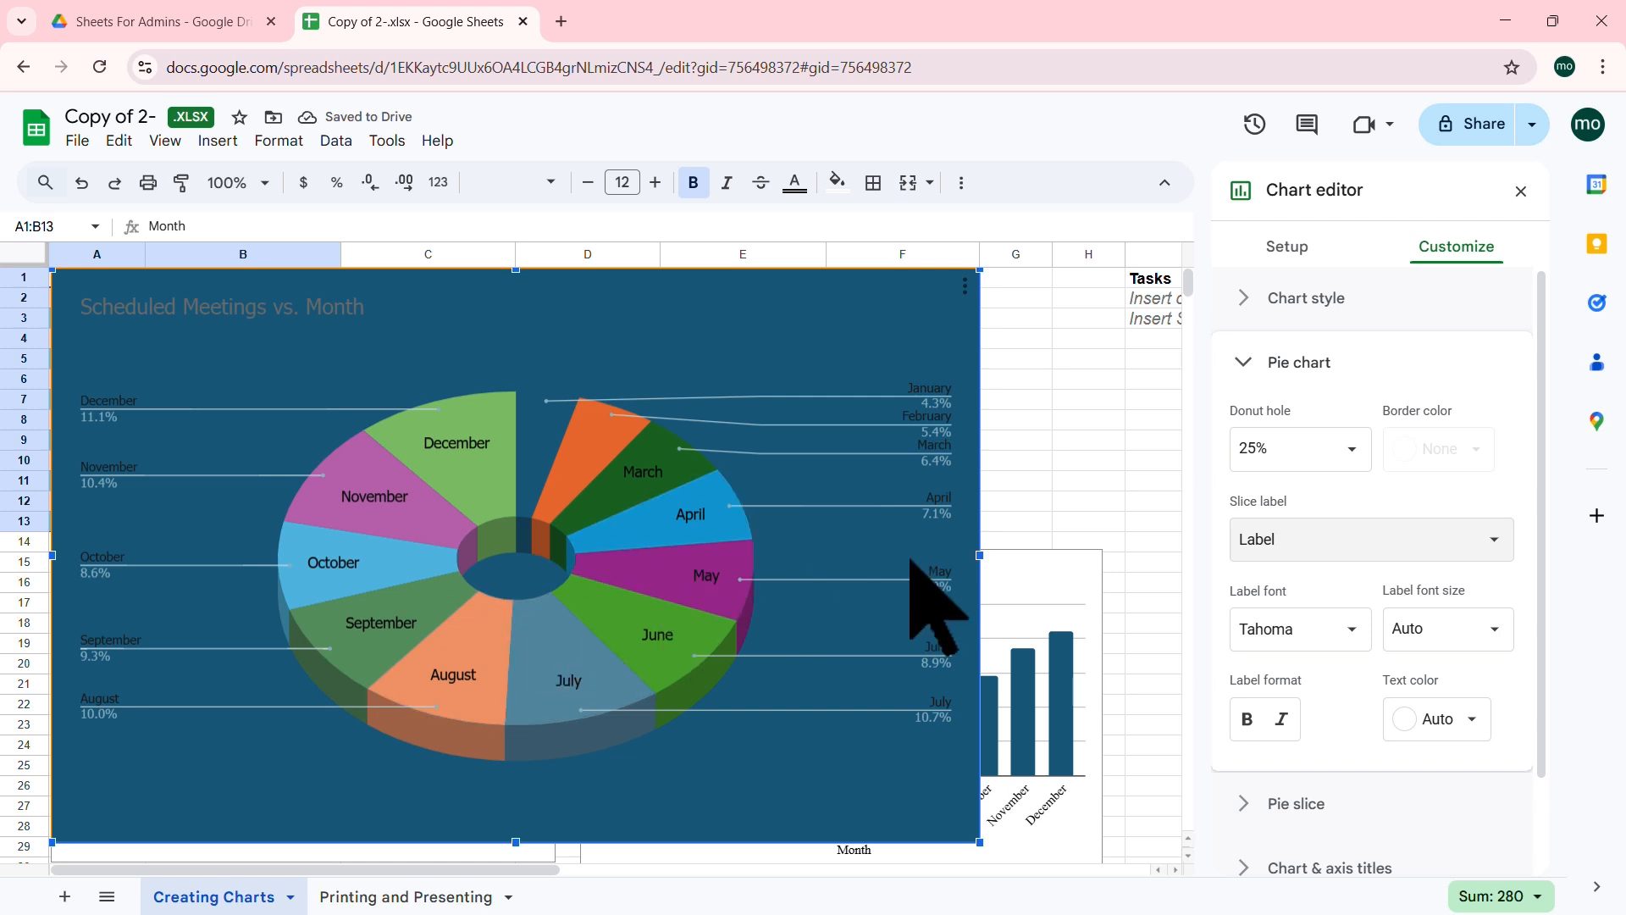
click(1381, 550)
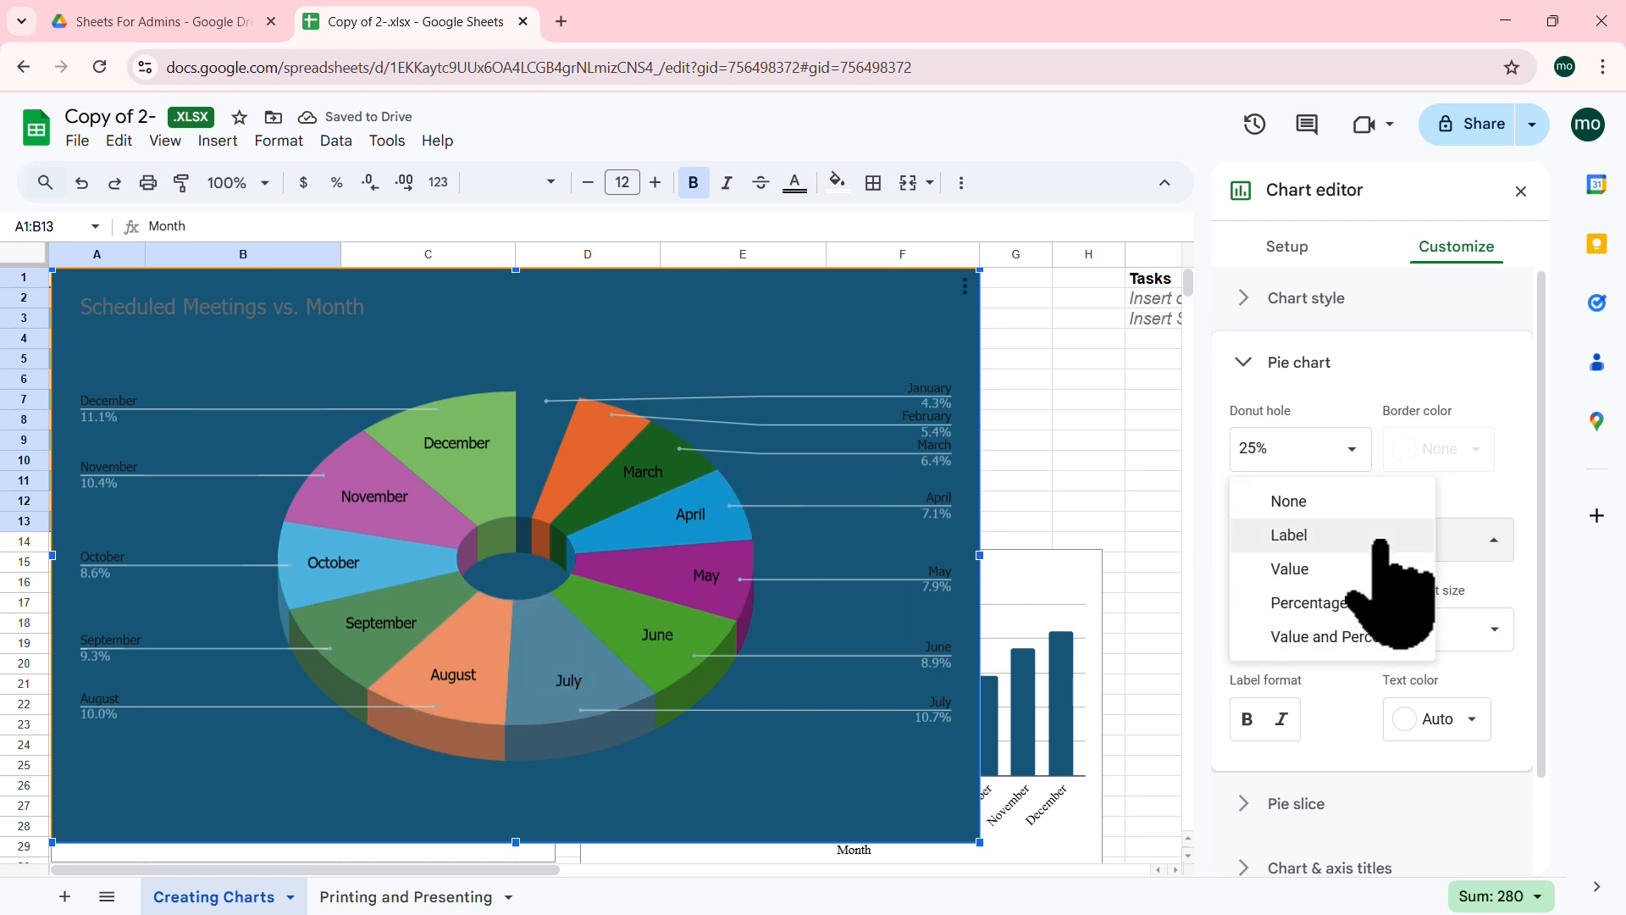
click(1294, 569)
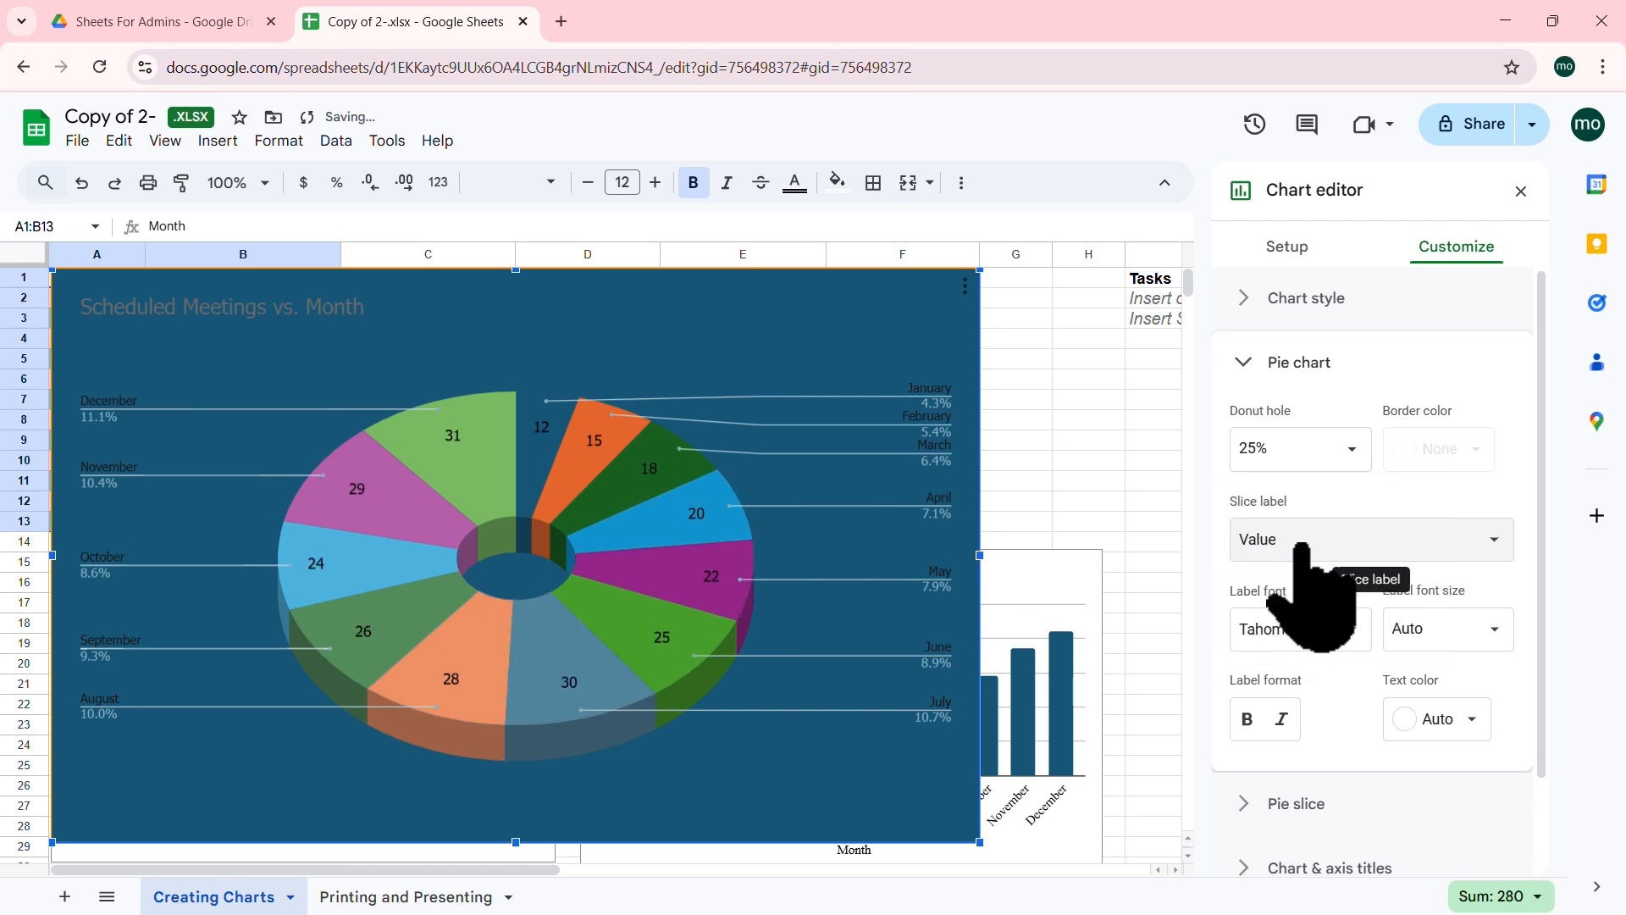
click(1298, 555)
click(1300, 572)
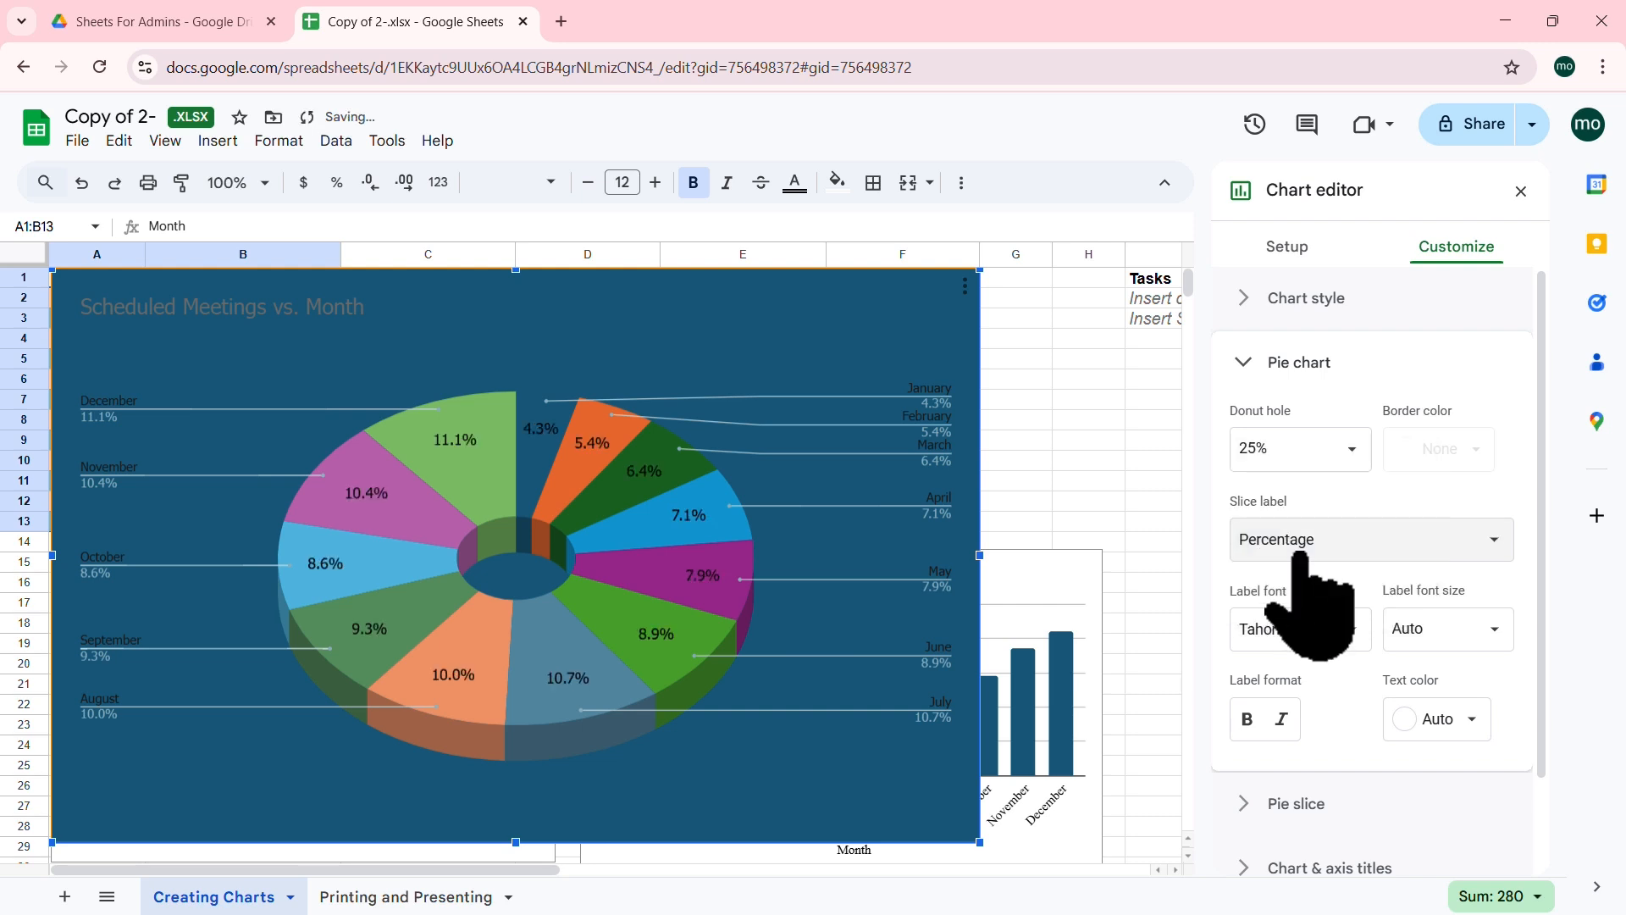
click(1302, 554)
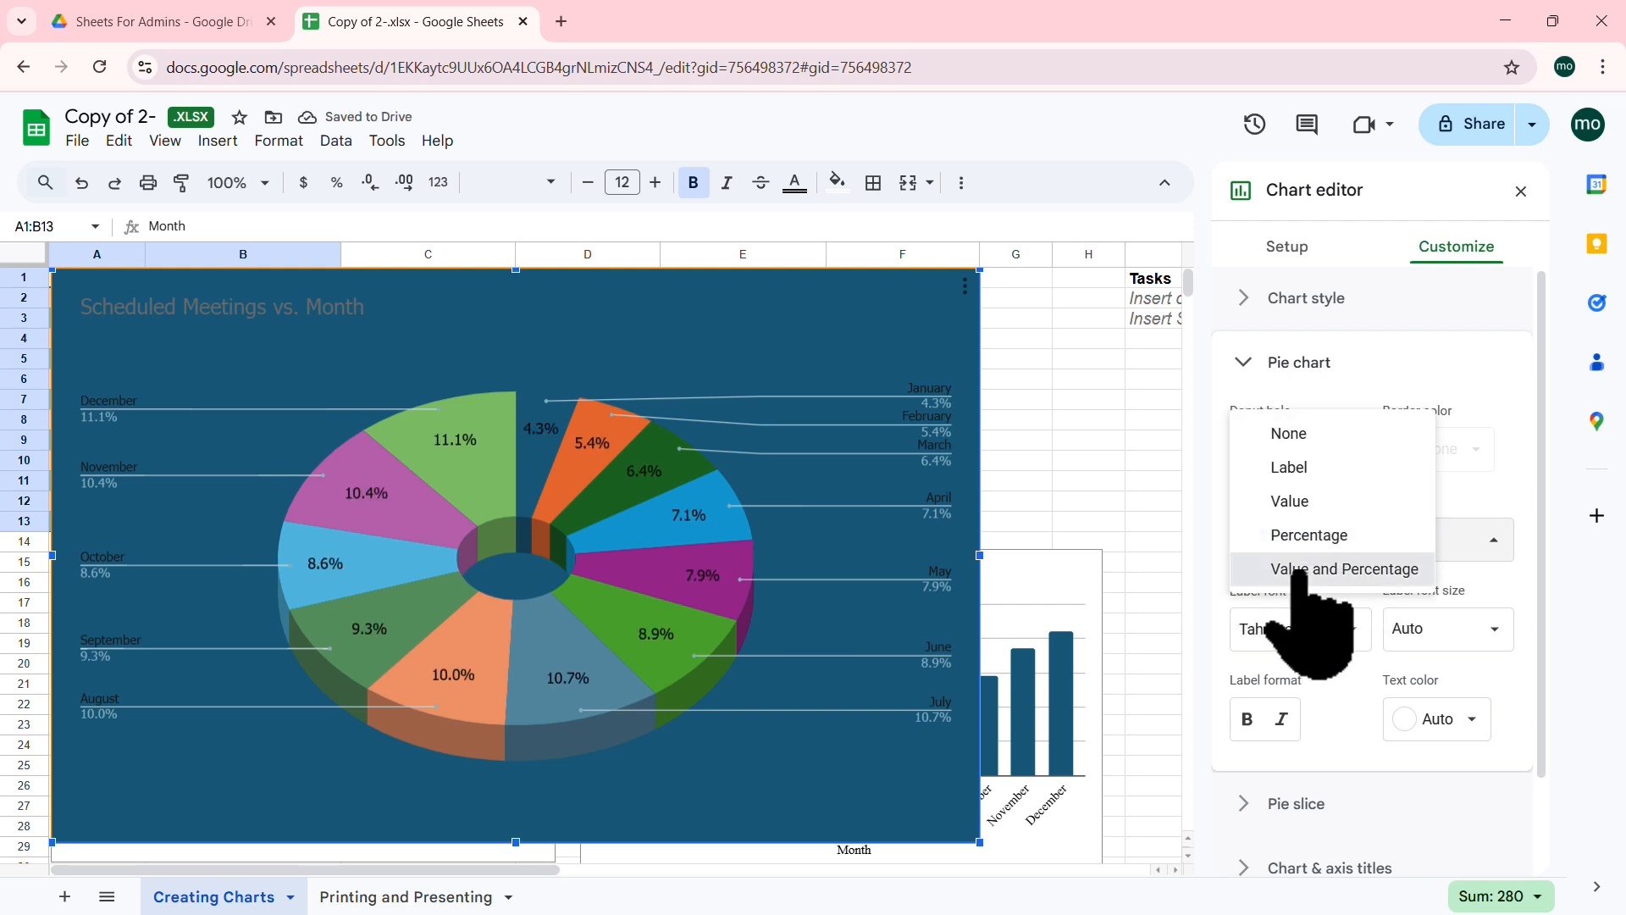
click(1292, 572)
click(1302, 551)
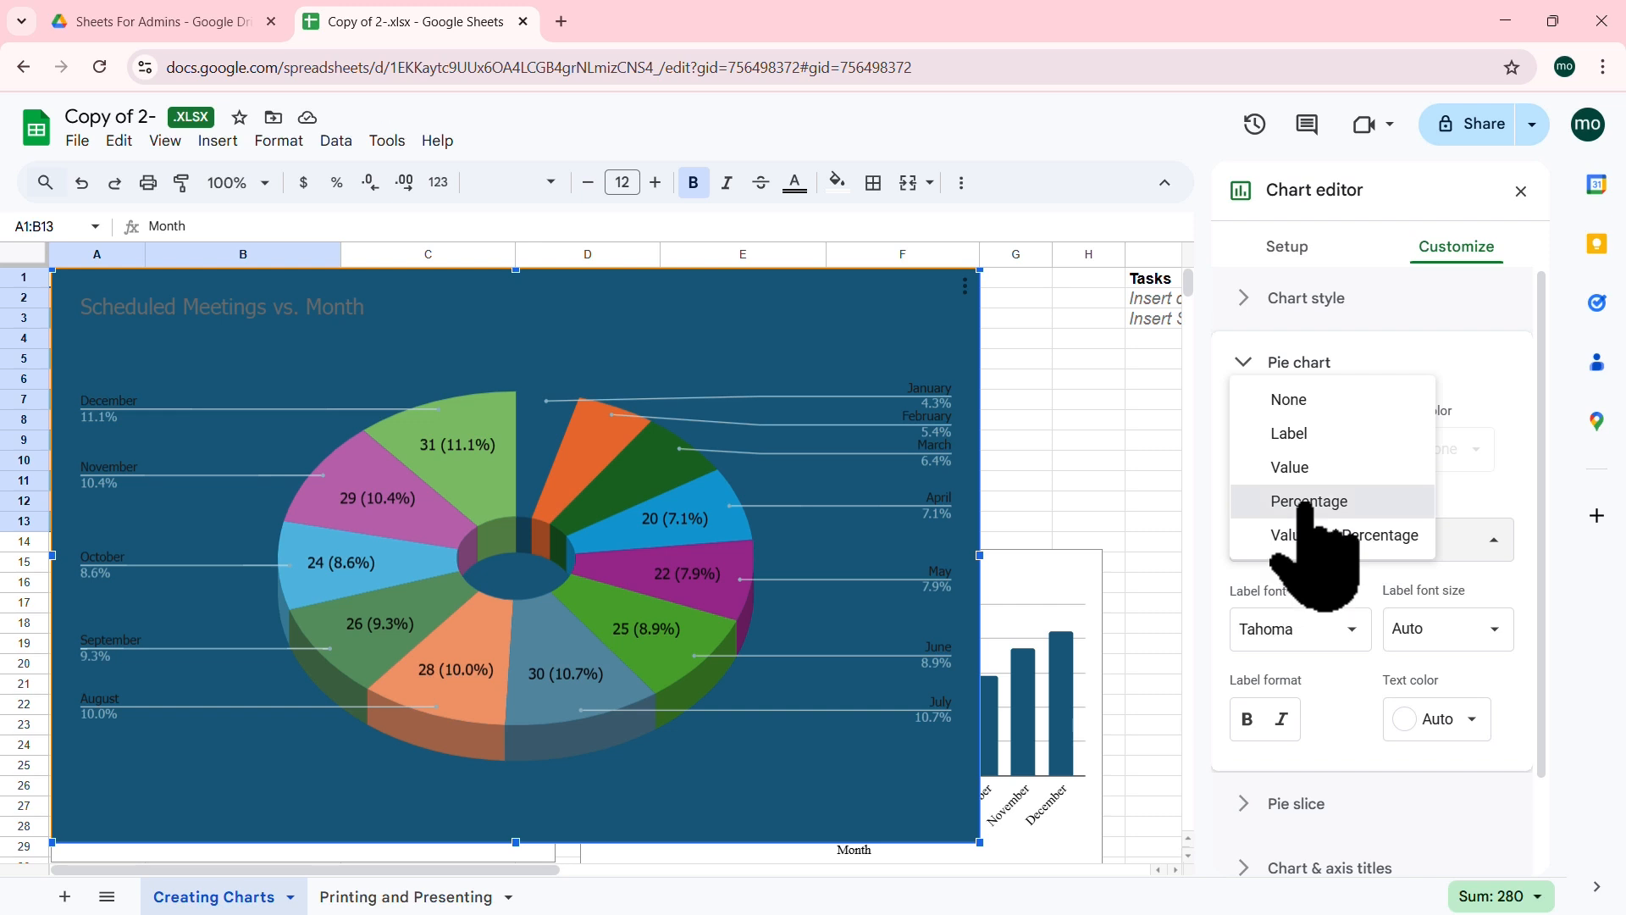
click(1309, 502)
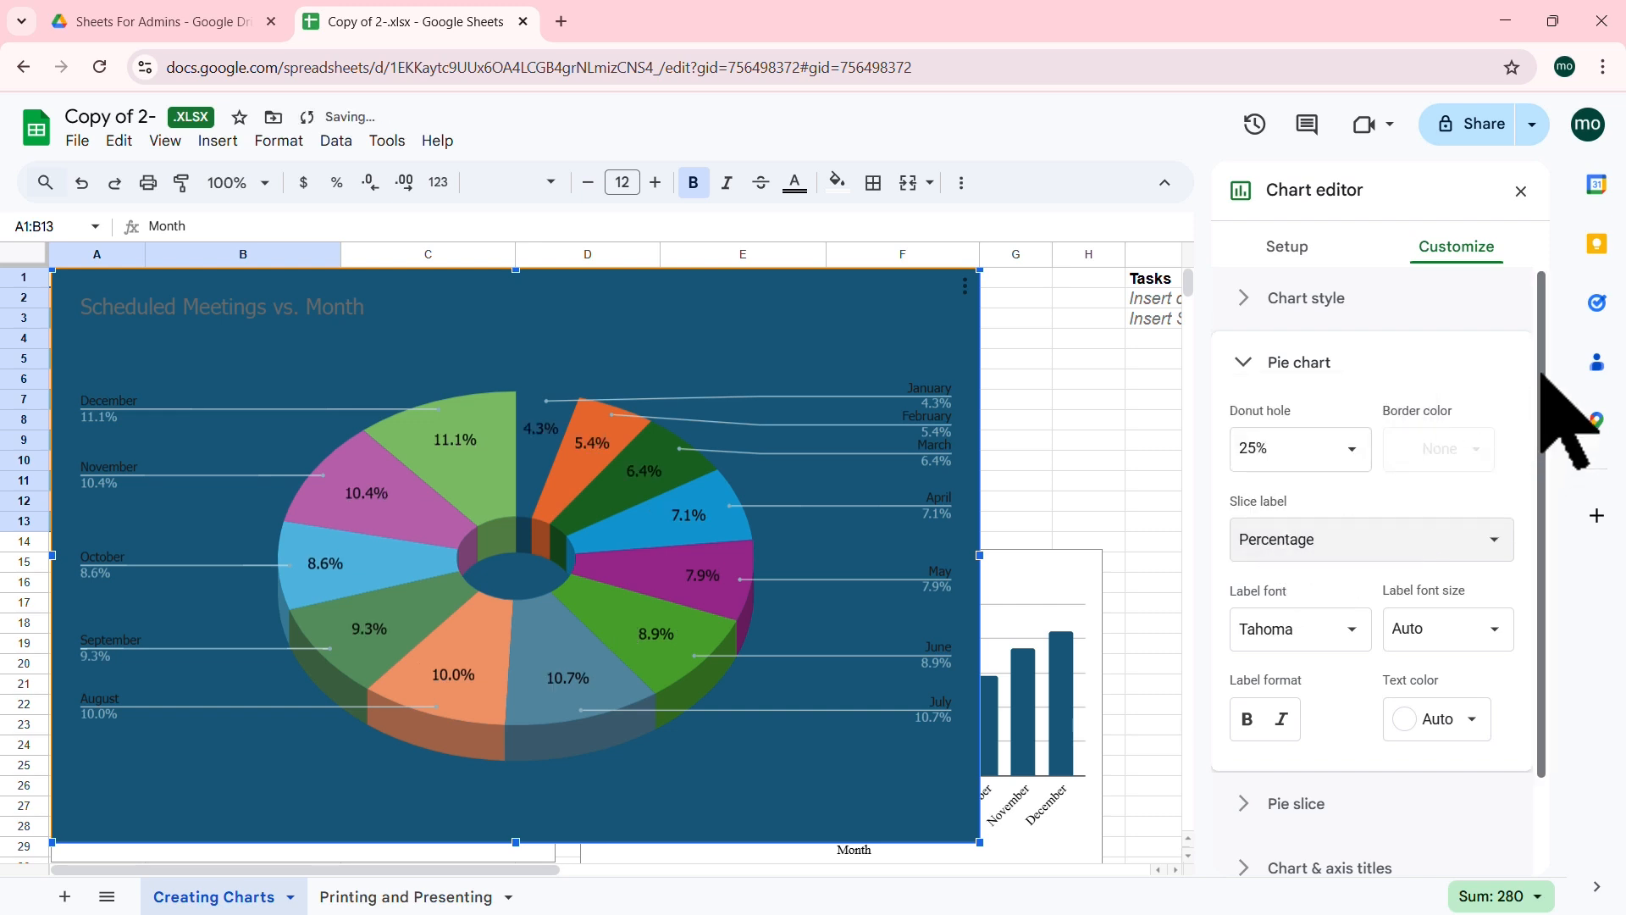
Step: Make the slice percentage labels bold and white, keeping the font size at Auto
scroll(1546, 423, down, 1)
scroll(1543, 448, down, 1)
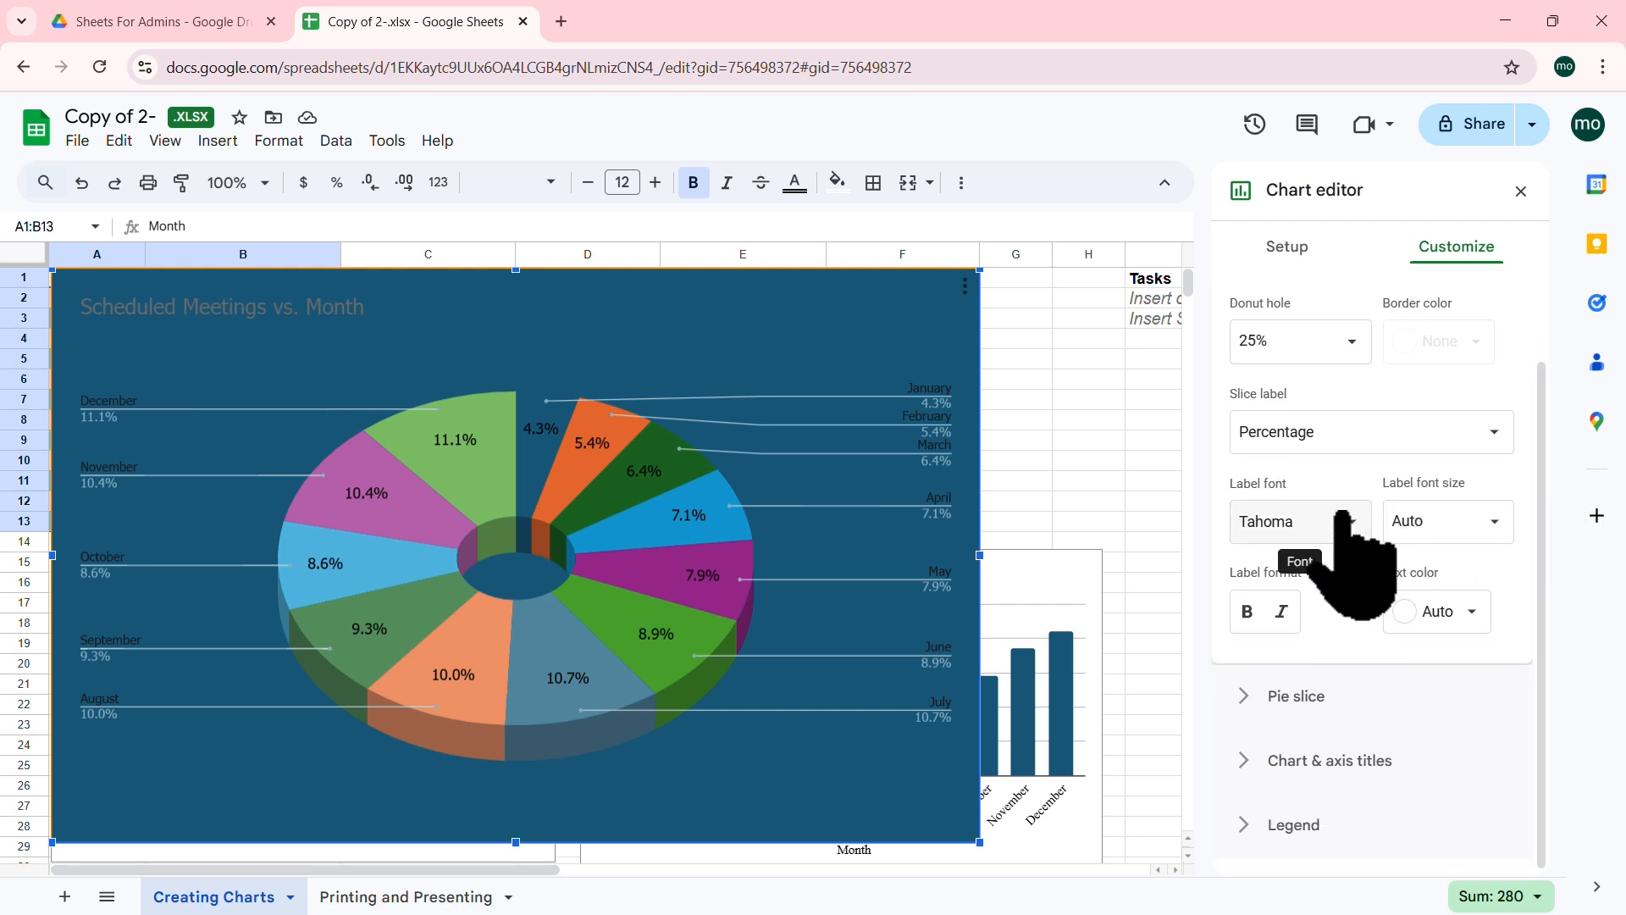
click(1478, 613)
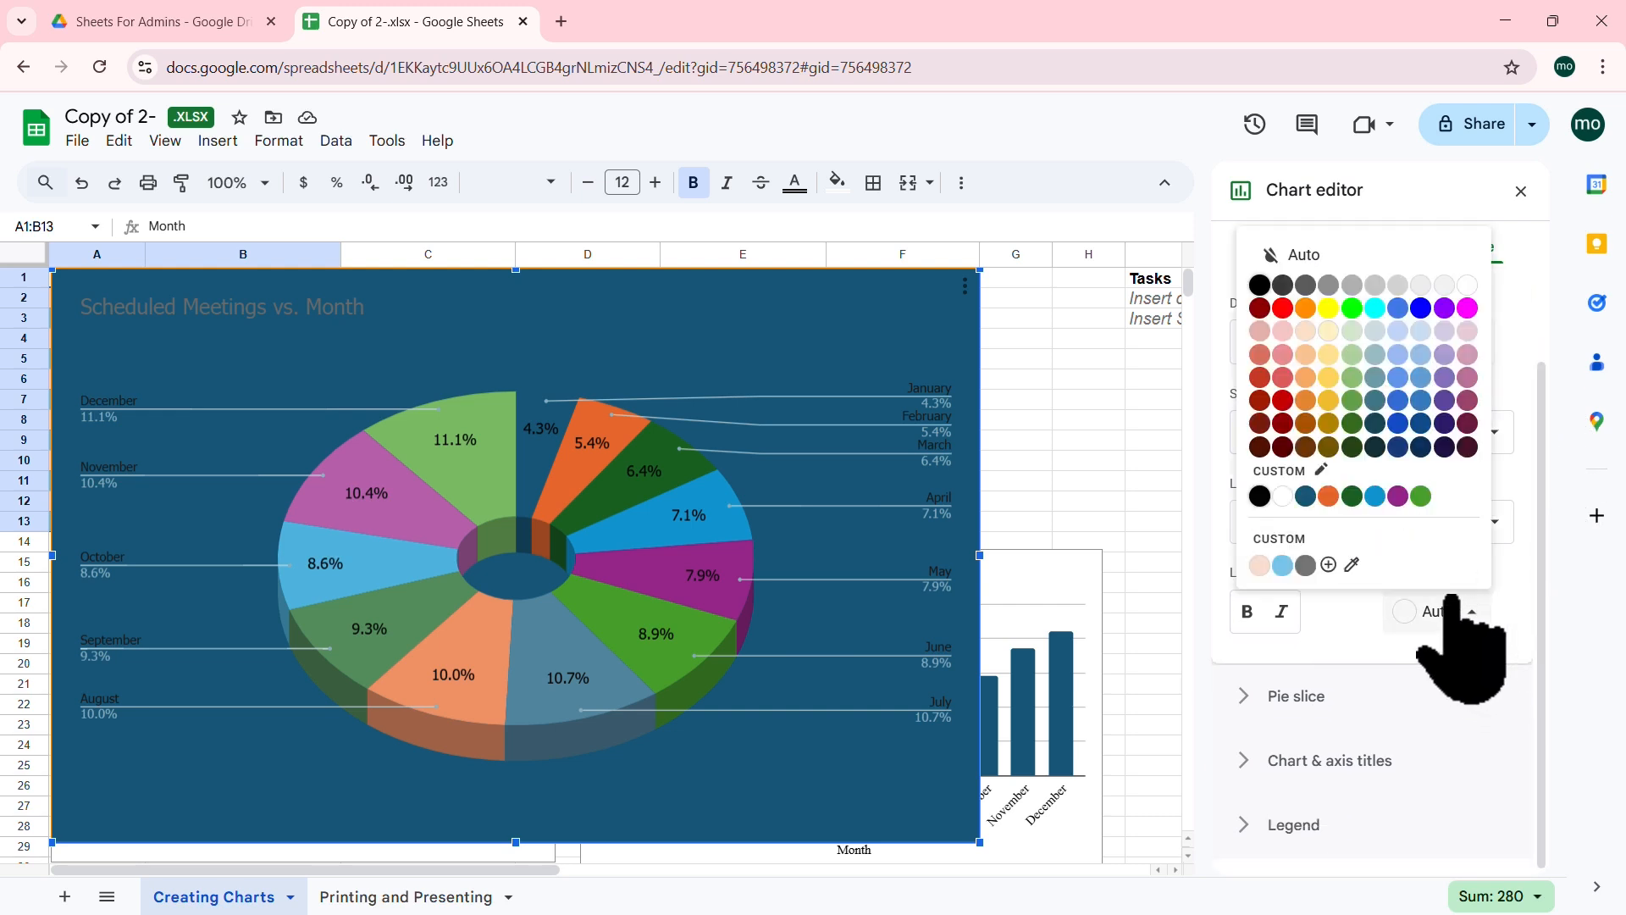
click(1259, 563)
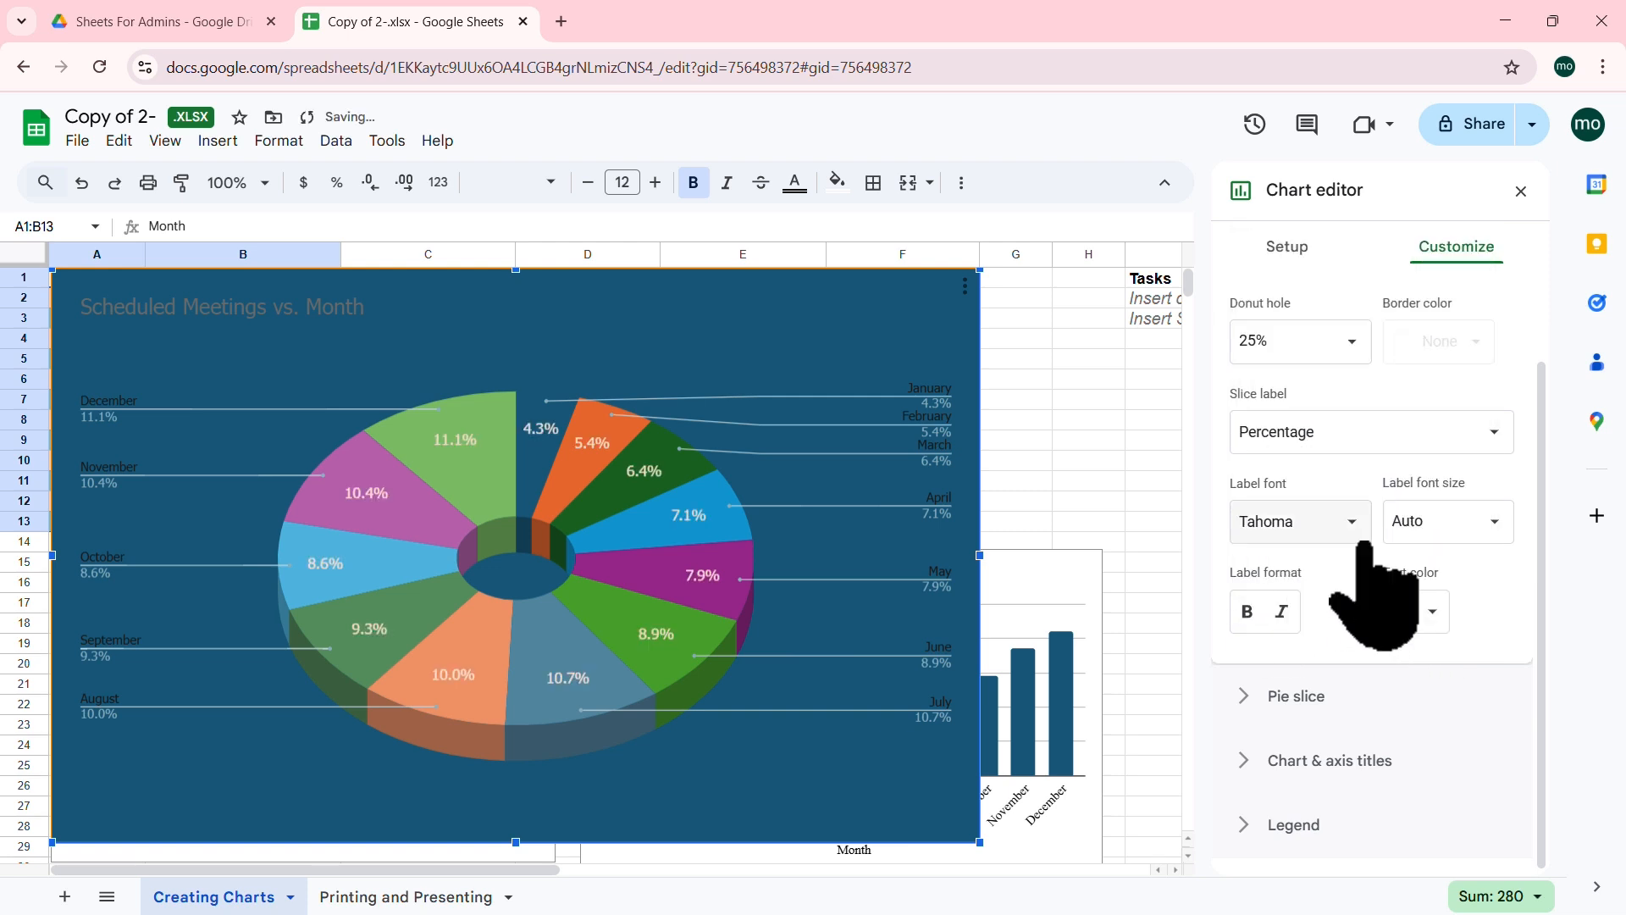
click(1423, 612)
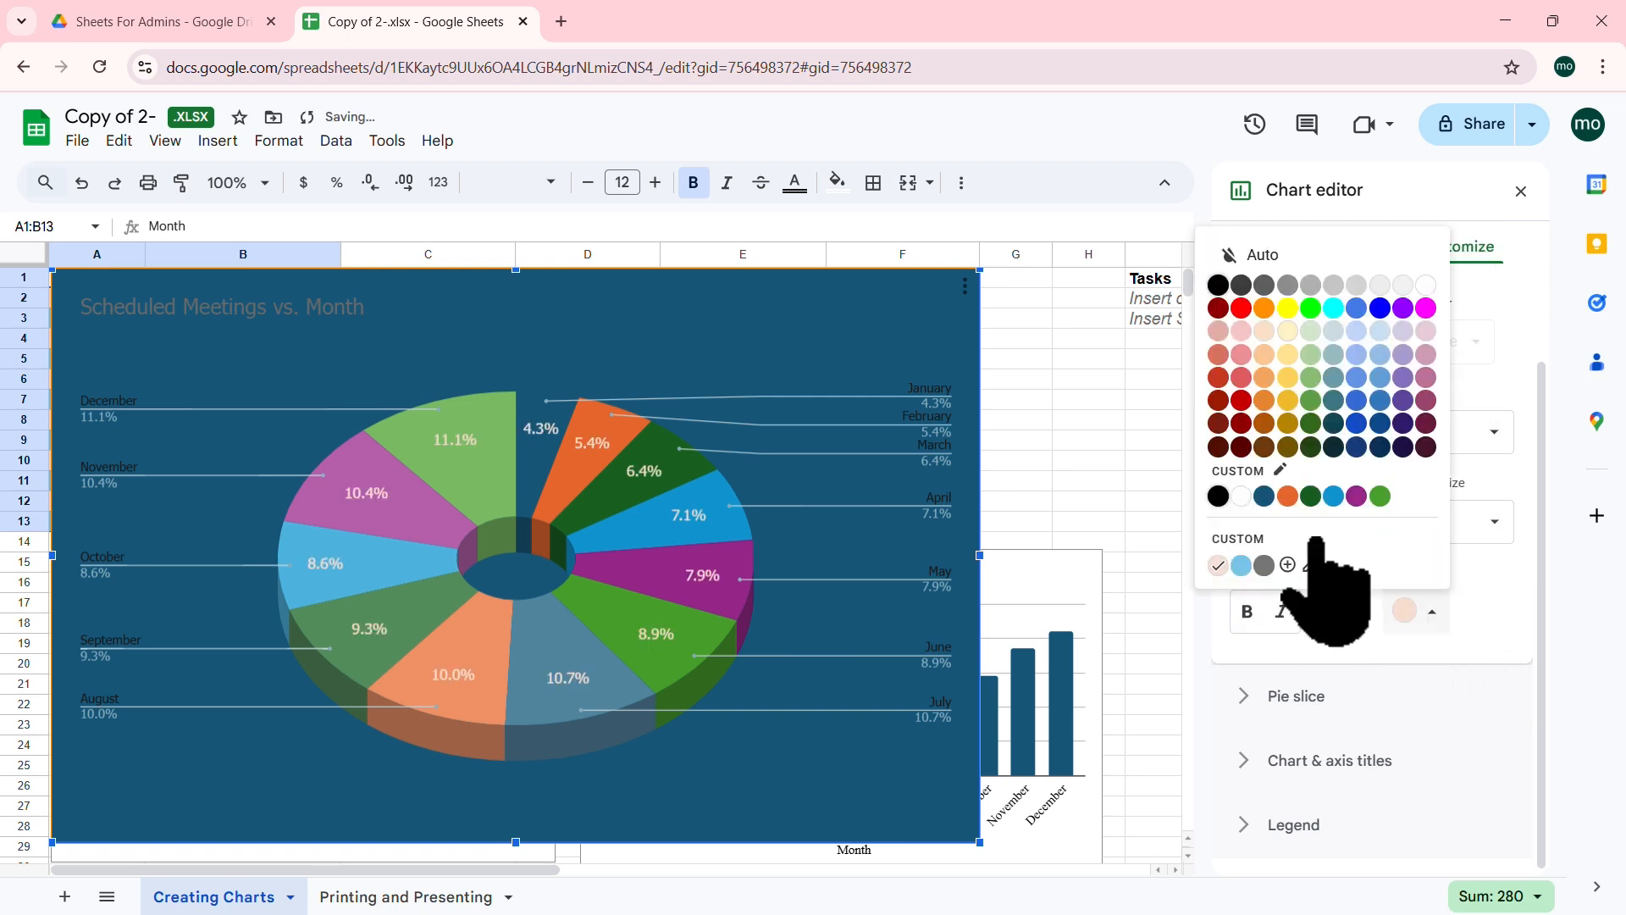
click(1242, 497)
click(1247, 611)
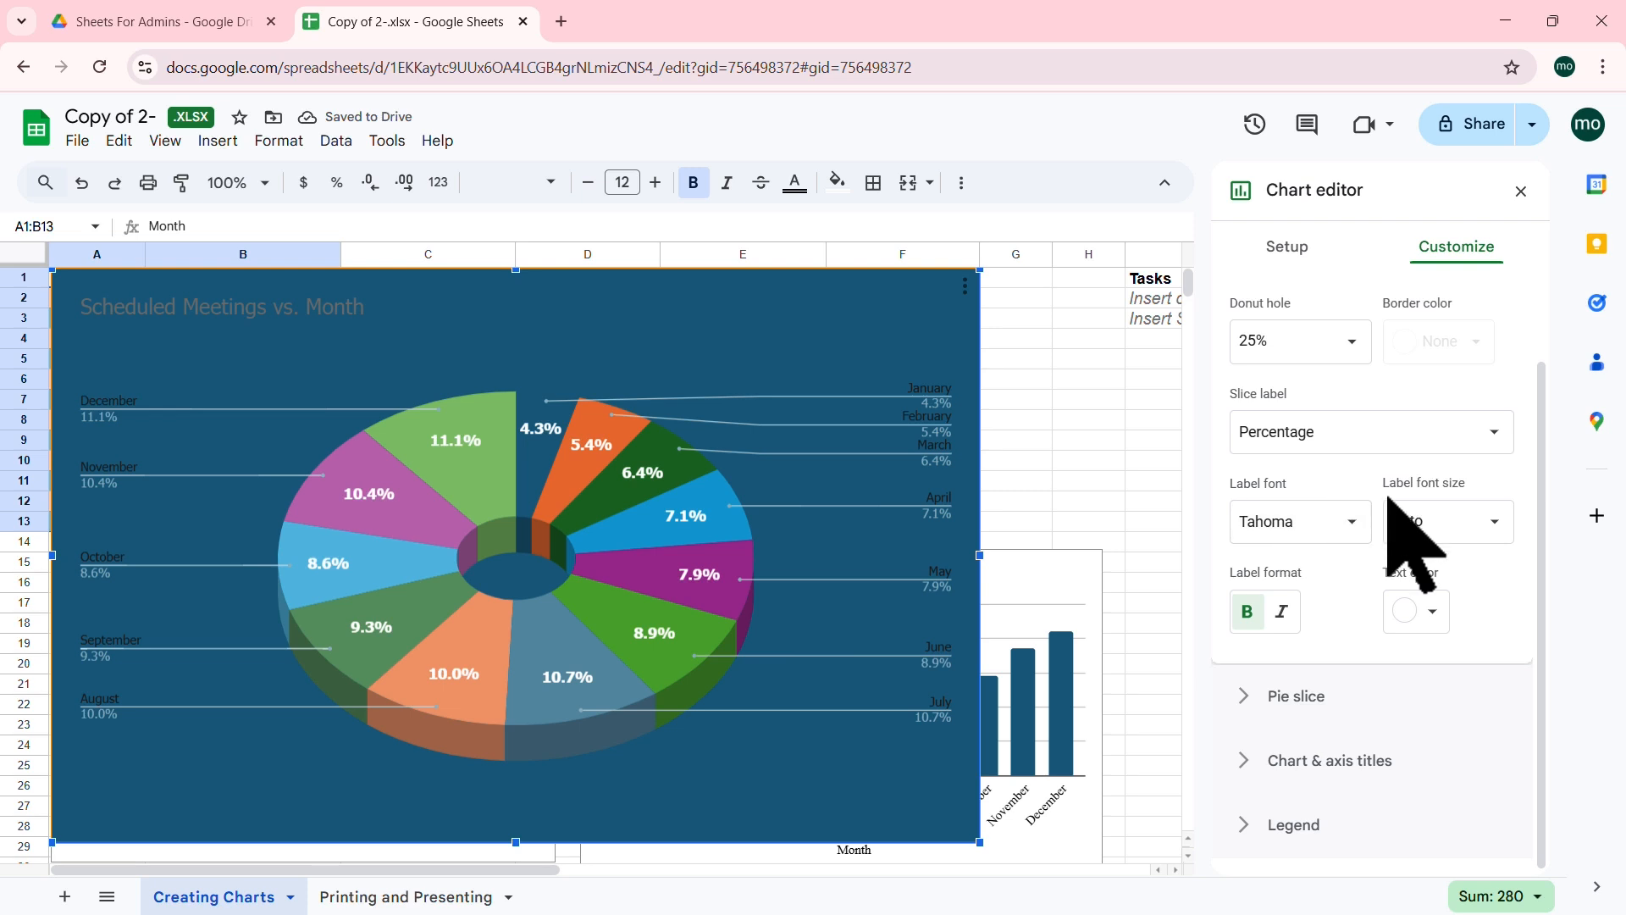
scroll(1410, 529, up, 2)
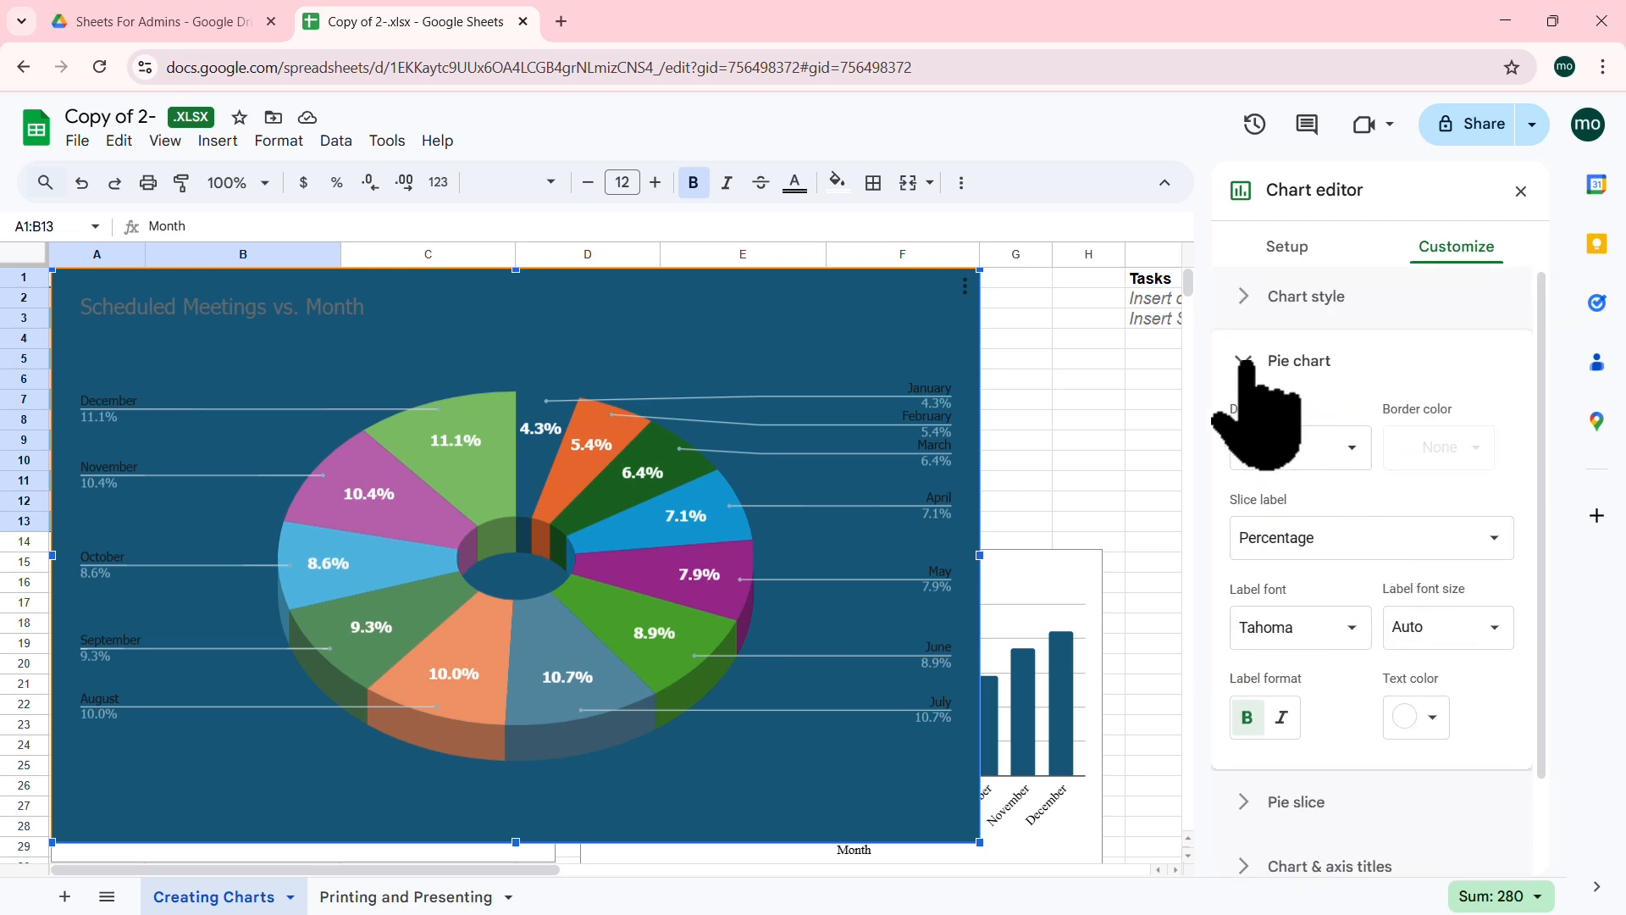
click(1450, 633)
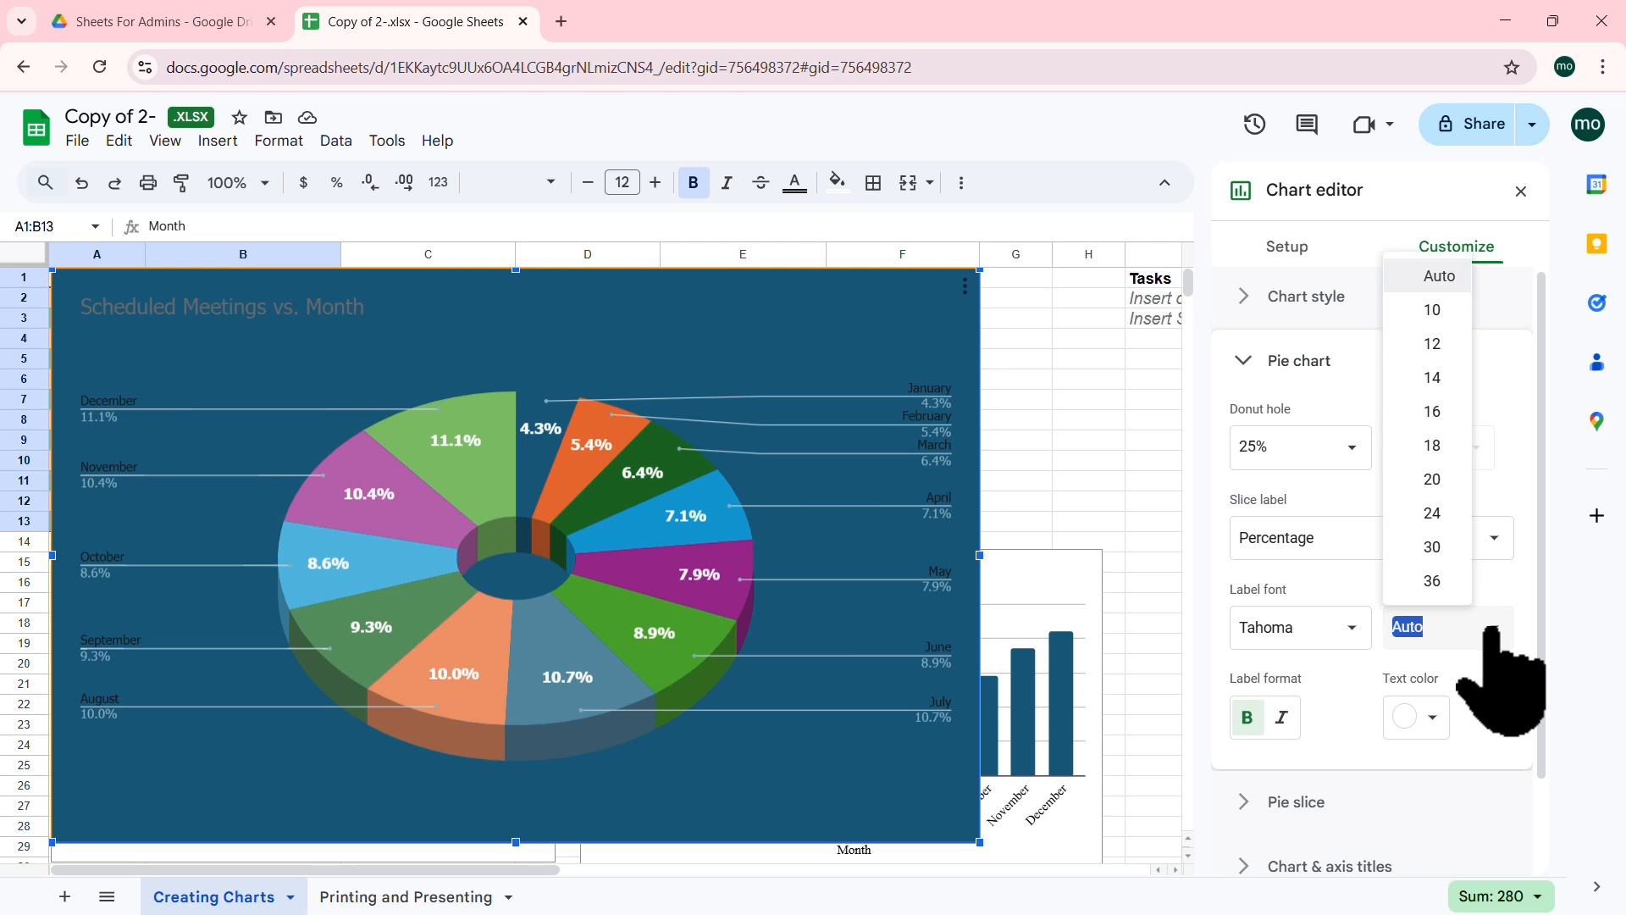
click(1444, 581)
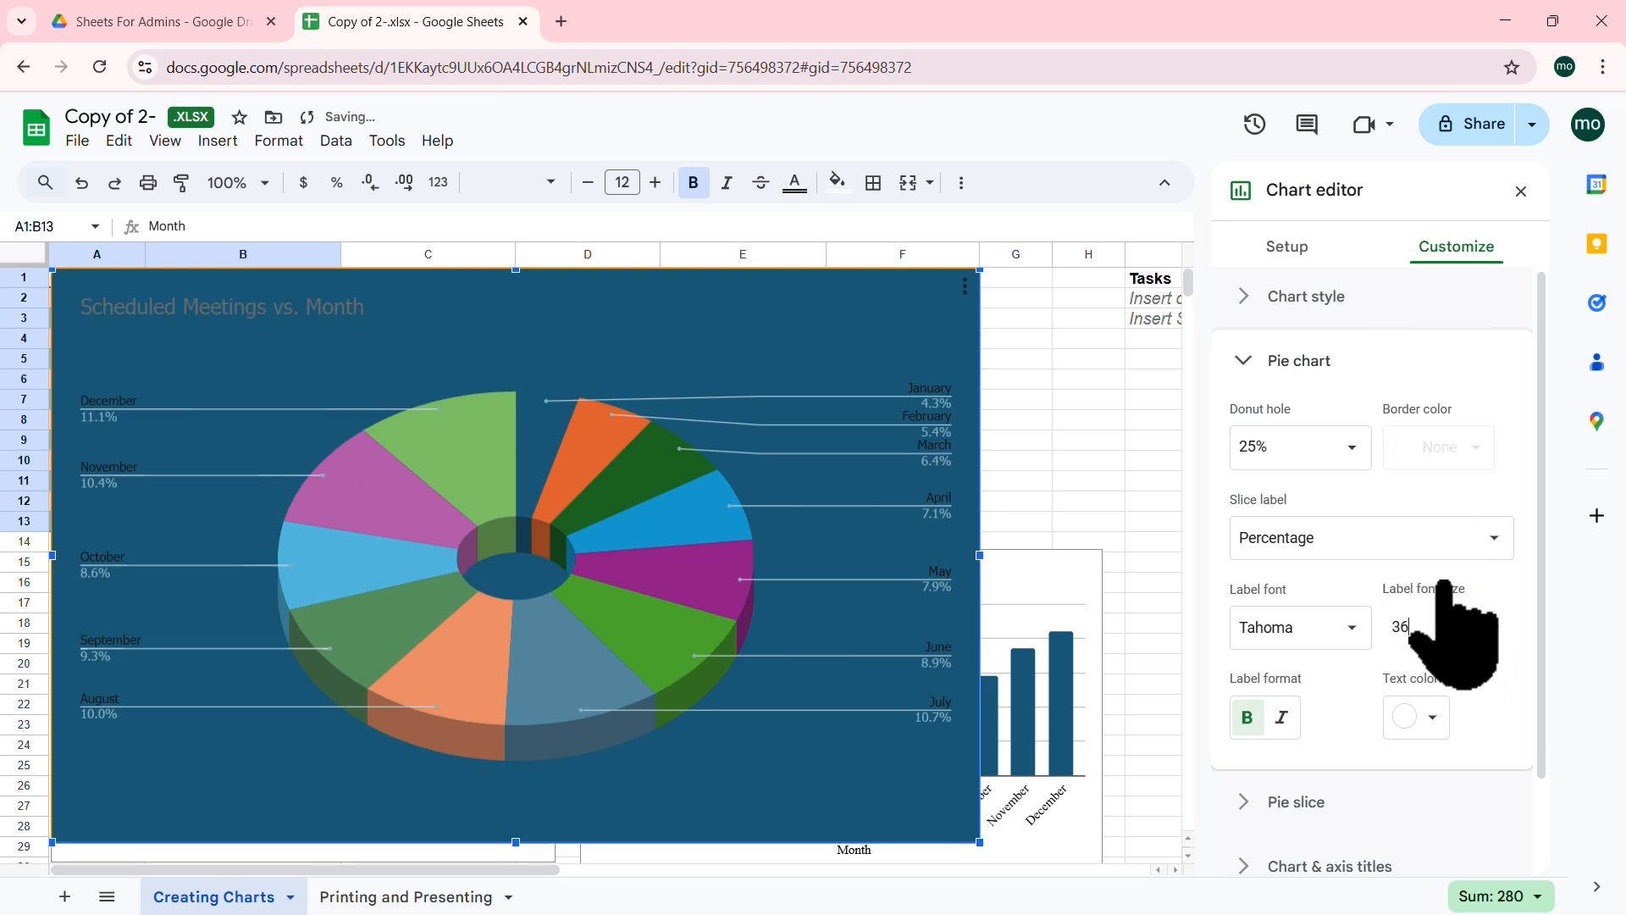
click(1495, 626)
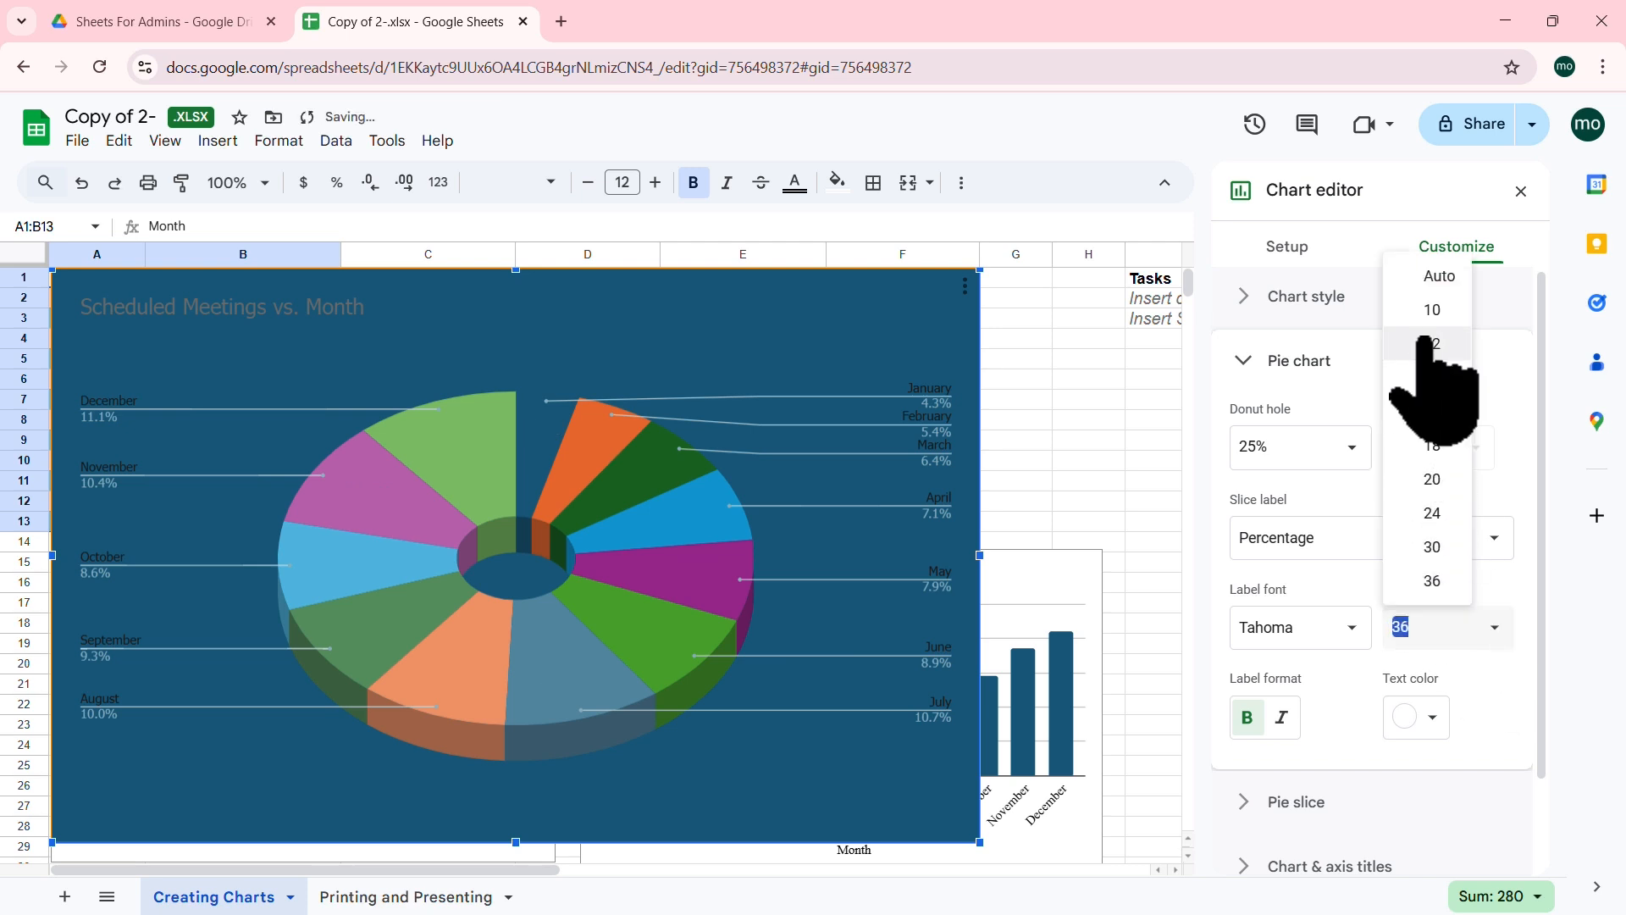
click(1430, 273)
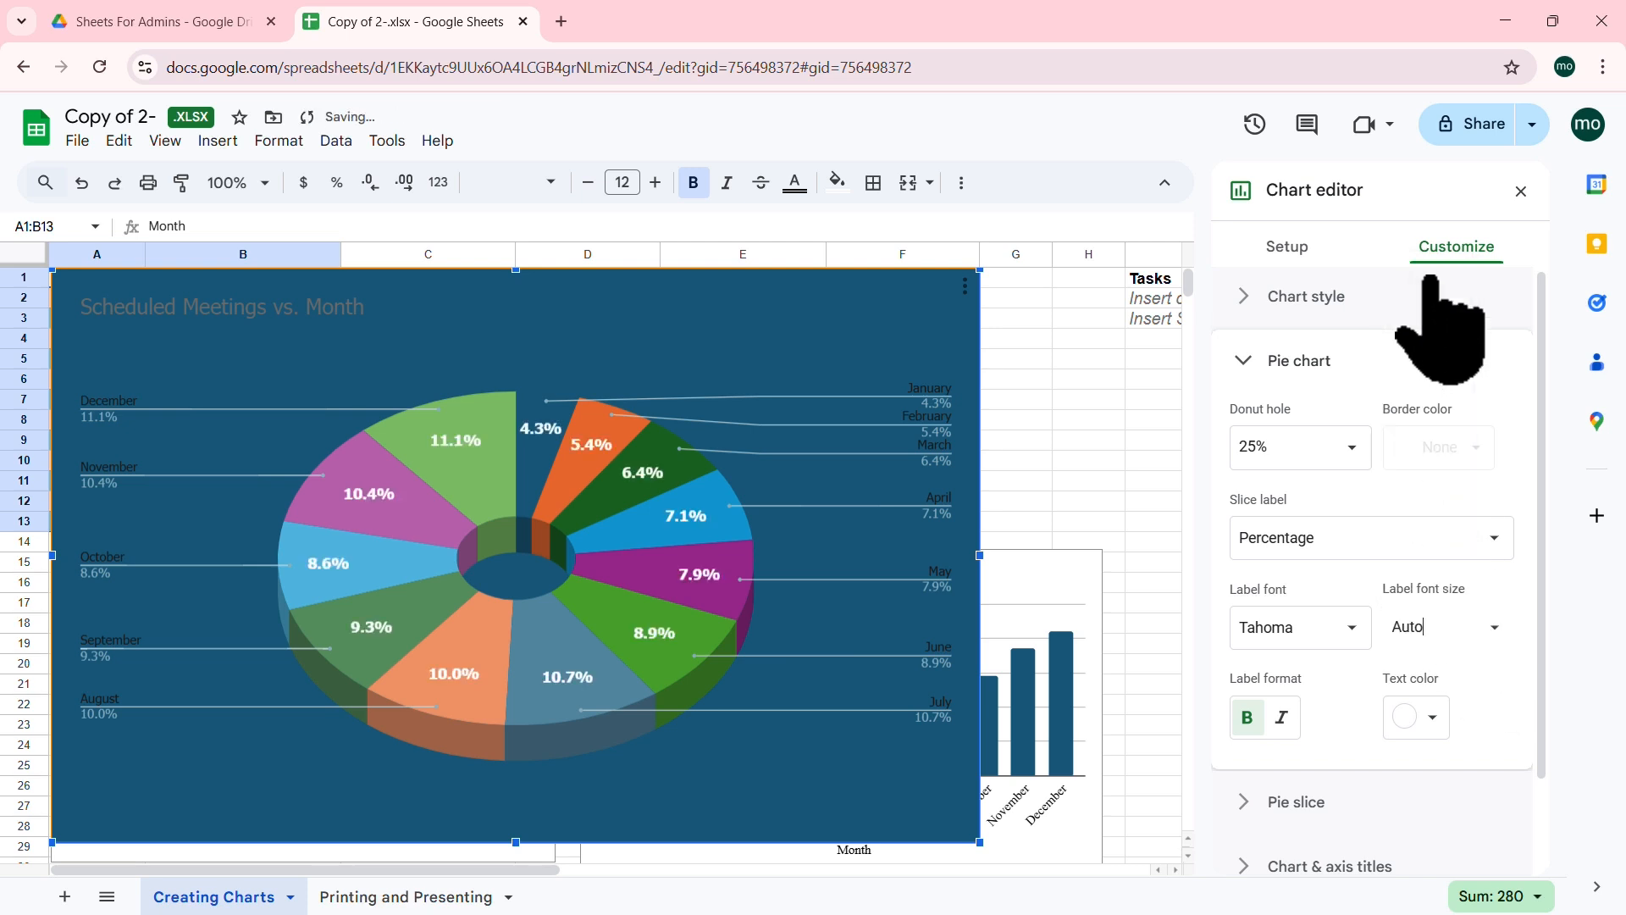
click(1244, 360)
click(1243, 428)
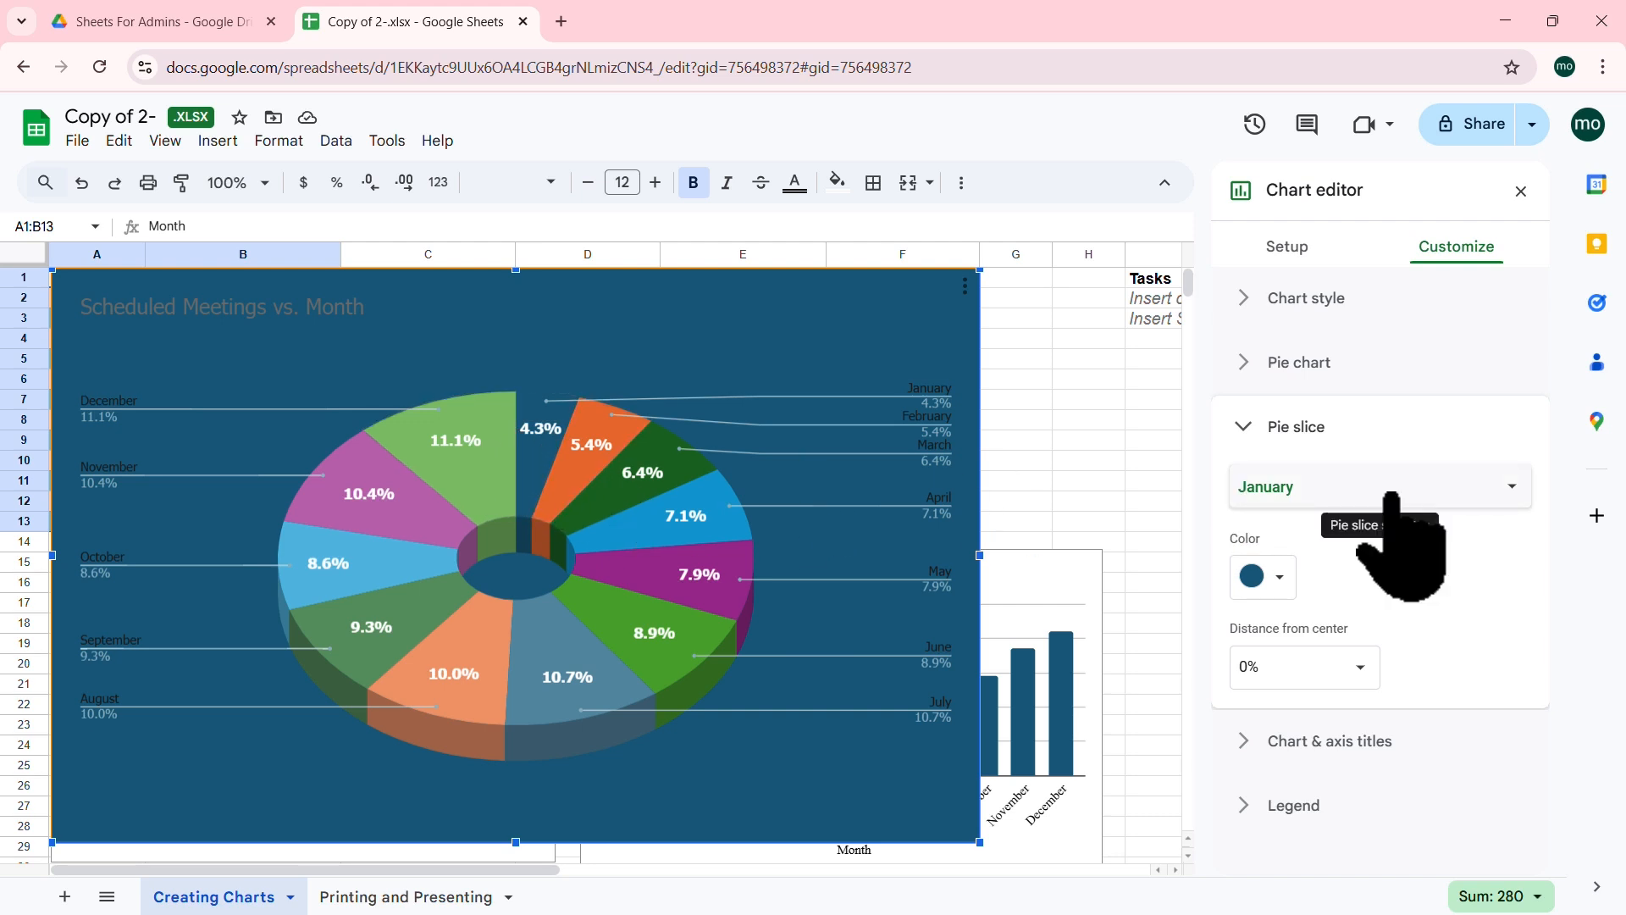
Step: Pull the December slice 25% out from the centre and colour it black
click(471, 479)
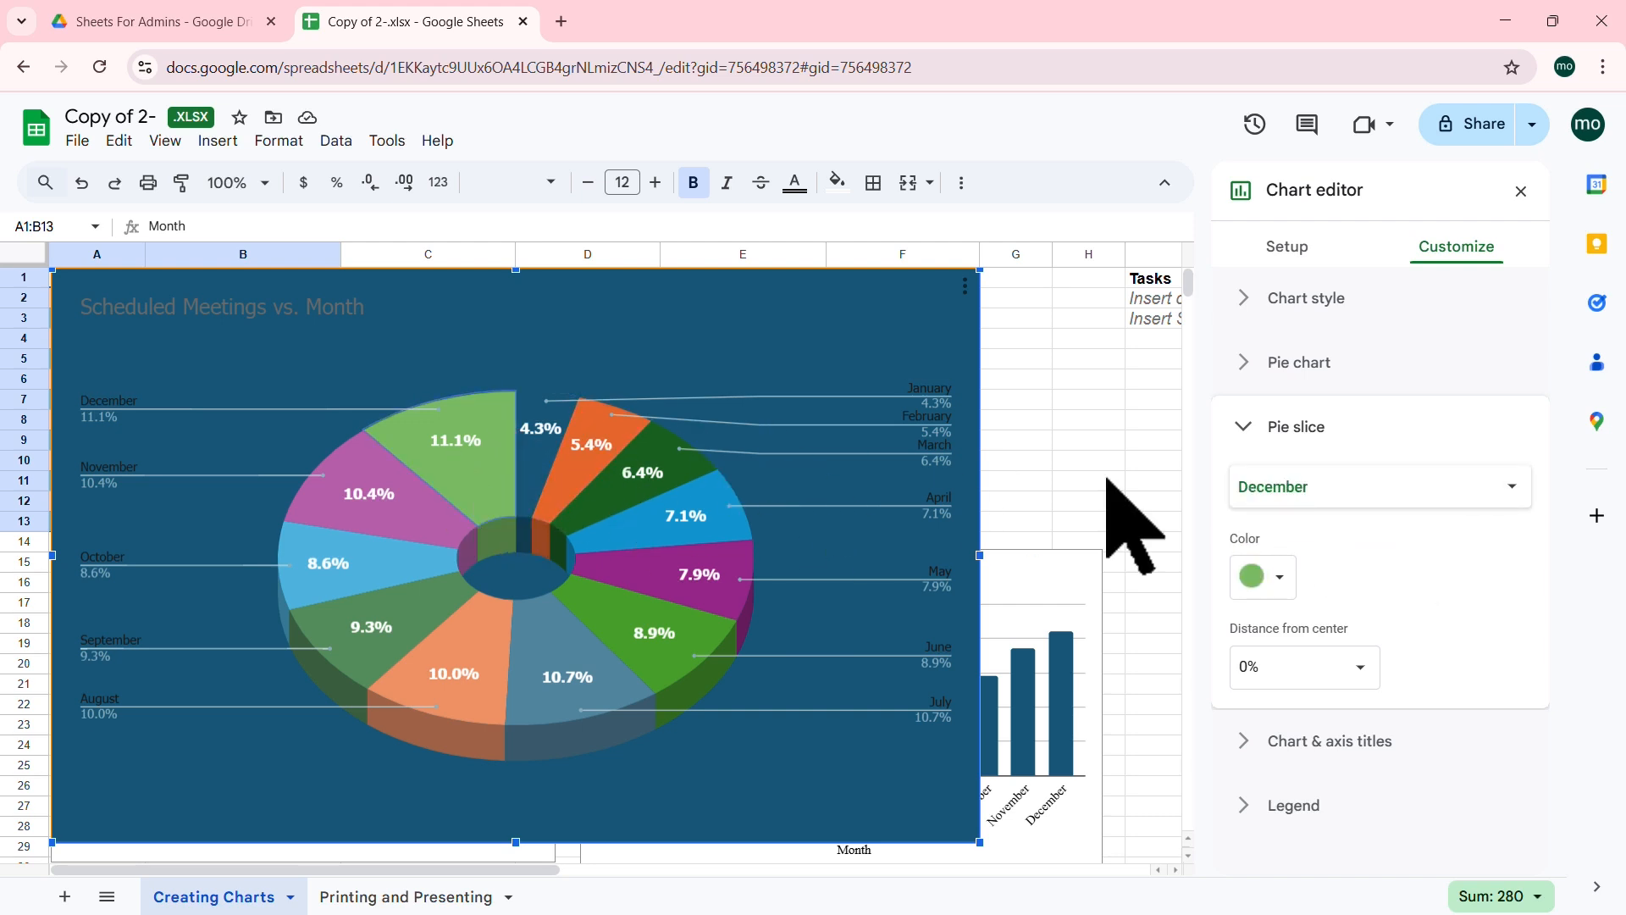
click(1525, 489)
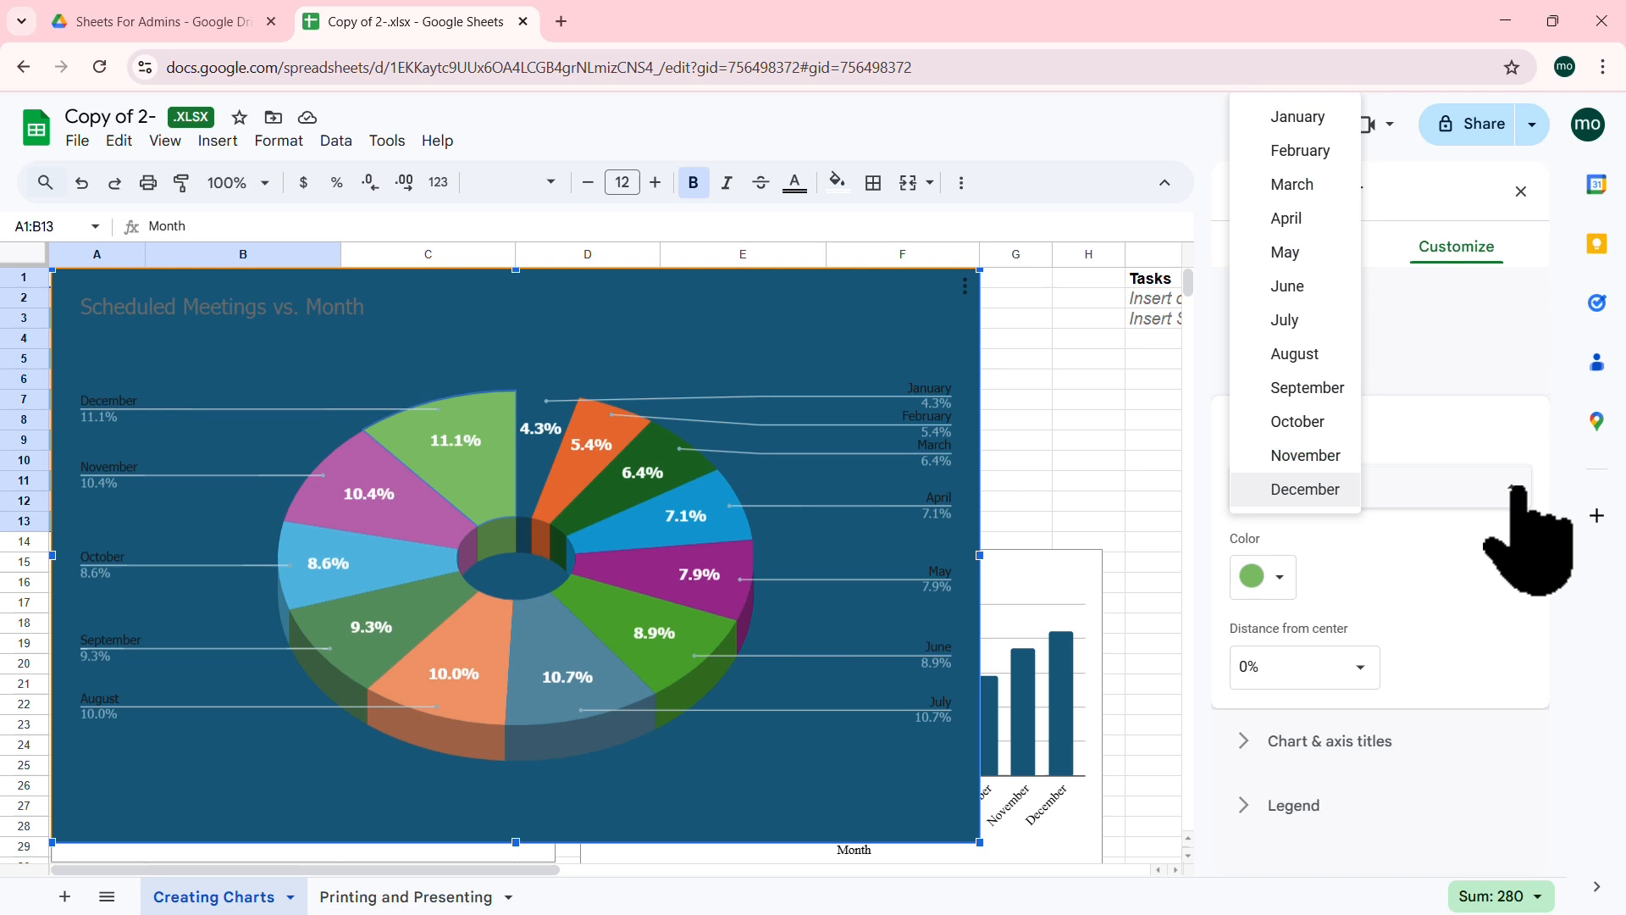
click(1516, 597)
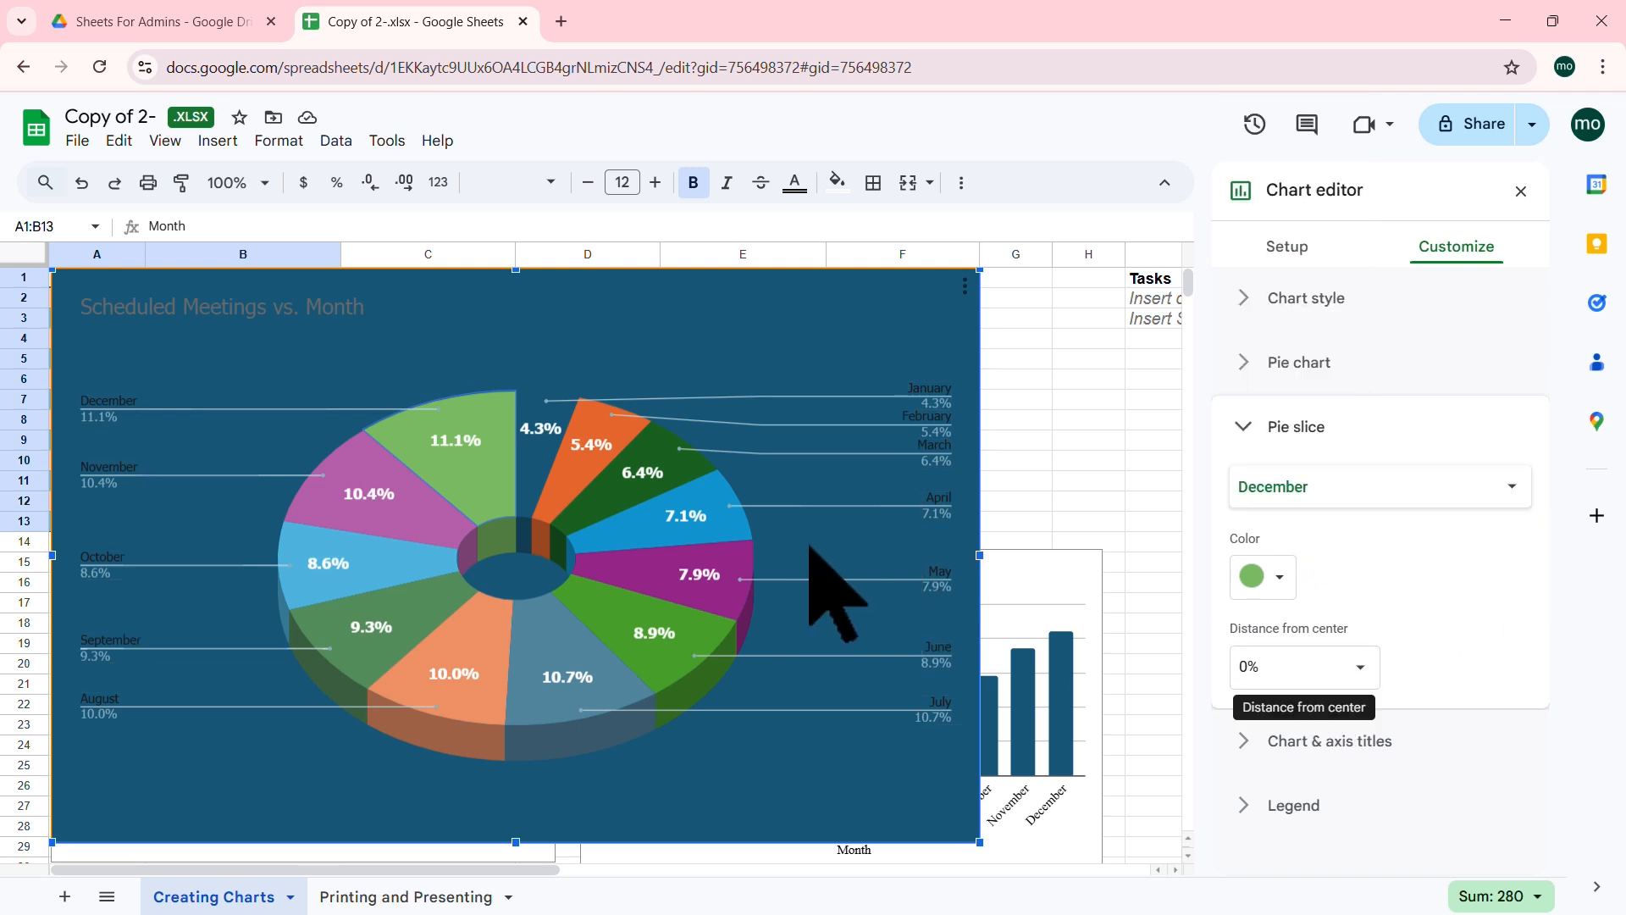
click(1363, 669)
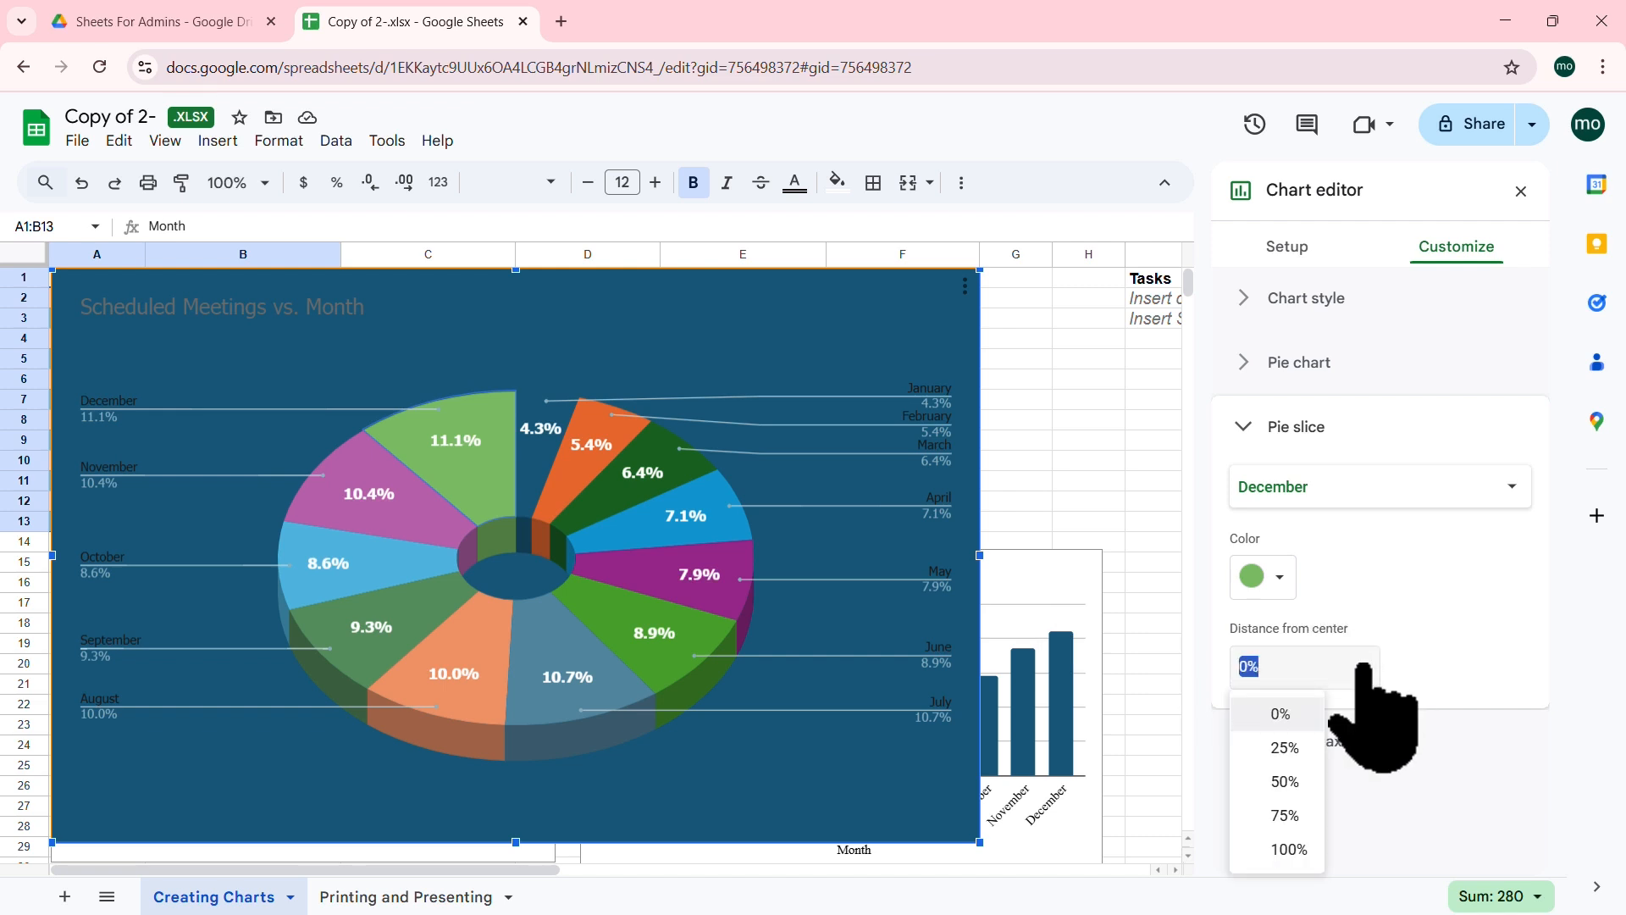
click(1283, 747)
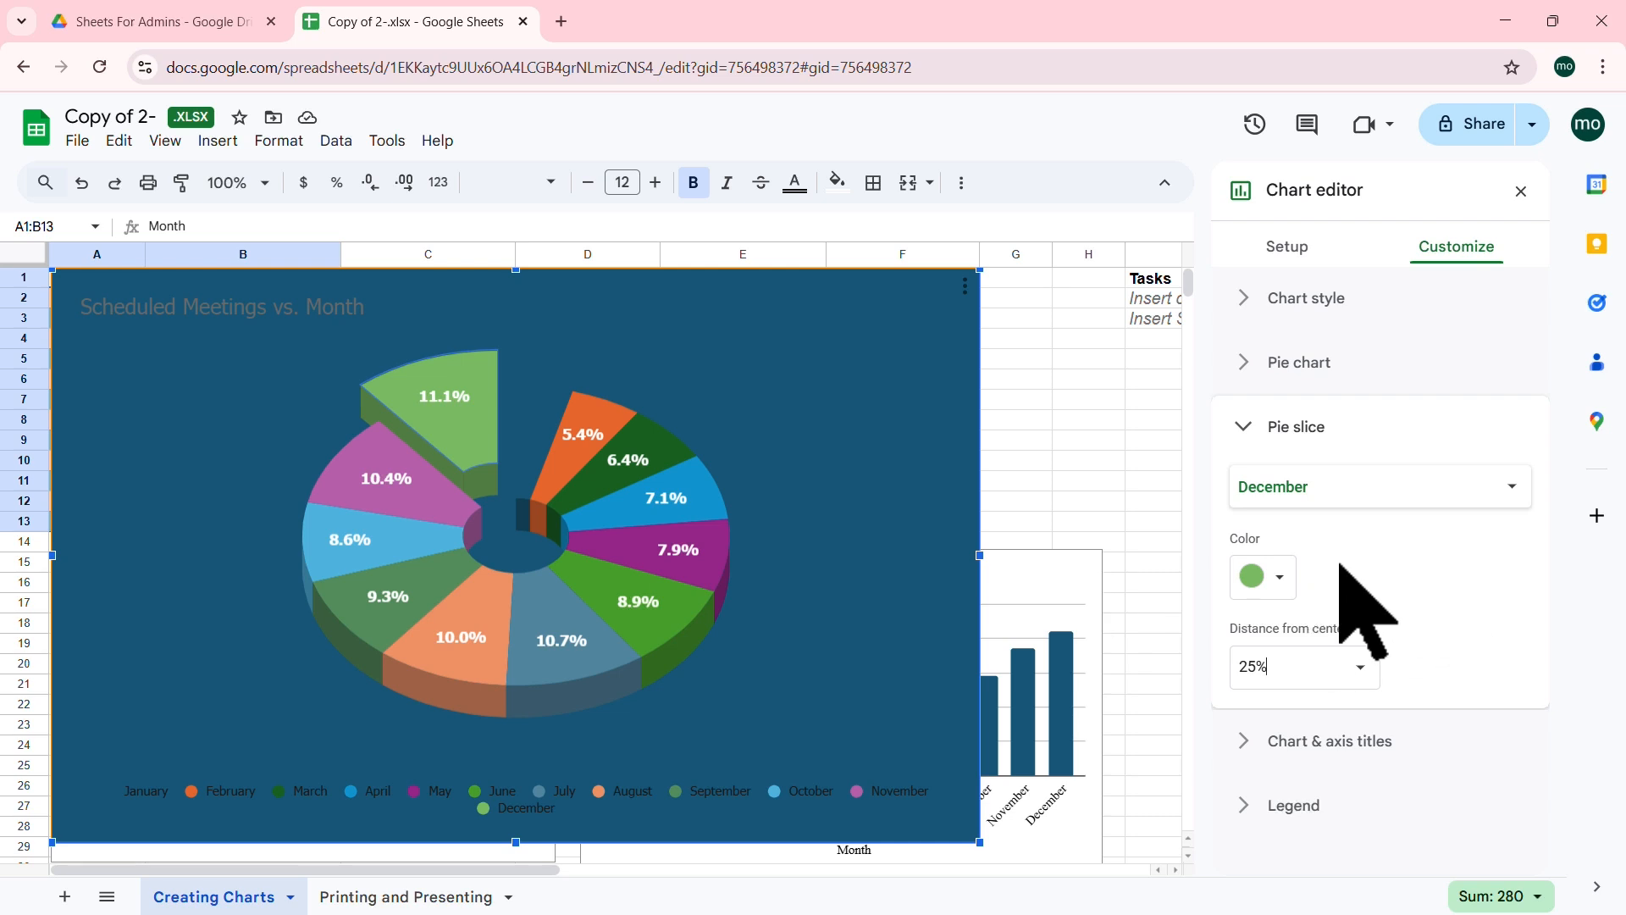
click(1266, 577)
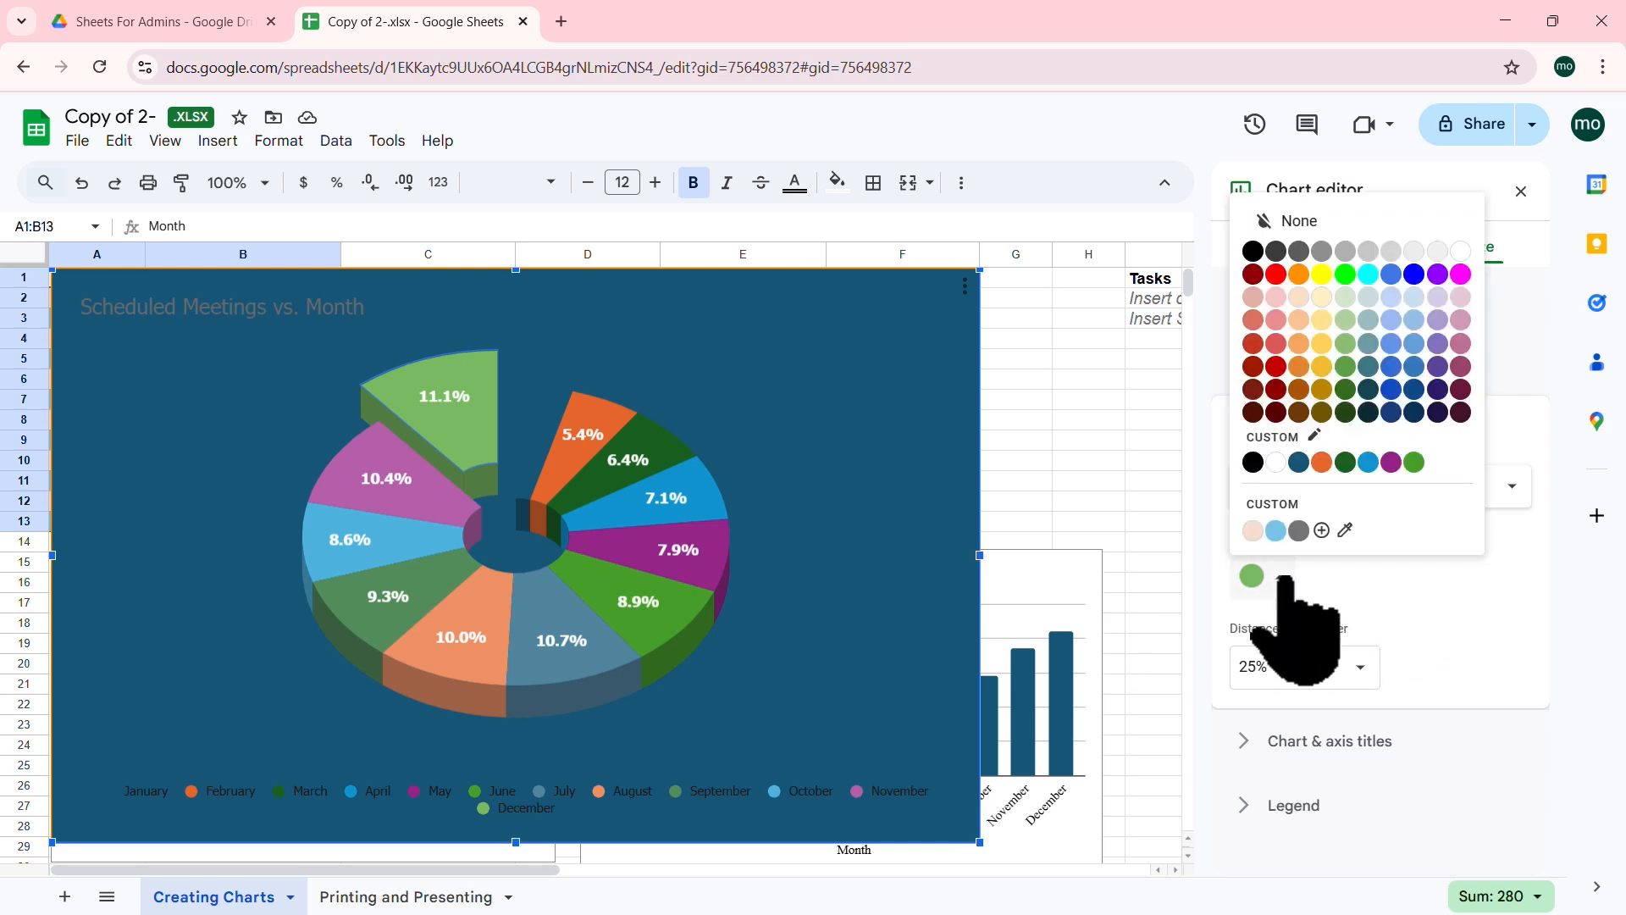
click(1253, 251)
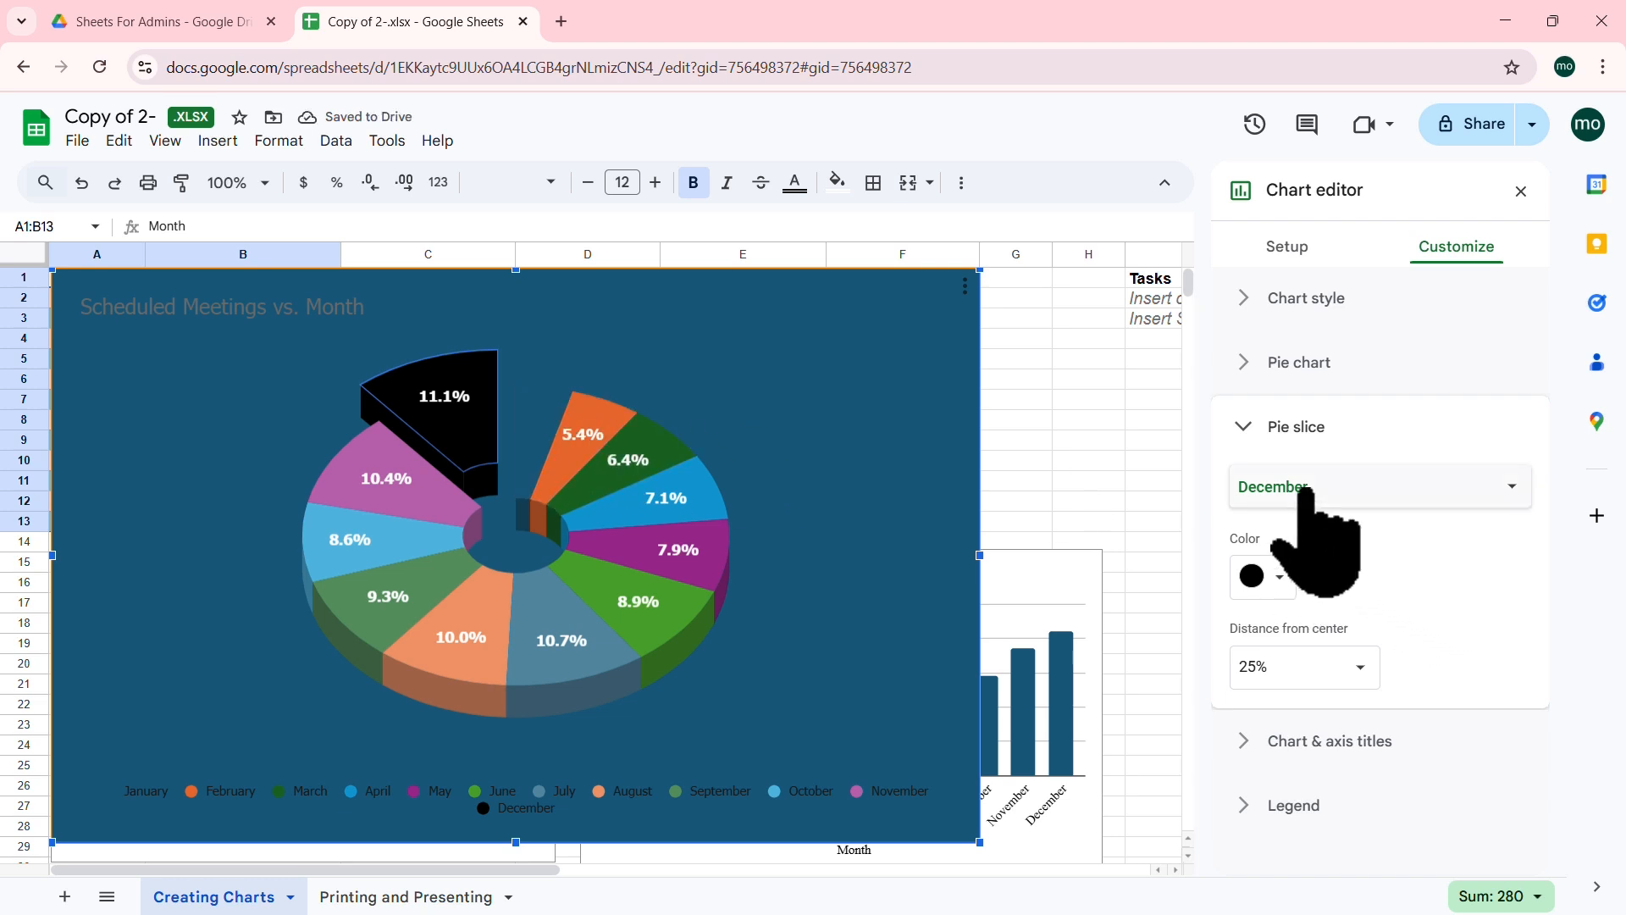
click(1243, 428)
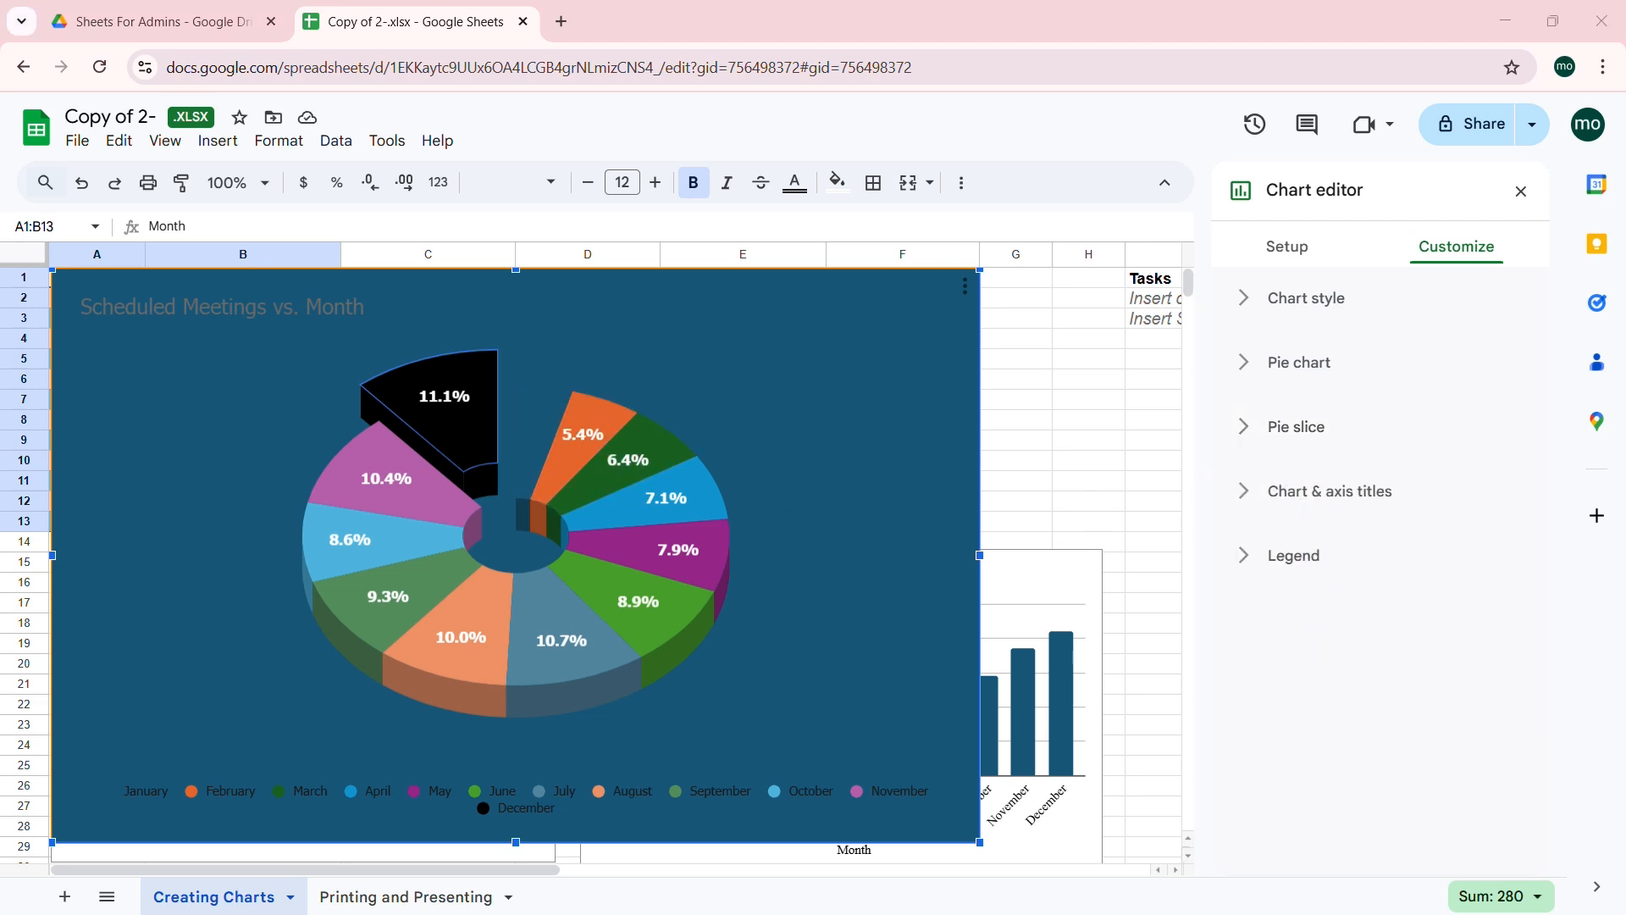
Step: Retitle the chart 'Meetings Per Month', centred, bold and in light pink
click(1241, 489)
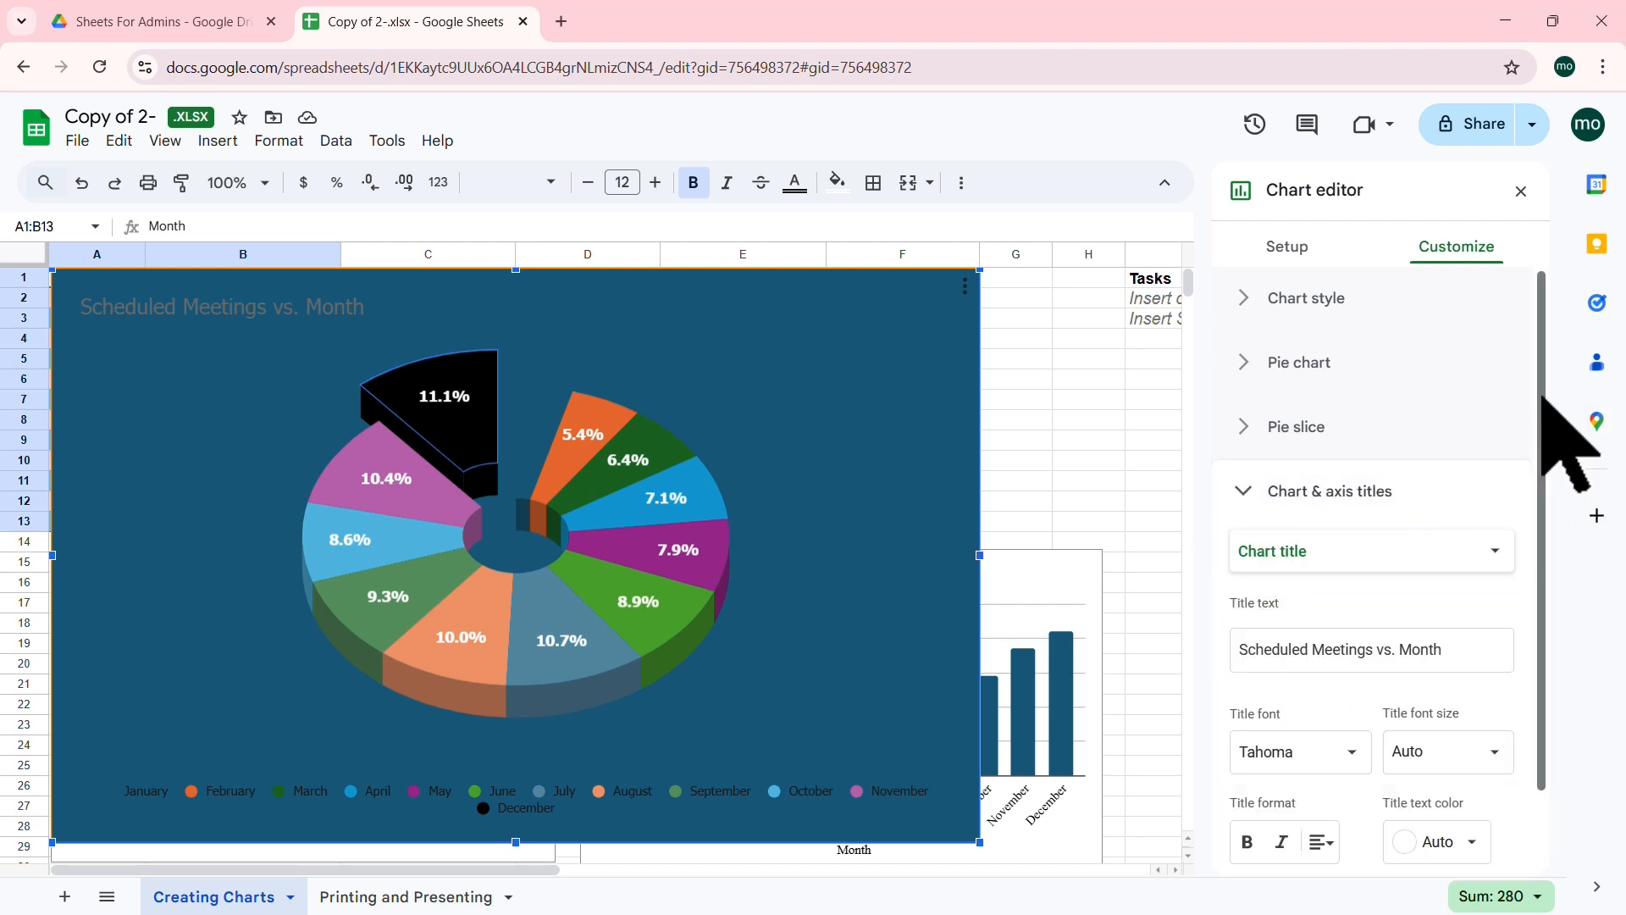
drag(1546, 411, 1553, 508)
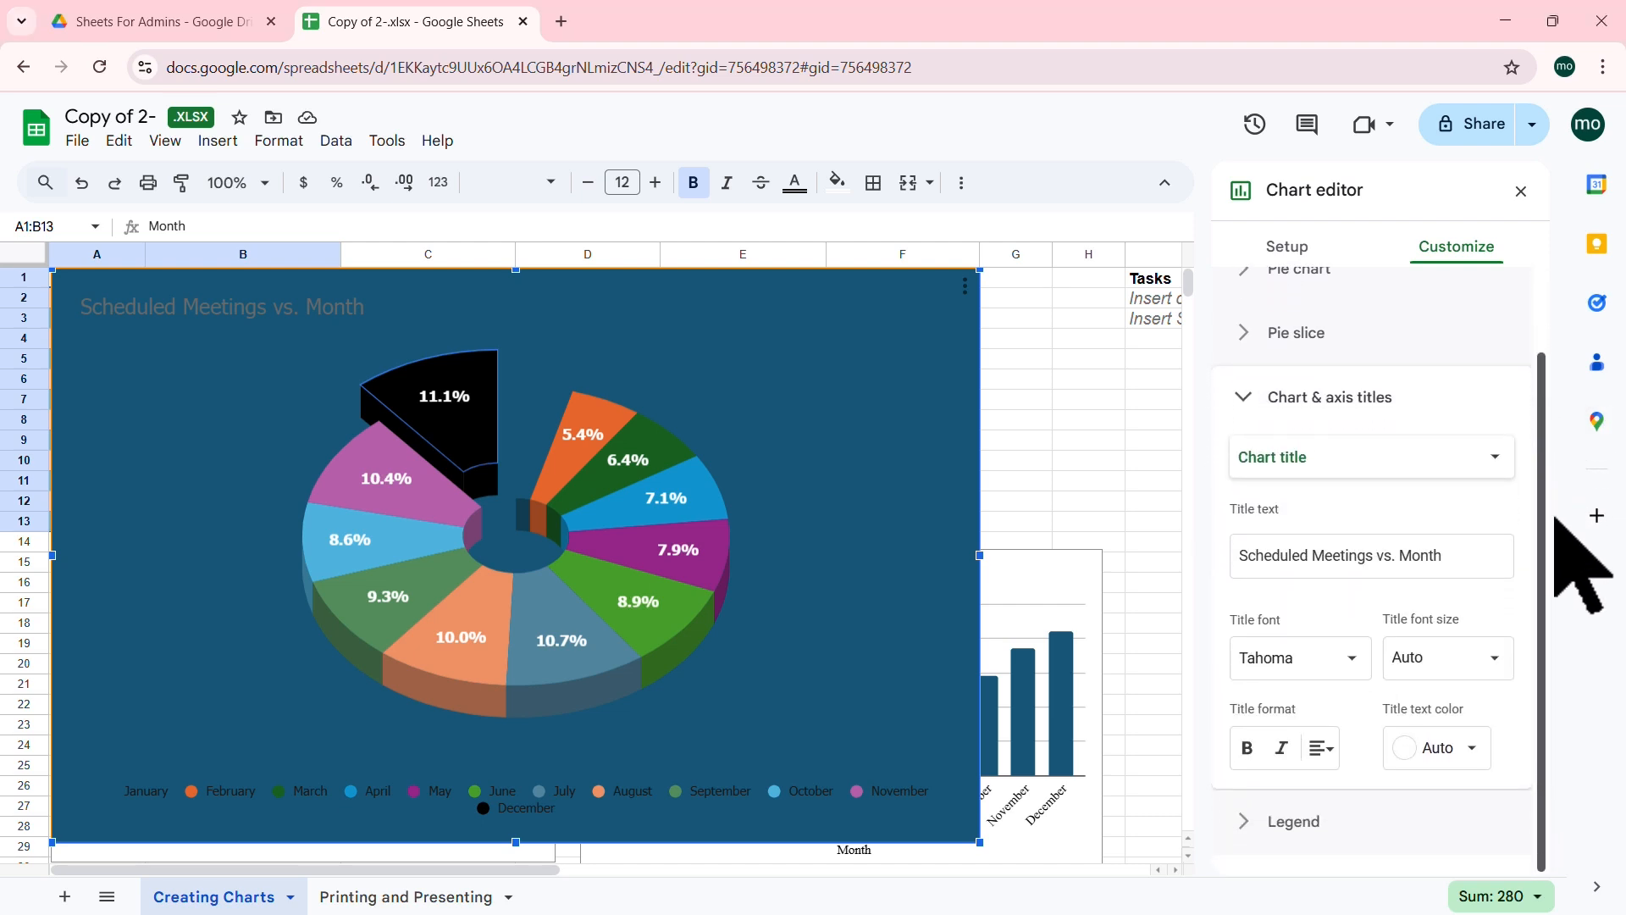
click(1496, 457)
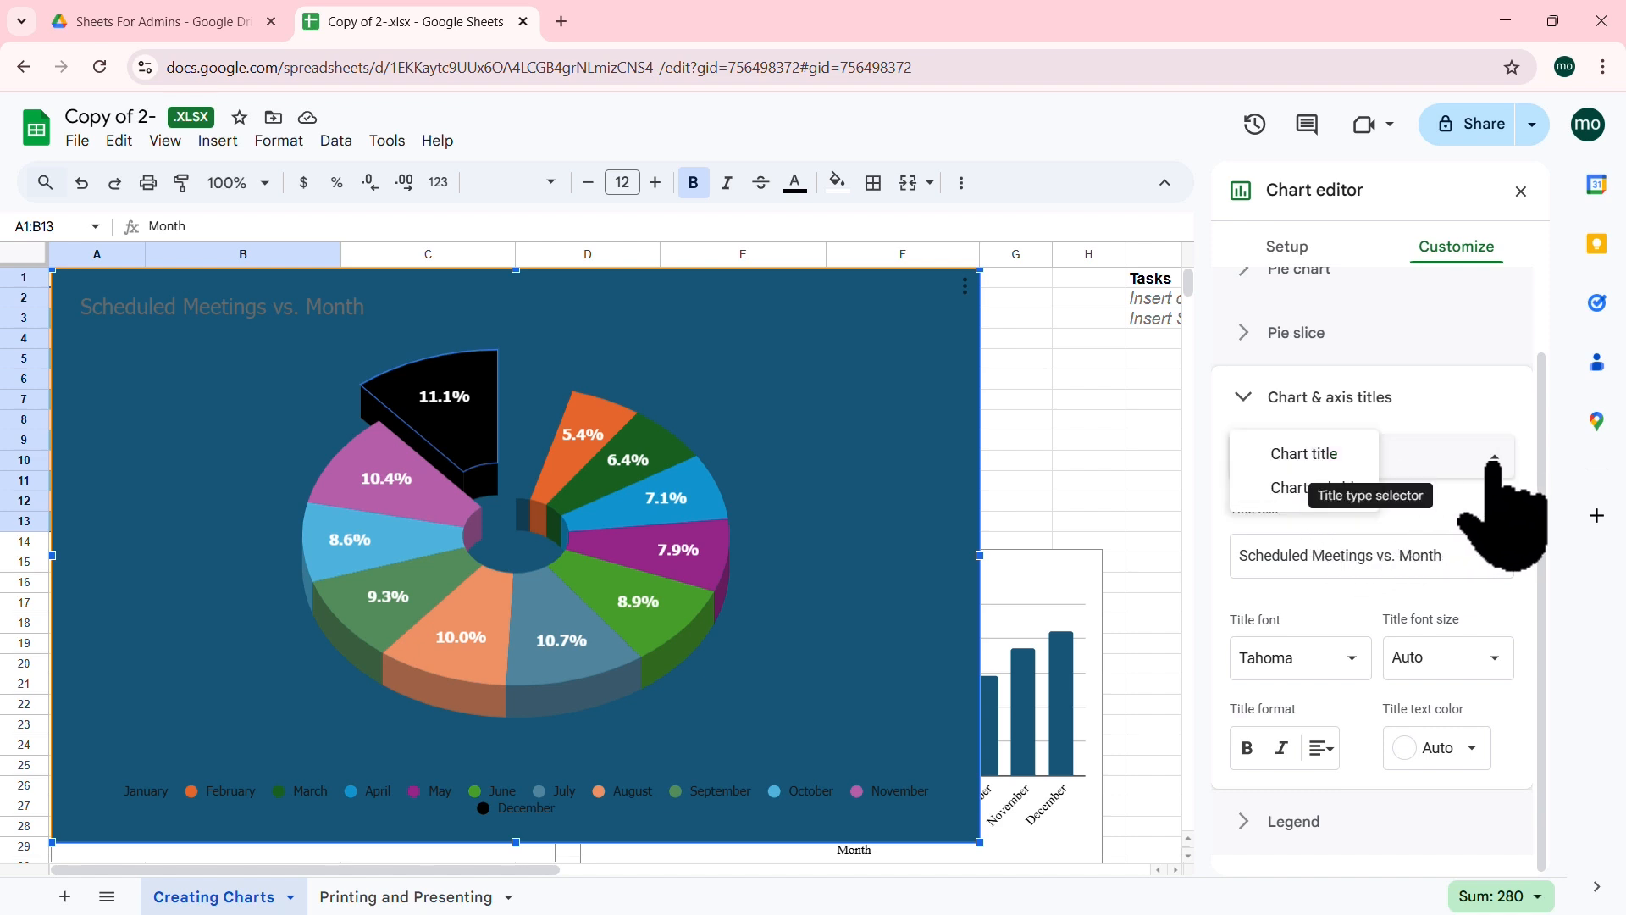
click(1464, 556)
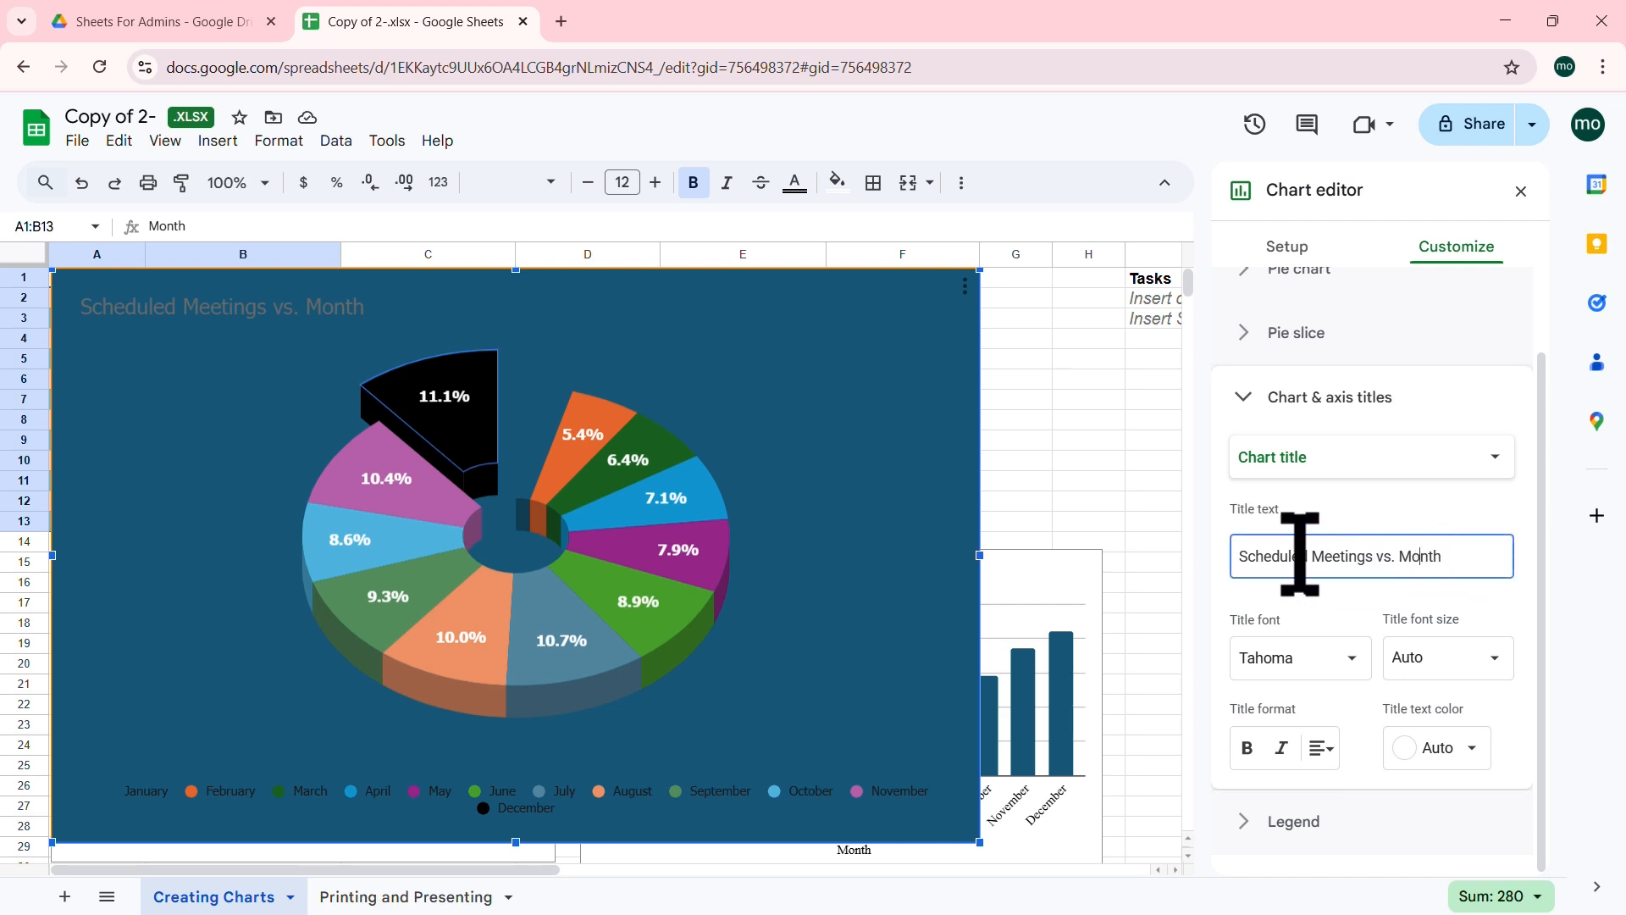
drag(1311, 558, 1234, 559)
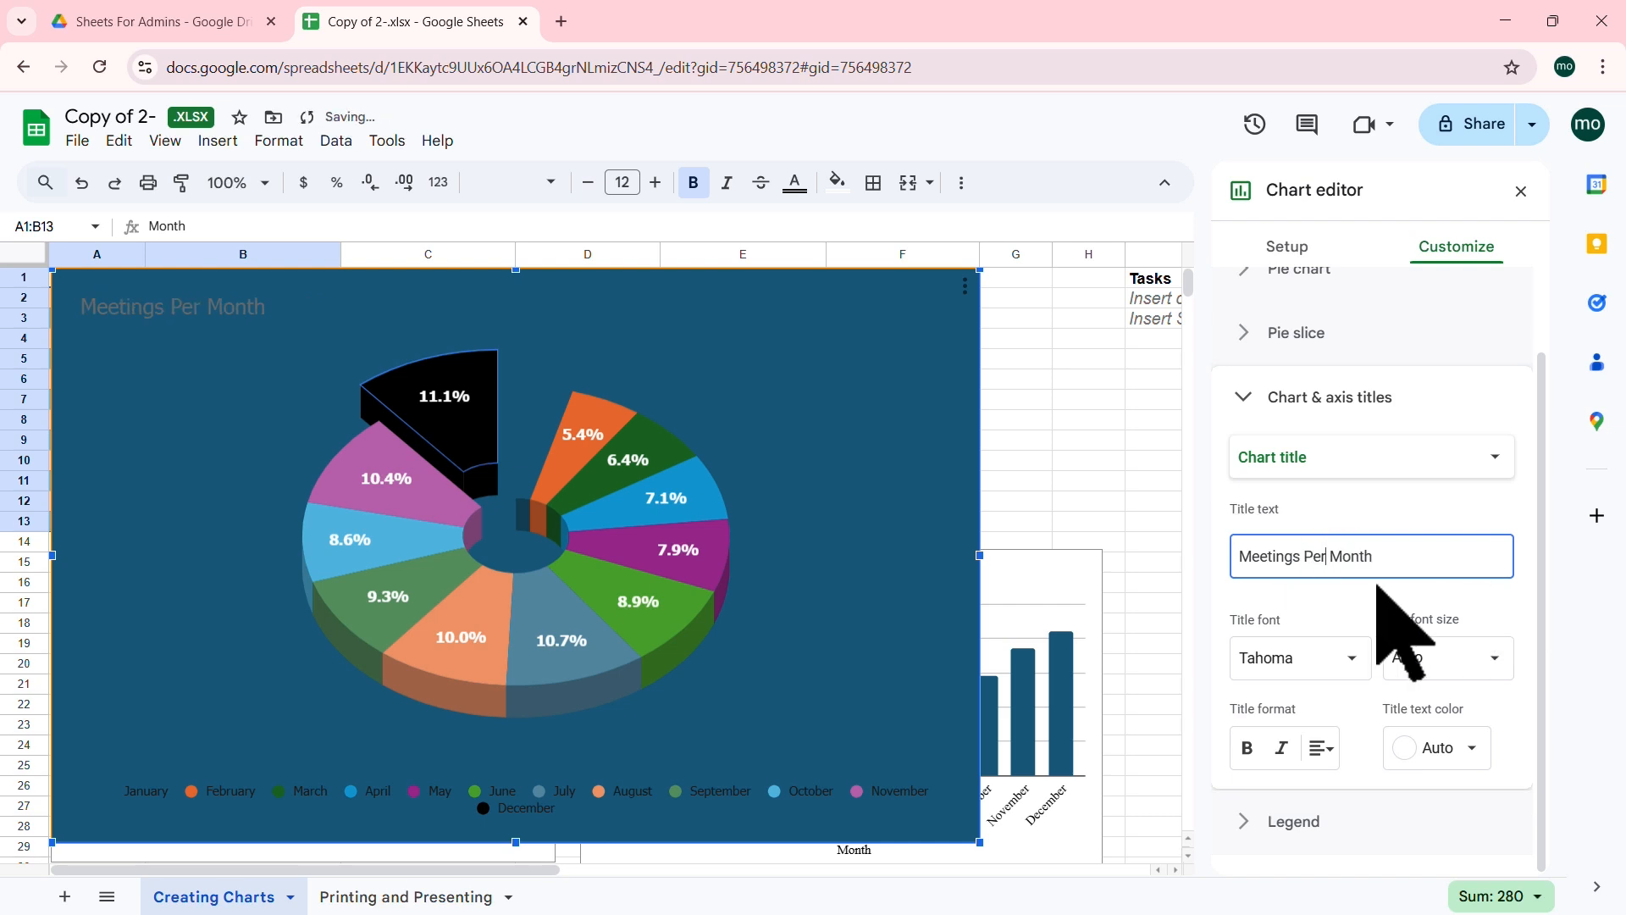
click(1325, 750)
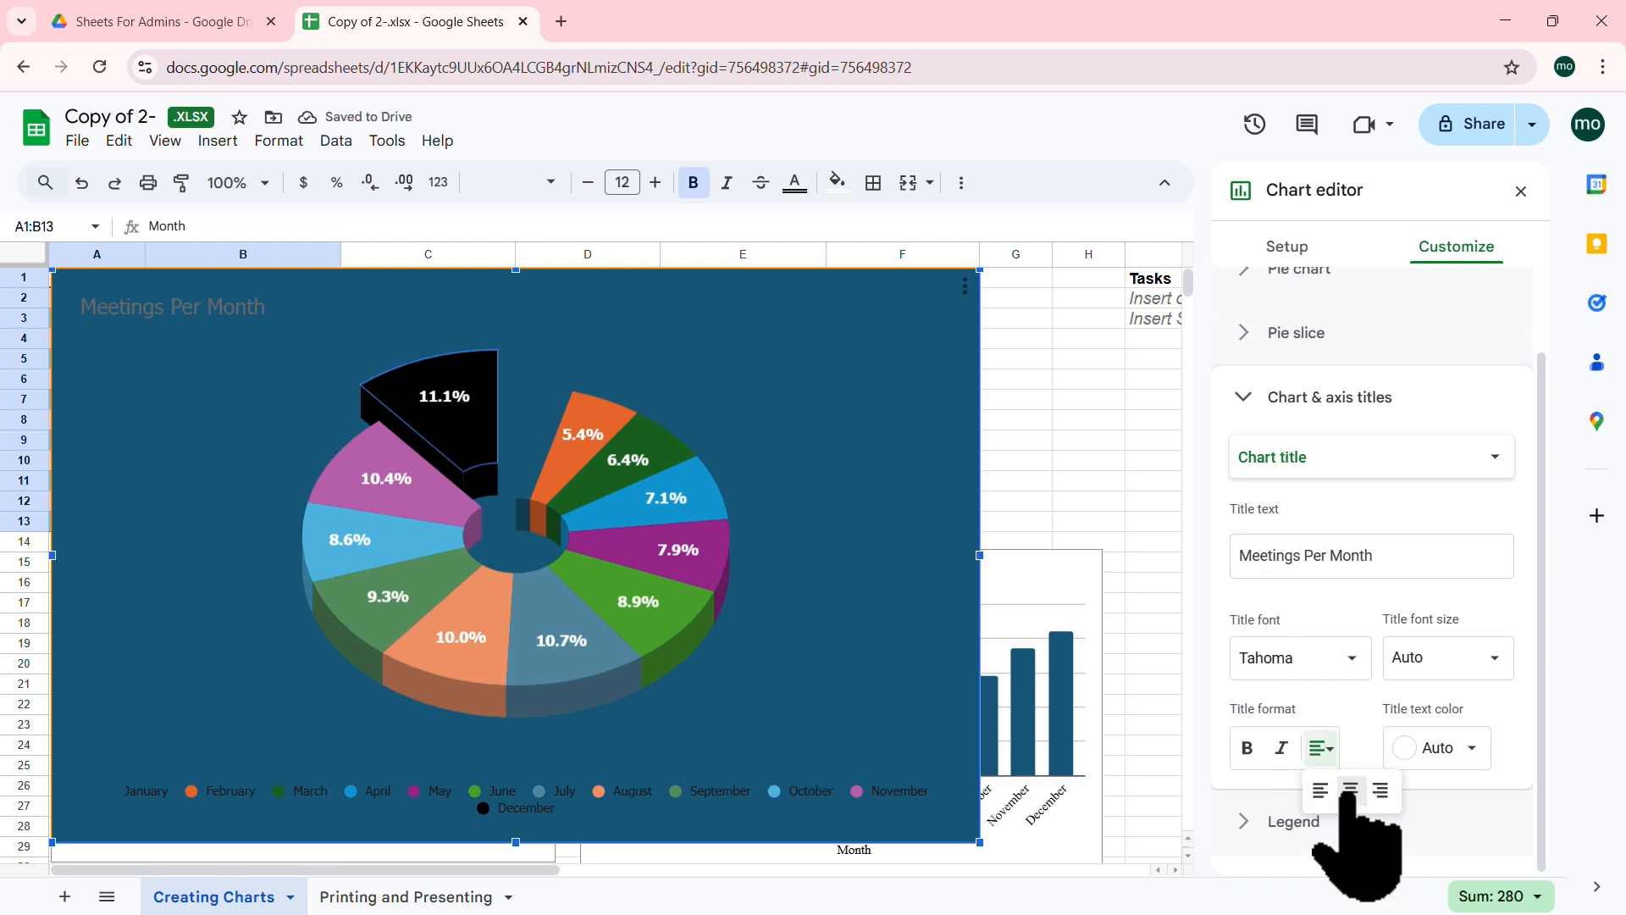
click(1350, 792)
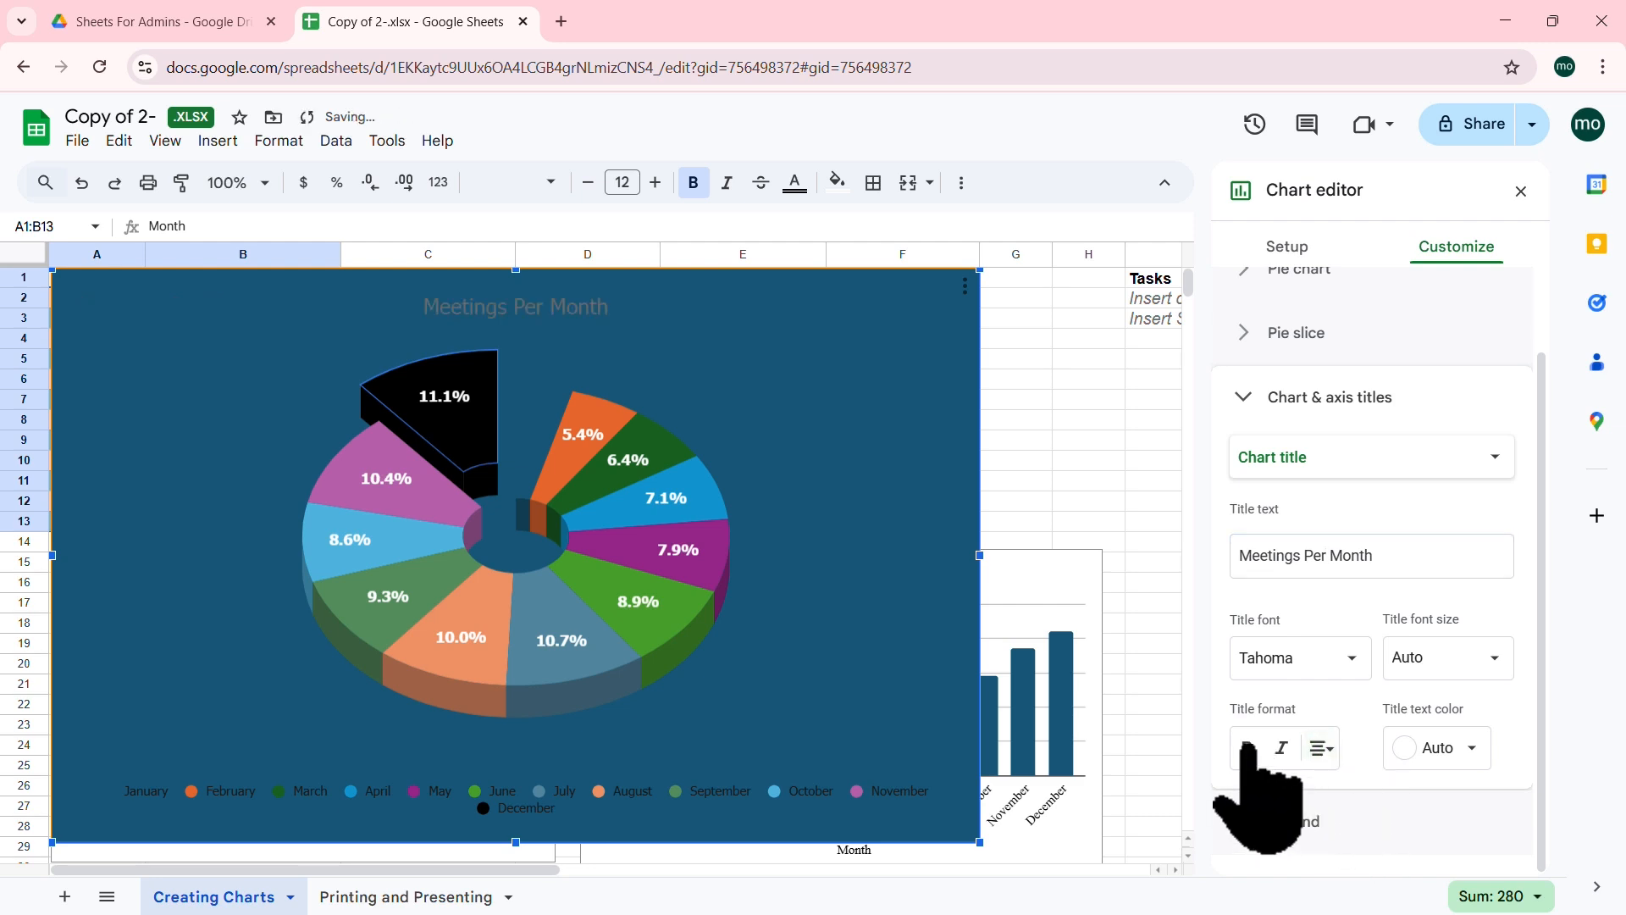
click(1249, 747)
click(1440, 747)
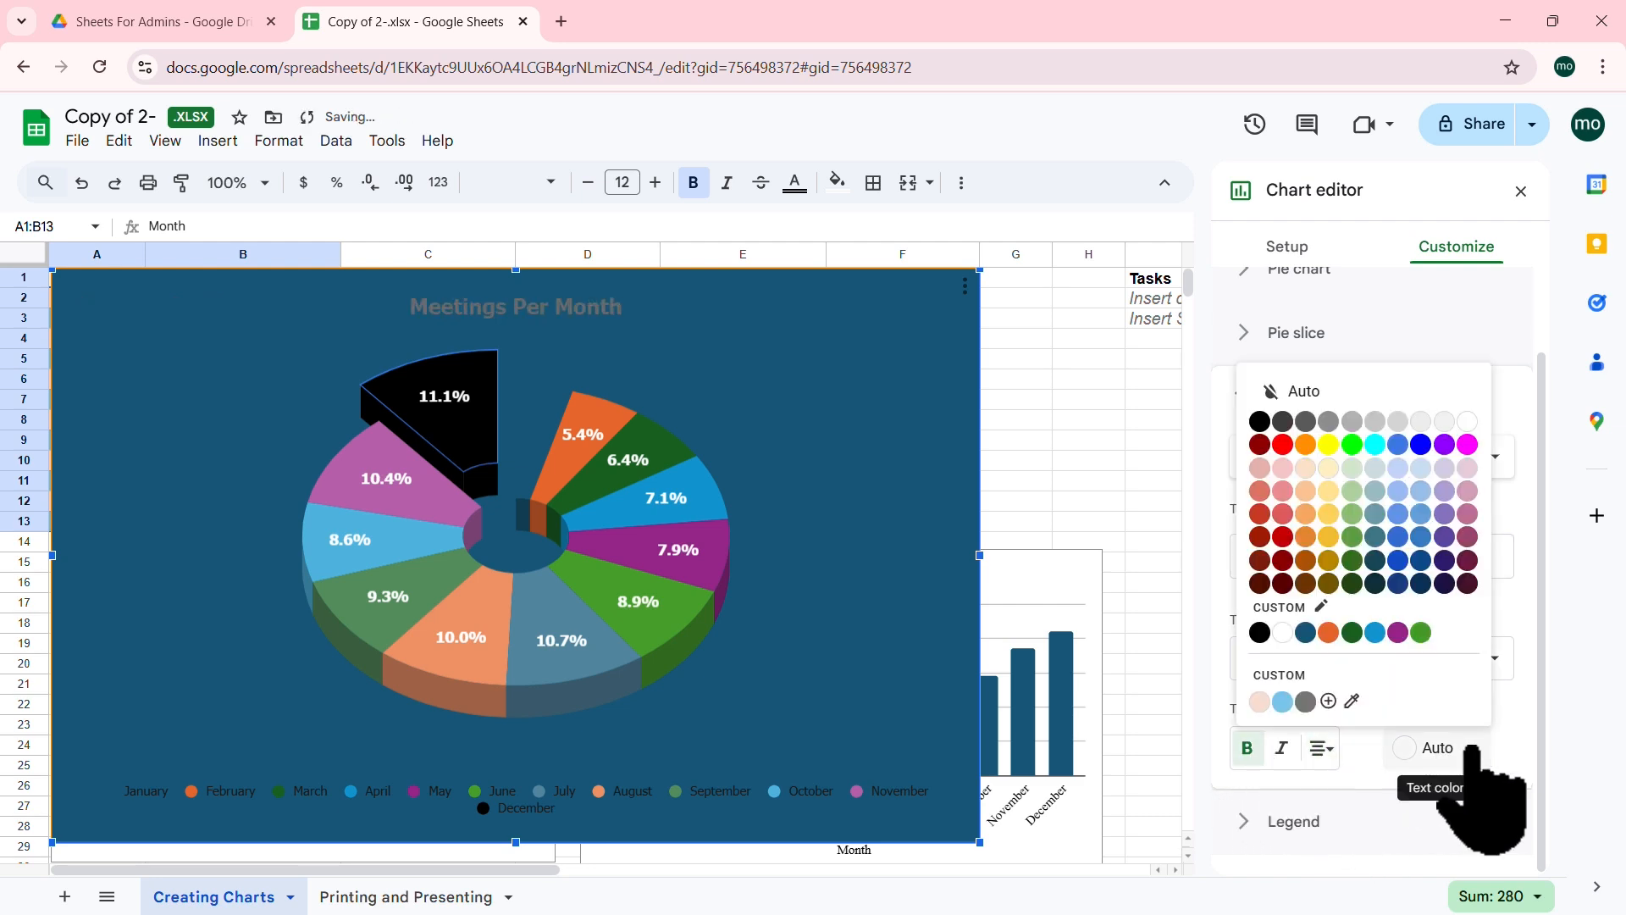
click(1259, 701)
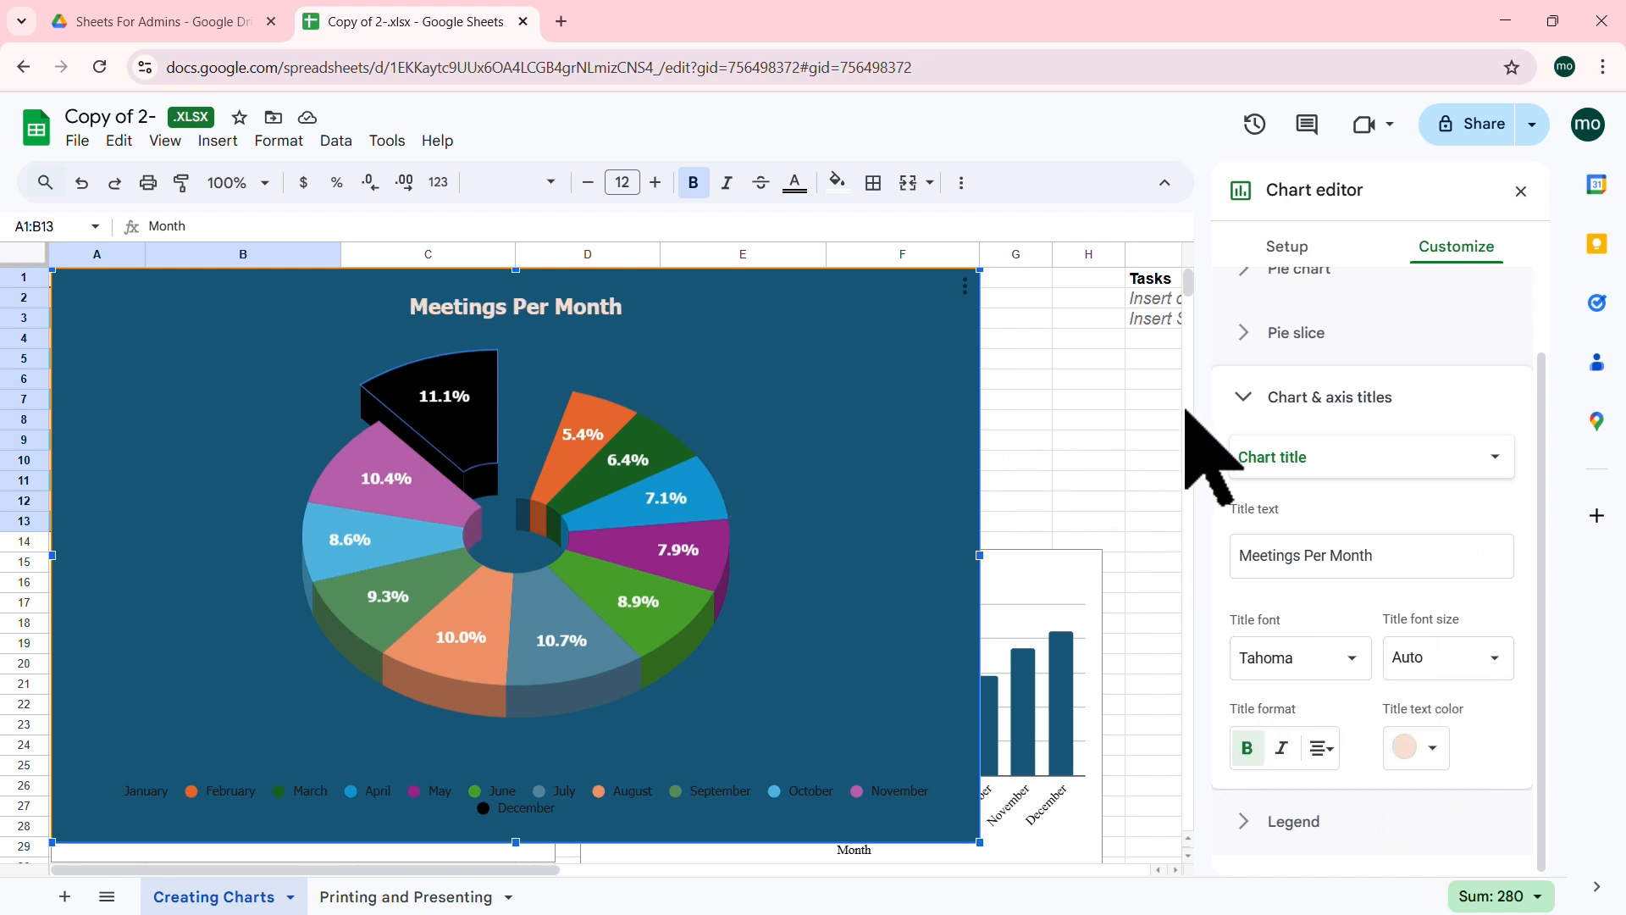
click(1244, 398)
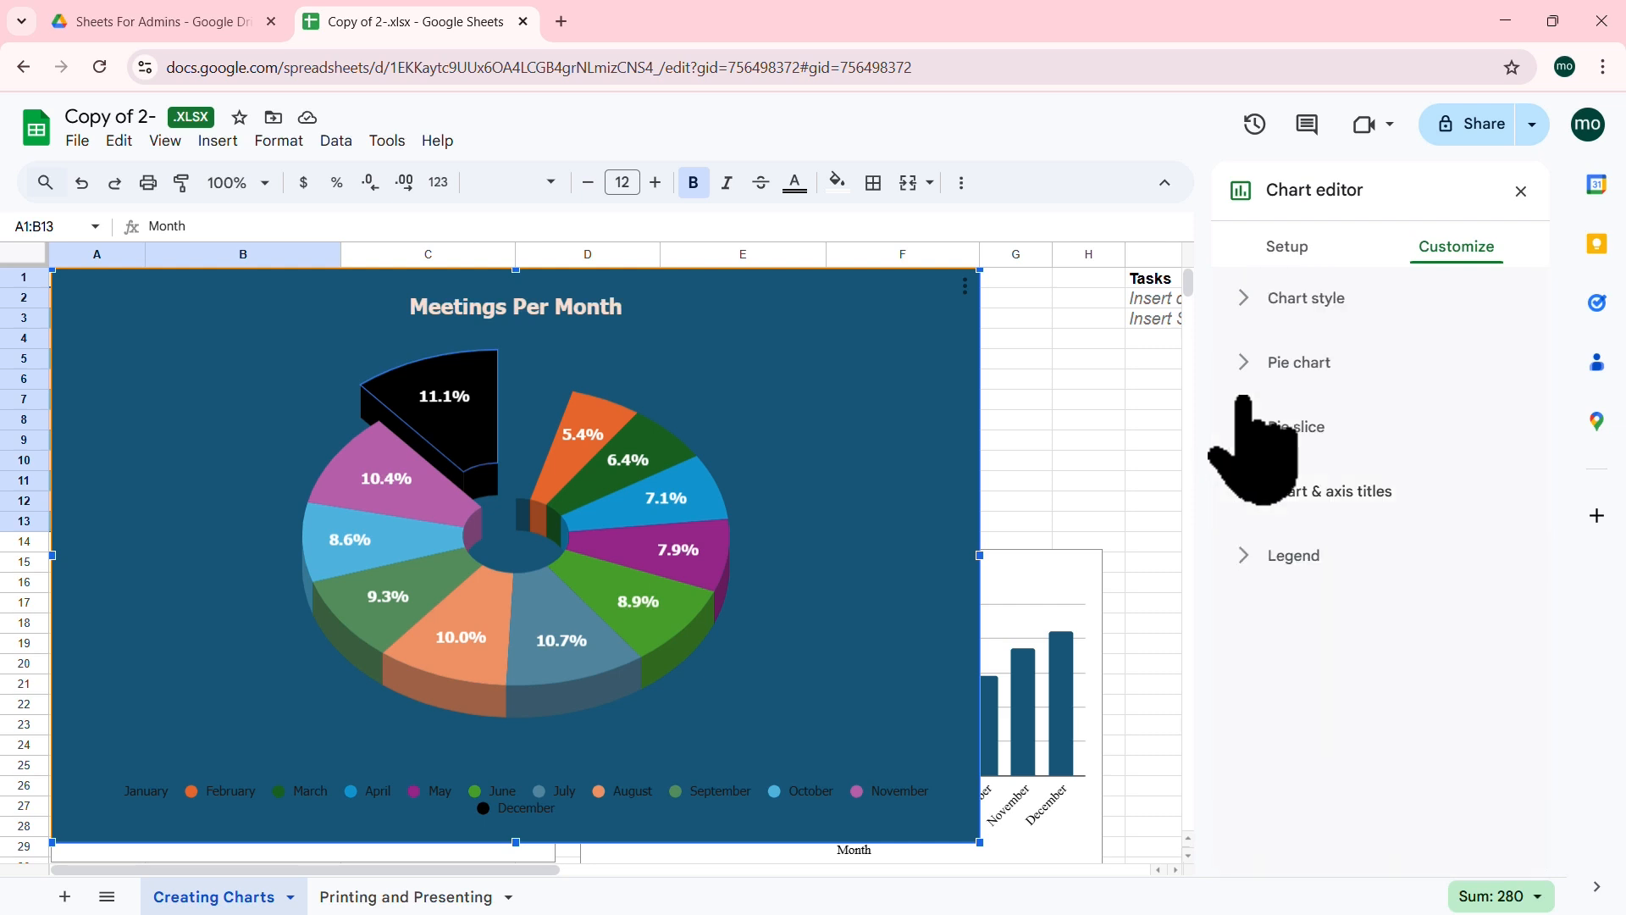
click(1243, 554)
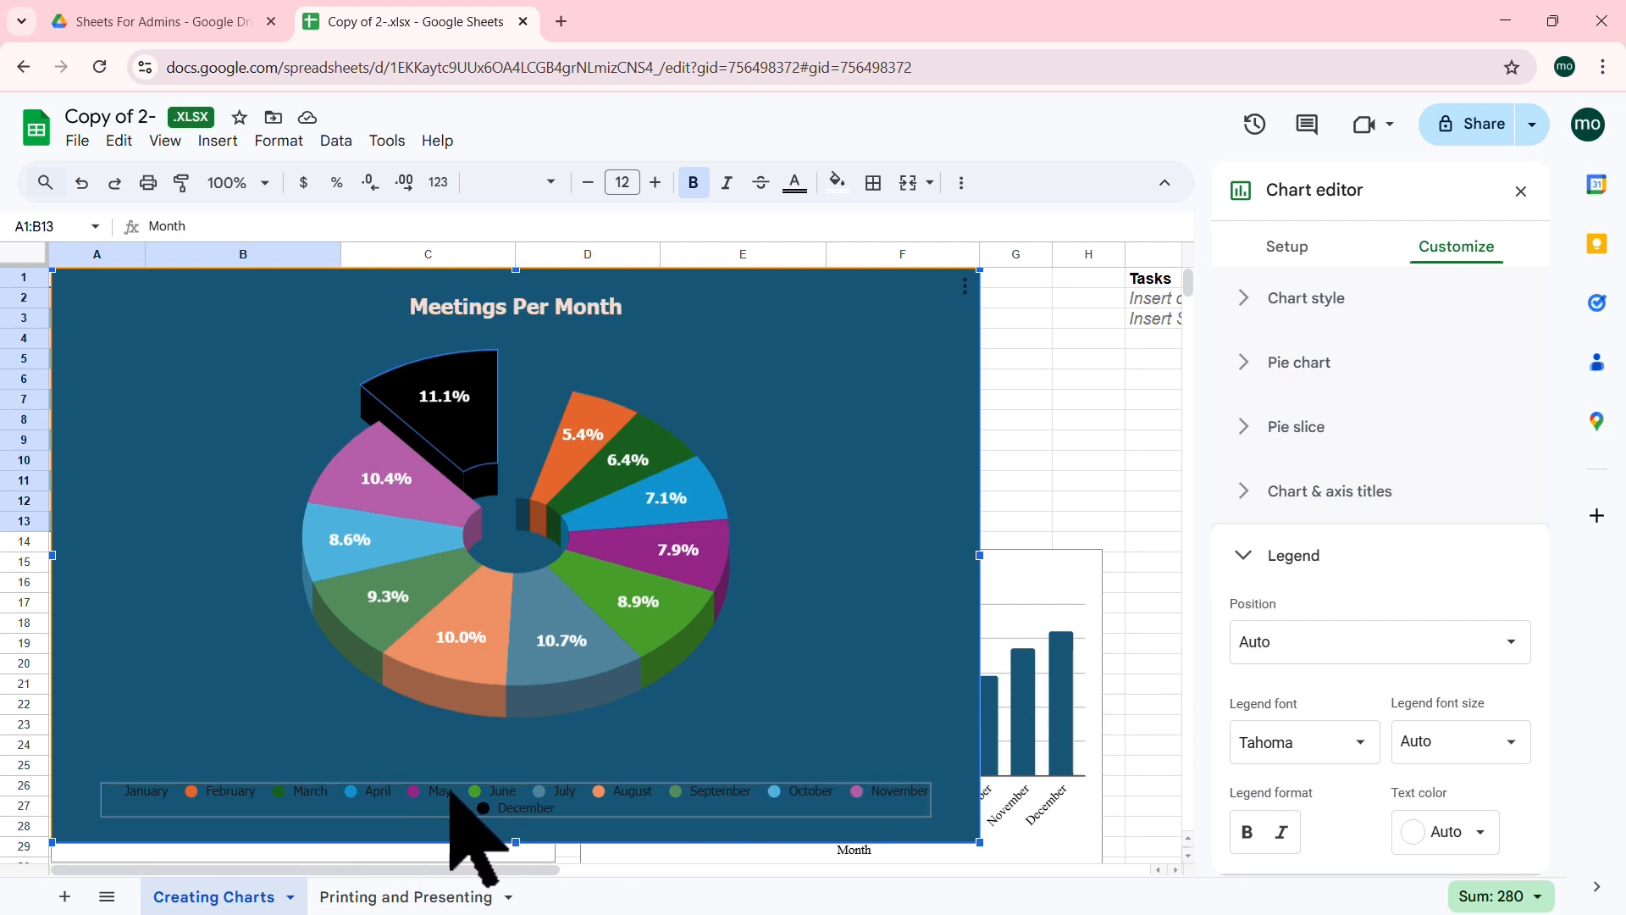
Step: Place the pie chart's legend at the top, above the pie
click(1501, 643)
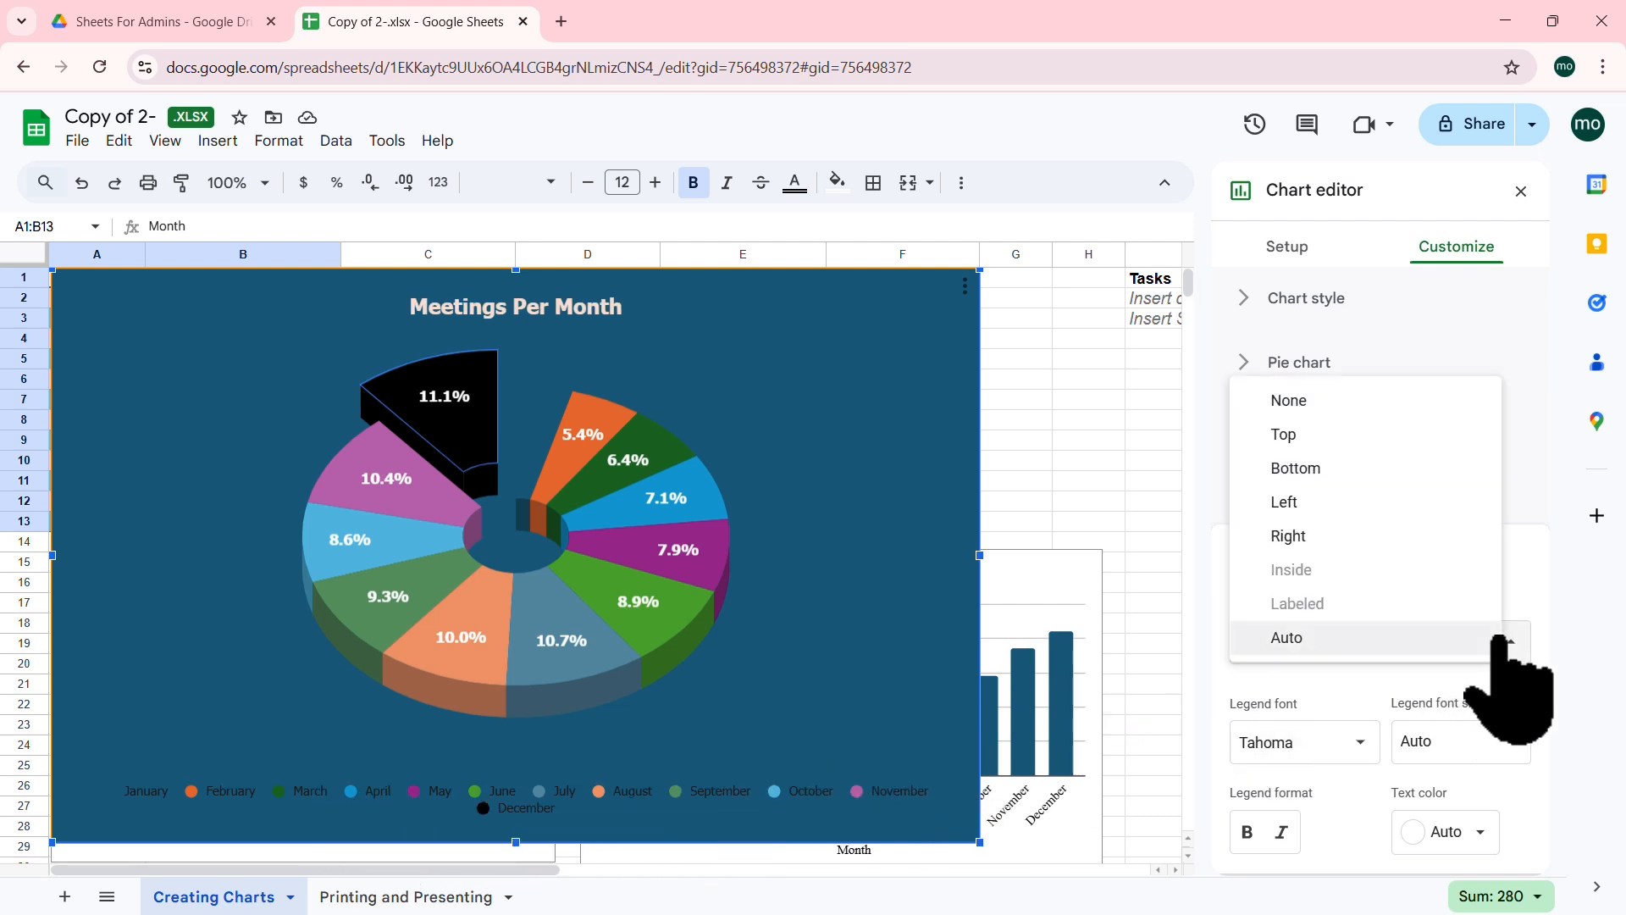
click(1289, 400)
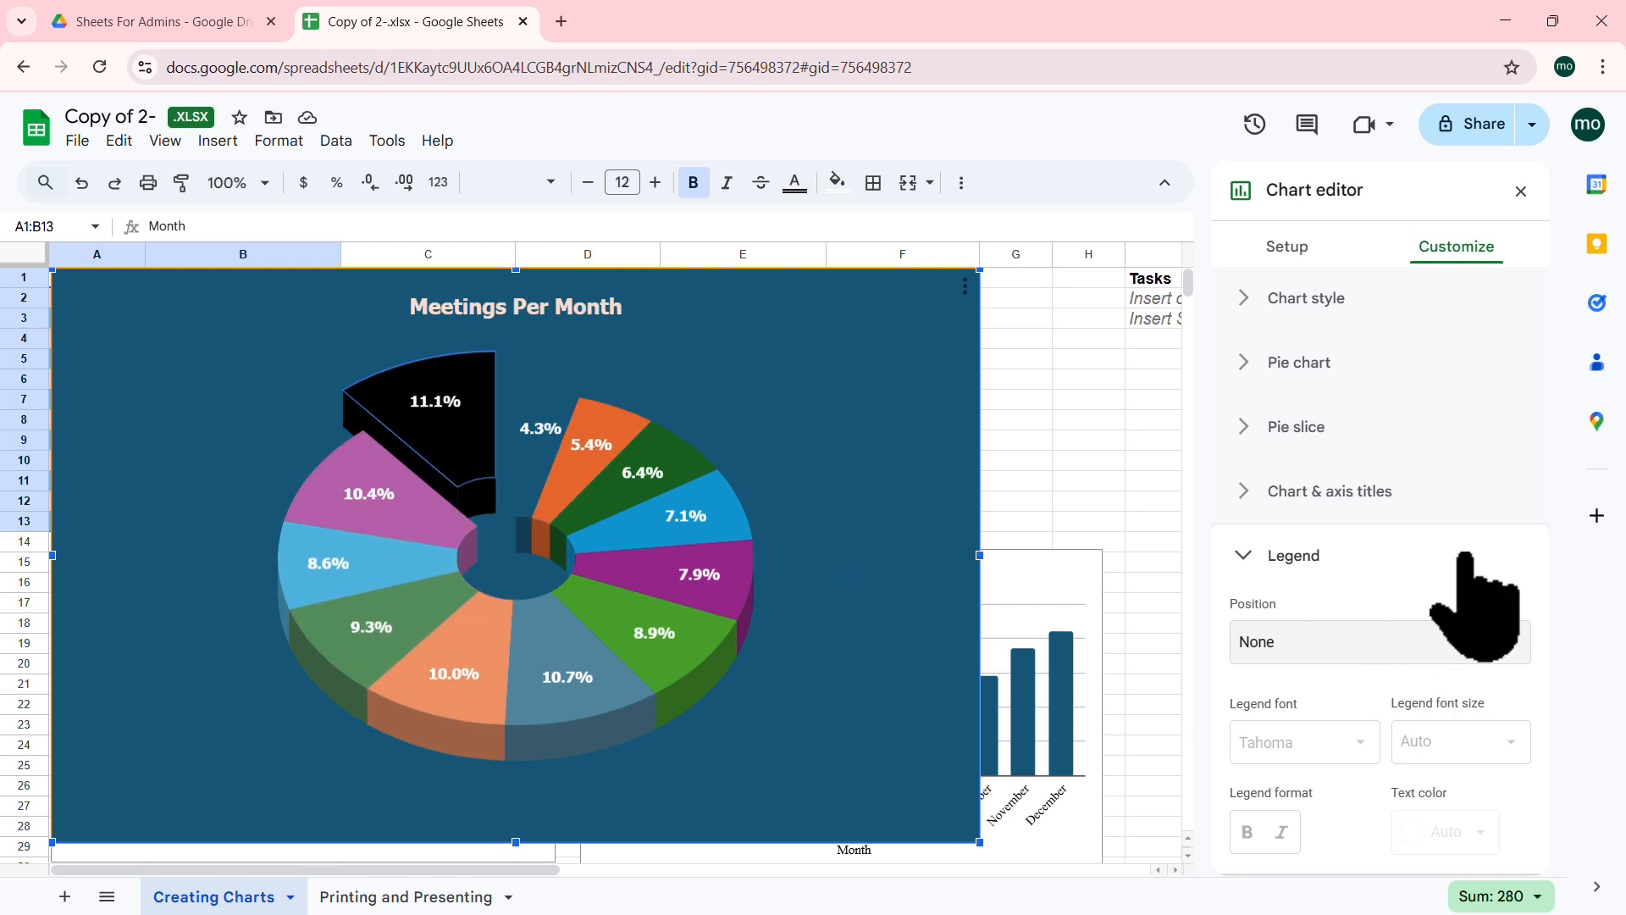
click(1396, 641)
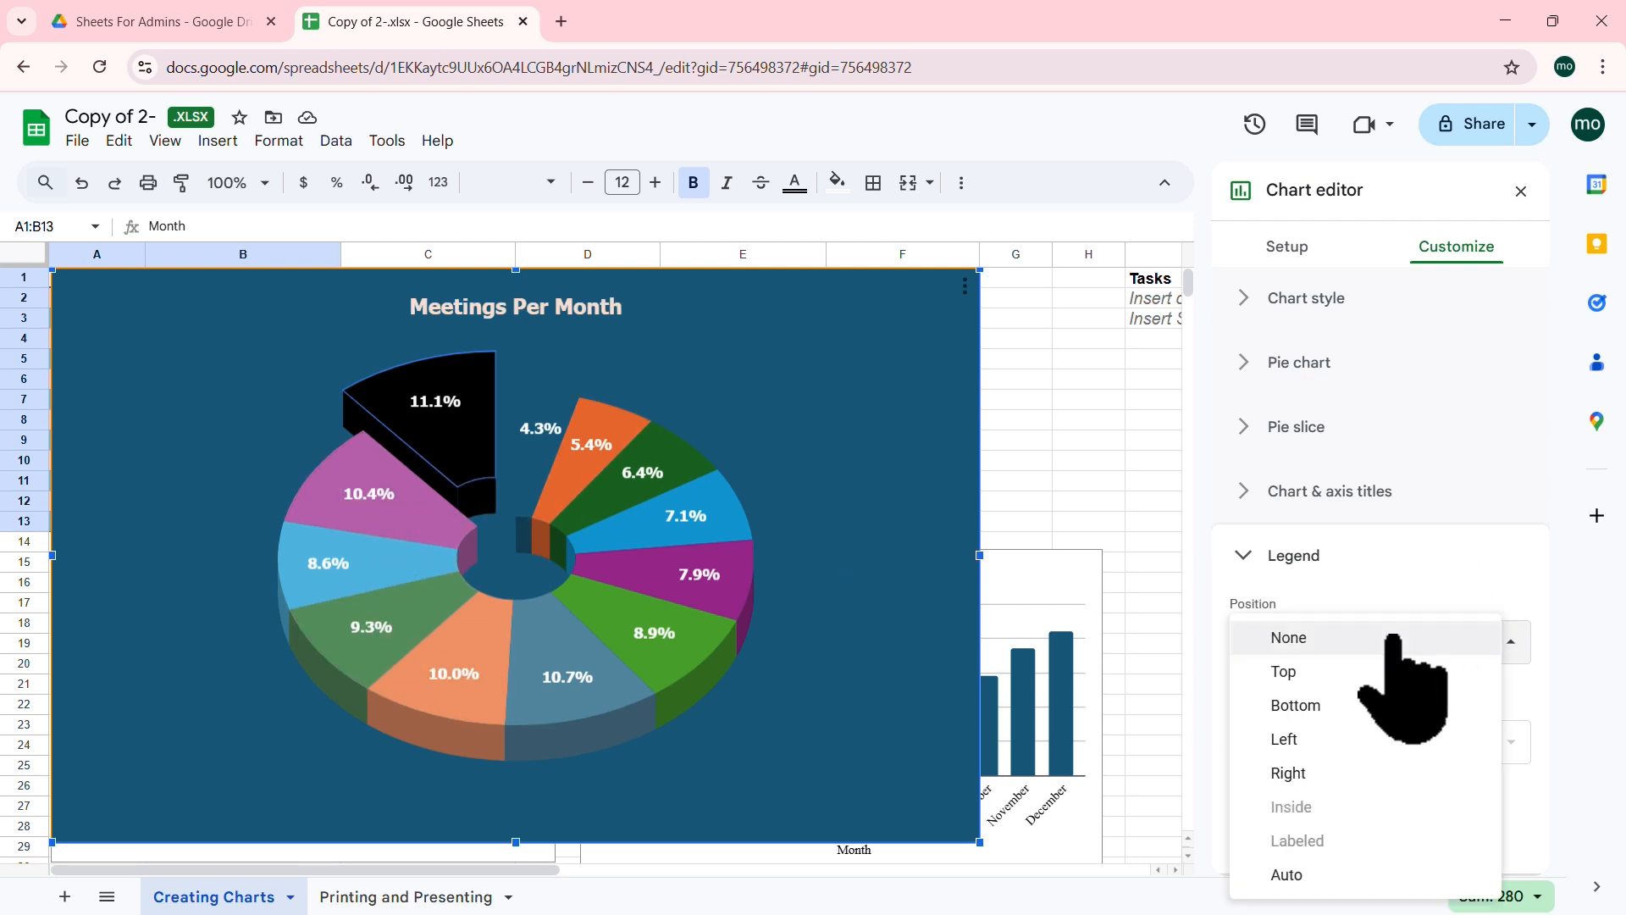
click(1311, 671)
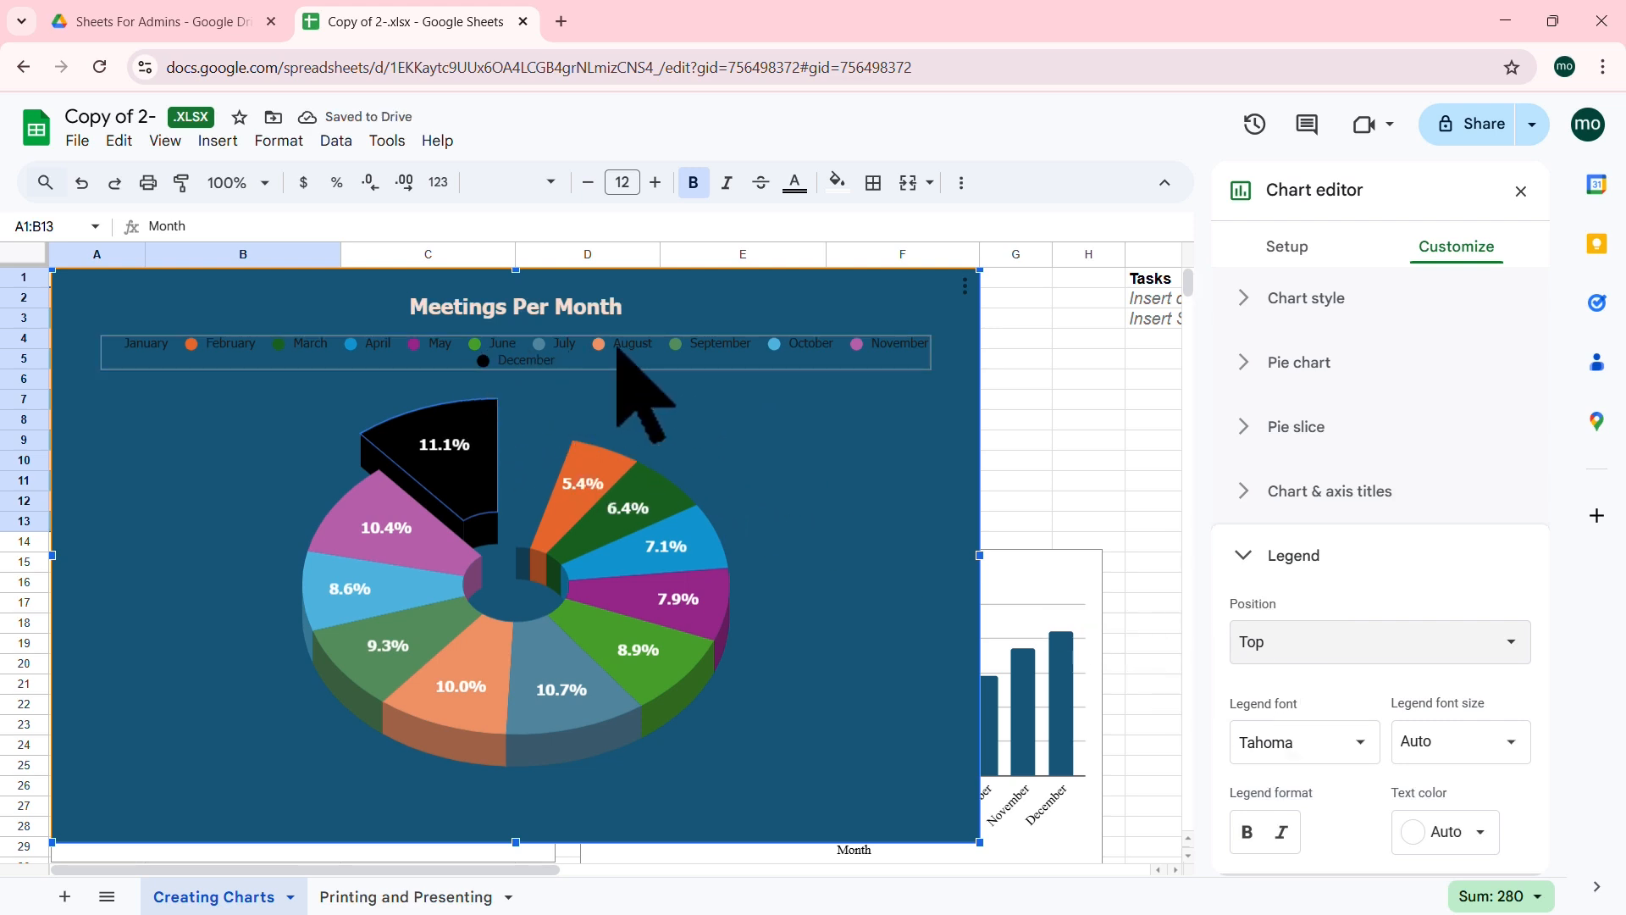
click(1461, 652)
click(1288, 703)
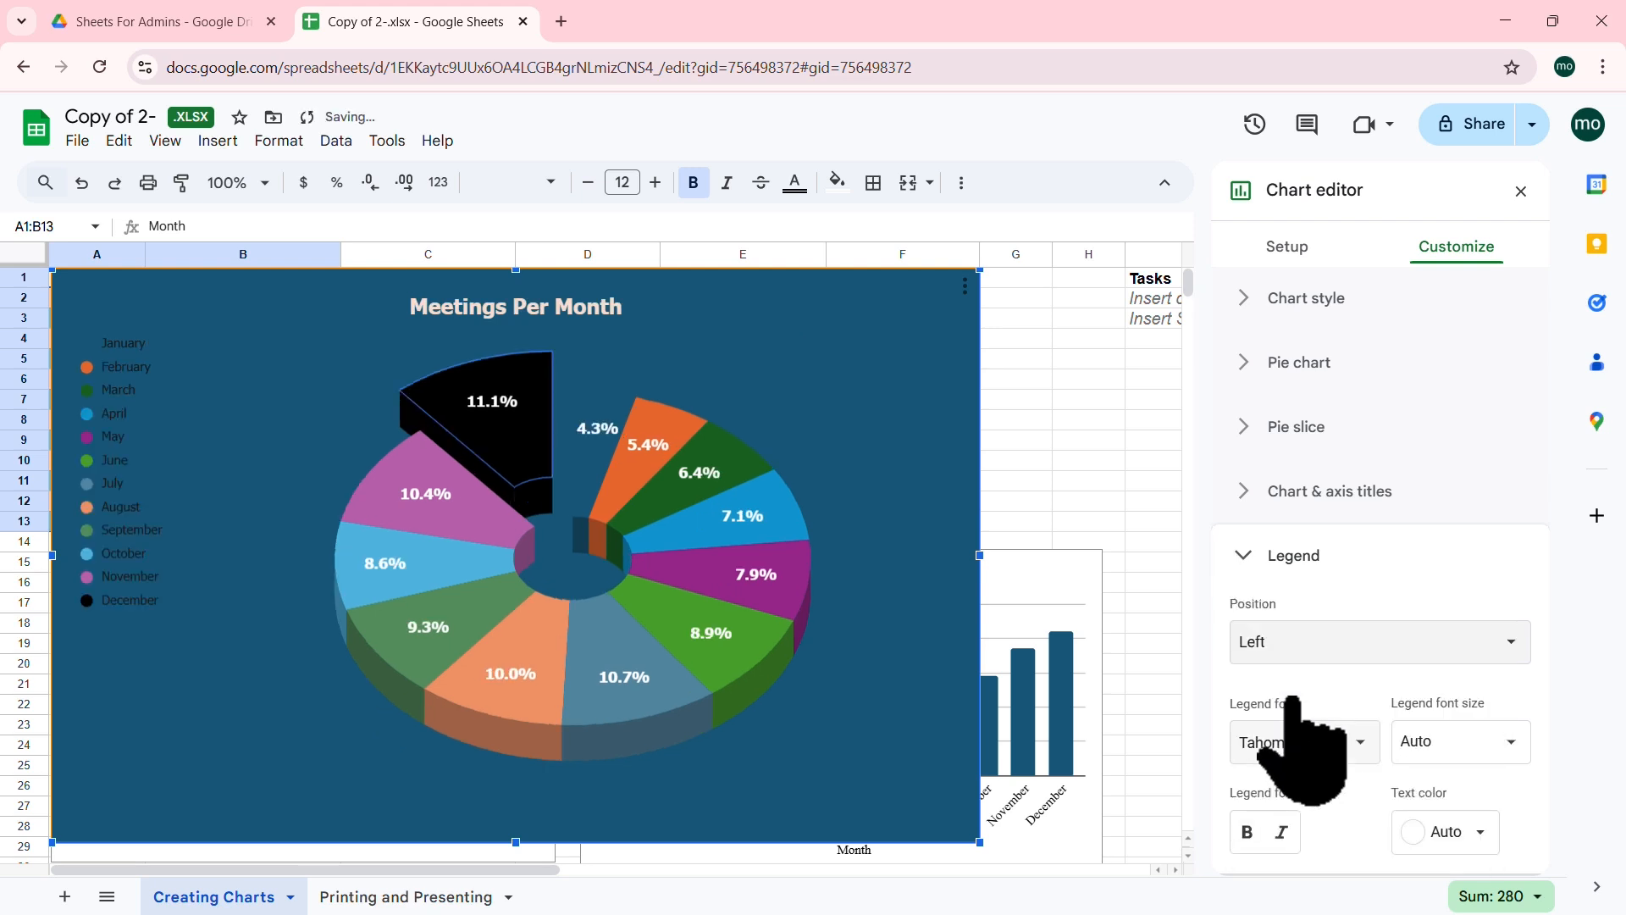
click(1406, 656)
click(1308, 671)
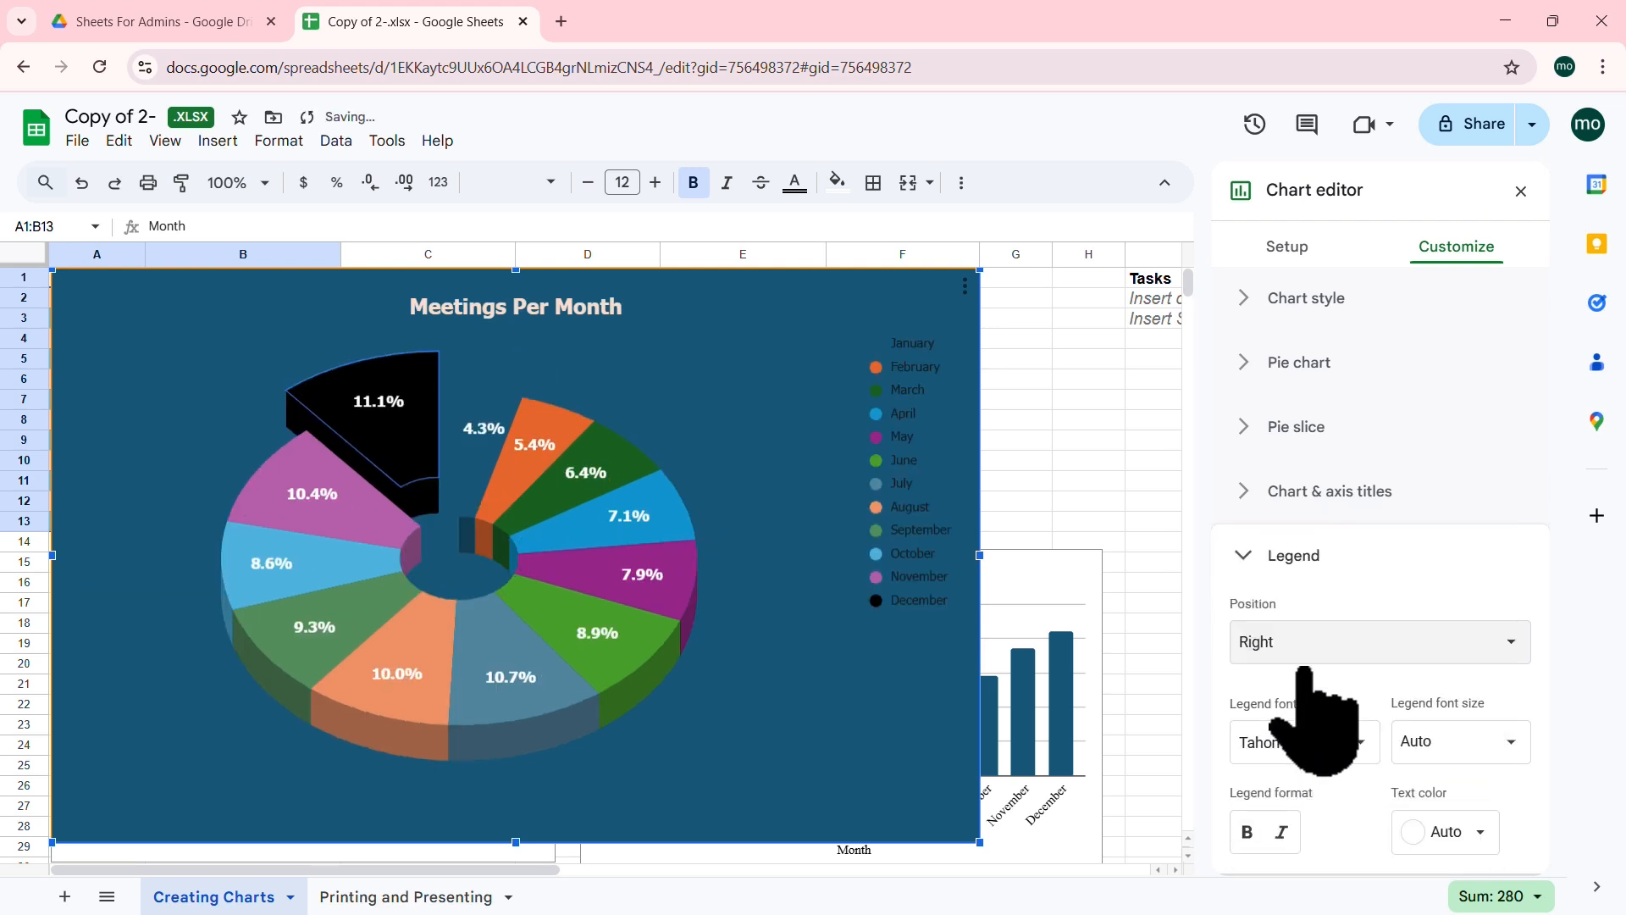
click(1357, 645)
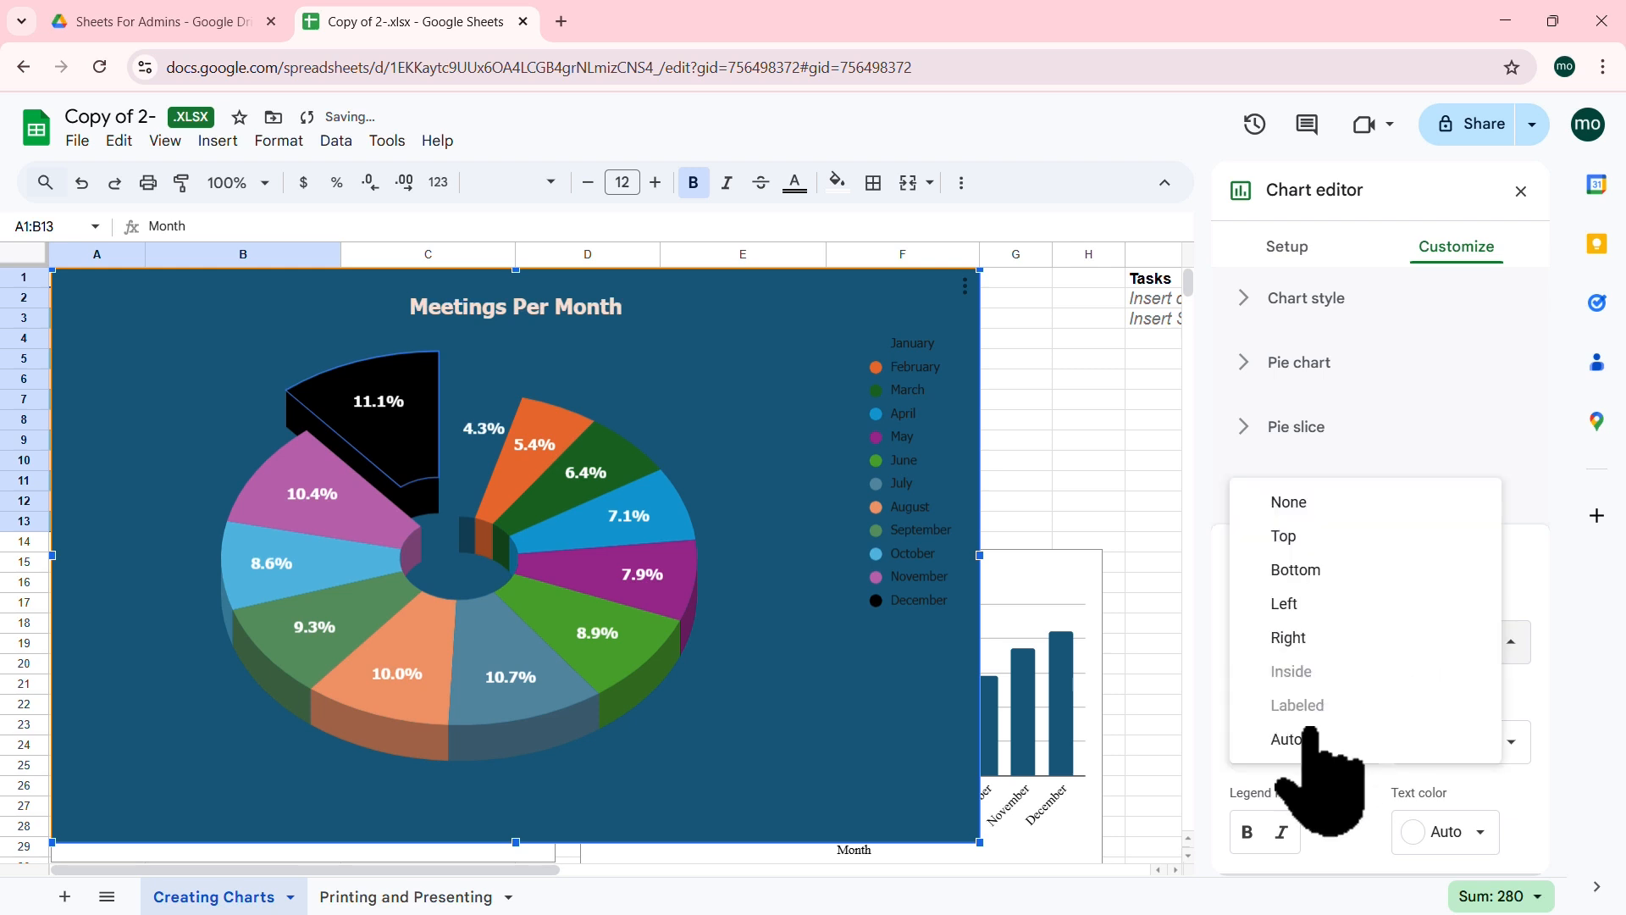
click(1311, 538)
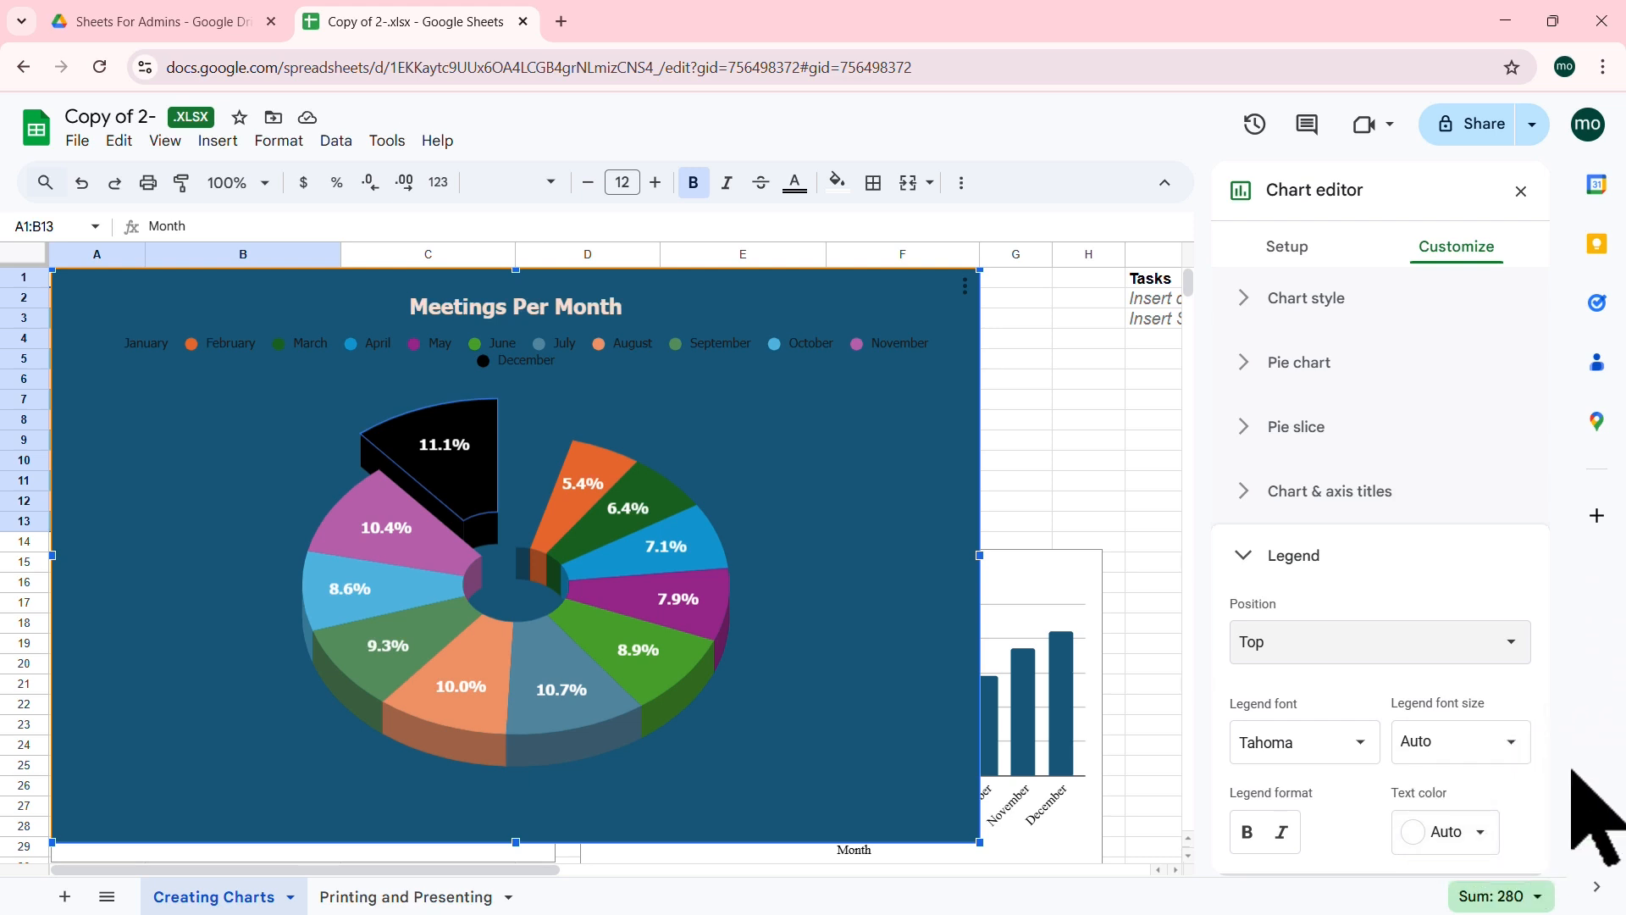
Step: Set the legend text colour to light peach
click(1478, 832)
click(1268, 786)
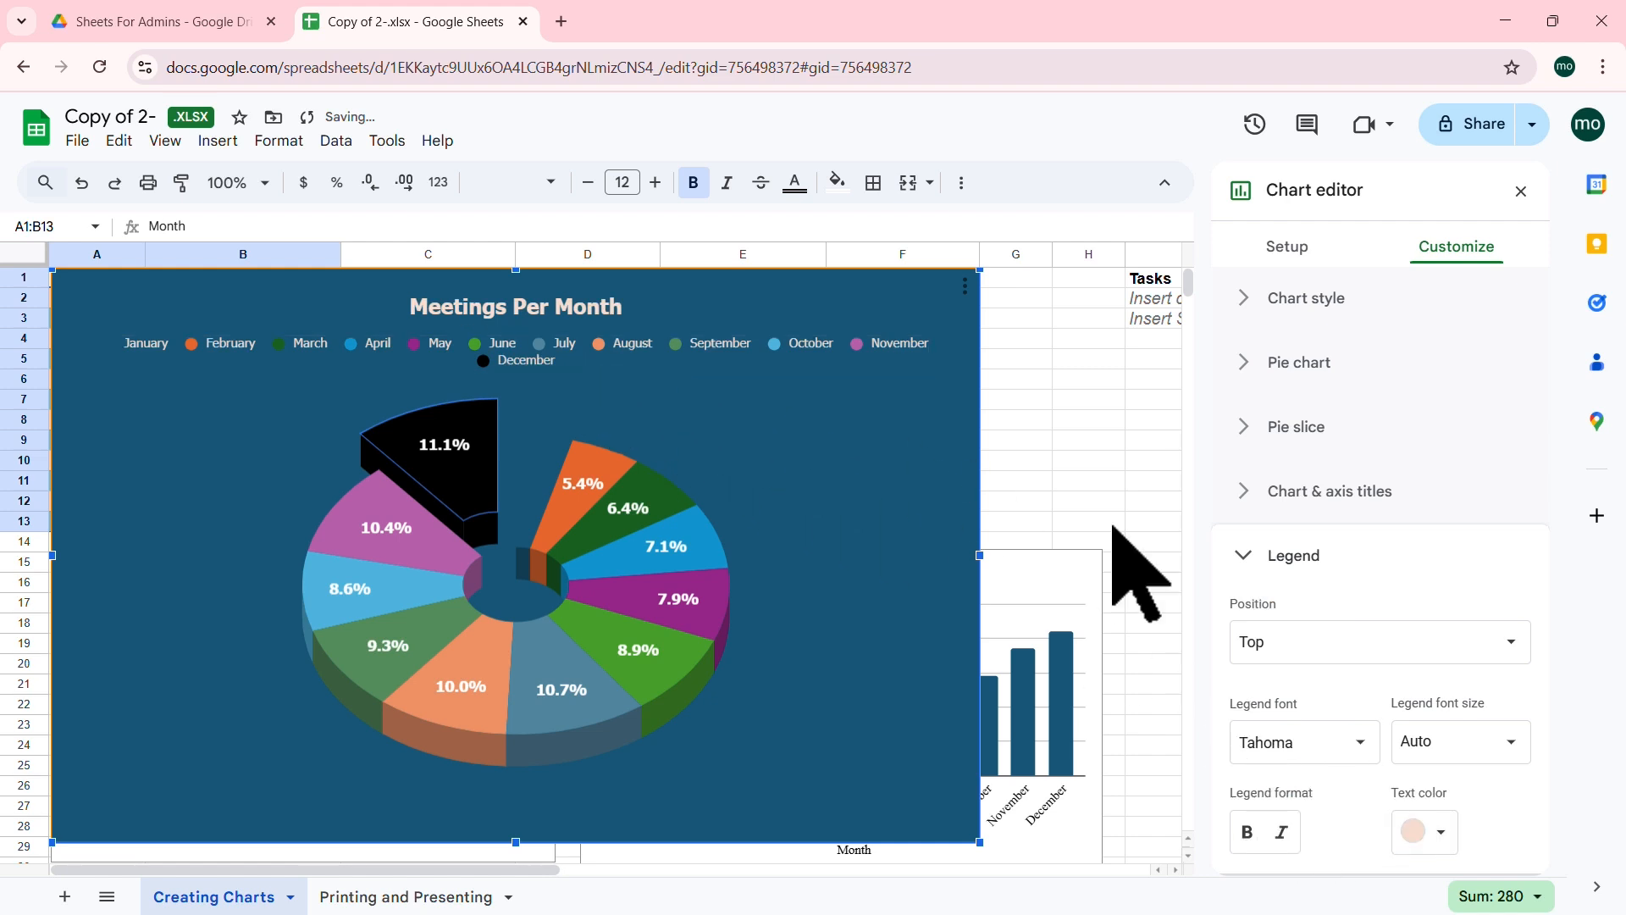
click(1430, 826)
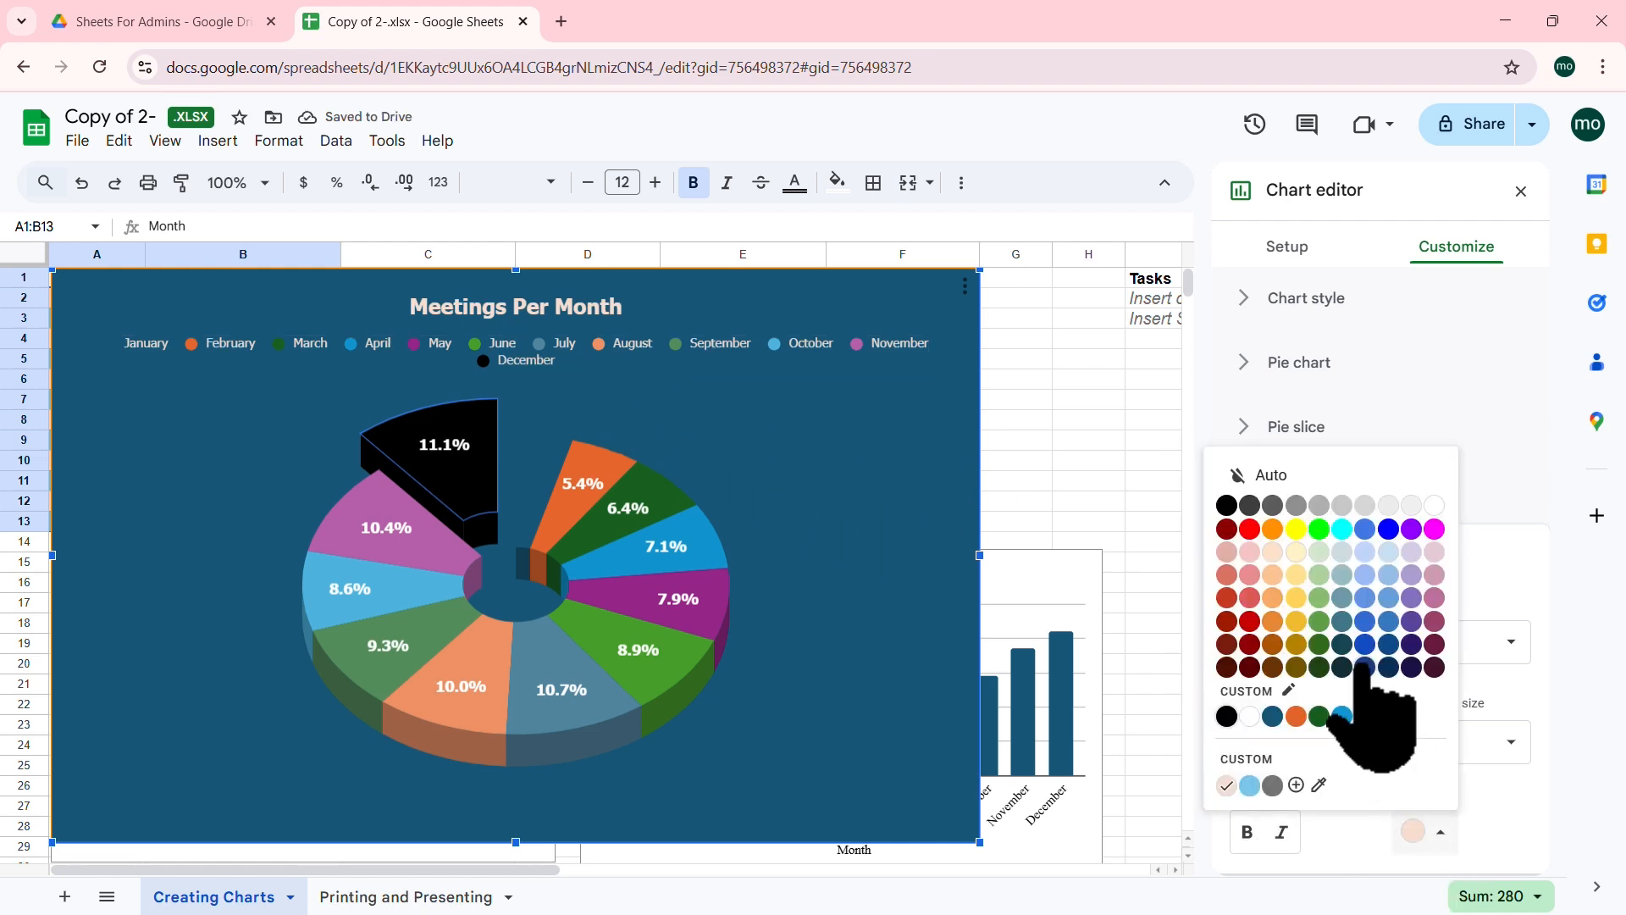
click(1296, 716)
click(1422, 830)
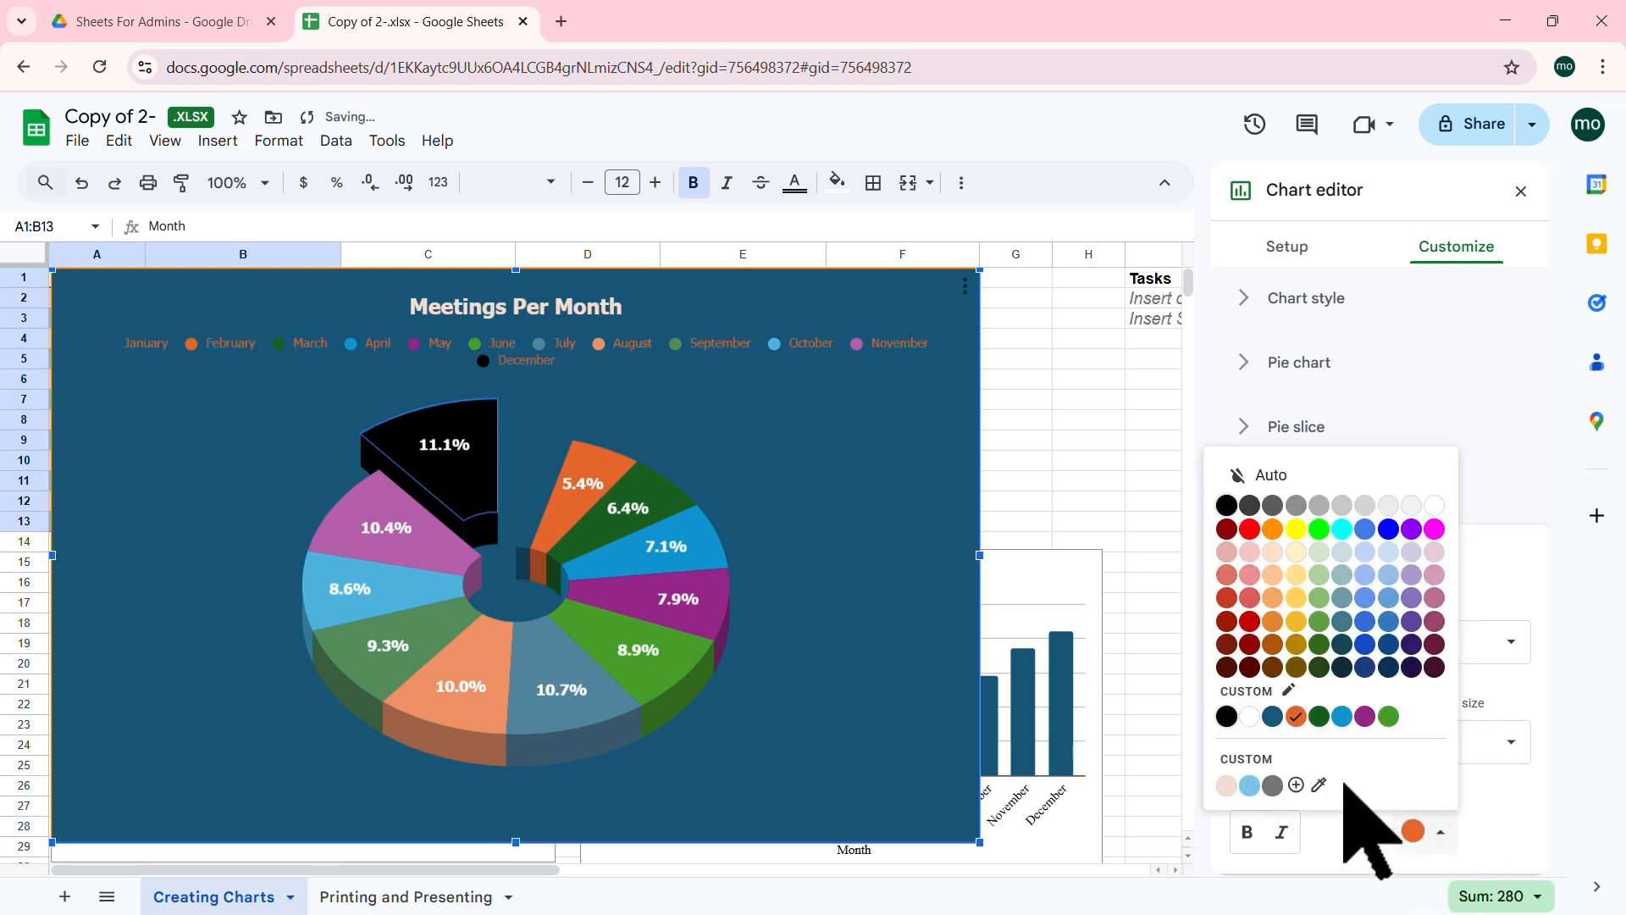
click(1225, 785)
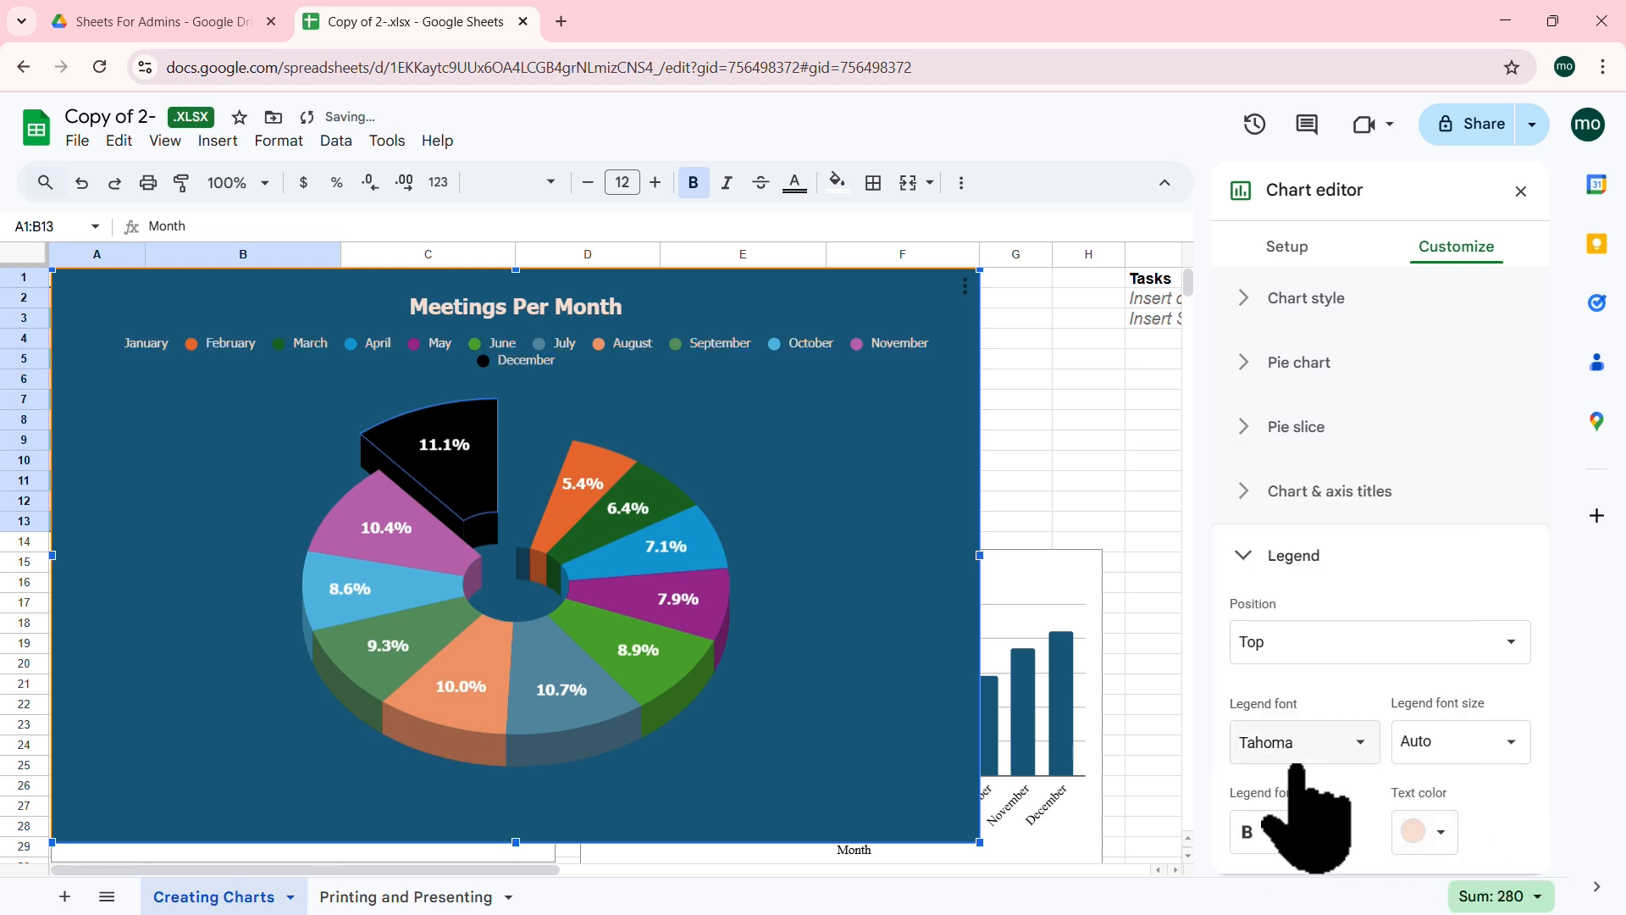
Step: Set the legend font to Wide
click(1350, 741)
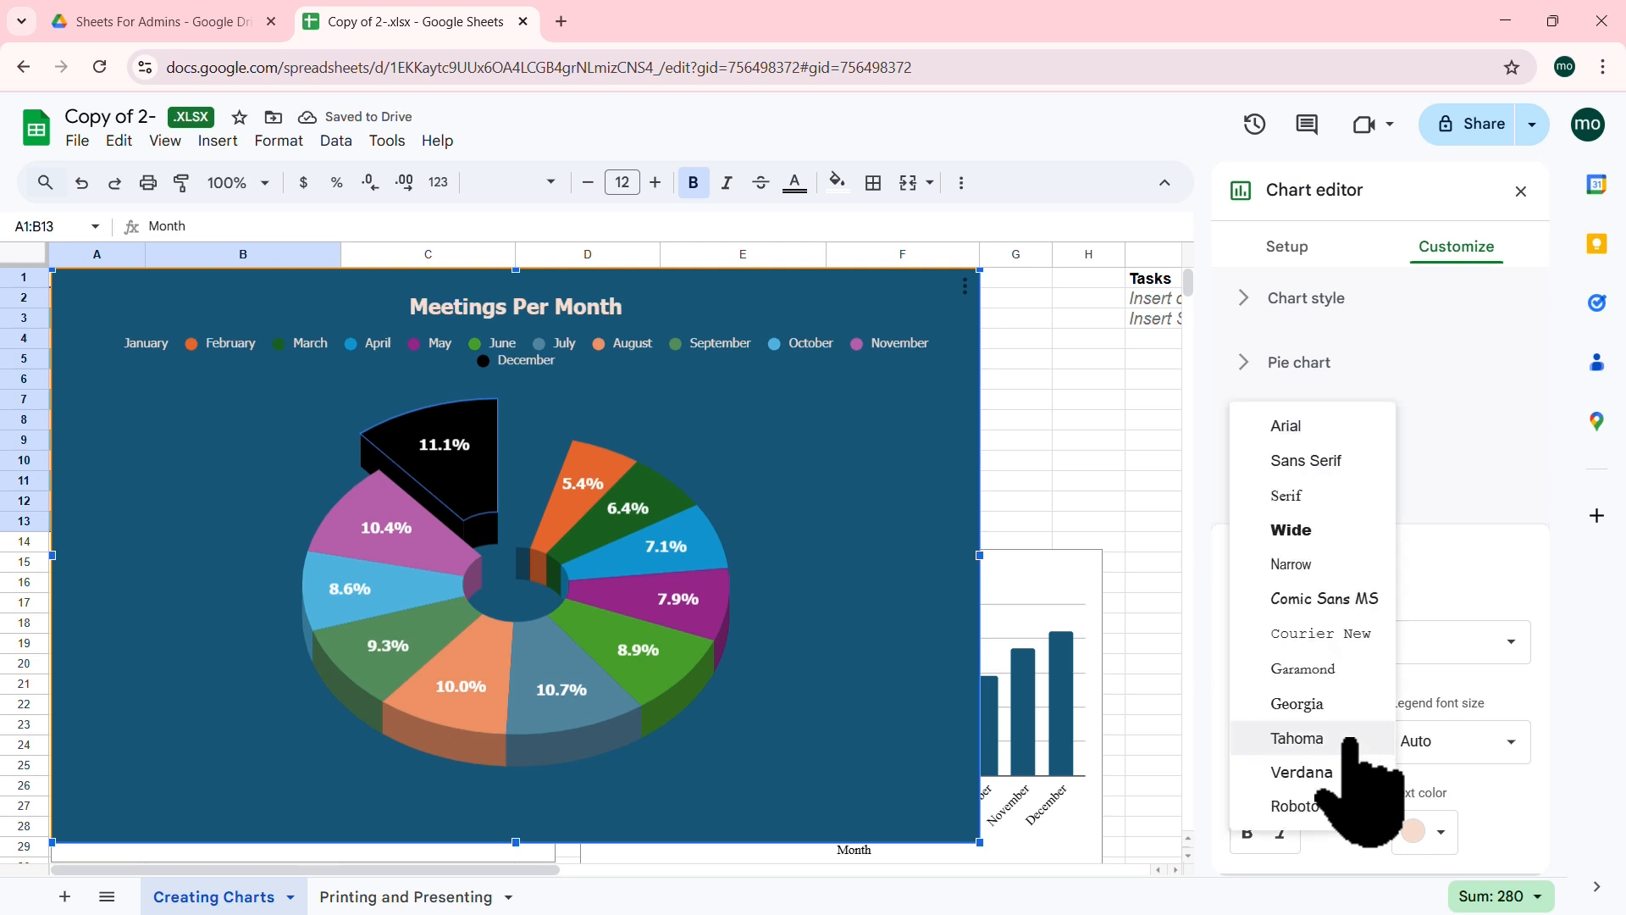
click(1308, 705)
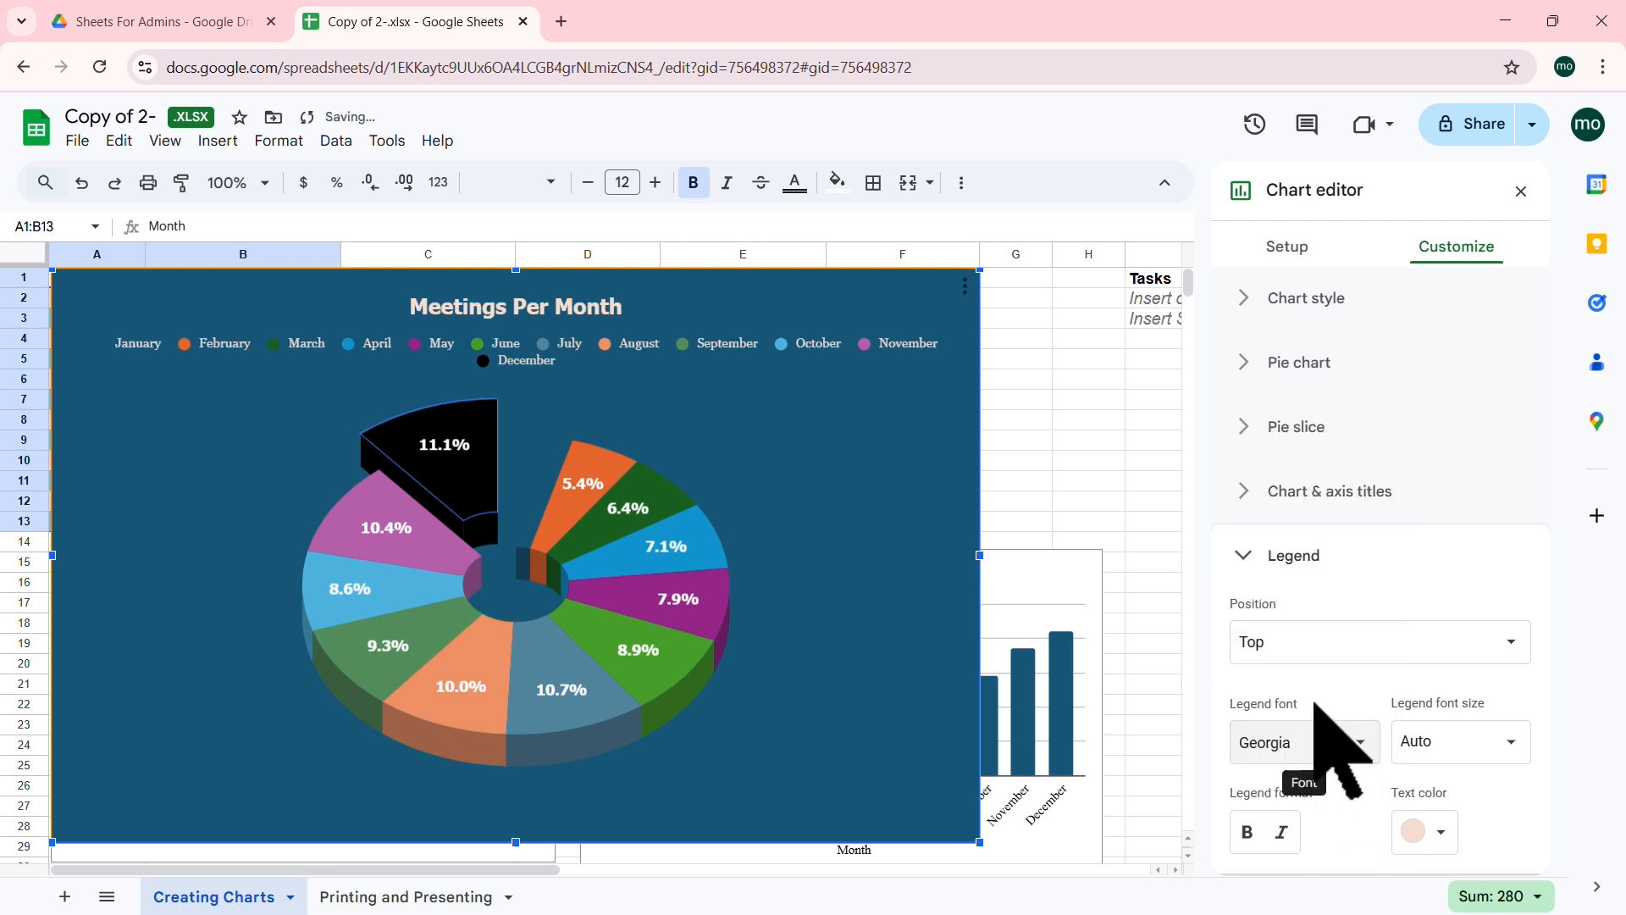
click(1347, 744)
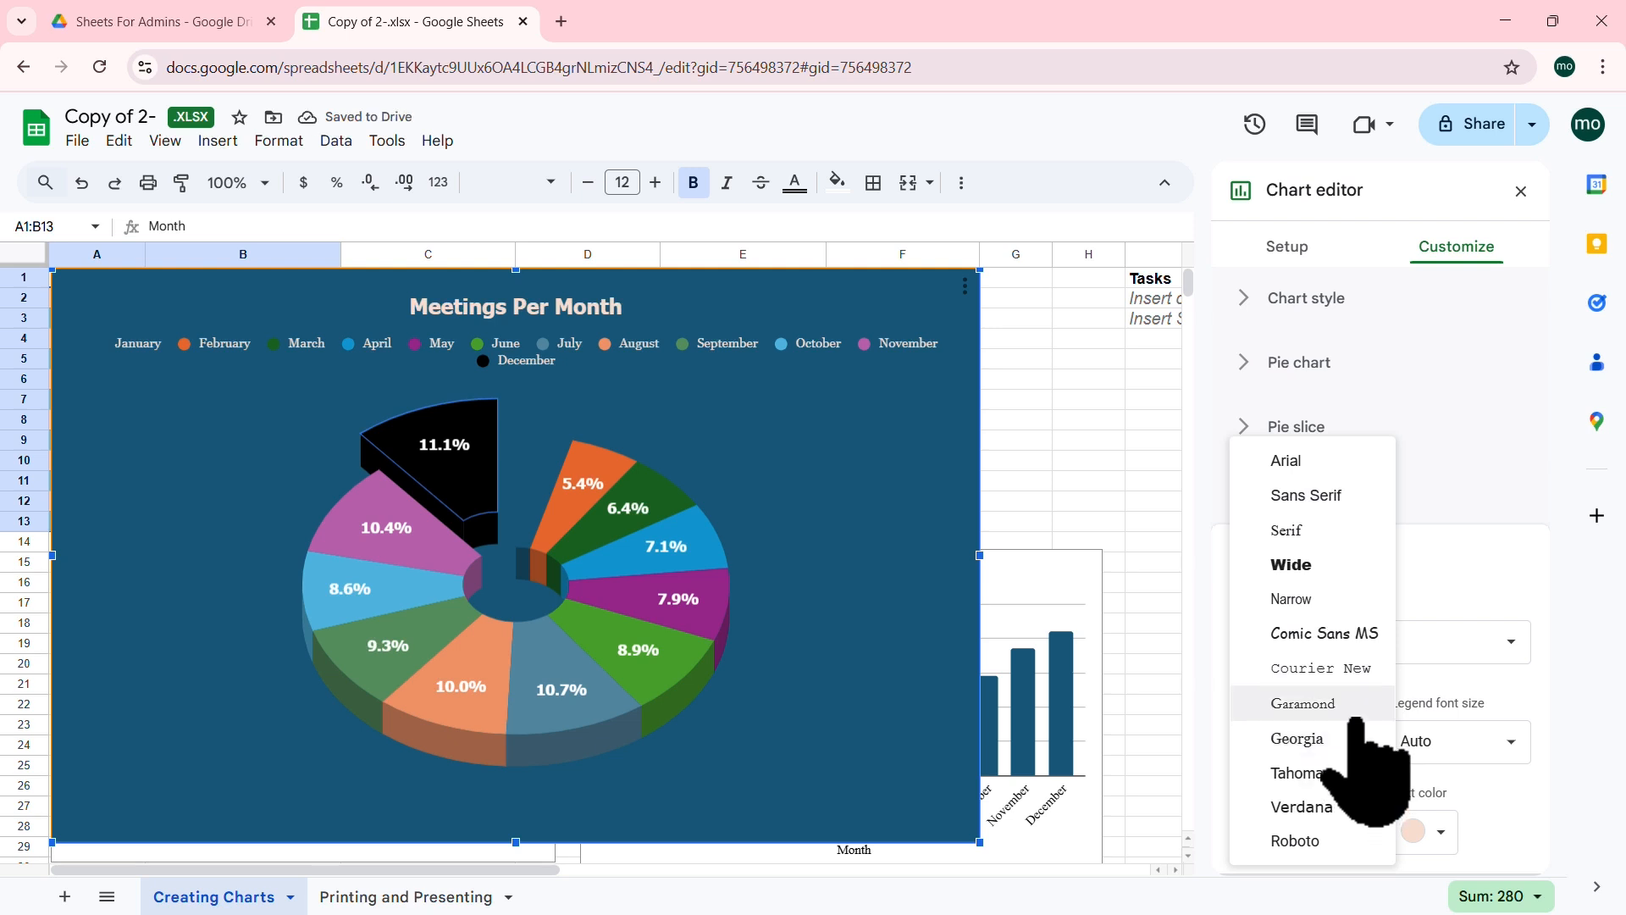
click(1303, 464)
click(1331, 735)
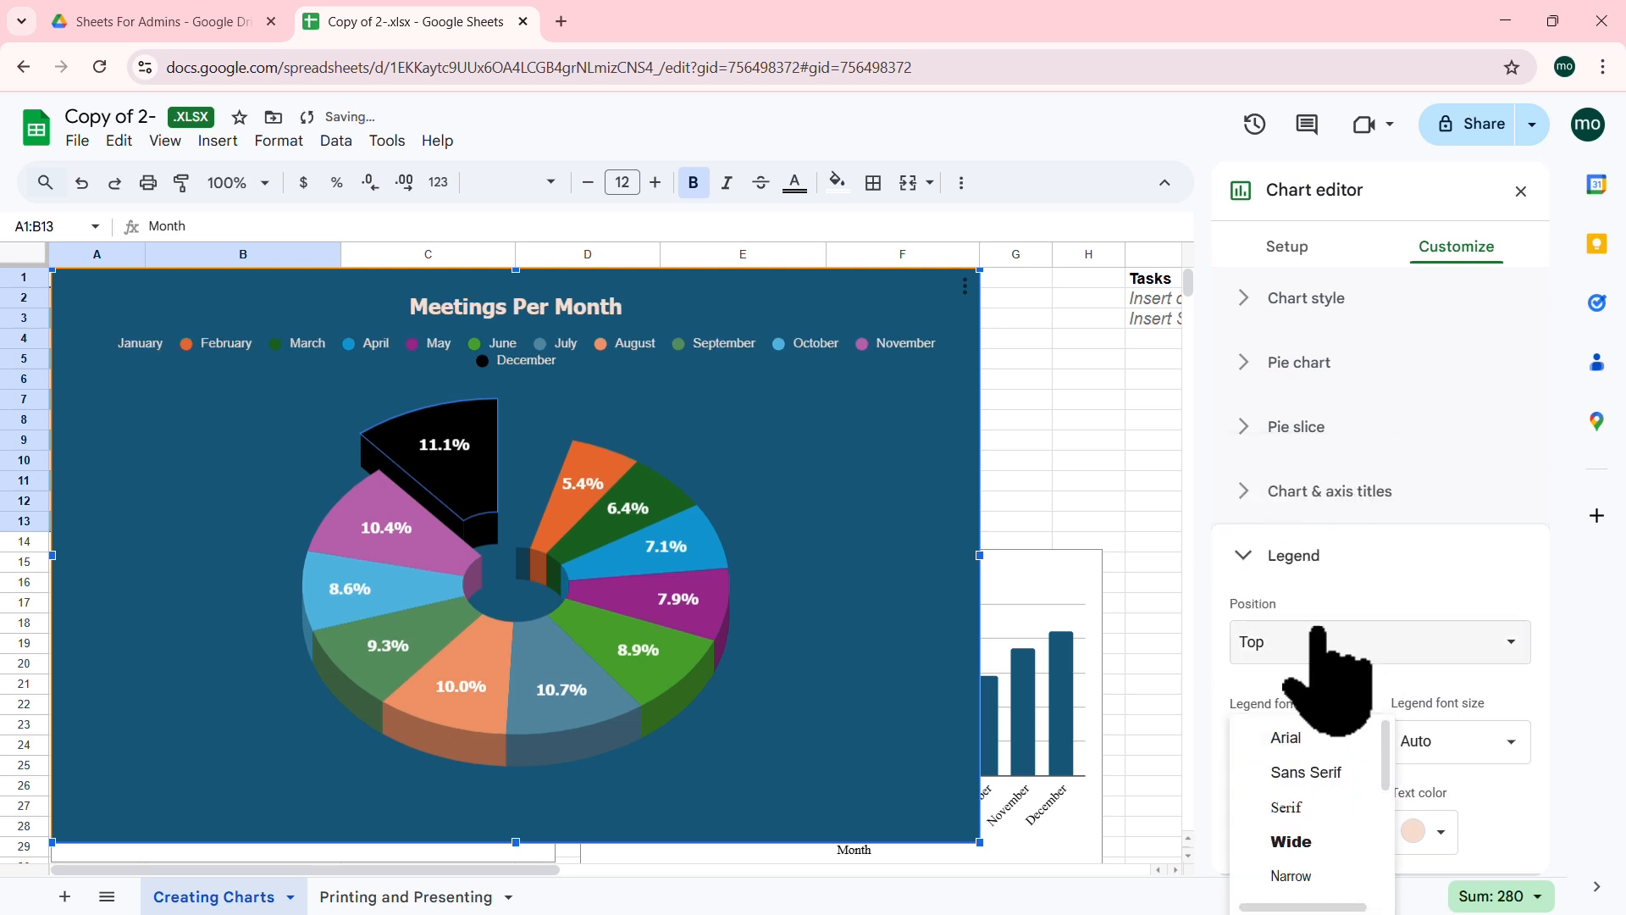
click(1313, 769)
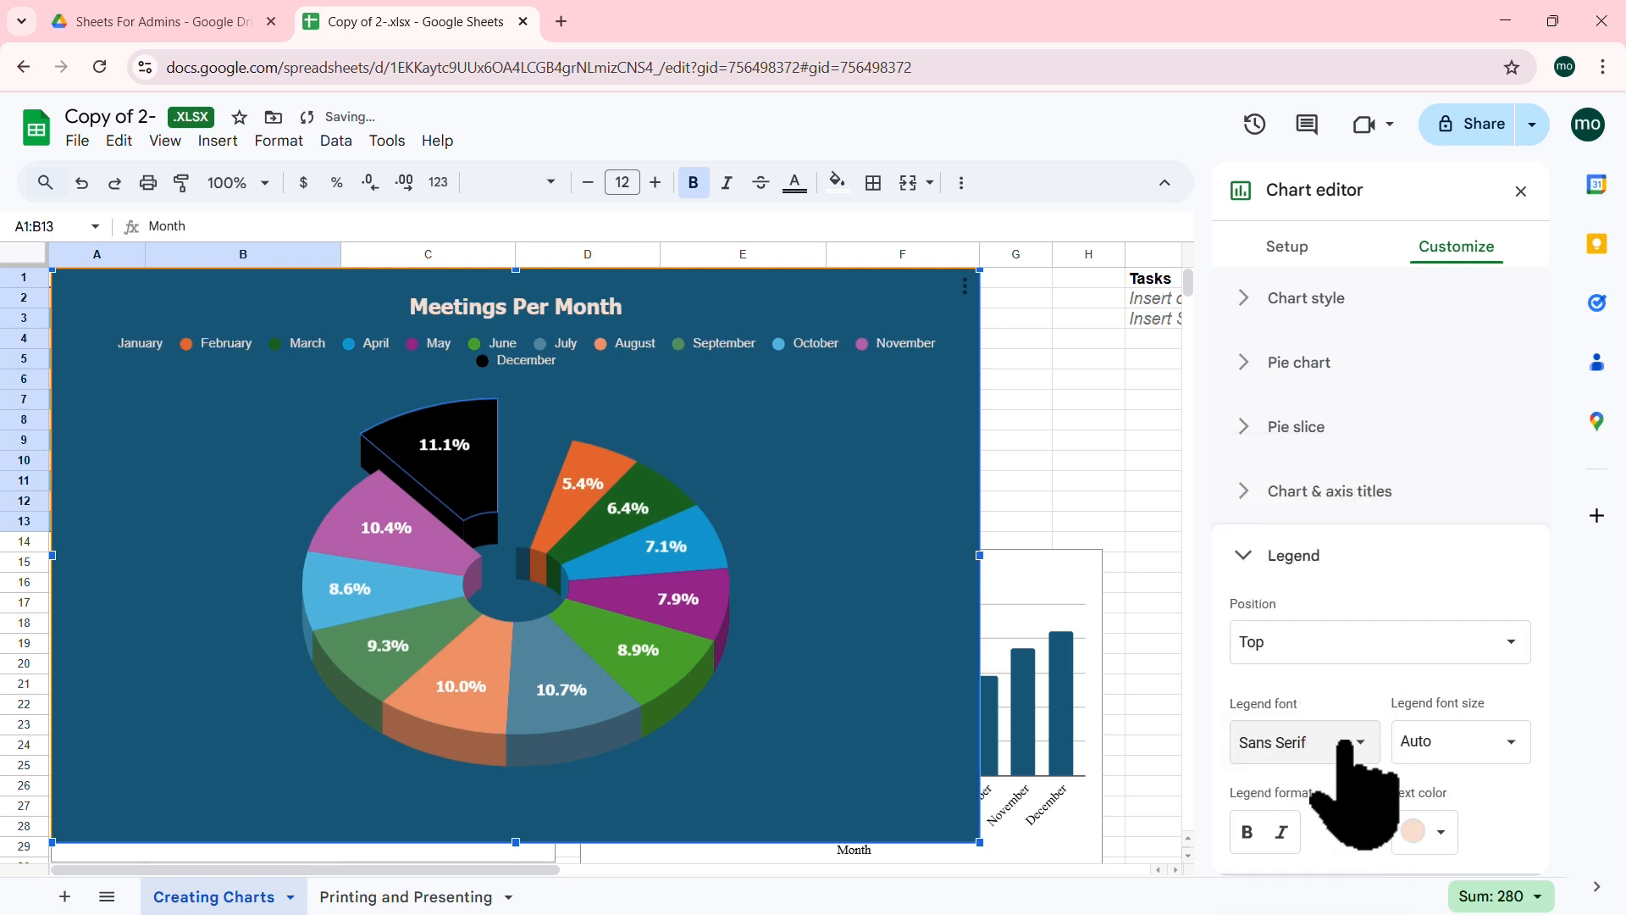
click(1334, 744)
click(1318, 772)
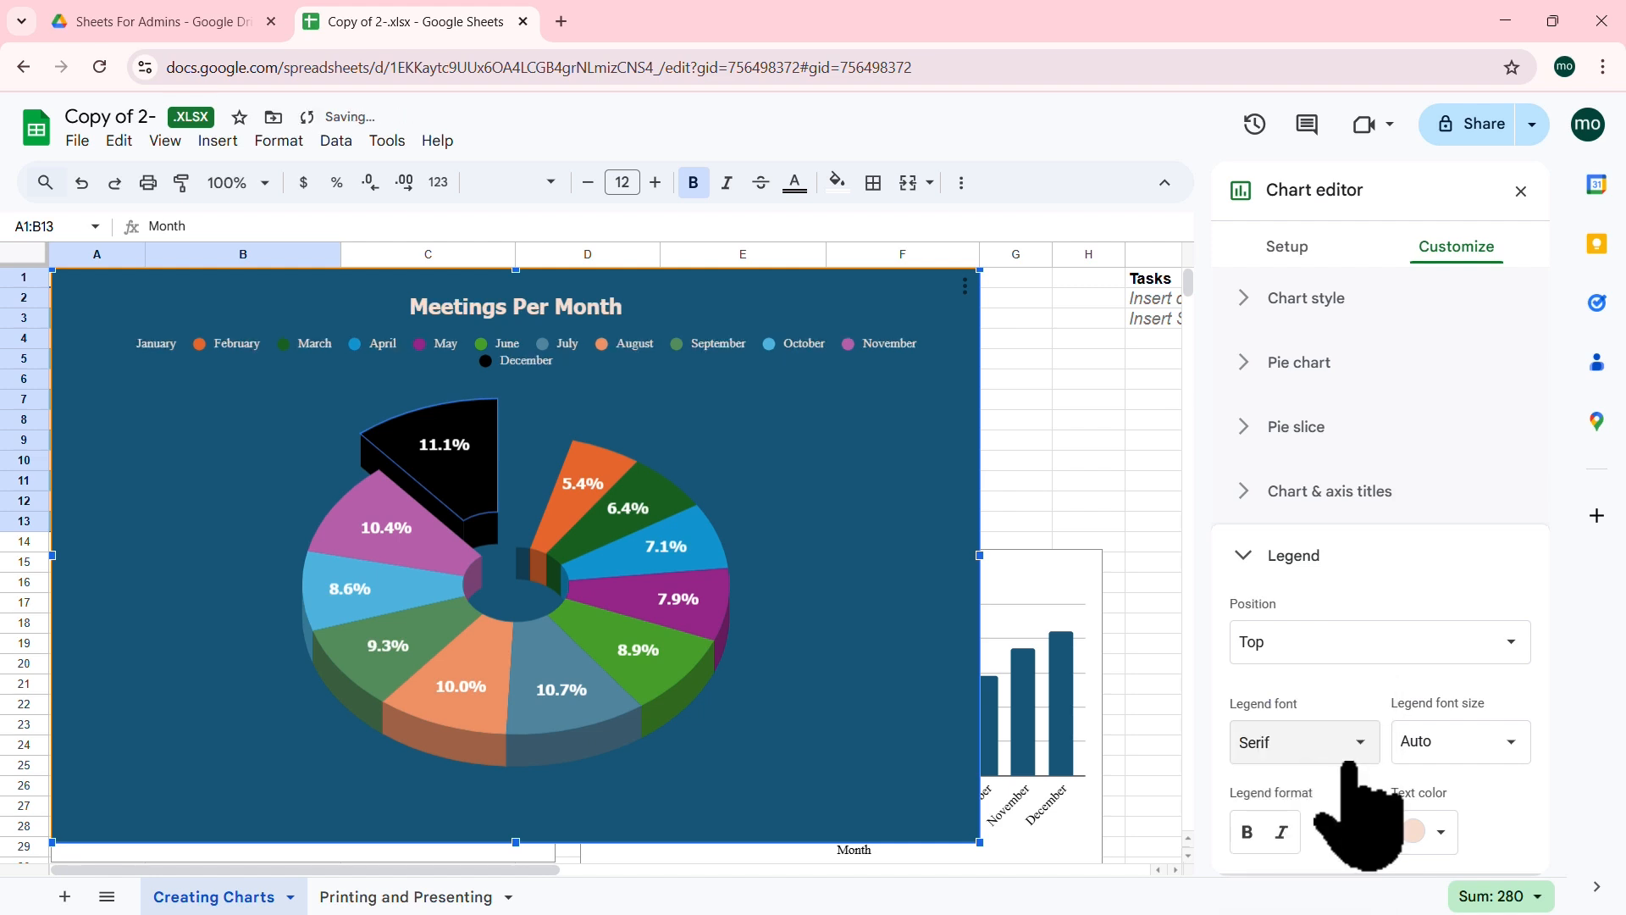
click(1336, 745)
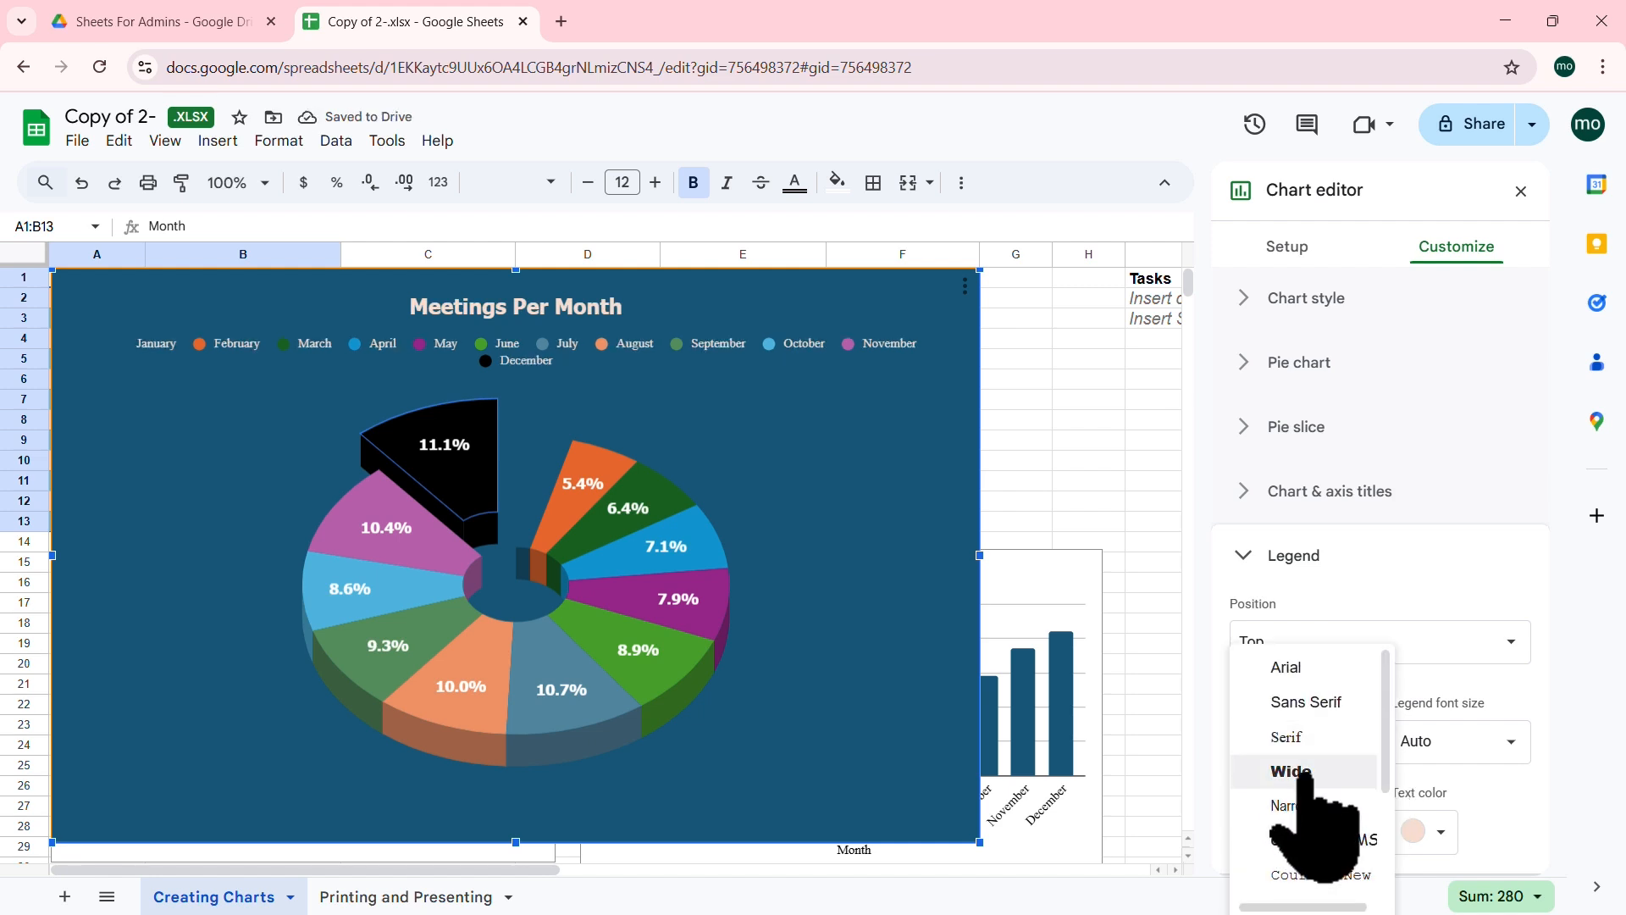
click(1304, 773)
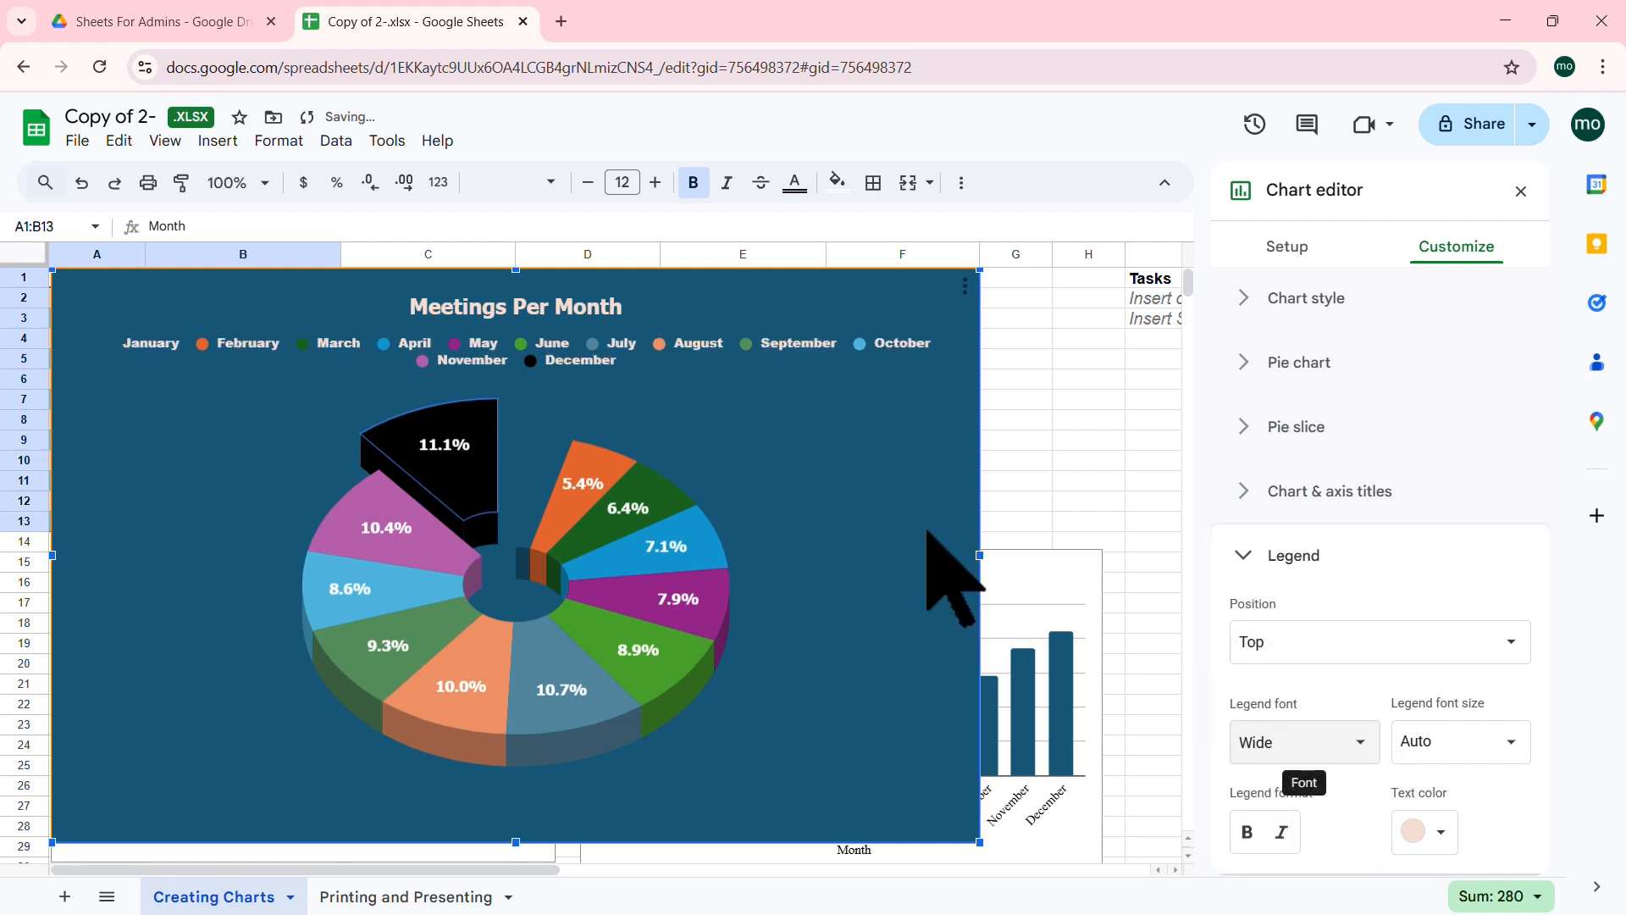
click(534, 308)
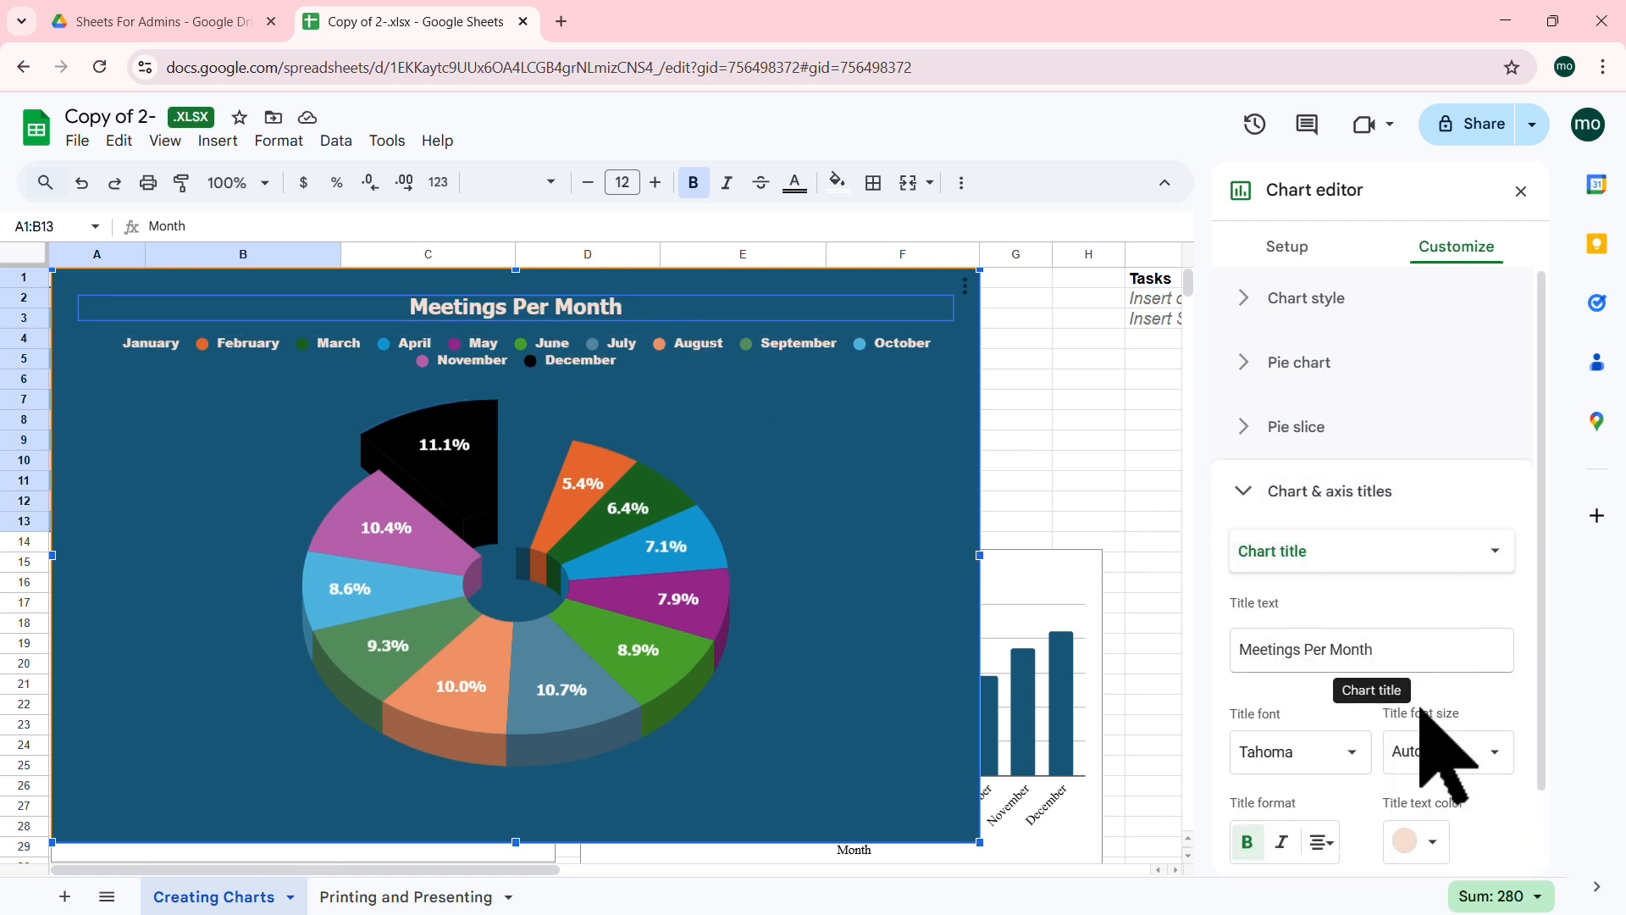
Step: Set the Meetings Per Month title font to Wide, then select the Completed Tasks By Month bar chart
click(1353, 753)
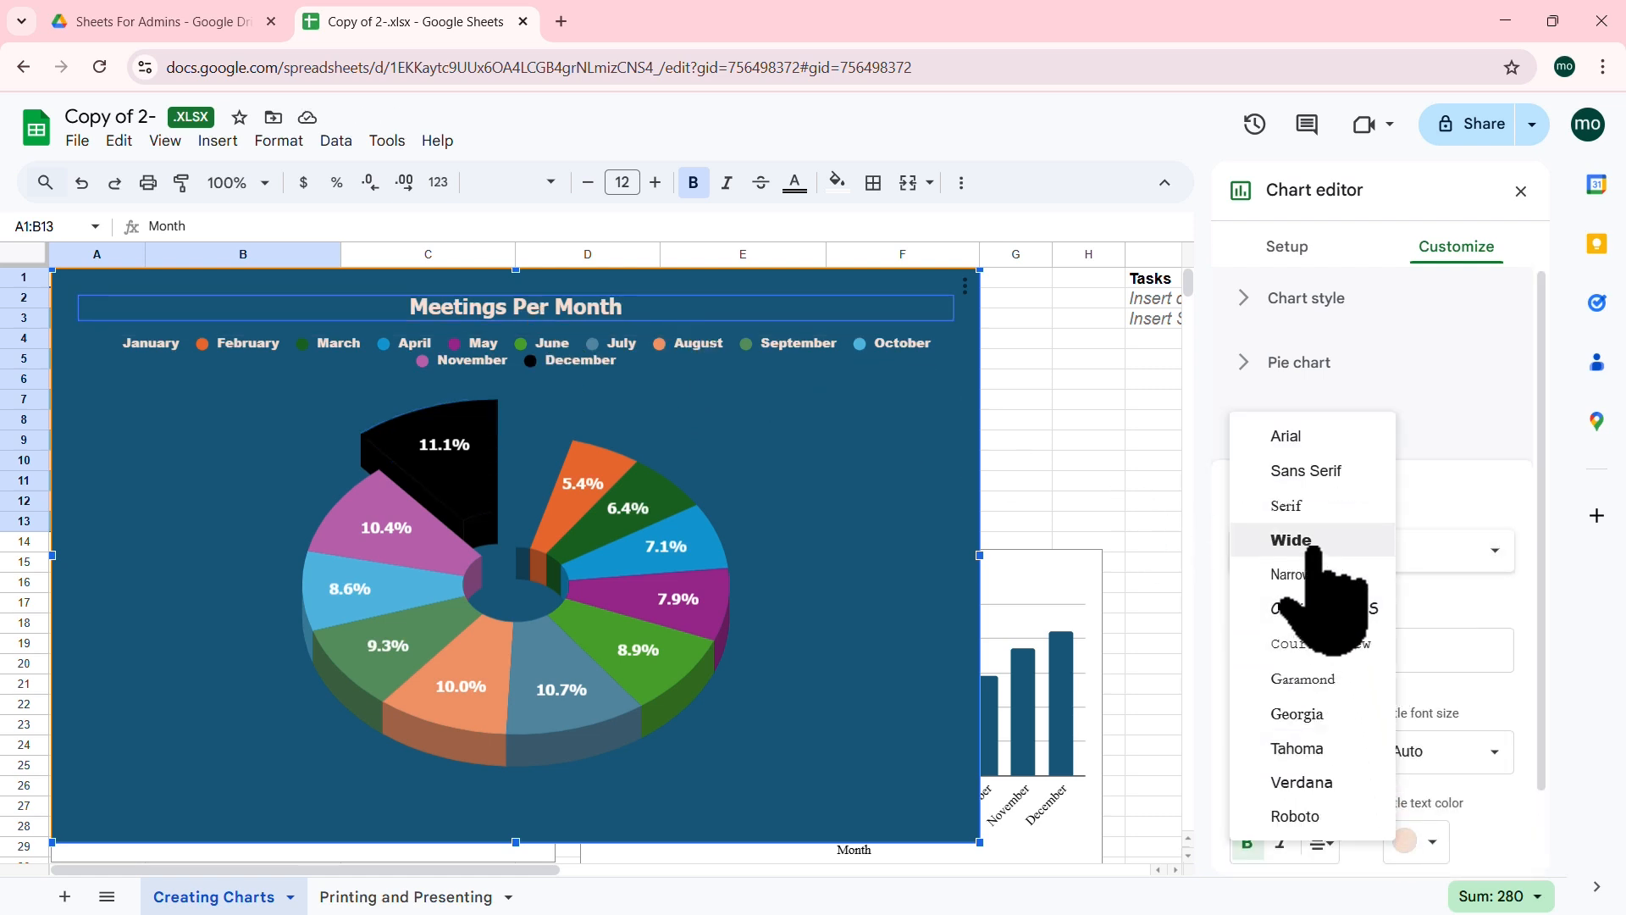
click(1291, 541)
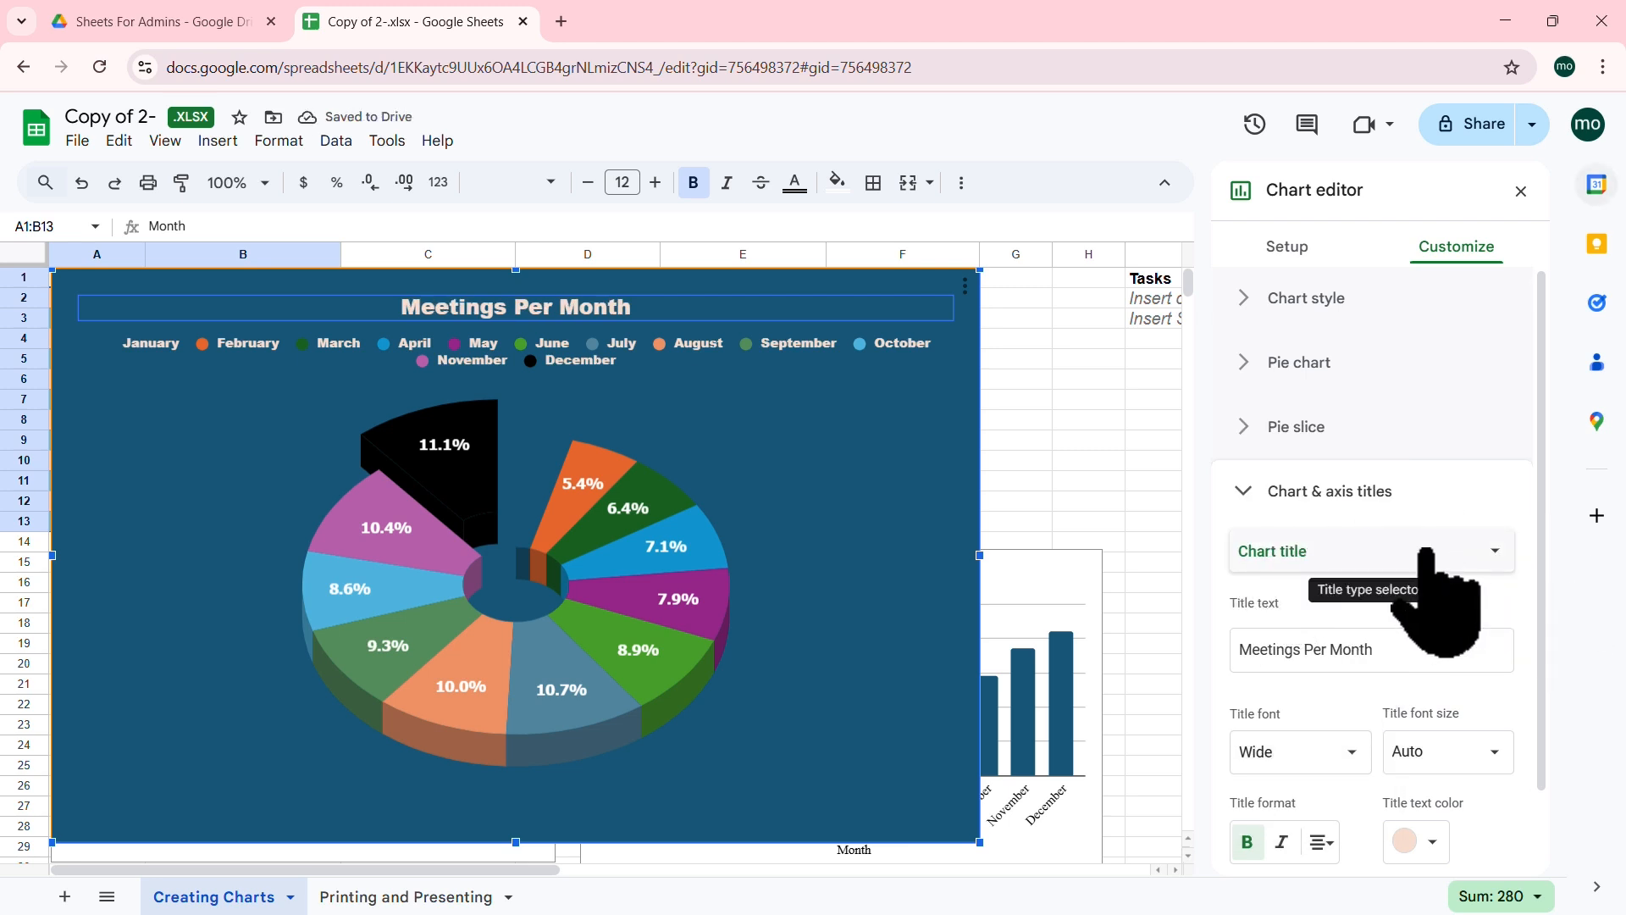
click(1065, 569)
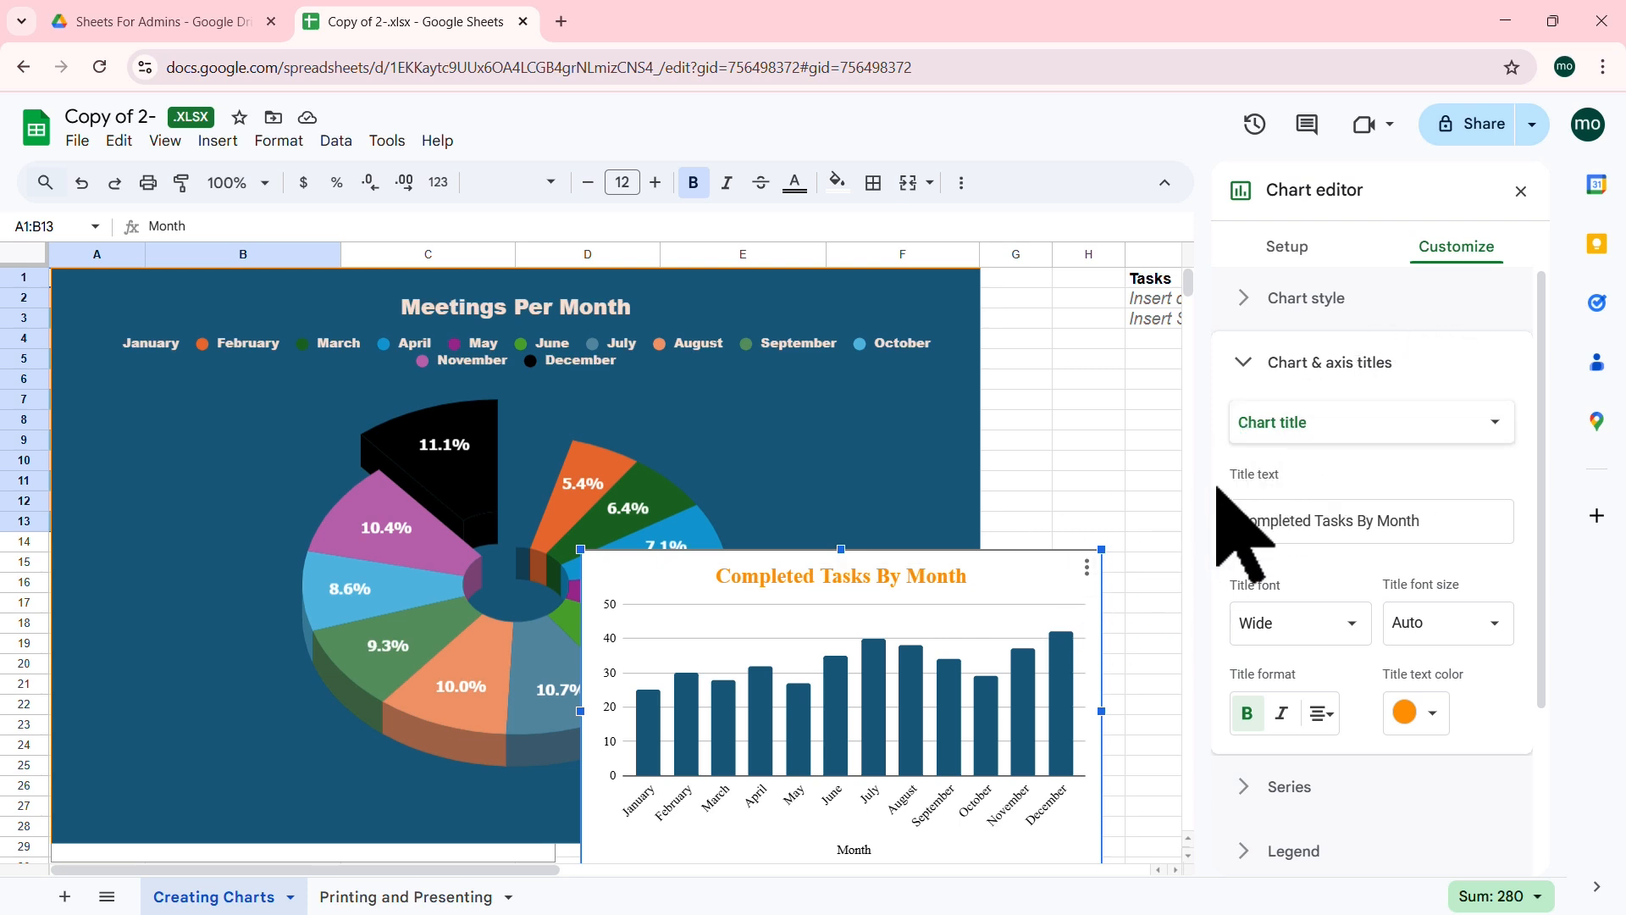
Step: Review the bar chart's Gridlines and ticks options, then close the chart editor
click(1245, 363)
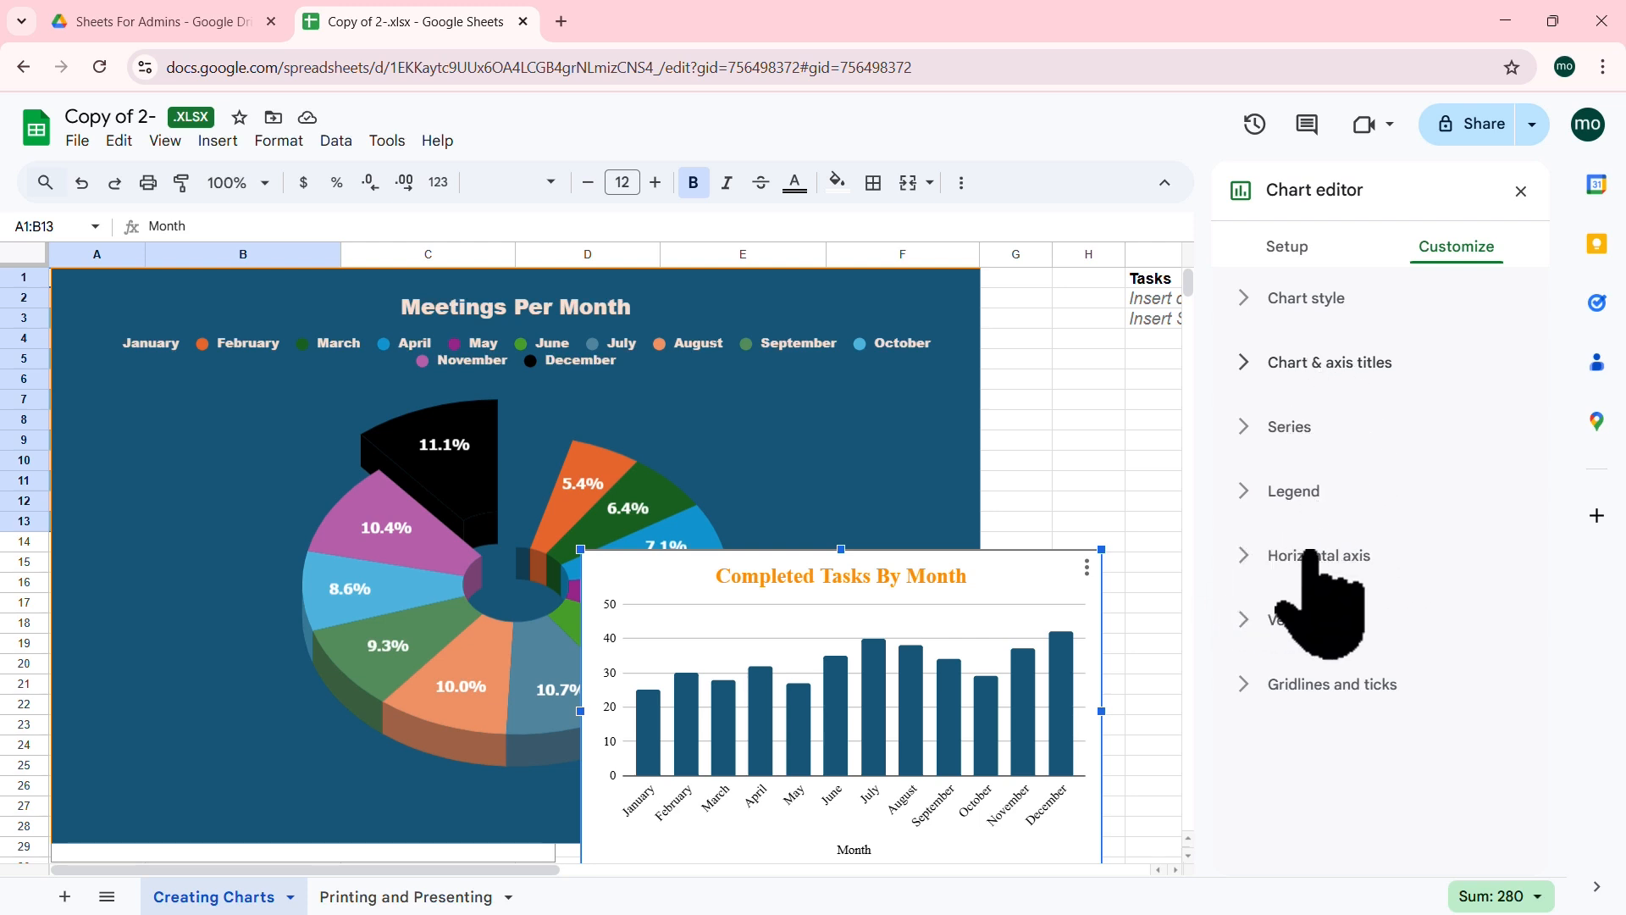
click(1241, 686)
scroll(1482, 599, down, 4)
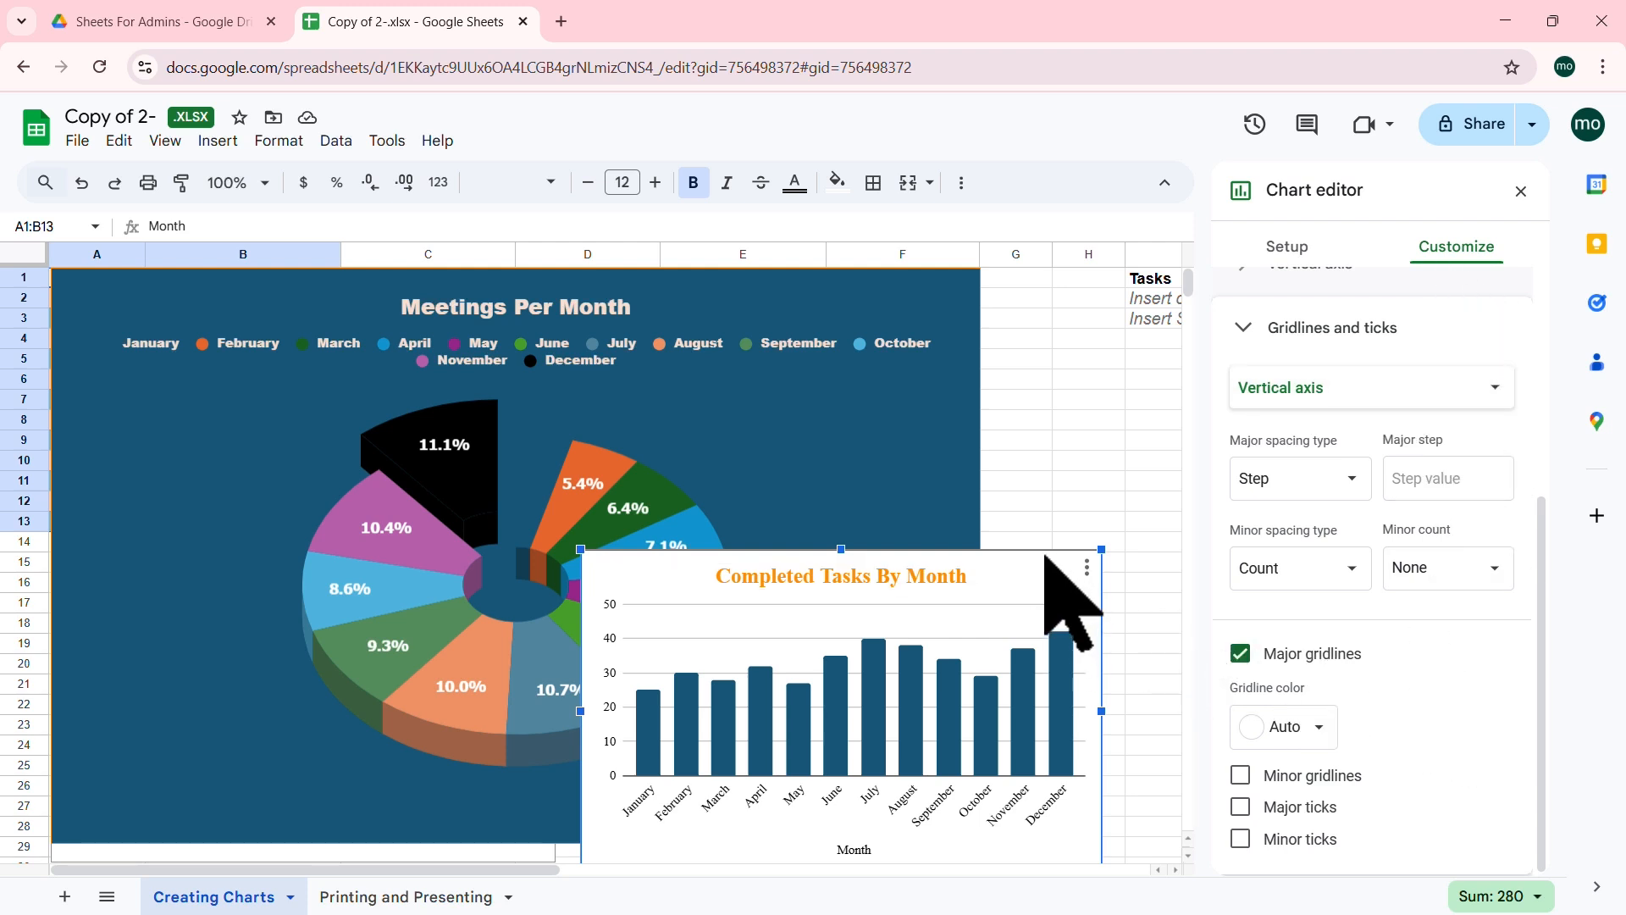
click(1022, 381)
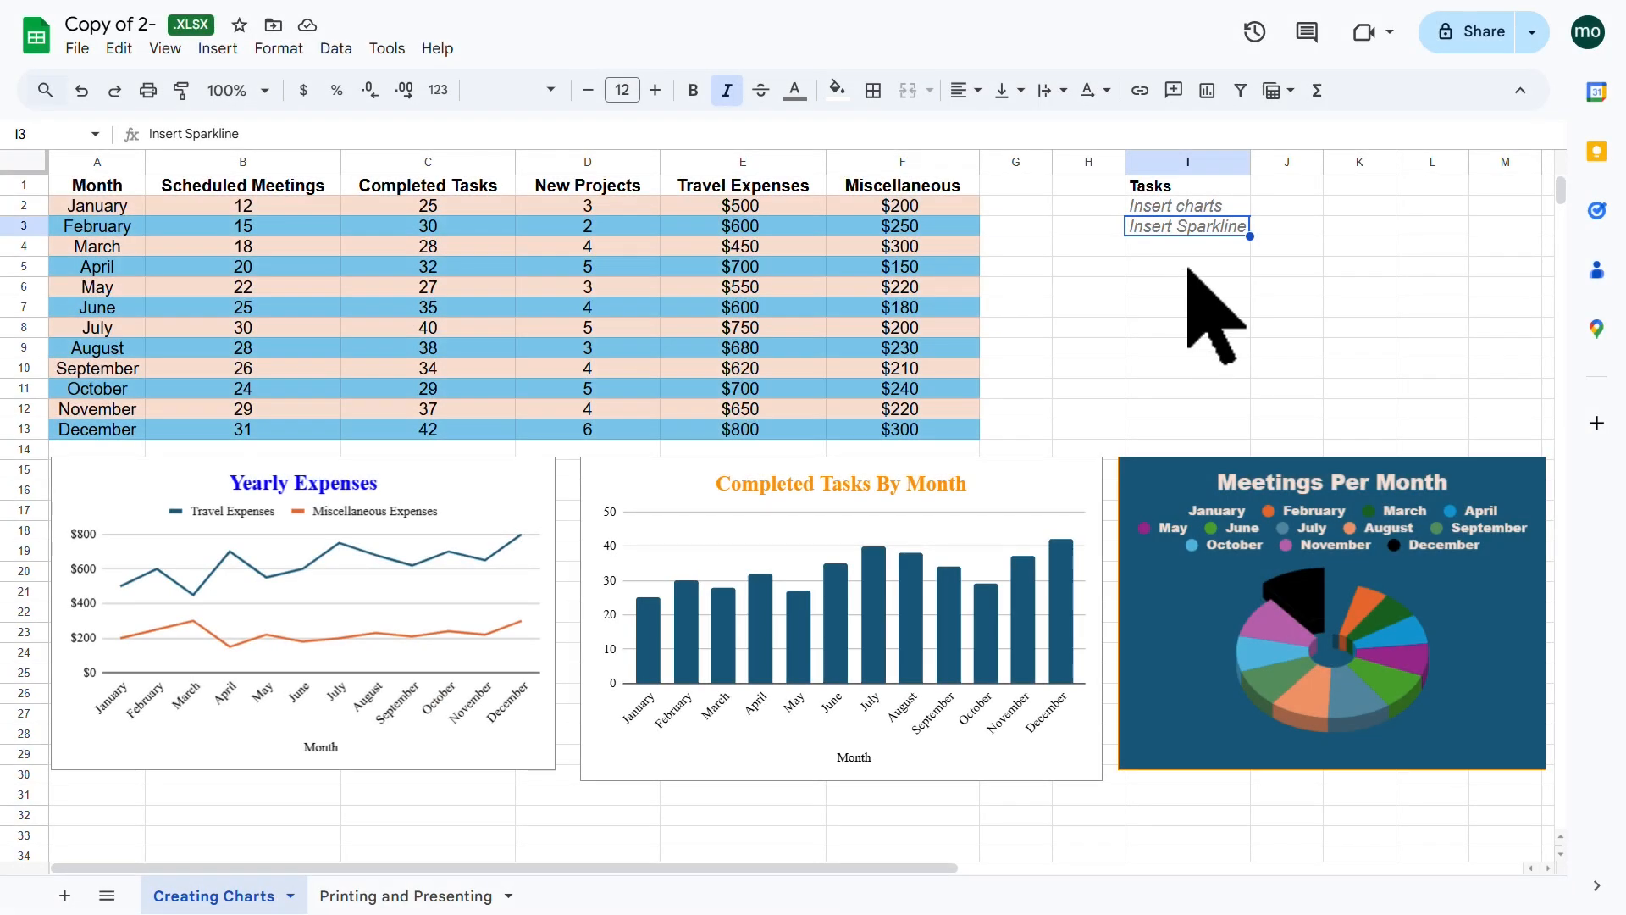
click(1188, 267)
click(1195, 232)
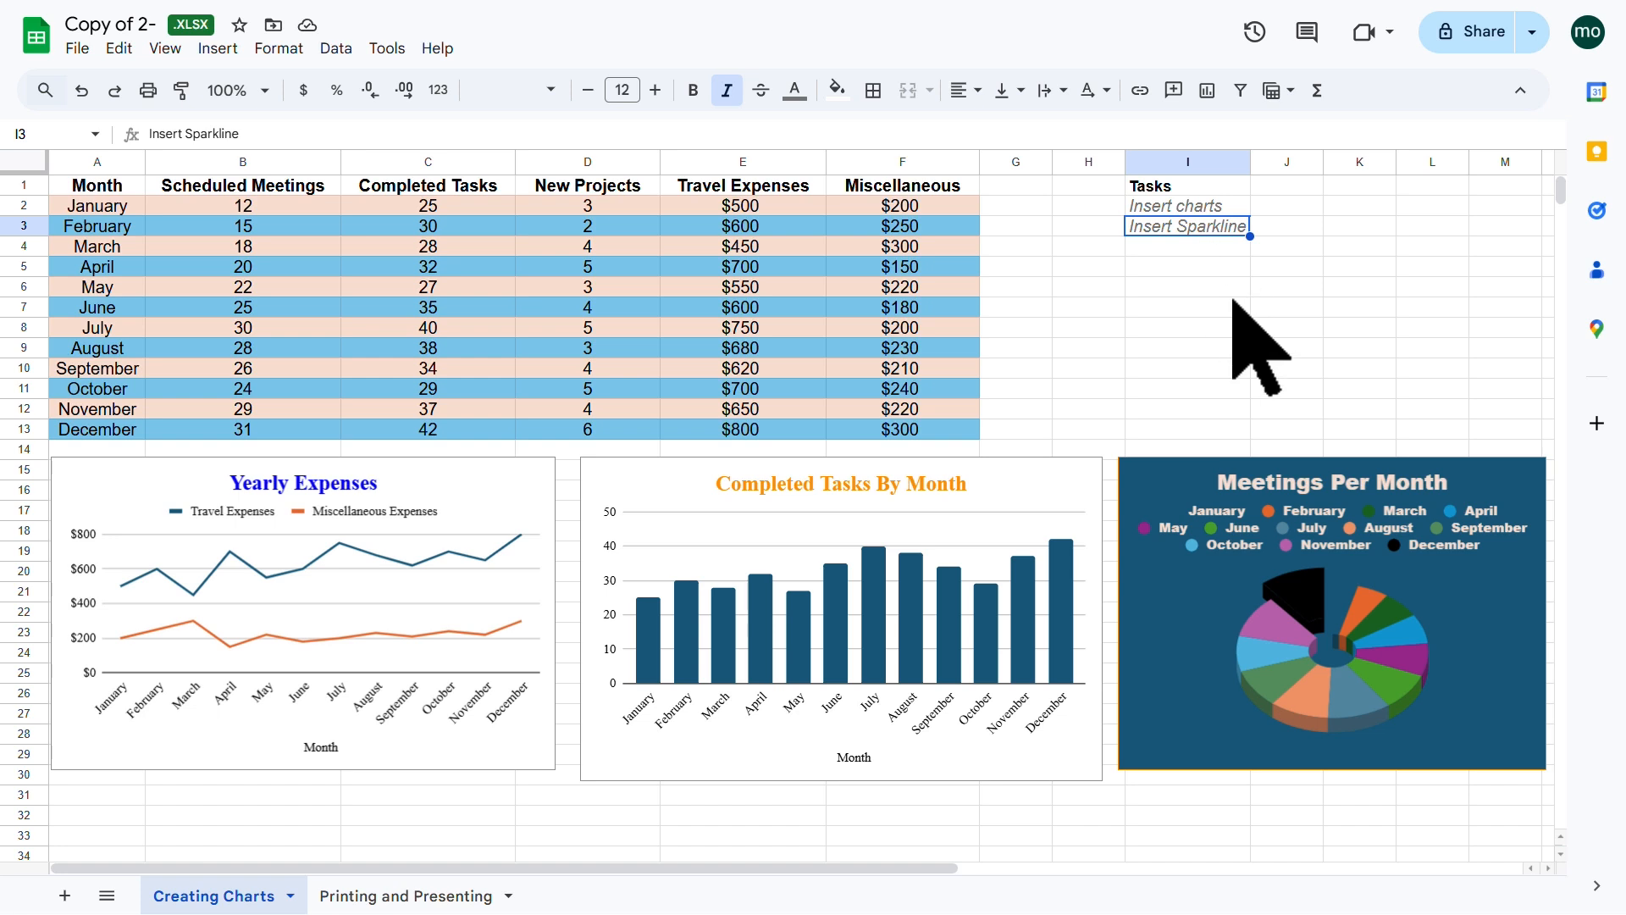
click(1195, 266)
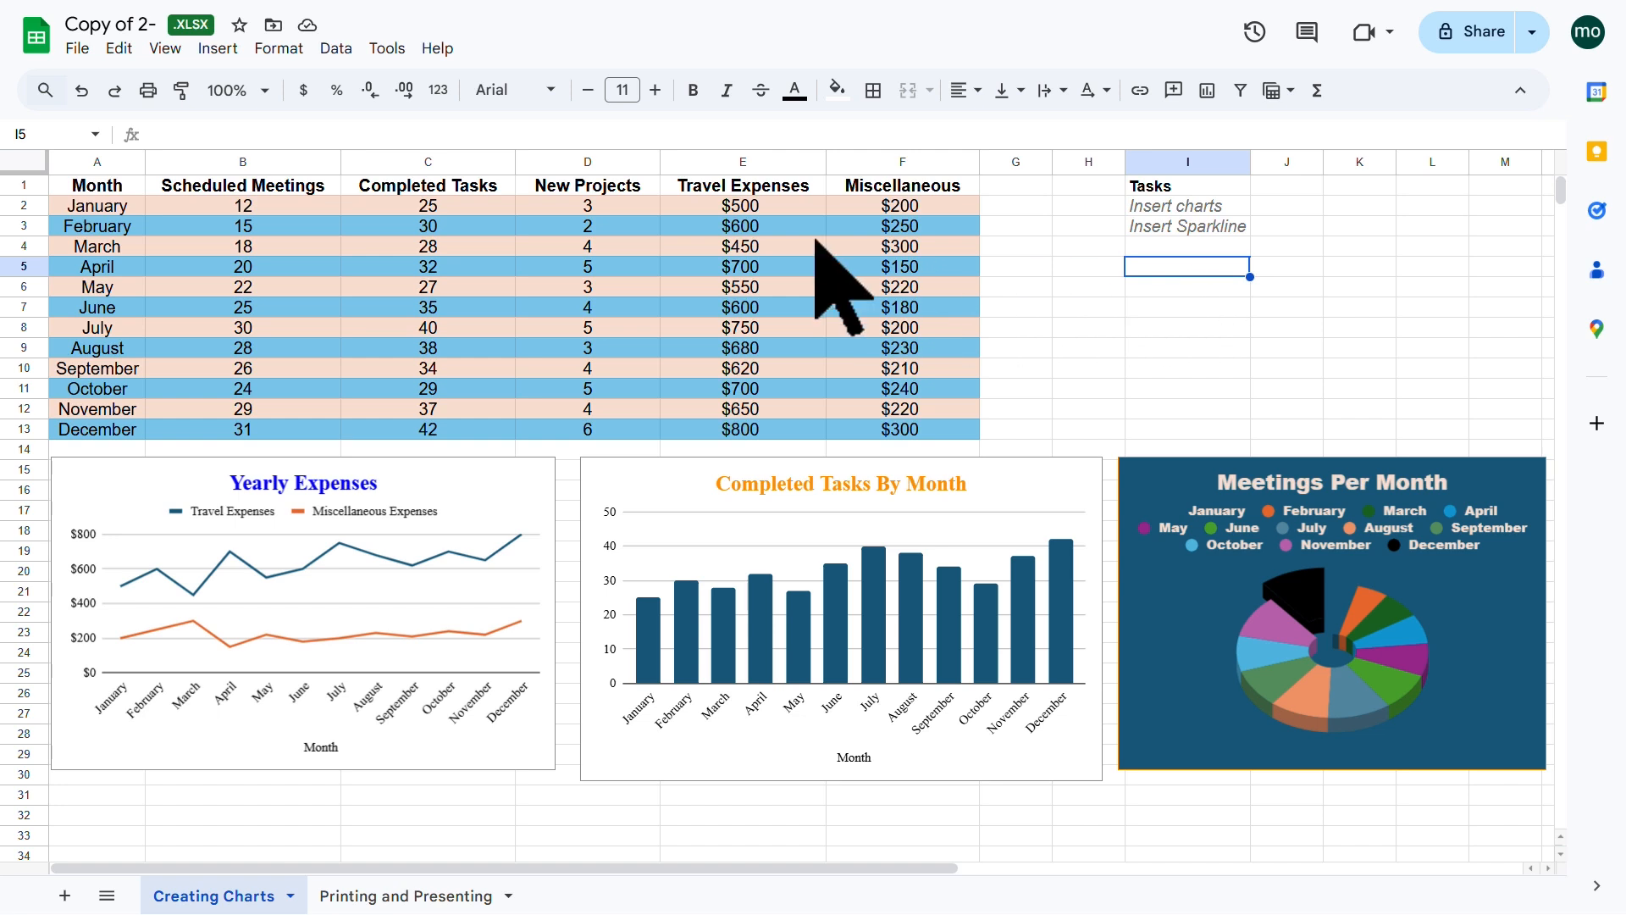
click(467, 207)
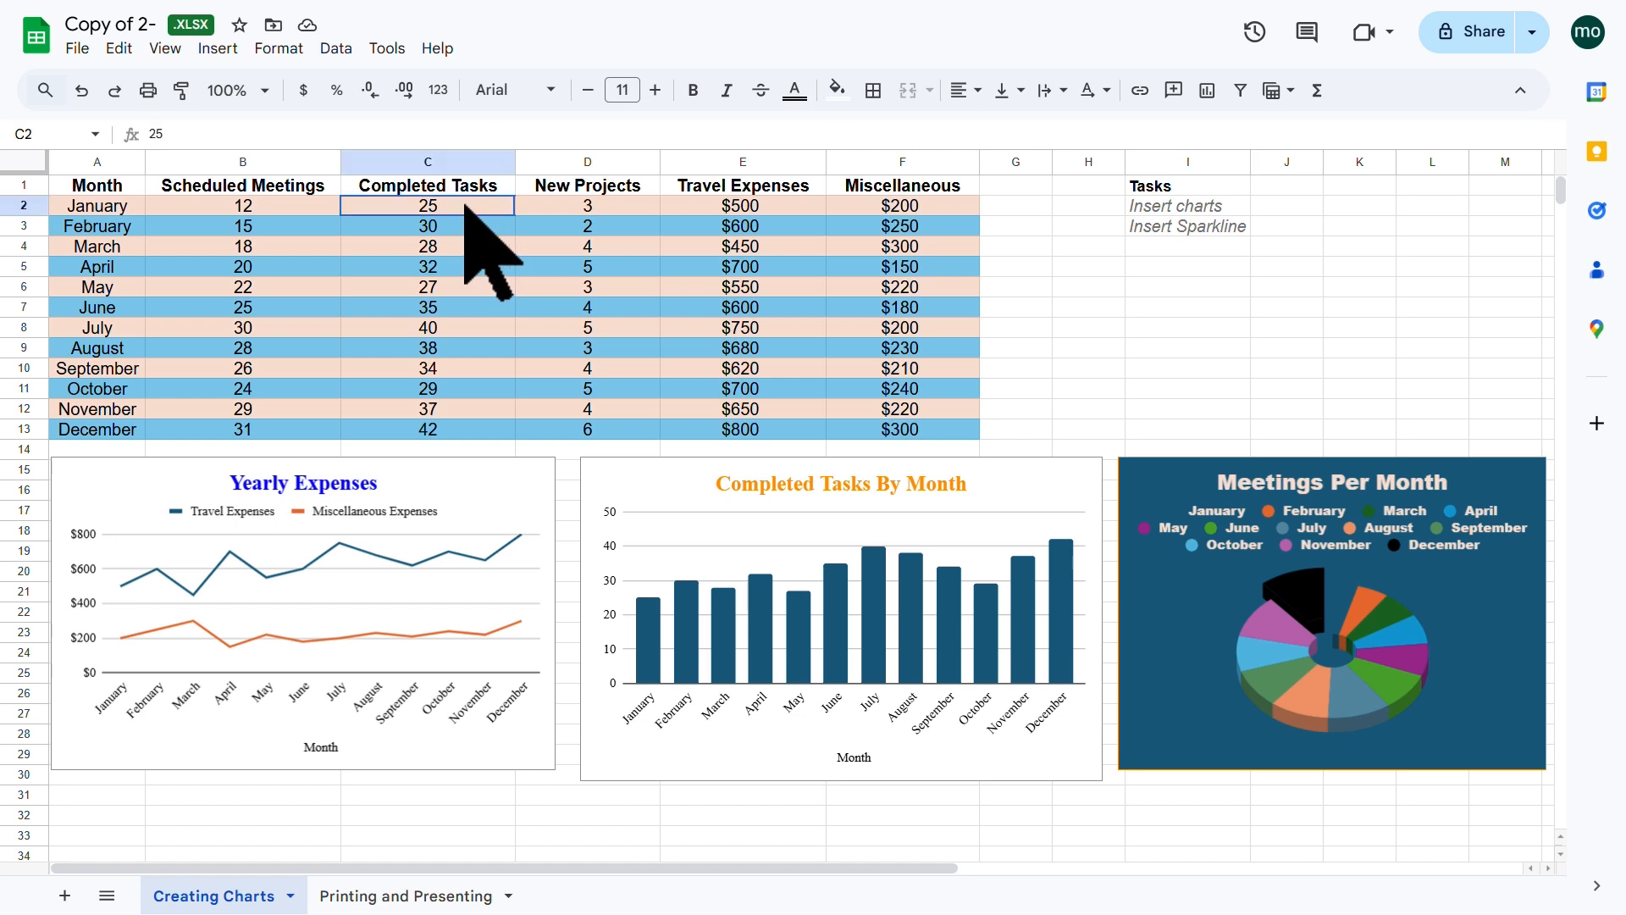
click(457, 425)
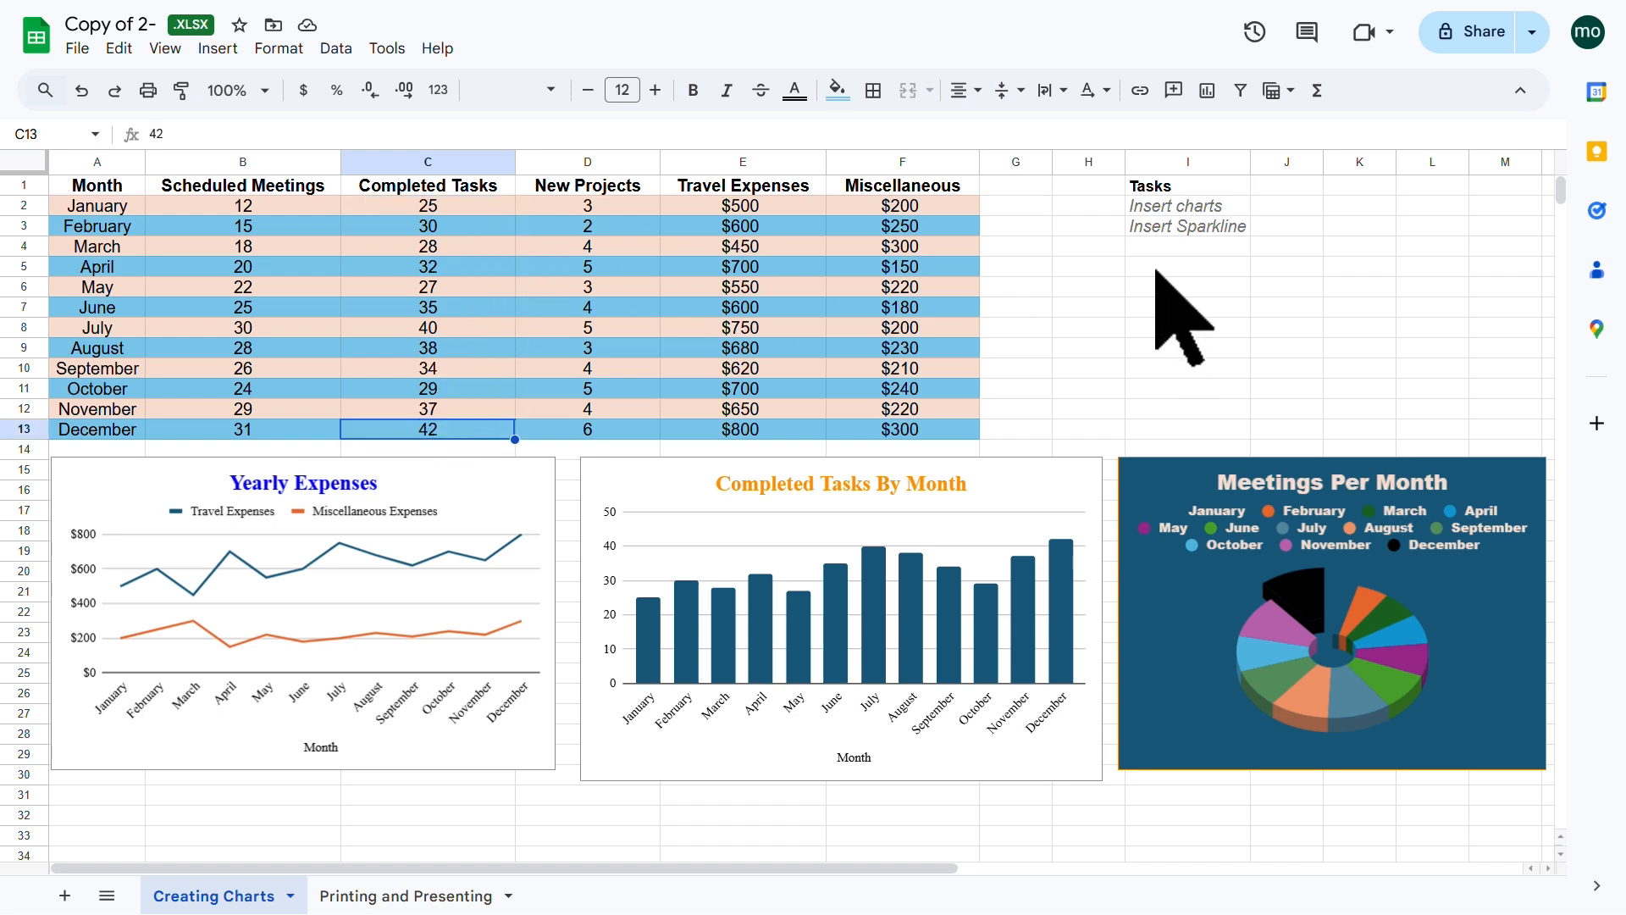
drag(477, 206, 465, 429)
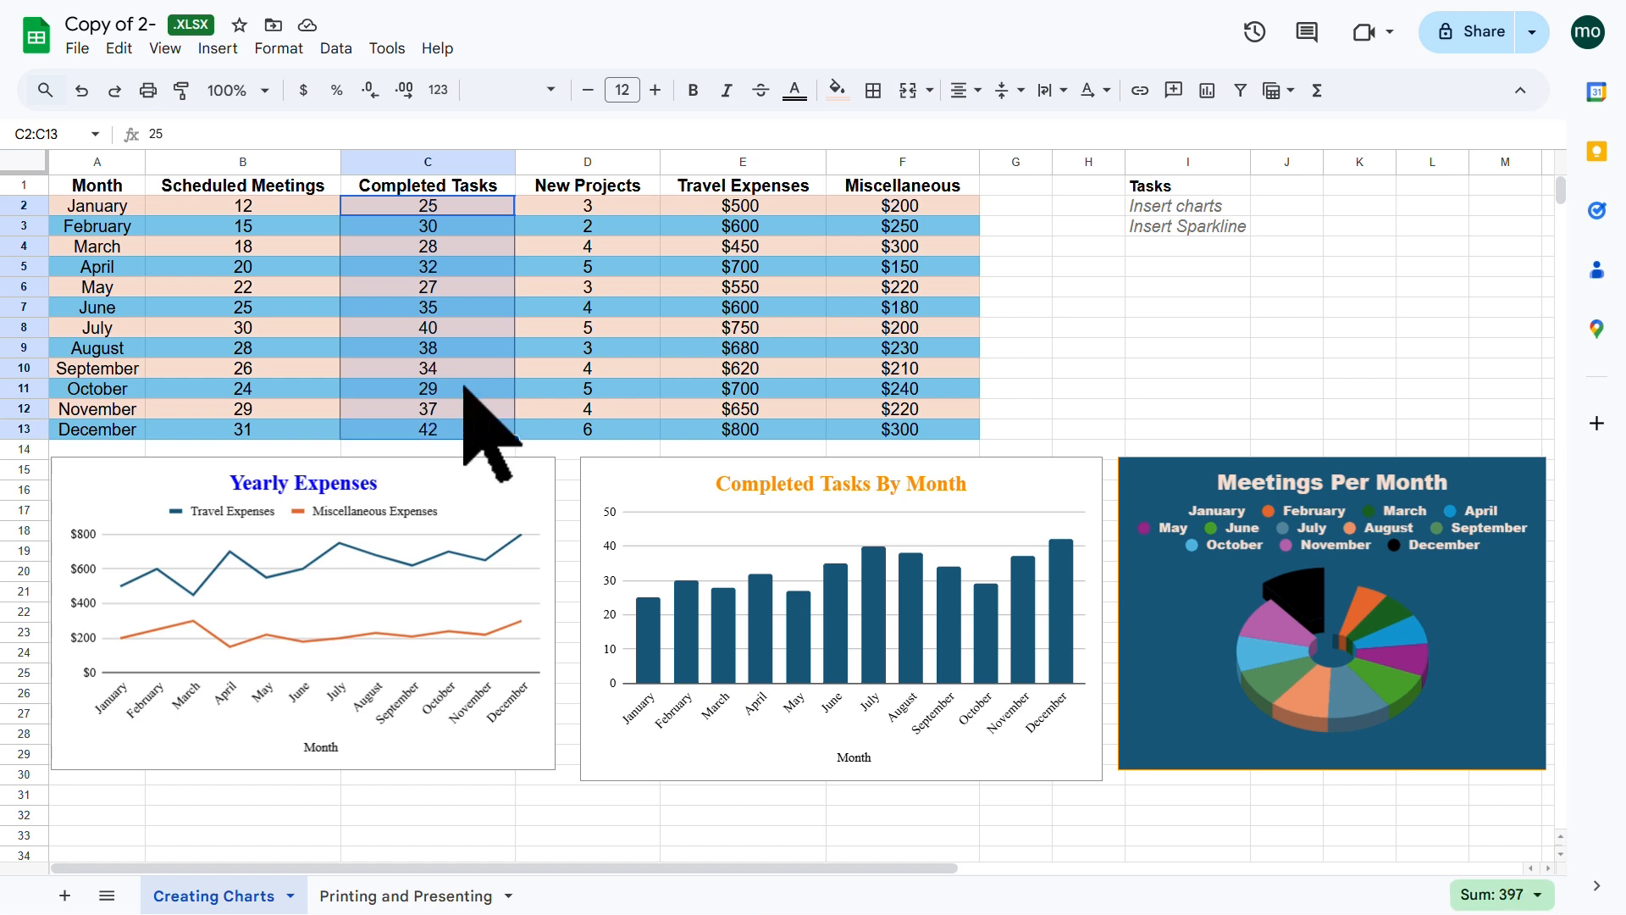
click(1168, 269)
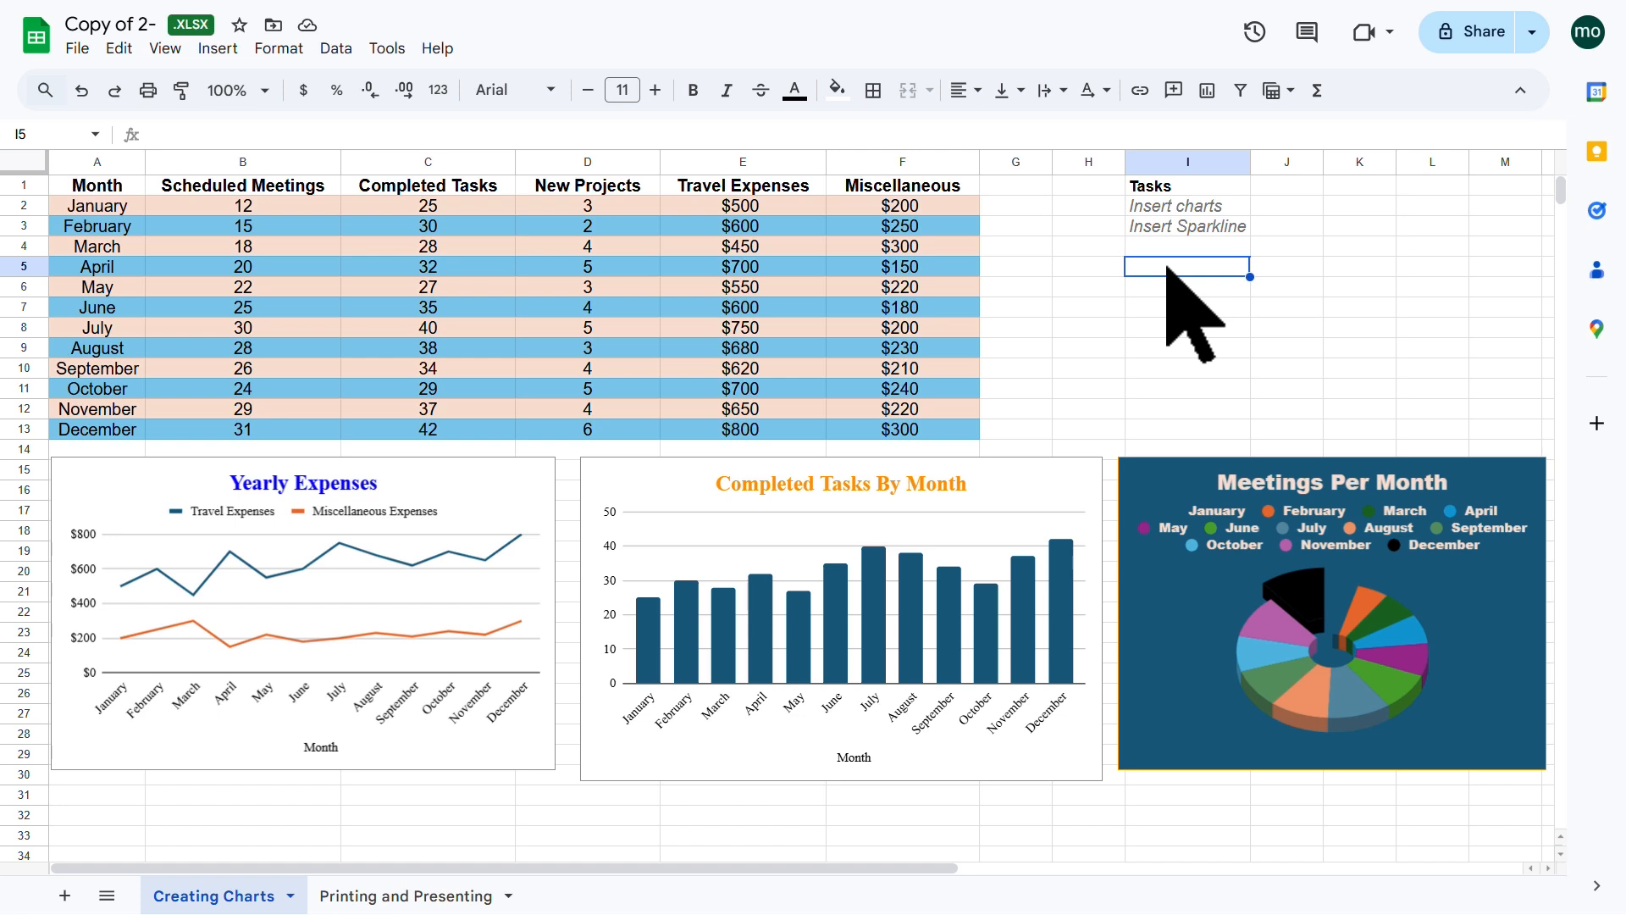
text(Tre)
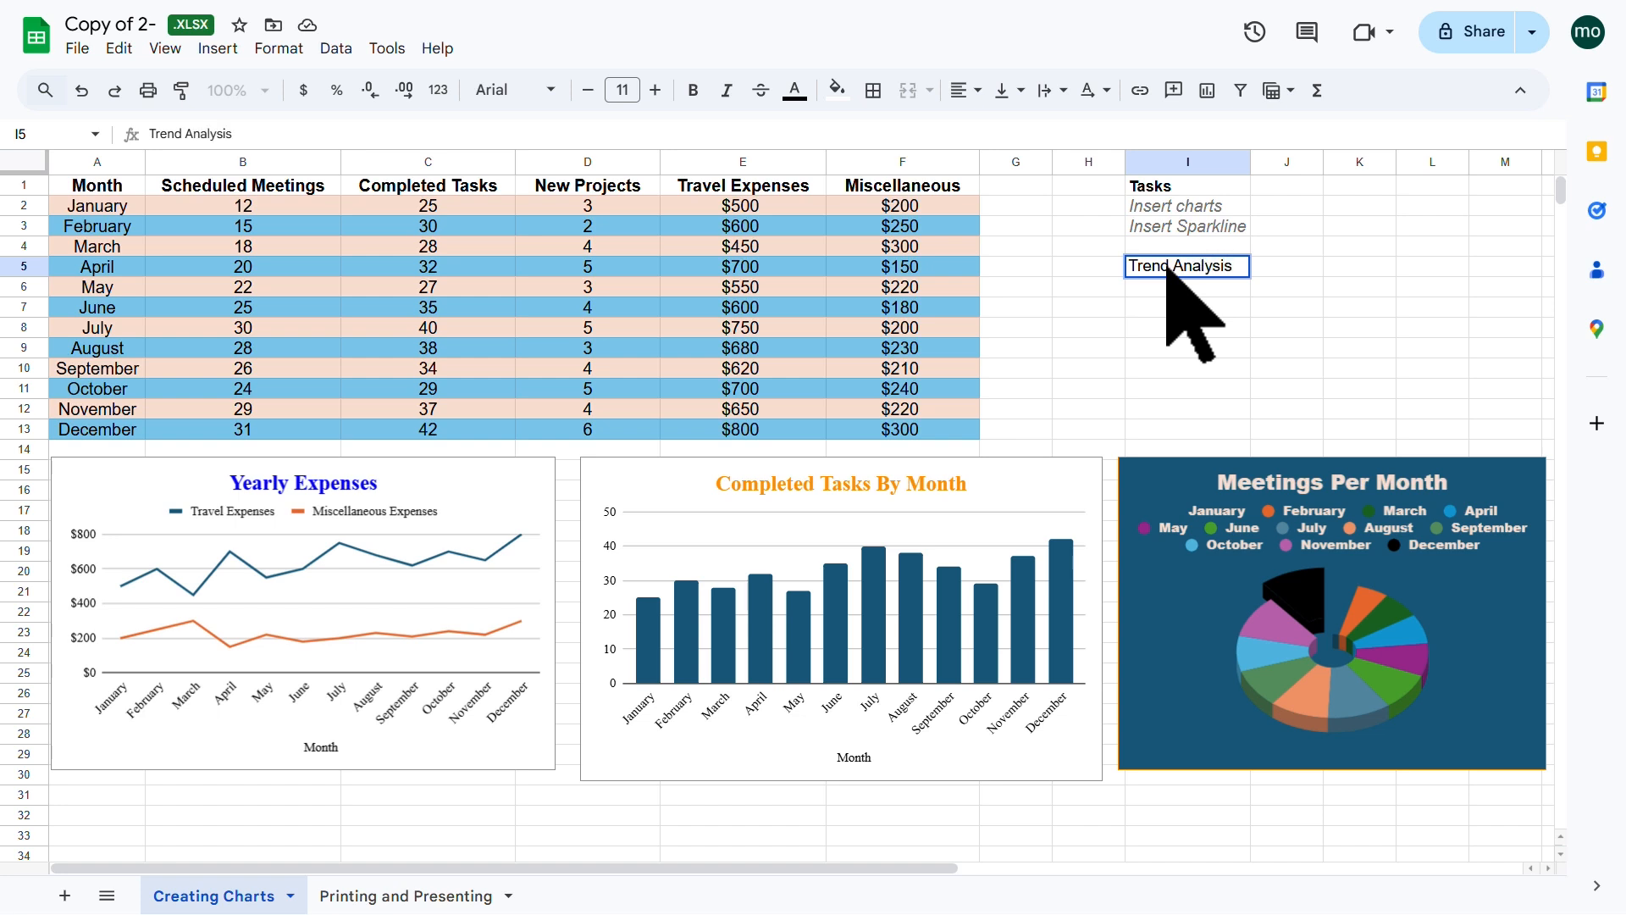
Step: Label I5 'Trend Analysis' and enter =SPARKLINE(C2:C13) in I6
text(nd Analysis)
key(Return)
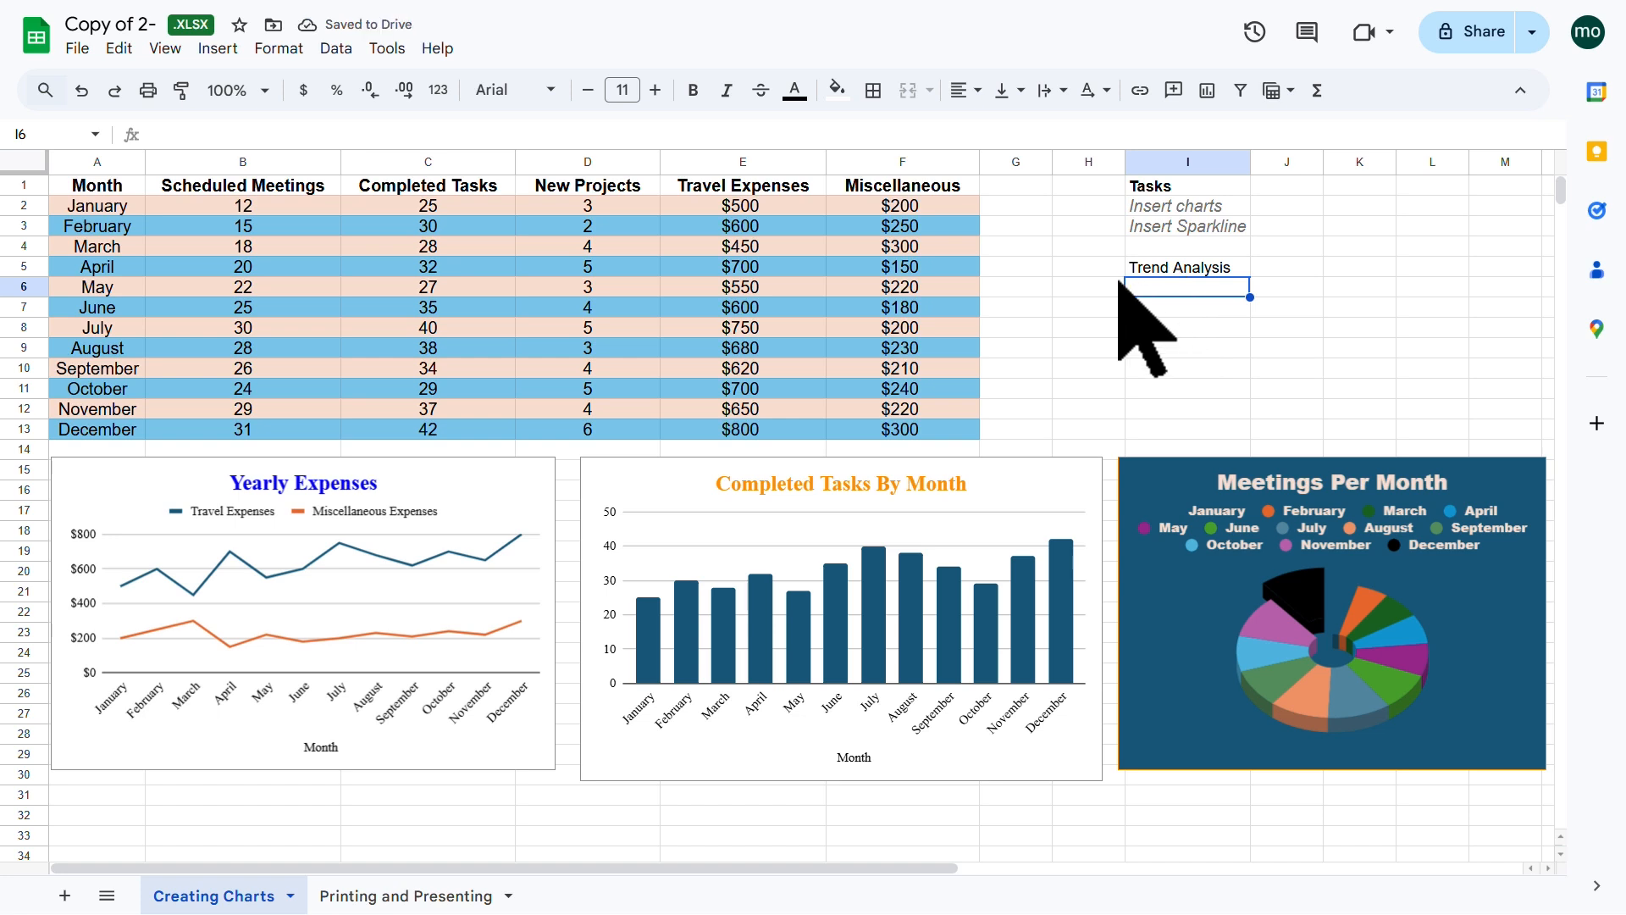
text(=)
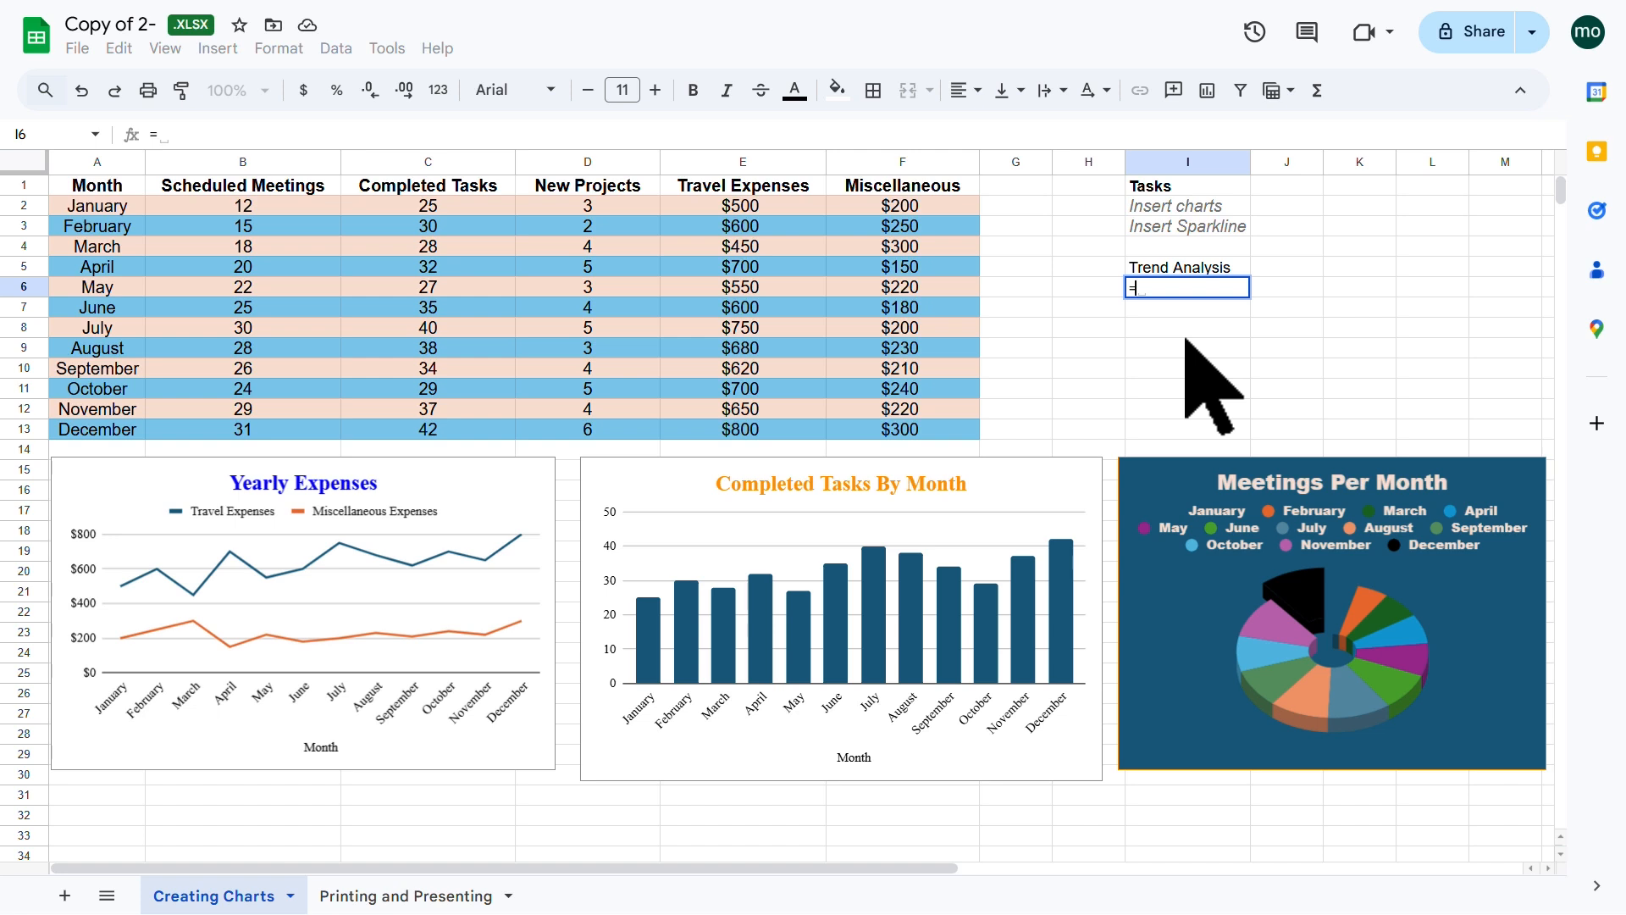
text(sp)
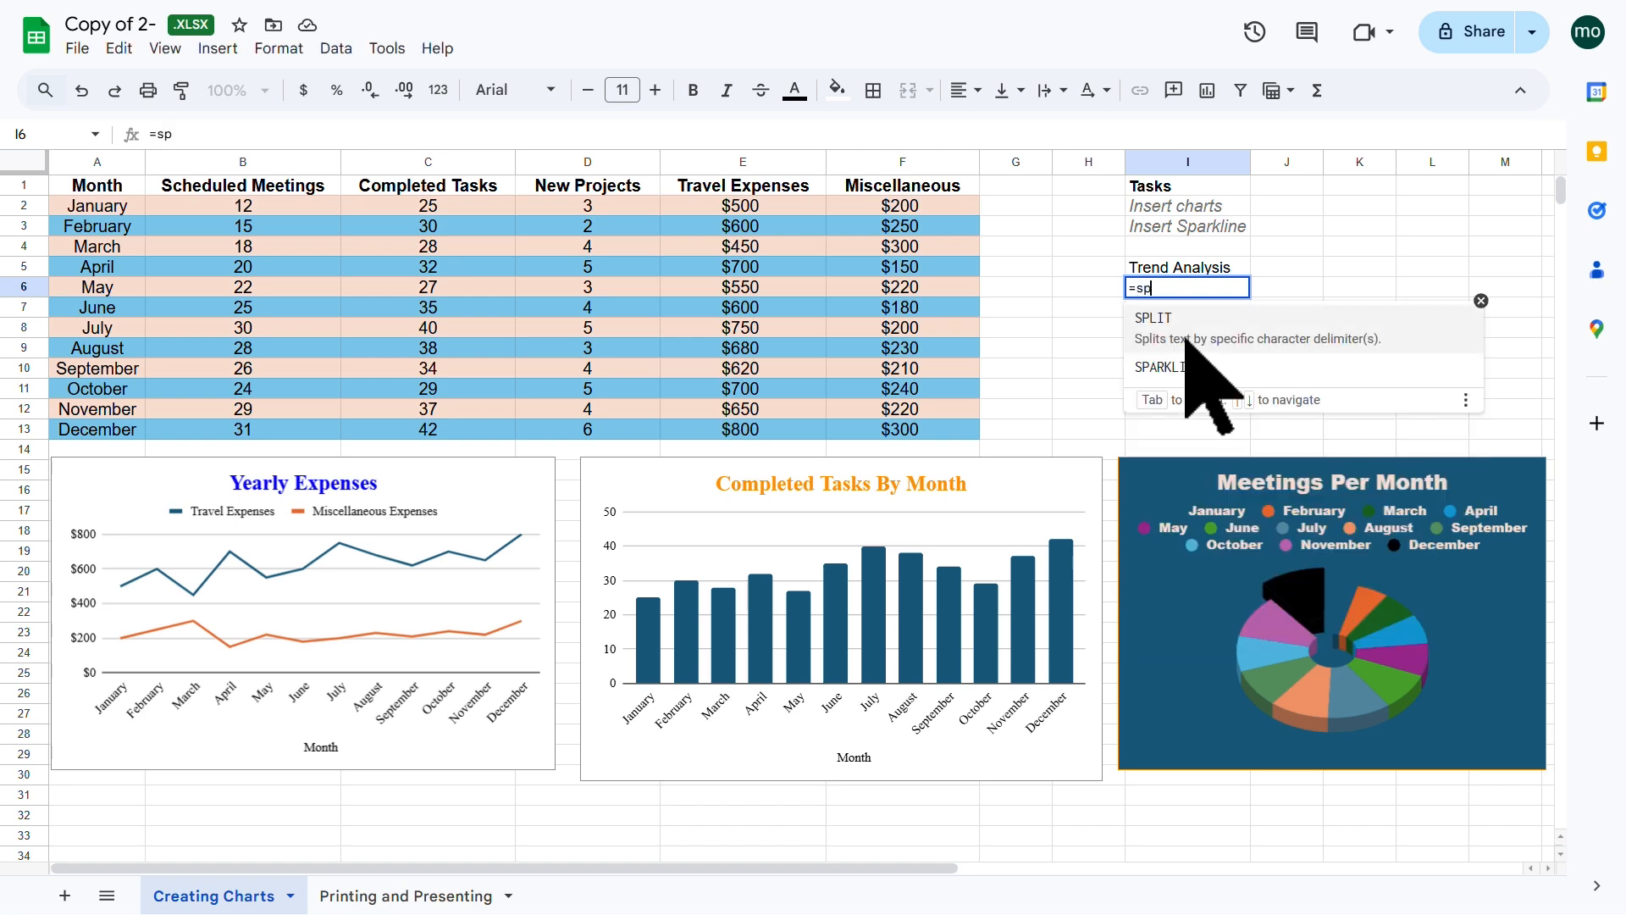
text(arkl)
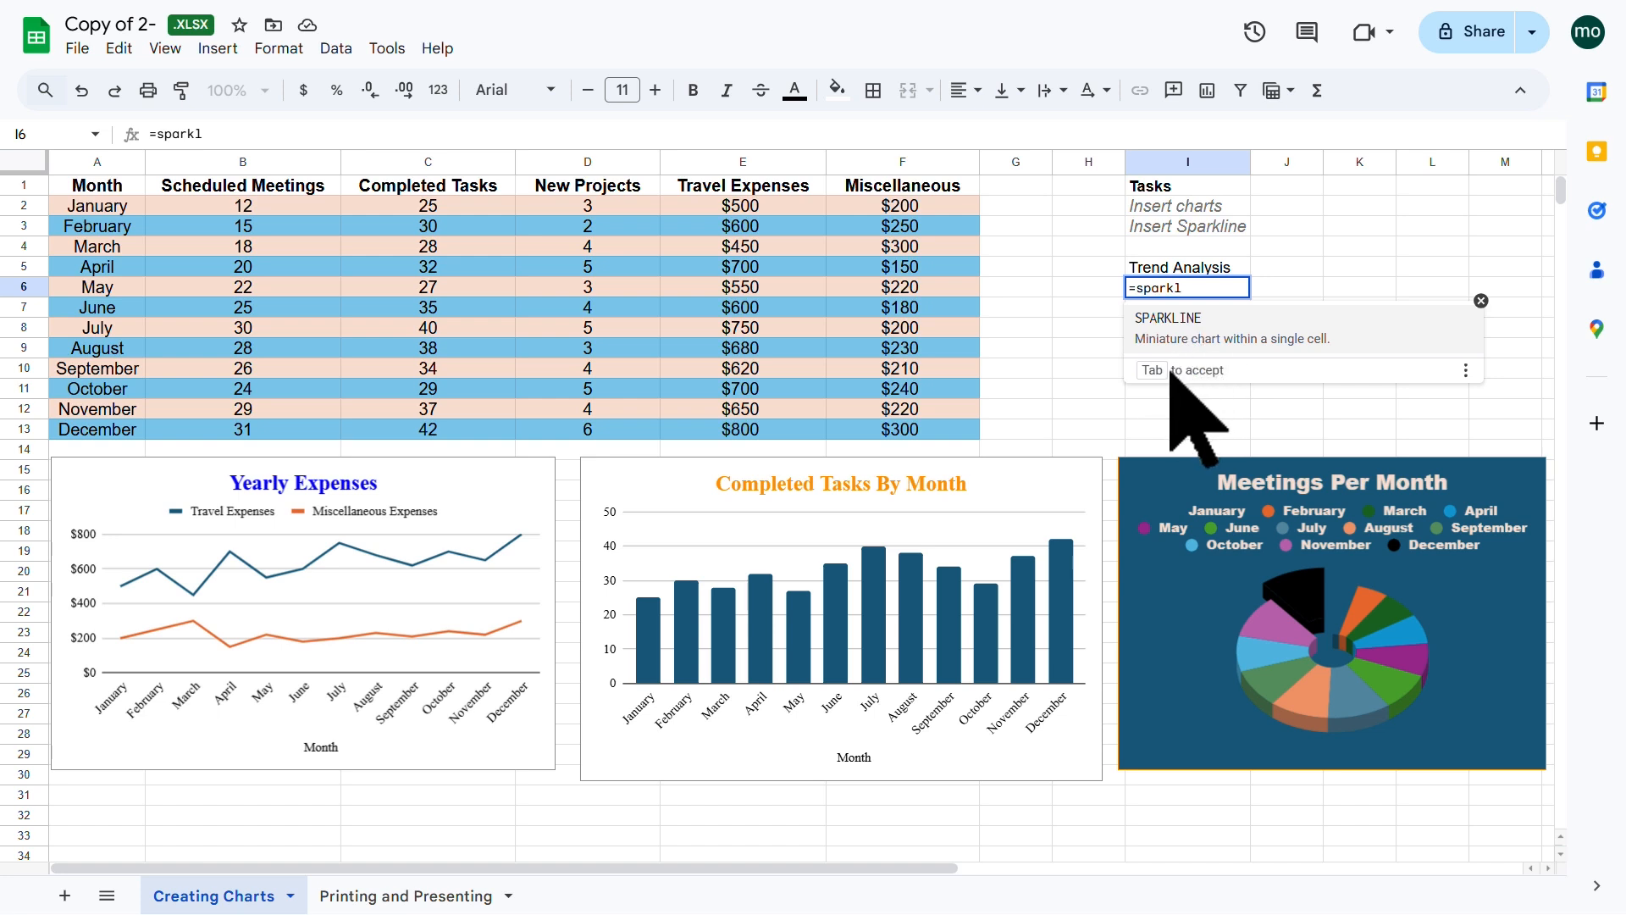
key(Tab)
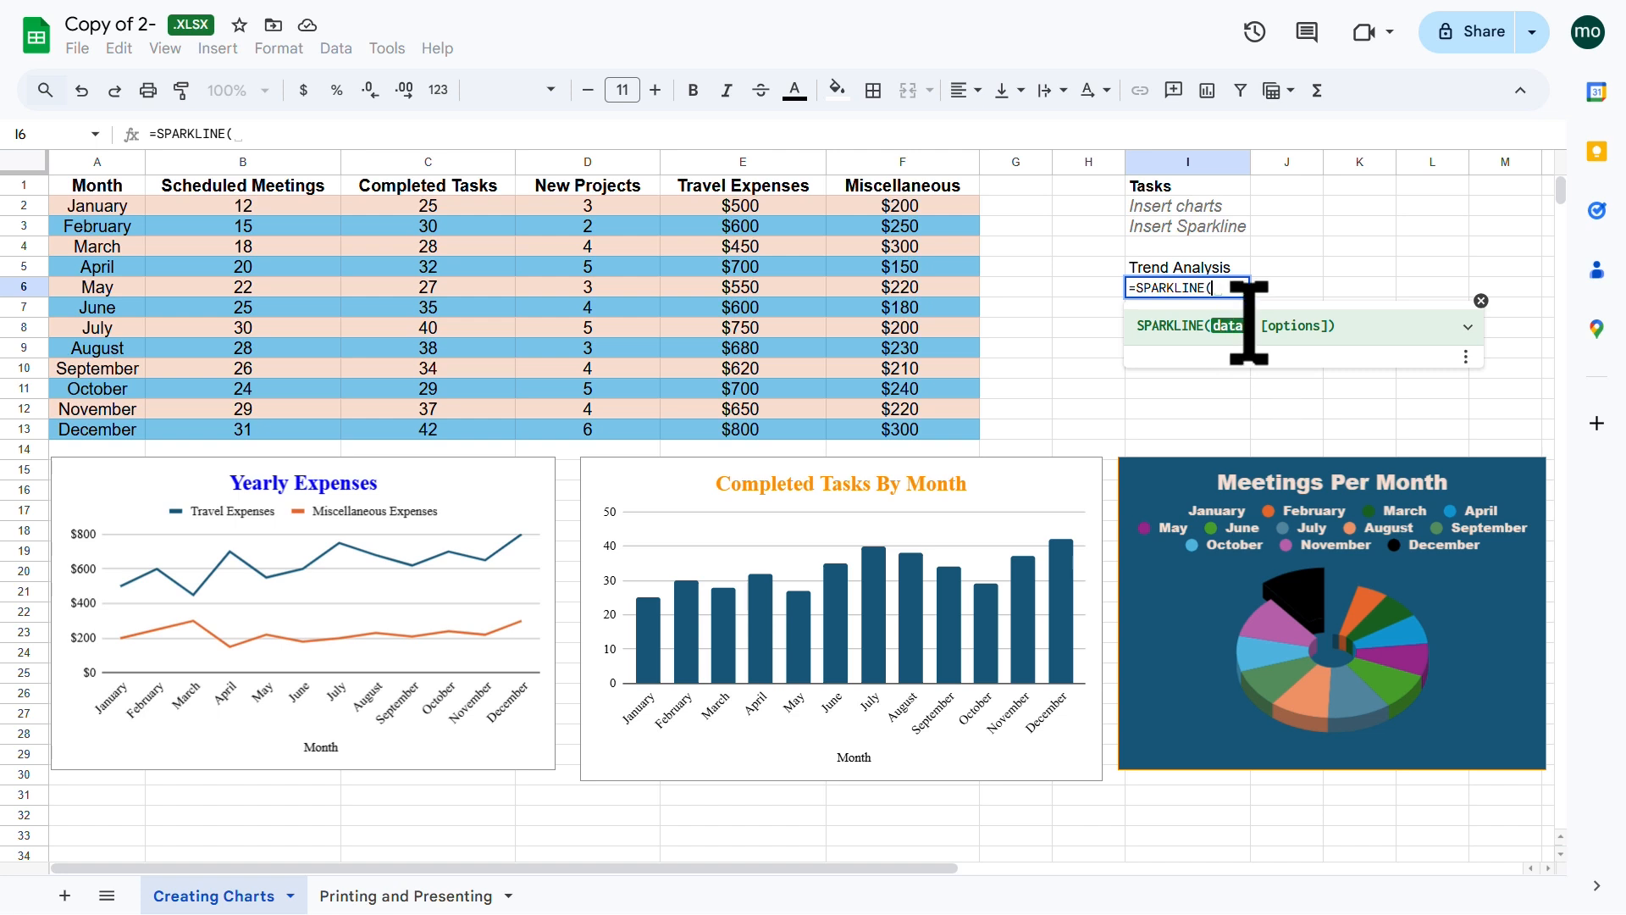
click(1467, 327)
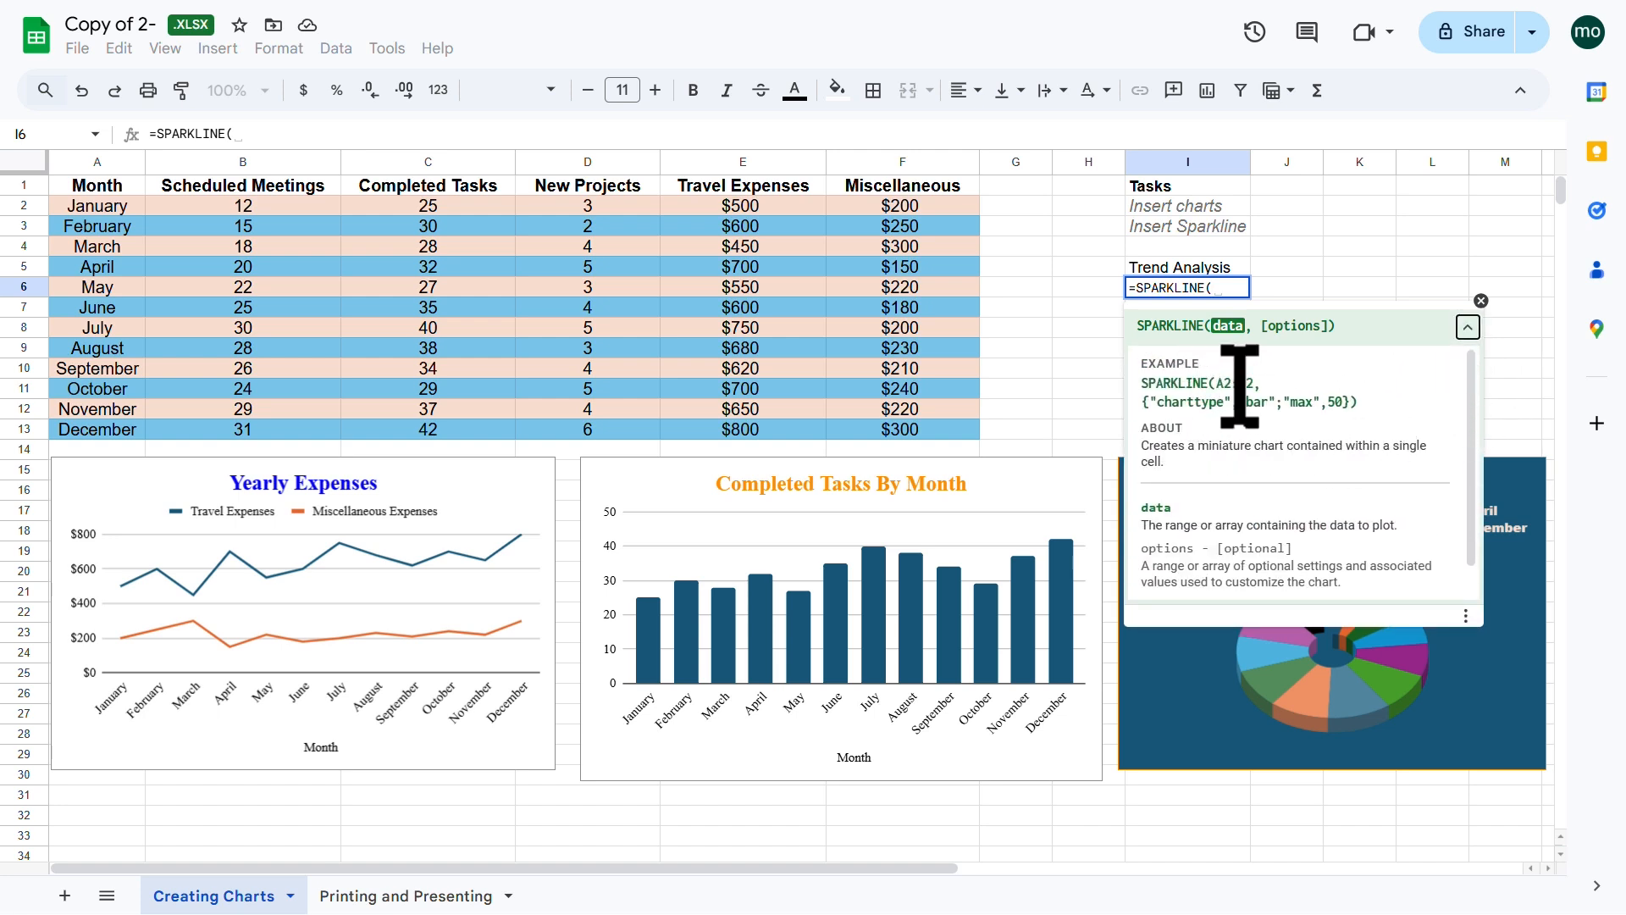
drag(1219, 382, 1256, 382)
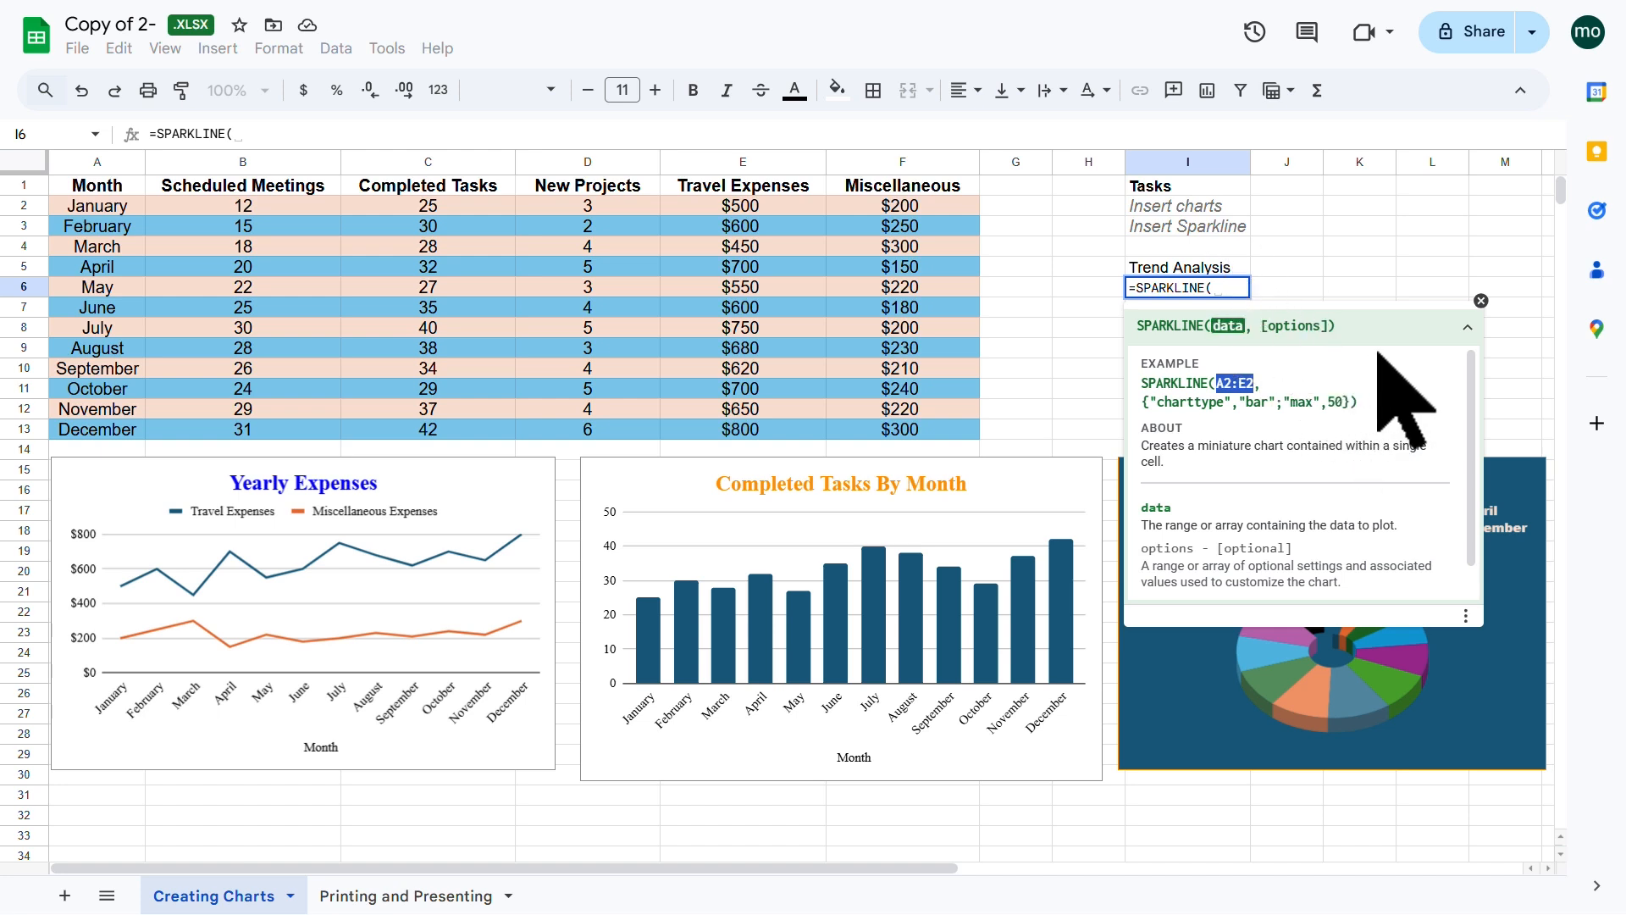
click(1481, 301)
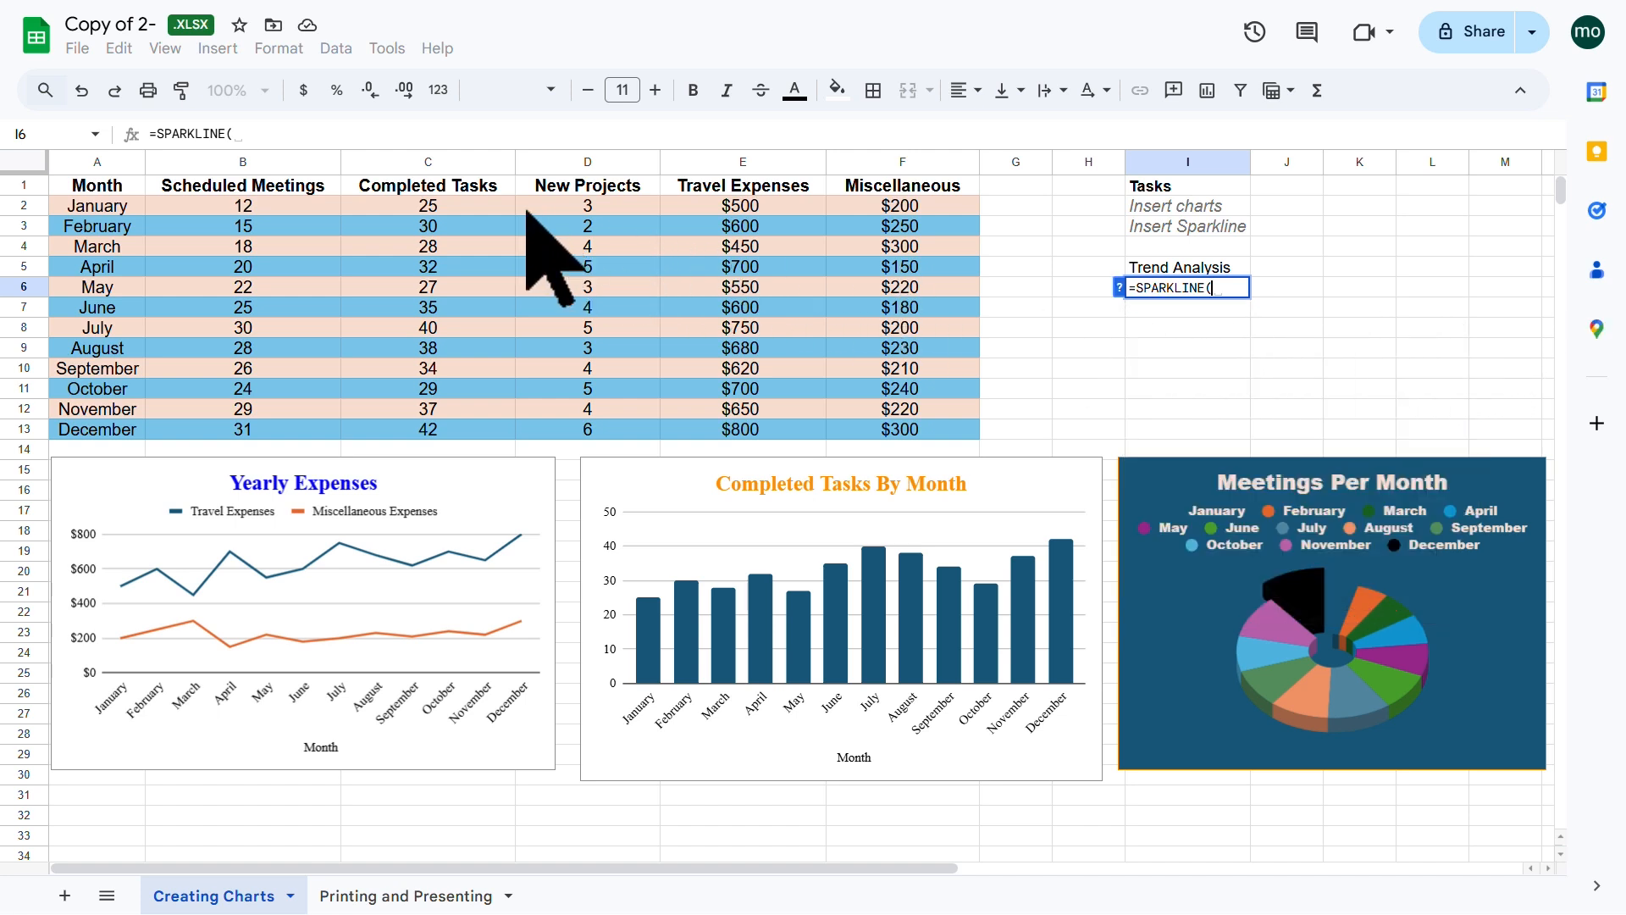
click(481, 210)
drag(481, 211, 470, 424)
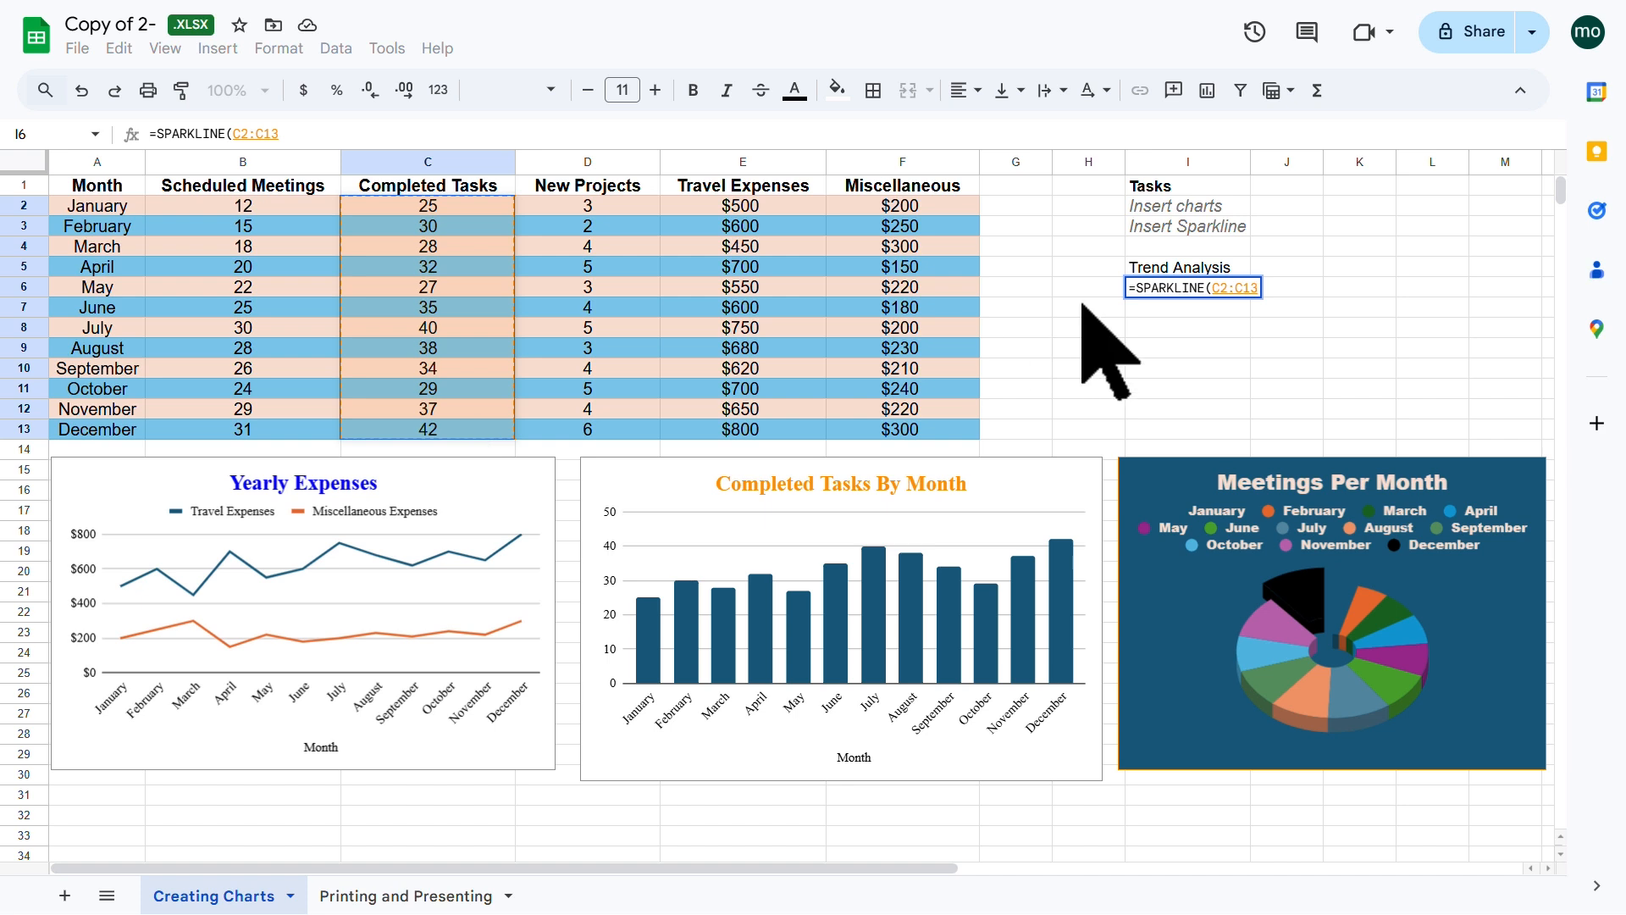
text())
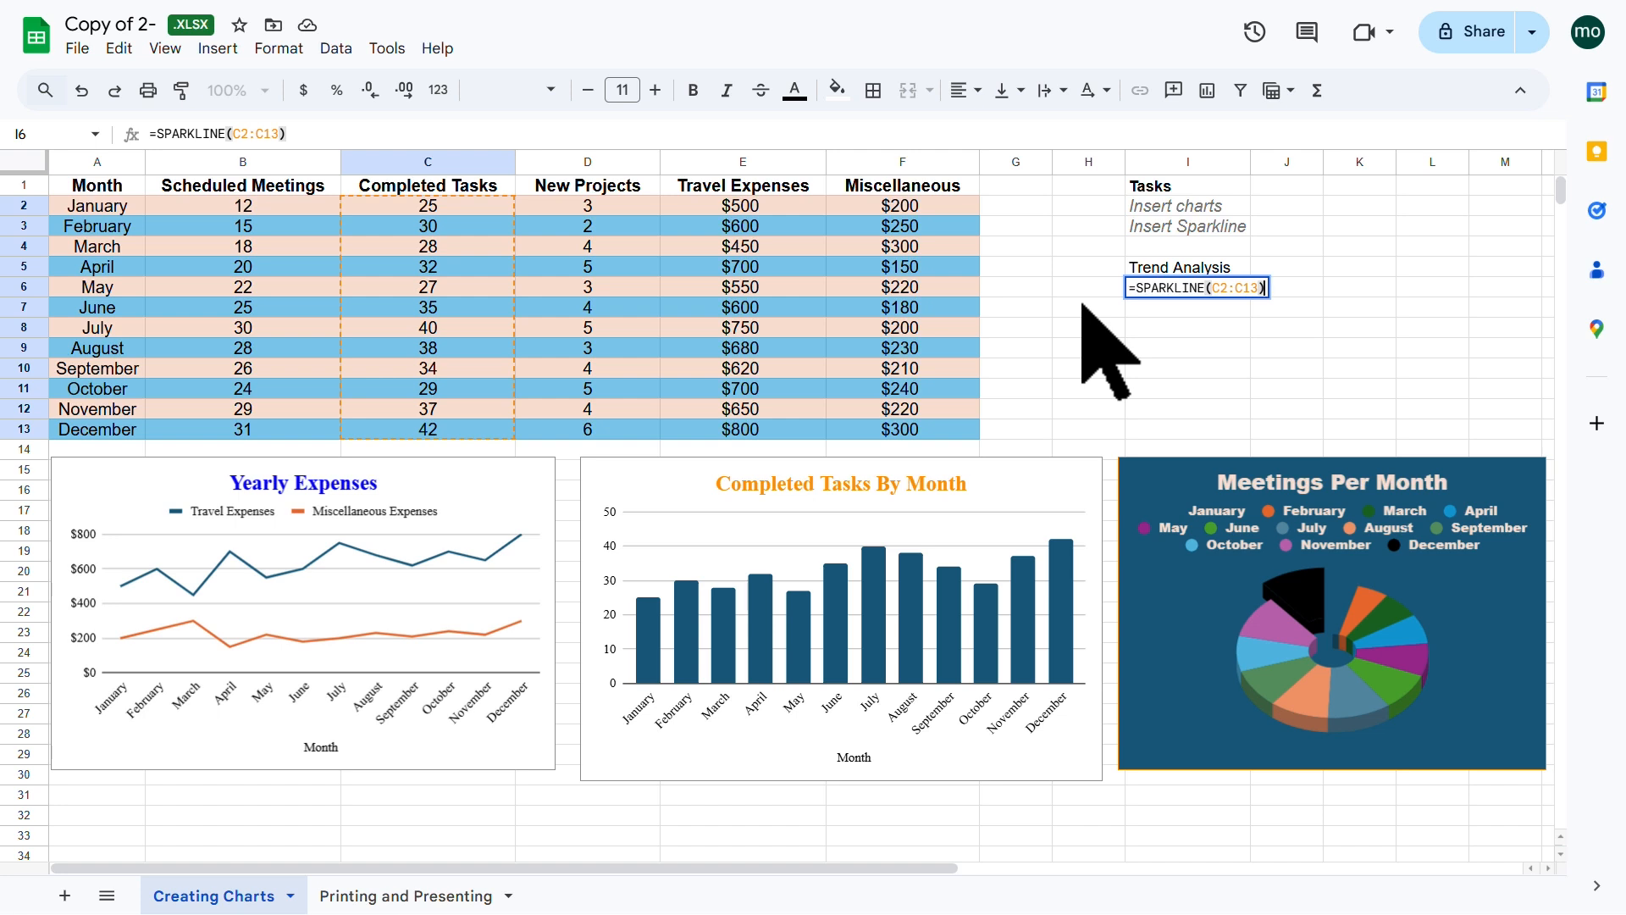
key(Return)
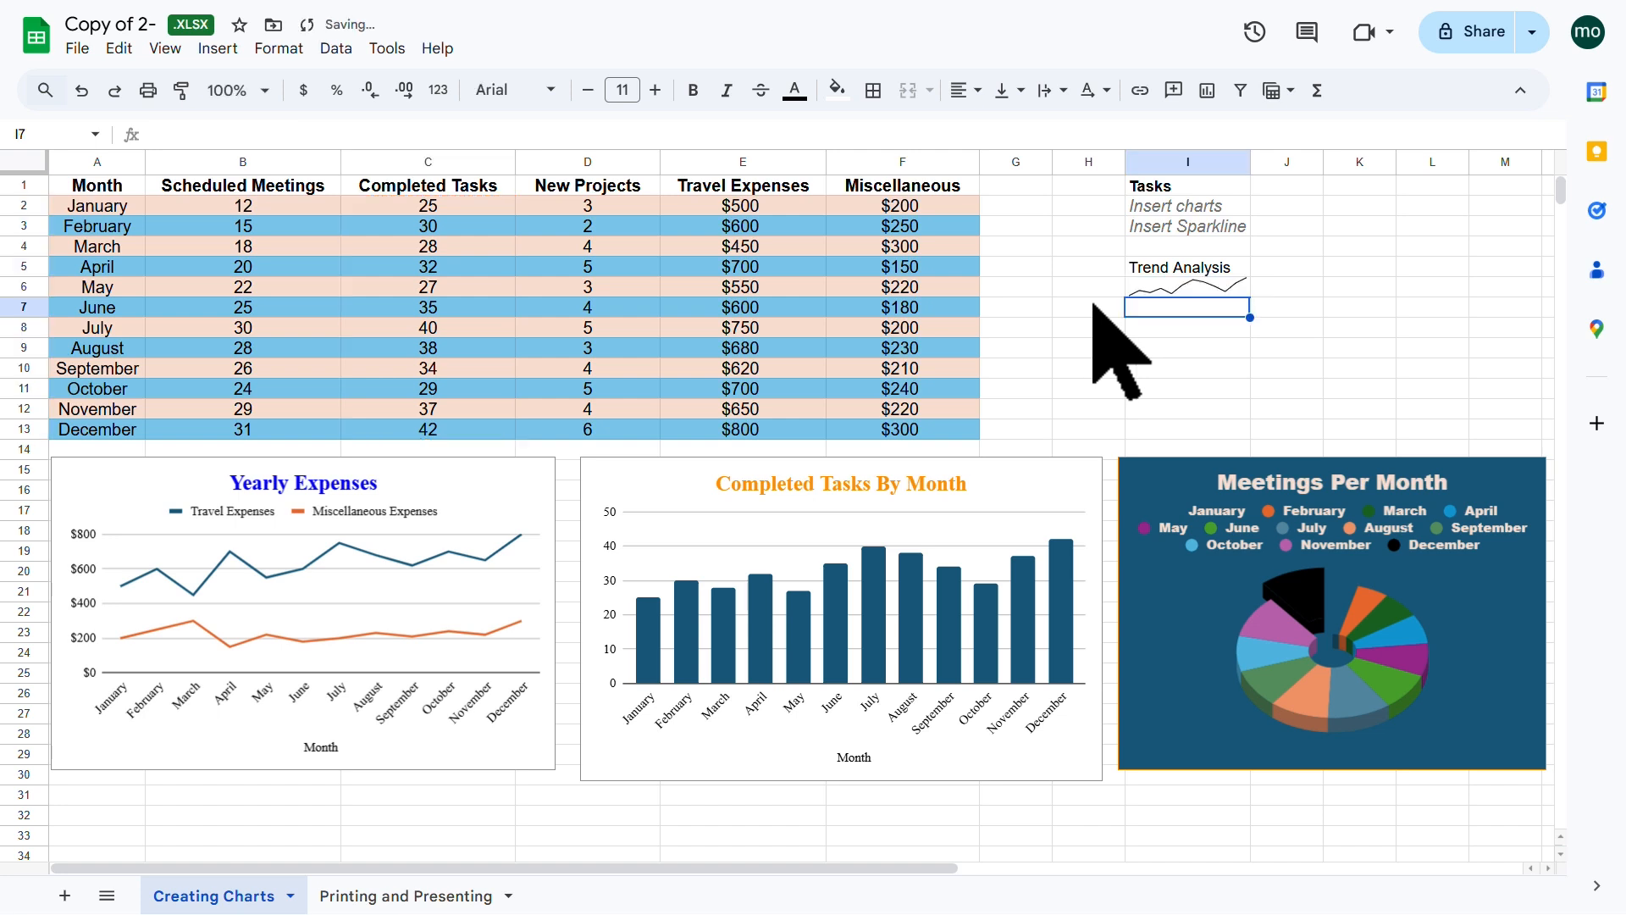
click(1196, 332)
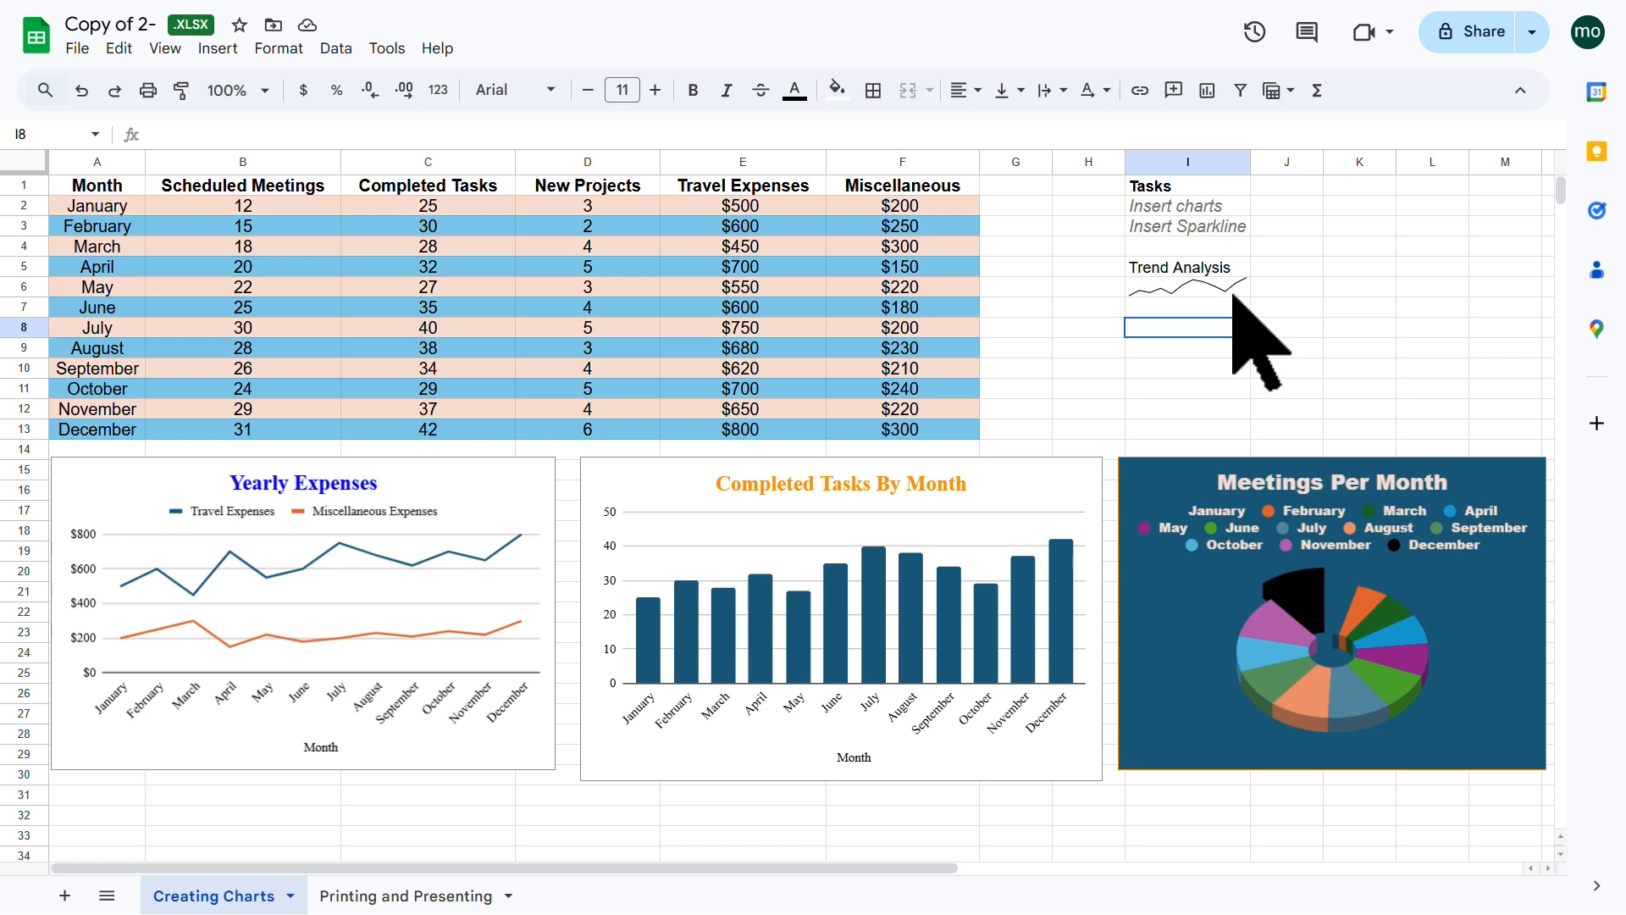
Step: Colour the I6 sparkline orange on a black cell fill
click(1220, 290)
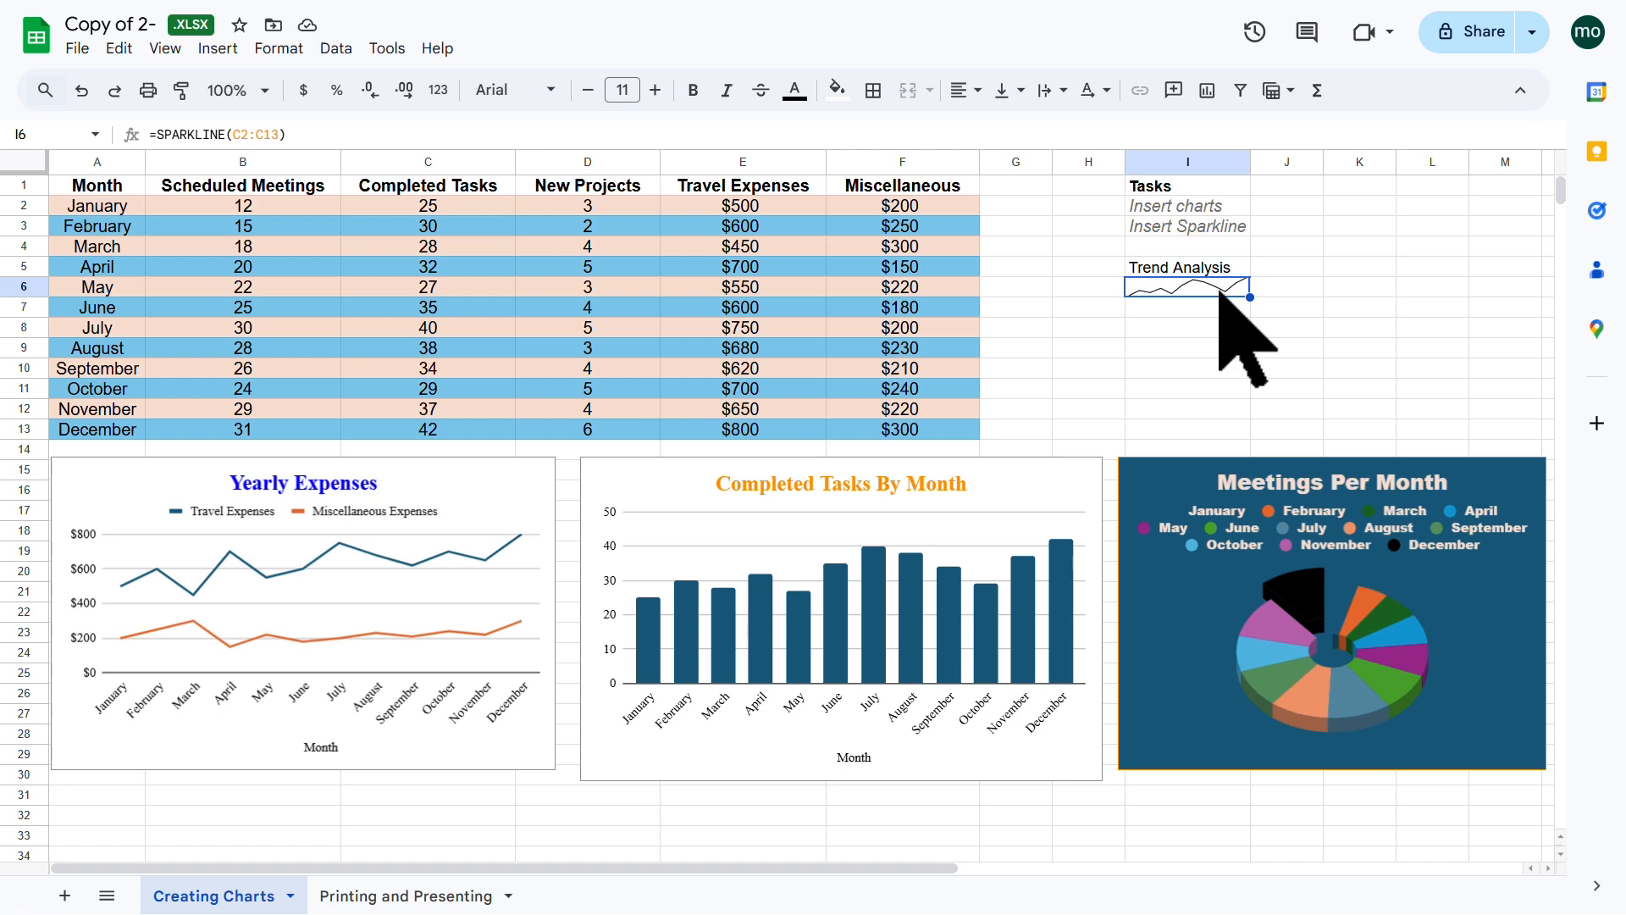
click(799, 93)
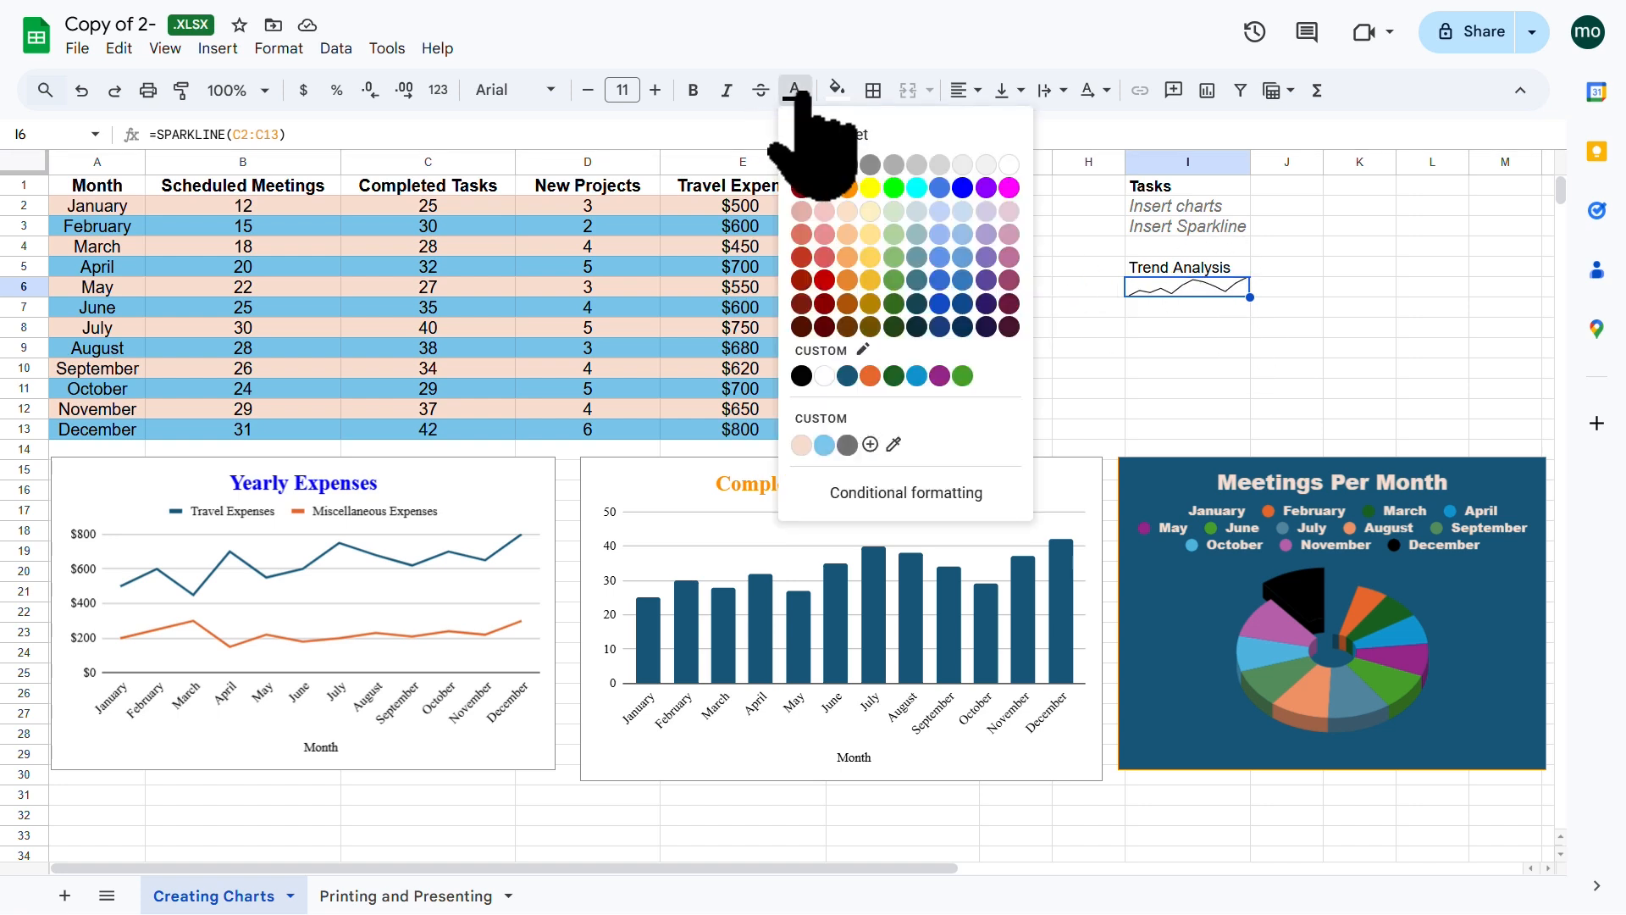
click(850, 185)
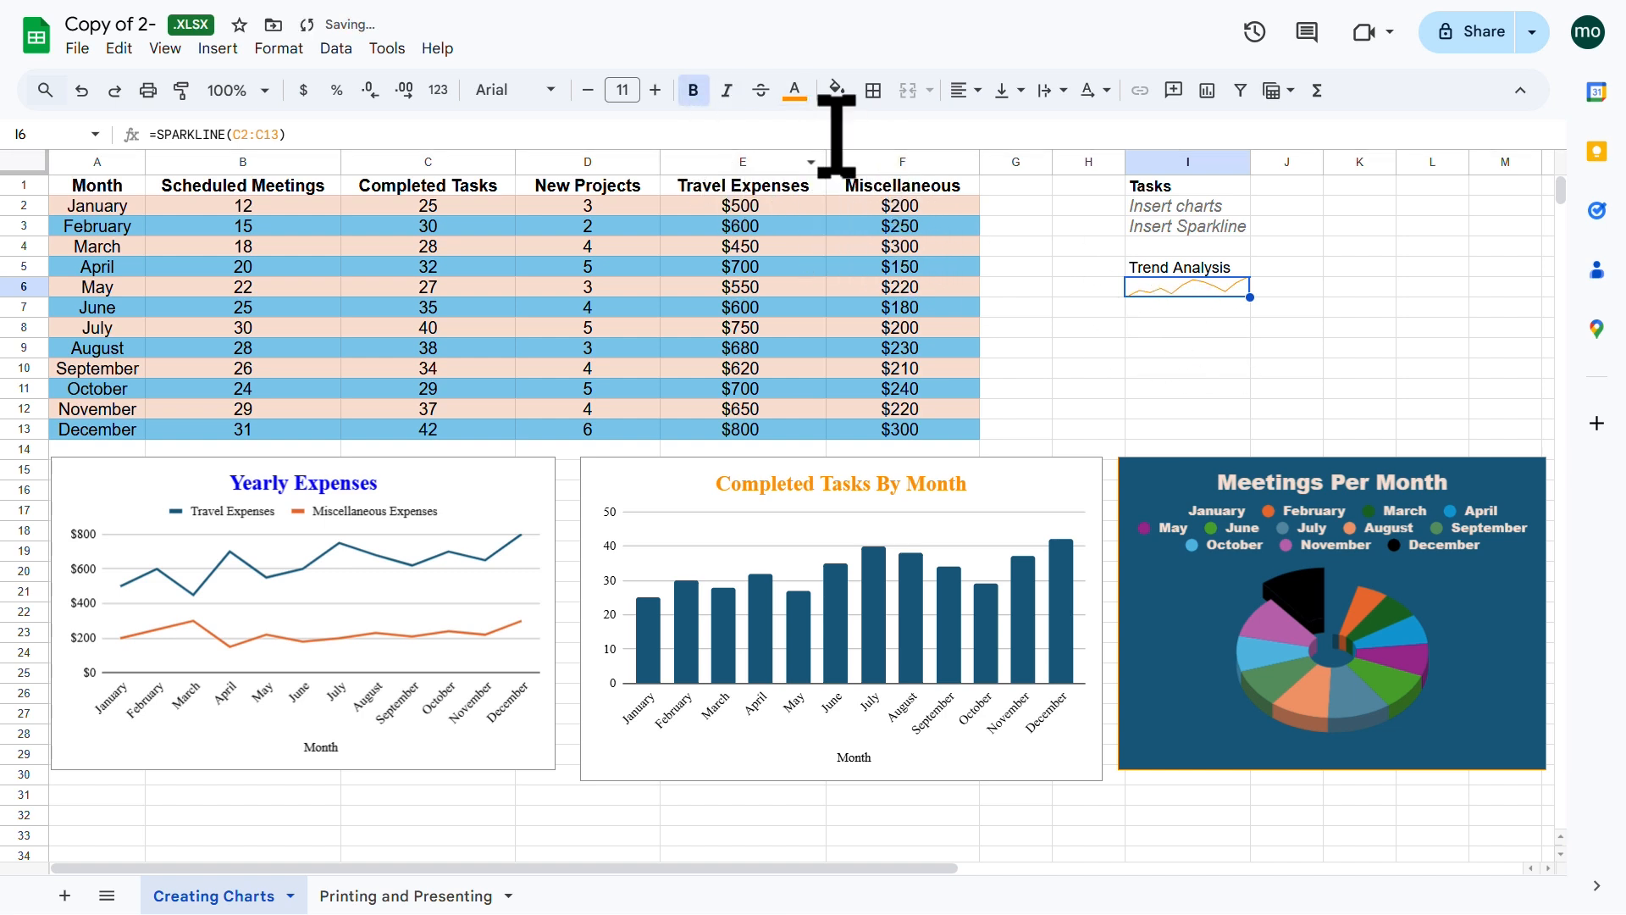
click(838, 93)
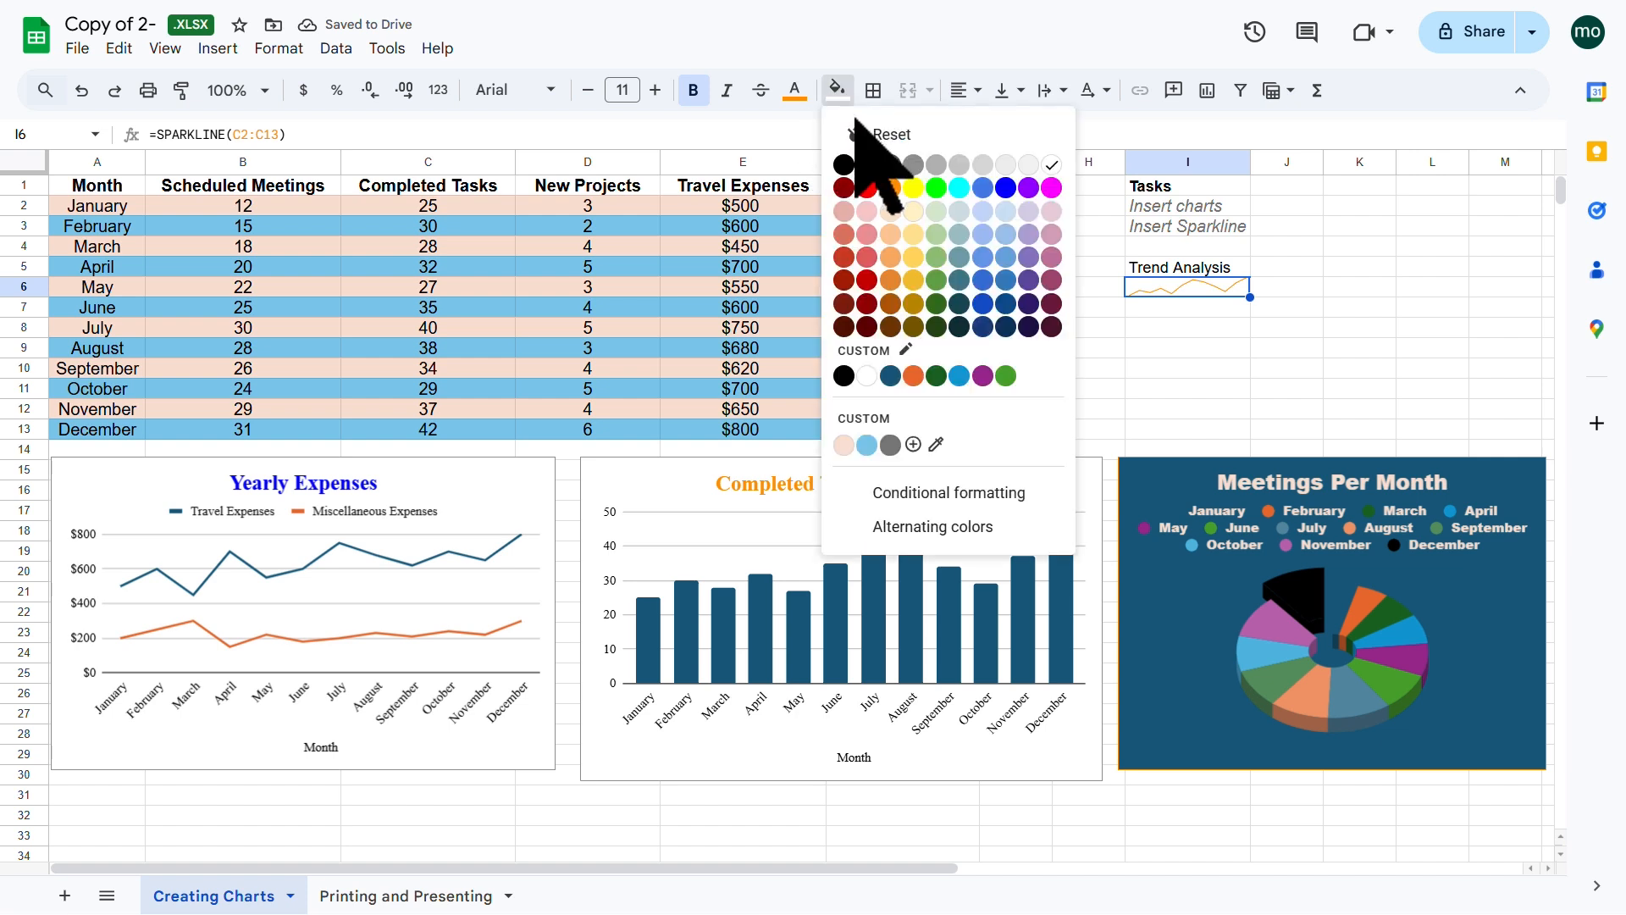
click(844, 163)
click(1201, 345)
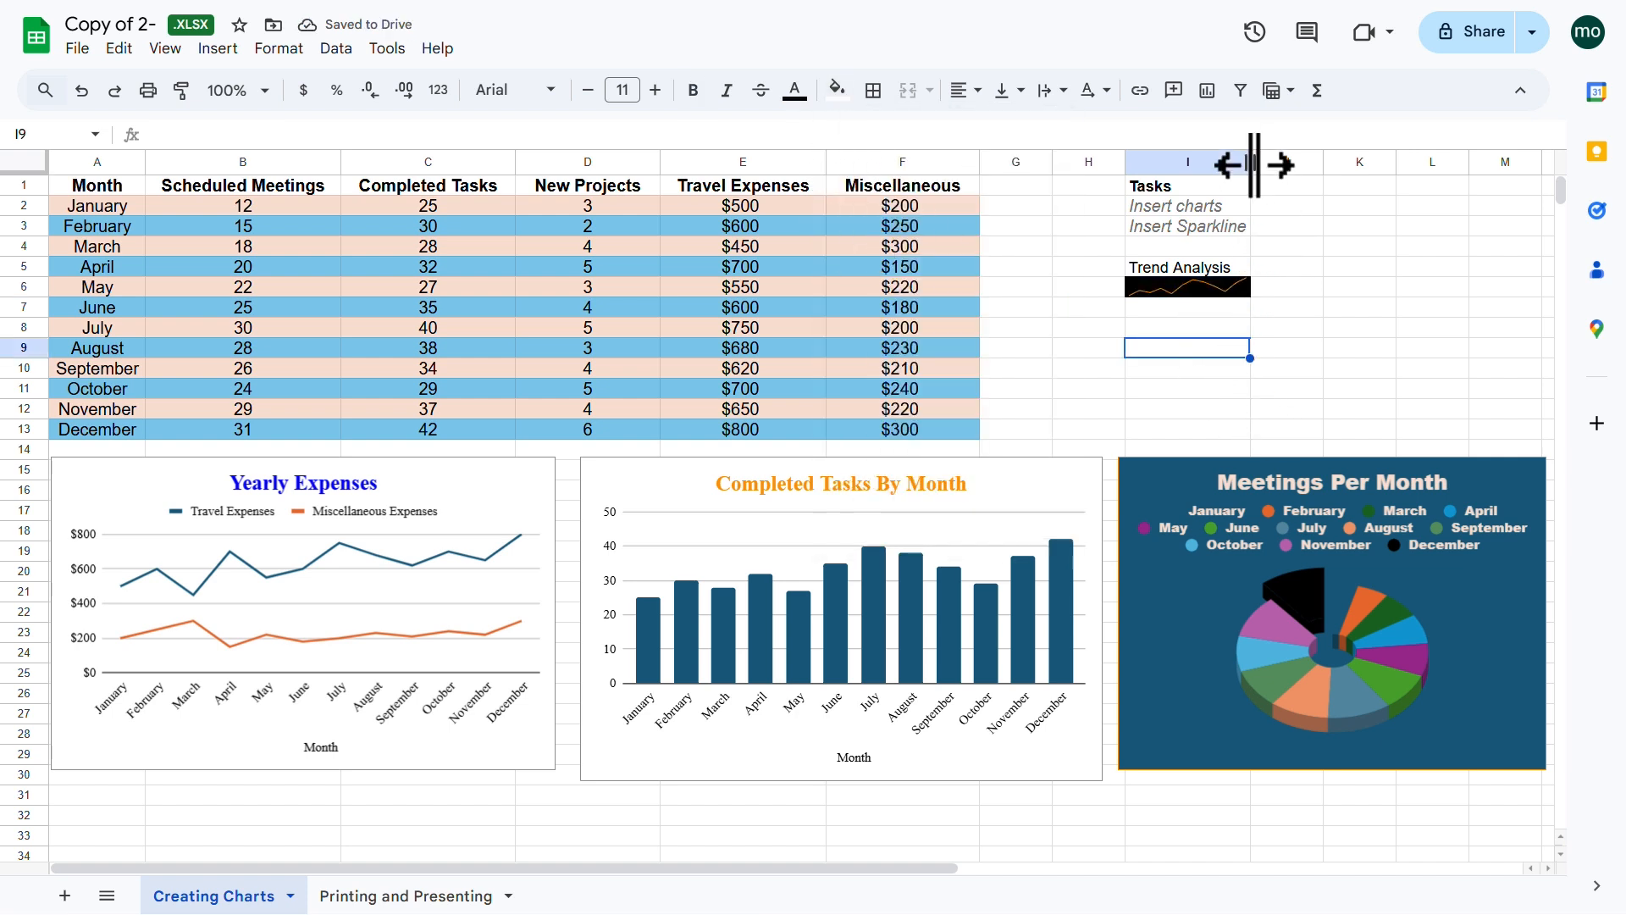
Step: Widen column I and make row 6 taller to enlarge the sparkline
drag(1252, 161, 1334, 161)
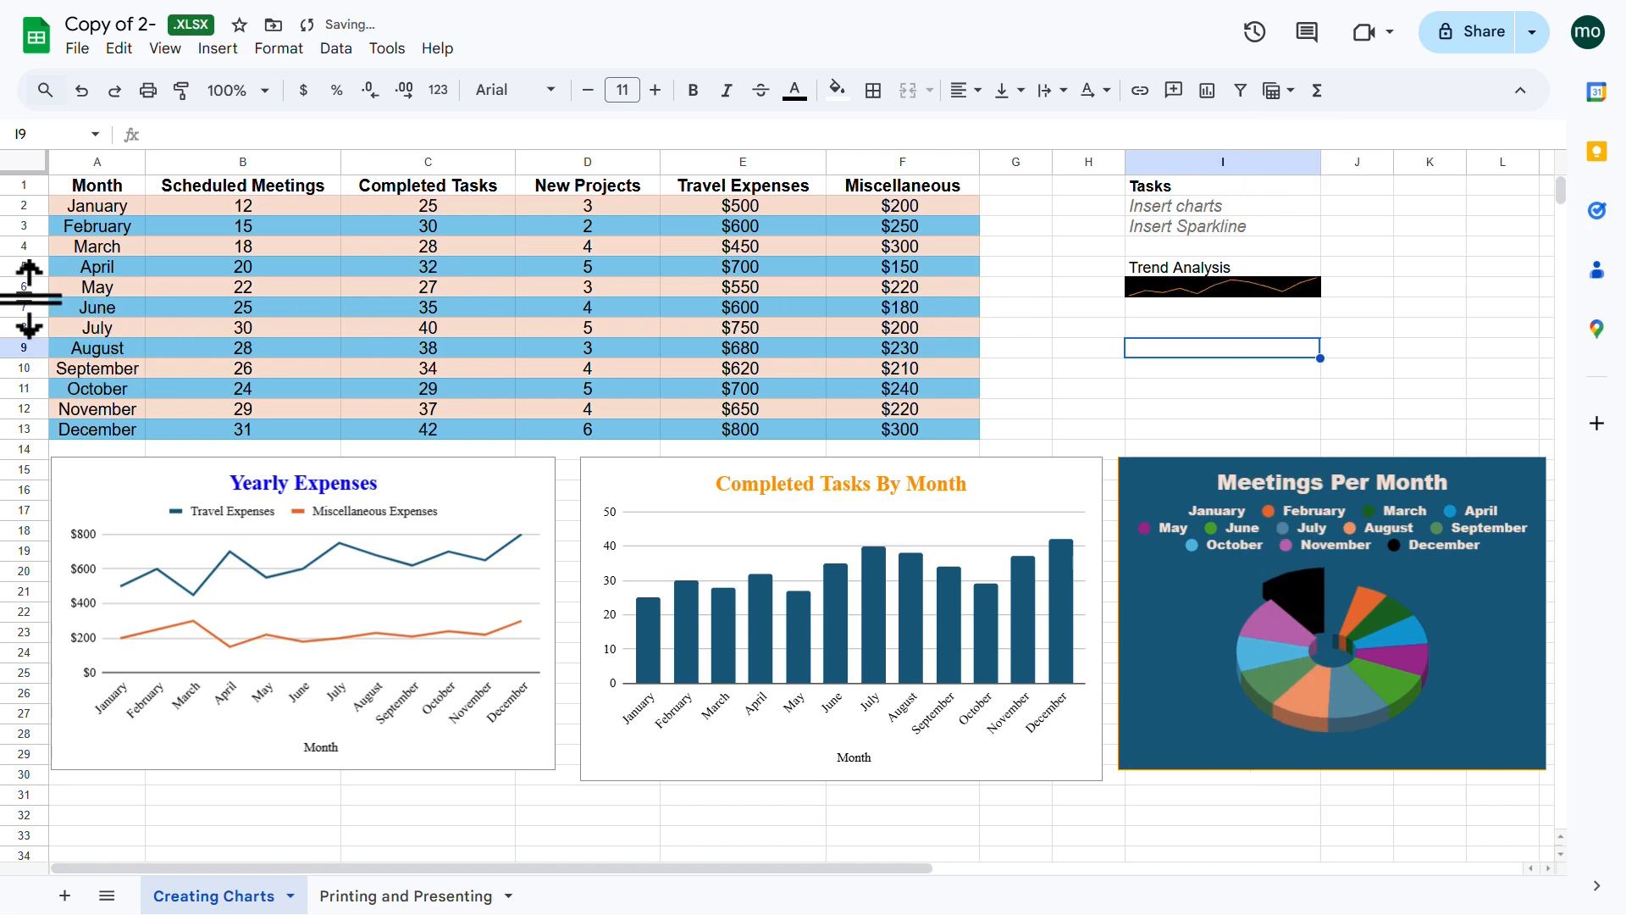
drag(30, 298, 31, 335)
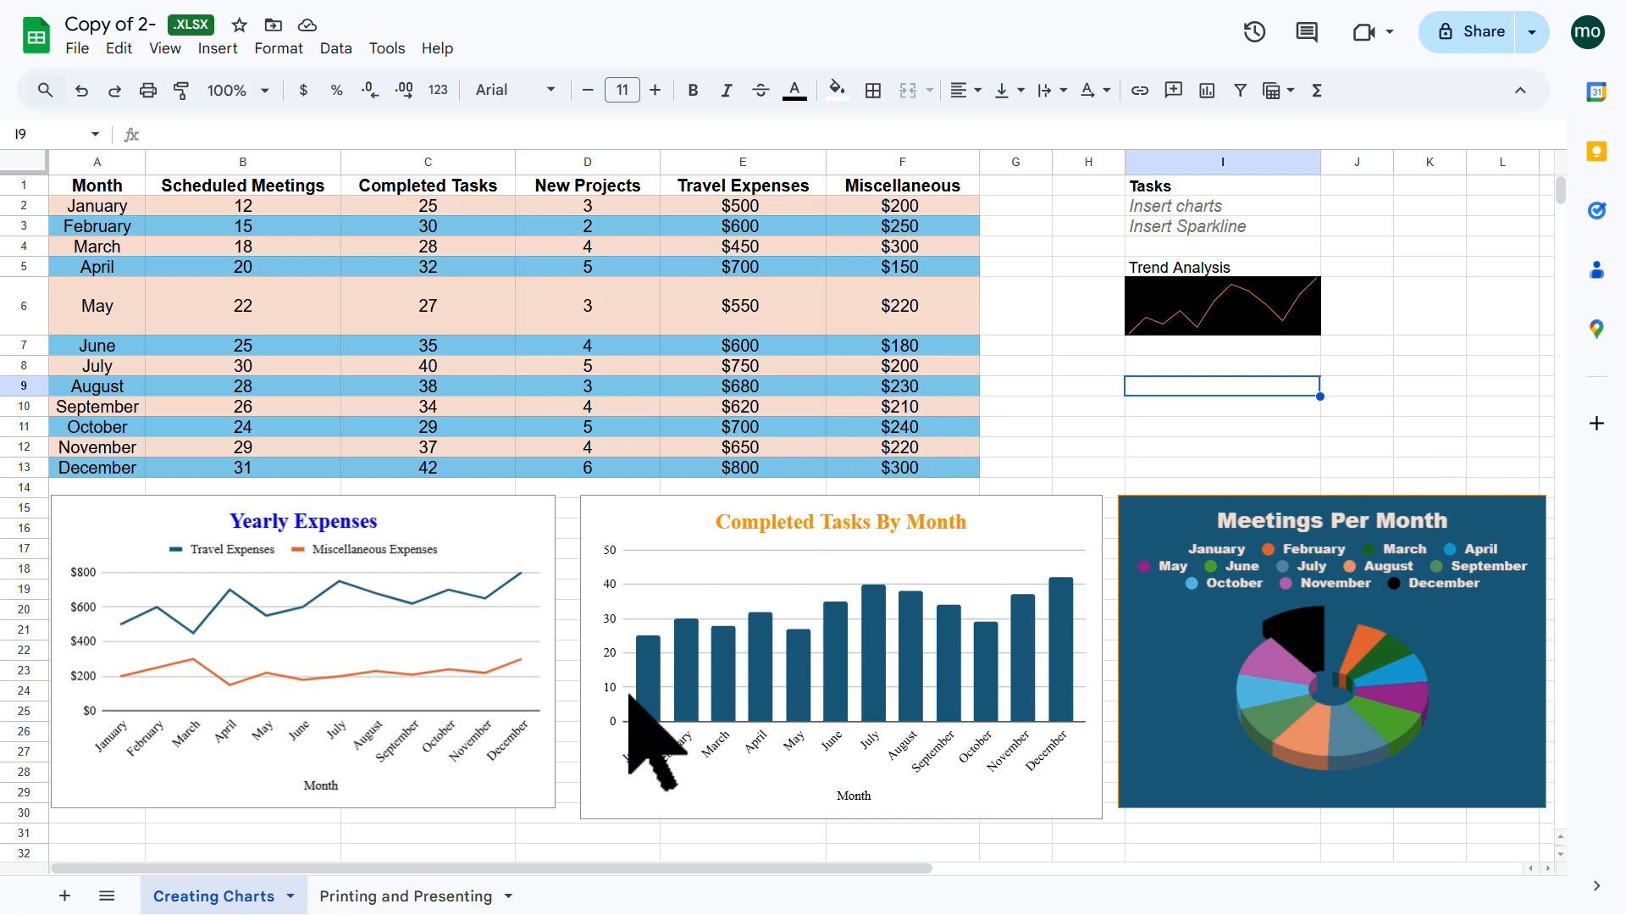
click(424, 898)
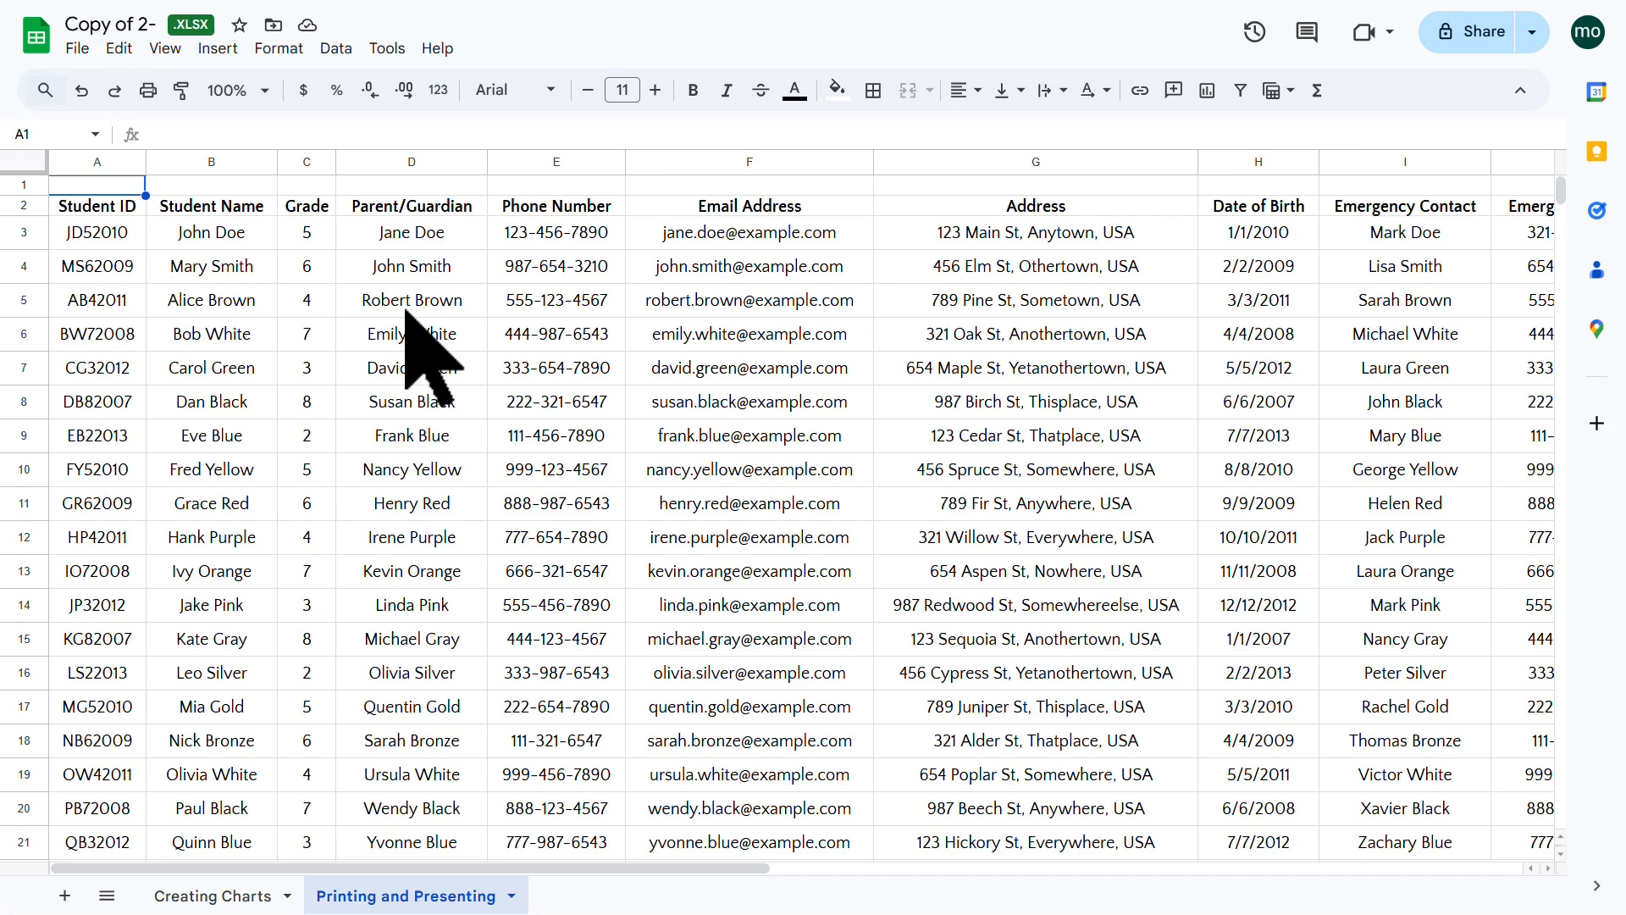
Step: Look over the student records table on the Printing and Presenting sheet
scroll(407, 311, down, 5)
scroll(399, 321, up, 5)
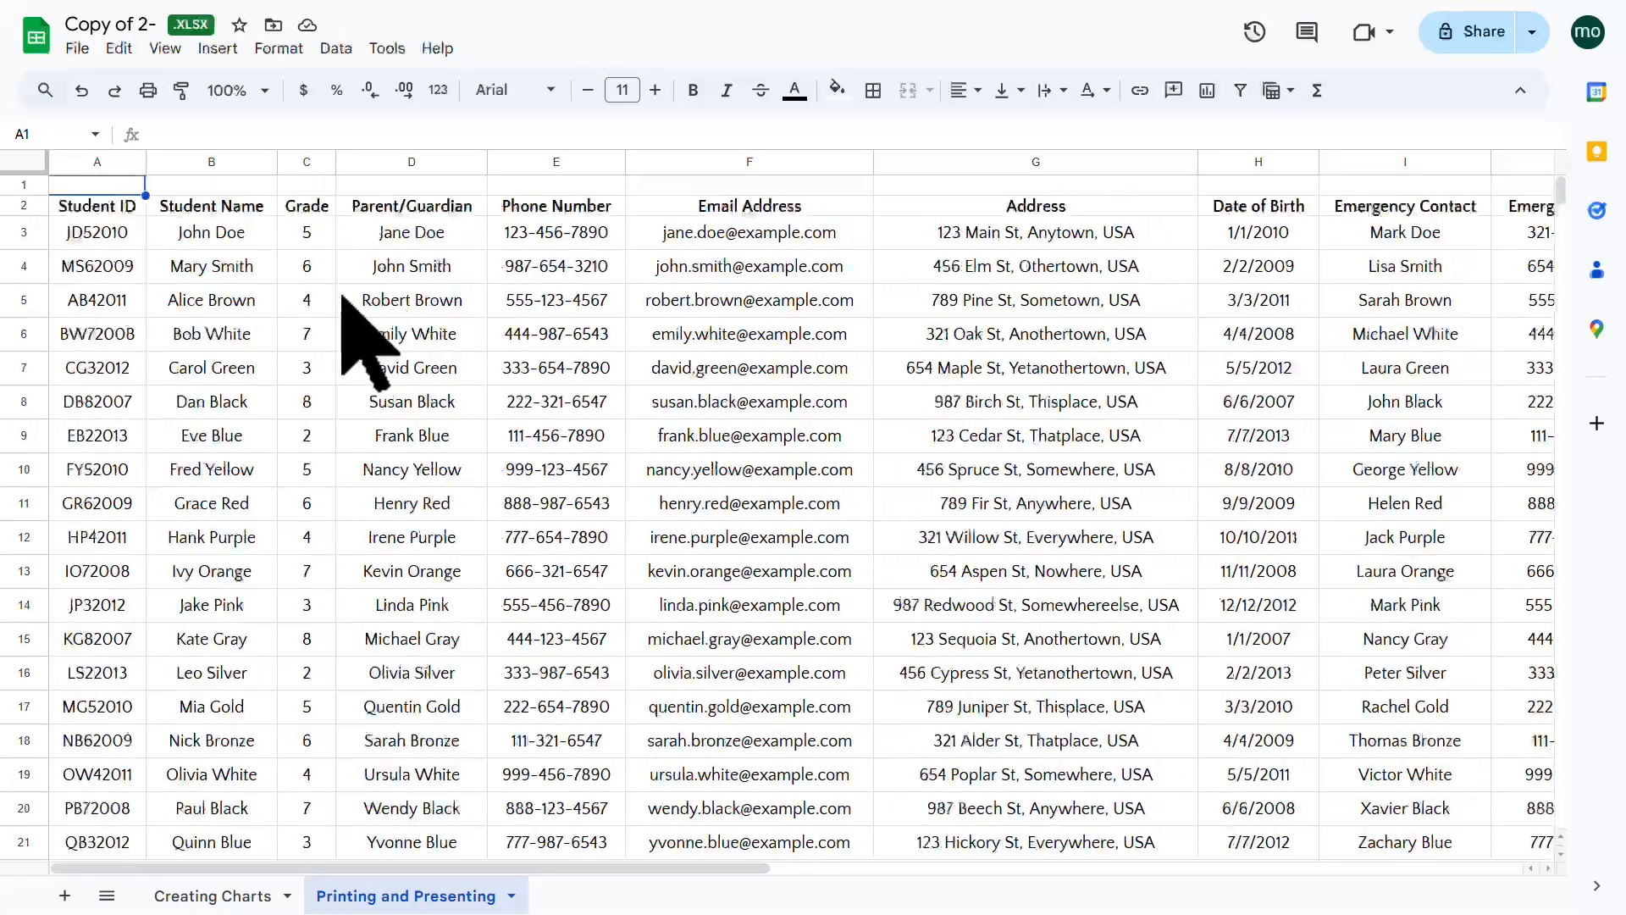
click(94, 161)
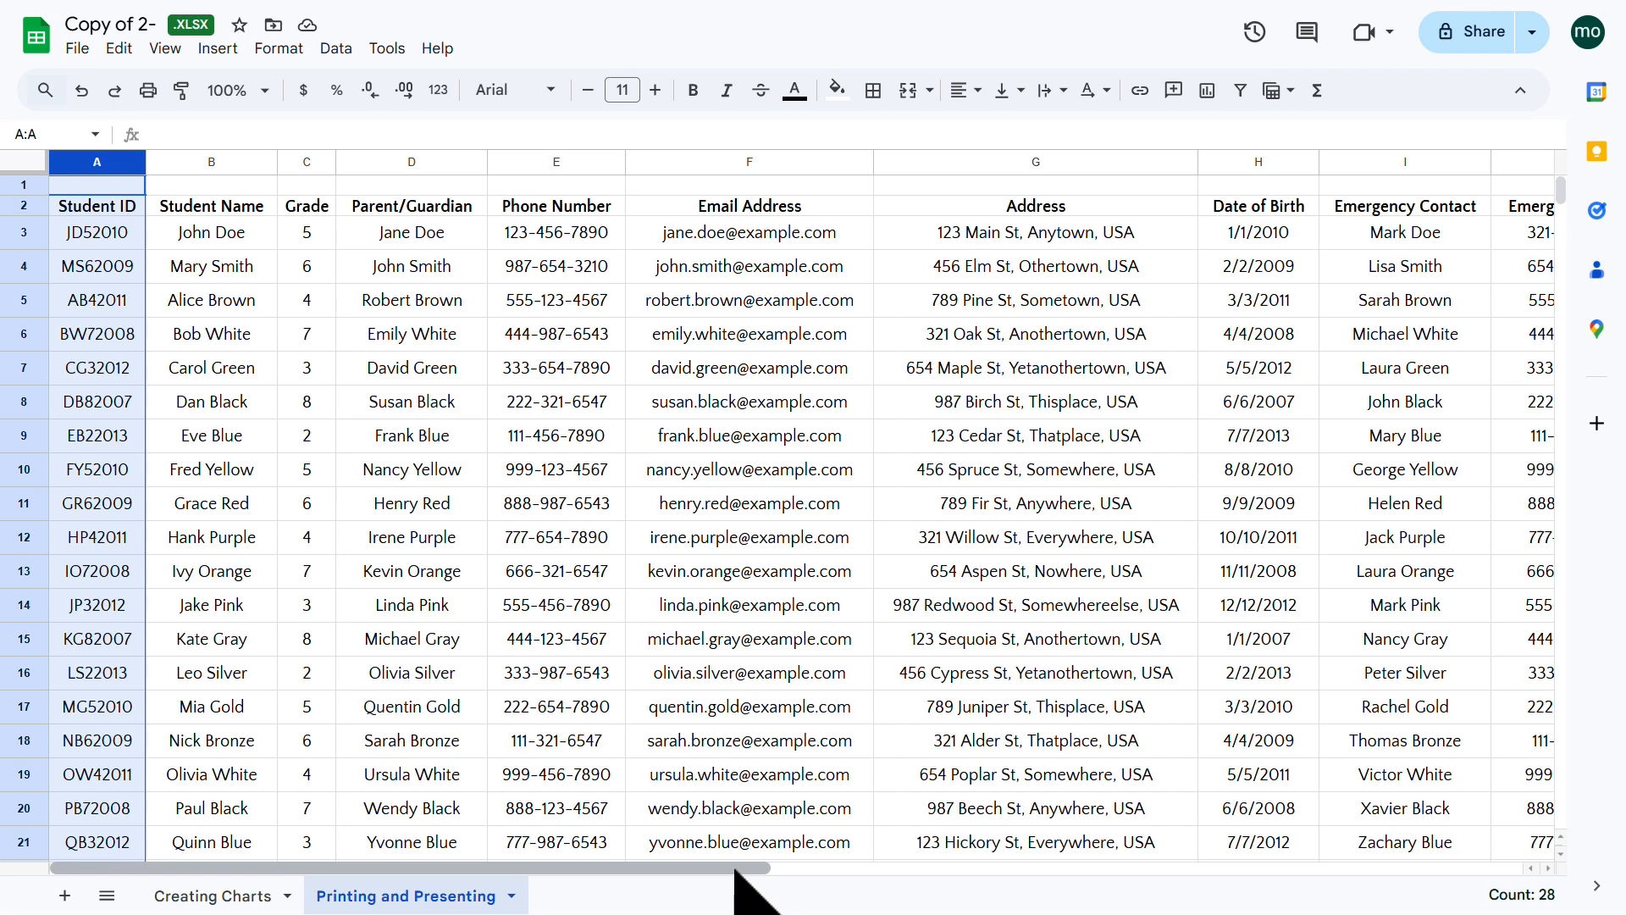
mouse_move(738, 872)
mouse_down()
mouse_move(1286, 873)
mouse_move(726, 871)
mouse_up()
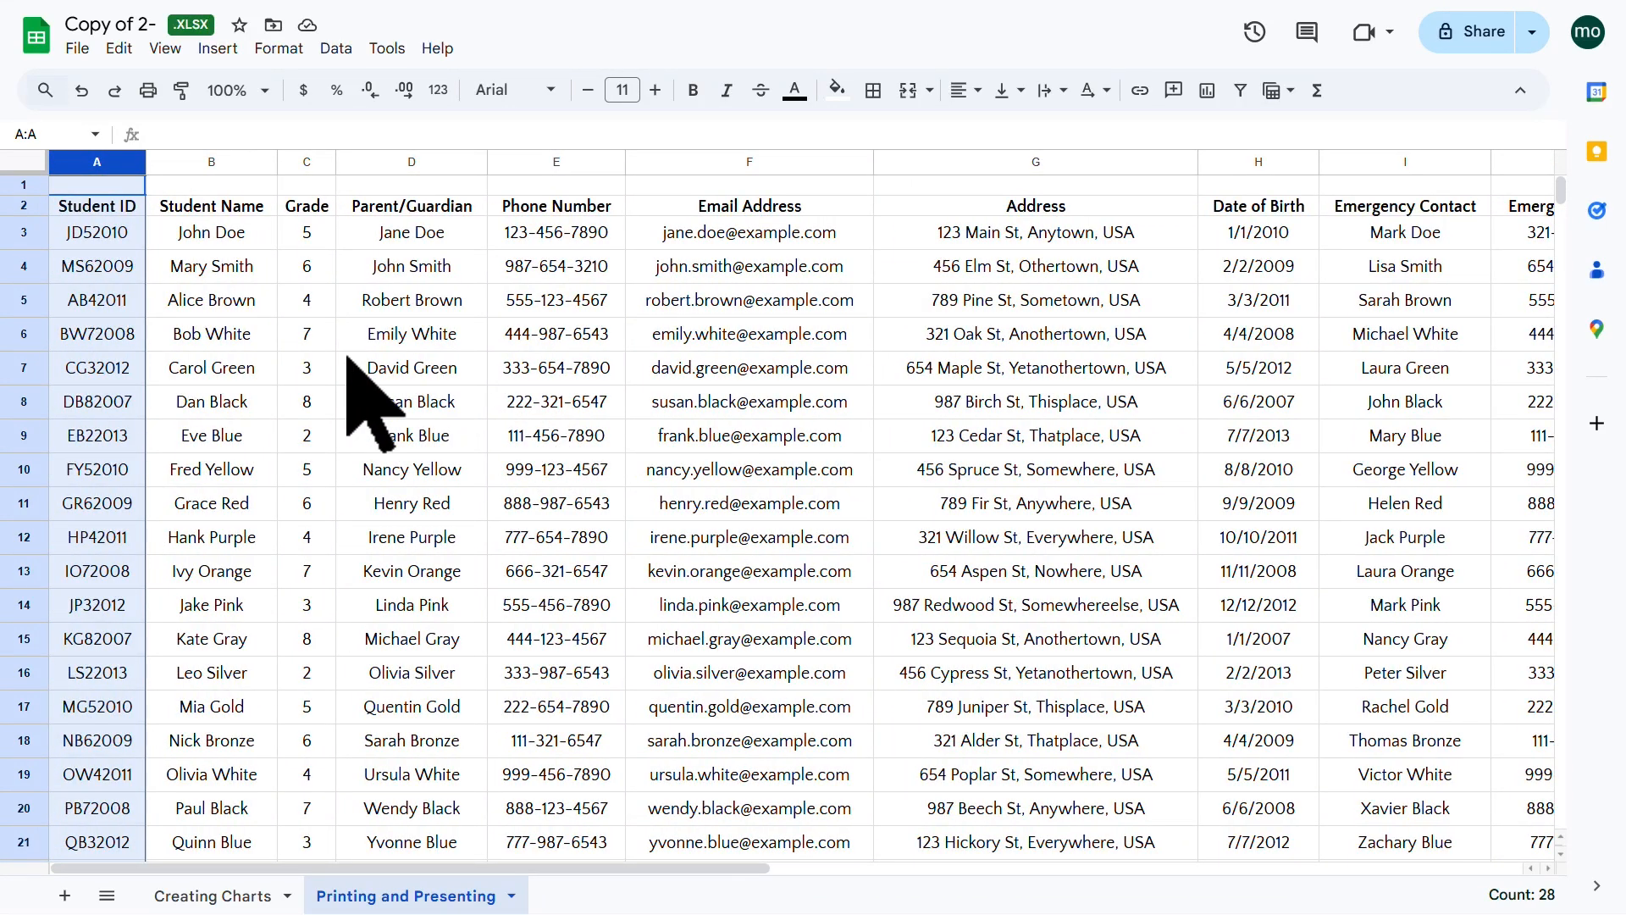
scroll(349, 359, down, 8)
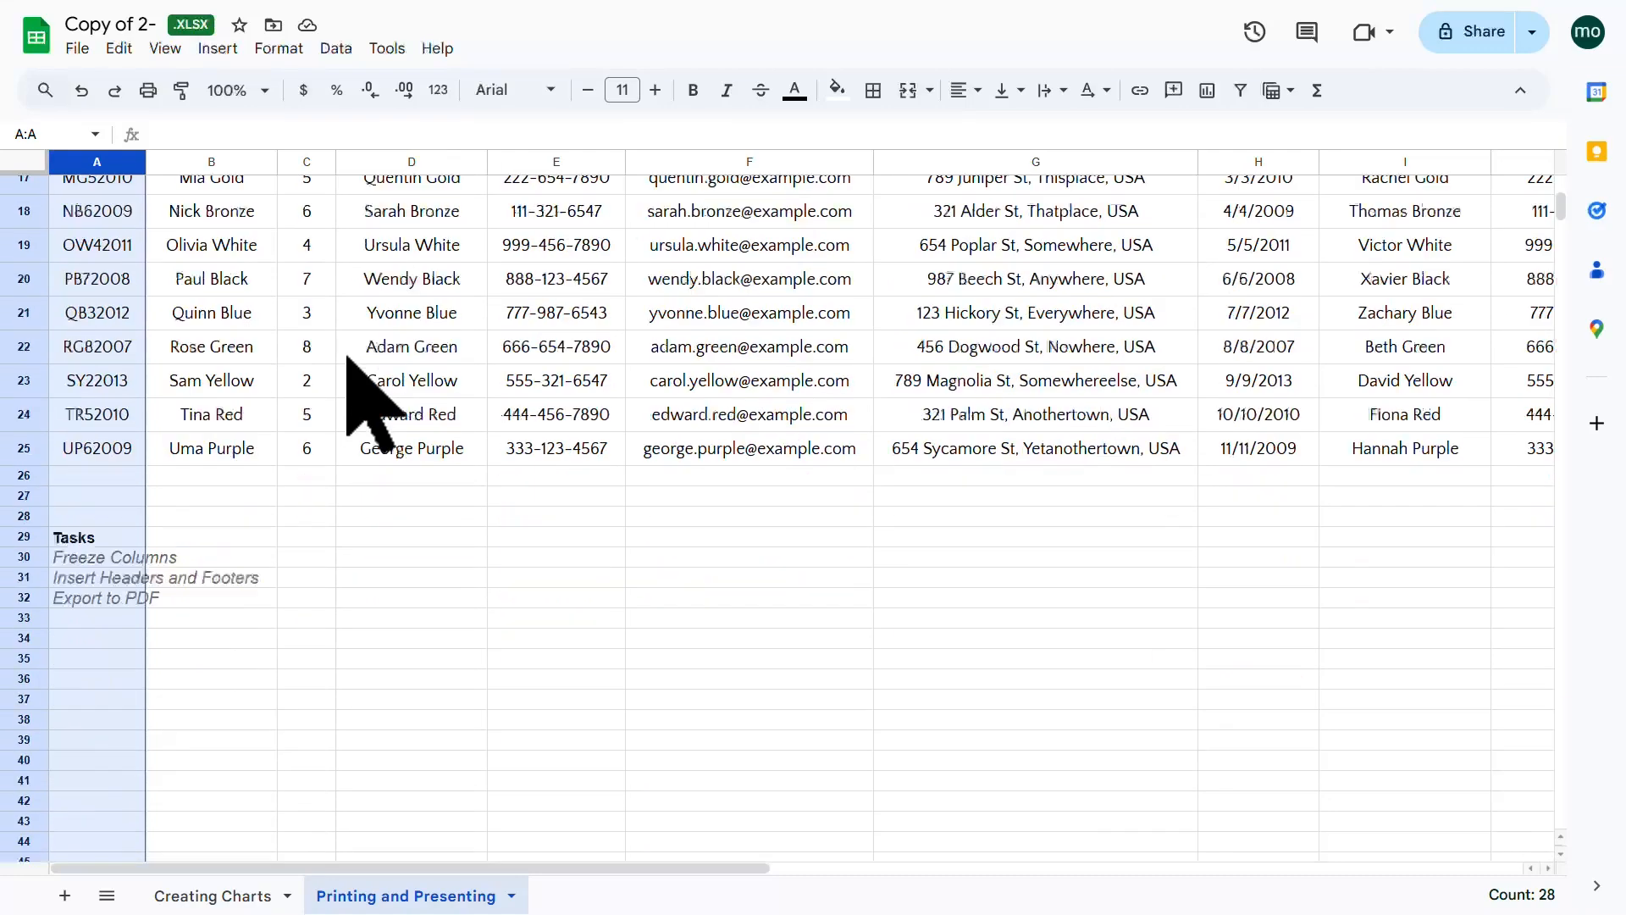
scroll(349, 360, up, 8)
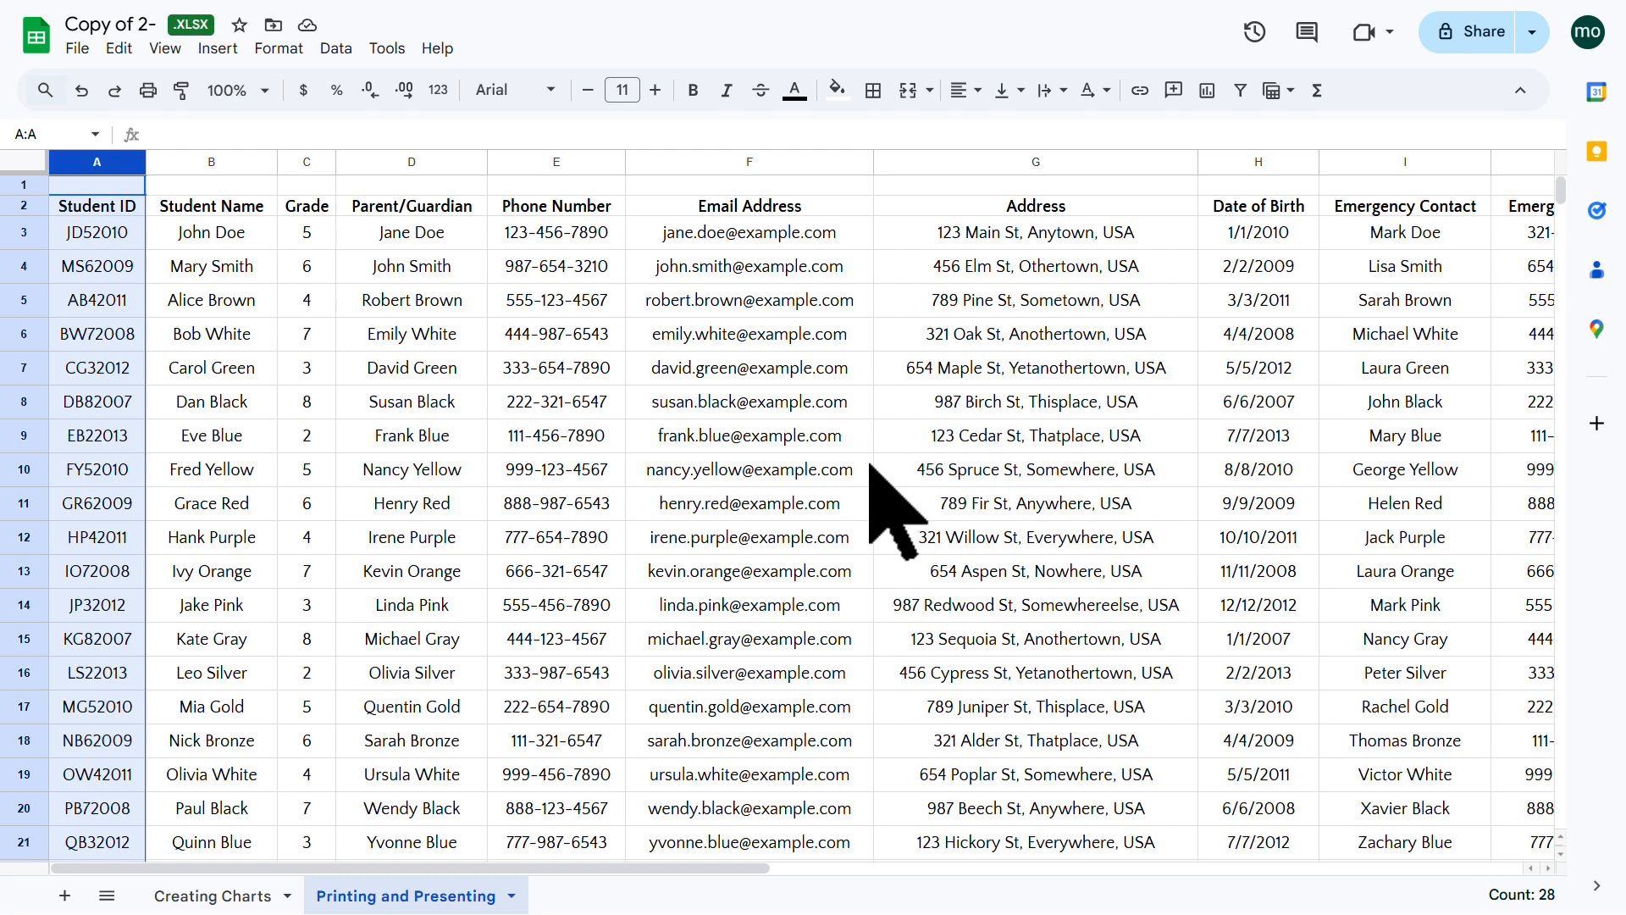
scroll(870, 464, down, 5)
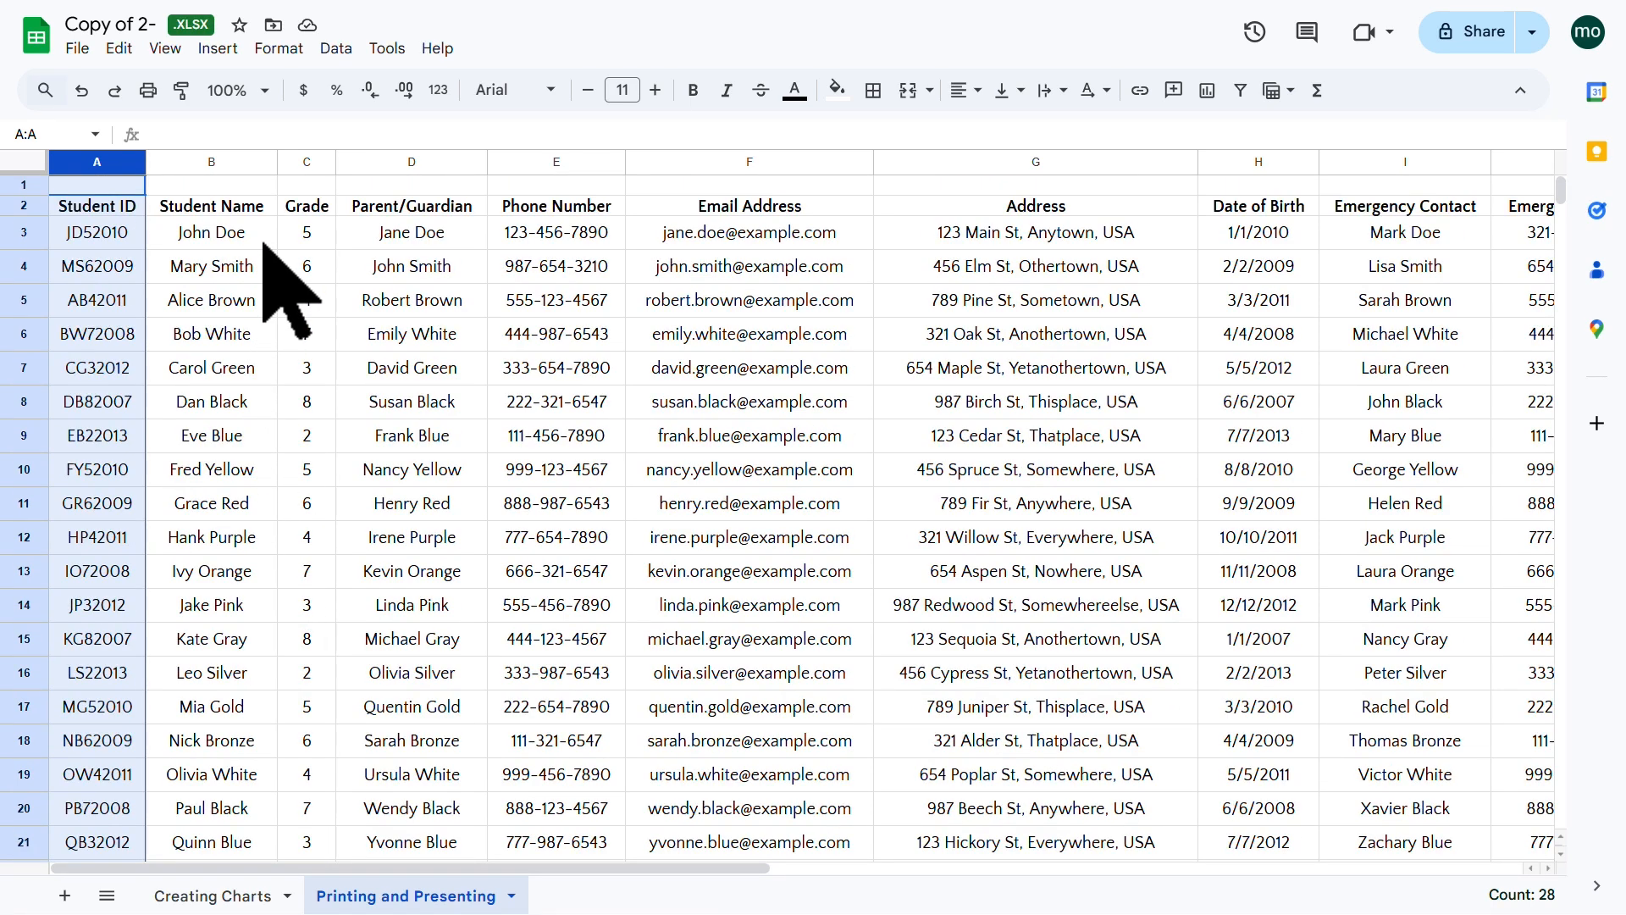
click(263, 243)
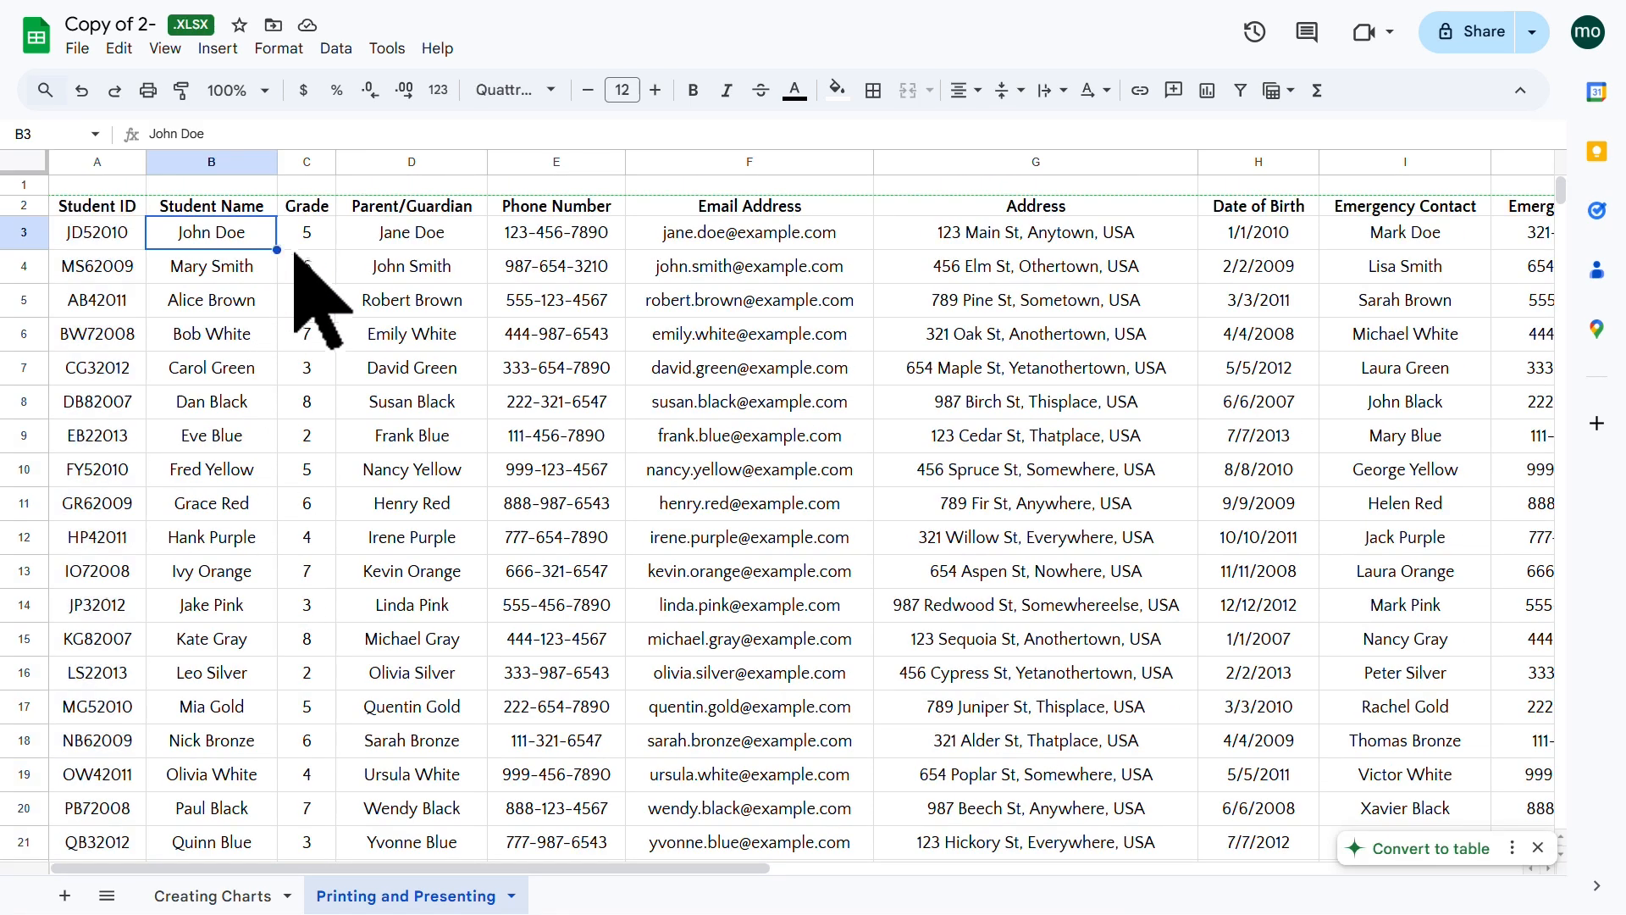
click(408, 309)
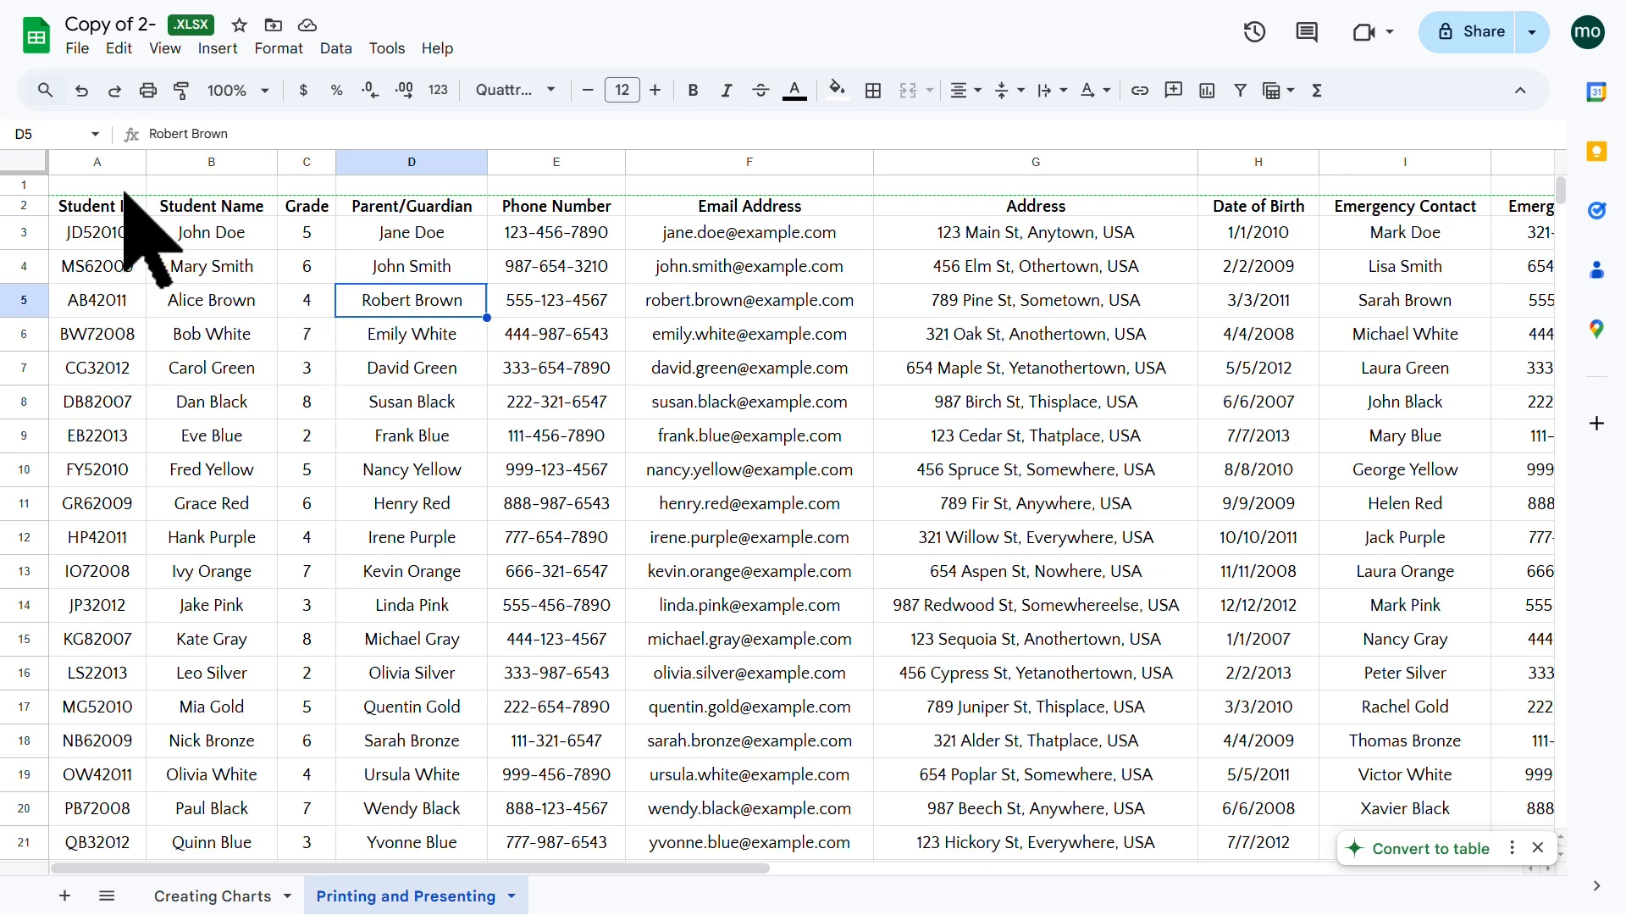
scroll(663, 660, down, 6)
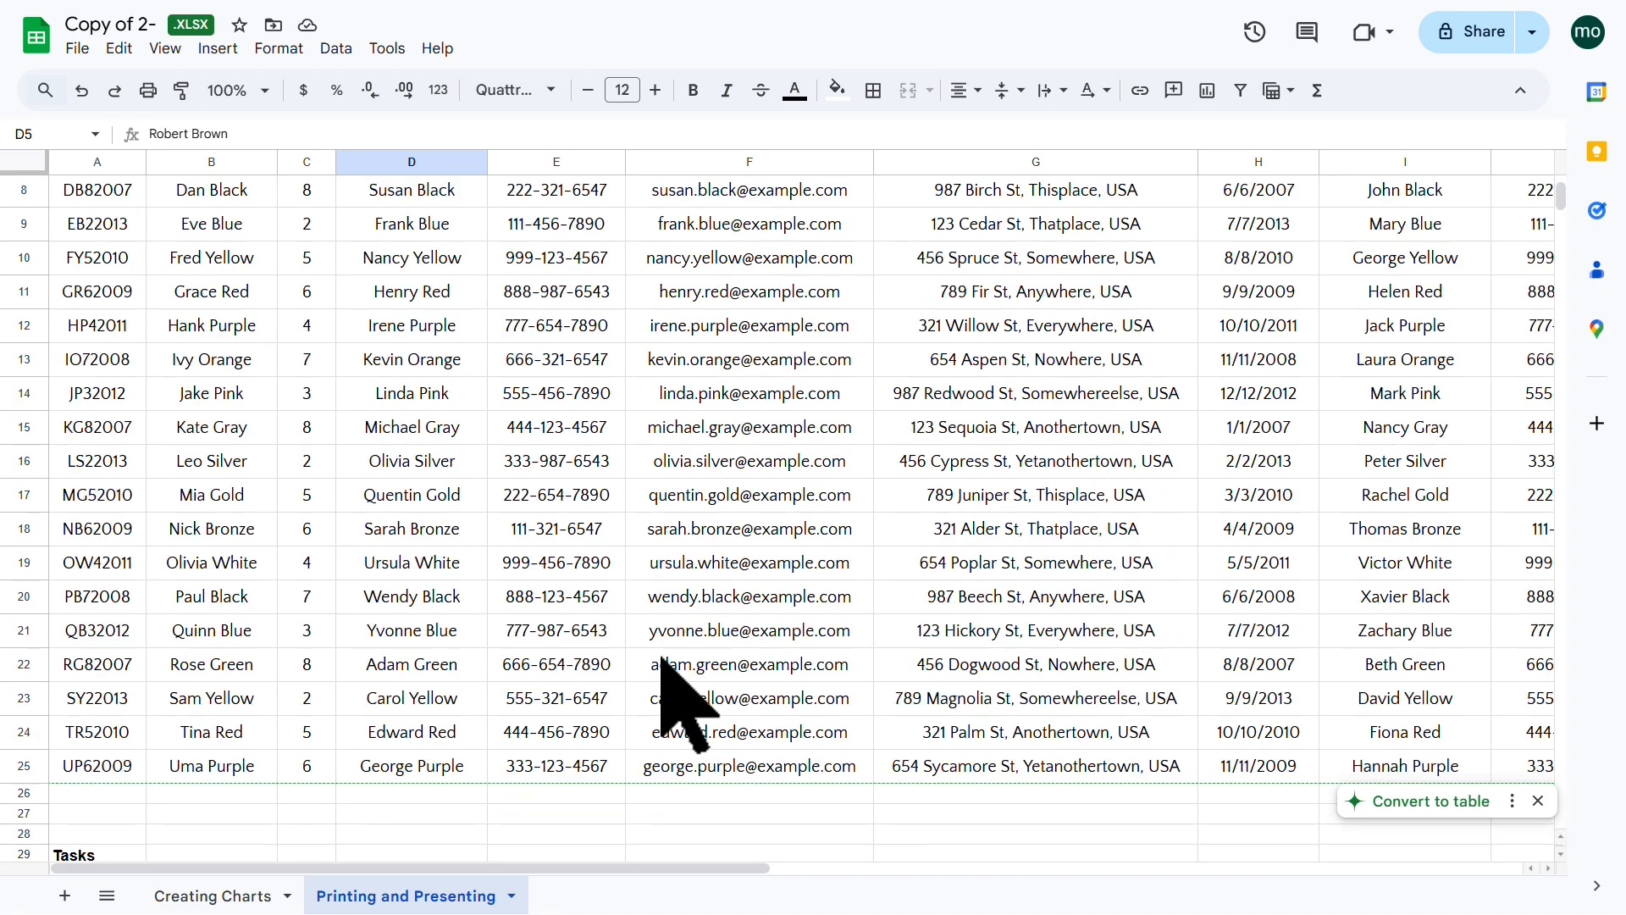
scroll(682, 701, up, 6)
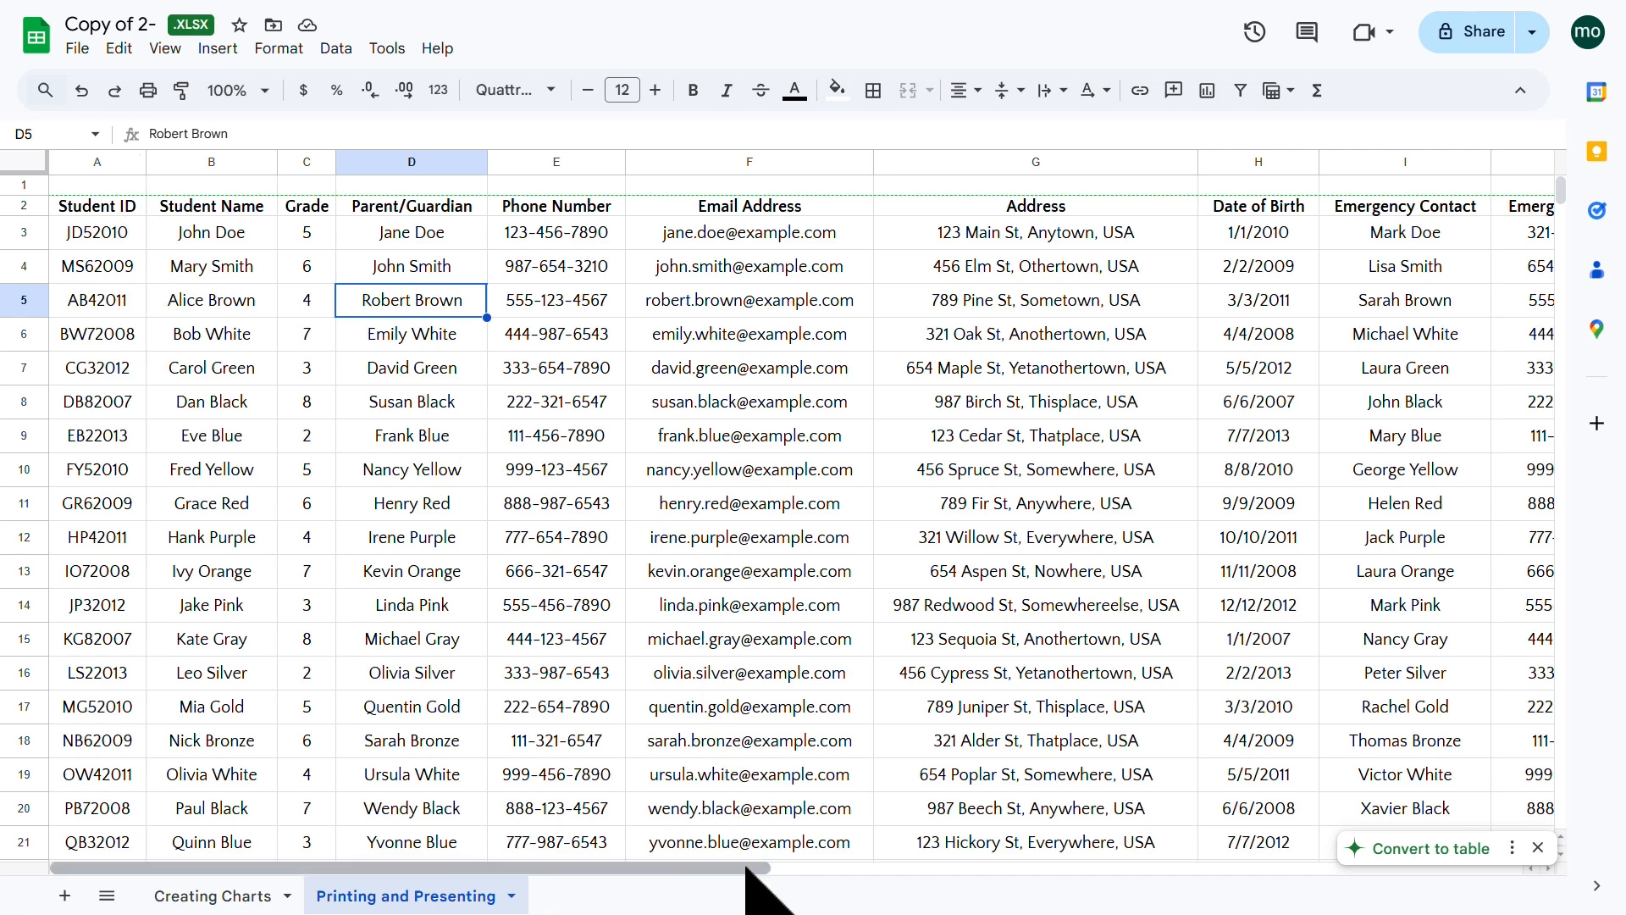
mouse_move(748, 867)
mouse_down()
mouse_move(1289, 868)
mouse_move(730, 868)
mouse_move(733, 838)
mouse_up()
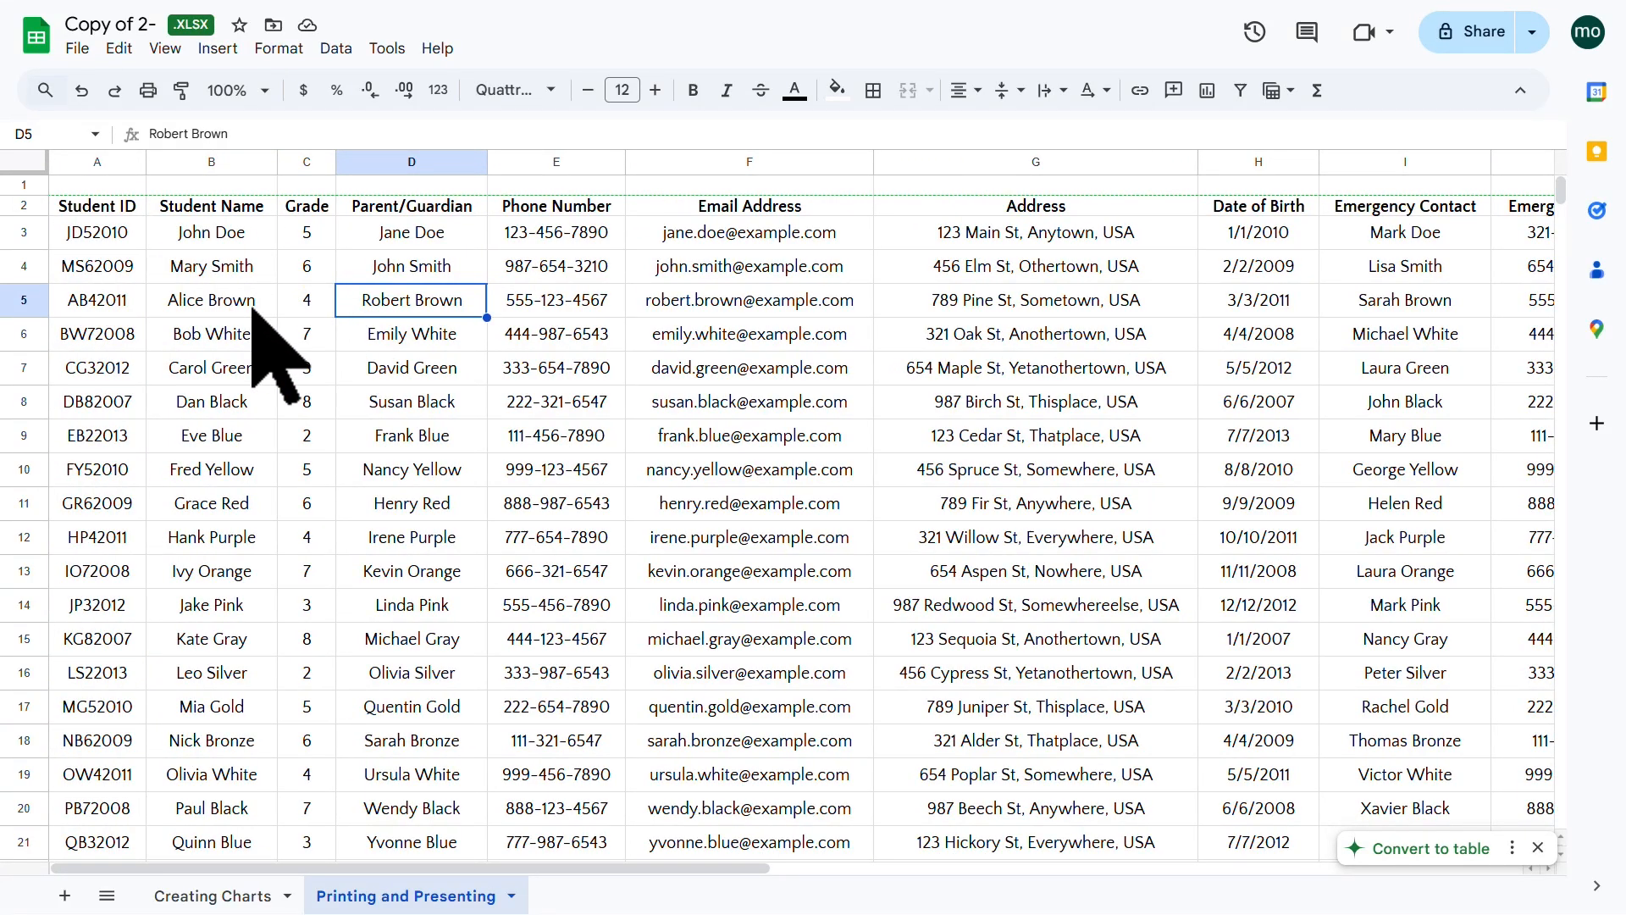
Step: Copy header row 2 and dismiss the Convert to table and smart chips suggestions
click(24, 205)
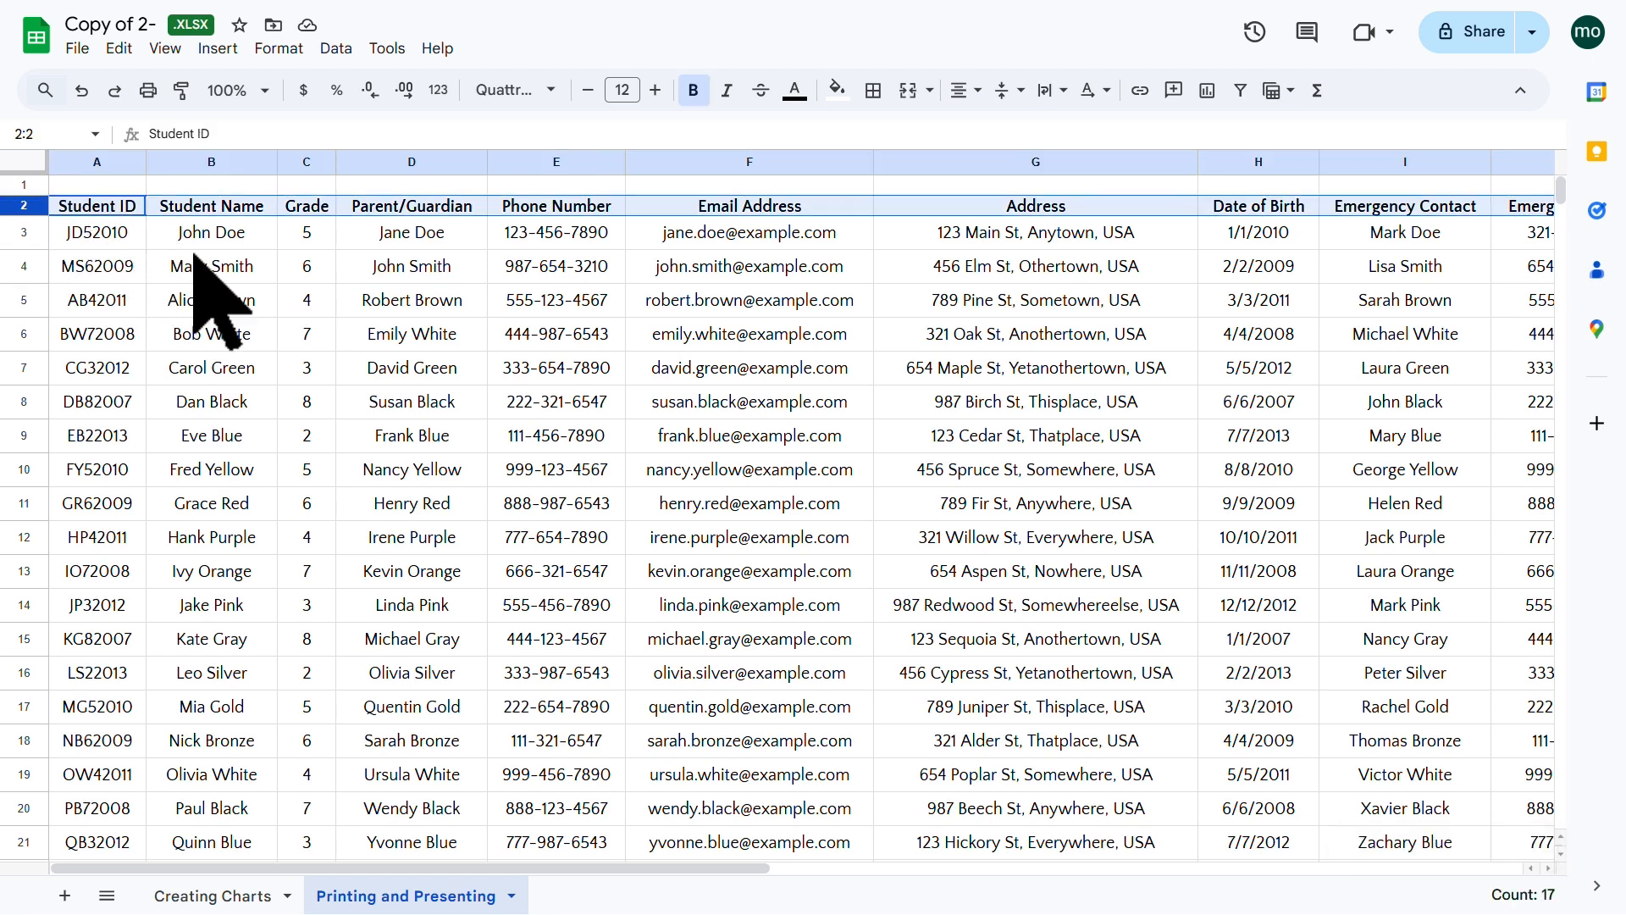
key(ctrl+c)
click(831, 651)
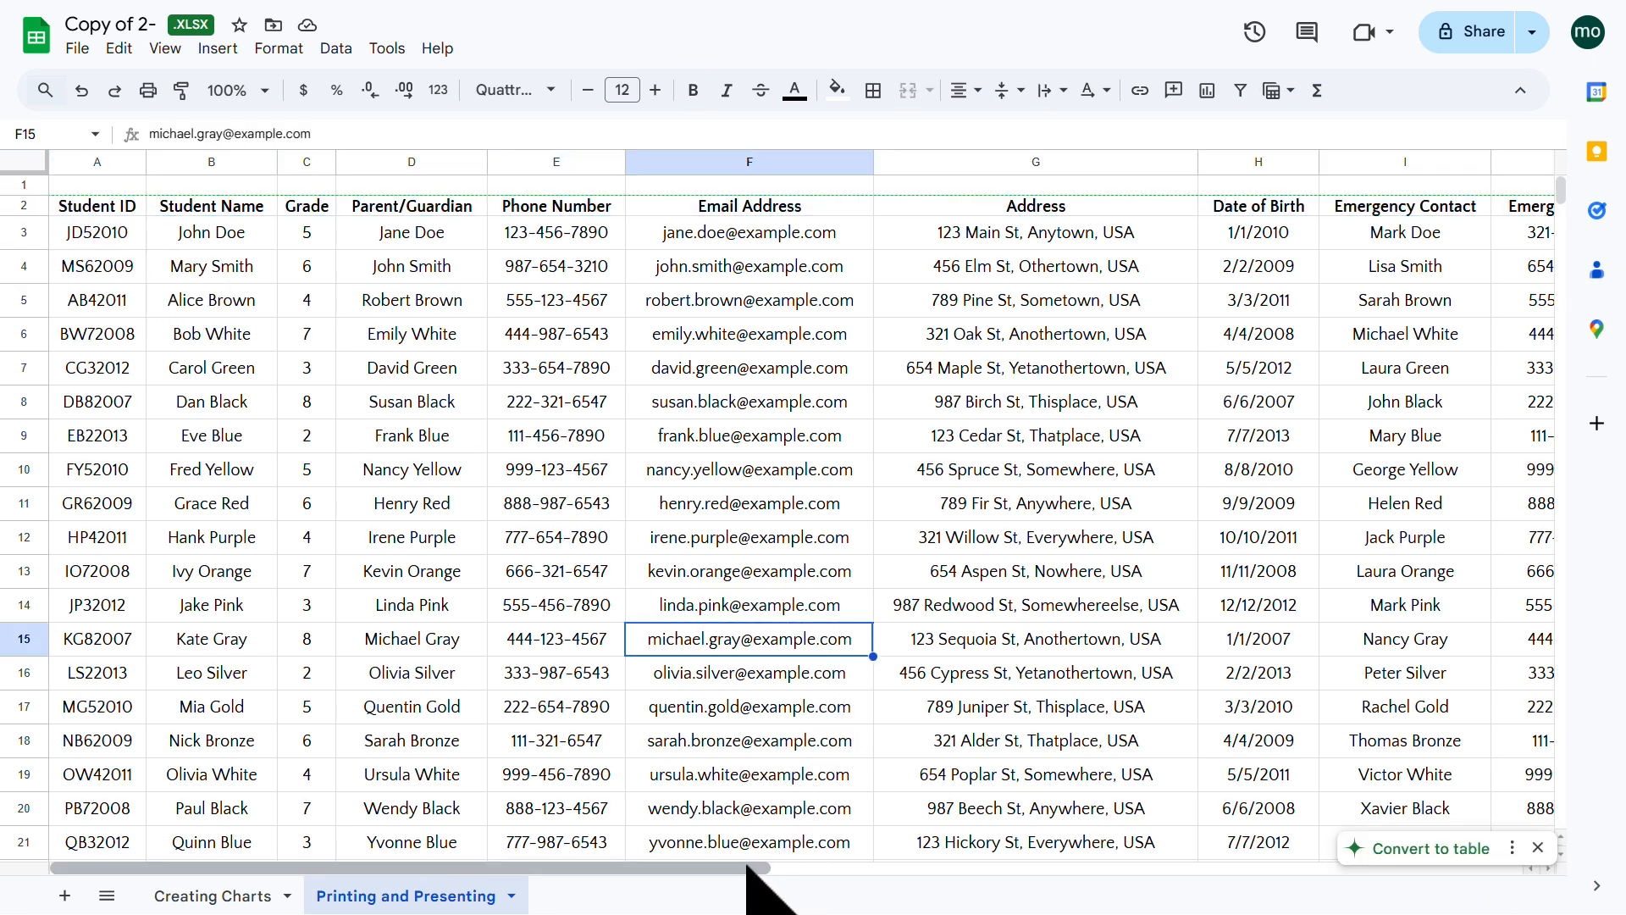
drag(101, 167, 194, 181)
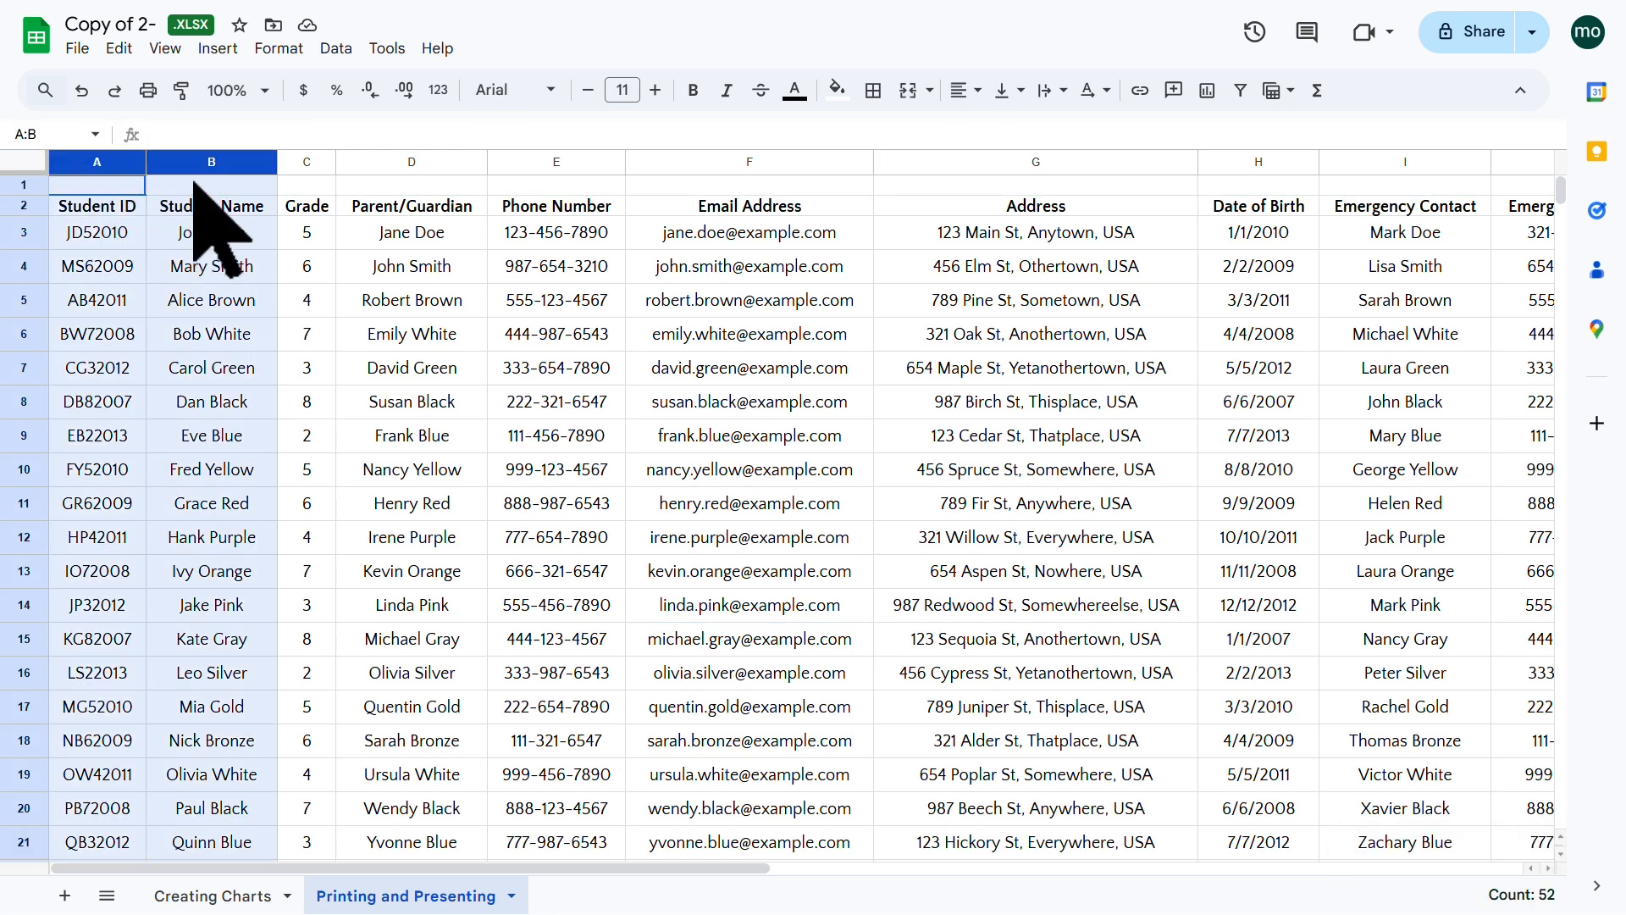
click(758, 382)
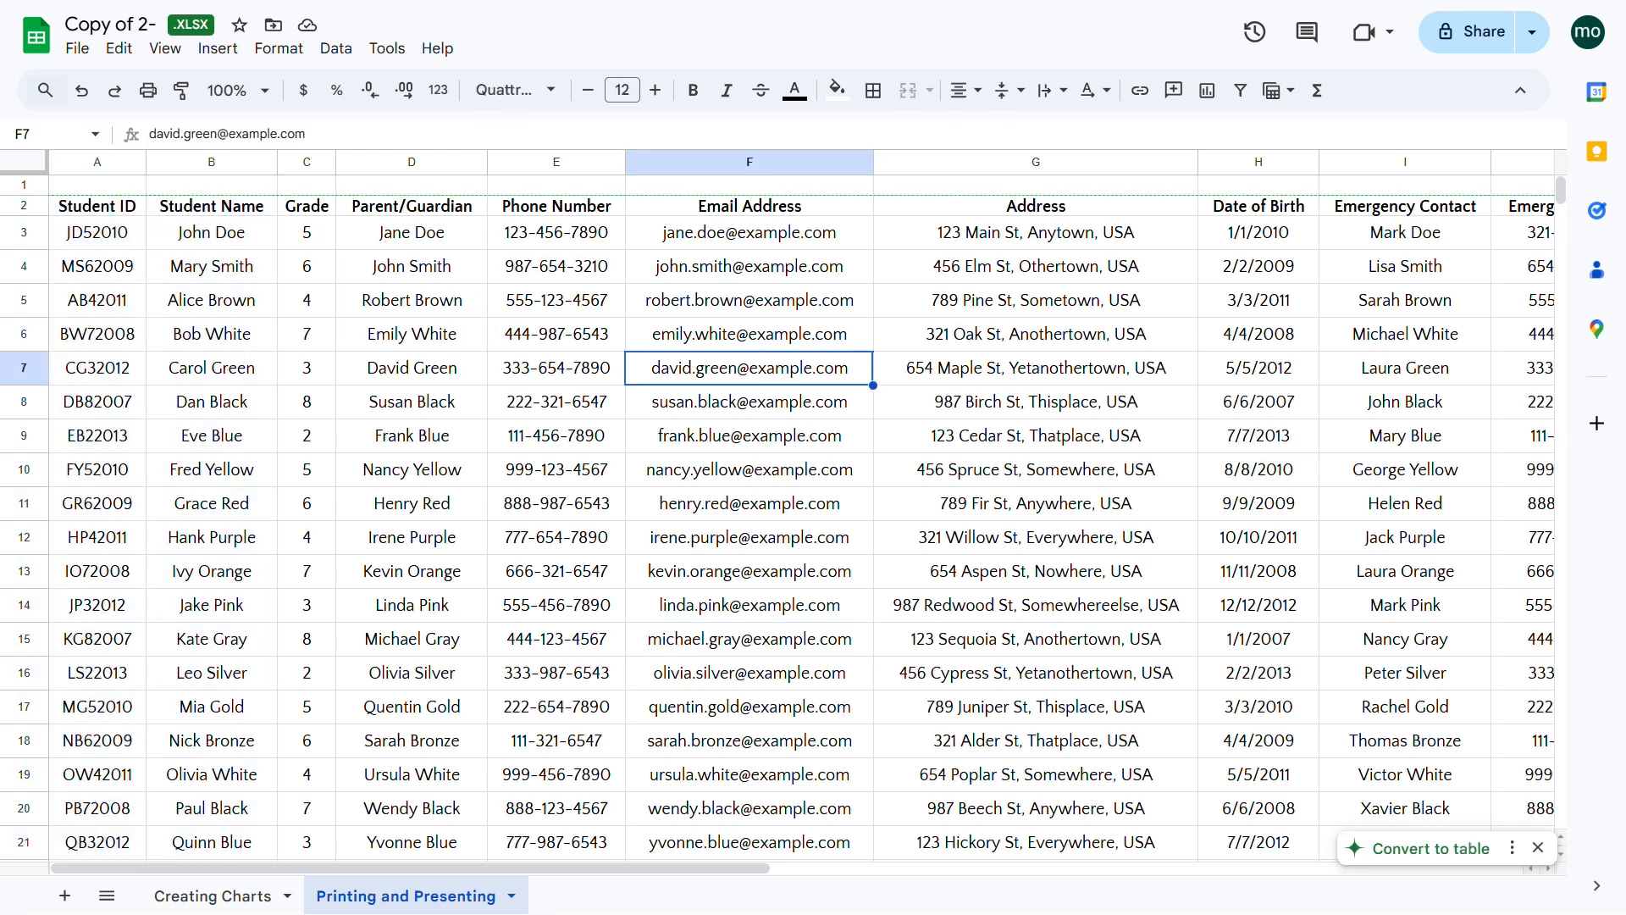
click(1035, 470)
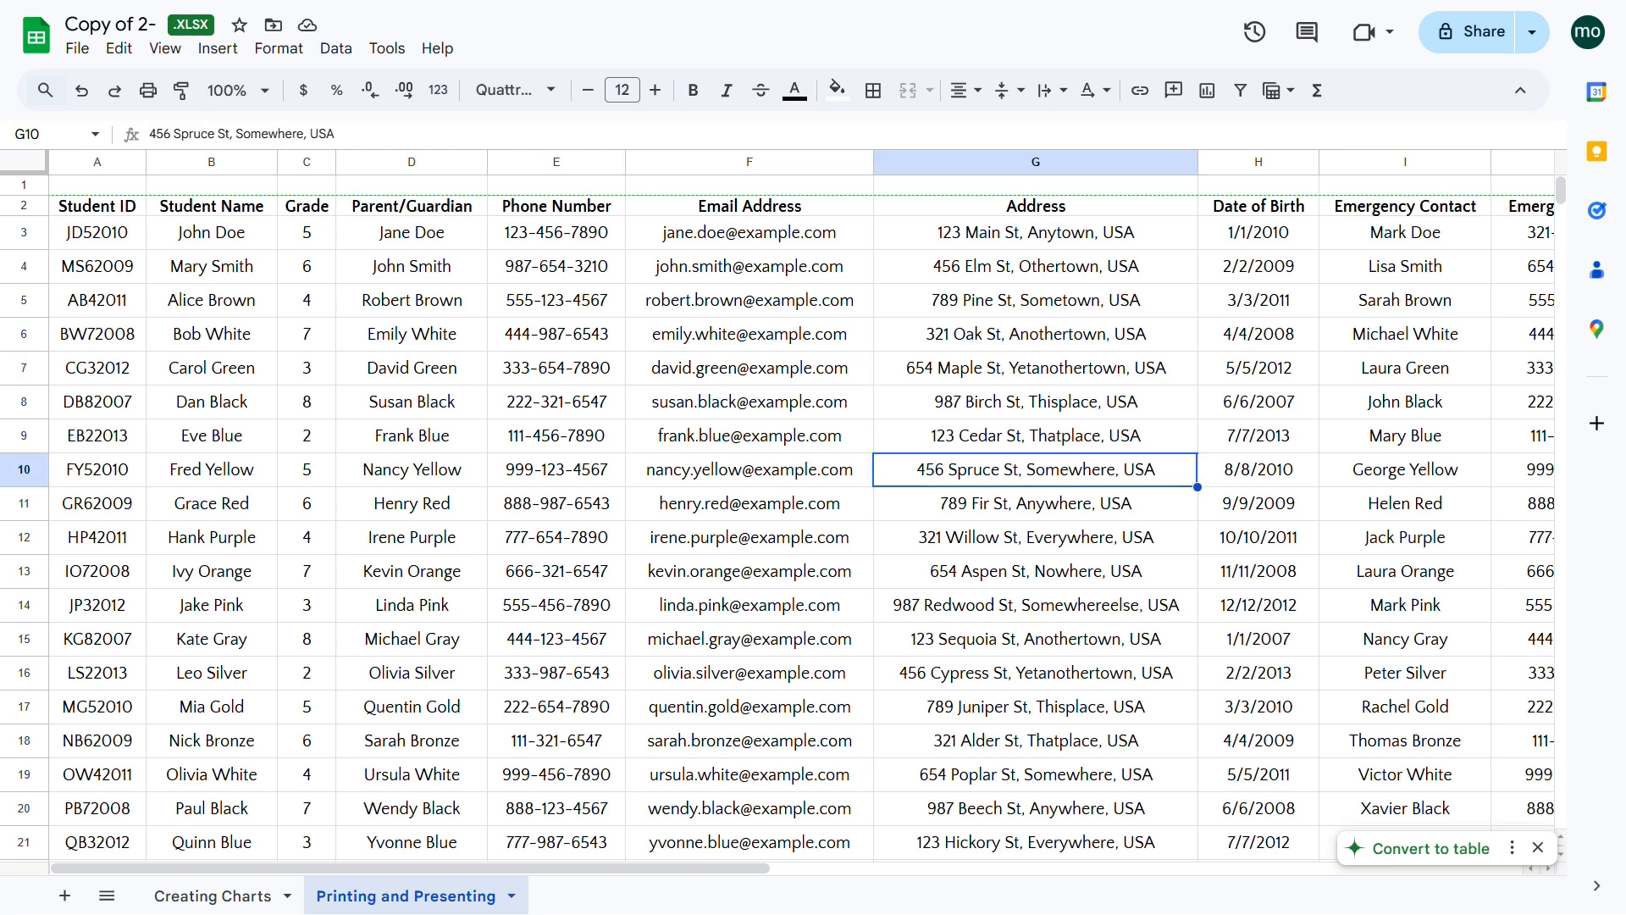
click(1538, 848)
click(1538, 848)
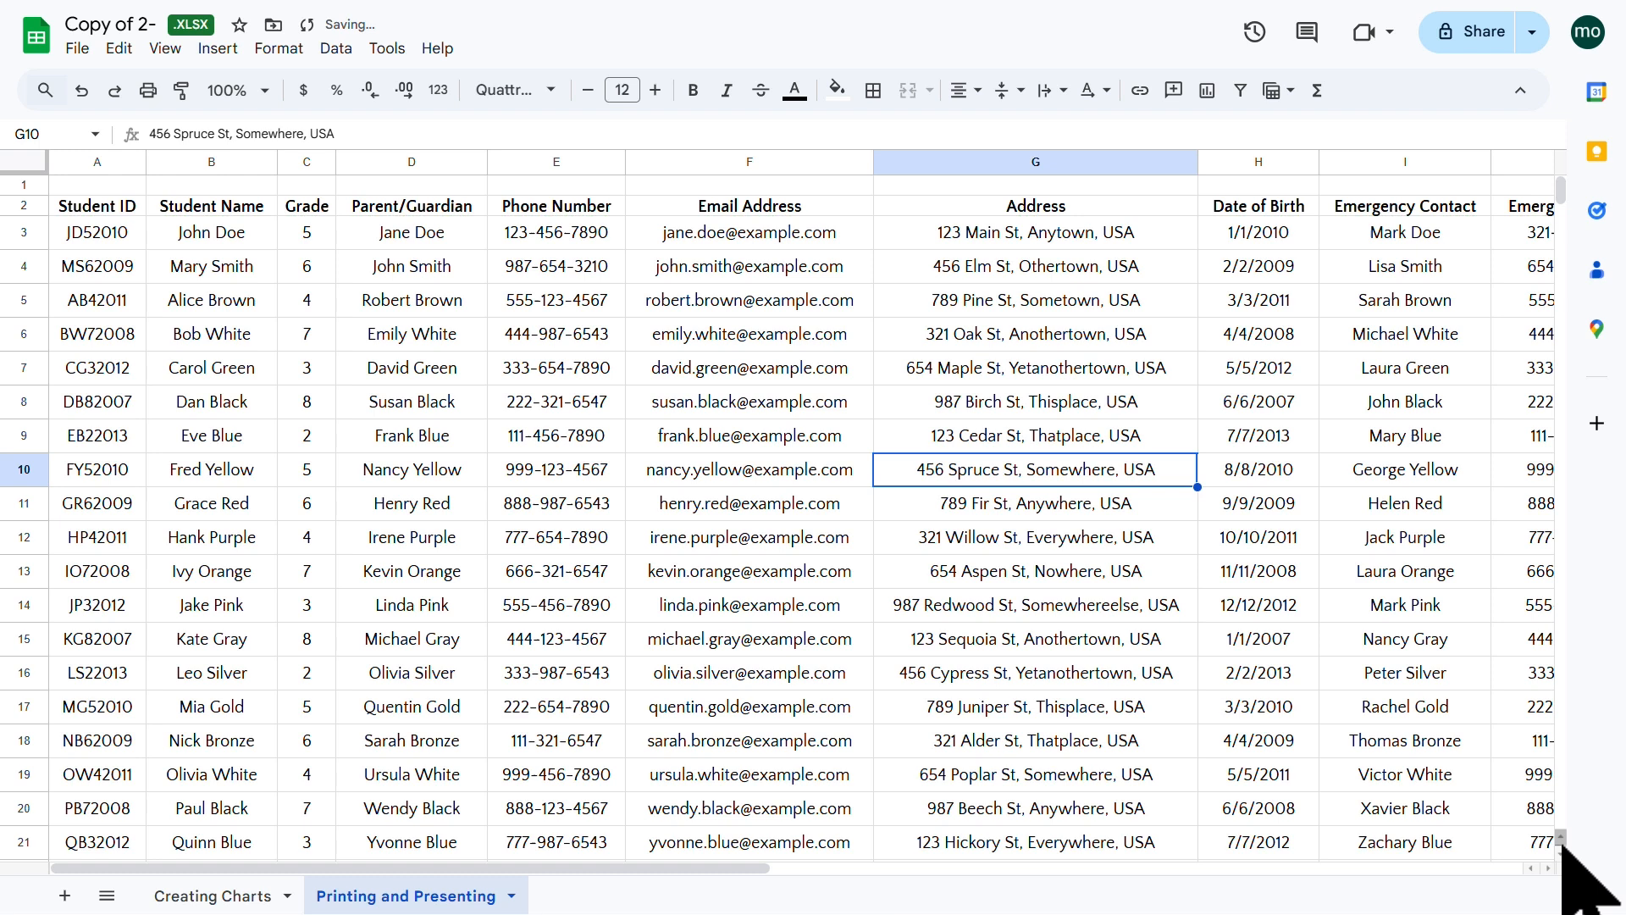
click(677, 345)
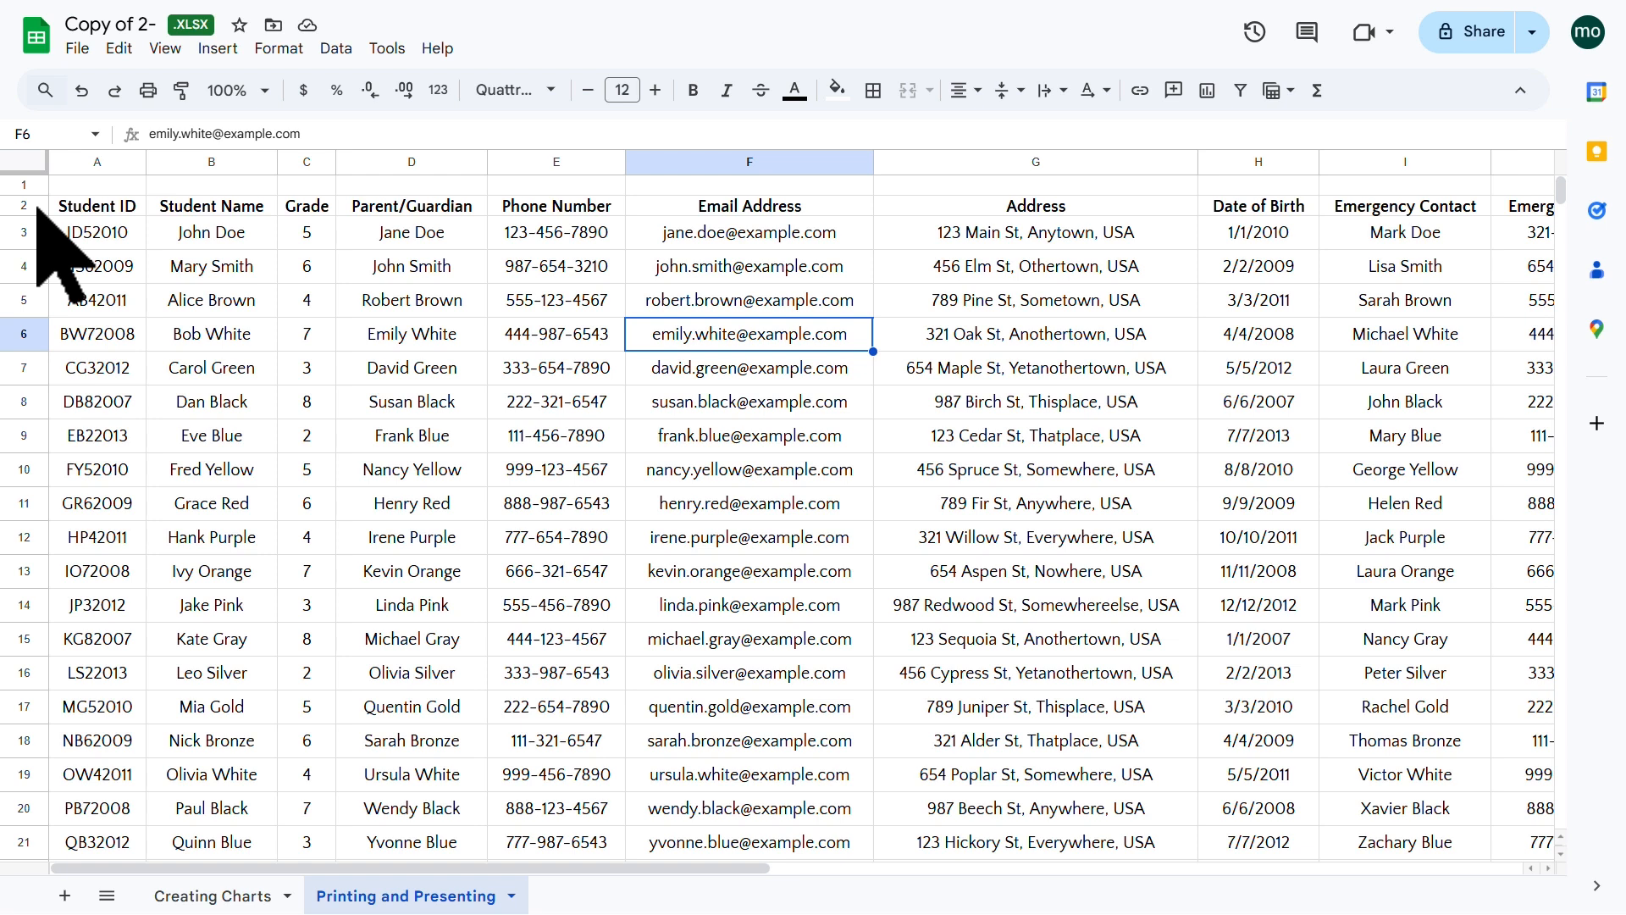
click(26, 205)
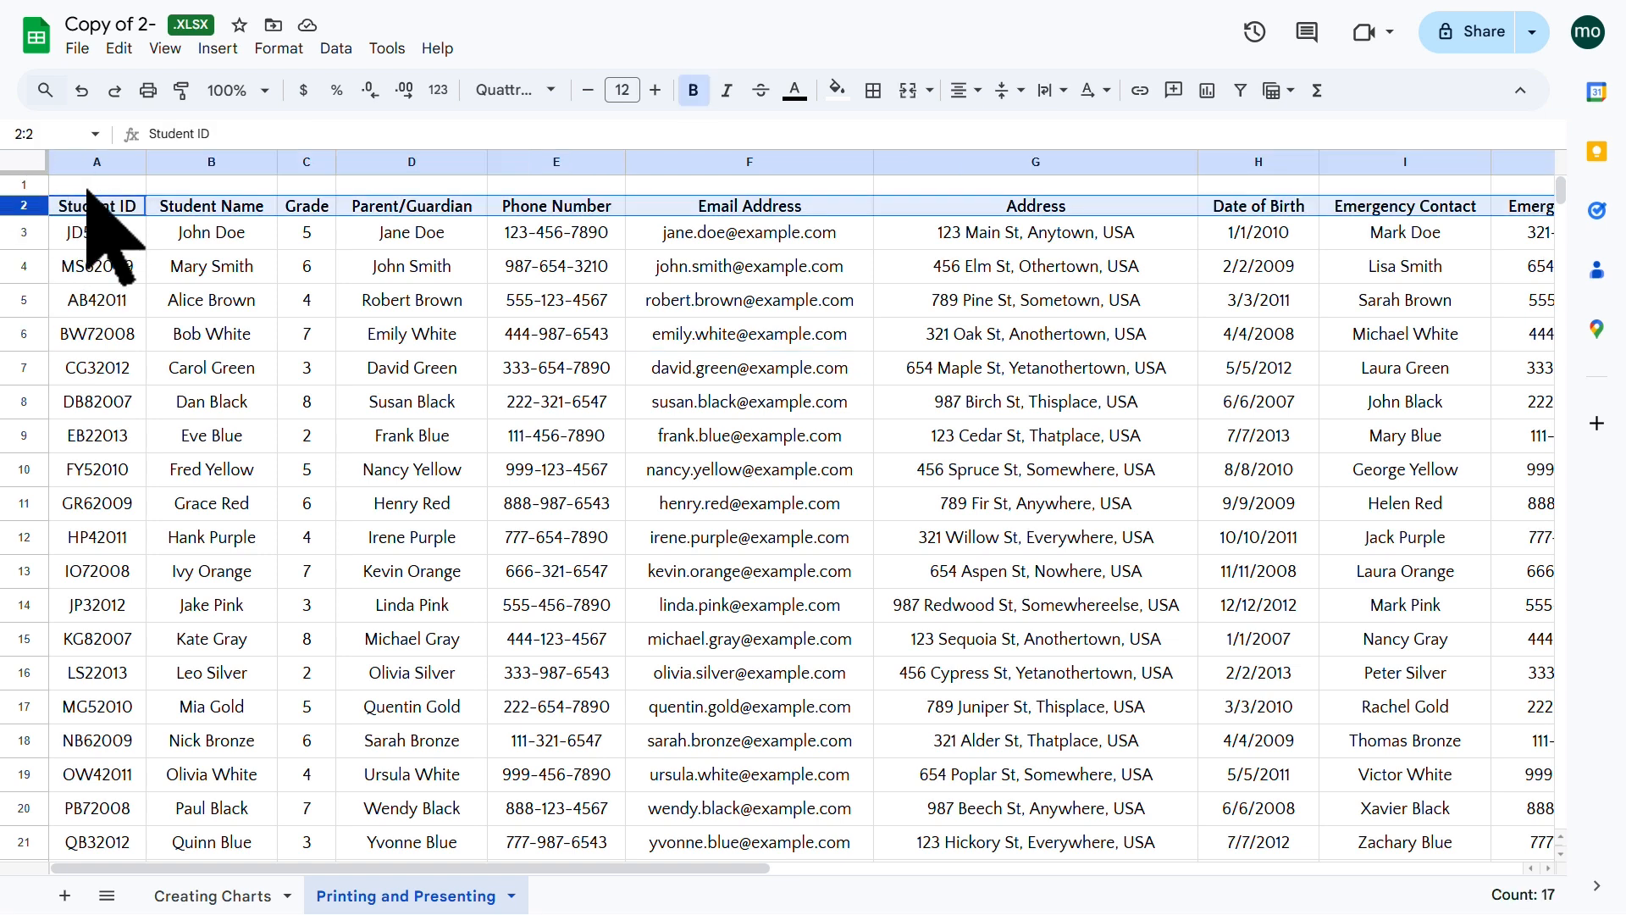
click(166, 51)
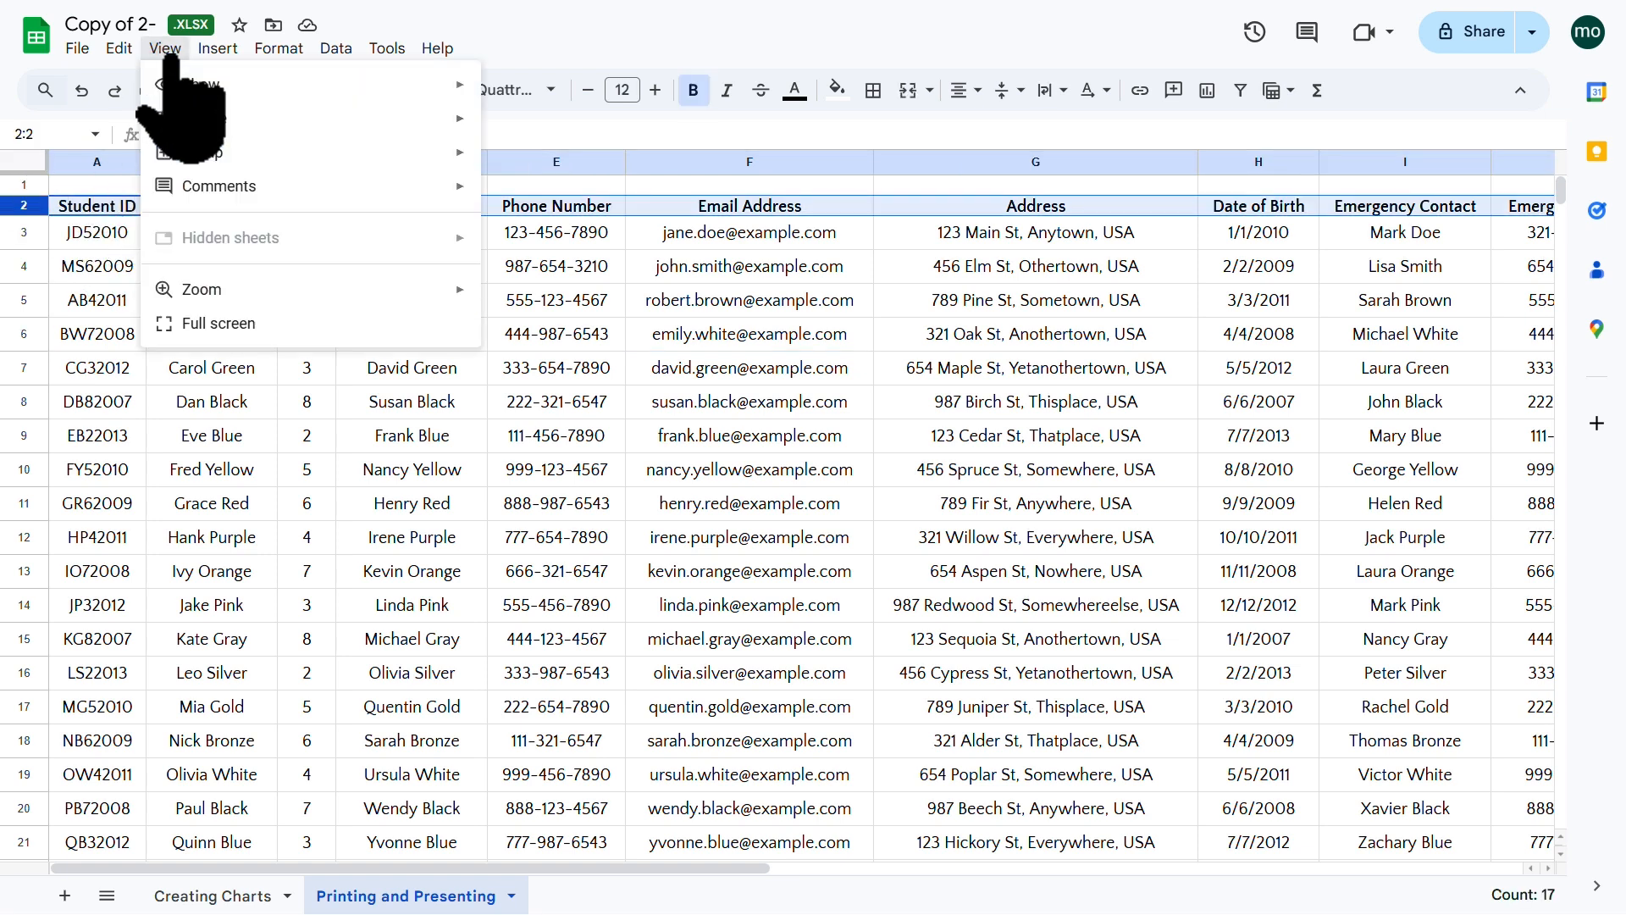
mouse_move(305, 125)
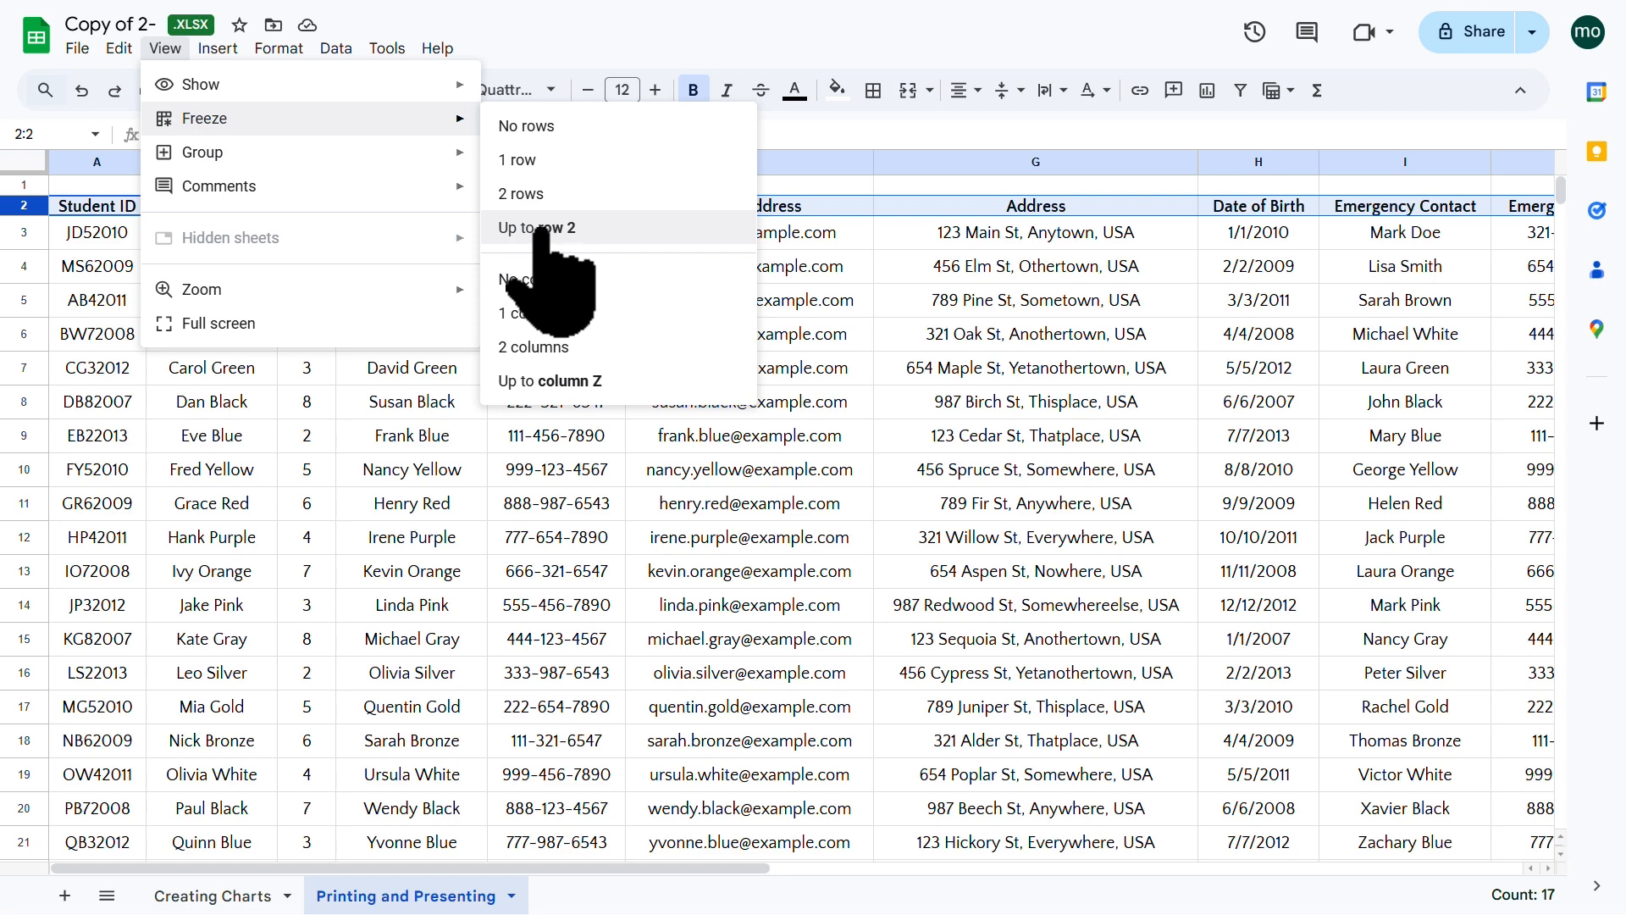
click(540, 229)
click(421, 279)
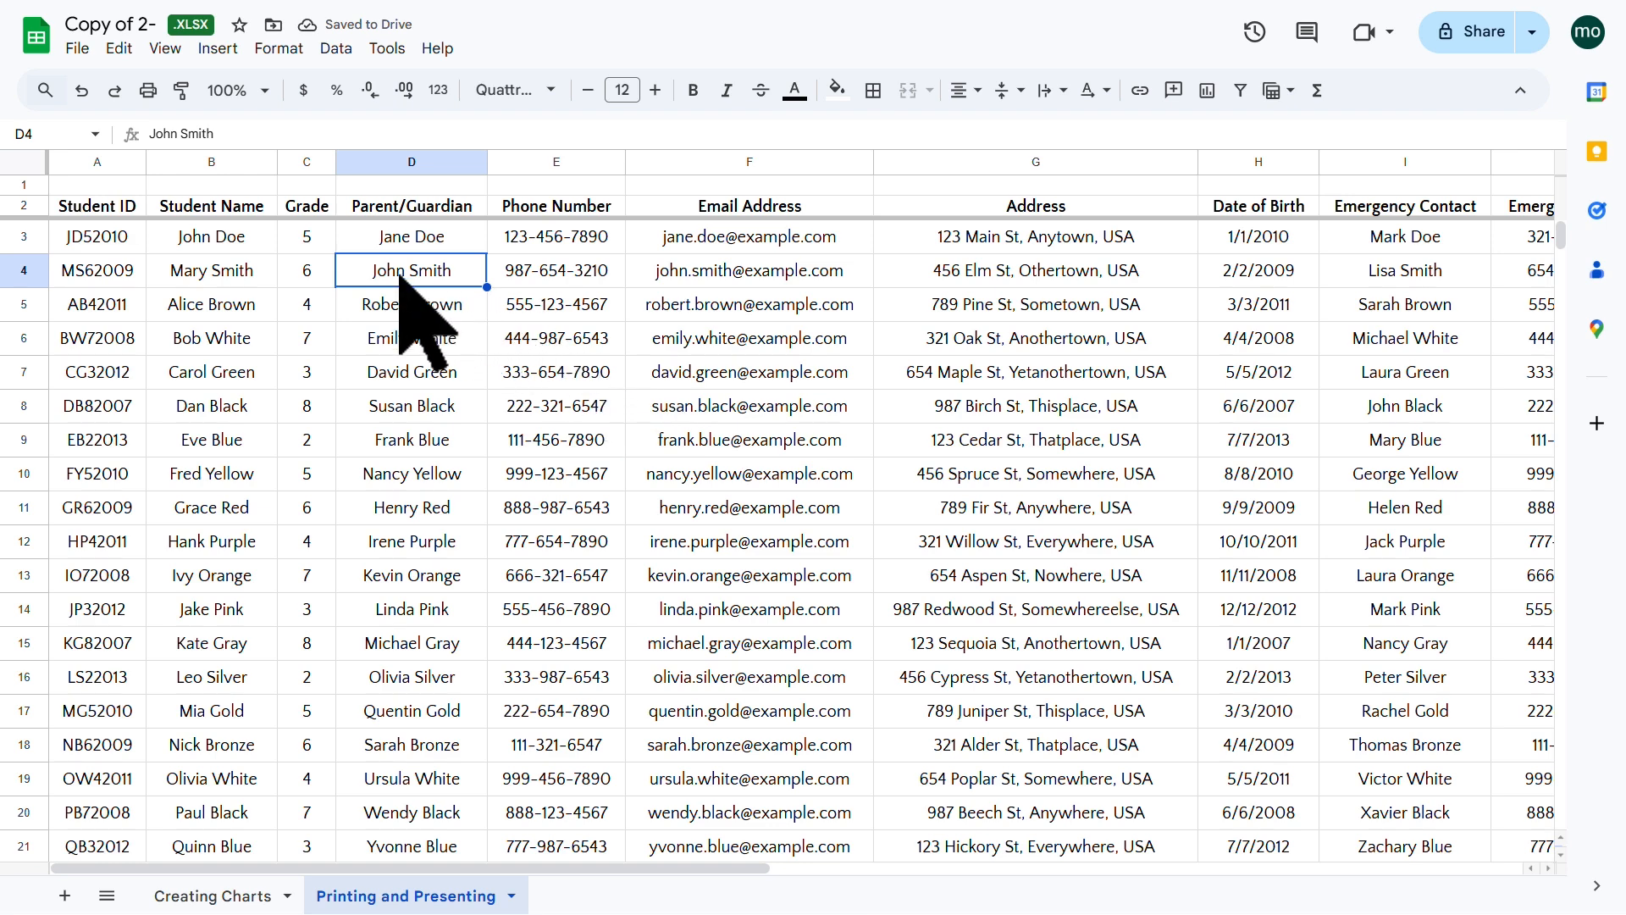
scroll(309, 356, down, 1)
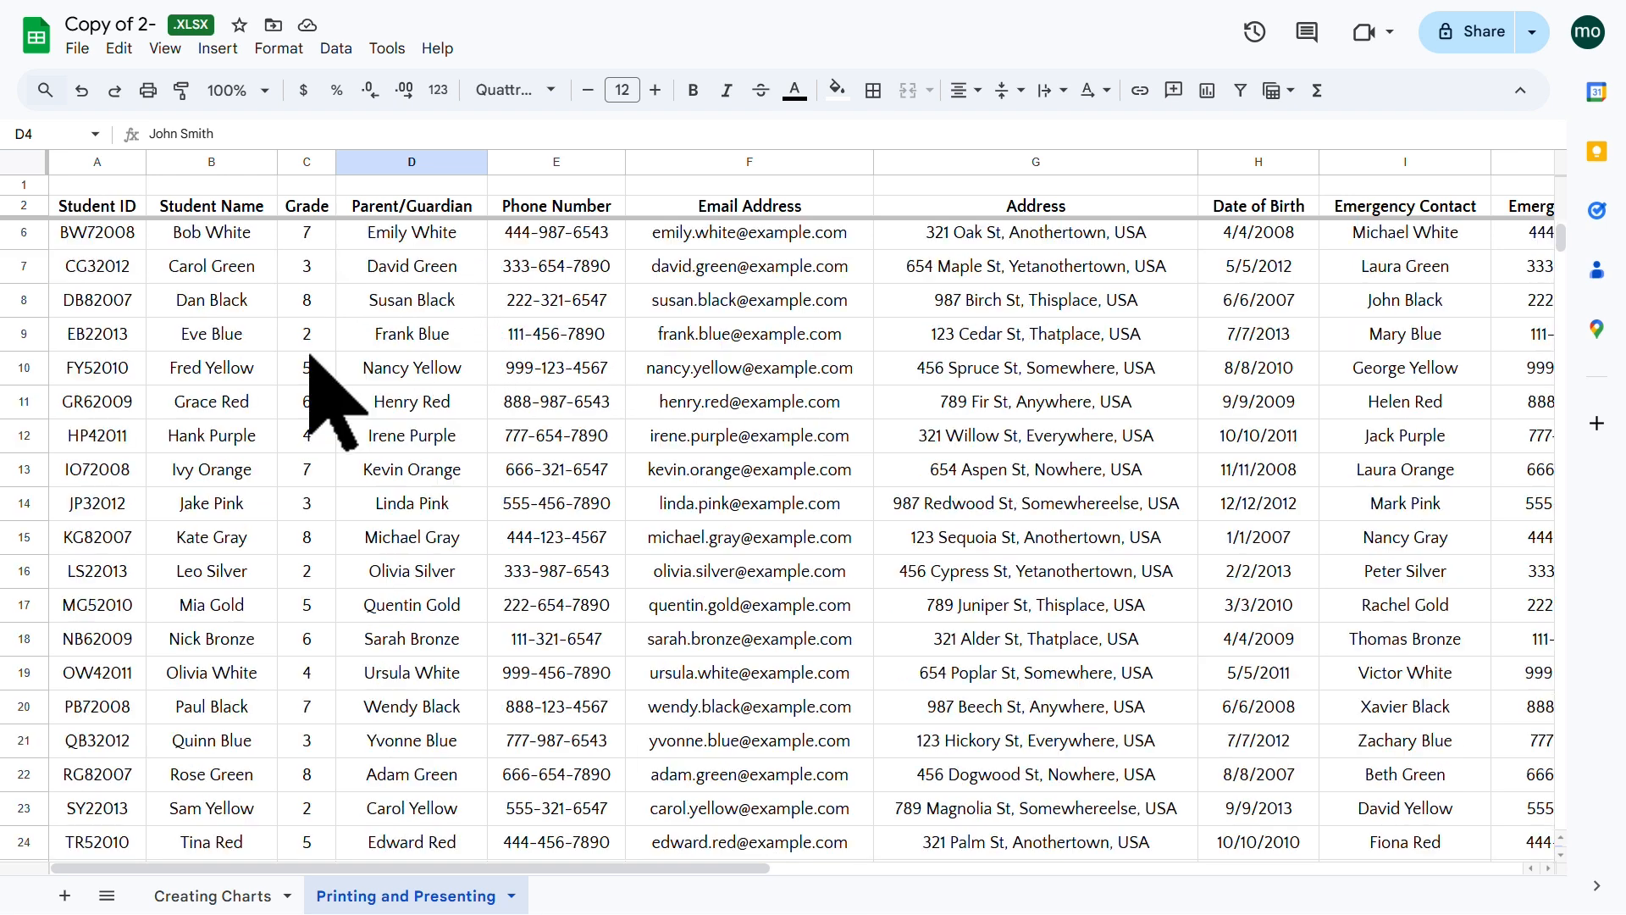
scroll(309, 356, down, 5)
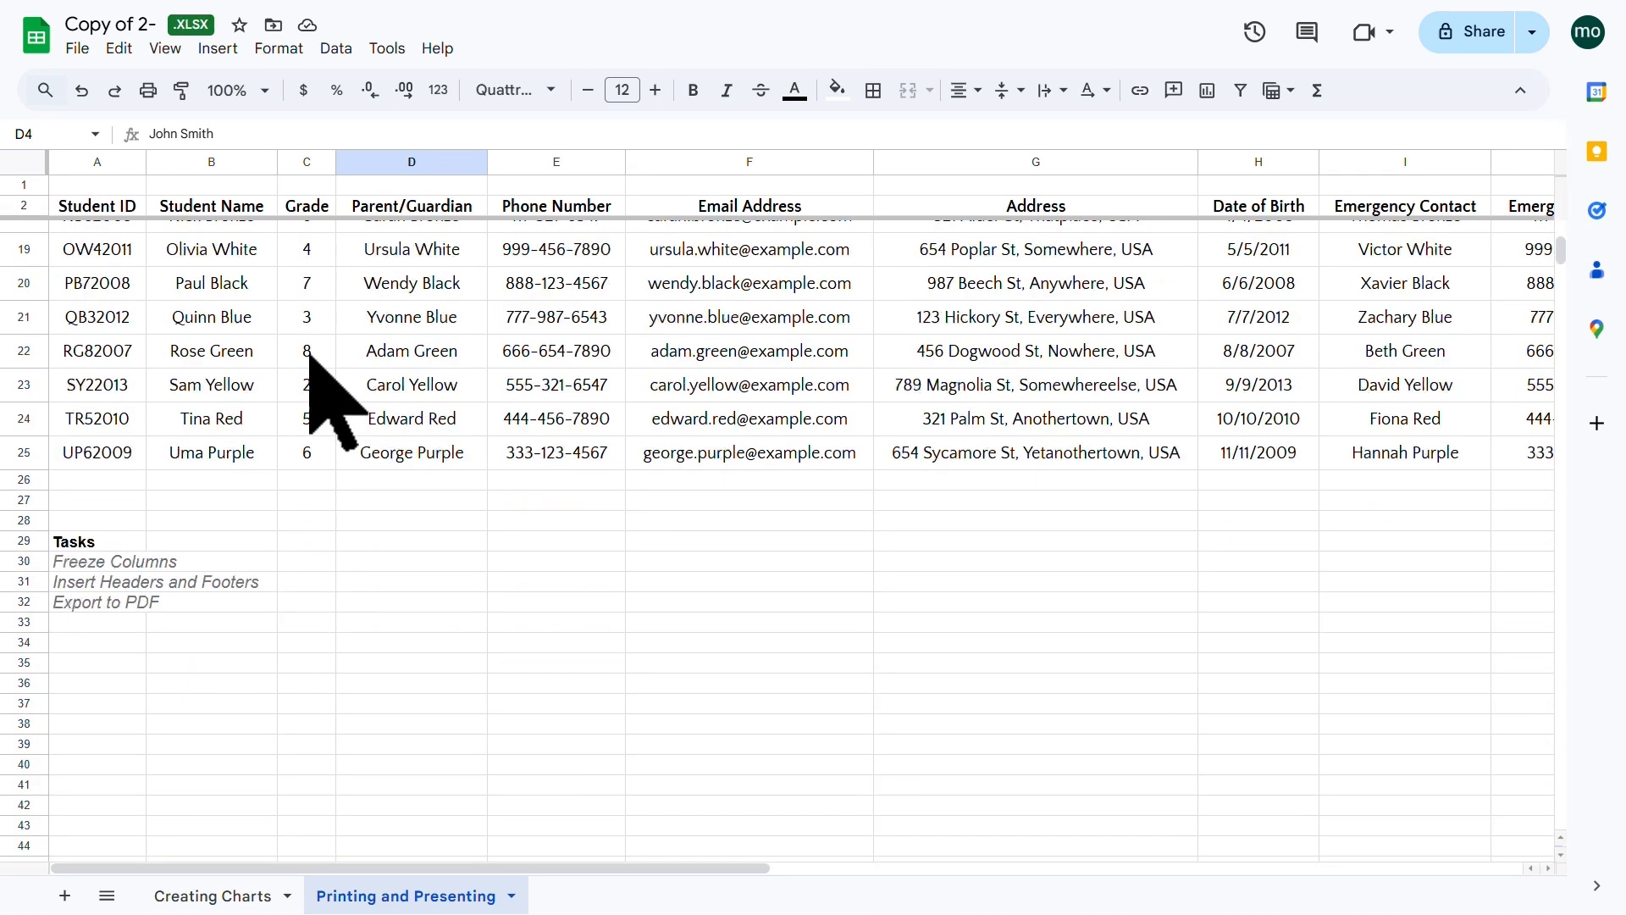
scroll(309, 356, down, 1)
scroll(309, 356, up, 7)
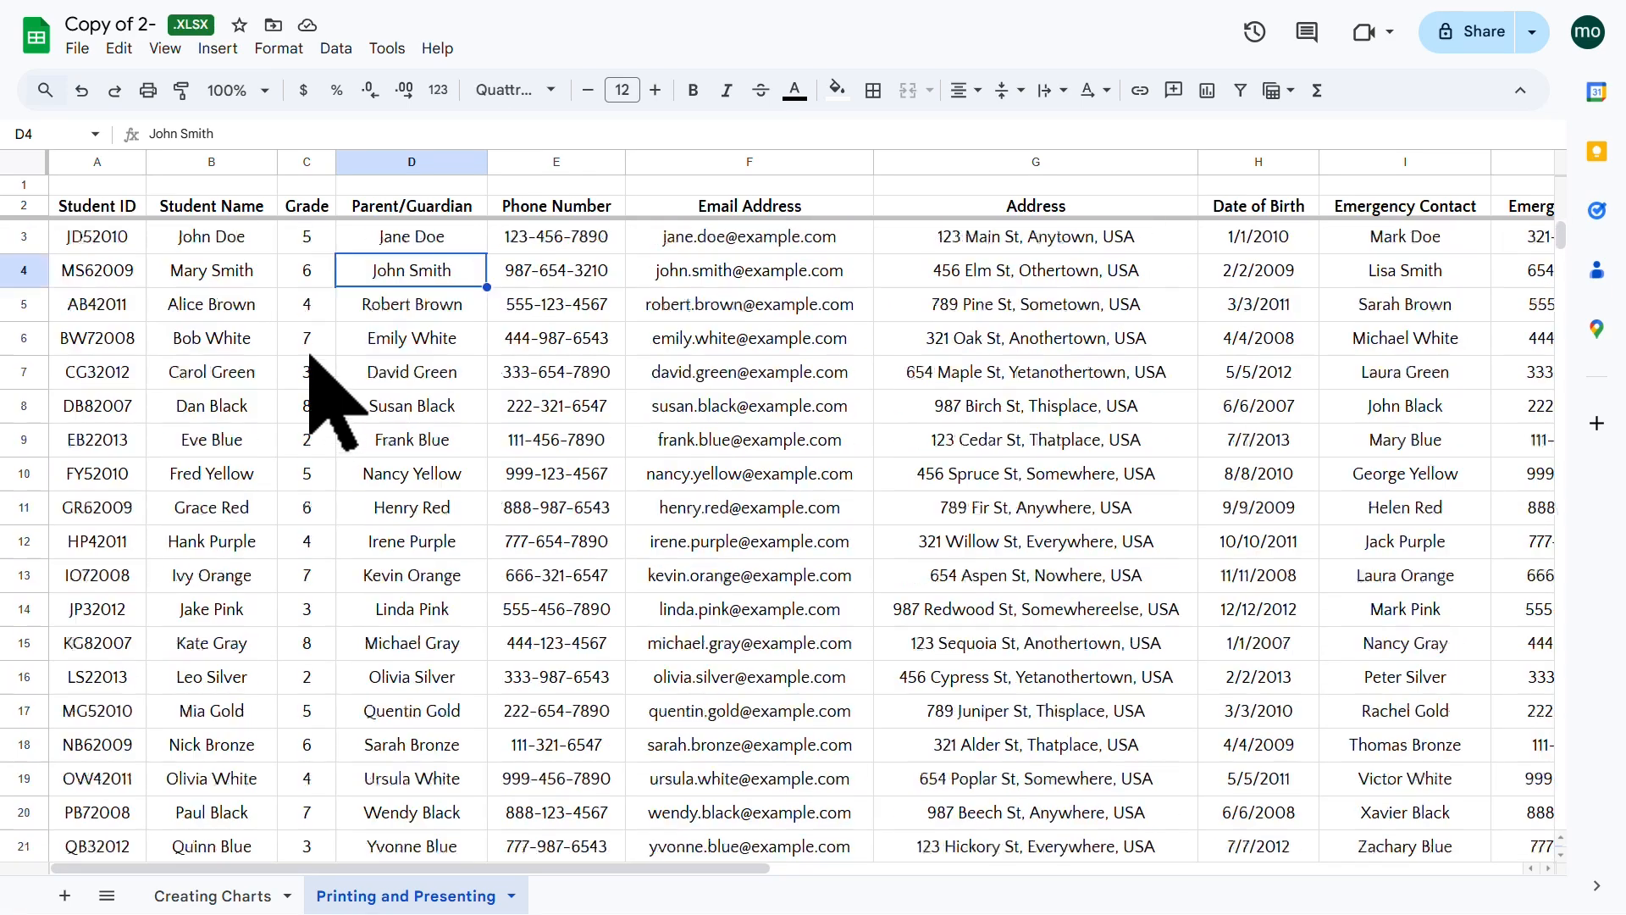
scroll(707, 436, down, 6)
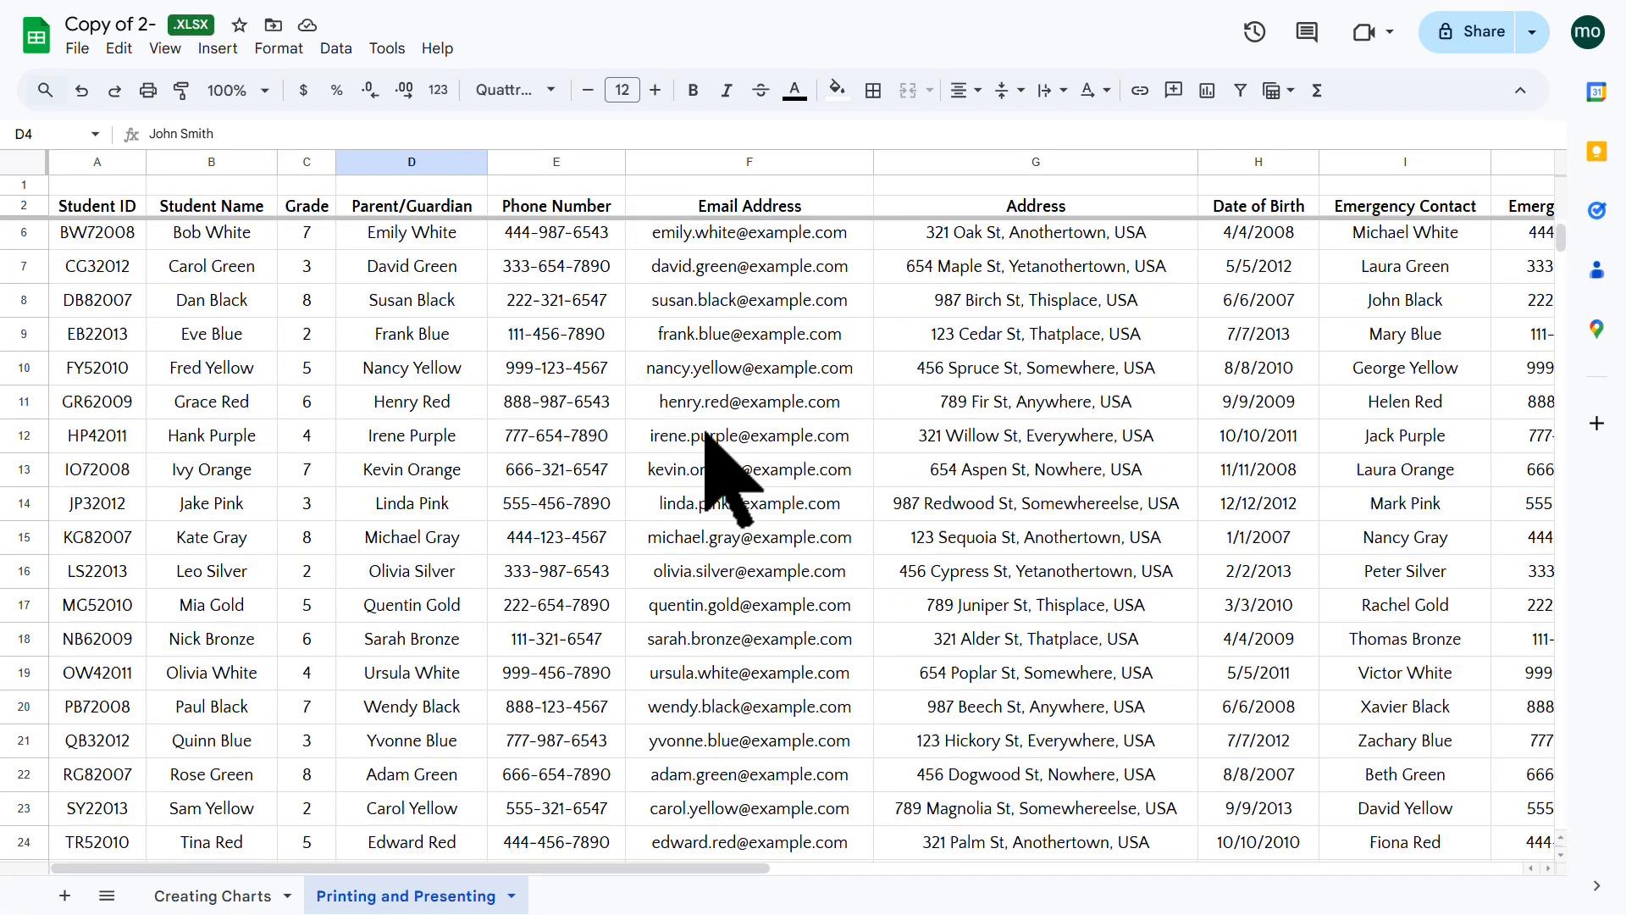
scroll(706, 436, down, 20)
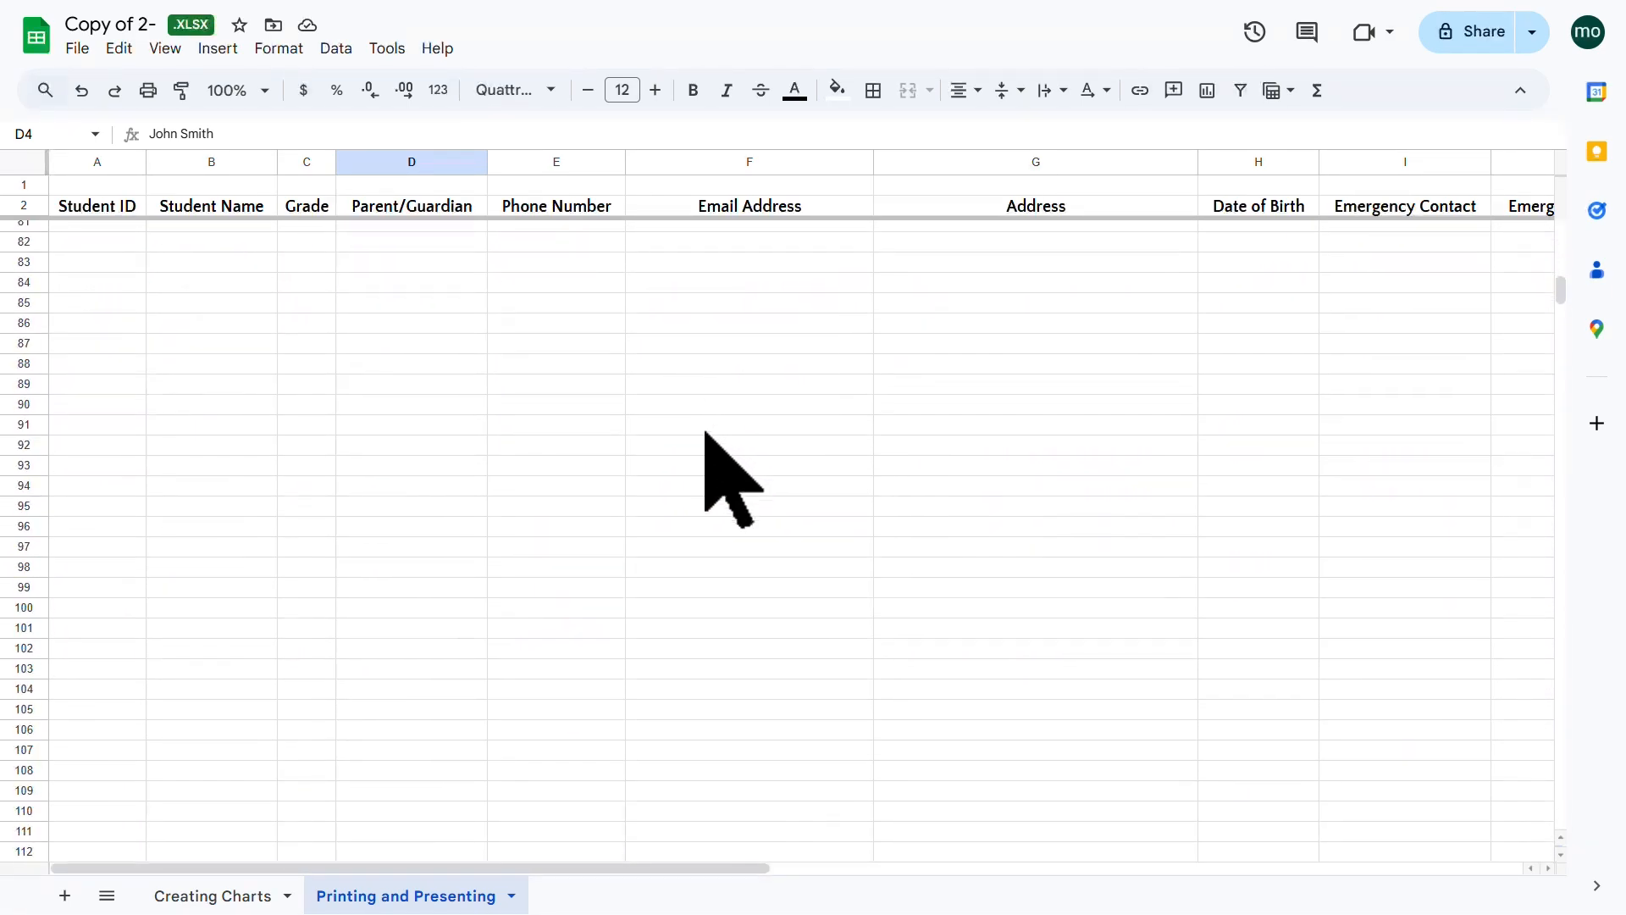
scroll(705, 434, down, 7)
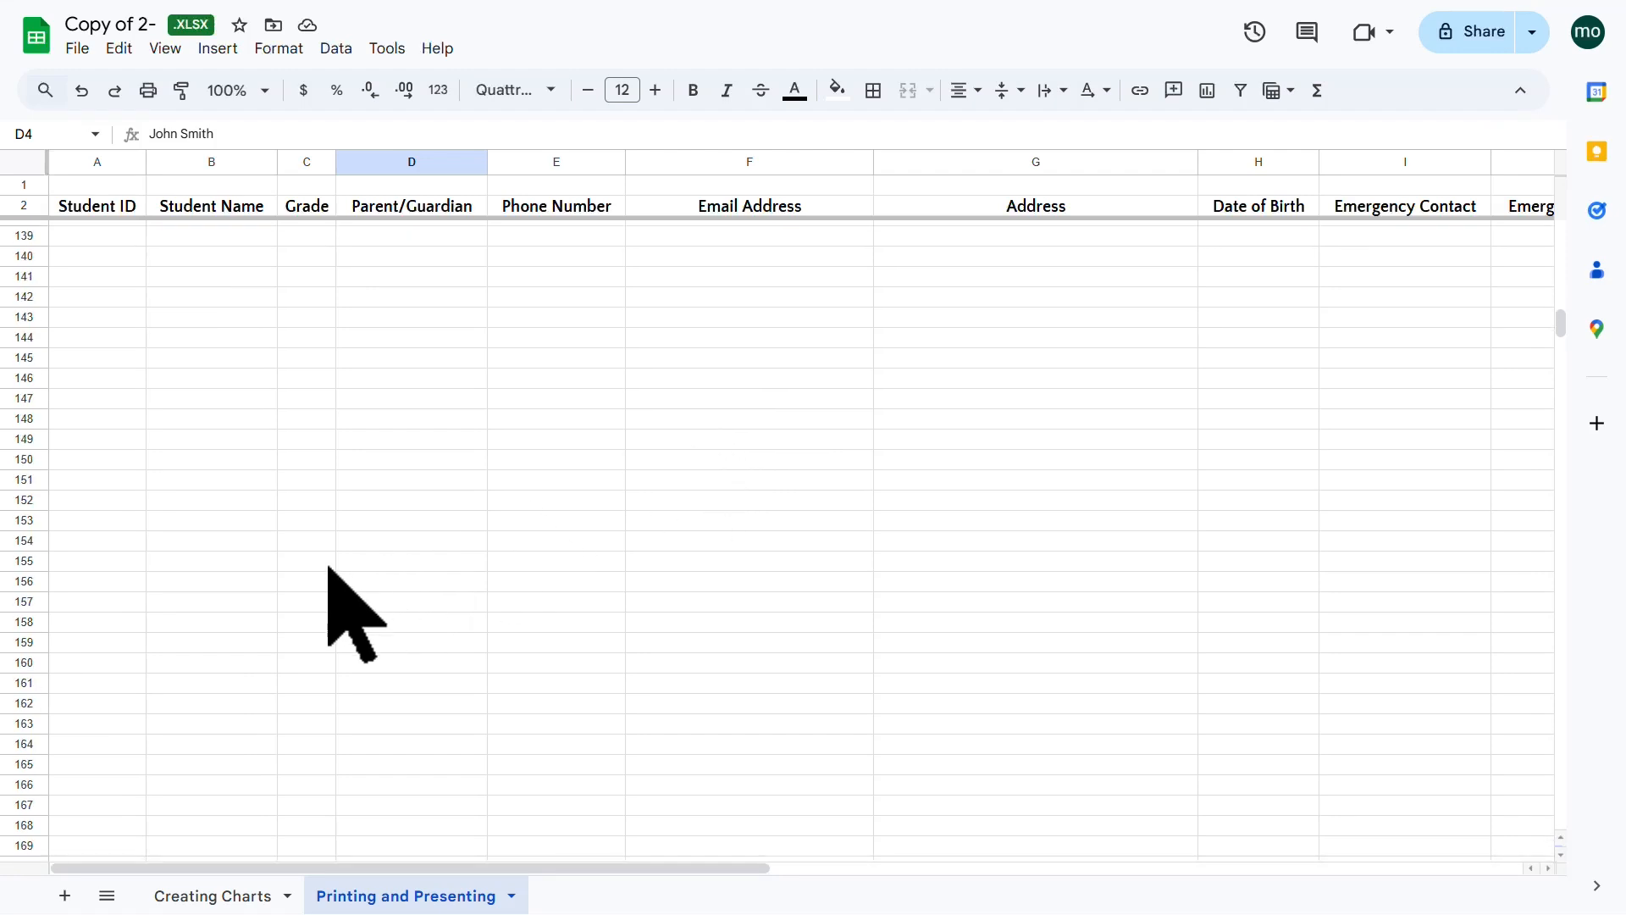
click(104, 560)
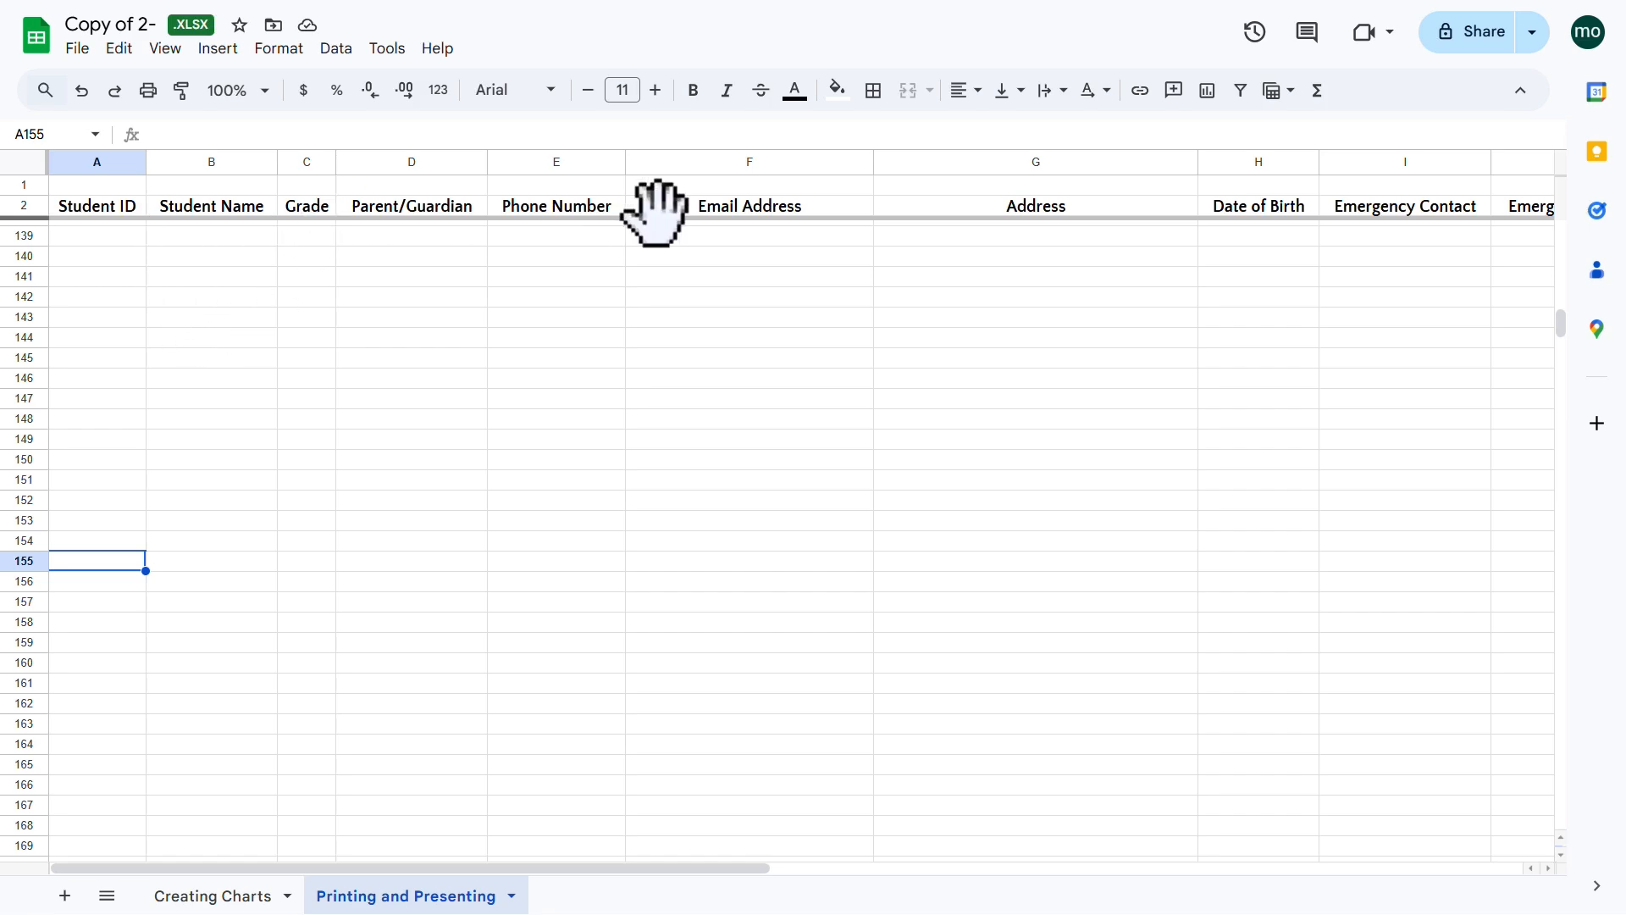
scroll(294, 506, up, 20)
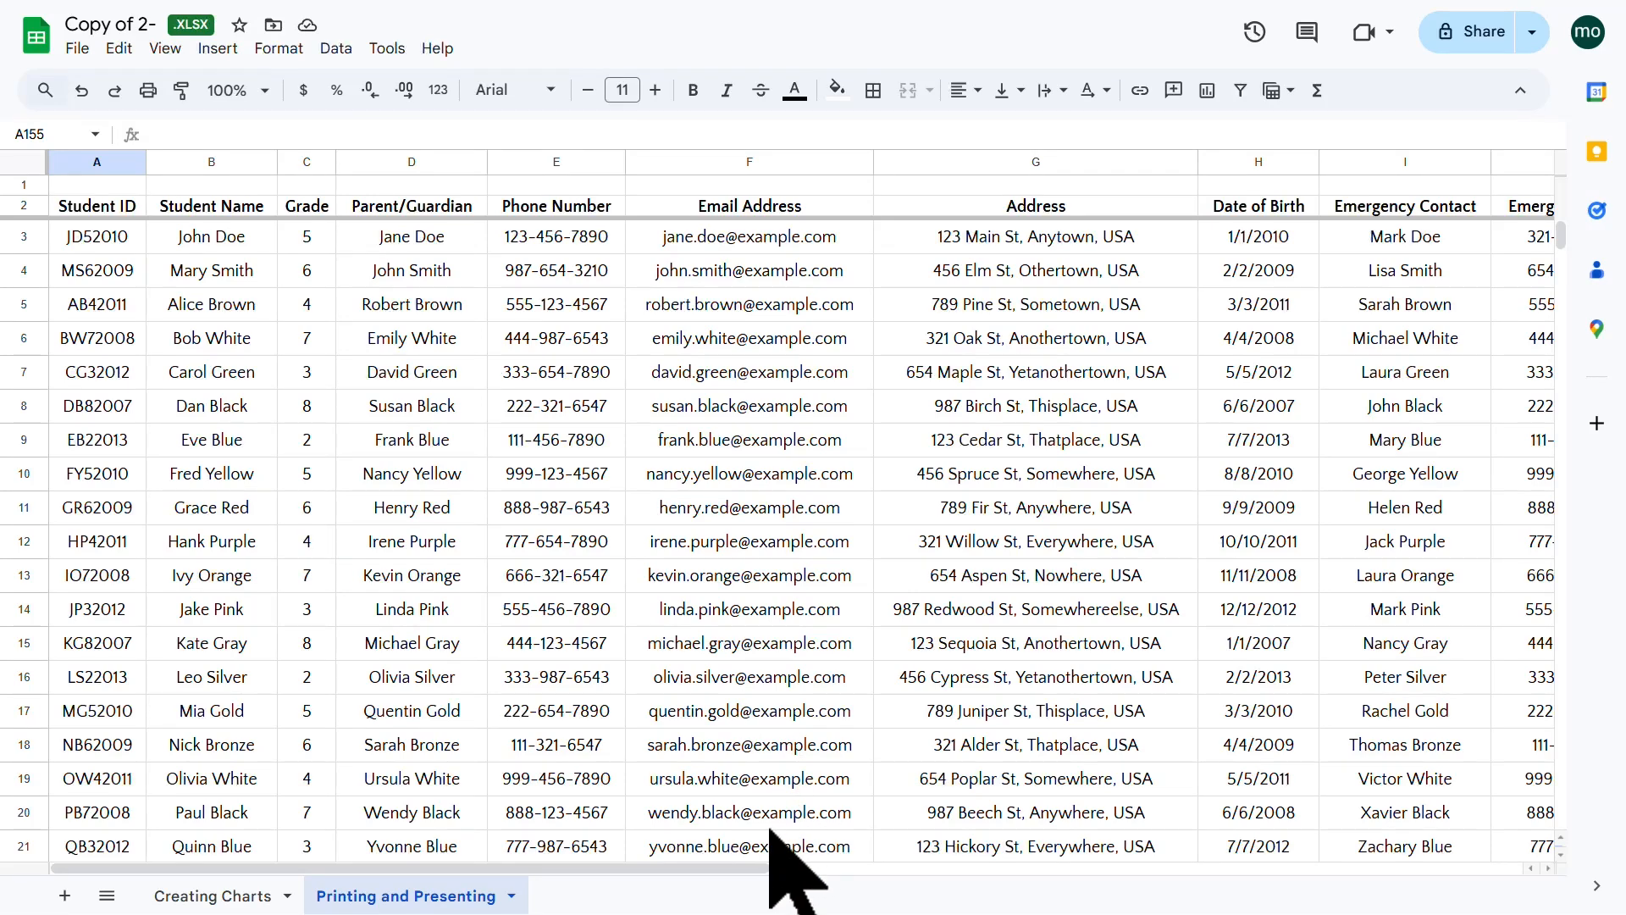
mouse_move(726, 865)
mouse_down()
mouse_move(1037, 865)
mouse_move(708, 866)
mouse_up()
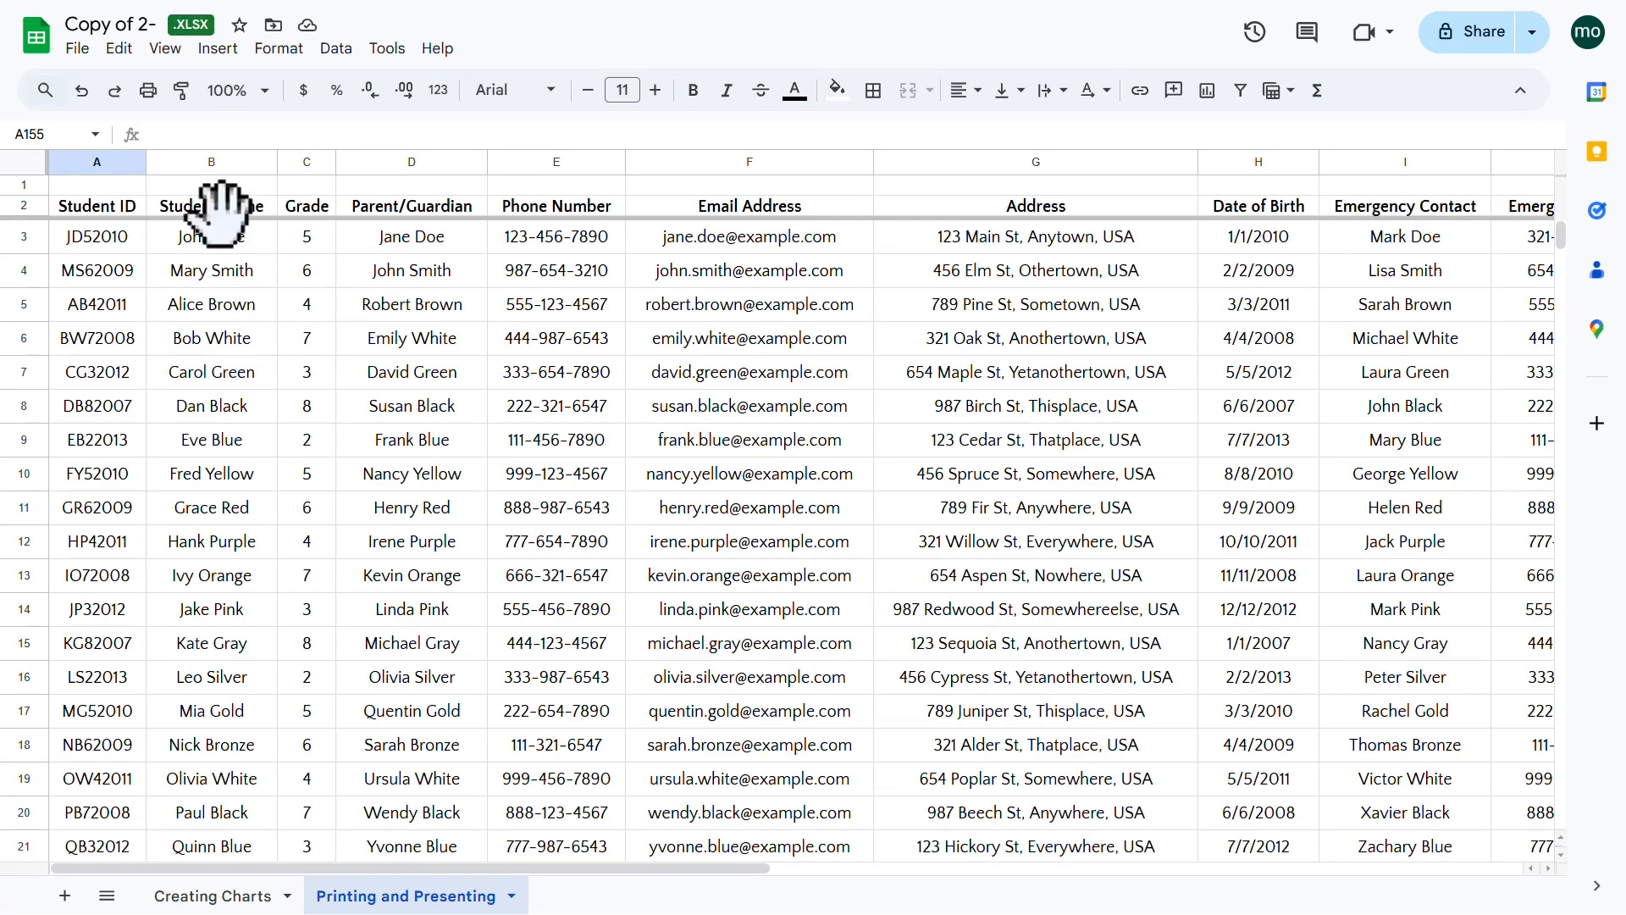
Step: Freeze columns A–B up to the Student Name column
click(239, 163)
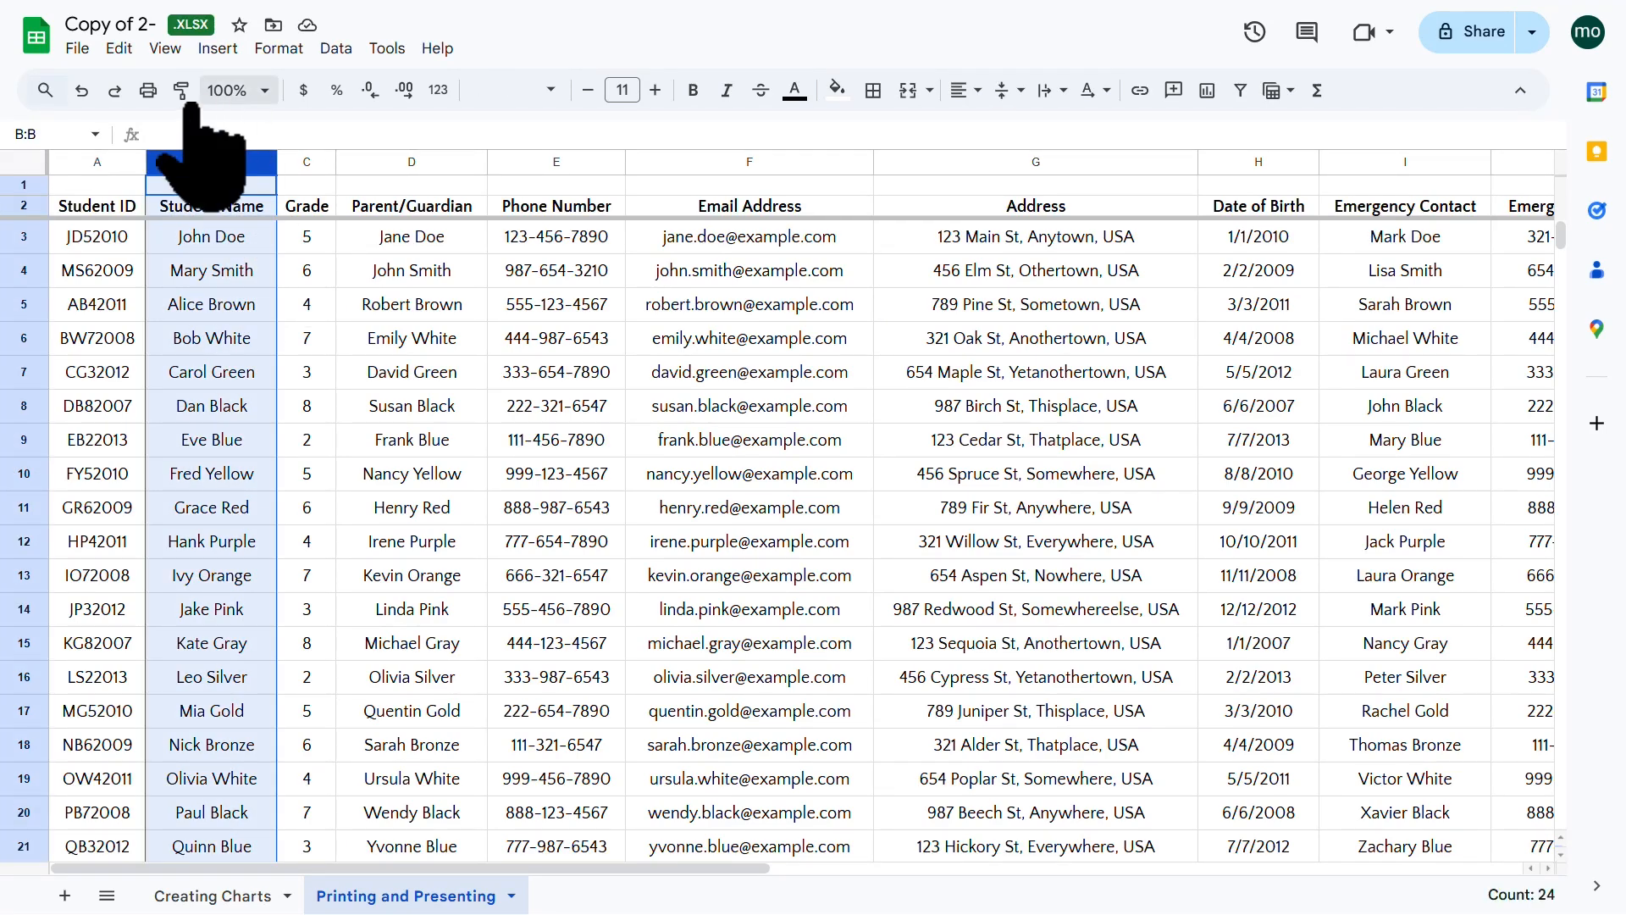
click(166, 49)
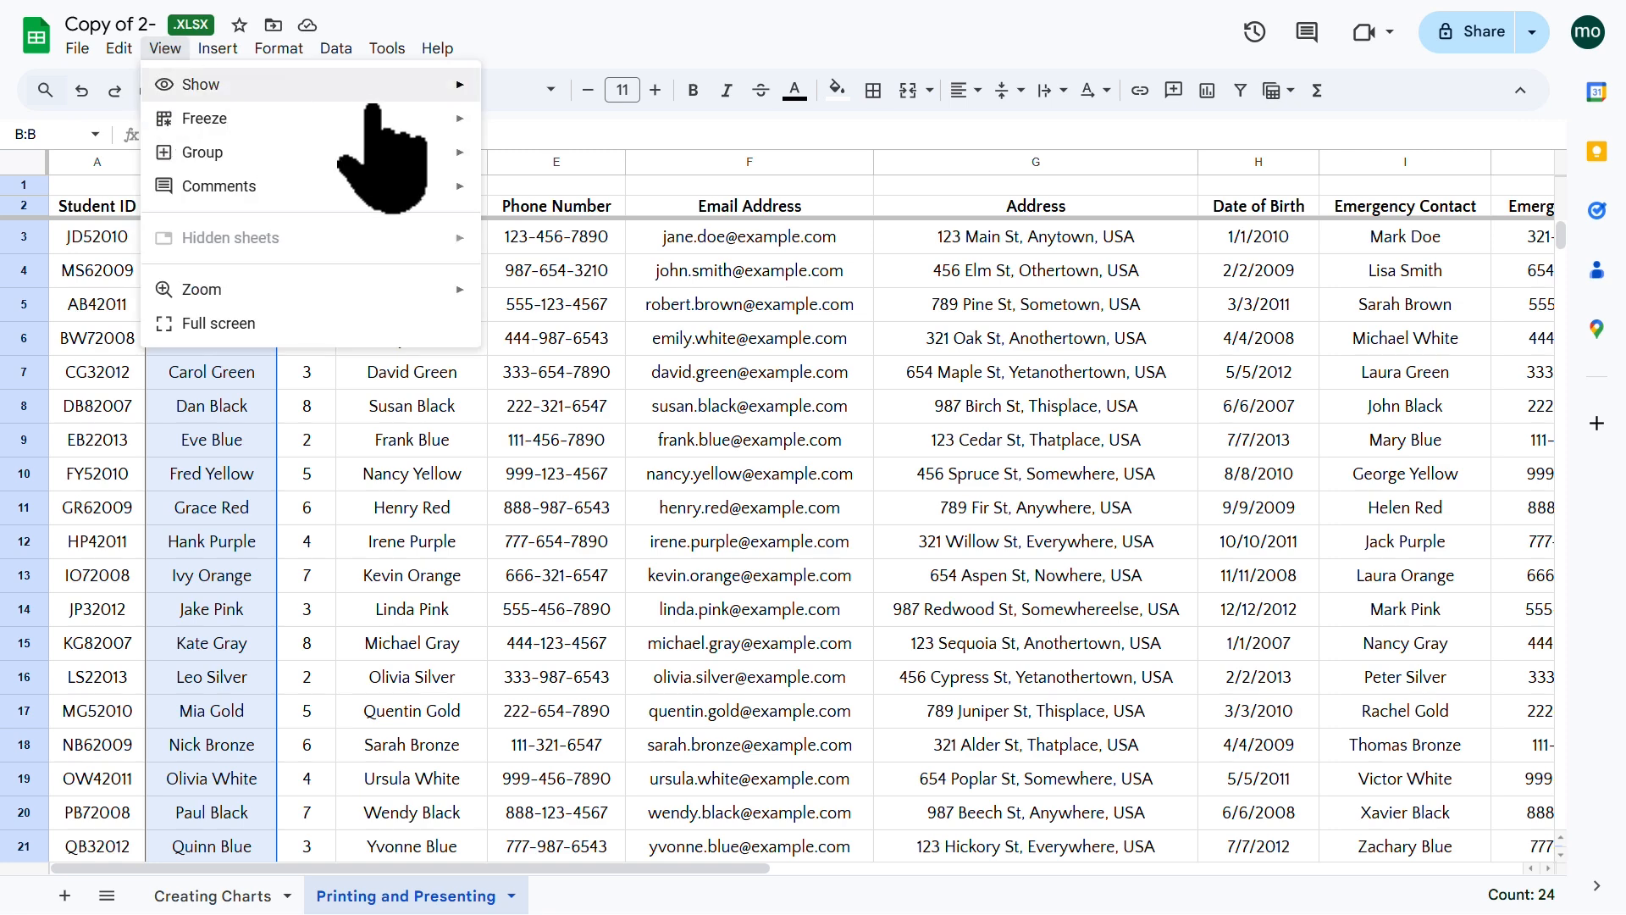
mouse_move(412, 118)
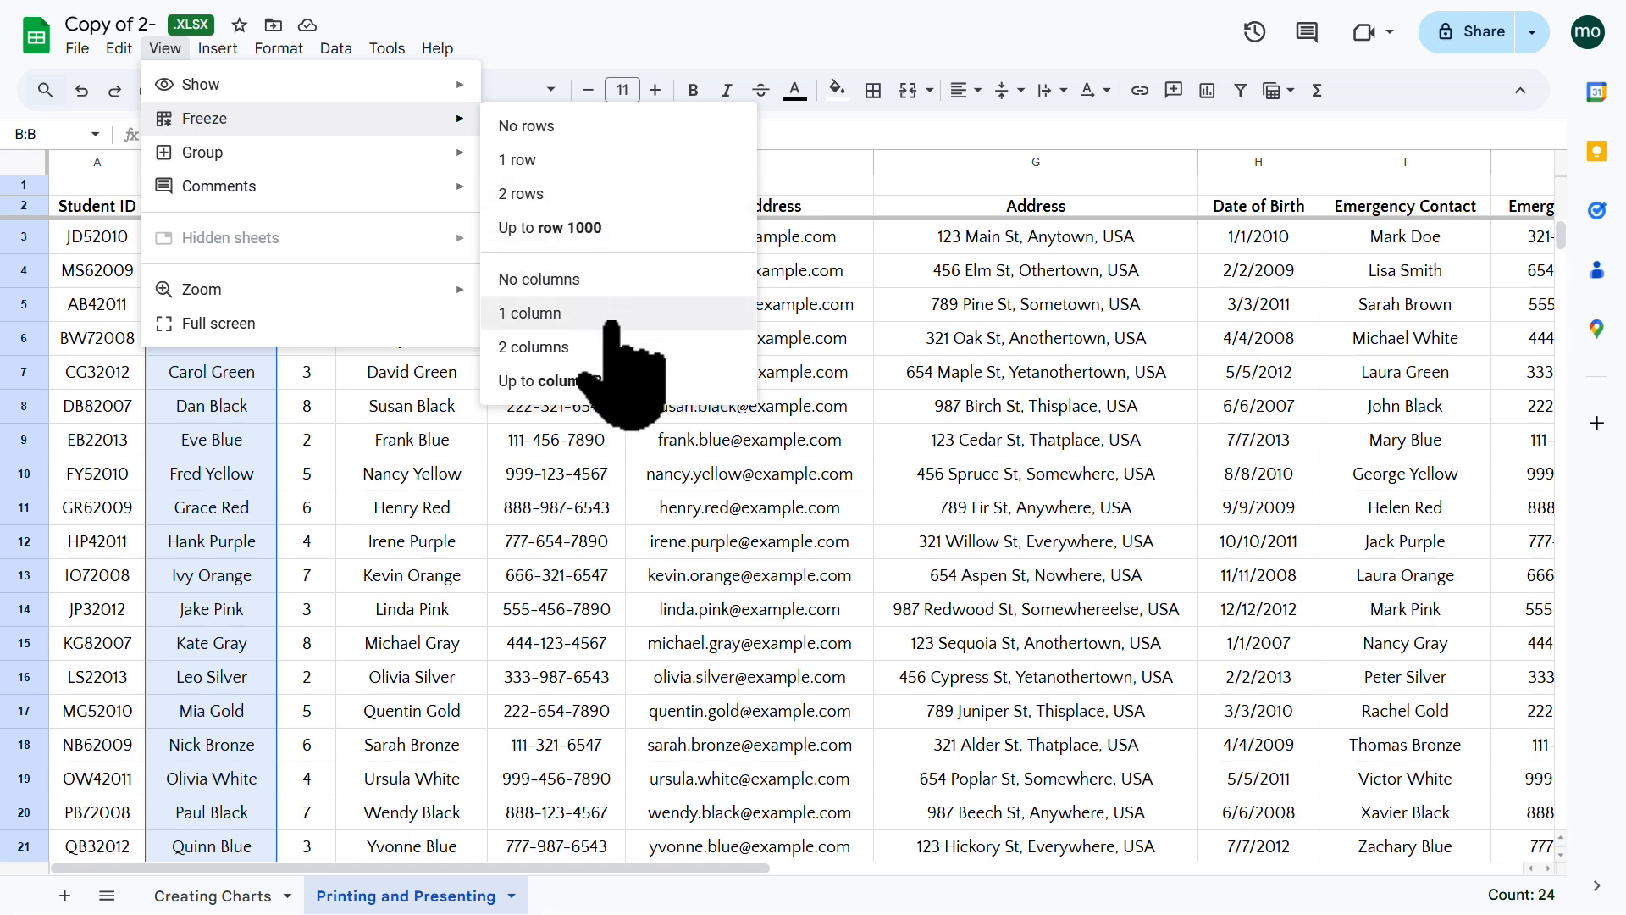
click(534, 382)
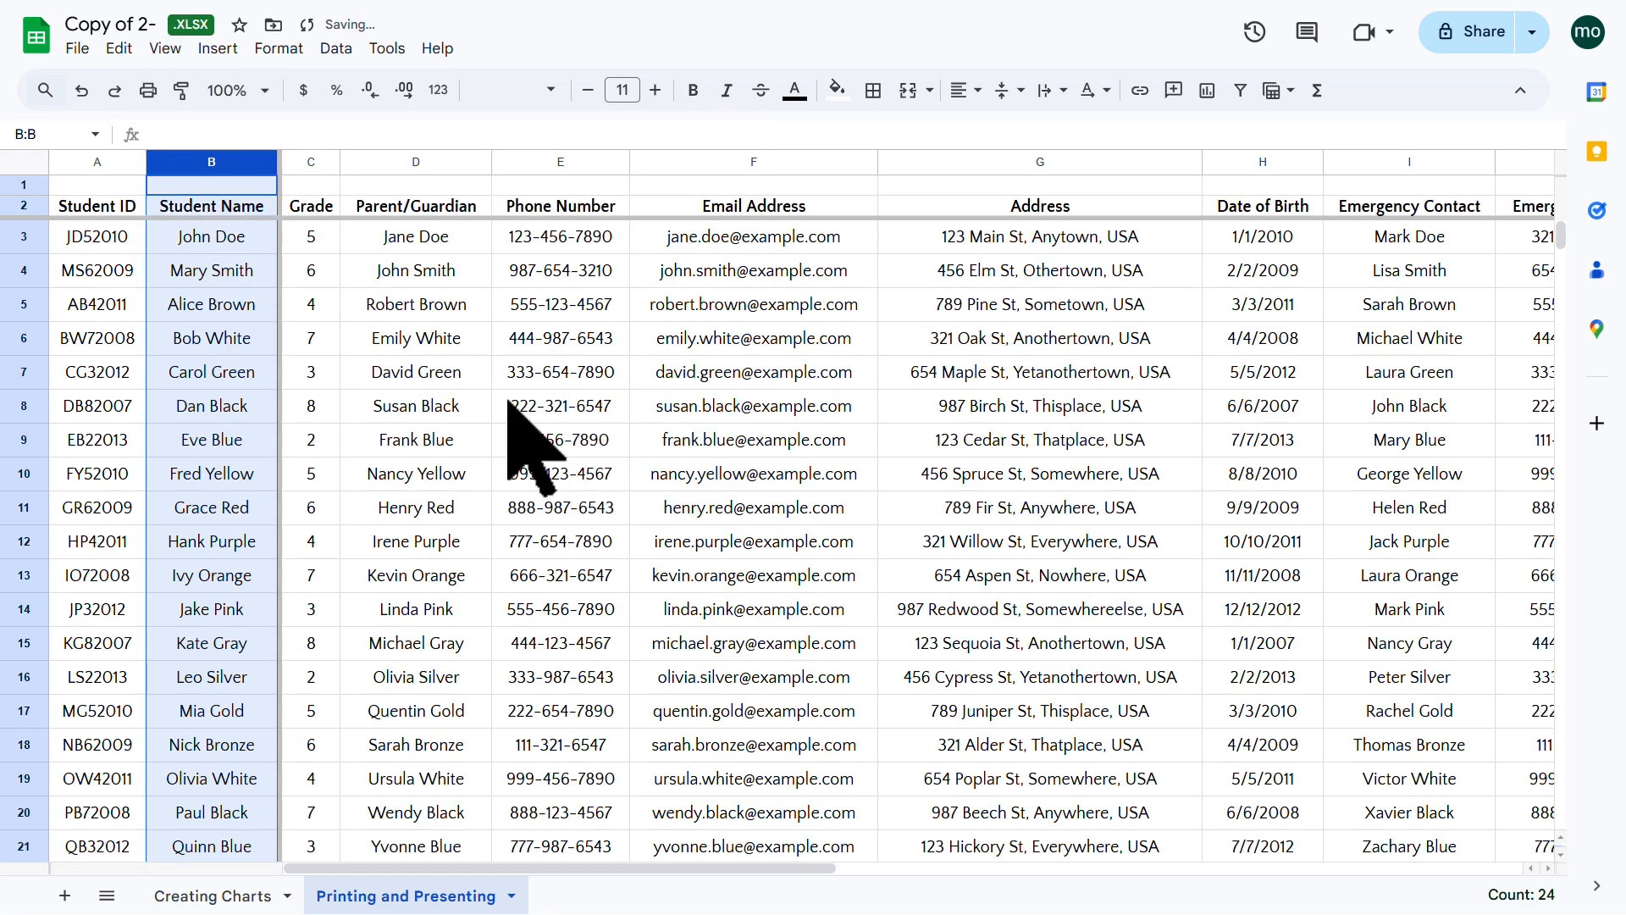
Step: Scroll right across the roster to confirm Student ID and Student Name stay visible
click(506, 405)
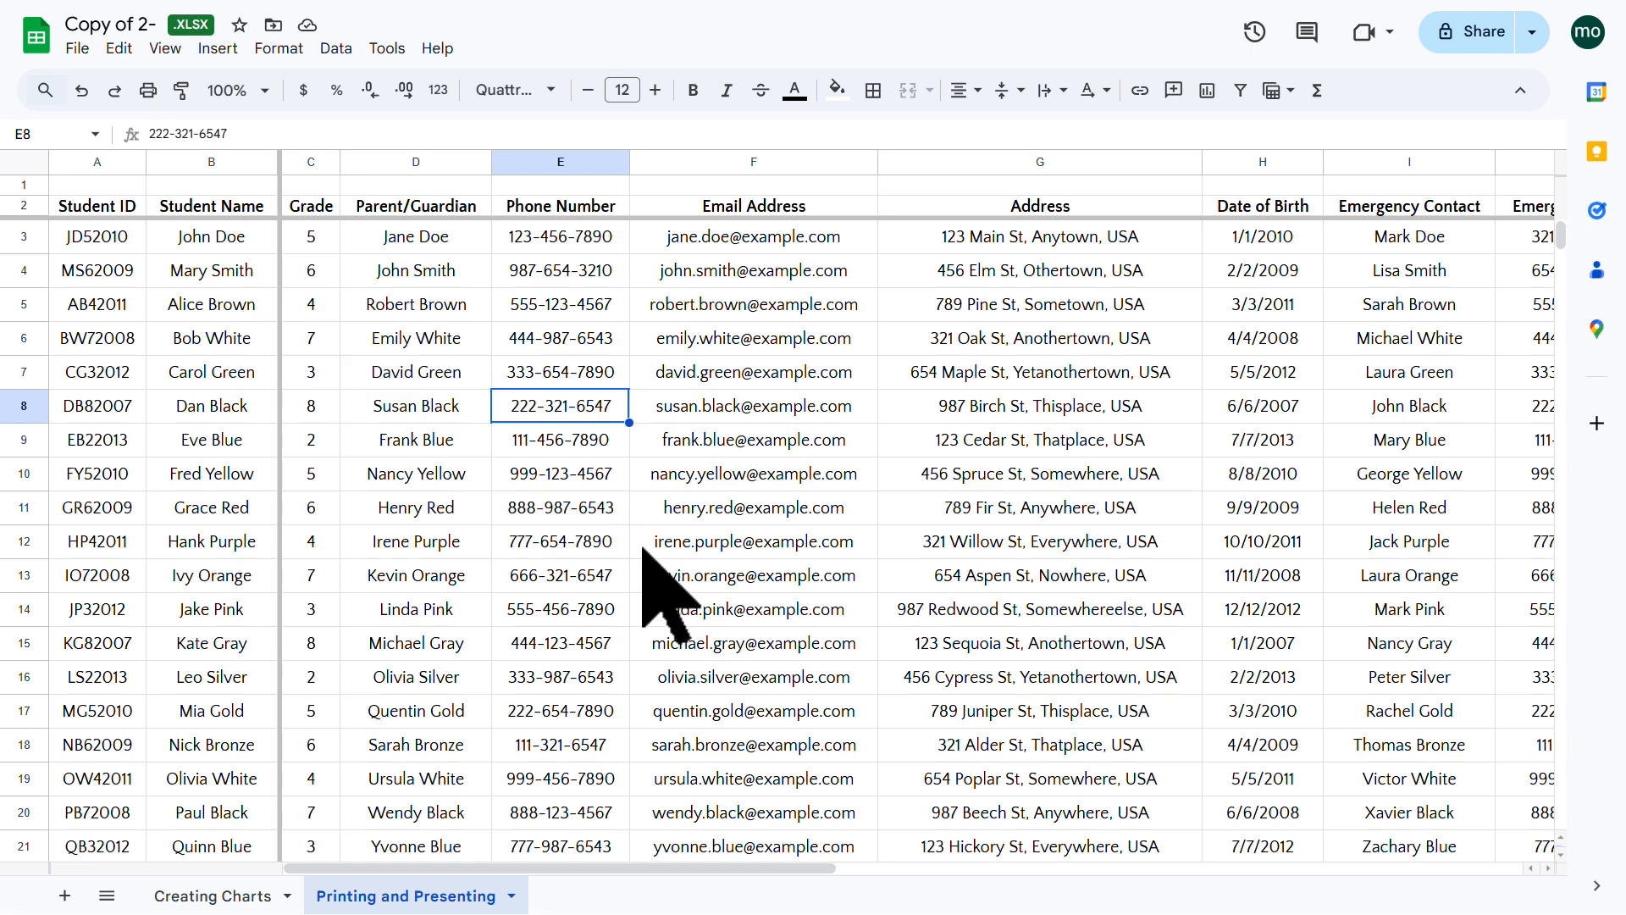
click(766, 858)
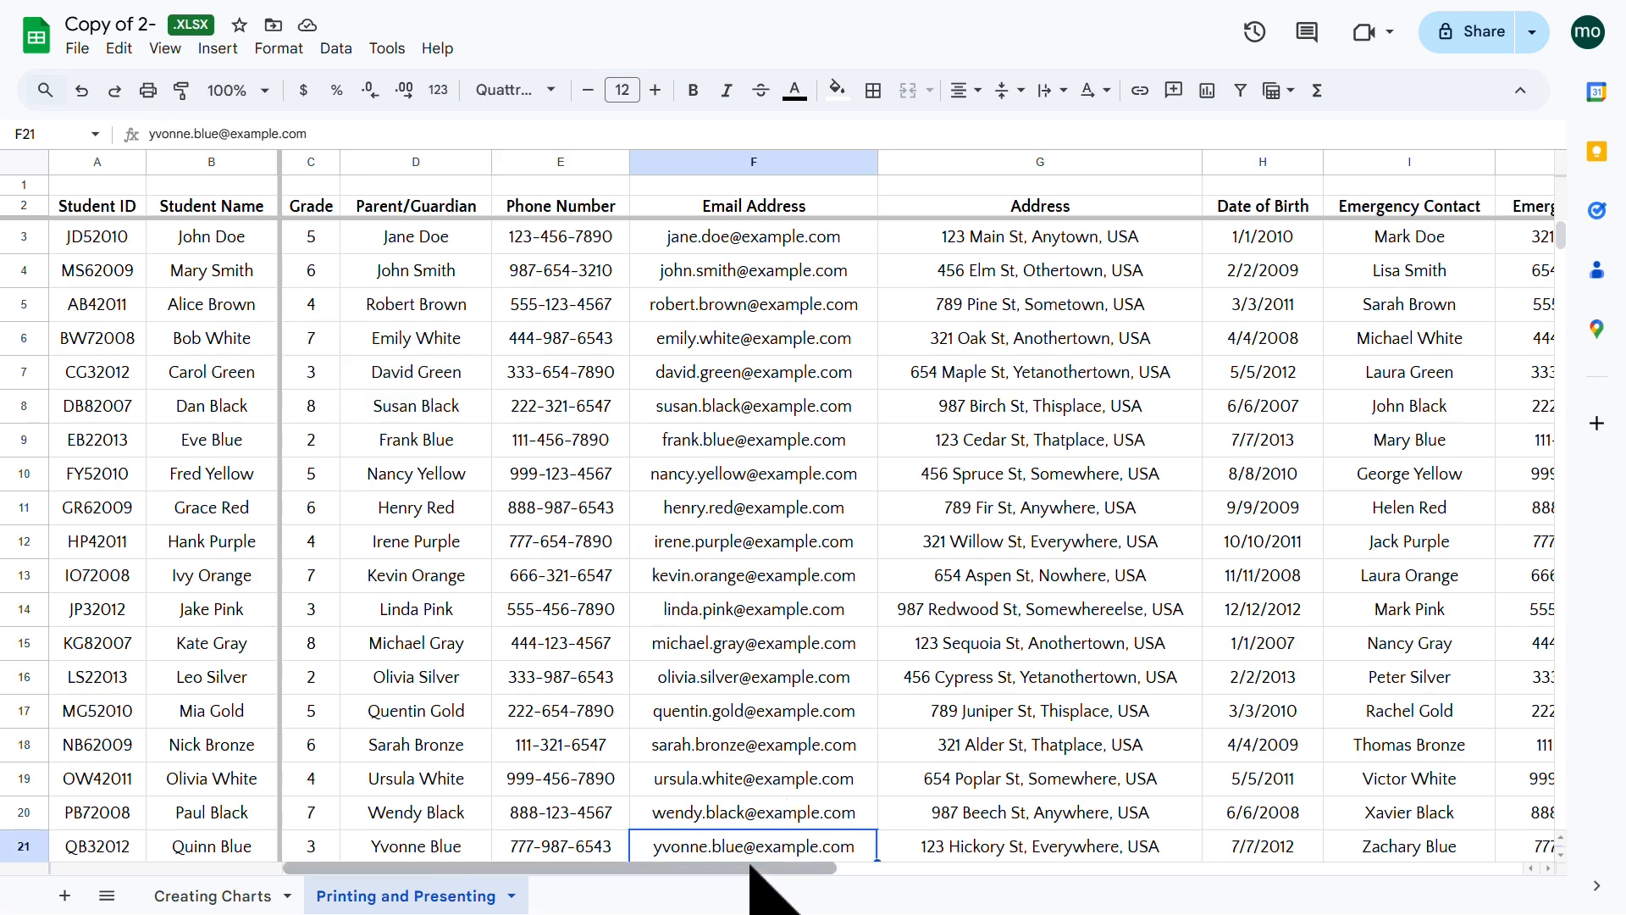
drag(765, 867, 1380, 817)
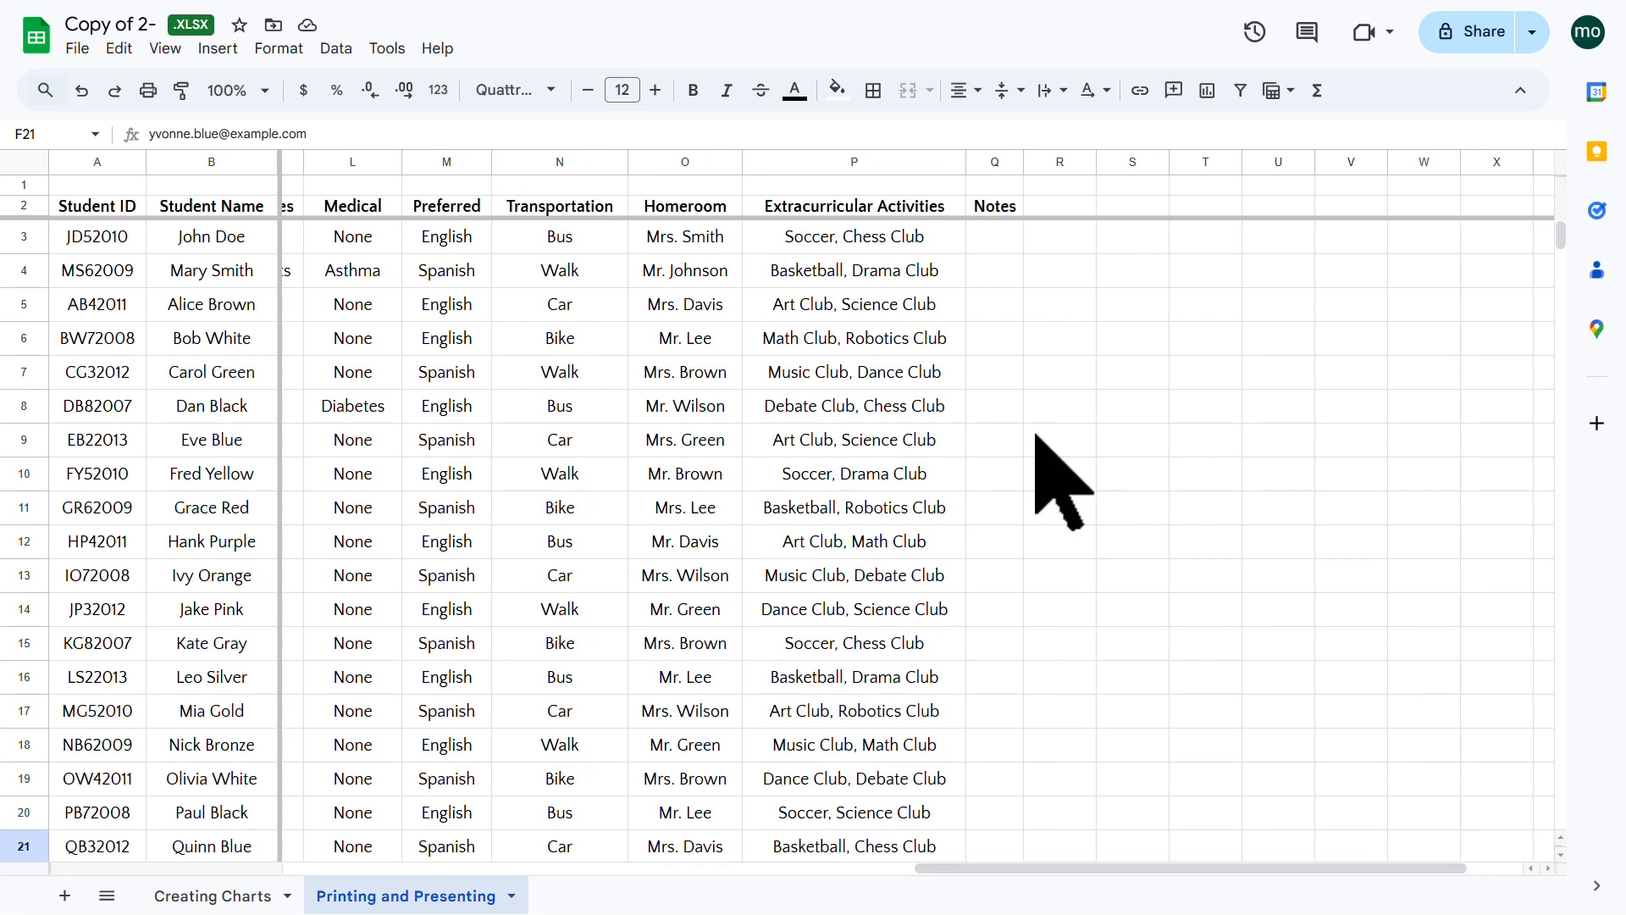
Step: Change cell P3 from 'Soccer, Chess Club' to 'basketball', then scroll back left
click(868, 241)
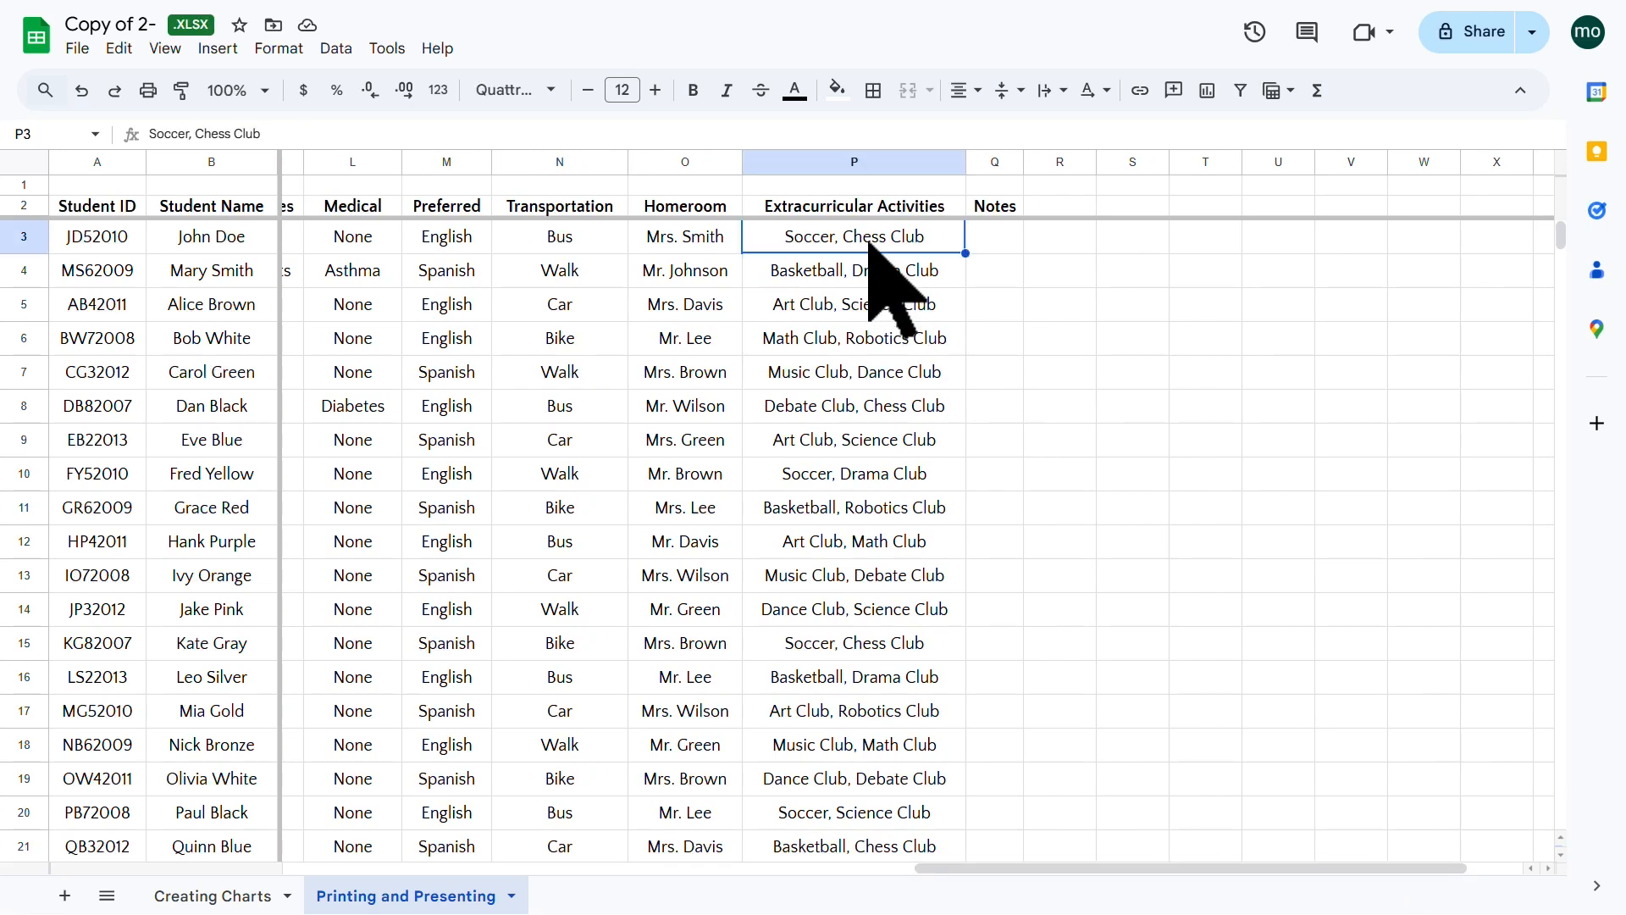
text(basketball)
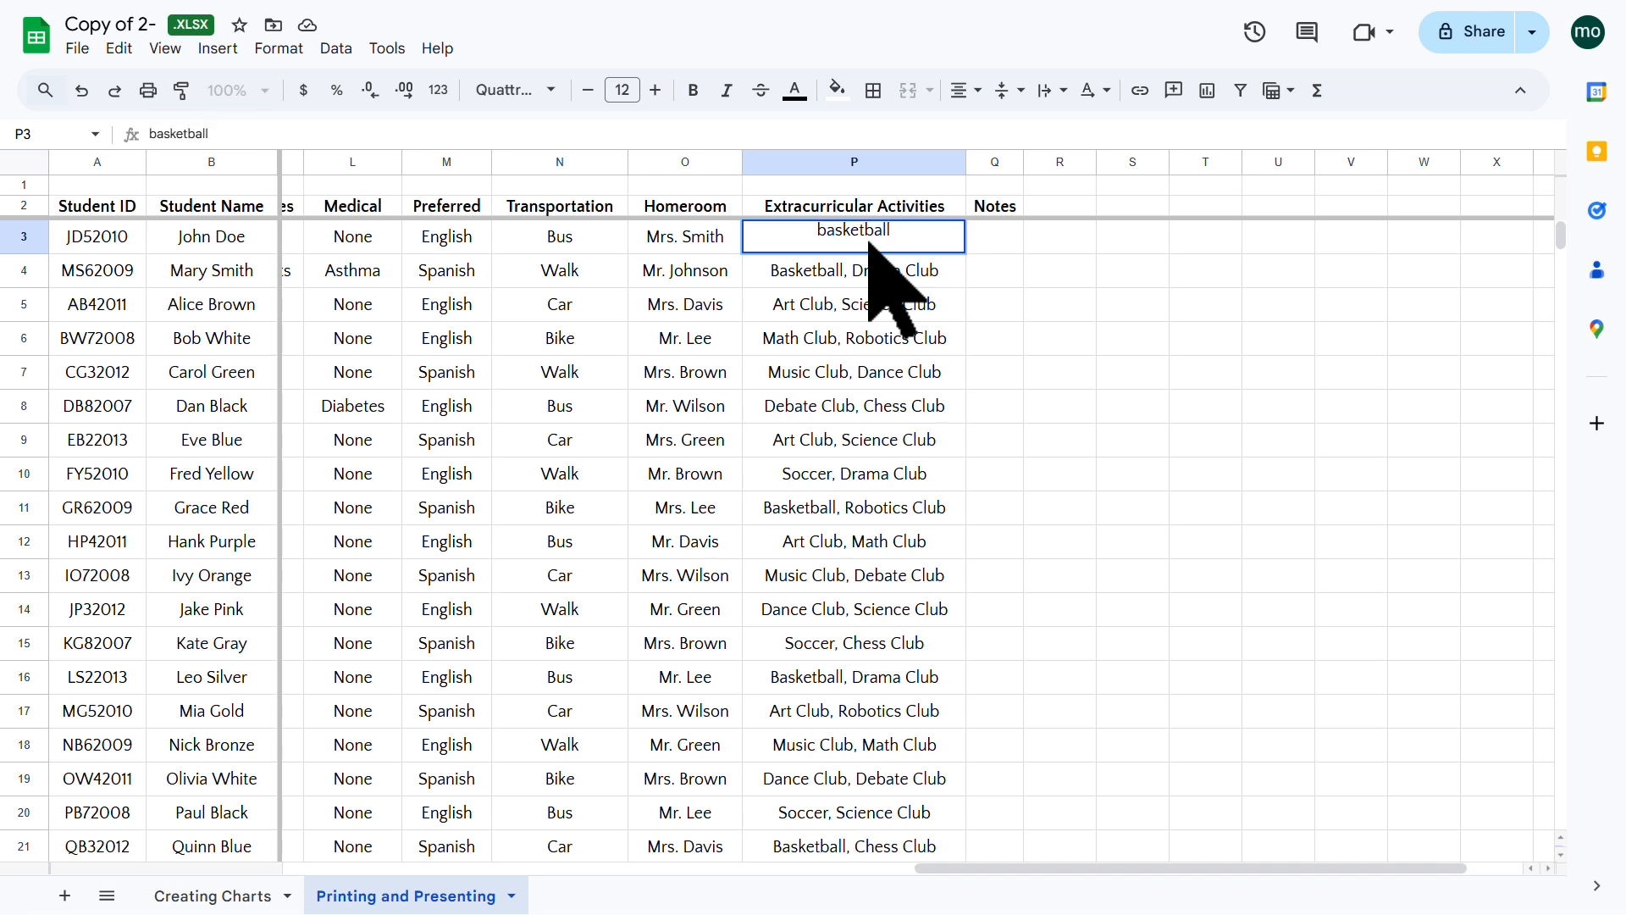
key(Return)
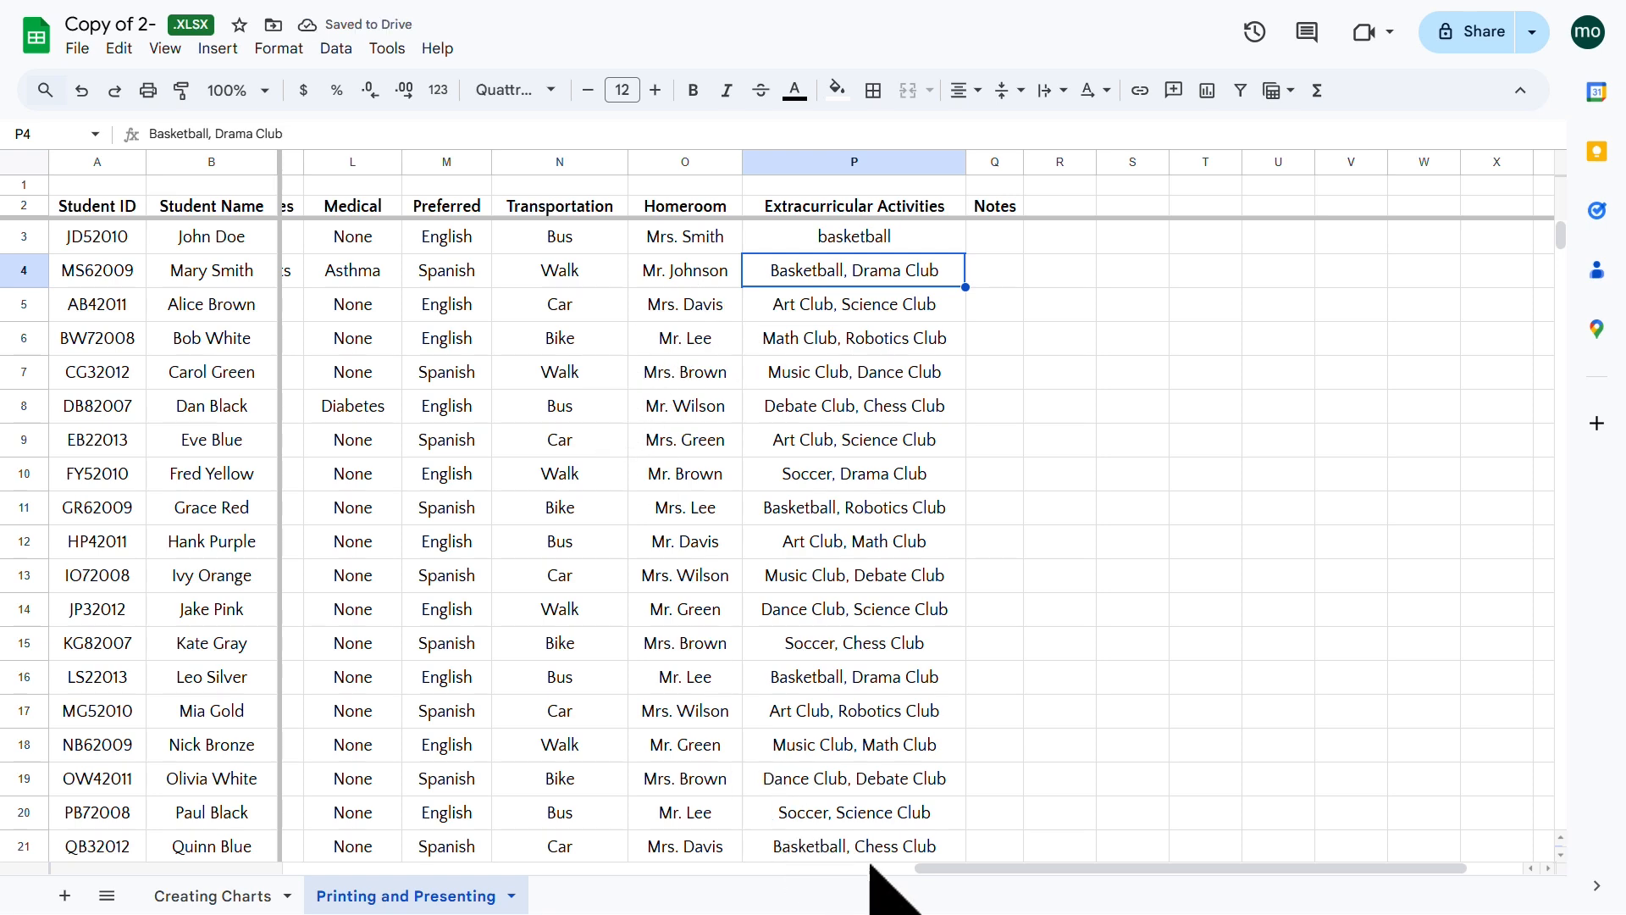
drag(870, 866, 644, 868)
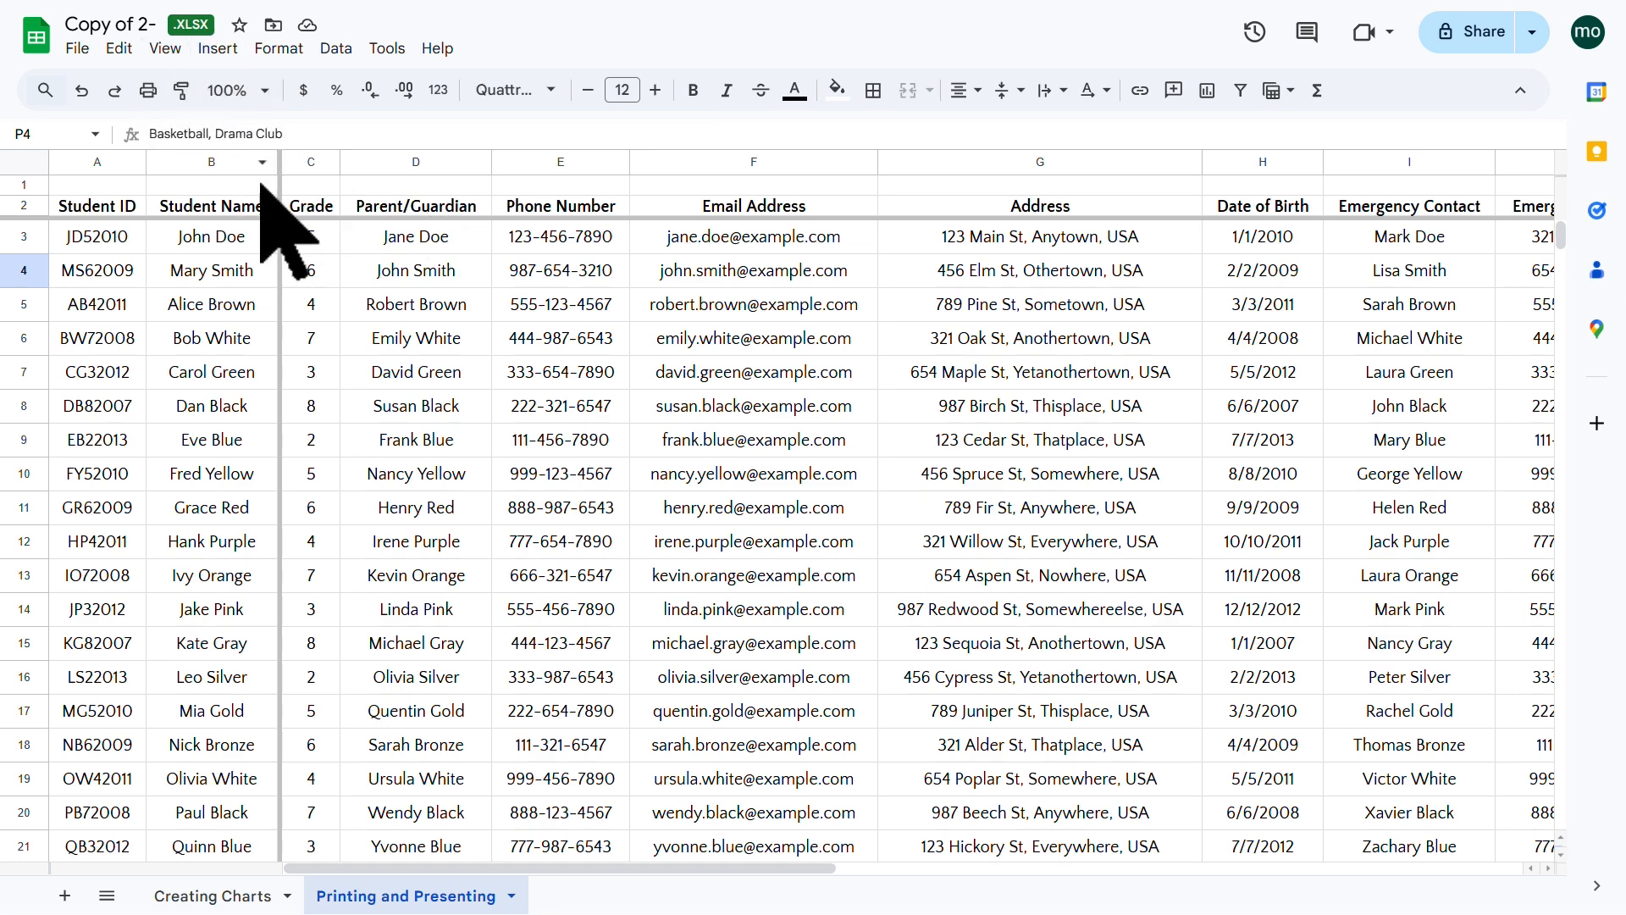
click(164, 49)
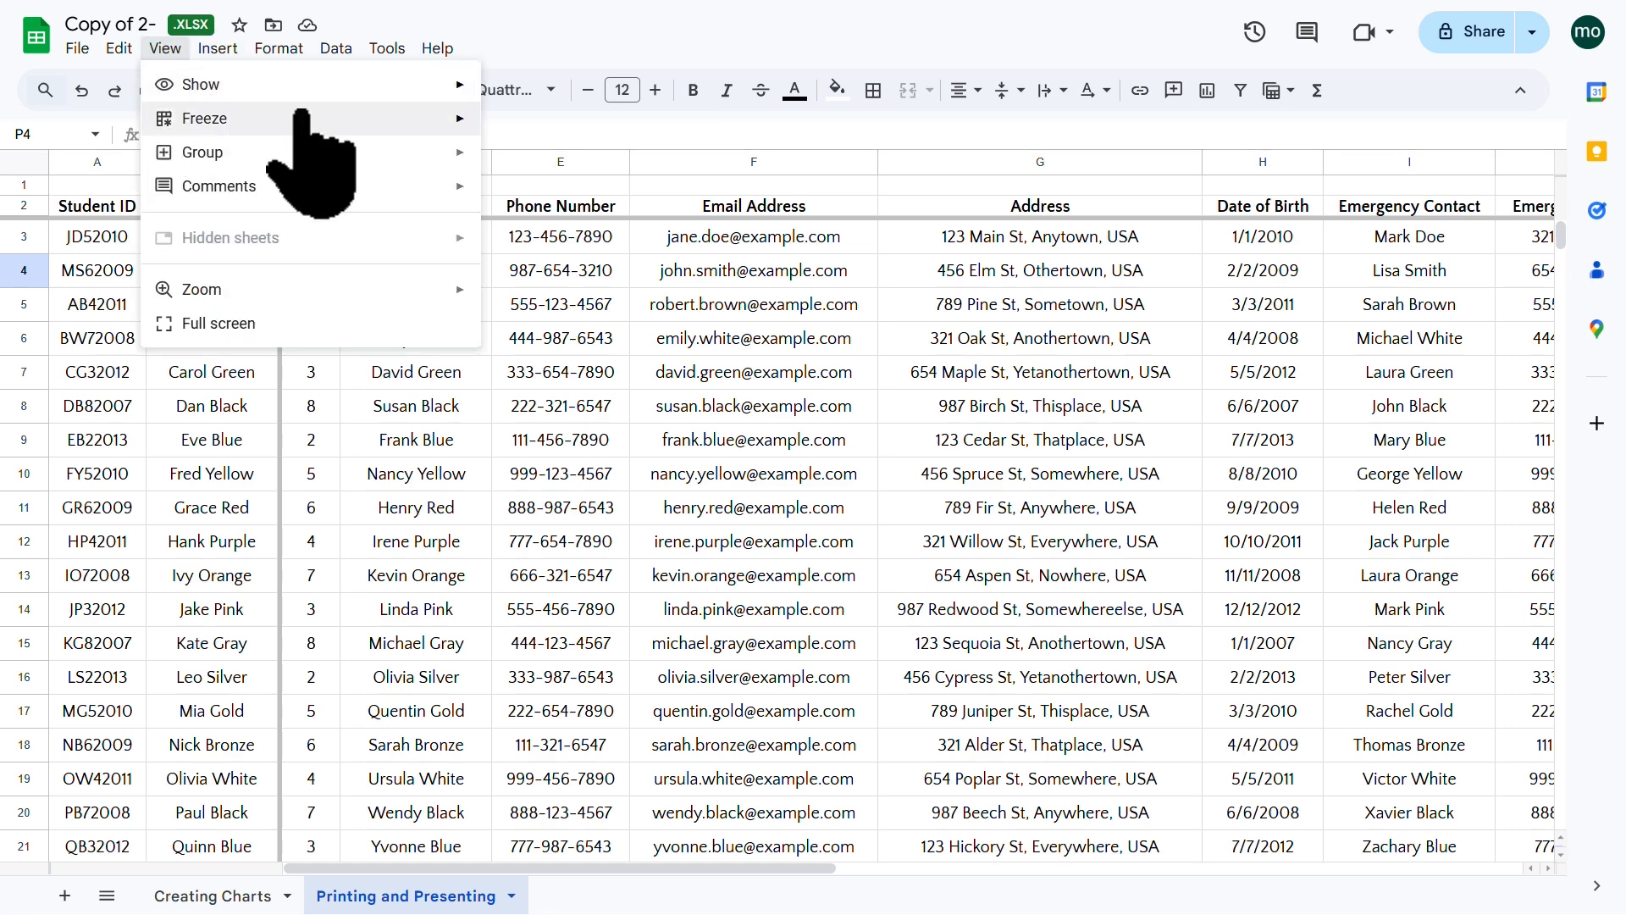
mouse_move(338, 119)
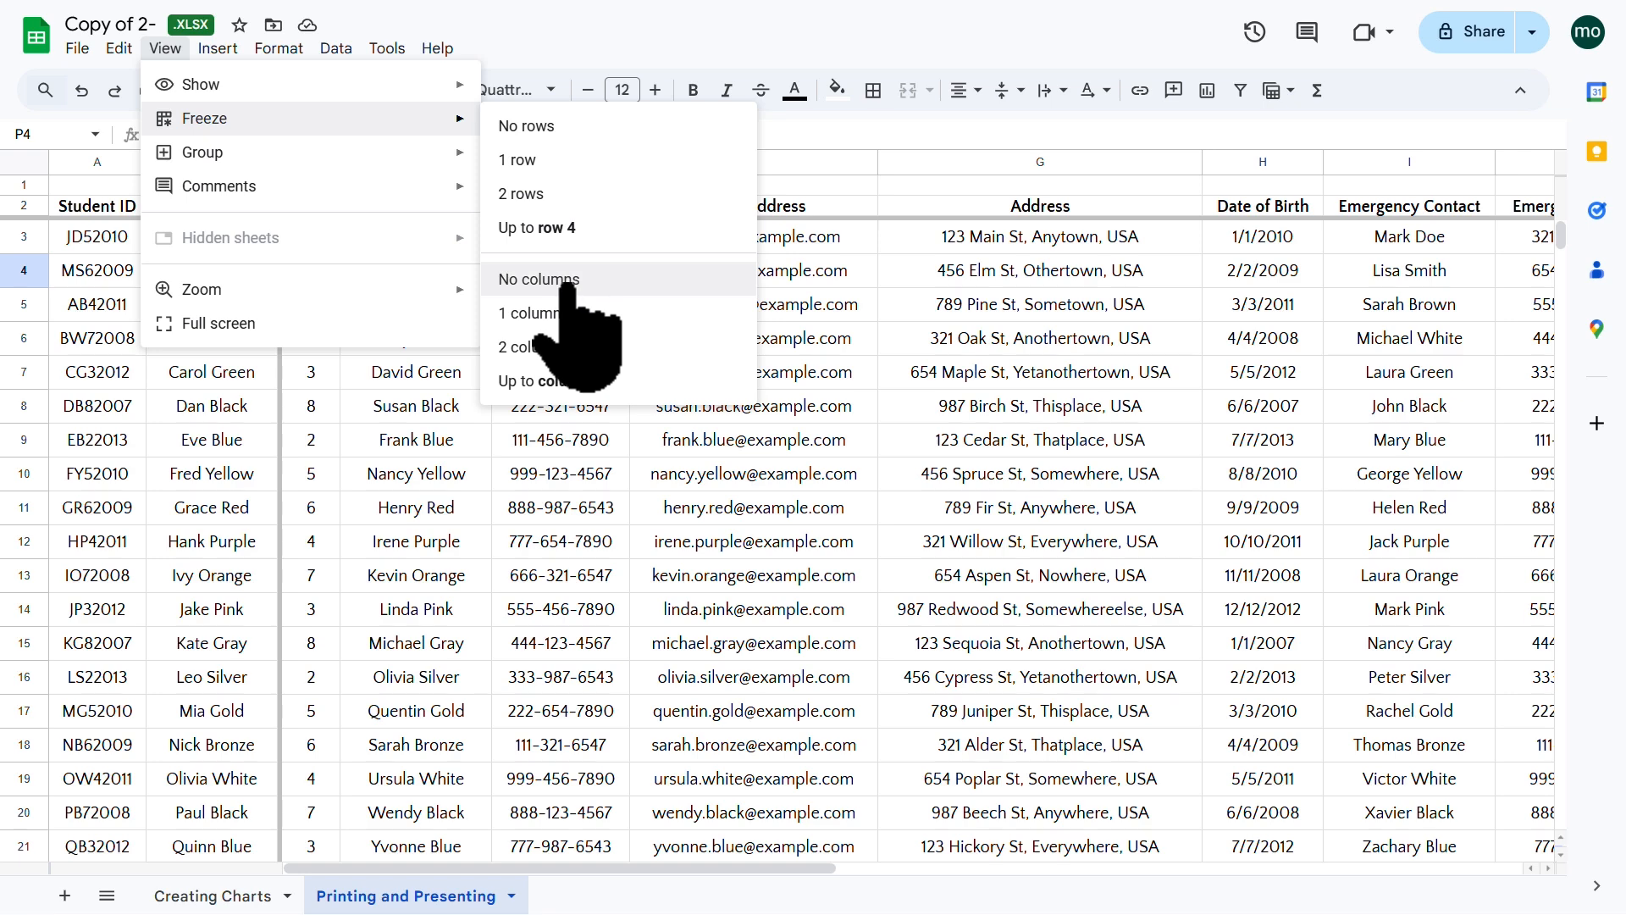
click(508, 160)
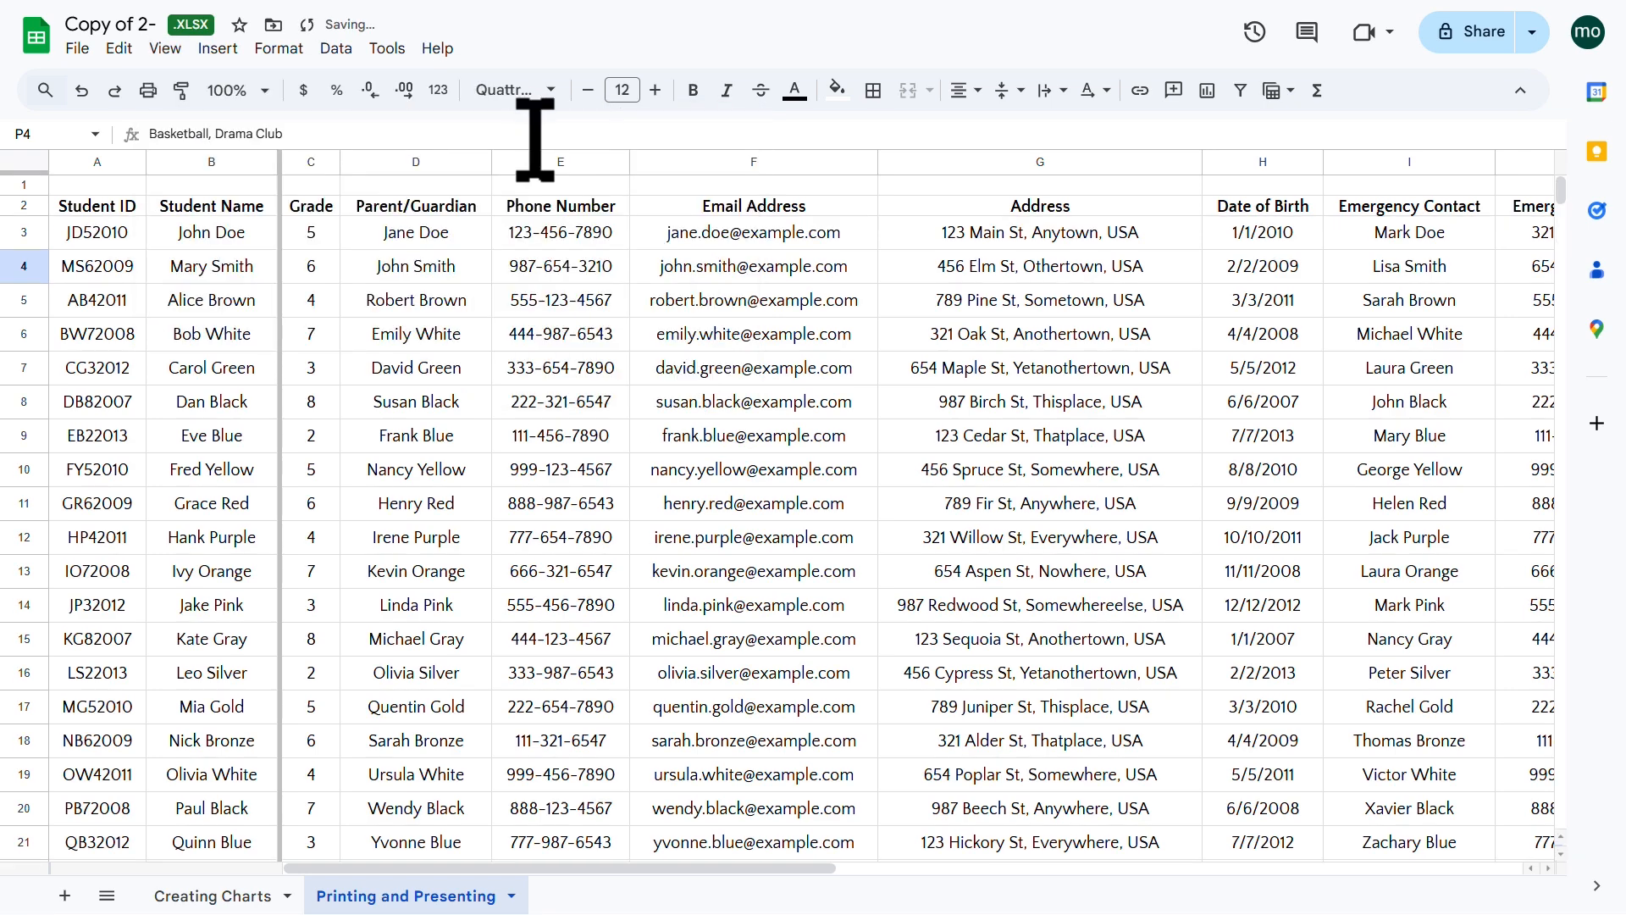
click(165, 48)
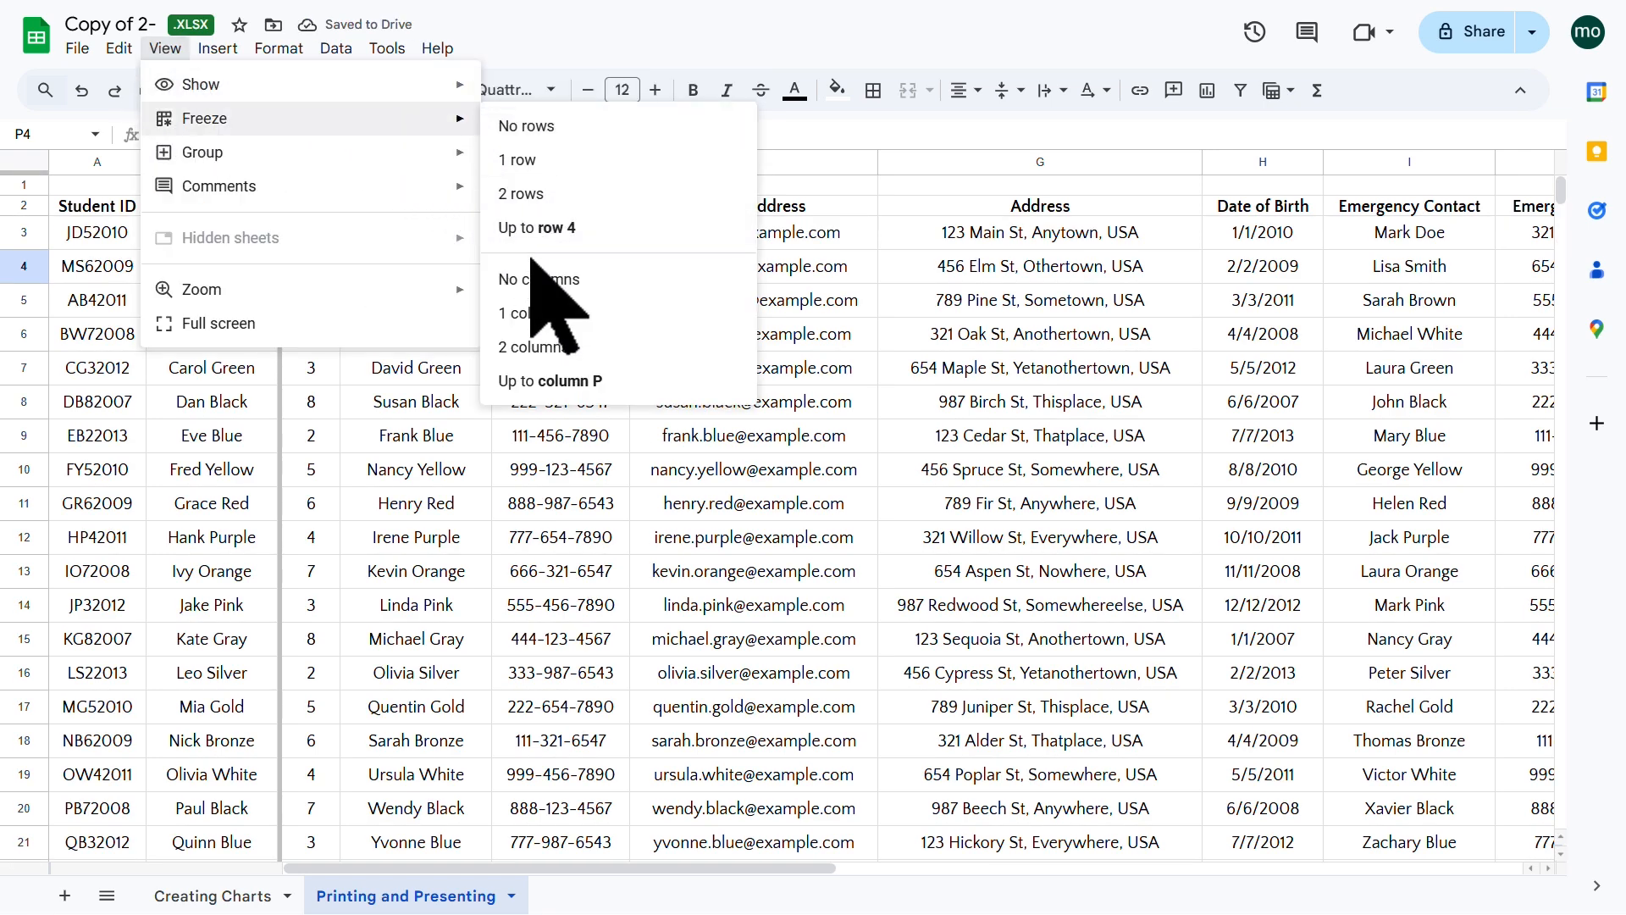
click(529, 280)
click(530, 372)
scroll(533, 390, down, 5)
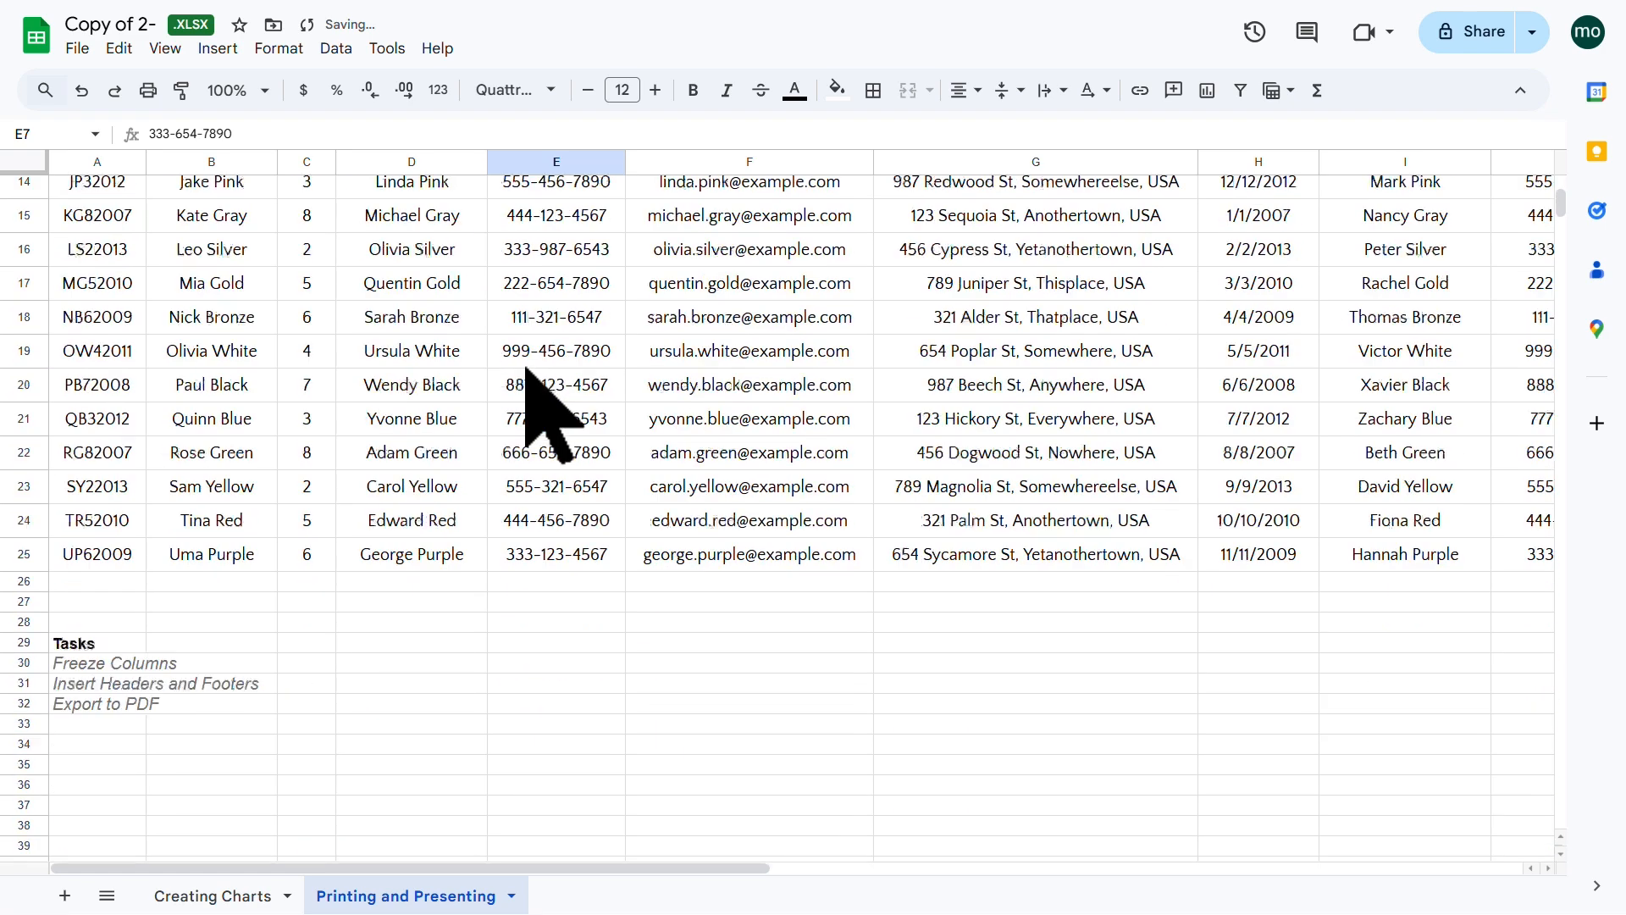
scroll(534, 390, up, 5)
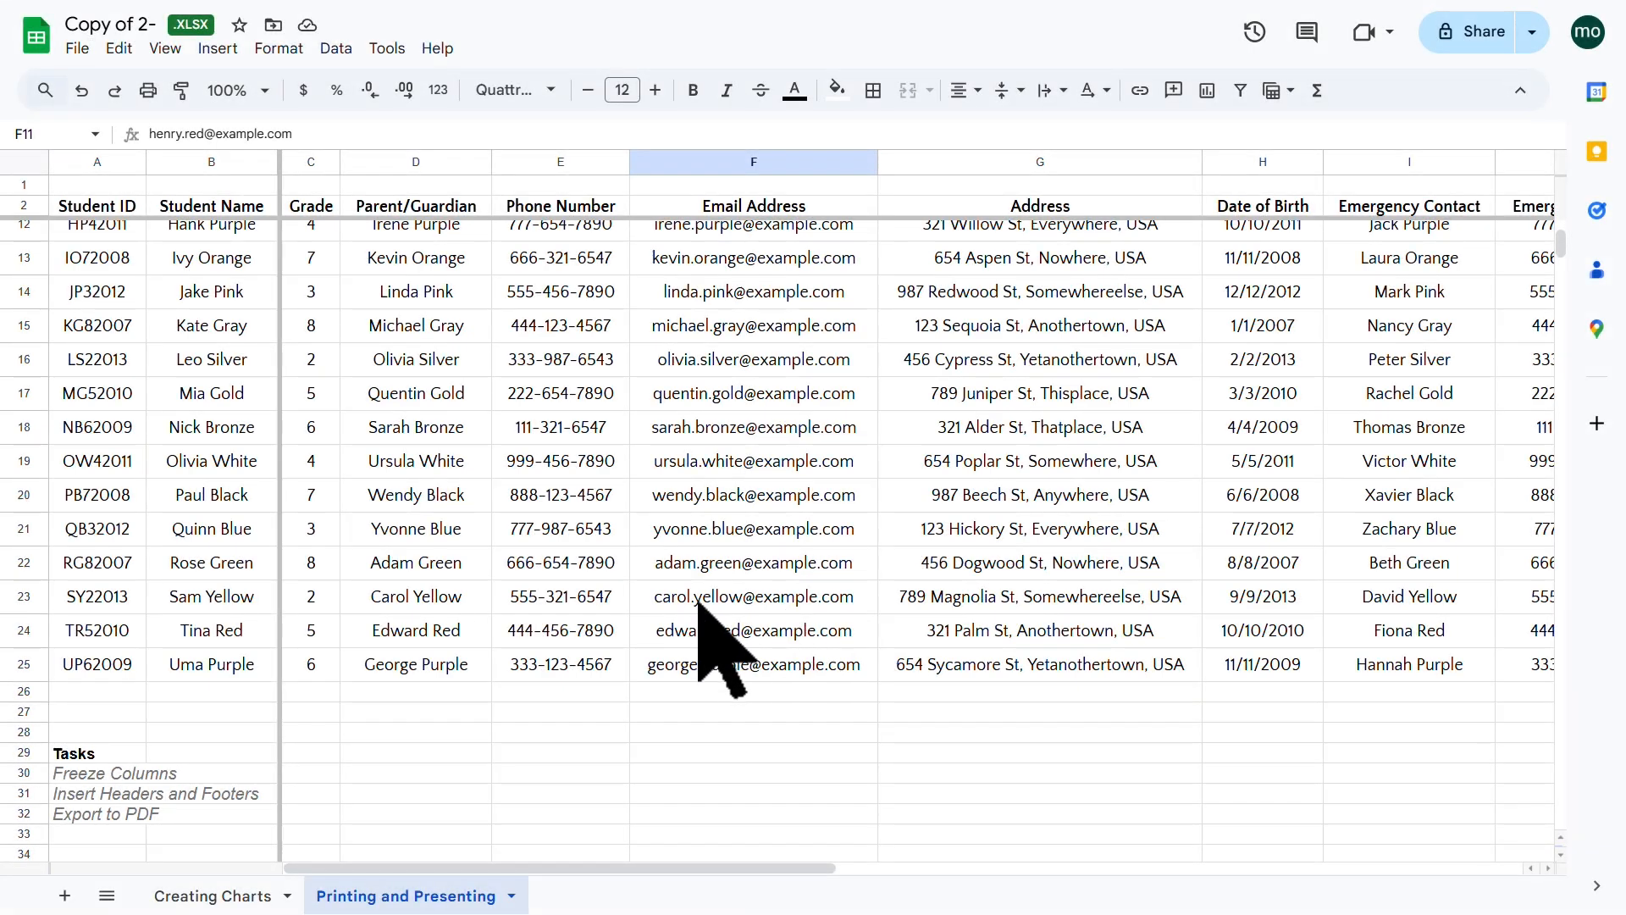
click(135, 793)
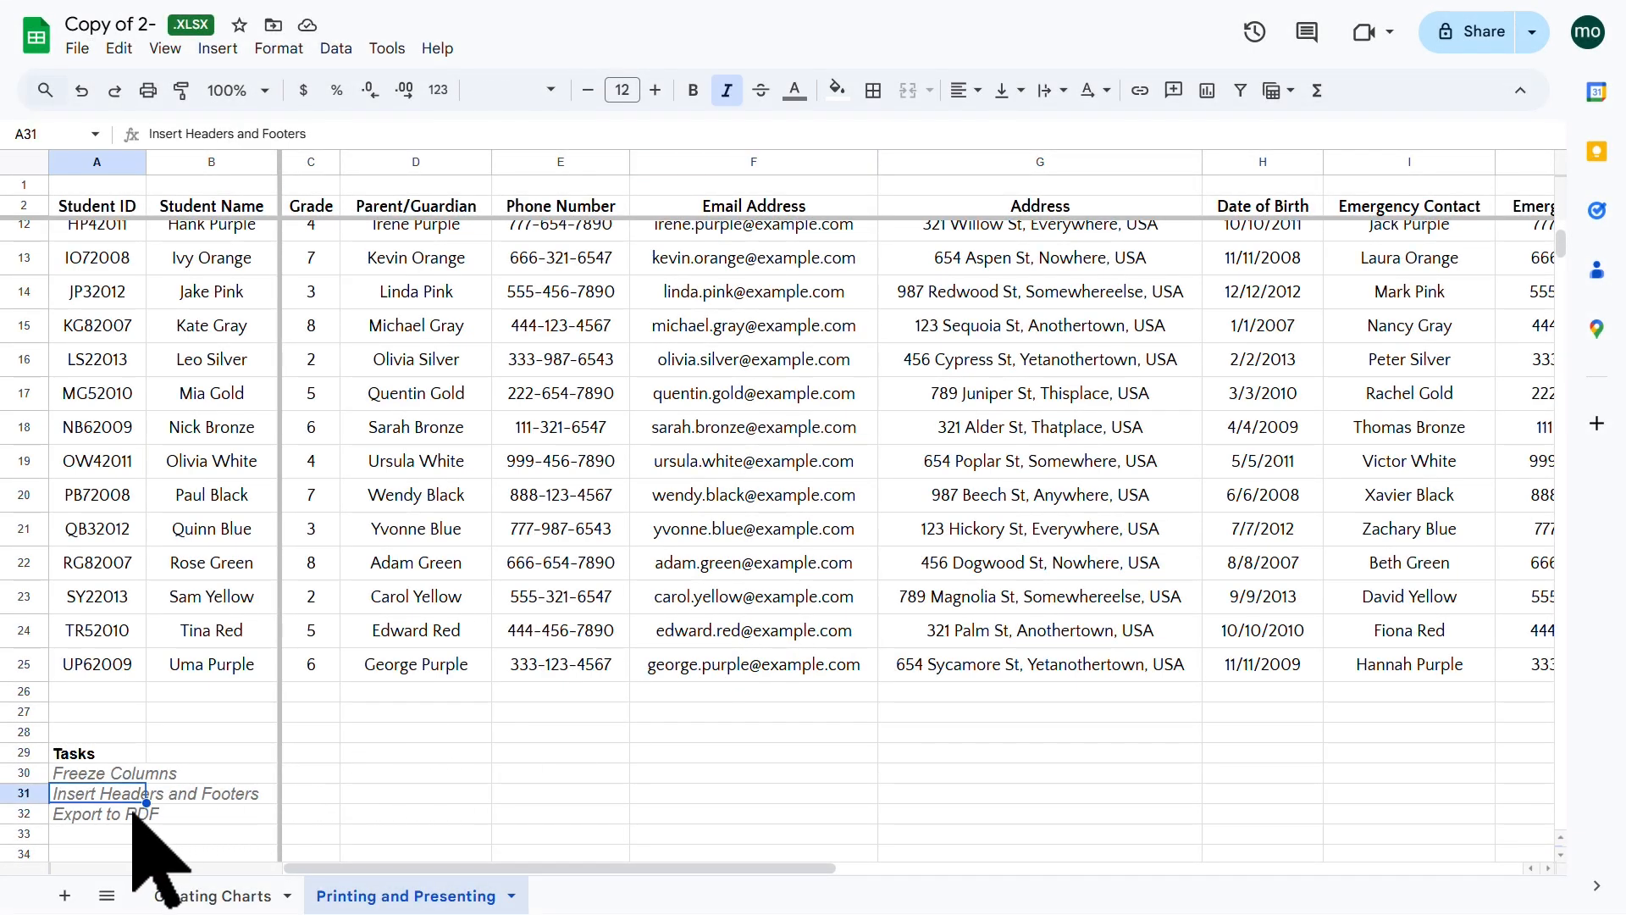
click(133, 813)
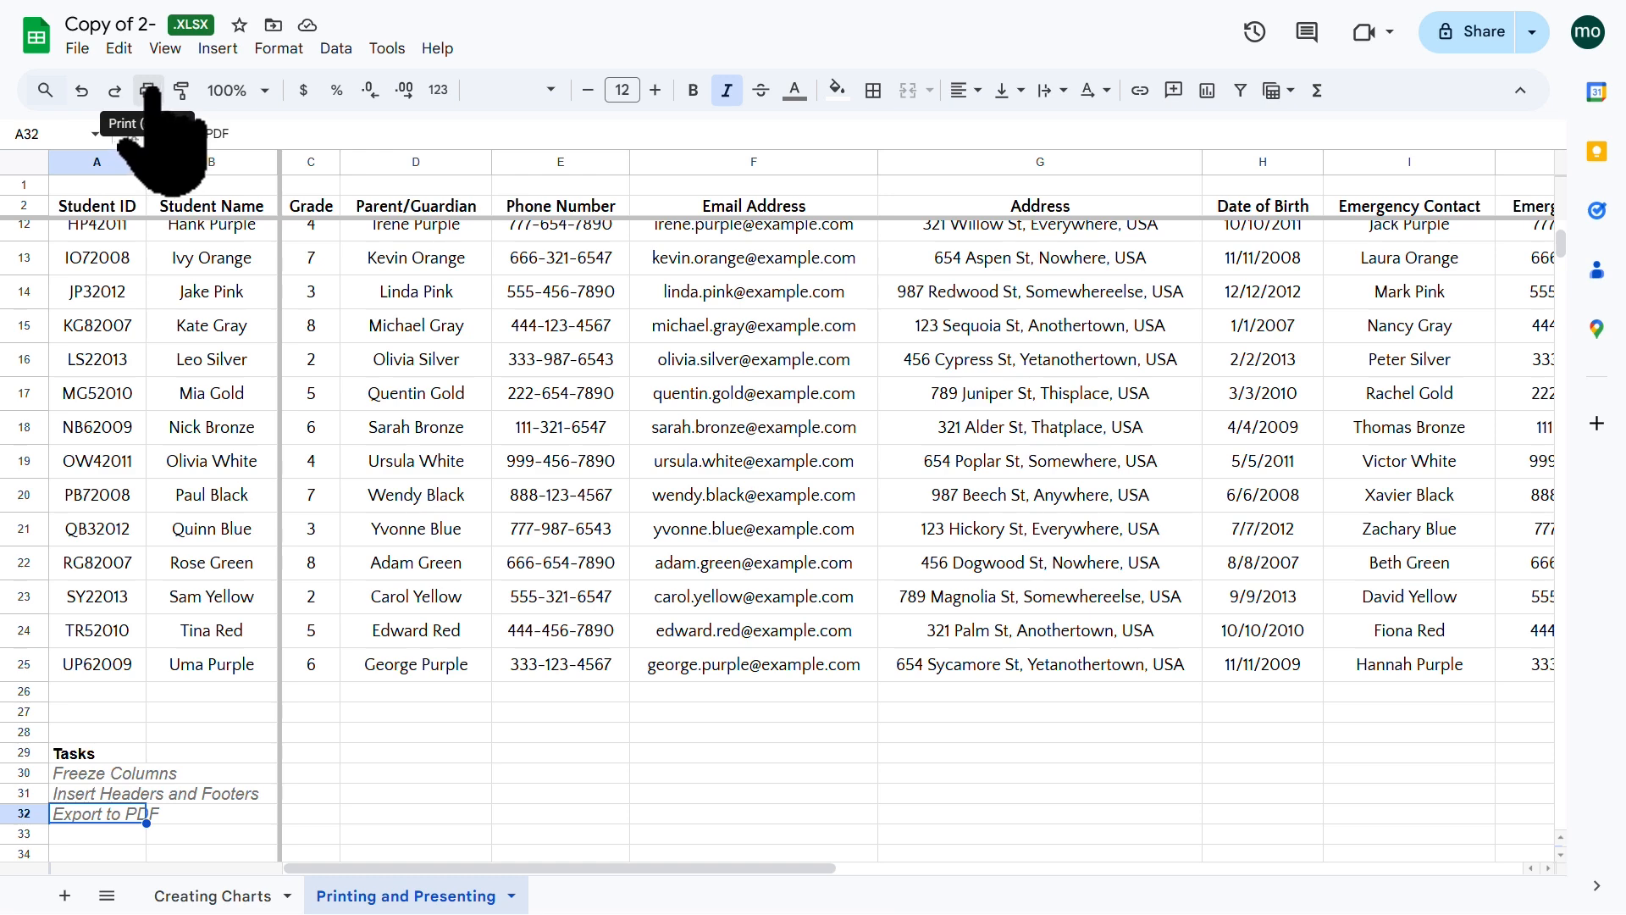
click(77, 48)
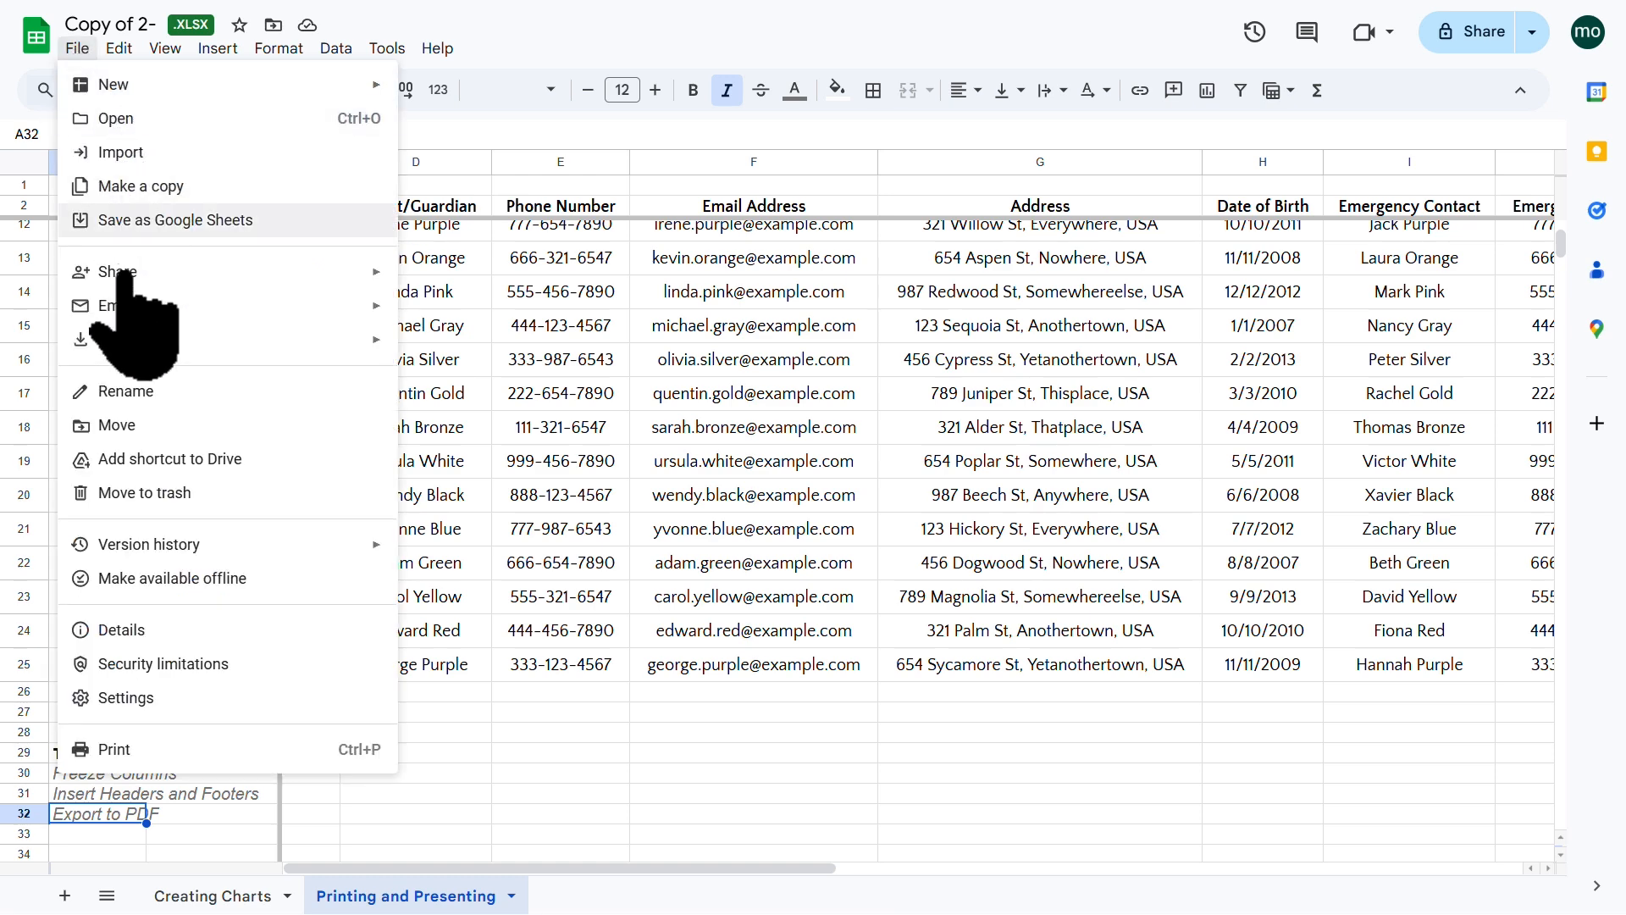
click(551, 354)
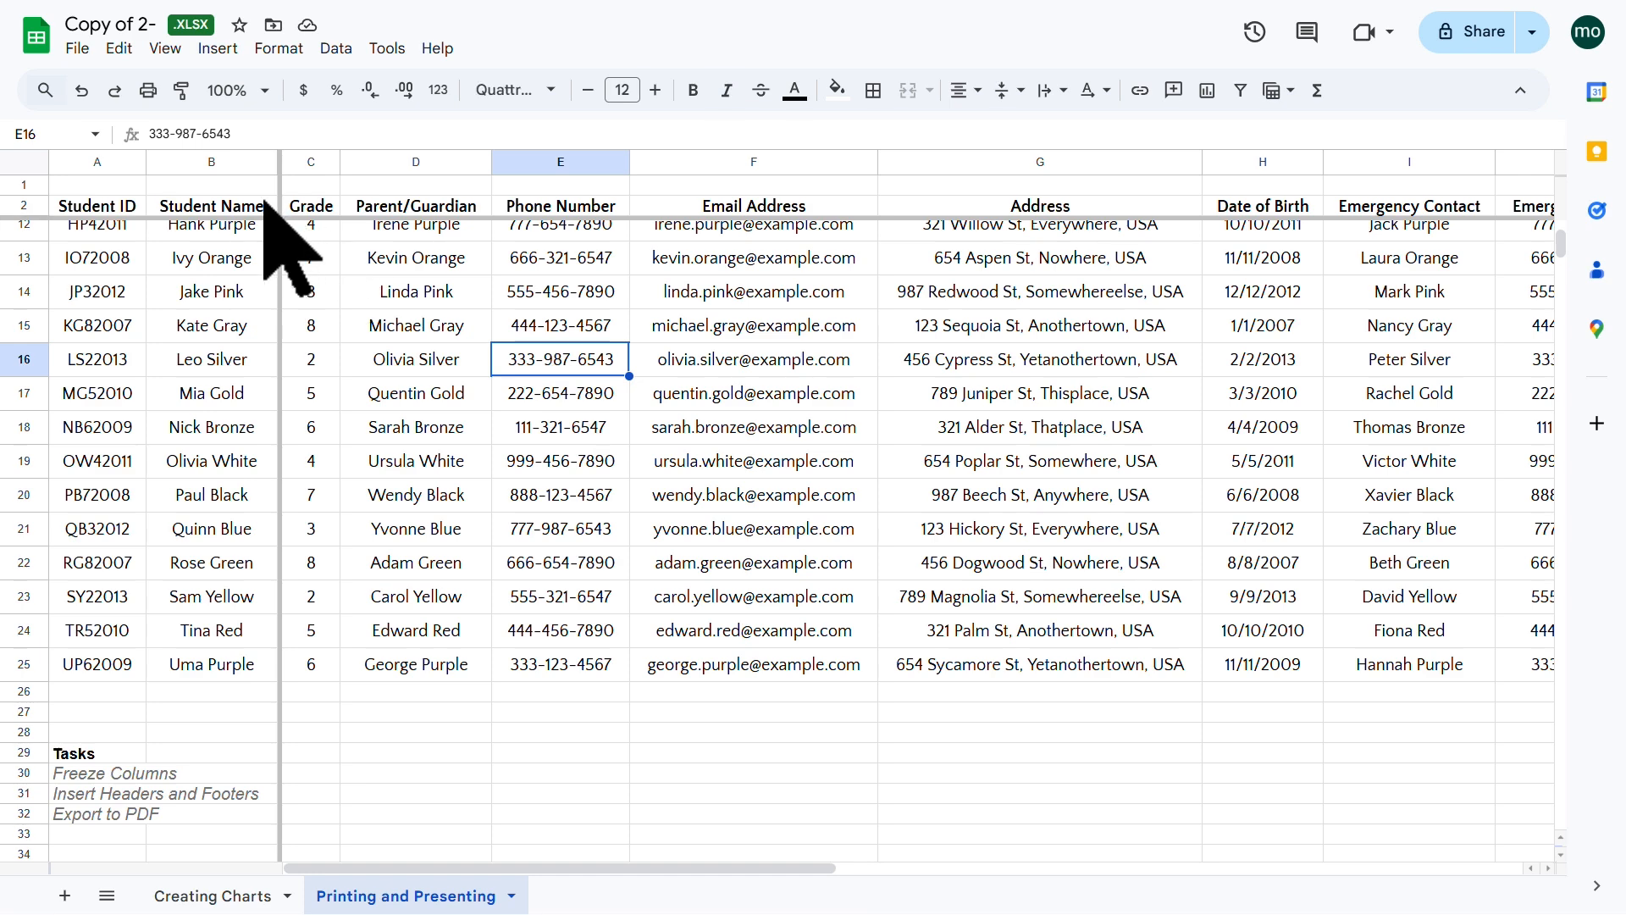
click(149, 90)
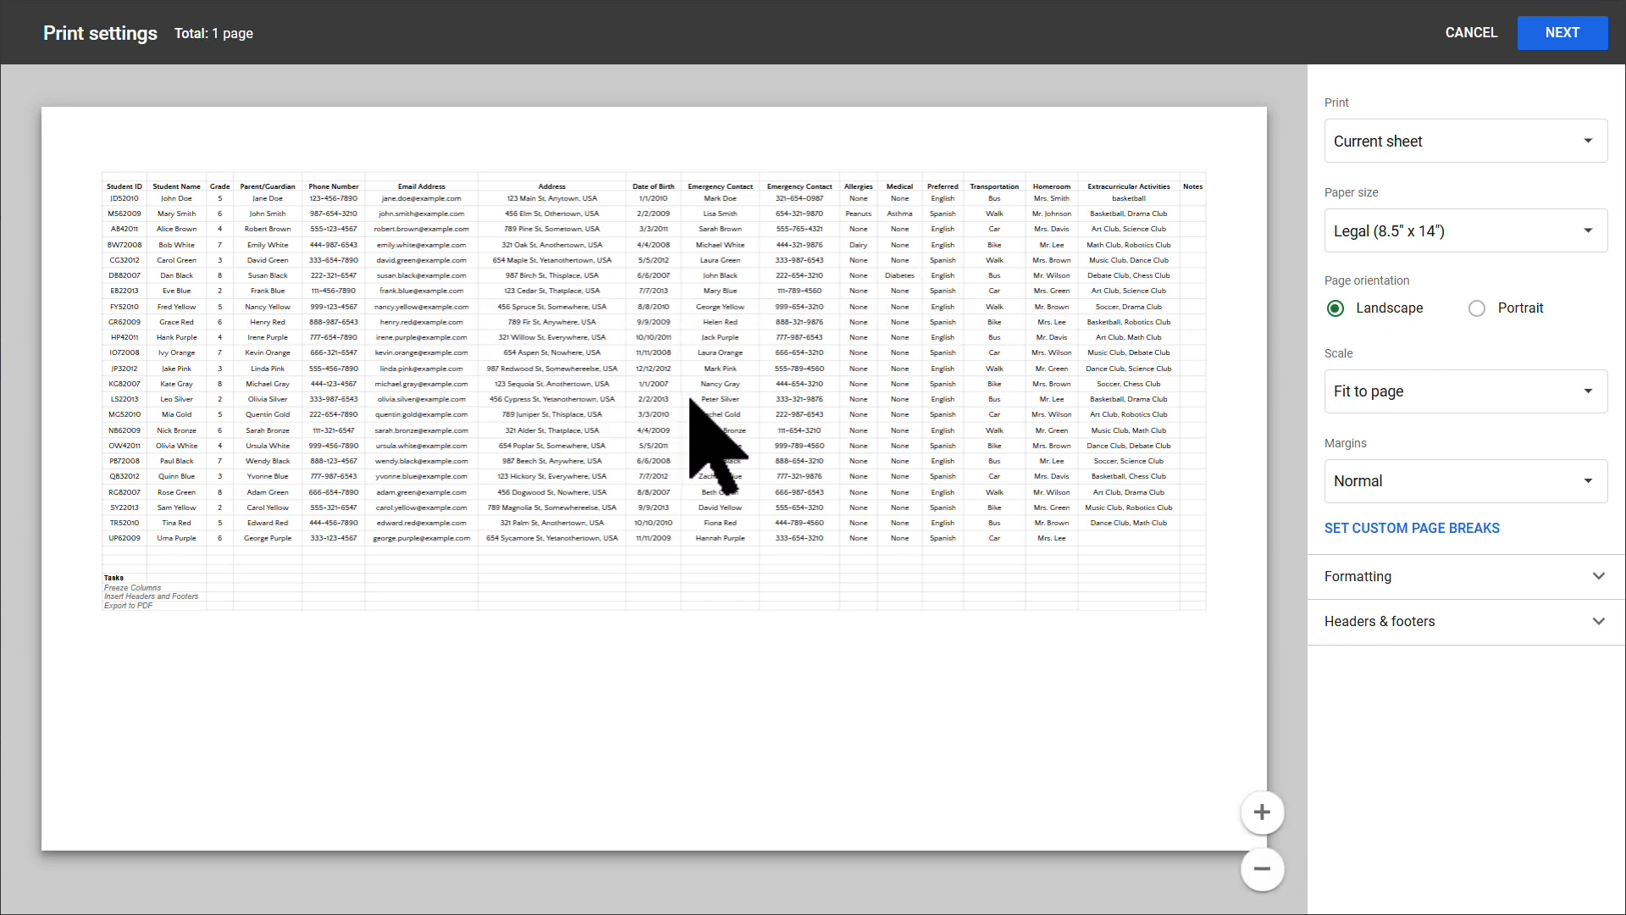
Step: Change the print scale from Normal 100% to Fit to page
click(1584, 398)
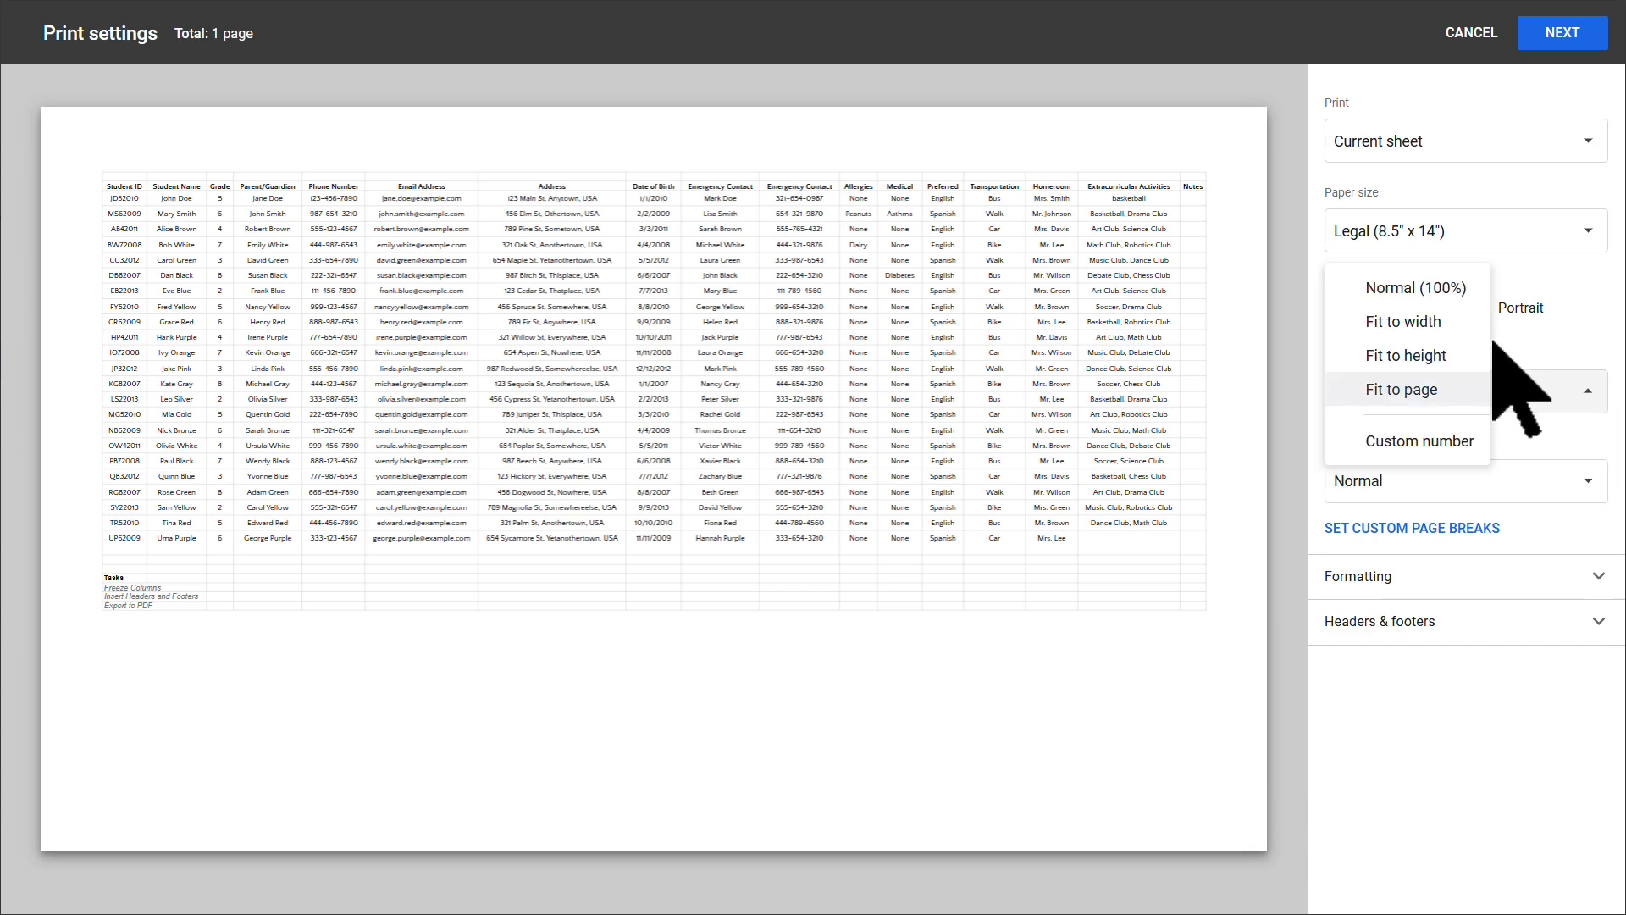
click(1434, 290)
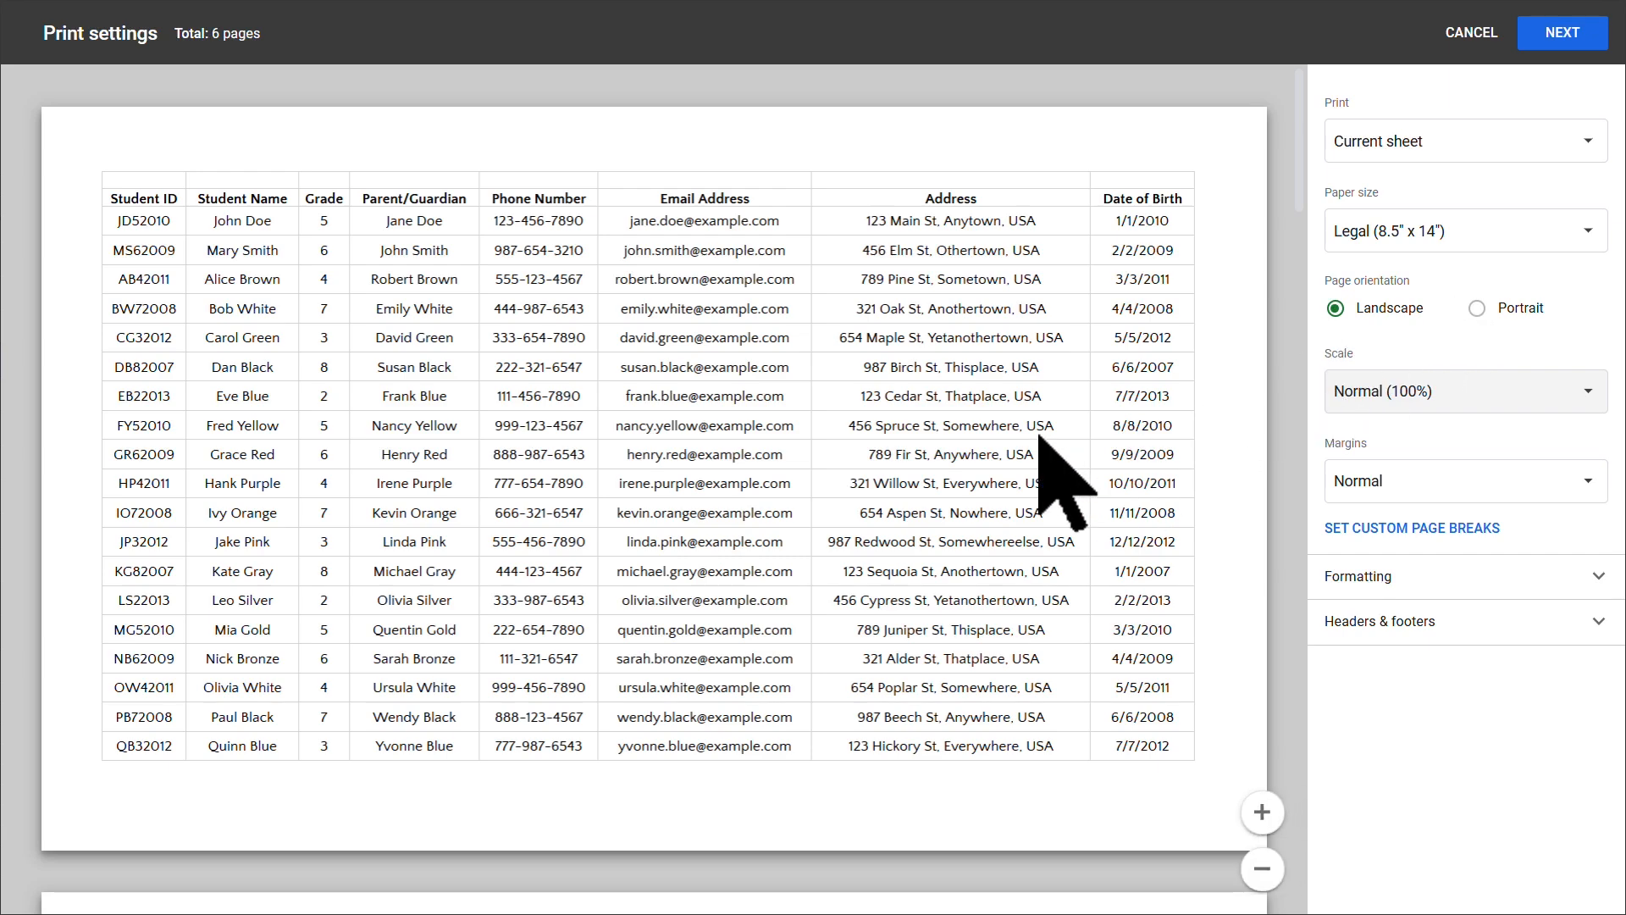
scroll(1040, 435, down, 10)
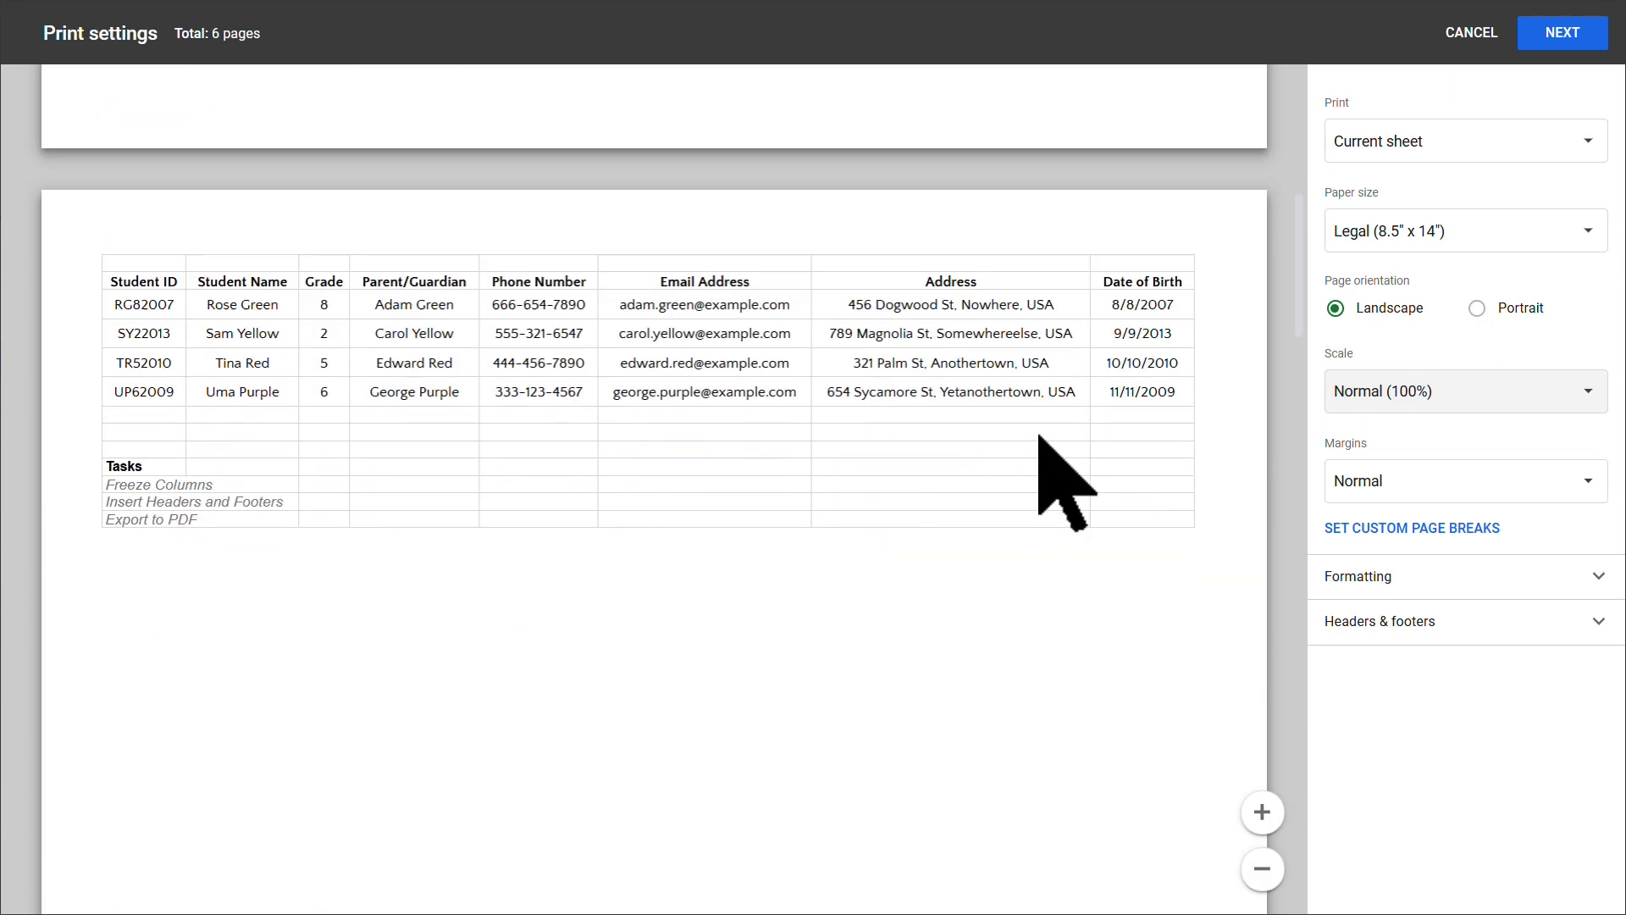
scroll(1069, 481, down, 10)
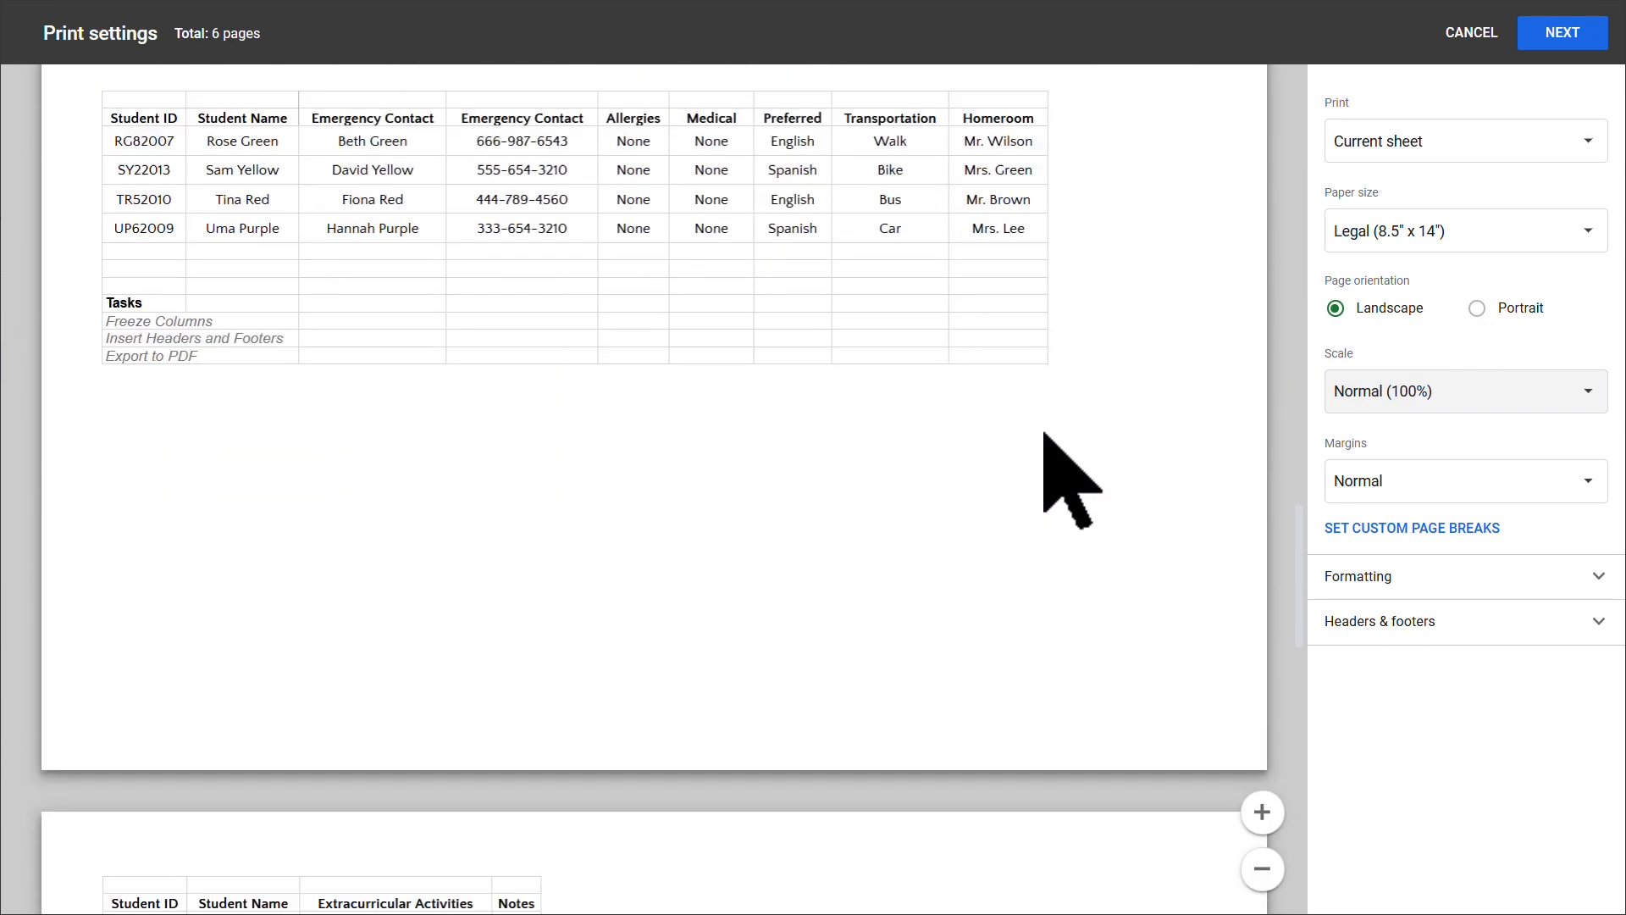
scroll(1069, 481, up, 20)
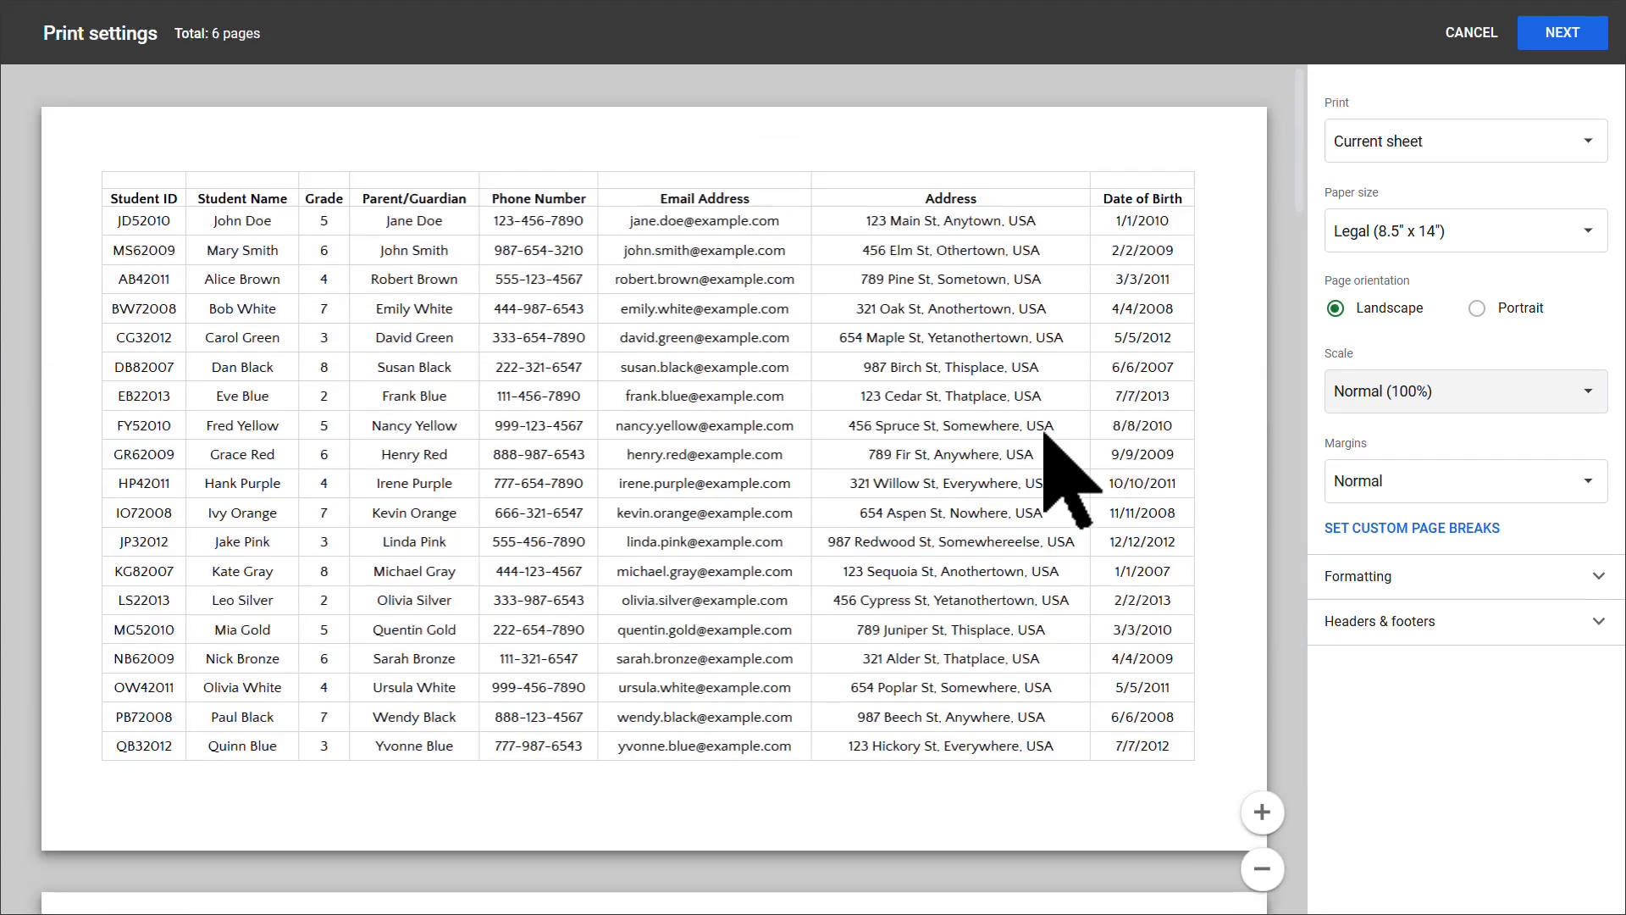
click(1489, 403)
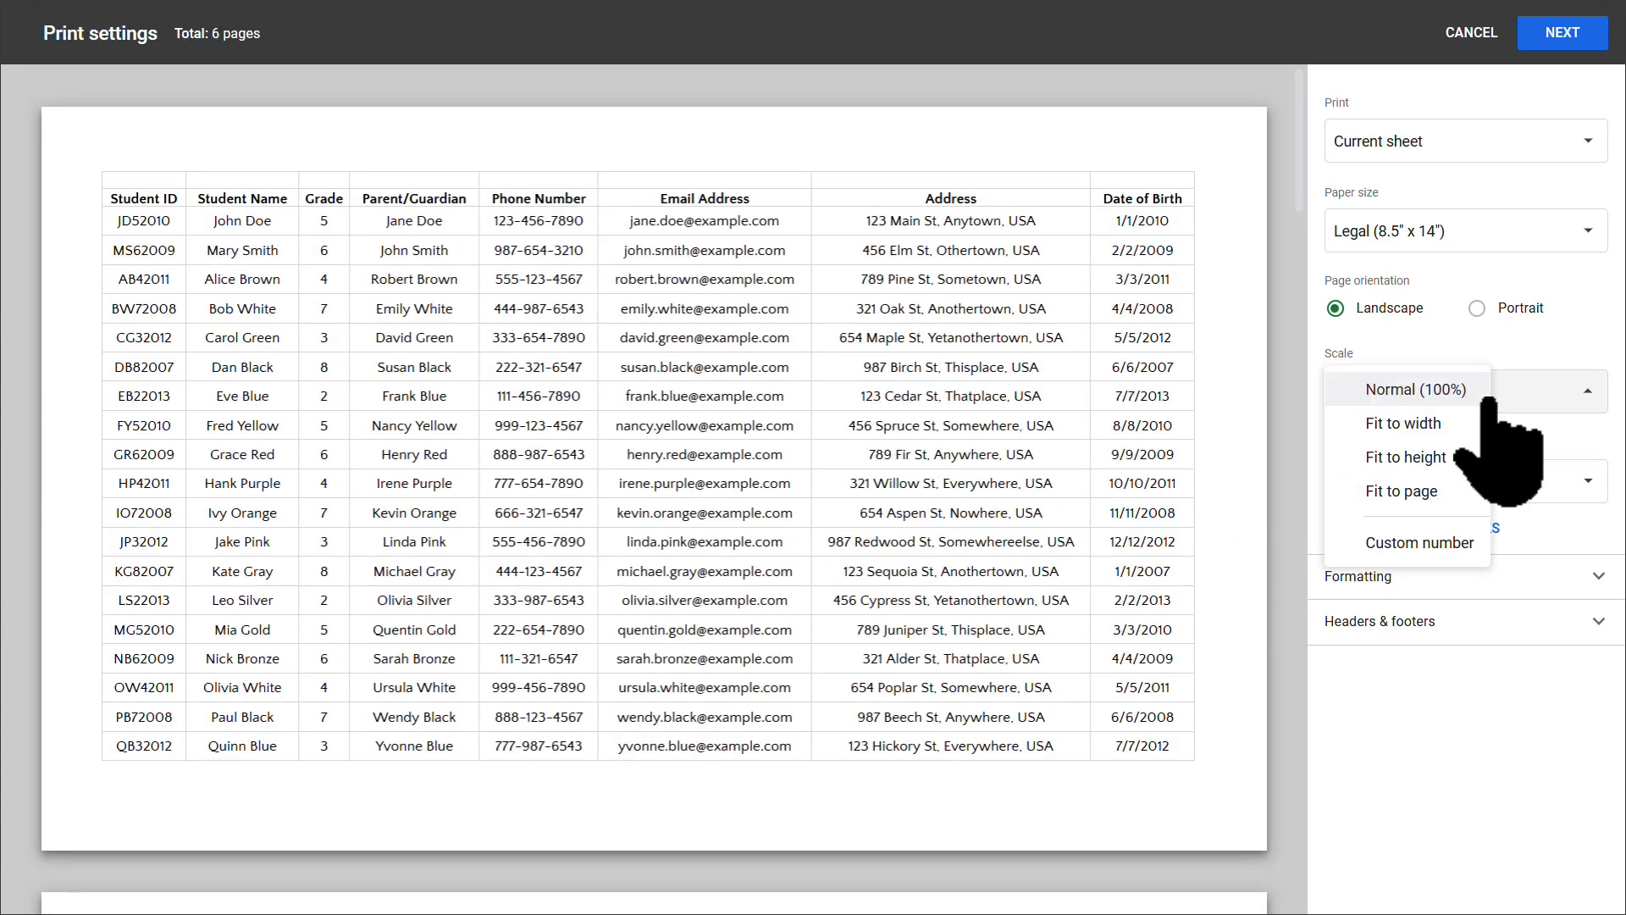
click(1425, 493)
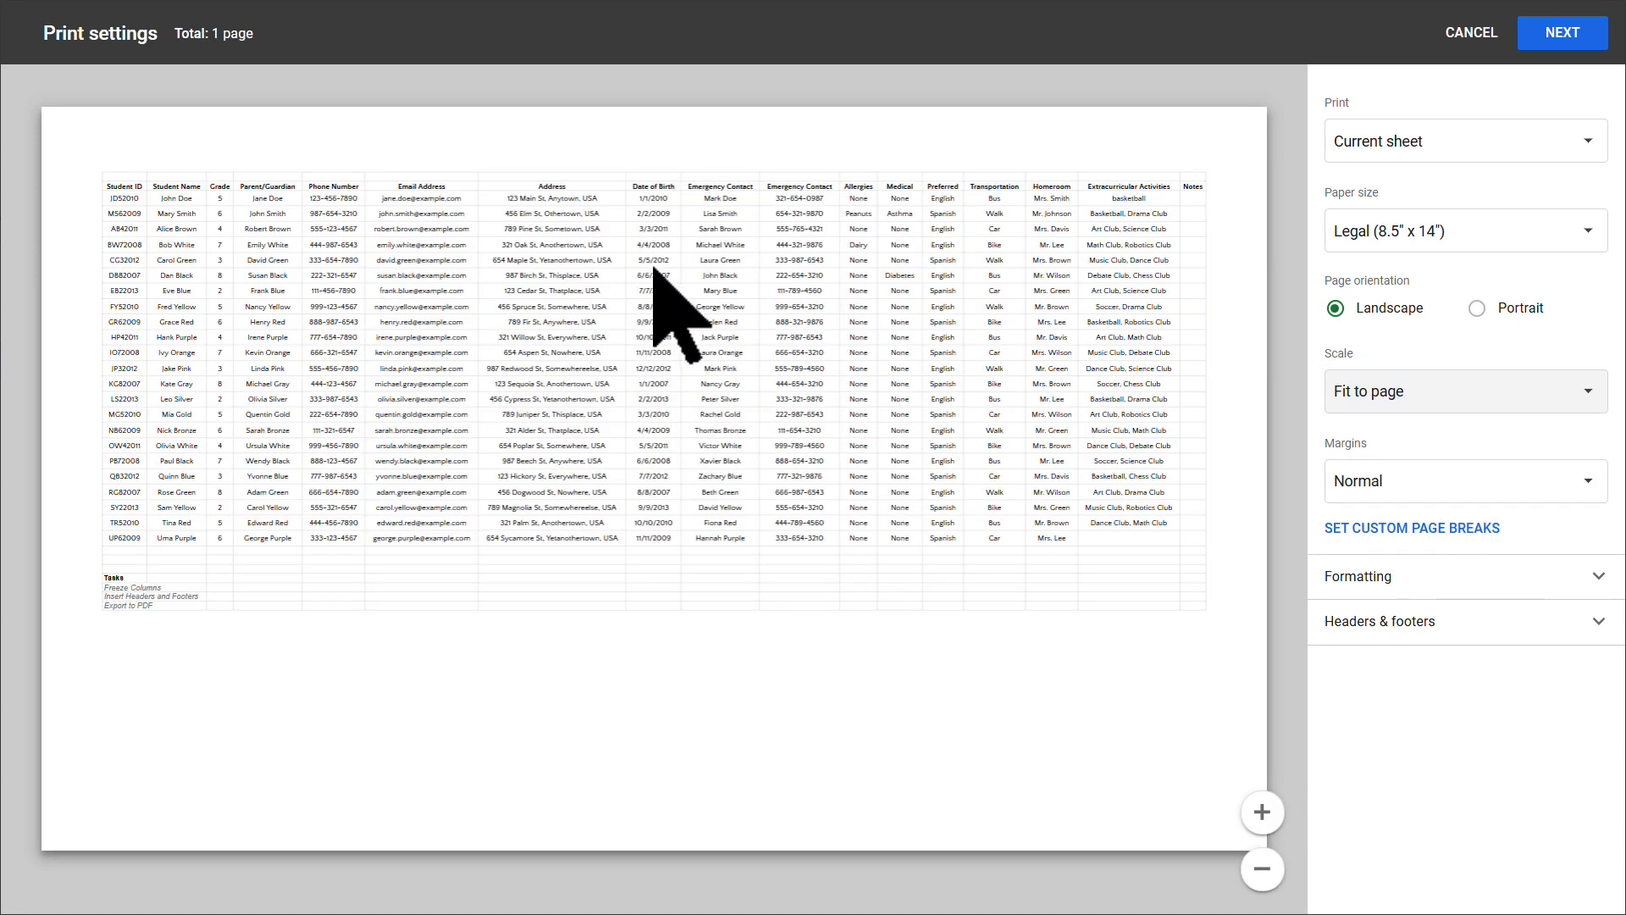
Step: Compare portrait and landscape layouts, leaving the page in Landscape orientation
click(1476, 309)
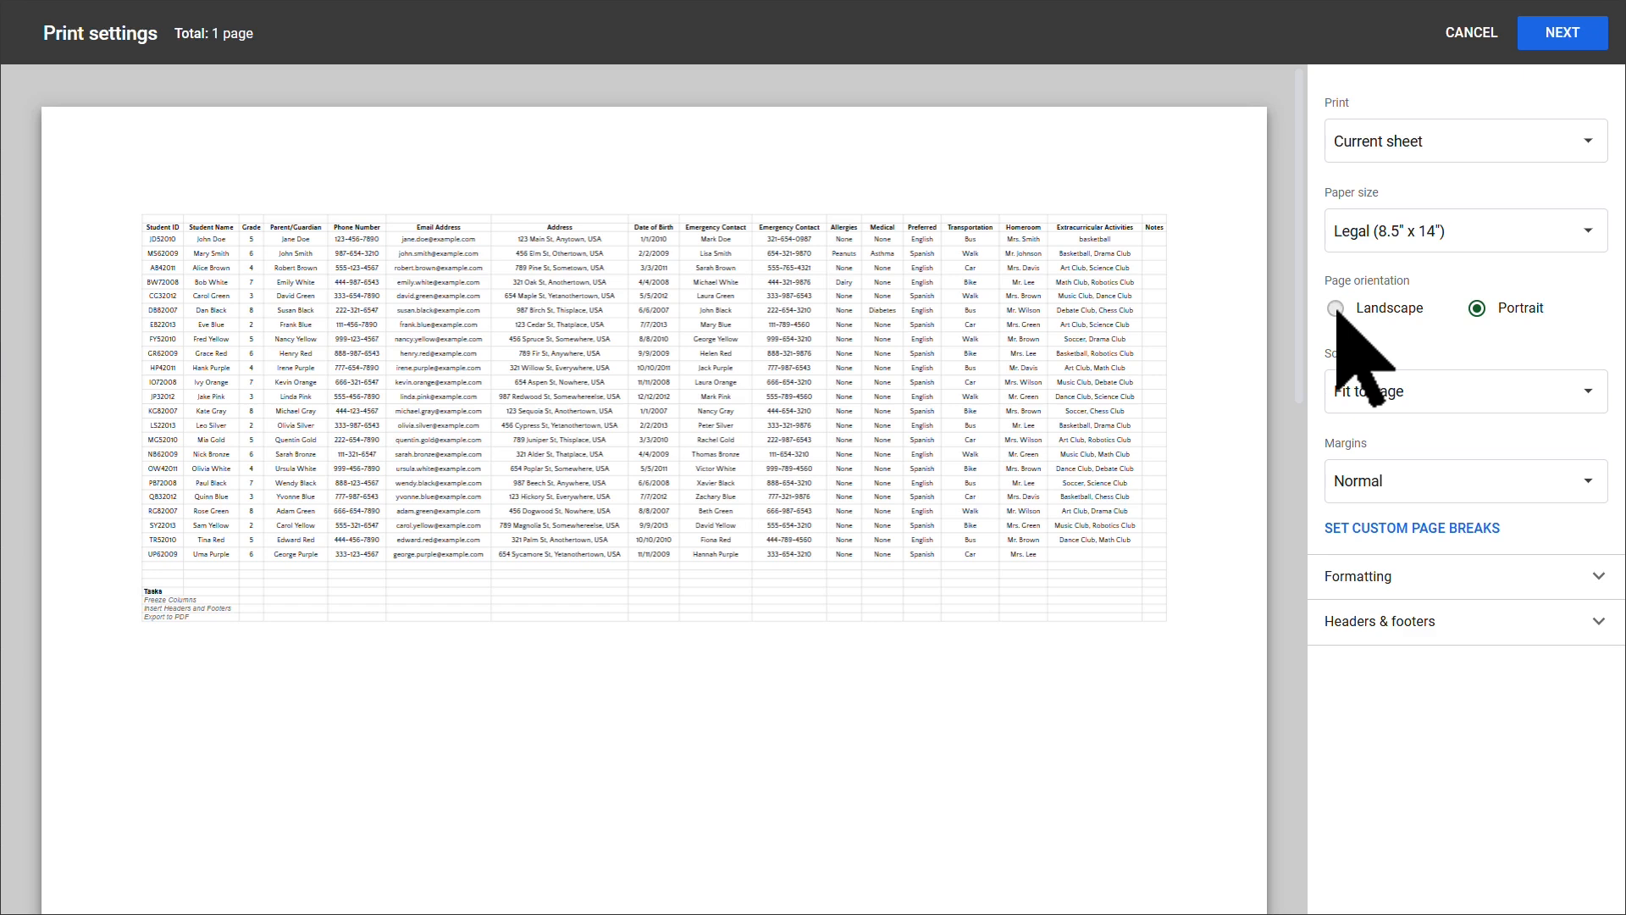
click(1336, 308)
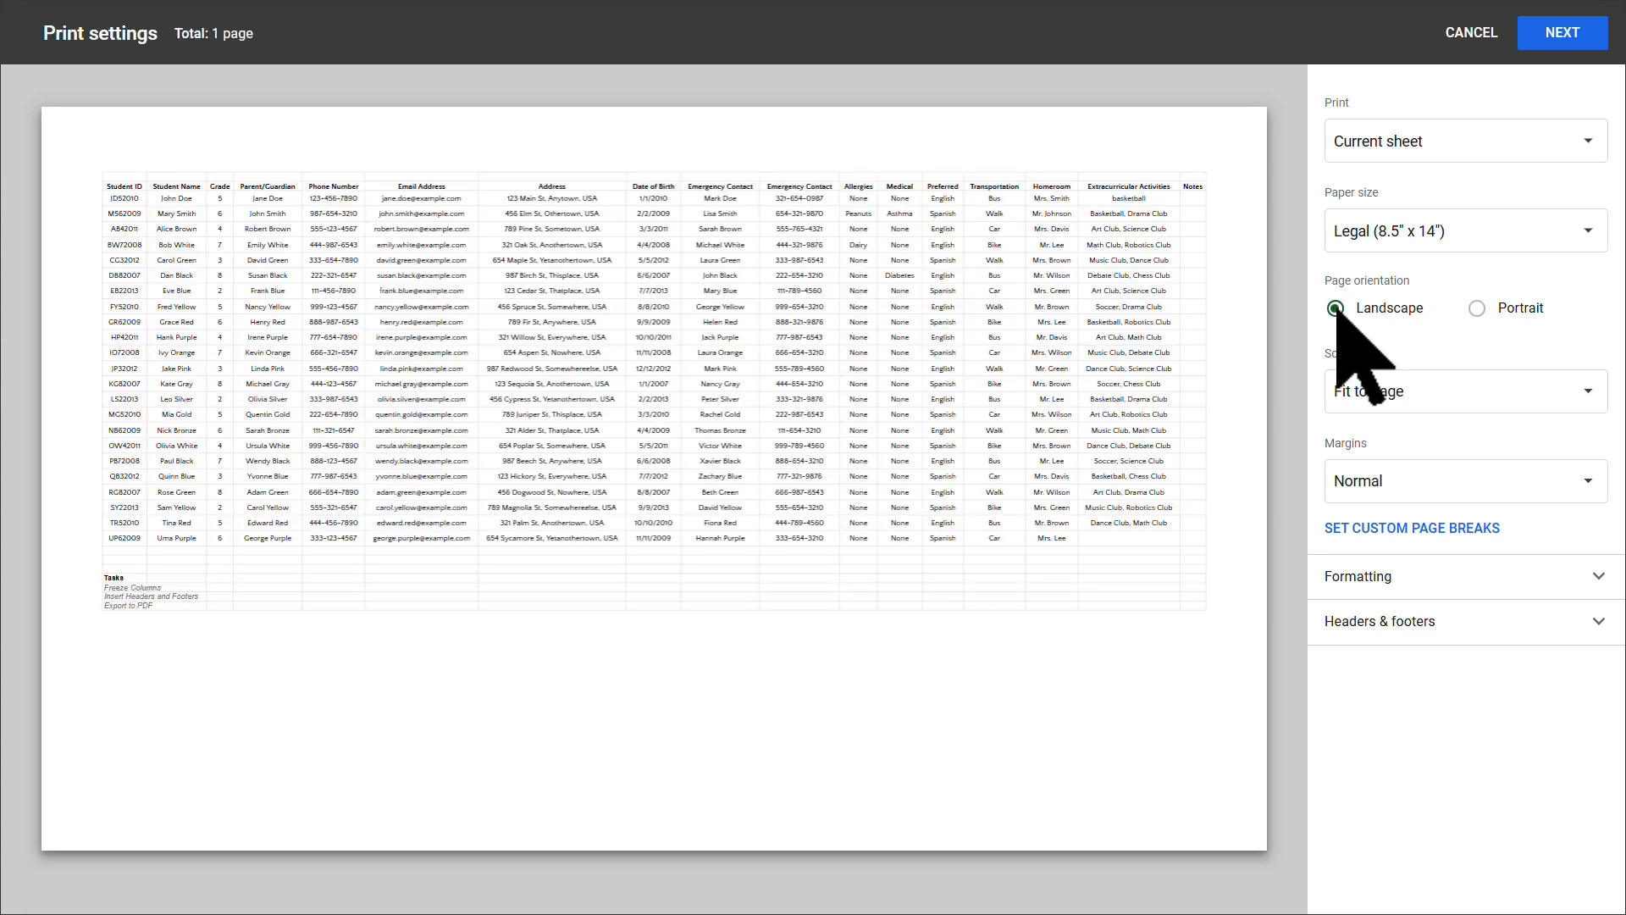
click(1477, 309)
click(1336, 308)
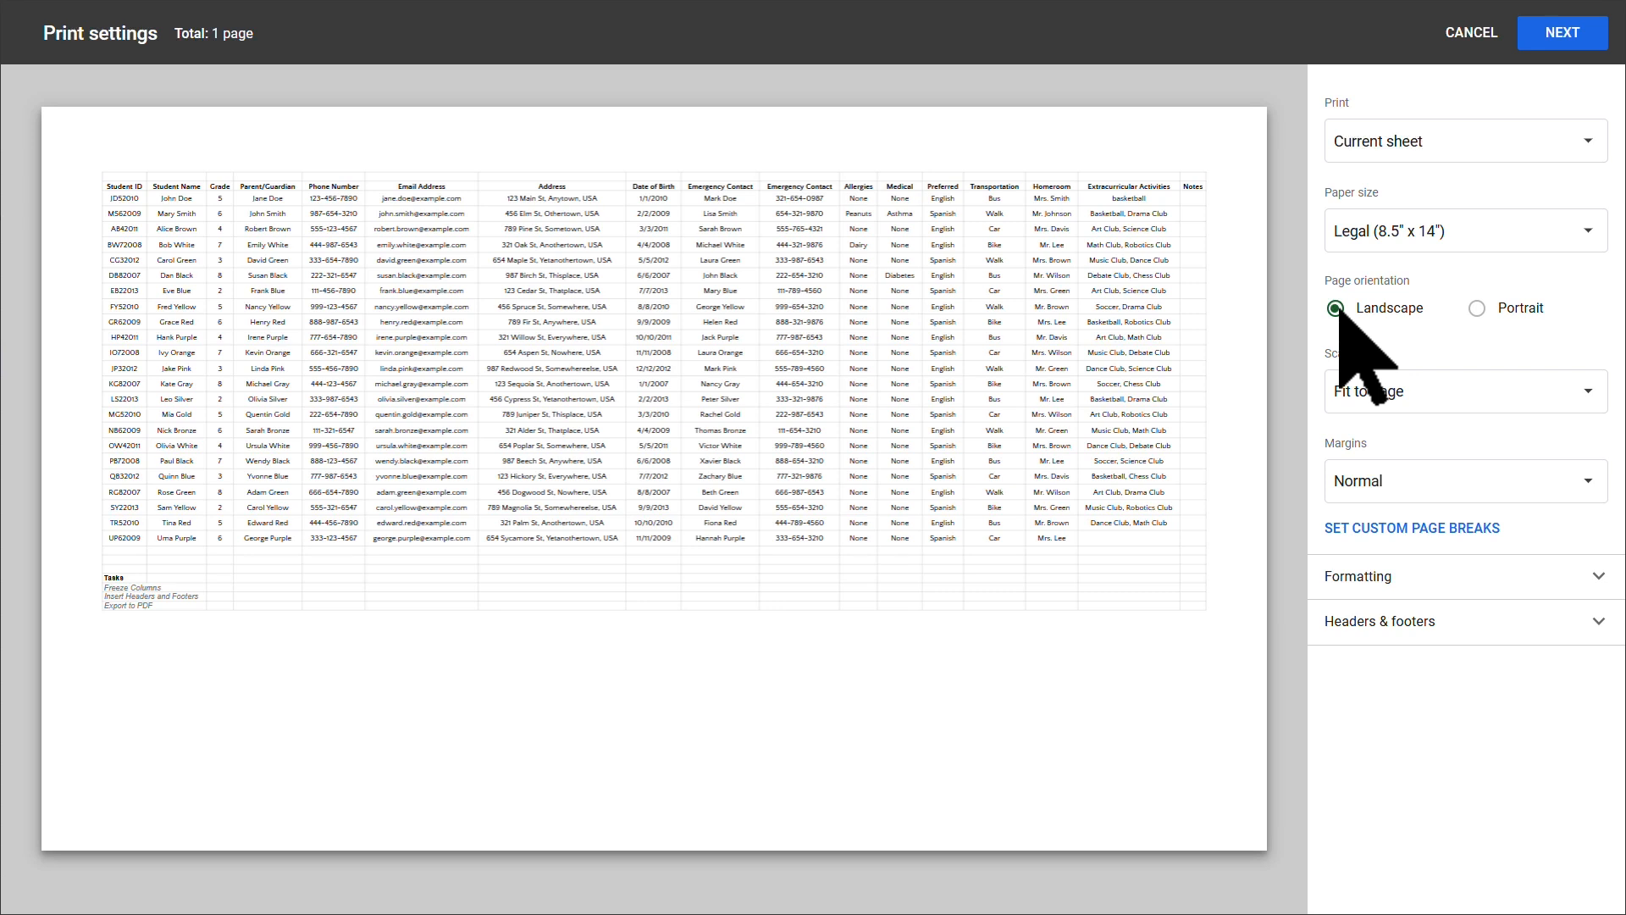
click(1584, 231)
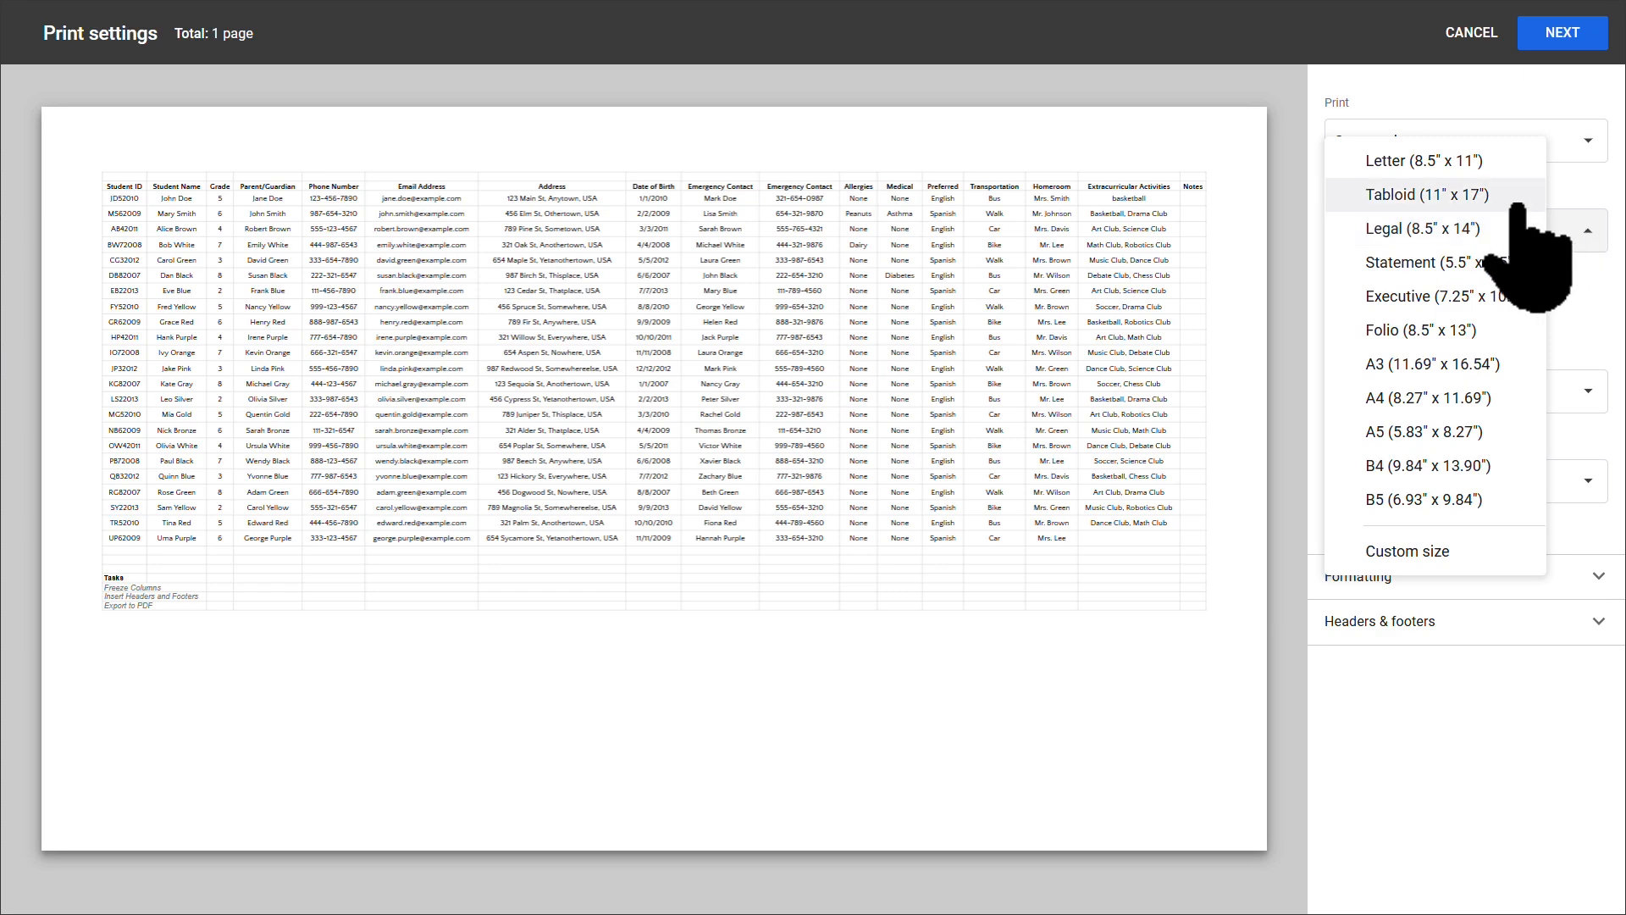
click(1407, 162)
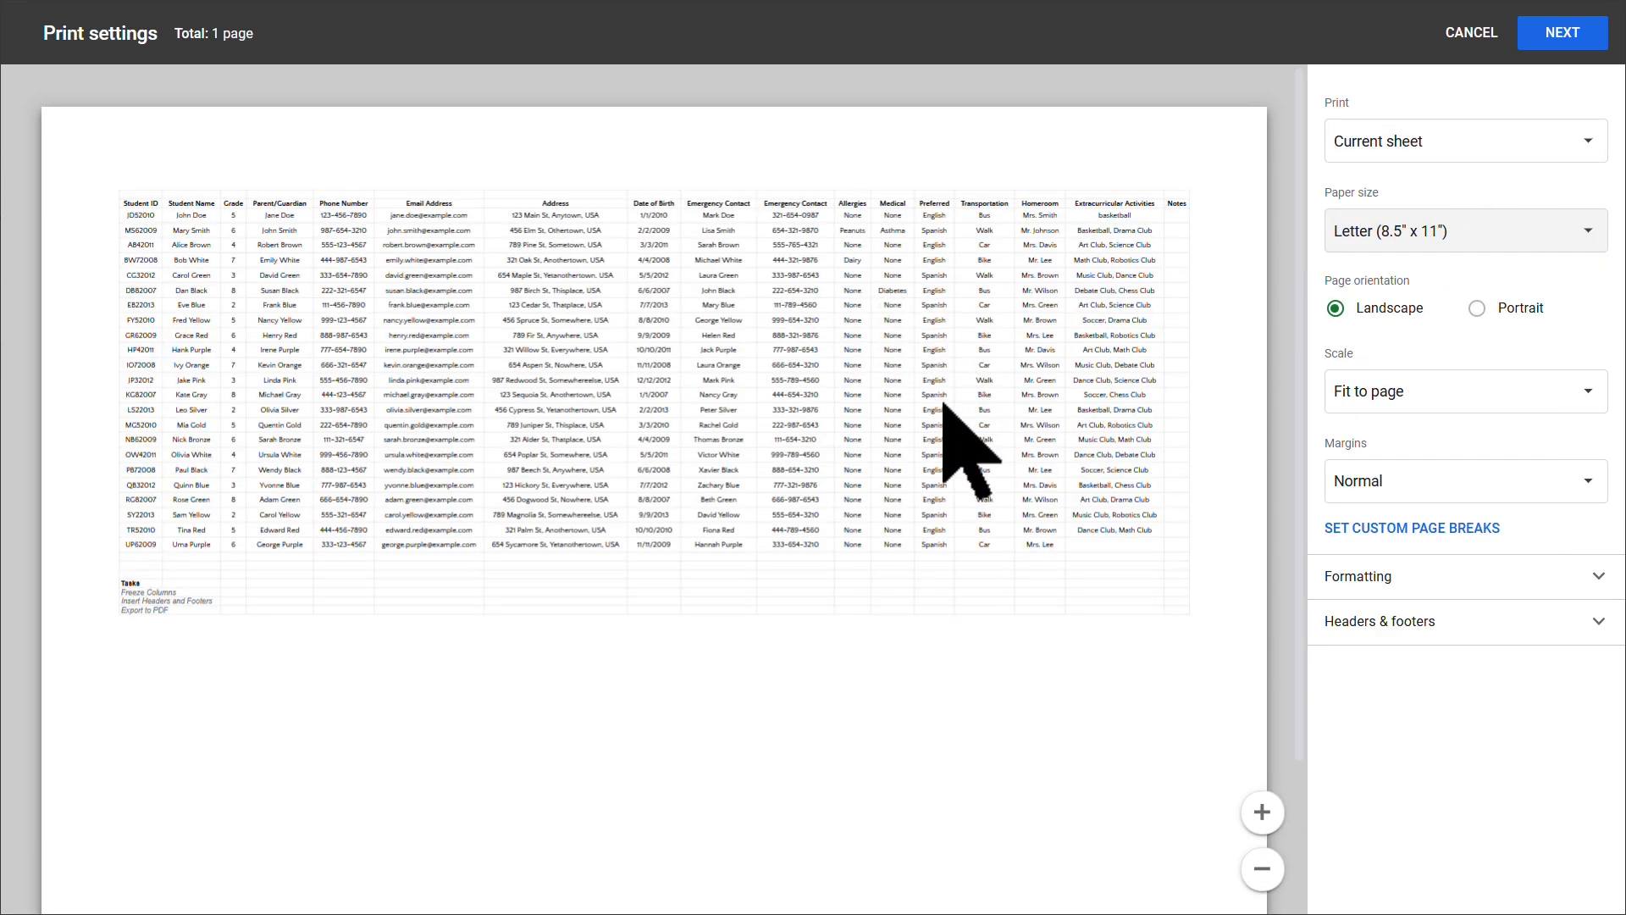
scroll(944, 405, down, 1)
scroll(907, 409, up, 1)
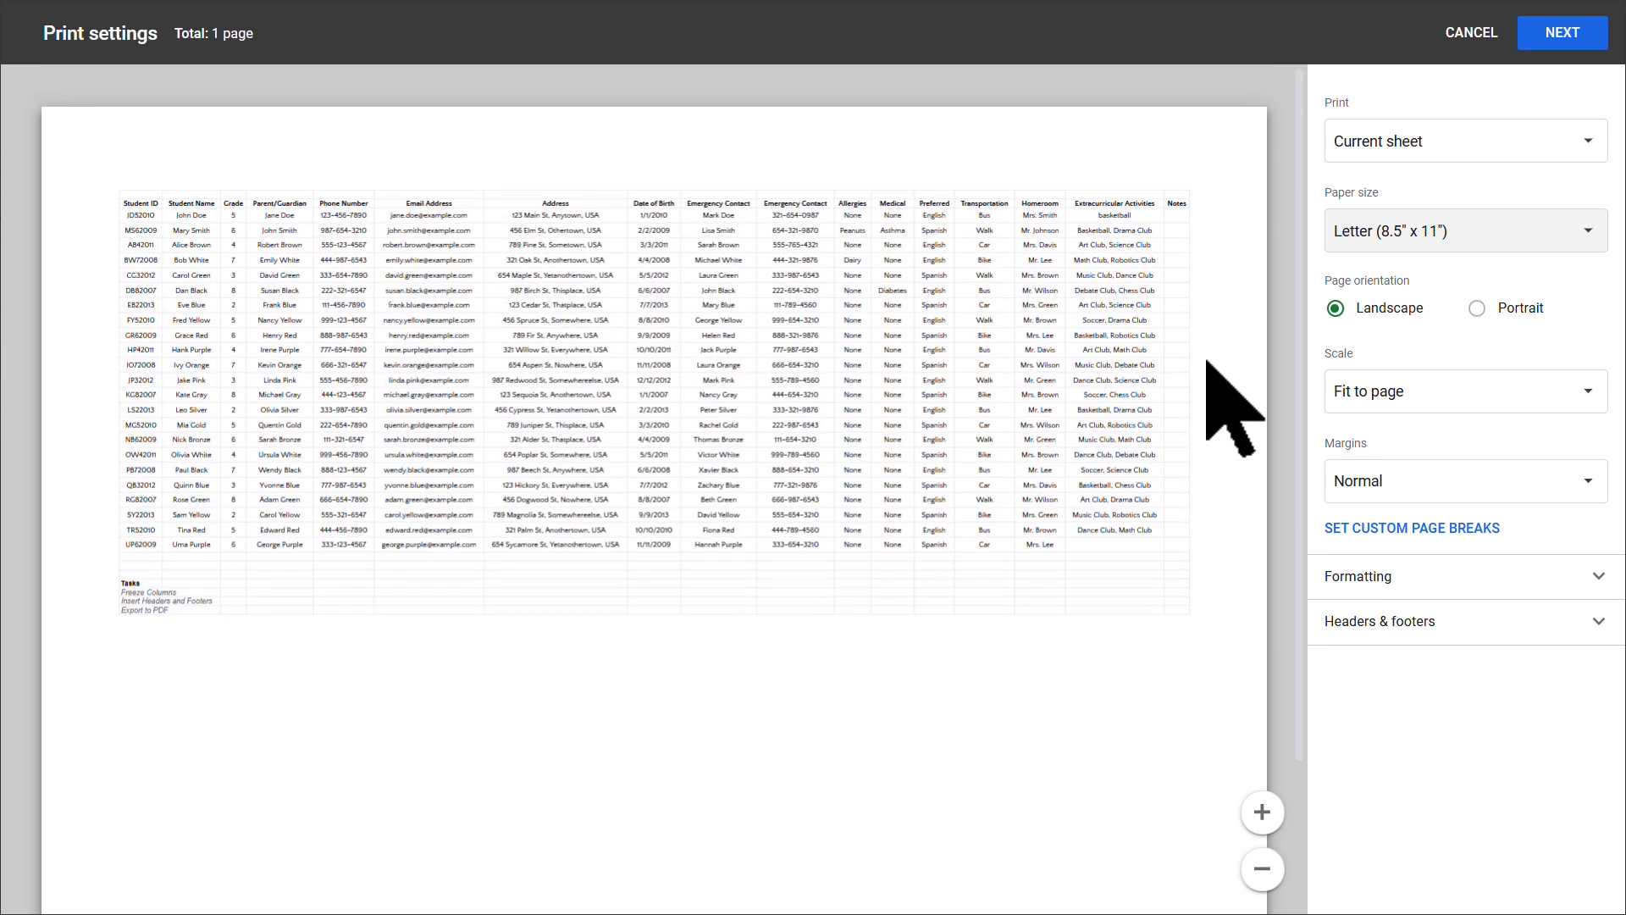
click(1520, 232)
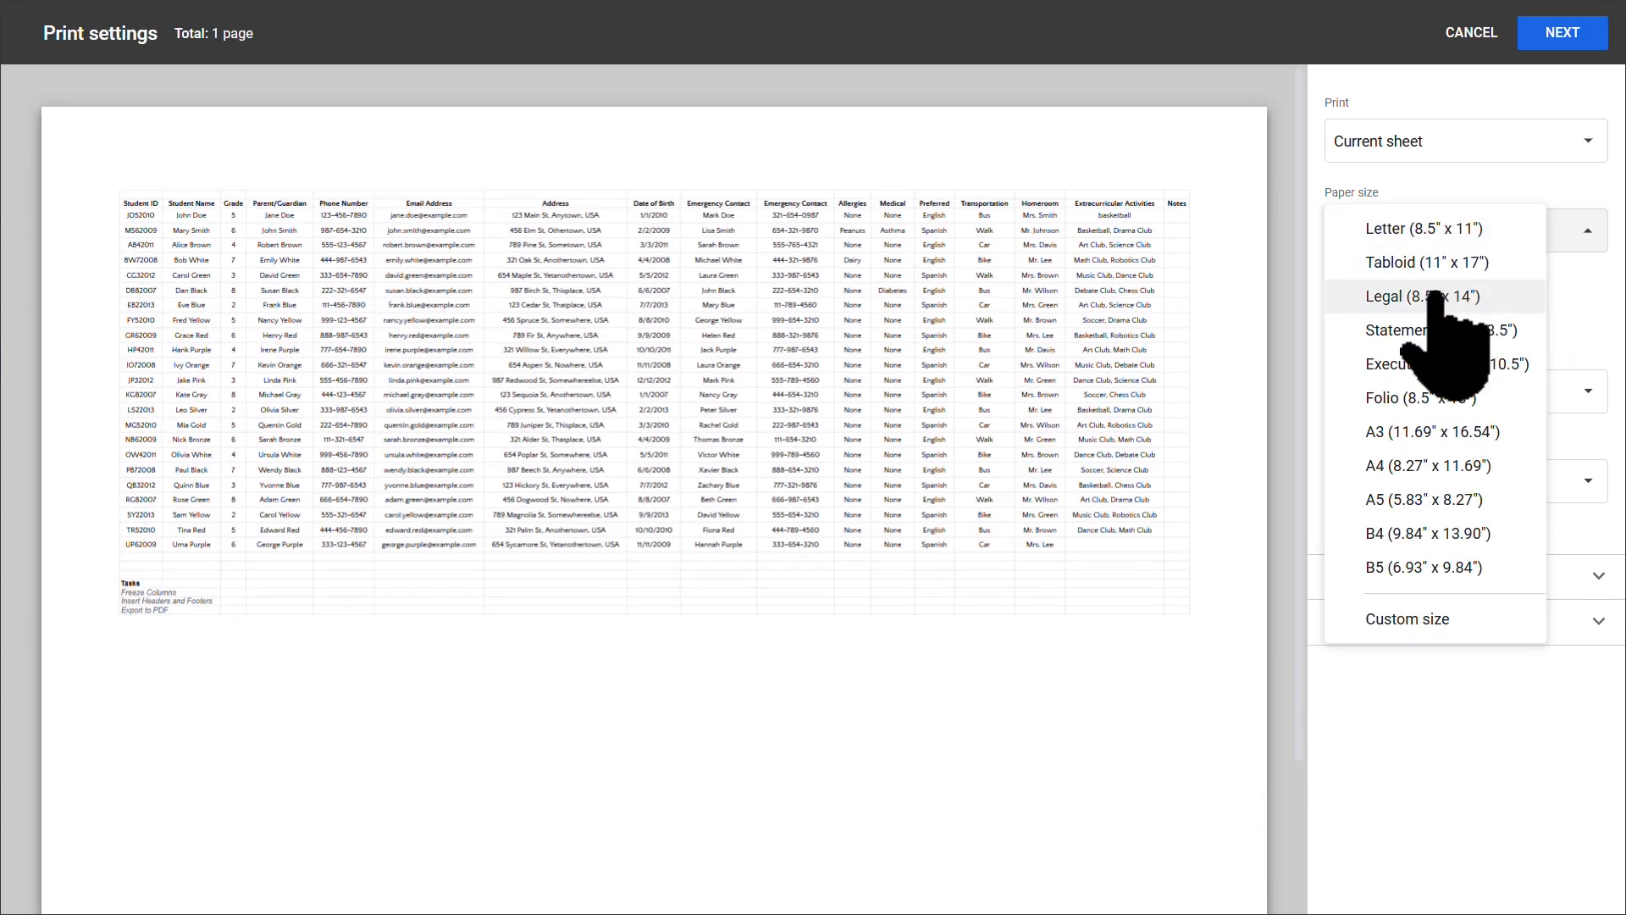
click(1434, 262)
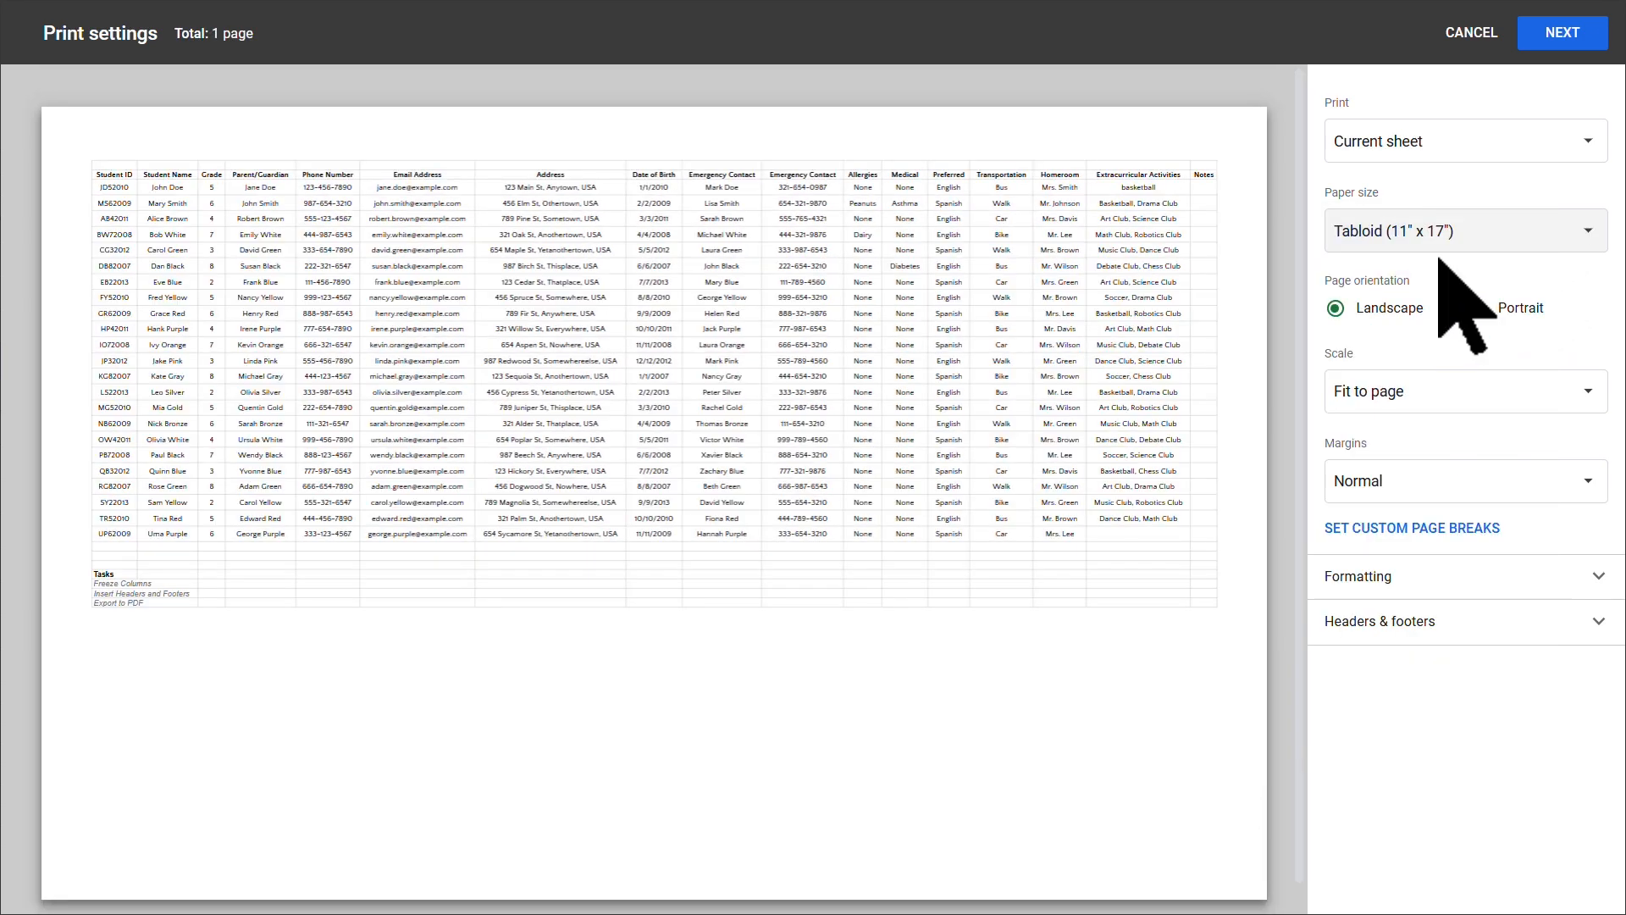
click(1512, 243)
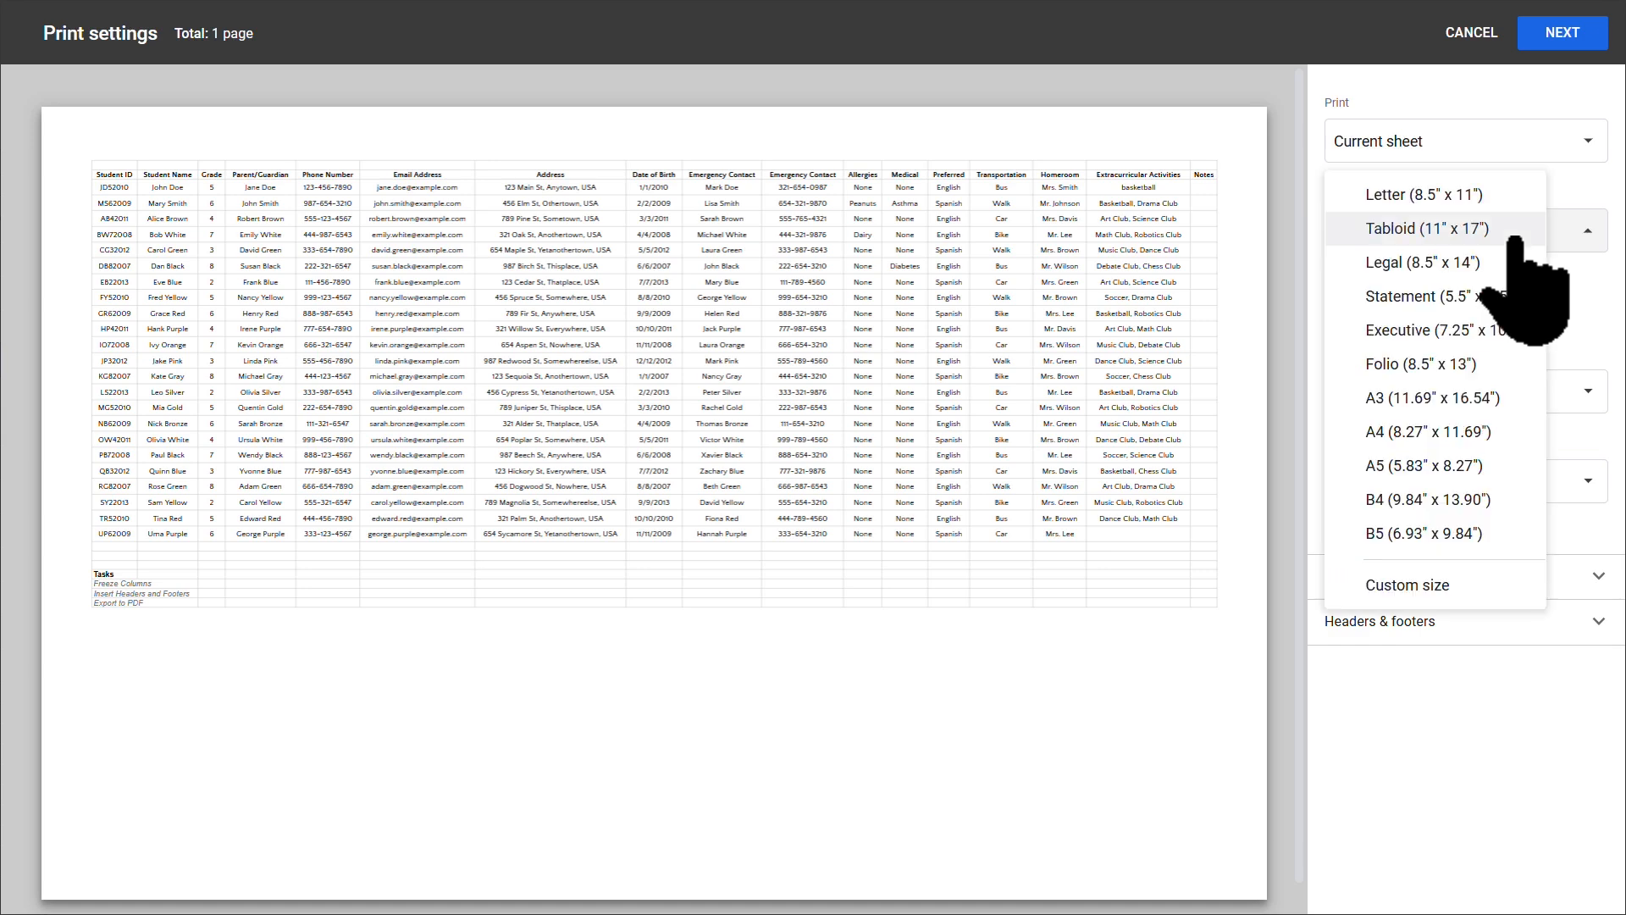
click(1458, 263)
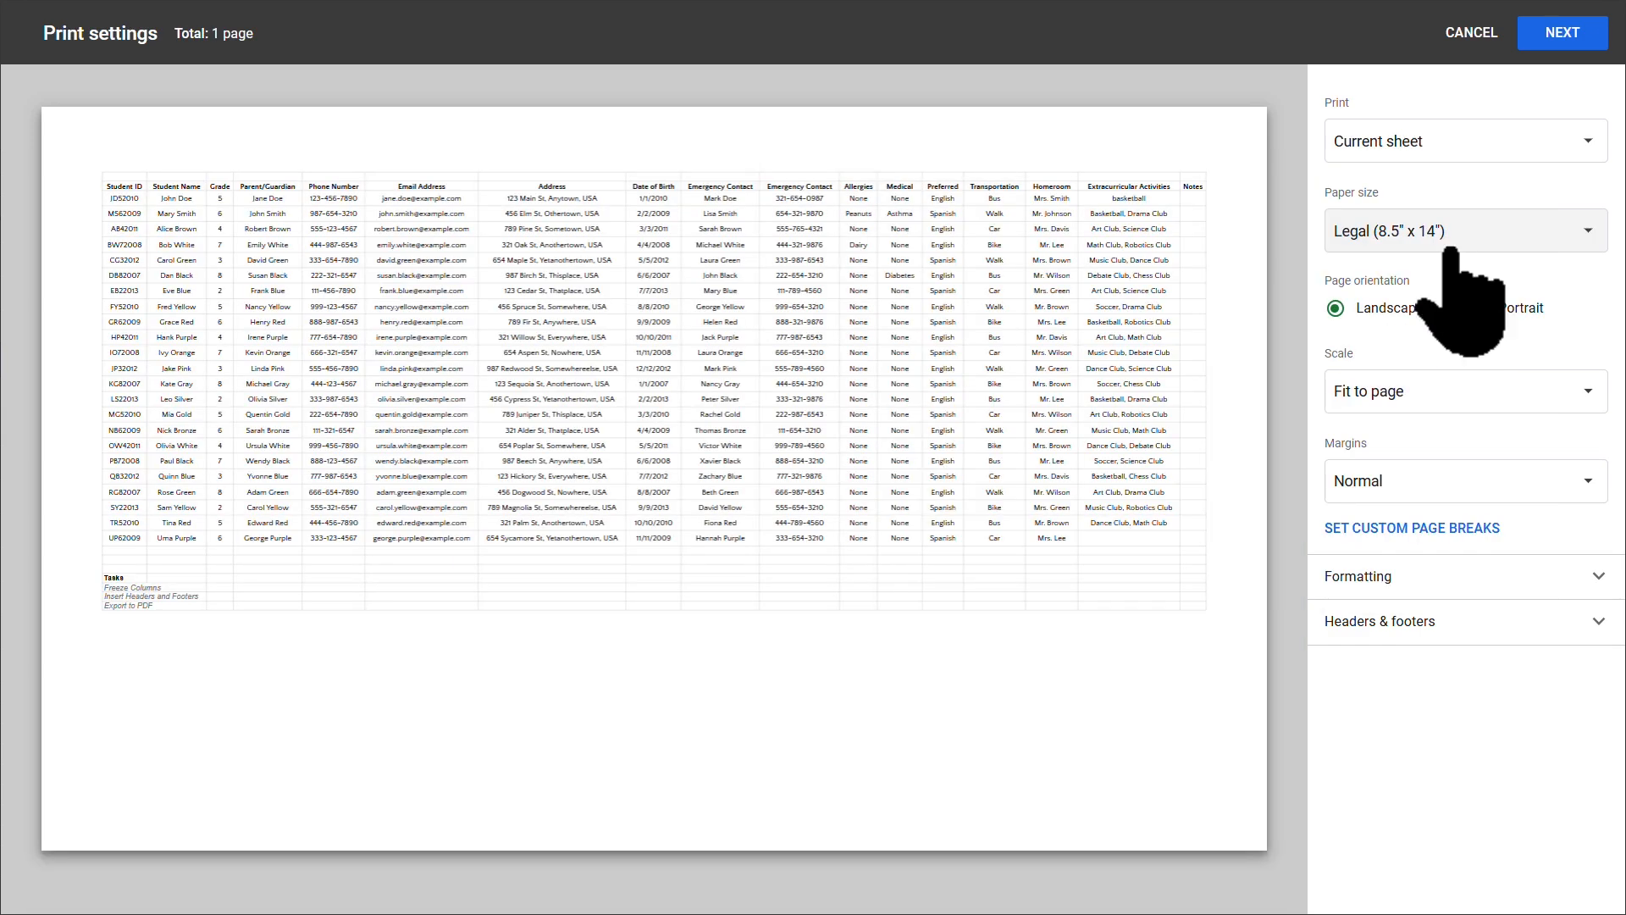
click(1572, 140)
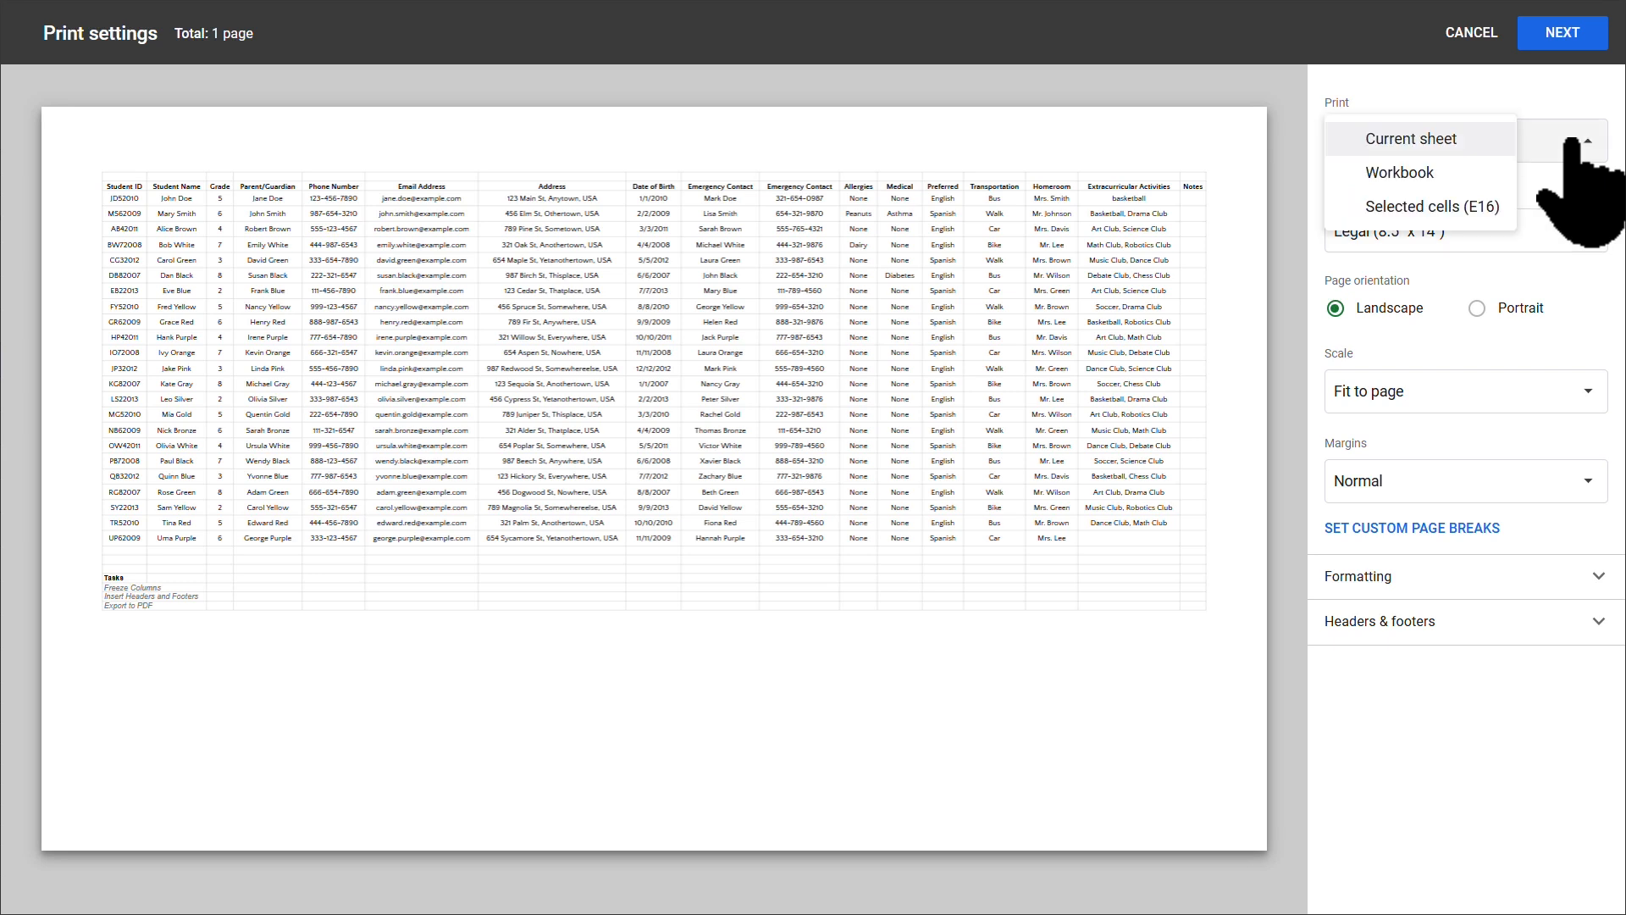
click(1582, 227)
click(1483, 715)
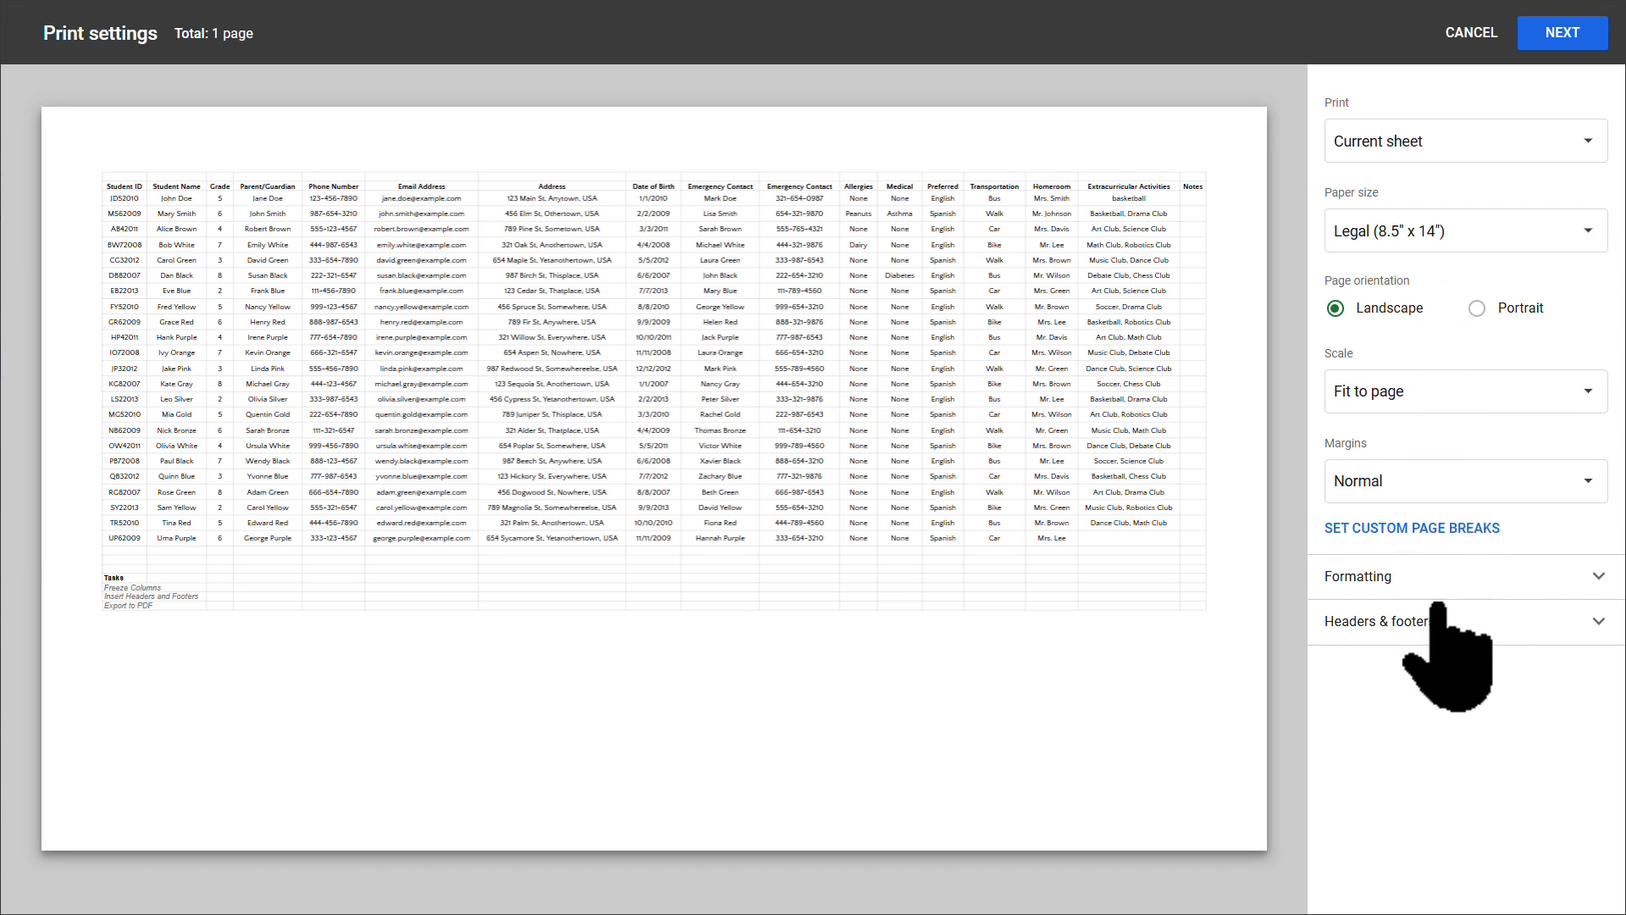
Step: Turn on Page numbers and Sheet name under Headers & footers
click(1480, 623)
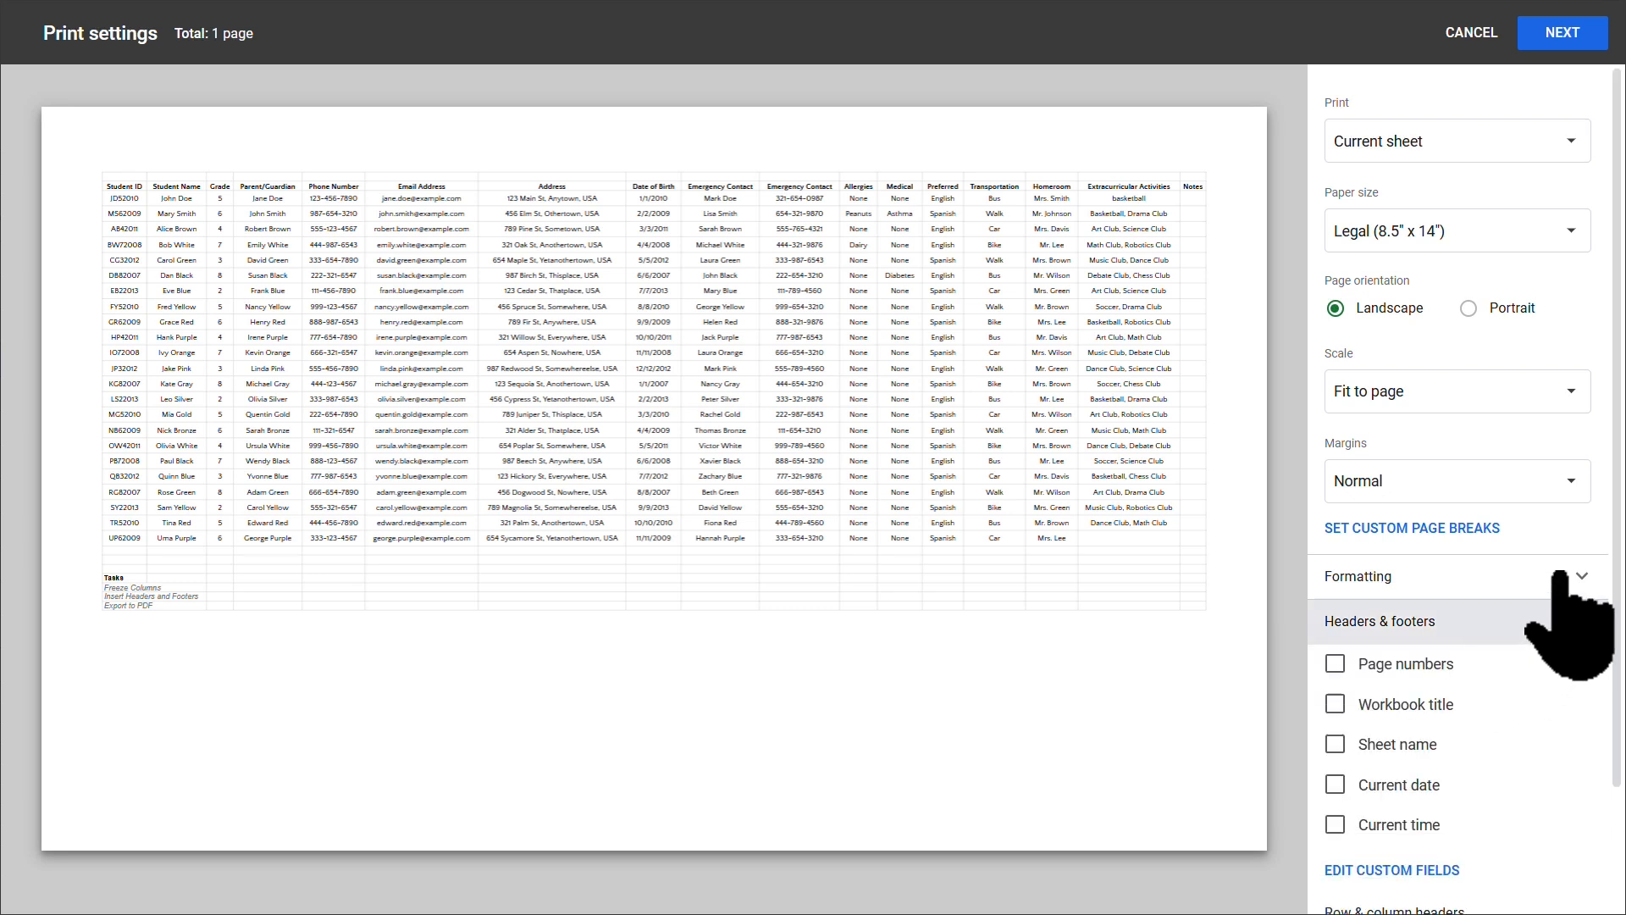
scroll(1556, 576, down, 2)
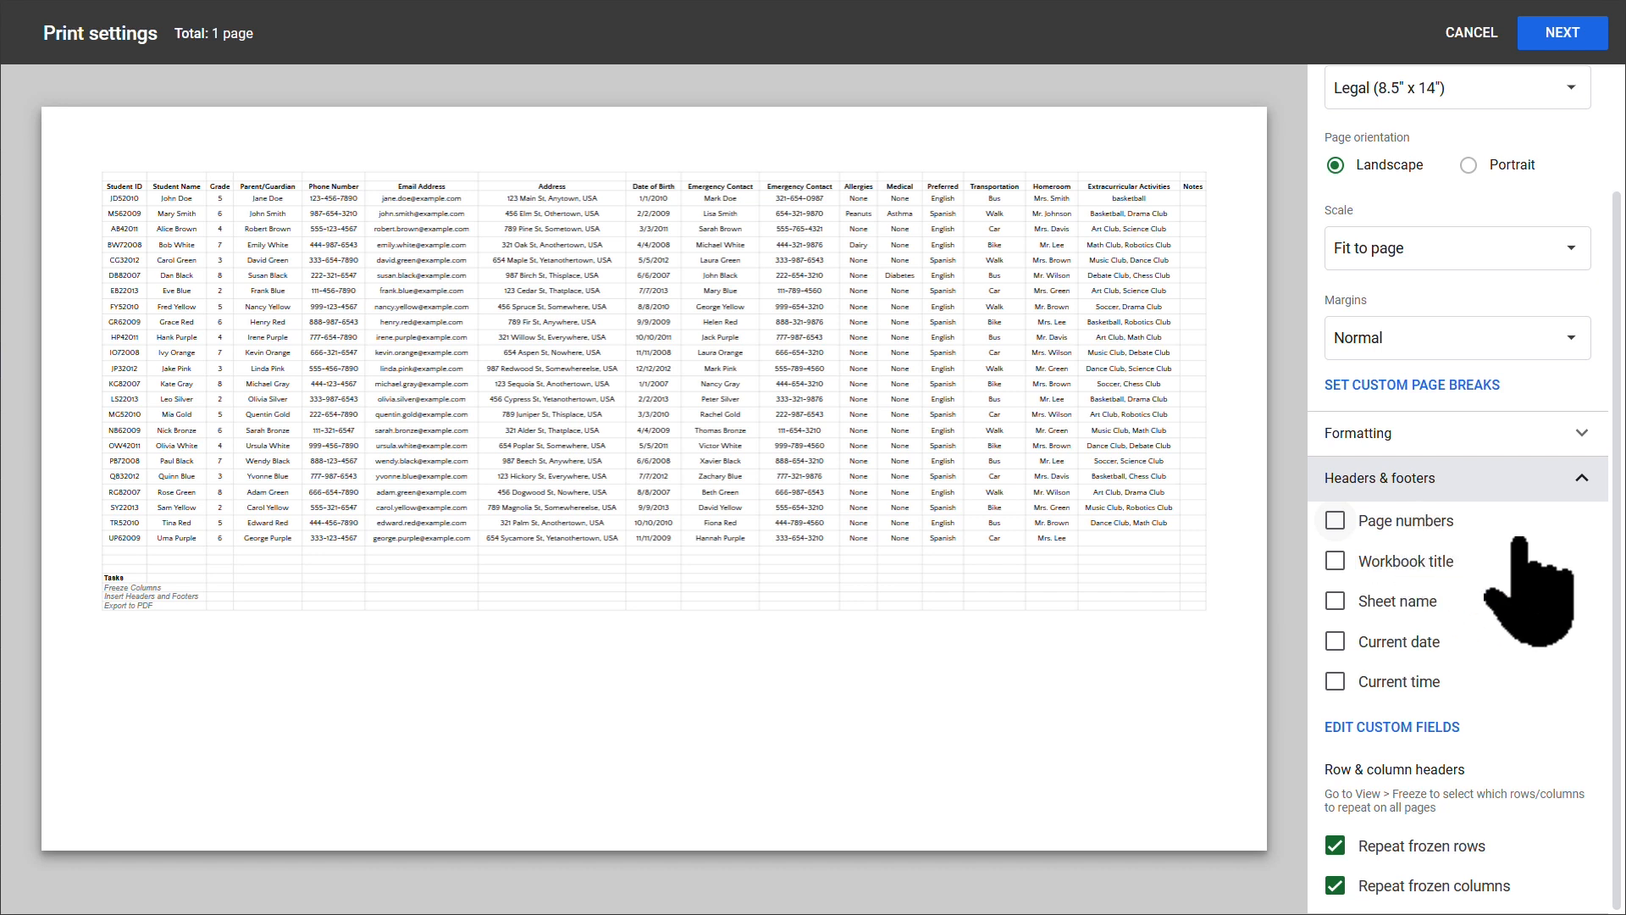
click(1336, 521)
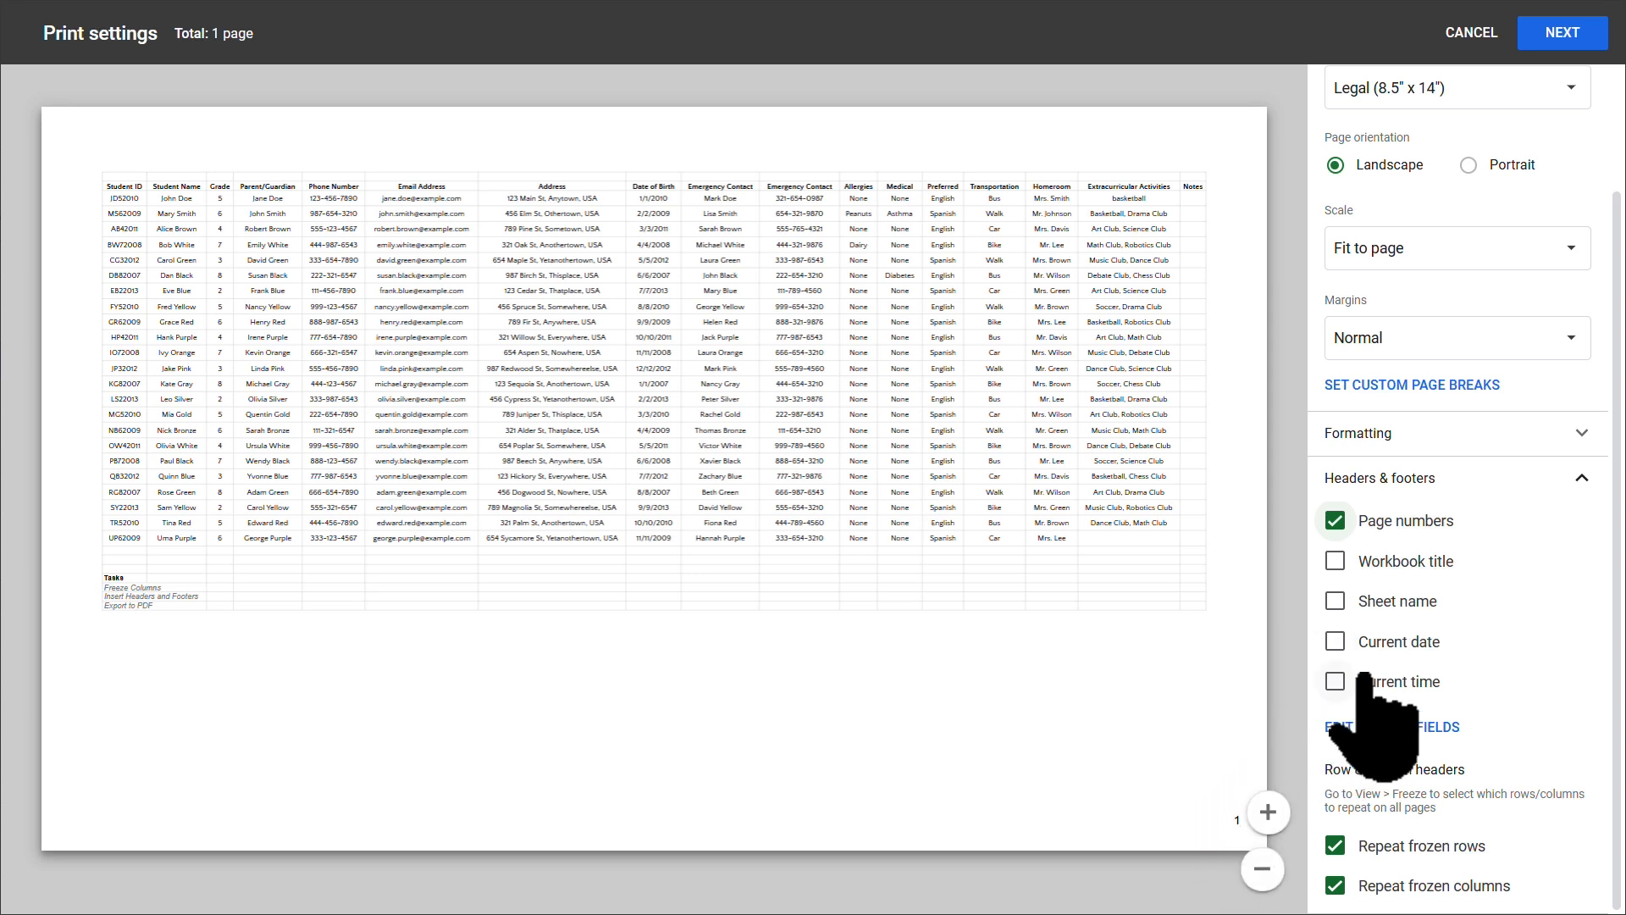
click(1336, 601)
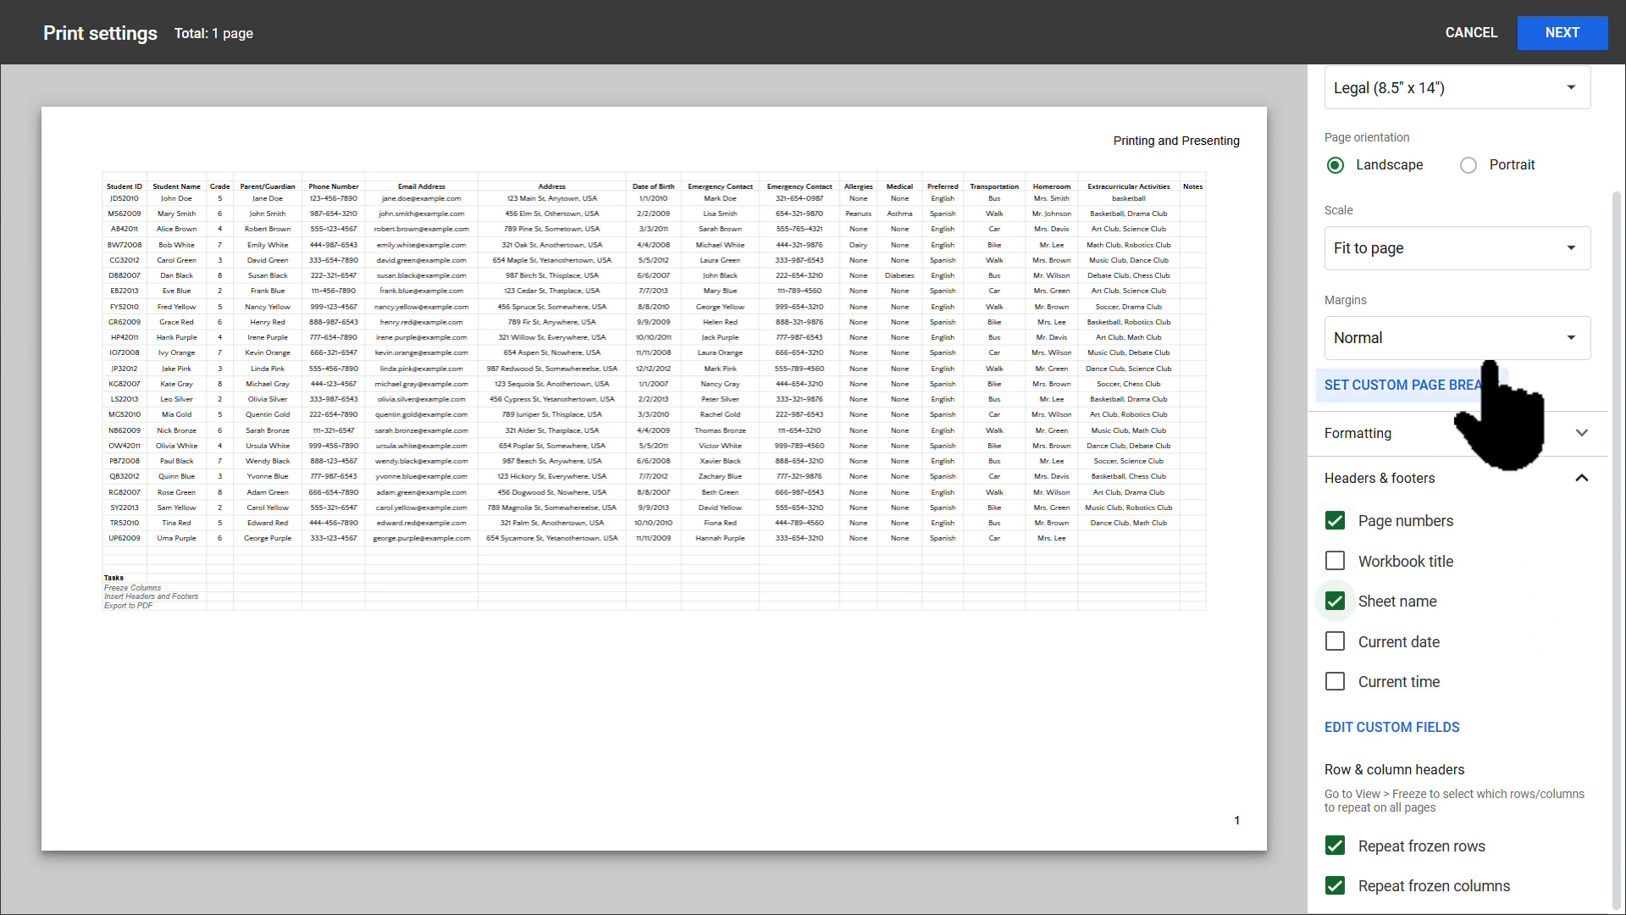
scroll(1513, 459, up, 2)
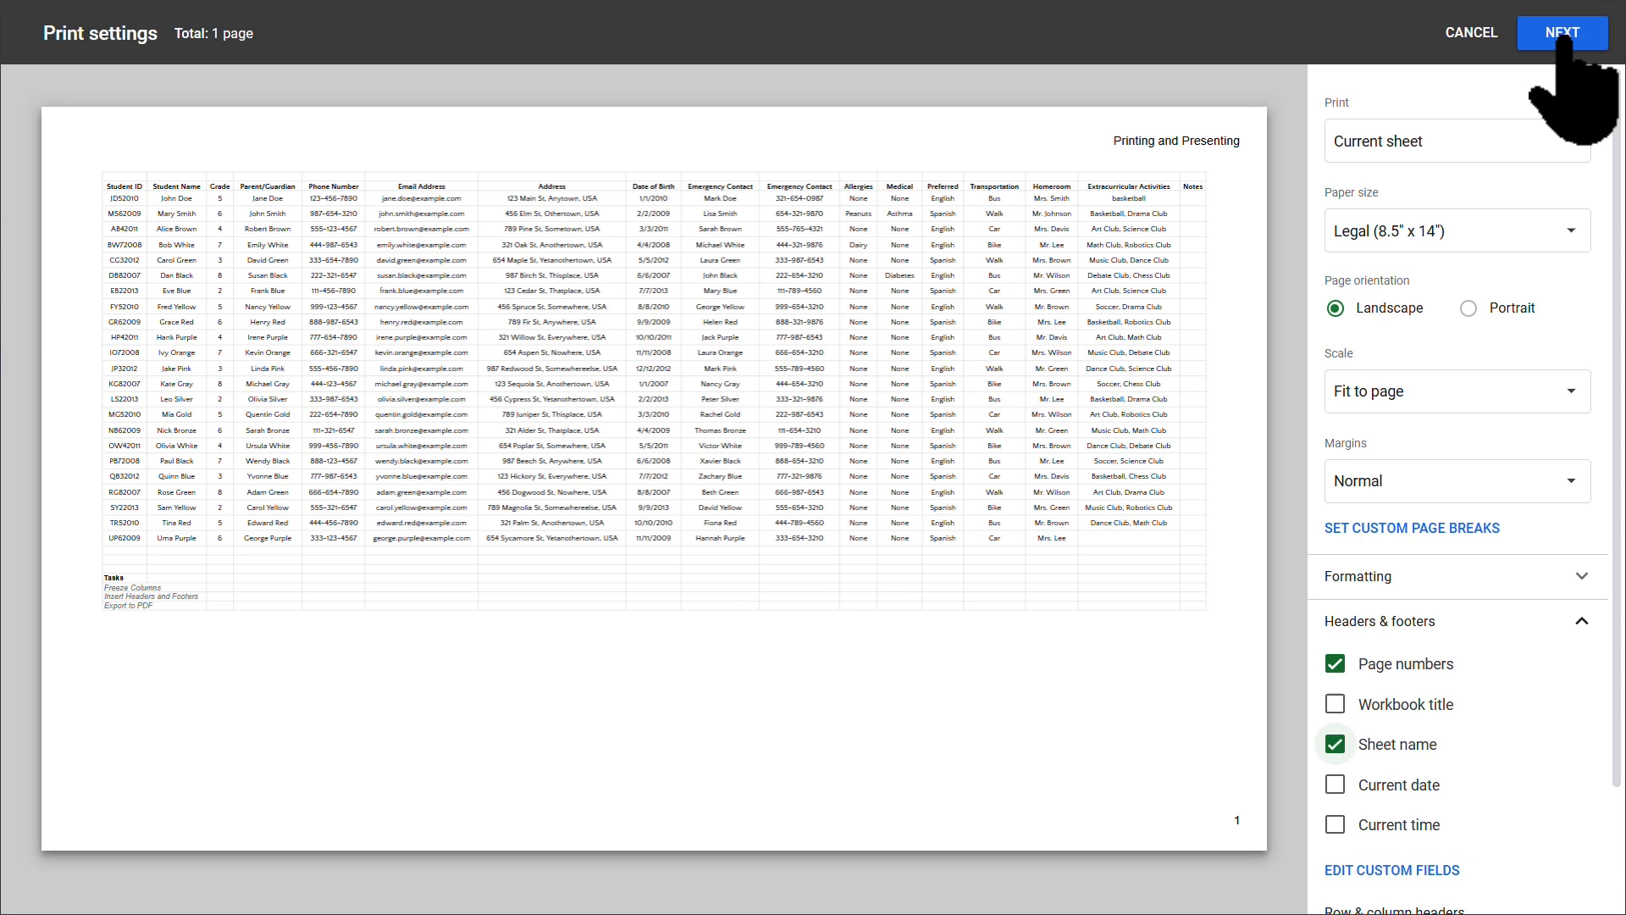
Step: Collapse Headers & footers and briefly review the Formatting options
click(1580, 620)
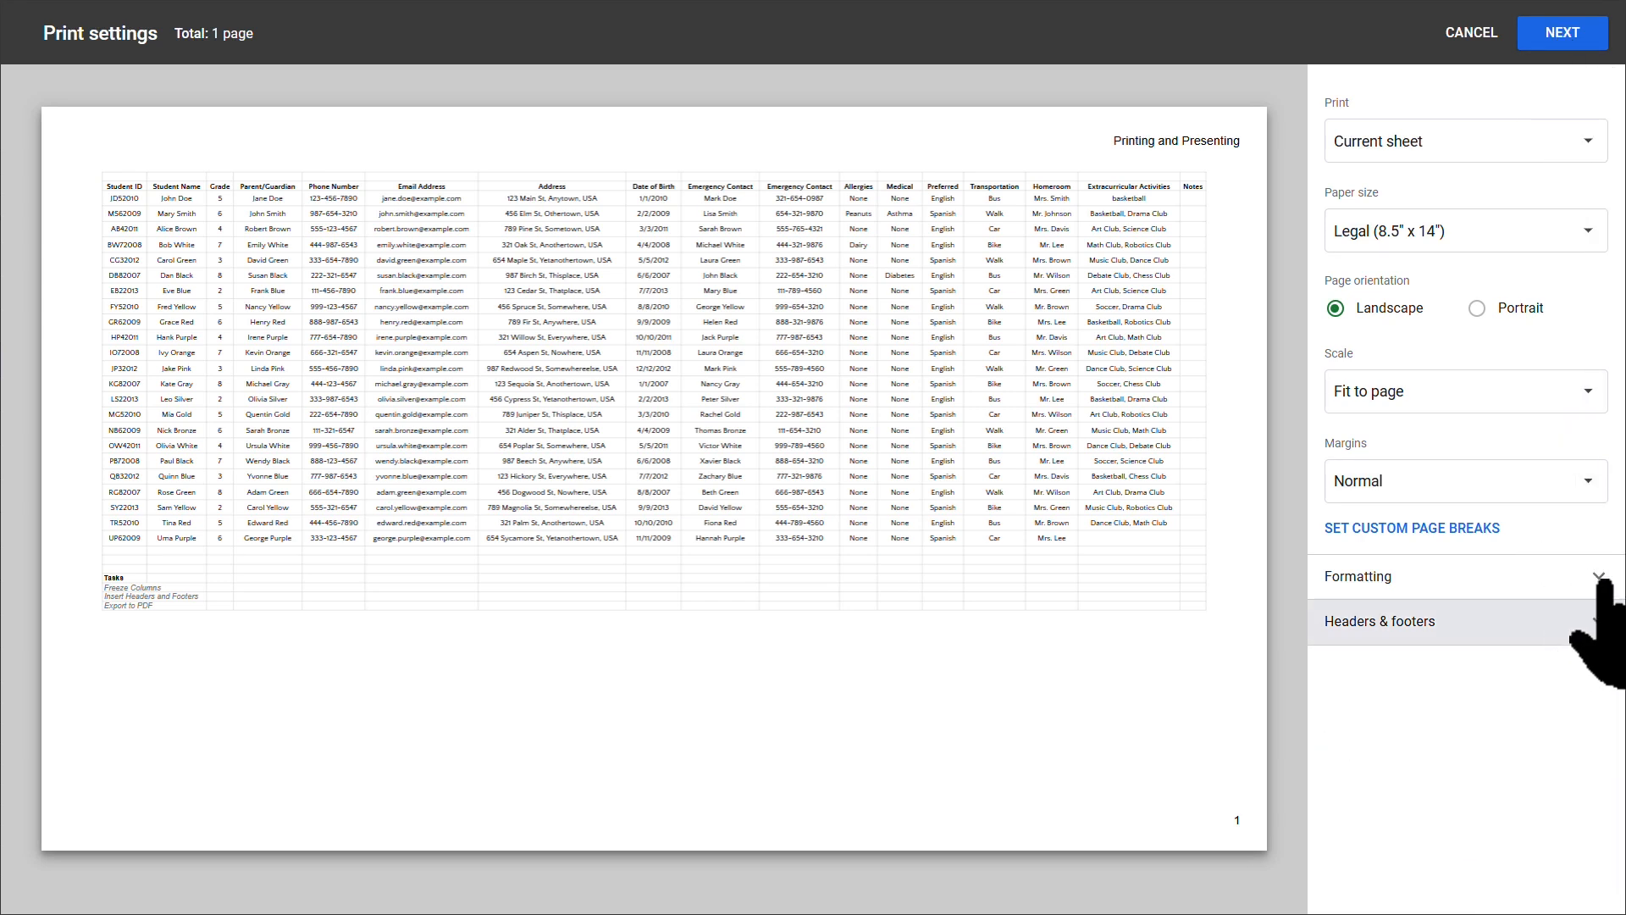
click(1600, 578)
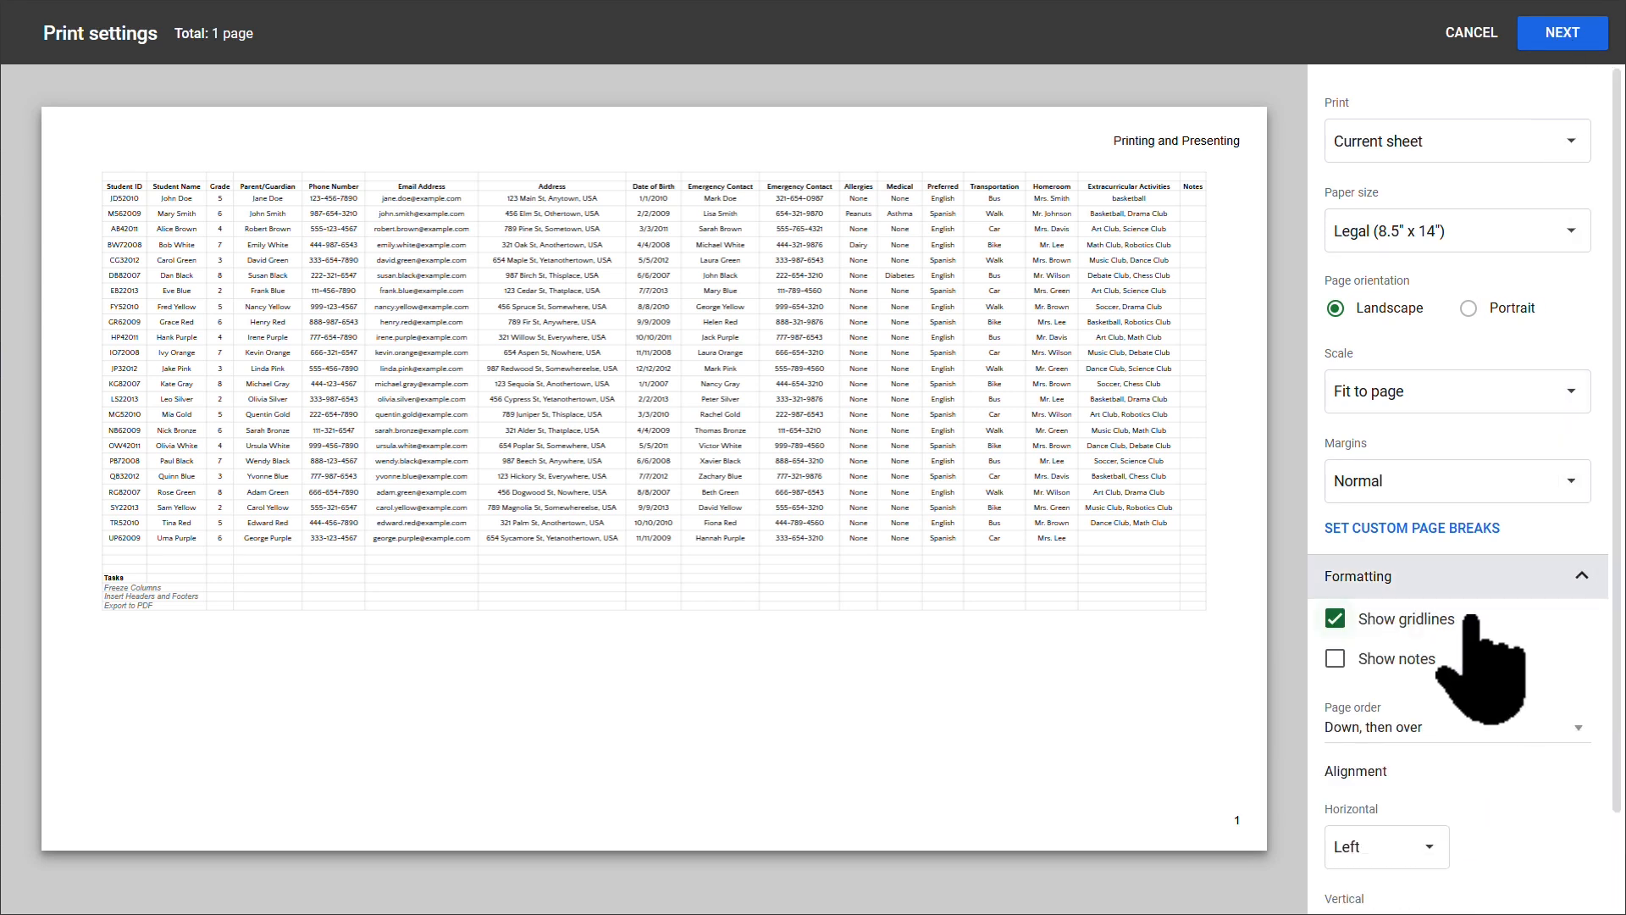
scroll(1471, 619, down, 2)
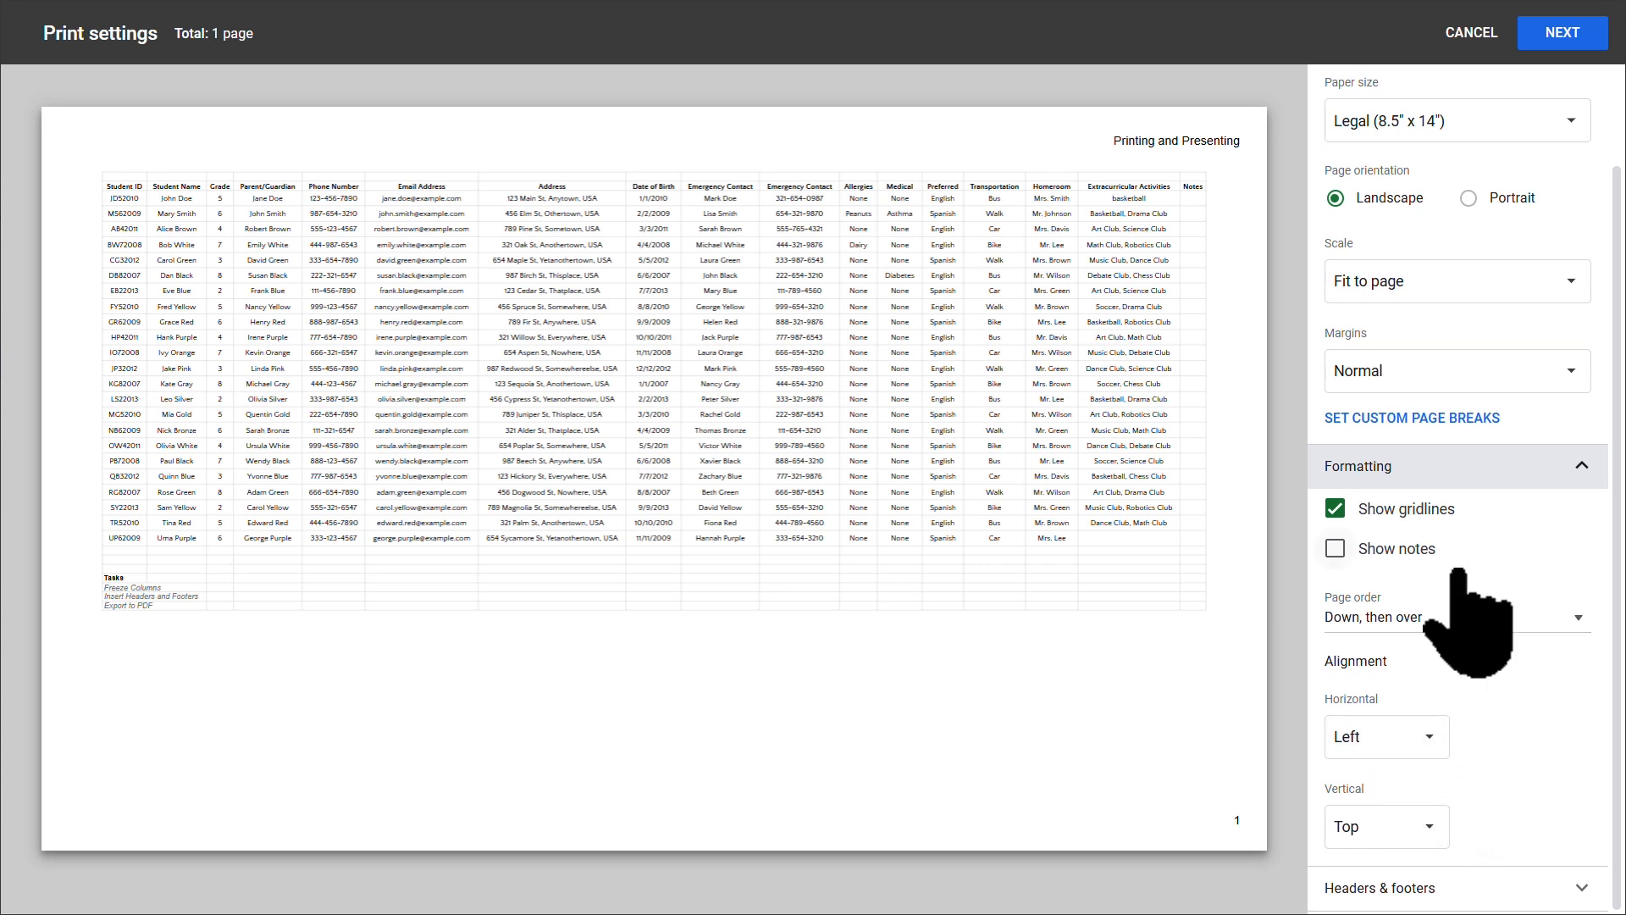
click(1577, 465)
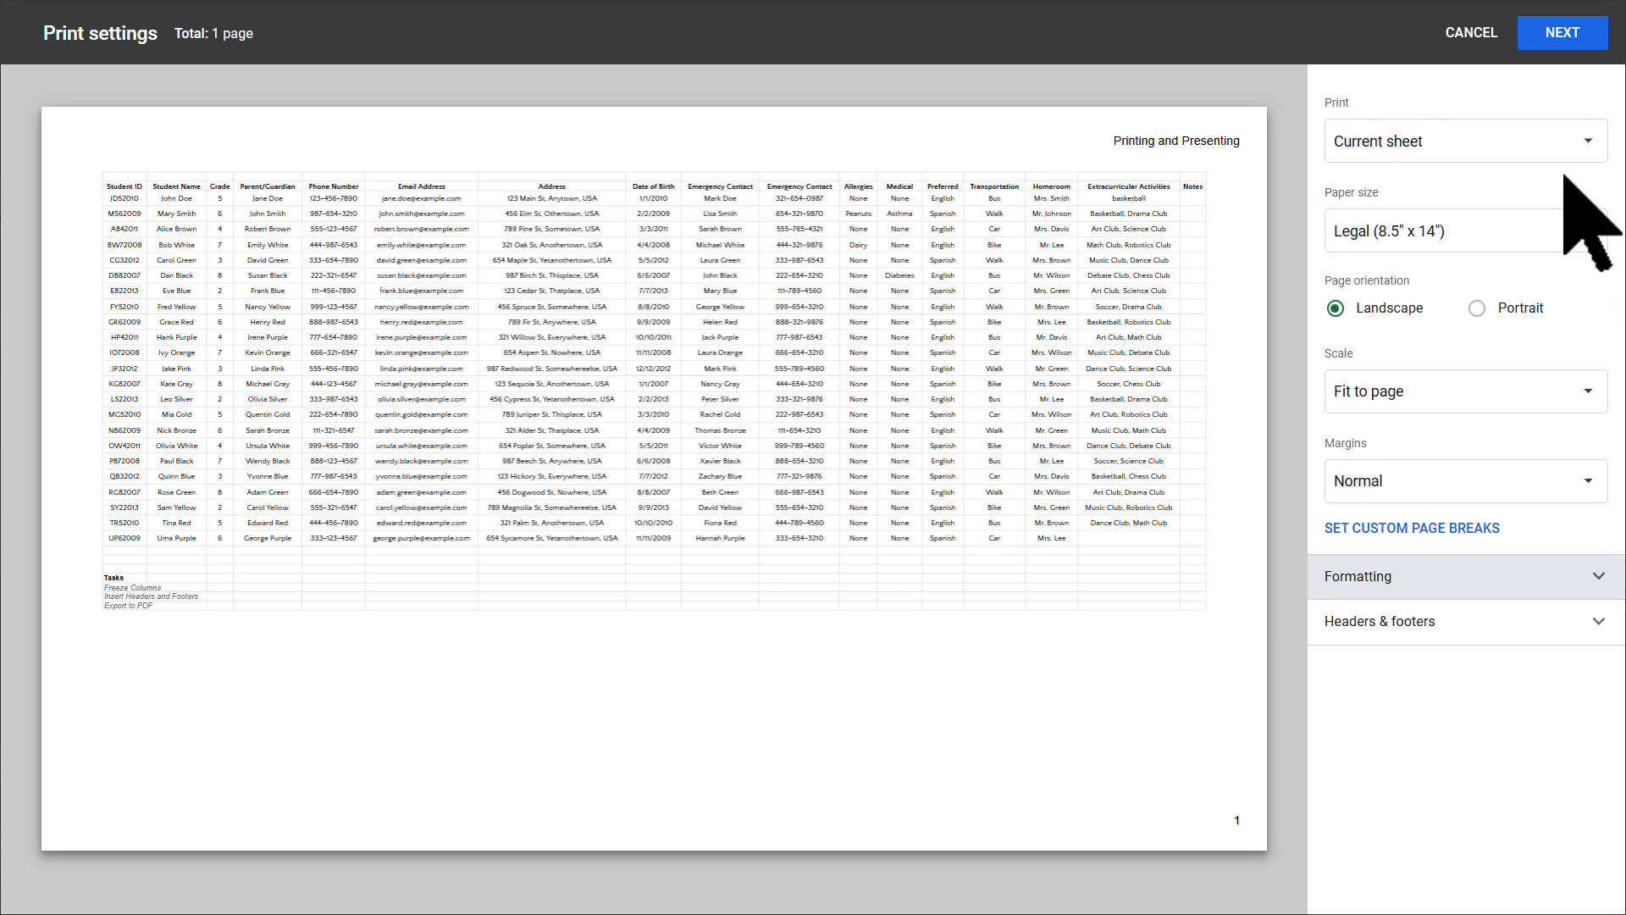
Step: Save the printout as the 'Student List' PDF in Downloads with background graphics off
click(1563, 34)
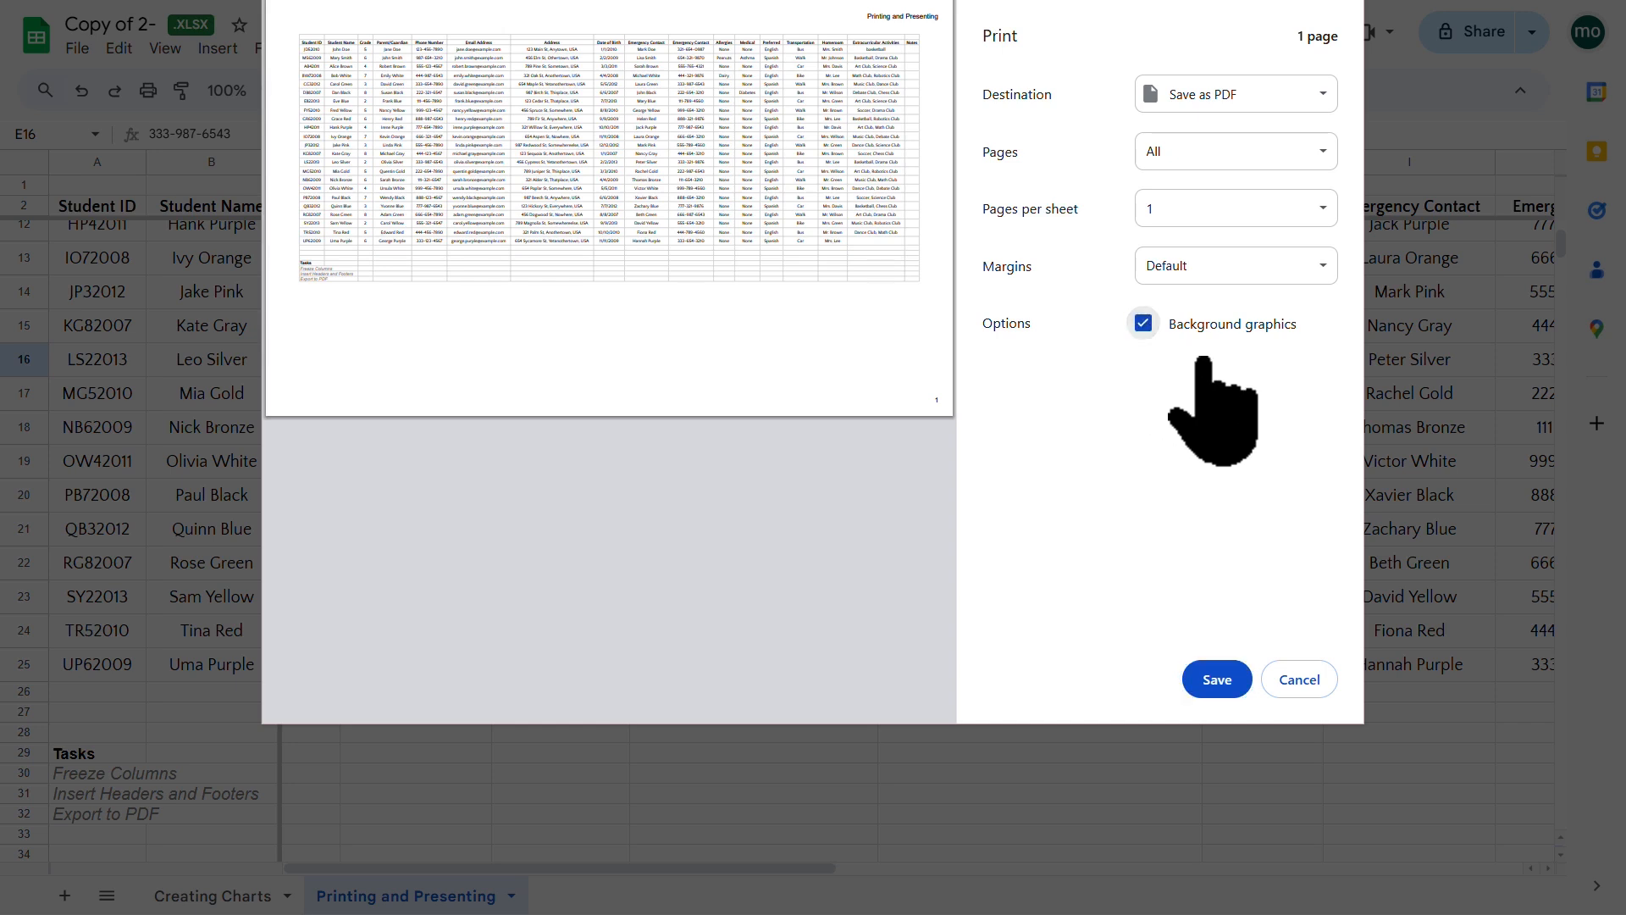
click(1143, 324)
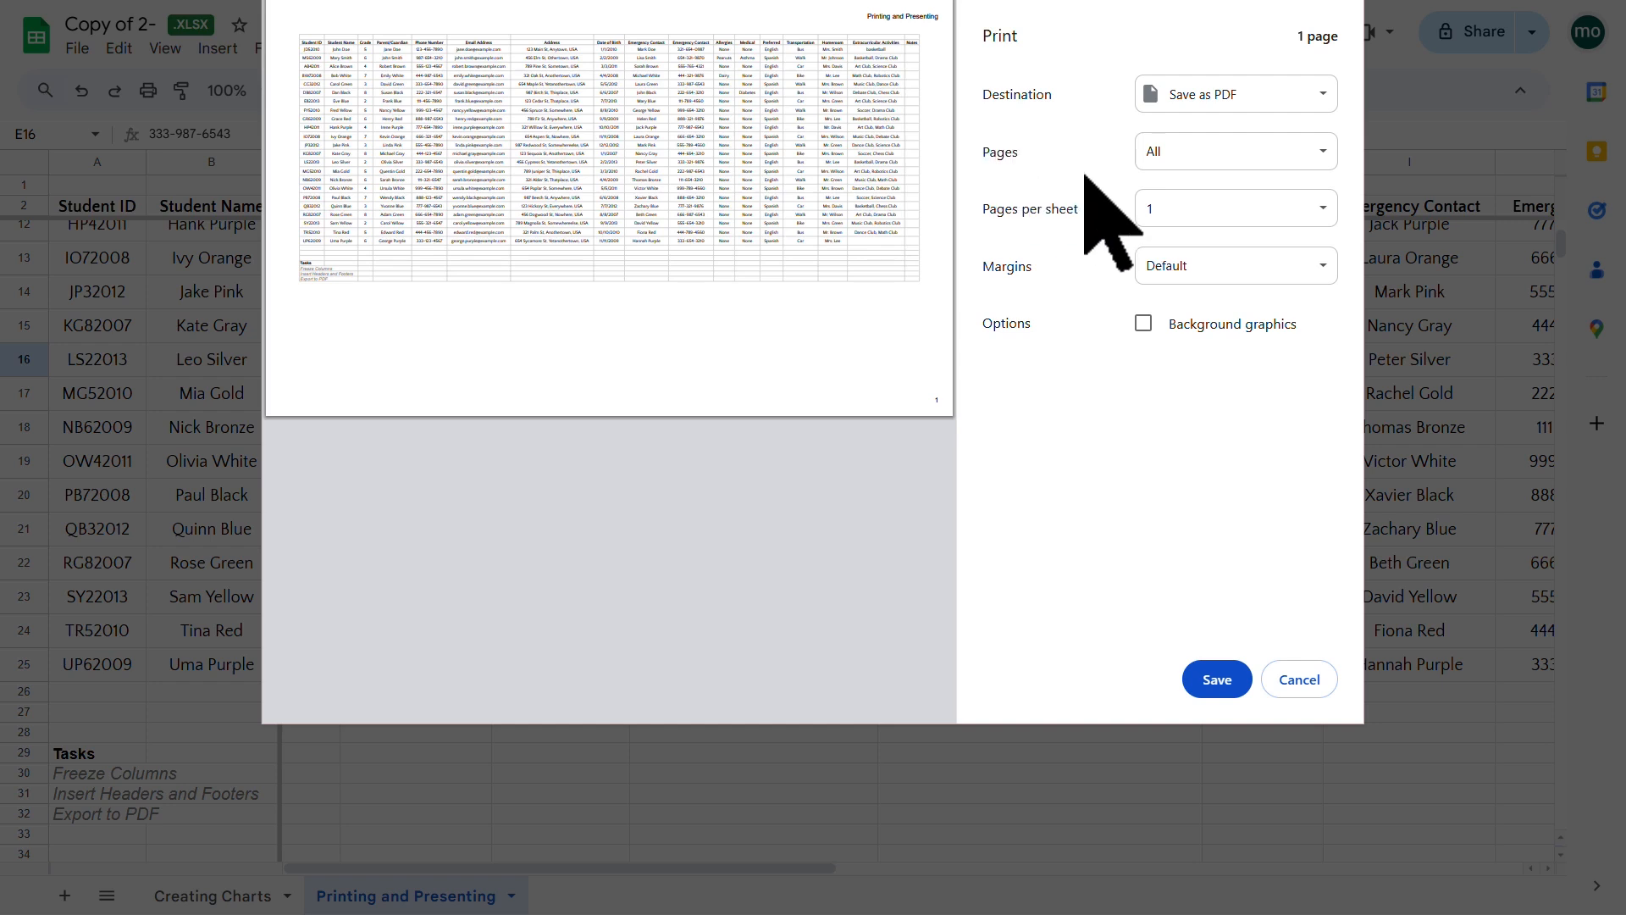
click(1216, 679)
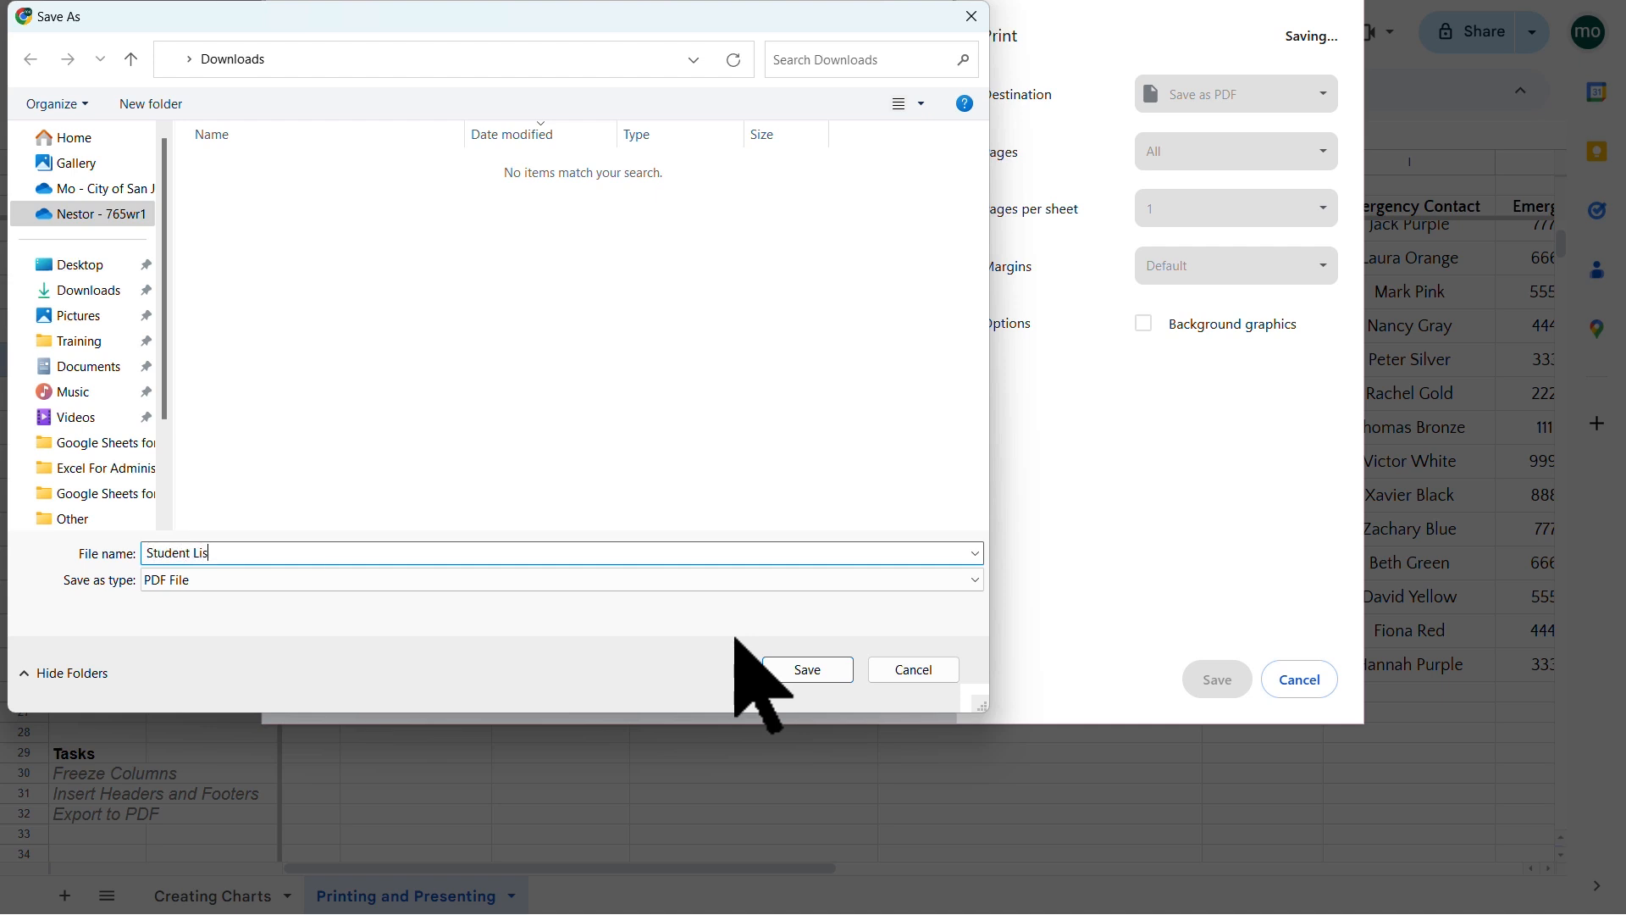
click(827, 668)
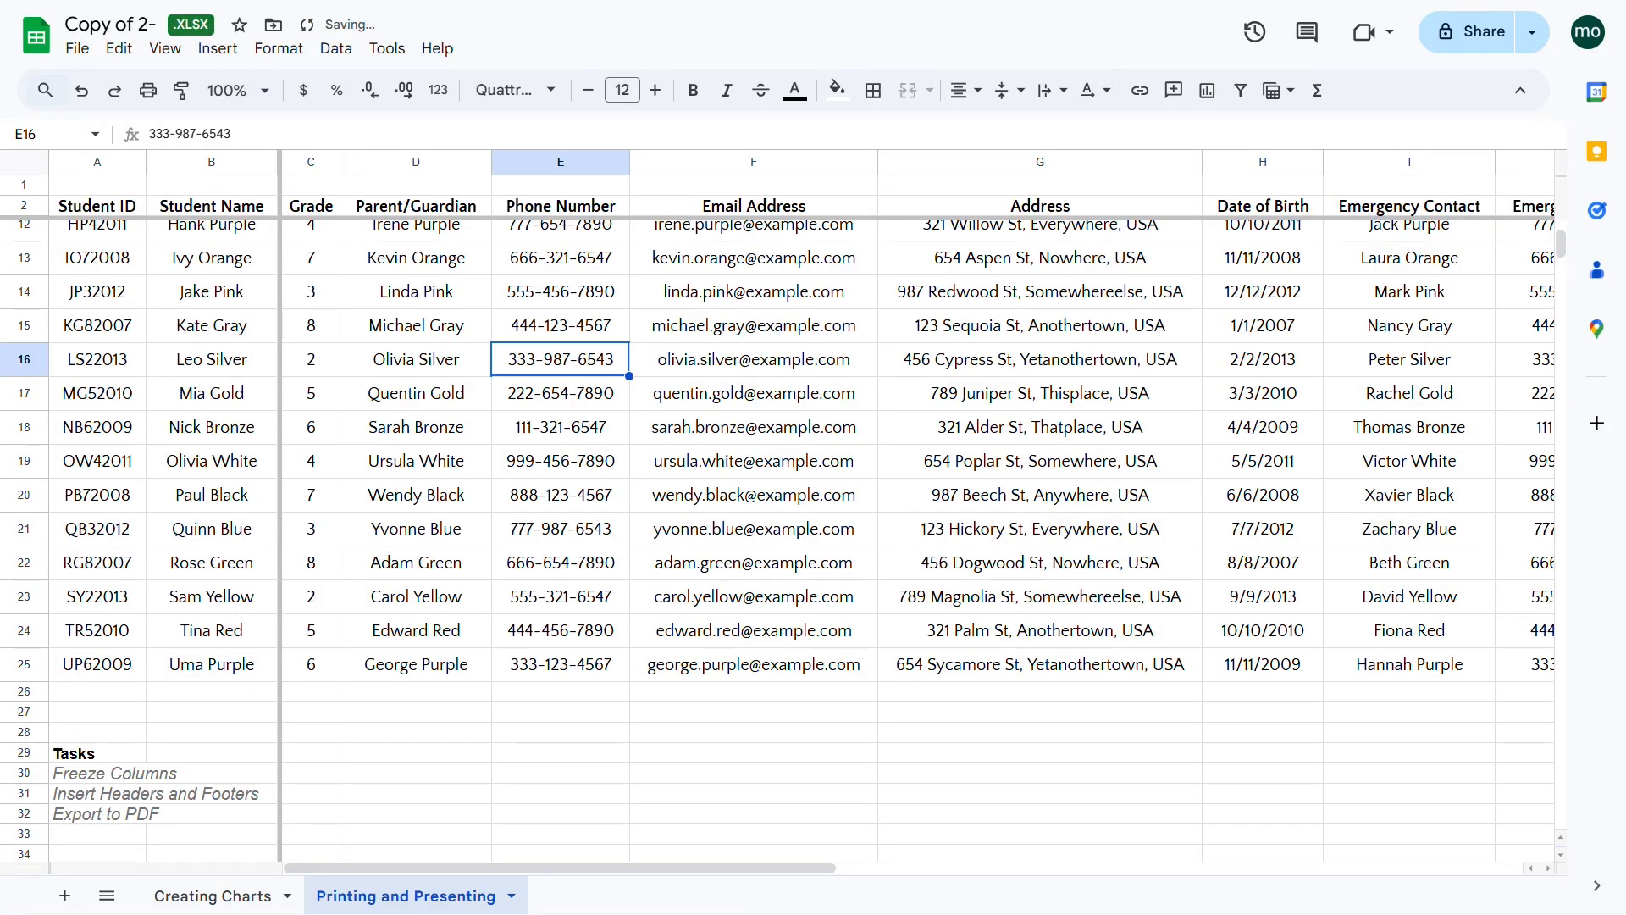
Step: Open the Student List PDF from Downloads with Google Chrome
key(alt+Tab)
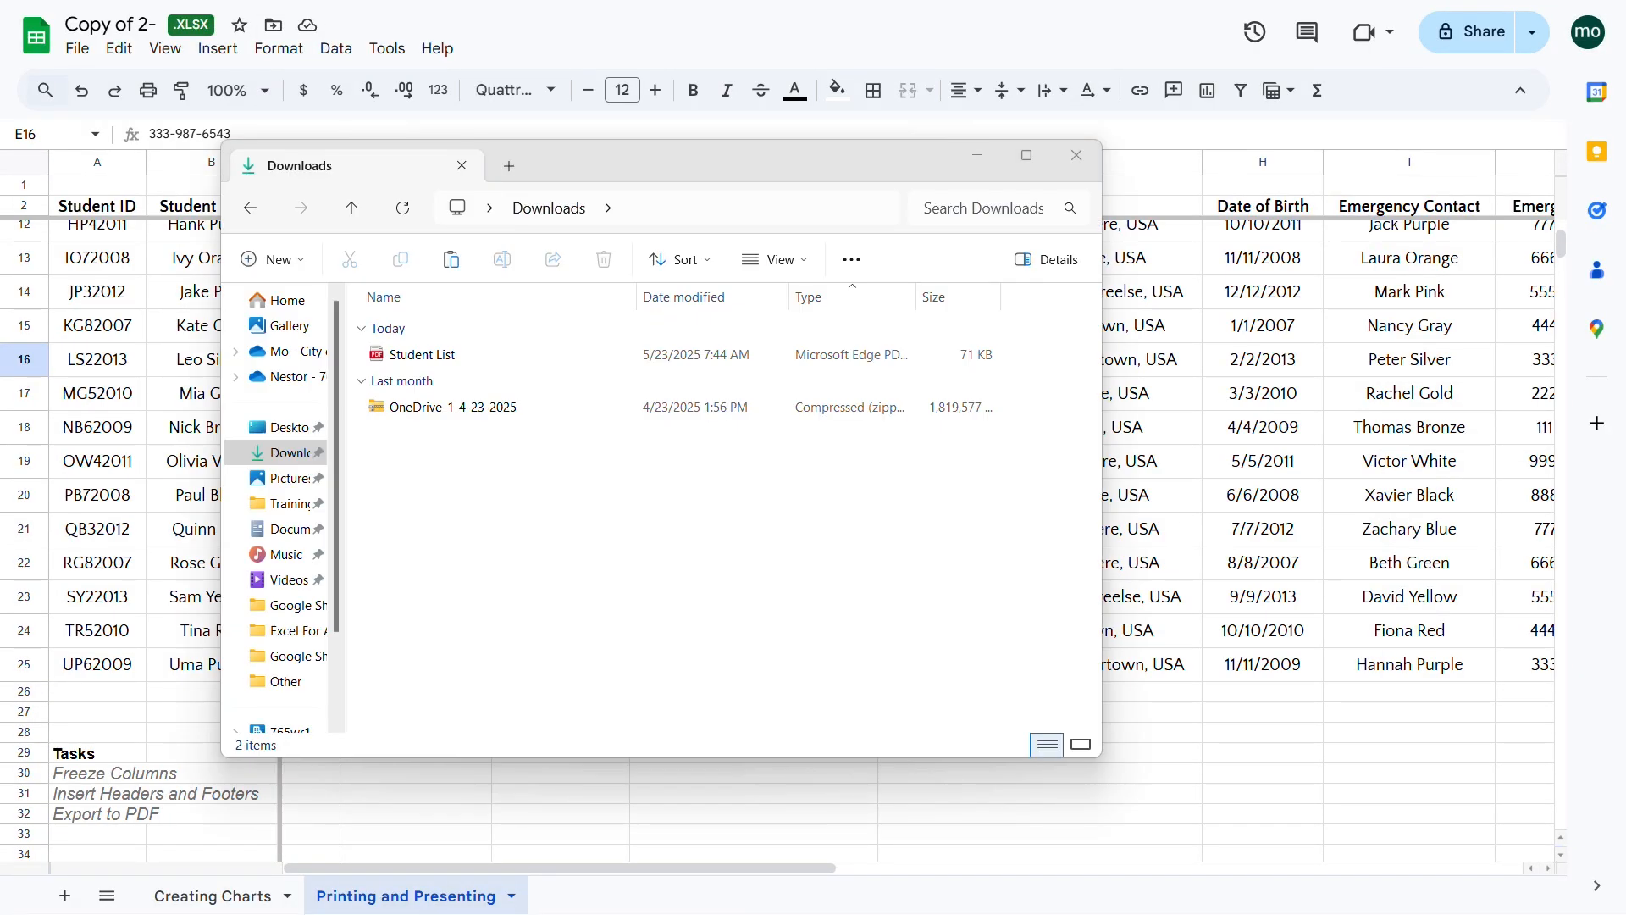
right_click(429, 350)
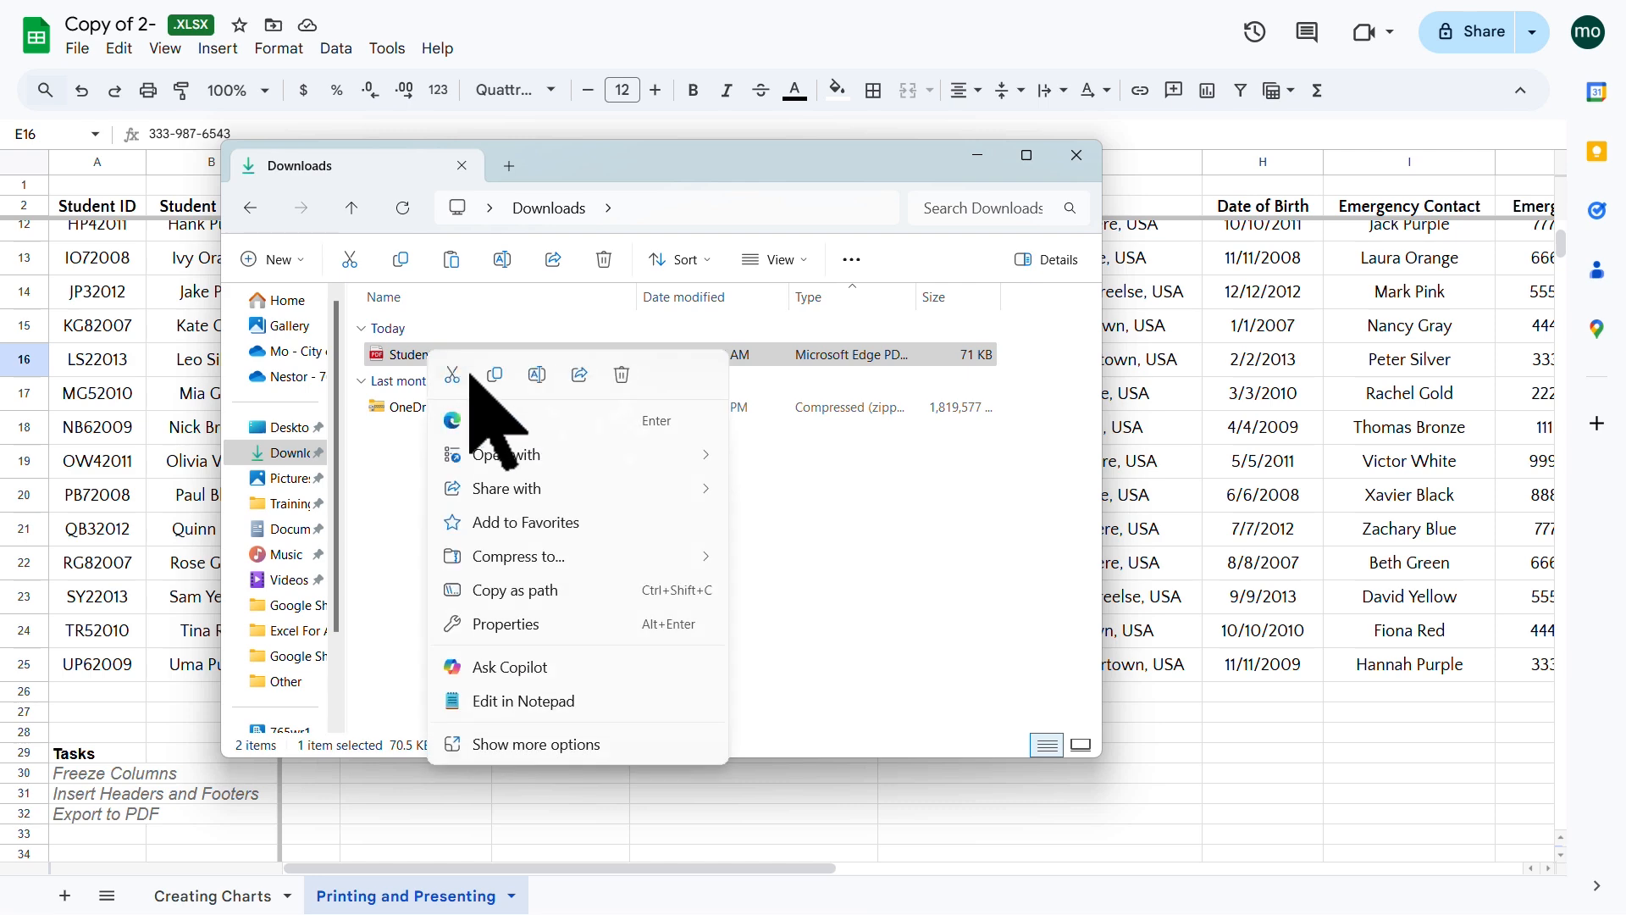
mouse_move(677, 455)
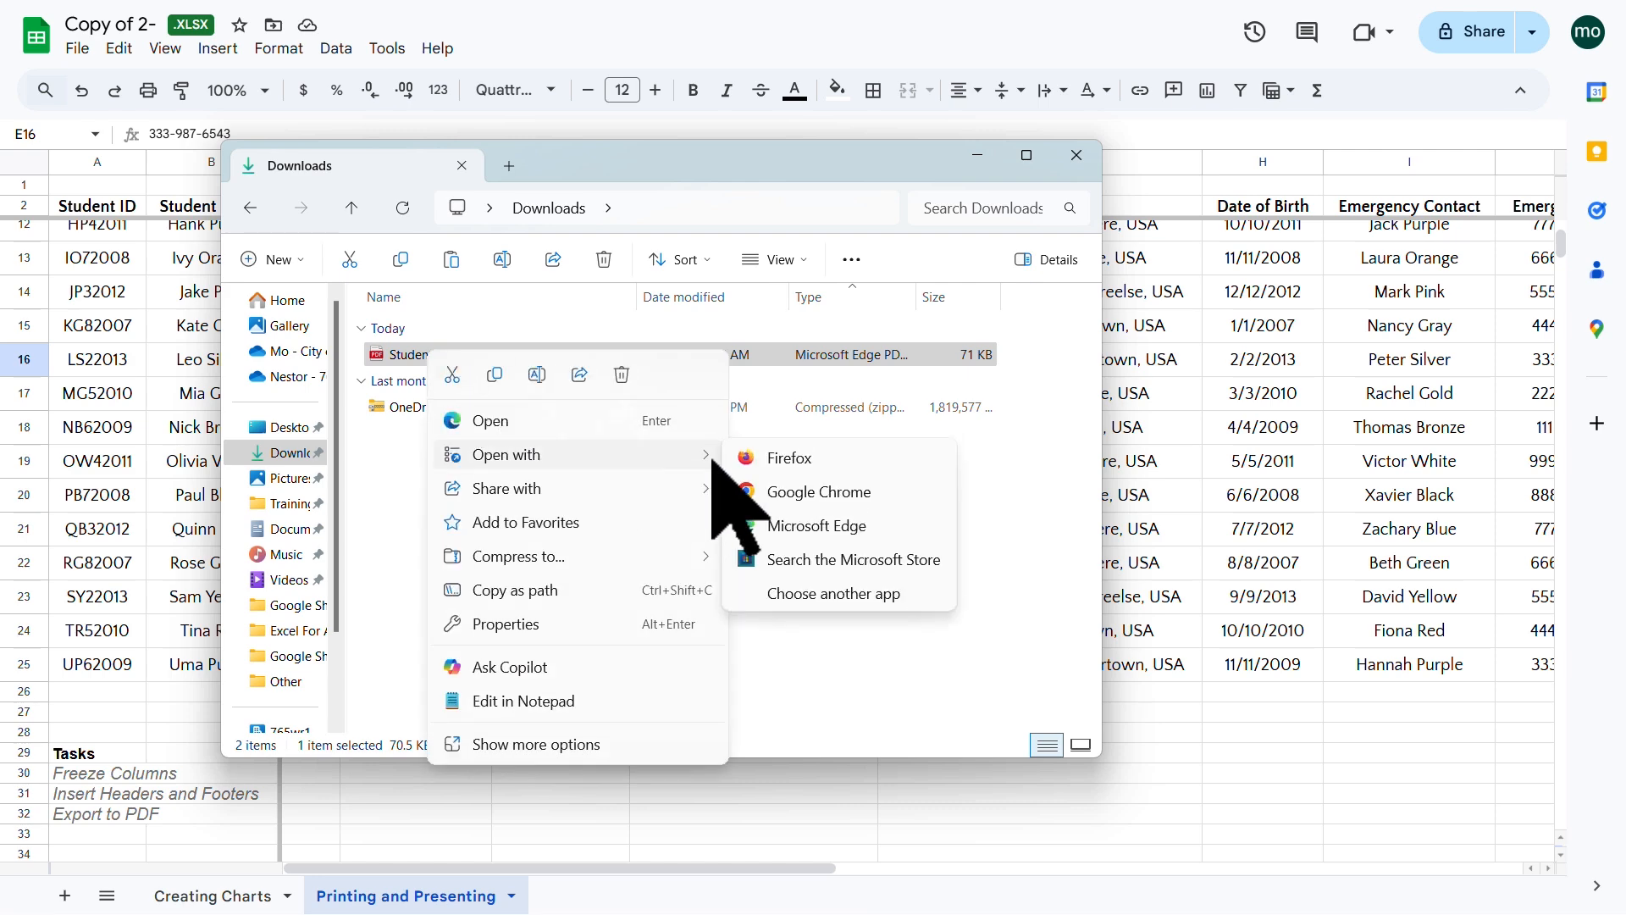
click(858, 494)
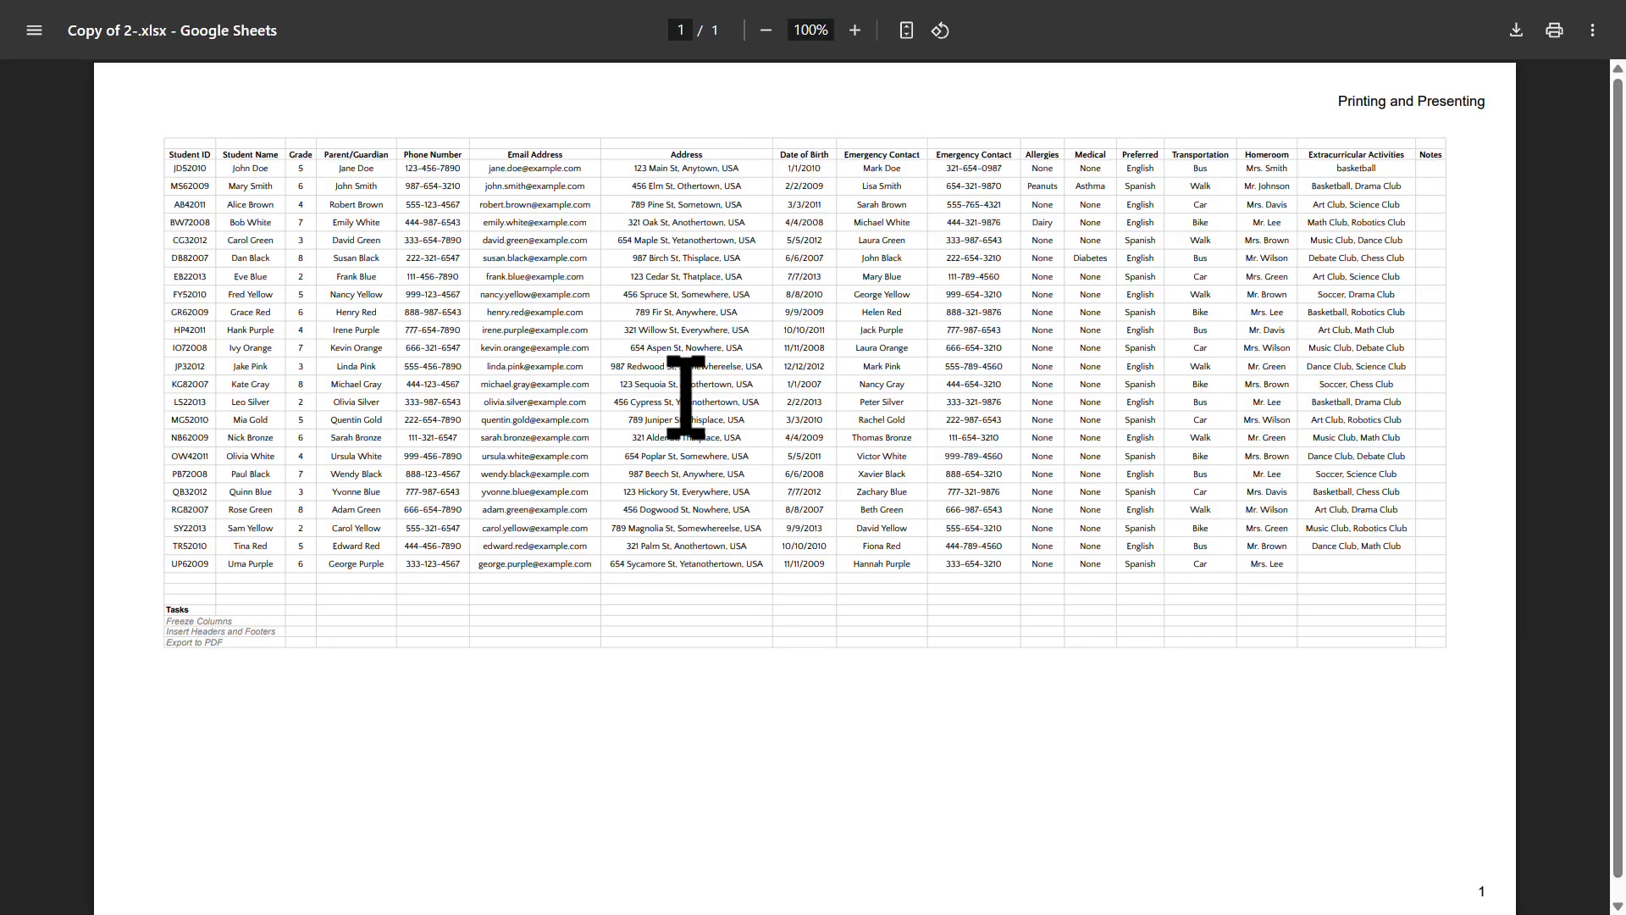
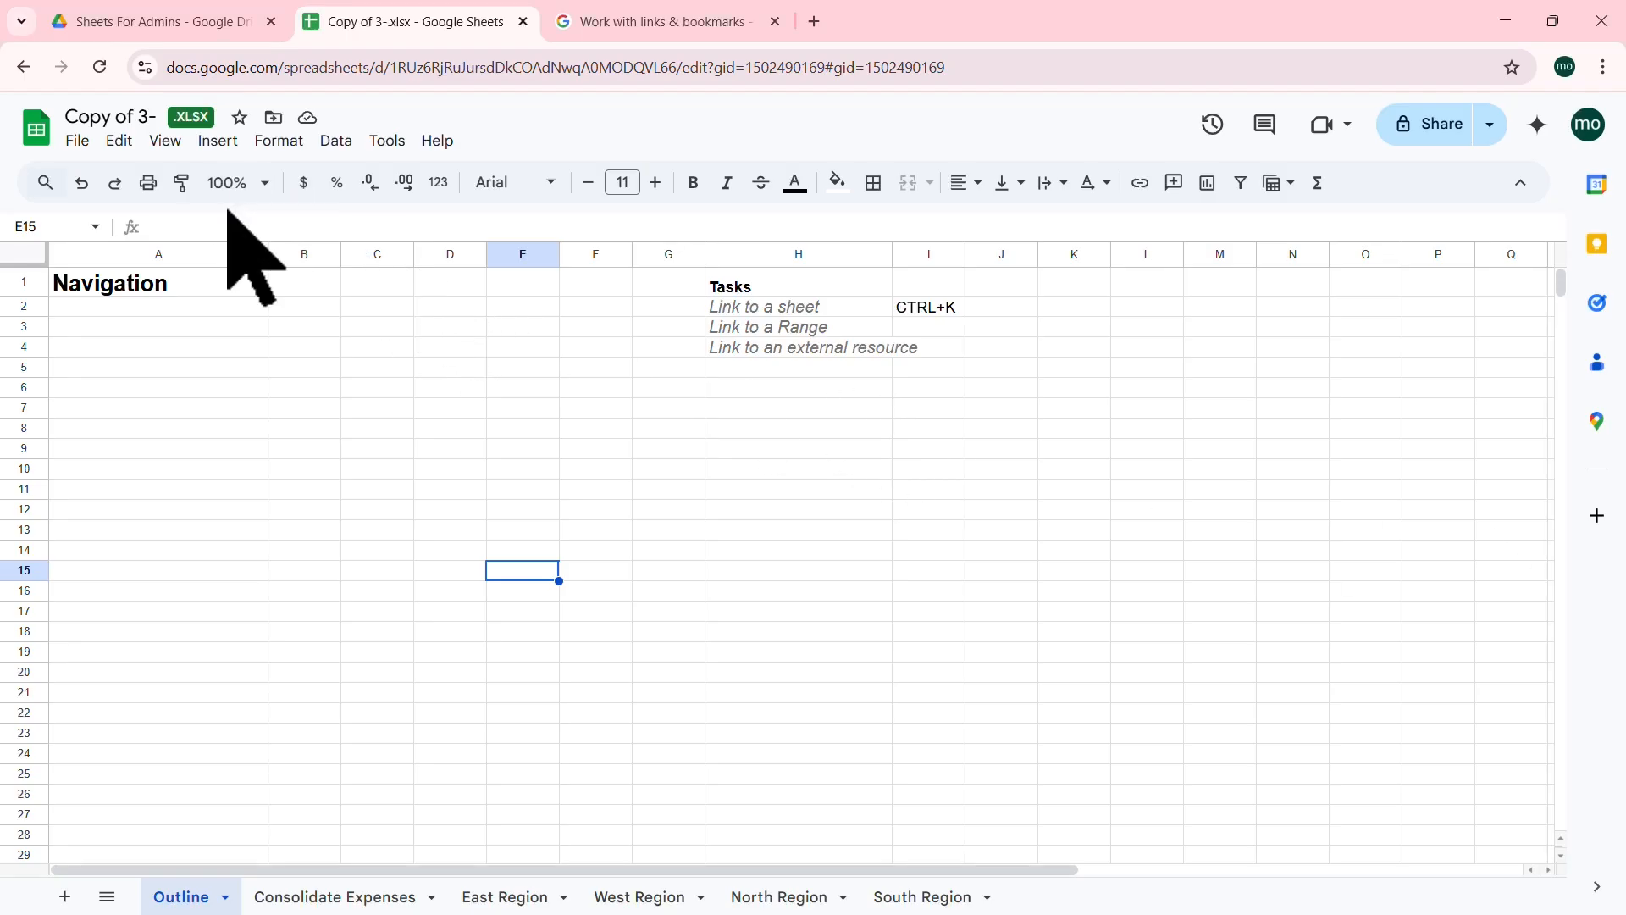
Step: Widen column H so the Tasks list text fits
click(75, 140)
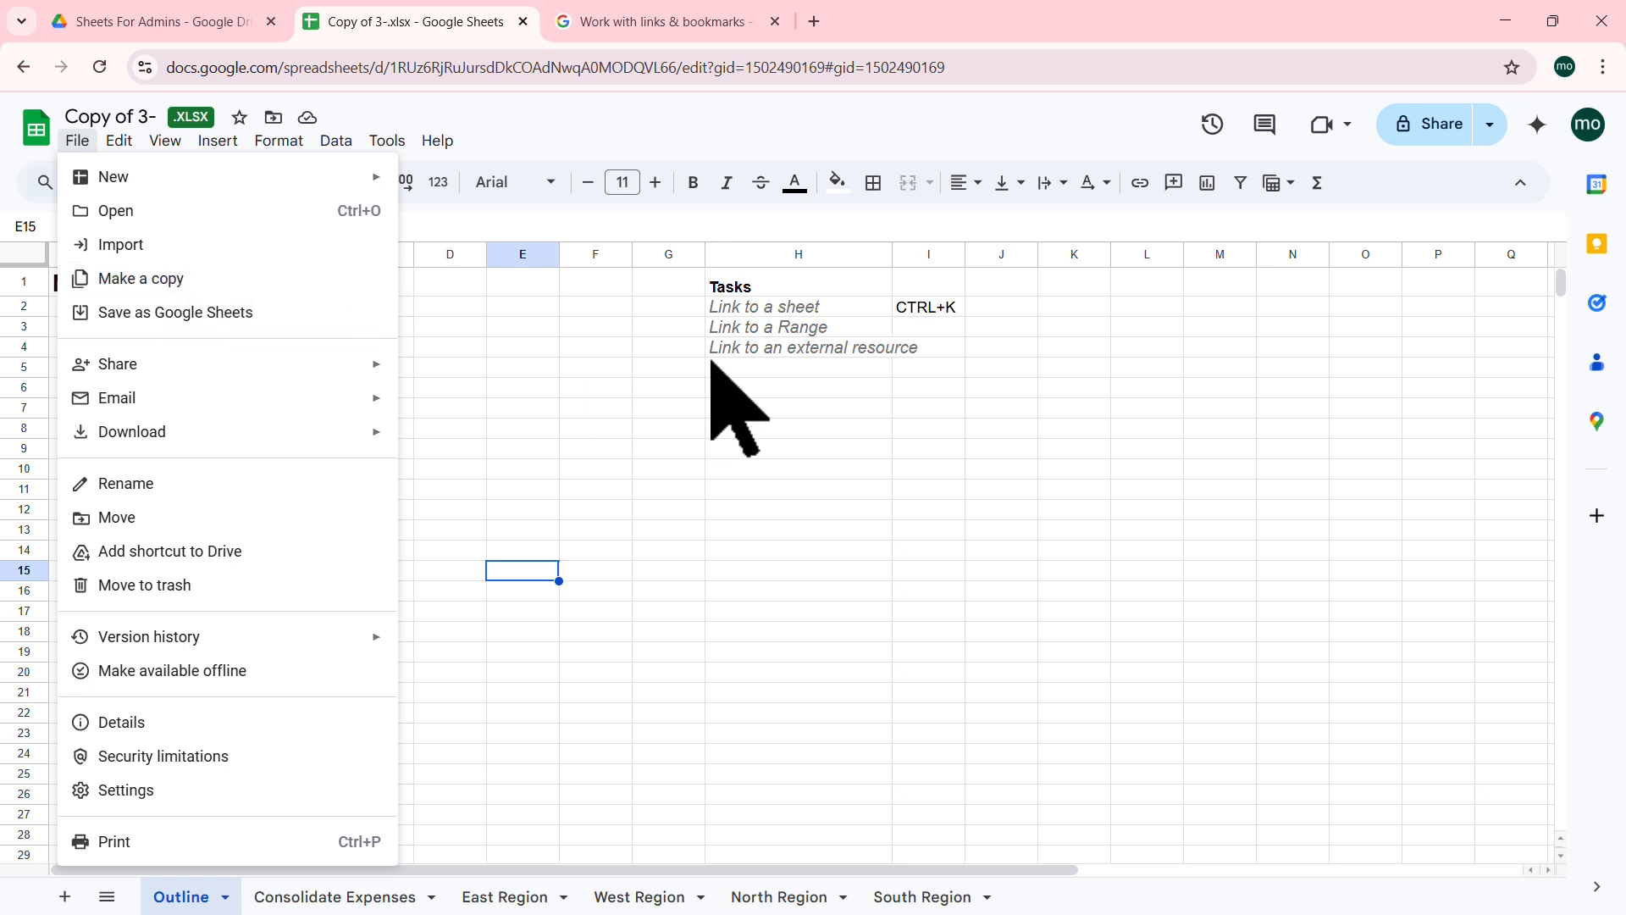
click(796, 309)
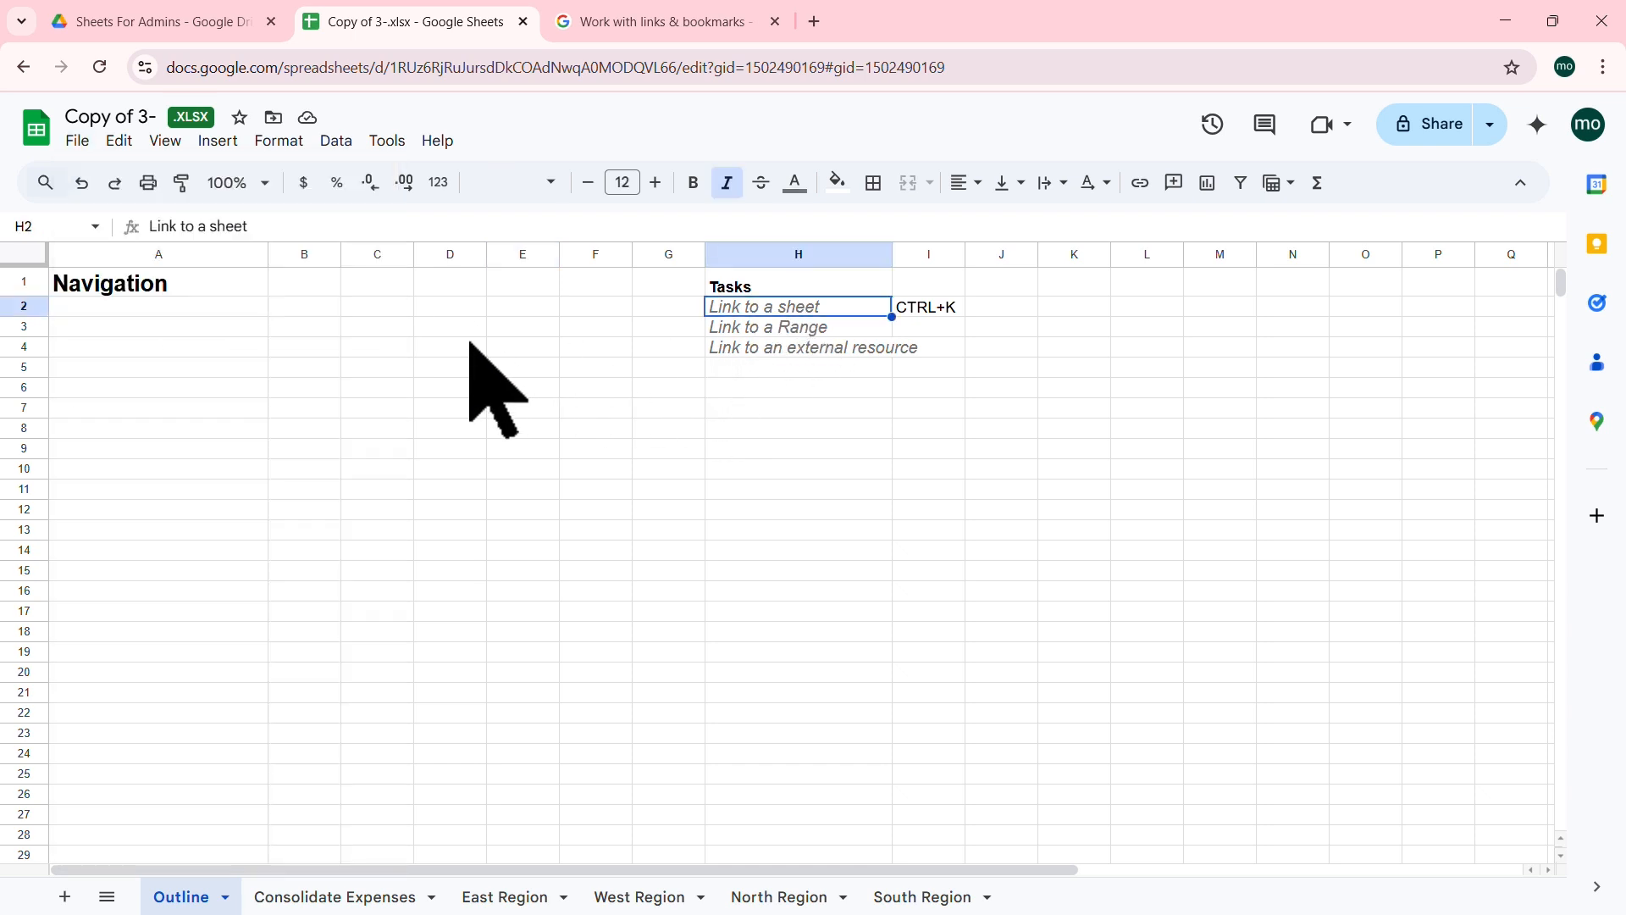
click(942, 311)
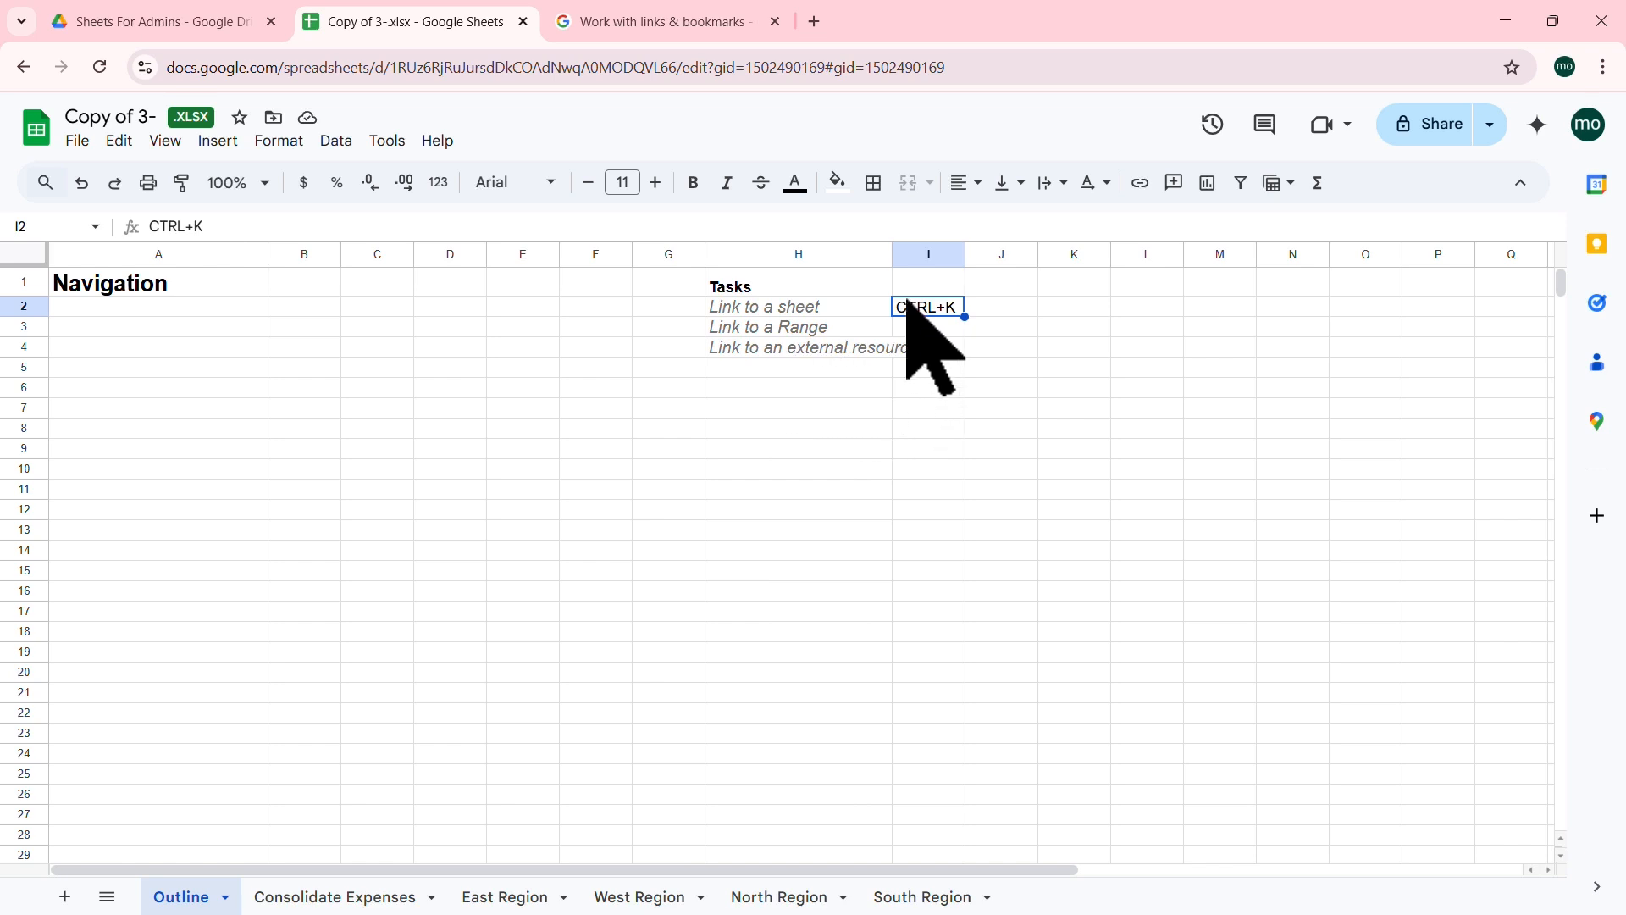
drag(895, 254, 926, 254)
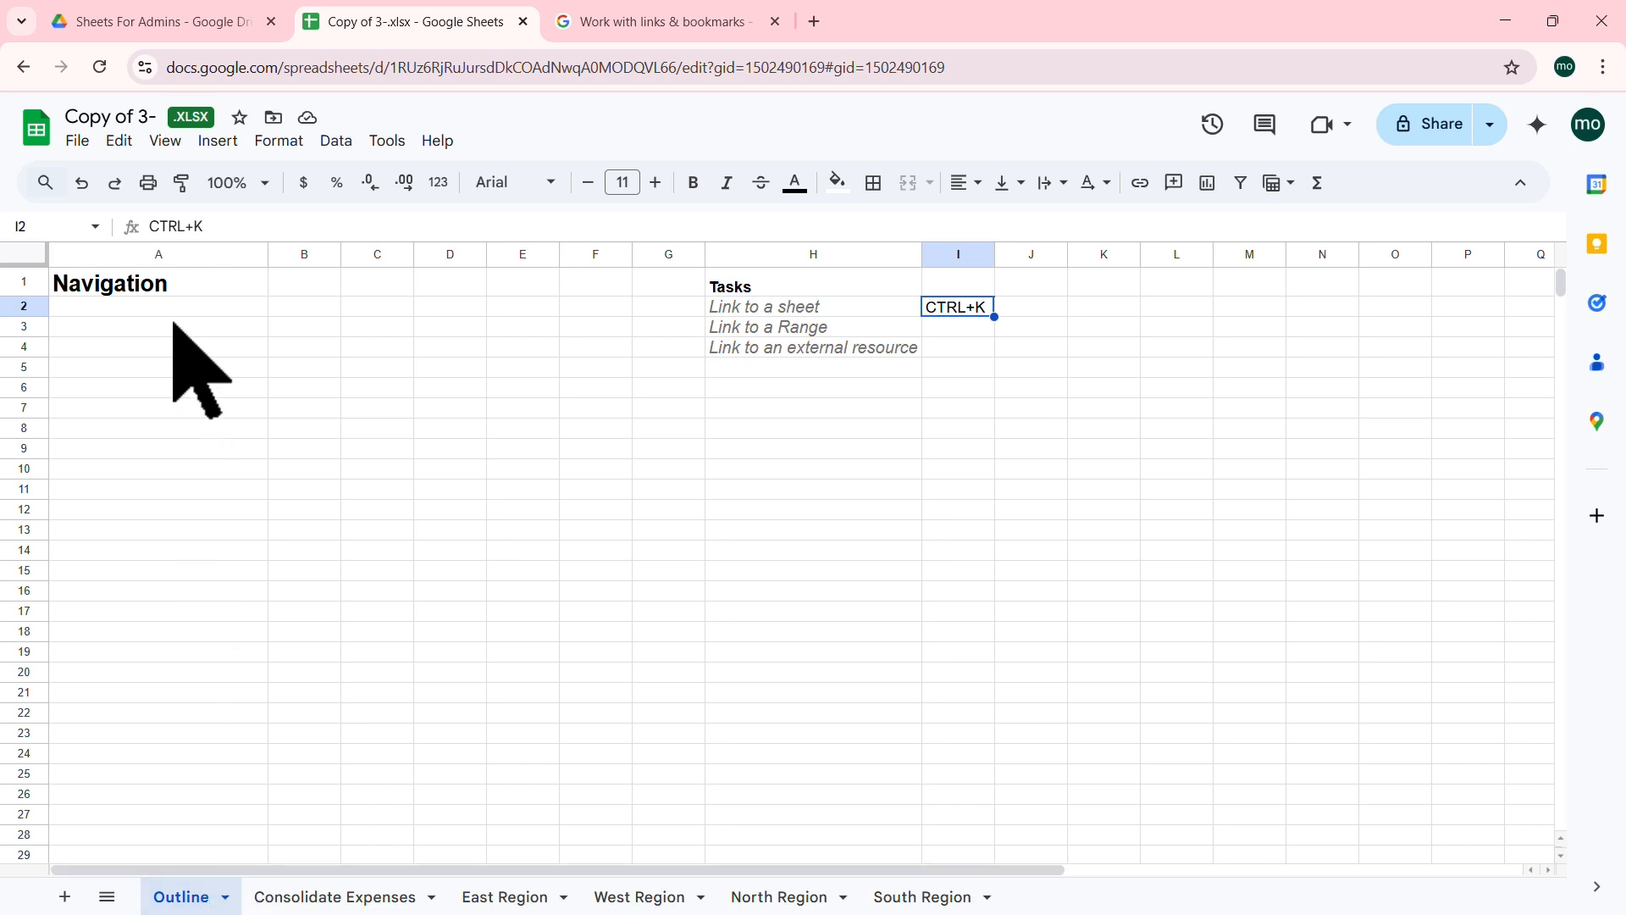
Step: Look through Consolidate Expenses and the East, West, North and South Region sheets, then return to Outline
click(351, 899)
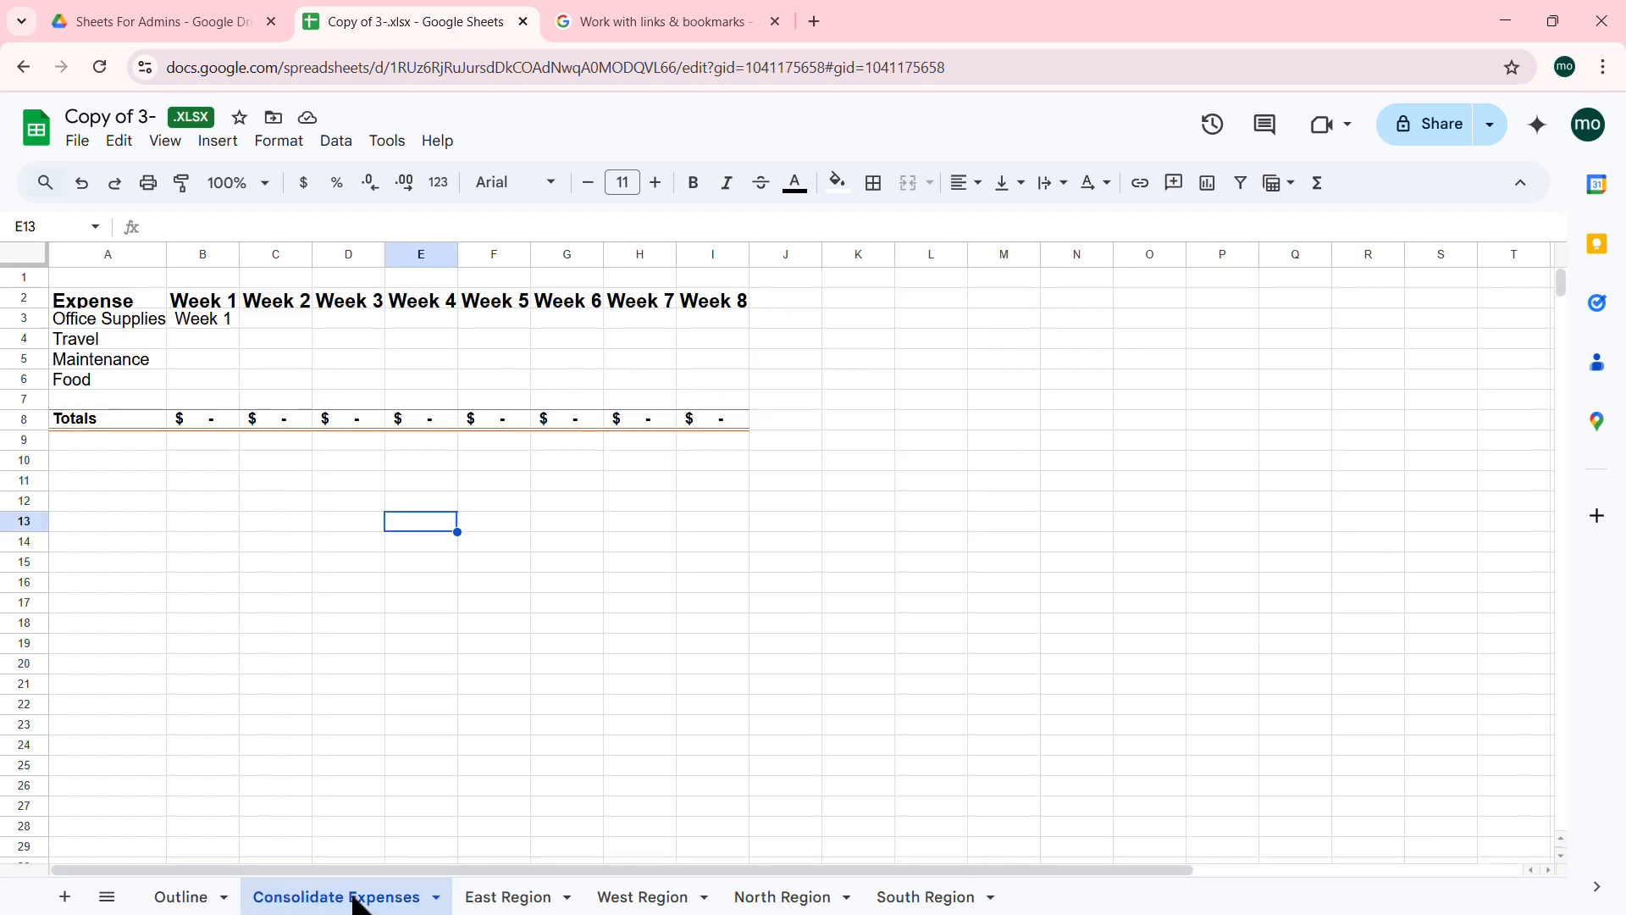
click(519, 902)
click(635, 899)
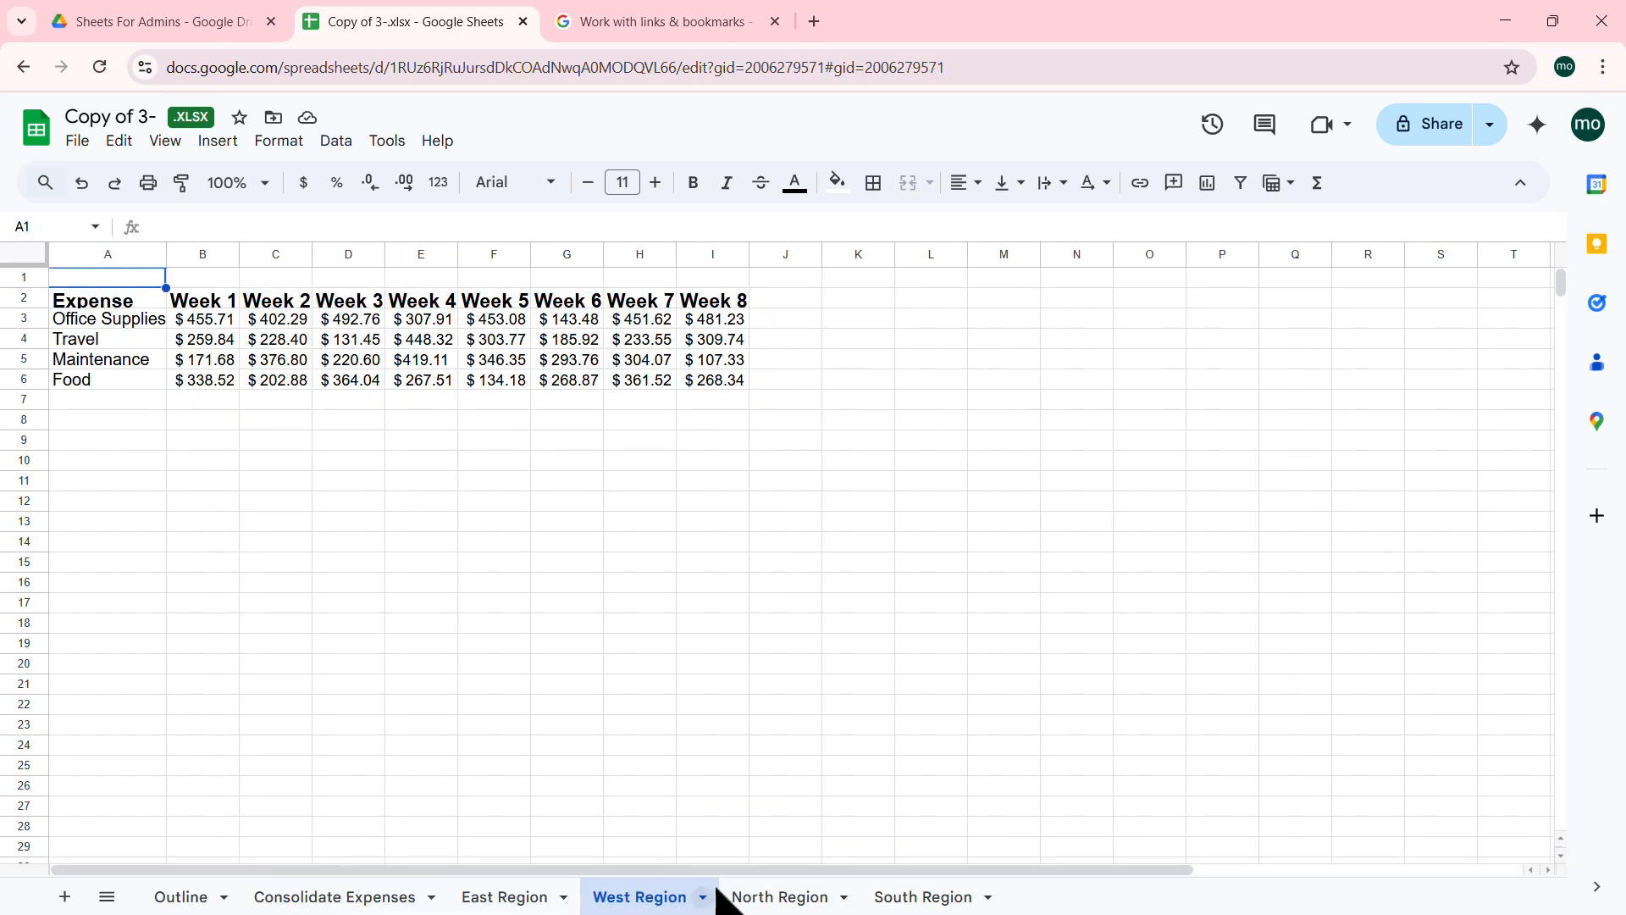
click(765, 899)
click(871, 898)
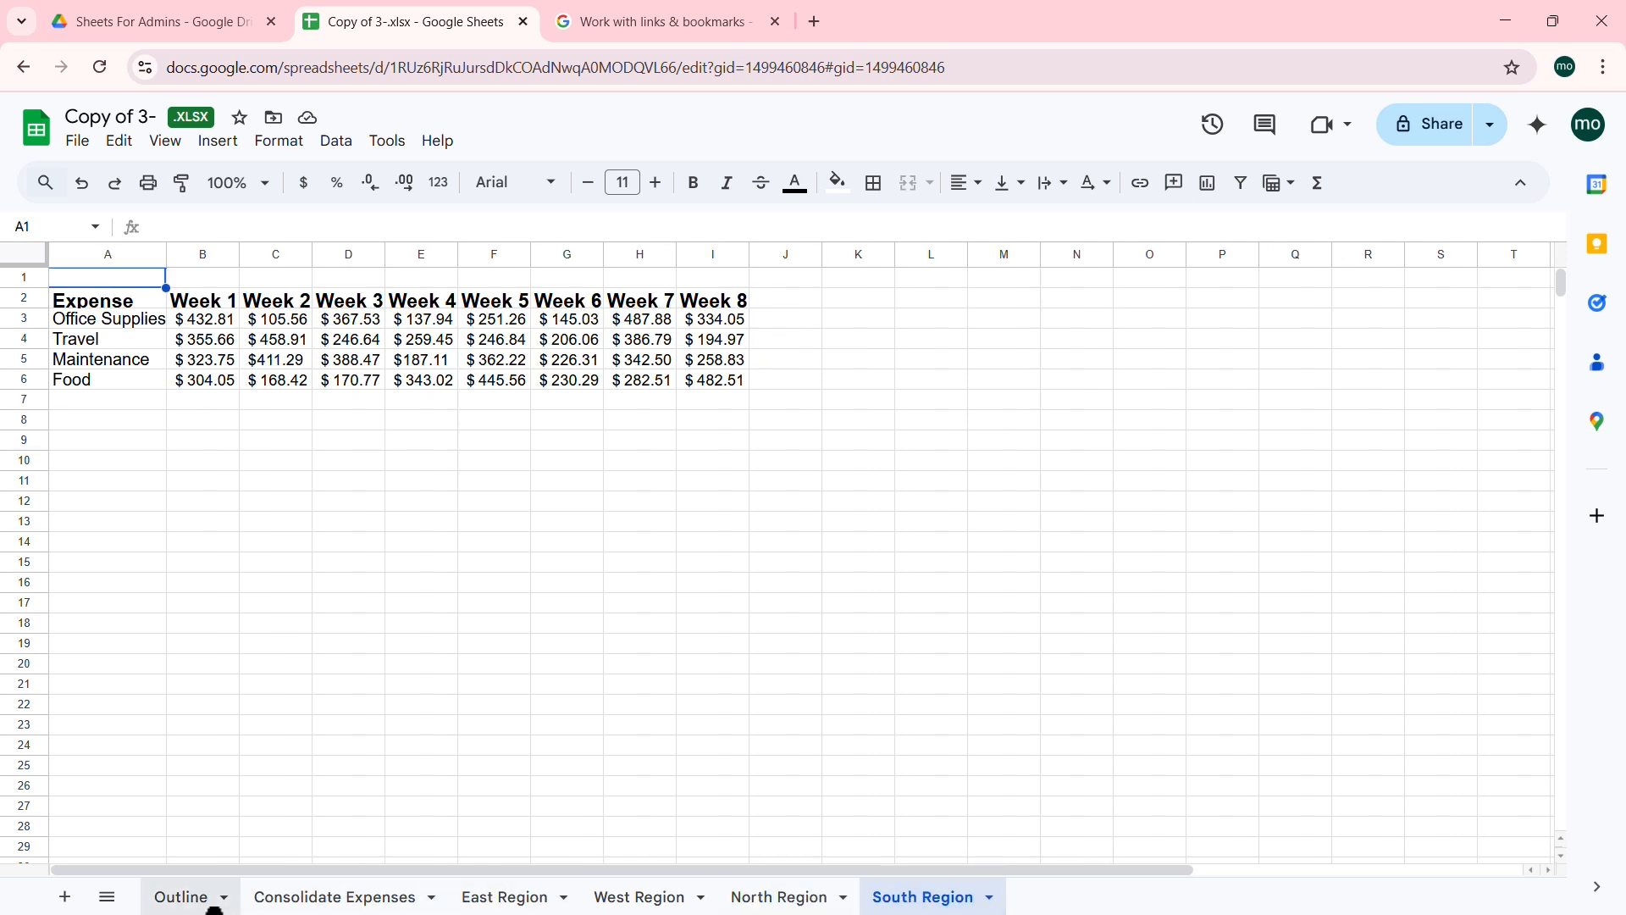
click(180, 901)
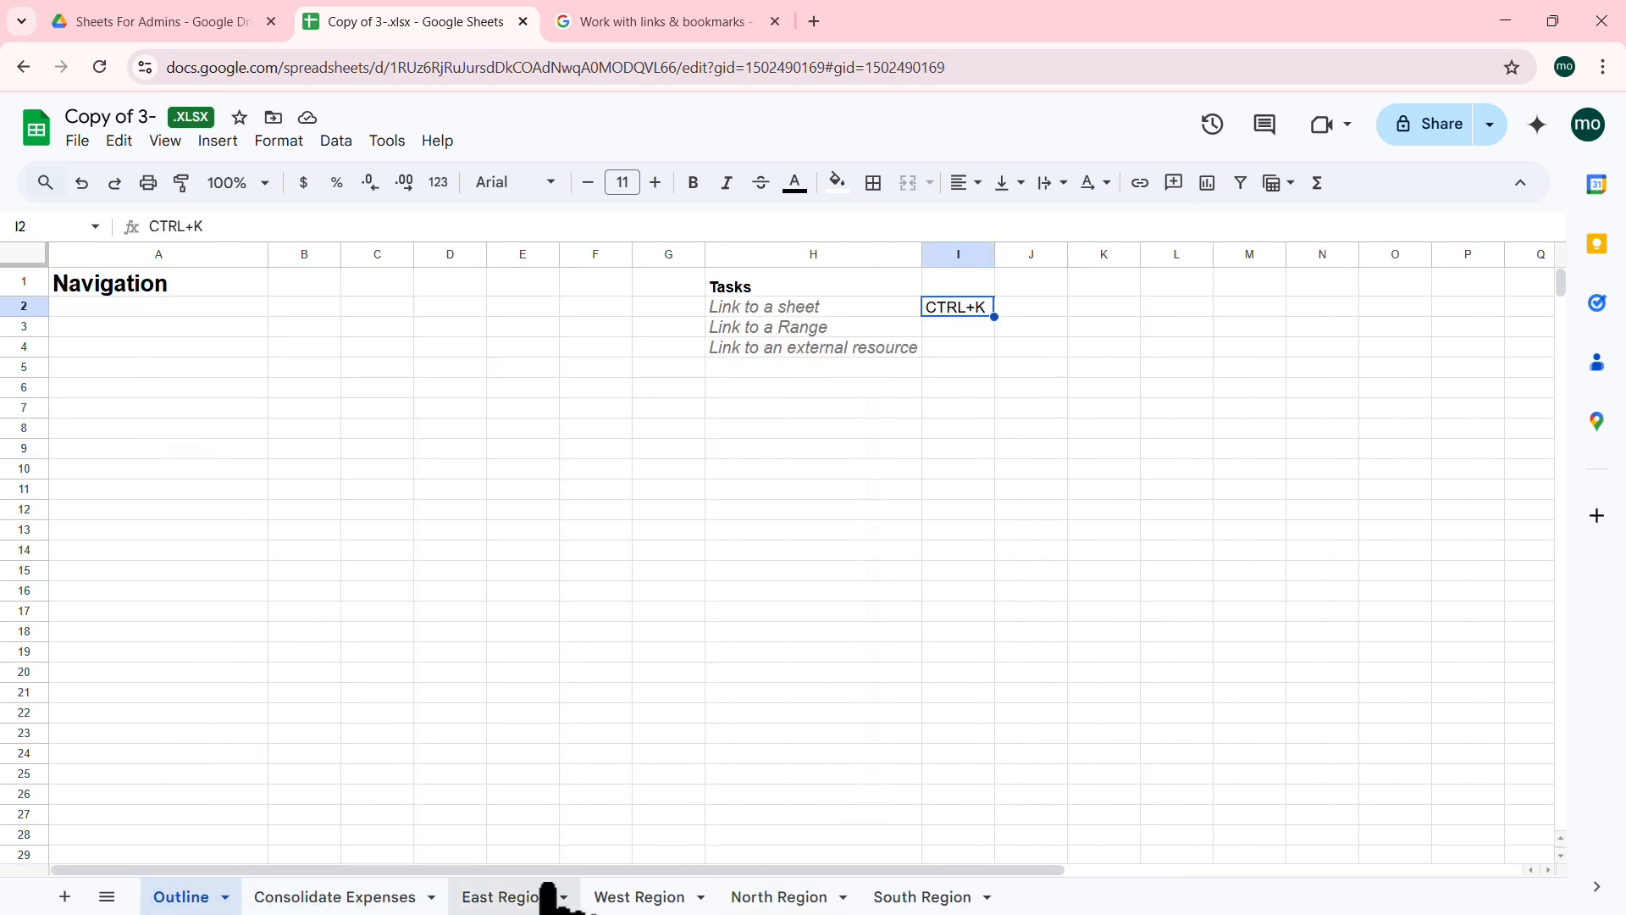
Step: Resize rows 6–10 to a height of 50 px
click(138, 349)
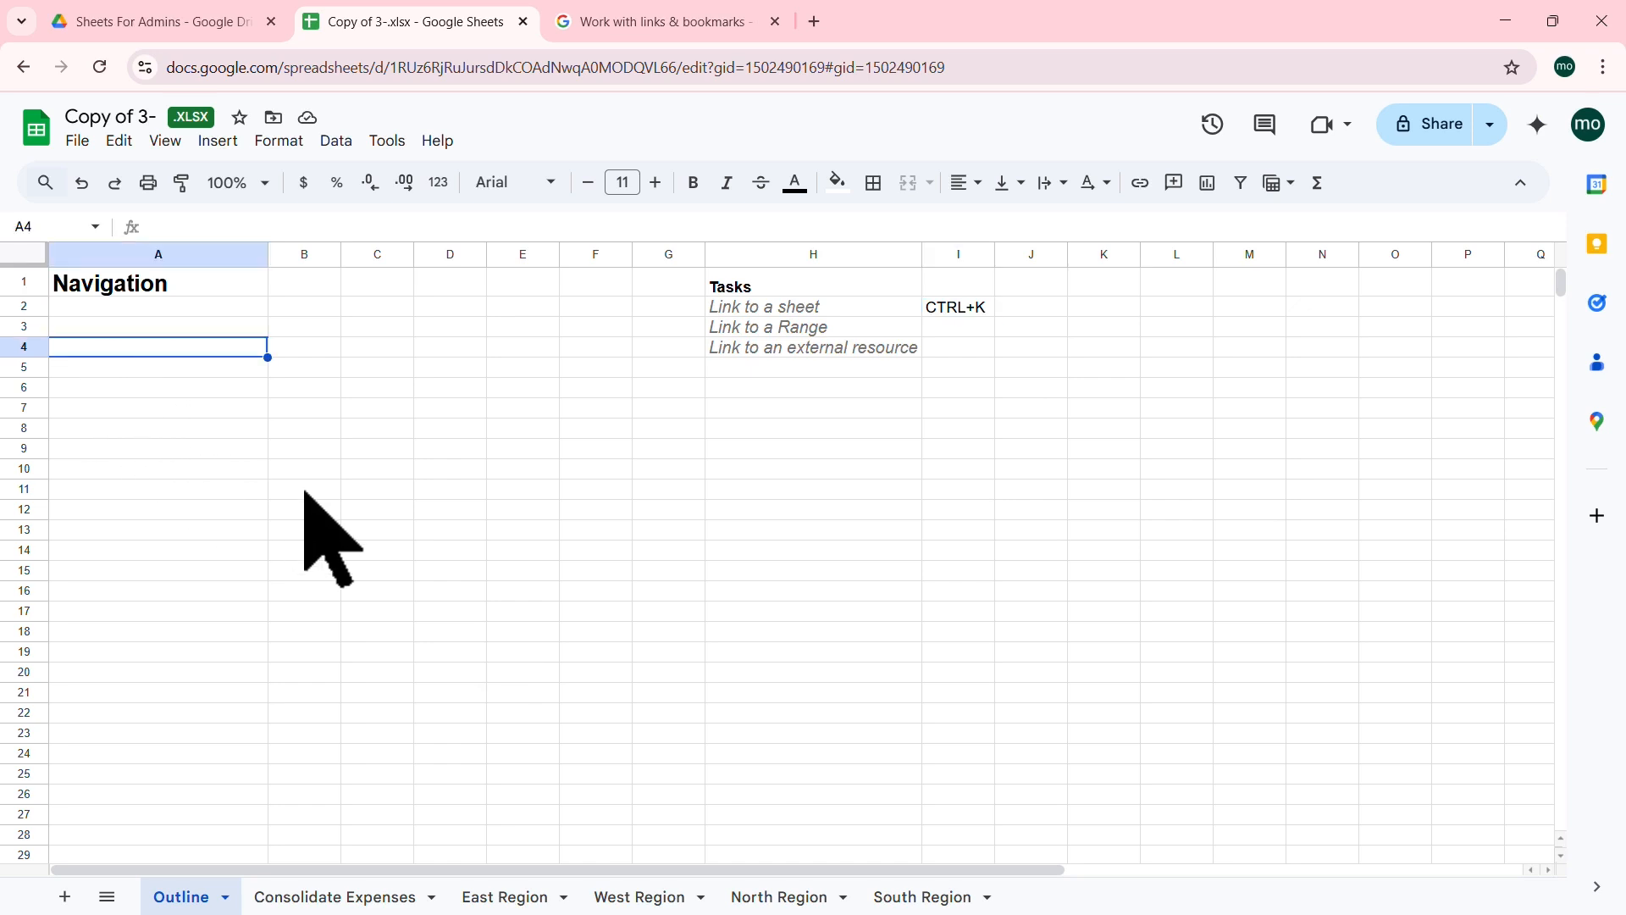
click(369, 466)
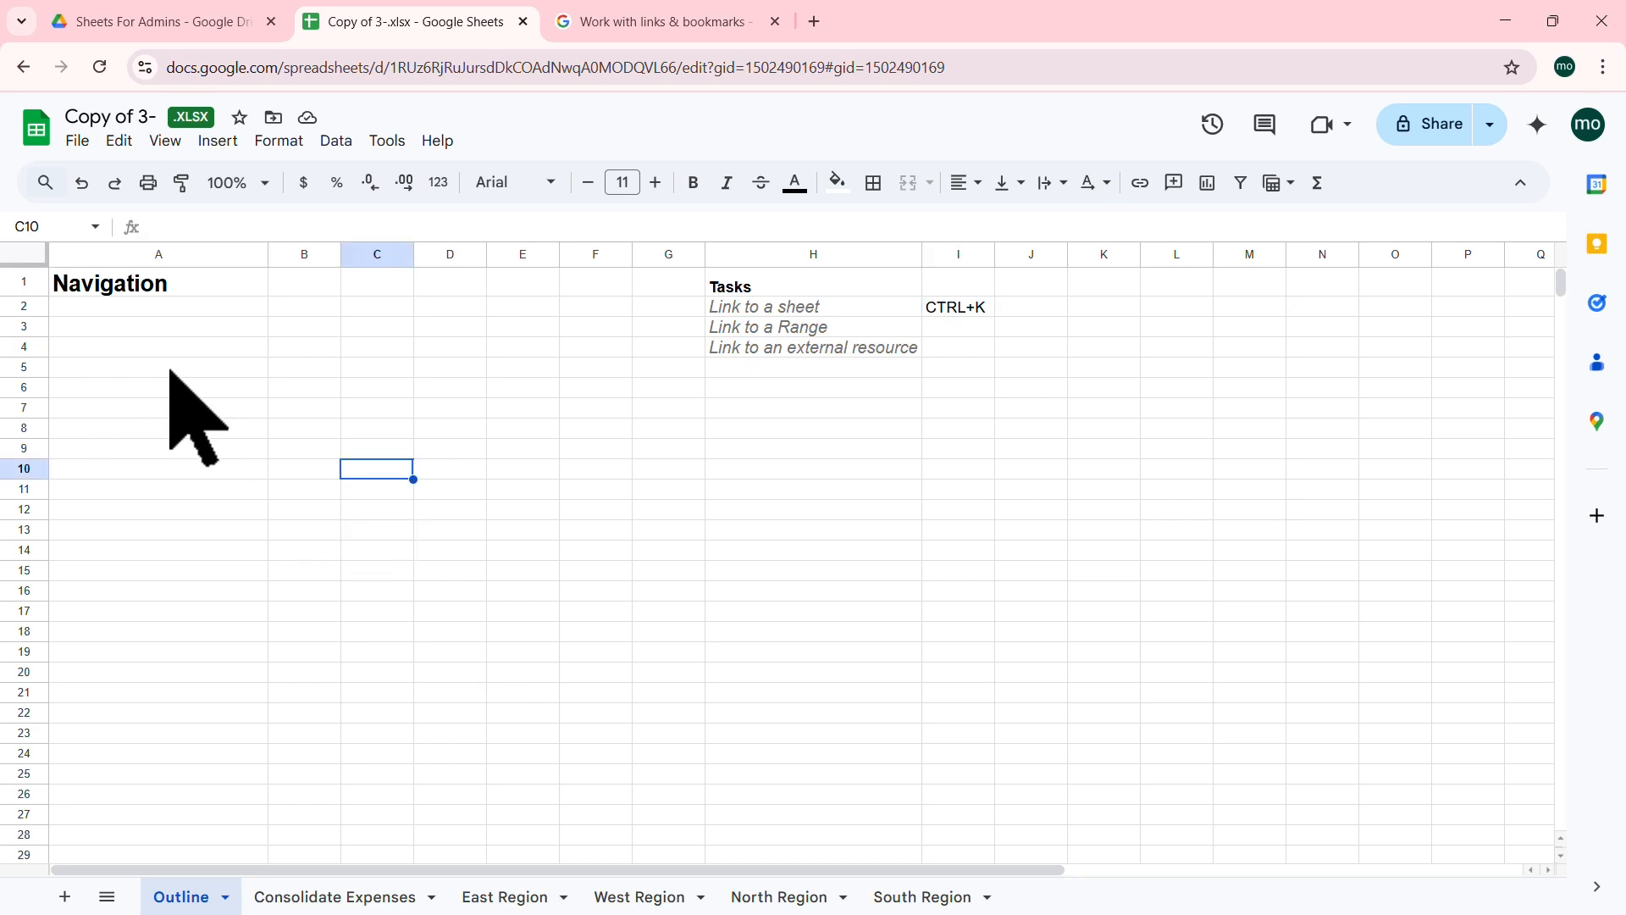
click(170, 371)
drag(169, 386, 165, 446)
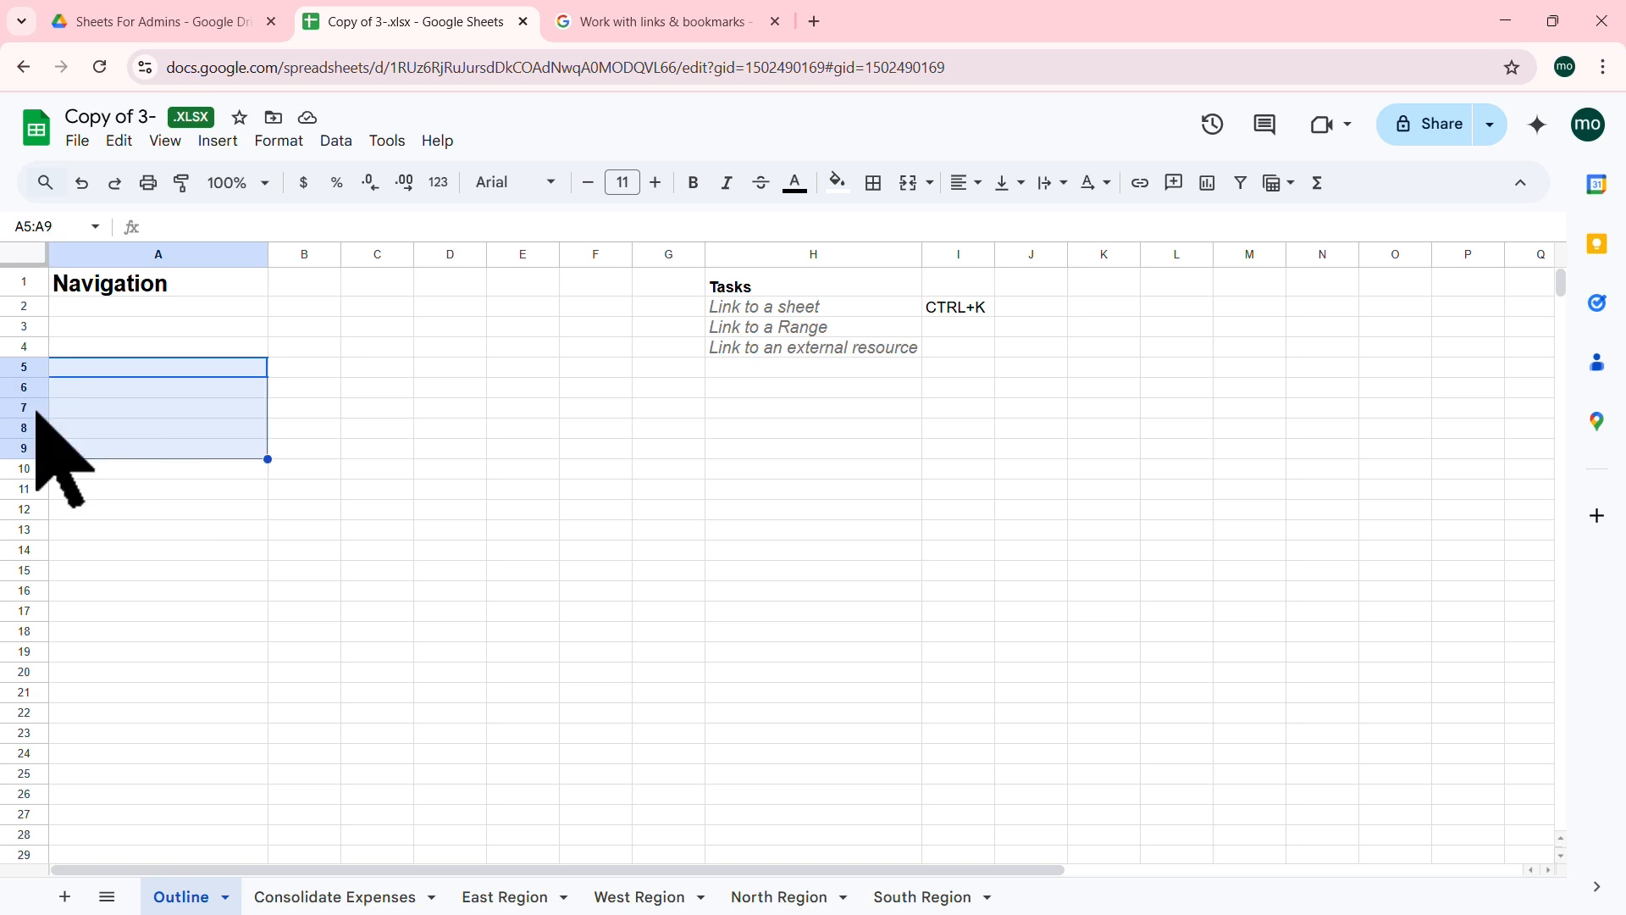
right_click(29, 409)
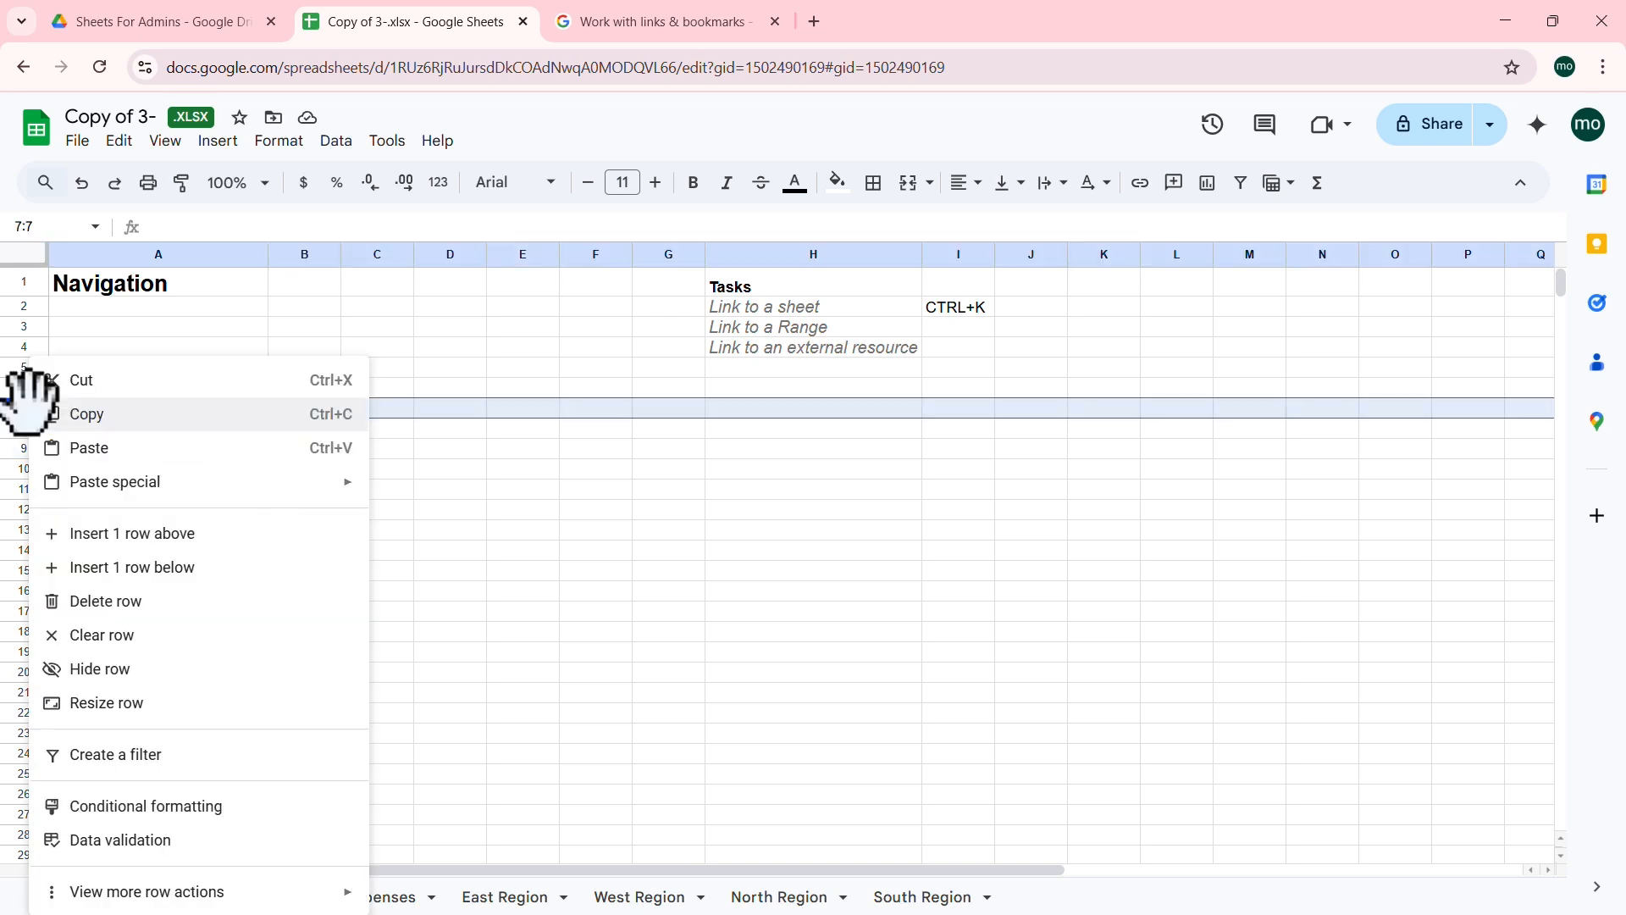
click(470, 511)
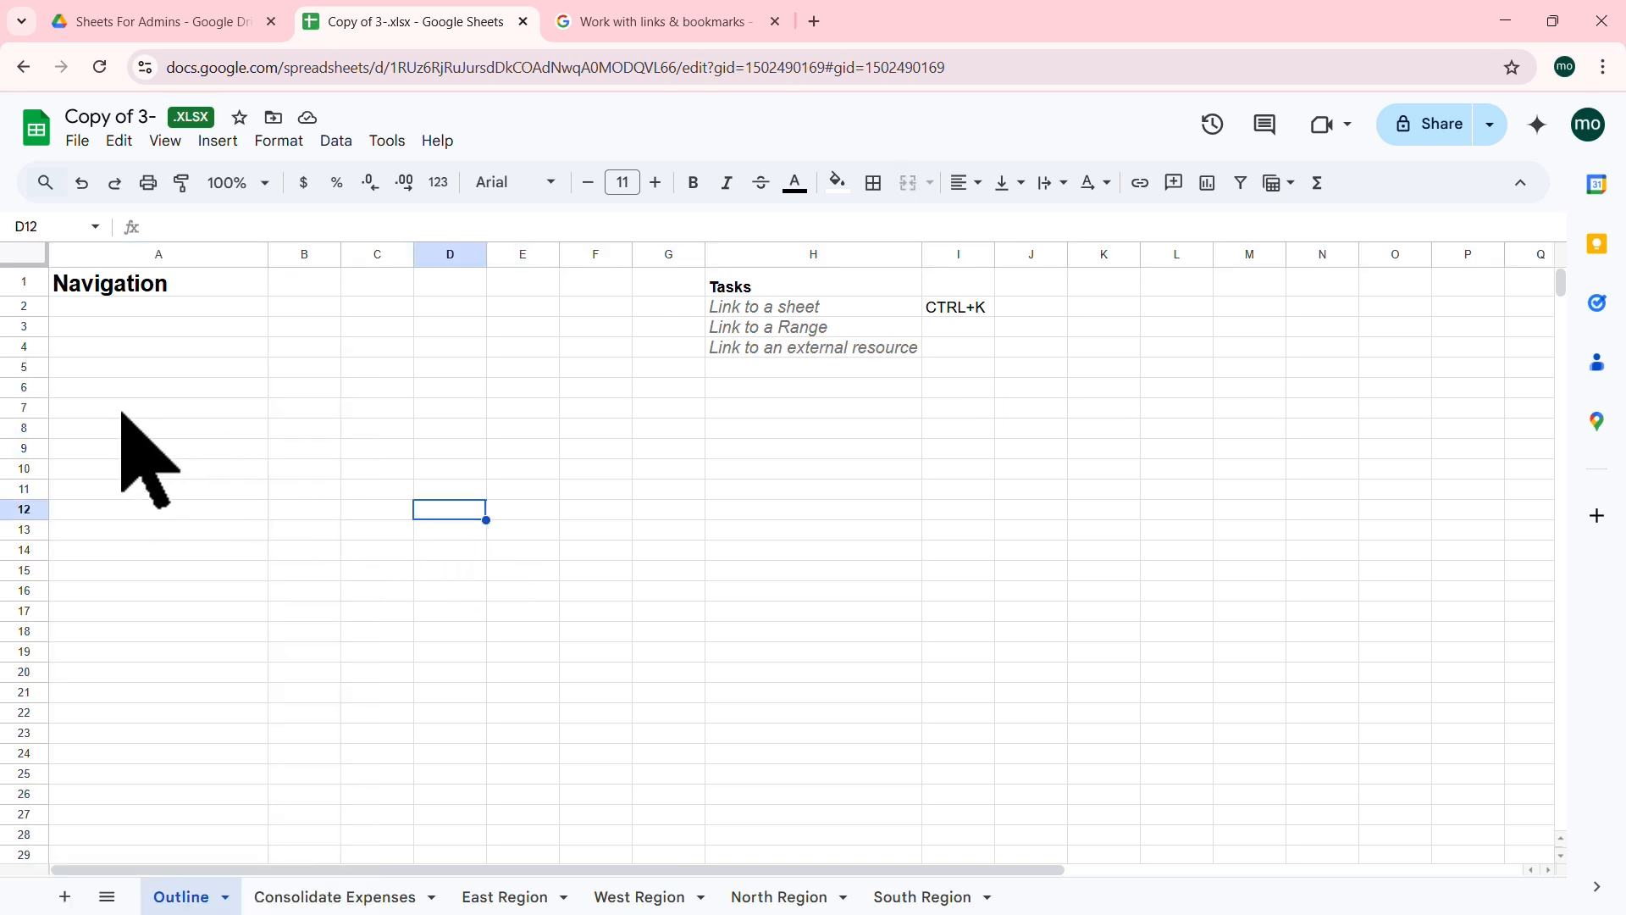
click(34, 387)
drag(35, 405, 34, 462)
right_click(31, 402)
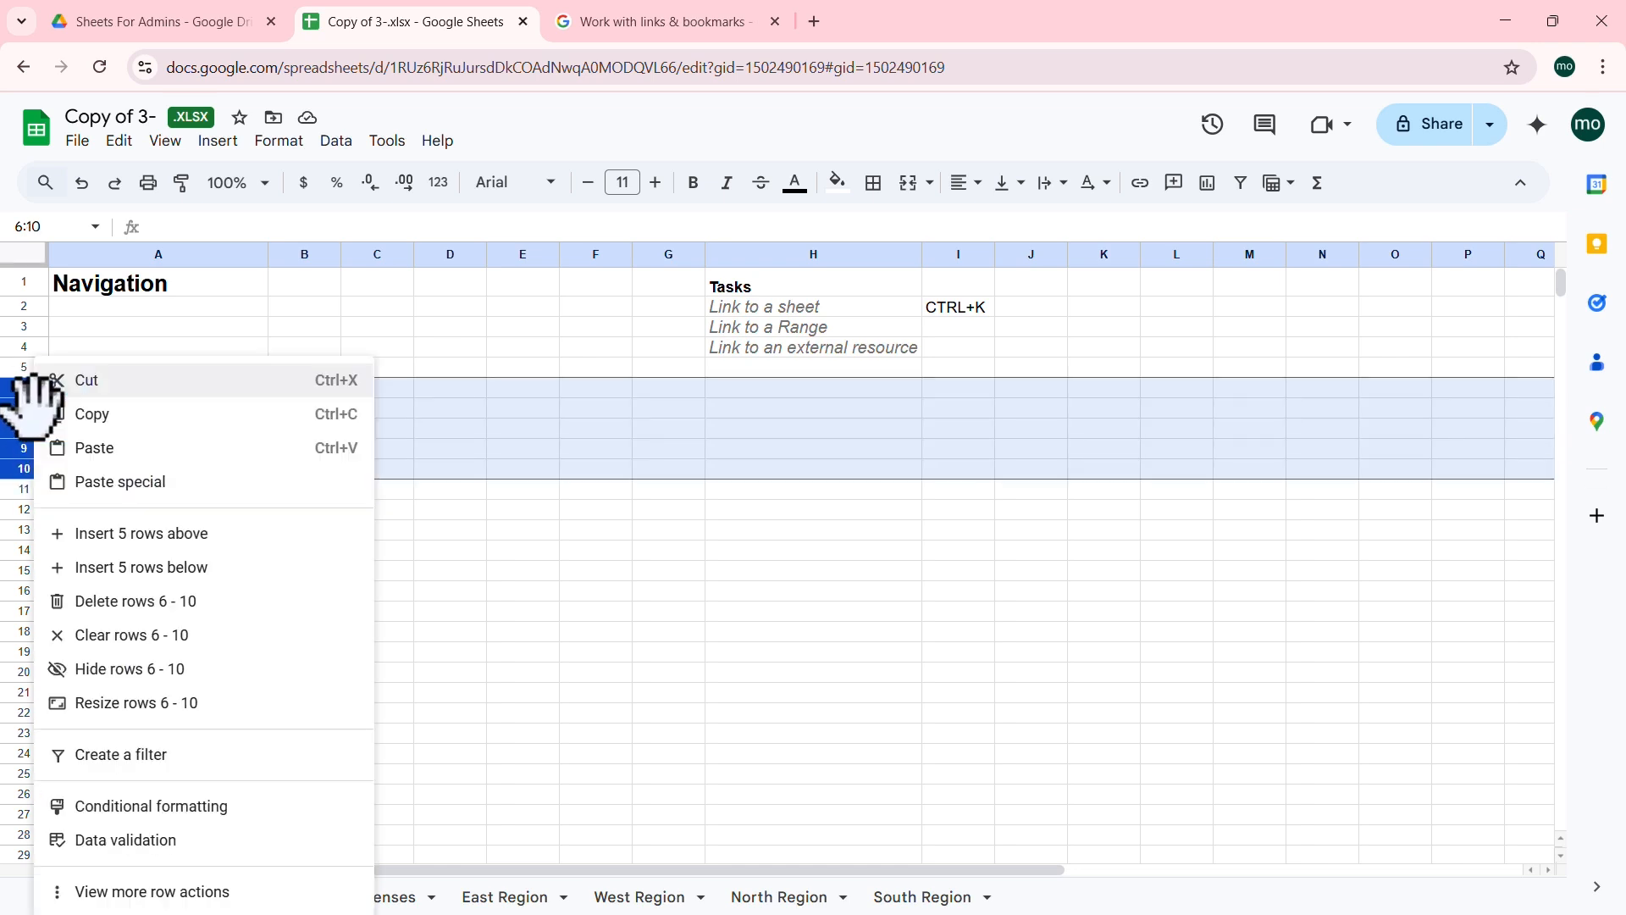
click(165, 702)
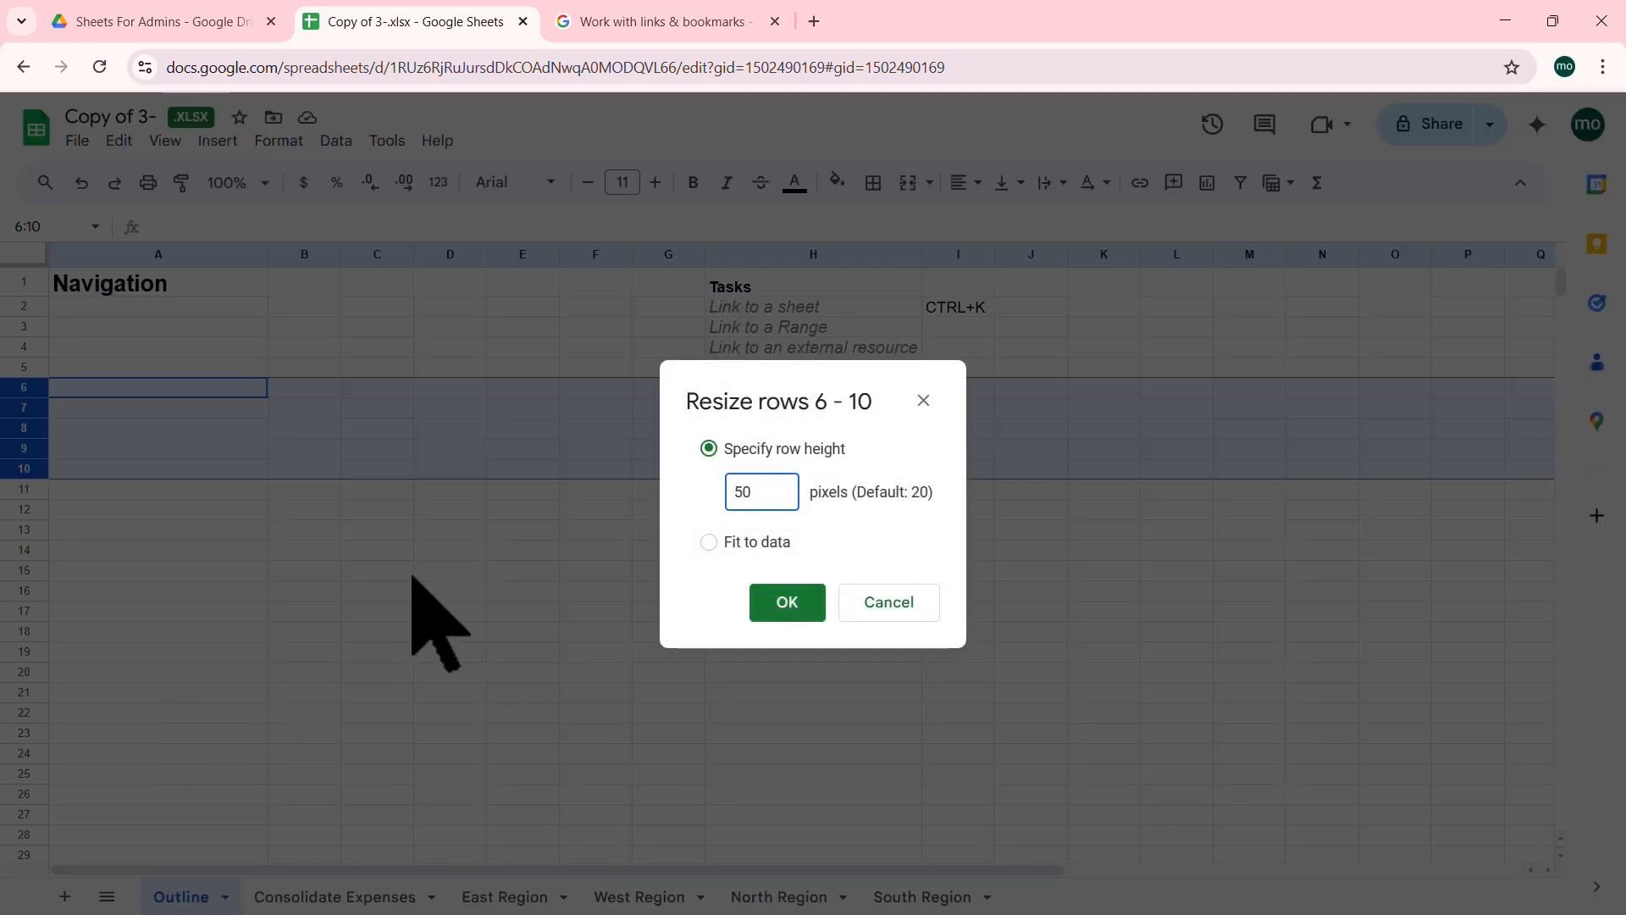
text(50)
key(Return)
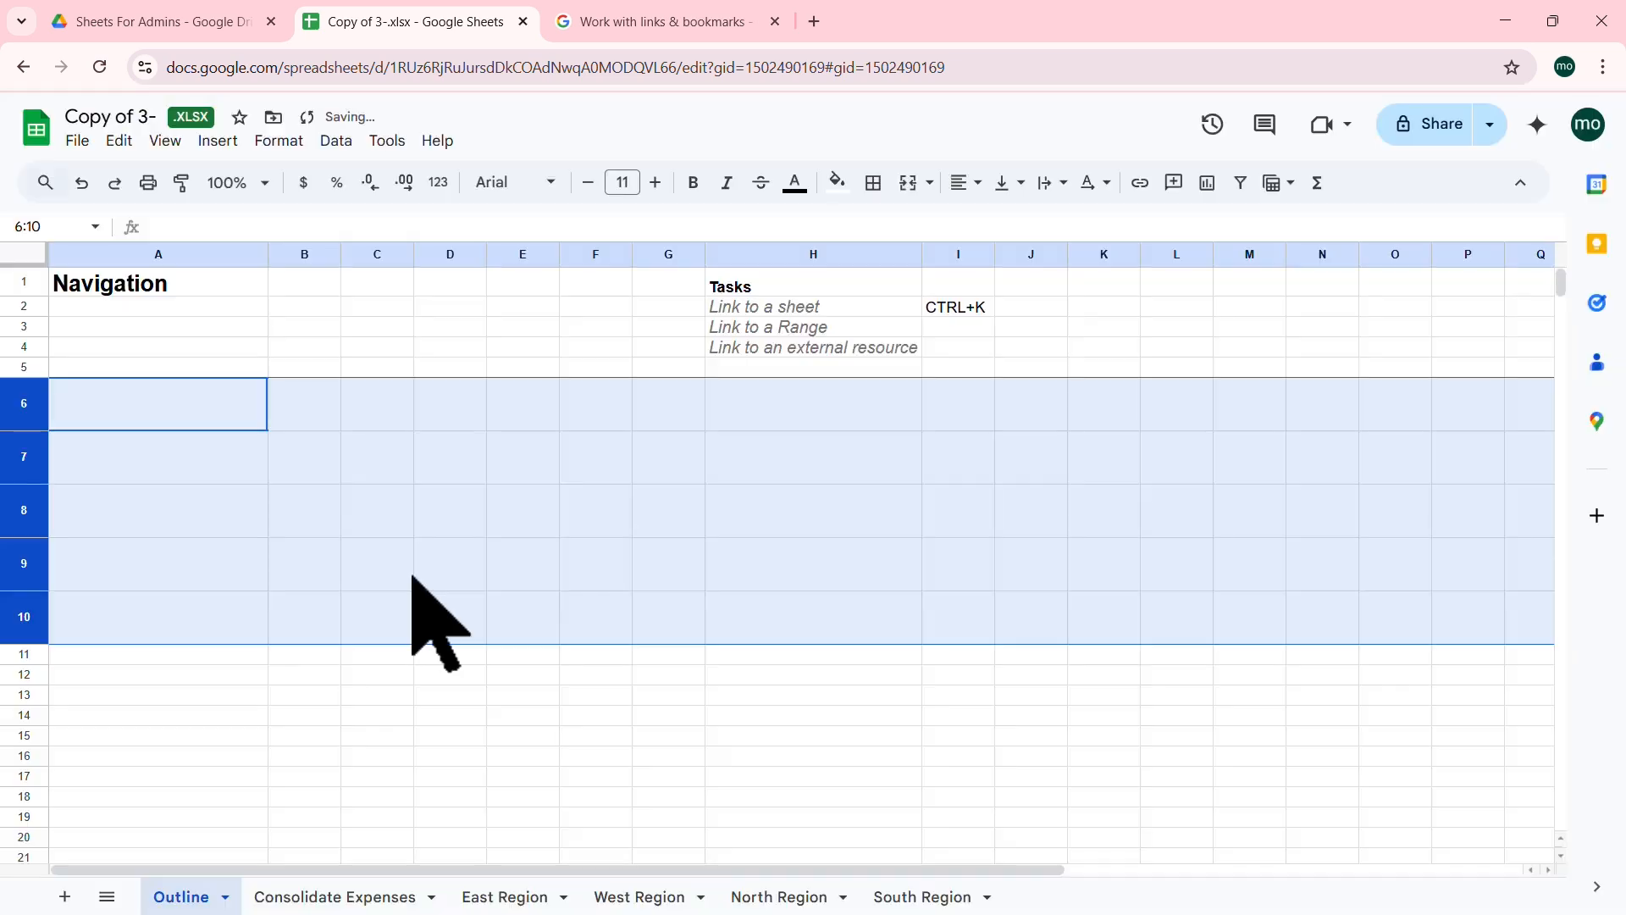
Step: Make A6:A10 bold at 15 pt font size, then select A6
click(197, 415)
click(490, 581)
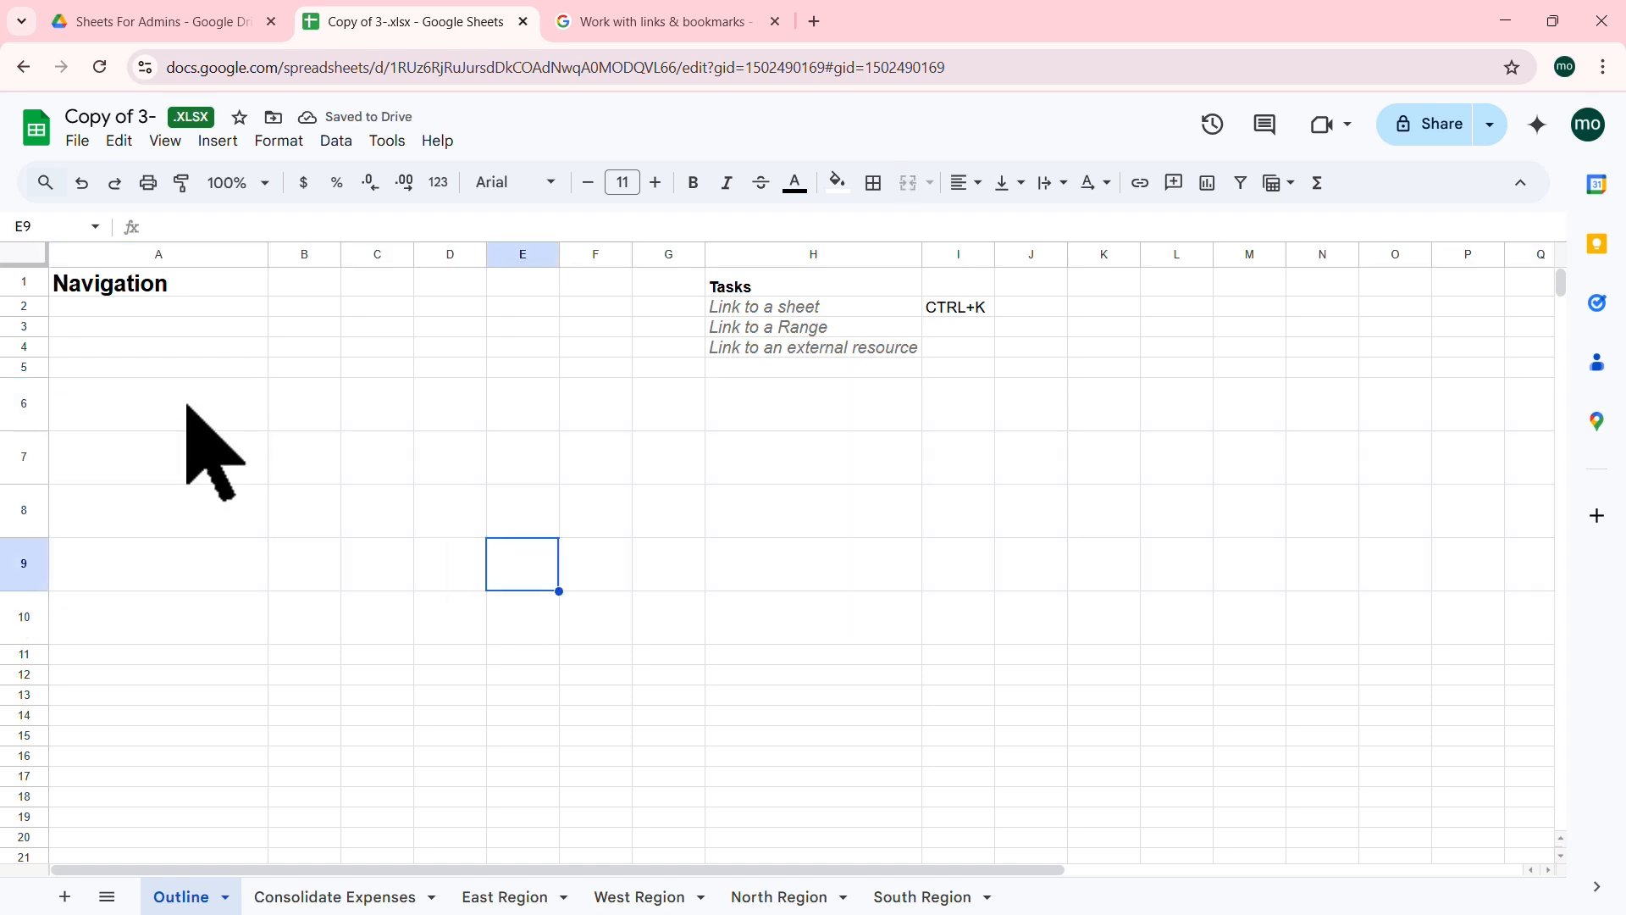
drag(189, 414, 169, 627)
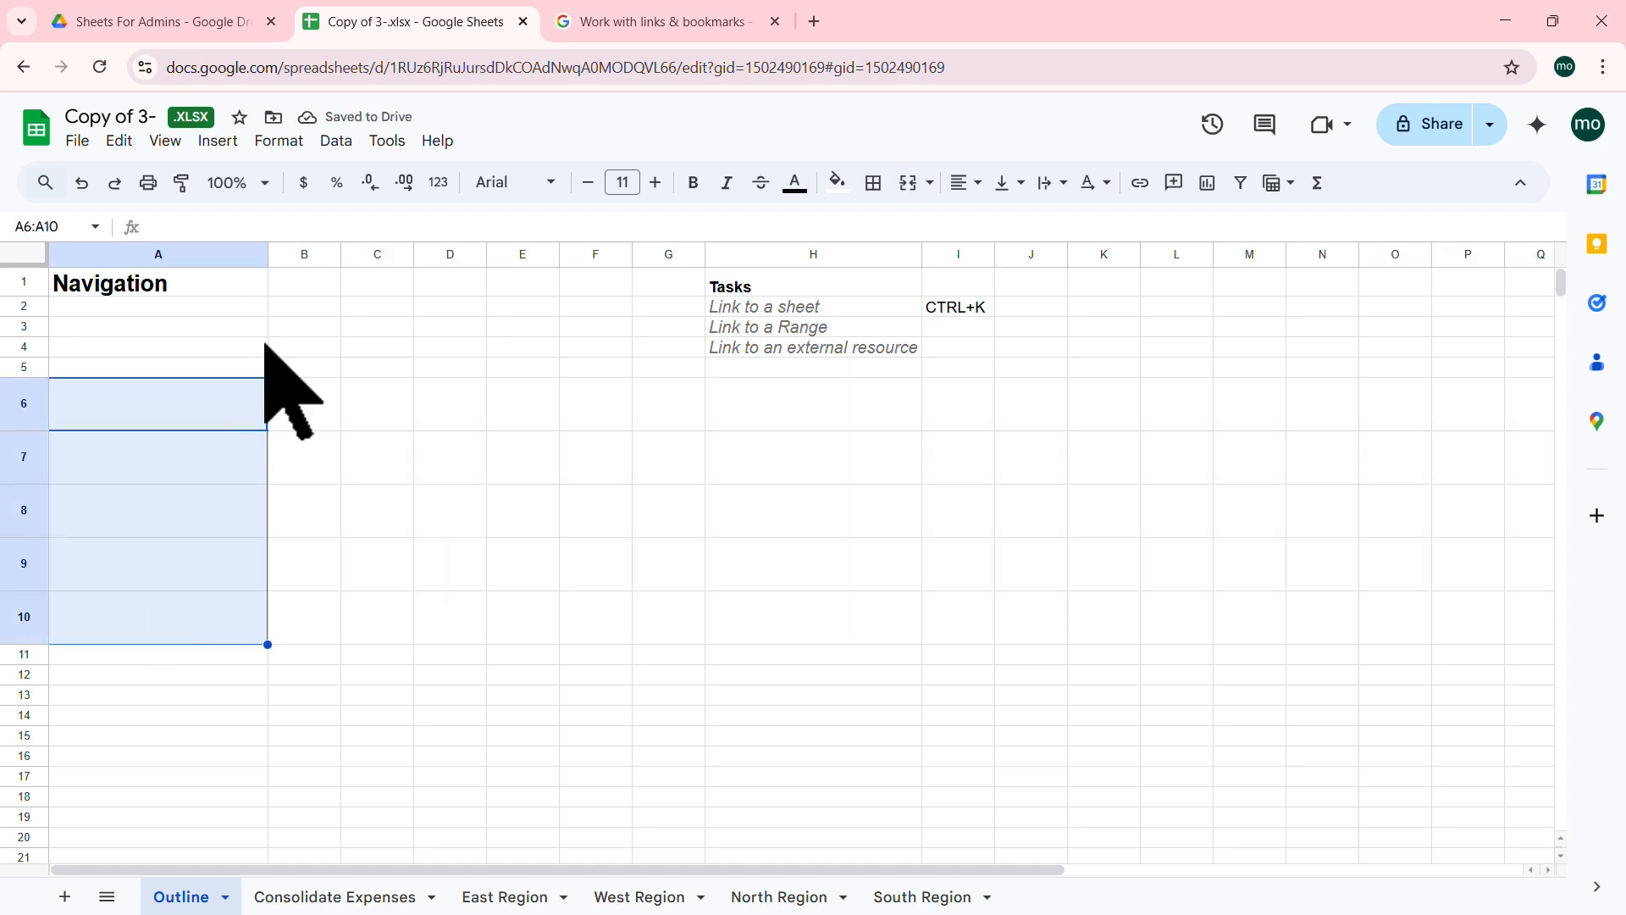
click(693, 183)
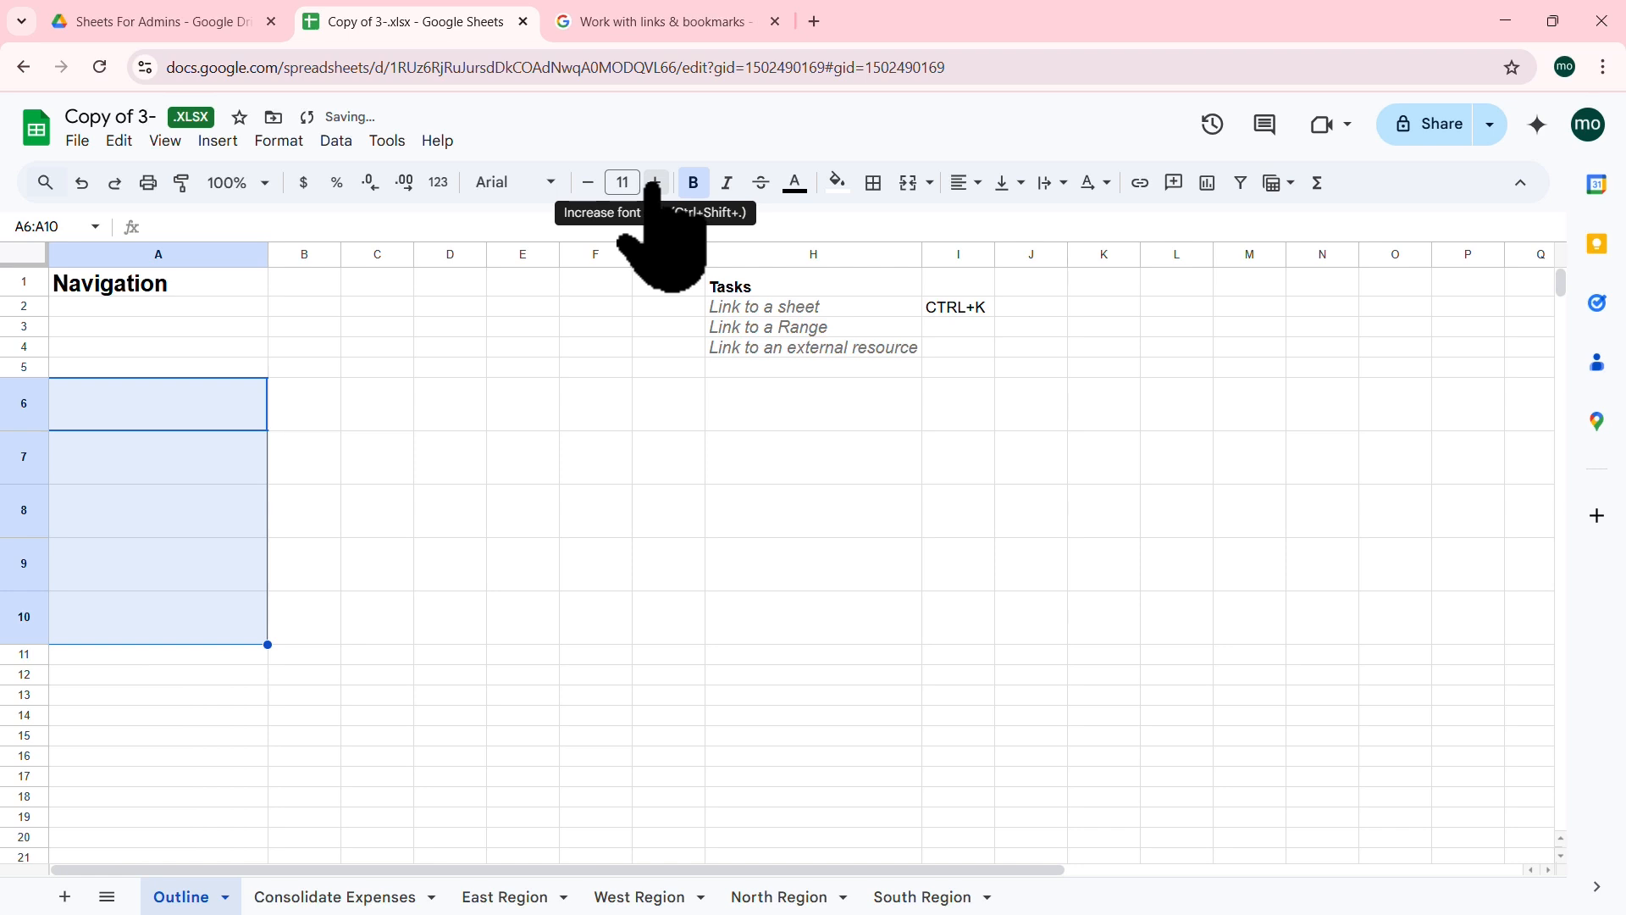
click(653, 183)
click(653, 183)
click(654, 183)
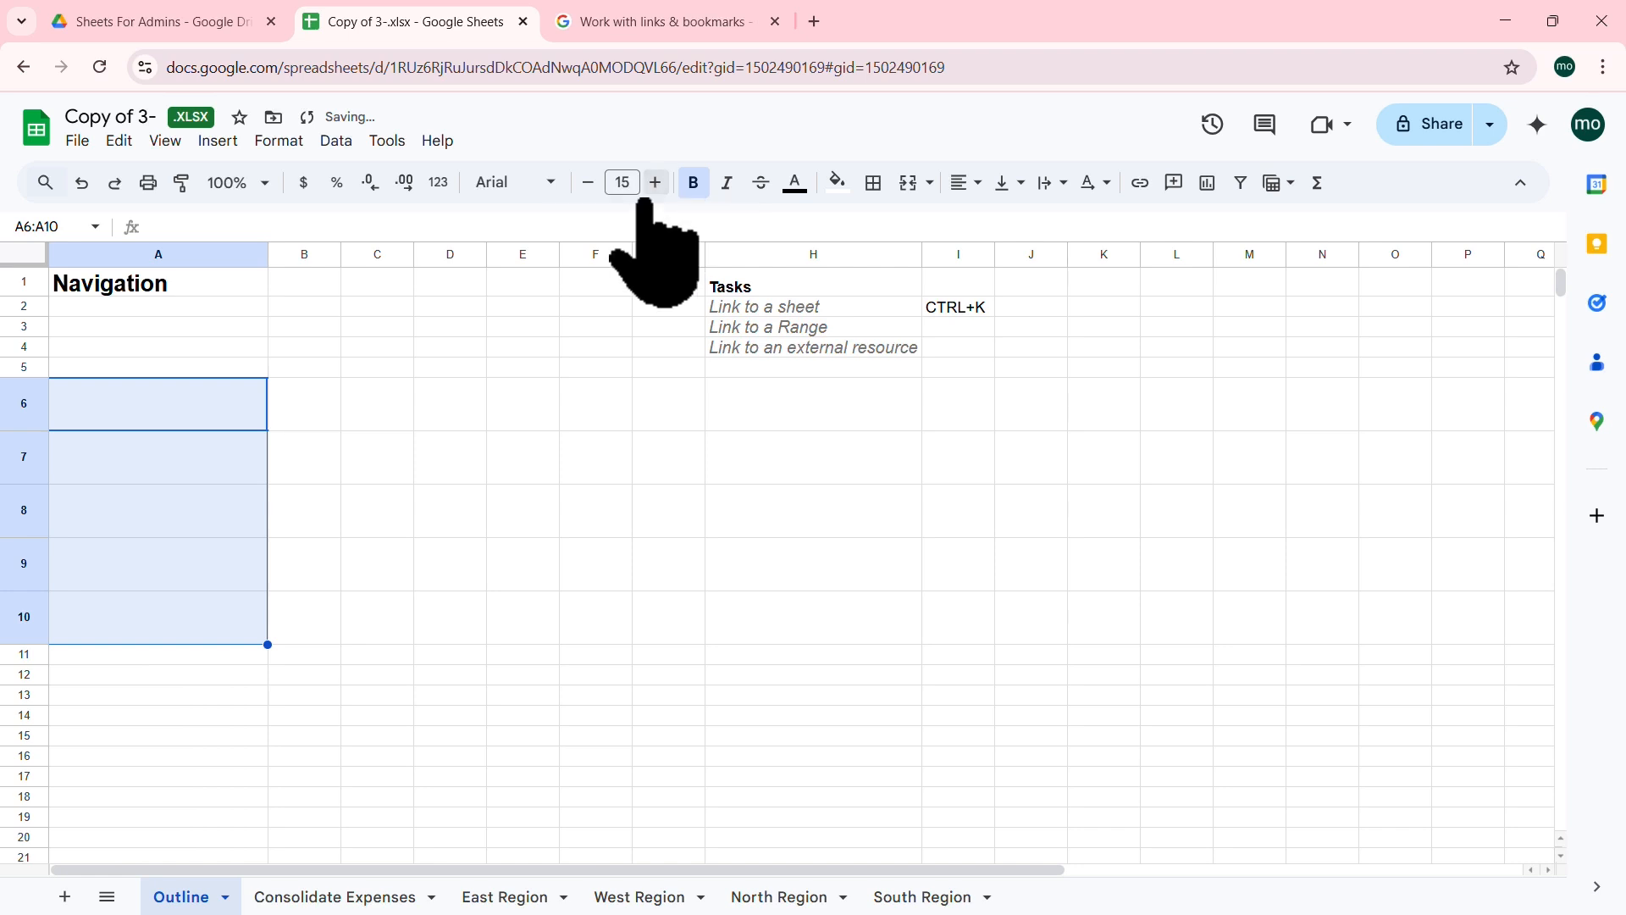
click(378, 462)
click(216, 411)
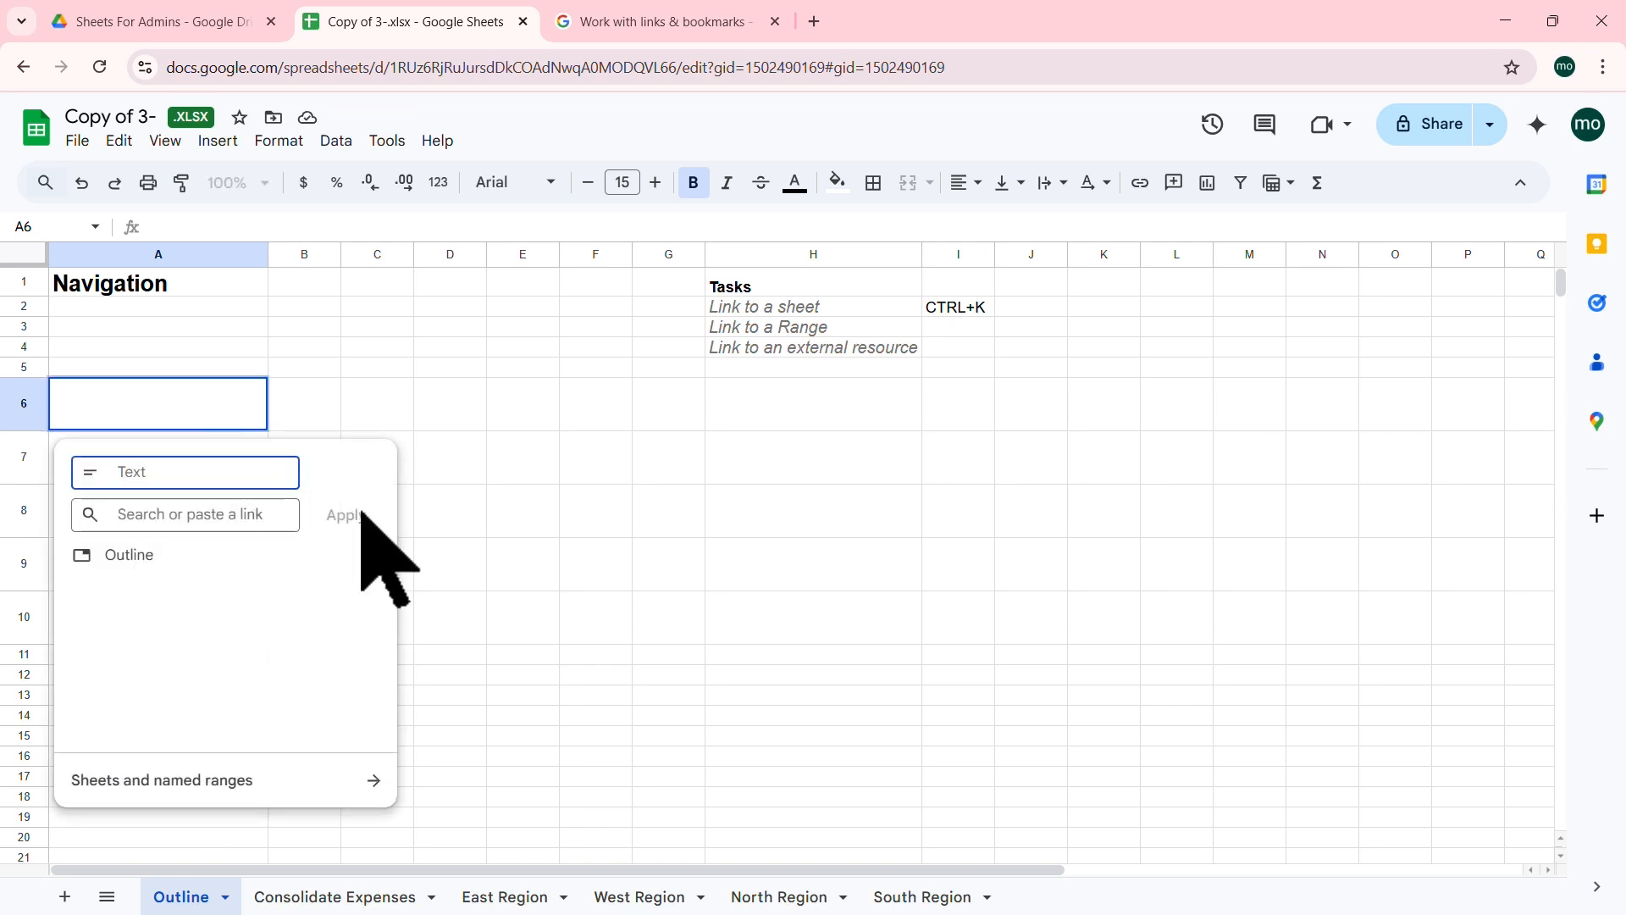
Step: Link cell A6 to the Consolidate Expenses sheet
click(377, 786)
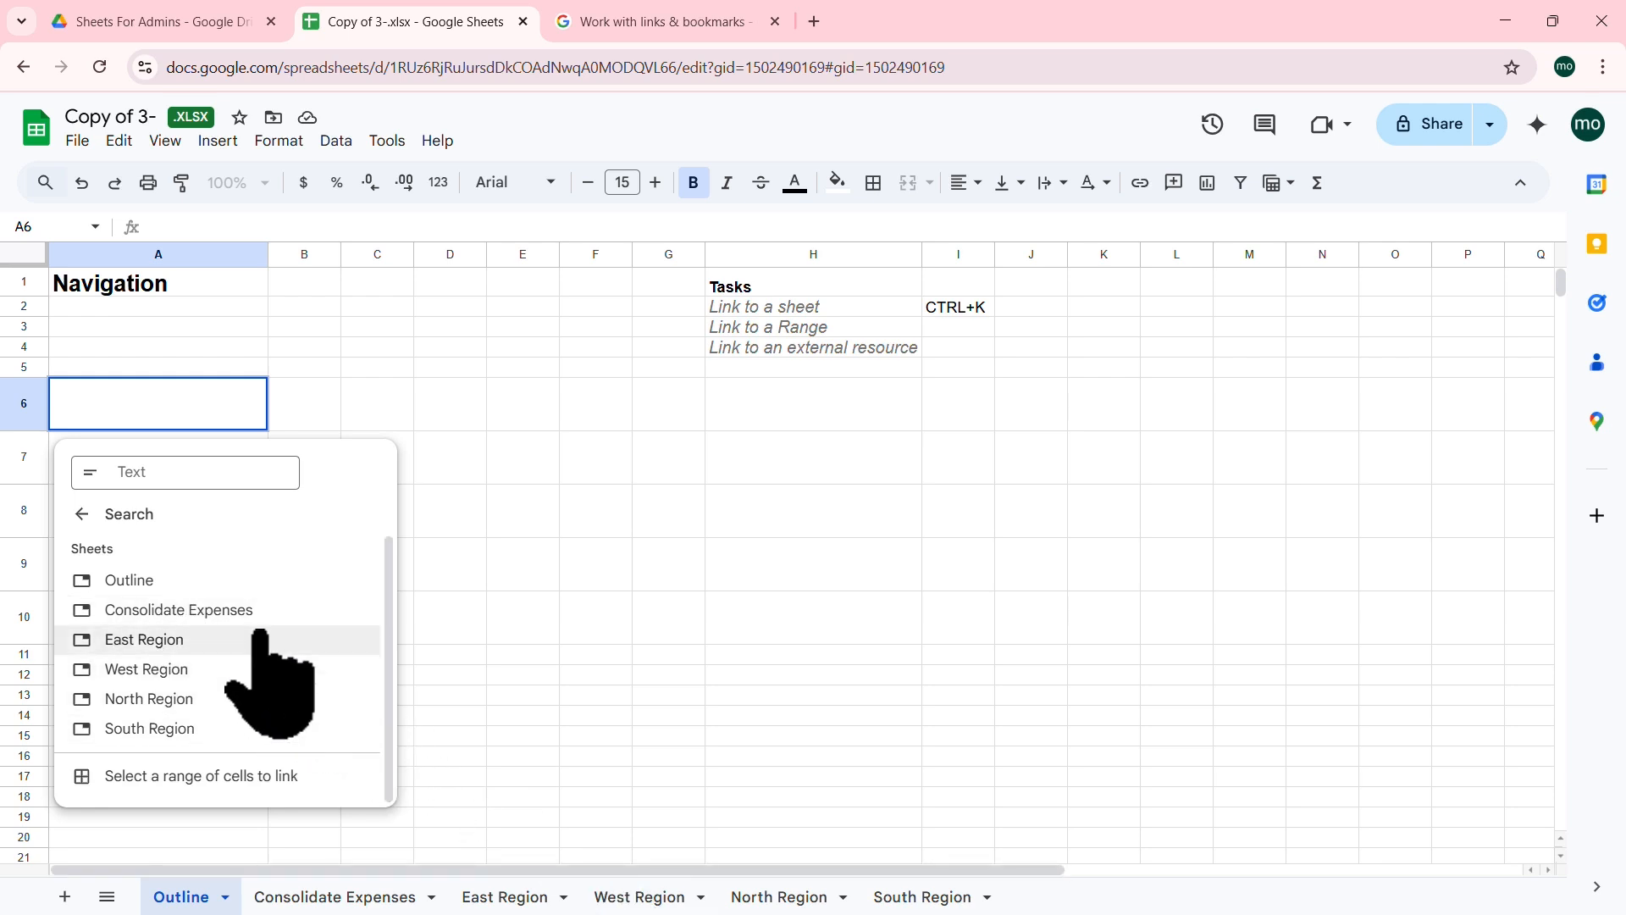
click(206, 608)
click(288, 553)
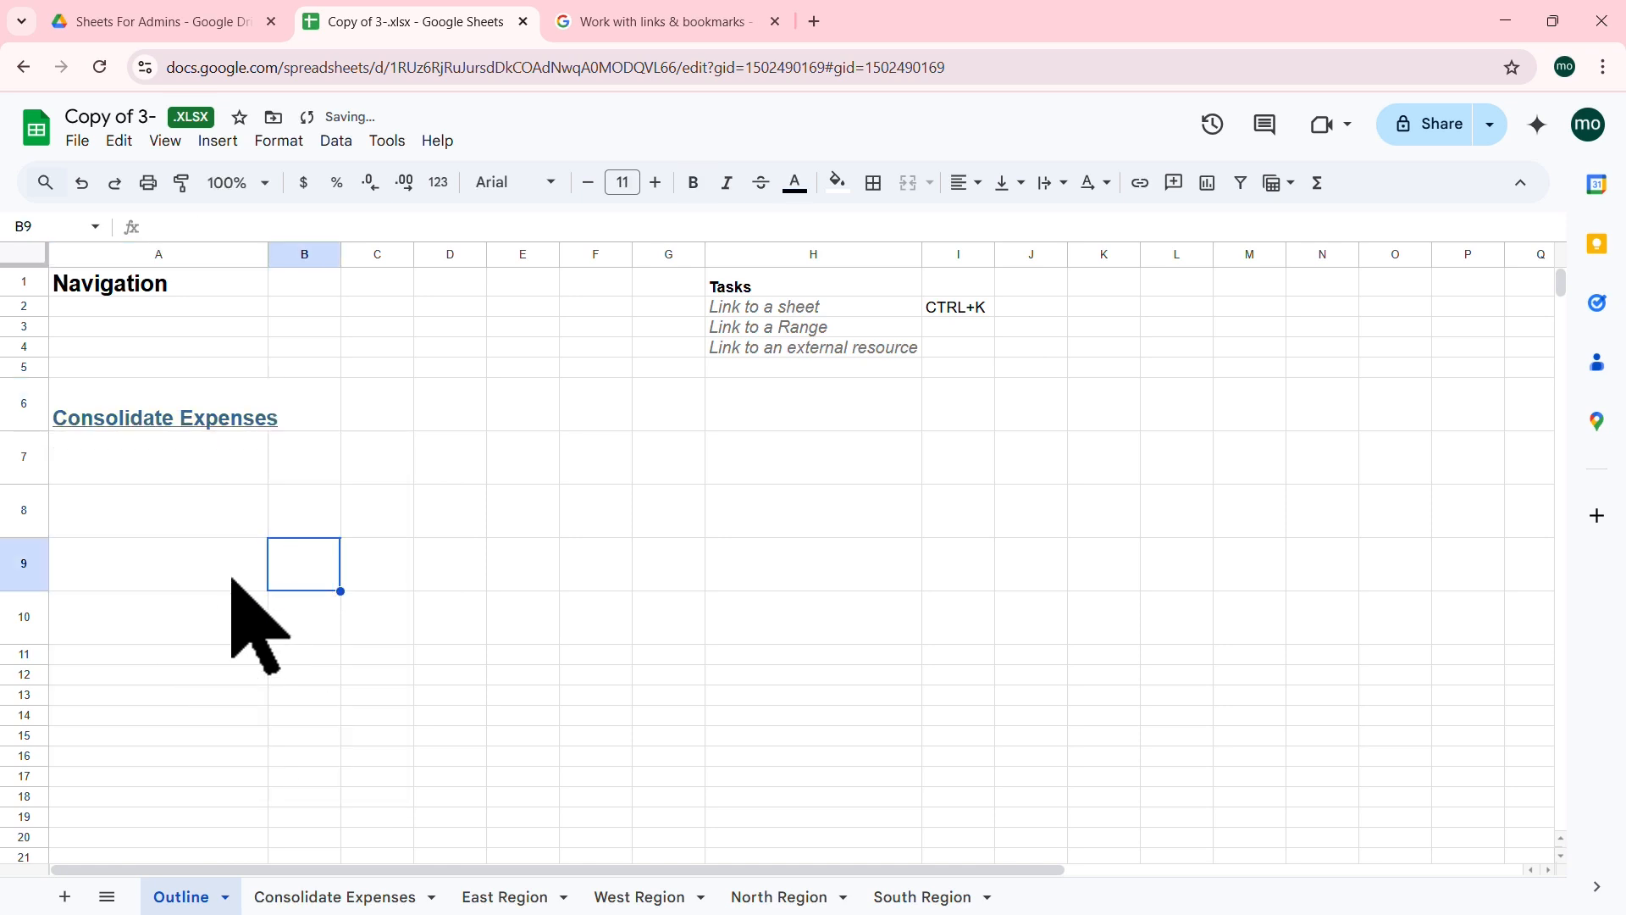
Step: Widen column A, test A6's link to Consolidate Expenses, and return to Outline
drag(269, 254, 284, 254)
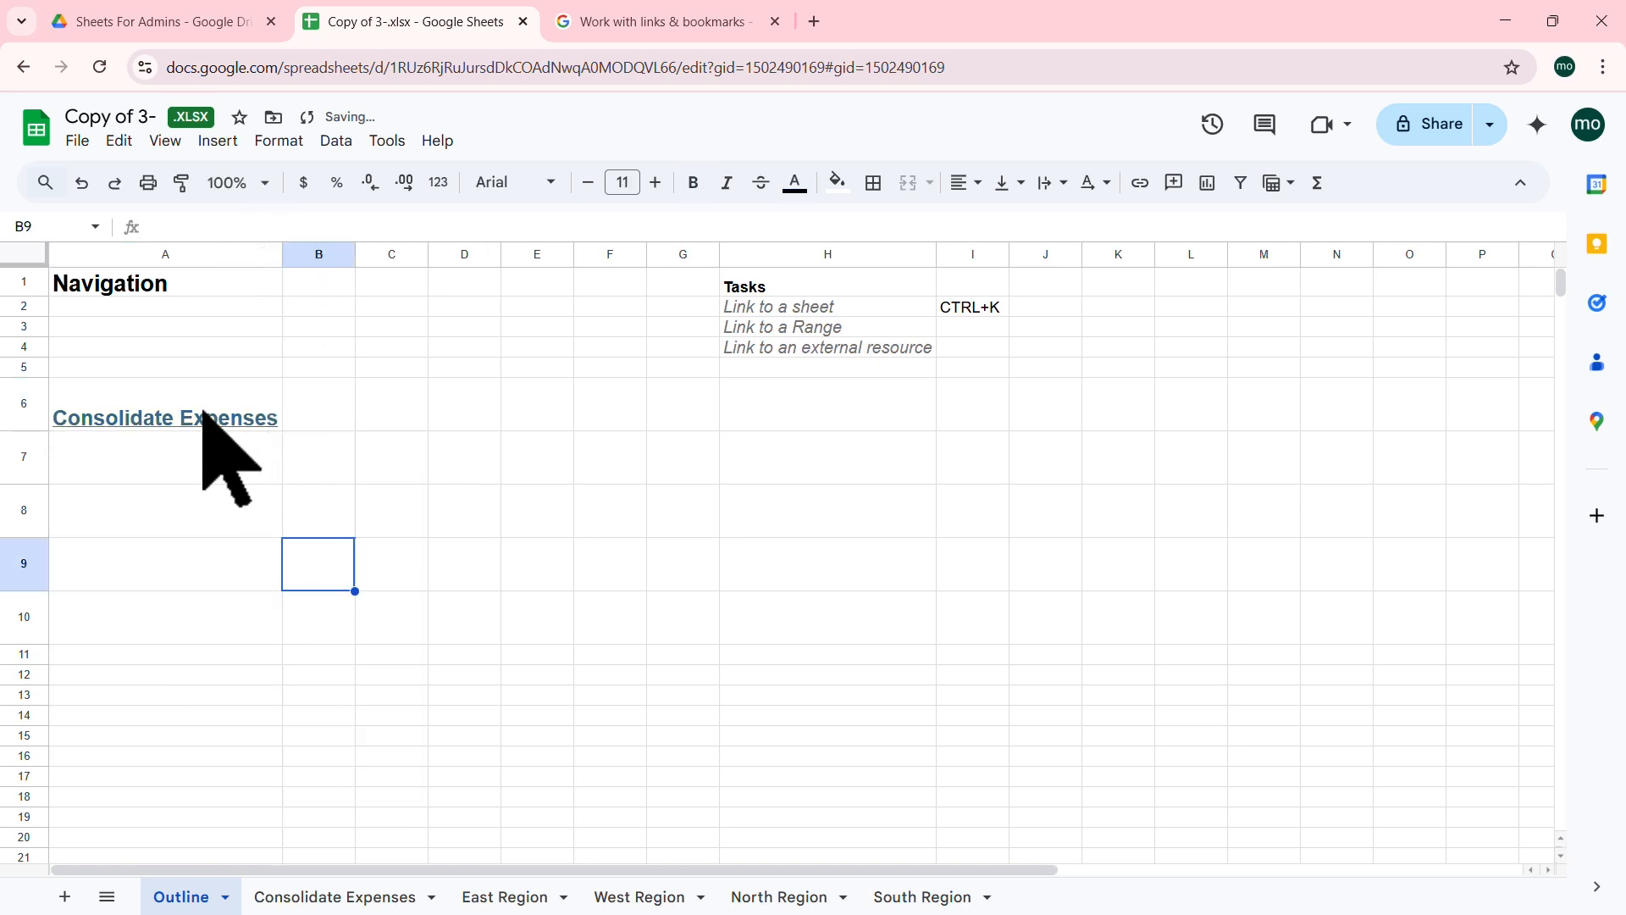
click(174, 427)
click(175, 455)
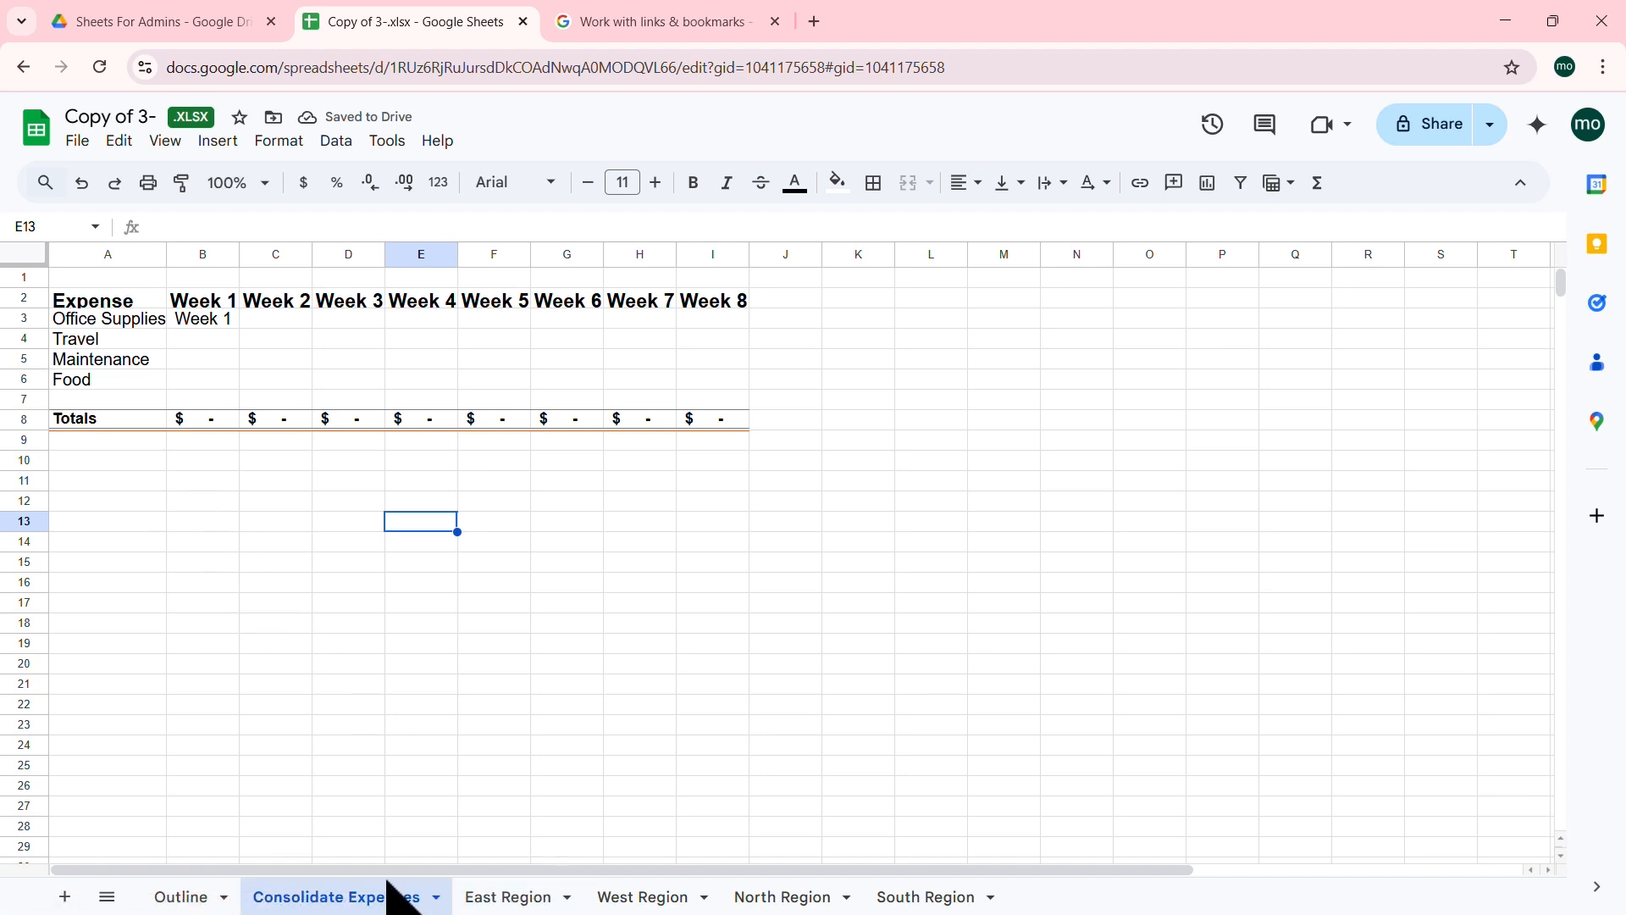
click(181, 897)
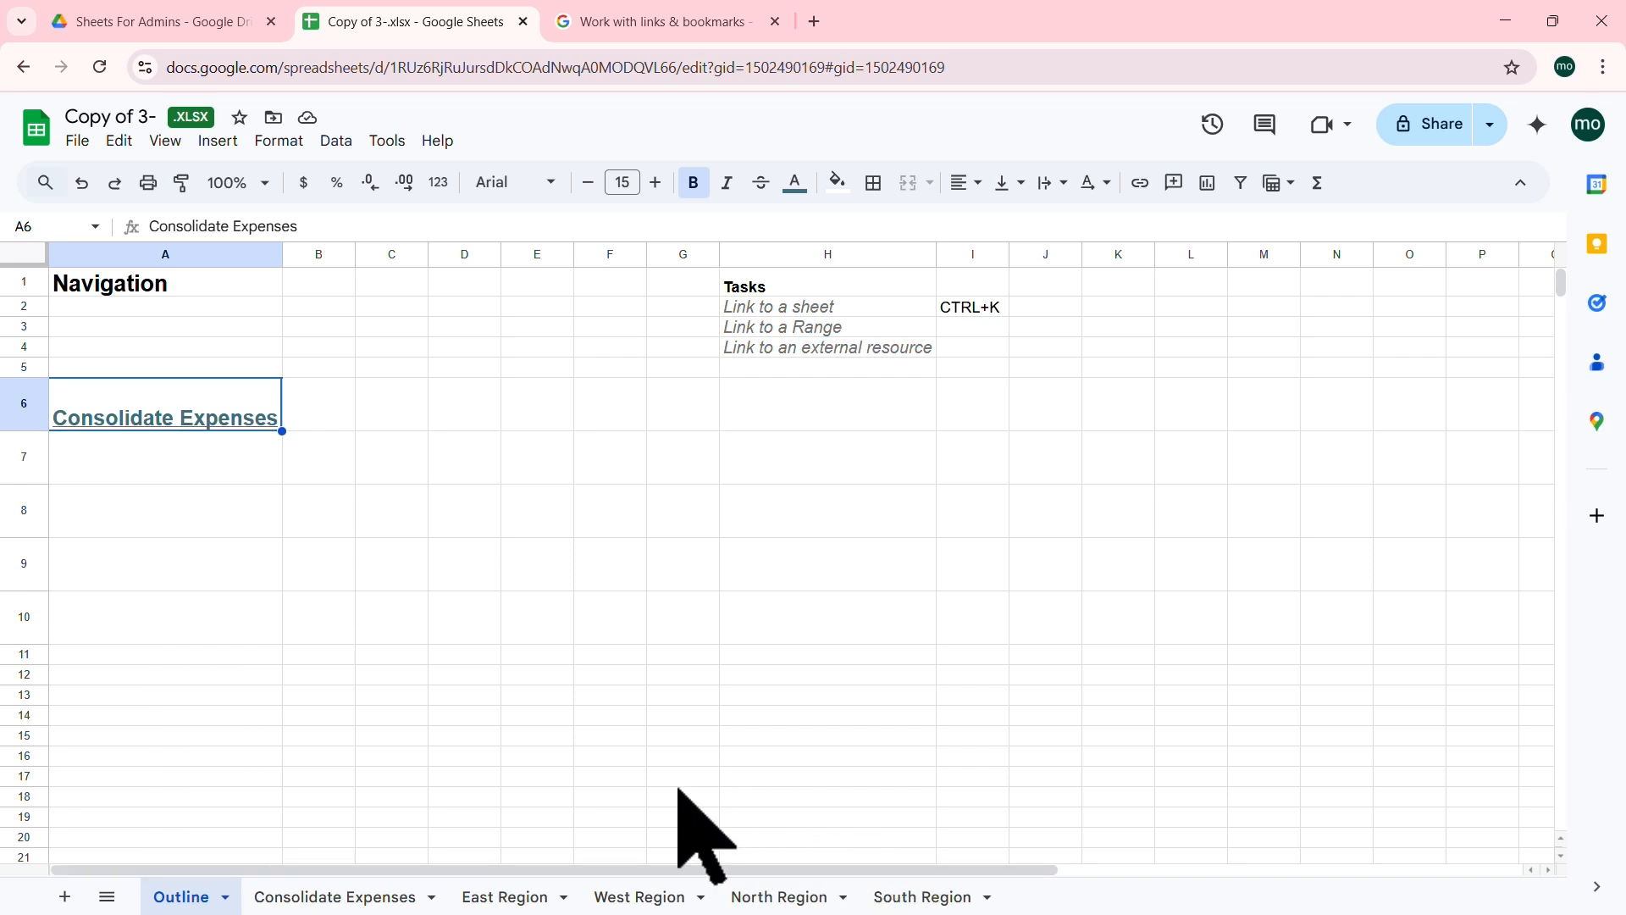
click(173, 461)
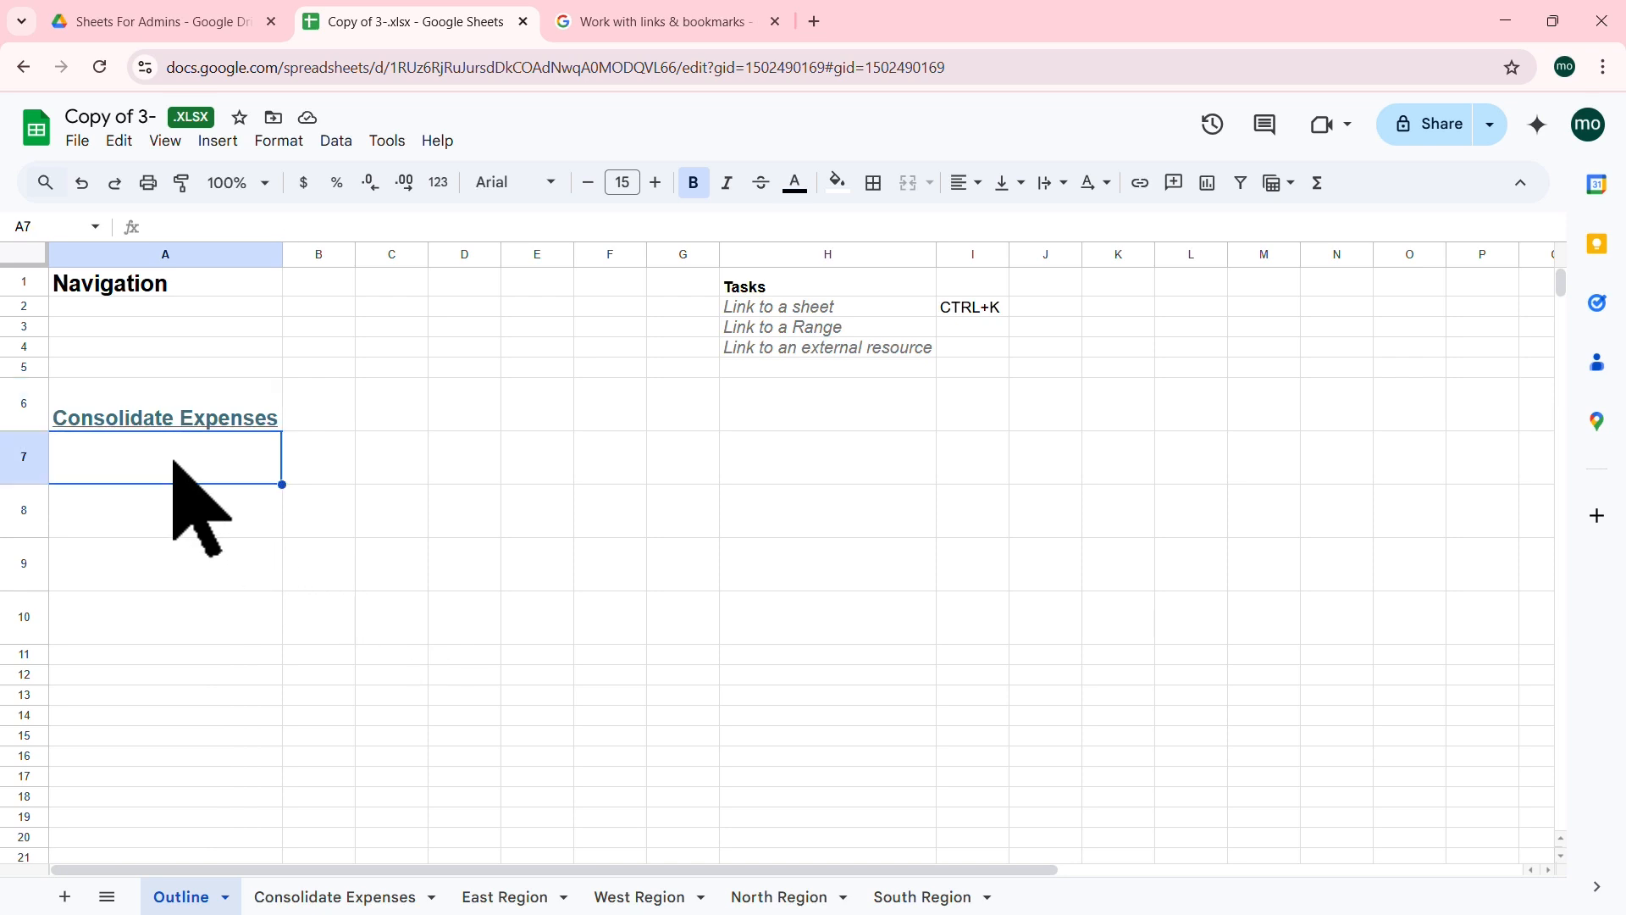
Step: Link A7 to the East Region sheet and A8 to the West Region sheet
key(ctrl+k)
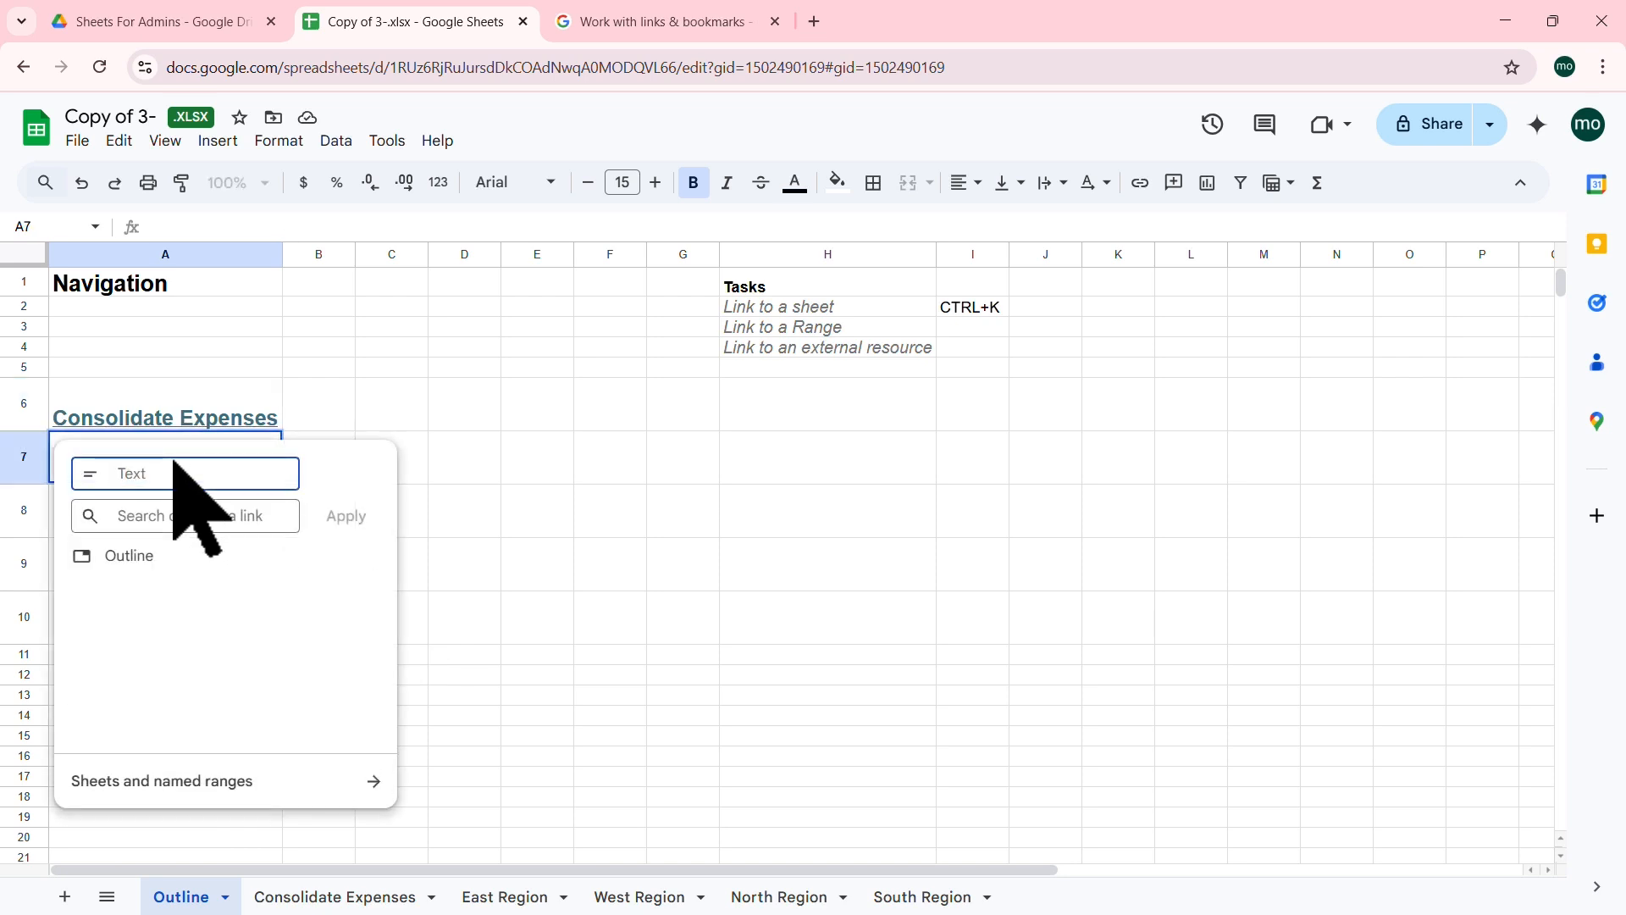
click(378, 780)
click(169, 640)
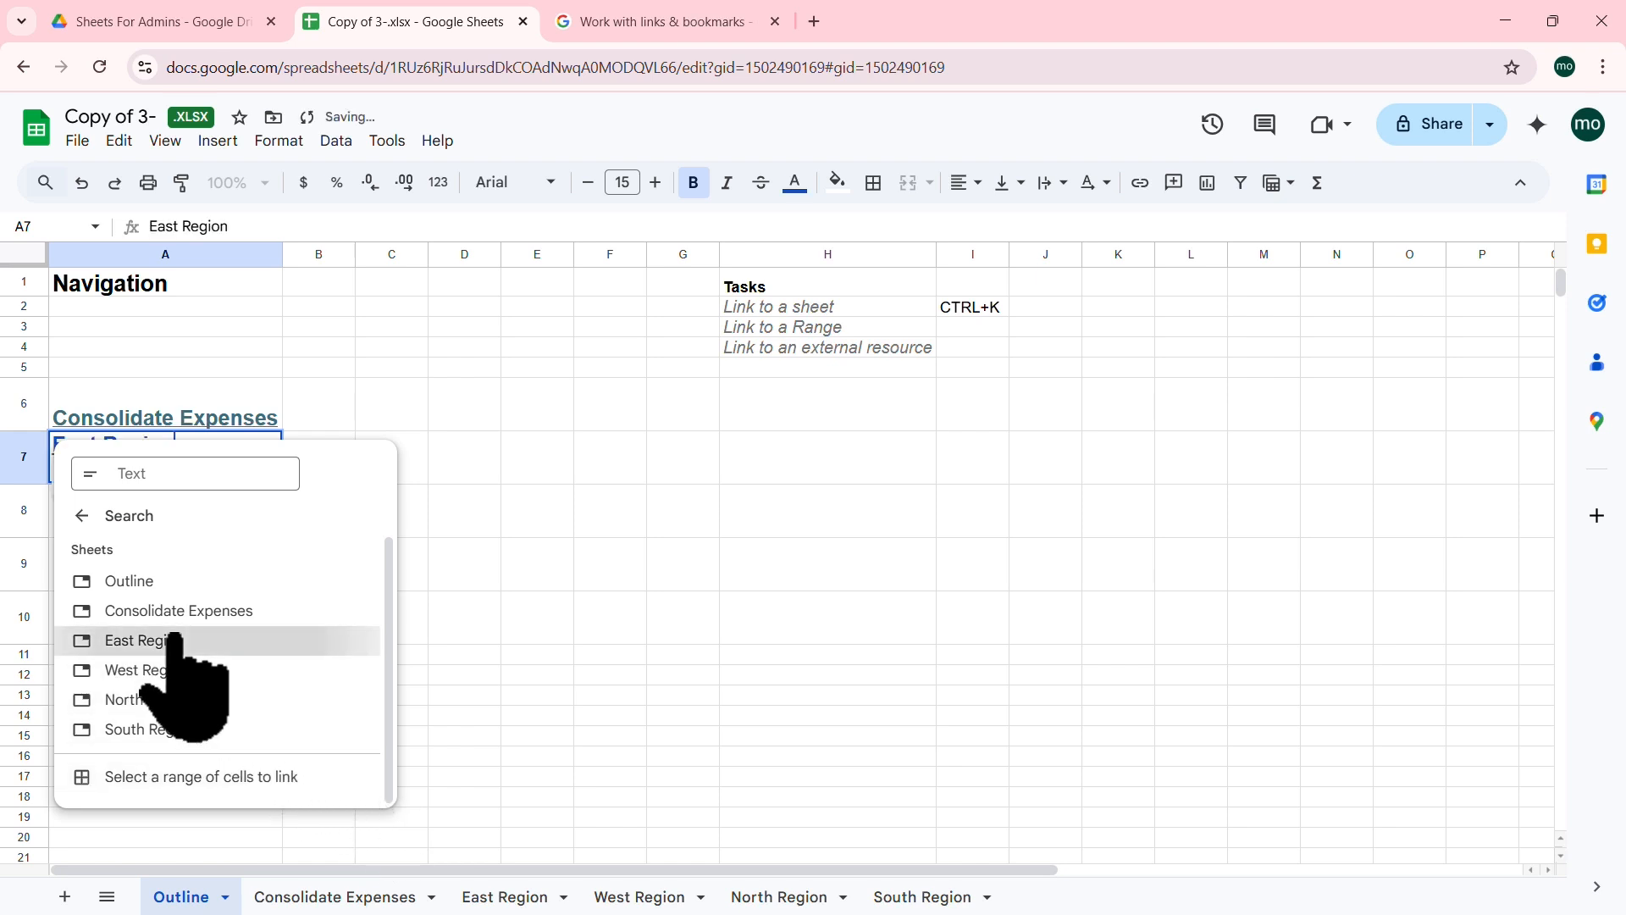
click(174, 516)
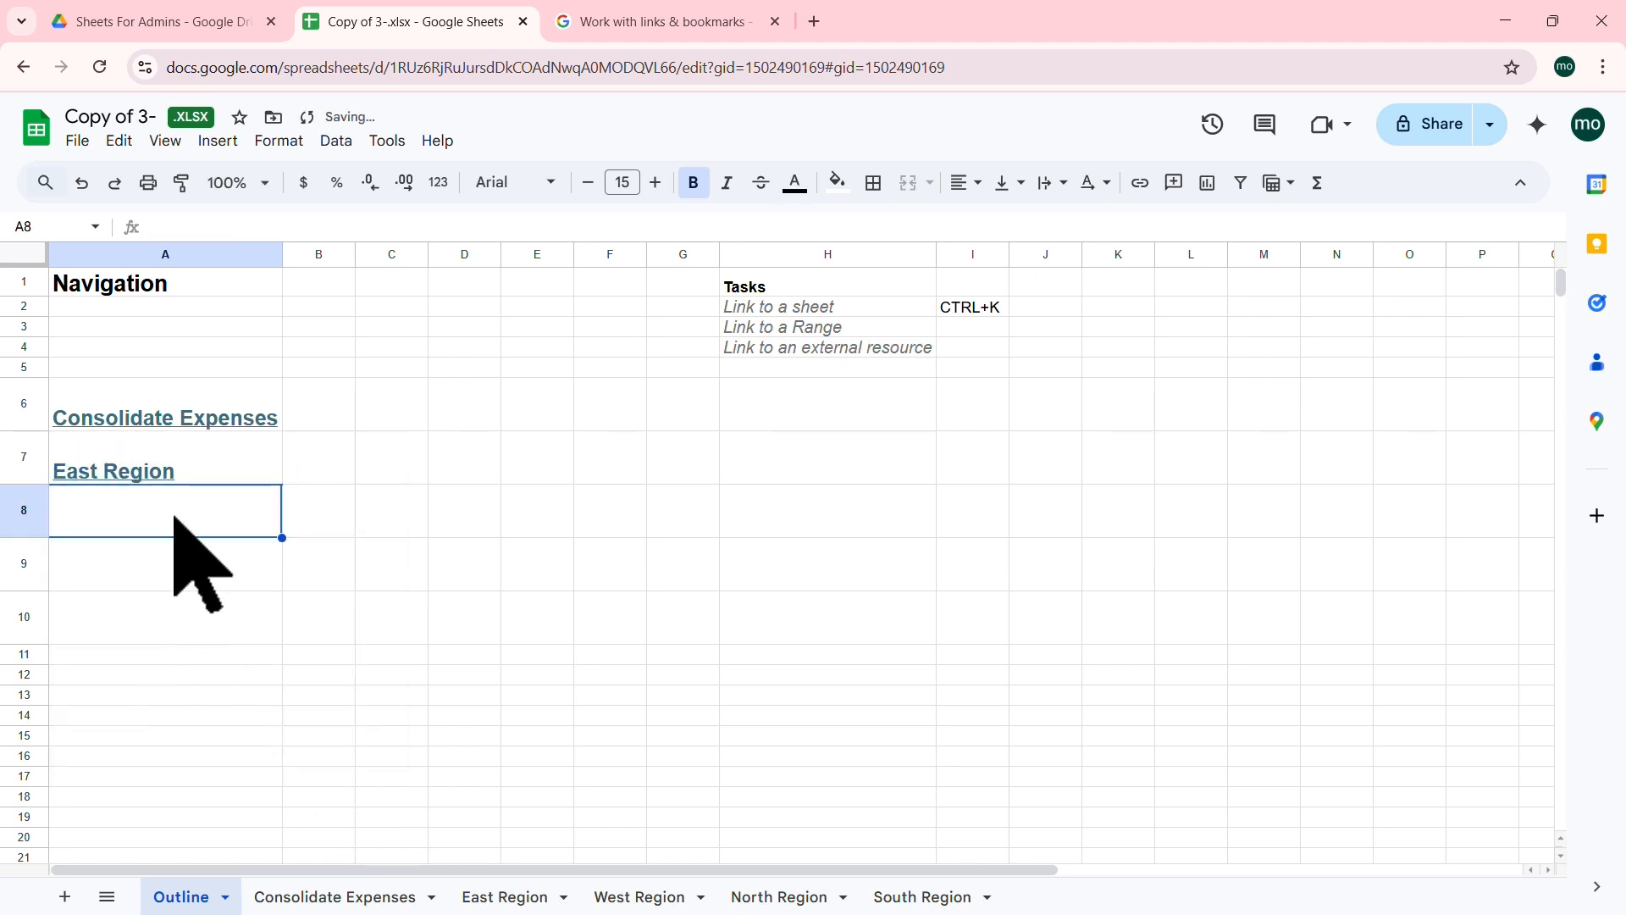
key(ctrl+k)
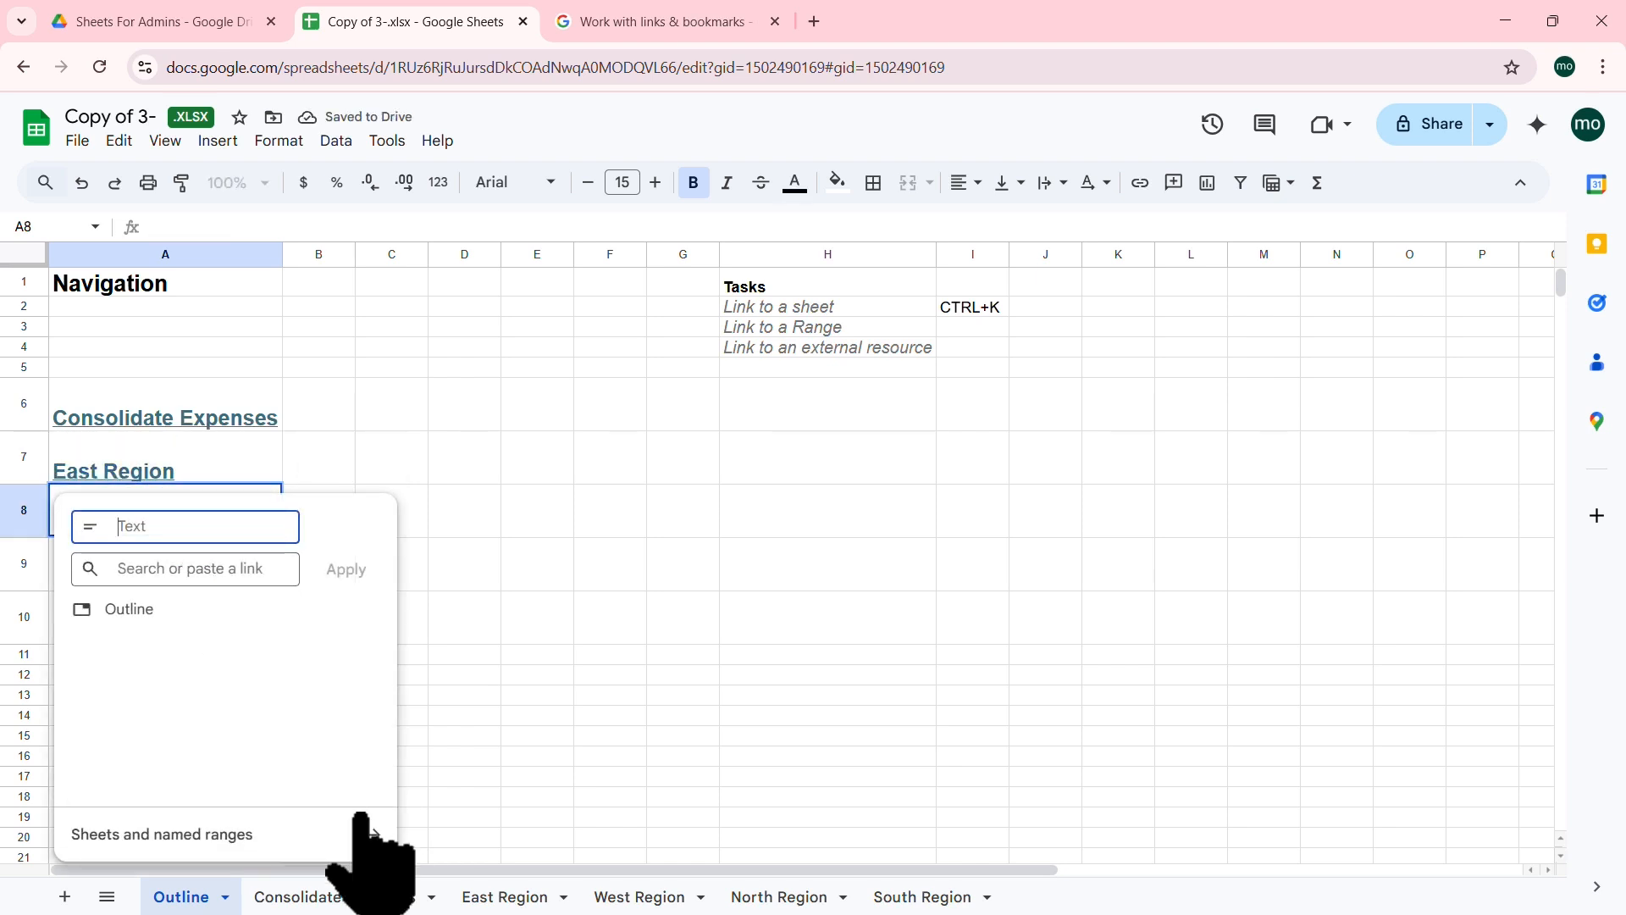
click(376, 834)
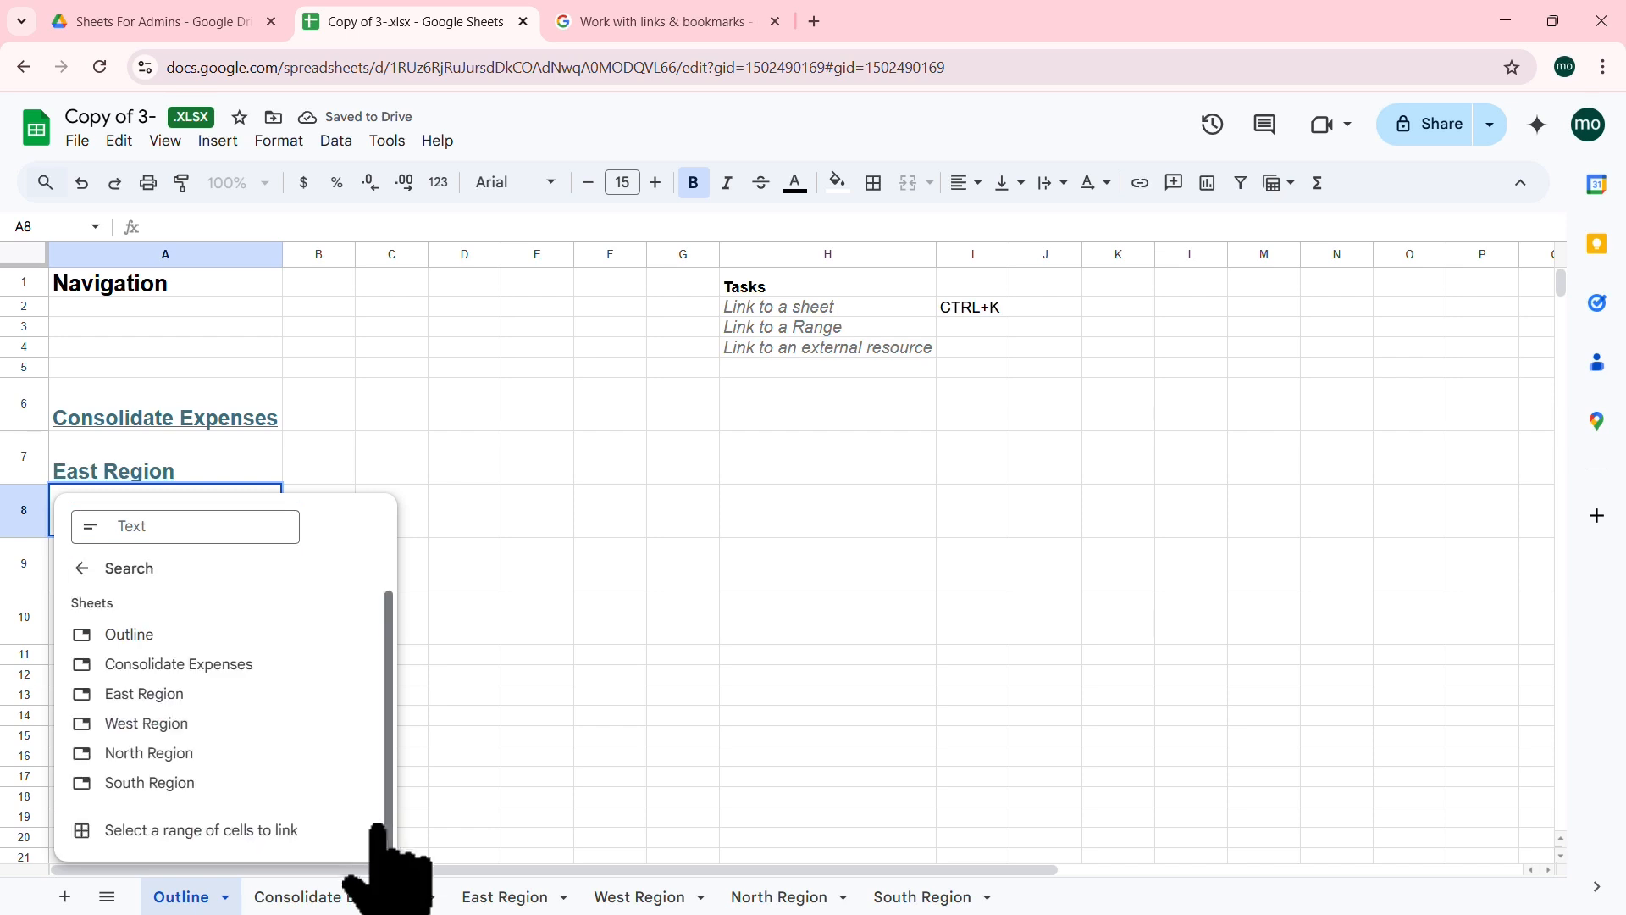
click(193, 722)
click(163, 572)
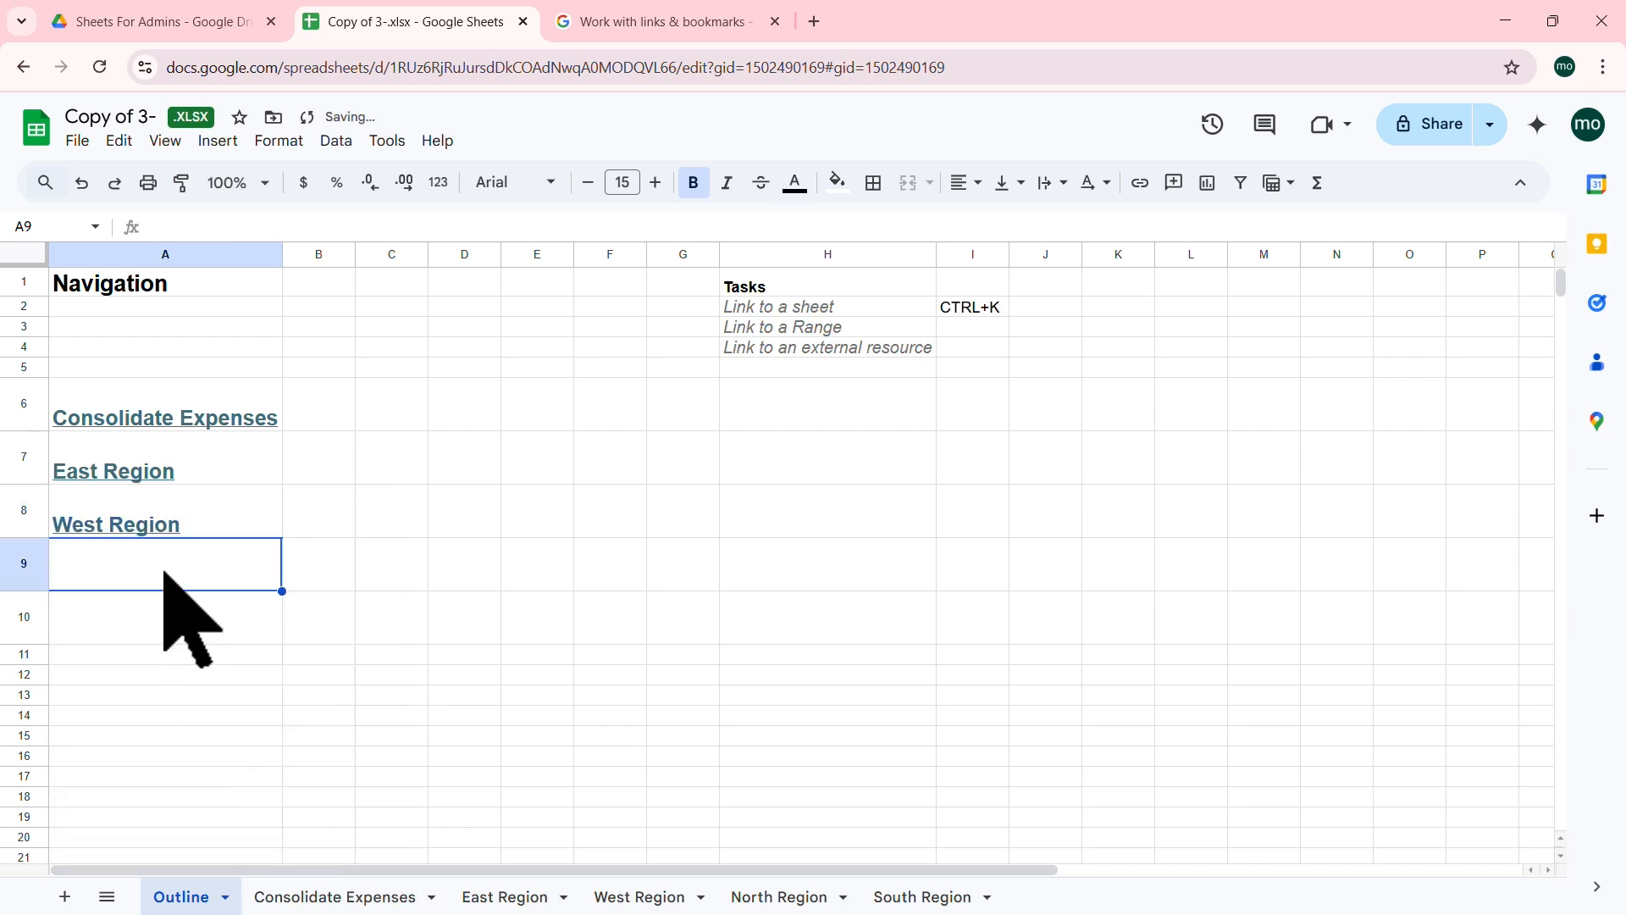
Step: Link A9 to North Region and A10 to South Region, then follow A7's East Region link
key(ctrl+k)
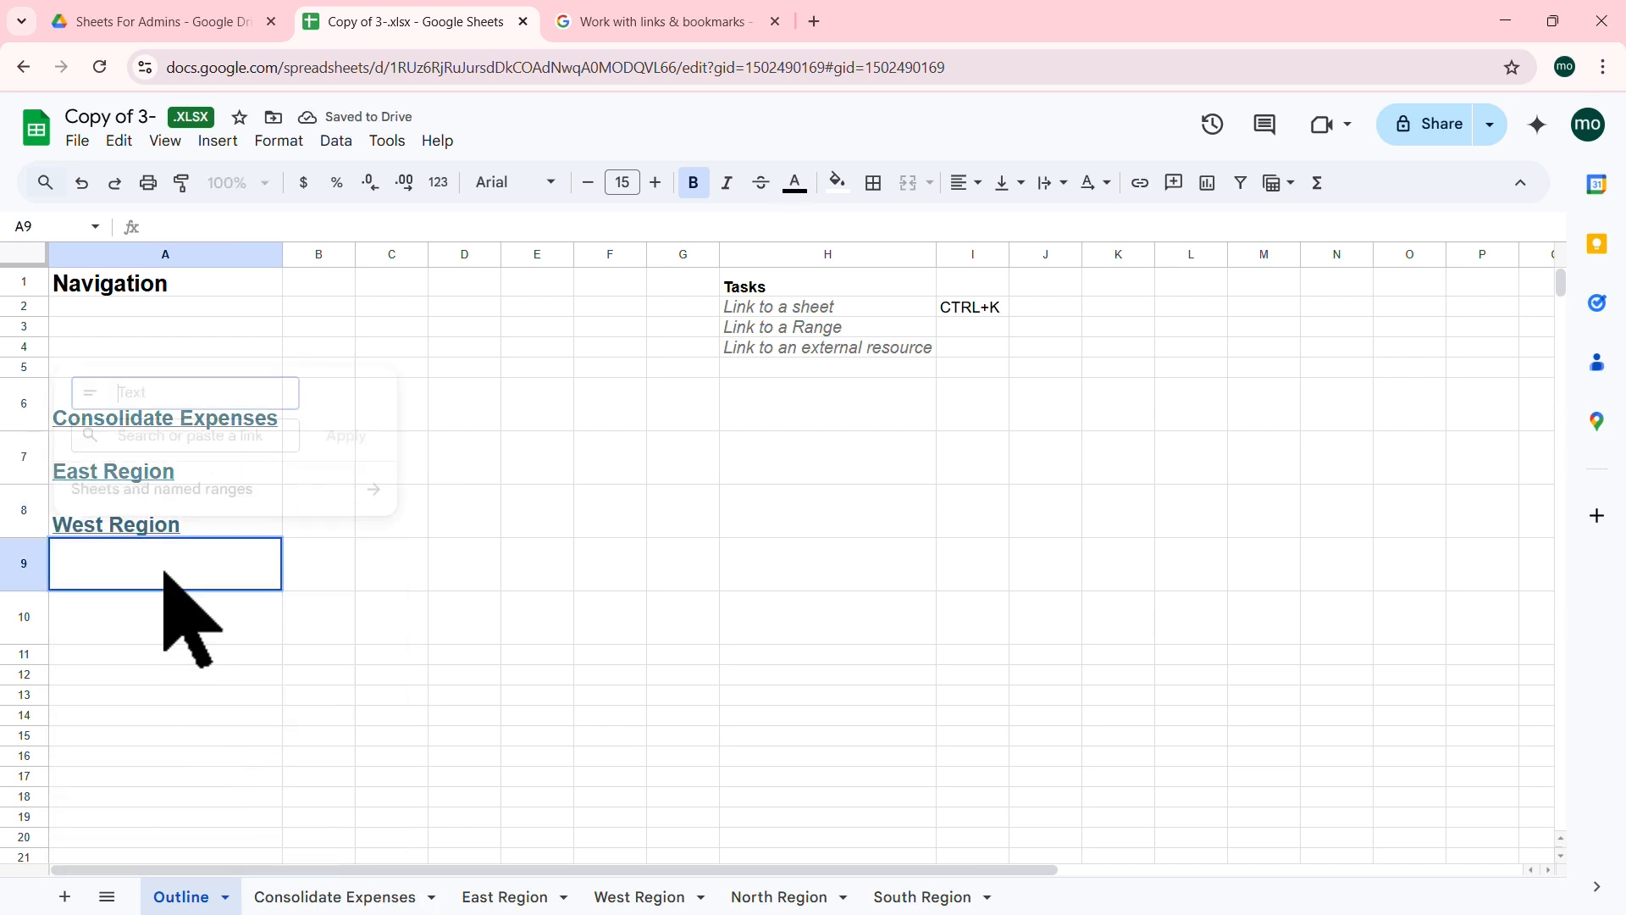
click(373, 491)
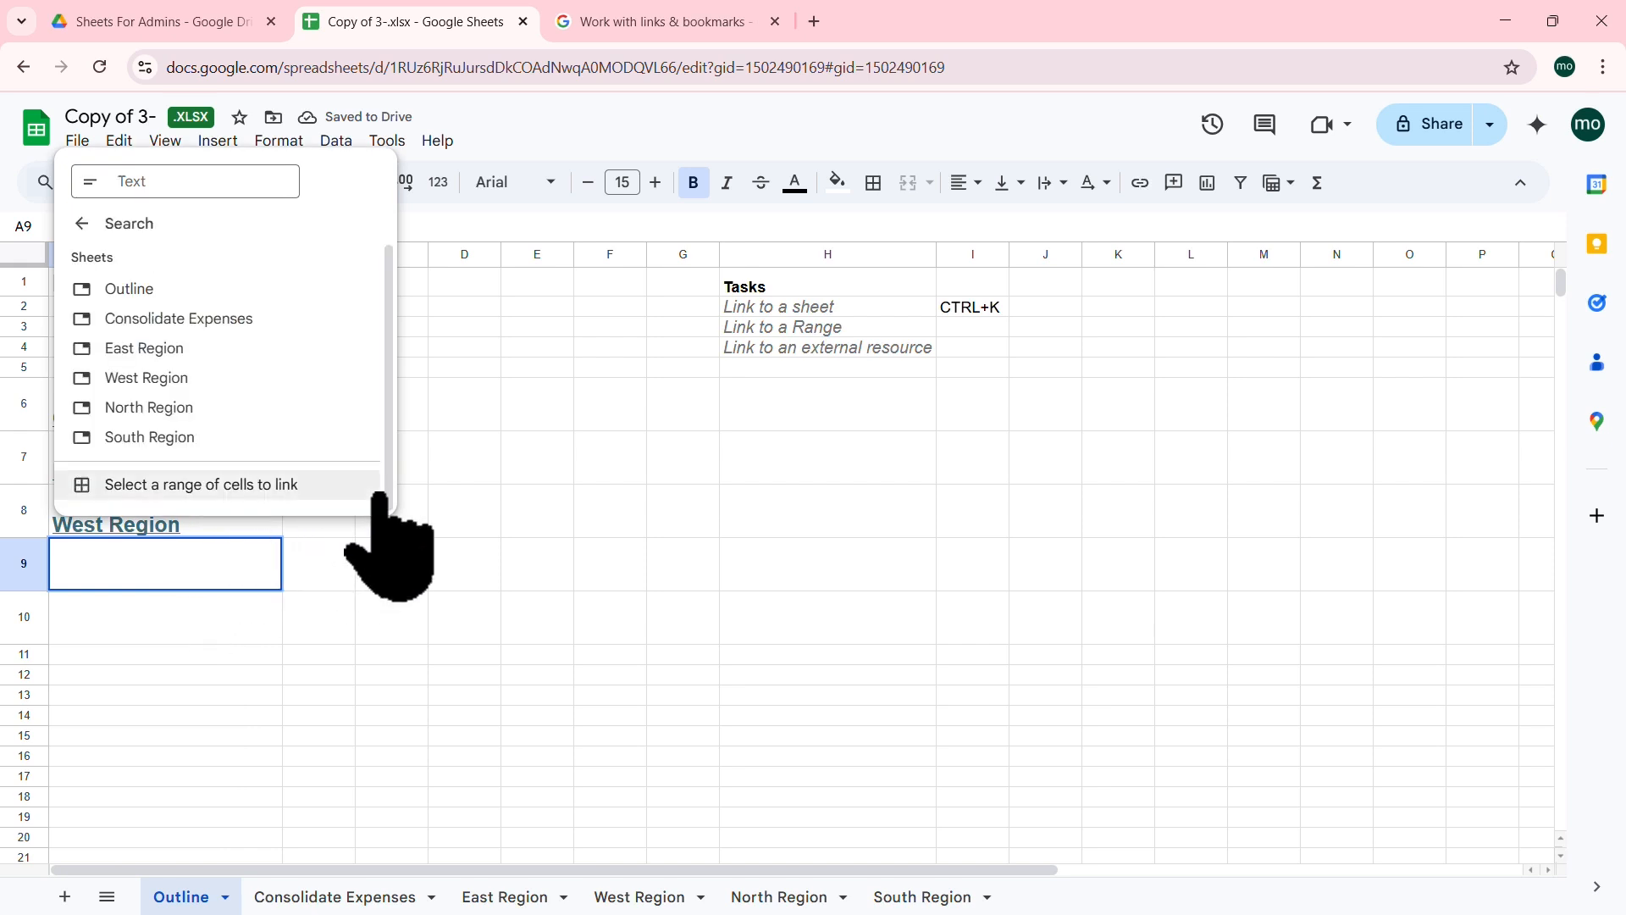
click(191, 409)
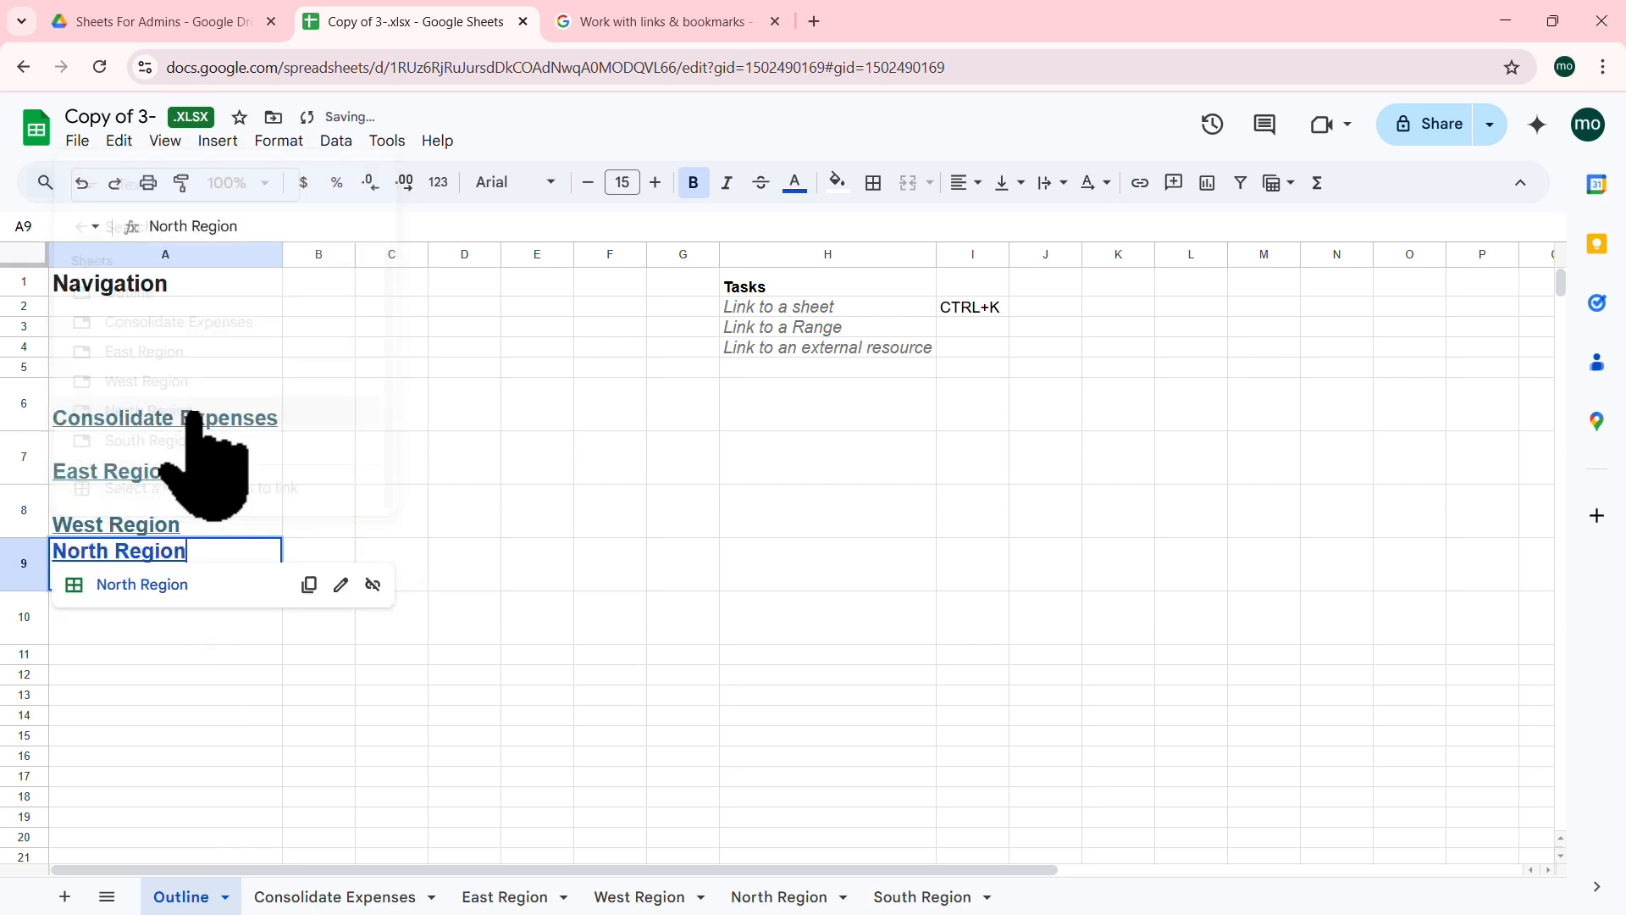
click(167, 623)
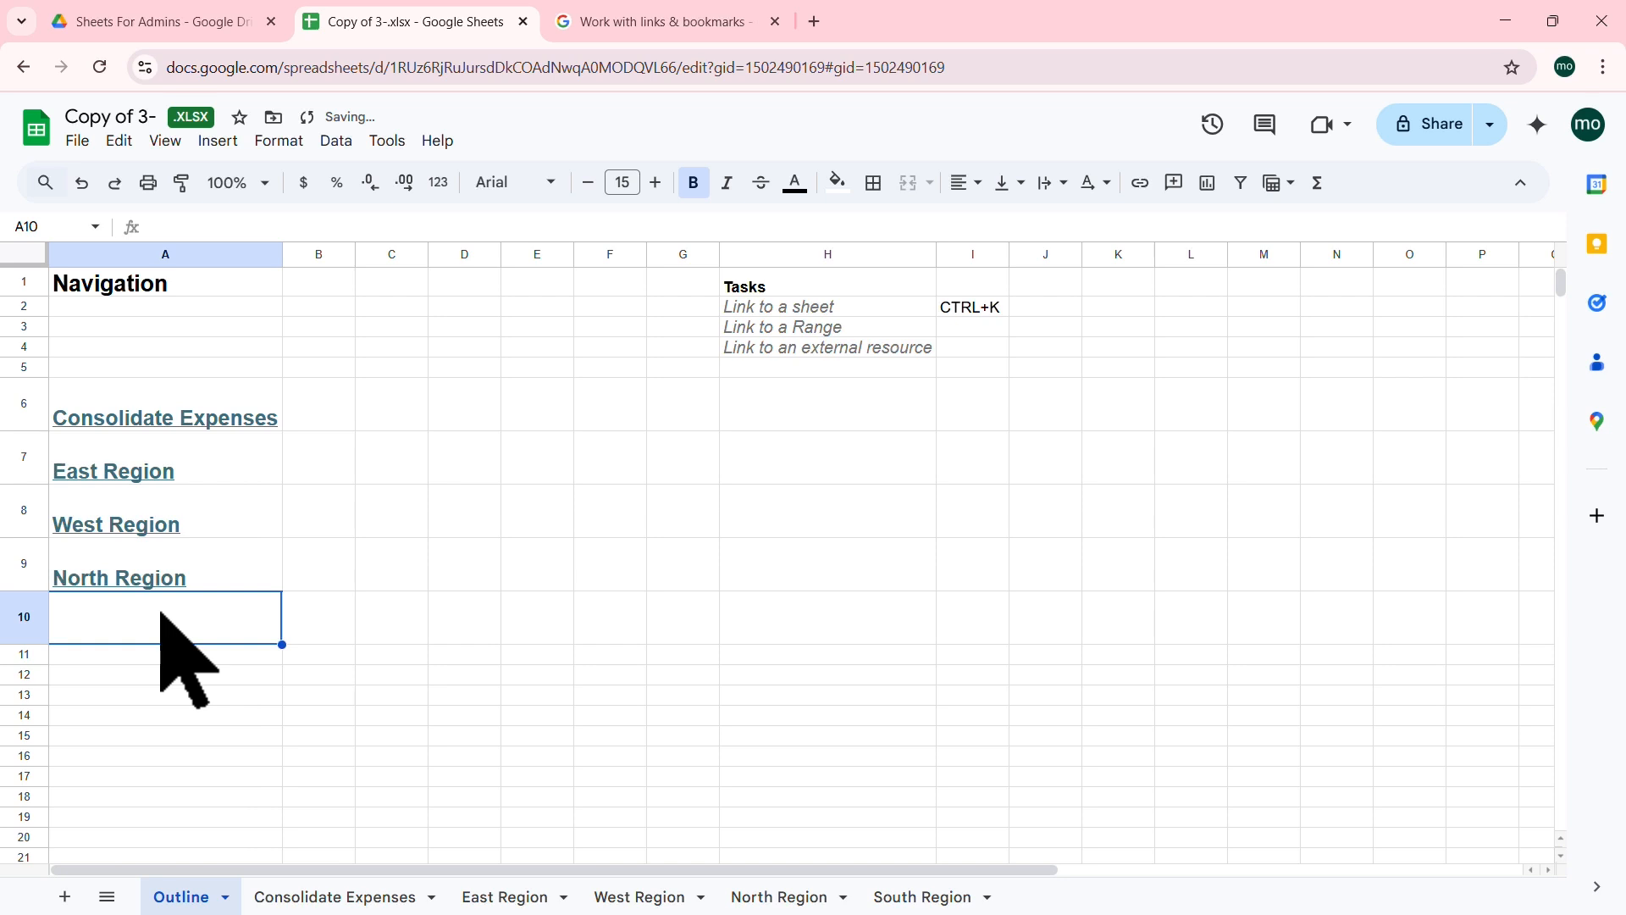
key(ctrl+k)
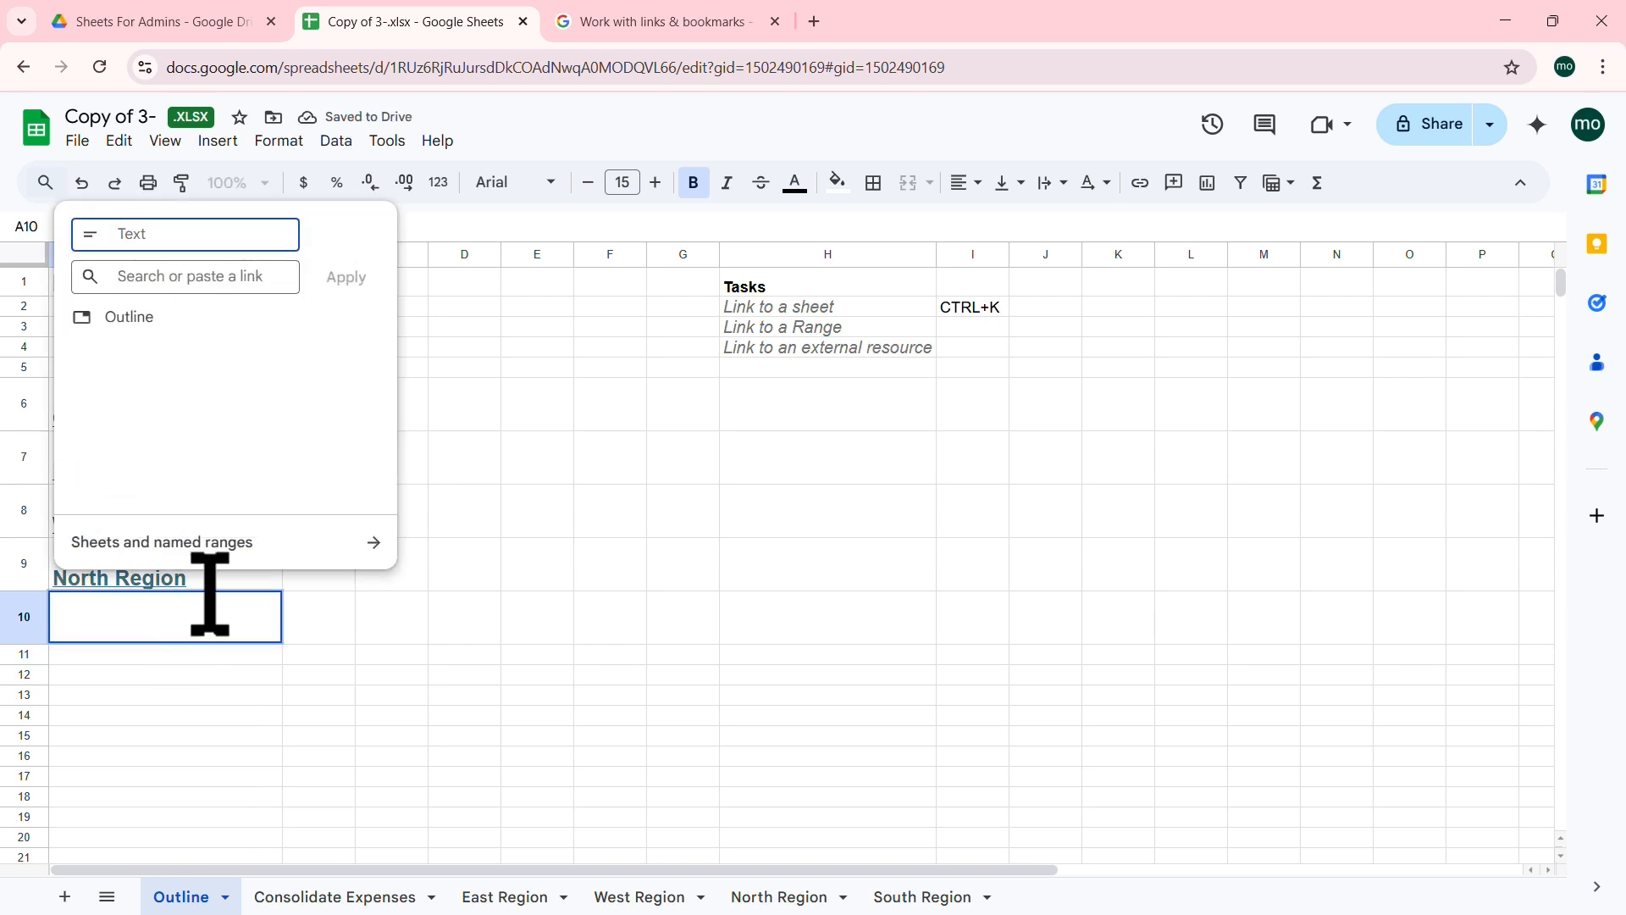
click(374, 542)
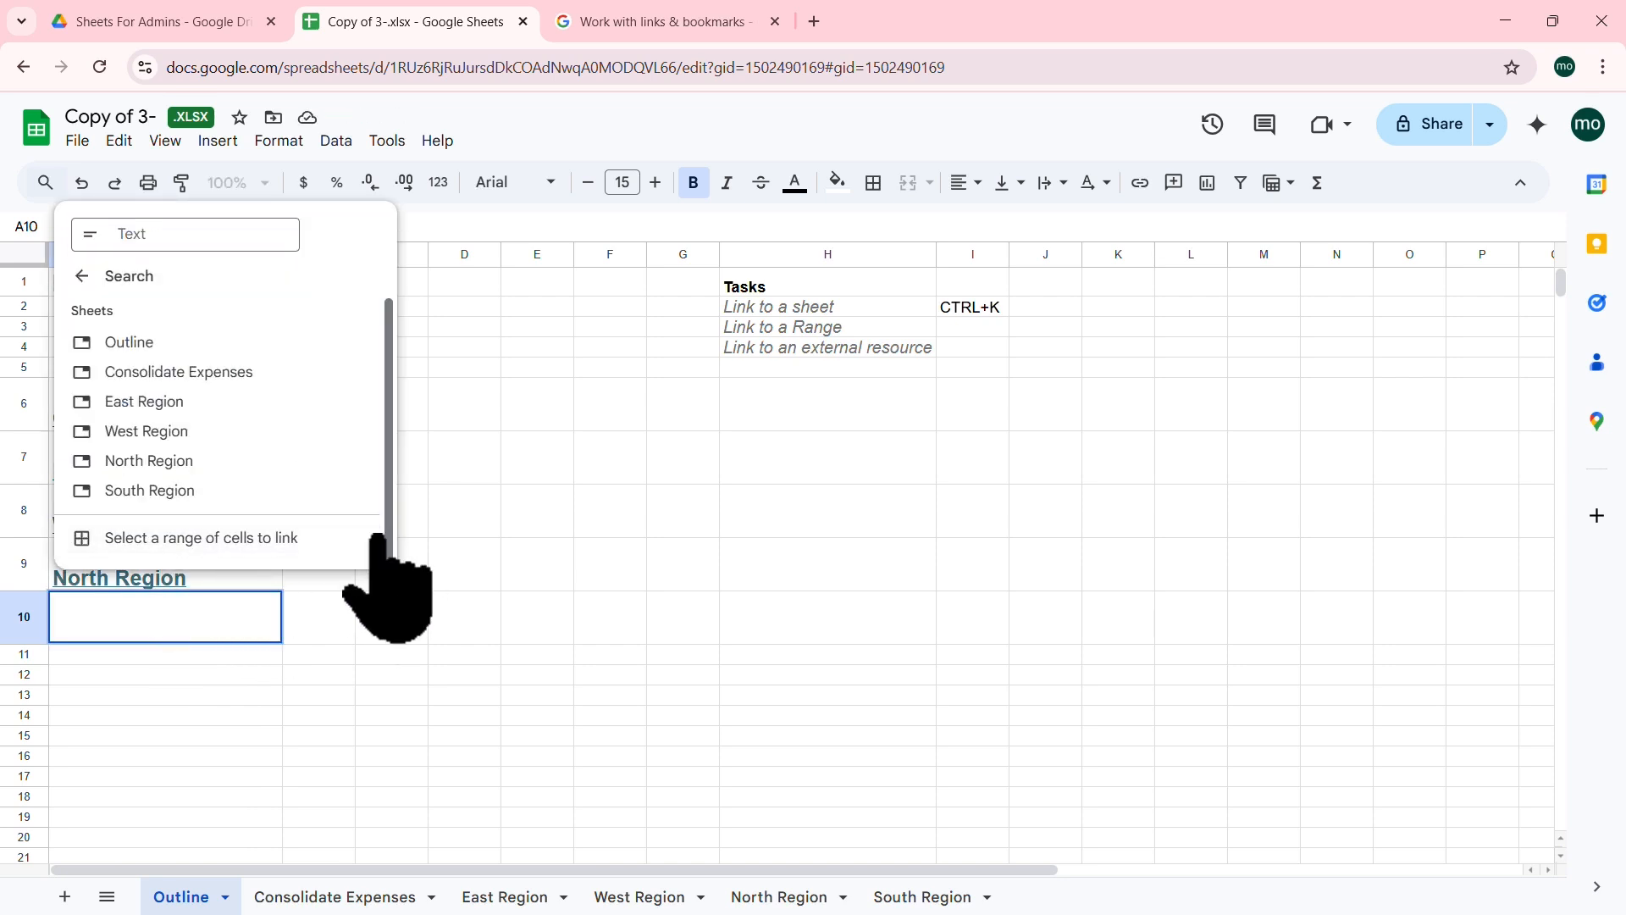
click(212, 489)
click(637, 614)
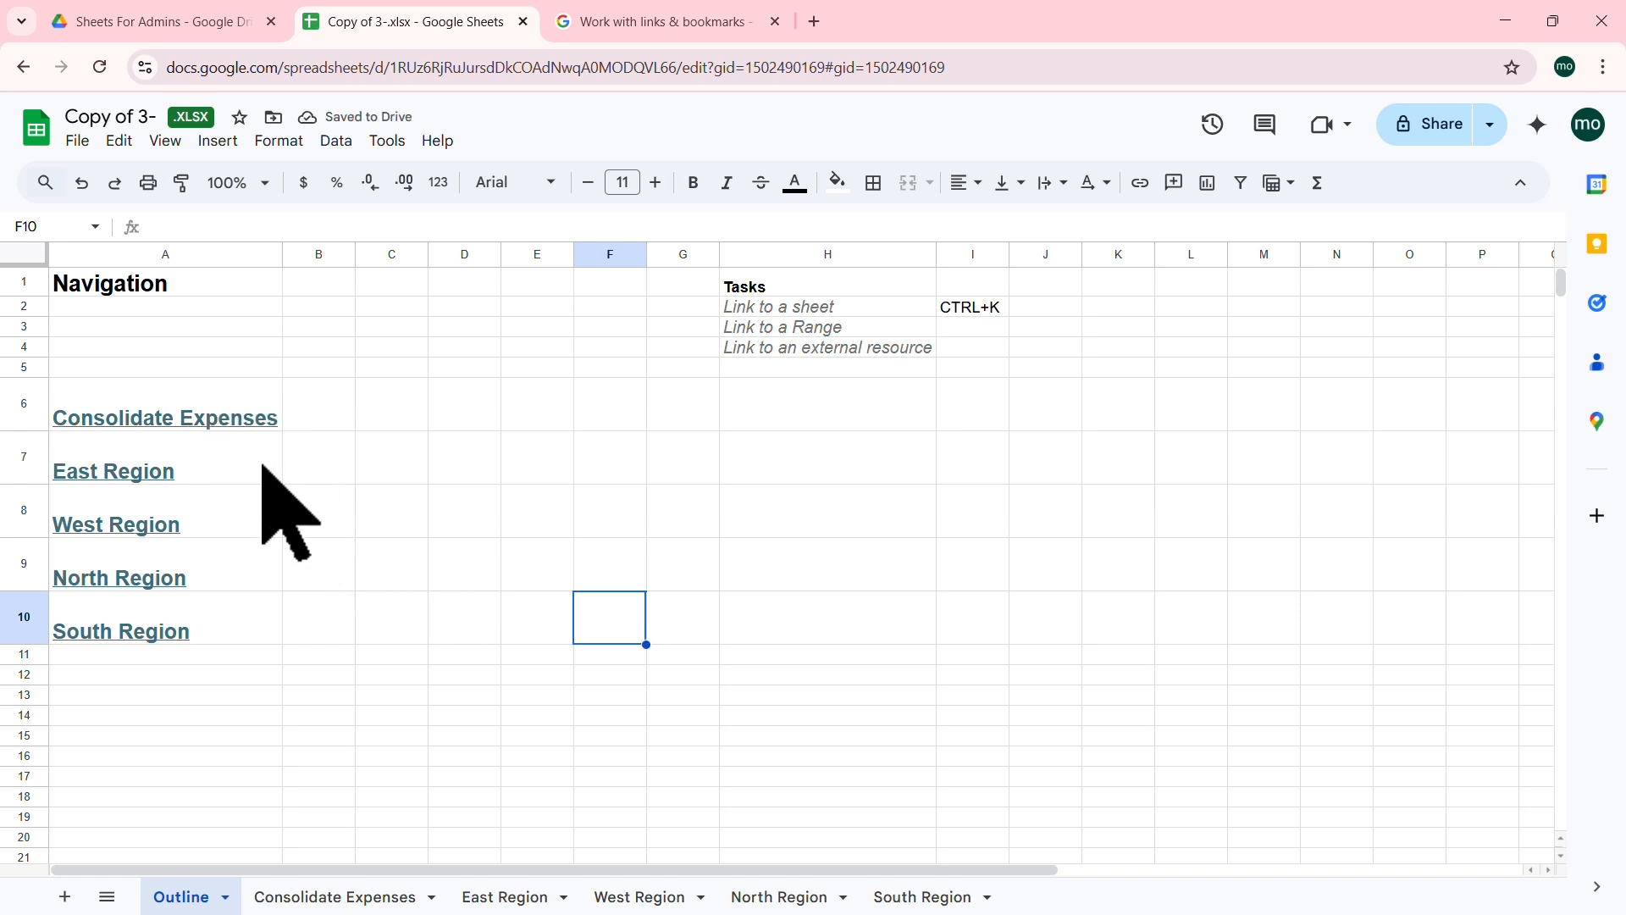
click(159, 472)
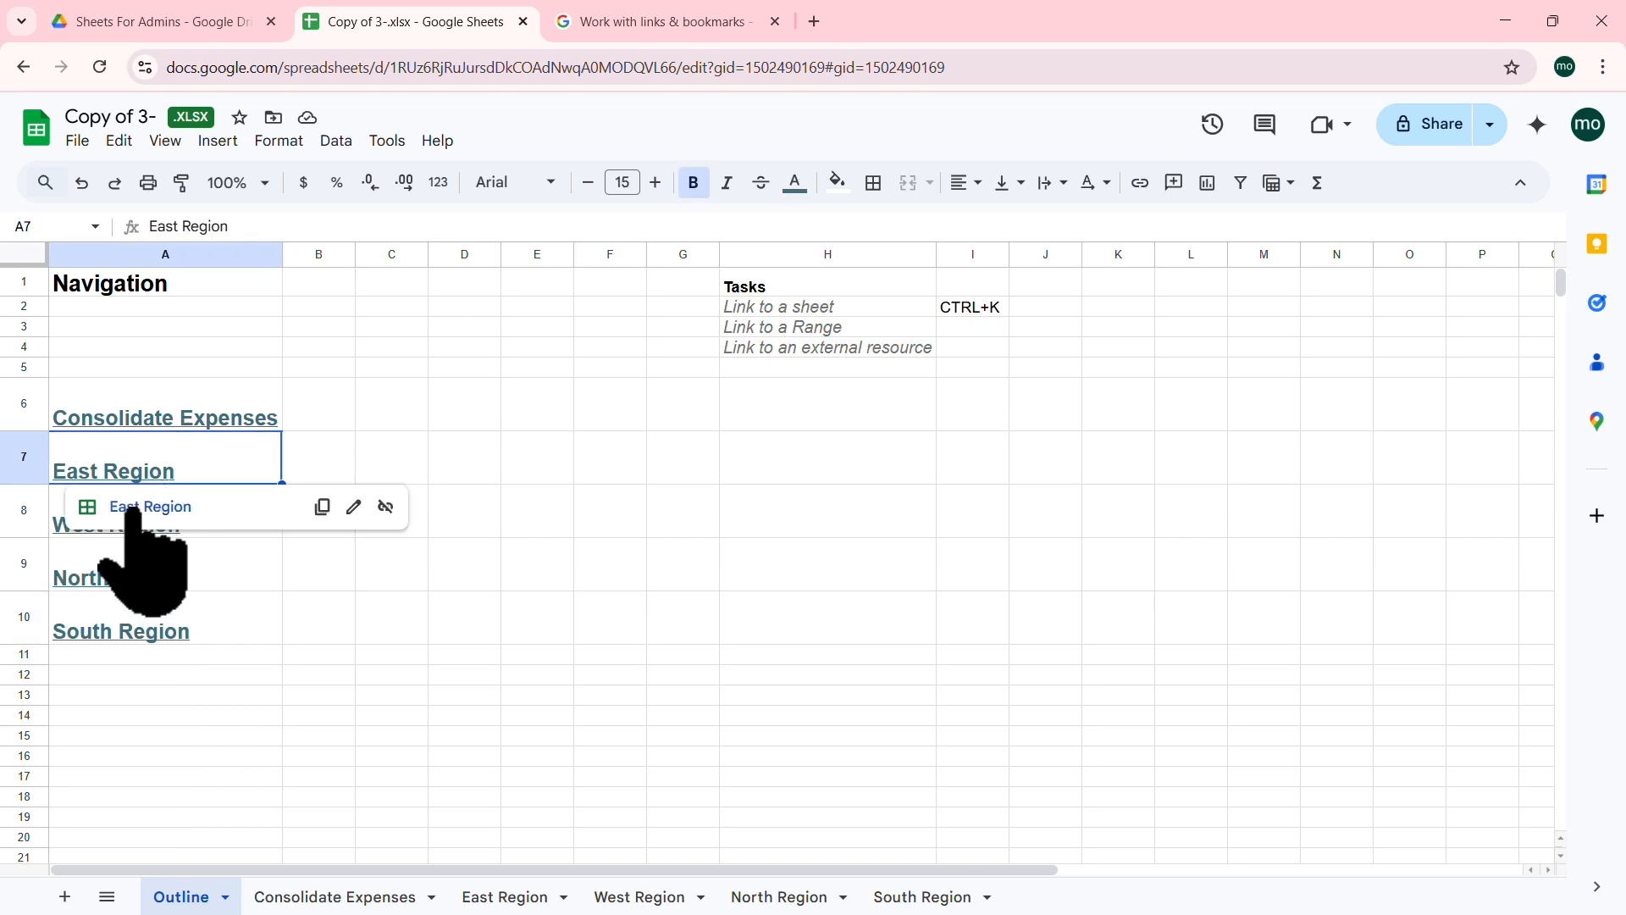
click(131, 507)
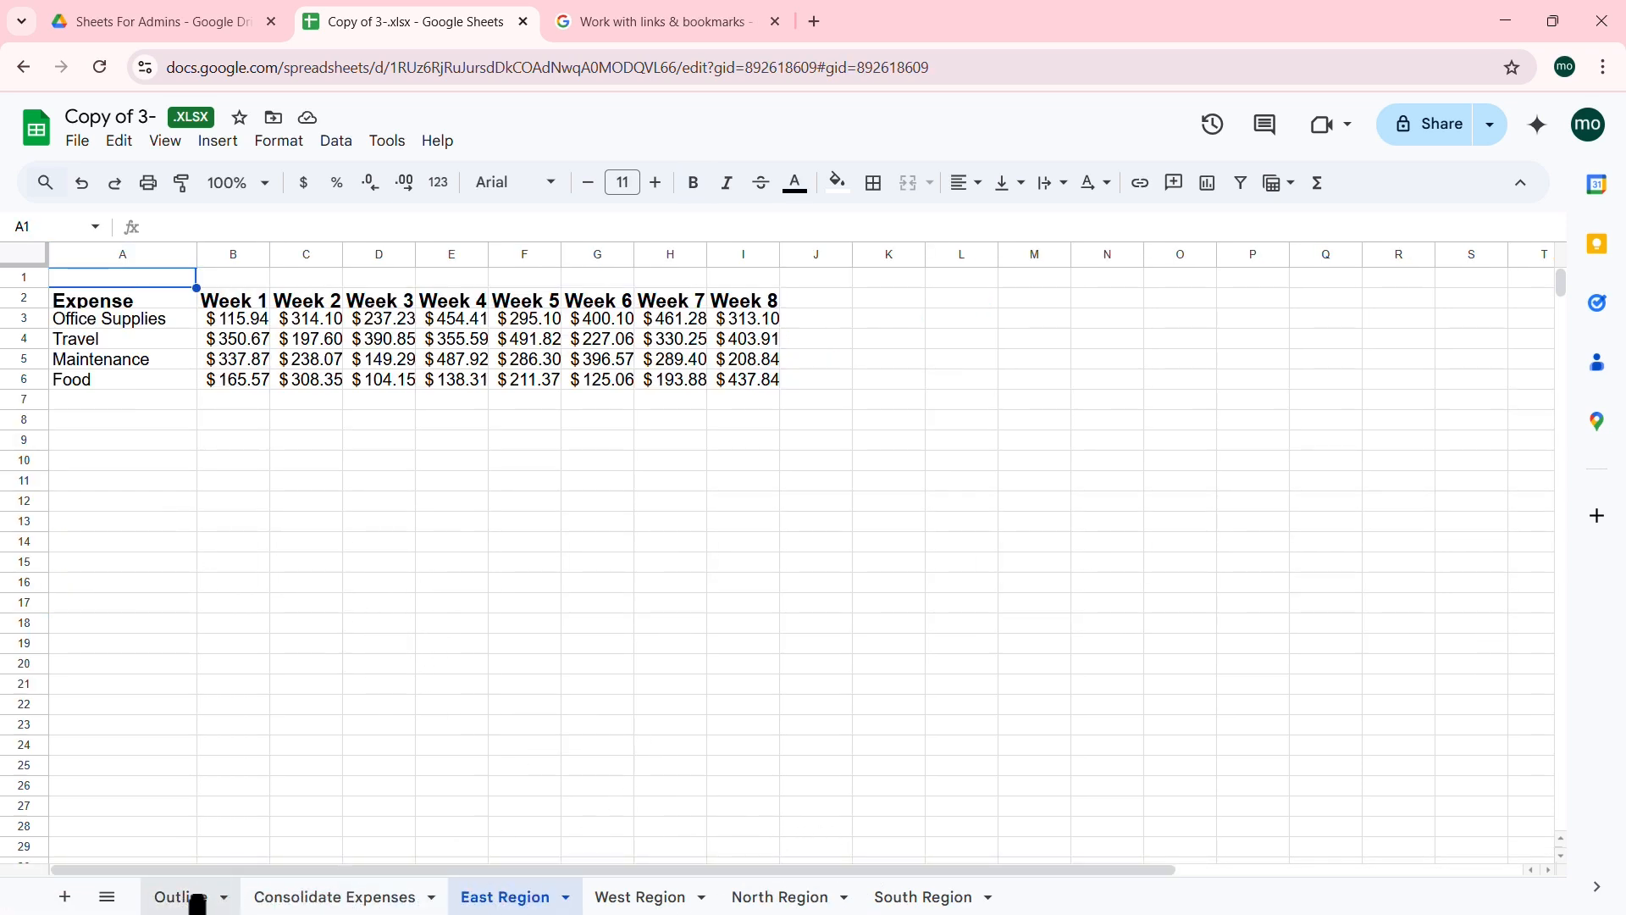
Step: Browse each region's weekly expense table and Consolidate Expenses, ending on Consolidate Expenses
click(198, 897)
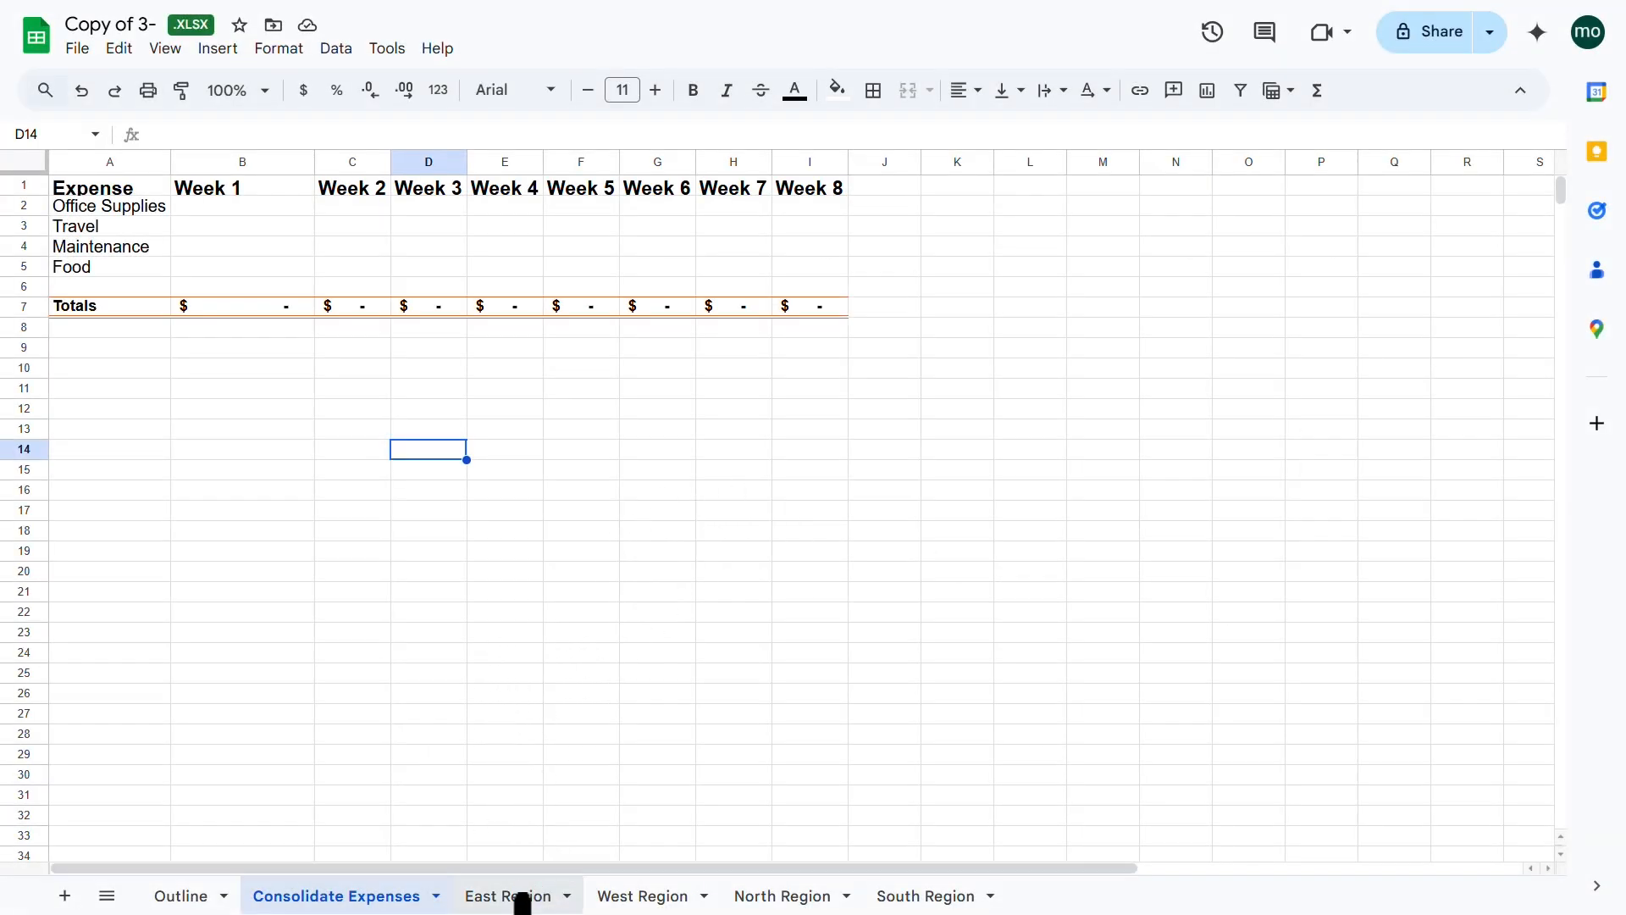
click(523, 900)
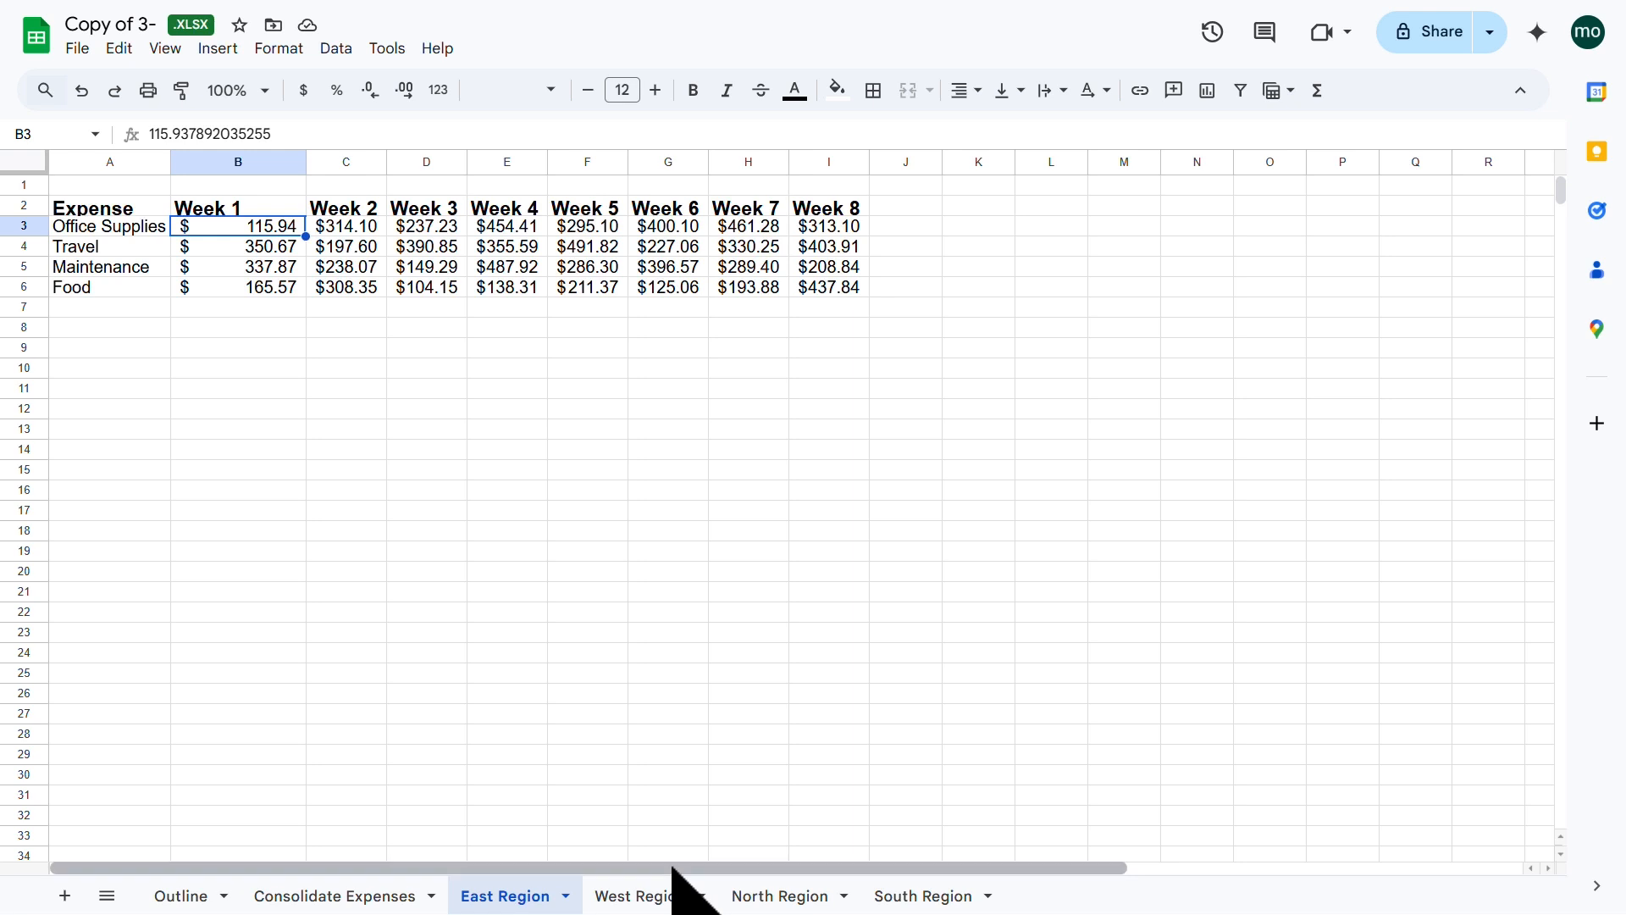
click(610, 894)
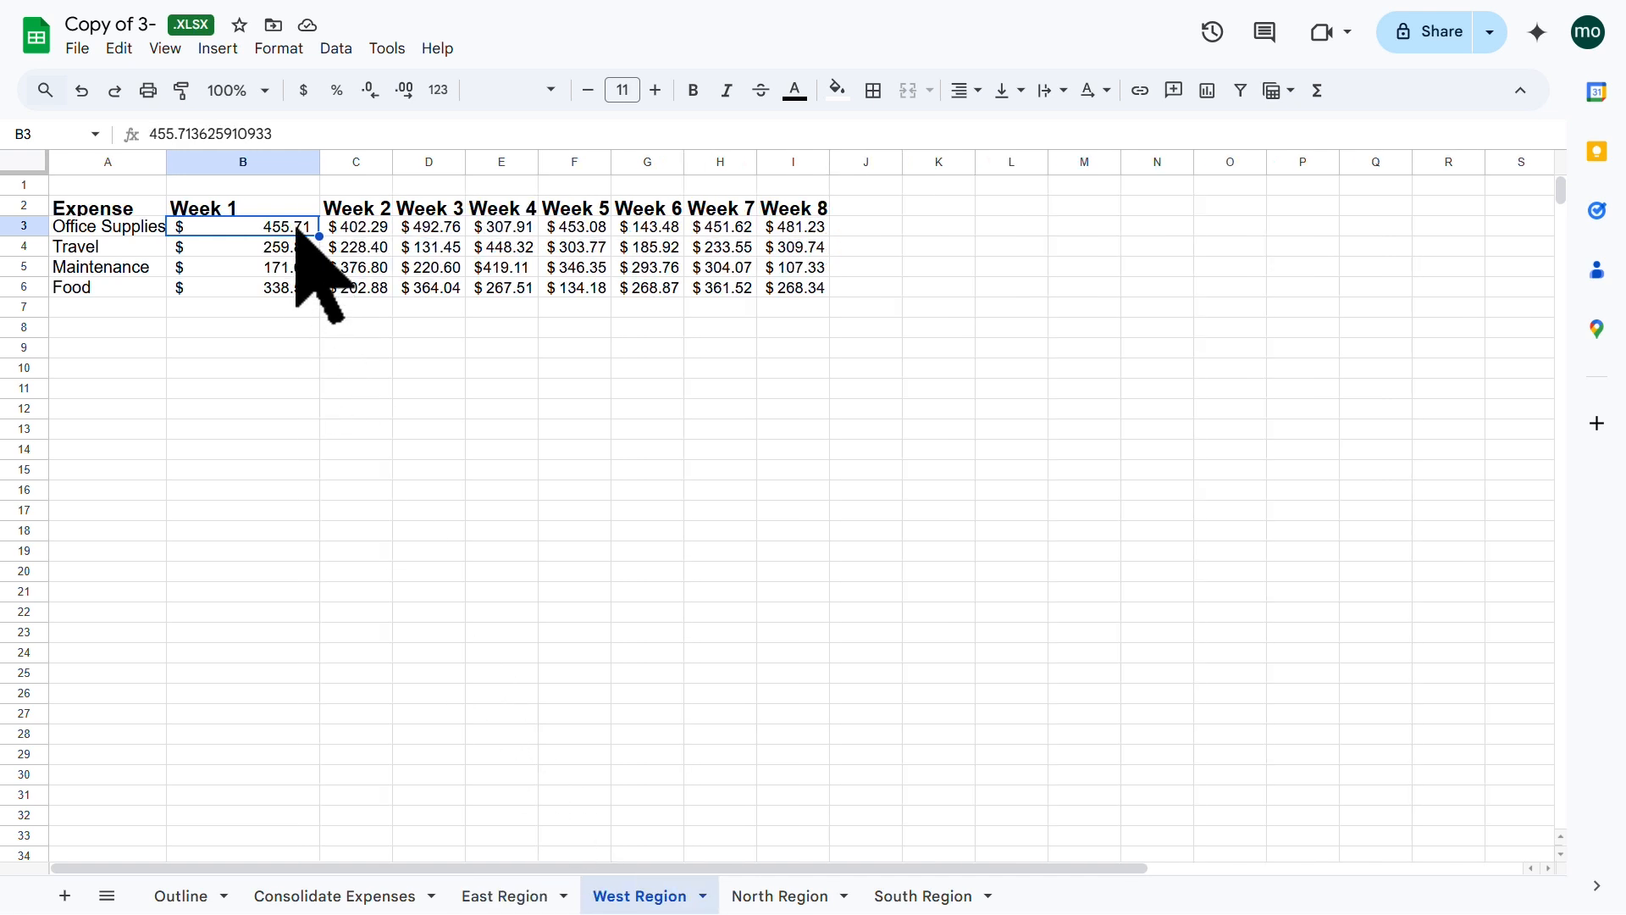
click(776, 897)
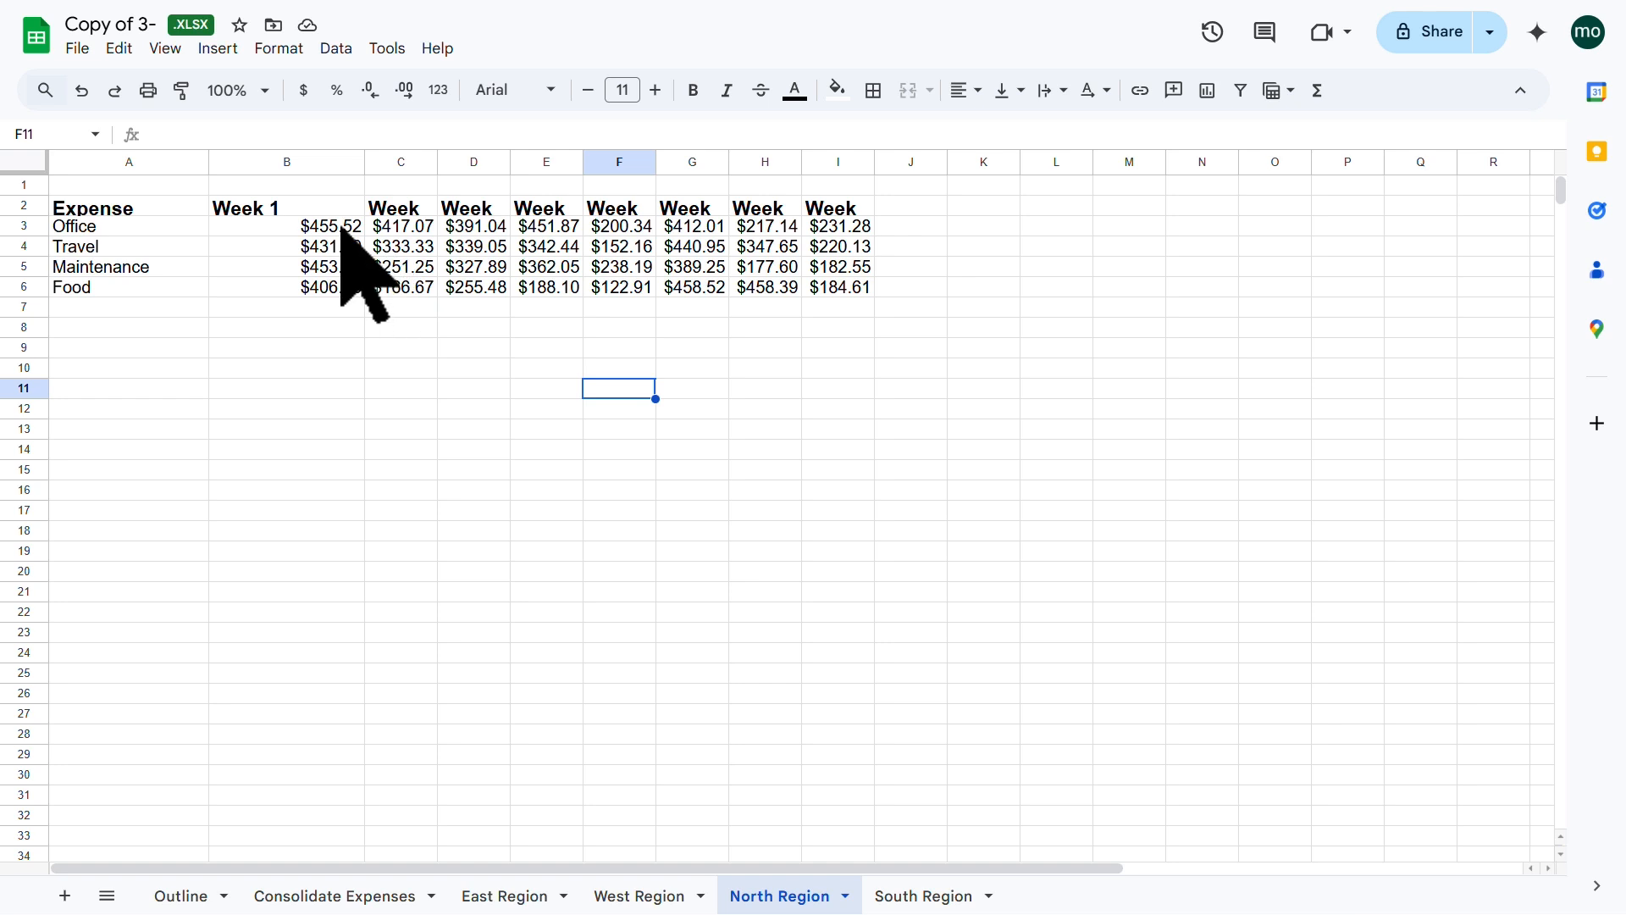
click(343, 227)
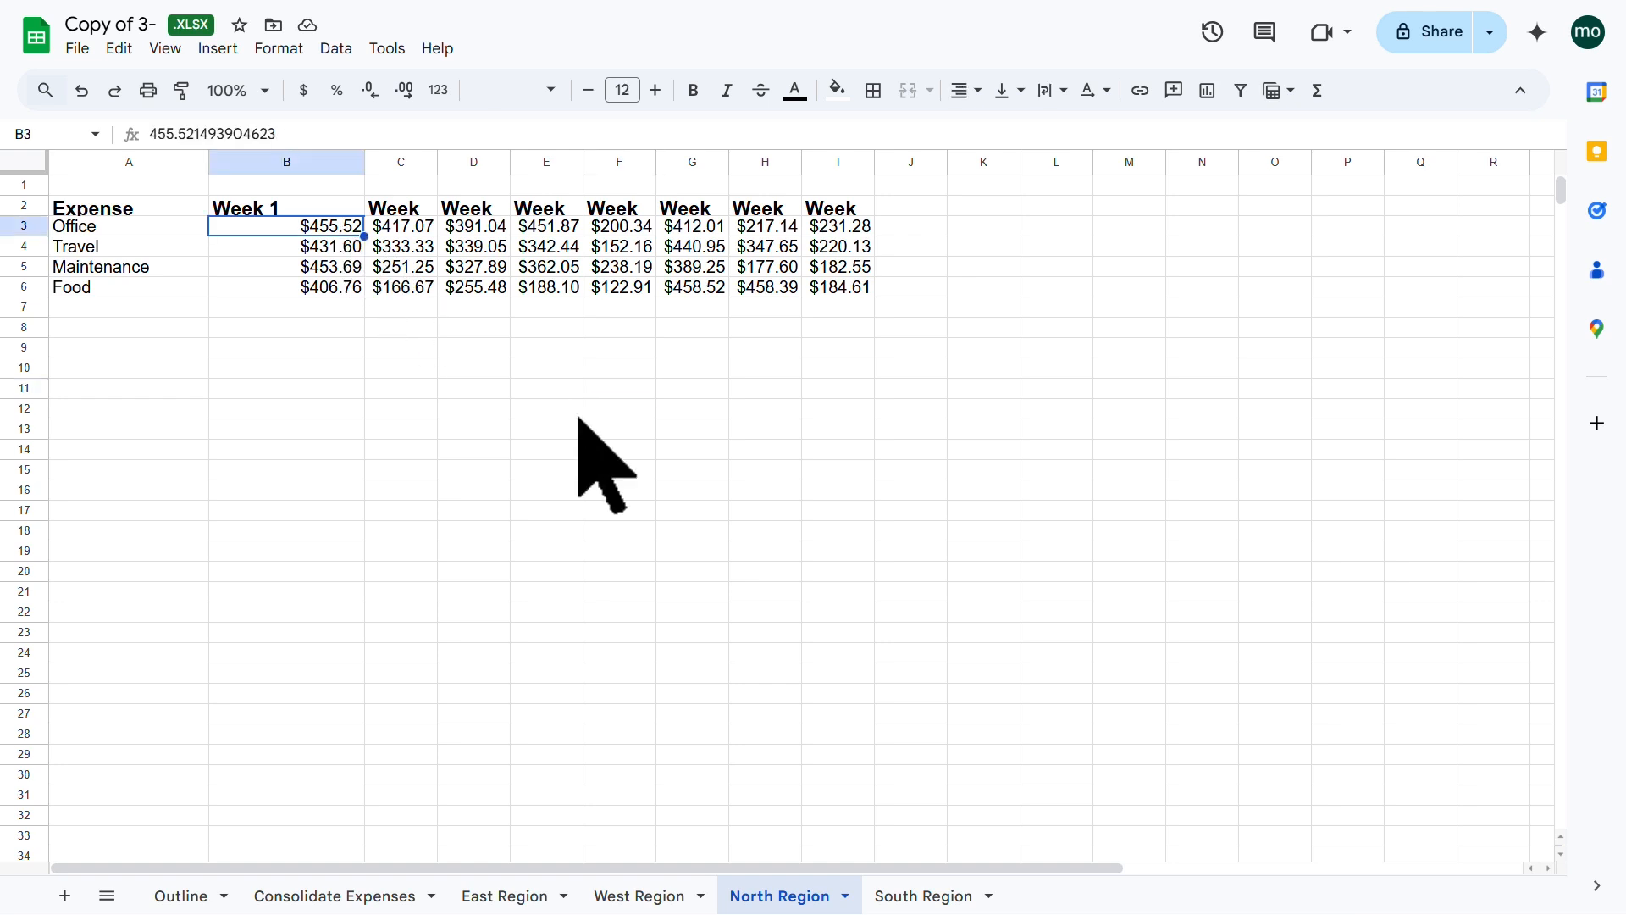
click(916, 892)
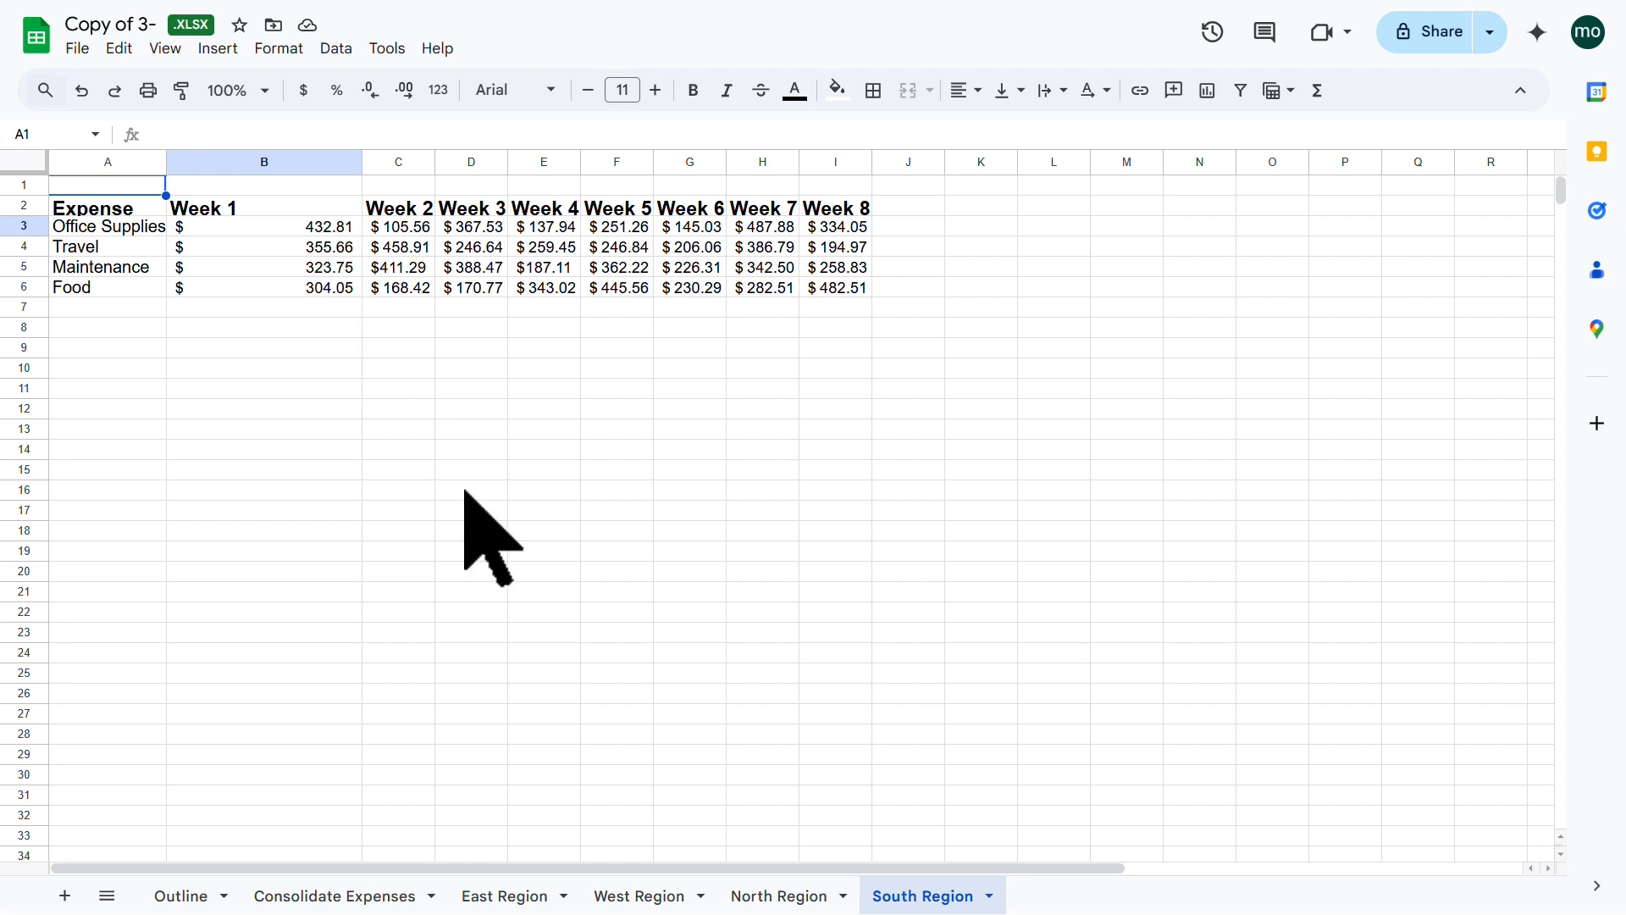
click(356, 896)
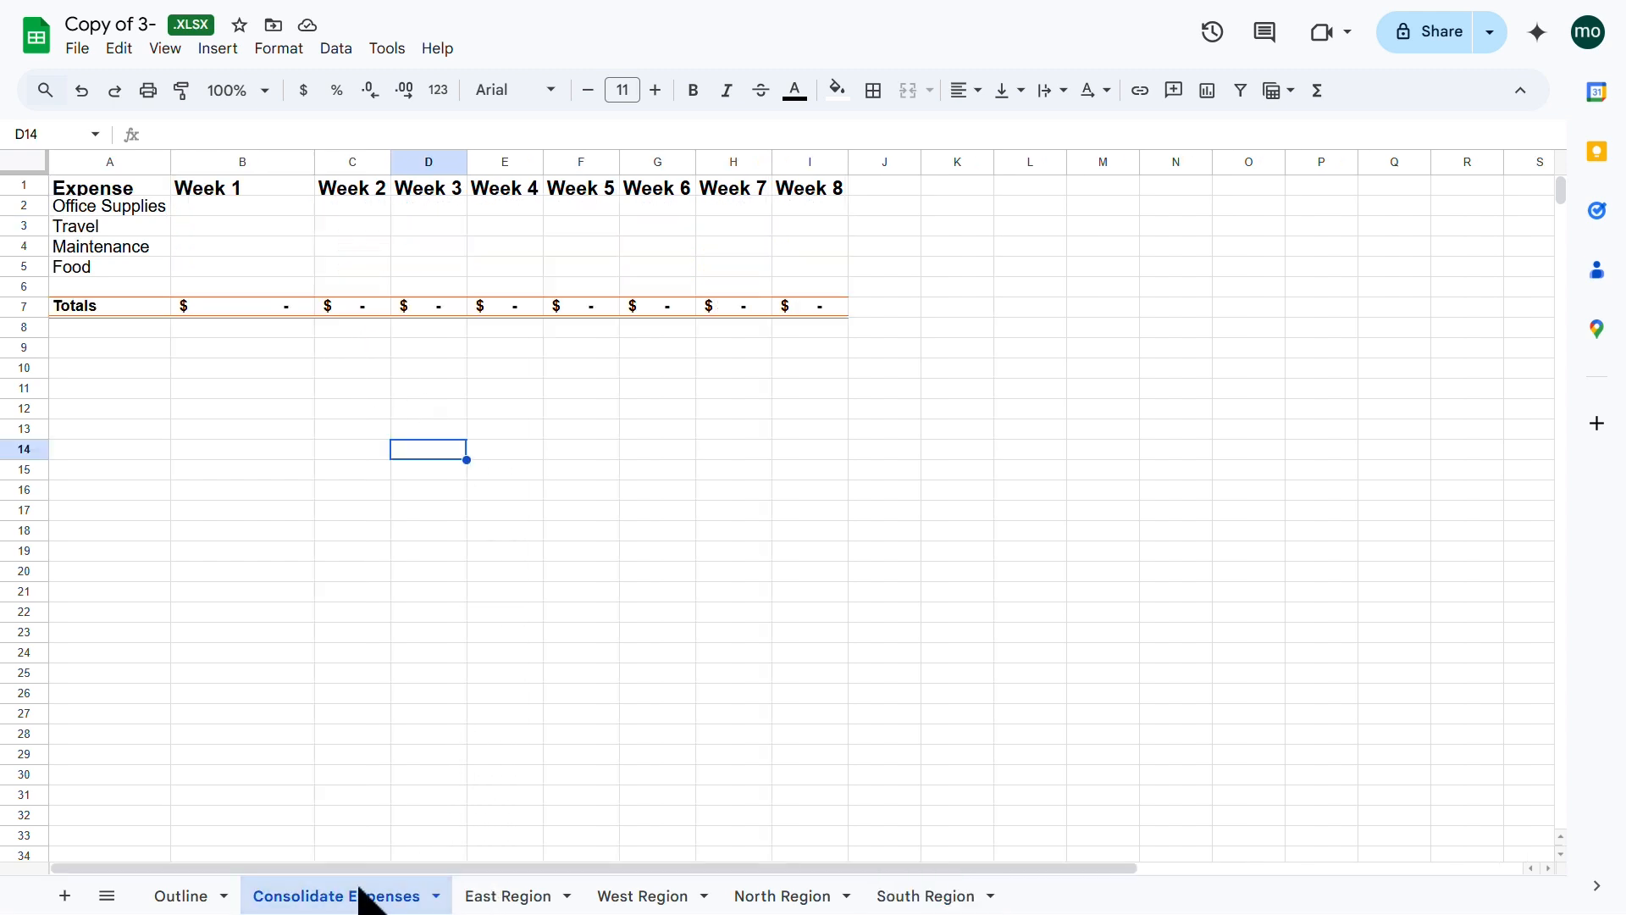
click(277, 207)
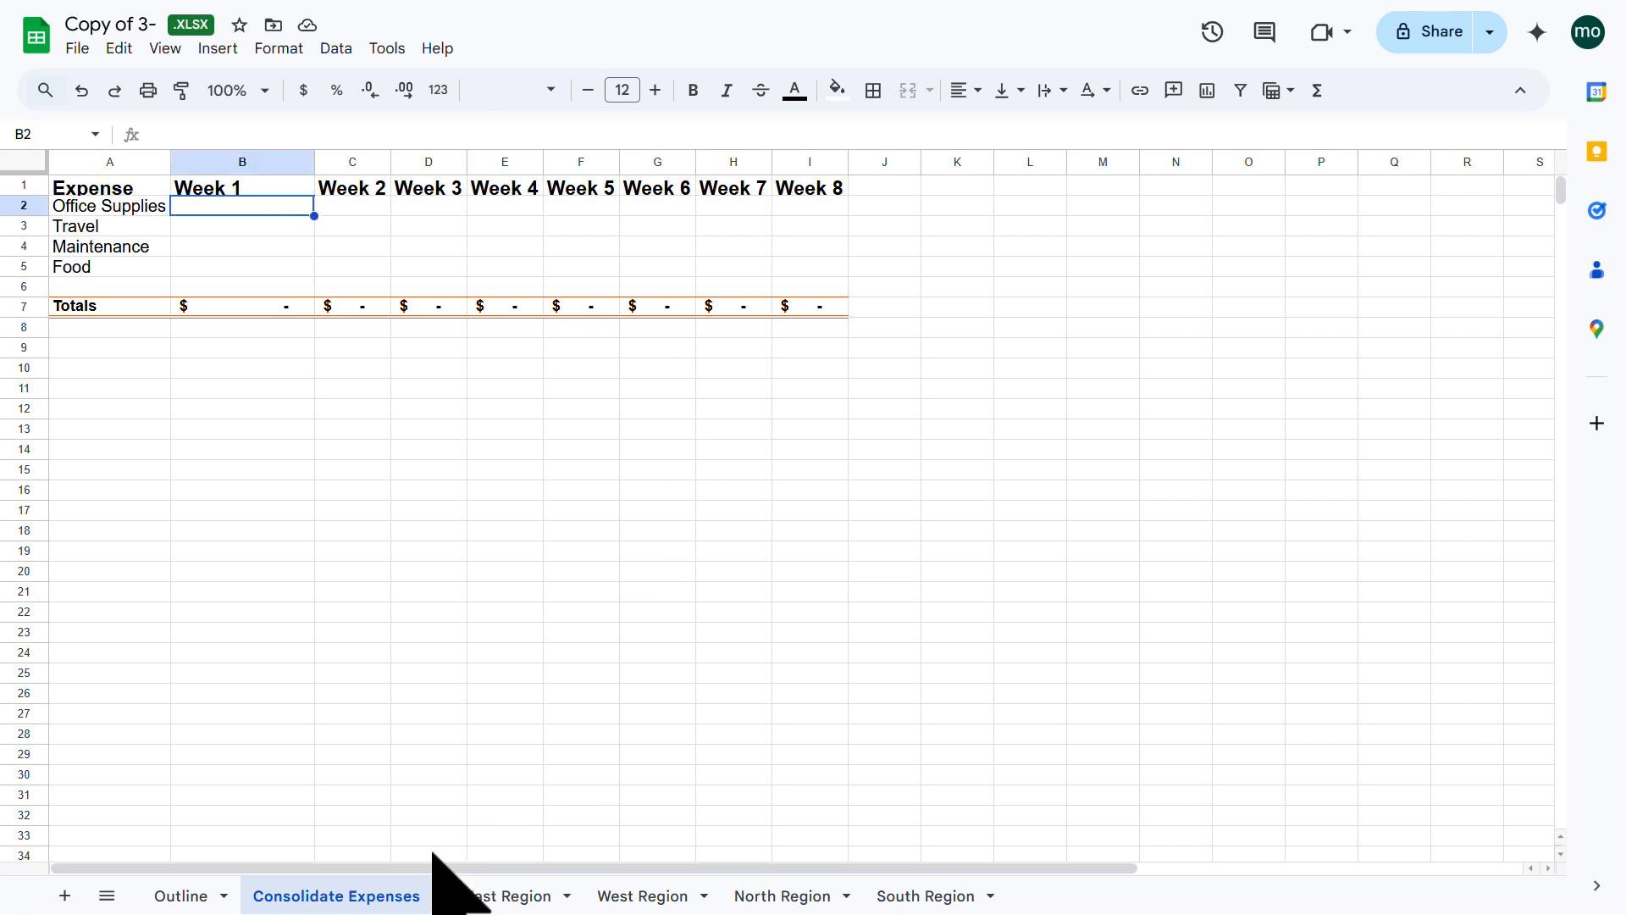
click(512, 902)
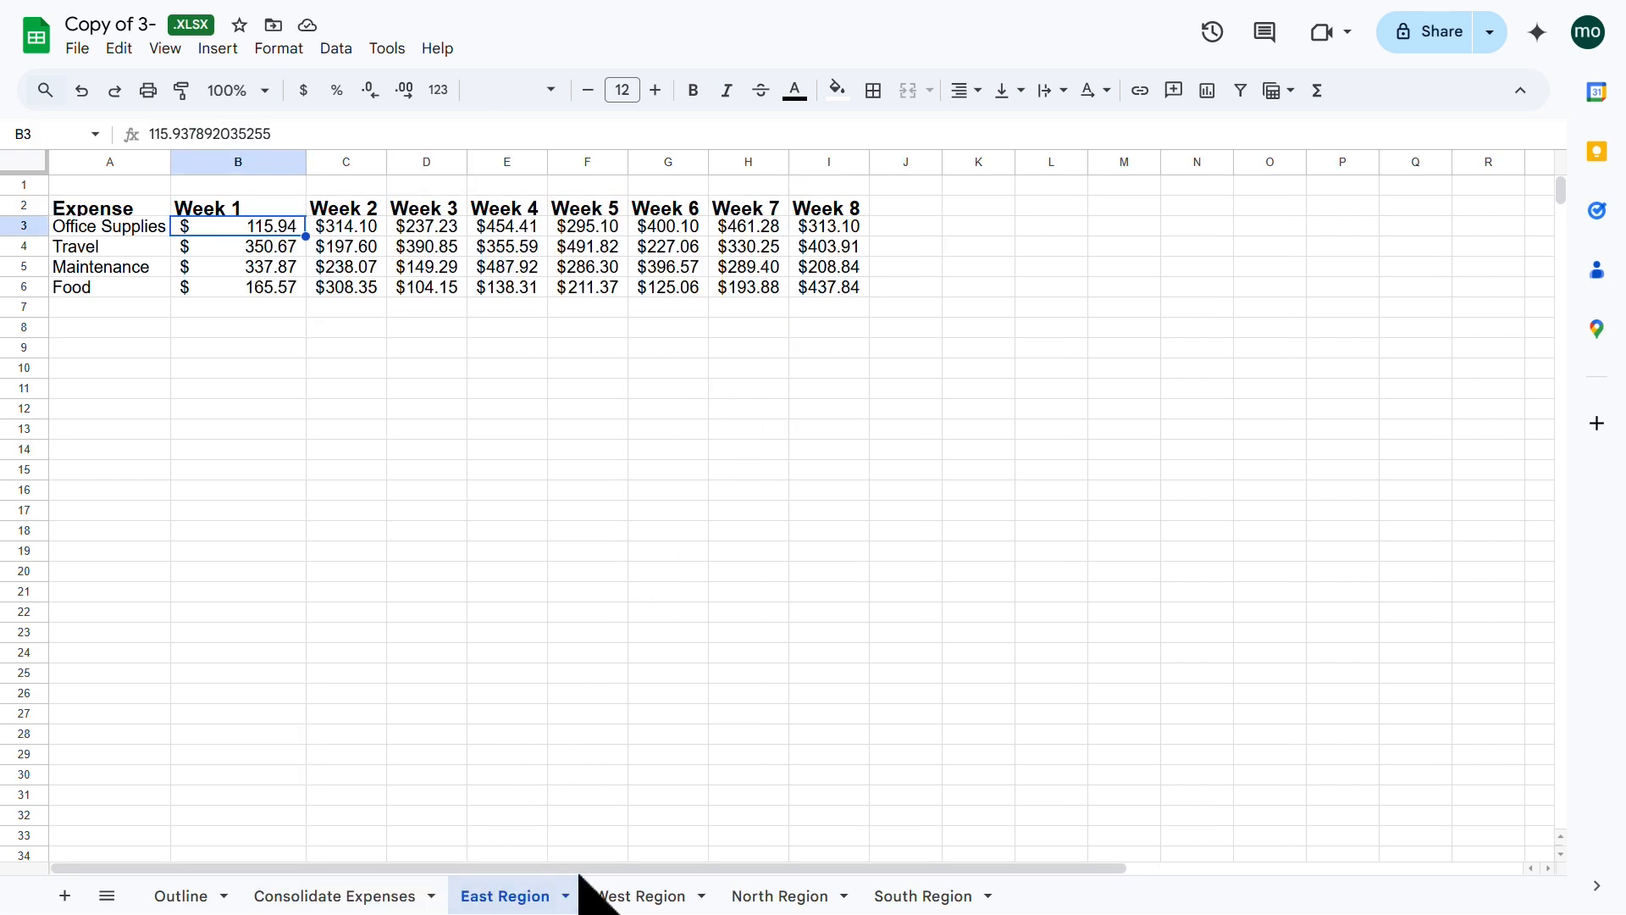
click(647, 896)
click(745, 896)
click(403, 900)
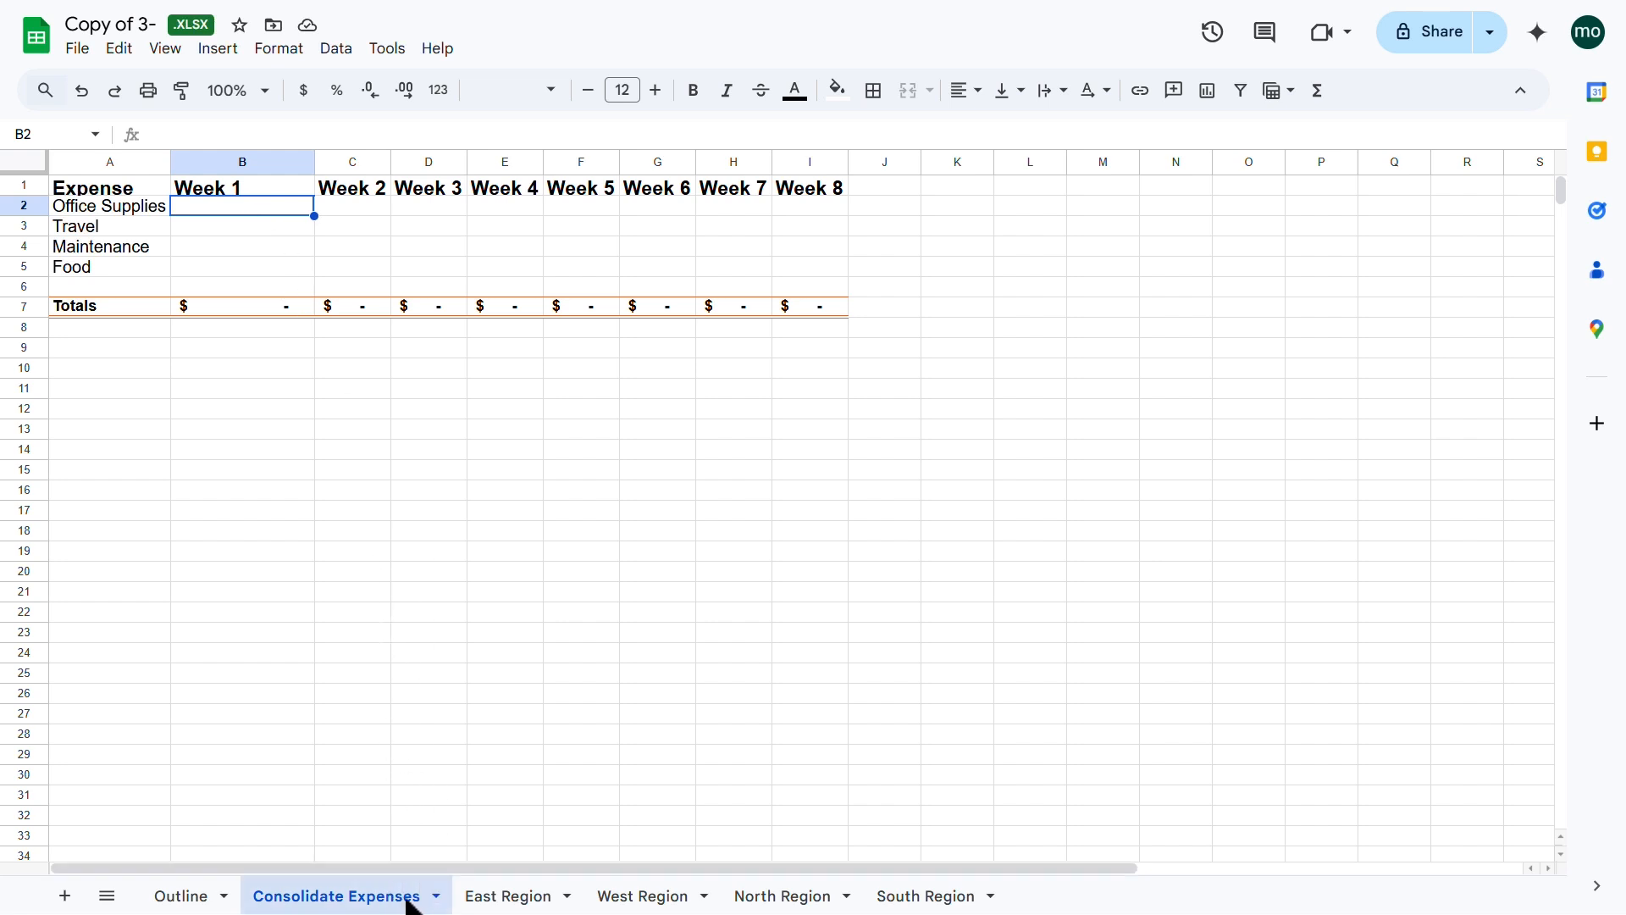
Step: Colour the Consolidate Expenses sheet tab red
click(436, 897)
mouse_move(392, 702)
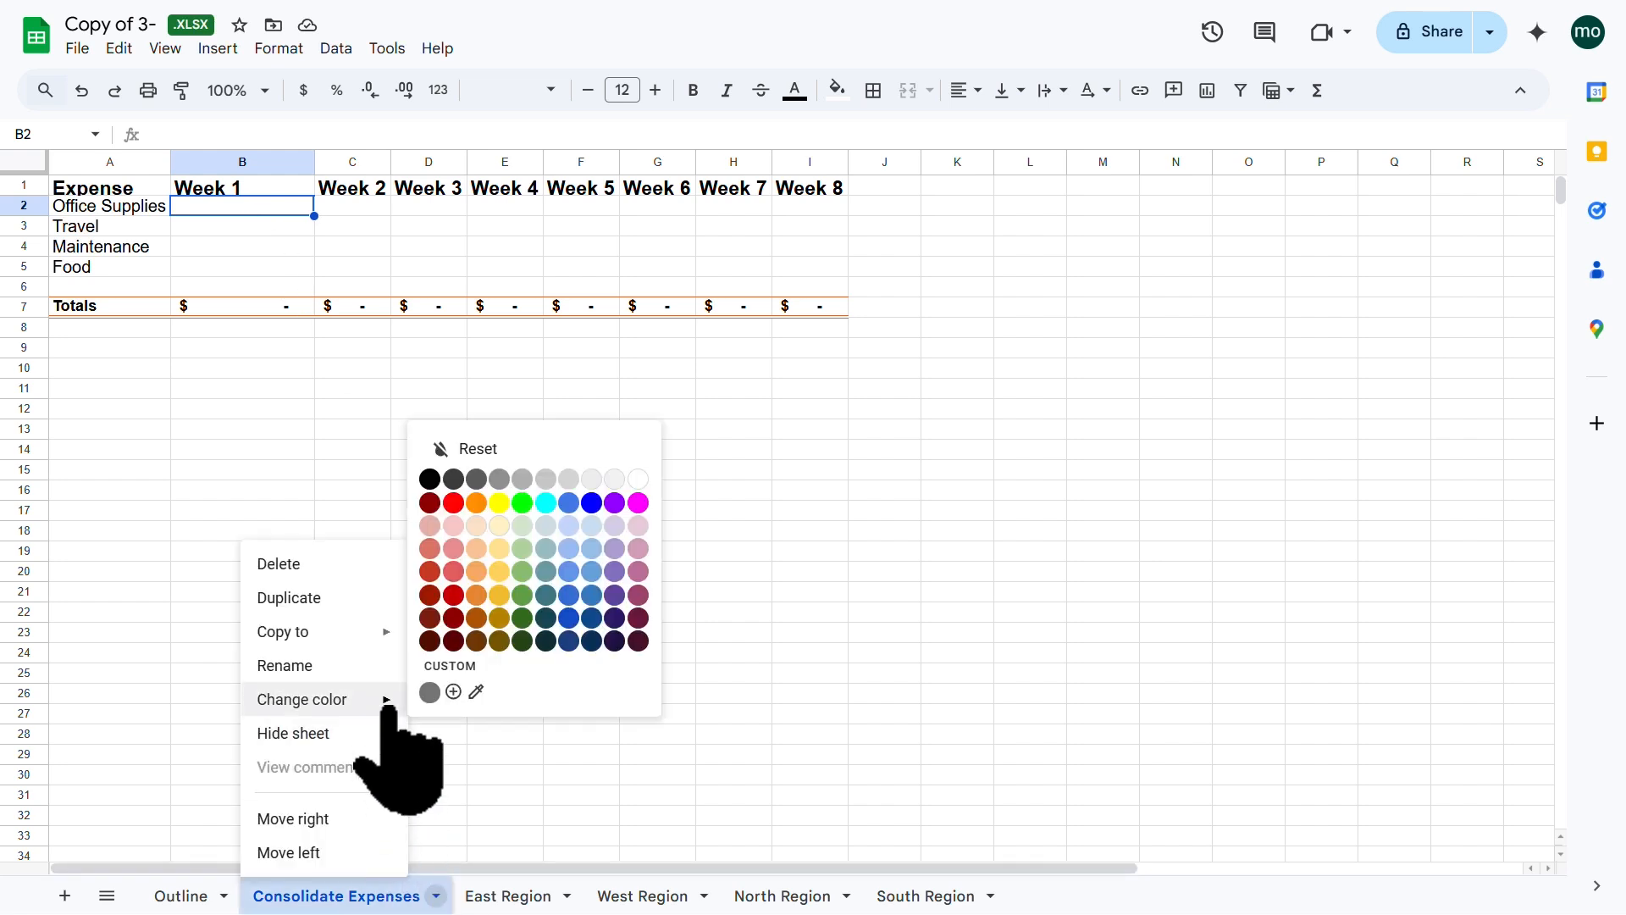
click(453, 502)
click(508, 673)
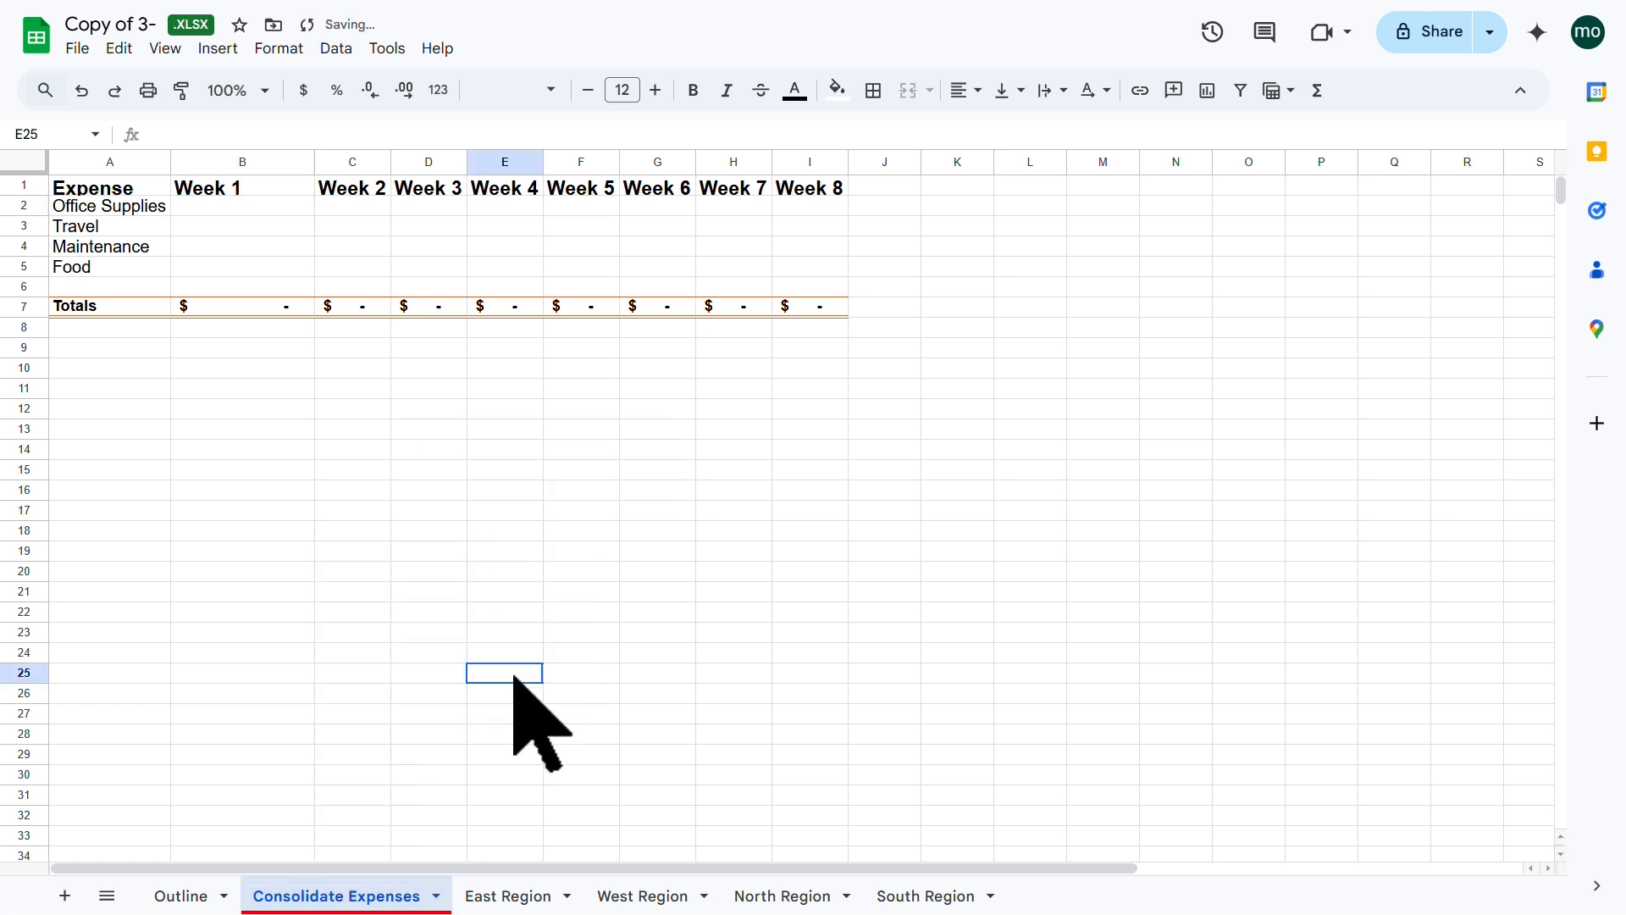
Step: Select Consolidate Expenses cell B2 and begin a formula with =
click(495, 896)
click(393, 897)
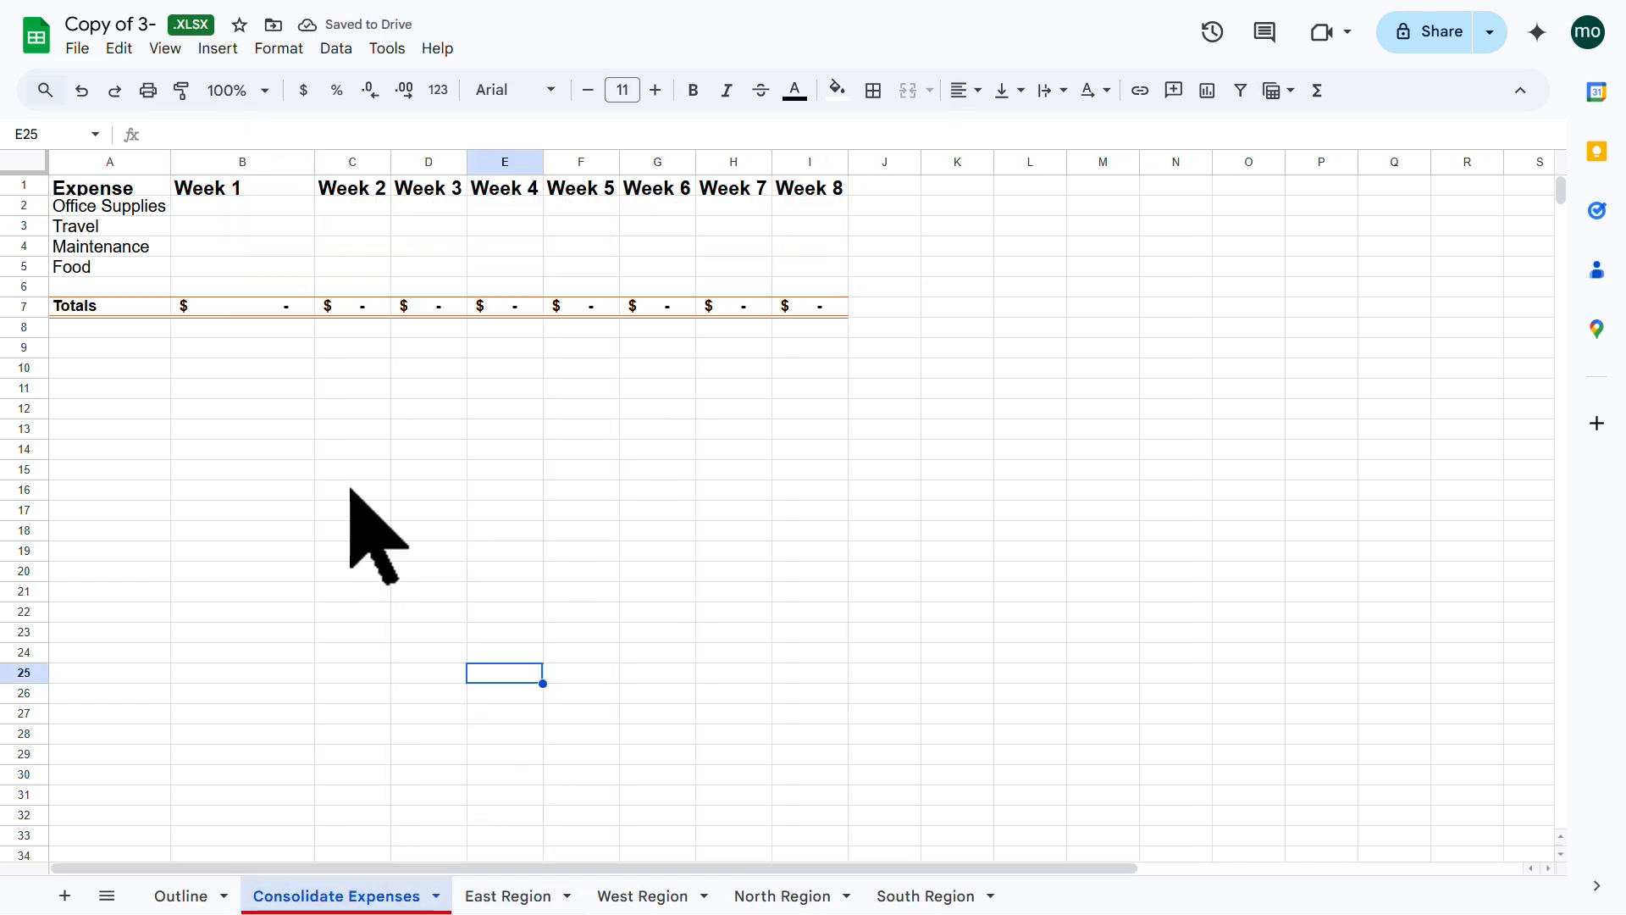
click(262, 211)
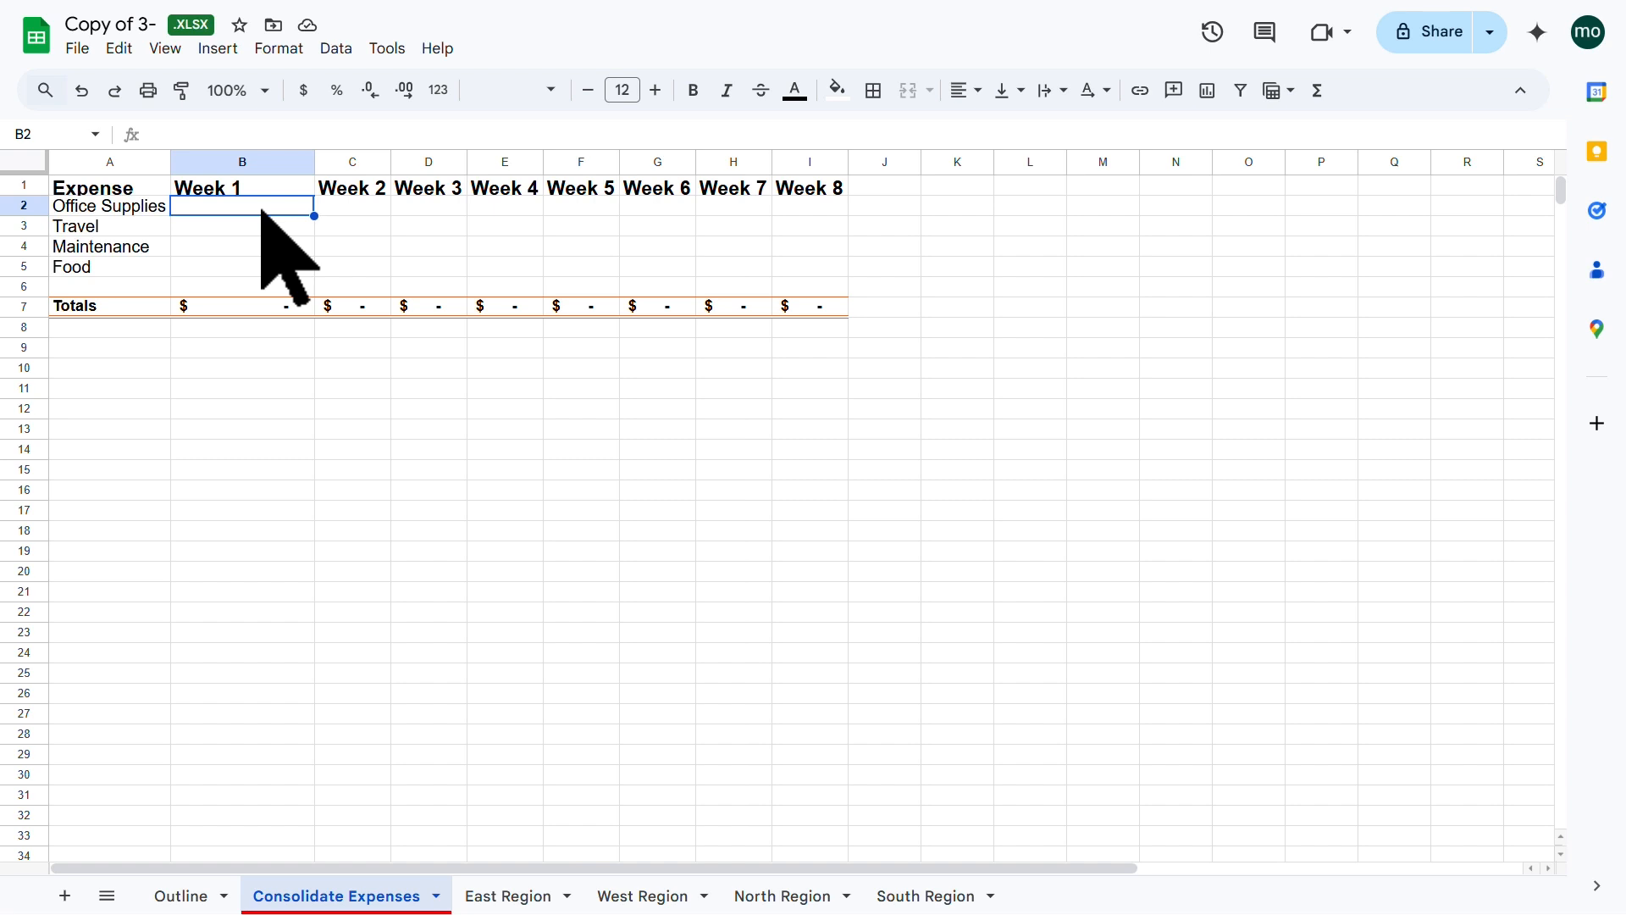
text(=)
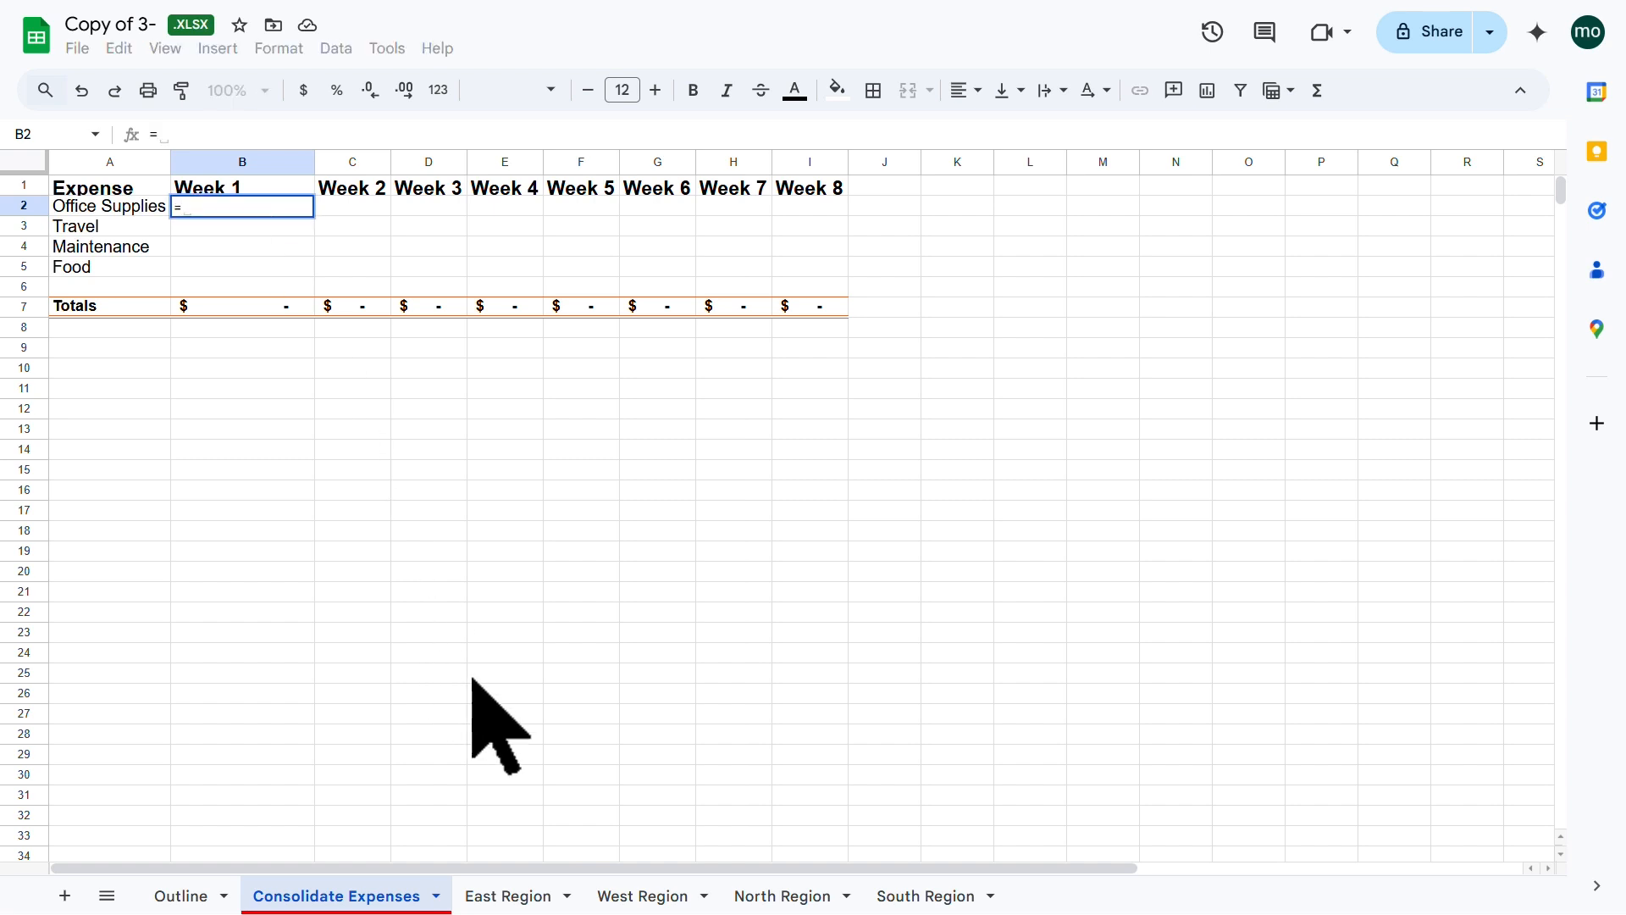
Step: Sum B3 from the East, West, North and South Region sheets in B2, giving $1,459.98
click(536, 896)
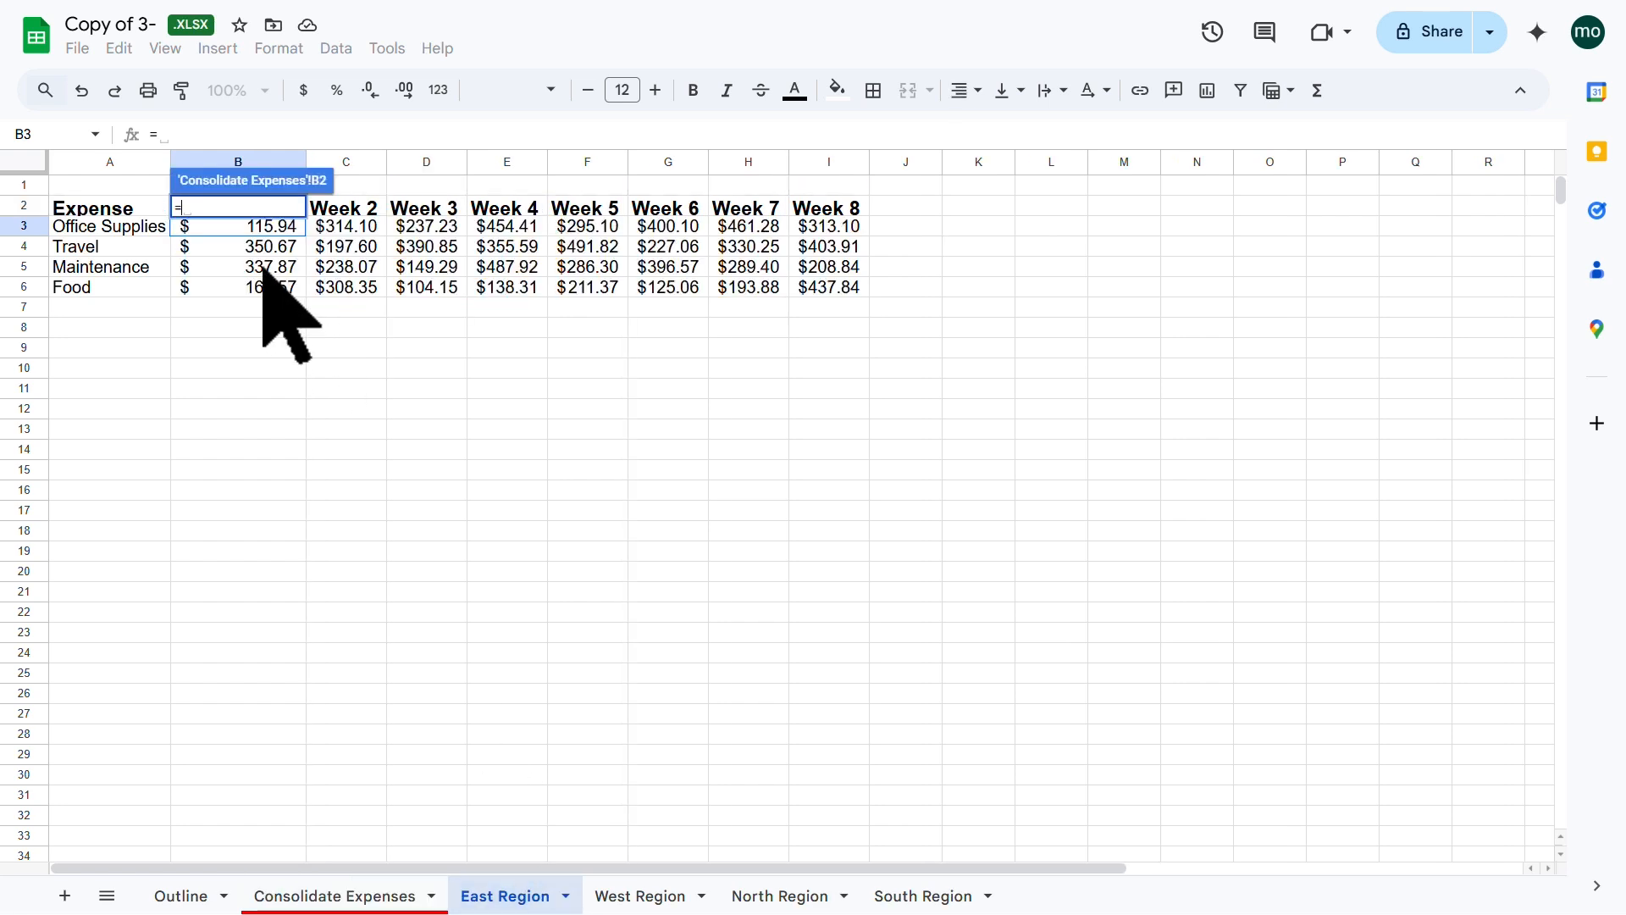
click(247, 227)
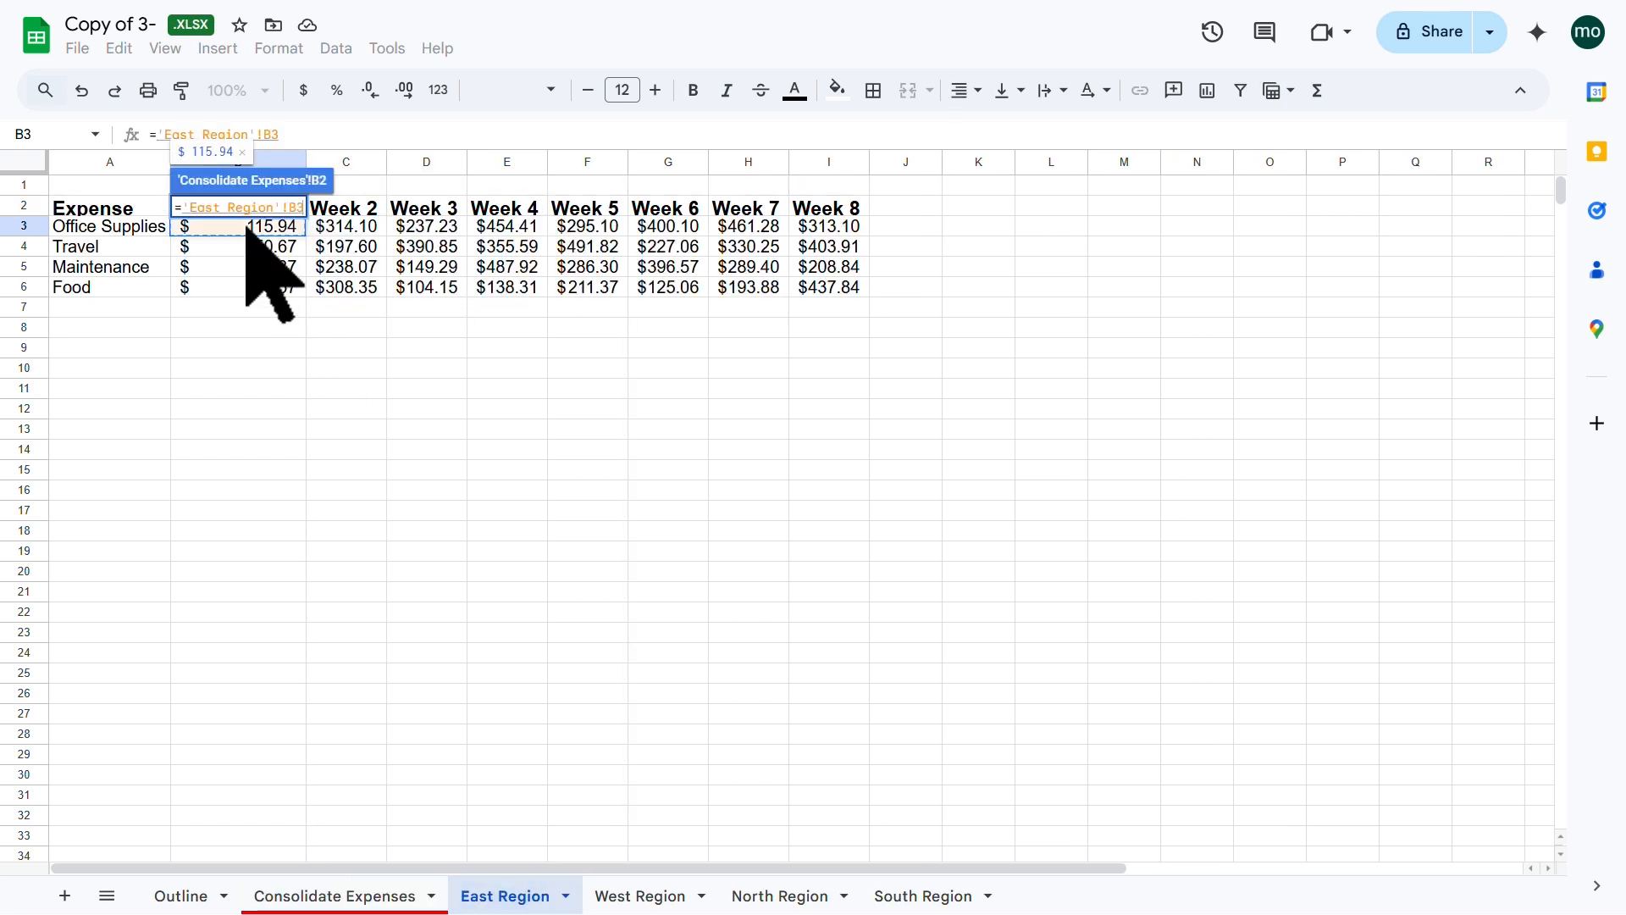
text(+)
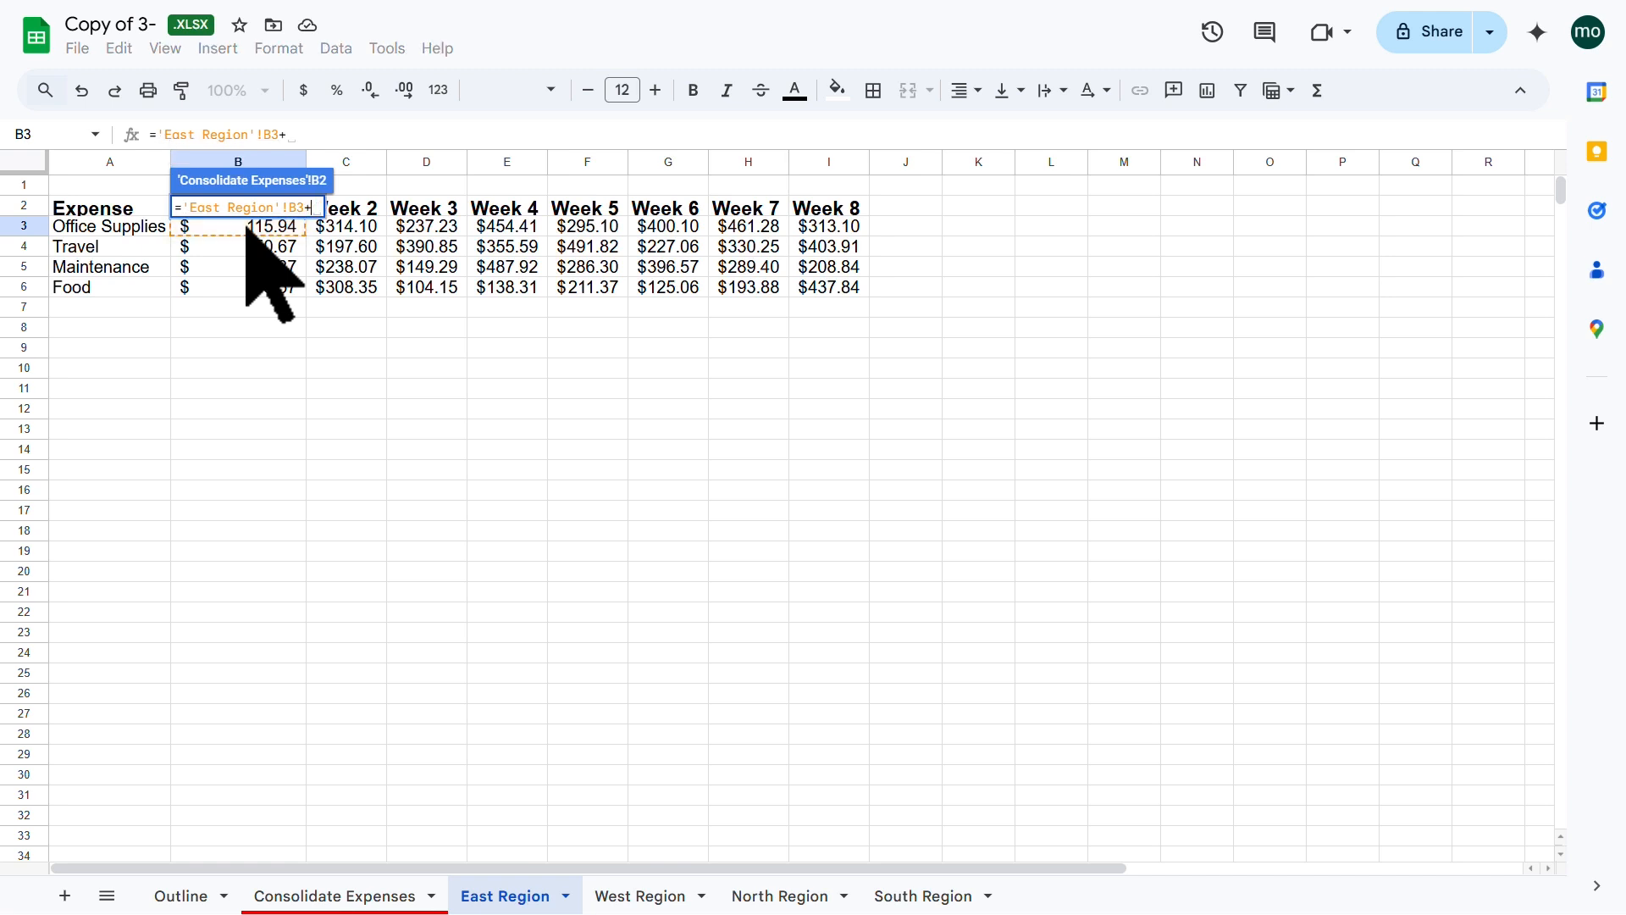
click(650, 896)
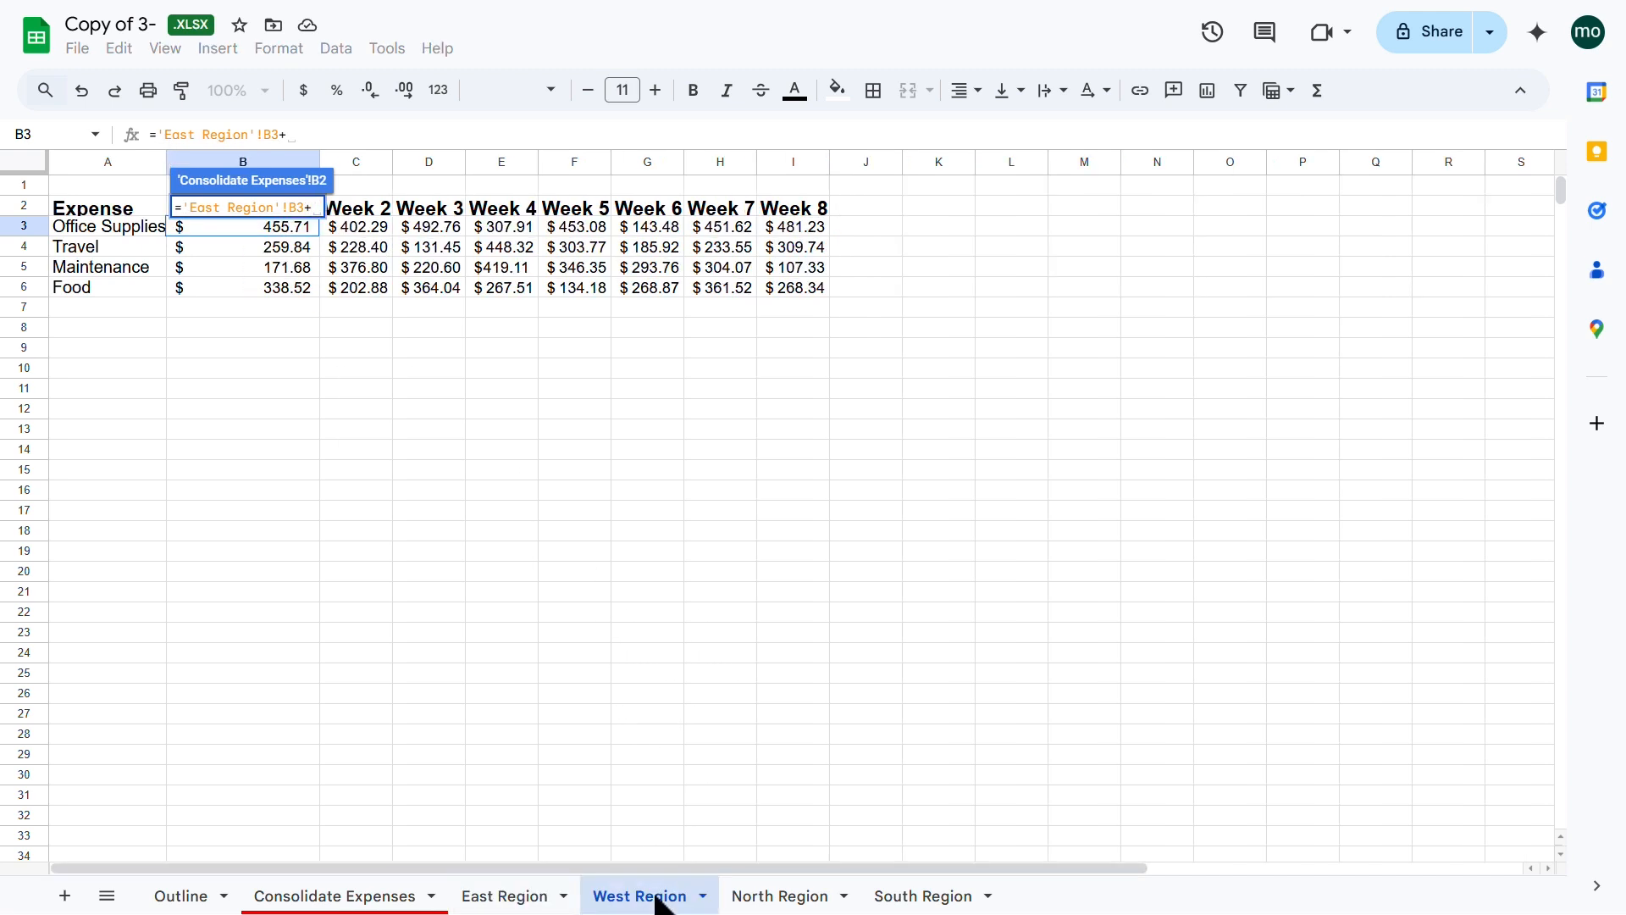
click(280, 231)
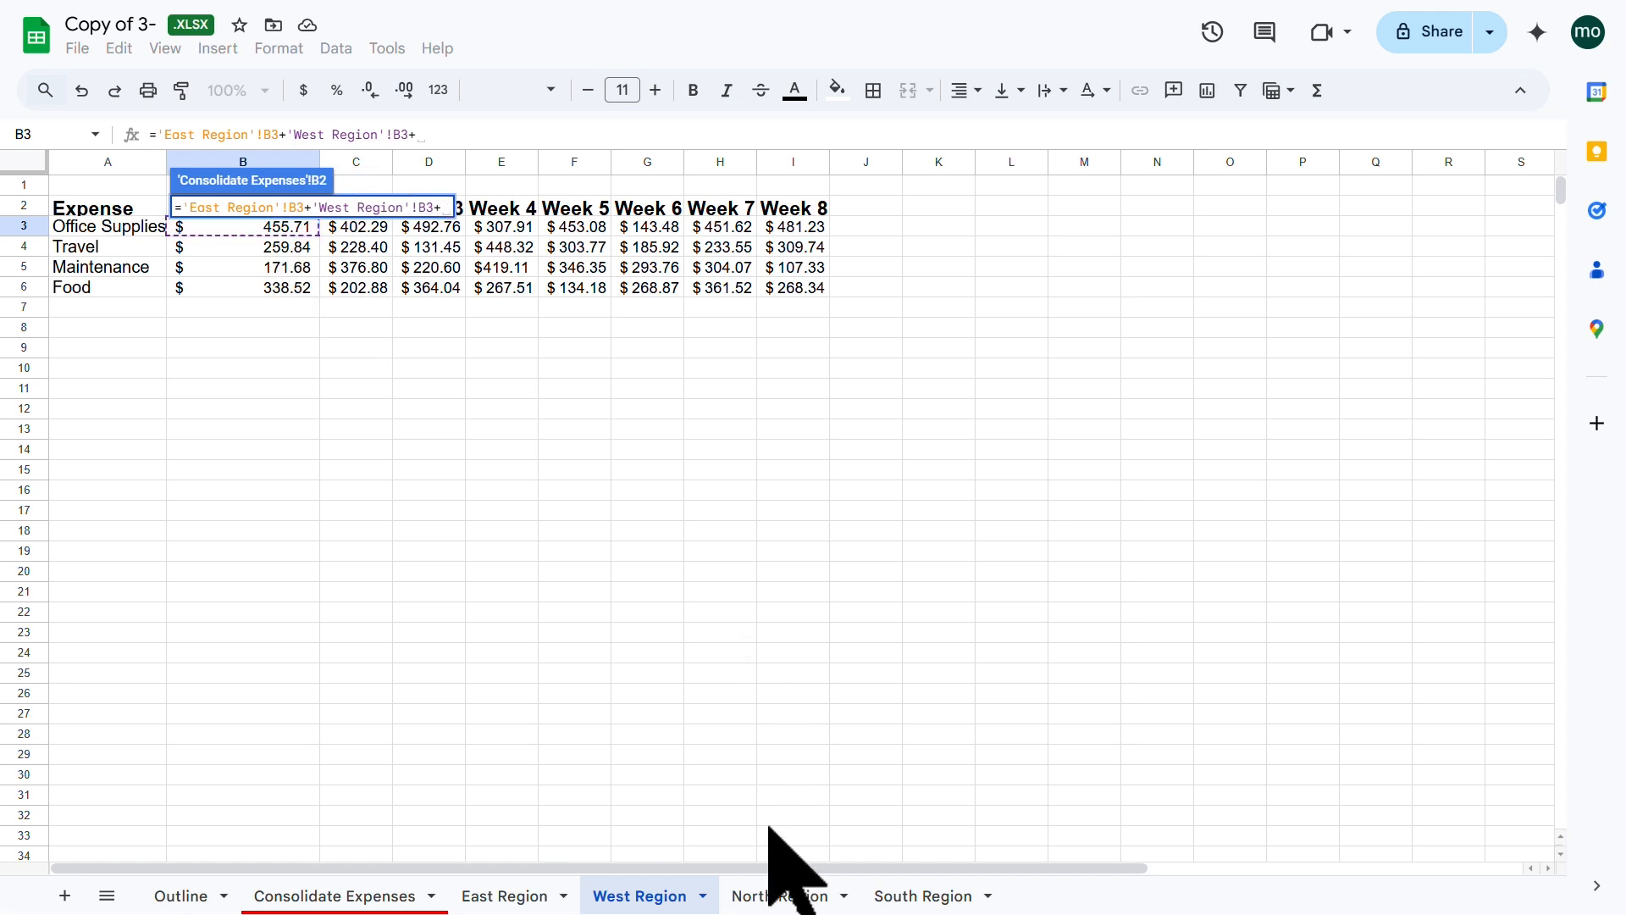
click(773, 896)
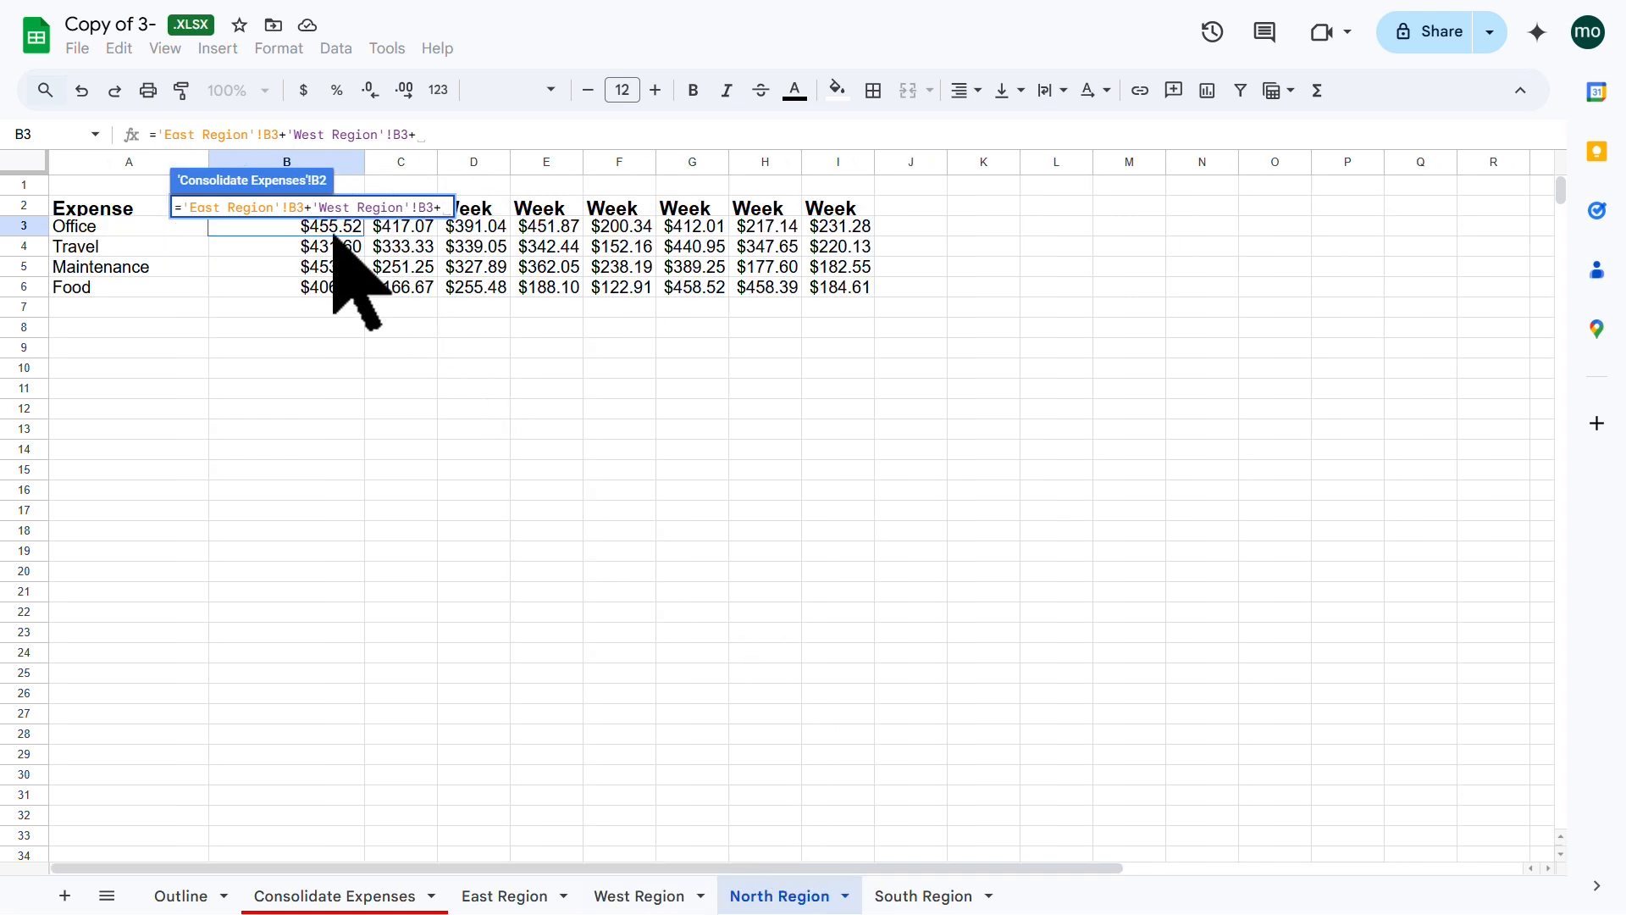
click(315, 273)
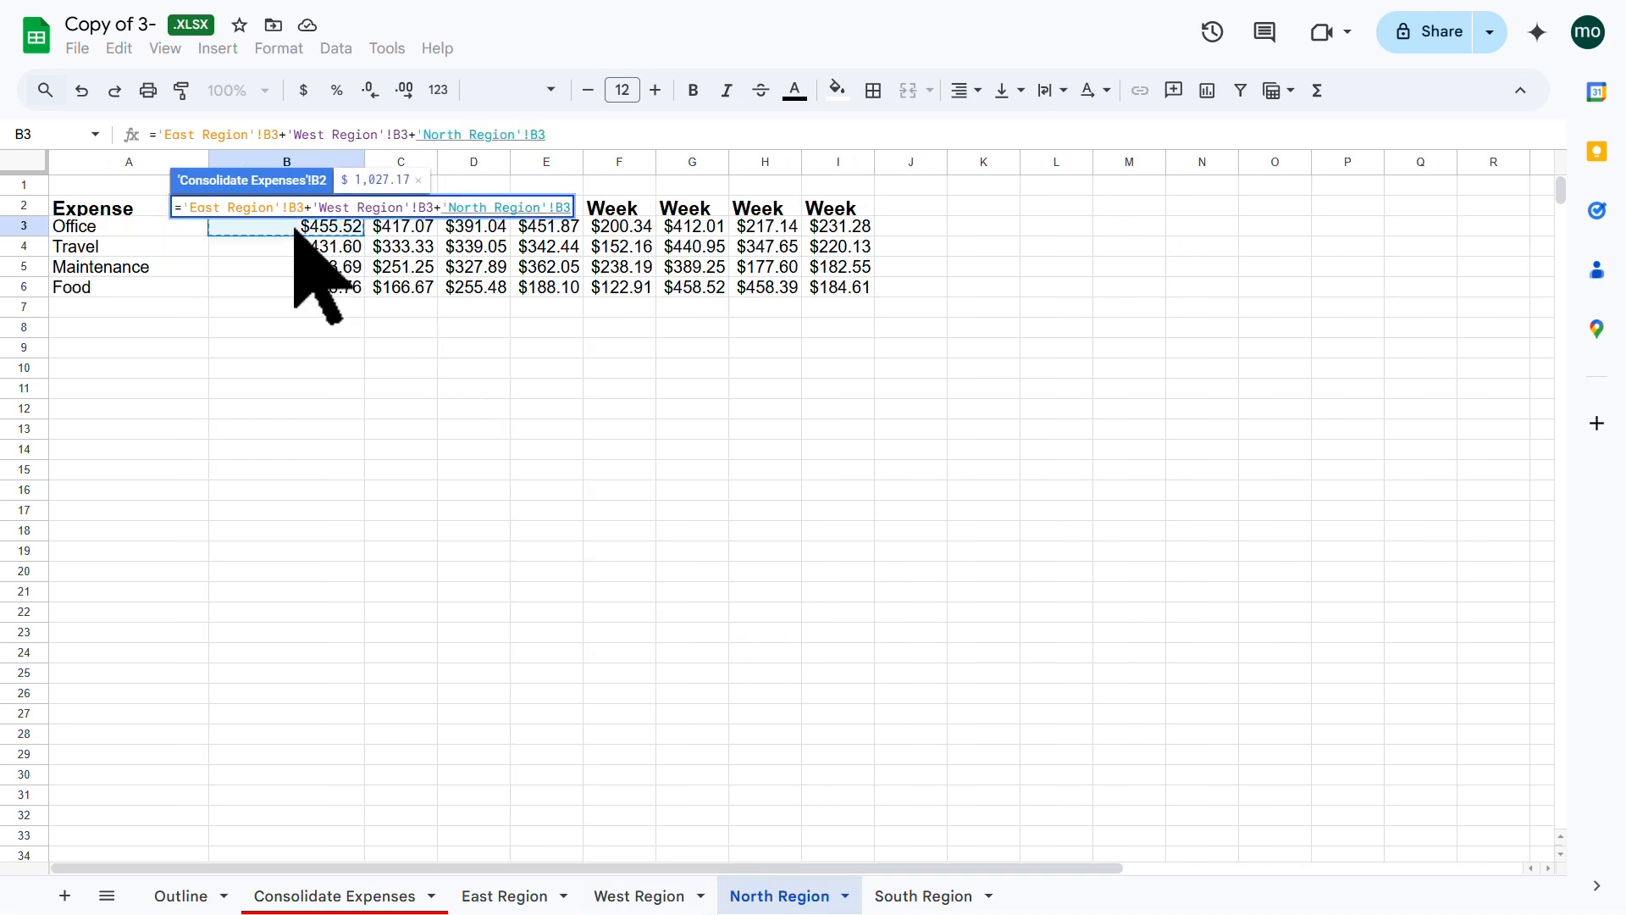
text(+)
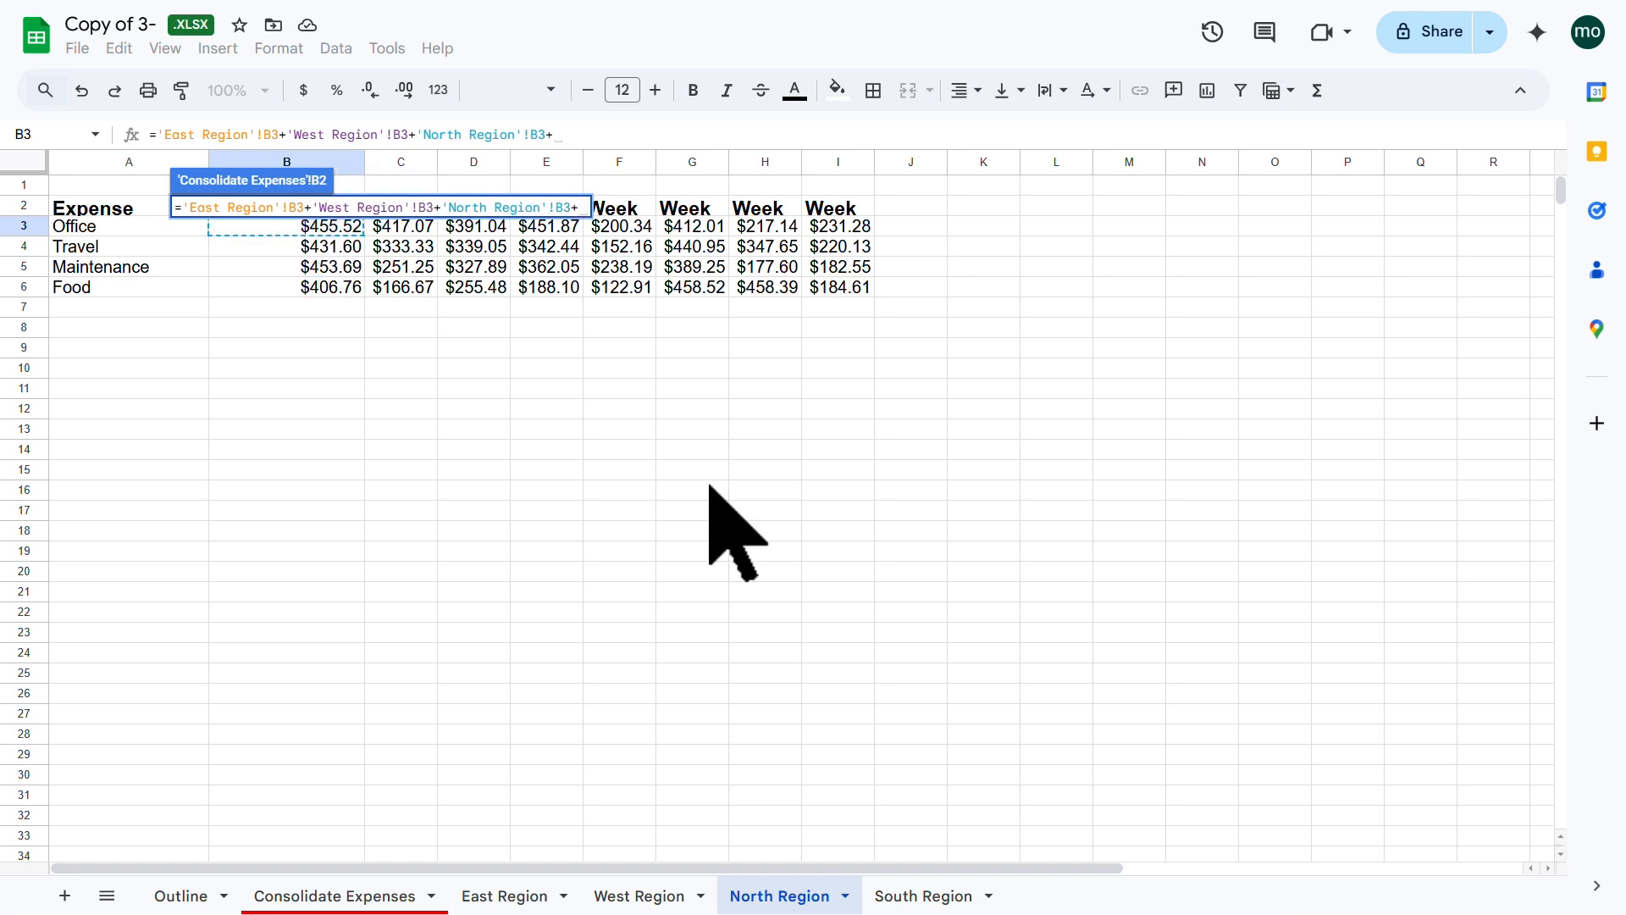
click(918, 889)
click(314, 231)
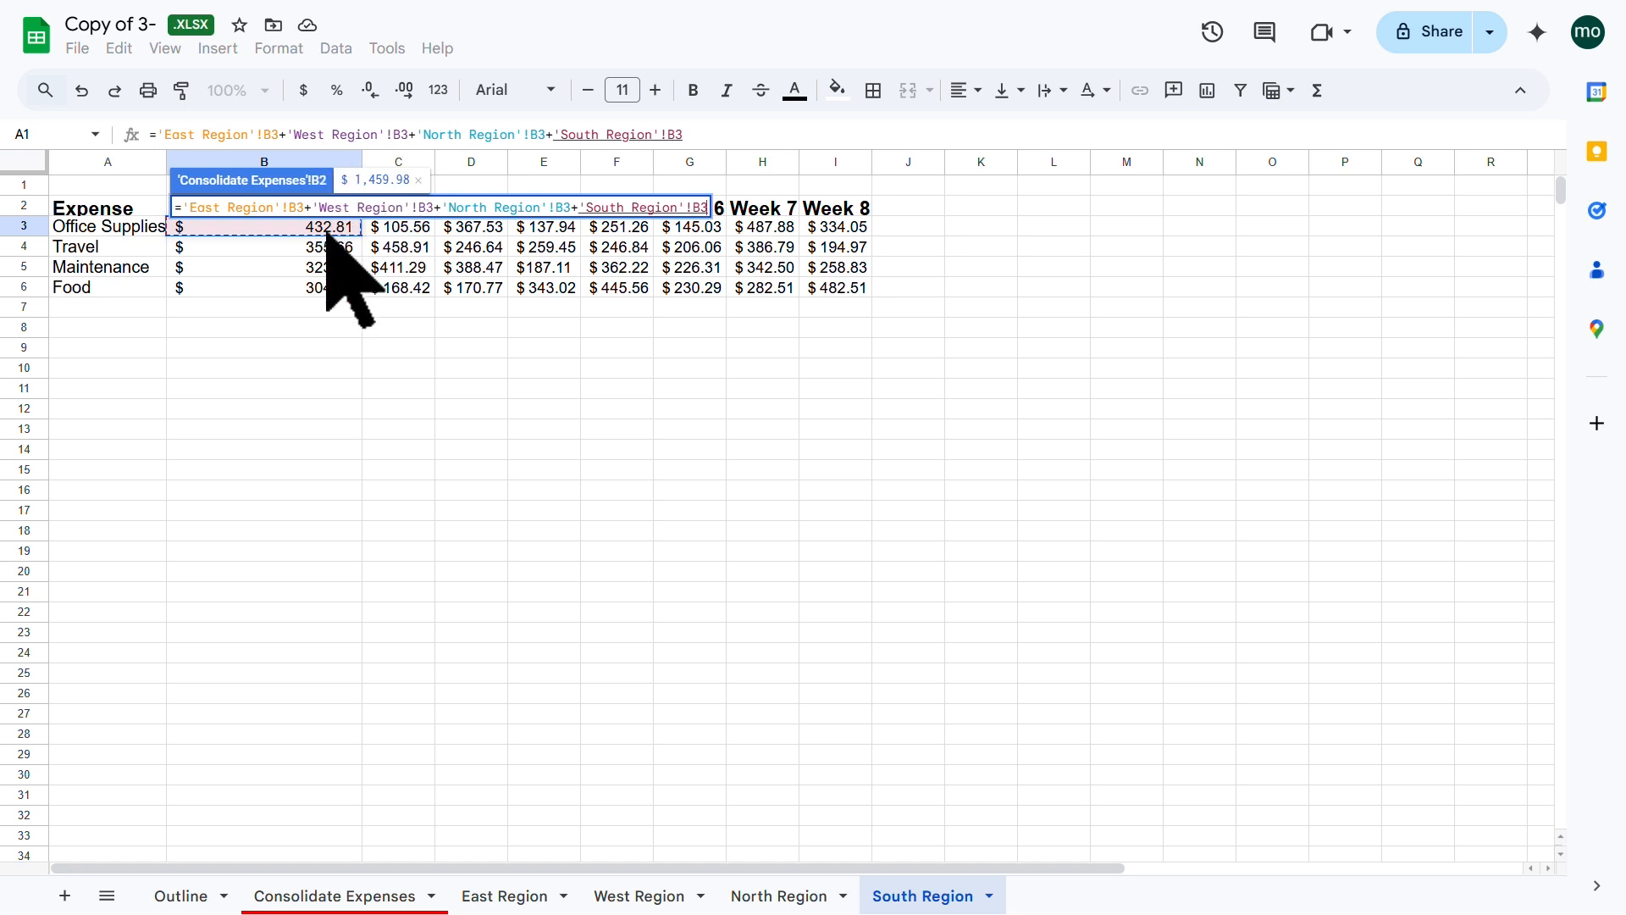
key(Return)
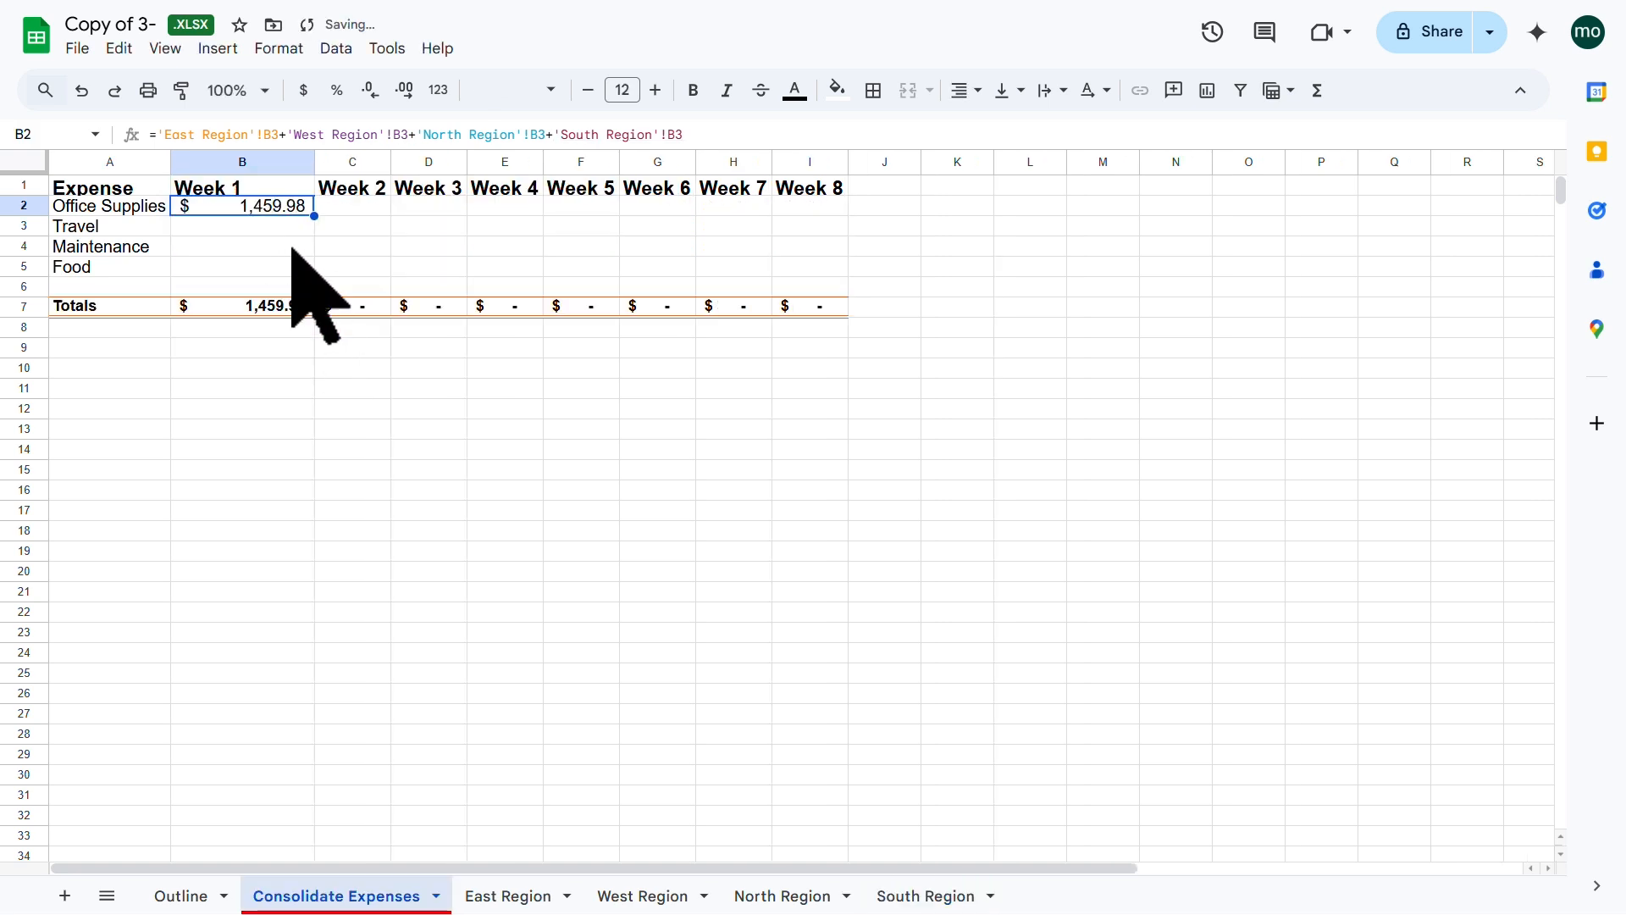
click(345, 244)
click(290, 207)
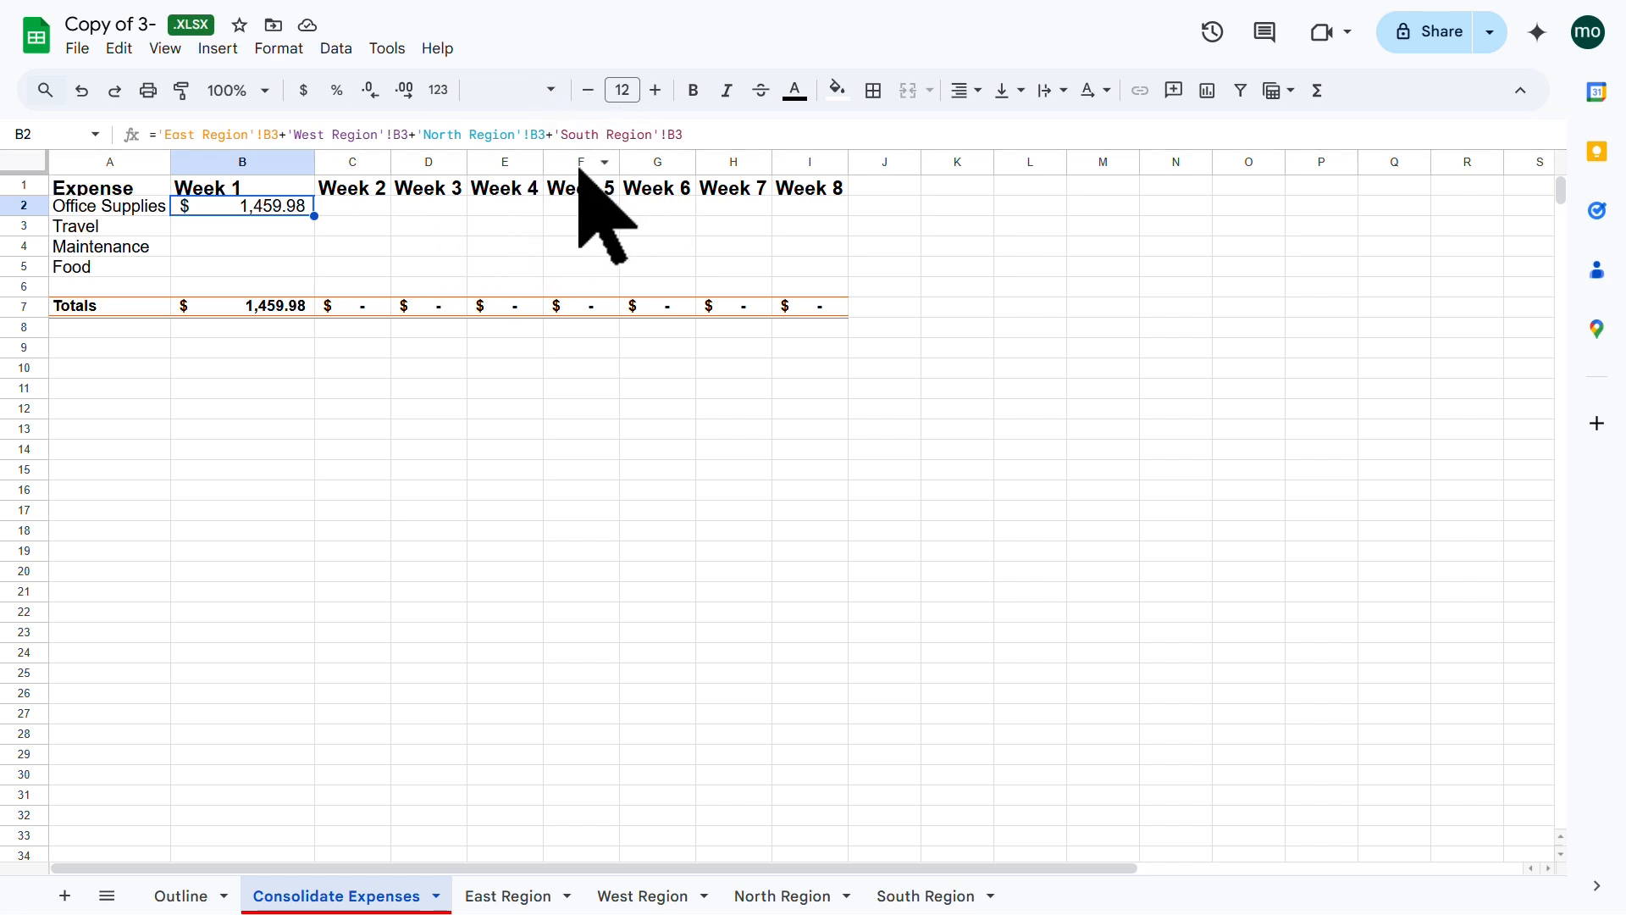
Step: Copy B2's four-region sum formula across Weeks 2–8 into C2:I2
click(287, 230)
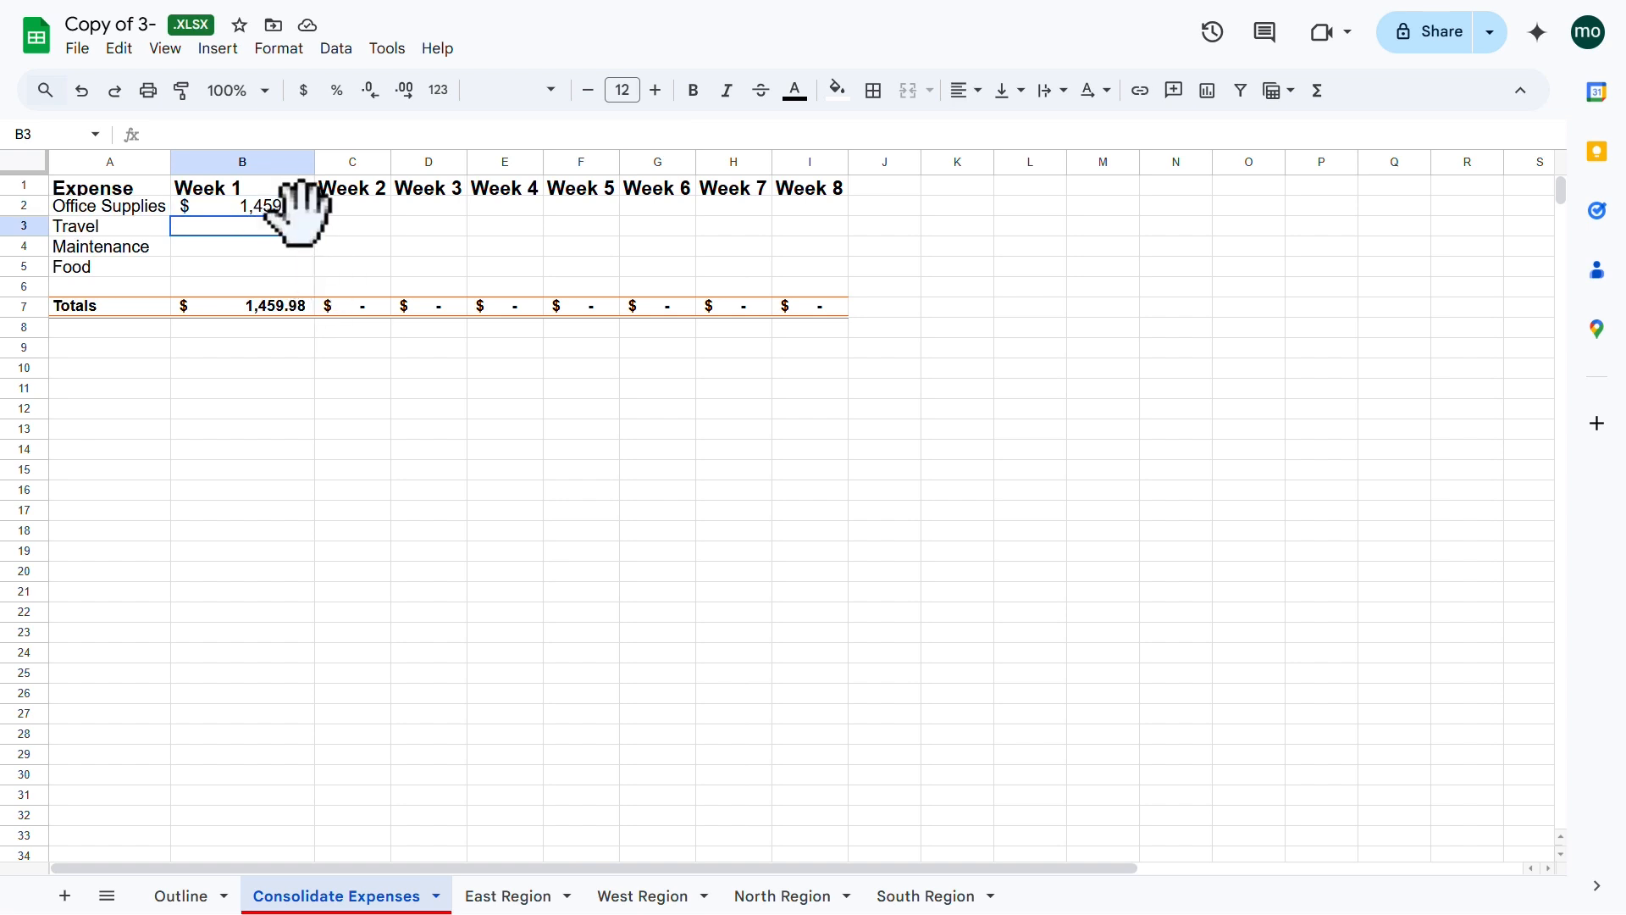
click(291, 205)
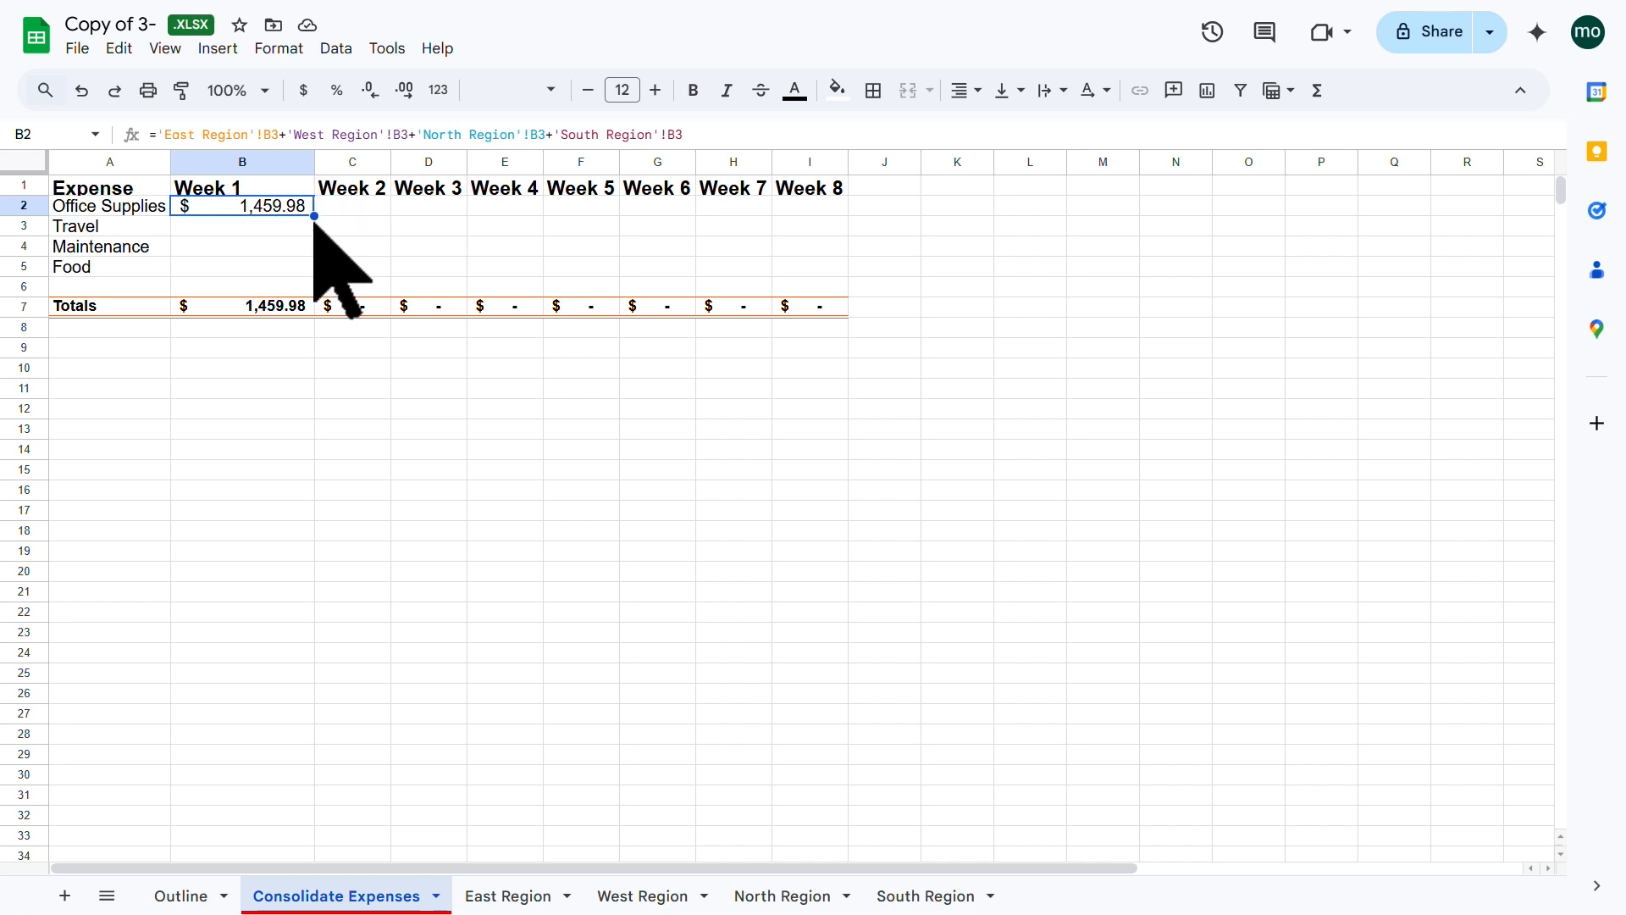
drag(317, 216, 808, 222)
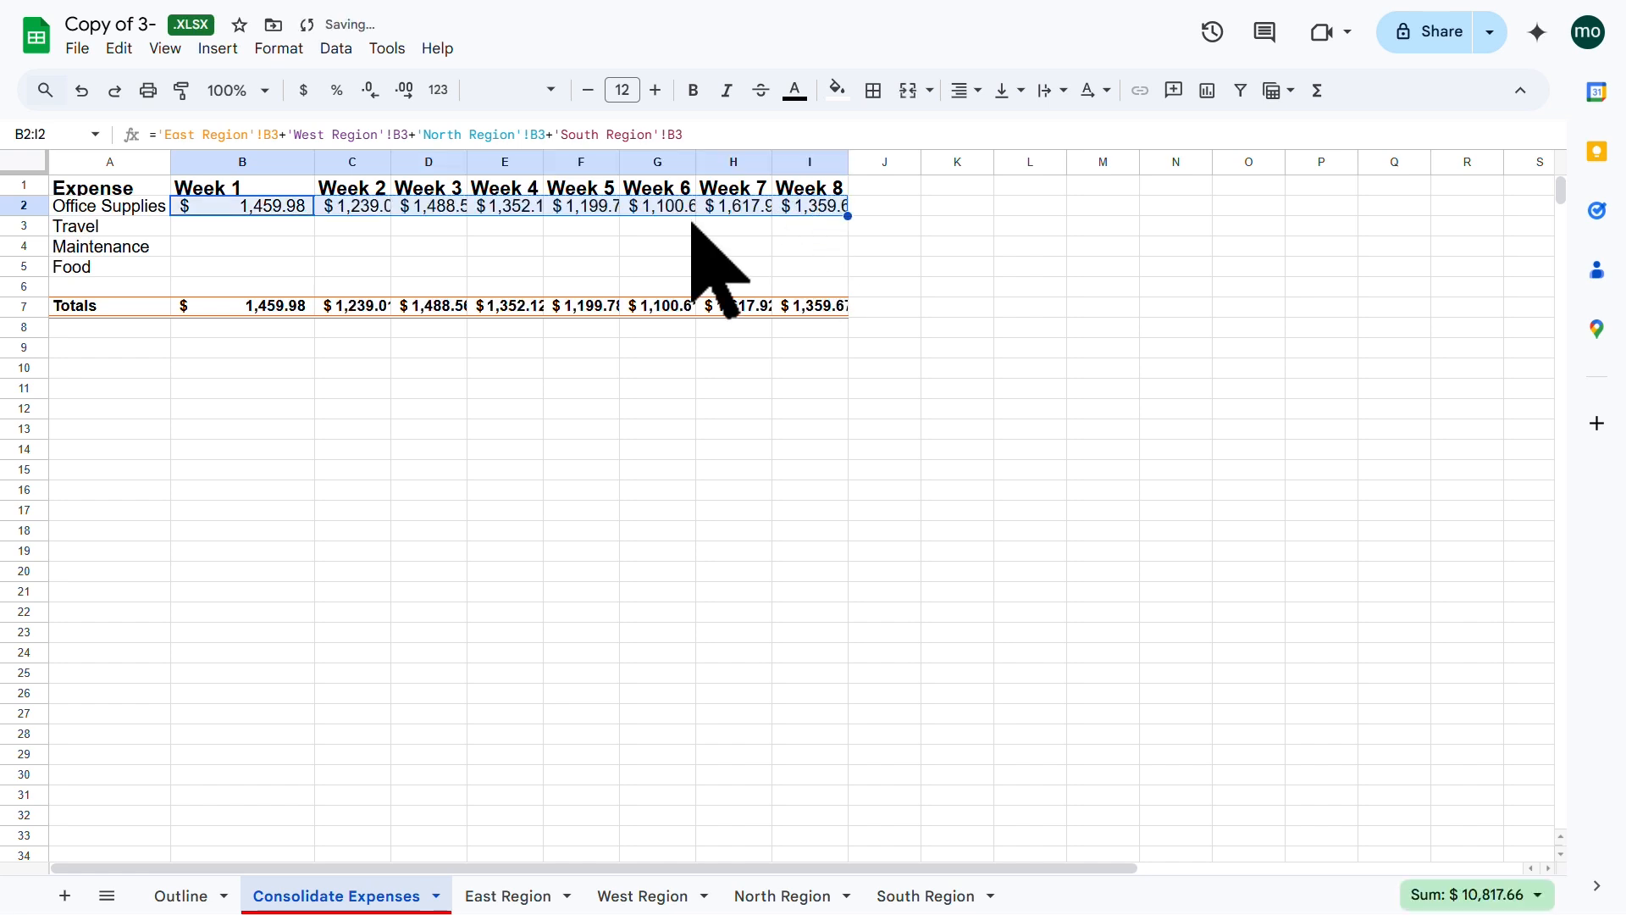
click(356, 204)
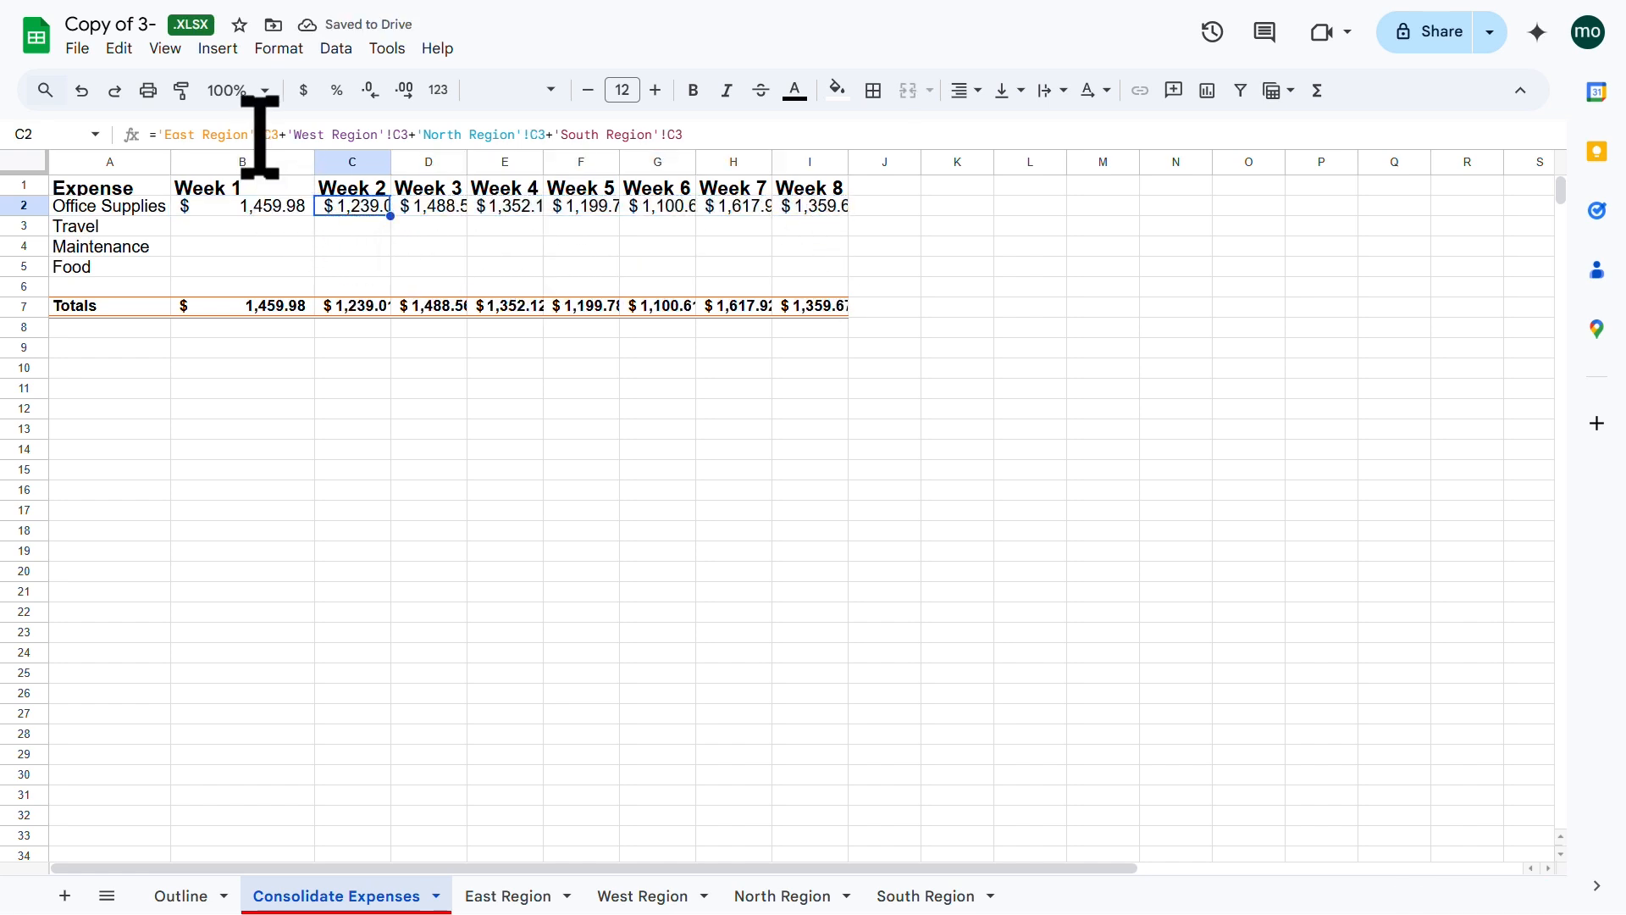
click(445, 208)
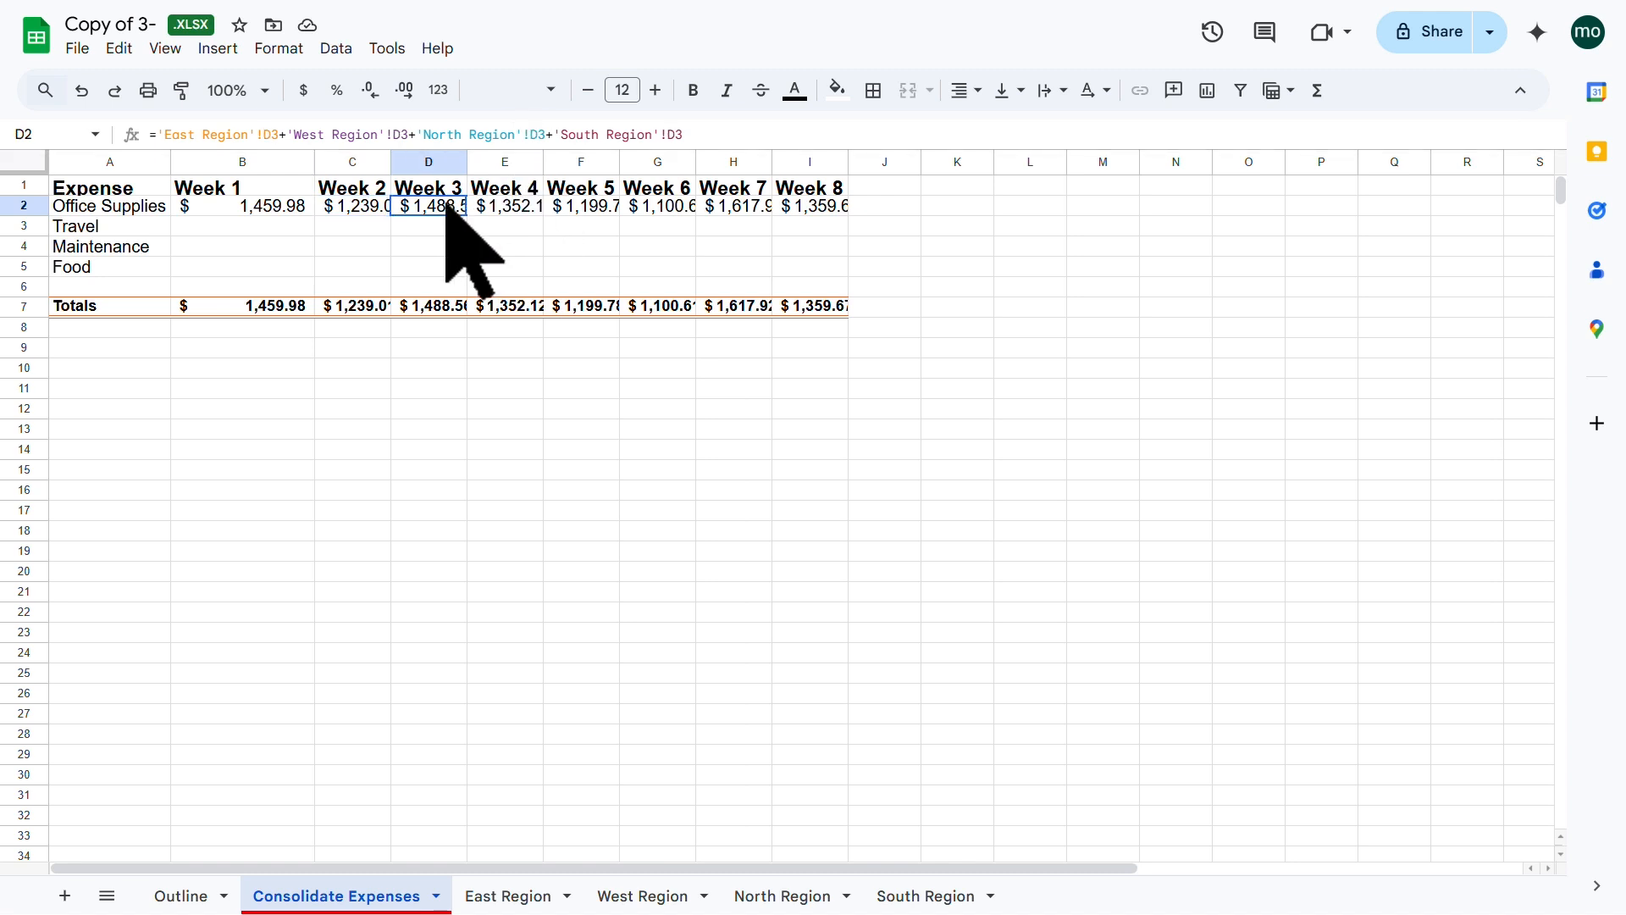
click(506, 193)
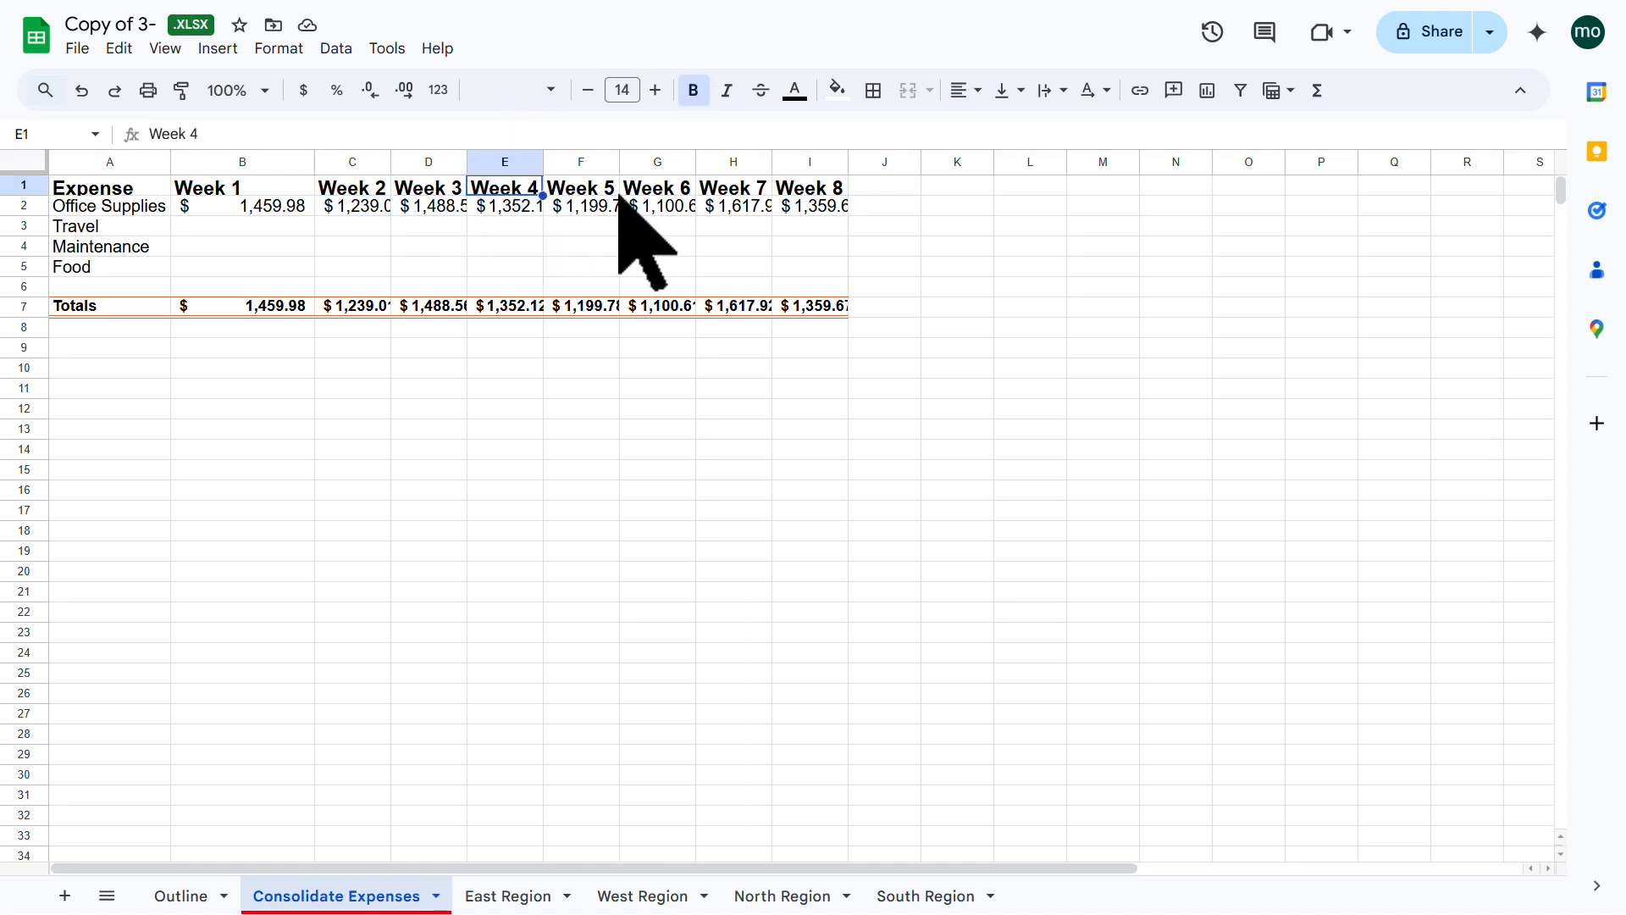
click(527, 251)
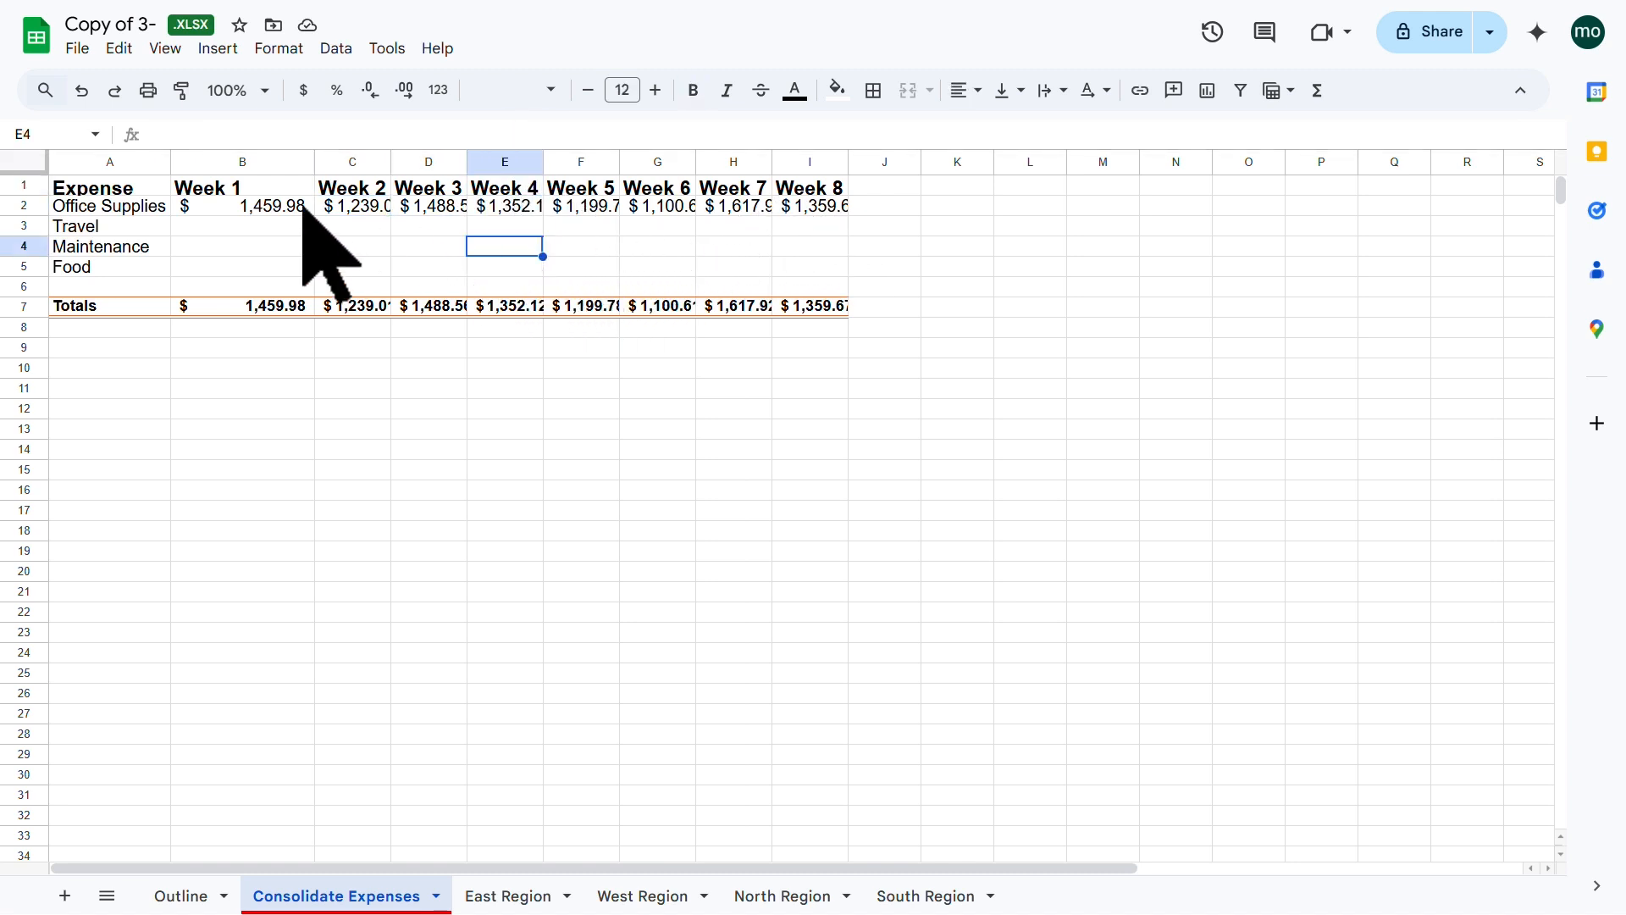
Step: Fill the B2:I2 formulas down to row 5, giving a Week 1 total of $5,359.62
drag(279, 206, 848, 267)
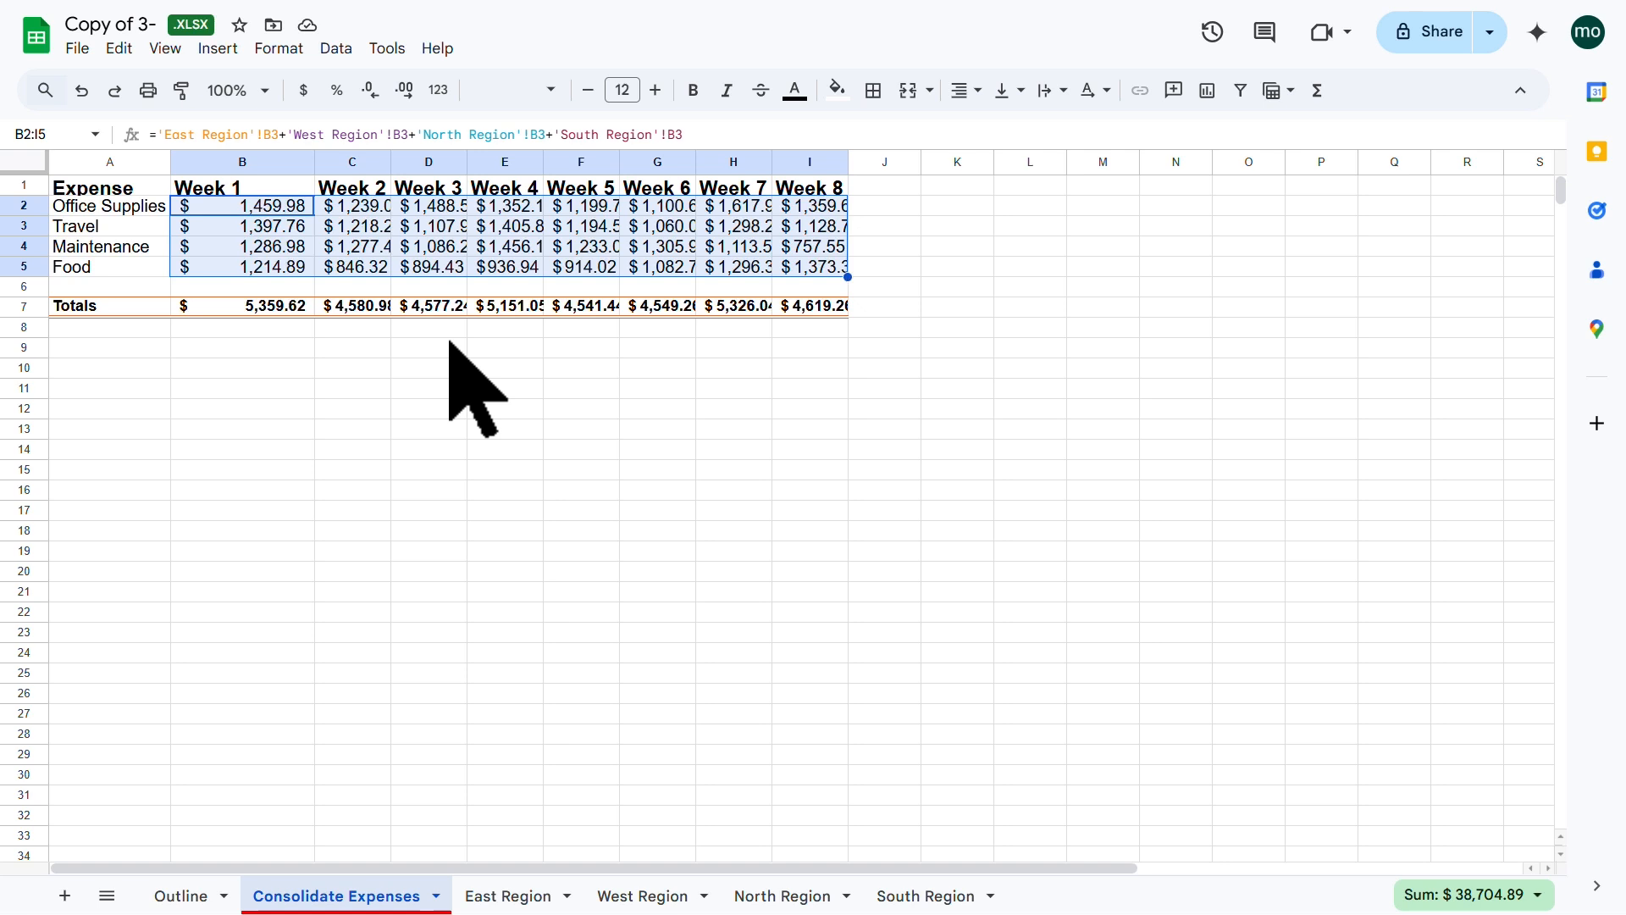
click(419, 247)
click(23, 161)
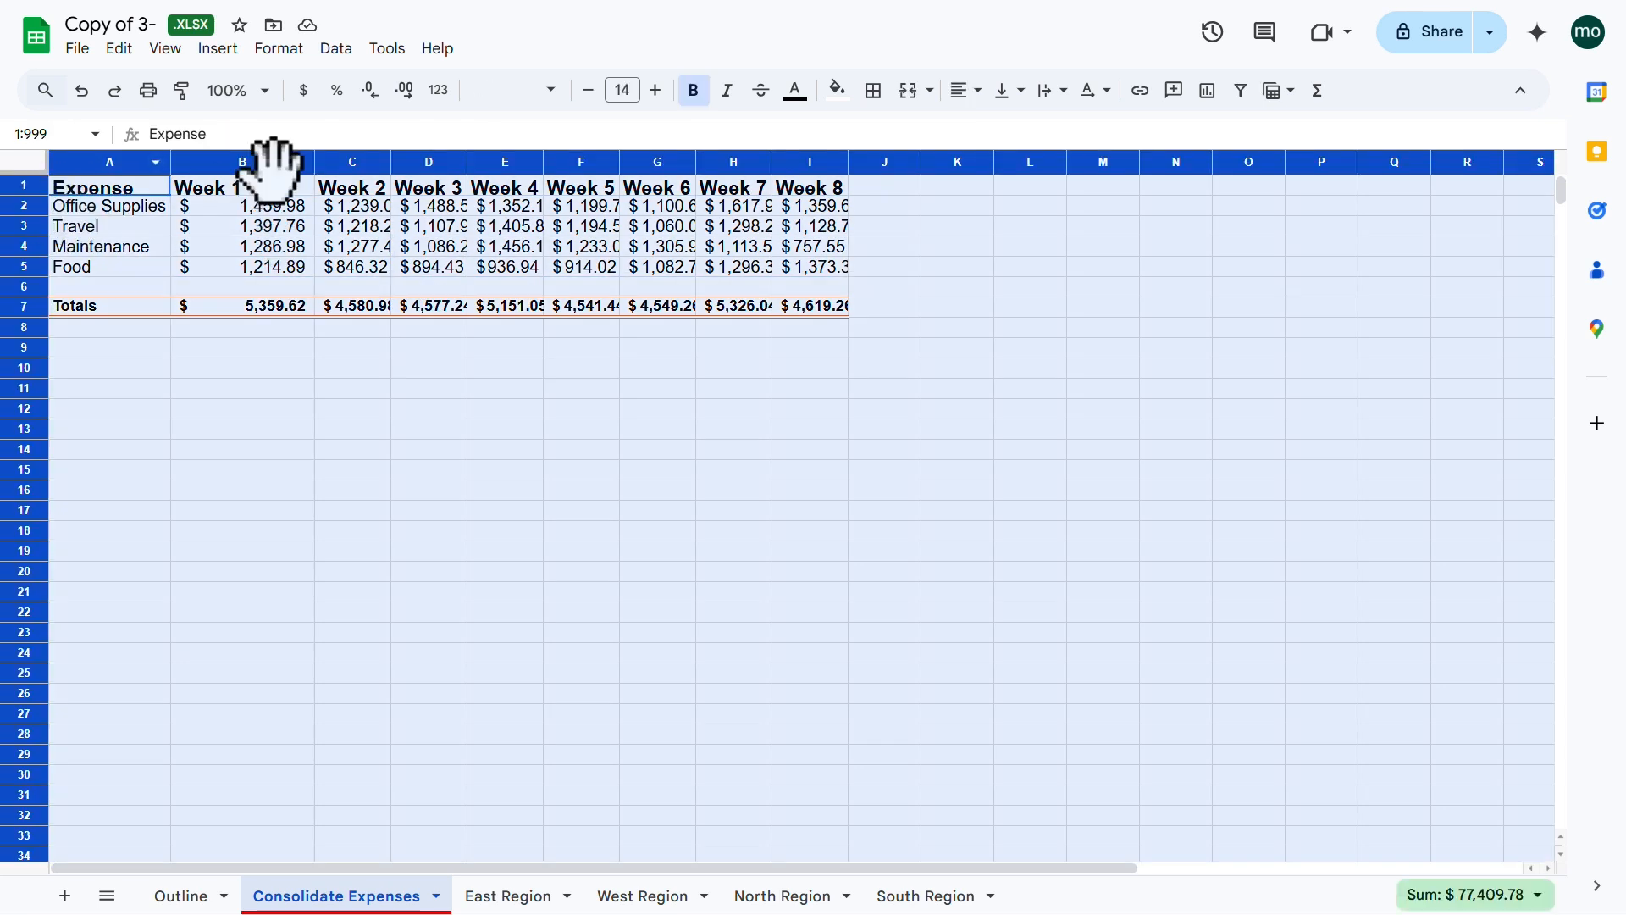
Step: Auto-fit all column widths and row heights, centre all contents, and review the B2 and I5 formulas
double_click(546, 161)
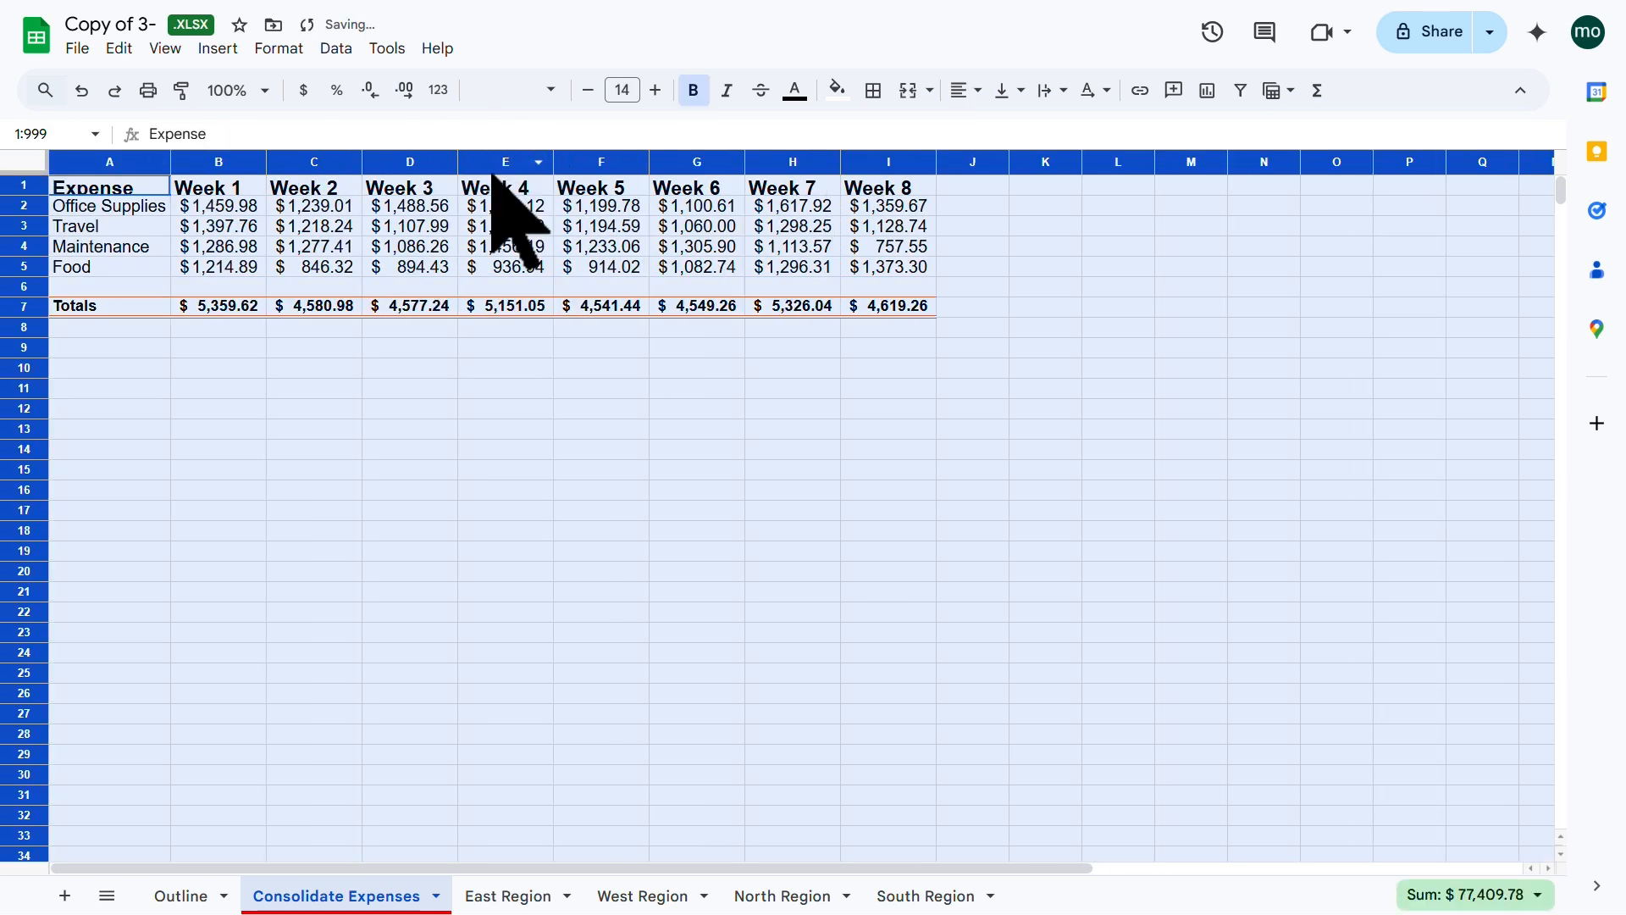
double_click(30, 217)
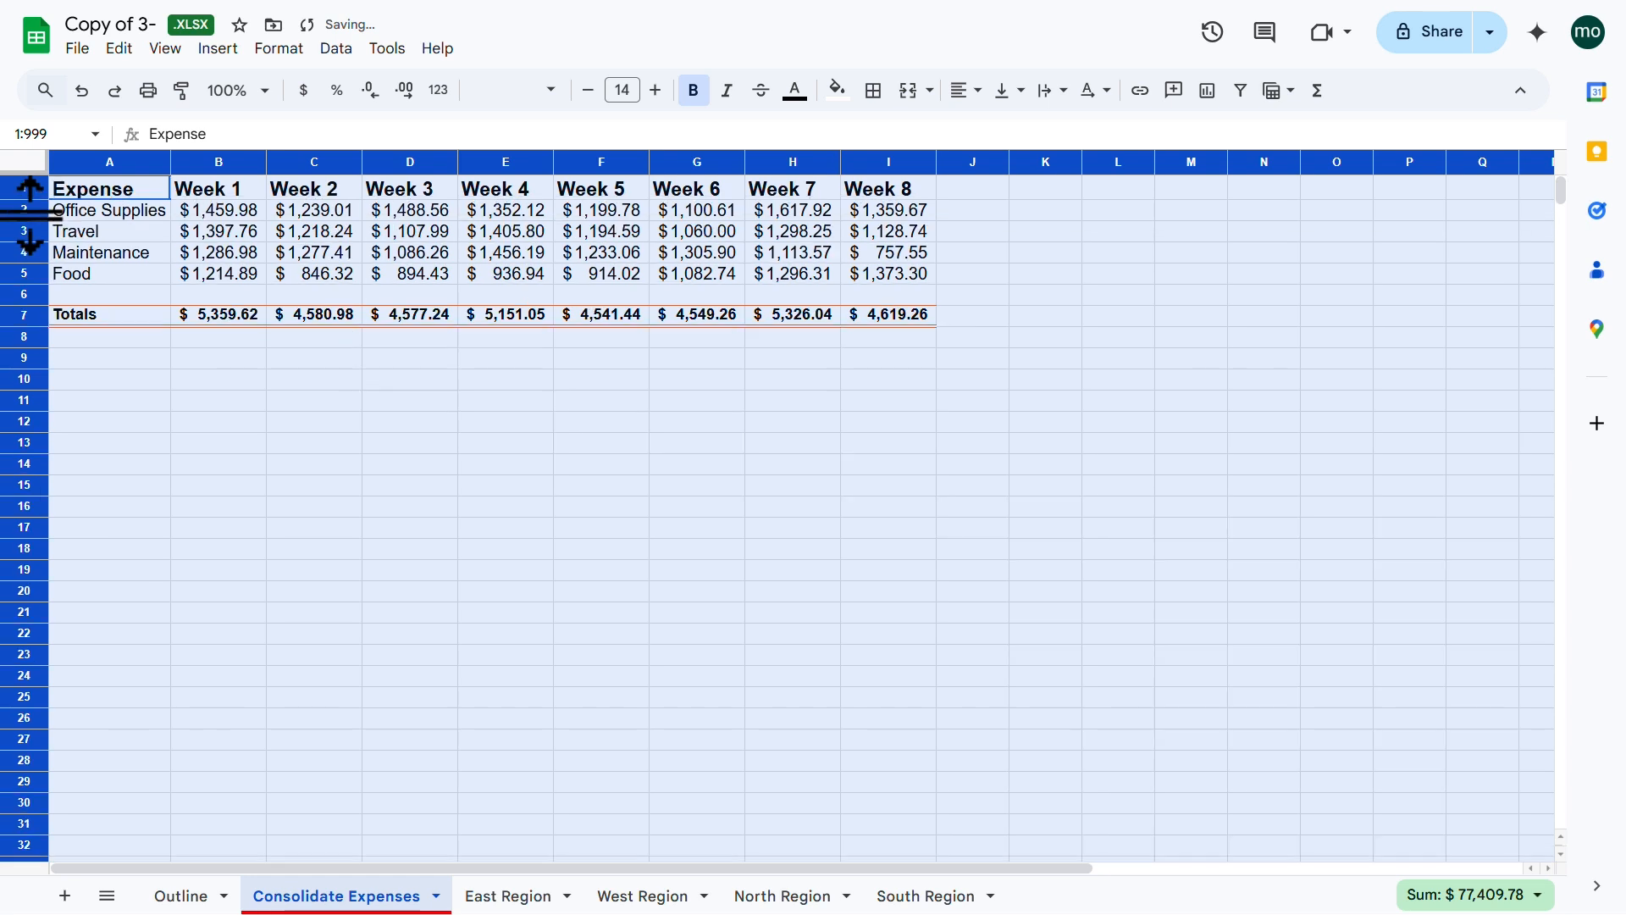
click(967, 91)
click(999, 131)
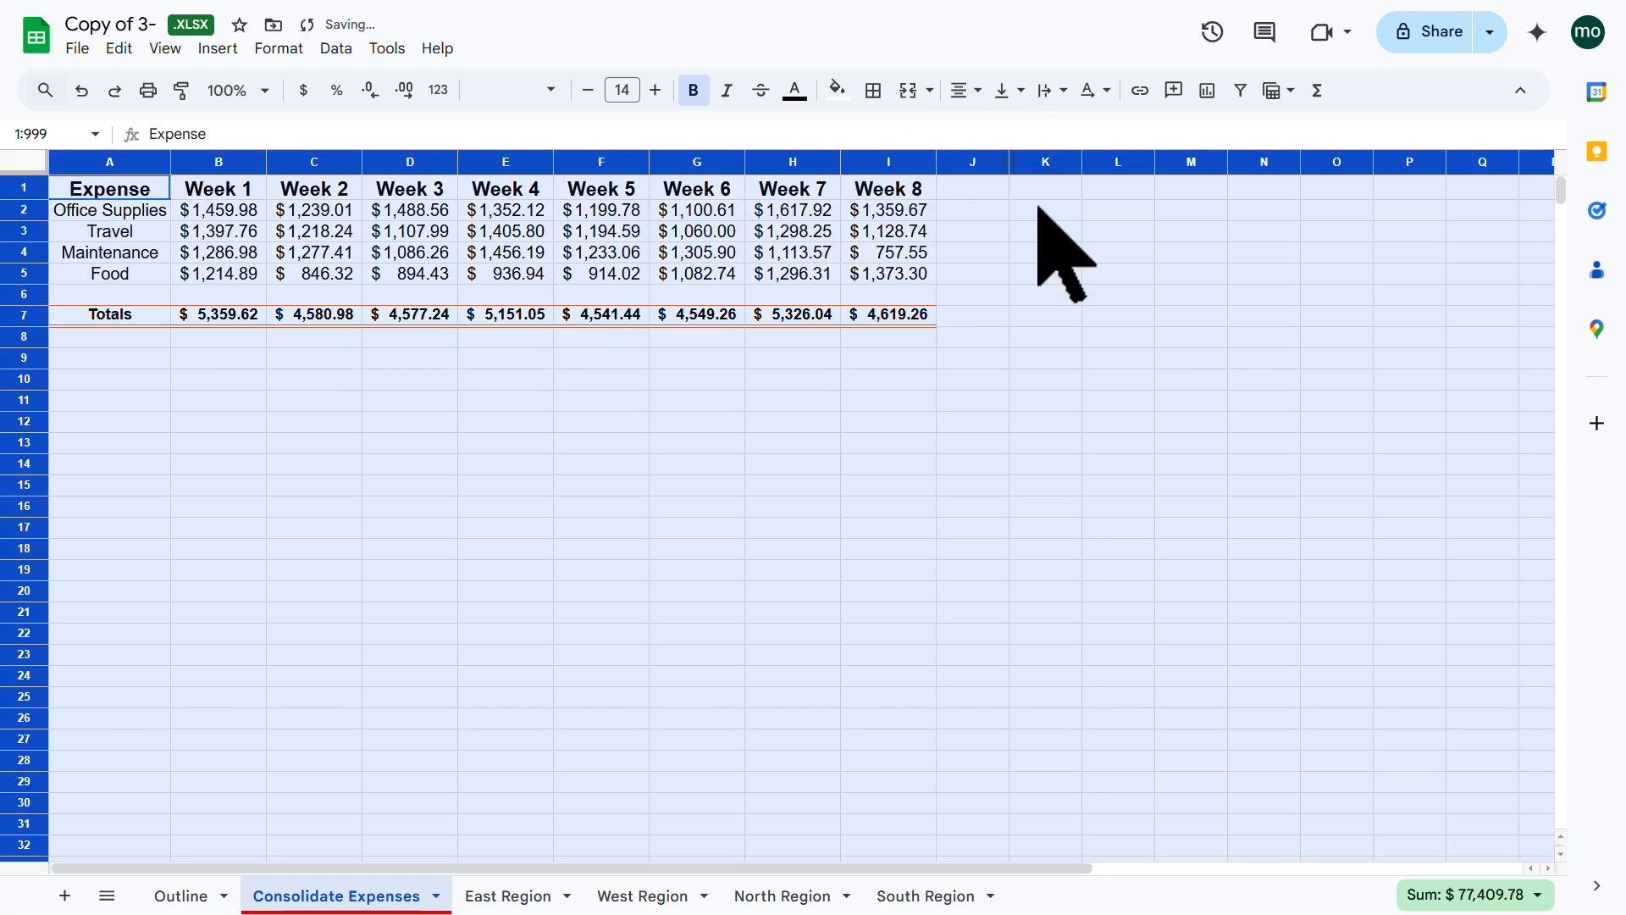
click(568, 420)
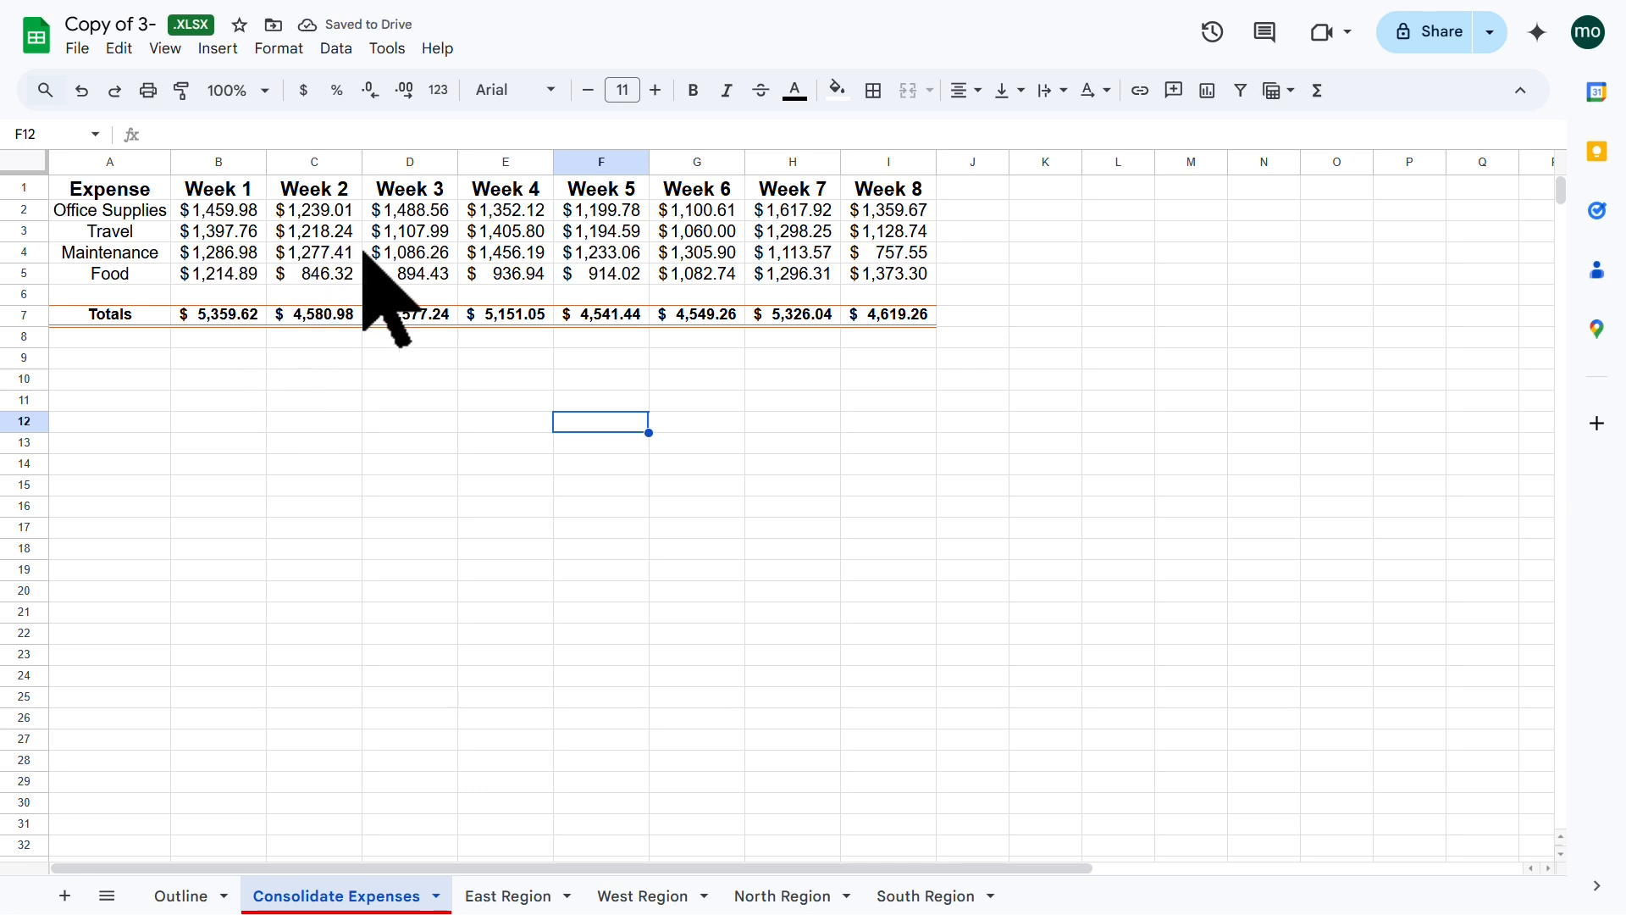
click(224, 212)
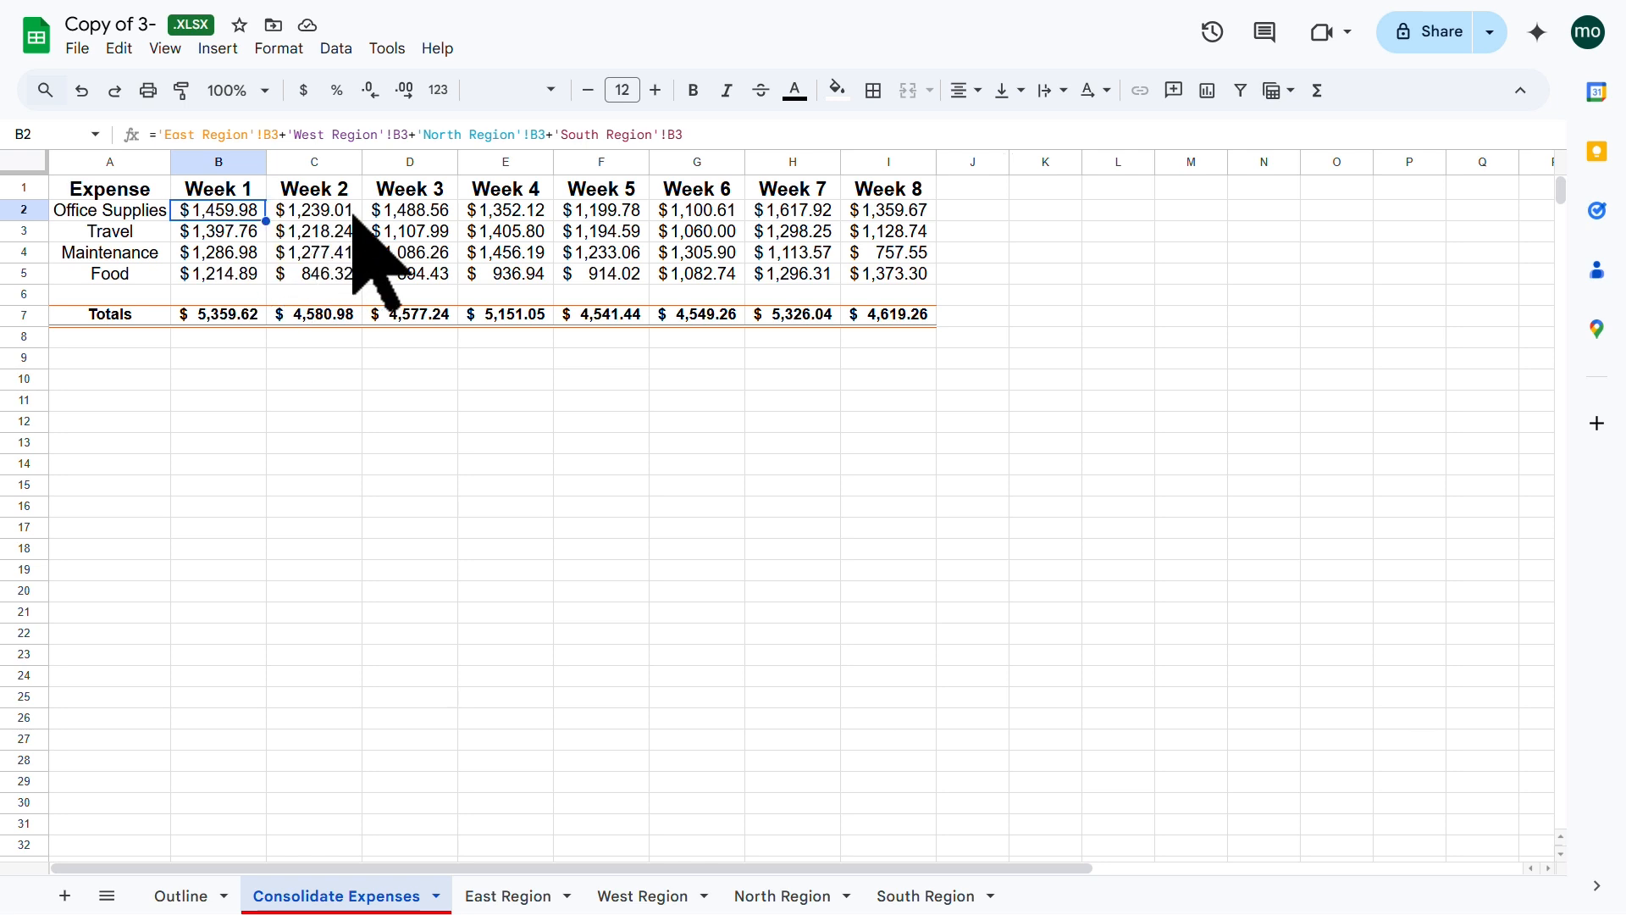
click(897, 273)
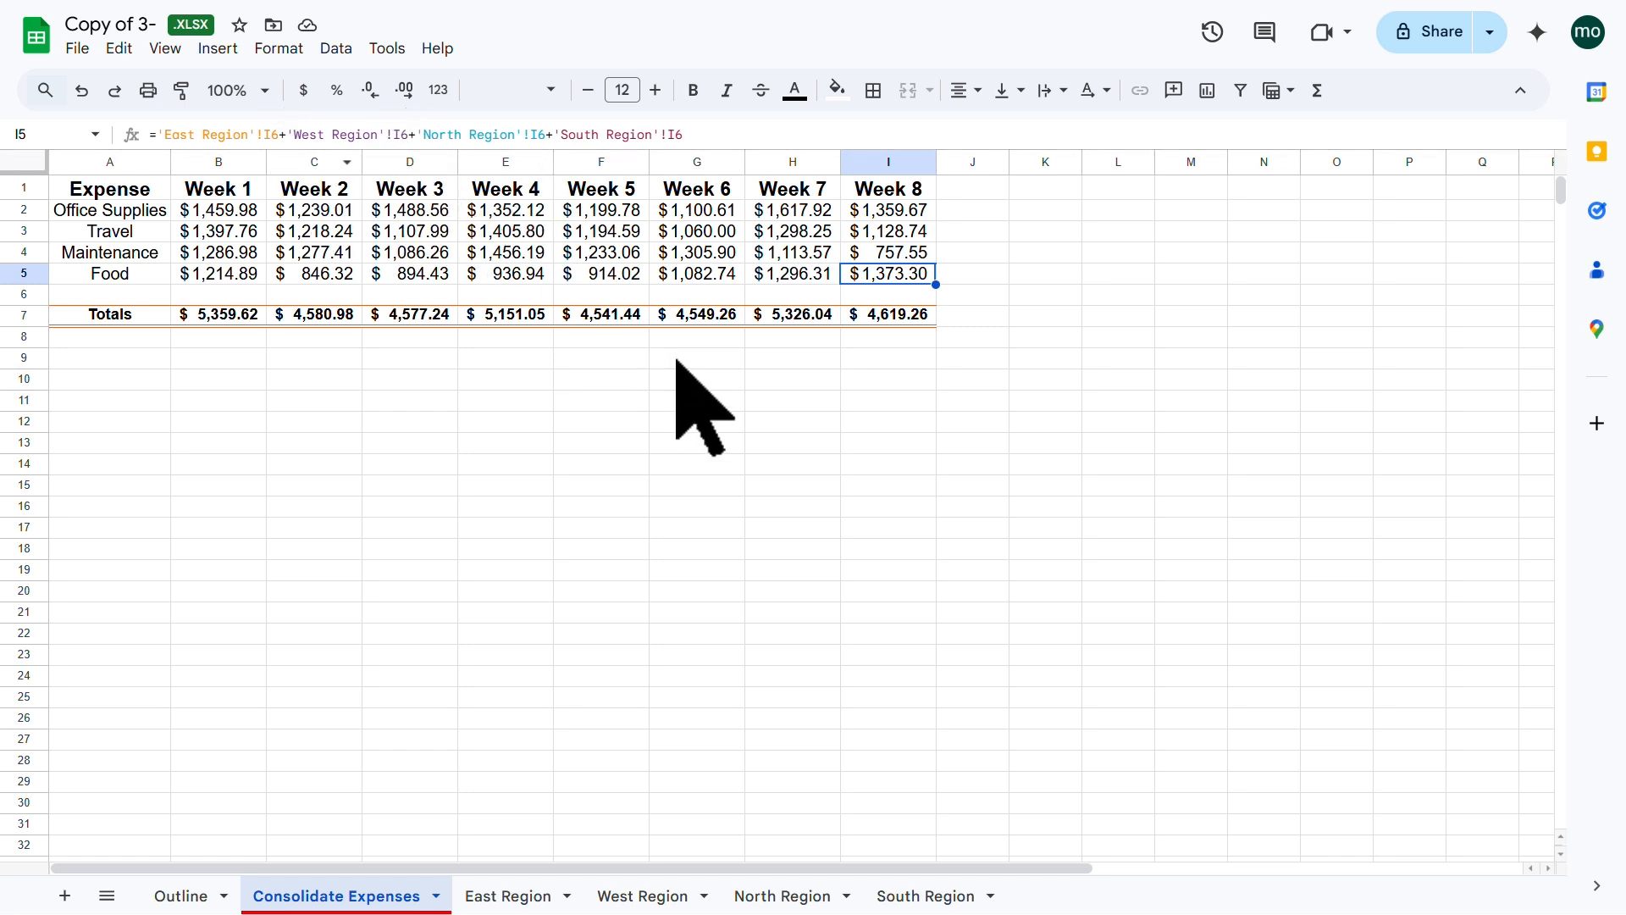
click(584, 363)
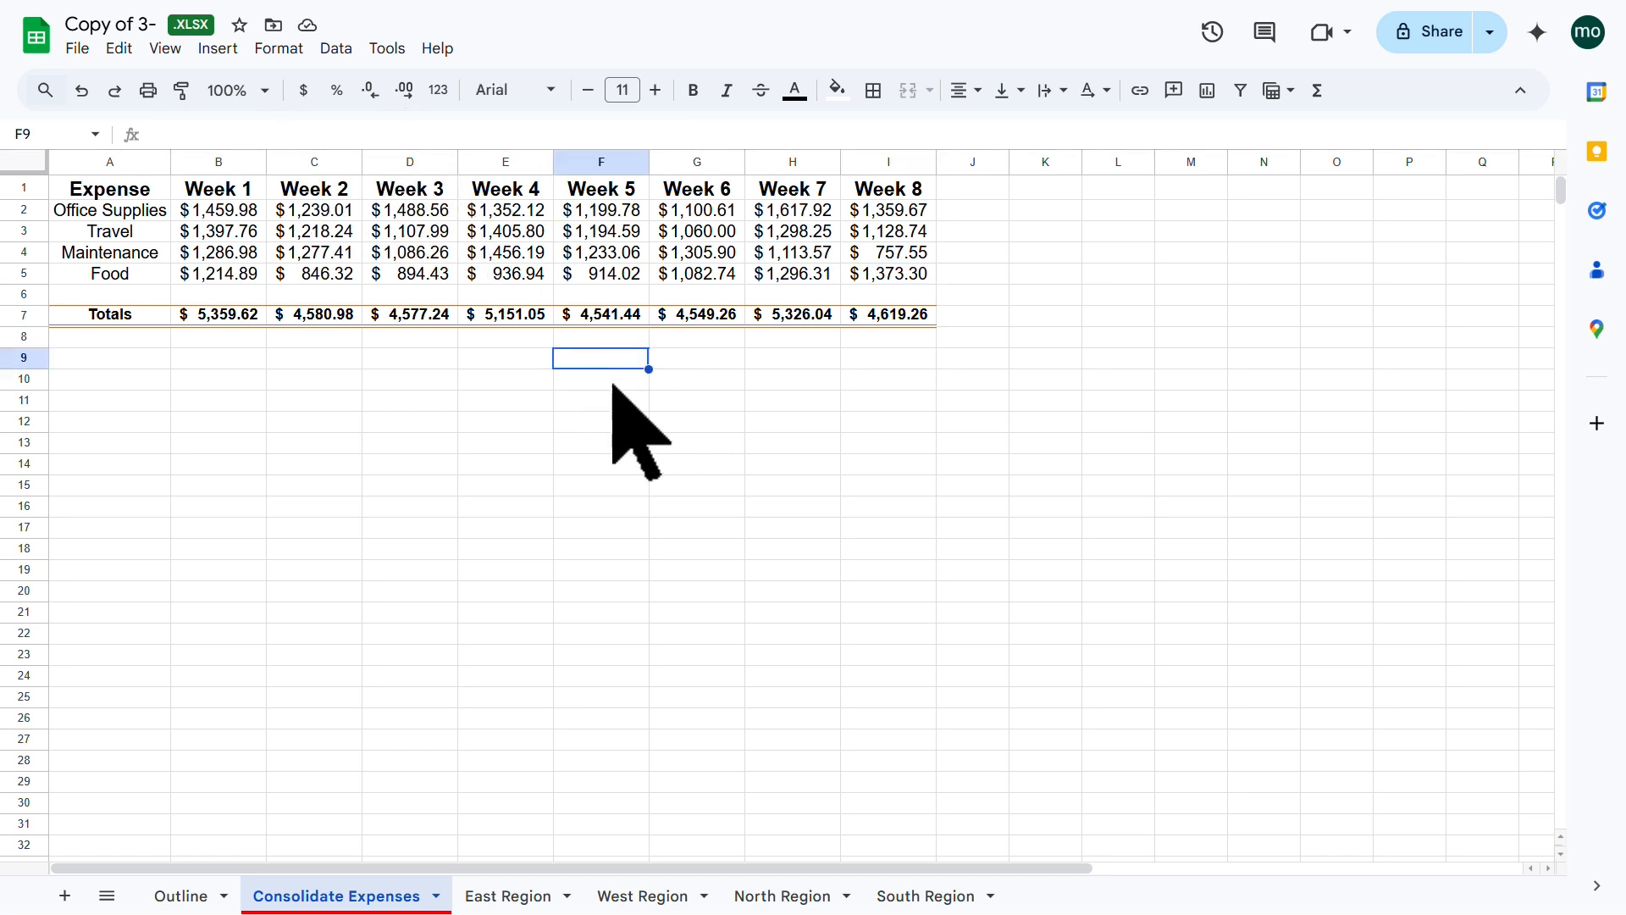
Step: On Outline, enter 'Link to Learnit' in H6 and start inserting a hyperlink there
click(161, 895)
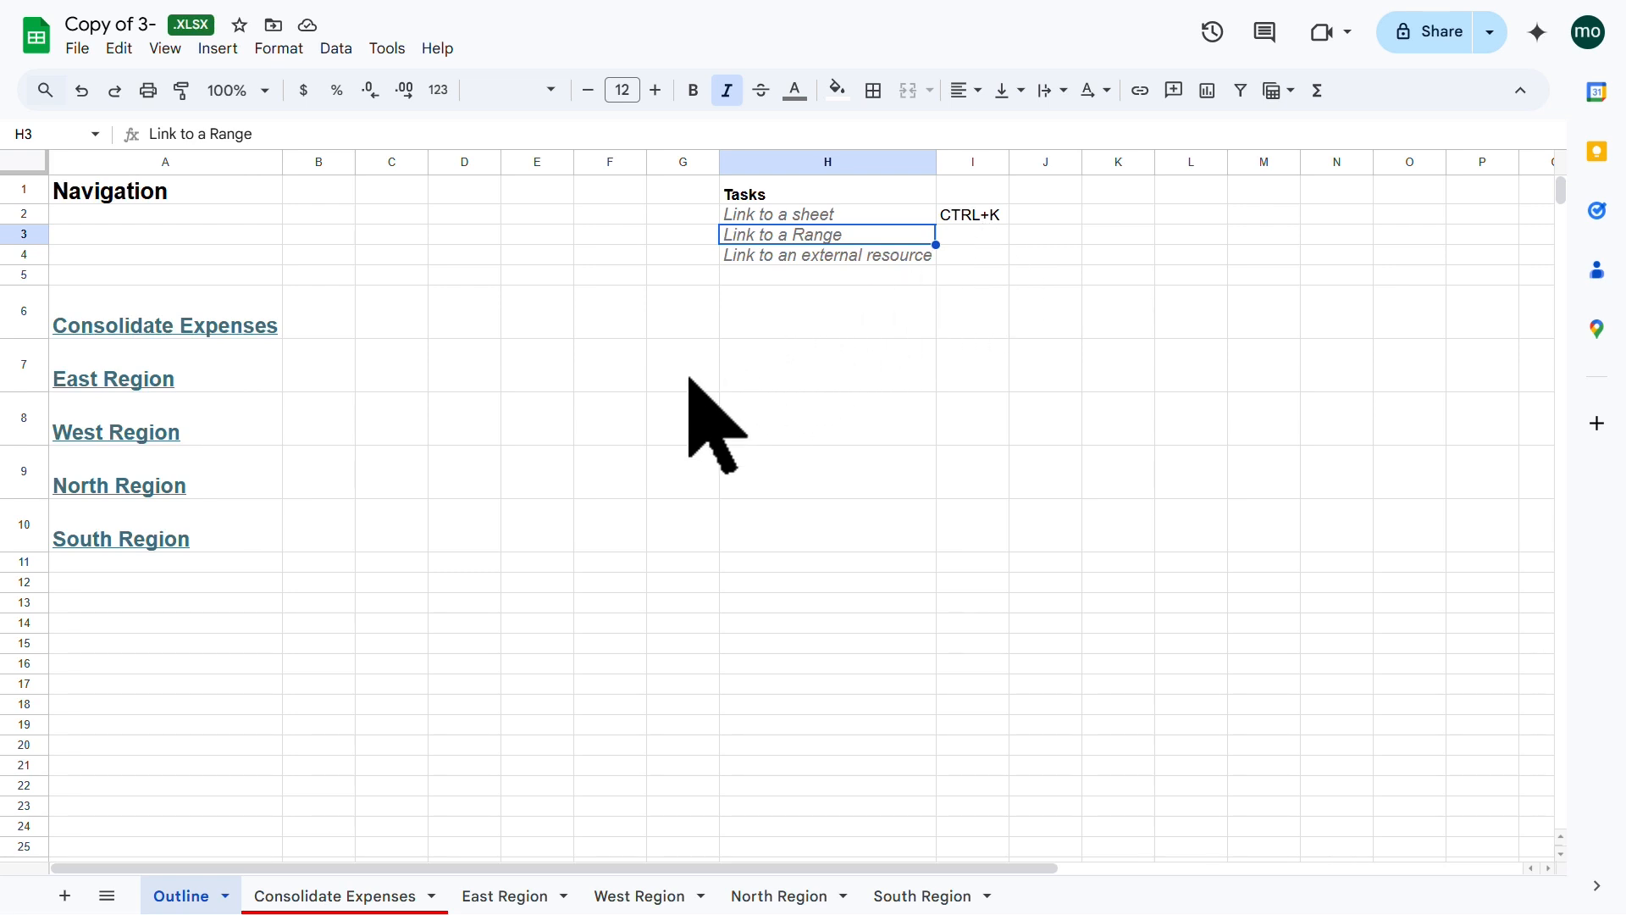
click(807, 322)
text(Link to Learnit)
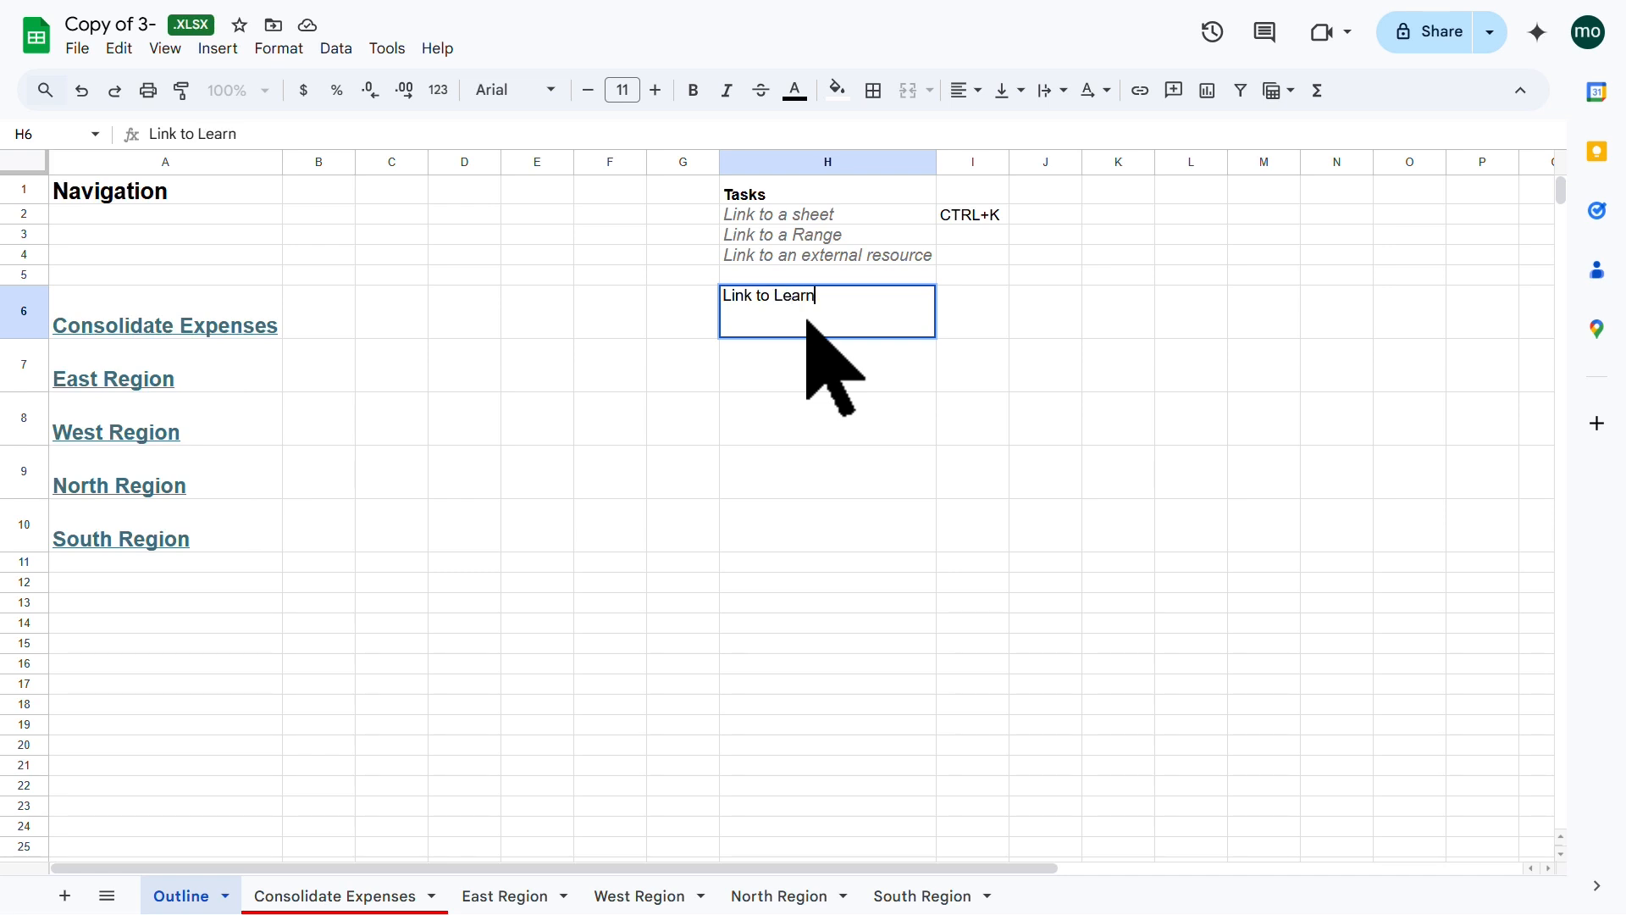
click(802, 387)
click(821, 315)
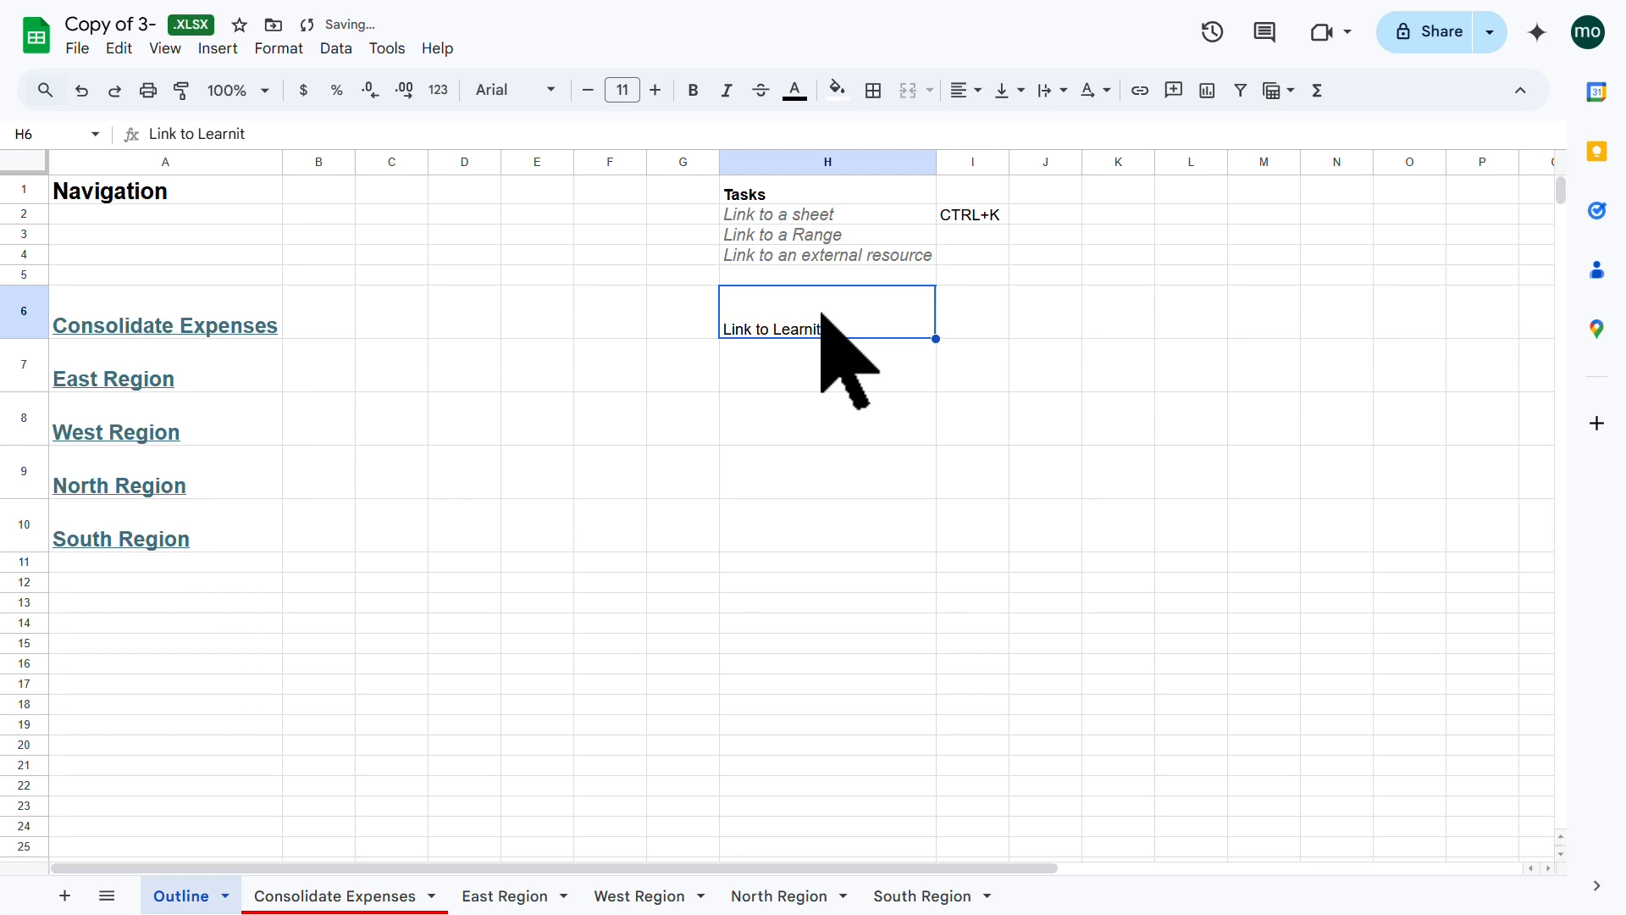
key(ctrl+k)
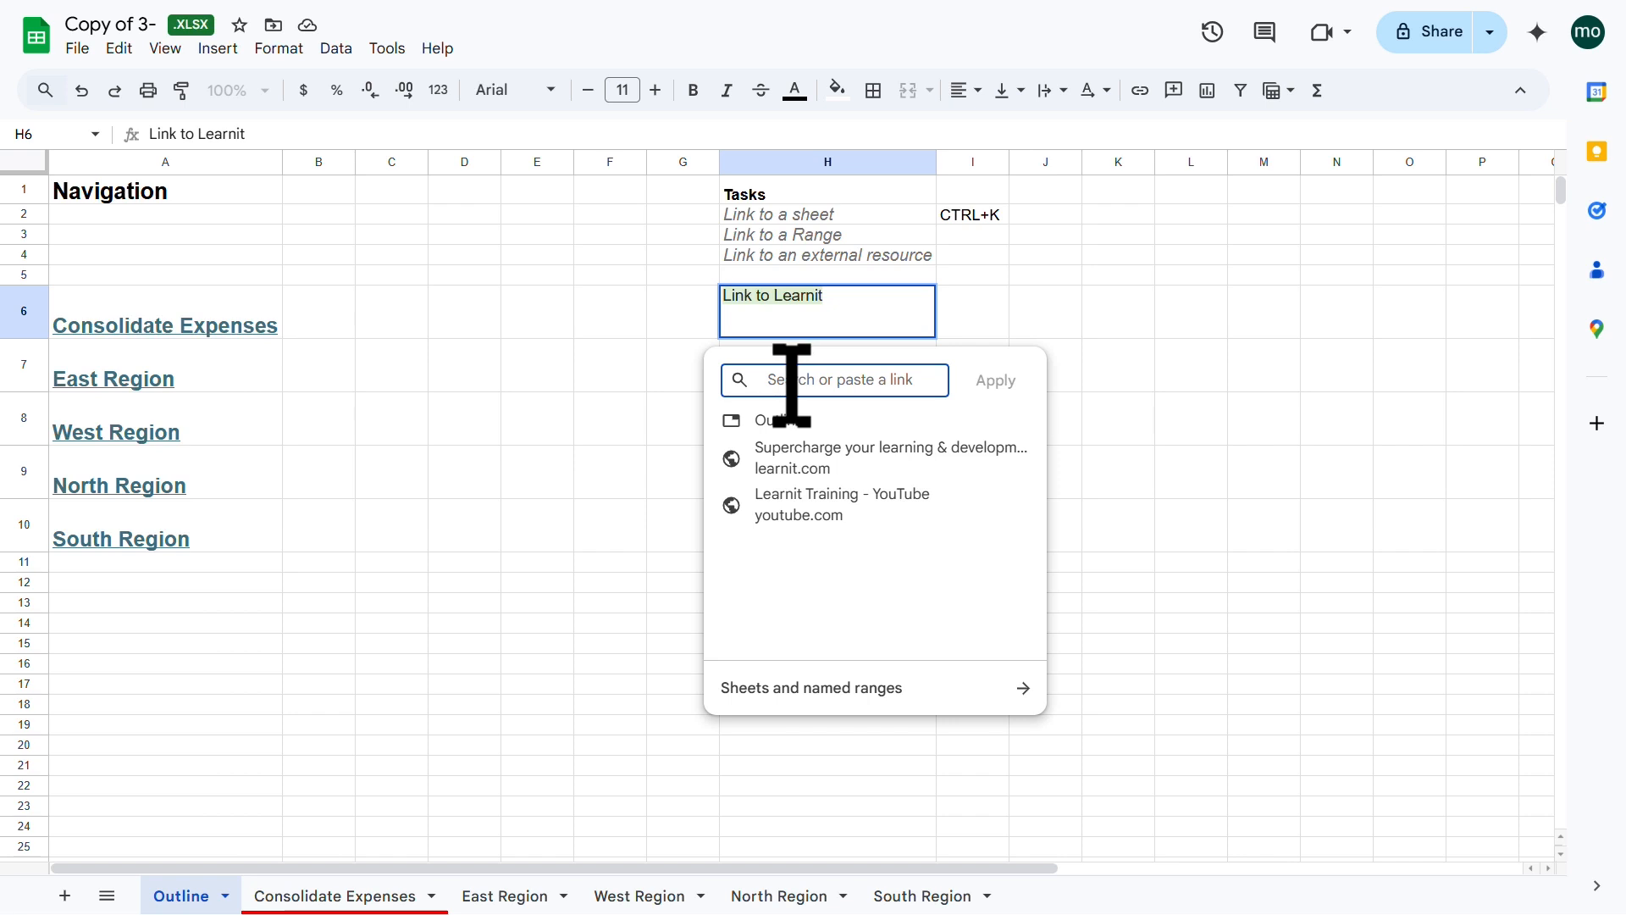
Step: Link the 'Link to Learnit' text in H6 to learnit.com and confirm the link settings
click(811, 462)
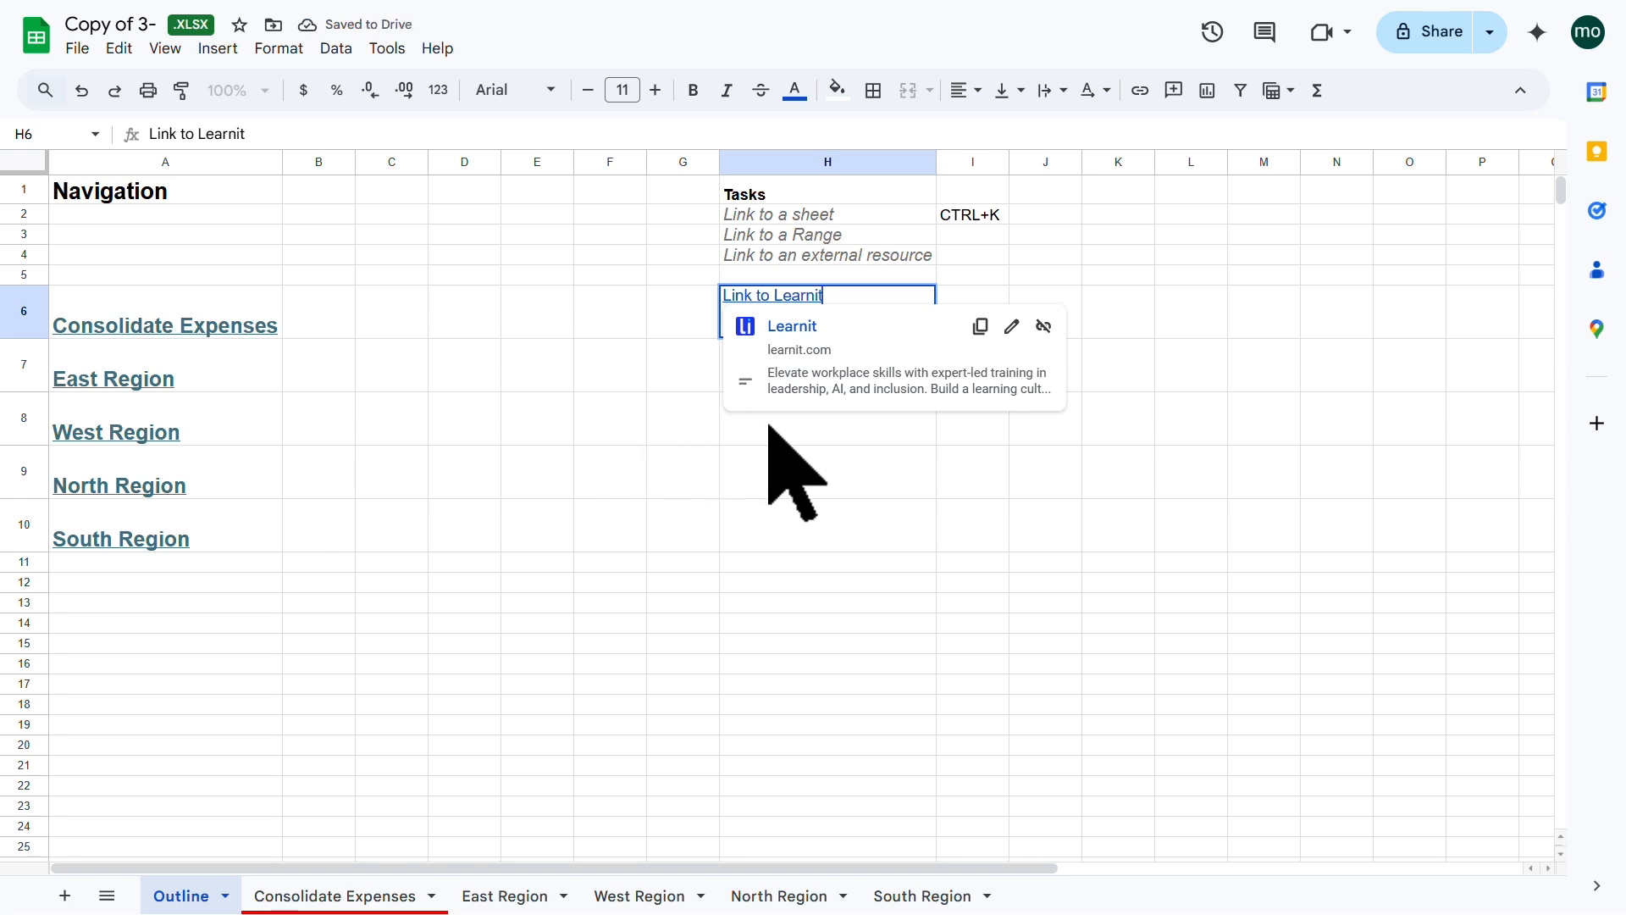
click(803, 454)
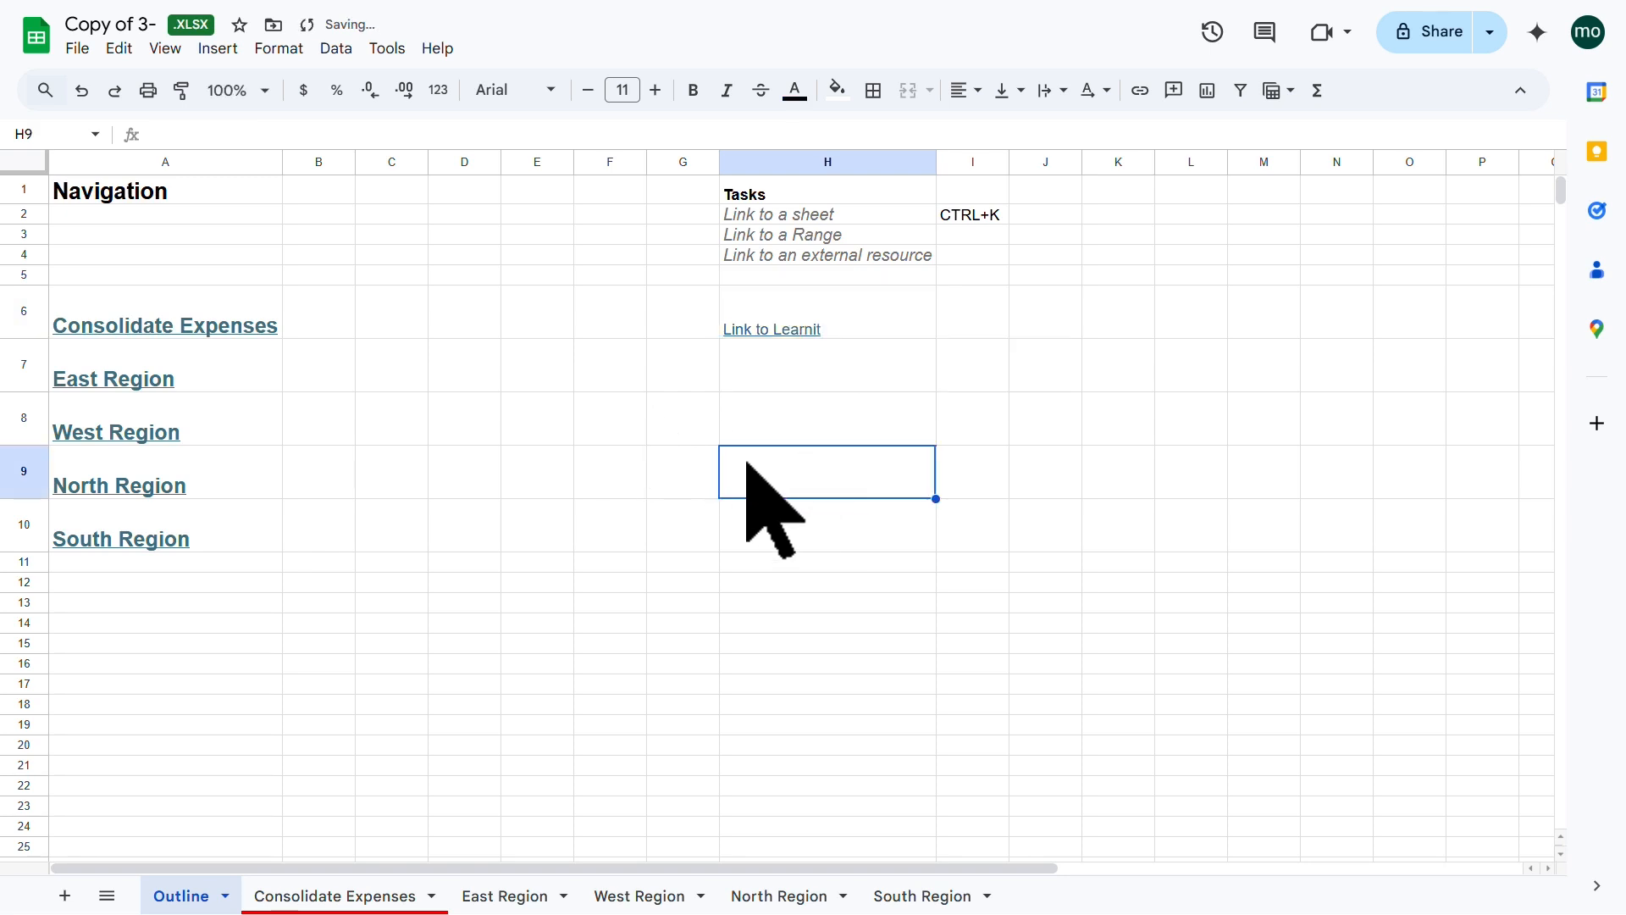
click(617, 426)
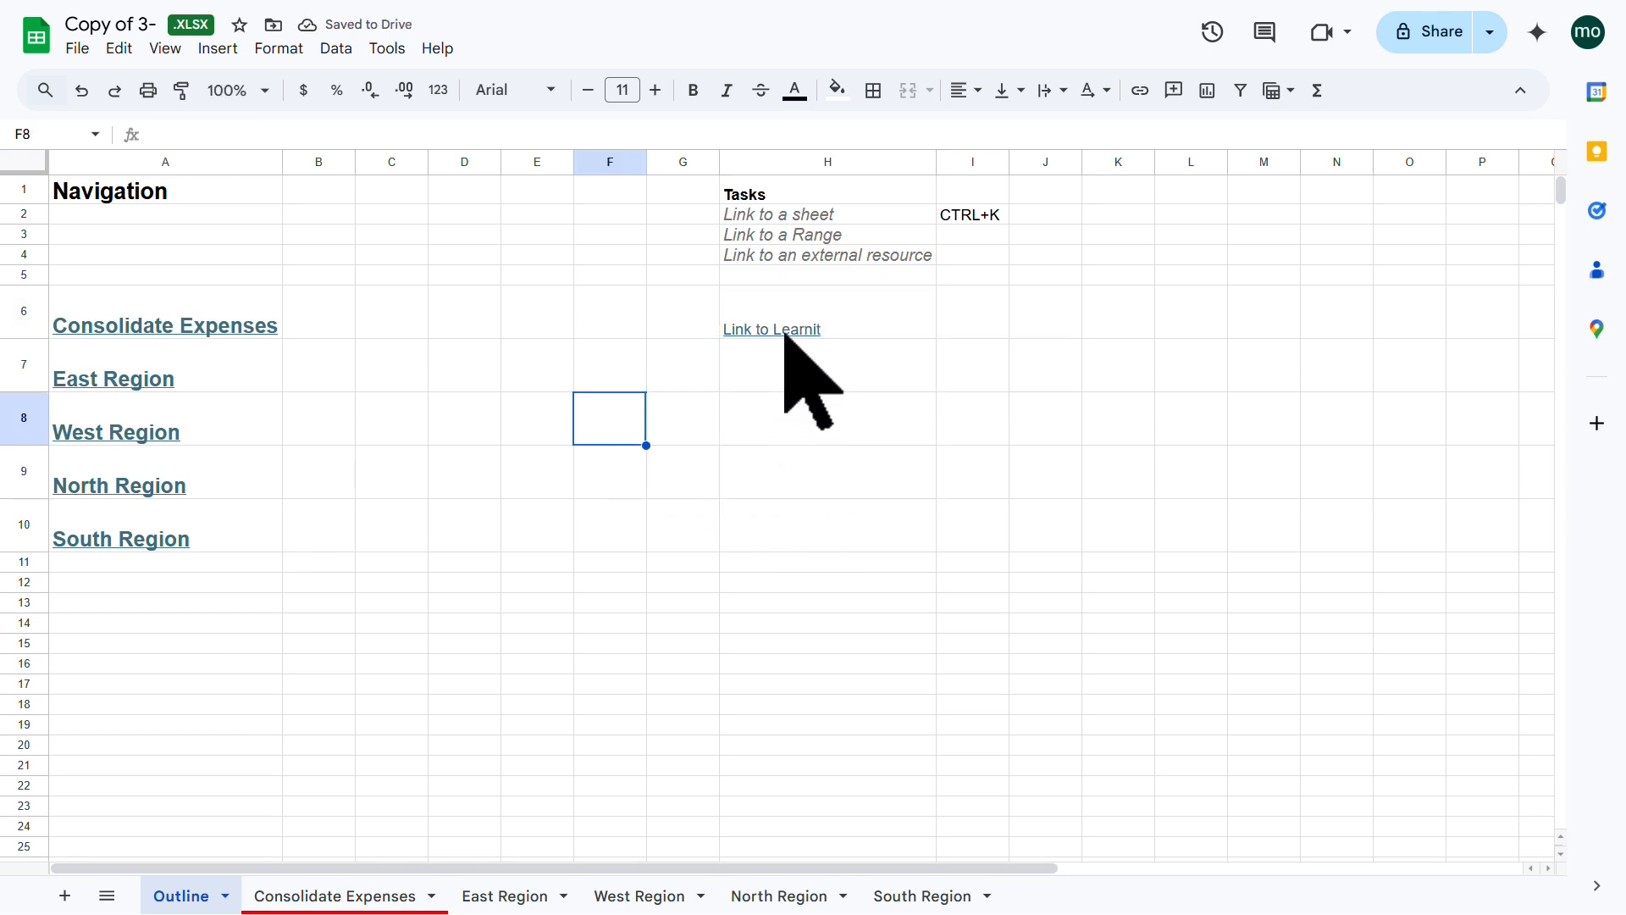
mouse_move(784, 335)
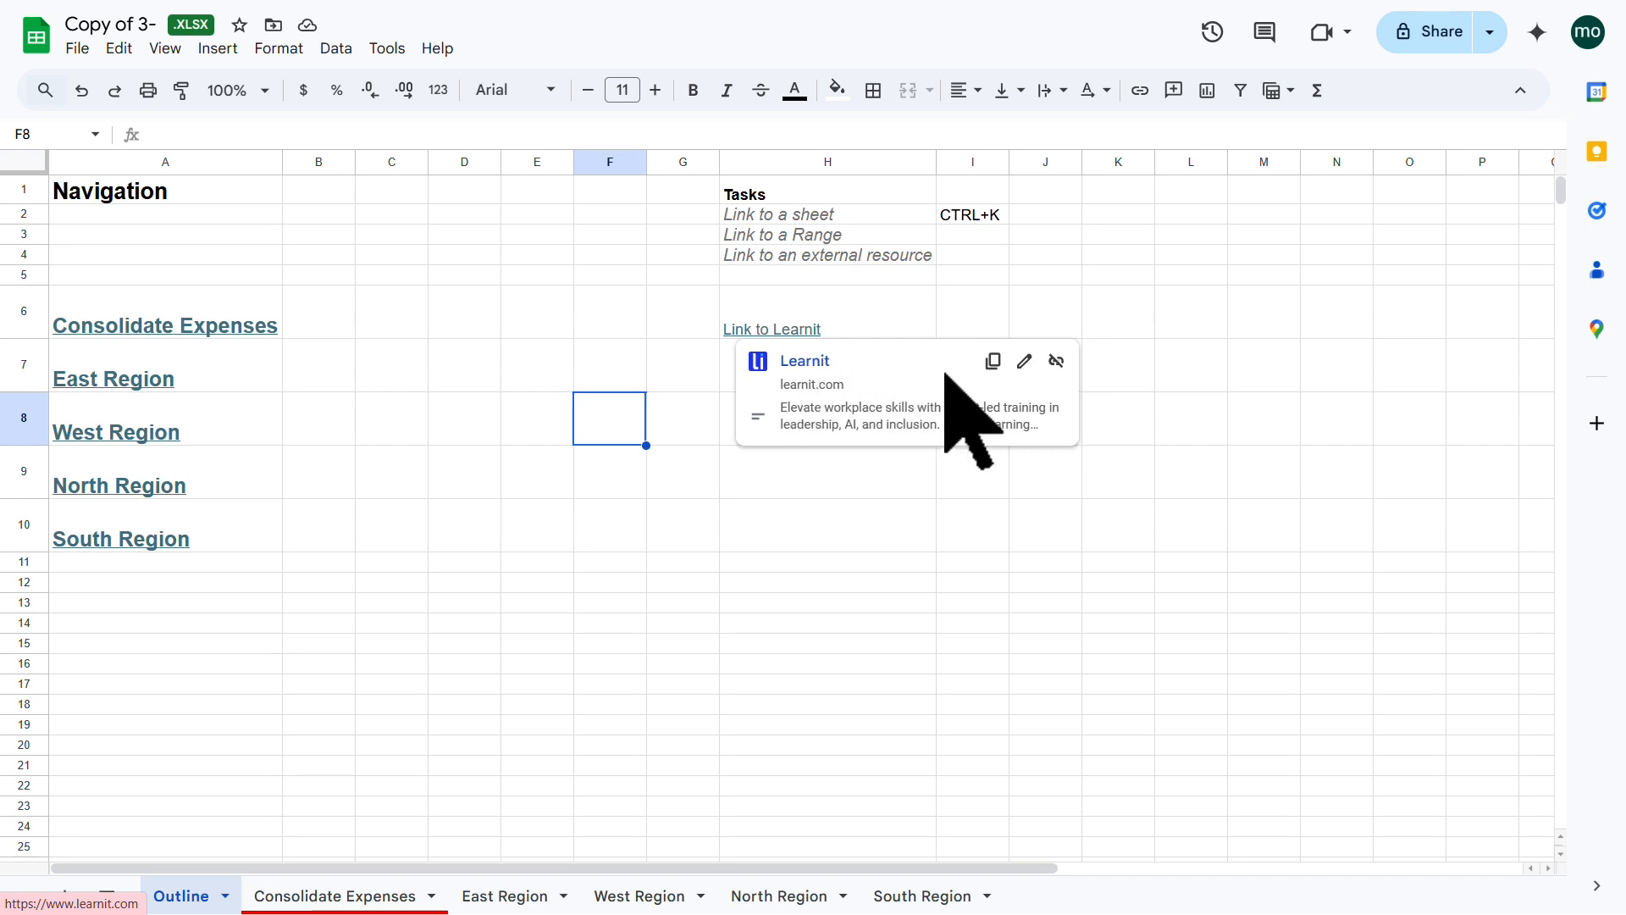
click(1024, 363)
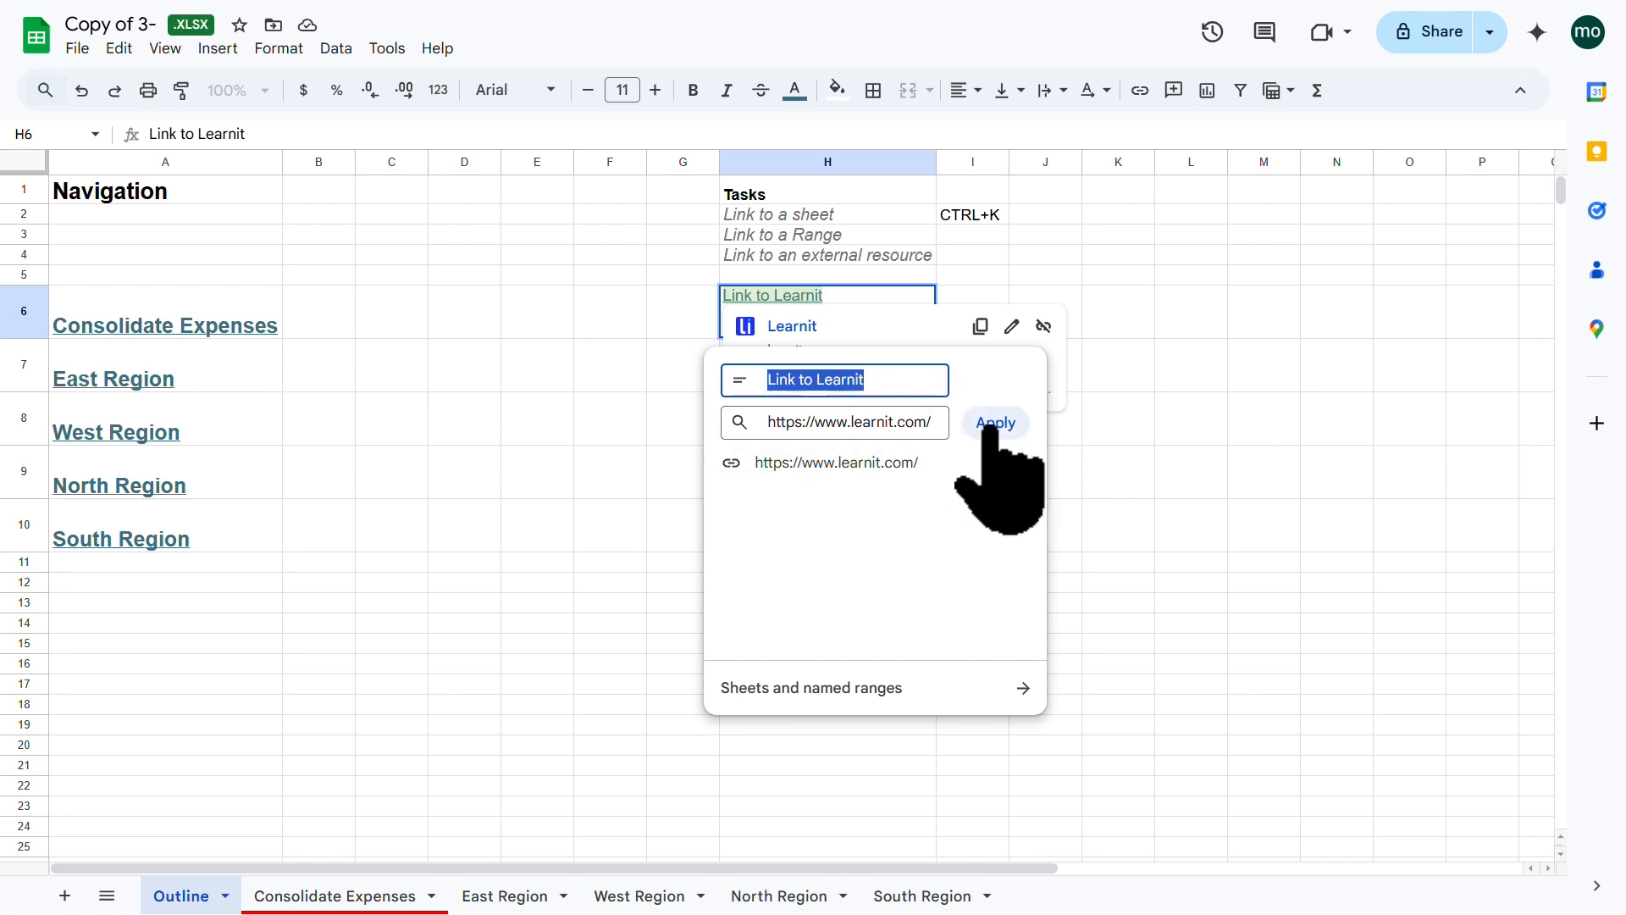
click(1159, 427)
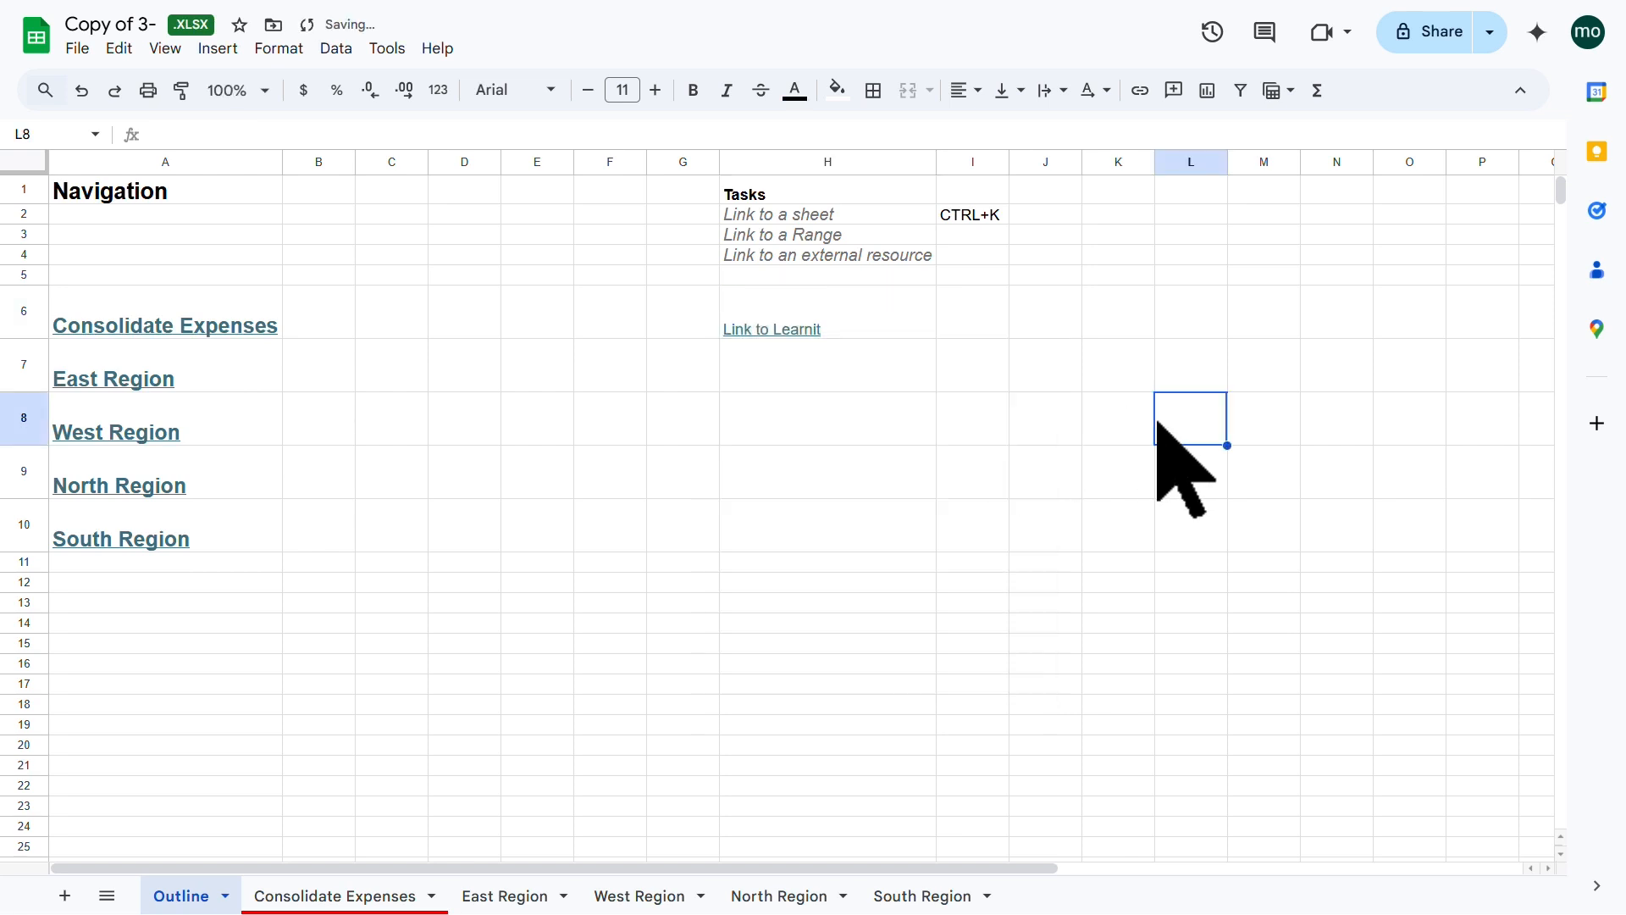
Step: Delete the contents of H6, then undo to restore the Link to Learnit hyperlink
click(875, 377)
key(Up)
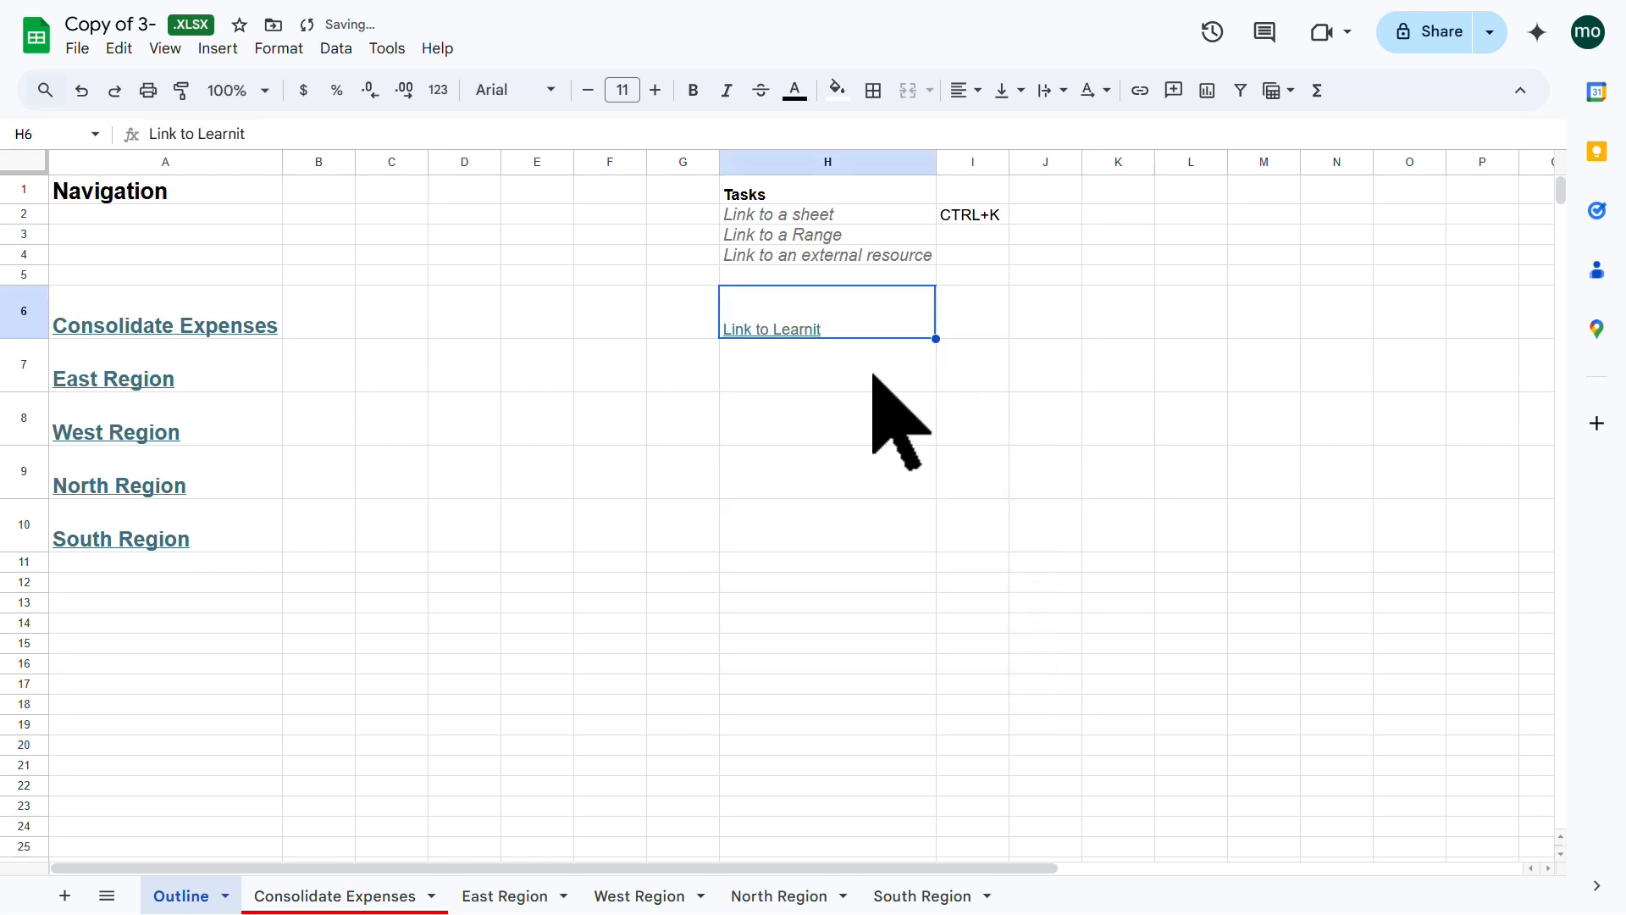
key(Delete)
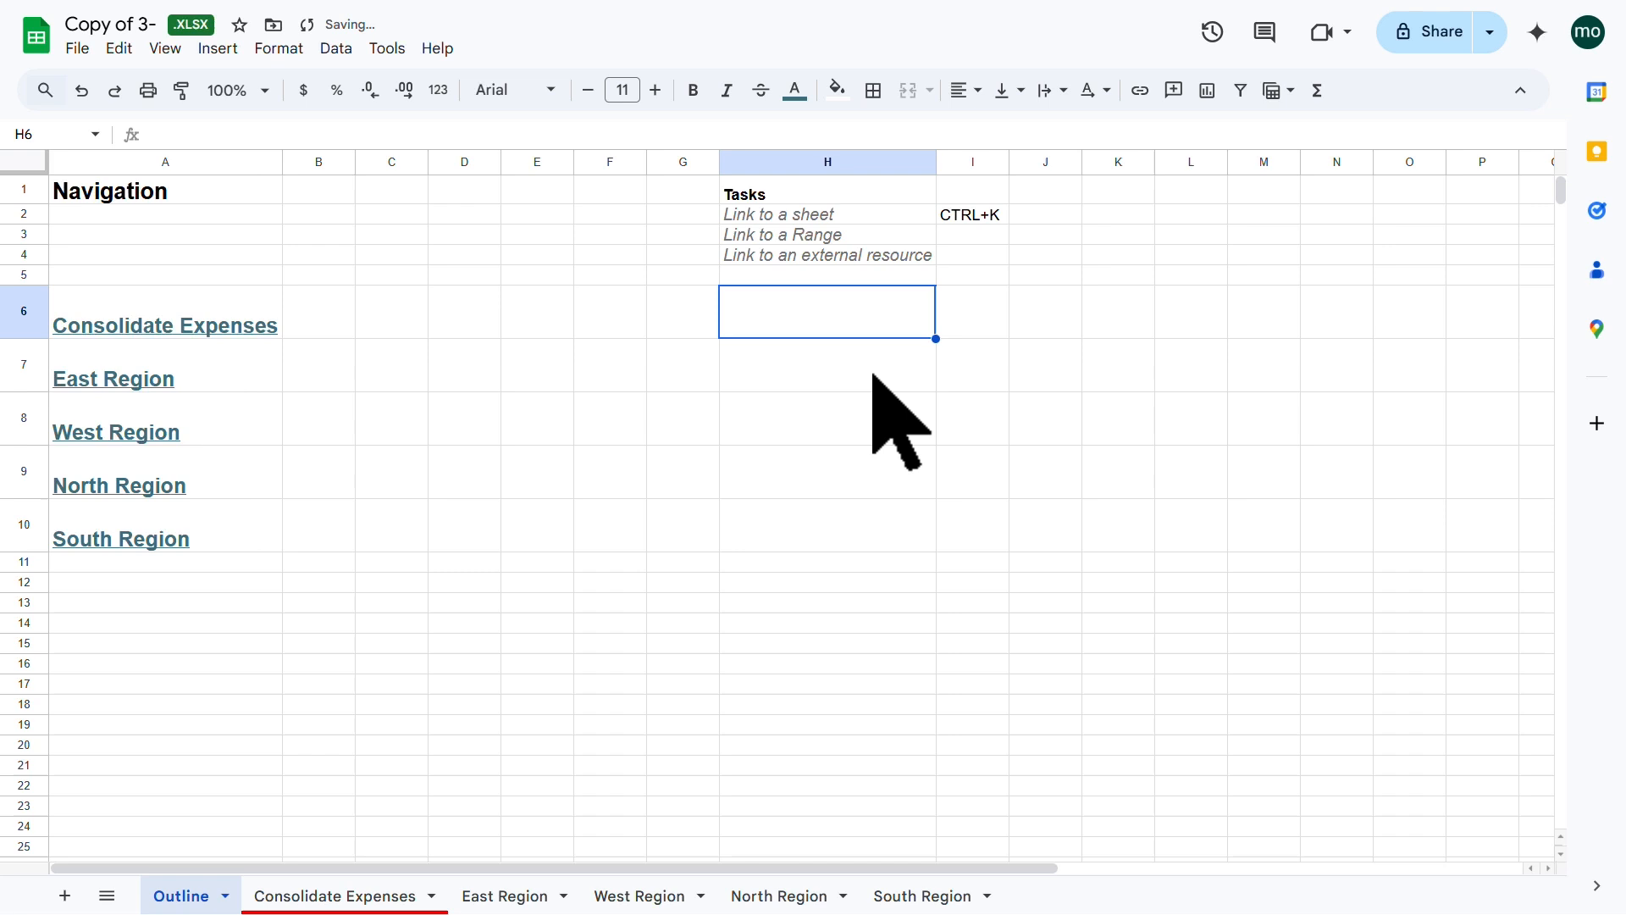
click(82, 90)
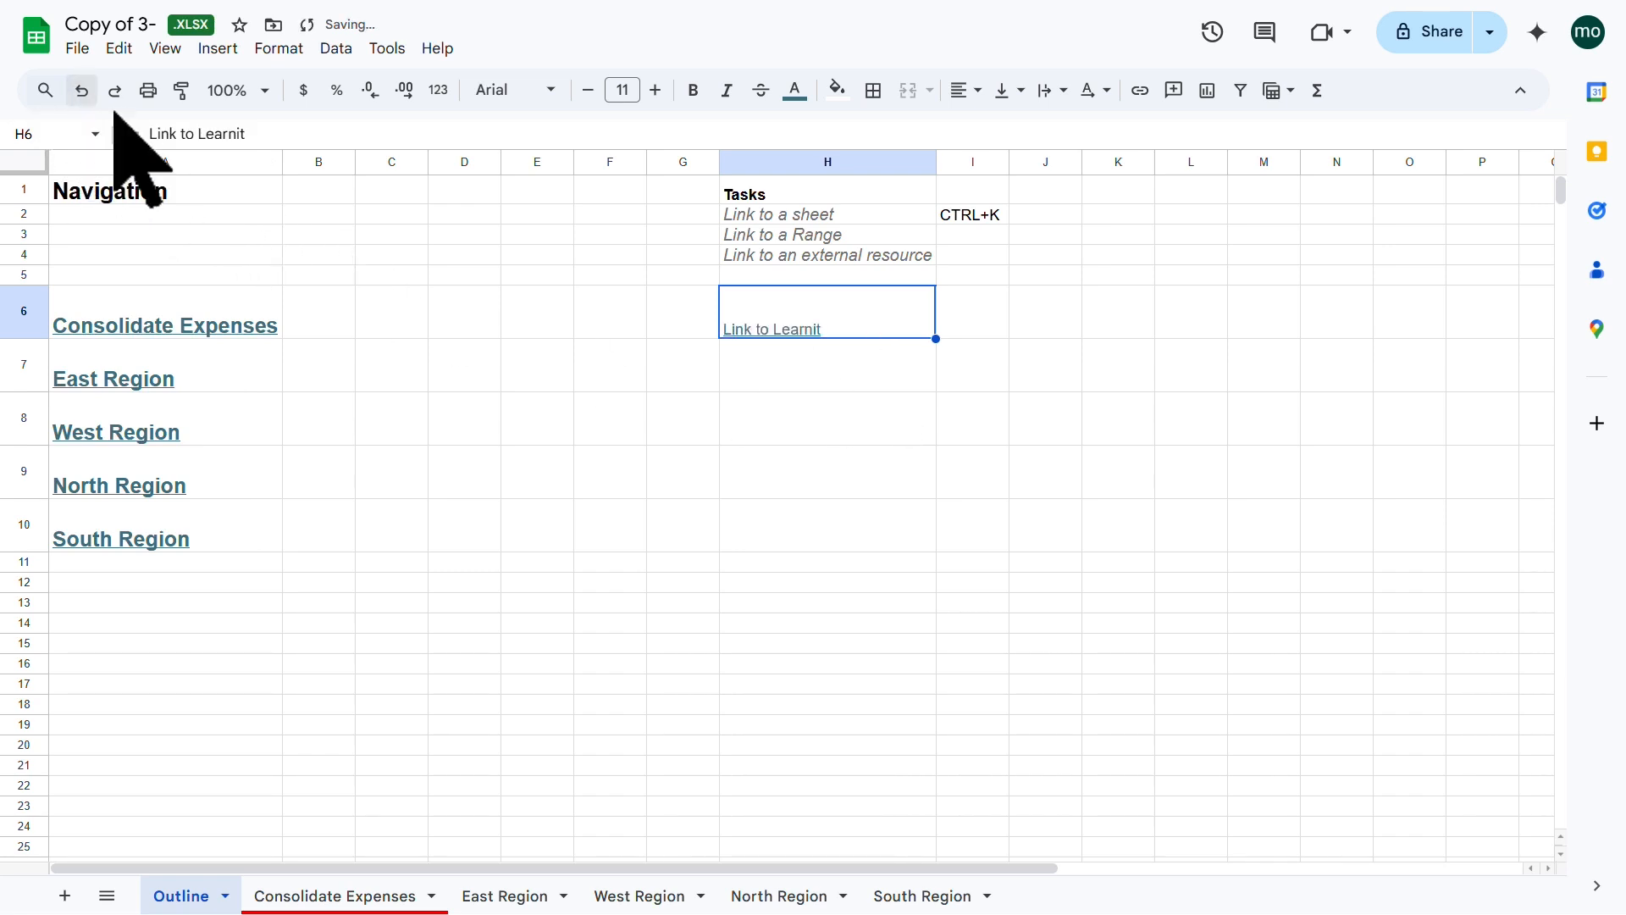
click(809, 425)
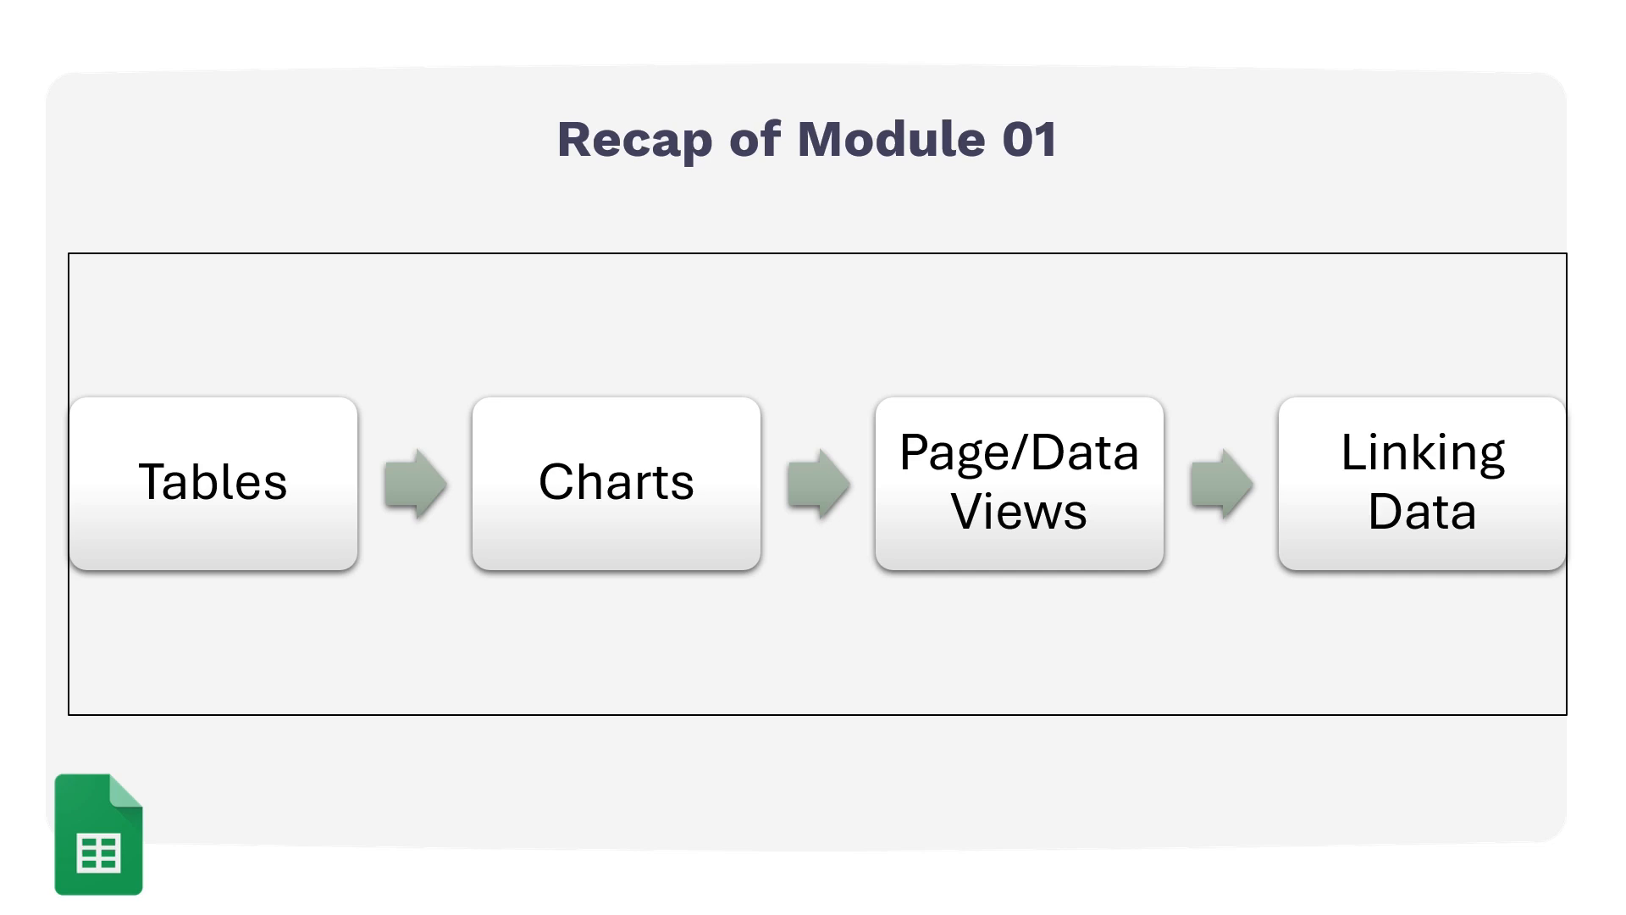
Step: Advance past the Module 01 recap and reveal Pivot Tables, Data Validation, and Sharing and Collaboration
click(1476, 590)
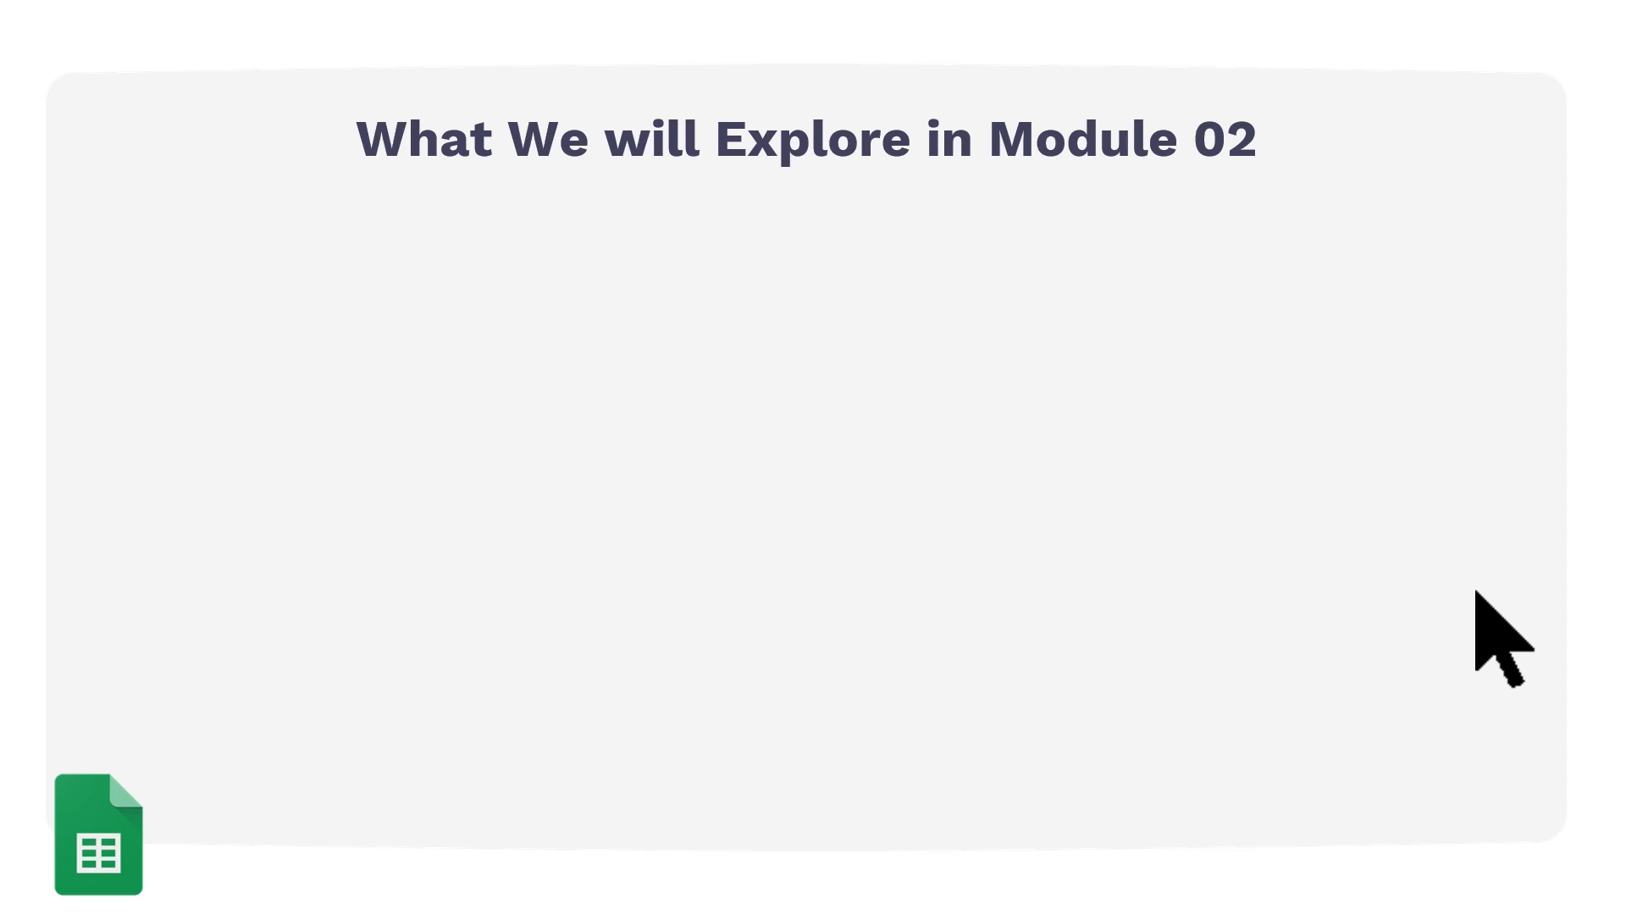
key(Right)
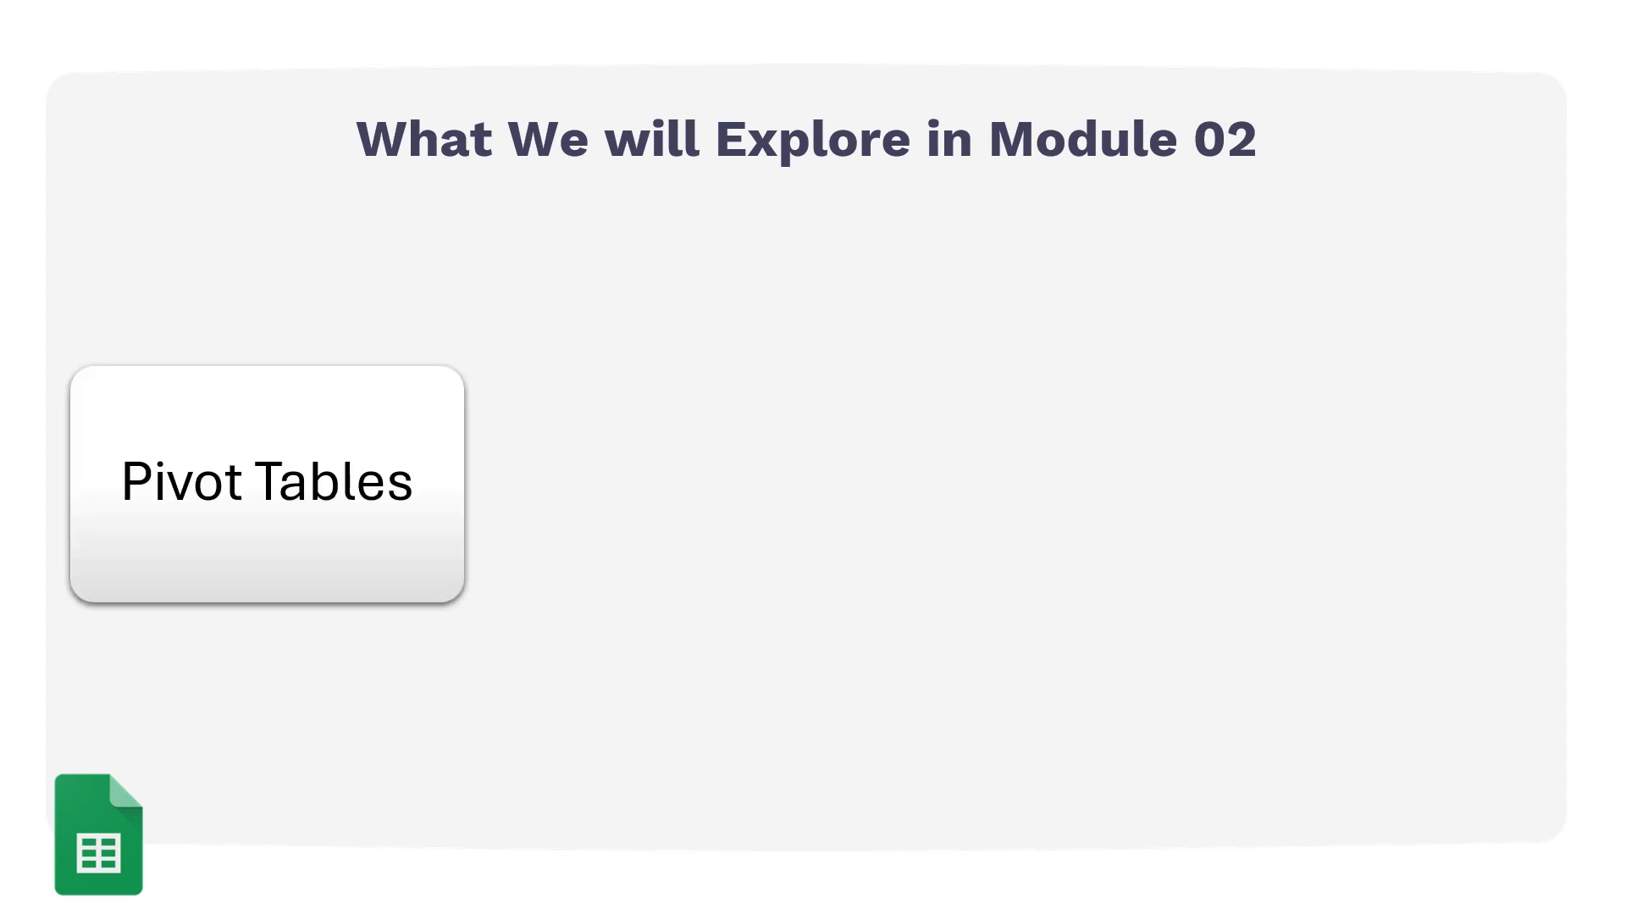
key(Right)
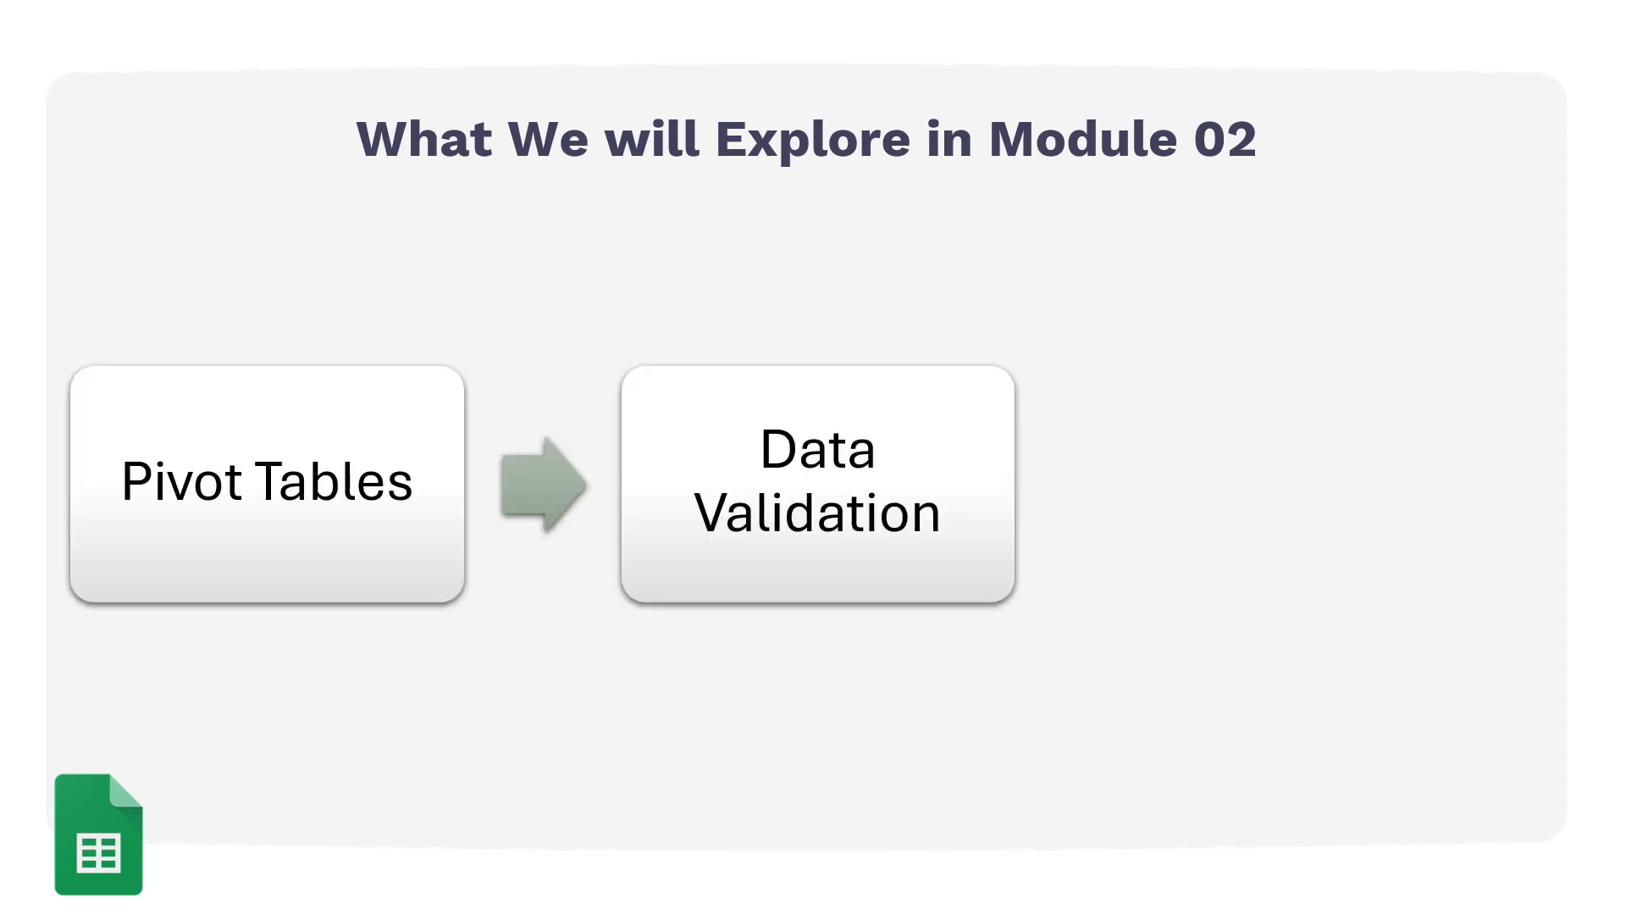
key(Right)
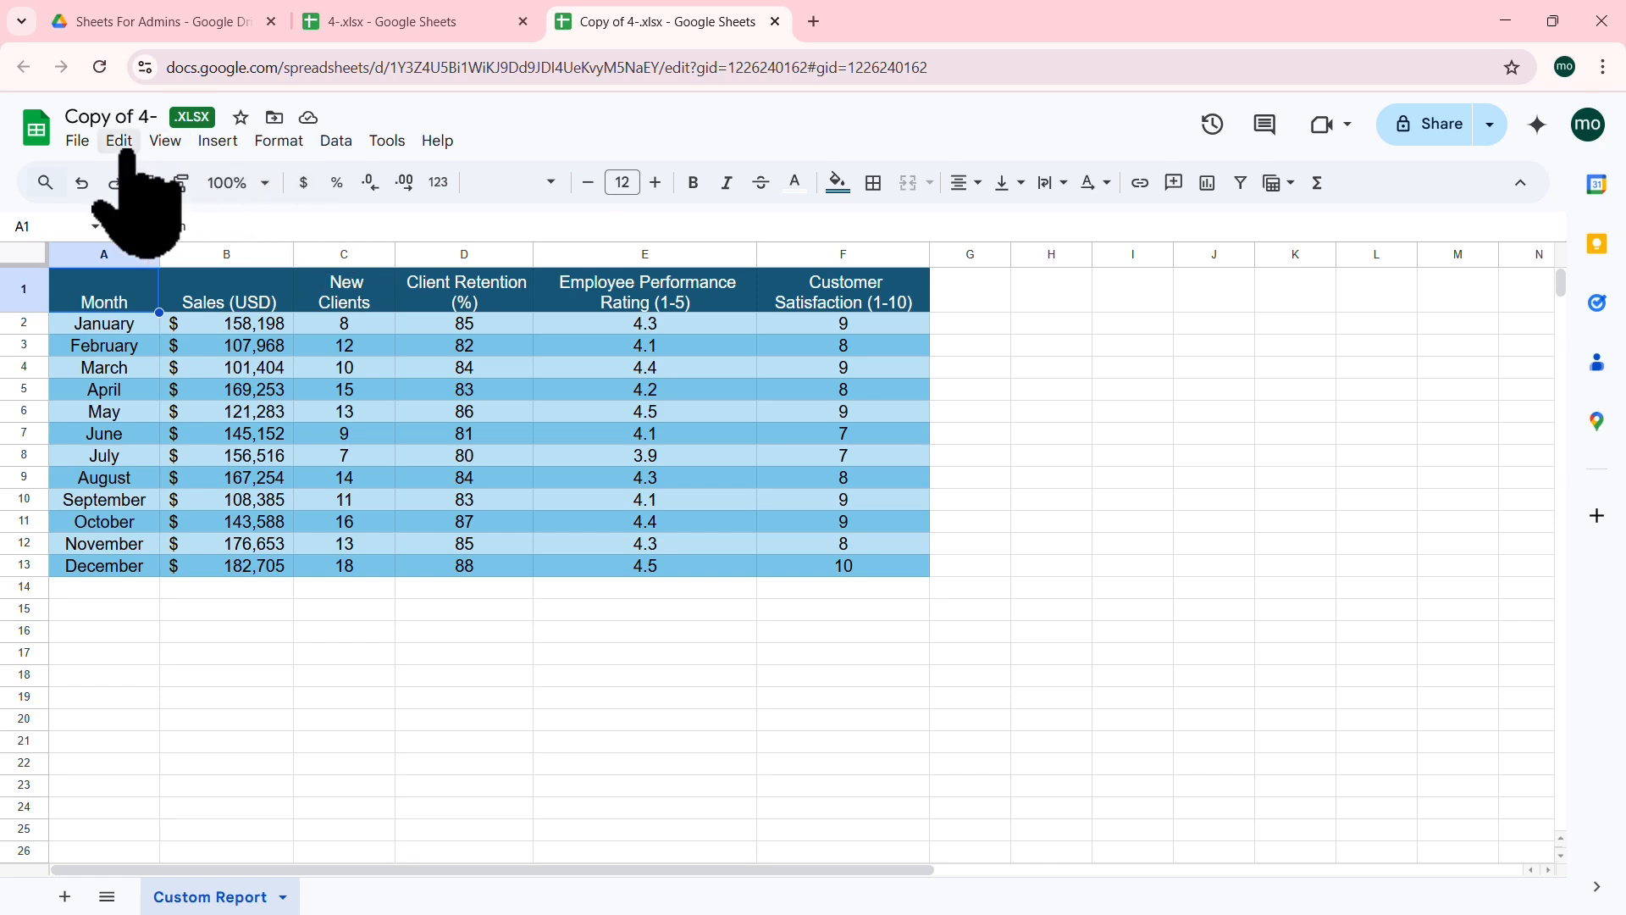
Step: Dismiss the File menu, then check April's New Clients and the January and December month entries
click(77, 142)
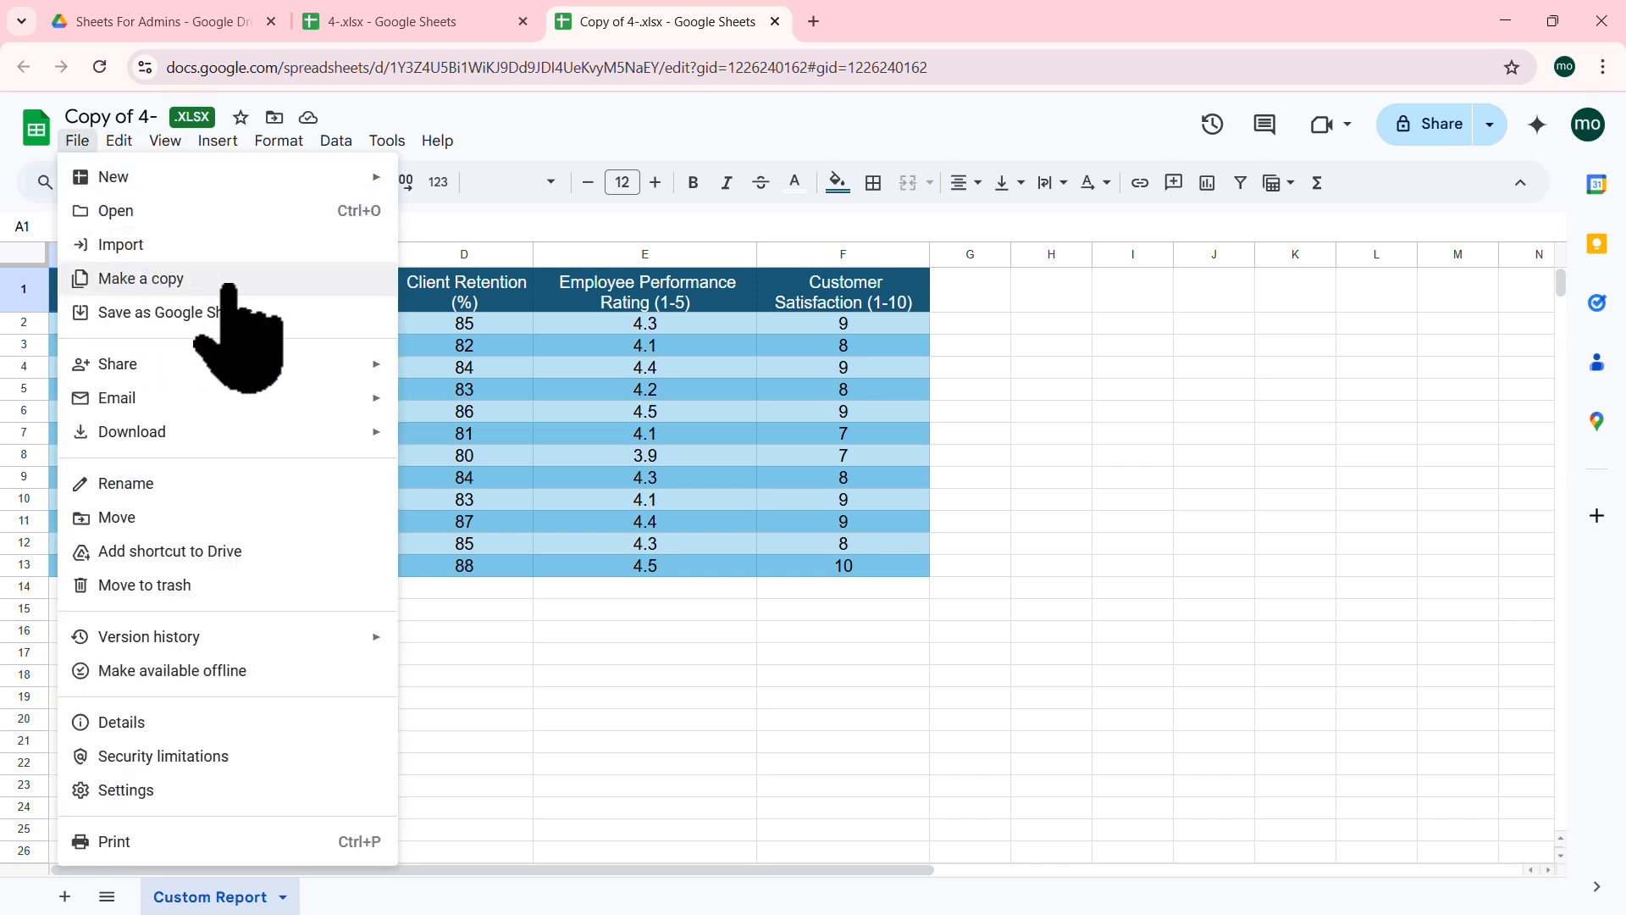
click(1003, 411)
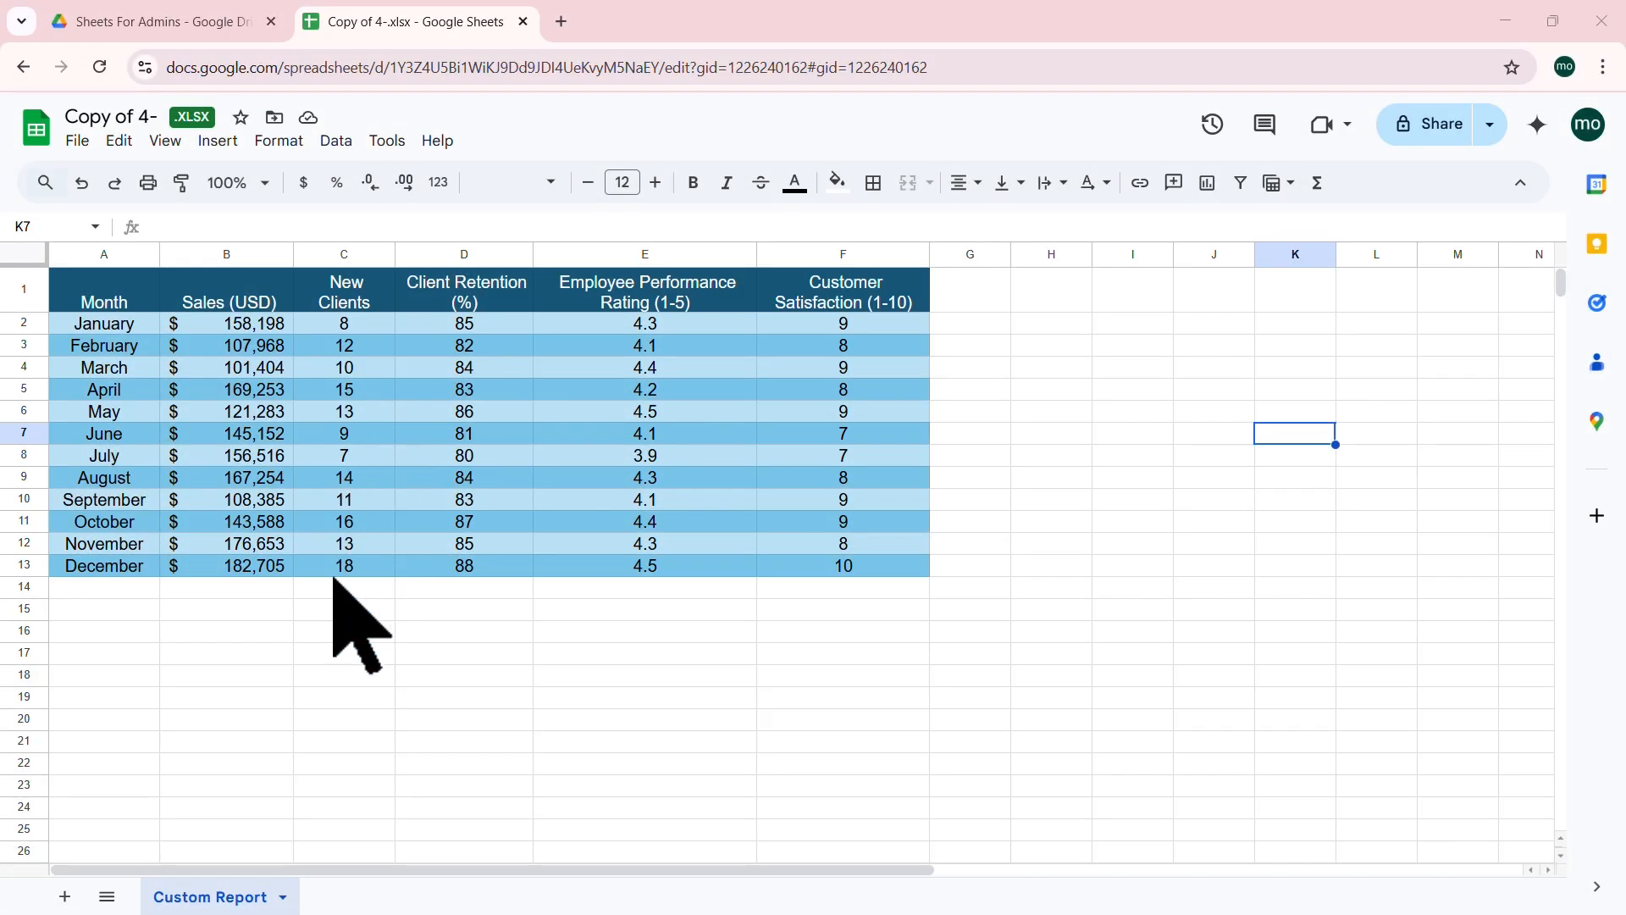
click(322, 396)
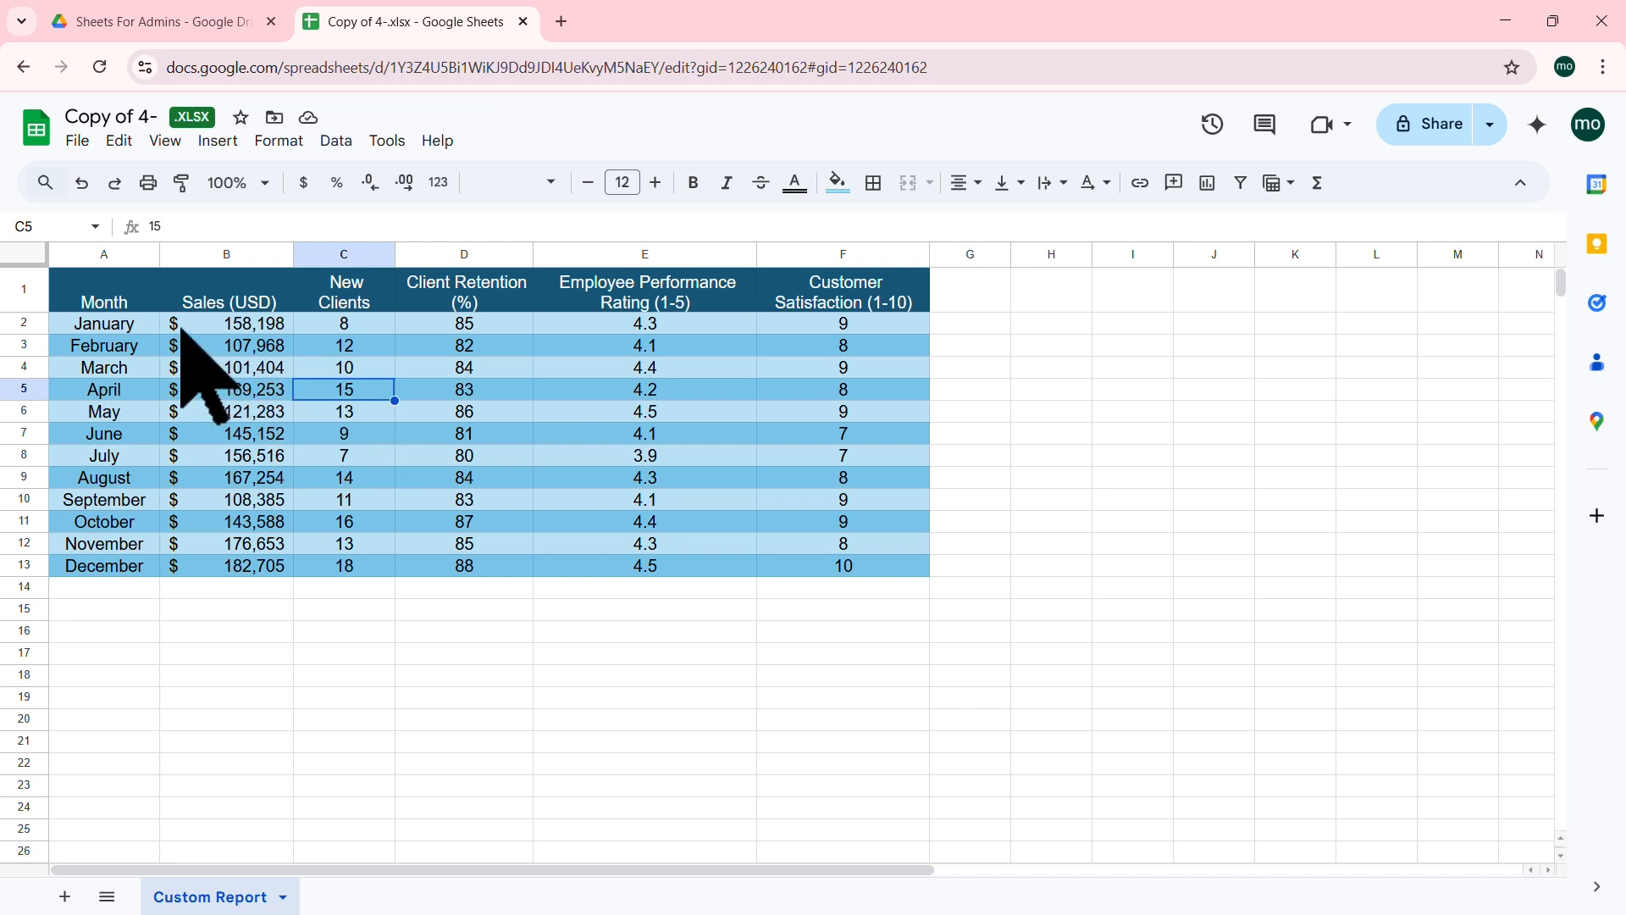
click(121, 322)
click(128, 566)
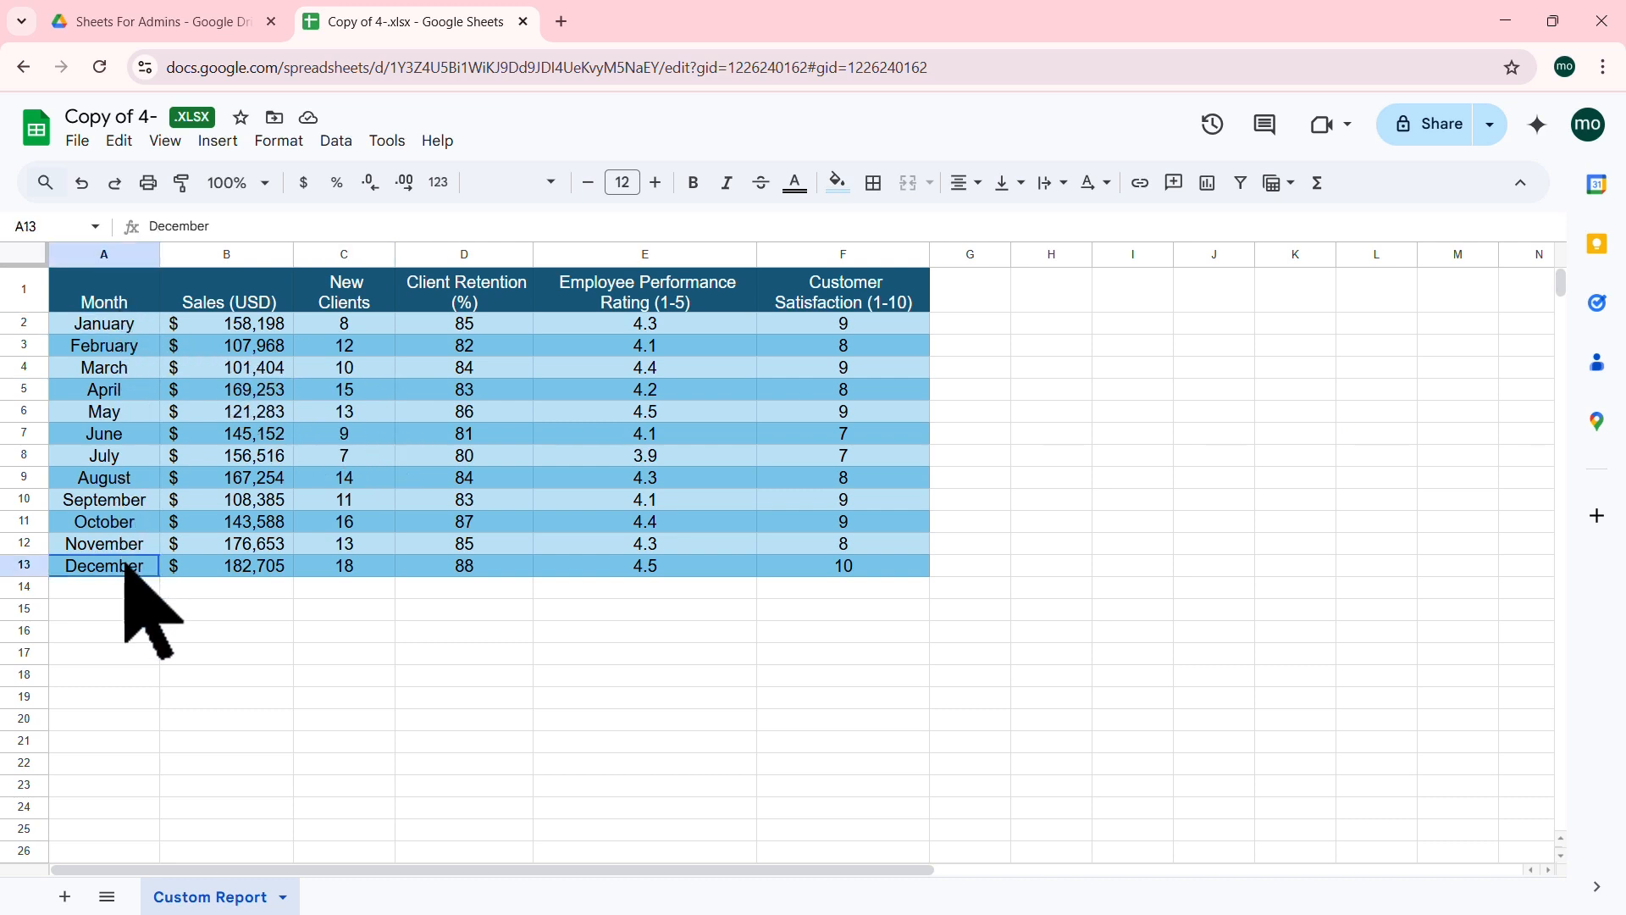
Step: Inspect January's Sales, New Clients, Client Retention, Performance Rating and Customer Satisfaction values
click(261, 327)
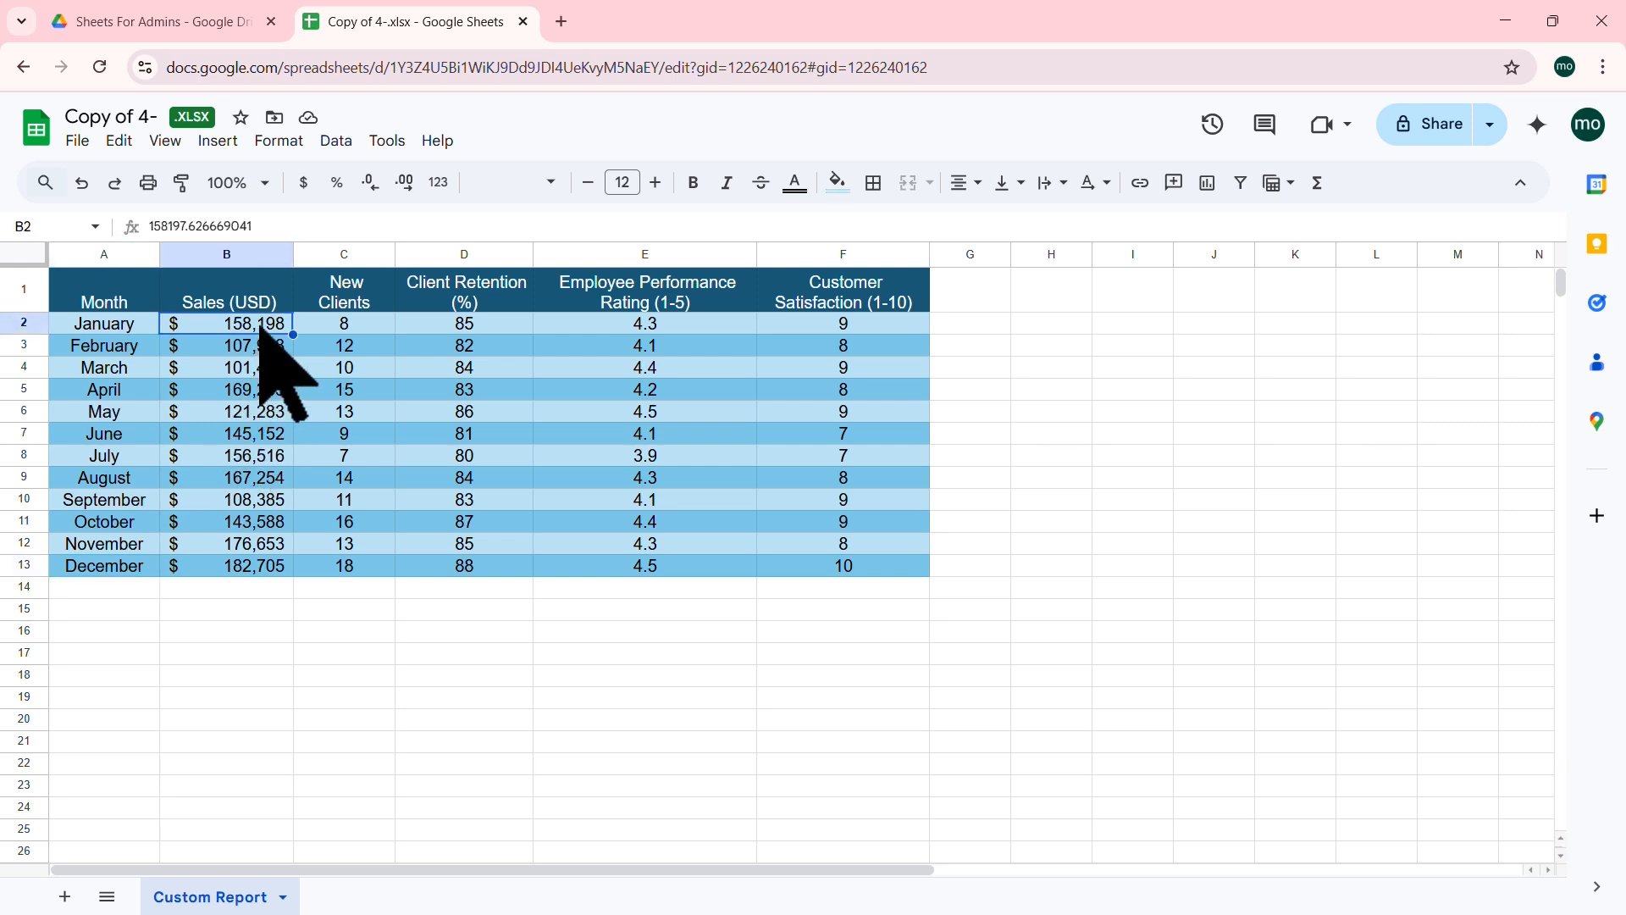
click(365, 325)
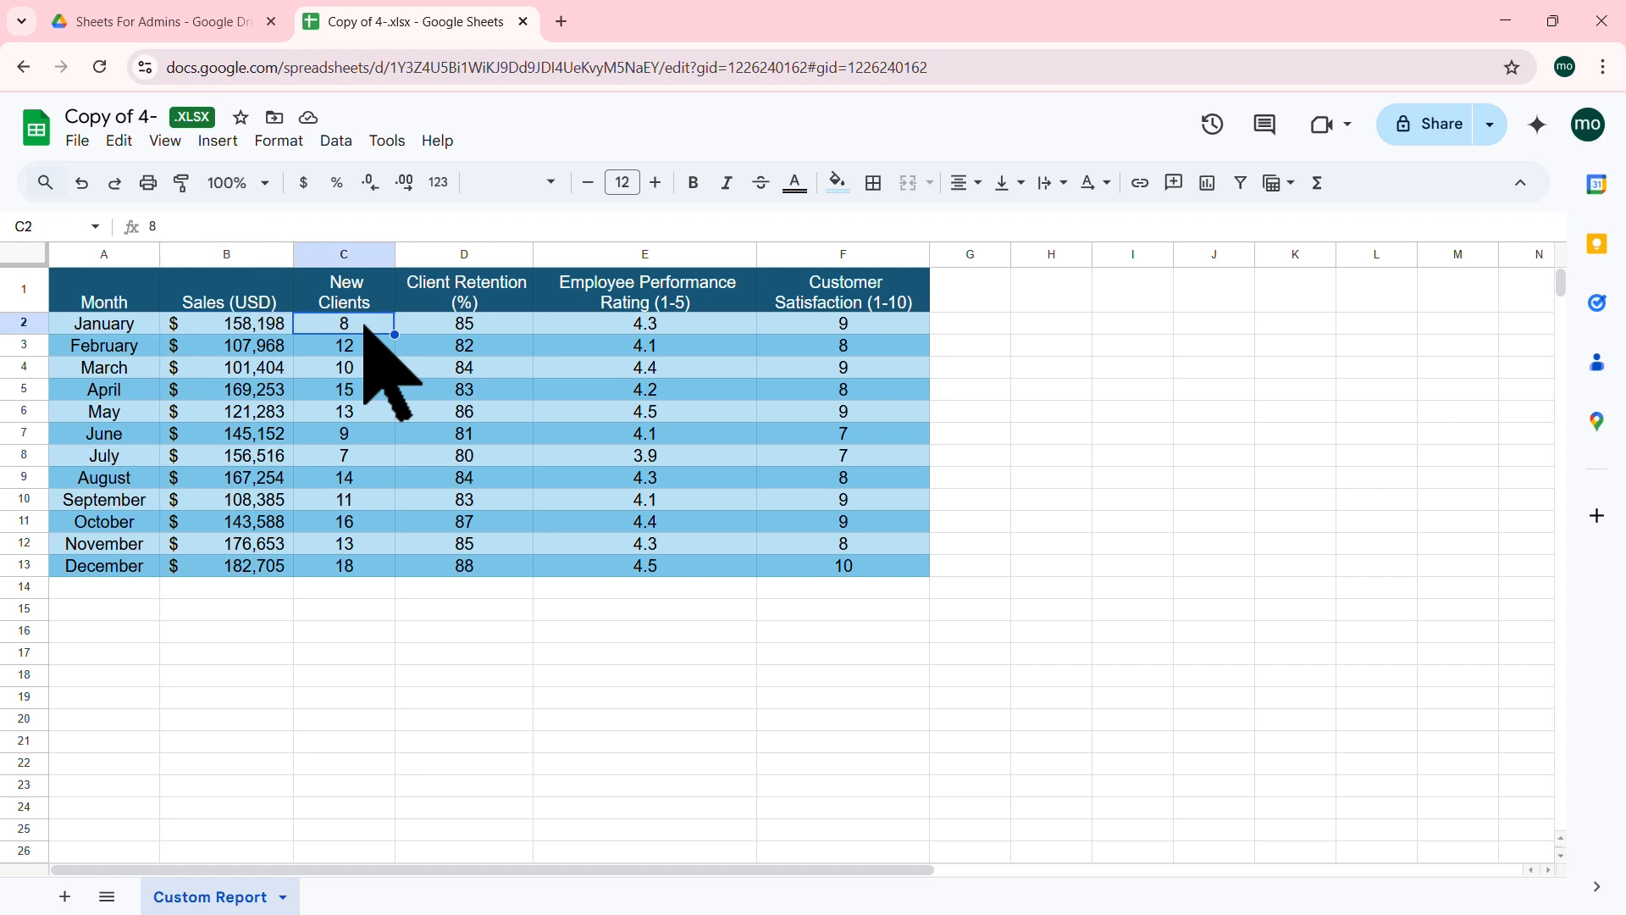
click(497, 325)
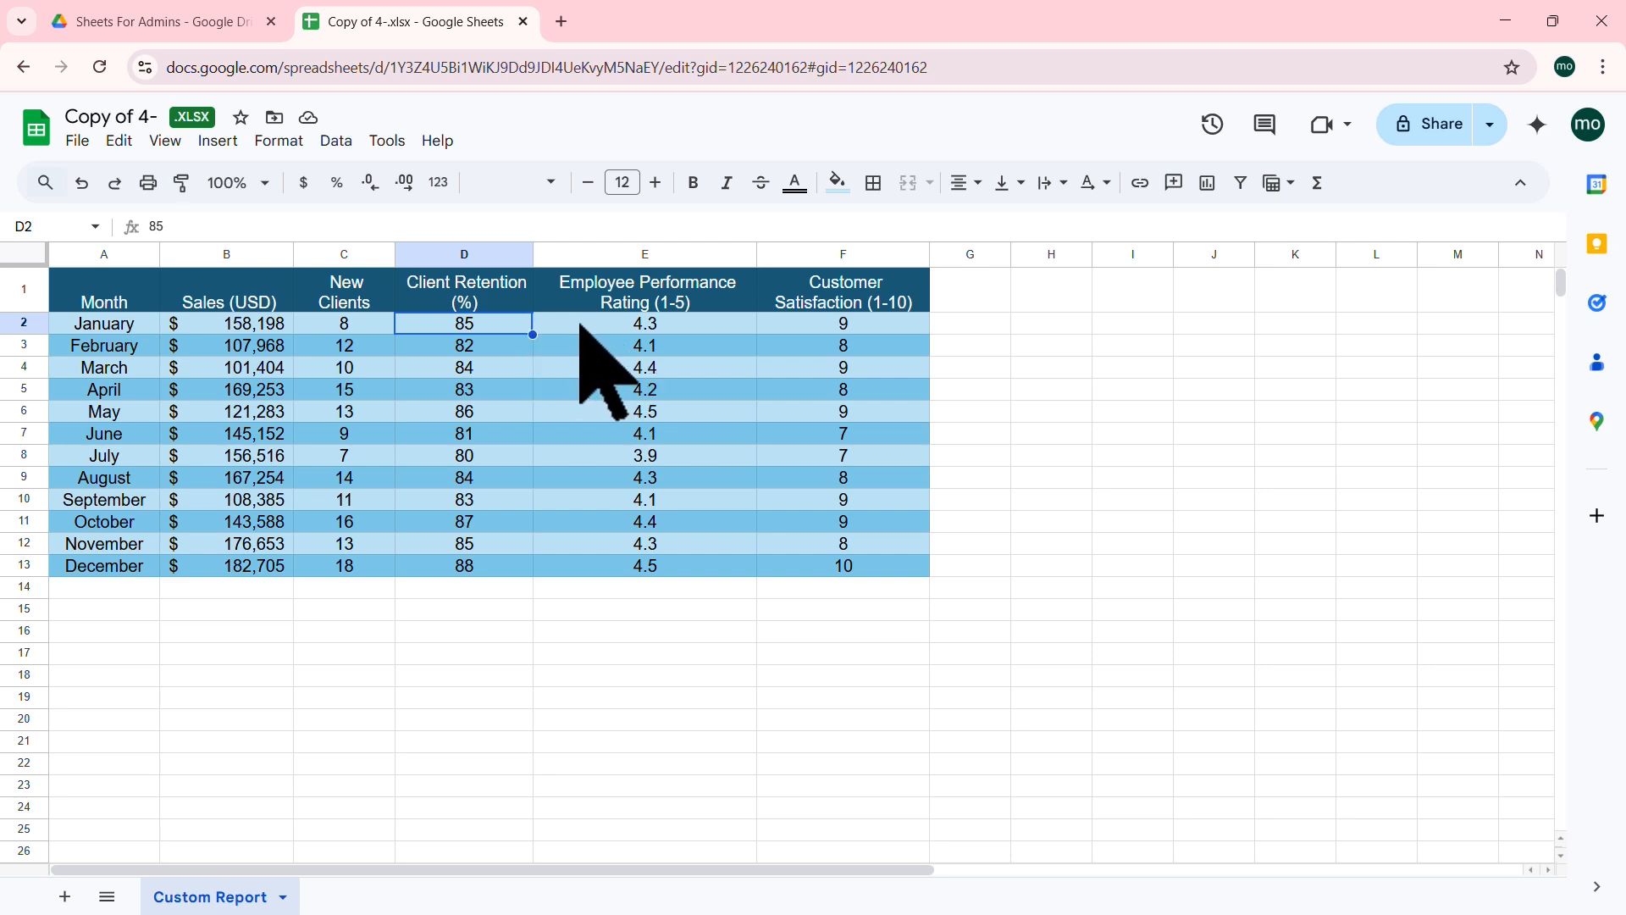
click(698, 325)
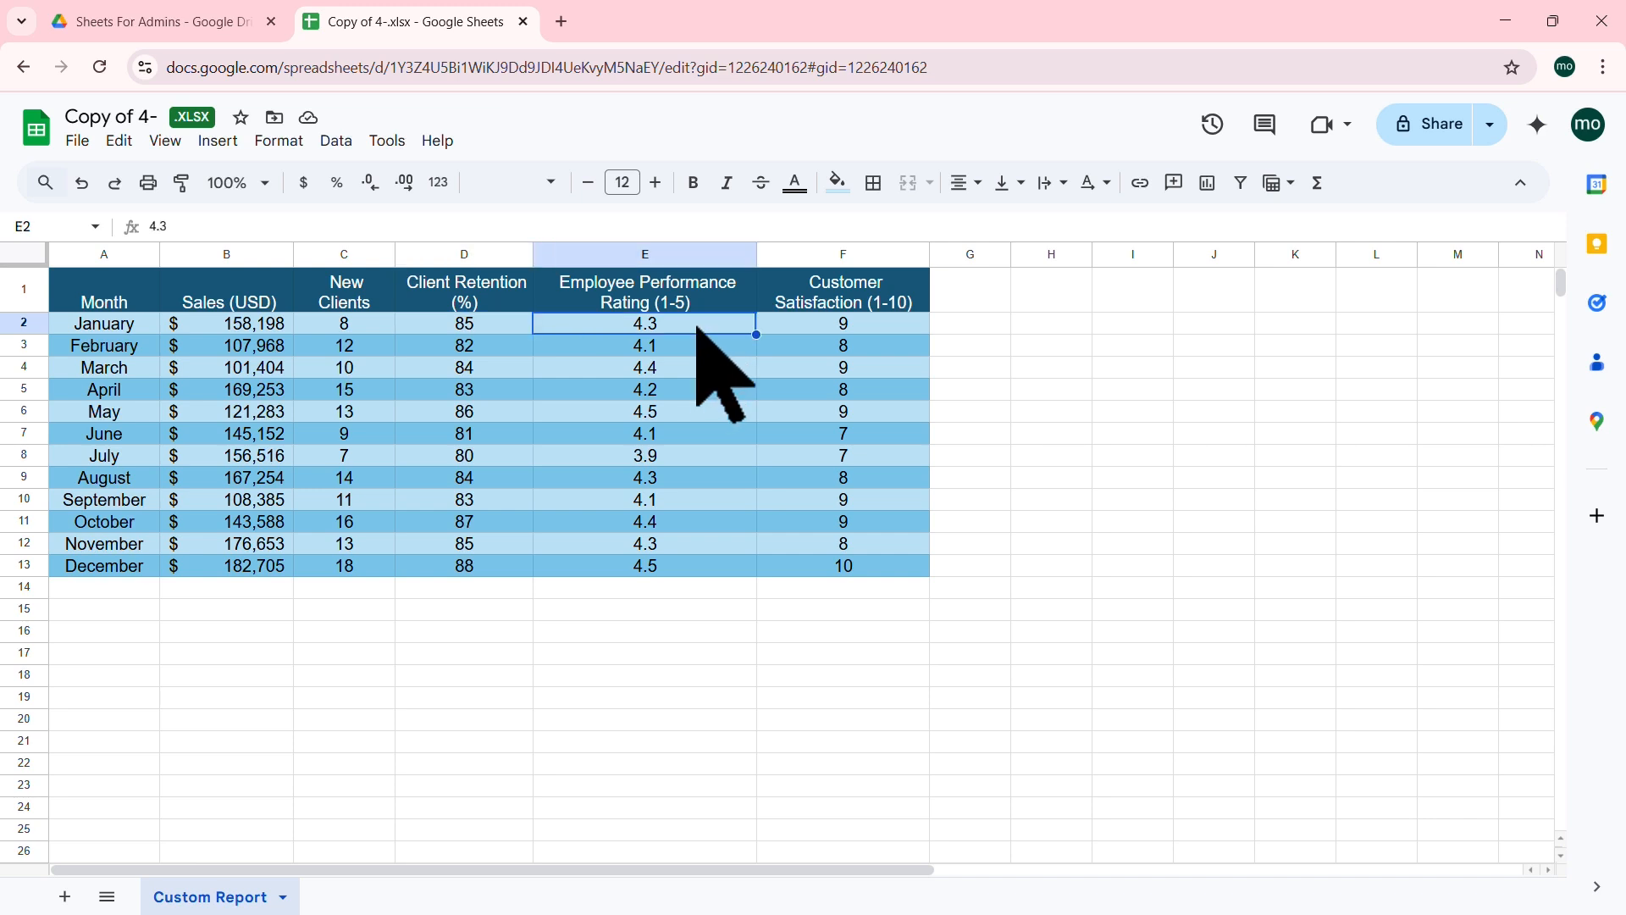
click(869, 324)
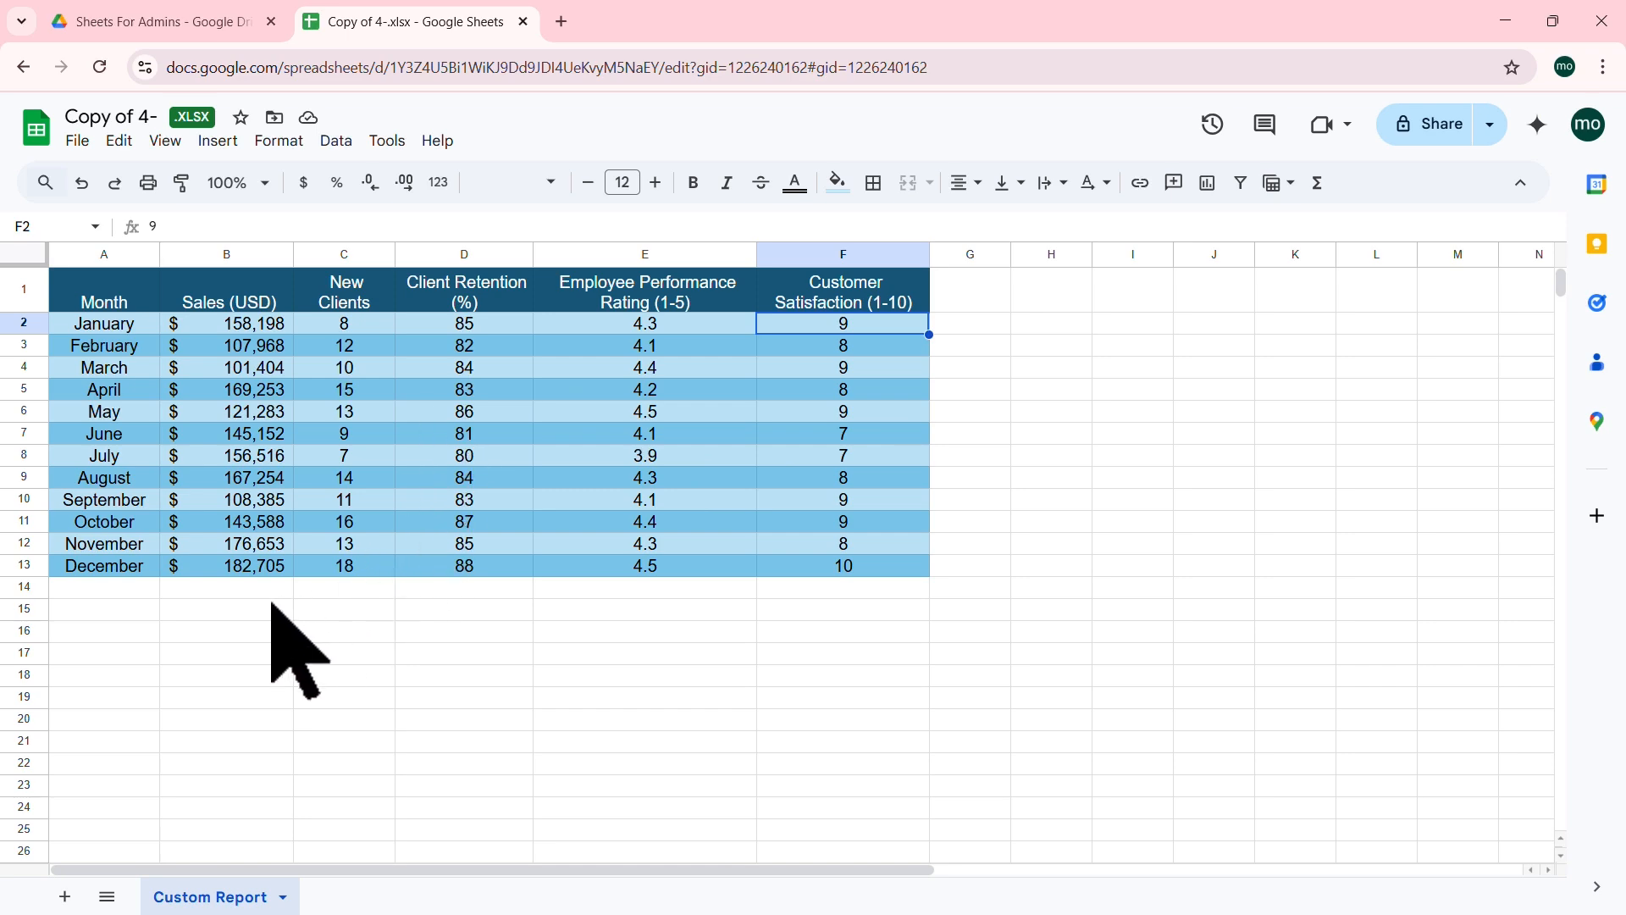
click(138, 596)
Step: Select the monthly table from the Month header through December's satisfaction cell (A1:F13)
scroll(136, 599, down, 5)
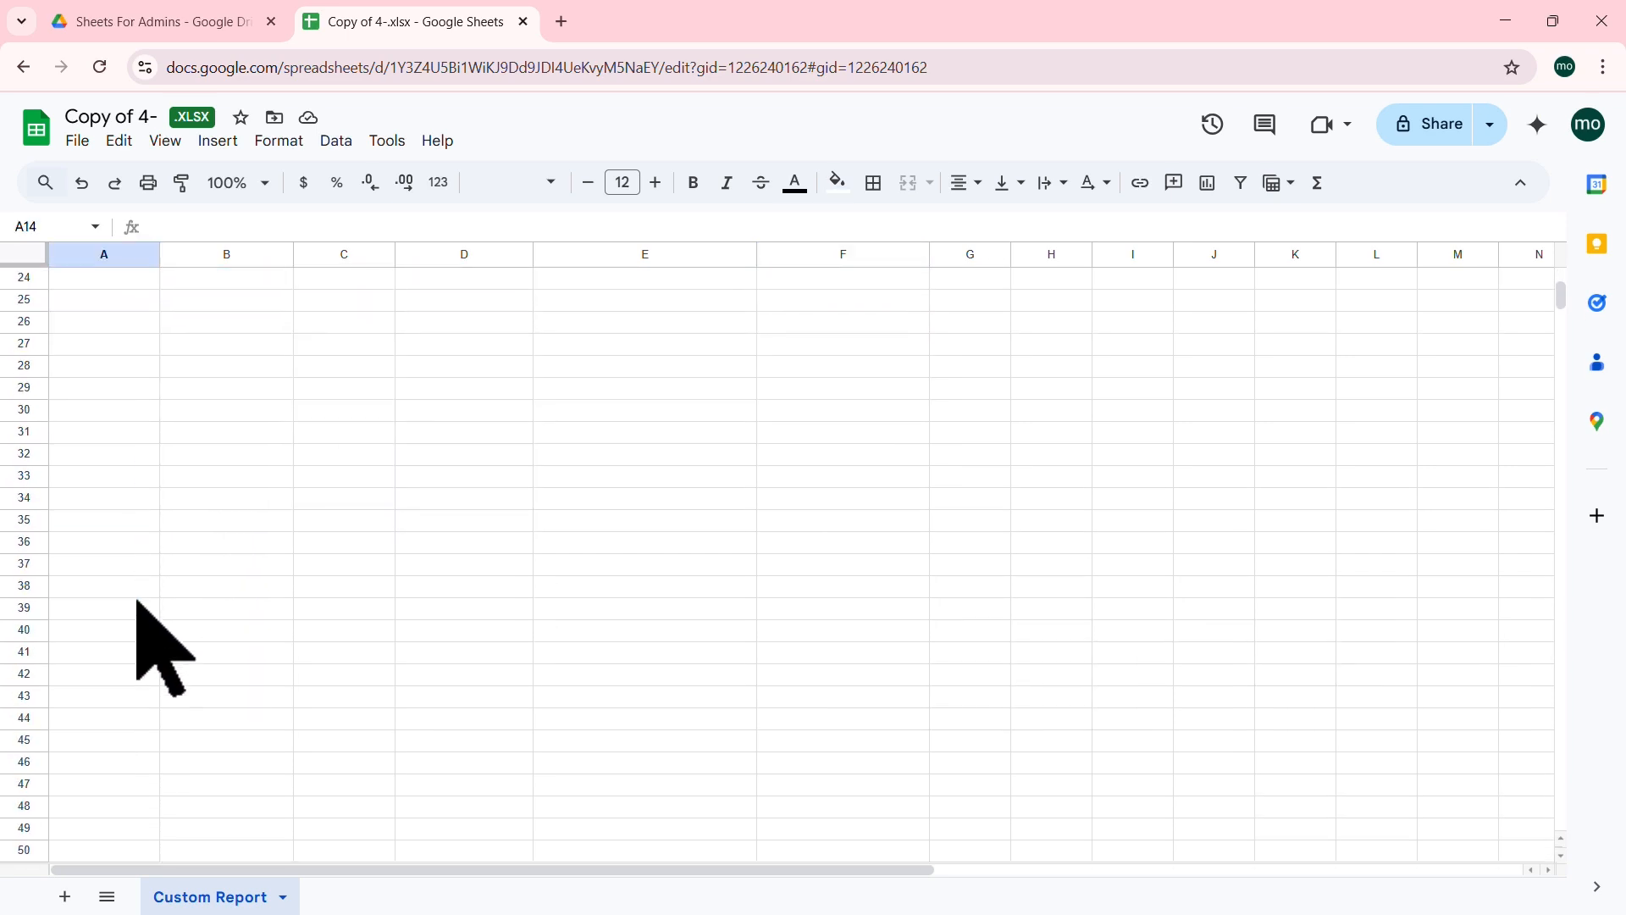
scroll(137, 601, up, 5)
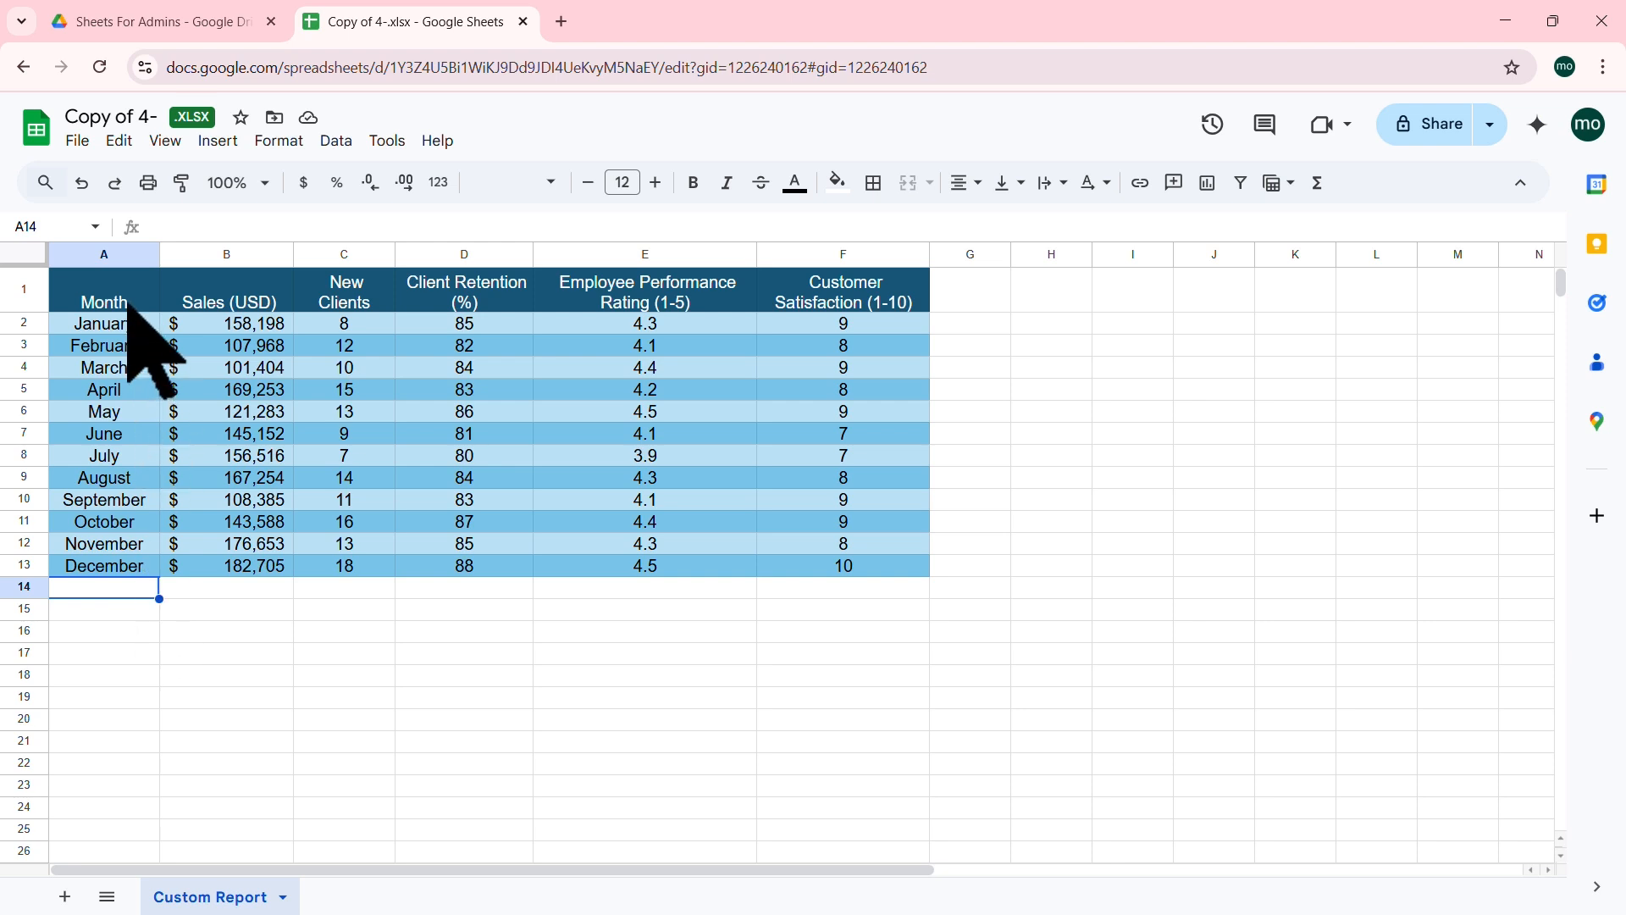
drag(127, 305, 889, 566)
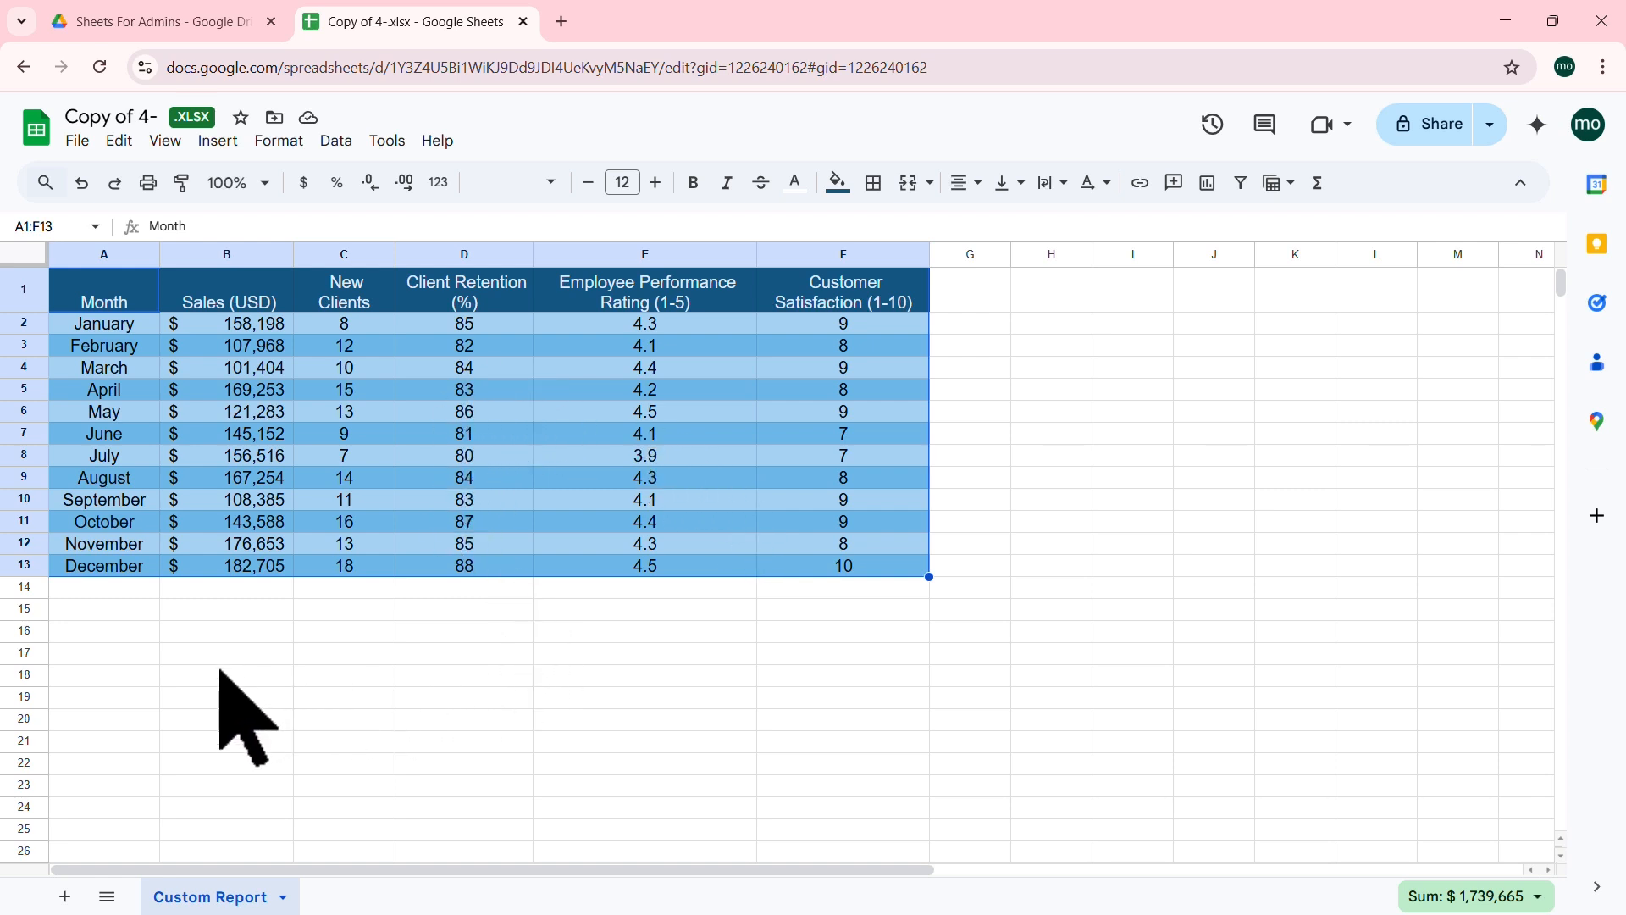
click(237, 631)
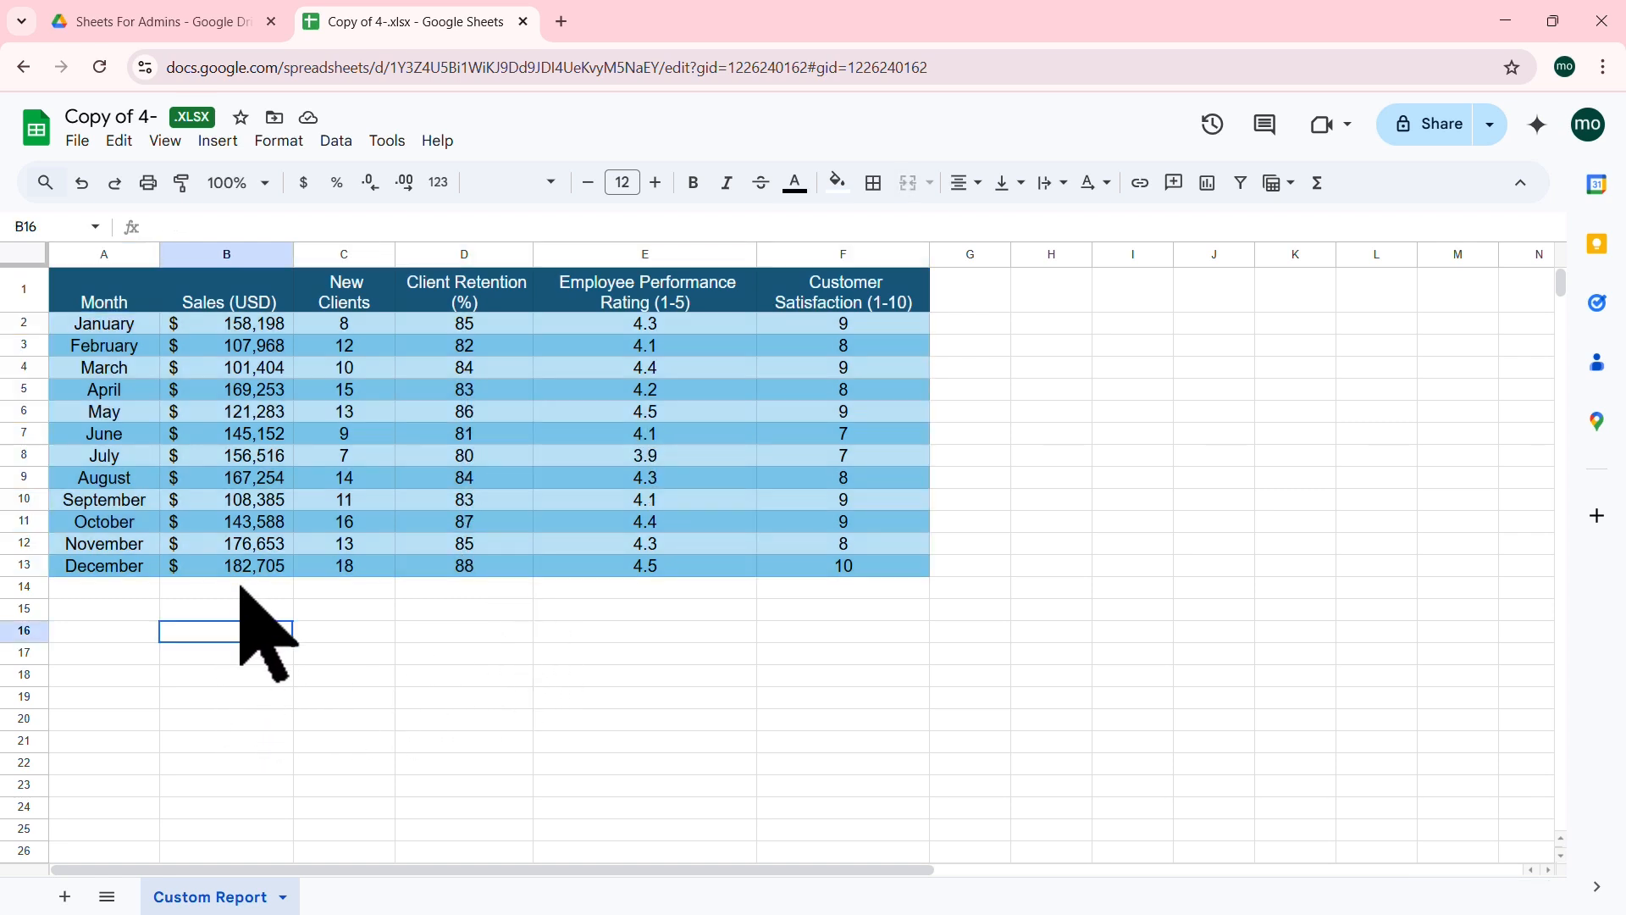
click(240, 587)
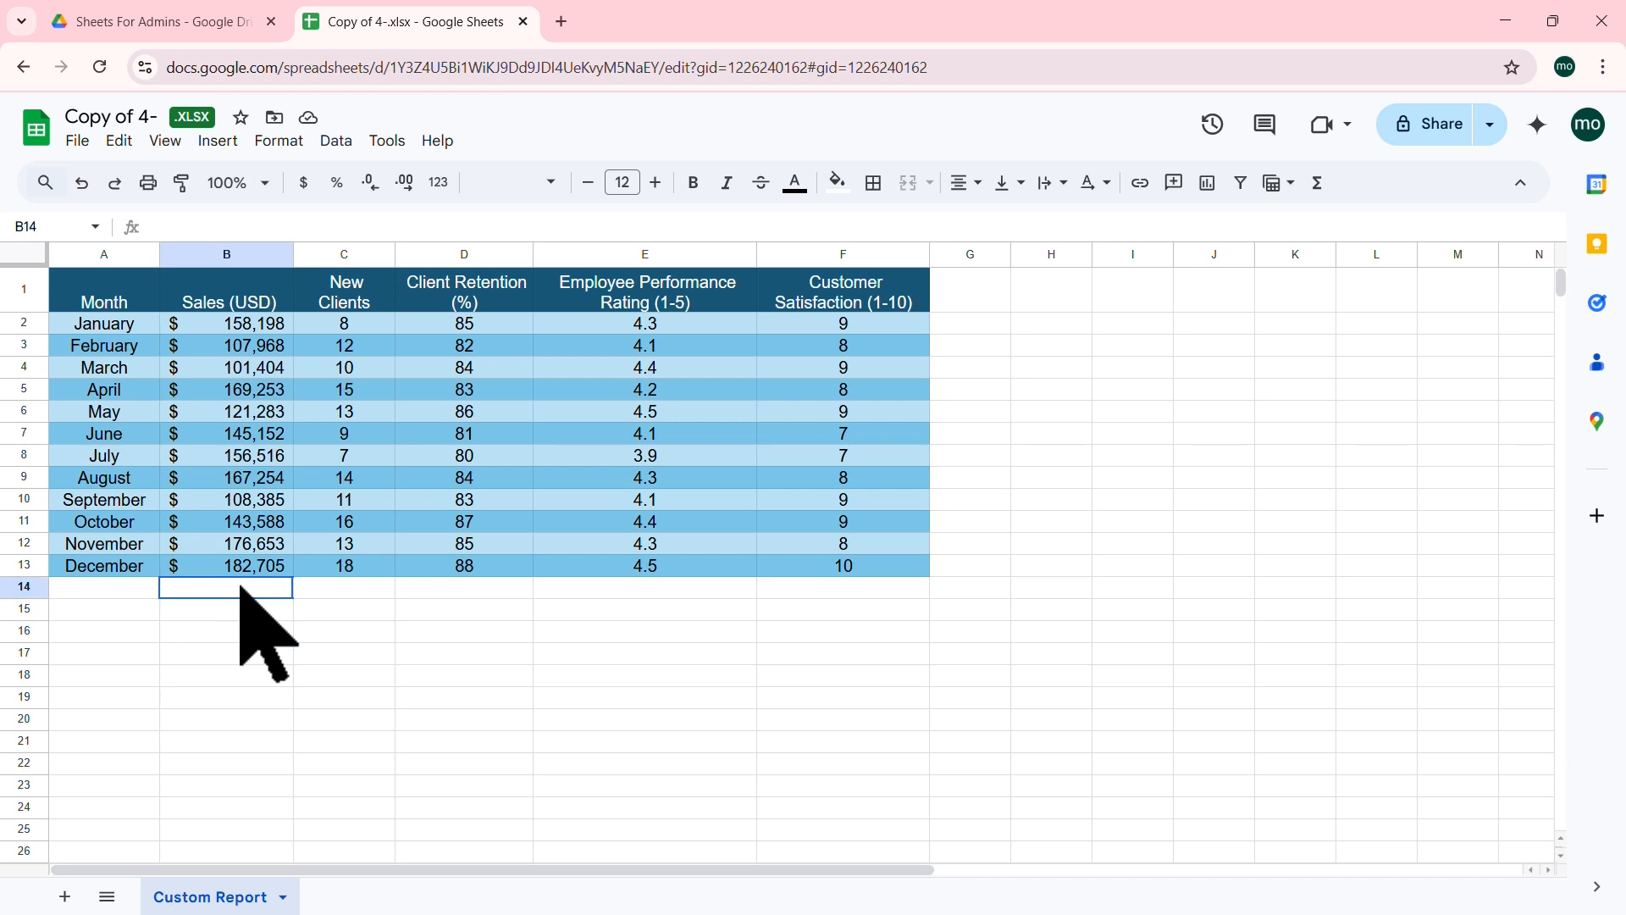
click(657, 586)
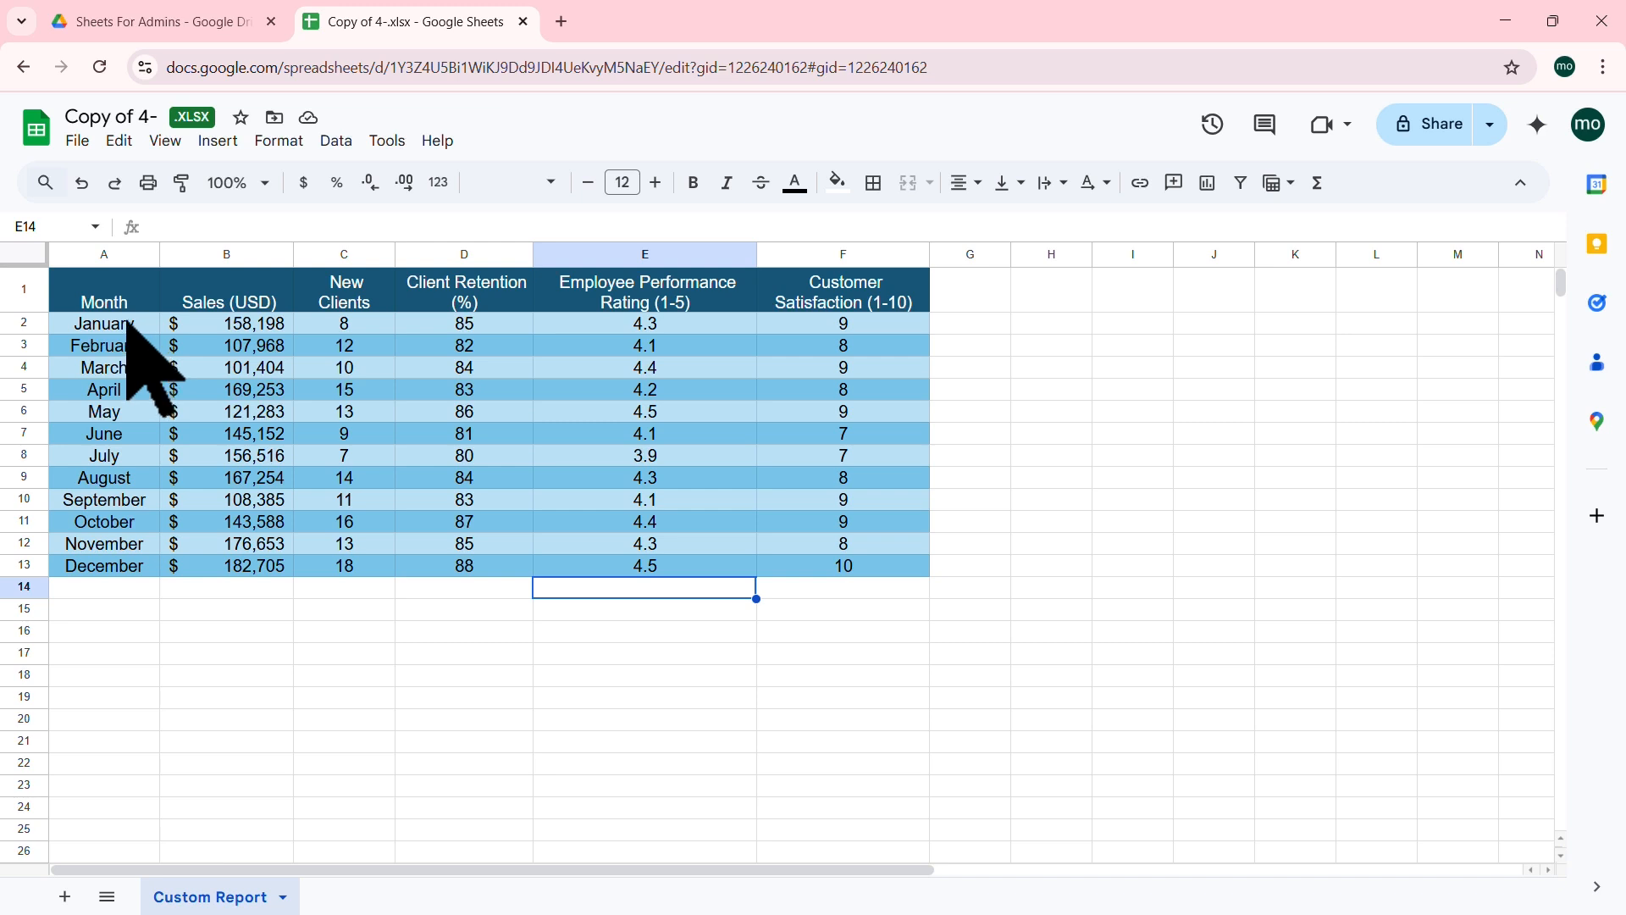
drag(102, 326, 906, 364)
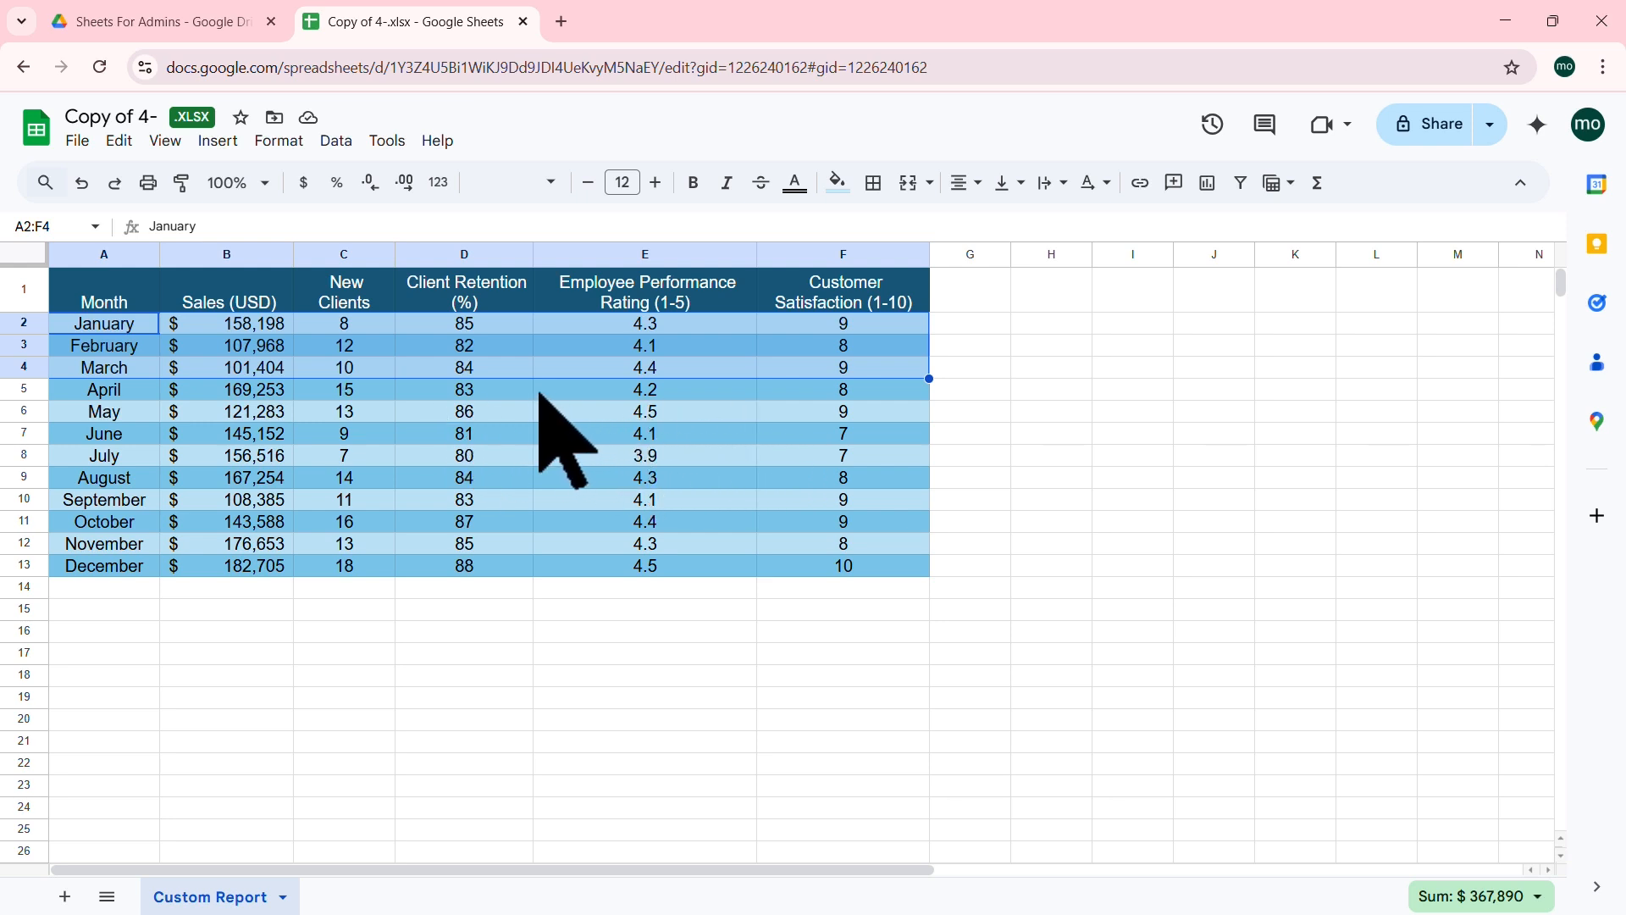
click(447, 421)
drag(61, 286, 893, 573)
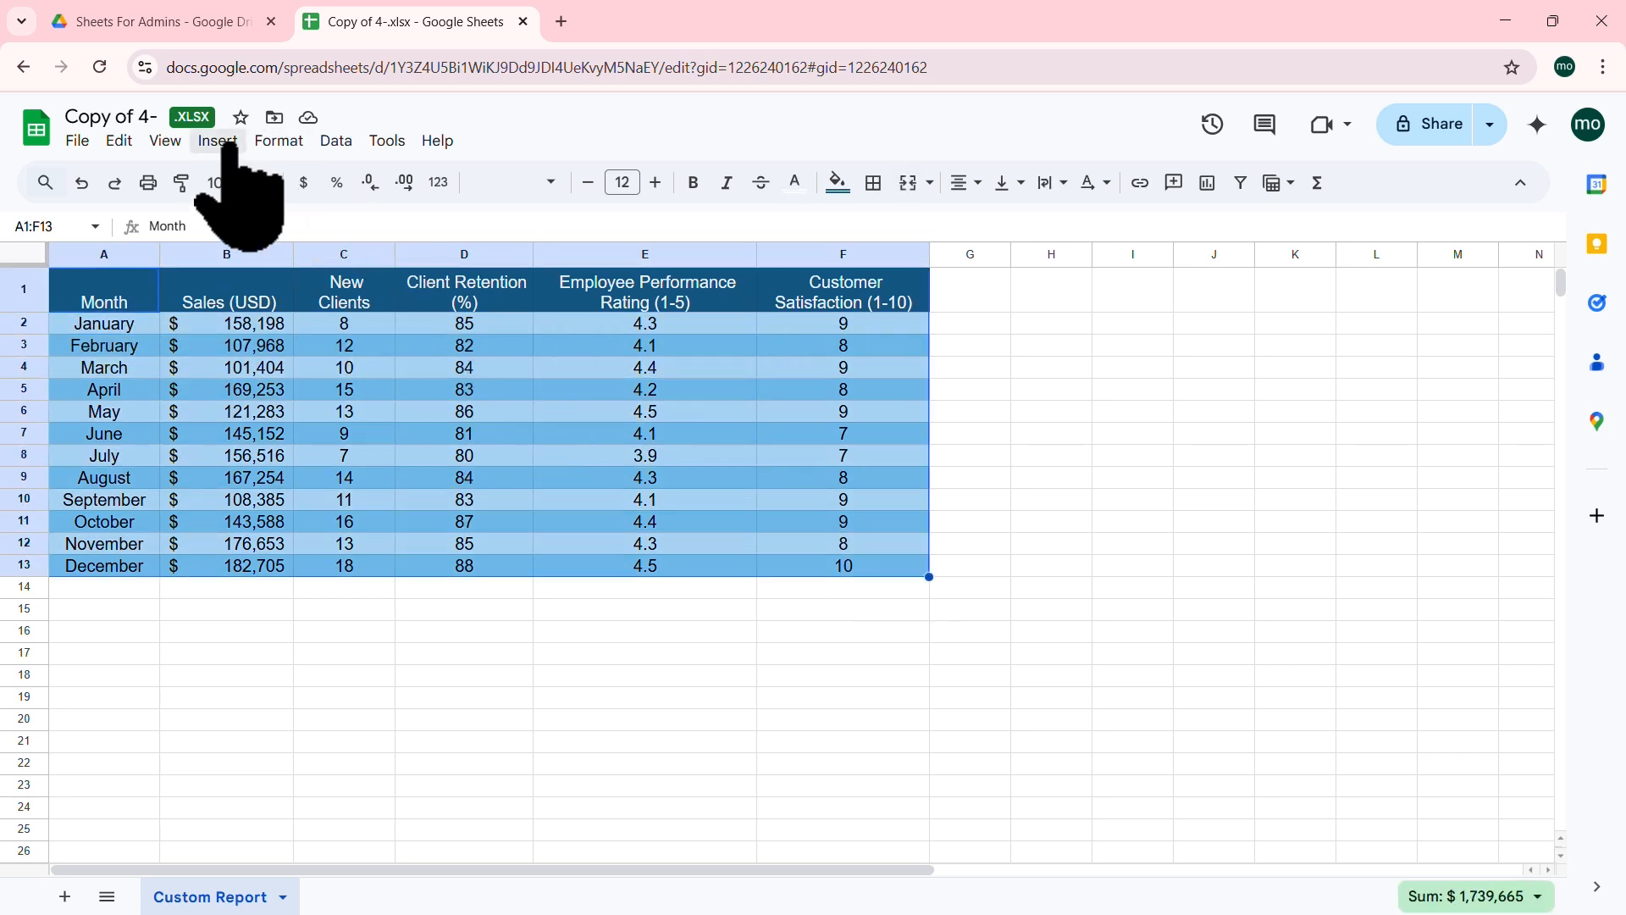
click(222, 141)
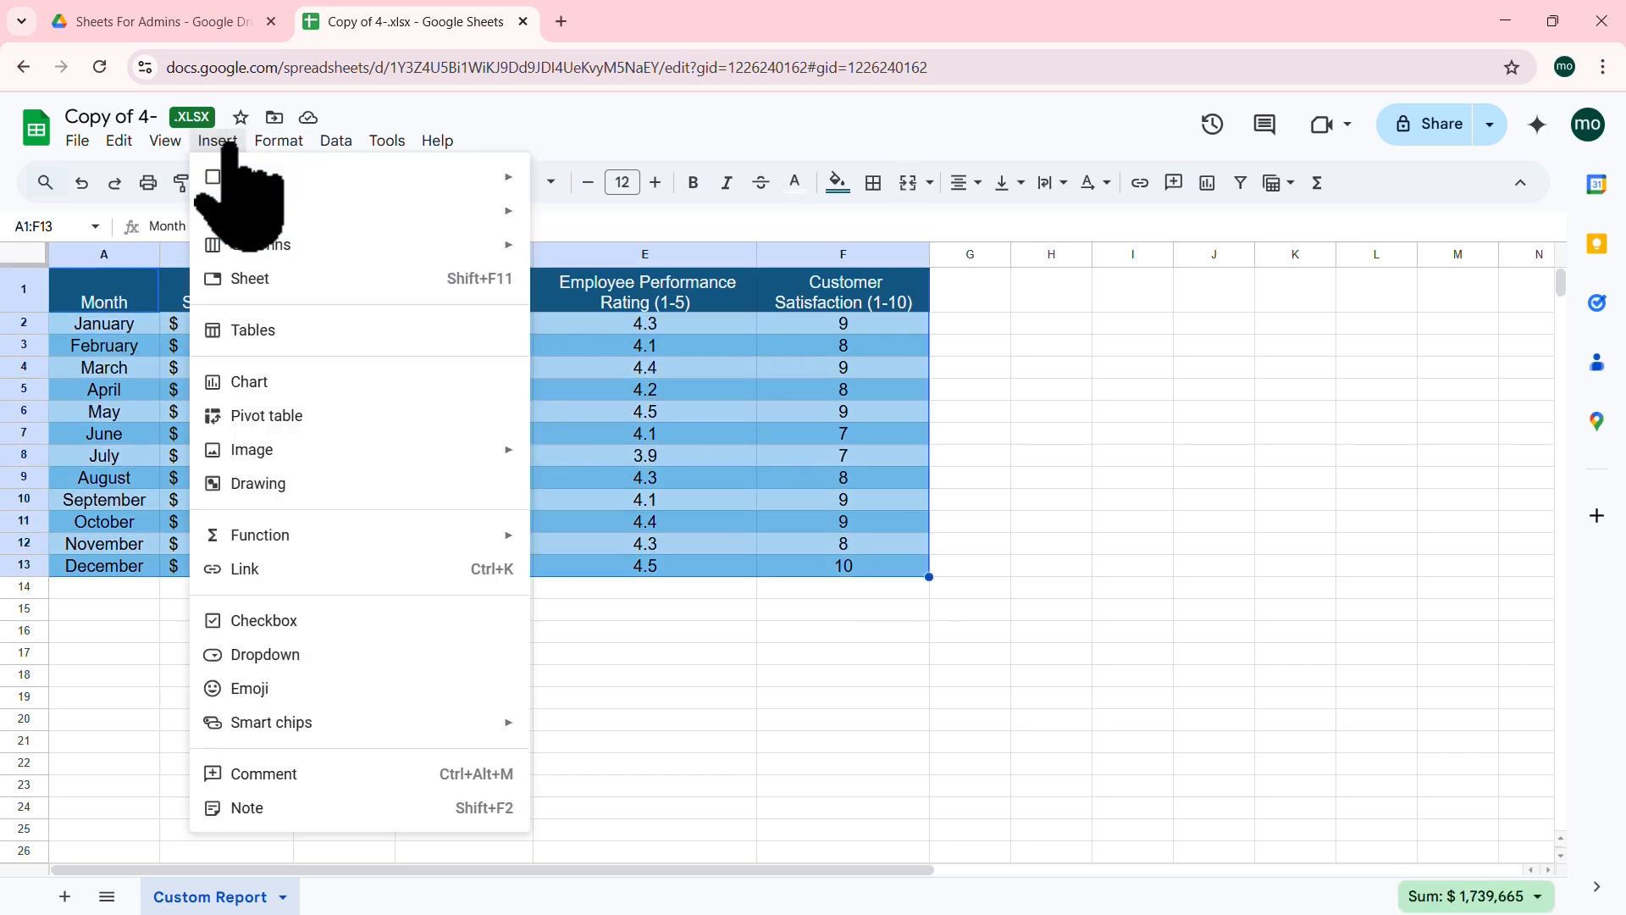
Step: Insert a pivot table from A1:F13 into the existing Custom Report sheet at H1
click(298, 417)
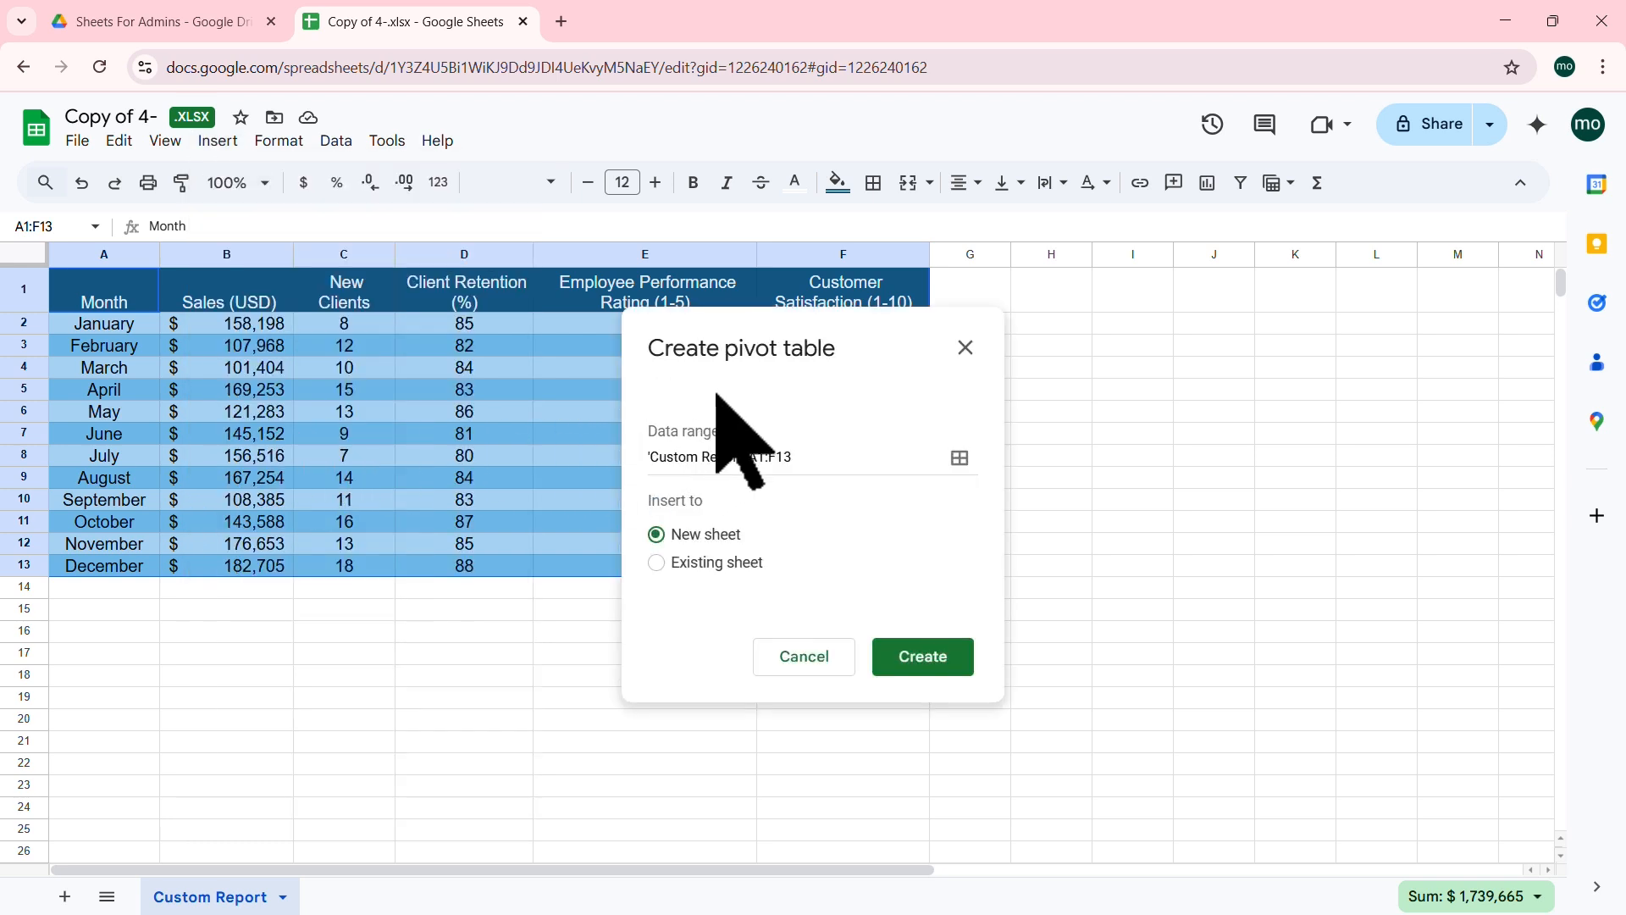
drag(805, 320, 639, 200)
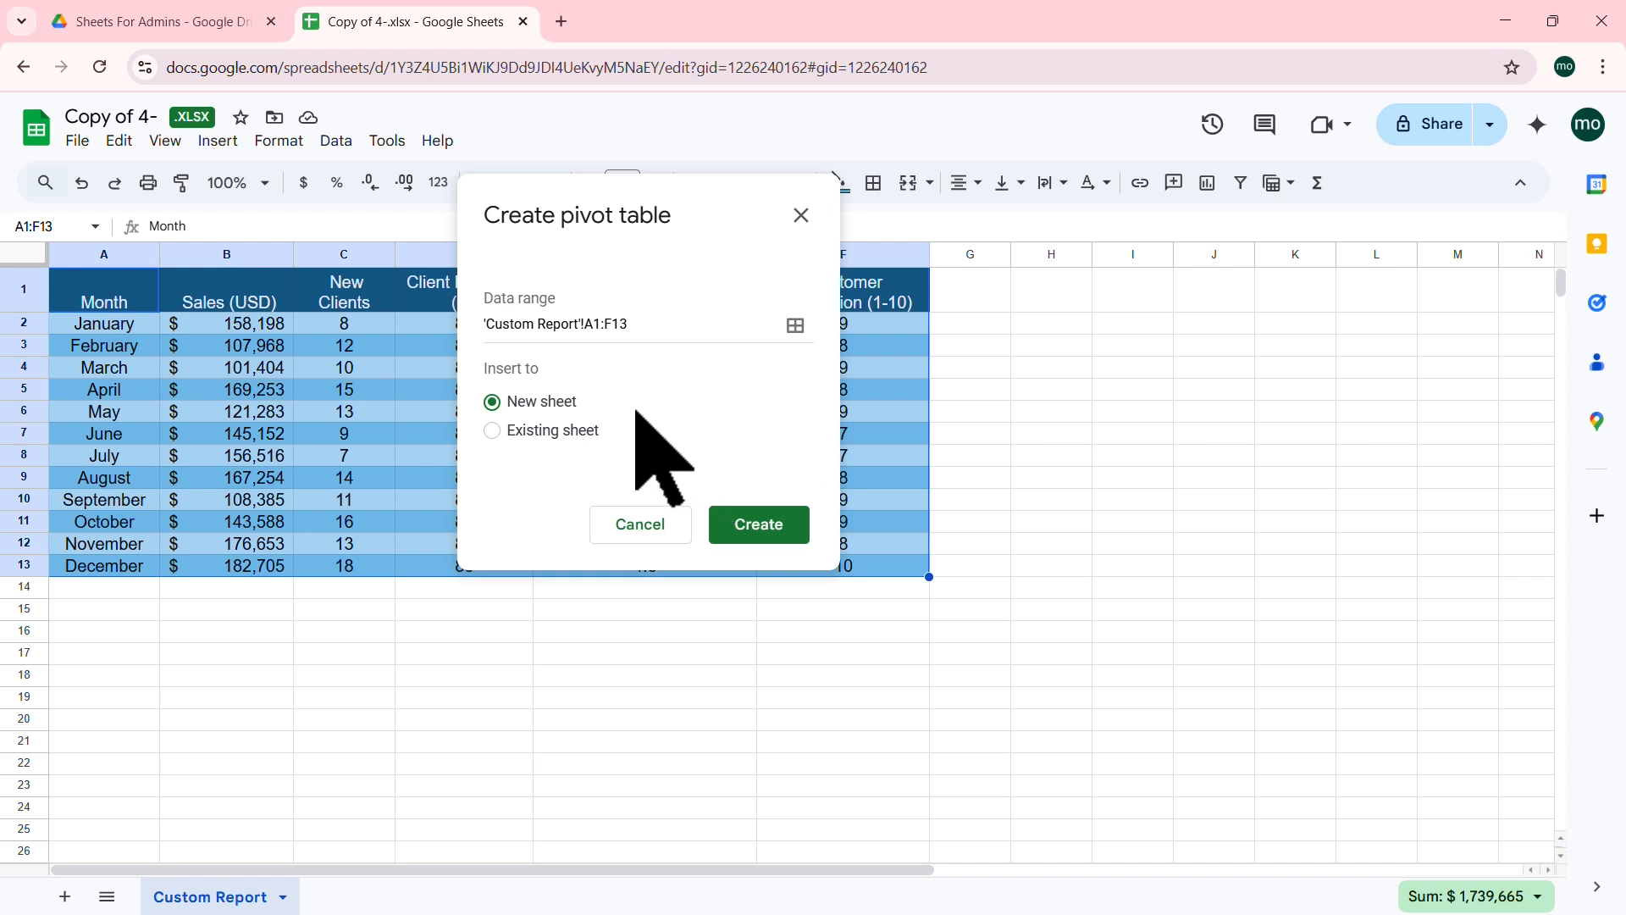
click(492, 430)
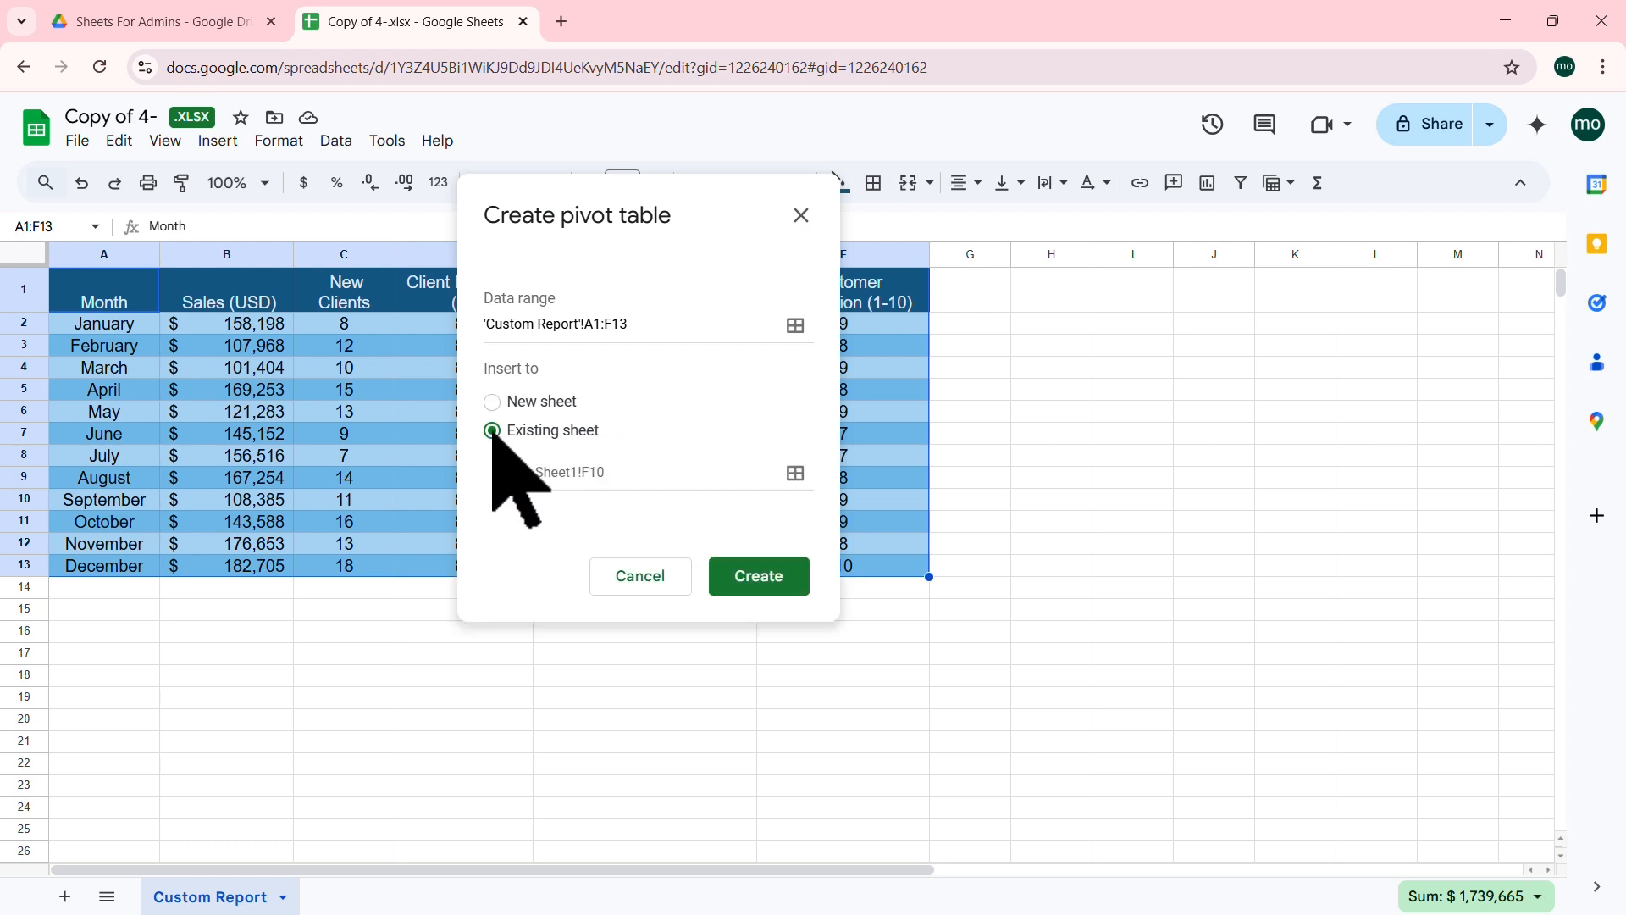
click(1062, 298)
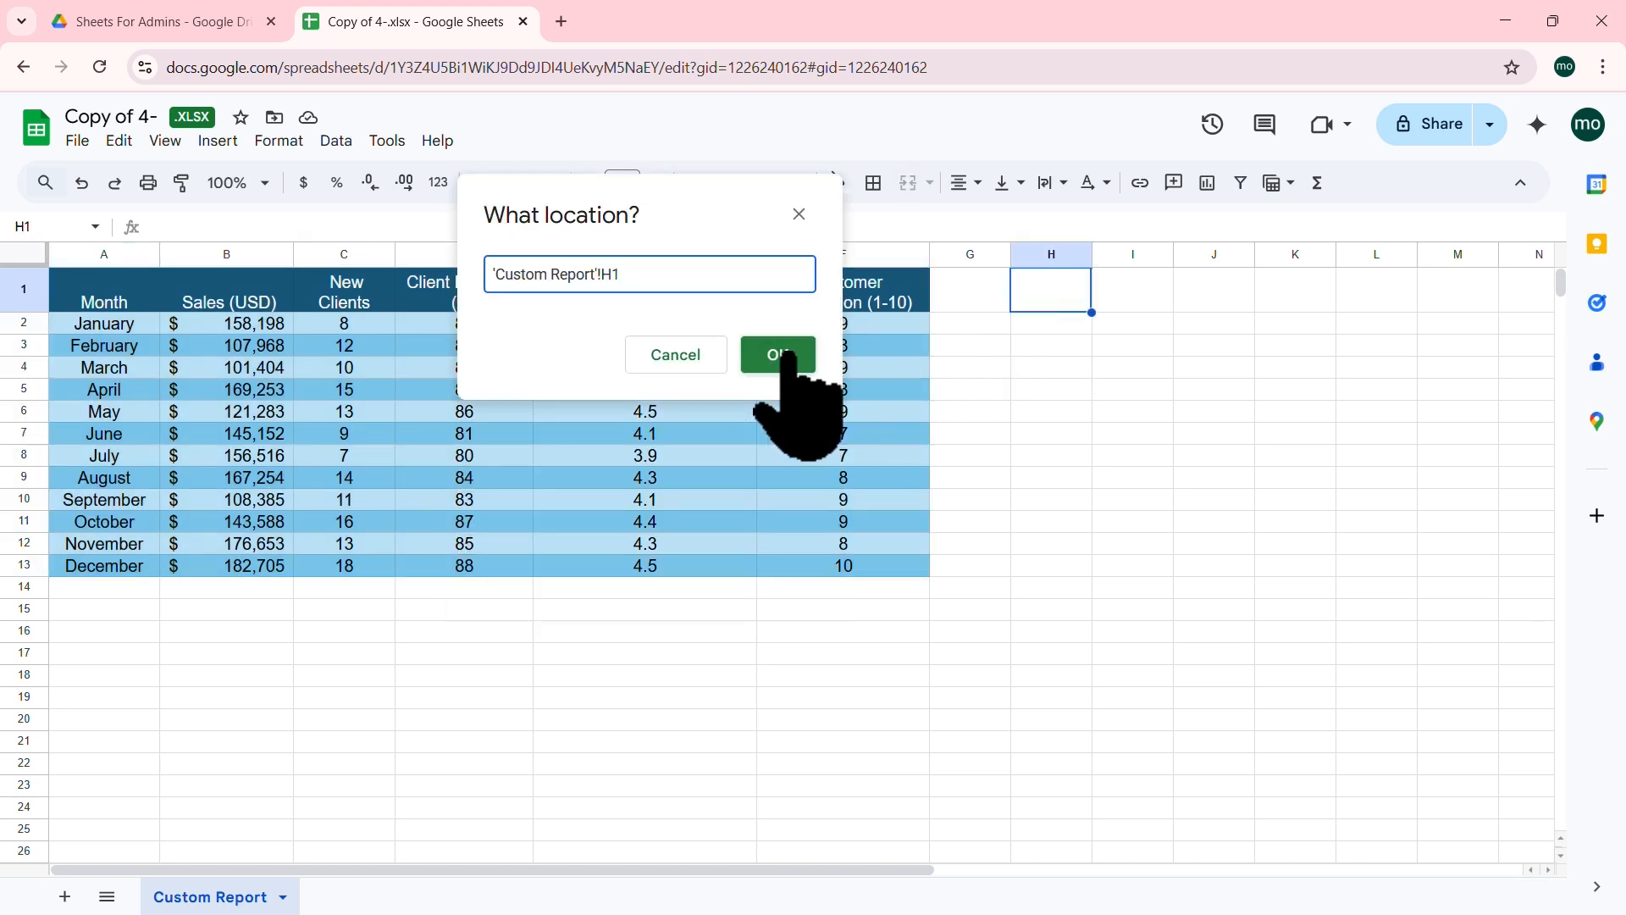
click(777, 355)
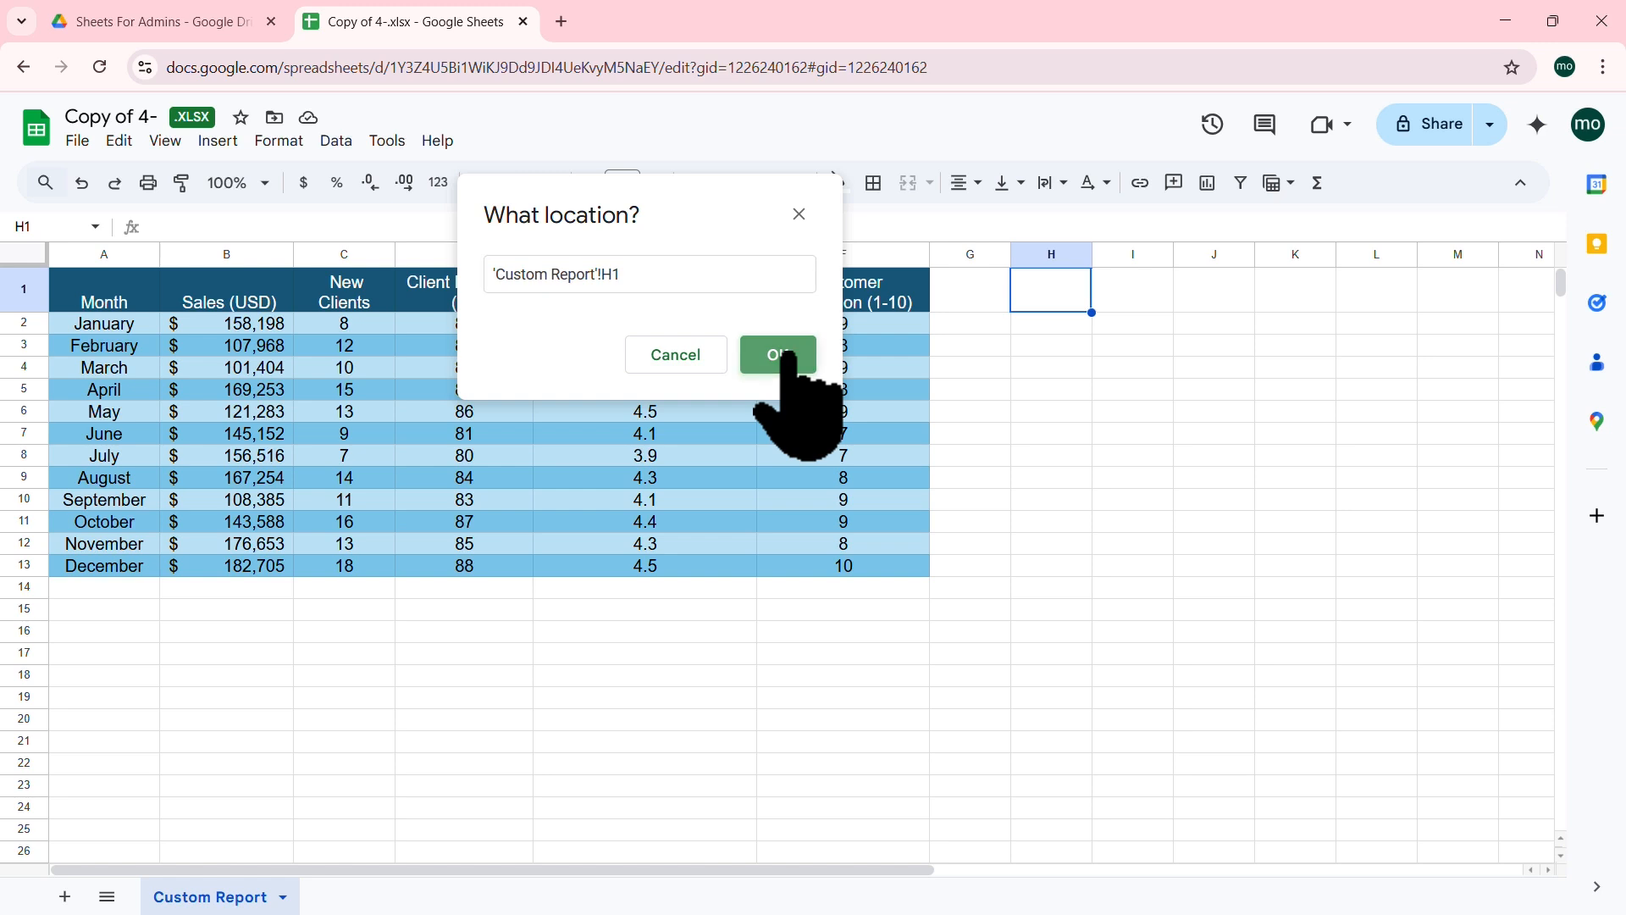
click(922, 684)
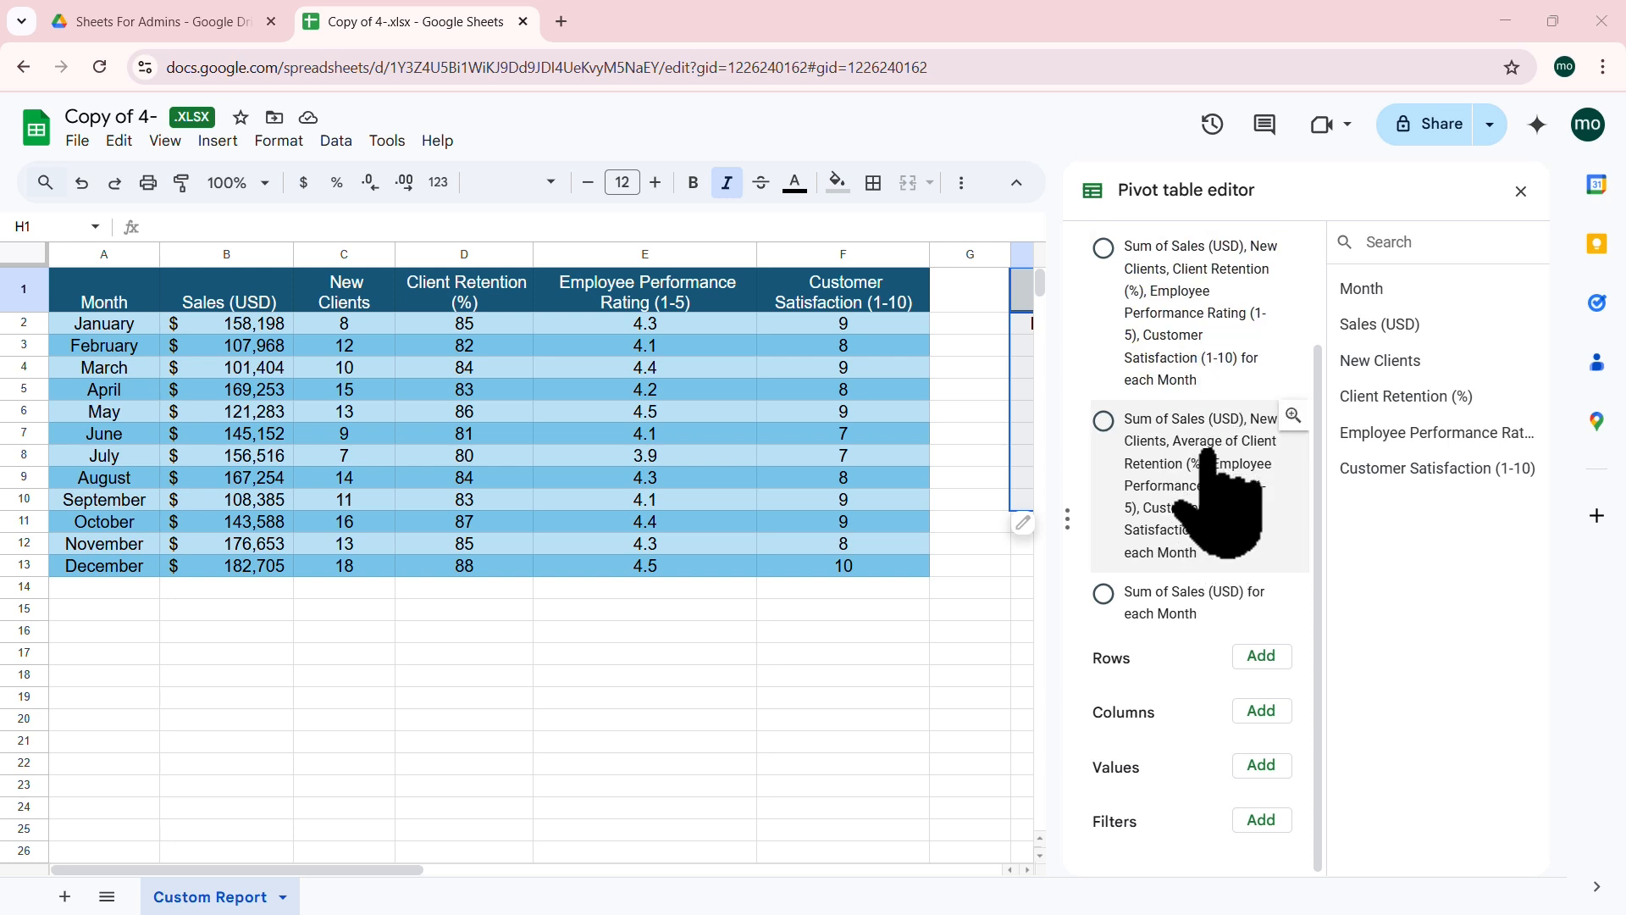
Step: Apply the suggested sum of all metrics per month and auto-fit columns H and I
click(1190, 286)
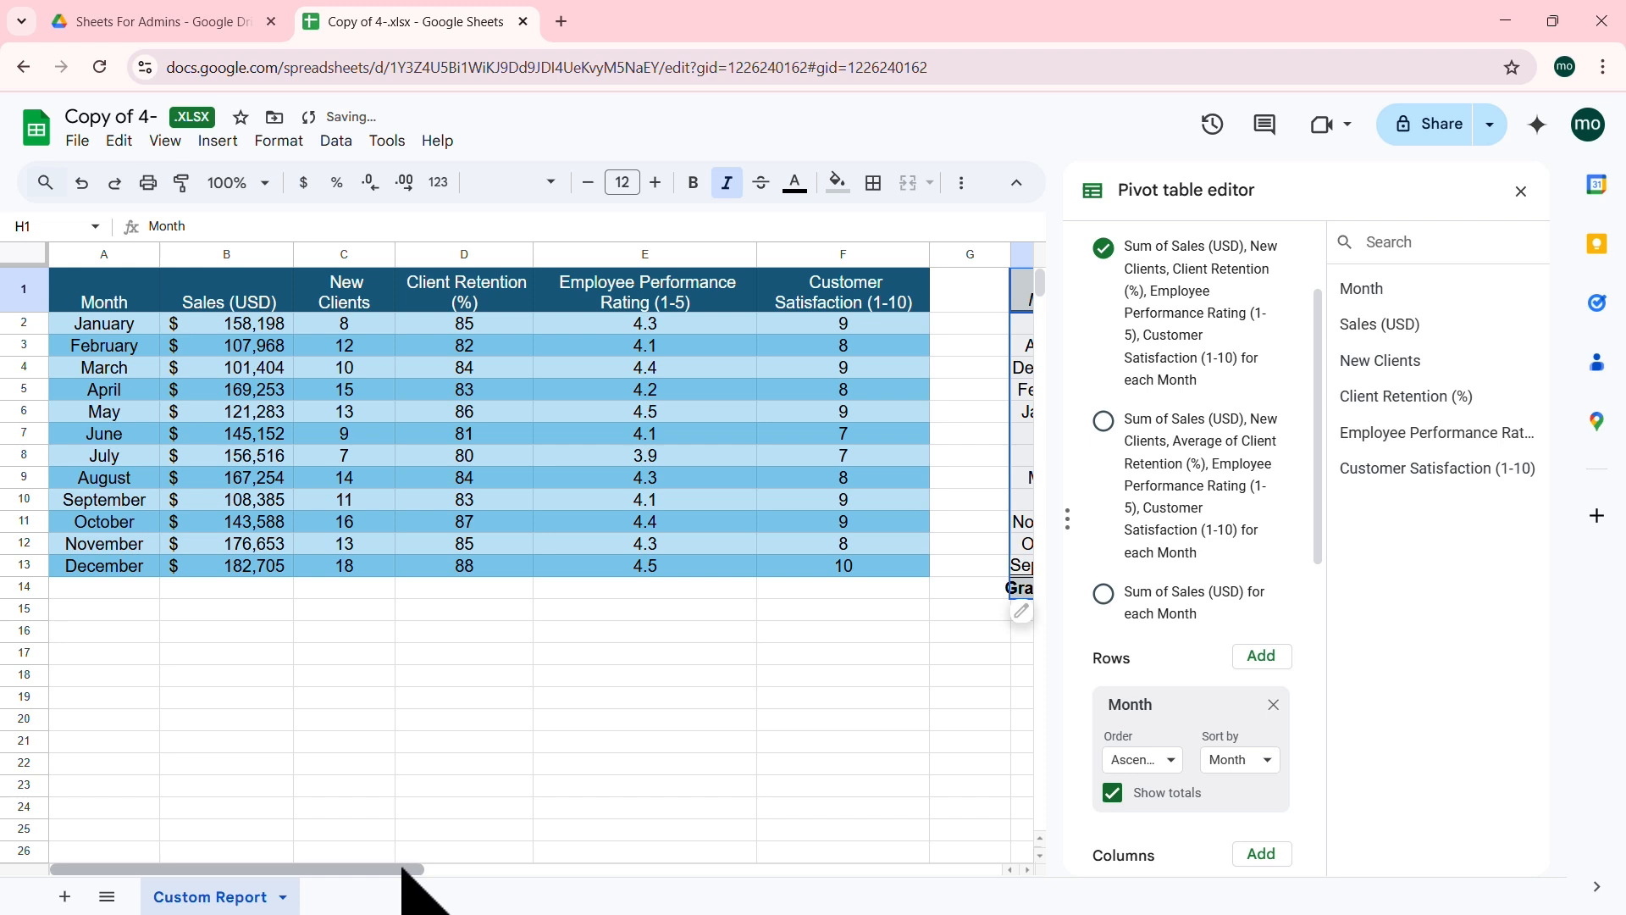
drag(410, 881, 627, 870)
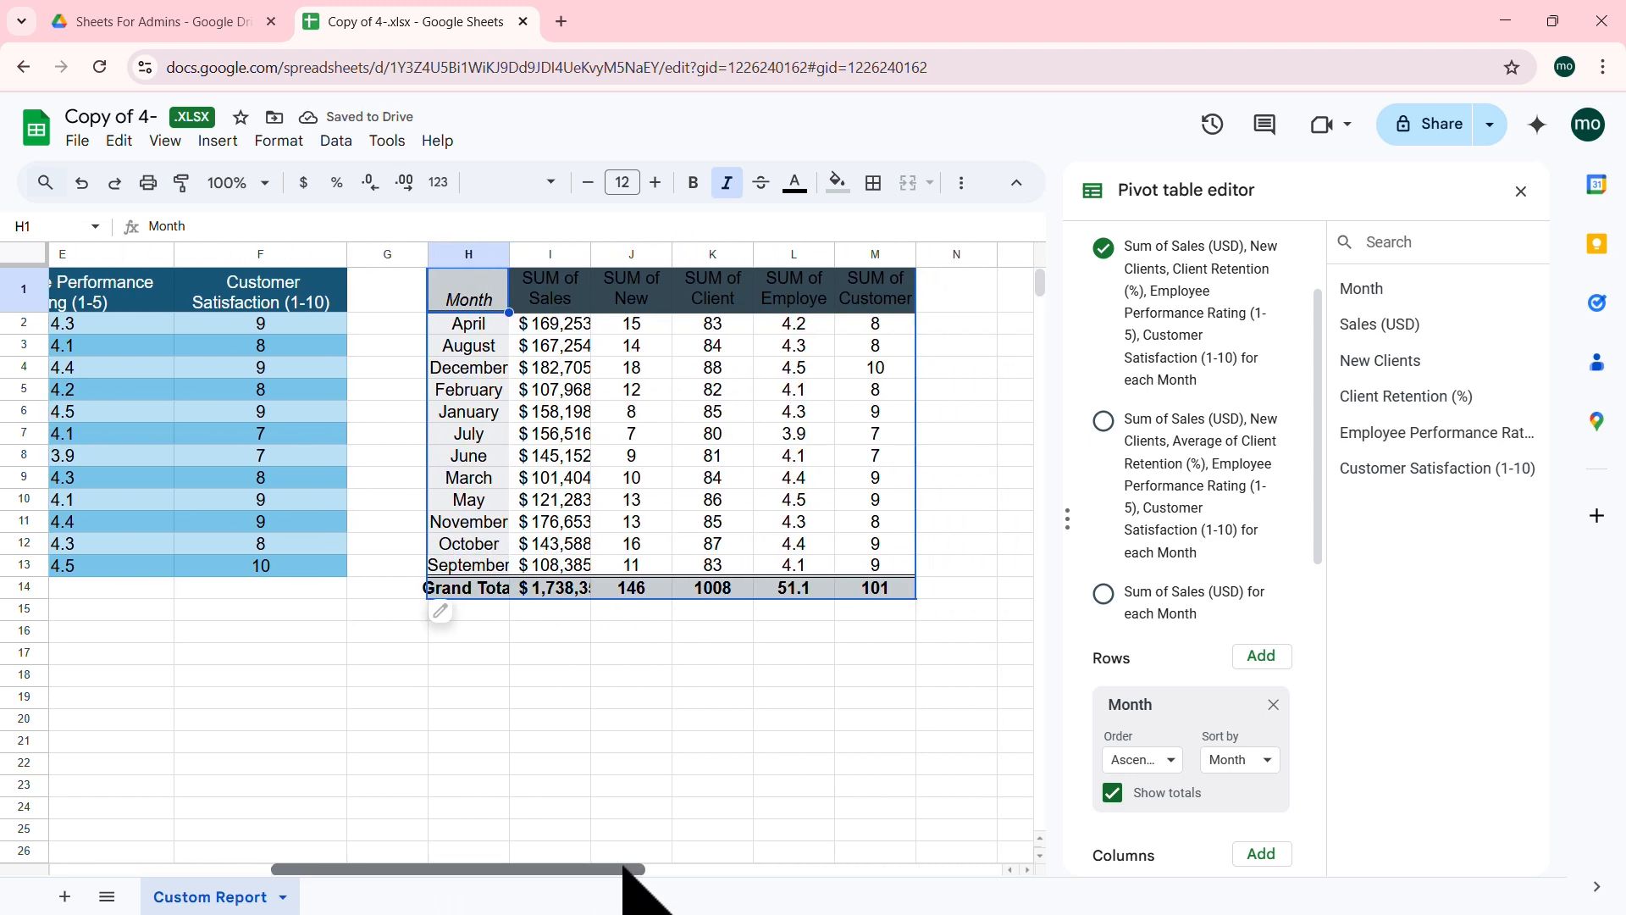
double_click(591, 255)
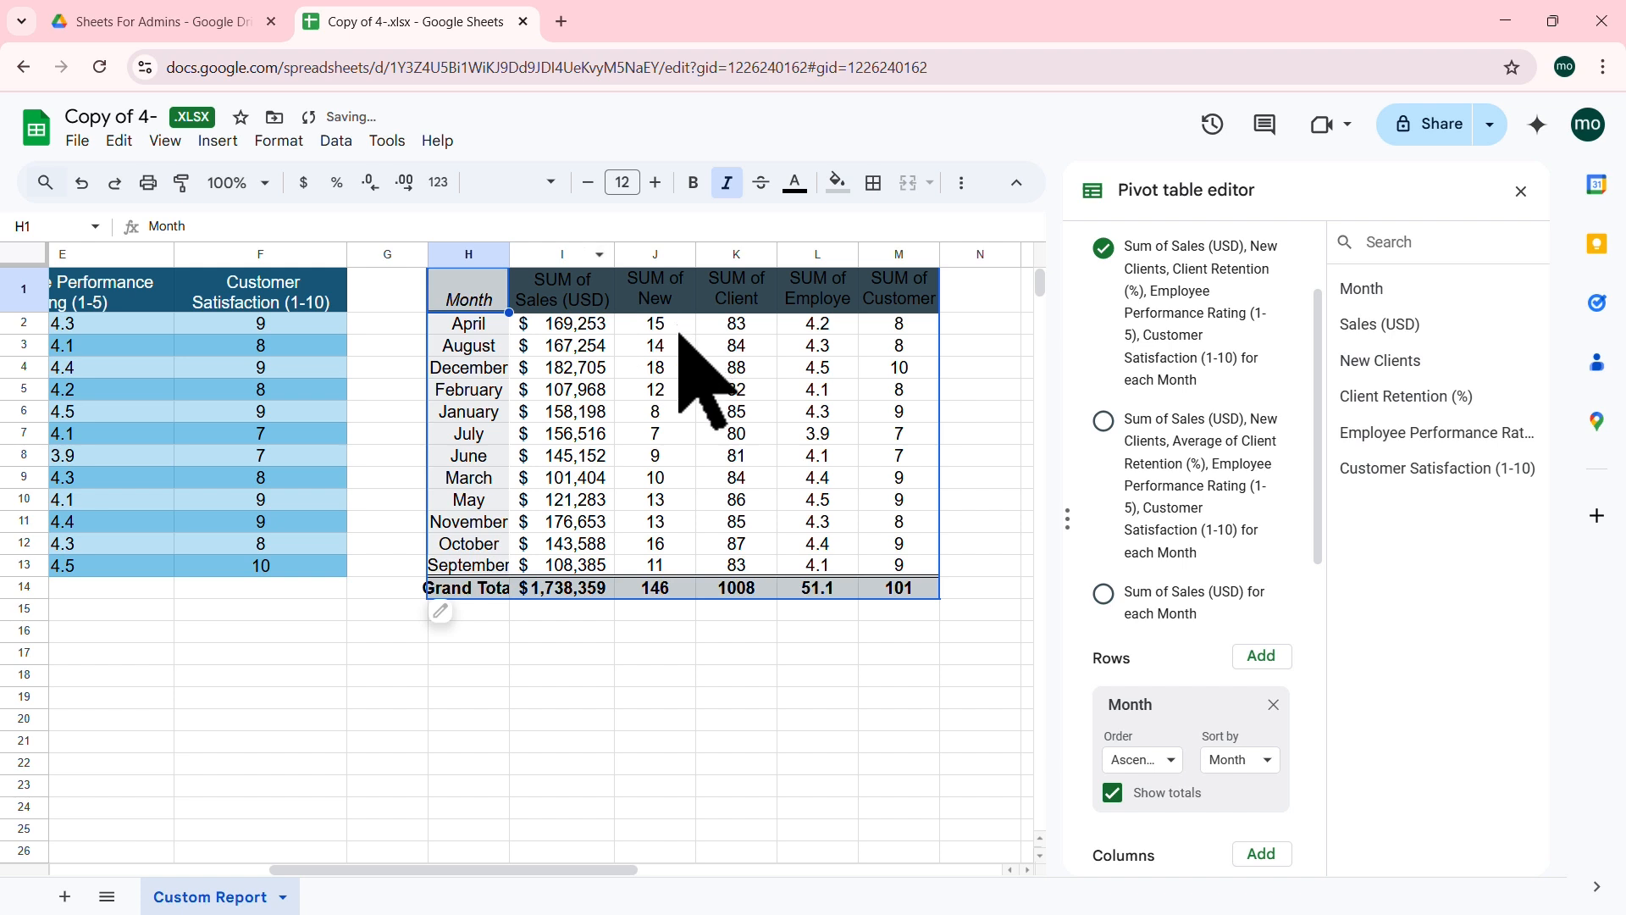
double_click(510, 254)
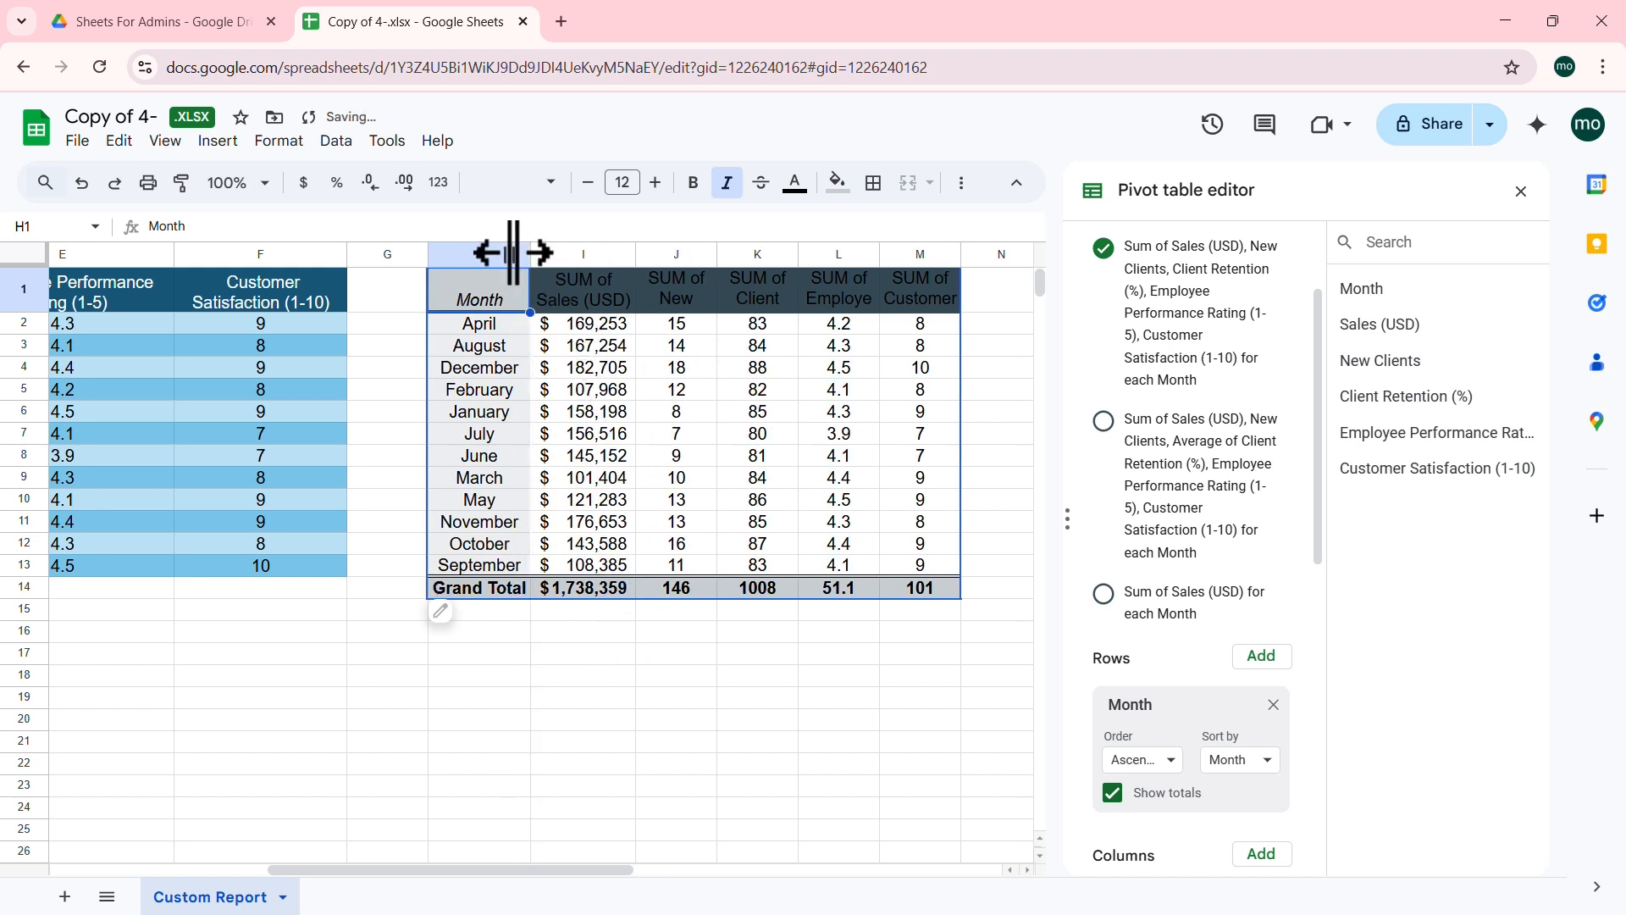
click(597, 586)
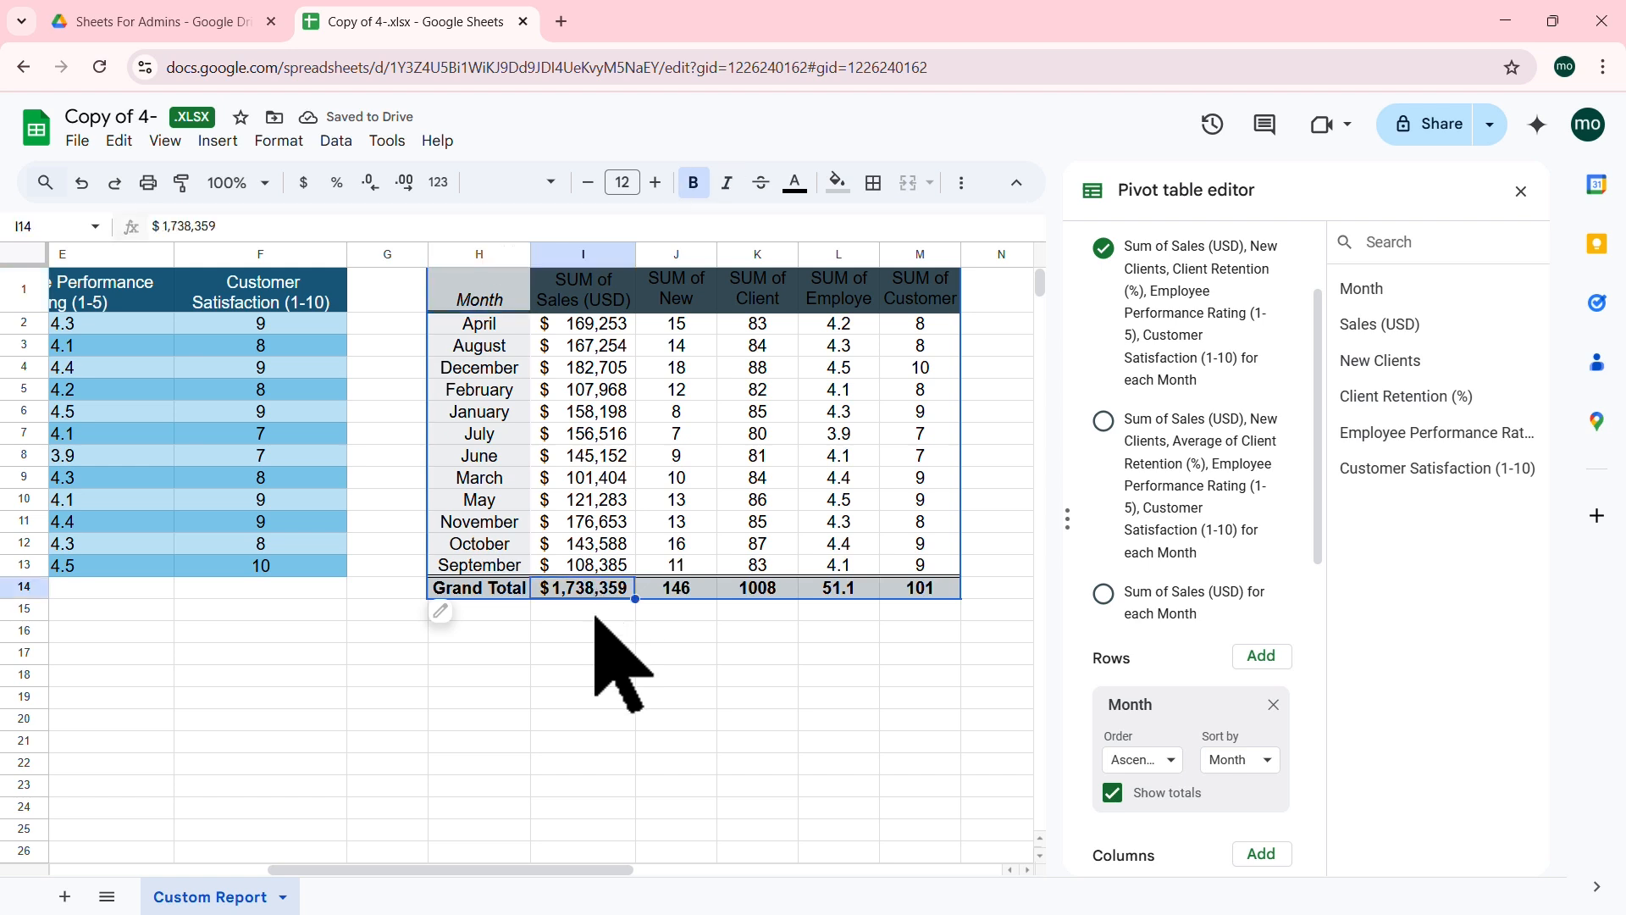
click(688, 590)
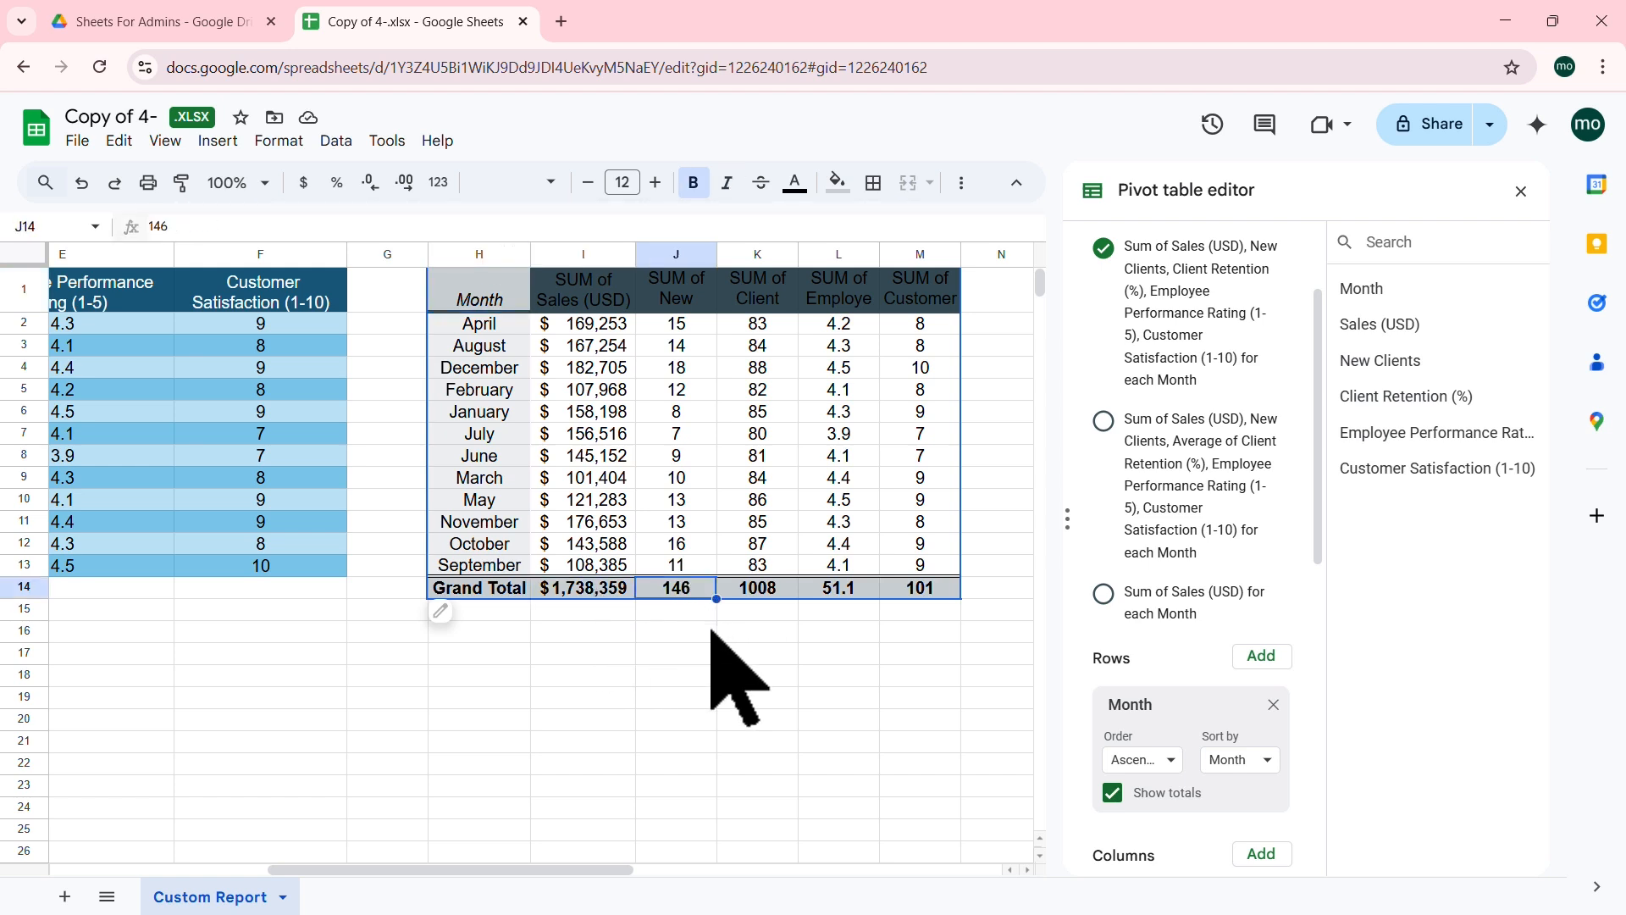
click(767, 593)
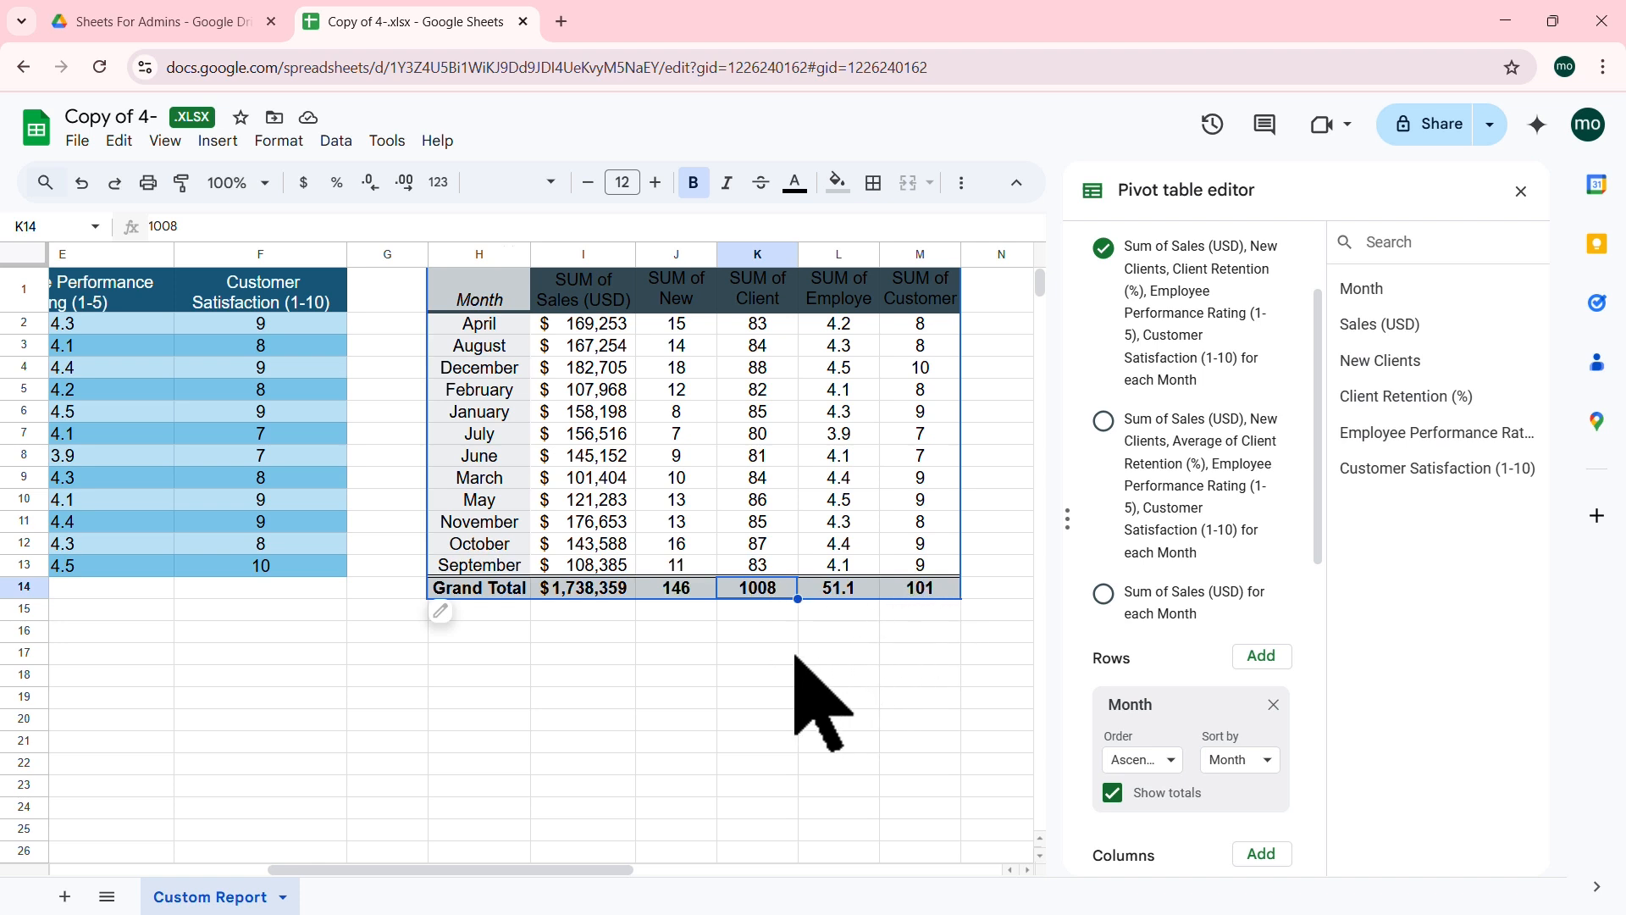
click(757, 653)
drag(769, 593, 917, 593)
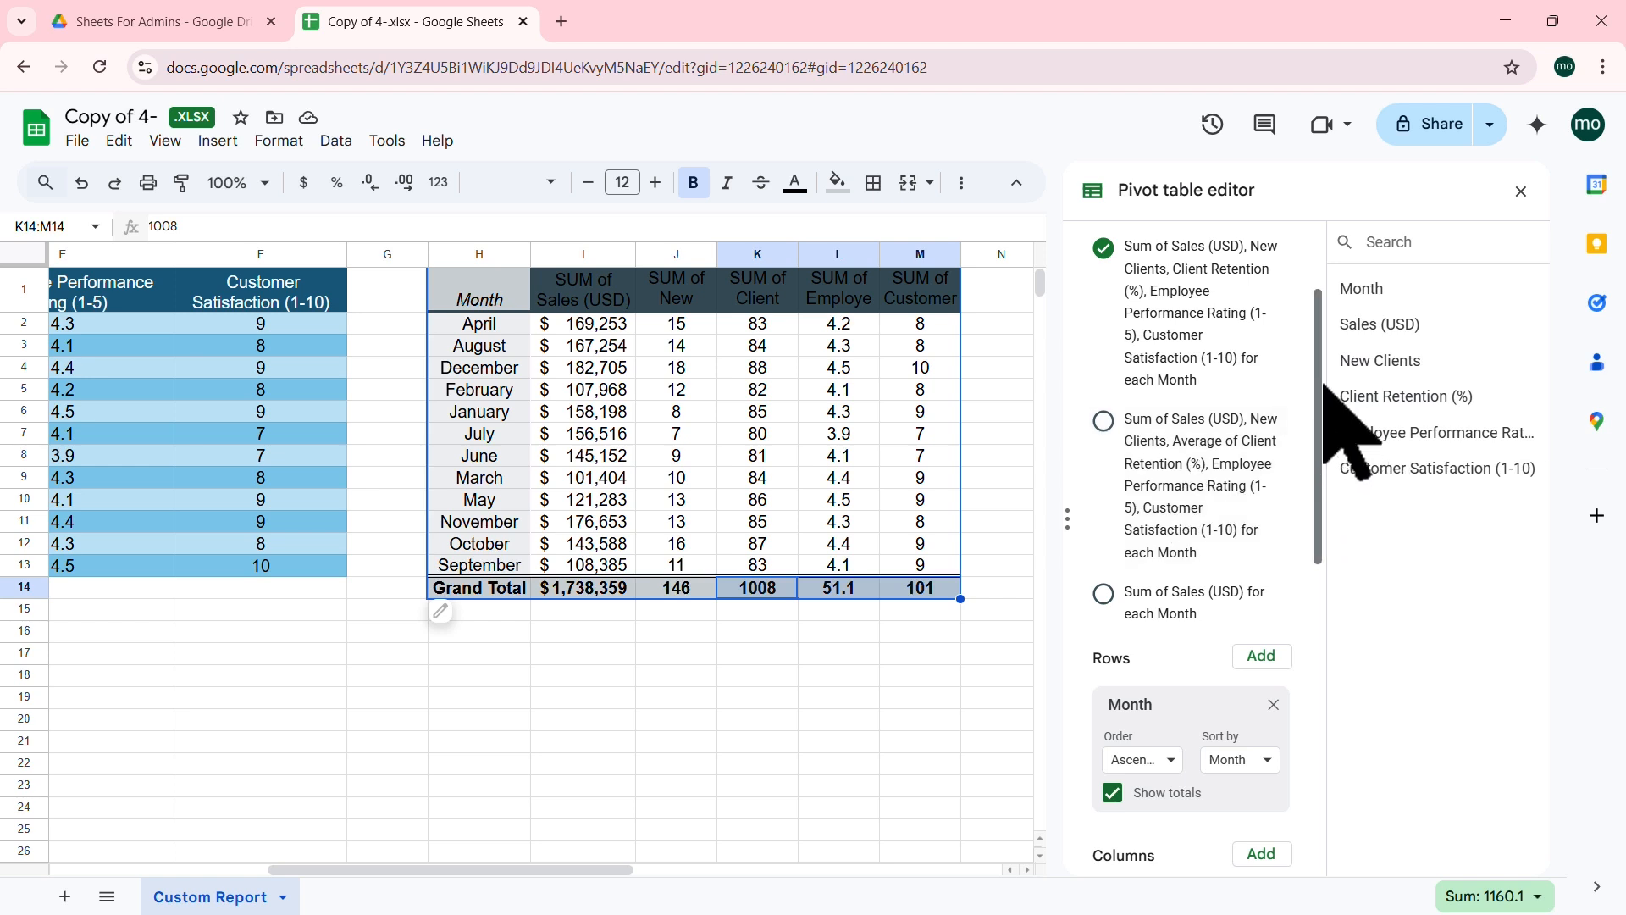
drag(1320, 370, 1322, 507)
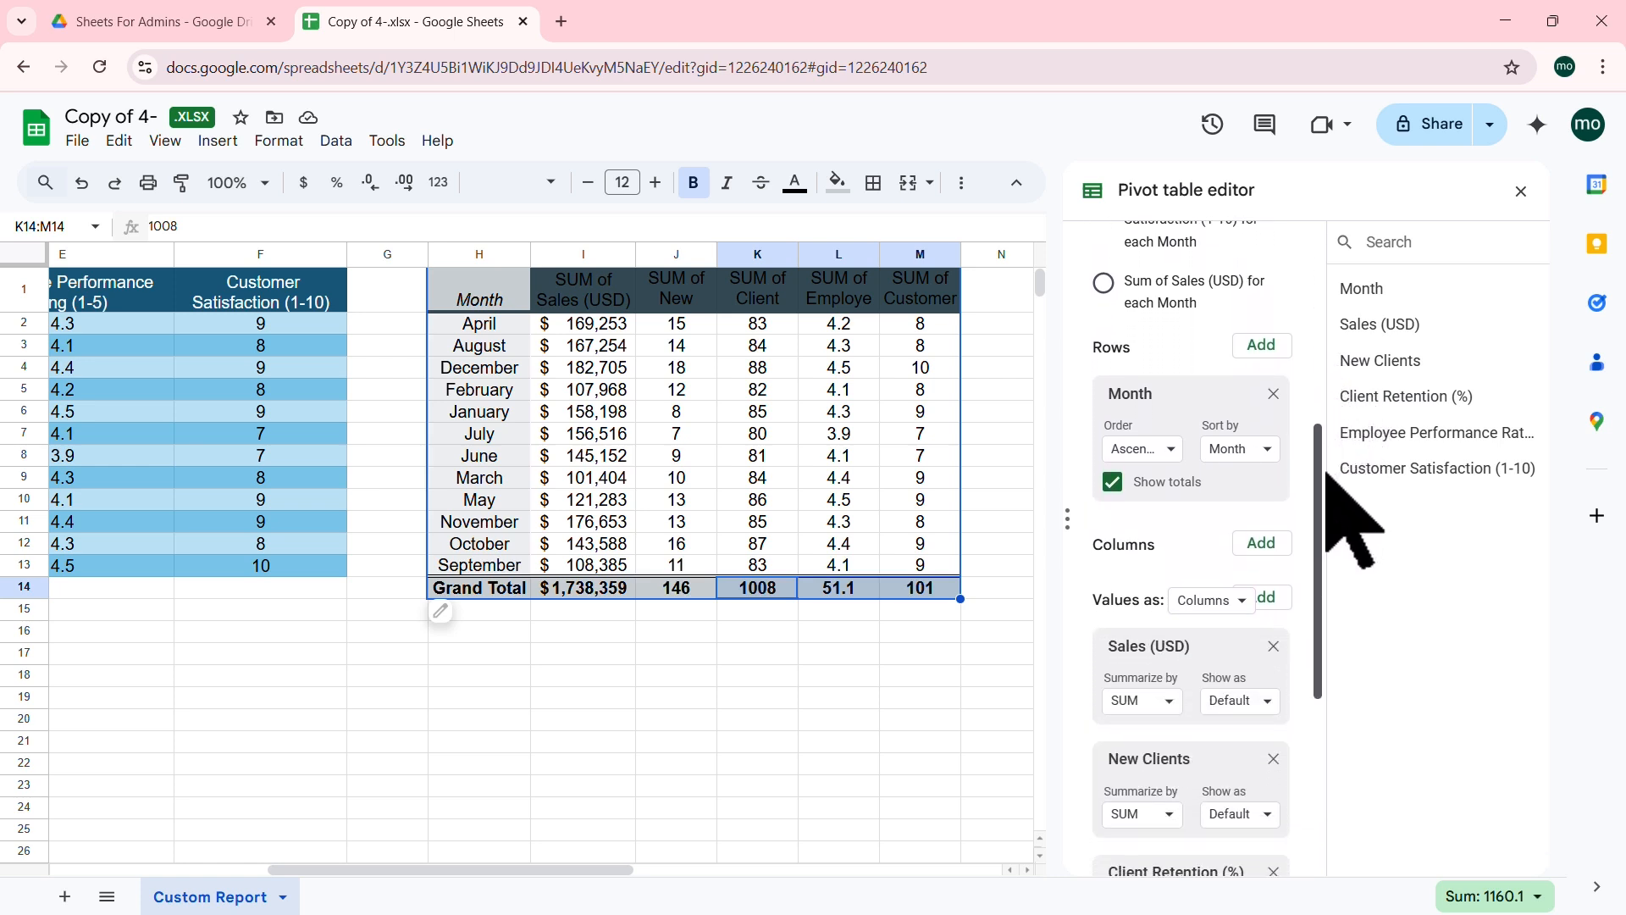
drag(1327, 501, 1326, 420)
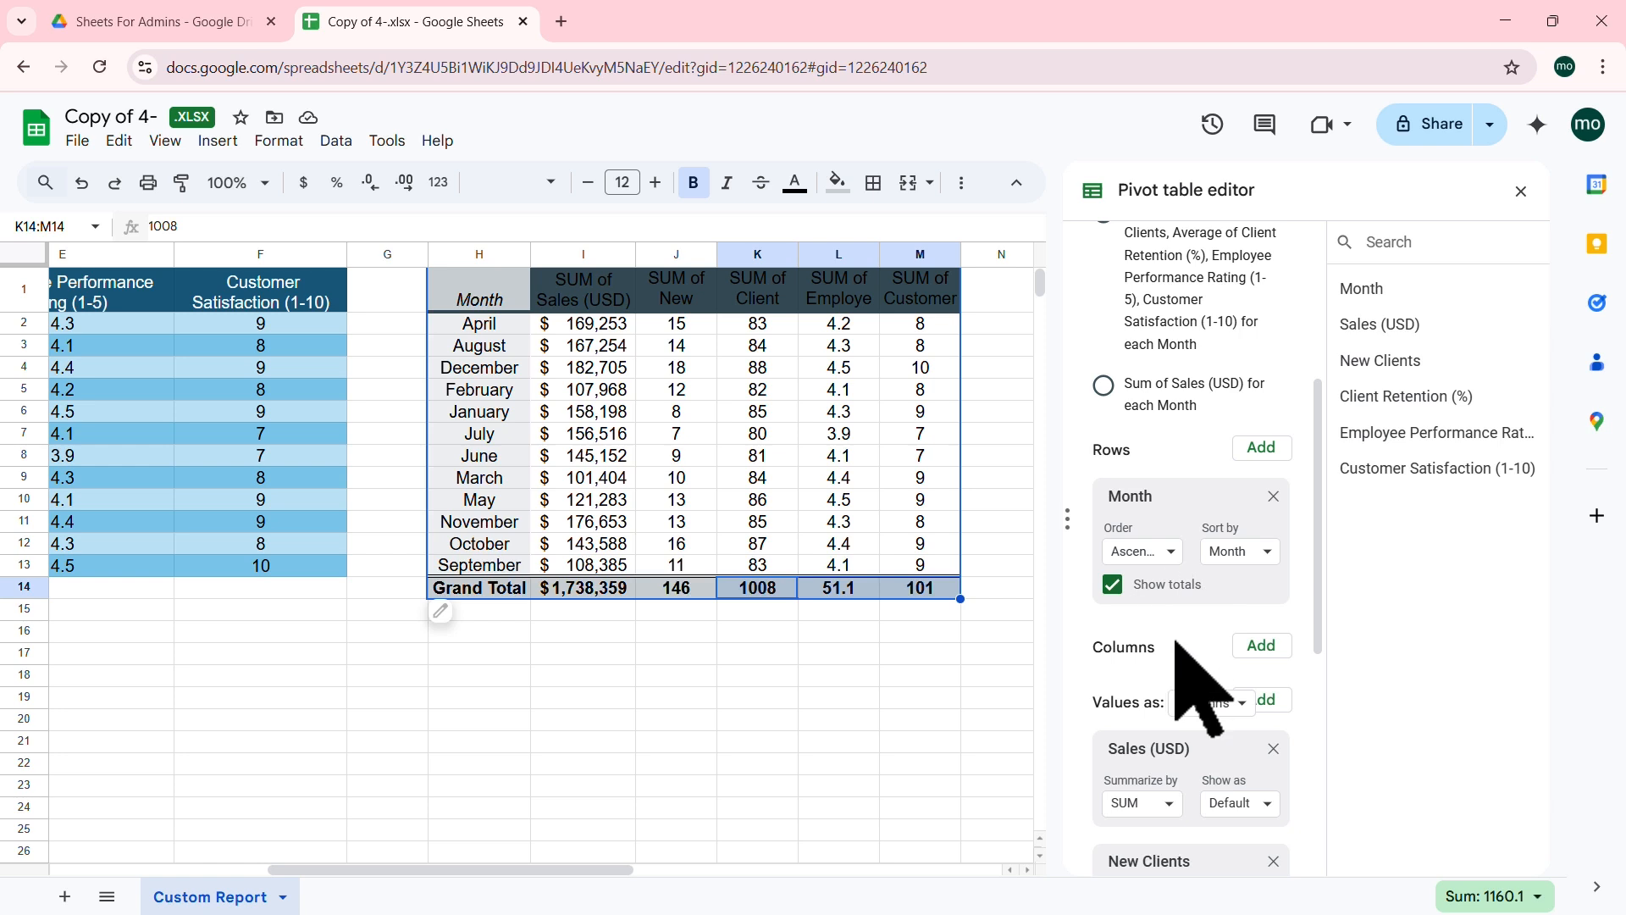
drag(1318, 536, 1361, 780)
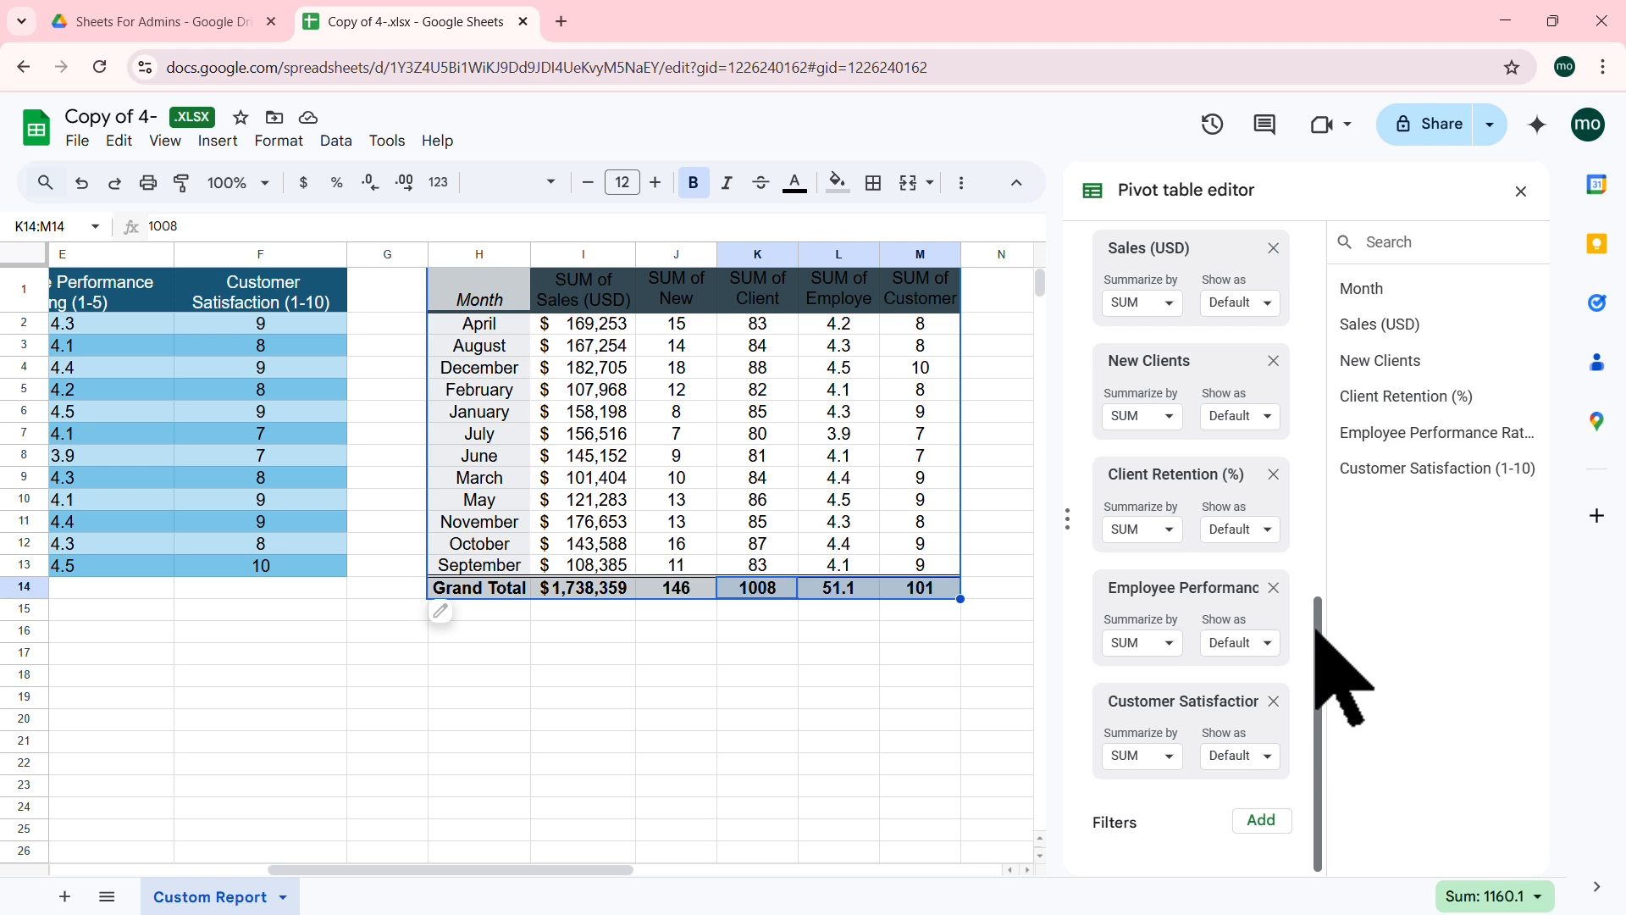
drag(1318, 621, 1308, 366)
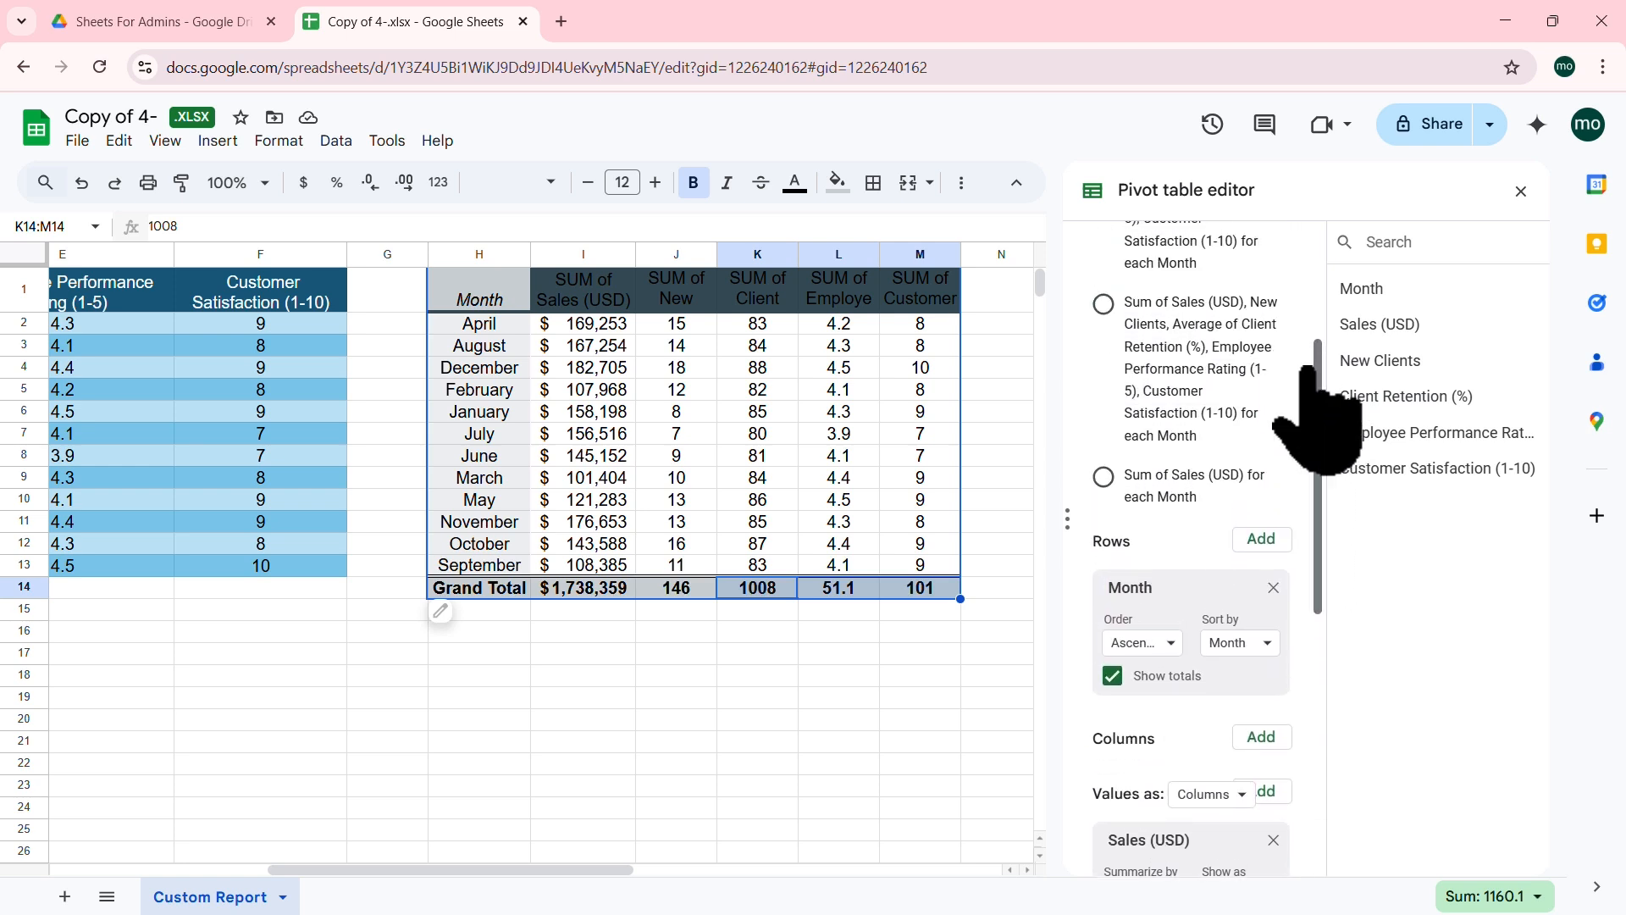
click(1105, 478)
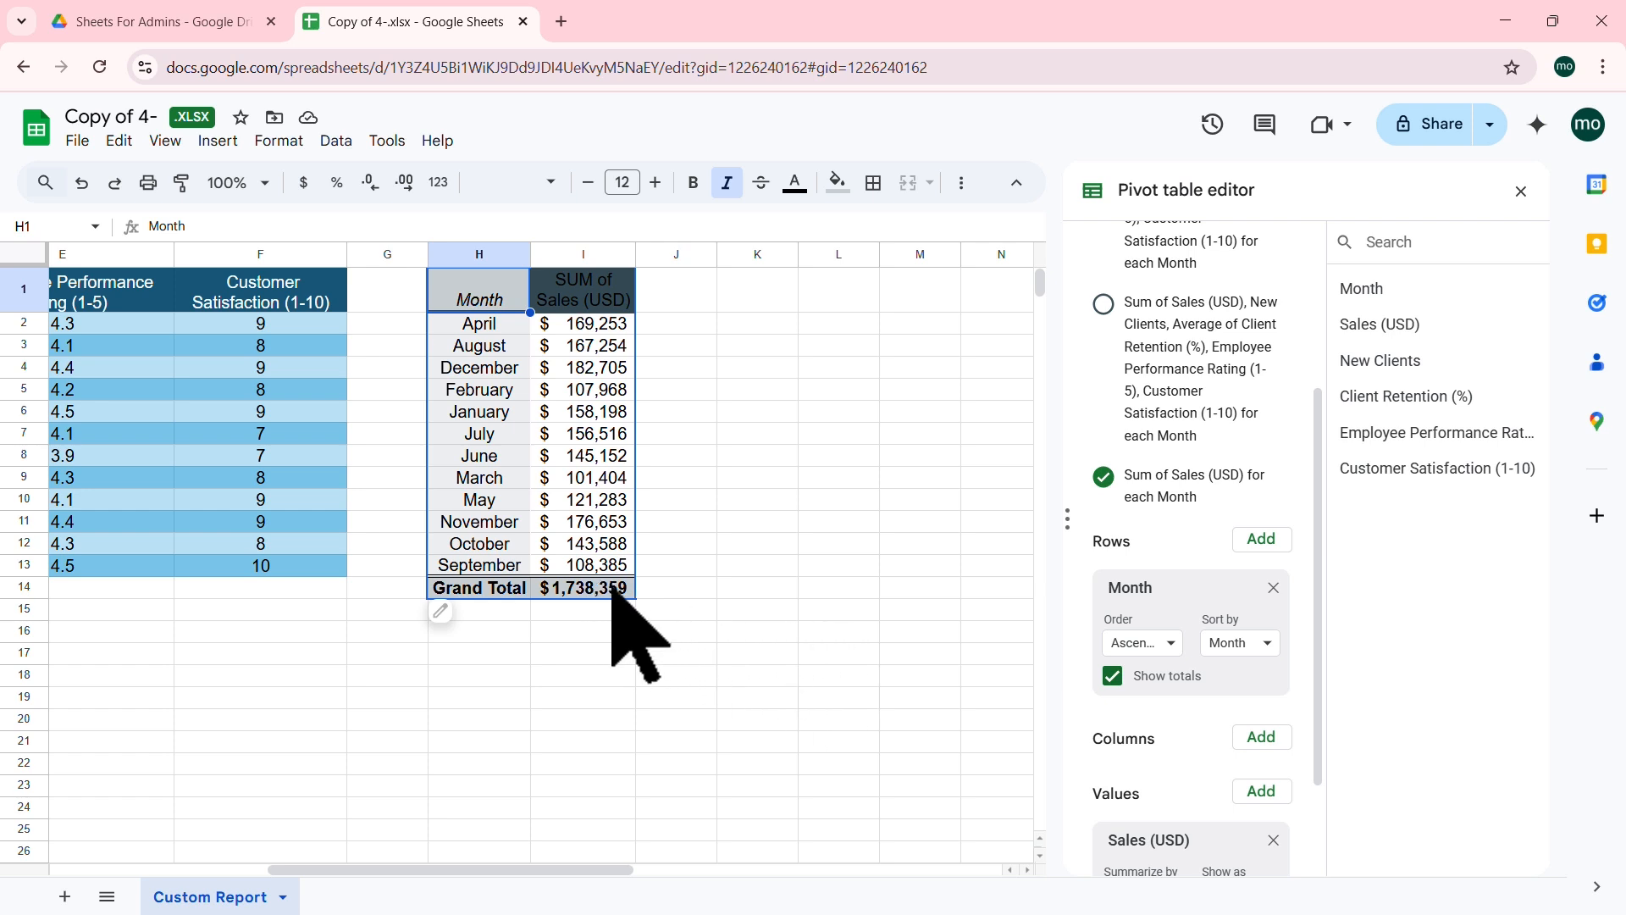
Step: Leave the H1 pivot showing only Sum of Sales (USD) for each Month and close its editor
drag(576, 868, 338, 728)
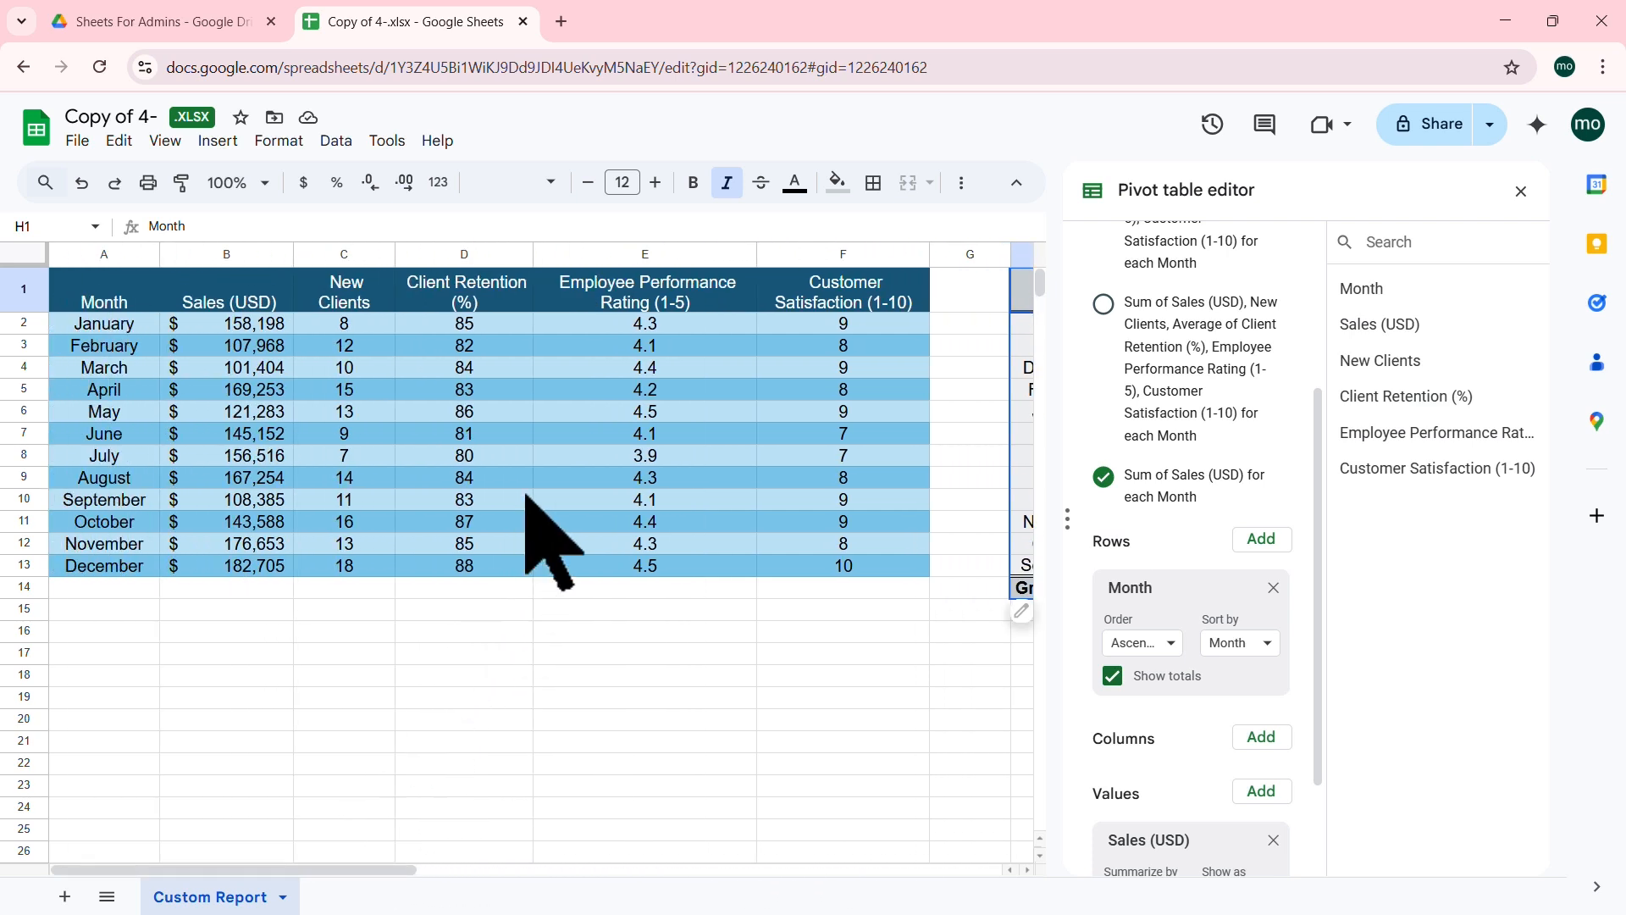
click(549, 411)
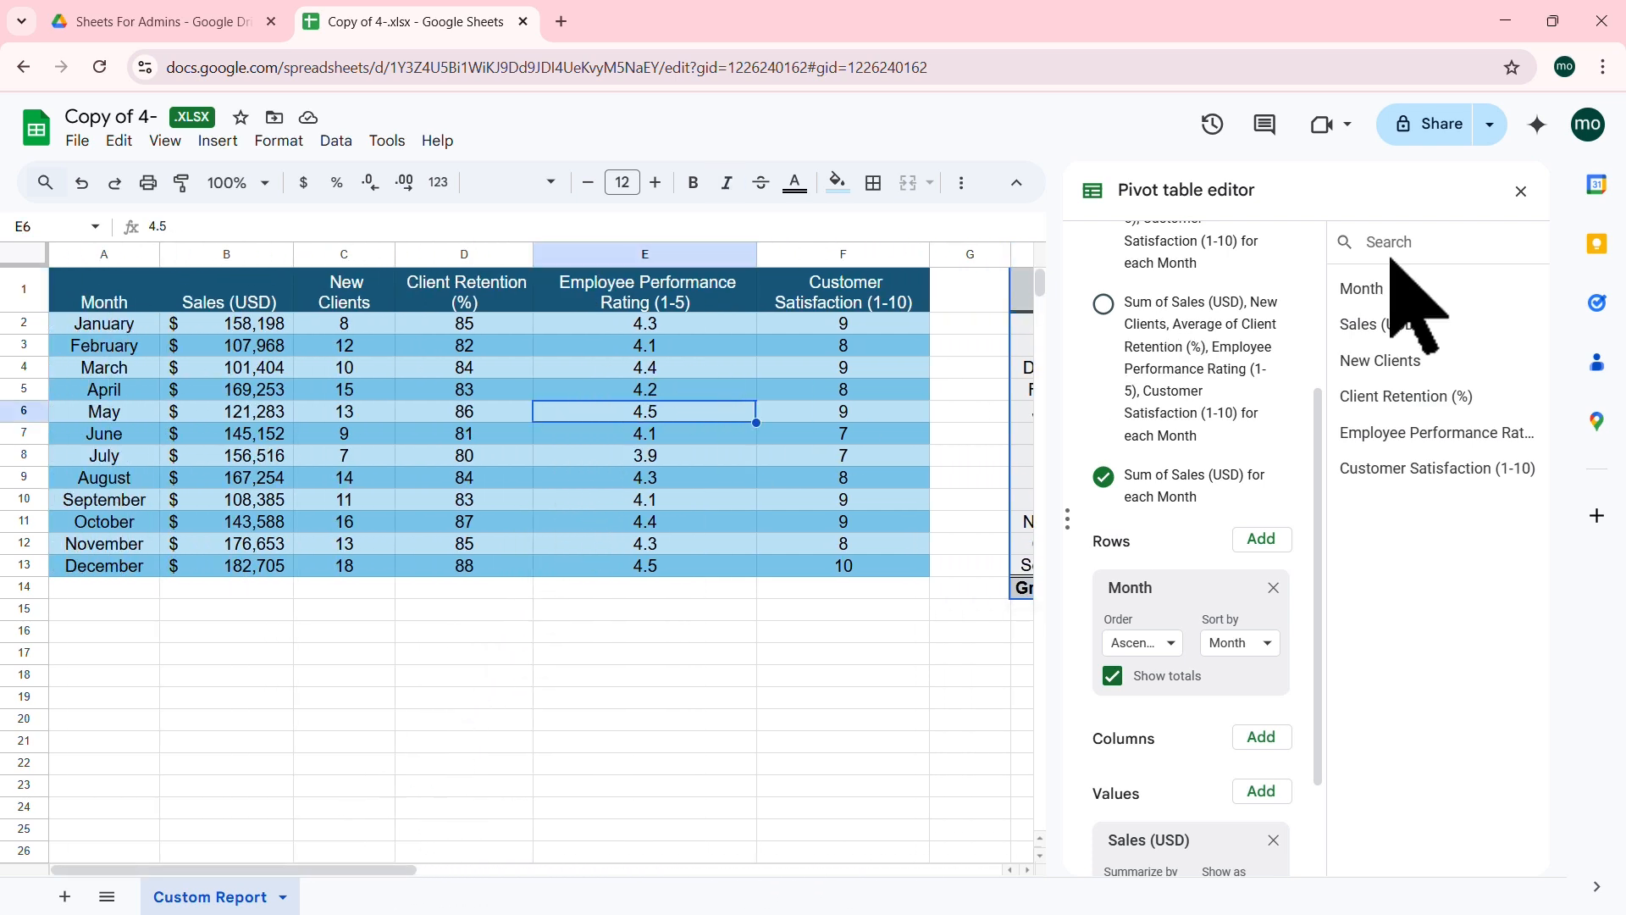
click(1521, 190)
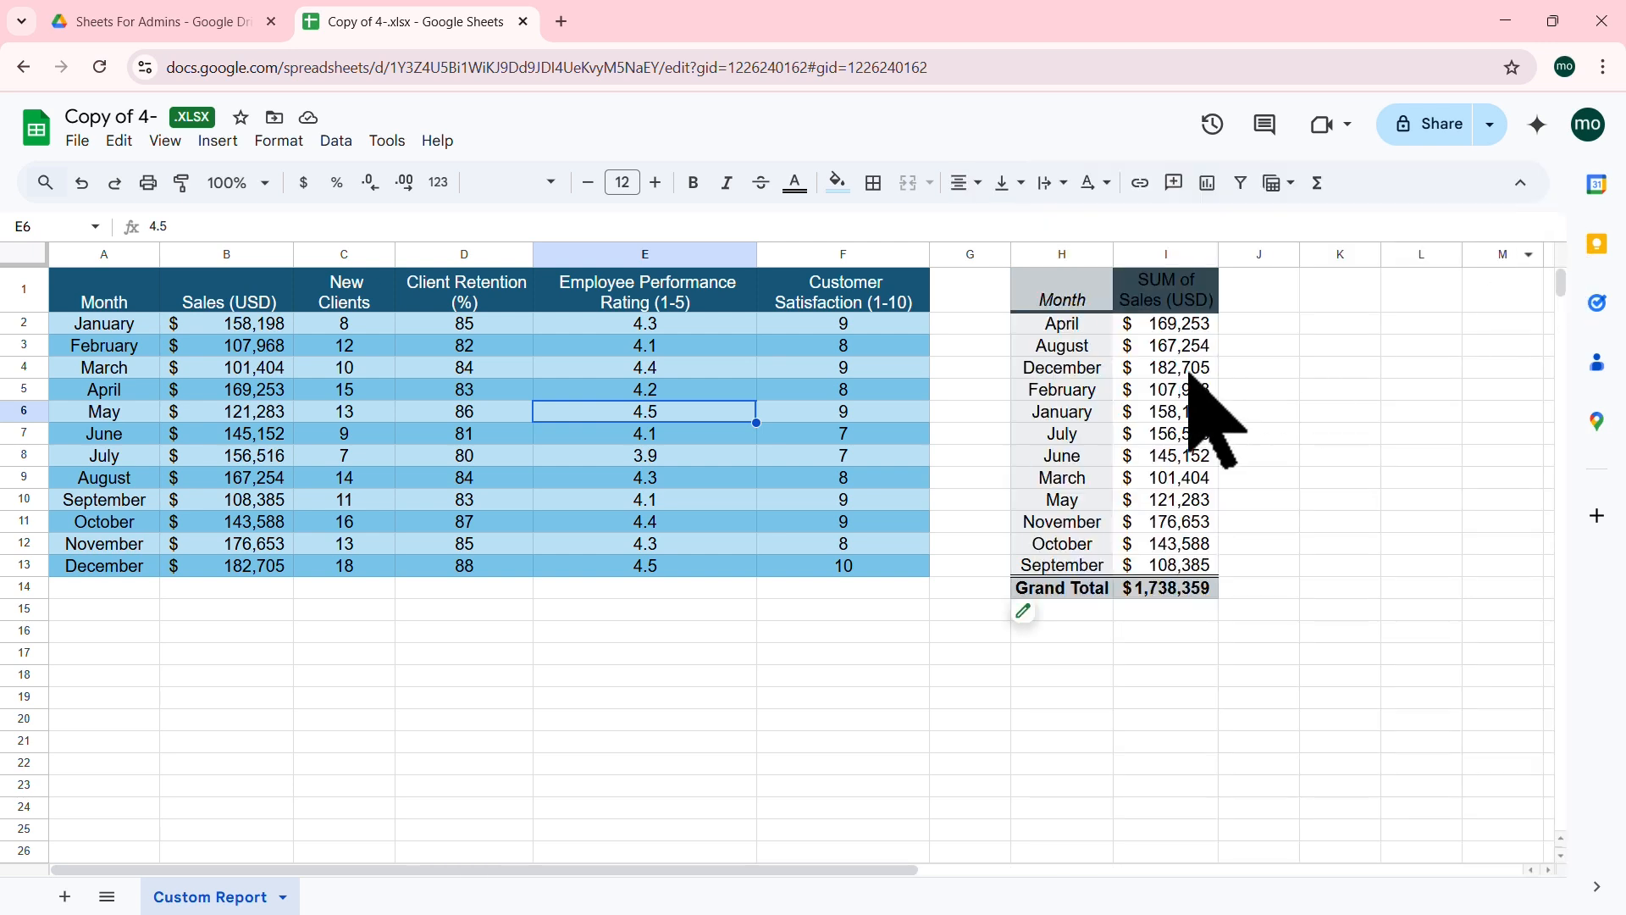
click(431, 366)
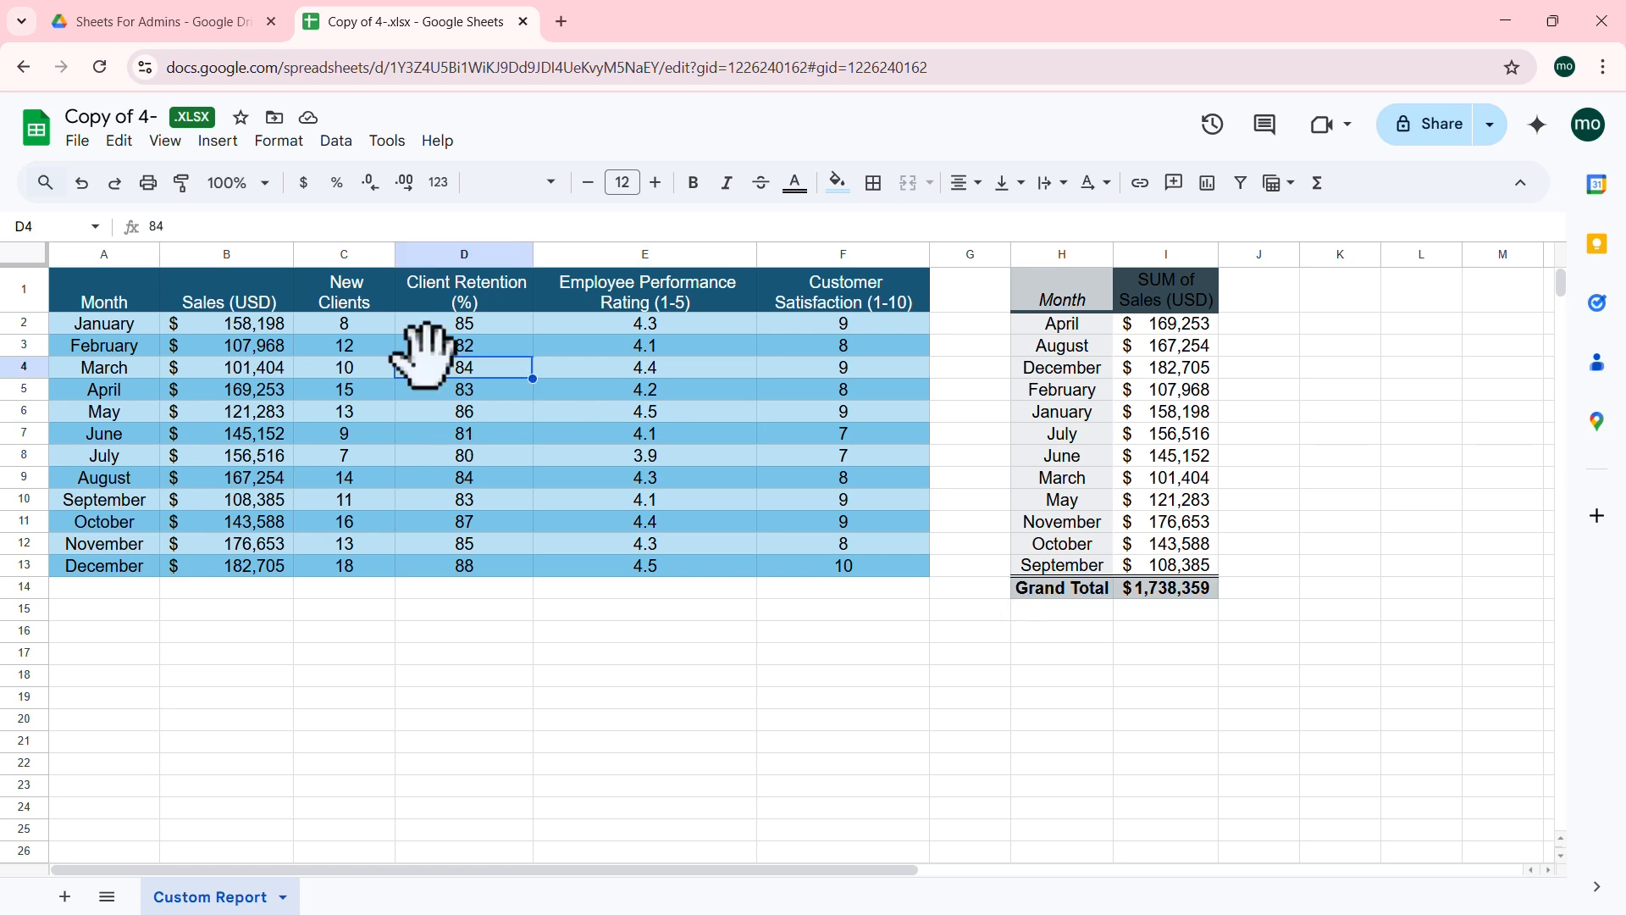
click(220, 142)
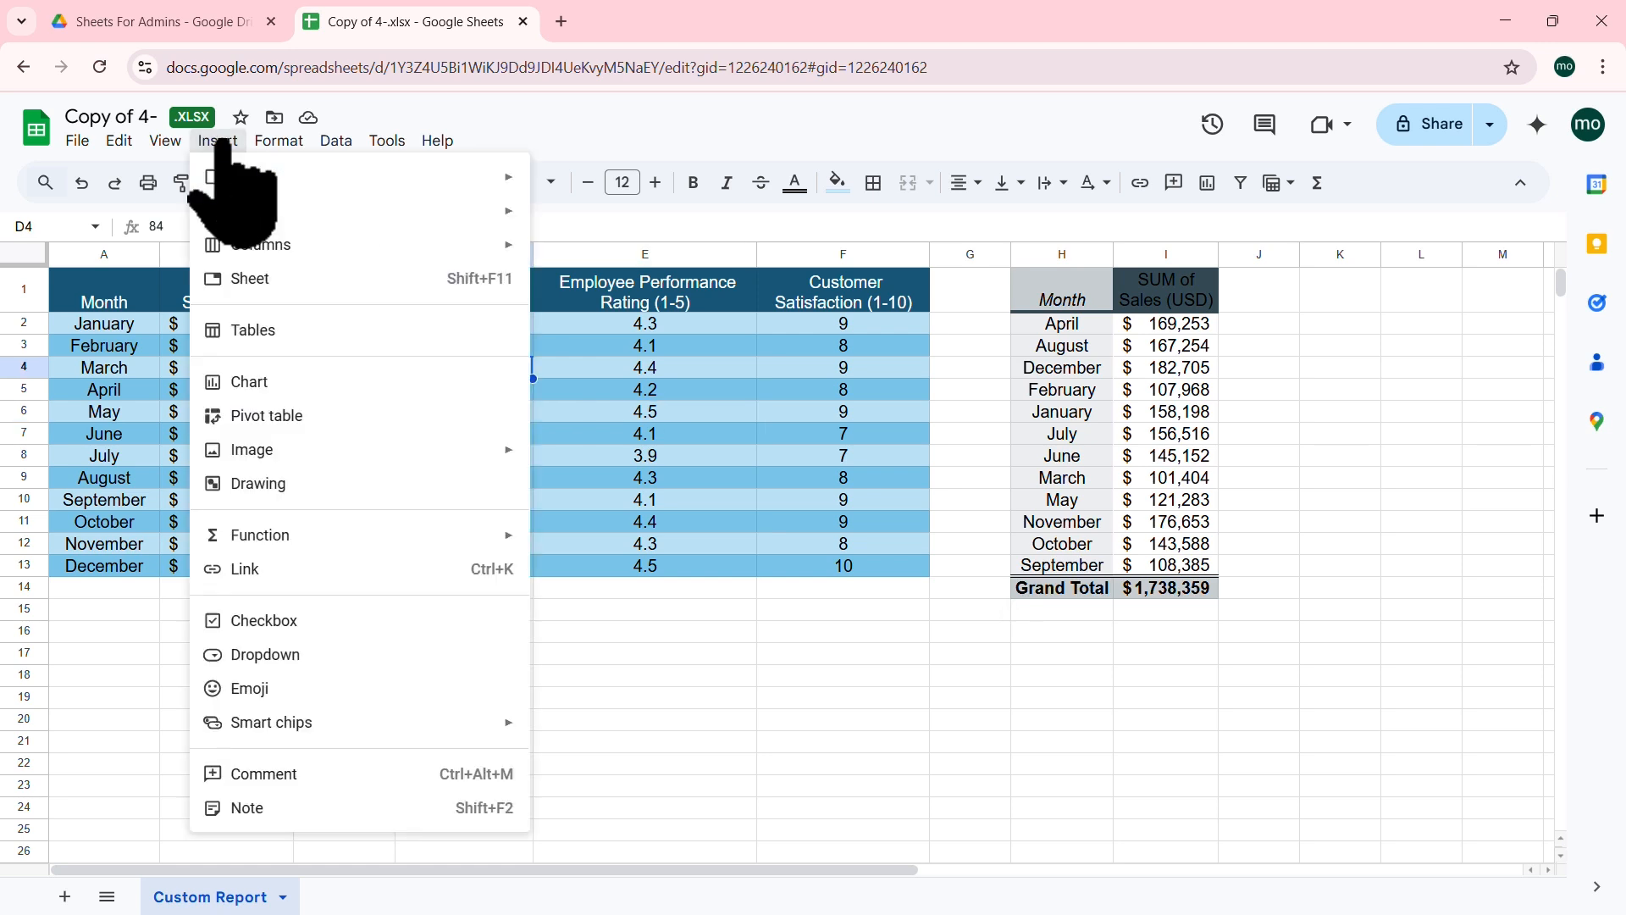
Step: Create a second pivot table from the Custom Report data at A16 on the existing sheet
click(279, 416)
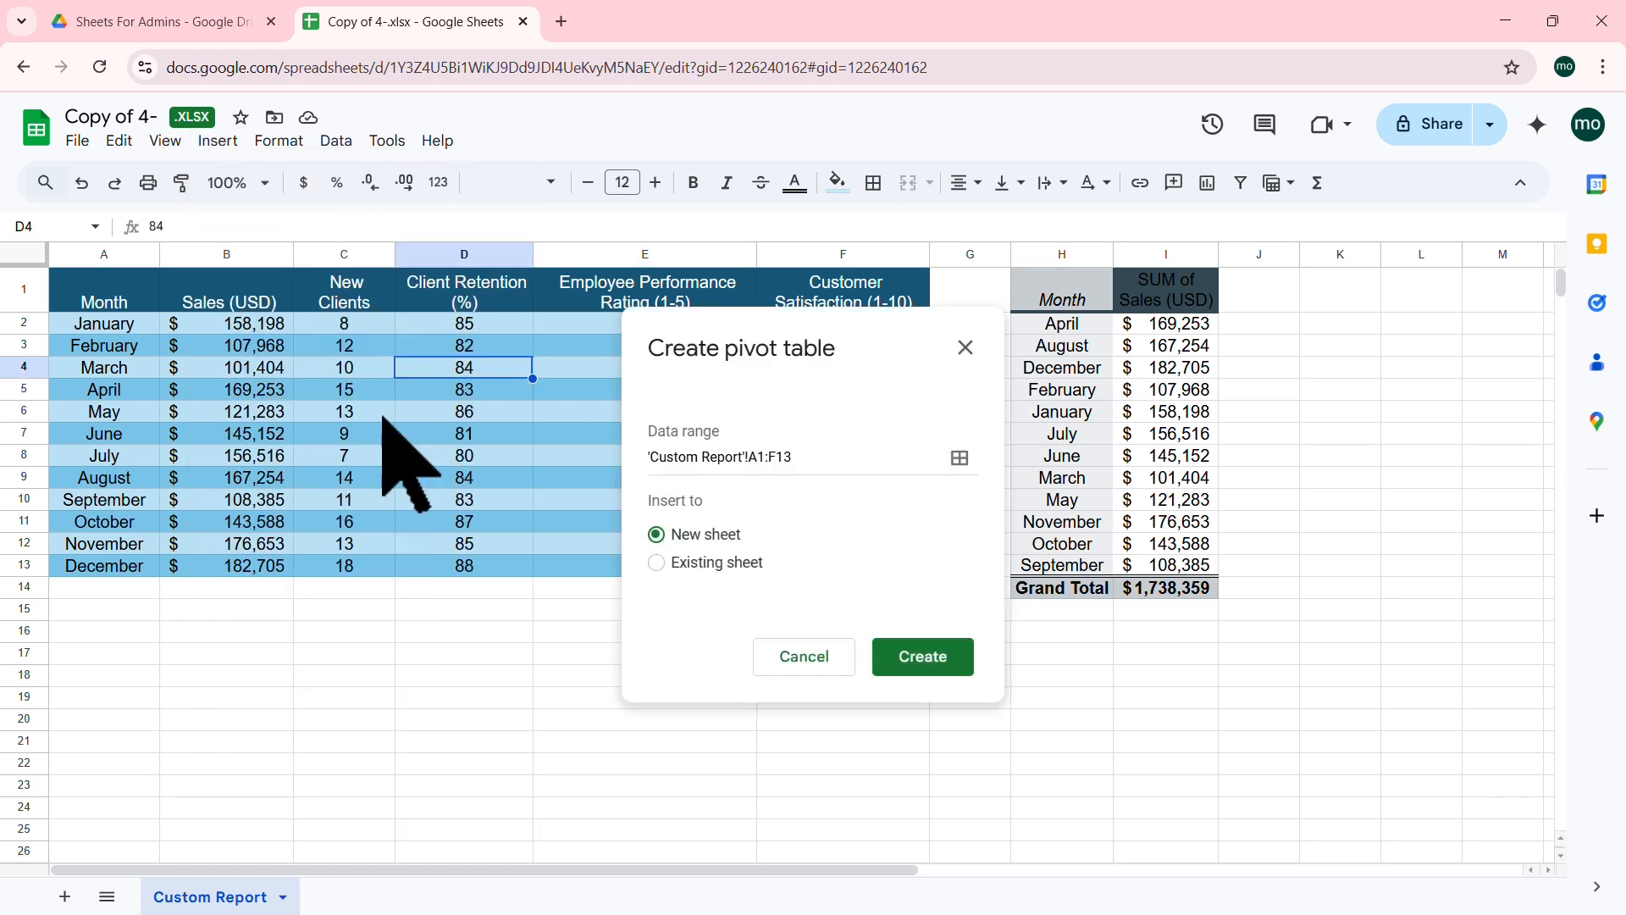
click(699, 563)
click(960, 605)
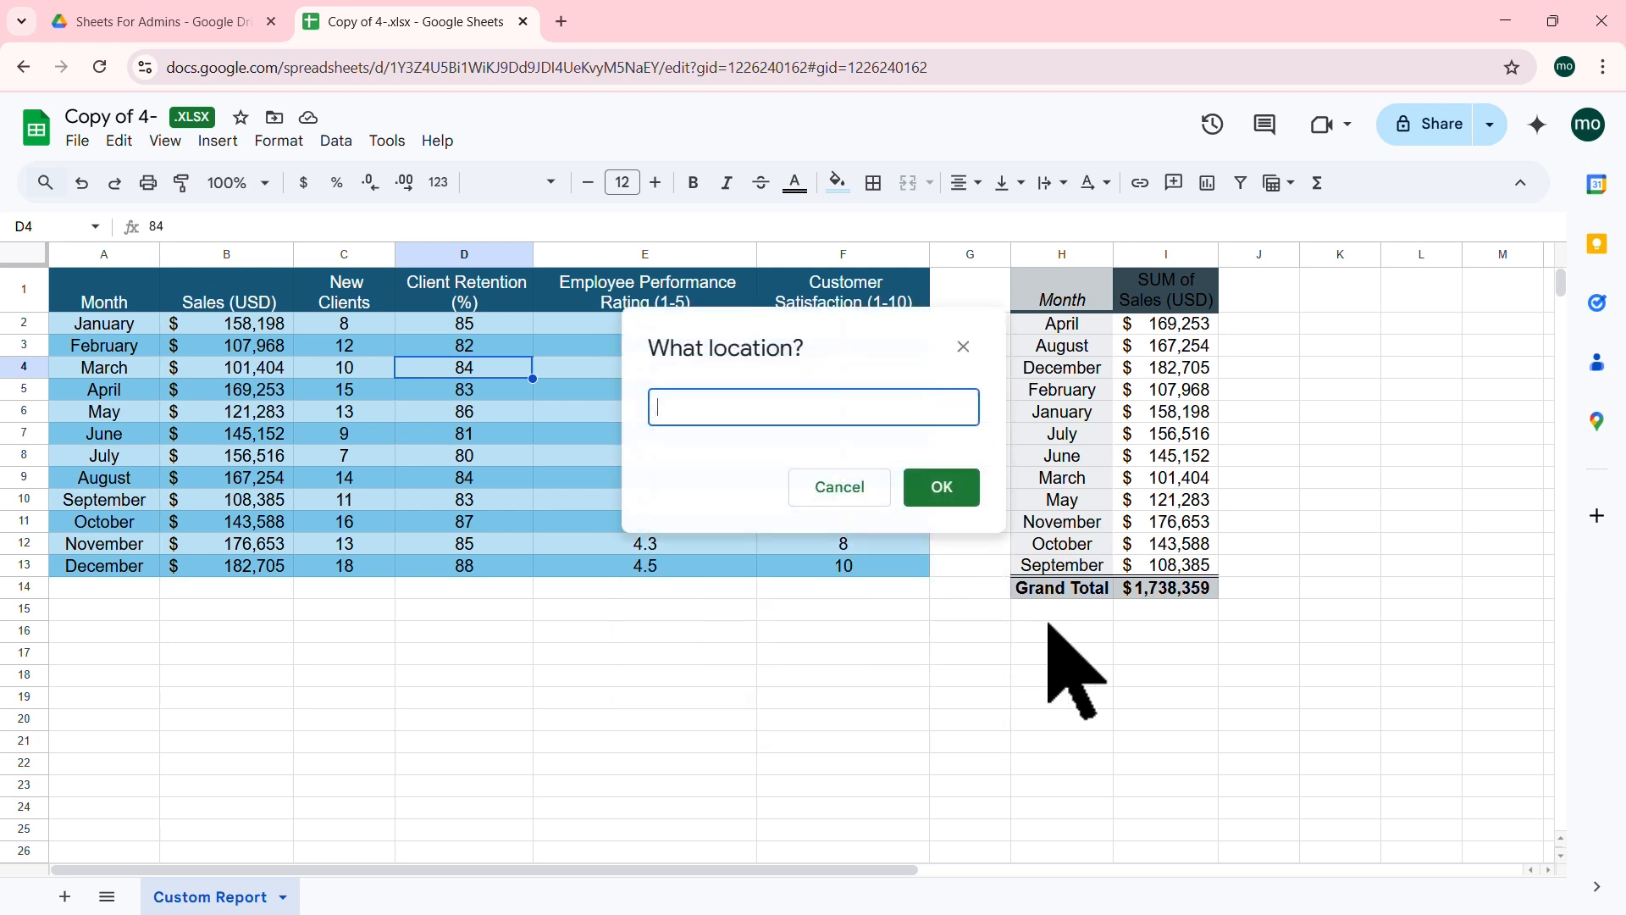
click(118, 631)
click(932, 487)
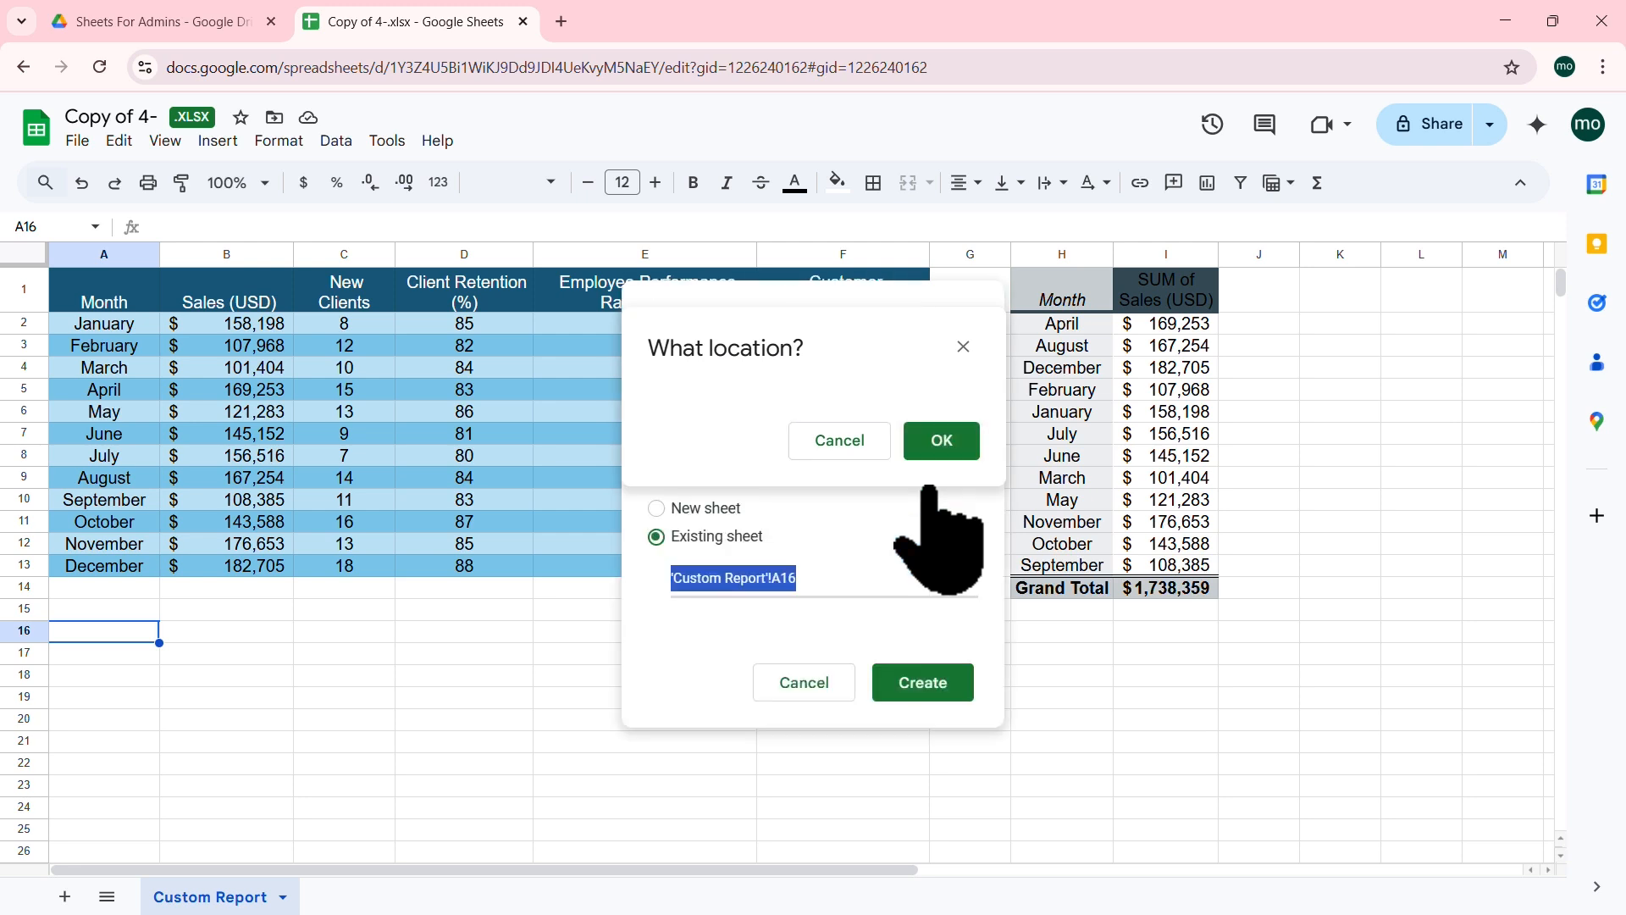
click(932, 684)
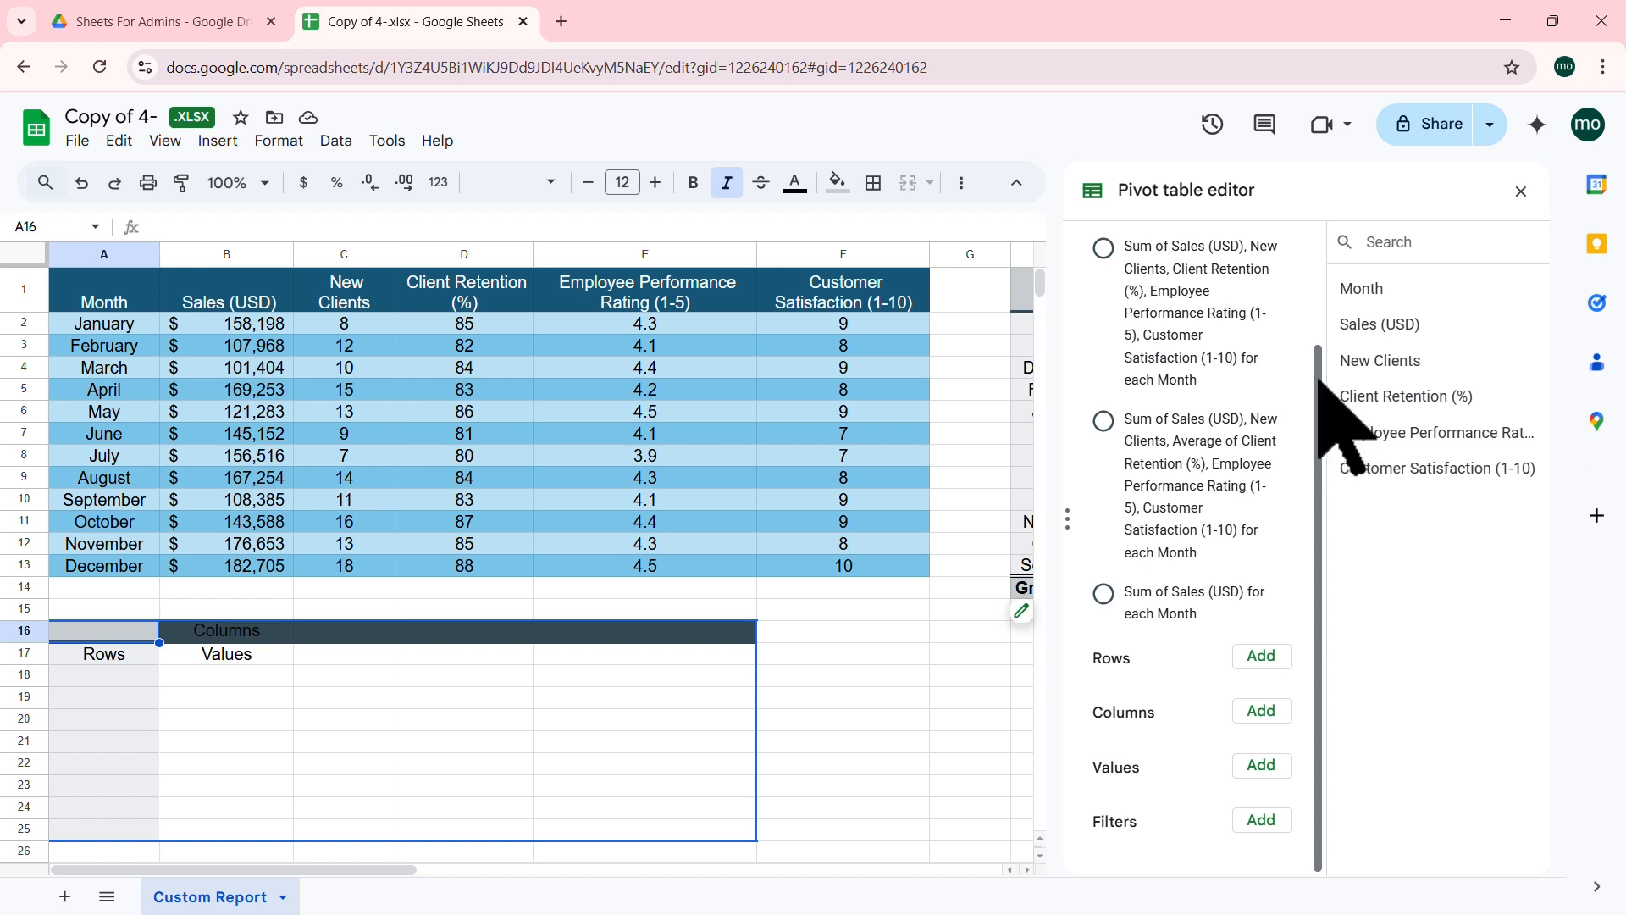
Step: Apply the suggested pivot summing Sales, New Clients, Retention, Performance and Satisfaction for each Month
scroll(1315, 356, up, 3)
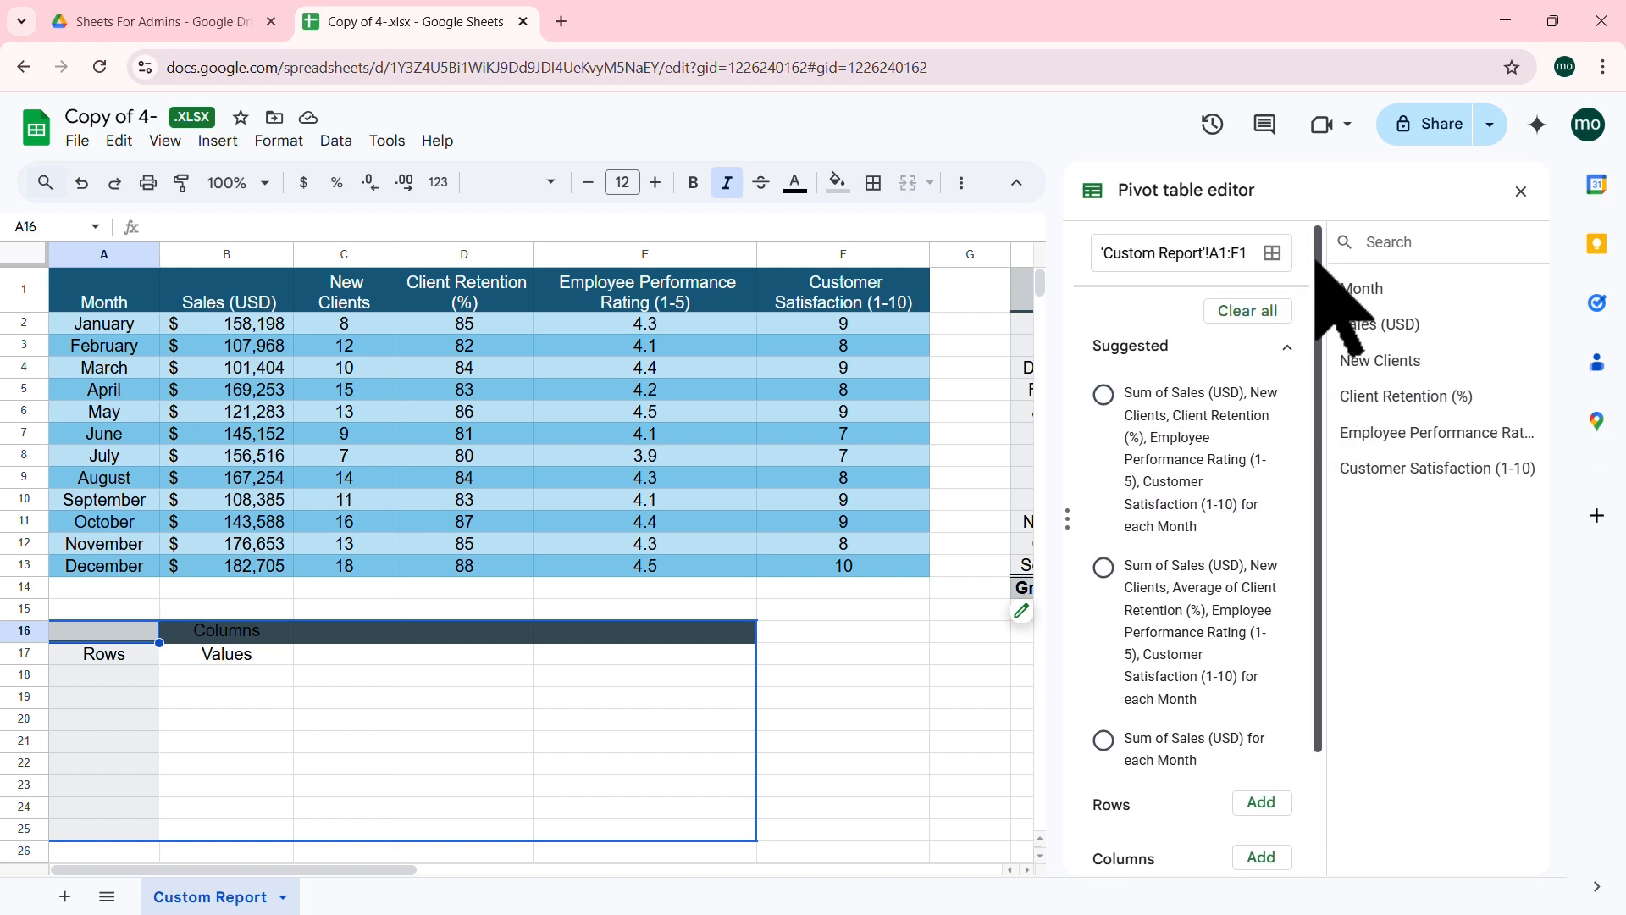
drag(1314, 265, 1313, 331)
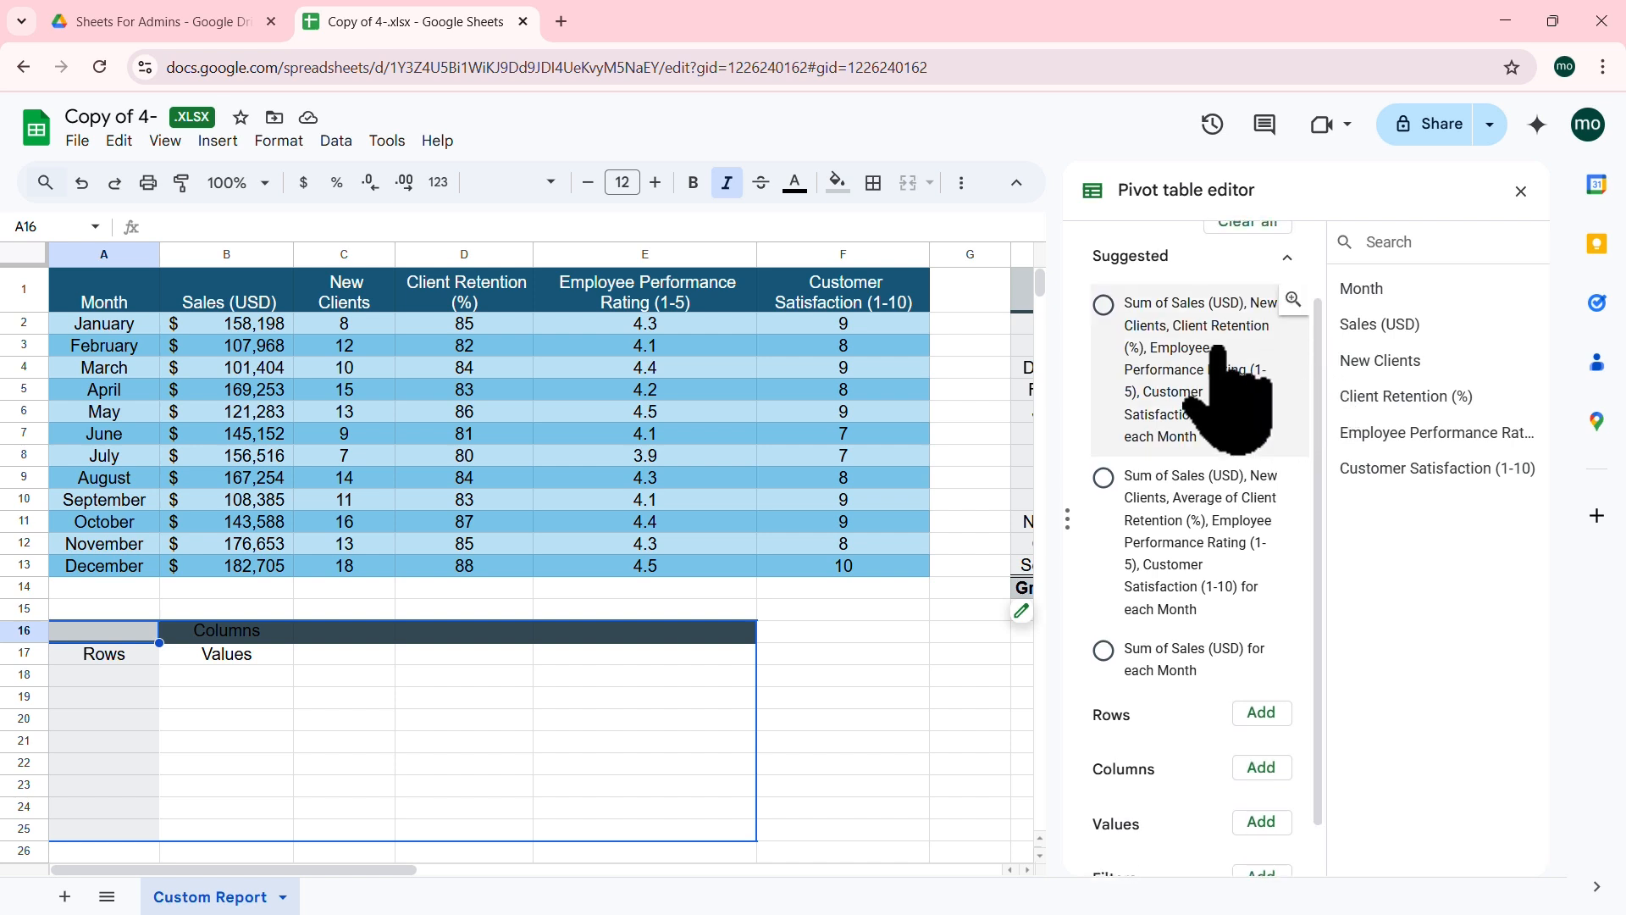
click(1126, 315)
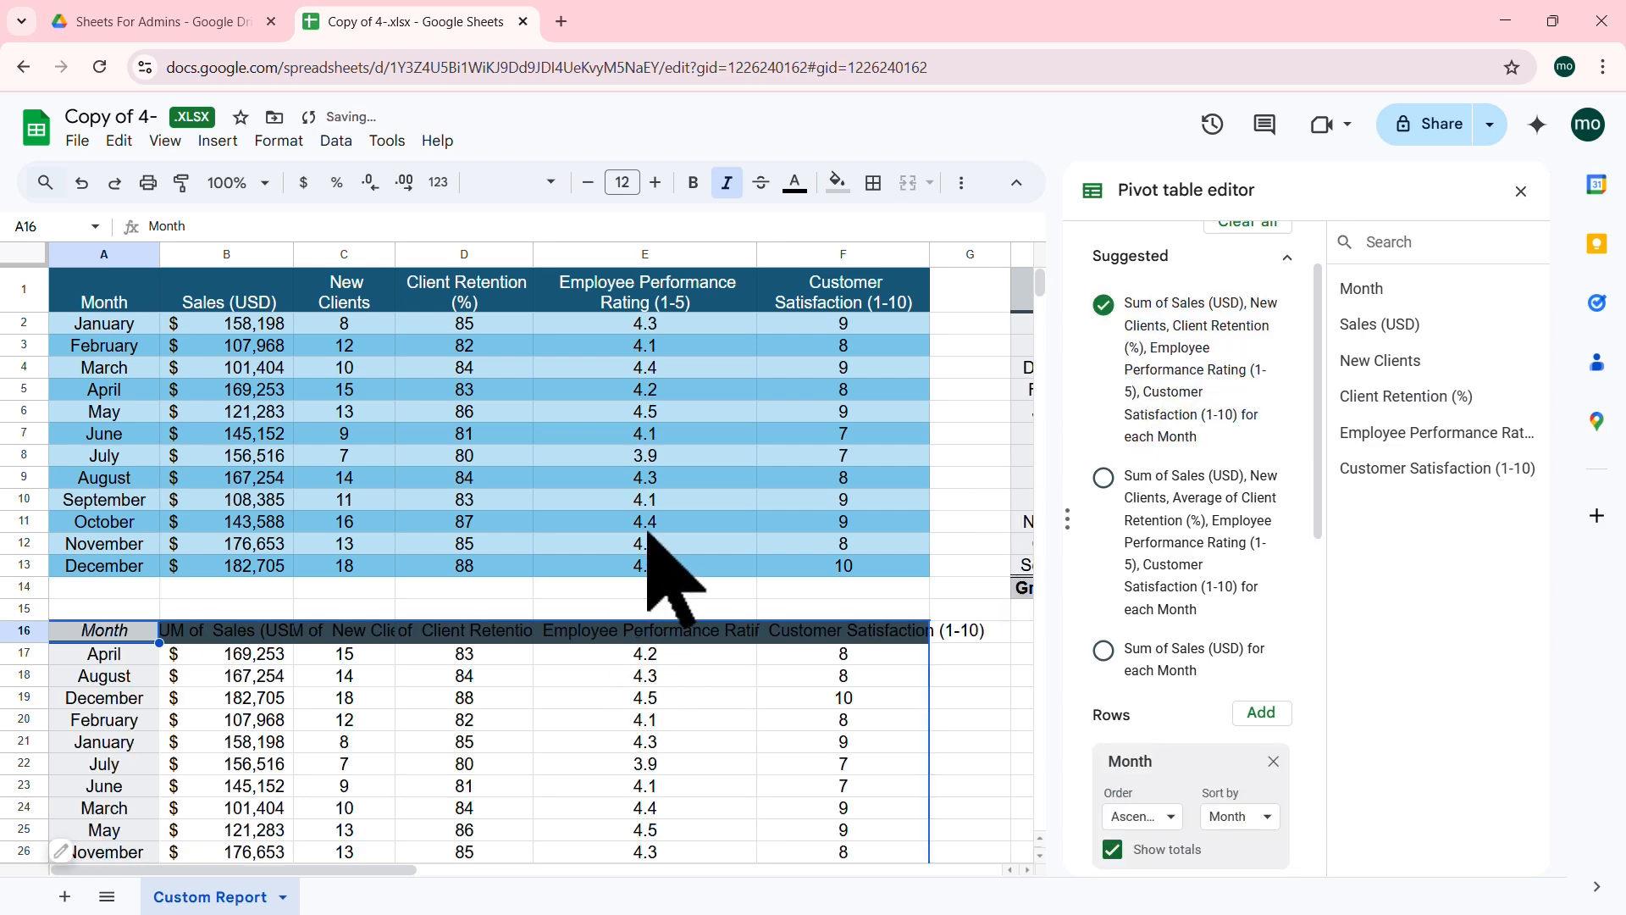
scroll(677, 576, down, 3)
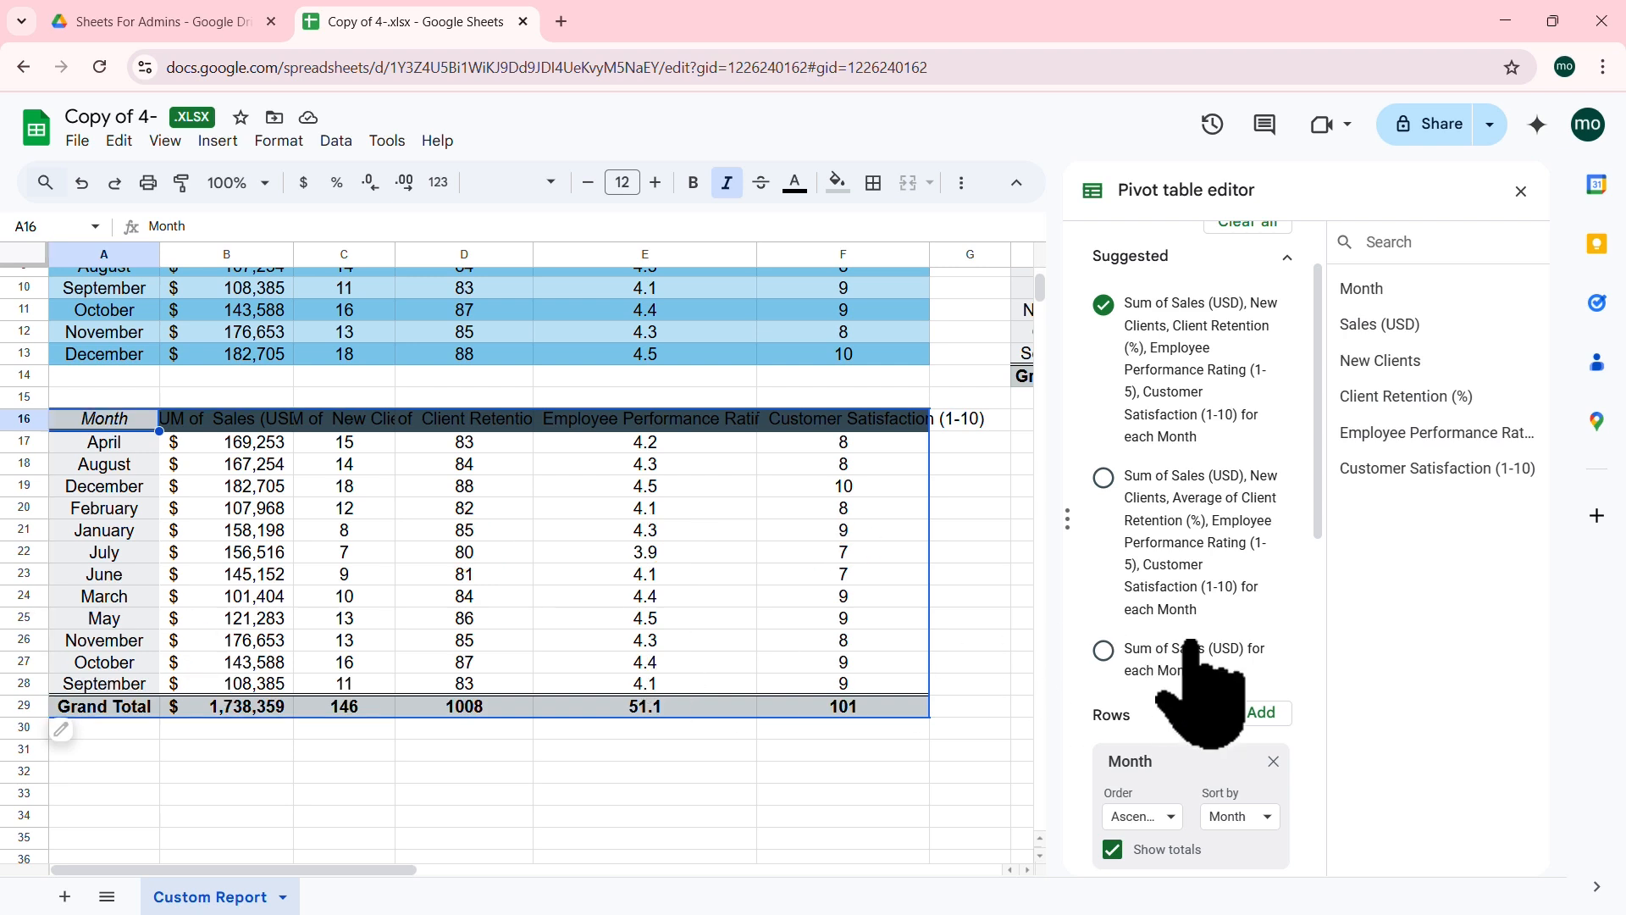
drag(1320, 415, 1348, 614)
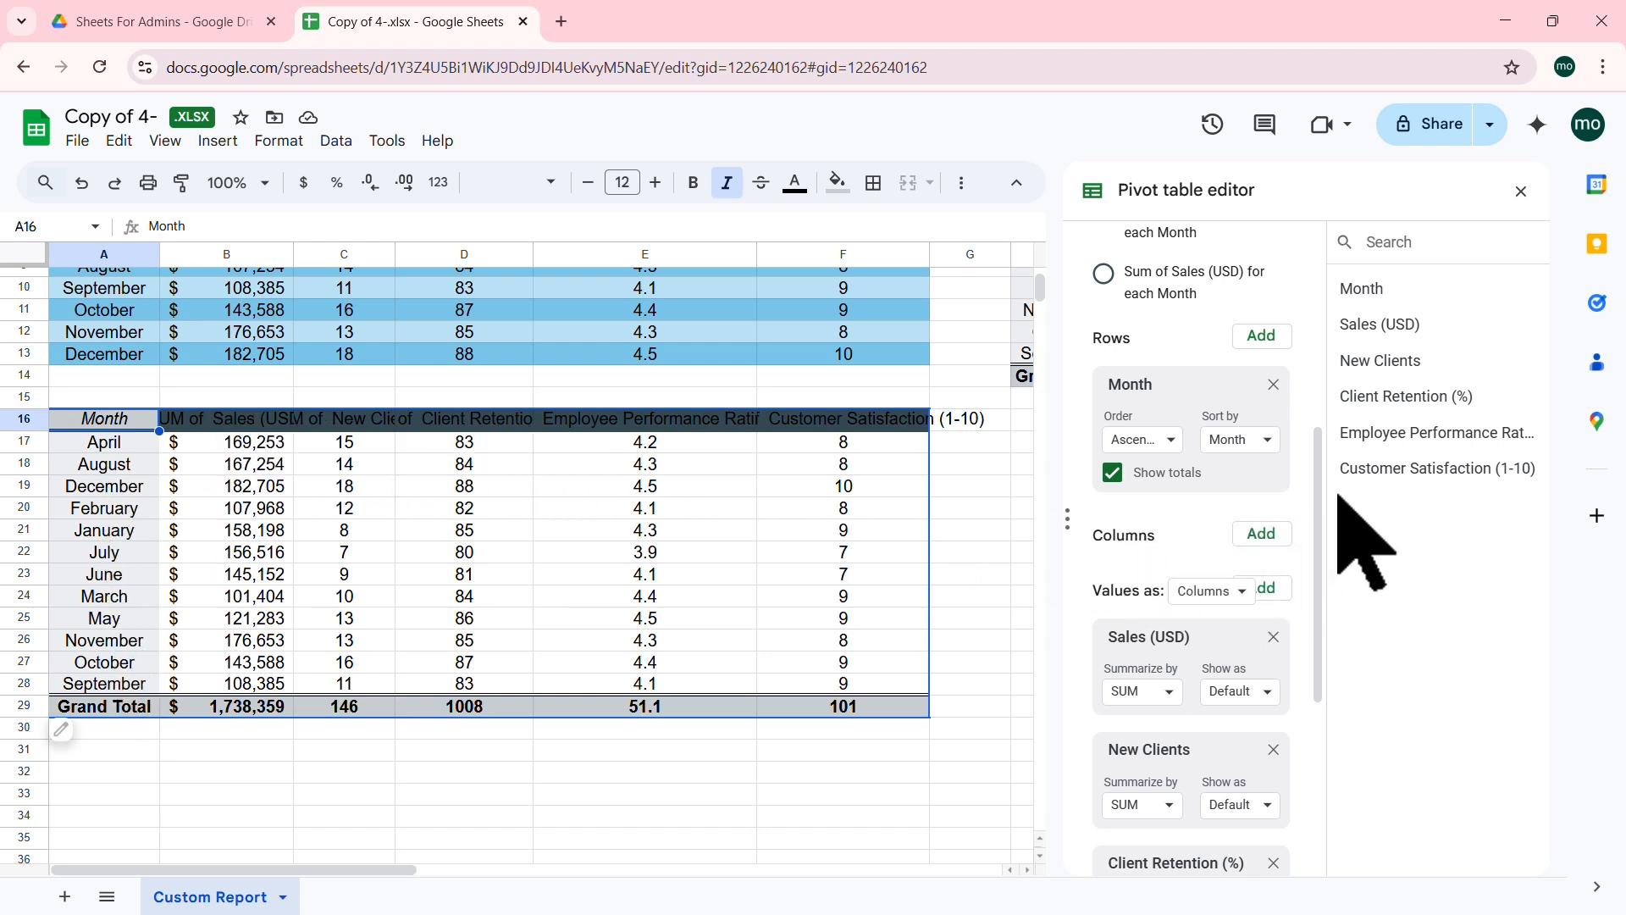
Step: Remove Client Retention (%), Employee Performance and Customer Satisfaction from the A16 pivot values, then narrow column A
scroll(1319, 481, down, 1)
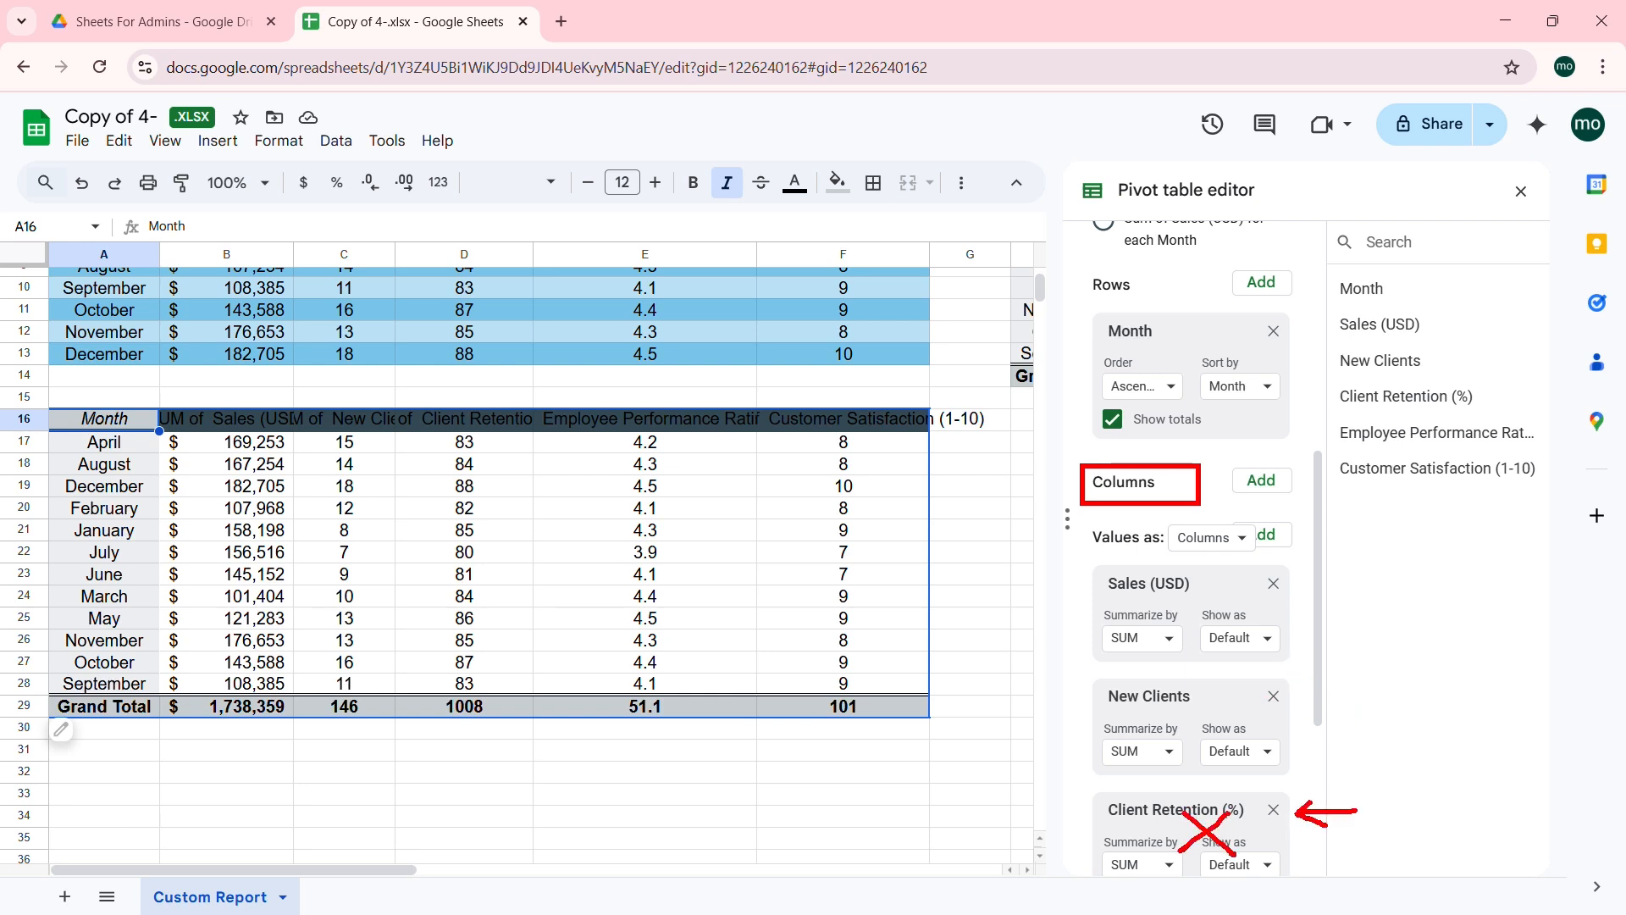
scroll(1325, 566, down, 1)
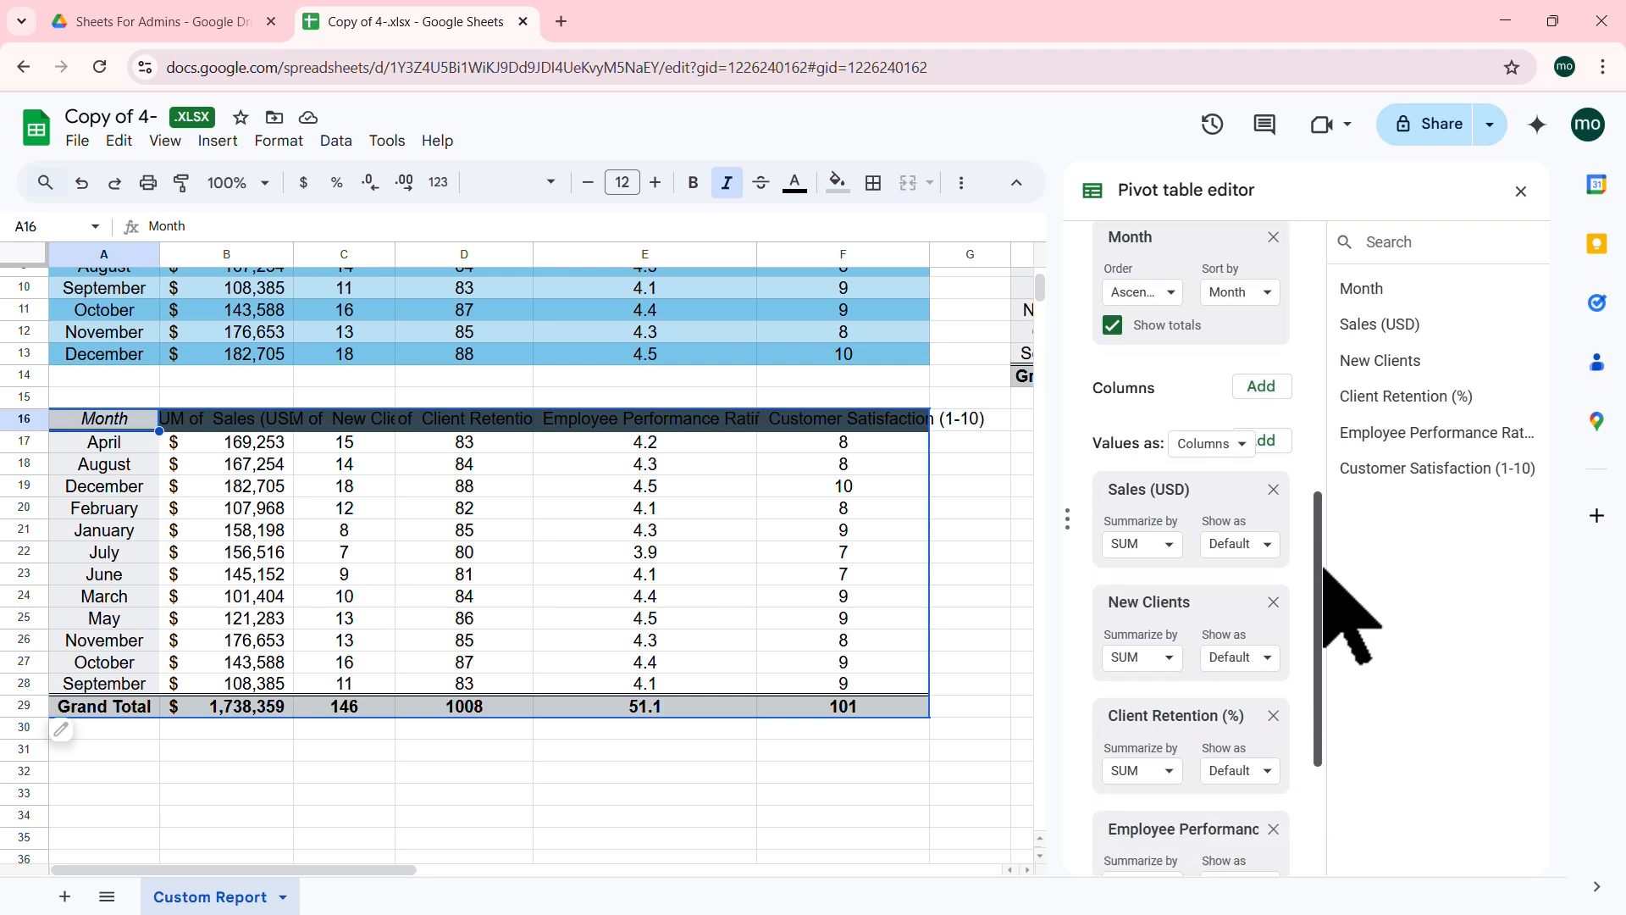
scroll(1326, 584, down, 2)
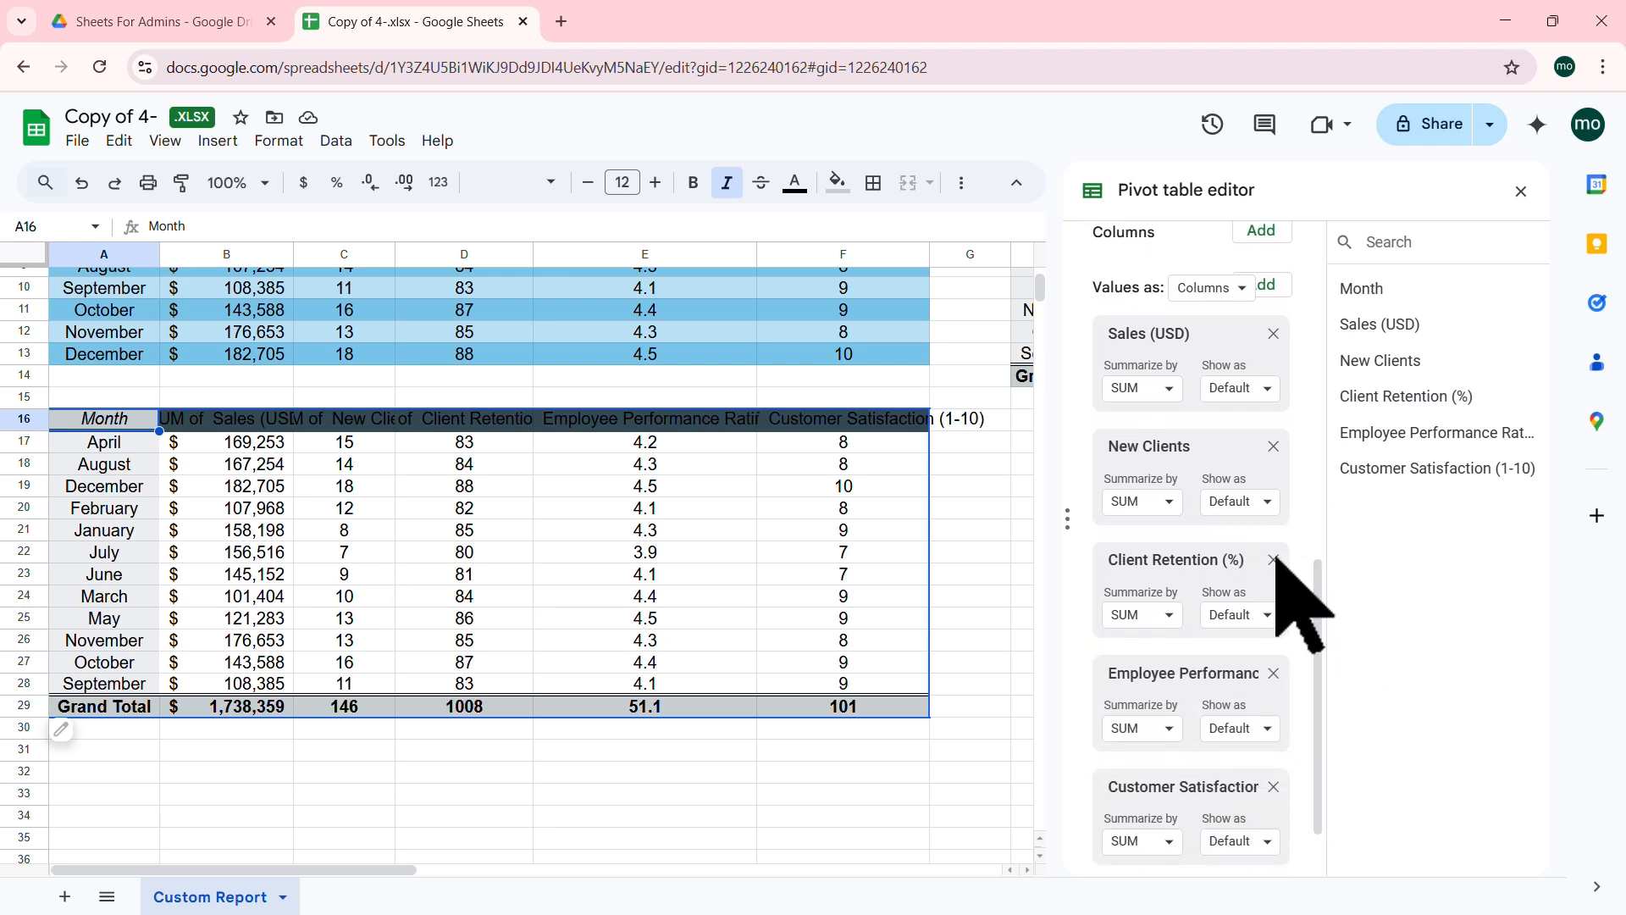
click(1273, 558)
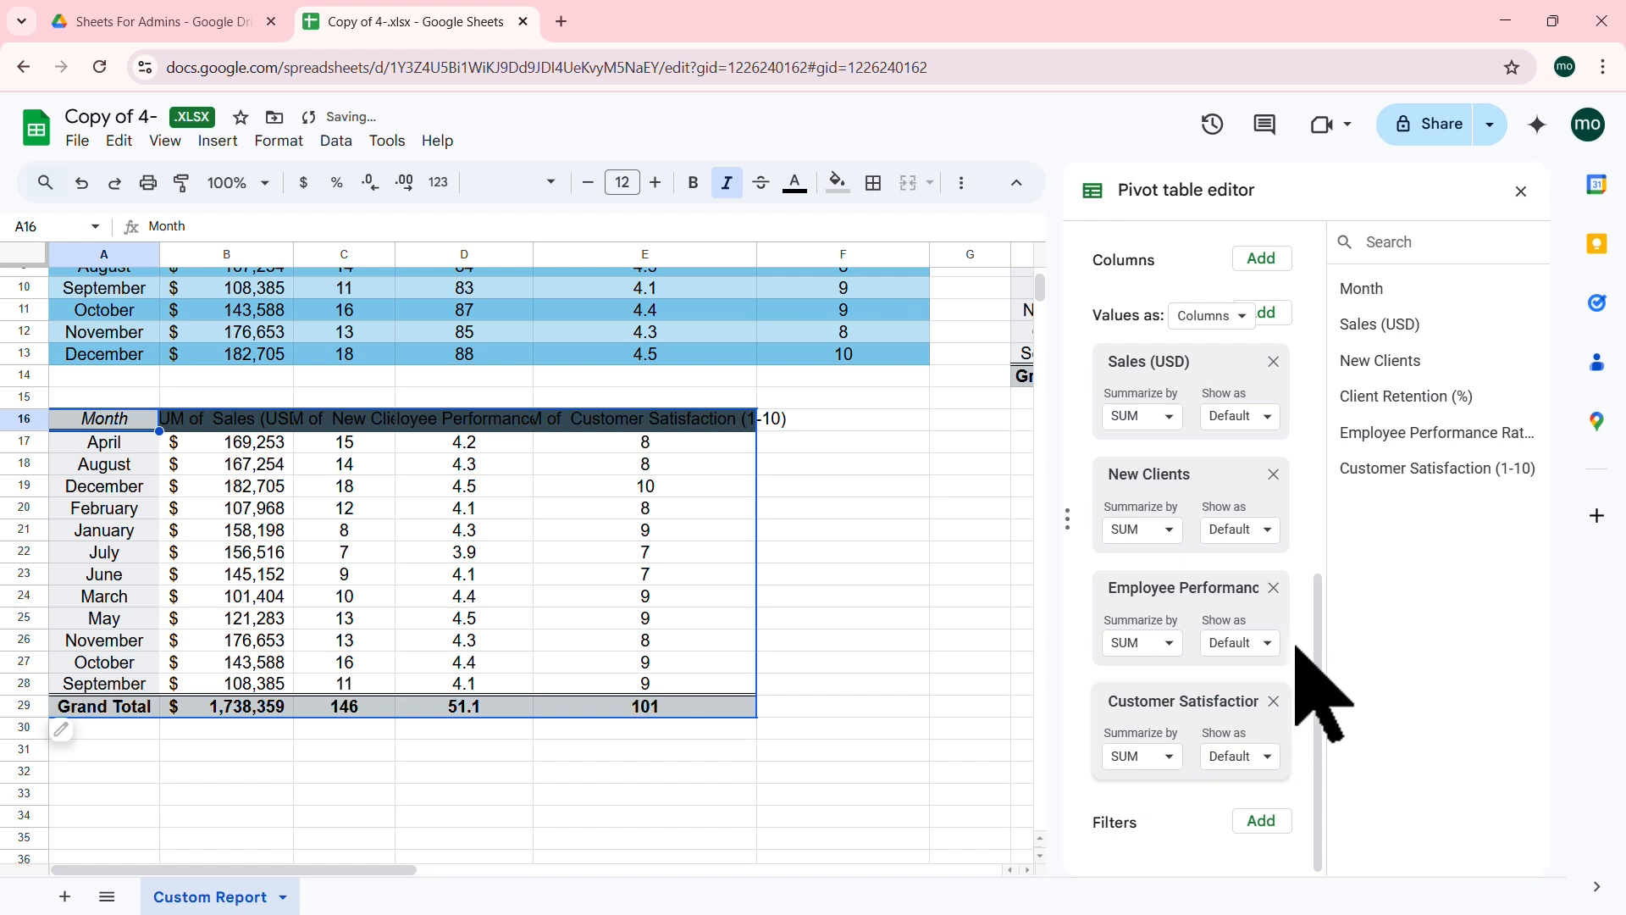
click(1273, 588)
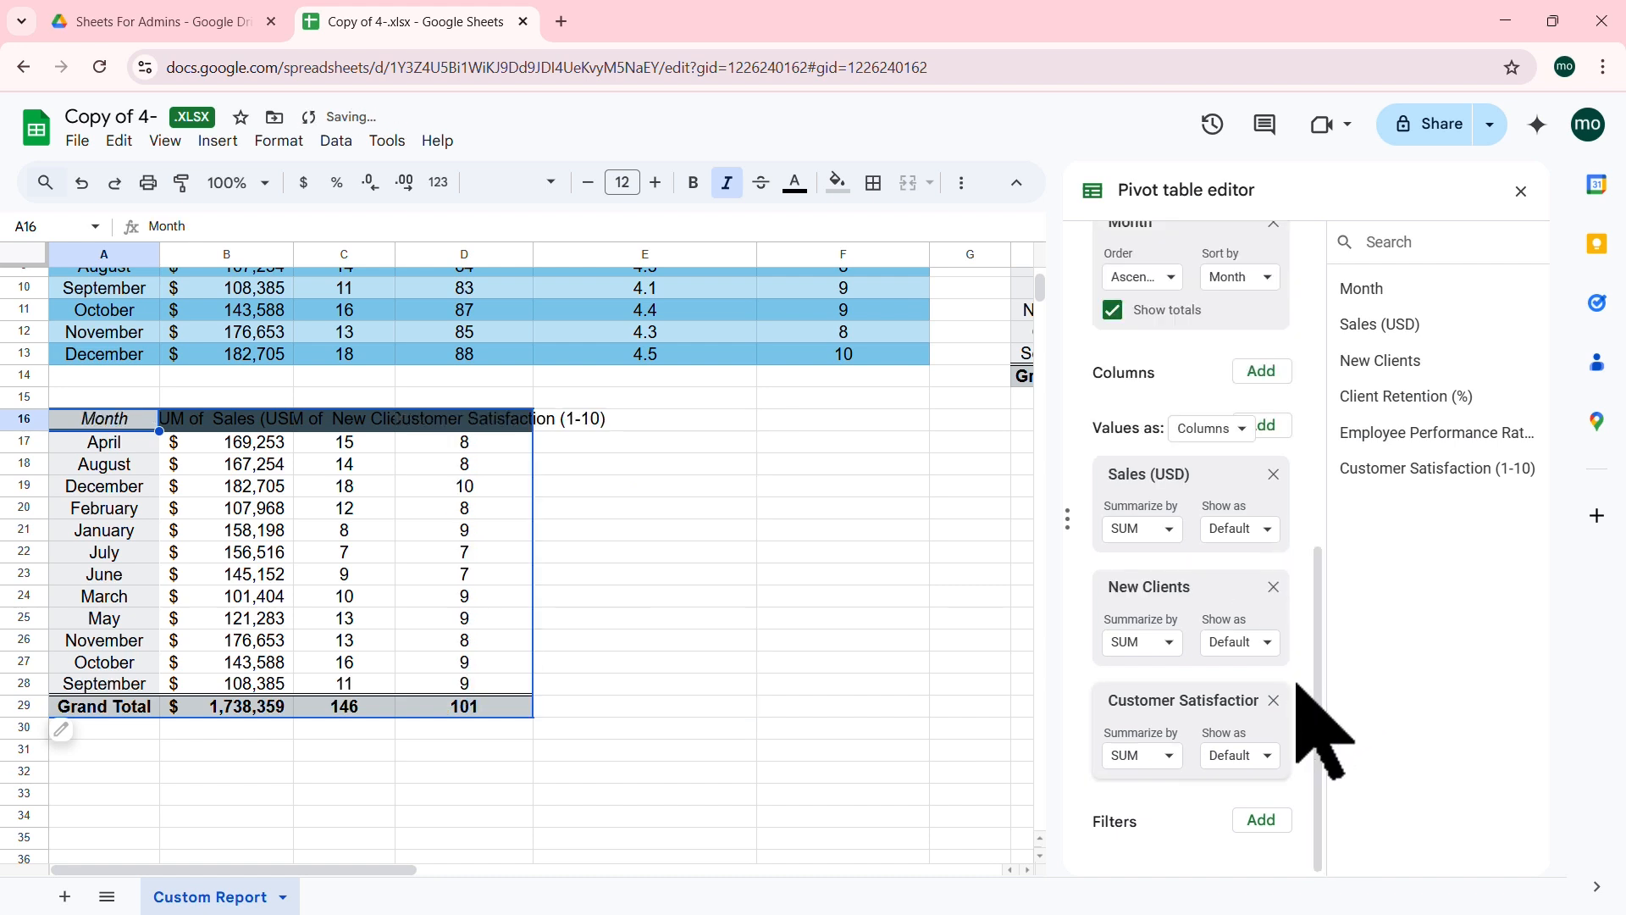
click(1273, 700)
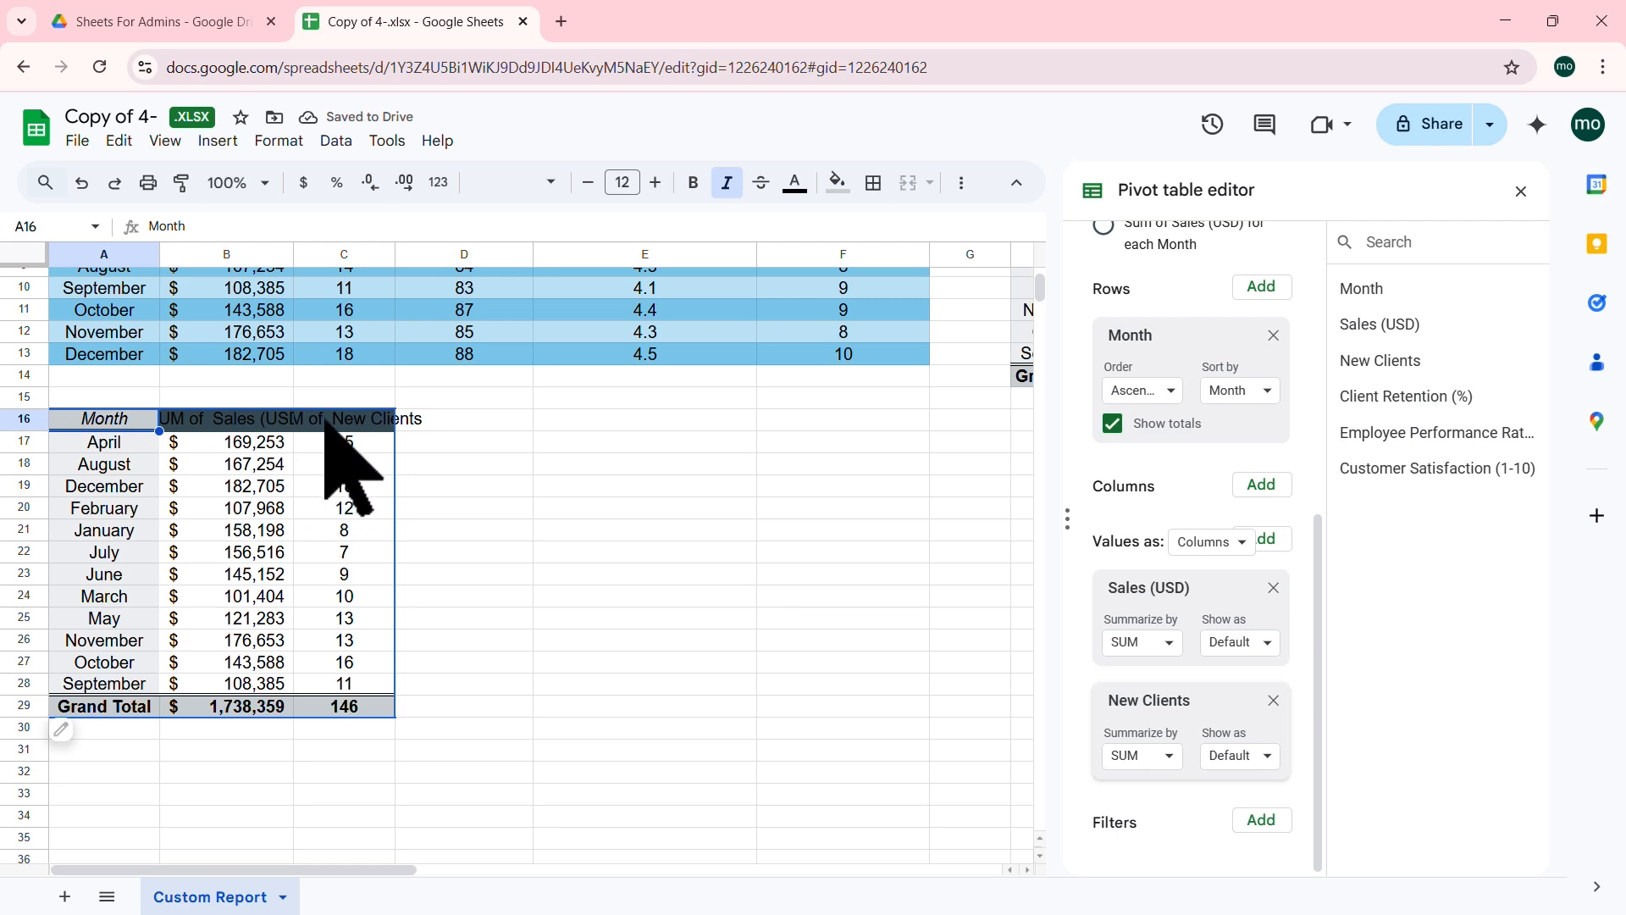
click(241, 508)
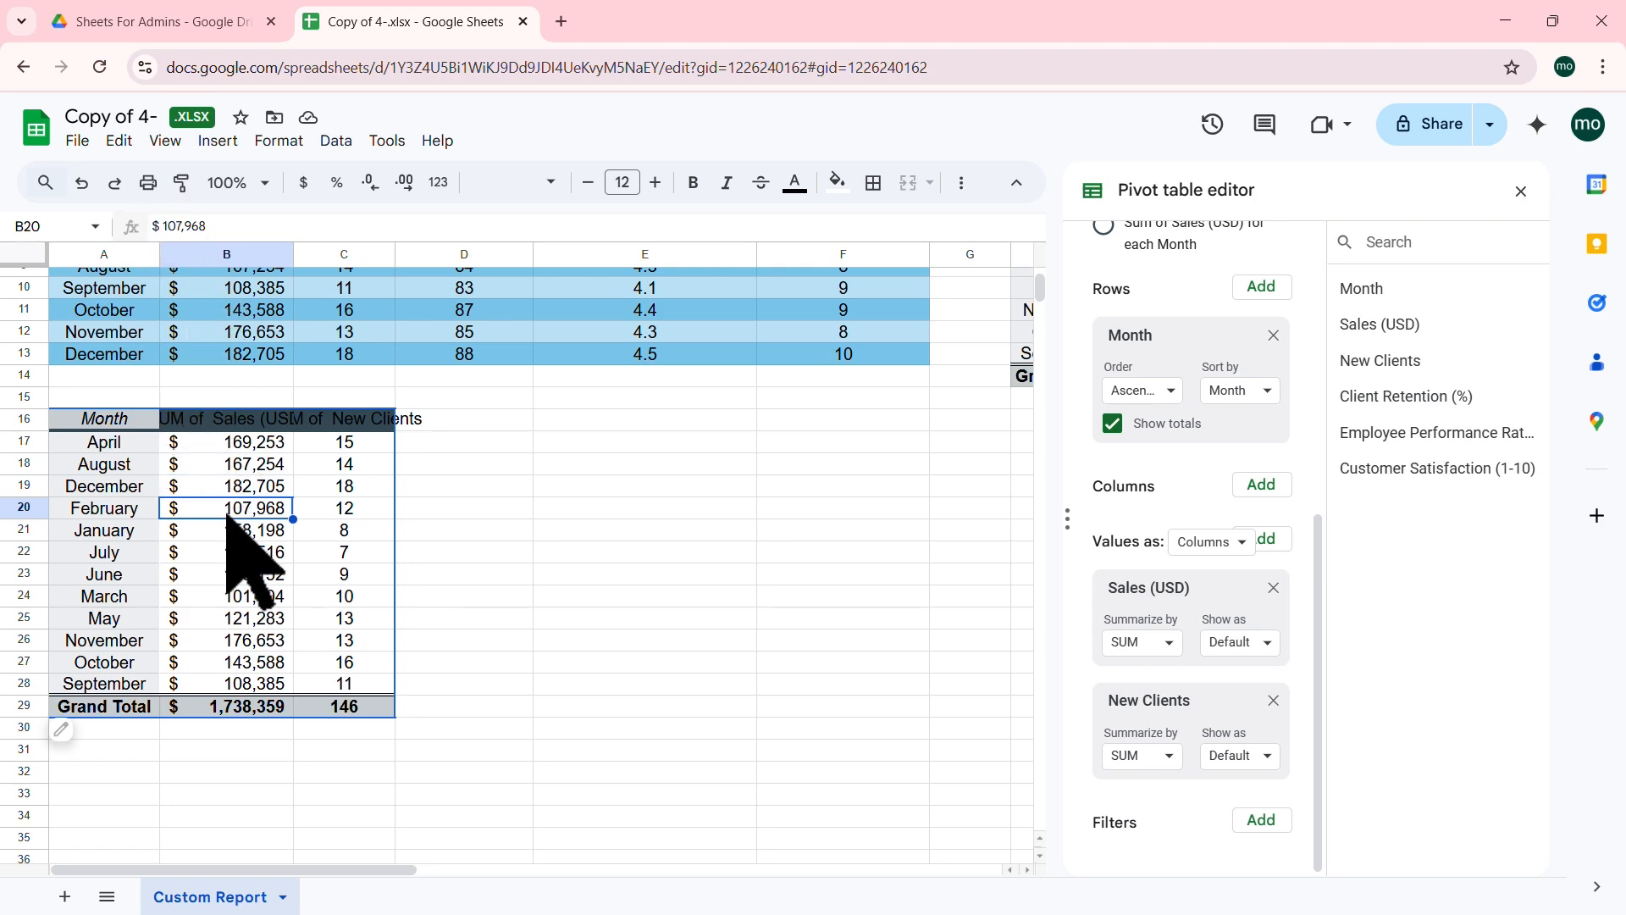
scroll(228, 518, up, 3)
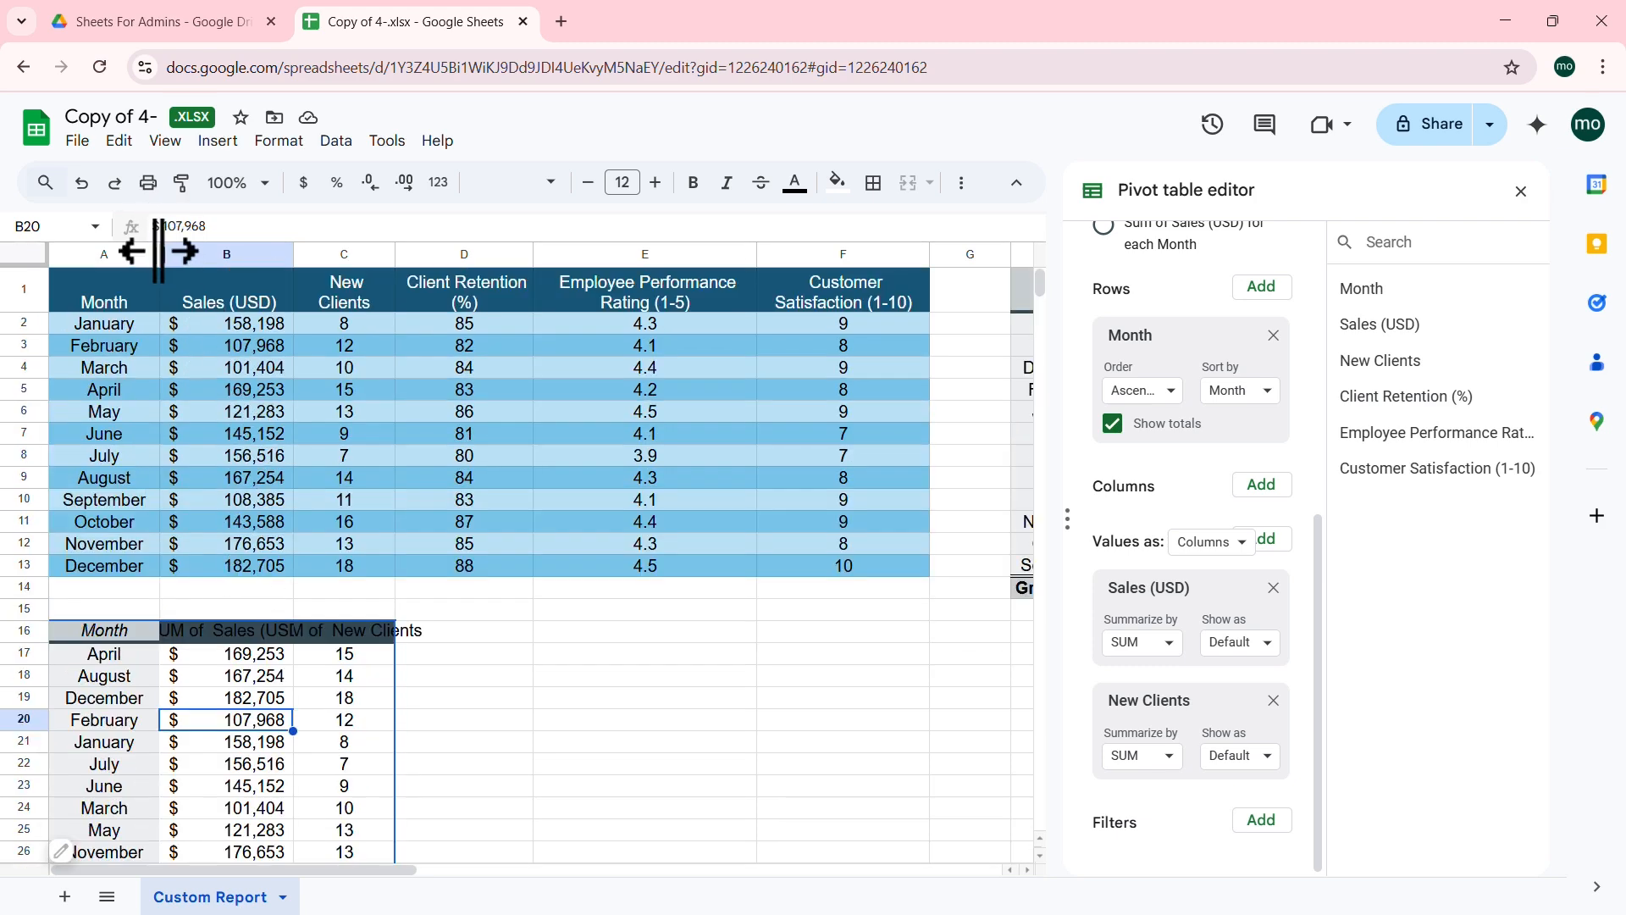
drag(158, 251, 151, 251)
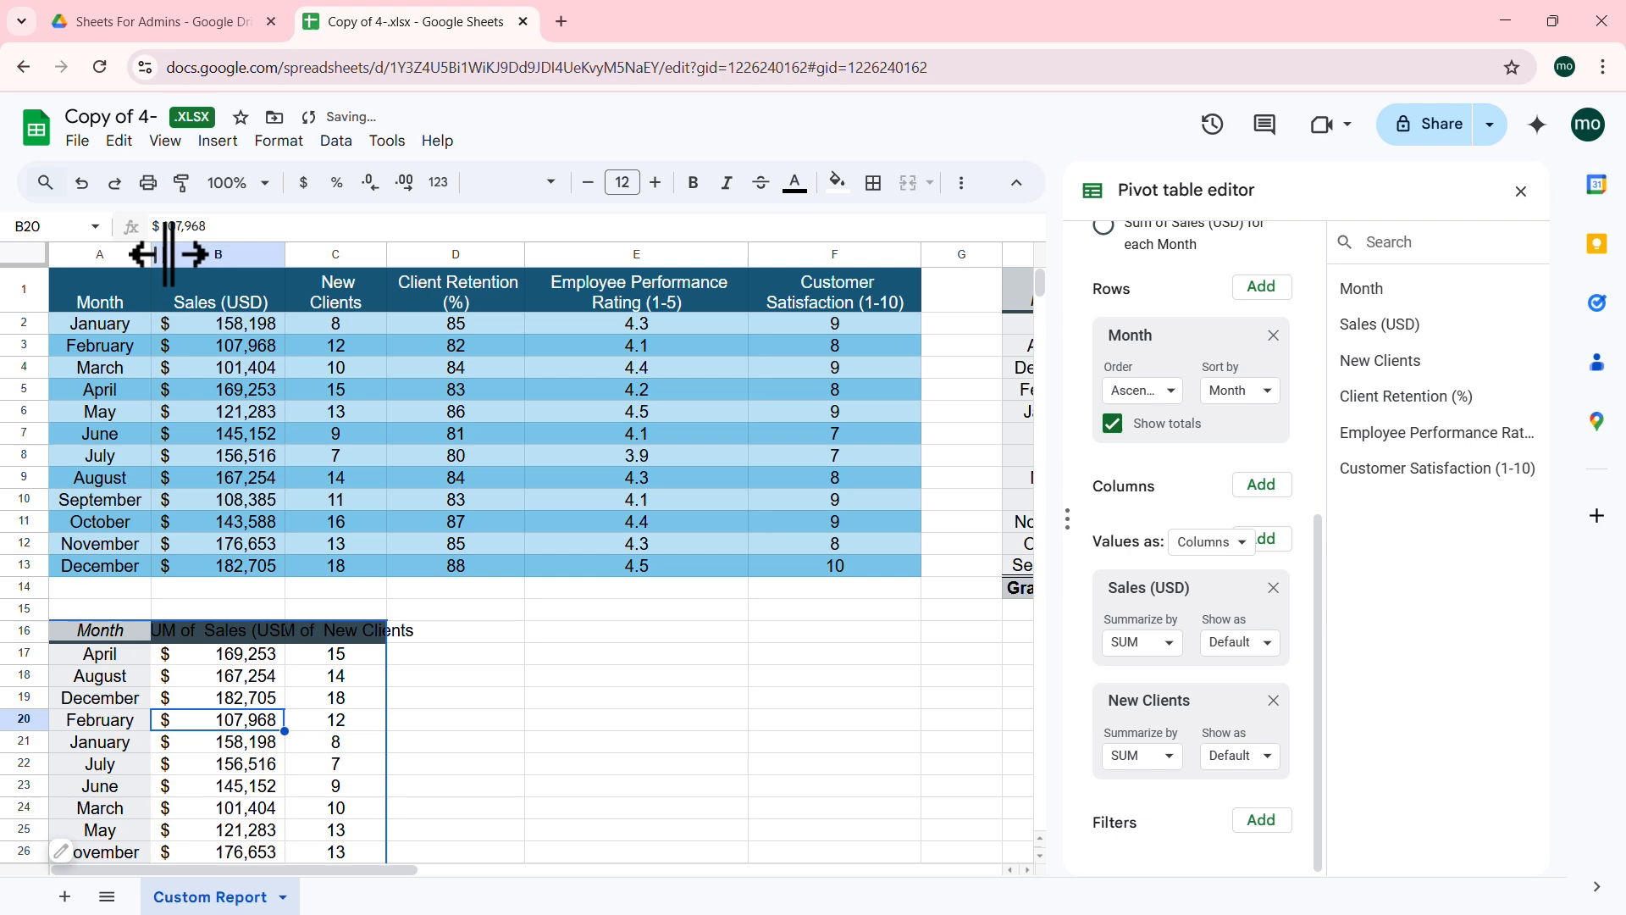
Step: Autofit columns B and C so the SUM of Sales (USD) and SUM of New Clients headers show fully
double_click(286, 252)
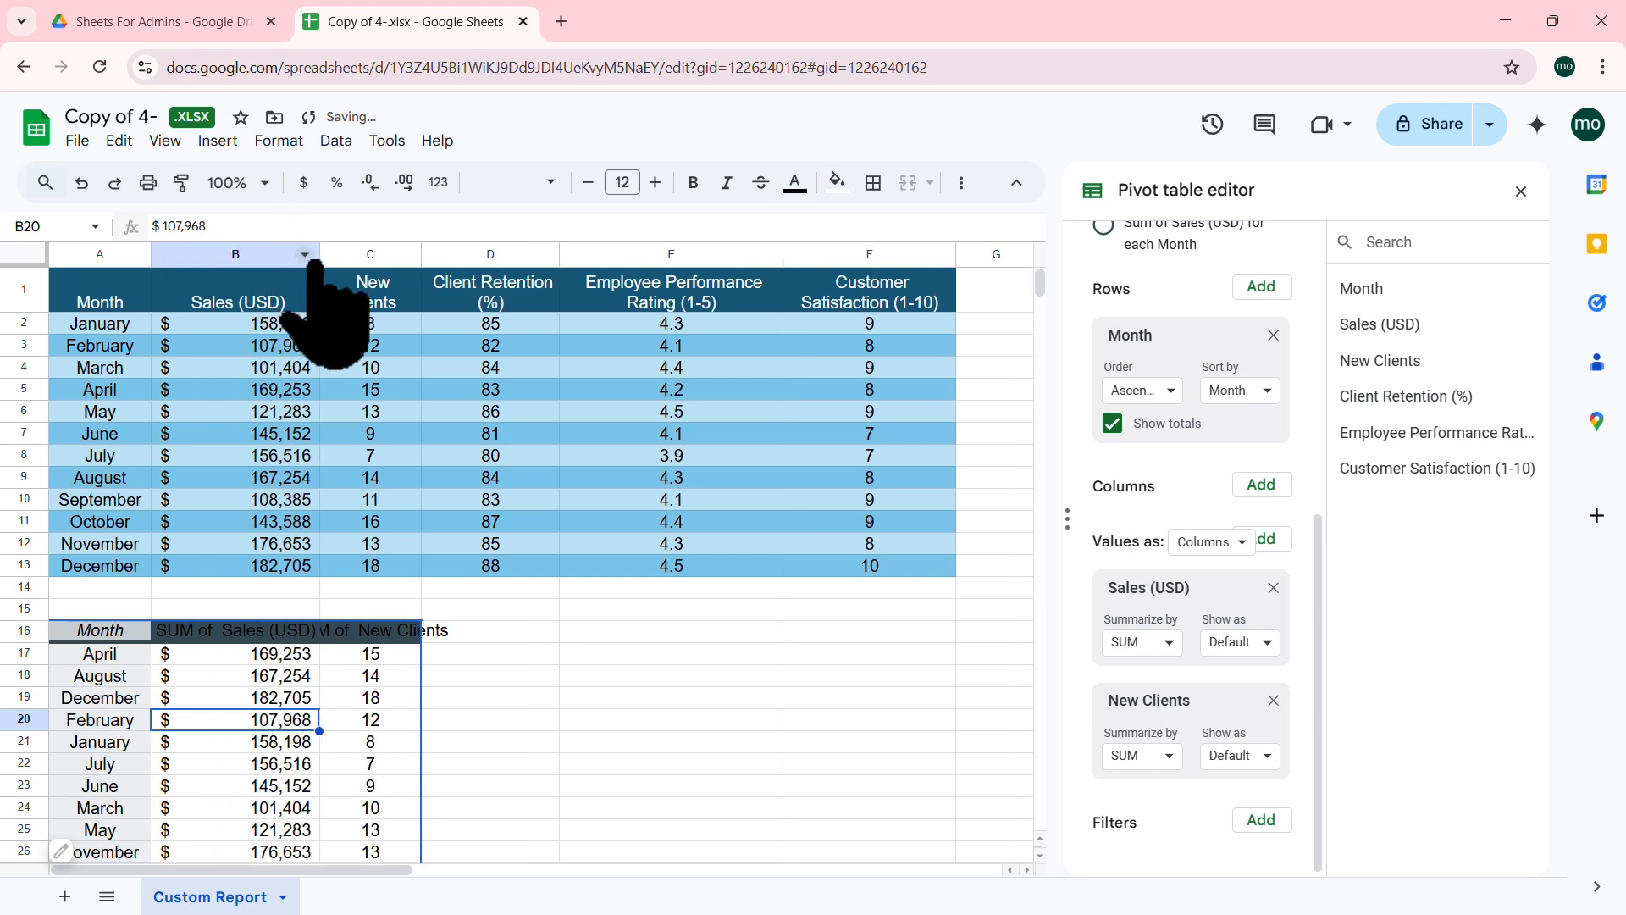
double_click(422, 252)
scroll(426, 626, down, 3)
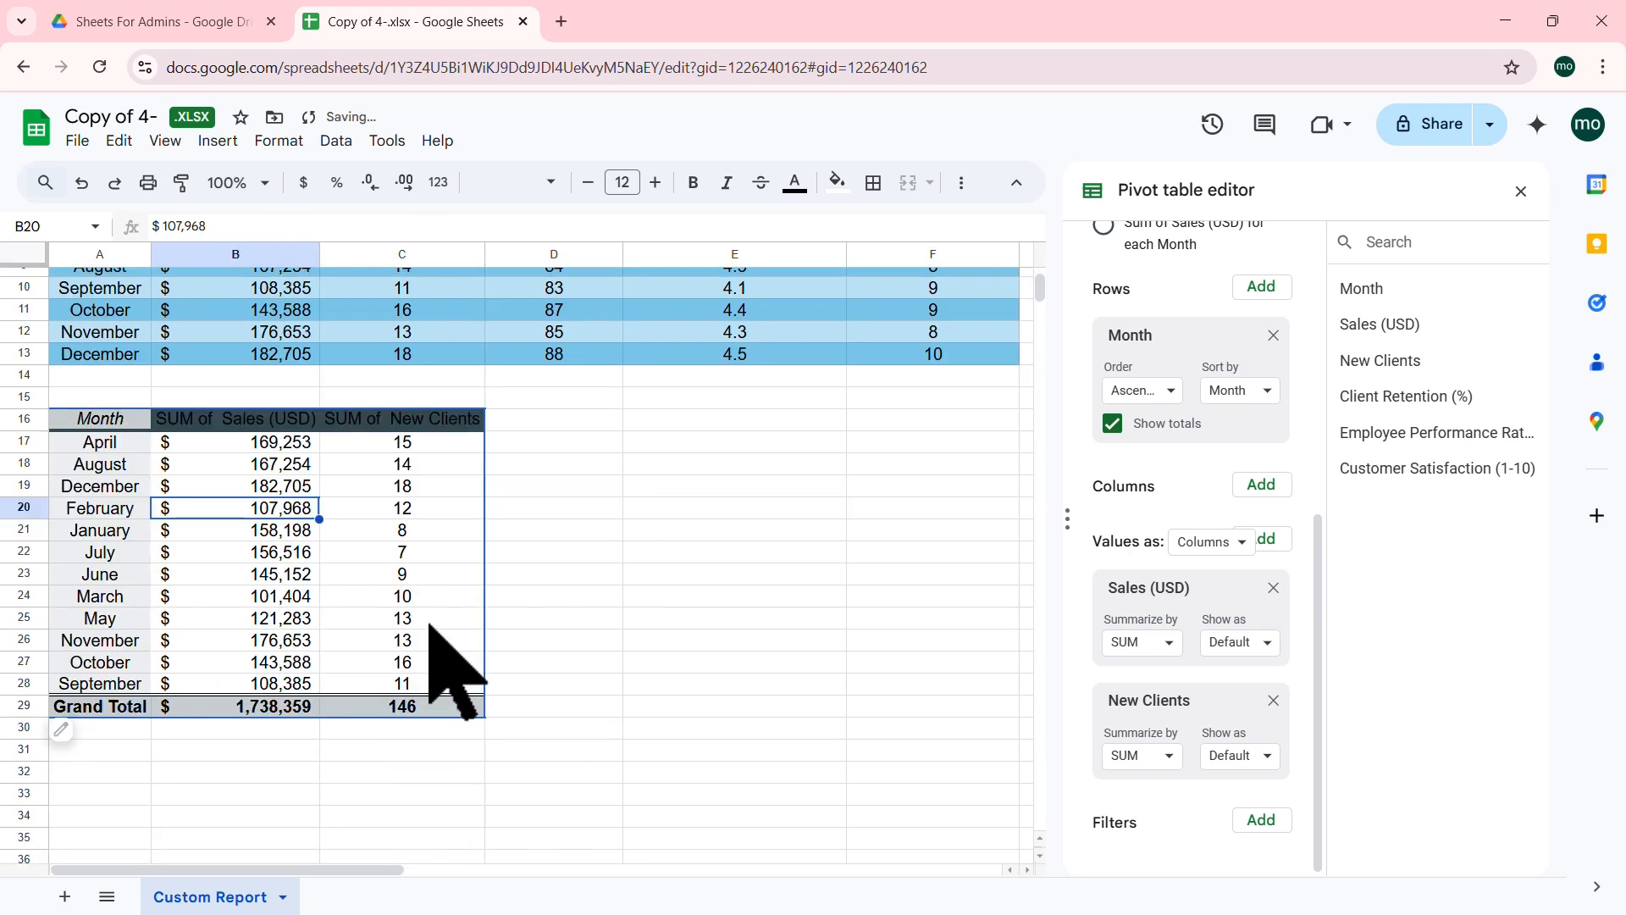
click(219, 420)
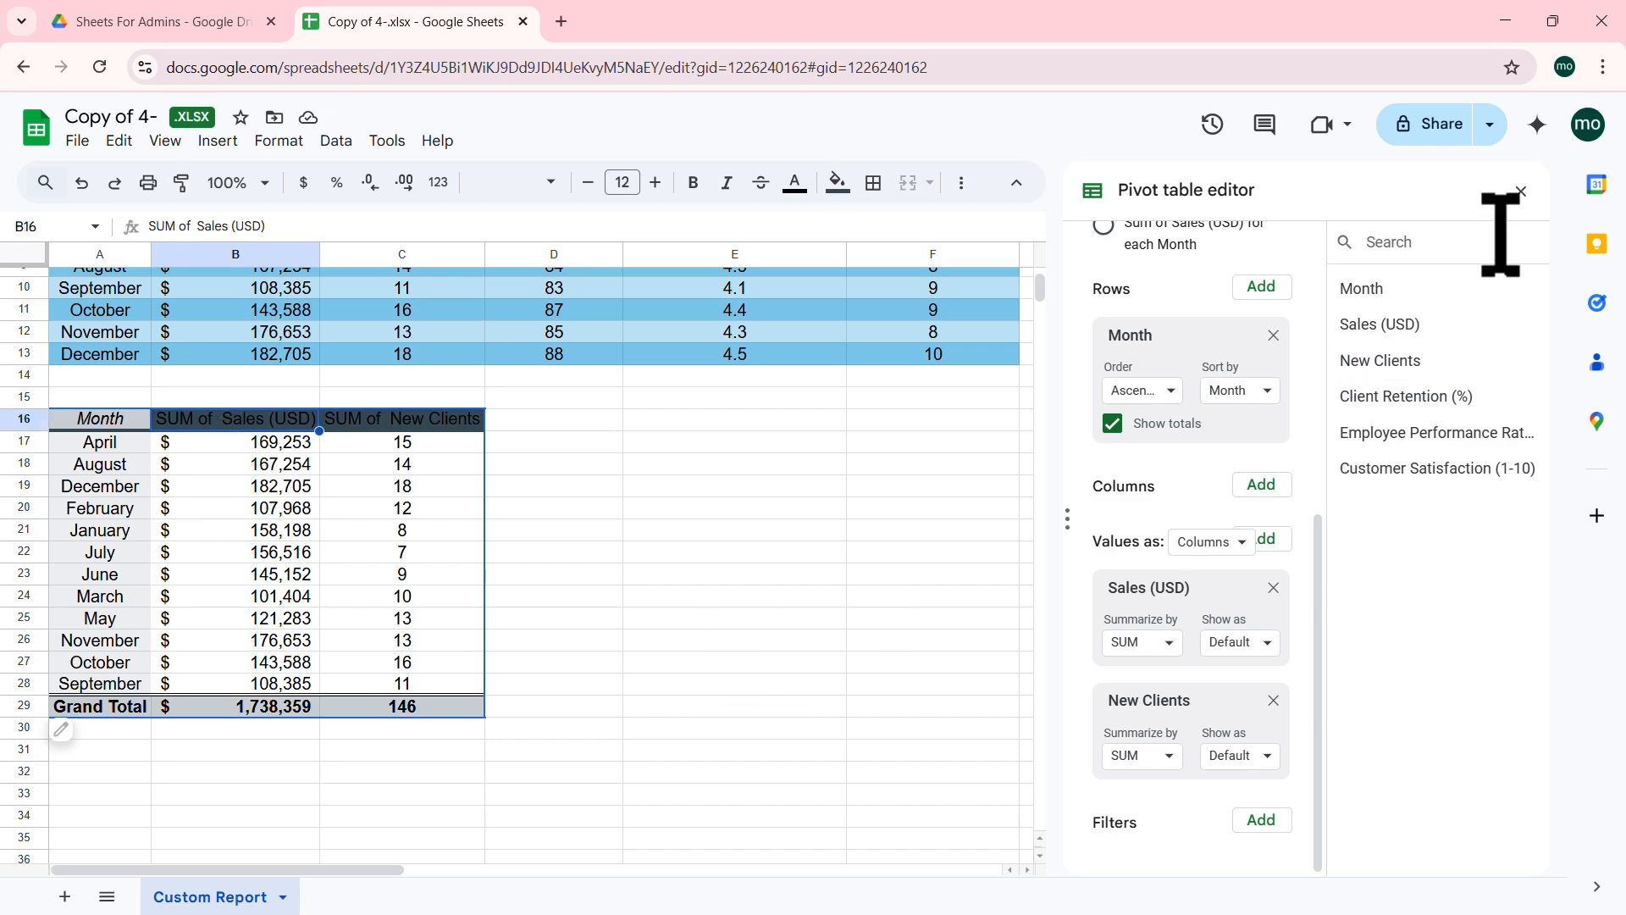
scroll(1428, 532, up, 3)
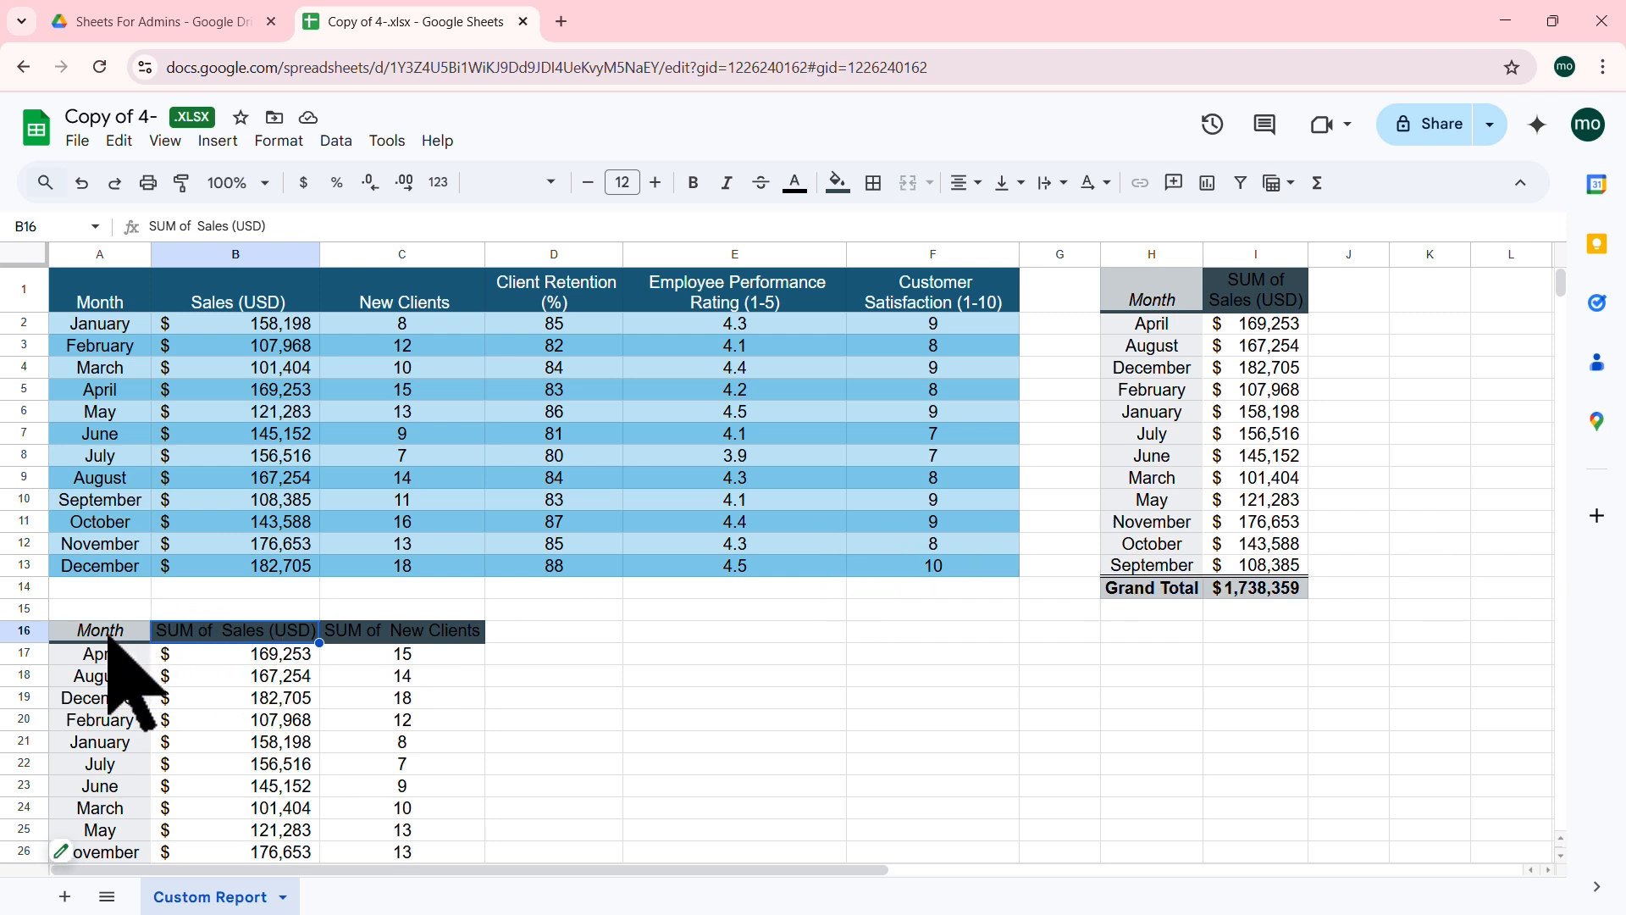
Step: Enter the title 'Sales and Clients By Month' in cell A15
click(116, 608)
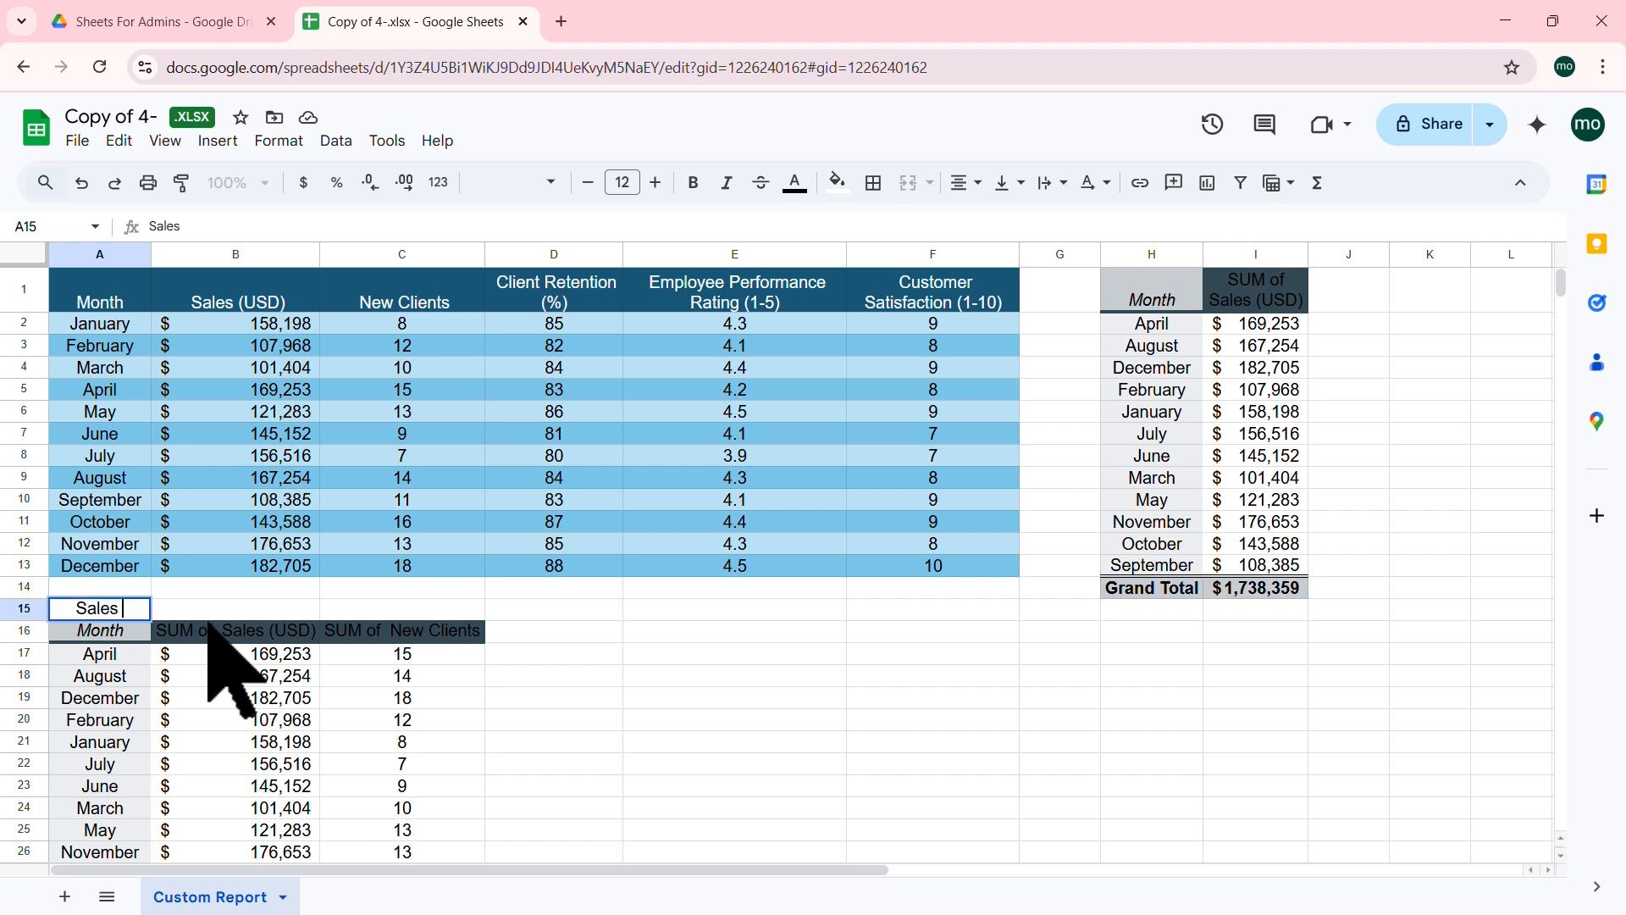
text(Sales and Clients By Month)
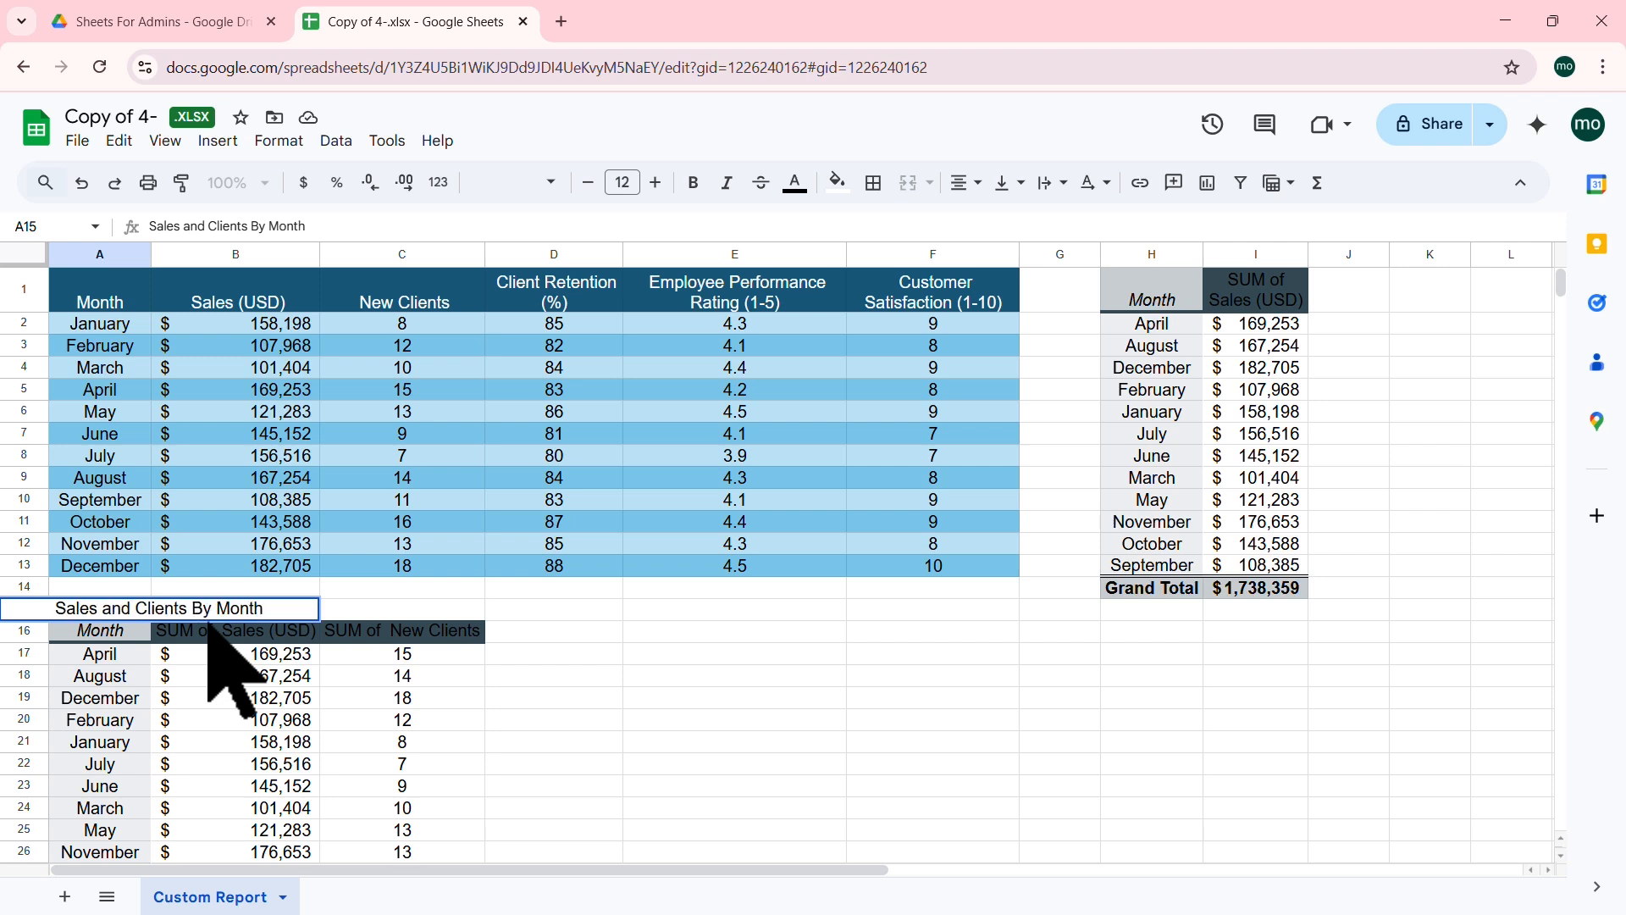
key(Return)
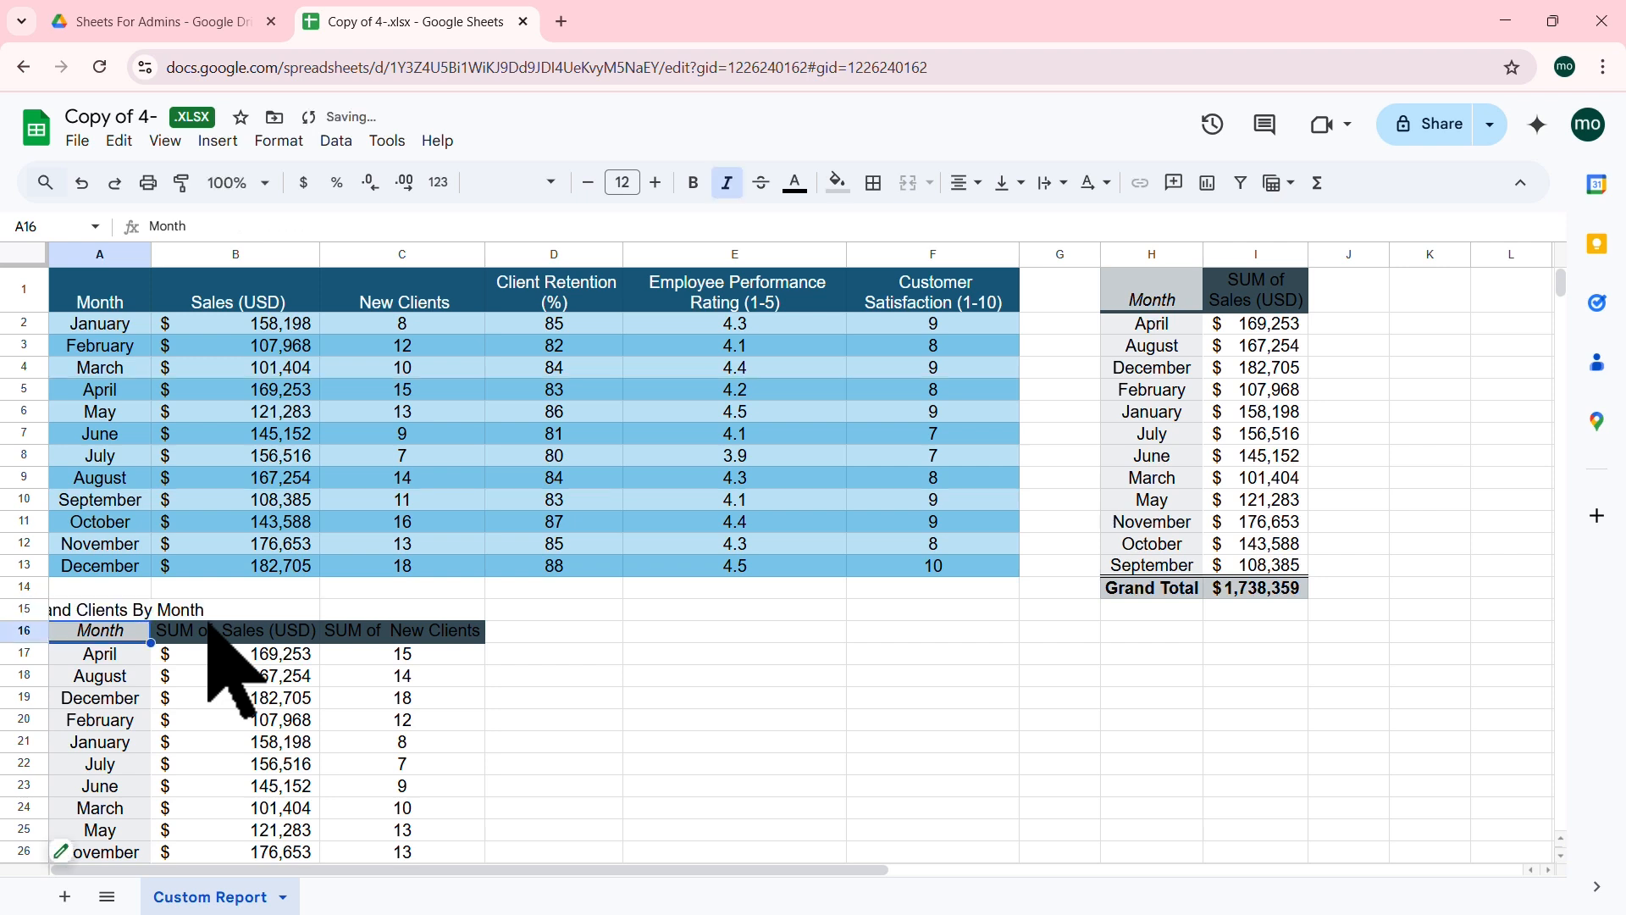
click(236, 719)
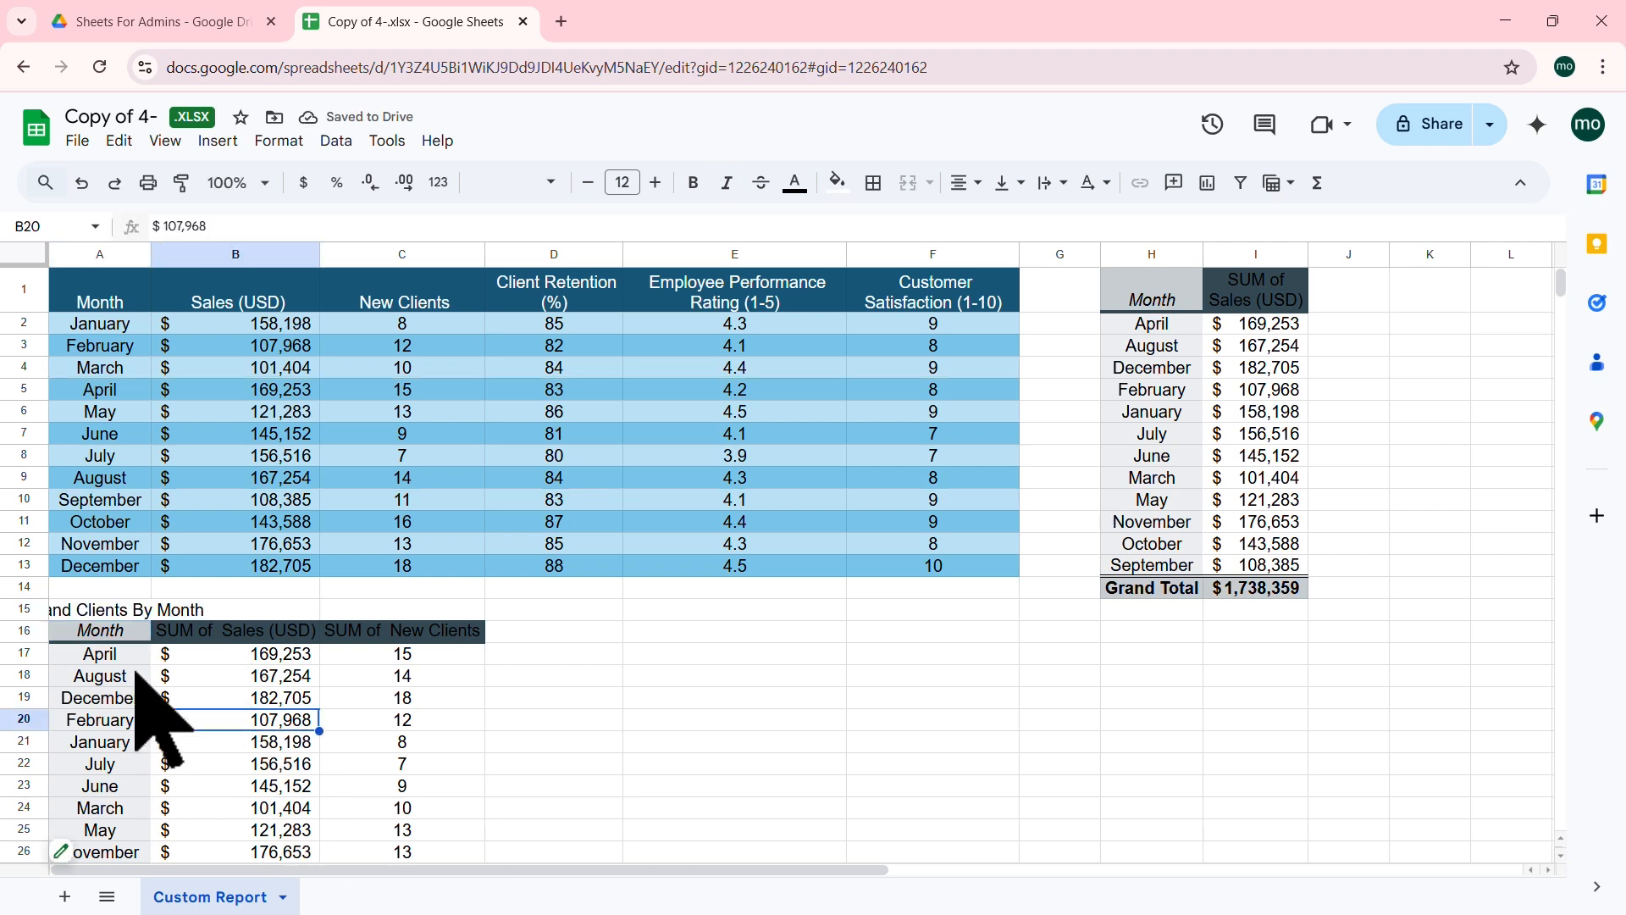
Step: Merge the title across A15:C15, make it bold, and select the pivot table below
drag(114, 611, 441, 611)
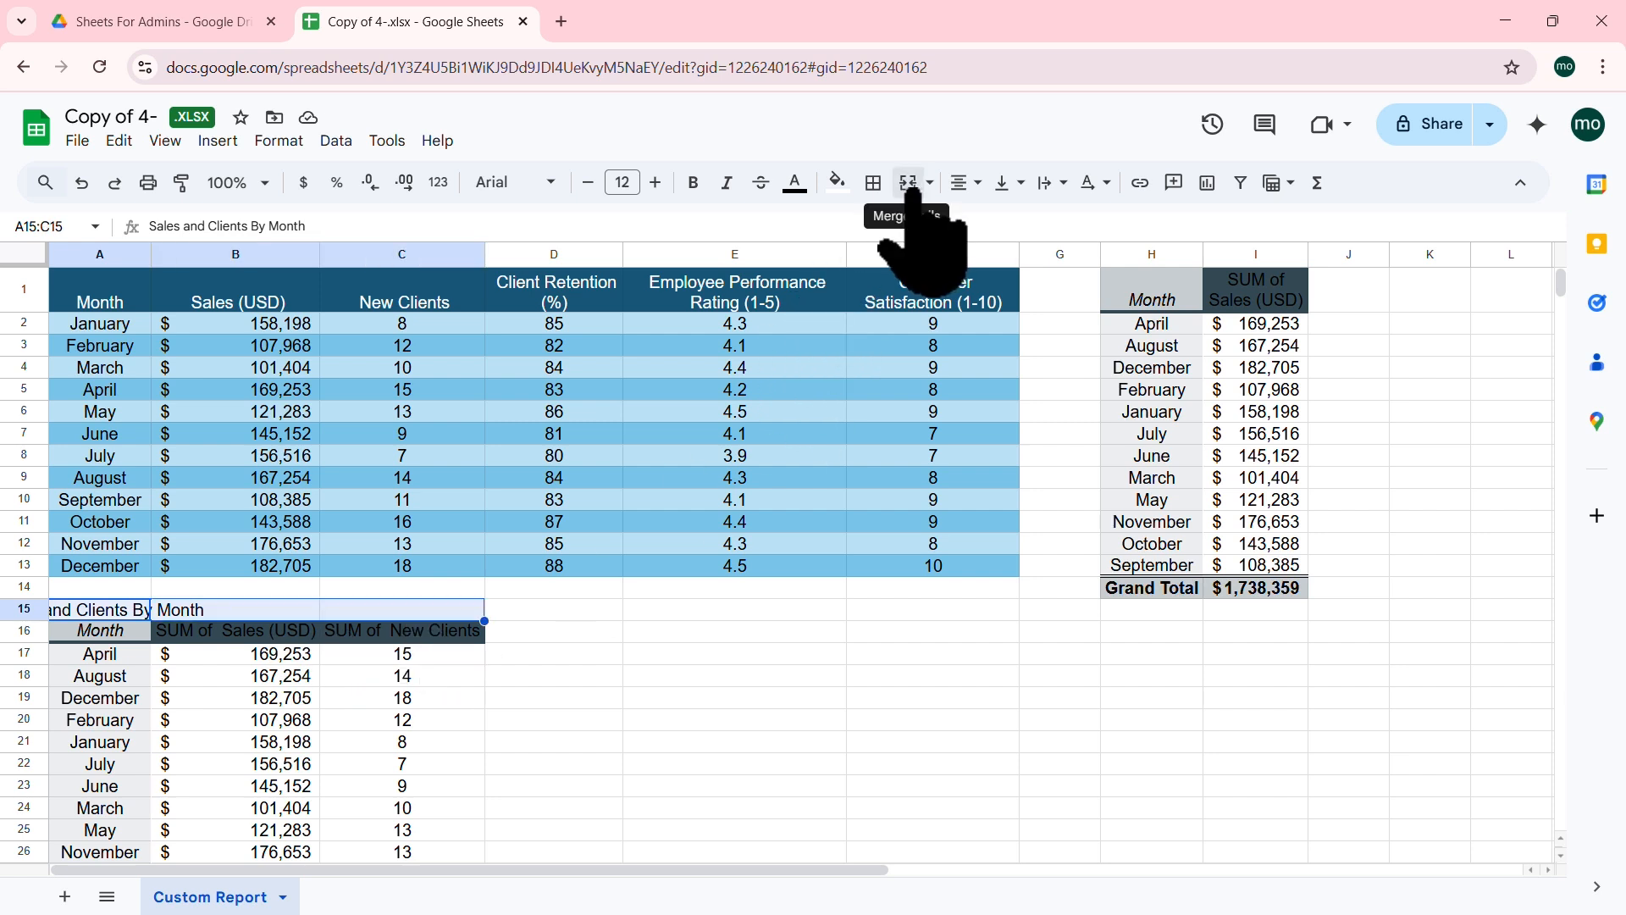
click(911, 184)
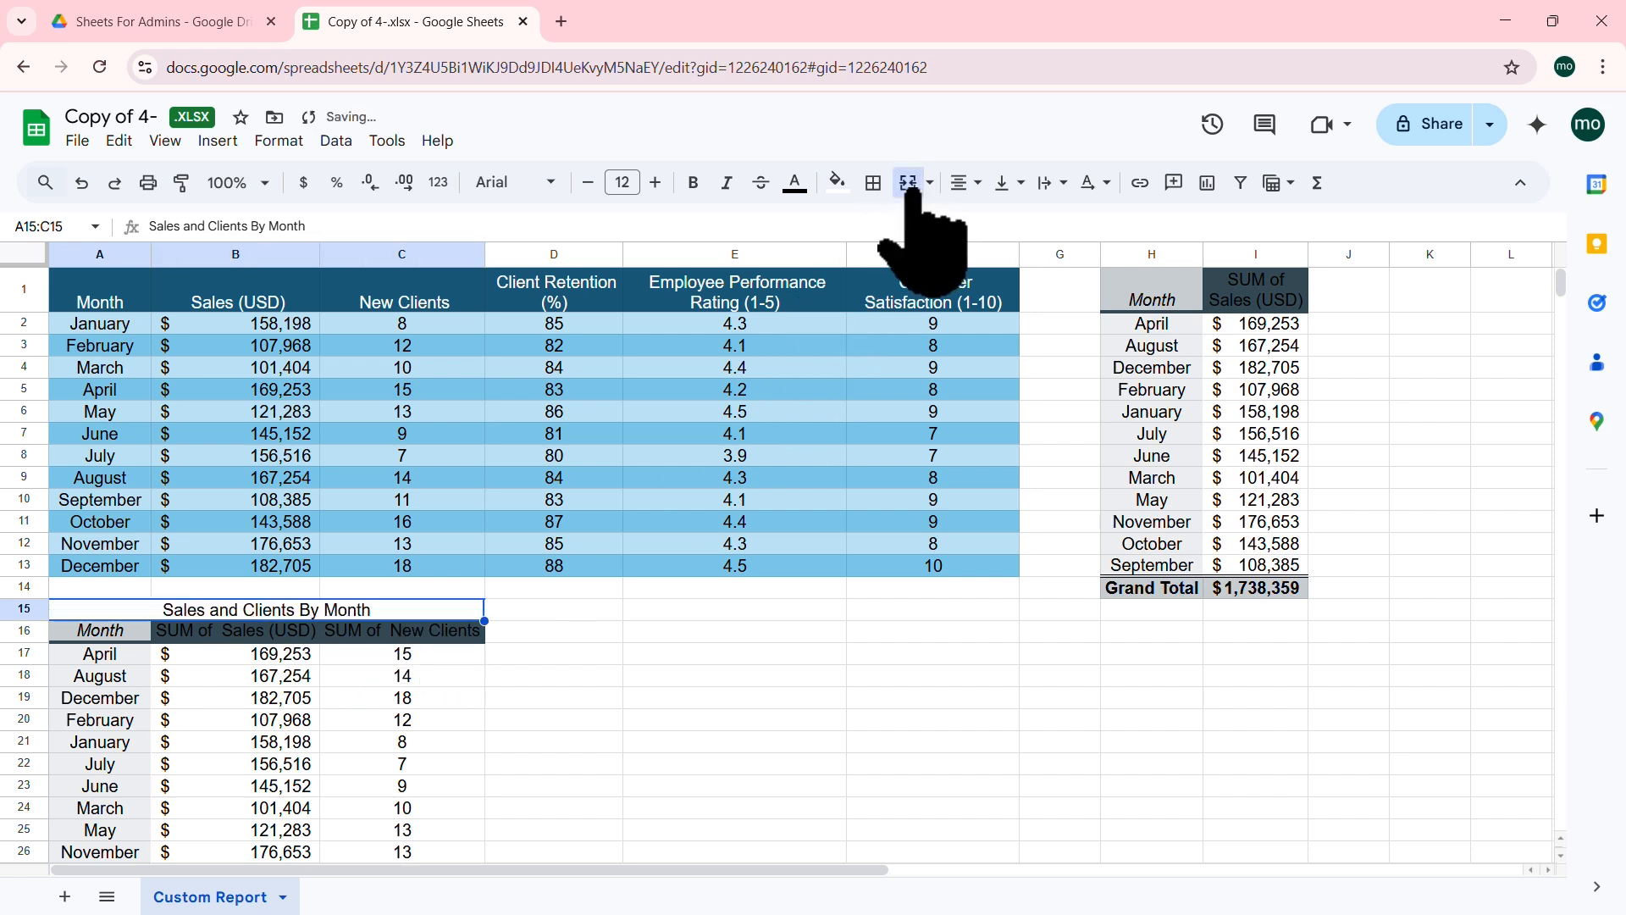
click(696, 183)
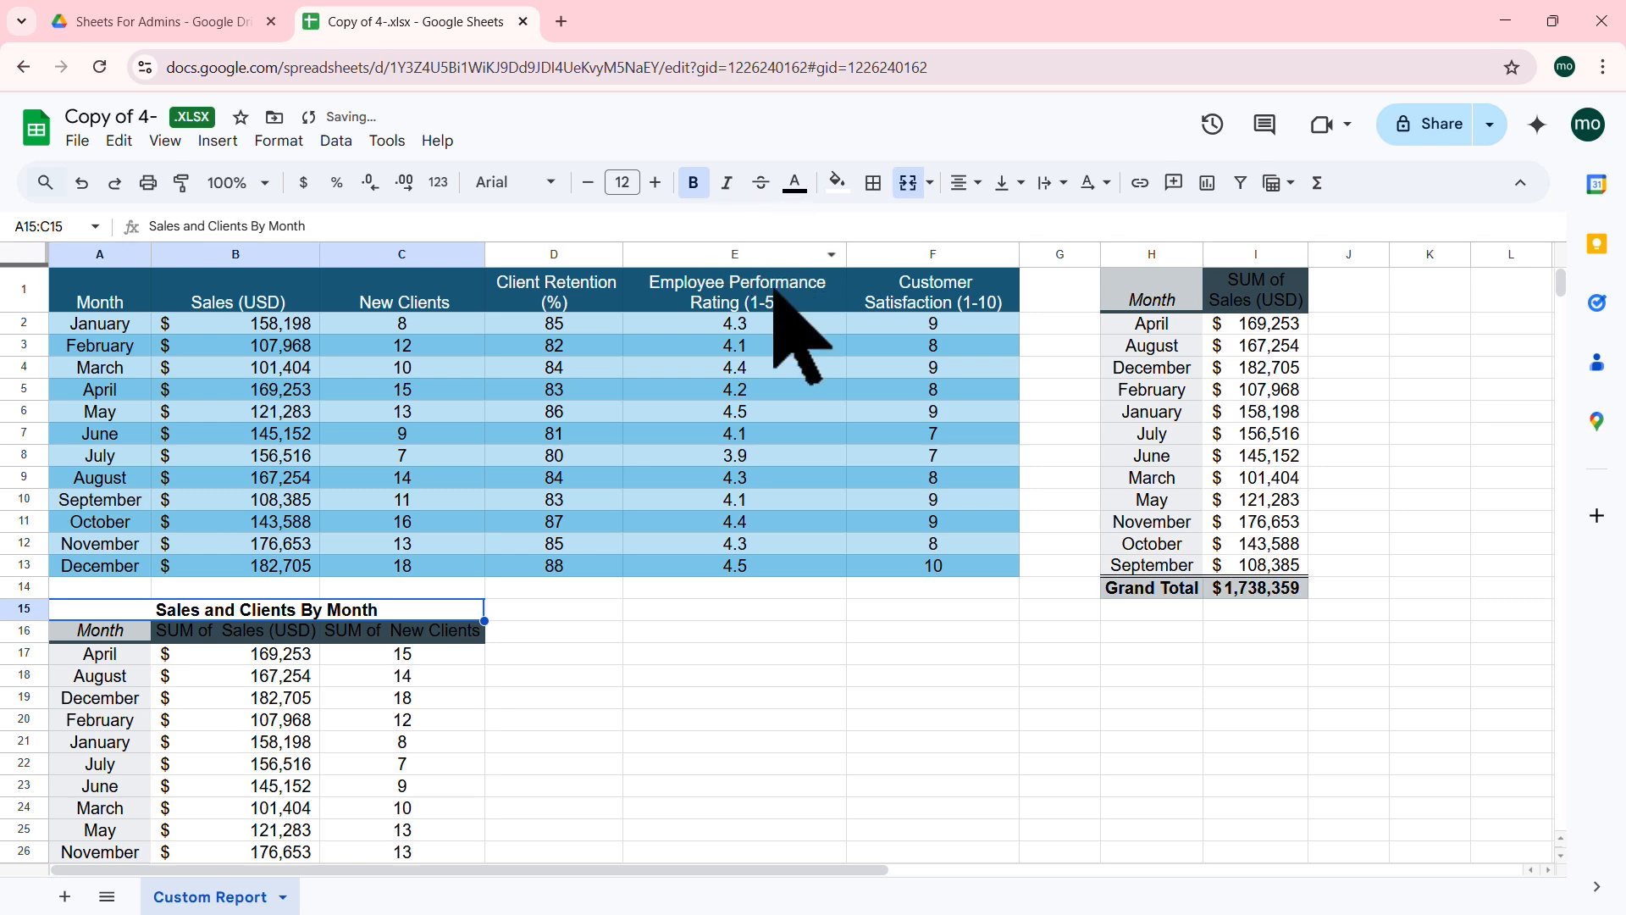
click(568, 653)
scroll(461, 483, down, 4)
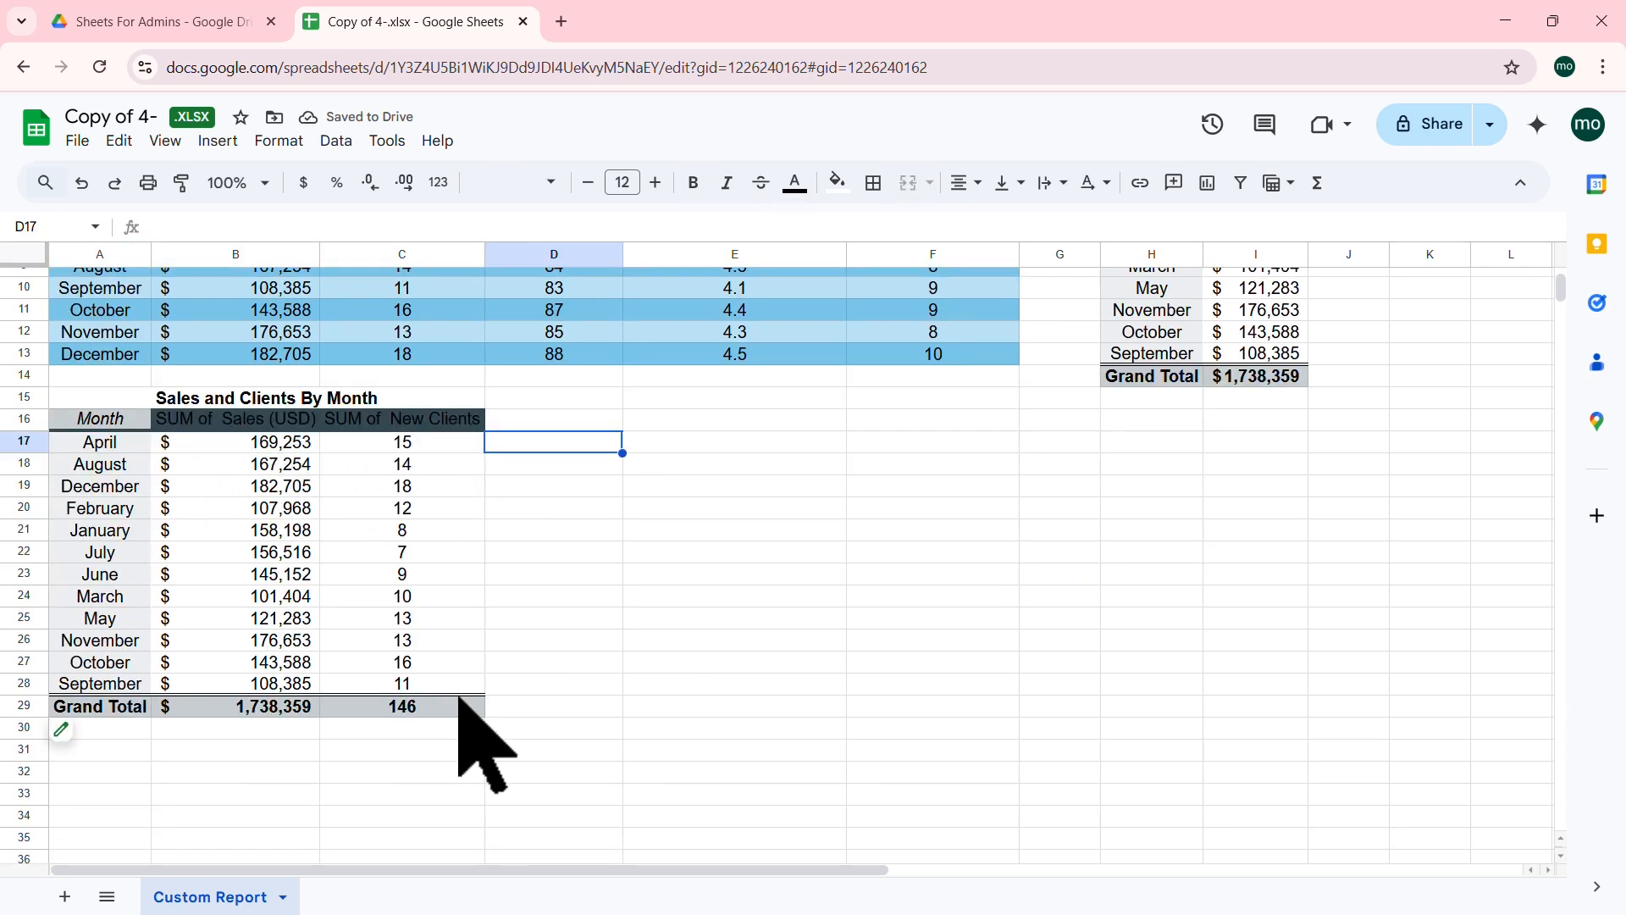
drag(453, 690, 69, 413)
Step: Apply the blue default alternating colours style to the Sales and Clients By Month pivot
click(285, 140)
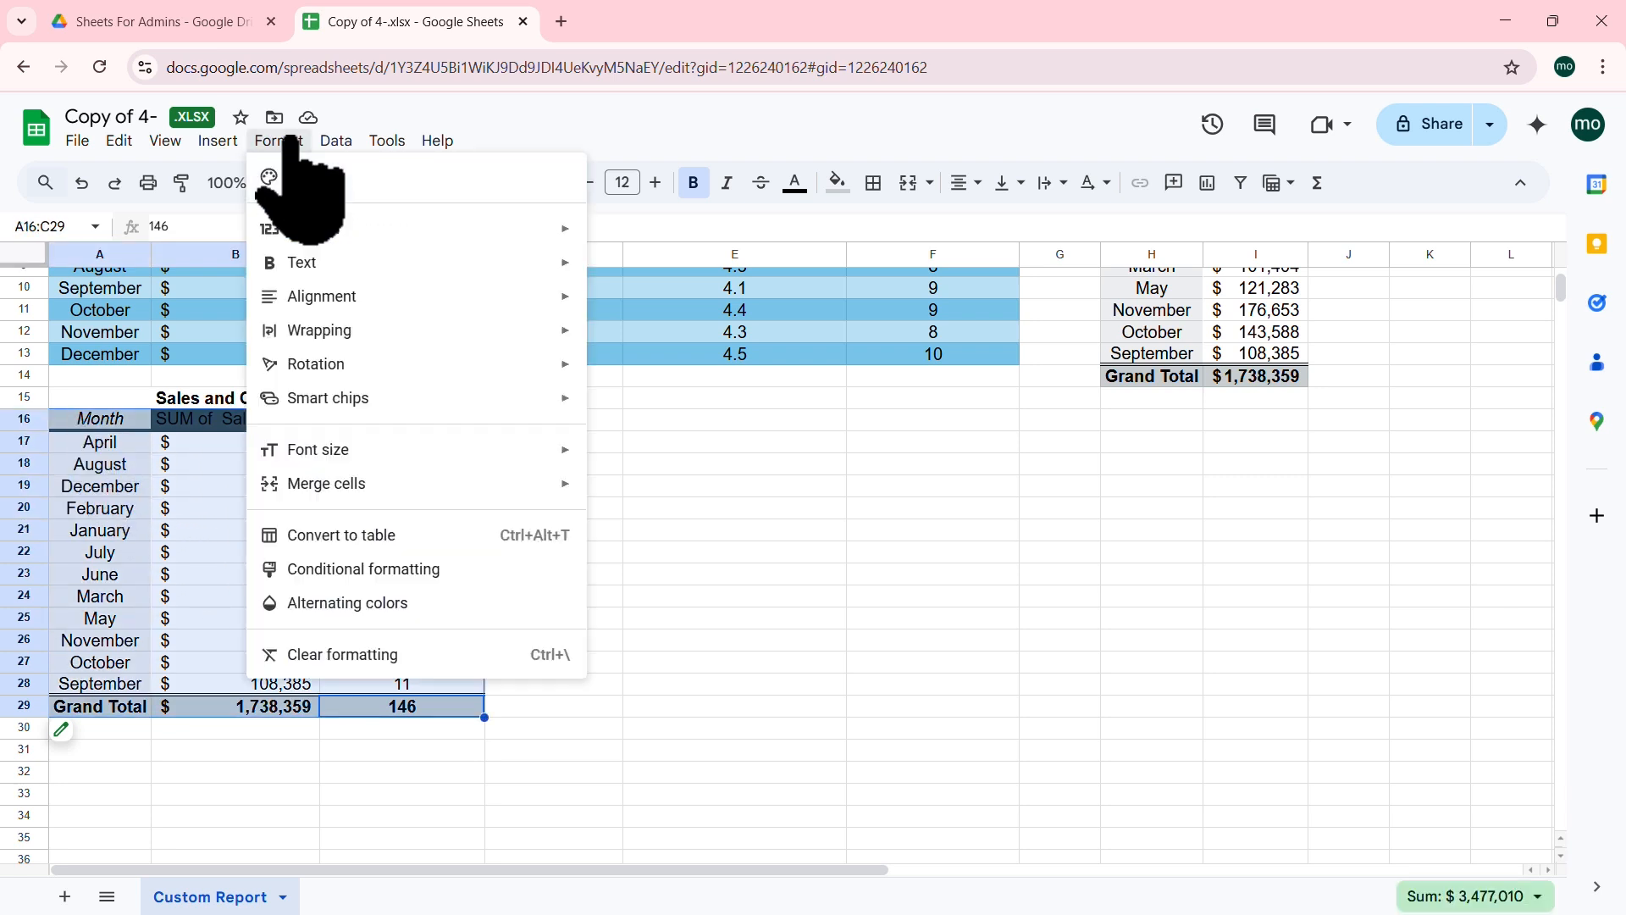
click(427, 602)
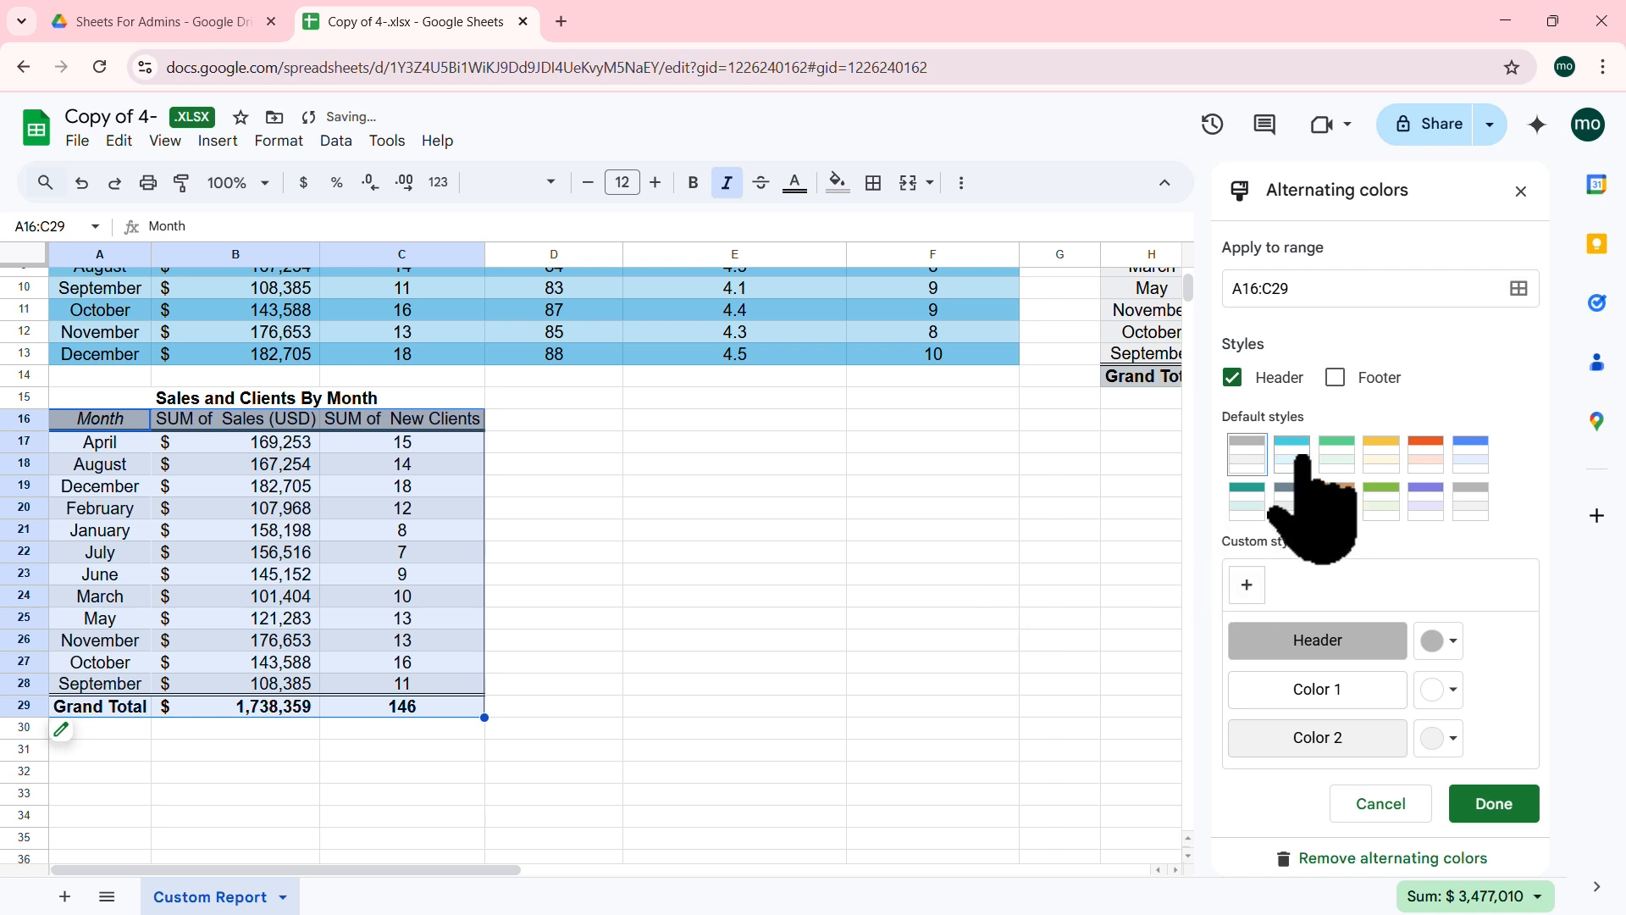
click(1473, 455)
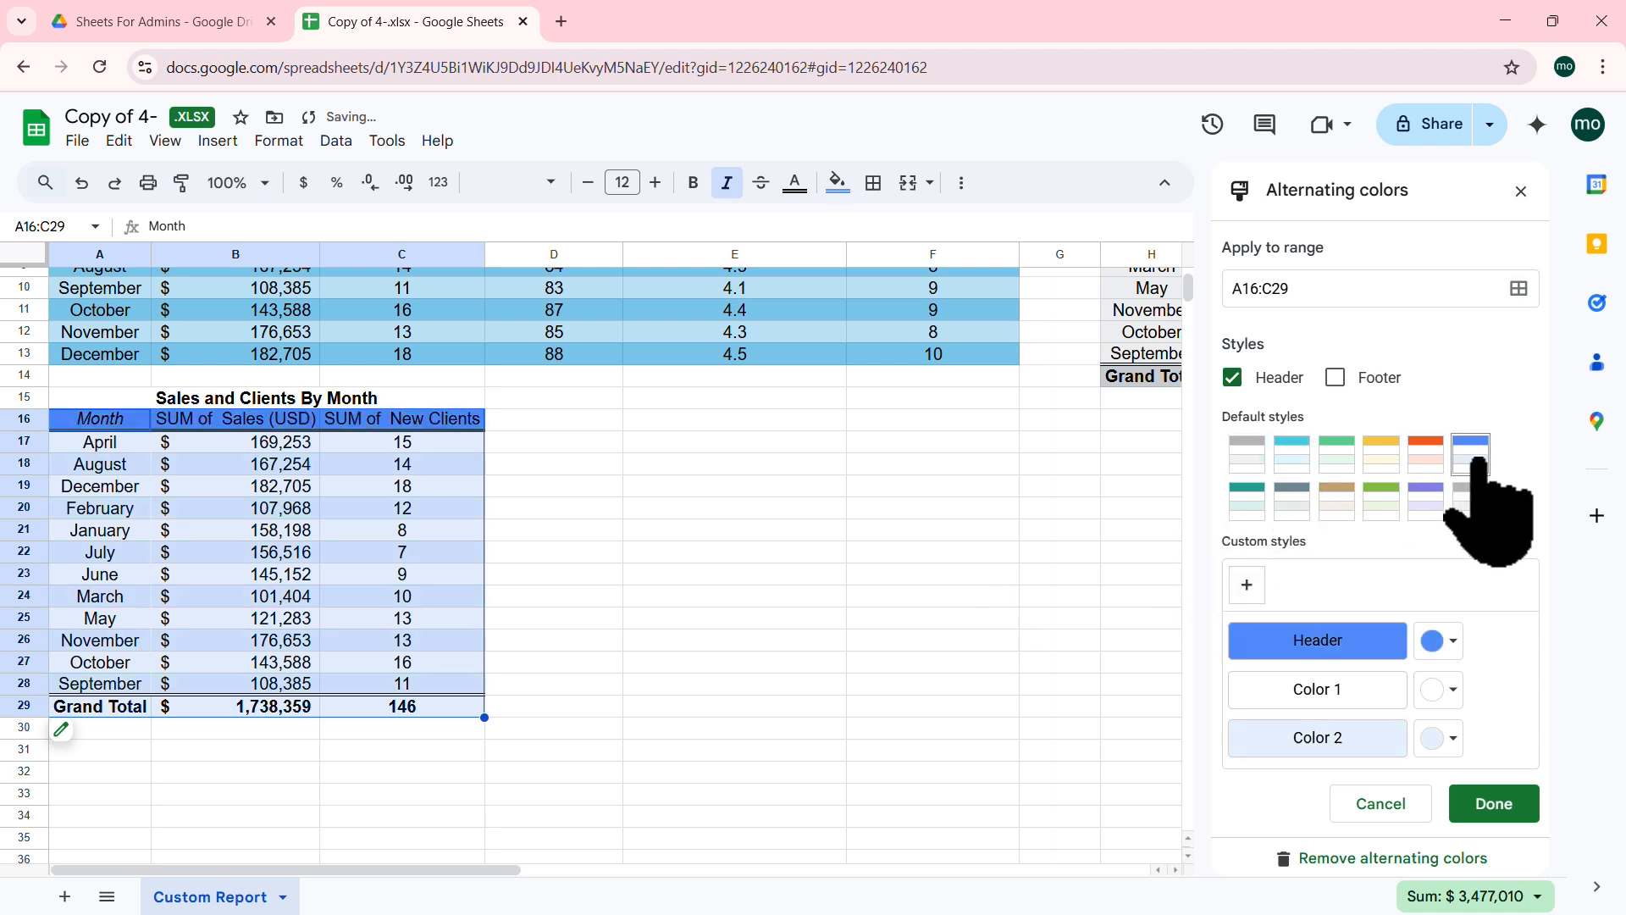
click(1505, 805)
click(309, 534)
scroll(309, 542, up, 3)
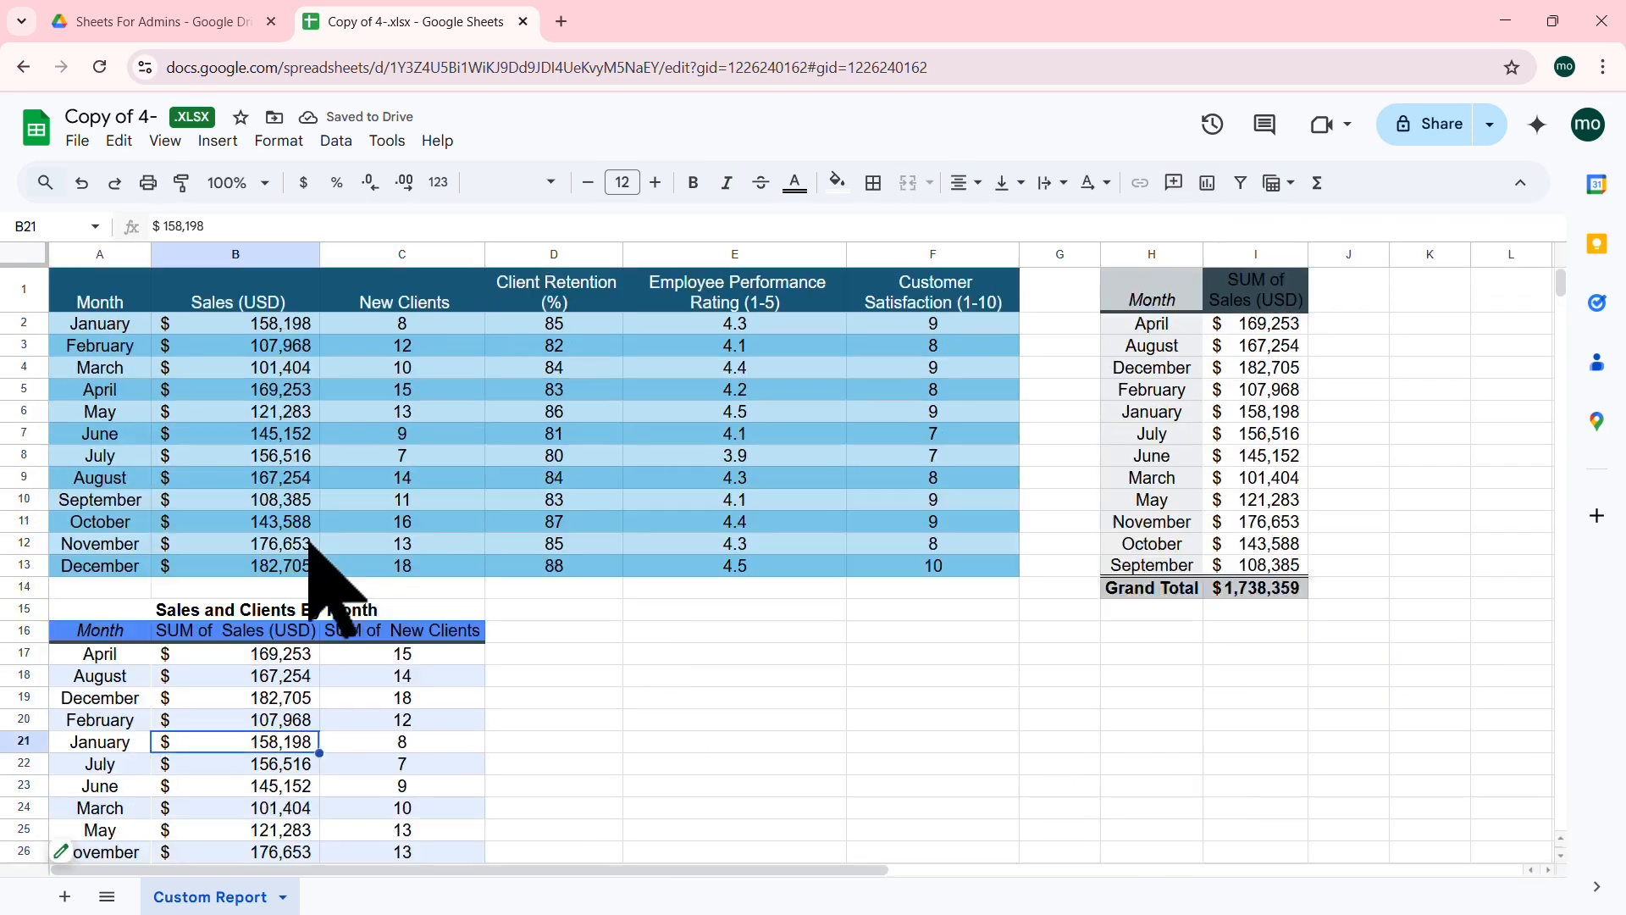
scroll(307, 544, down, 3)
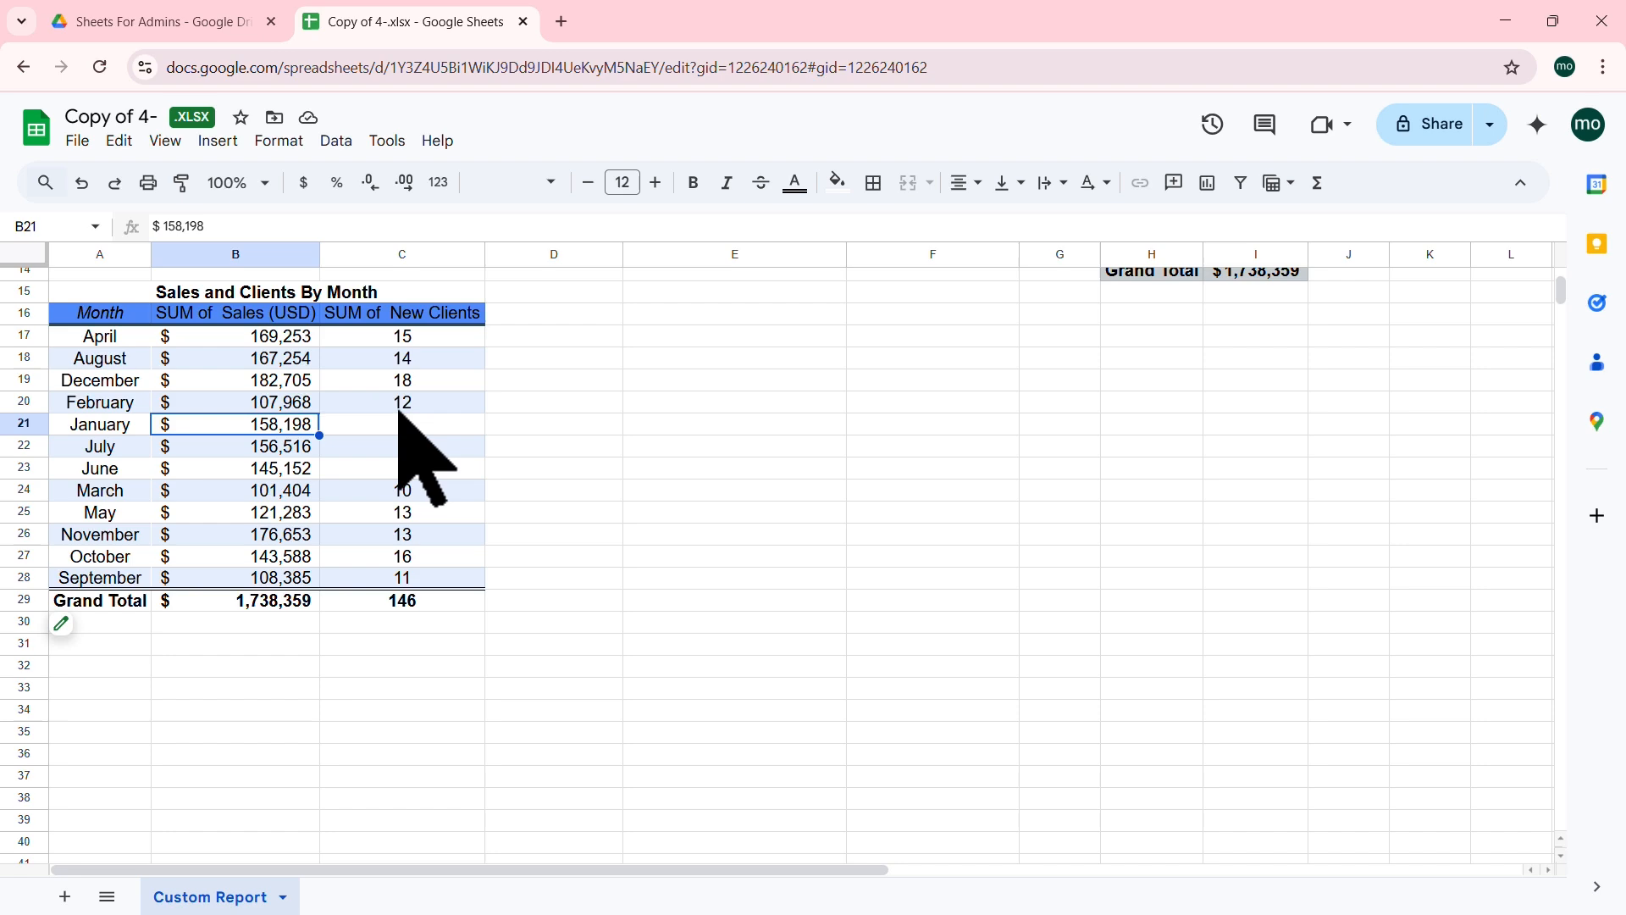
scroll(1338, 636, up, 3)
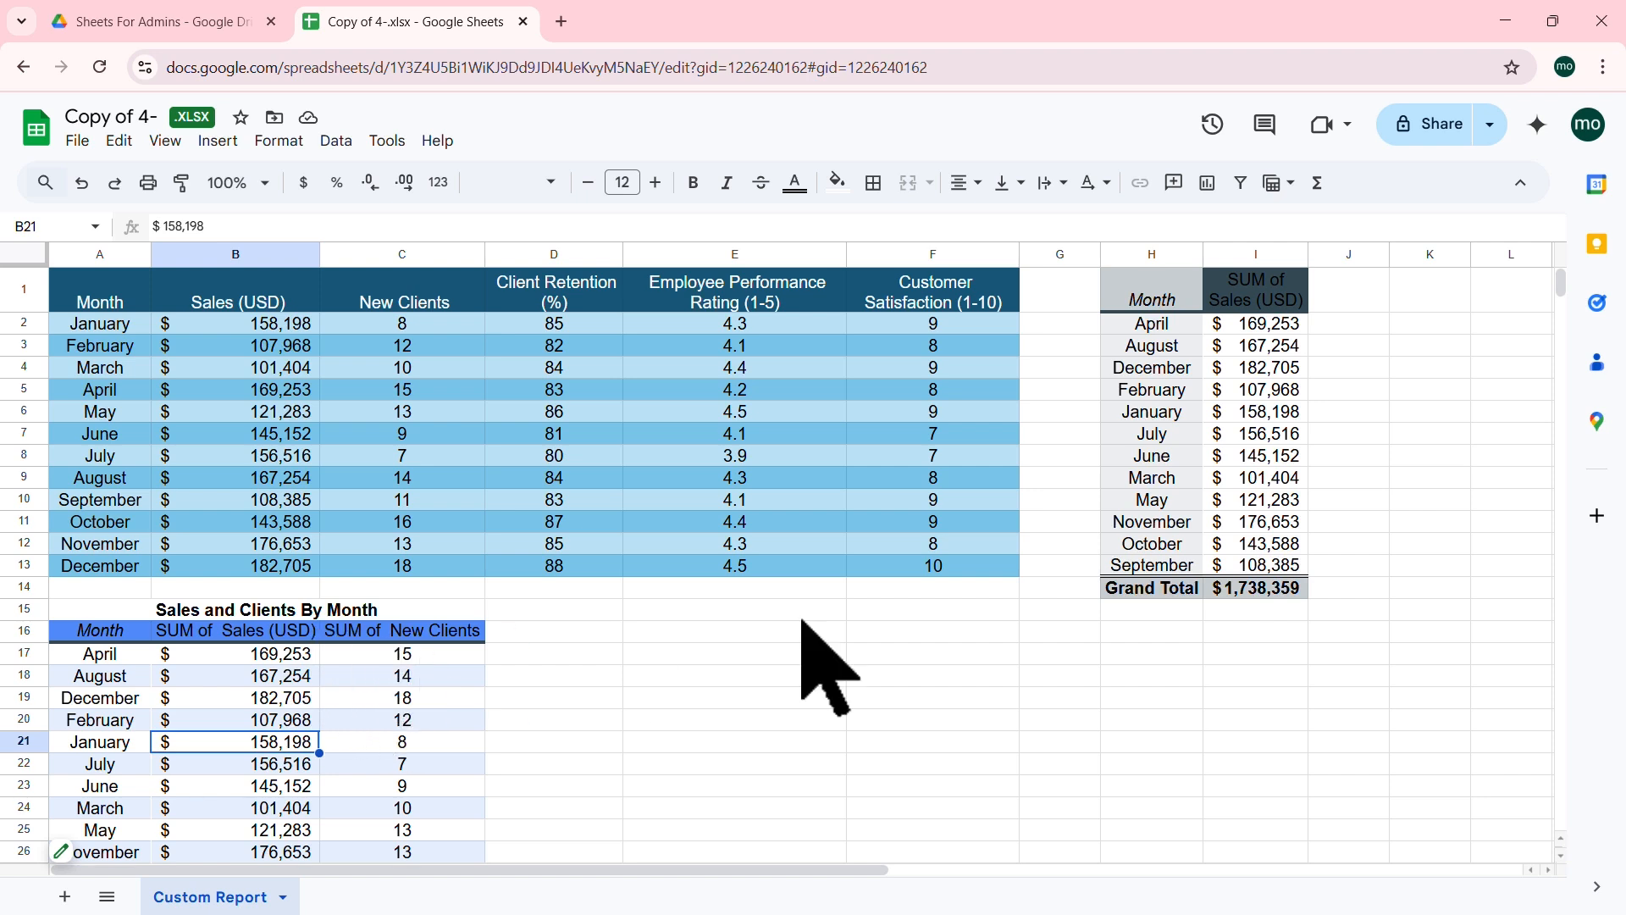
Step: Move the sales-by-month pivot from H1:I14 so it starts at cell E16
drag(1145, 287, 1271, 584)
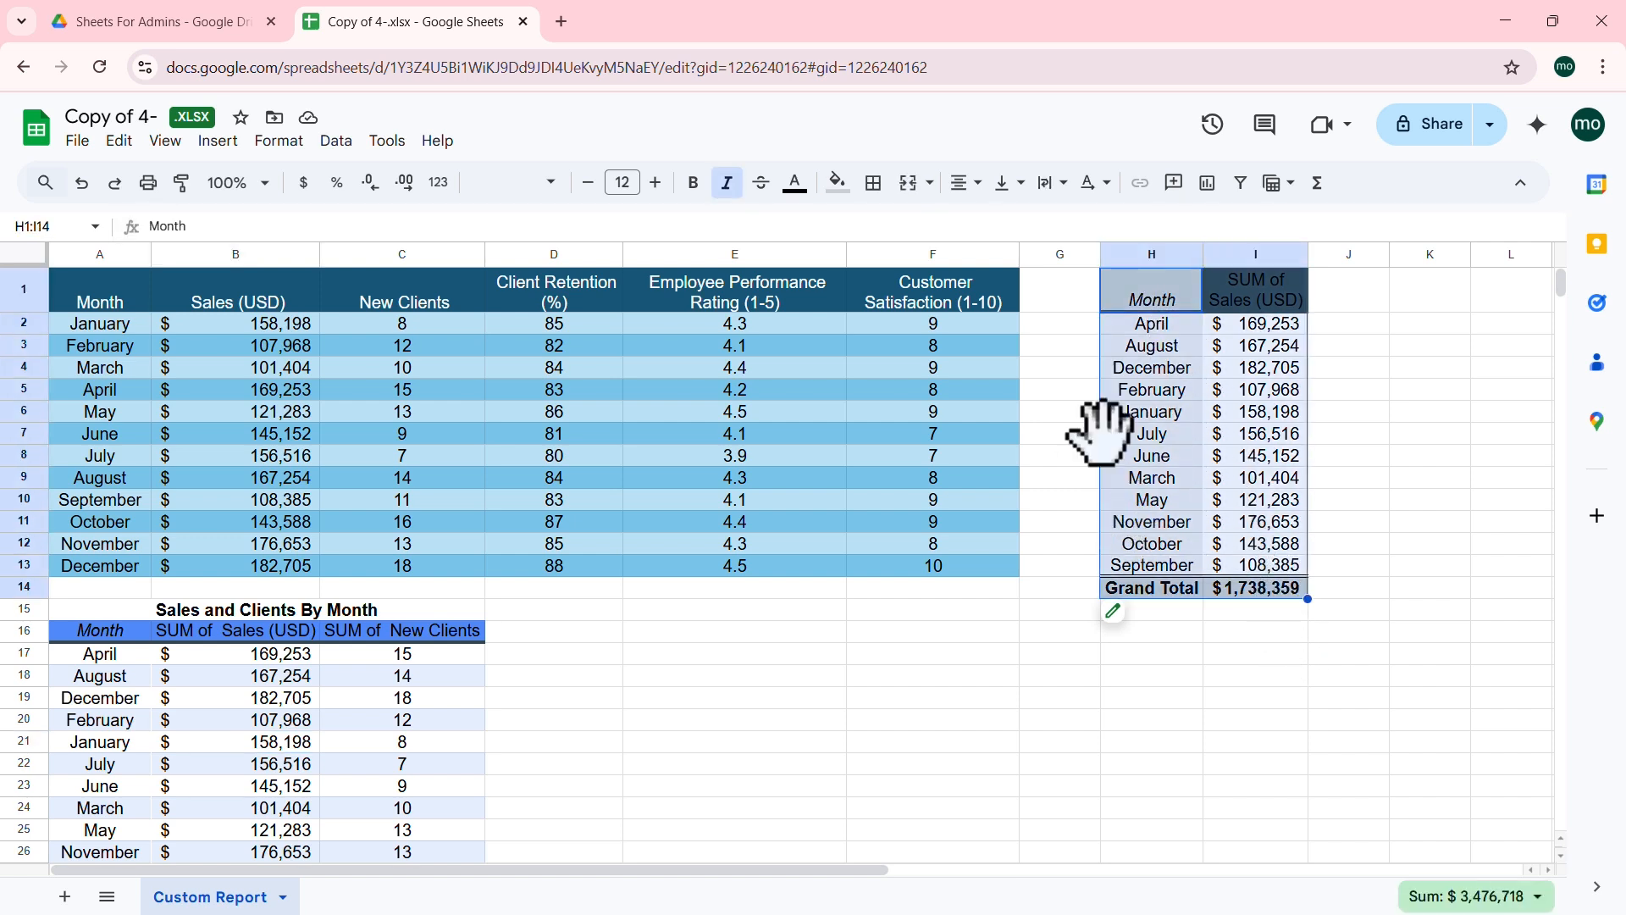
drag(1100, 428, 950, 673)
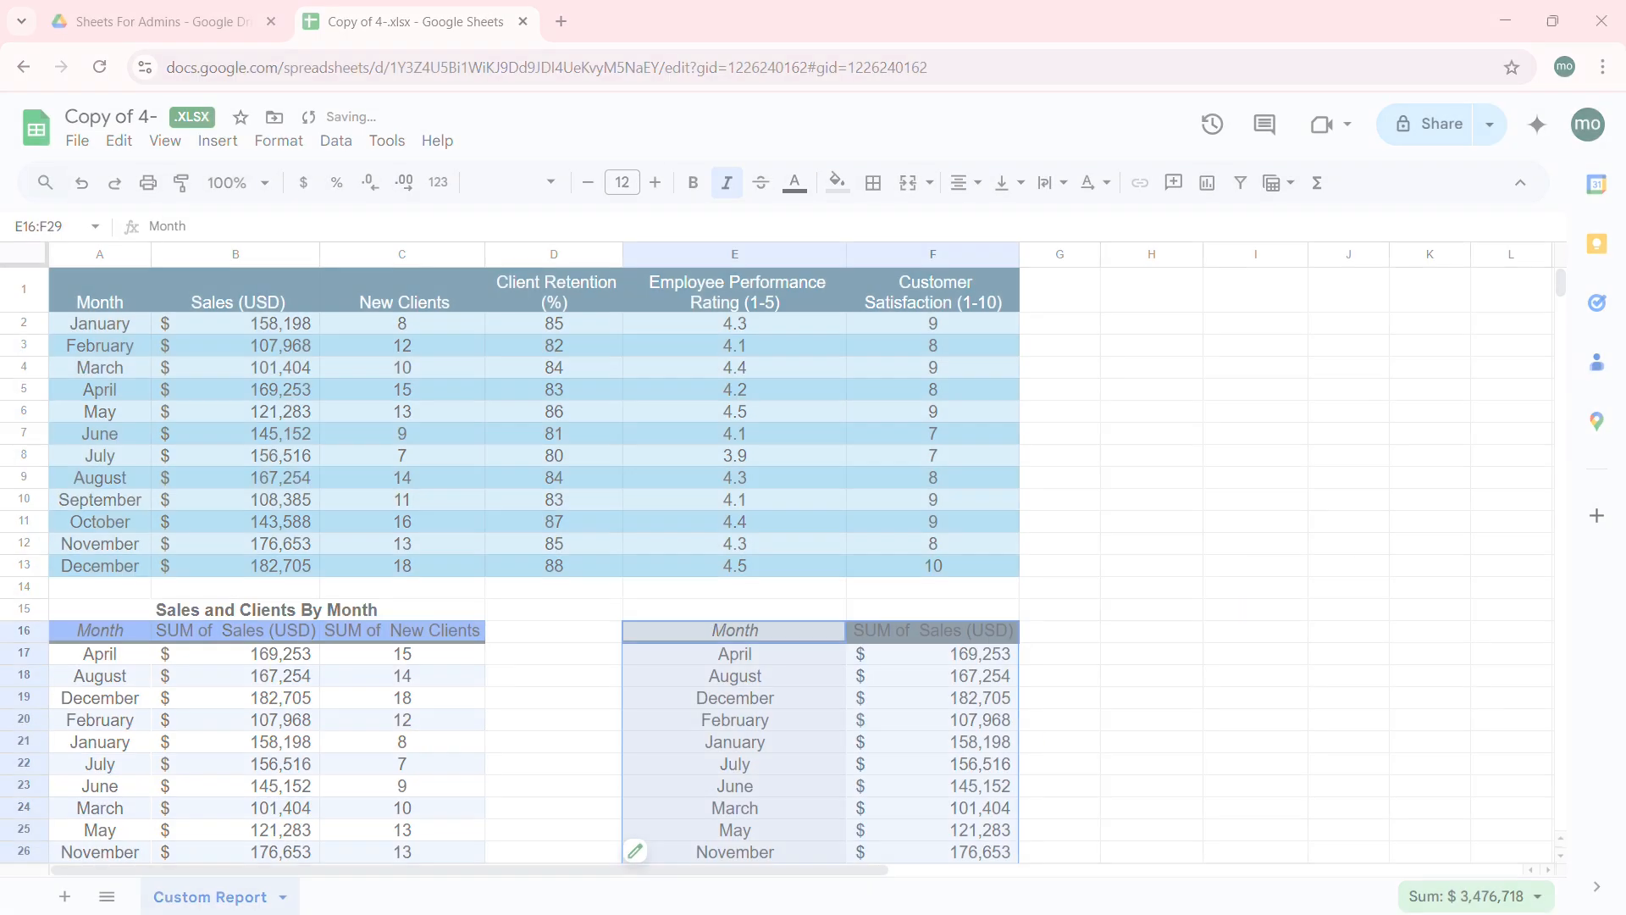
click(1385, 500)
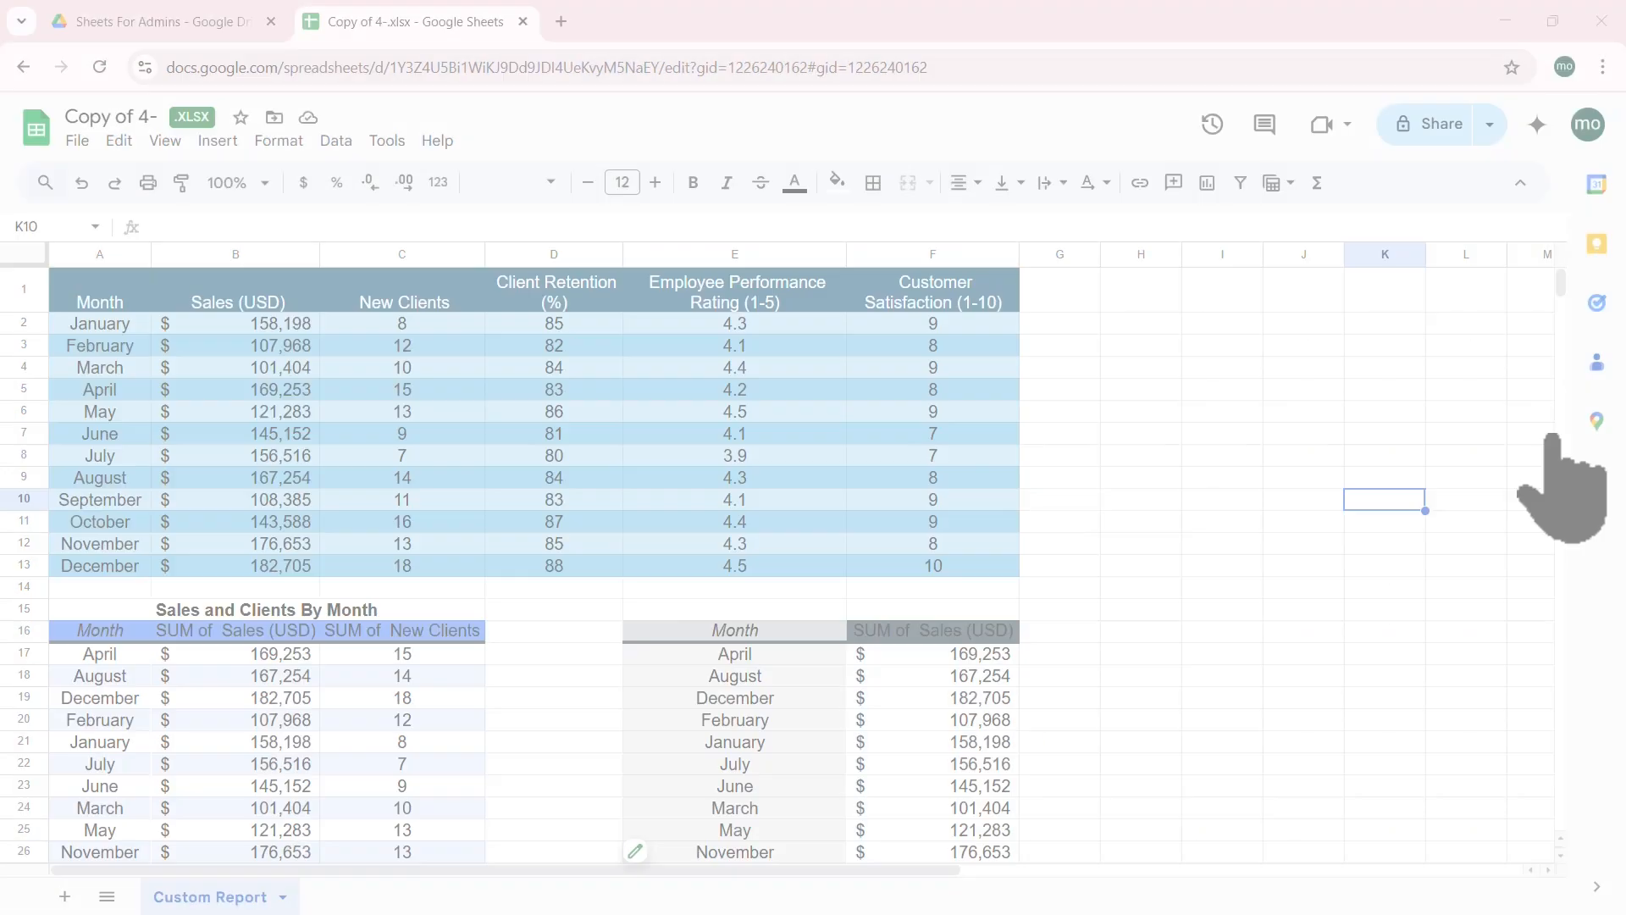
click(1160, 329)
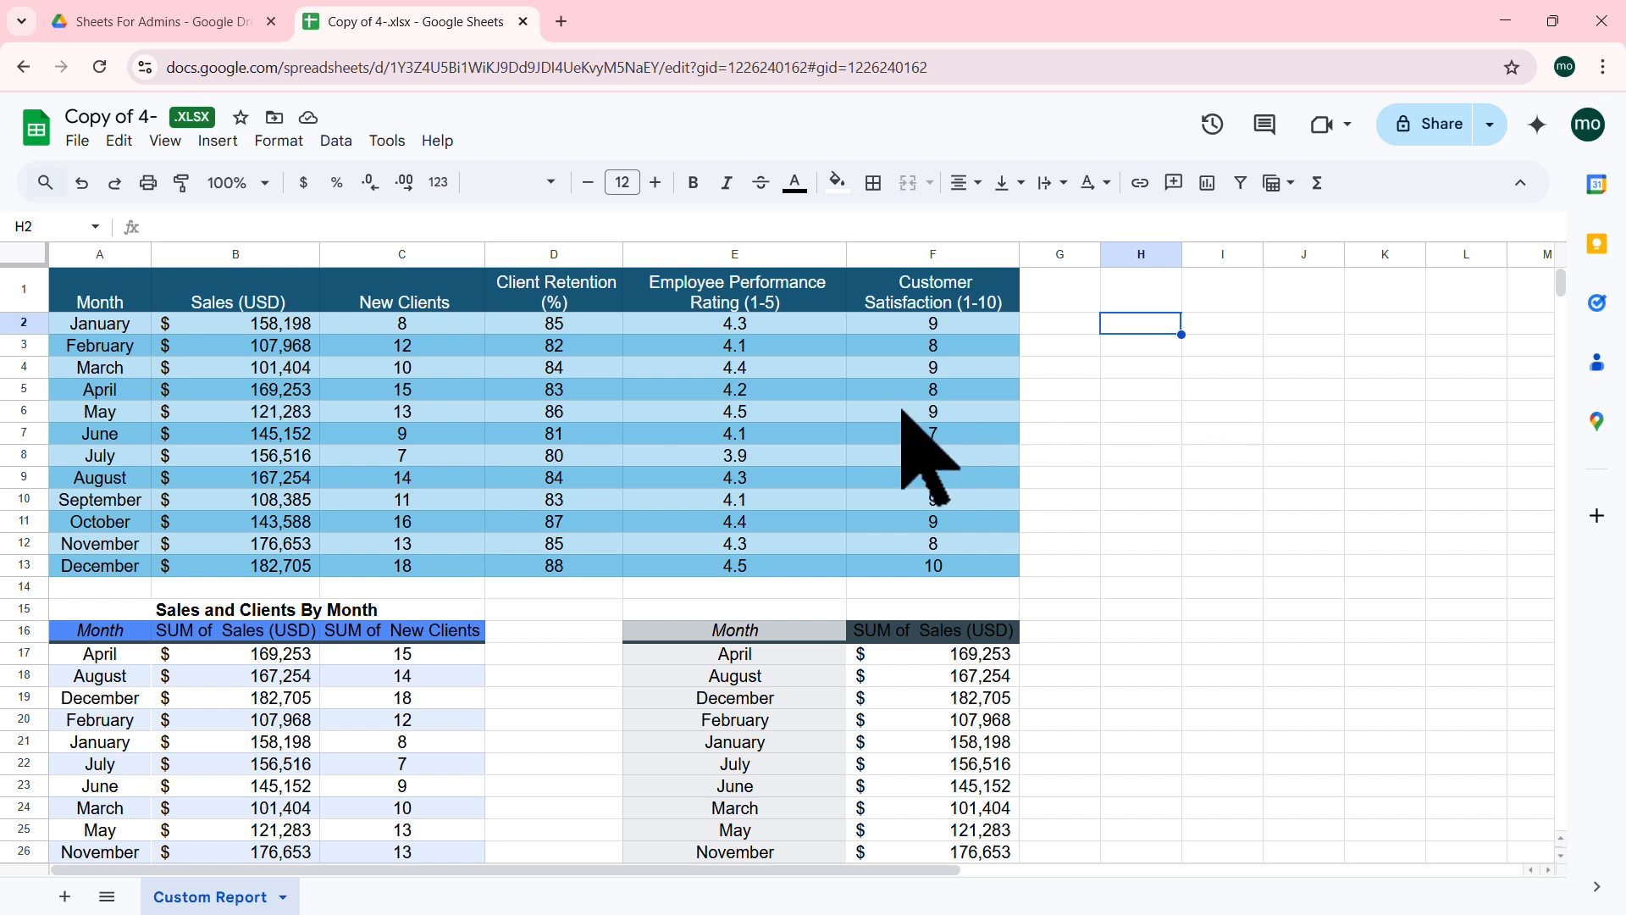
Step: Insert a pivot table at H1 on this sheet summing Sales (USD) for each Month
click(597, 390)
click(551, 346)
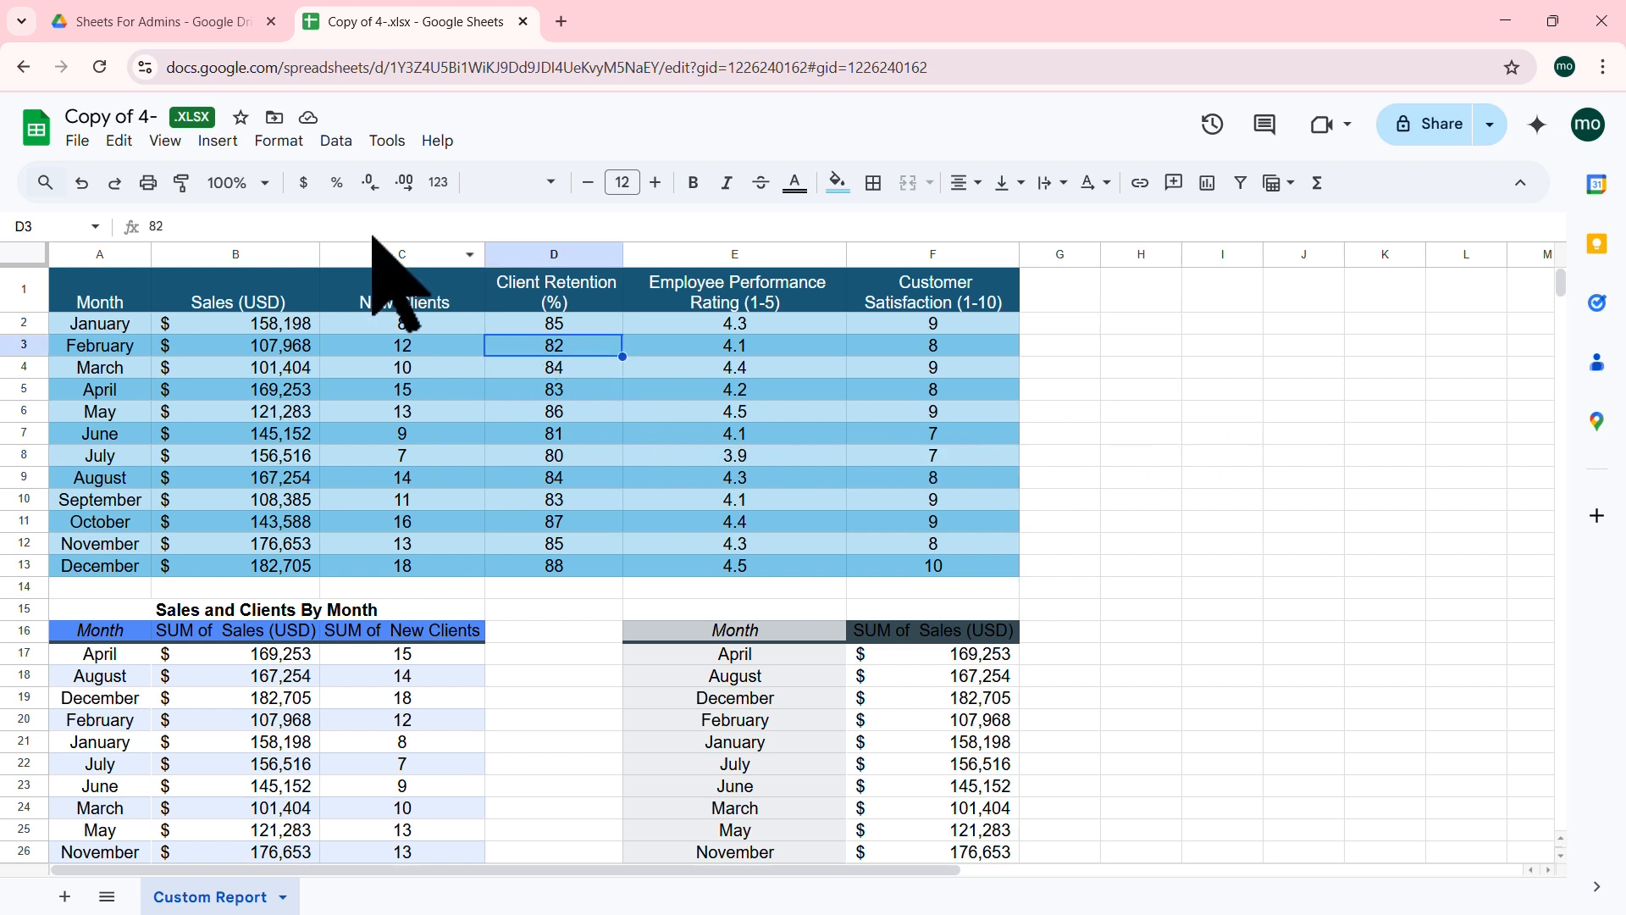
click(218, 141)
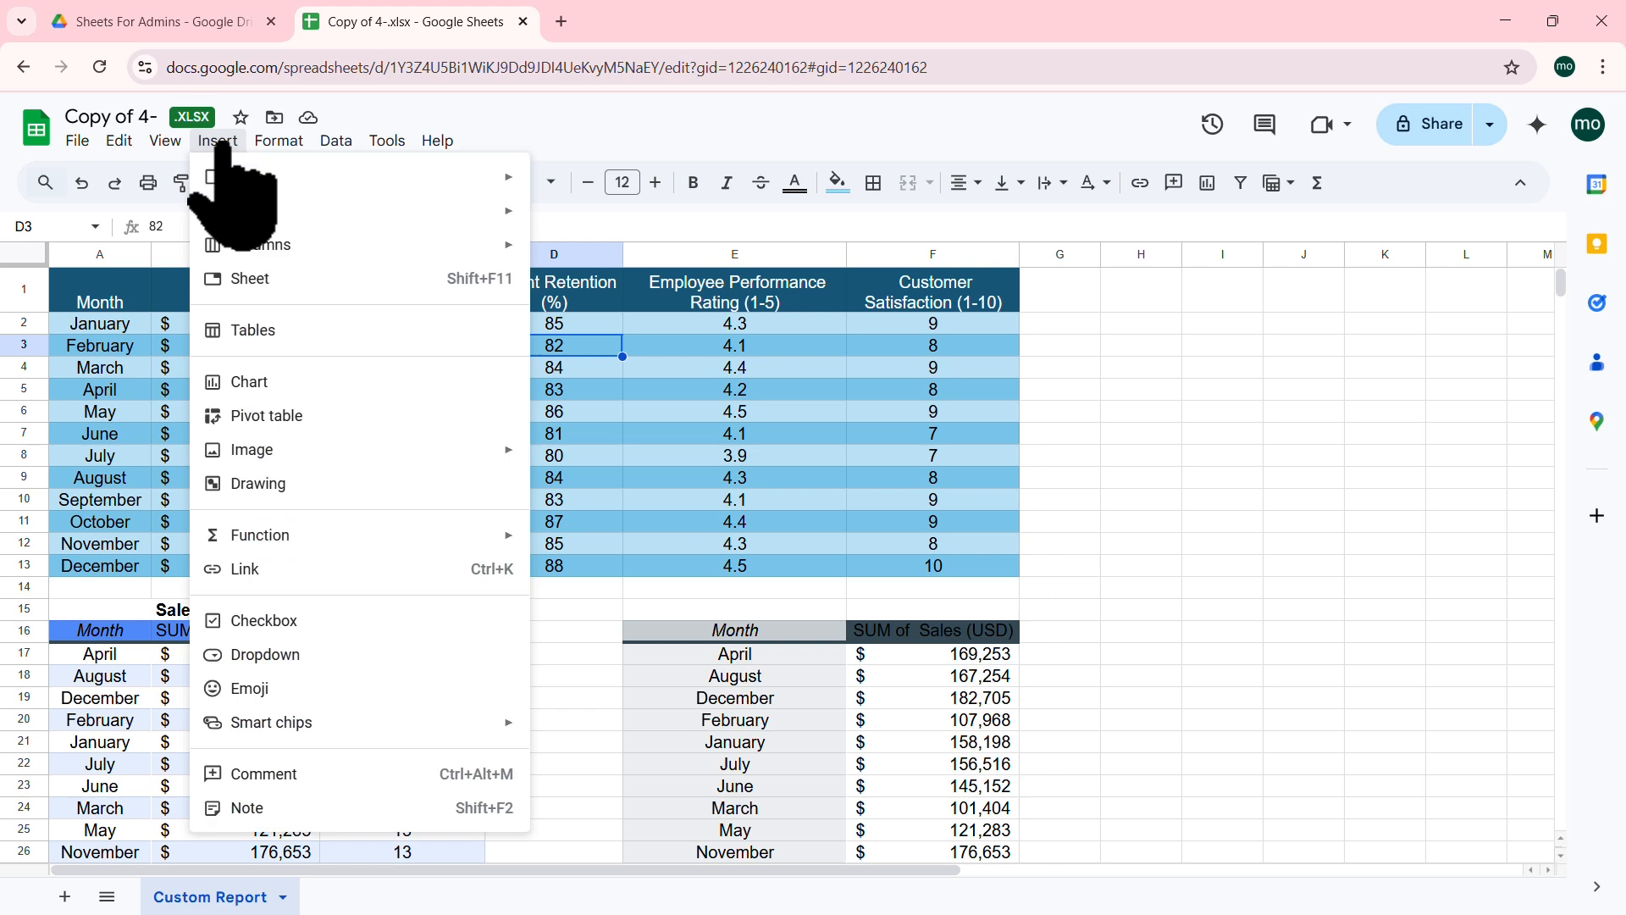
click(284, 417)
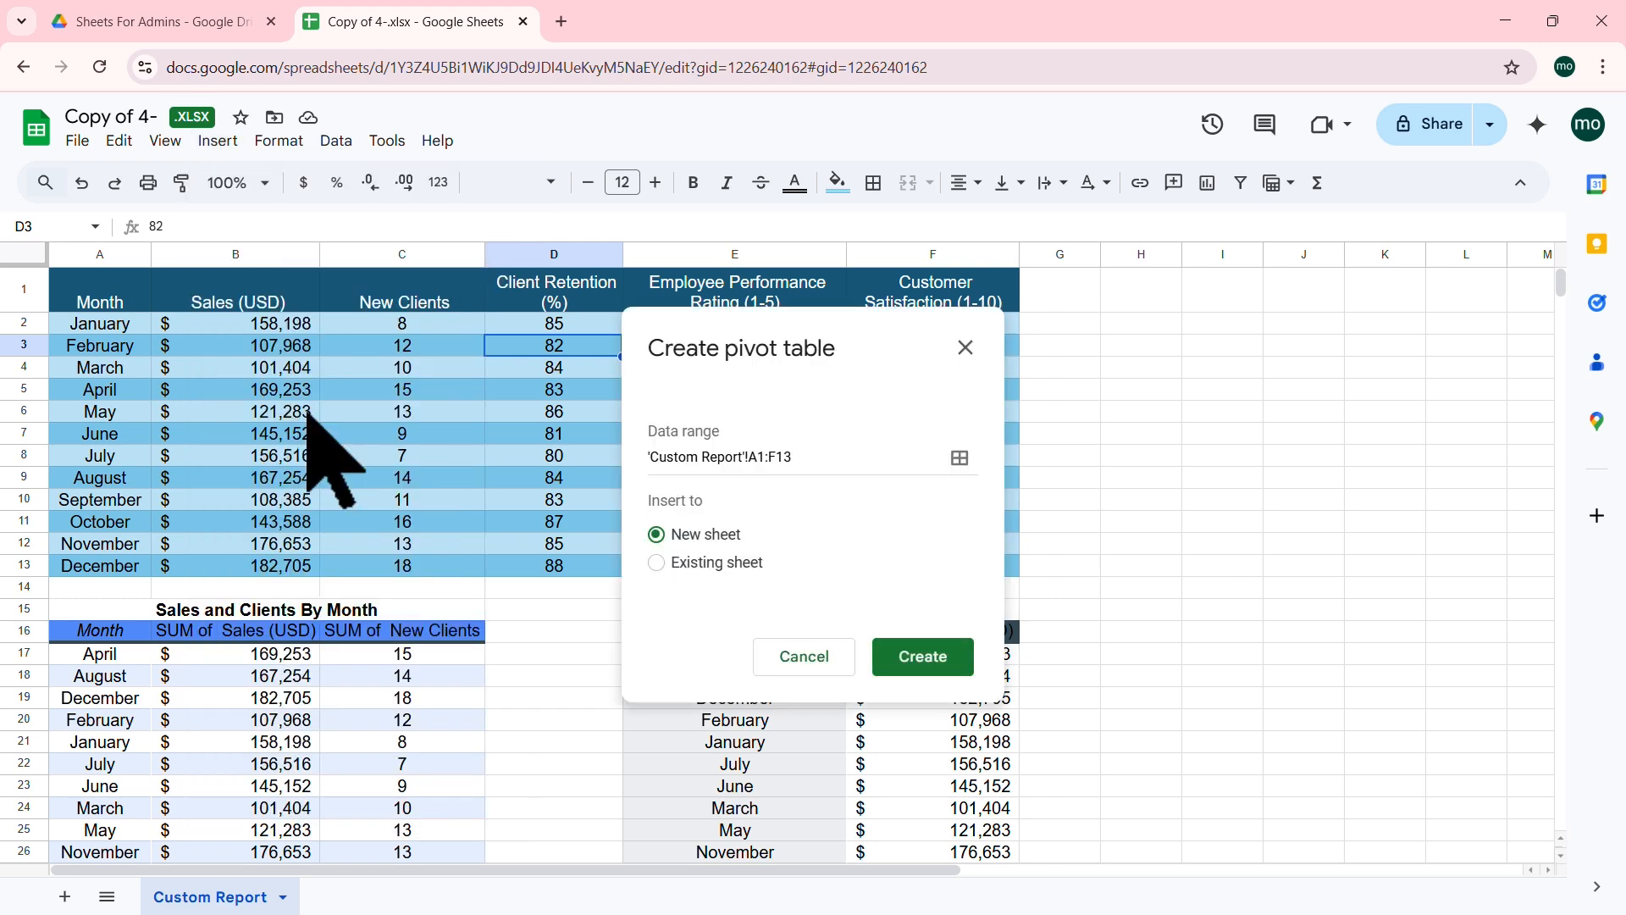
click(759, 563)
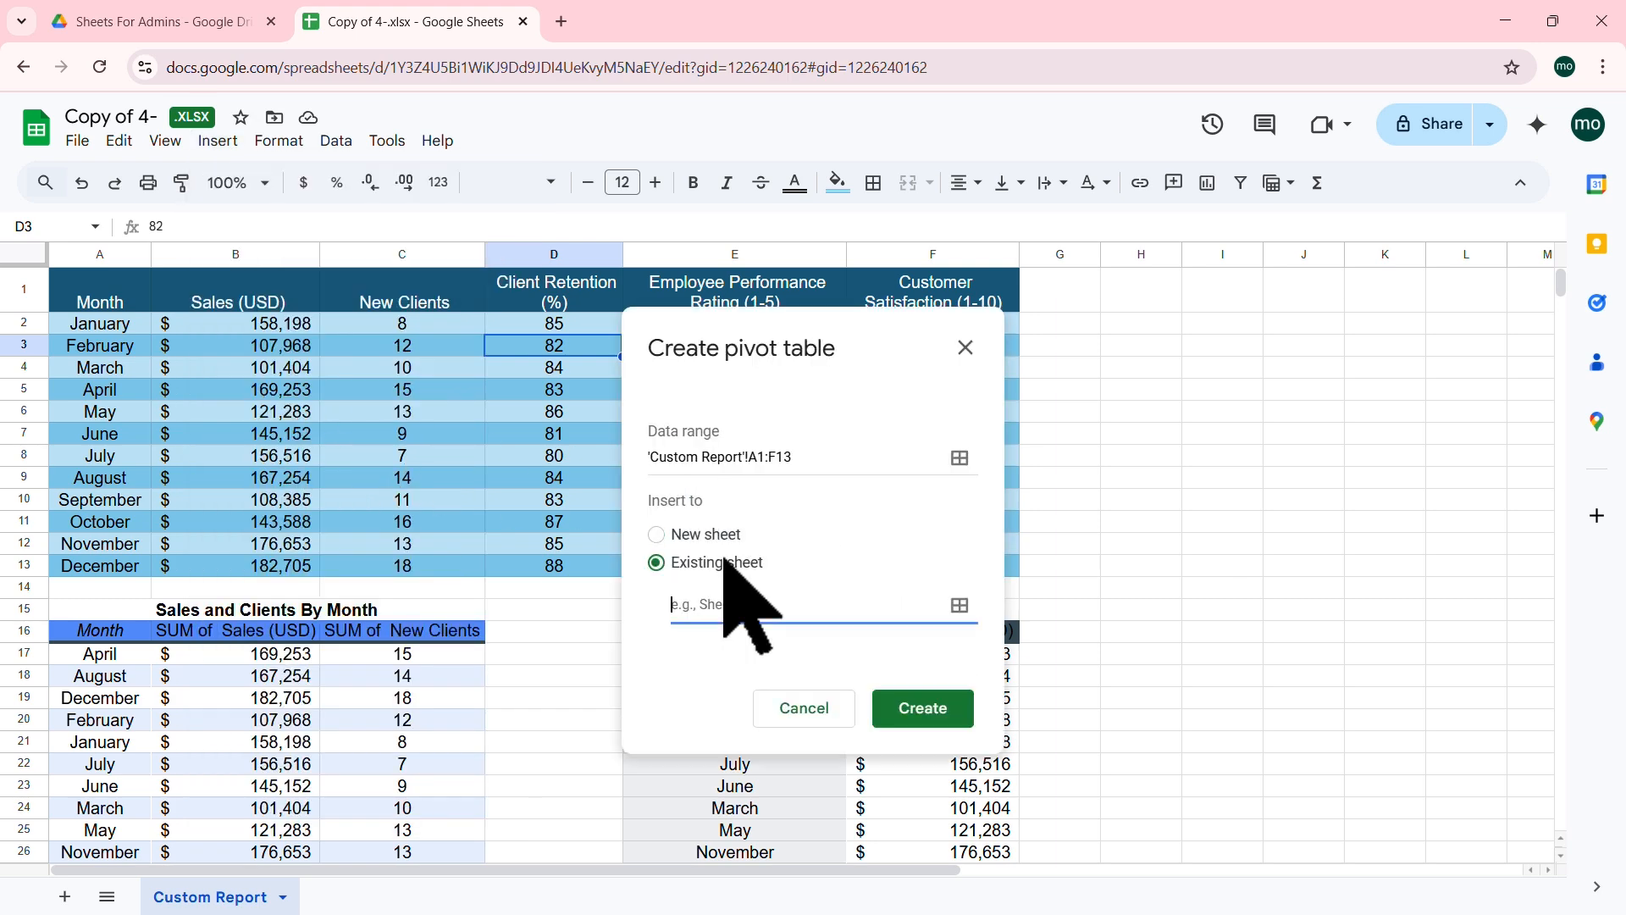
click(960, 605)
click(1145, 301)
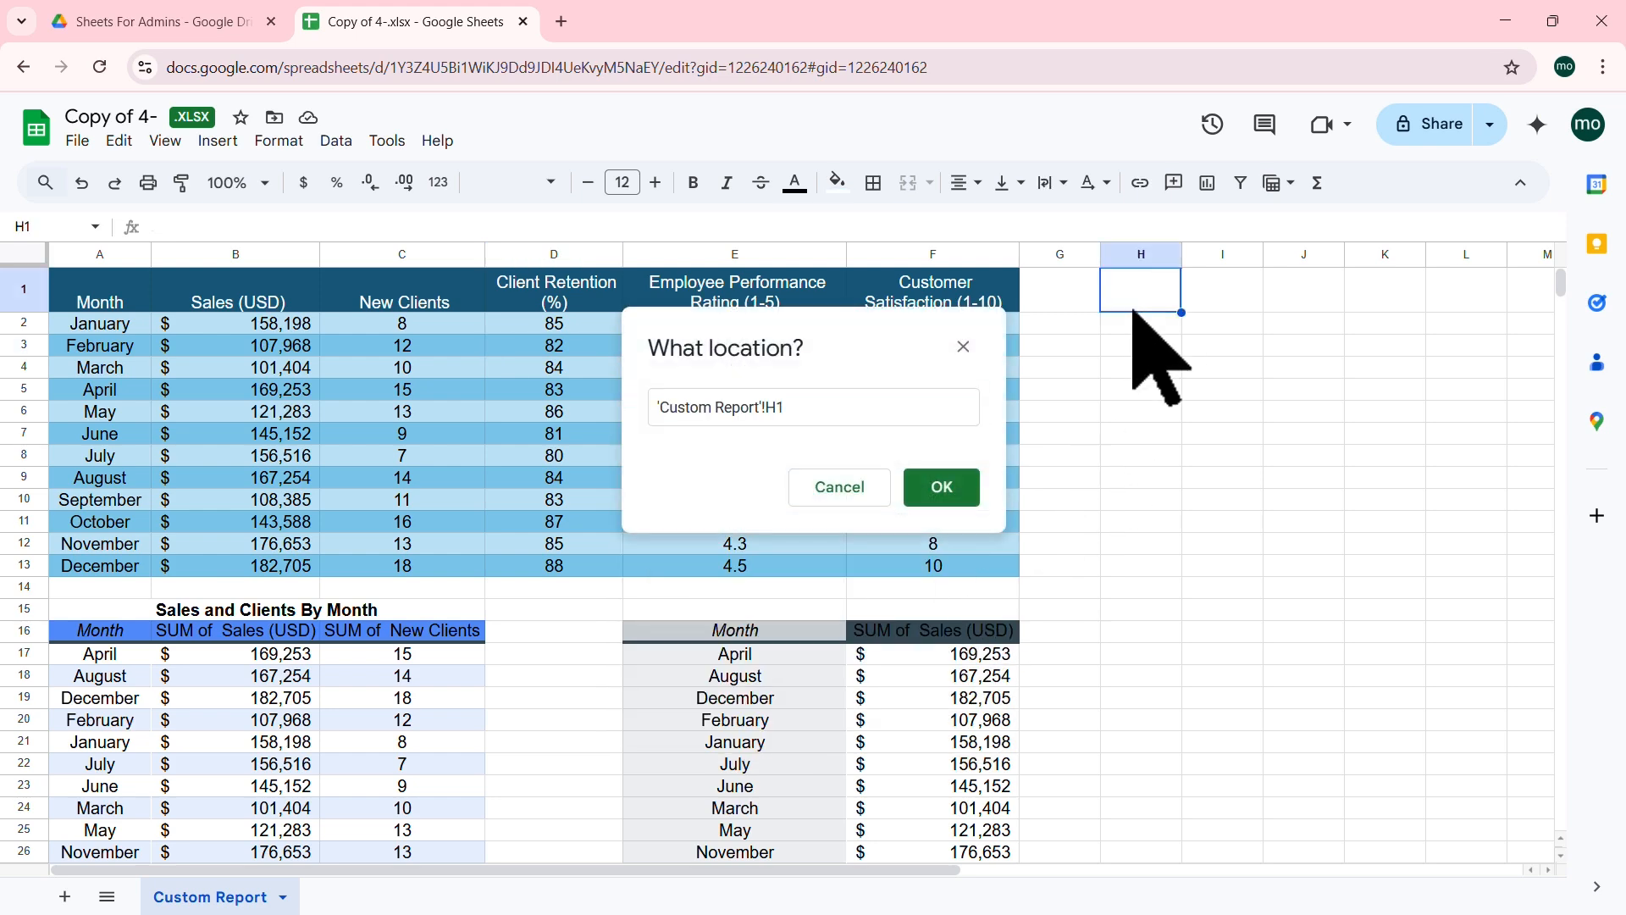
click(940, 486)
click(923, 678)
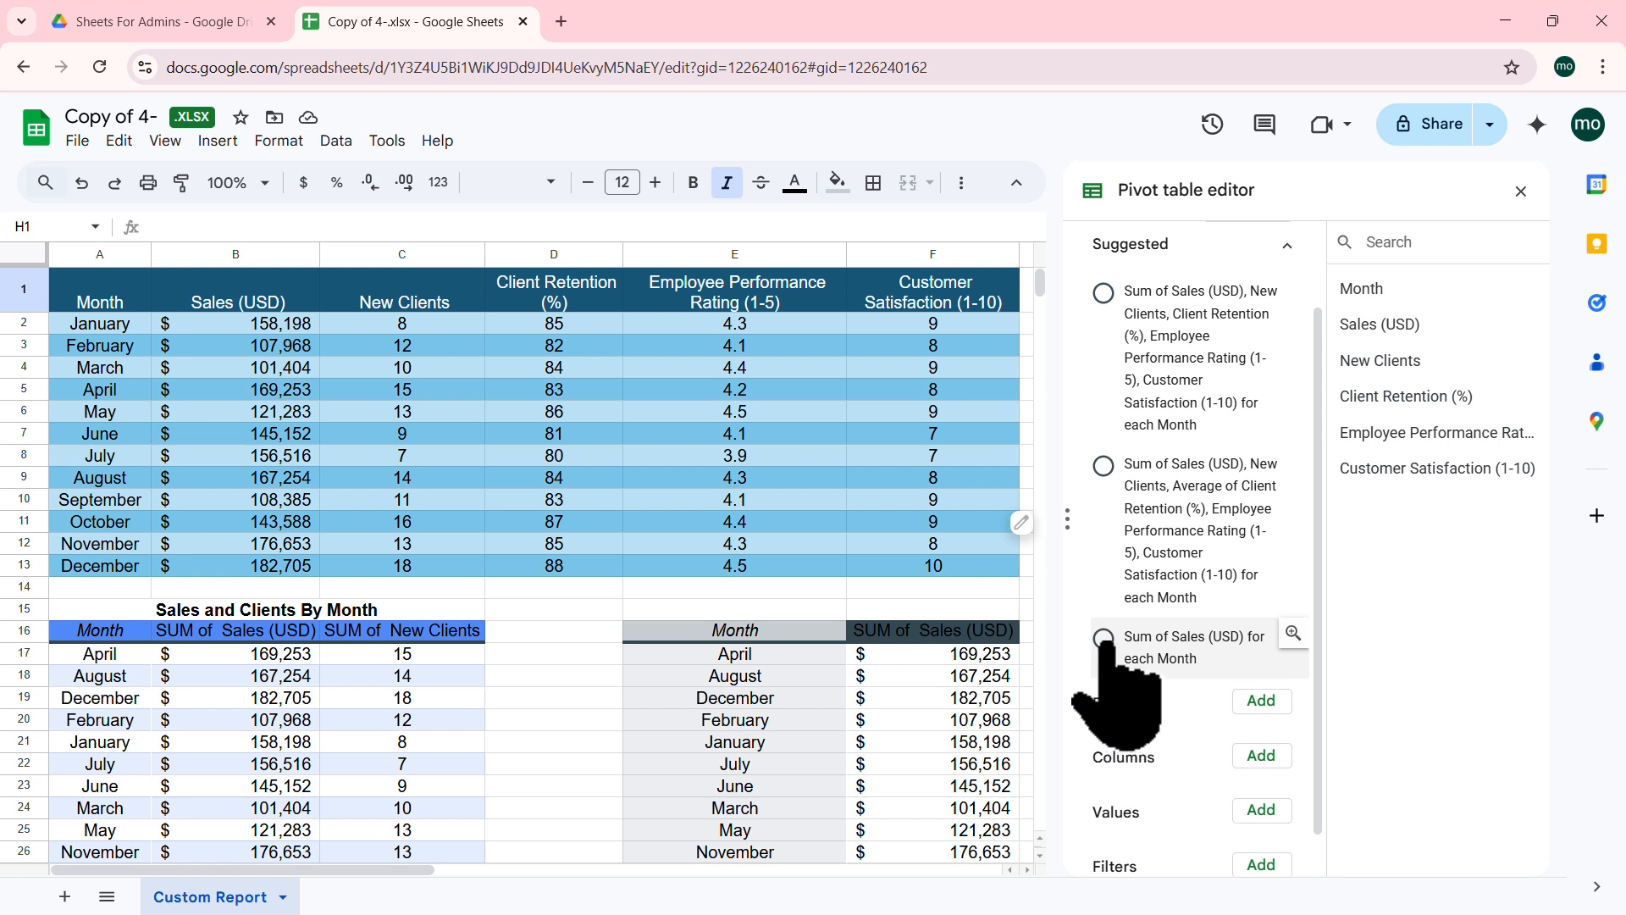
click(1104, 638)
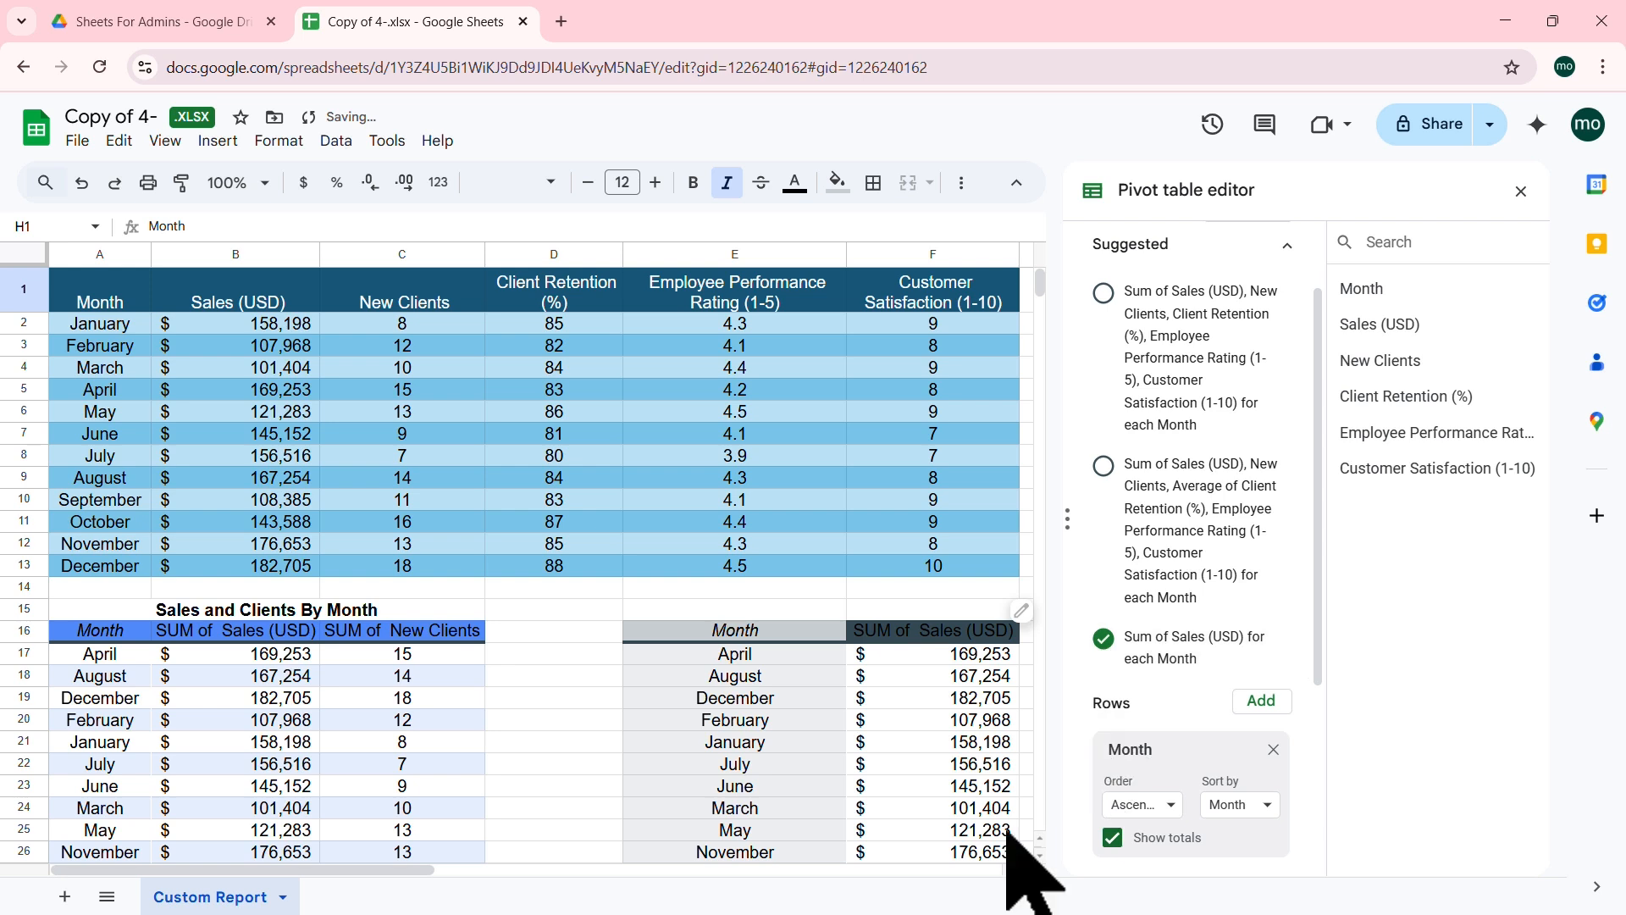
Step: Autofit columns H and I so month names, sales sums and the Grand Total show fully
drag(381, 866, 535, 866)
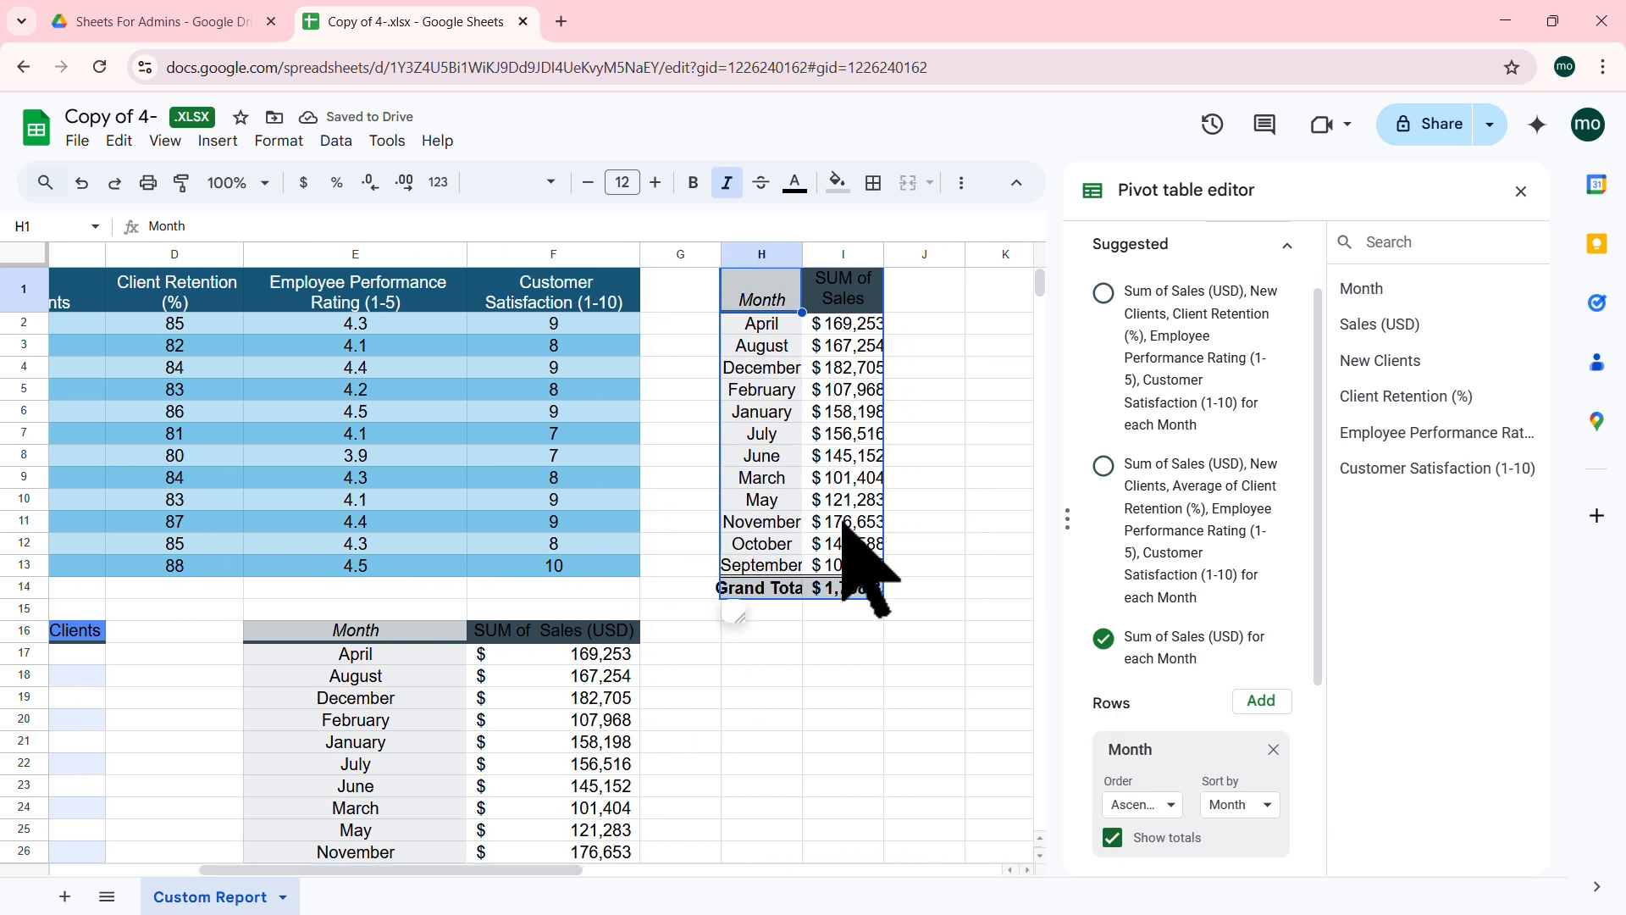
double_click(884, 254)
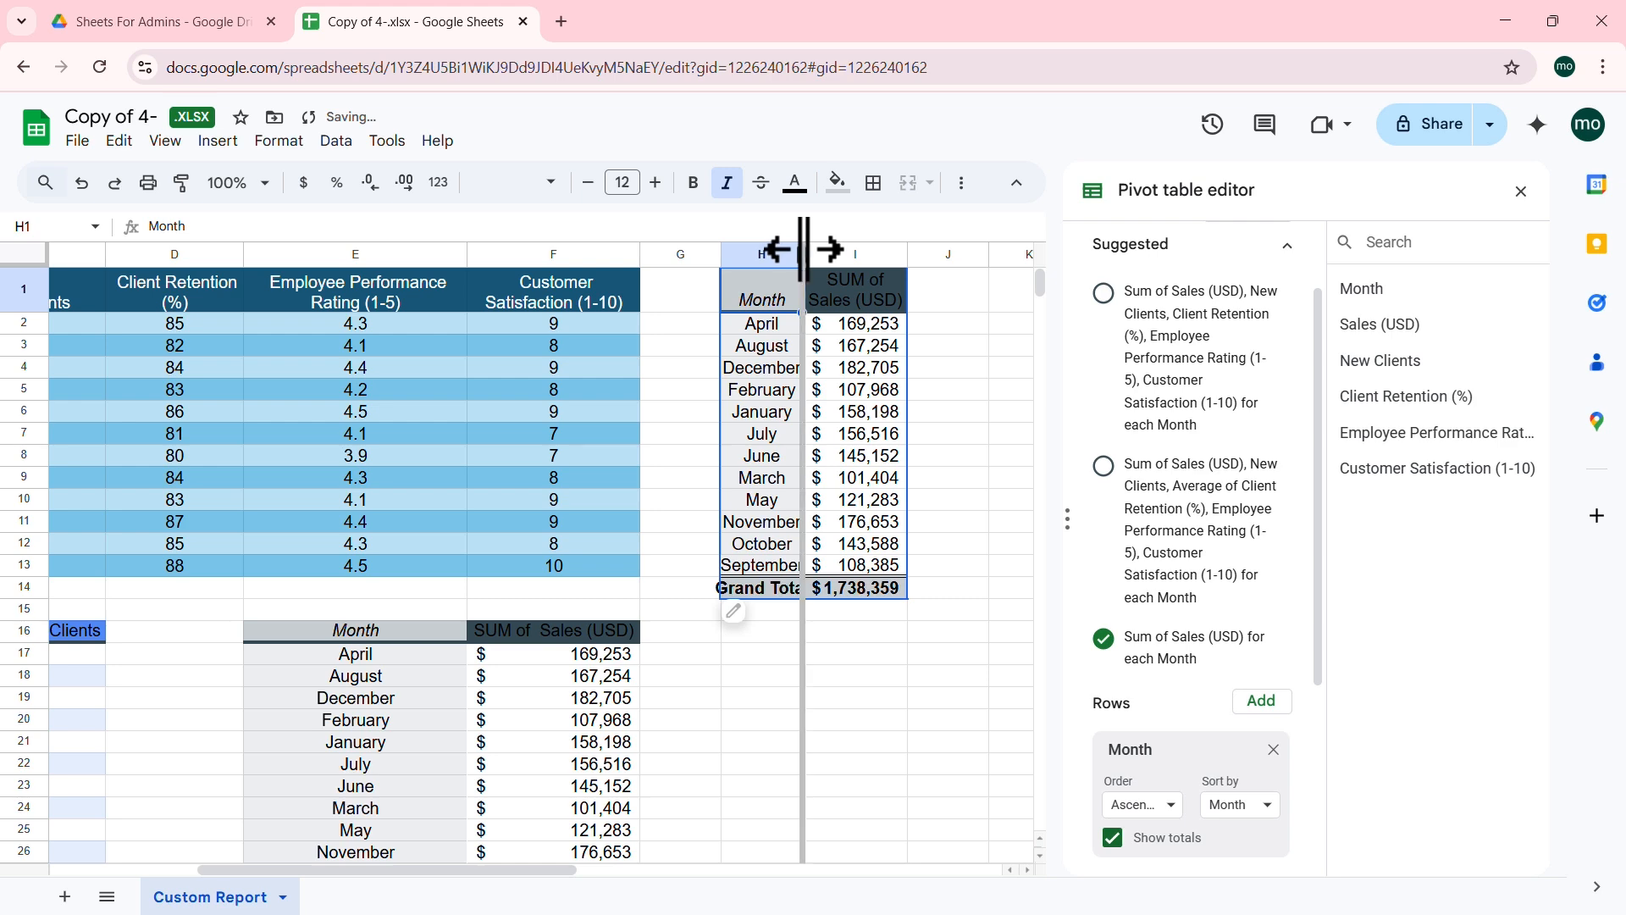
double_click(800, 251)
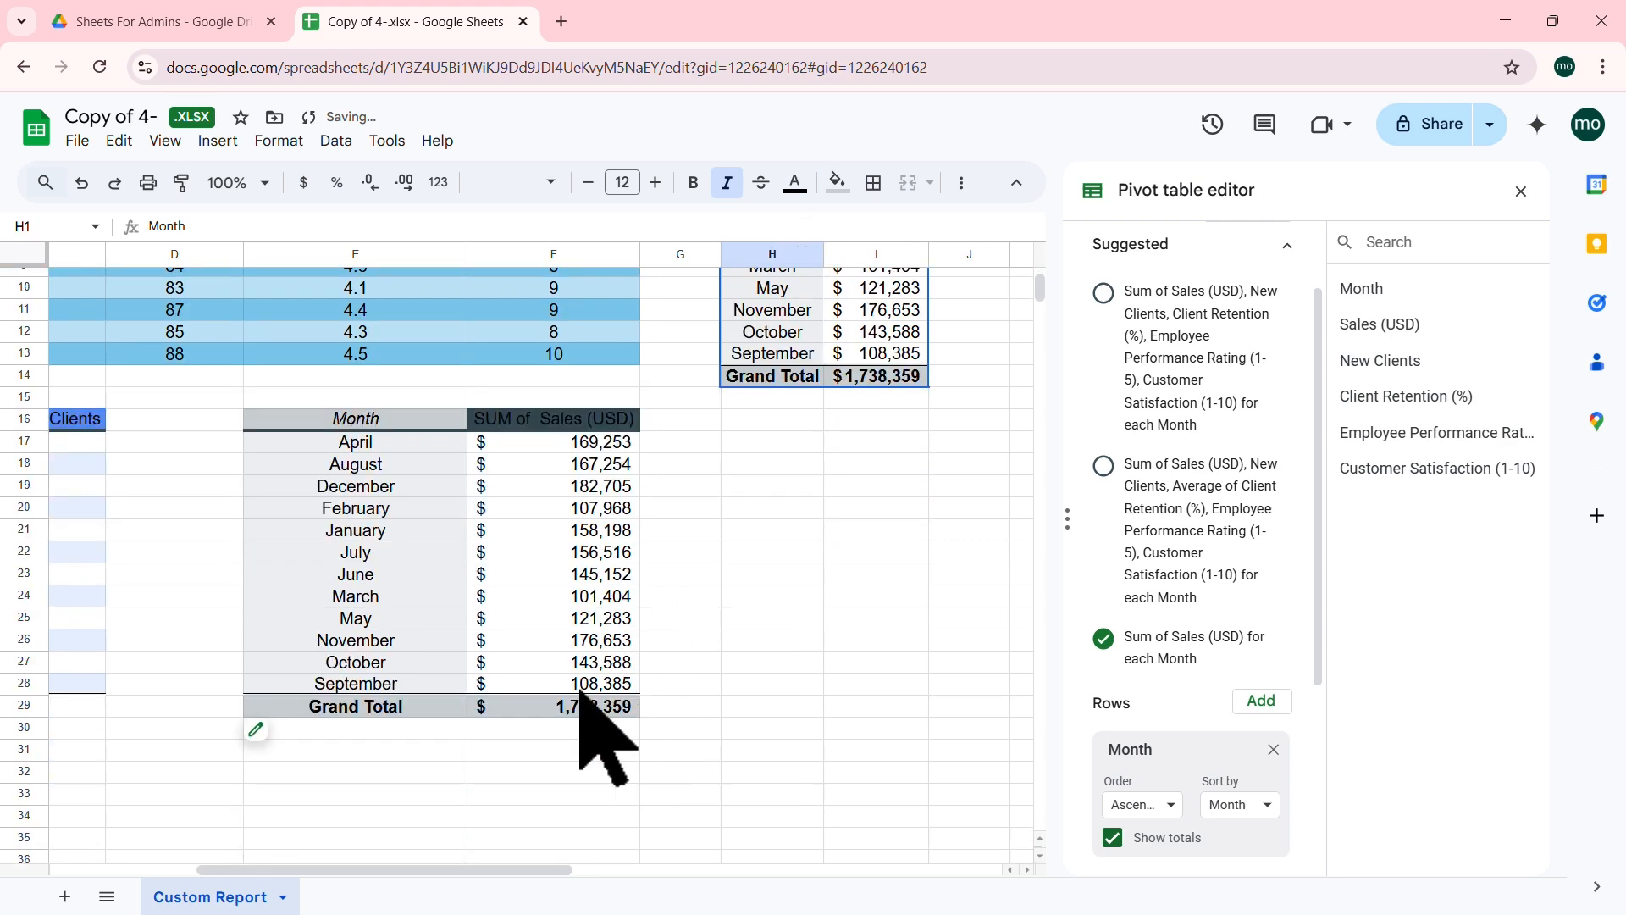
scroll(606, 669, down, 3)
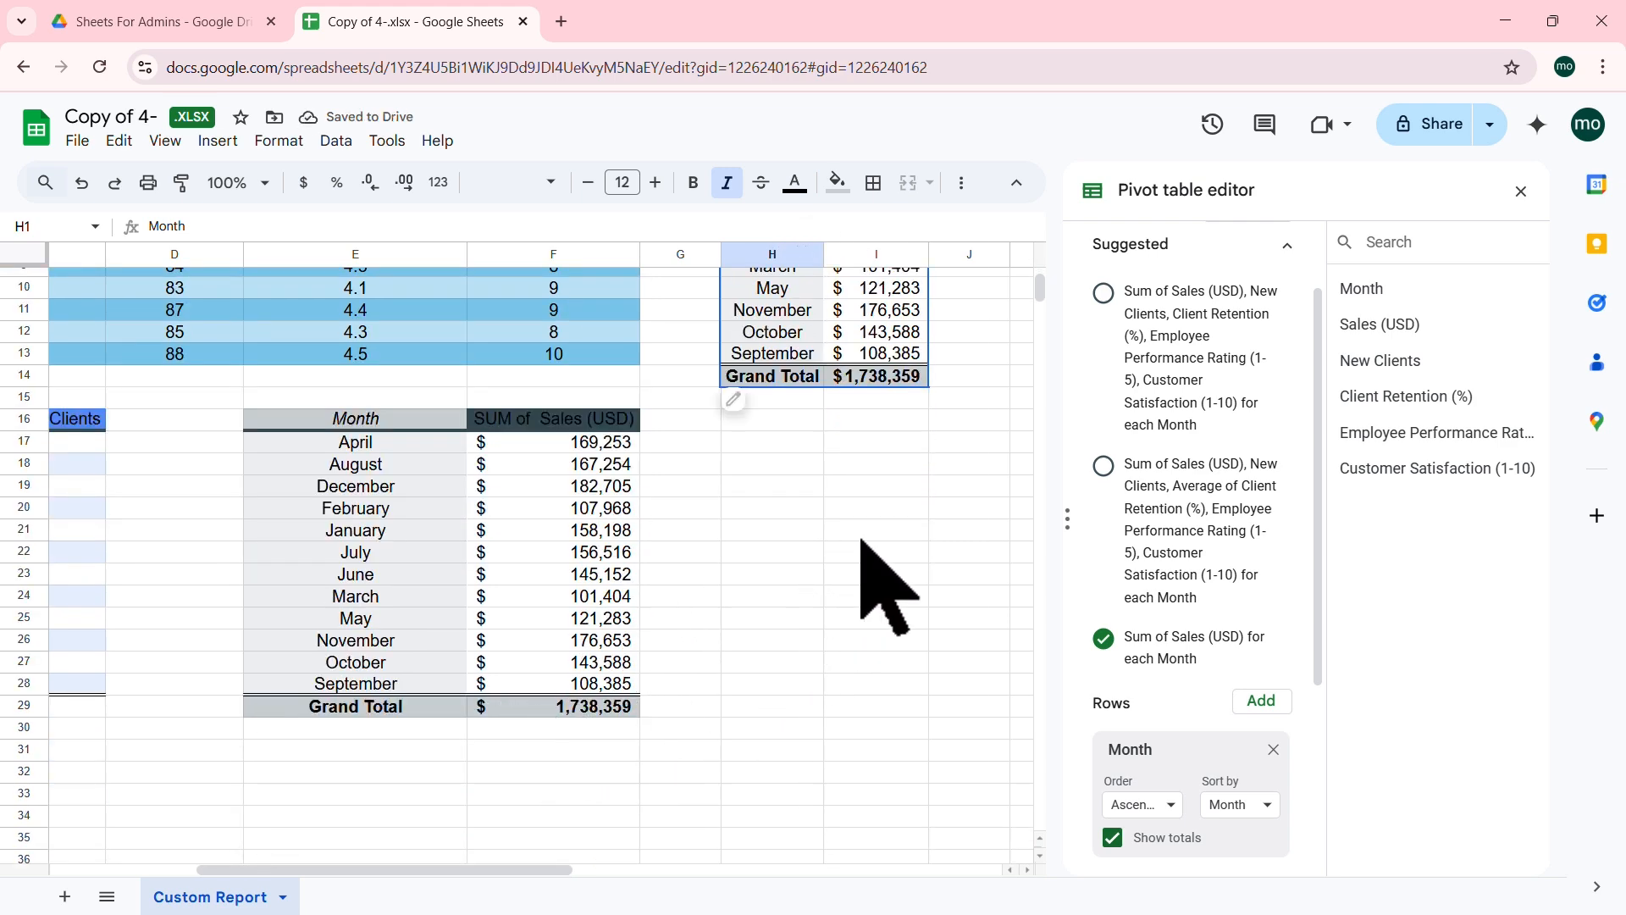
scroll(881, 585, up, 3)
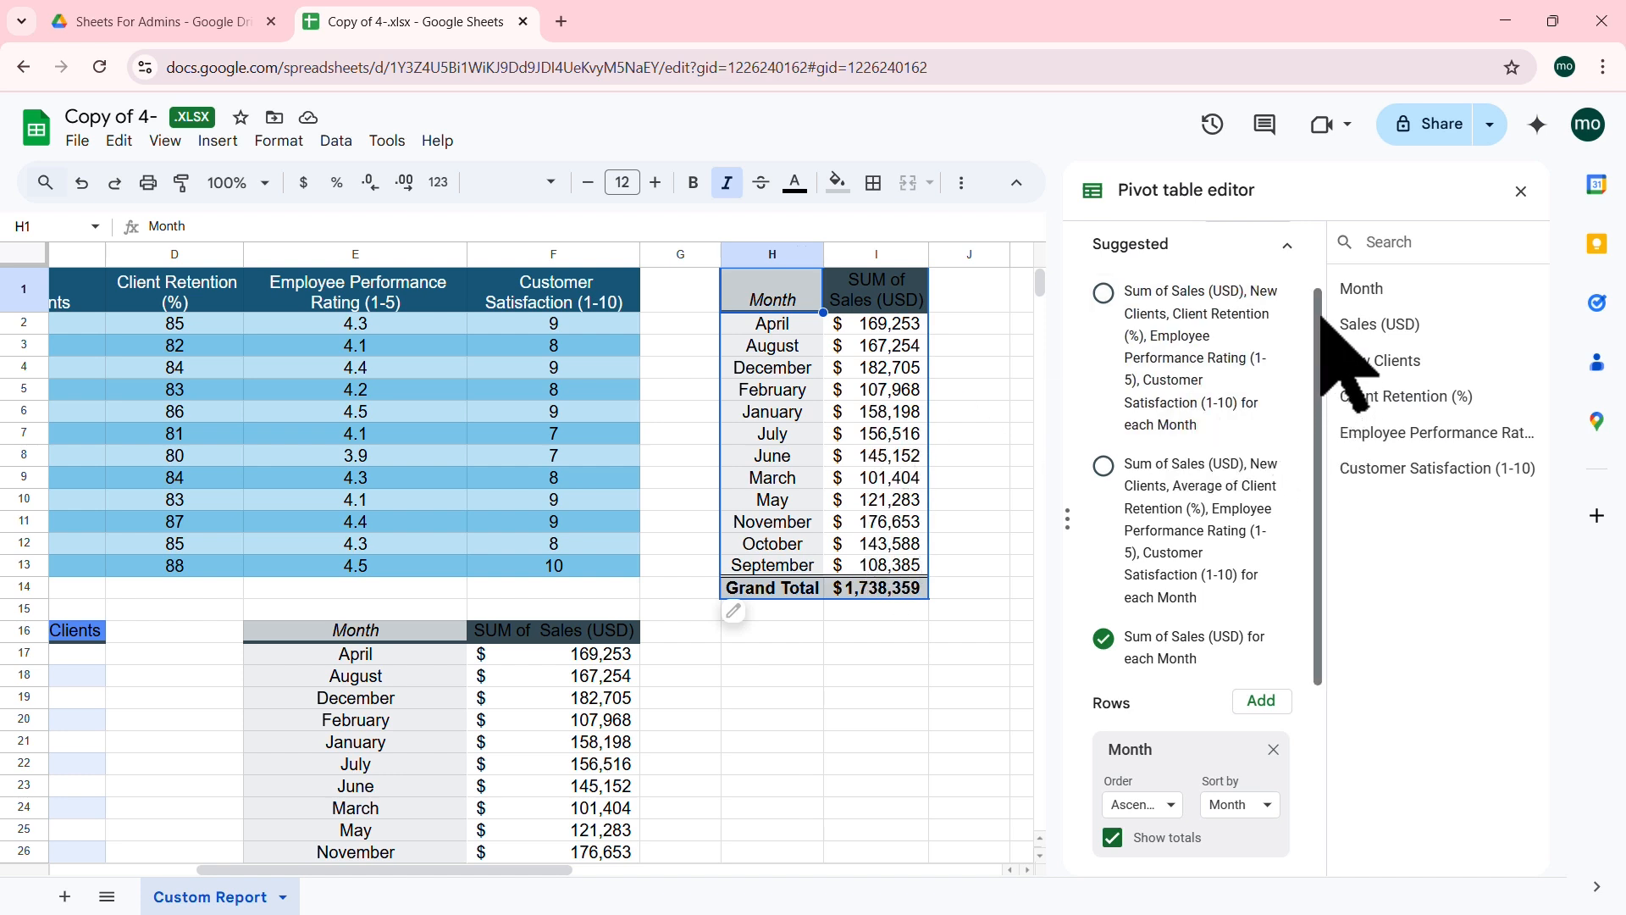
drag(1321, 316, 1299, 562)
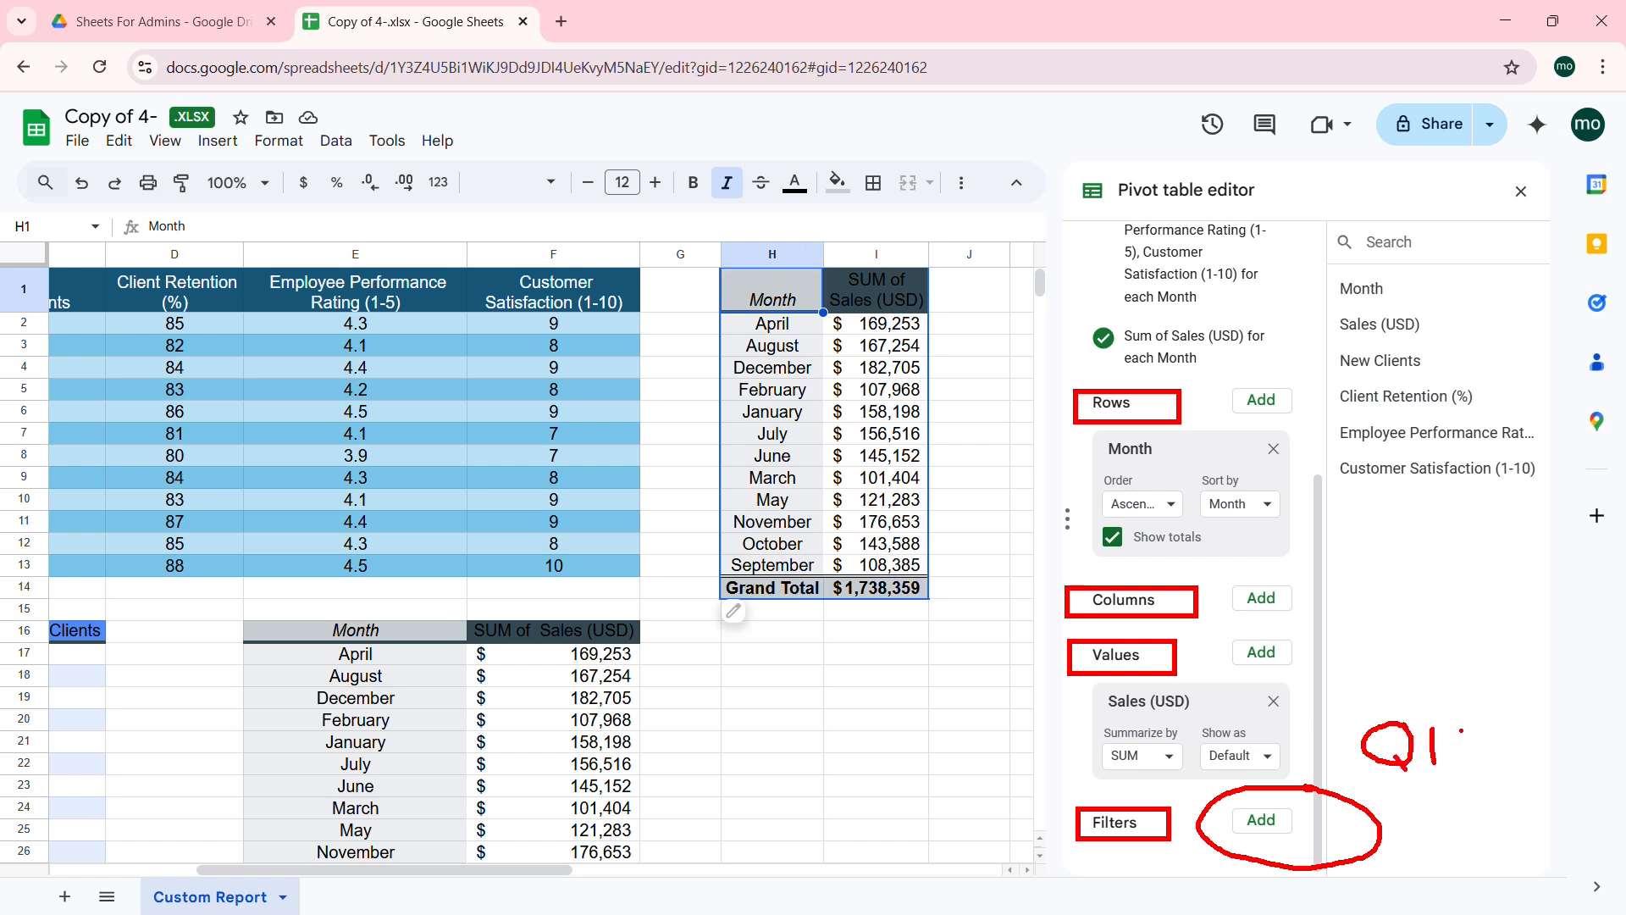
Step: Filter the month pivot by Month to show only January, February and March
key(Escape)
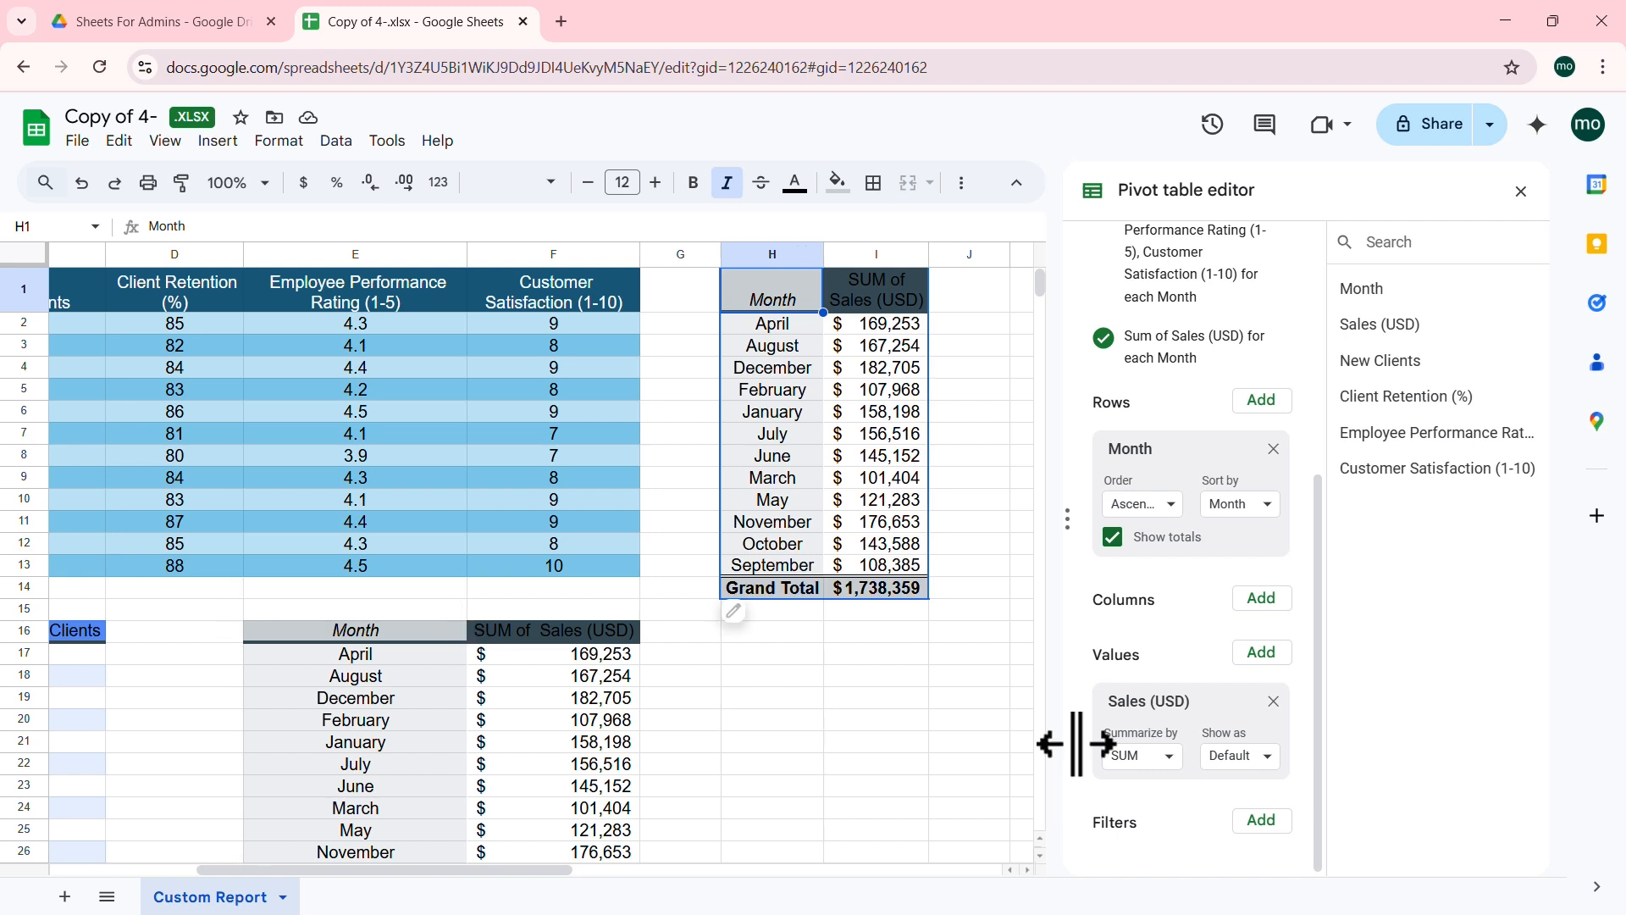
click(1259, 820)
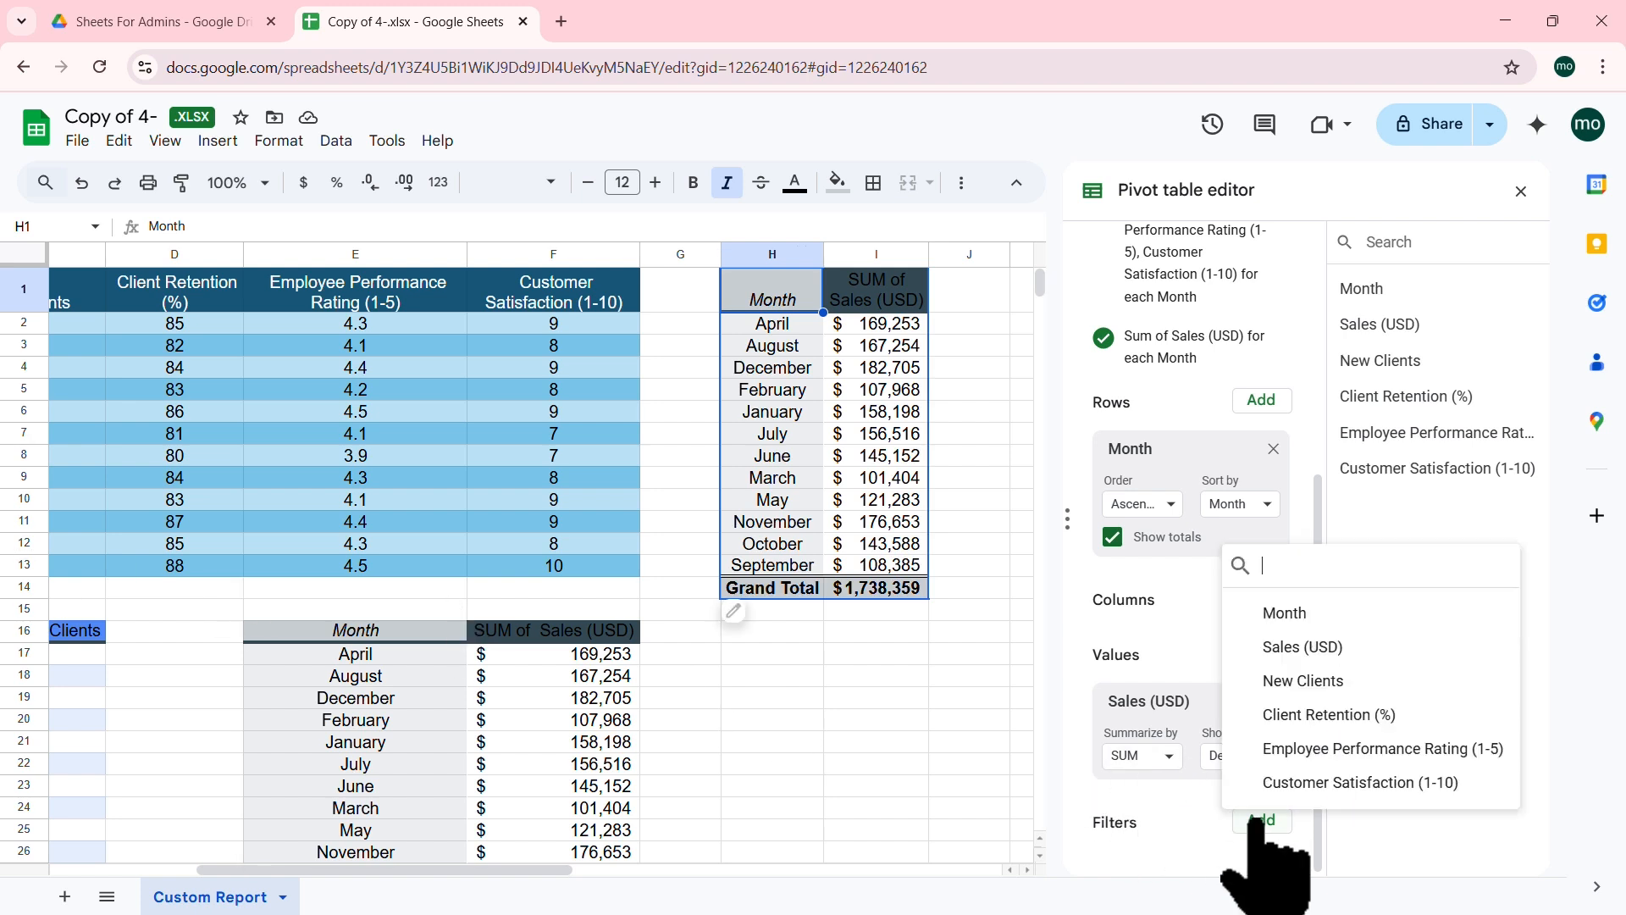
click(1284, 612)
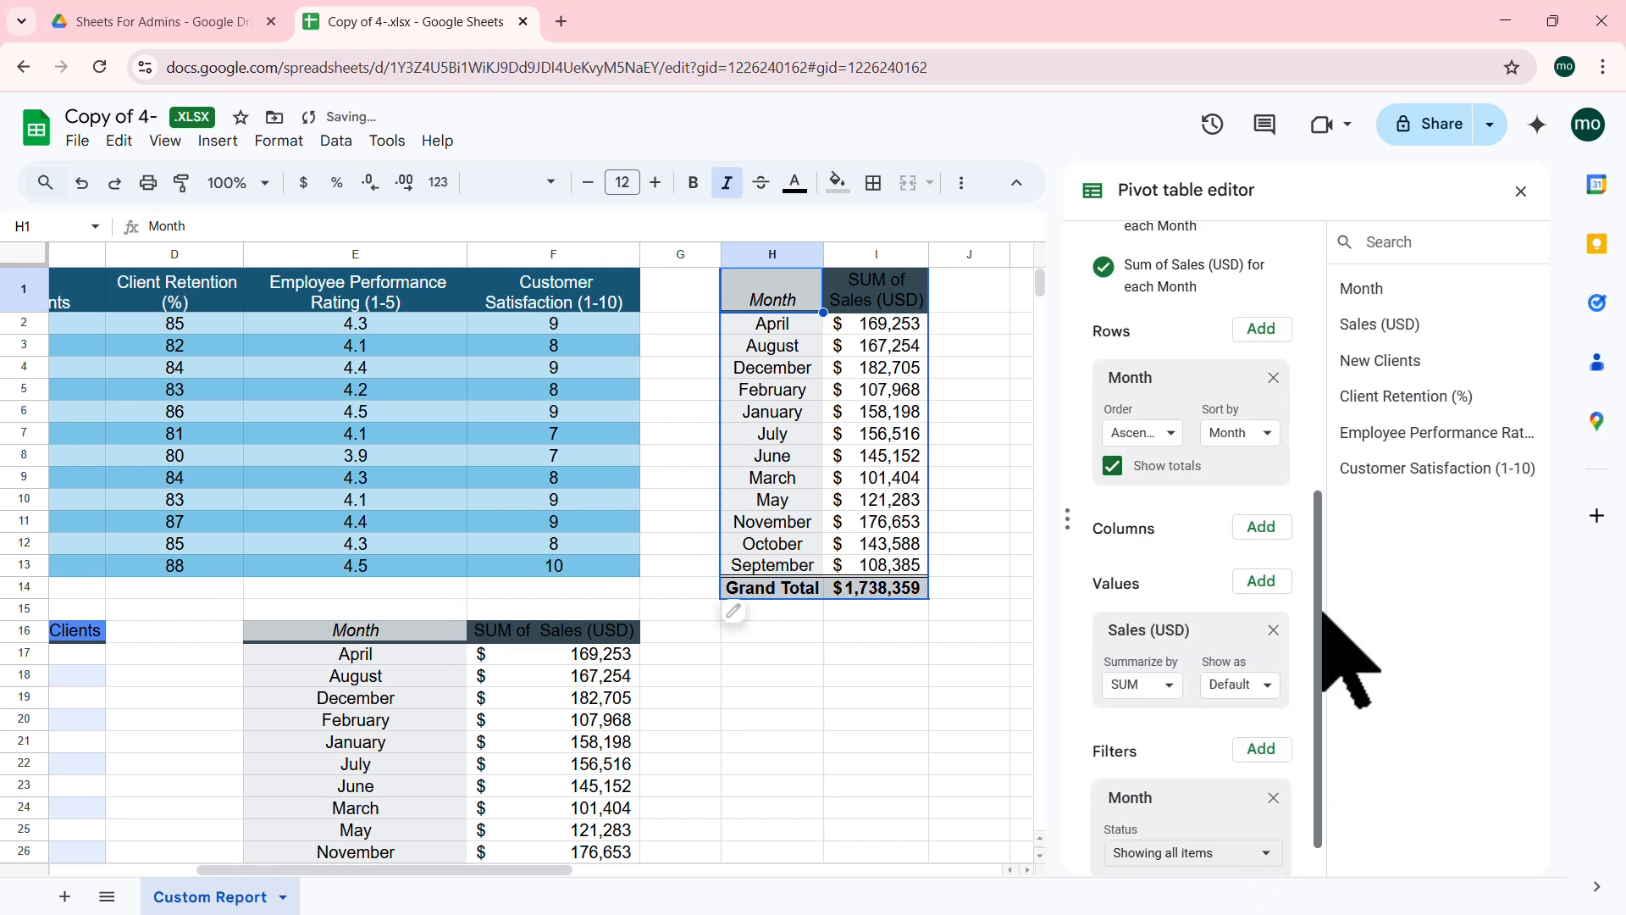
scroll(1260, 608, down, 1)
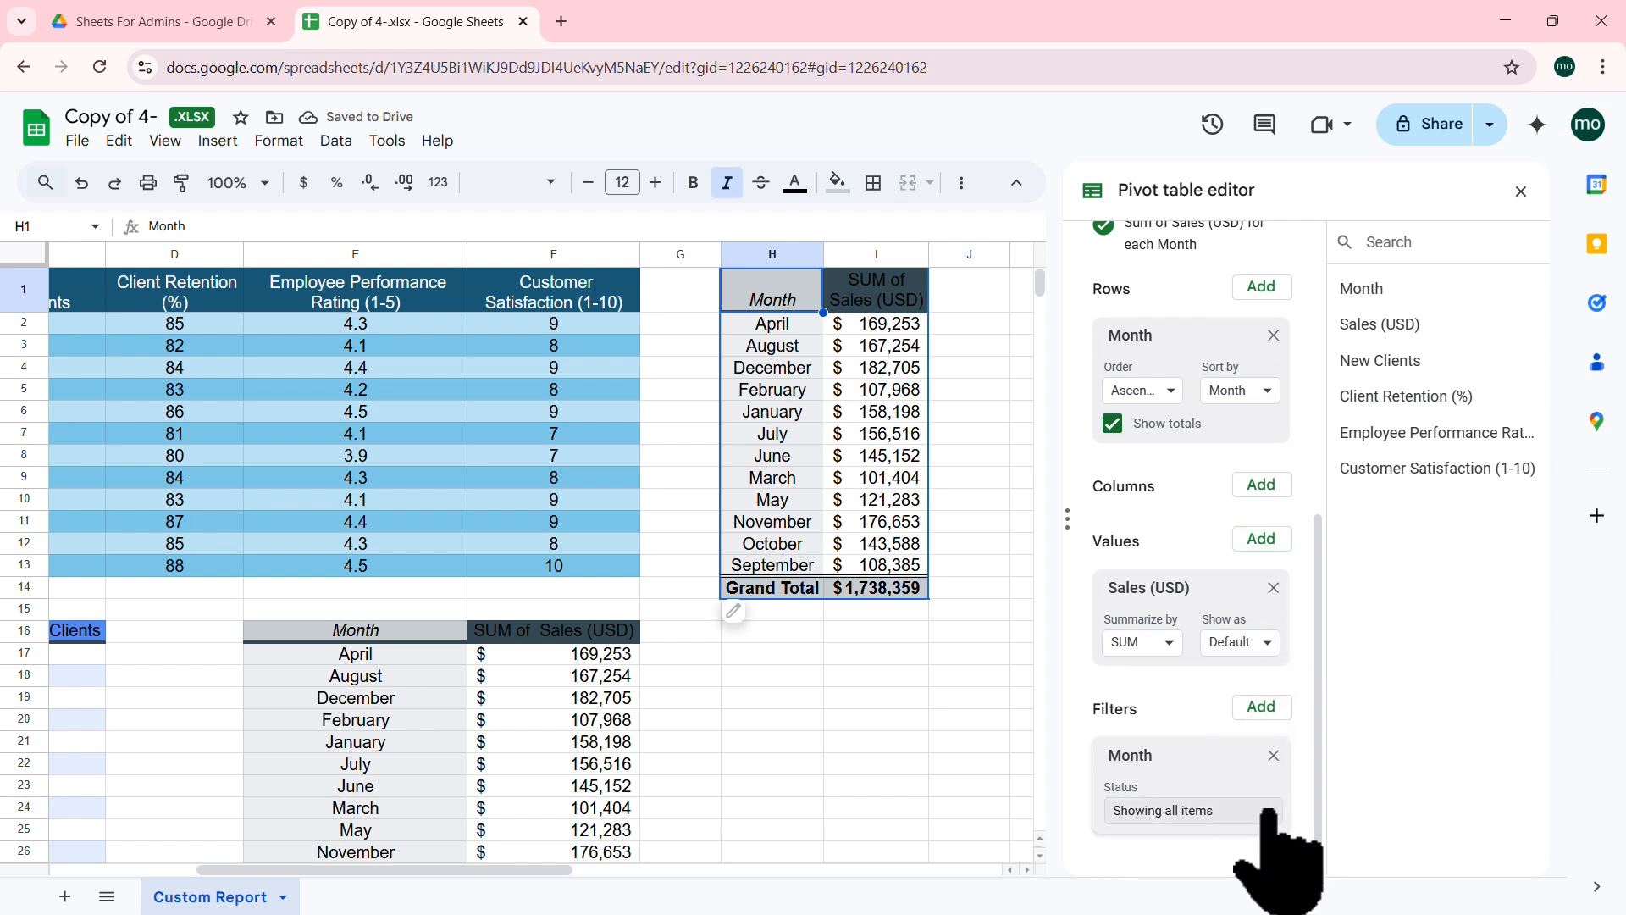
click(1263, 813)
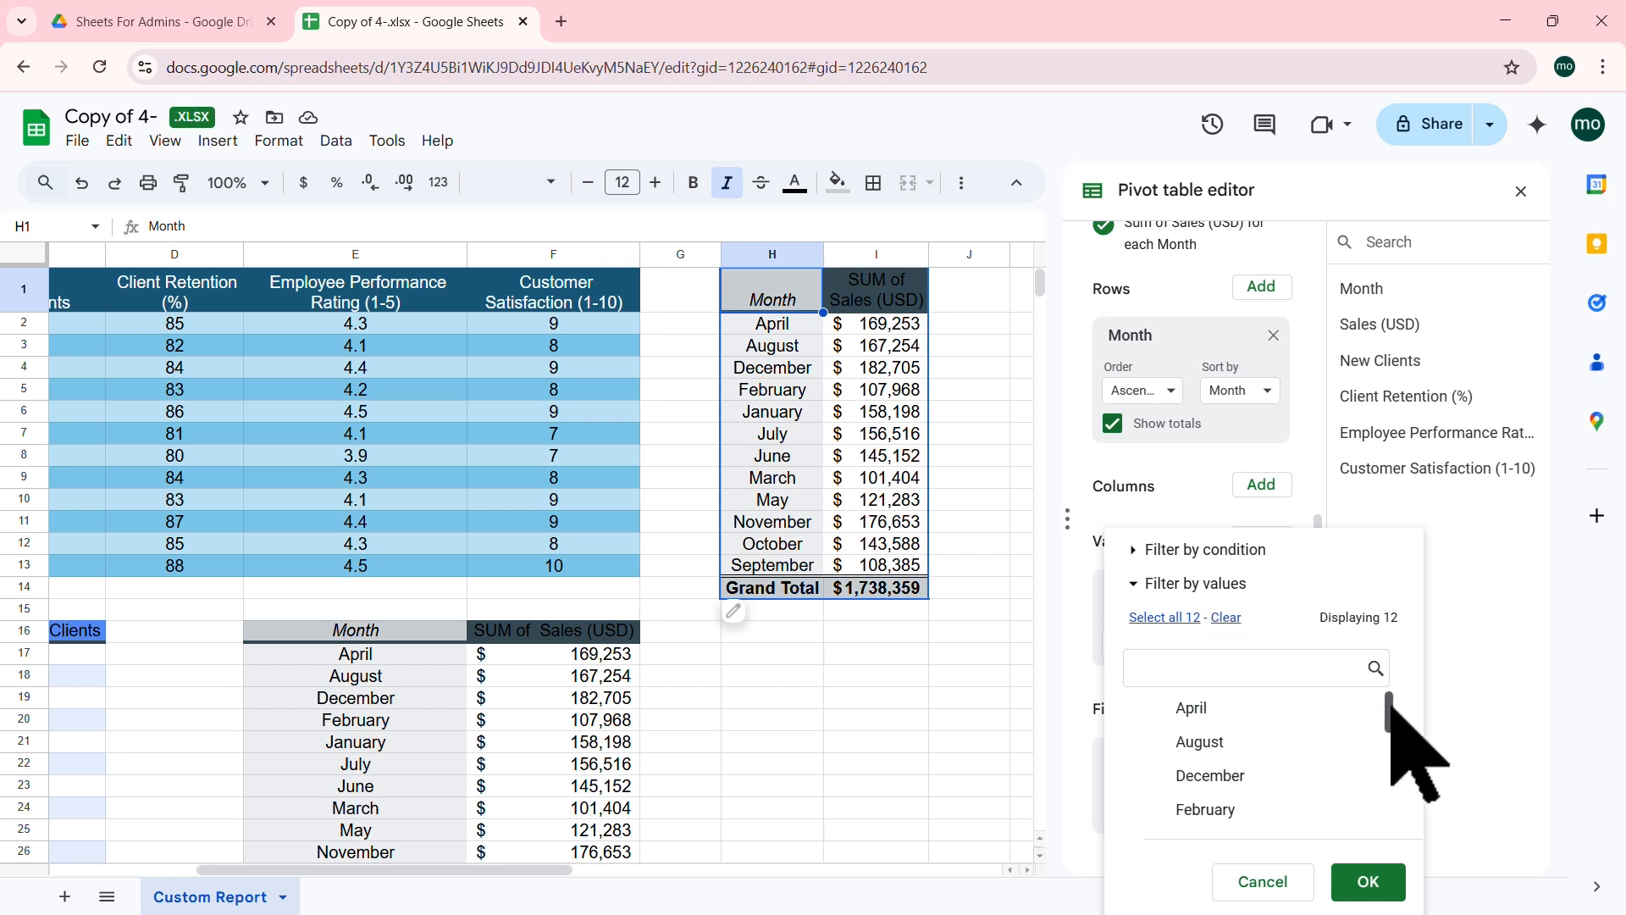
scroll(1390, 713, down, 1)
click(1224, 784)
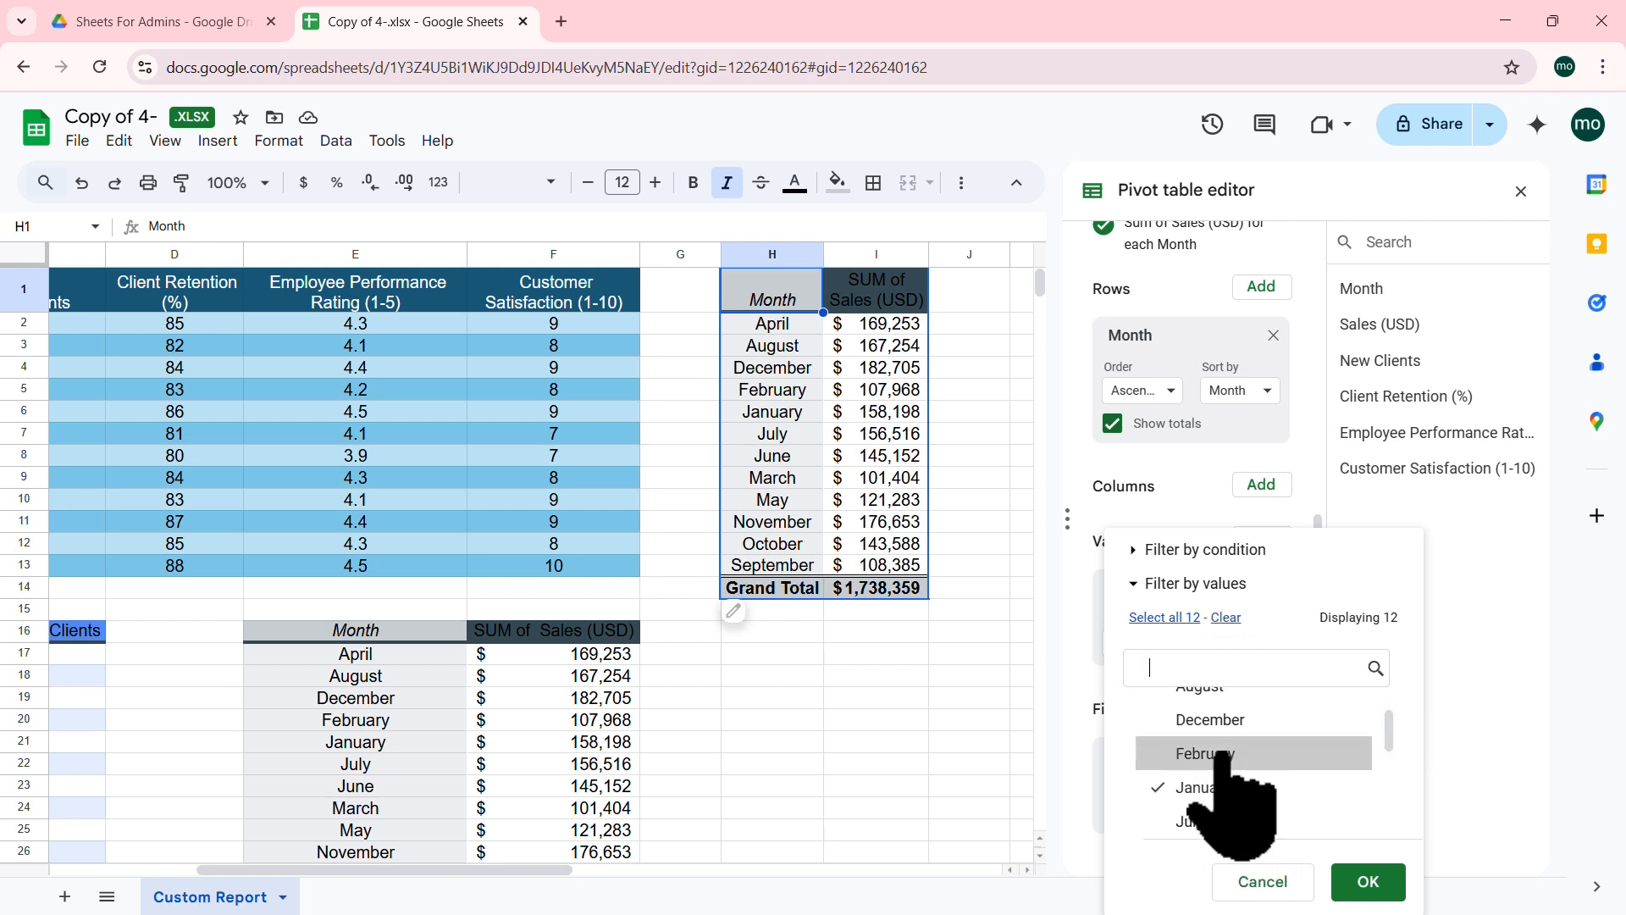
click(1222, 754)
drag(1386, 715, 1387, 754)
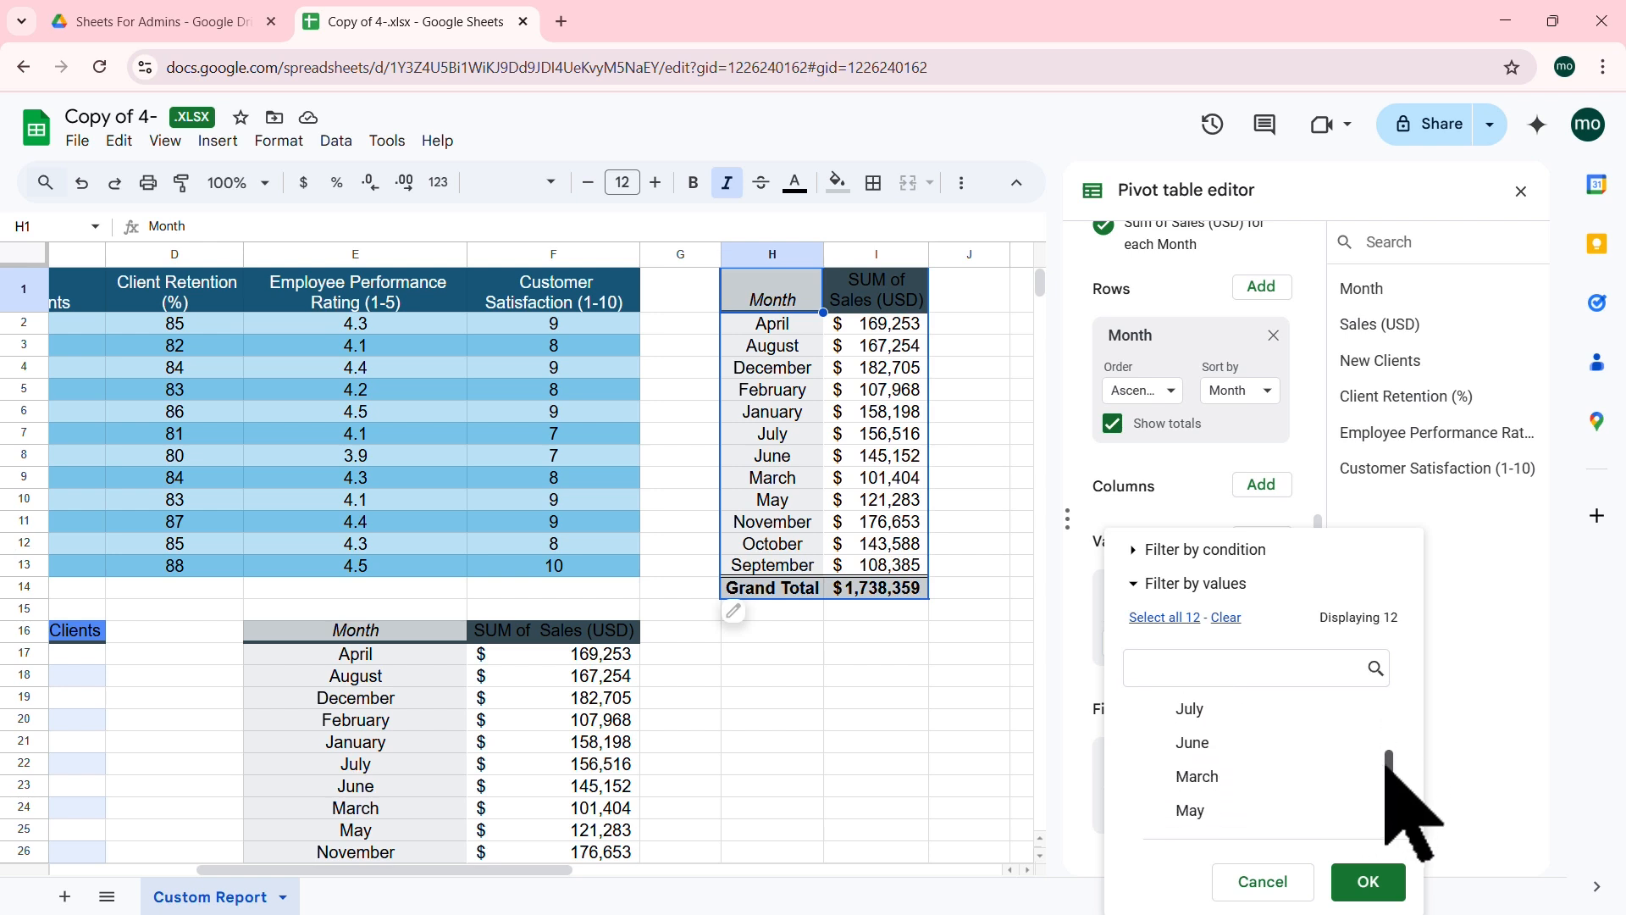
click(1213, 775)
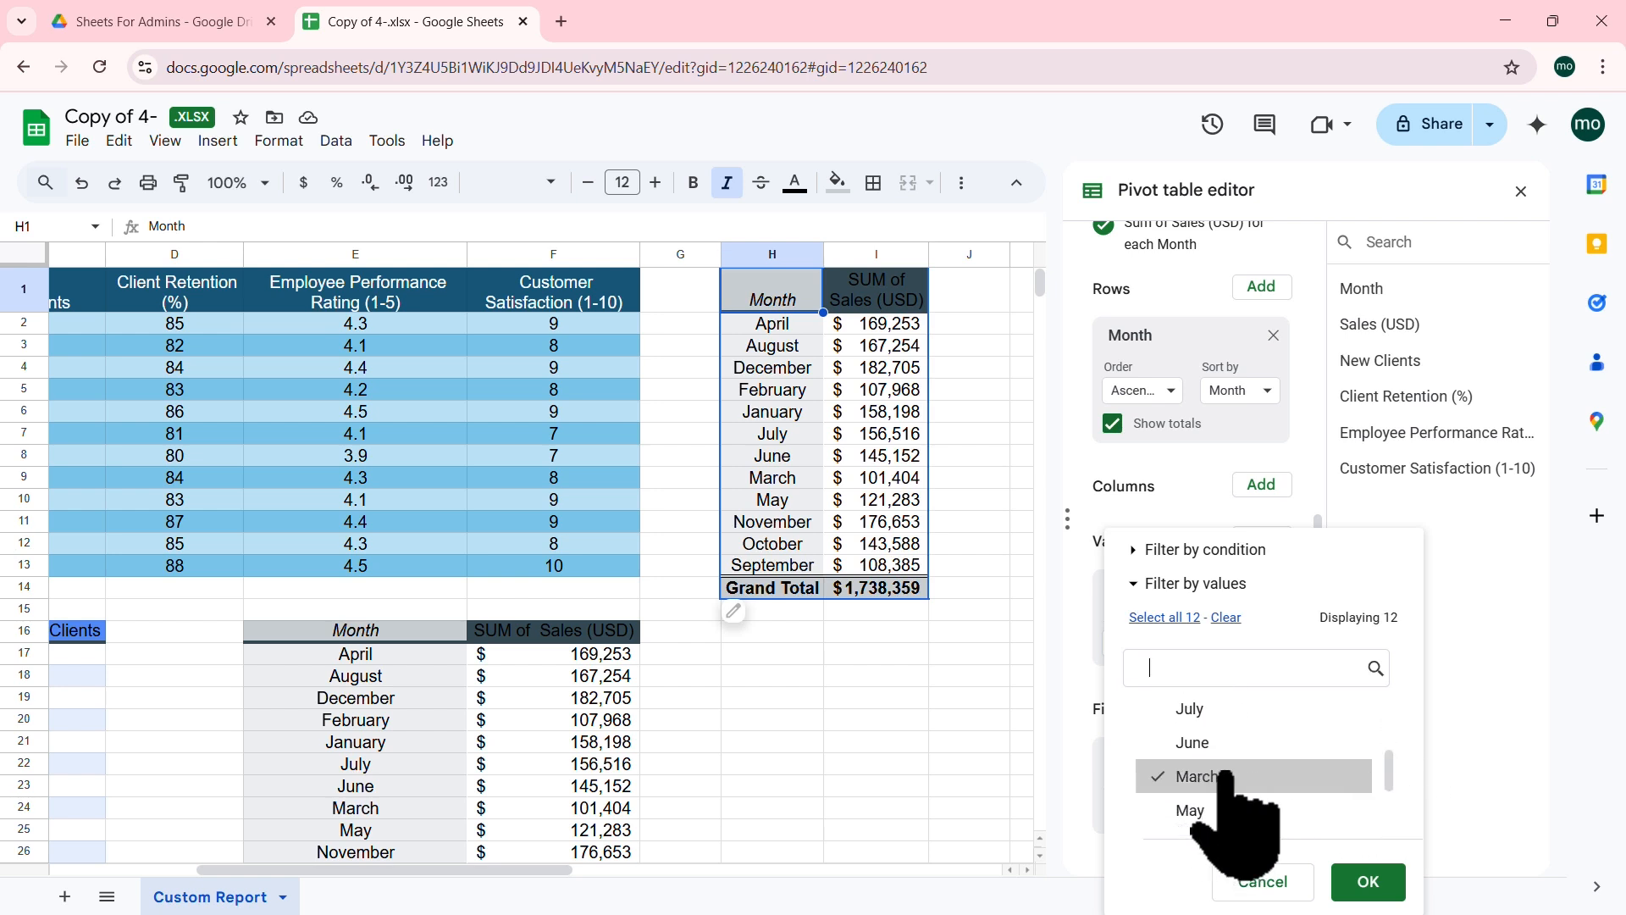
click(1370, 885)
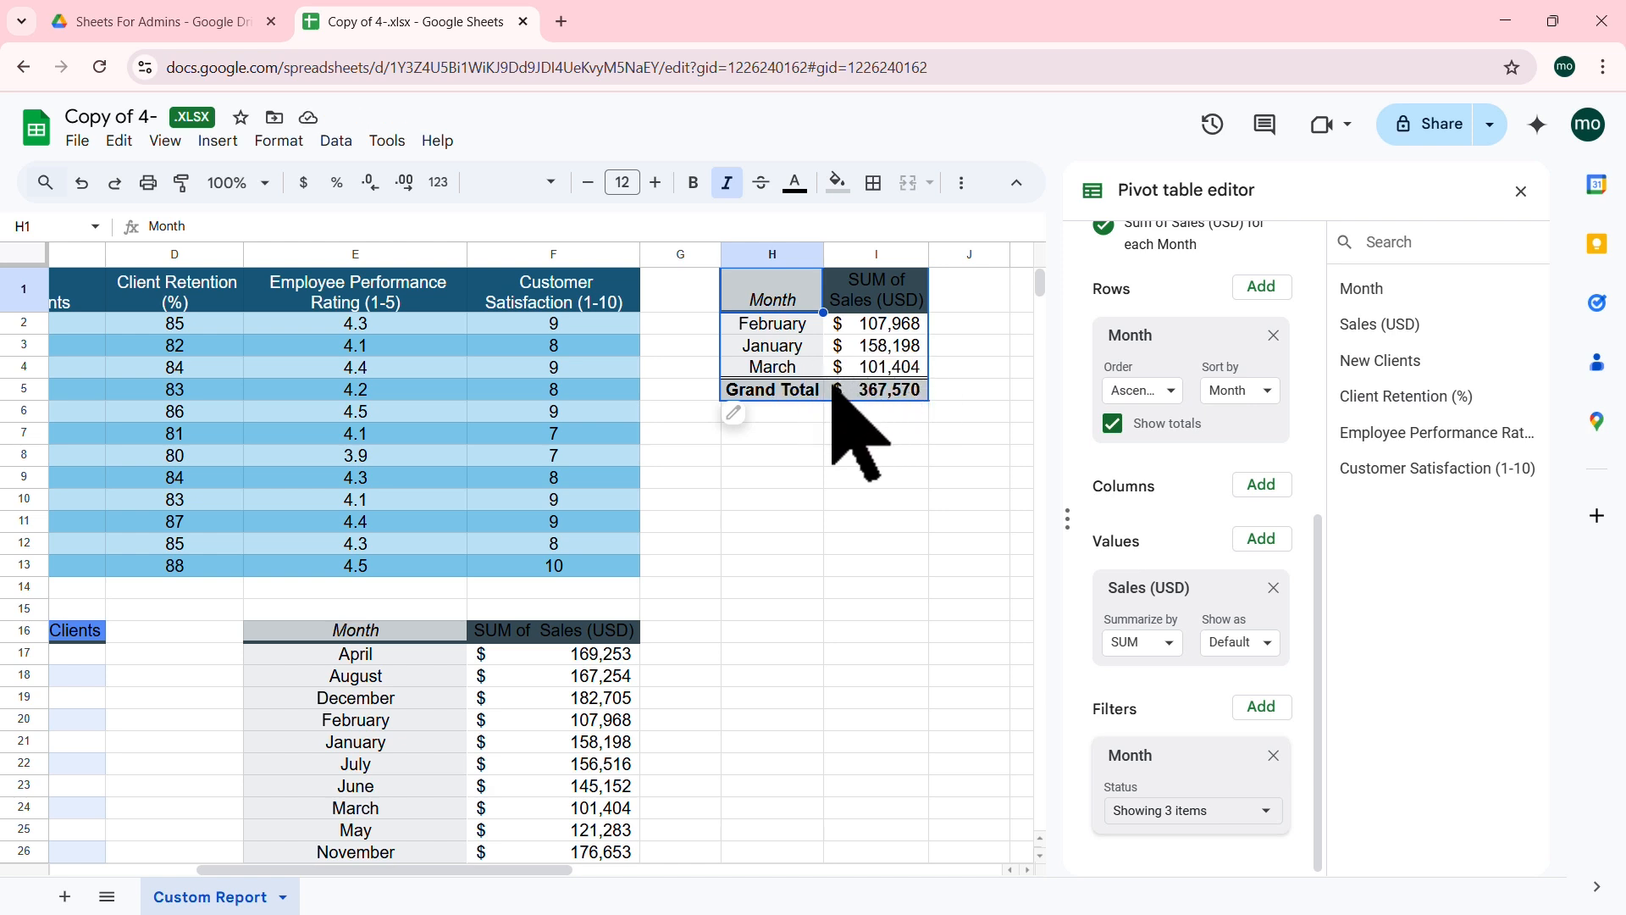
Step: Rename the I1 sales header to 'Q1 Sales' and select the pivot range H1:I5
click(889, 301)
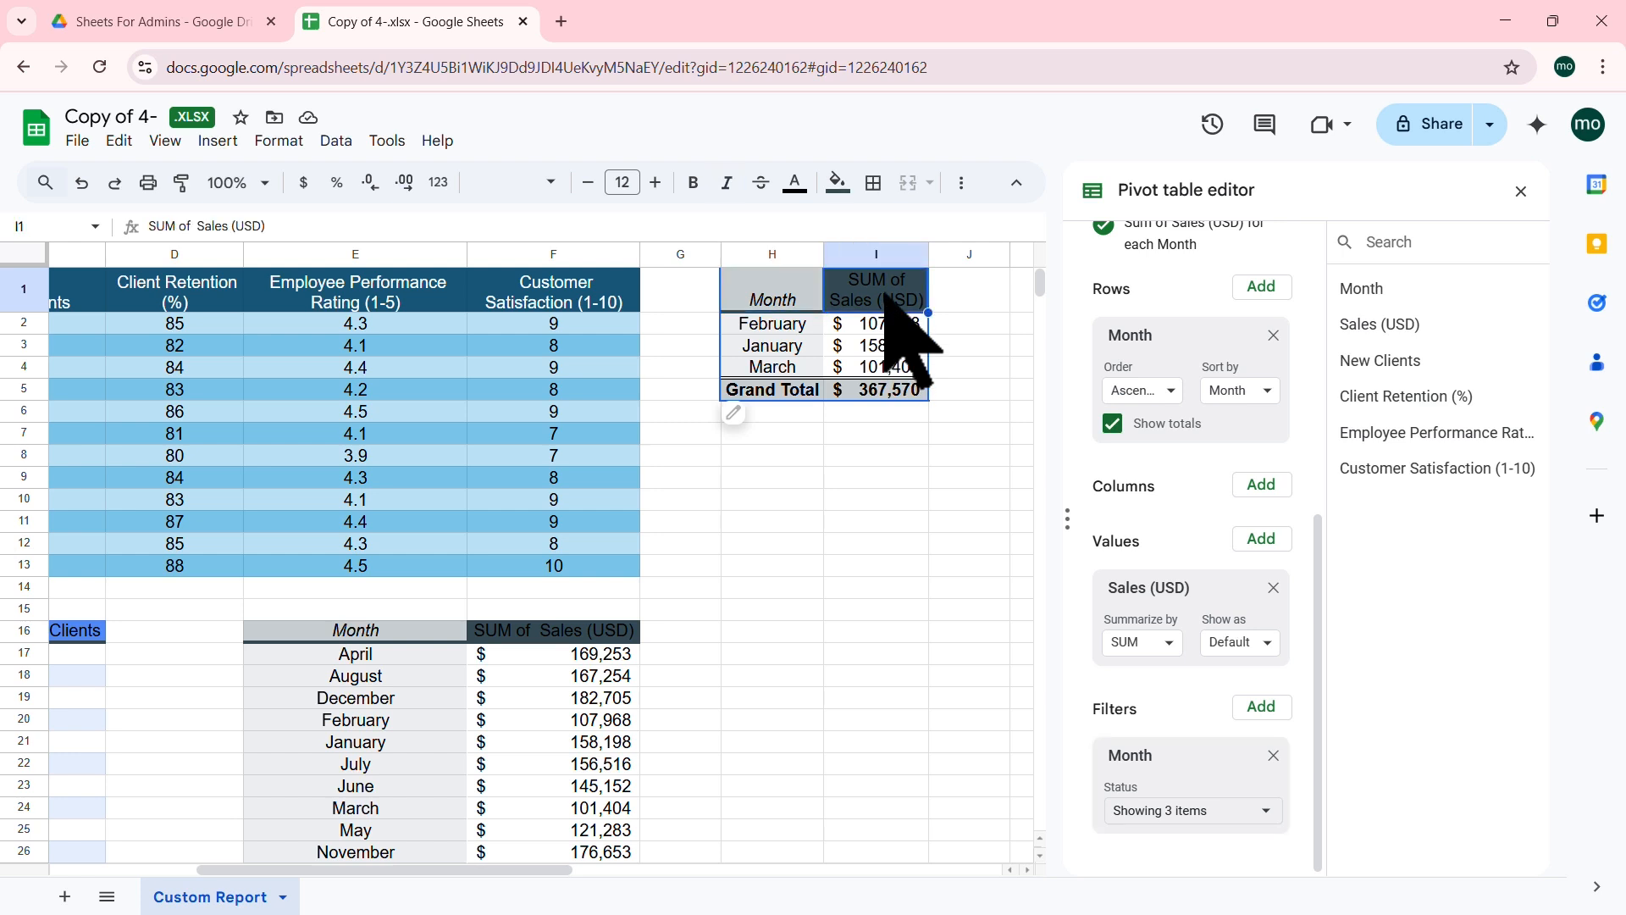
text(Q1 Sales)
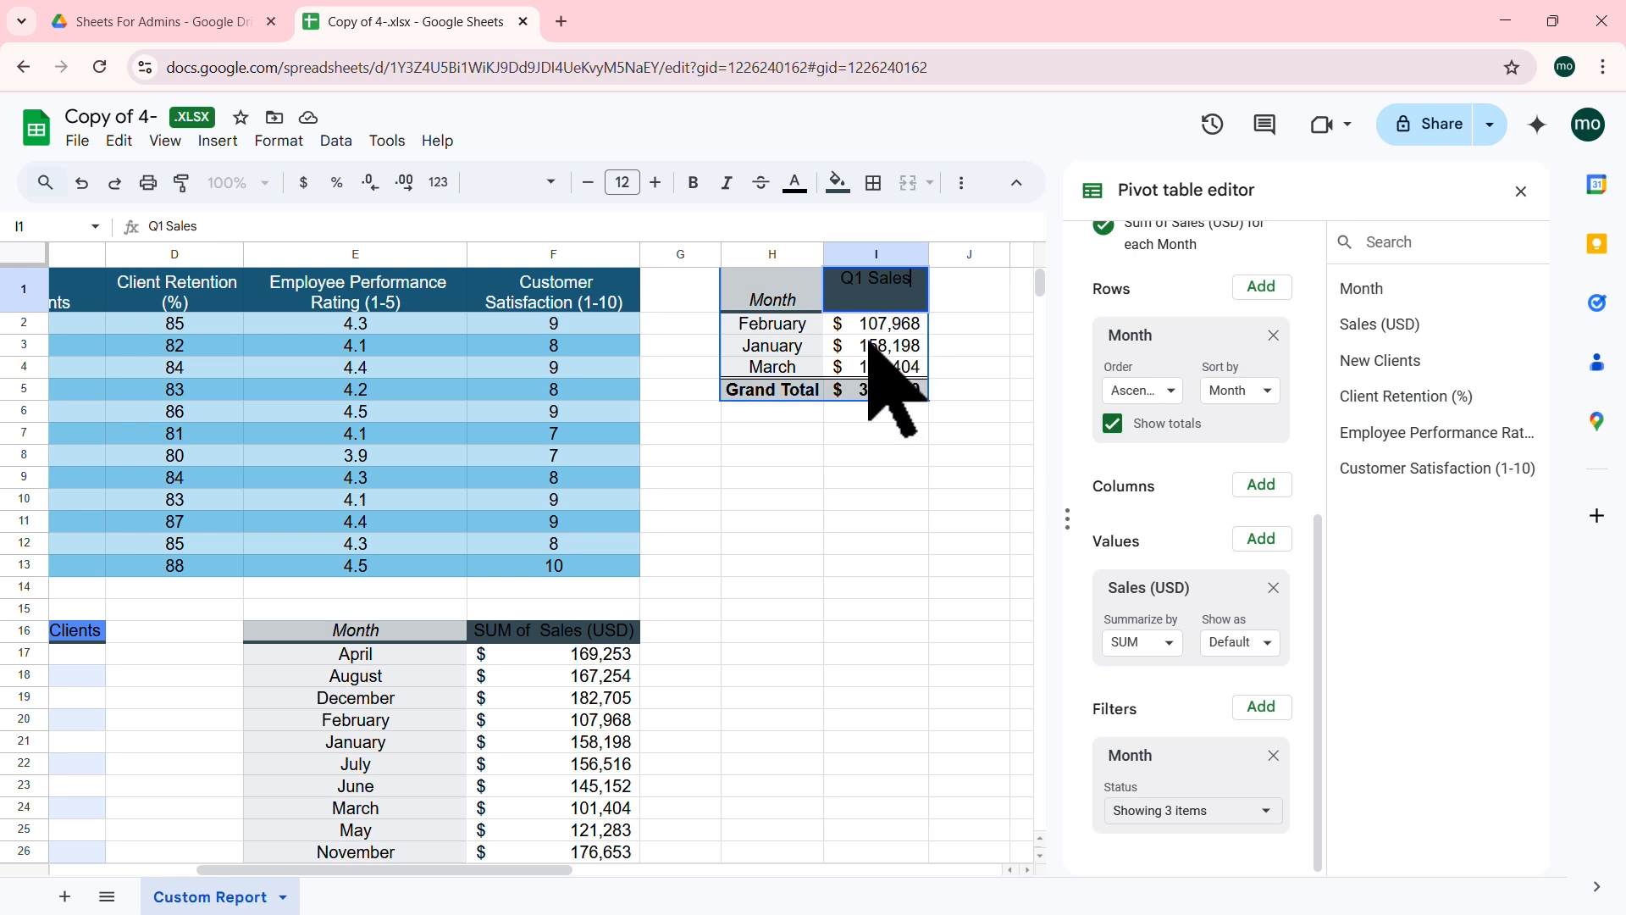
key(Return)
drag(806, 306, 887, 388)
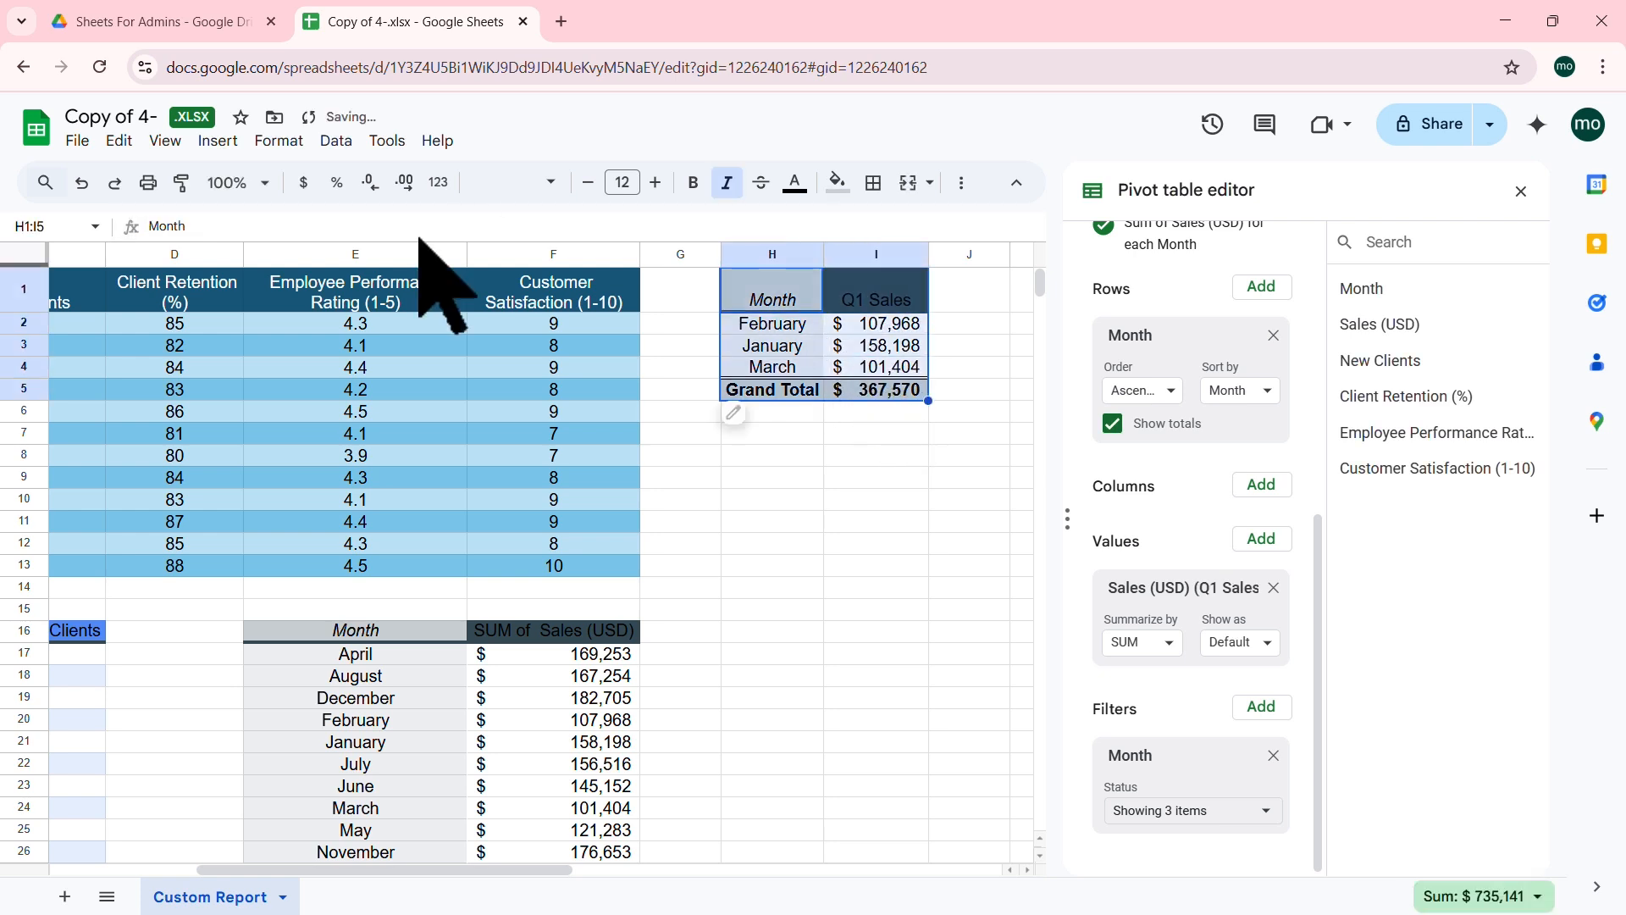
click(288, 141)
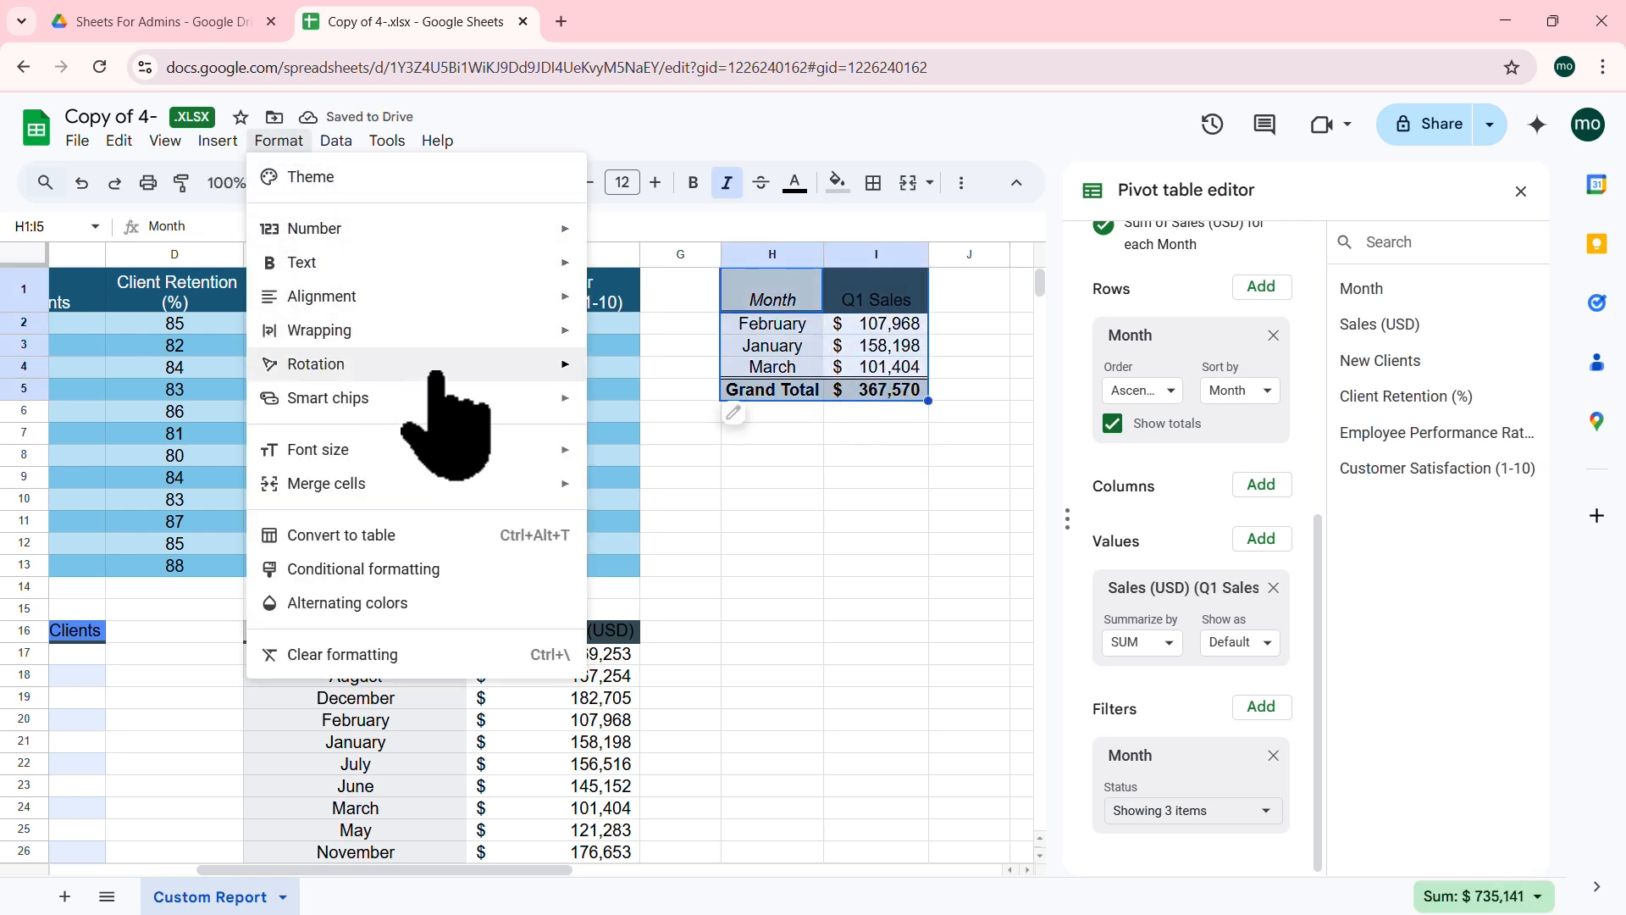
Step: Apply the green default alternating colours style to the Q1 Sales pivot
click(559, 603)
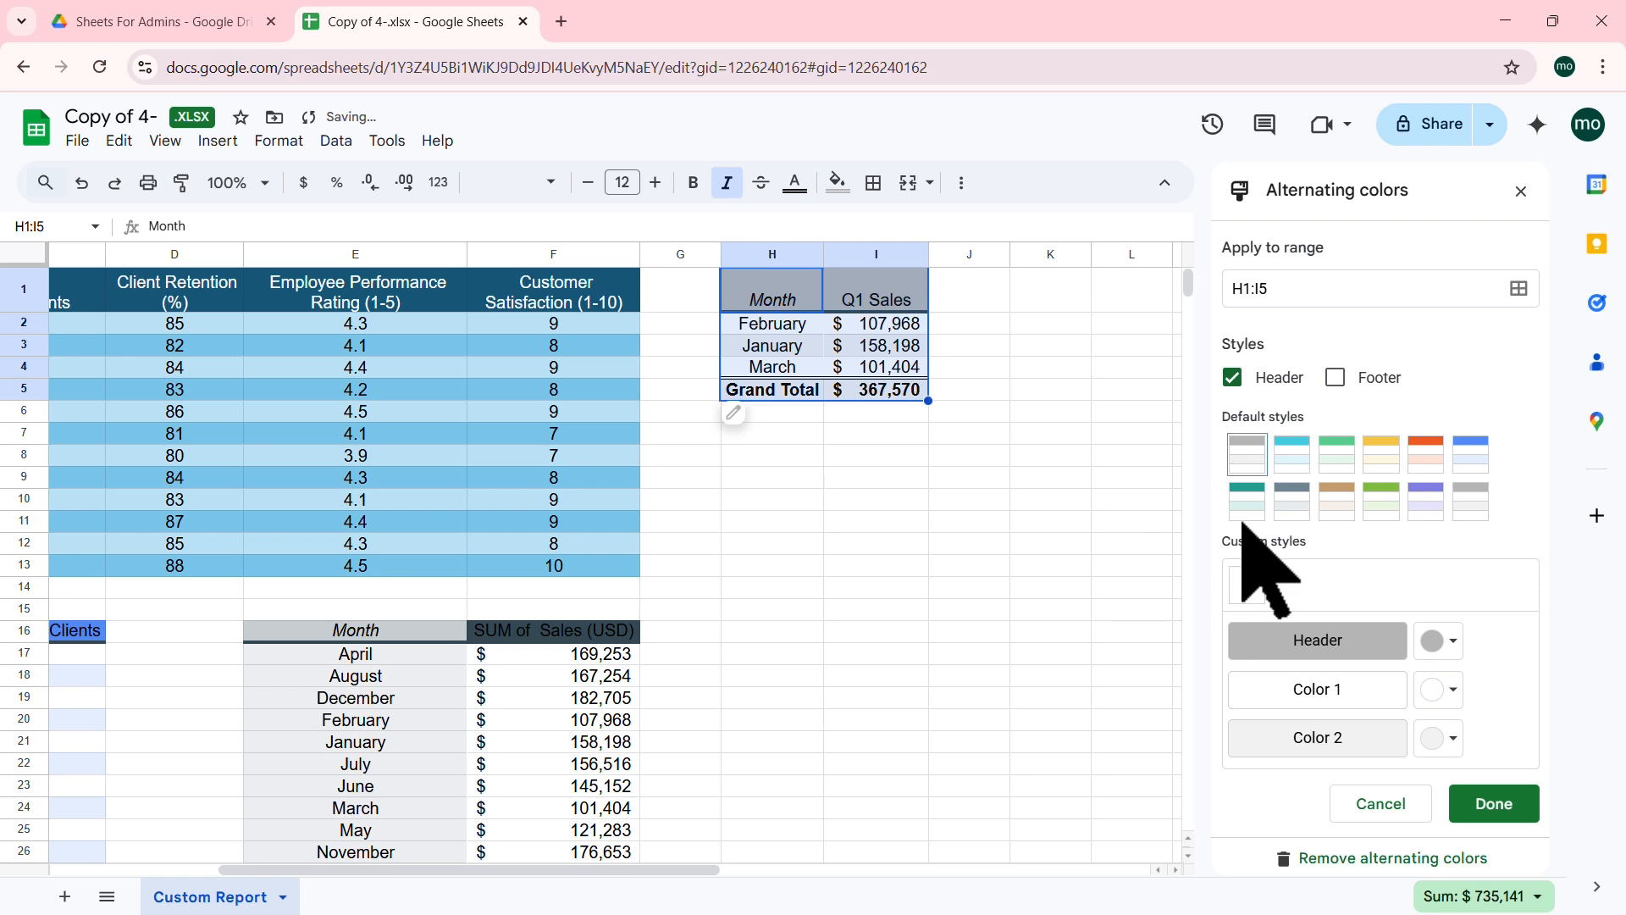
click(1343, 454)
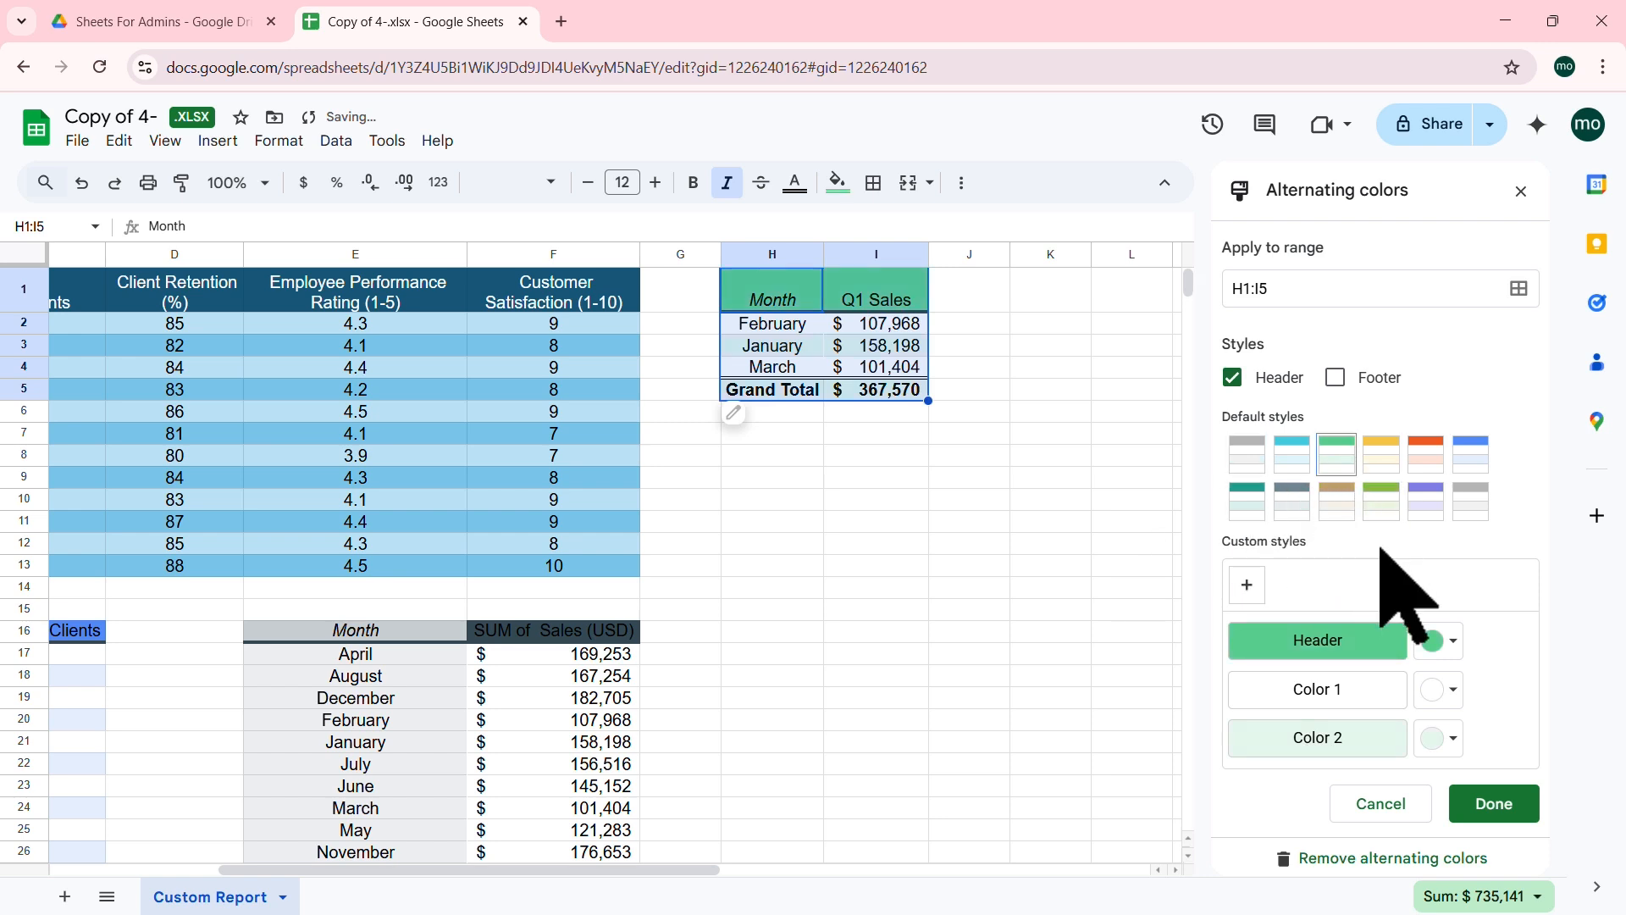
click(1499, 800)
click(875, 458)
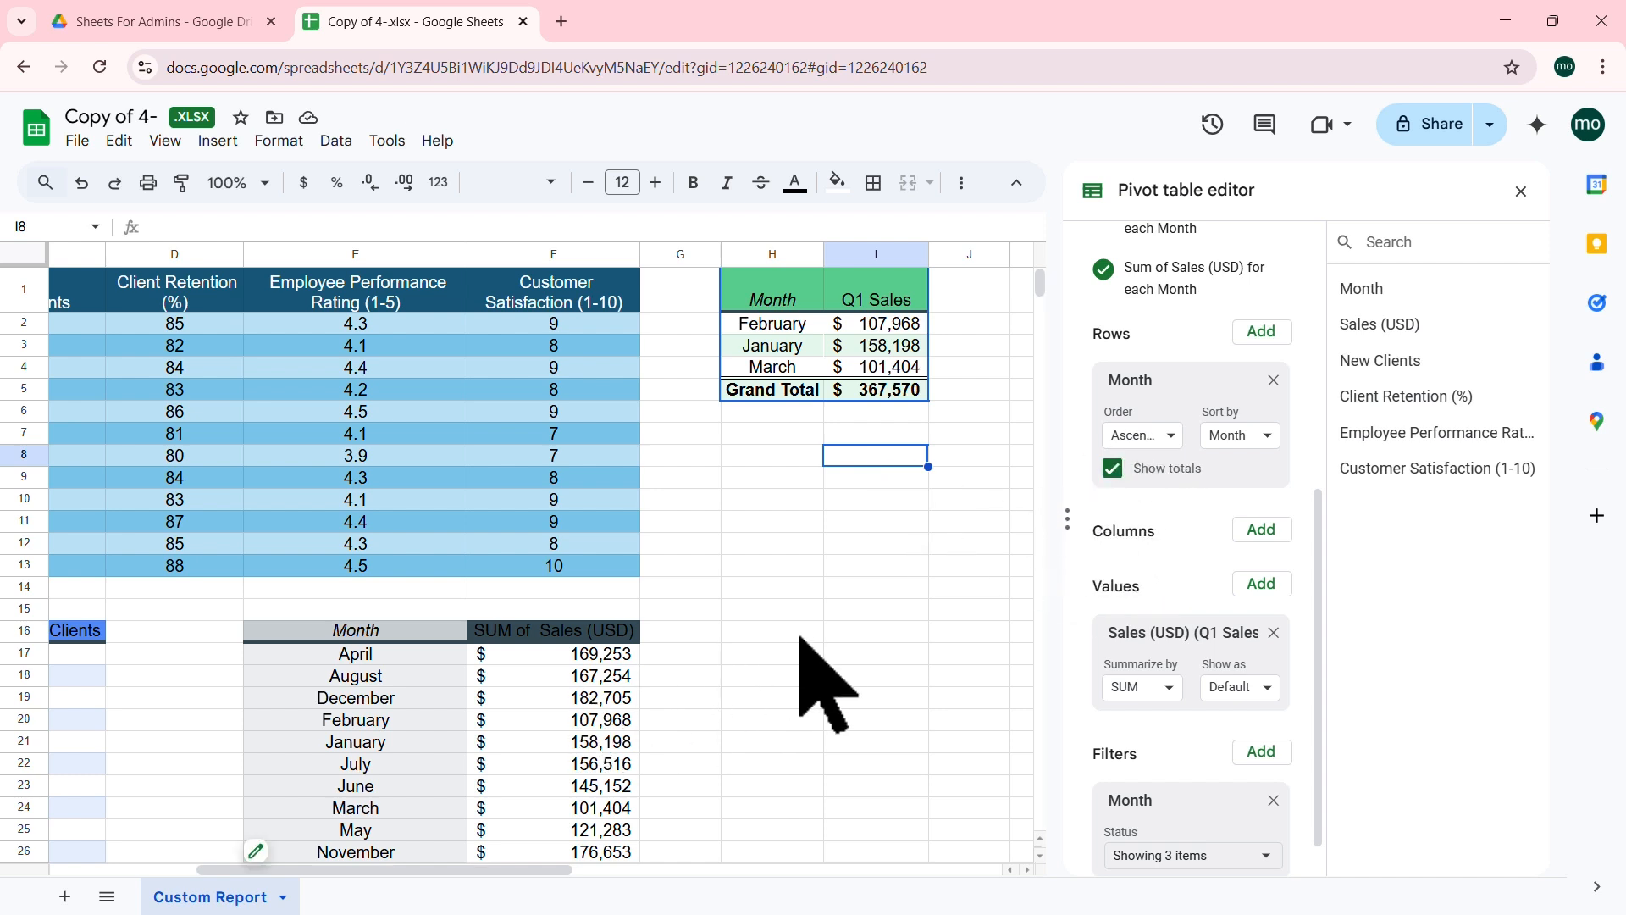
Step: Select a cell in the source data table to base a new pivot on
drag(500, 868, 356, 868)
scroll(381, 599, down, 3)
click(287, 508)
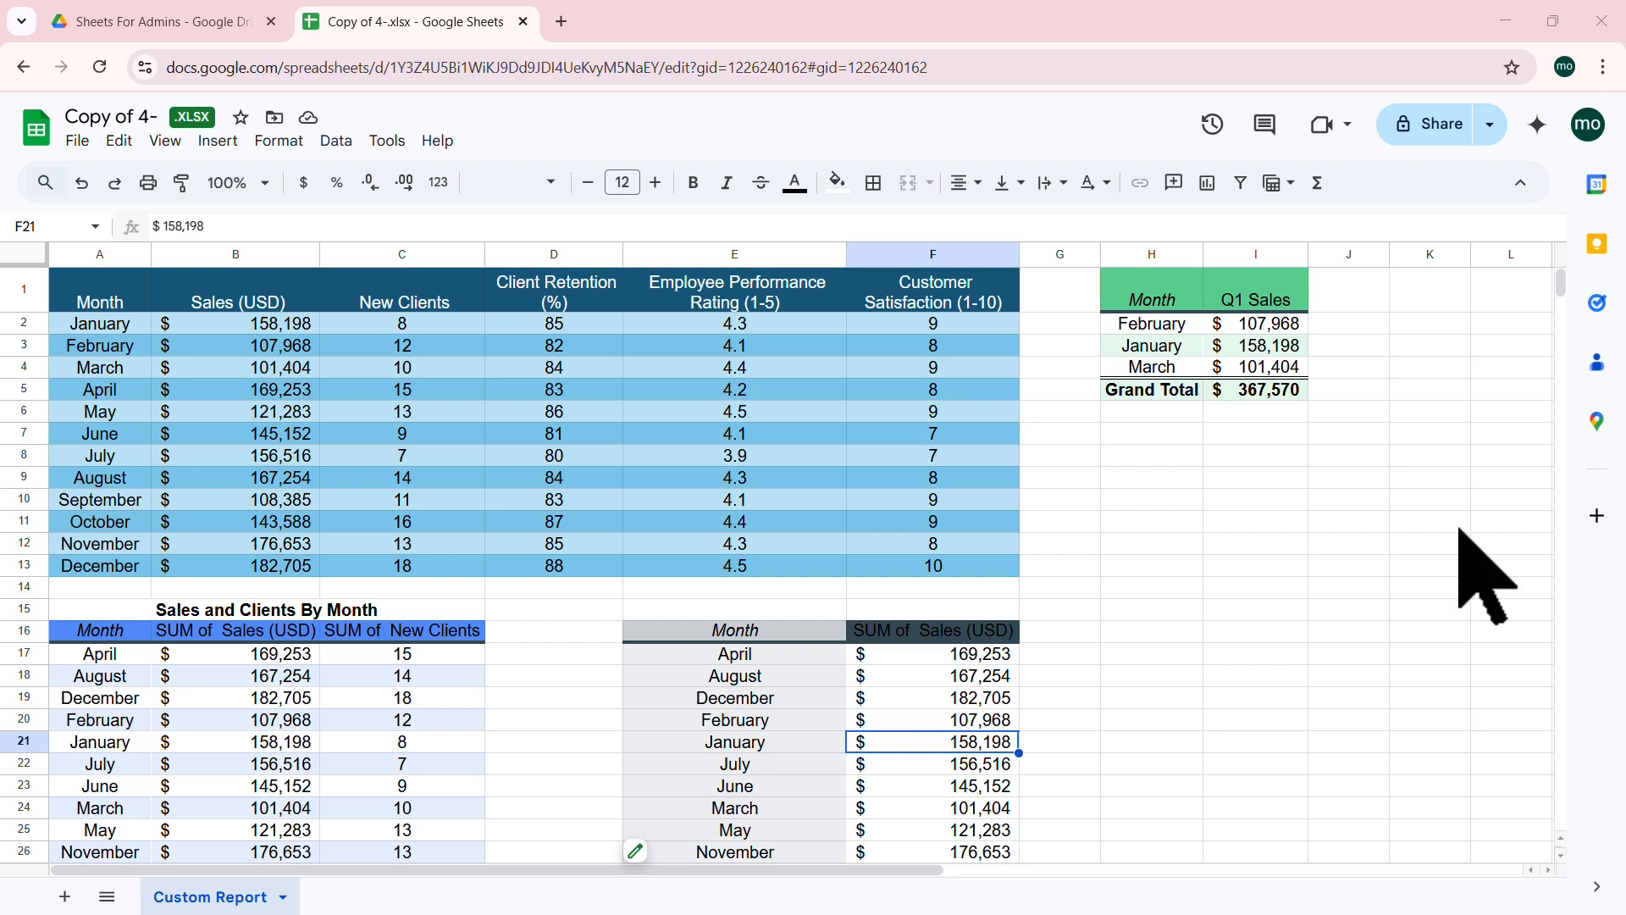
click(614, 370)
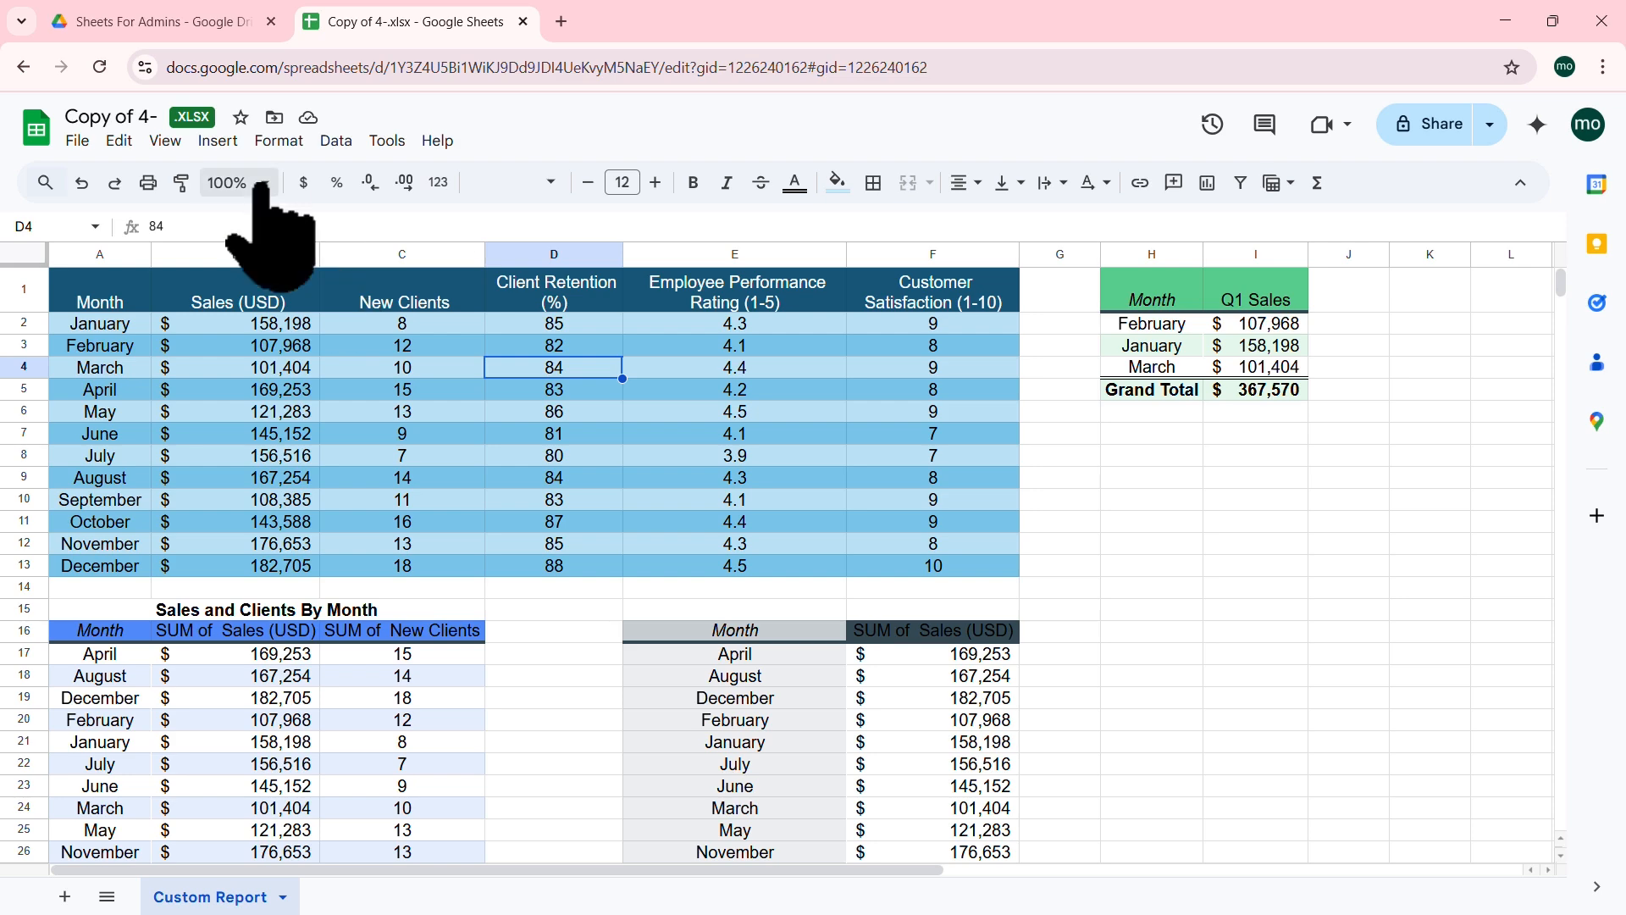
click(218, 141)
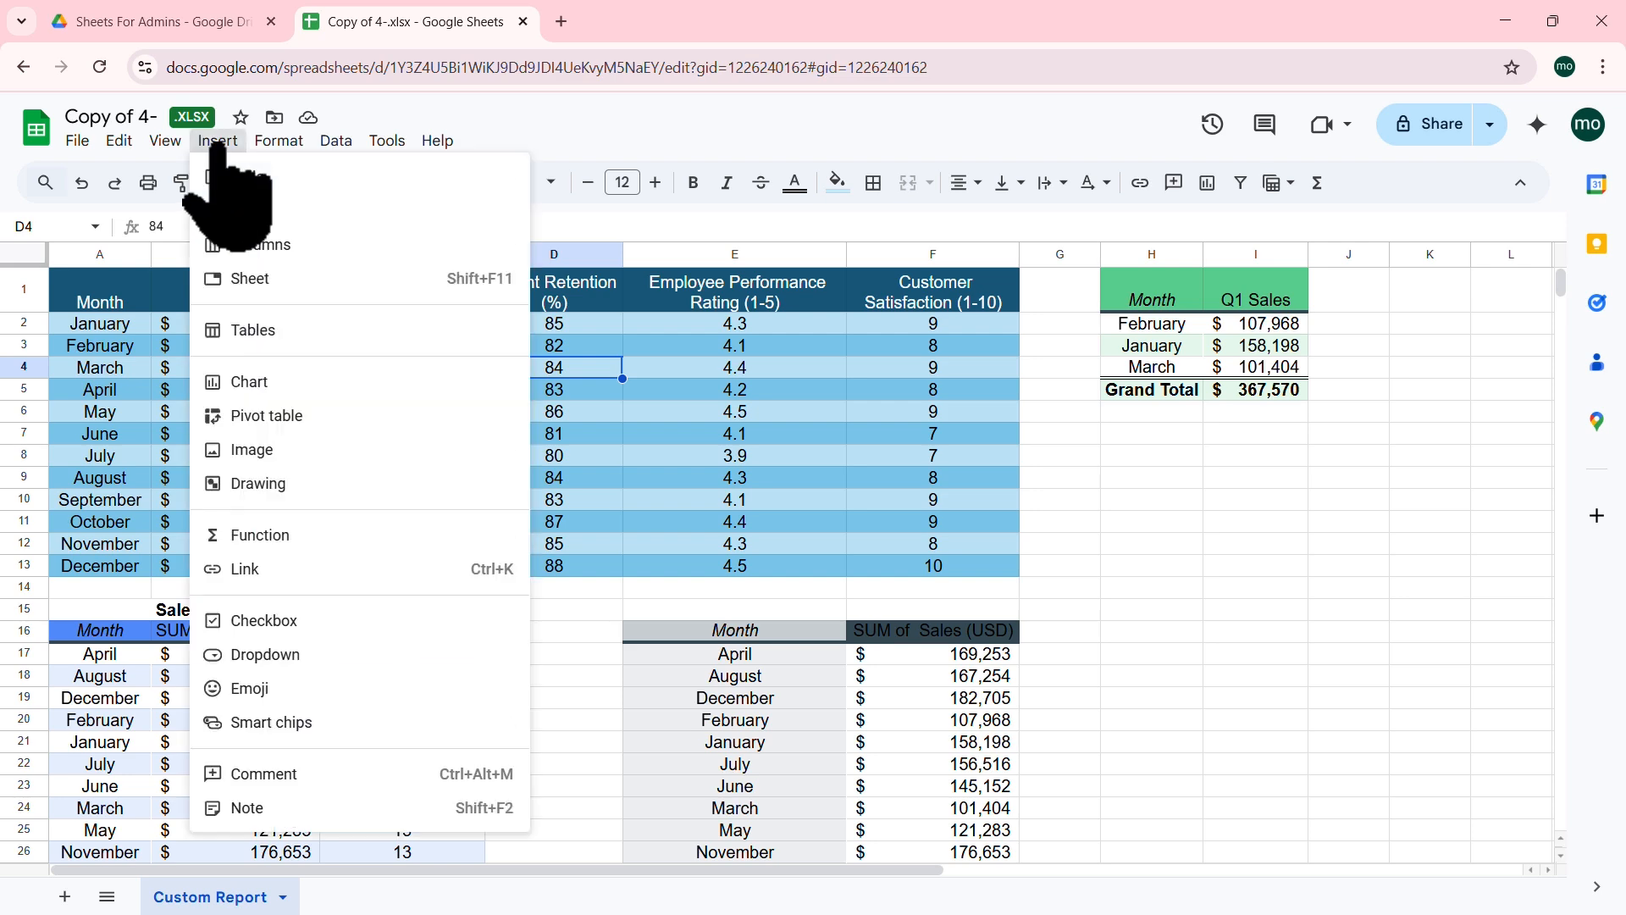
Step: Create an empty pivot table on the existing sheet at cell H7
click(320, 419)
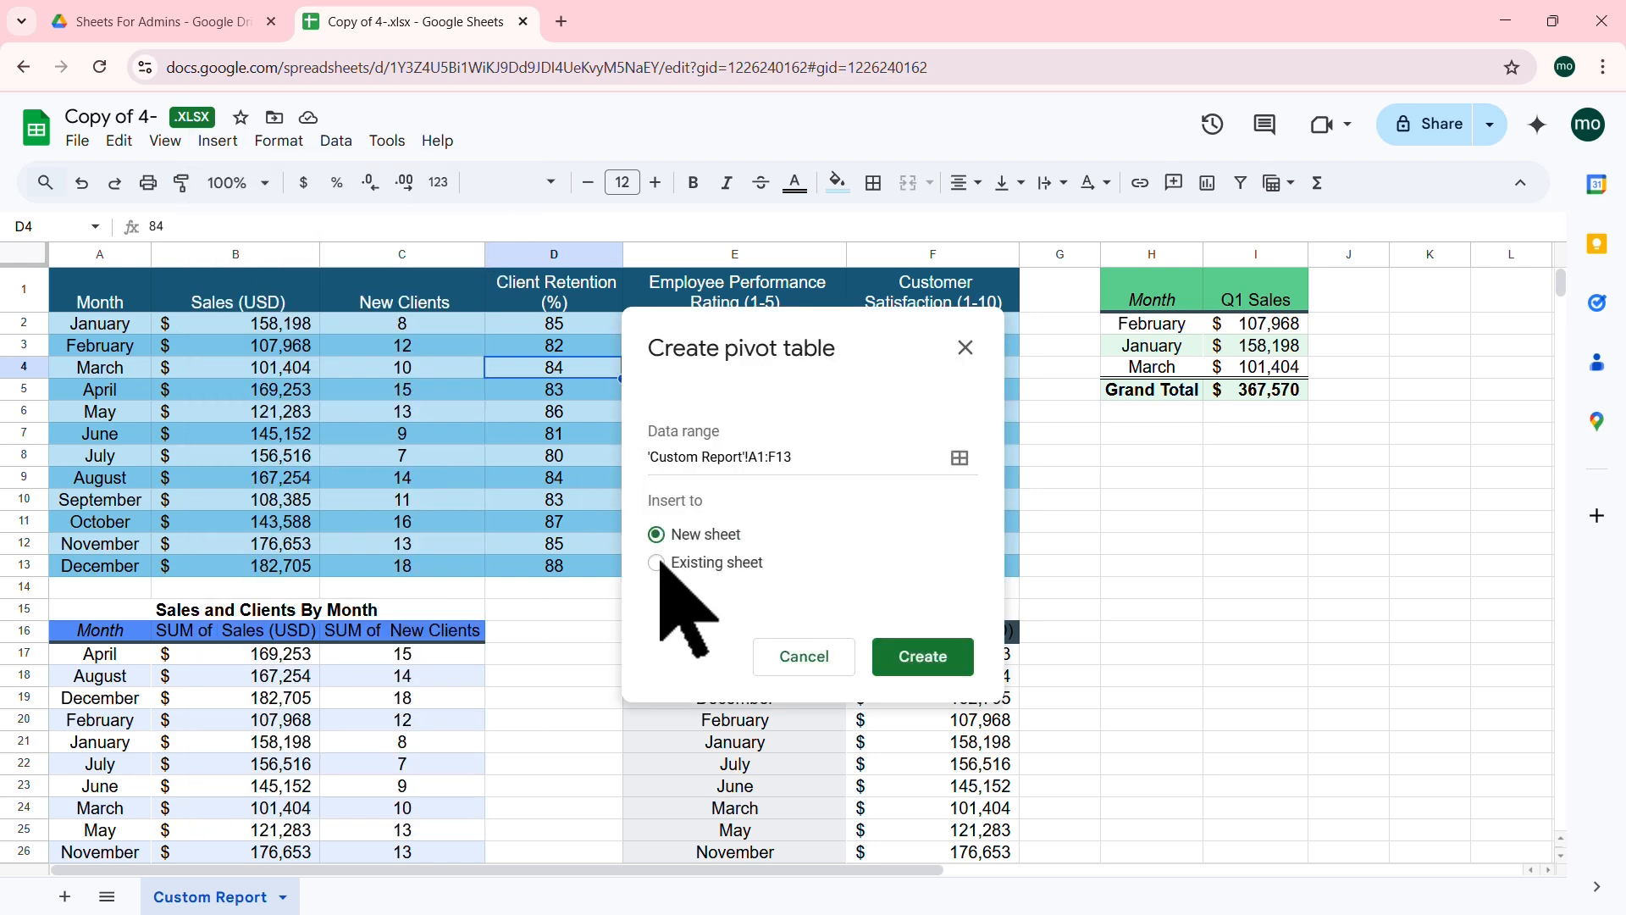
click(660, 562)
click(959, 605)
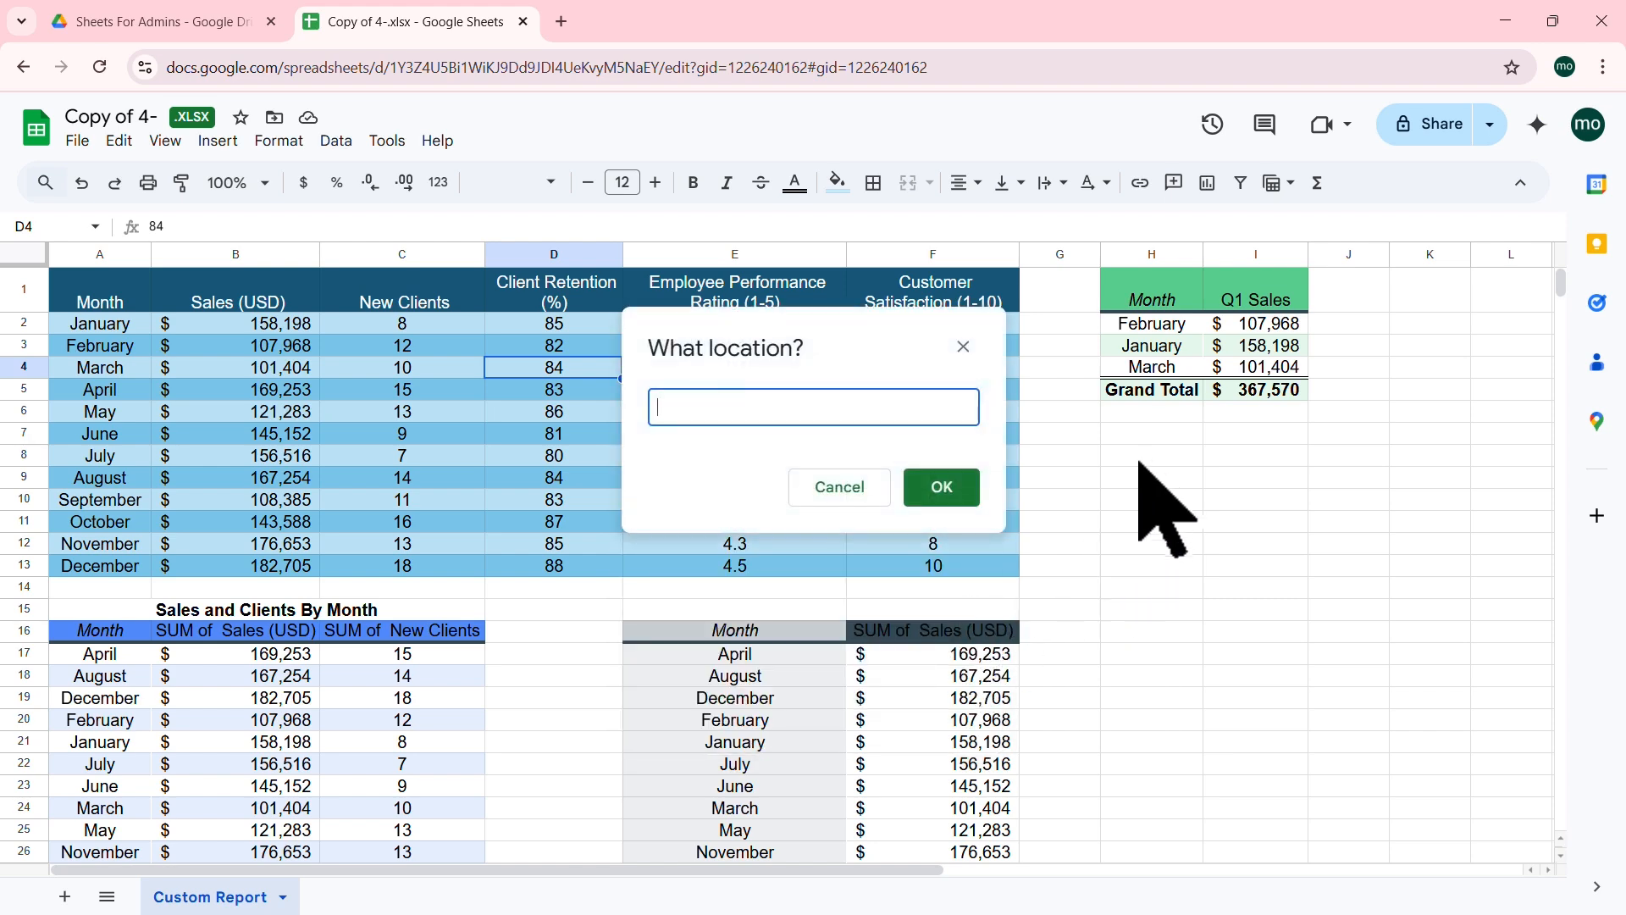
click(1124, 441)
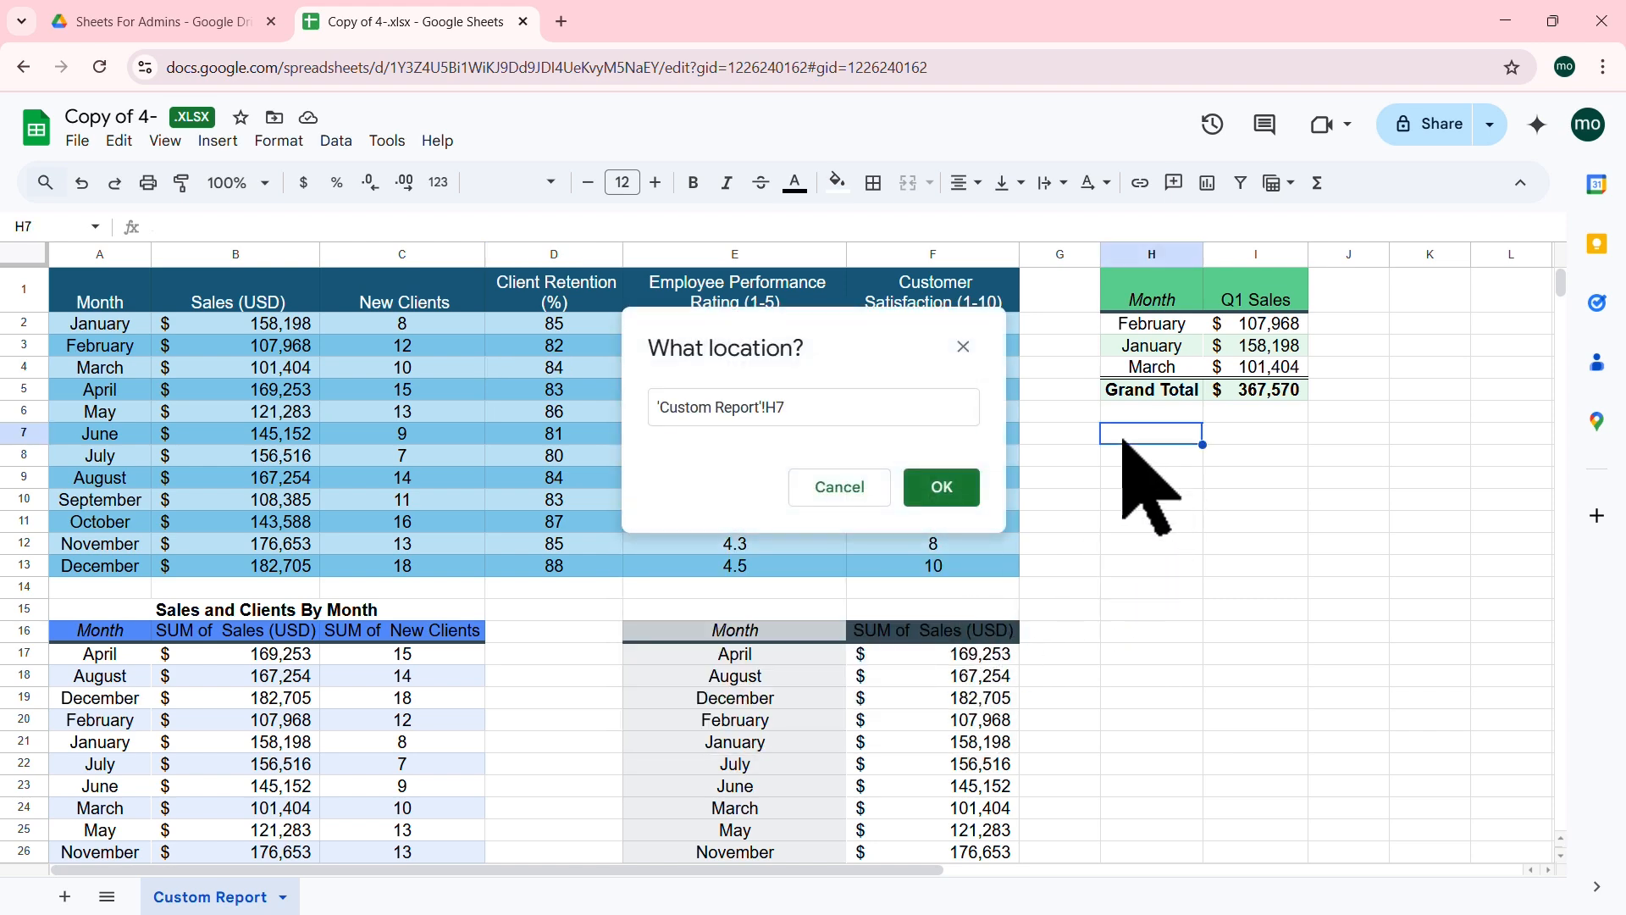
click(942, 487)
click(905, 678)
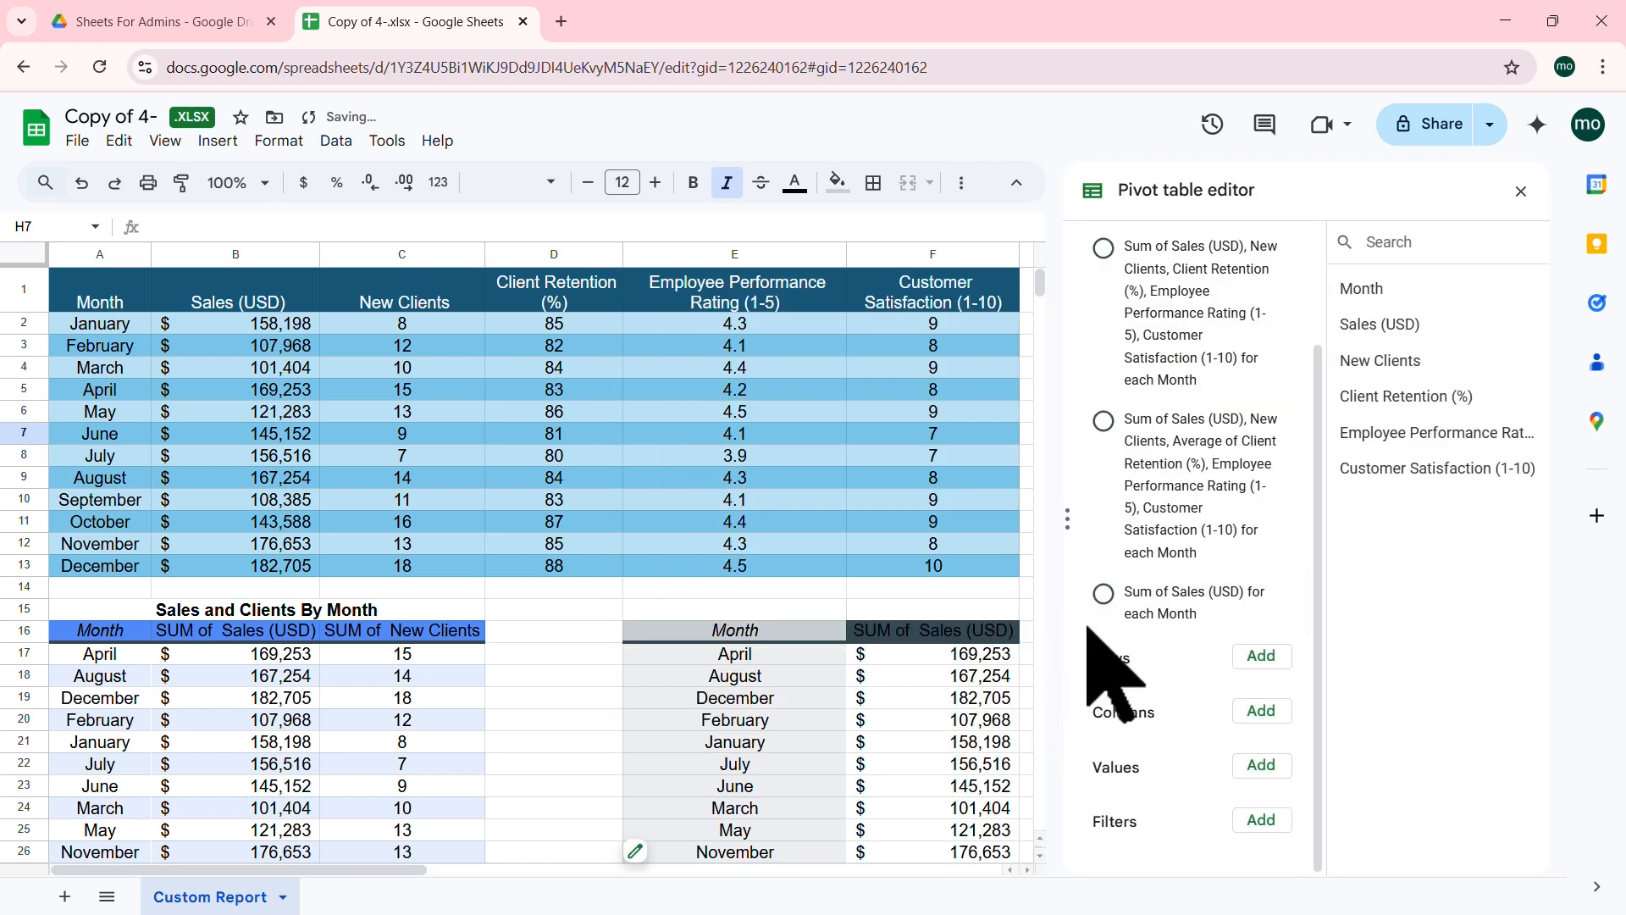
drag(394, 869, 621, 874)
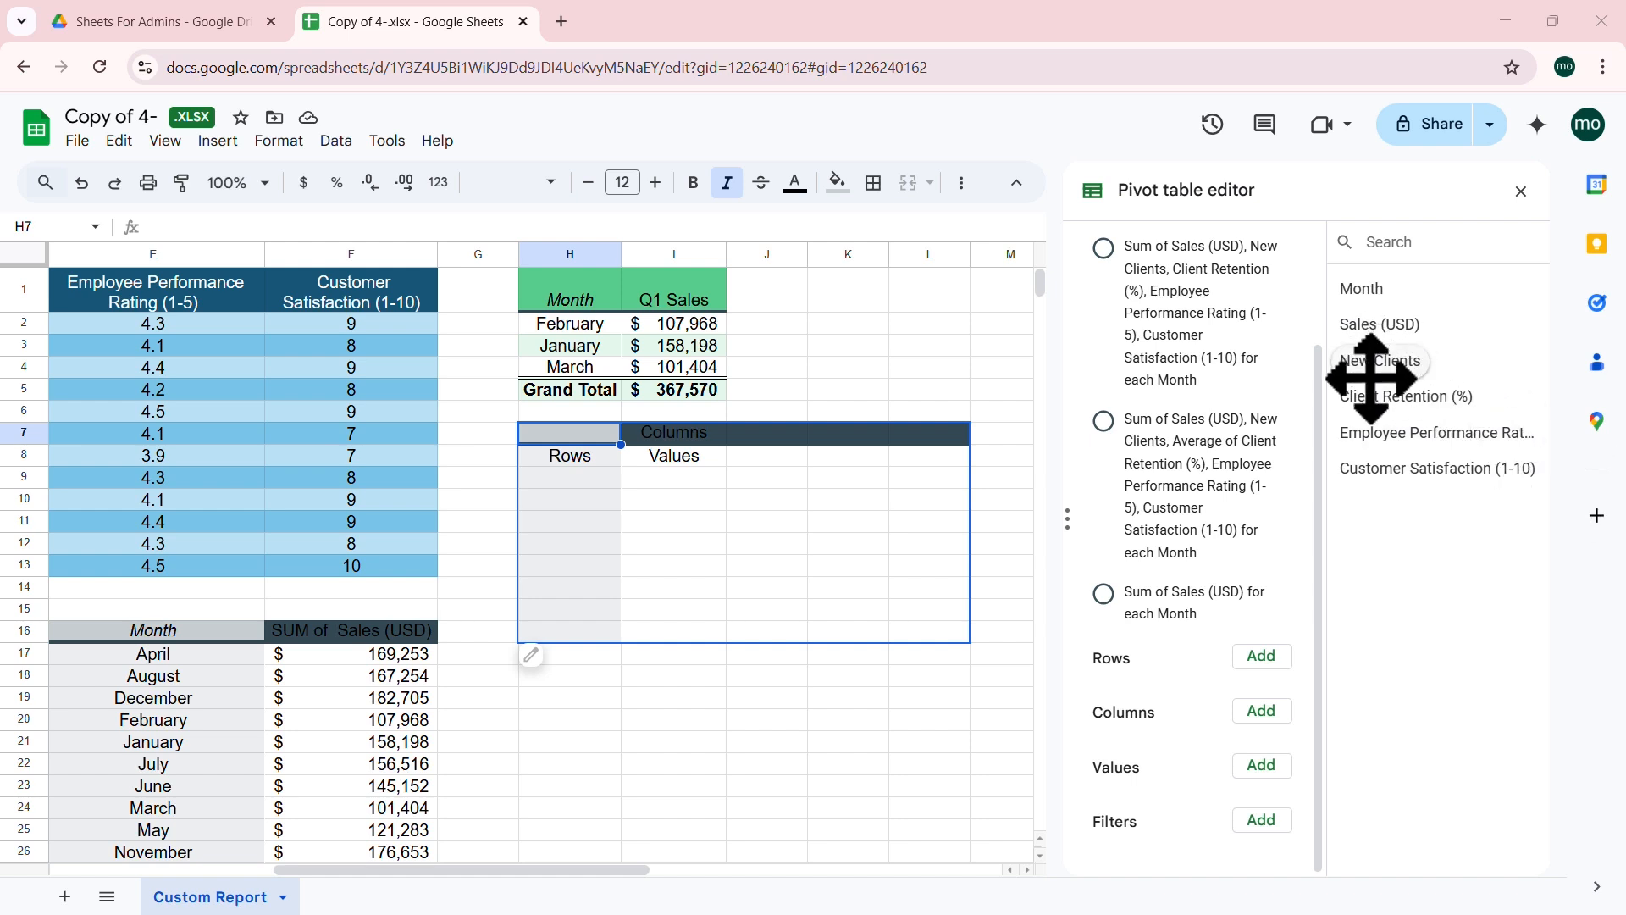
mouse_move(641, 868)
mouse_down()
mouse_move(407, 868)
mouse_move(646, 868)
mouse_up()
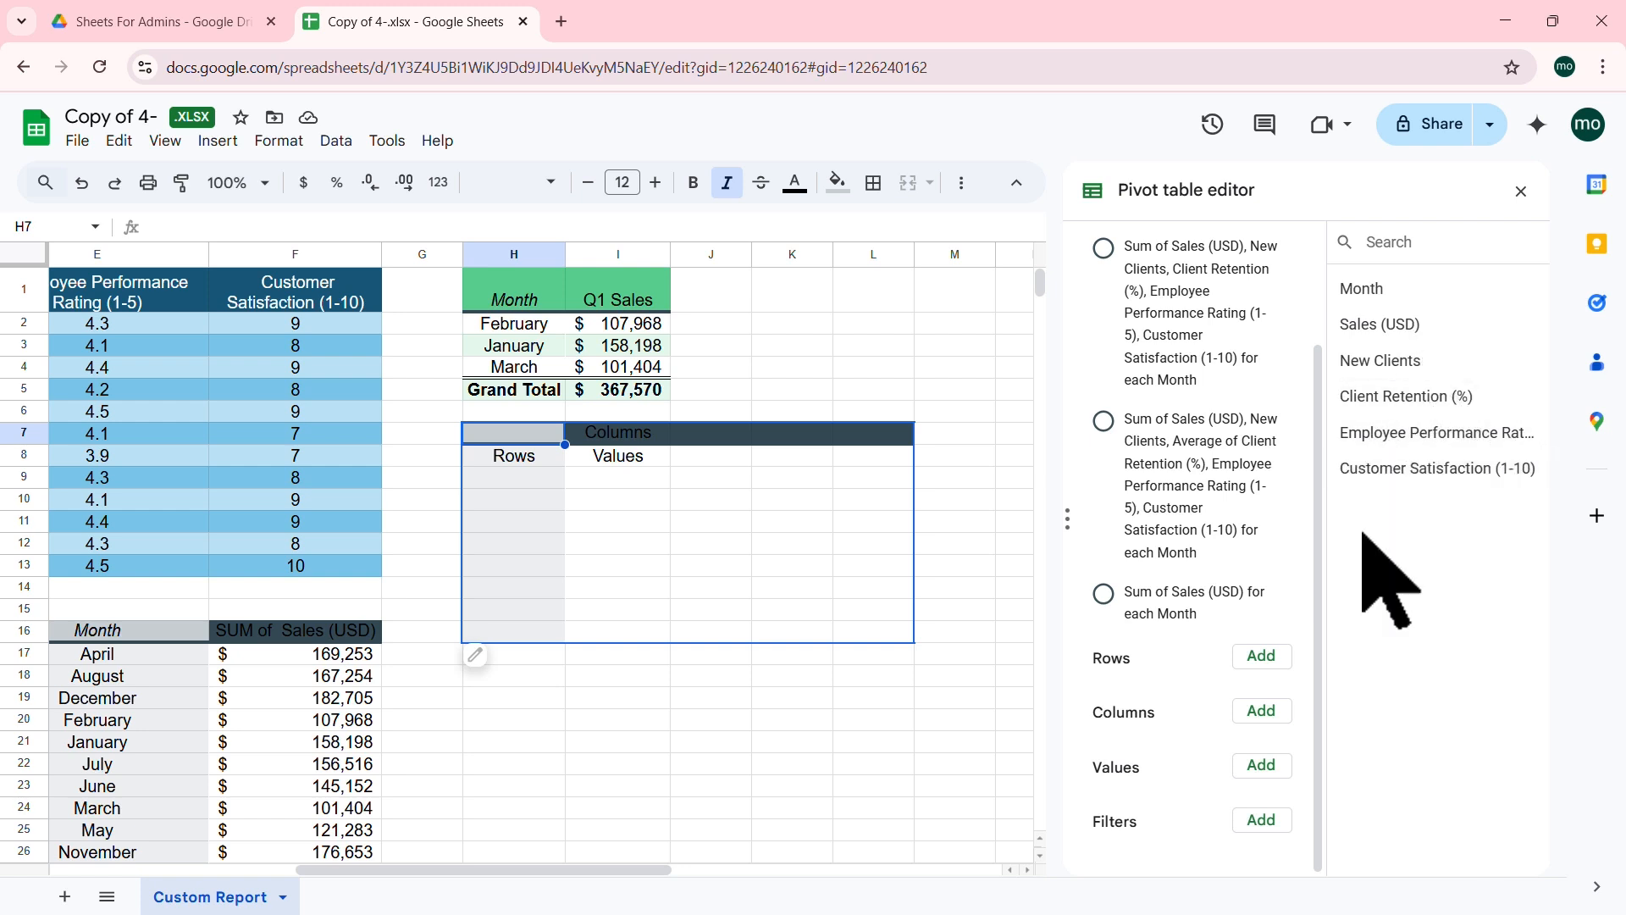
click(1261, 767)
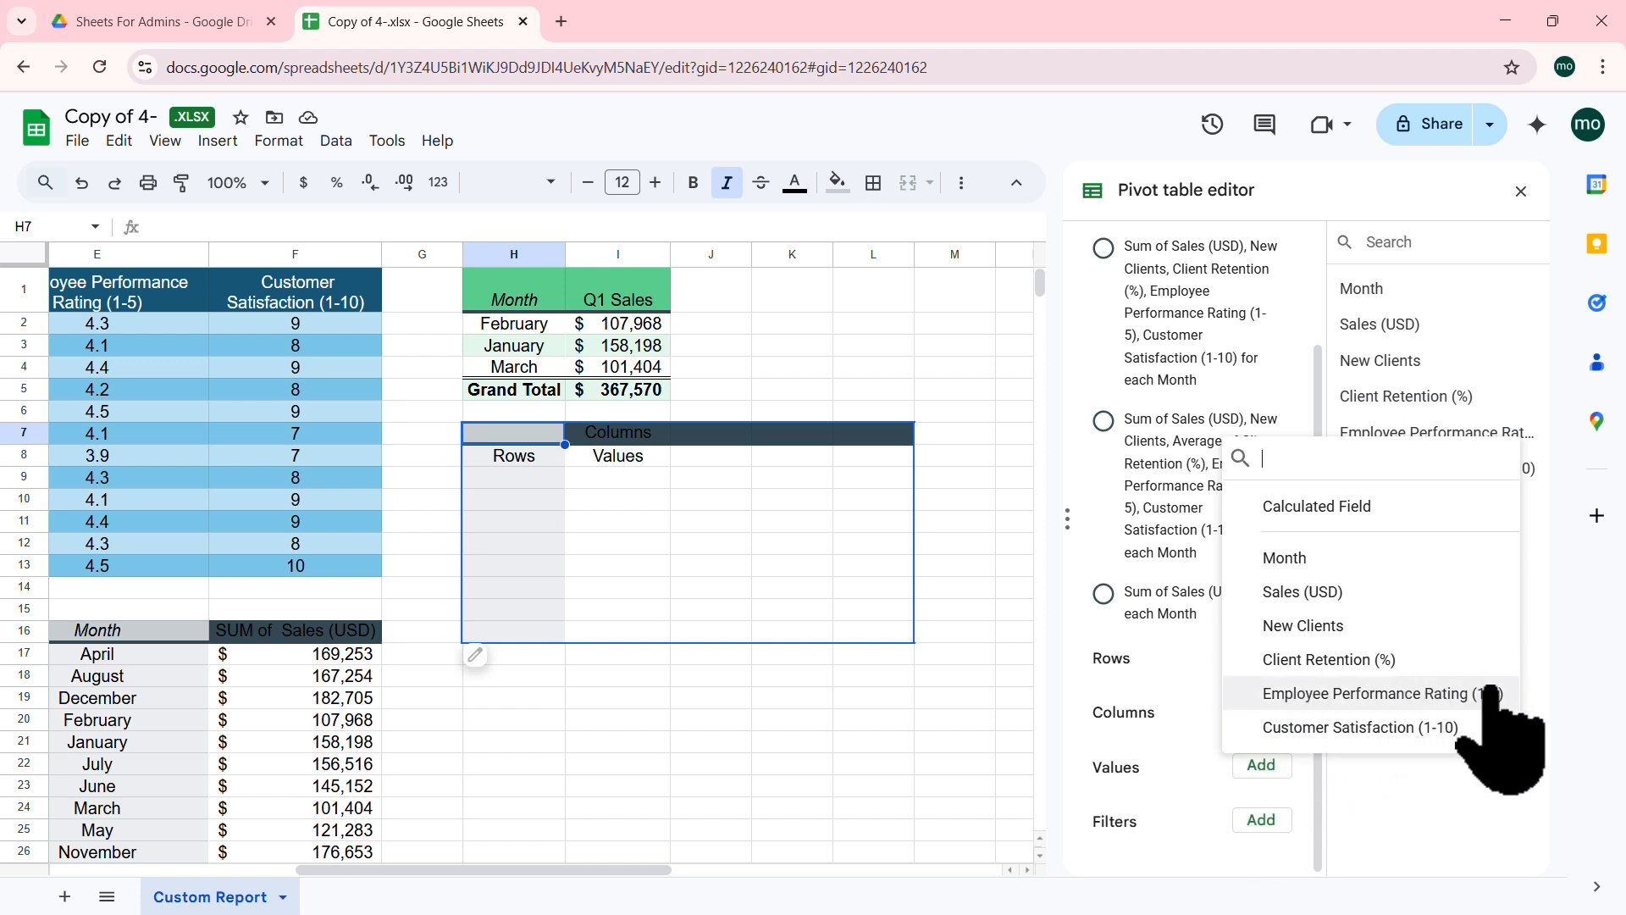
Step: Show the AVERAGE of Employee Performance Rating (1-5) in H8 with fewer decimal places
click(1376, 693)
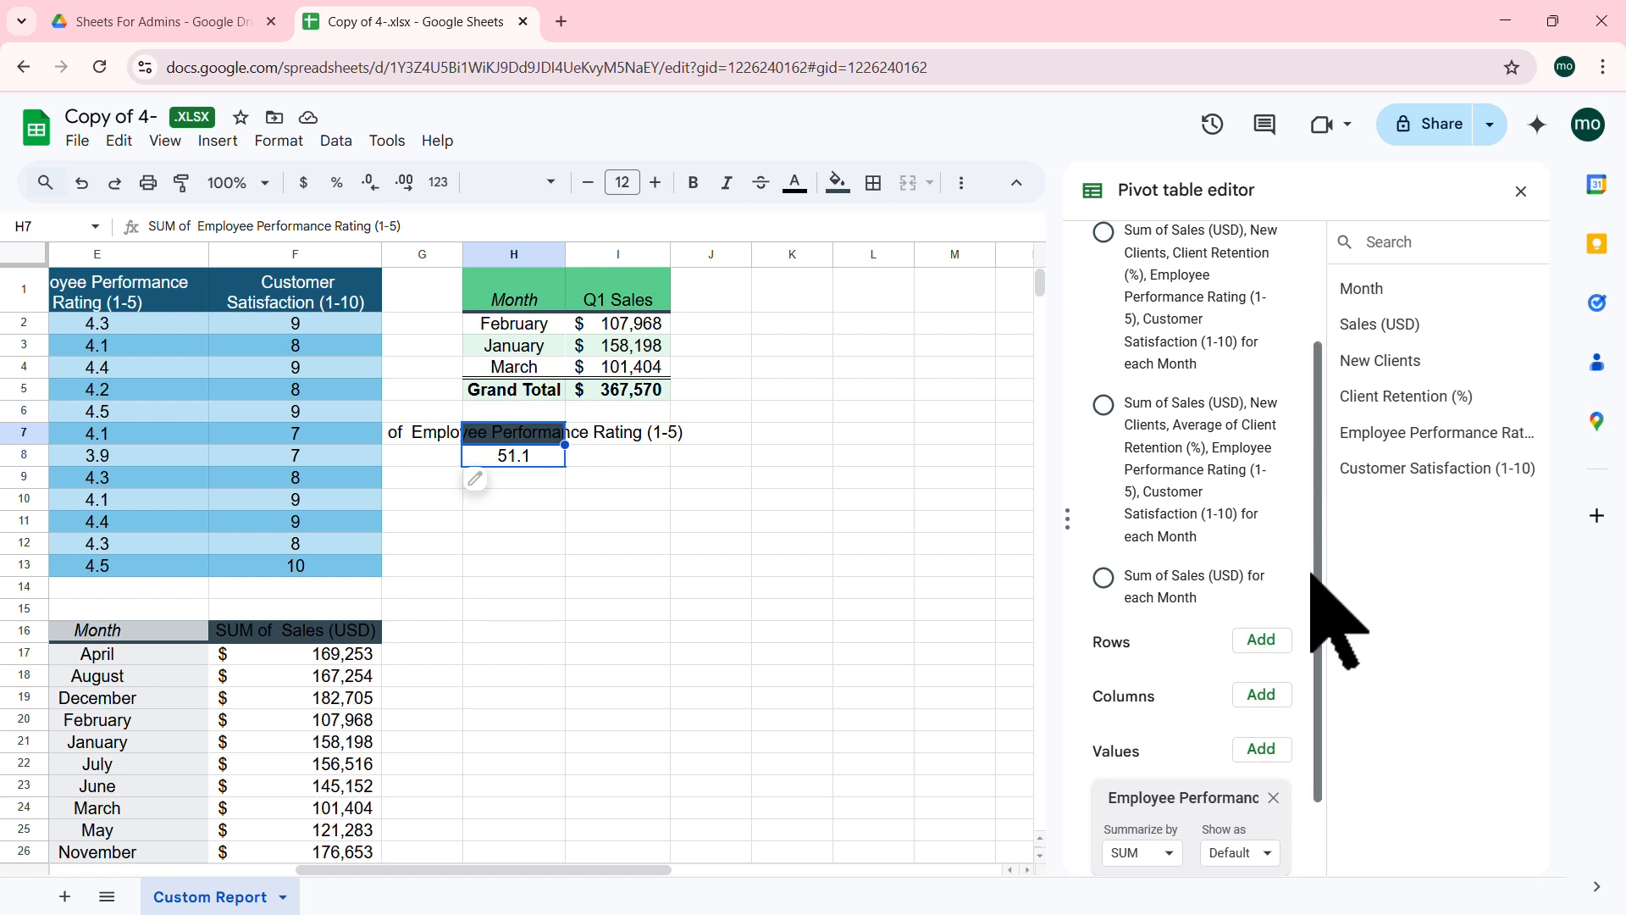
scroll(1287, 659, down, 2)
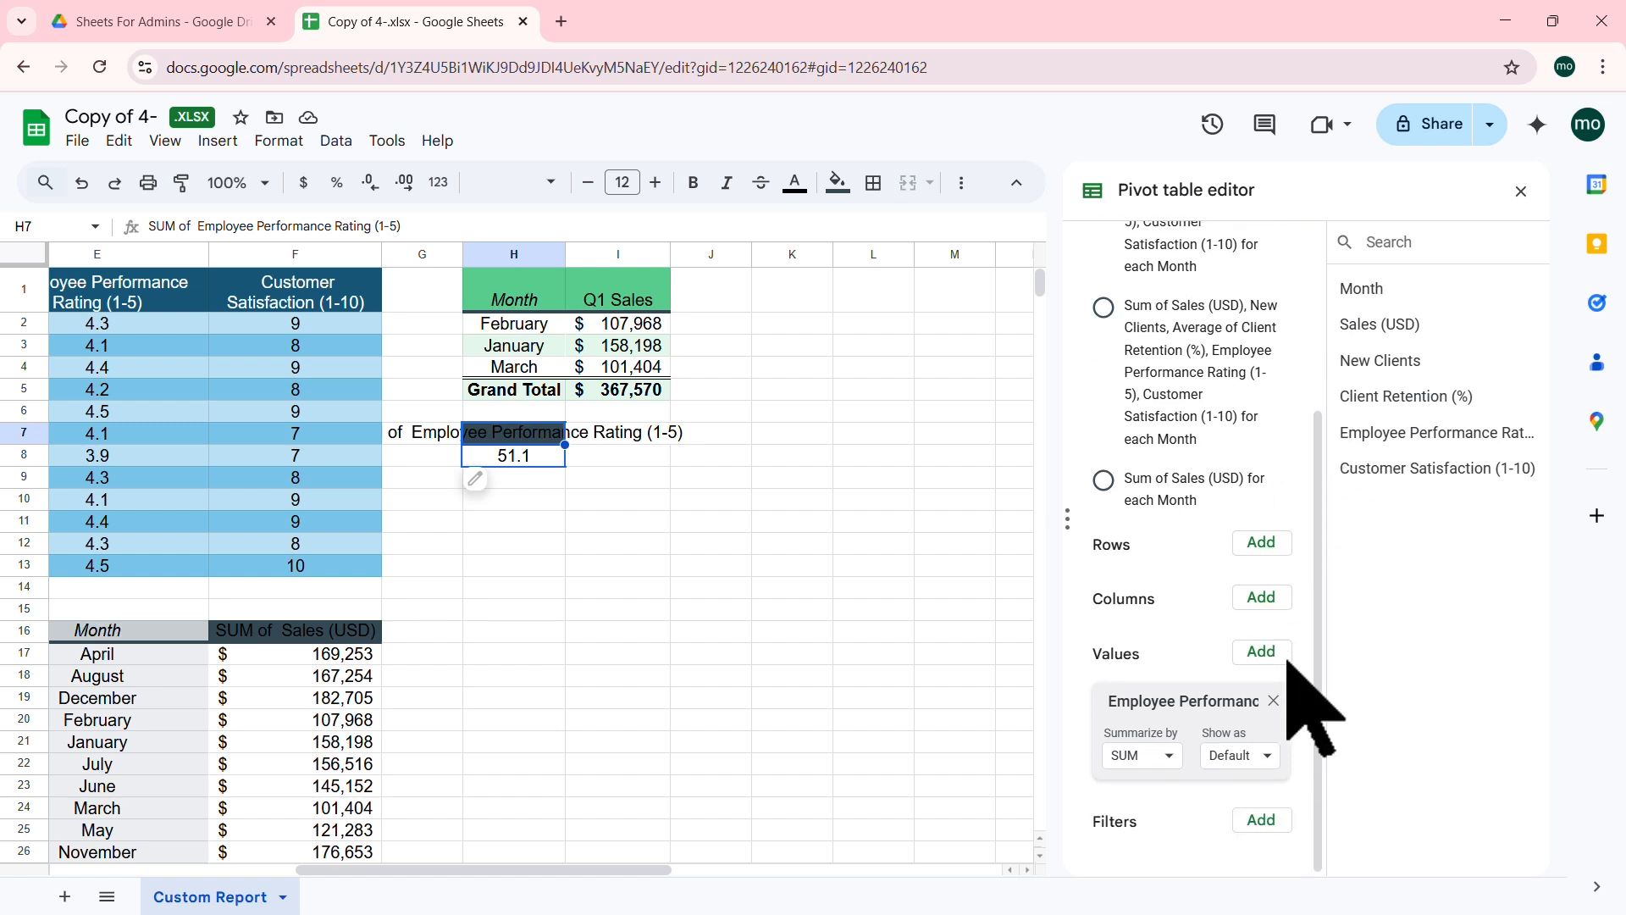
click(1171, 752)
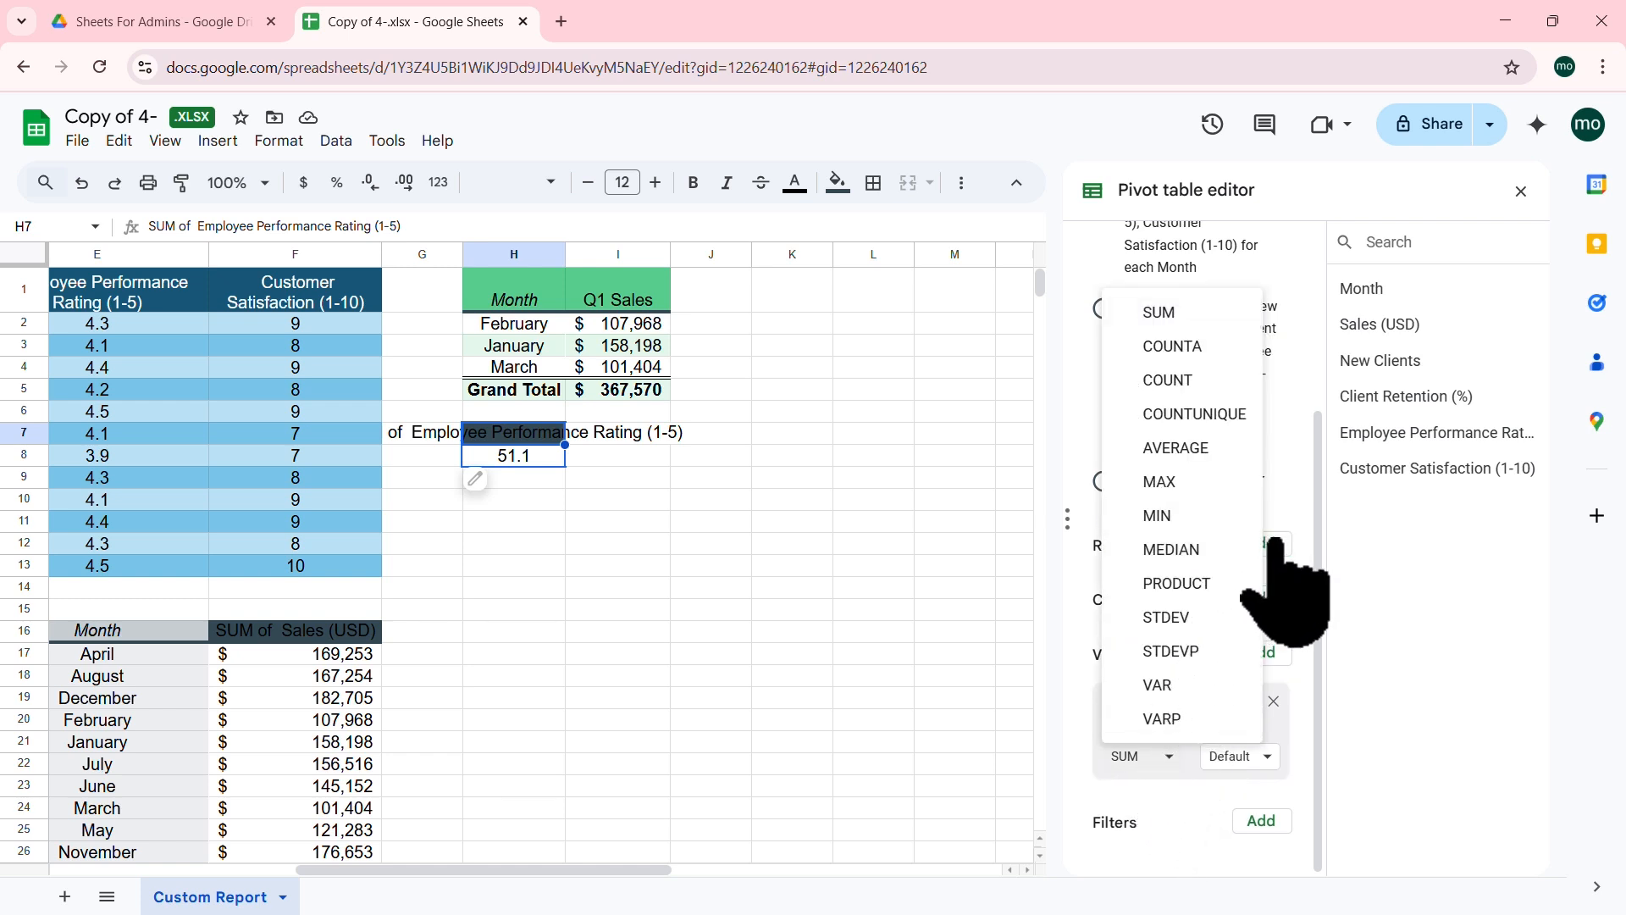
click(1179, 448)
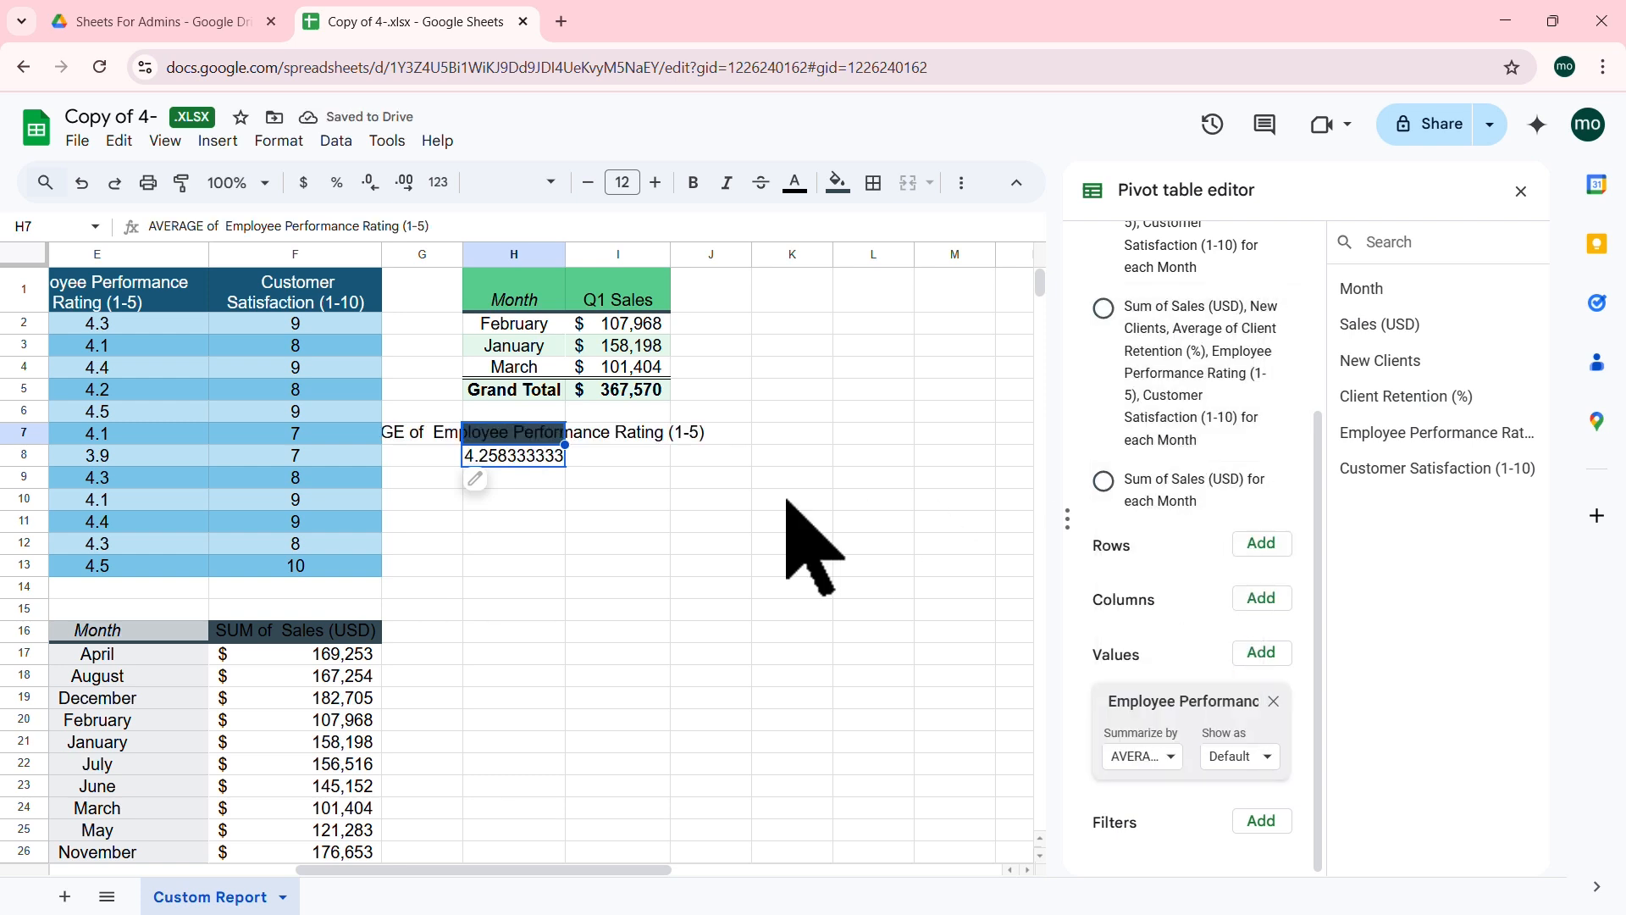
click(512, 457)
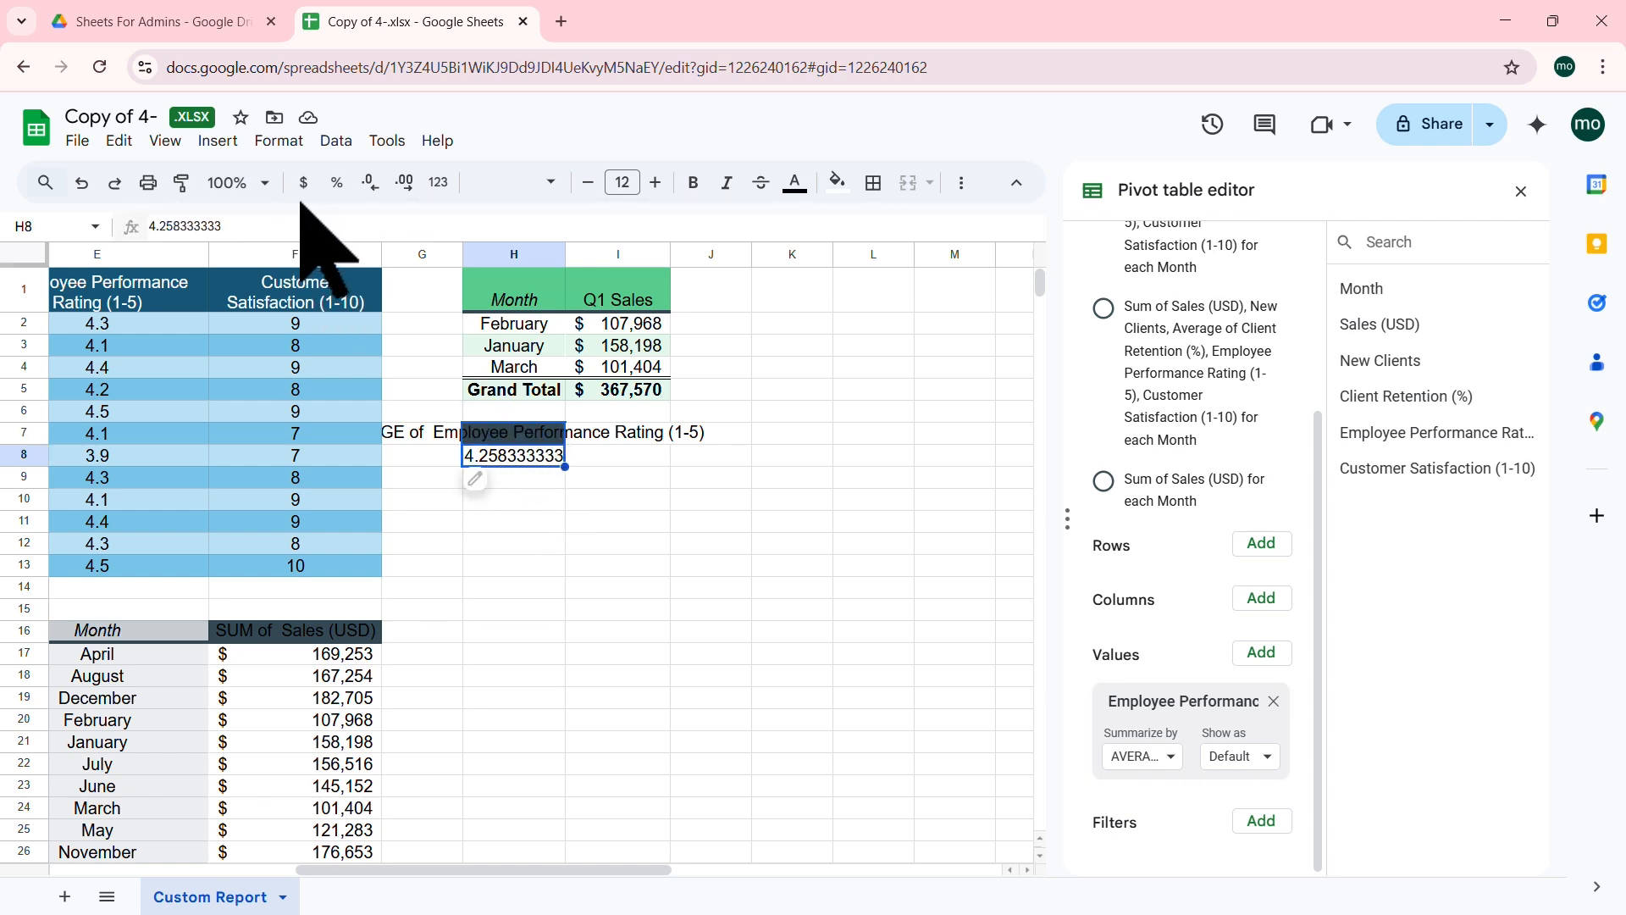
click(368, 183)
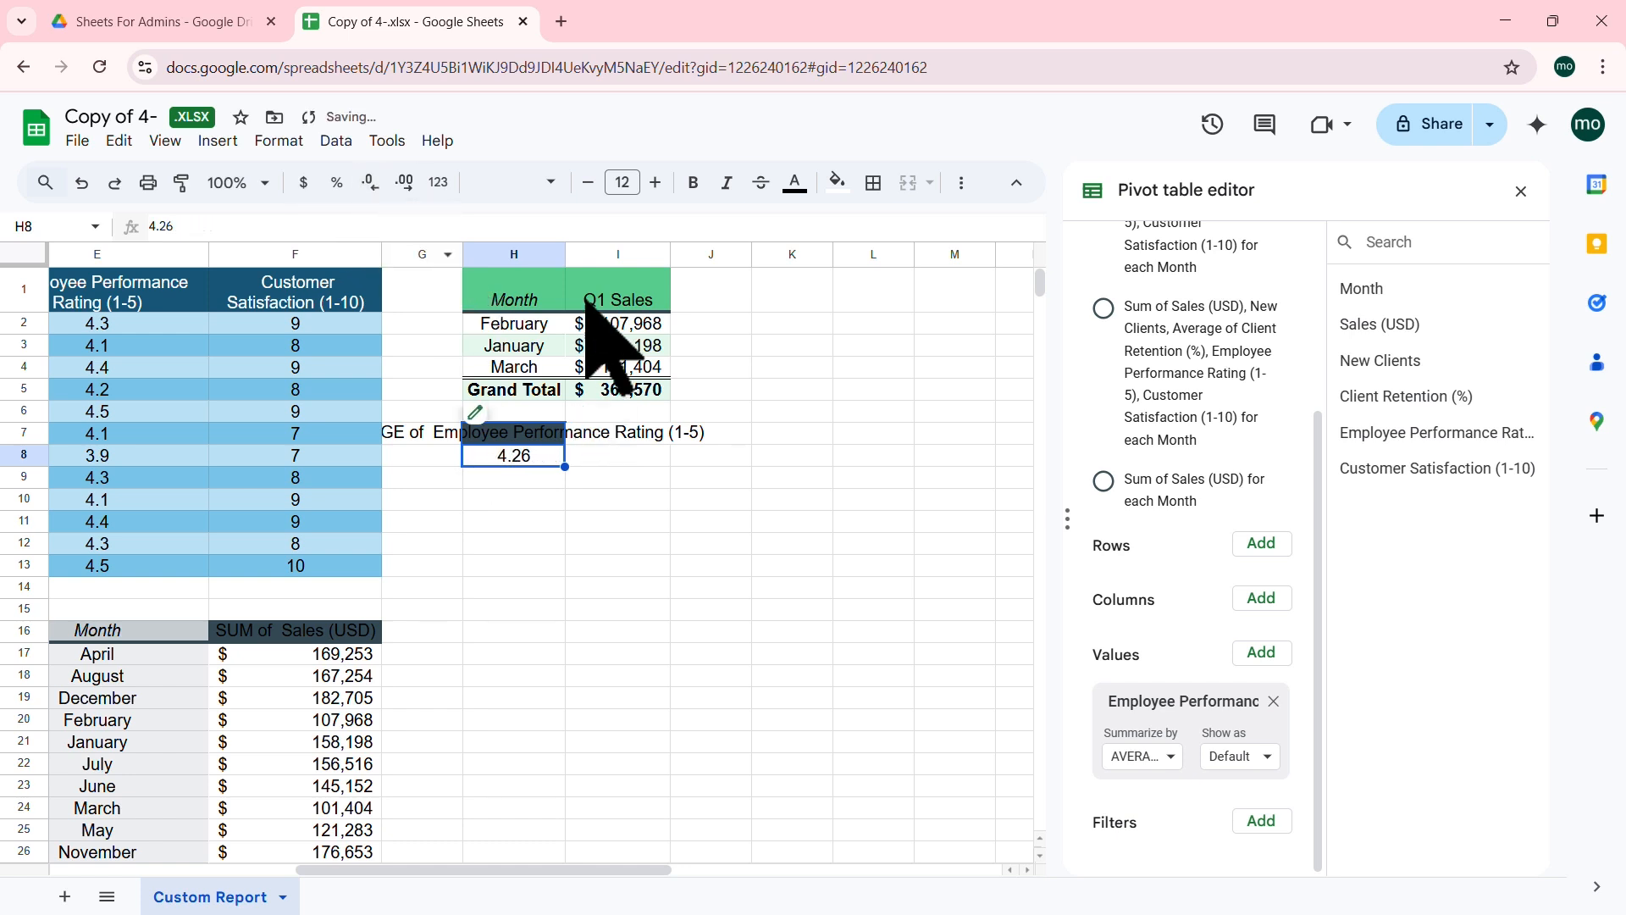
Step: Widen column H, rename the H7 pivot header to 'Average Employee Rating', and select H7:H8
double_click(563, 255)
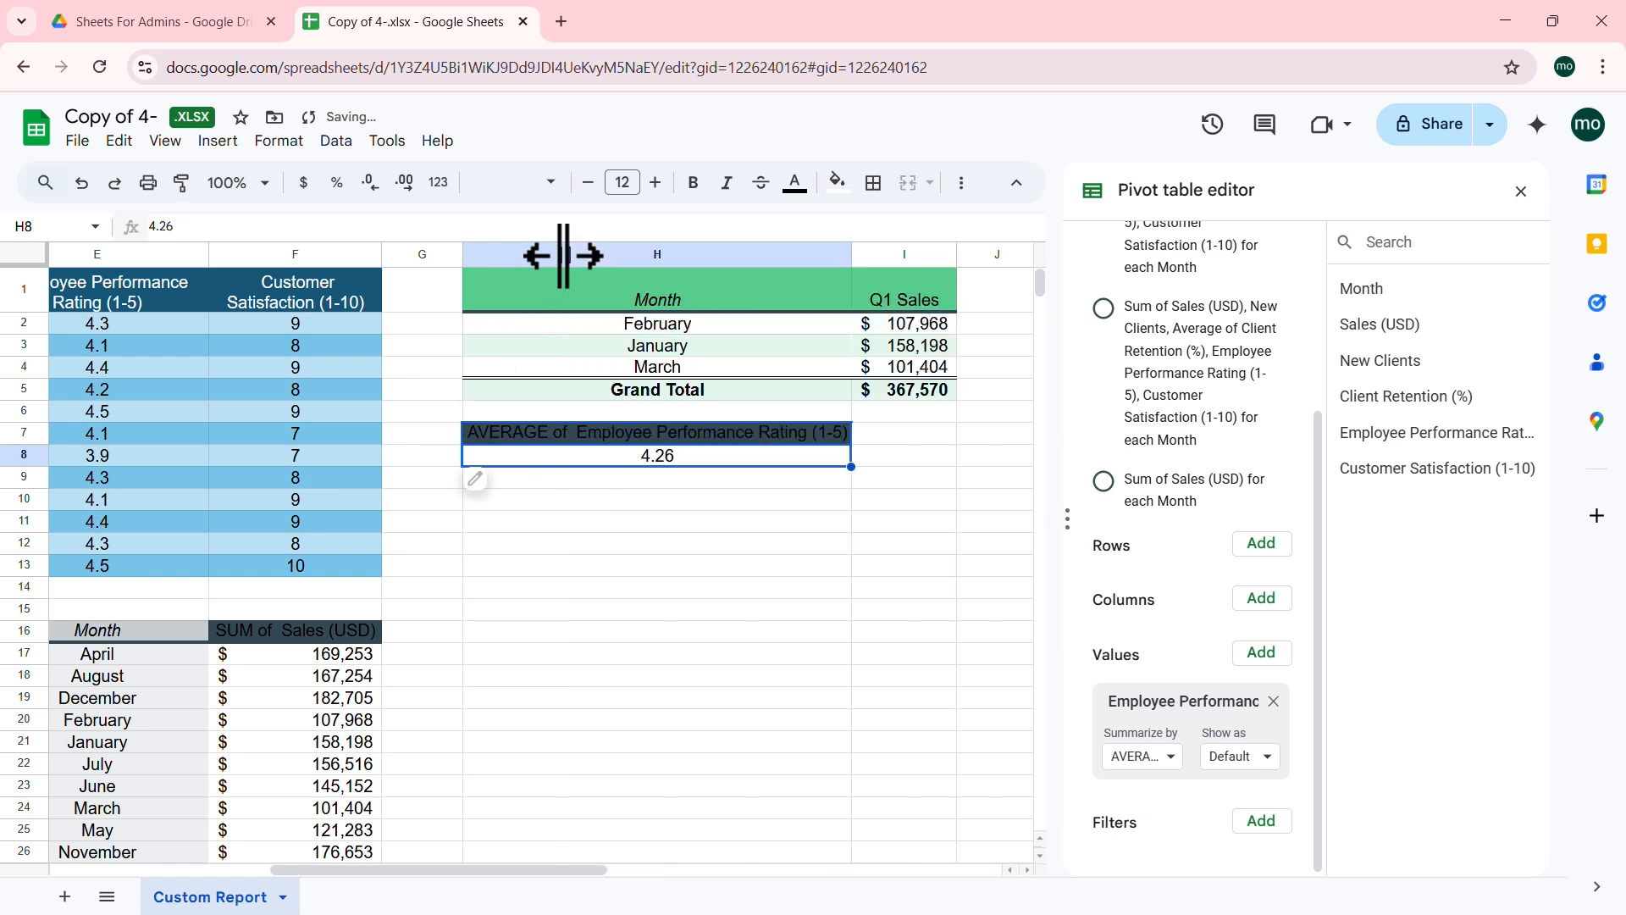
click(663, 436)
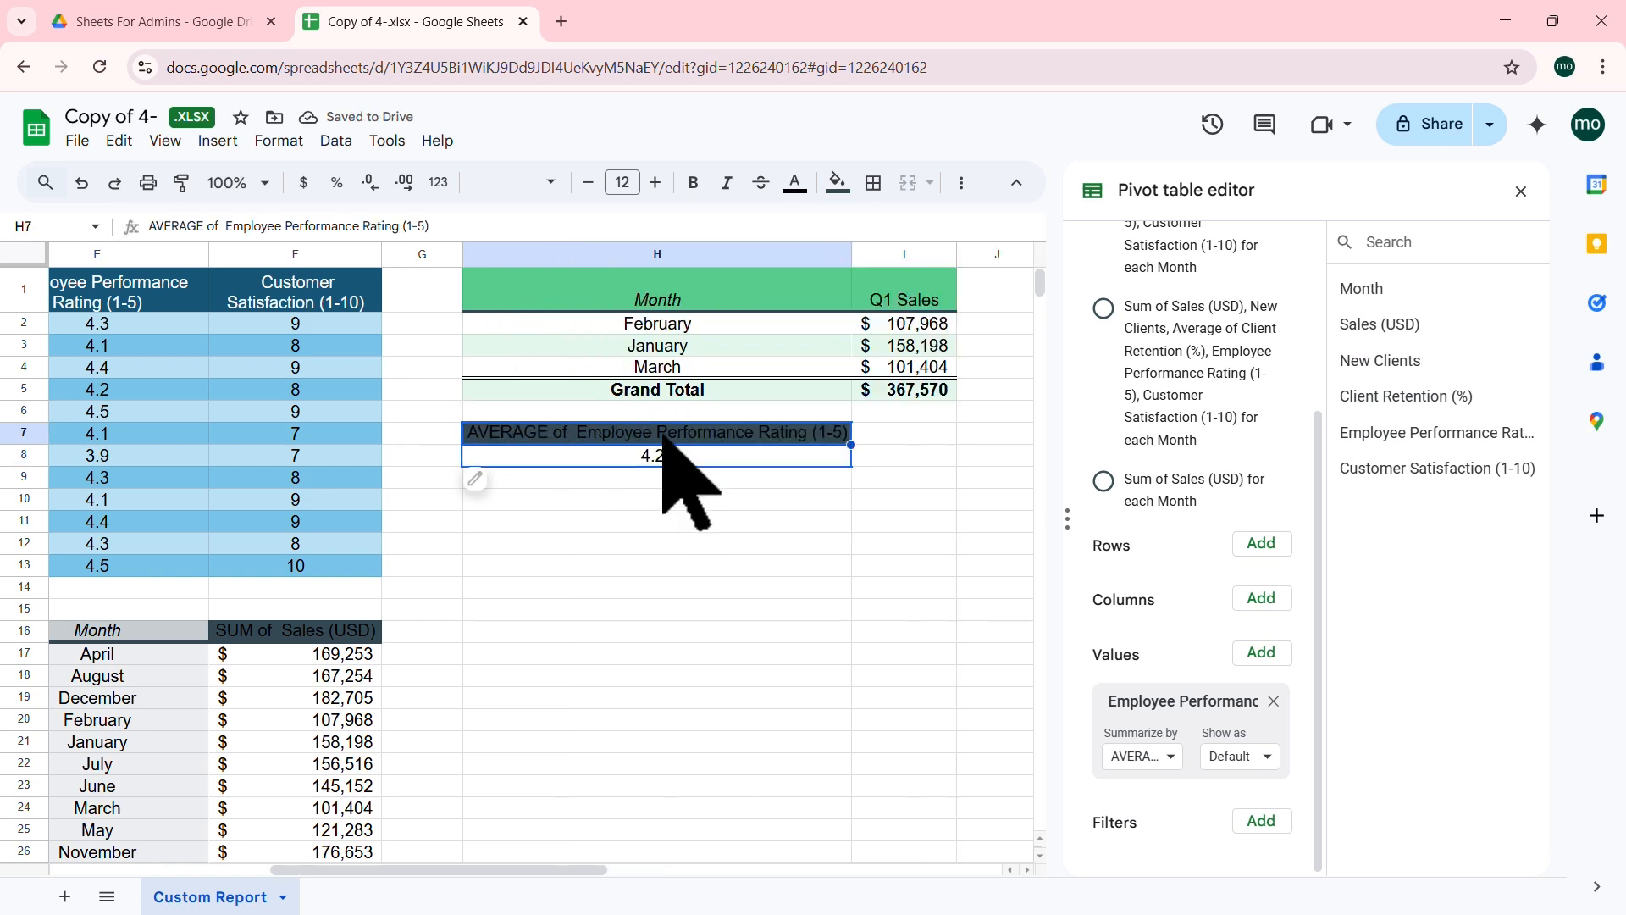
text(Average Employee Rating)
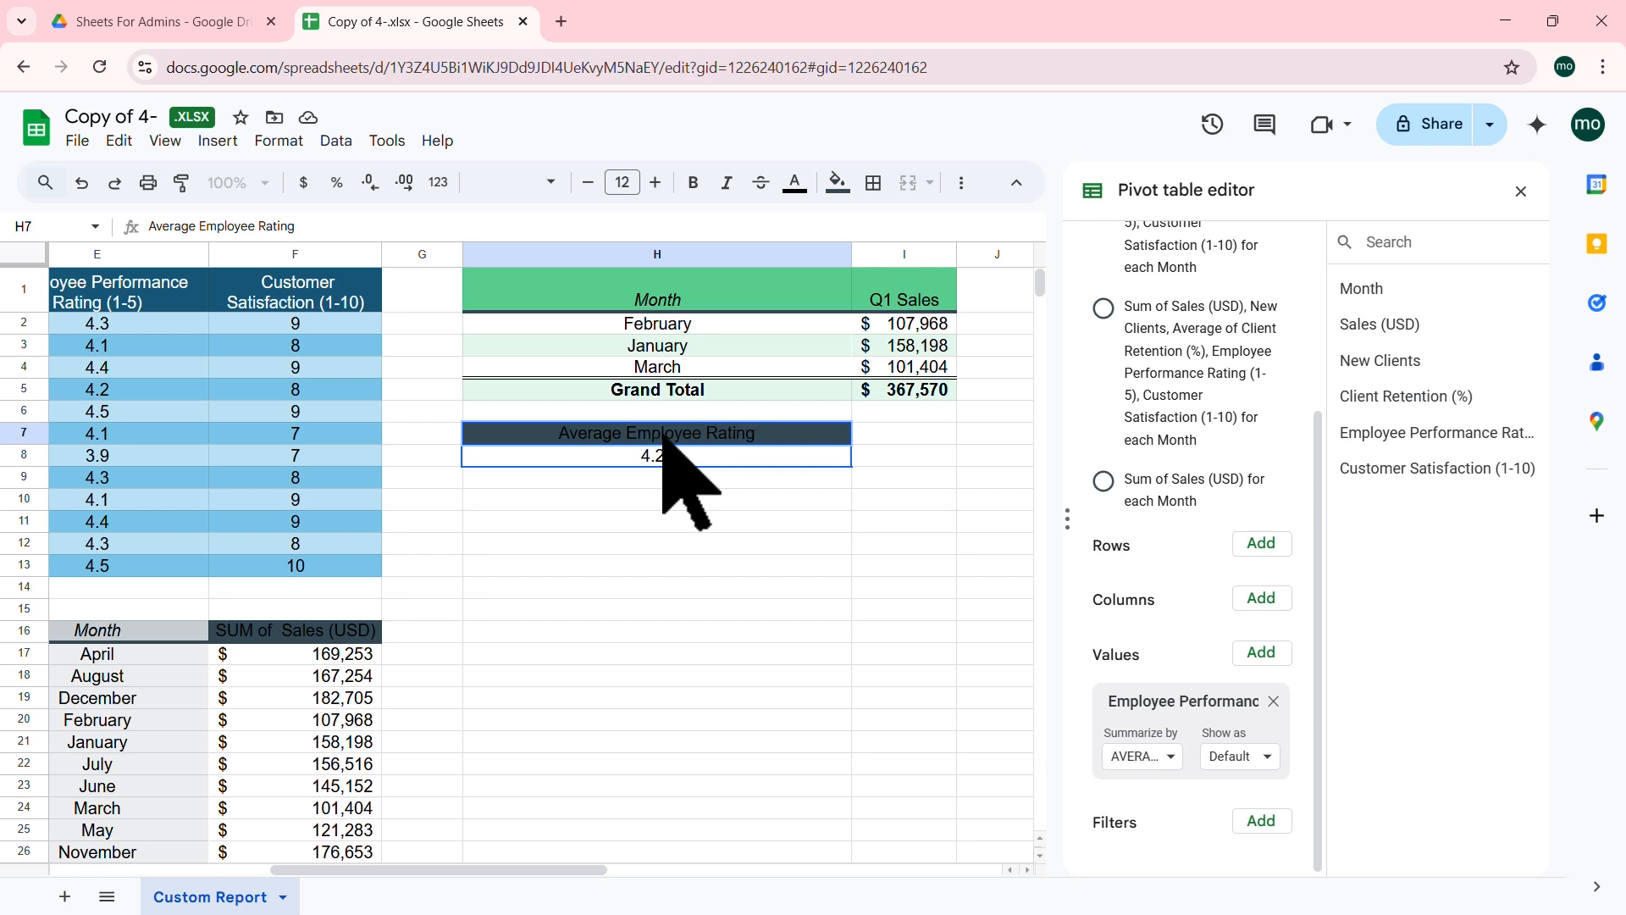
click(725, 495)
click(714, 434)
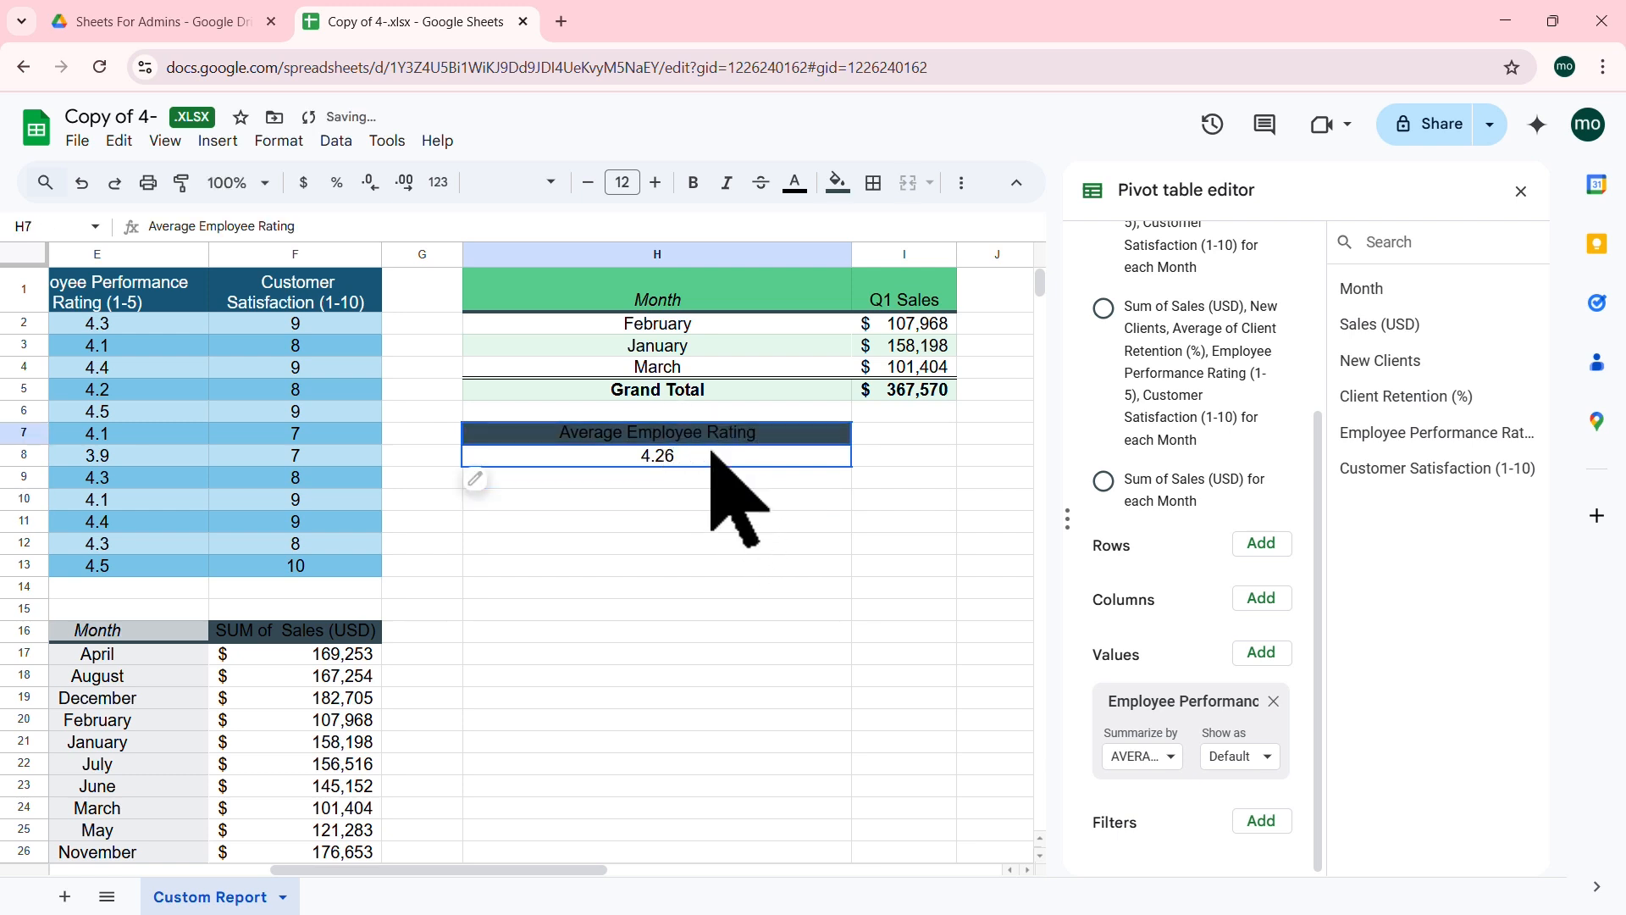
drag(712, 455, 711, 455)
click(279, 141)
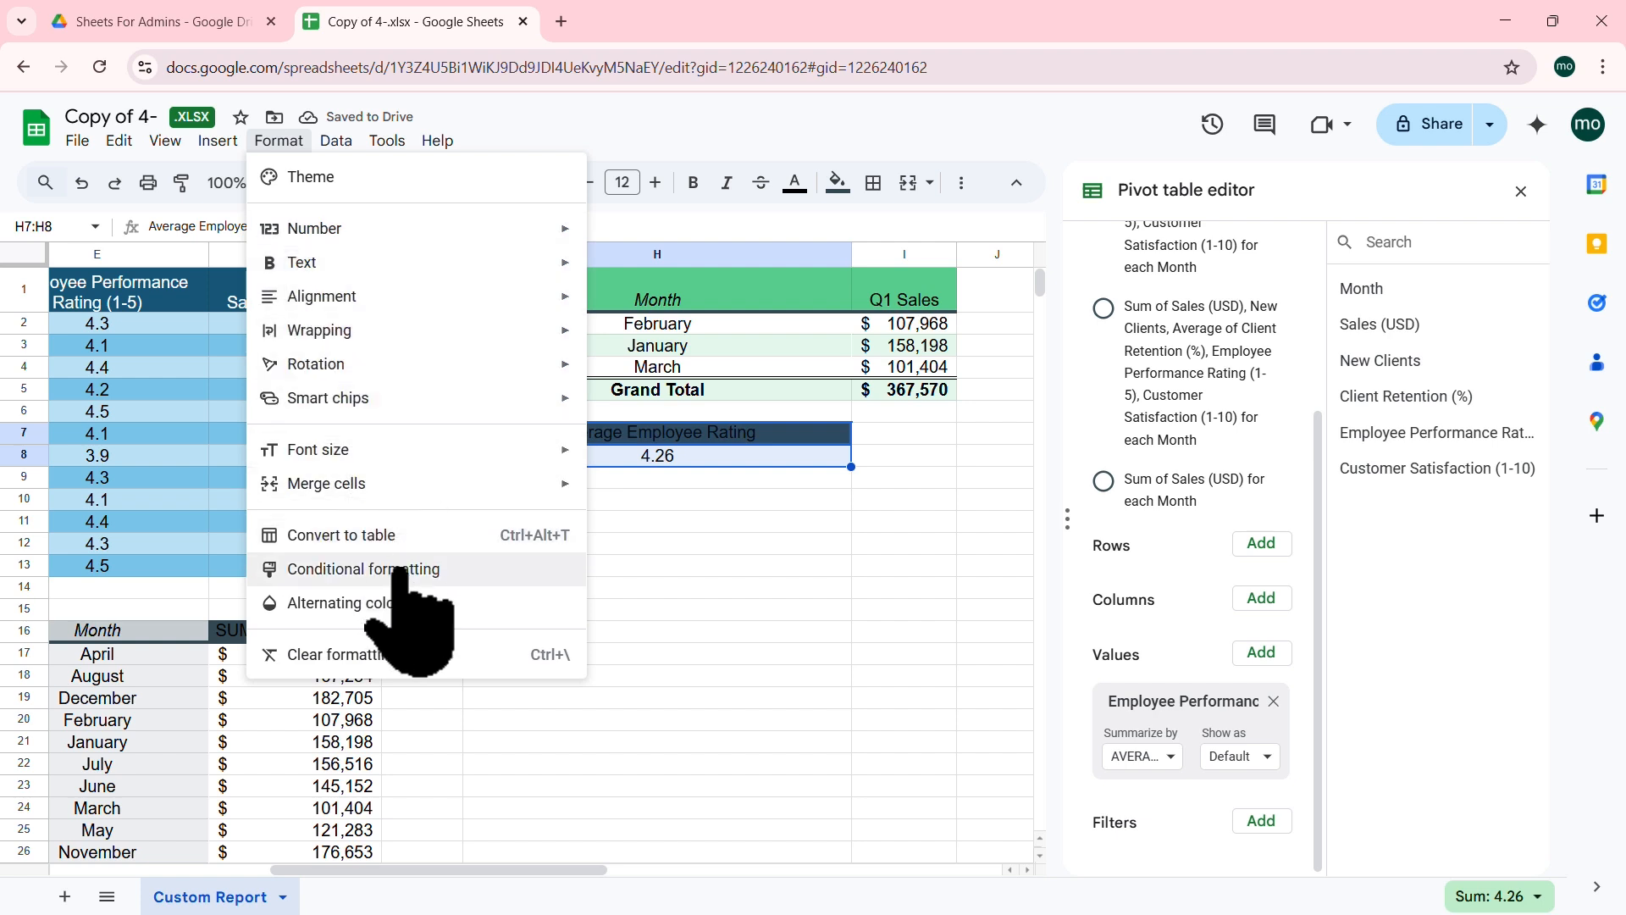
Step: Apply the orange default alternating colour style to H7:H8
click(390, 603)
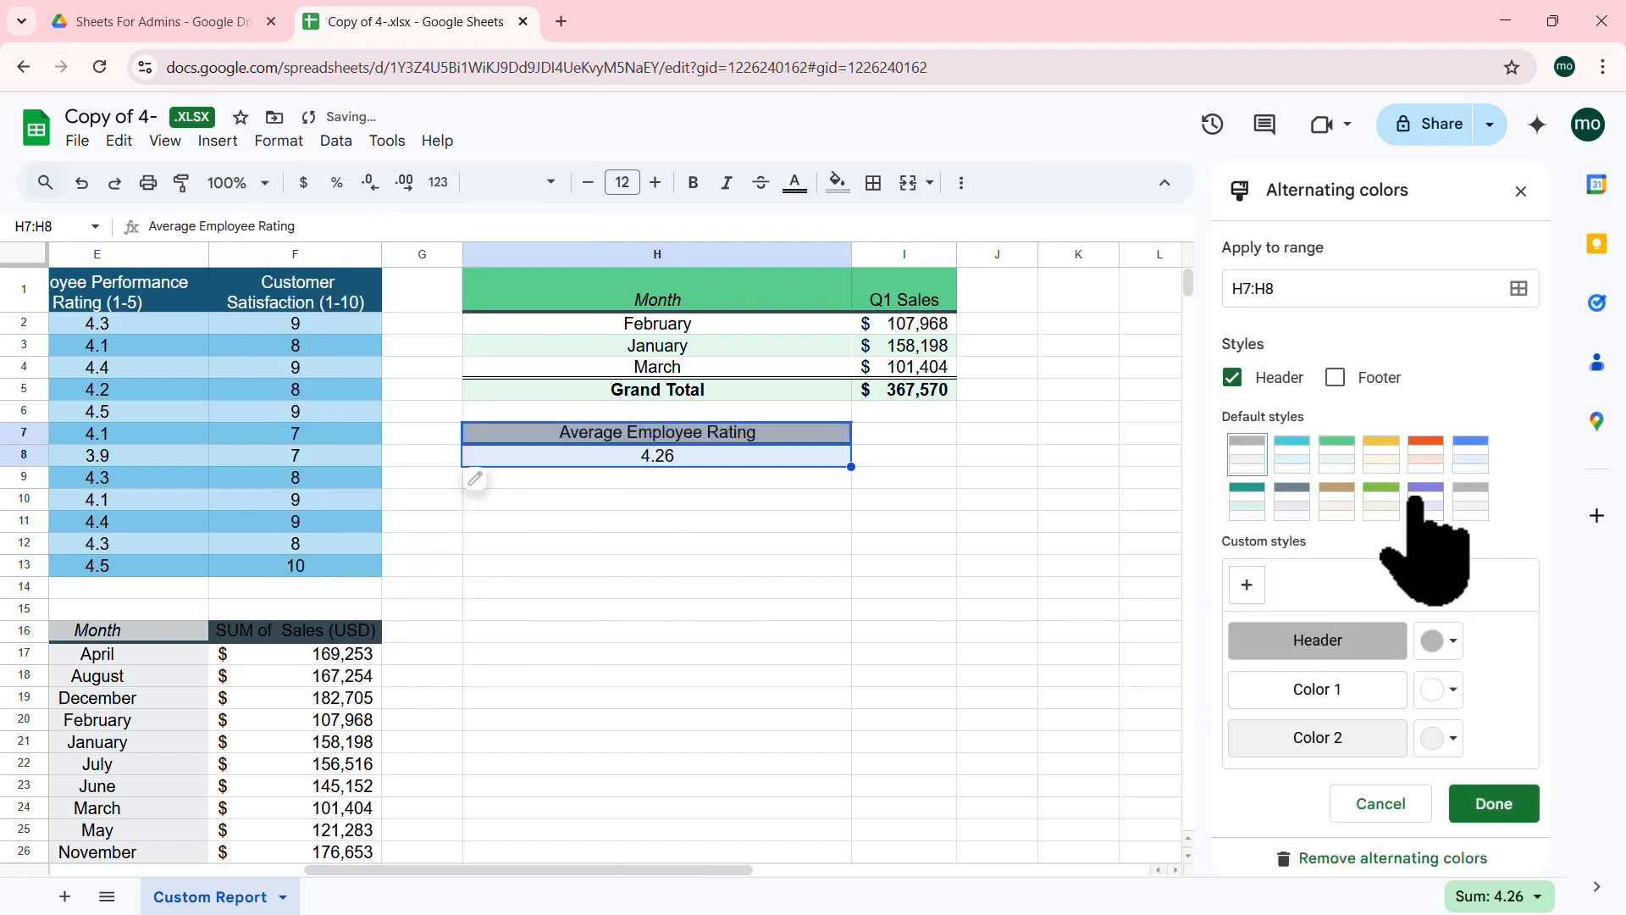
click(1426, 454)
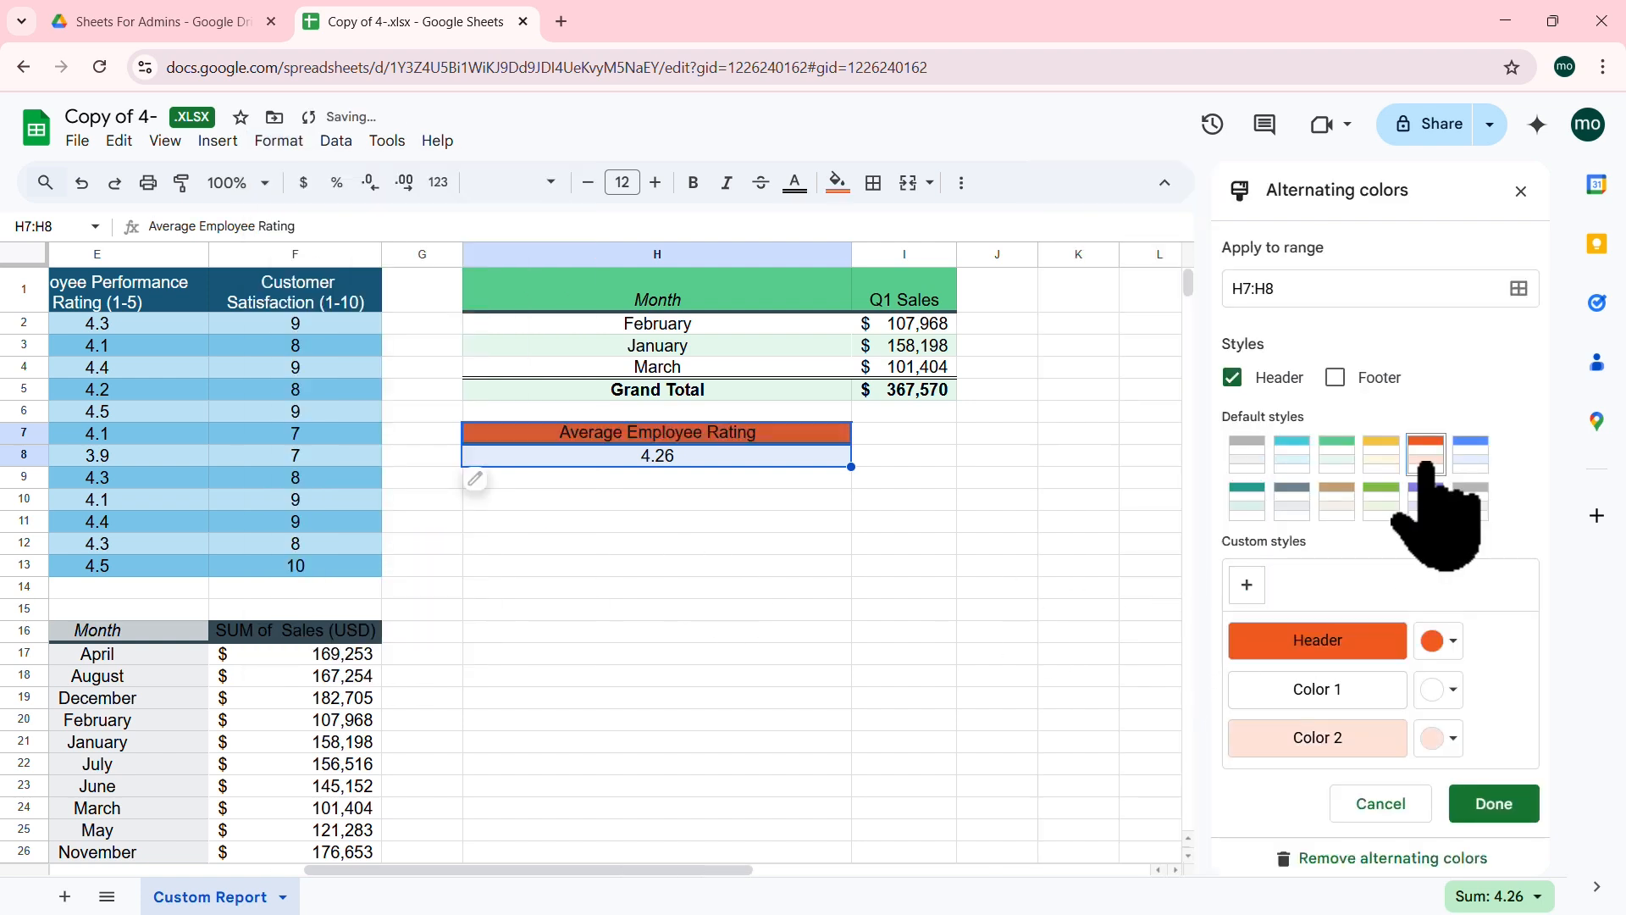
click(1505, 801)
Step: Check that the pivot's Summarize by setting stays AVERAGE, then select a source data cell
click(715, 502)
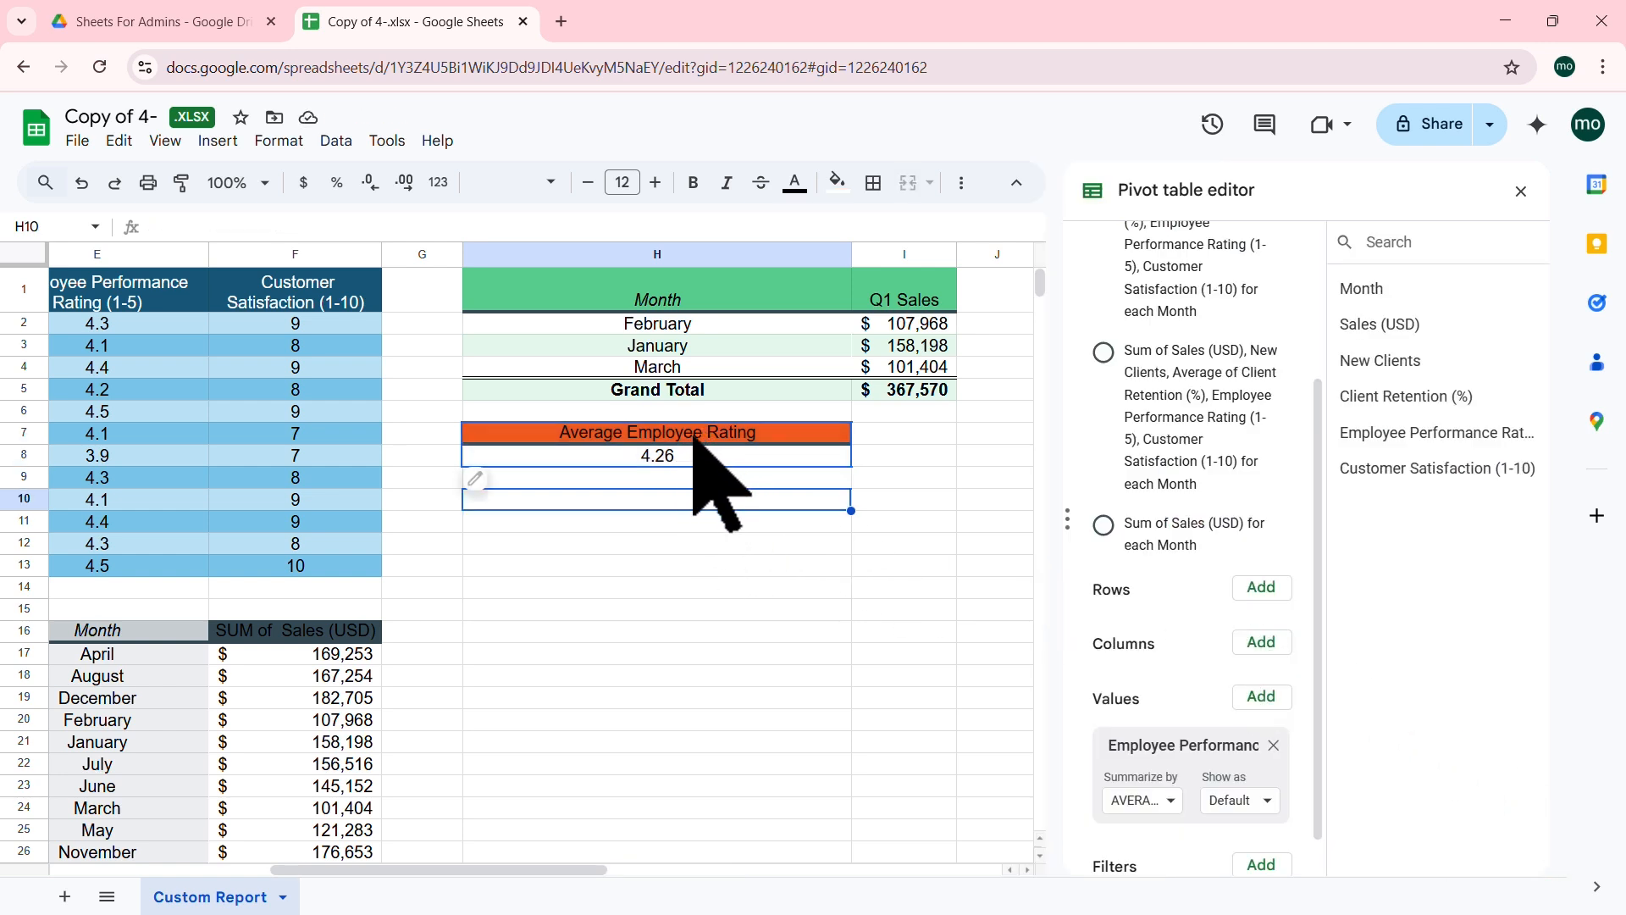
click(647, 565)
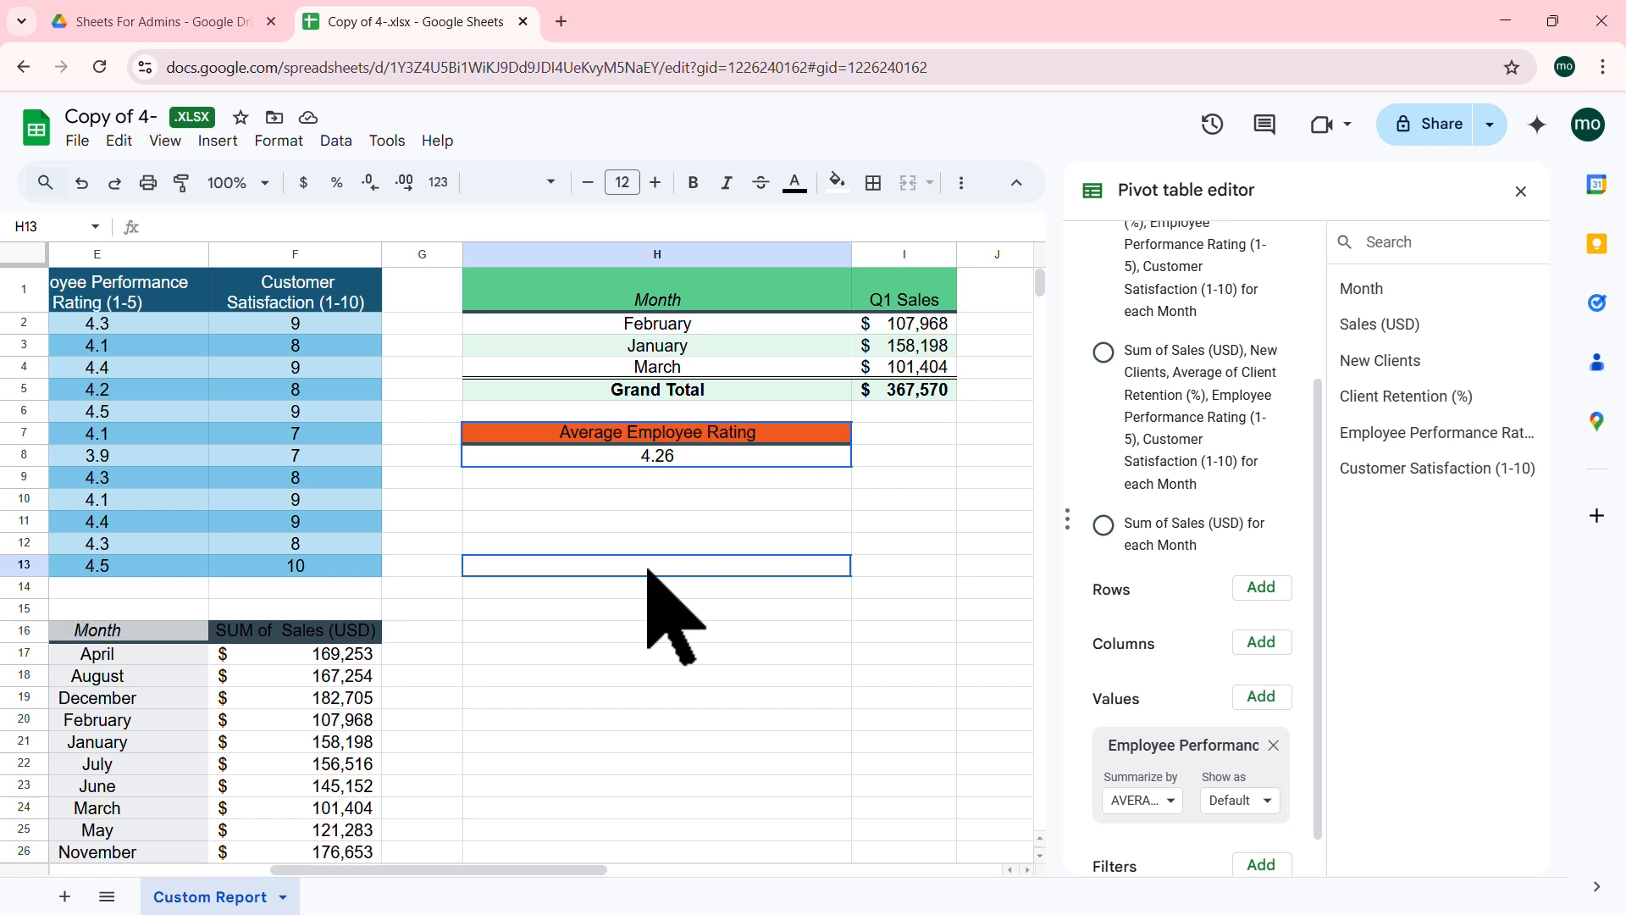
click(650, 501)
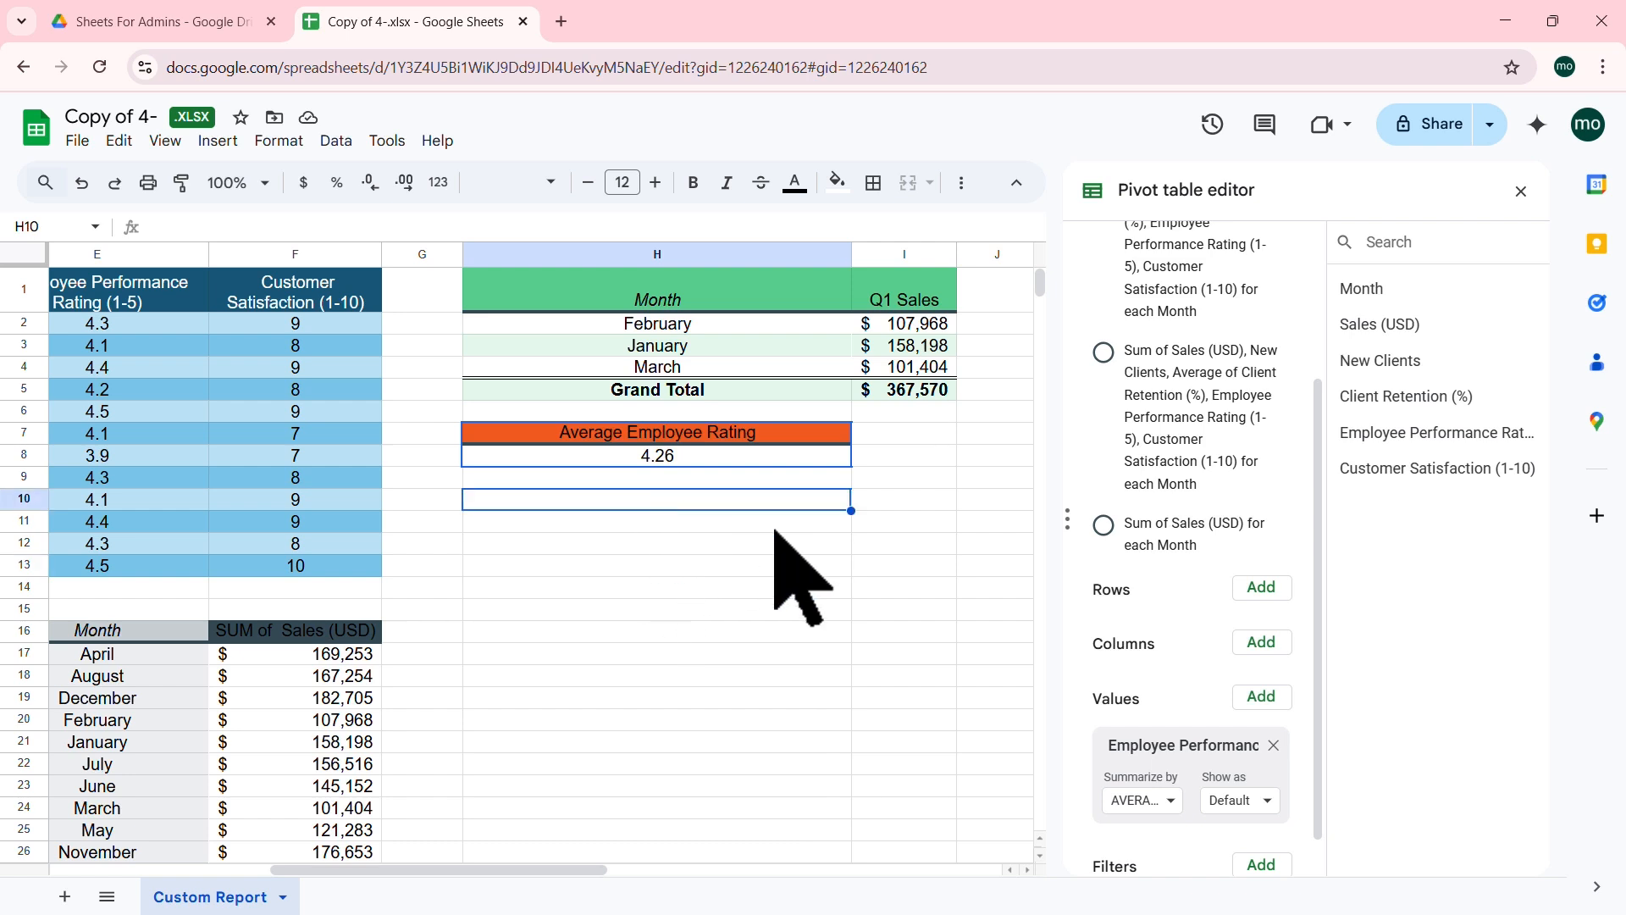
click(1168, 798)
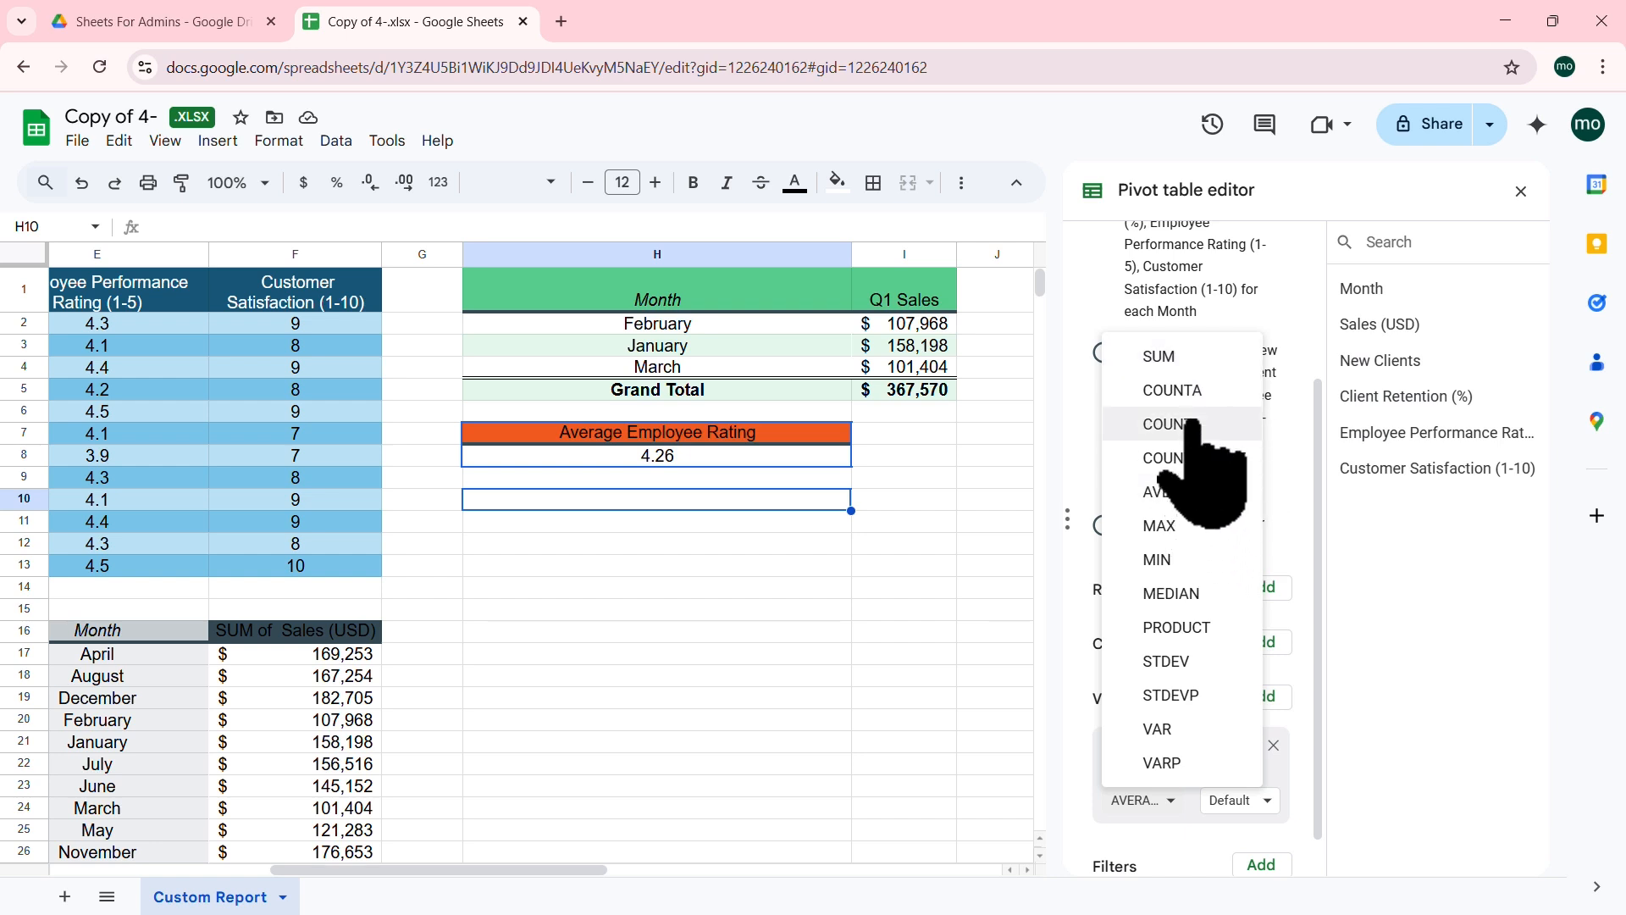
click(1390, 690)
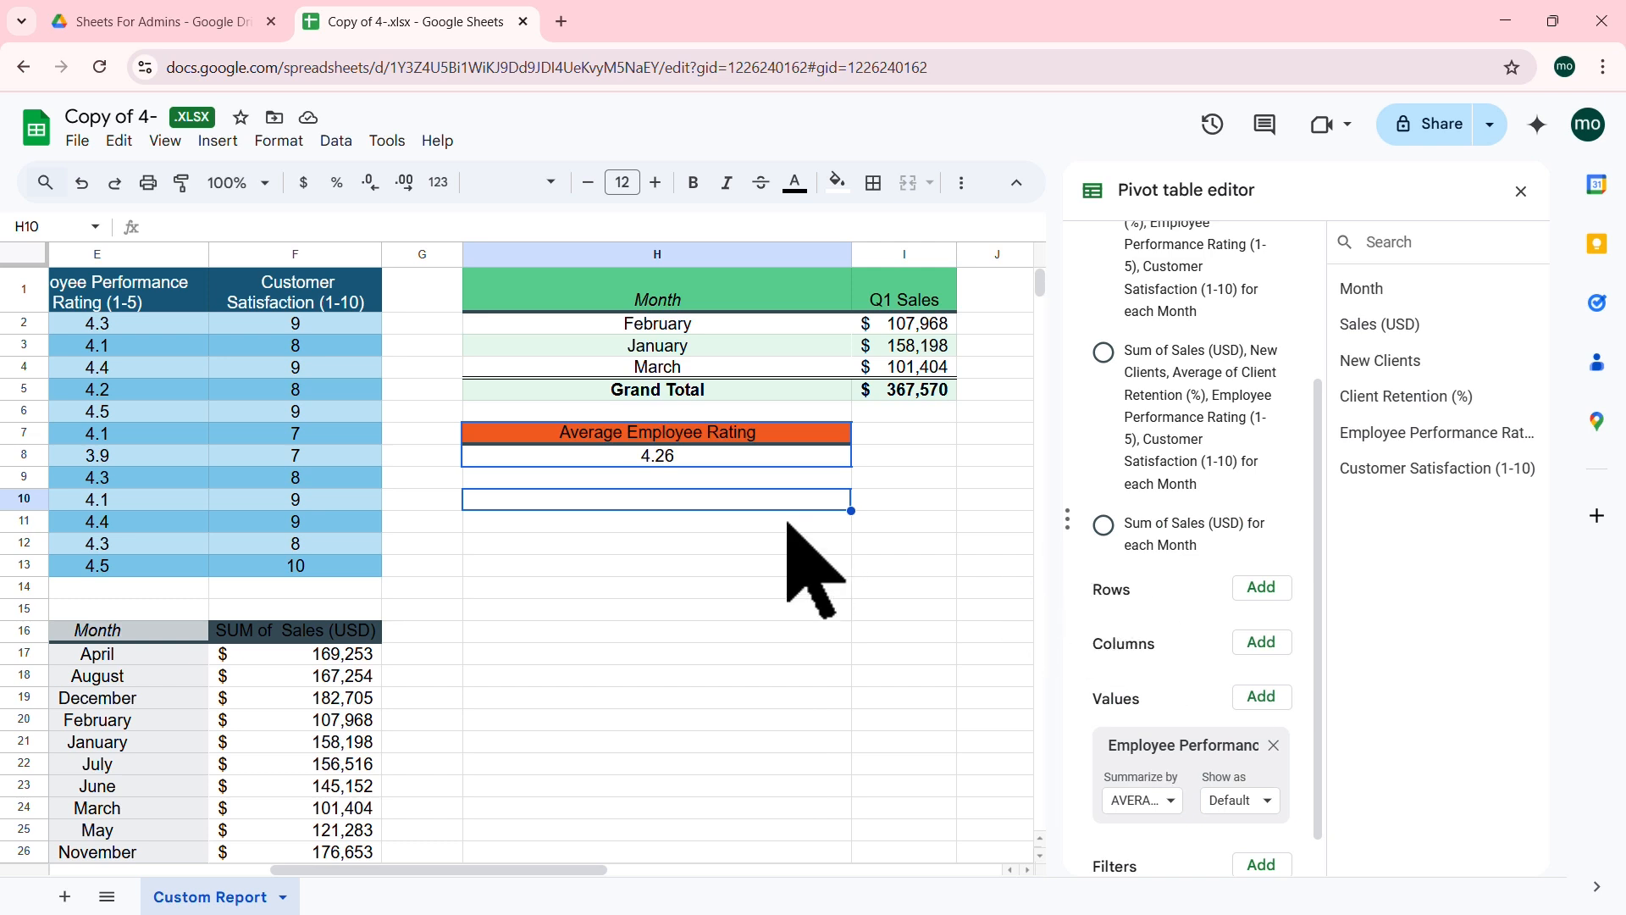
click(224, 411)
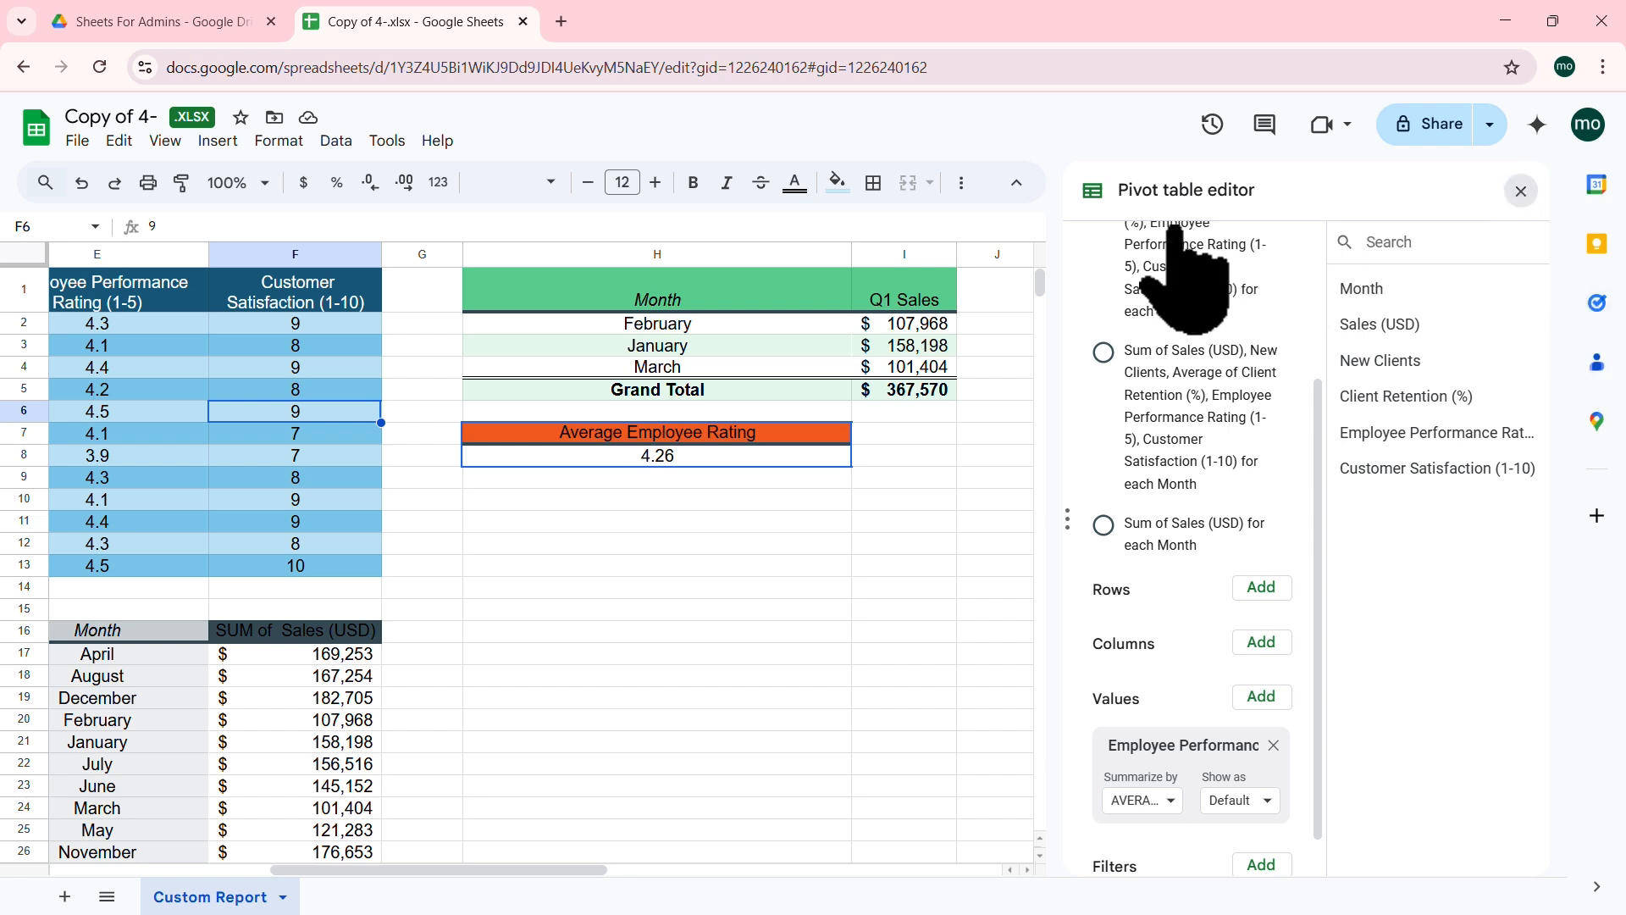
click(218, 140)
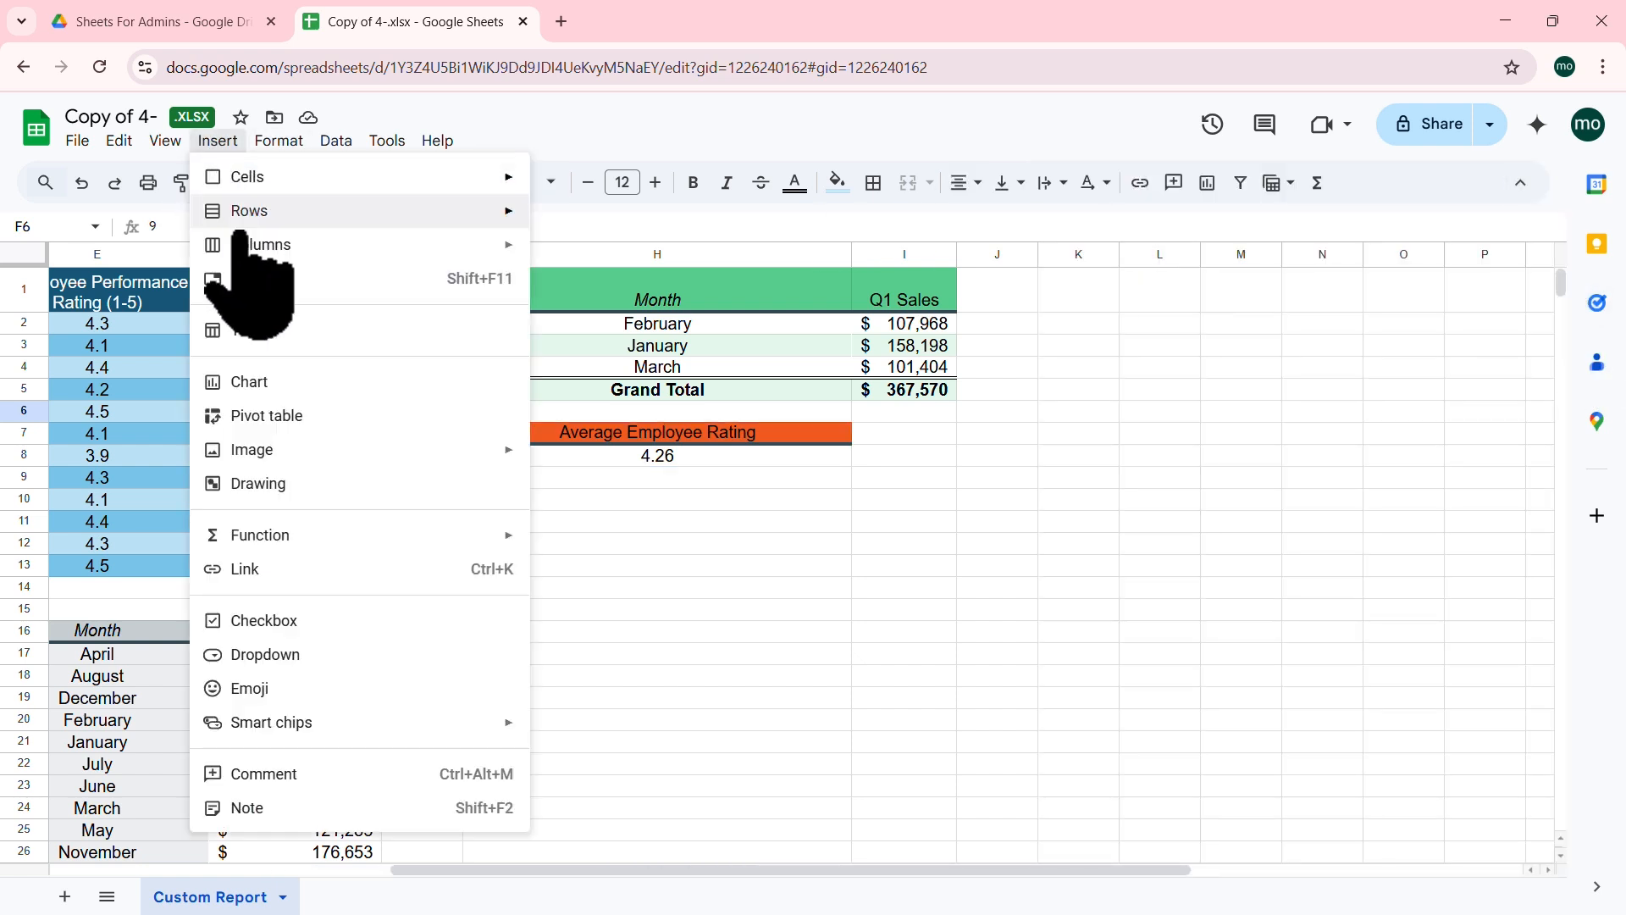
Step: Insert a new pivot table on the existing Custom Report sheet at cell H10
click(279, 415)
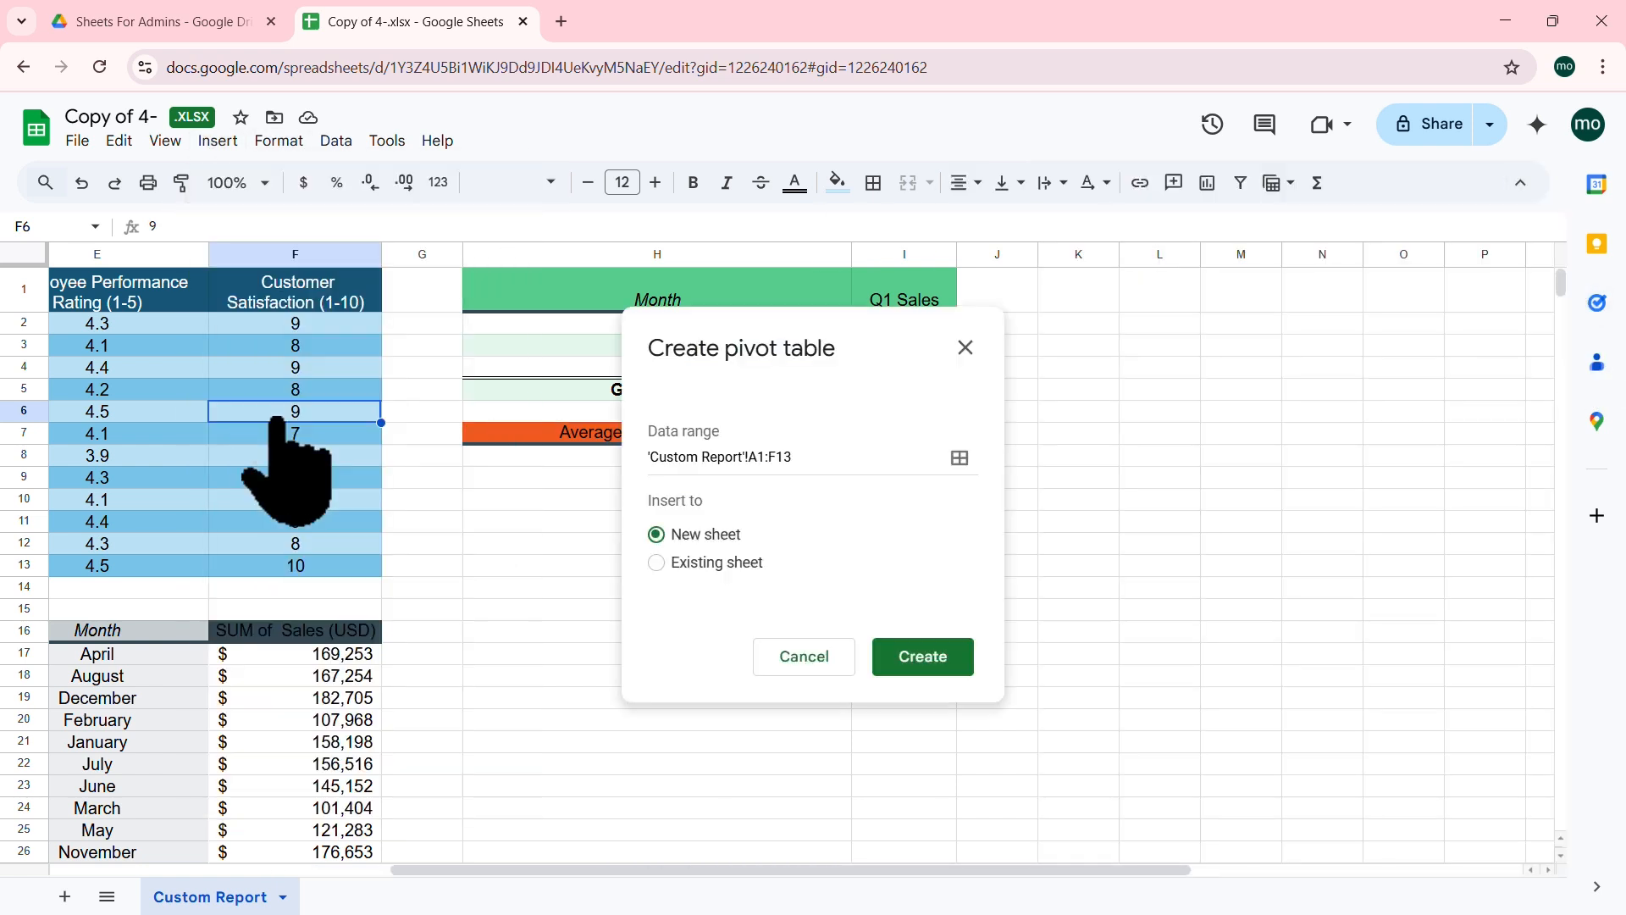
click(691, 562)
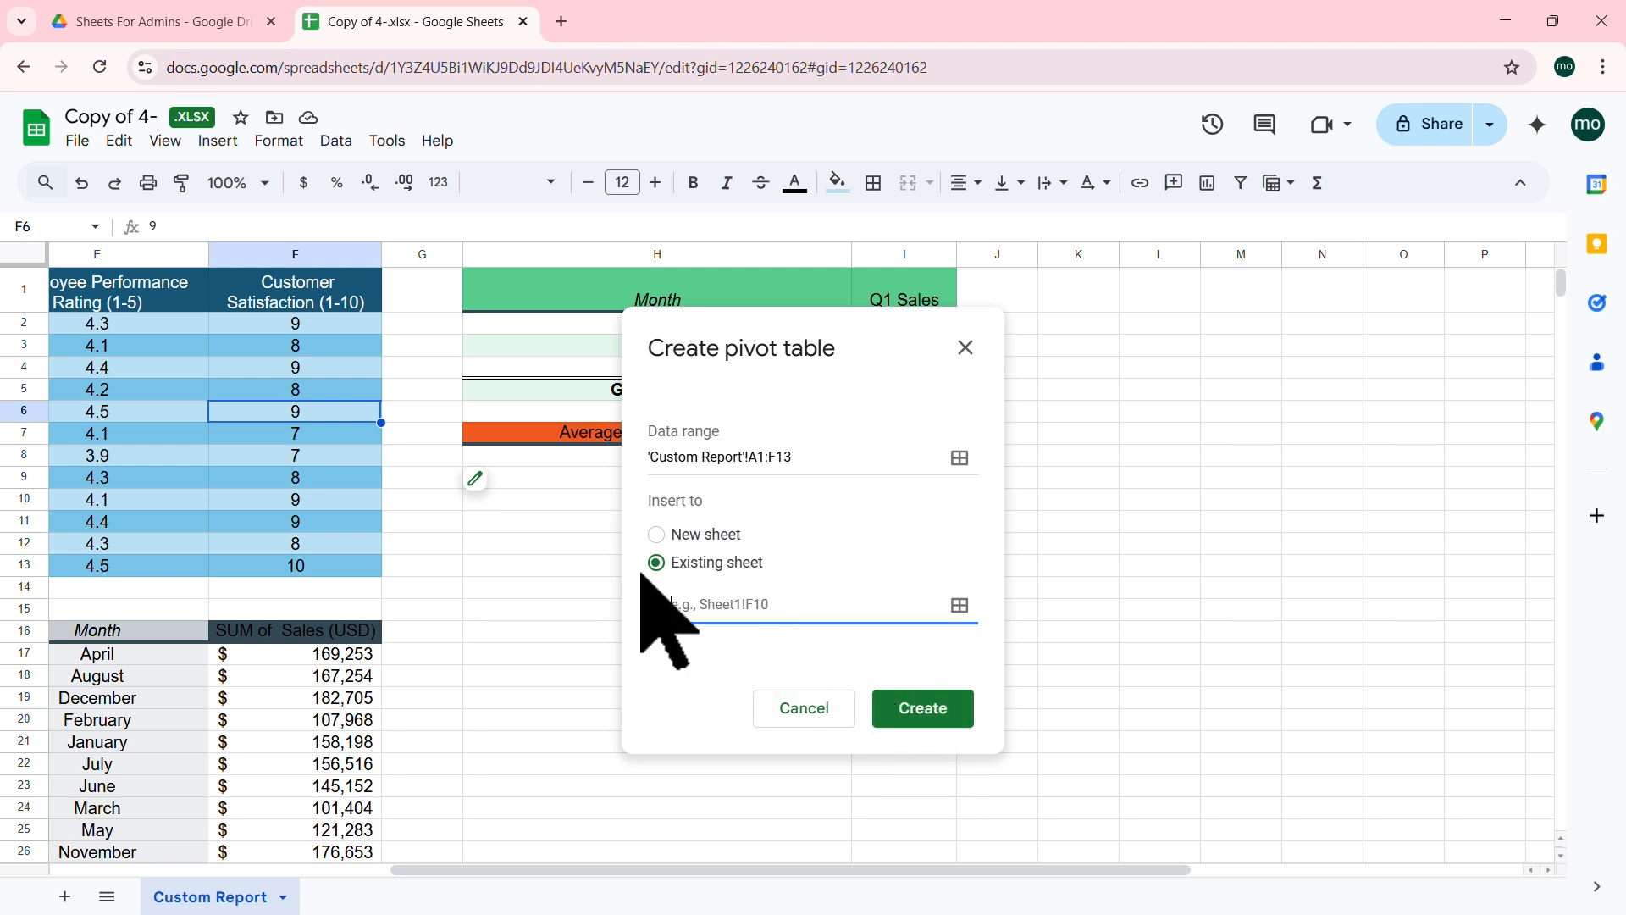
click(960, 604)
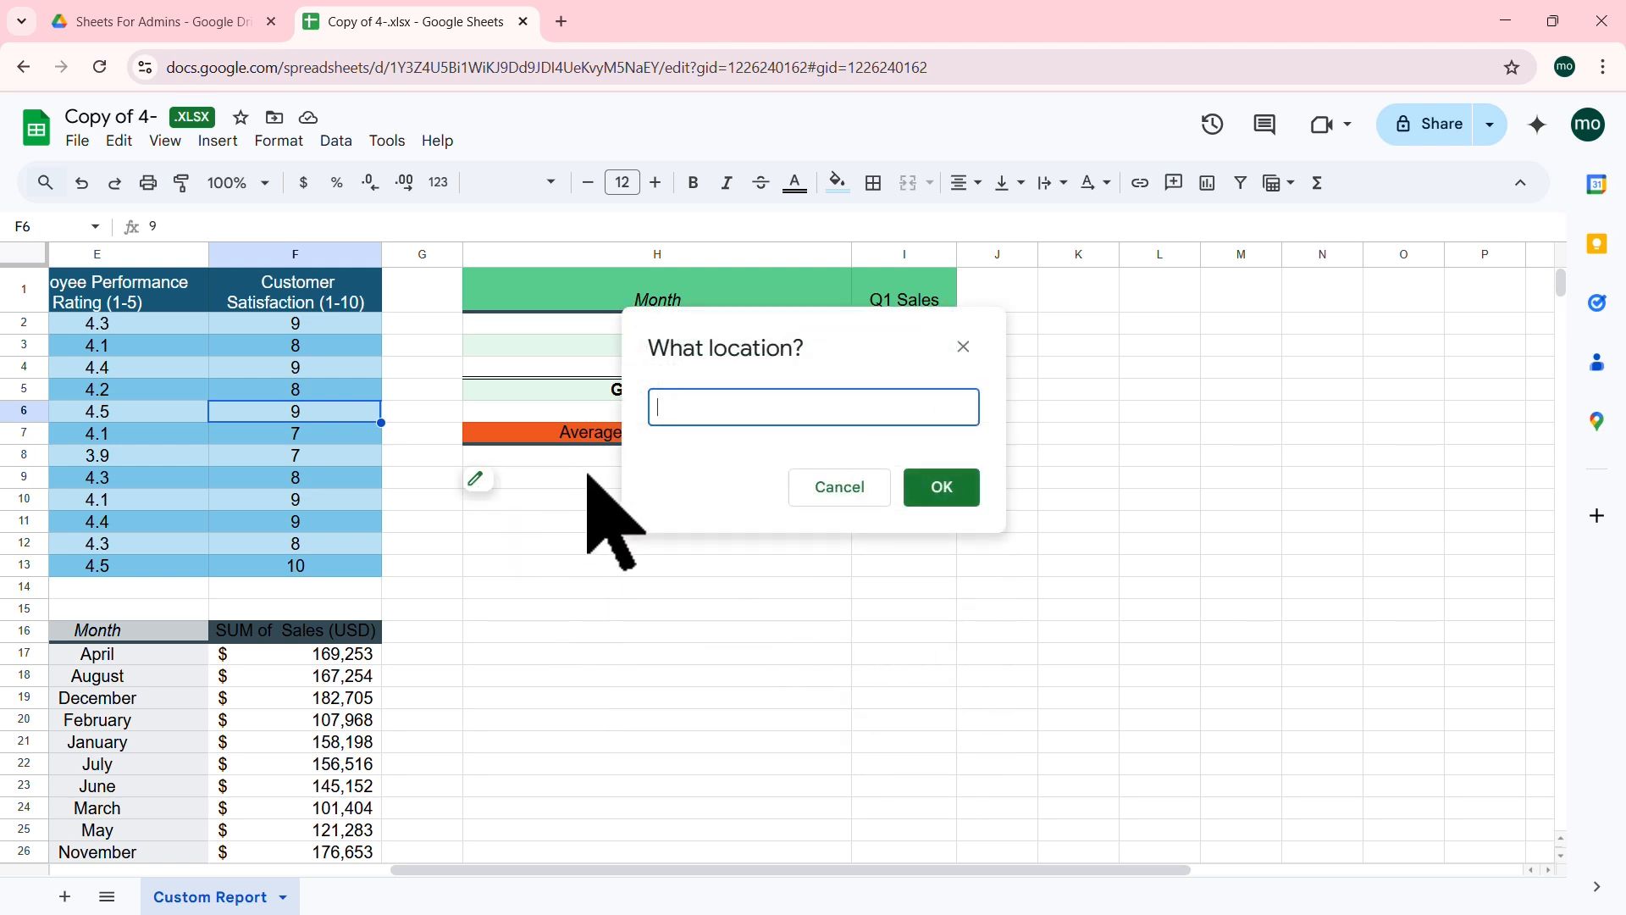
click(577, 501)
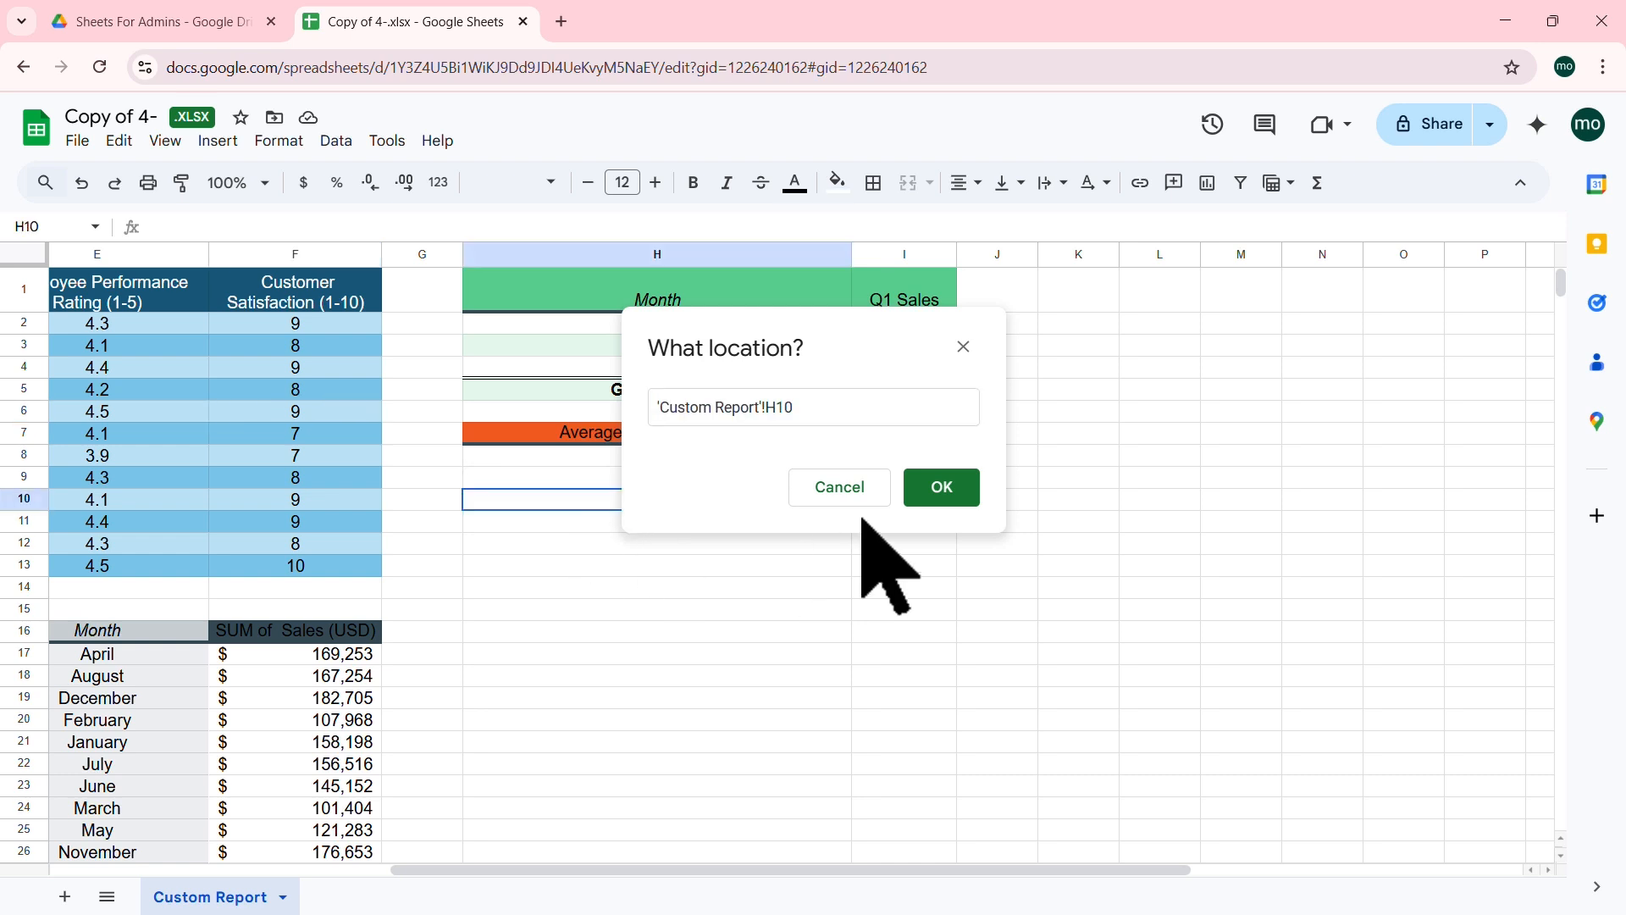
click(940, 487)
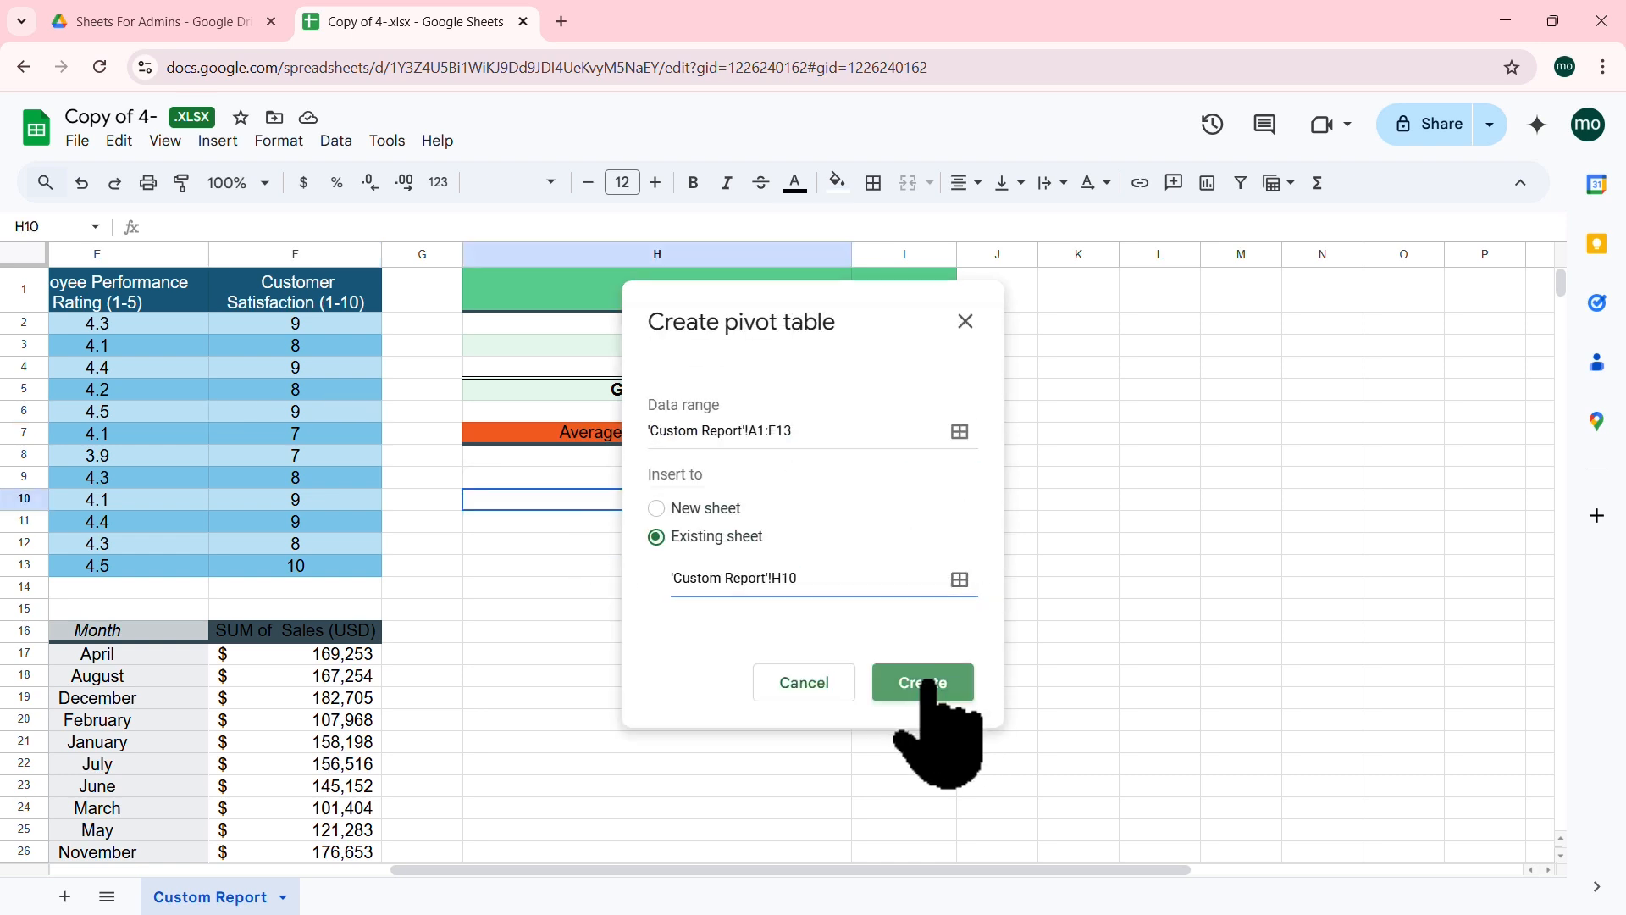
click(928, 682)
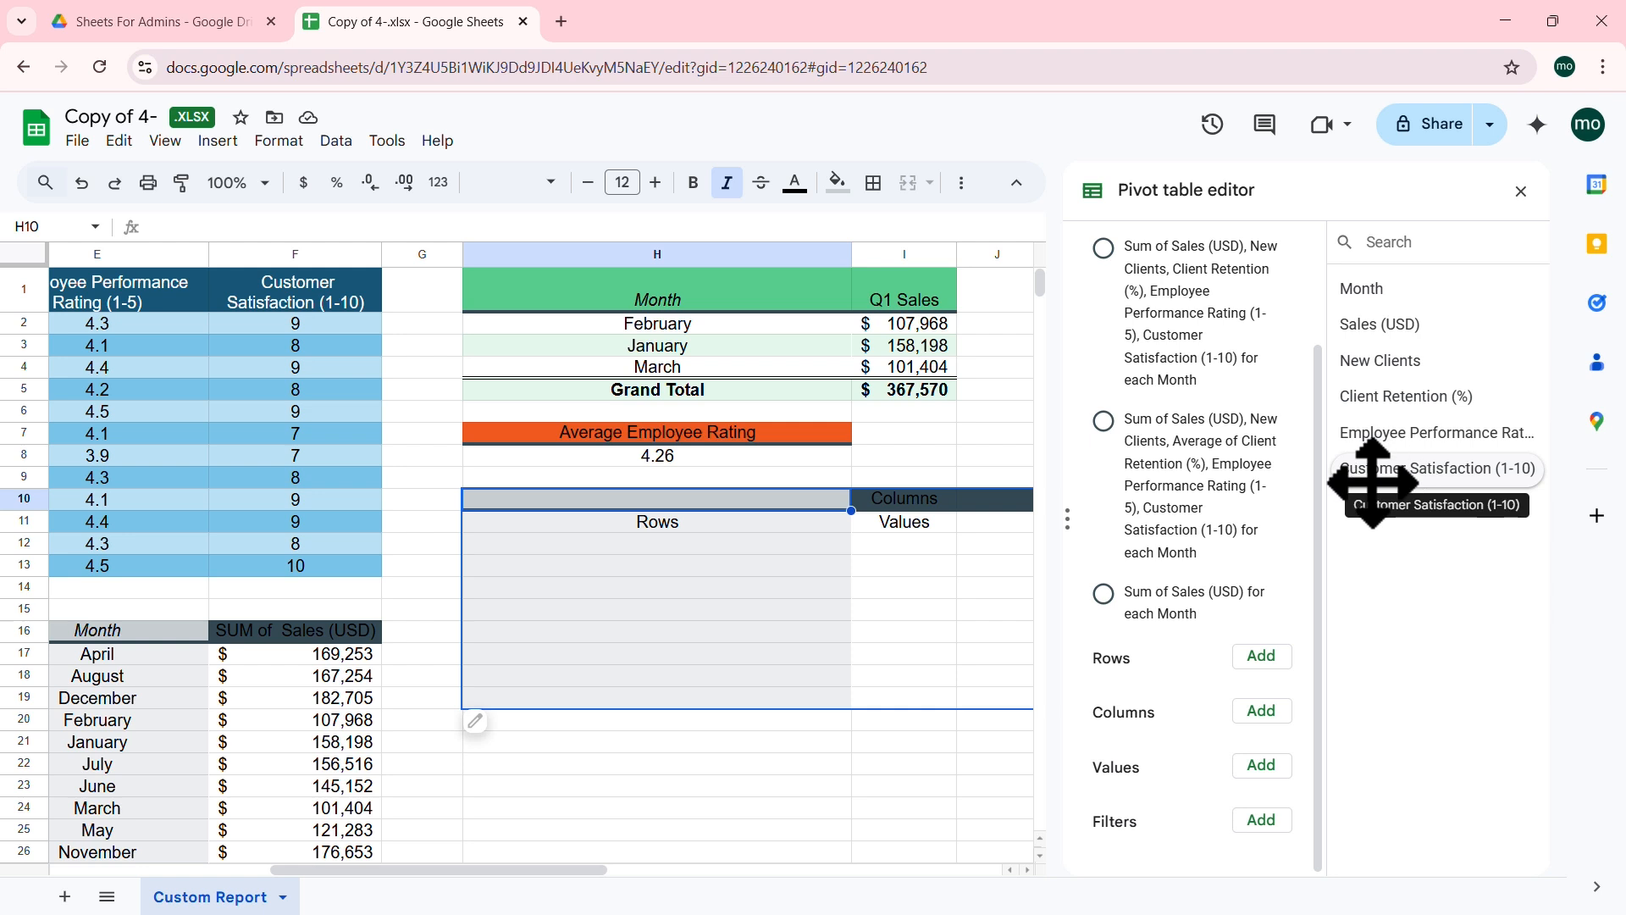
click(1260, 764)
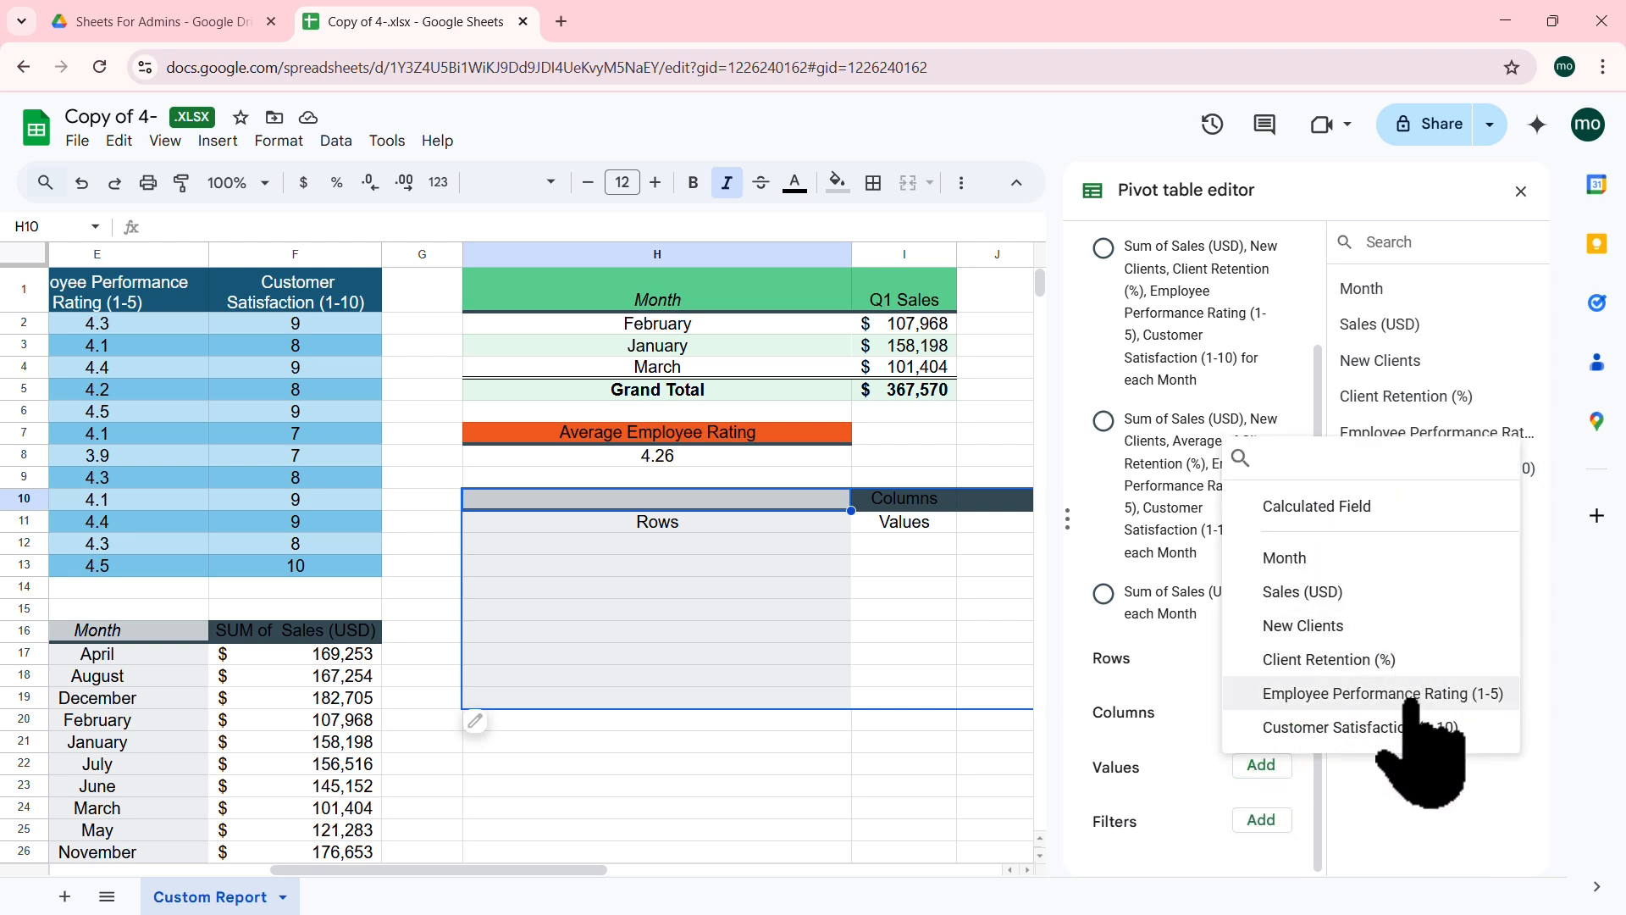
Step: Add Customer Satisfaction (1-10) as the pivot's value, showing a total of 101
click(1365, 726)
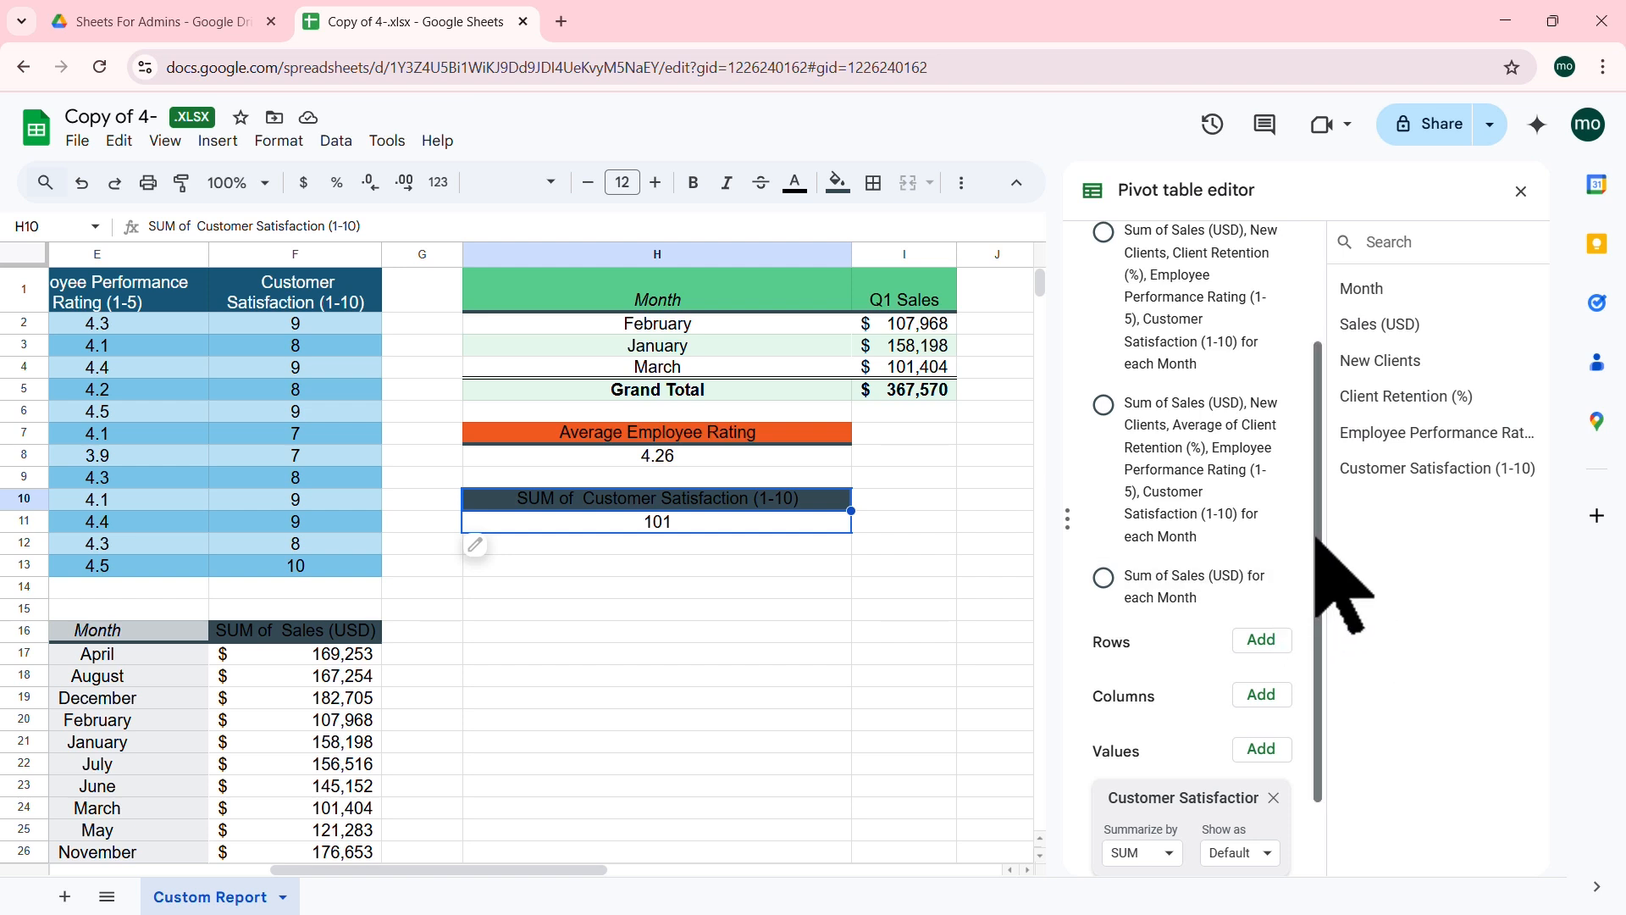
Step: Group the H10 pivot rows by Month and widen column I to fit
scroll(1325, 516, down, 2)
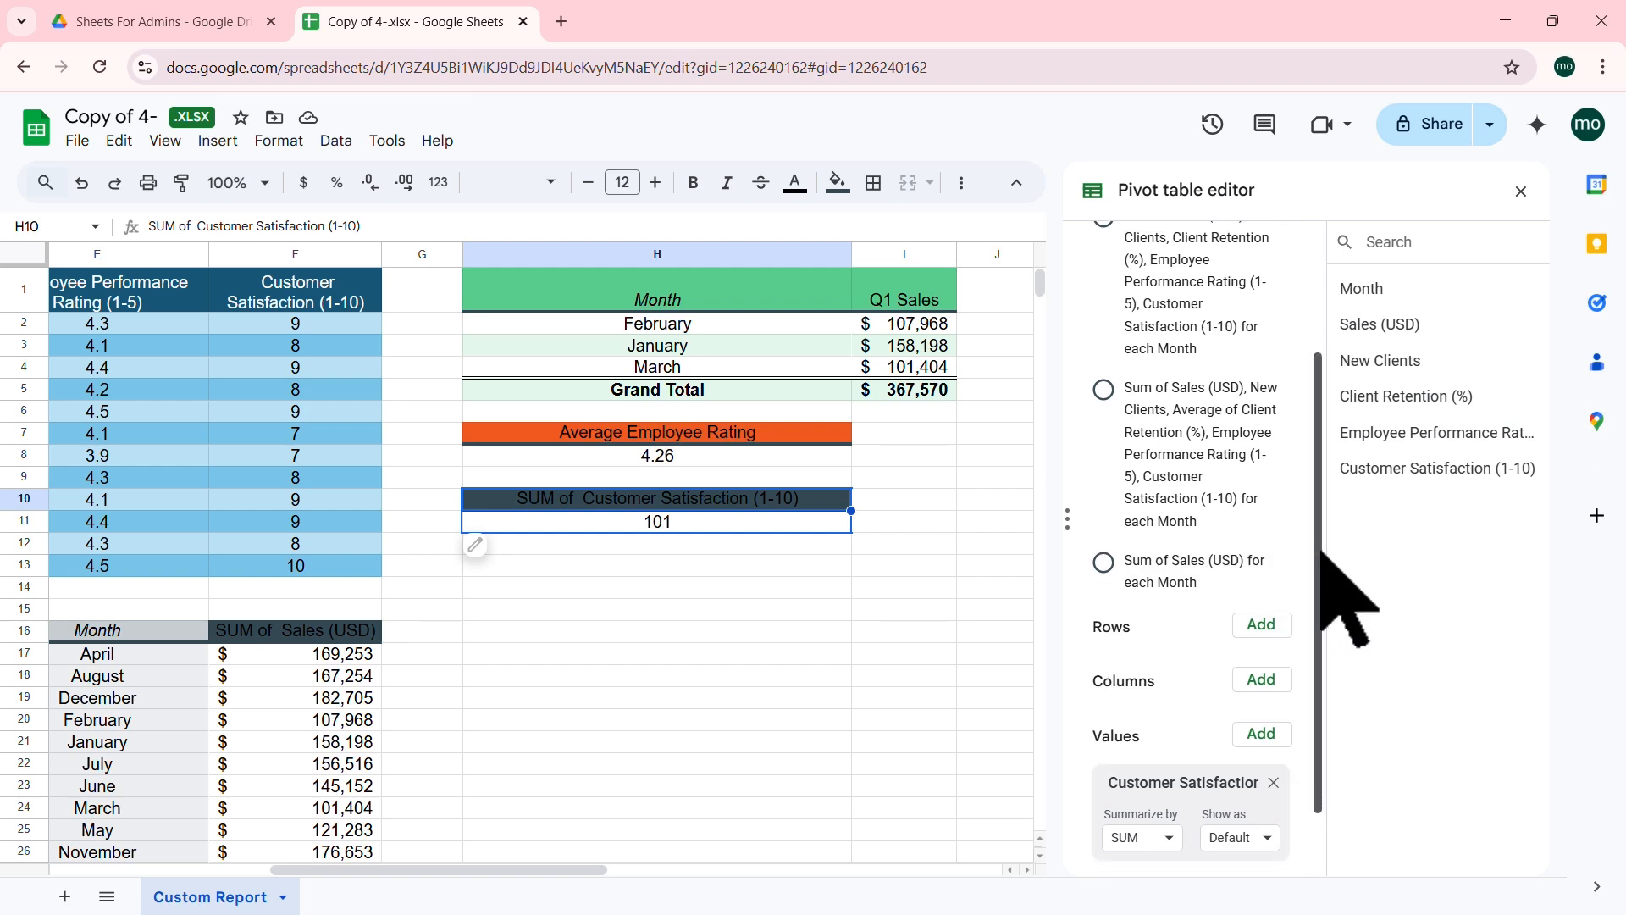
click(1268, 544)
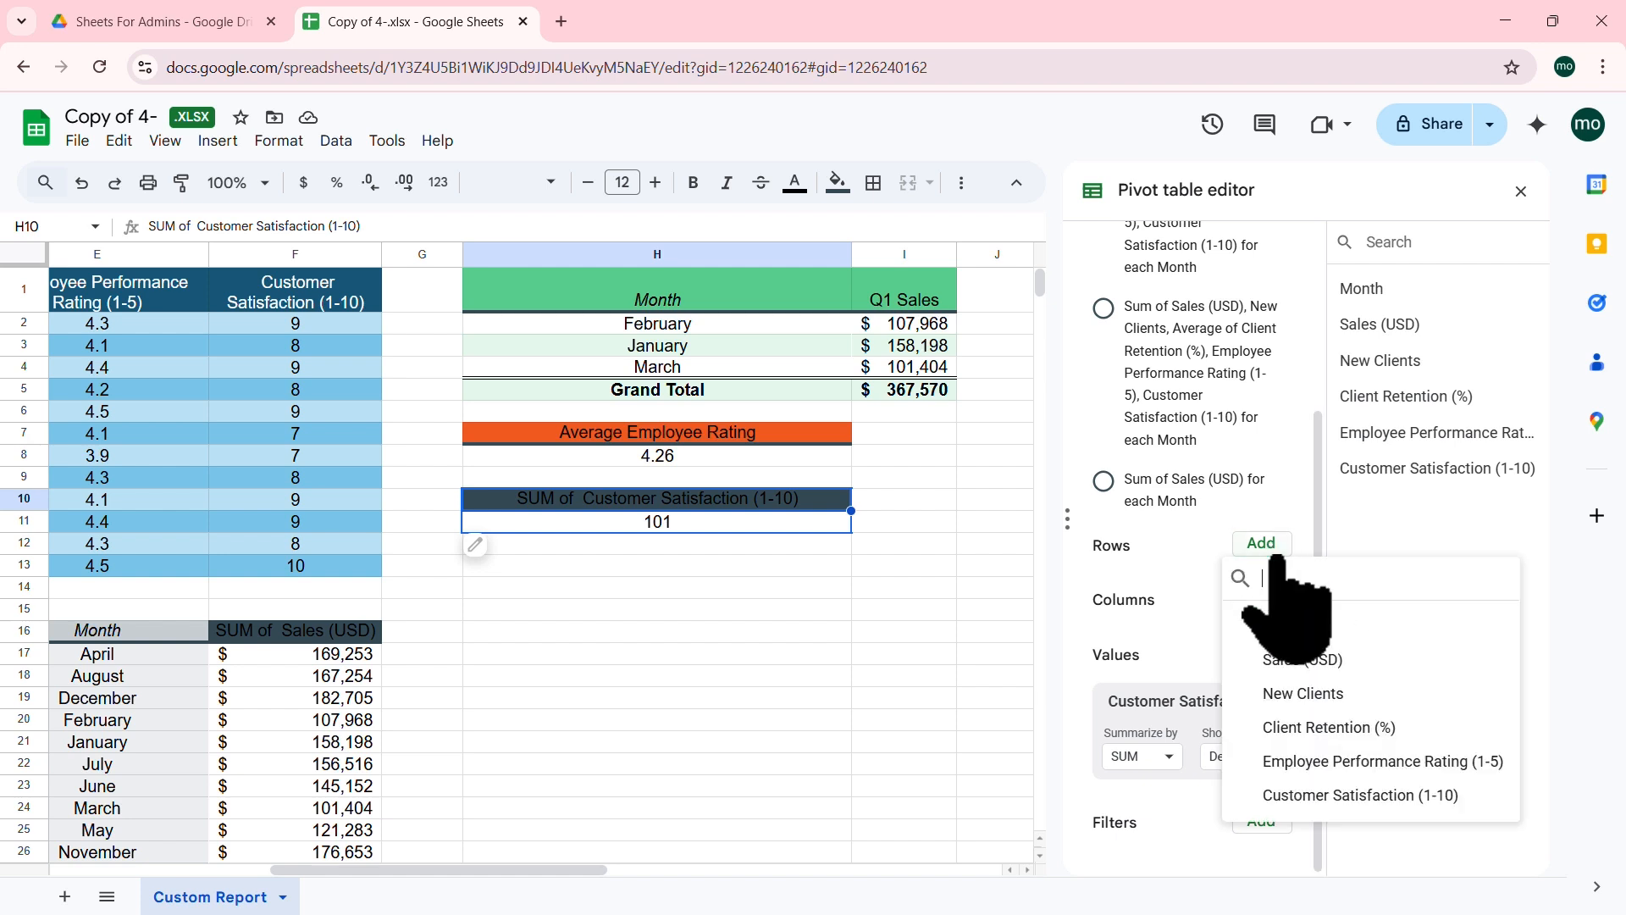
click(1283, 626)
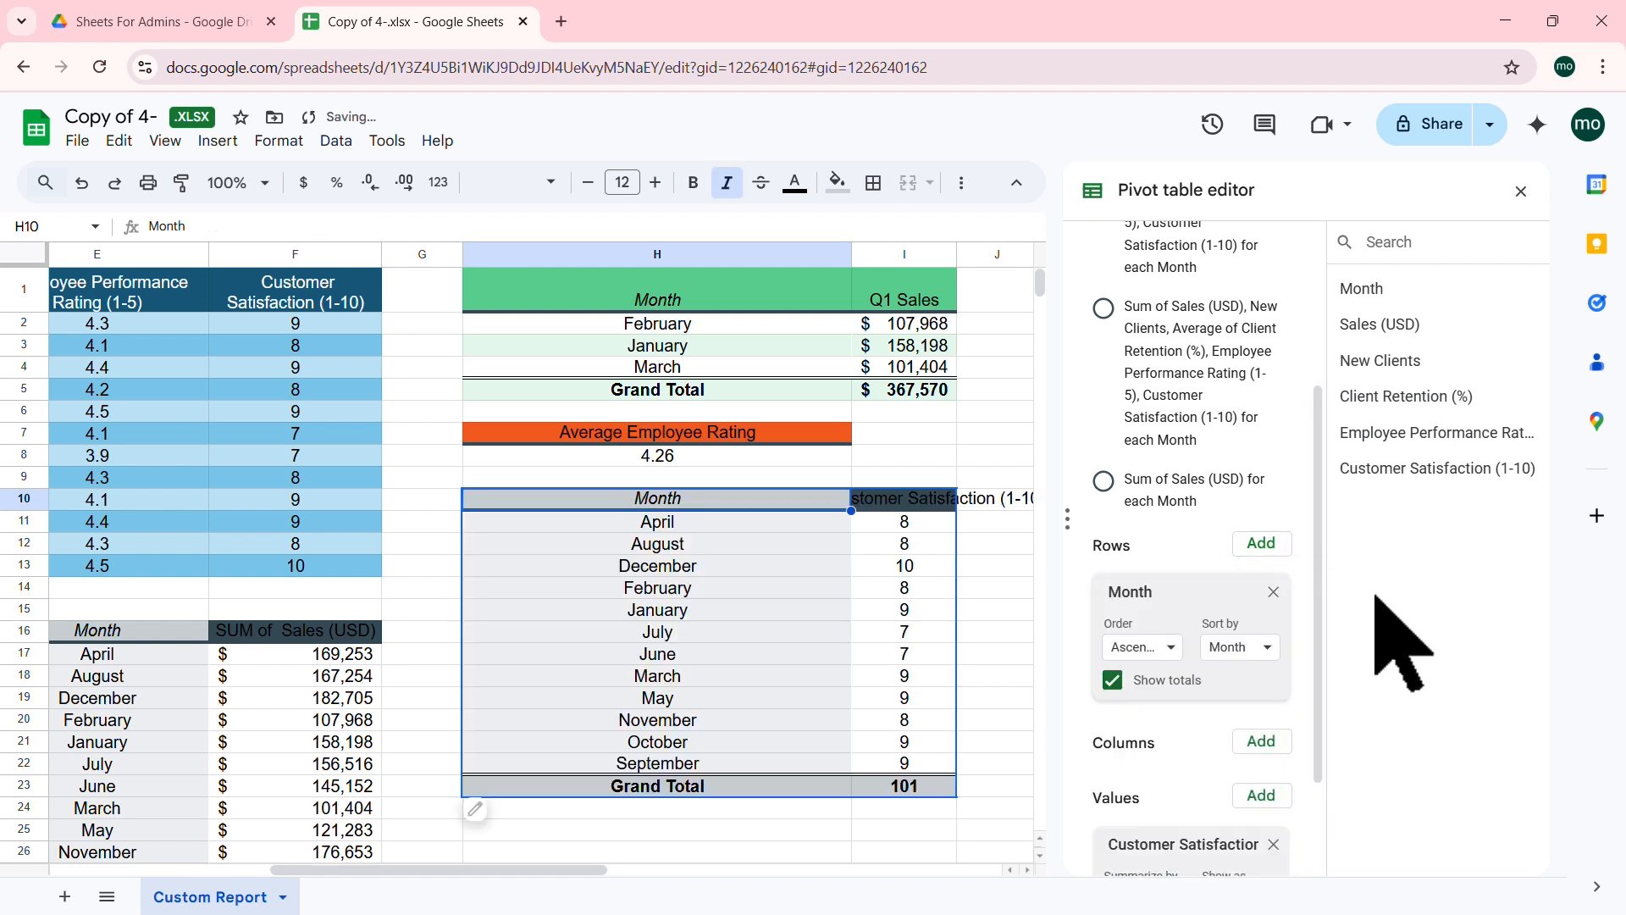
double_click(957, 254)
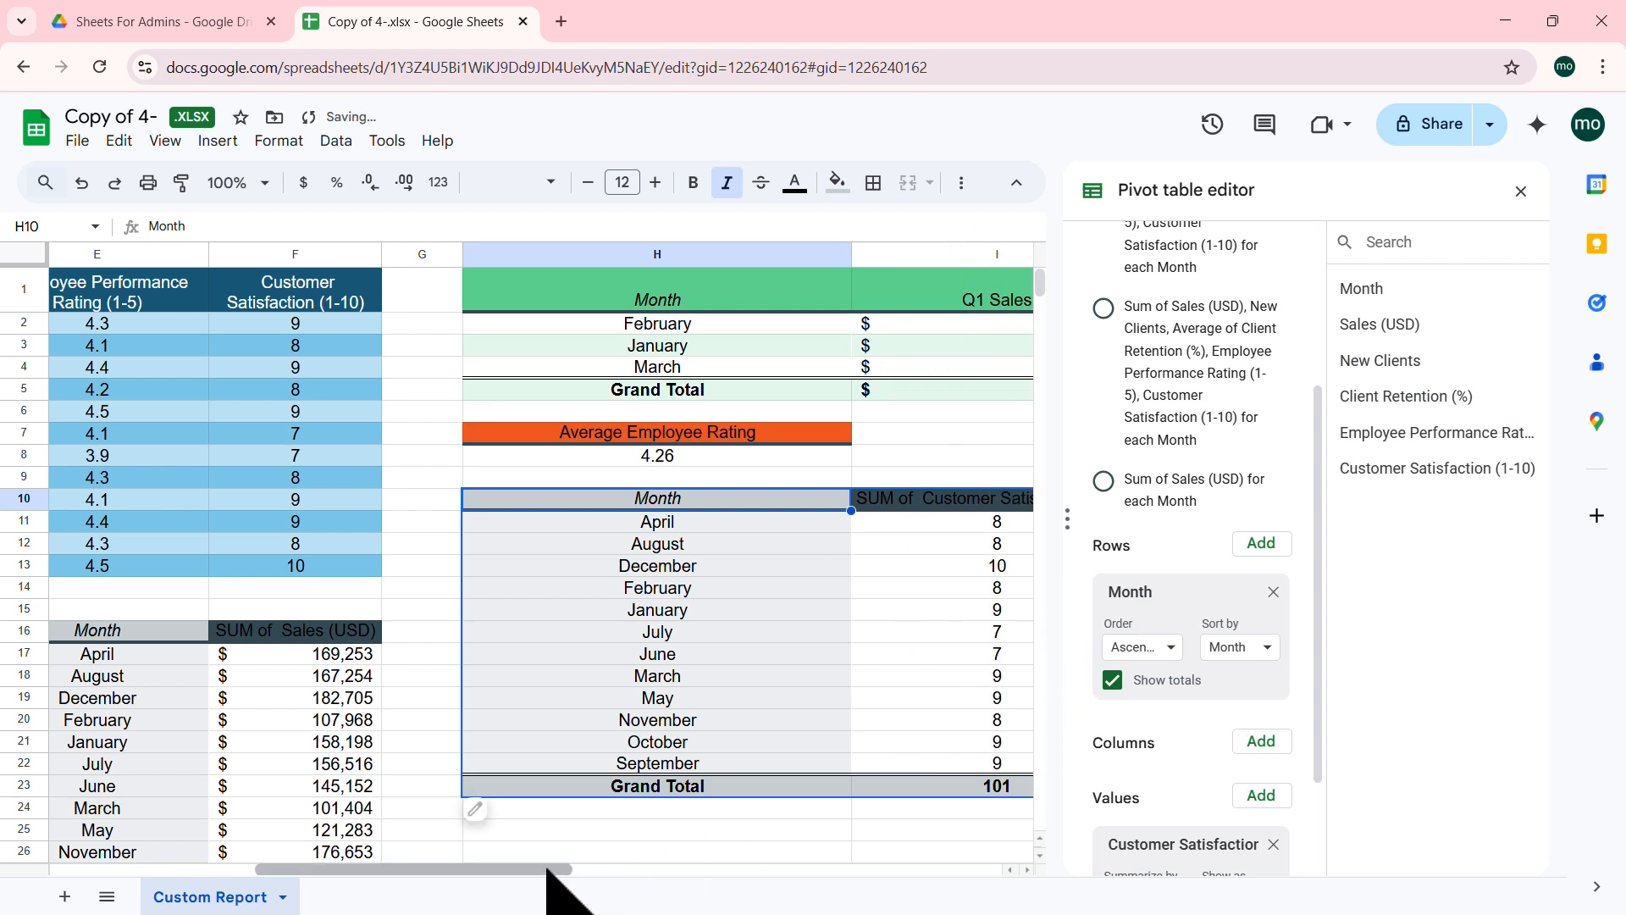
drag(544, 870, 672, 870)
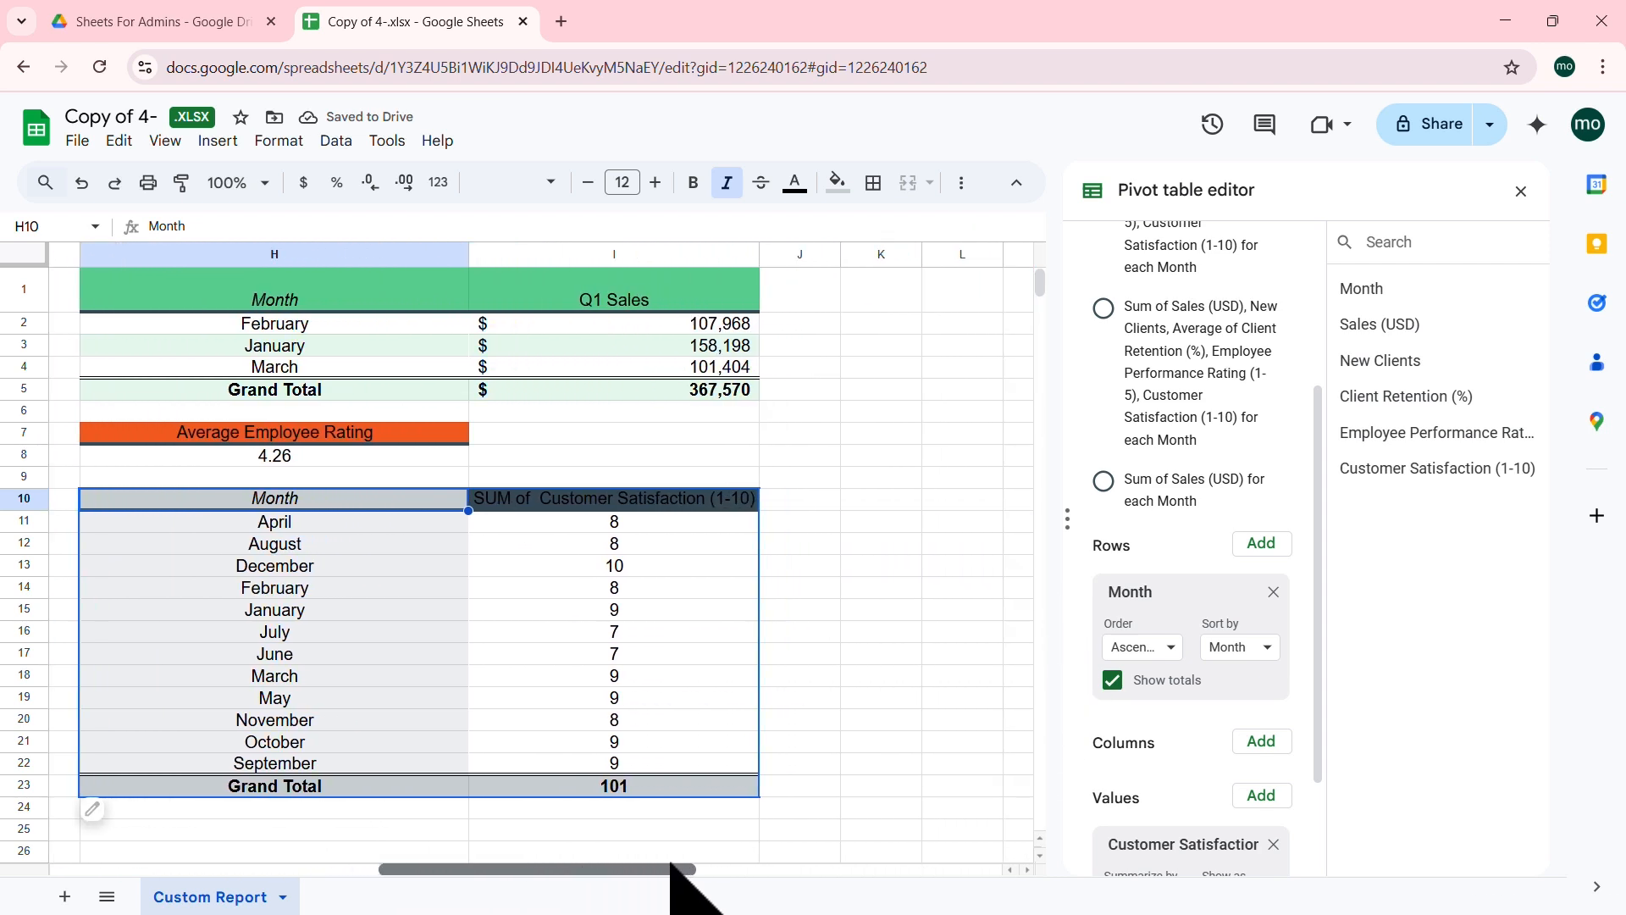
Step: Average Customer Satisfaction with one fewer decimal, and start renaming its header to 'Customer Satisfaction'
click(628, 783)
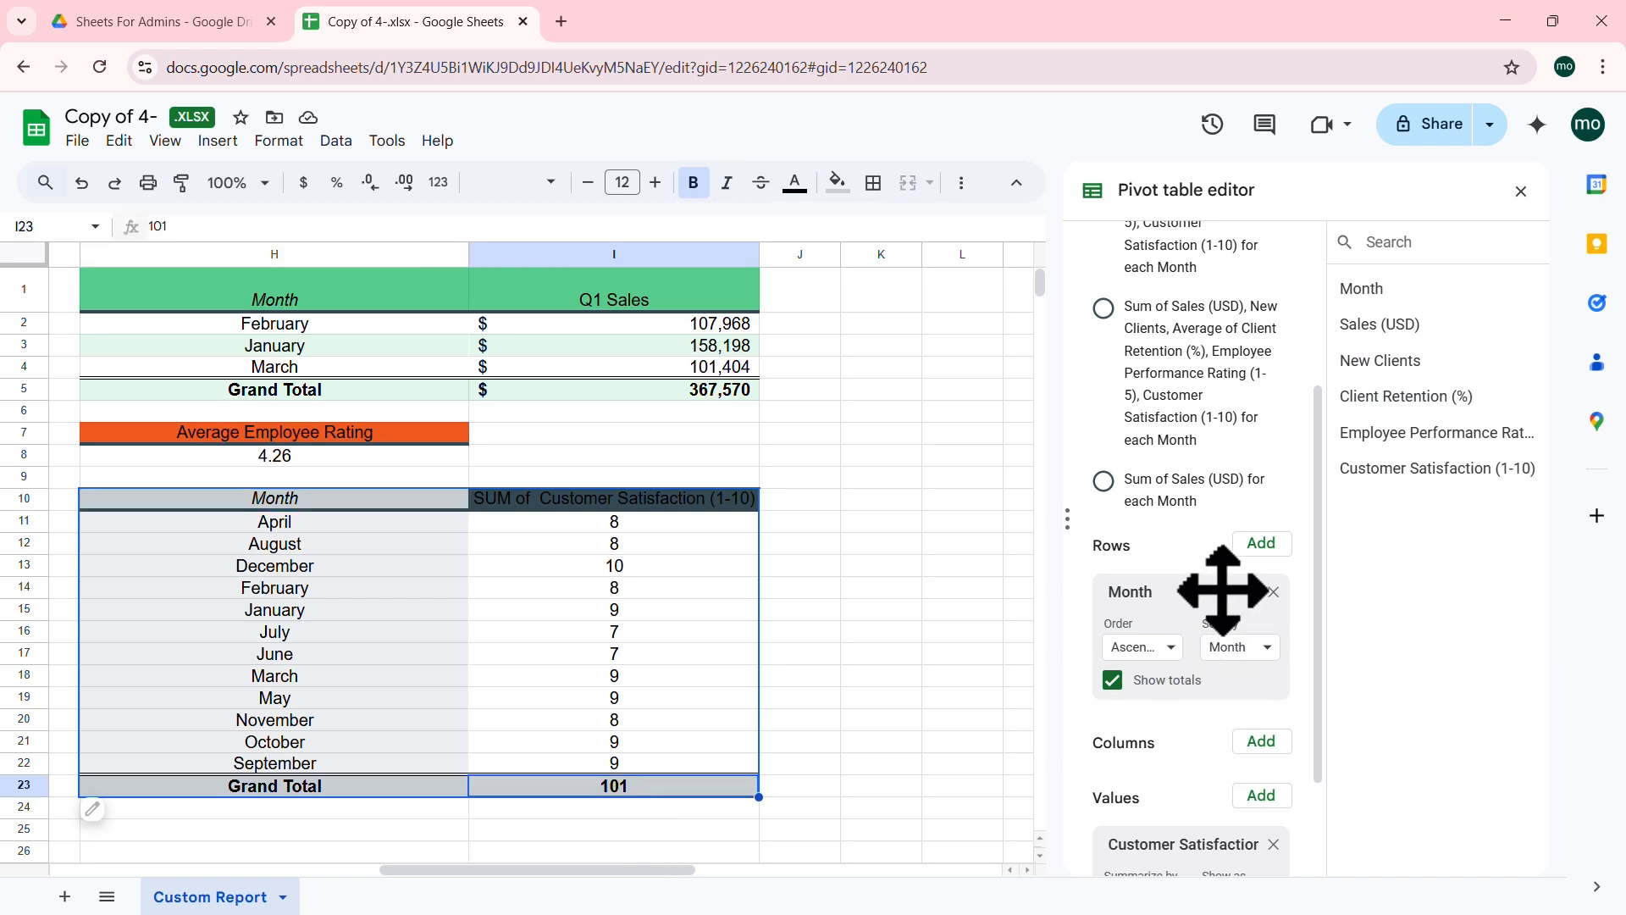
scroll(1222, 590, down, 2)
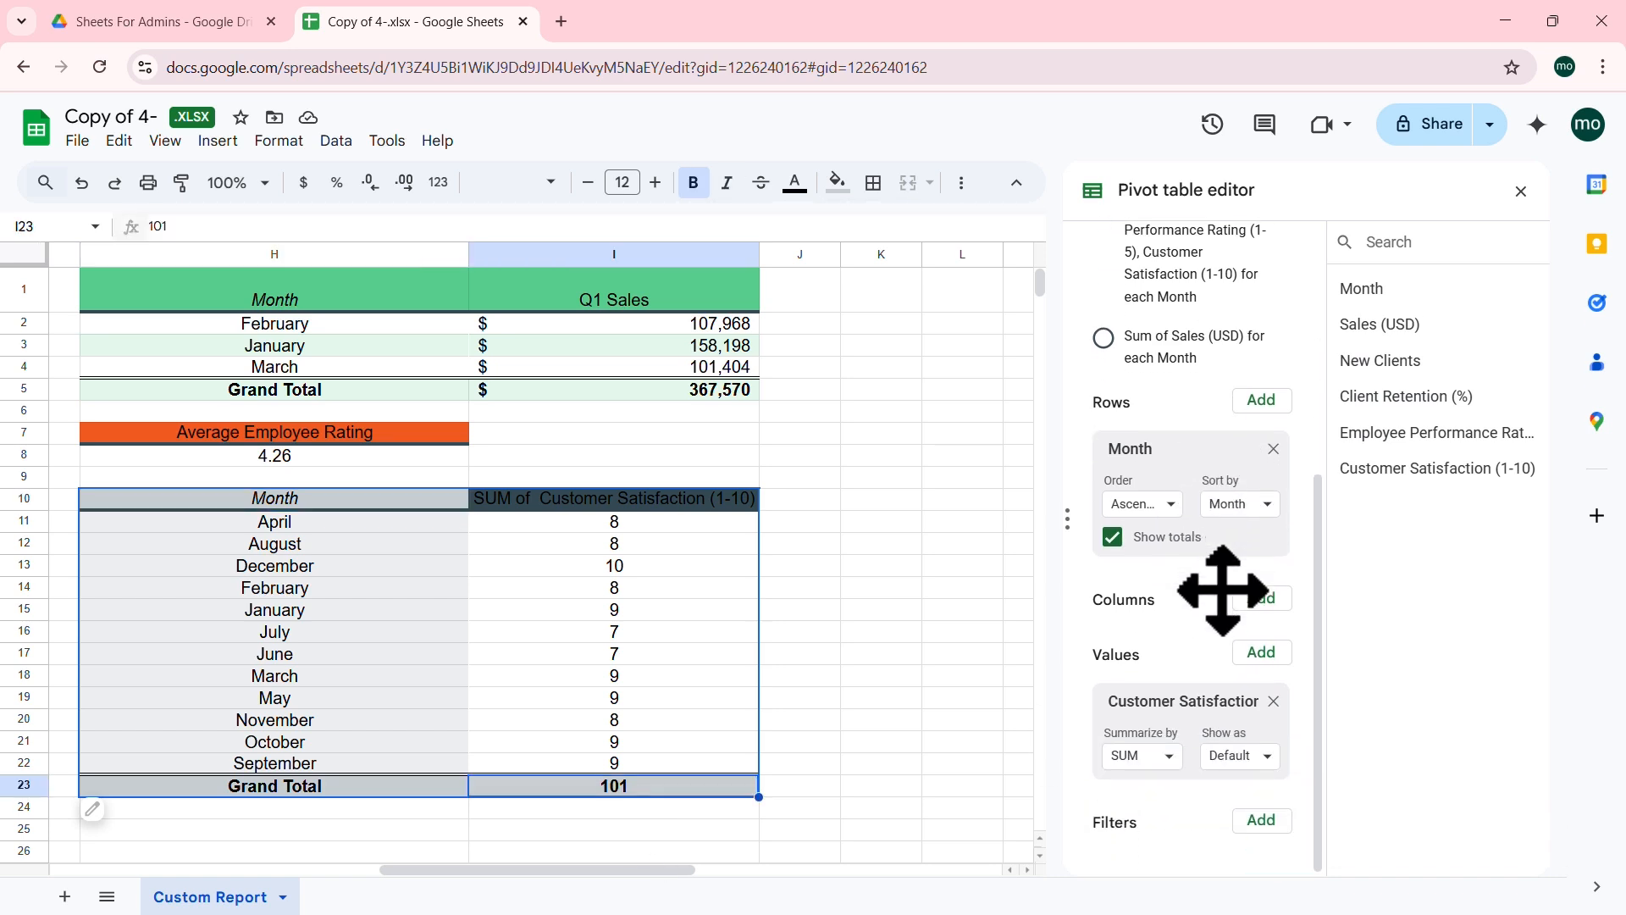
click(1173, 754)
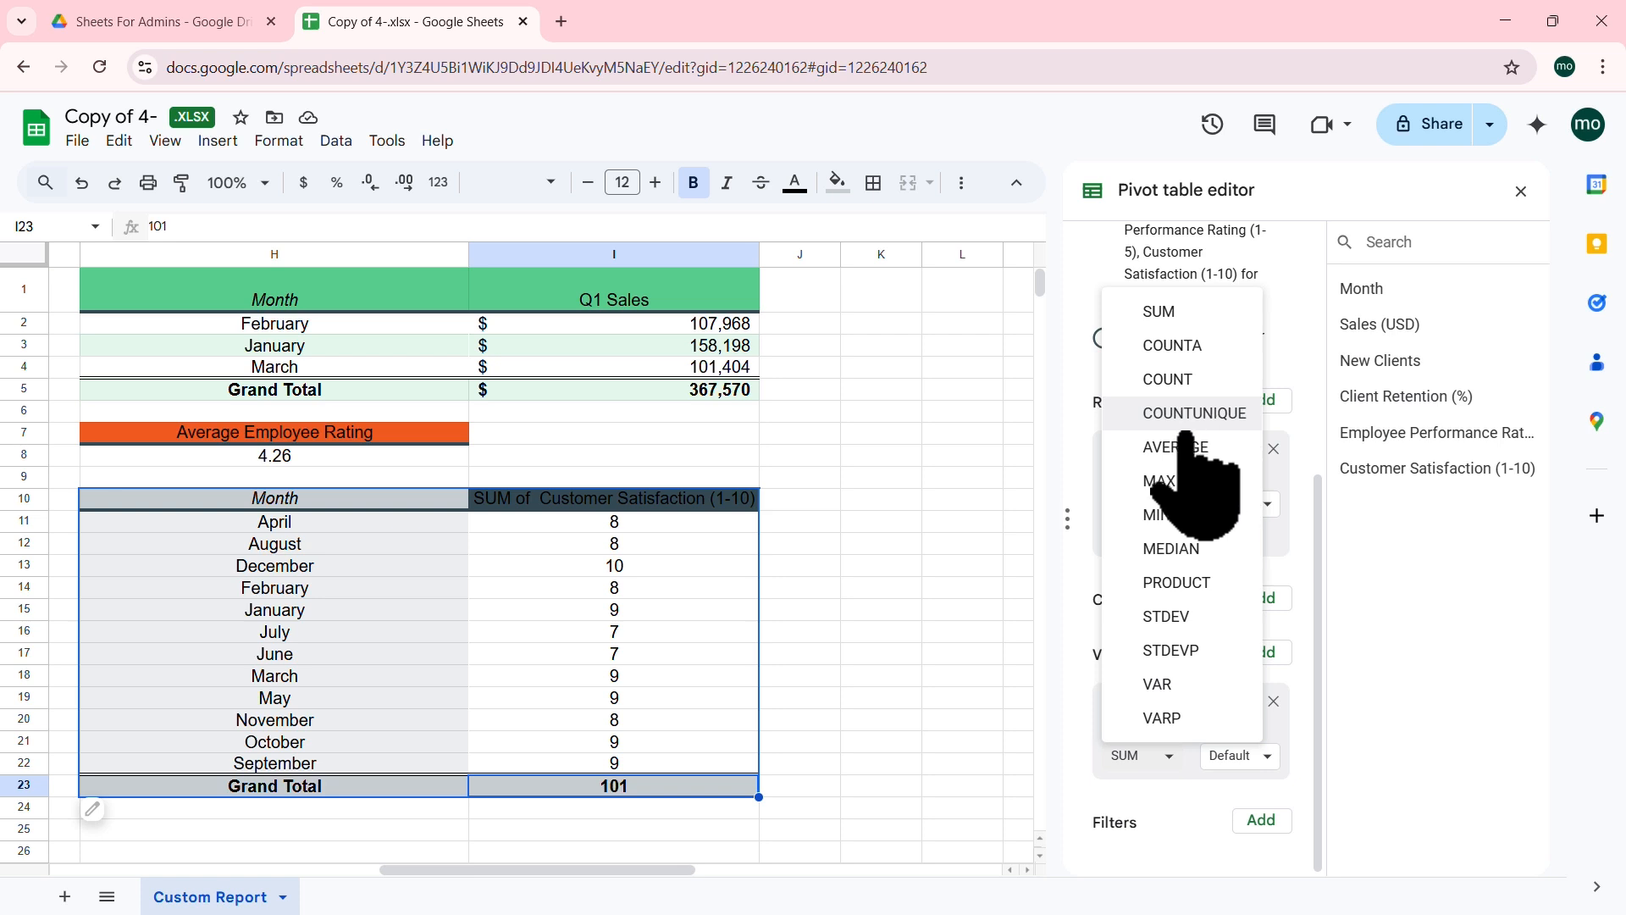
click(1176, 447)
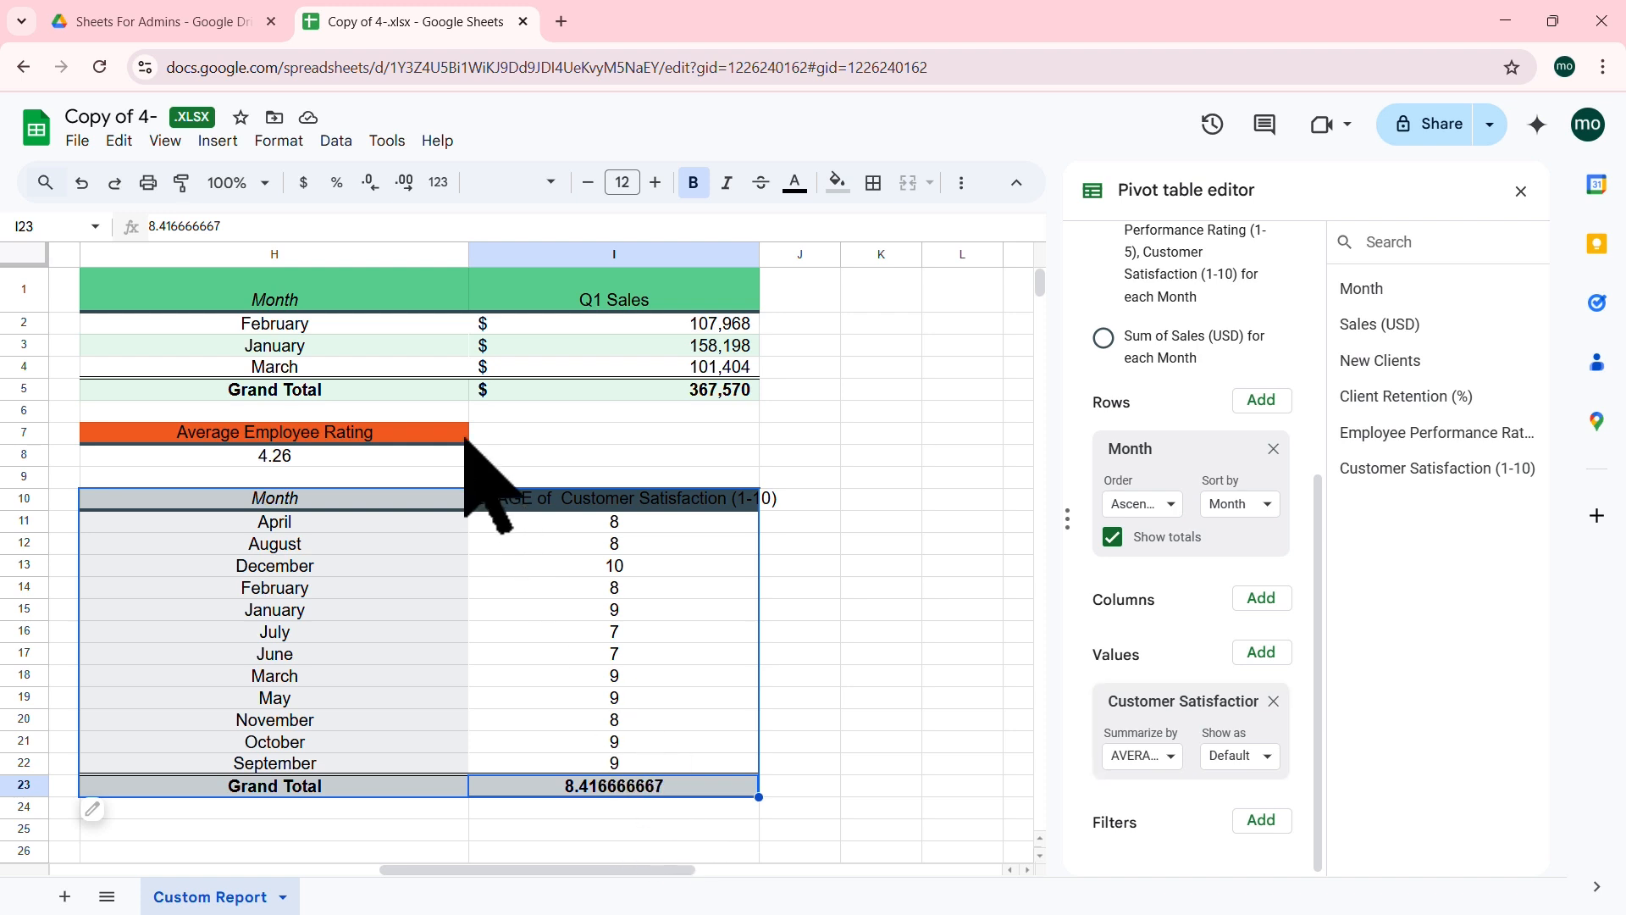
click(369, 182)
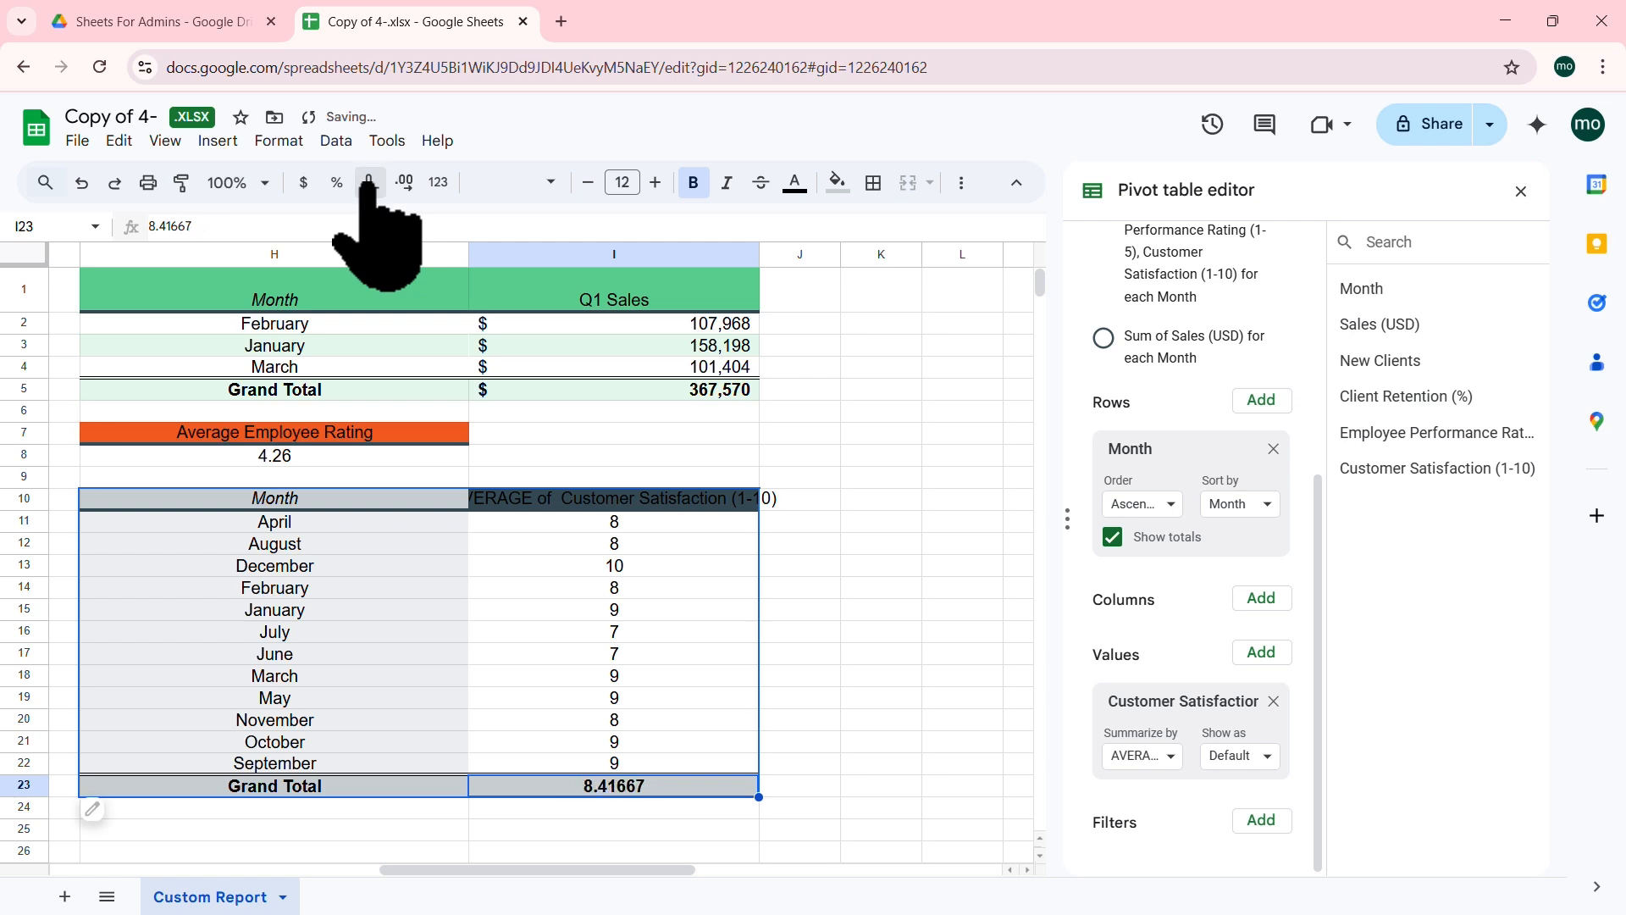
click(623, 503)
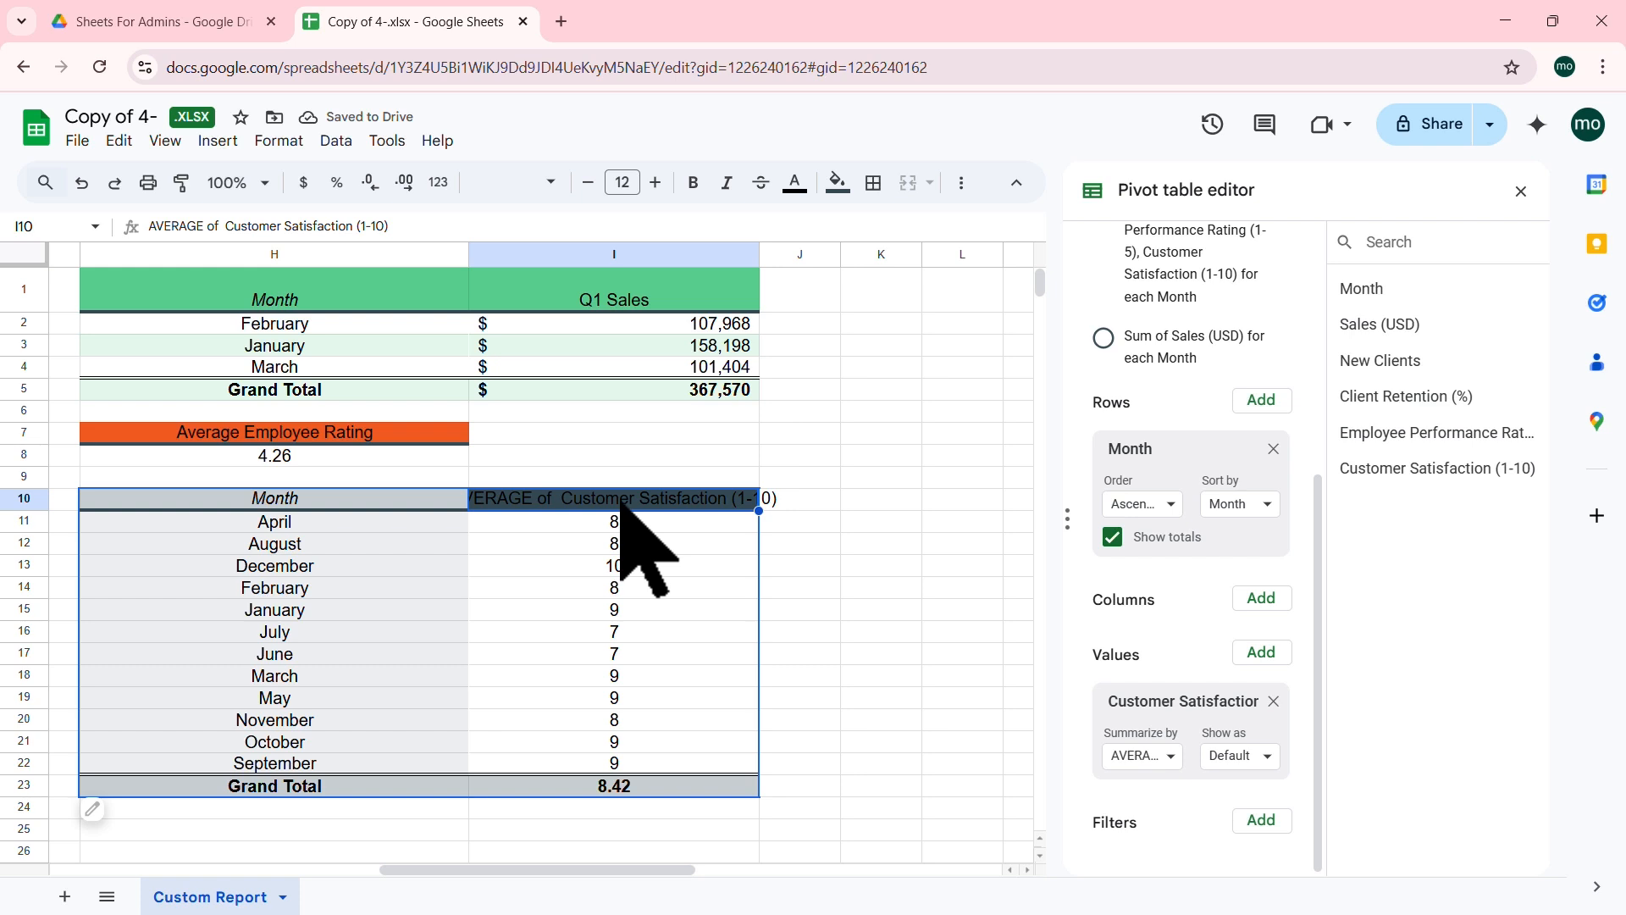
text(Cus)
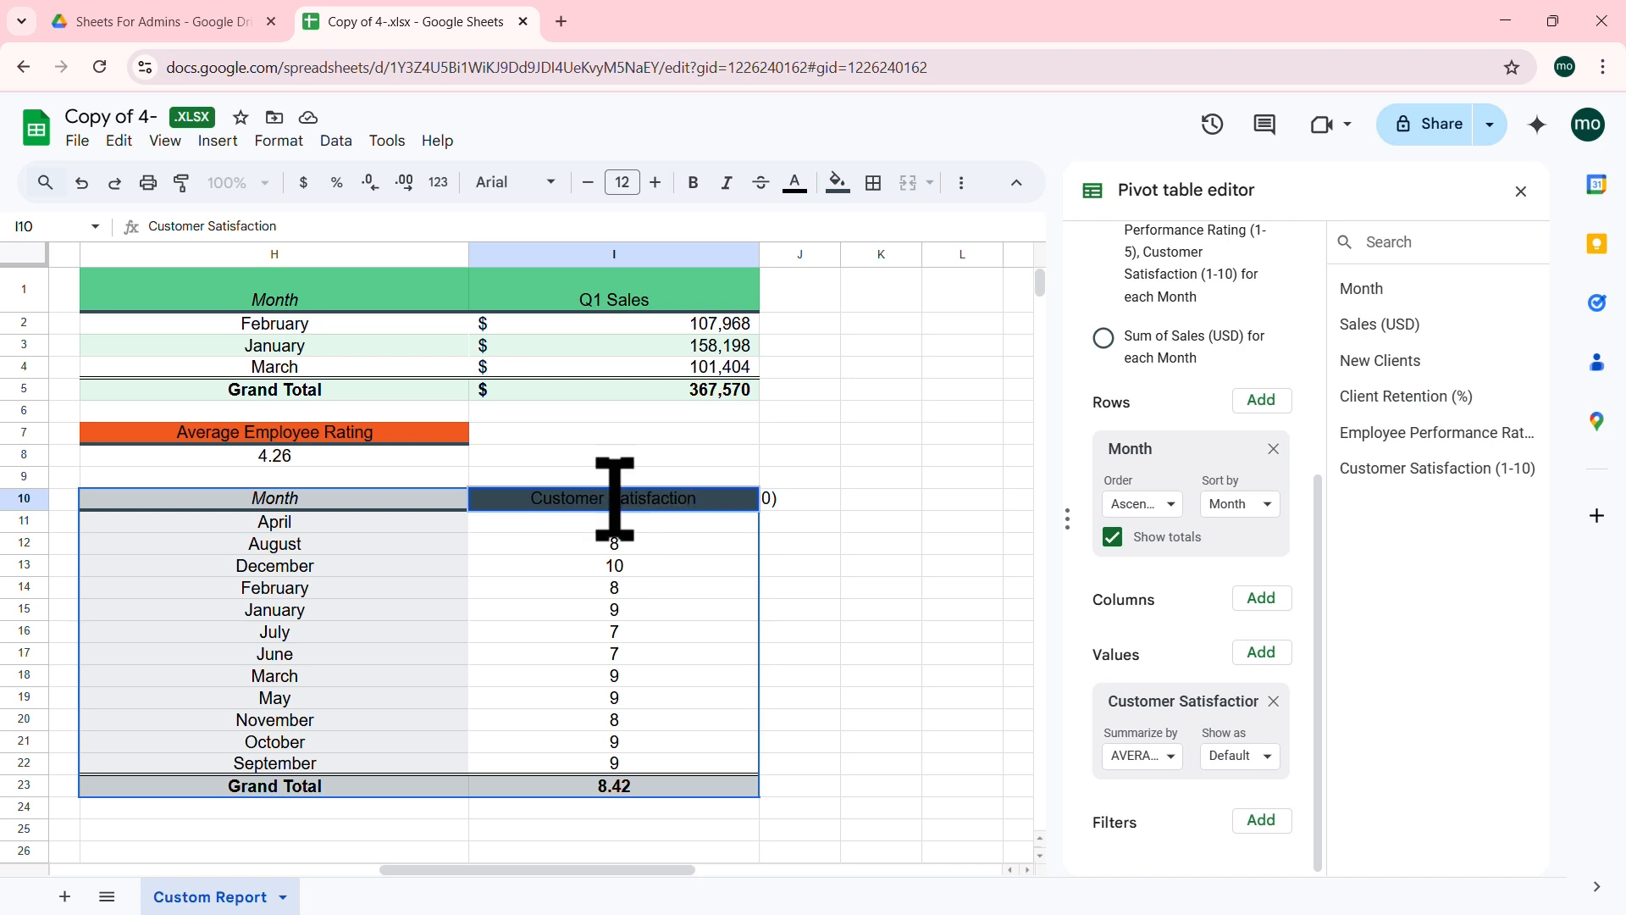
Step: Confirm the 'Customer Satisfaction' header and apply the purple default alternating colours to the H10 pivot
click(673, 696)
drag(343, 504, 711, 783)
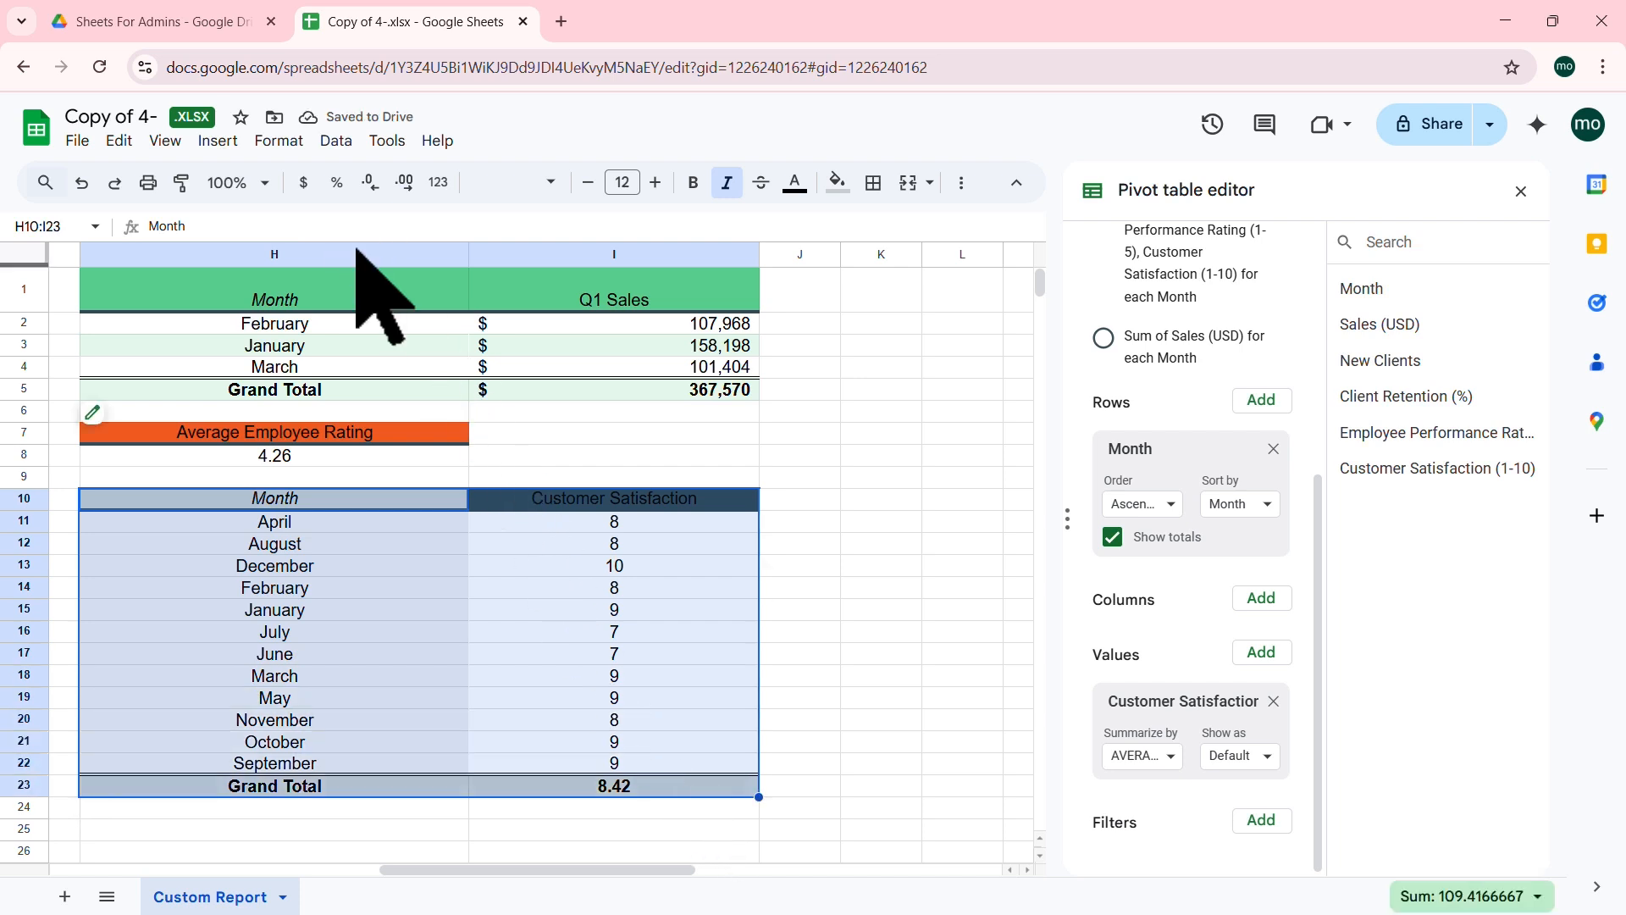
click(278, 141)
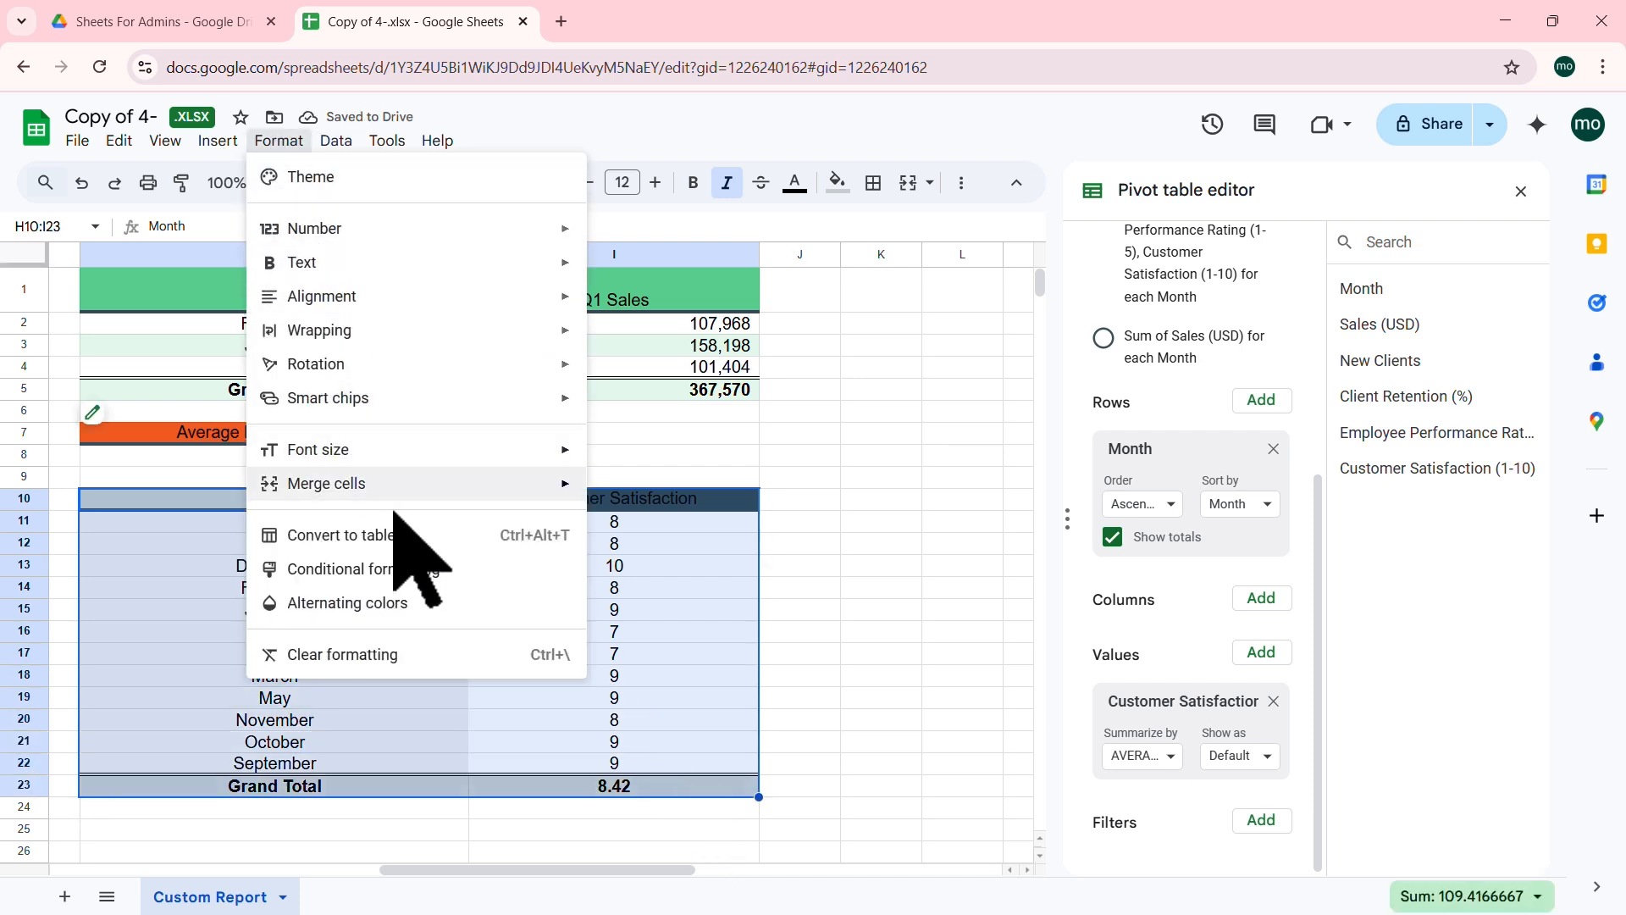
click(360, 602)
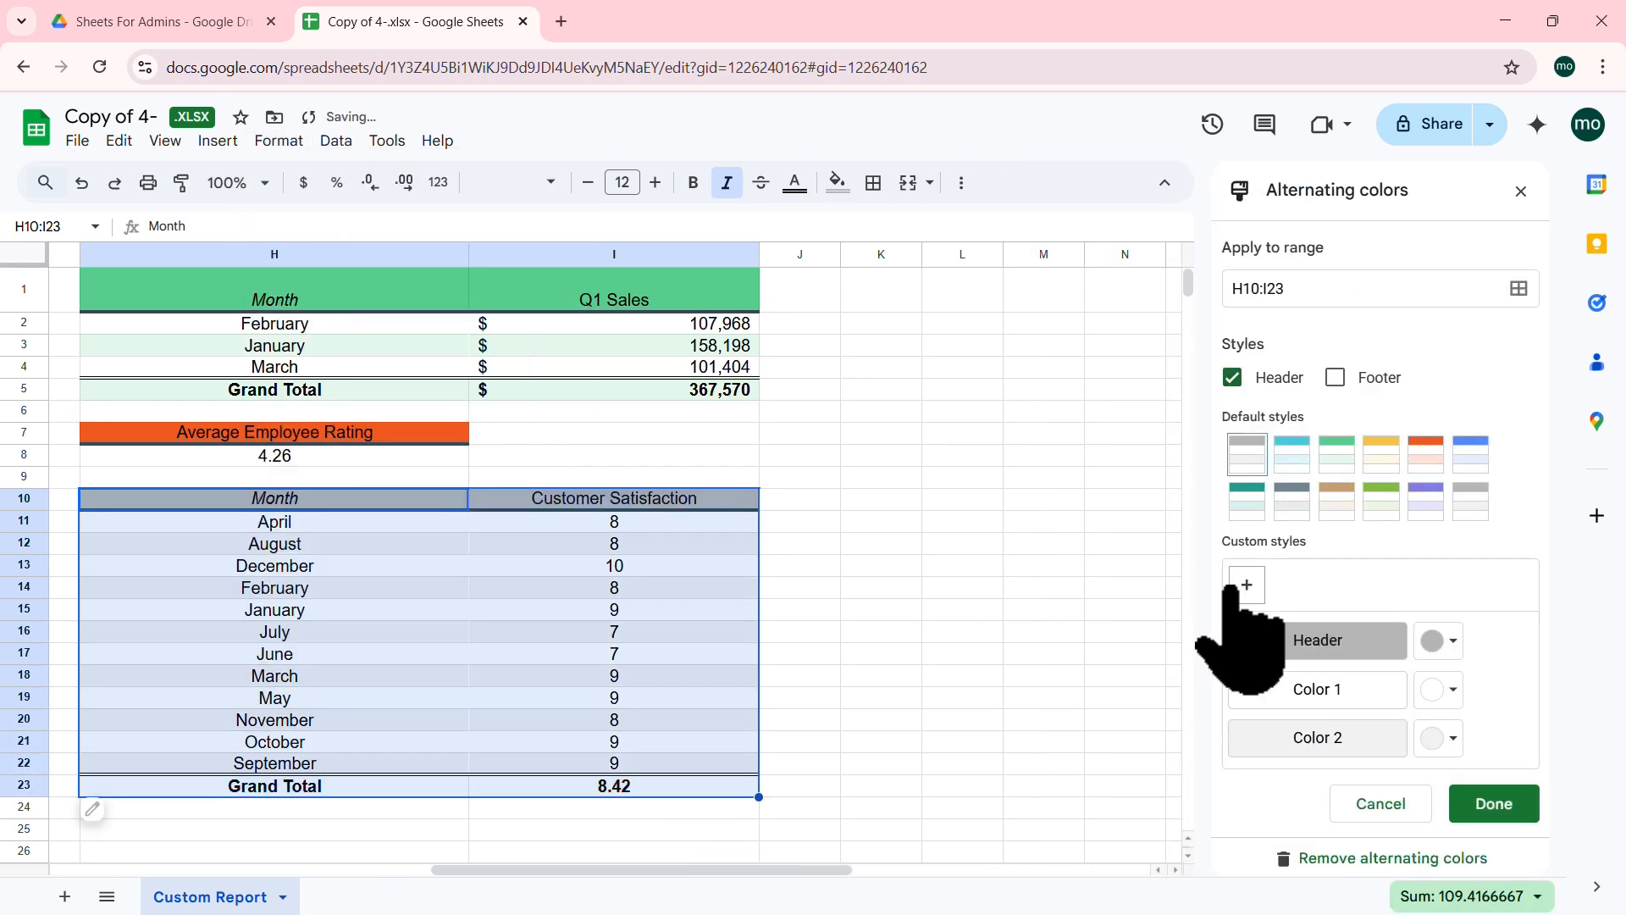
click(1427, 499)
click(1494, 803)
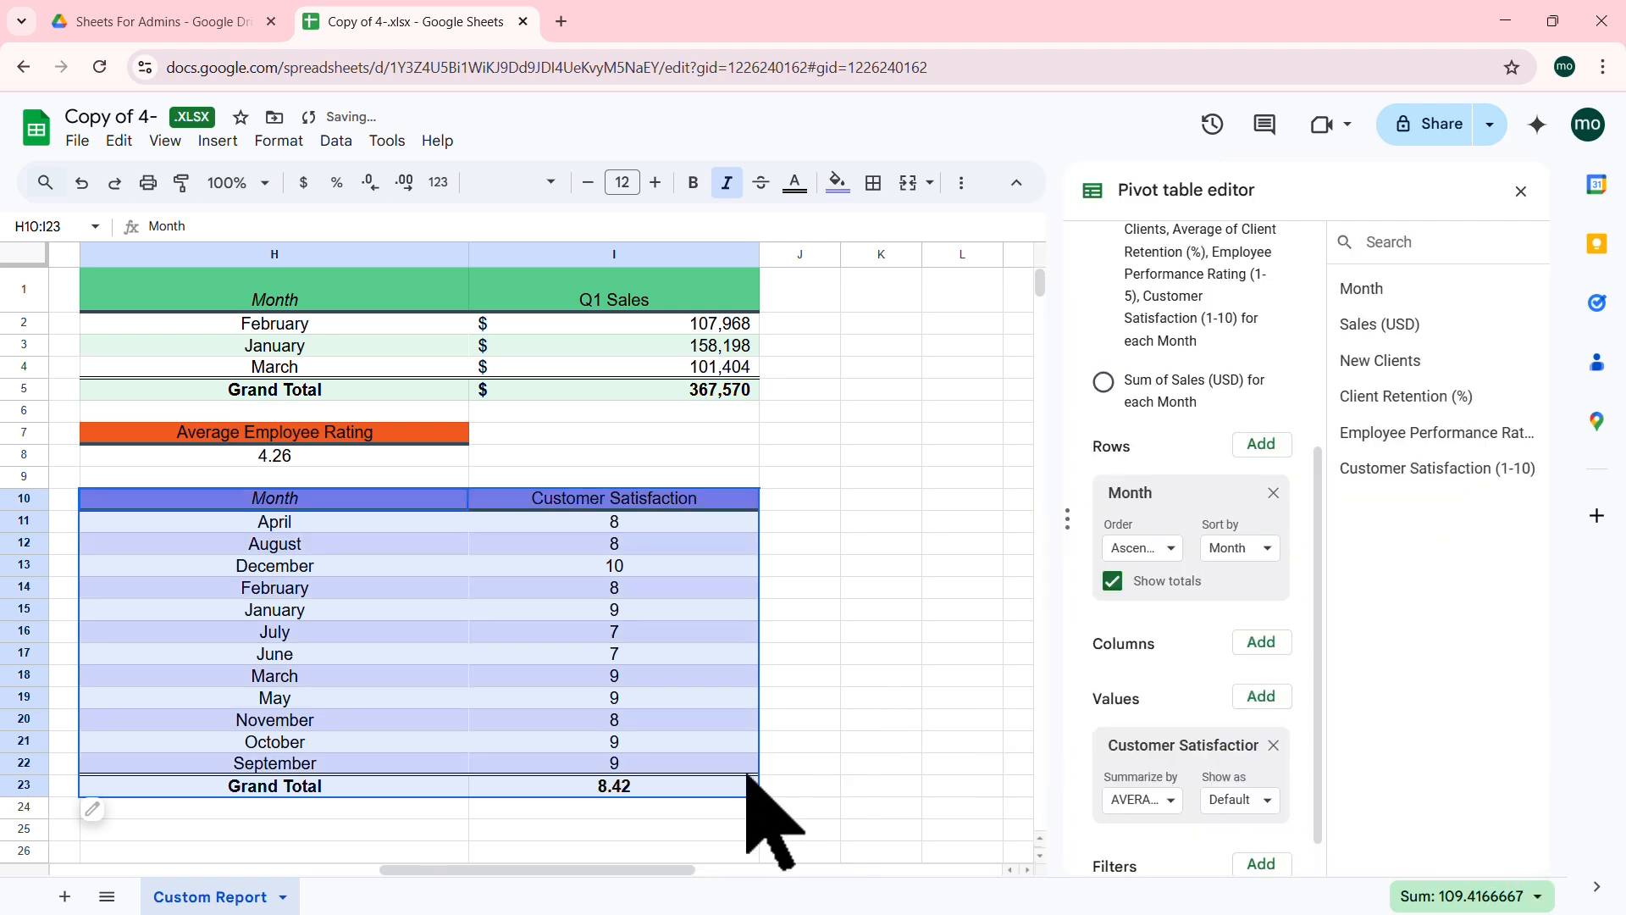
click(885, 655)
drag(669, 865, 313, 857)
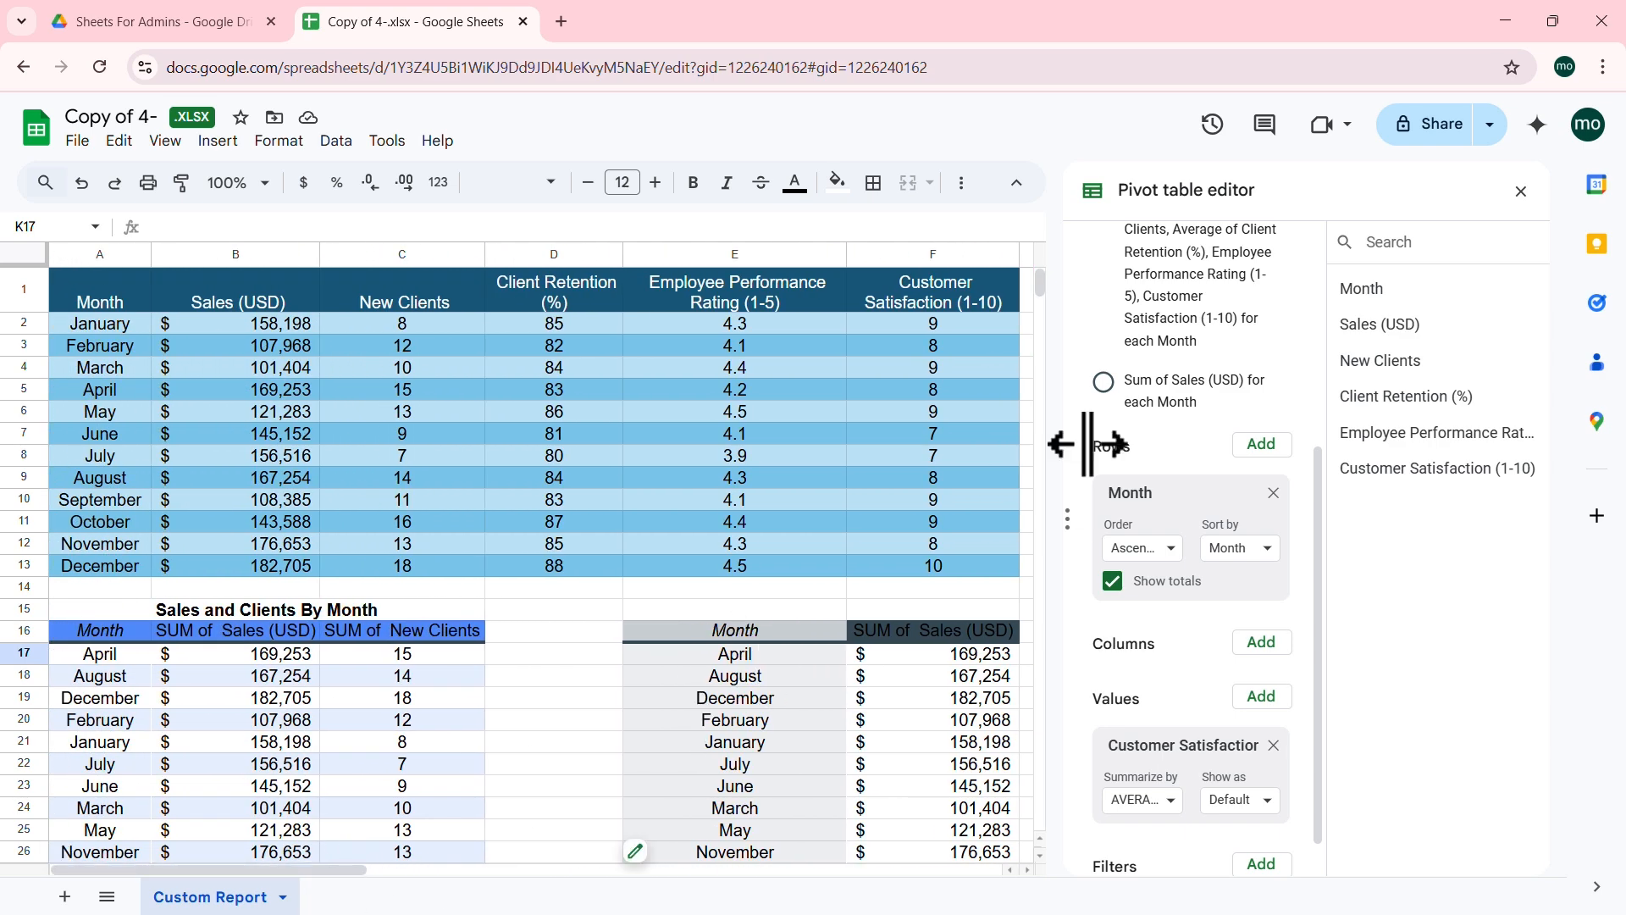
scroll(1197, 465, up, 5)
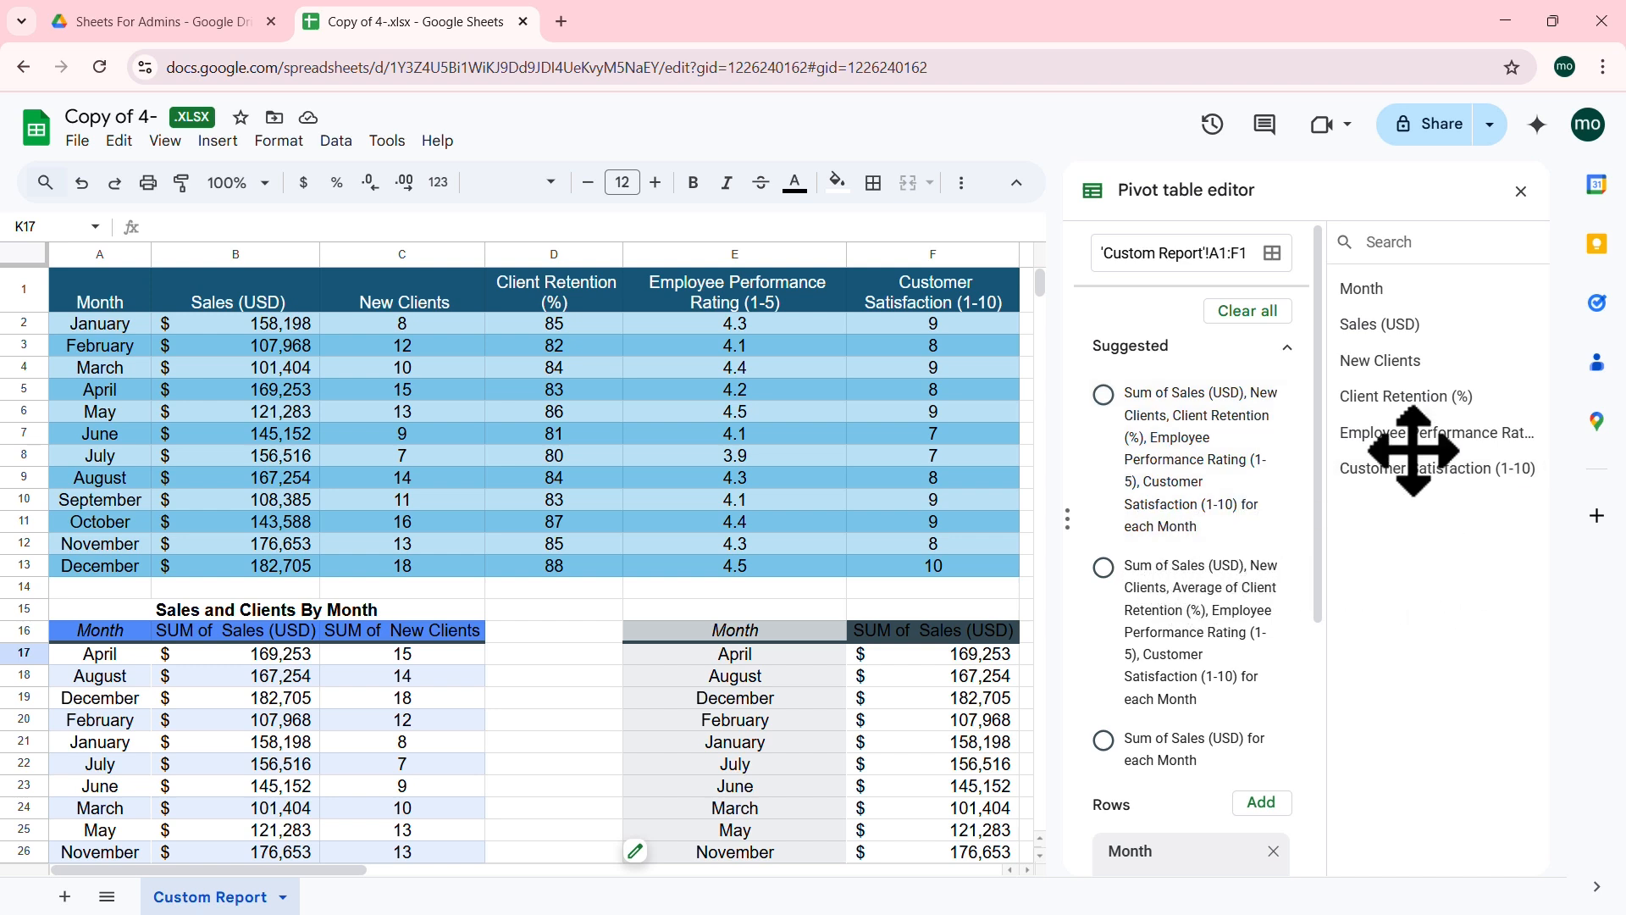
Step: Close the pivot table editor to view the twelve-month Customer Satisfaction pivot
drag(1318, 443, 1329, 688)
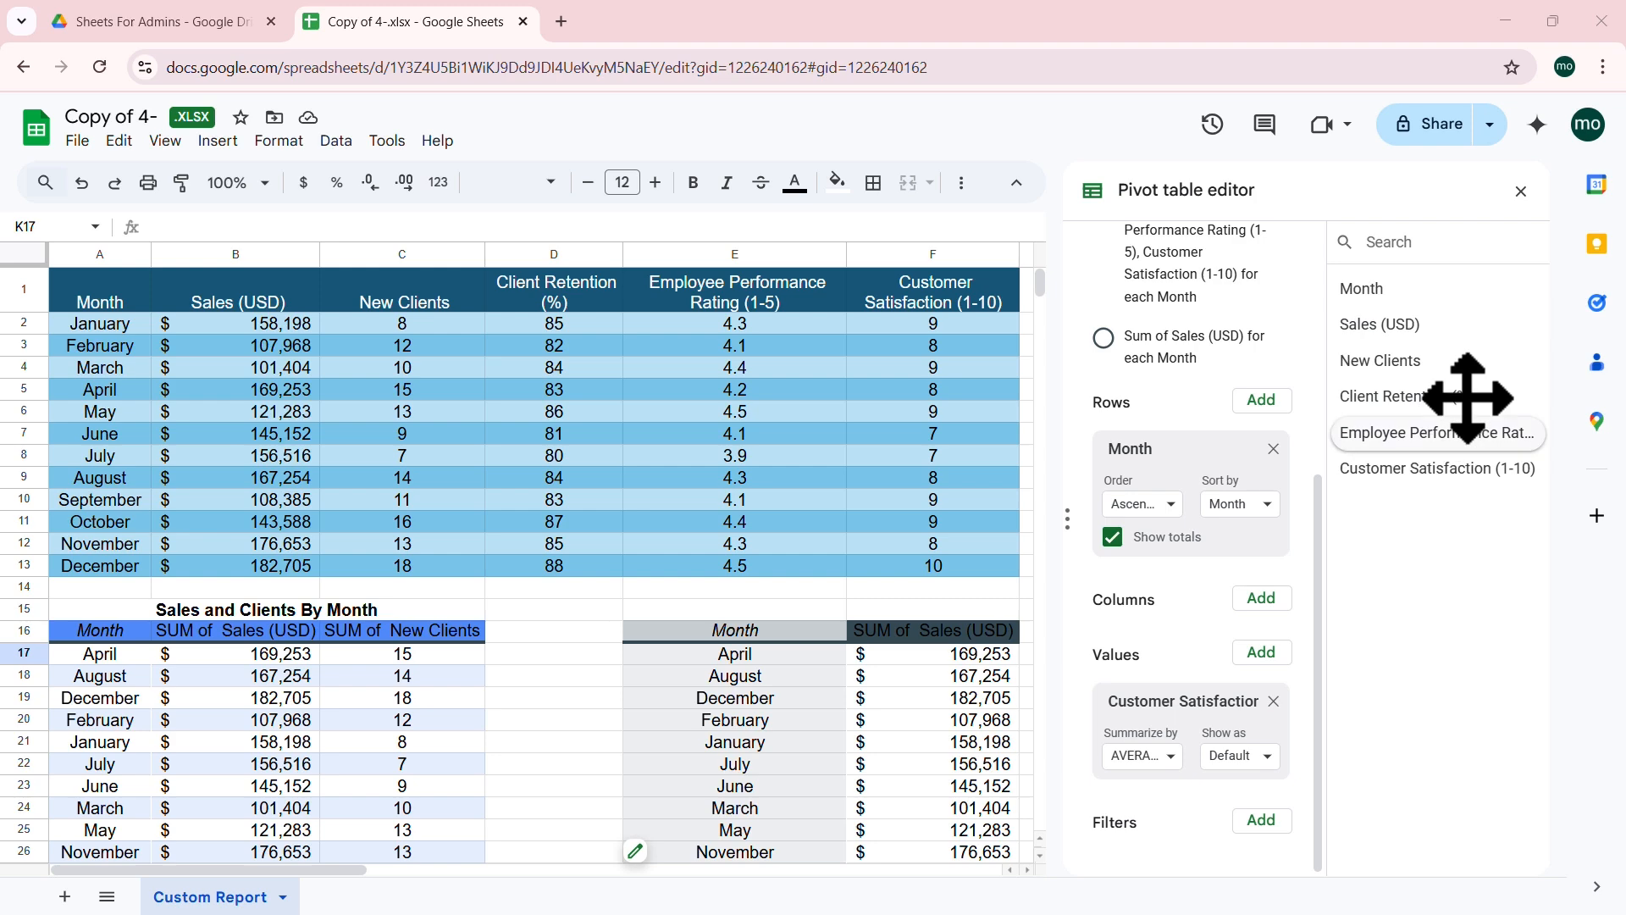
click(1521, 192)
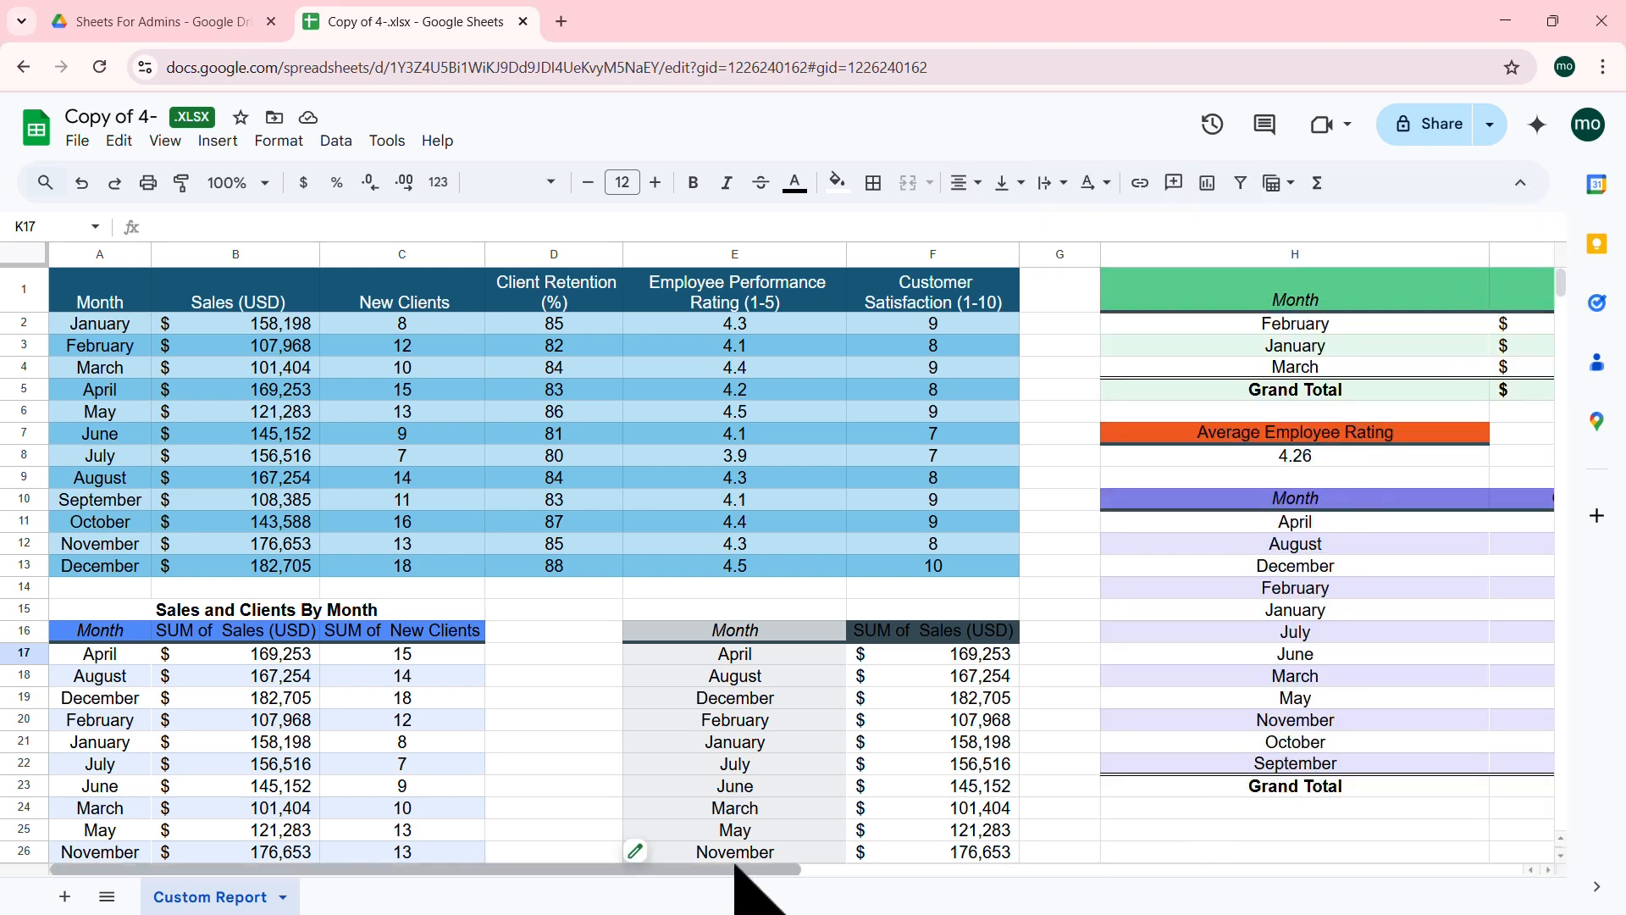
mouse_move(735, 865)
mouse_down()
mouse_move(998, 885)
mouse_move(768, 868)
mouse_up()
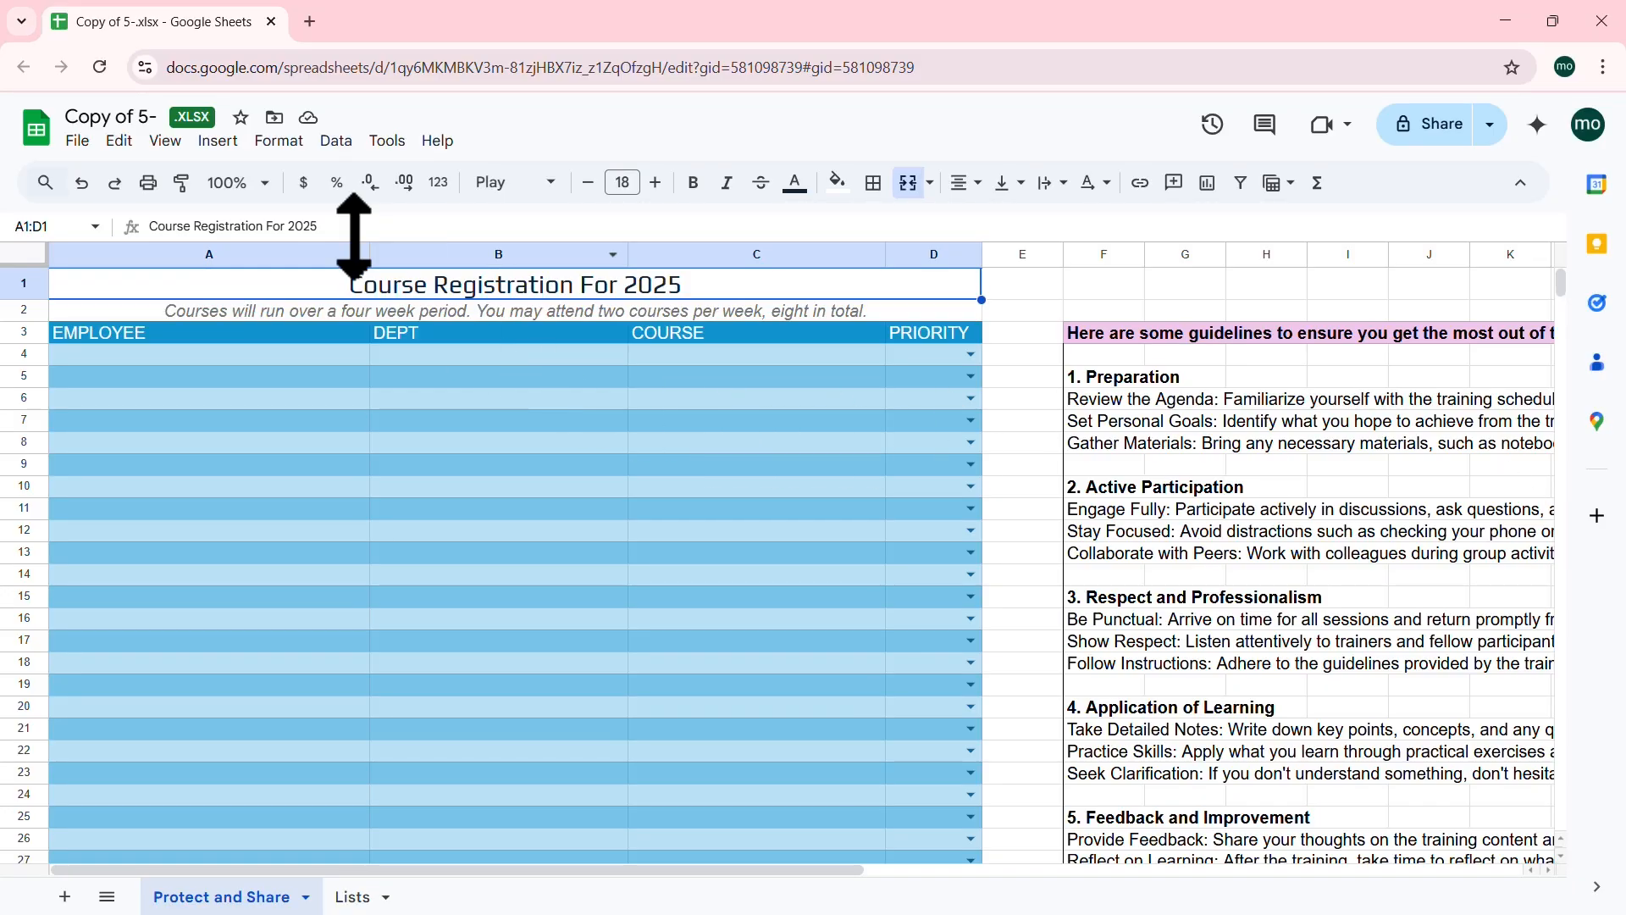
click(77, 141)
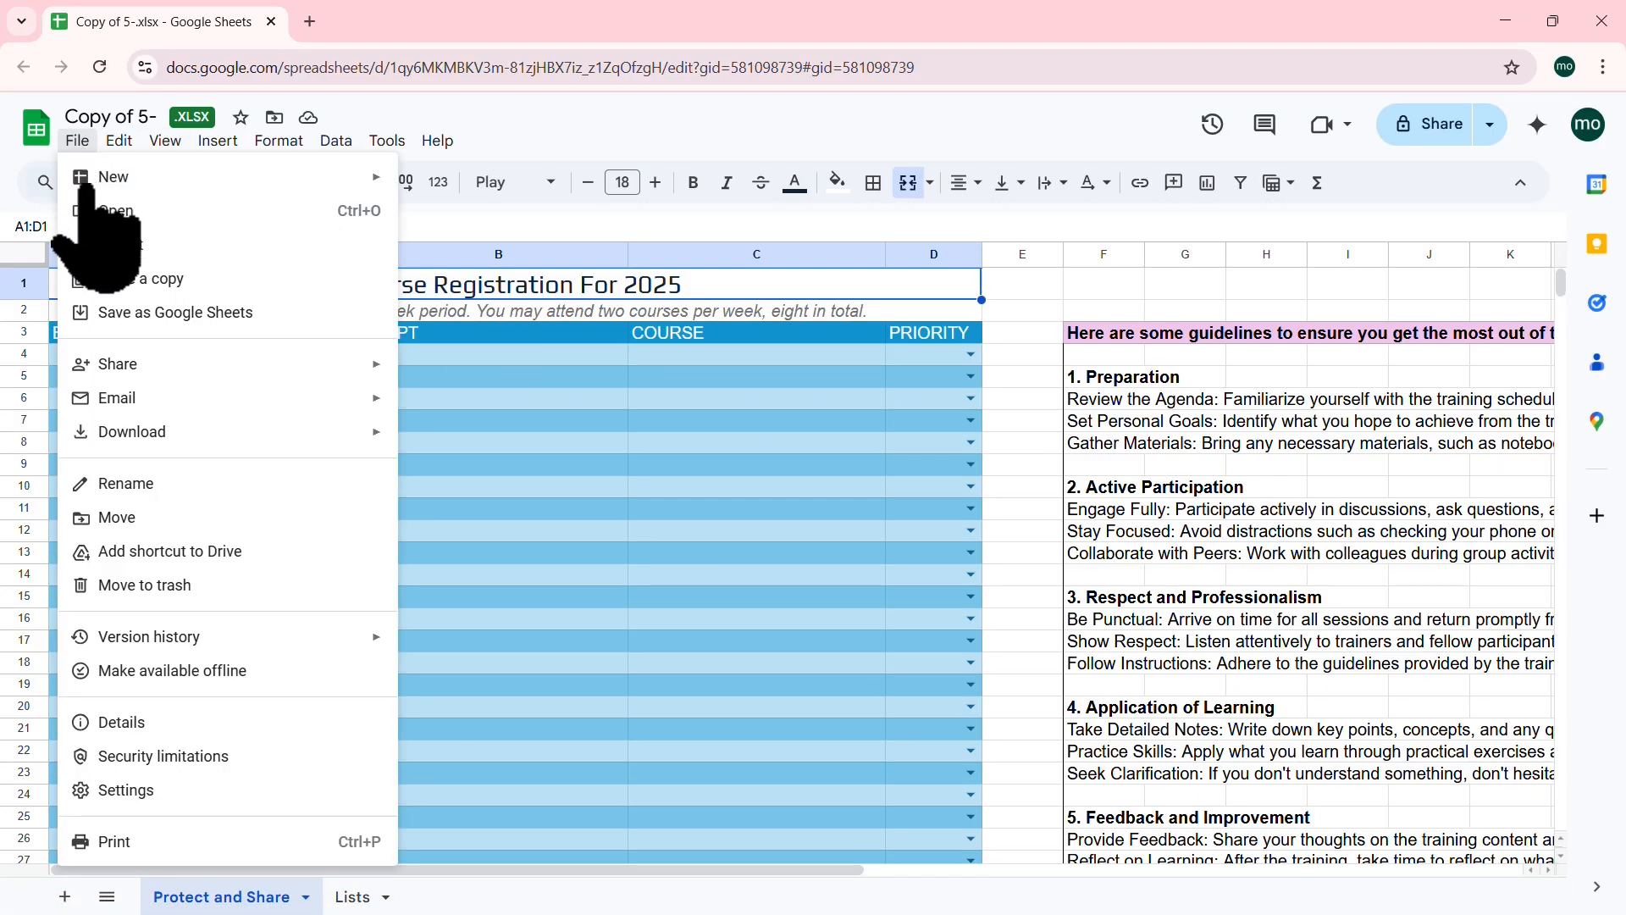
click(525, 402)
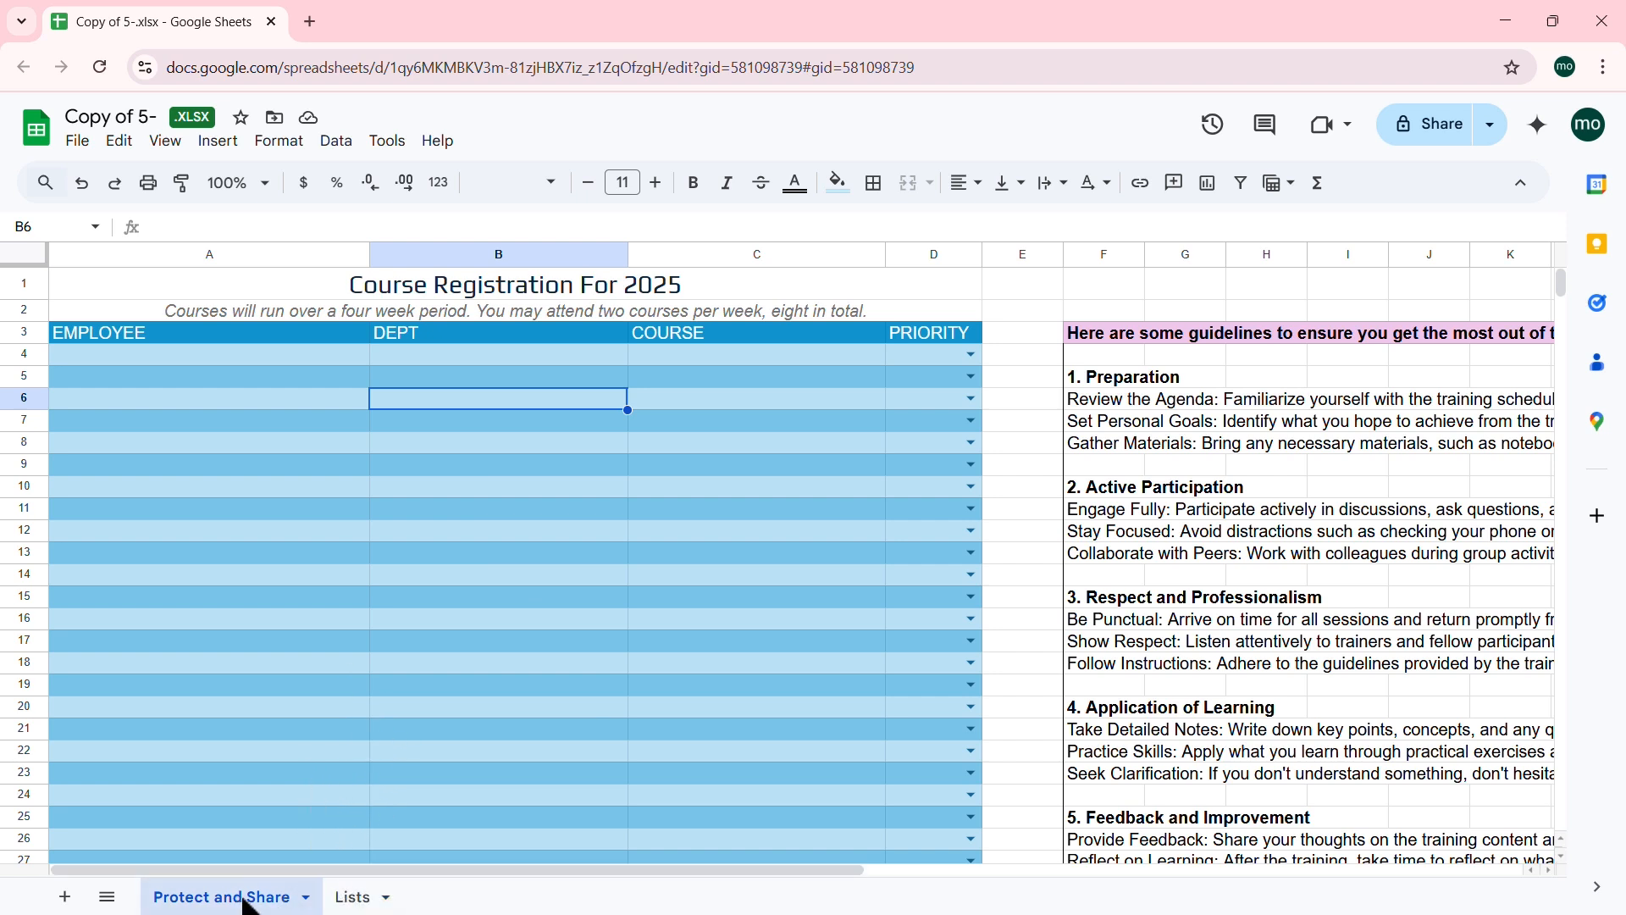
click(349, 898)
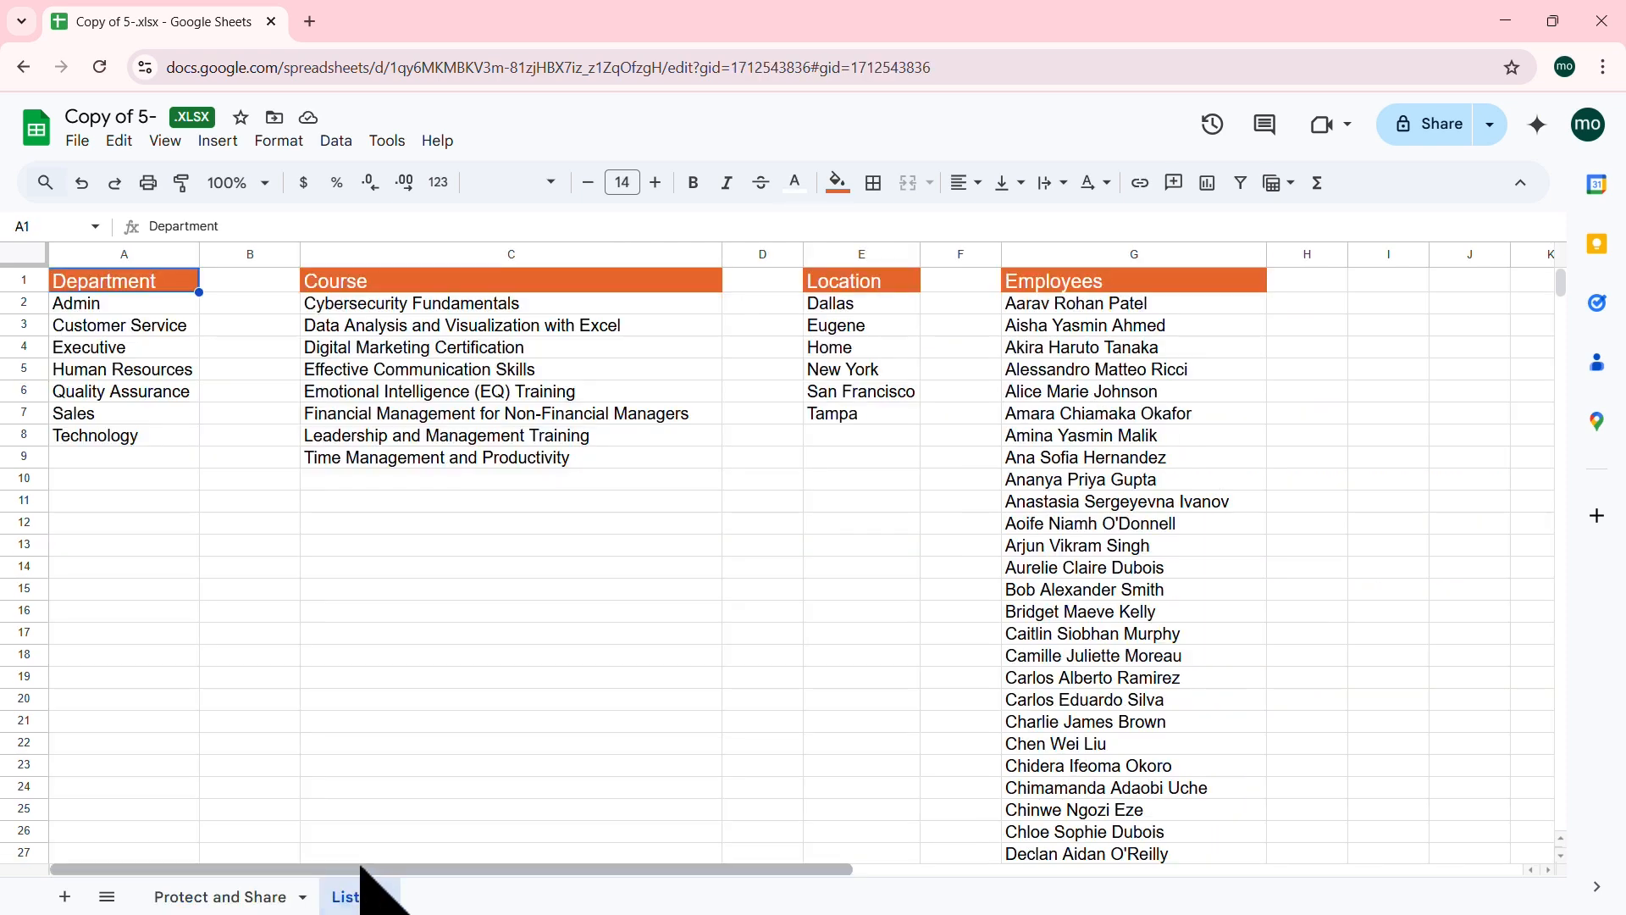
click(237, 900)
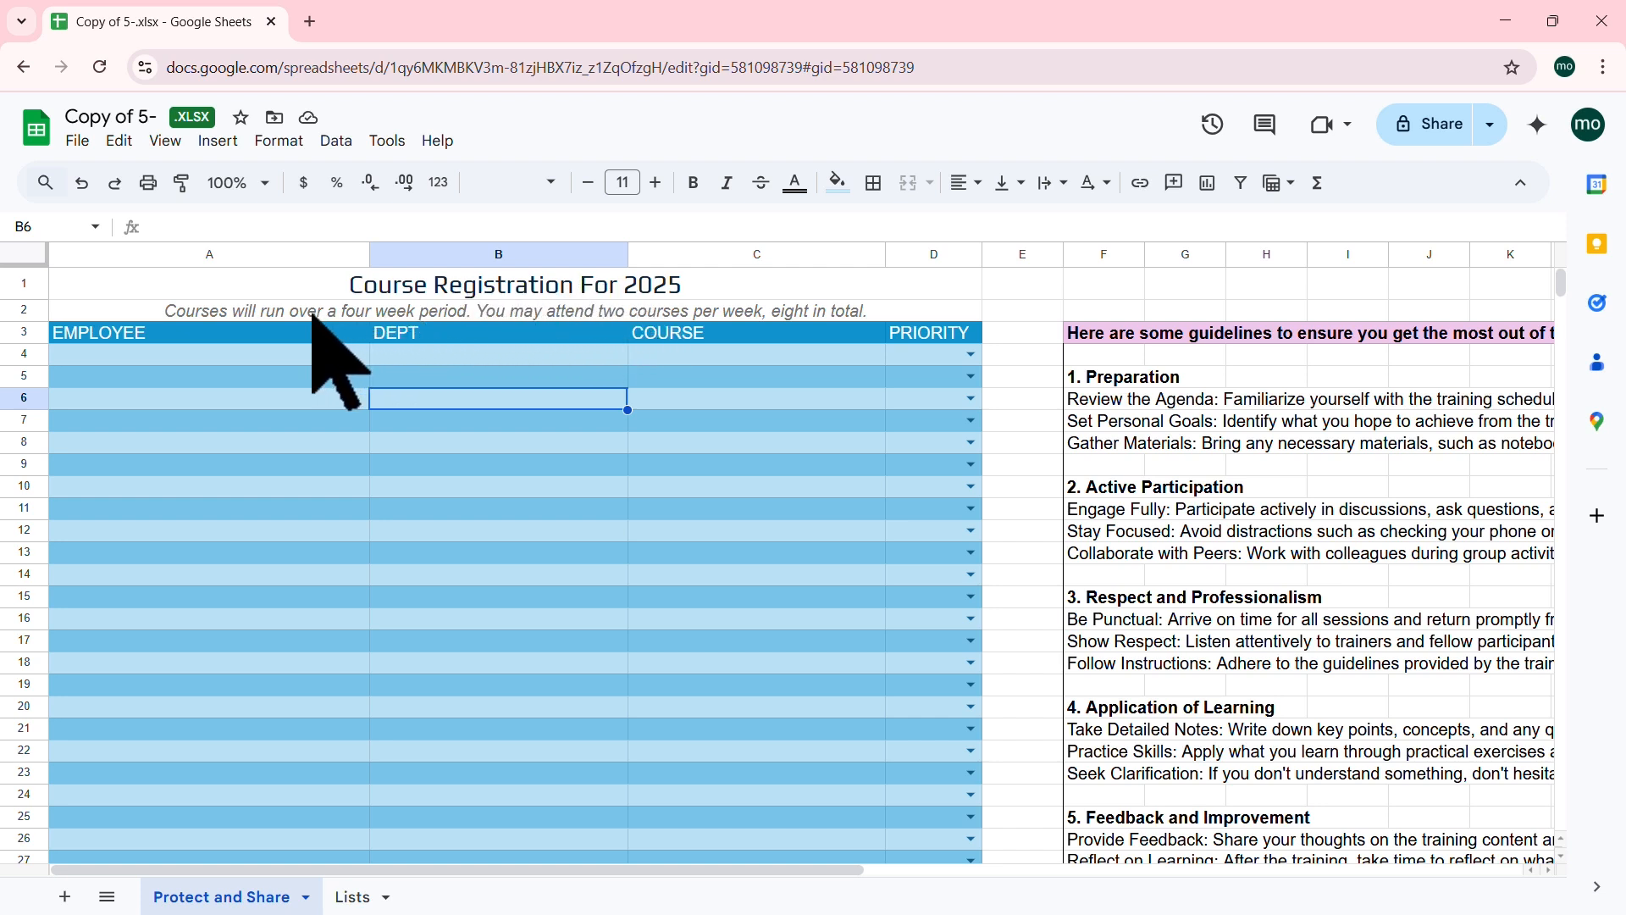
Step: Look over the sheet's four-week-period subtitle and guidelines text
click(343, 315)
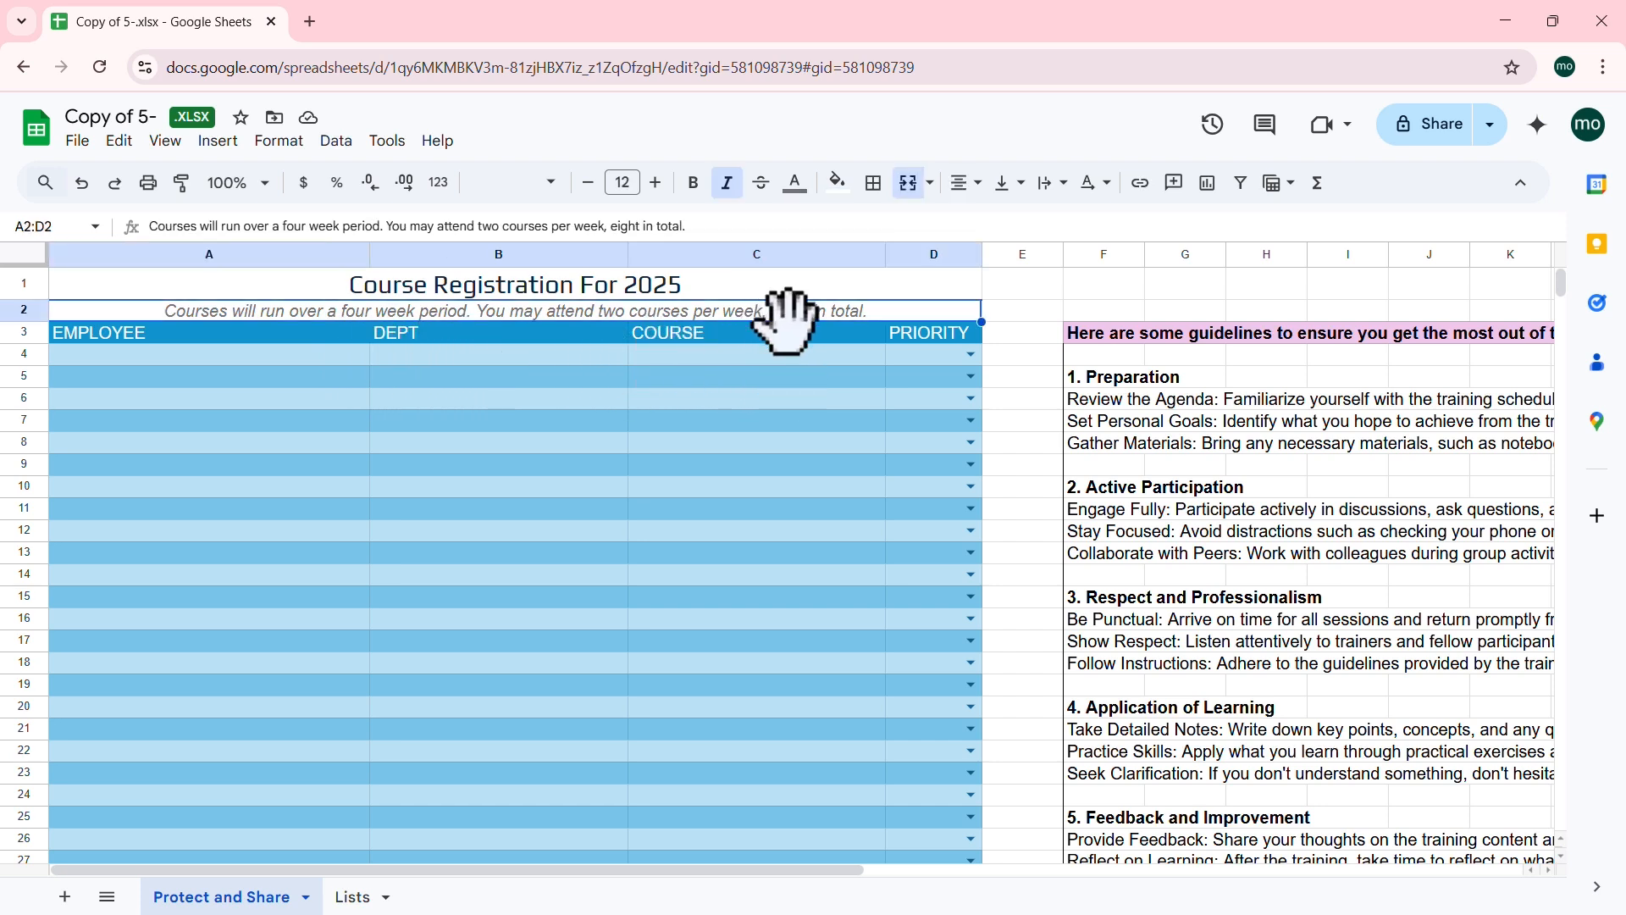
click(1270, 428)
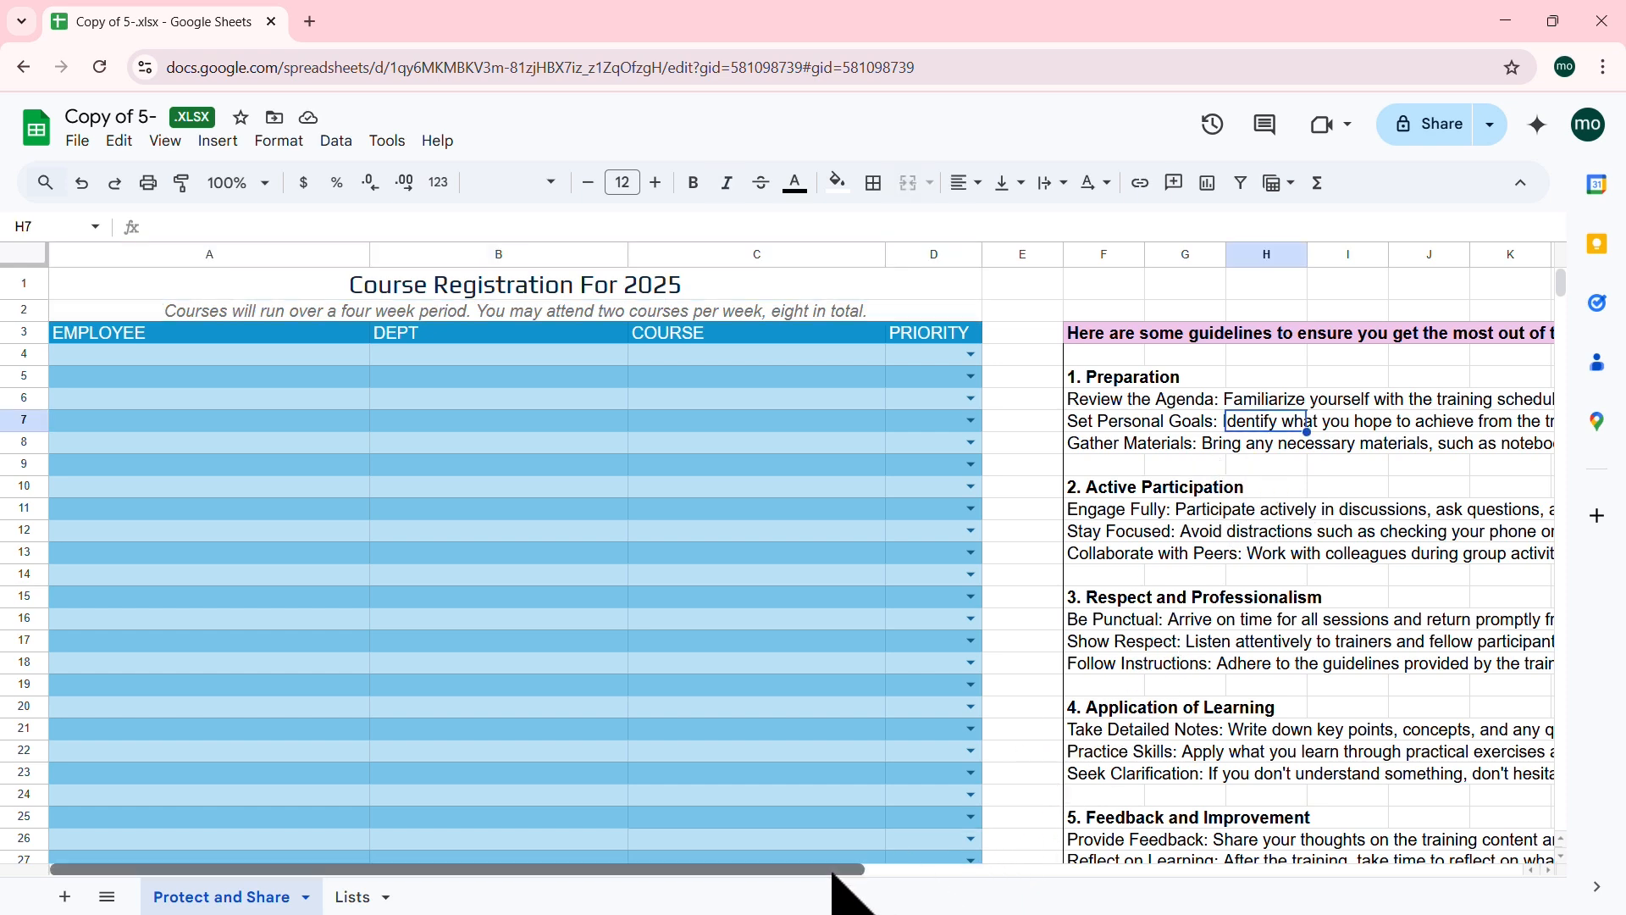
drag(846, 870, 1087, 874)
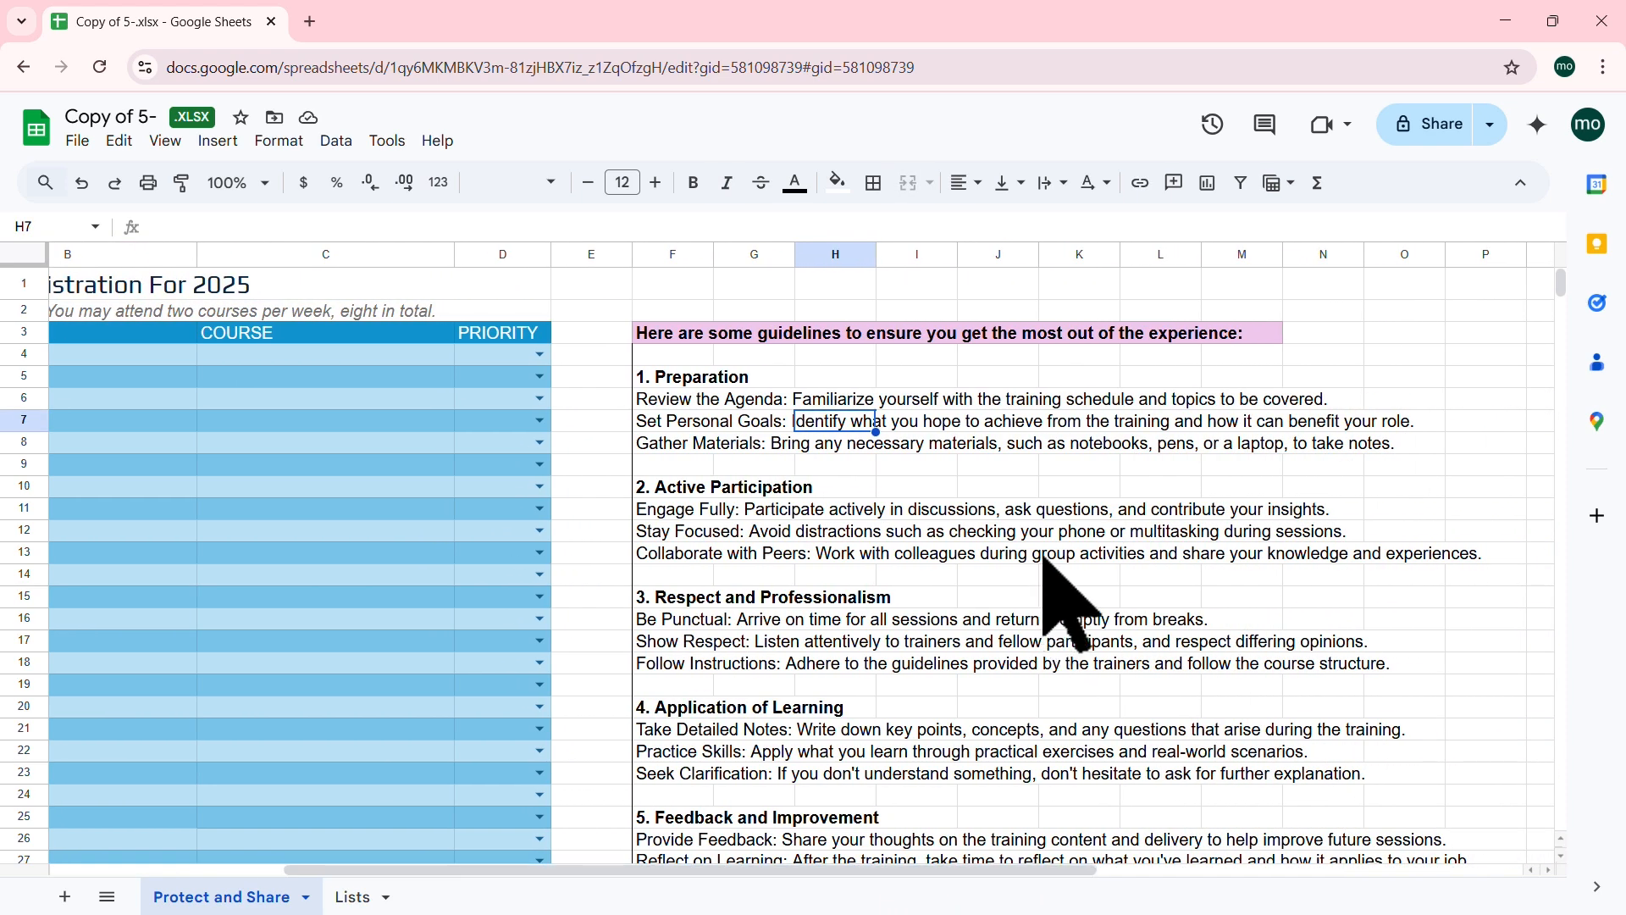
scroll(1065, 600, down, 3)
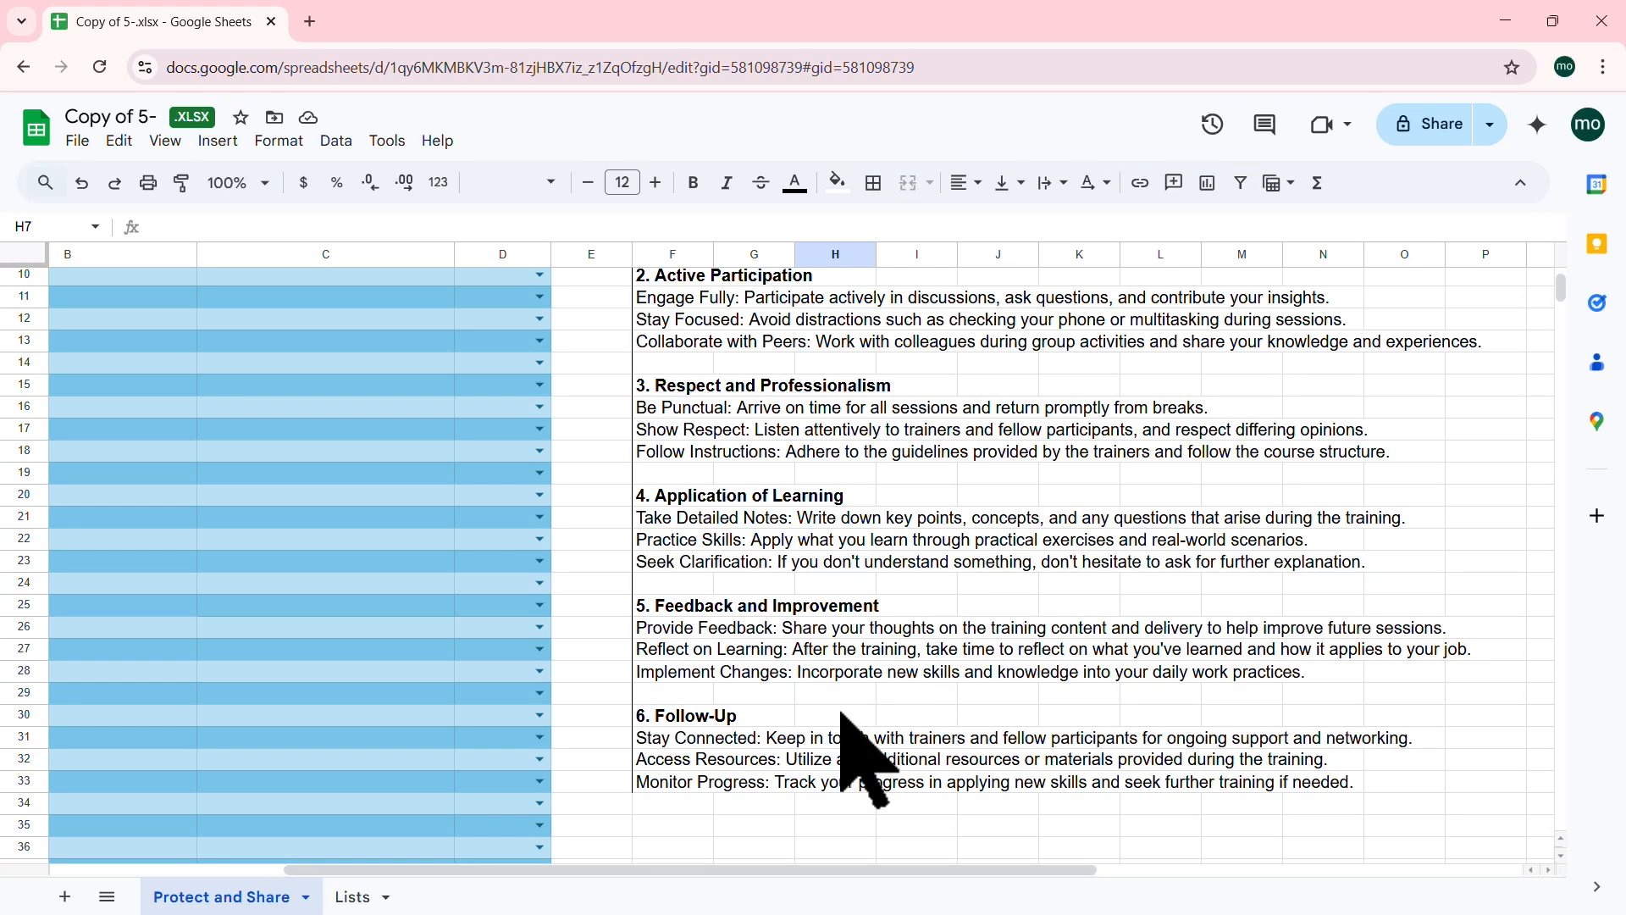
scroll(841, 713, up, 3)
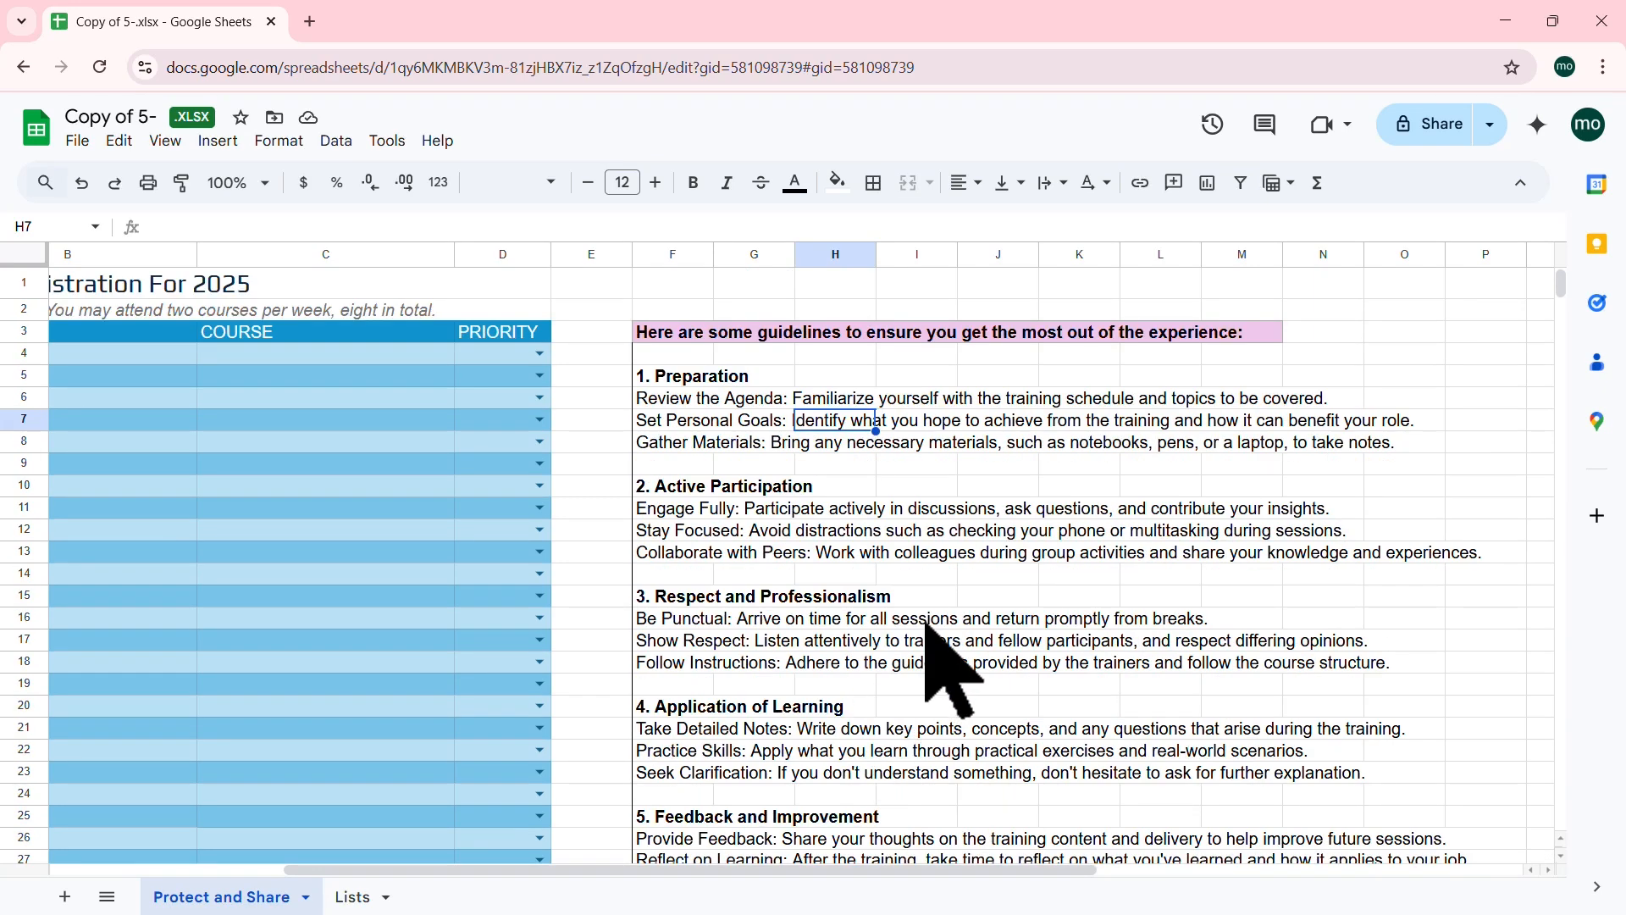
scroll(929, 627, down, 3)
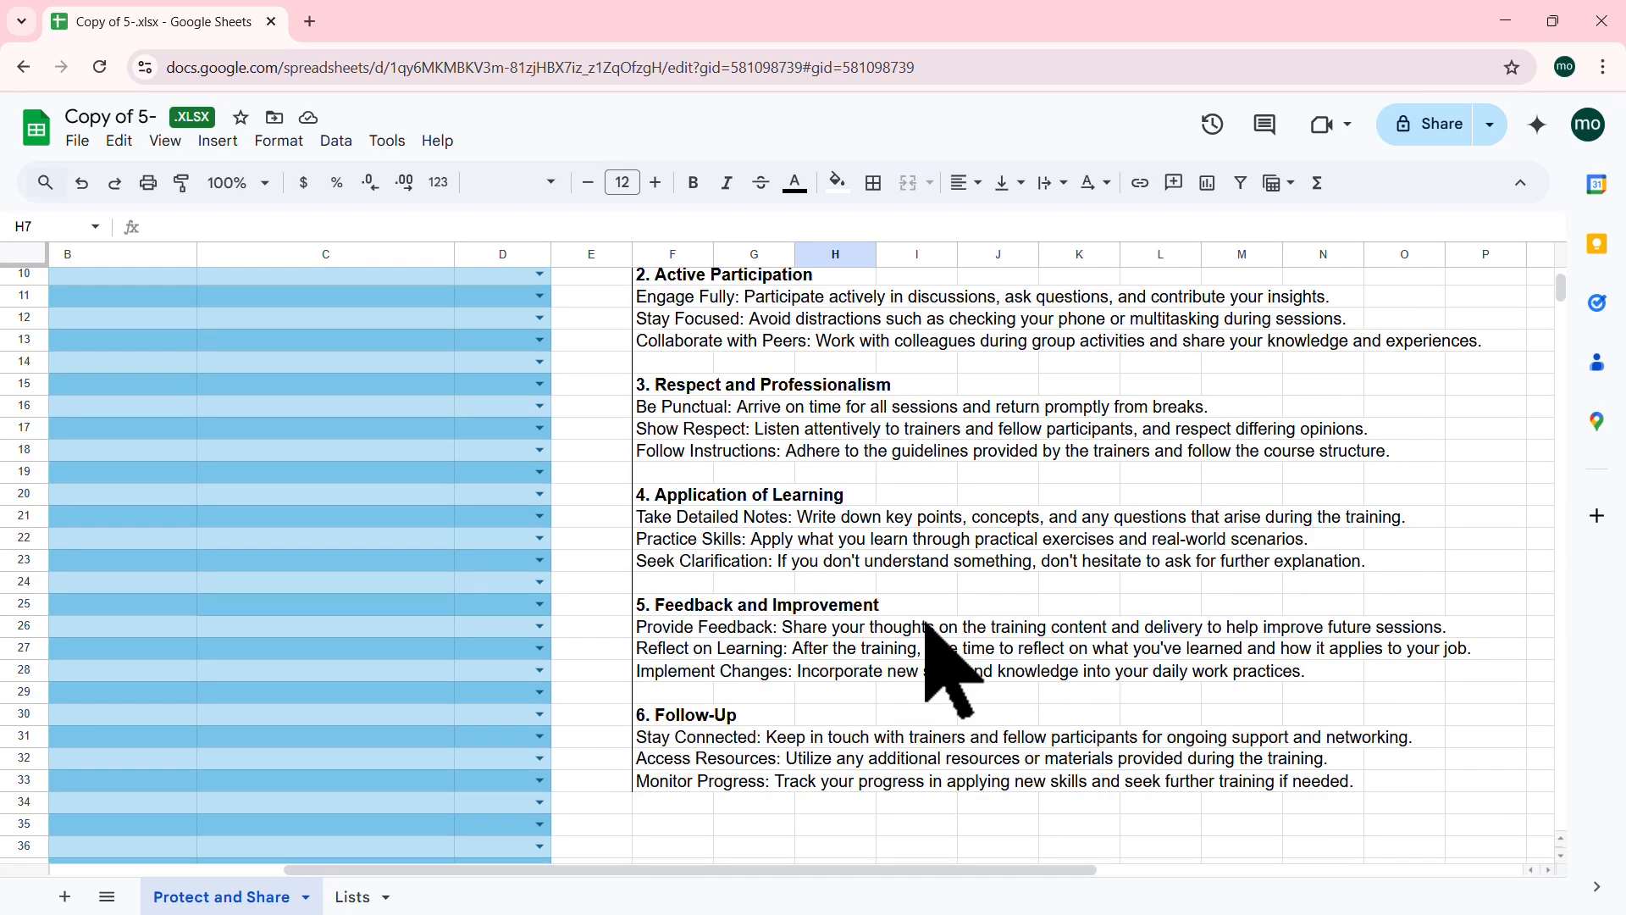
scroll(948, 669, up, 3)
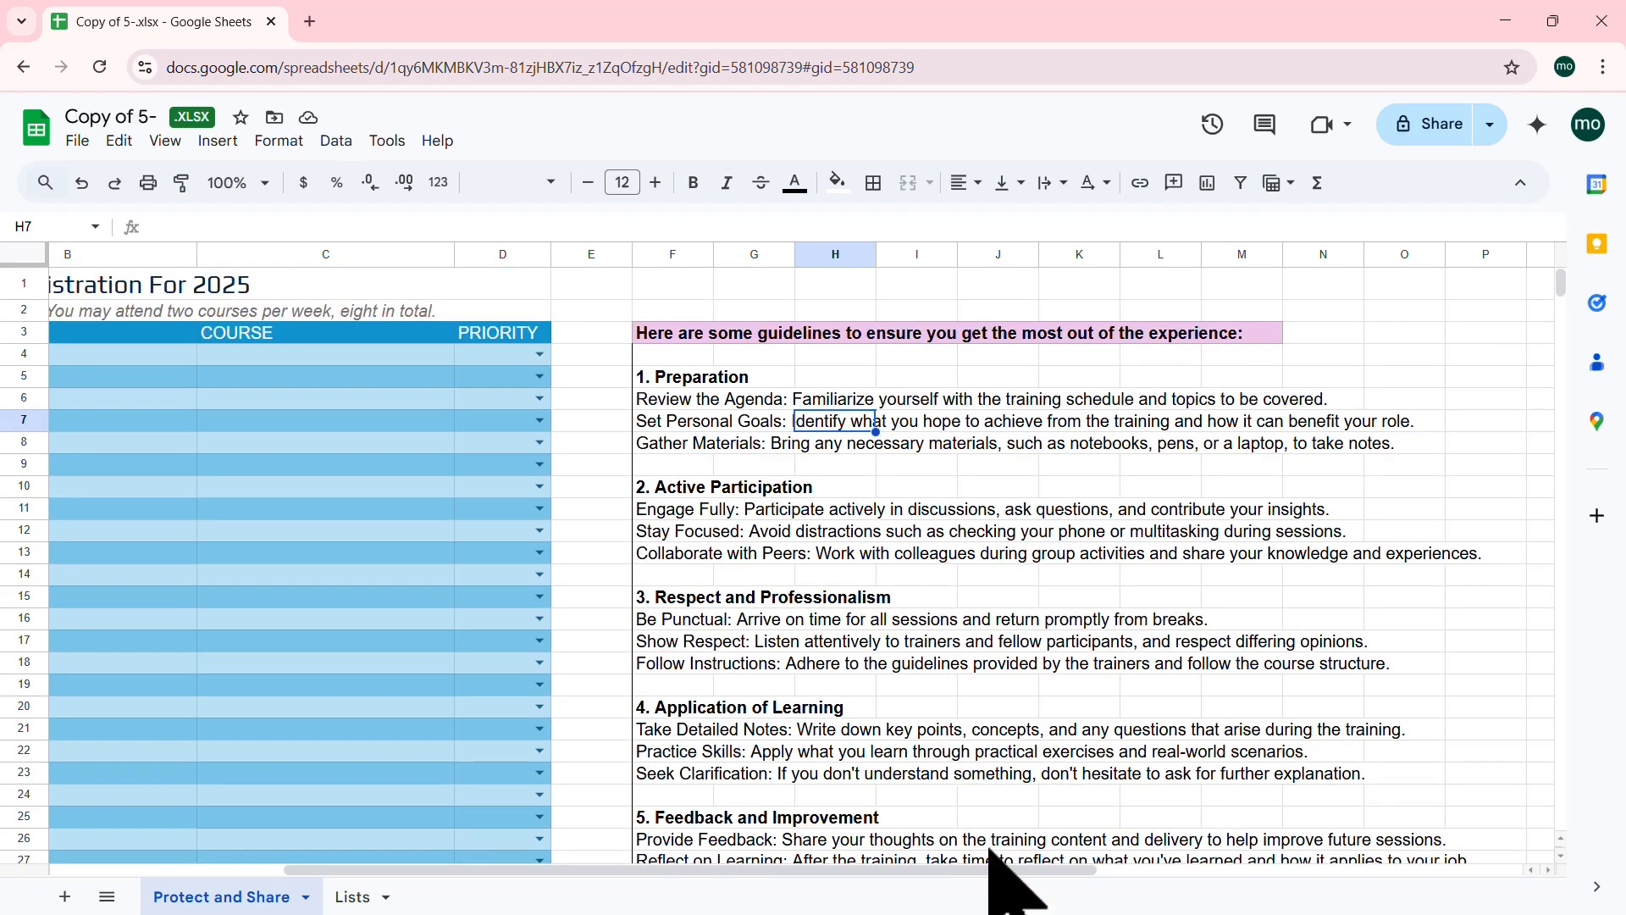
drag(985, 868, 719, 869)
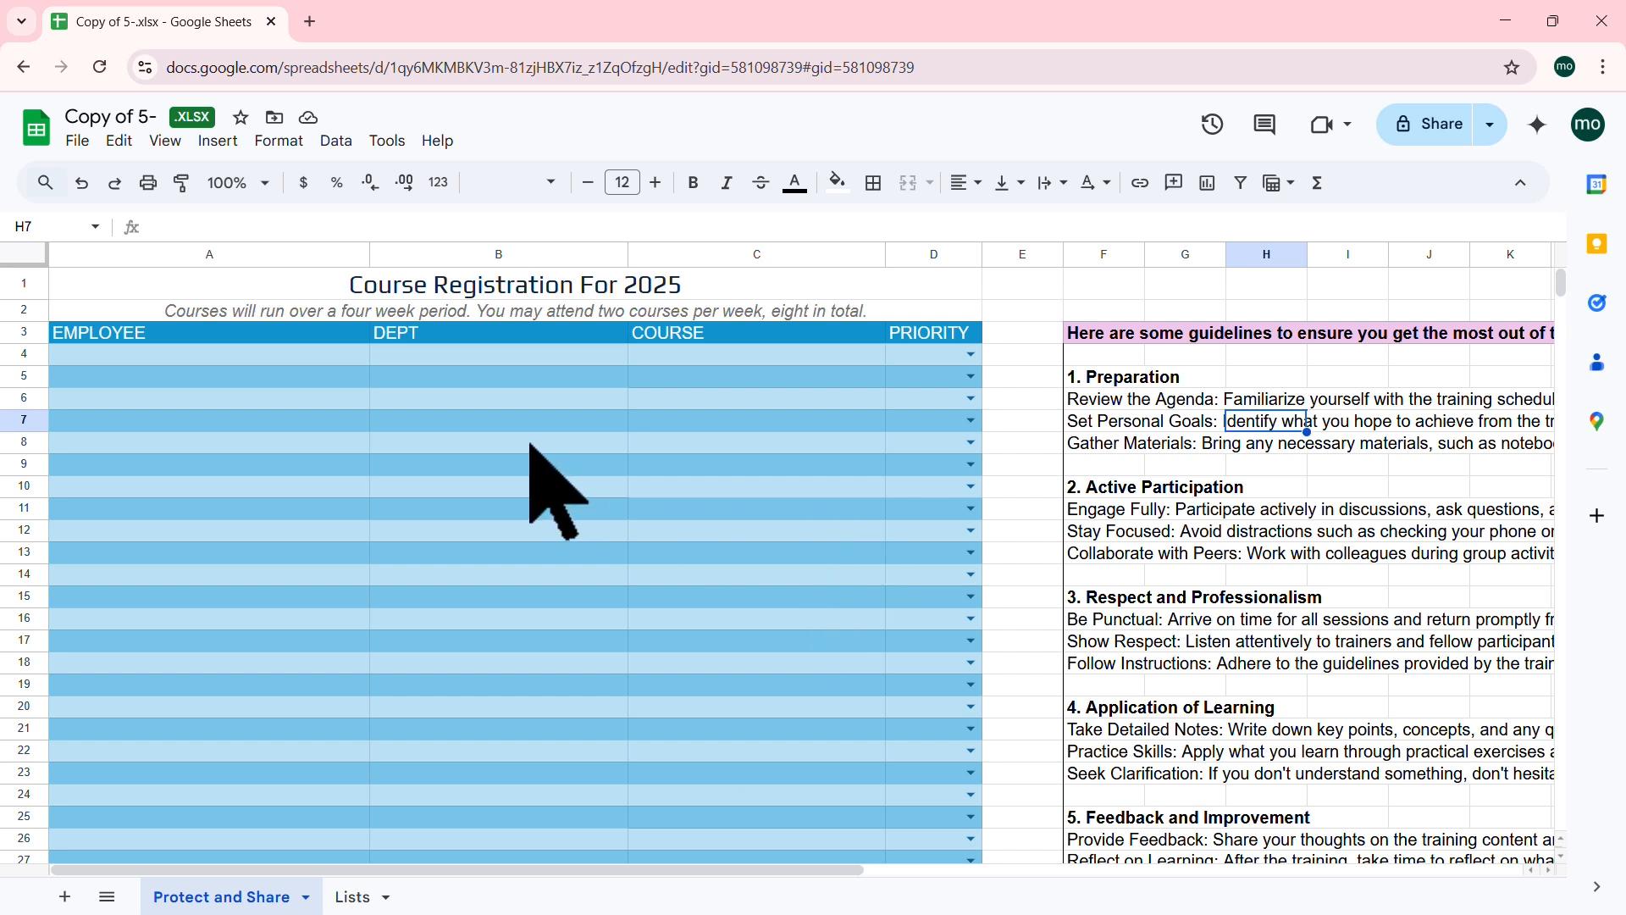
Step: Step through cells A4, B4 and C4, then show D4's FIRST/SECOND/THIRD priority list
click(339, 354)
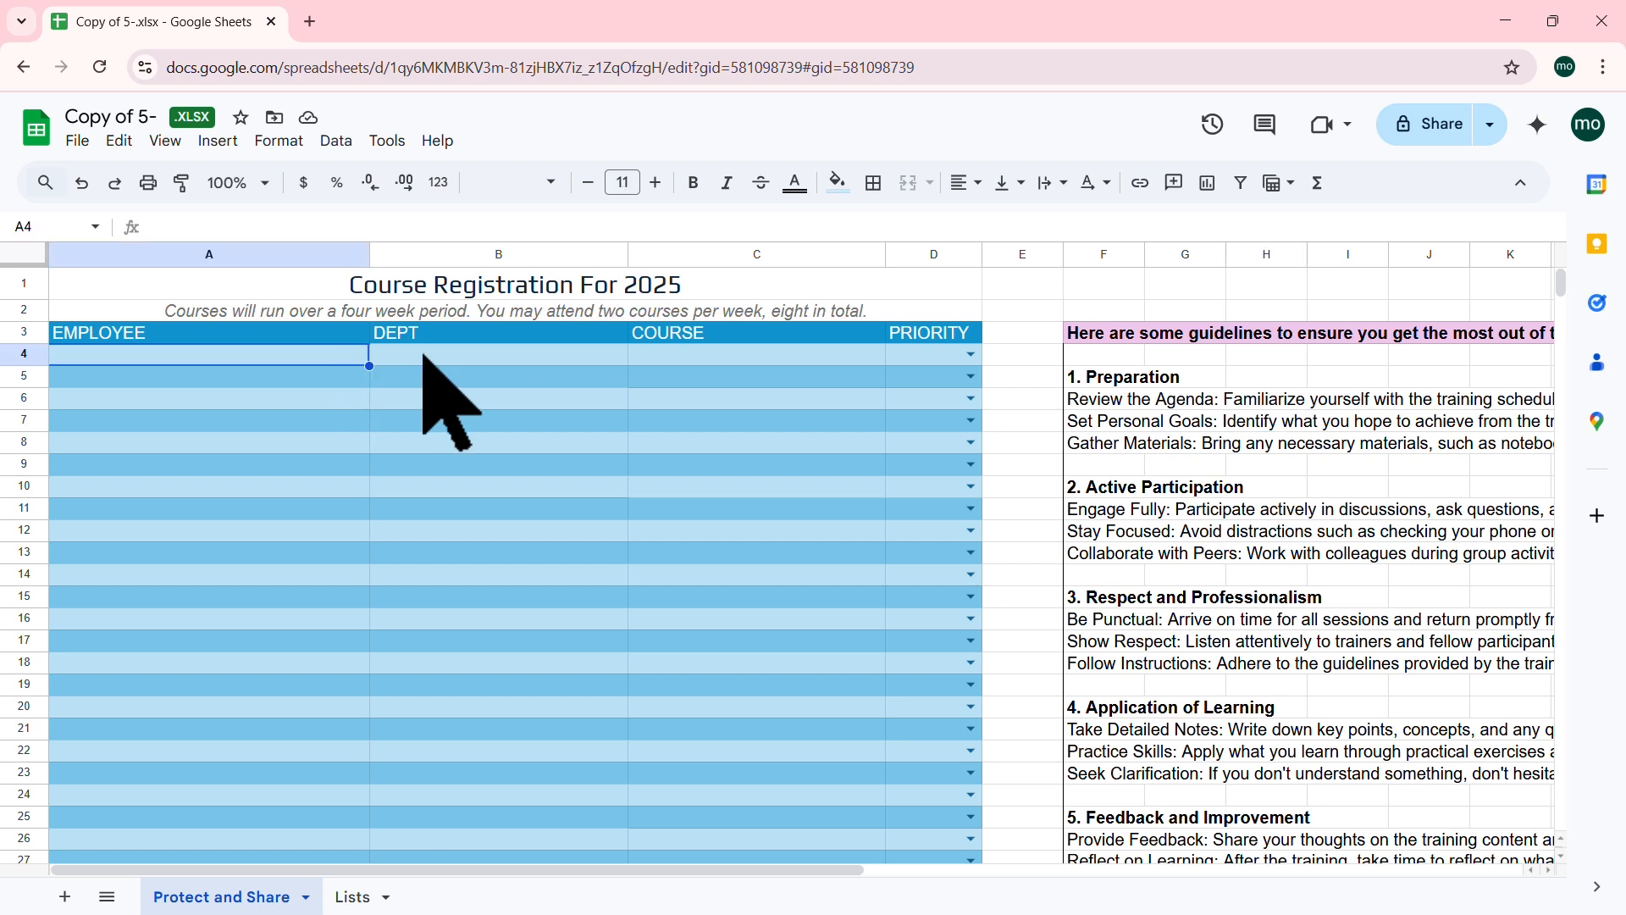
click(525, 356)
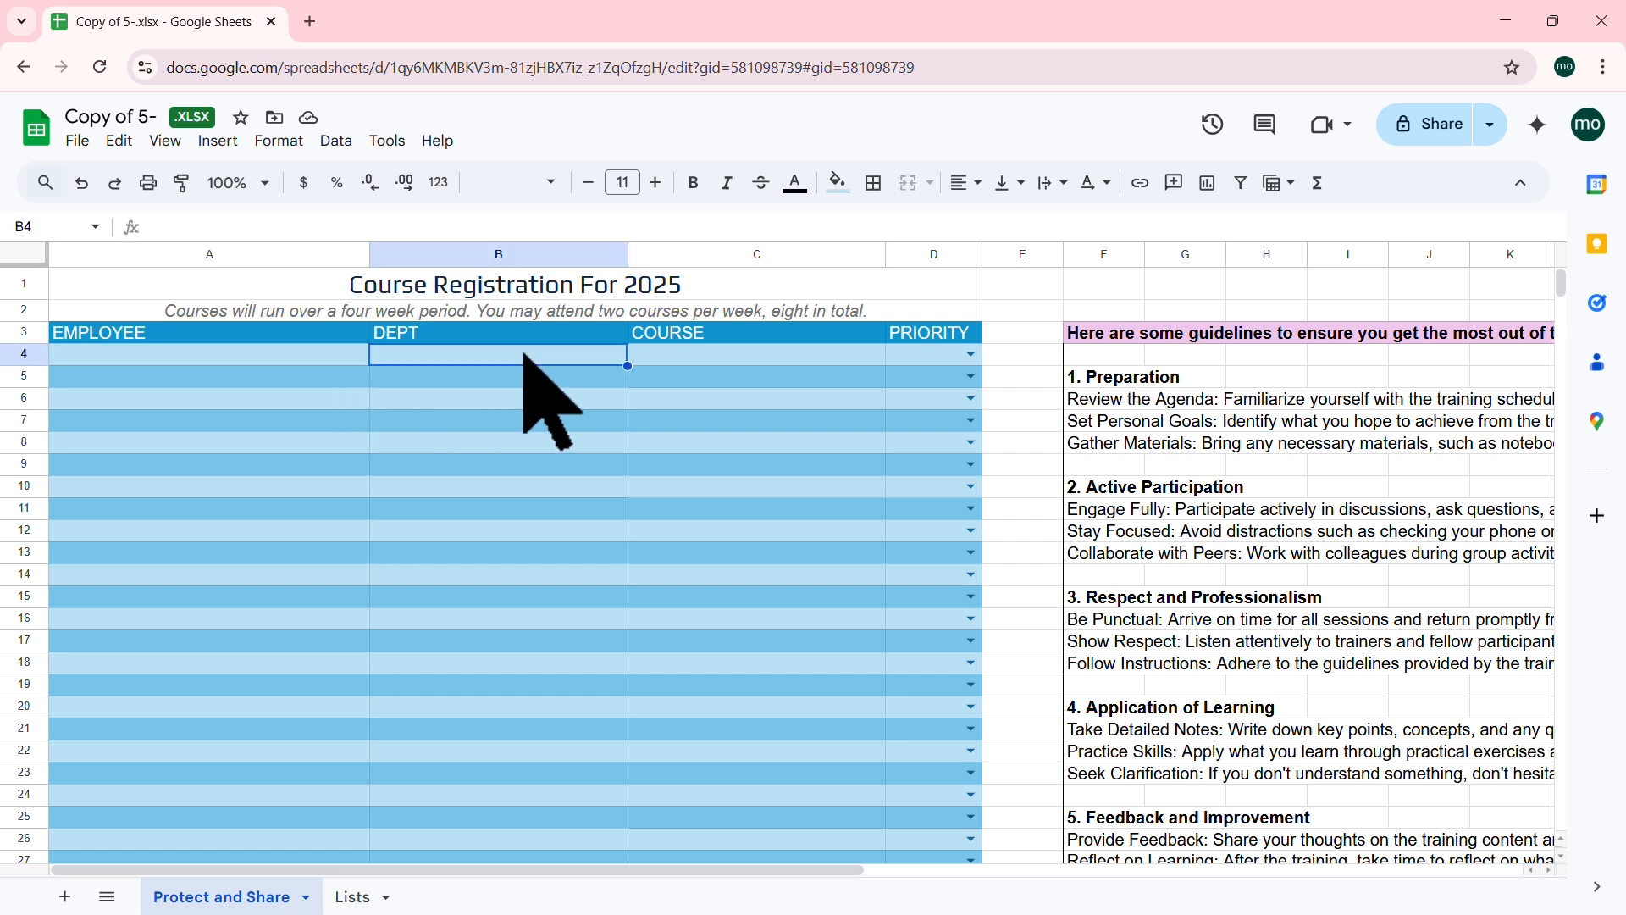
click(817, 354)
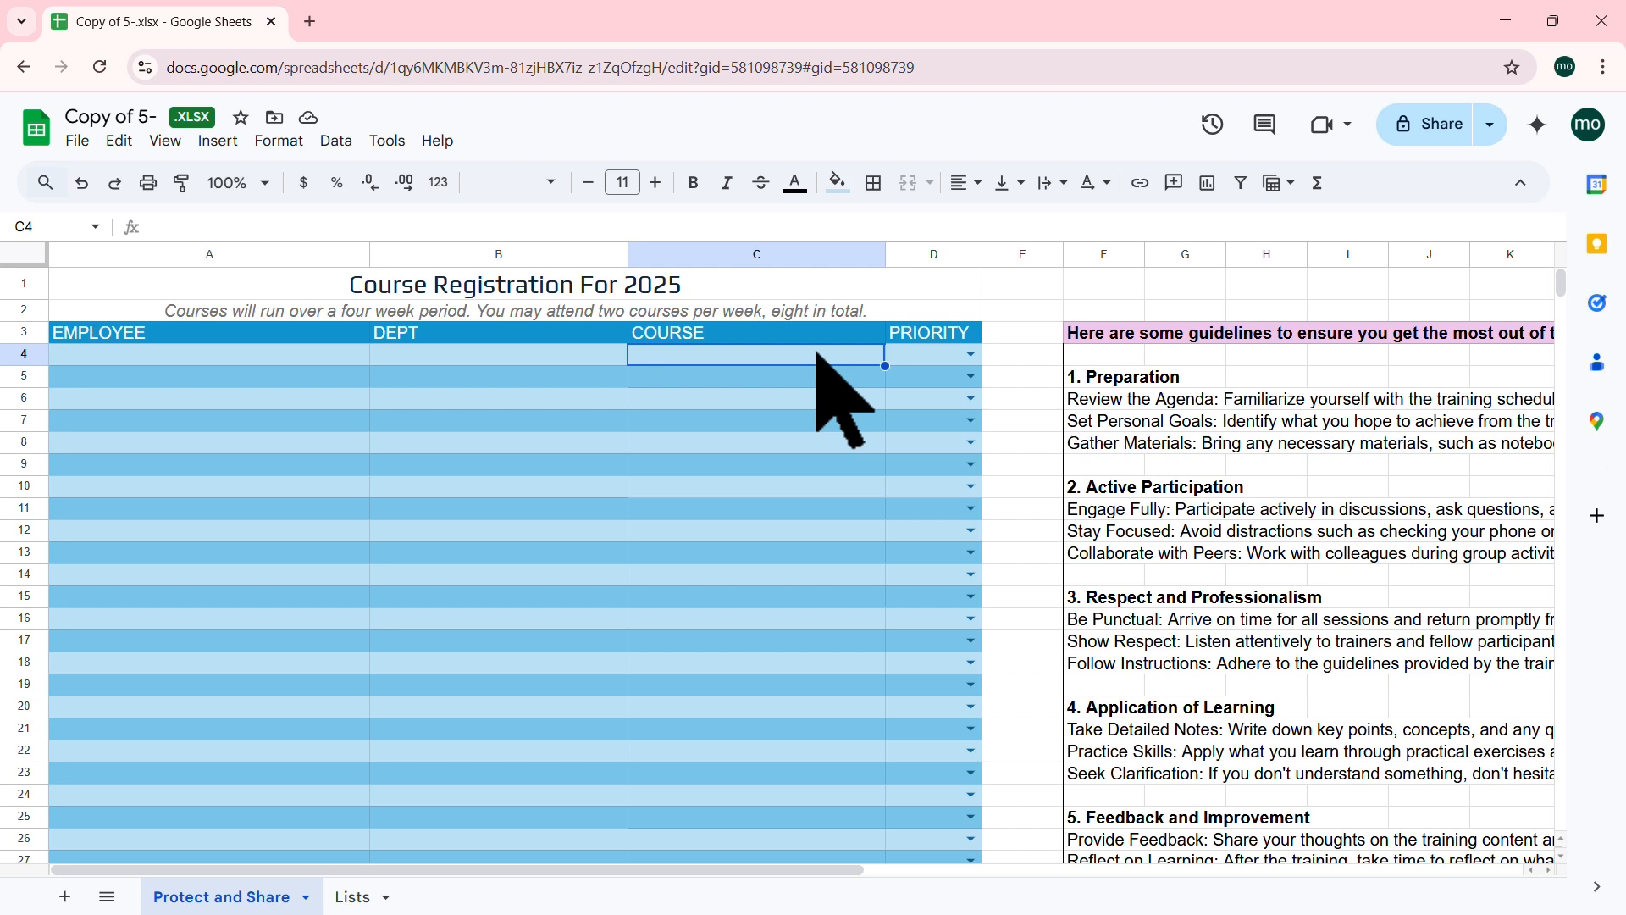
click(972, 353)
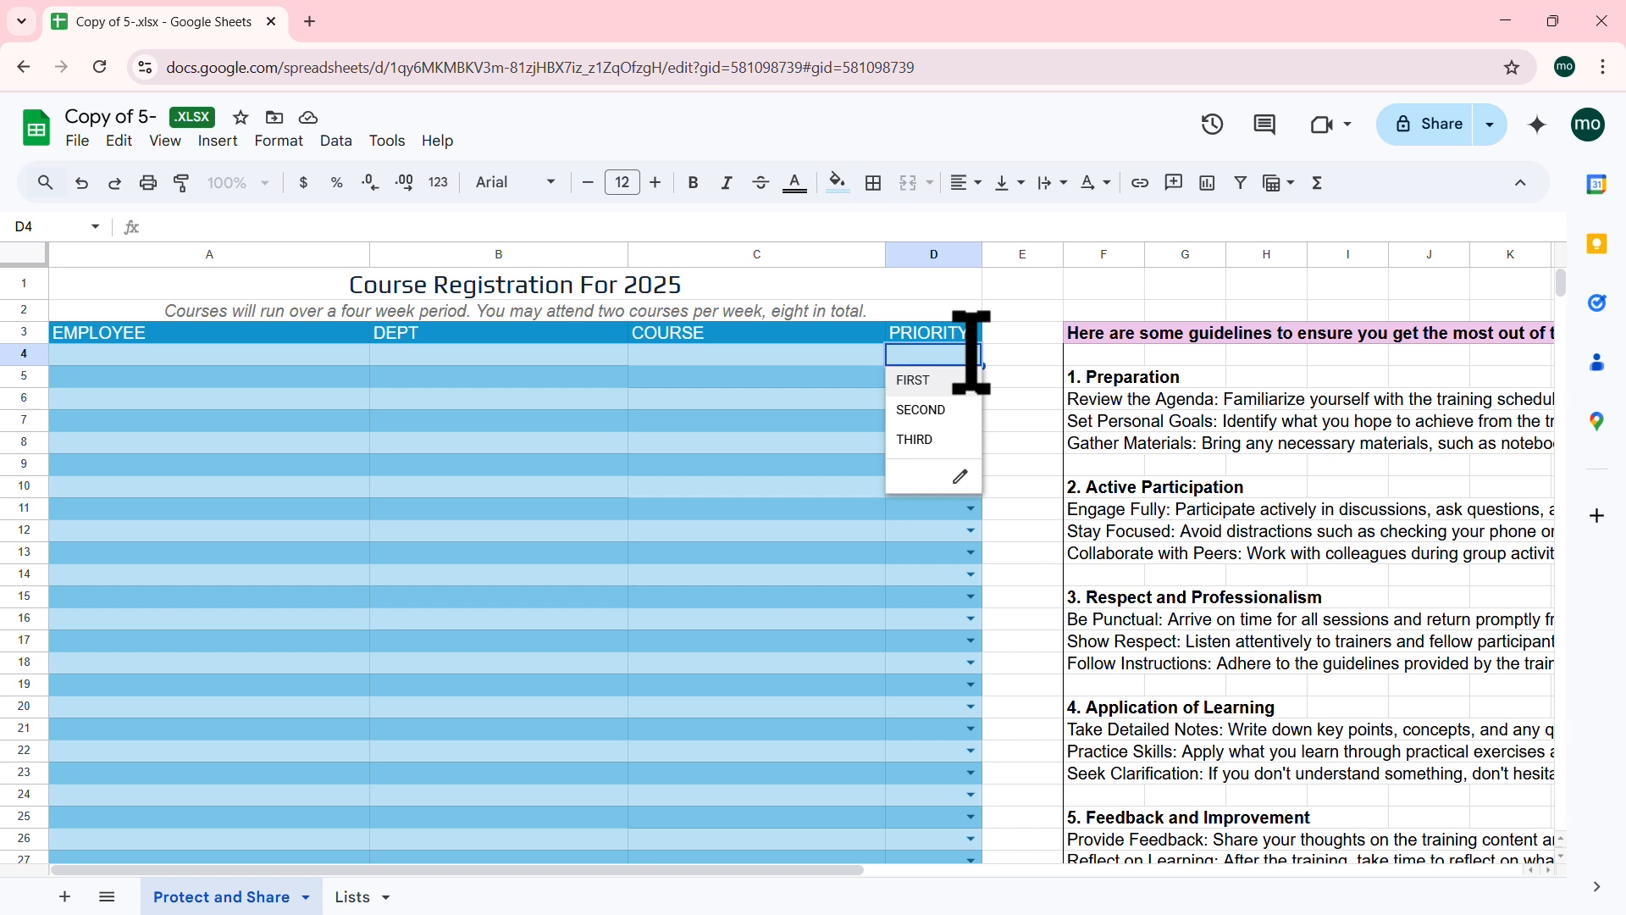
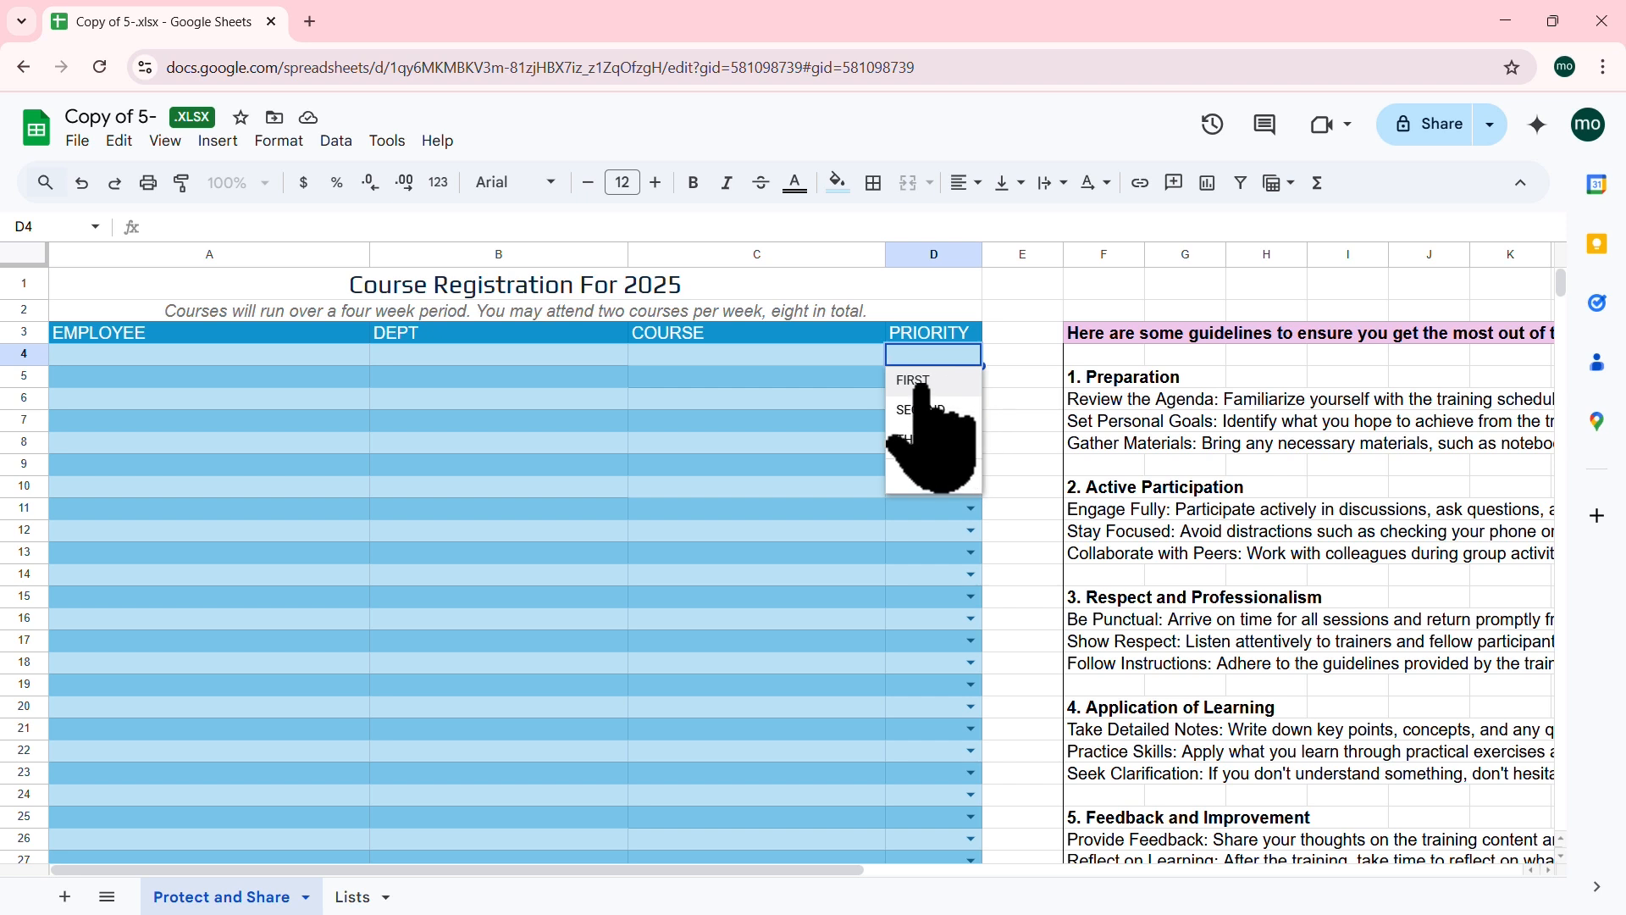
Step: Dismiss D4's FIRST/SECOND/THIRD priority list without choosing a value, then select A4
click(1039, 378)
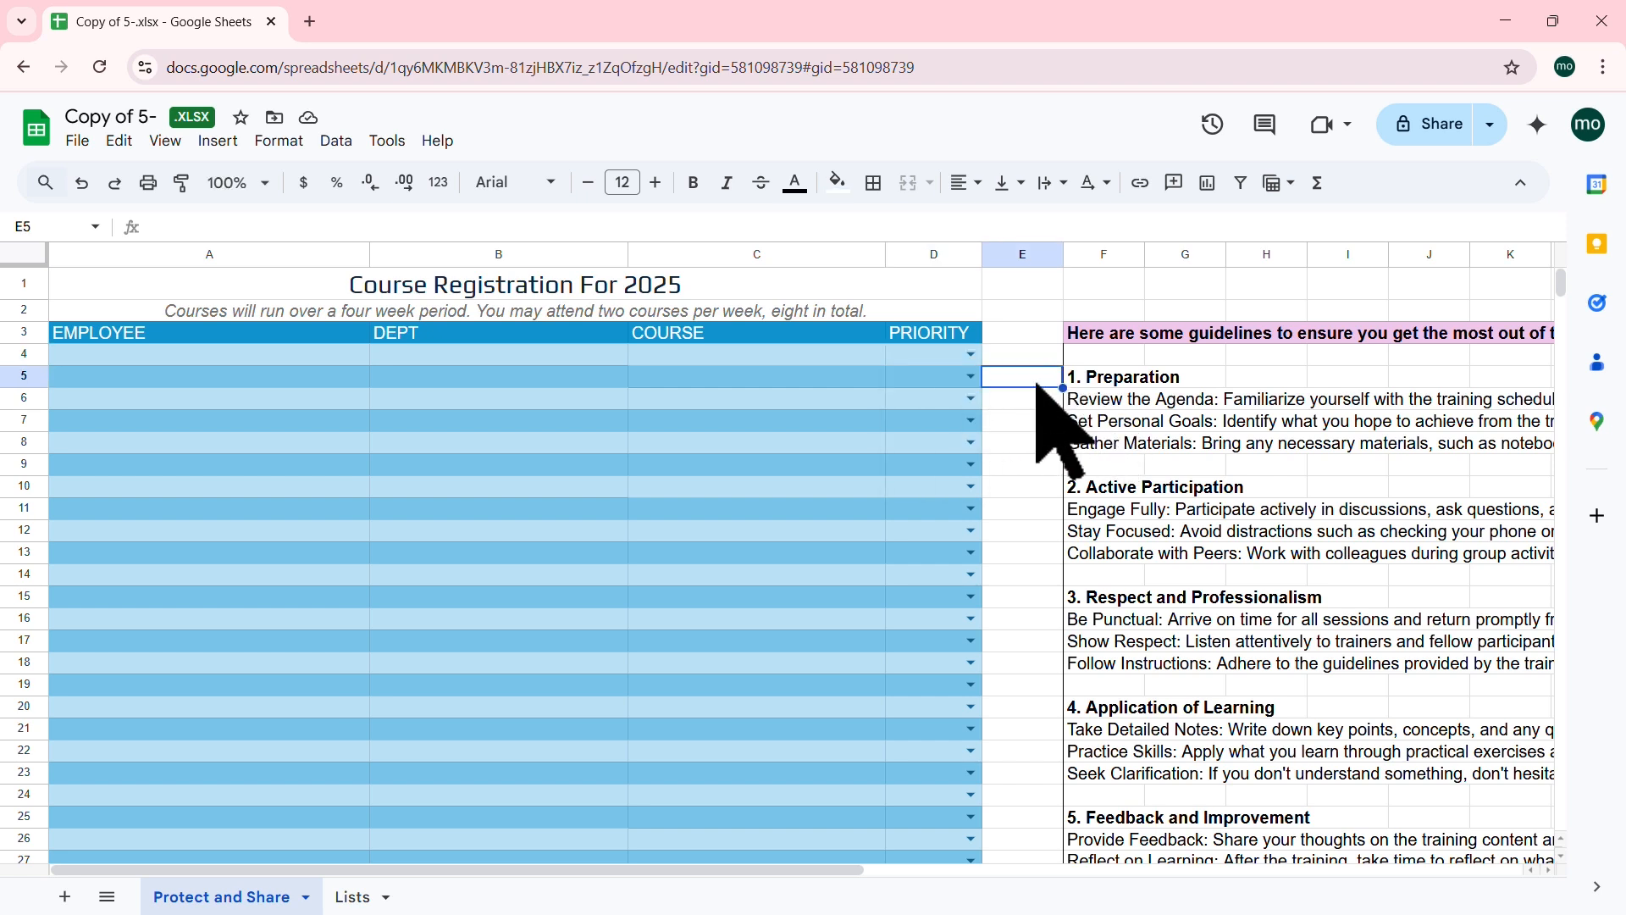
click(279, 352)
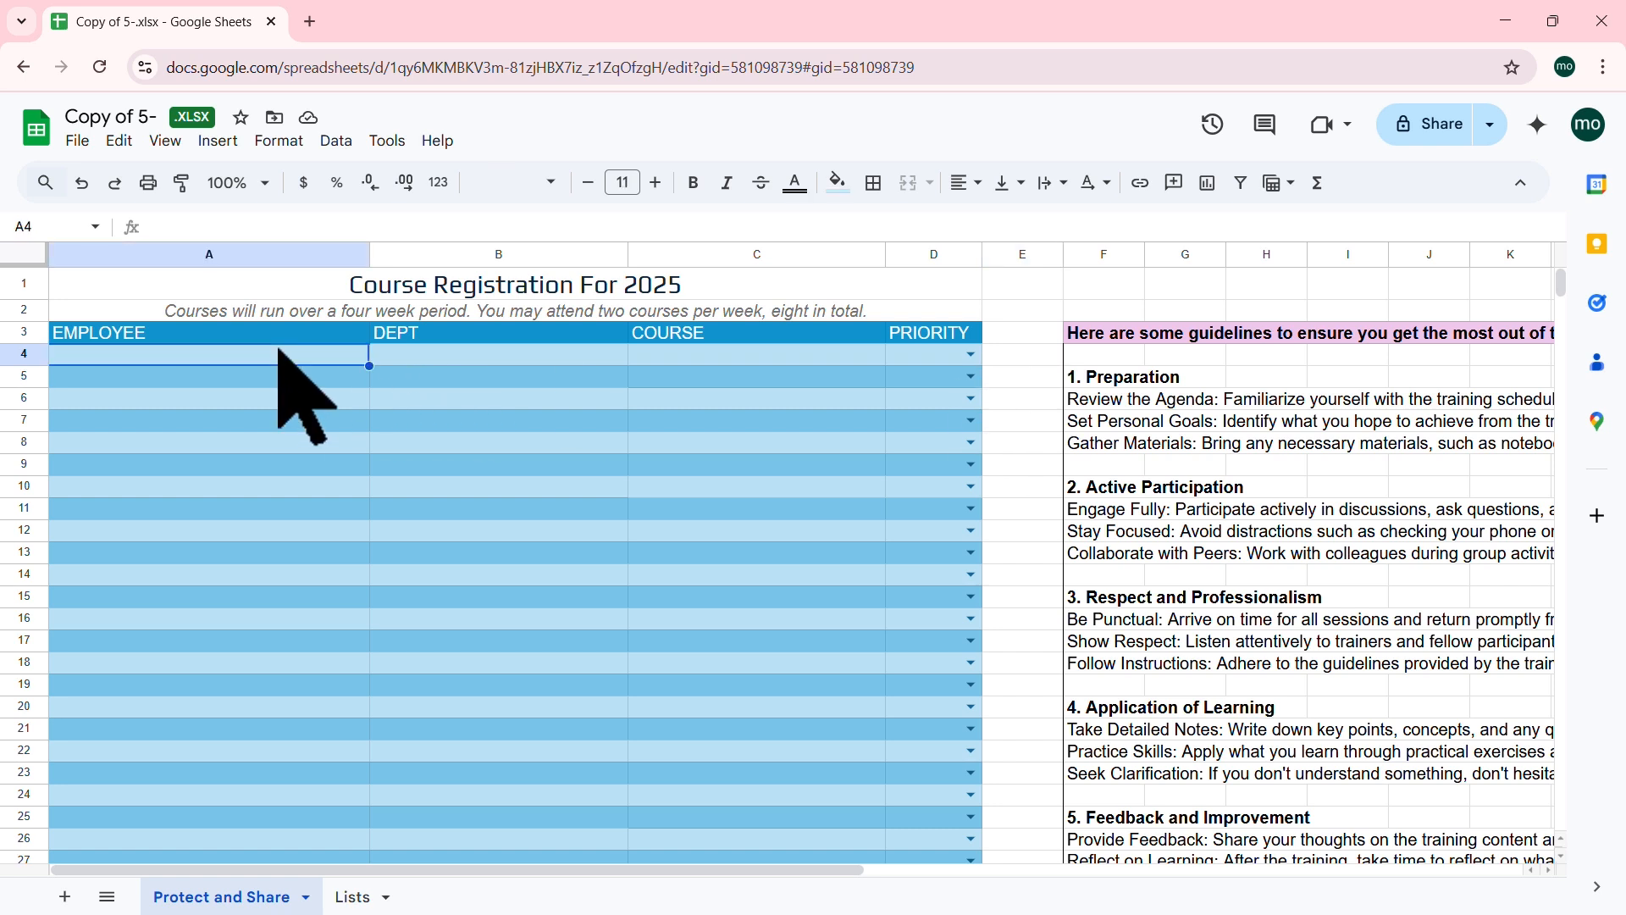
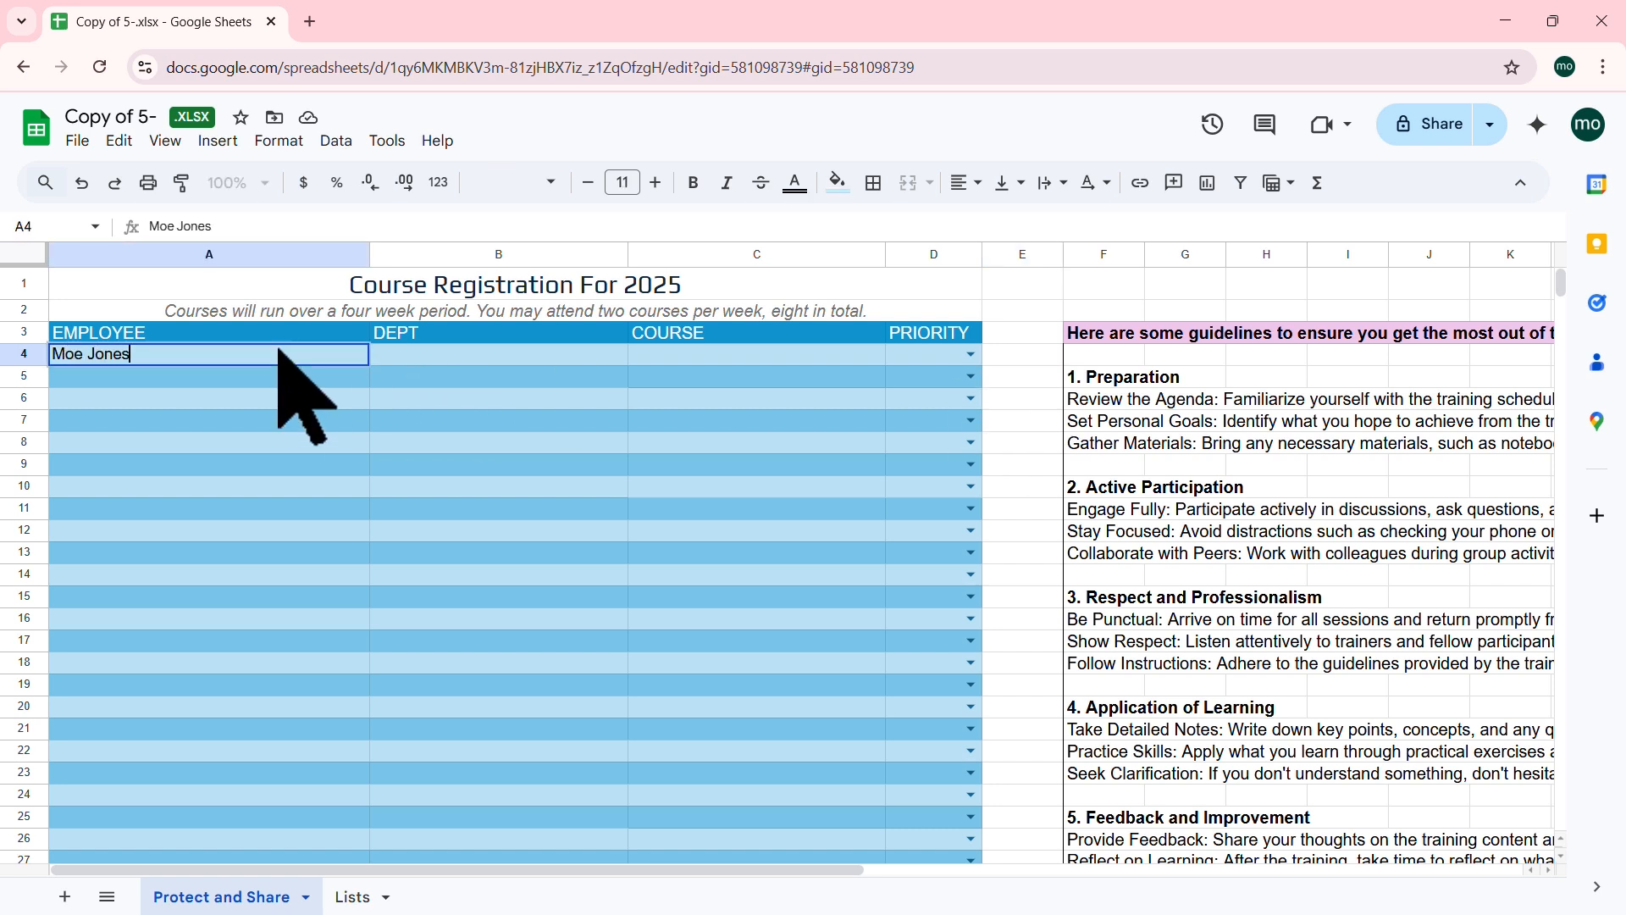
Step: Enter an employee name in A4 and OIT as the department in B4, then go to the Lists sheet
key(Tab)
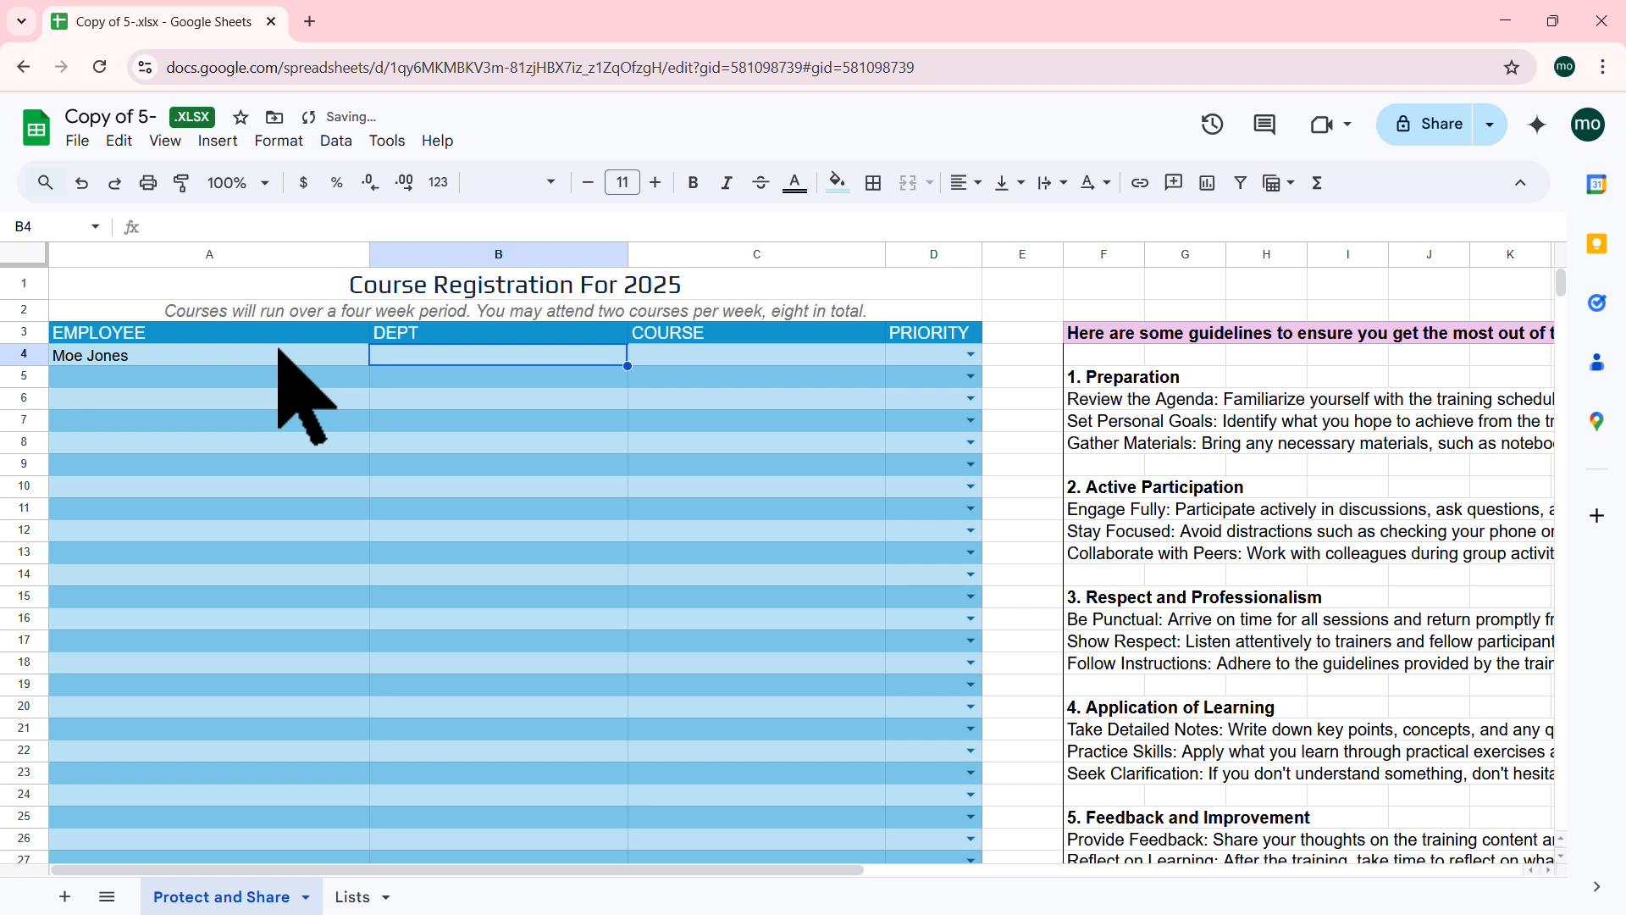
text(OIT)
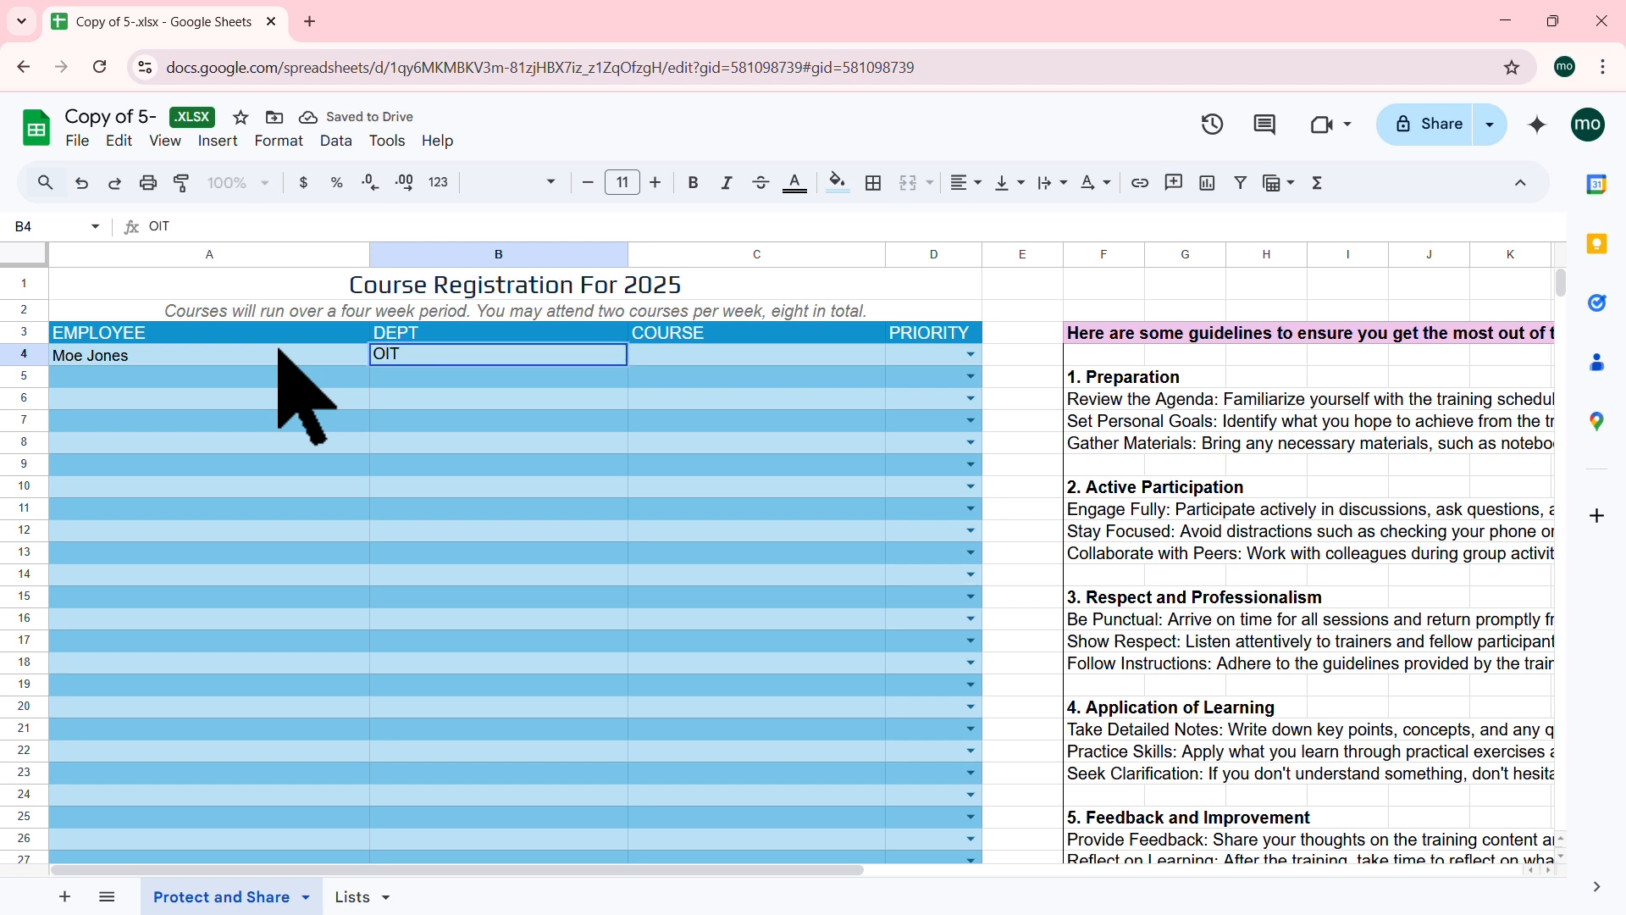
key(Tab)
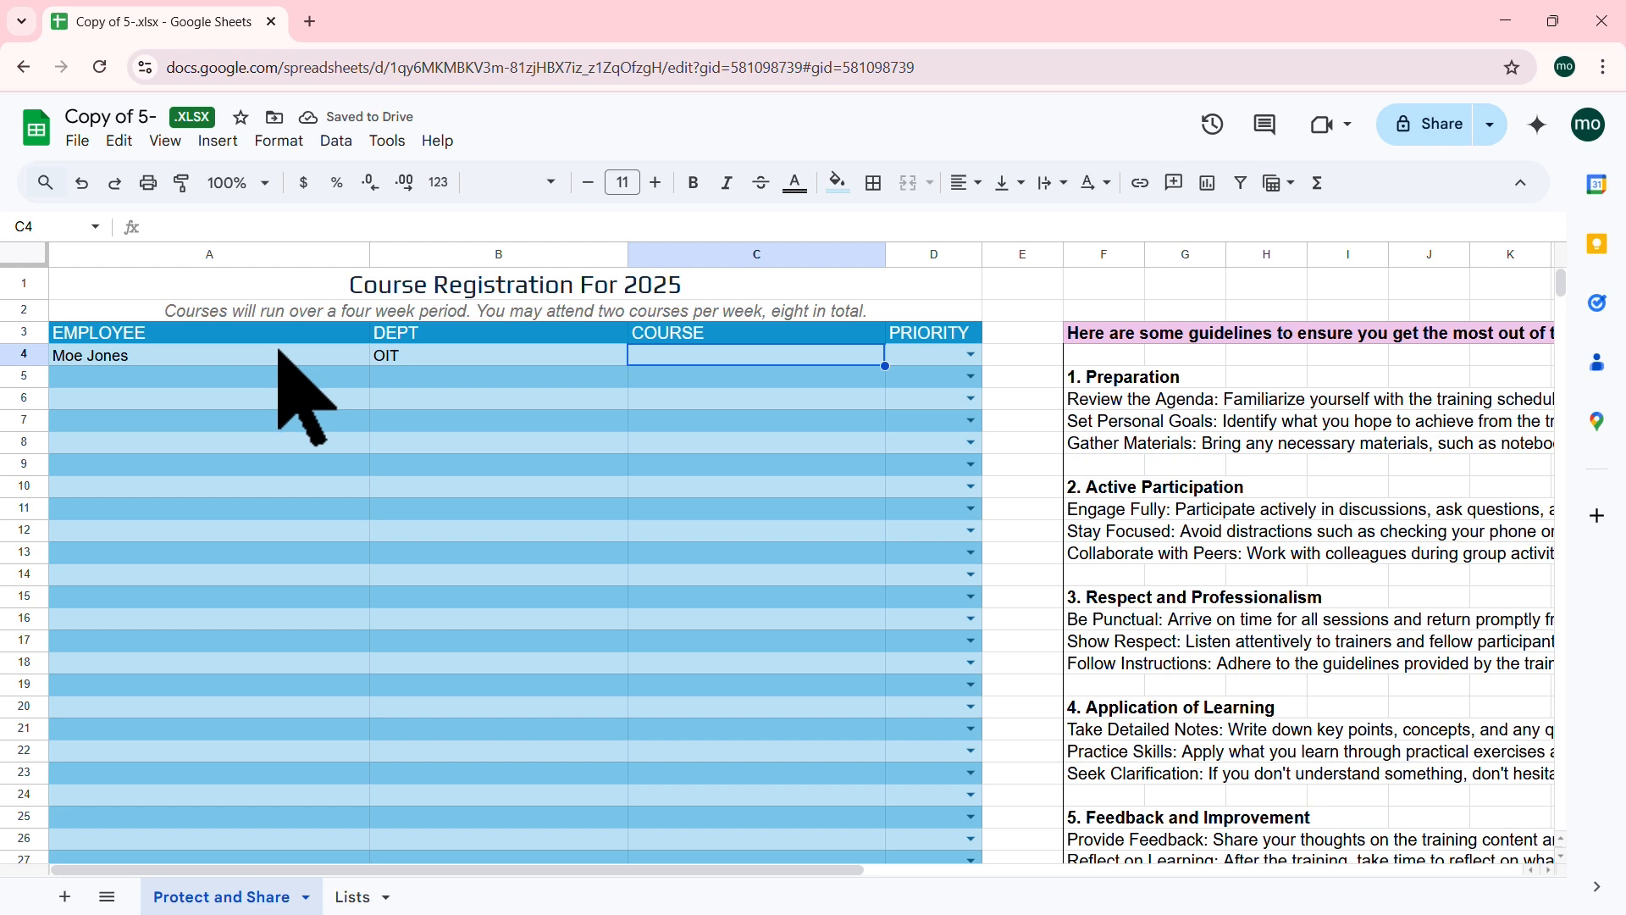
click(356, 897)
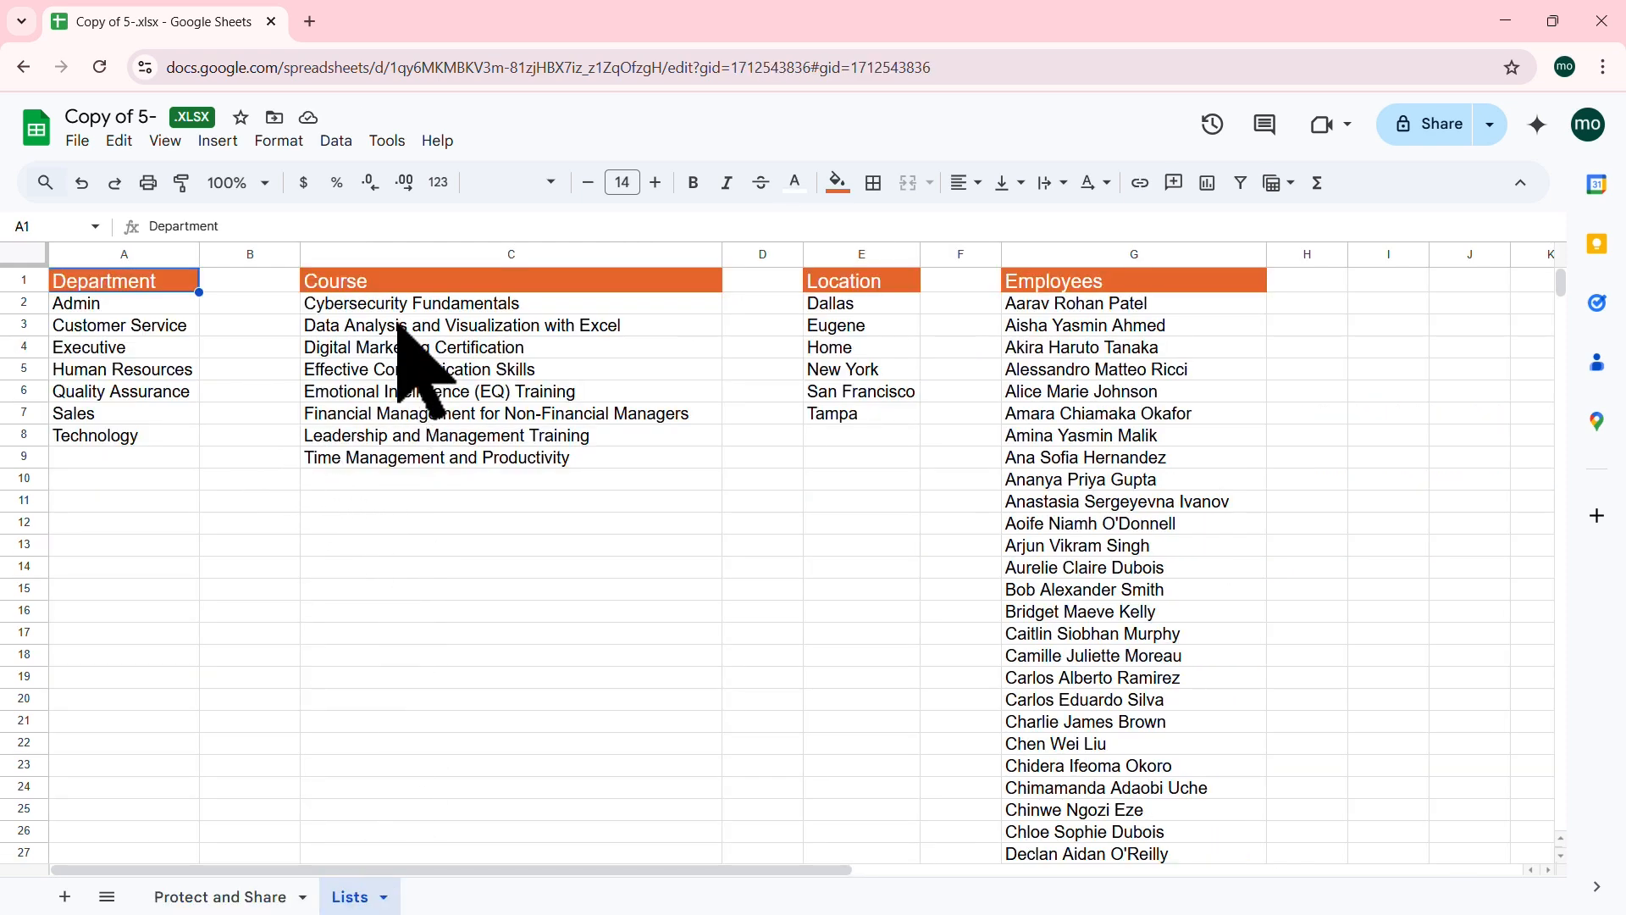
Step: Inspect the course names and the Technology department entry on Lists, then select B4 on Protect and Share
click(437, 308)
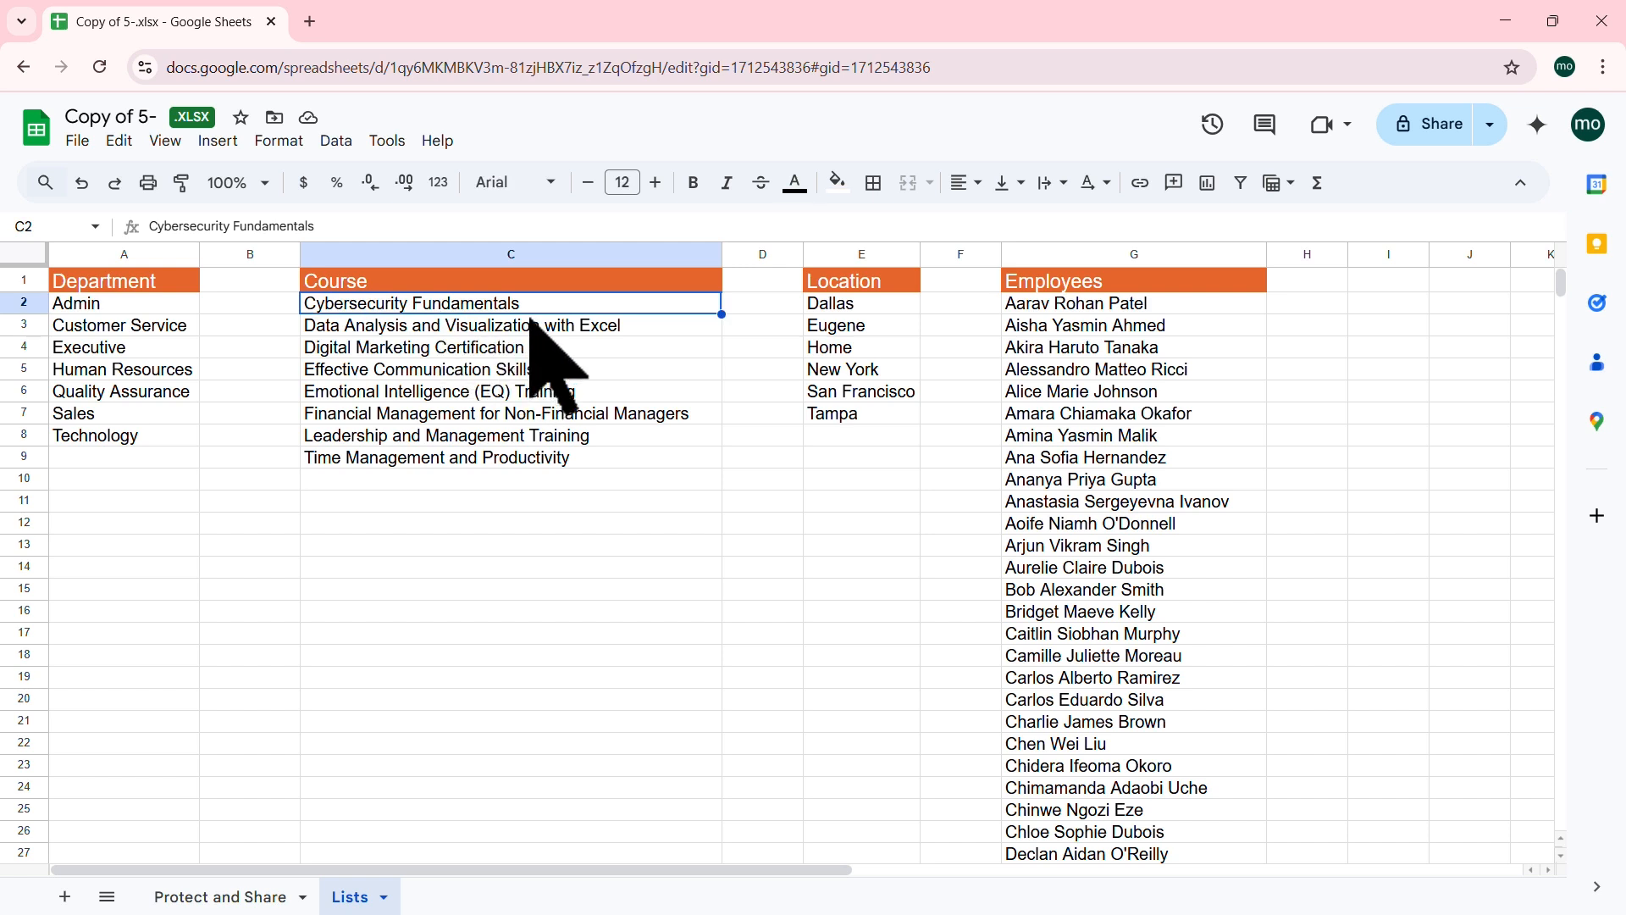
drag(586, 507, 582, 481)
drag(570, 298, 549, 458)
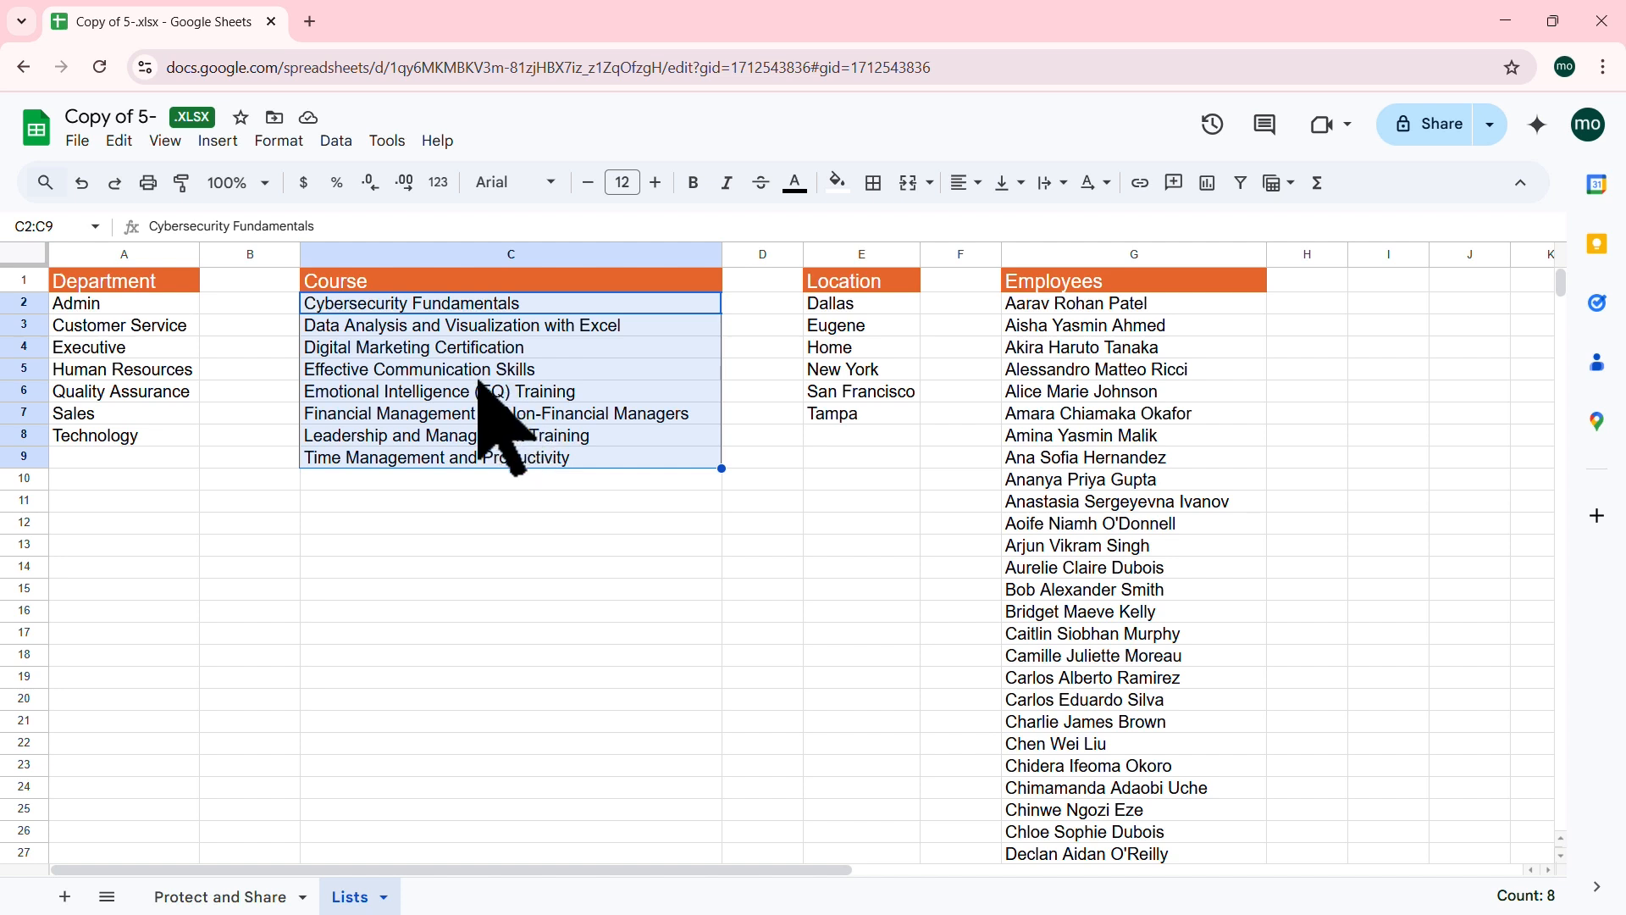
click(144, 435)
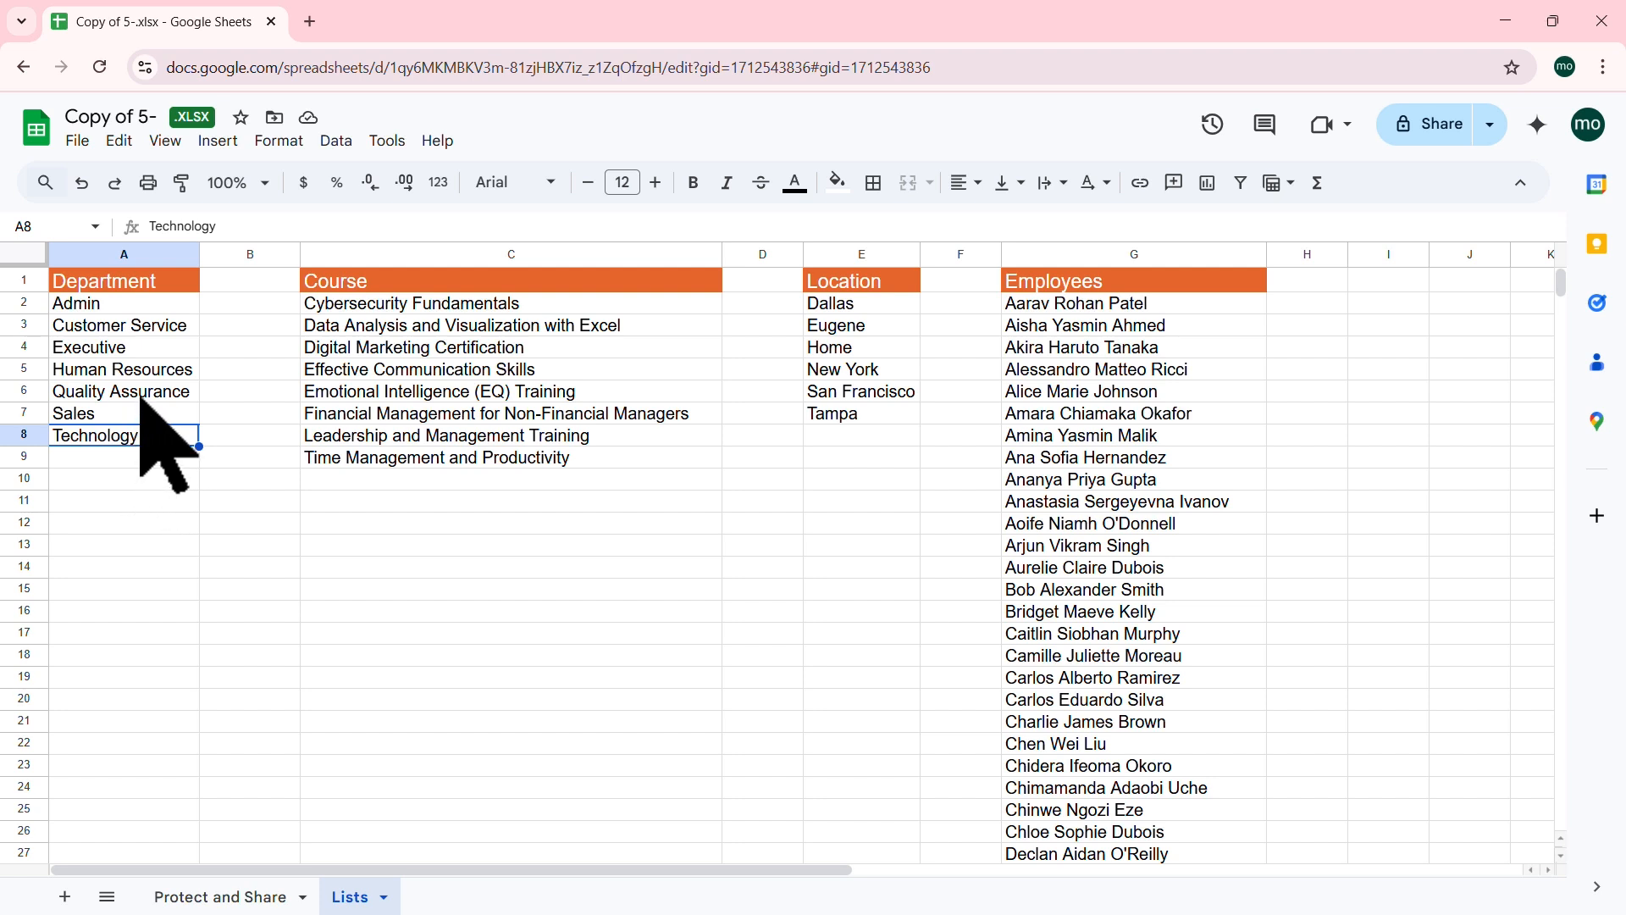
click(254, 895)
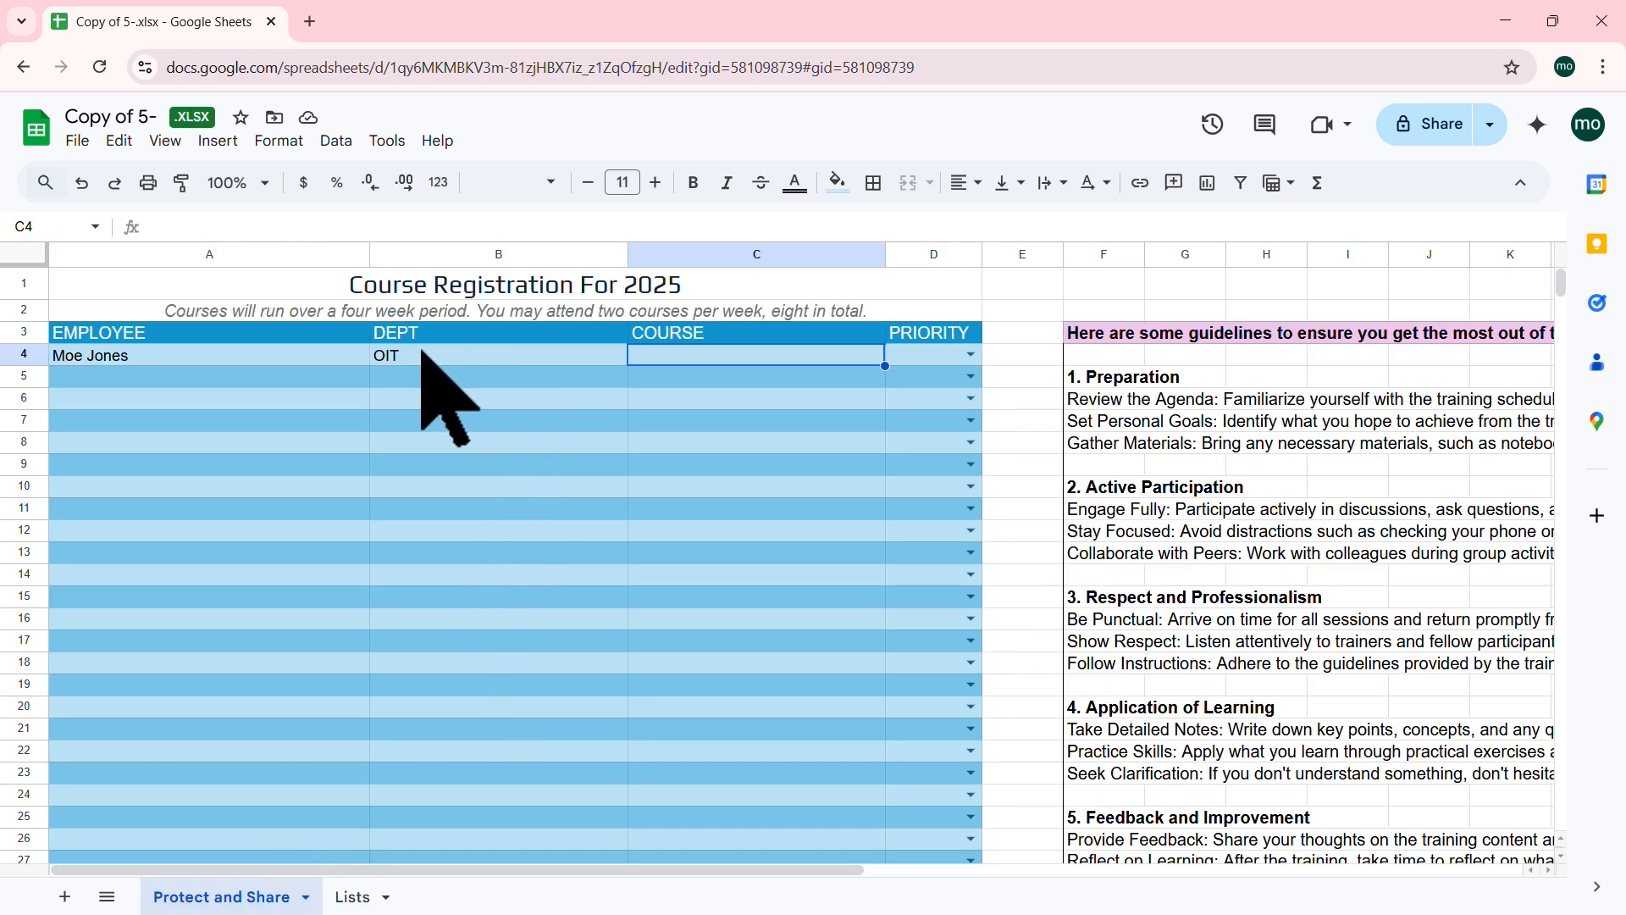
click(440, 356)
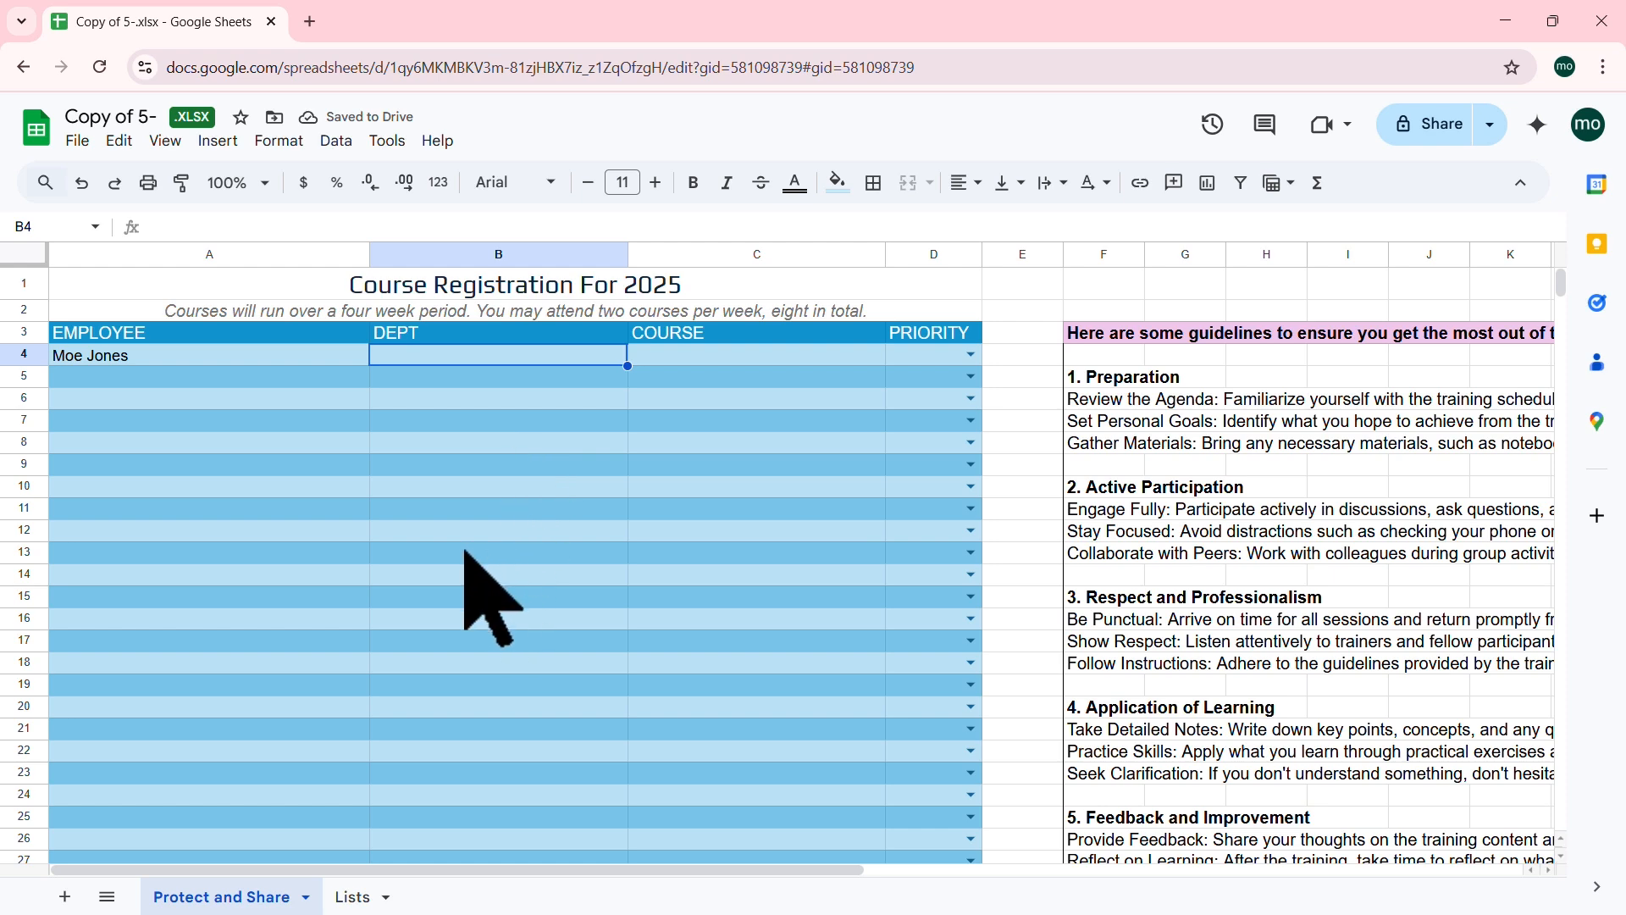
Step: Select the Admin–Technology departments, the course names and the column G employee names, then return to Protect and Share
click(352, 898)
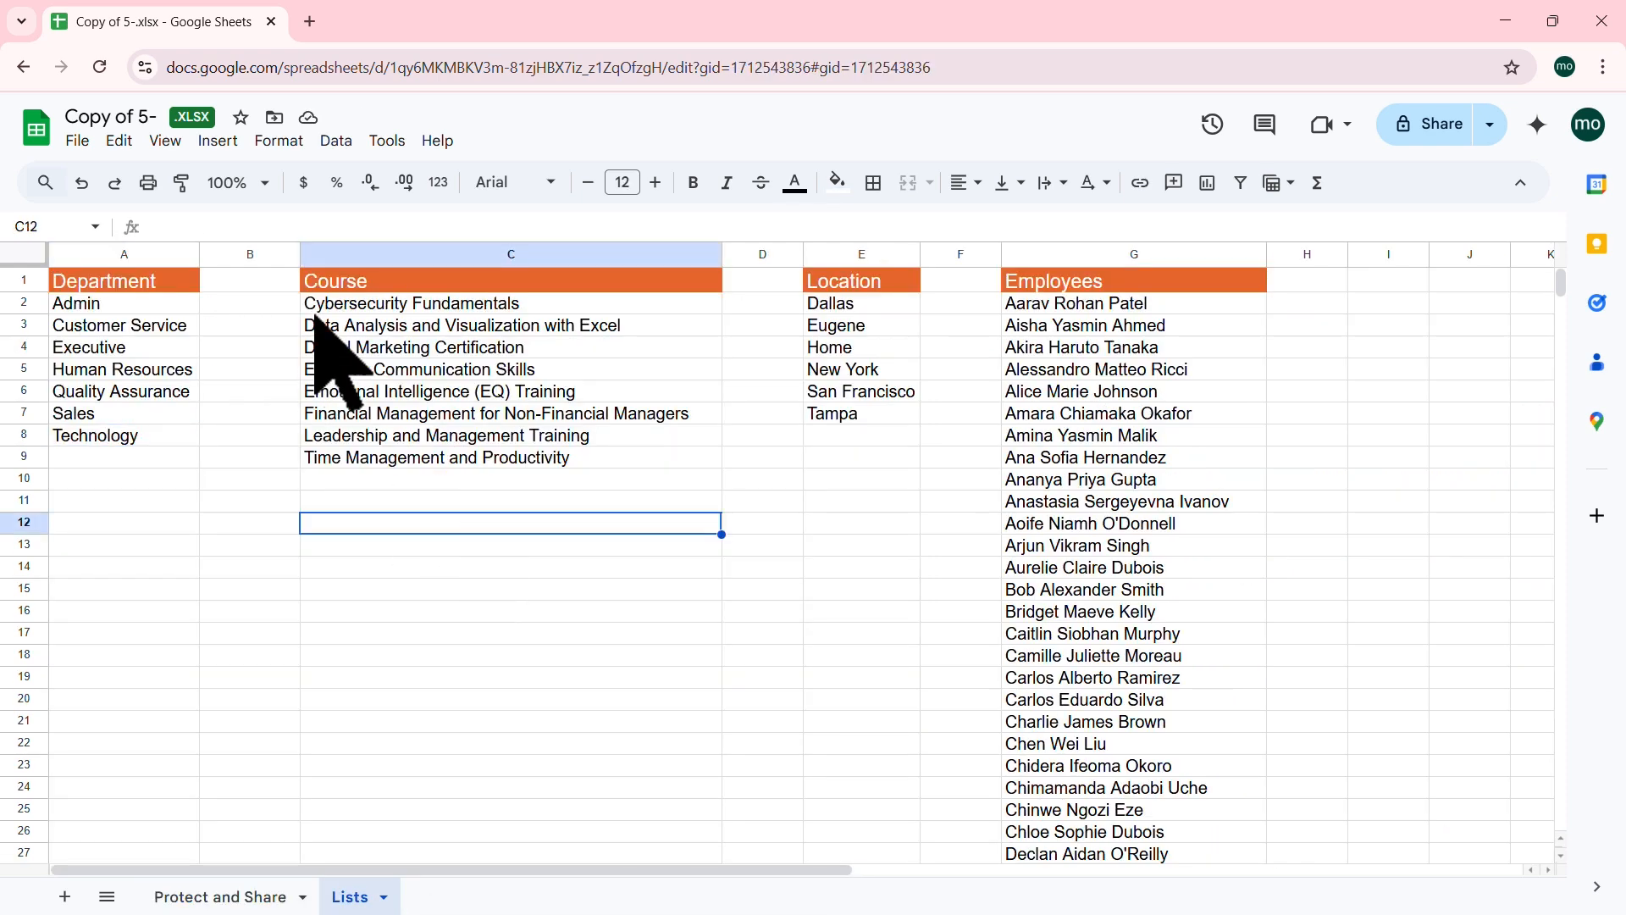
drag(159, 303, 150, 432)
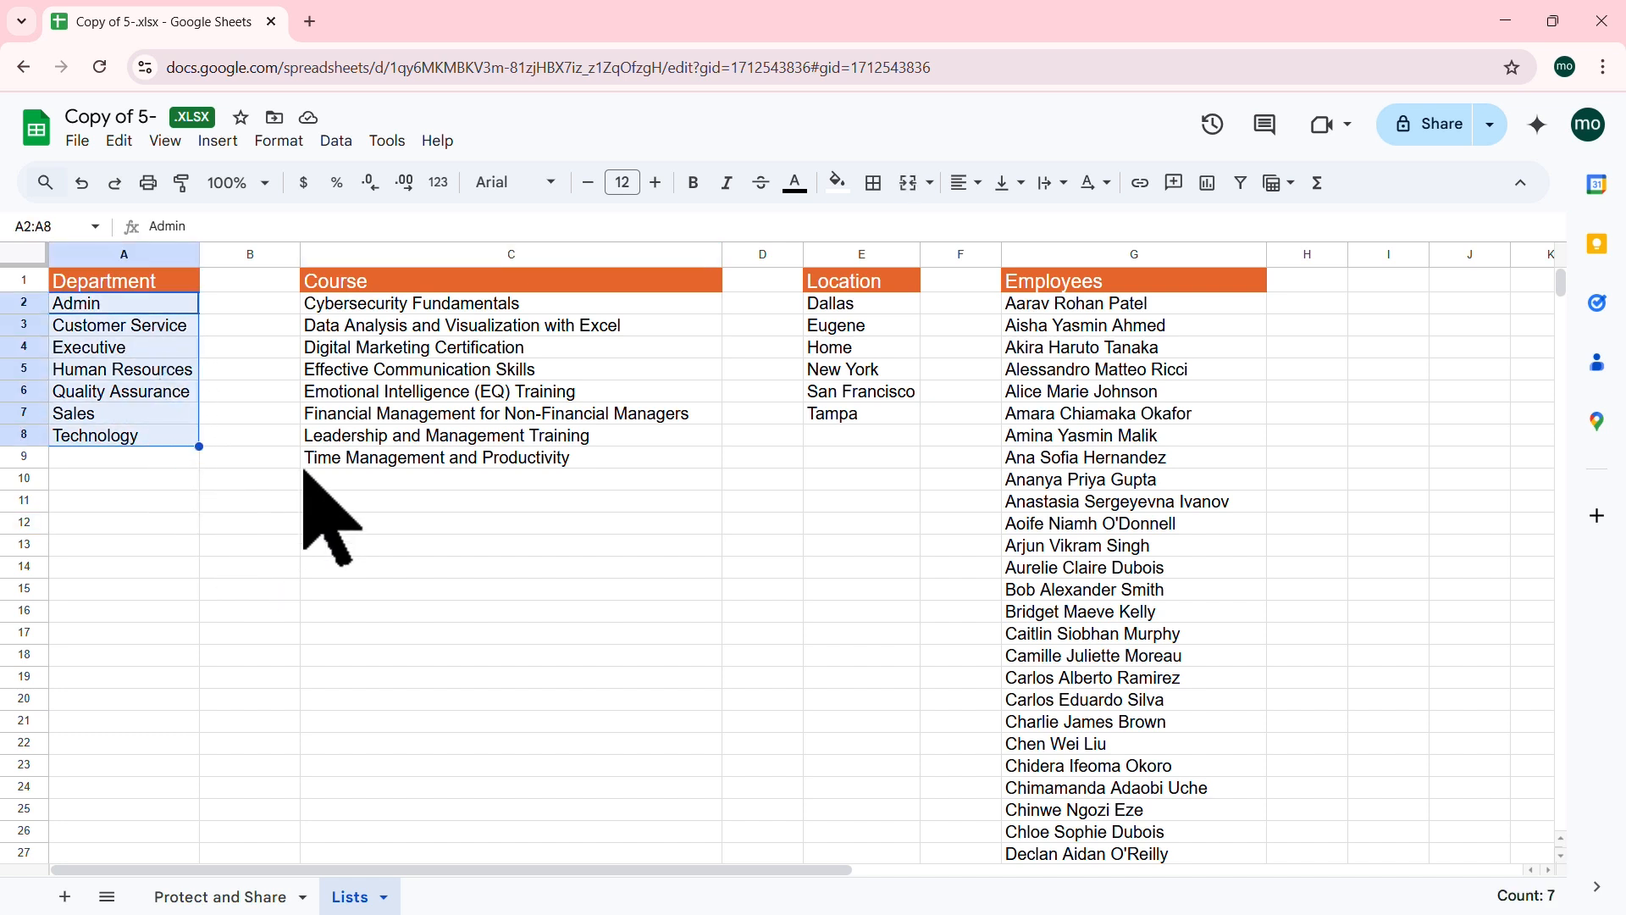
drag(548, 311, 527, 458)
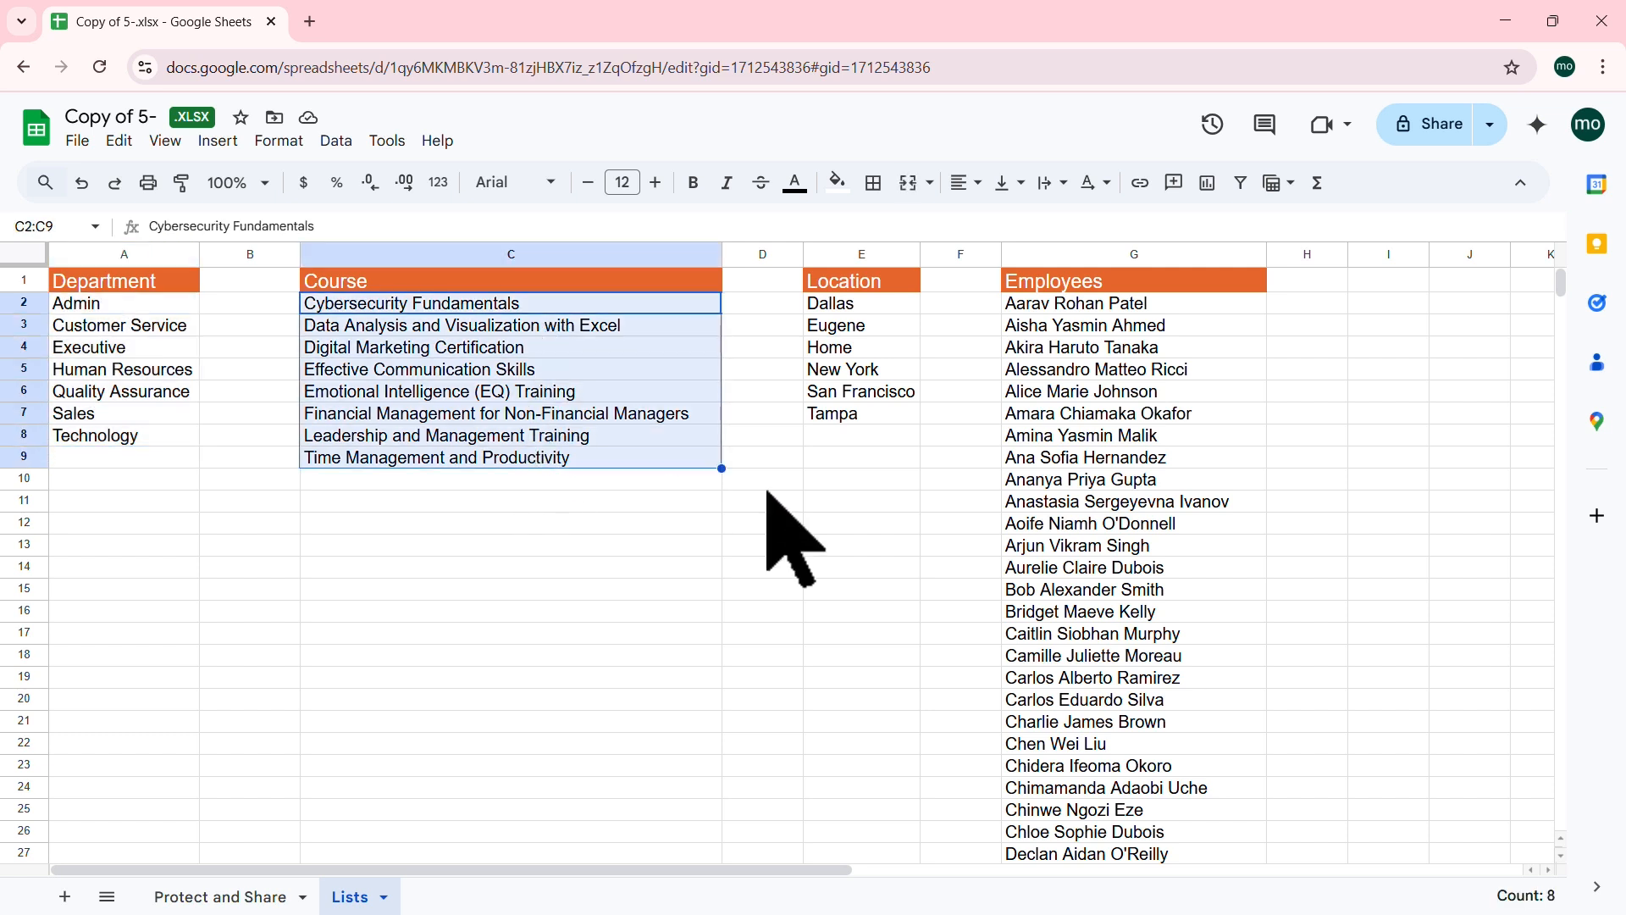
click(1154, 347)
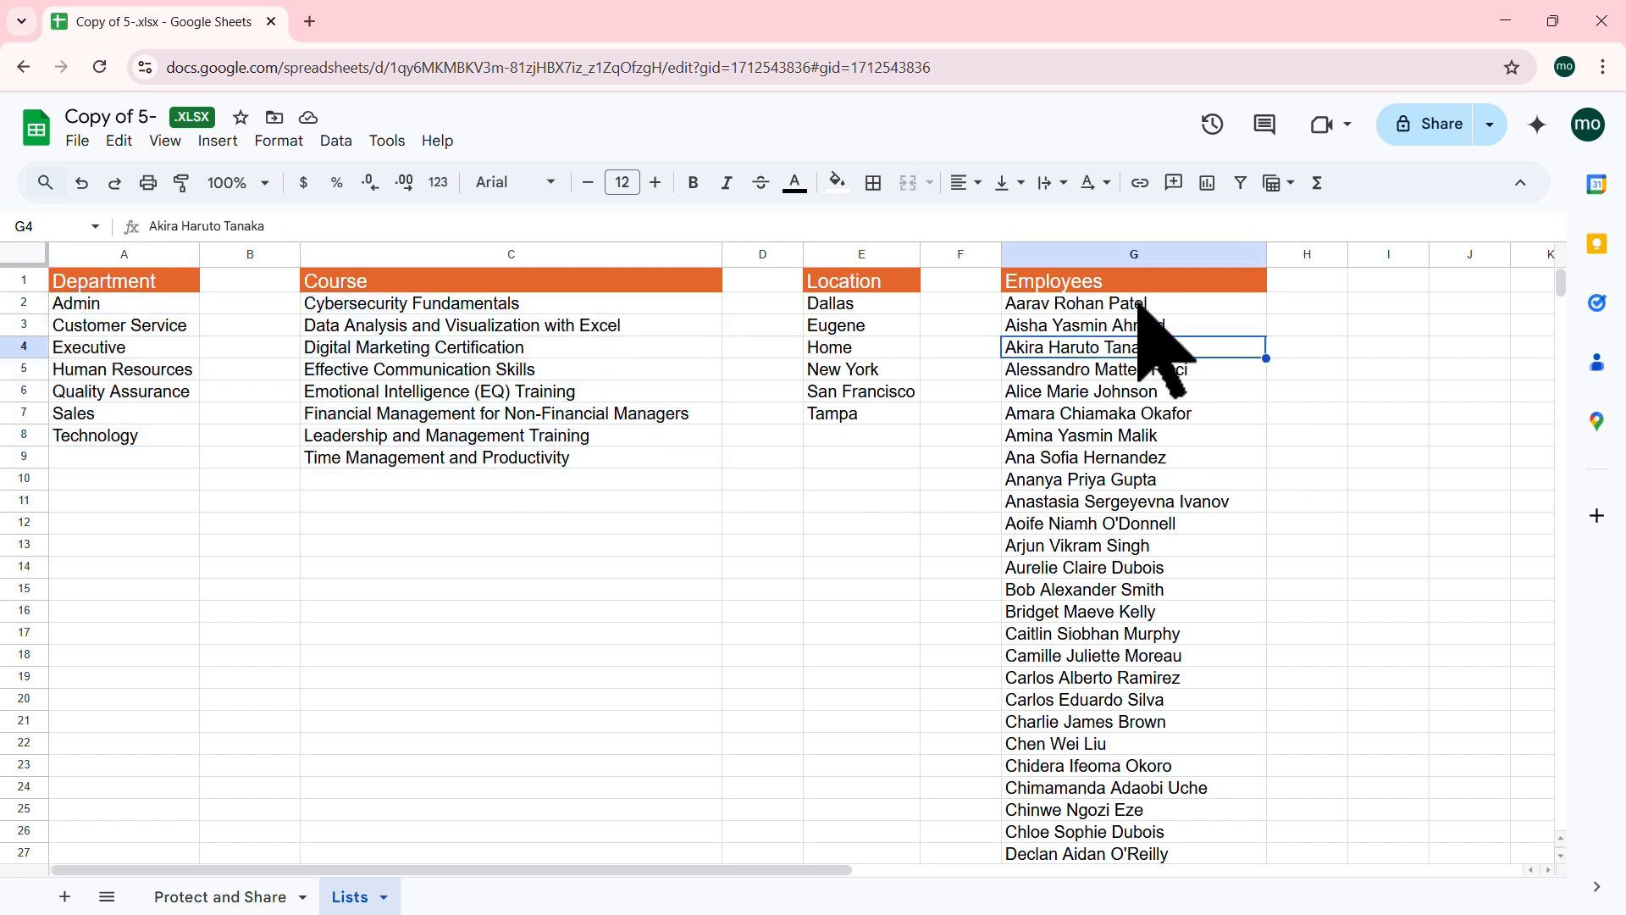
drag(1137, 305, 1135, 525)
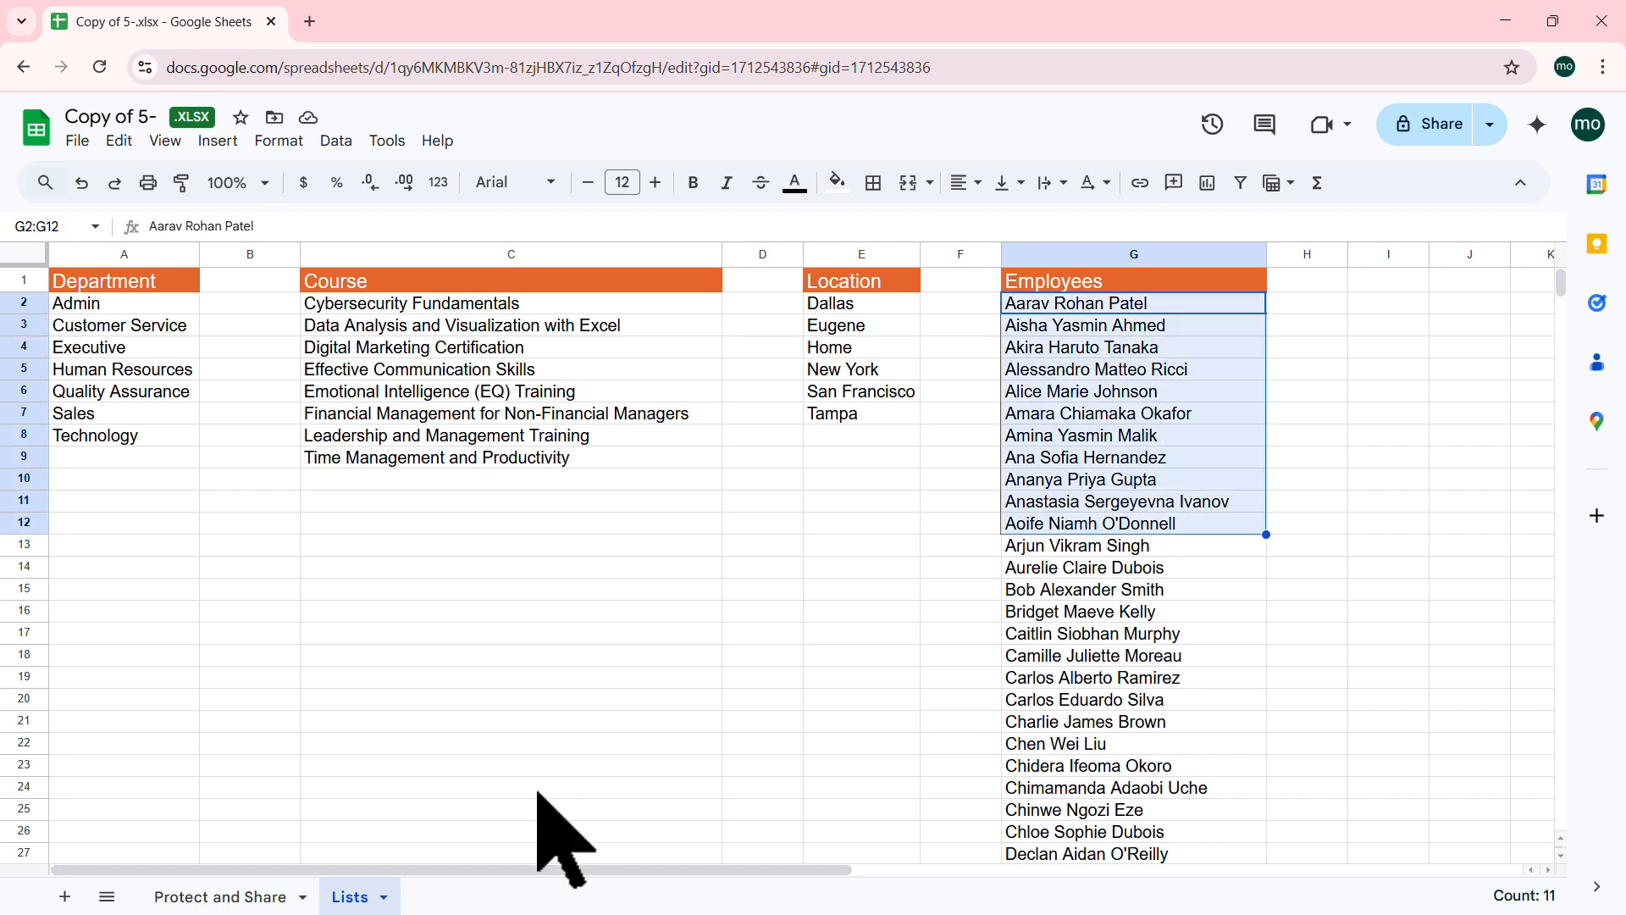
click(246, 895)
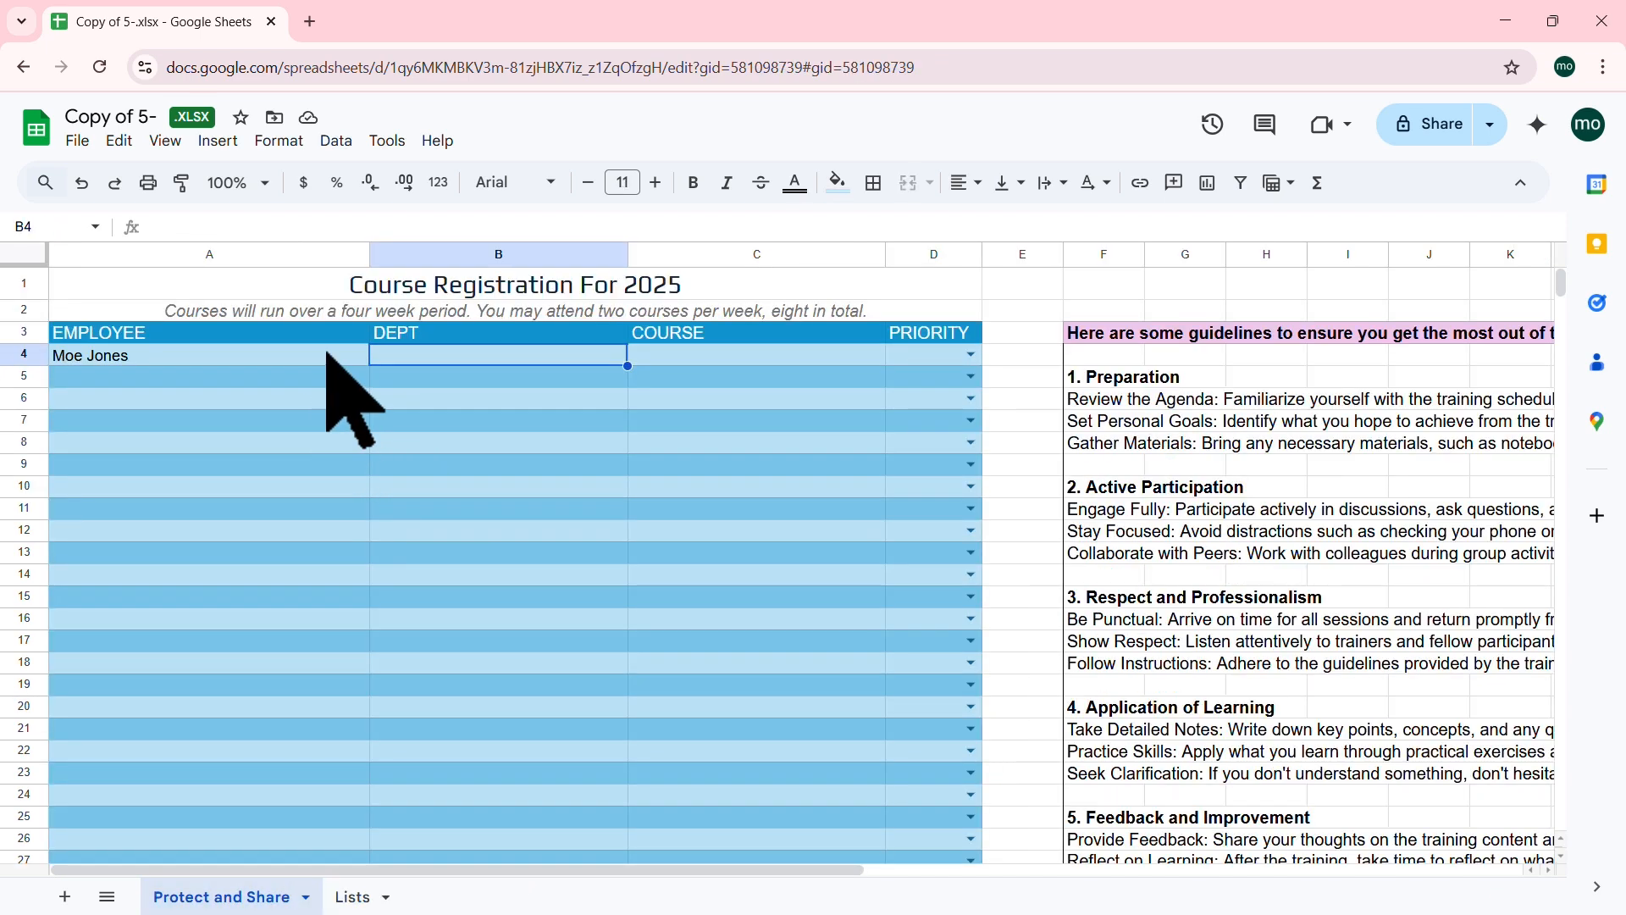
Step: Clear the employee name from A4 and select the employee cells A4:A44
click(327, 356)
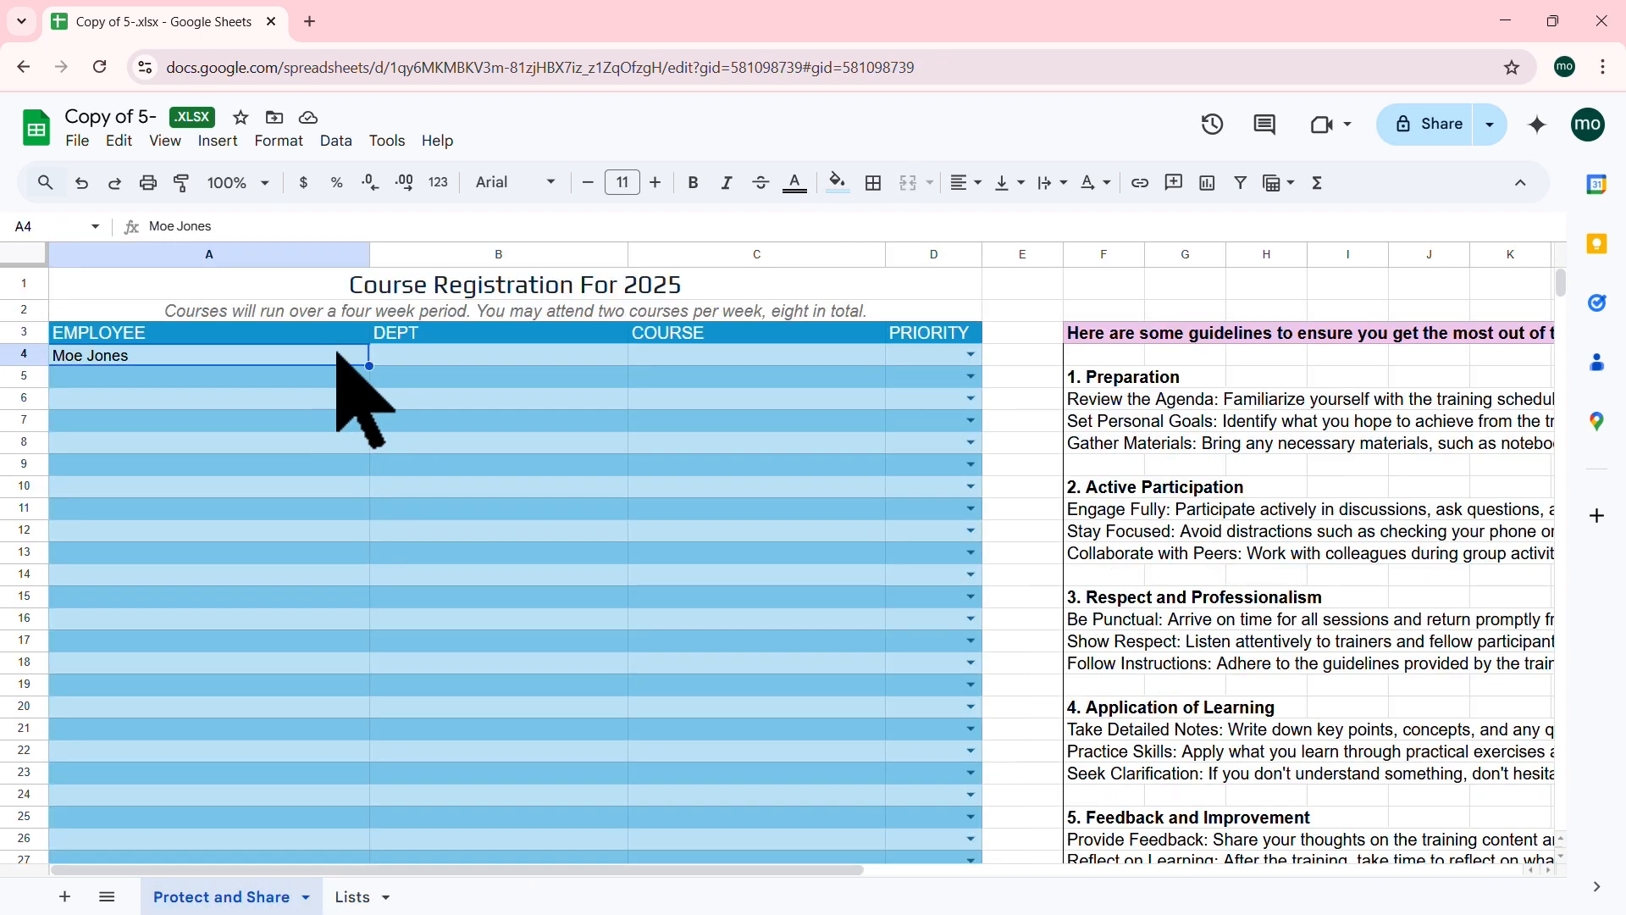
key(Delete)
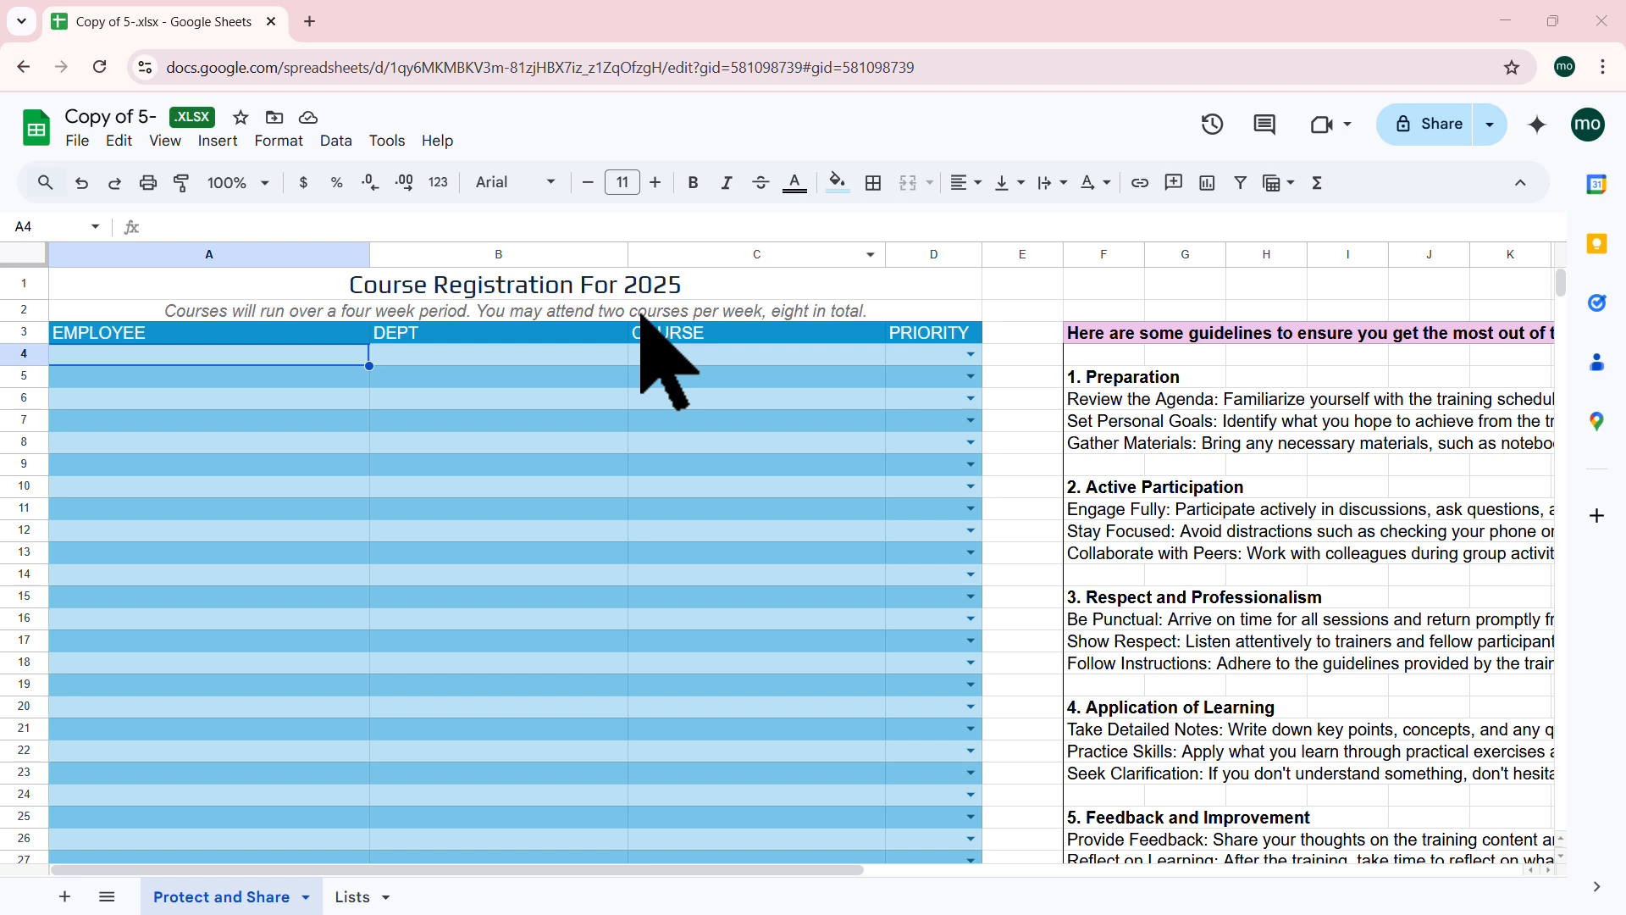
click(394, 425)
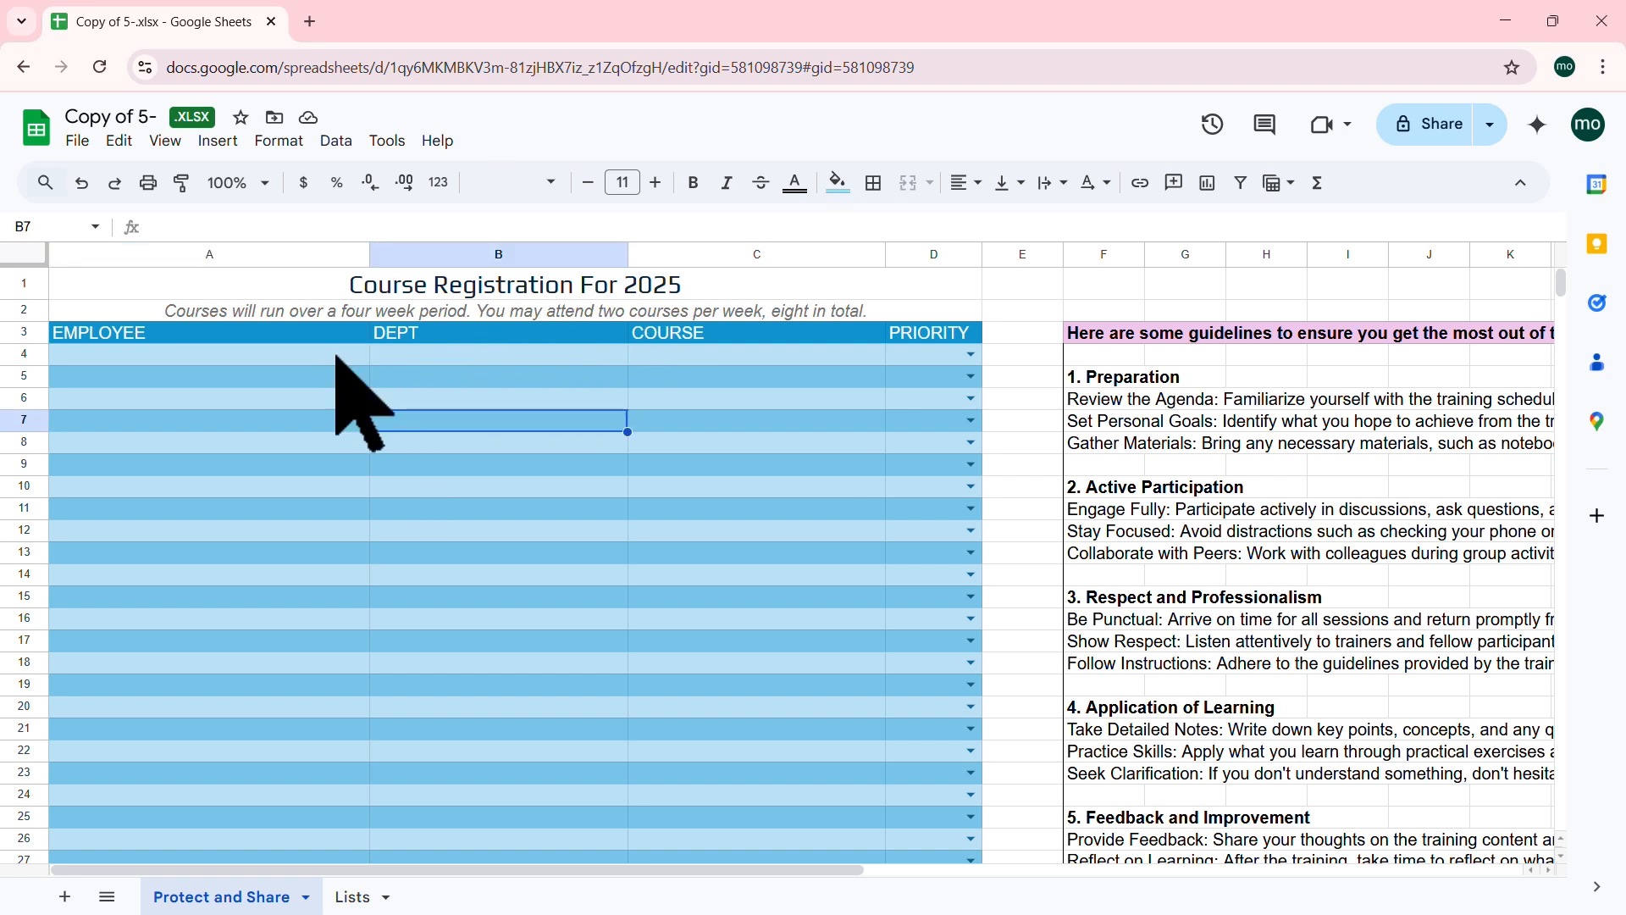
drag(334, 356, 311, 511)
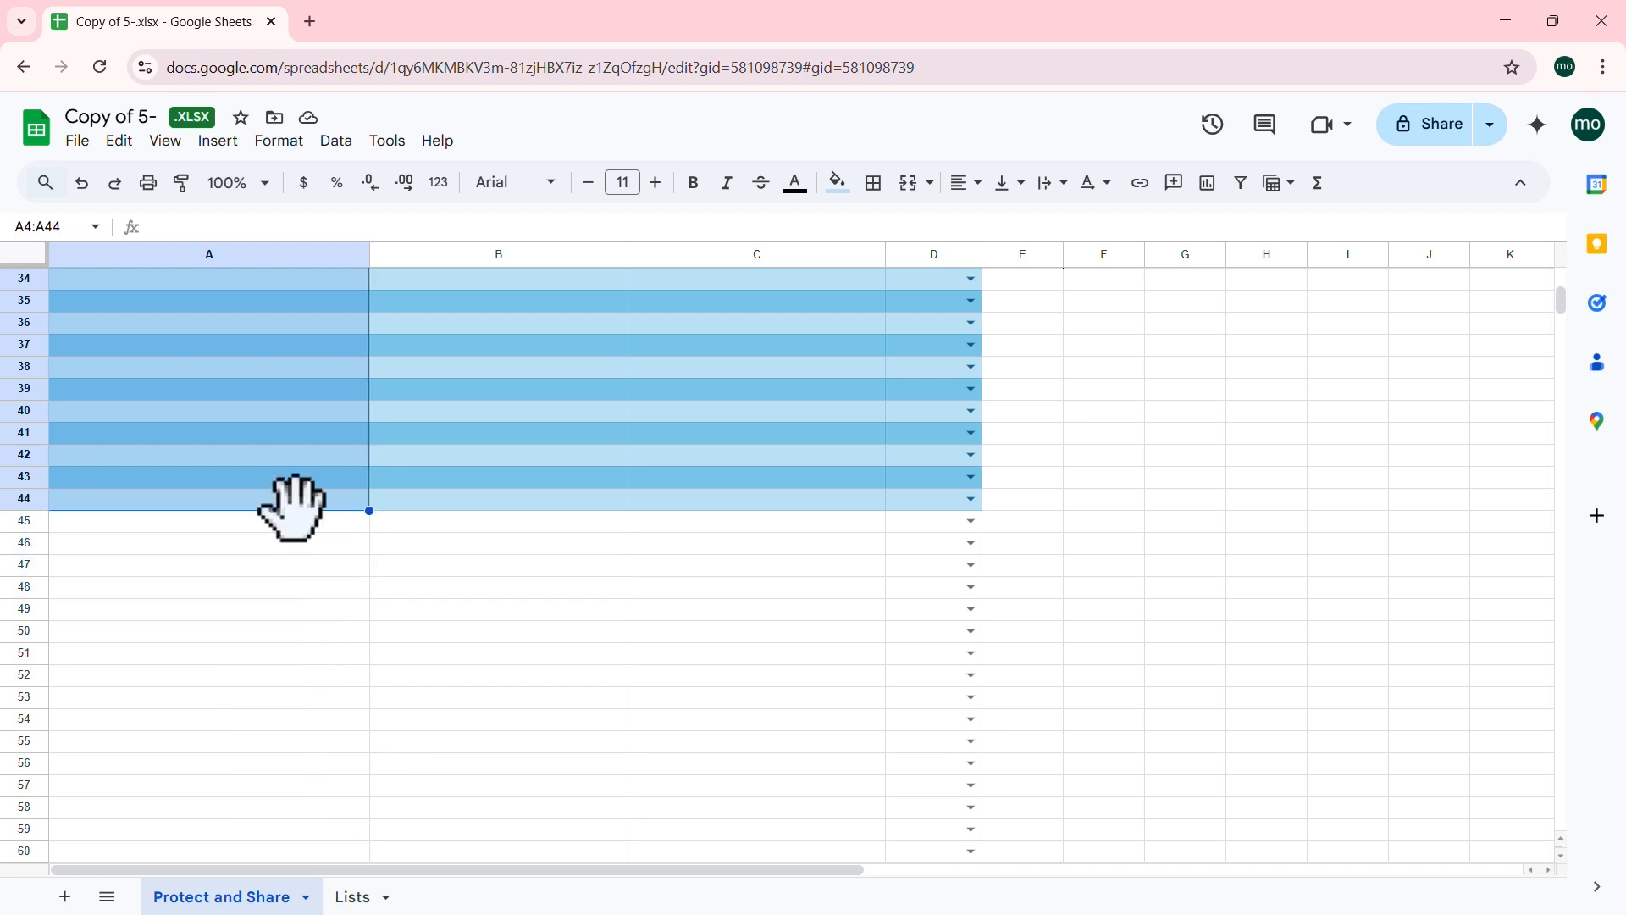
Step: Check the A4:A44 selection and bring up Data validation for it
scroll(327, 508, down, 15)
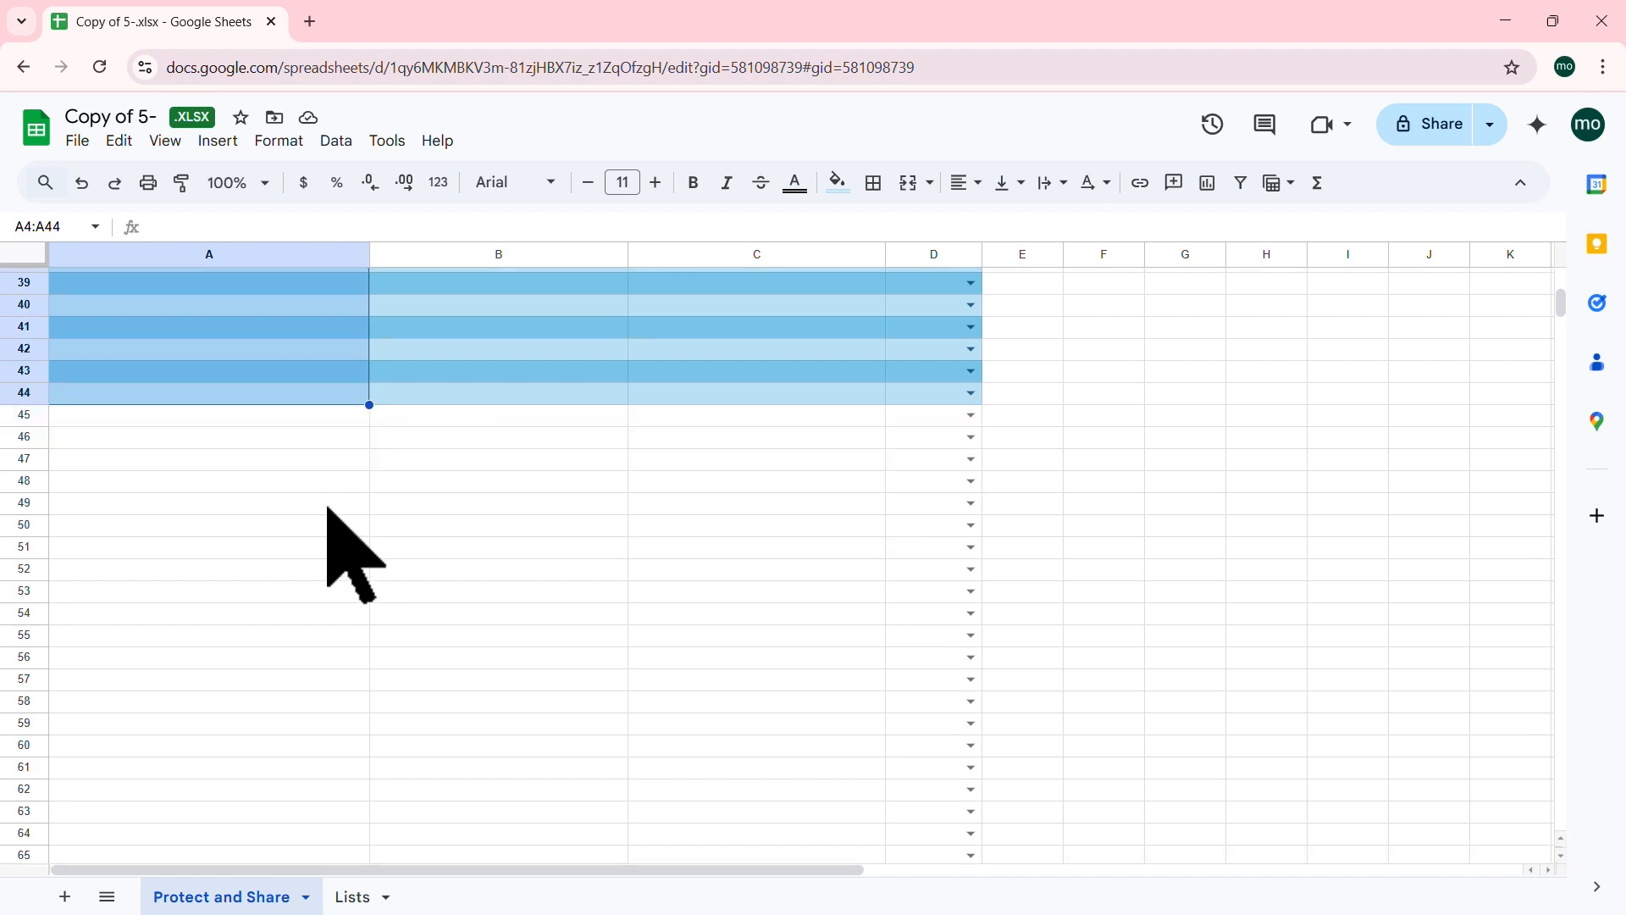
scroll(327, 508, down, 19)
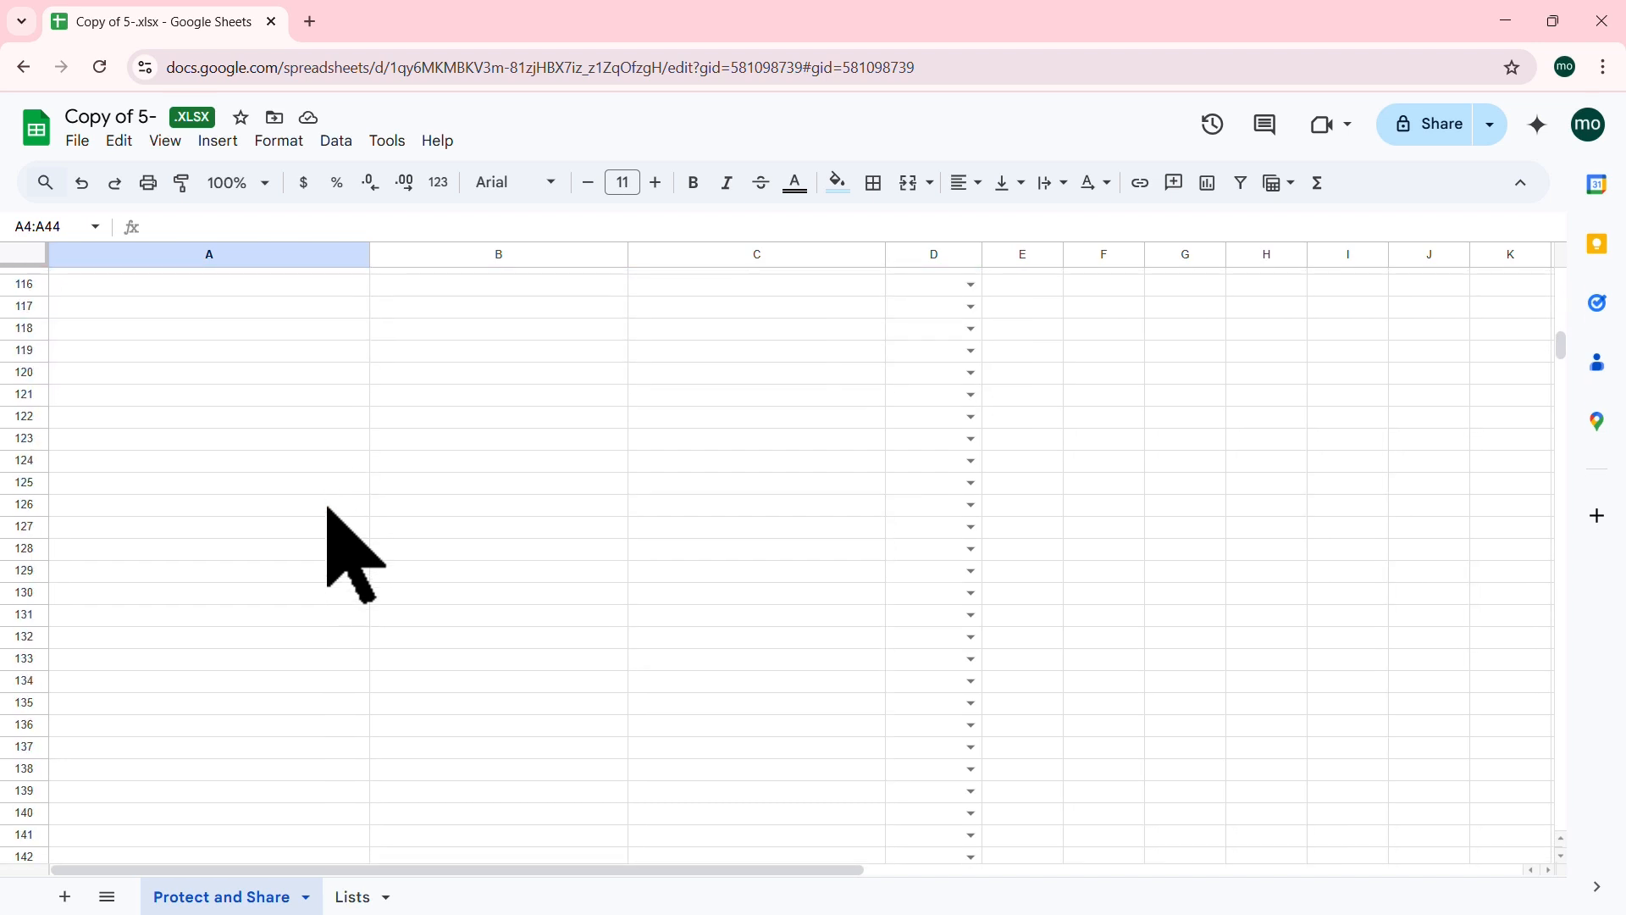
scroll(327, 508, up, 20)
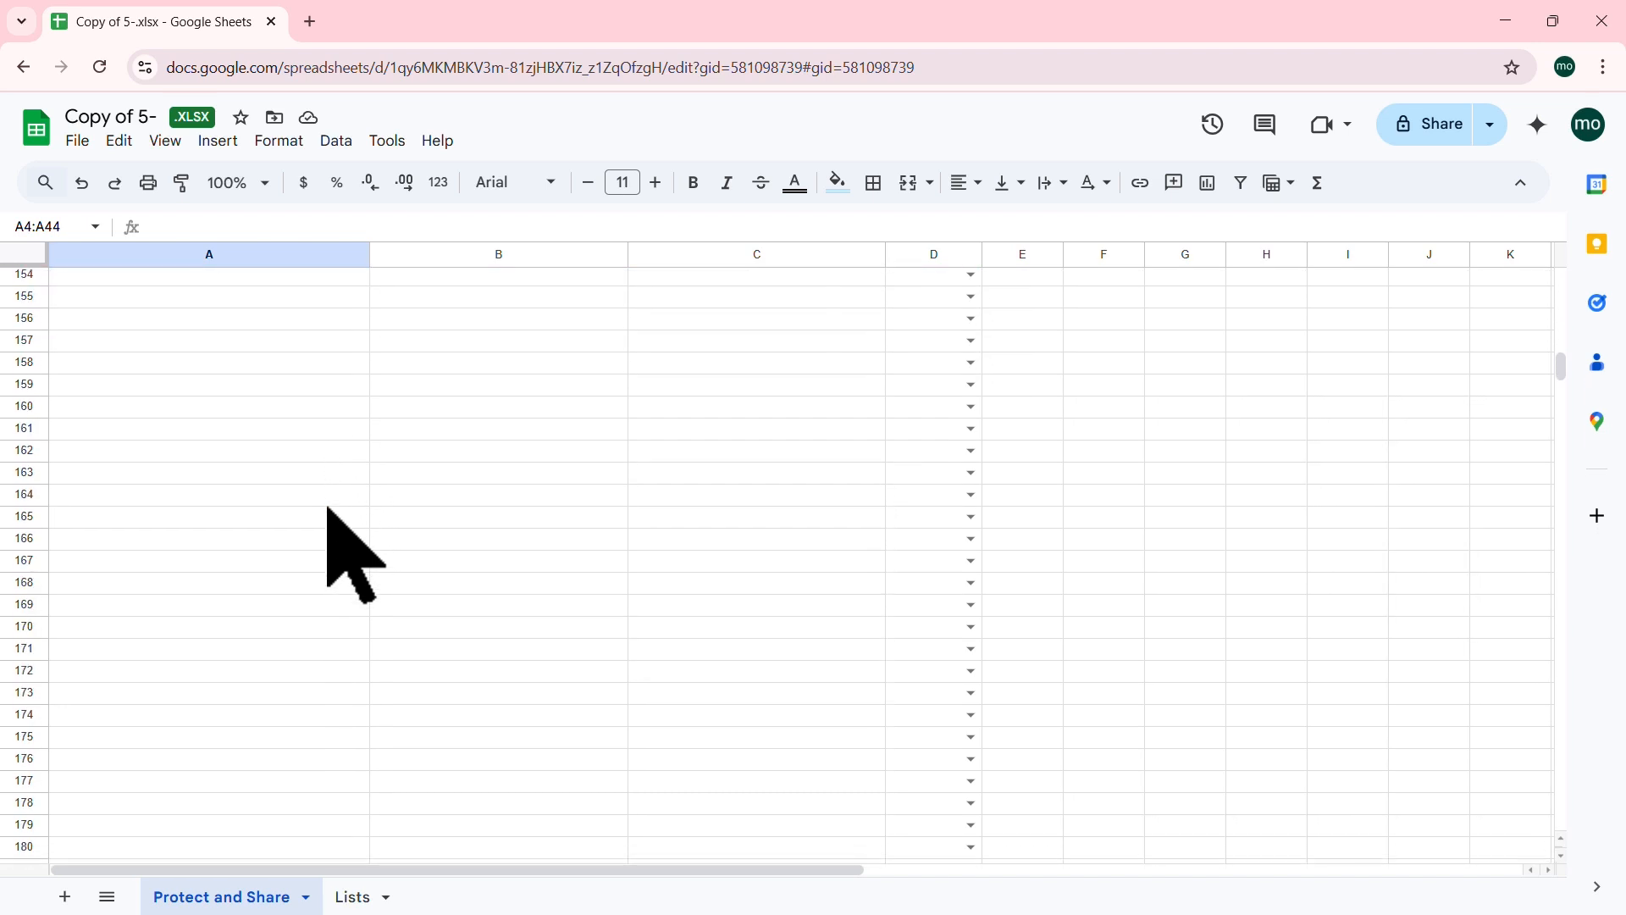
scroll(327, 508, up, 2)
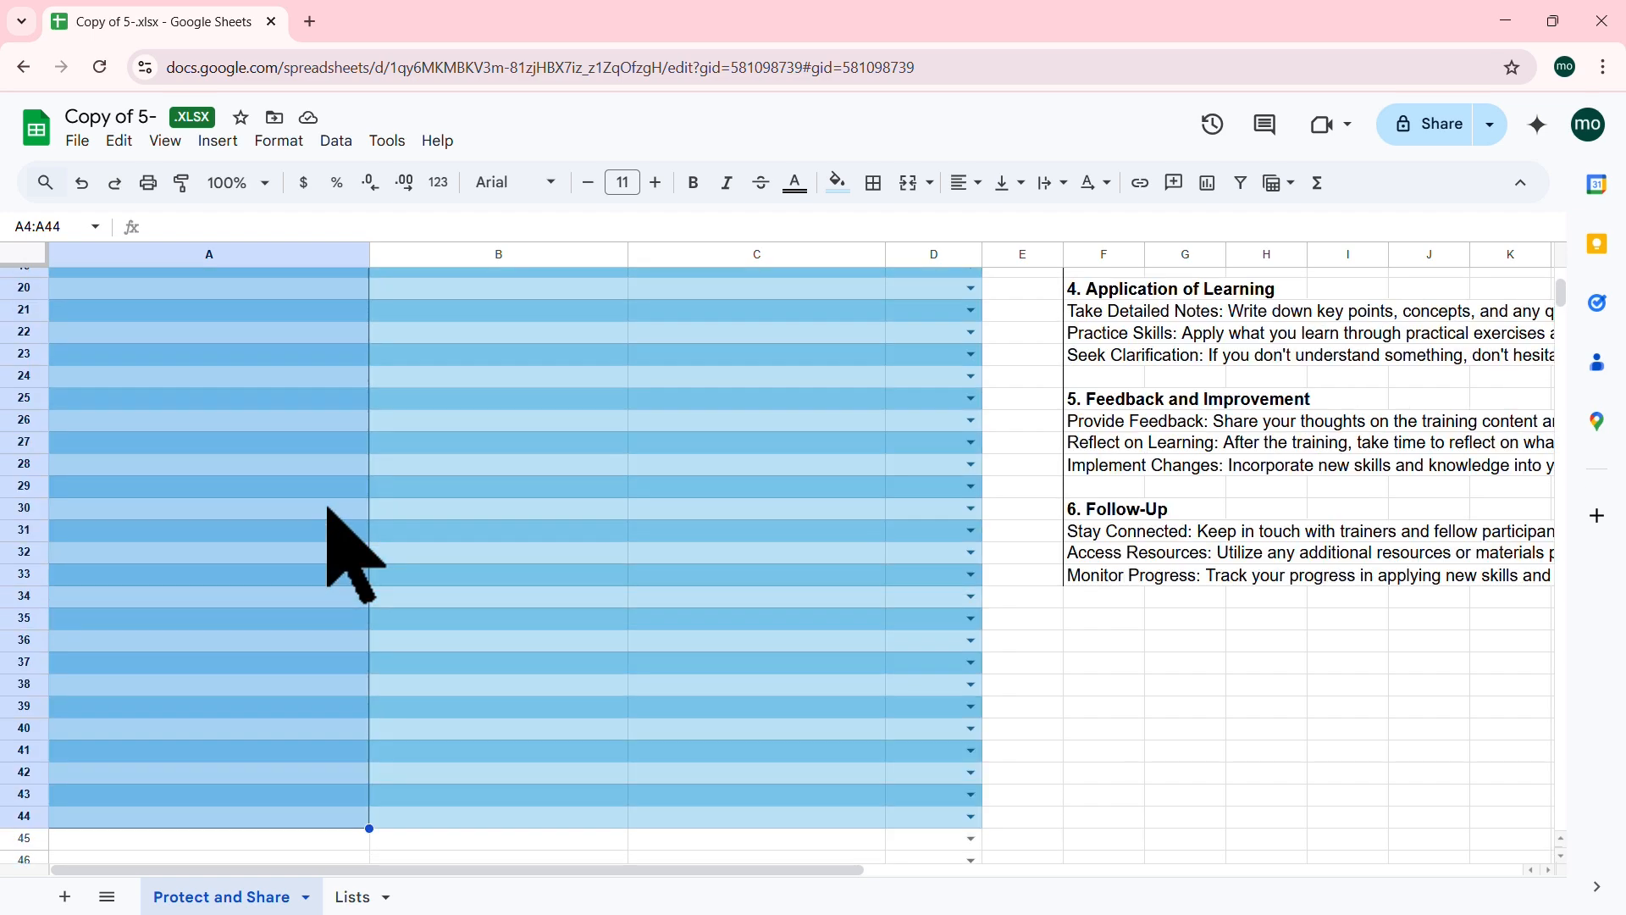
scroll(346, 598, down, 3)
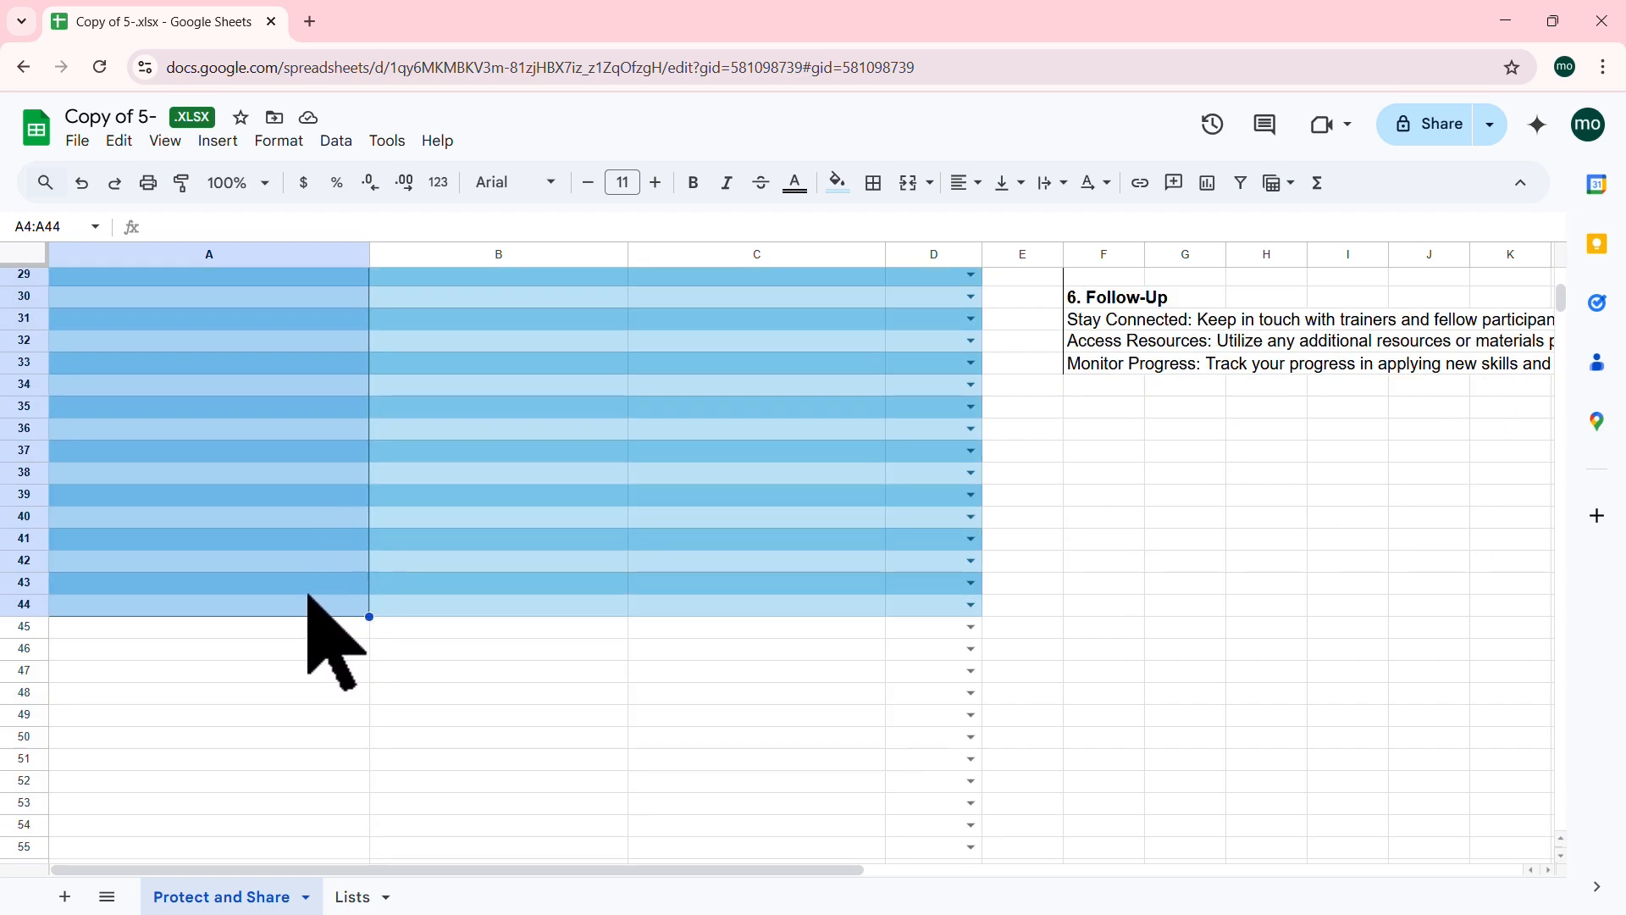
scroll(339, 642, up, 6)
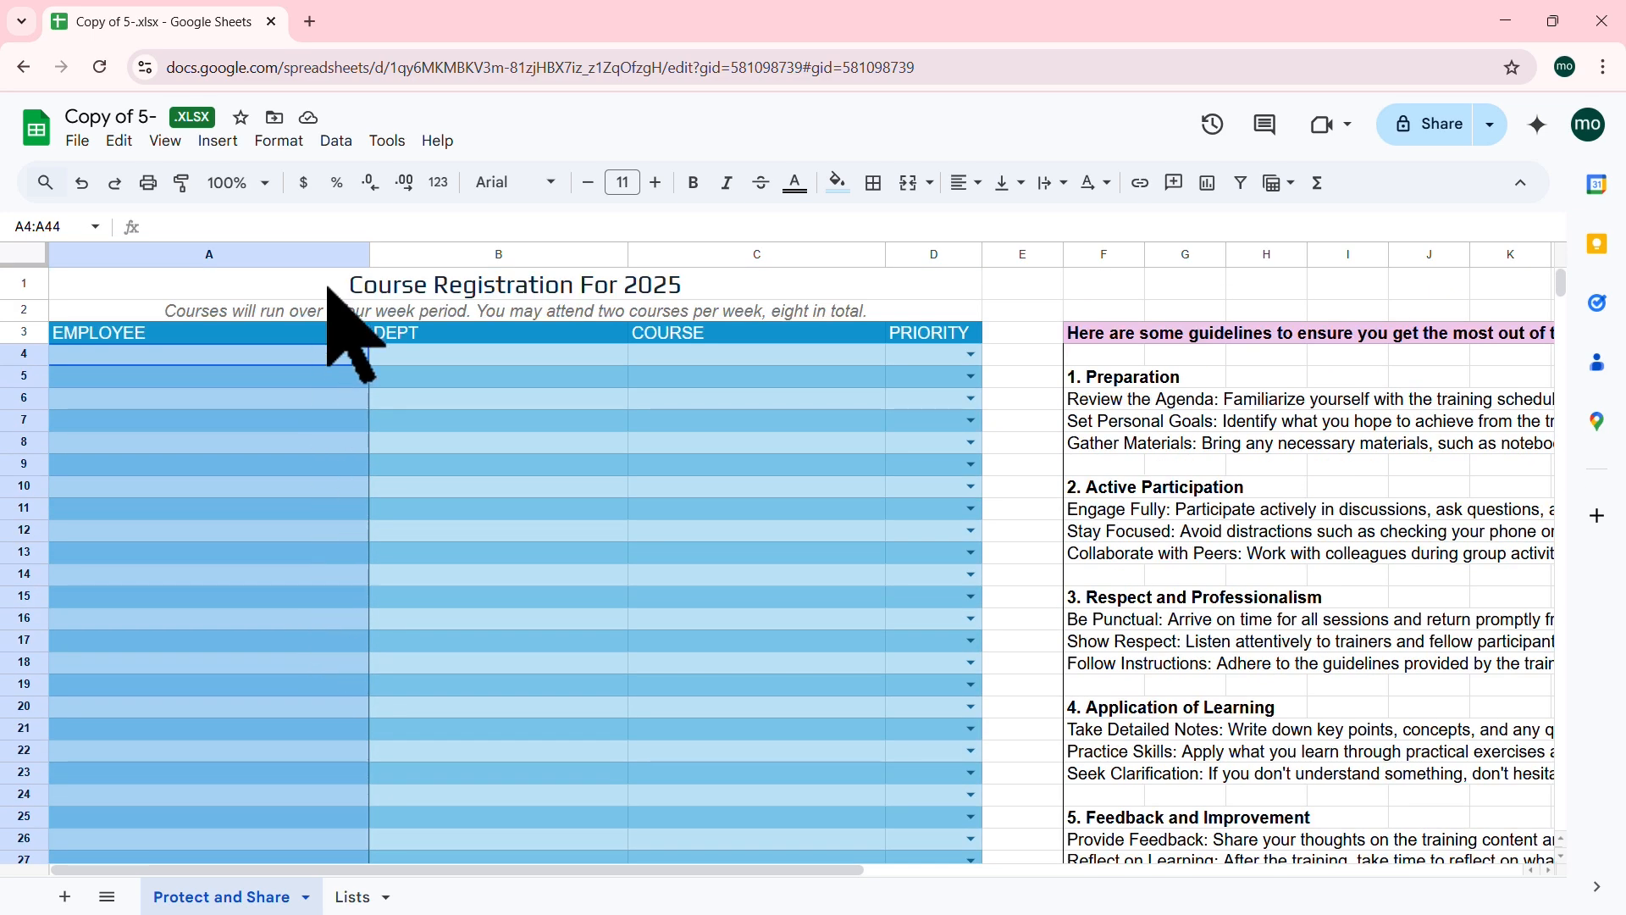
click(335, 141)
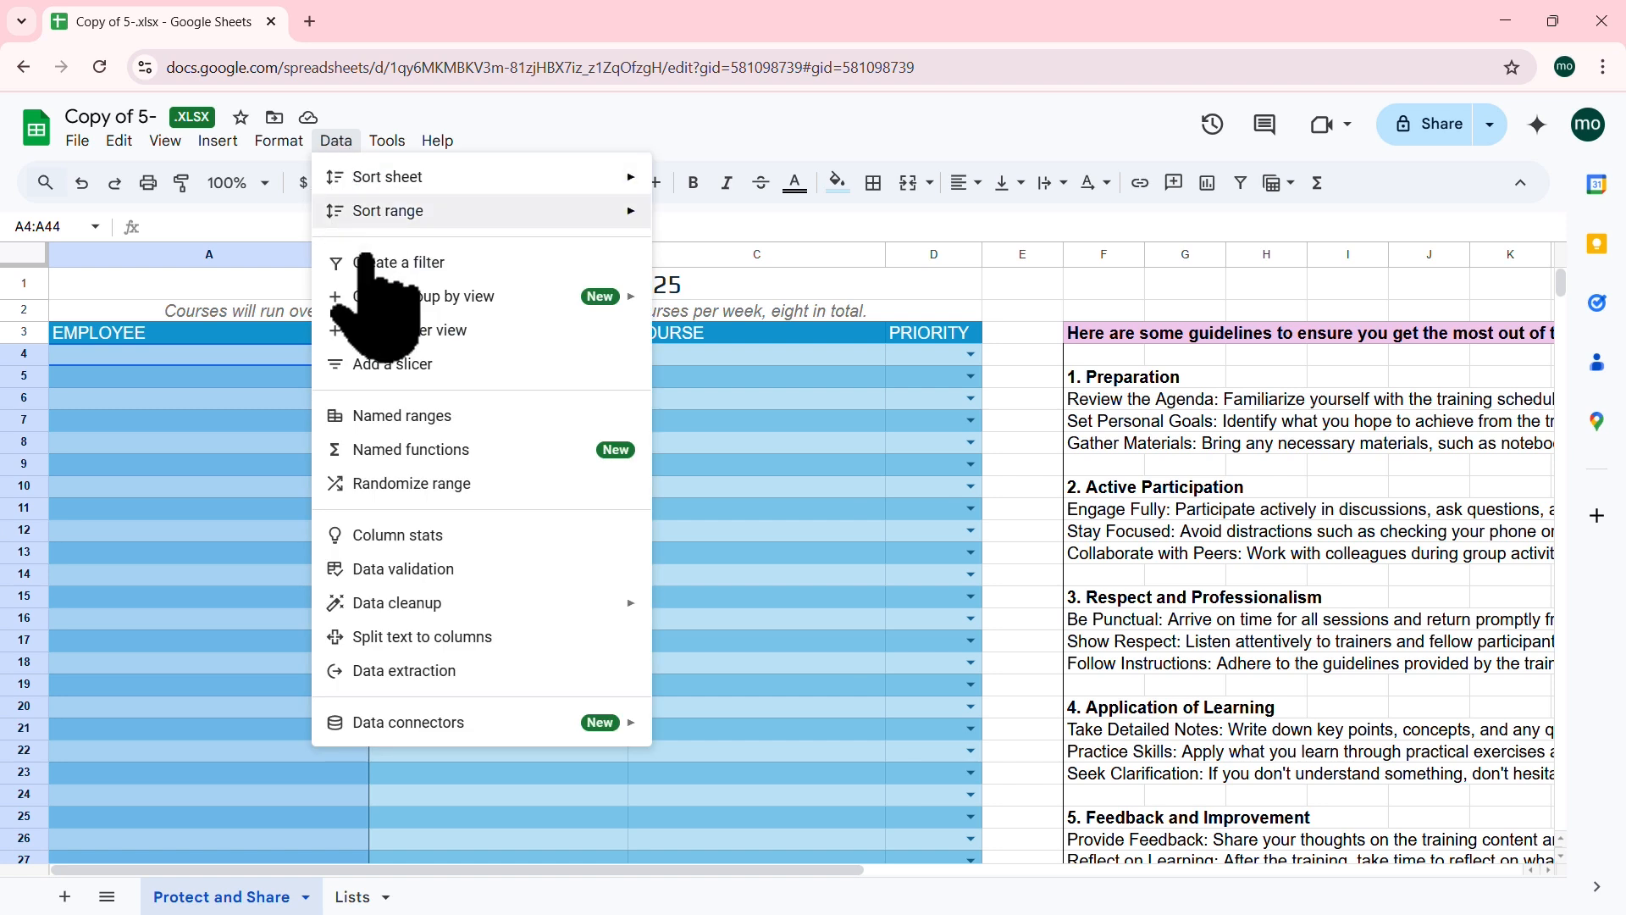
click(403, 569)
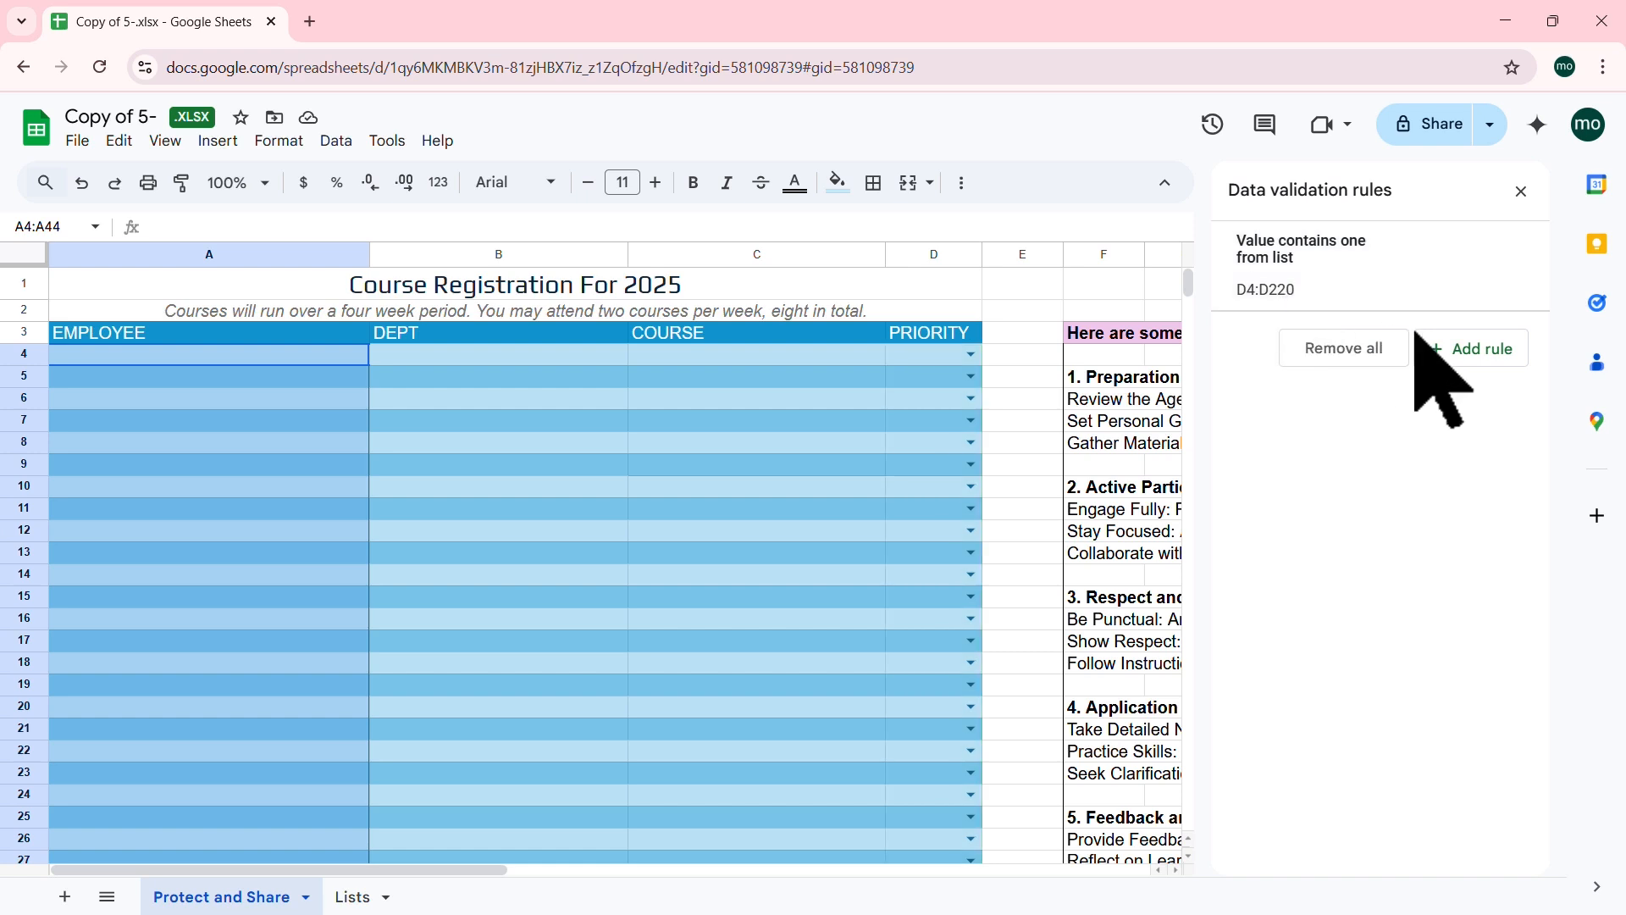
Step: Add a new validation rule for A4:A44 with criteria Dropdown (from a range)
click(1470, 356)
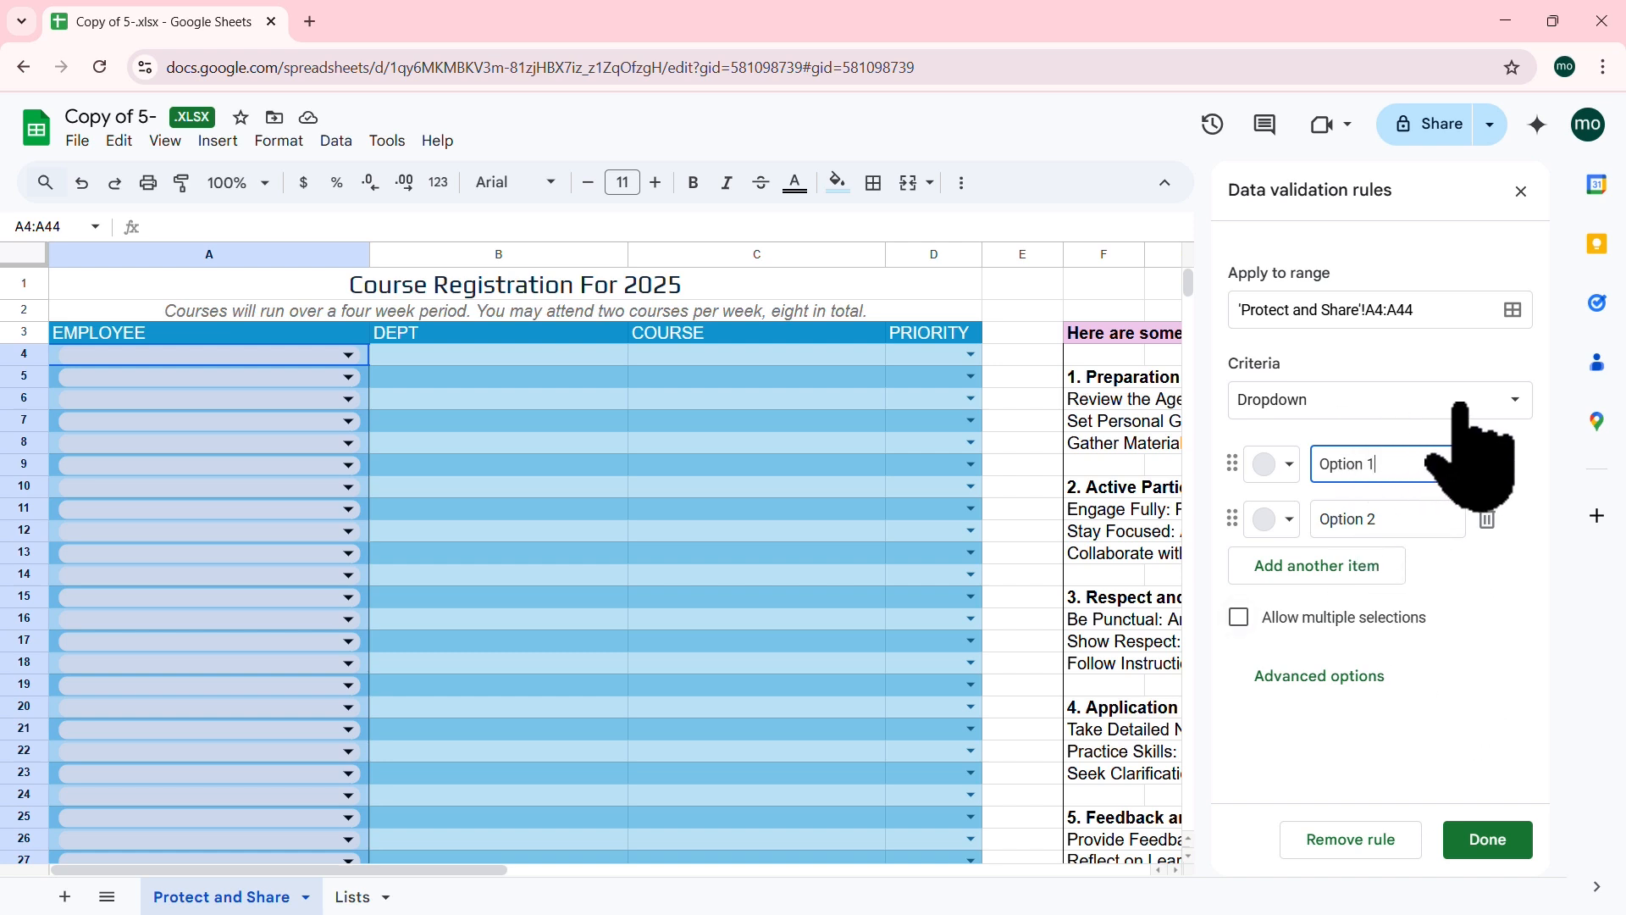
click(1516, 399)
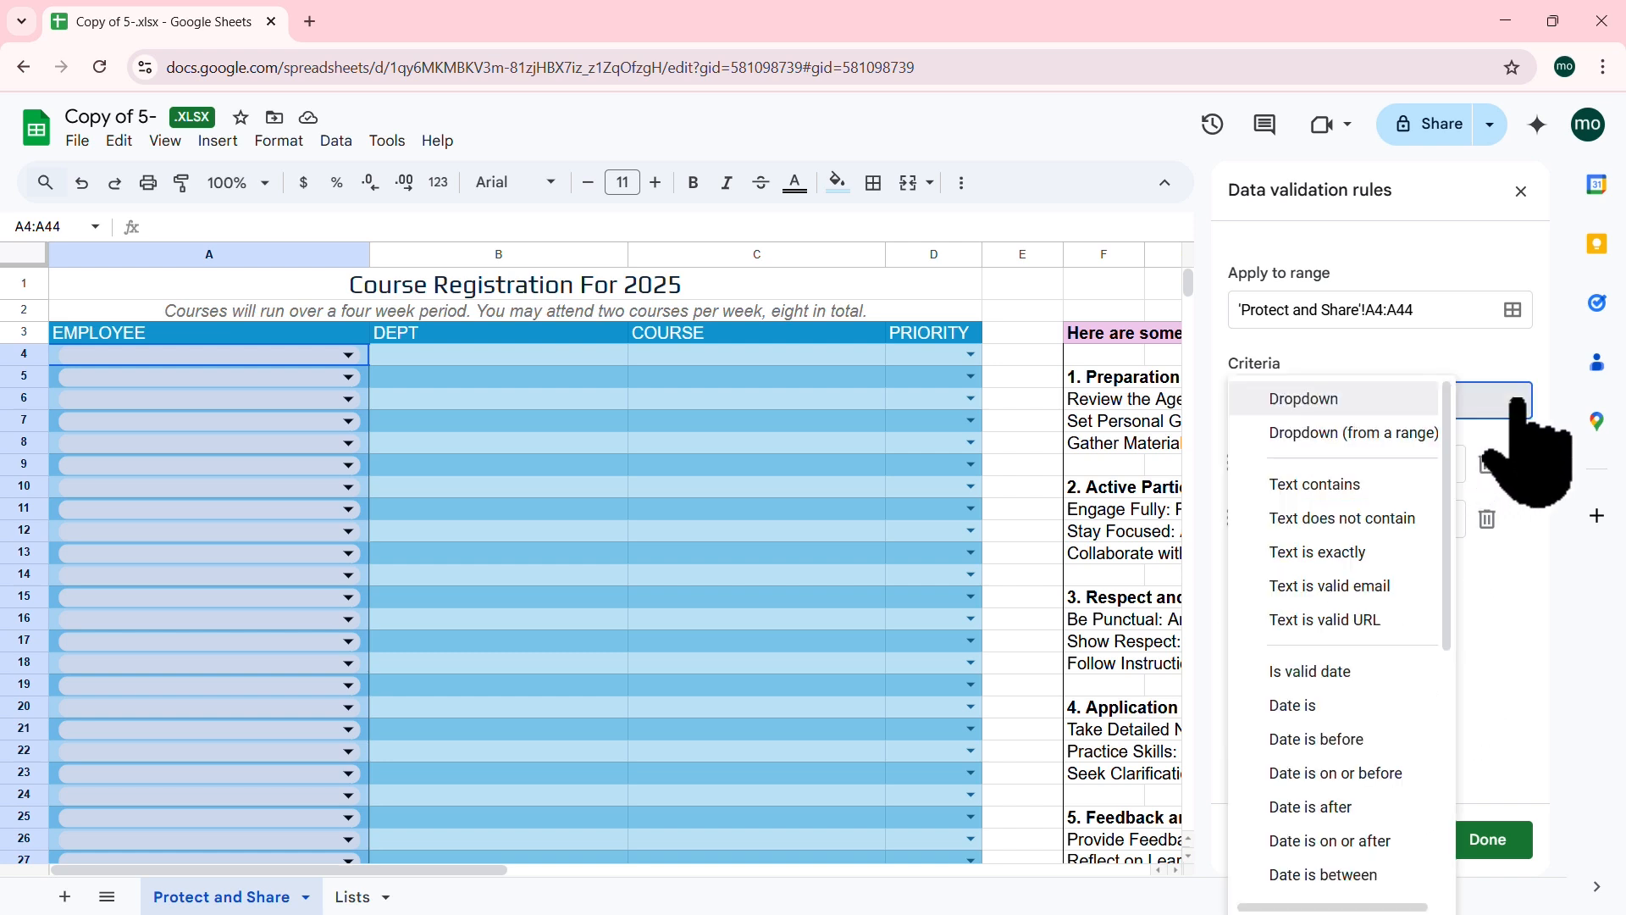
click(1511, 354)
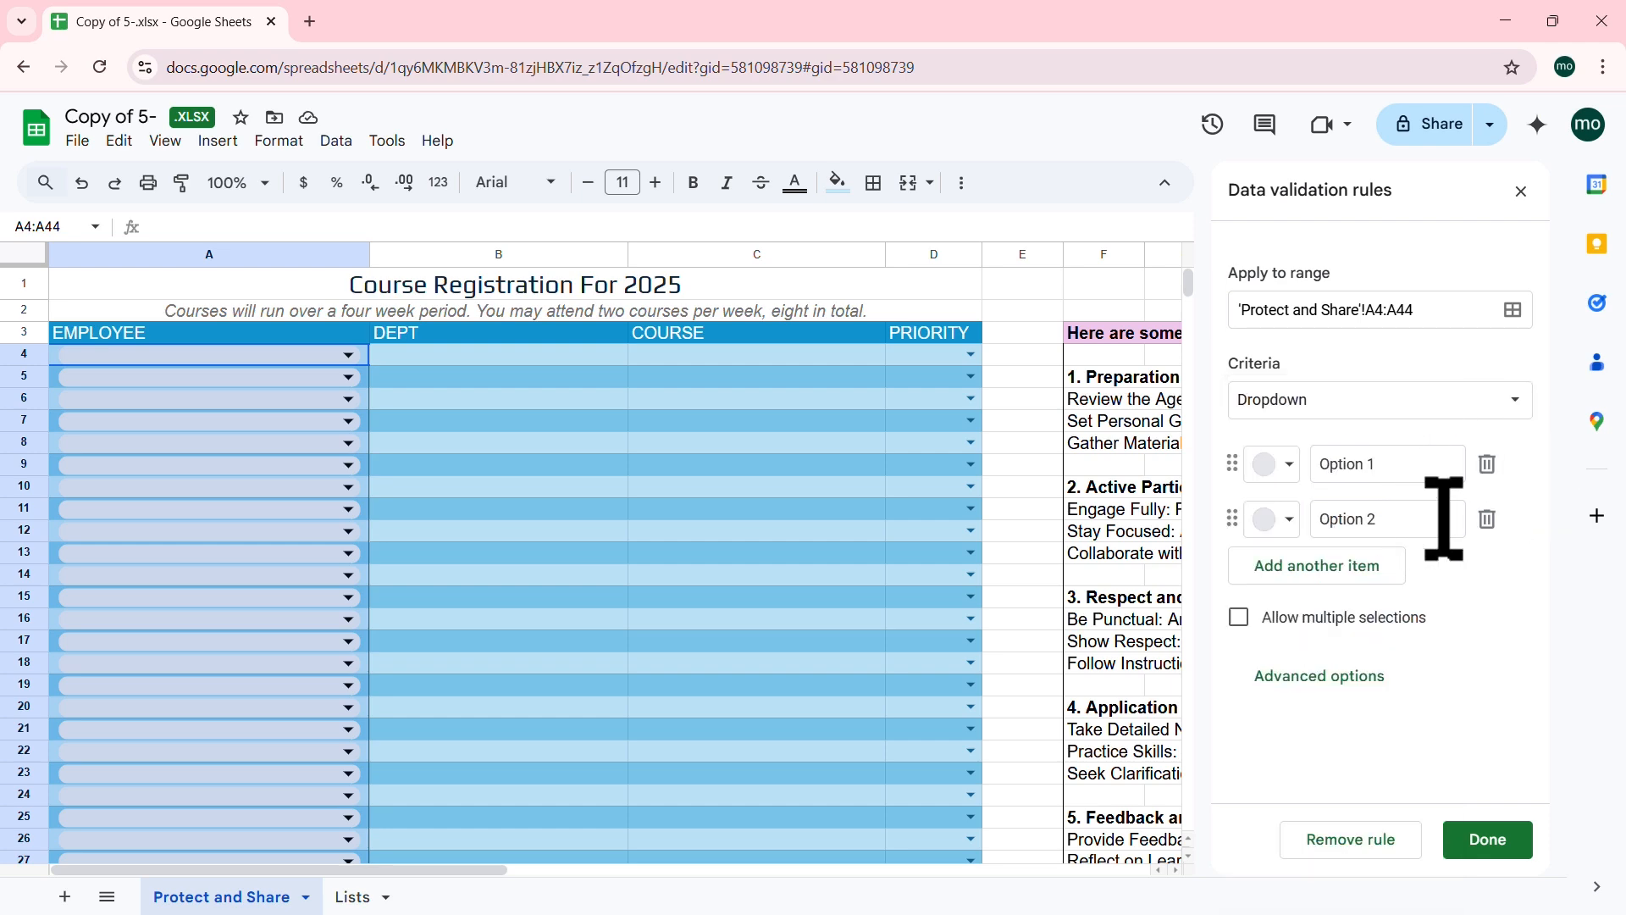
click(352, 897)
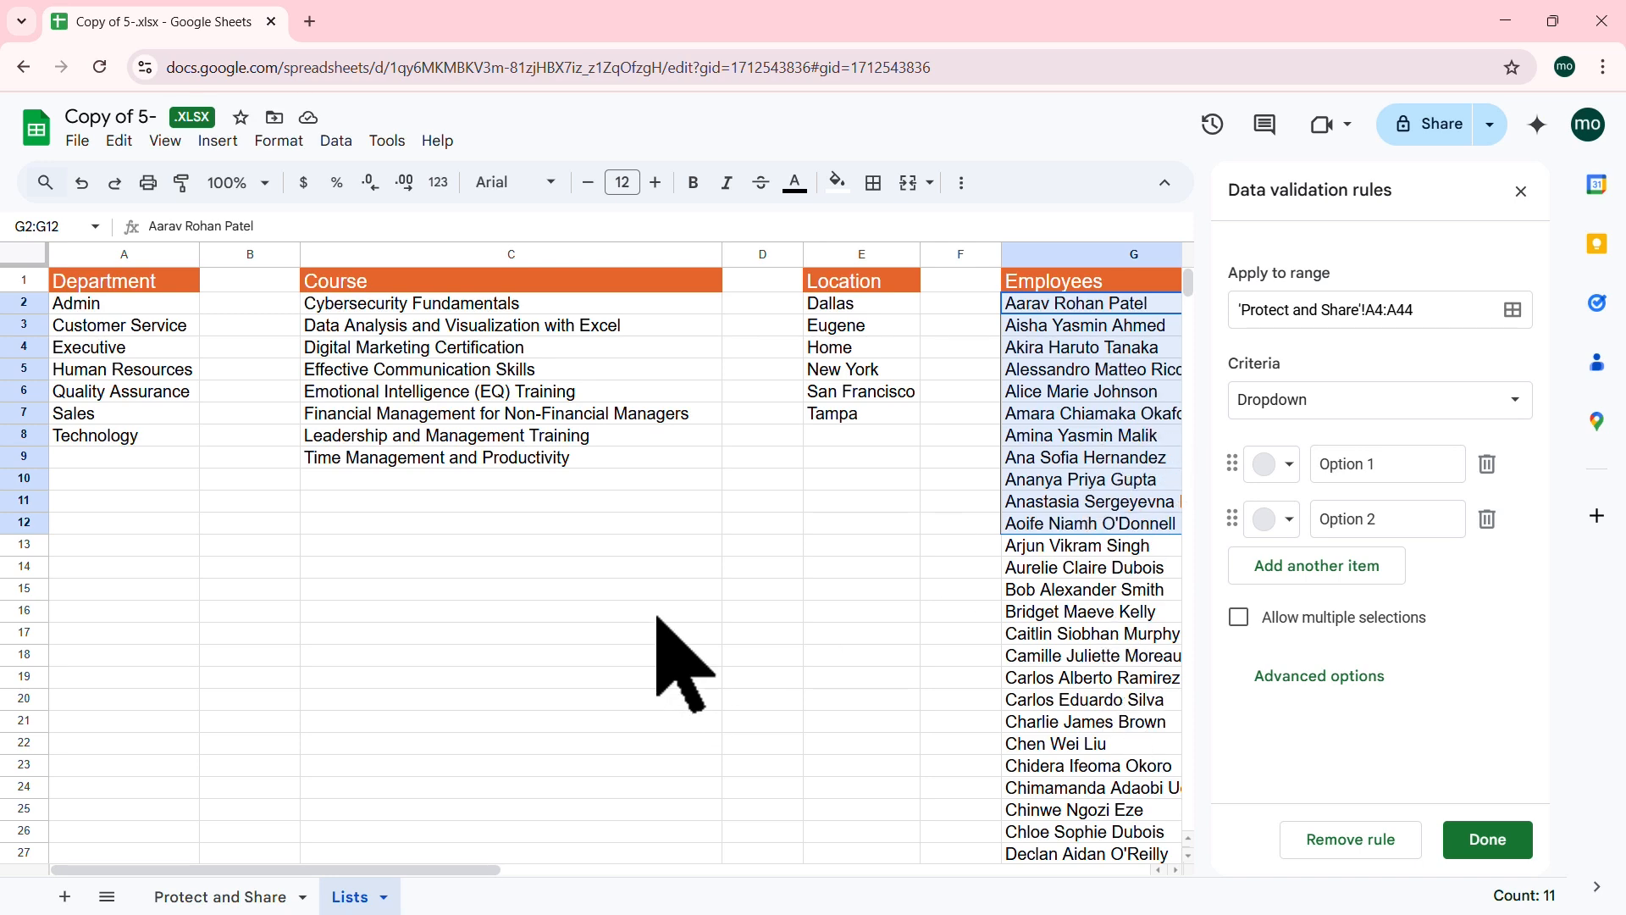
click(225, 895)
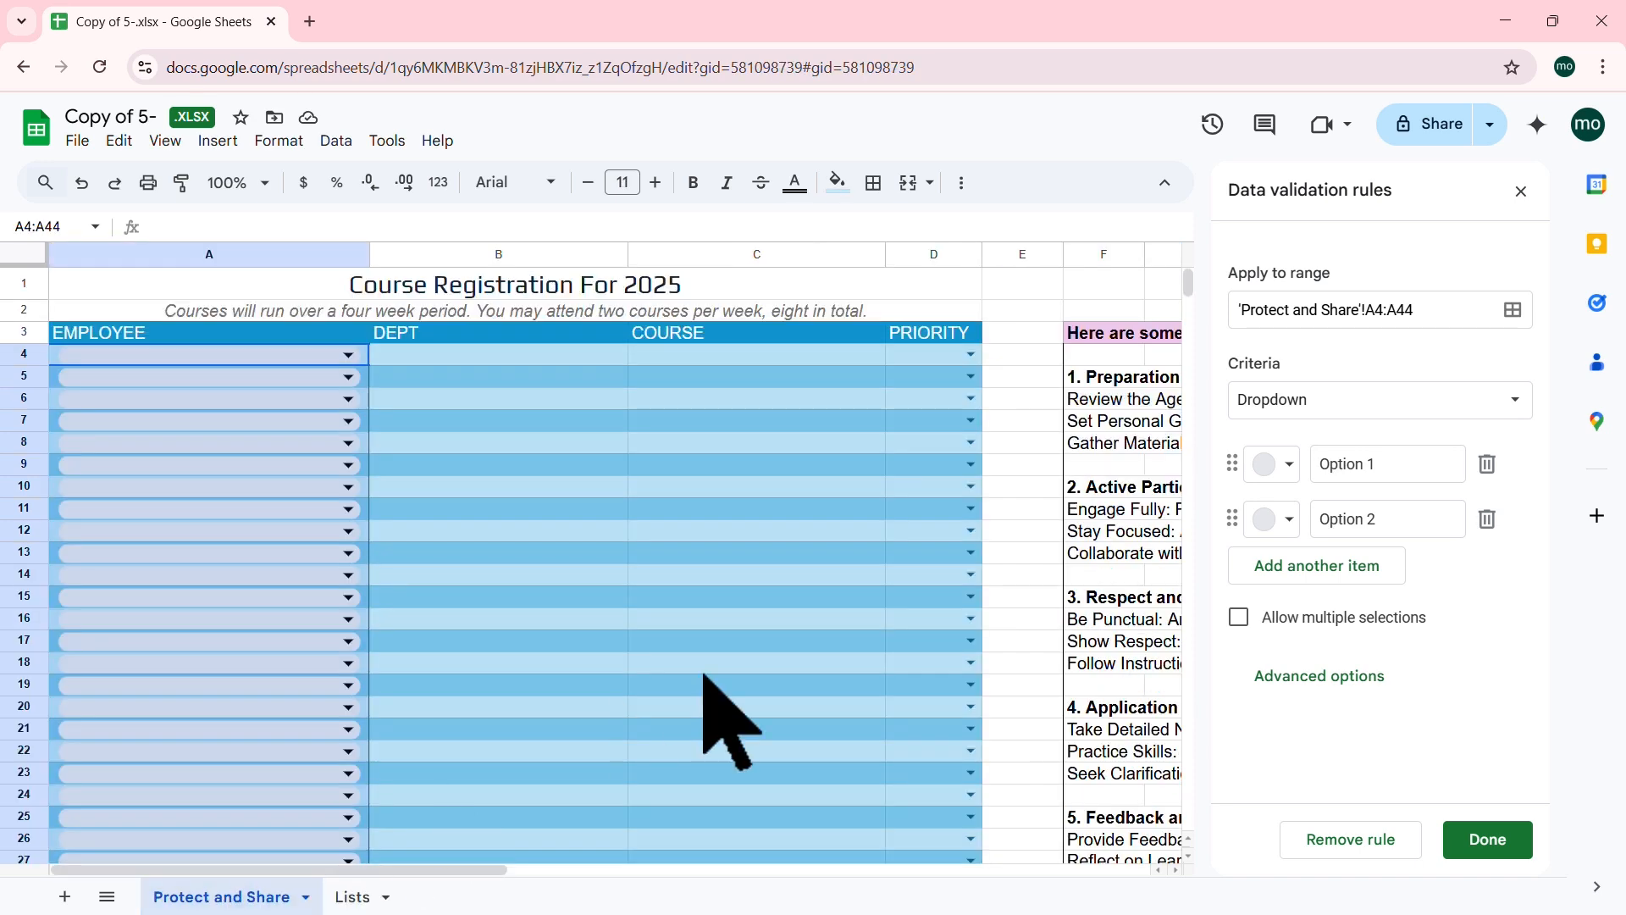
click(1517, 399)
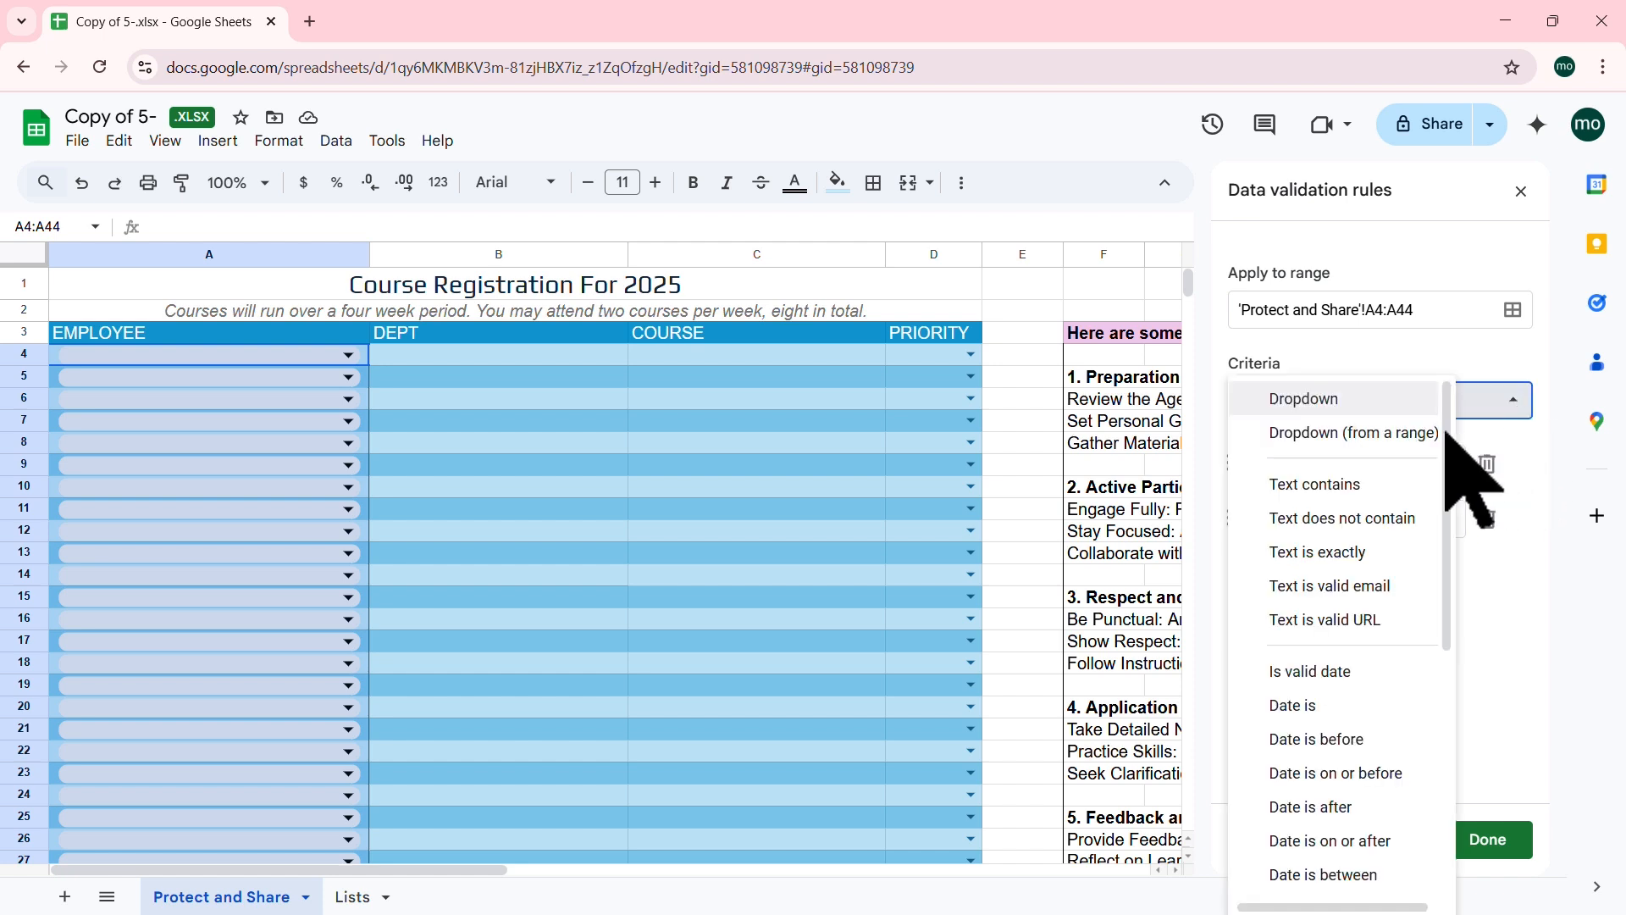
click(1367, 434)
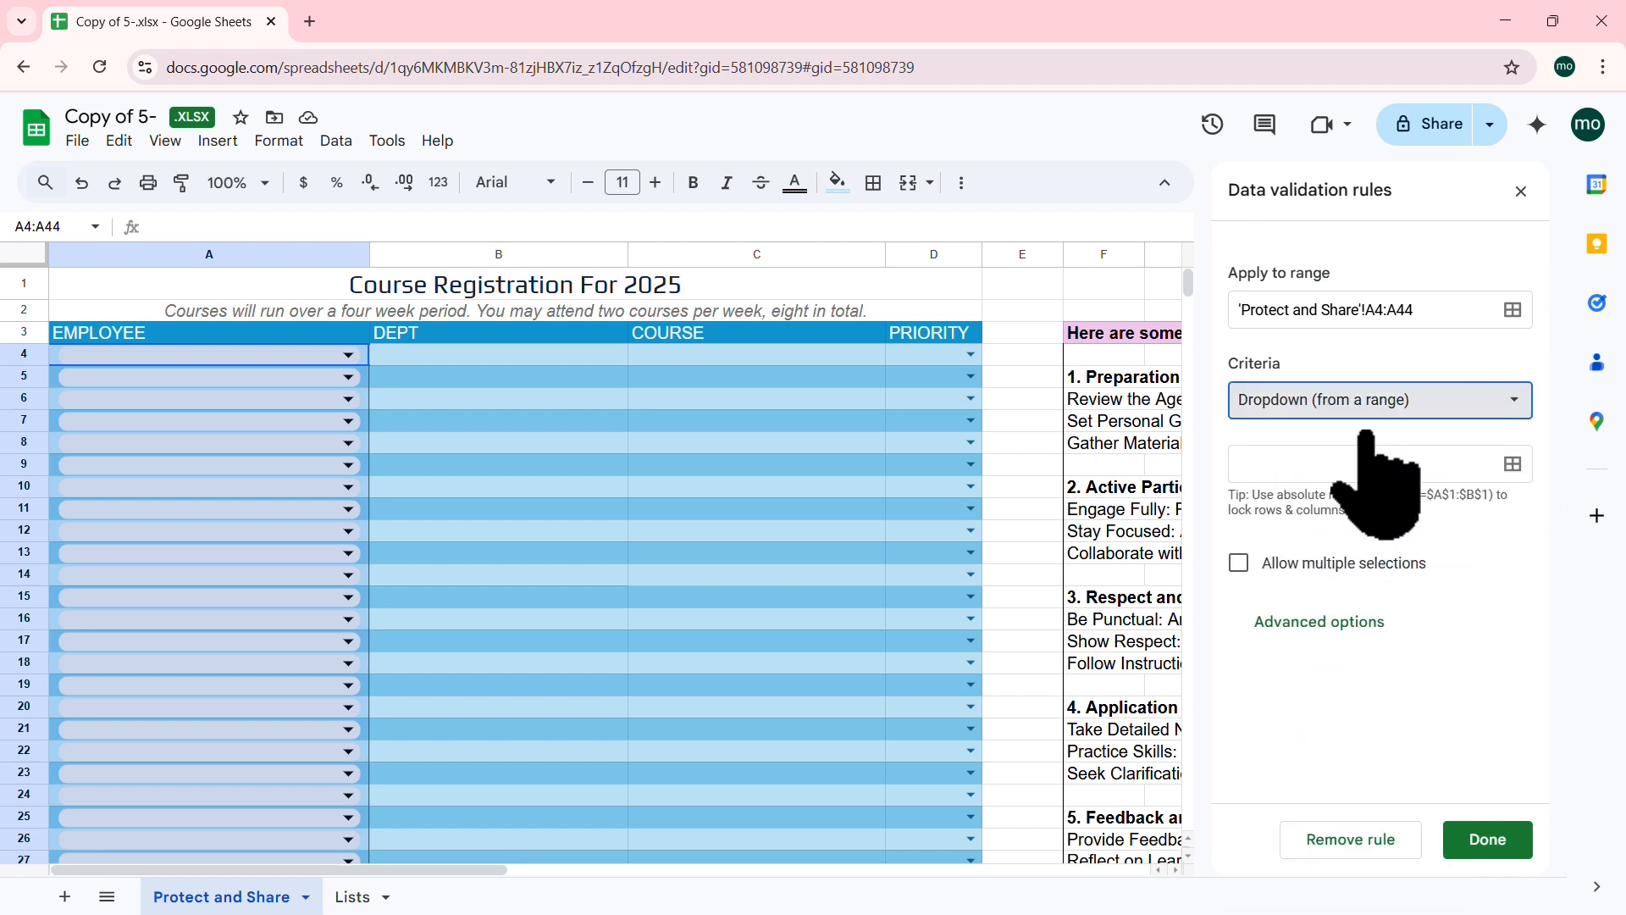
Step: Set the dropdown's source range to the employee names in Lists!G2:G101
click(1513, 464)
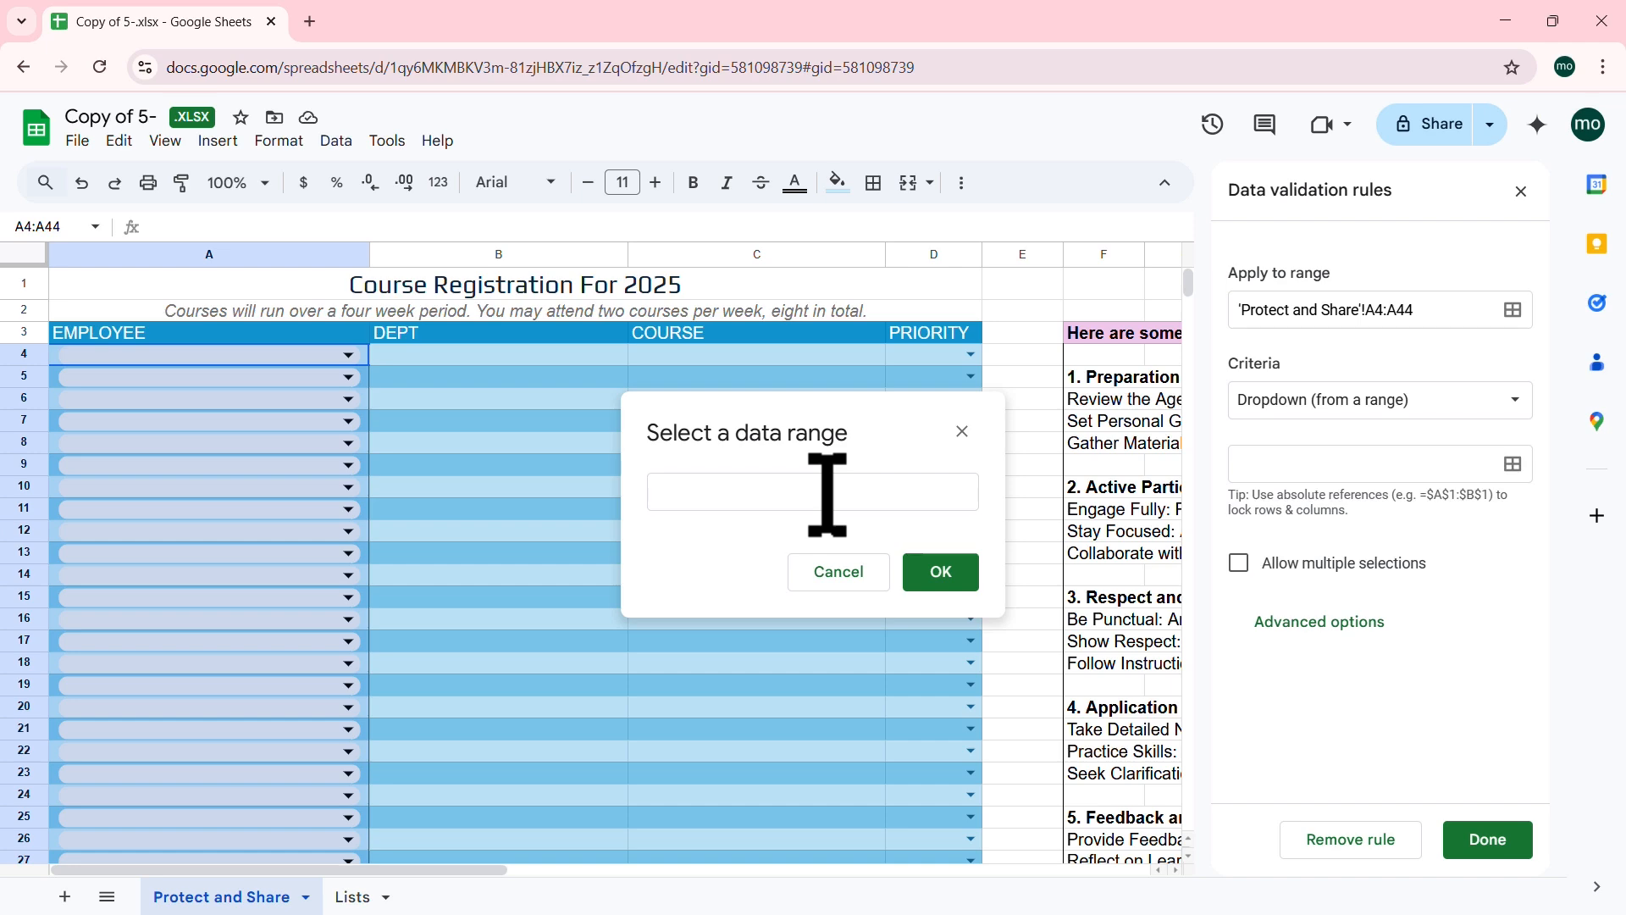
click(827, 496)
click(354, 898)
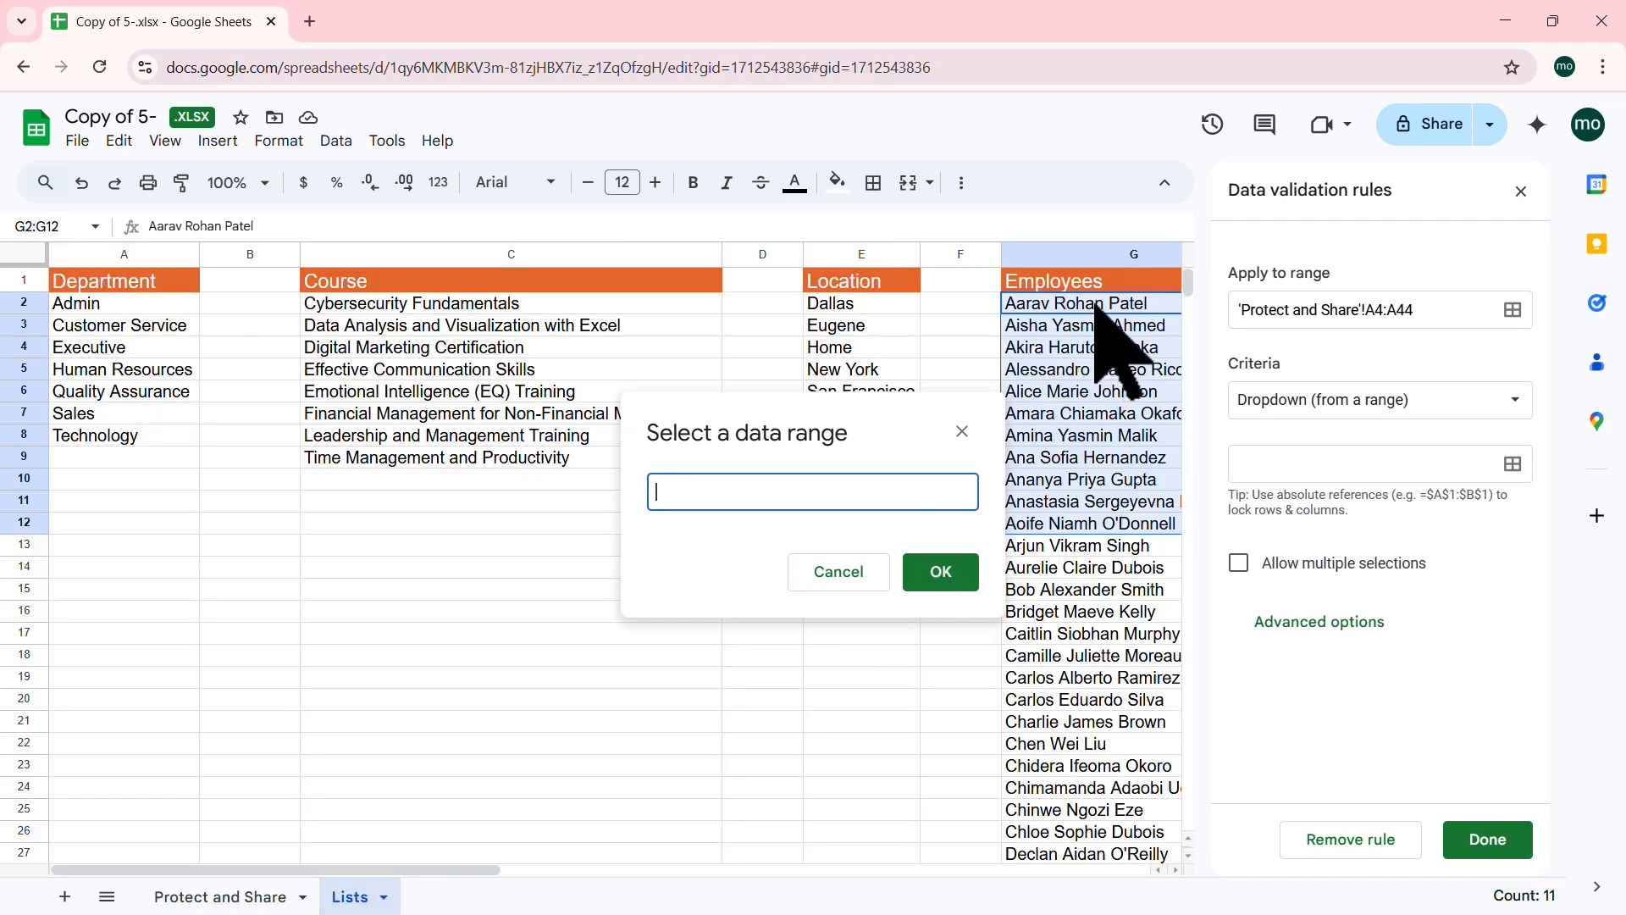
drag(1097, 305, 1086, 578)
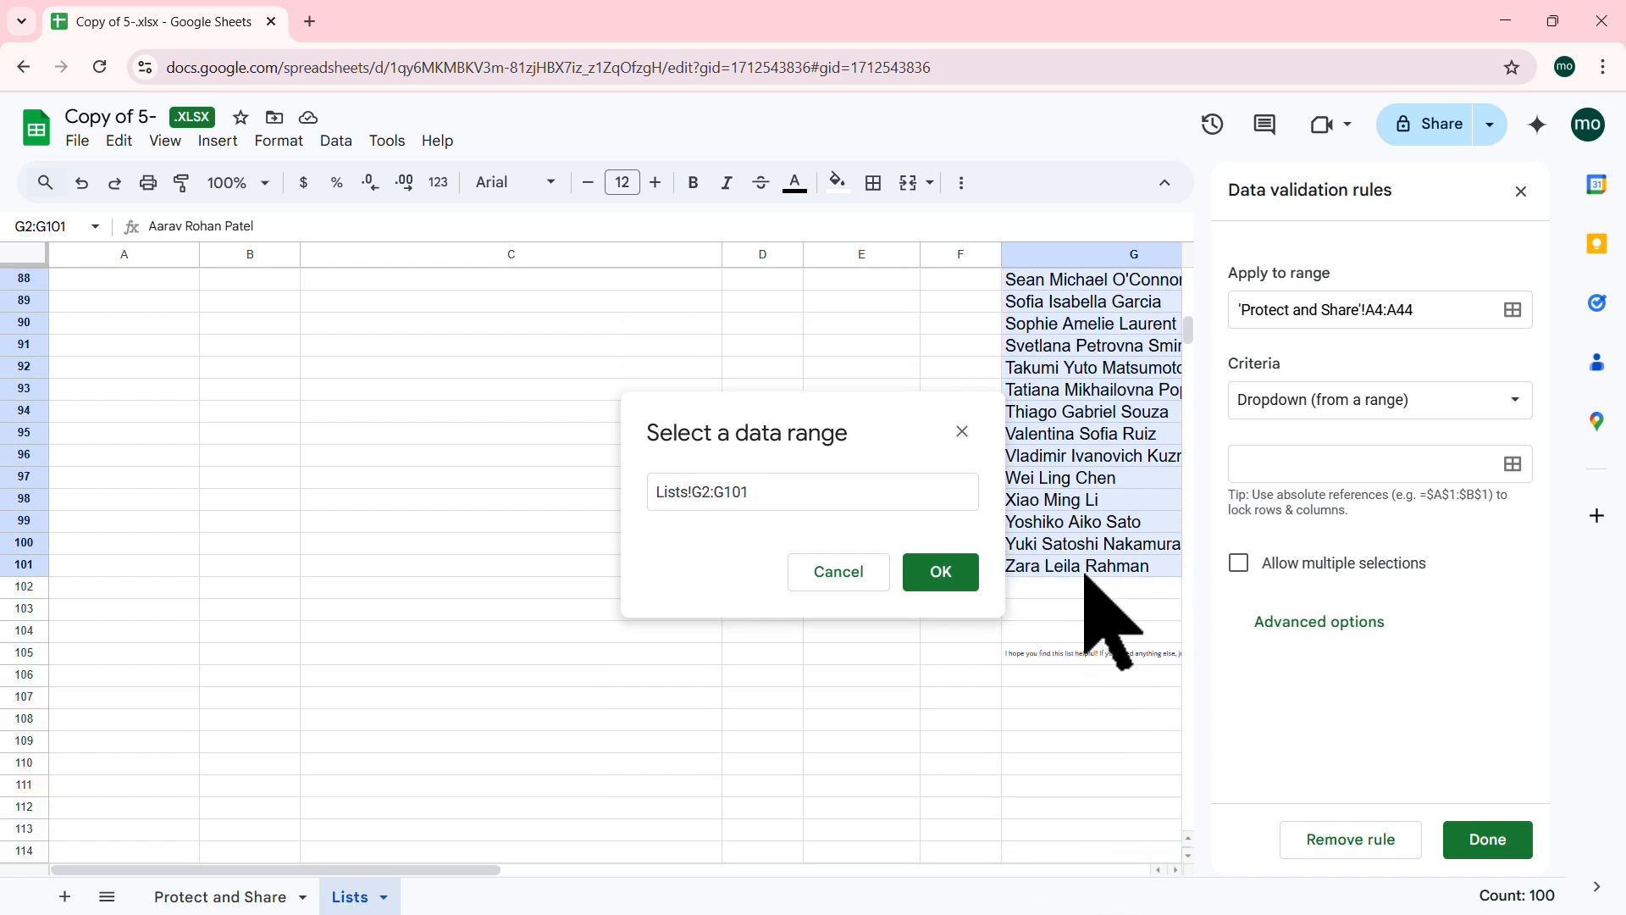
scroll(1106, 529, up, 8)
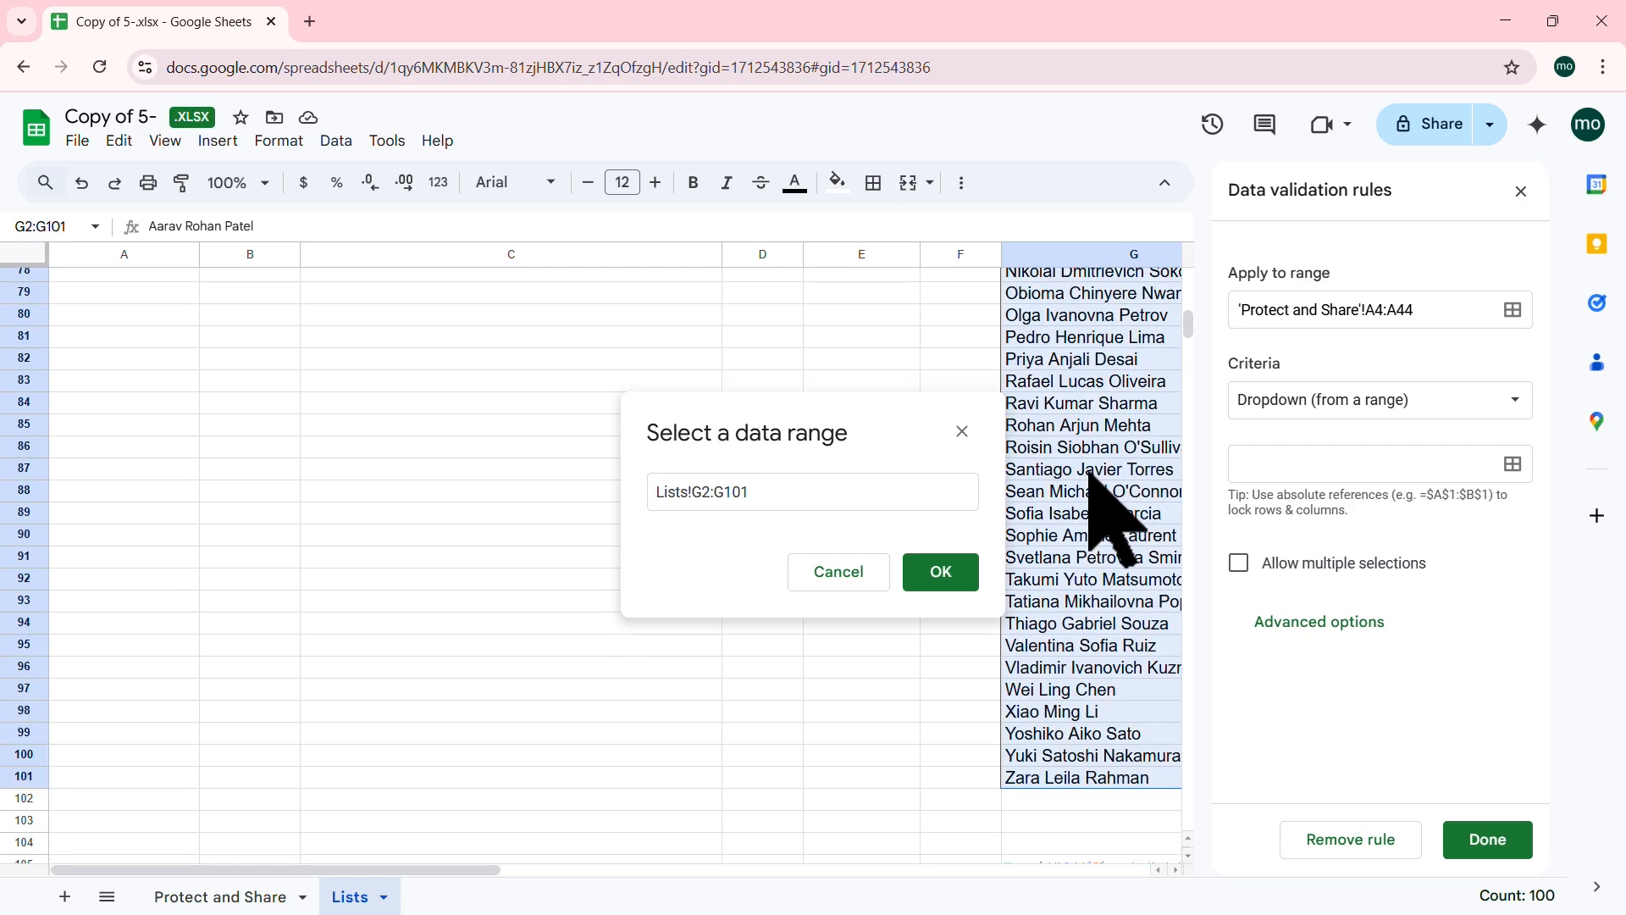
click(940, 573)
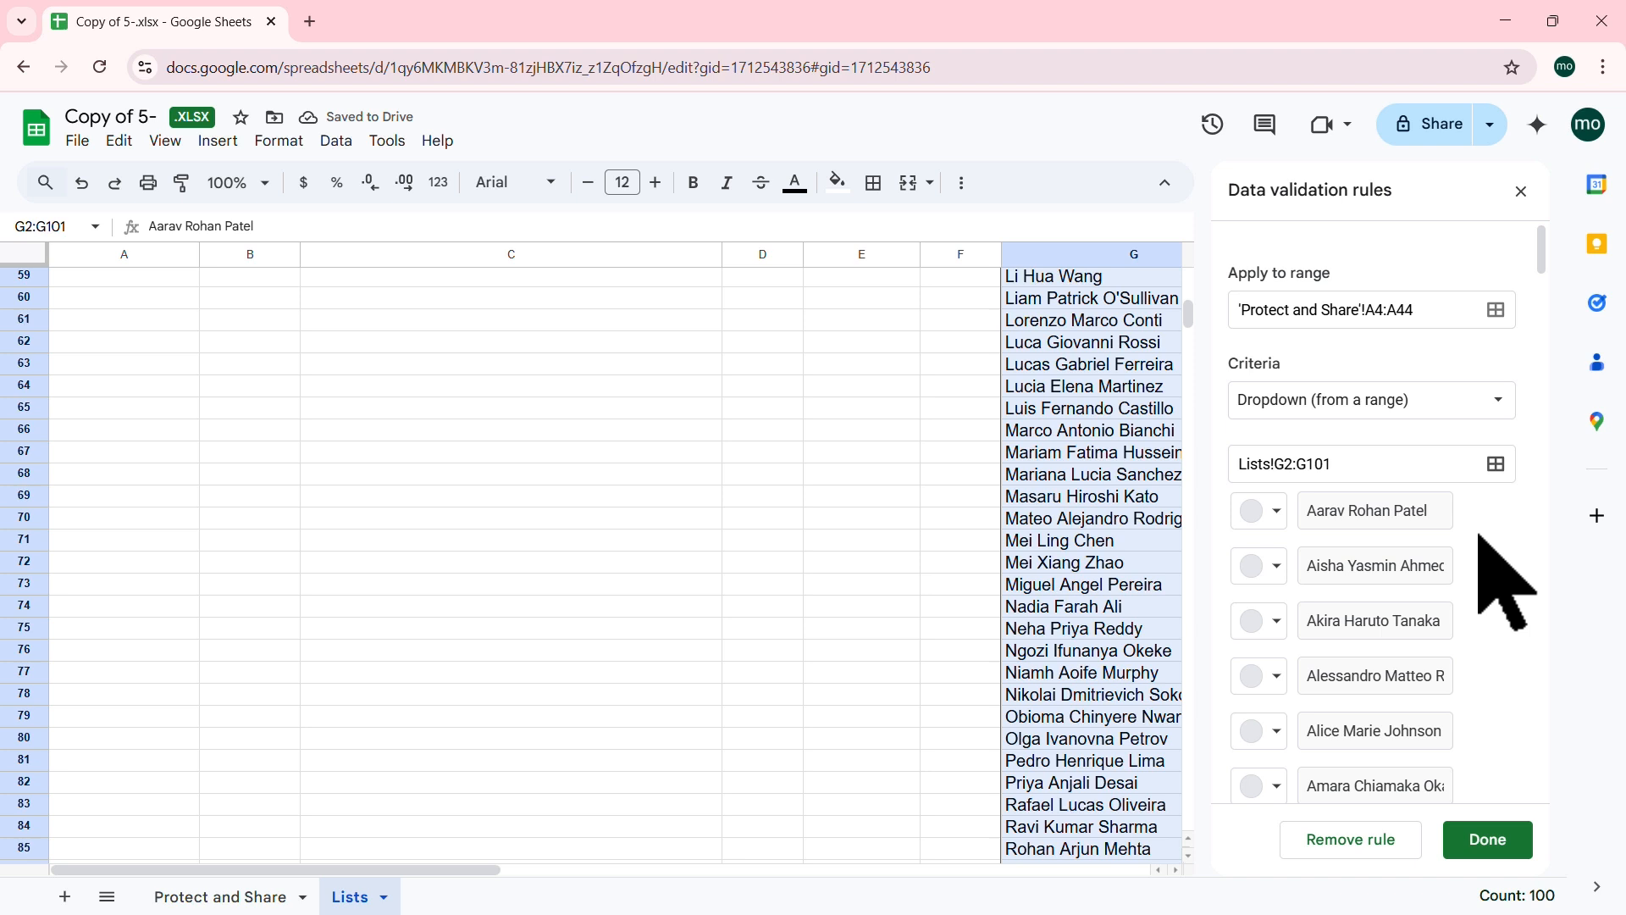
scroll(1481, 535, down, 8)
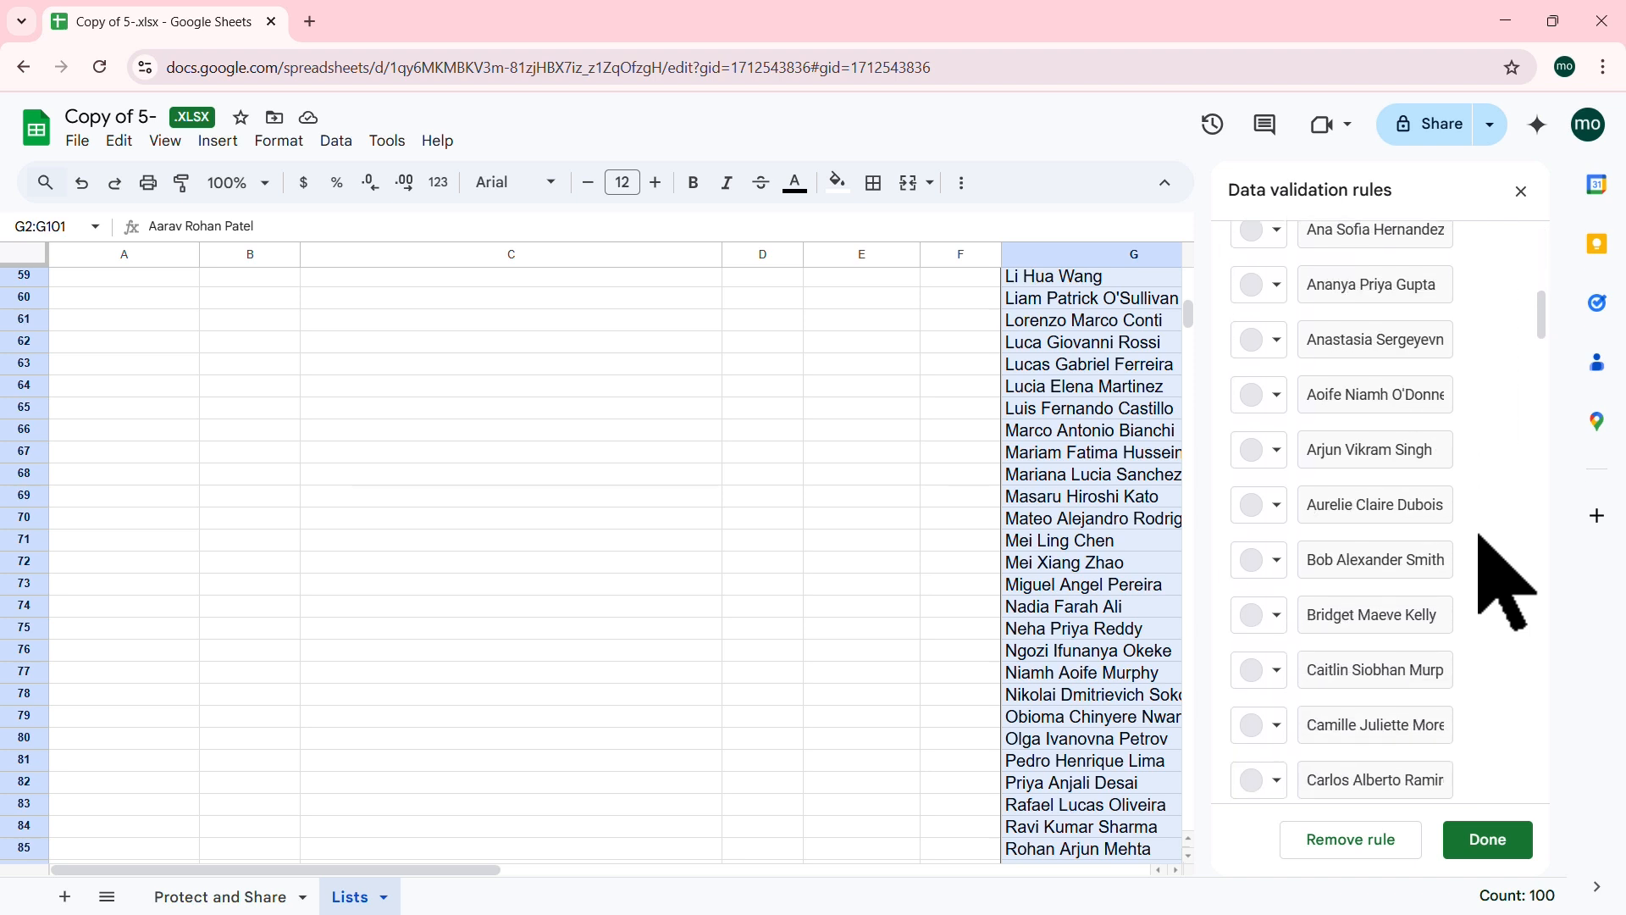
scroll(1480, 536, down, 15)
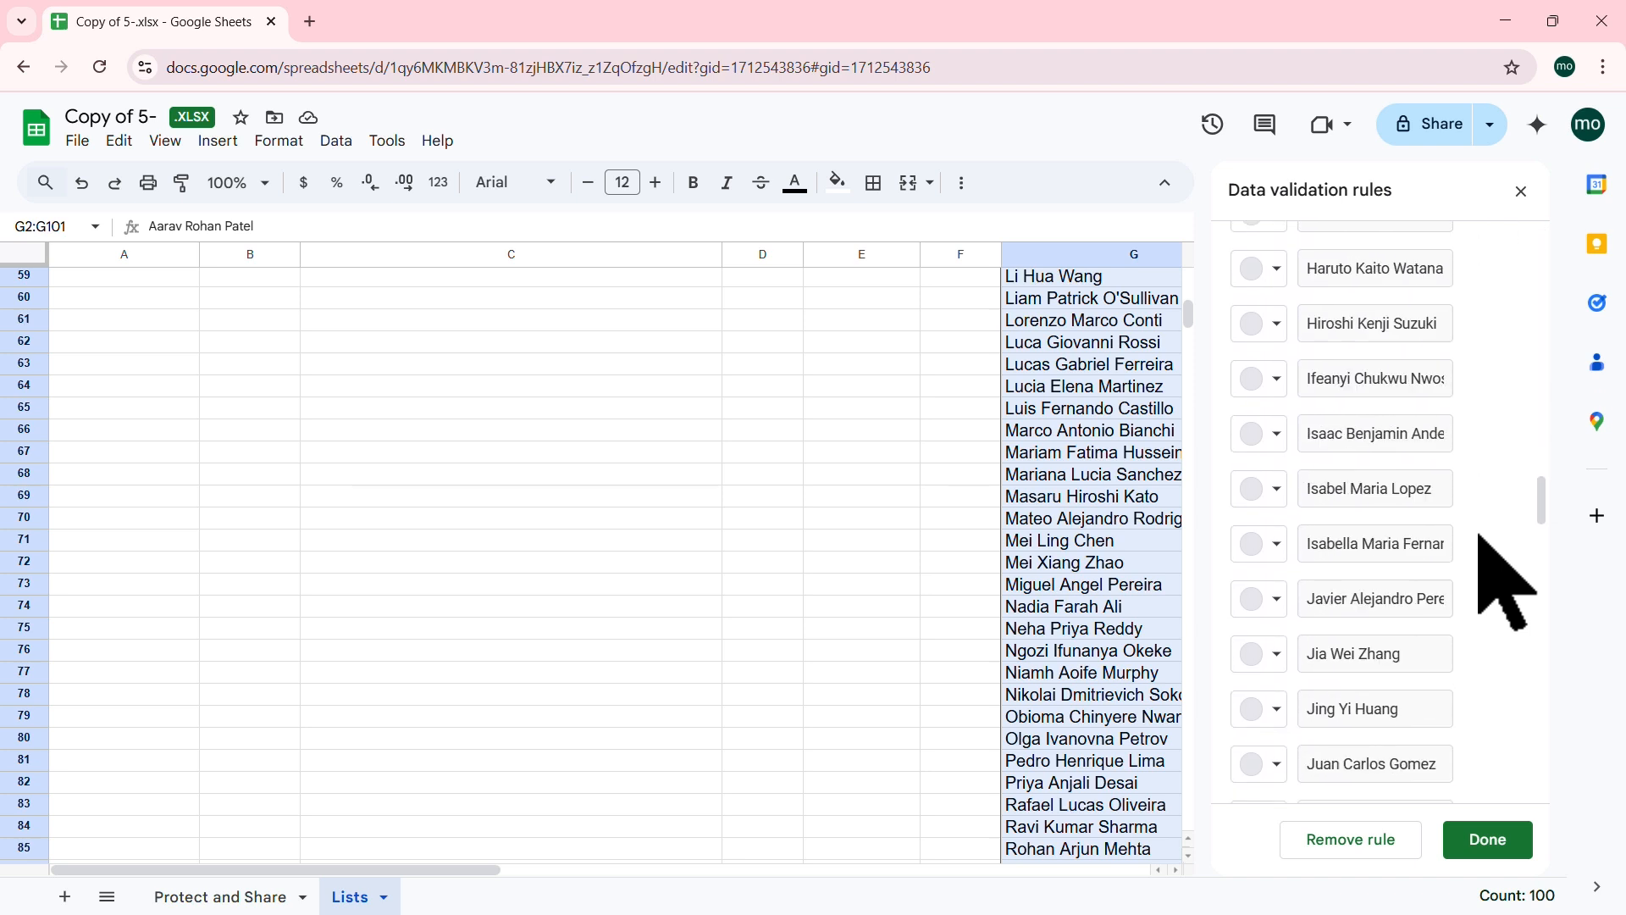
scroll(1480, 535, down, 15)
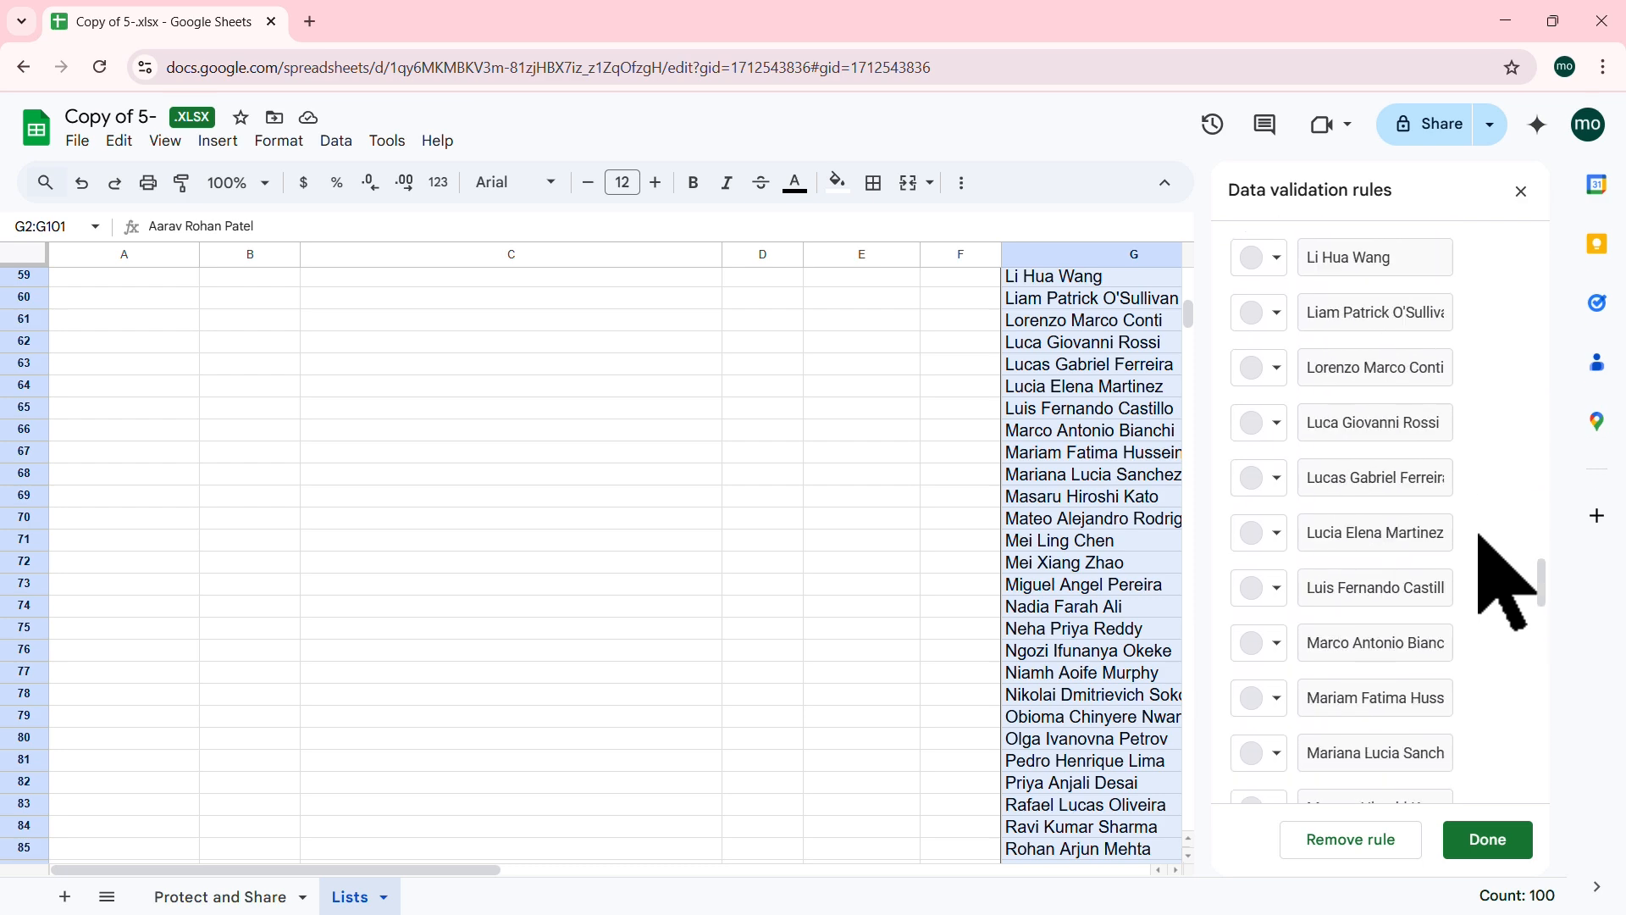
scroll(1480, 536, up, 20)
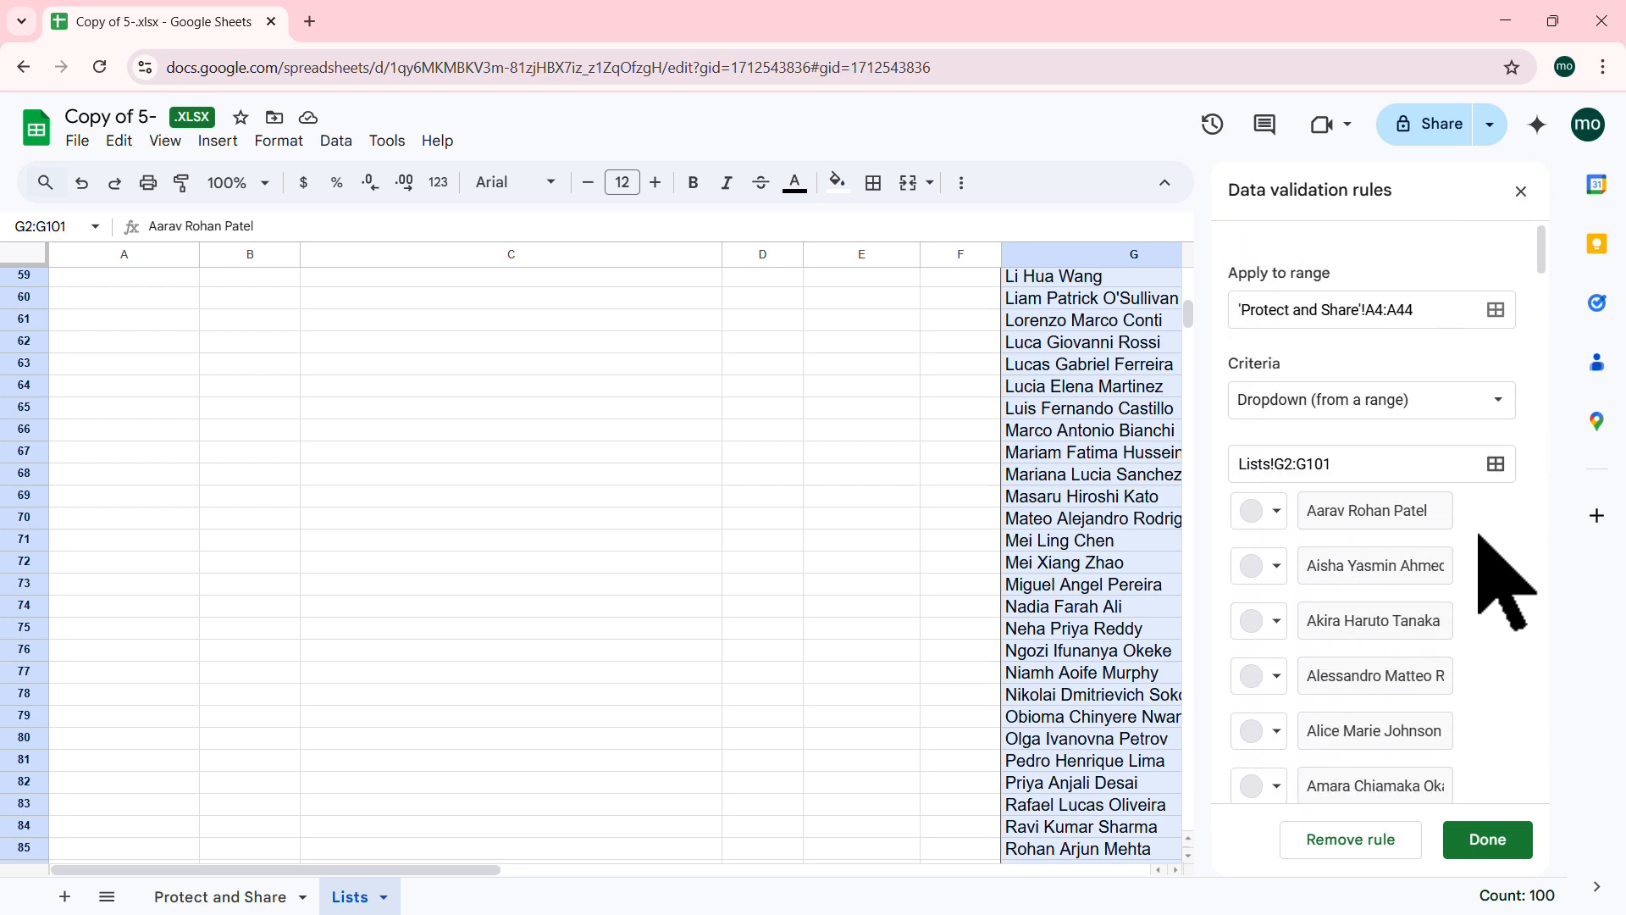
click(224, 898)
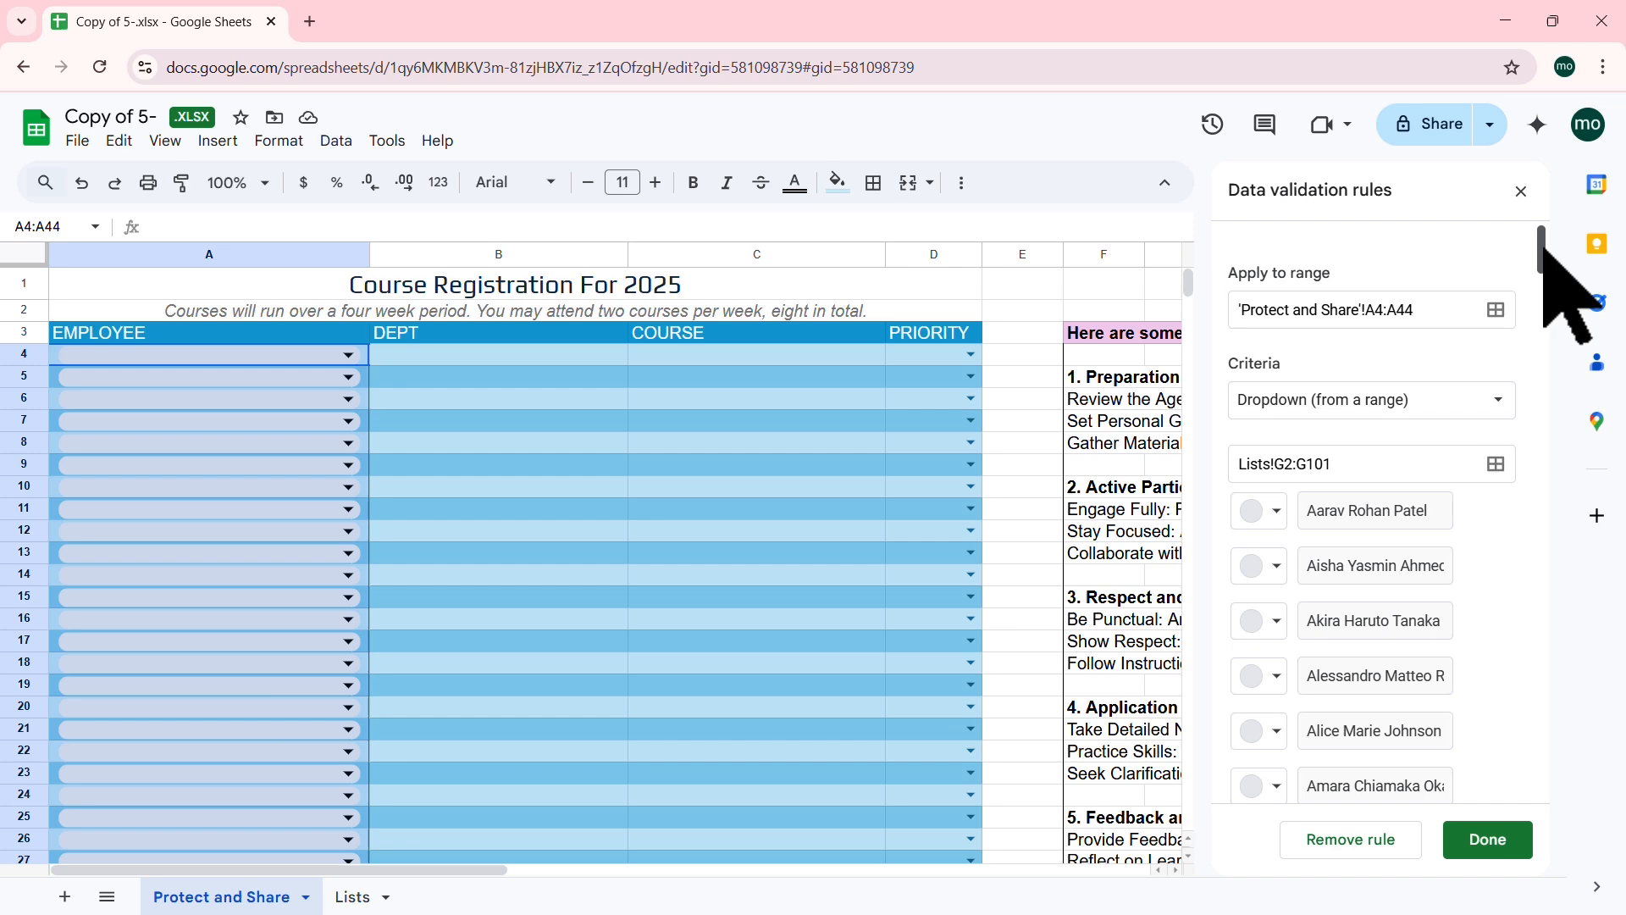
Step: Save the employee dropdown rule and deselect the EMPLOYEE cells
mouse_move(1543, 248)
mouse_down()
mouse_move(1543, 792)
mouse_move(1538, 236)
mouse_up()
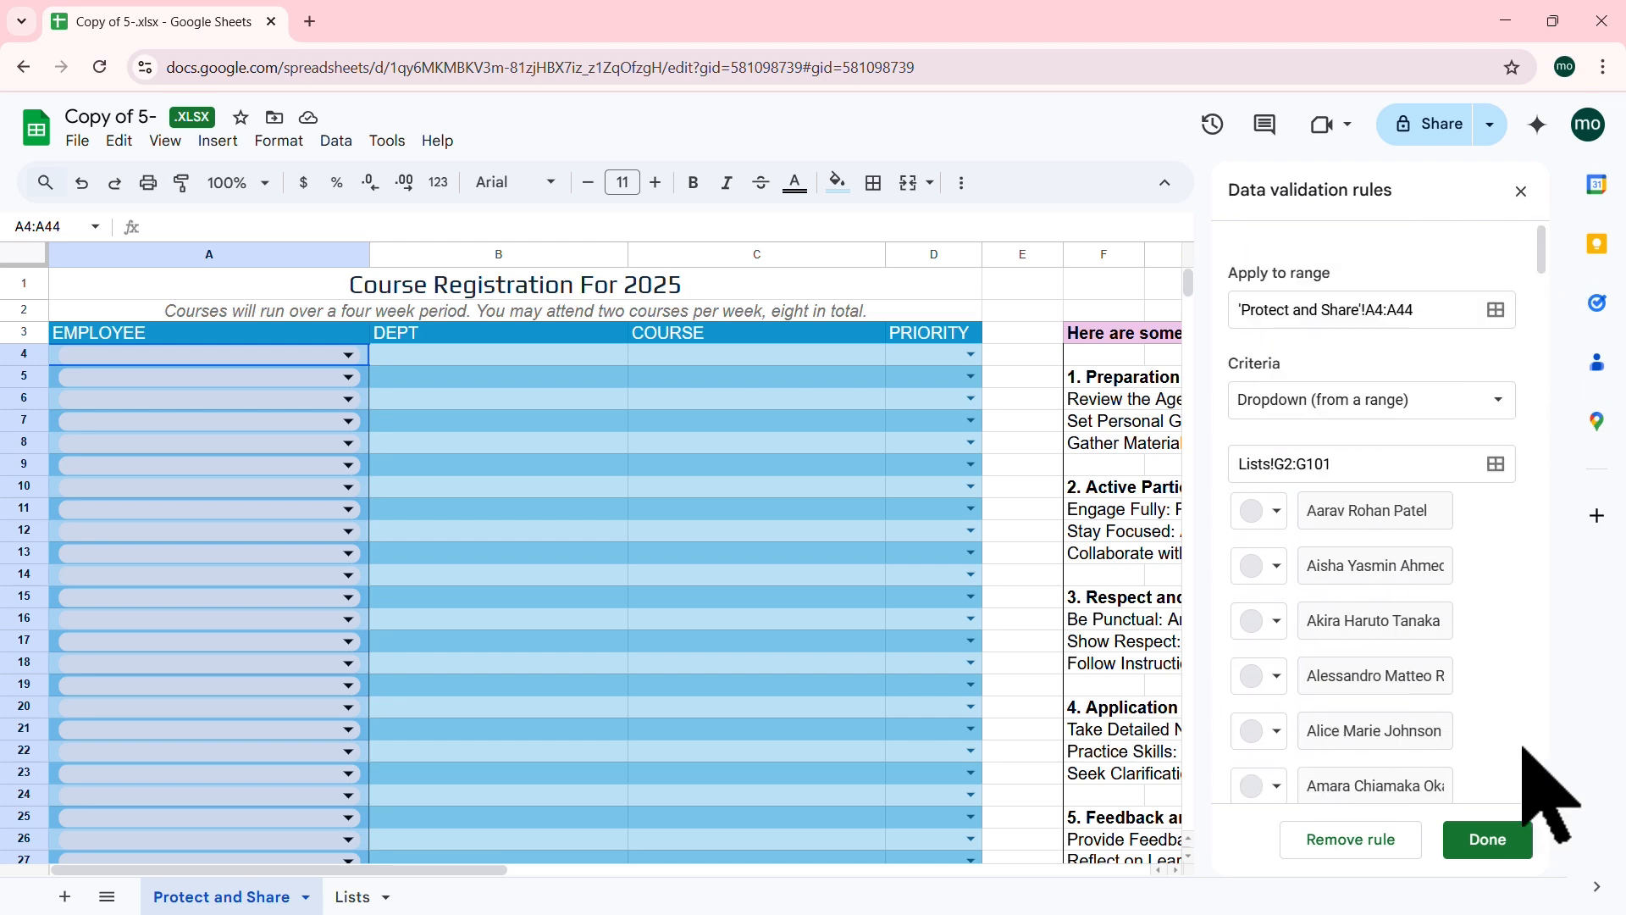
click(1479, 839)
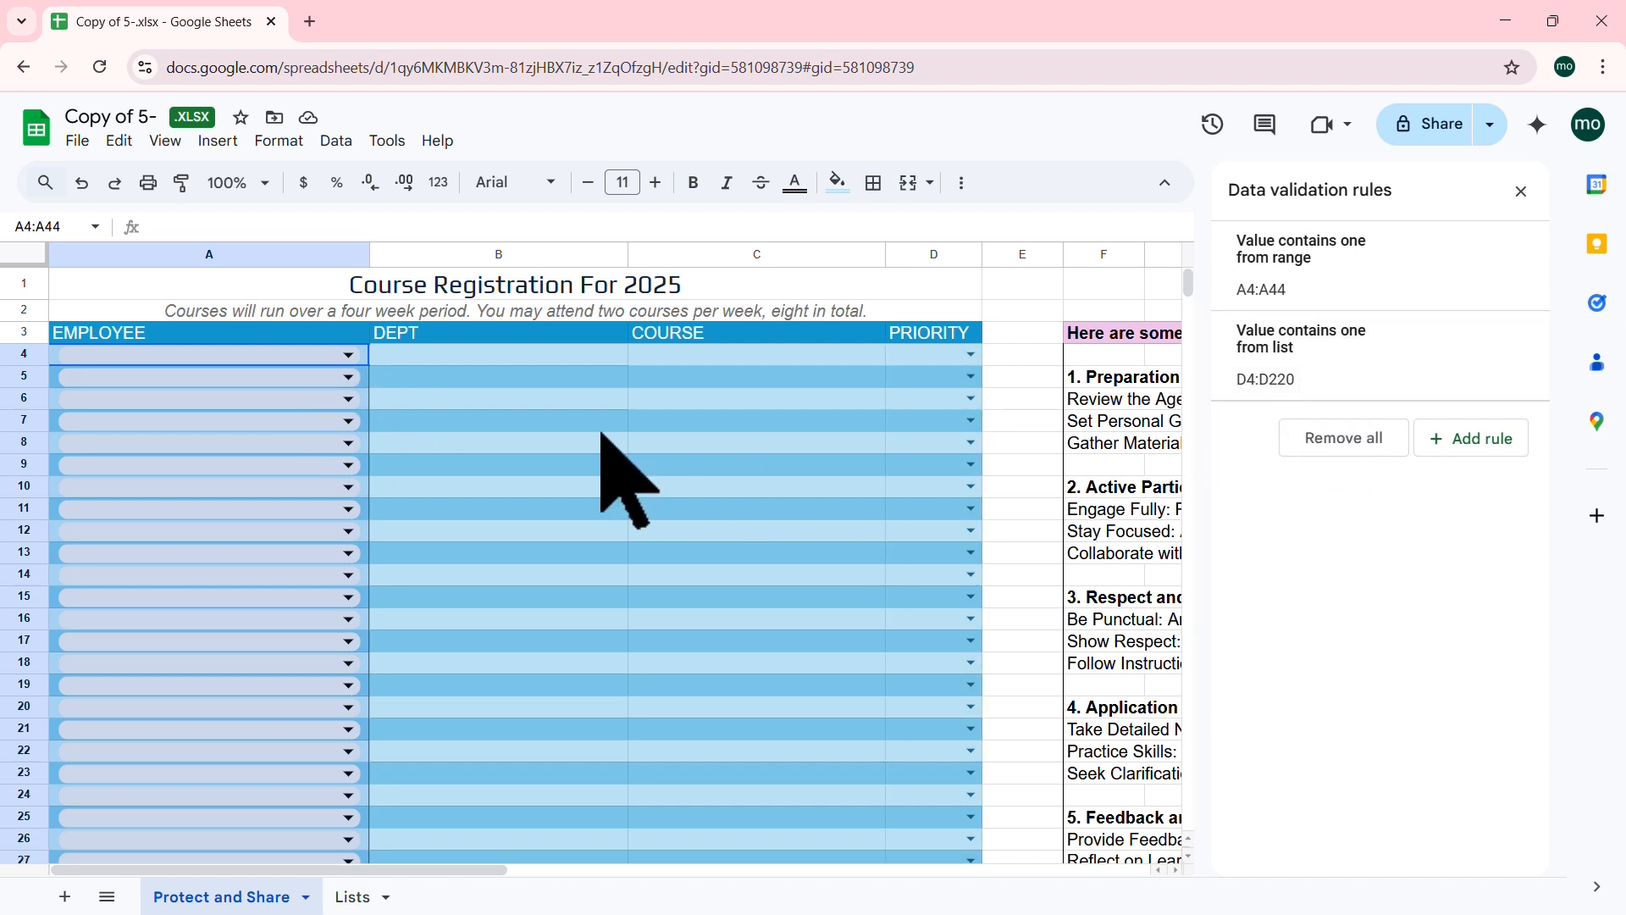
click(539, 403)
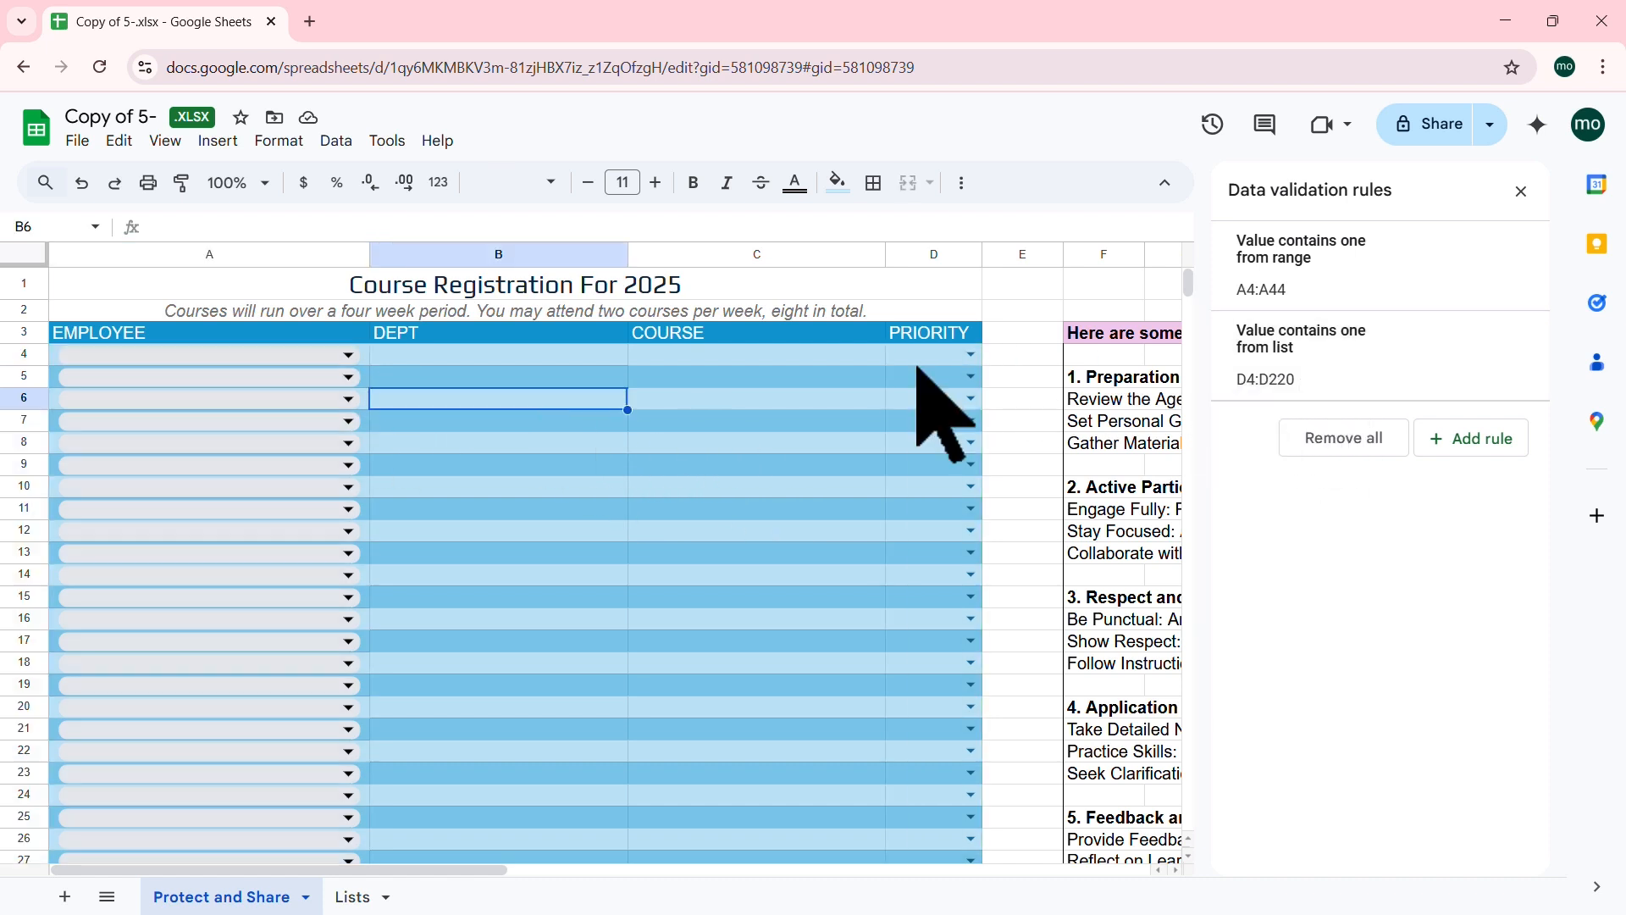
Step: Close the rules panel and test A4's dropdown, filtering with 'm' and scrolling the full employee list
click(1522, 190)
click(348, 354)
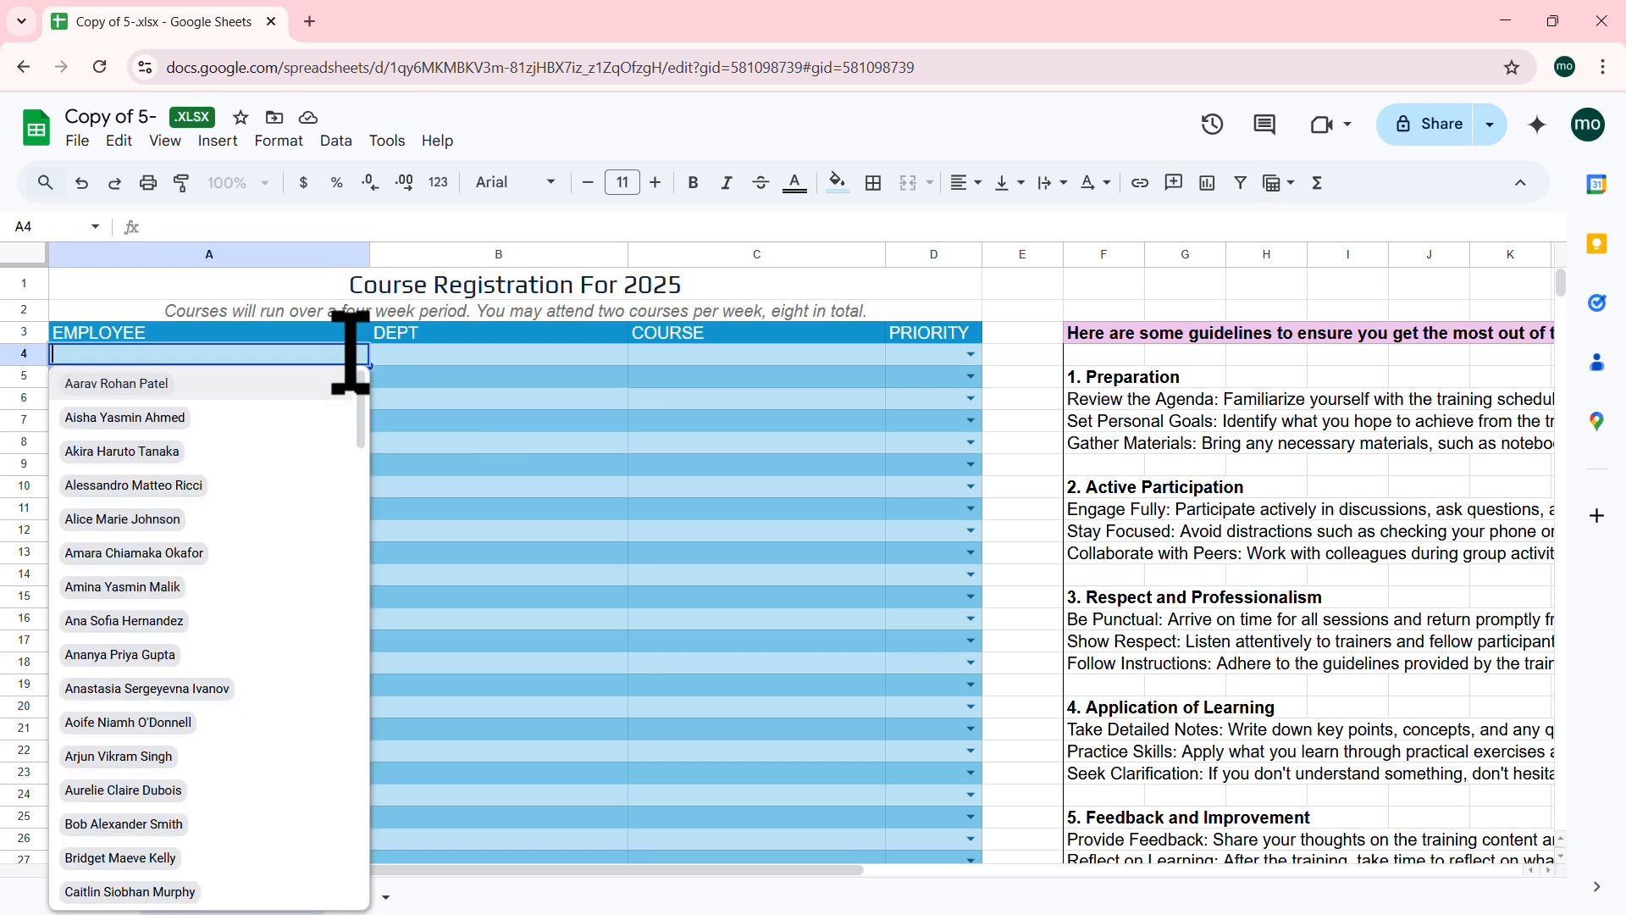
mouse_move(360, 405)
mouse_down()
mouse_move(364, 527)
mouse_move(360, 373)
mouse_up()
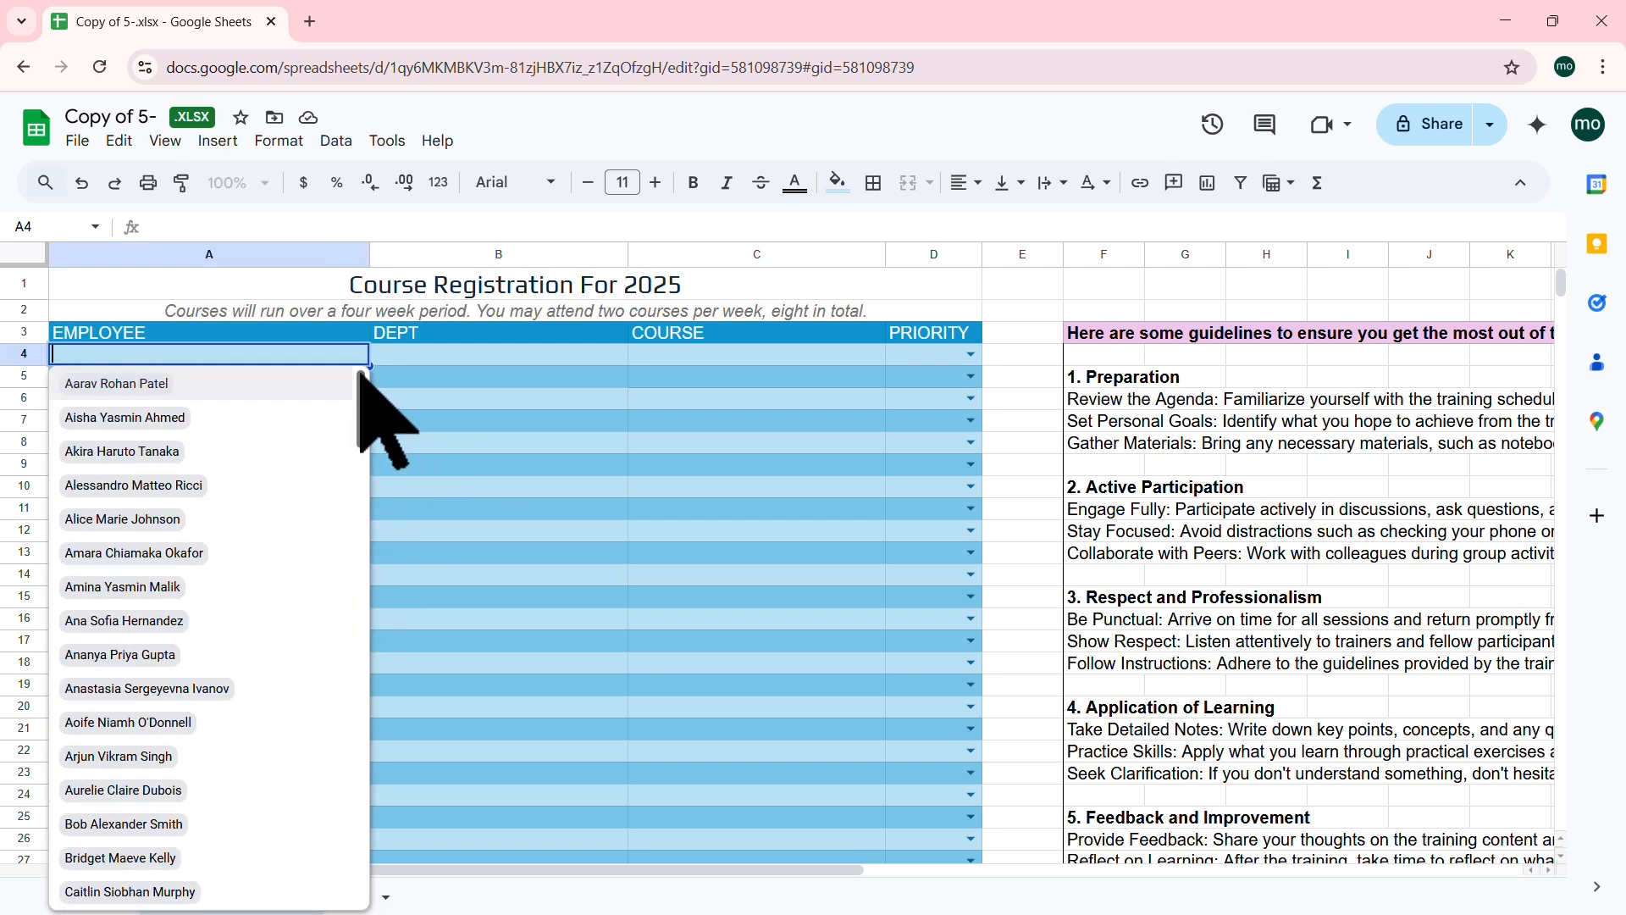
text(mo)
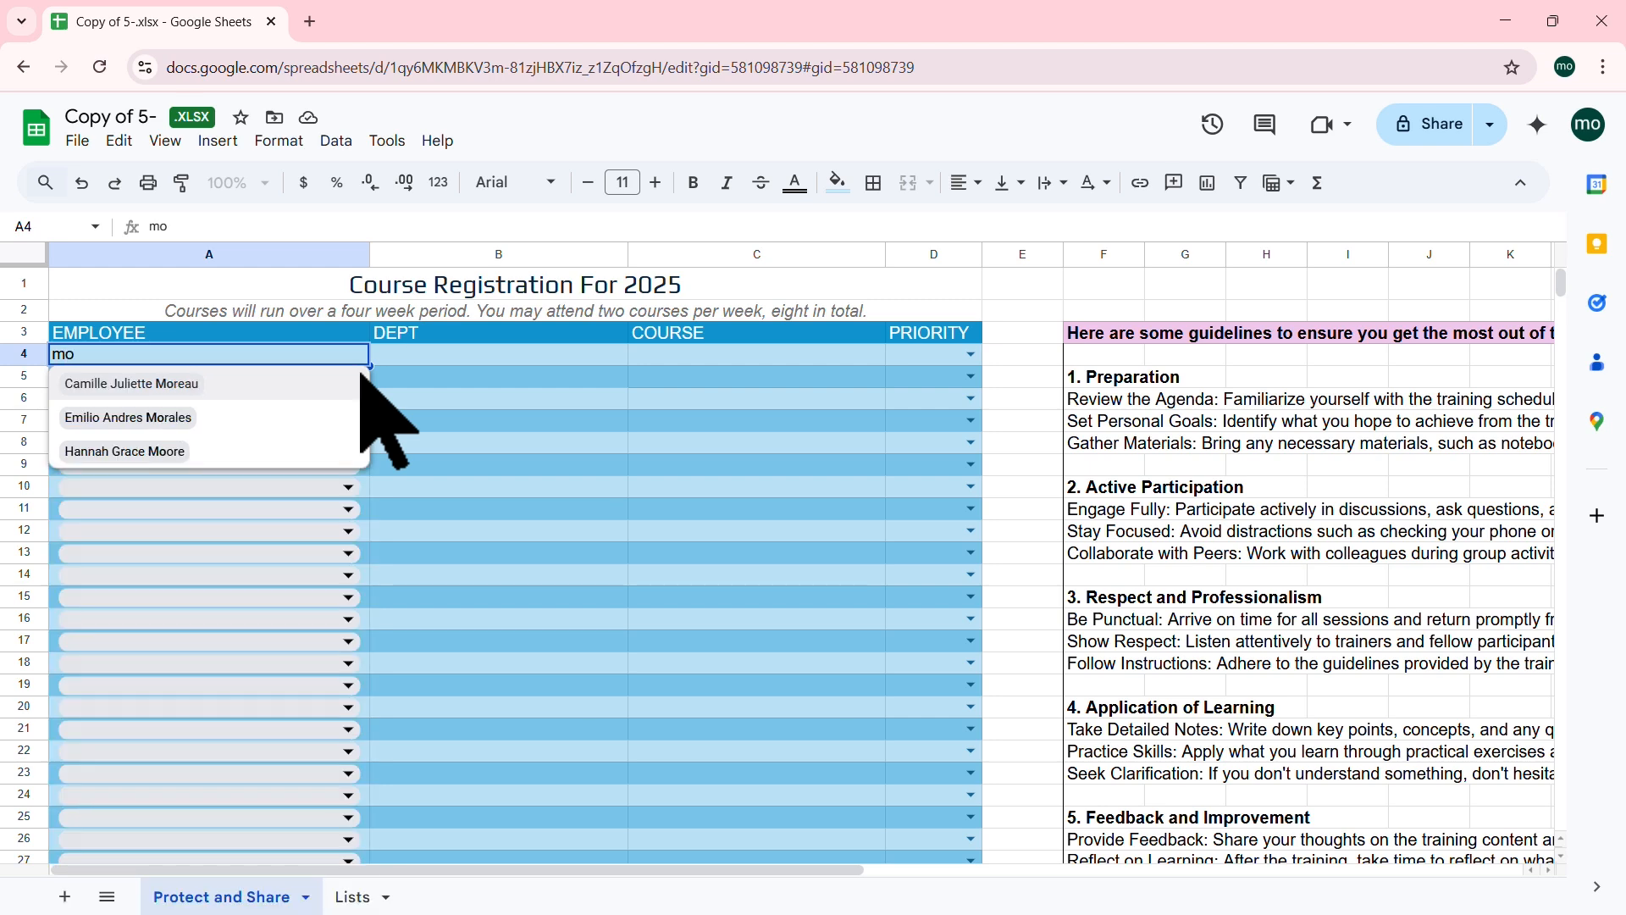
key(BackSpace)
key(BackSpace)
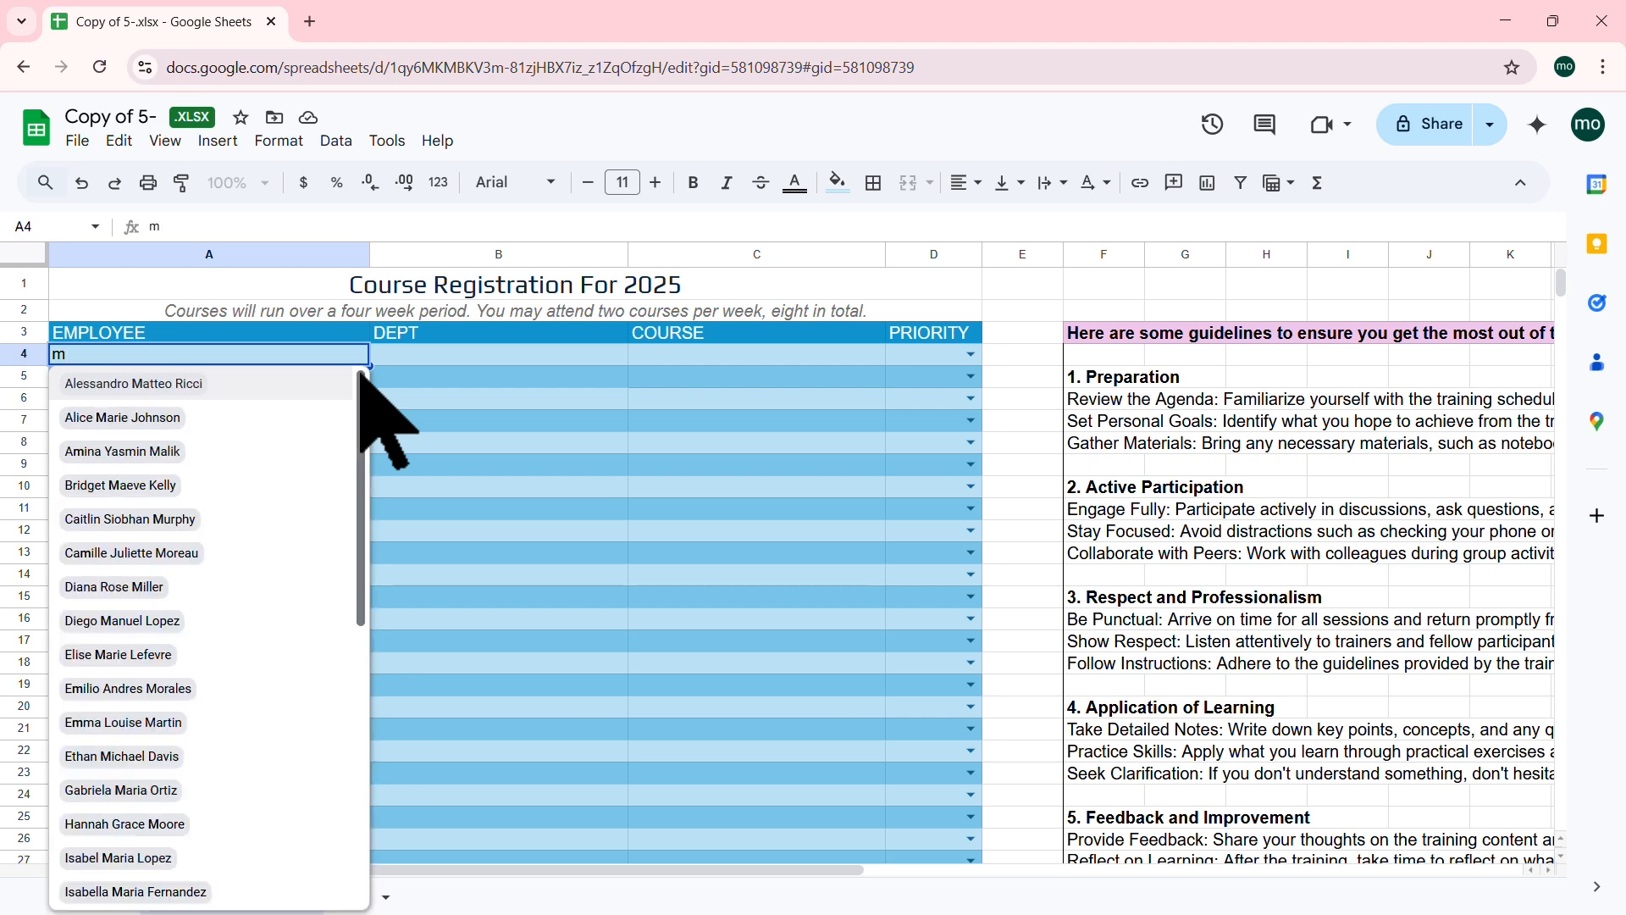
click(446, 403)
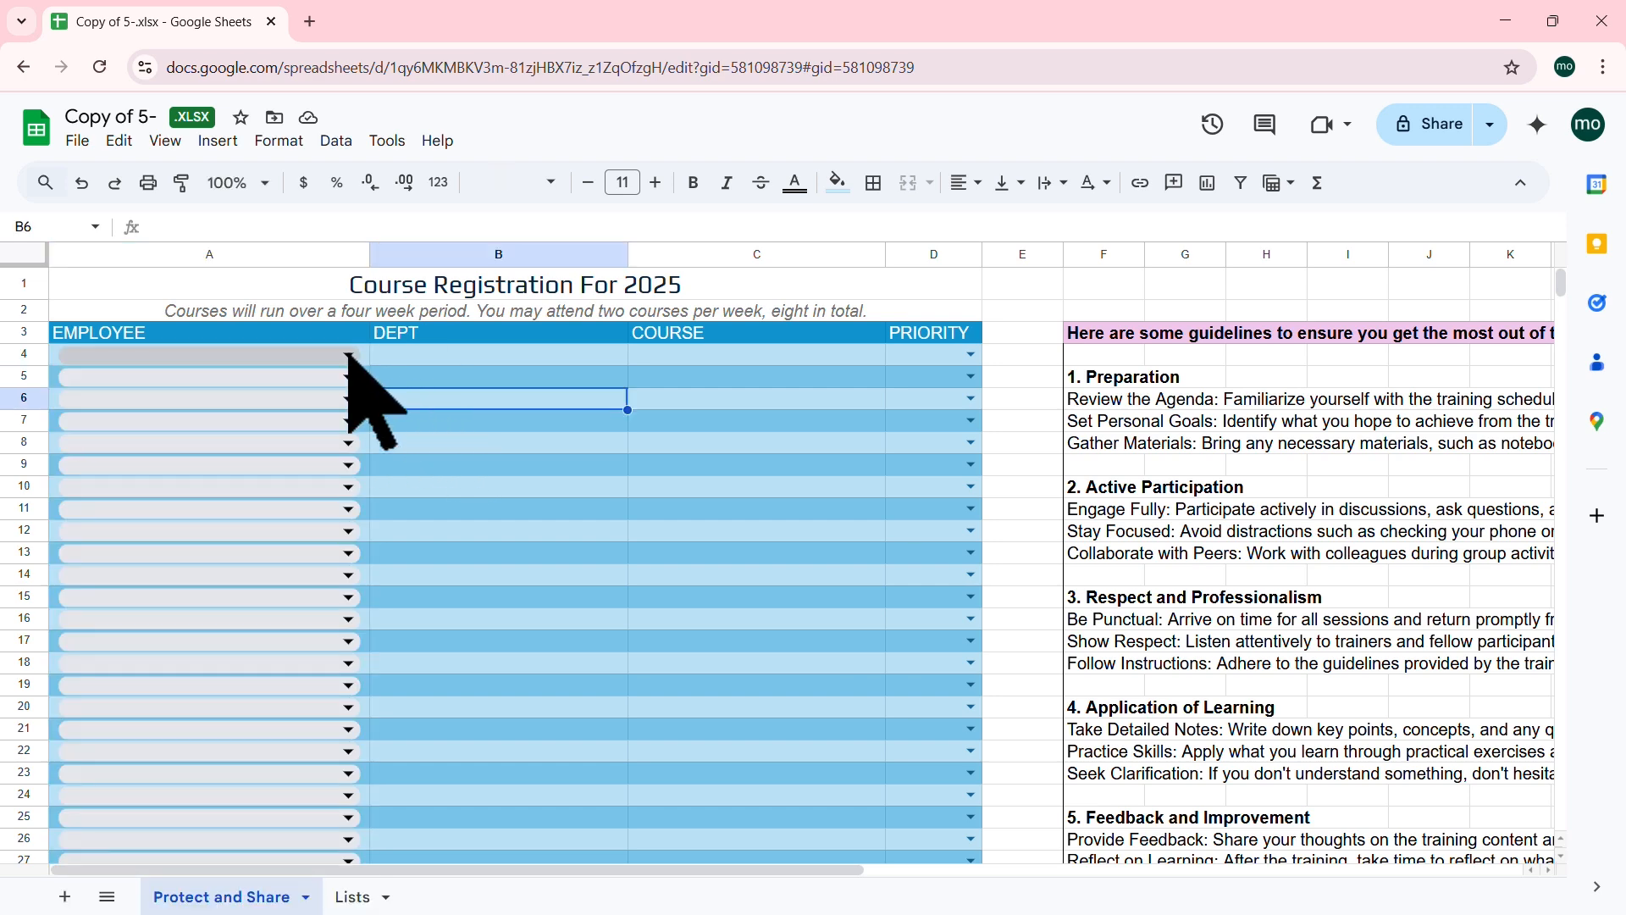
click(348, 354)
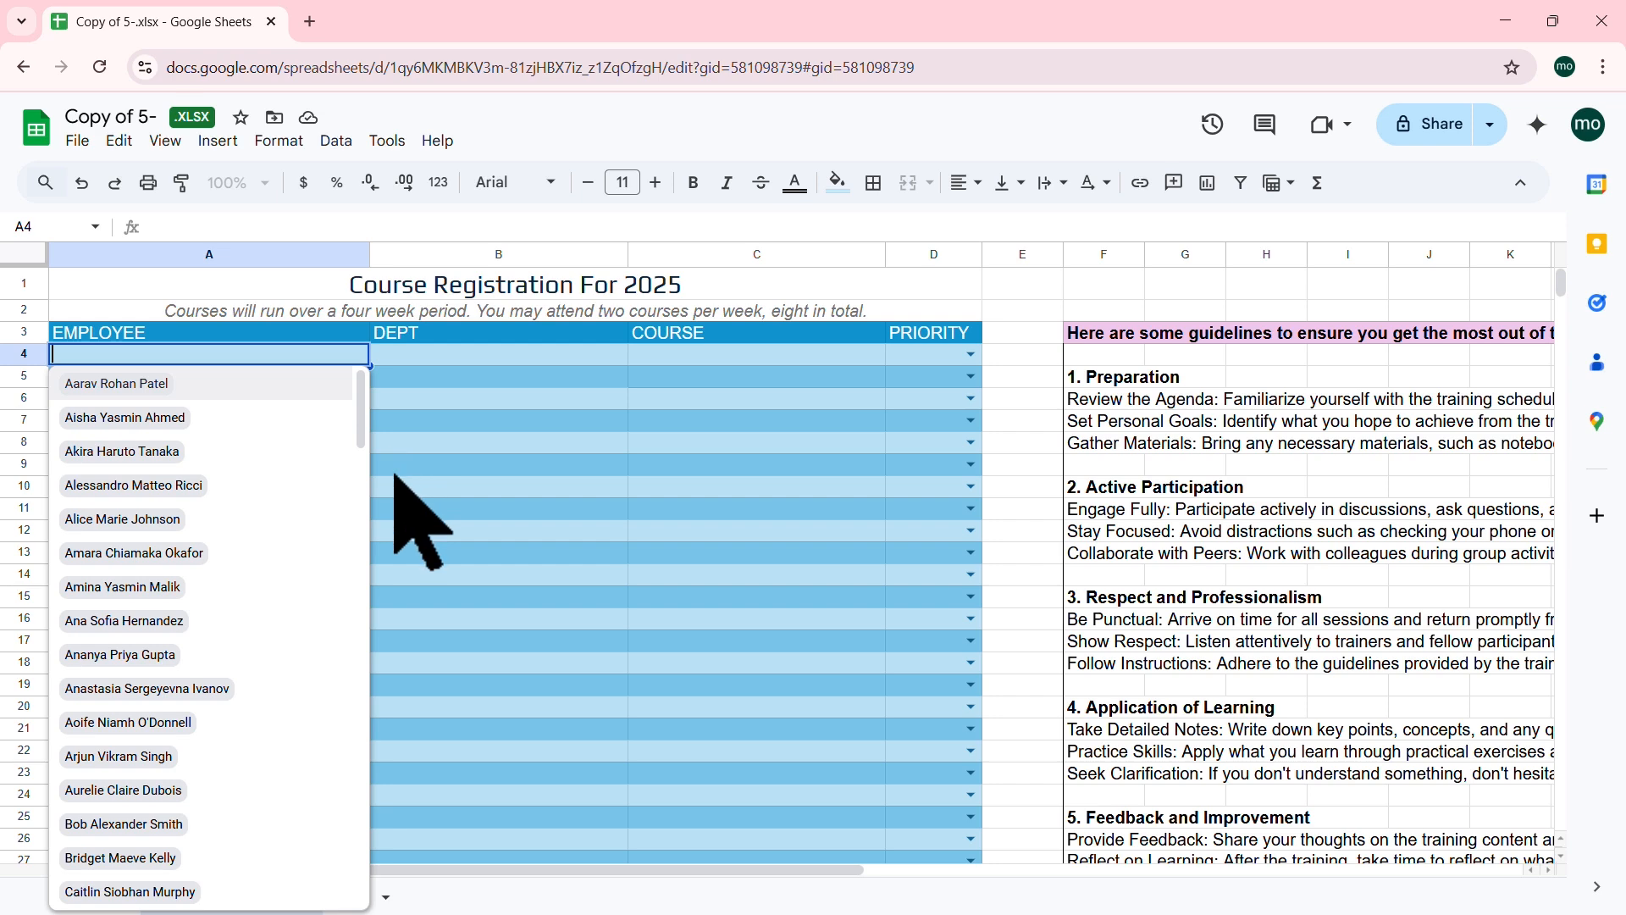
scroll(356, 498, down, 2)
scroll(345, 863, down, 10)
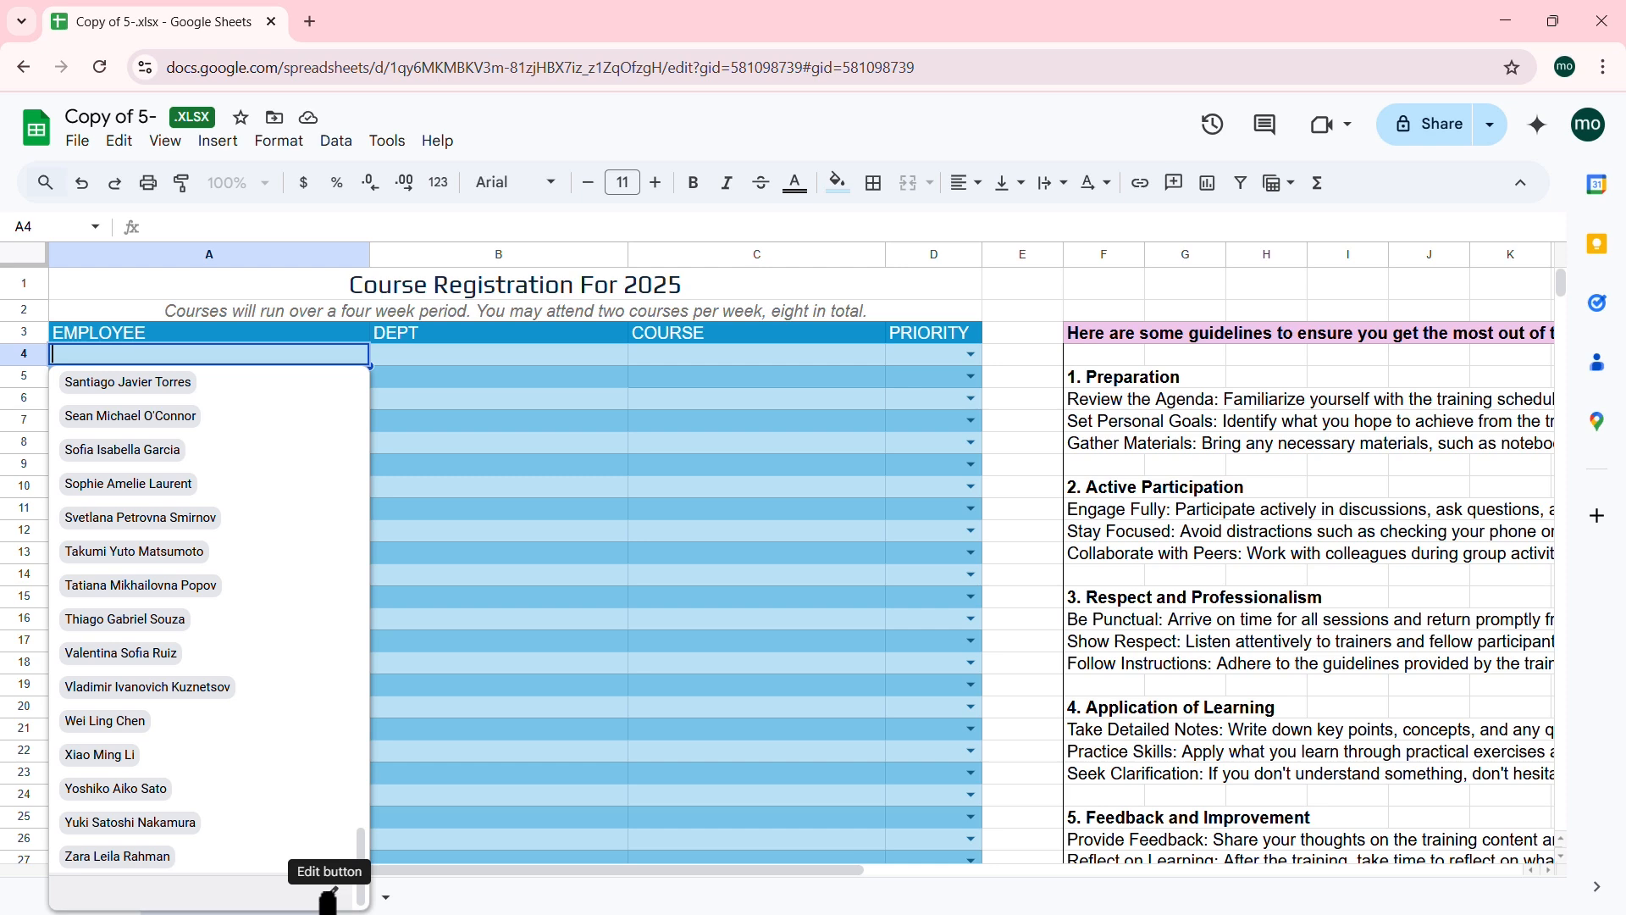
Step: Review the employee rule's advanced options, reject invalid input with Chip display, then close the rules panel
click(331, 896)
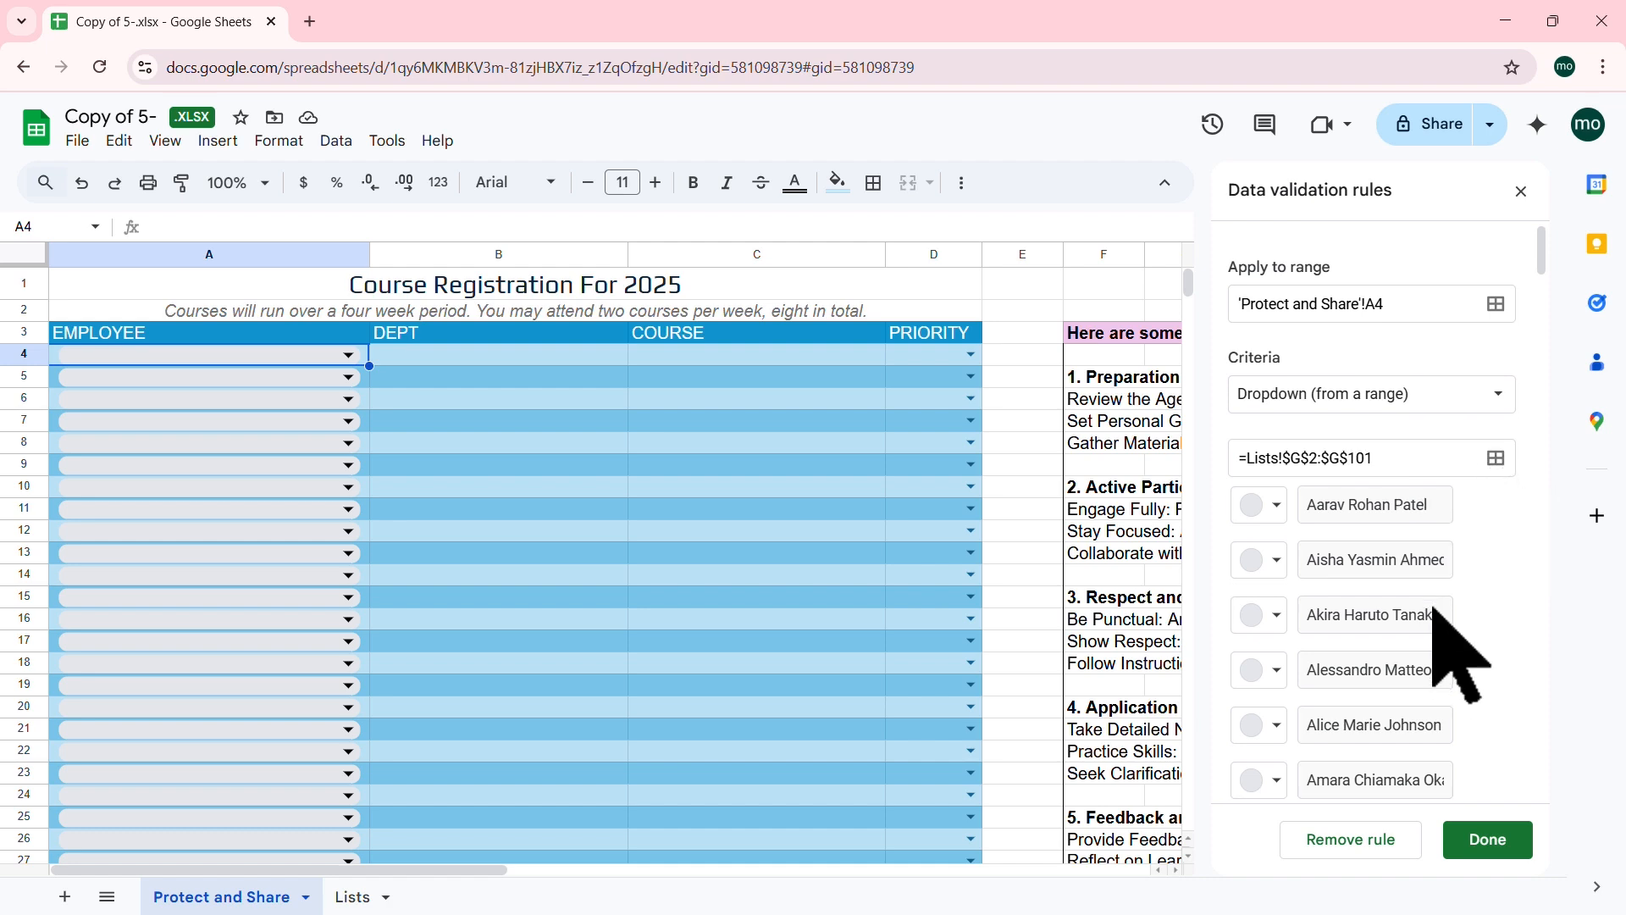
scroll(1433, 610, down, 15)
scroll(1433, 610, down, 20)
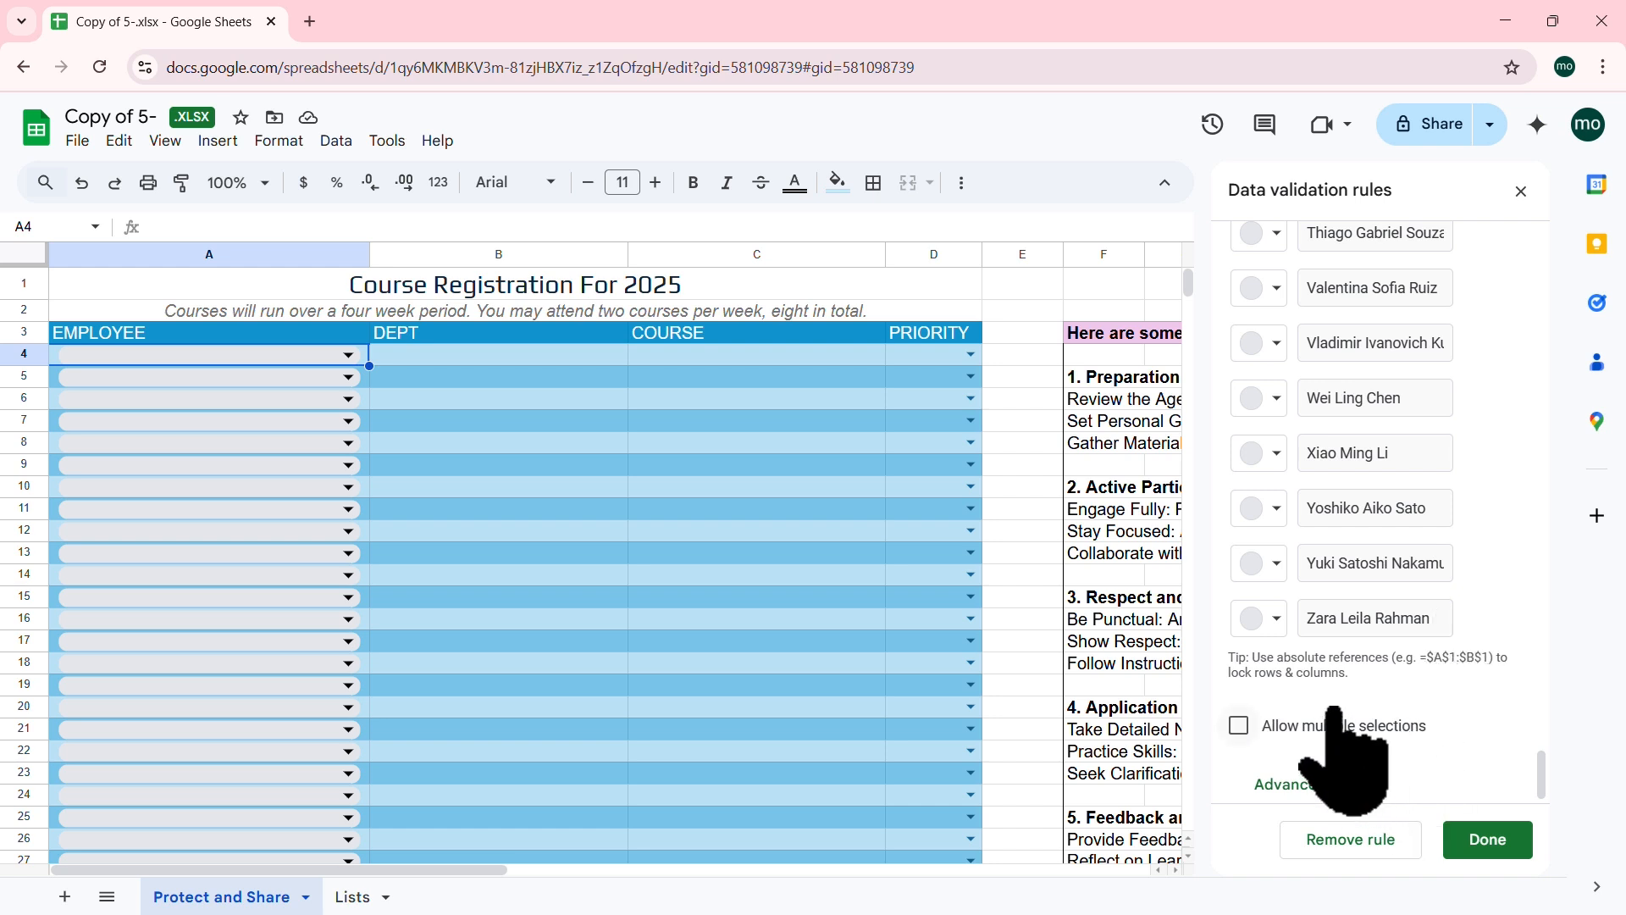
click(1338, 783)
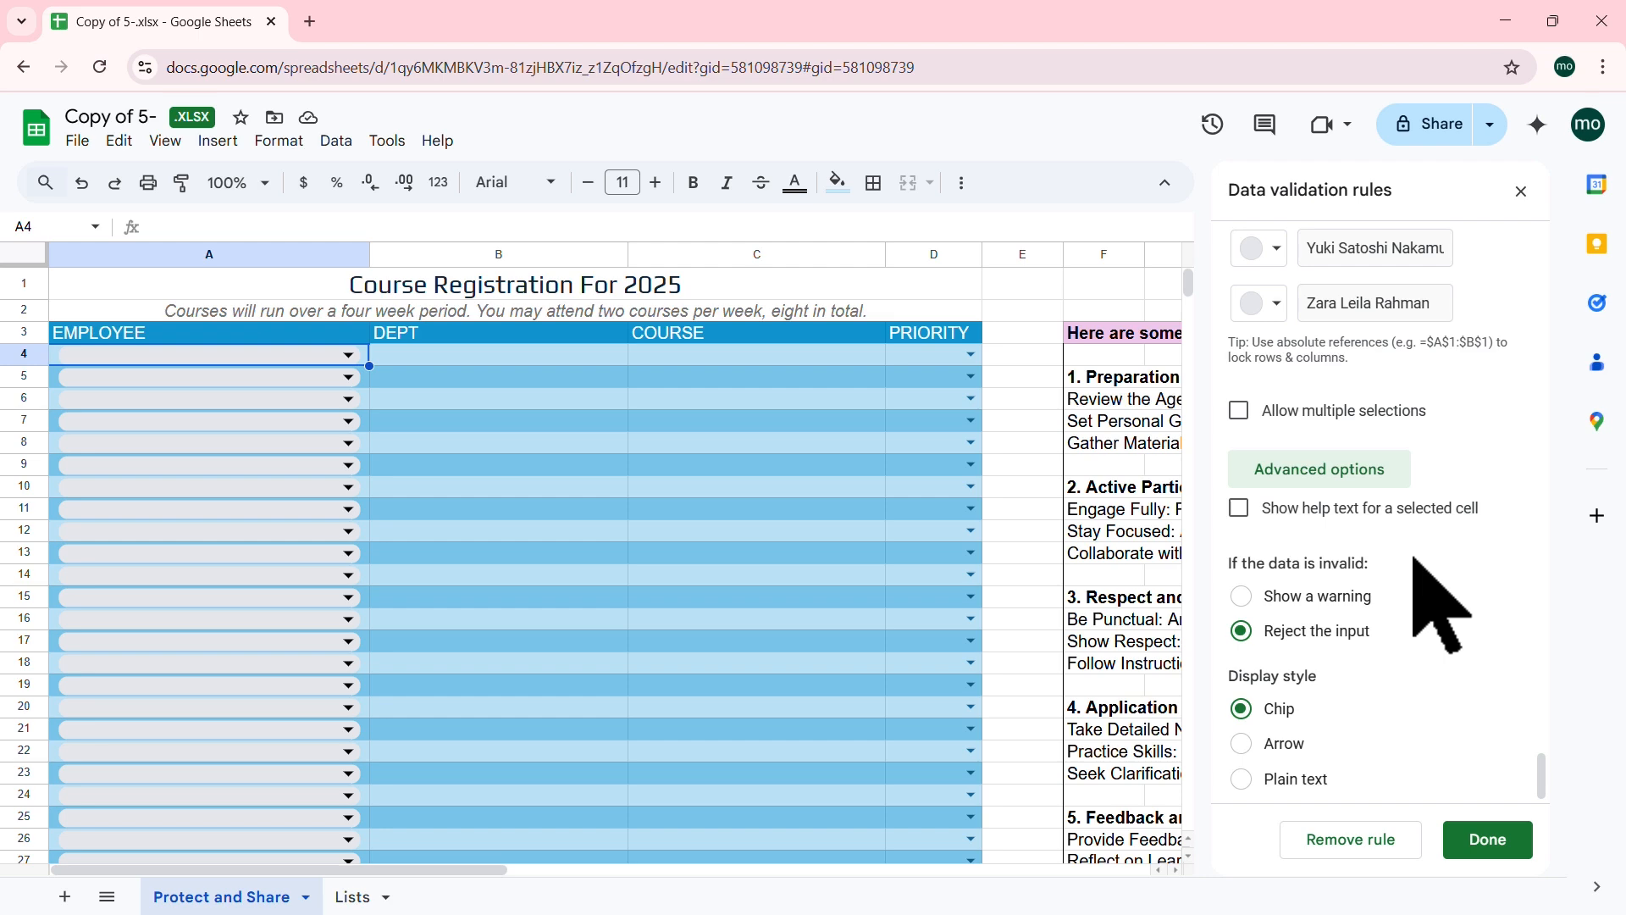
scroll(1440, 605, up, 20)
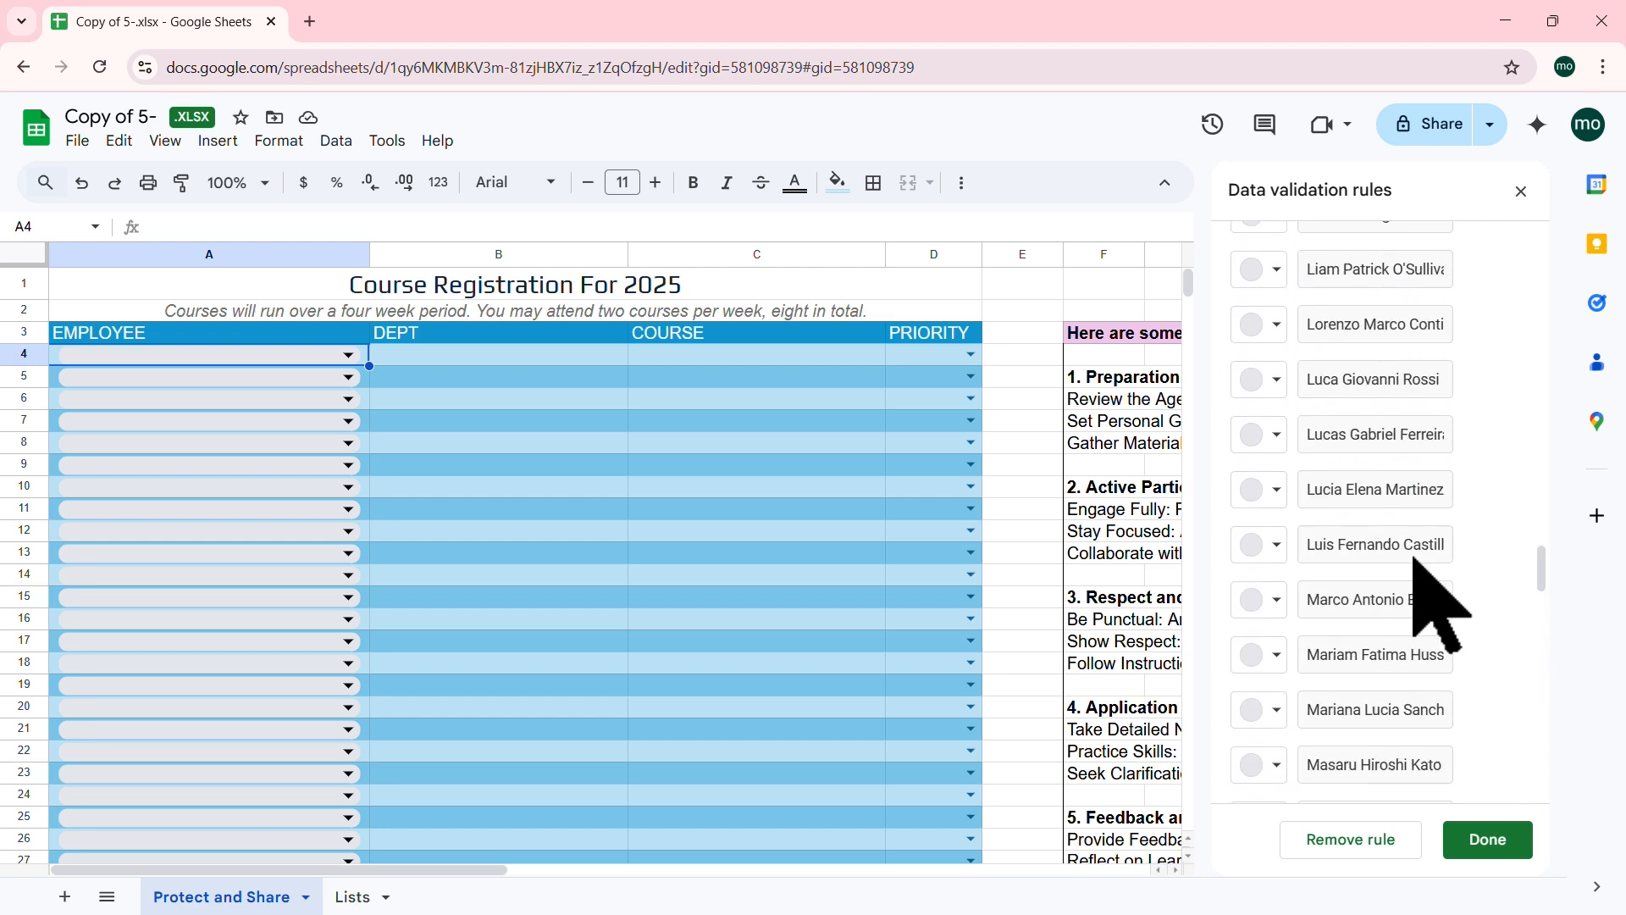
scroll(1439, 605, up, 1)
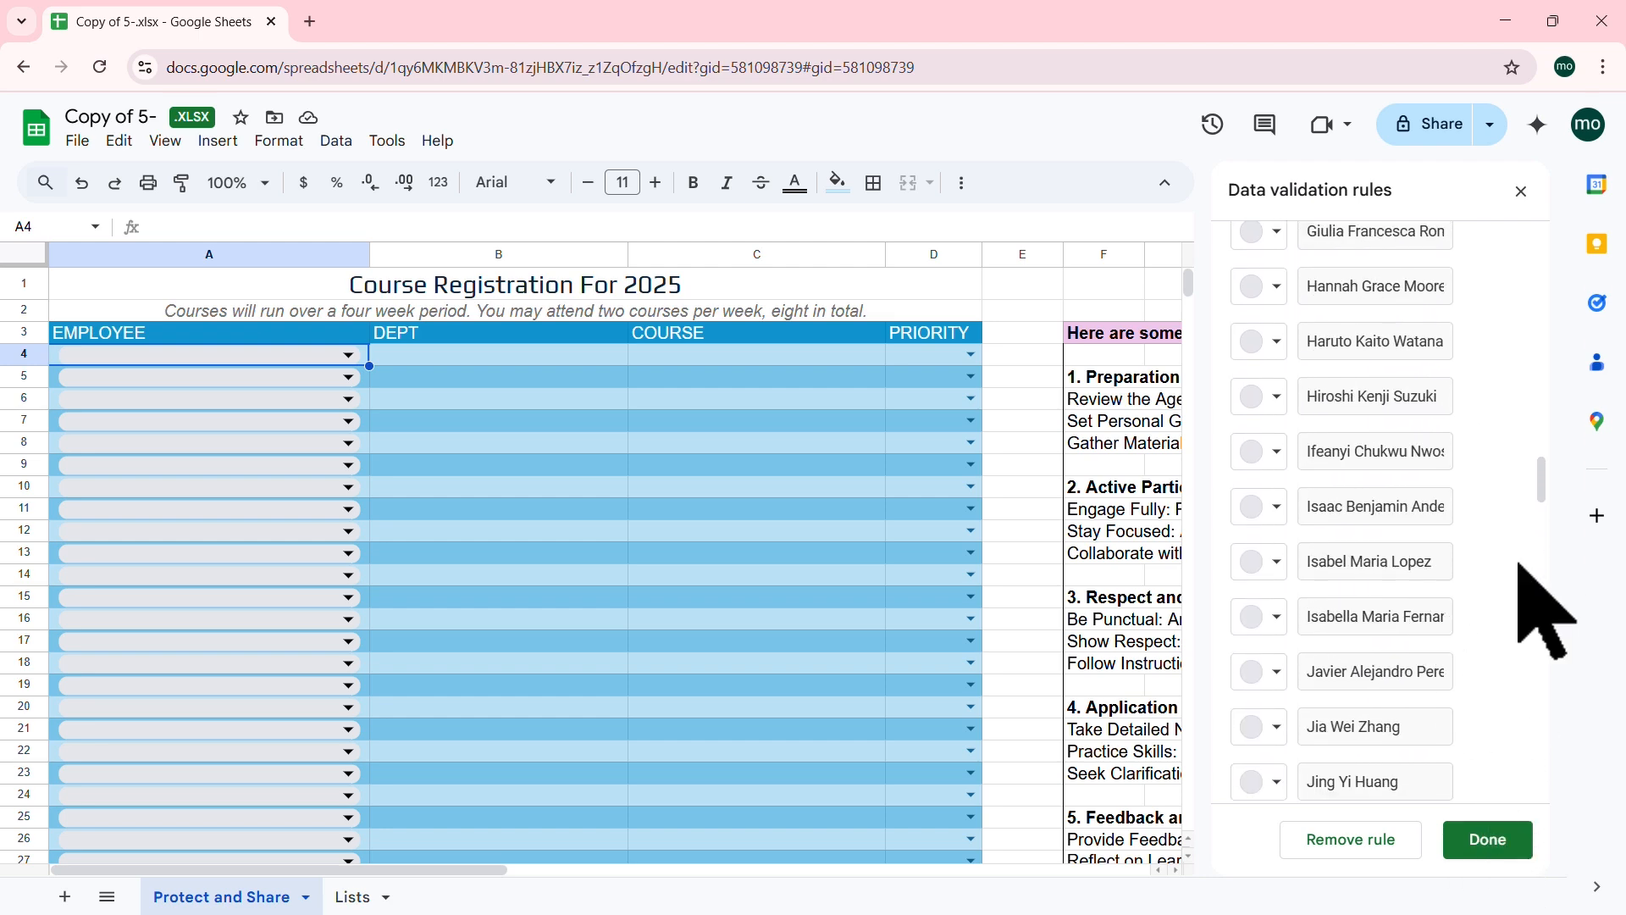
click(1520, 193)
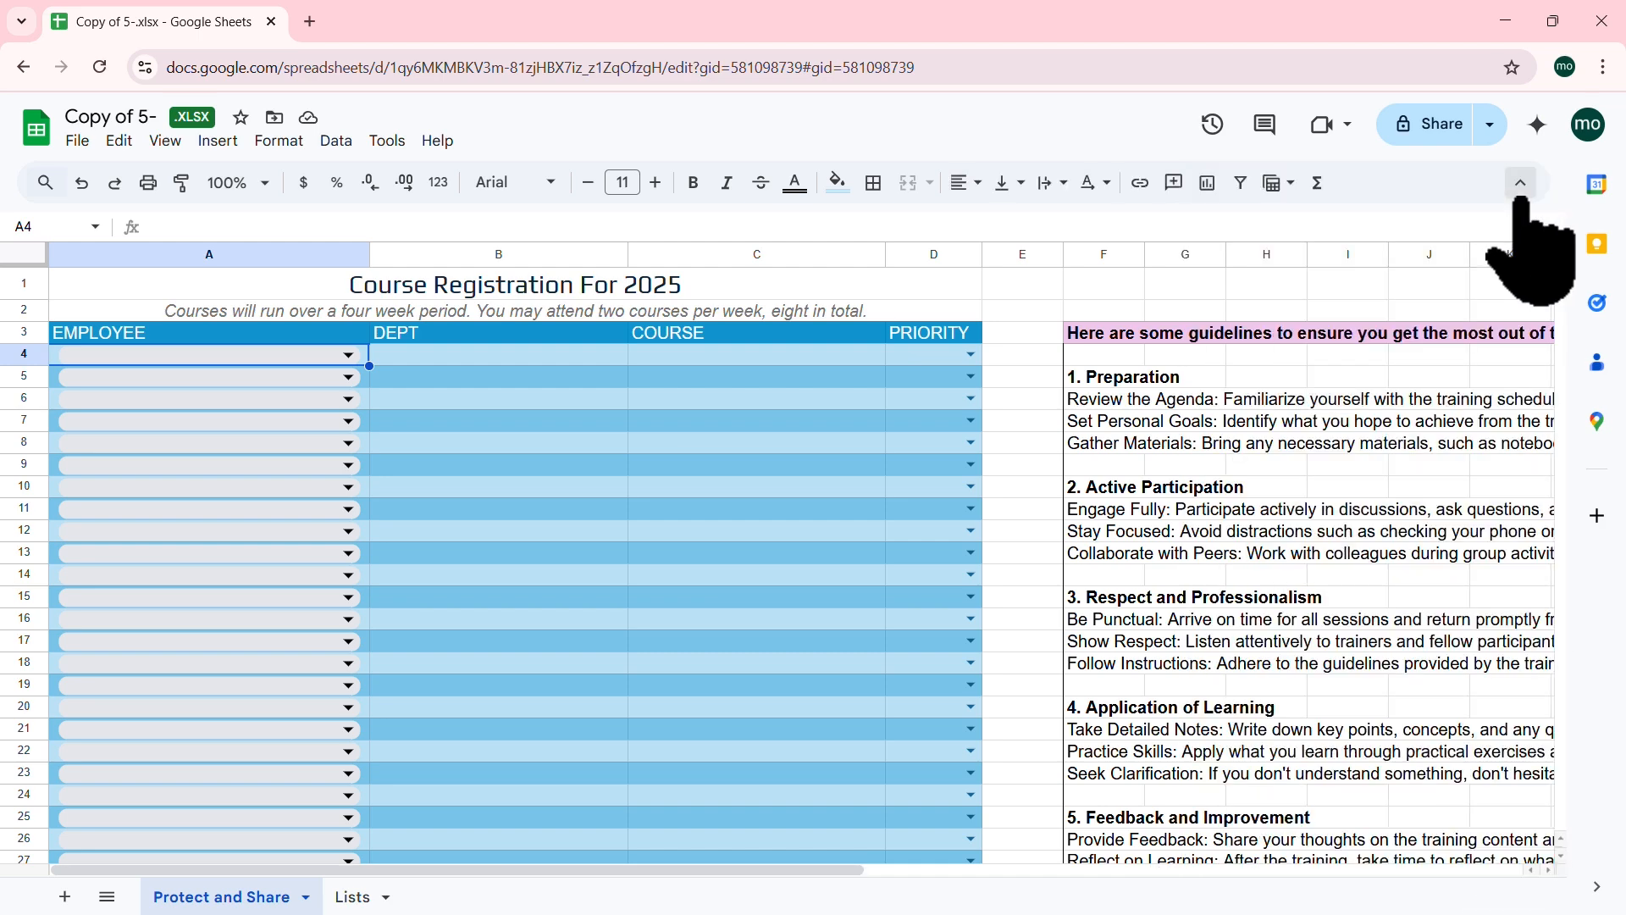
click(363, 896)
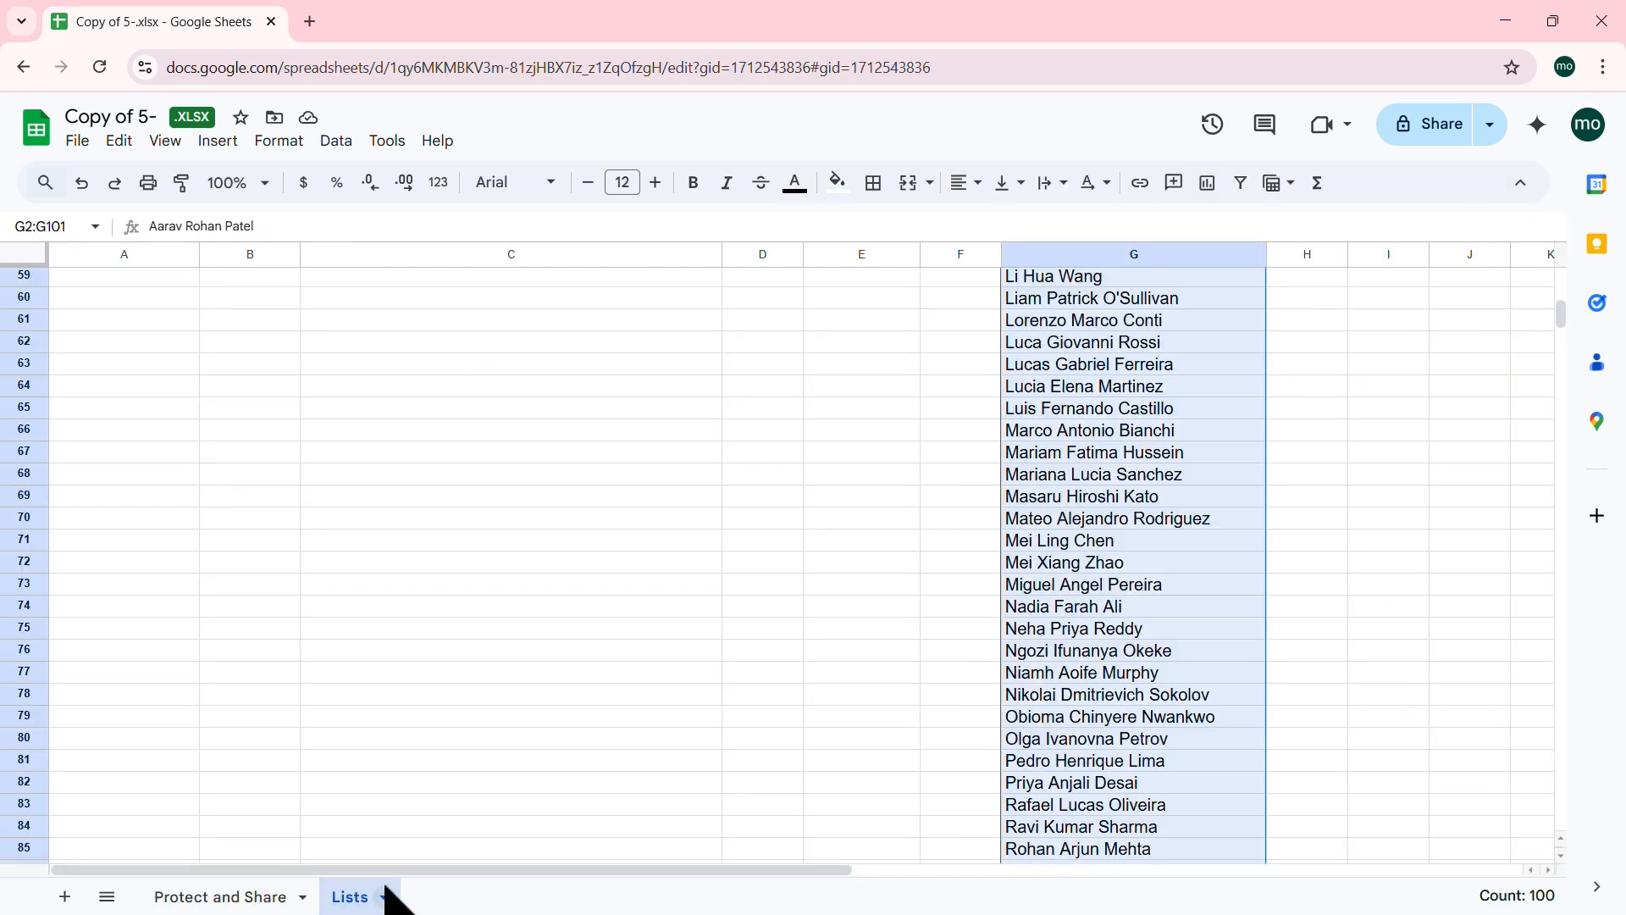
Step: Add a new employee name in Lists cell G102 below the Employees list, then return to Protect and Share
click(1125, 451)
scroll(1118, 462, down, 8)
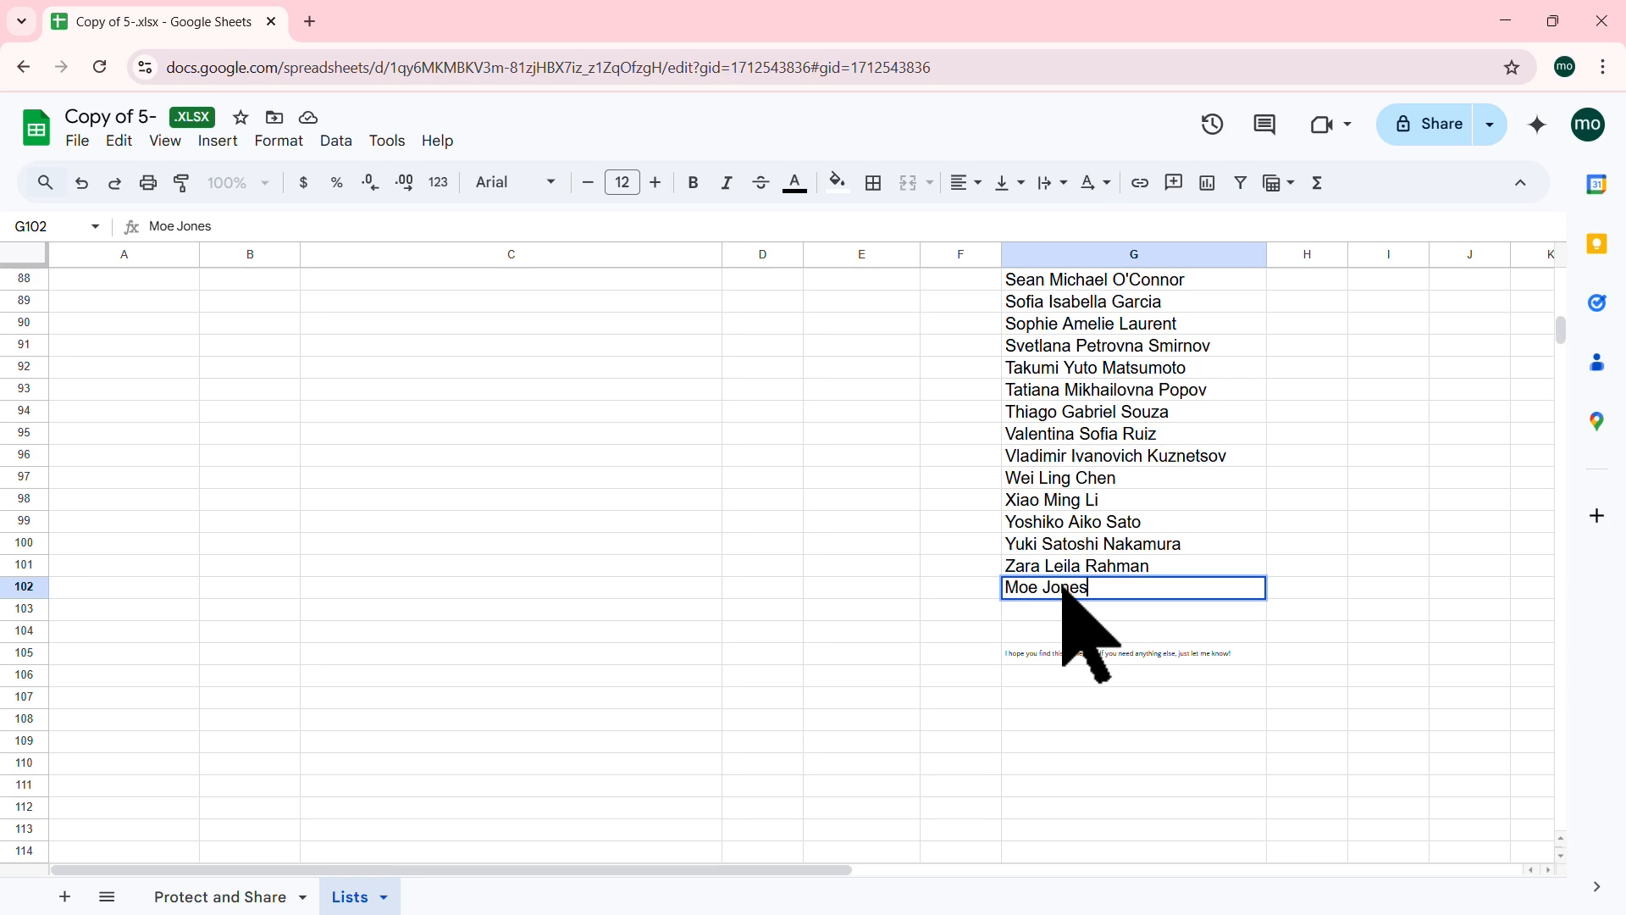
key(Return)
scroll(1016, 597, up, 15)
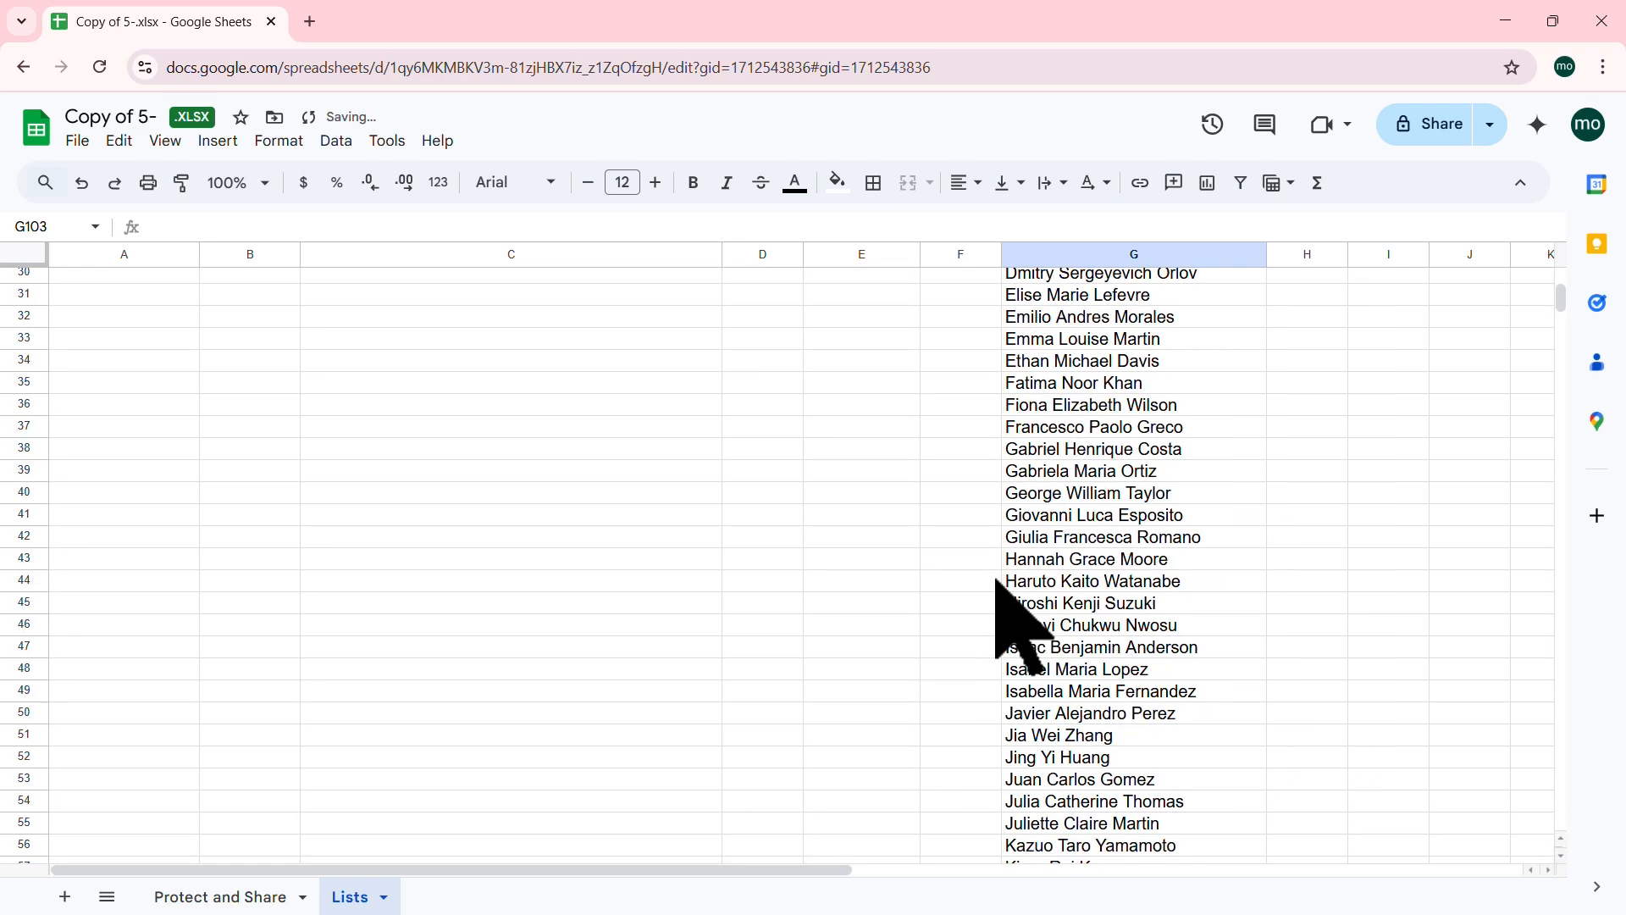
scroll(1024, 626, up, 10)
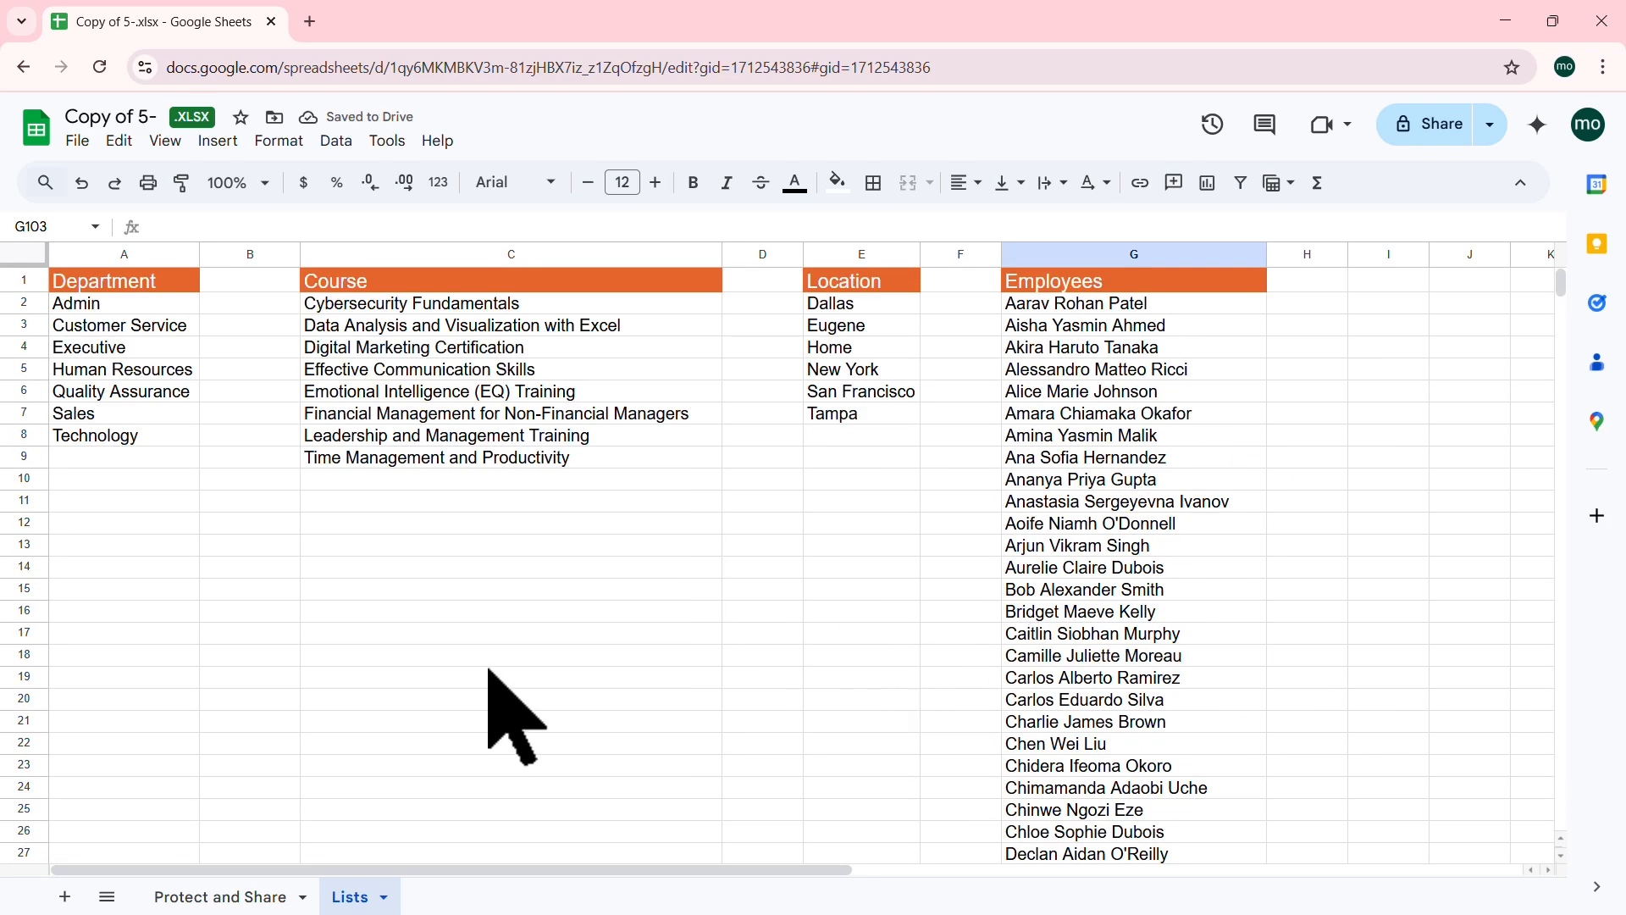
click(226, 903)
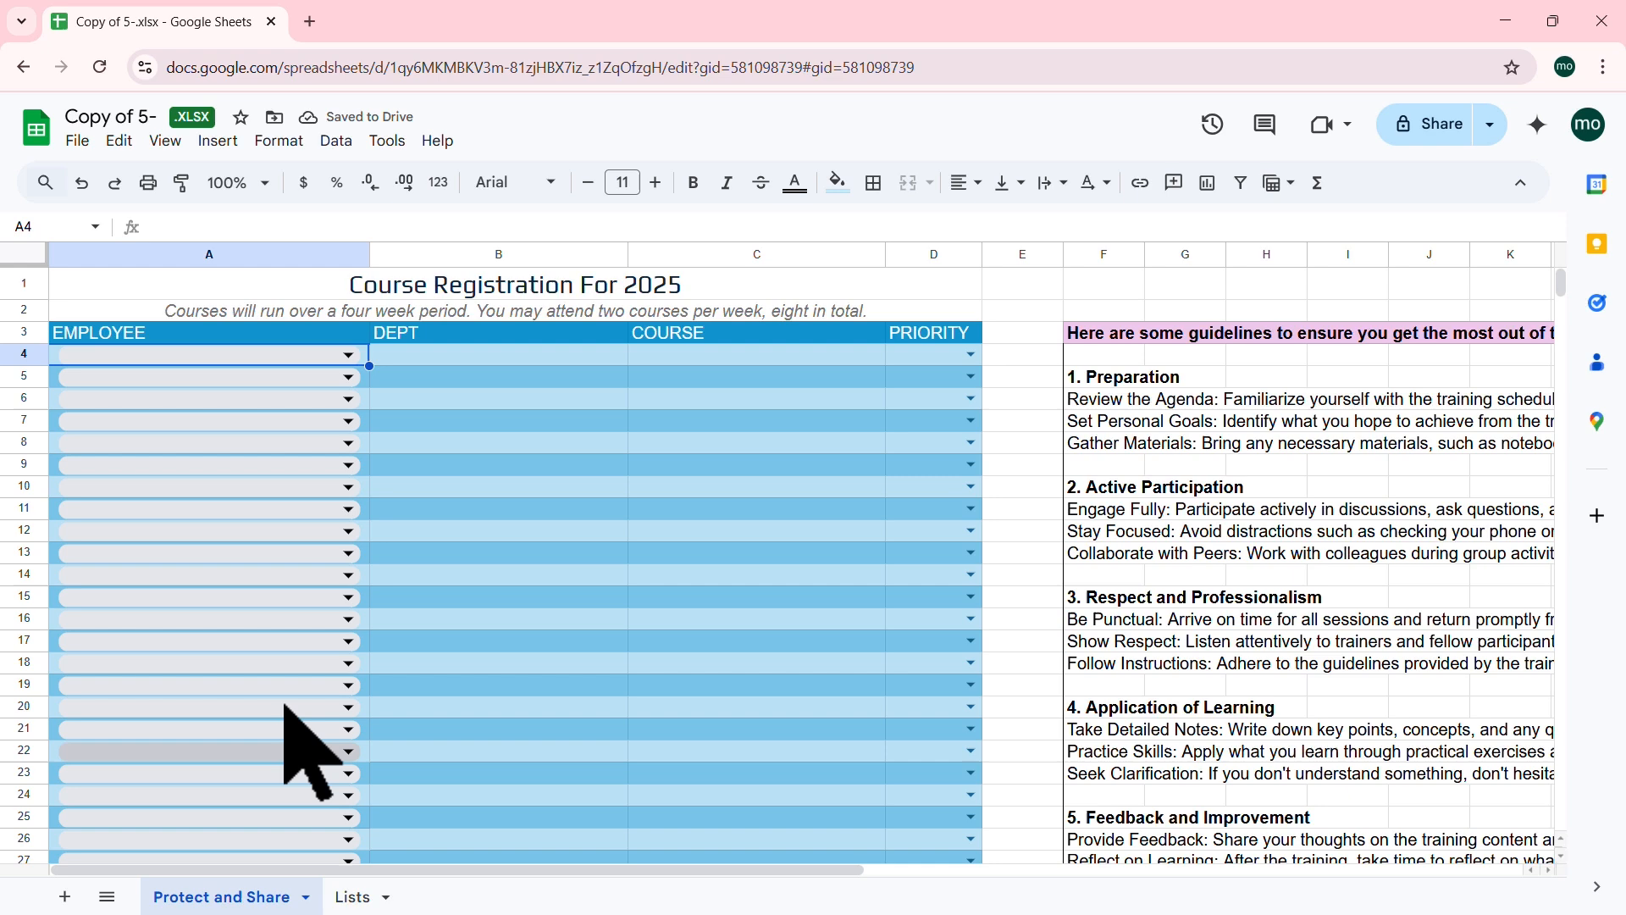
Step: Widen the employee dropdown source to =Lists!$G$2:$G$102 and apply it to all matching dropdowns
click(360, 354)
scroll(343, 511, down, 20)
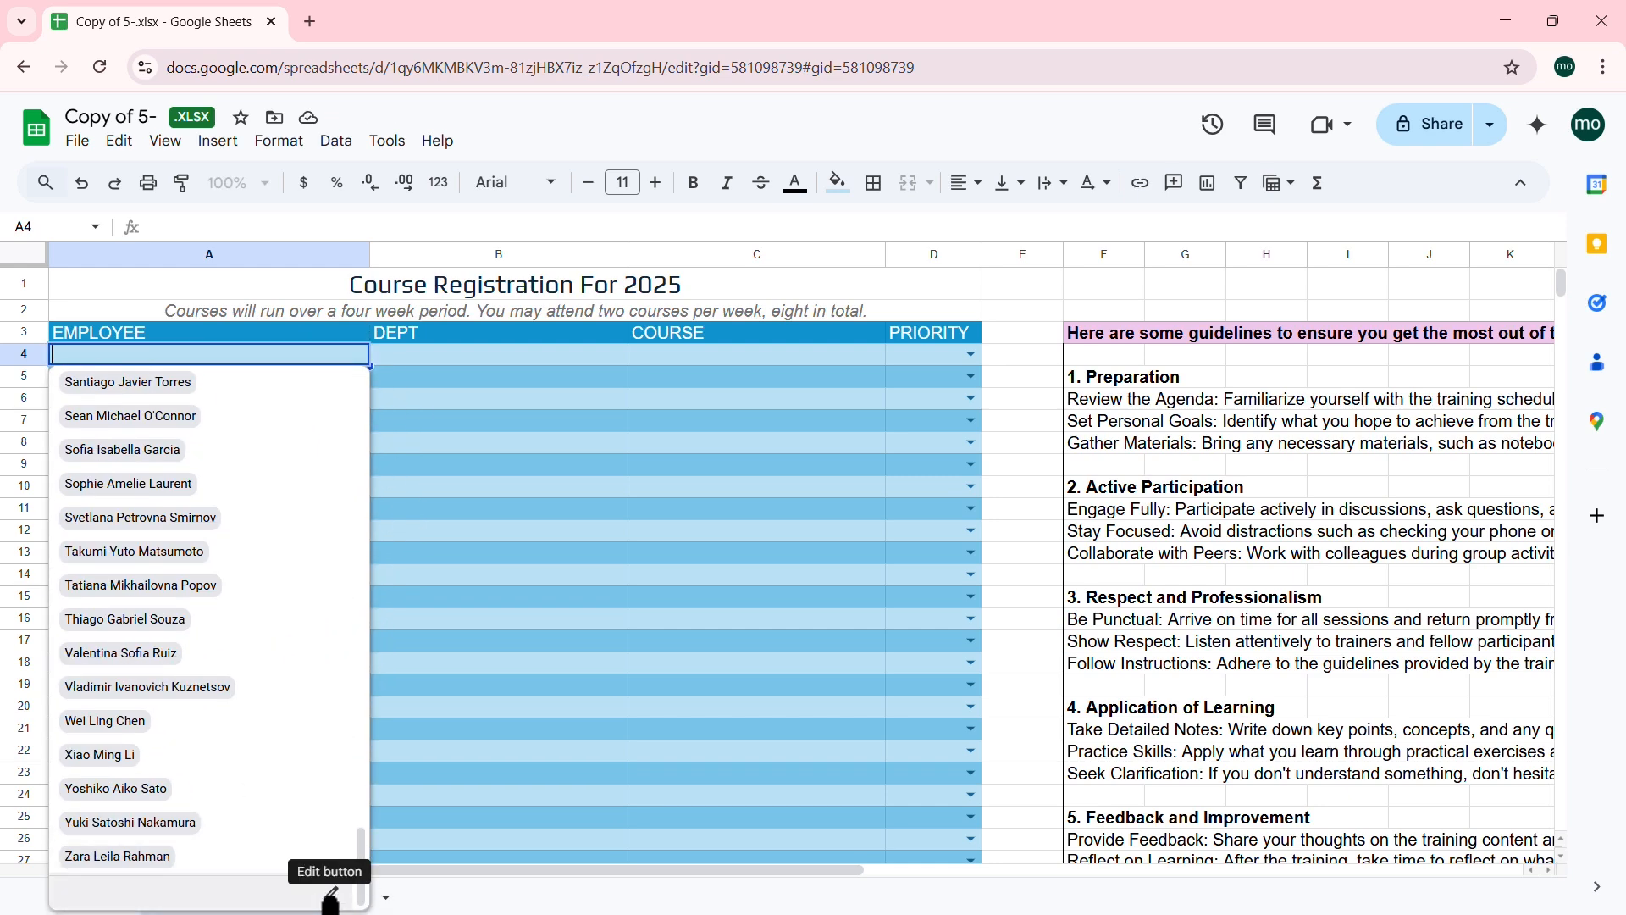
click(331, 896)
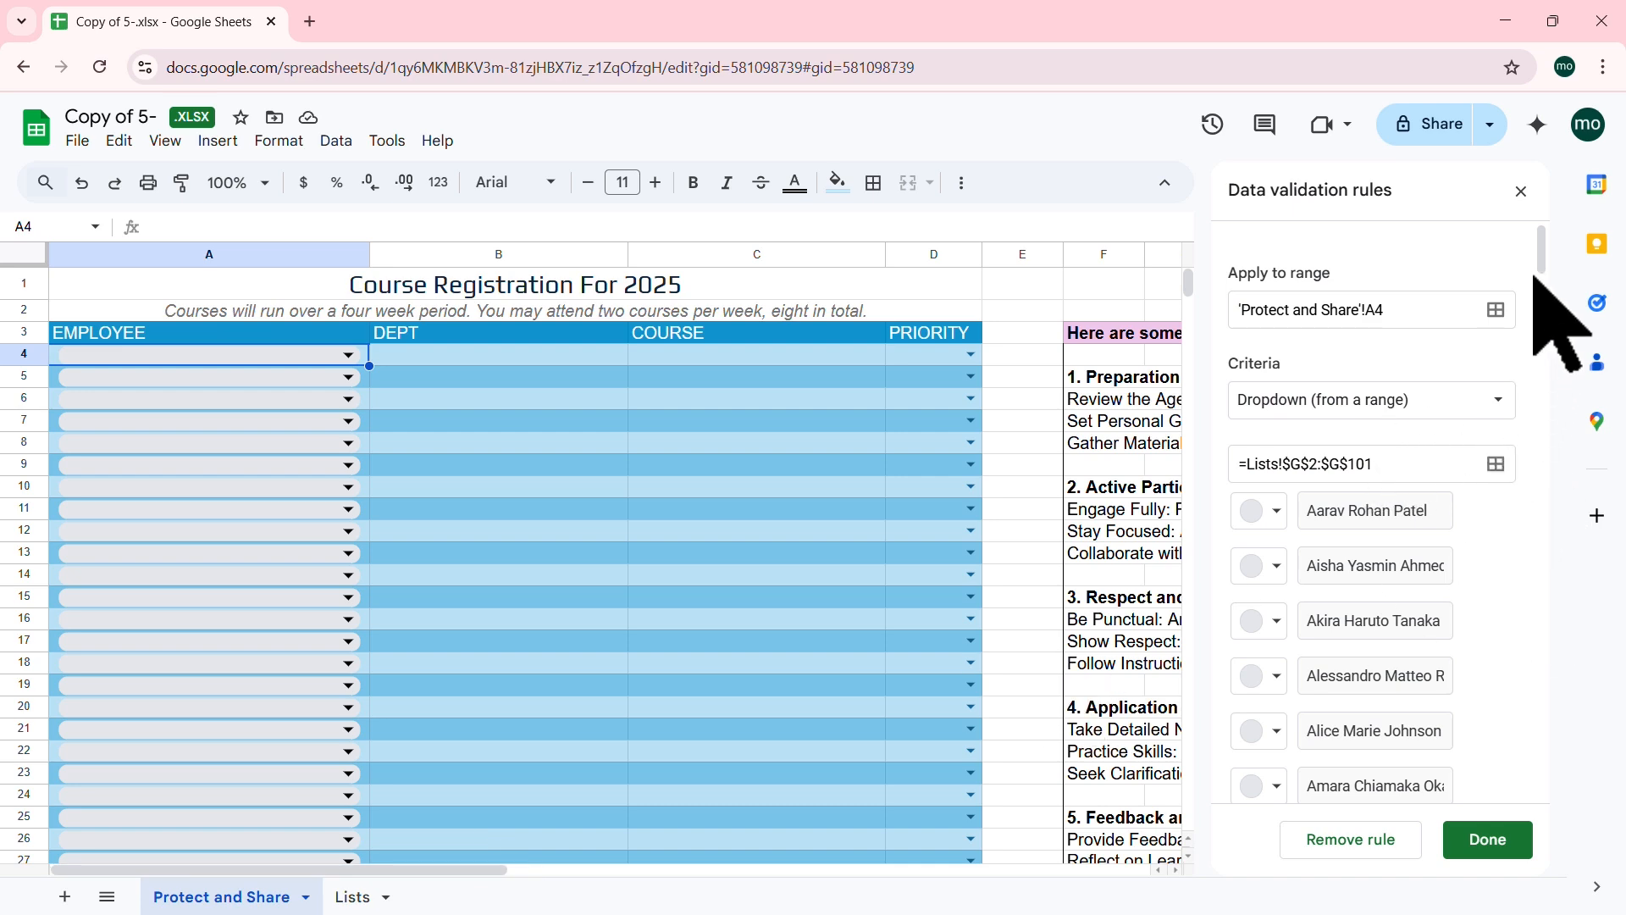
drag(1543, 246, 1549, 673)
drag(1537, 502, 1530, 234)
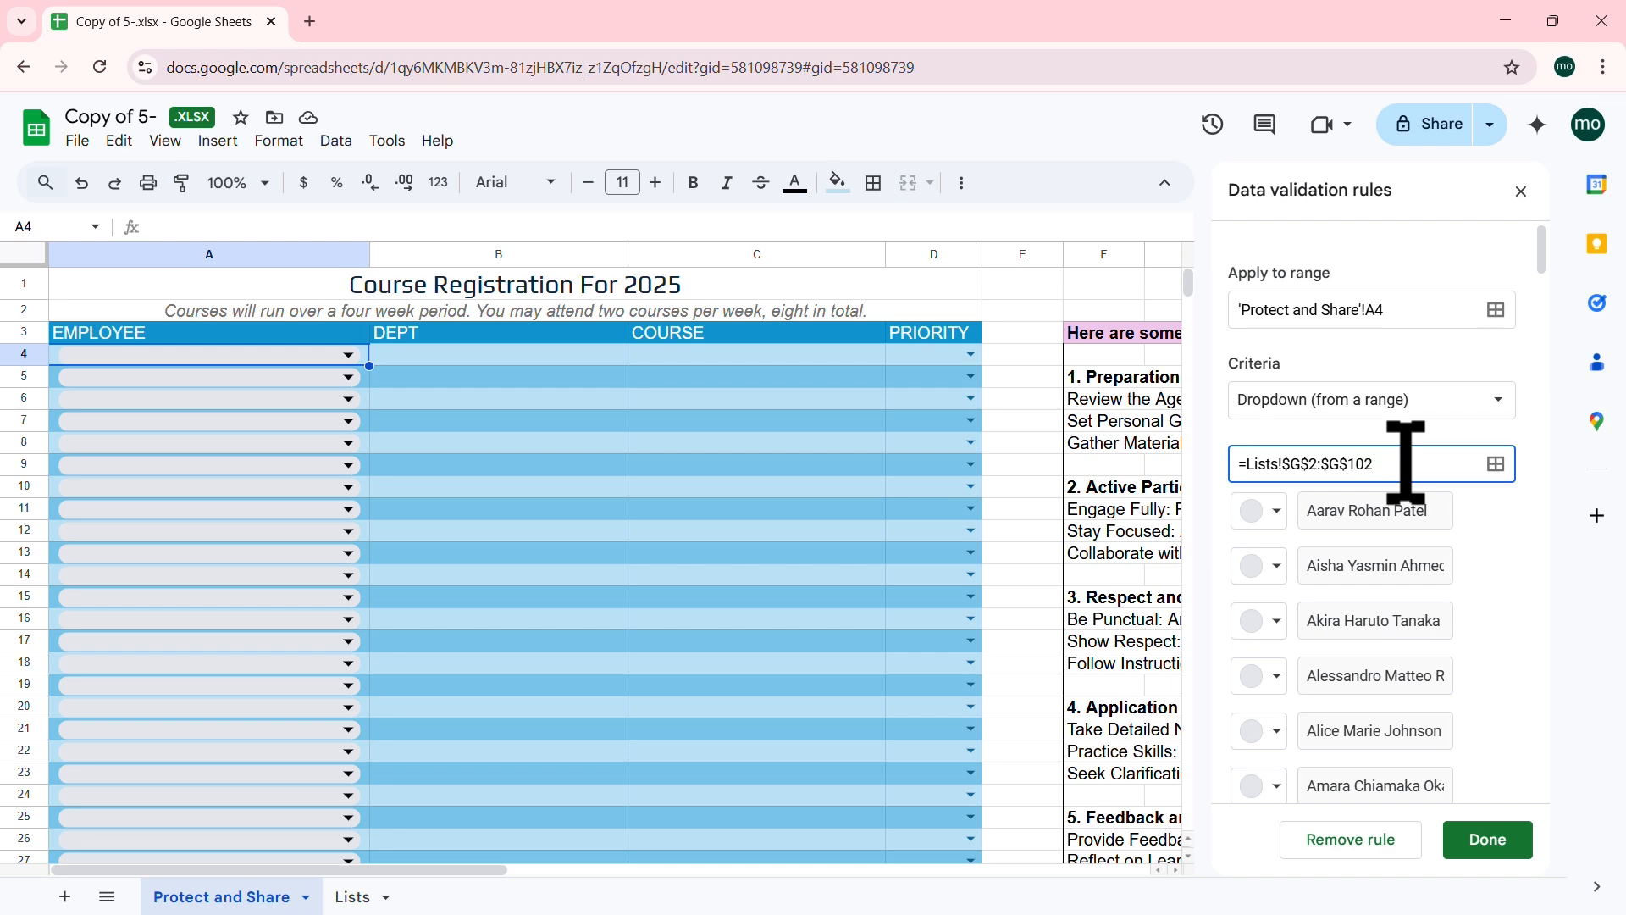
click(1498, 838)
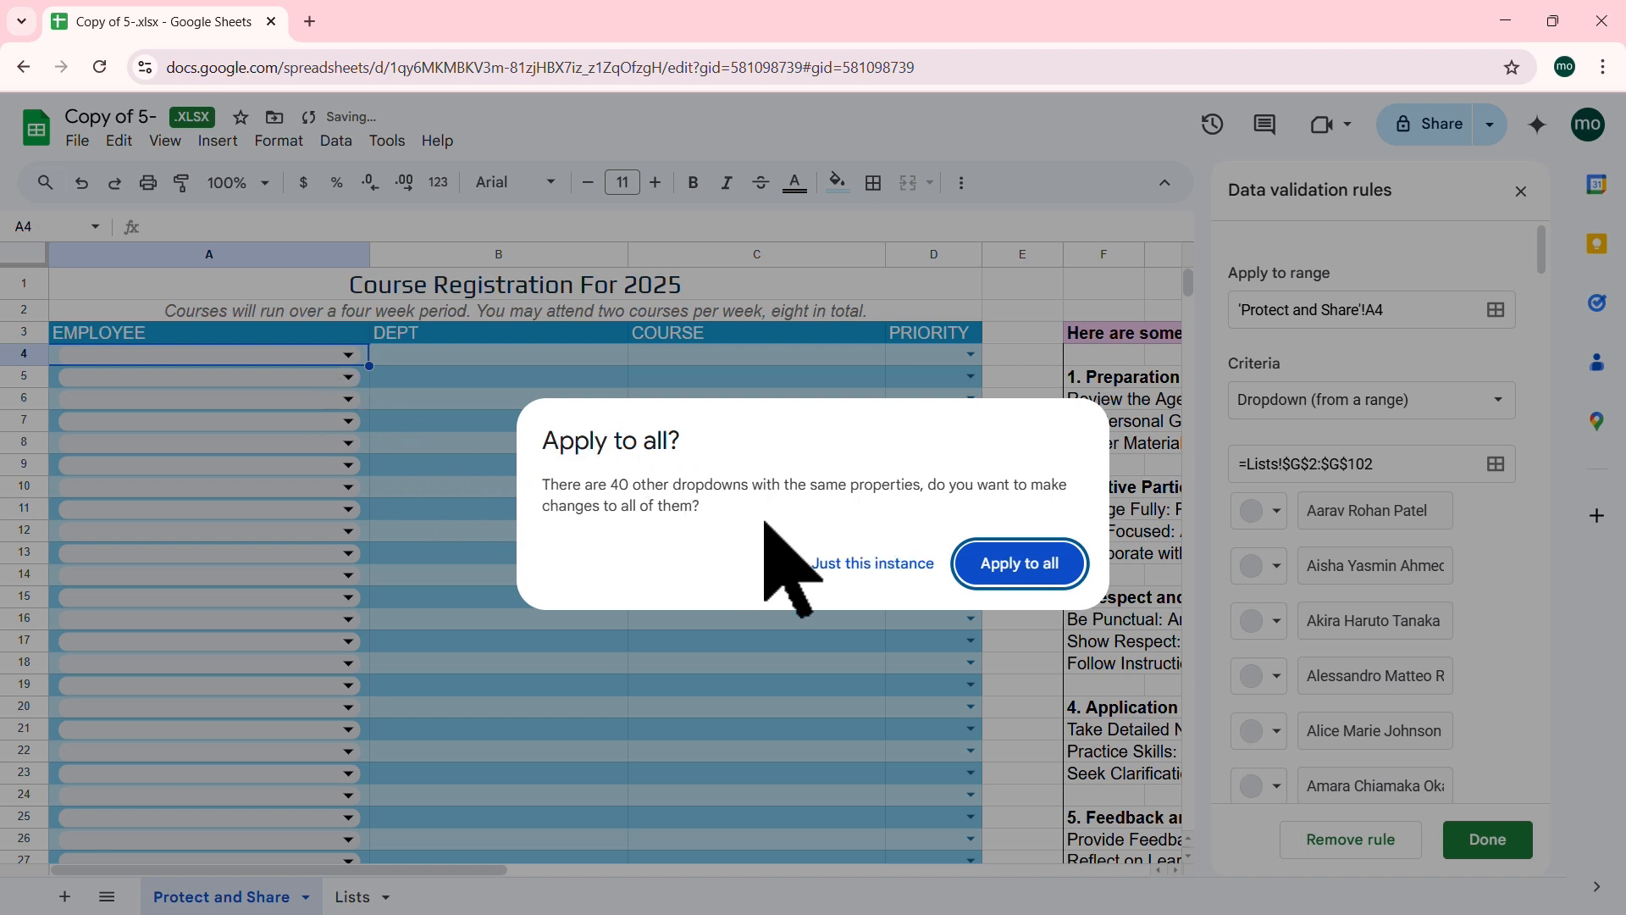
click(1031, 565)
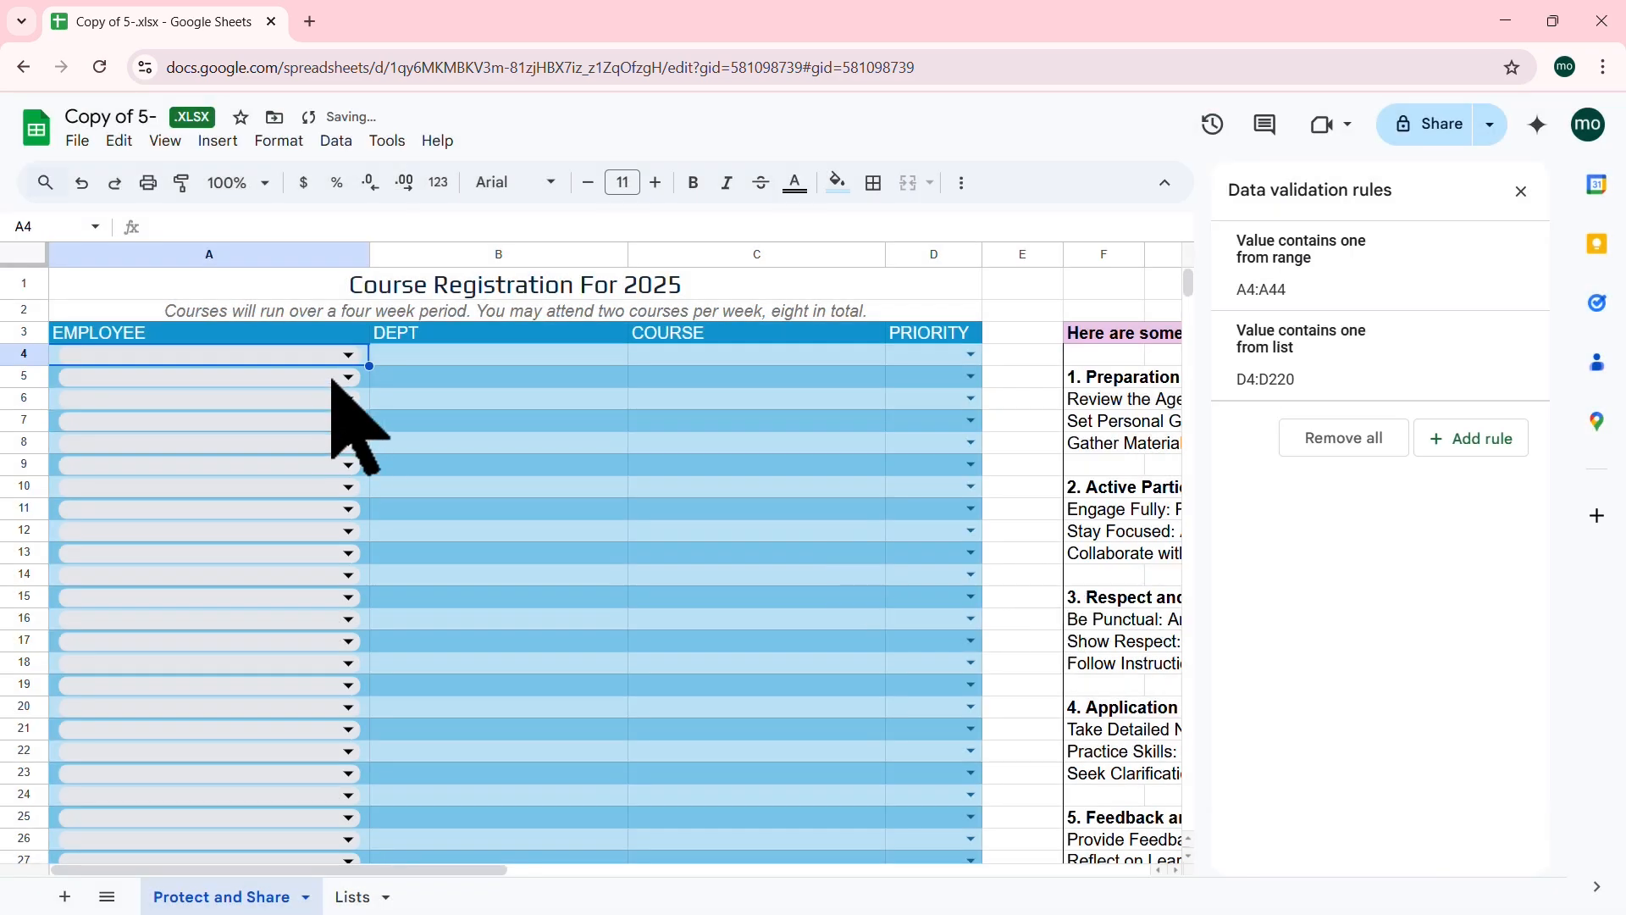
Step: Choose the newly added employee in A4's dropdown
click(347, 355)
text(jone)
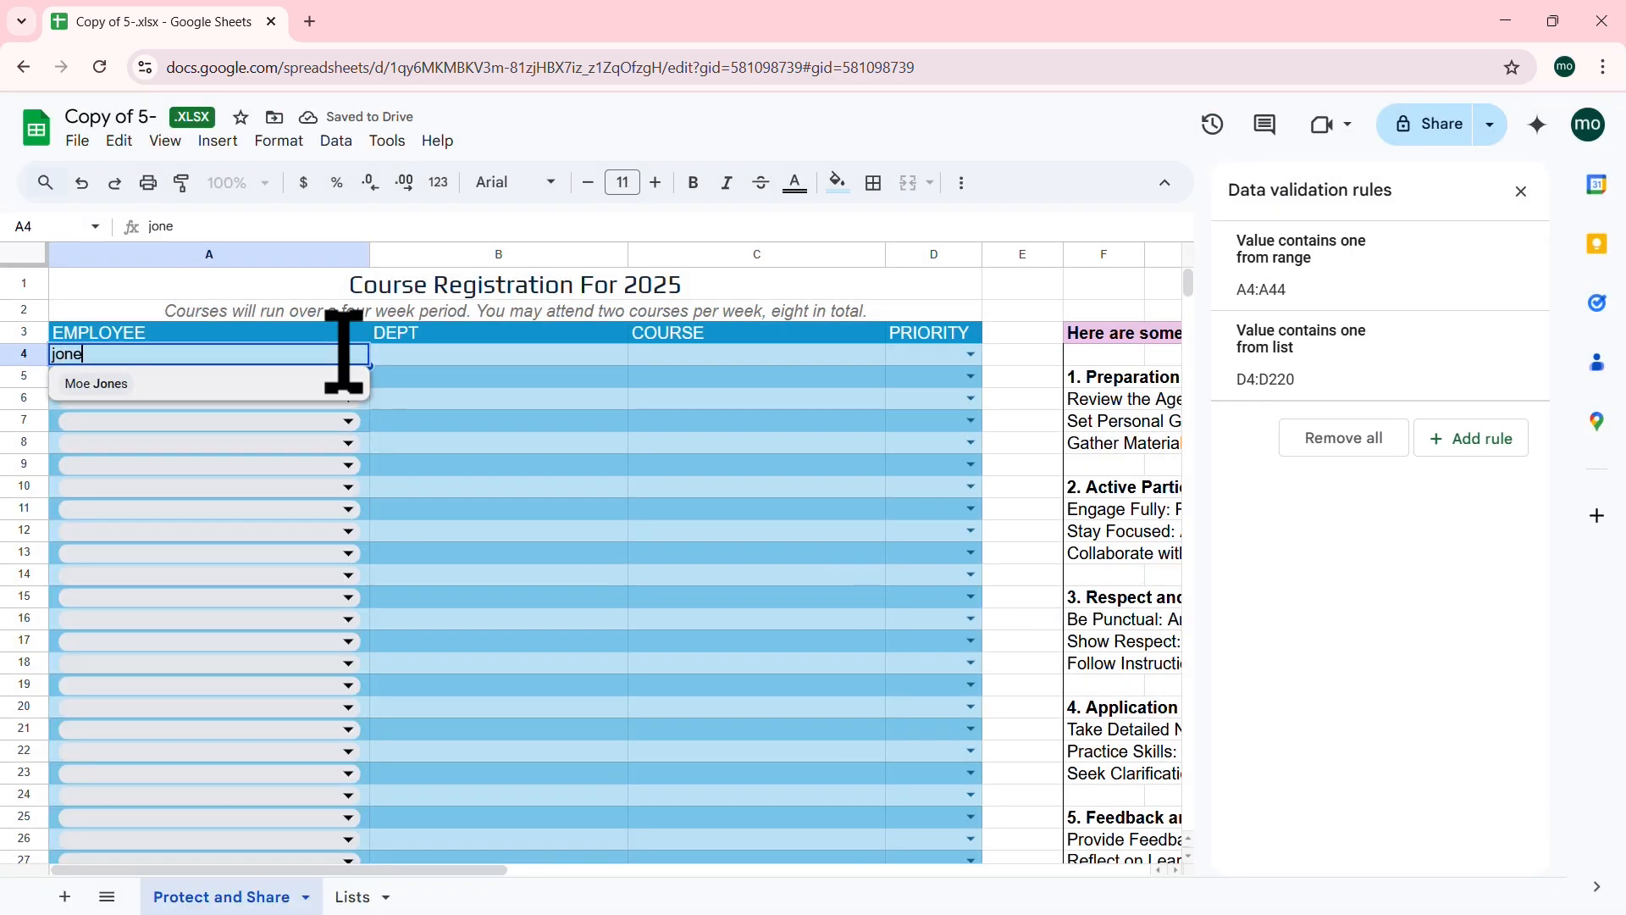
click(135, 388)
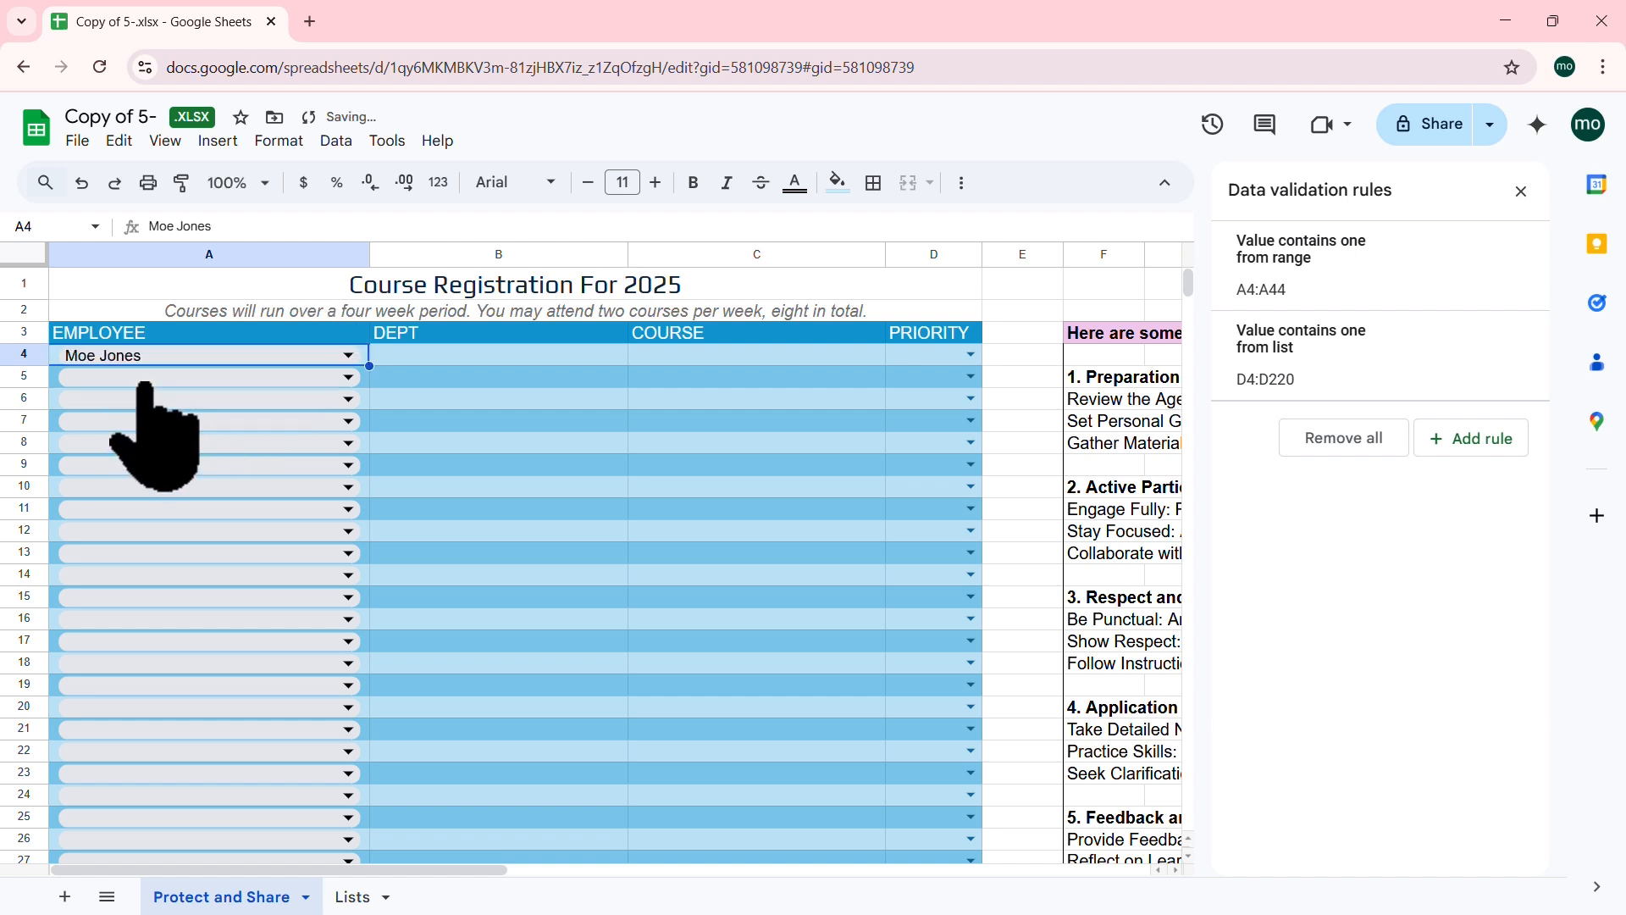
click(510, 354)
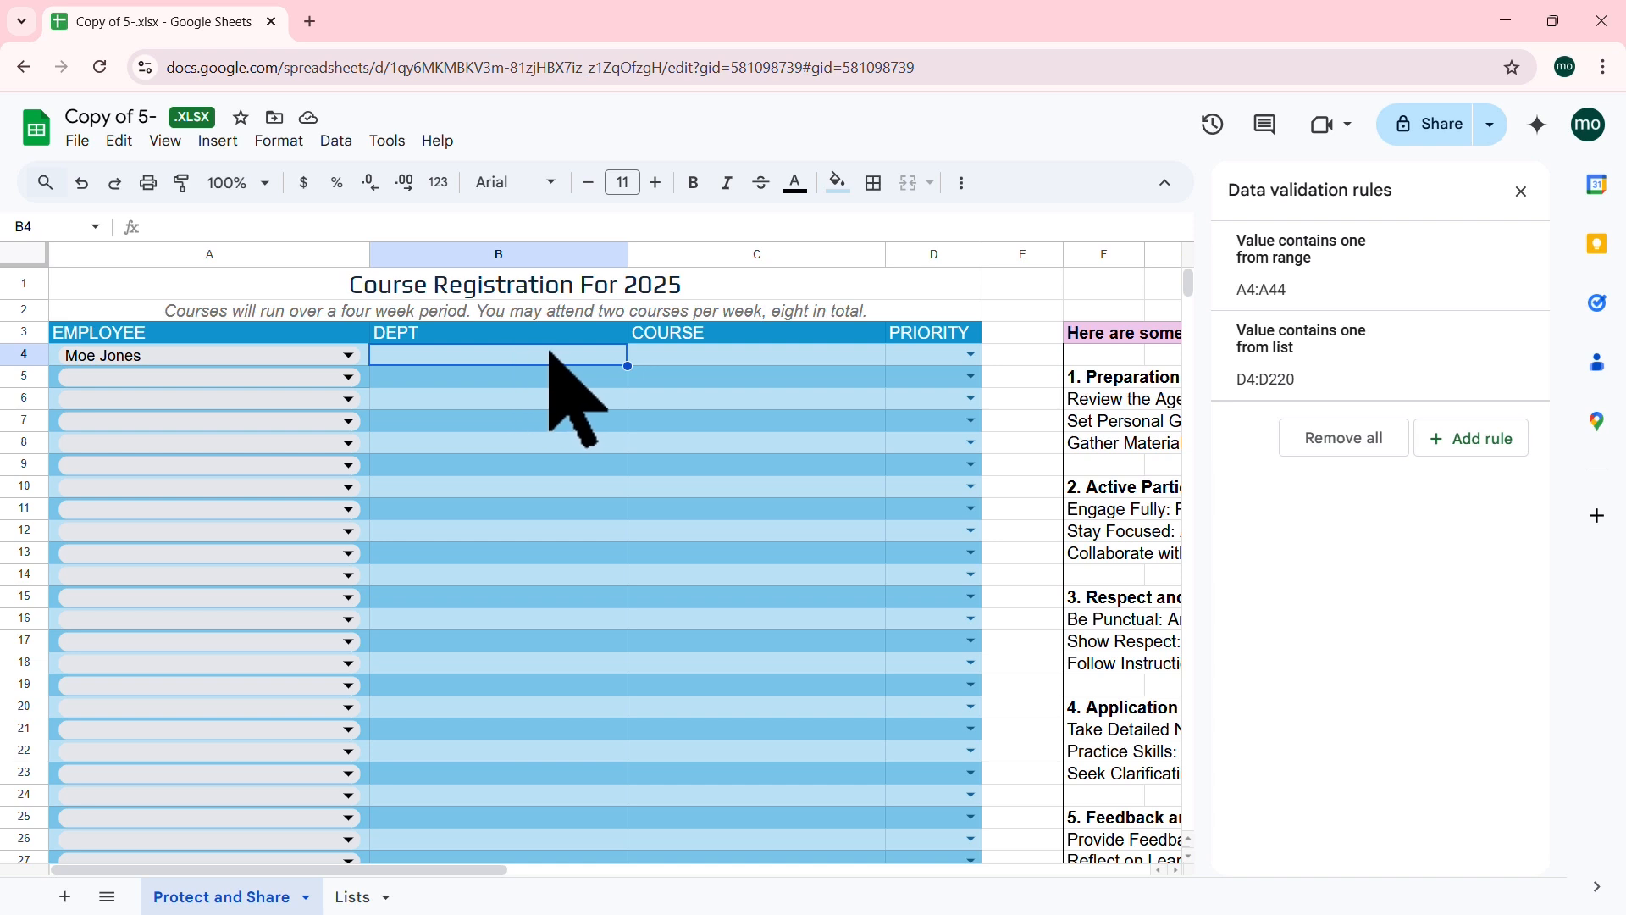
Step: Select DEPT cells B4:B44 and add a Dropdown (from a range) validation rule
drag(544, 354, 525, 610)
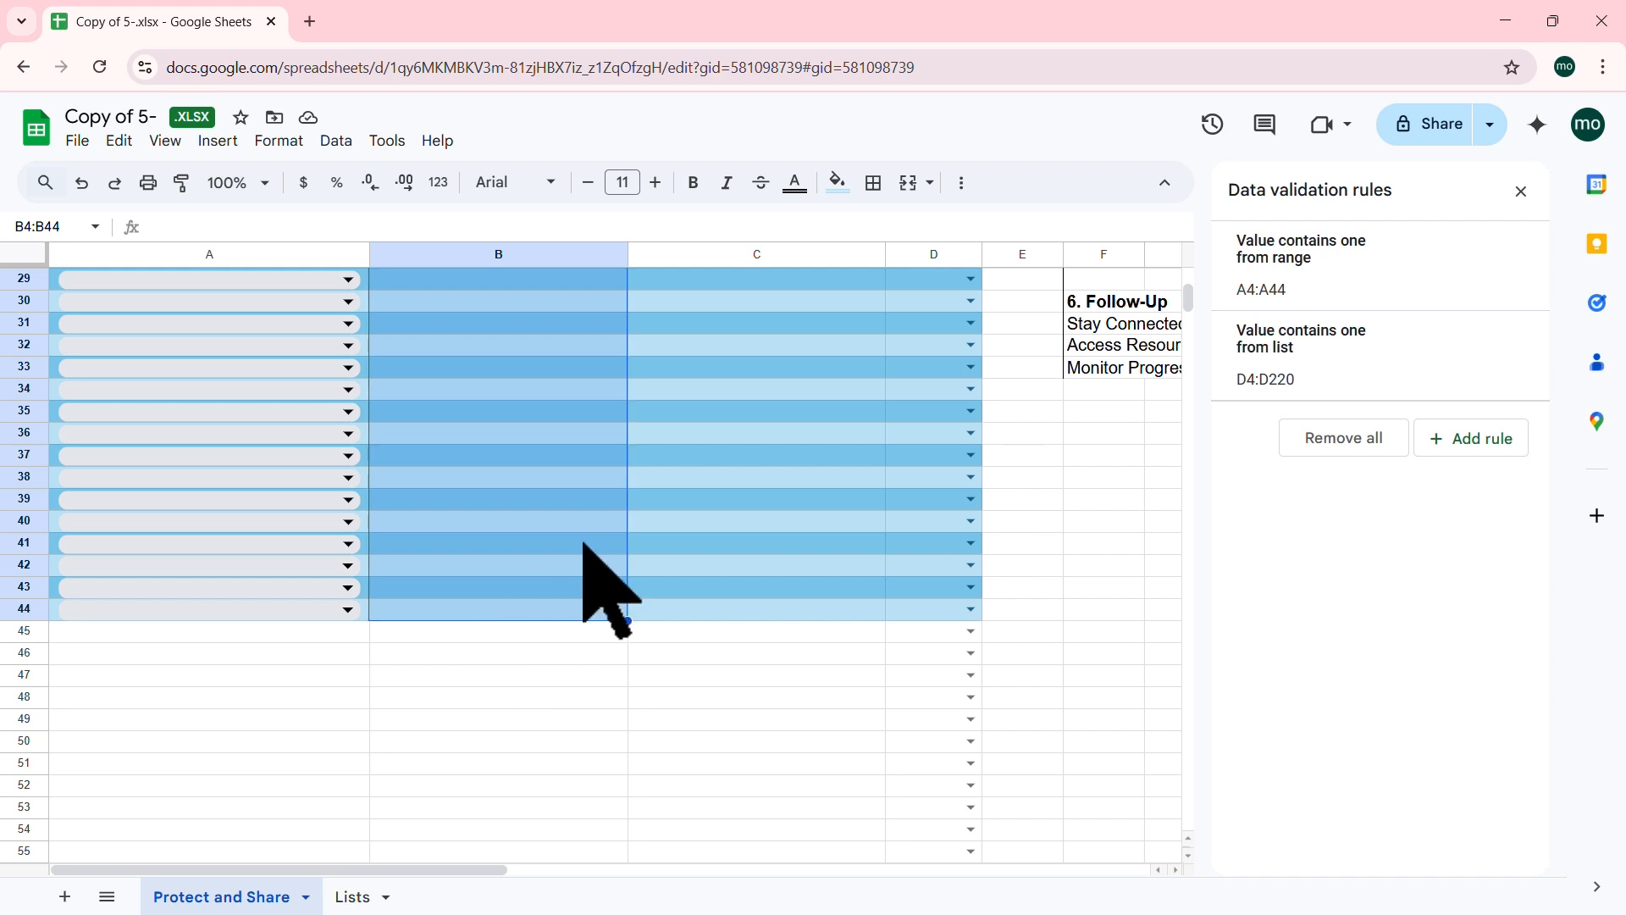
click(1478, 441)
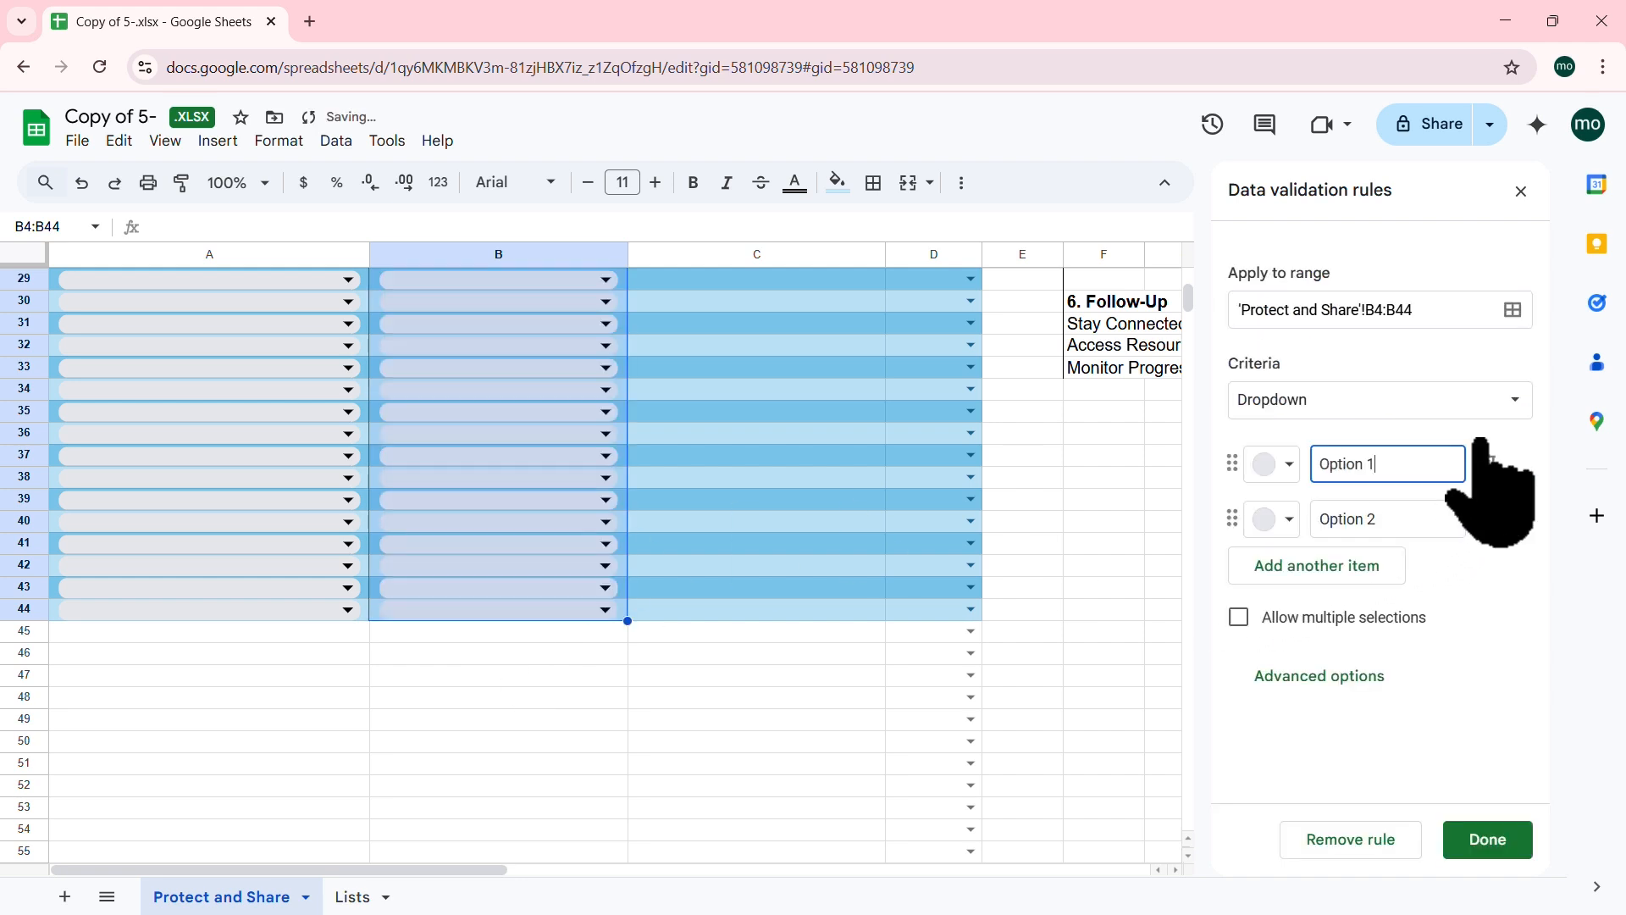
click(1516, 400)
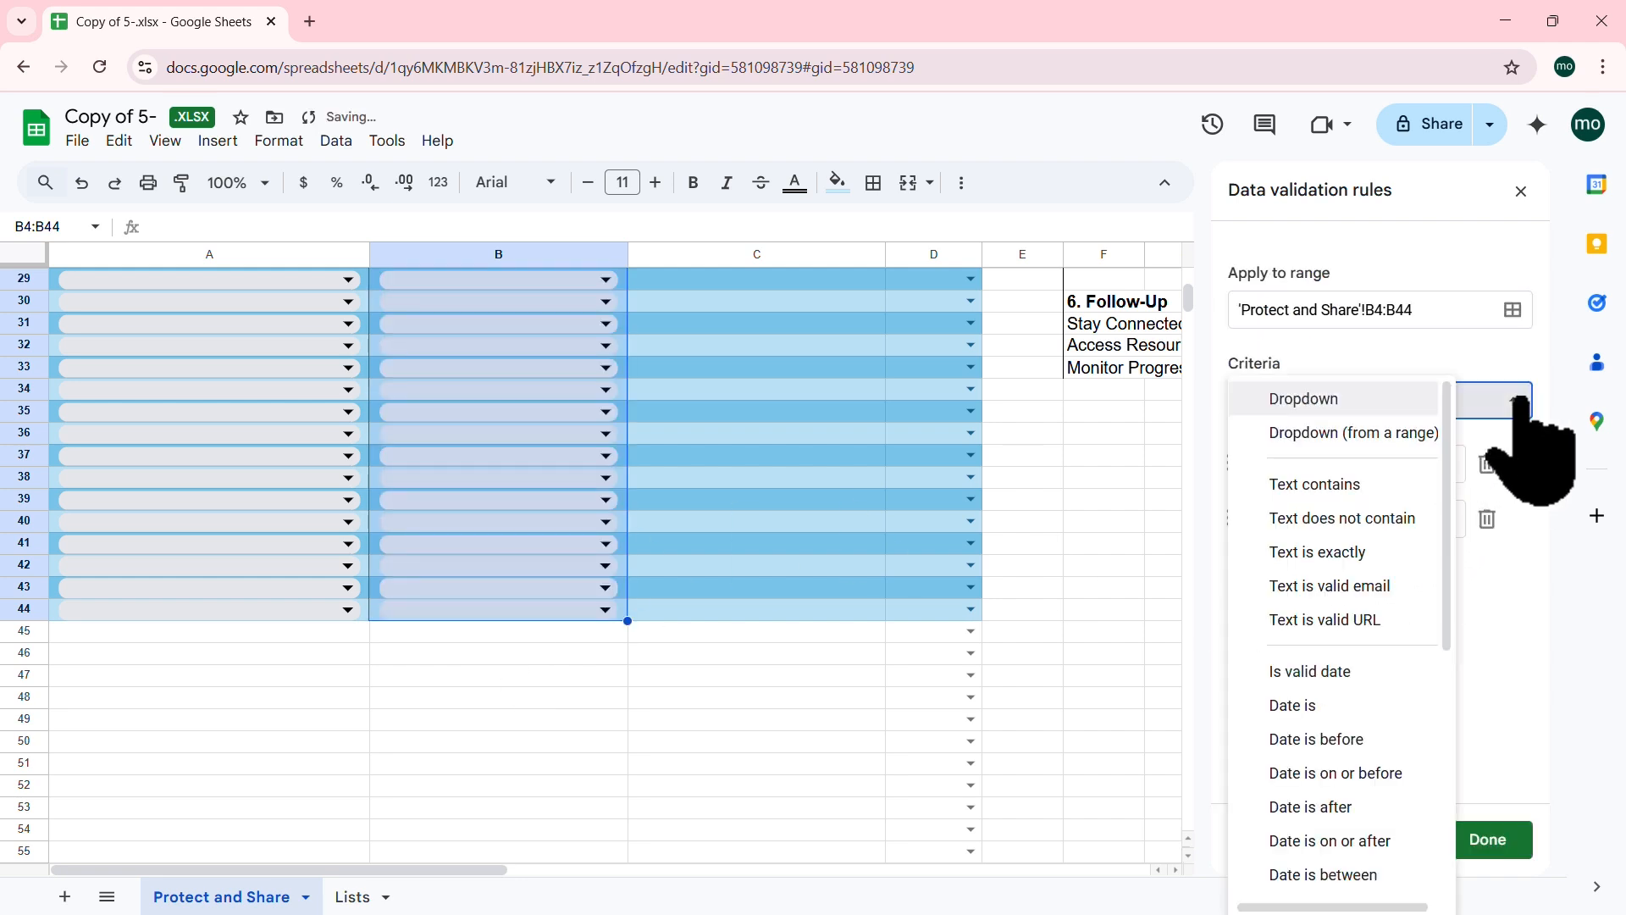
click(1393, 432)
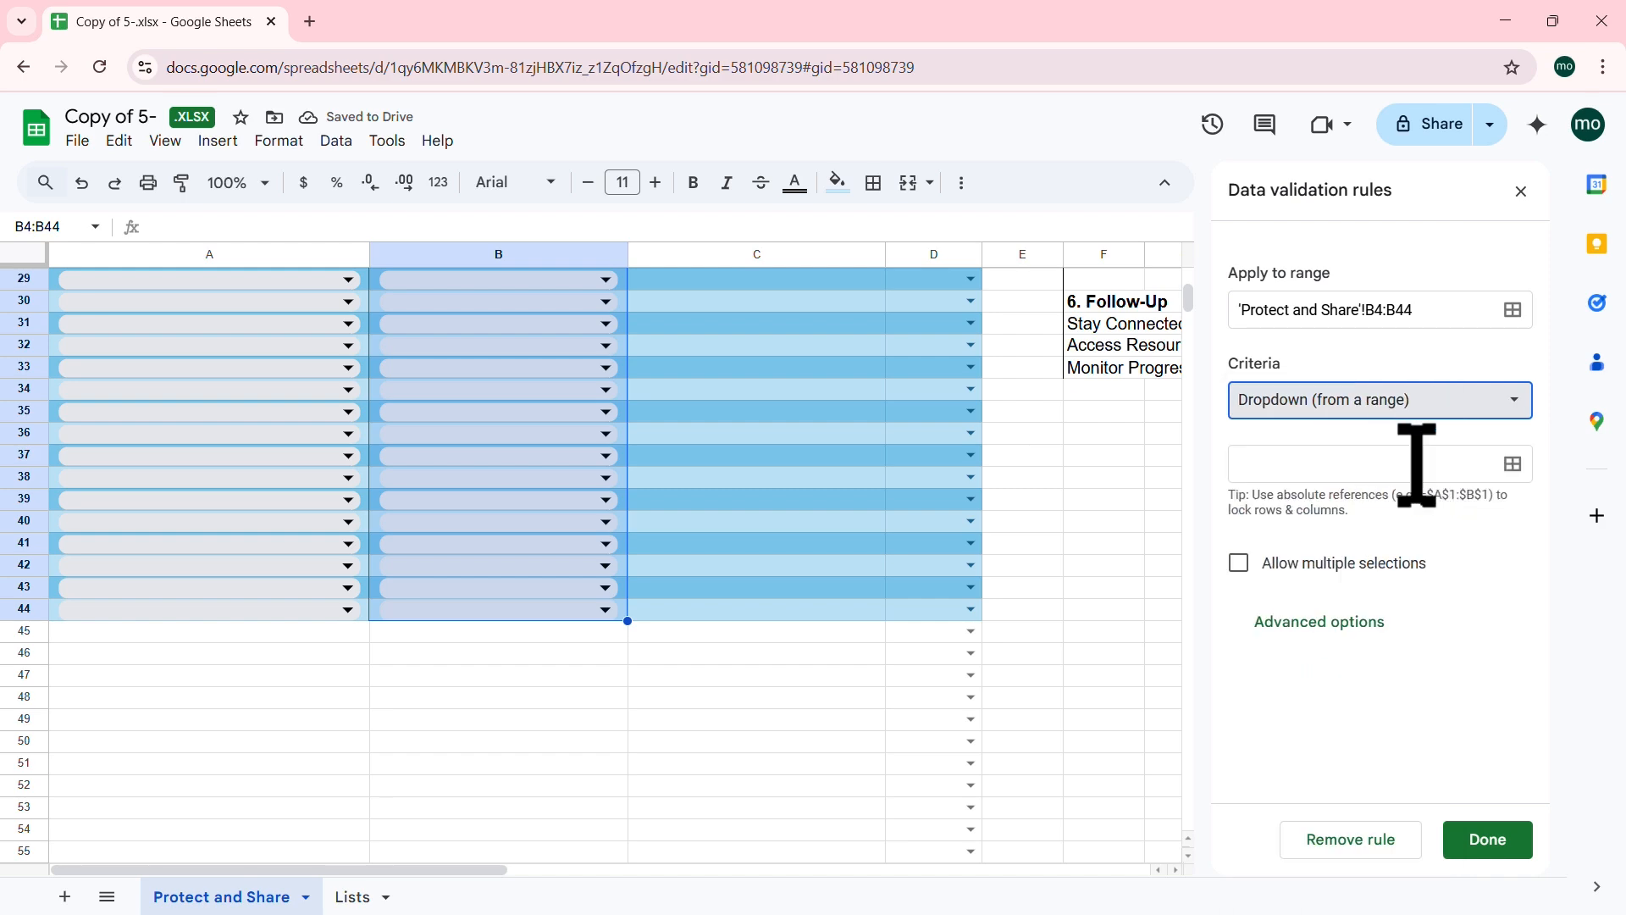
click(1513, 463)
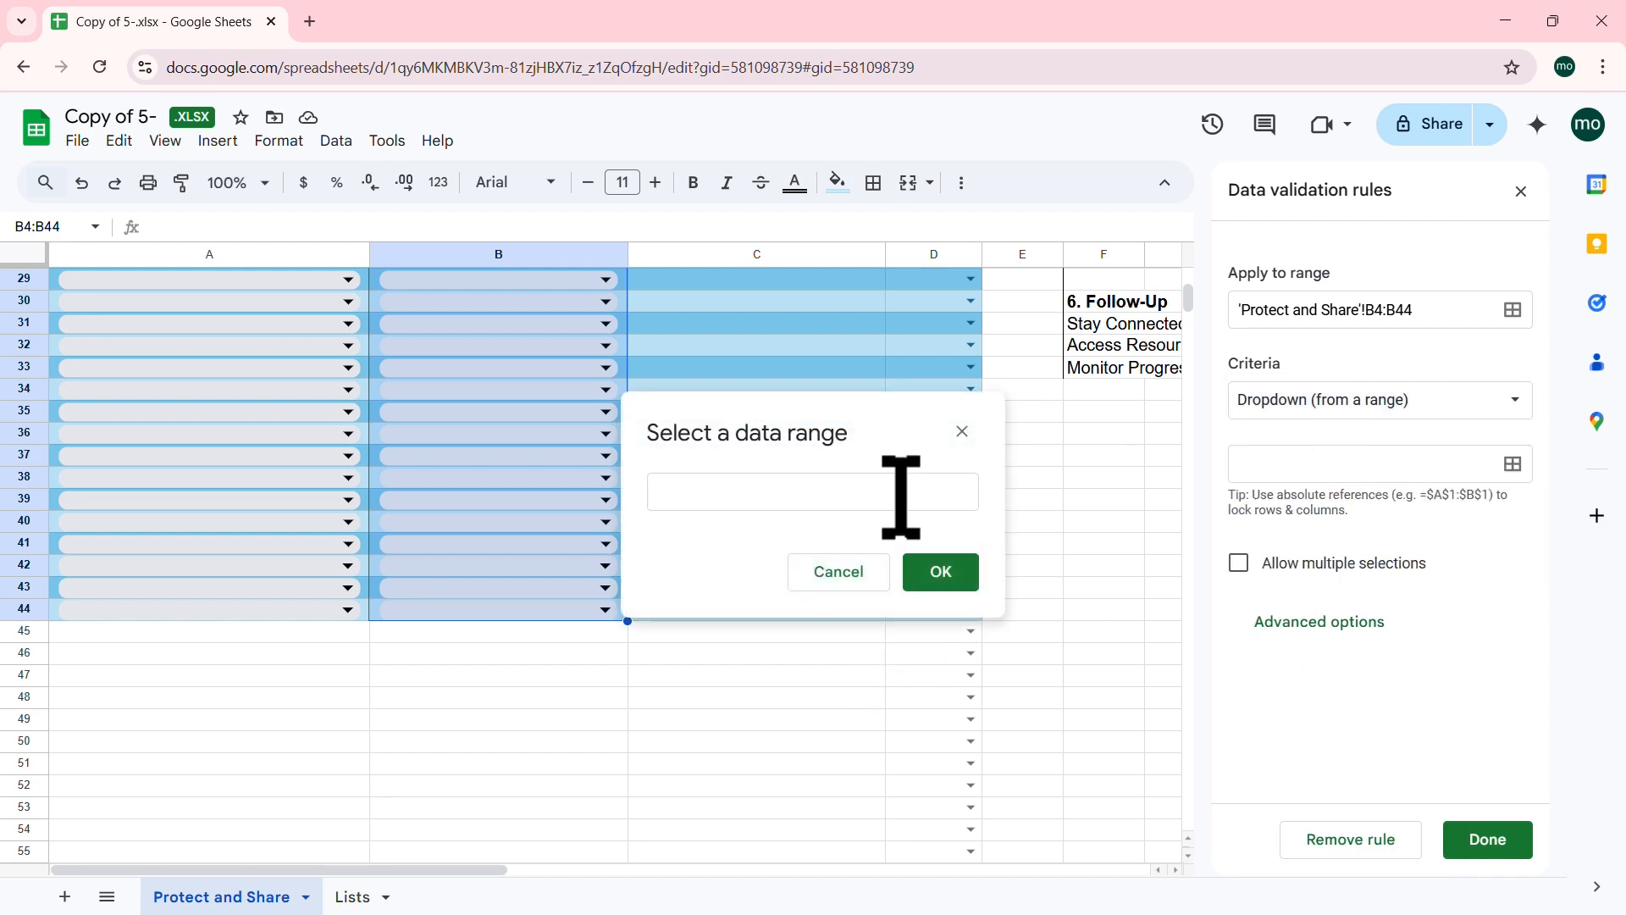
click(896, 483)
Step: Use the department names in Lists!A2:A8 as the source and save the rule
click(352, 897)
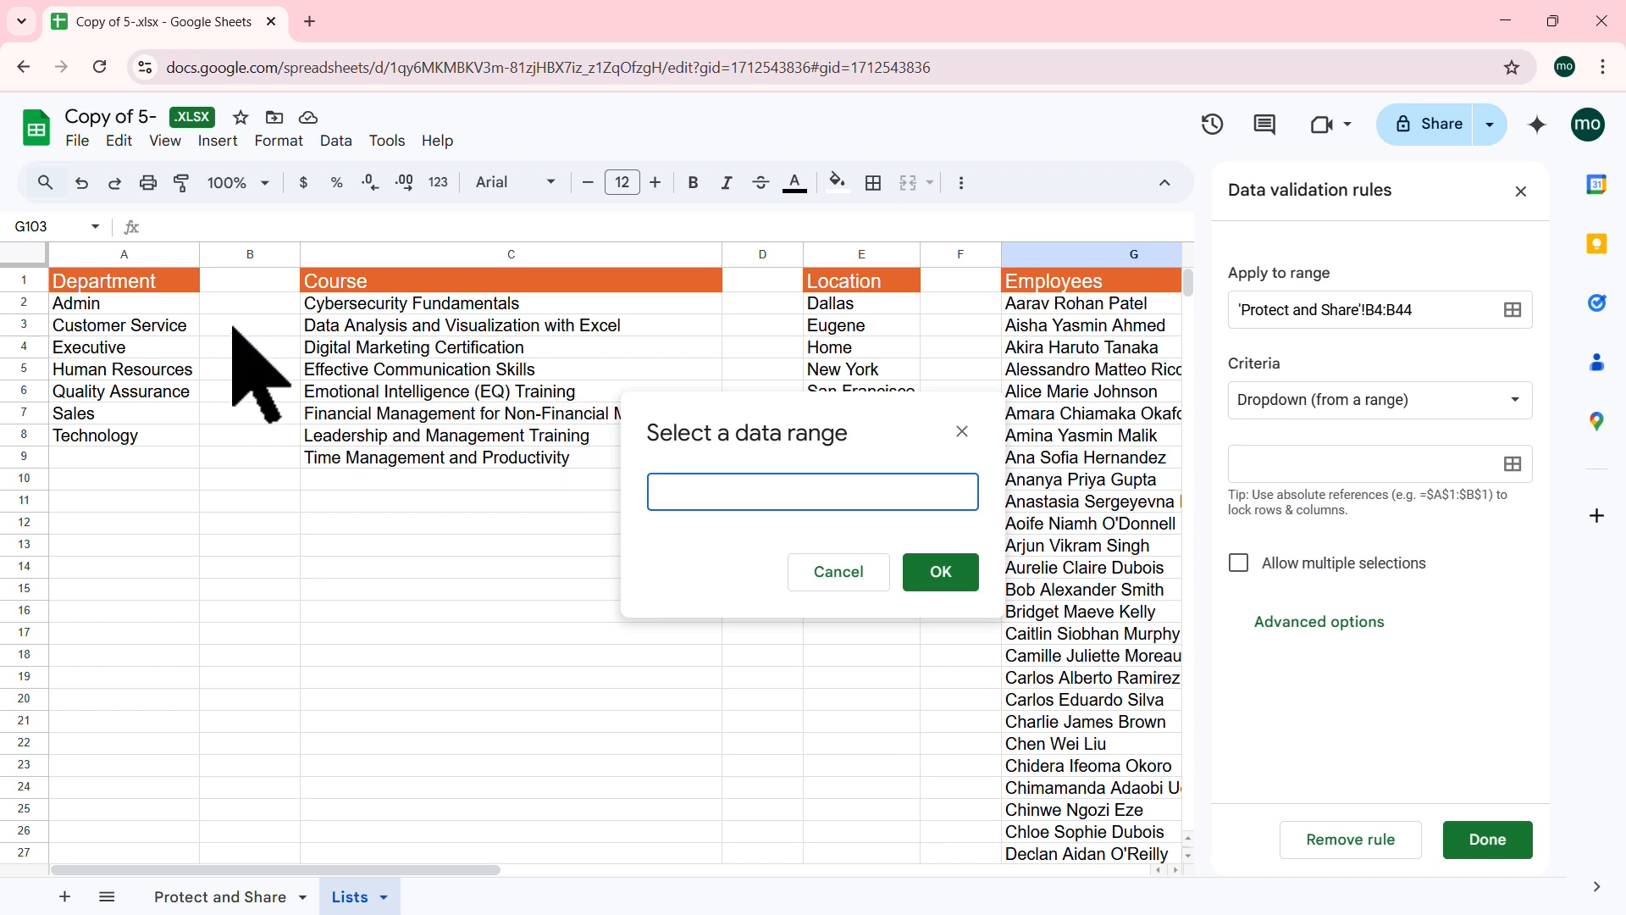
drag(153, 308, 145, 440)
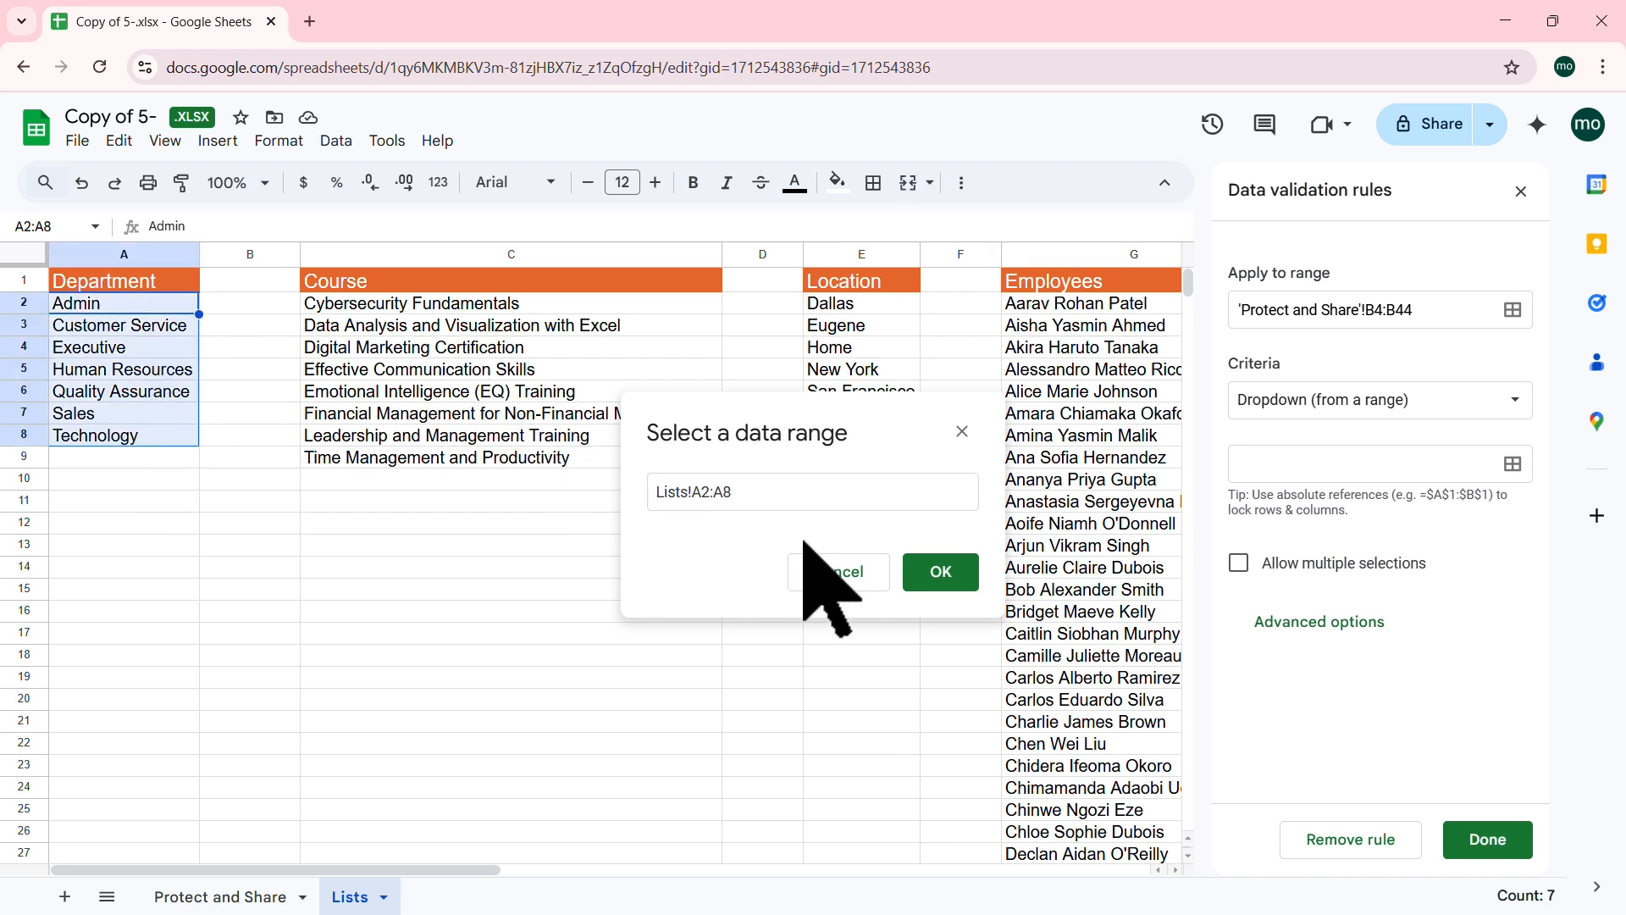
click(940, 576)
click(1488, 838)
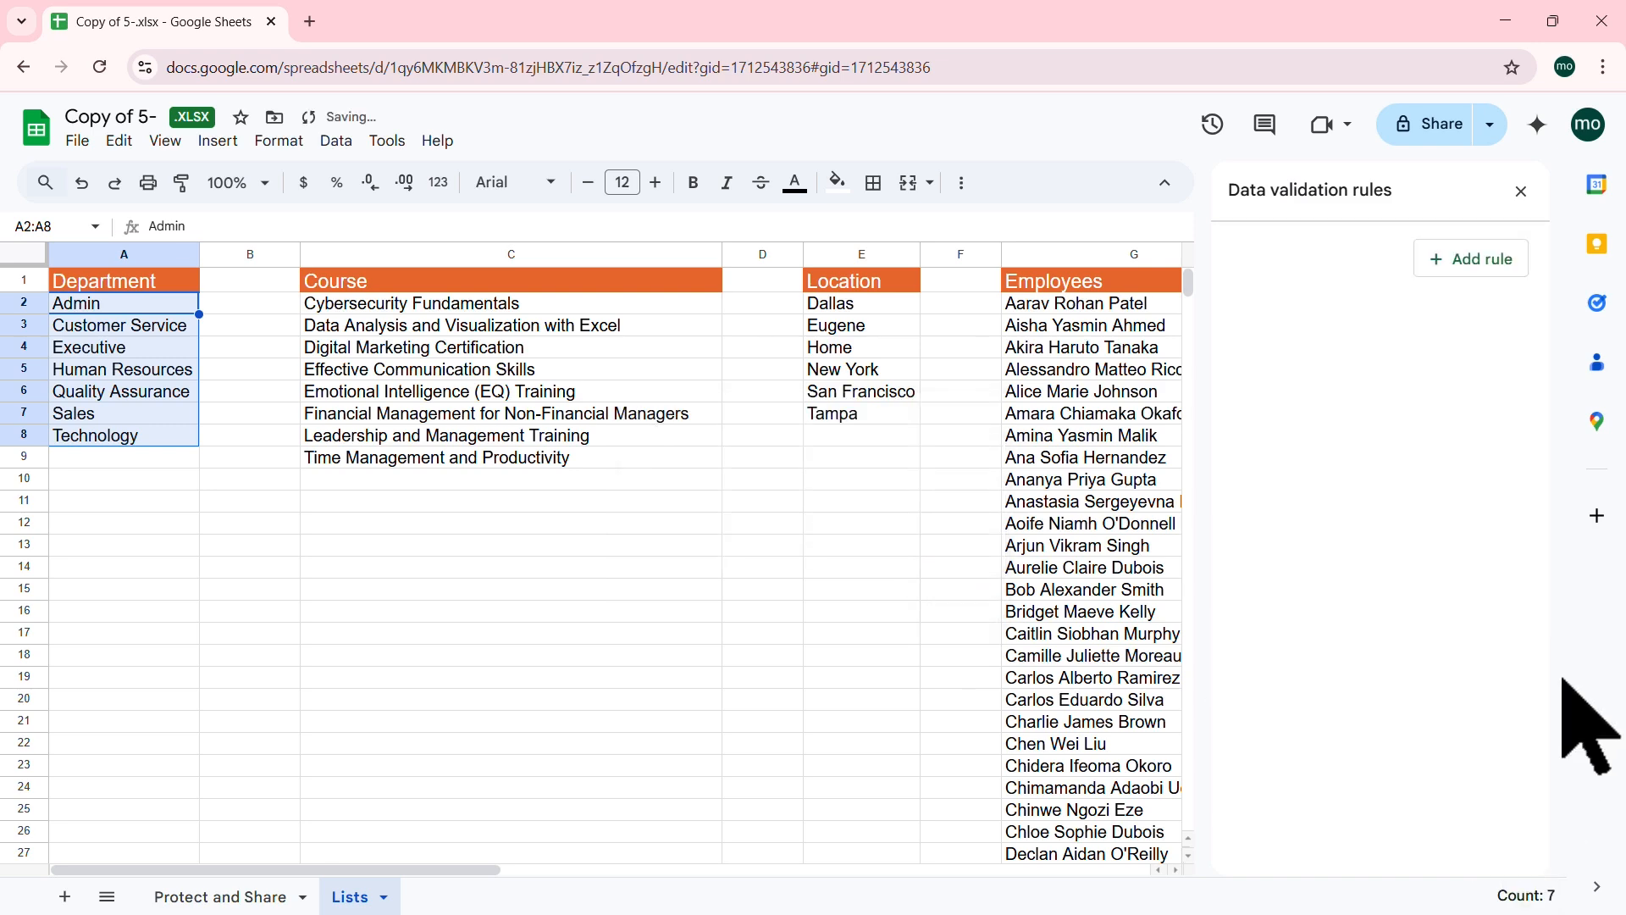
click(227, 896)
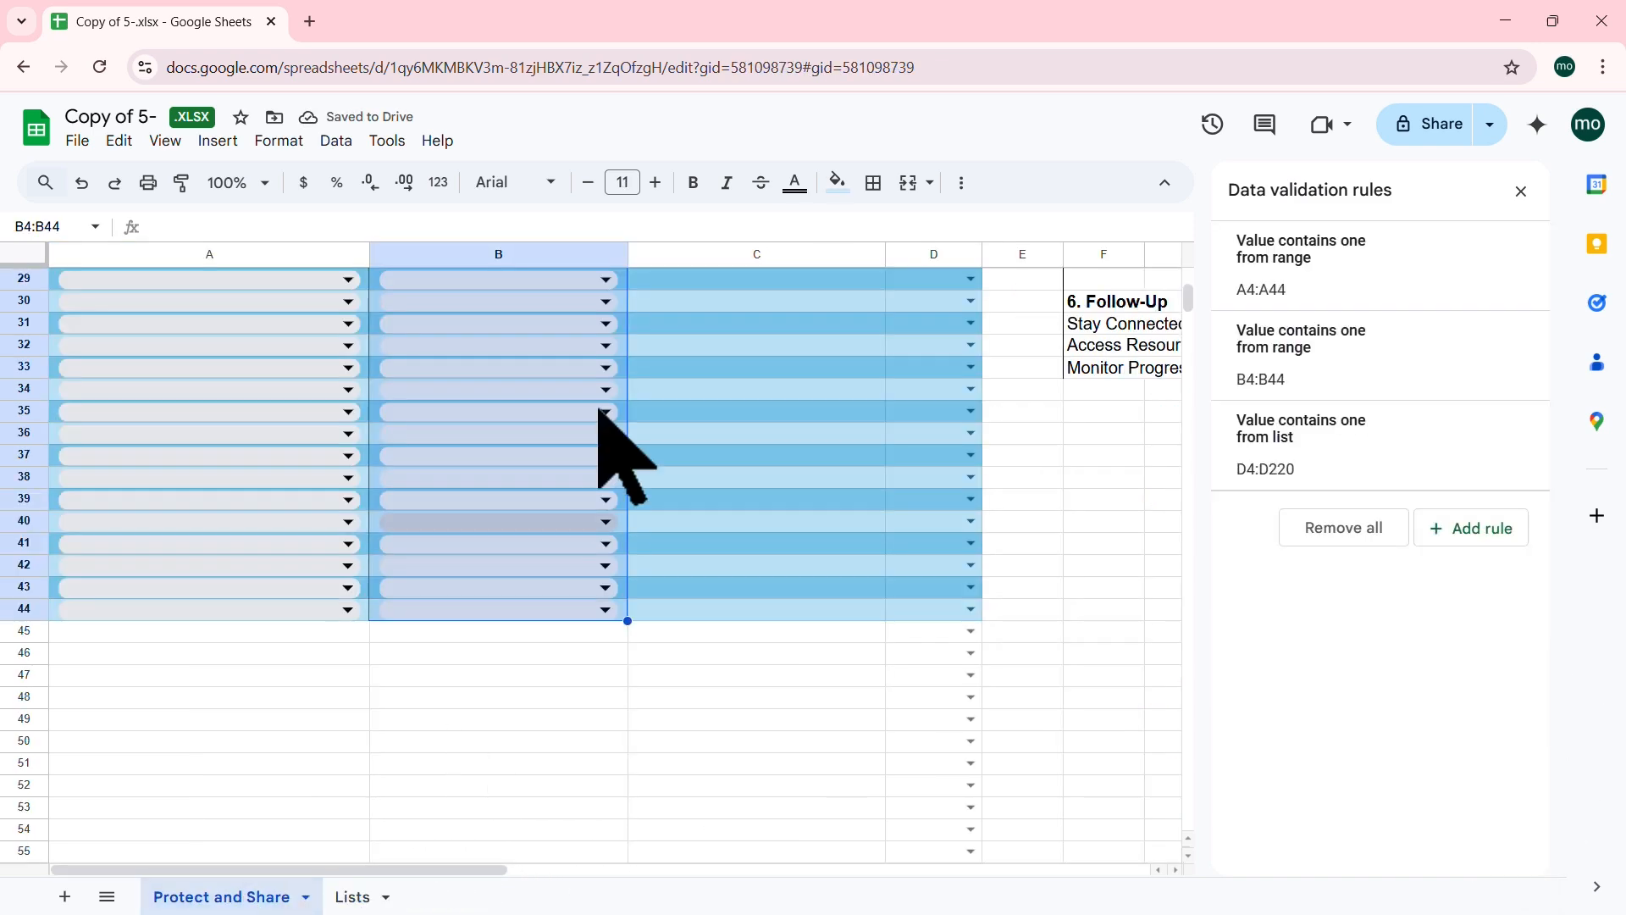
Step: Set B4's department to Technology from its new dropdown
scroll(598, 415, up, 7)
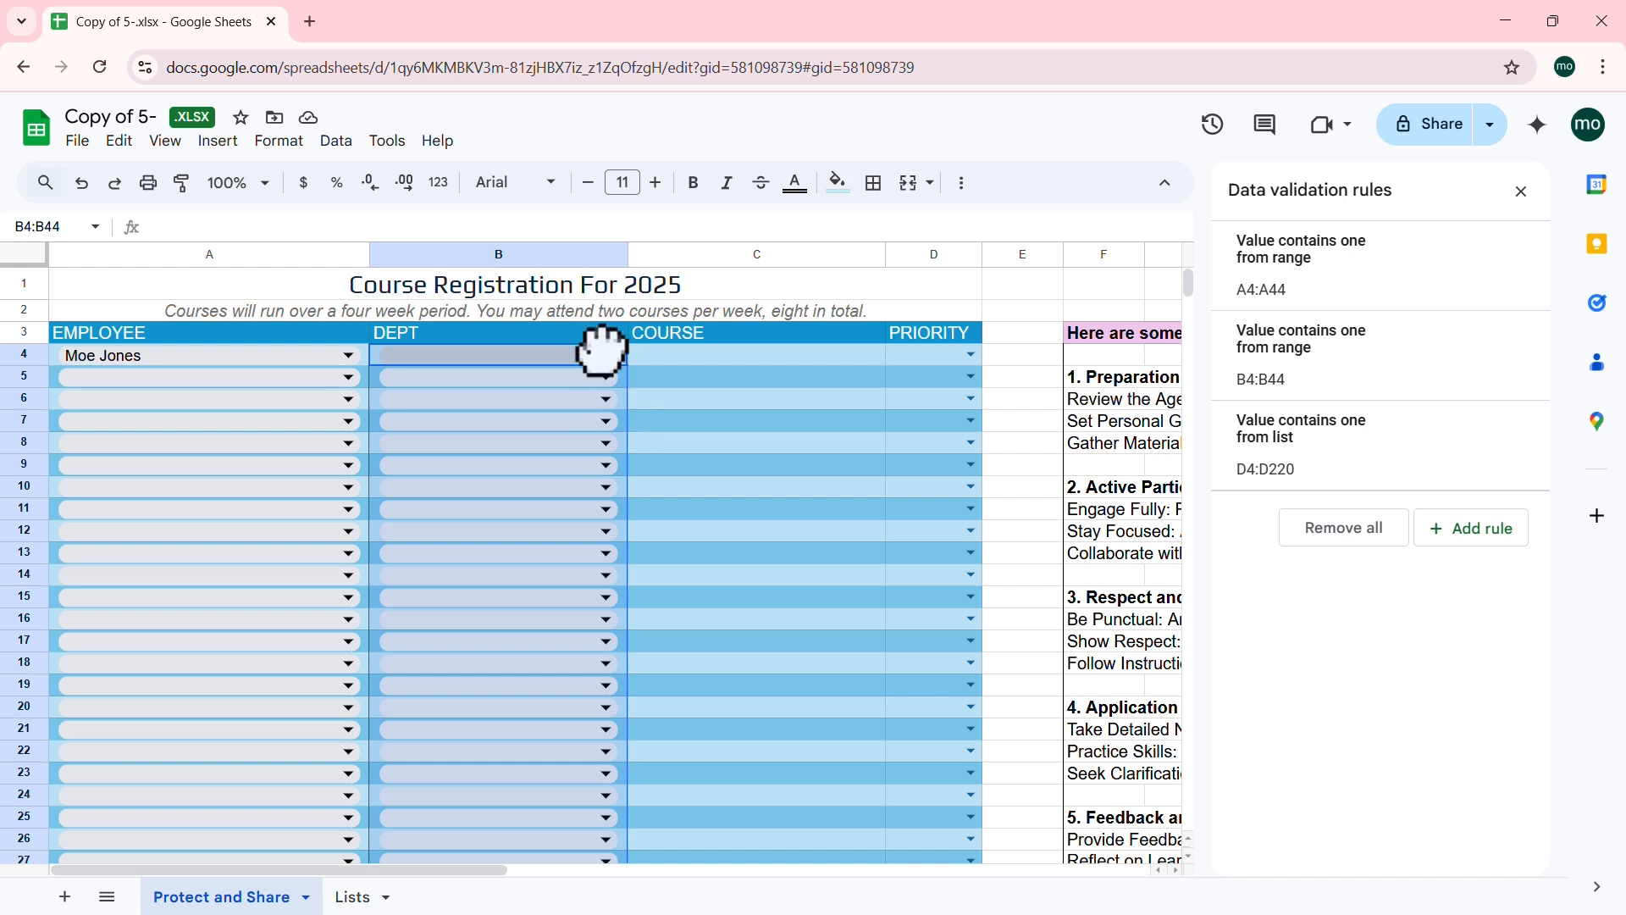
click(672, 421)
click(608, 353)
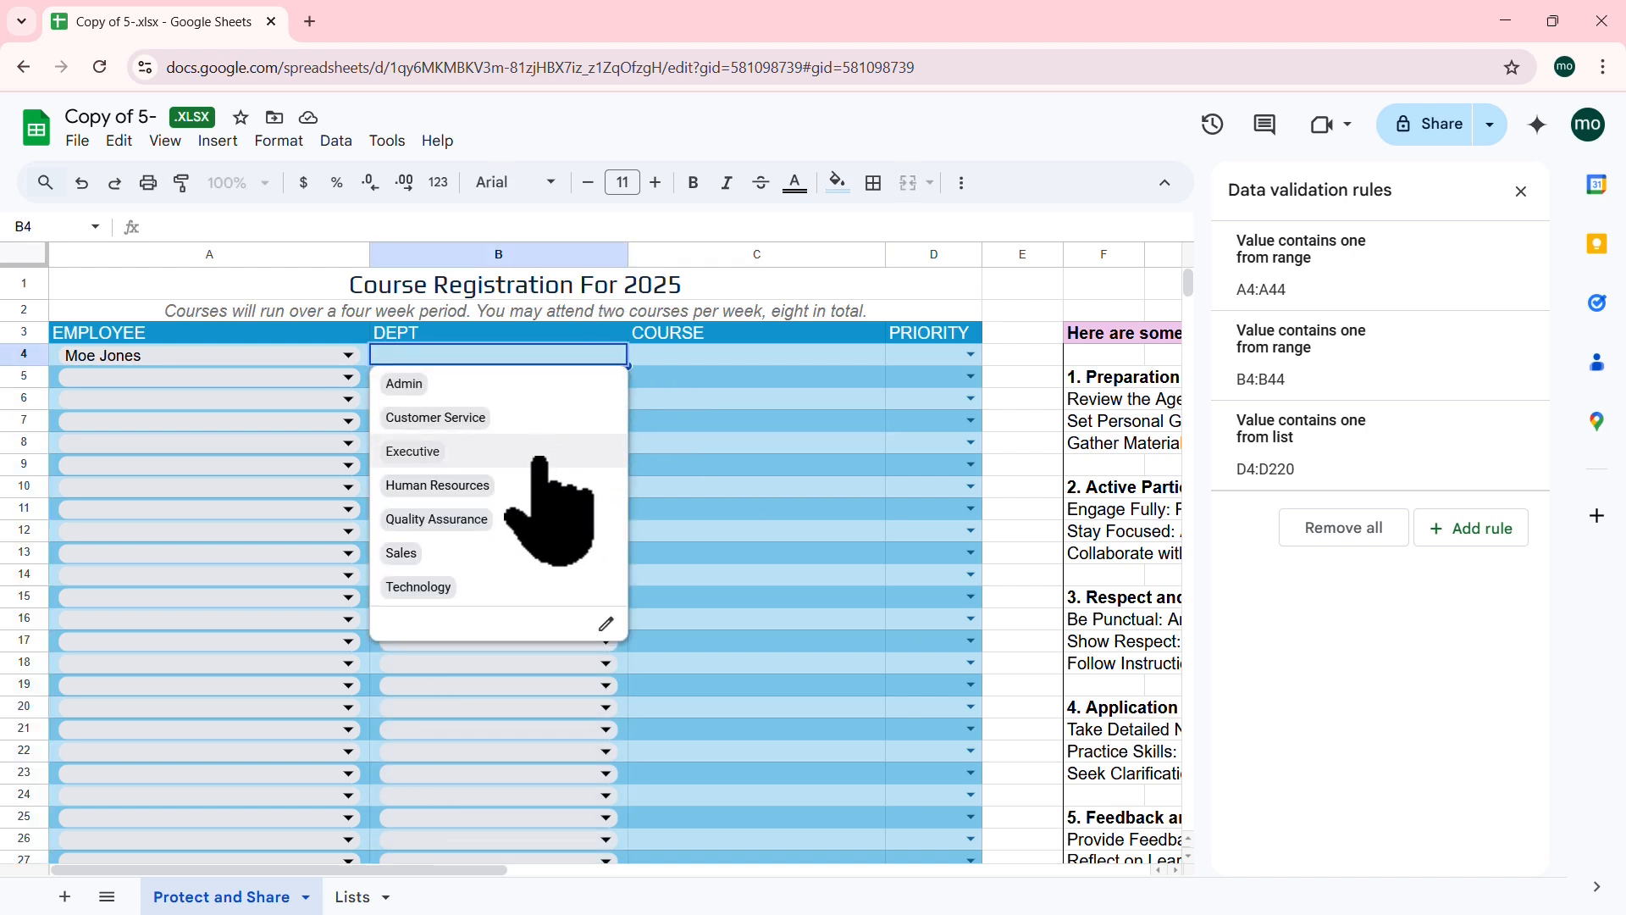
click(421, 584)
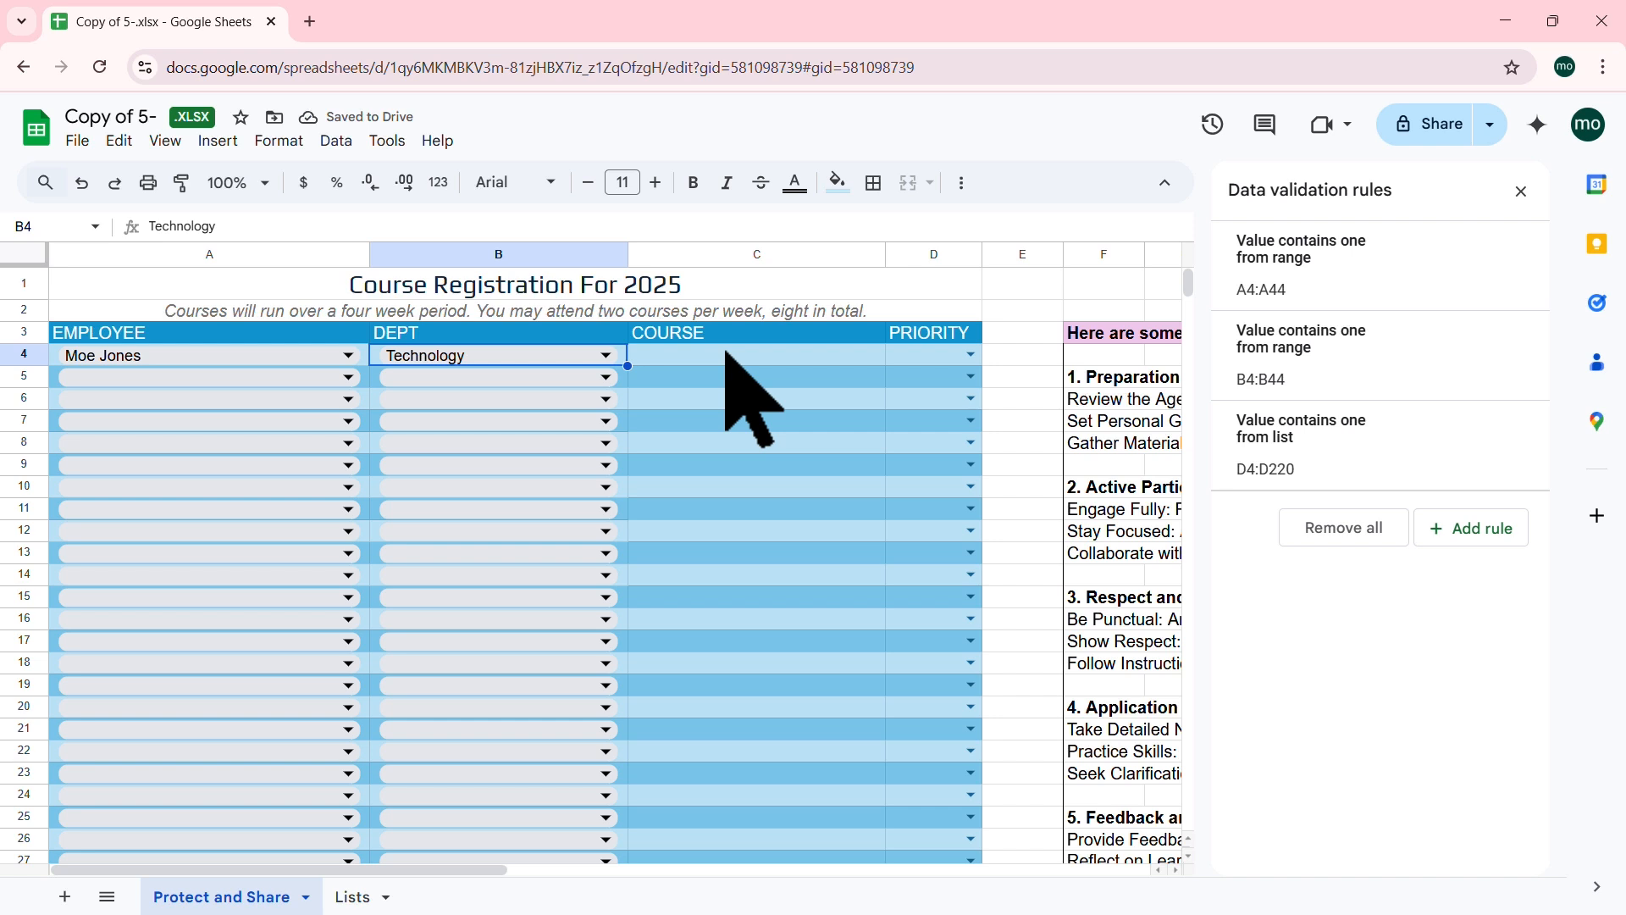
drag(726, 354, 745, 592)
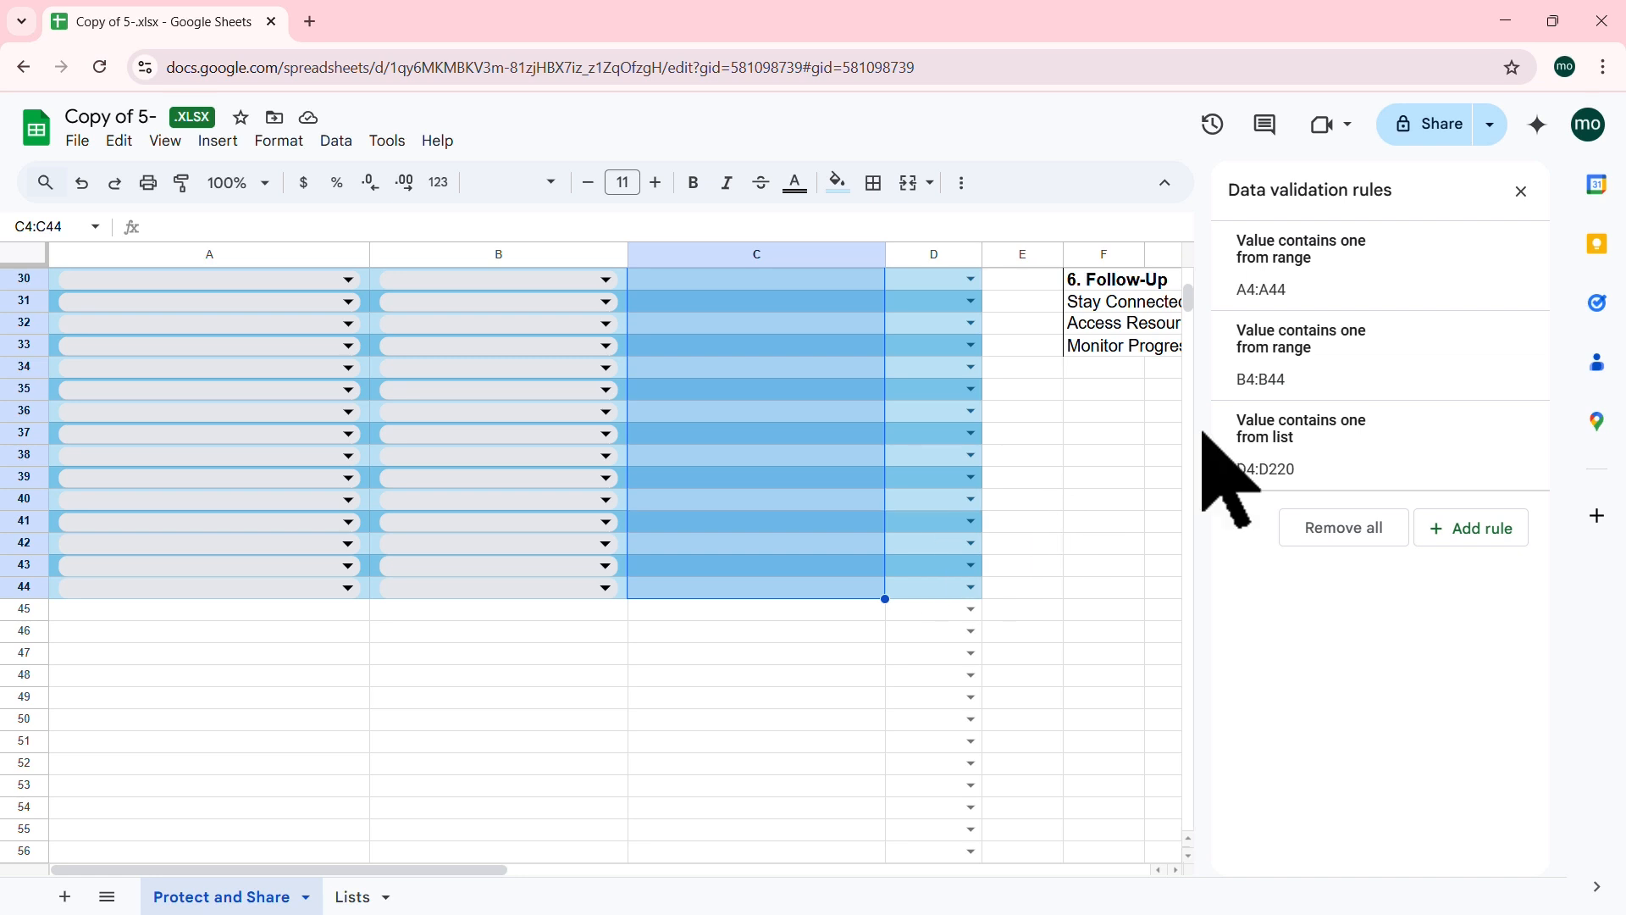
Step: Add a dropdown-from-range rule for the COURSE cells using the Lists sheet's courses C2:C9
click(1482, 528)
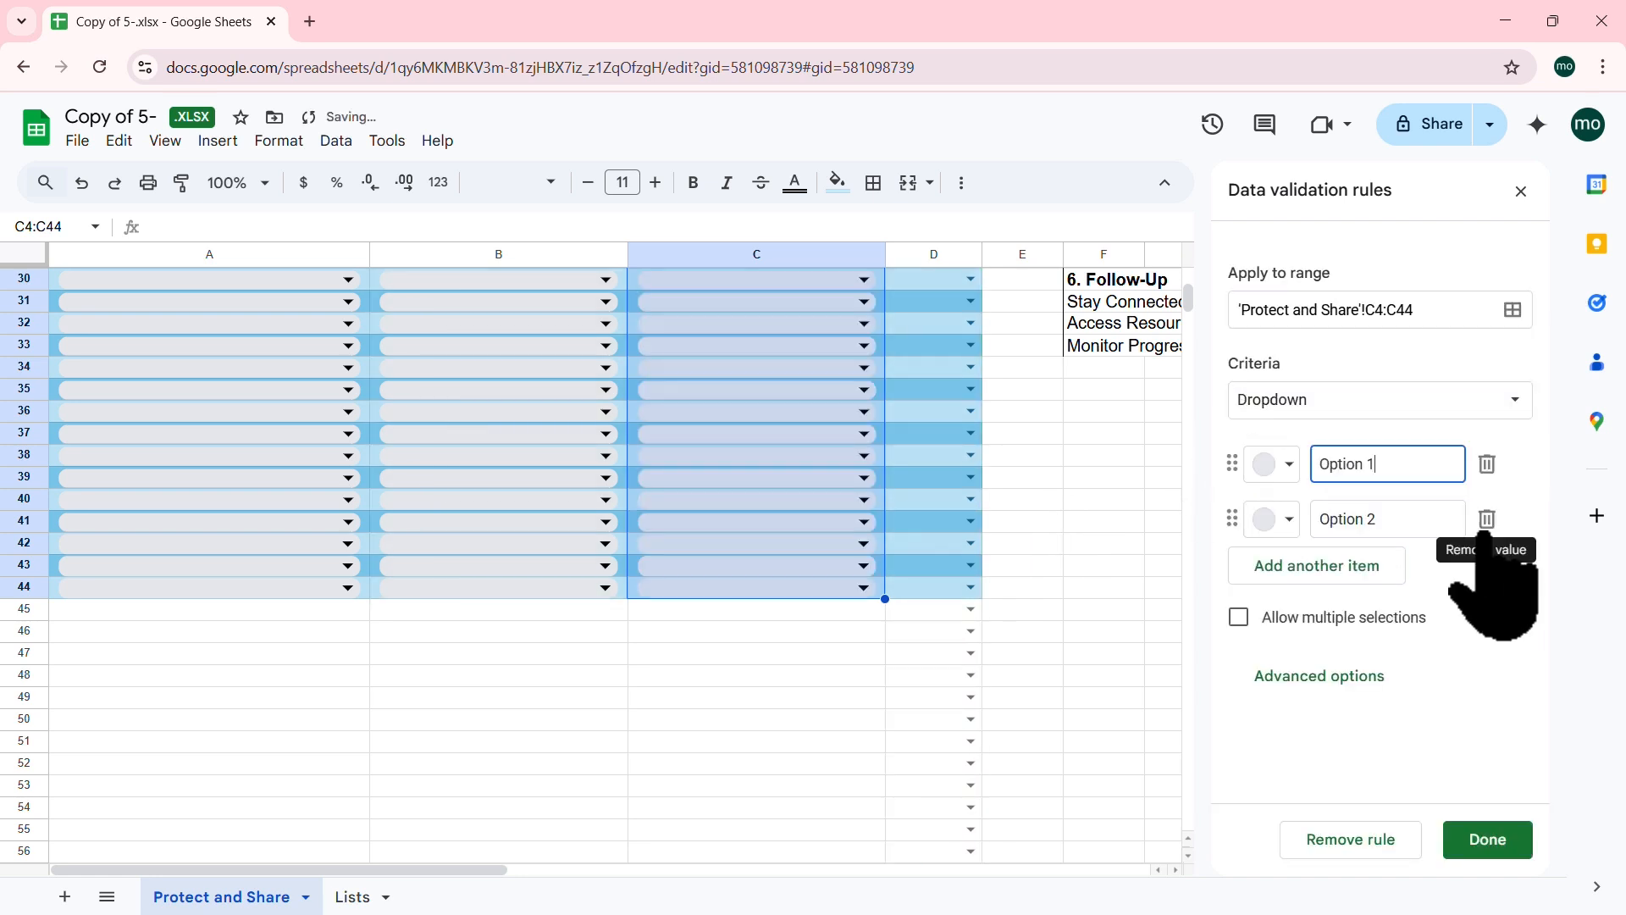
click(1514, 401)
click(1389, 433)
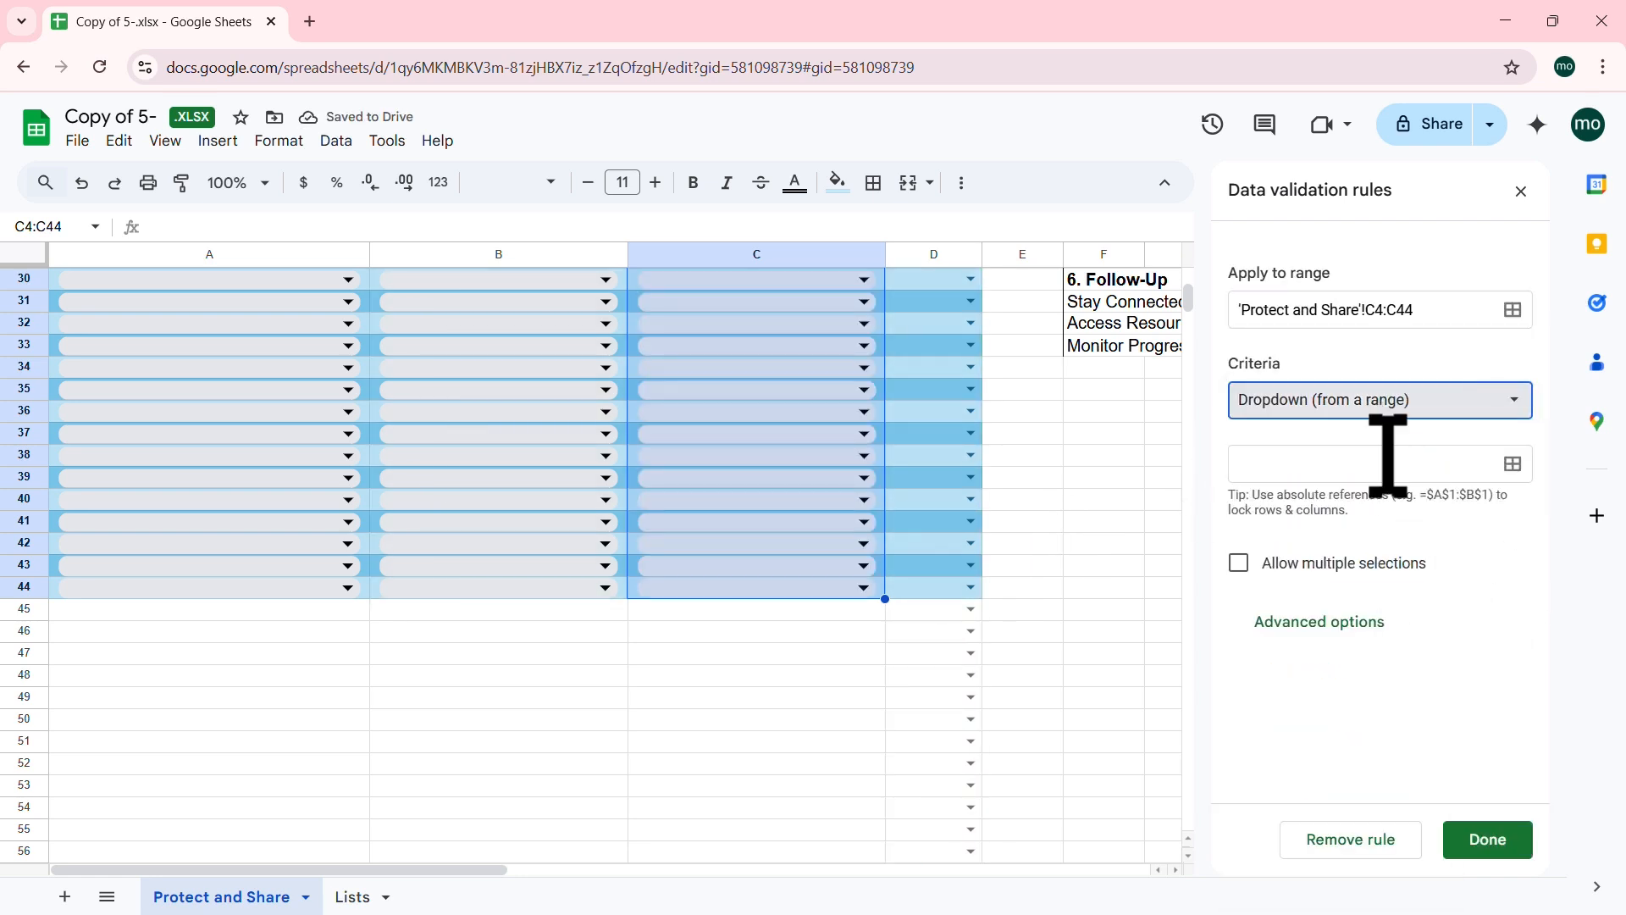
click(1513, 464)
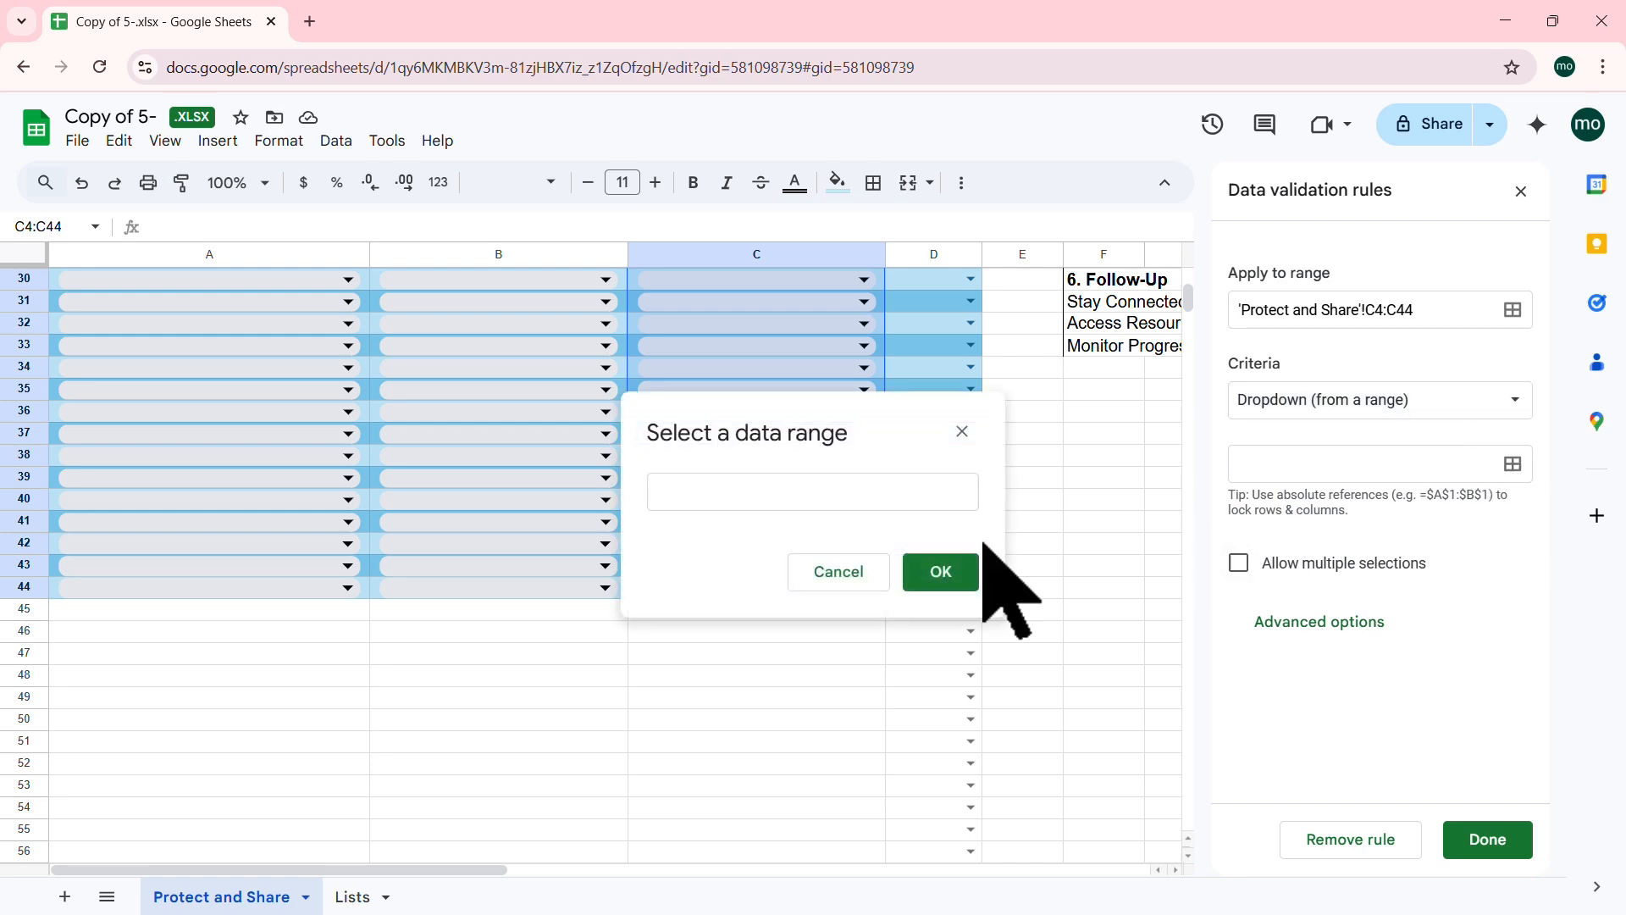
click(878, 491)
click(371, 893)
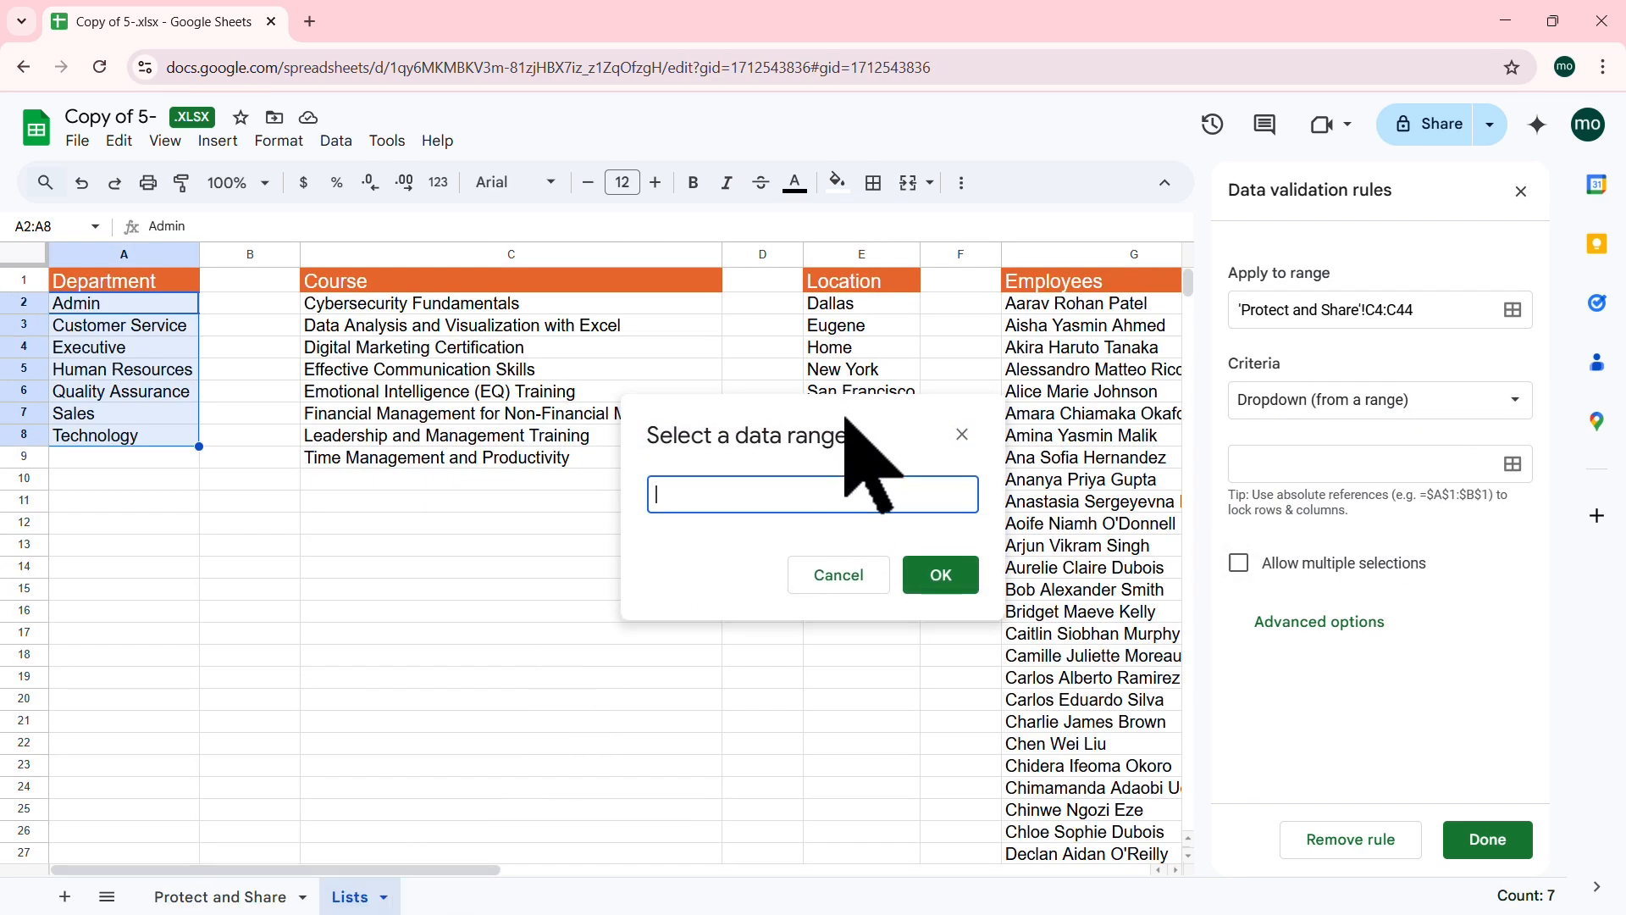
drag(847, 415, 597, 449)
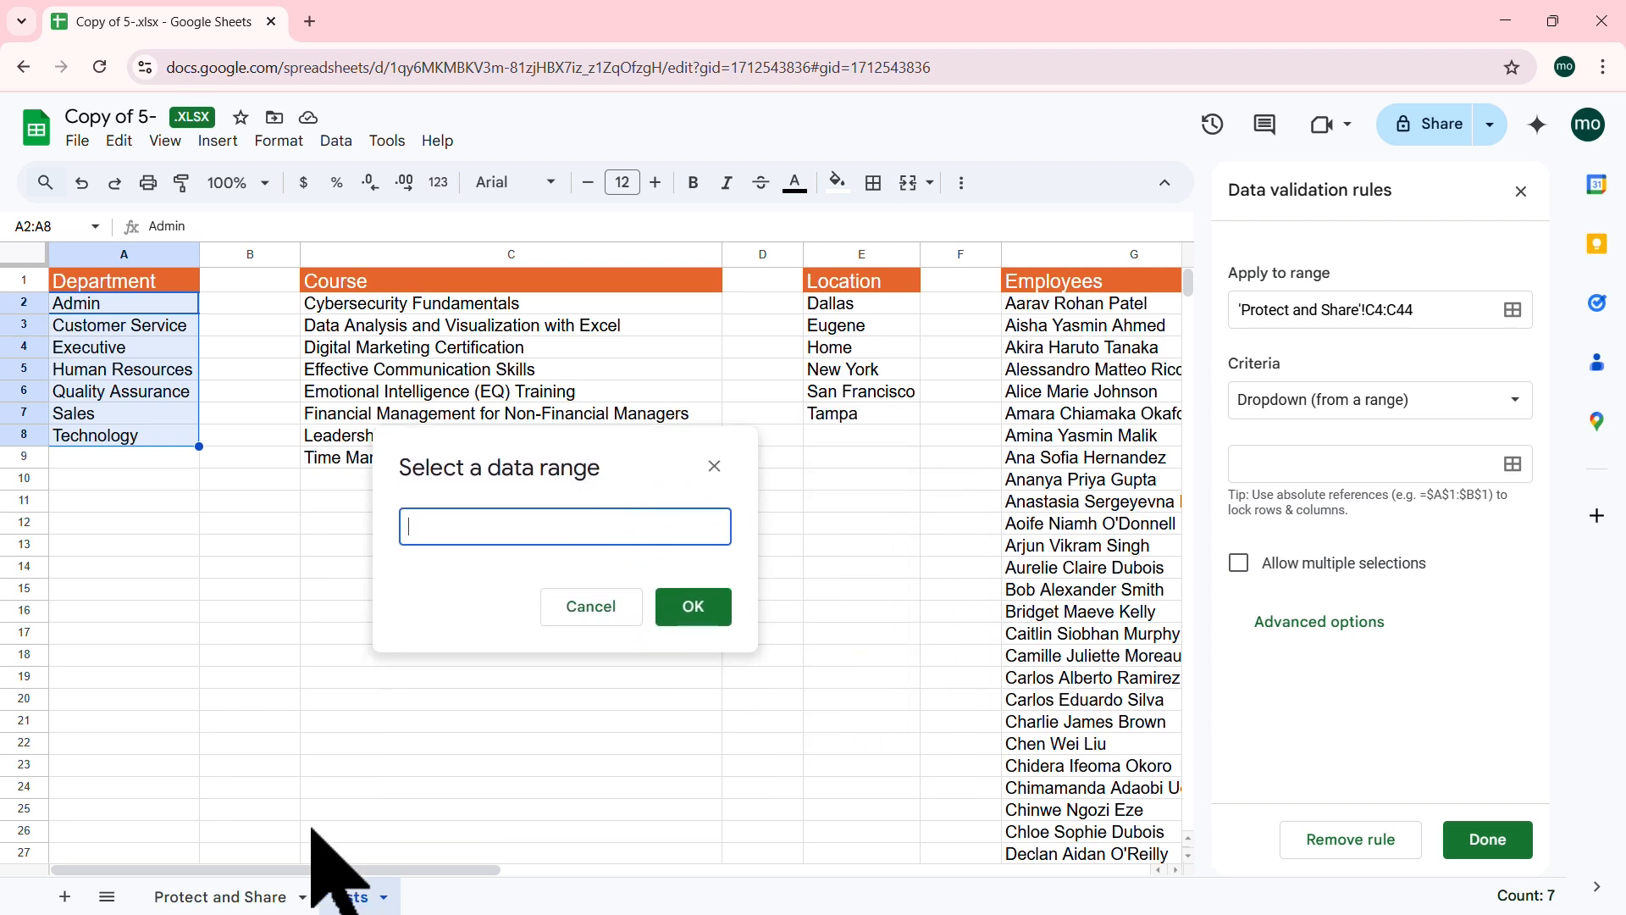
click(225, 895)
scroll(720, 474, up, 10)
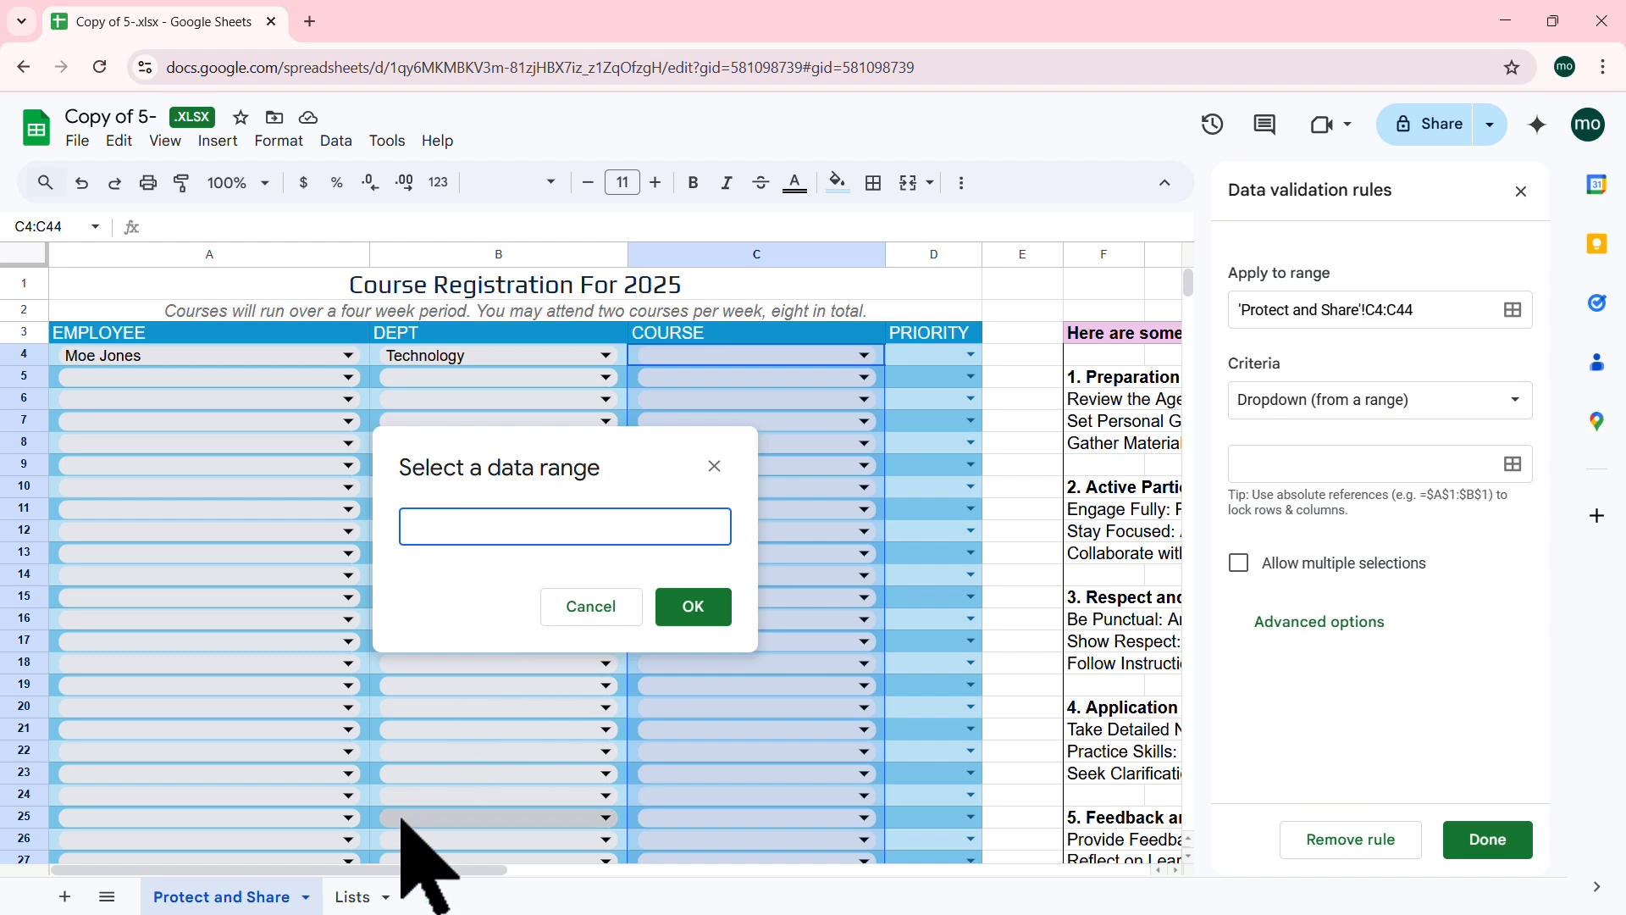
click(352, 896)
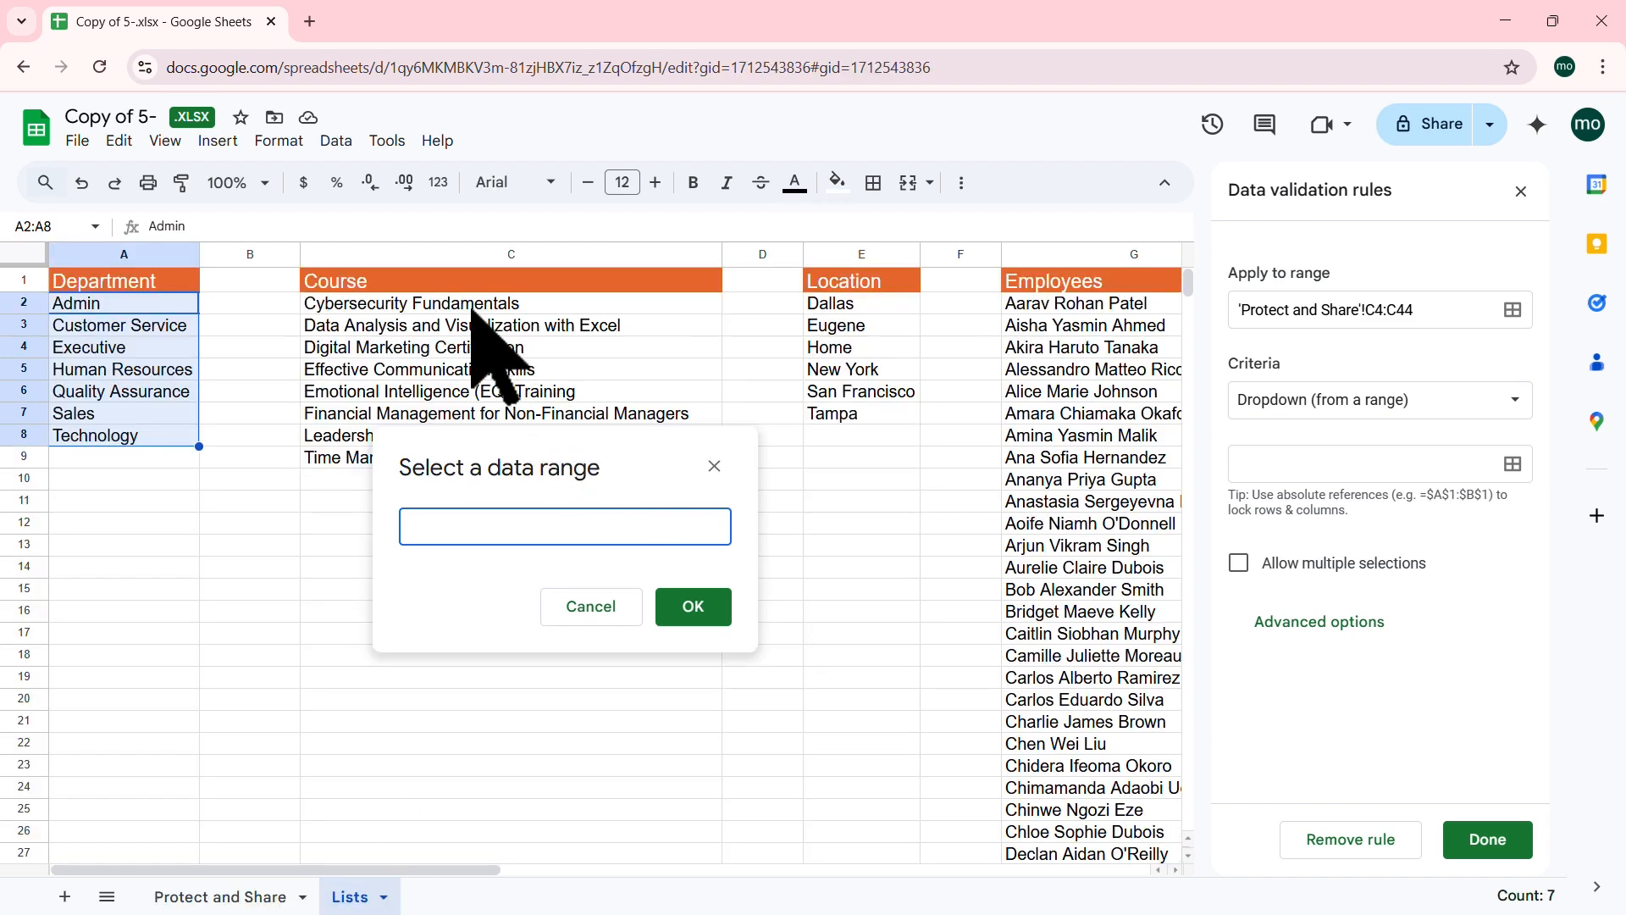
drag(405, 304, 356, 458)
click(693, 607)
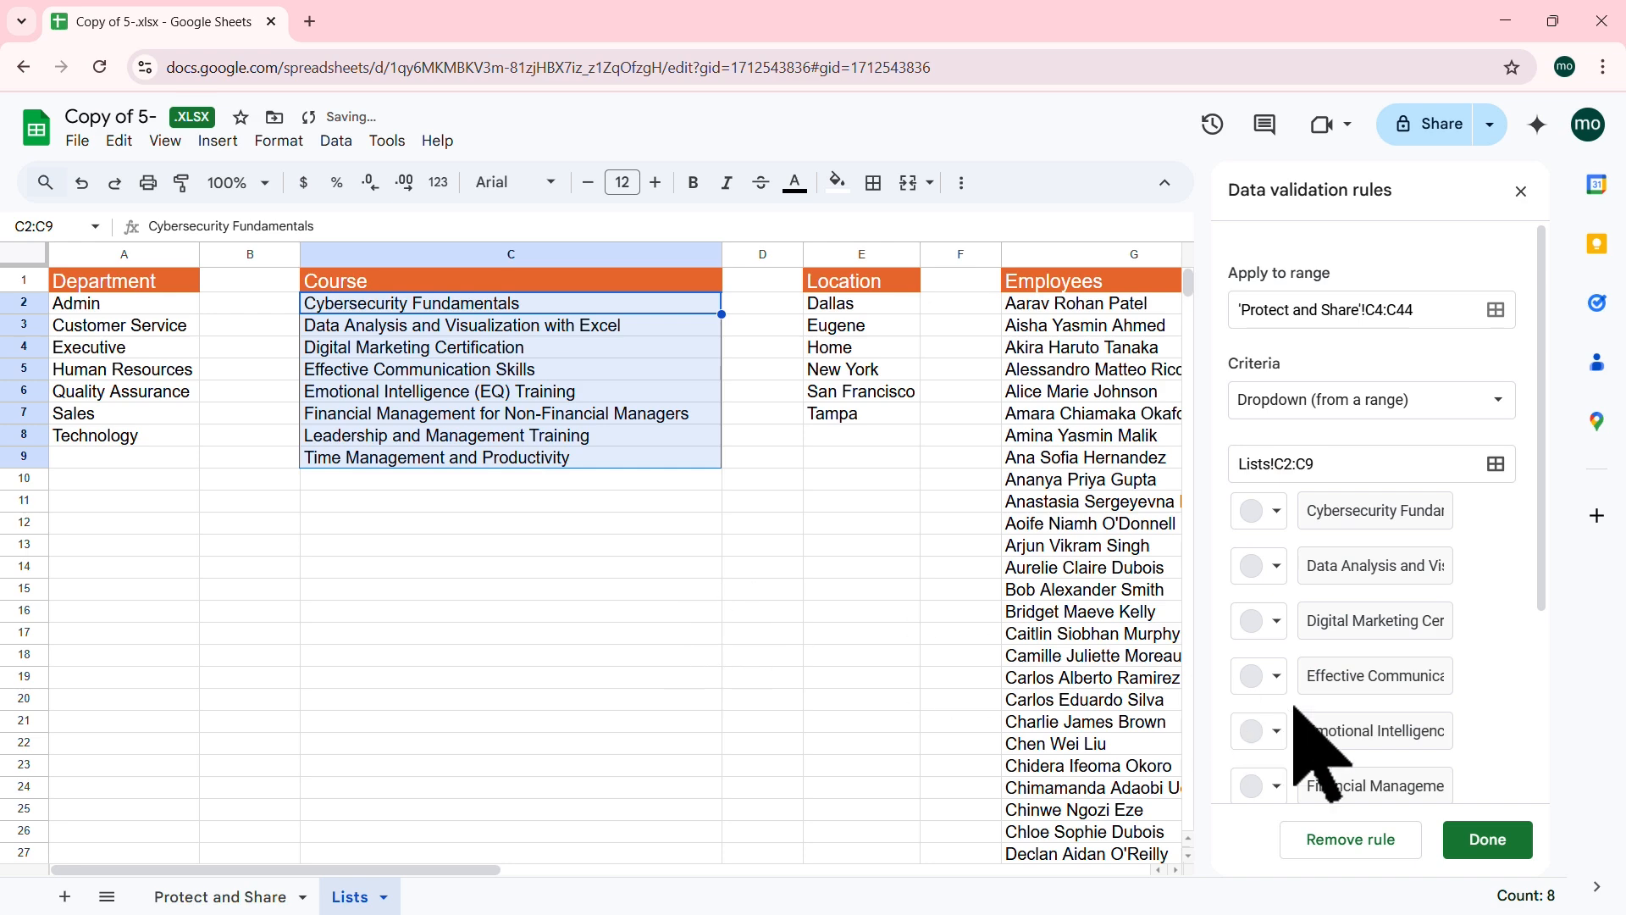
click(1487, 838)
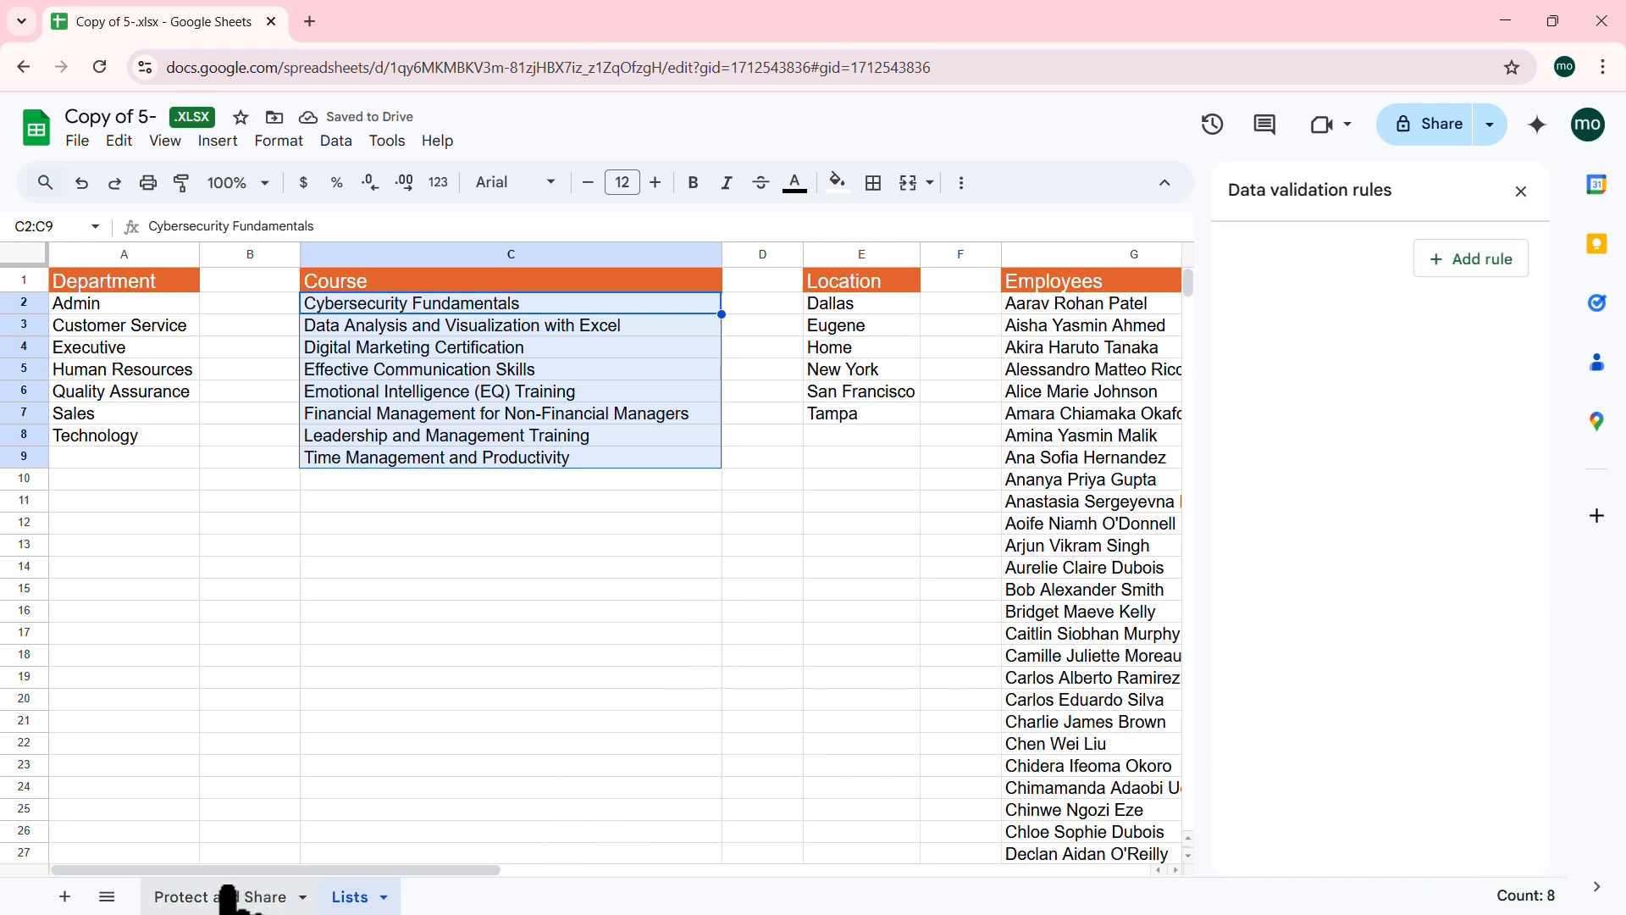
Step: In row 4, choose Leadership and Management Training as the course and FIRST as the priority
click(225, 894)
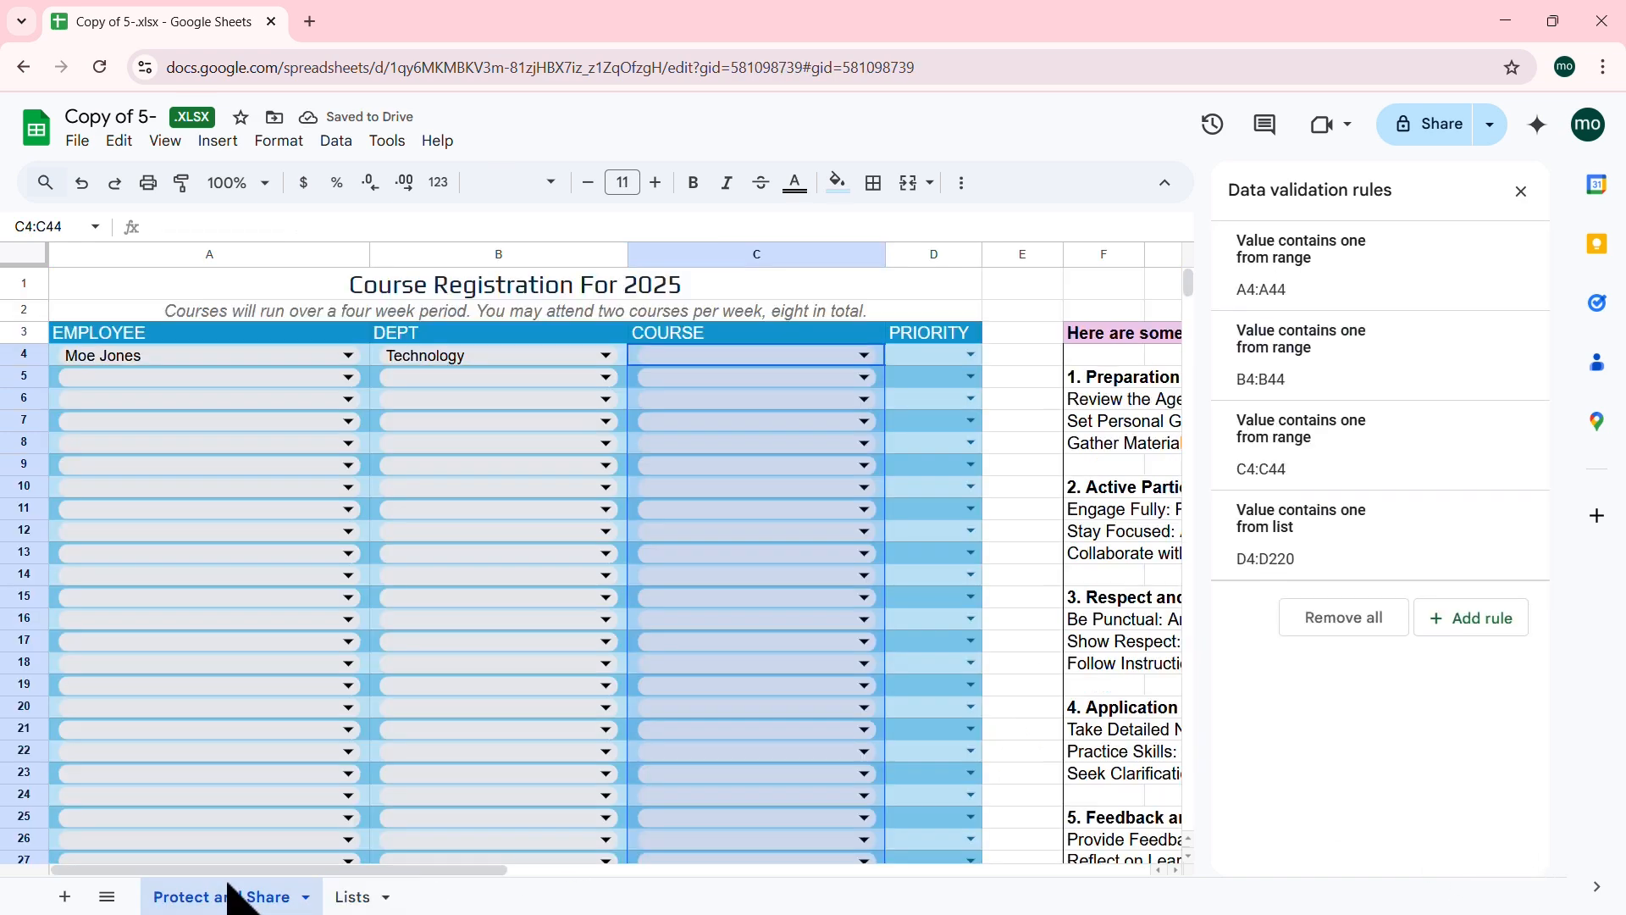
click(864, 356)
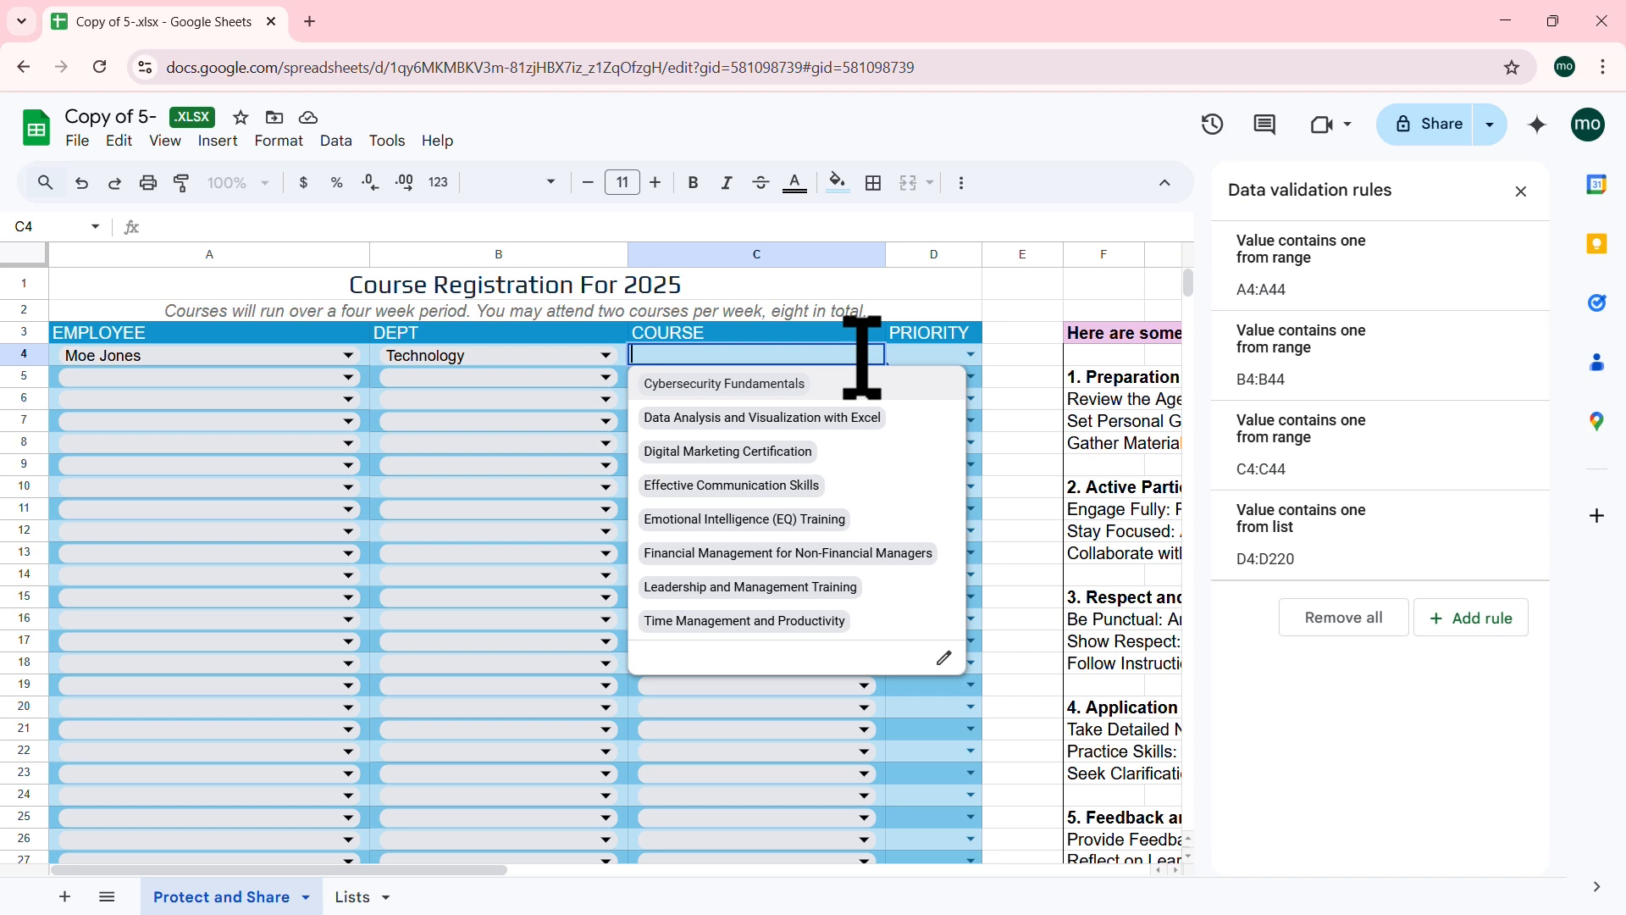
click(773, 586)
click(970, 356)
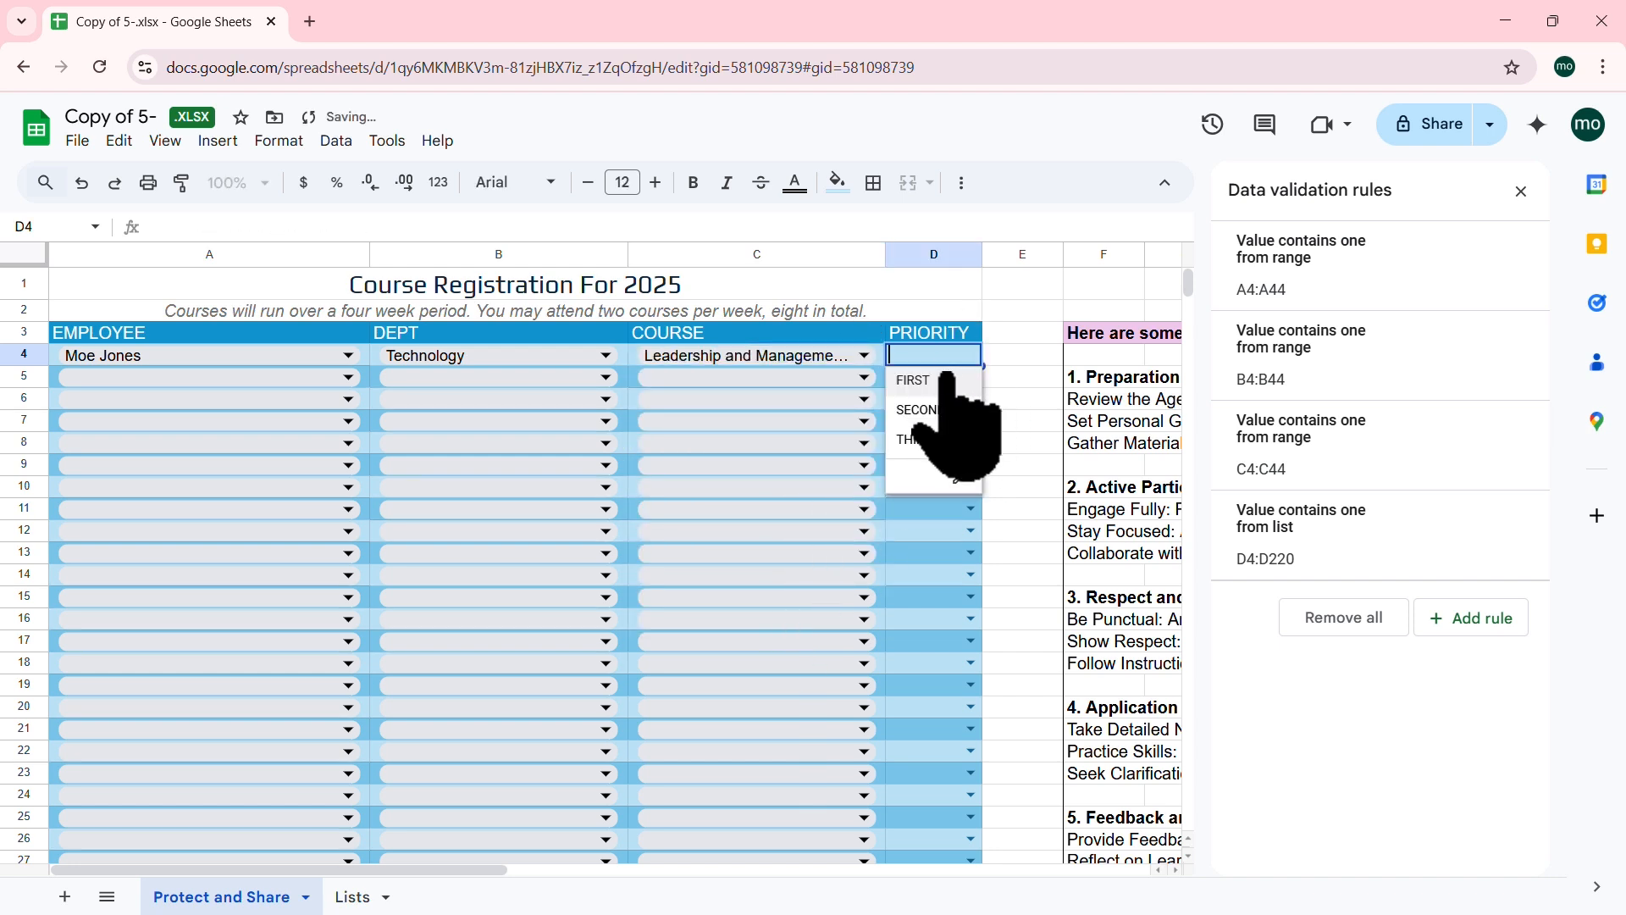
click(940, 379)
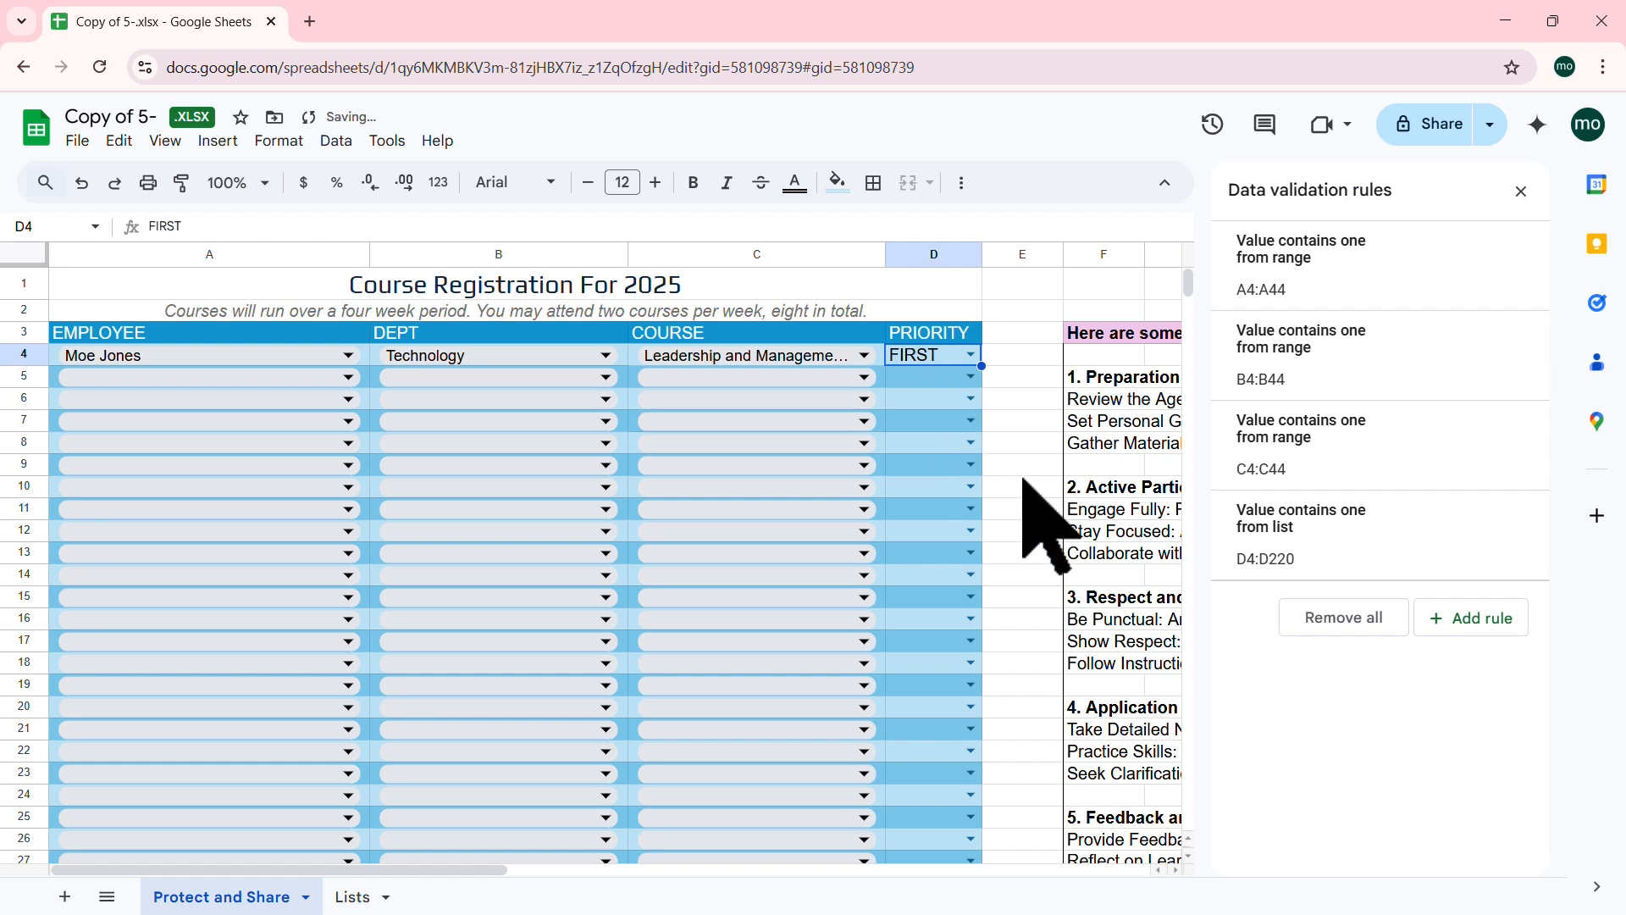
click(1038, 398)
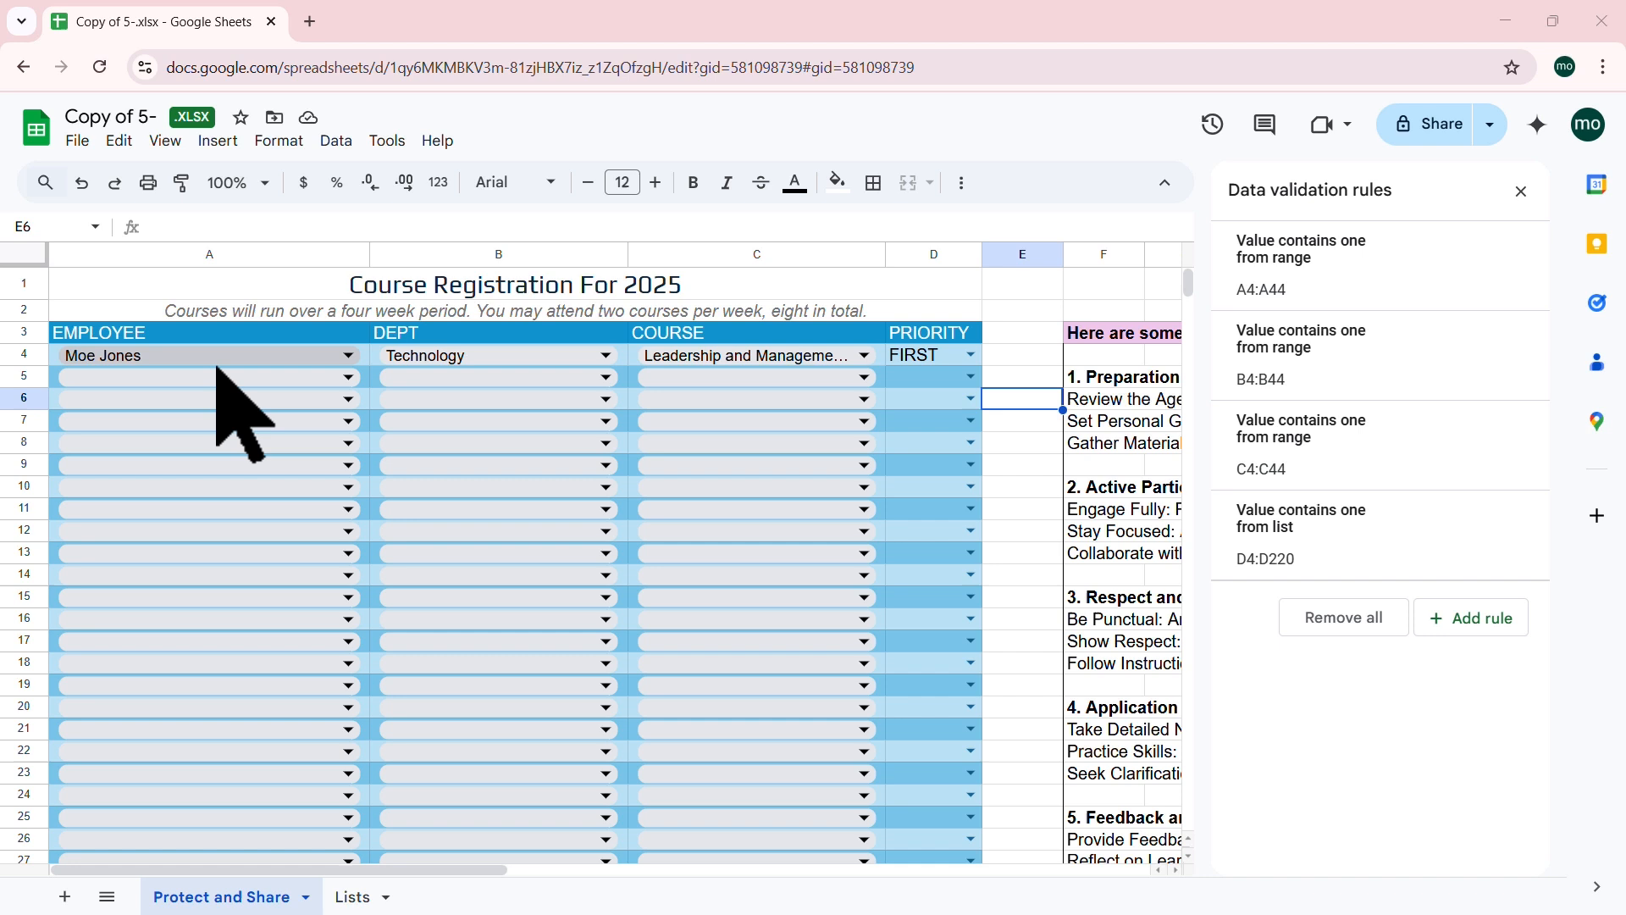
Step: Enter the same employee name as row 4 into A5
click(187, 376)
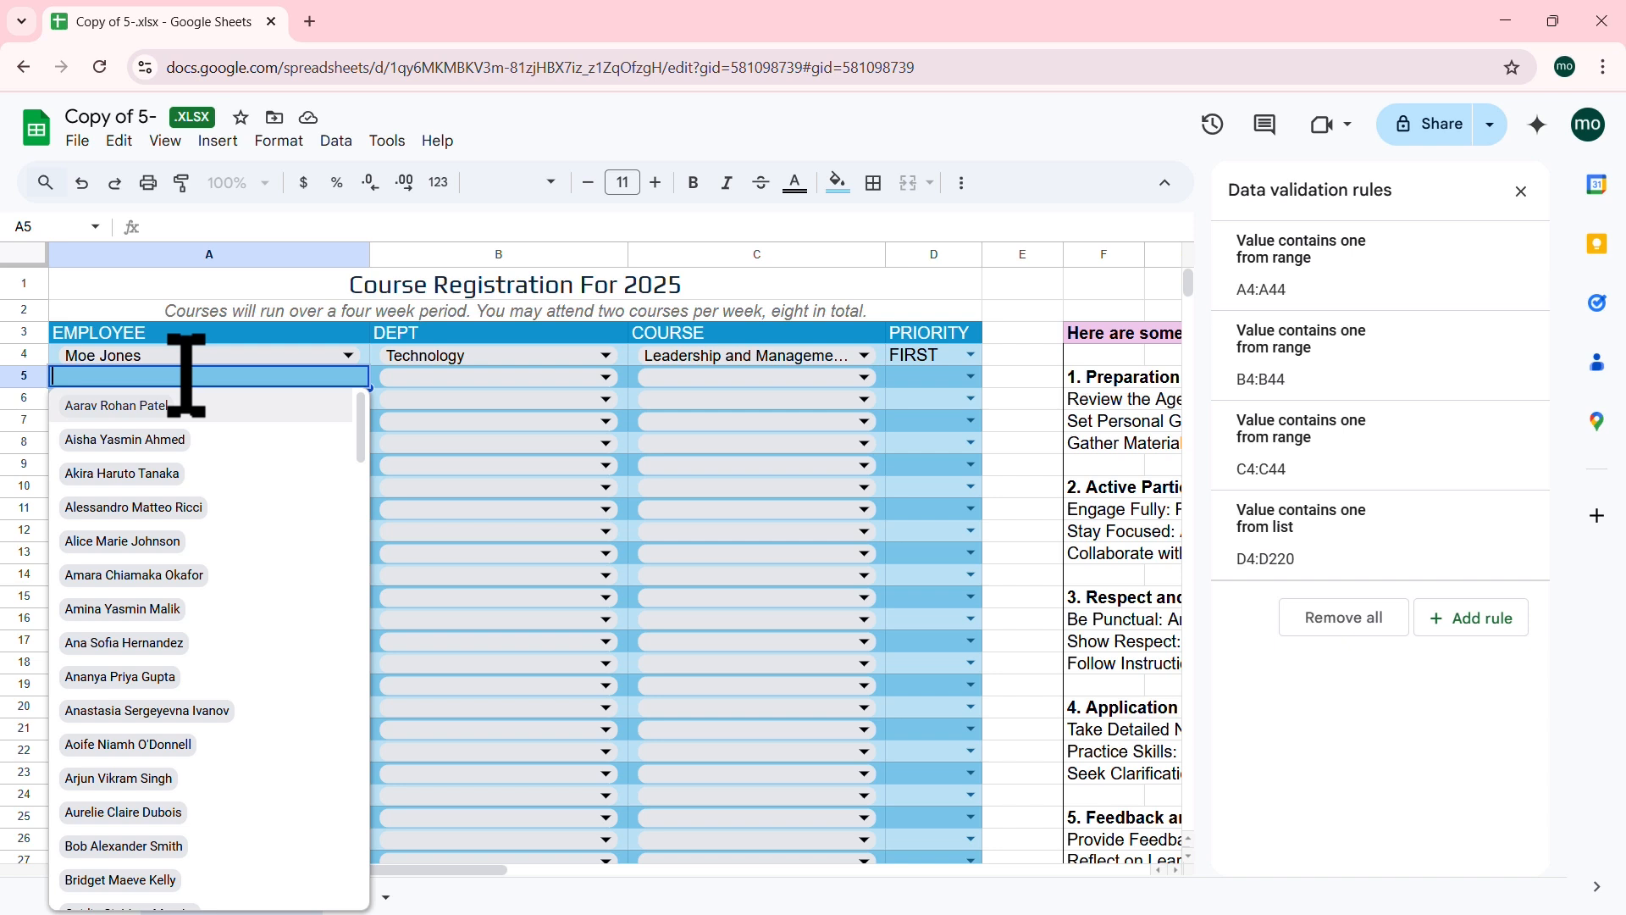
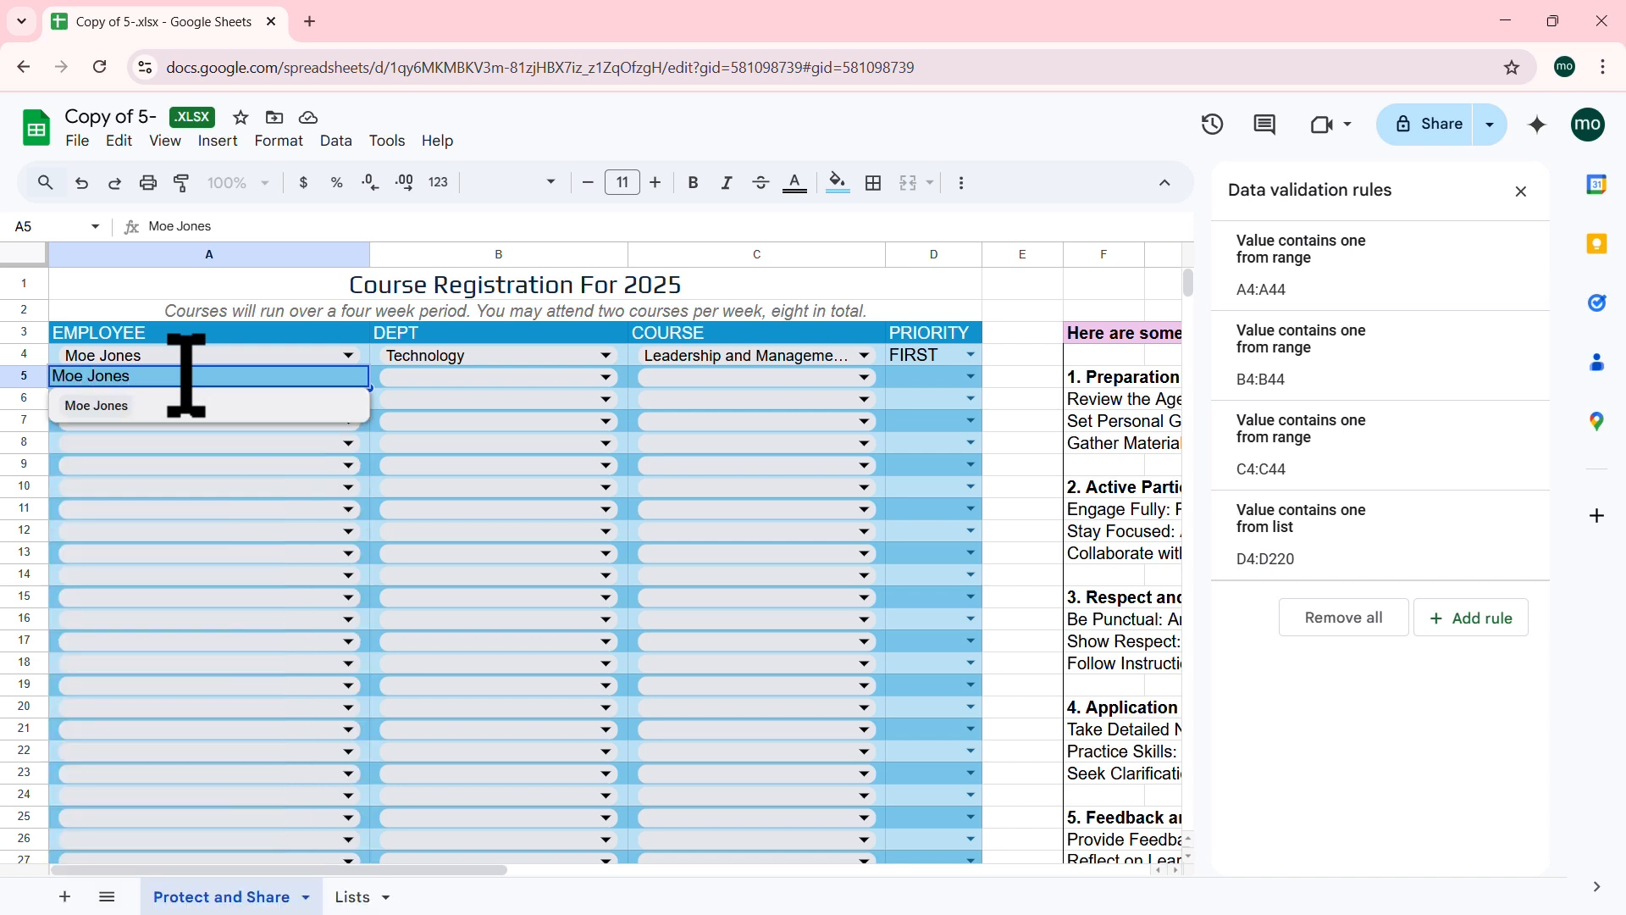
key(Return)
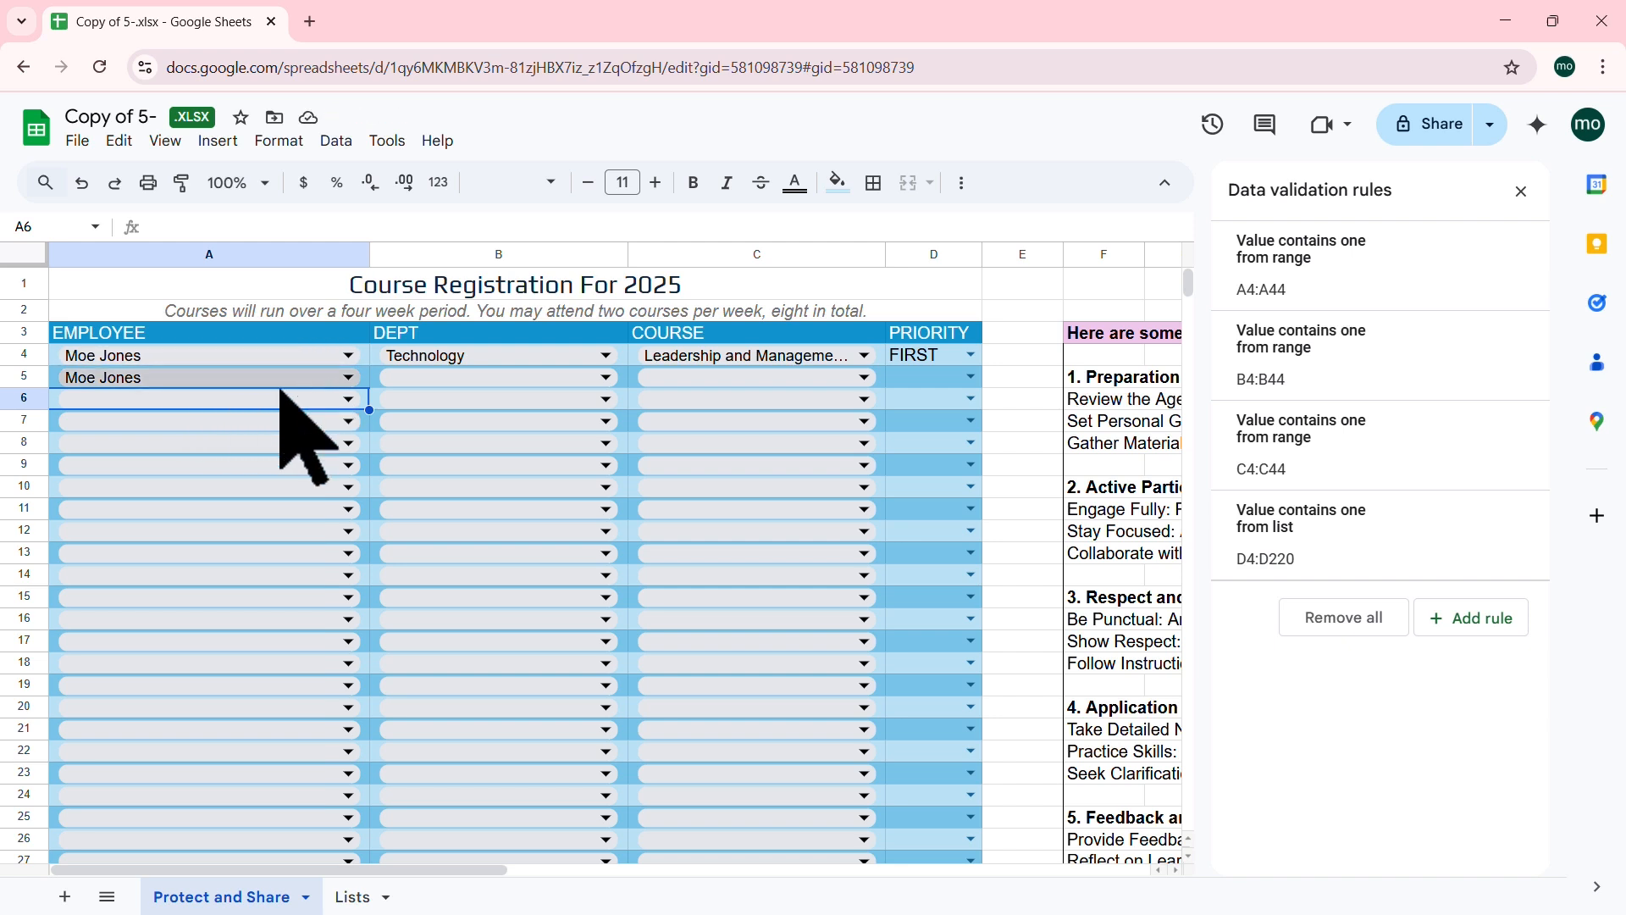
Step: Enter a misspelled employee name in A6 and dismiss the validation error that rejects it
double_click(219, 399)
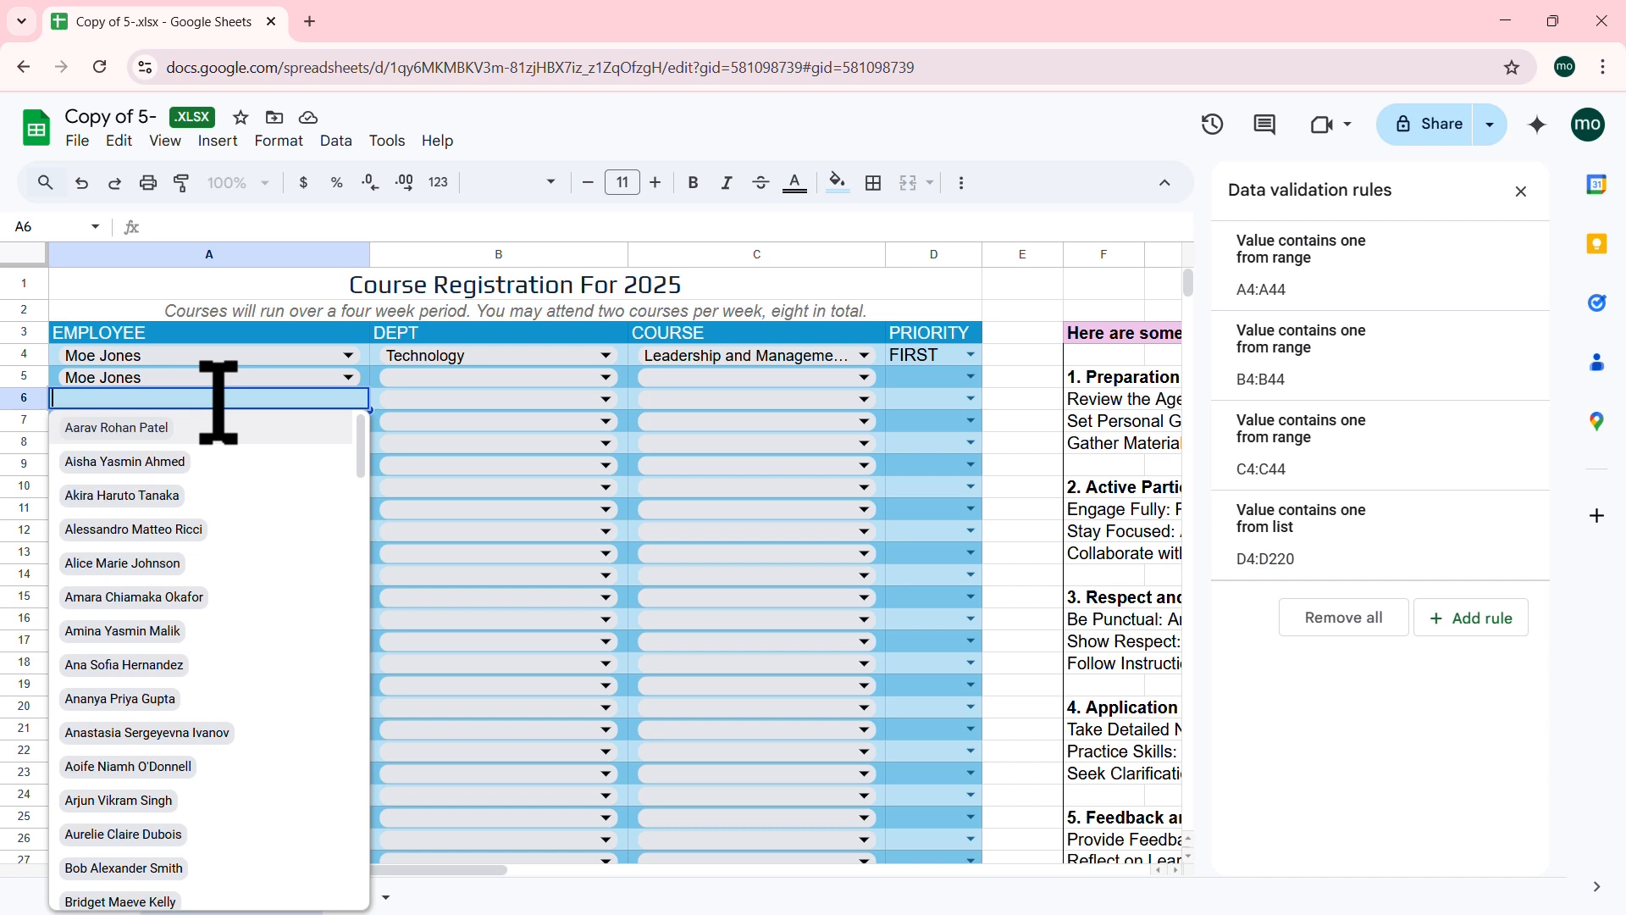
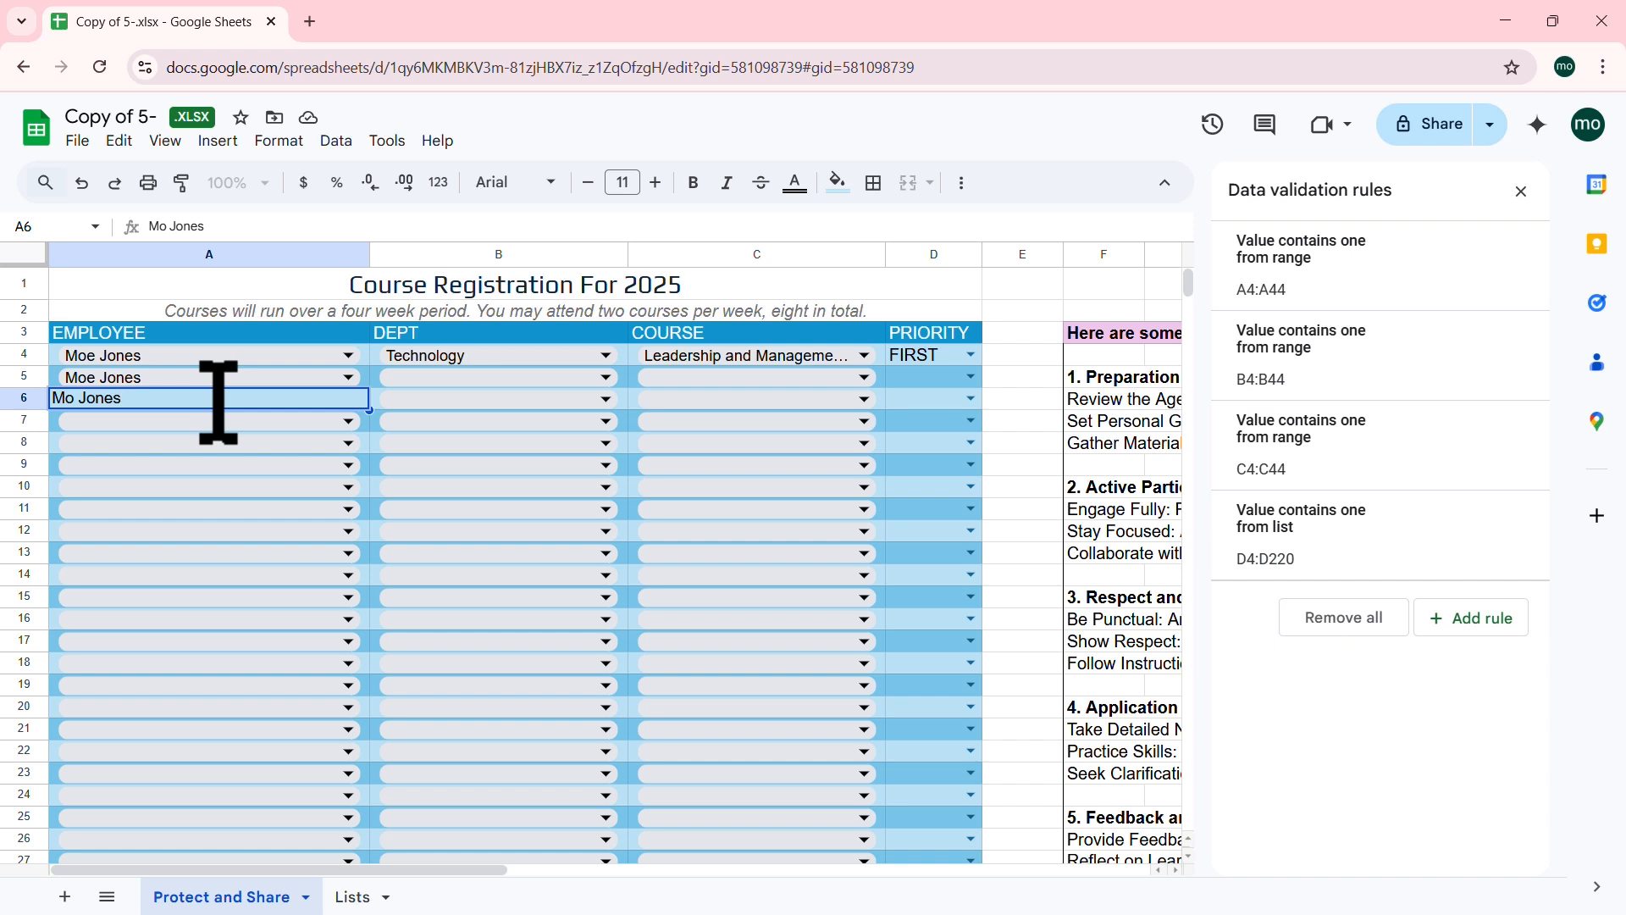
key(Return)
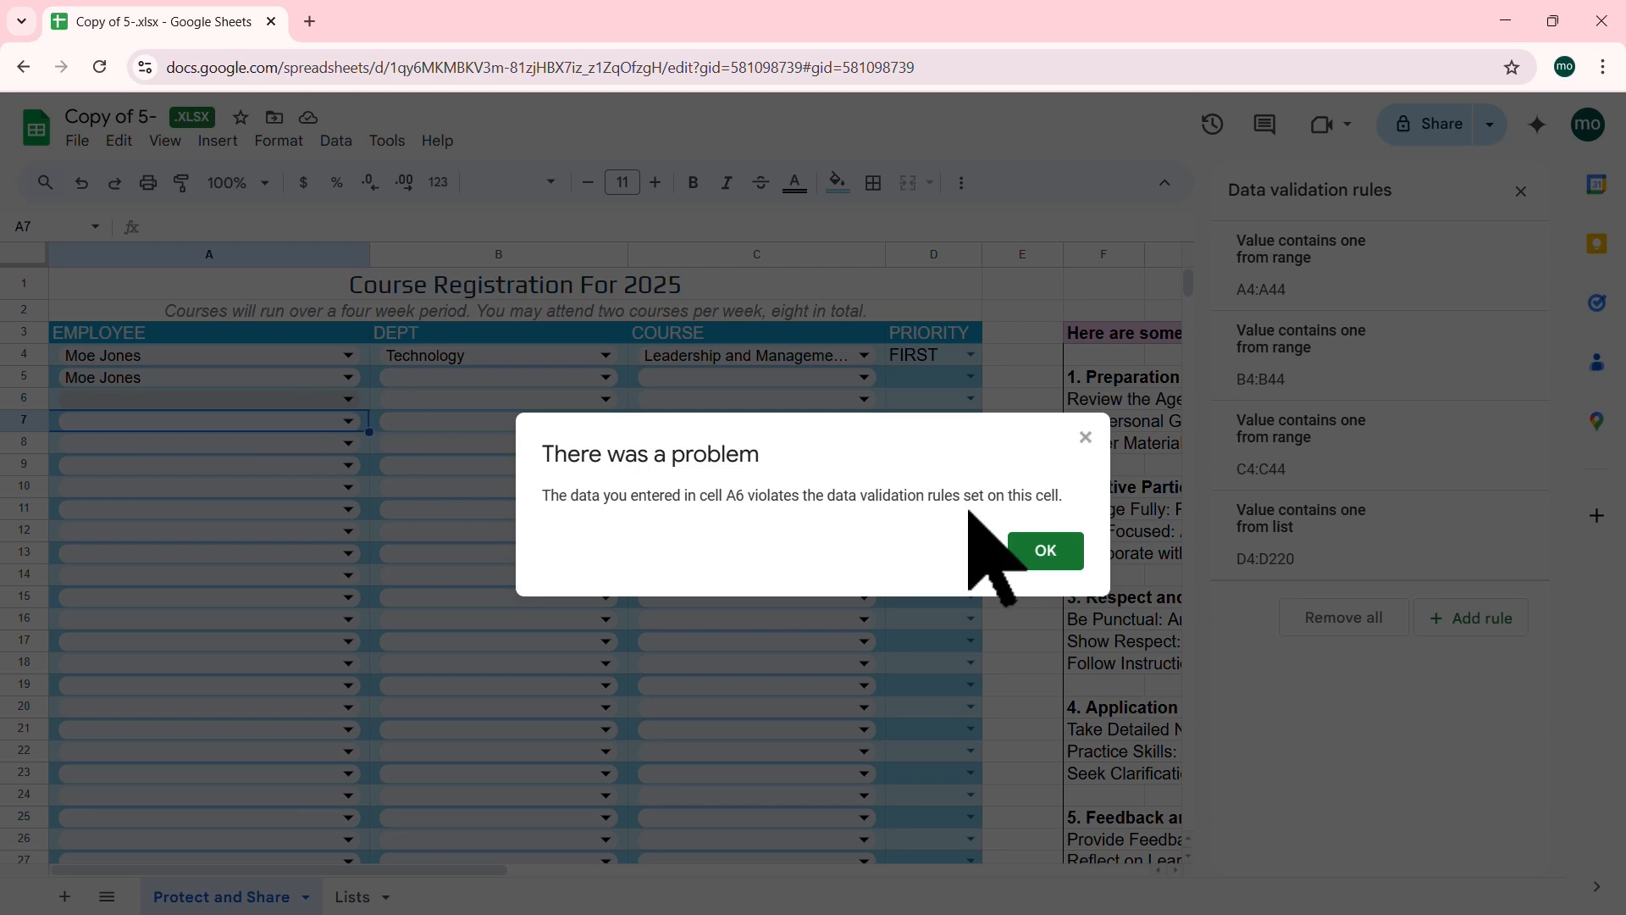
click(1087, 437)
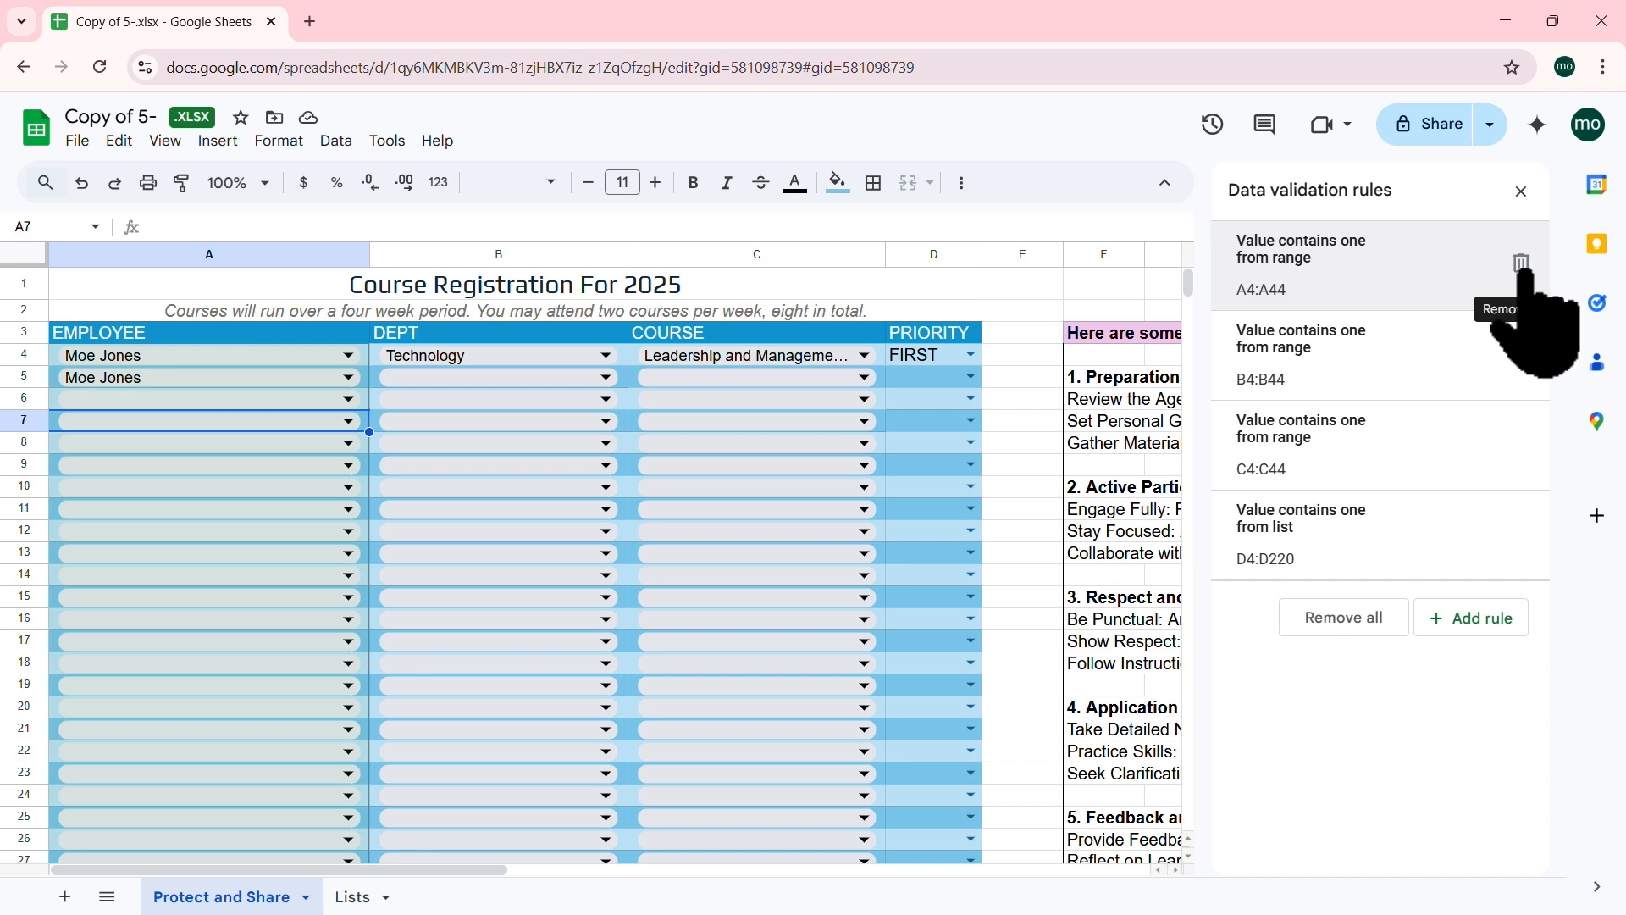
Step: Set the A4:A44 employee rule's display style to Arrow, after trying Plain text, and save it
click(1333, 317)
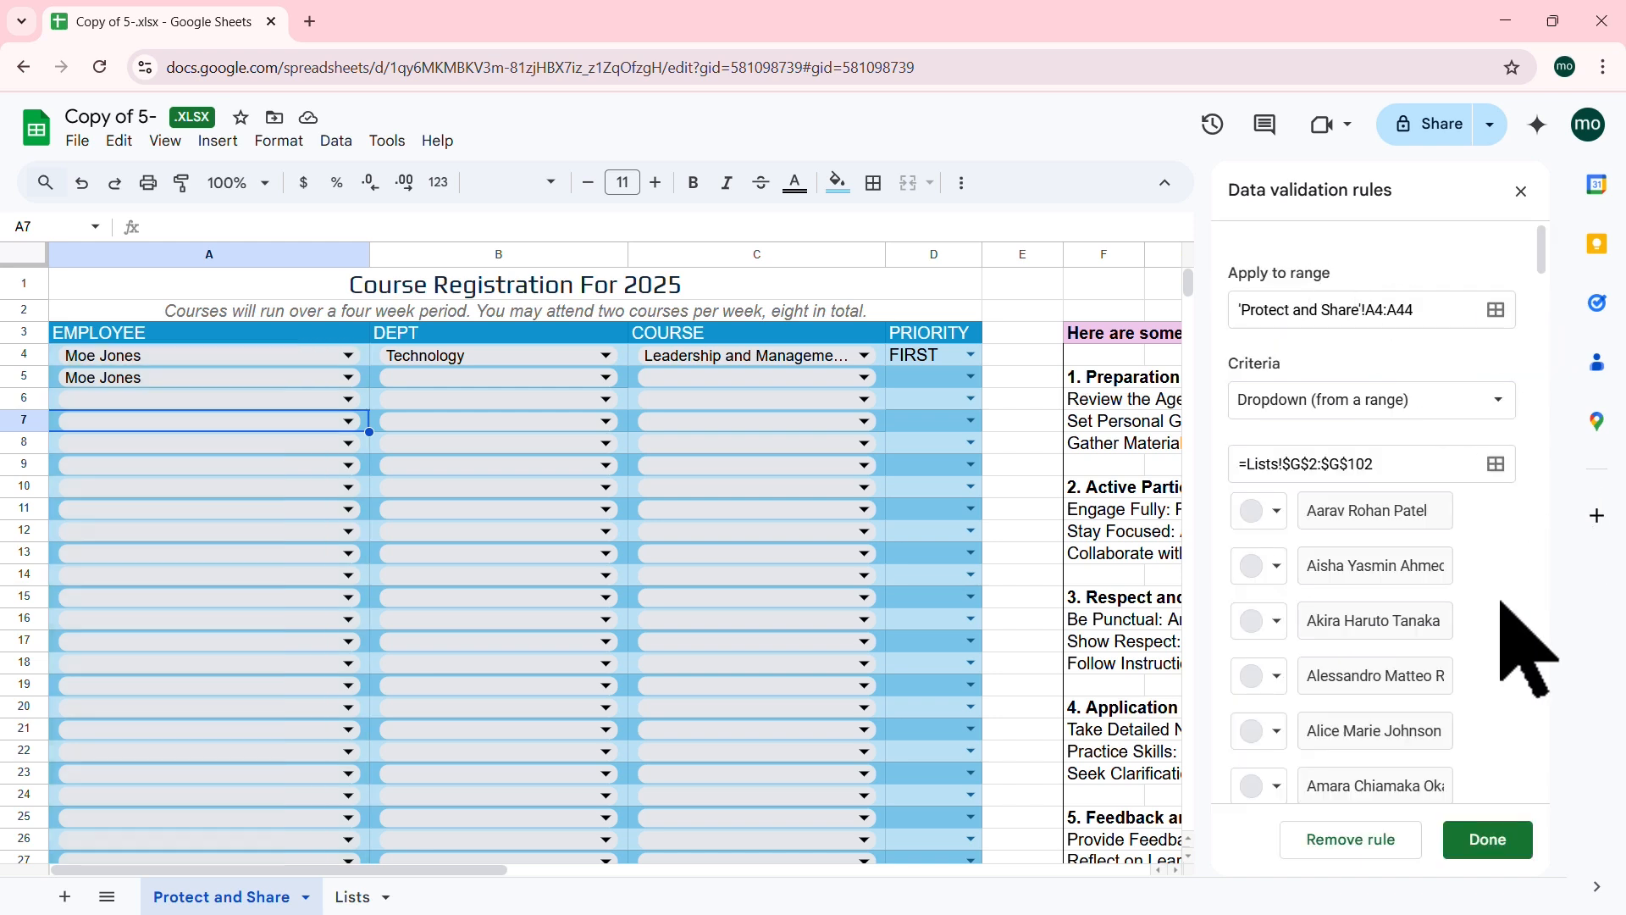
scroll(1501, 603, down, 1)
scroll(1500, 601, down, 8)
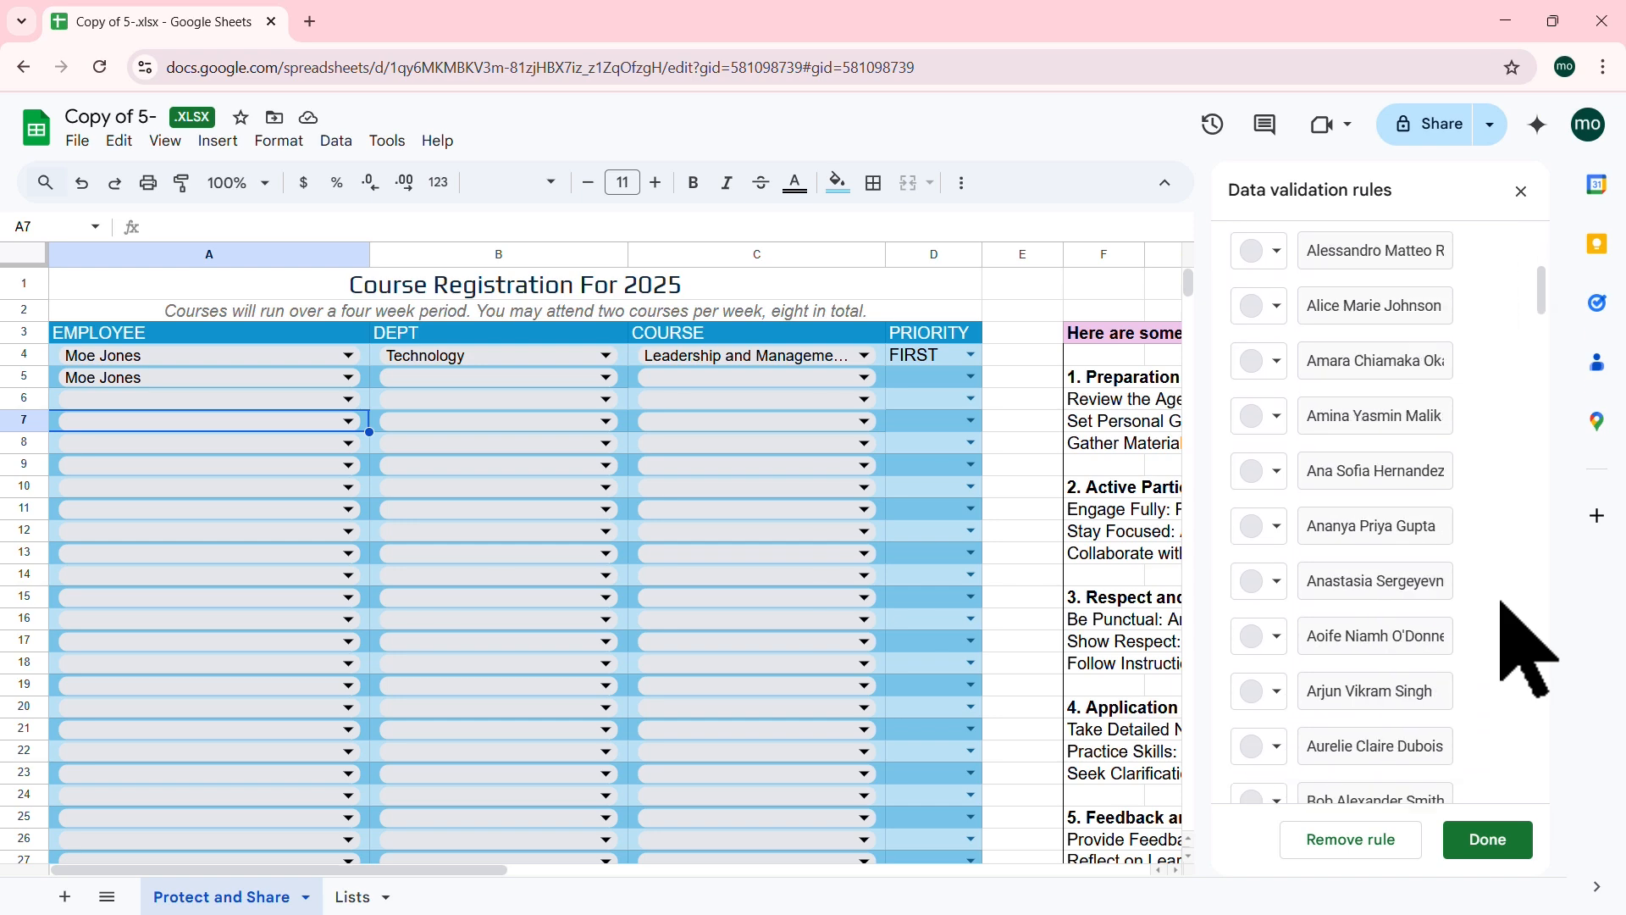
drag(1542, 337, 1561, 806)
click(1332, 784)
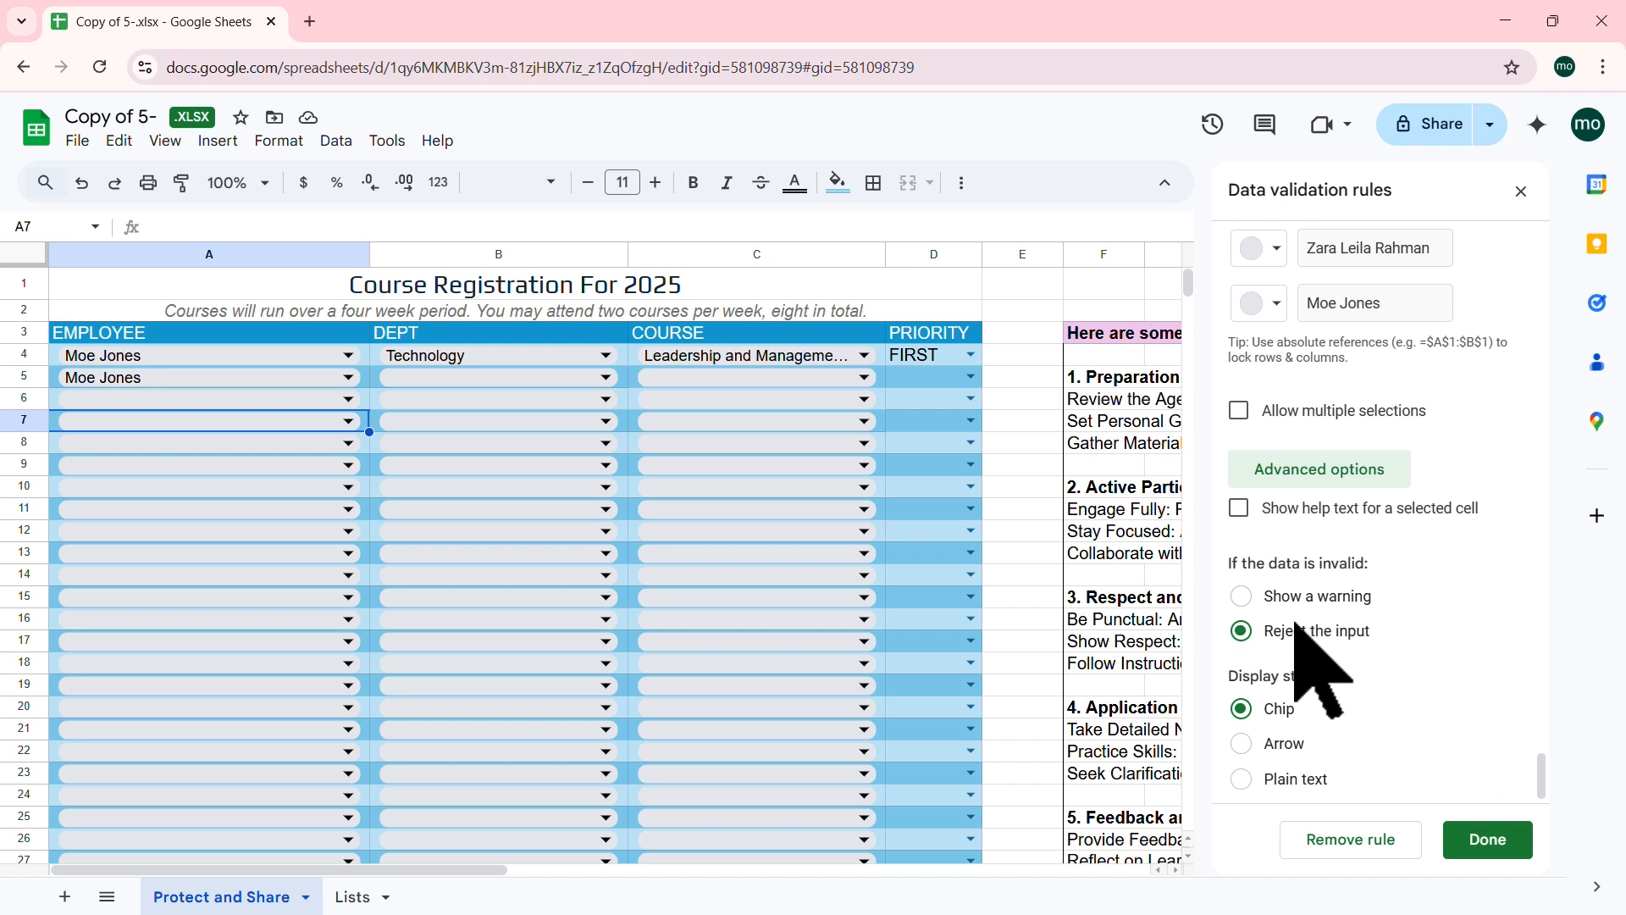
click(1250, 597)
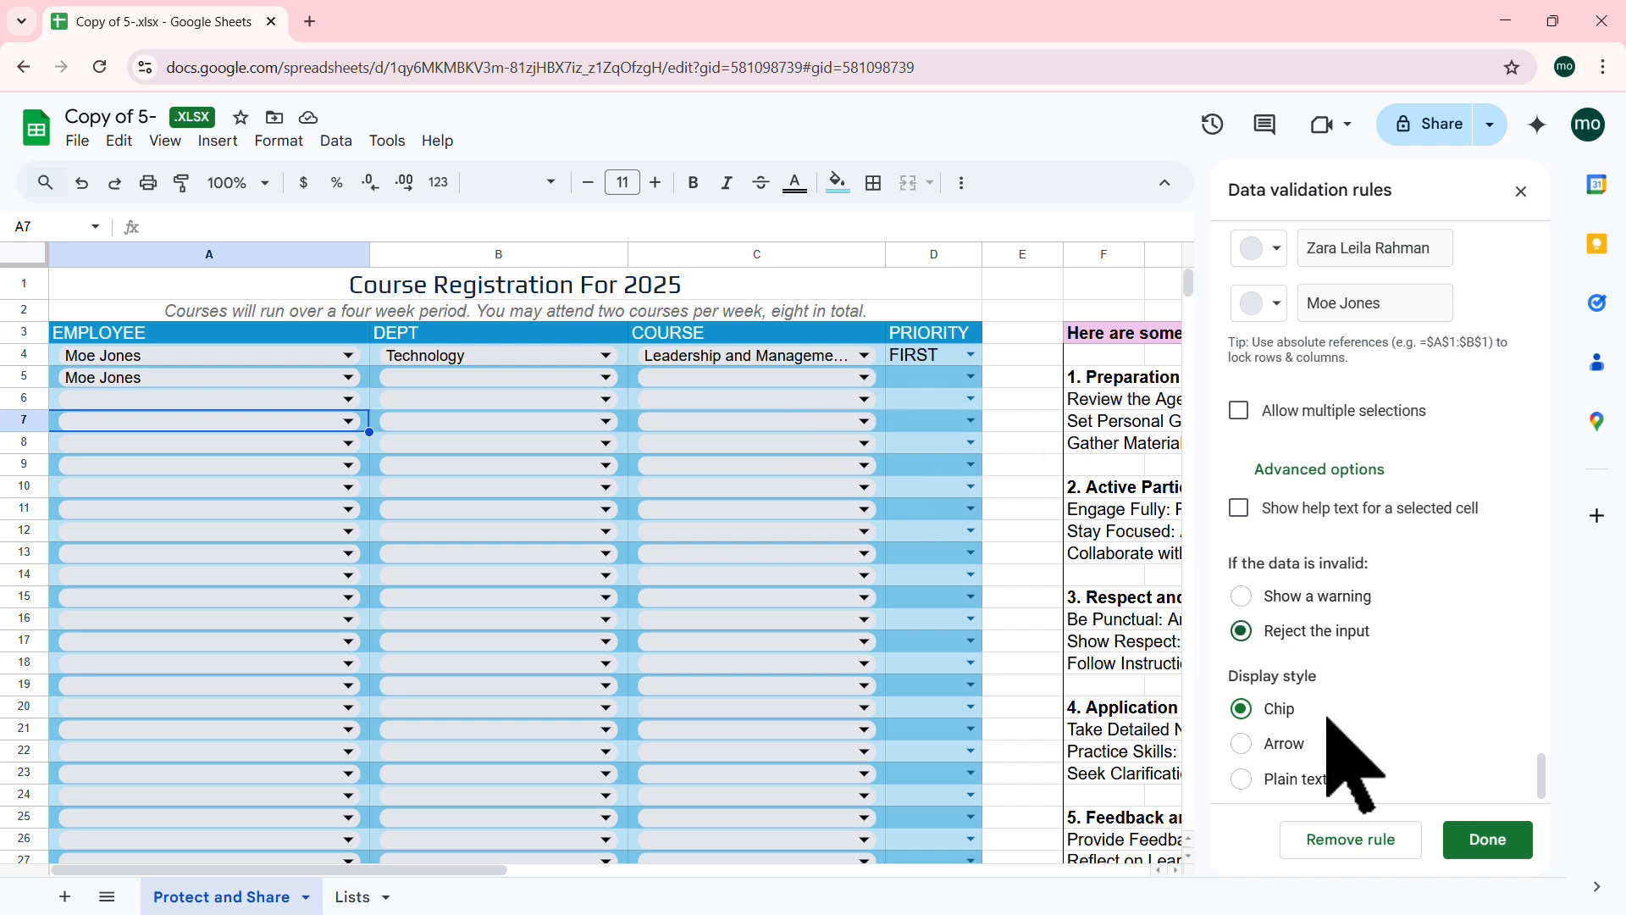
click(1241, 743)
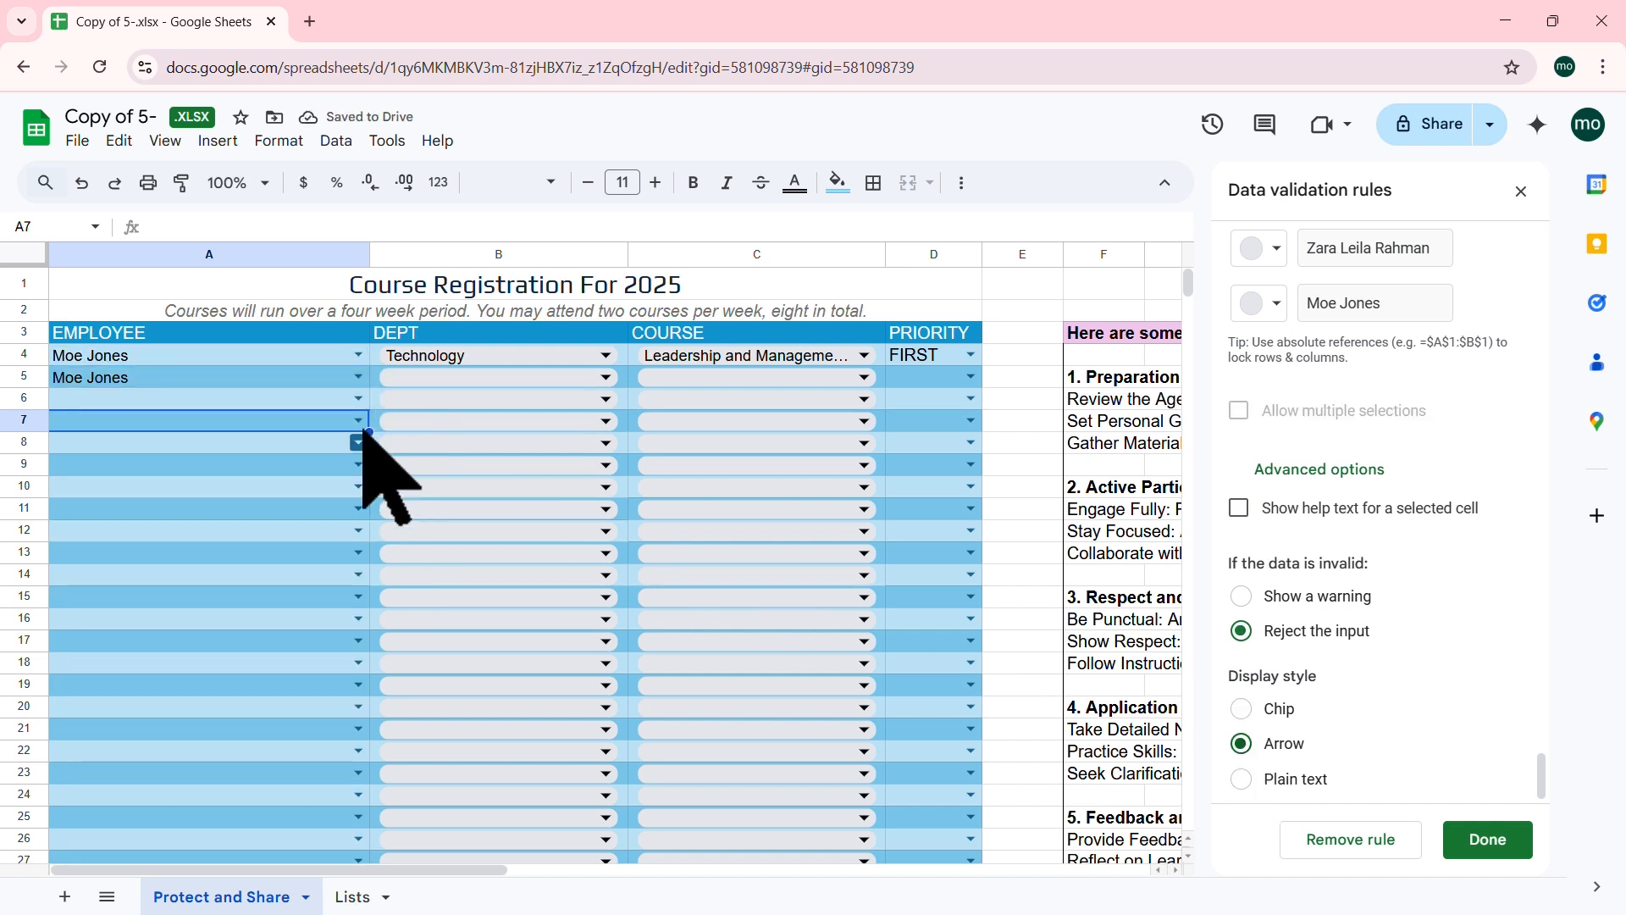
click(1242, 778)
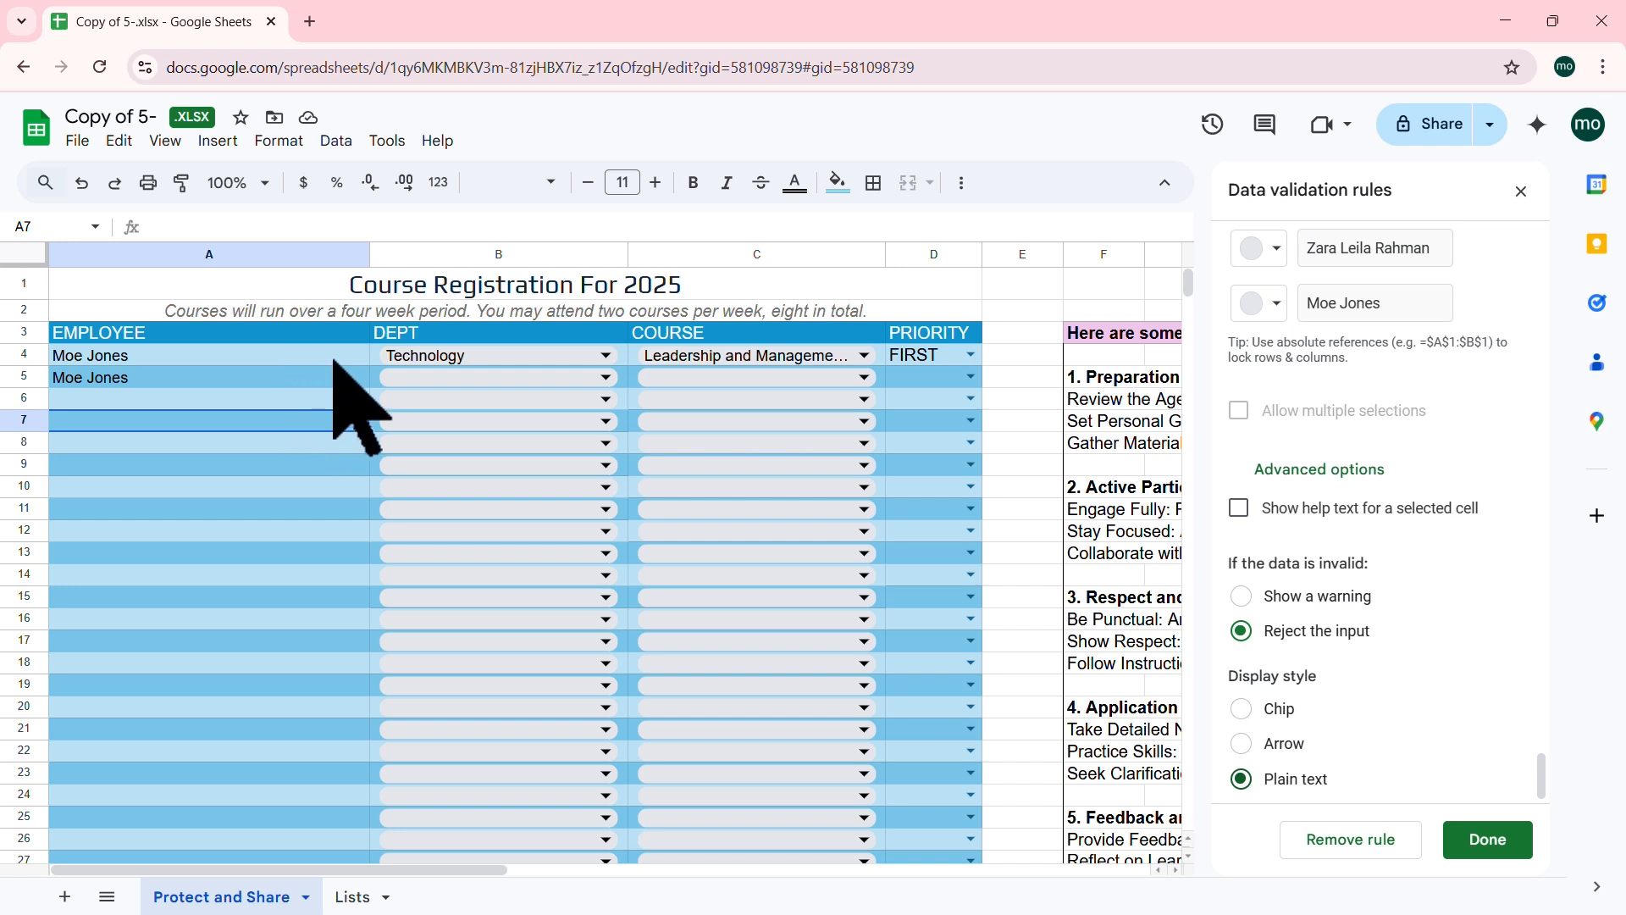
click(1242, 743)
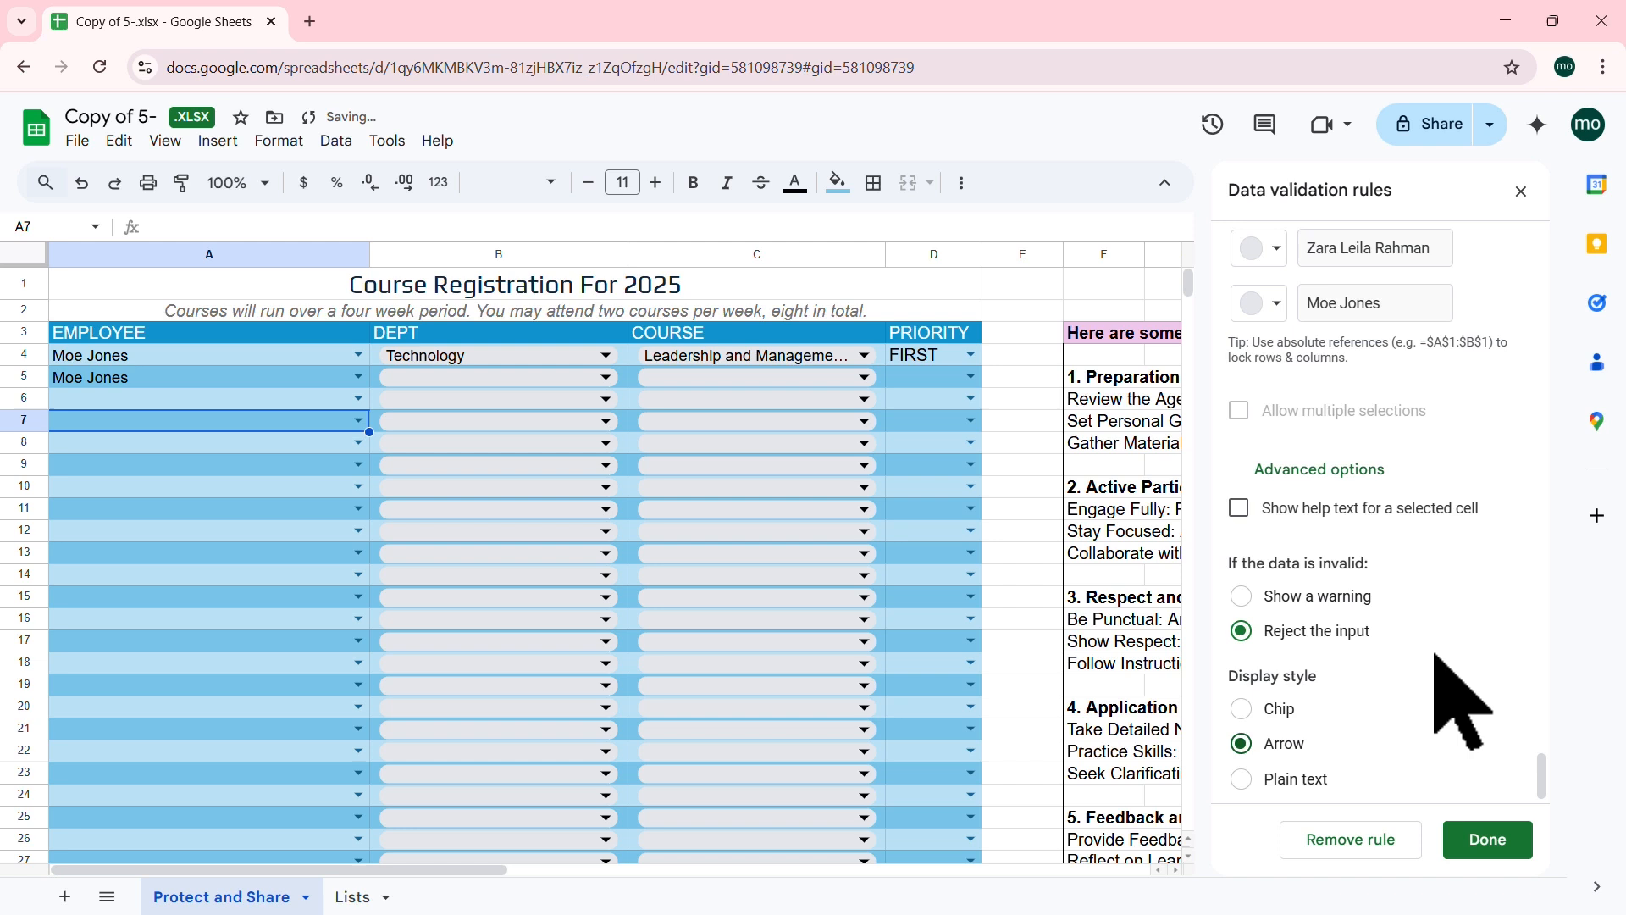
click(1497, 837)
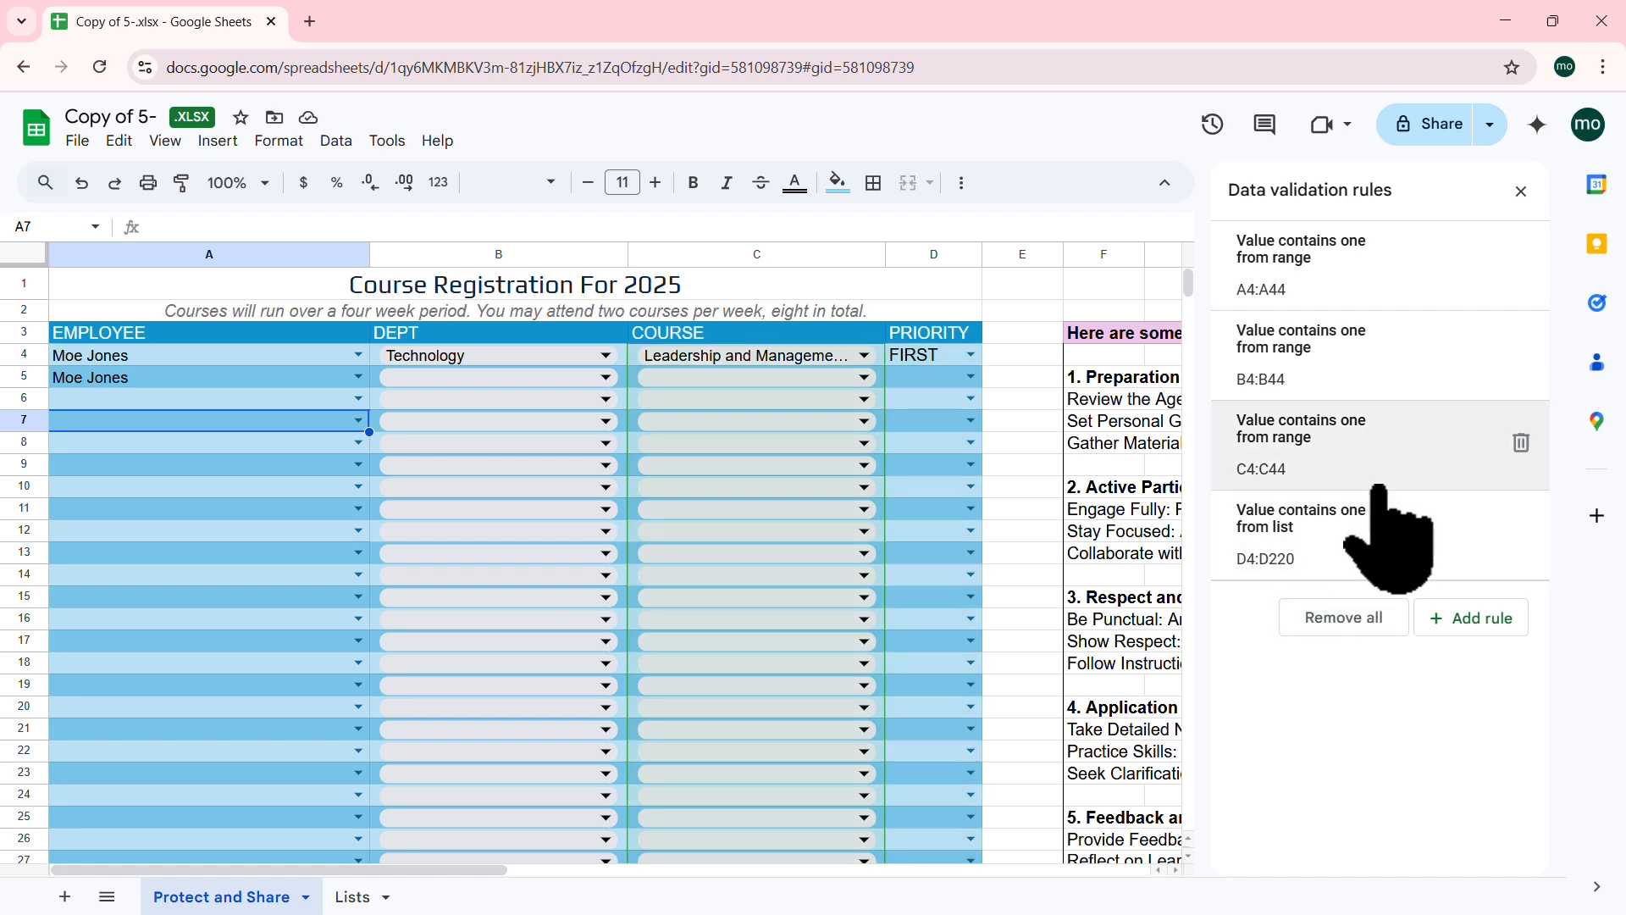
Step: Review the EMPLOYEE rule's criteria options without changing them, then close the validation panel
click(1332, 279)
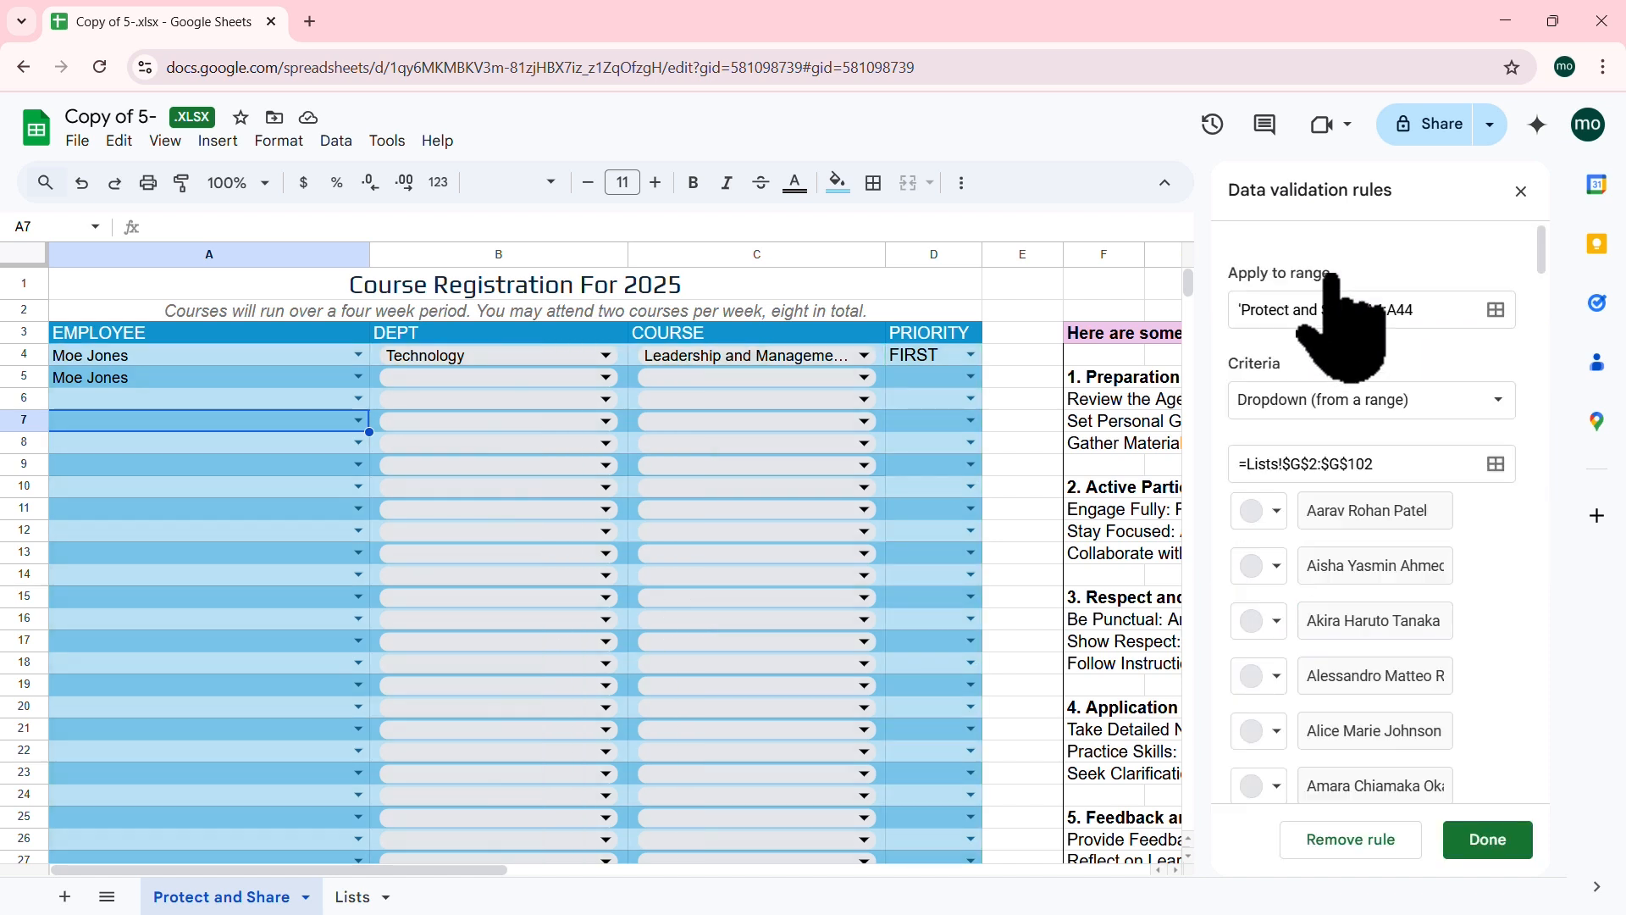
click(1504, 402)
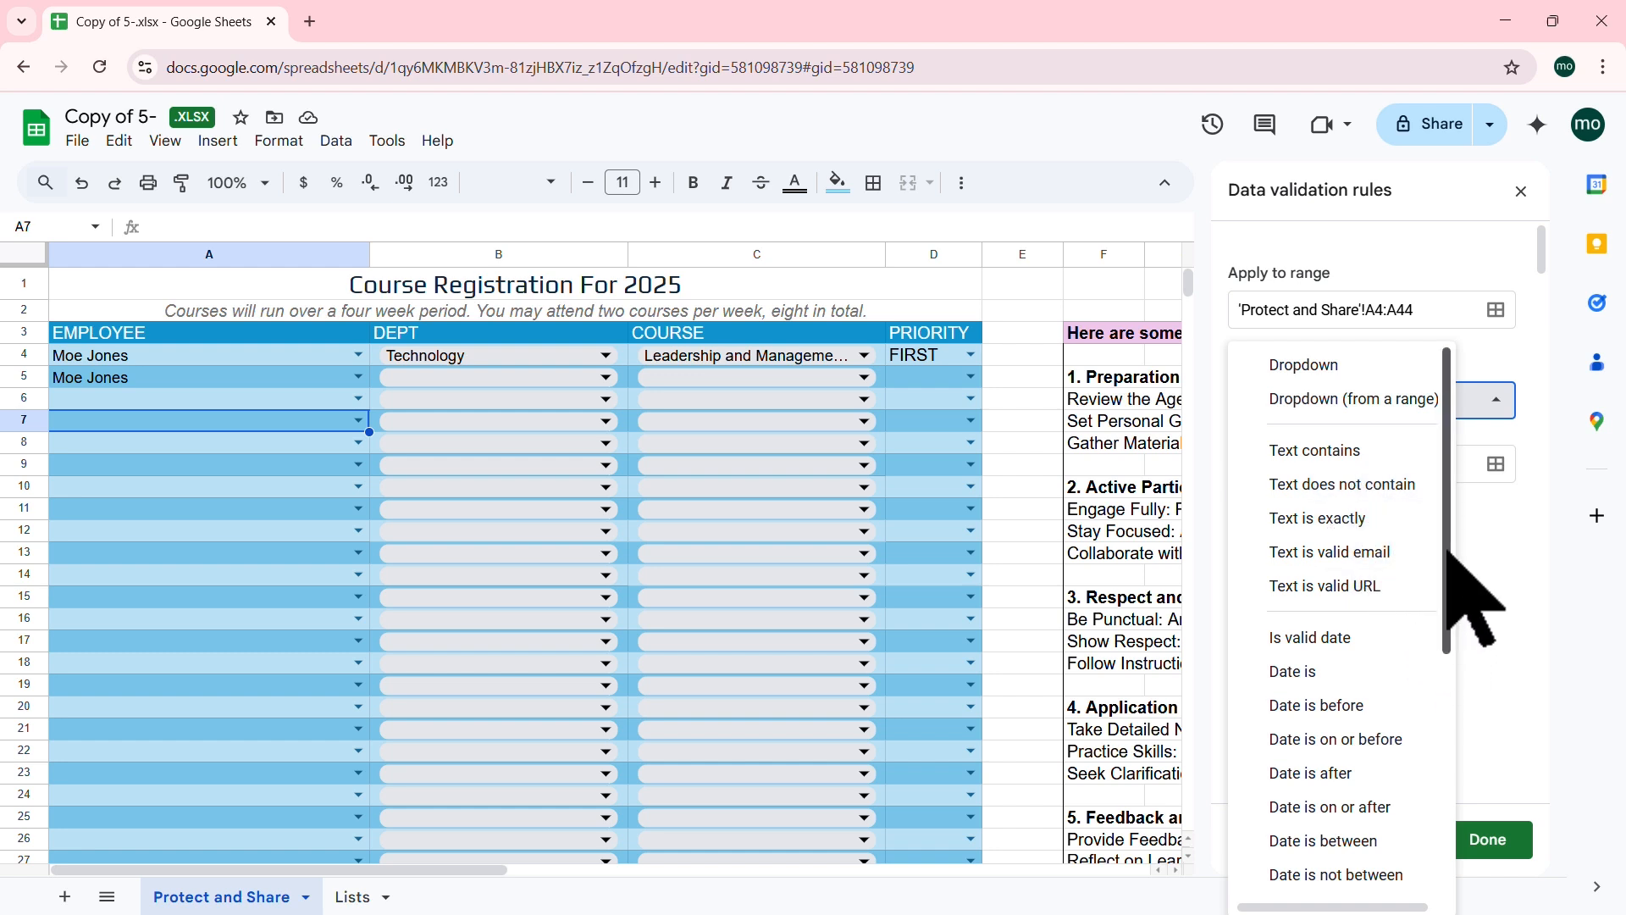
drag(1447, 547, 1466, 638)
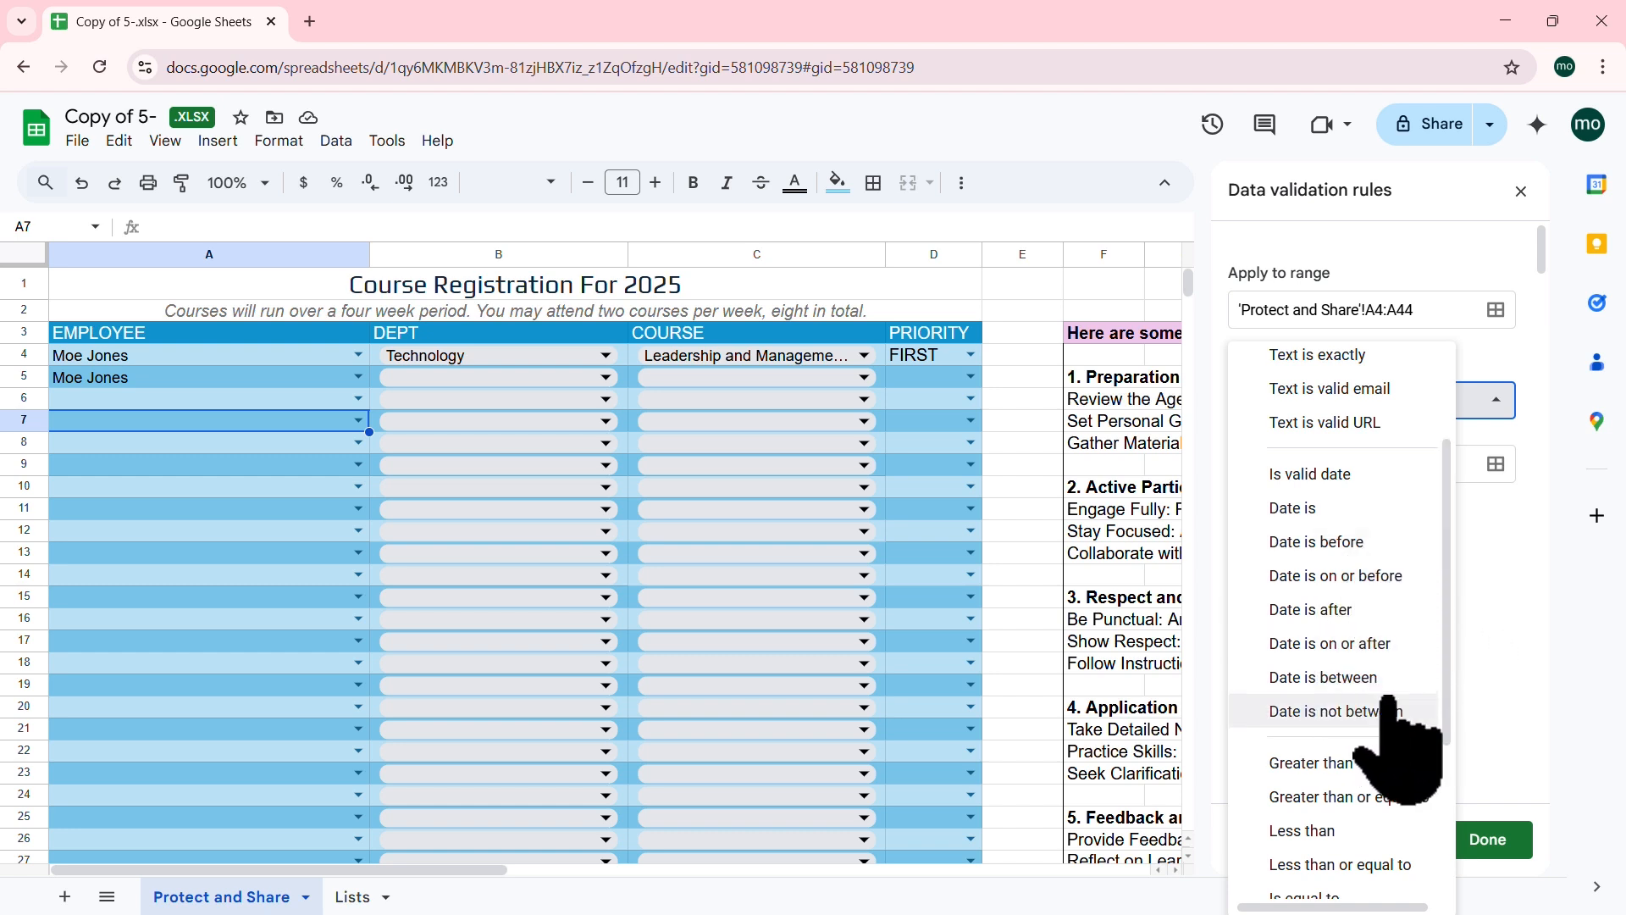
drag(1445, 583, 1458, 765)
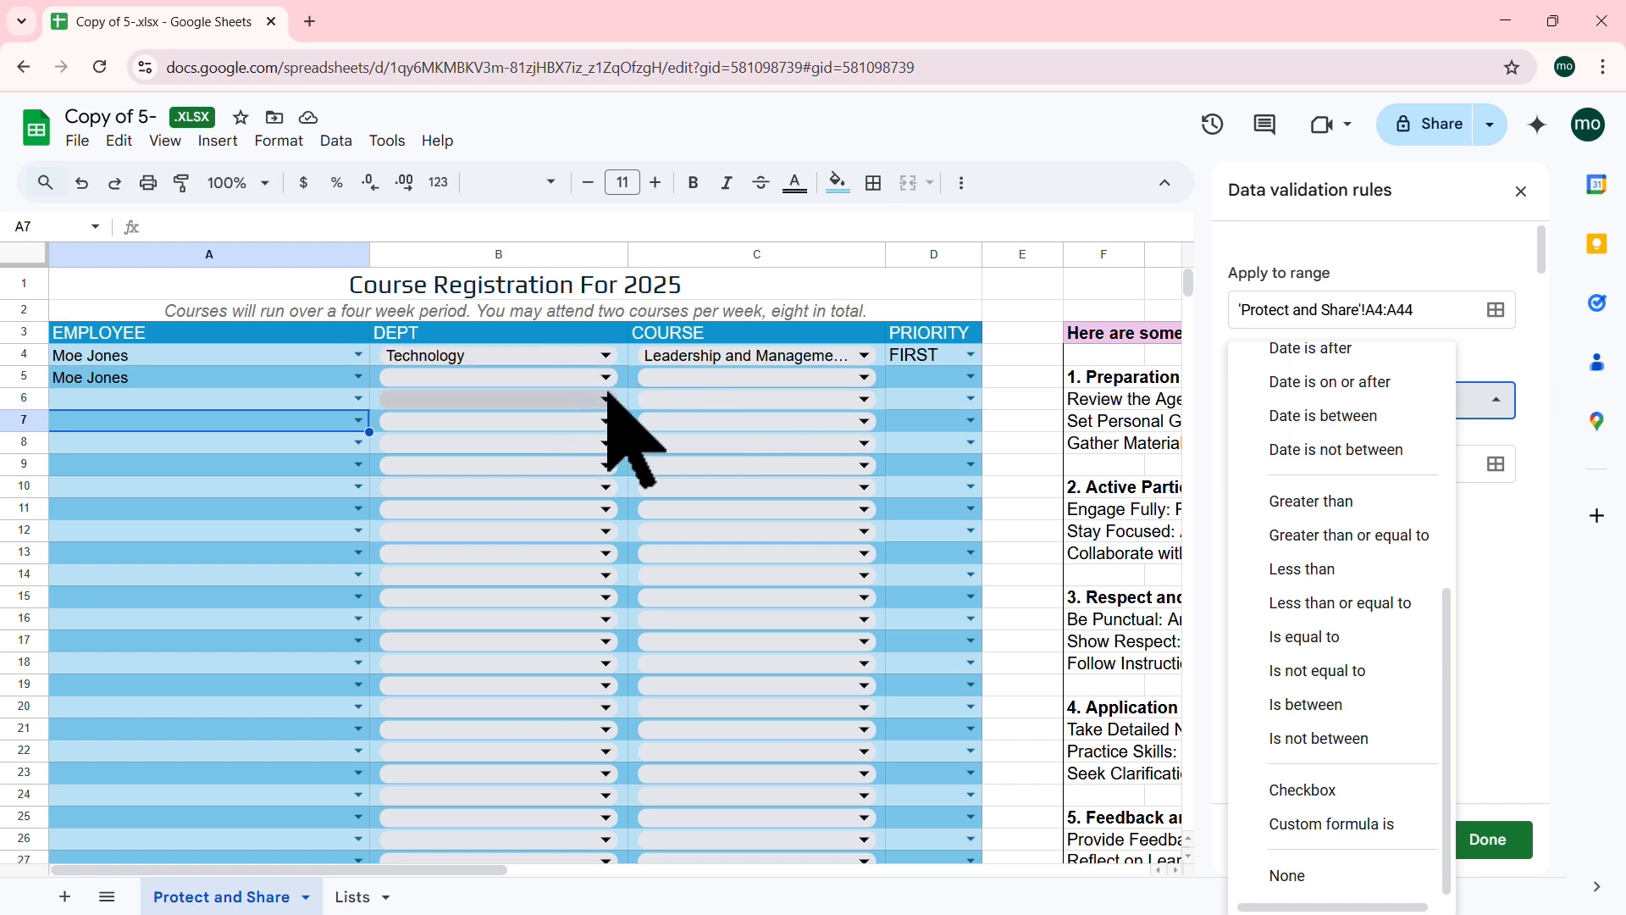
click(1528, 586)
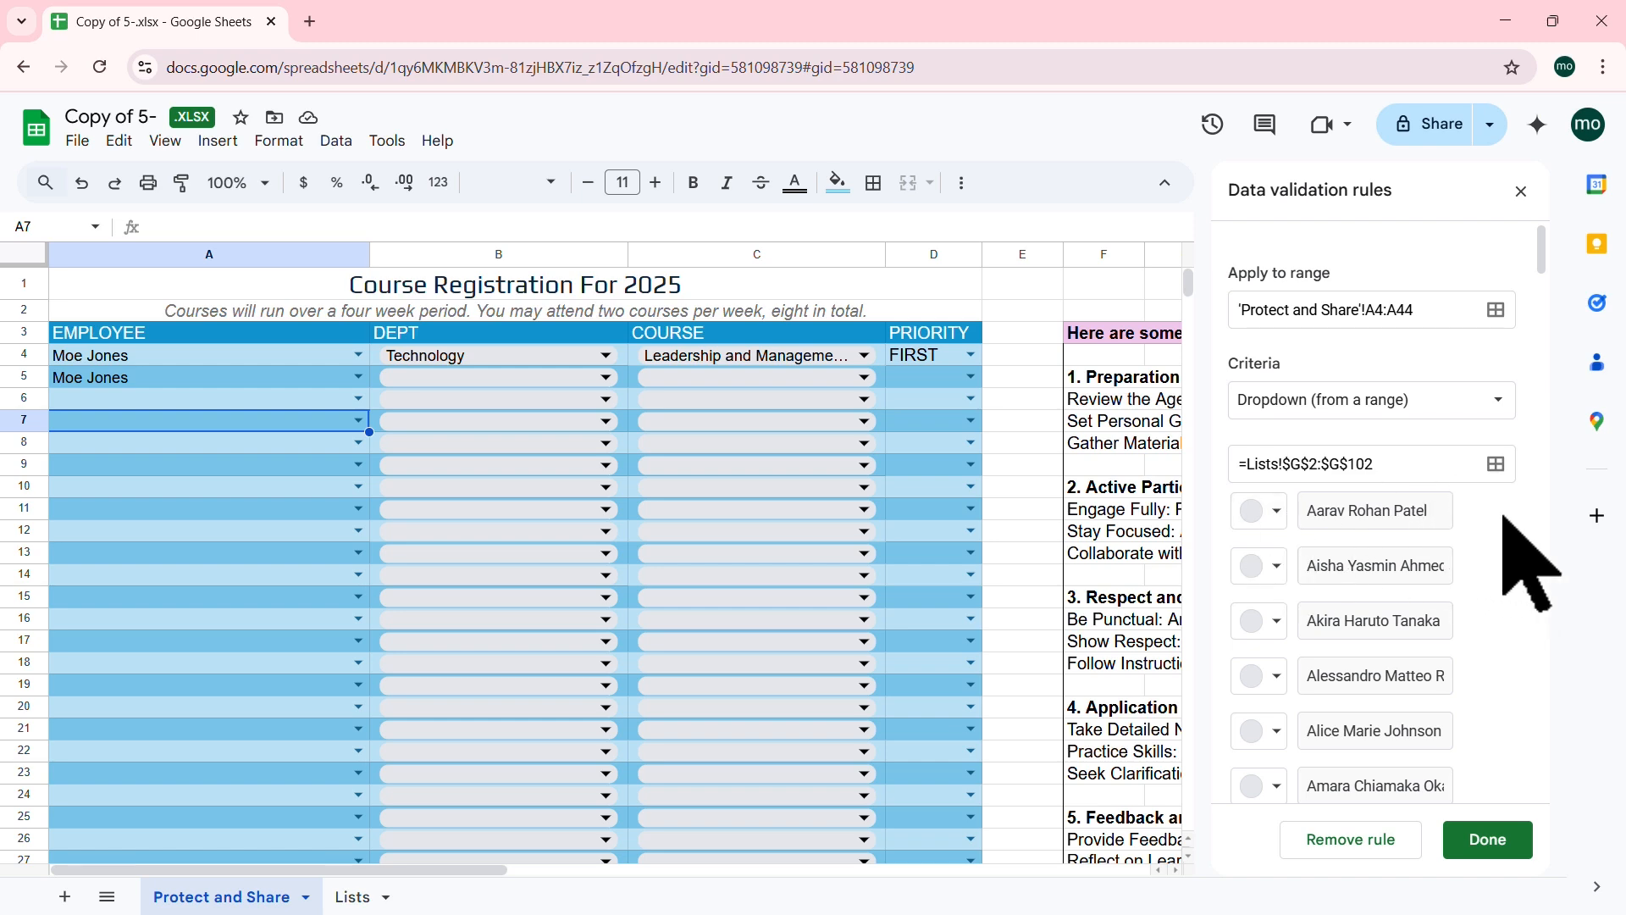
click(1521, 192)
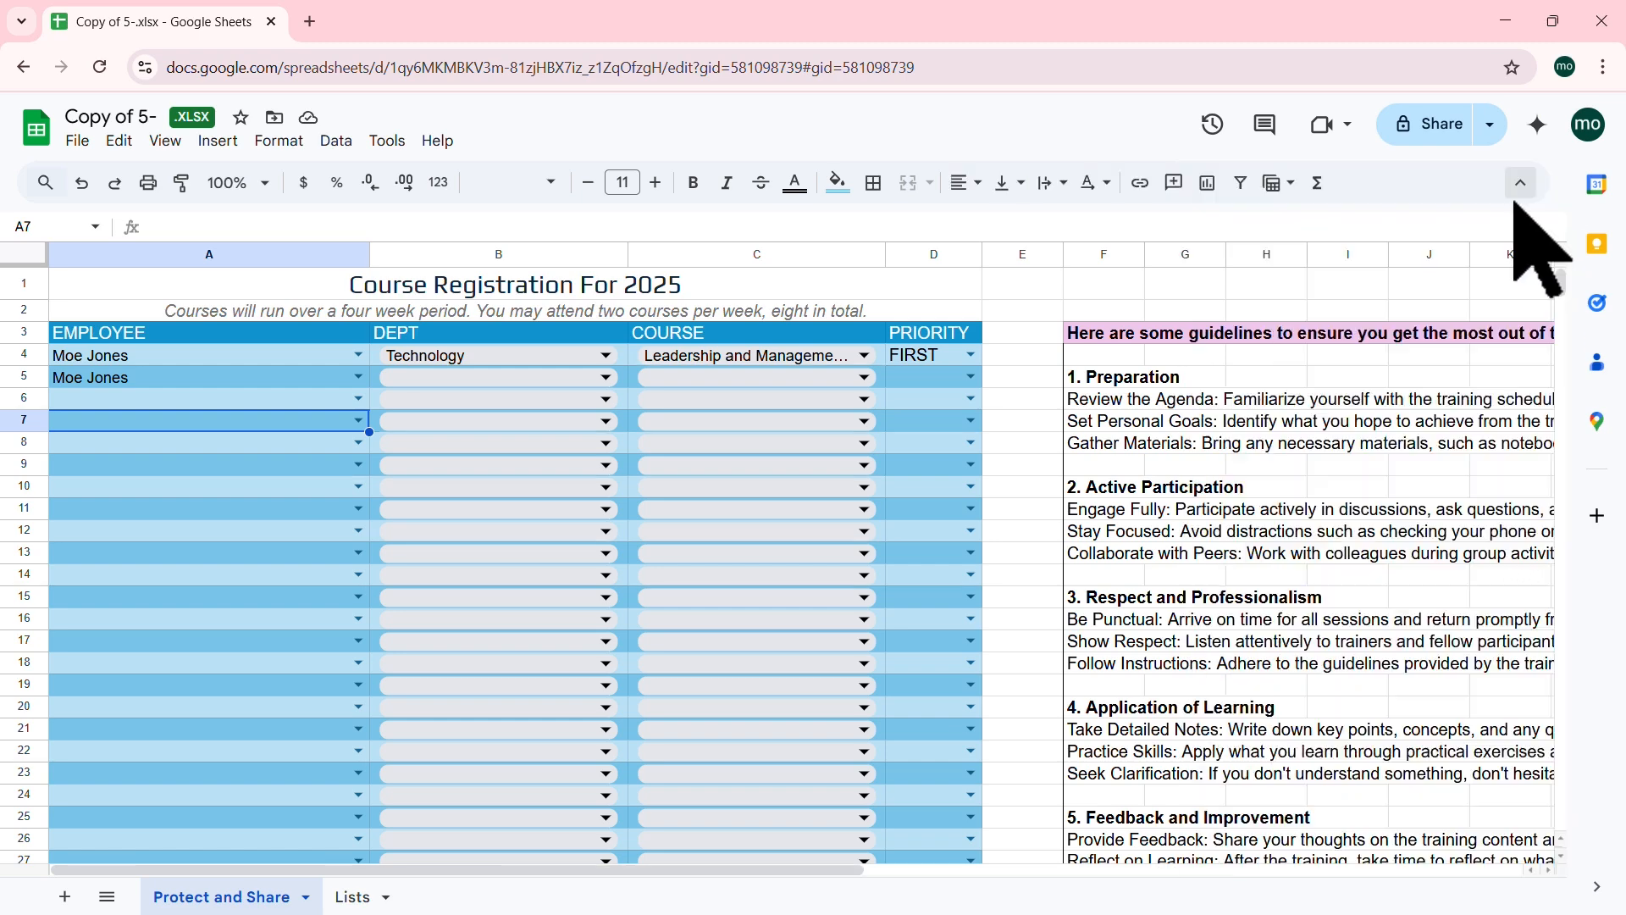
Step: Select D4 and open the D4:D220 priority rule from Data > Data validation
click(923, 358)
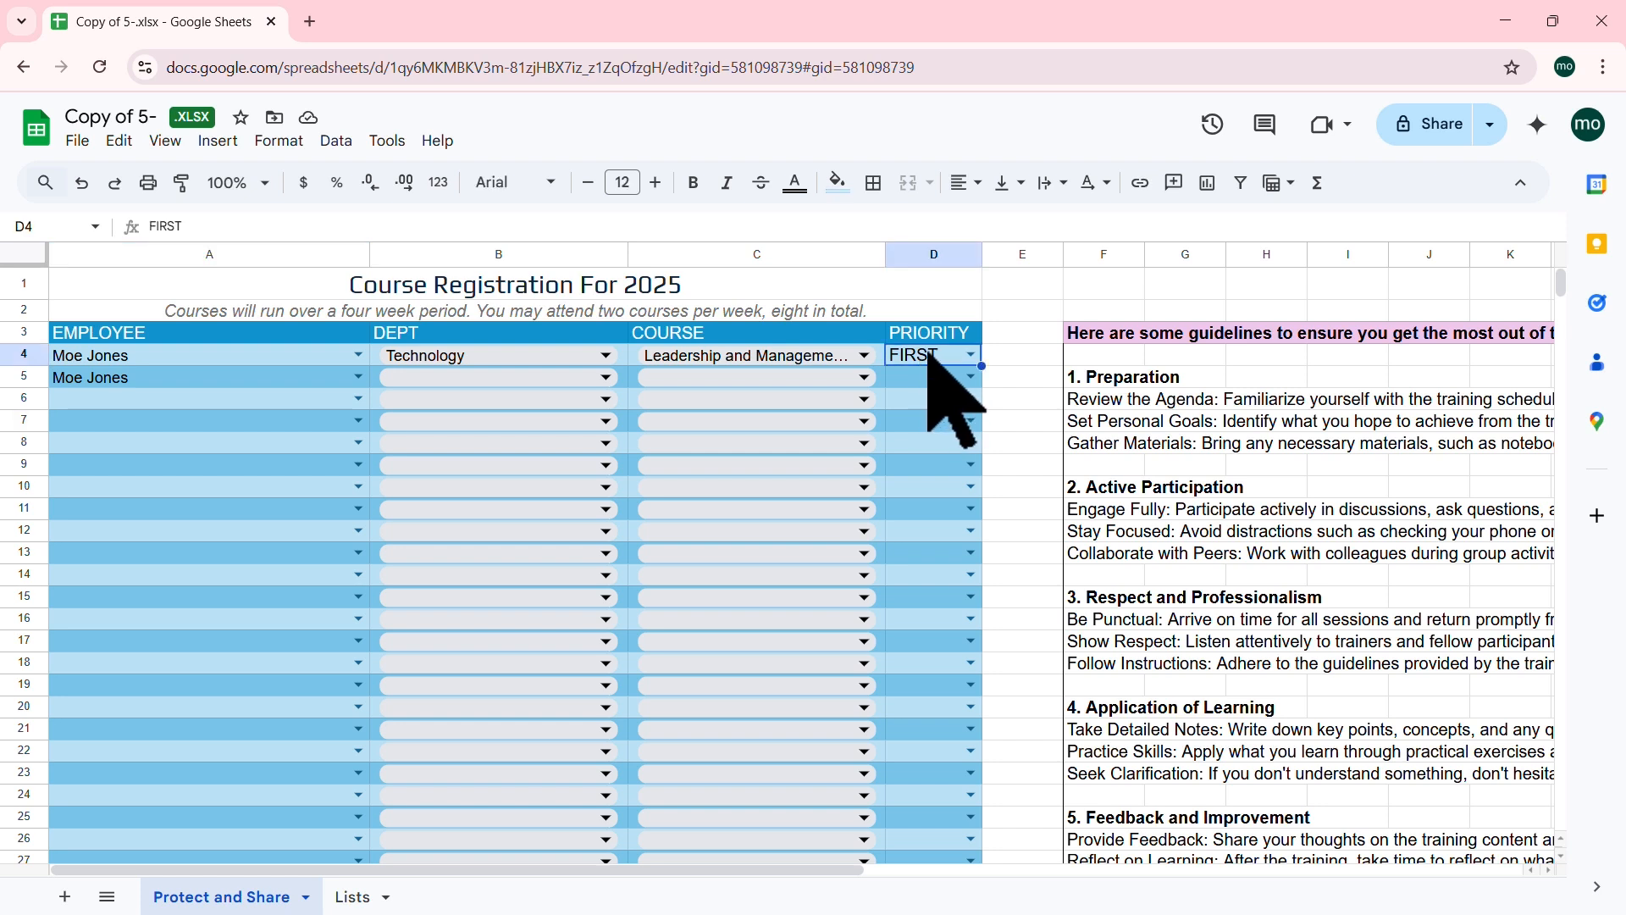
click(336, 141)
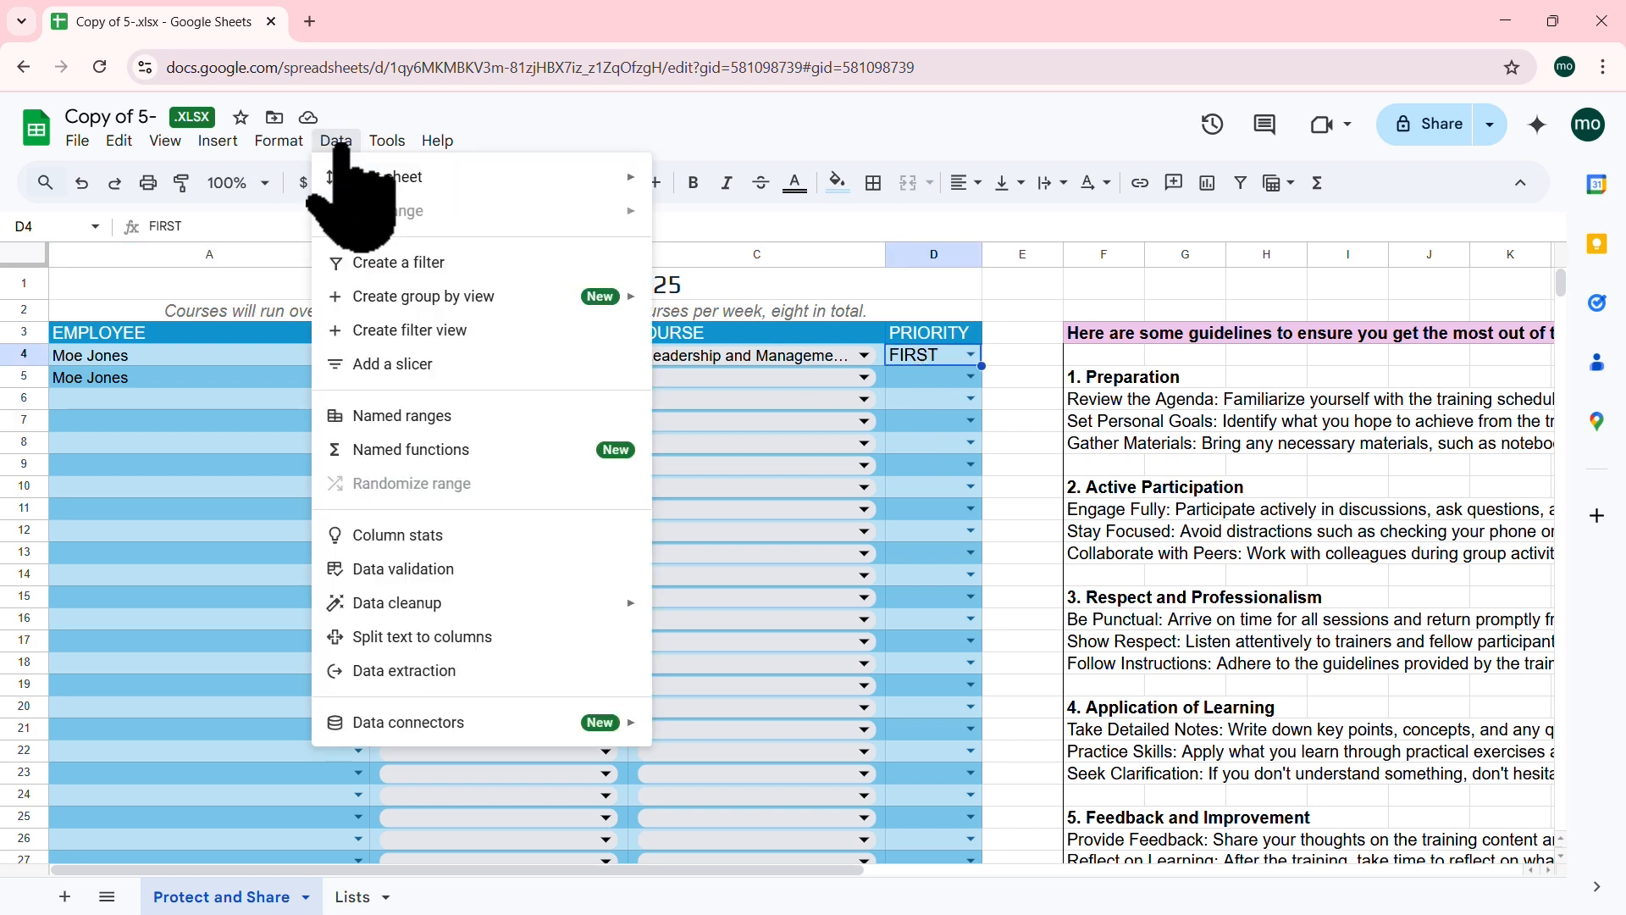
click(426, 569)
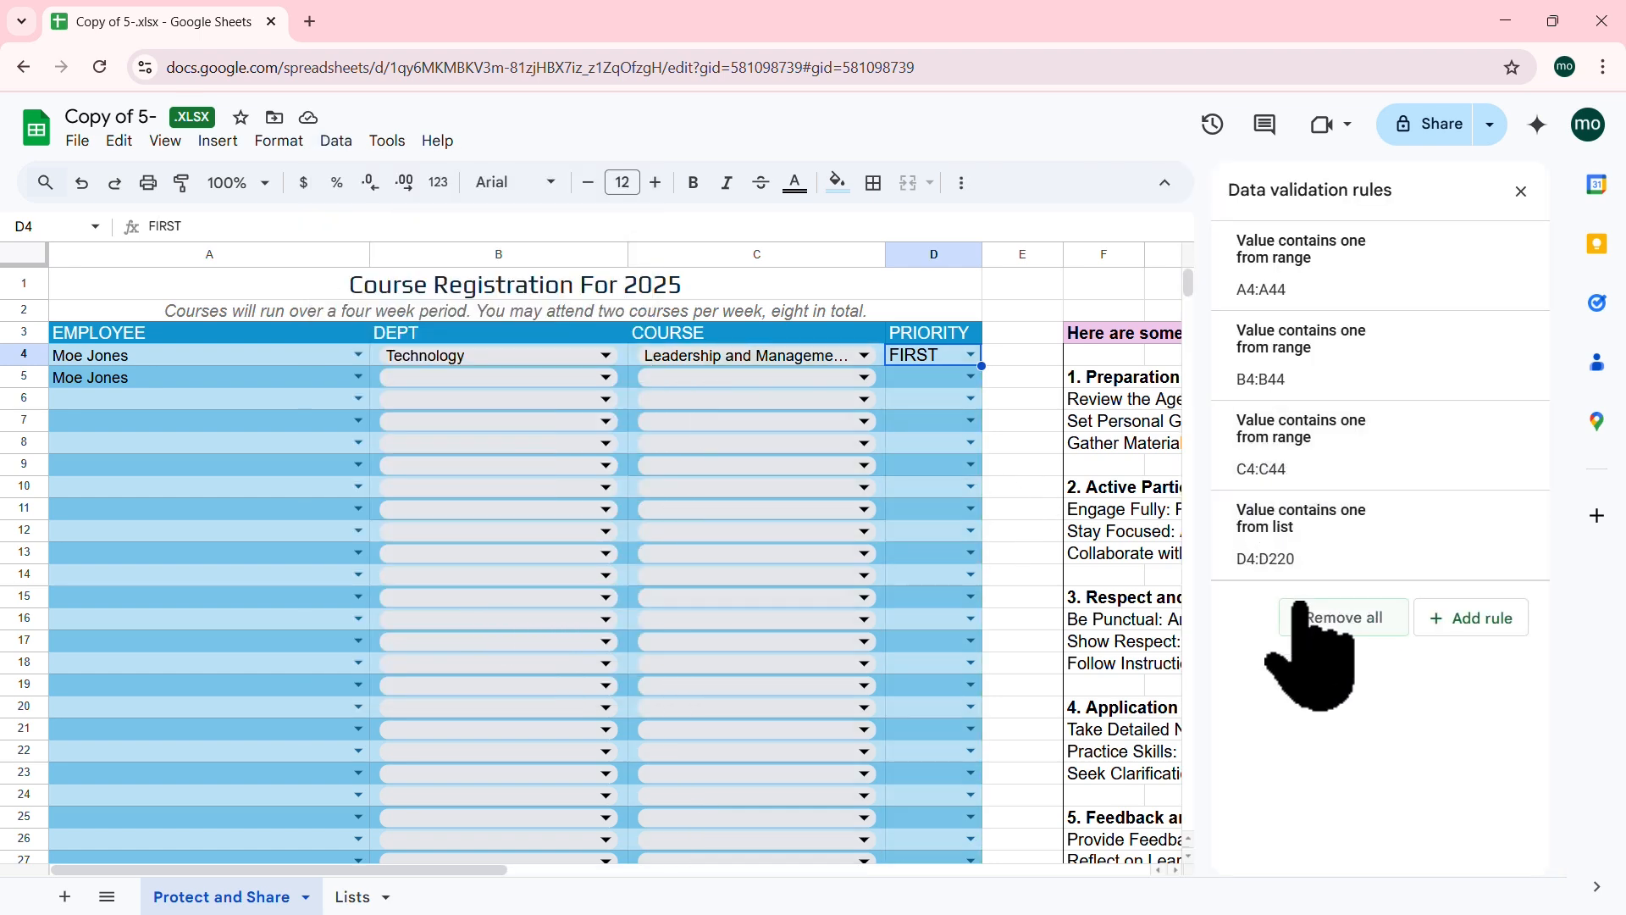
click(1315, 547)
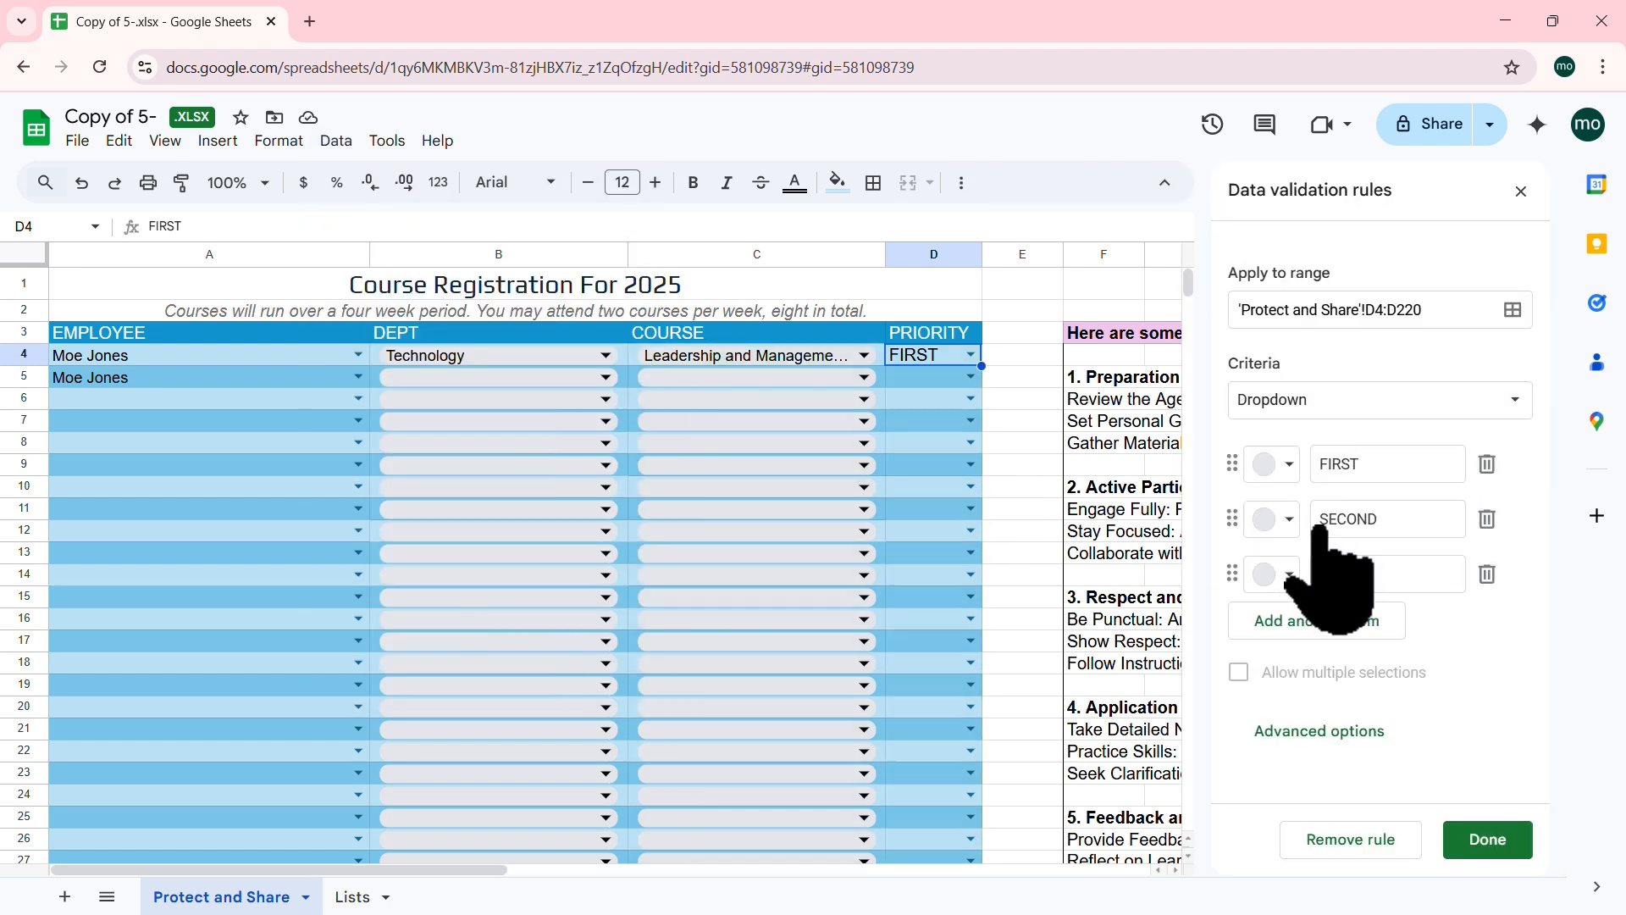
Step: Colour the priority options: FIRST light green, SECOND yellow, THIRD dark red
click(1288, 466)
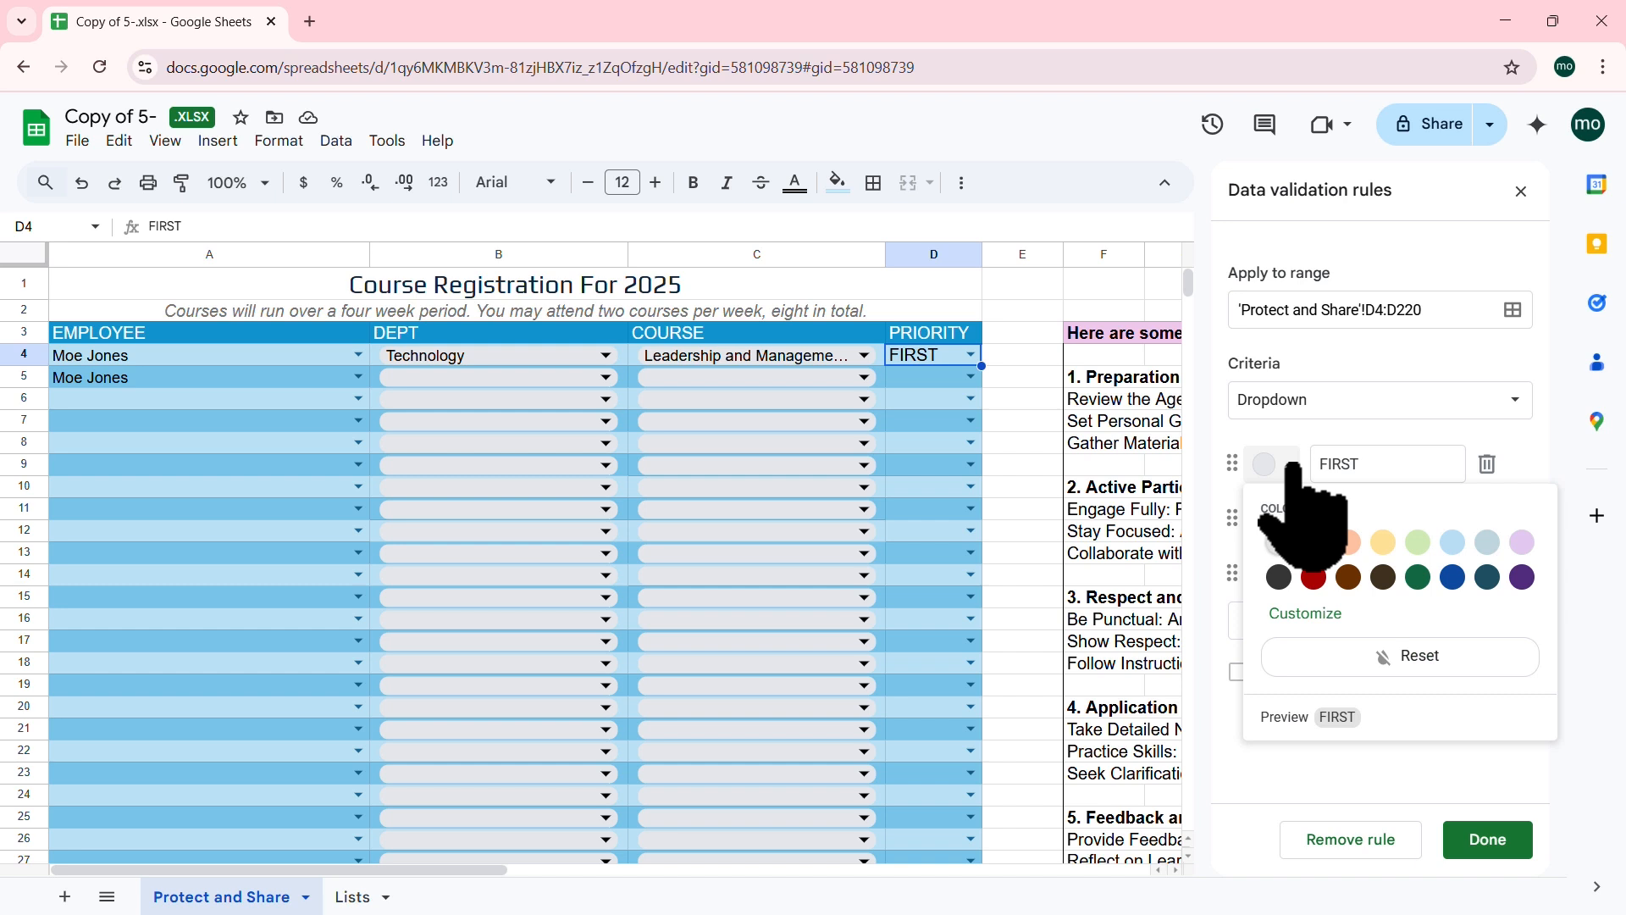
click(1417, 542)
click(1279, 519)
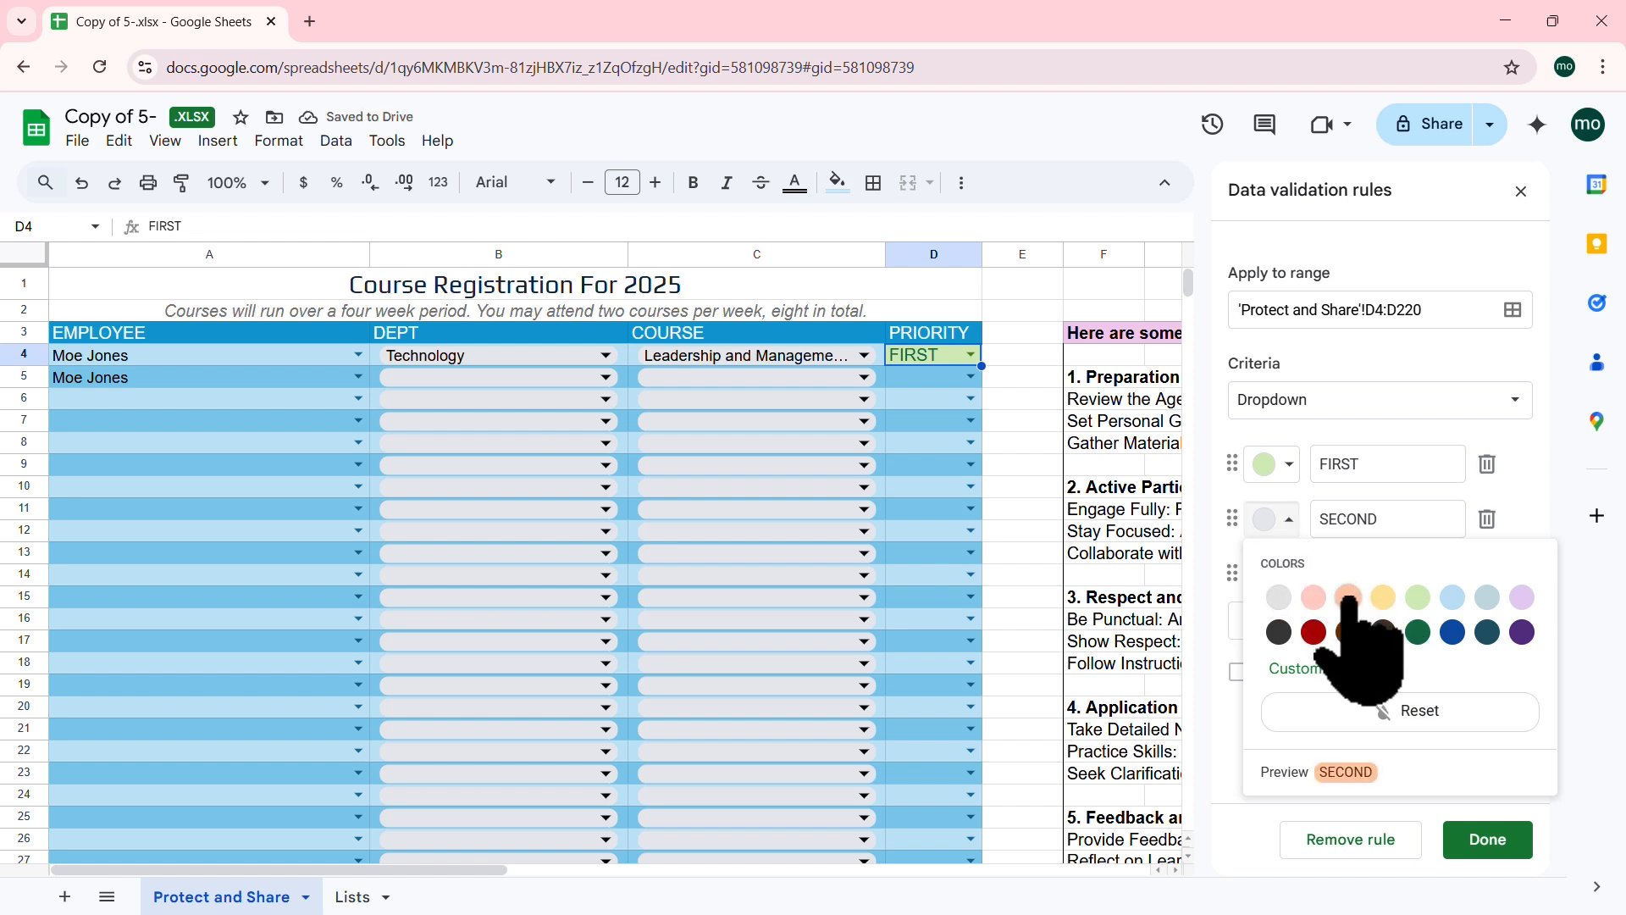
click(1383, 597)
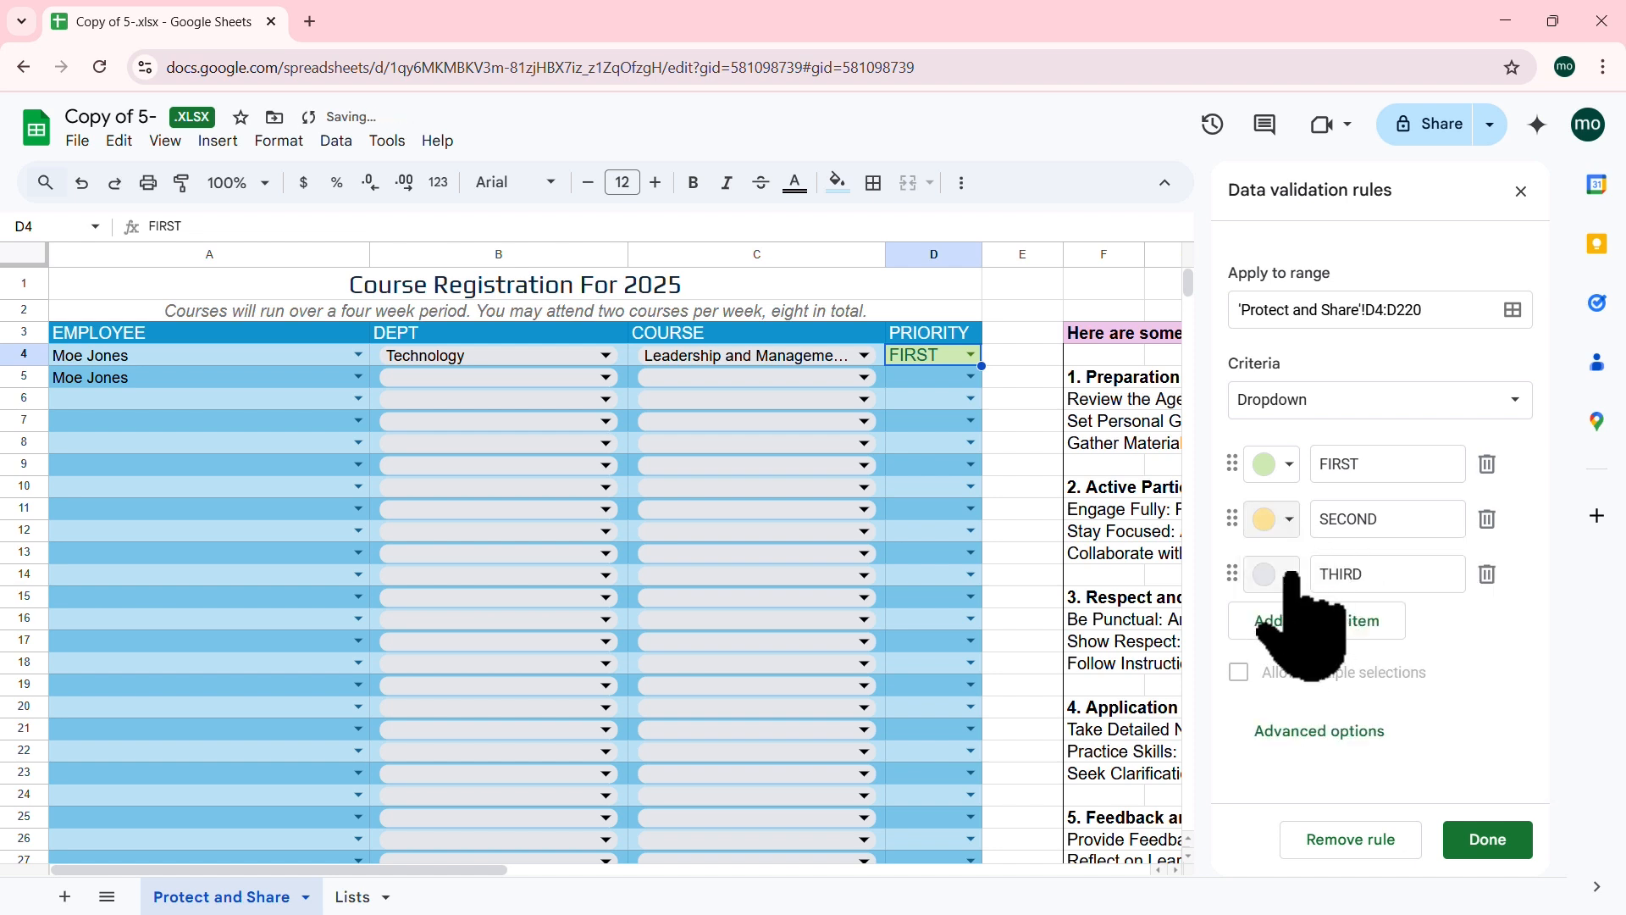
click(1271, 574)
click(1314, 687)
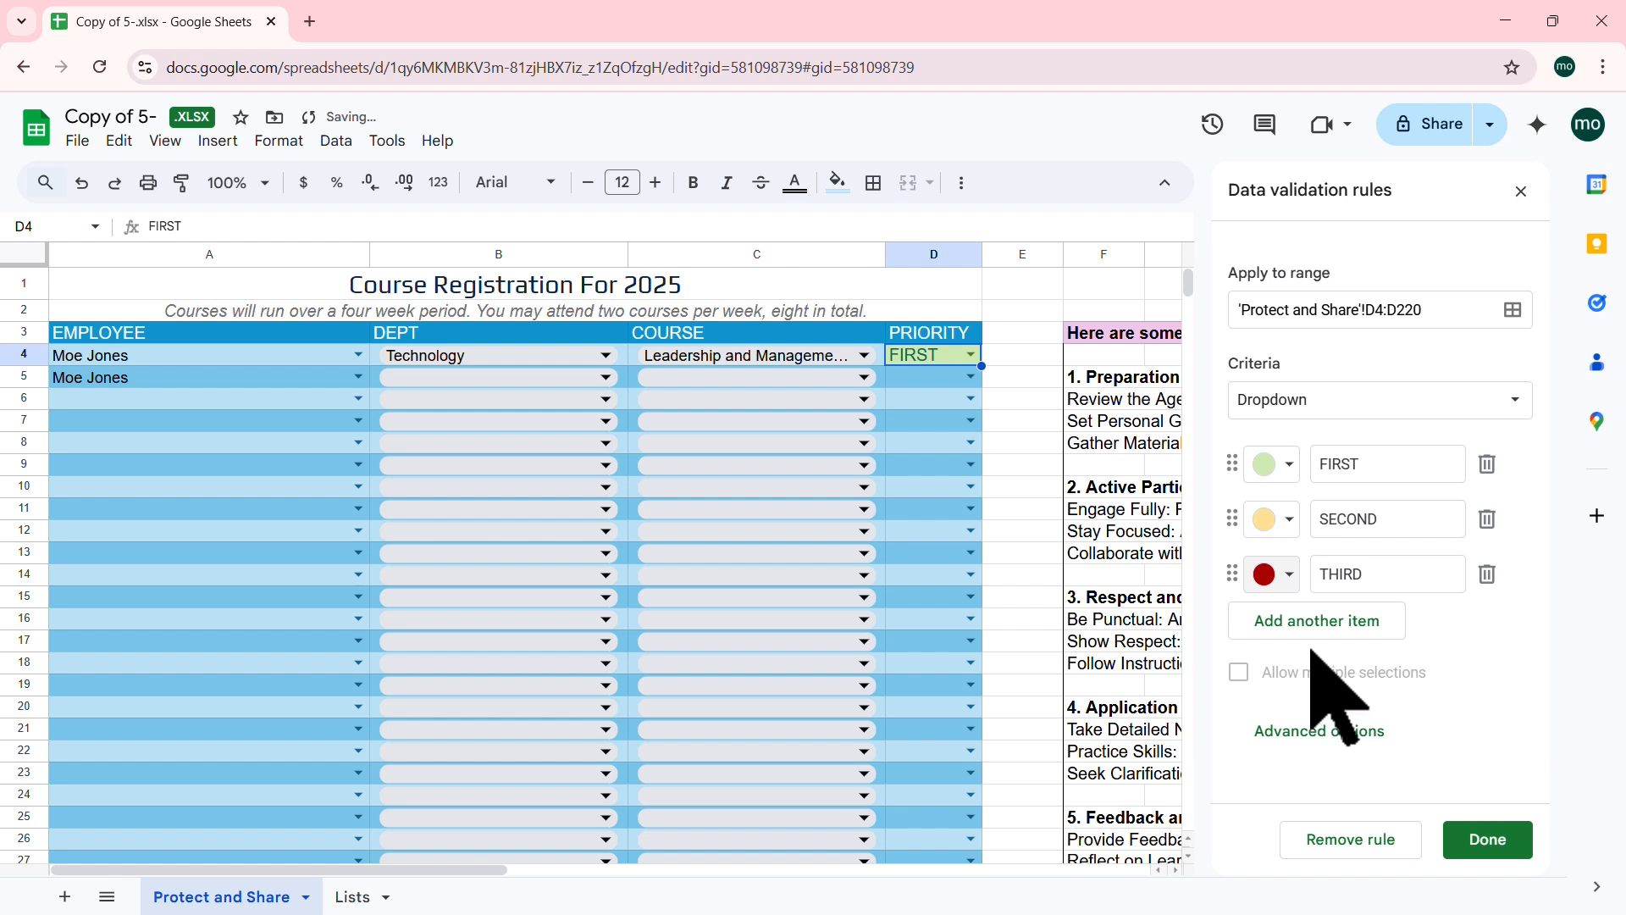
click(970, 376)
Step: Set D5 to SECOND, D6 to THIRD, B5 to Technology and C5 to Cybersecurity Fundamentals
click(931, 429)
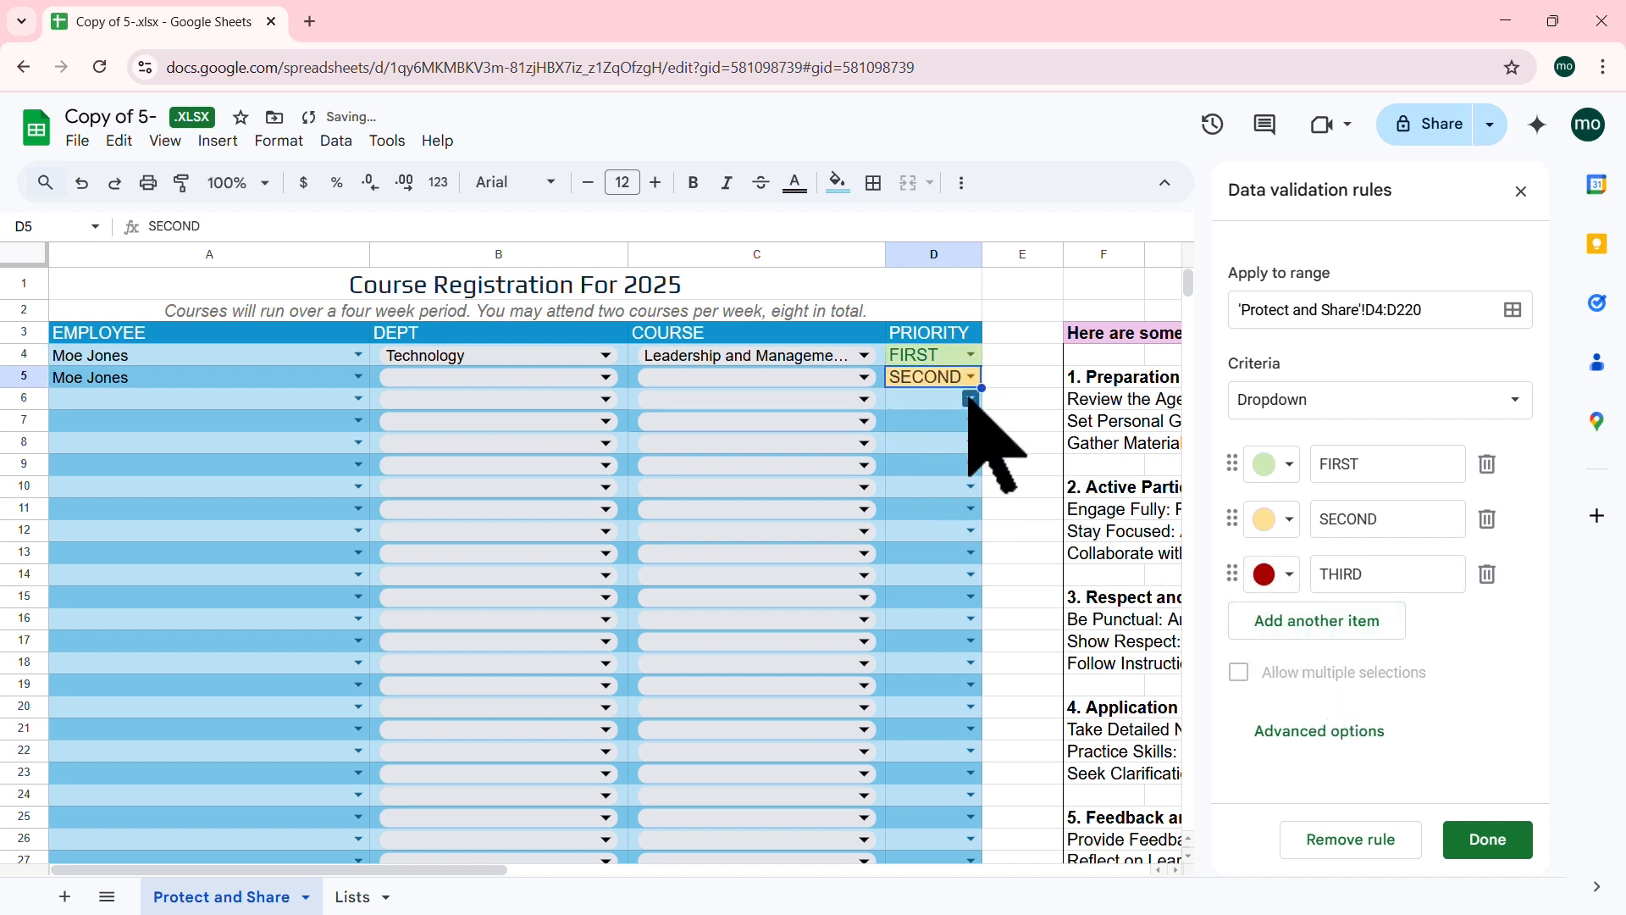
click(971, 398)
click(932, 481)
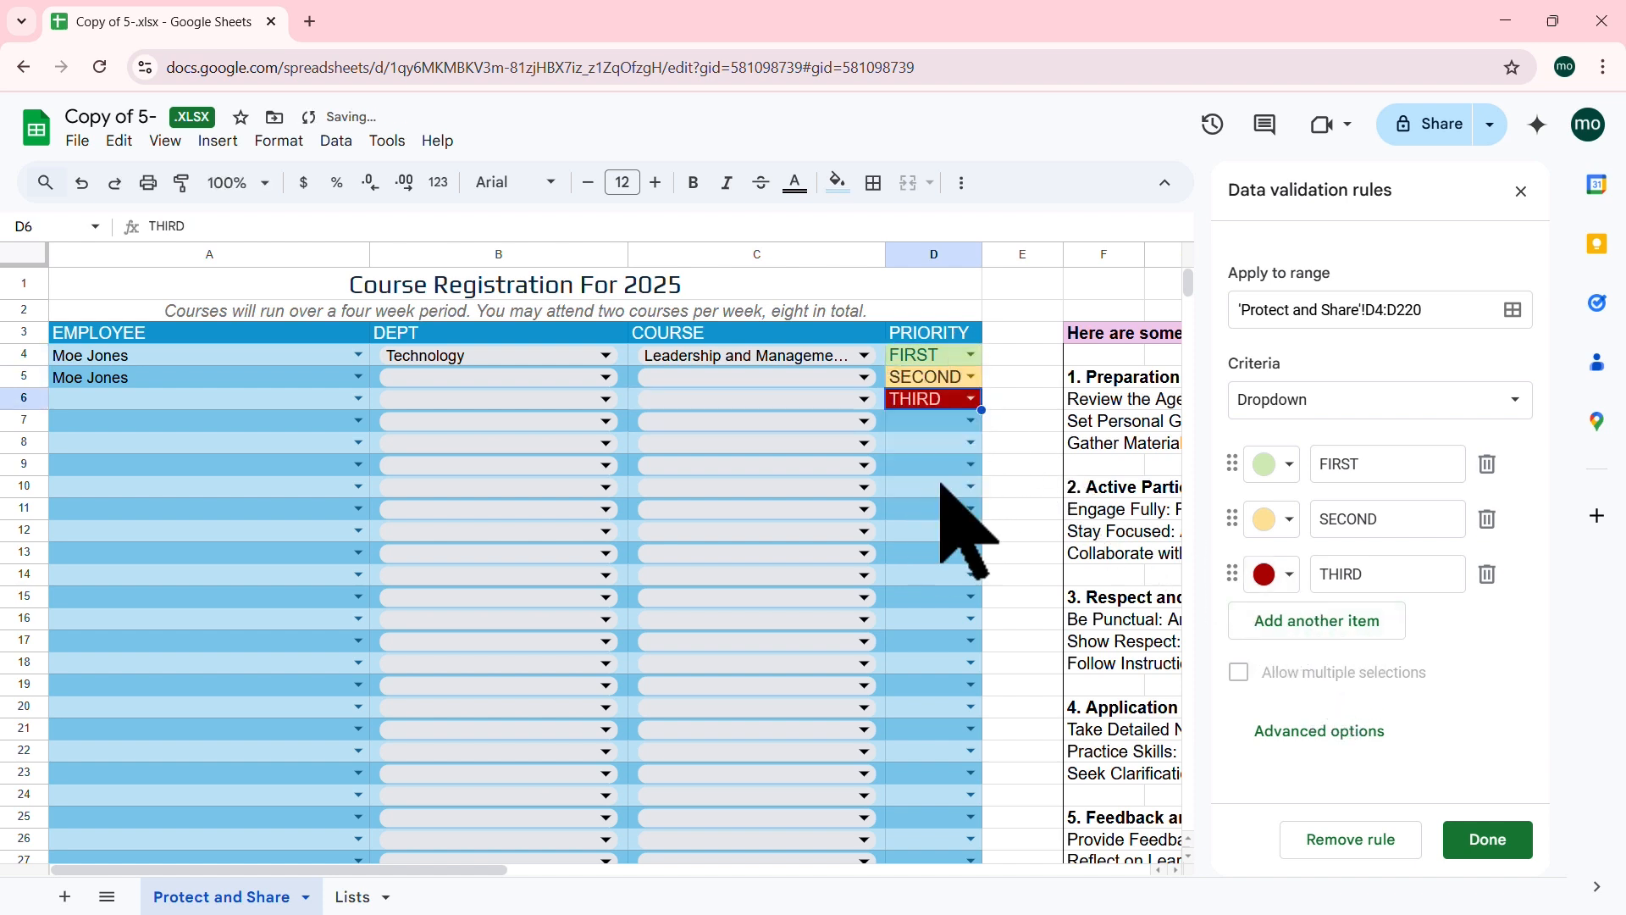
click(607, 377)
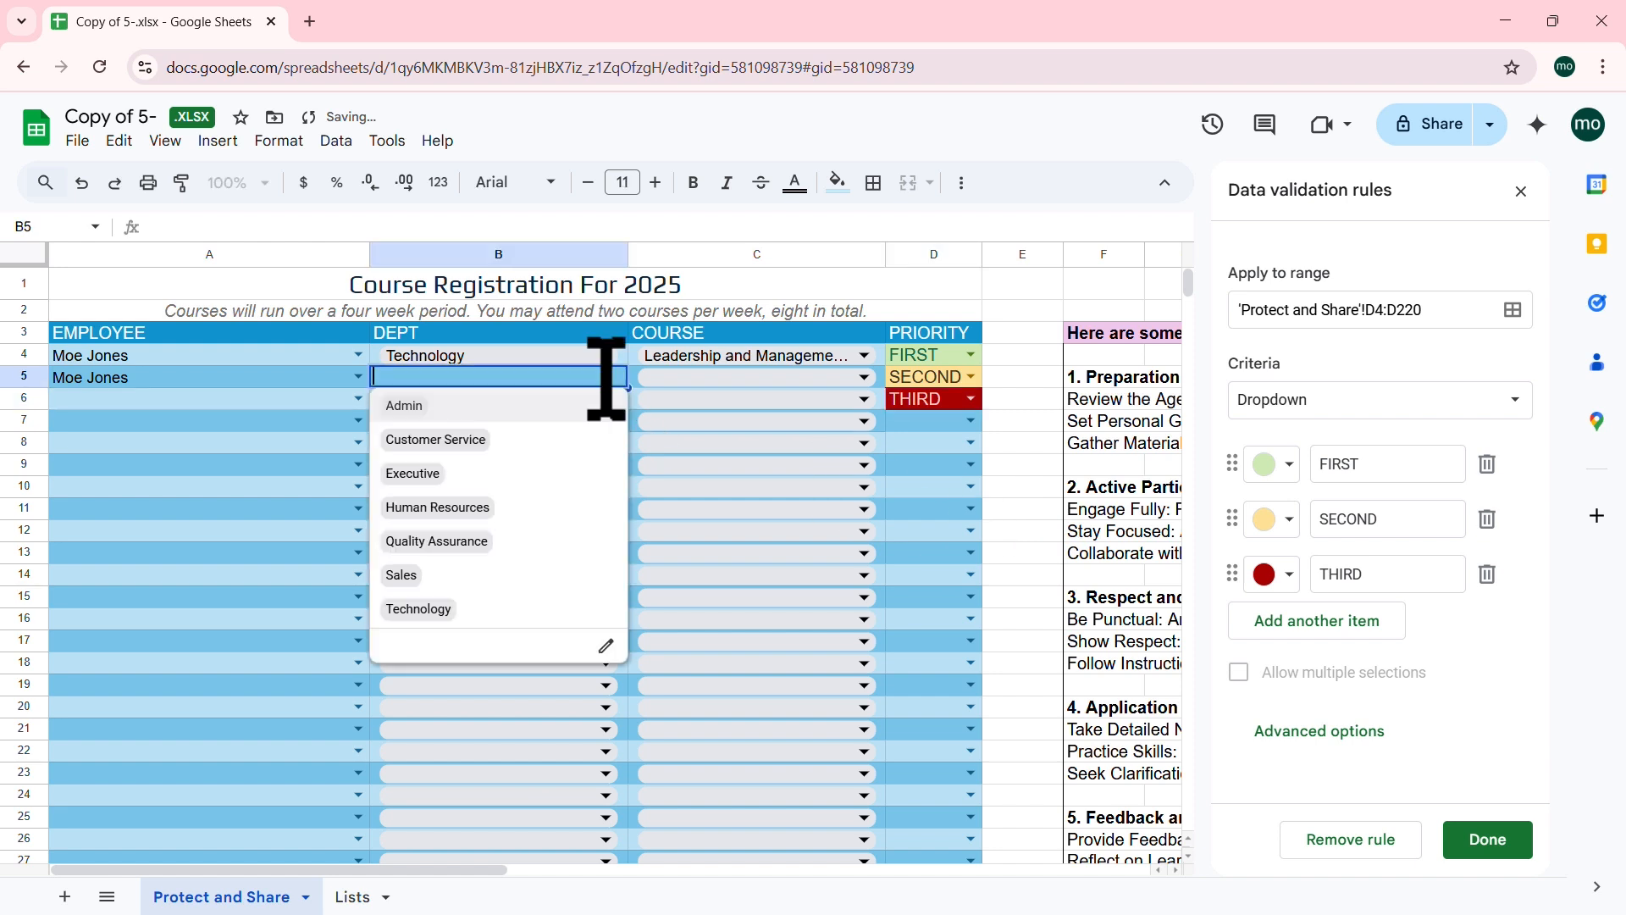
click(419, 609)
click(763, 378)
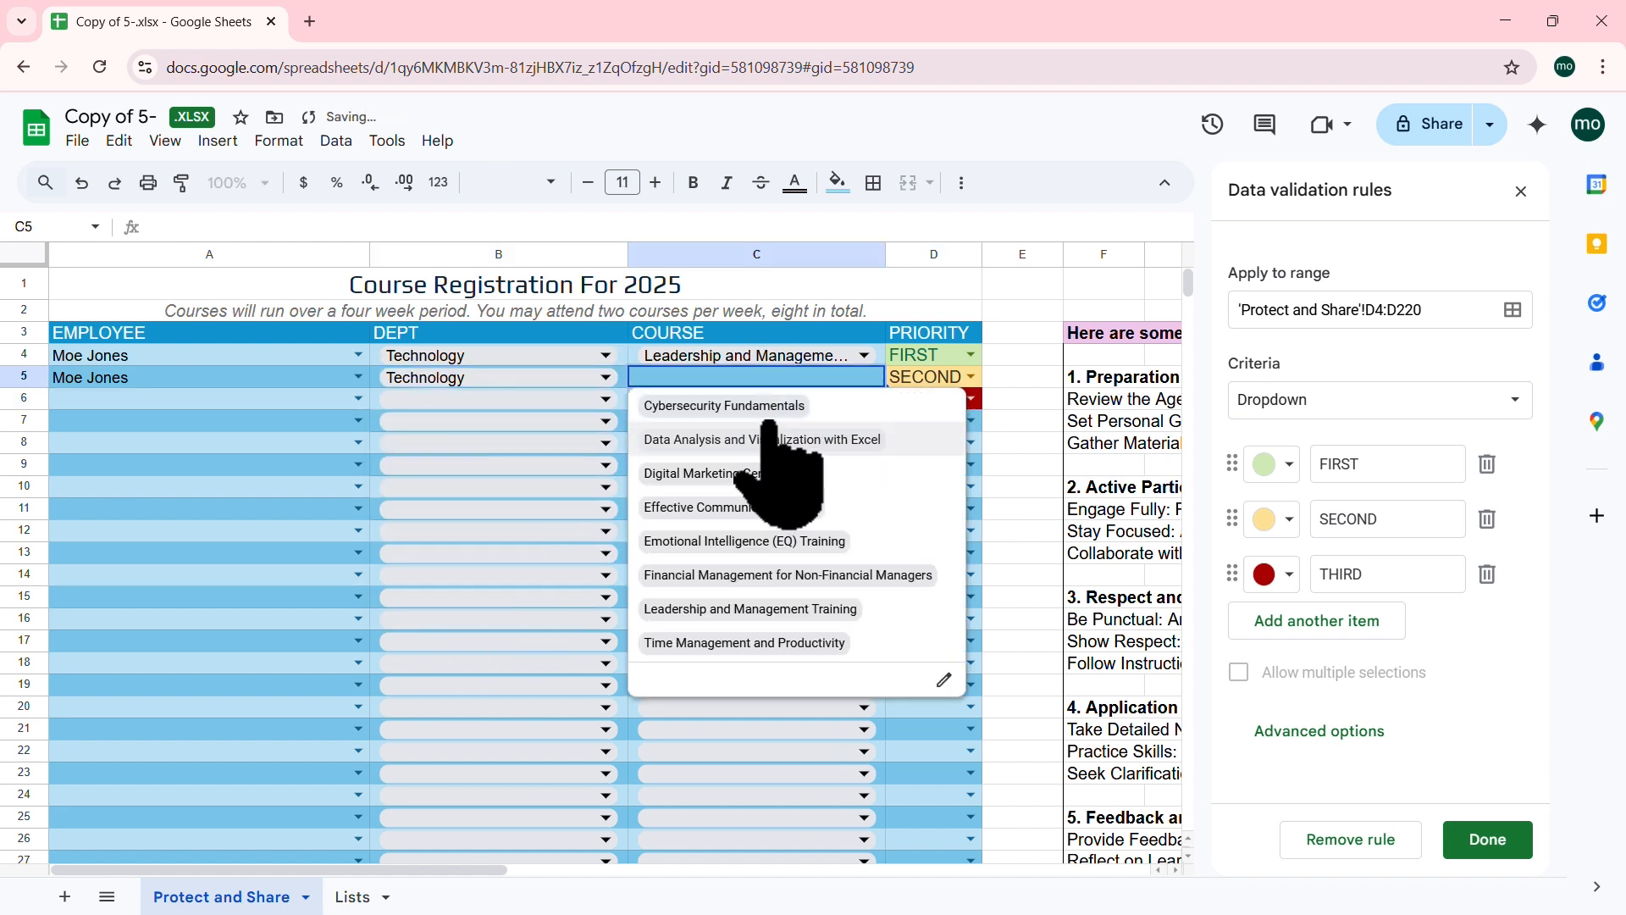
click(775, 407)
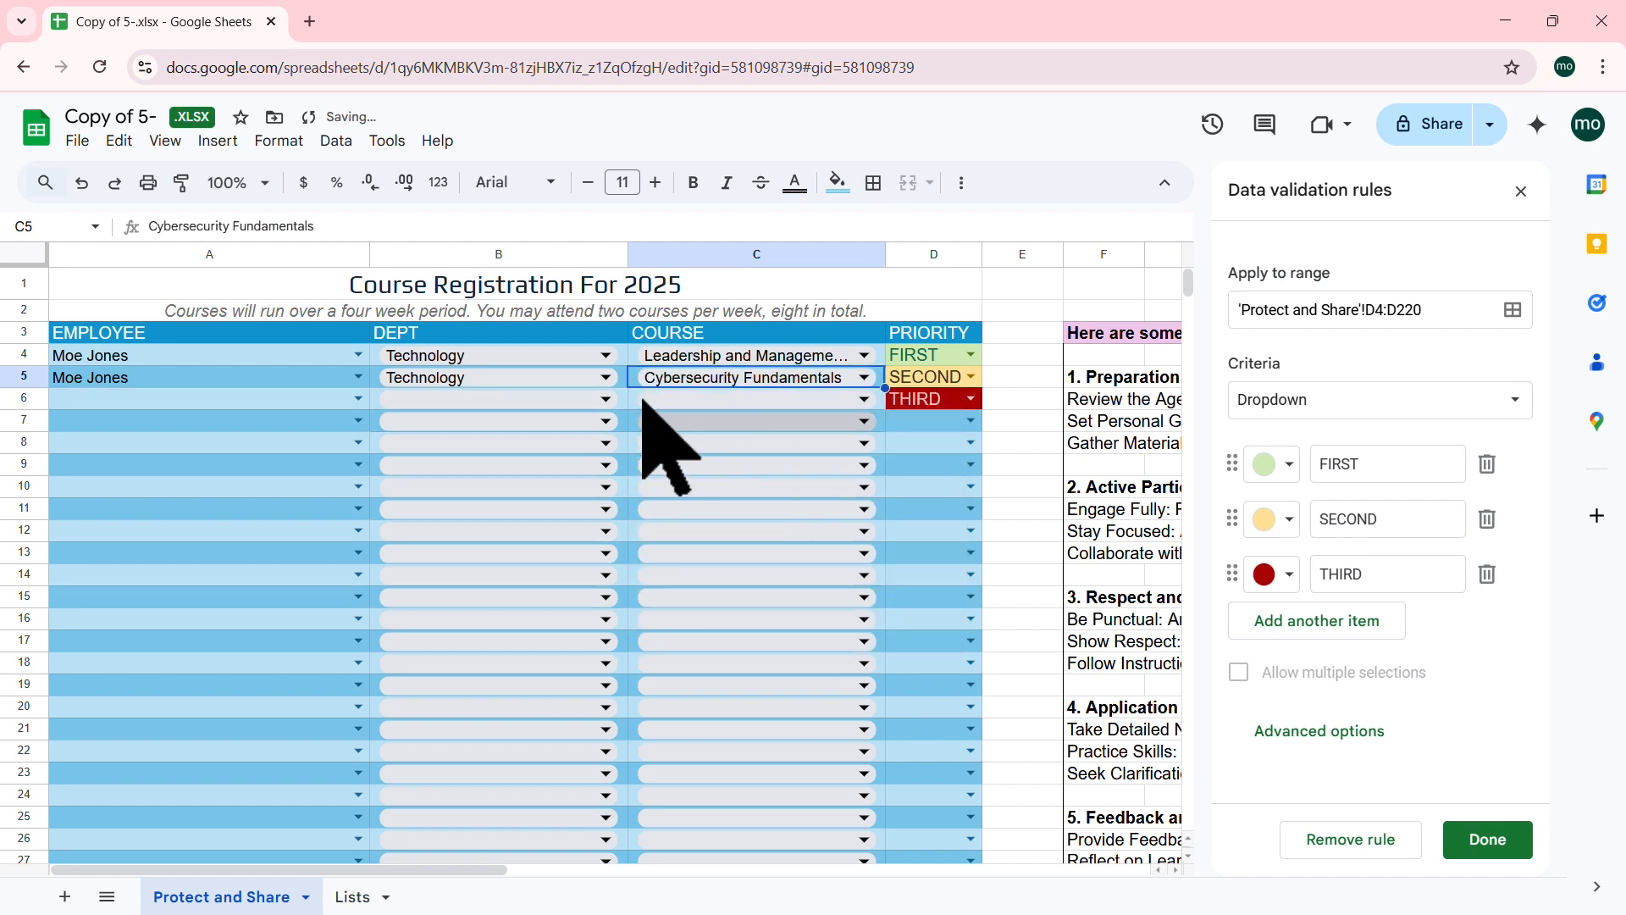
Step: Fill row 6 with an employee, Quality Assurance and Emotional Intelligence (EQ) Training
click(280, 401)
click(359, 398)
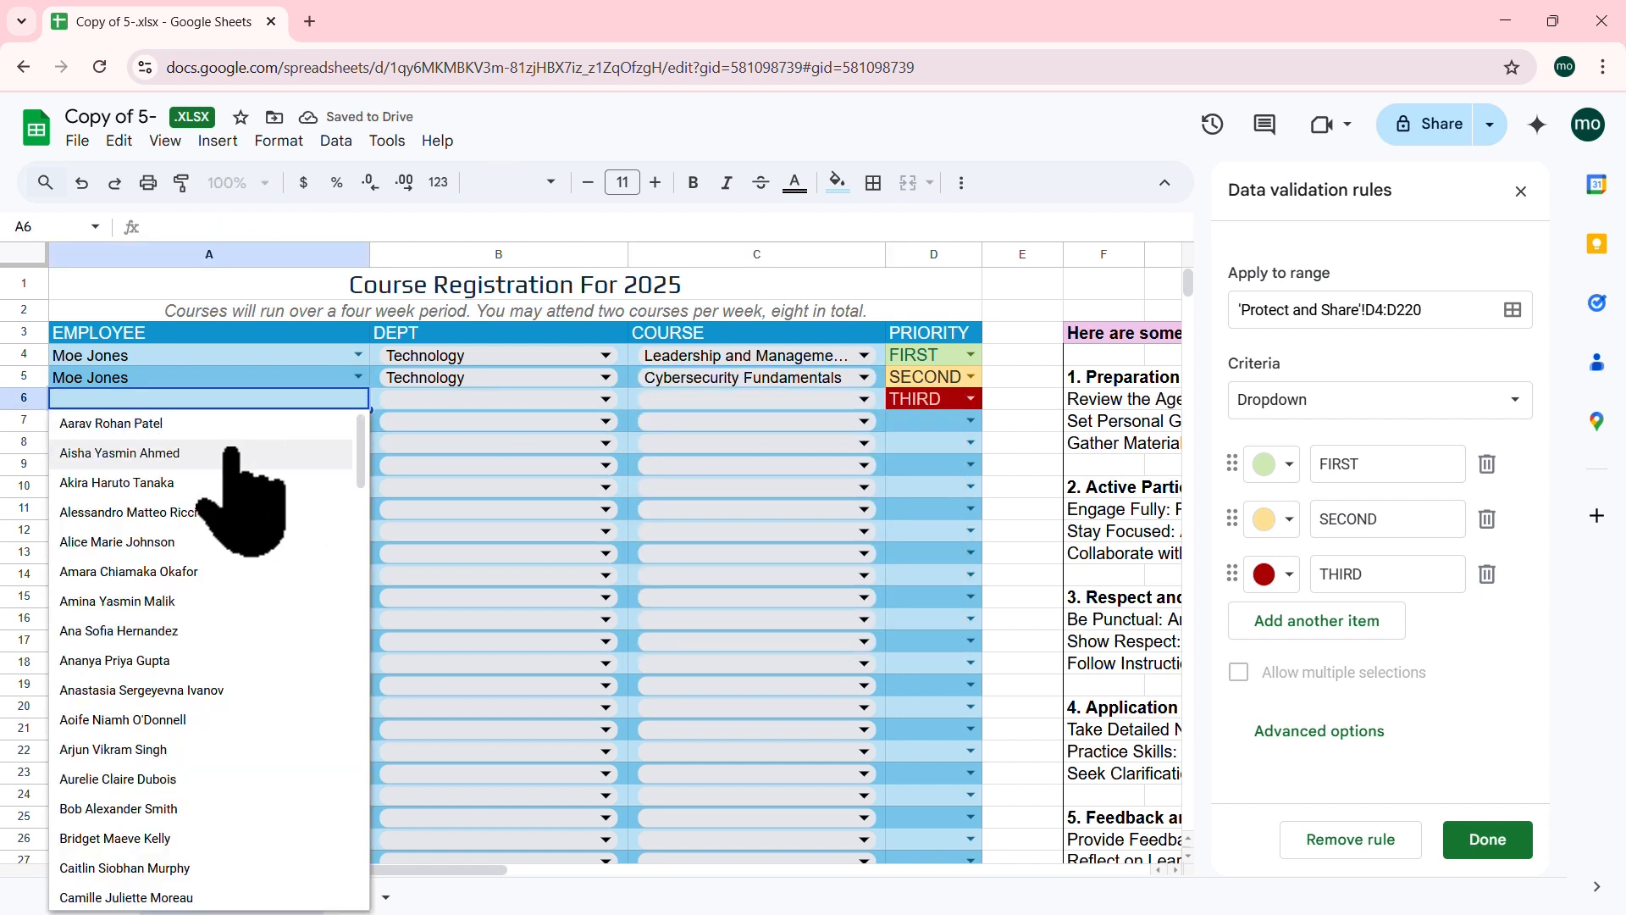
click(222, 452)
click(542, 399)
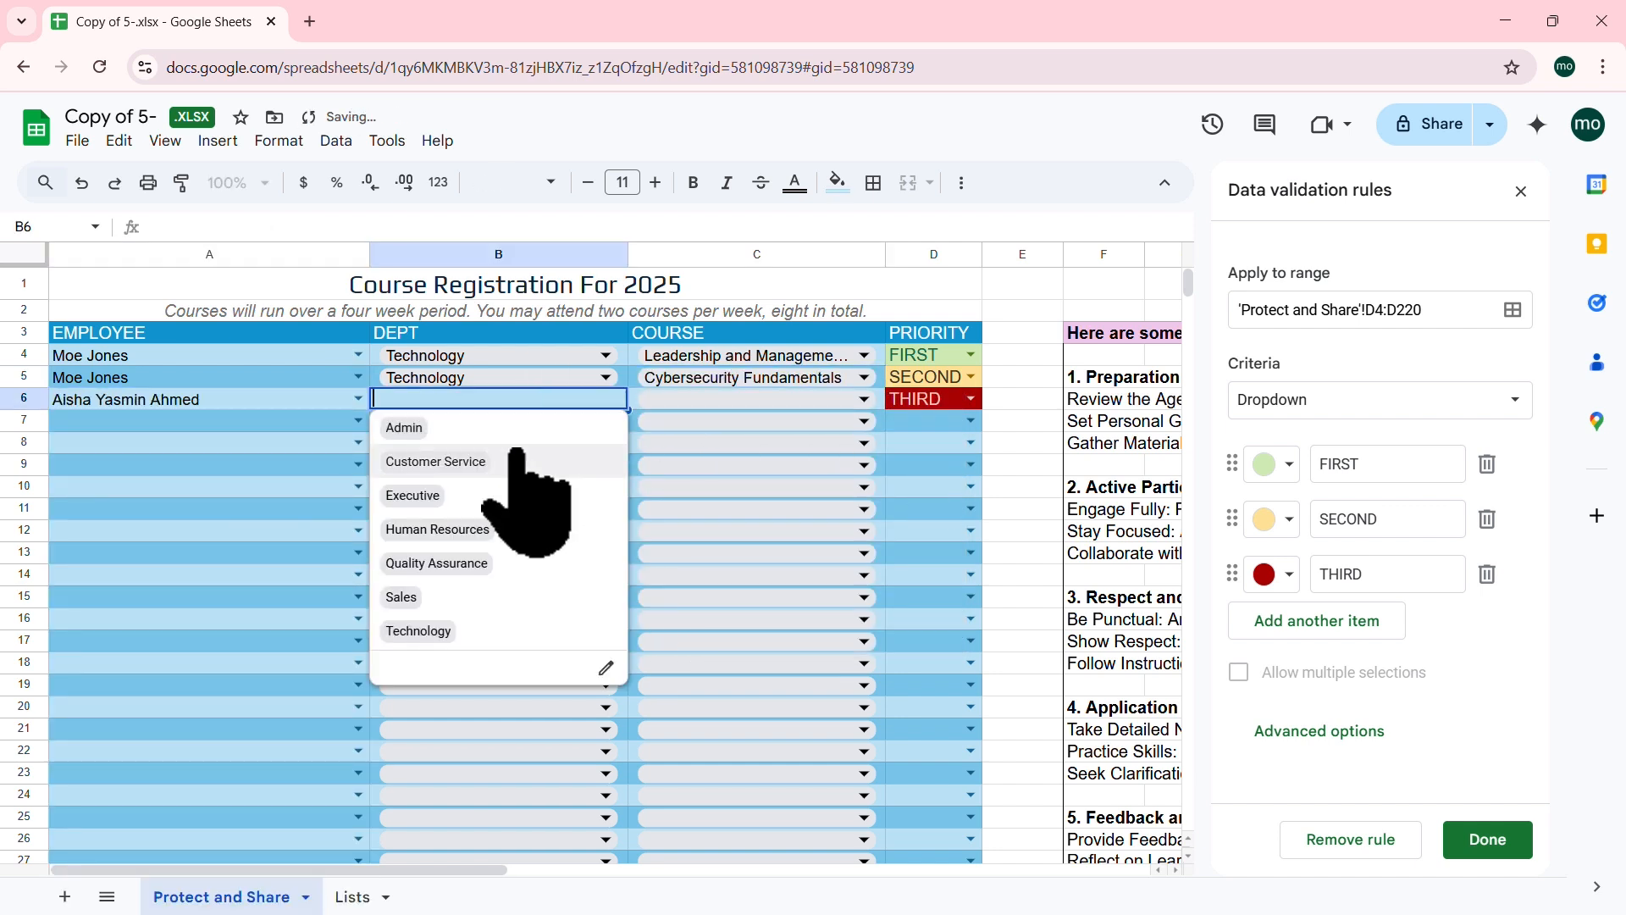
click(437, 563)
click(863, 399)
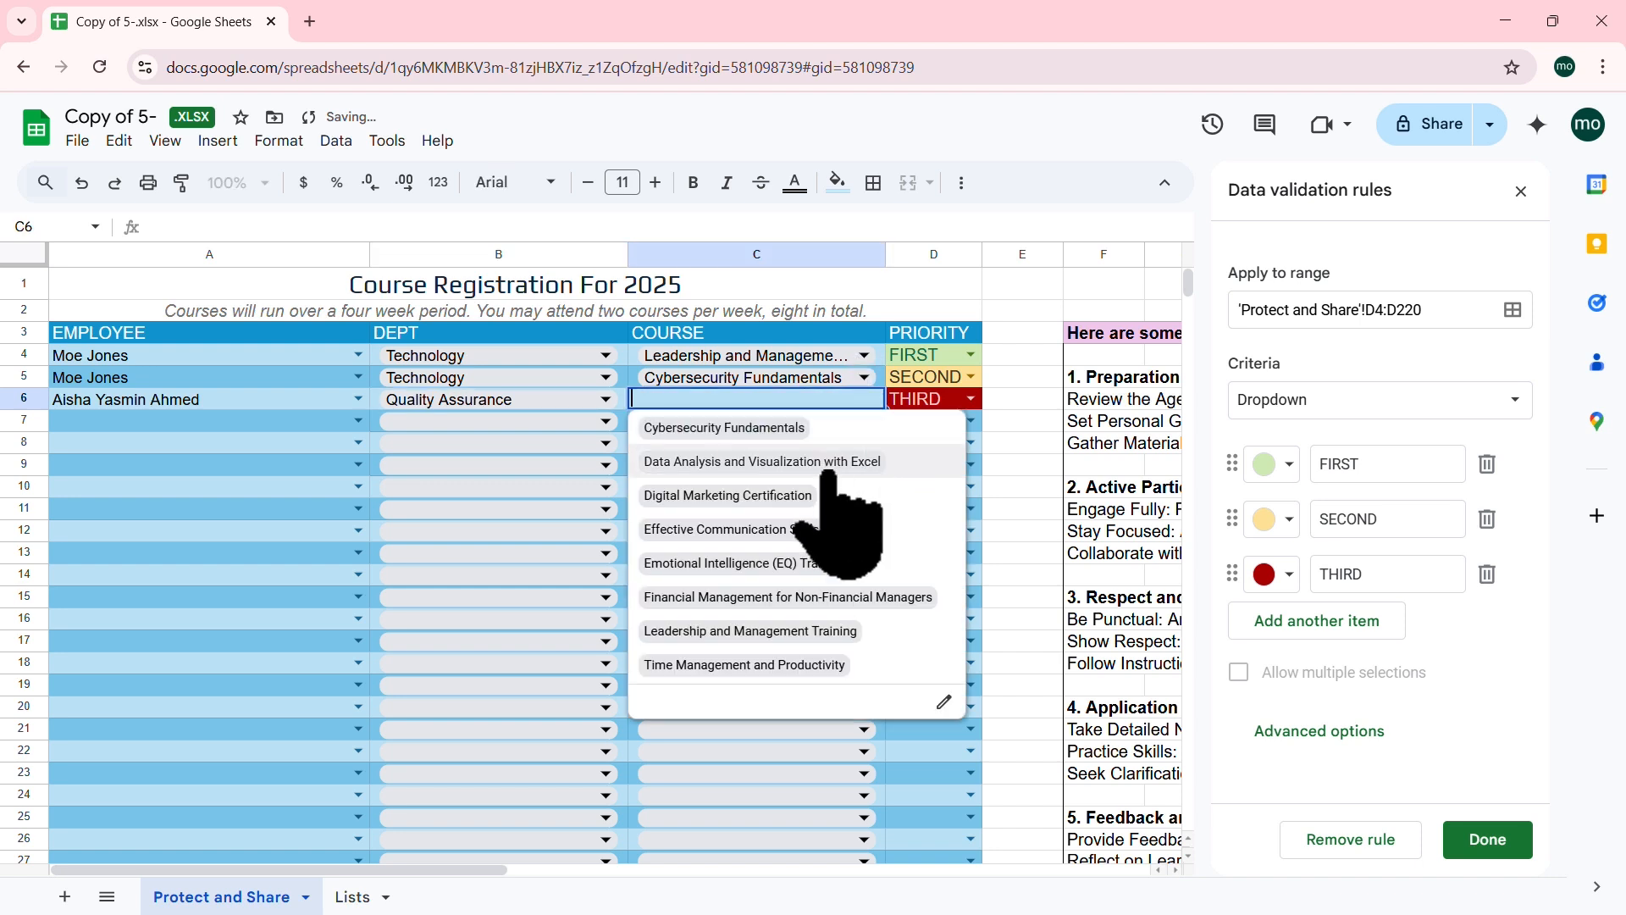
click(746, 562)
Step: Finish editing the priority dropdown rule
click(1020, 552)
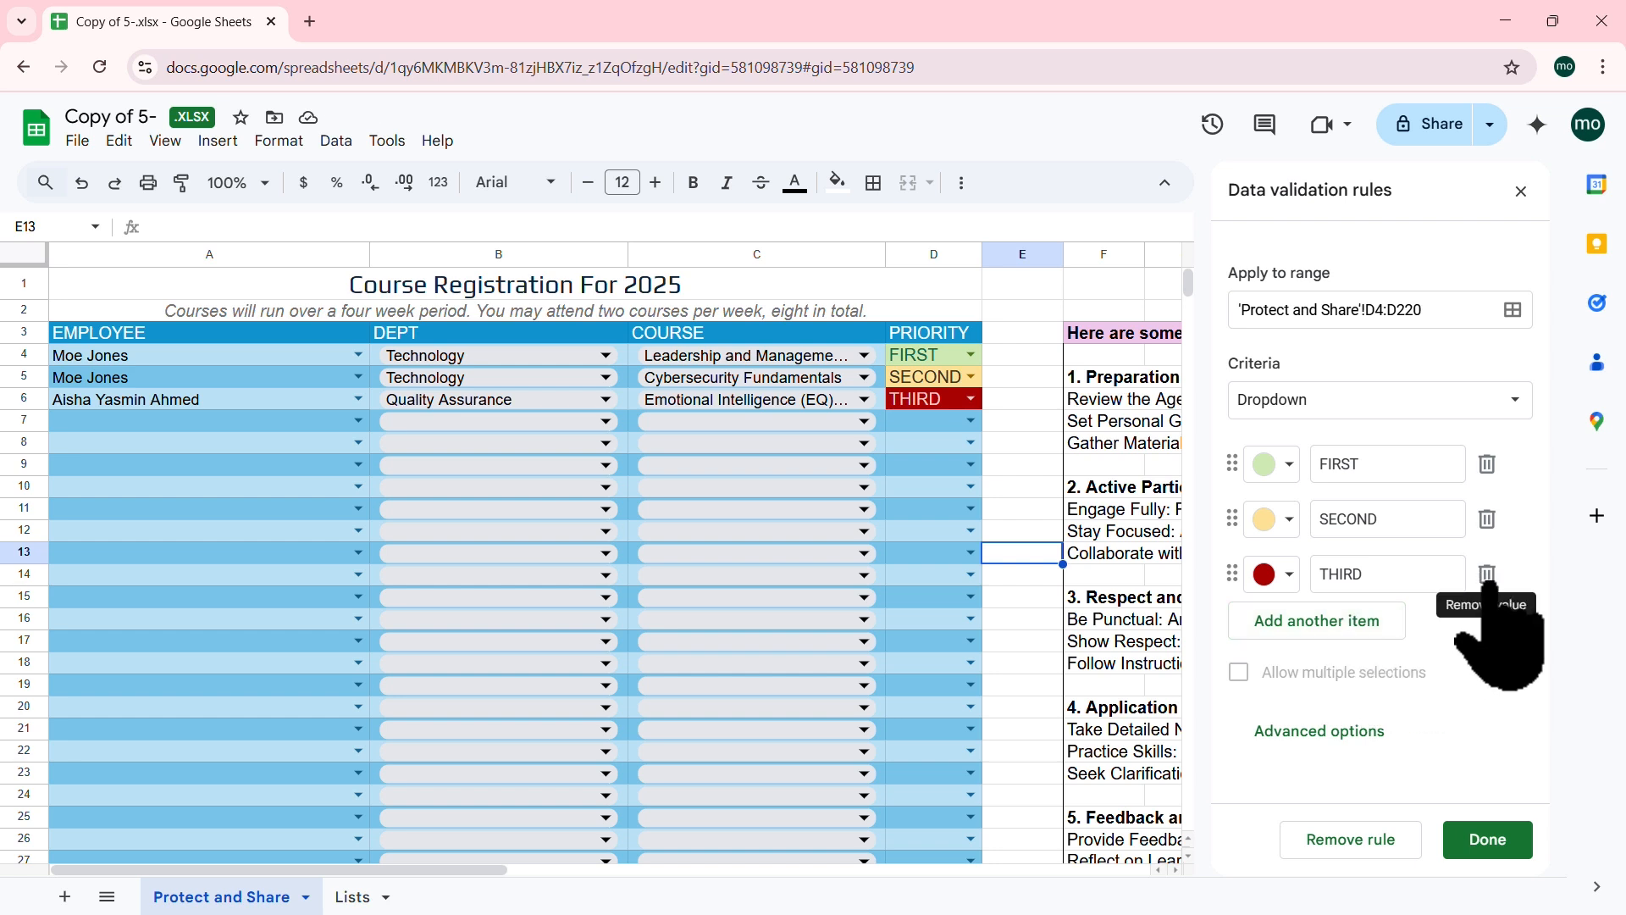
click(1488, 840)
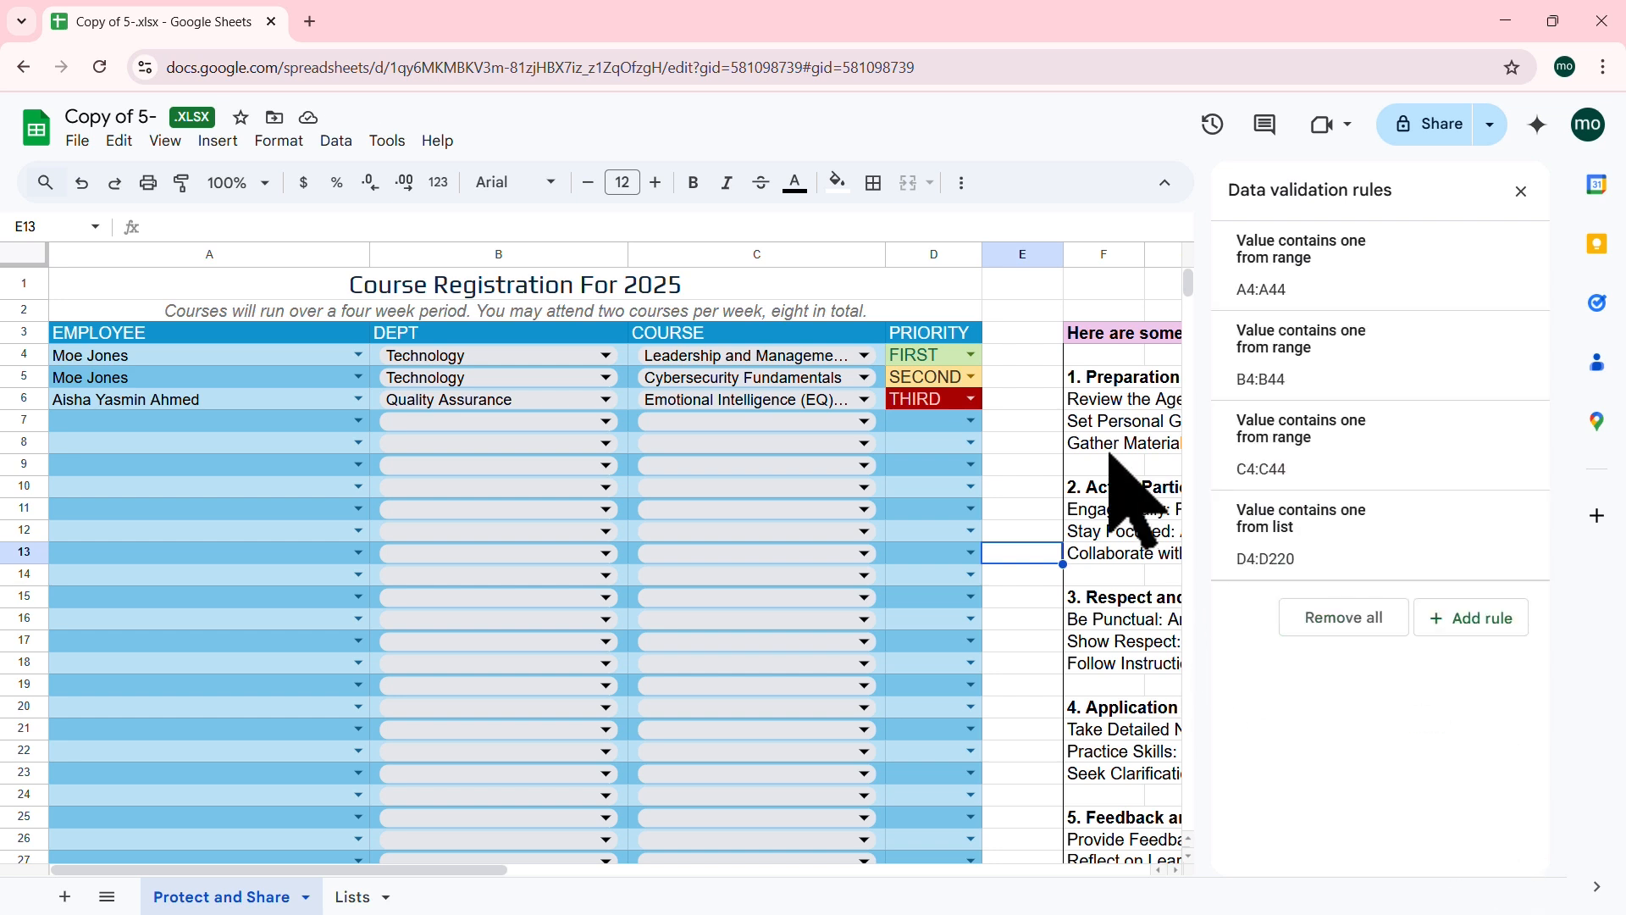
click(1109, 449)
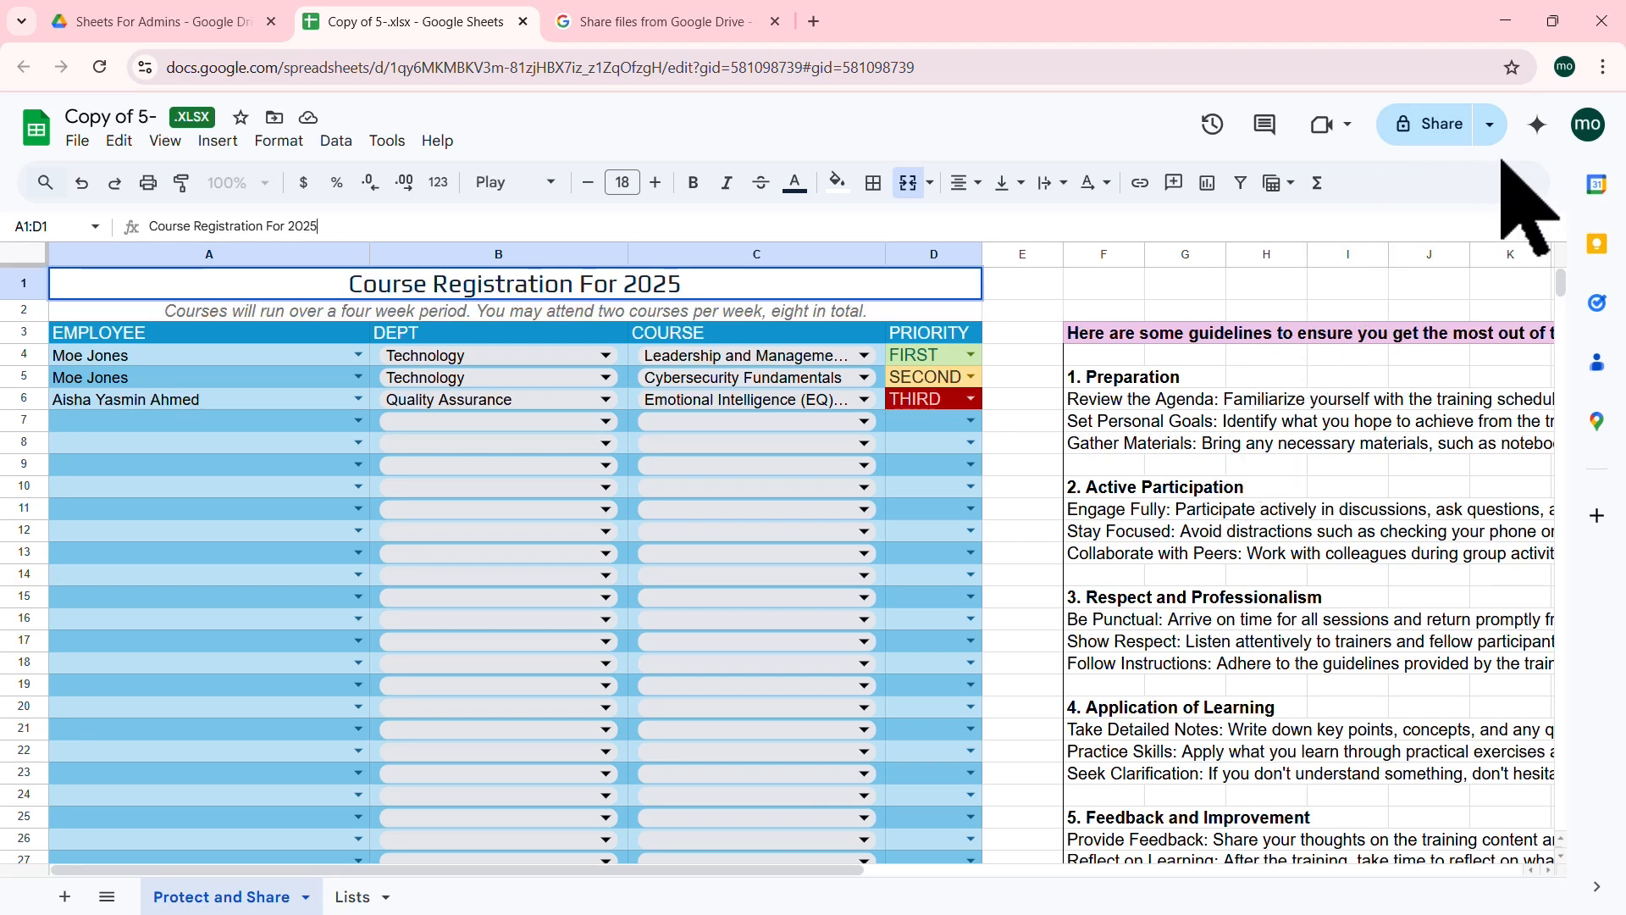
Step: Open the Share button's quick sharing options and close them unchanged
click(1490, 124)
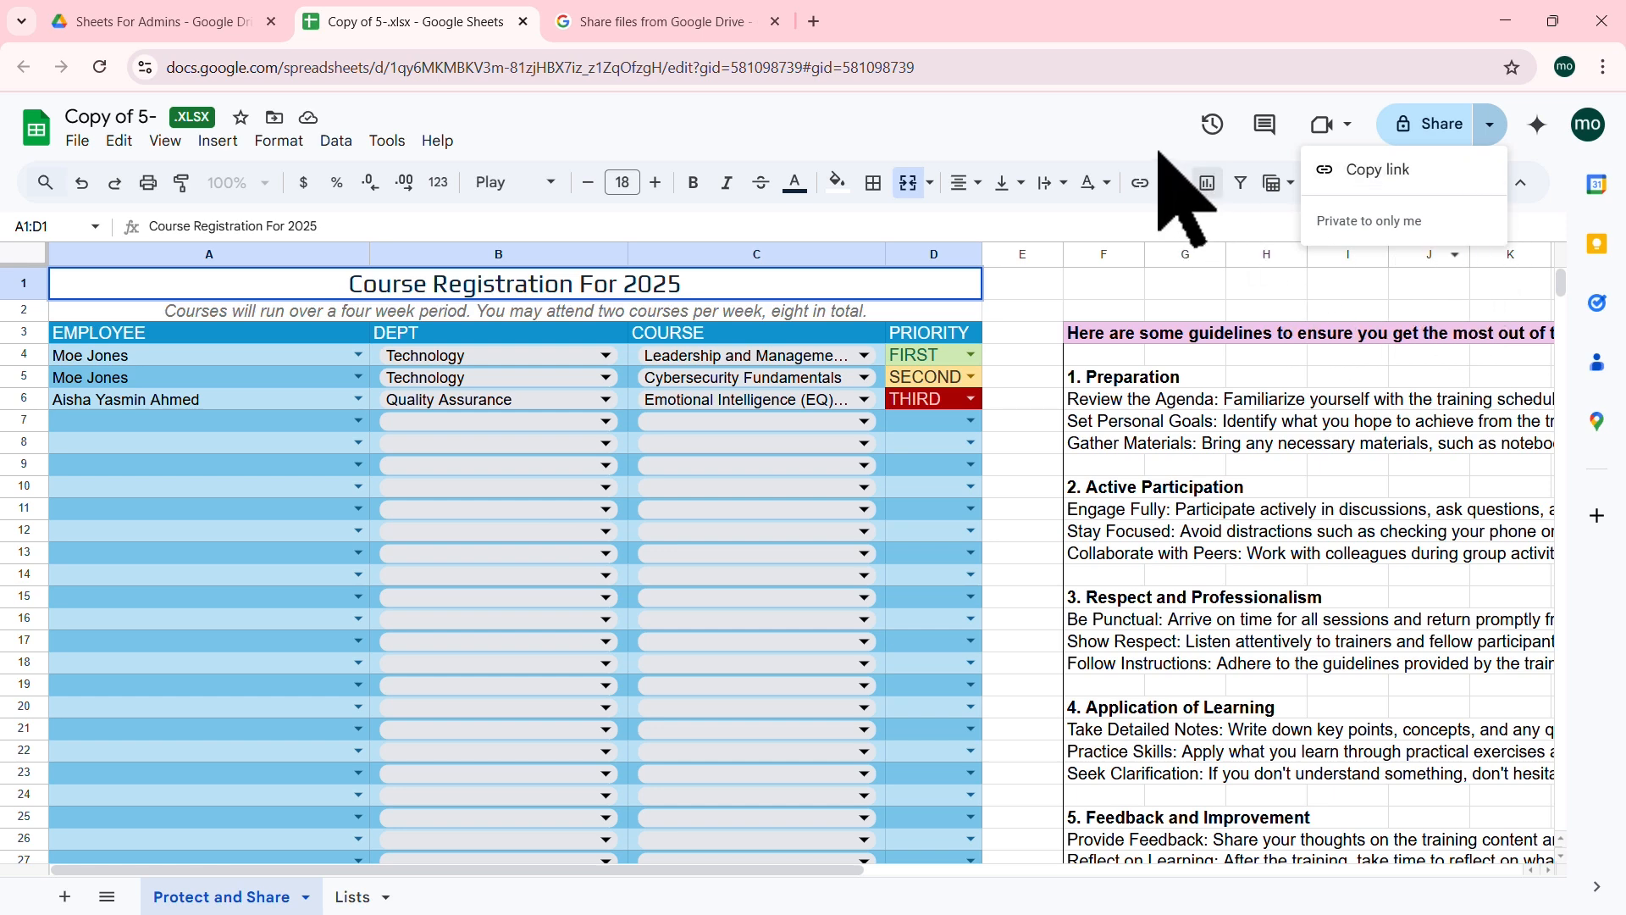
click(991, 119)
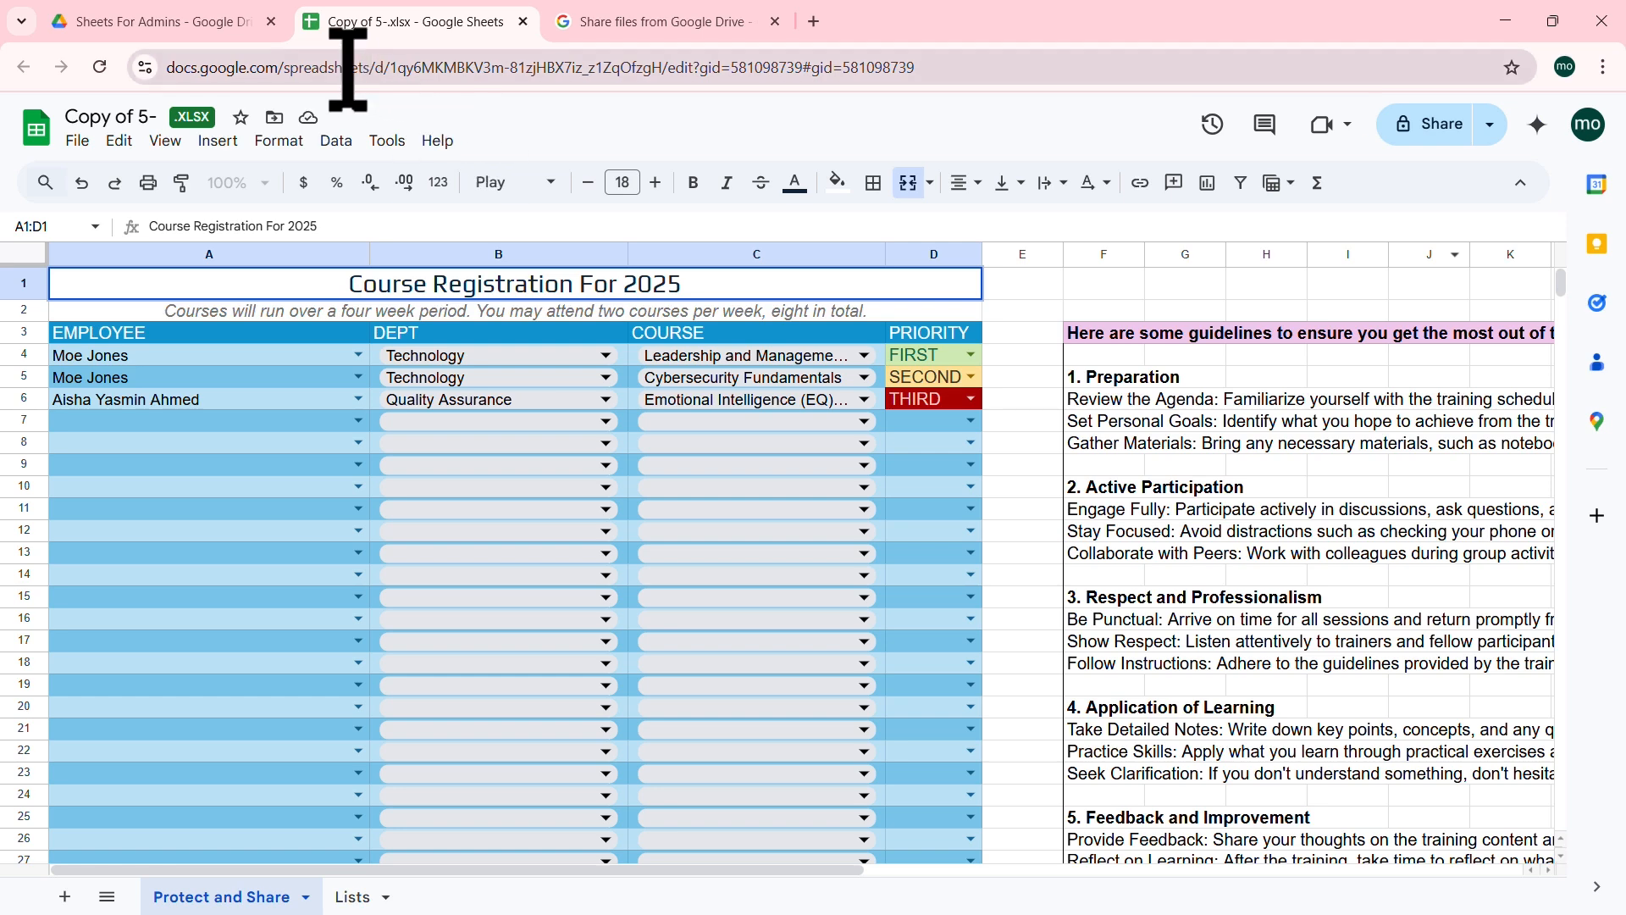
Step: Go to the Sheets For Admins Drive folder and view Copy of 5-.xlsx's share actions without sharing
click(200, 22)
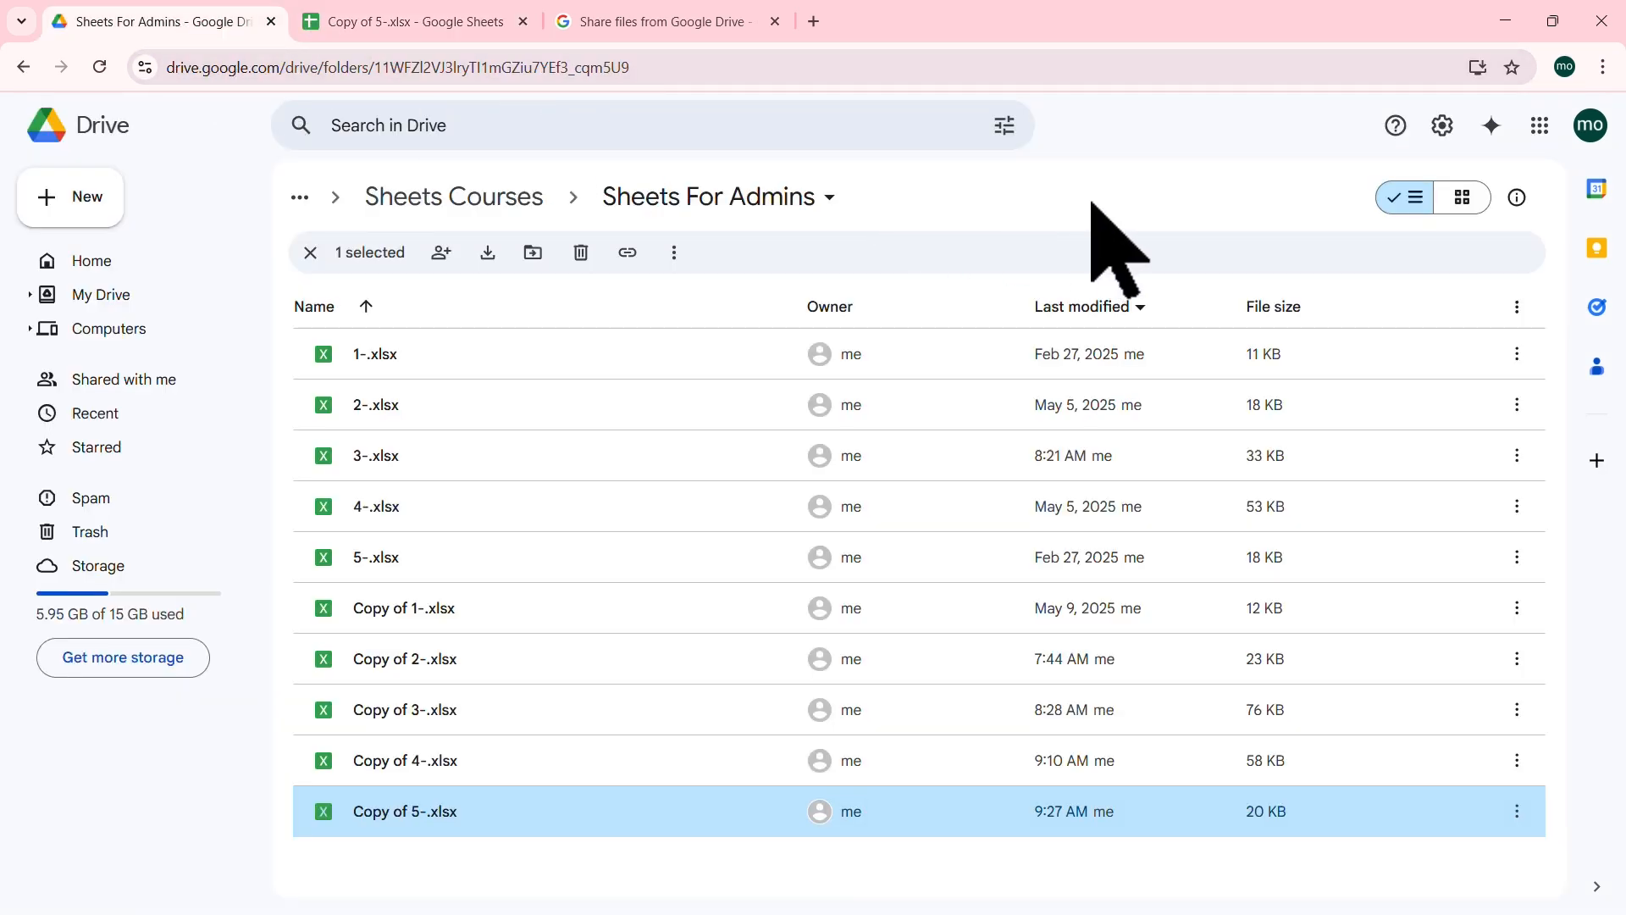
click(1516, 811)
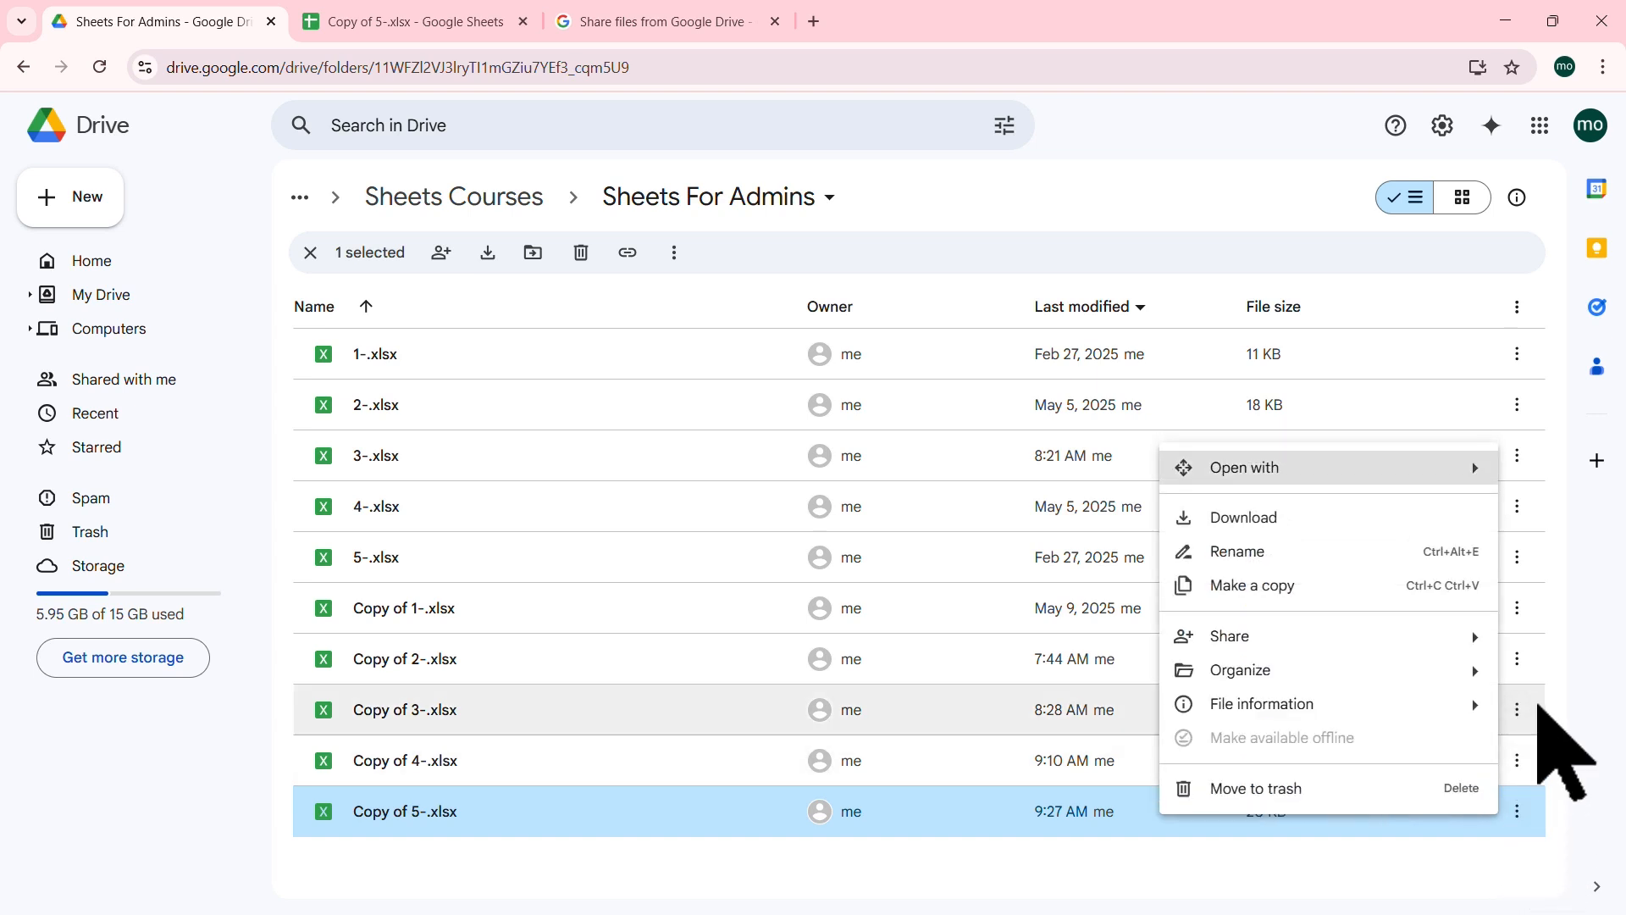
mouse_move(1453, 639)
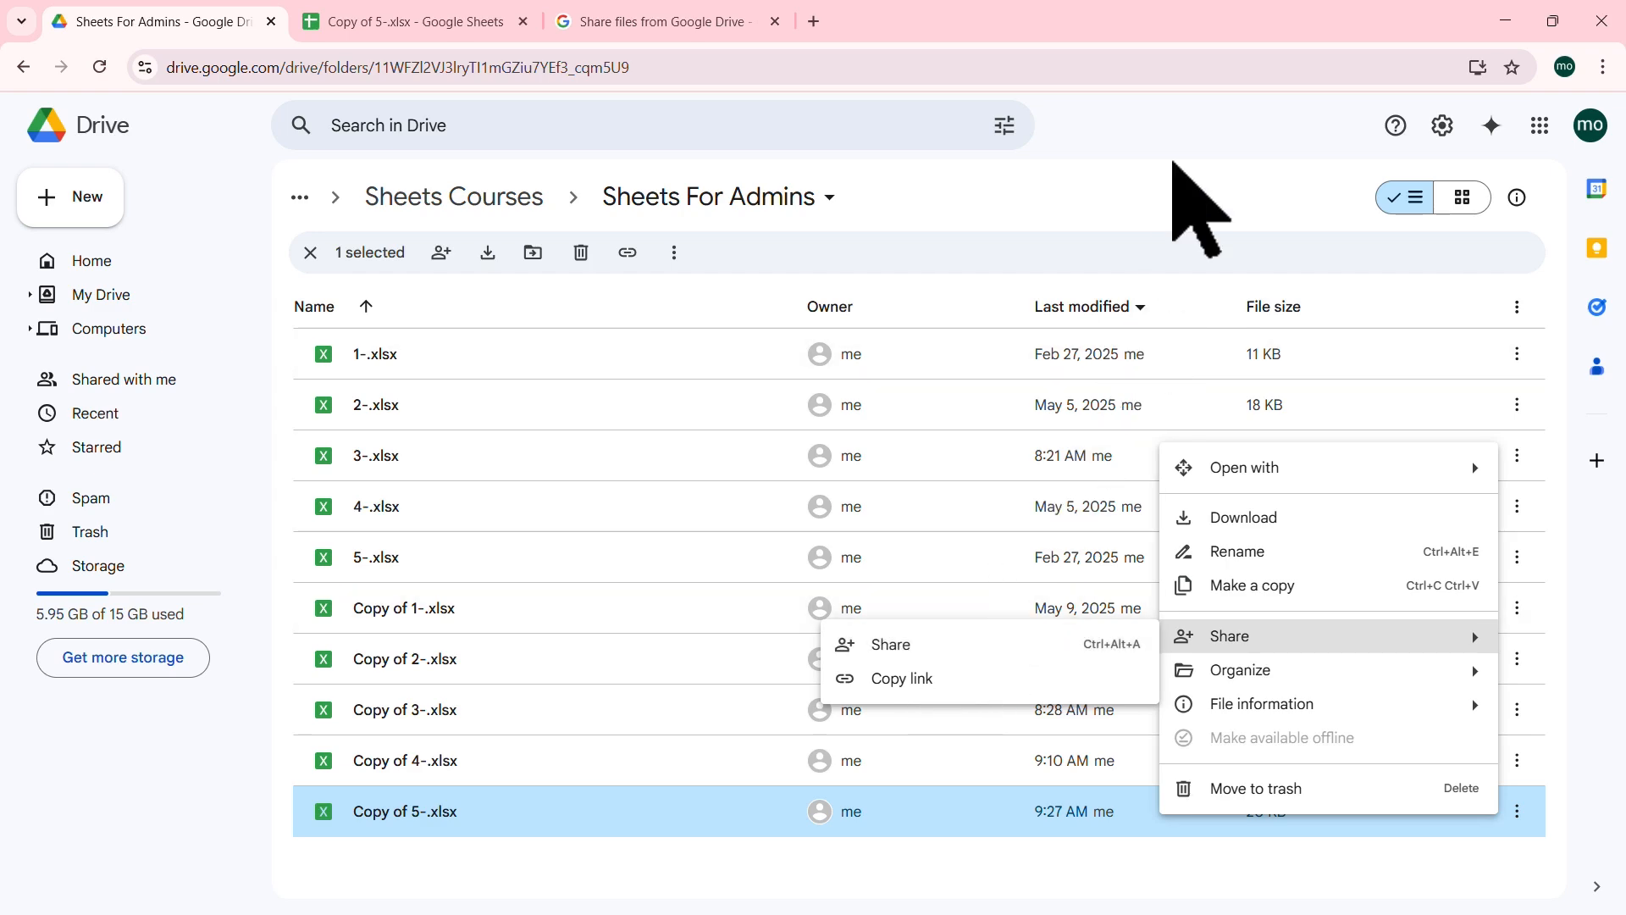
click(1169, 169)
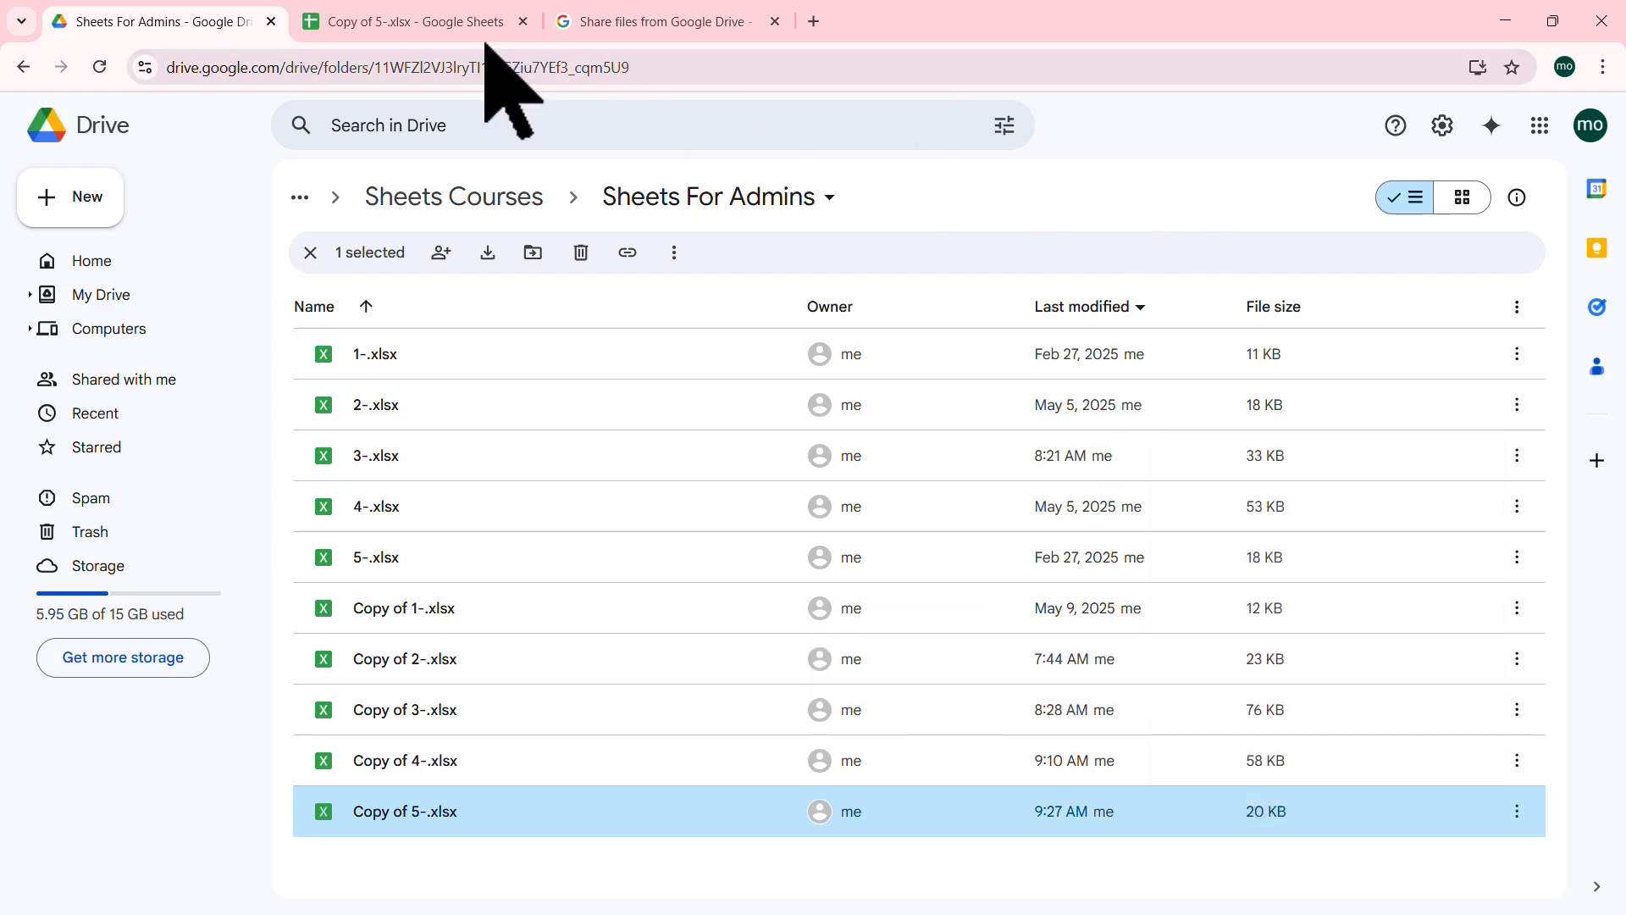
Step: Share the sheet with the collaborator as Editor, after trying Viewer and Commenter, with note 'Please edit.'
click(465, 21)
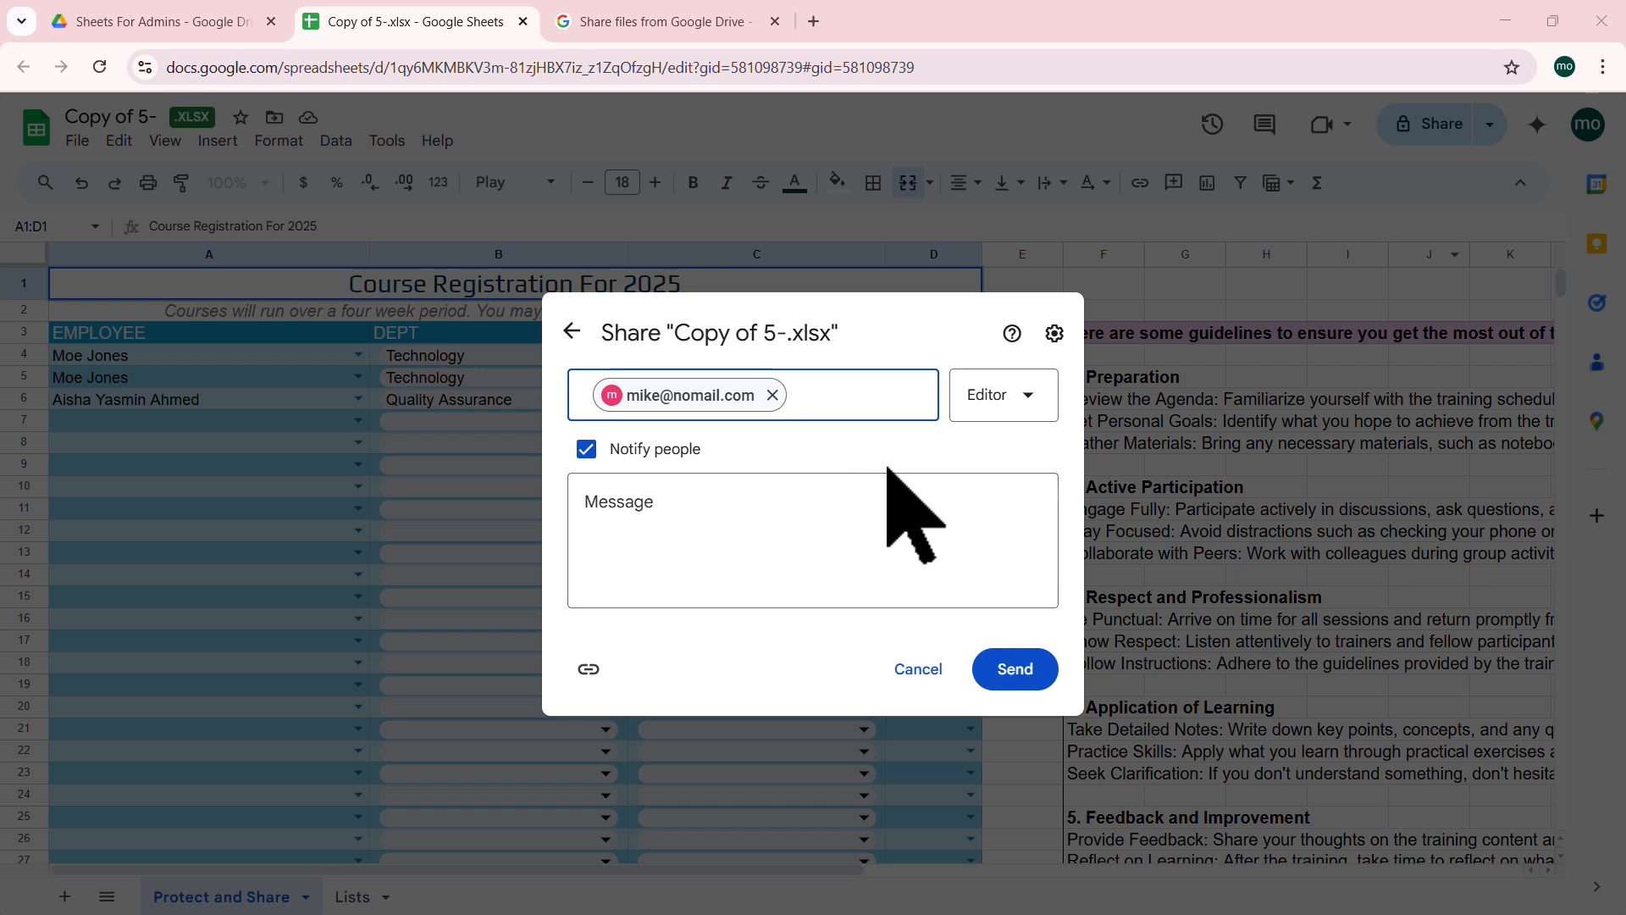
click(1028, 396)
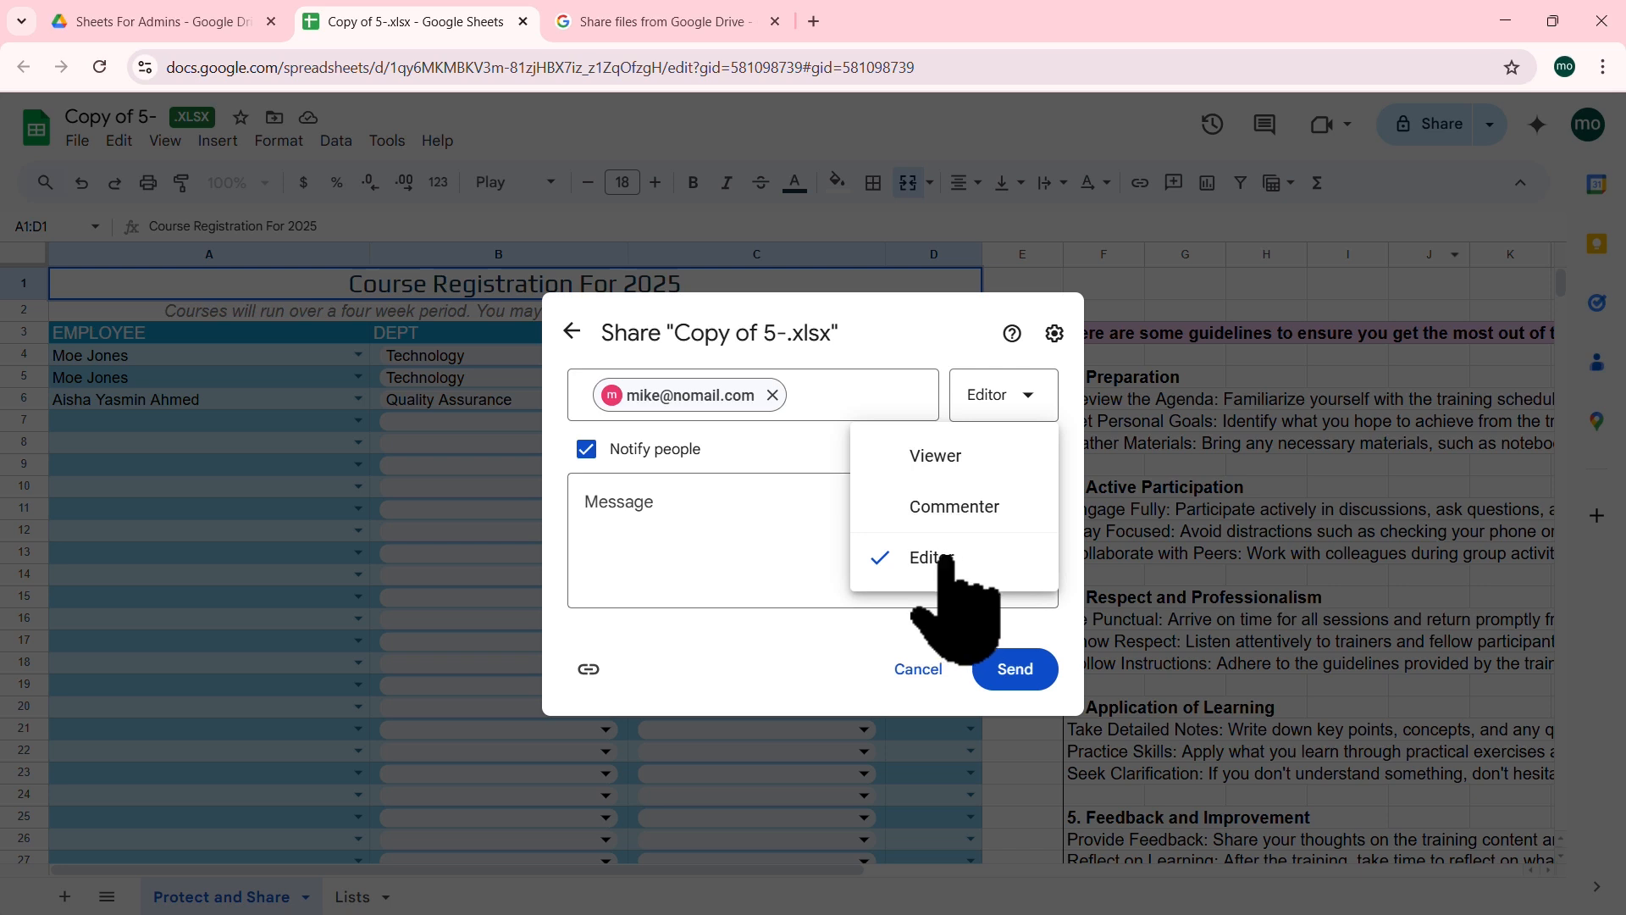
click(938, 457)
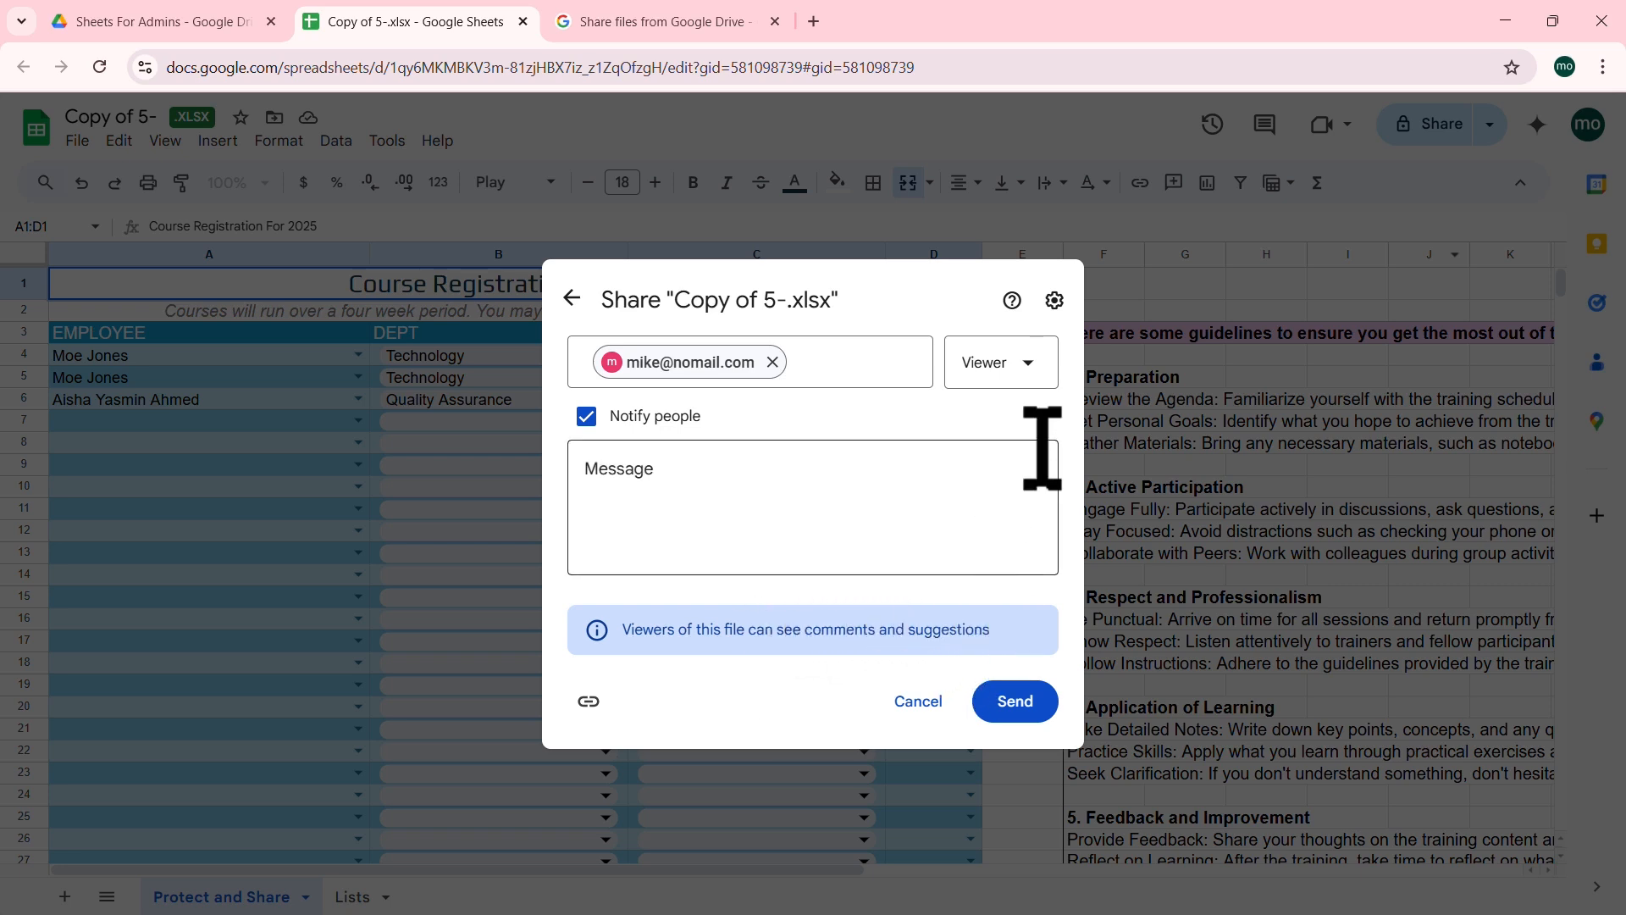
click(1026, 379)
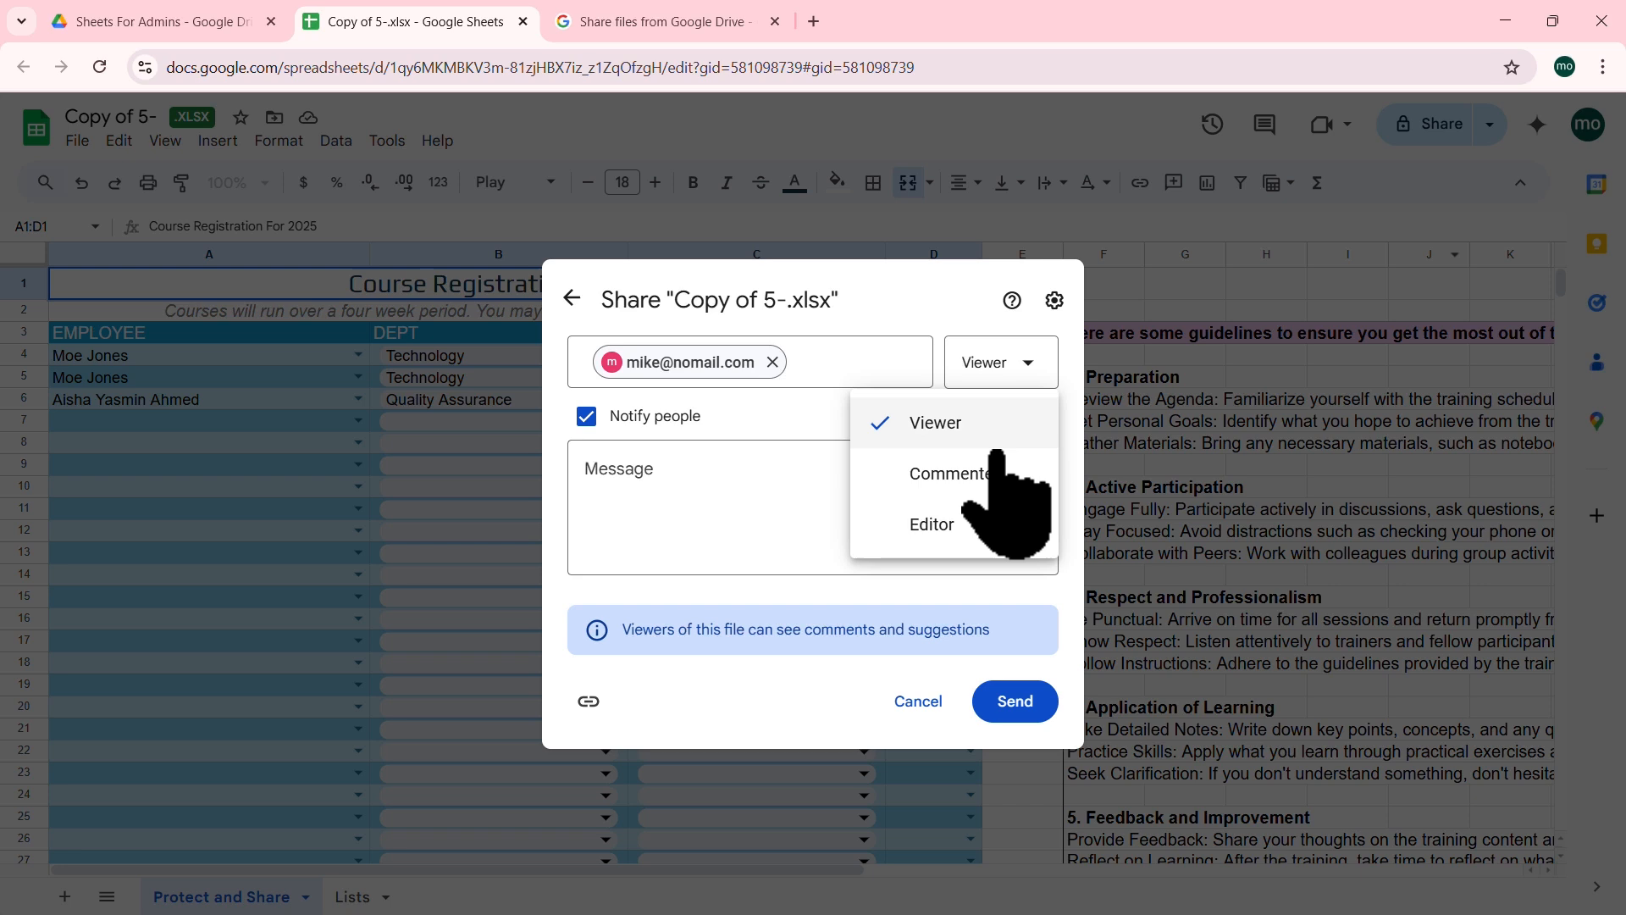
click(964, 472)
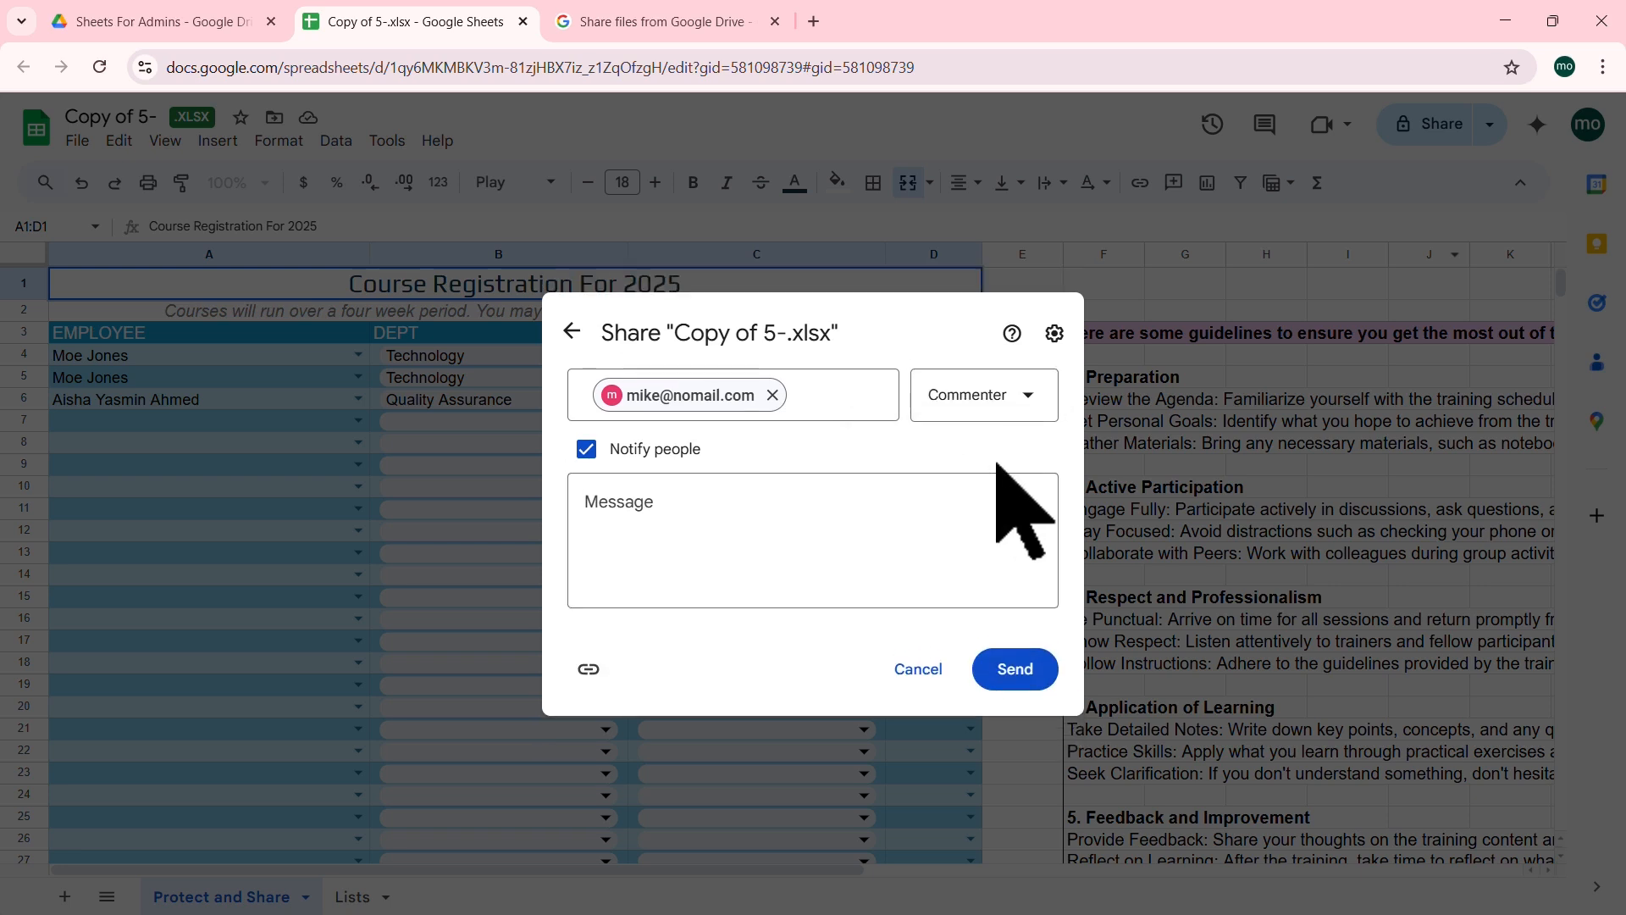
click(1029, 398)
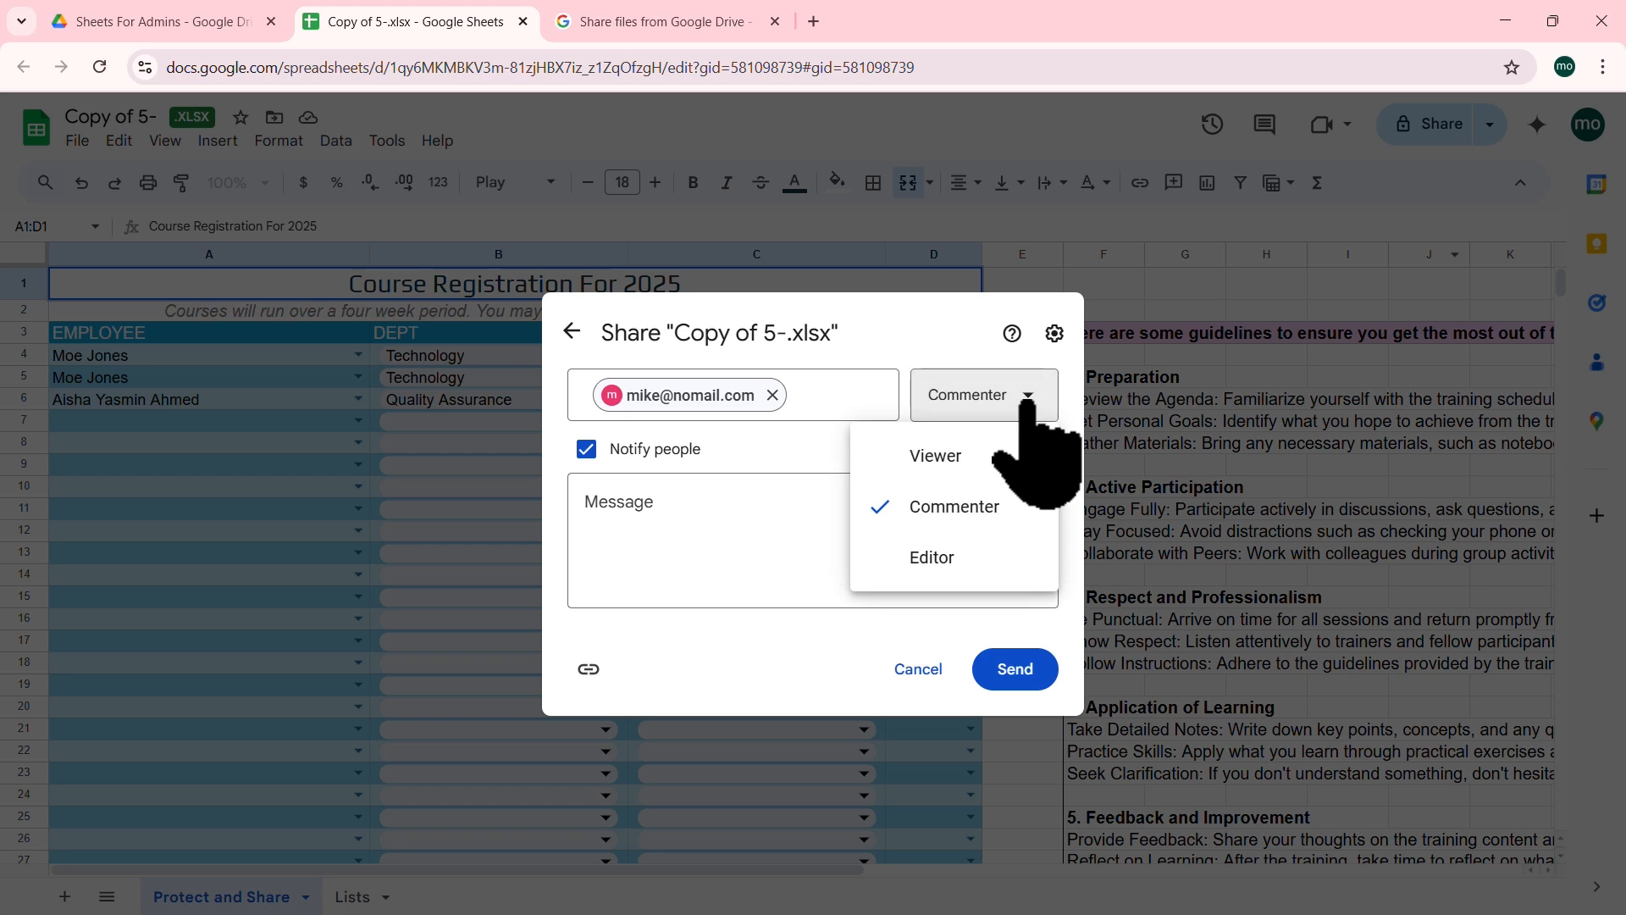
click(939, 558)
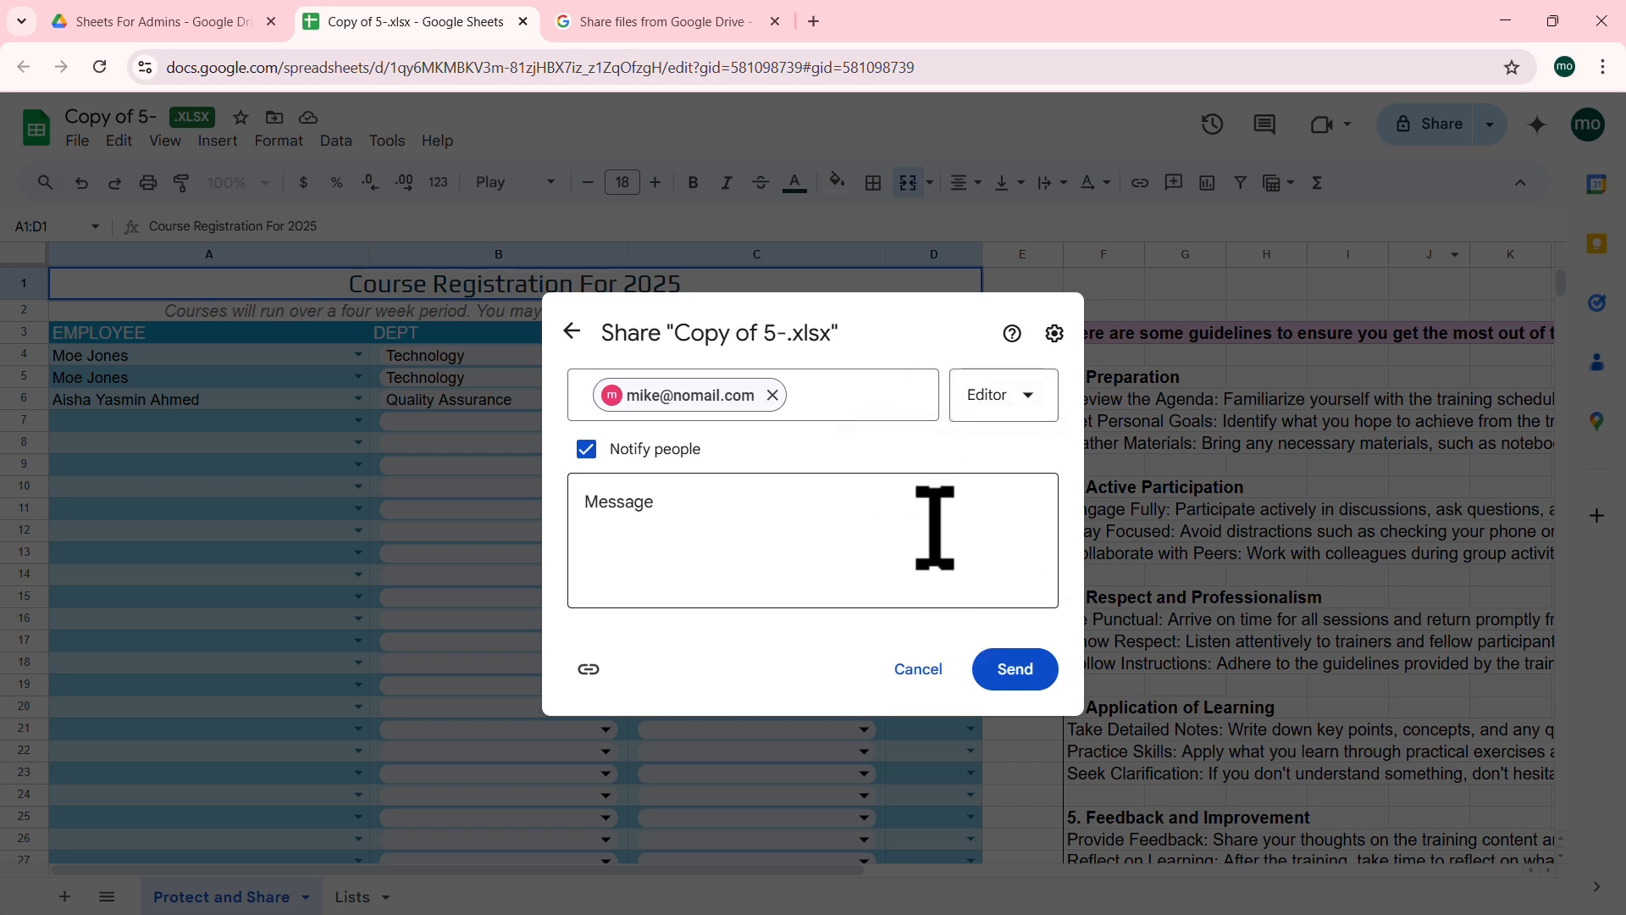
click(832, 518)
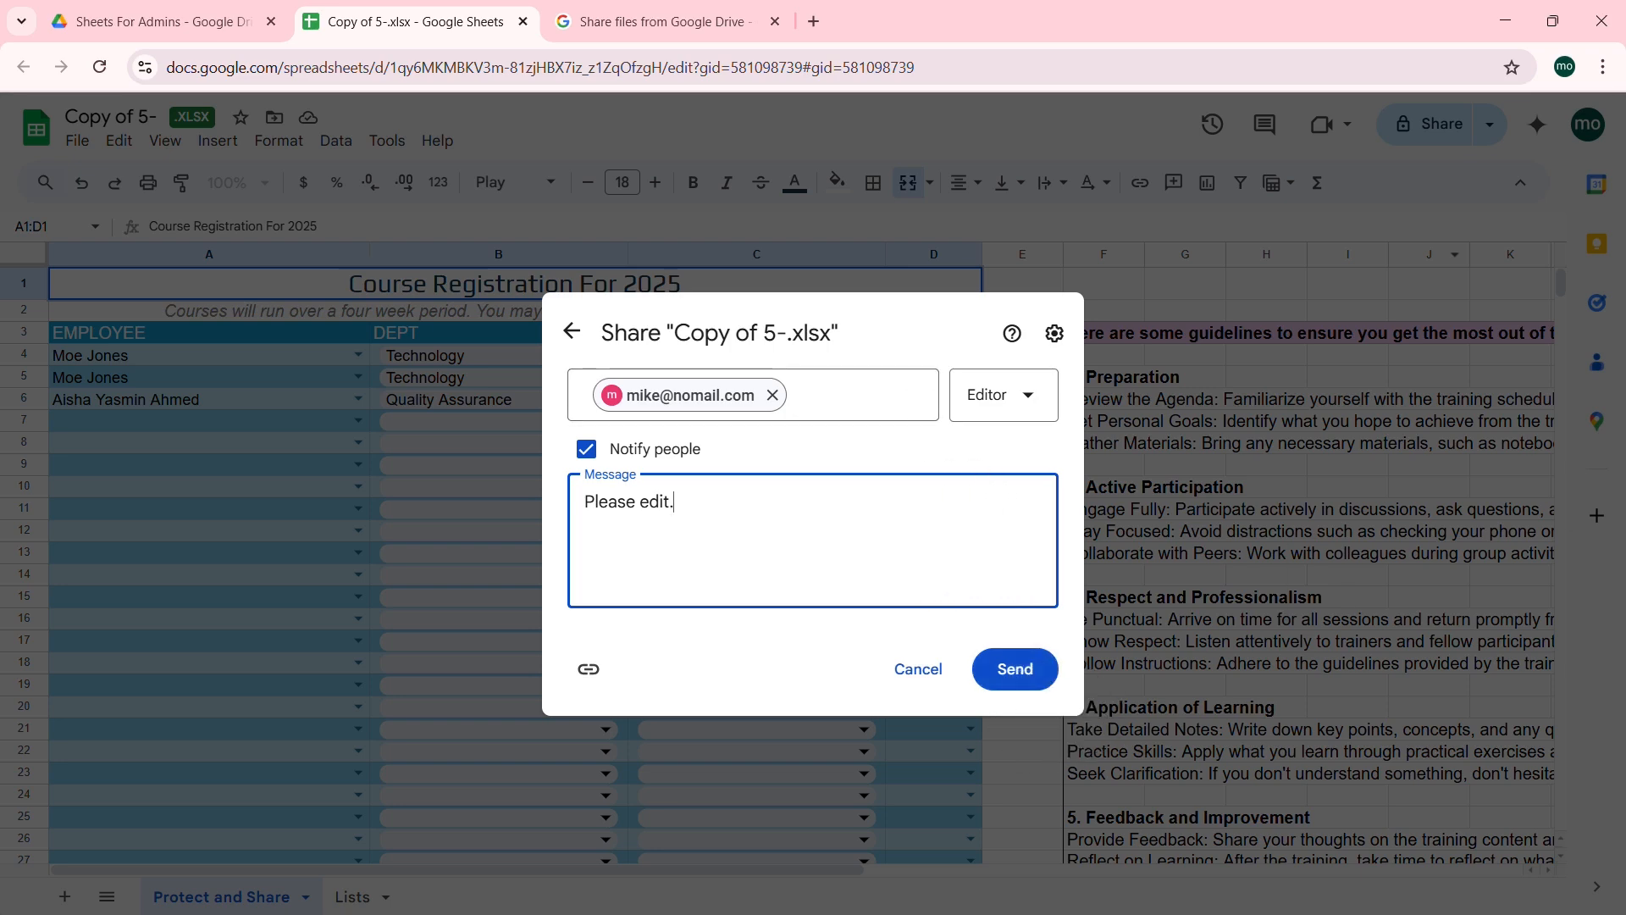
click(1014, 669)
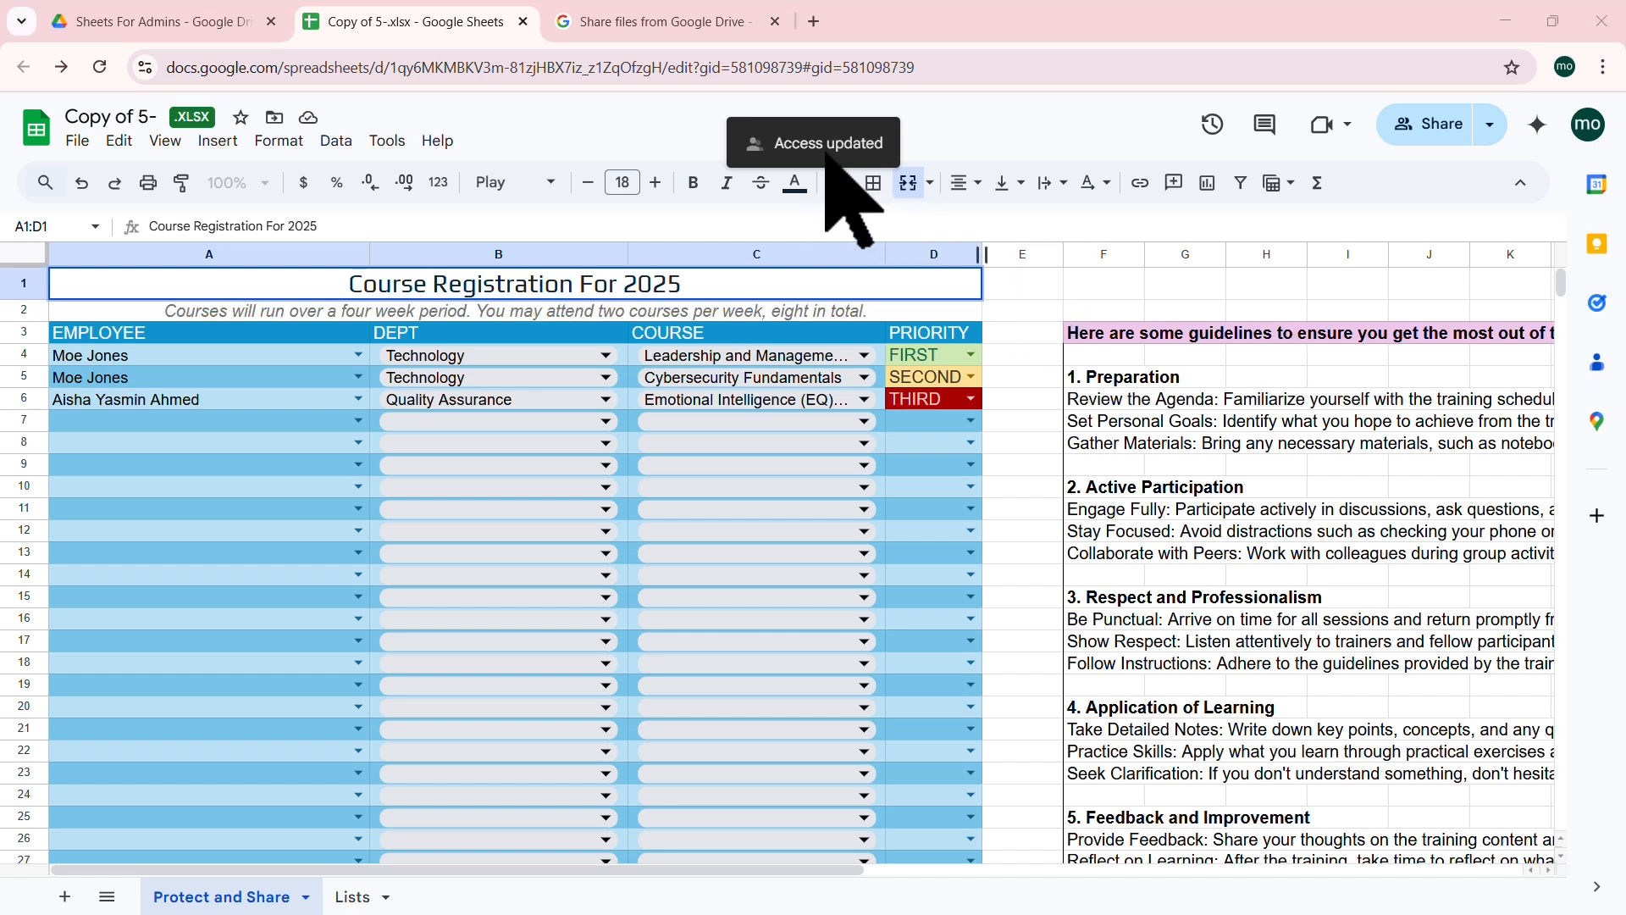
mouse_move(695, 104)
mouse_down()
mouse_move(867, 160)
mouse_move(915, 158)
mouse_up()
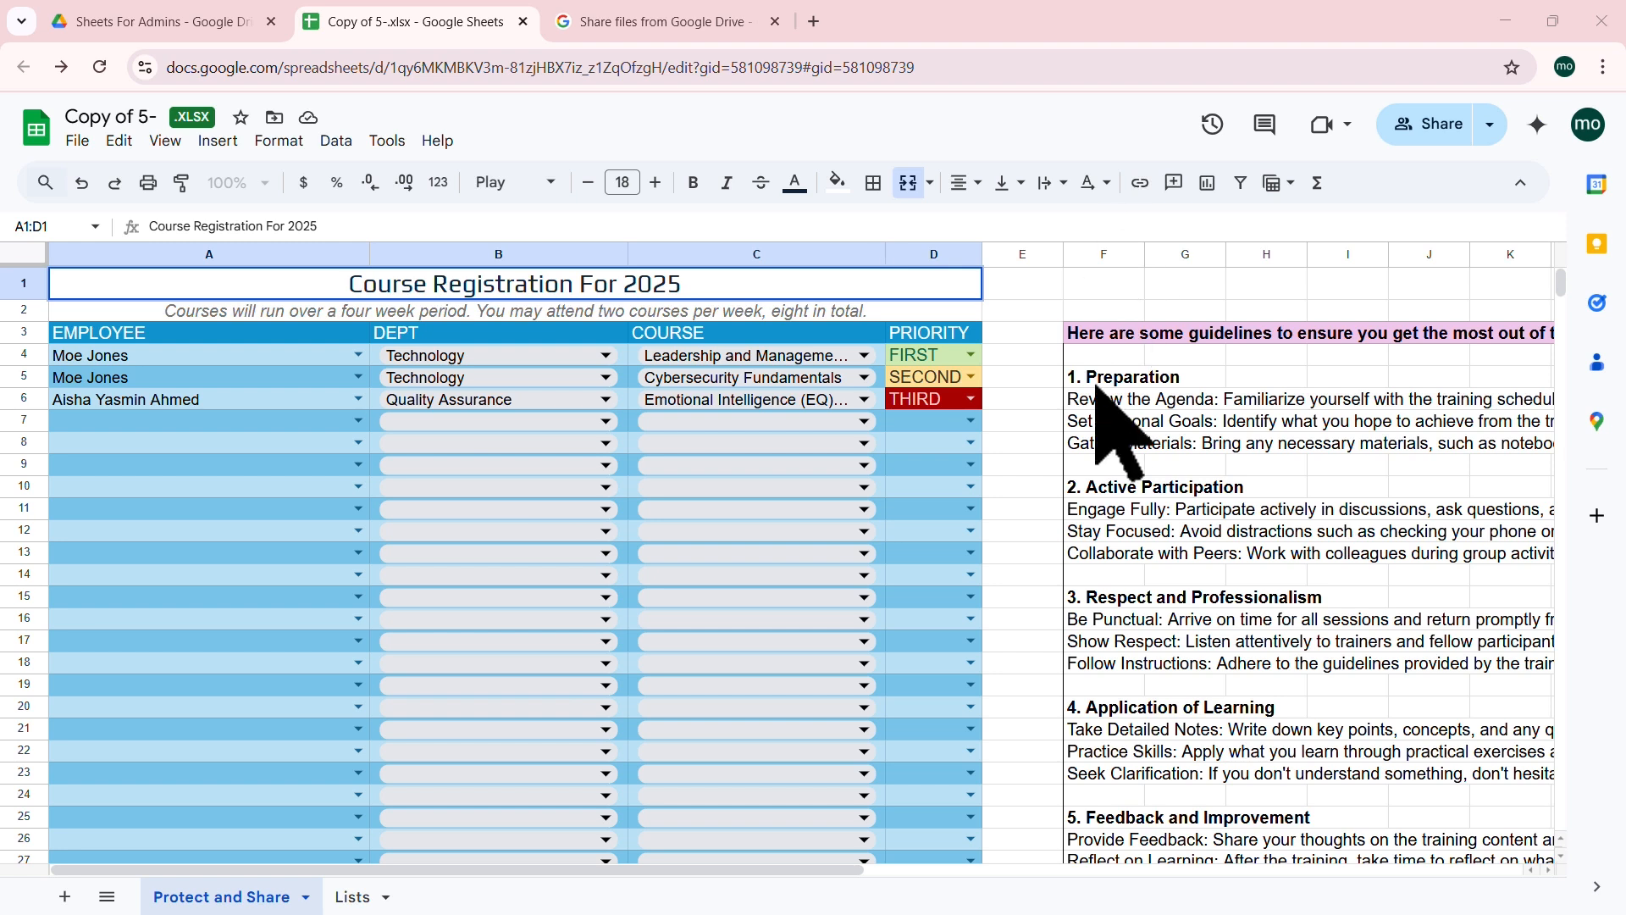
click(1041, 312)
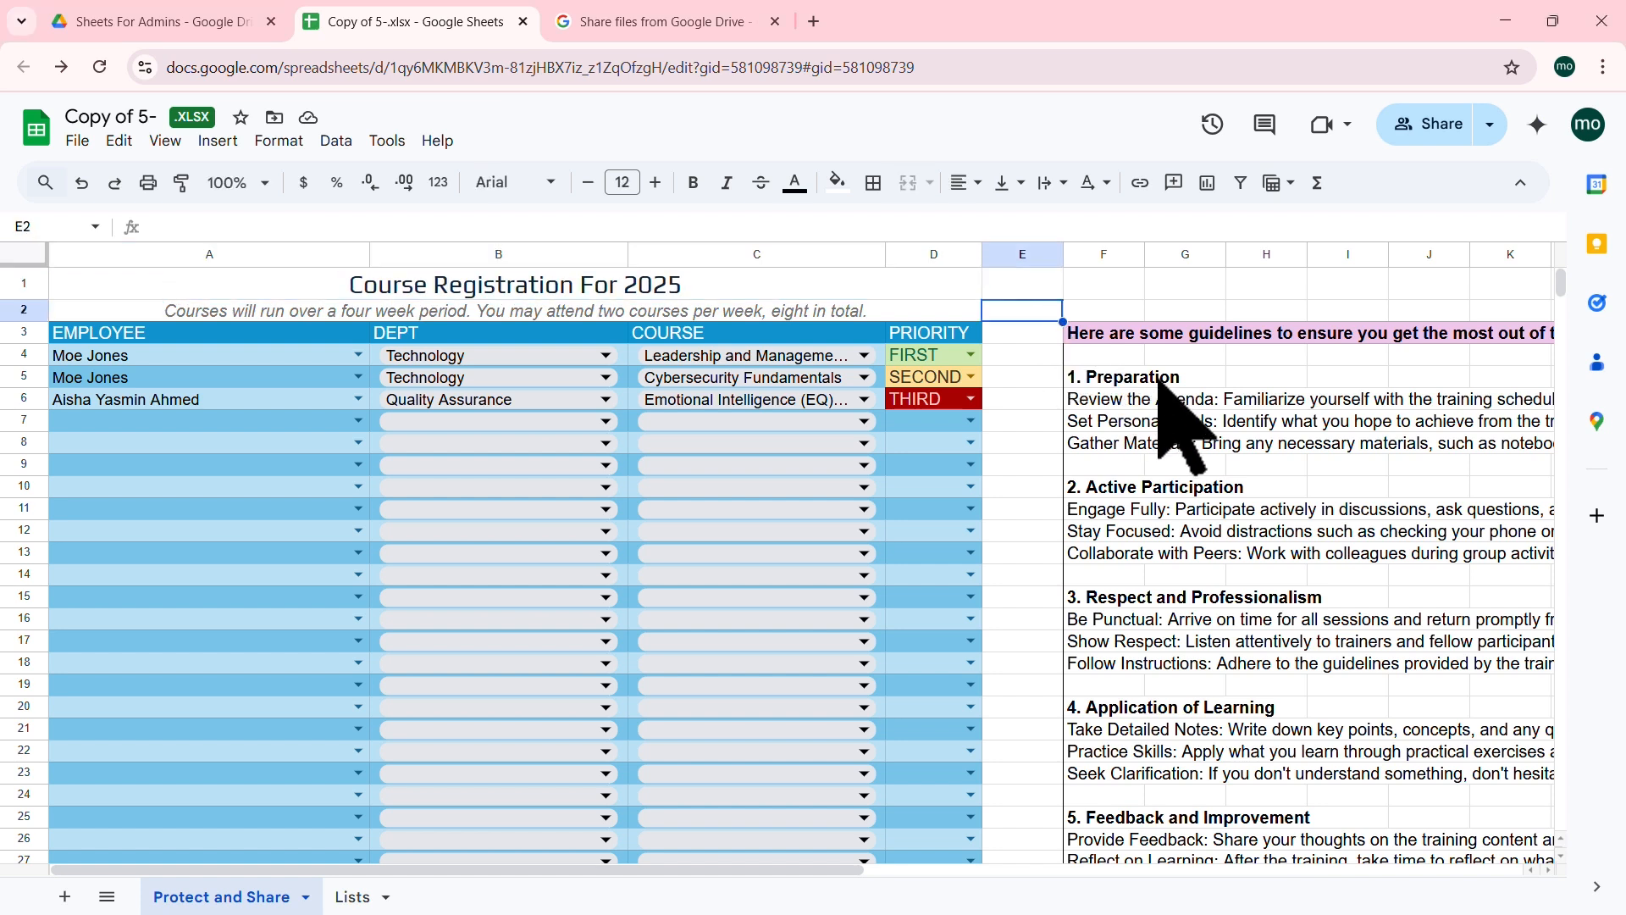
click(1190, 379)
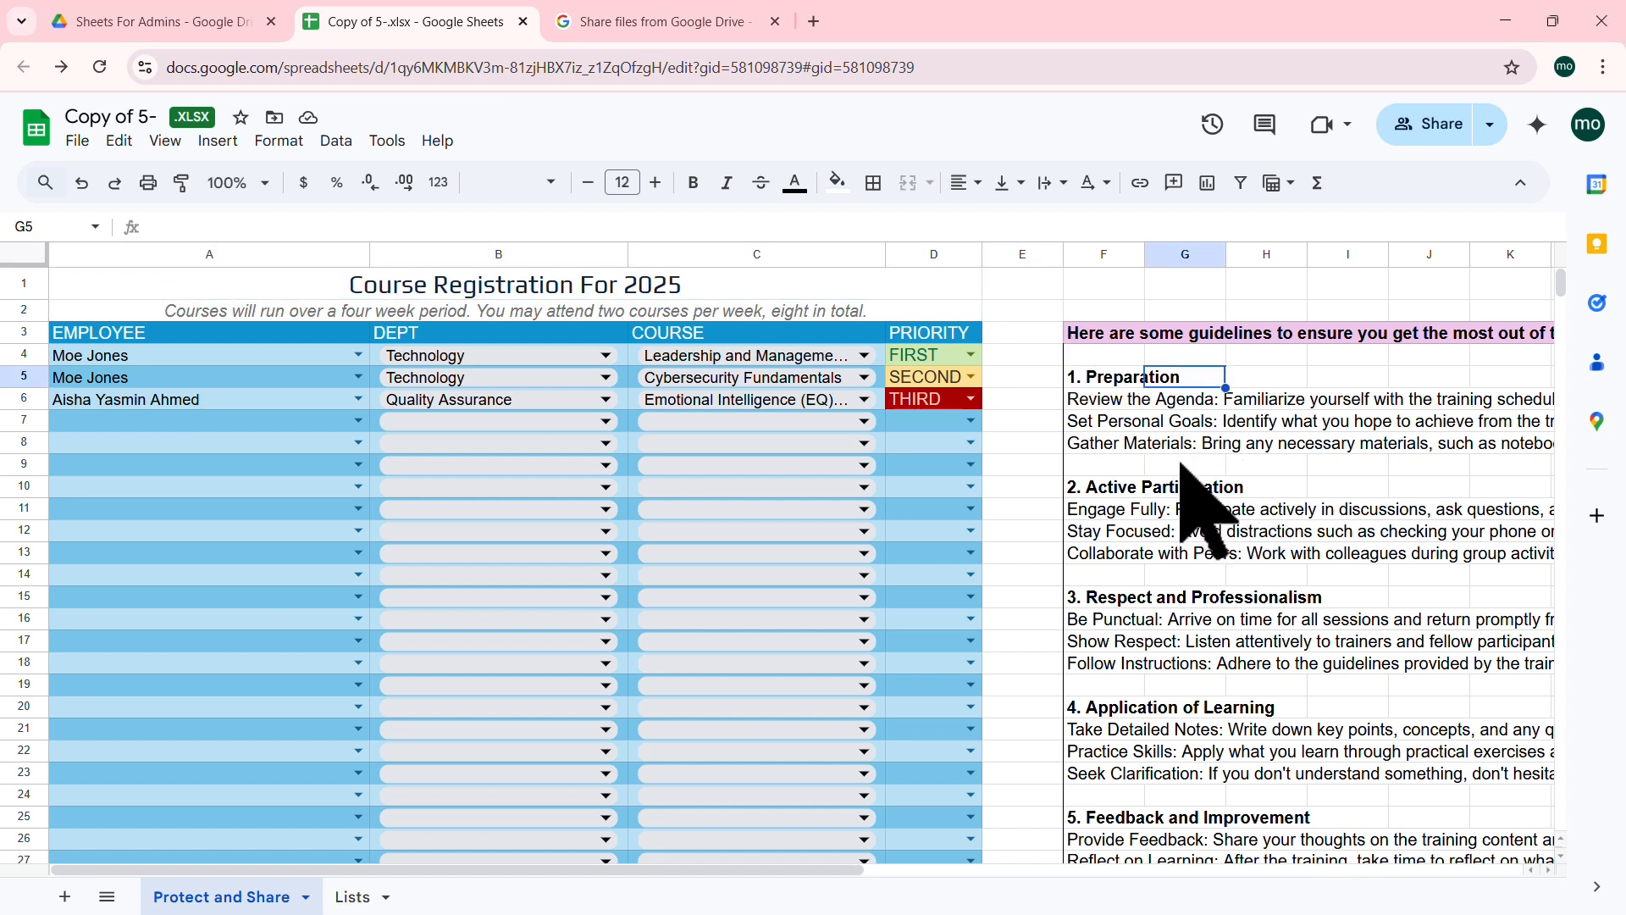
click(1179, 578)
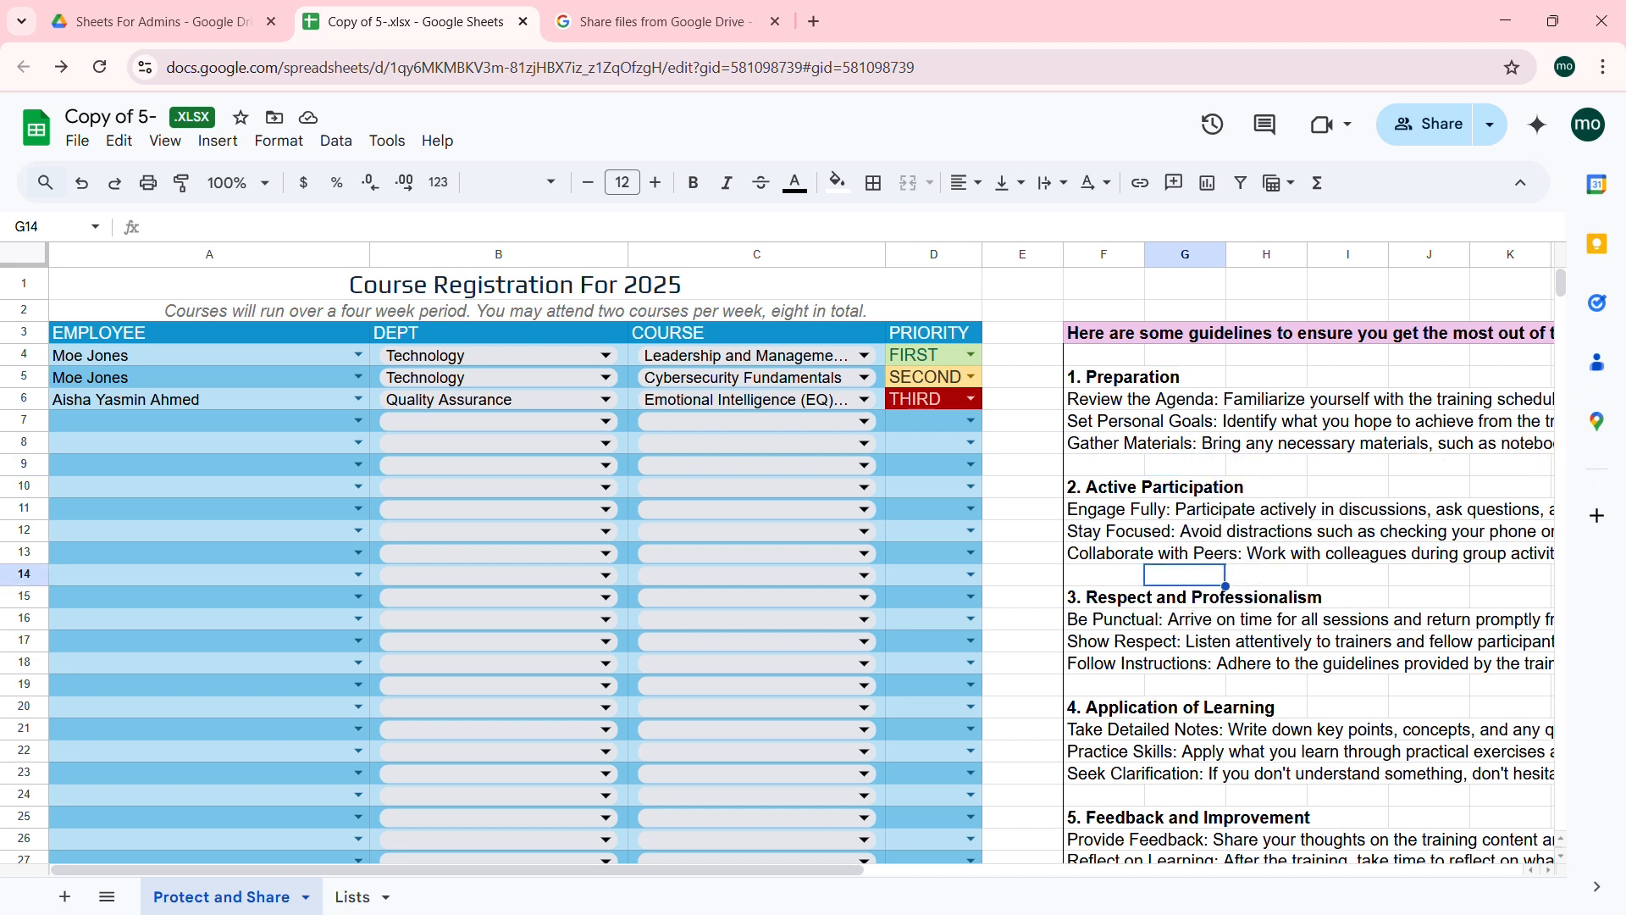
key(ctrl+End)
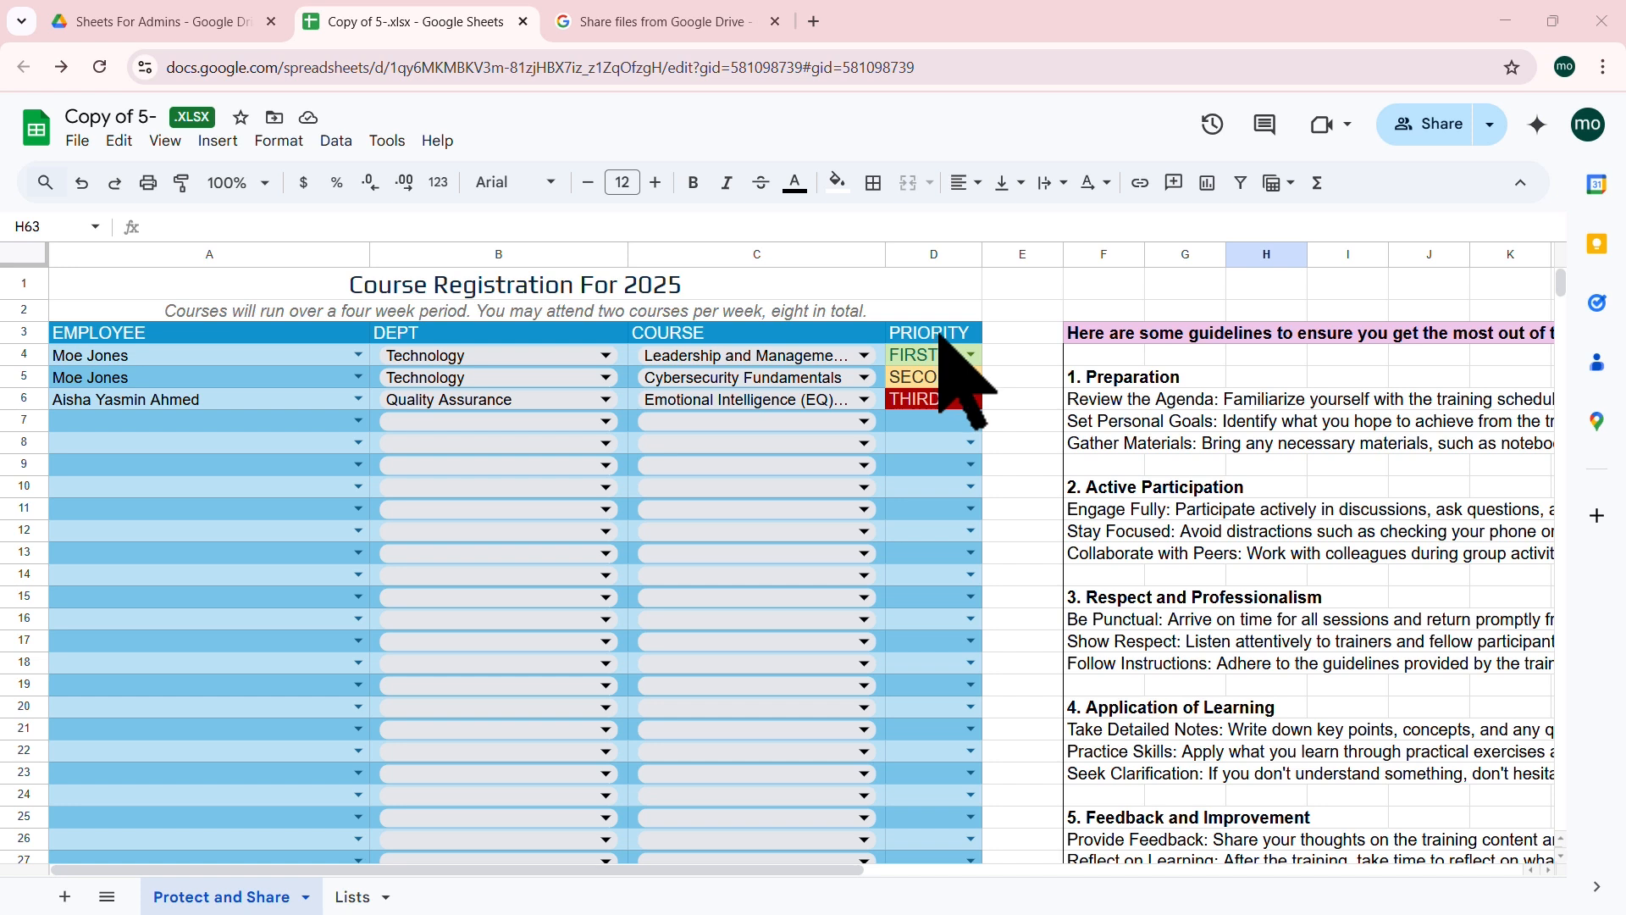
click(848, 333)
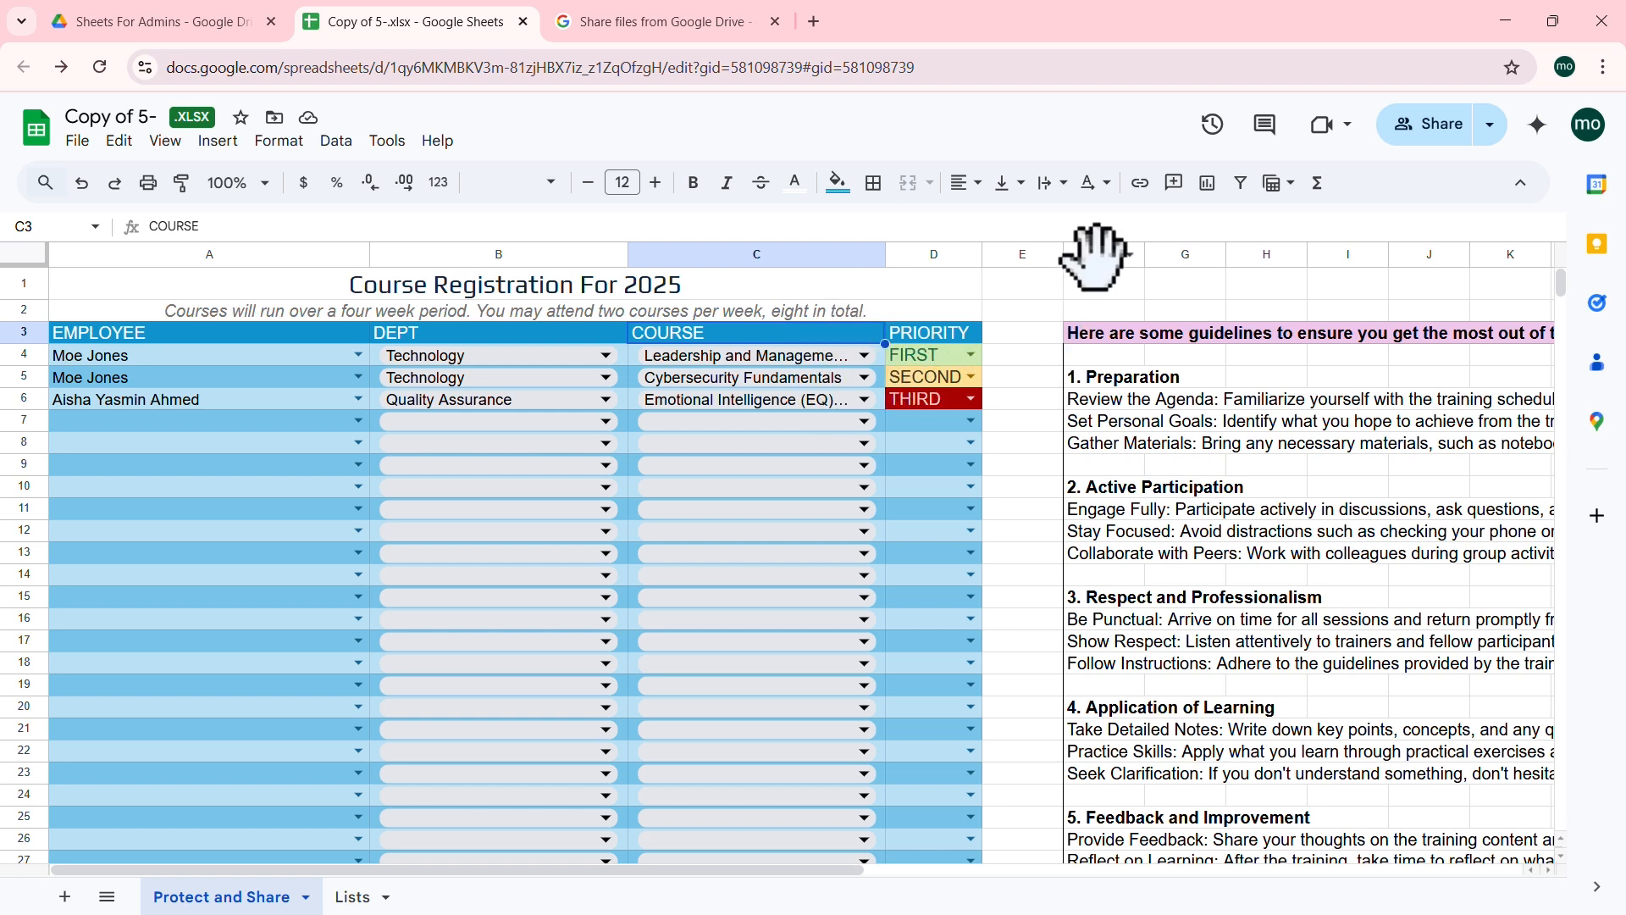
click(1176, 188)
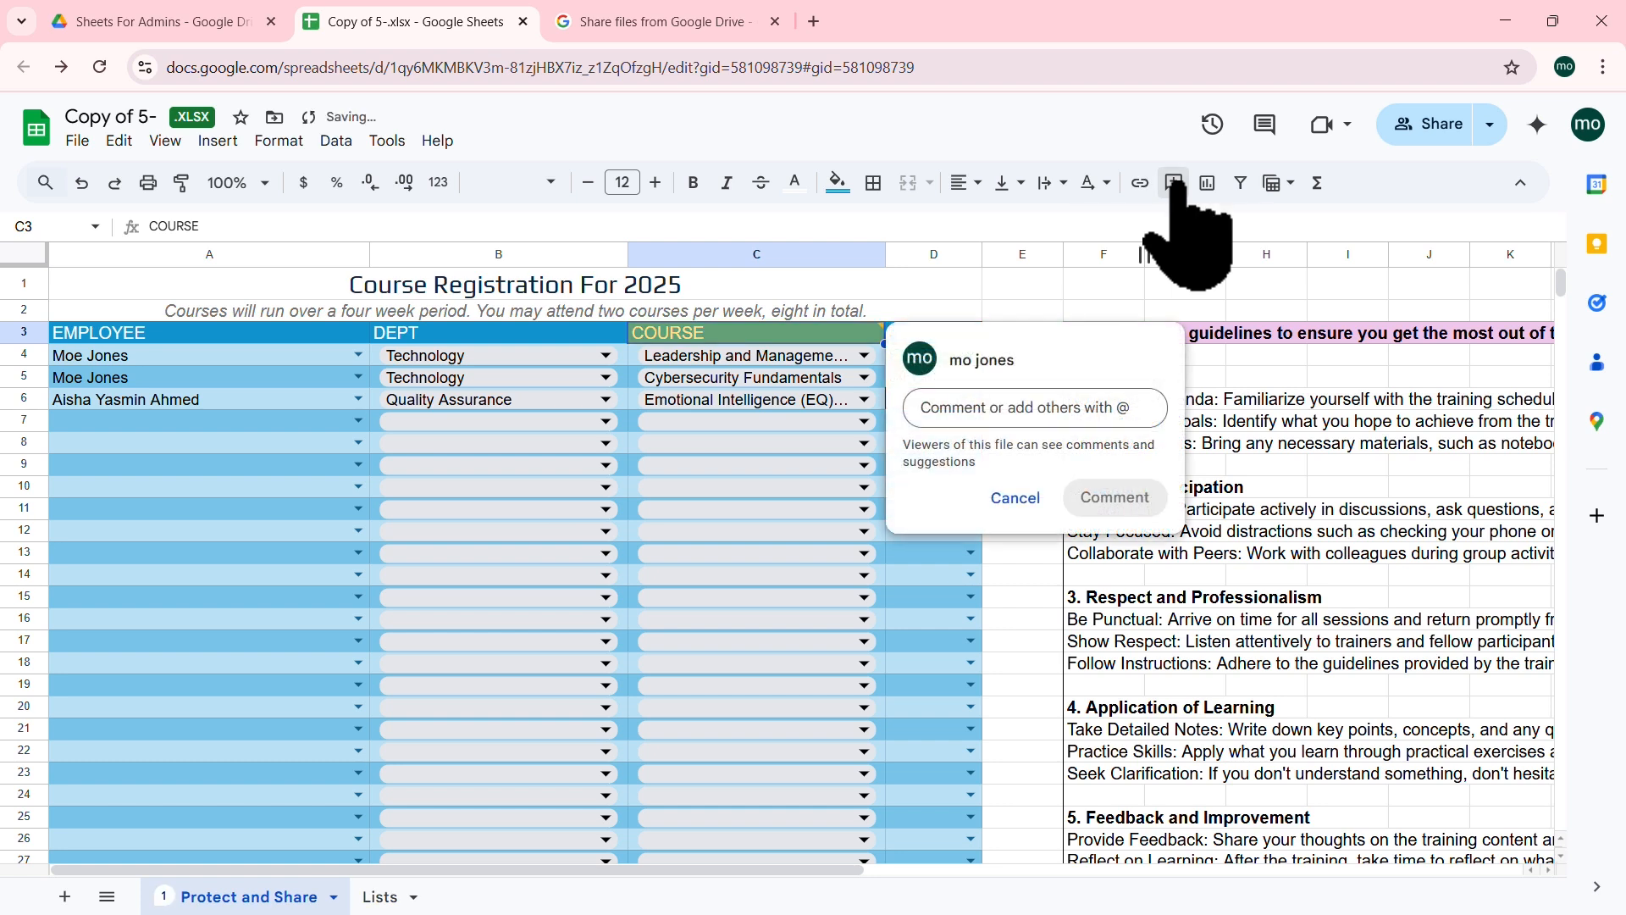
Step: Post 'Please review the course offerings.' as a comment on C3 and close it
text(Ple)
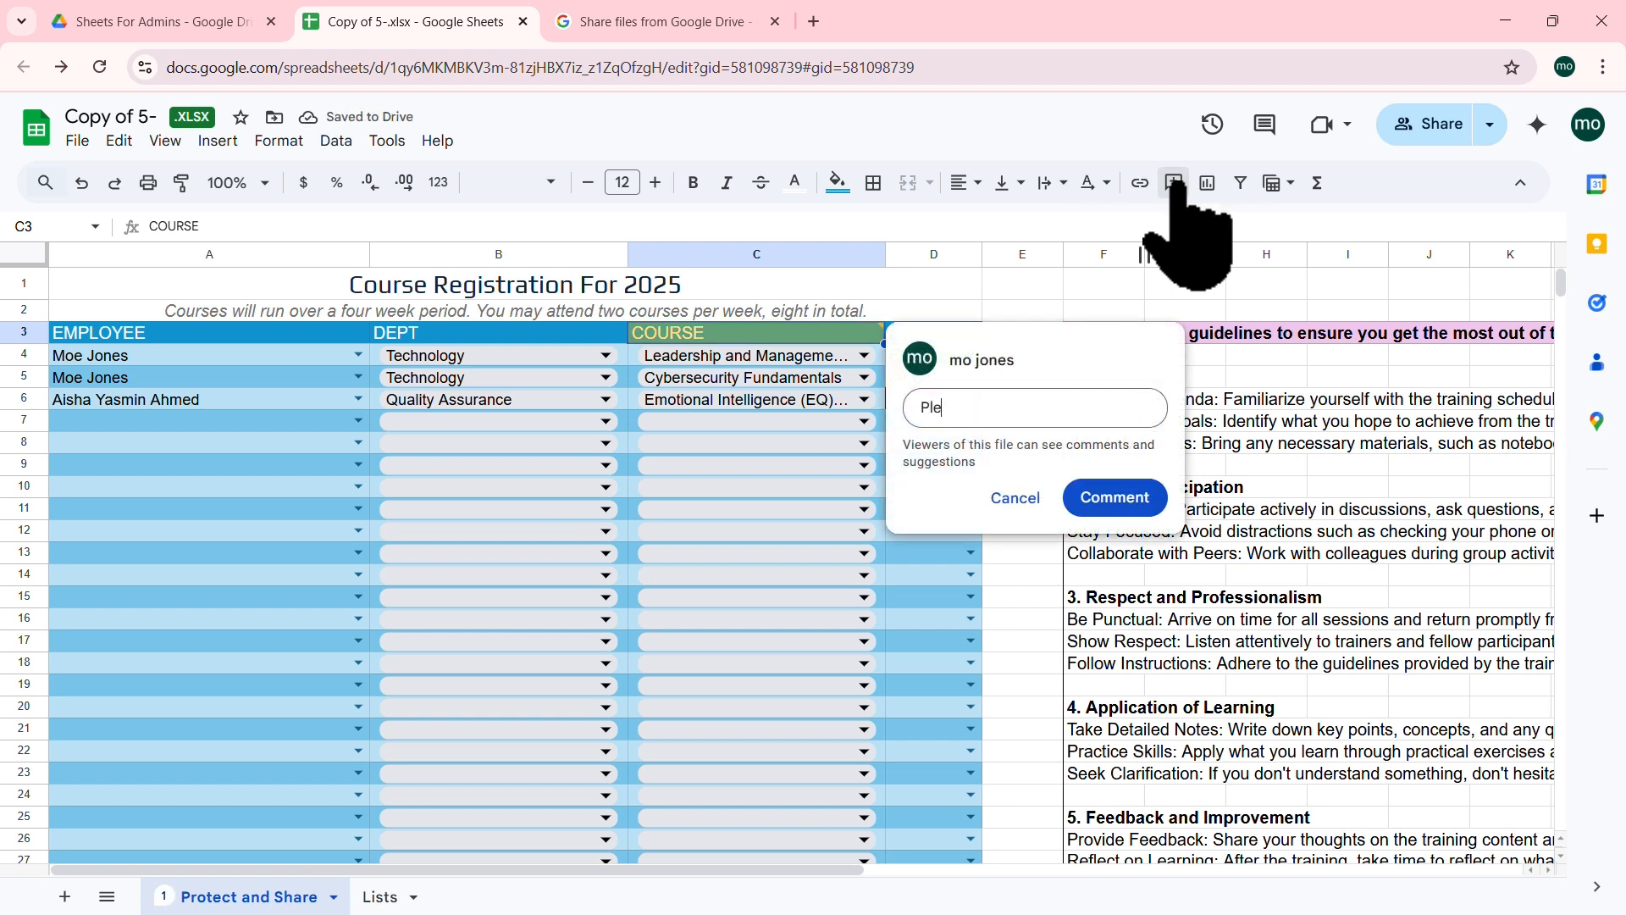
text(ase review the course offerings.)
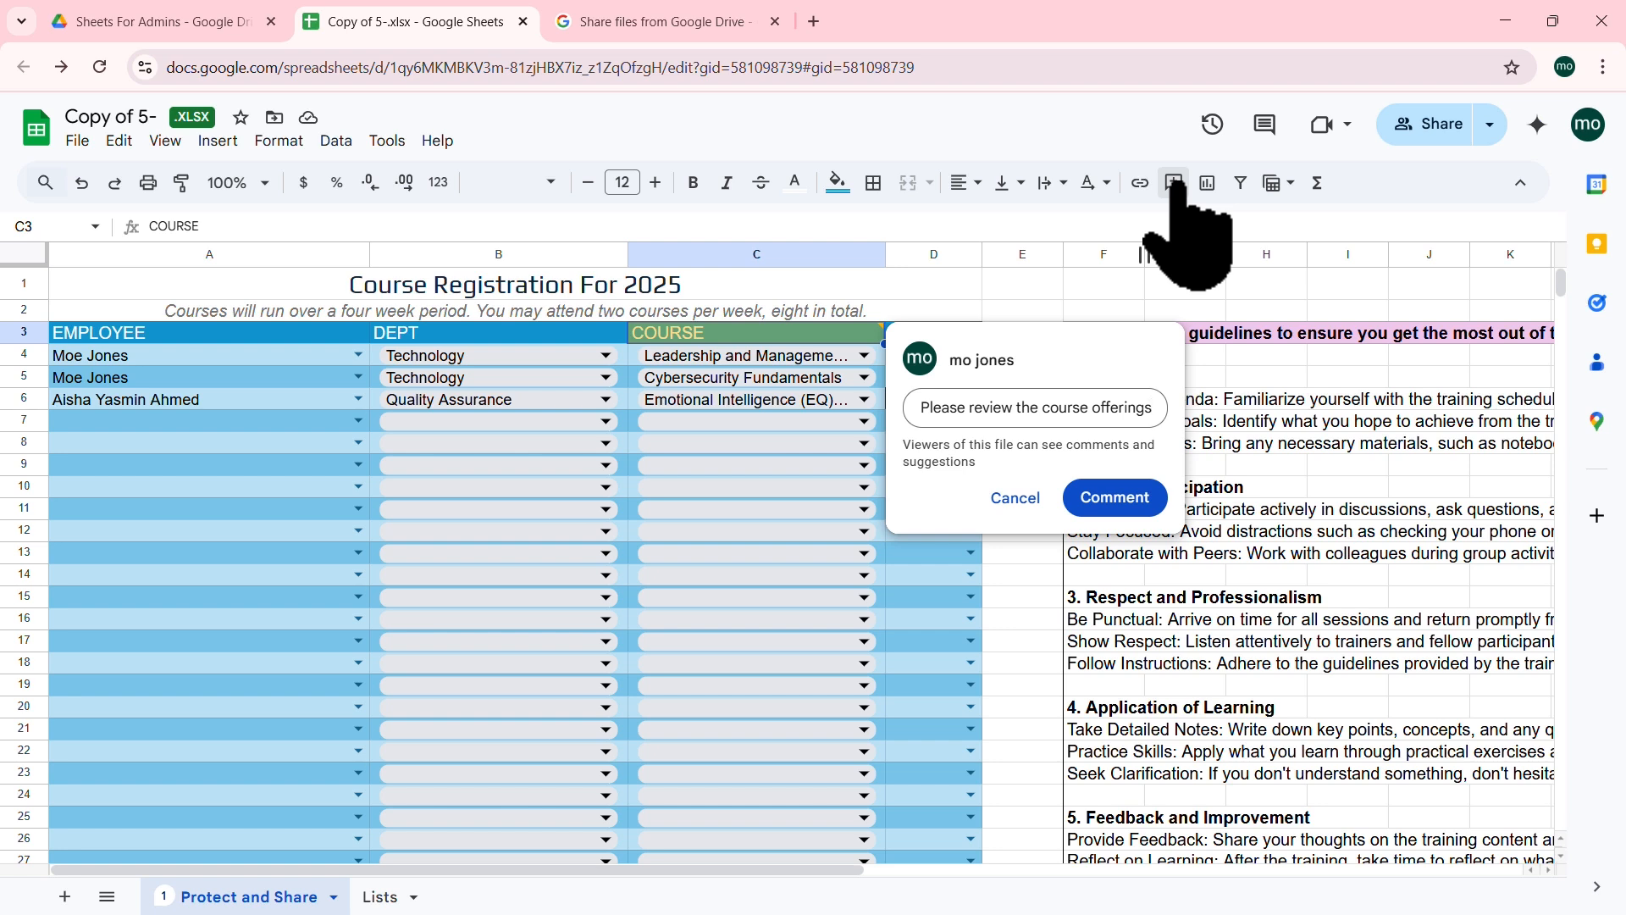
click(1111, 499)
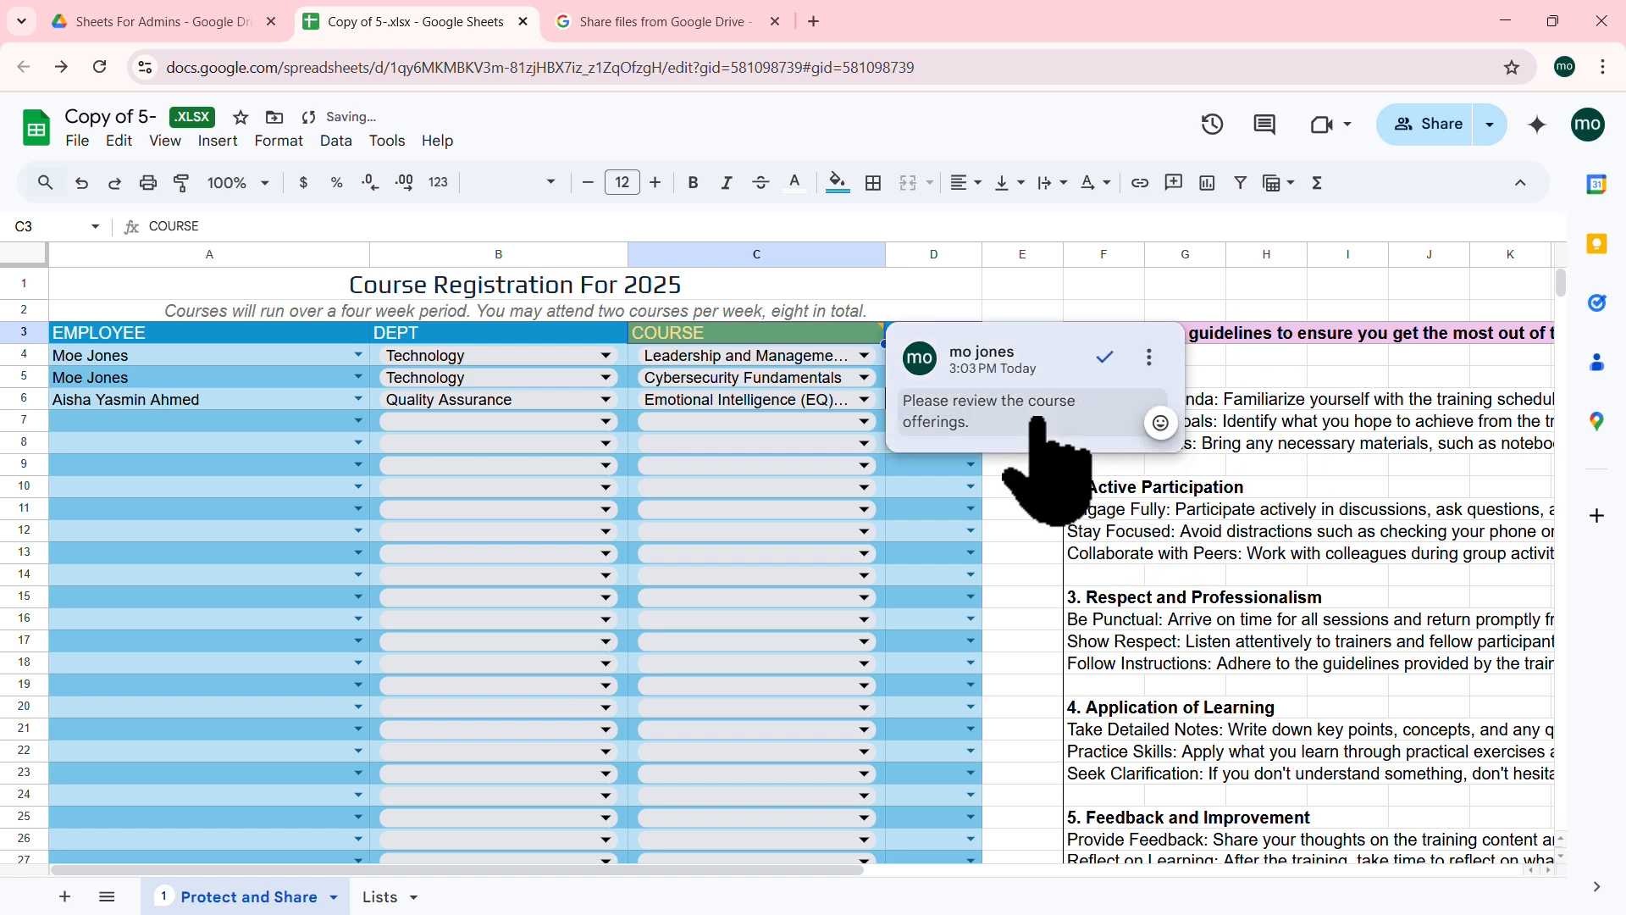
mouse_move(1104, 357)
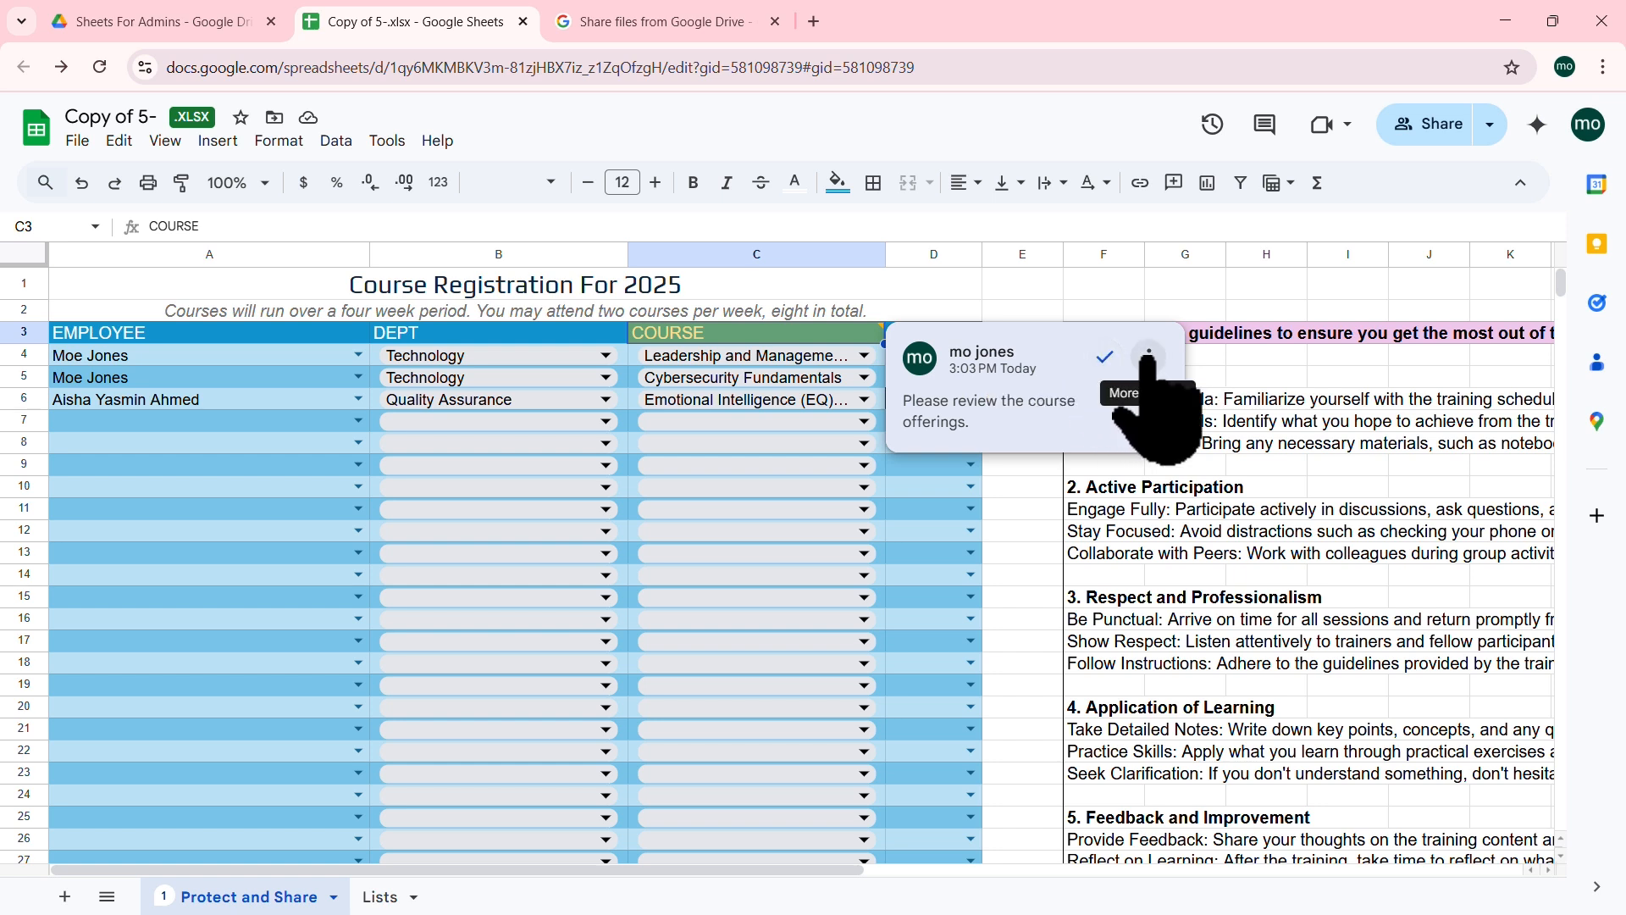
click(1149, 355)
click(1150, 355)
click(1152, 354)
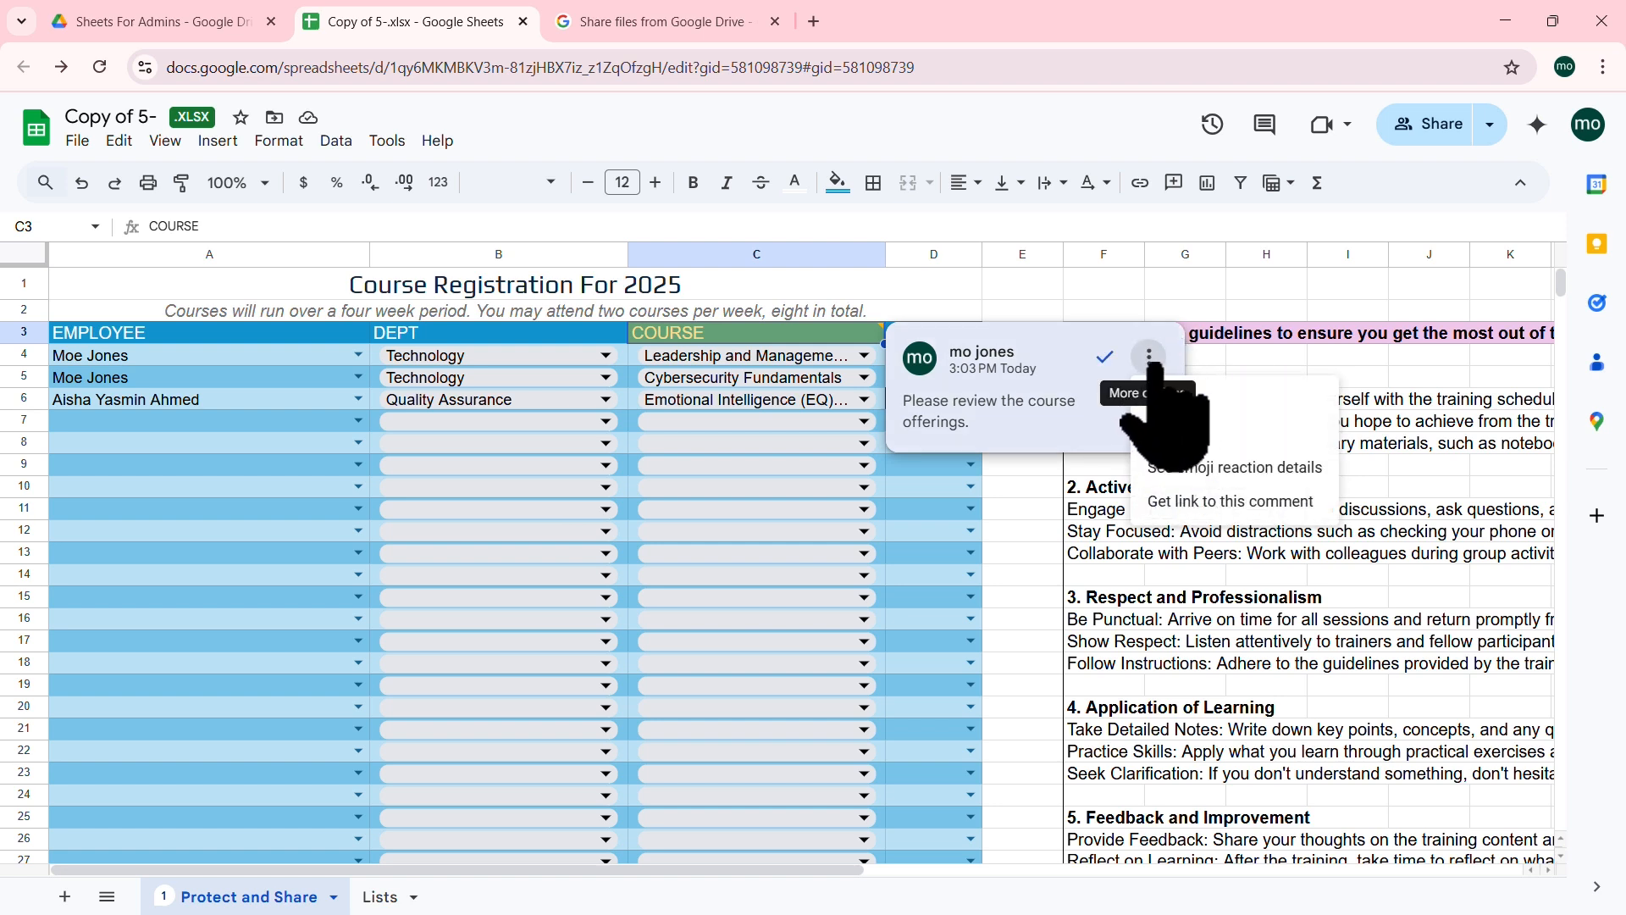
click(1150, 355)
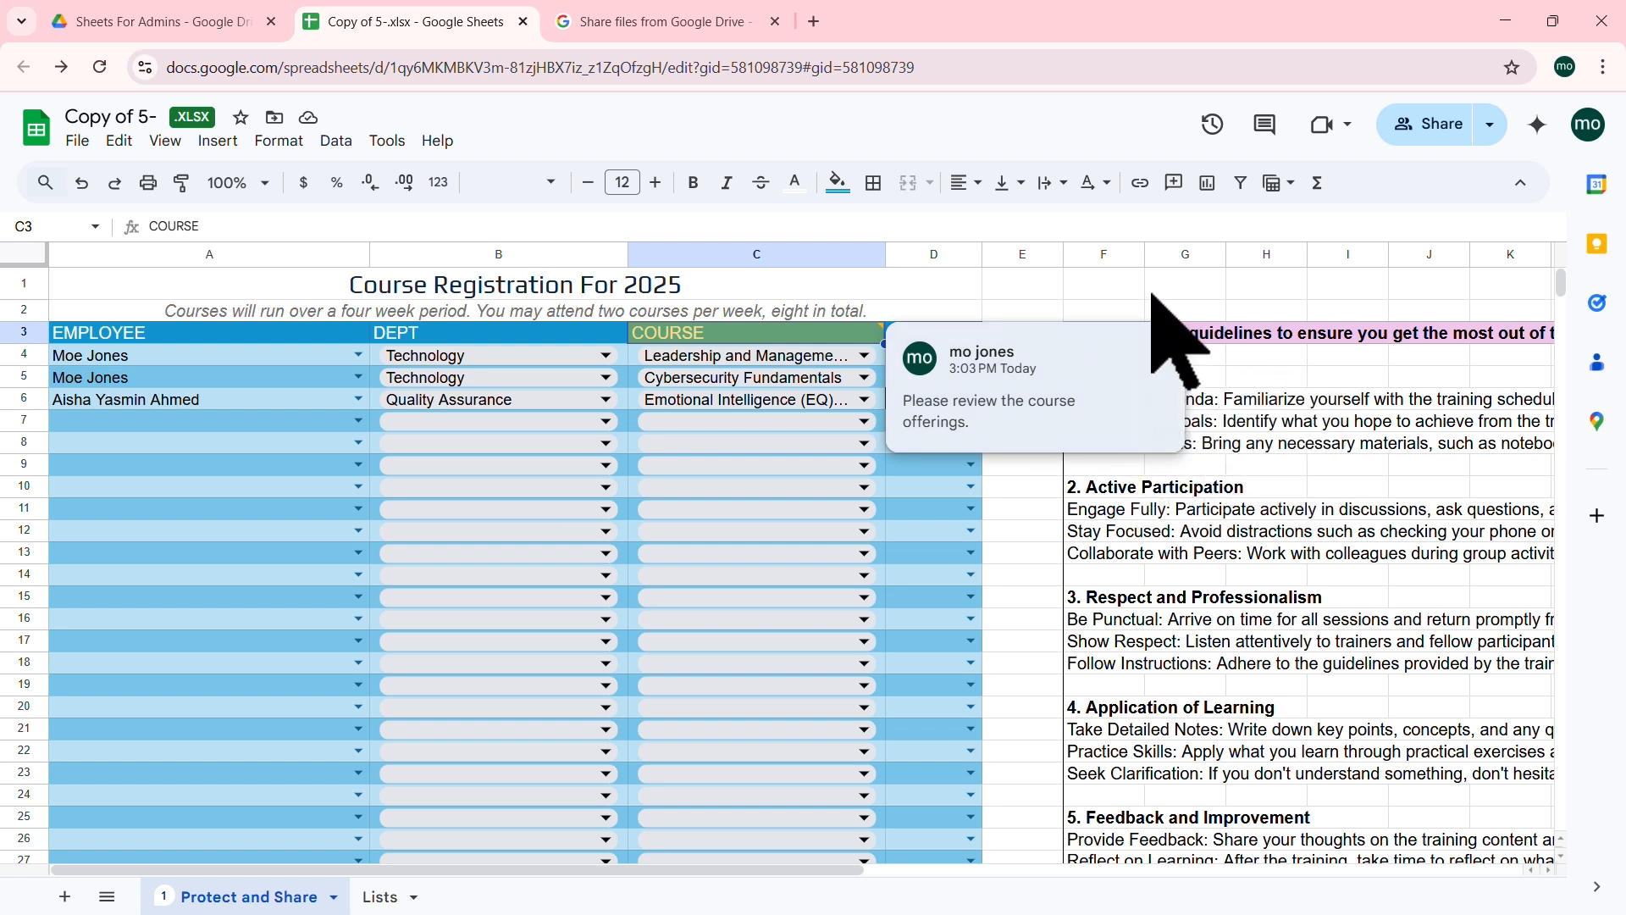
click(1271, 602)
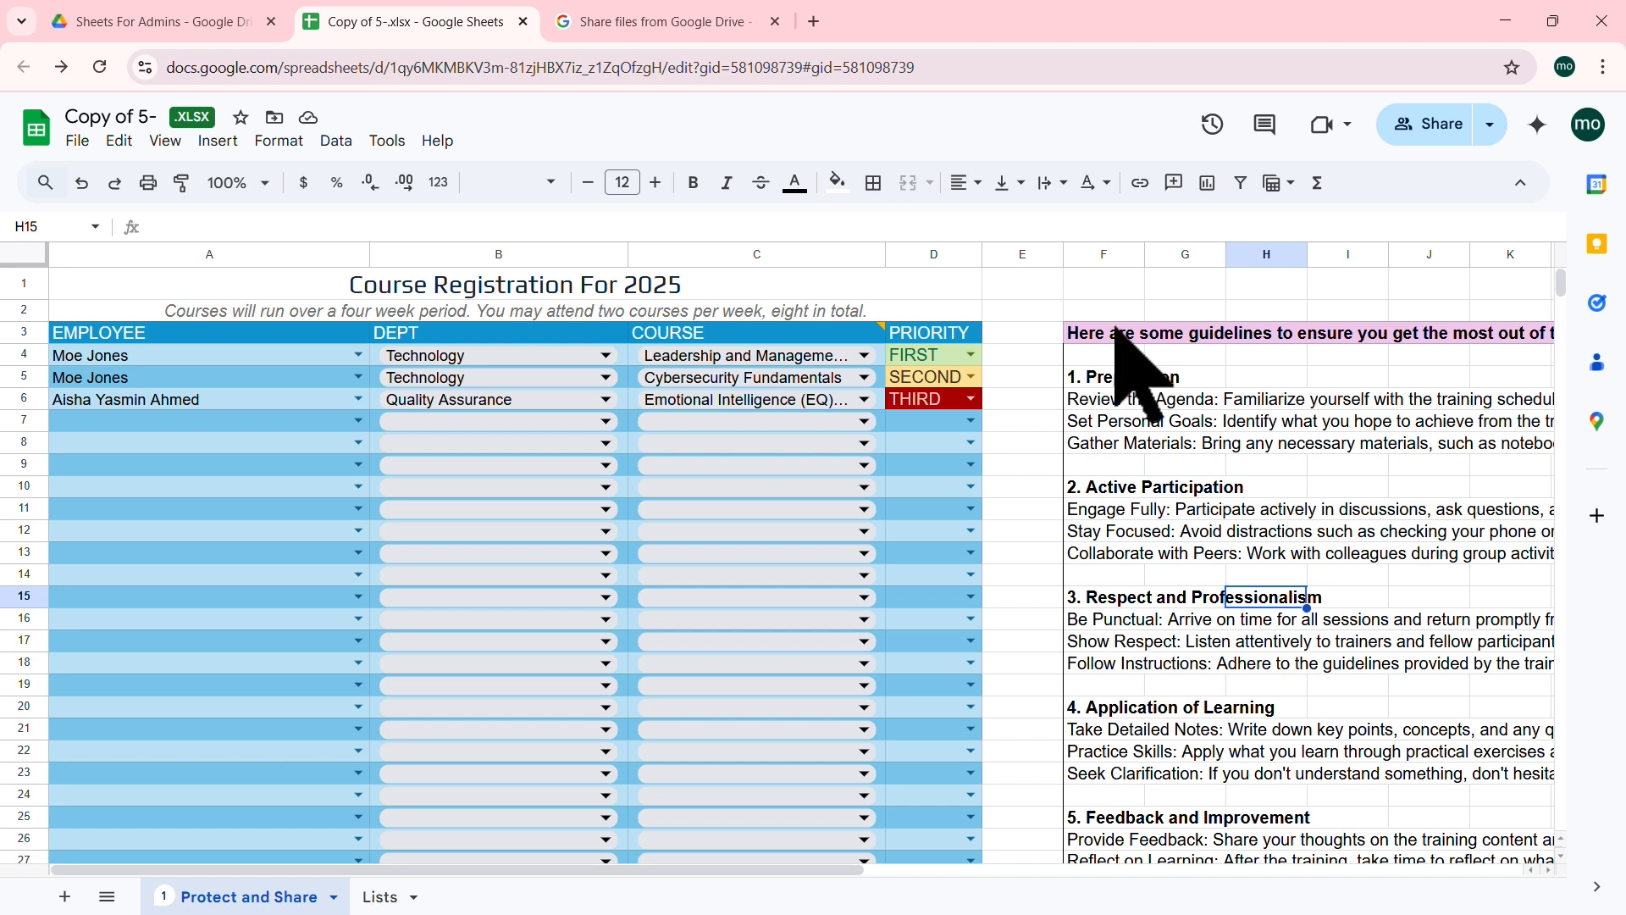
click(77, 140)
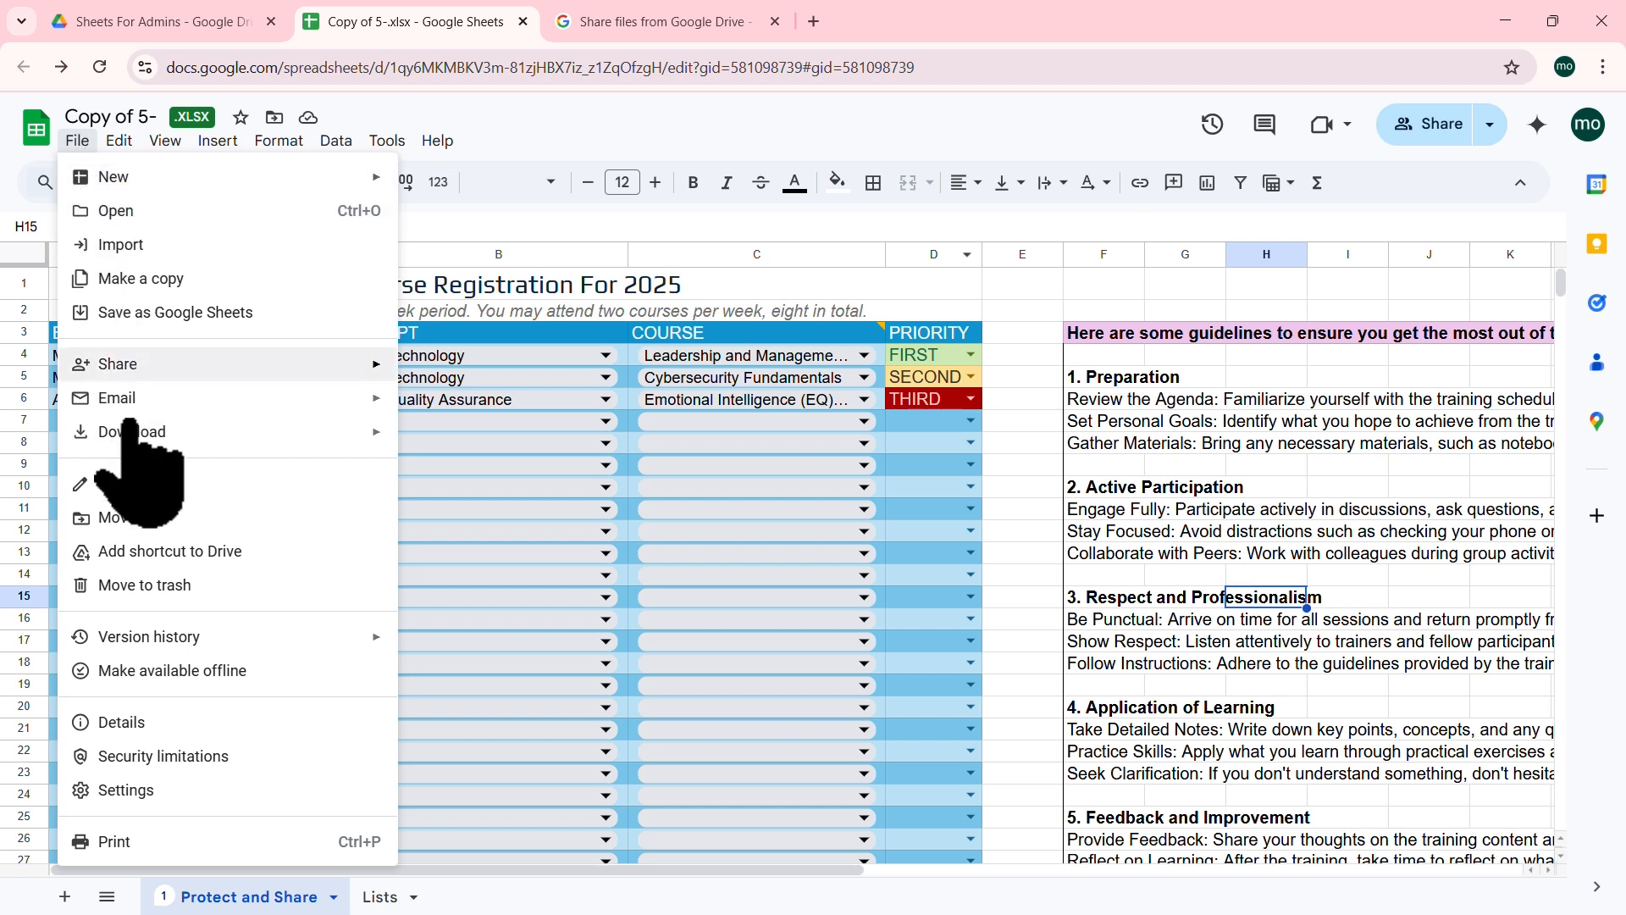
Step: Open version history for Copy of 5-.xlsx and expand the detailed list of versions
mouse_move(273, 633)
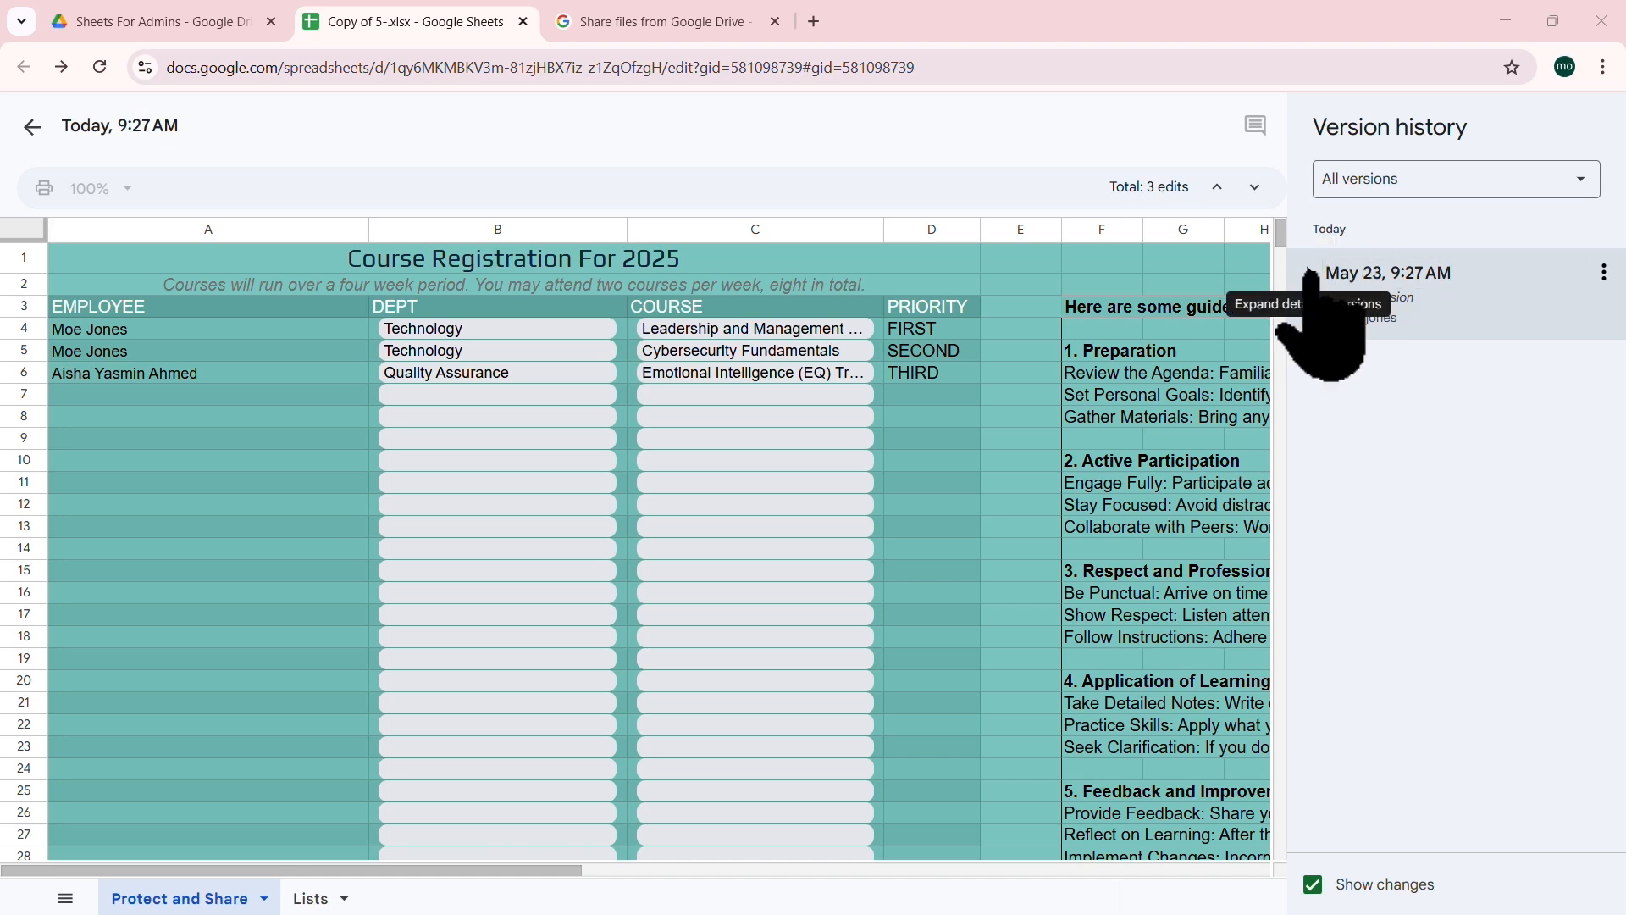
click(1310, 272)
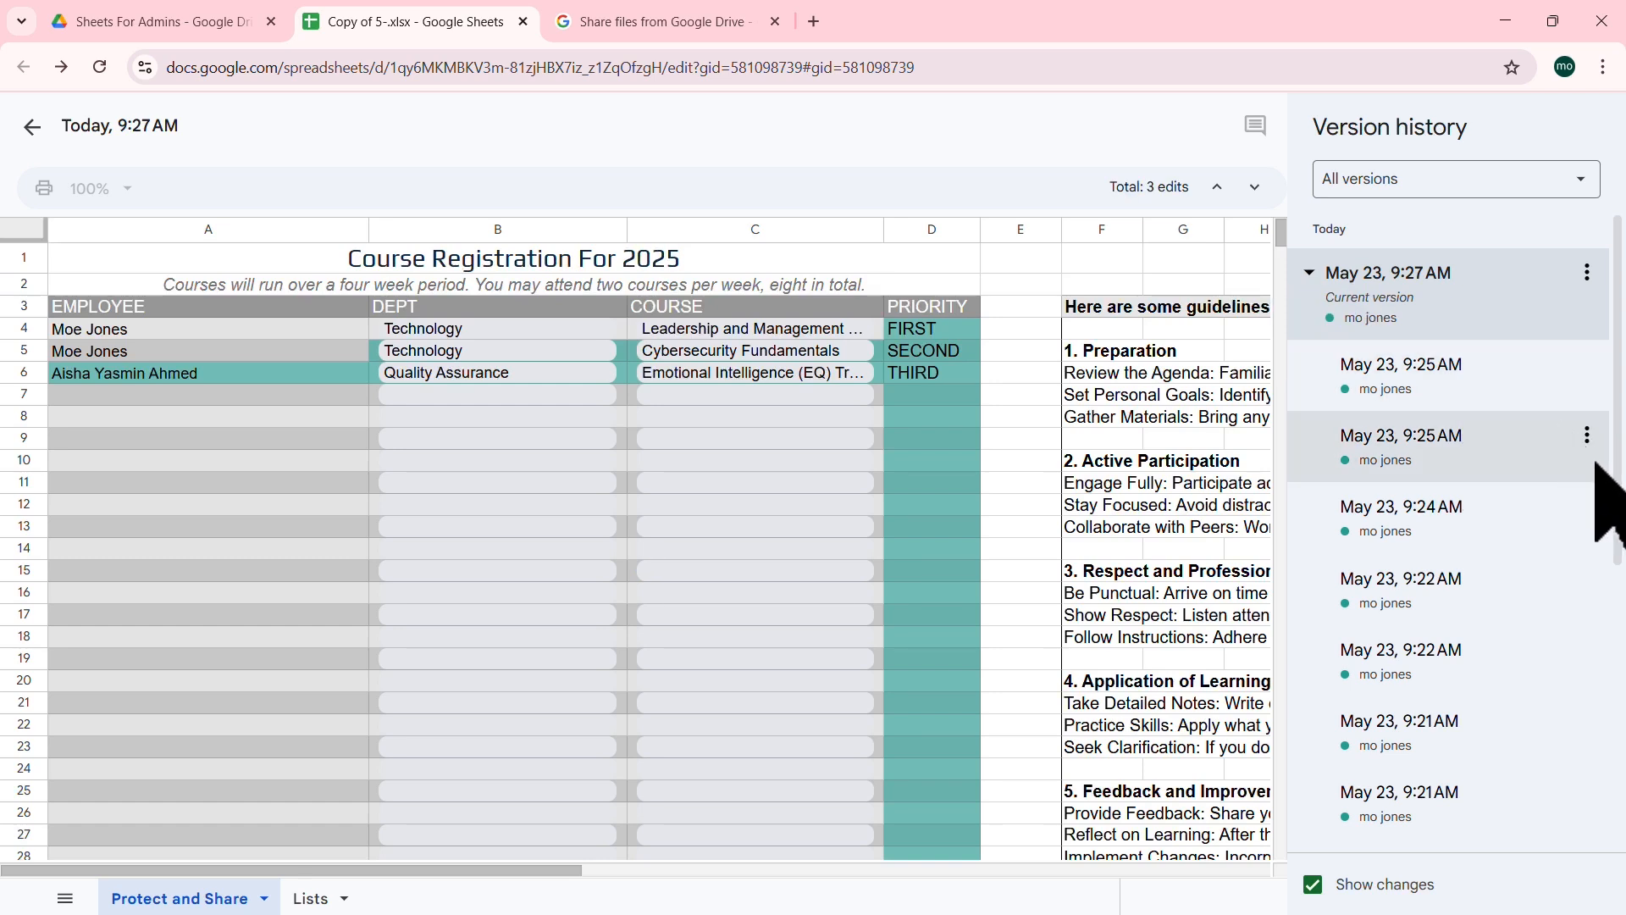
Step: Preview the 9:25 AM and 9:18 AM versions and show the 9:18 AM version's actions menu
mouse_move(1619, 535)
mouse_down()
mouse_move(1622, 841)
mouse_move(1620, 530)
mouse_up()
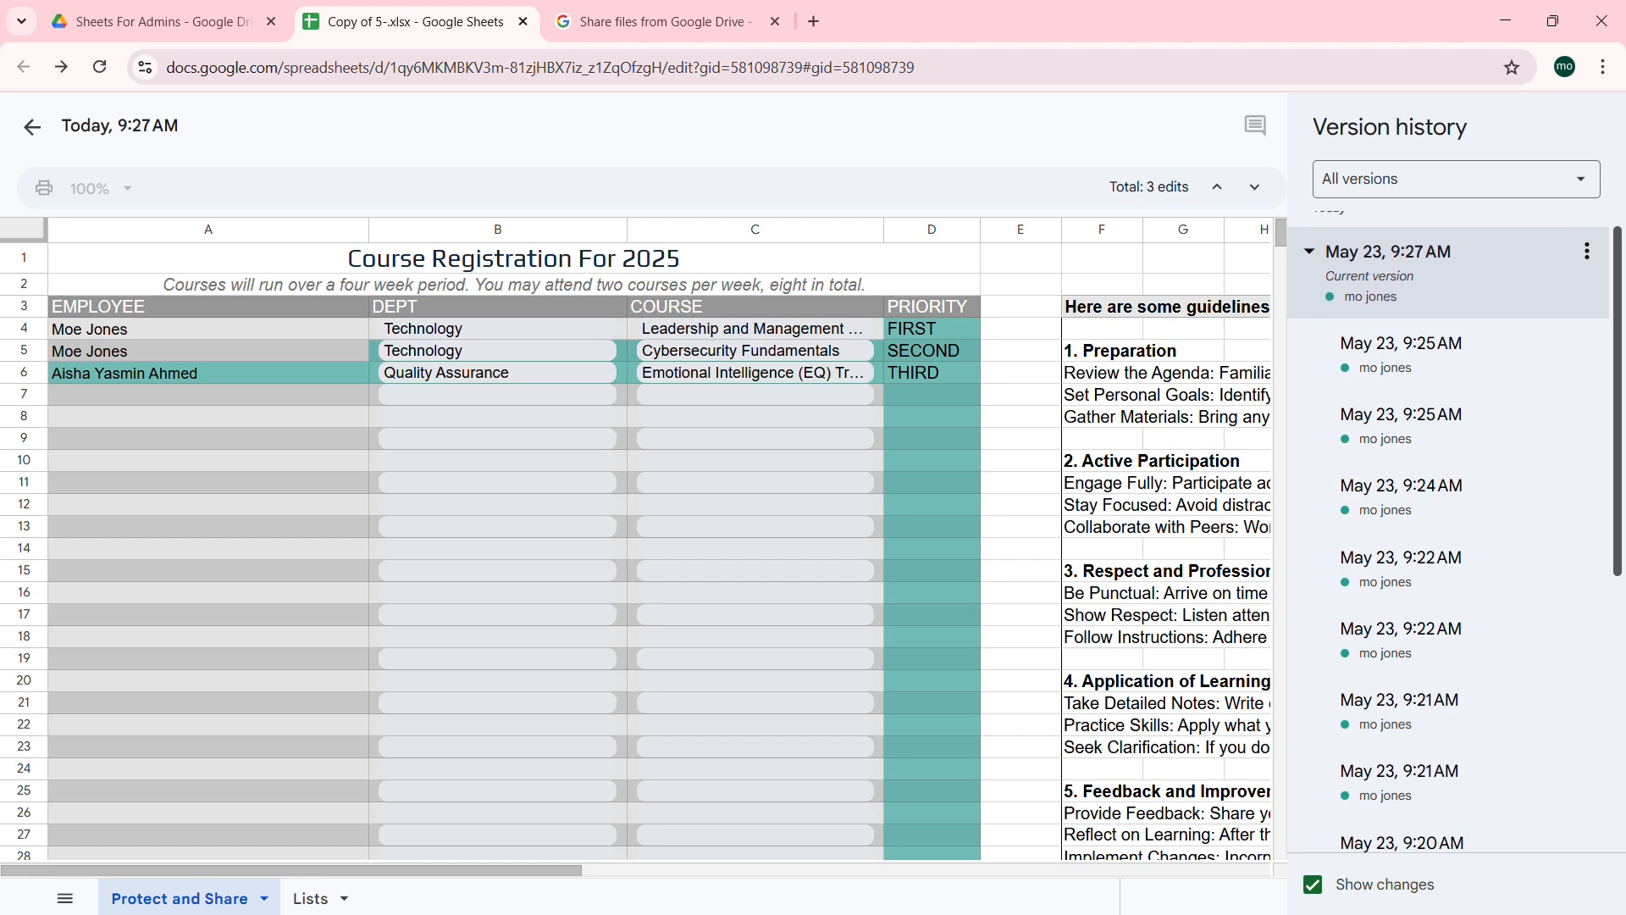
click(1437, 370)
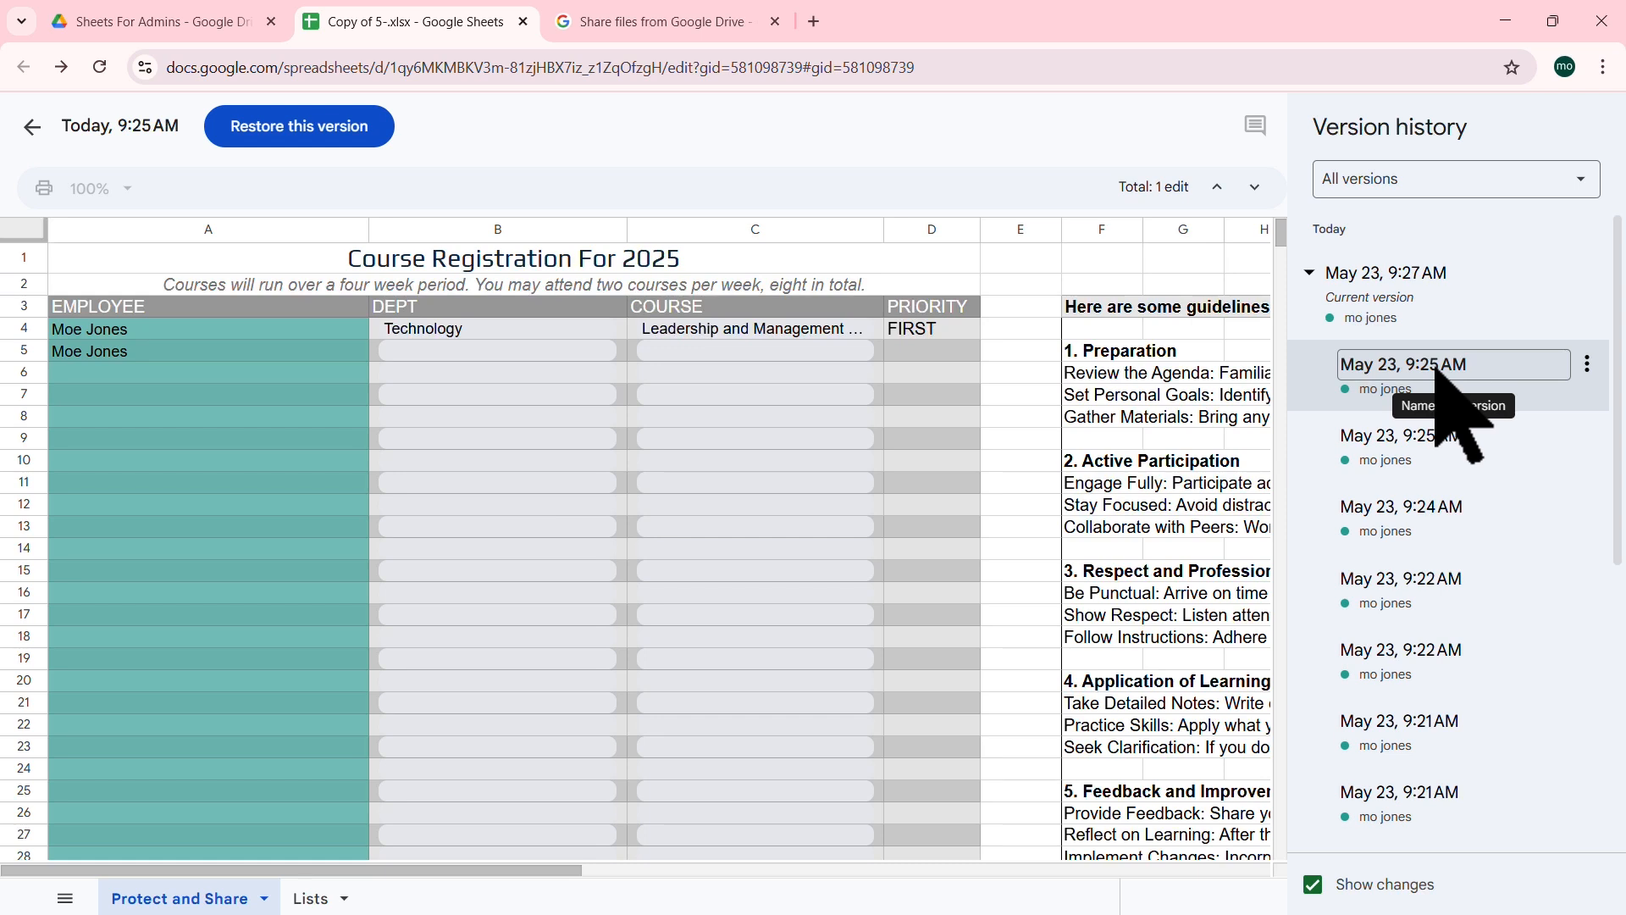
scroll(1438, 373, down, 6)
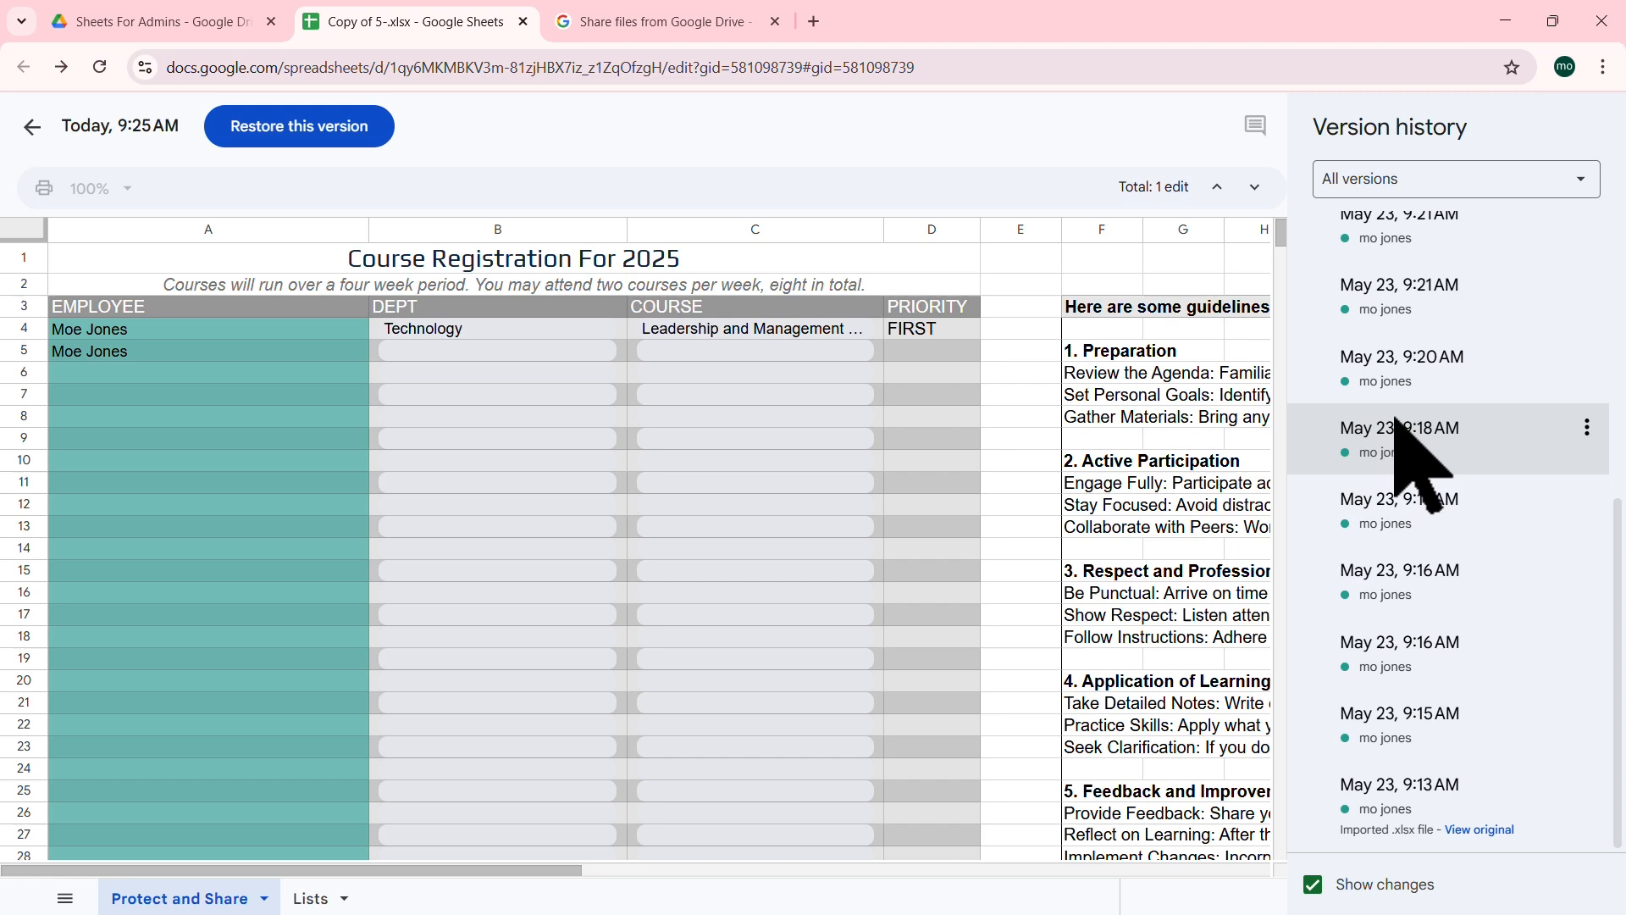
click(1396, 424)
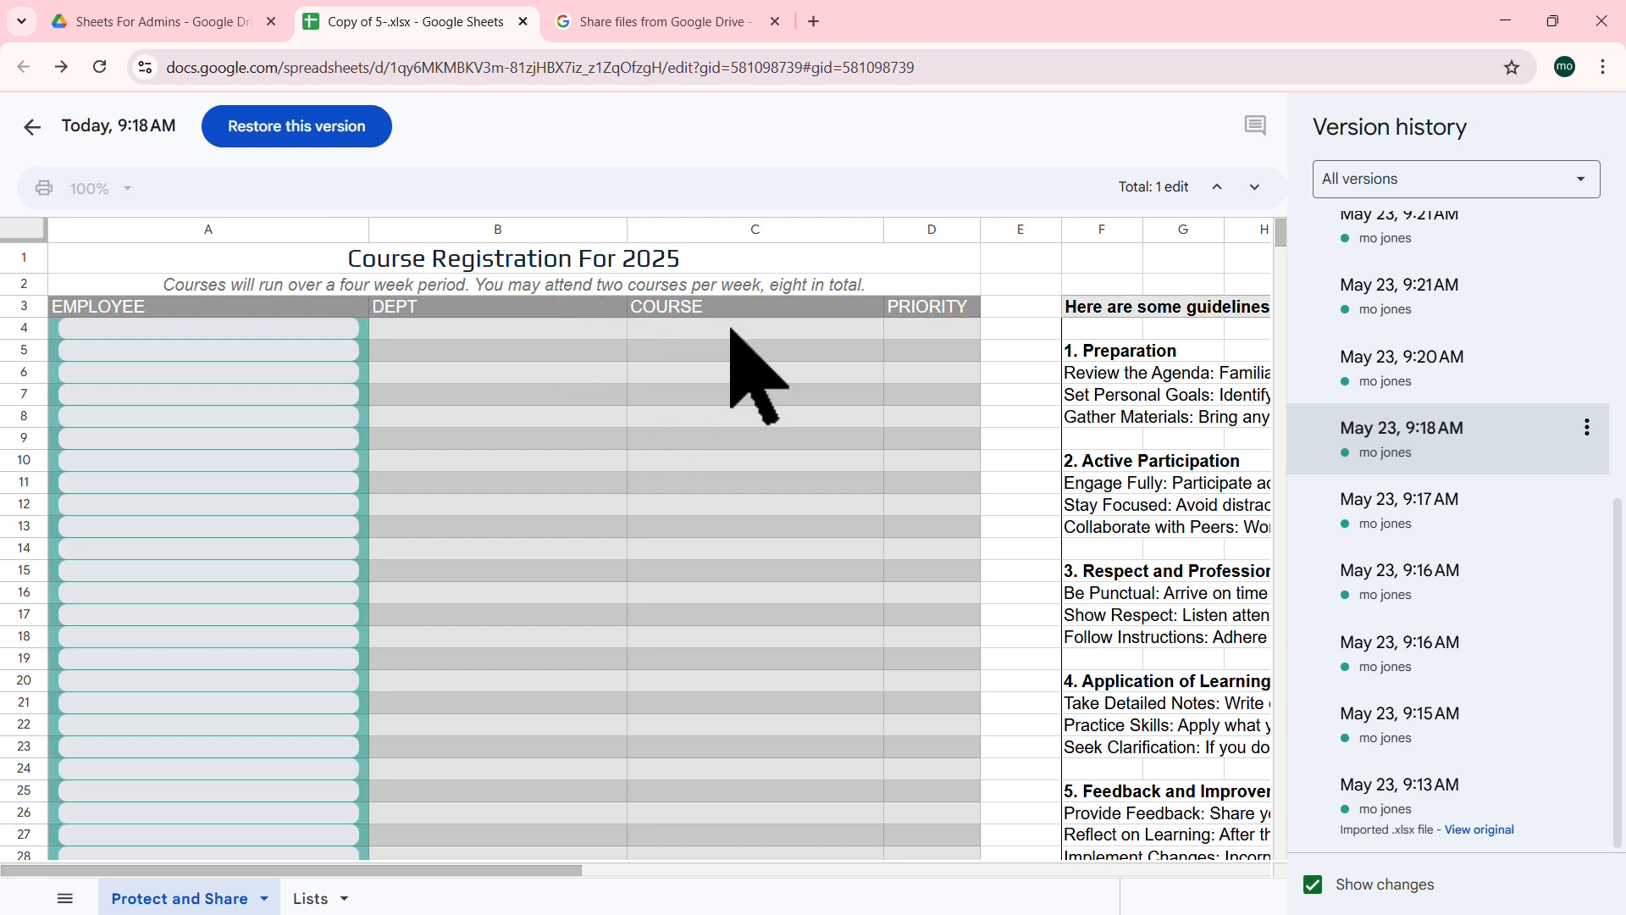
click(1587, 427)
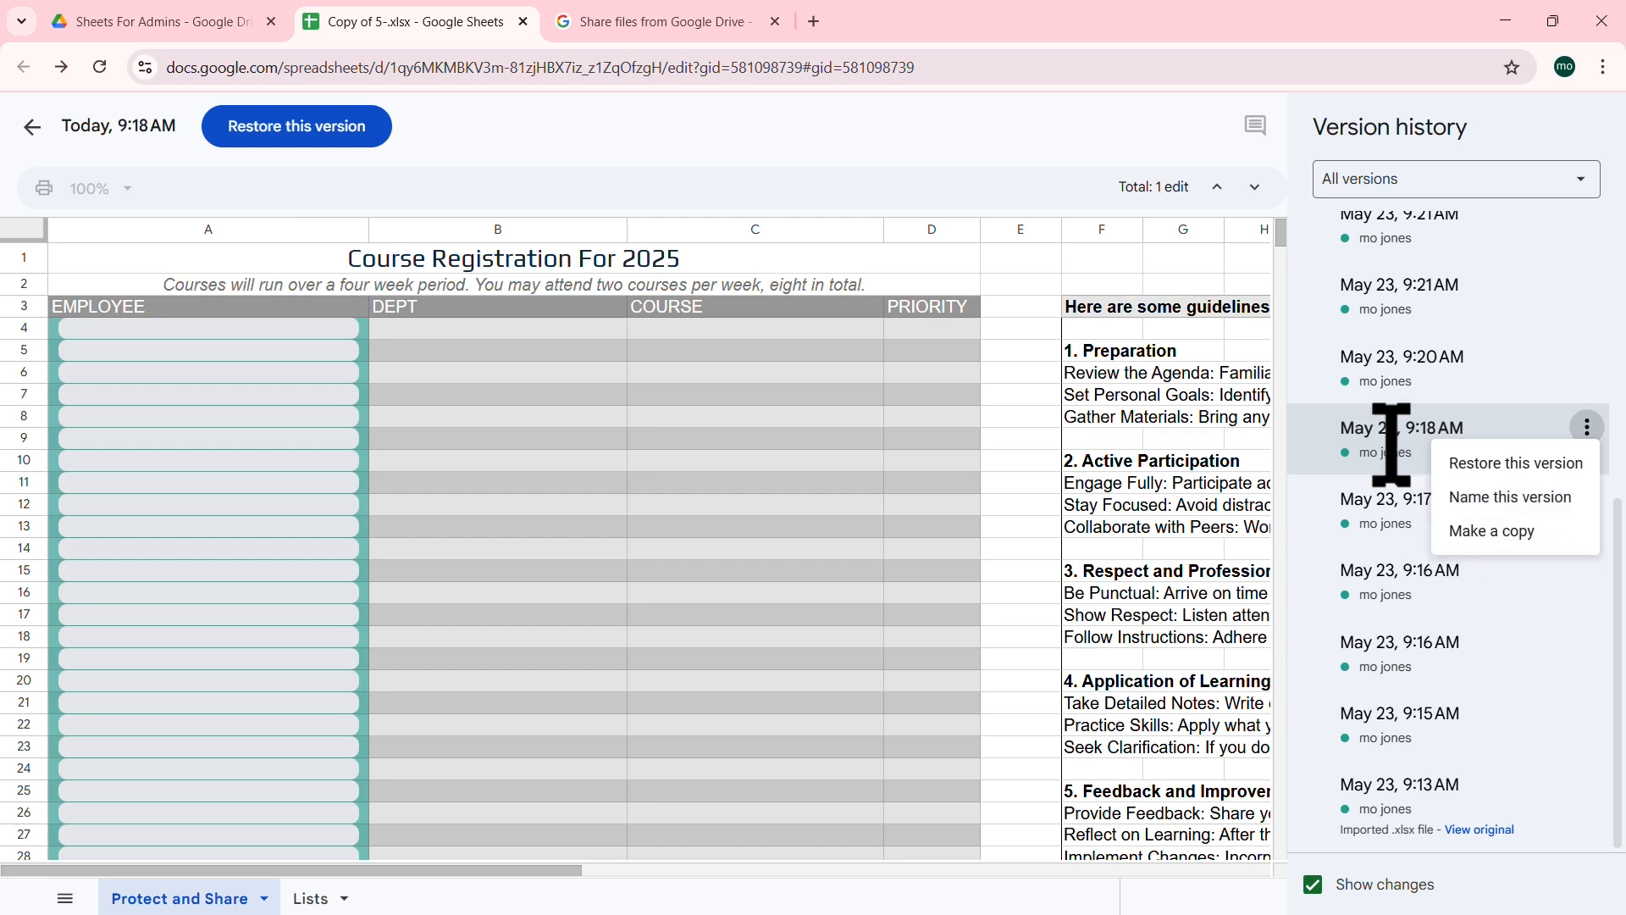
Step: Exit version history back to the current Protect and Share registration sheet
scroll(1506, 418, up, 6)
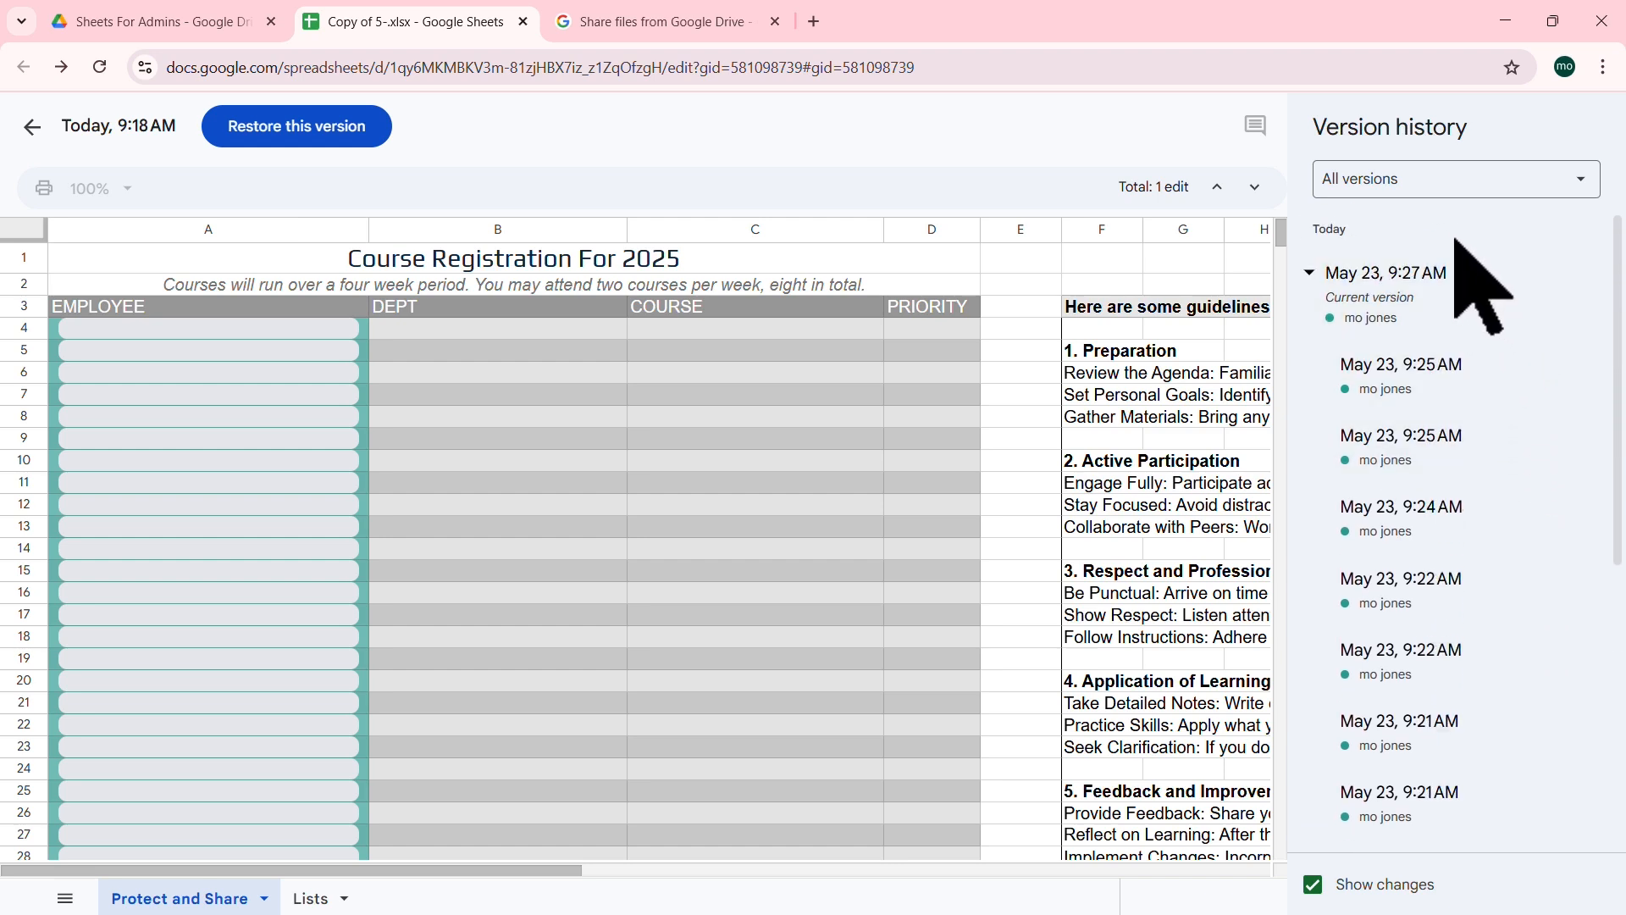
click(33, 127)
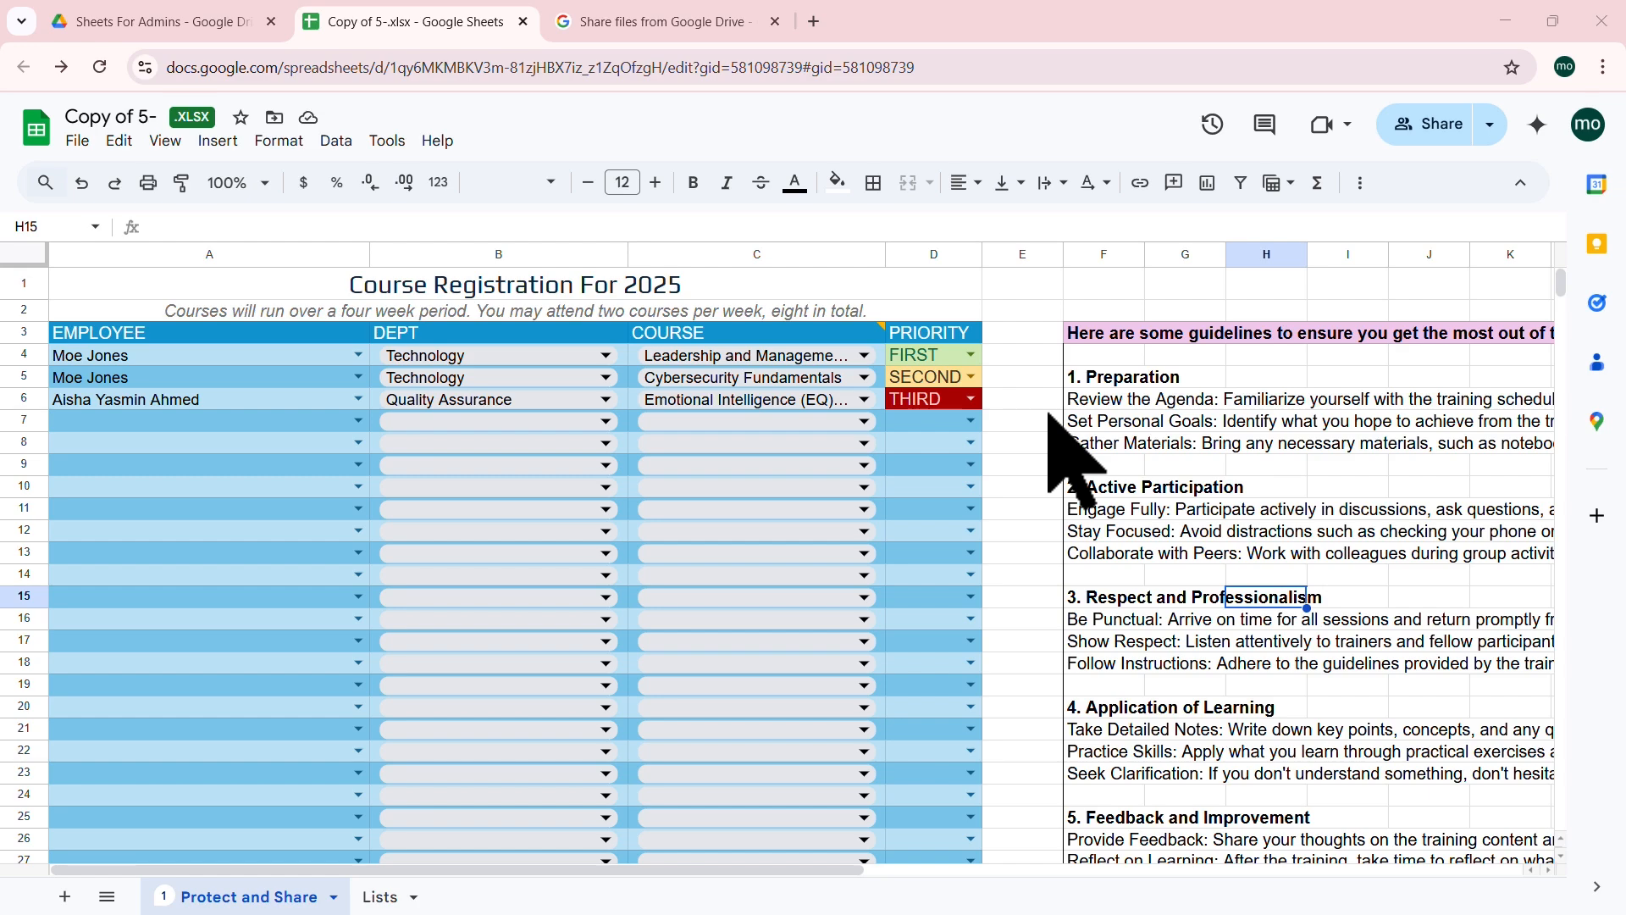
scroll(1143, 435, down, 3)
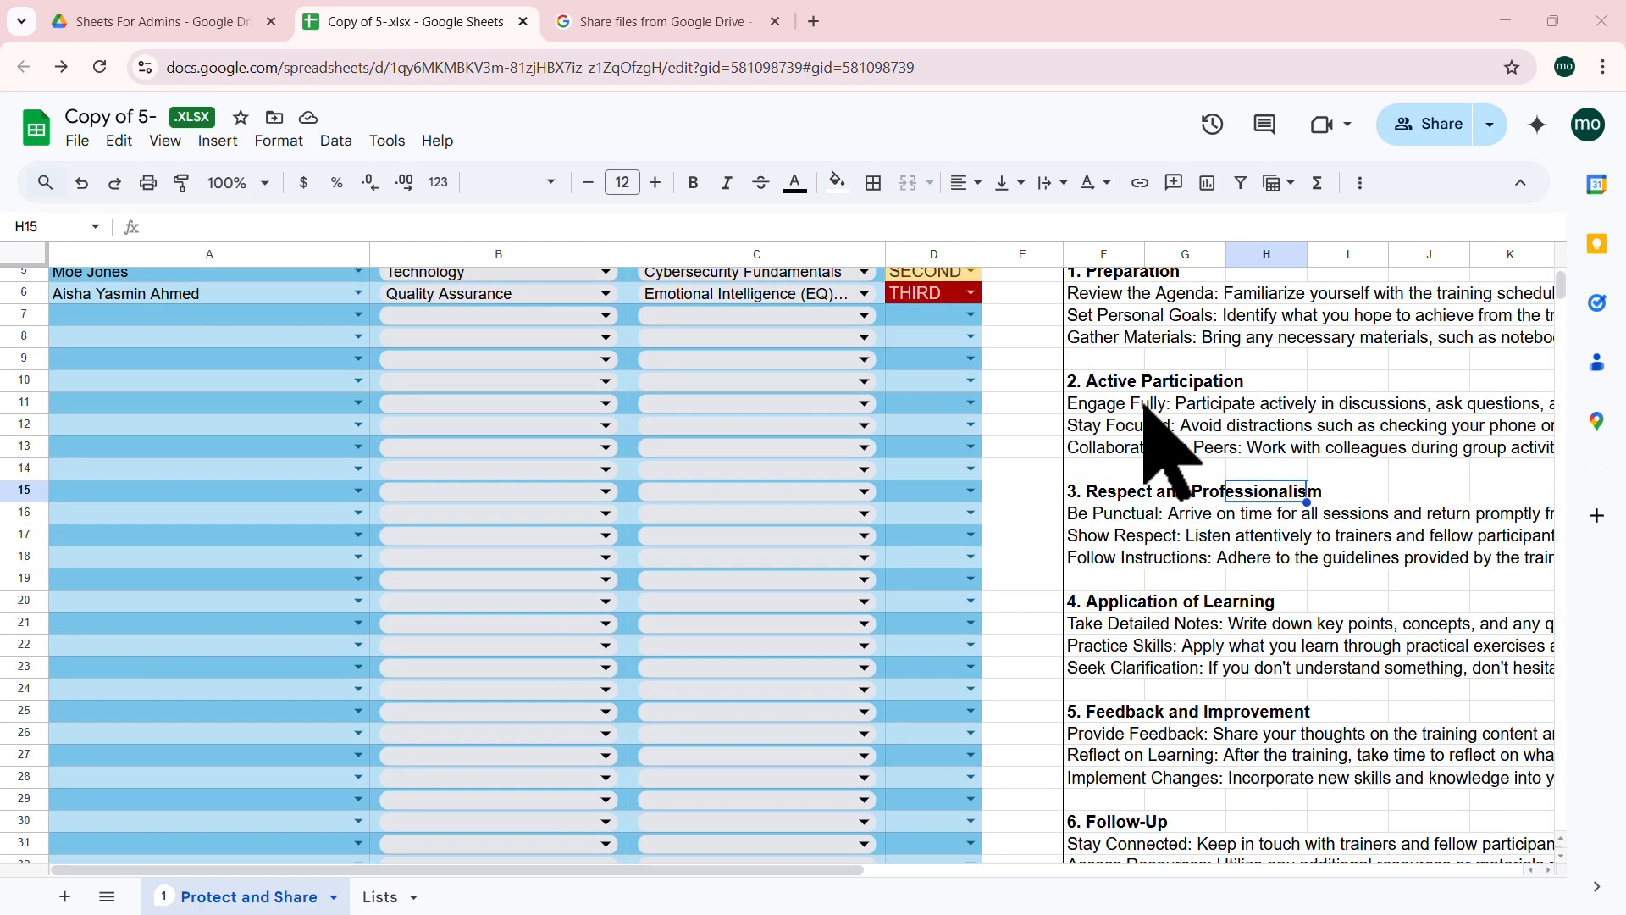
scroll(1143, 436, up, 3)
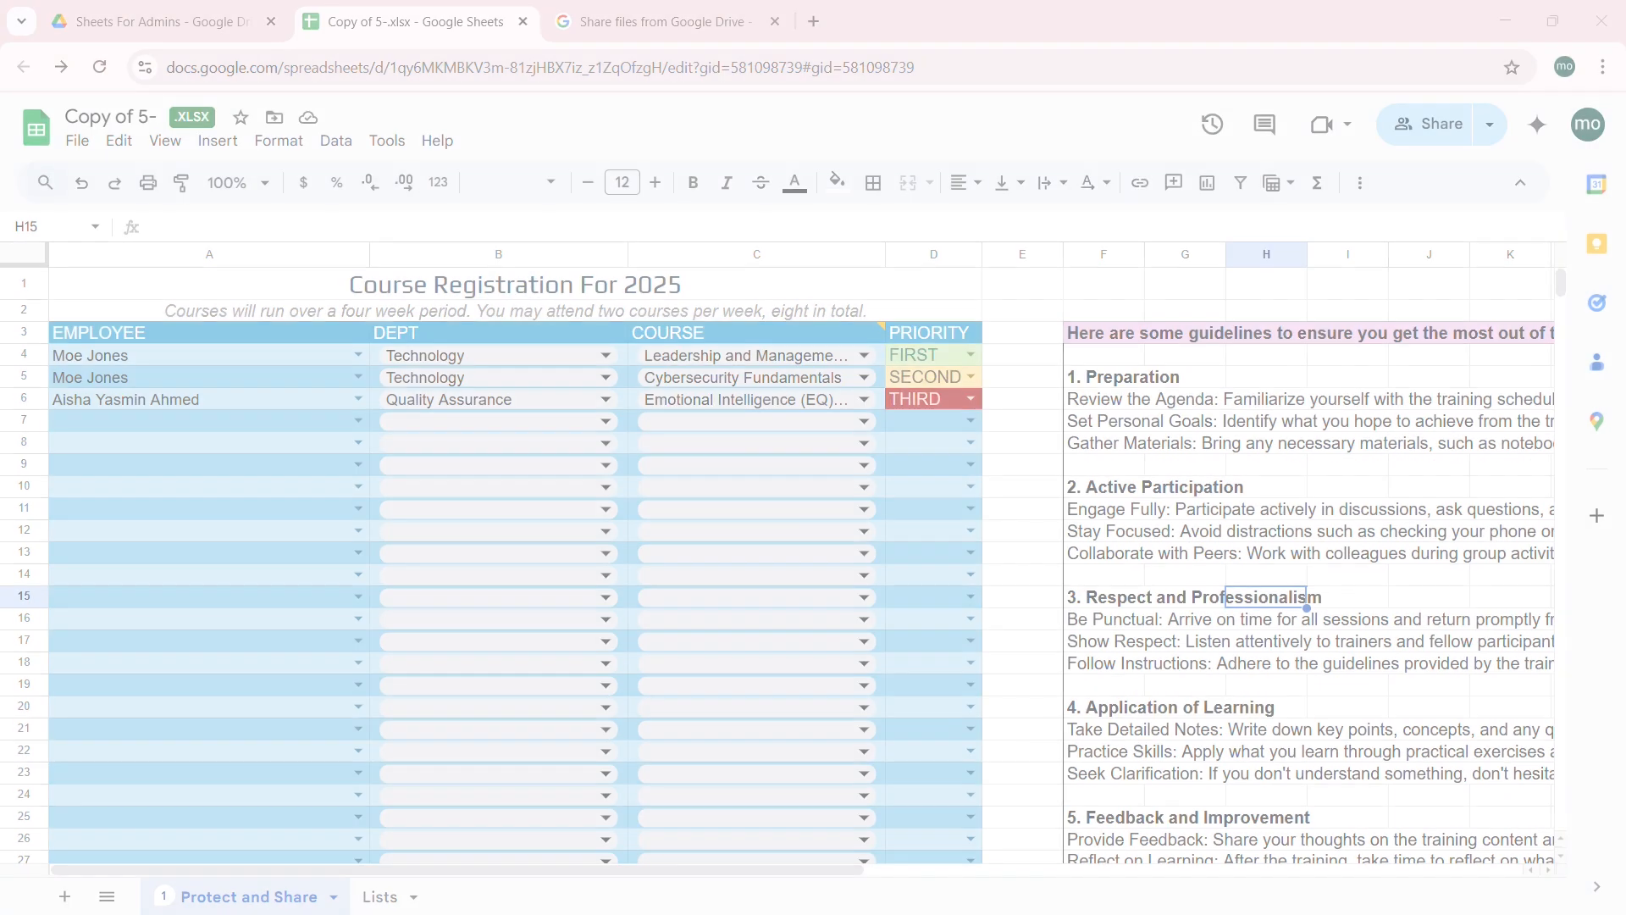